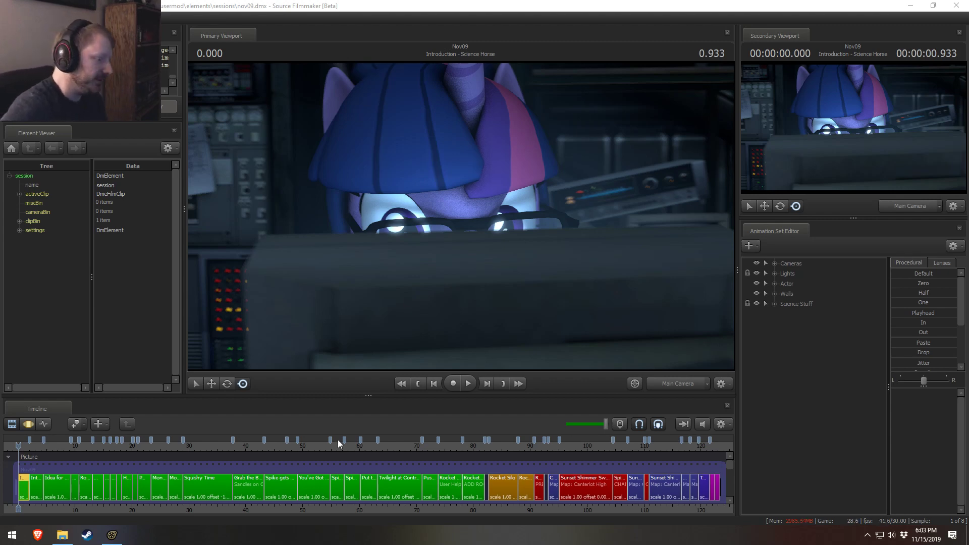
- Bring up the Rocket Launching shot at about 79.6 s on the timeline
{"action": "scroll", "coordinate": [399, 479], "scroll_direction": "down", "scroll_amount": 3}
{"action": "scroll", "coordinate": [401, 472], "scroll_direction": "up", "scroll_amount": 5}
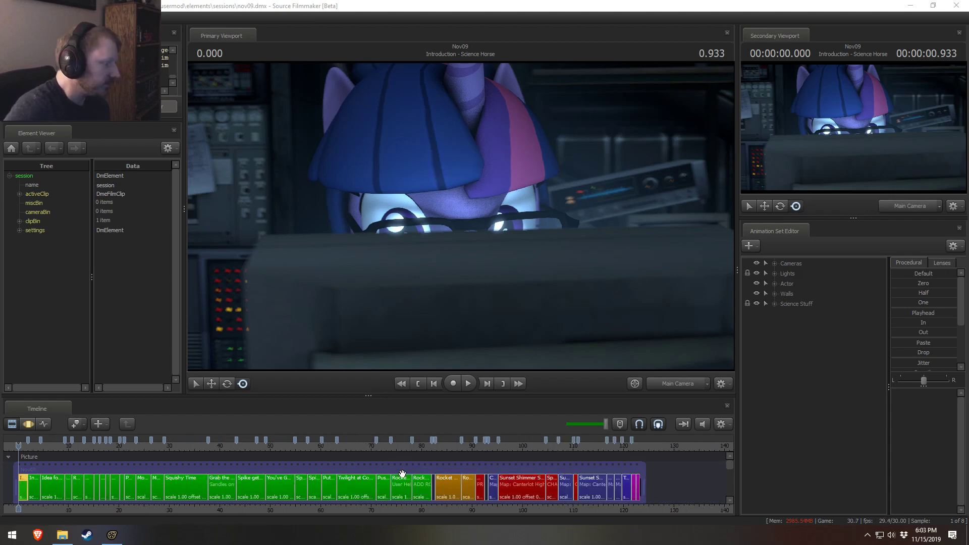
{"action": "left_click", "coordinate": [528, 444]}
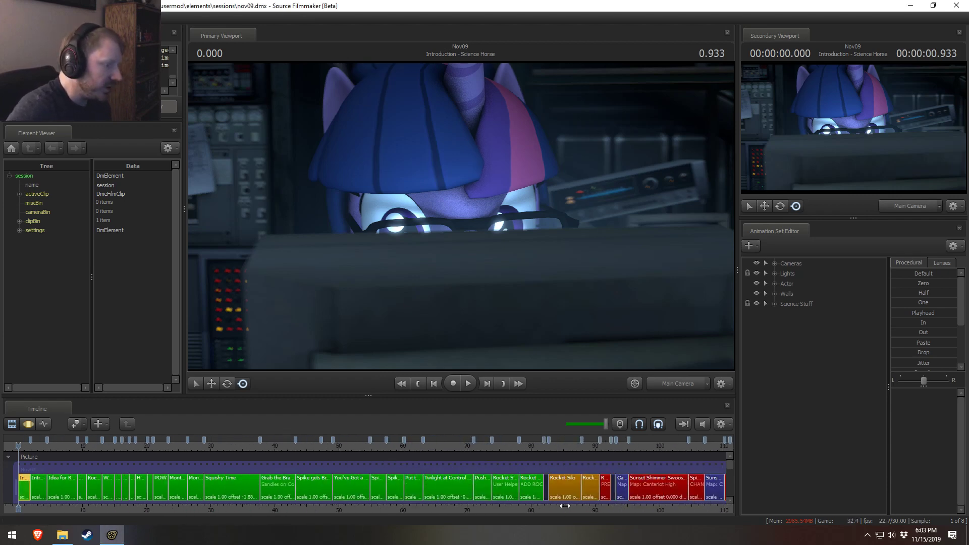
{"action": "middle_click_drag", "start_coordinate": [582, 510], "coordinate": [313, 490]}
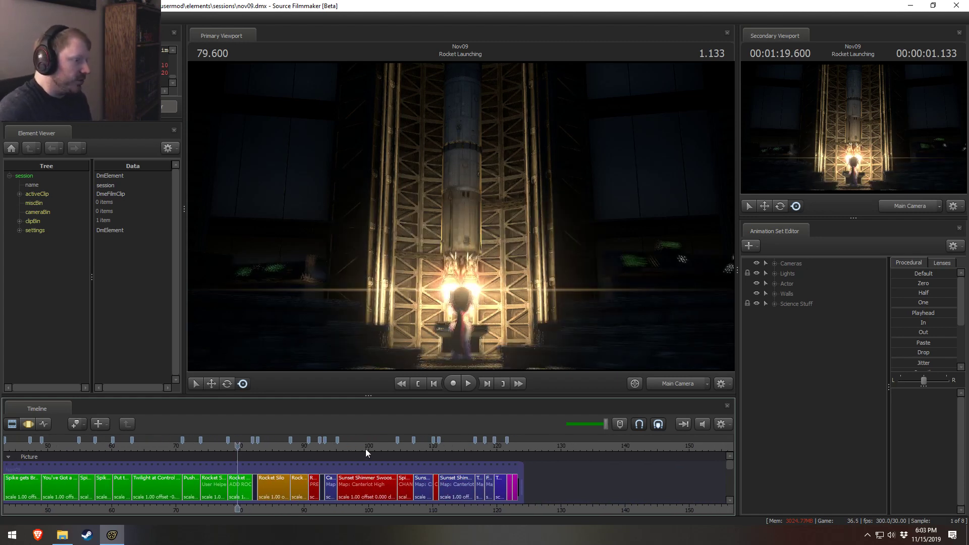
- Override the progressive refinement samples of the viewport to 32 for both depth of field and motion blur
{"action": "scroll", "coordinate": [422, 465], "scroll_direction": "up", "scroll_amount": 3}
{"action": "right_click", "coordinate": [467, 280]}
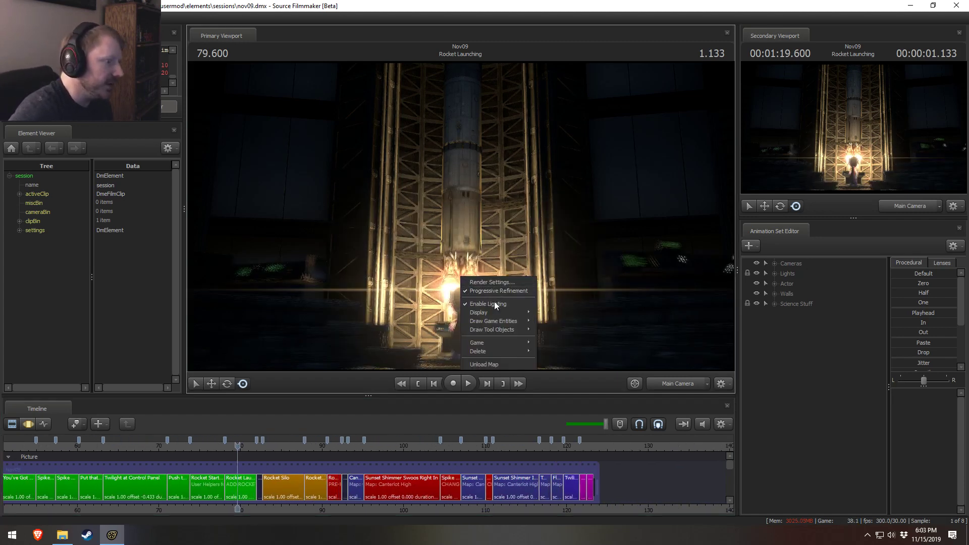
{"action": "left_click", "coordinate": [490, 282]}
{"action": "left_click", "coordinate": [532, 229]}
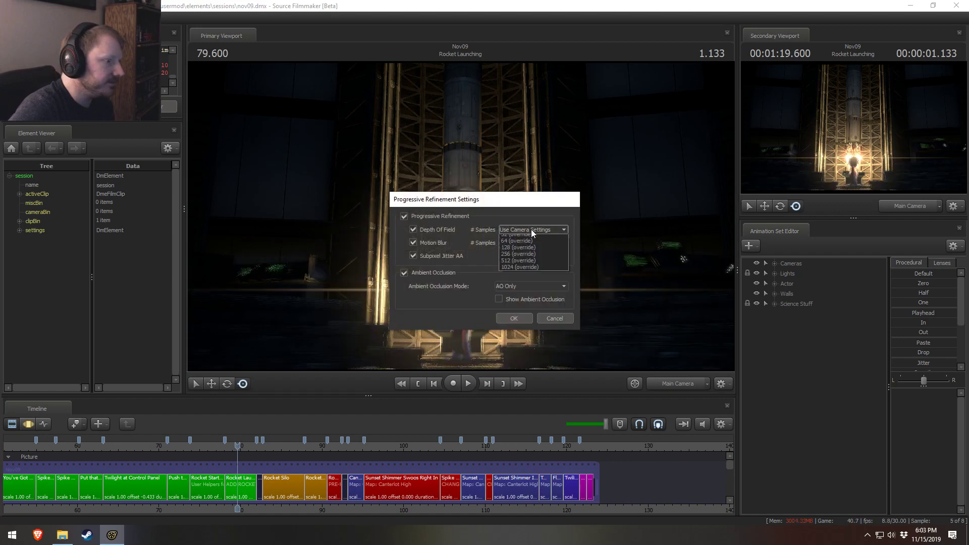
{"action": "left_click", "coordinate": [522, 258]}
{"action": "left_click", "coordinate": [520, 244]}
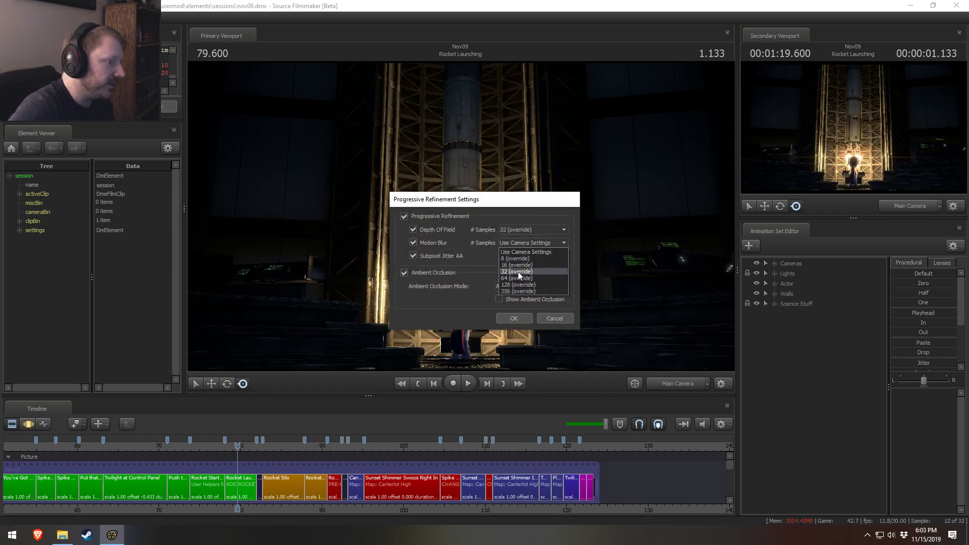
{"action": "left_click", "coordinate": [518, 271]}
{"action": "left_click", "coordinate": [509, 321]}
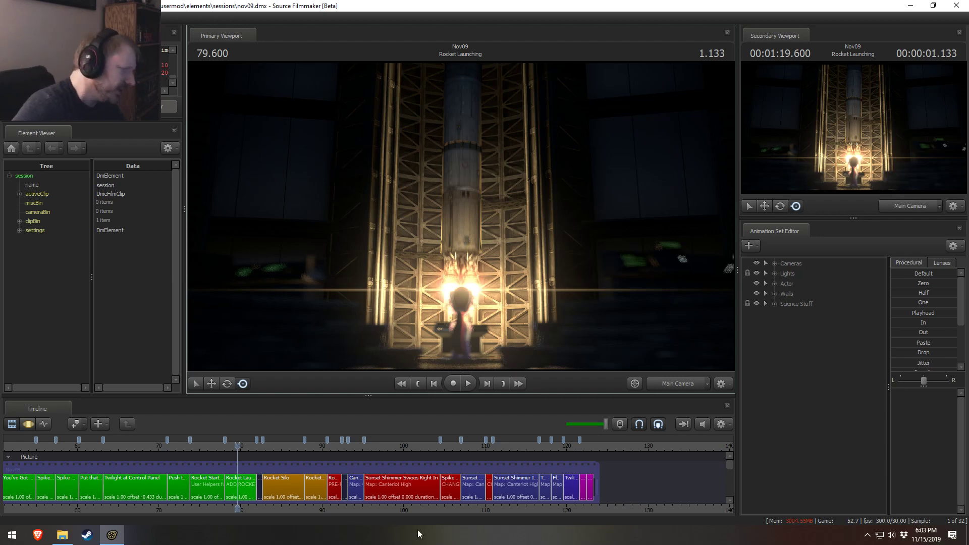
- Select the Sunset Shimmer Swoos Right In shot, go to its beginning and turn off lighting in the primary viewport
{"action": "left_click", "coordinate": [342, 452]}
{"action": "scroll", "coordinate": [348, 484], "scroll_direction": "up", "scroll_amount": 5}
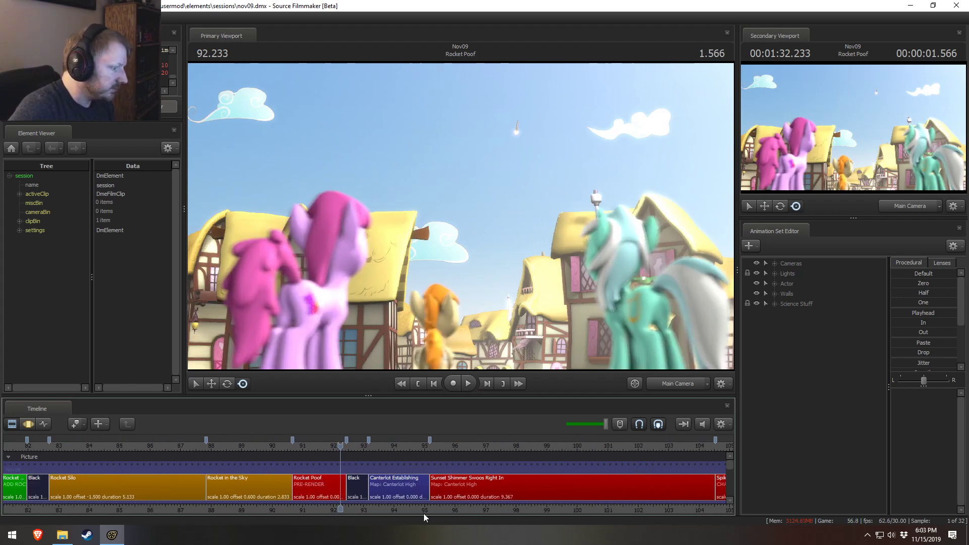
{"action": "left_click_drag", "start_coordinate": [349, 509], "coordinate": [228, 489]}
{"action": "left_click", "coordinate": [298, 486]}
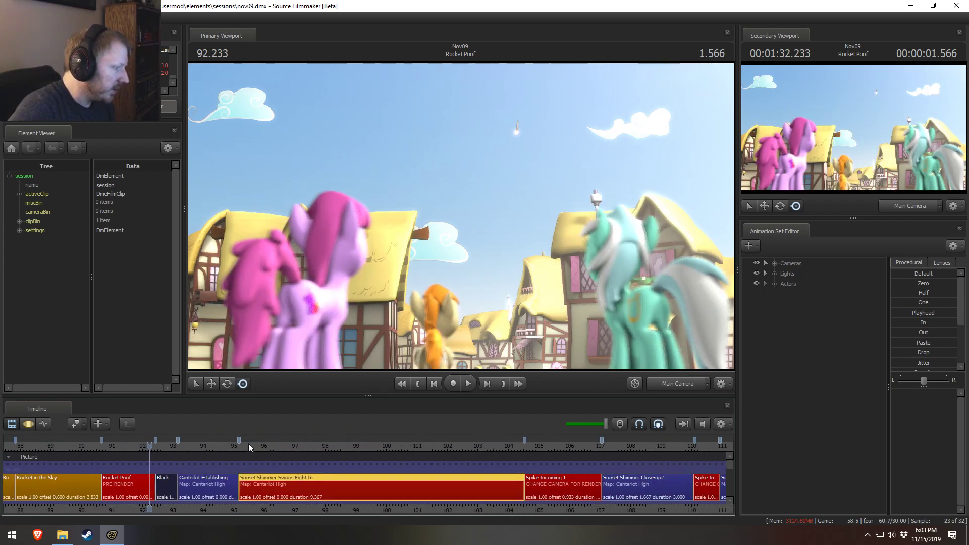
{"action": "left_click", "coordinate": [248, 444]}
{"action": "right_click", "coordinate": [475, 219]}
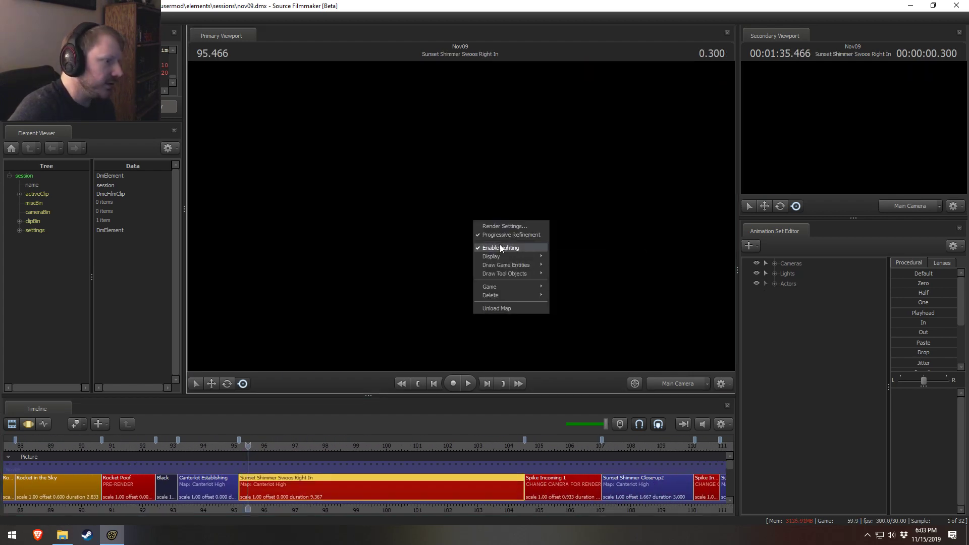
{"action": "left_click", "coordinate": [499, 244]}
- Play through the Sunset Shimmer Swoos Right In shot from its main camera, replaying the section around 100 to 101 s
{"action": "key", "text": "space"}
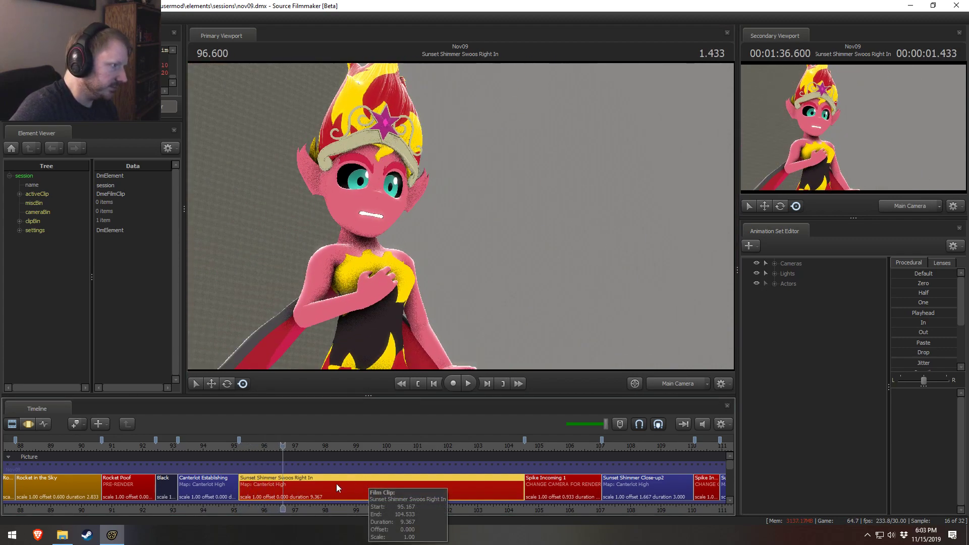
{"action": "left_click", "coordinate": [242, 446]}
{"action": "middle_click_drag", "start_coordinate": [309, 508], "coordinate": [254, 500]}
{"action": "key", "text": "space"}
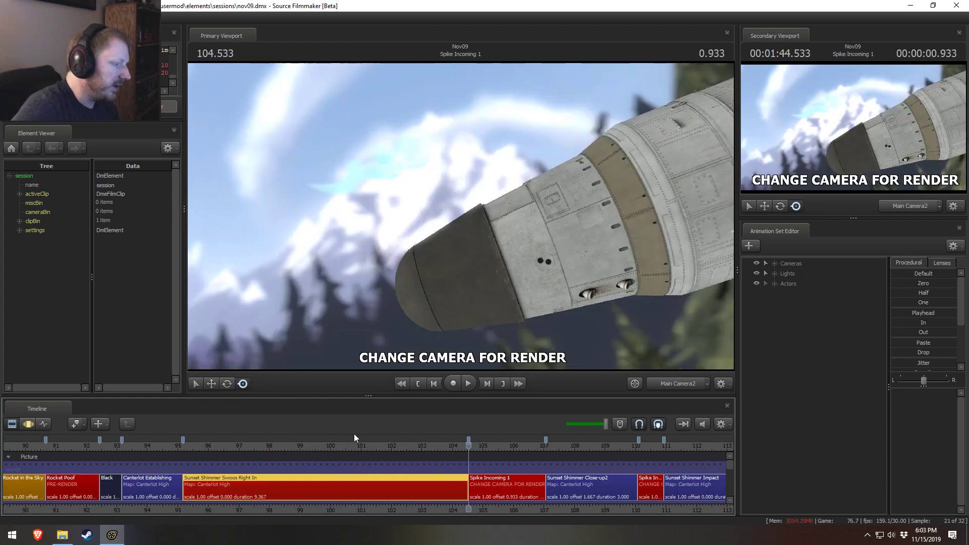
{"action": "left_click", "coordinate": [340, 445]}
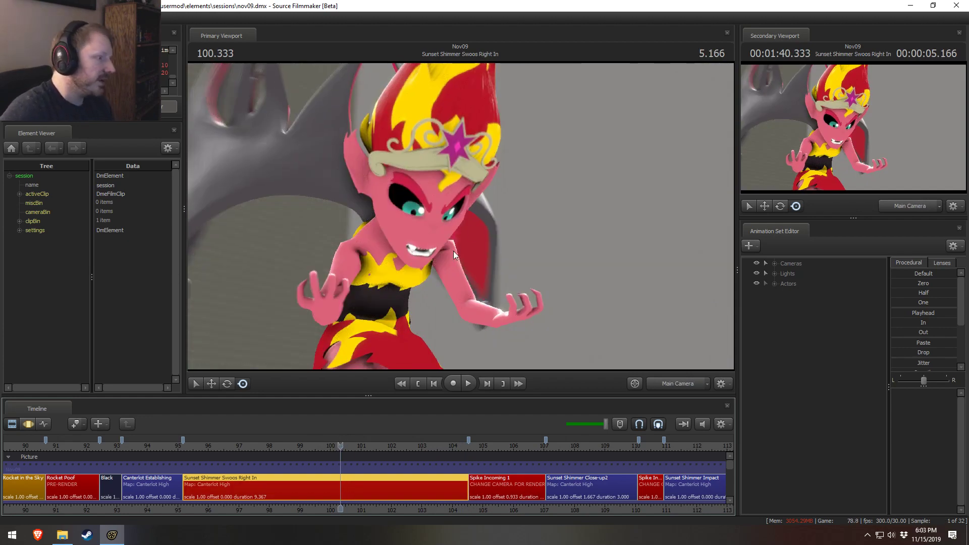
{"action": "key", "text": "space"}
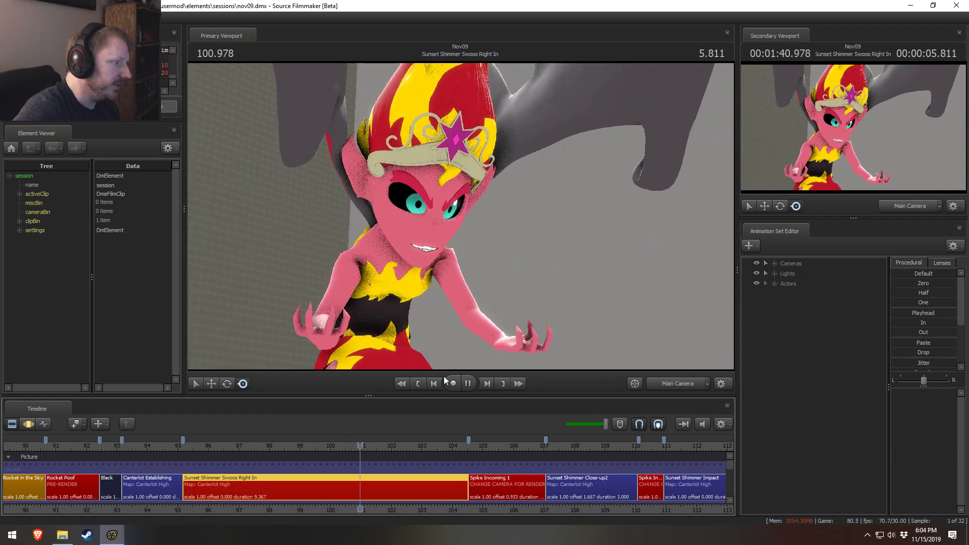
{"action": "key", "text": "space"}
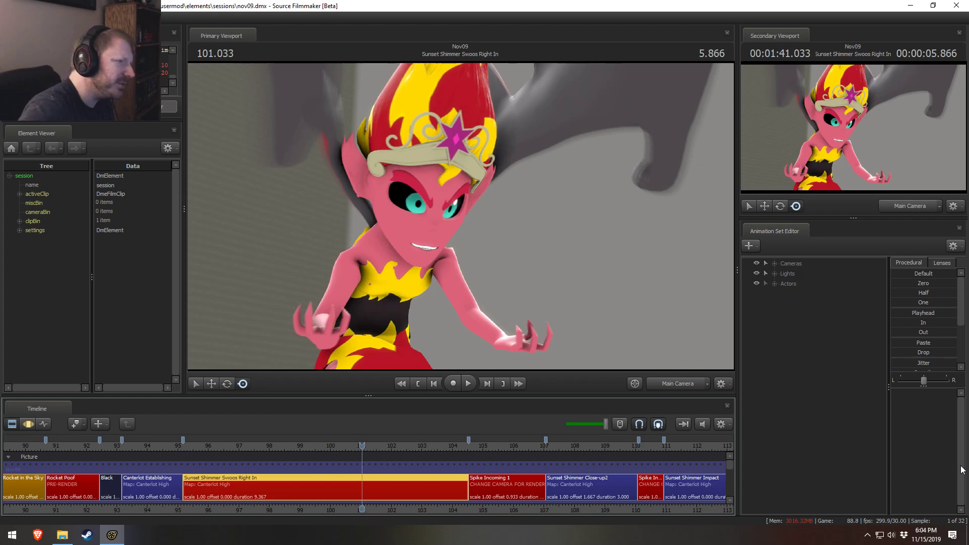
- Review Sunset Shimmer's body and wing motion from the side through the work camera, playing several sections of the shot
{"action": "left_click", "coordinate": [678, 384]}
{"action": "key", "text": "space"}
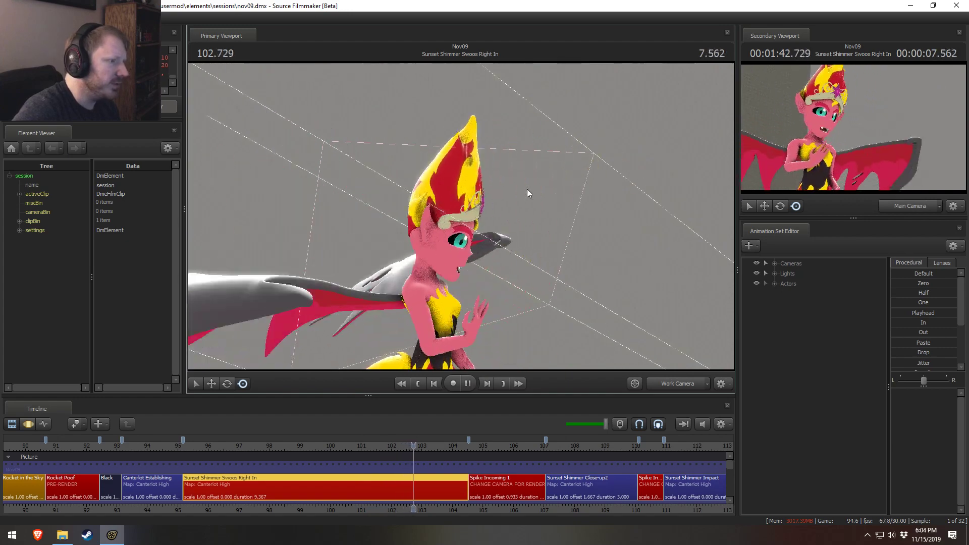
{"action": "key", "text": "space"}
{"action": "left_click_drag", "start_coordinate": [490, 186], "coordinate": [444, 281]}
{"action": "key", "text": "space"}
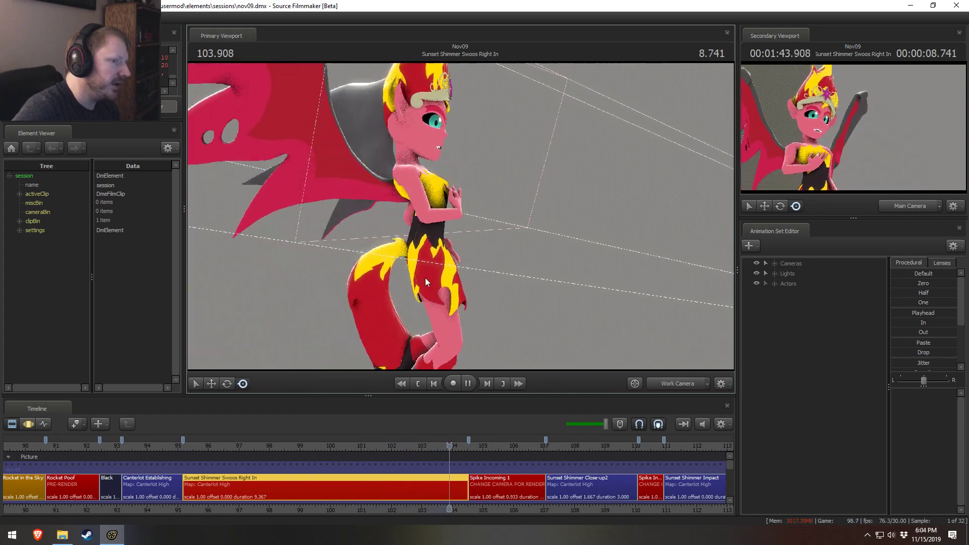
{"action": "key", "text": "space"}
{"action": "left_click", "coordinate": [274, 445]}
{"action": "key", "text": "space"}
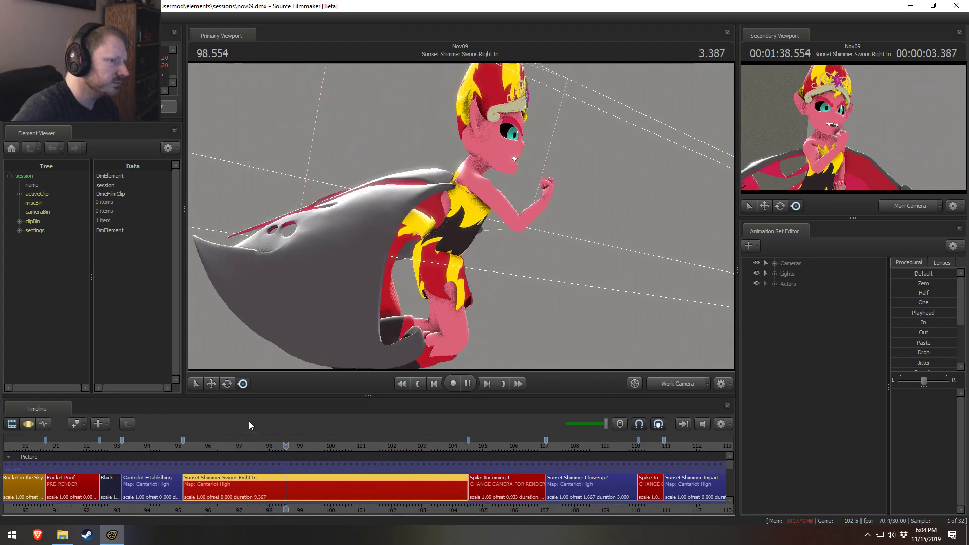
{"action": "key", "text": "space"}
- Return to the main camera, play the whole shot from its start and replay the section from about 100 to 102 s
{"action": "left_click", "coordinate": [679, 385]}
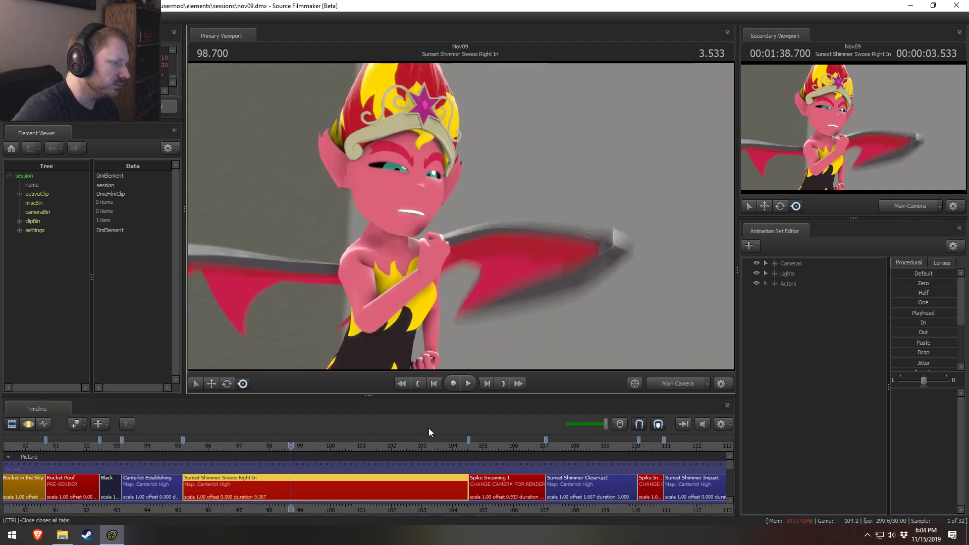
{"action": "left_click", "coordinate": [197, 446]}
{"action": "key", "text": "space"}
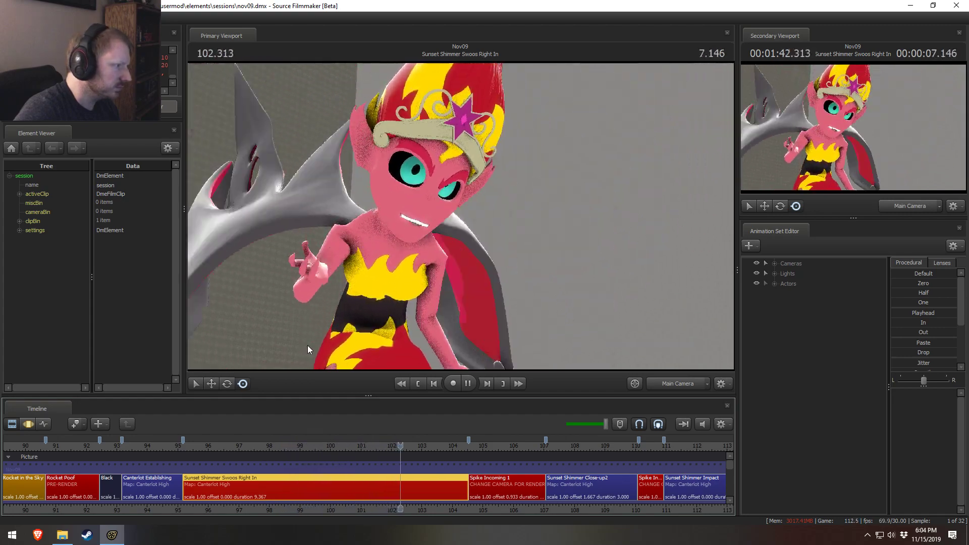
{"action": "key", "text": "space"}
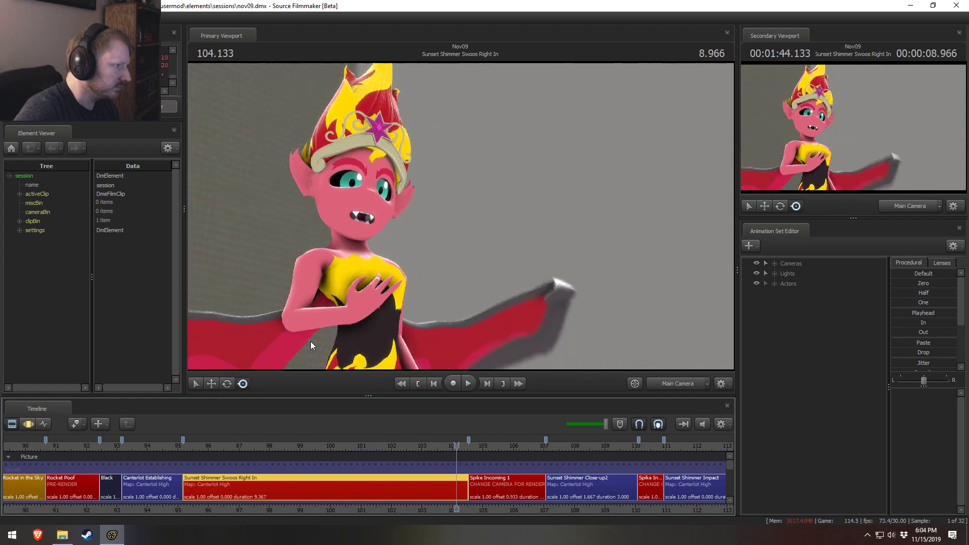
{"action": "left_click", "coordinate": [331, 444]}
{"action": "key", "text": "space"}
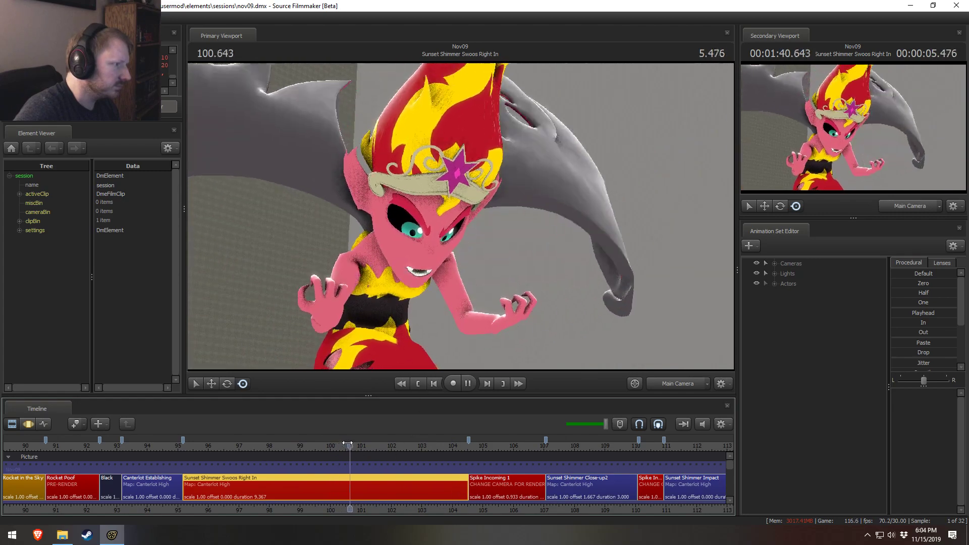
{"action": "left_click", "coordinate": [340, 448]}
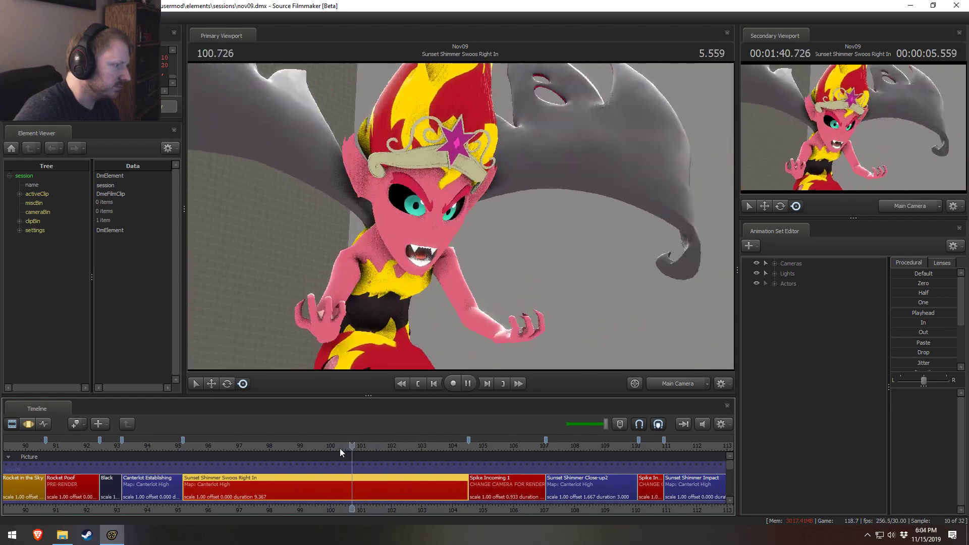
{"action": "key", "text": "space"}
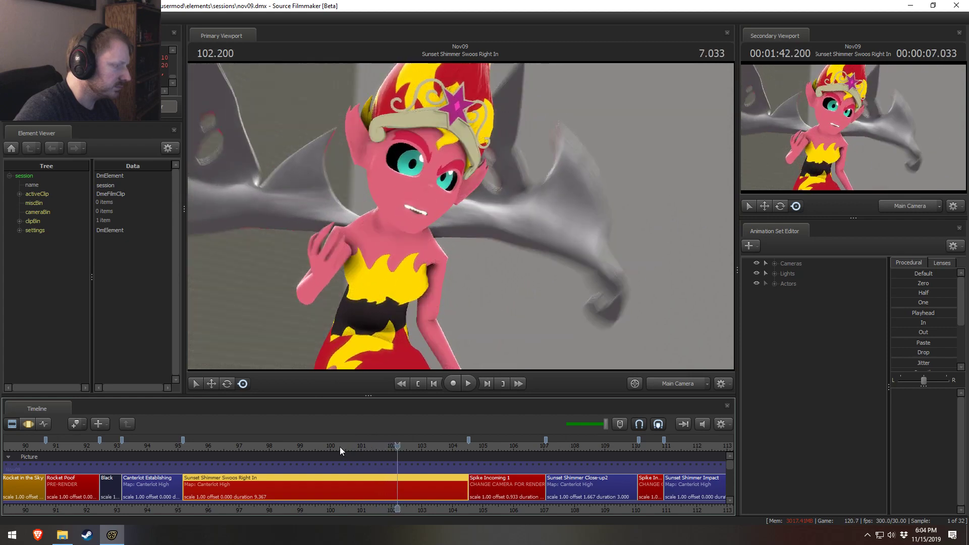
{"action": "left_click", "coordinate": [340, 446]}
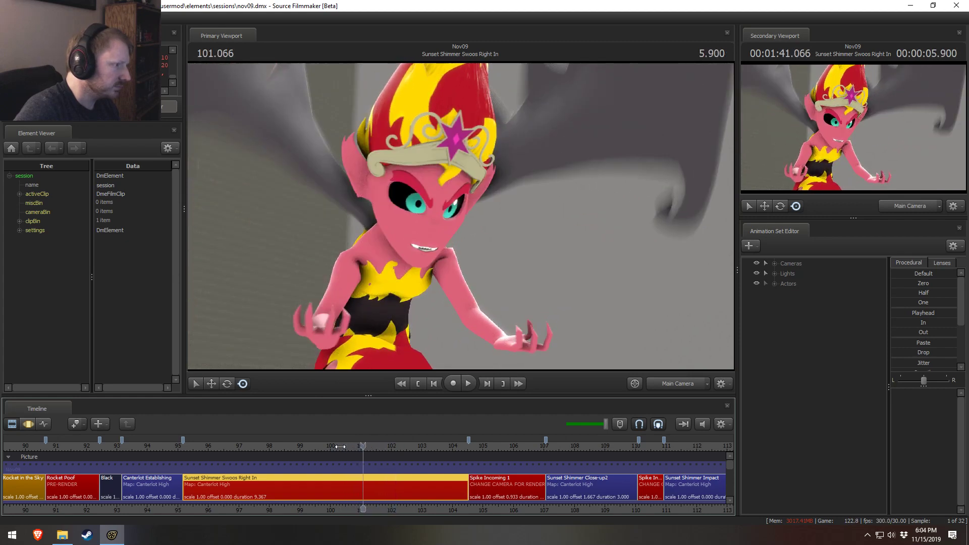
{"action": "key", "text": "space"}
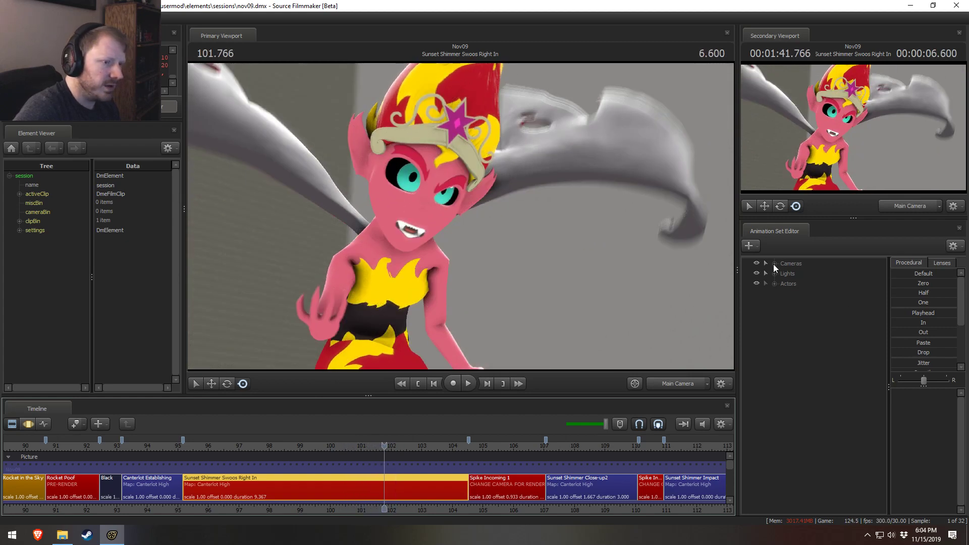
- Select Sunset Shimmer's eyes_rightleft control in the Eyes group of the Face controls and switch to the Motion Editor
{"action": "left_click", "coordinate": [775, 283]}
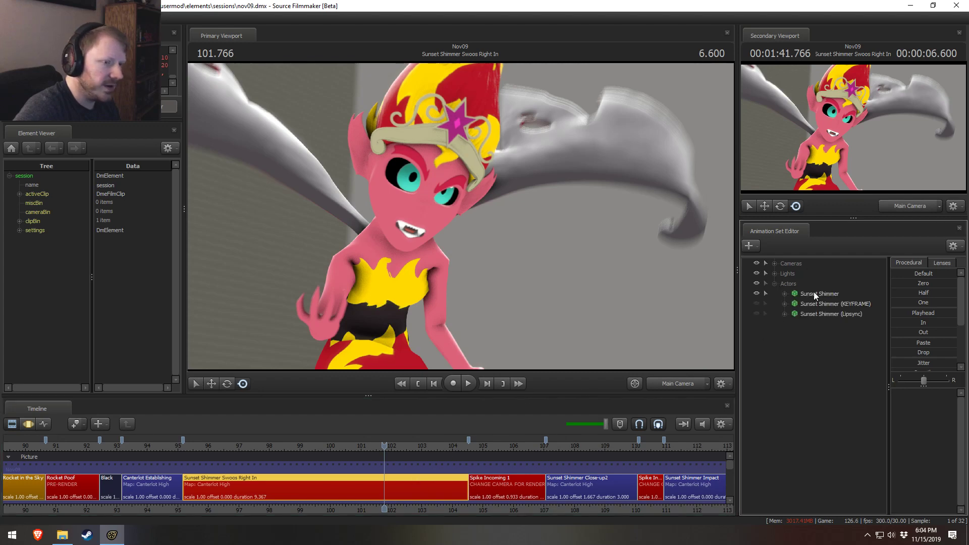
{"action": "left_click", "coordinate": [784, 294]}
{"action": "left_click", "coordinate": [795, 304]}
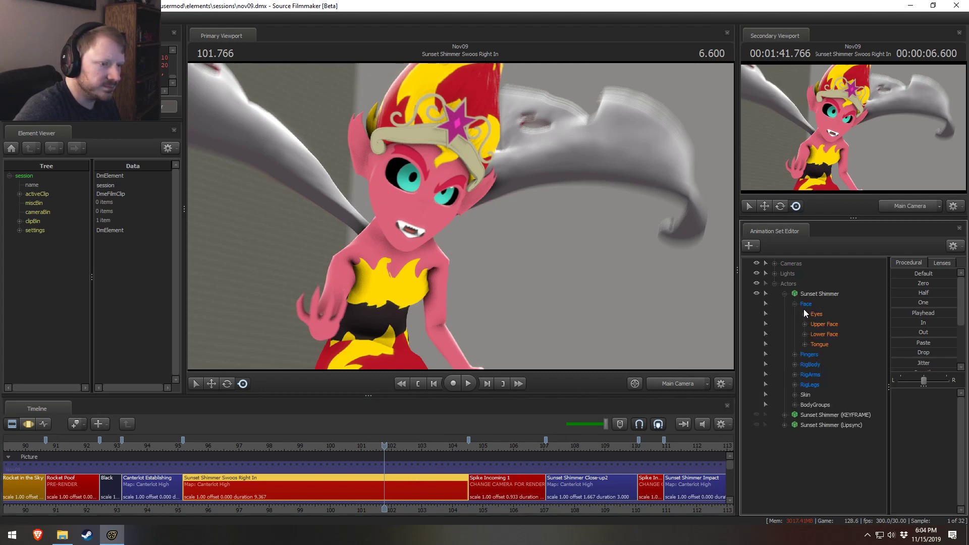
{"action": "left_click", "coordinate": [805, 313]}
{"action": "left_click", "coordinate": [840, 334]}
{"action": "key", "text": "F3"}
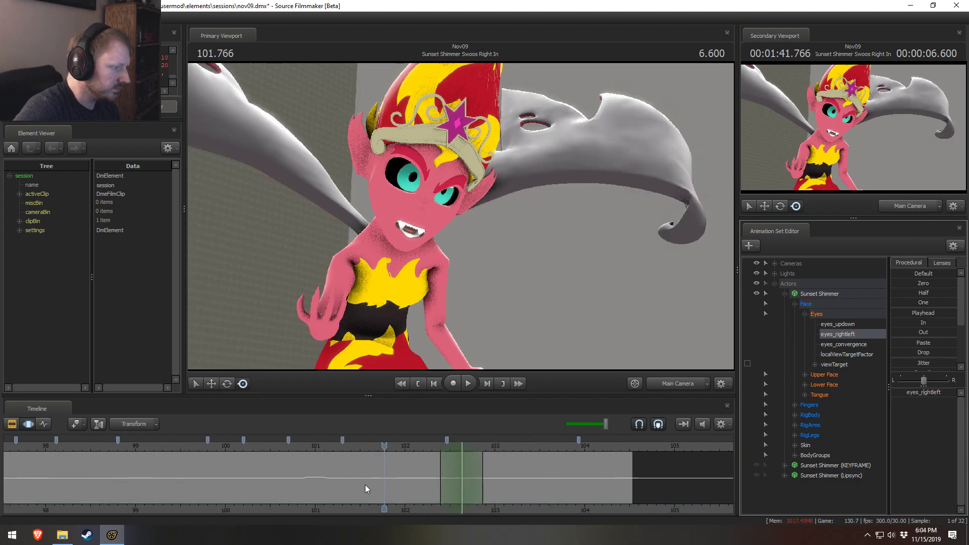
- Place a short time selection at about 101.0 to 101.3 s and play back the animation leading into it
{"action": "left_click_drag", "start_coordinate": [384, 483], "coordinate": [327, 482]}
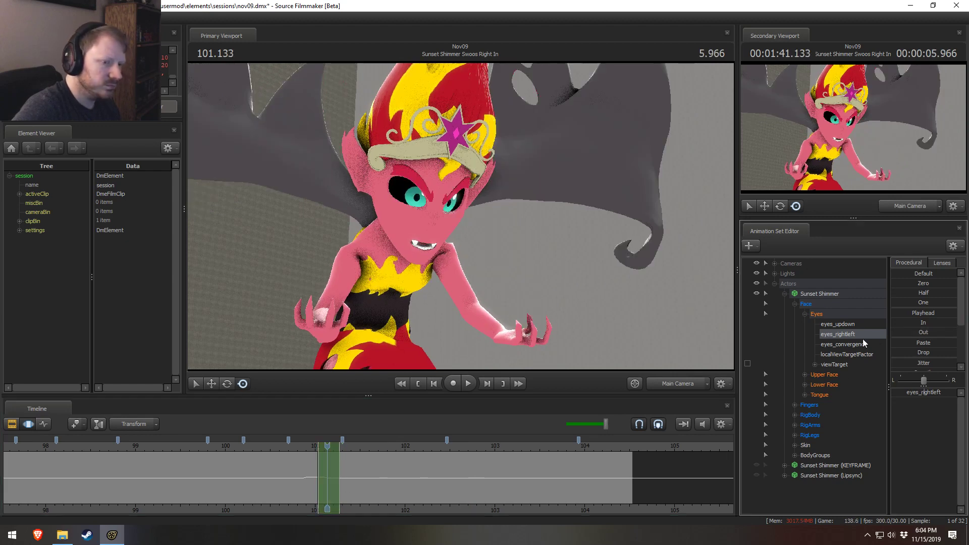
{"action": "key", "text": "space"}
{"action": "left_click", "coordinate": [260, 444]}
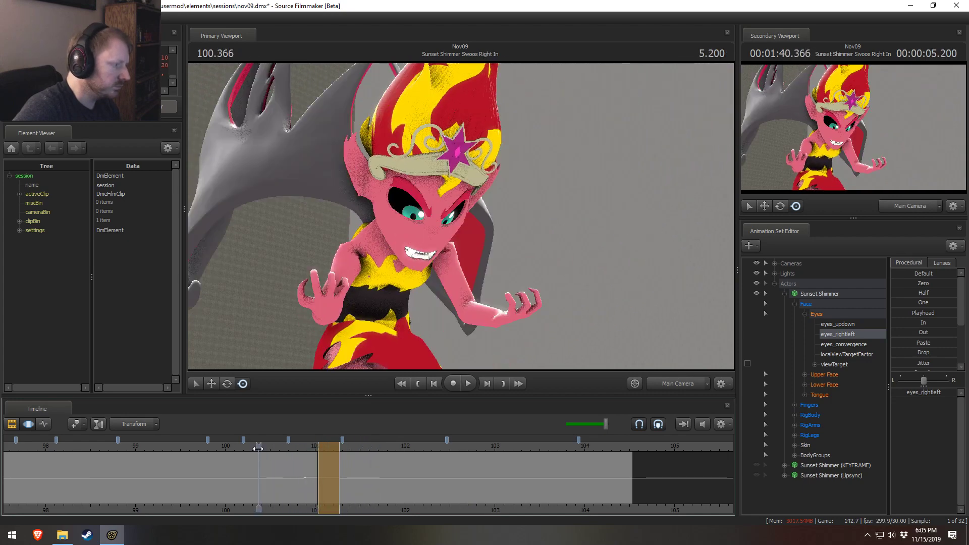
{"action": "key", "text": "space"}
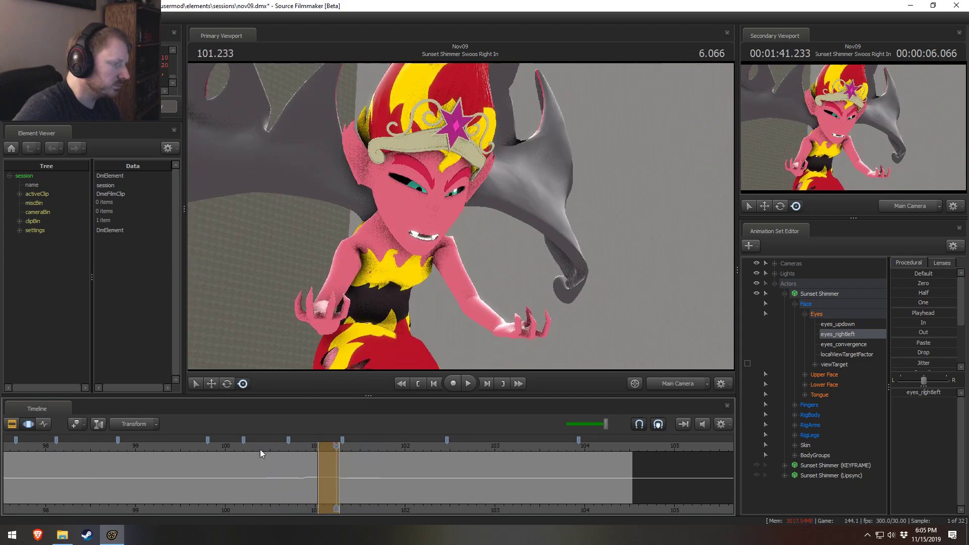
- Make a very narrow time selection at about 101 s for eyes_rightleft and replay the eye movement around it
{"action": "left_click", "coordinate": [307, 484]}
{"action": "left_click_drag", "start_coordinate": [307, 484], "coordinate": [315, 484]}
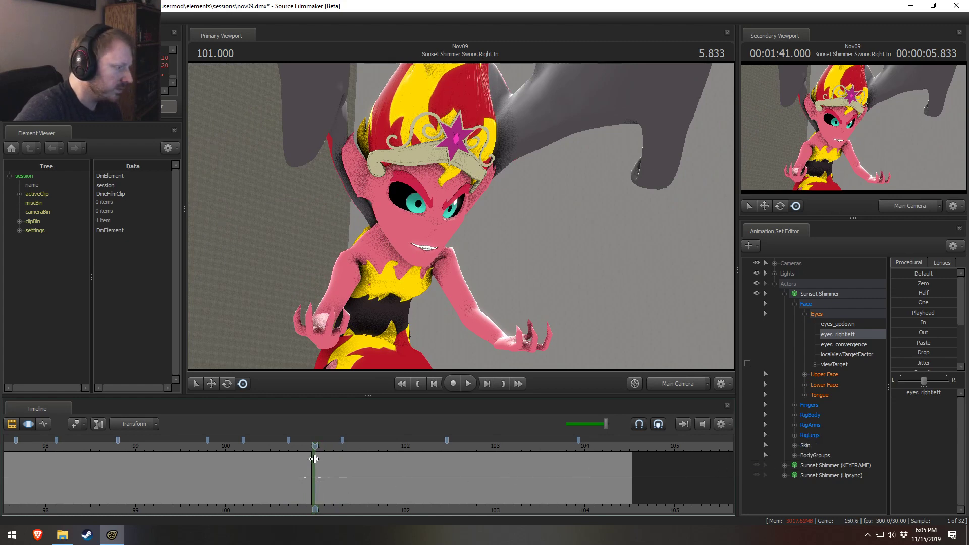
{"action": "left_click", "coordinate": [272, 450]}
{"action": "key", "text": "space"}
{"action": "key", "text": "space"}
{"action": "left_click", "coordinate": [216, 451]}
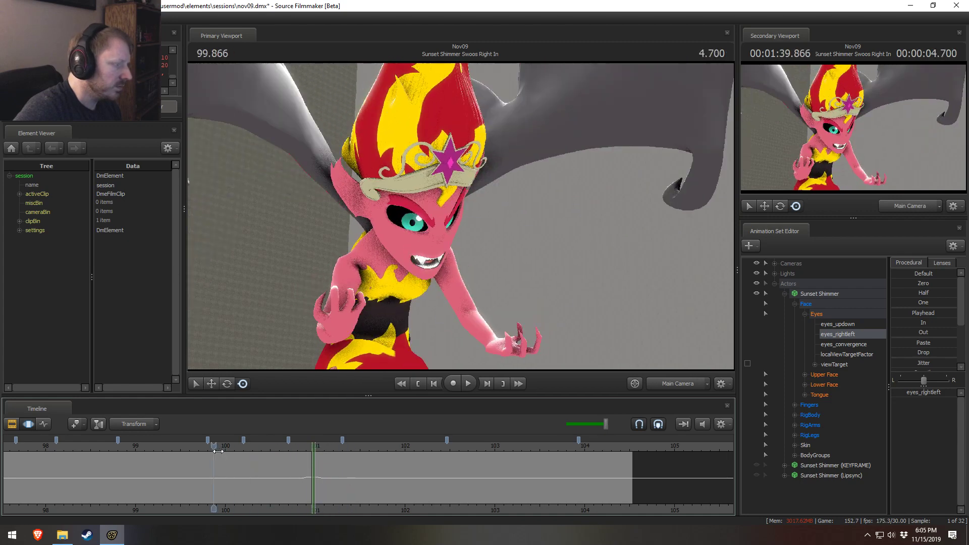
{"action": "key", "text": "space"}
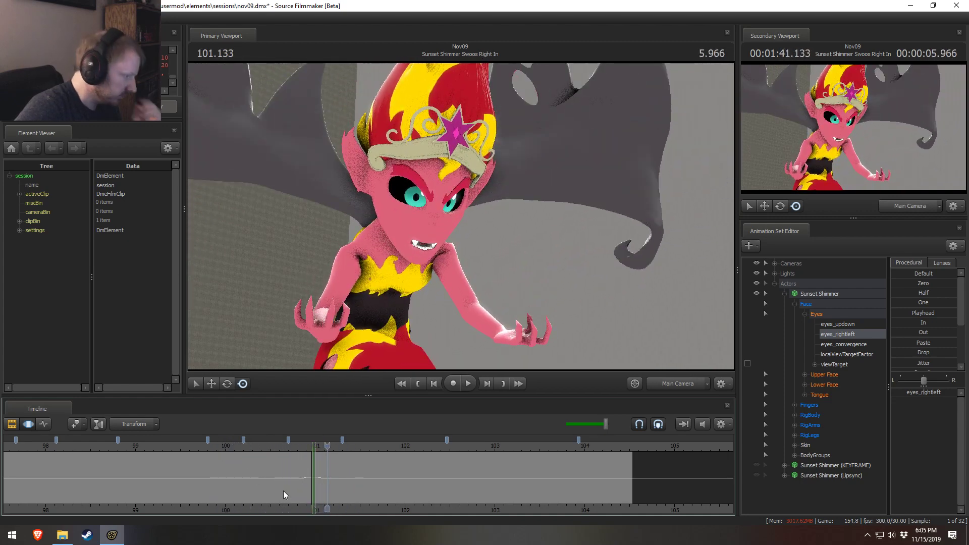
- Select the time from about 100.97 s onward and apply the In procedural preset to eyes_rightleft
{"action": "left_click", "coordinate": [314, 475]}
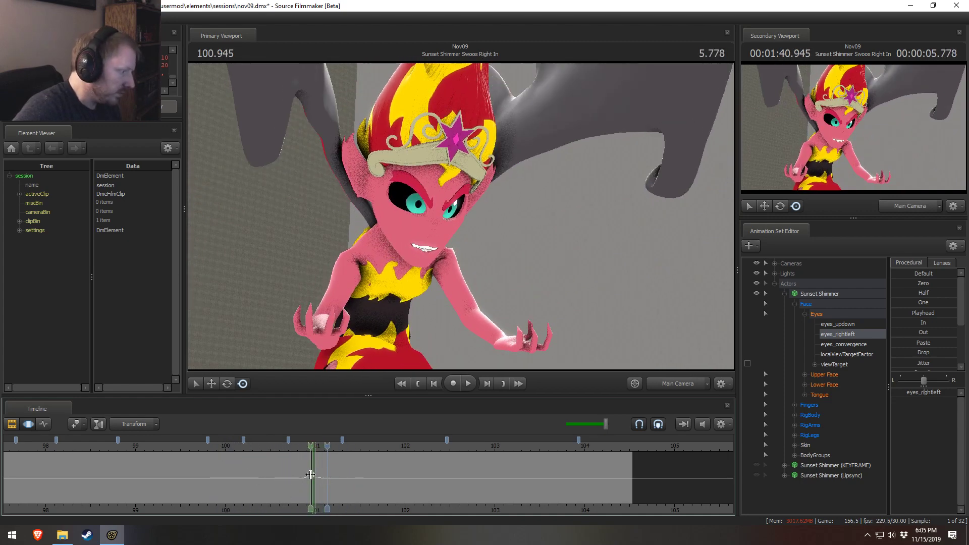
{"action": "left_click_drag", "start_coordinate": [313, 476], "coordinate": [827, 461], "text": "shift"}
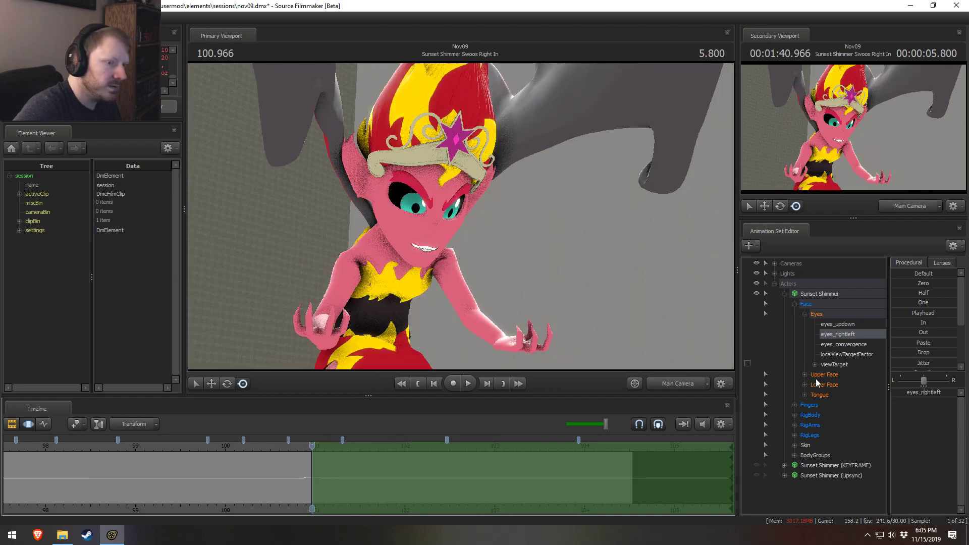
{"action": "left_click", "coordinate": [905, 321]}
- Play back the eye movement from about 100.1 s to 101.5 s
{"action": "key", "text": "space"}
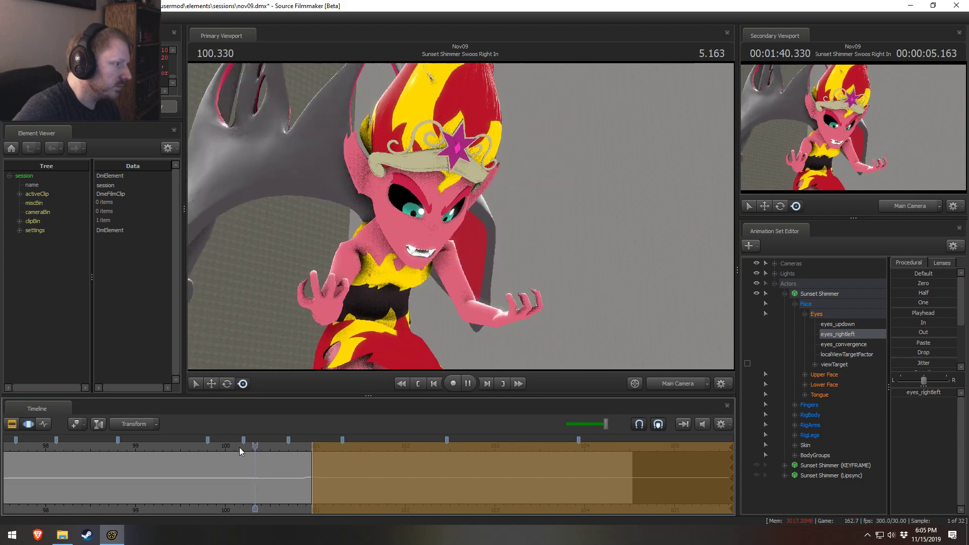
{"action": "left_click", "coordinate": [235, 447]}
{"action": "left_click", "coordinate": [102, 456]}
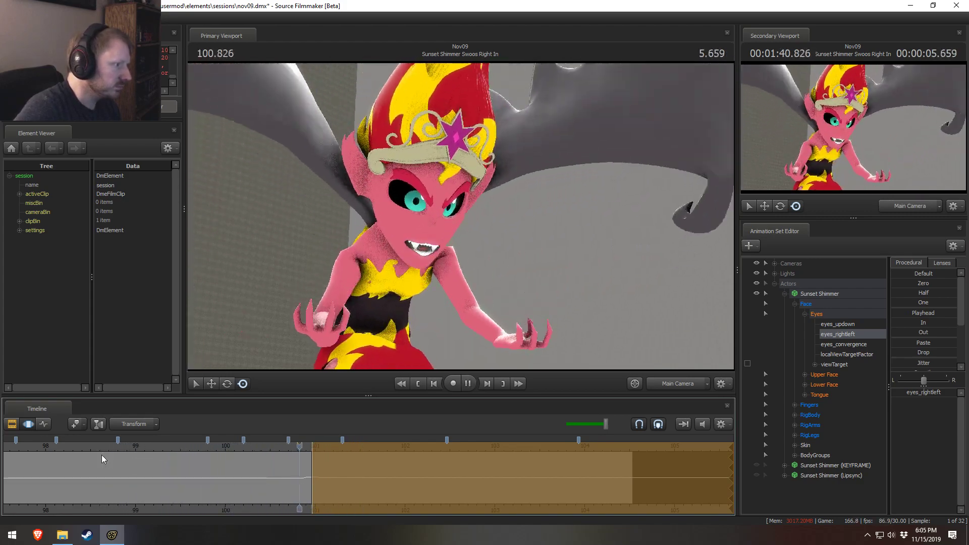
{"action": "key", "text": "space"}
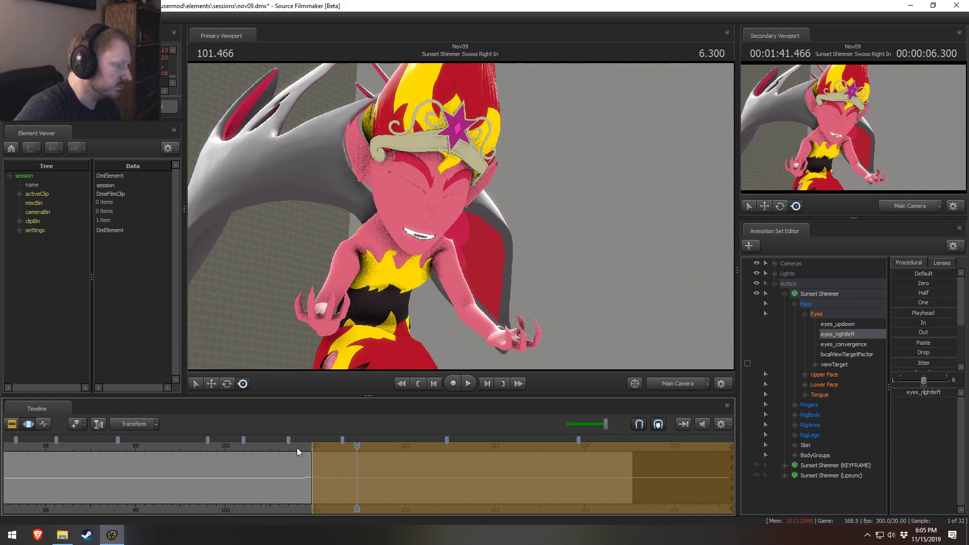
- Place a very narrow time selection at about 100.93 s and replay the eye animation repeatedly from about 100.4 s to 101.8 s
{"action": "left_click", "coordinate": [312, 471]}
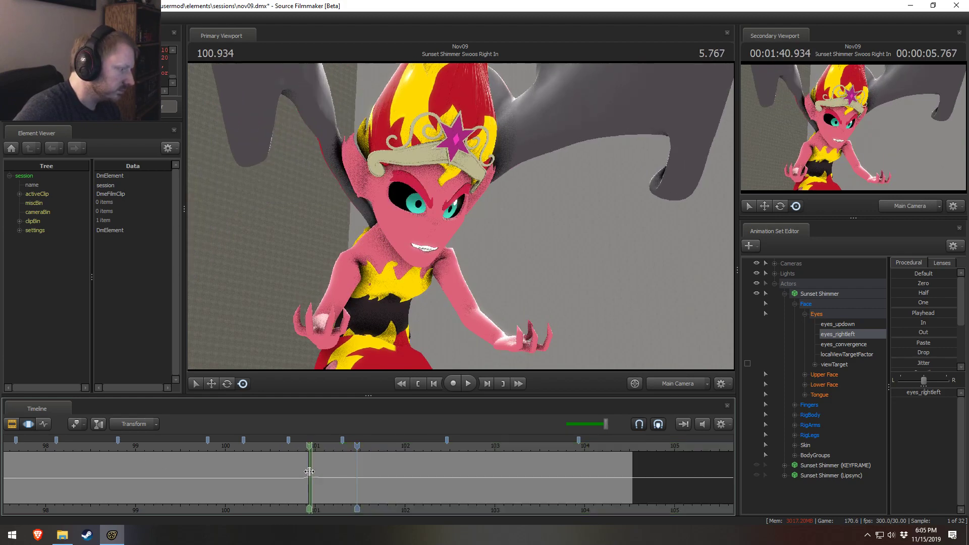
{"action": "left_click", "coordinate": [283, 449]}
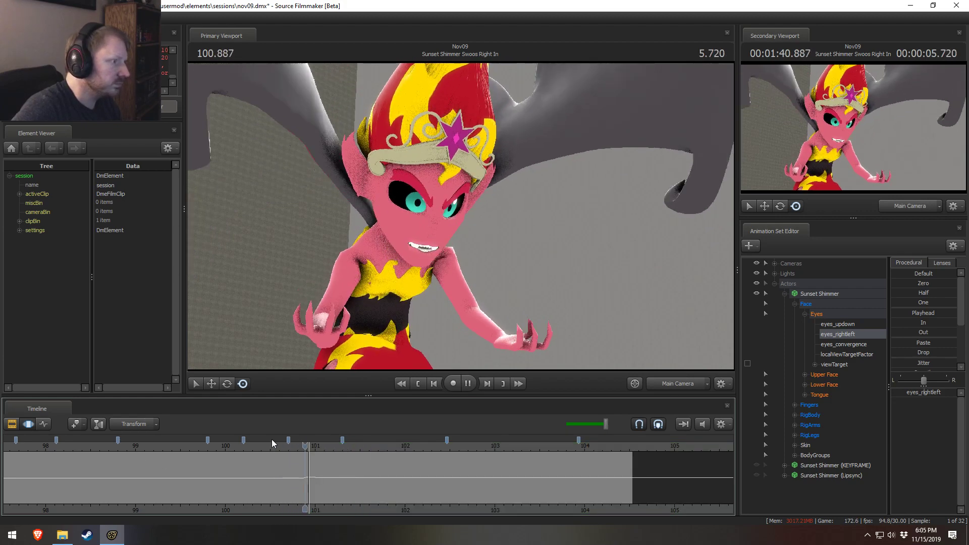
{"action": "left_click", "coordinate": [345, 445]}
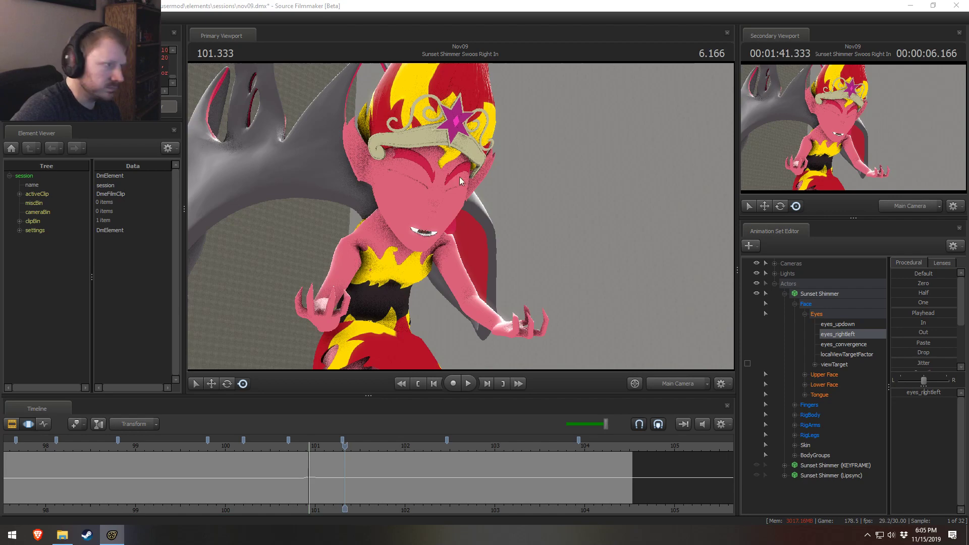
{"action": "left_click", "coordinate": [283, 446]}
{"action": "key", "text": "space"}
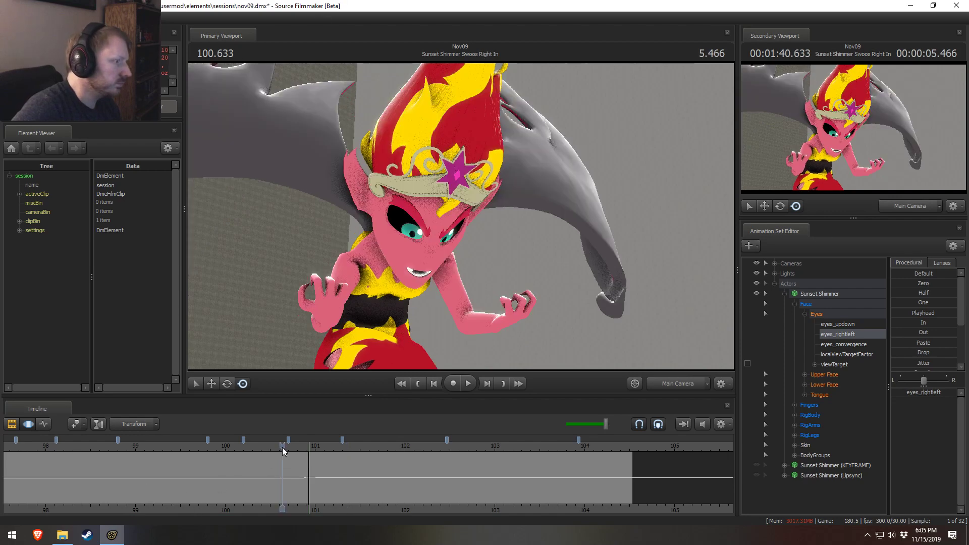
{"action": "left_click", "coordinate": [279, 446]}
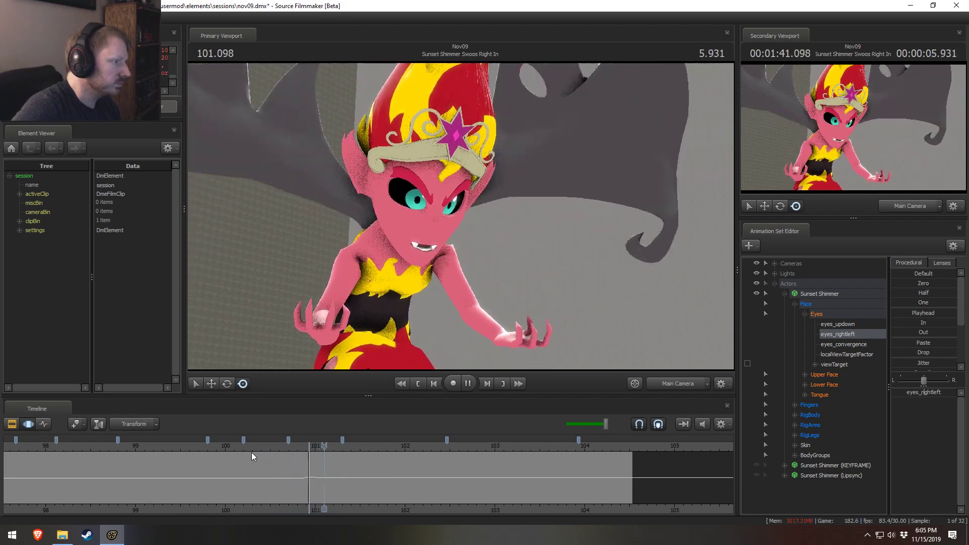
{"action": "key", "text": "space"}
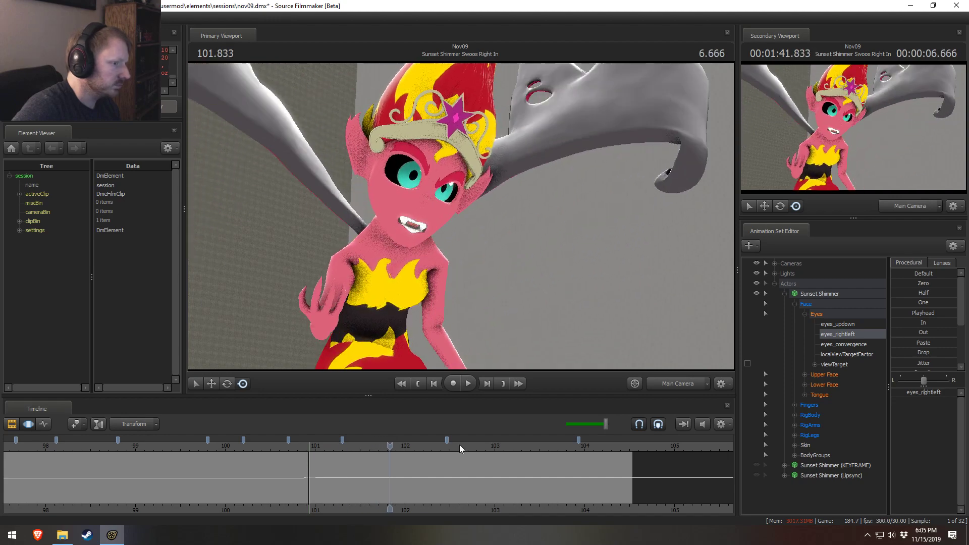
{"action": "left_click", "coordinate": [261, 447]}
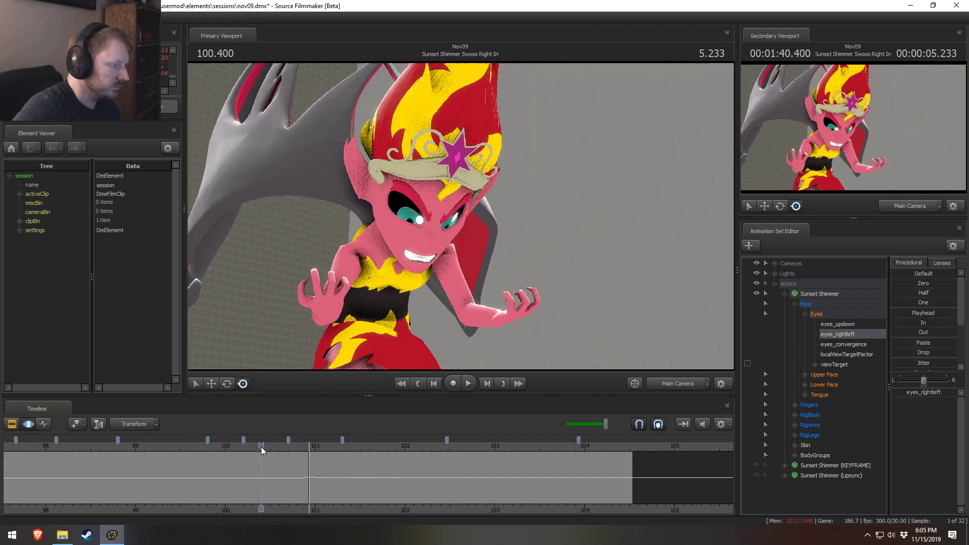
{"action": "key", "text": "space"}
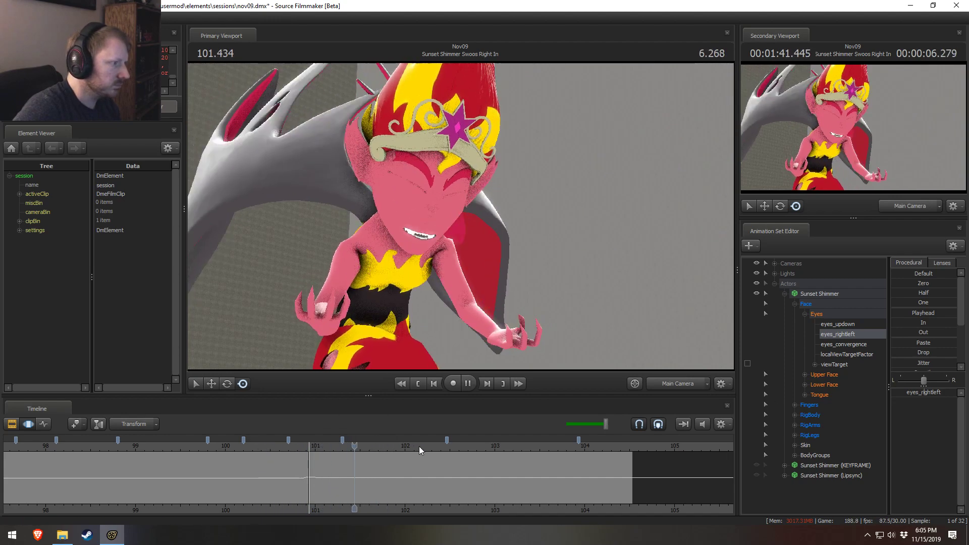
- Try rotating rig_neck at 101.666 s within a time selection of about 101.5 to 101.8 s and play back the motion
{"action": "left_click", "coordinate": [376, 471]}
{"action": "left_click_drag", "start_coordinate": [374, 472], "coordinate": [375, 493]}
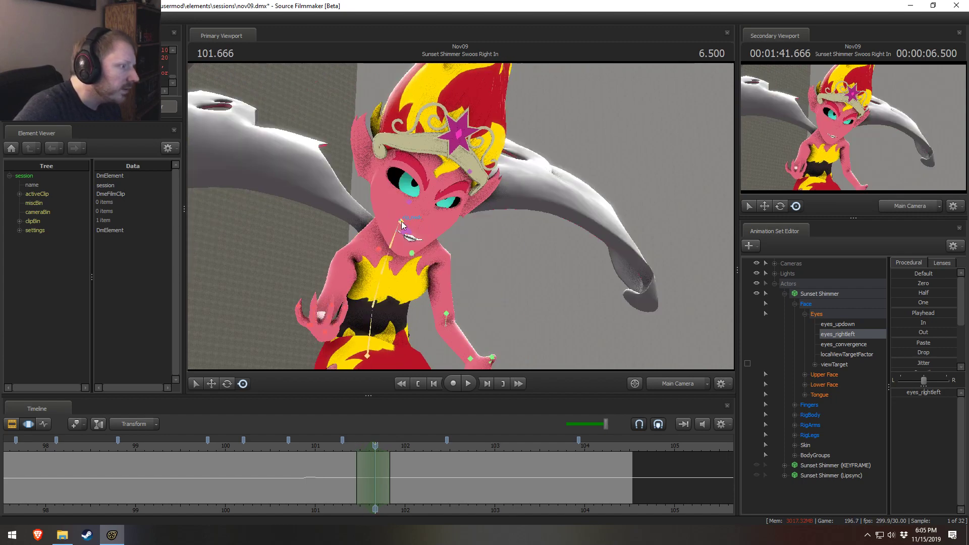
{"action": "left_click", "coordinate": [402, 225]}
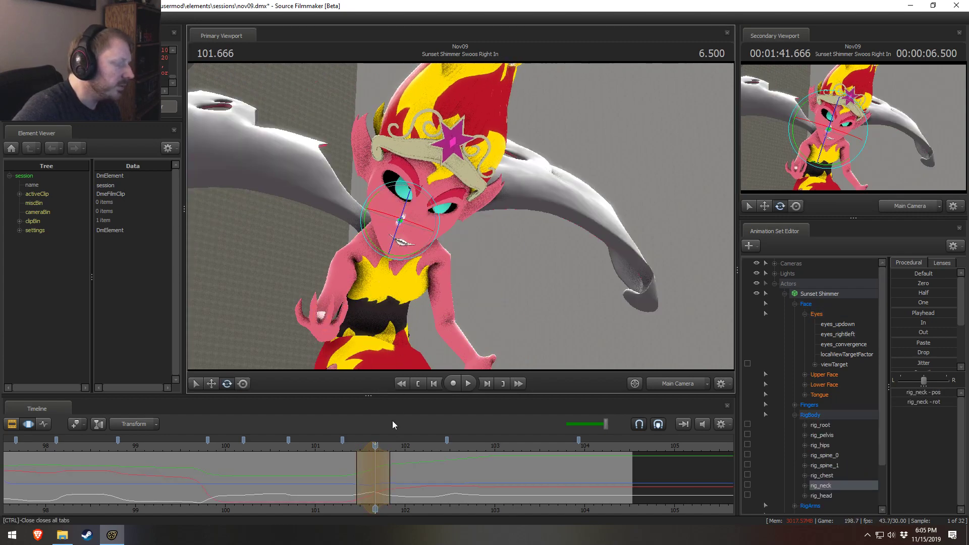
{"action": "left_click", "coordinate": [327, 448]}
{"action": "key", "text": "space"}
{"action": "left_click", "coordinate": [327, 448]}
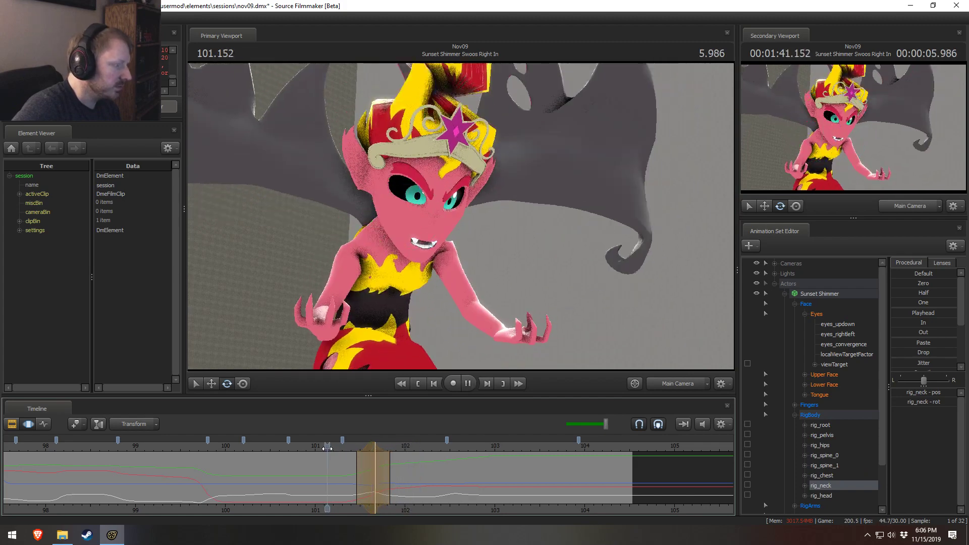
{"action": "key", "text": "space"}
- Undo the neck rotation, adjust rig_spine_0 slightly at 101.666 s and play back the body movement
{"action": "left_click_drag", "start_coordinate": [342, 448], "coordinate": [374, 460]}
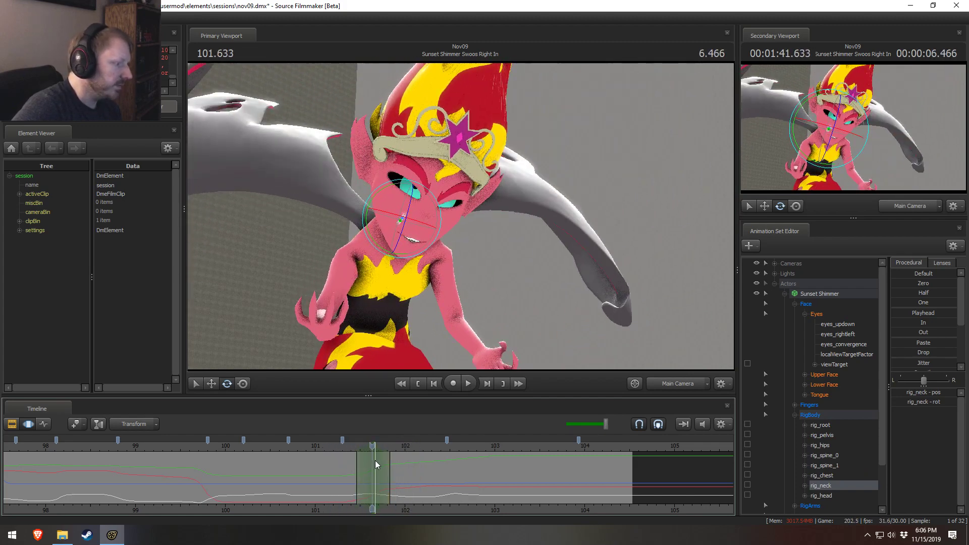
{"action": "left_click", "coordinate": [393, 245]}
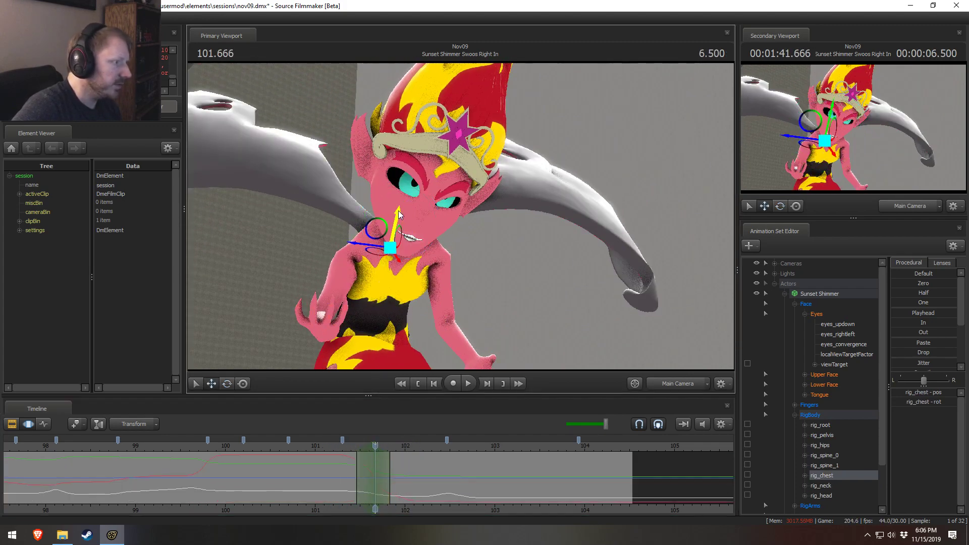
{"action": "left_click", "coordinate": [377, 297], "text": "ctrl"}
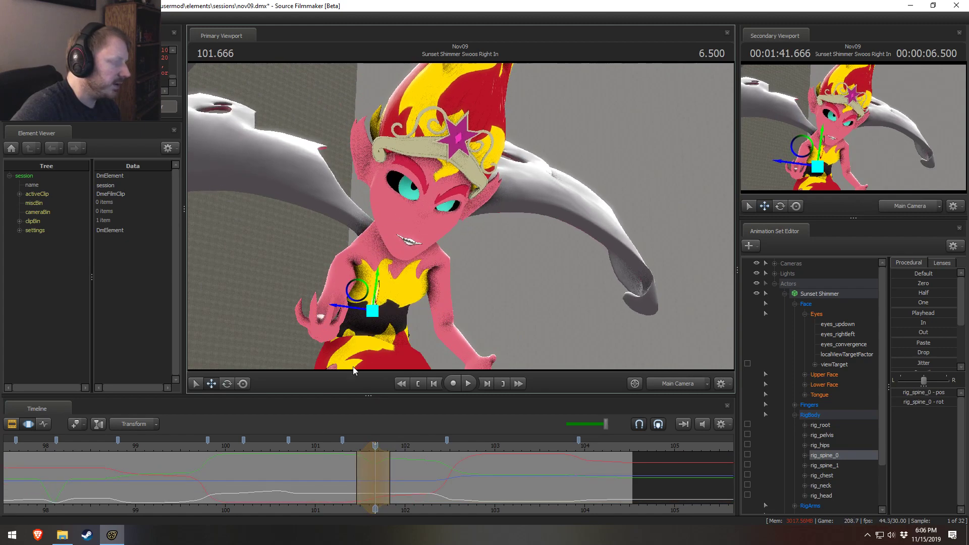
{"action": "left_click", "coordinate": [329, 446]}
{"action": "key", "text": "space"}
{"action": "left_click", "coordinate": [340, 452]}
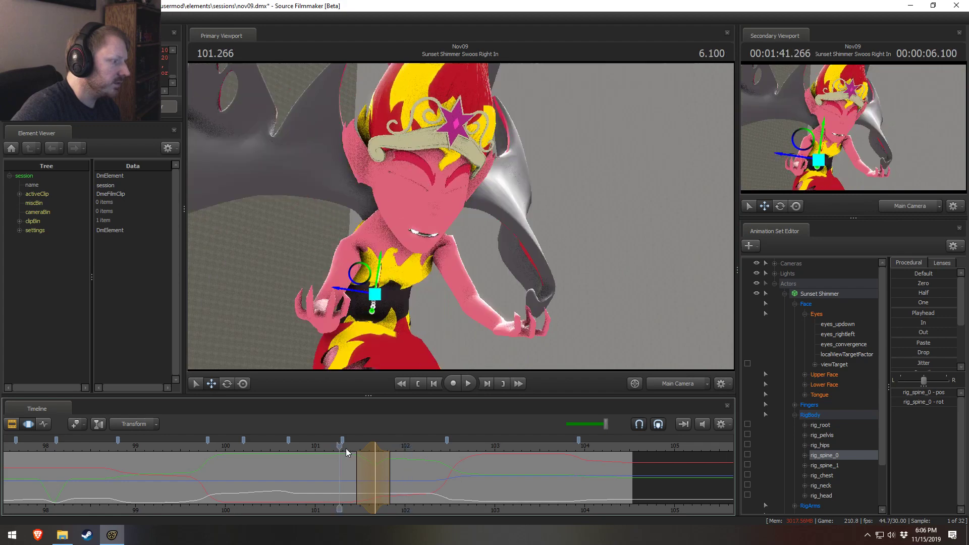
{"action": "key", "text": "space"}
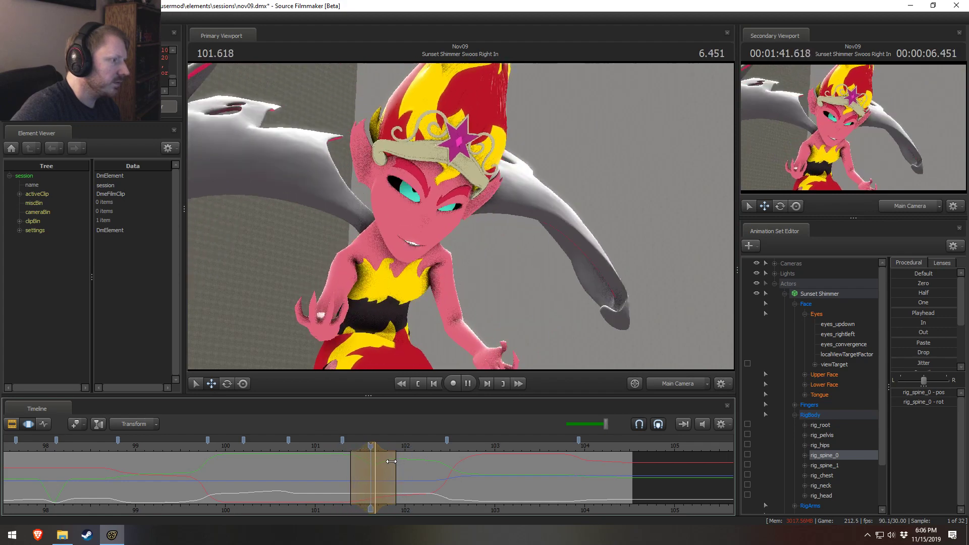
- Scrub through the spine adjustment and place a collapsed time selection at about 101.9 s
{"action": "left_click", "coordinate": [338, 469]}
{"action": "key", "text": "space"}
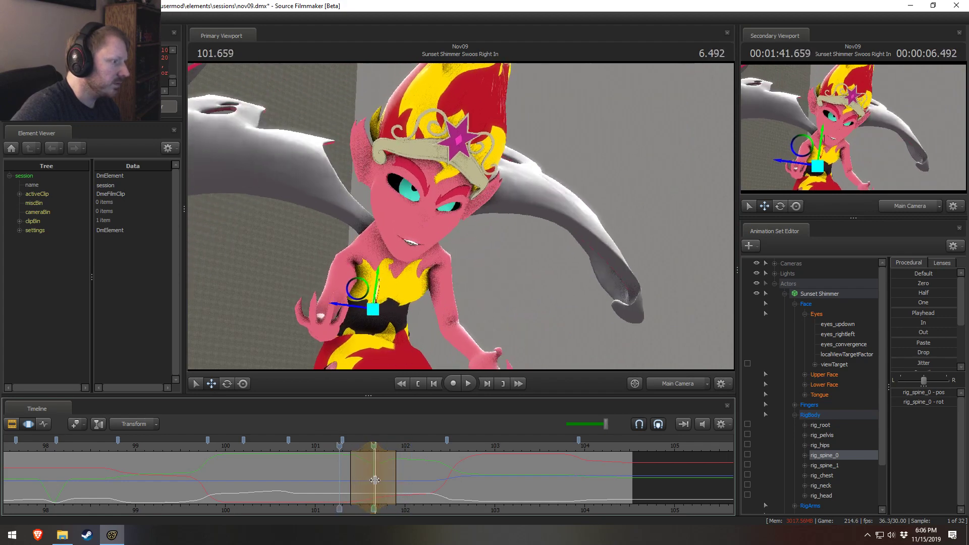
{"action": "left_click", "coordinate": [338, 468]}
{"action": "left_click_drag", "start_coordinate": [339, 469], "coordinate": [396, 477]}
- Switch to the work camera, orbit to a side view of Sunset Shimmer and replay the motion from about 100.6 s
{"action": "left_click", "coordinate": [674, 387], "text": "ctrl"}
{"action": "left_click_drag", "start_coordinate": [384, 253], "coordinate": [498, 305]}
{"action": "left_click", "coordinate": [315, 446]}
{"action": "key", "text": "space"}
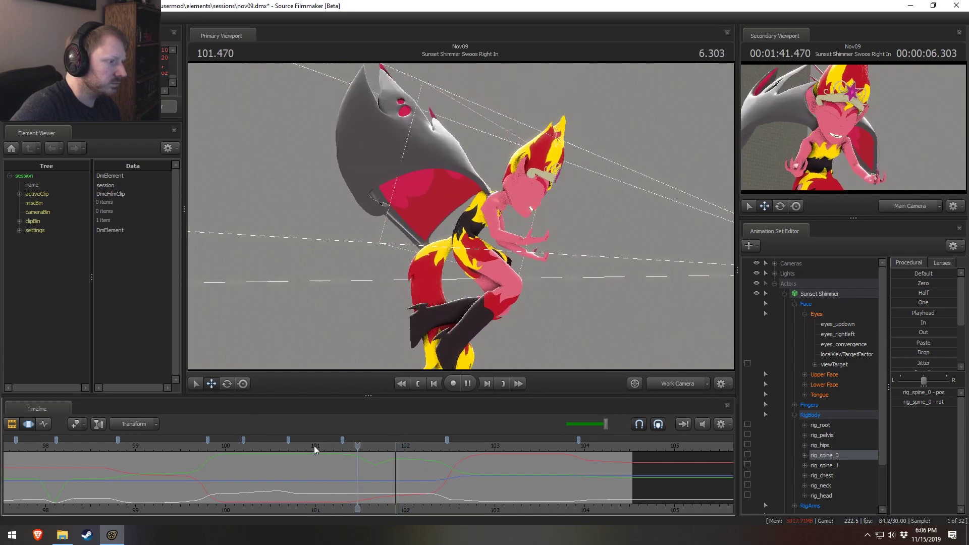
{"action": "left_click", "coordinate": [276, 447]}
{"action": "key", "text": "space"}
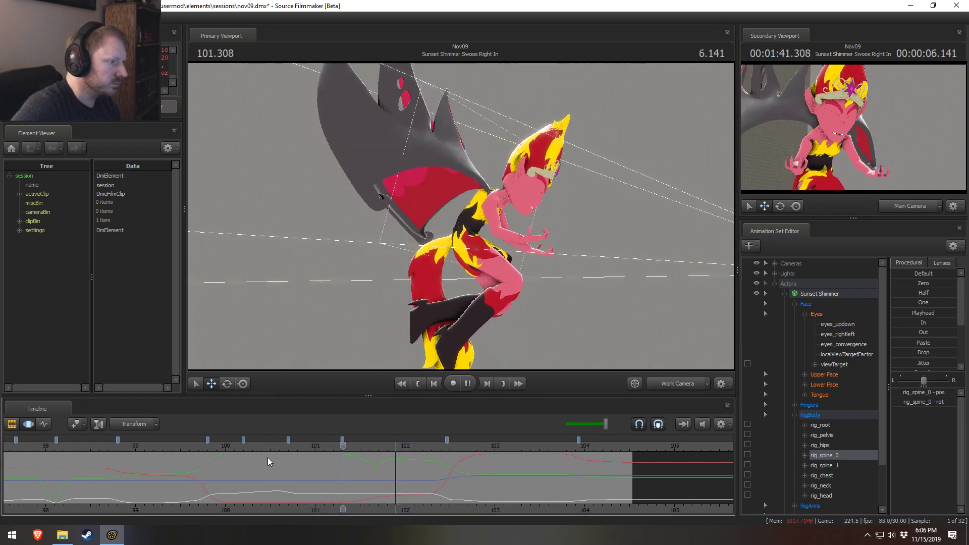
- Set a time selection of about 101.9 to 102.4 s with falloff reaching out to about 101.5 and 102.8 s
{"action": "left_click_drag", "start_coordinate": [393, 479], "coordinate": [439, 499]}
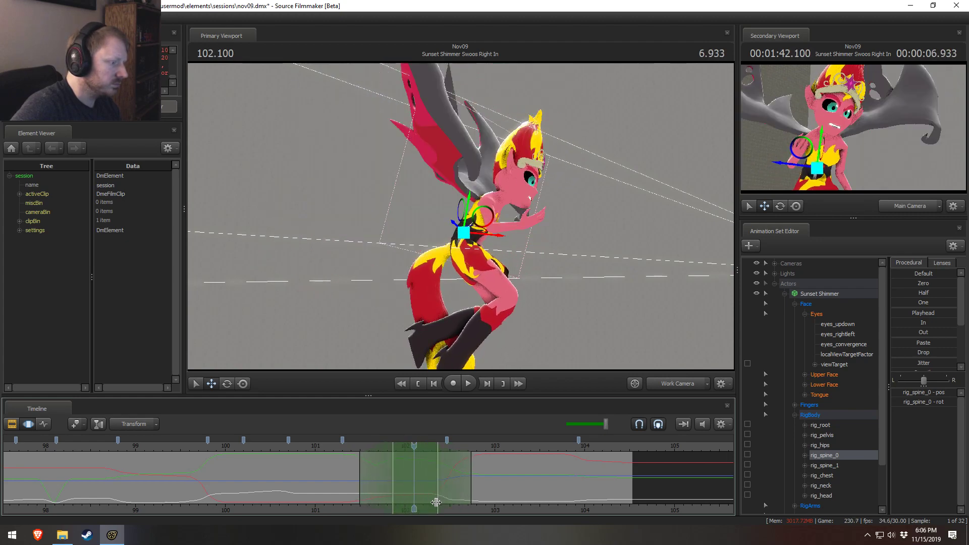
{"action": "left_click_drag", "start_coordinate": [360, 475], "coordinate": [414, 480]}
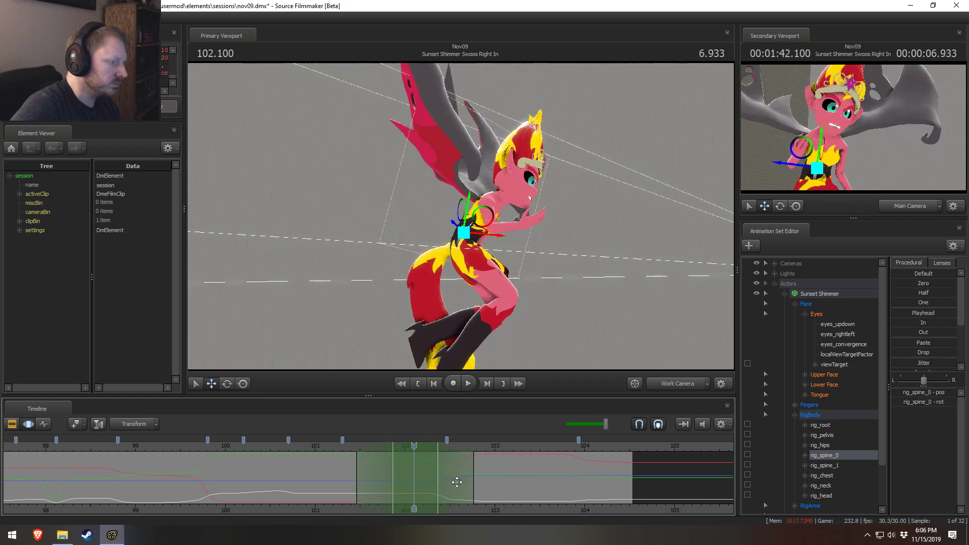
{"action": "left_click_drag", "start_coordinate": [477, 479], "coordinate": [481, 487]}
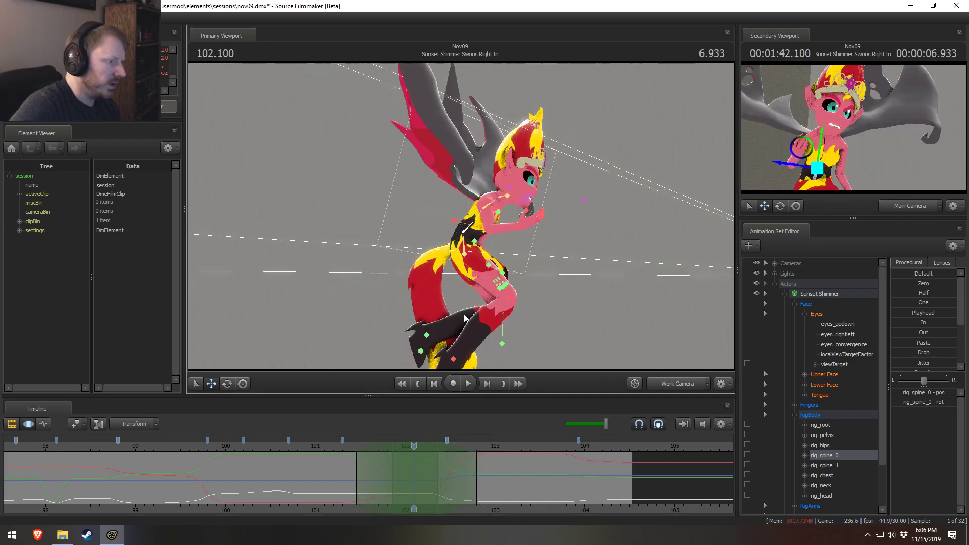
- Reposition rig_foot_L and rig_foot_R together at 102.1 s, then scrub the motion and check it through the main camera
{"action": "left_click", "coordinate": [423, 339]}
{"action": "left_click_drag", "start_coordinate": [424, 339], "coordinate": [434, 304]}
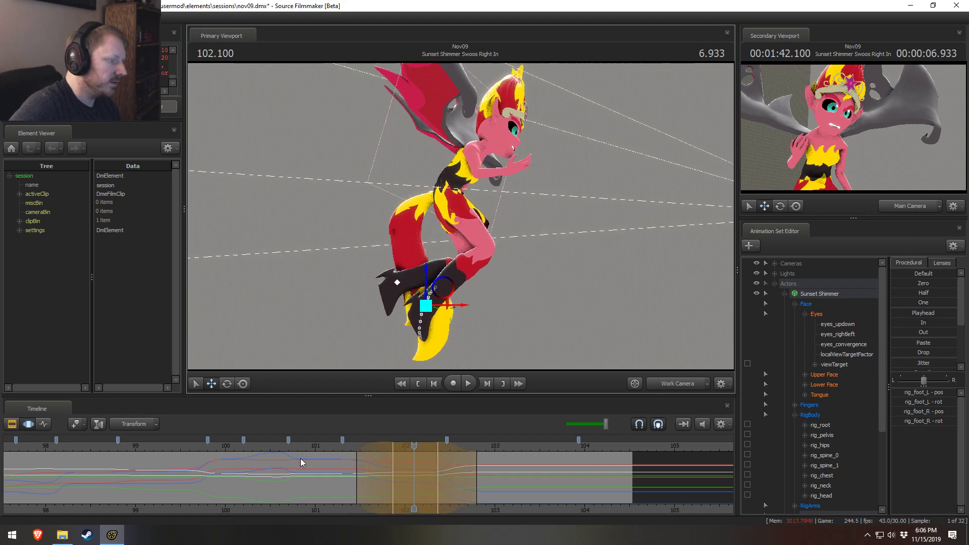
{"action": "left_click_drag", "start_coordinate": [328, 447], "coordinate": [411, 446]}
{"action": "left_click", "coordinate": [665, 384]}
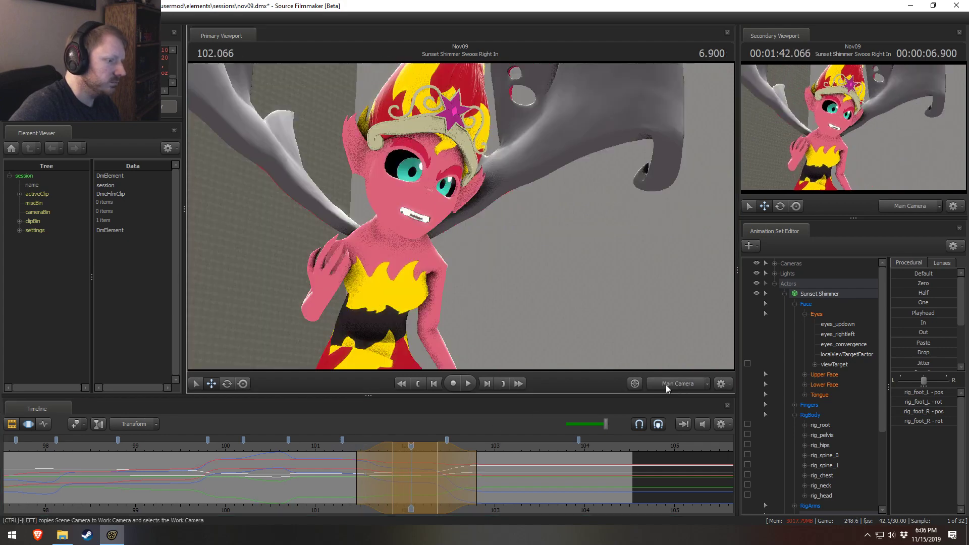
- Reposition both feet at 101.7 s over a selection of about 101.4 to 102.0 s in the work camera and play back
{"action": "mouse_move", "coordinate": [334, 447]}
{"action": "left_mouse_down"}
{"action": "mouse_move", "coordinate": [373, 448]}
{"action": "mouse_move", "coordinate": [378, 460]}
{"action": "left_mouse_up"}
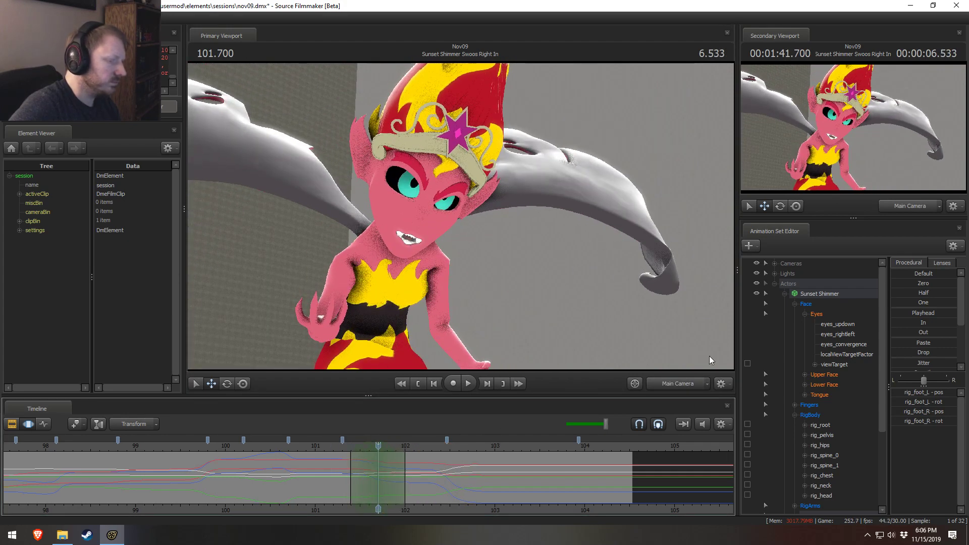
{"action": "left_click", "coordinate": [671, 383]}
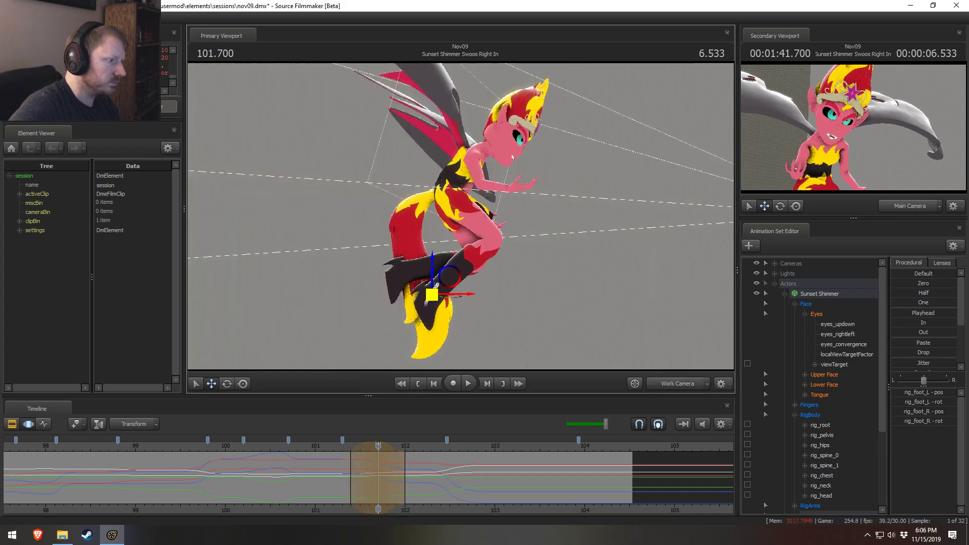
{"action": "left_click", "coordinate": [307, 448]}
{"action": "key", "text": "space"}
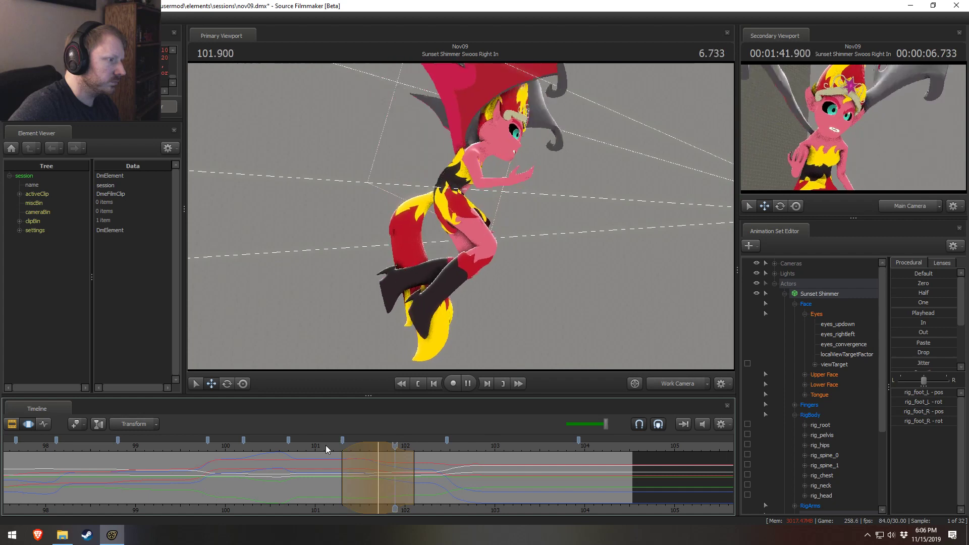
- Nudge both feet at 101.7 s over a selection of about 101.3 to 102.1 s and replay from 101.1 s
{"action": "left_click_drag", "start_coordinate": [388, 448], "coordinate": [379, 457]}
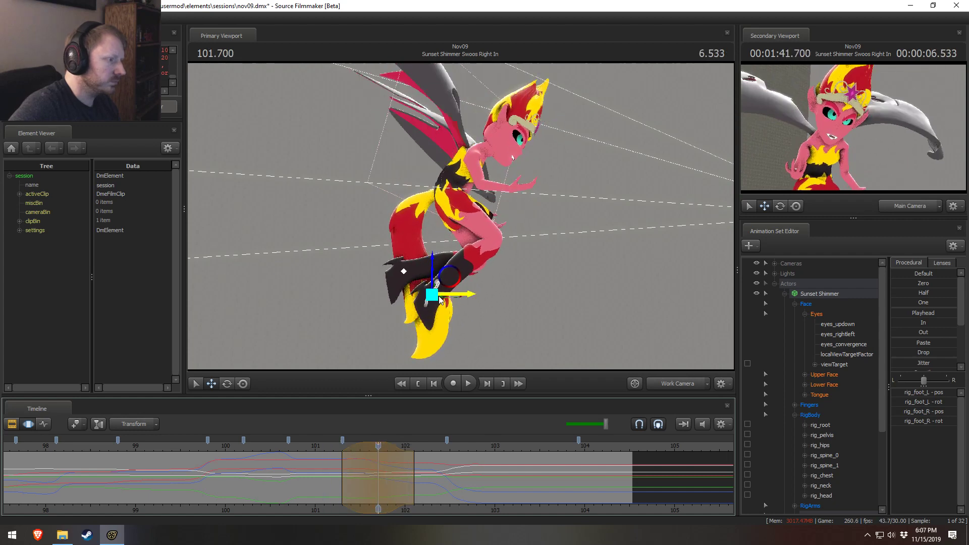
{"action": "left_click_drag", "start_coordinate": [440, 299], "coordinate": [441, 295]}
{"action": "left_click", "coordinate": [324, 448]}
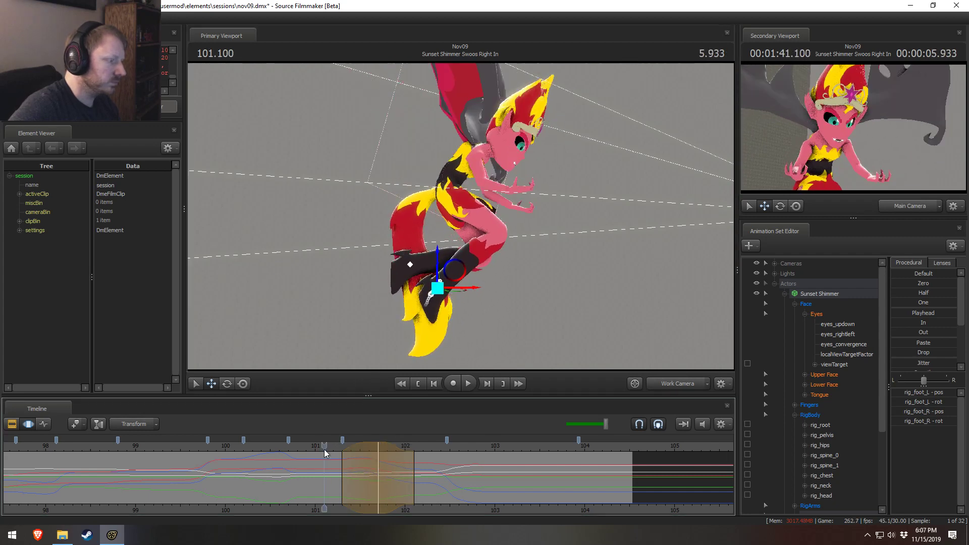
{"action": "key", "text": "space"}
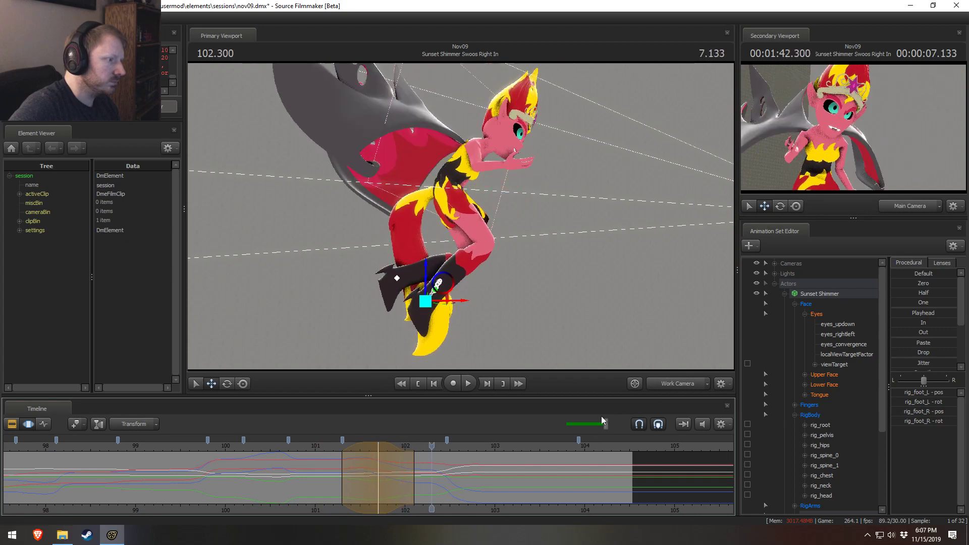
- Play back the motion from about 101 s through the main camera and again in the work camera
{"action": "left_click", "coordinate": [689, 382]}
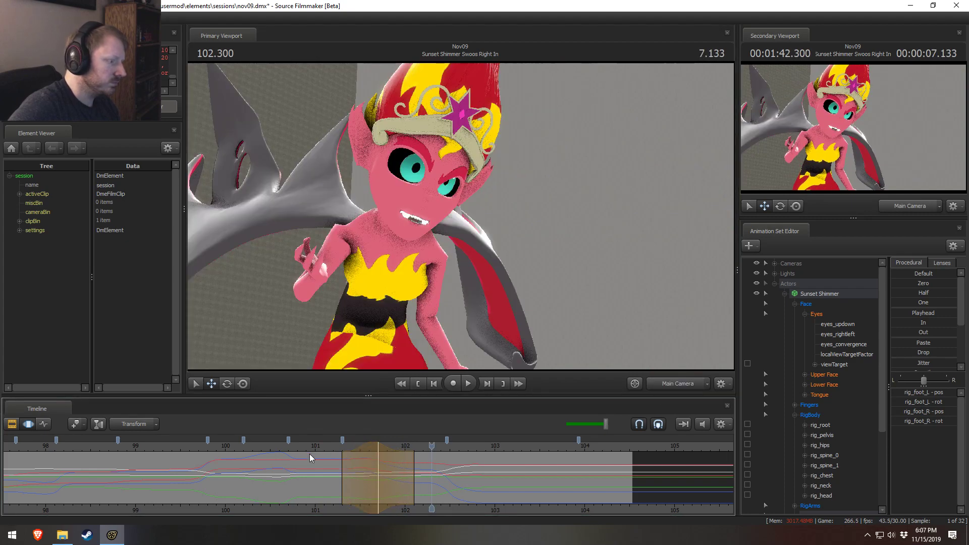
{"action": "left_click", "coordinate": [326, 446]}
{"action": "key", "text": "space"}
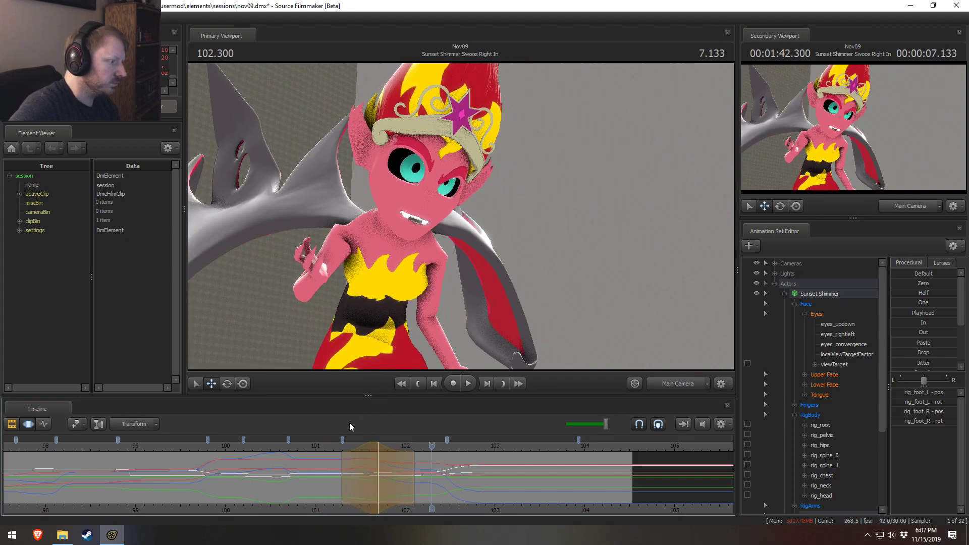
{"action": "left_click", "coordinate": [320, 445]}
{"action": "key", "text": "space"}
{"action": "key", "text": "space"}
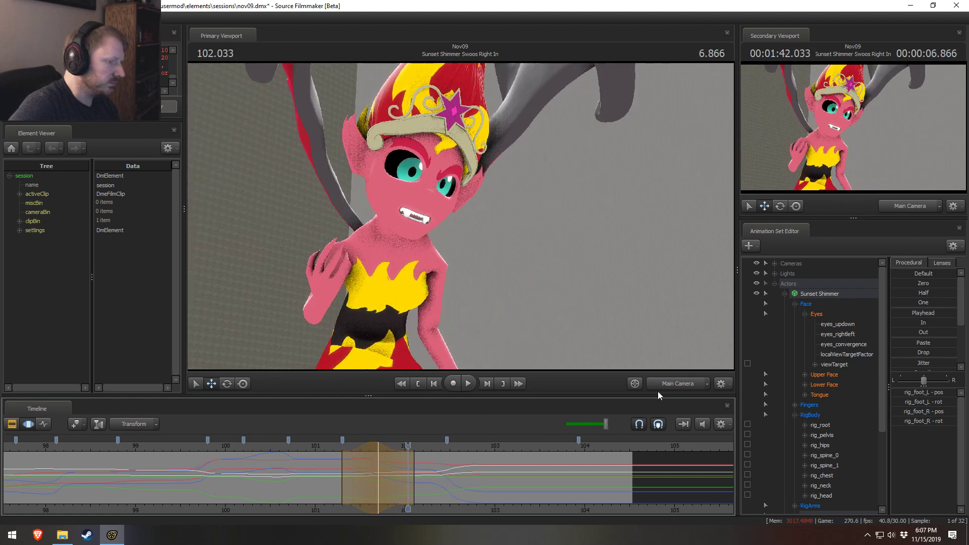
{"action": "left_click", "coordinate": [661, 385]}
{"action": "left_click", "coordinate": [327, 447]}
{"action": "key", "text": "space"}
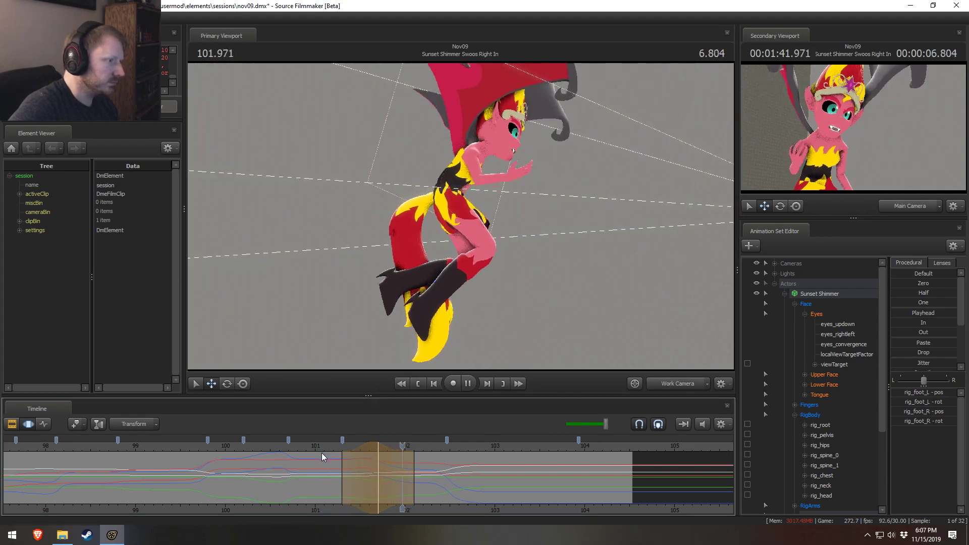
- Rotate and reposition rig_pelvis at 101.6 s over a time selection of about 101.2 to 102.0 s
{"action": "left_click_drag", "start_coordinate": [319, 458], "coordinate": [370, 482]}
{"action": "left_click", "coordinate": [371, 482]}
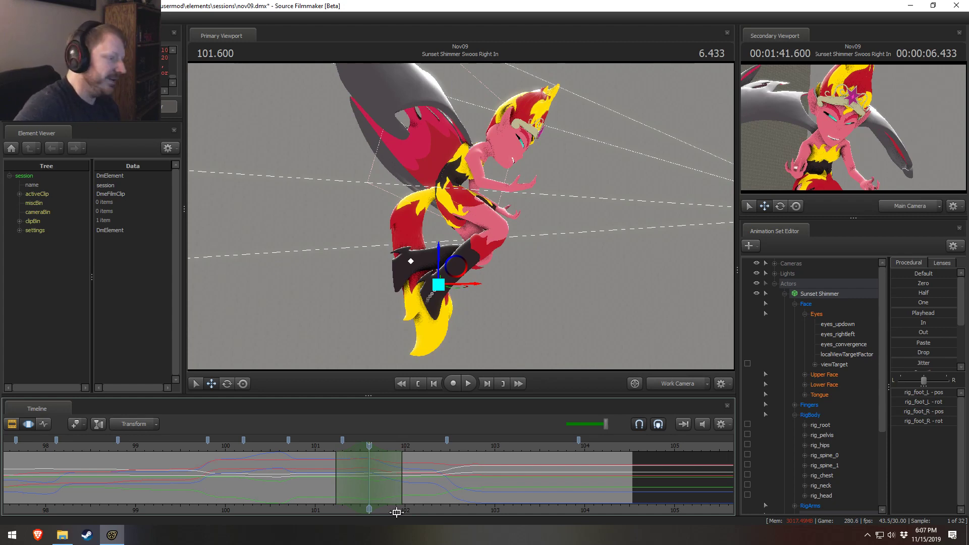
{"action": "left_click_drag", "start_coordinate": [404, 459], "coordinate": [407, 458]}
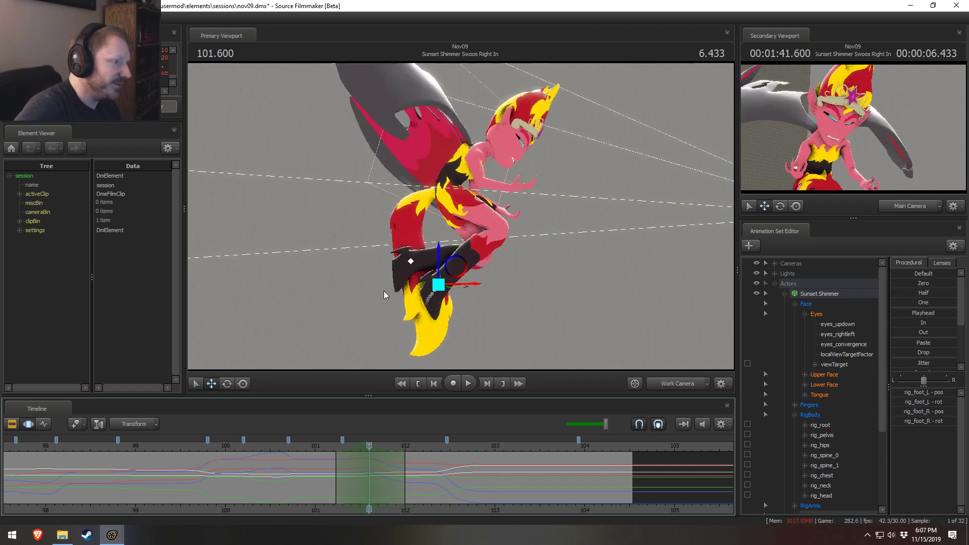
{"action": "left_click", "coordinate": [445, 182], "text": "ctrl"}
{"action": "mouse_move", "coordinate": [446, 184]}
{"action": "left_mouse_down"}
{"action": "mouse_move", "coordinate": [460, 217]}
{"action": "mouse_move", "coordinate": [448, 185]}
{"action": "left_mouse_up"}
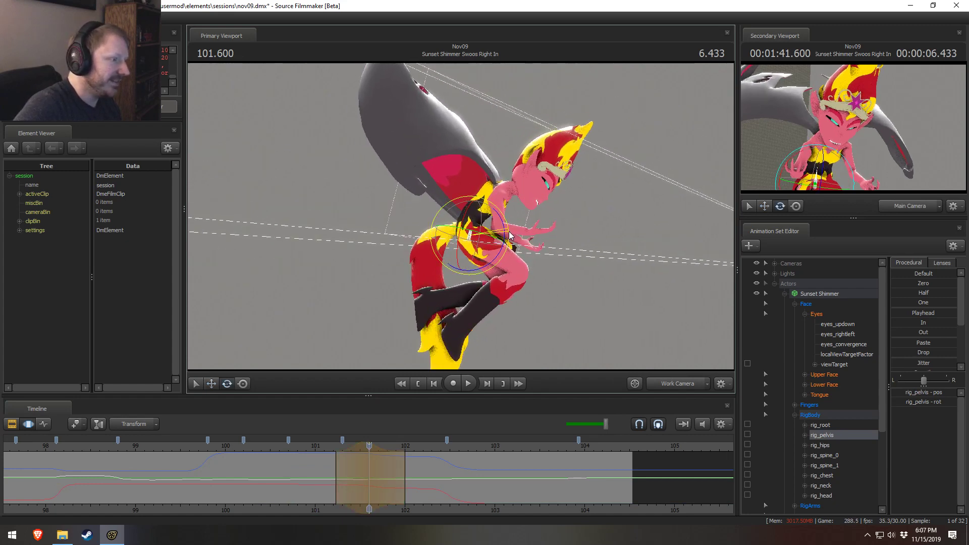
{"action": "left_click_drag", "start_coordinate": [484, 226], "coordinate": [489, 229]}
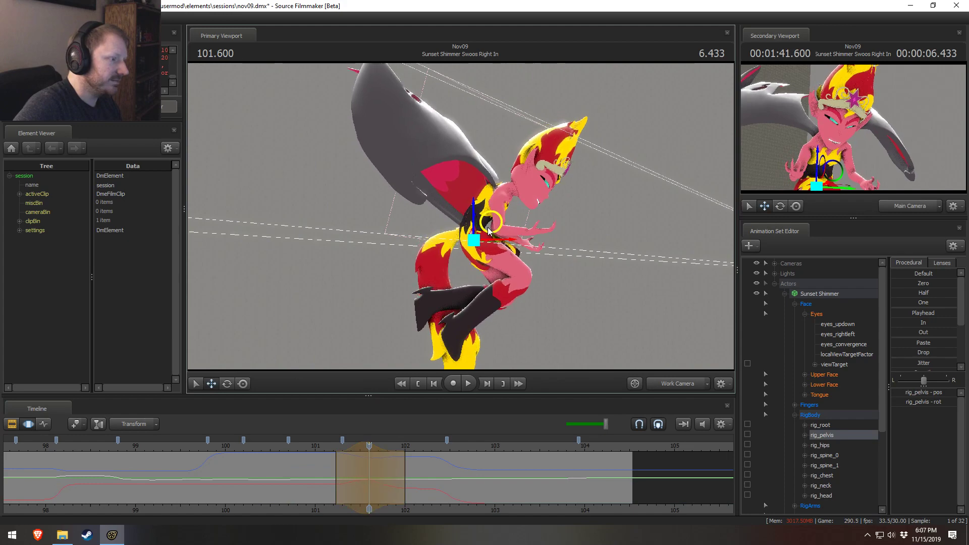
- Review the pelvis motion by replaying it in the work camera, also from about 99.6 s, and through the main camera
{"action": "left_click_drag", "start_coordinate": [315, 447], "coordinate": [319, 447]}
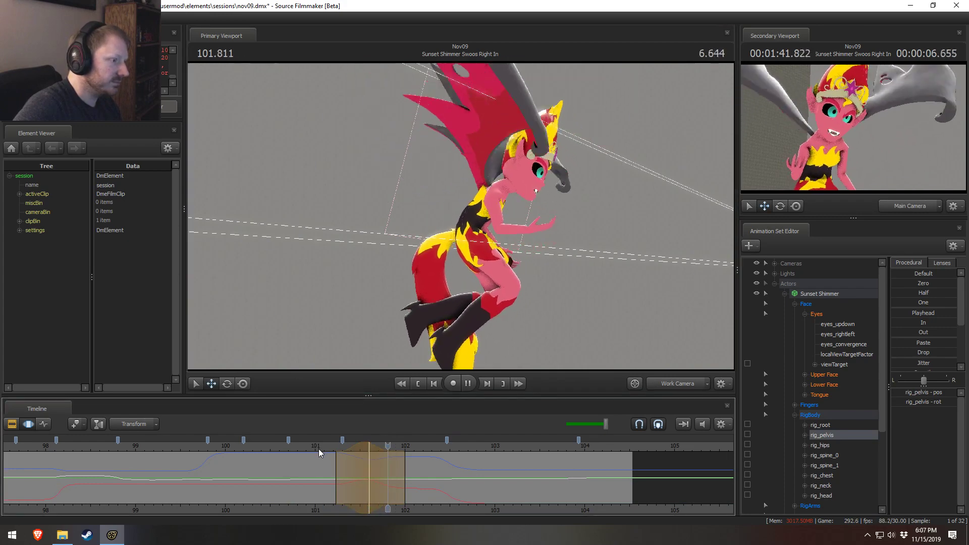
{"action": "key", "text": "space"}
{"action": "key", "text": "space"}
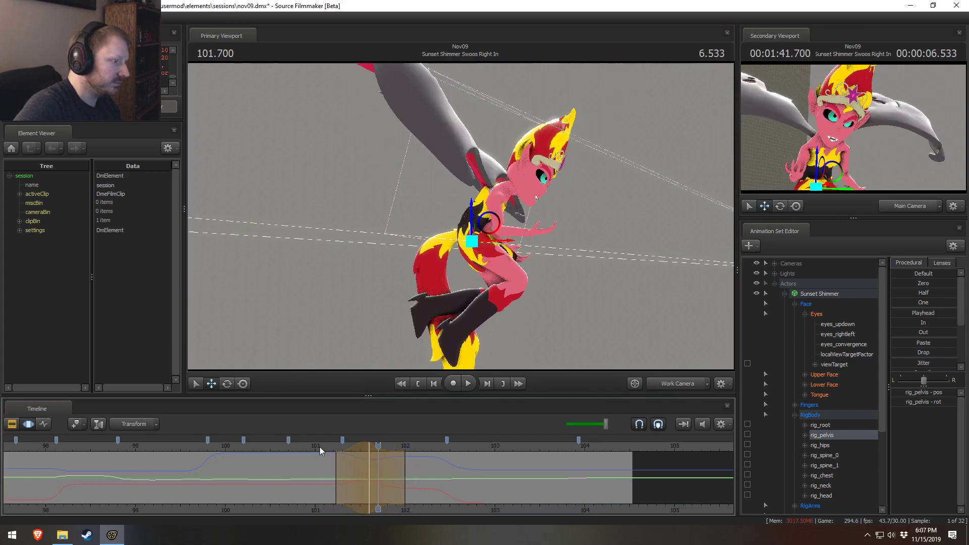
{"action": "left_click", "coordinate": [322, 447]}
{"action": "key", "text": "space"}
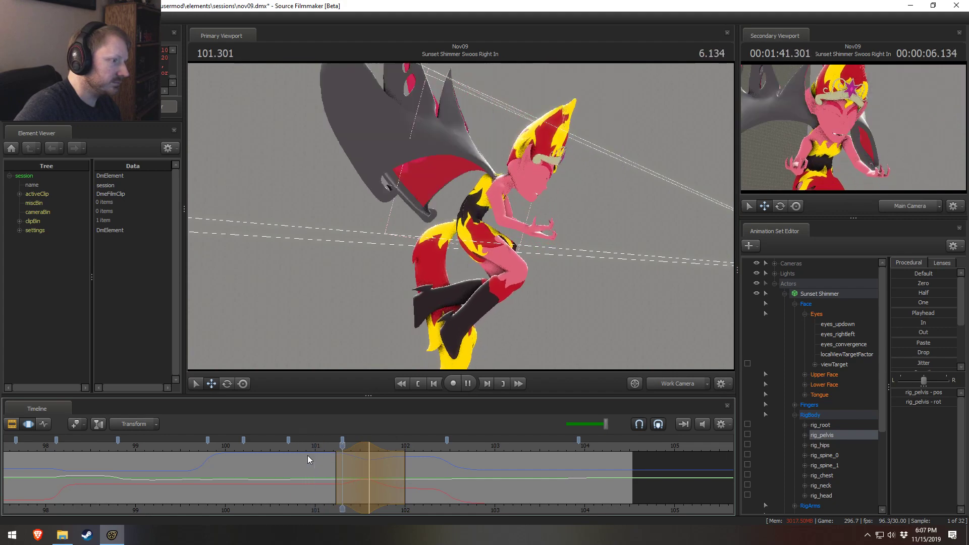
{"action": "left_click", "coordinate": [190, 449]}
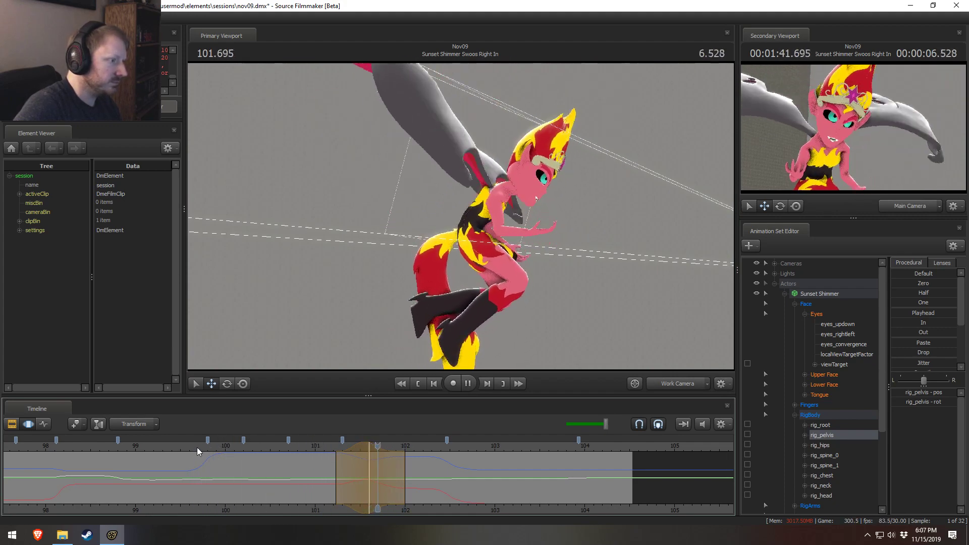
{"action": "key", "text": "space"}
{"action": "left_click", "coordinate": [677, 384]}
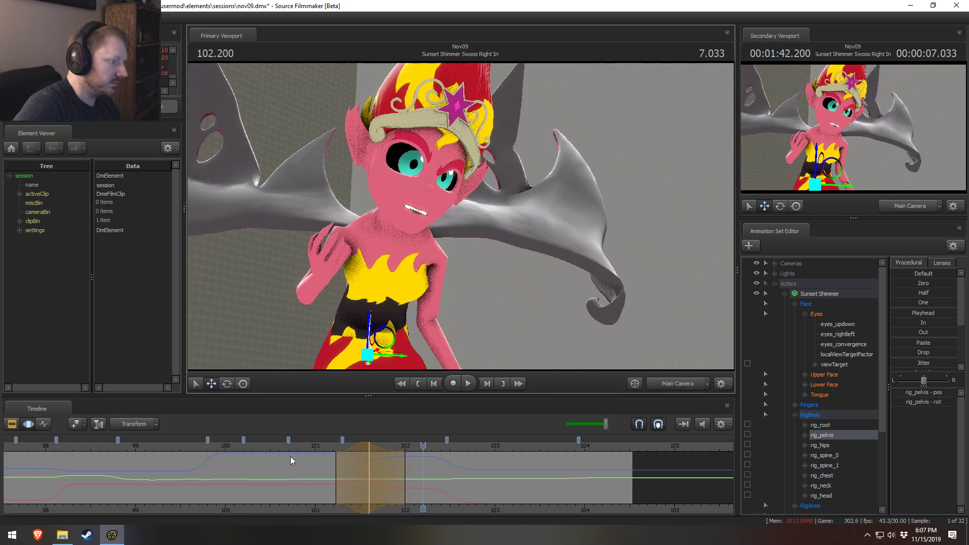
{"action": "left_click", "coordinate": [310, 447]}
{"action": "key", "text": "space"}
{"action": "key", "text": "space"}
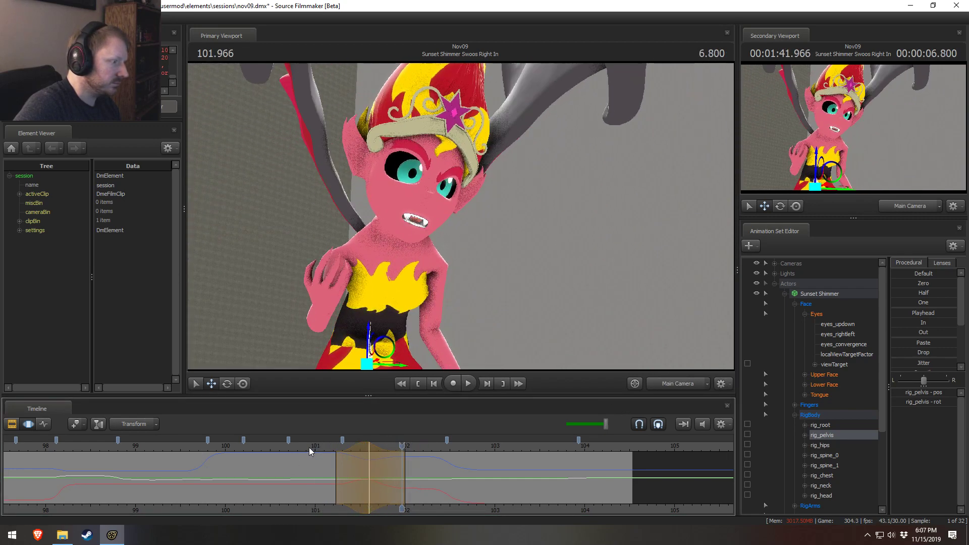
- Move rig_pelvis at 101.5 s over a selection of about 101.0 to 102.0 s in the work camera and play back
{"action": "left_click", "coordinate": [667, 388]}
{"action": "left_click", "coordinate": [352, 462]}
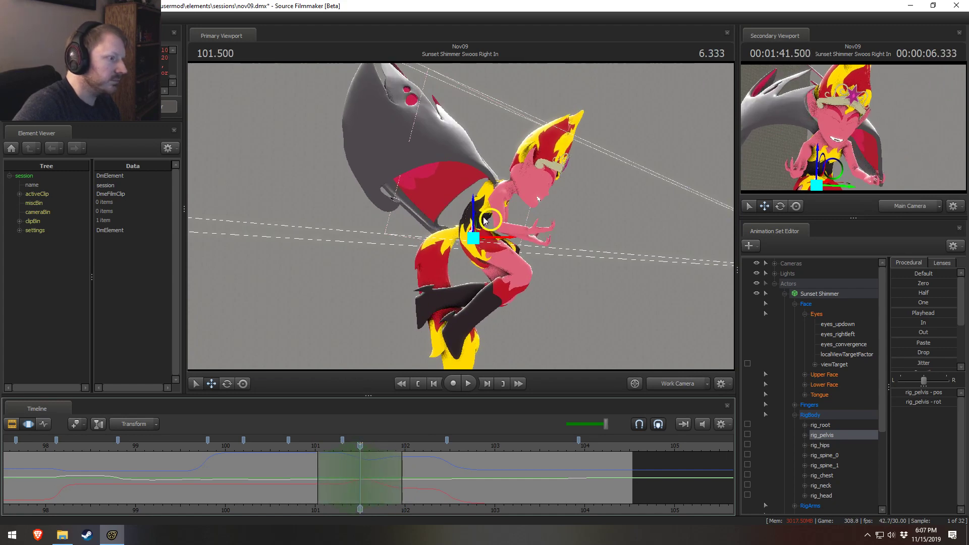
{"action": "left_click_drag", "start_coordinate": [484, 220], "coordinate": [483, 223]}
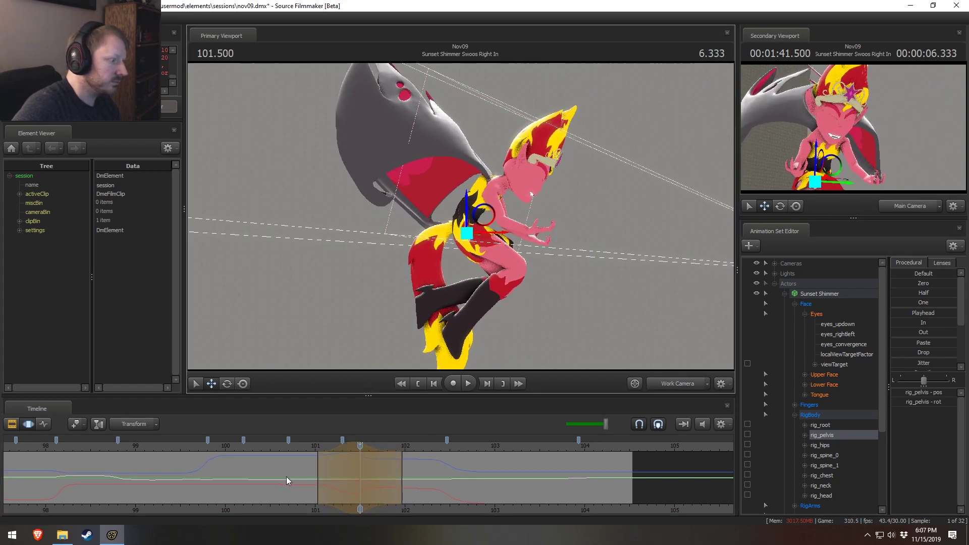
{"action": "left_click", "coordinate": [302, 449]}
{"action": "key", "text": "space"}
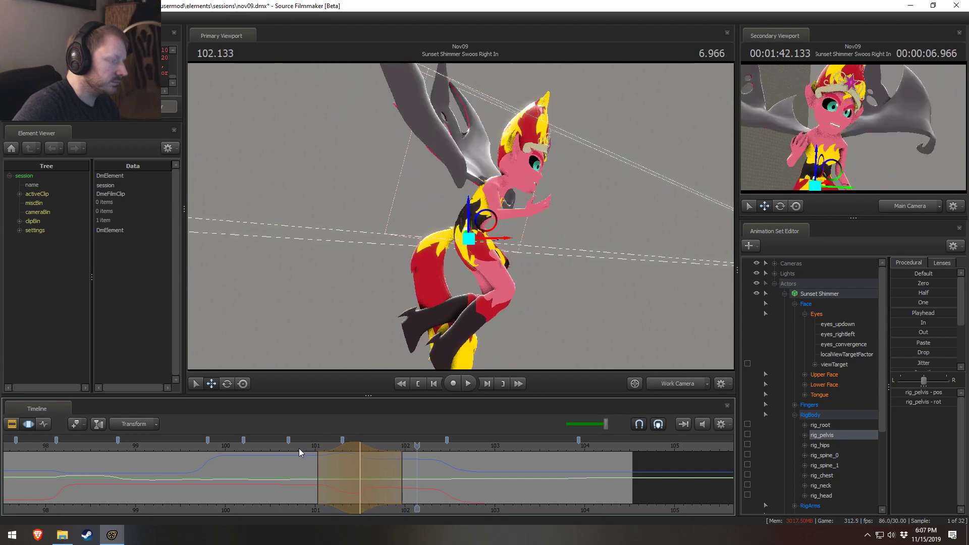
- Rotate rig_pelvis slightly at about 101.57 s over a selection of about 101.2 to 101.9 s
{"action": "left_click_drag", "start_coordinate": [308, 475], "coordinate": [344, 484]}
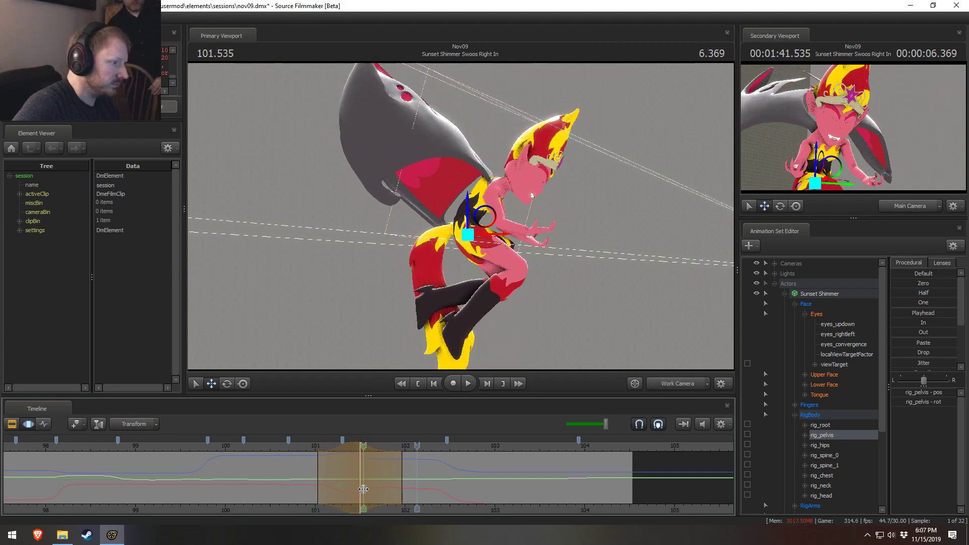
{"action": "mouse_move", "coordinate": [368, 485]}
{"action": "left_mouse_down"}
{"action": "mouse_move", "coordinate": [342, 479]}
{"action": "mouse_move", "coordinate": [367, 476]}
{"action": "left_mouse_up"}
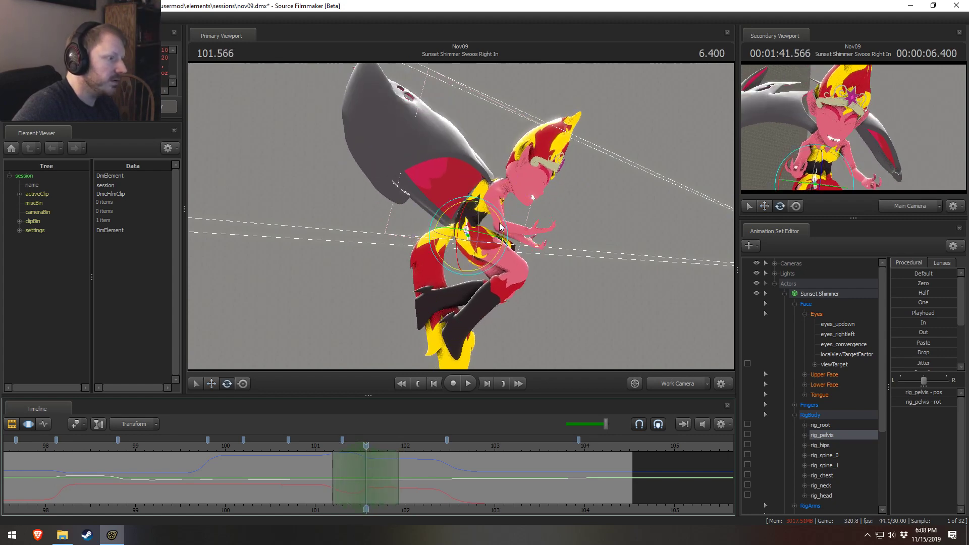
{"action": "left_click_drag", "start_coordinate": [501, 227], "coordinate": [503, 228]}
{"action": "key", "text": "space"}
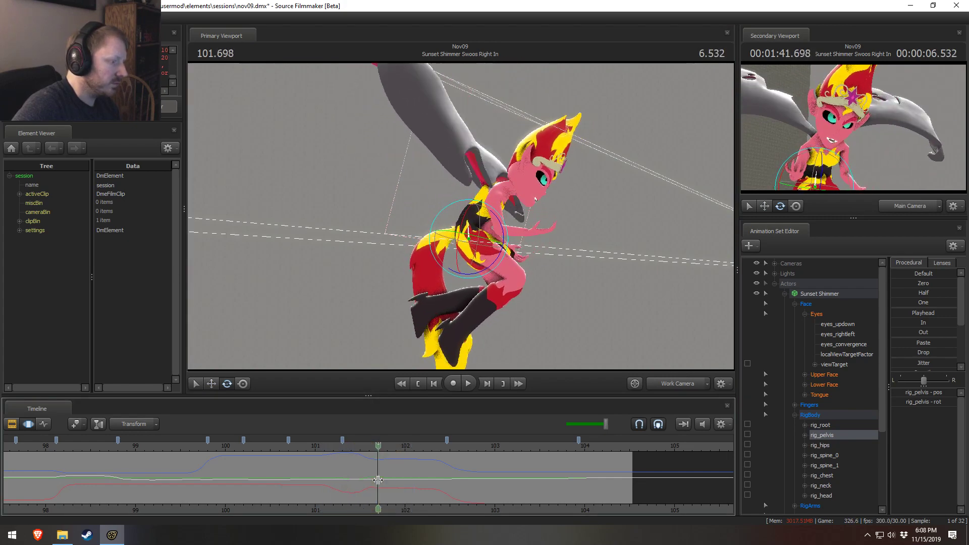
- Rotate rig_spine_1 at 101.7 s over a selection of about 101.3 to 102.1 s and replay from about 101 s
{"action": "left_click", "coordinate": [485, 203]}
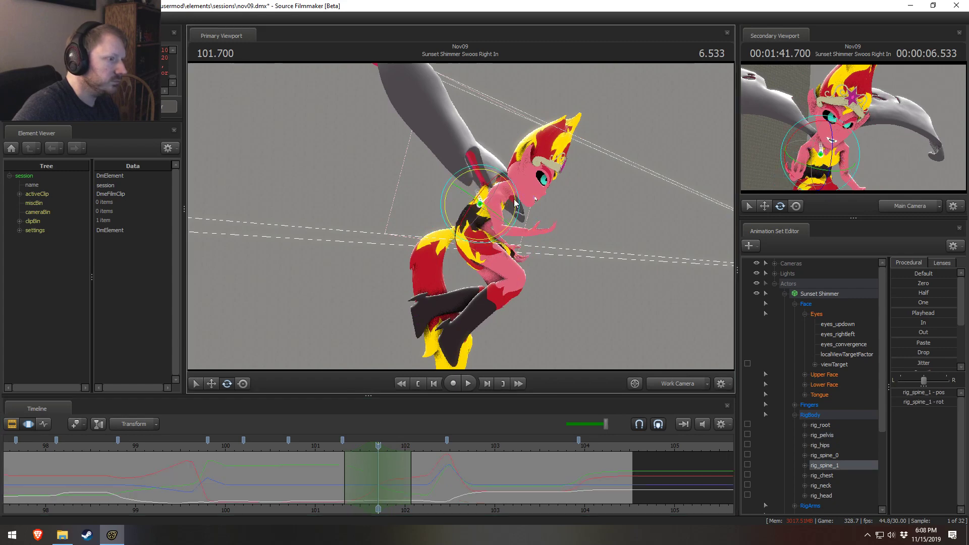
{"action": "left_click", "coordinate": [317, 450]}
{"action": "key", "text": "space"}
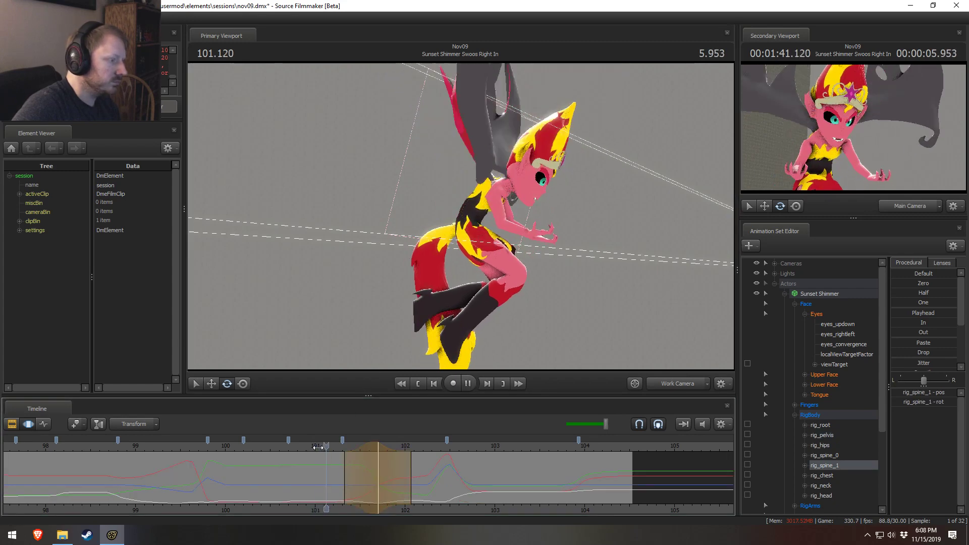
{"action": "key", "text": "space"}
- Replay the shot through the main camera from about 101 s to 103 s to check the body motion
{"action": "left_click", "coordinate": [635, 384]}
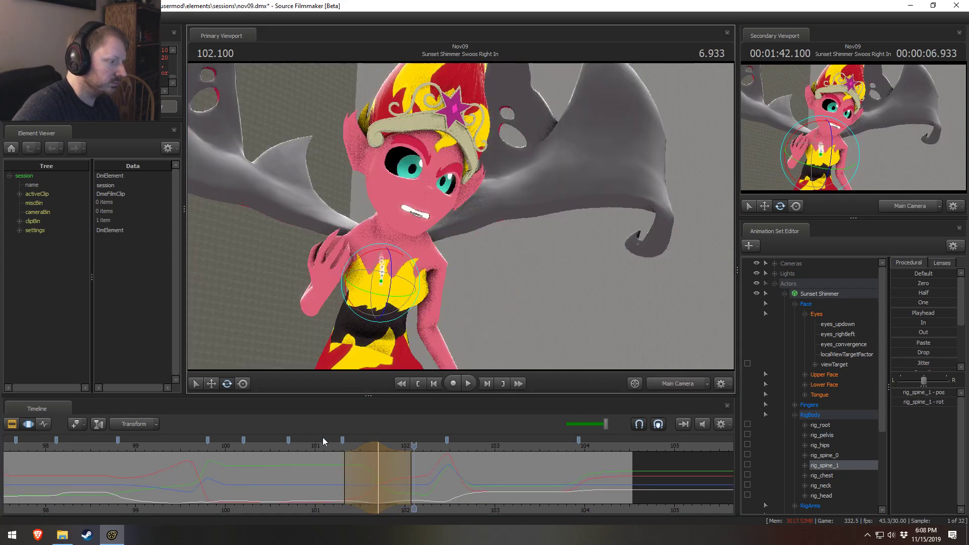
{"action": "left_click", "coordinate": [310, 447]}
{"action": "key", "text": "space"}
{"action": "left_click", "coordinate": [309, 448]}
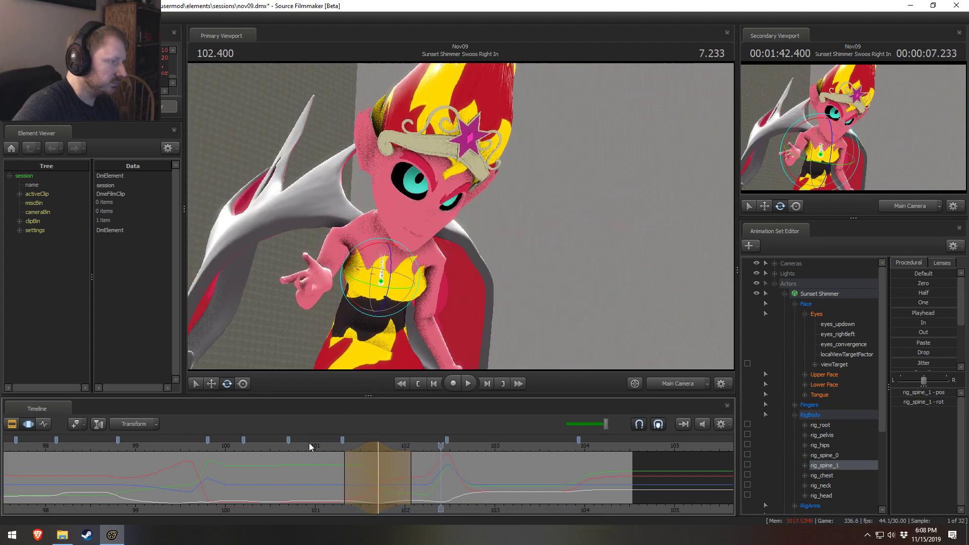
{"action": "left_click", "coordinate": [310, 446]}
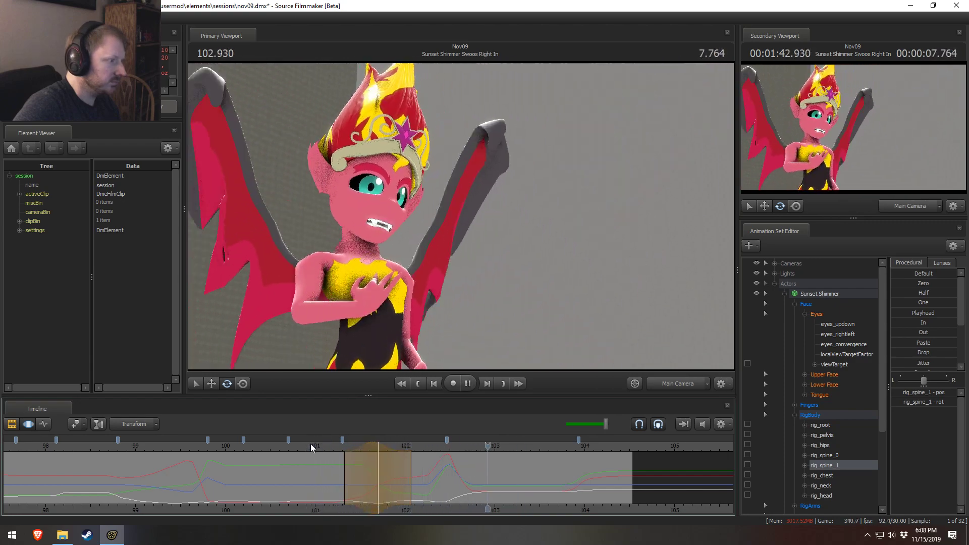
{"action": "left_click_drag", "start_coordinate": [310, 443], "coordinate": [439, 486]}
{"action": "key", "text": "space"}
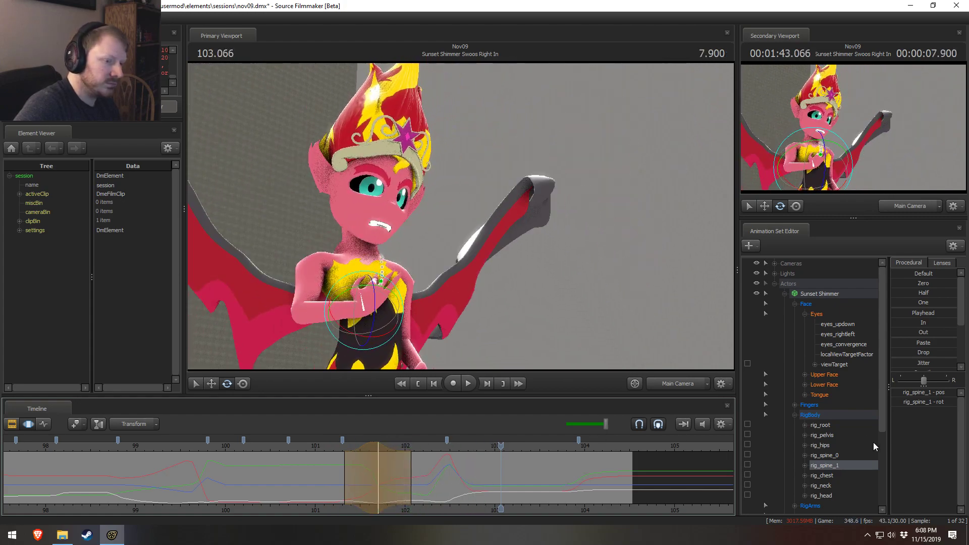
- Zero the Upper Face controls over about 102.4 to 102.7 s, fully close both eyes with eye closer L and R, and play back
{"action": "left_click", "coordinate": [825, 375]}
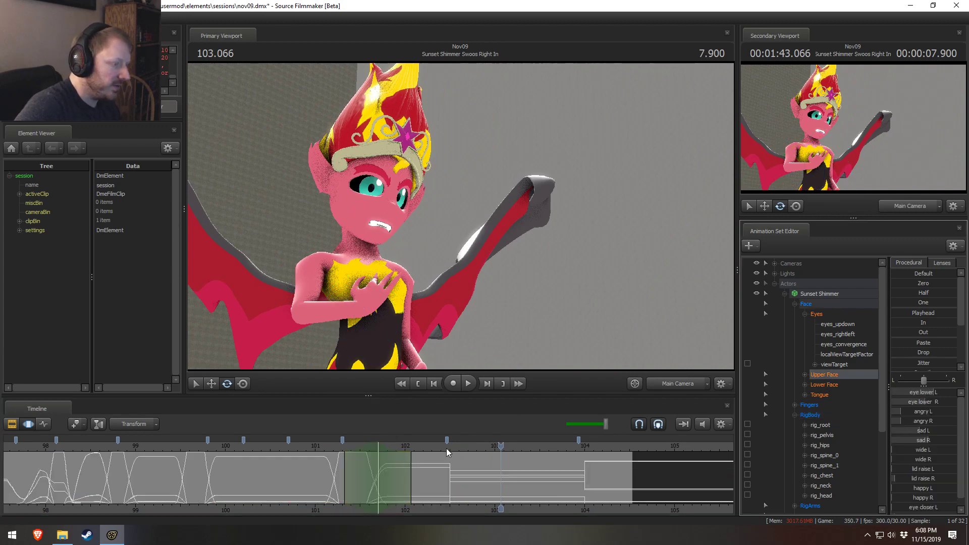
{"action": "key", "text": "space"}
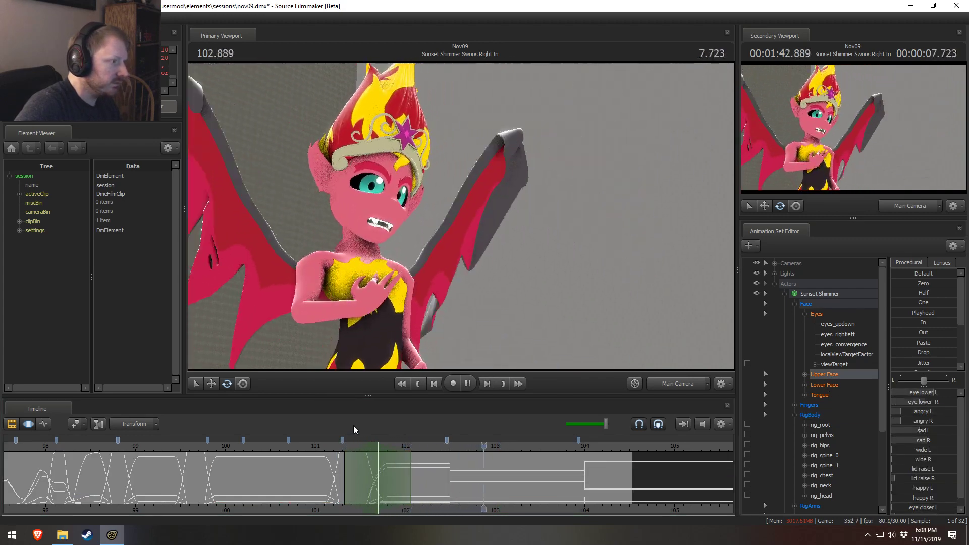
{"action": "left_click_drag", "start_coordinate": [443, 469], "coordinate": [470, 470]}
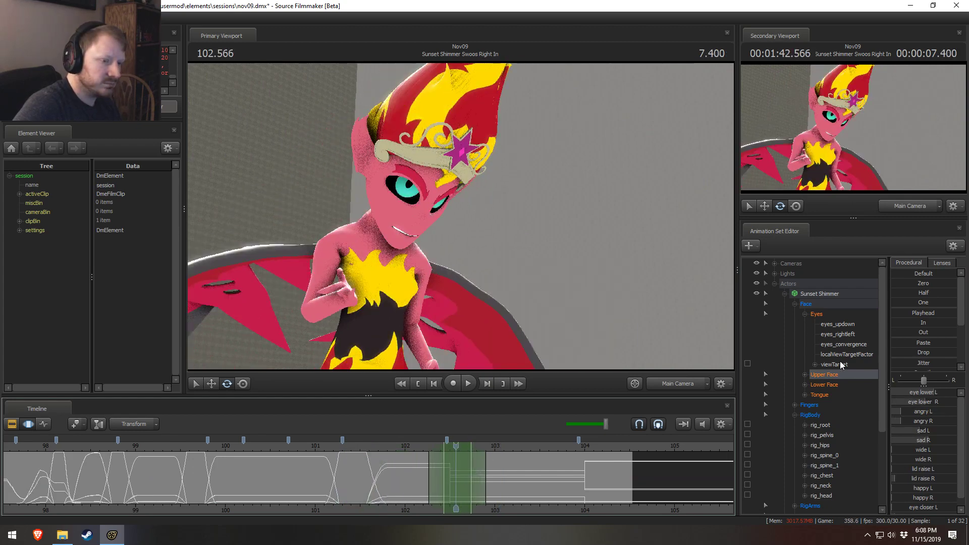
{"action": "left_click", "coordinate": [922, 292]}
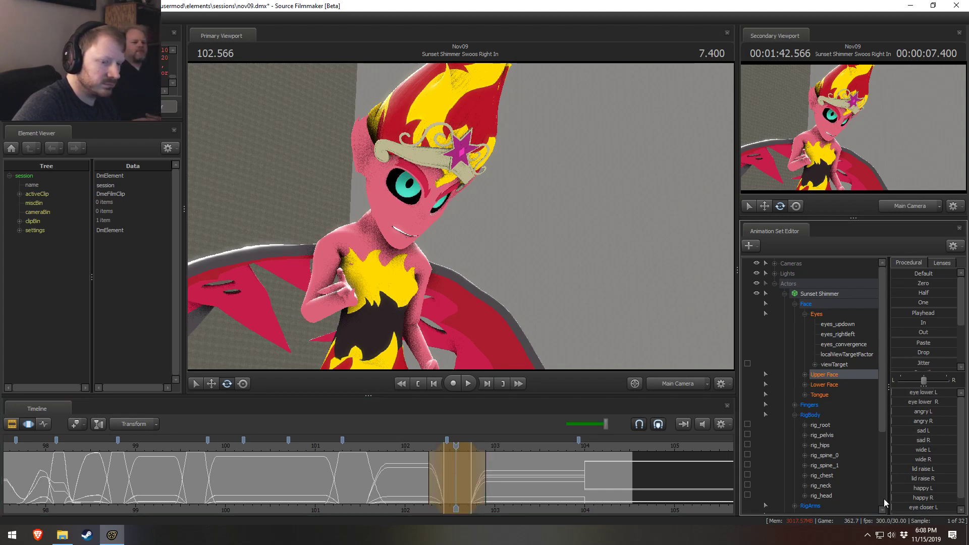
{"action": "left_click", "coordinate": [909, 500]}
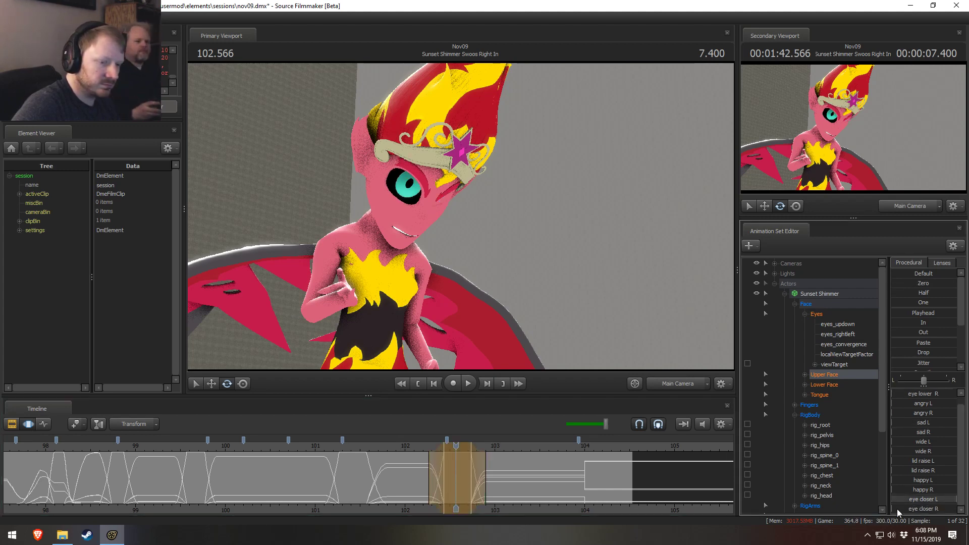
{"action": "left_click", "coordinate": [412, 452]}
{"action": "key", "text": "space"}
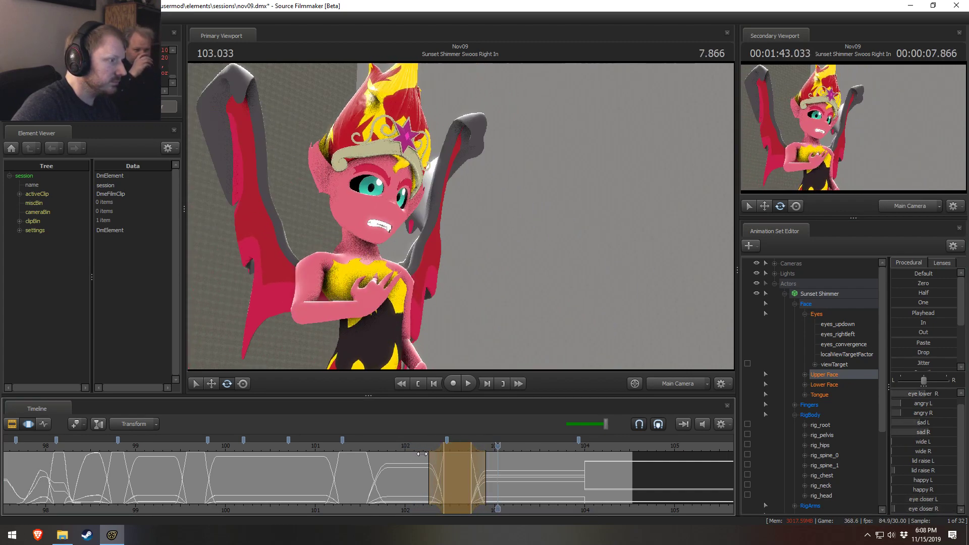
- Tighten the blink's time selection to about 102.5 to 102.7 s with falloff from about 102.2 to 102.8 s, replaying to check
{"action": "scroll", "coordinate": [486, 488], "scroll_direction": "up", "scroll_amount": 3}
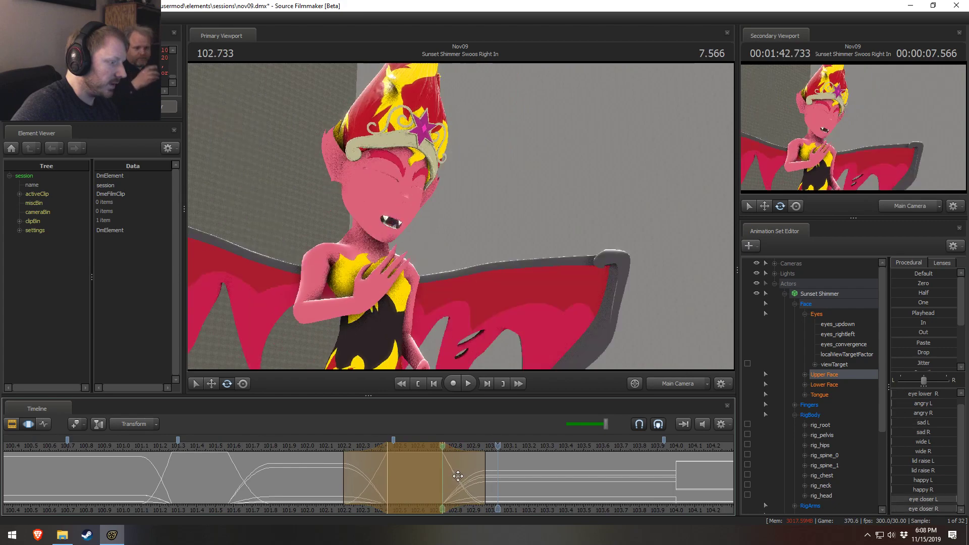
{"action": "left_click", "coordinate": [320, 454]}
{"action": "left_click_drag", "start_coordinate": [343, 451], "coordinate": [350, 451]}
{"action": "key", "text": "space"}
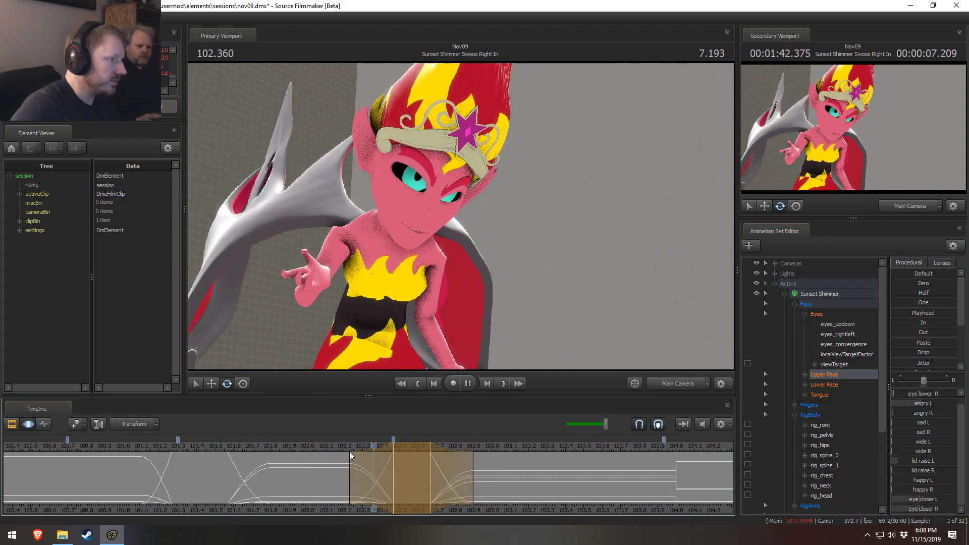
{"action": "key", "text": "space"}
{"action": "left_click_drag", "start_coordinate": [472, 476], "coordinate": [461, 476]}
{"action": "left_click", "coordinate": [334, 447]}
{"action": "key", "text": "space"}
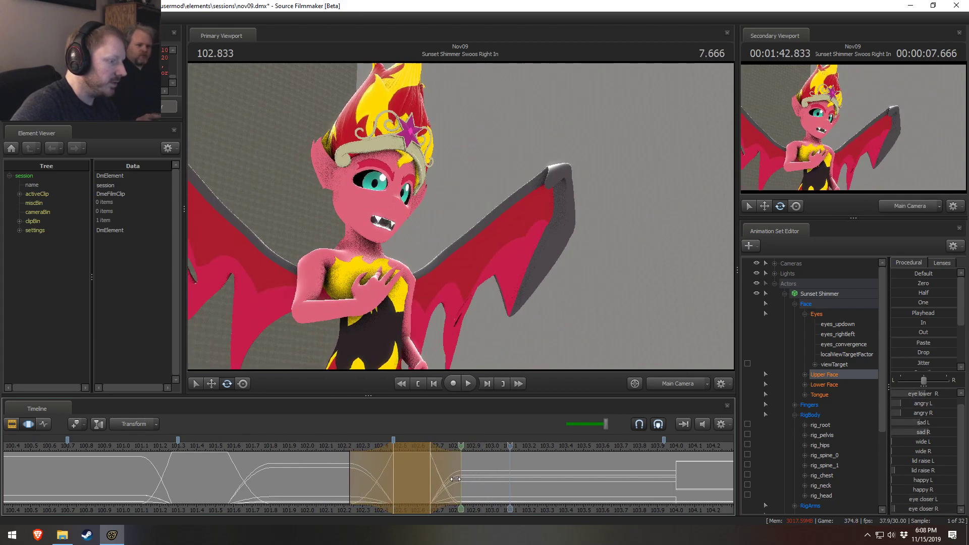
- Replay the blink from about 102.1 s to about 103.1 s to check its timing
{"action": "key", "text": "space"}
{"action": "left_click", "coordinate": [321, 447]}
{"action": "key", "text": "space"}
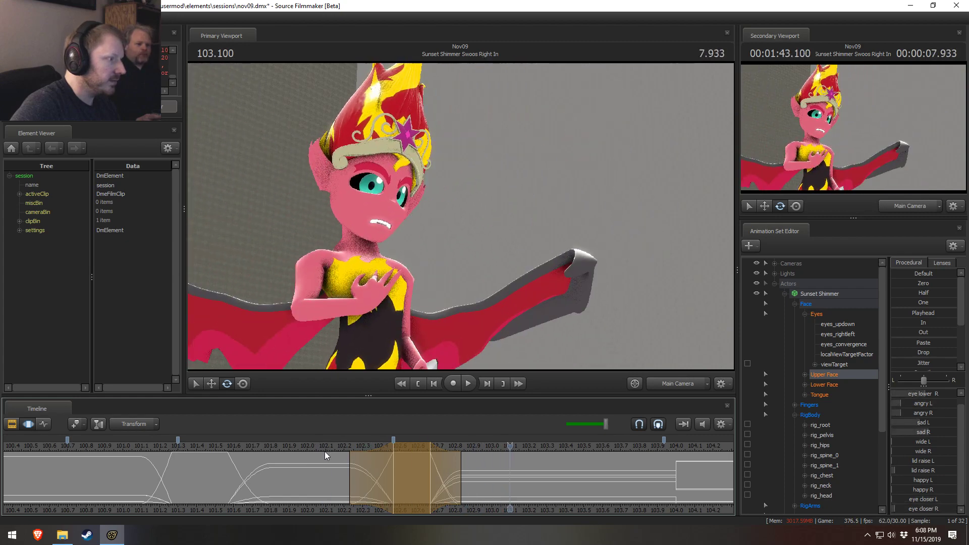
{"action": "left_click", "coordinate": [319, 449]}
- Play the whole shot from about 95.8 s to about 104.4 s to review the full performance
{"action": "middle_click_drag", "start_coordinate": [489, 513], "coordinate": [432, 509]}
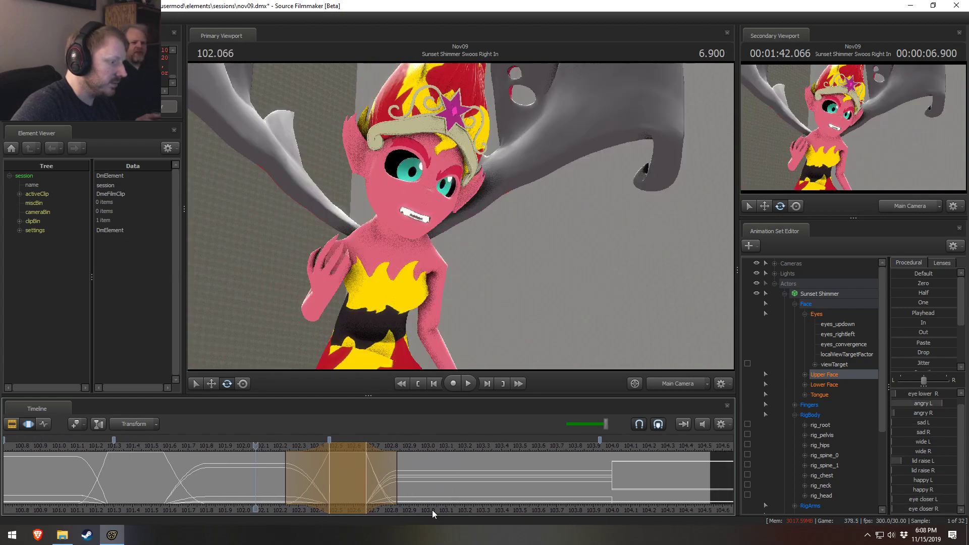
{"action": "scroll", "coordinate": [465, 485], "scroll_direction": "down", "scroll_amount": 3}
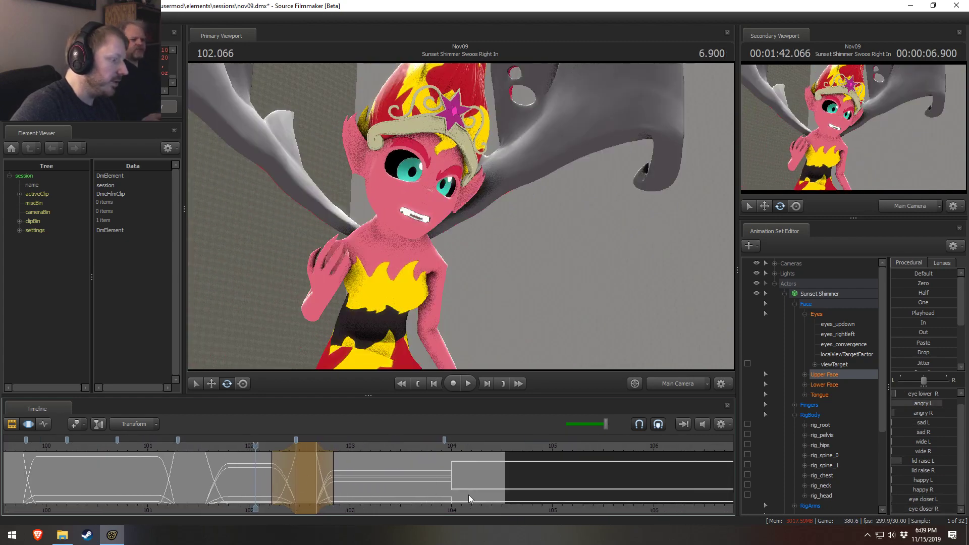
{"action": "middle_click_drag", "start_coordinate": [374, 504], "coordinate": [467, 513]}
{"action": "scroll", "coordinate": [467, 512], "scroll_direction": "down", "scroll_amount": 4}
{"action": "left_click", "coordinate": [79, 448]}
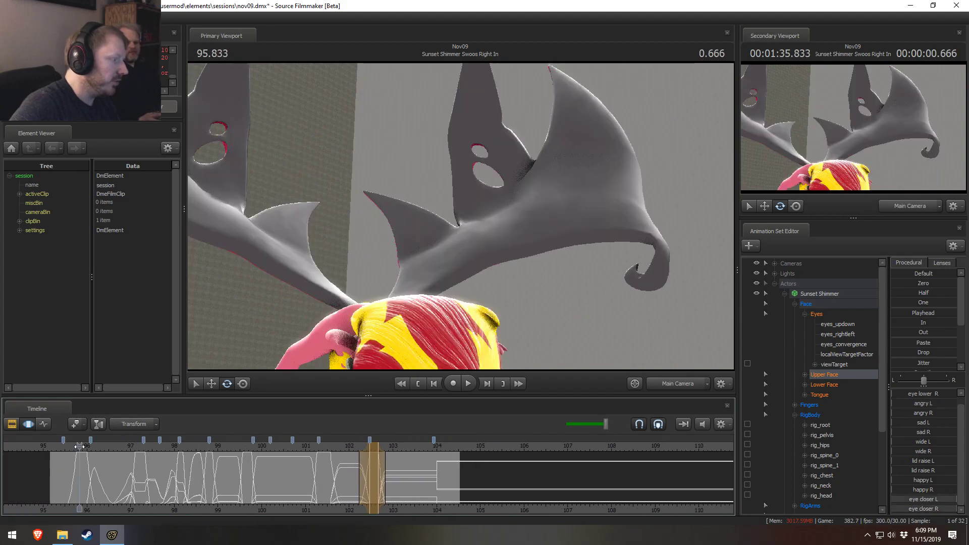
{"action": "key", "text": "space"}
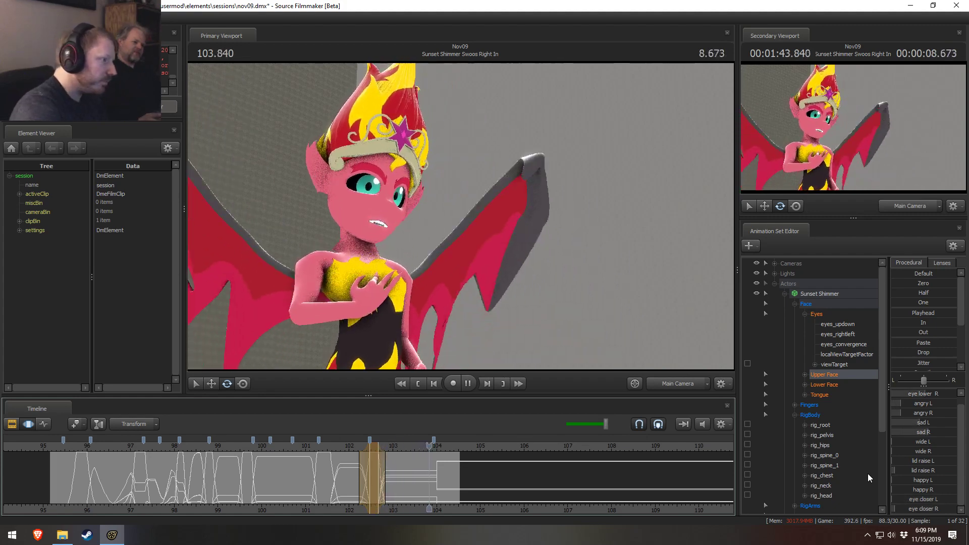
{"action": "key", "text": "space"}
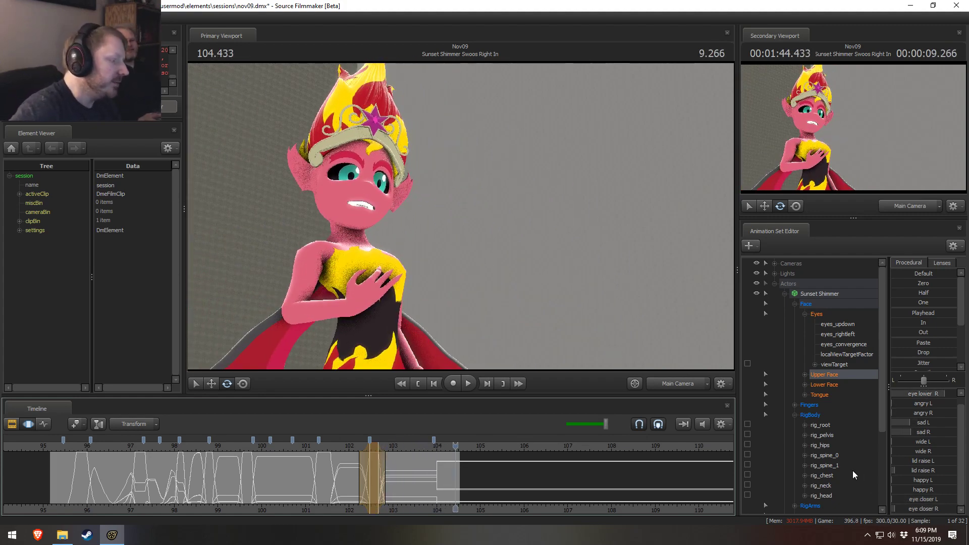
- Examine the poses at about 99.1 s and 101.3 s, then replay from 101.3 s to about 103.1 s
{"action": "scroll", "coordinate": [395, 495], "scroll_direction": "up", "scroll_amount": 4}
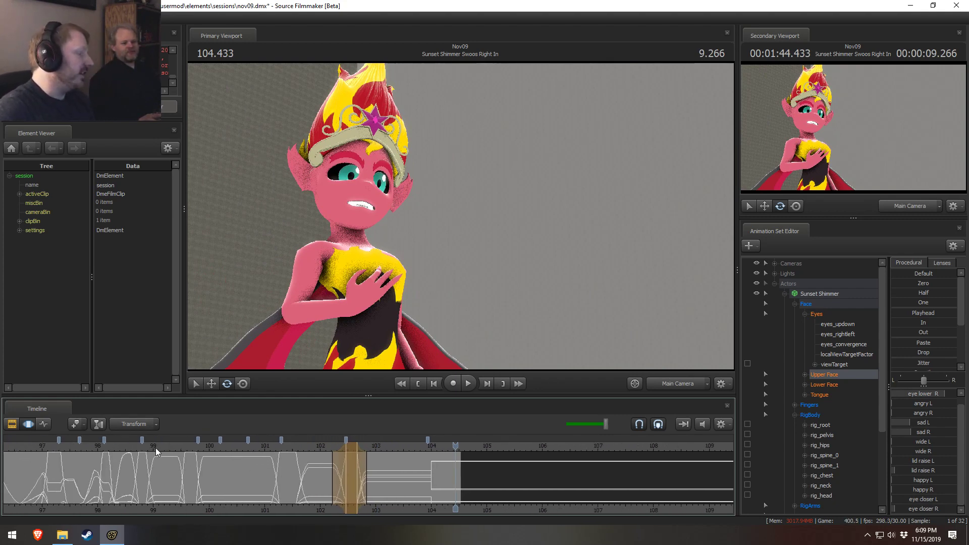
{"action": "left_click", "coordinate": [157, 446]}
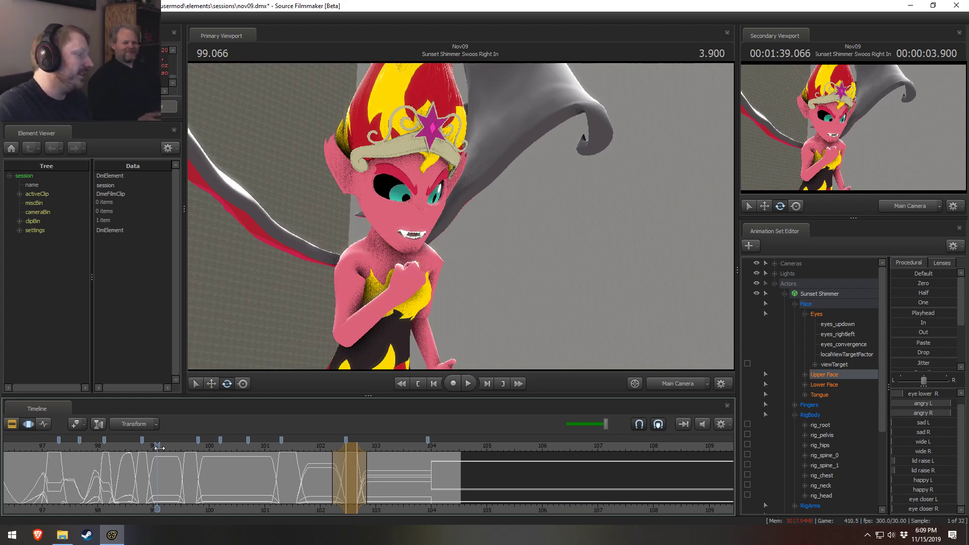
{"action": "left_click", "coordinate": [278, 448]}
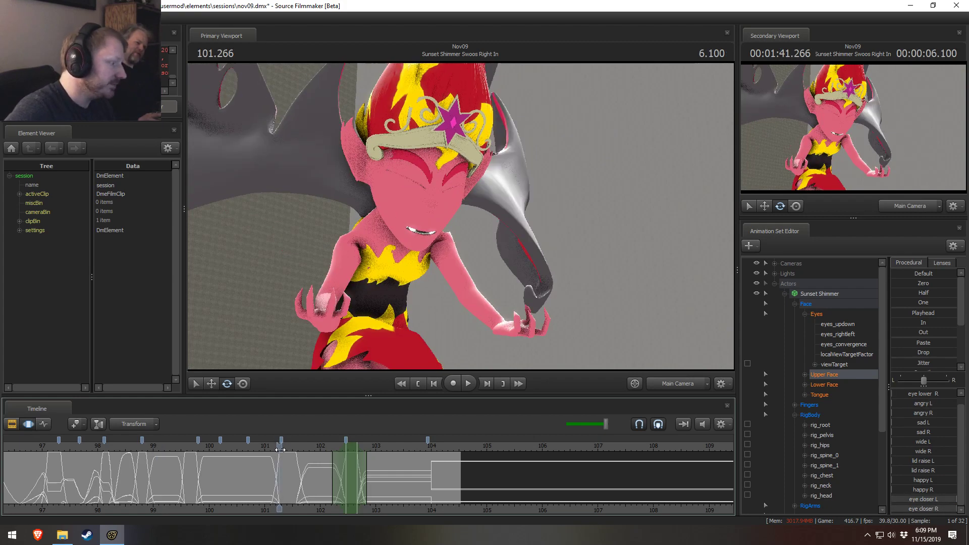
{"action": "key", "text": "space"}
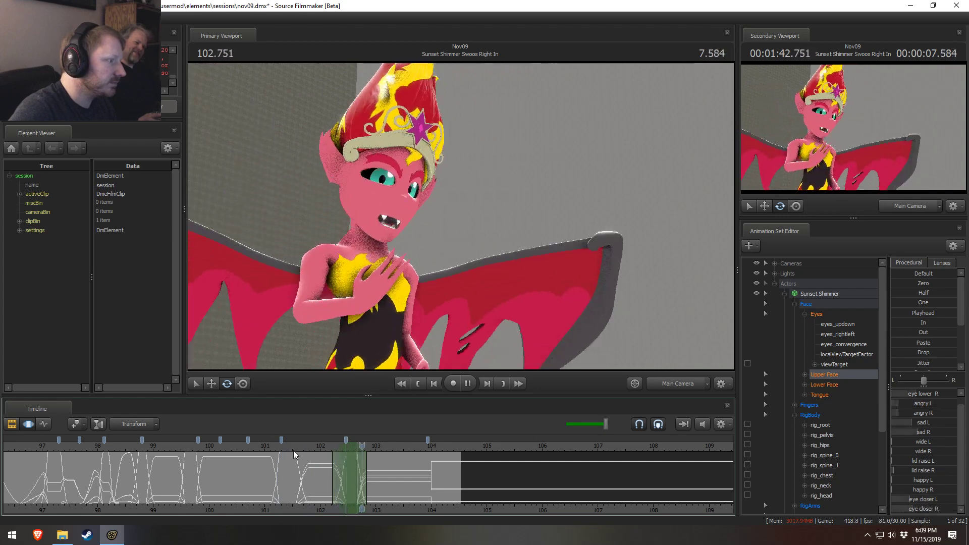
{"action": "key", "text": "space"}
- Set the time selection to about 102.7 to 103.2 s around the eye opening, with the playhead at 102.8 s
{"action": "scroll", "coordinate": [301, 476], "scroll_direction": "up", "scroll_amount": 4}
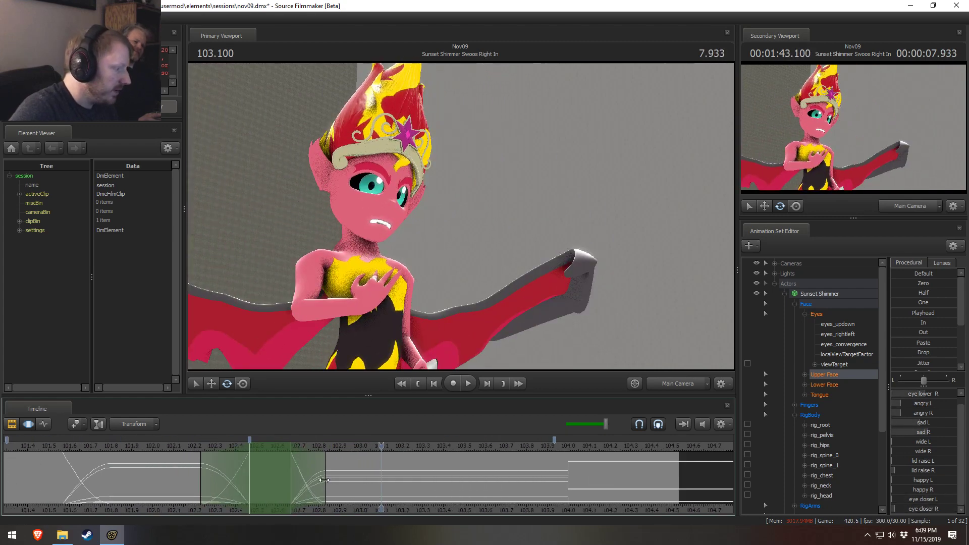
{"action": "mouse_move", "coordinate": [323, 480]}
{"action": "left_mouse_down"}
{"action": "mouse_move", "coordinate": [303, 482]}
{"action": "mouse_move", "coordinate": [362, 486]}
{"action": "mouse_move", "coordinate": [318, 485]}
{"action": "left_mouse_up"}
{"action": "left_click_drag", "start_coordinate": [304, 447], "coordinate": [209, 448]}
{"action": "key", "text": "space"}
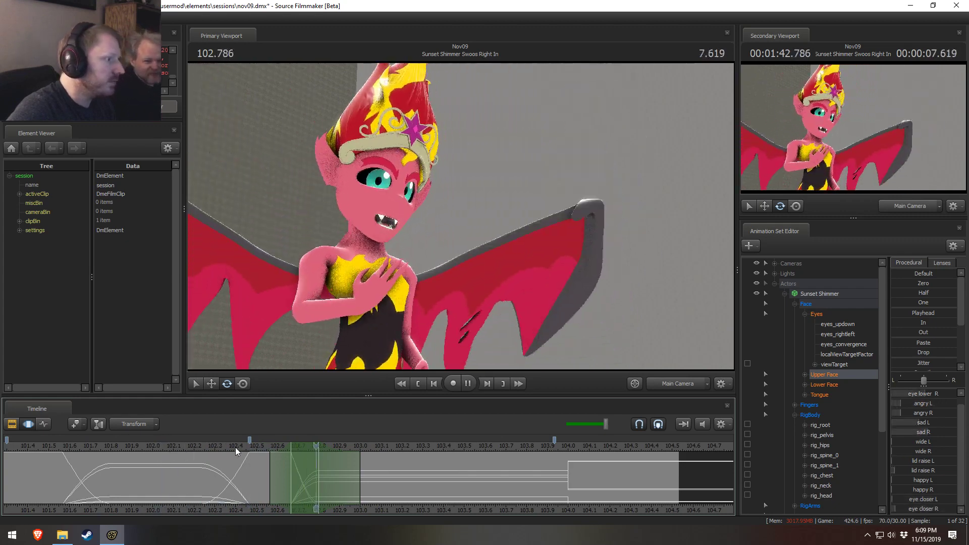
{"action": "left_click", "coordinate": [306, 475]}
{"action": "left_click_drag", "start_coordinate": [305, 475], "coordinate": [402, 477]}
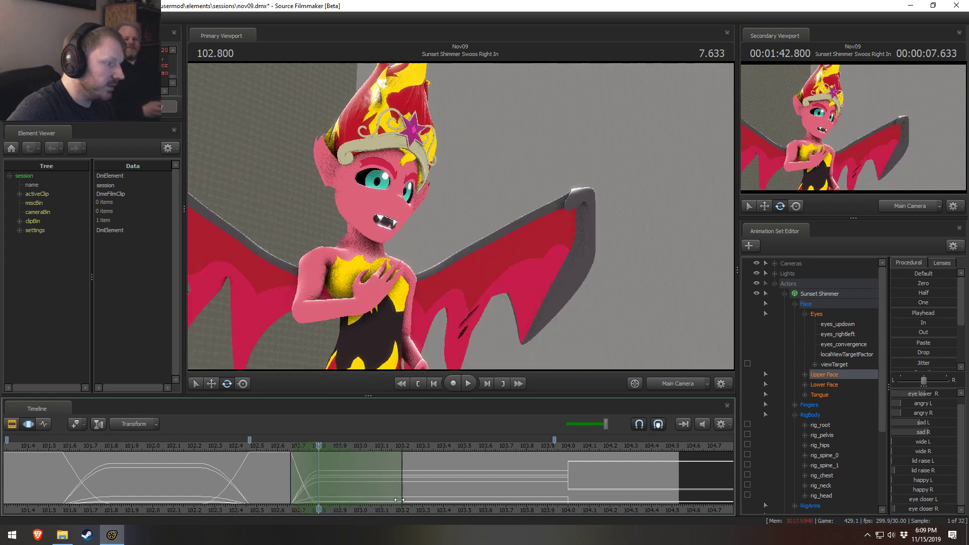
- Blend the Upper Face controls partway toward Zero at 102.8 s to ease the eyes out of the blink
{"action": "left_click", "coordinate": [823, 316]}
{"action": "left_click", "coordinate": [904, 395]}
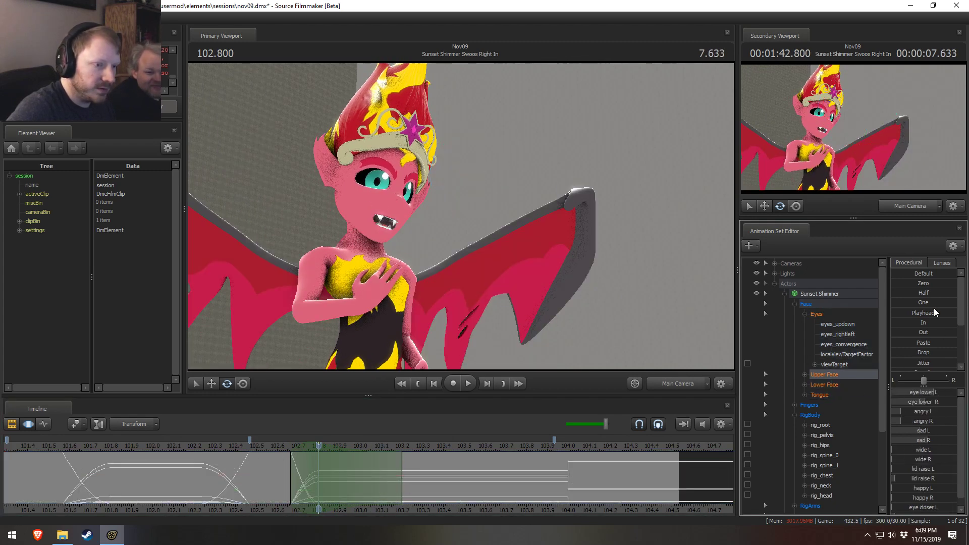
{"action": "left_click_drag", "start_coordinate": [920, 284], "coordinate": [954, 298]}
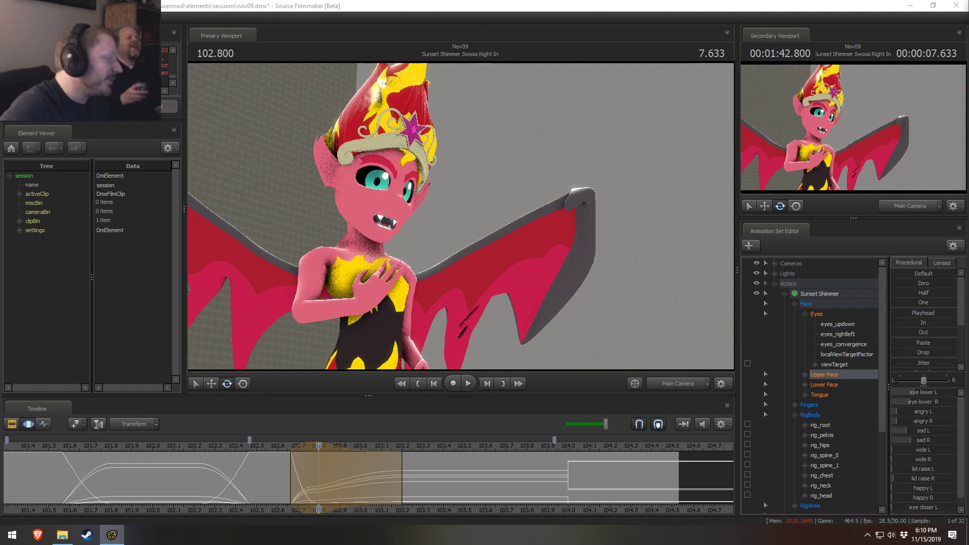
- Replay the eye opening from about 102.5 s to 103.2 s to check the eased expression
{"action": "left_click", "coordinate": [278, 461]}
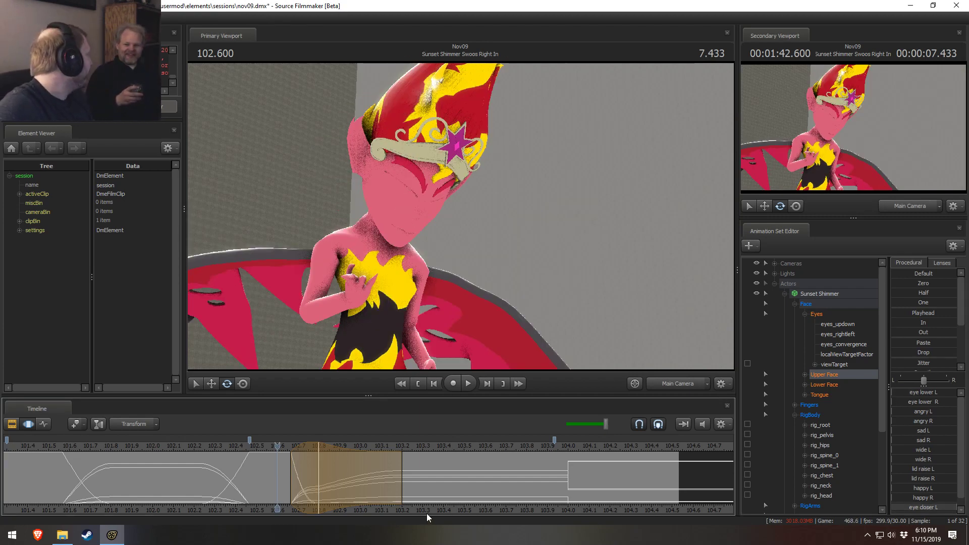
{"action": "key", "text": "space"}
{"action": "key", "text": "space"}
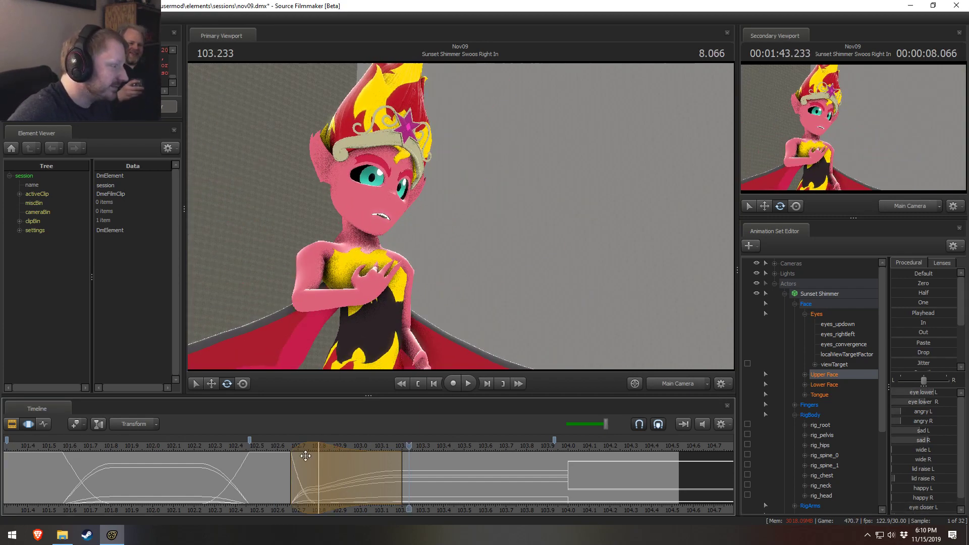
{"action": "left_click", "coordinate": [258, 448]}
{"action": "key", "text": "space"}
{"action": "key", "text": "space"}
- Blend the Upper Face controls further toward Zero at 102.8 s and replay the blink up to about 103.1 s
{"action": "left_click_drag", "start_coordinate": [261, 448], "coordinate": [319, 454]}
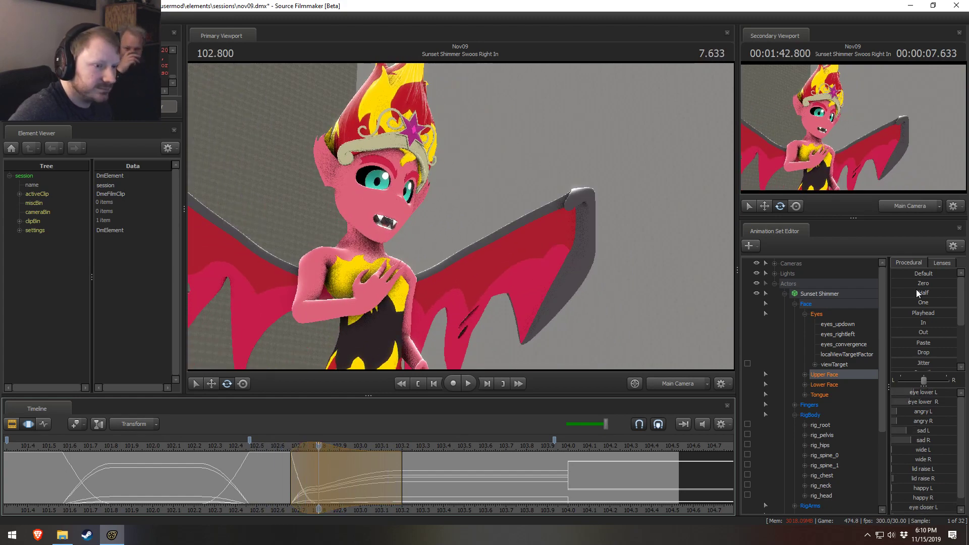
{"action": "left_click_drag", "start_coordinate": [916, 283], "coordinate": [933, 284]}
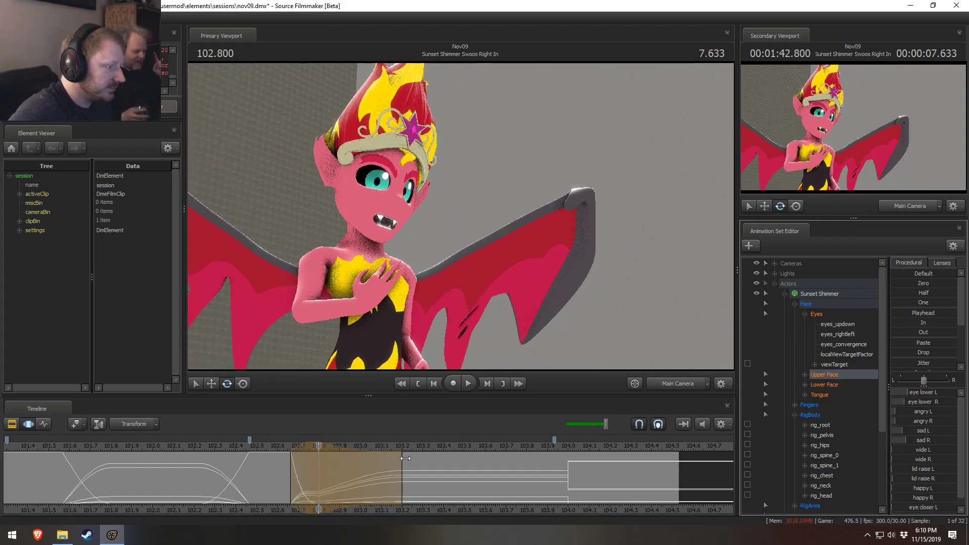
{"action": "key", "text": "space"}
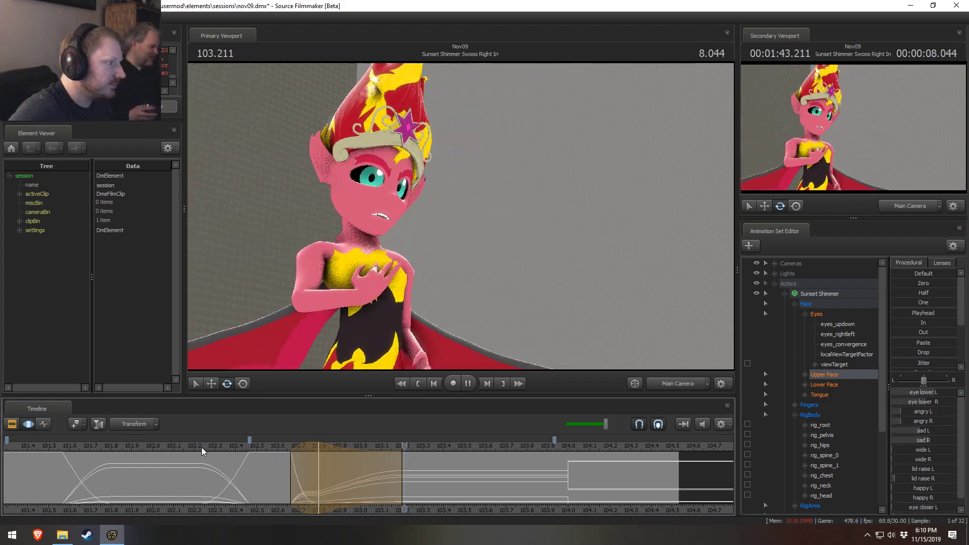
{"action": "key", "text": "space"}
{"action": "left_click", "coordinate": [358, 481]}
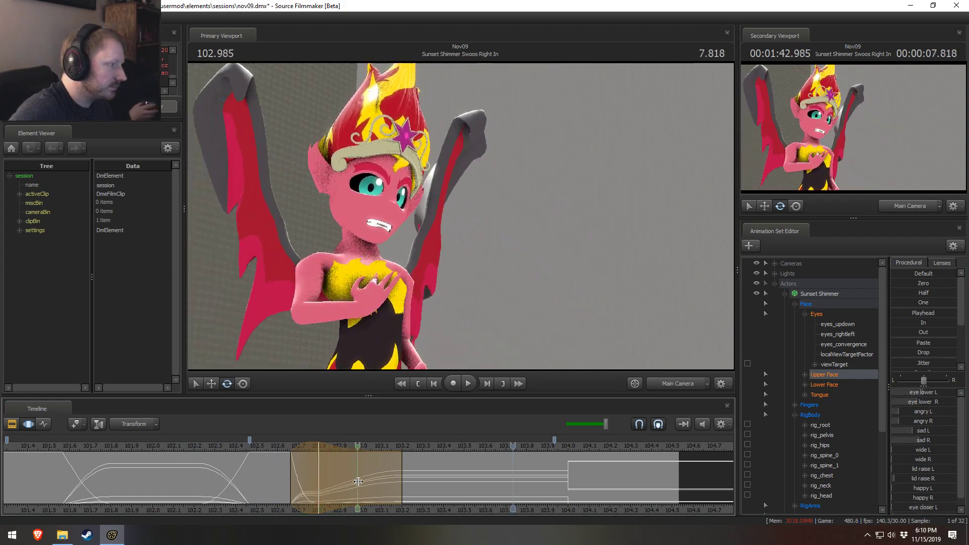
{"action": "left_click_drag", "start_coordinate": [358, 480], "coordinate": [513, 474]}
{"action": "left_click", "coordinate": [219, 454]}
{"action": "key", "text": "space"}
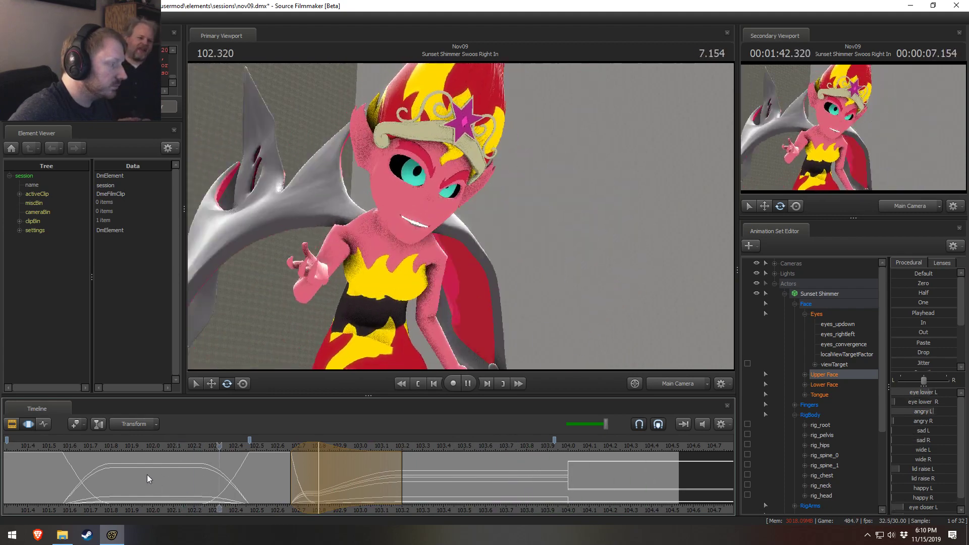
{"action": "key", "text": "space"}
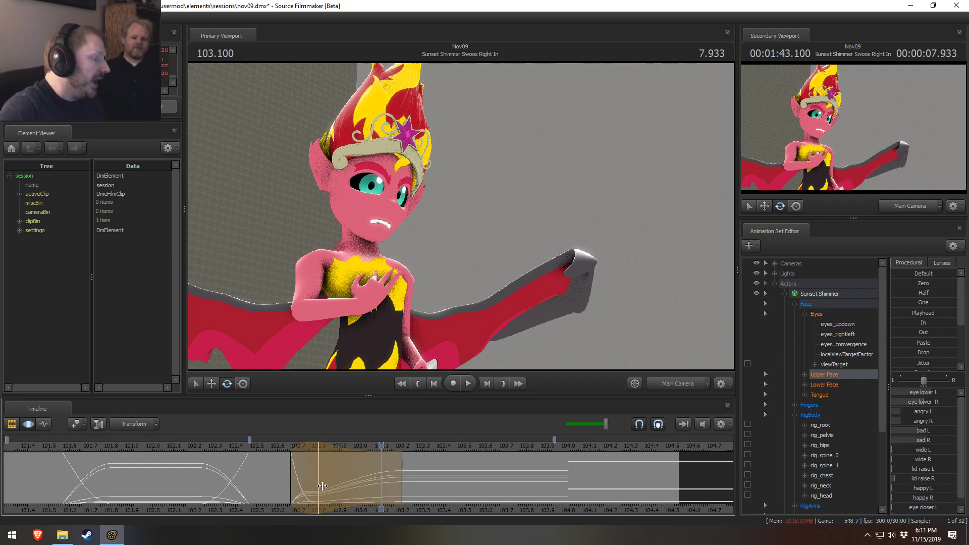
- Commit the Upper Face change over the time selection and move the playhead to about 102.47 s
{"action": "left_click", "coordinate": [340, 470]}
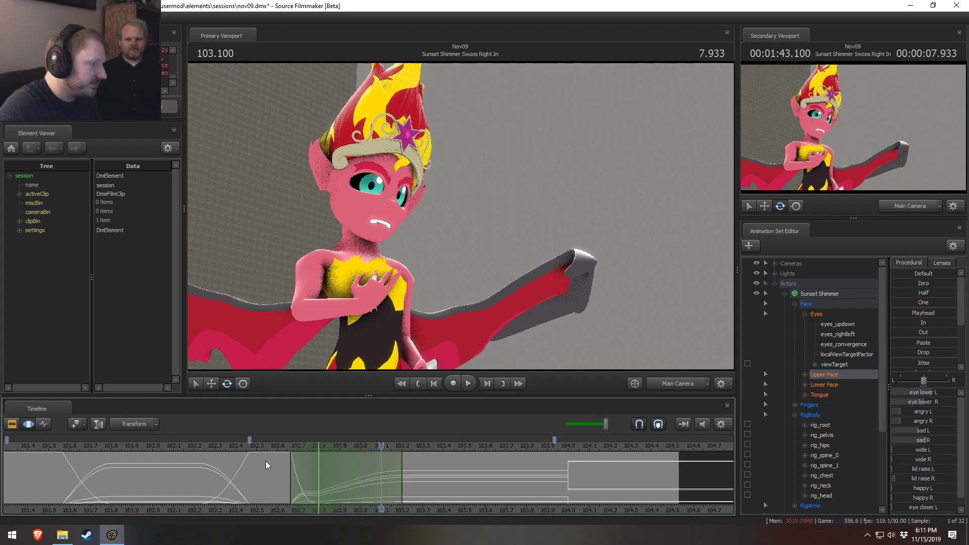
{"action": "left_click", "coordinate": [266, 448]}
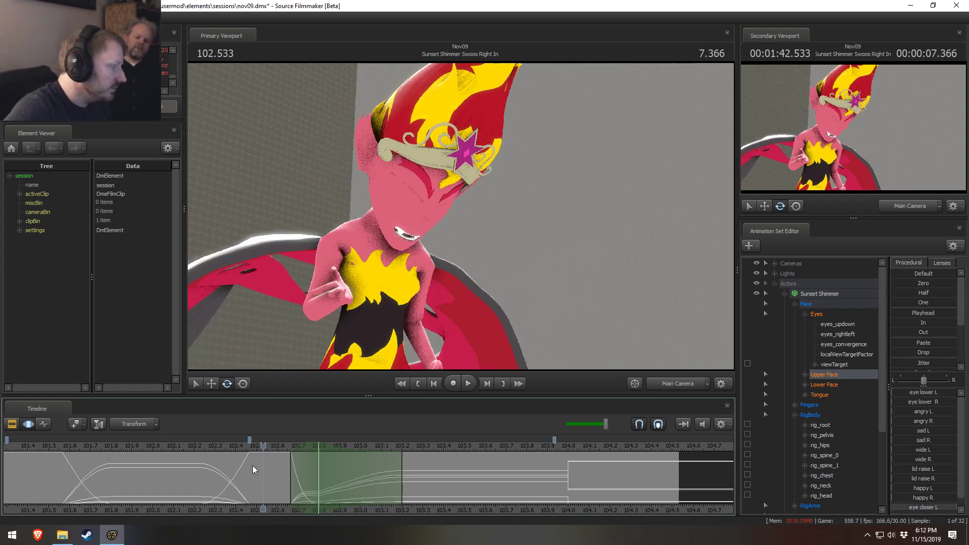
{"action": "left_click", "coordinate": [251, 448]}
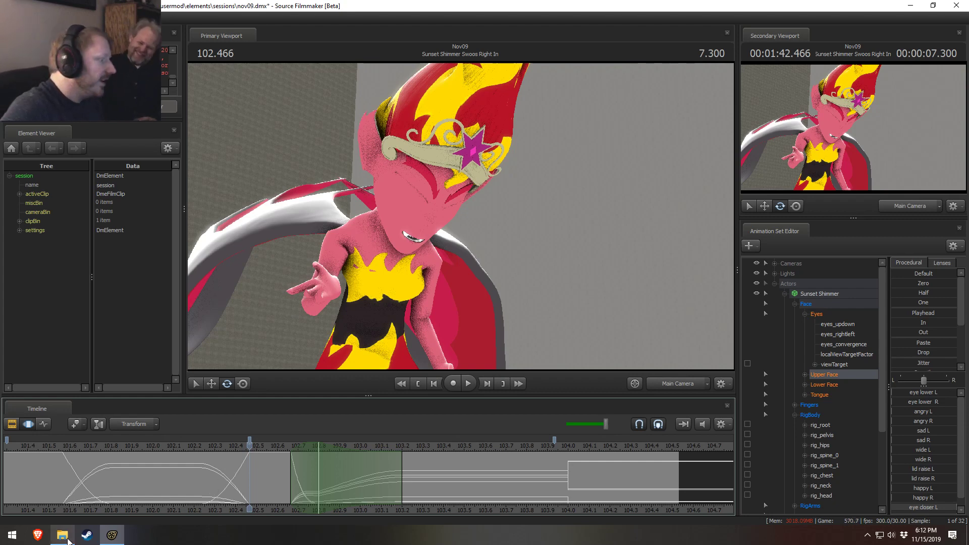
- Switch to the Brave browser, search for zenni and open the Zenni Optical site in a maximized window
{"action": "left_click", "coordinate": [37, 535]}
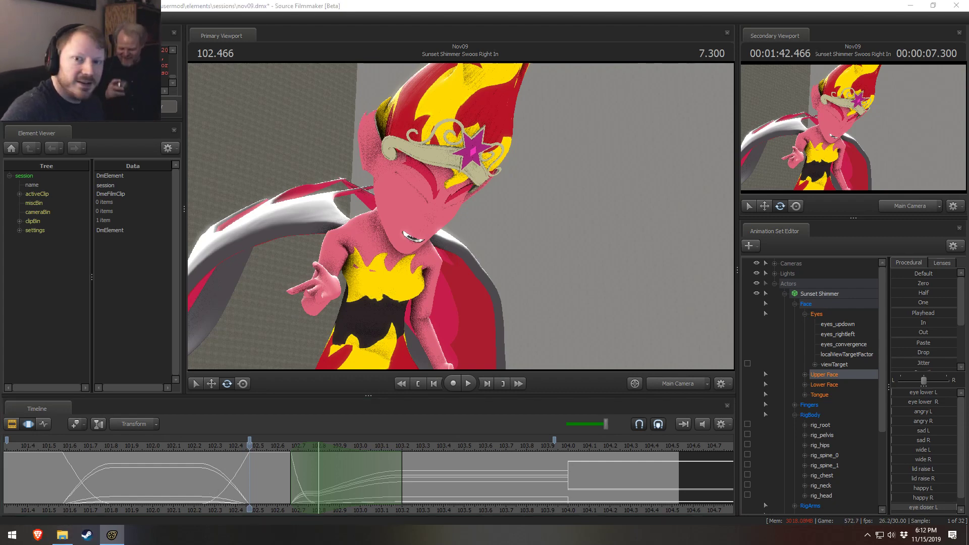
{"action": "left_click_drag", "start_coordinate": [547, 147], "coordinate": [529, 153]}
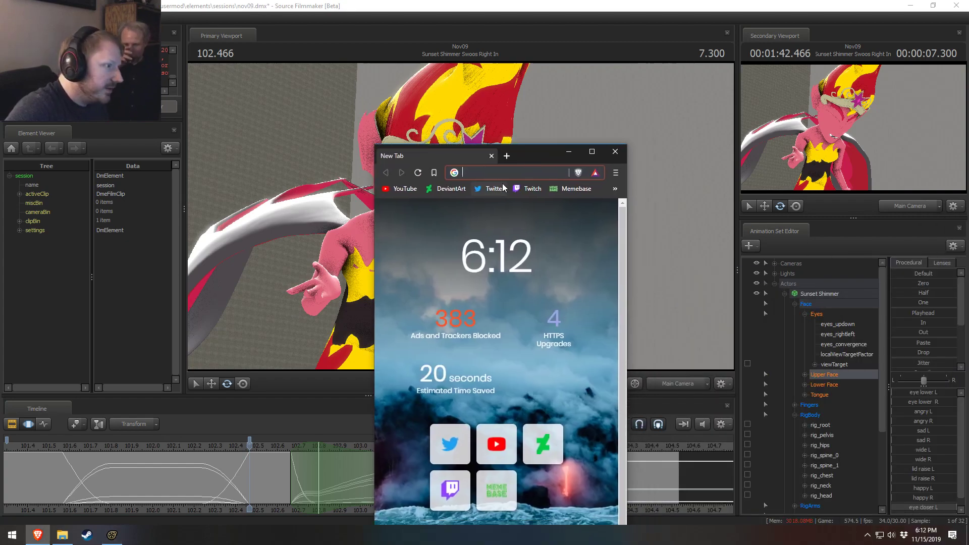
{"action": "type", "text": "zenni"}
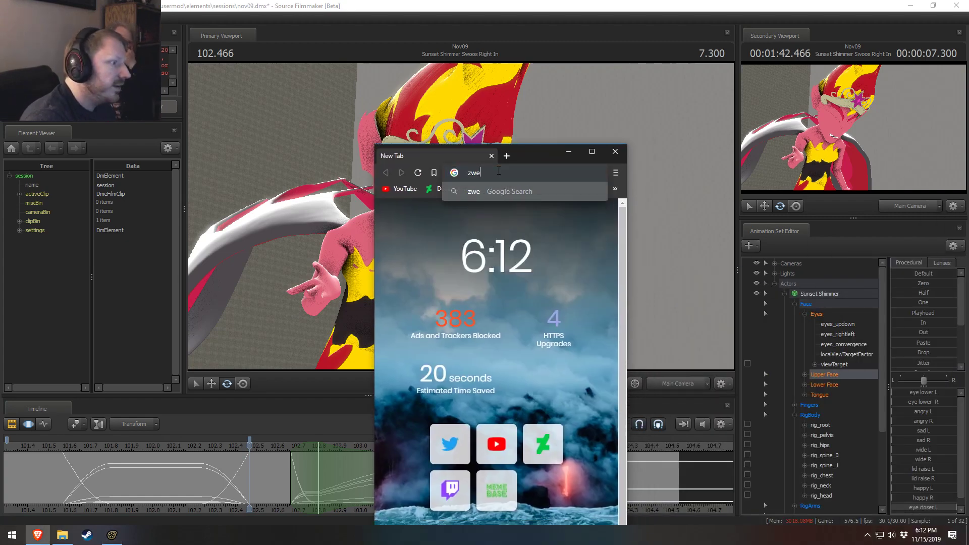
{"action": "key", "text": "Return"}
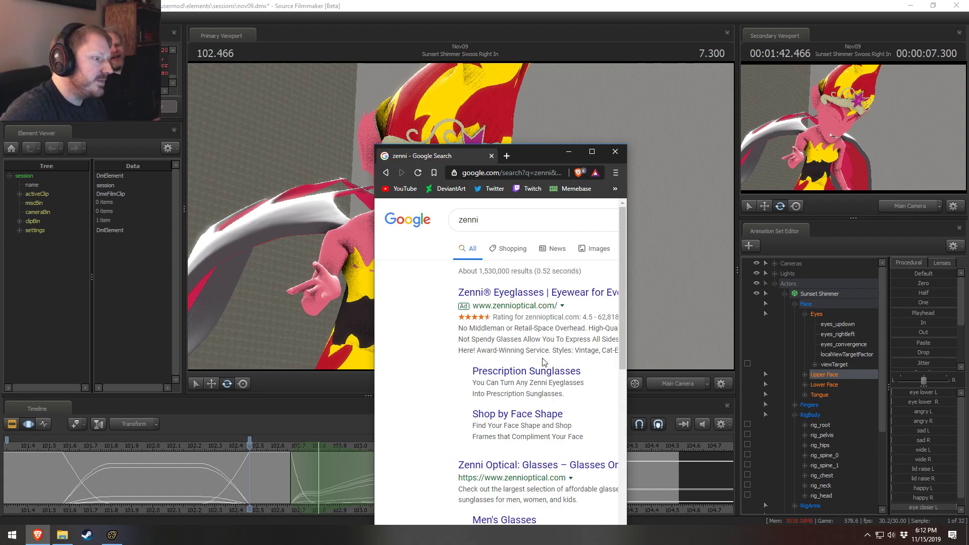
{"action": "double_click", "coordinate": [539, 150]}
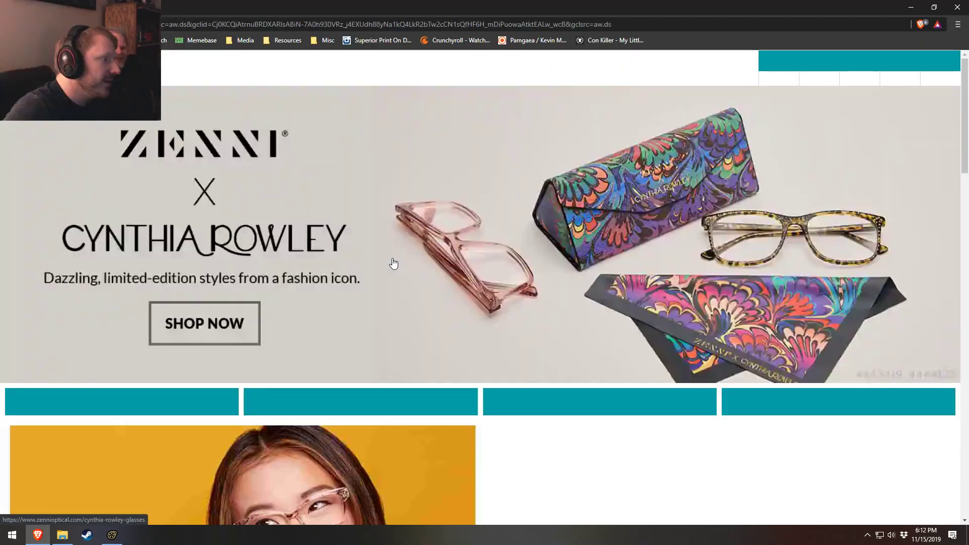
- Look through the Zenni home page's glasses promotions and close the browser to return to Source Filmmaker
{"action": "scroll", "coordinate": [372, 370], "scroll_direction": "down", "scroll_amount": 1}
{"action": "scroll", "coordinate": [371, 369], "scroll_direction": "down", "scroll_amount": 5}
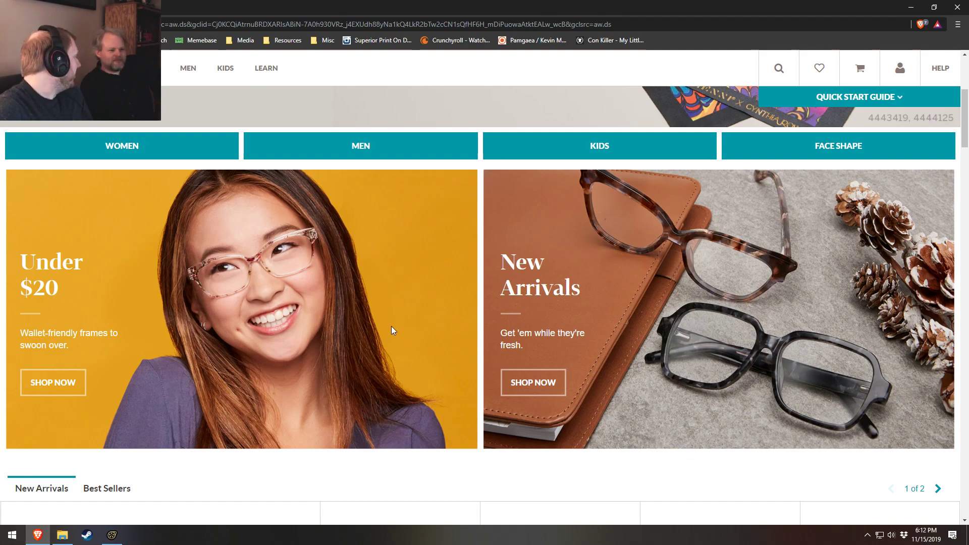
{"action": "scroll", "coordinate": [391, 331], "scroll_direction": "up", "scroll_amount": 5}
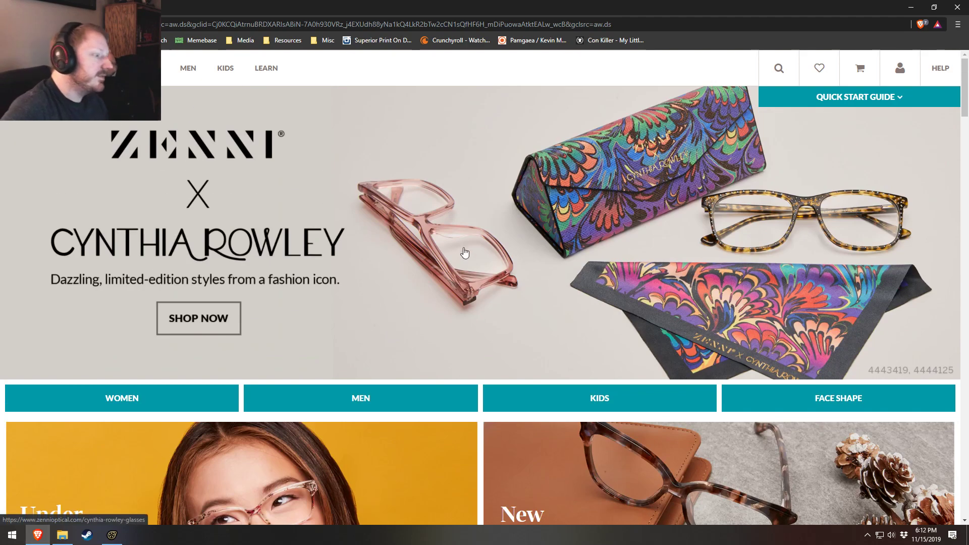
{"action": "scroll", "coordinate": [464, 253], "scroll_direction": "down", "scroll_amount": 5}
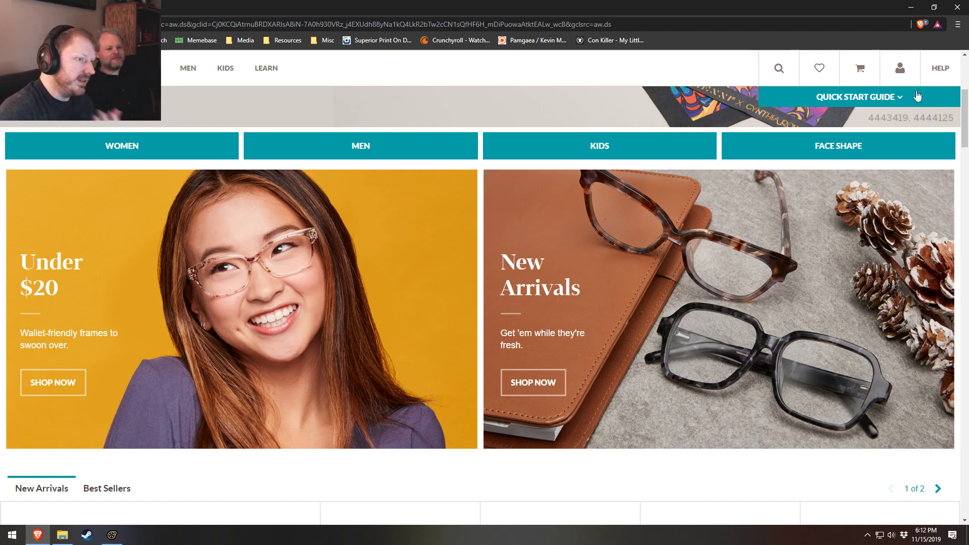
{"action": "left_click", "coordinate": [957, 9]}
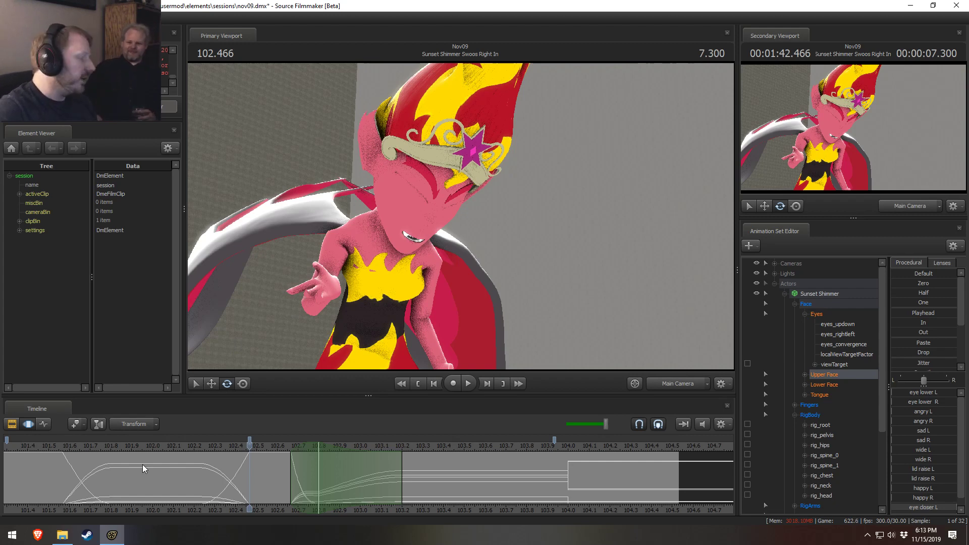
- Review the body and face motion between about 101.3 and 102.4 s, scrubbing to 101.8 s and playing the section back
{"action": "left_click", "coordinate": [159, 448]}
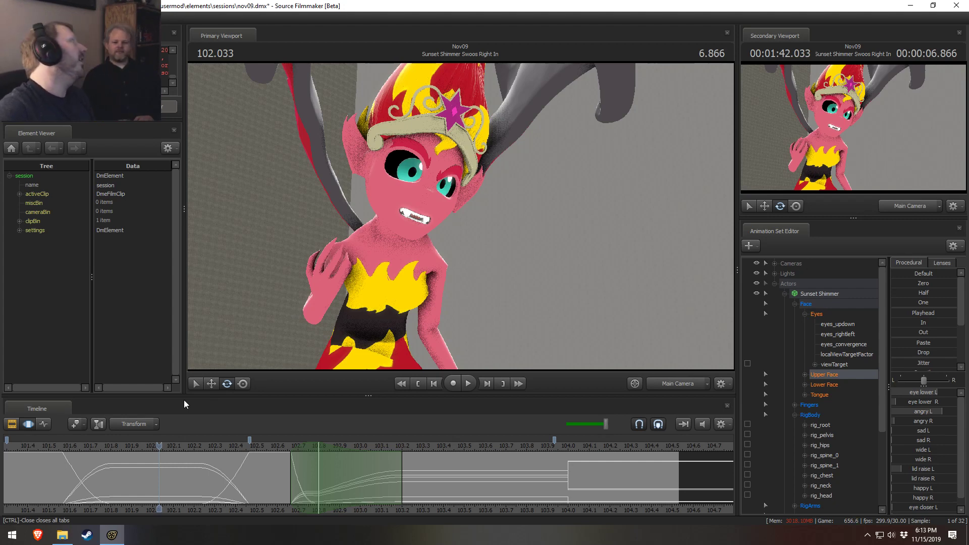
{"action": "scroll", "coordinate": [156, 446], "scroll_direction": "down", "scroll_amount": 2}
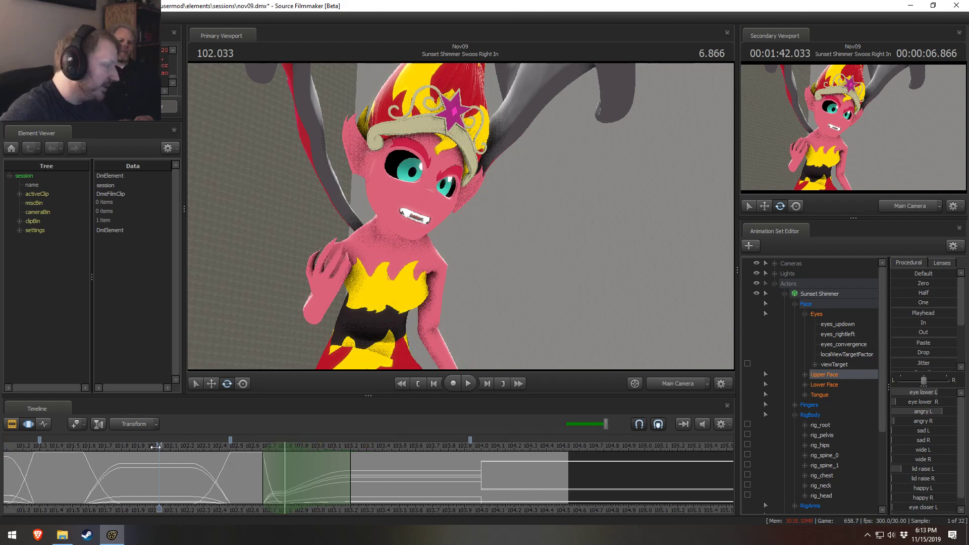
{"action": "left_click_drag", "start_coordinate": [156, 447], "coordinate": [120, 446]}
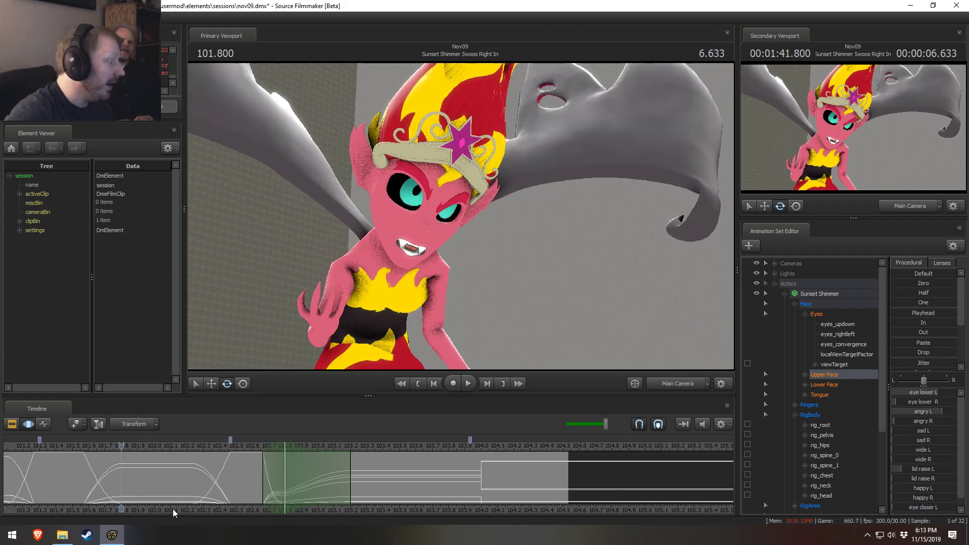
{"action": "middle_click_drag", "start_coordinate": [173, 509], "coordinate": [209, 485]}
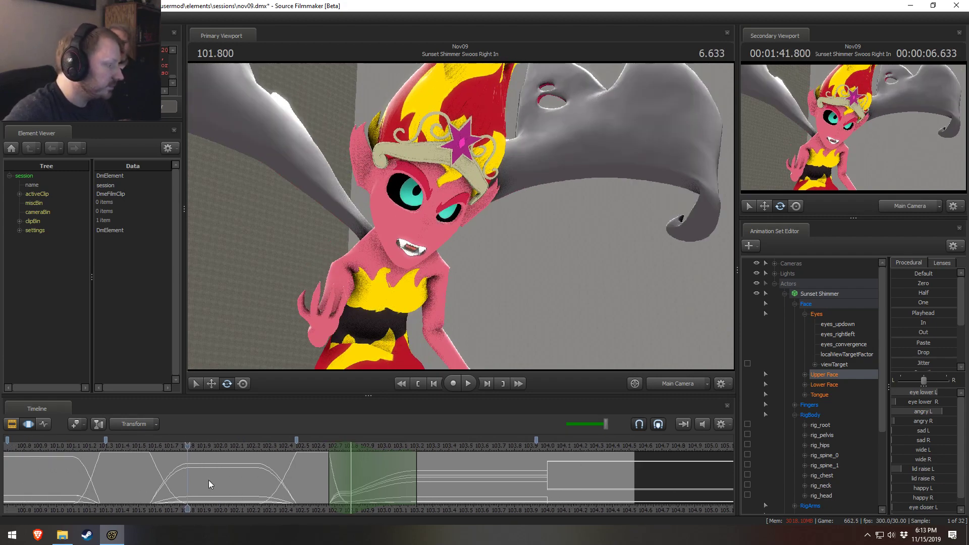
{"action": "key", "text": "space"}
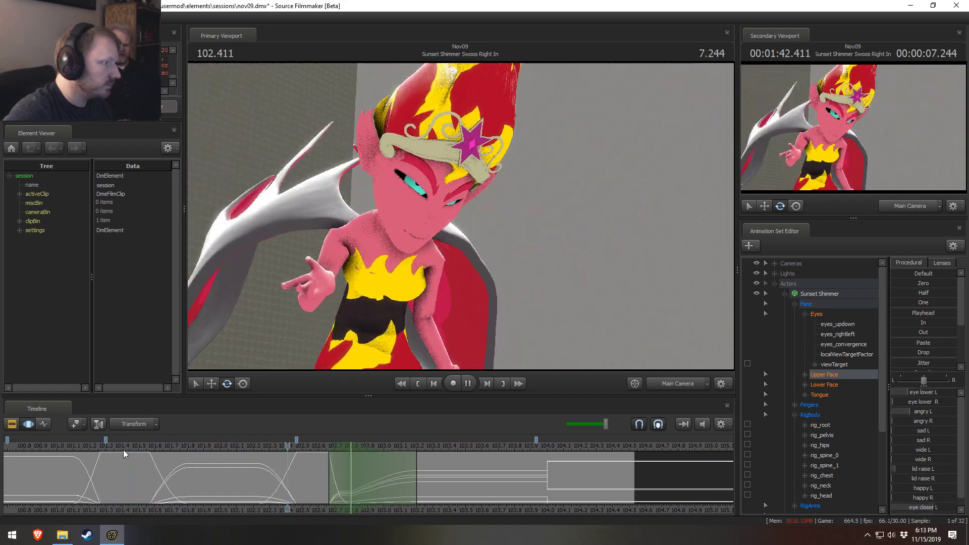
{"action": "left_click", "coordinate": [112, 447]}
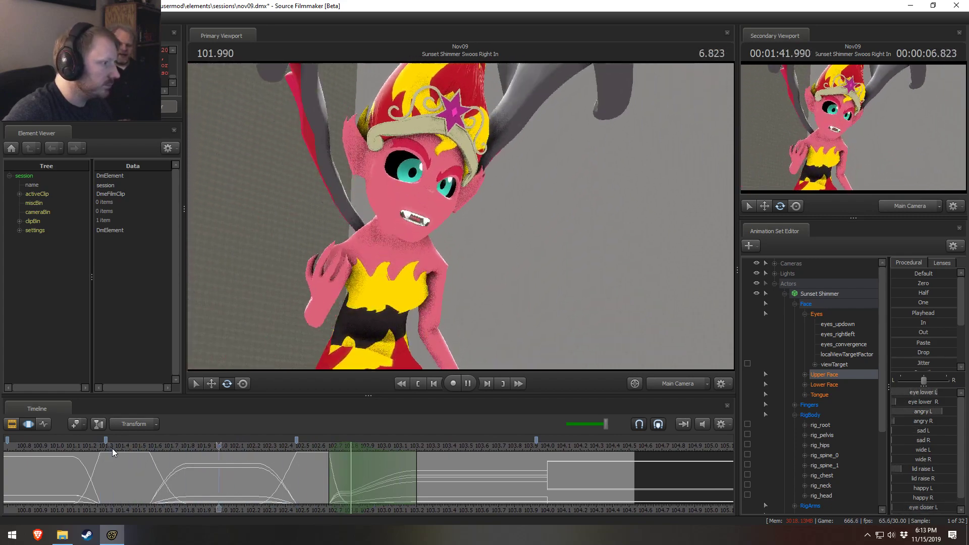
{"action": "key", "text": "space"}
- Select Sunset Shimmer's head rig and set a time selection from about 101.27 to 102.2 s centred on 101.7 s
{"action": "mouse_move", "coordinate": [246, 470]}
{"action": "left_mouse_down"}
{"action": "mouse_move", "coordinate": [105, 472]}
{"action": "mouse_move", "coordinate": [148, 474]}
{"action": "left_mouse_up"}
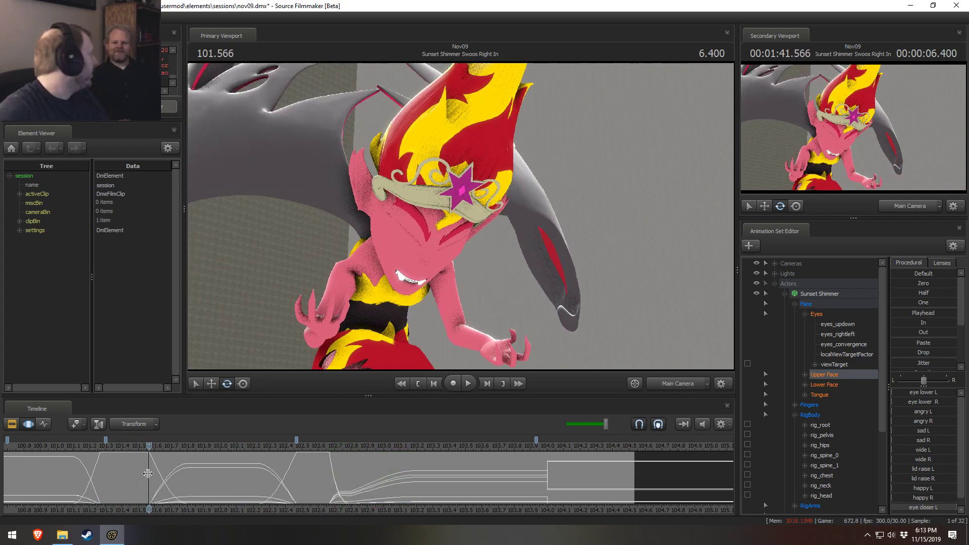
{"action": "mouse_move", "coordinate": [147, 473]}
{"action": "left_mouse_down"}
{"action": "mouse_move", "coordinate": [114, 473]}
{"action": "mouse_move", "coordinate": [209, 455]}
{"action": "left_mouse_up"}
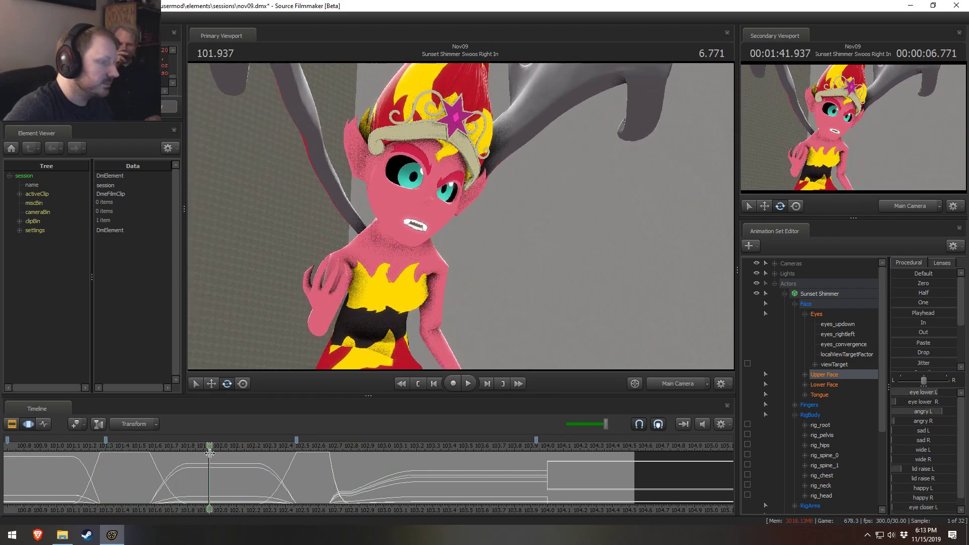
{"action": "left_click", "coordinate": [400, 222]}
{"action": "mouse_move", "coordinate": [140, 447]}
{"action": "left_mouse_down"}
{"action": "mouse_move", "coordinate": [124, 448]}
{"action": "mouse_move", "coordinate": [206, 455]}
{"action": "mouse_move", "coordinate": [95, 446]}
{"action": "mouse_move", "coordinate": [121, 480]}
{"action": "mouse_move", "coordinate": [223, 478]}
{"action": "mouse_move", "coordinate": [121, 480]}
{"action": "mouse_move", "coordinate": [259, 485]}
{"action": "left_mouse_up"}
{"action": "key", "text": "space"}
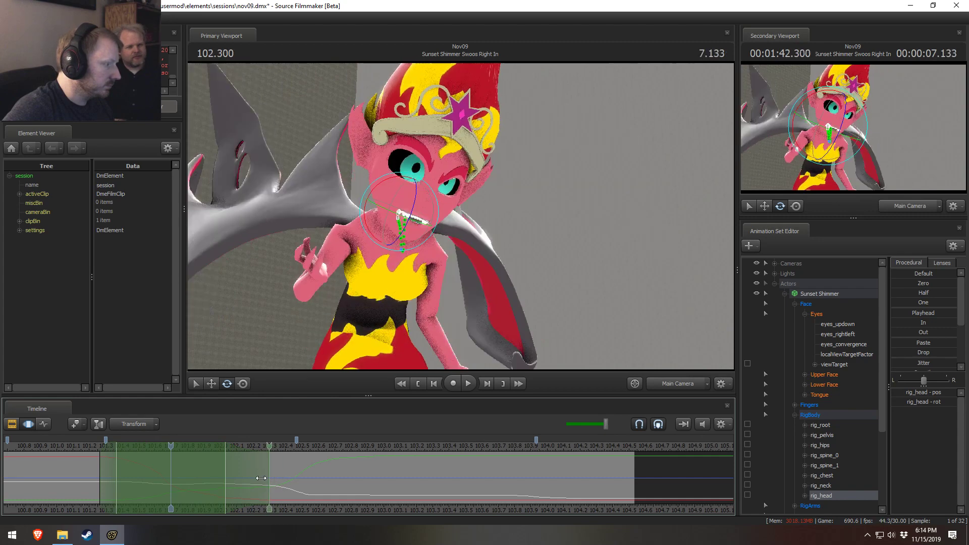
{"action": "left_click", "coordinate": [225, 477]}
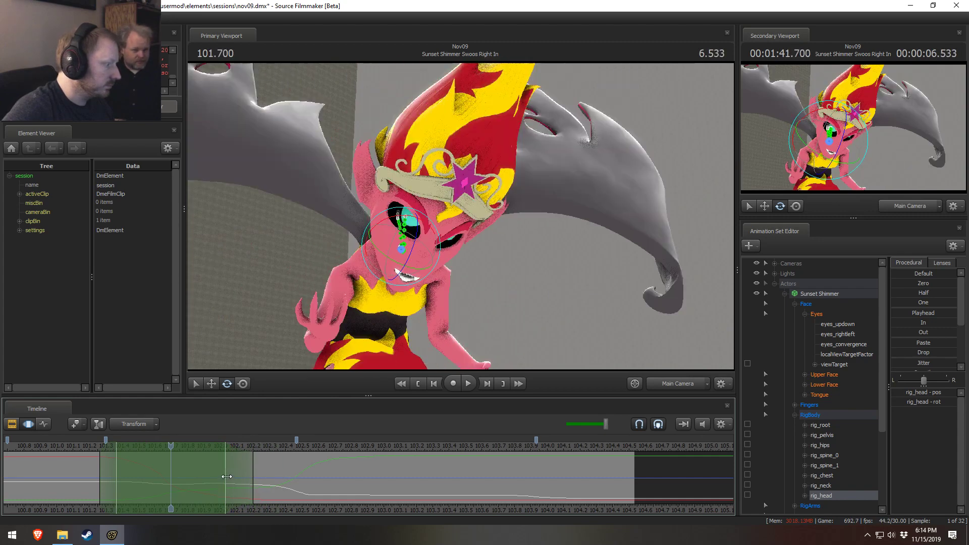
- Try speeding up the head motion alone by retiming the selection's hold end to about 101.9 s, and replay it
{"action": "left_click_drag", "start_coordinate": [225, 477], "coordinate": [204, 477]}
{"action": "left_click", "coordinate": [216, 479]}
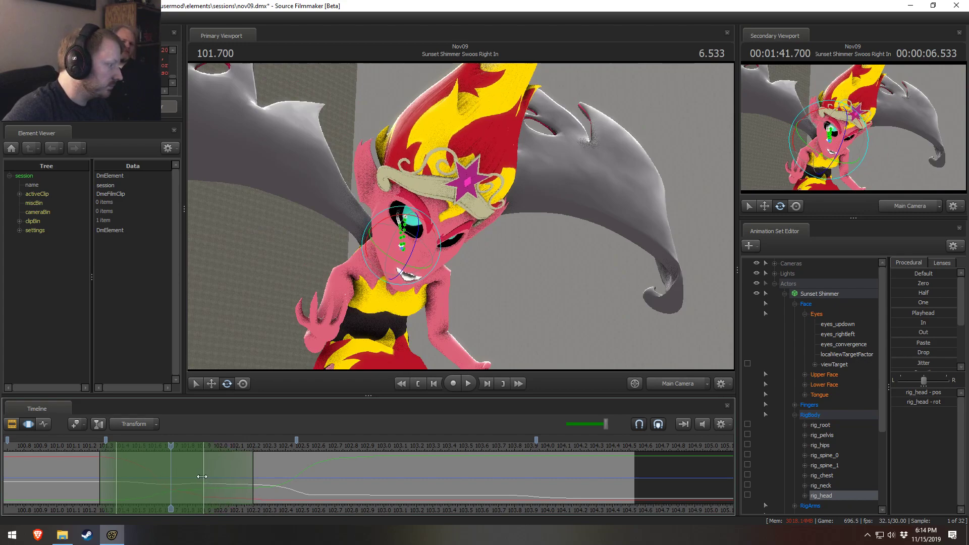
{"action": "left_click", "coordinate": [63, 446]}
{"action": "mouse_move", "coordinate": [65, 444]}
{"action": "left_mouse_down"}
{"action": "mouse_move", "coordinate": [185, 445]}
{"action": "mouse_move", "coordinate": [68, 444]}
{"action": "left_mouse_up"}
{"action": "key", "text": "space"}
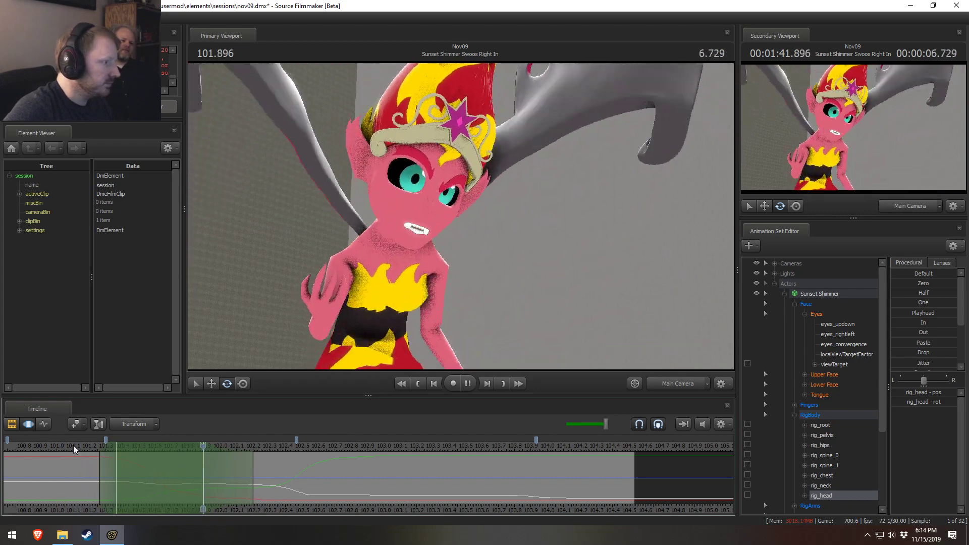
{"action": "left_click", "coordinate": [169, 456]}
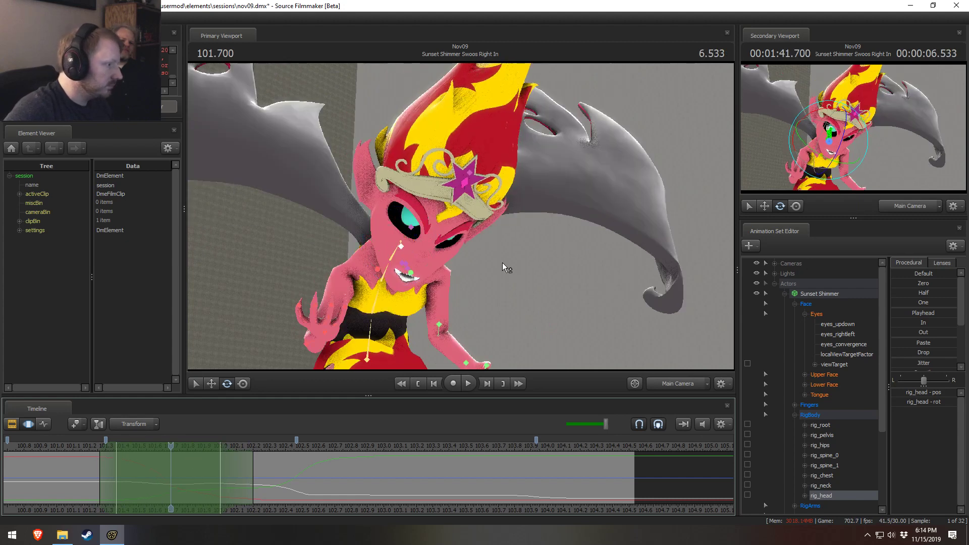
- Add the neck rig to the head selection, retime both by pulling the hold end to about 101.87 s, and replay the motion
{"action": "left_click", "coordinate": [402, 240], "text": "ctrl"}
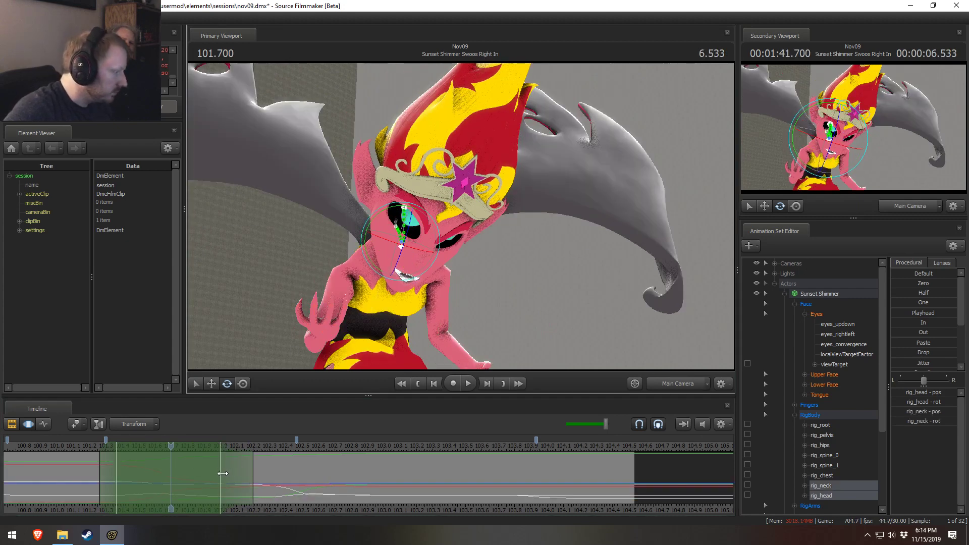
{"action": "left_click_drag", "start_coordinate": [221, 469], "coordinate": [198, 477], "text": "alt"}
{"action": "left_click", "coordinate": [86, 447]}
{"action": "key", "text": "space"}
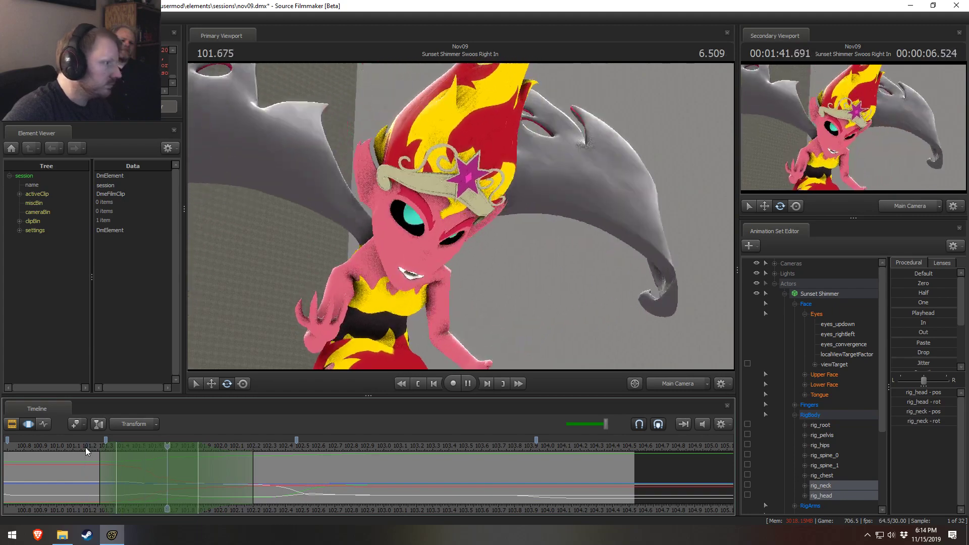
{"action": "left_click", "coordinate": [86, 447]}
{"action": "key", "text": "space"}
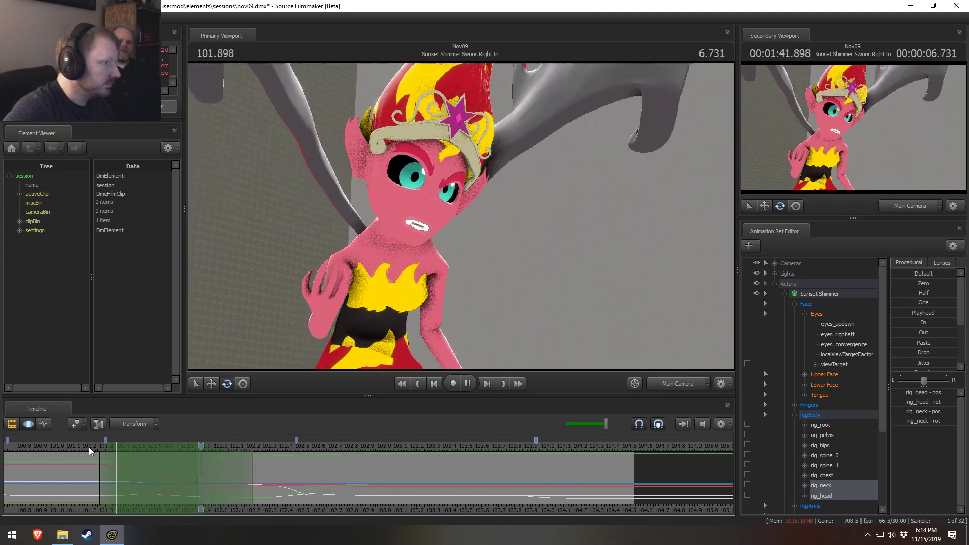
{"action": "key", "text": "space"}
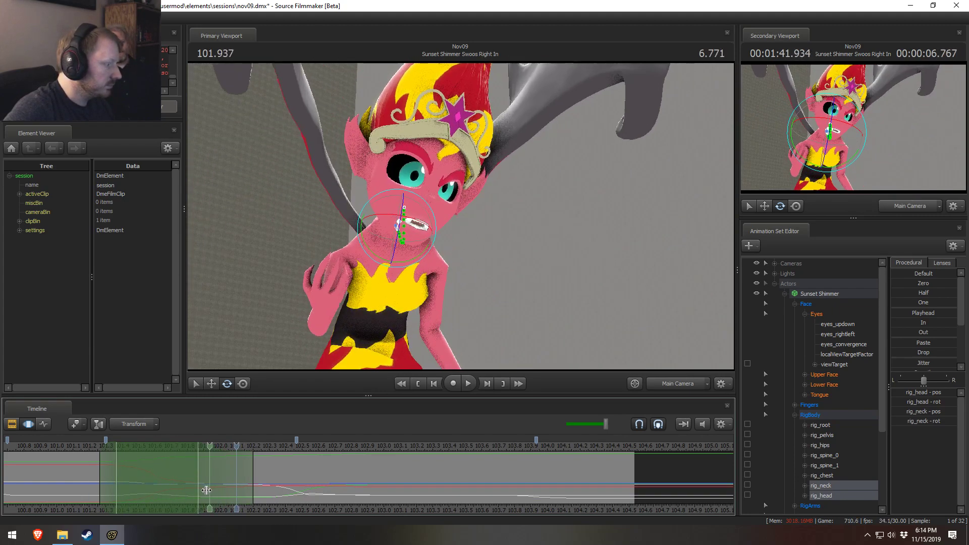
- Apply the Stagger preset to the head and neck over a time selection from about 101.5 to 102.07 s, and replay it
{"action": "left_click_drag", "start_coordinate": [209, 482], "coordinate": [161, 485], "text": "shift"}
{"action": "scroll", "coordinate": [909, 360], "scroll_direction": "down", "scroll_amount": 3}
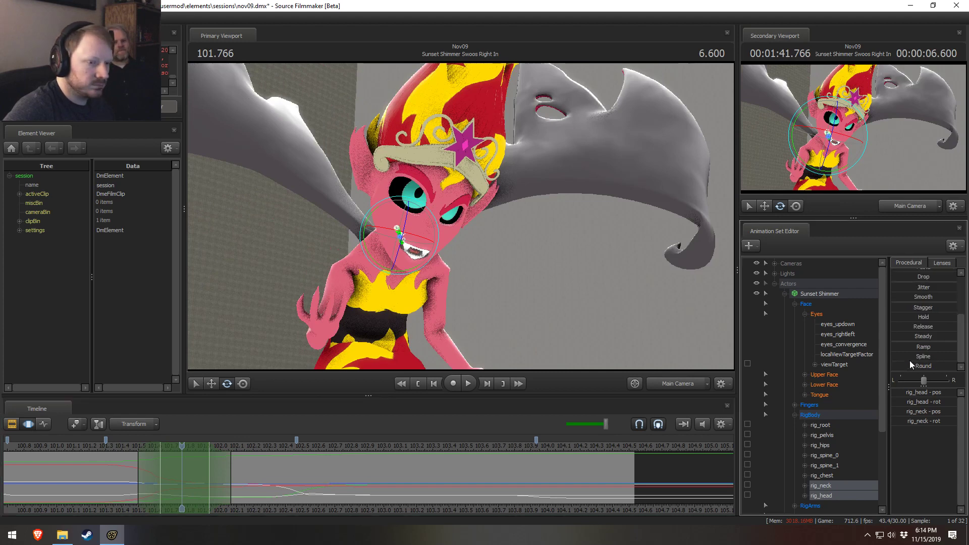
{"action": "left_click", "coordinate": [912, 306]}
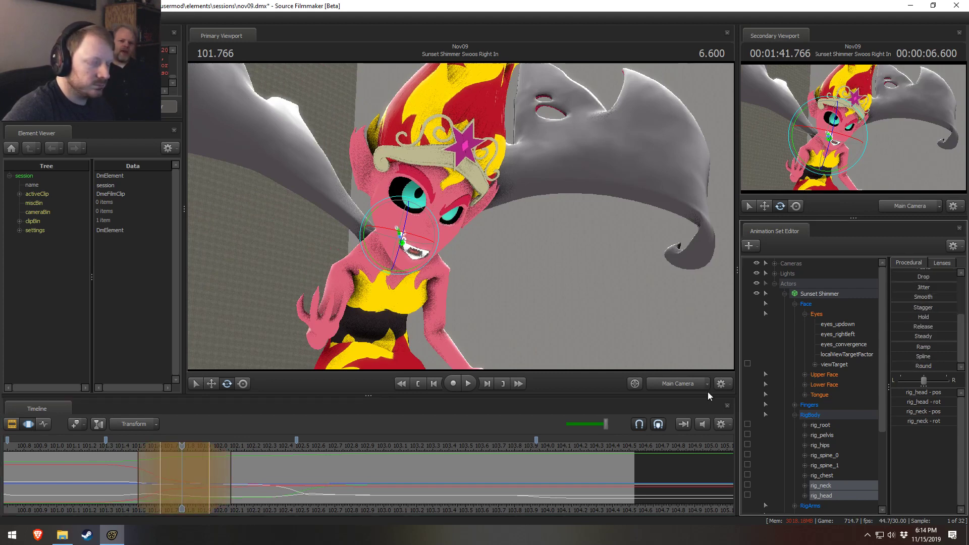
{"action": "left_click", "coordinate": [101, 451]}
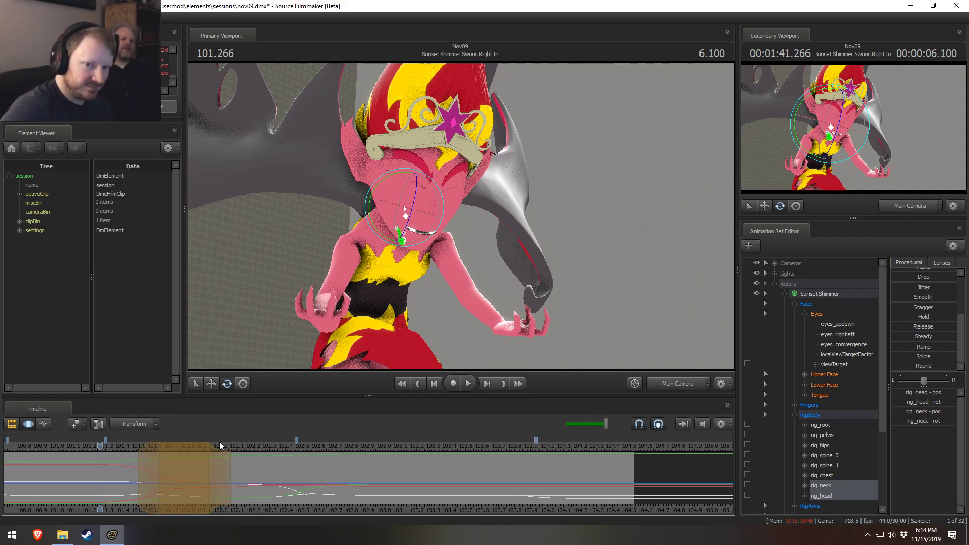
{"action": "key", "text": "space"}
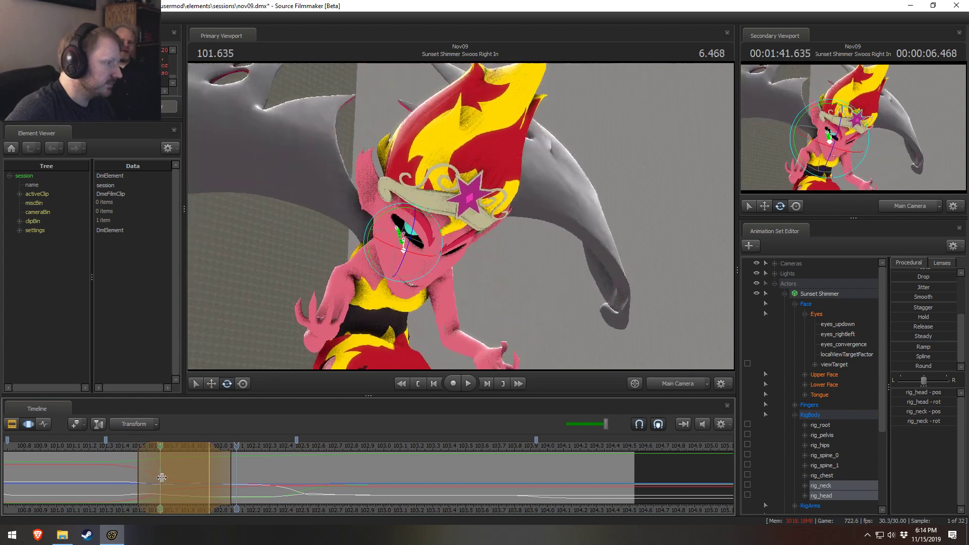
{"action": "key", "text": "space"}
- Blend the head and neck toward their 101.966 s pose with the Playhead preset, over about 101.53 to 101.97 s peaking at 101.766 s
{"action": "left_click_drag", "start_coordinate": [202, 480], "coordinate": [149, 468]}
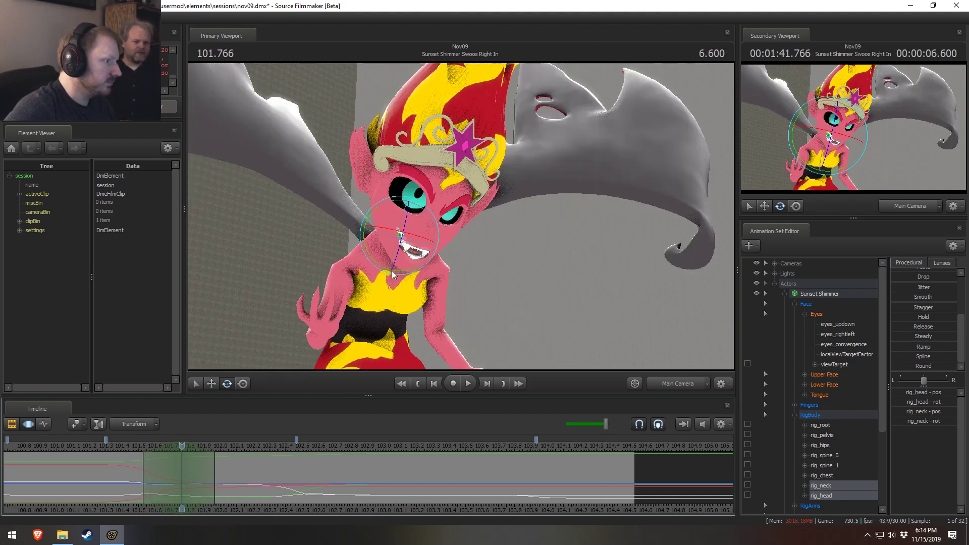
{"action": "mouse_move", "coordinate": [415, 240]}
{"action": "left_mouse_down"}
{"action": "mouse_move", "coordinate": [414, 229]}
{"action": "mouse_move", "coordinate": [407, 252]}
{"action": "left_mouse_up"}
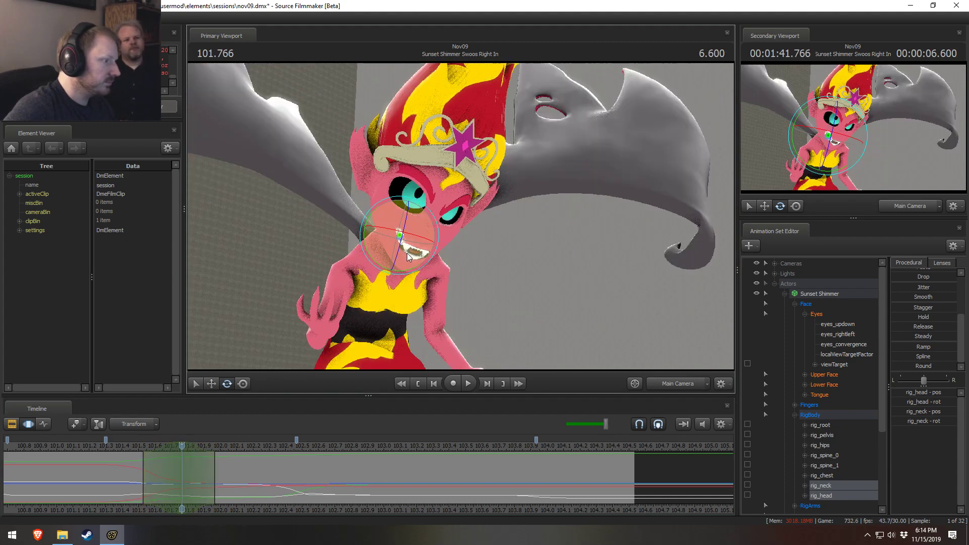
{"action": "left_click", "coordinate": [225, 446]}
{"action": "left_click_drag", "start_coordinate": [221, 447], "coordinate": [214, 446]}
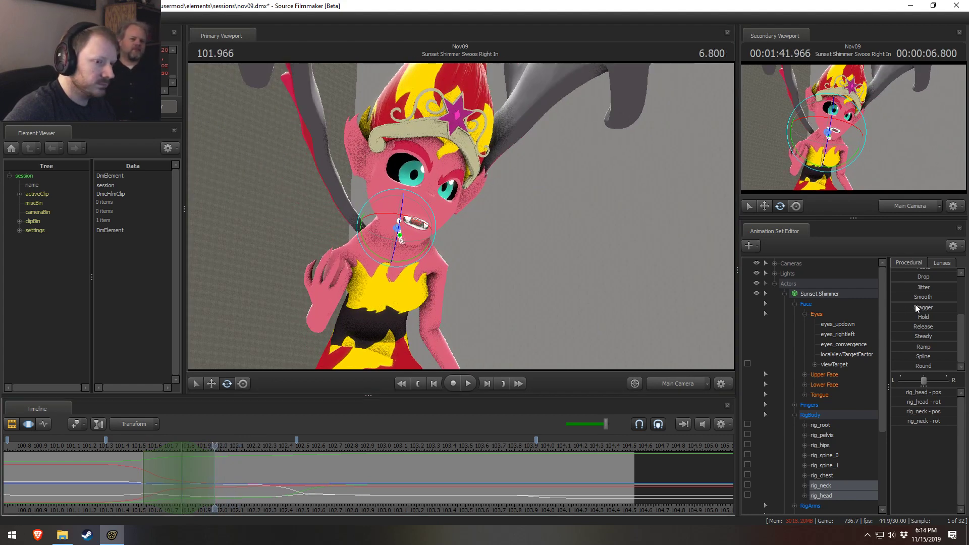
{"action": "scroll", "coordinate": [919, 343], "scroll_direction": "up", "scroll_amount": 3}
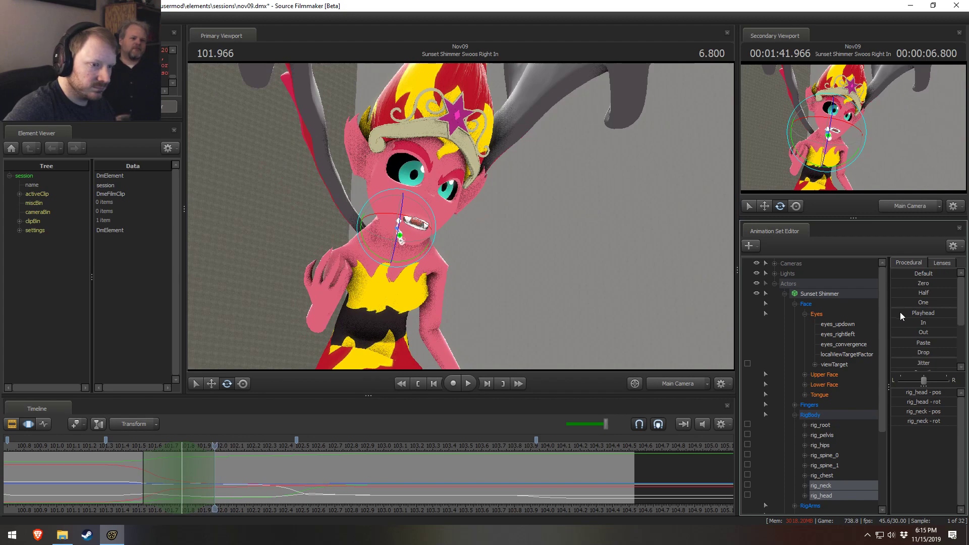
{"action": "left_click_drag", "start_coordinate": [900, 312], "coordinate": [935, 312]}
- Extend the start of the head and neck blend's falloff back to about 101.47 s and replay the motion
{"action": "left_click_drag", "start_coordinate": [146, 472], "coordinate": [134, 472]}
{"action": "left_click", "coordinate": [108, 450]}
{"action": "key", "text": "space"}
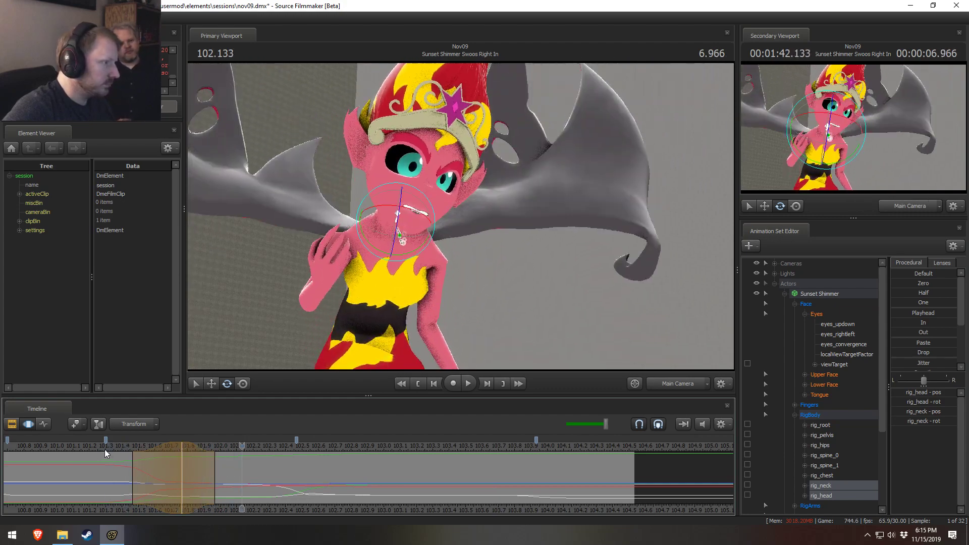
{"action": "left_click", "coordinate": [71, 443]}
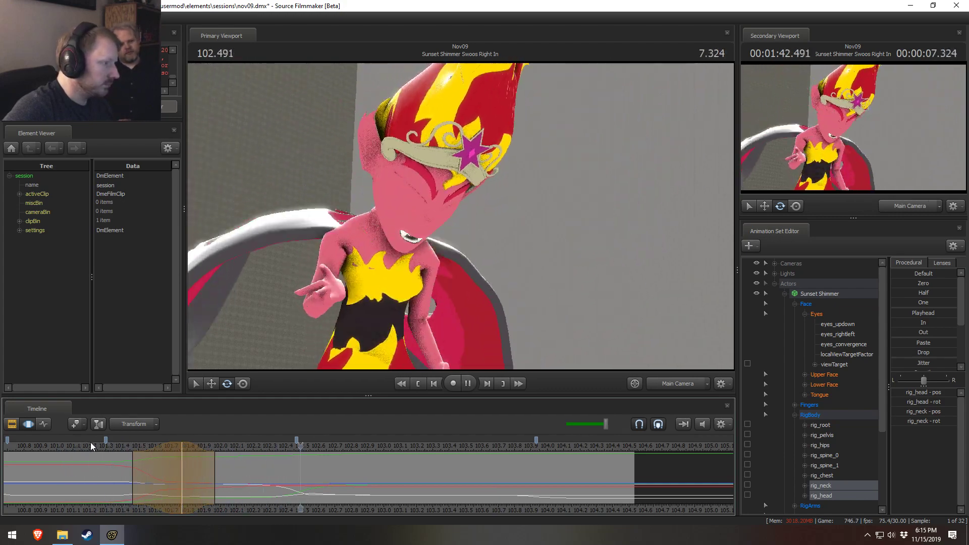
{"action": "key", "text": "space"}
- Smooth the head and neck over about 101.5 to 102.0 s around 101.7 s, extending the falloff start to about 101.47 s
{"action": "left_click_drag", "start_coordinate": [117, 454], "coordinate": [171, 488]}
{"action": "scroll", "coordinate": [904, 341], "scroll_direction": "down", "scroll_amount": 3}
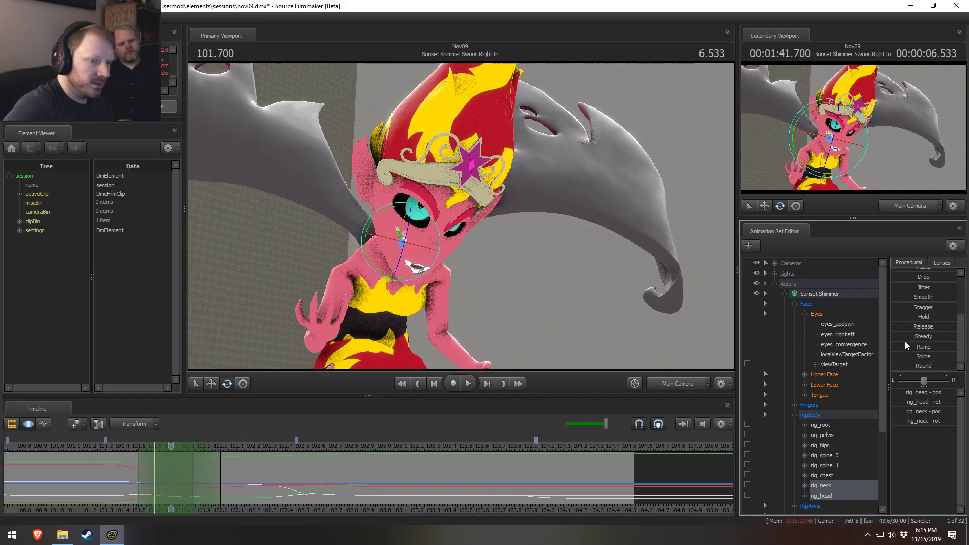
{"action": "left_click", "coordinate": [908, 296]}
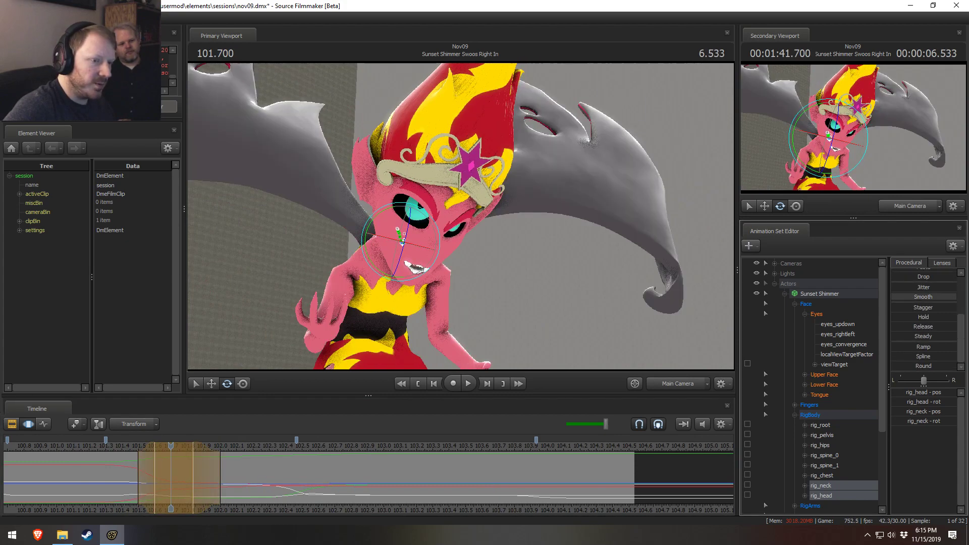
{"action": "left_click_drag", "start_coordinate": [124, 445], "coordinate": [126, 477]}
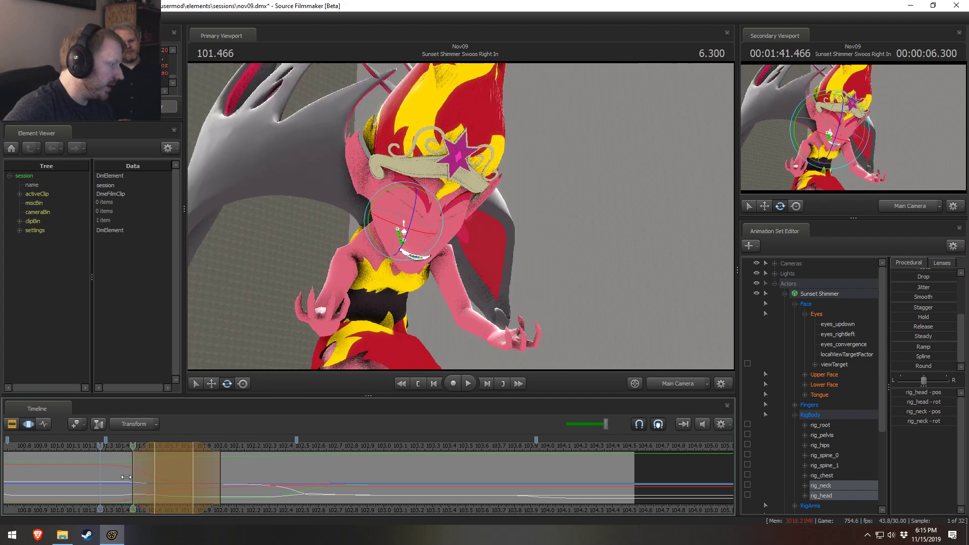
- Replay the smoothed head and neck motion from about 101.3 s through about 103.0 s
{"action": "left_click", "coordinate": [108, 447]}
{"action": "key", "text": "space"}
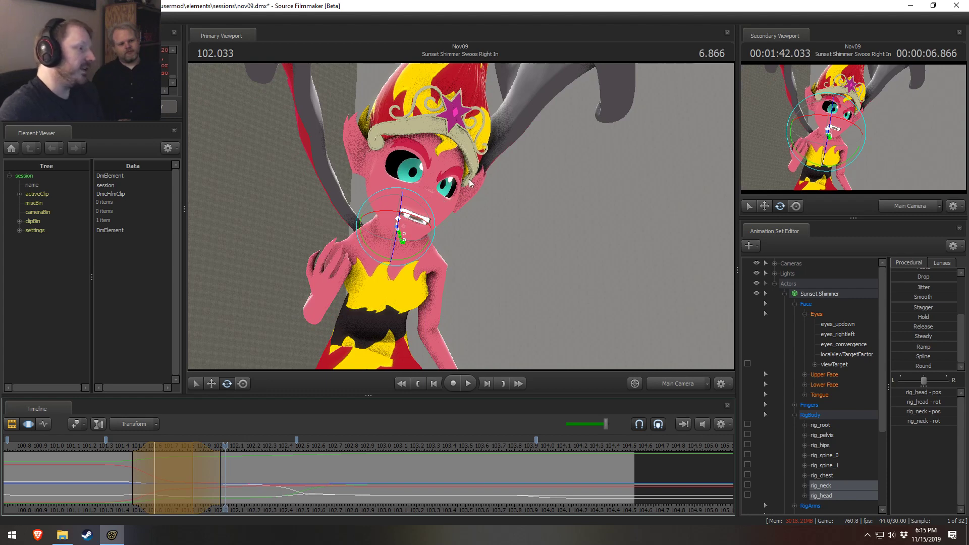
{"action": "left_click", "coordinate": [925, 174]}
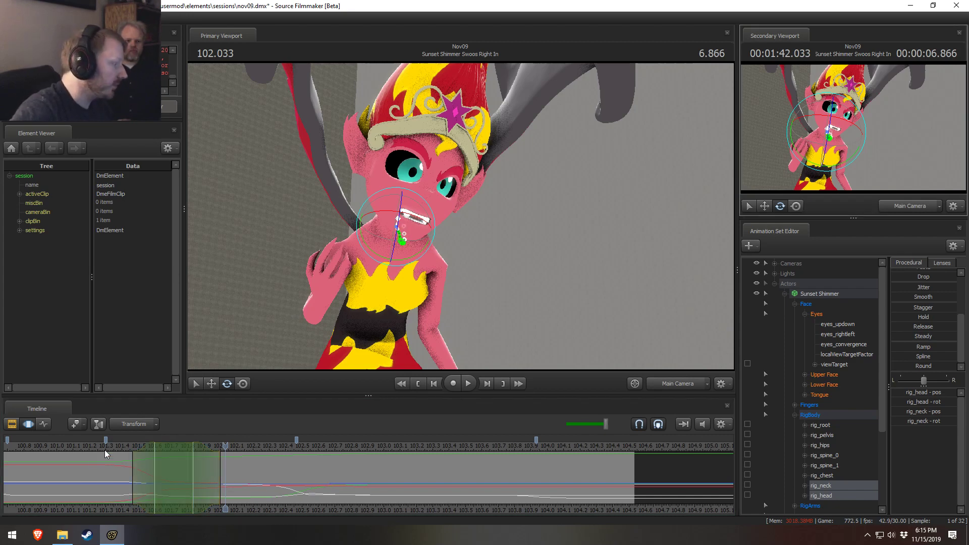
{"action": "key", "text": "space"}
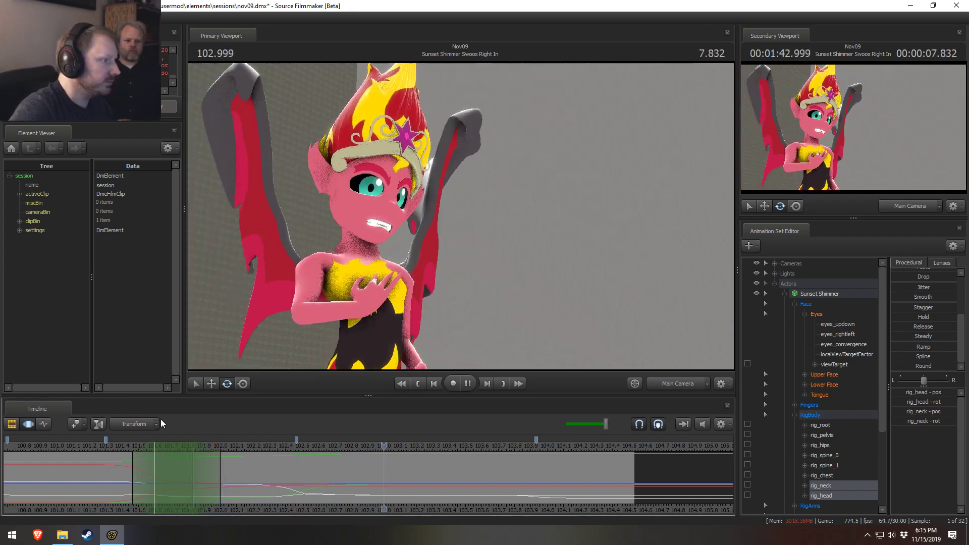
{"action": "key", "text": "space"}
- Rotate only the neck over a time selection from about 102.4 to 102.84 s peaking at 102.666 s, and move the playhead to 102.3 s
{"action": "left_click_drag", "start_coordinate": [361, 477], "coordinate": [286, 487]}
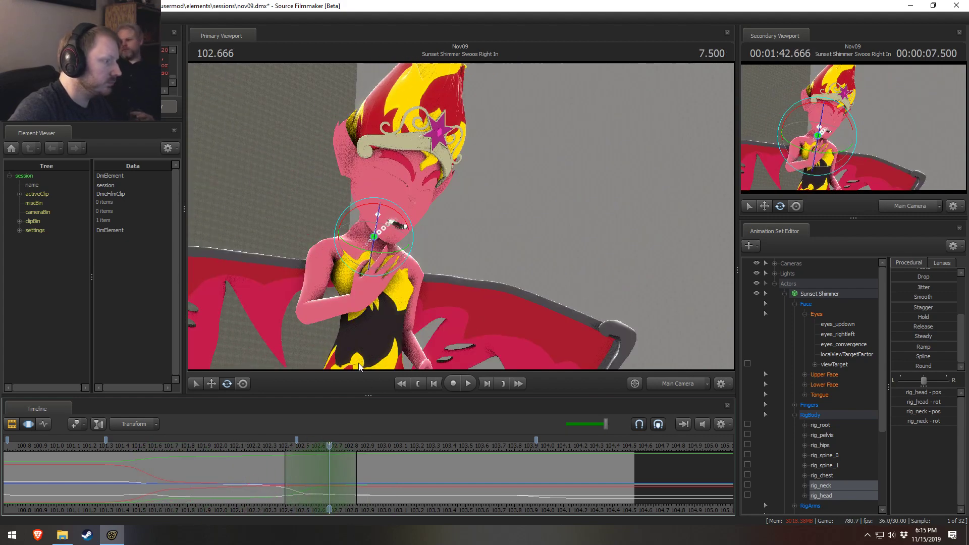
{"action": "left_click", "coordinate": [374, 244], "text": "ctrl"}
{"action": "left_click_drag", "start_coordinate": [383, 237], "coordinate": [382, 243]}
{"action": "left_click", "coordinate": [268, 450]}
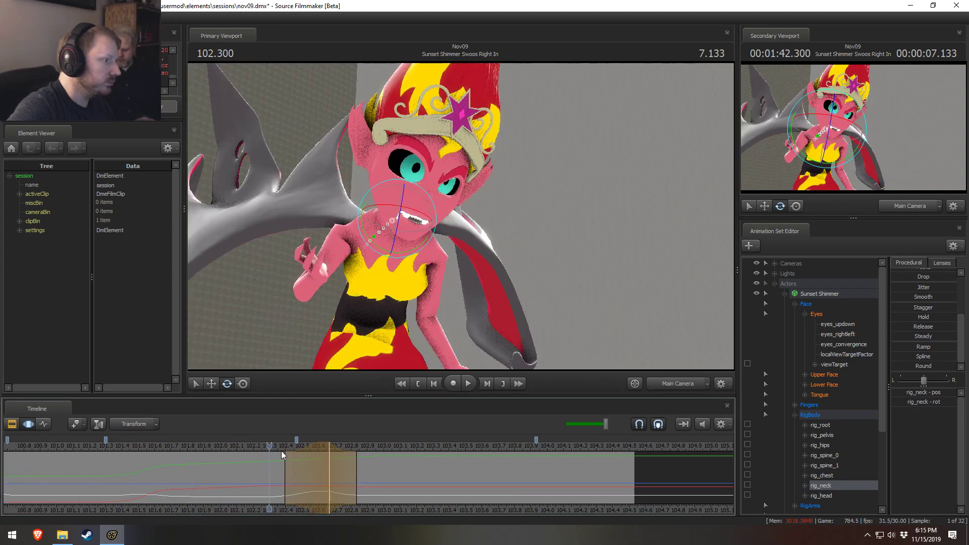
- Replay the rotated neck motion from about 102.1 s through about 103.2 s to review it
{"action": "key", "text": "space"}
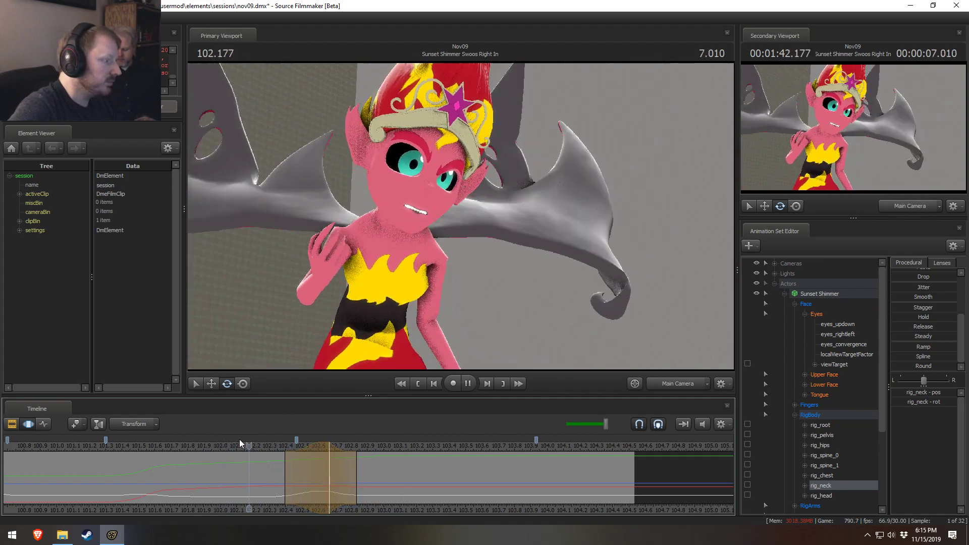
{"action": "key", "text": "space"}
{"action": "key", "text": "space"}
{"action": "key", "text": "F2"}
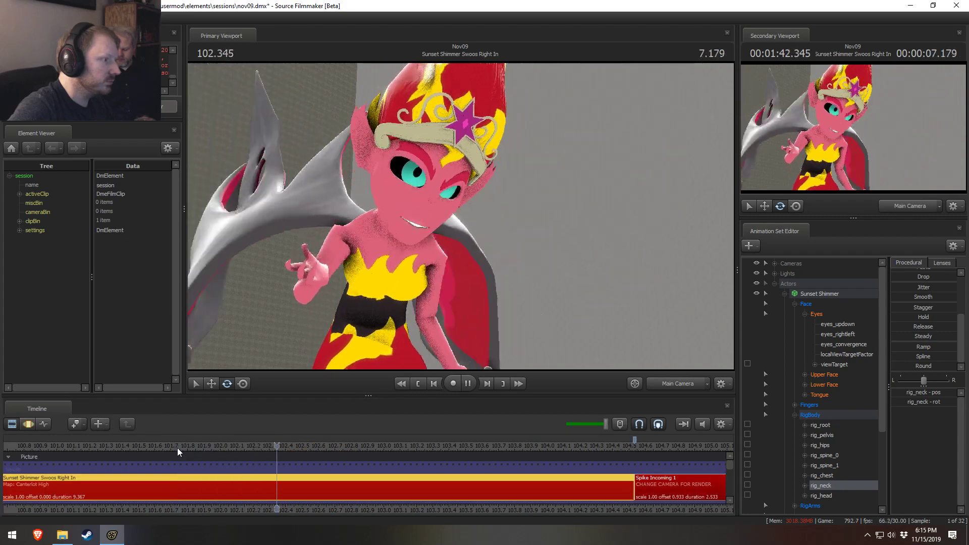
{"action": "key", "text": "space"}
{"action": "left_click", "coordinate": [287, 454]}
{"action": "key", "text": "space"}
{"action": "key", "text": "space"}
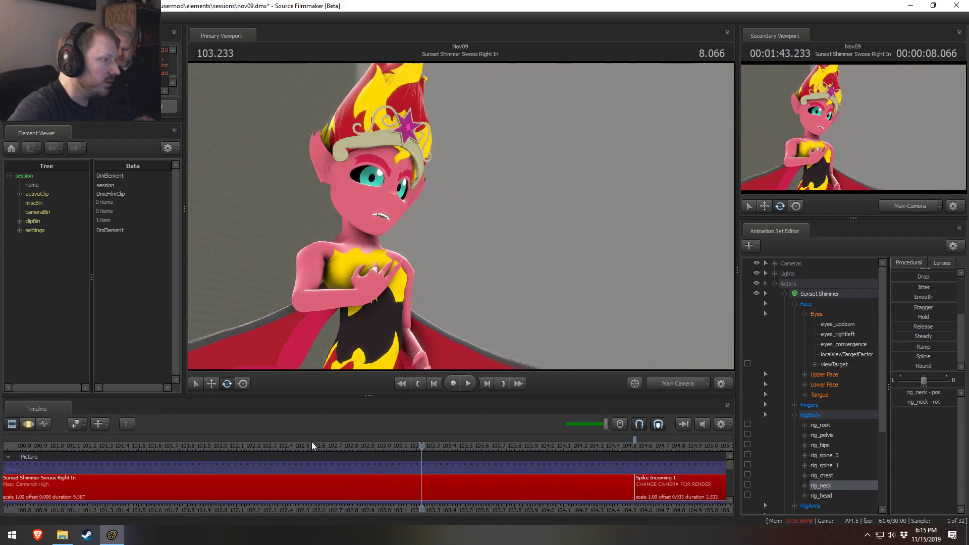
- Set a time selection over the upper face motion holding from about 102.47 to 102.67 s, with falloff from about 102.23 to 102.8 s
{"action": "key", "text": "F3"}
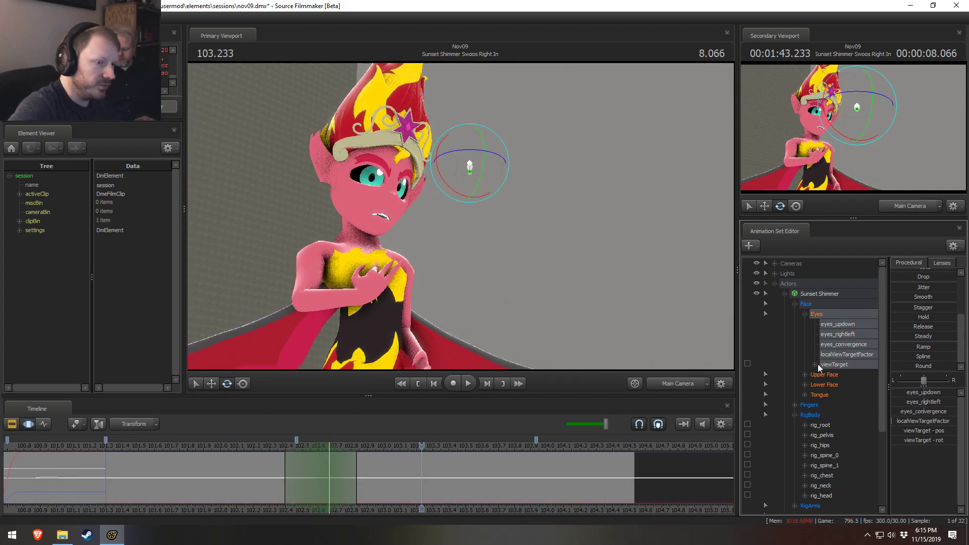
{"action": "left_click", "coordinate": [824, 376]}
{"action": "left_click_drag", "start_coordinate": [284, 447], "coordinate": [285, 483]}
{"action": "scroll", "coordinate": [285, 483], "scroll_direction": "up", "scroll_amount": 4}
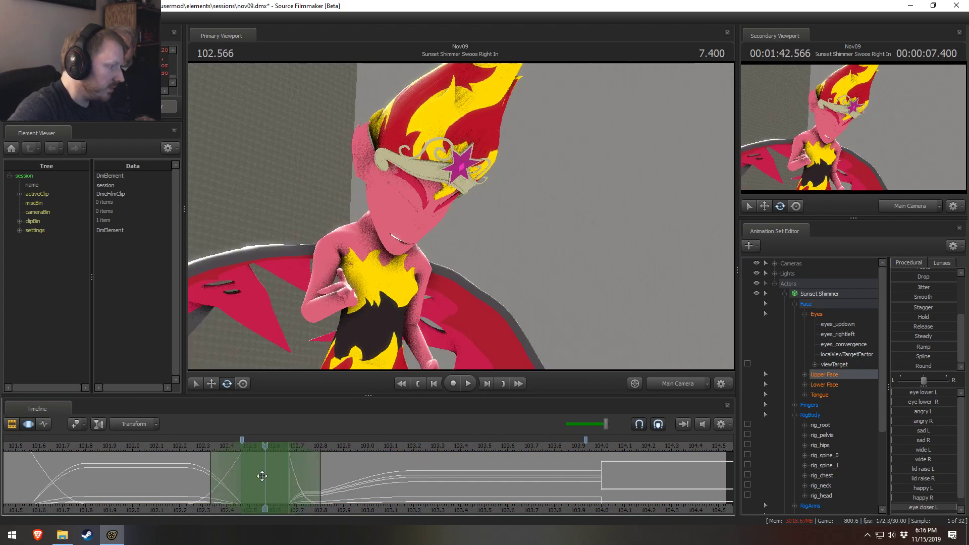
{"action": "left_click_drag", "start_coordinate": [206, 475], "coordinate": [186, 479]}
{"action": "left_click_drag", "start_coordinate": [175, 452], "coordinate": [230, 460]}
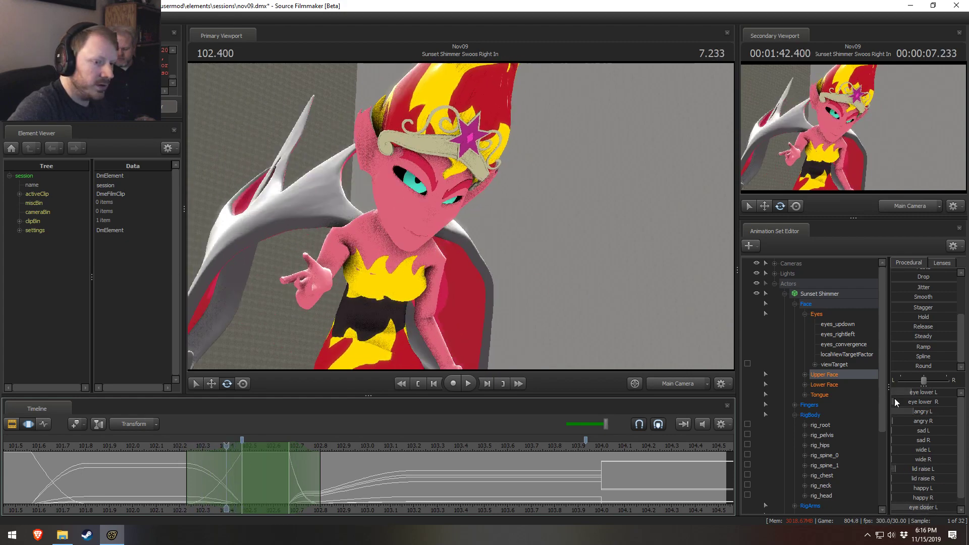
- Adjust eyes_updown for Sunset Shimmer's eyes over the time selection and replay the eye motion through about 102.9 s
{"action": "left_click", "coordinate": [824, 313]}
{"action": "left_click_drag", "start_coordinate": [919, 394], "coordinate": [924, 394]}
{"action": "left_click_drag", "start_coordinate": [918, 392], "coordinate": [921, 397]}
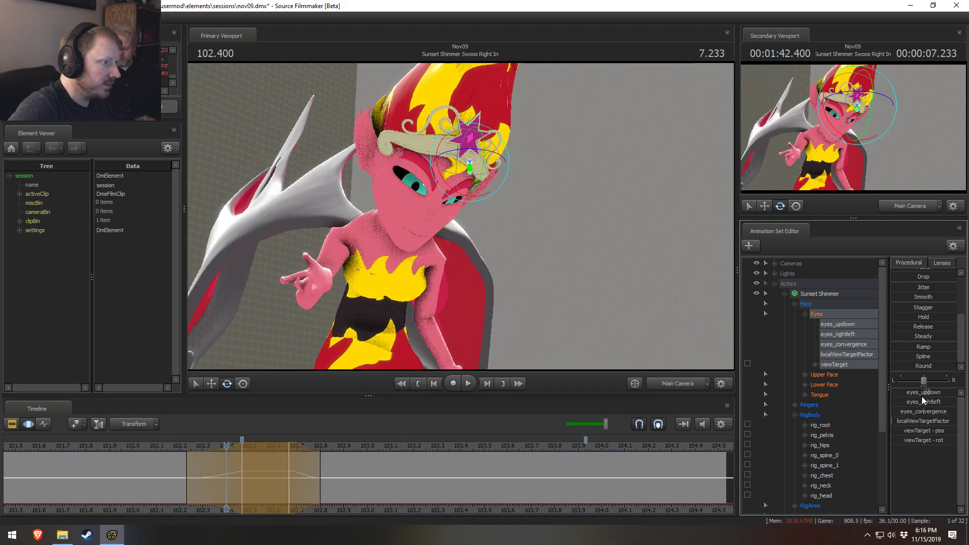
{"action": "key", "text": "space"}
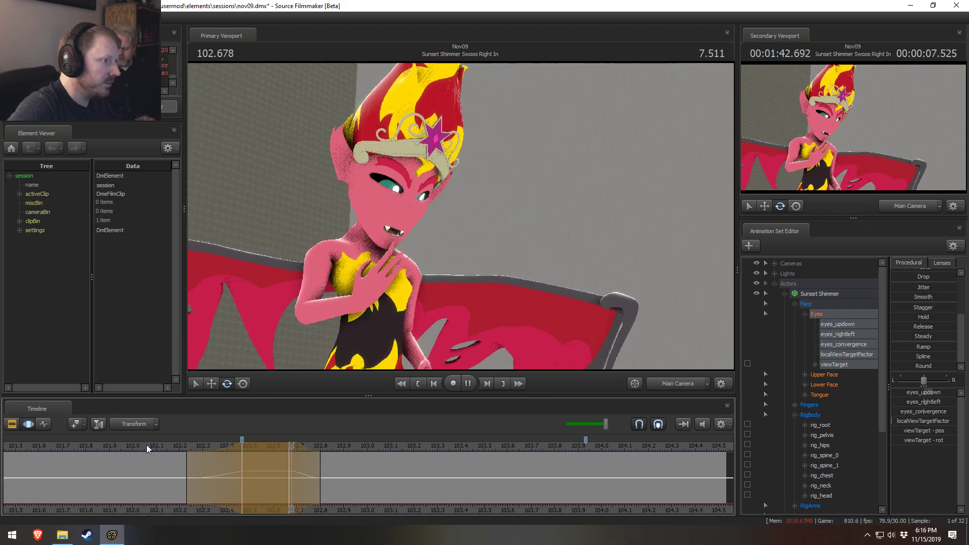
{"action": "key", "text": "space"}
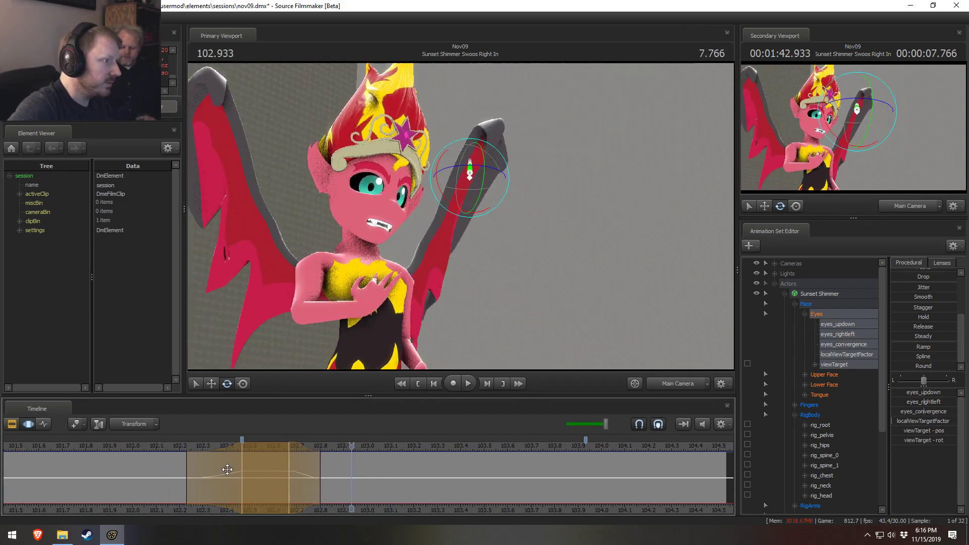
- Make a time selection from about 102.67 to 103.03 s peaking at 102.8 s and adjust eyes_updown slightly over it
{"action": "mouse_move", "coordinate": [286, 475]}
{"action": "middle_mouse_down"}
{"action": "mouse_move", "coordinate": [346, 476]}
{"action": "mouse_move", "coordinate": [308, 475]}
{"action": "mouse_move", "coordinate": [315, 479]}
{"action": "middle_mouse_up"}
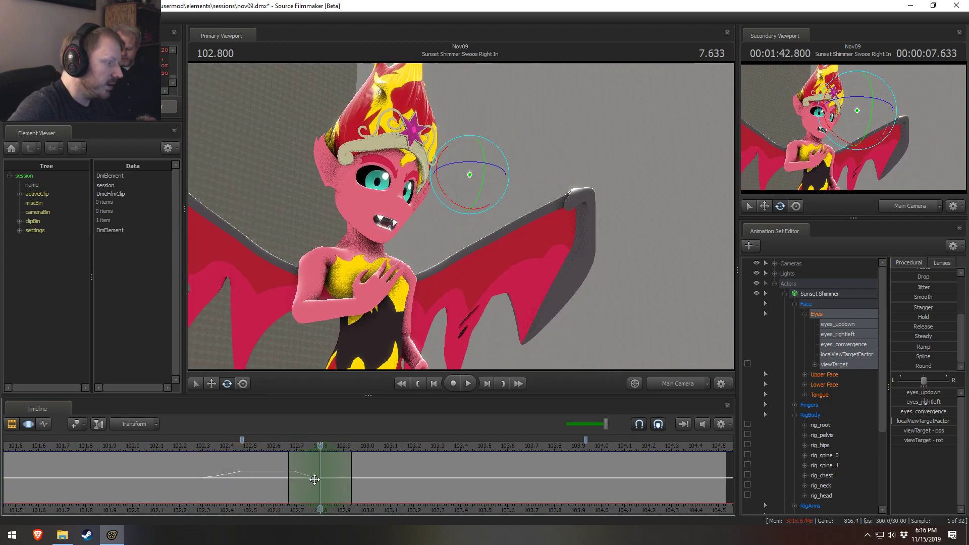
{"action": "left_click_drag", "start_coordinate": [356, 483], "coordinate": [381, 494]}
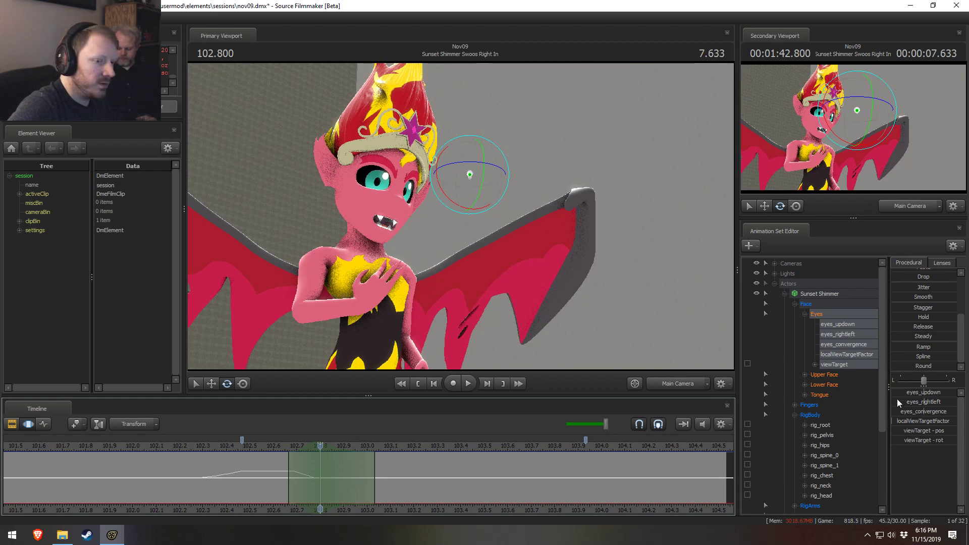
{"action": "left_click_drag", "start_coordinate": [919, 392], "coordinate": [926, 392]}
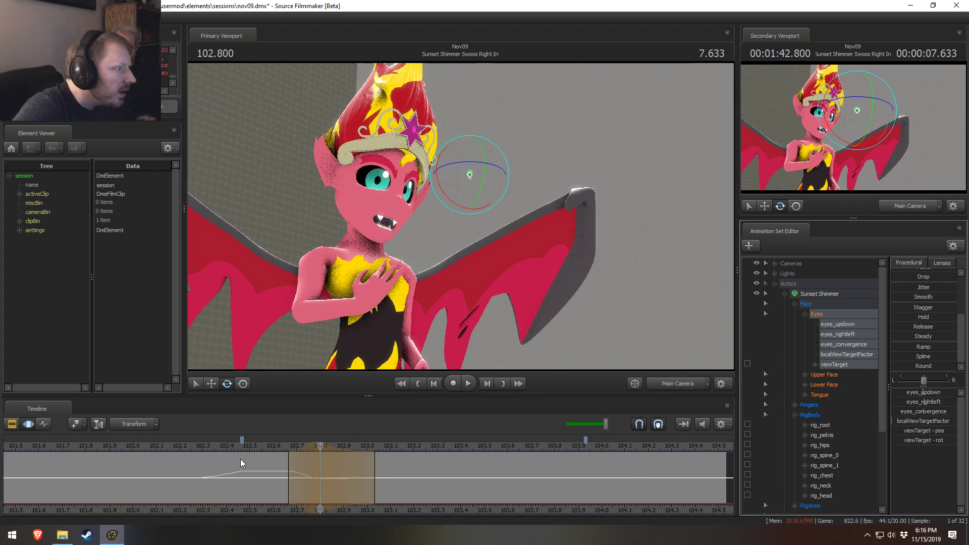
- Replay the eye motion and shift the adjustment's peak to about 102.83 s and its end to about 103.07 s
{"action": "middle_click_drag", "start_coordinate": [213, 447], "coordinate": [136, 450]}
{"action": "key", "text": "space"}
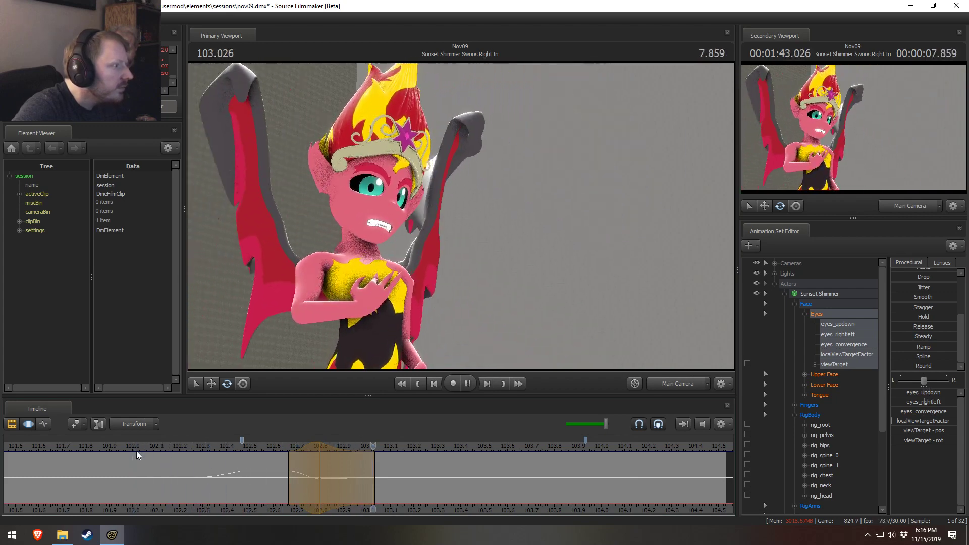
{"action": "key", "text": "space"}
{"action": "key", "text": "space"}
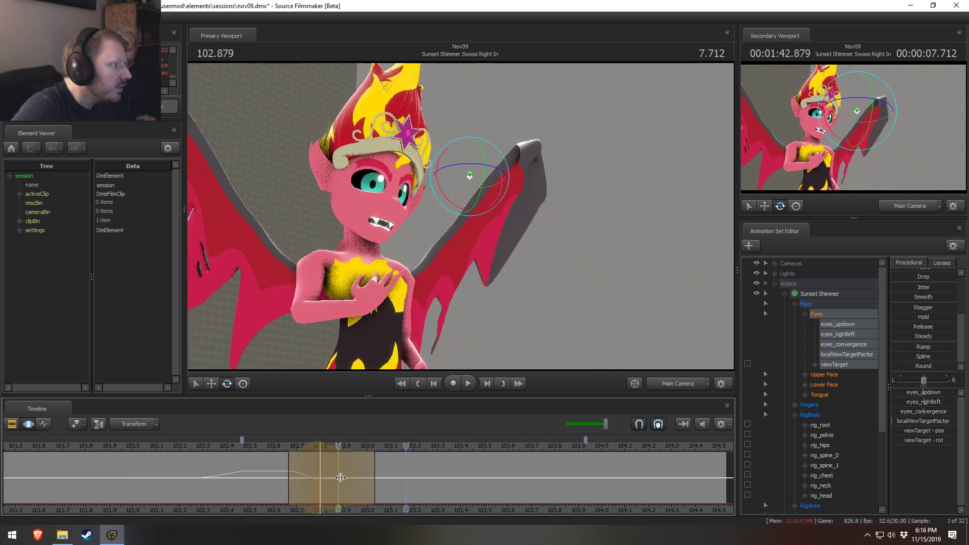
{"action": "key", "text": "space"}
{"action": "key", "text": "space"}
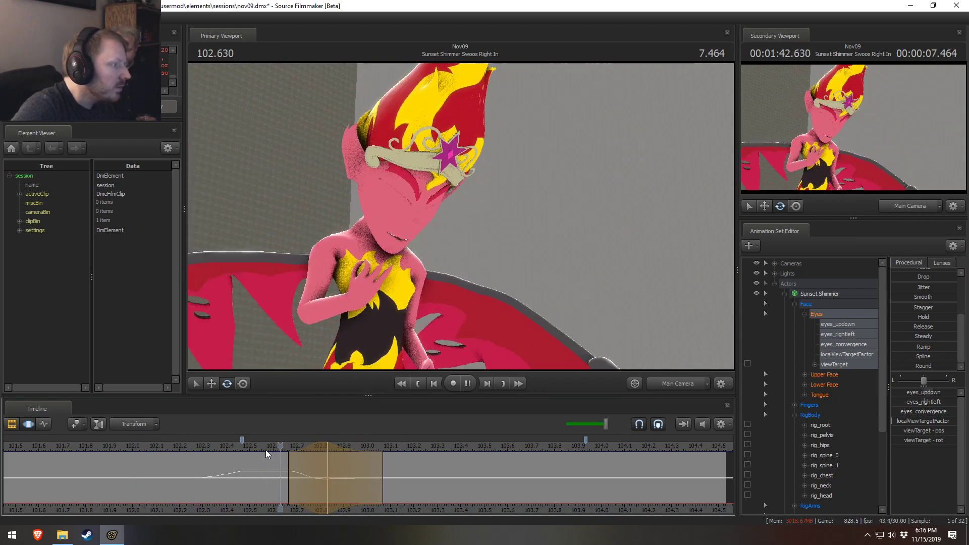
{"action": "key", "text": "space"}
{"action": "key", "text": "space"}
{"action": "key", "text": "space"}
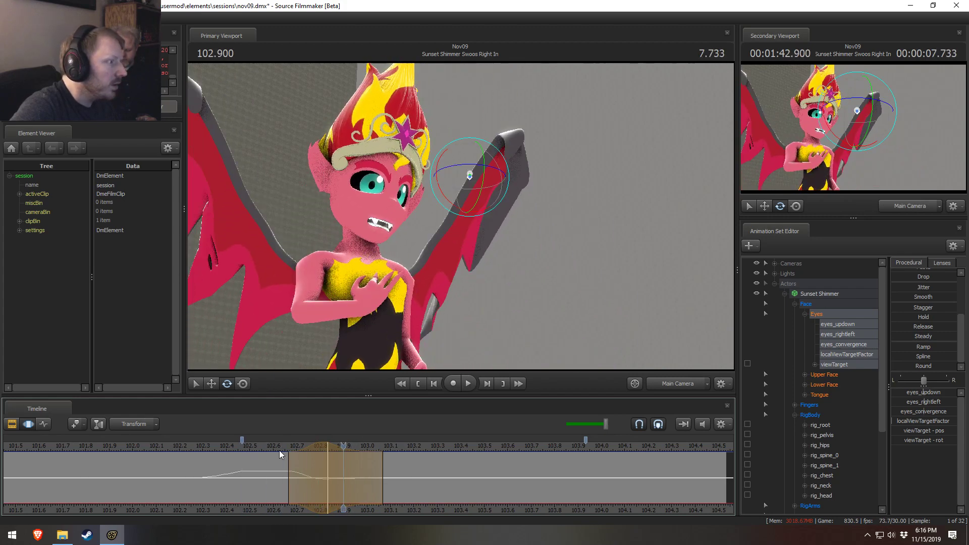
- Switch the primary viewport to the Work Camera and examine Sunset Shimmer's eyes up close at 102.9 s
{"action": "key", "text": "F2"}
{"action": "key", "text": "F3"}
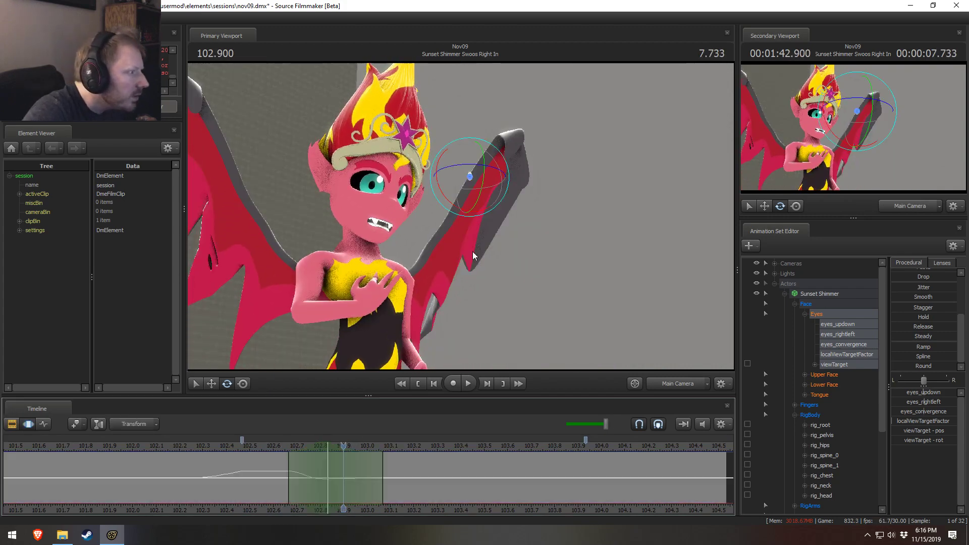
{"action": "left_click", "coordinate": [678, 383]}
{"action": "scroll", "coordinate": [460, 216], "scroll_direction": "up", "scroll_amount": 10}
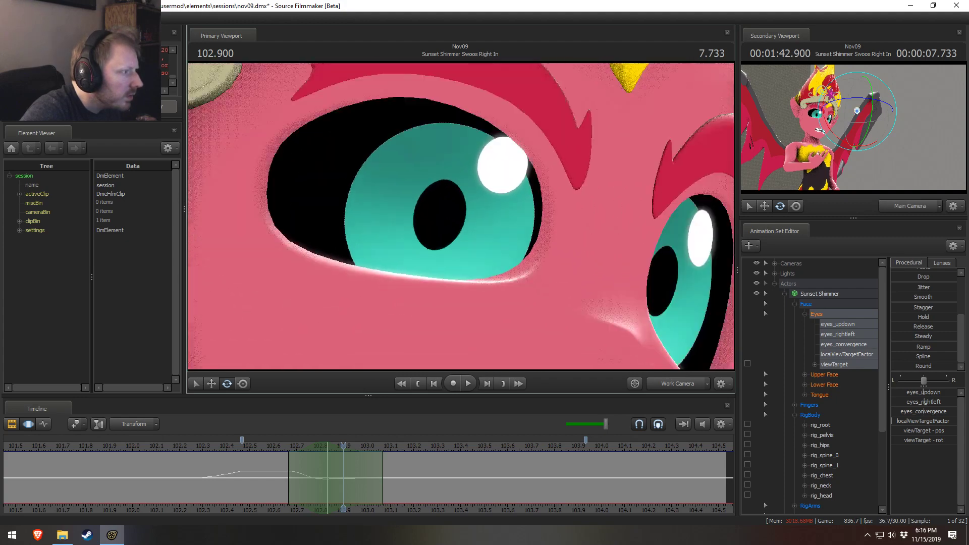
{"action": "scroll", "coordinate": [461, 215], "scroll_direction": "down", "scroll_amount": 10}
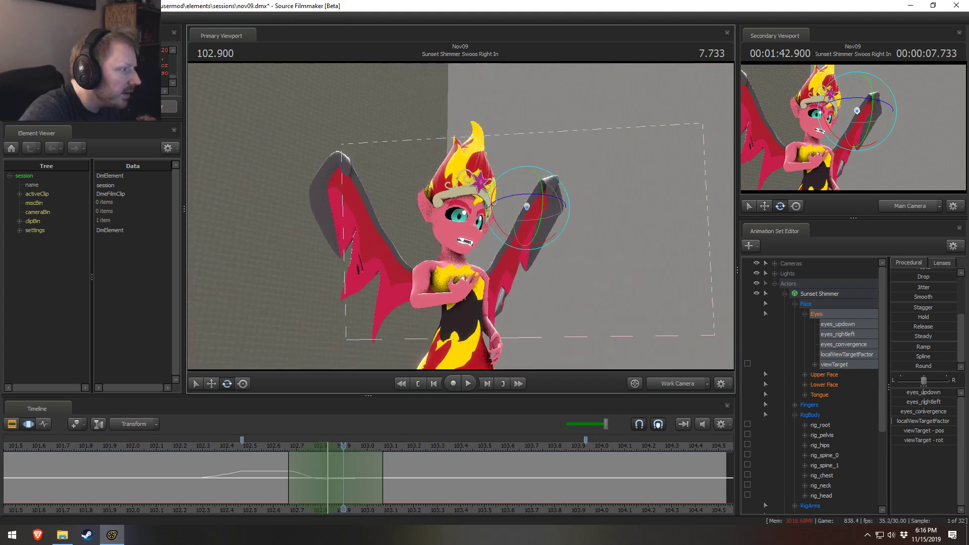
{"action": "scroll", "coordinate": [460, 218], "scroll_direction": "up", "scroll_amount": 5}
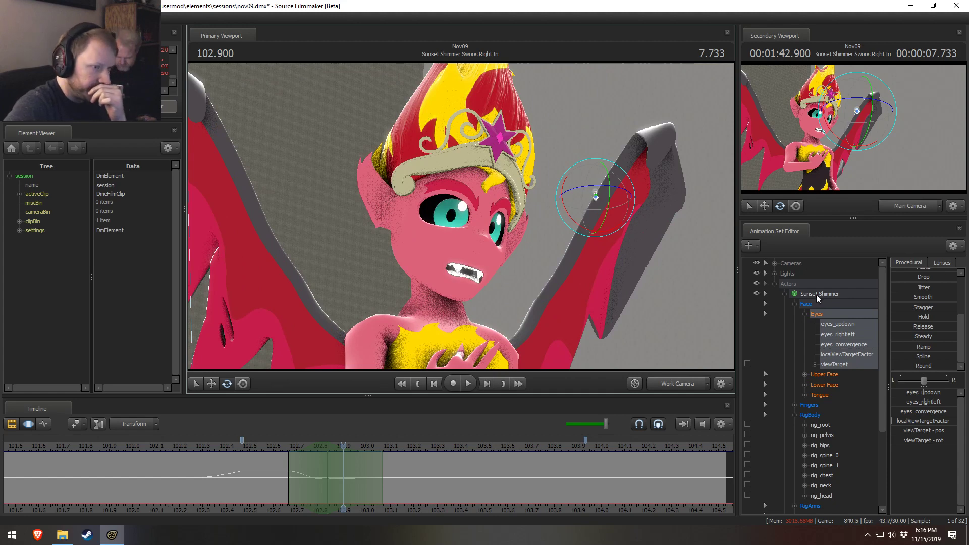
- Show Sunset Shimmer's game model in the Element Viewer
{"action": "left_click", "coordinate": [816, 294]}
{"action": "right_click", "coordinate": [817, 293]}
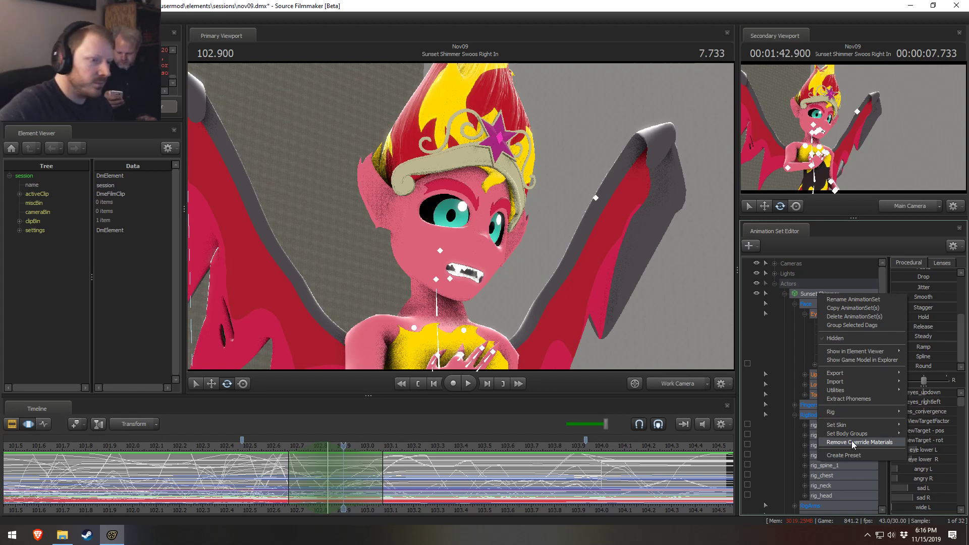
{"action": "mouse_move", "coordinate": [850, 435]}
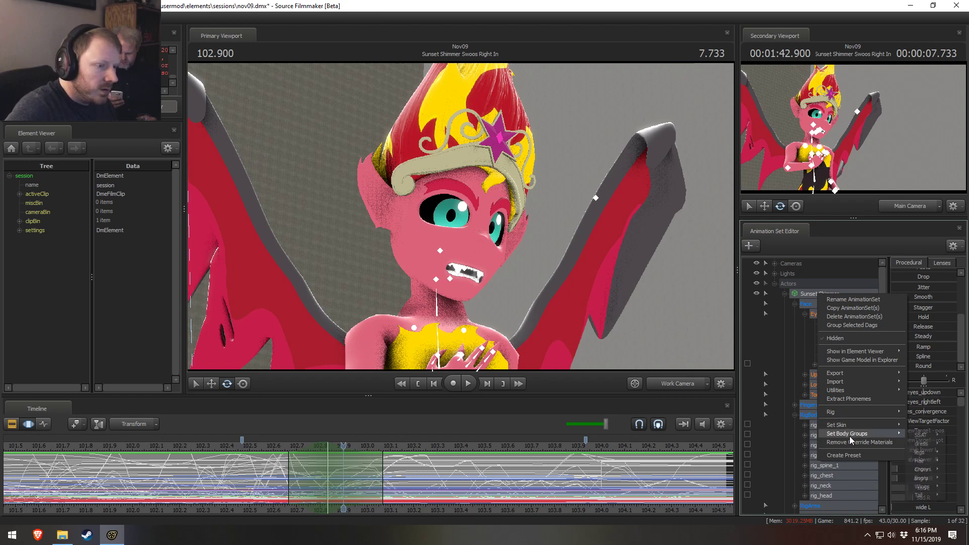
{"action": "mouse_move", "coordinate": [841, 392]}
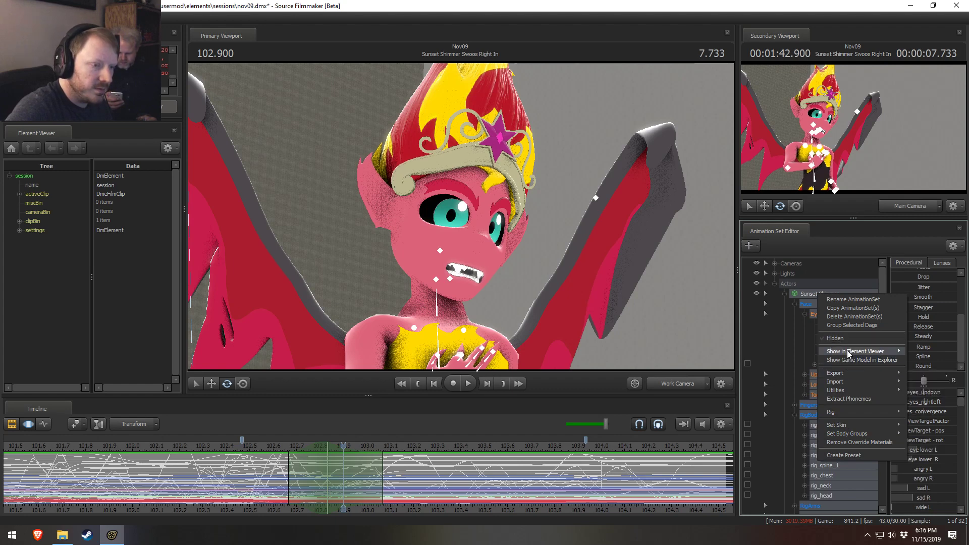
{"action": "mouse_move", "coordinate": [890, 351]}
{"action": "left_click", "coordinate": [940, 362]}
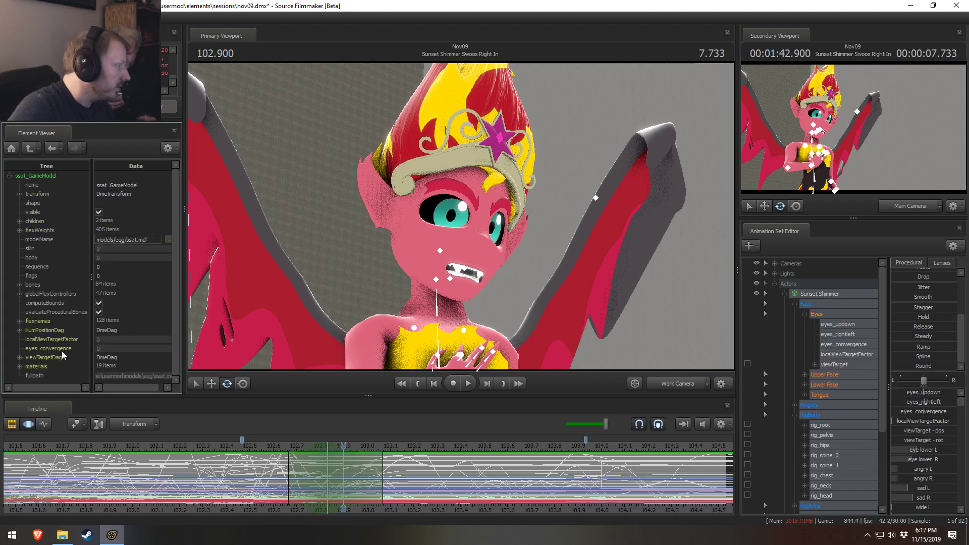
- Expand the game model's materials and select the mtlName path of ssat_brows
{"action": "left_click", "coordinate": [19, 366]}
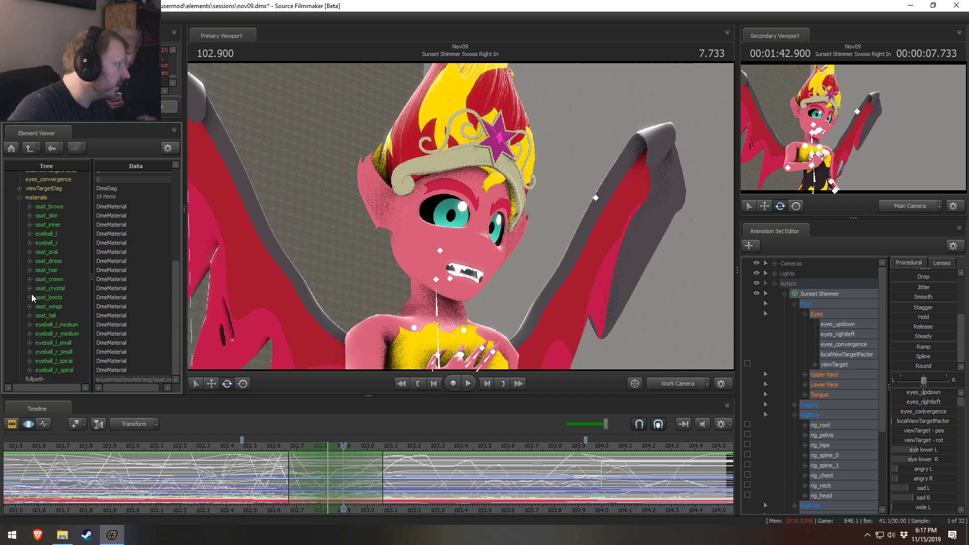
{"action": "left_click", "coordinate": [26, 206]}
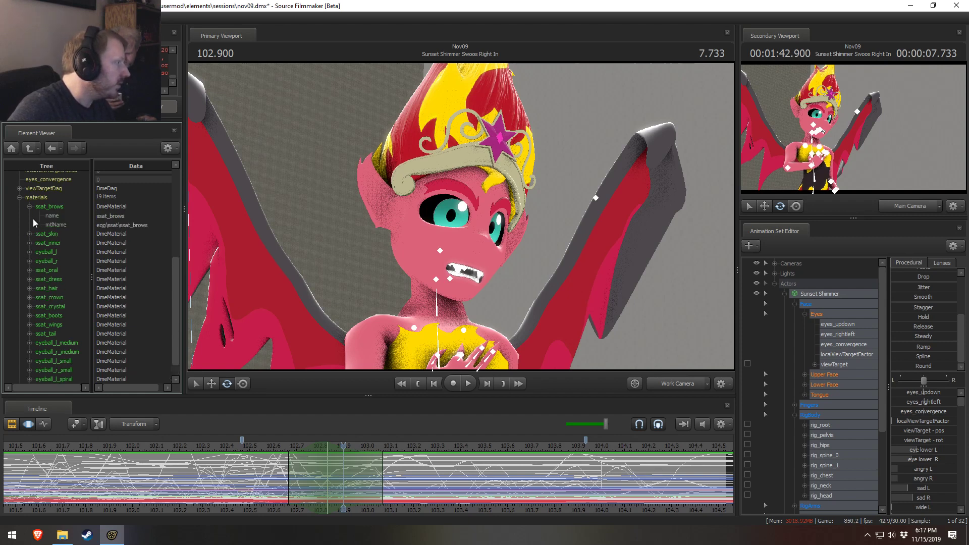
{"action": "double_click", "coordinate": [58, 225]}
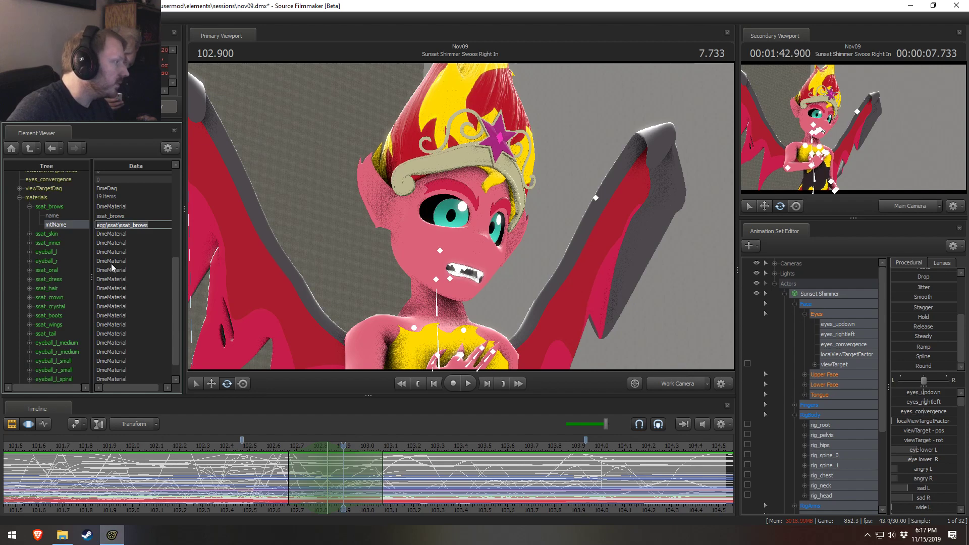
- Switch to File Explorer and browse to the usermod\materials\eqg\ssat folder
{"action": "left_click", "coordinate": [62, 535]}
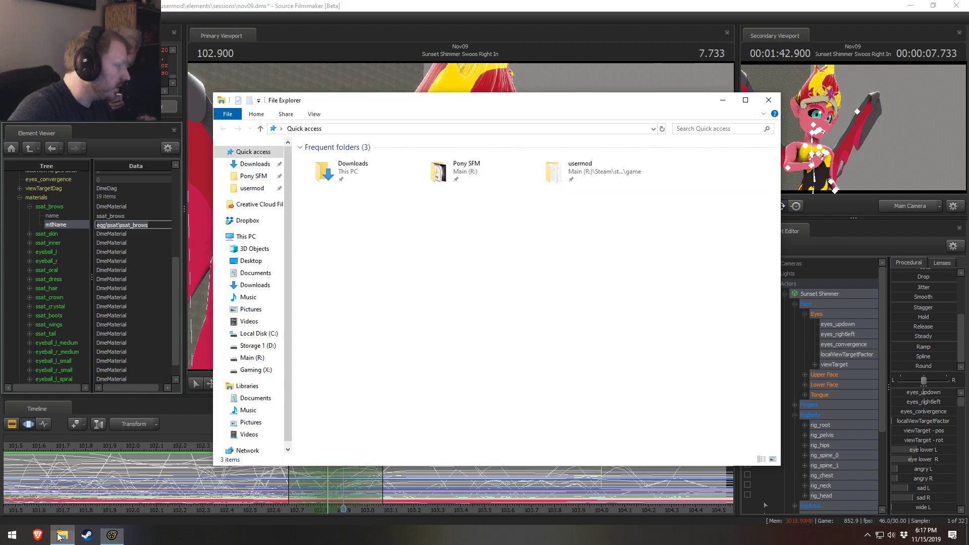
{"action": "left_click", "coordinate": [245, 177]}
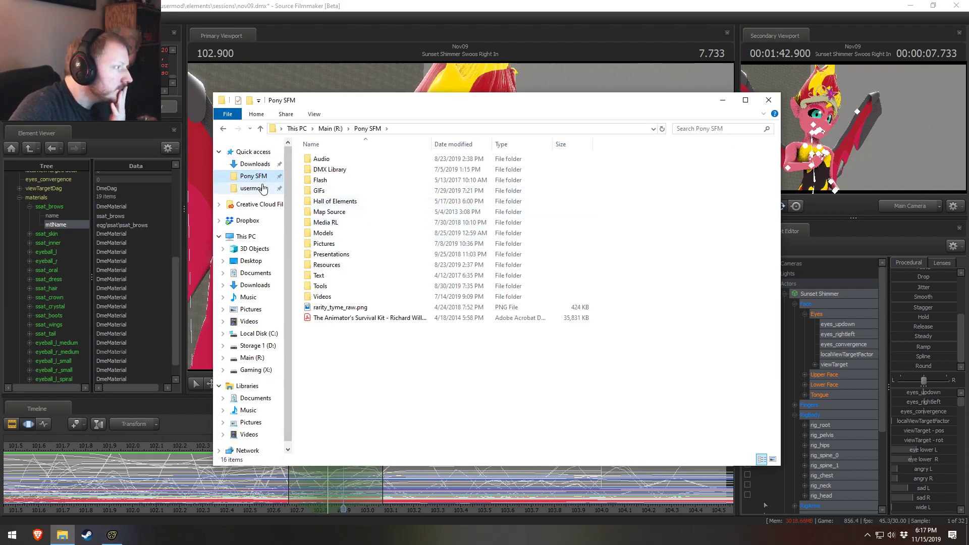
{"action": "left_click", "coordinate": [252, 187]}
{"action": "double_click", "coordinate": [328, 219]}
{"action": "left_click", "coordinate": [613, 129]}
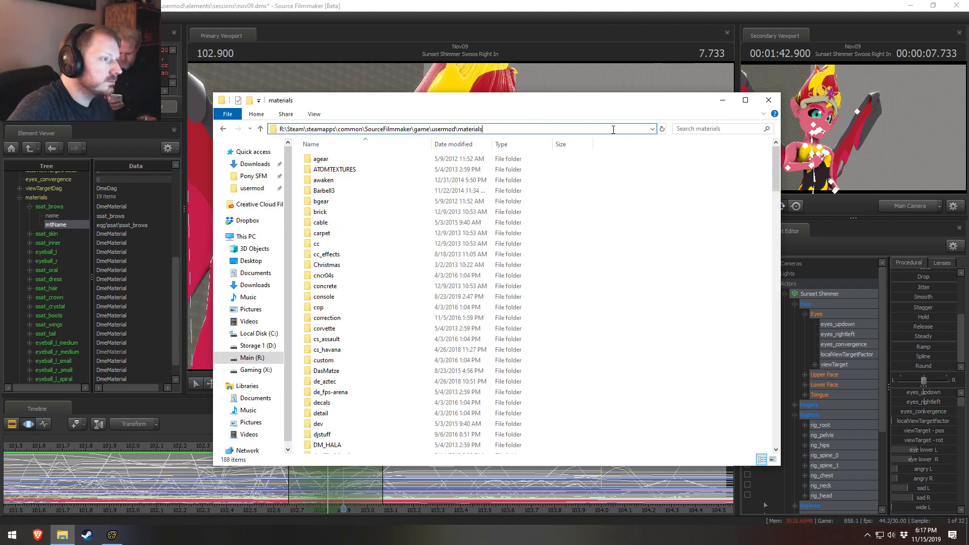
{"action": "type", "text": "\\eqg\\ssat"}
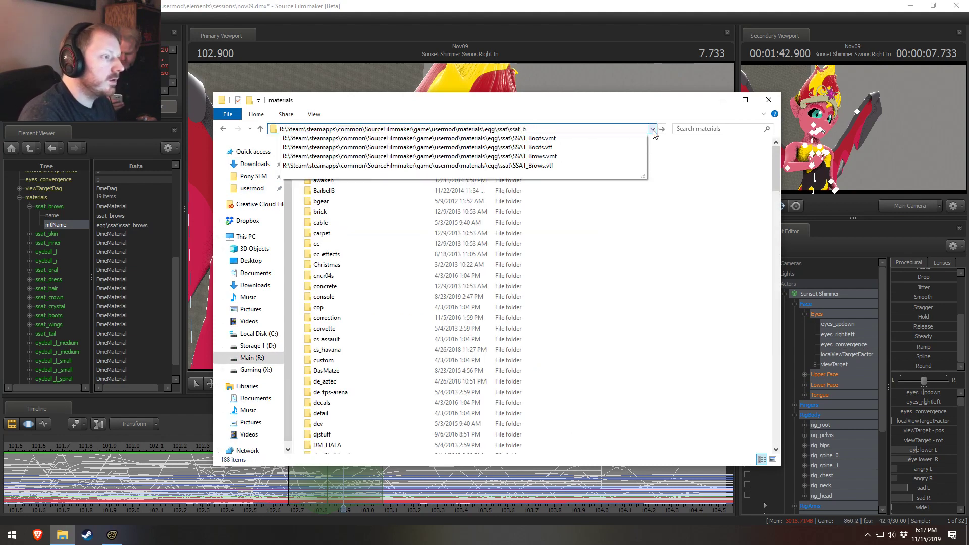
{"action": "key", "text": "Return"}
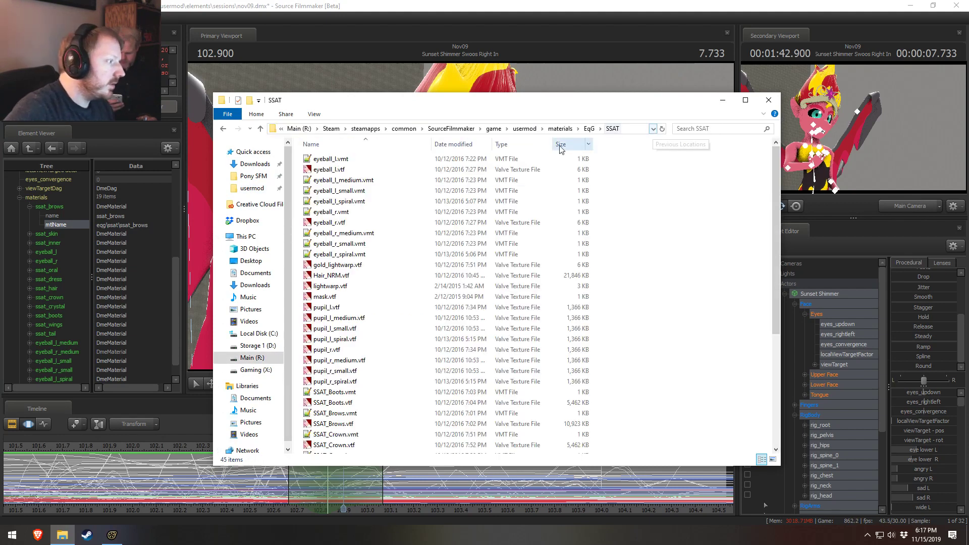
- Find the left pupil texture pupil_l.vtf in the SSAT folder and open it in VTFEdit
{"action": "scroll", "coordinate": [323, 212], "scroll_direction": "down", "scroll_amount": 3}
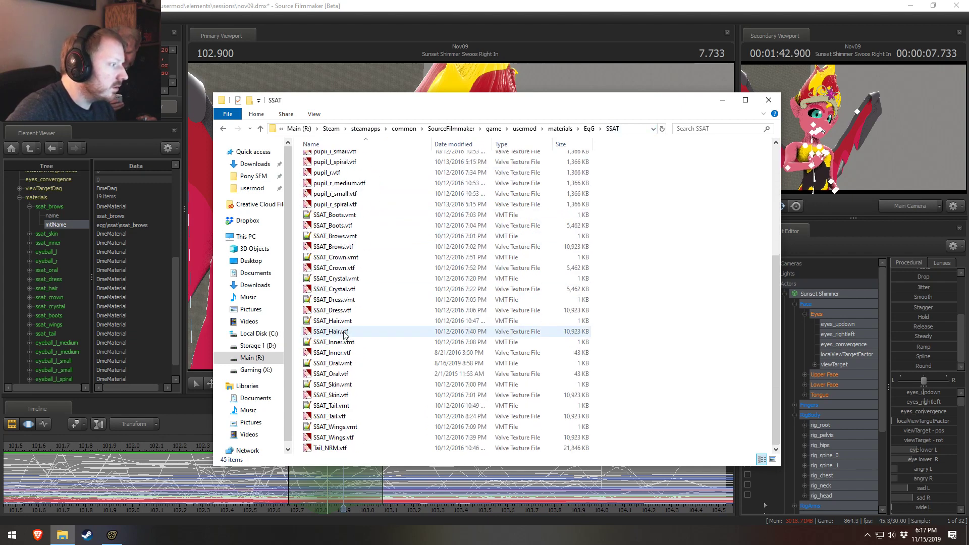
{"action": "scroll", "coordinate": [331, 197], "scroll_direction": "down", "scroll_amount": 2}
{"action": "scroll", "coordinate": [334, 202], "scroll_direction": "up", "scroll_amount": 2}
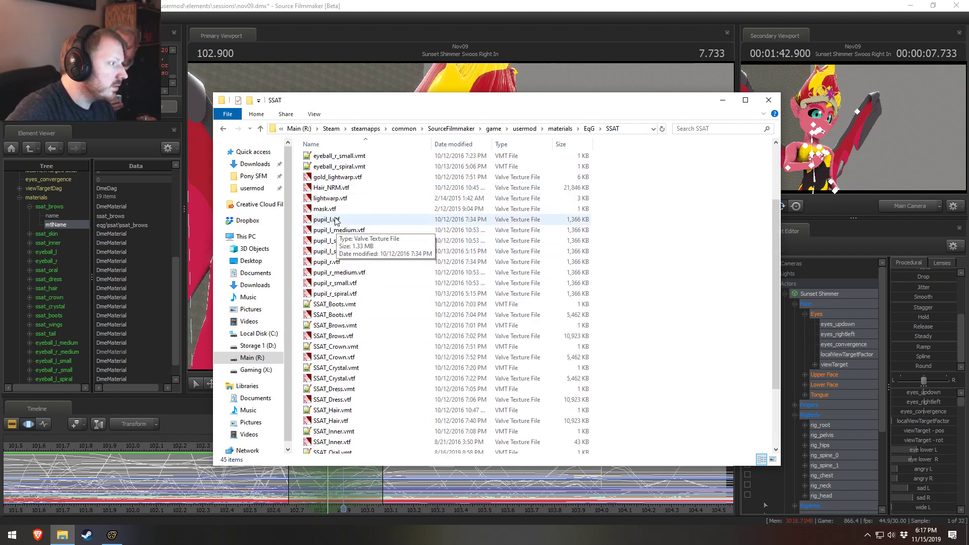
{"action": "double_click", "coordinate": [334, 221]}
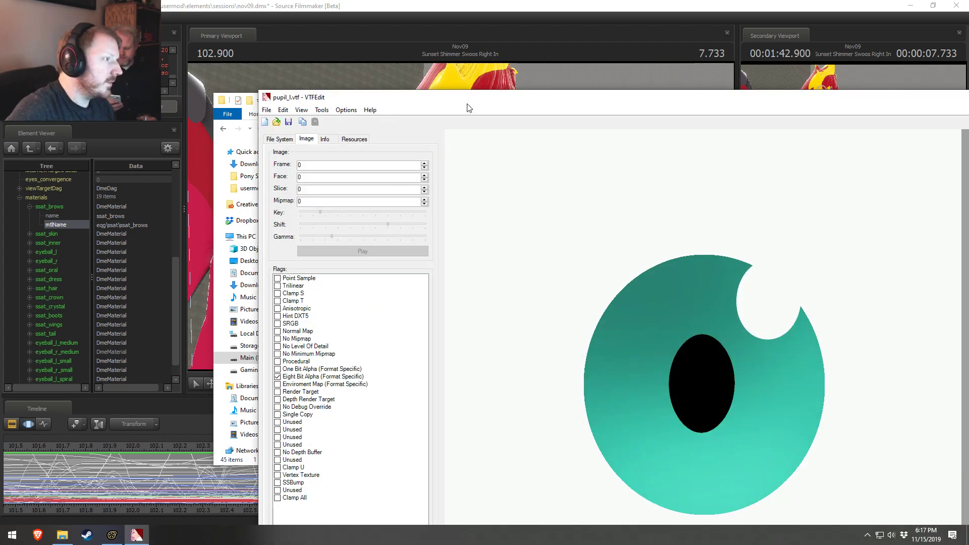
- Enable the No Mipmap and No Level Of Detail flags on pupil_l.vtf, save the texture and close VTFEdit
{"action": "left_click_drag", "start_coordinate": [468, 105], "coordinate": [337, 59]}
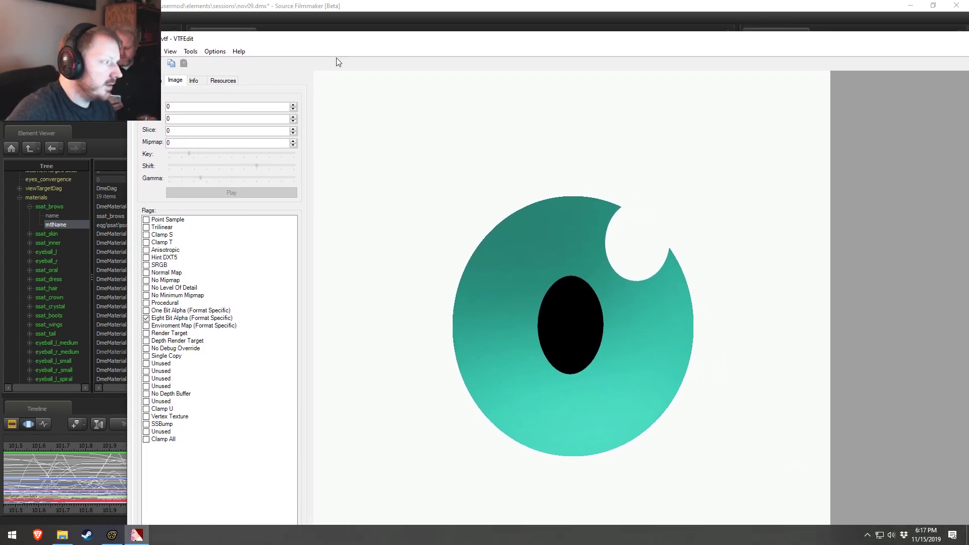
{"action": "left_click", "coordinate": [151, 280]}
{"action": "left_click", "coordinate": [152, 288]}
{"action": "key", "text": "alt+F4"}
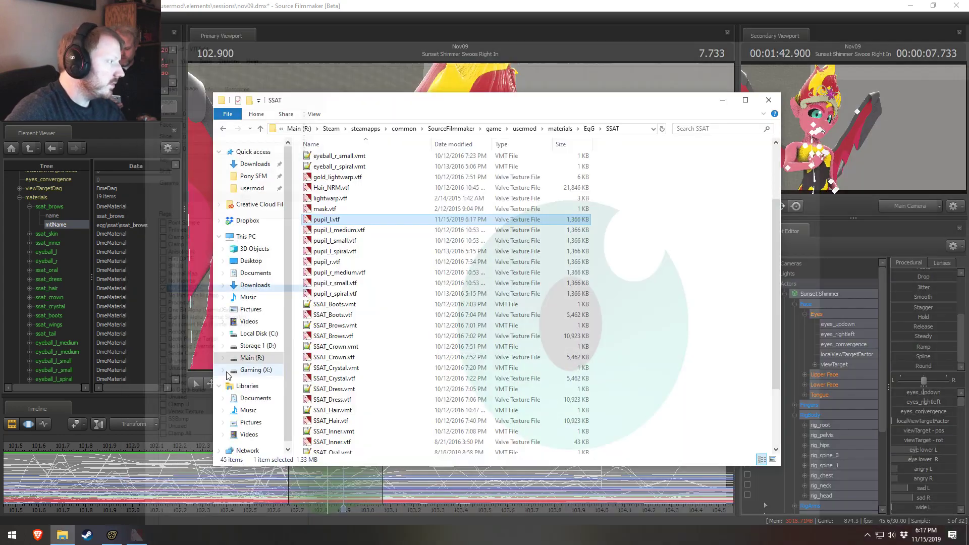
- Open pupil_l_medium.vtf, enable its No Level Of Detail and No Mipmap flags, then save and close it
{"action": "double_click", "coordinate": [335, 230]}
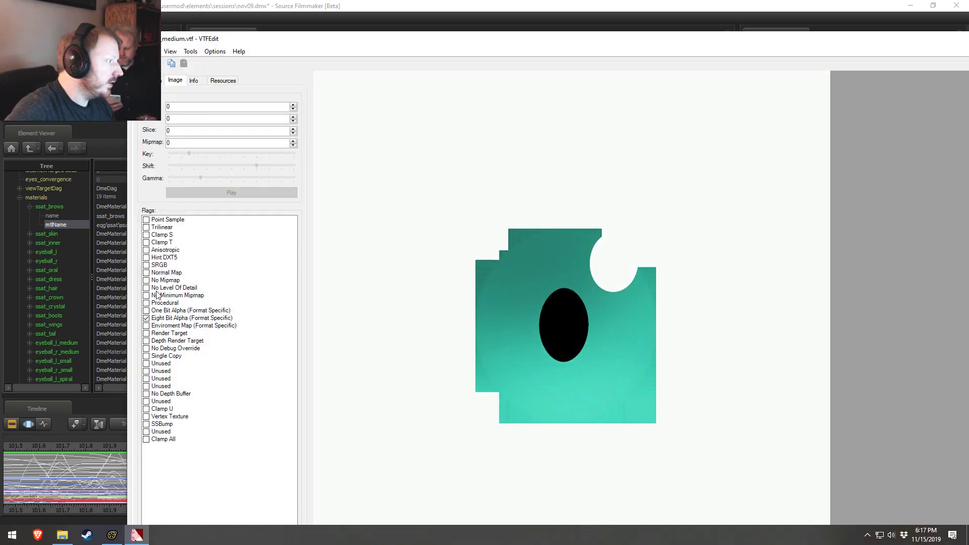
{"action": "left_click", "coordinate": [152, 288]}
{"action": "left_click", "coordinate": [154, 280]}
{"action": "key", "text": "alt+F4"}
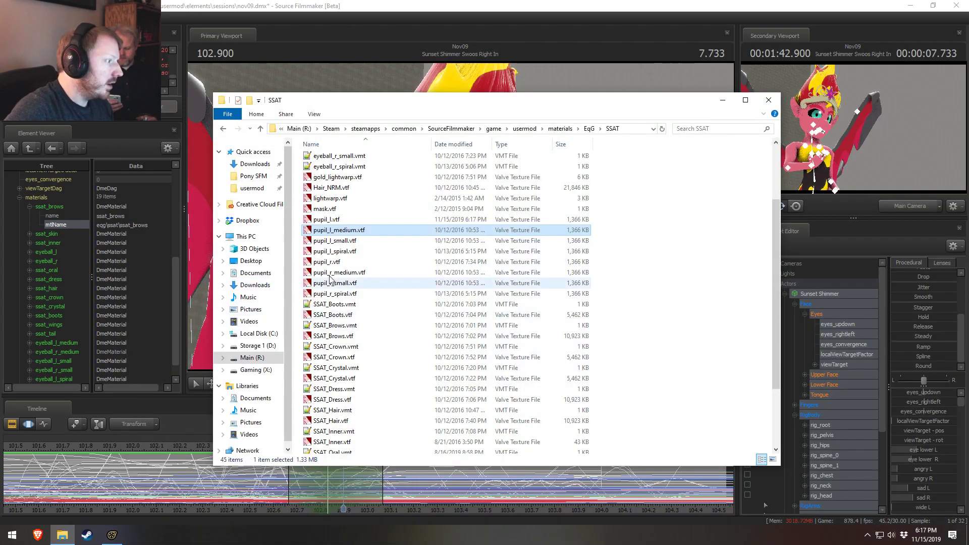
- Open pupil_l_small.vtf, enable its No Mipmap and No Level Of Detail flags, then save and close it
{"action": "double_click", "coordinate": [333, 251]}
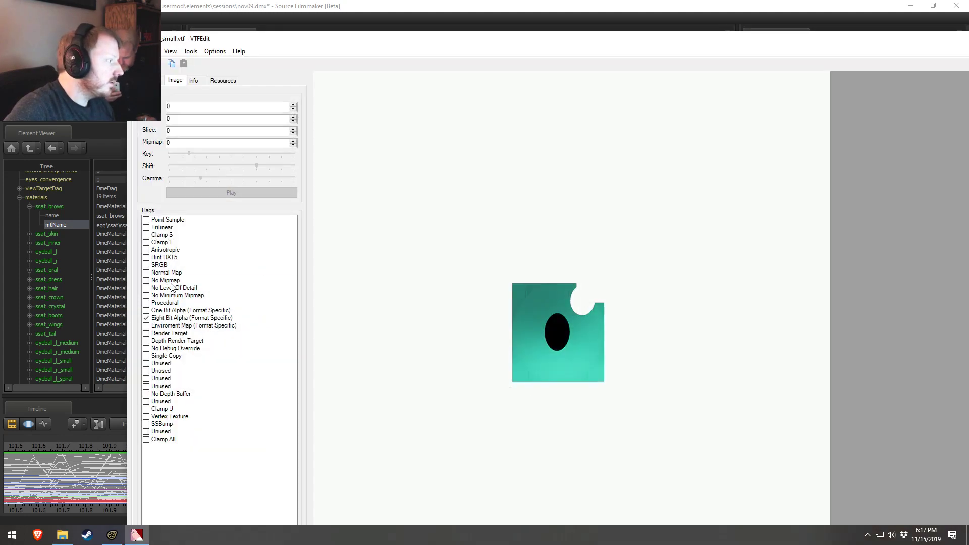
{"action": "left_click", "coordinate": [171, 282]}
{"action": "left_click", "coordinate": [167, 288]}
{"action": "key", "text": "alt+F4"}
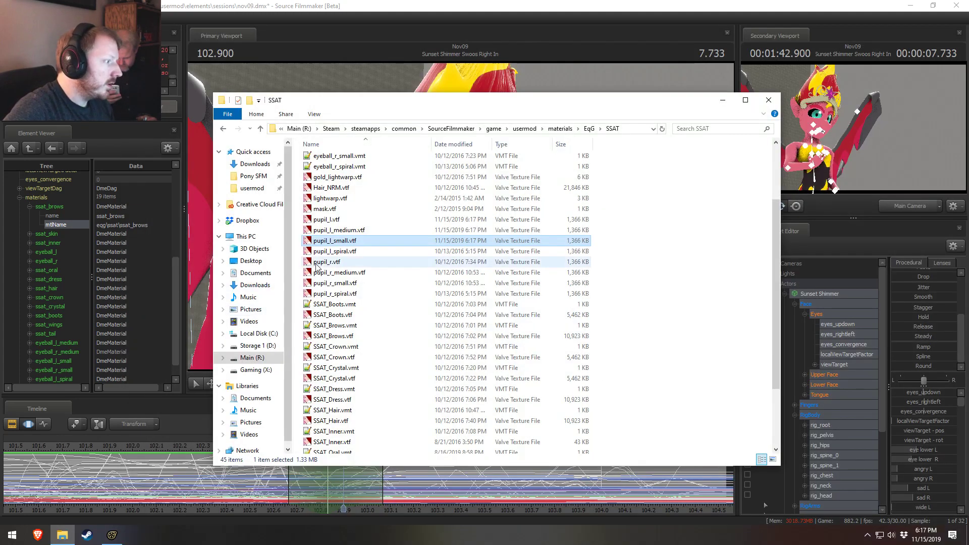
- Open pupil_l_spiral.vtf, enable only No Mipmap and No Level Of Detail besides its existing flag, then save and close it
{"action": "left_click", "coordinate": [333, 251]}
{"action": "double_click", "coordinate": [315, 251]}
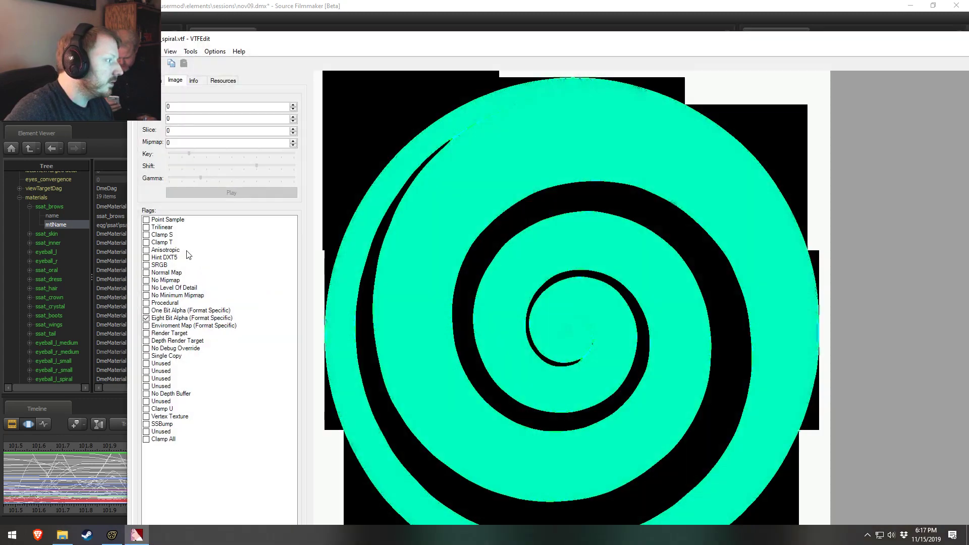
{"action": "left_click", "coordinate": [162, 281]}
{"action": "left_click", "coordinate": [167, 296]}
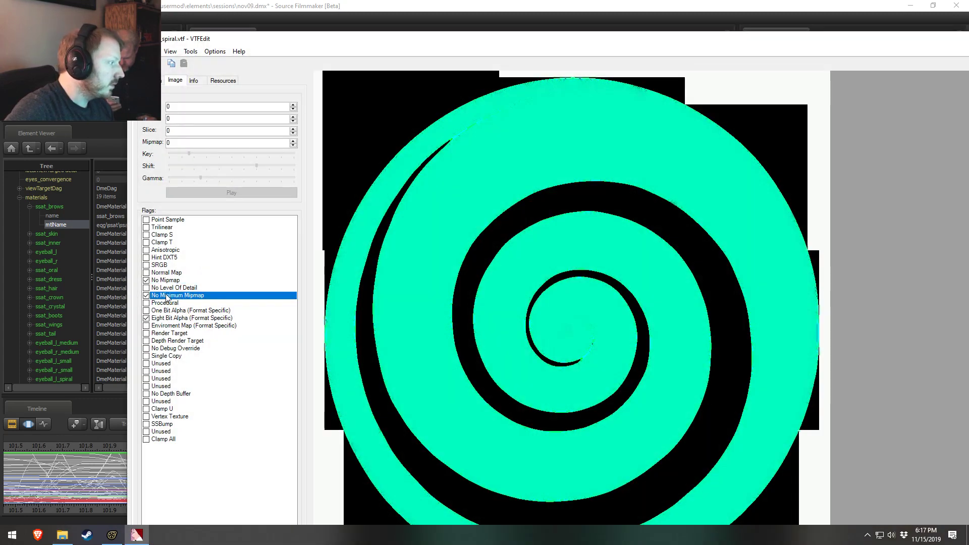
{"action": "left_click", "coordinate": [174, 288]}
{"action": "left_click", "coordinate": [188, 296]}
{"action": "key", "text": "alt+F4"}
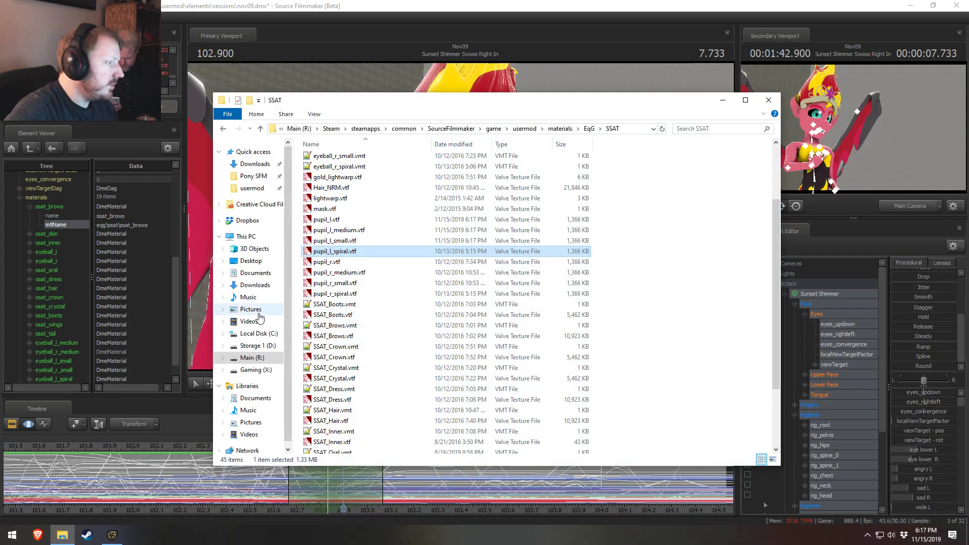
- Open the right pupil texture pupil_r.vtf, enable No Level Of Detail and No Mipmap, then save and close it
{"action": "double_click", "coordinate": [323, 264]}
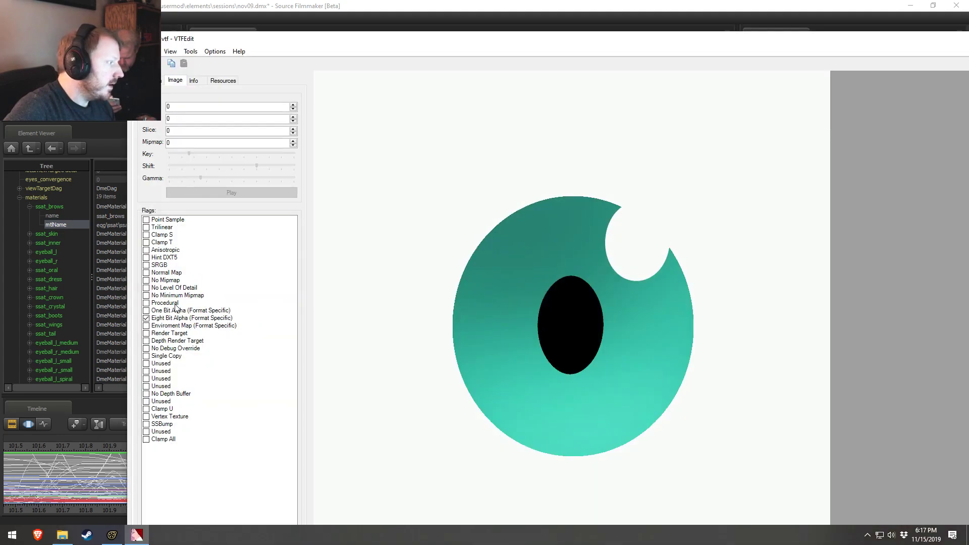
{"action": "left_click", "coordinate": [170, 288]}
{"action": "left_click", "coordinate": [168, 280]}
{"action": "key", "text": "alt+F4"}
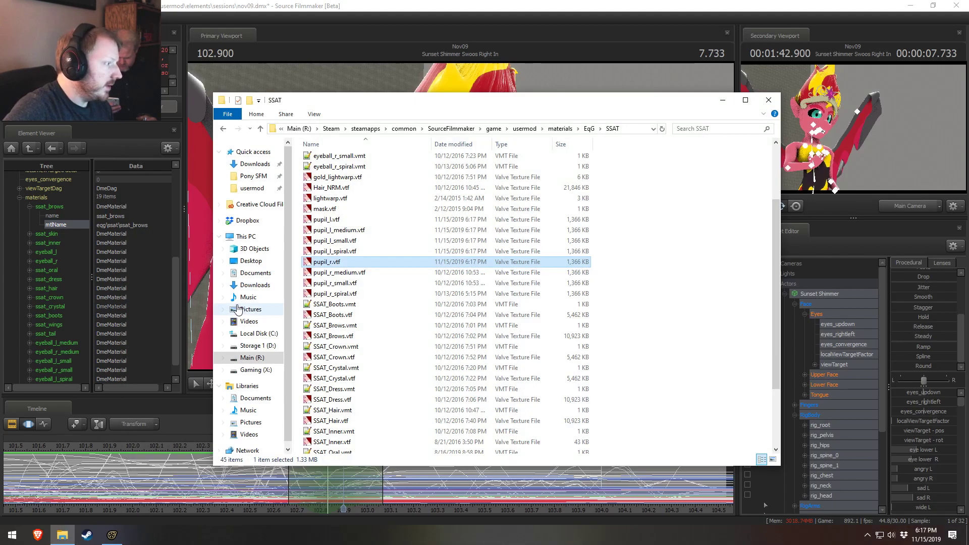
- Open pupil_r_medium.vtf, enable the No Mipmap, No Level Of Detail and No Minimum Mipmap flags, then save and close it
{"action": "double_click", "coordinate": [323, 271]}
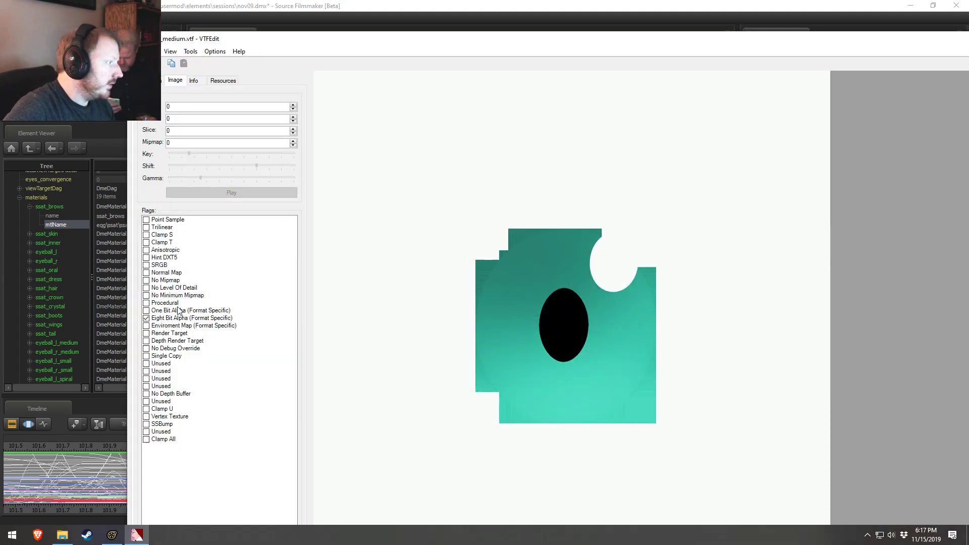
{"action": "left_click", "coordinate": [166, 280]}
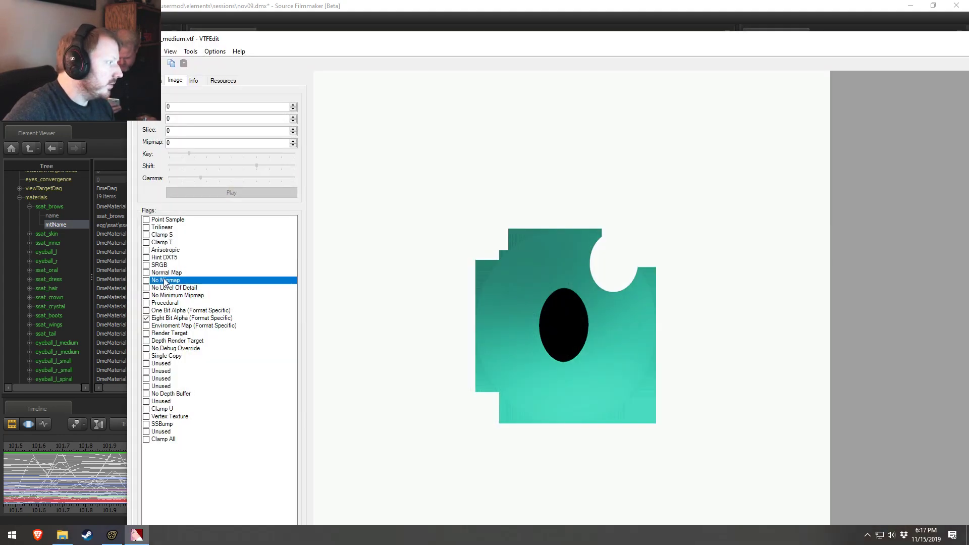
{"action": "left_click", "coordinate": [167, 288]}
{"action": "left_click", "coordinate": [162, 297]}
{"action": "key", "text": "alt+F4"}
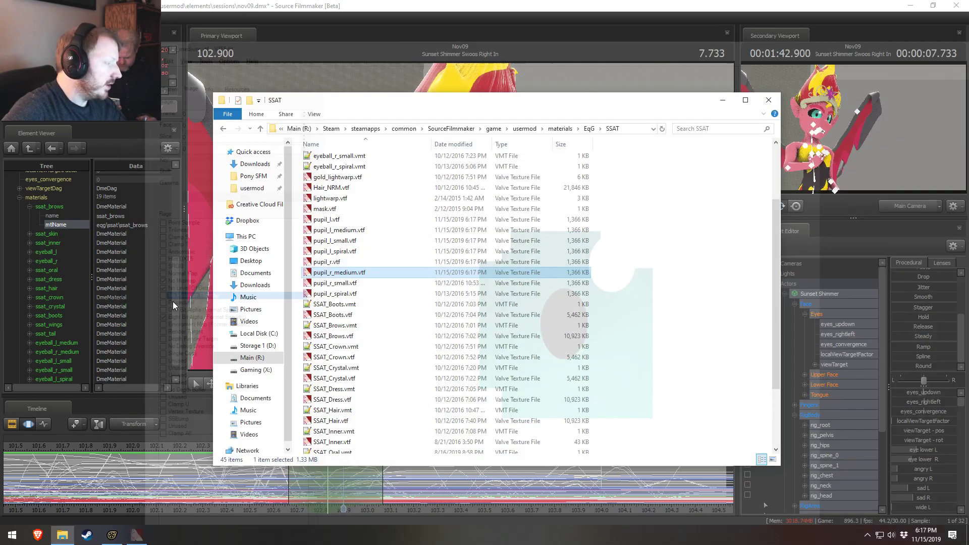
- Open pupil_r_small.vtf, enable its No Mipmap and No Level Of Detail flags, then save and close it
{"action": "double_click", "coordinate": [328, 282]}
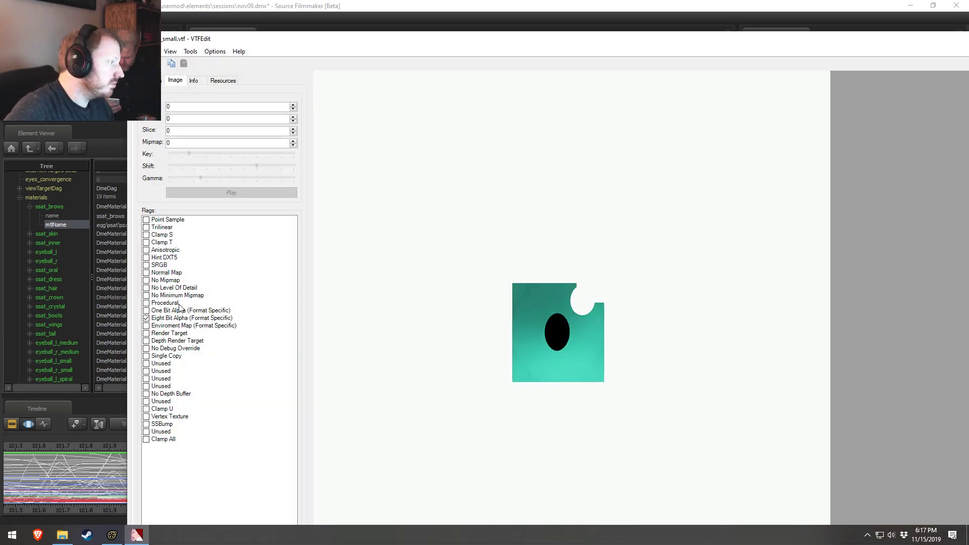
{"action": "left_click", "coordinate": [170, 281]}
{"action": "left_click", "coordinate": [167, 288]}
{"action": "key", "text": "alt+F4"}
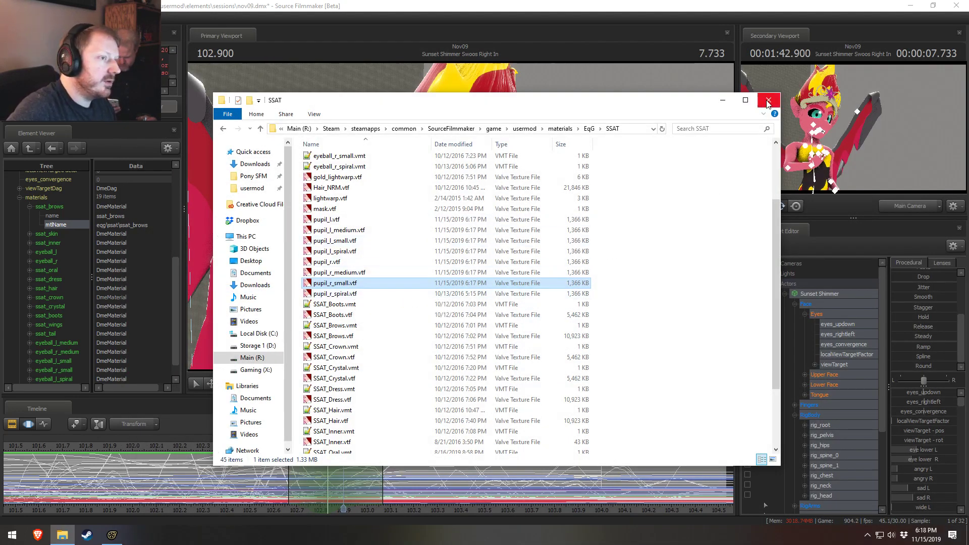
- Enable No Level Of Detail and No Mipmap on pupil_r_spiral.vtf, save and close it, and close the SSAT folder window
{"action": "double_click", "coordinate": [349, 293]}
{"action": "left_click", "coordinate": [162, 287]}
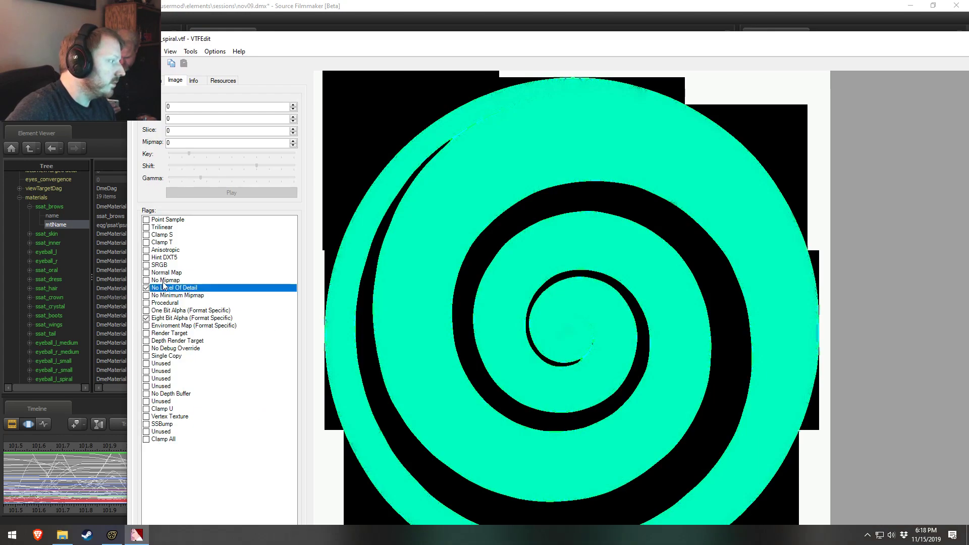
{"action": "left_click", "coordinate": [164, 281]}
{"action": "key", "text": "ctrl+s"}
{"action": "key", "text": "alt+F4"}
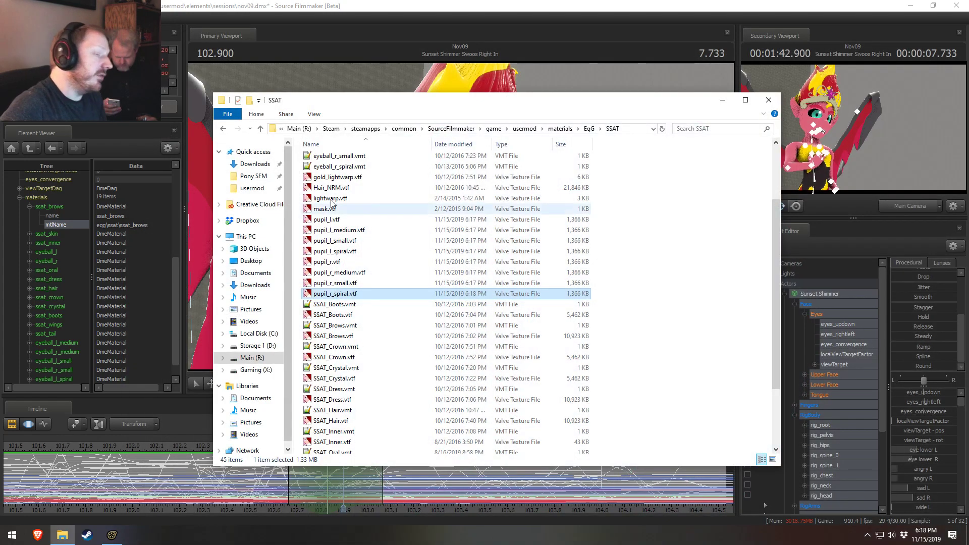
{"action": "left_click", "coordinate": [768, 100]}
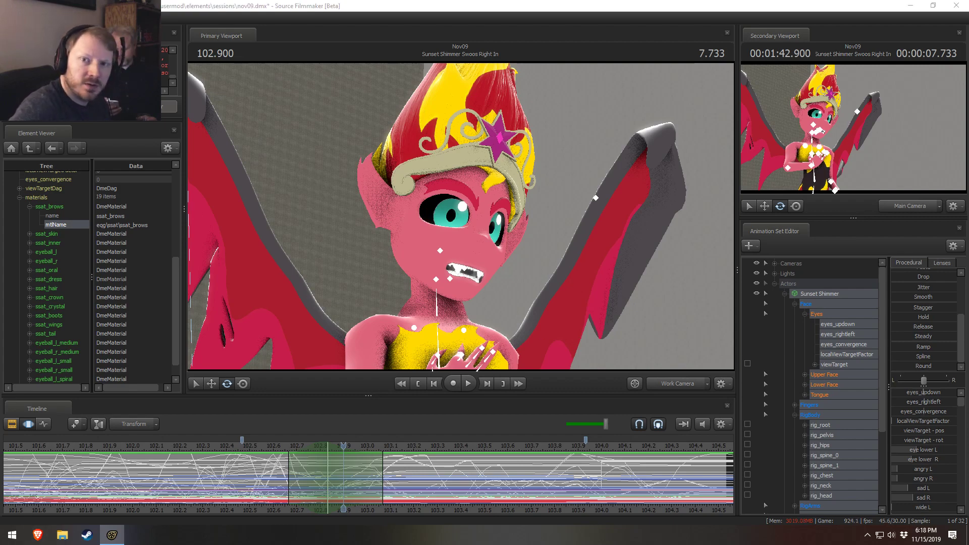
- Switch to the Brave browser and search Google for "pokemon sword shield level of detail distance"
{"action": "left_click_drag", "start_coordinate": [968, 121], "coordinate": [406, 171]}
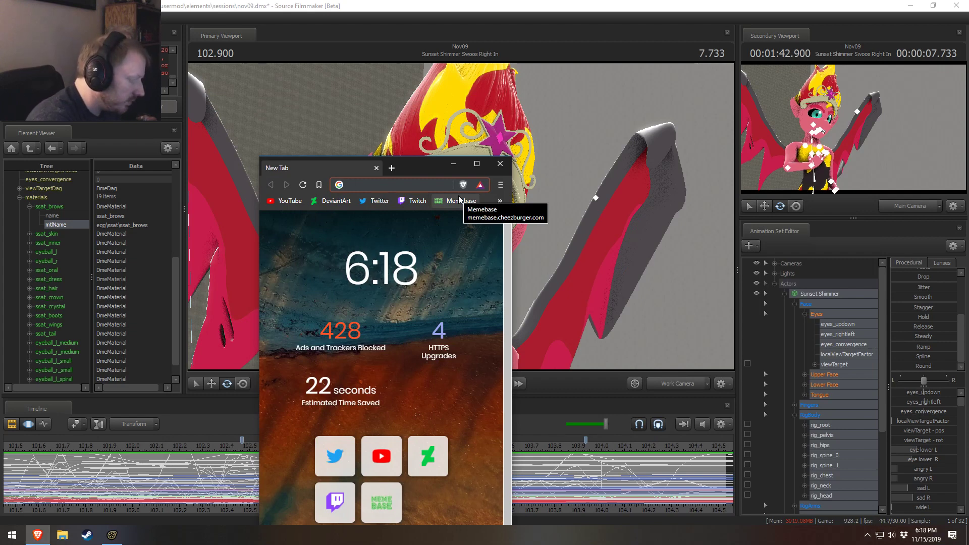
{"action": "type", "text": "pokemonsw"}
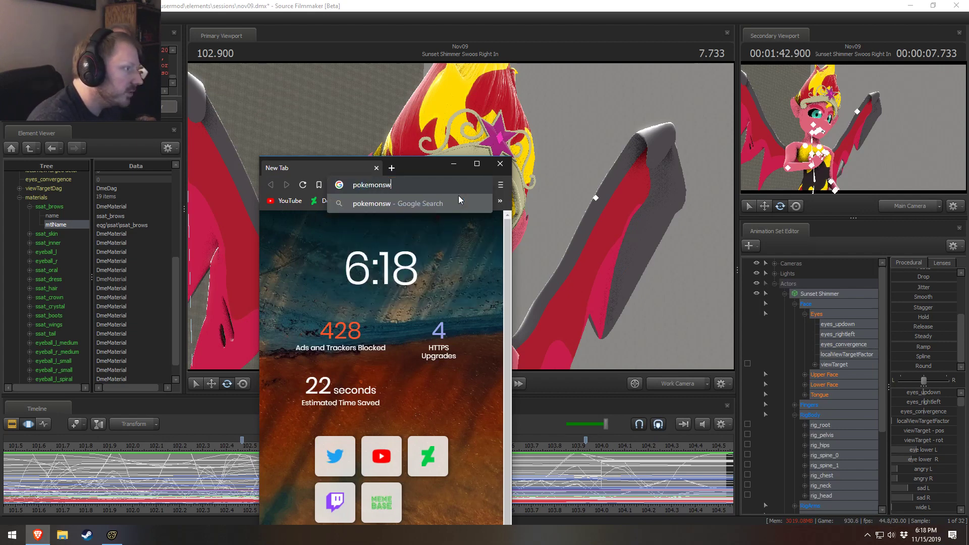
{"action": "key", "text": "BackSpace"}
{"action": "type", "text": "sword sh"}
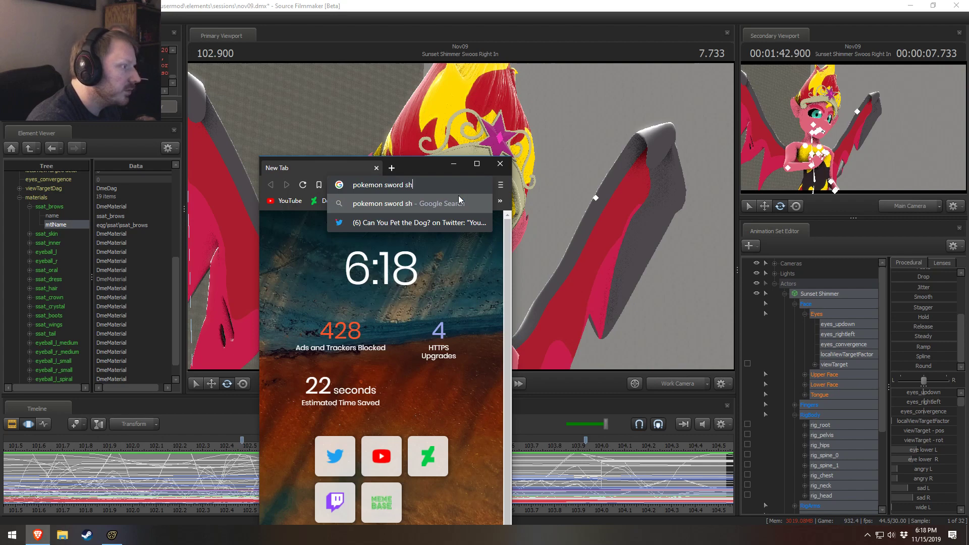
{"action": "type", "text": "ield l"}
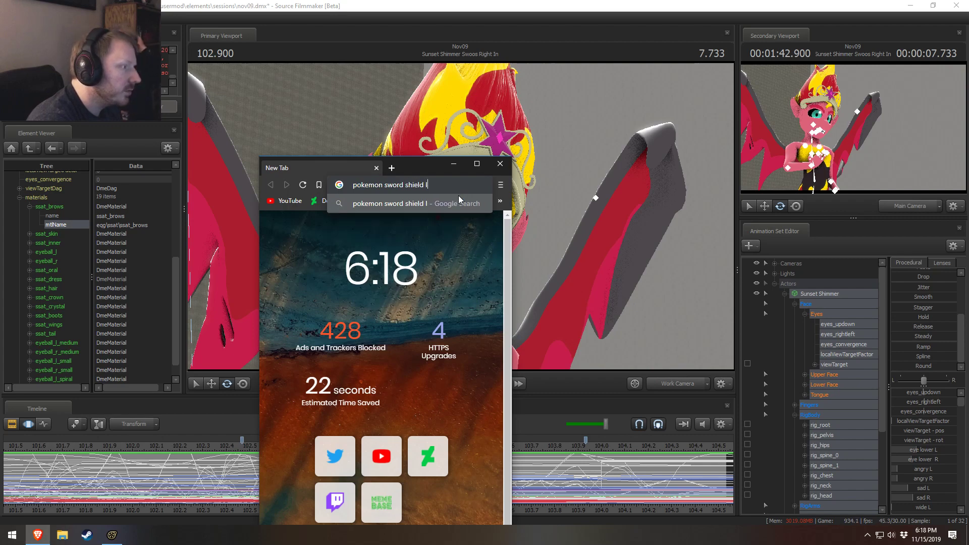
{"action": "type", "text": "evel of detail distance"}
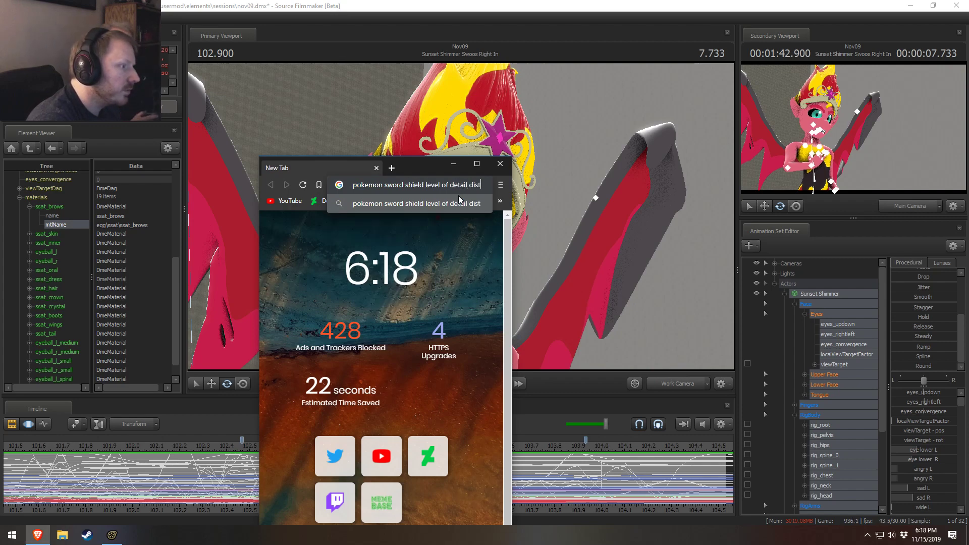
{"action": "key", "text": "Return"}
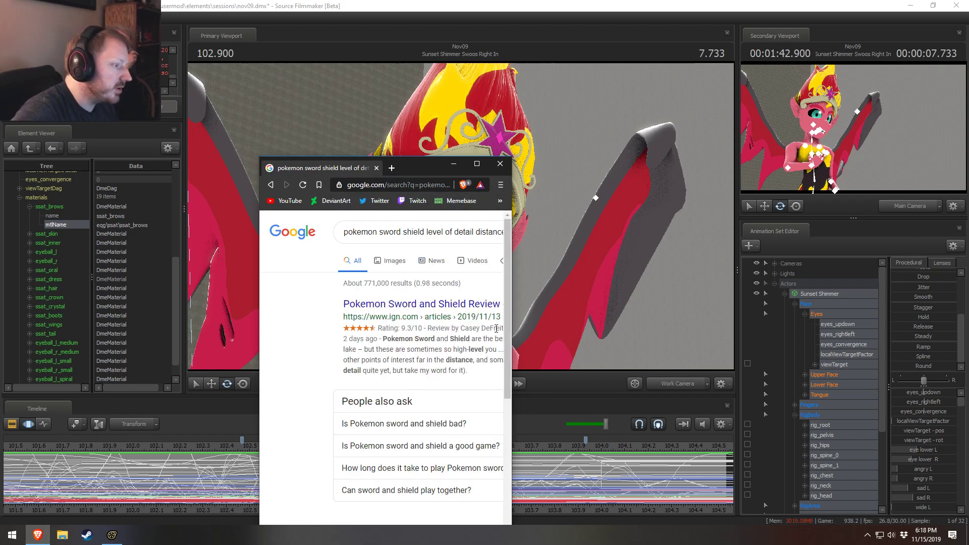
- Widen the browser window, open the Reddit result about the Pokémon Sword and Shield graphics, and return to the search results
{"action": "left_click_drag", "start_coordinate": [511, 313], "coordinate": [806, 310]}
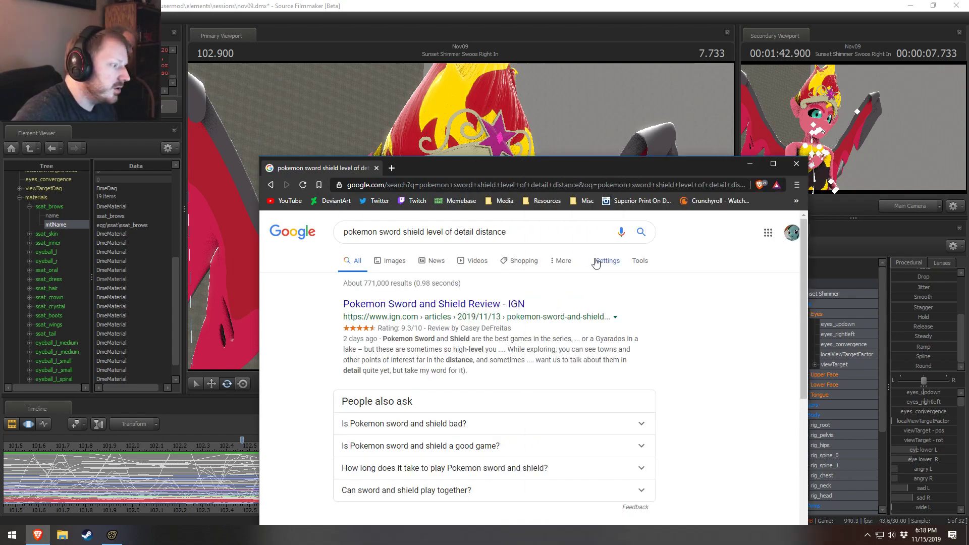
{"action": "scroll", "coordinate": [518, 288], "scroll_direction": "down", "scroll_amount": 5}
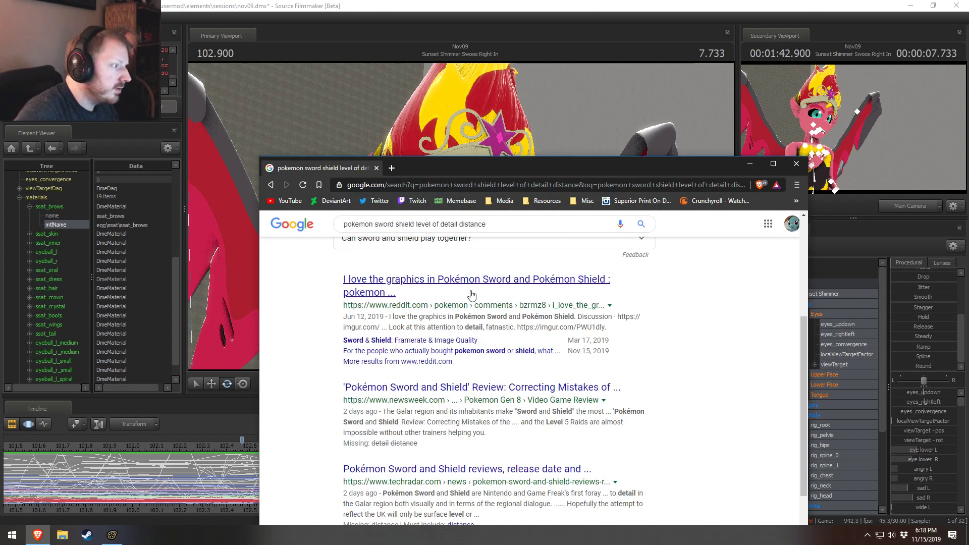
{"action": "left_click", "coordinate": [404, 296]}
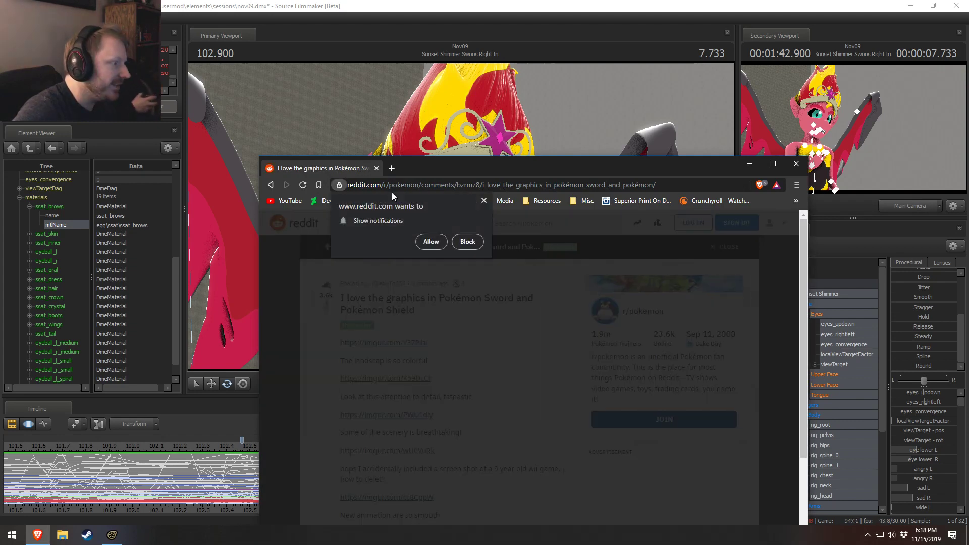
{"action": "left_click", "coordinate": [270, 185]}
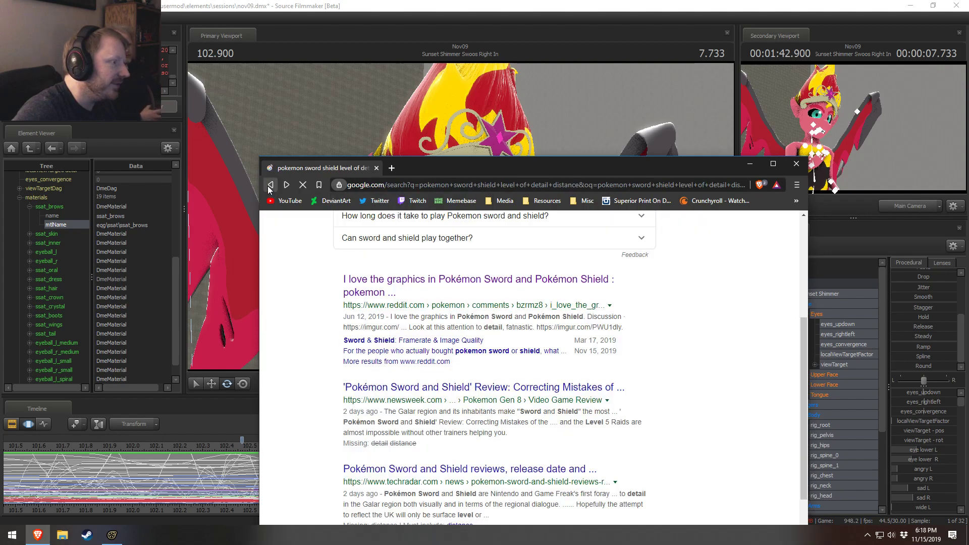
{"action": "scroll", "coordinate": [375, 389], "scroll_direction": "down", "scroll_amount": 1}
{"action": "scroll", "coordinate": [390, 399], "scroll_direction": "up", "scroll_amount": 5}
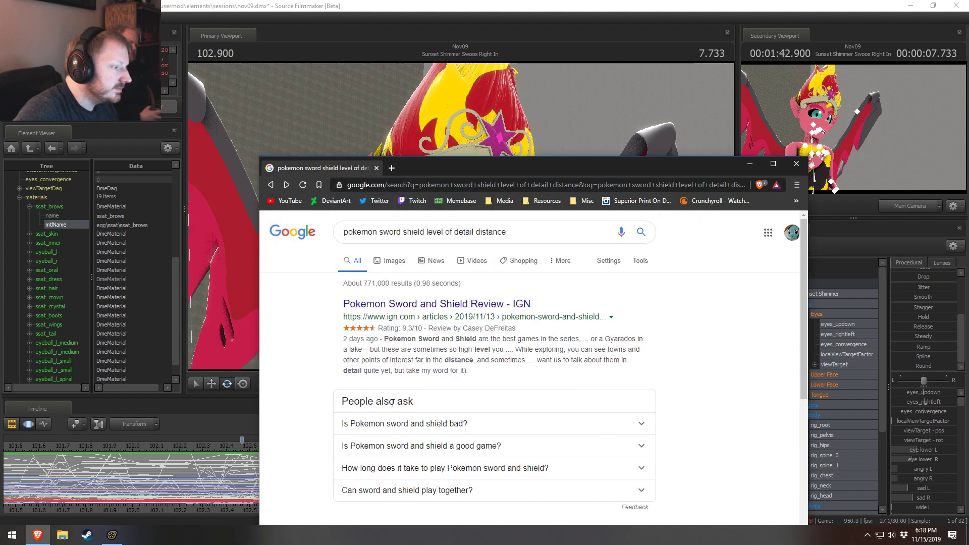
- Change the search to "pokemon sword shield draw distance" and open the Know Your Meme result "Some Next Gen Draw Distance"
{"action": "left_click_drag", "start_coordinate": [433, 232], "coordinate": [467, 232]}
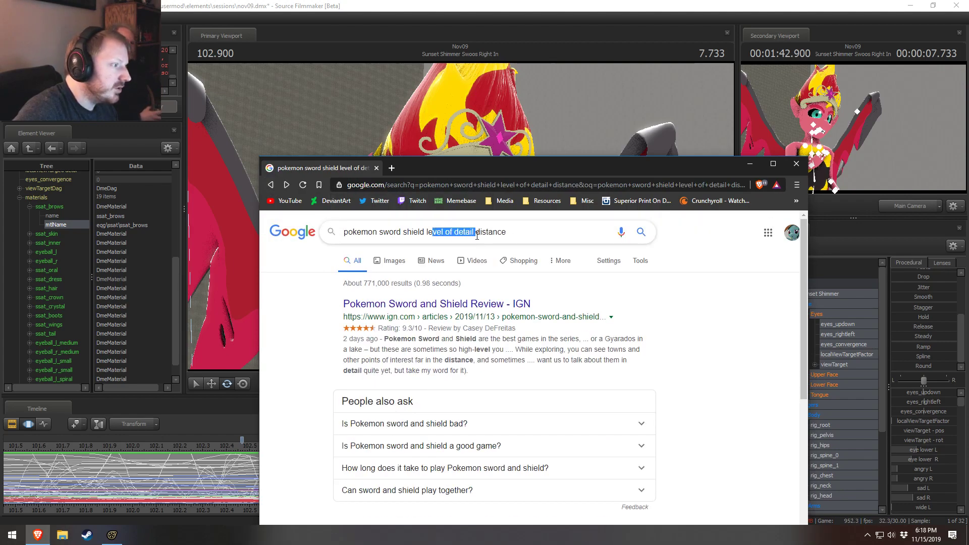
{"action": "key", "text": "BackSpace"}
{"action": "key", "text": "BackSpace"}
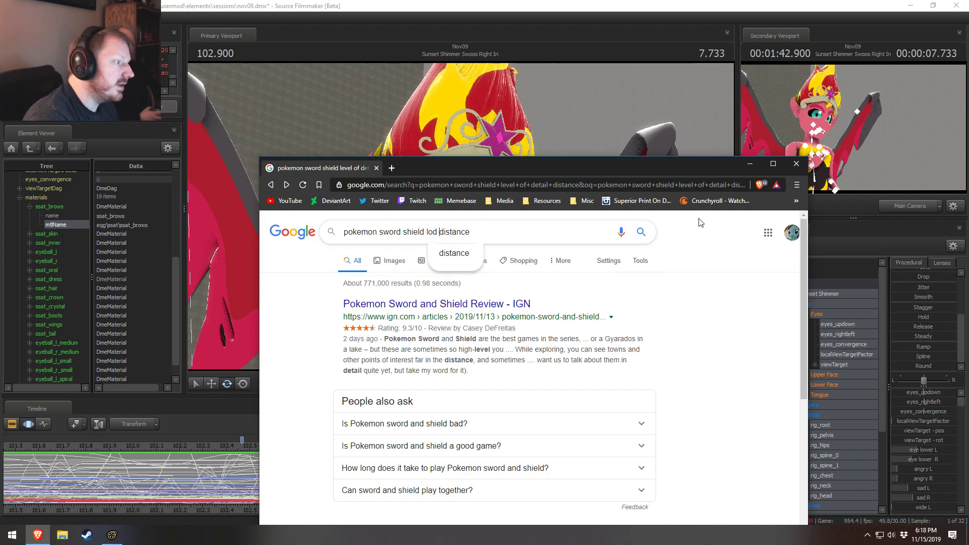
{"action": "key", "text": "BackSpace"}
{"action": "type", "text": "draw"}
{"action": "key", "text": "Return"}
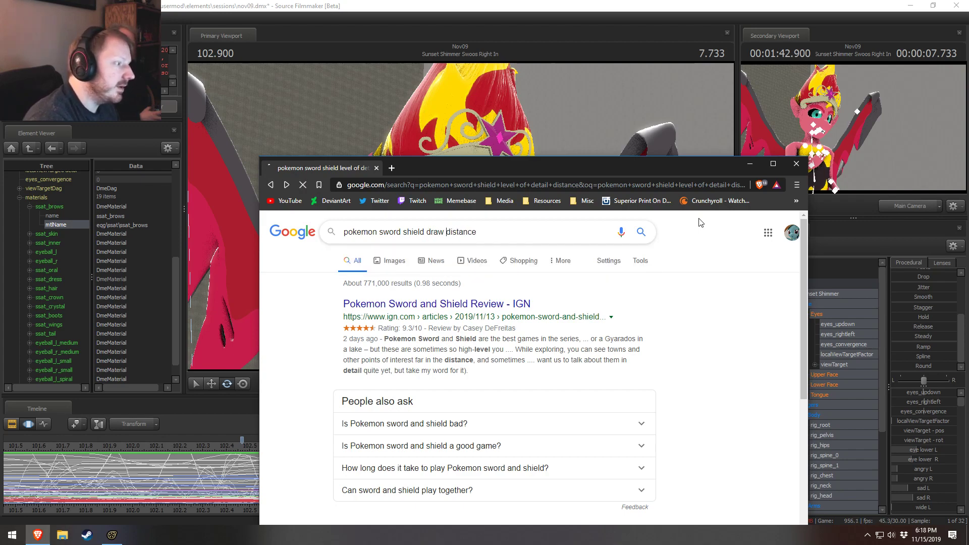
{"action": "scroll", "coordinate": [634, 386], "scroll_direction": "down", "scroll_amount": 5}
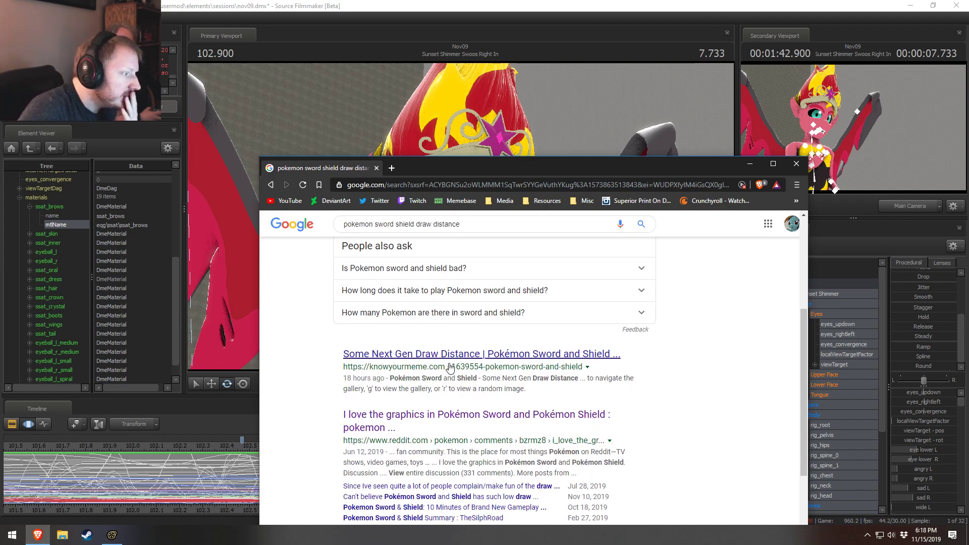
{"action": "left_click", "coordinate": [451, 361]}
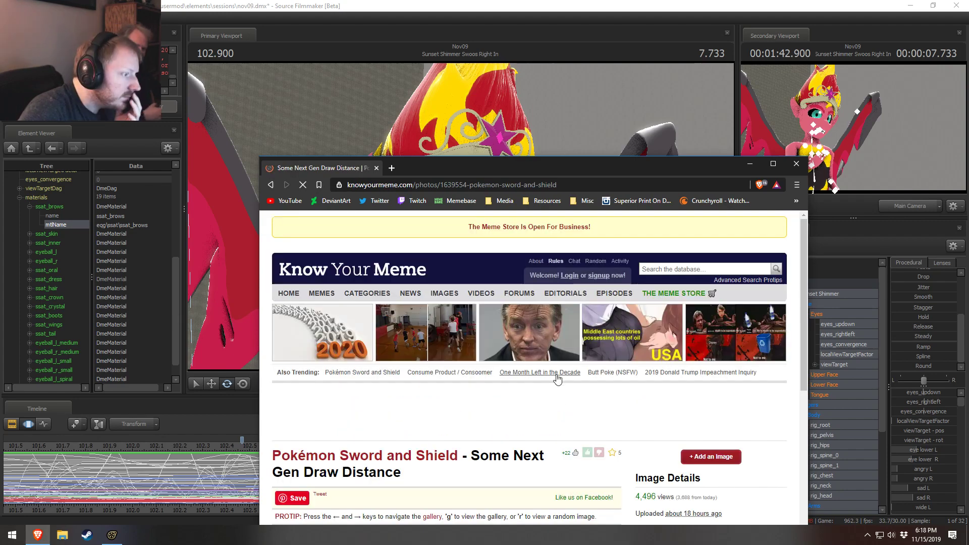
- View the draw-distance image on the Know Your Meme page, go back to the search results, and close the browser
{"action": "scroll", "coordinate": [559, 399], "scroll_direction": "down", "scroll_amount": 5}
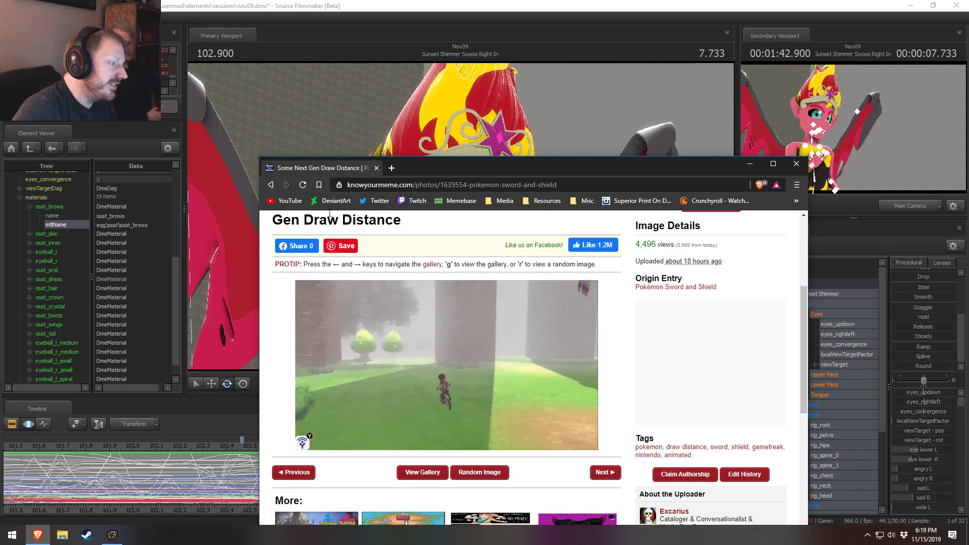
{"action": "left_click", "coordinate": [271, 187]}
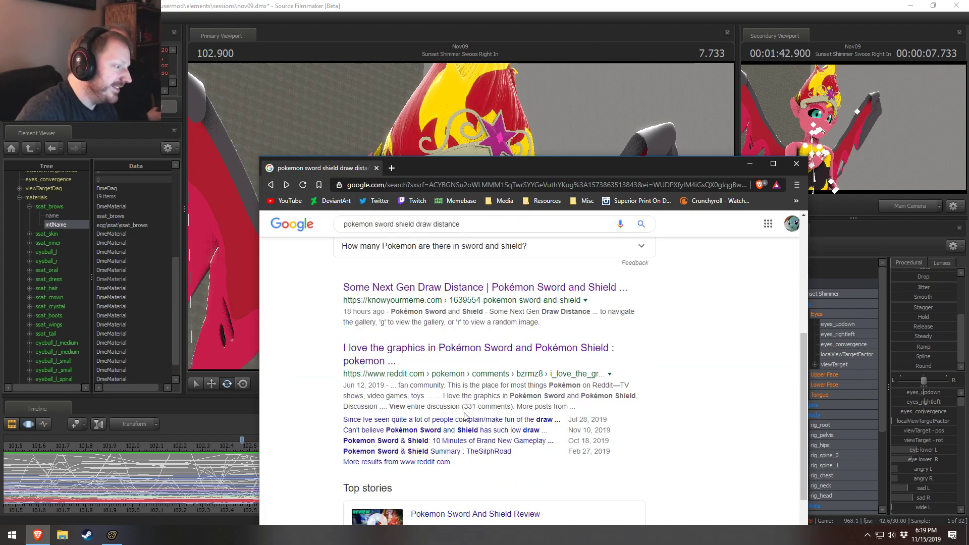
{"action": "scroll", "coordinate": [655, 221], "scroll_direction": "up", "scroll_amount": 4}
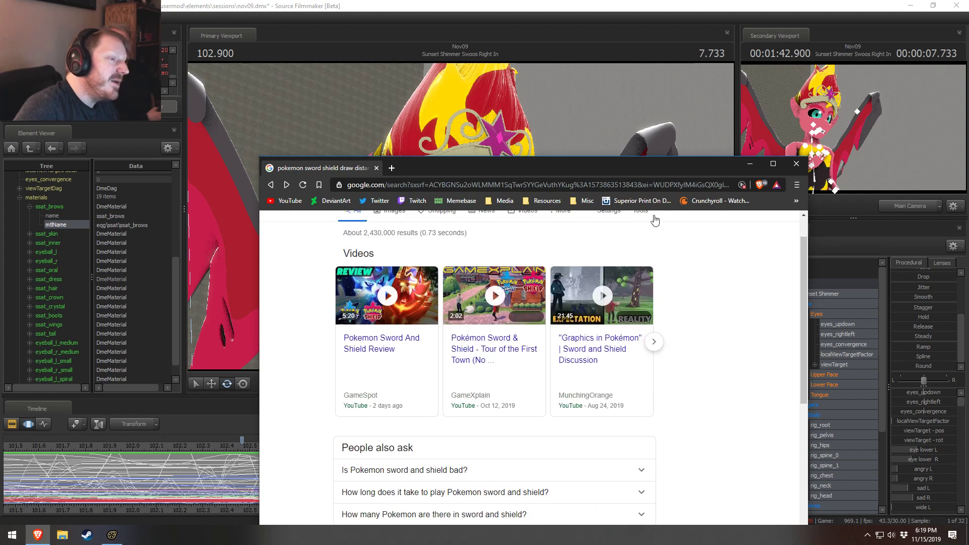
{"action": "left_click", "coordinate": [796, 164]}
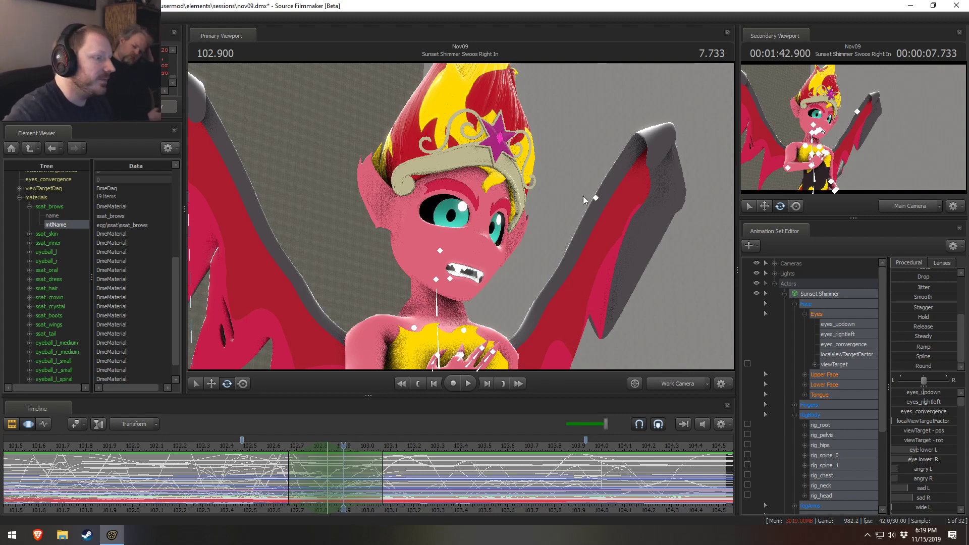
- Examine Sunset Shimmer's eye in the primary viewport from close up and from several distances
{"action": "left_click_drag", "start_coordinate": [606, 301], "coordinate": [573, 261]}
{"action": "key", "text": "w"}
{"action": "key", "text": "s"}
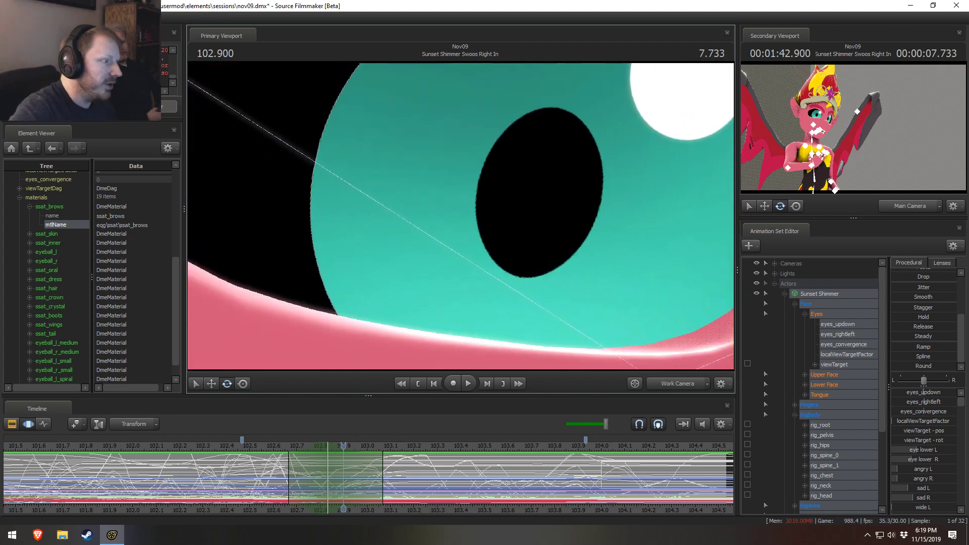
{"action": "right_click_drag", "start_coordinate": [461, 217], "coordinate": [460, 280]}
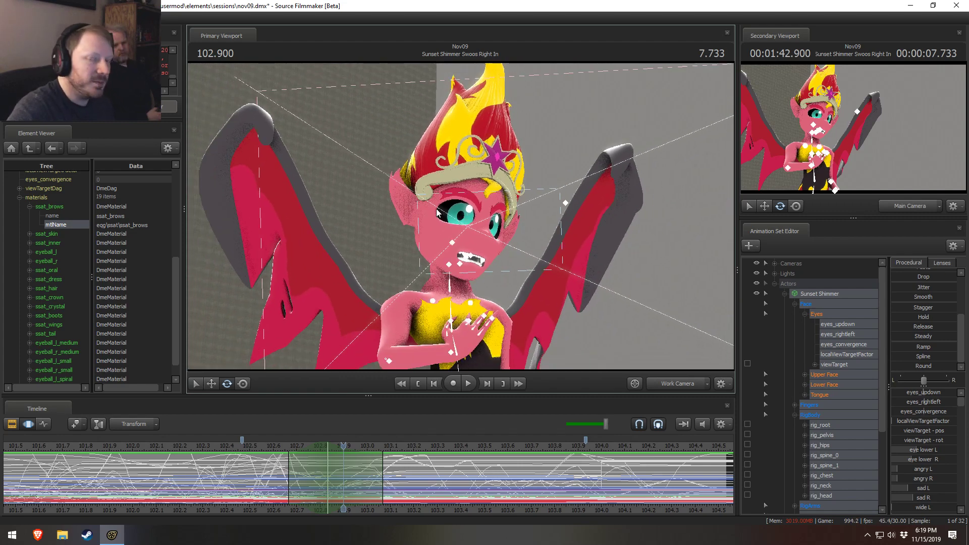
{"action": "right_click_drag", "start_coordinate": [550, 271], "coordinate": [550, 305]}
{"action": "mouse_move", "coordinate": [463, 221]}
{"action": "left_mouse_down"}
{"action": "mouse_move", "coordinate": [454, 223]}
{"action": "mouse_move", "coordinate": [463, 220]}
{"action": "left_mouse_up"}
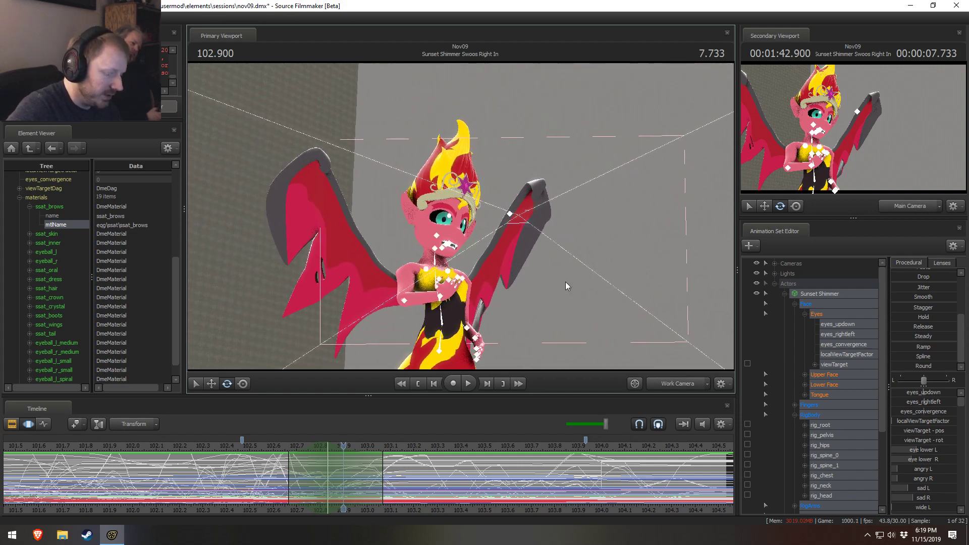
- Capture the area around Sunset Shimmer's eyes with Snagit and magnify the capture to 800%
{"action": "key", "text": "ctrl+Print"}
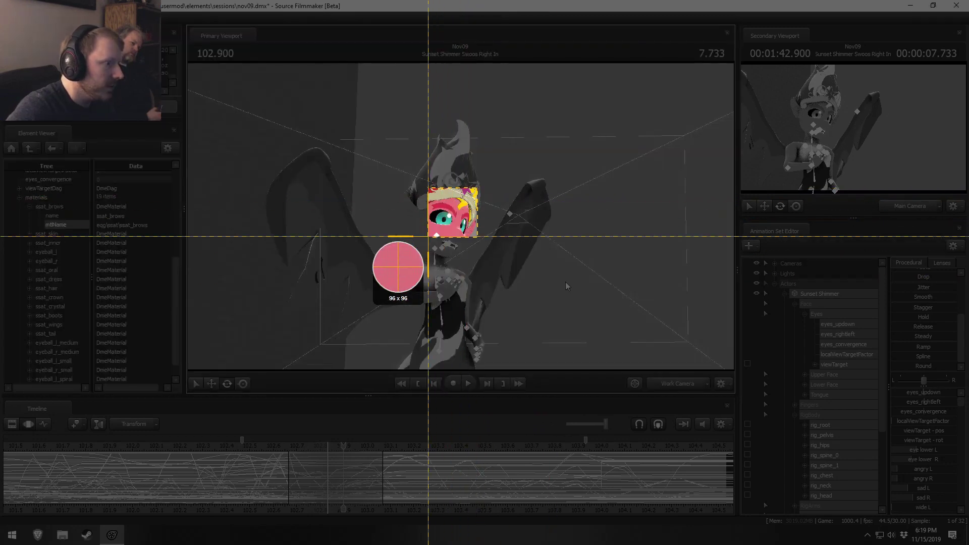
{"action": "left_click_drag", "start_coordinate": [428, 236], "coordinate": [422, 240]}
{"action": "left_click", "coordinate": [325, 262]}
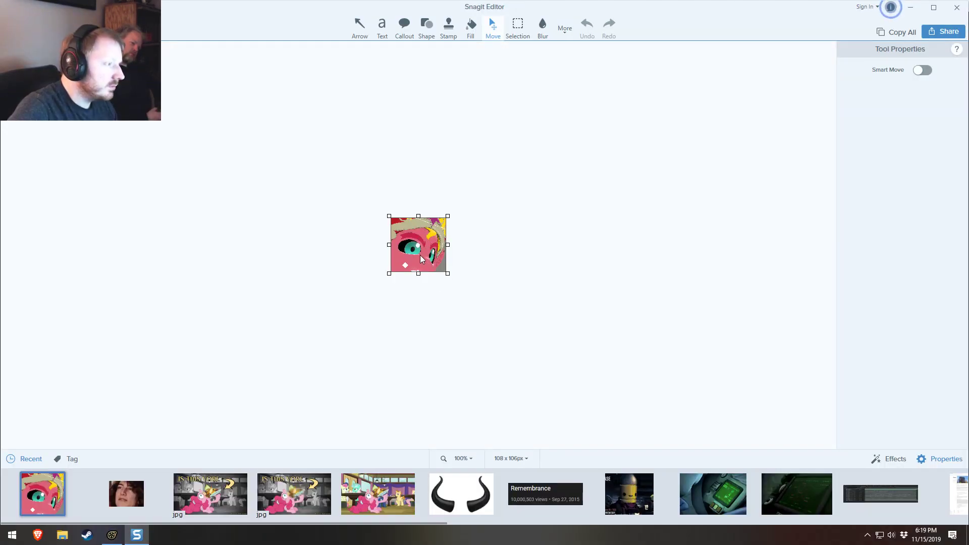
{"action": "left_click", "coordinate": [462, 459]}
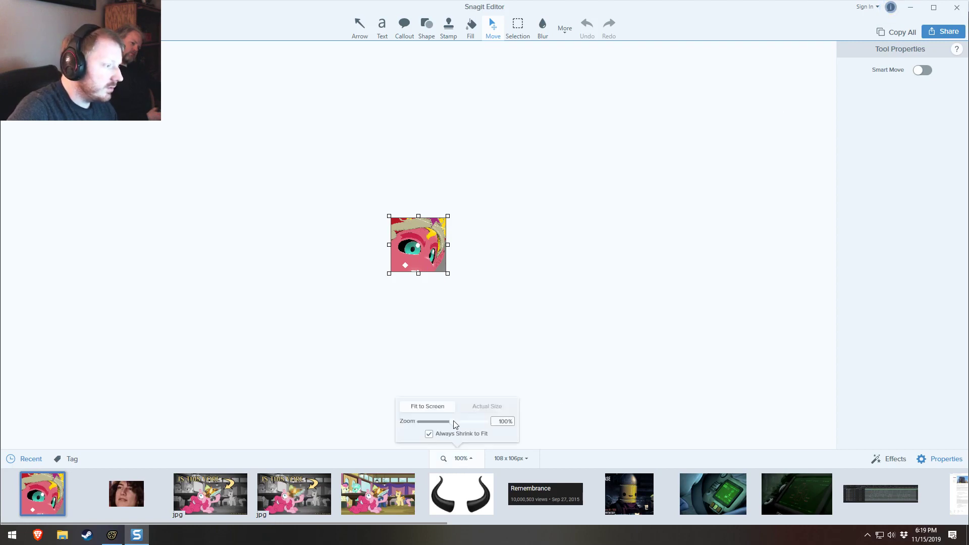
{"action": "scroll", "coordinate": [479, 429], "scroll_direction": "up", "scroll_amount": 5}
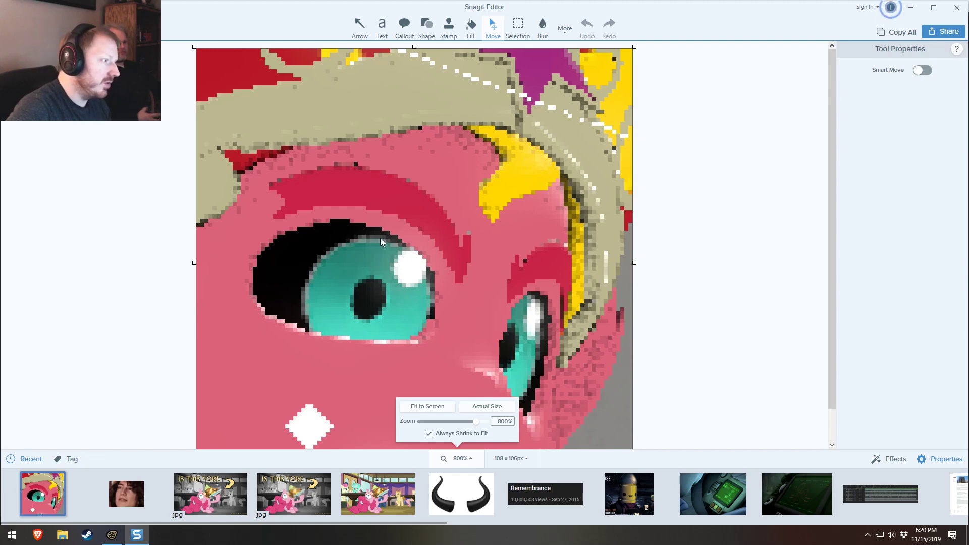
- Return to Source Filmmaker and compare the eye at close and far range with the magnified Snagit capture
{"action": "left_click", "coordinate": [112, 535]}
{"action": "scroll", "coordinate": [444, 217], "scroll_direction": "up", "scroll_amount": 15}
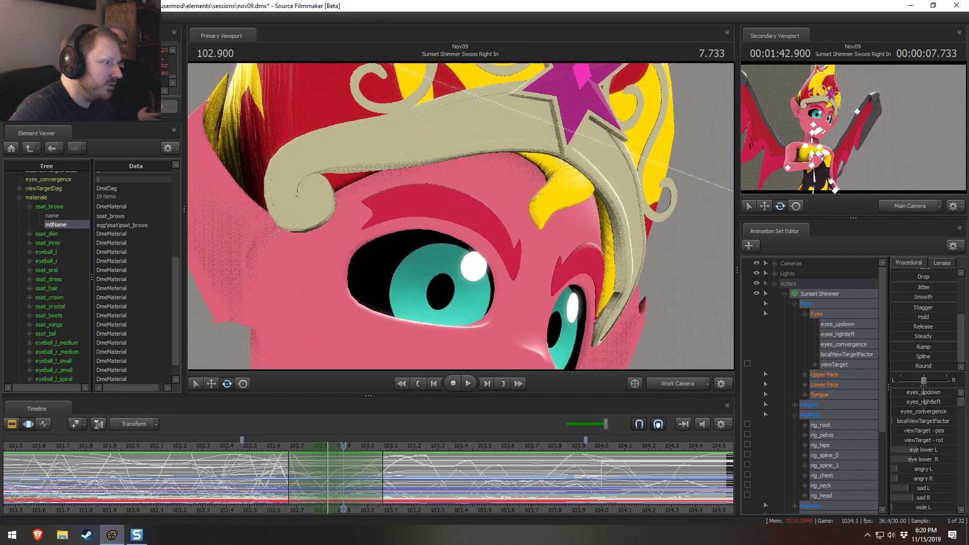
{"action": "scroll", "coordinate": [461, 216], "scroll_direction": "down", "scroll_amount": 6}
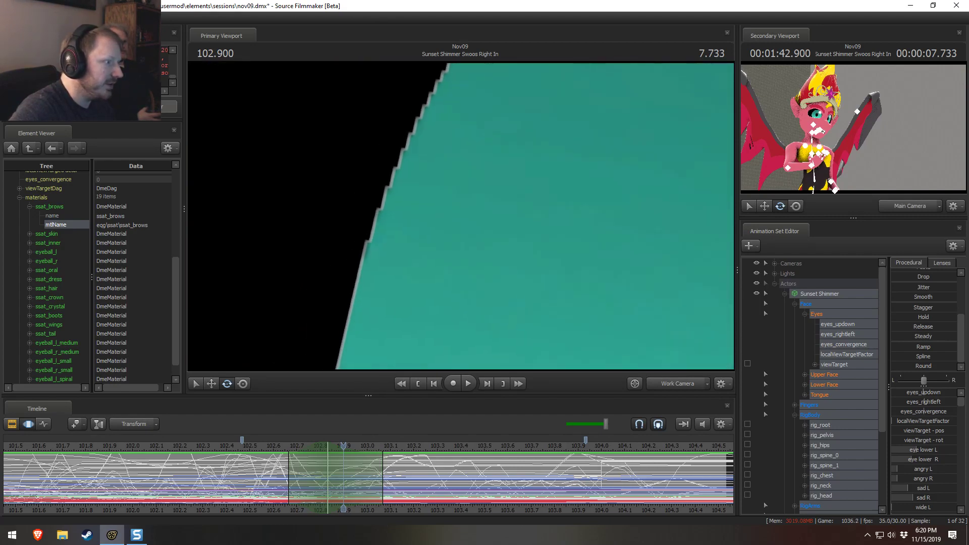
{"action": "scroll", "coordinate": [468, 221], "scroll_direction": "down", "scroll_amount": 8}
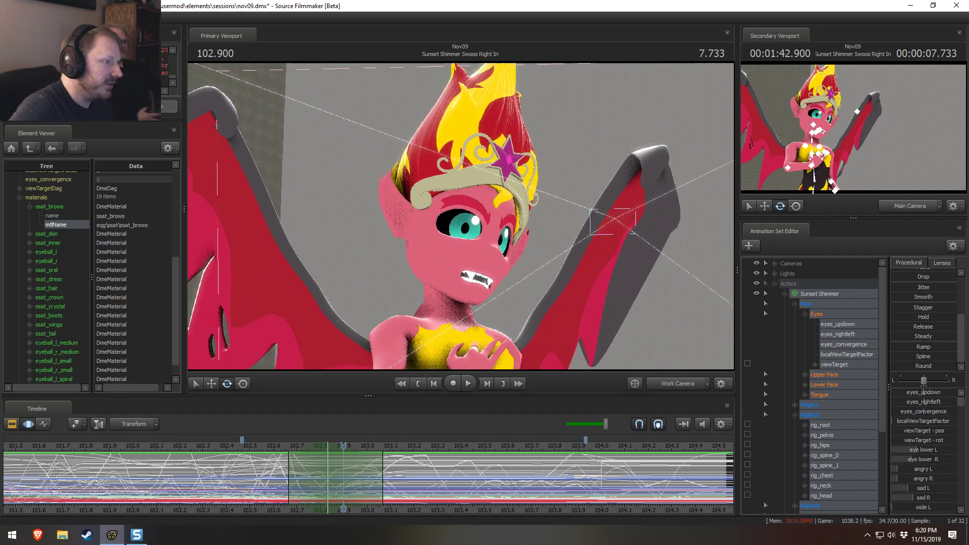
{"action": "left_click_drag", "start_coordinate": [484, 238], "coordinate": [487, 240]}
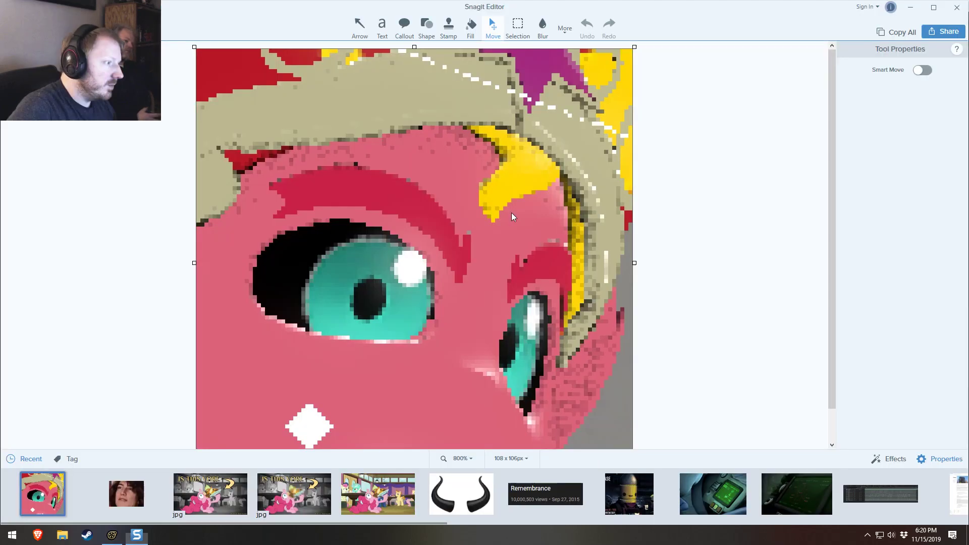
{"action": "left_click_drag", "start_coordinate": [487, 240], "coordinate": [462, 221]}
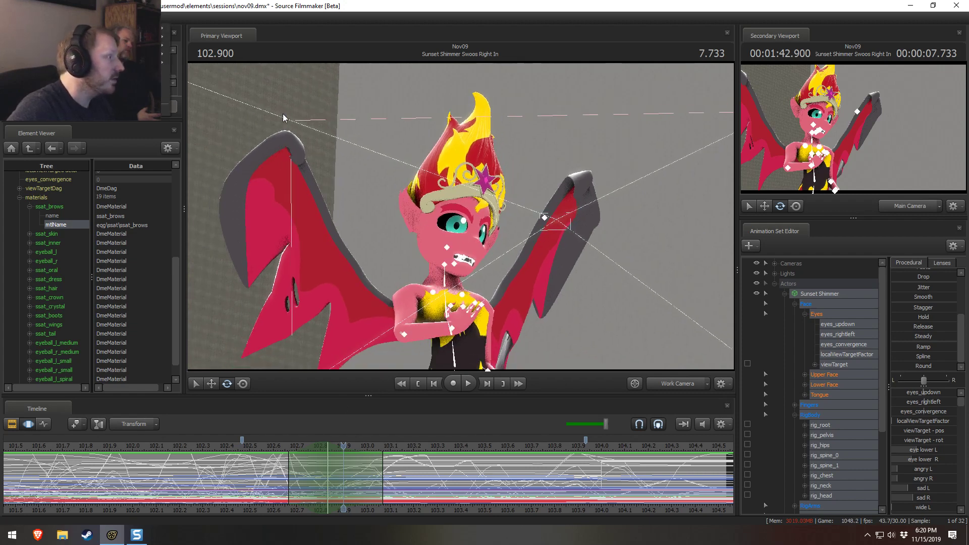
- Save the nov09 session and take a second Snagit capture of Sunset Shimmer's eye area, magnified to 800%
{"action": "key", "text": "ctrl+s"}
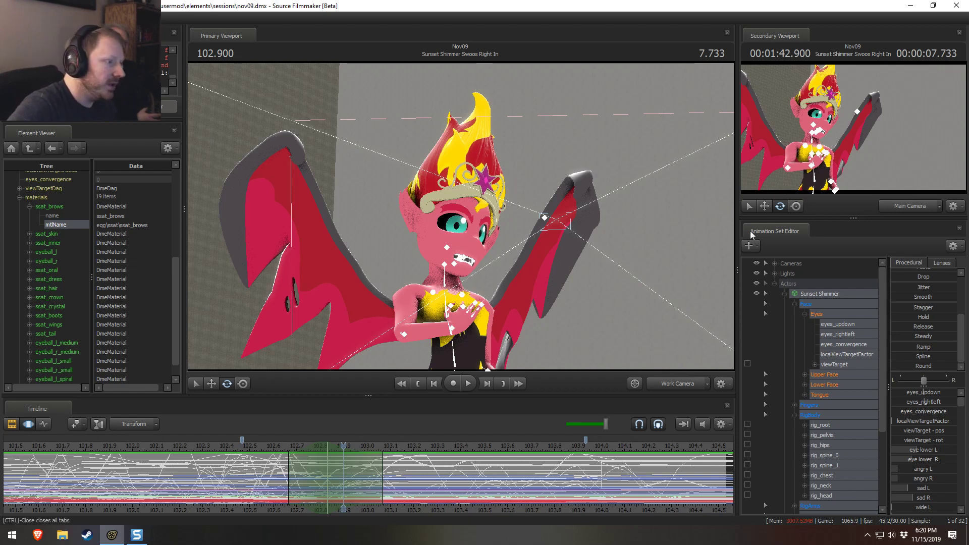
{"action": "left_click_drag", "start_coordinate": [458, 220], "coordinate": [460, 221]}
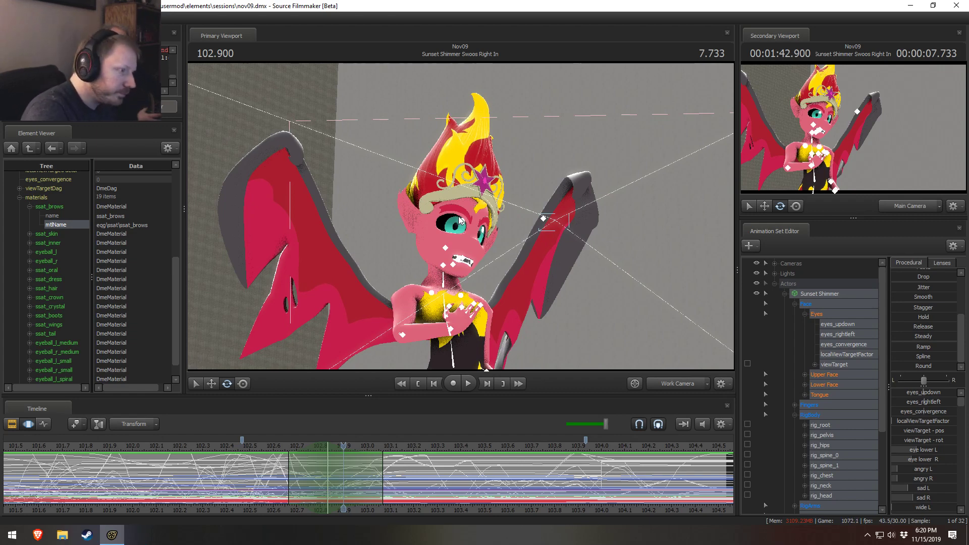
{"action": "key", "text": "space"}
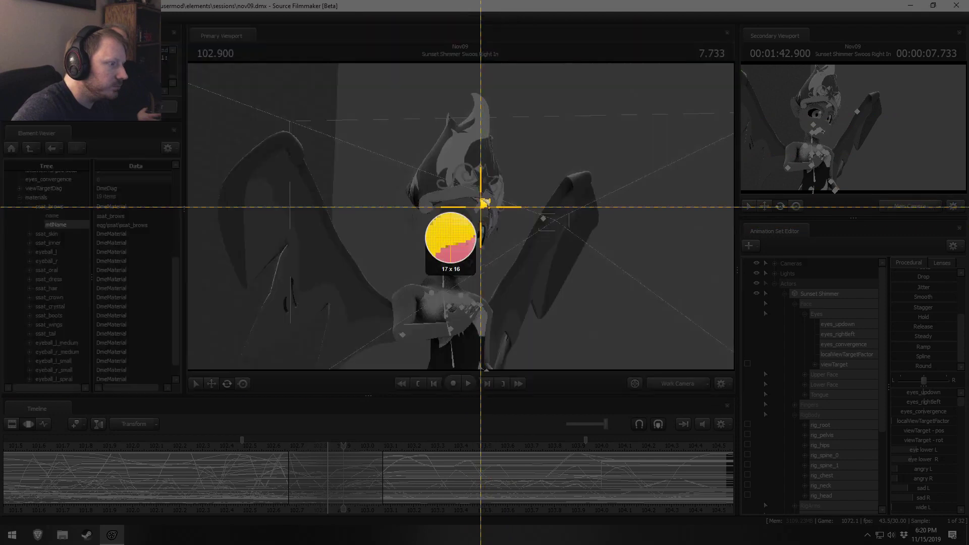
{"action": "left_click_drag", "start_coordinate": [490, 200], "coordinate": [430, 248]}
{"action": "left_click", "coordinate": [337, 270]}
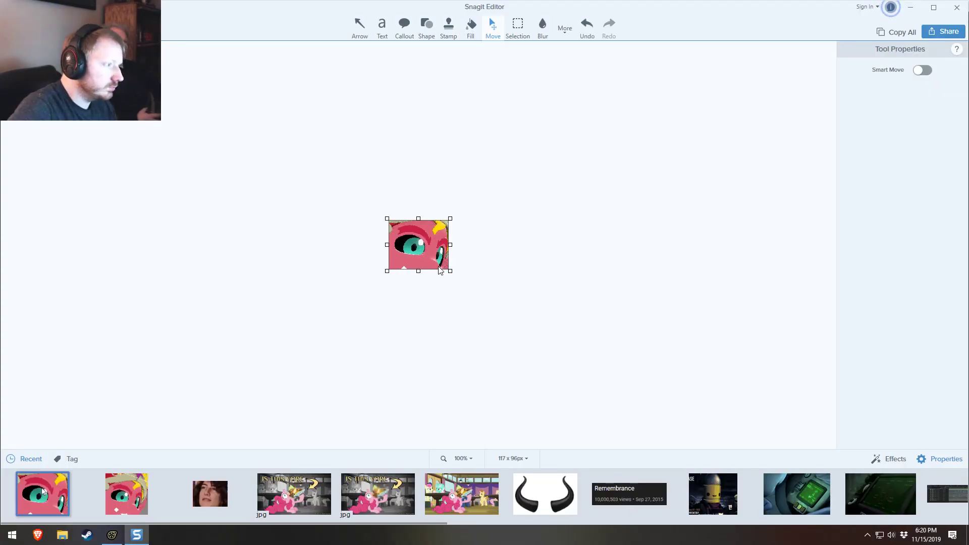
{"action": "left_click", "coordinate": [471, 460]}
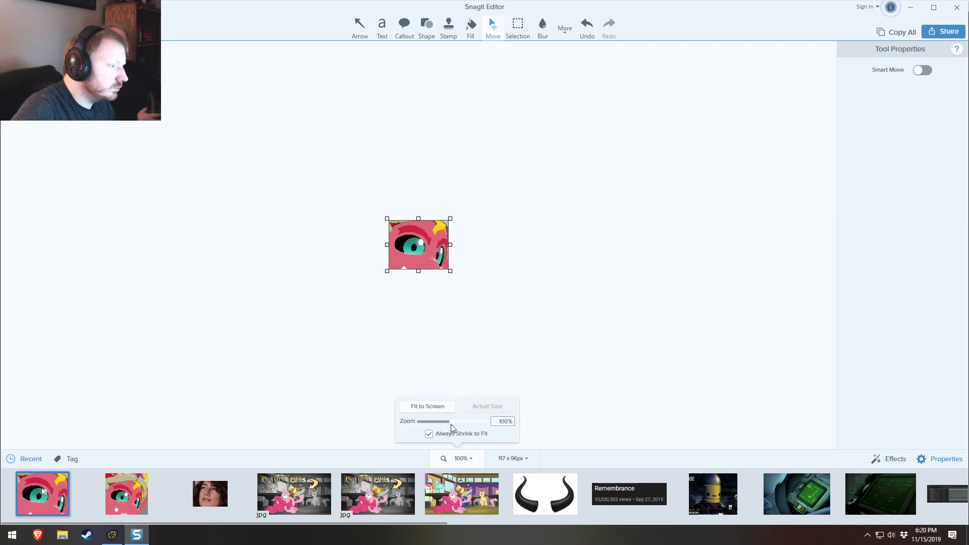
{"action": "left_click_drag", "start_coordinate": [452, 421], "coordinate": [476, 424]}
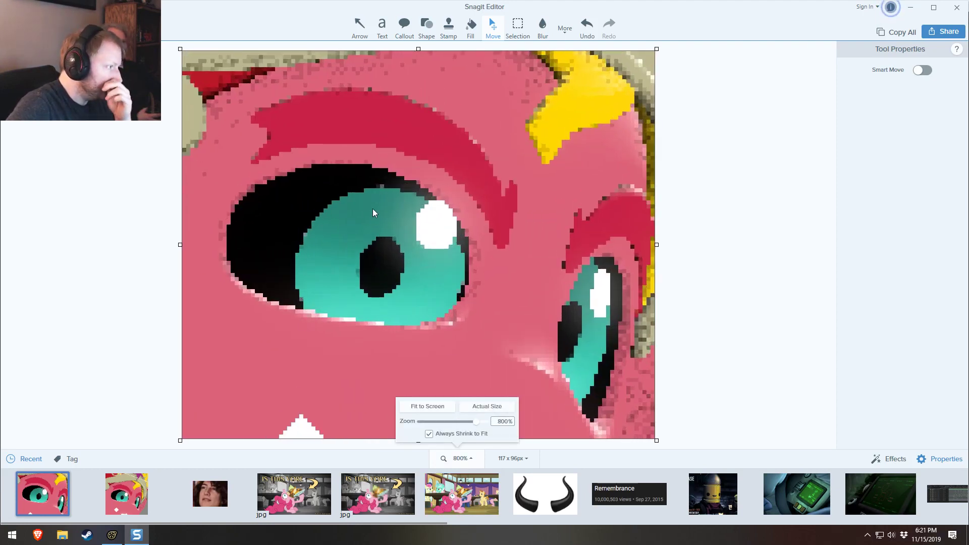
- Compare the edges of the eyes by alternating between the two Snagit captures, and minimize the Snagit Editor
{"action": "left_click", "coordinate": [124, 502]}
{"action": "key", "text": "Left"}
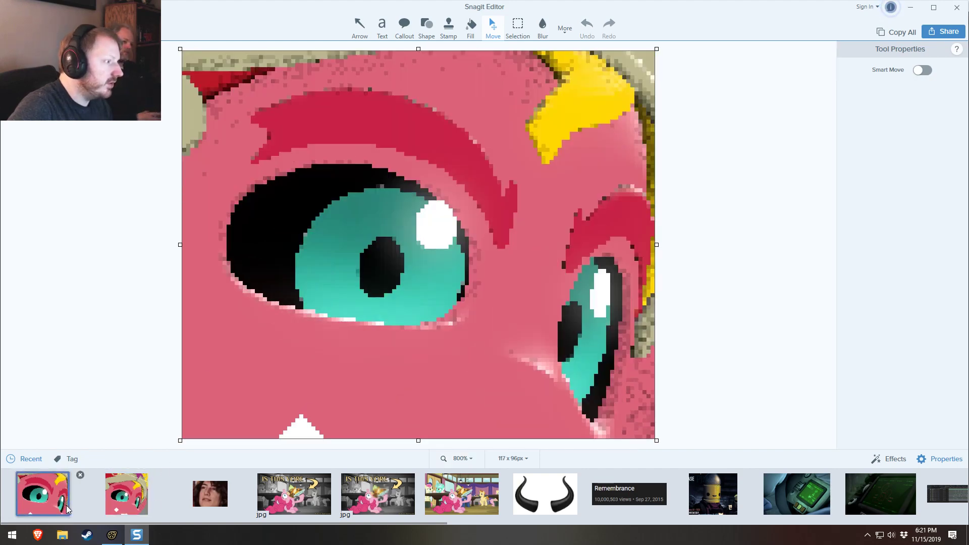
{"action": "key", "text": "Right"}
{"action": "key", "text": "Left"}
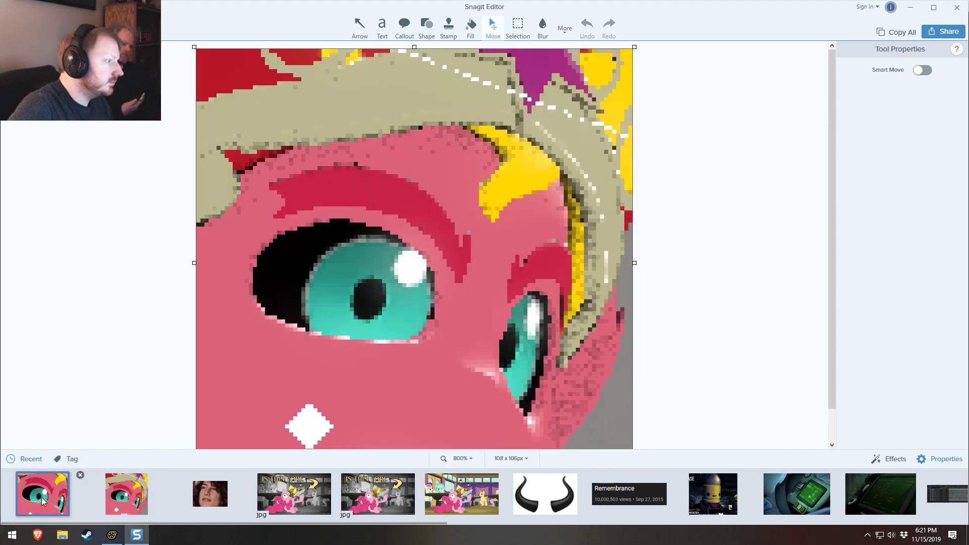
{"action": "key", "text": "Right"}
{"action": "key", "text": "Left"}
{"action": "key", "text": "Right"}
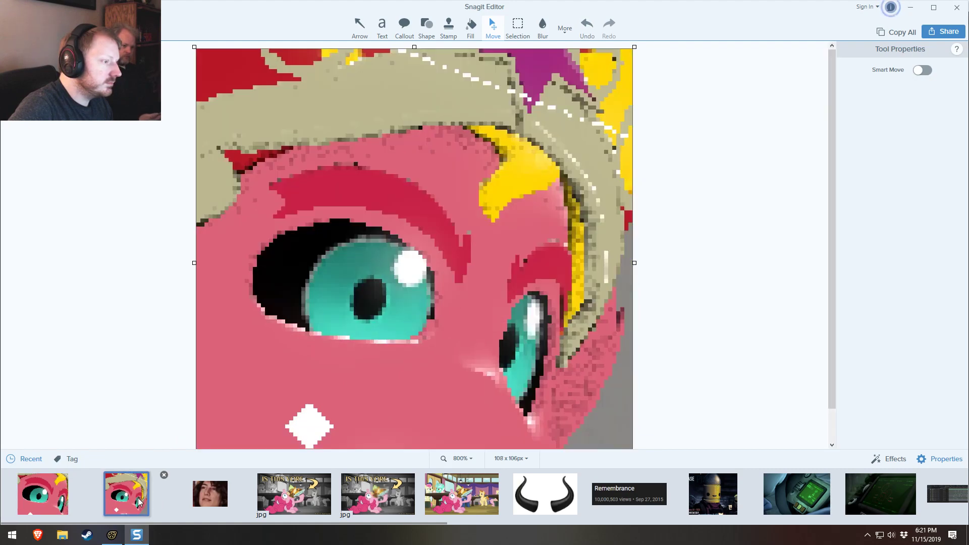
{"action": "scroll", "coordinate": [376, 308], "scroll_direction": "down", "scroll_amount": 3}
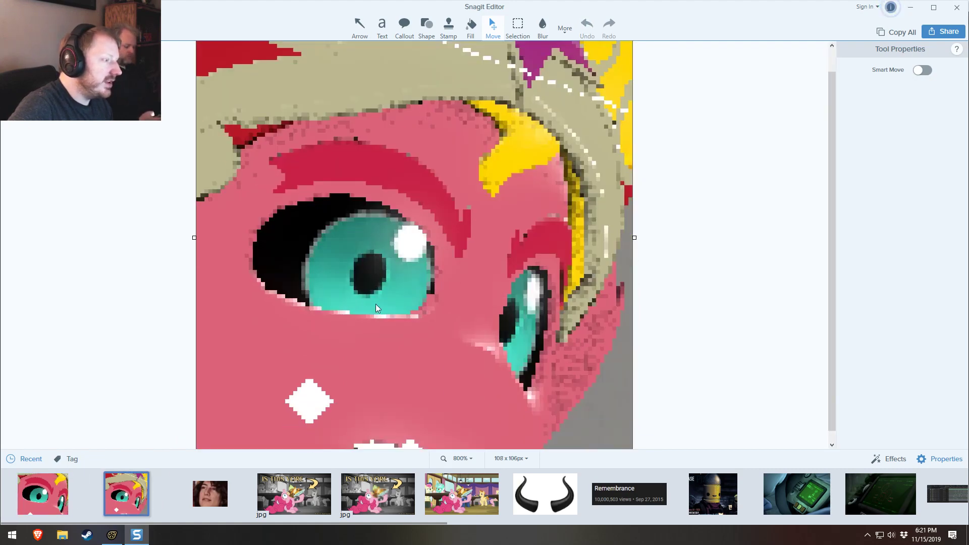
{"action": "left_click", "coordinate": [911, 7]}
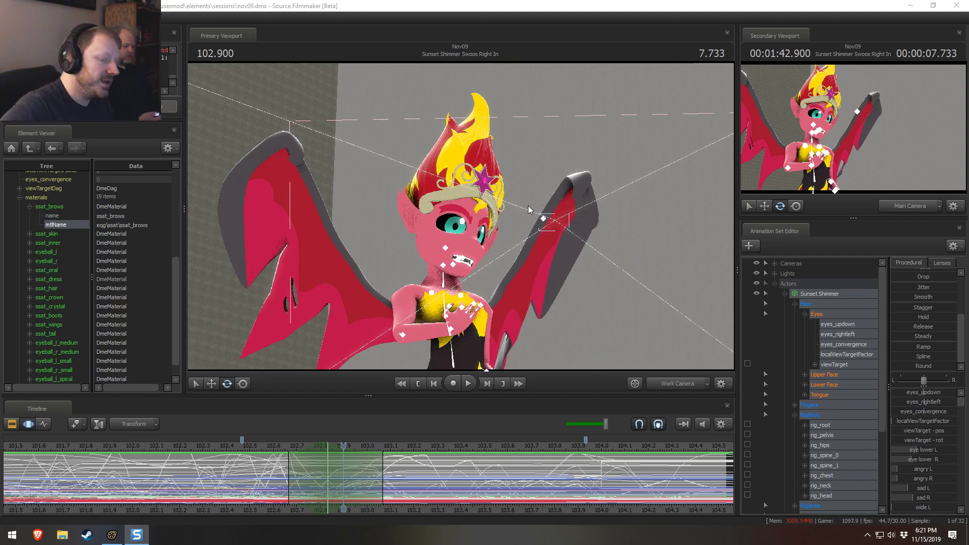
- Inspect Sunset Shimmer's body, hand and eye from various distances in the work camera view
{"action": "mouse_move", "coordinate": [528, 210]}
{"action": "right_mouse_down"}
{"action": "mouse_move", "coordinate": [529, 151]}
{"action": "mouse_move", "coordinate": [529, 237]}
{"action": "mouse_move", "coordinate": [528, 194]}
{"action": "right_mouse_up"}
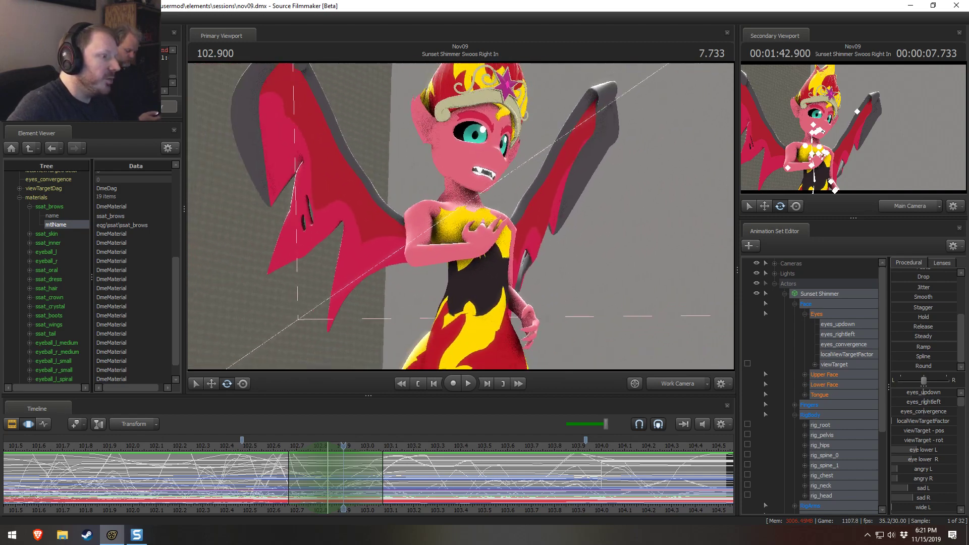
{"action": "left_click_drag", "start_coordinate": [528, 195], "coordinate": [460, 220]}
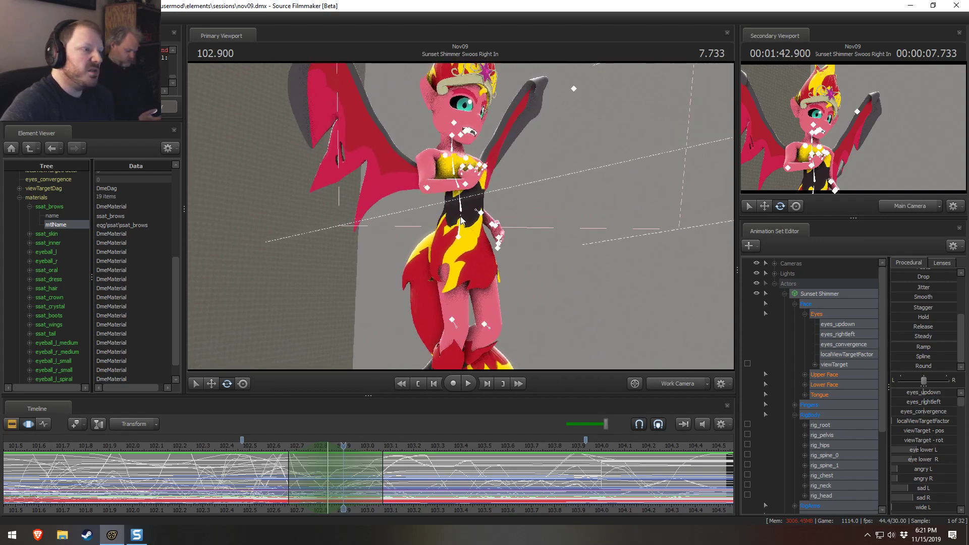
{"action": "left_click_drag", "start_coordinate": [476, 210], "coordinate": [471, 235]}
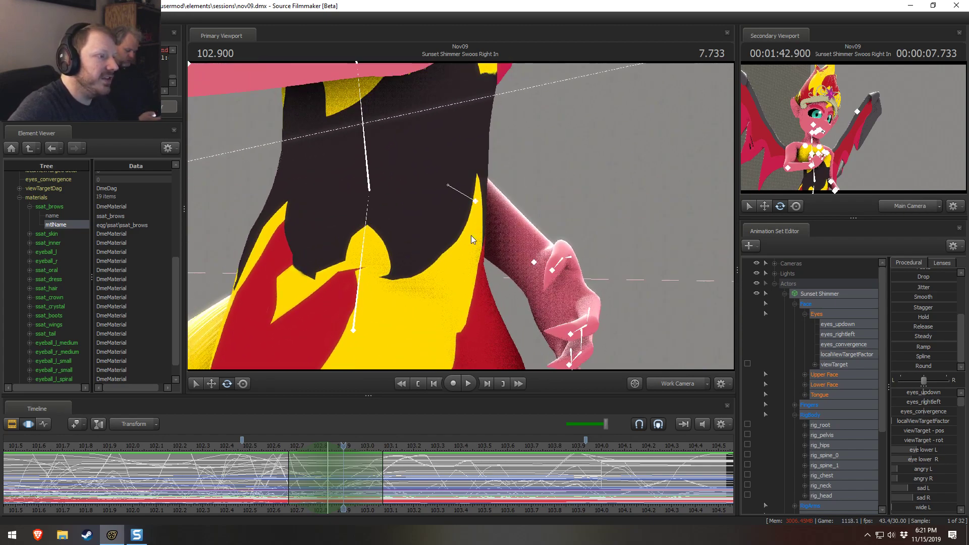
{"action": "left_click_drag", "start_coordinate": [476, 194], "coordinate": [489, 222]}
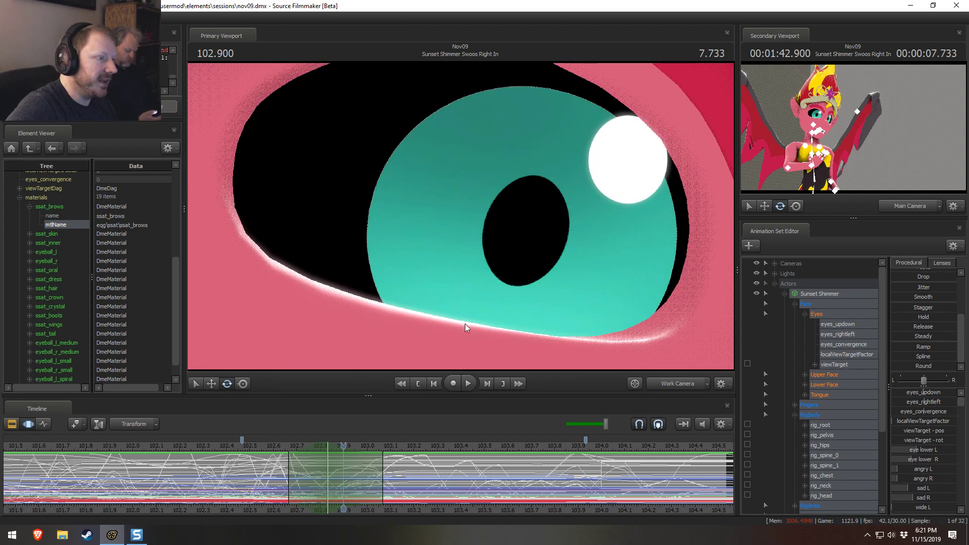
{"action": "left_click_drag", "start_coordinate": [625, 230], "coordinate": [620, 230]}
{"action": "left_click_drag", "start_coordinate": [461, 222], "coordinate": [460, 220]}
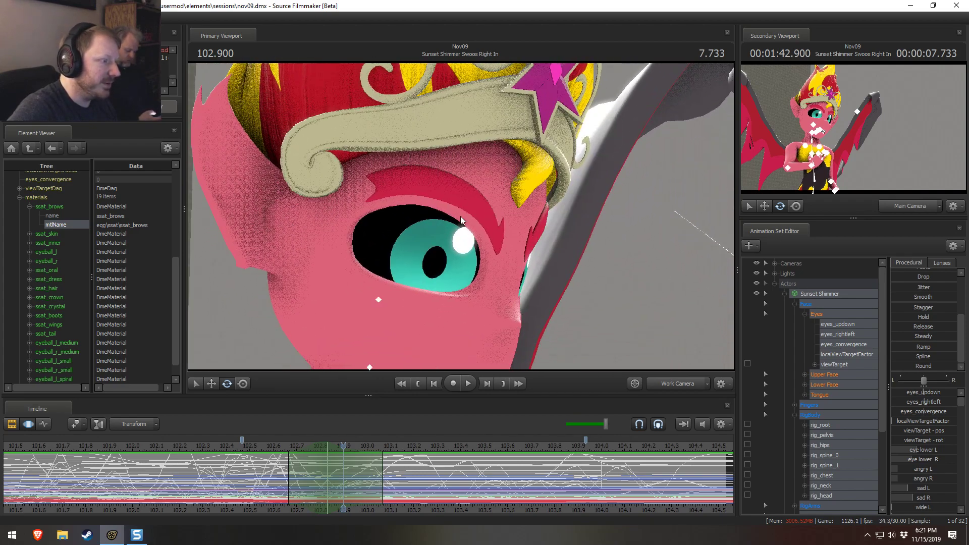
- Switch the primary viewport to the Main Camera and play part of the shot from about 102.37 seconds
{"action": "left_click", "coordinate": [698, 387]}
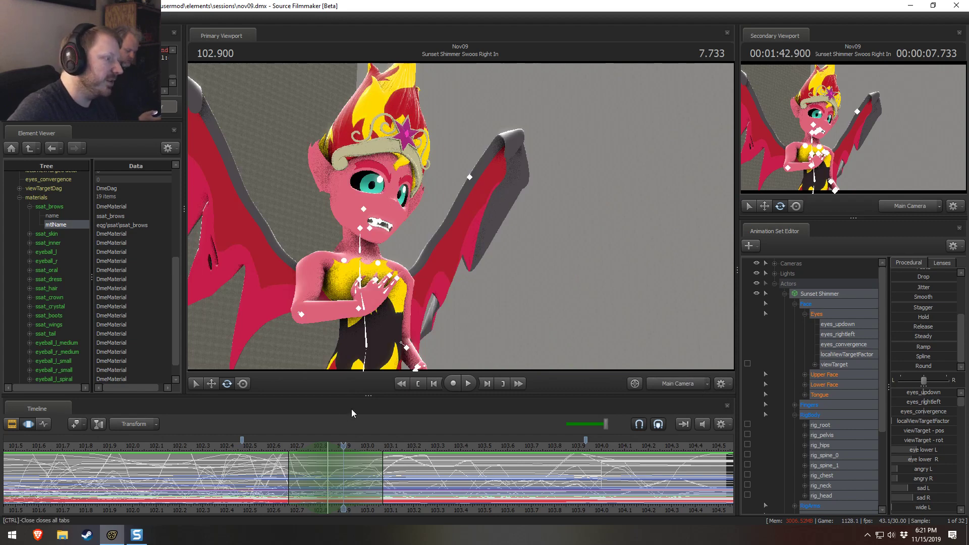
{"action": "scroll", "coordinate": [264, 453], "scroll_direction": "down", "scroll_amount": 3}
{"action": "left_click", "coordinate": [268, 446]}
{"action": "key", "text": "space"}
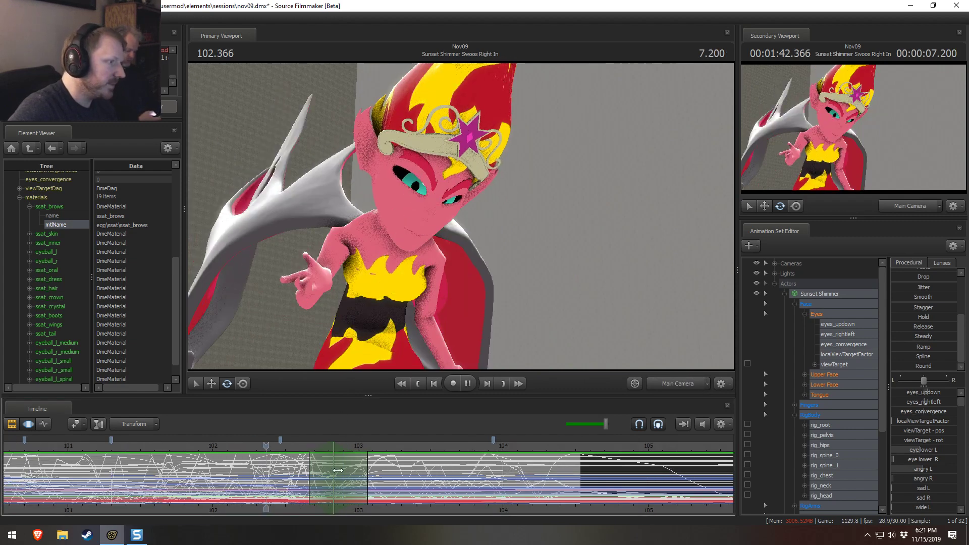
{"action": "key", "text": "space"}
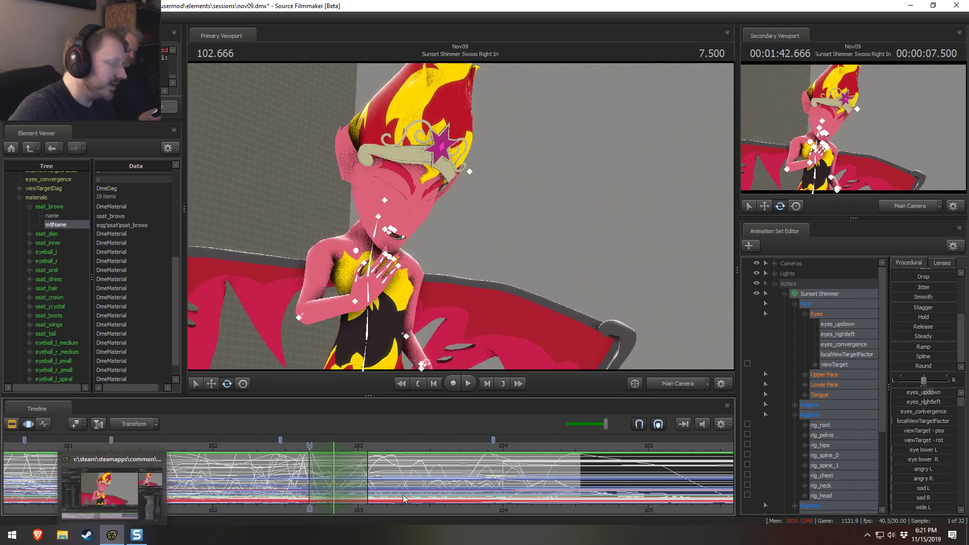
- Examine the No Mipmap and No Level Of Detail flags of pupil_l.vtf from the SSAT folder in VTFEdit, and return to Source Filmmaker
{"action": "left_click", "coordinate": [62, 535]}
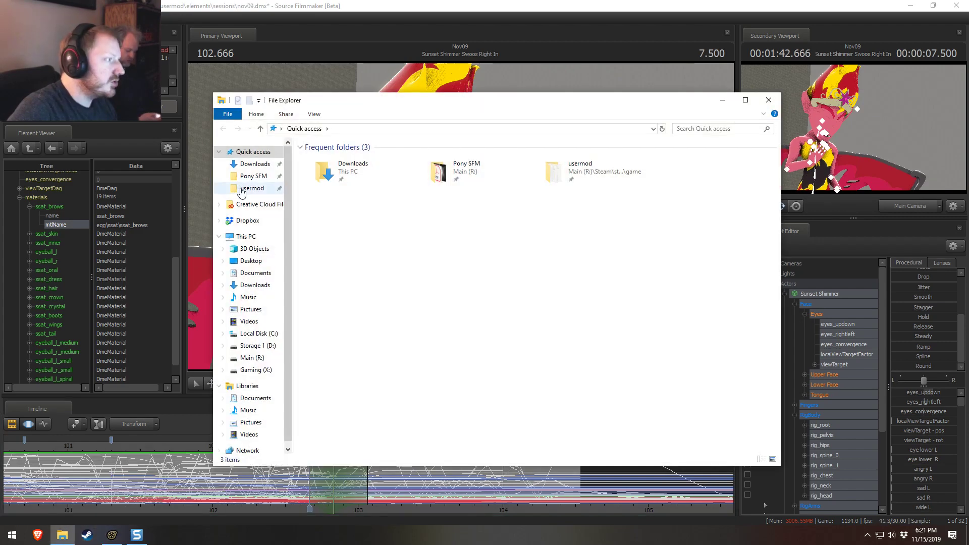
{"action": "left_click", "coordinate": [351, 131]}
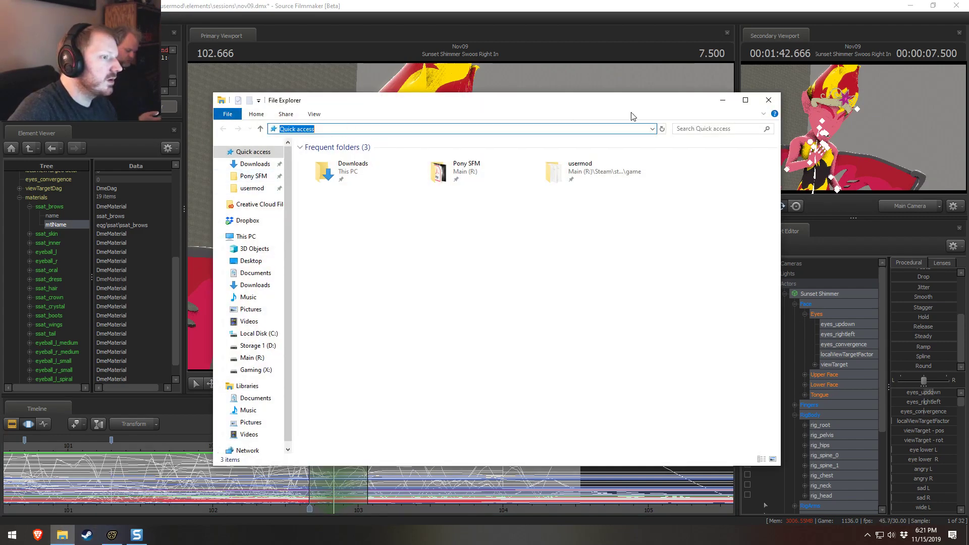
{"action": "left_click", "coordinate": [652, 129]}
{"action": "left_click", "coordinate": [454, 146]}
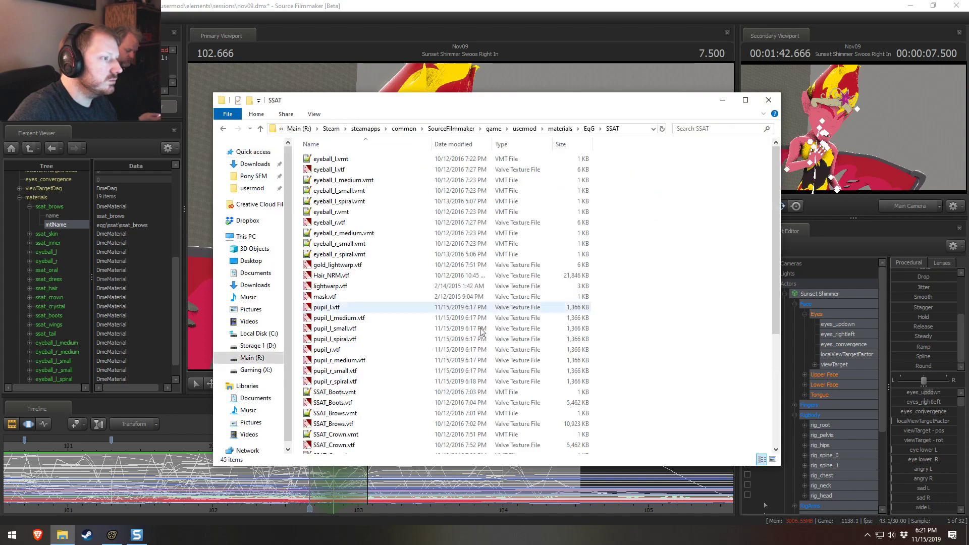
{"action": "double_click", "coordinate": [333, 307]}
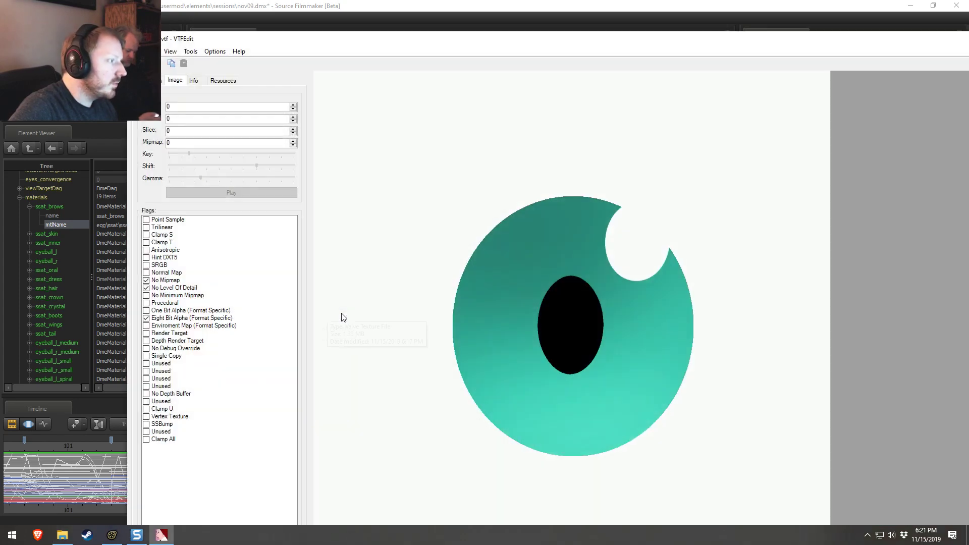
{"action": "left_click", "coordinate": [160, 281]}
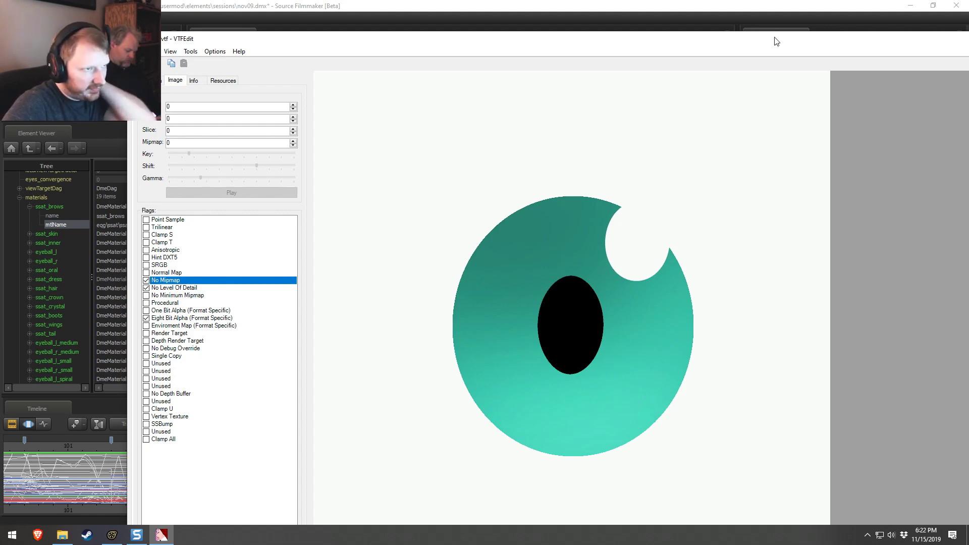
{"action": "left_click_drag", "start_coordinate": [776, 42], "coordinate": [609, 46]}
{"action": "left_click", "coordinate": [861, 41]}
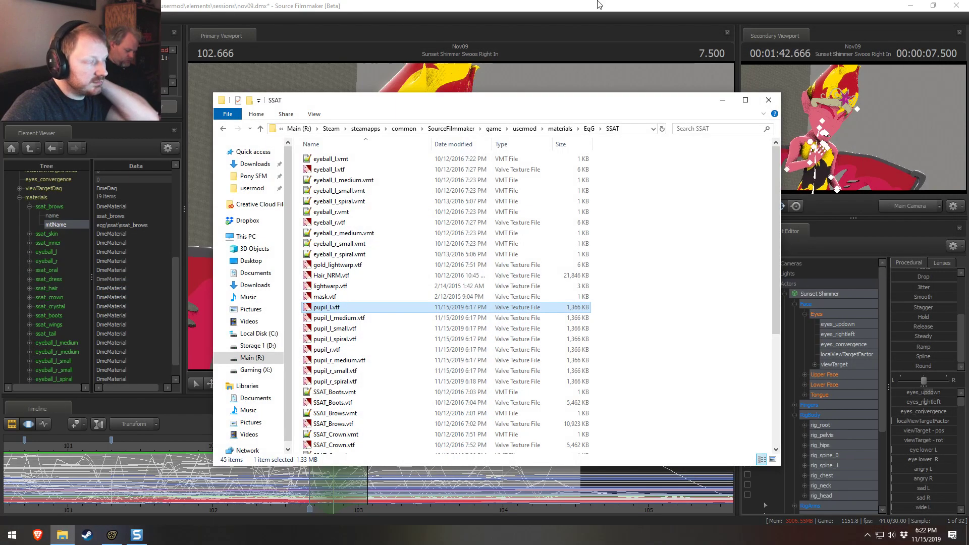
{"action": "left_click", "coordinate": [597, 4]}
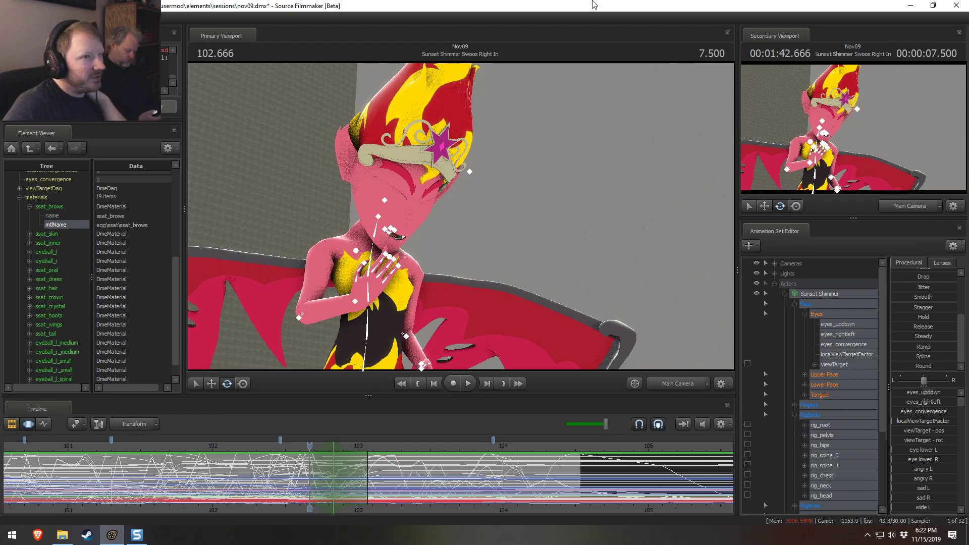
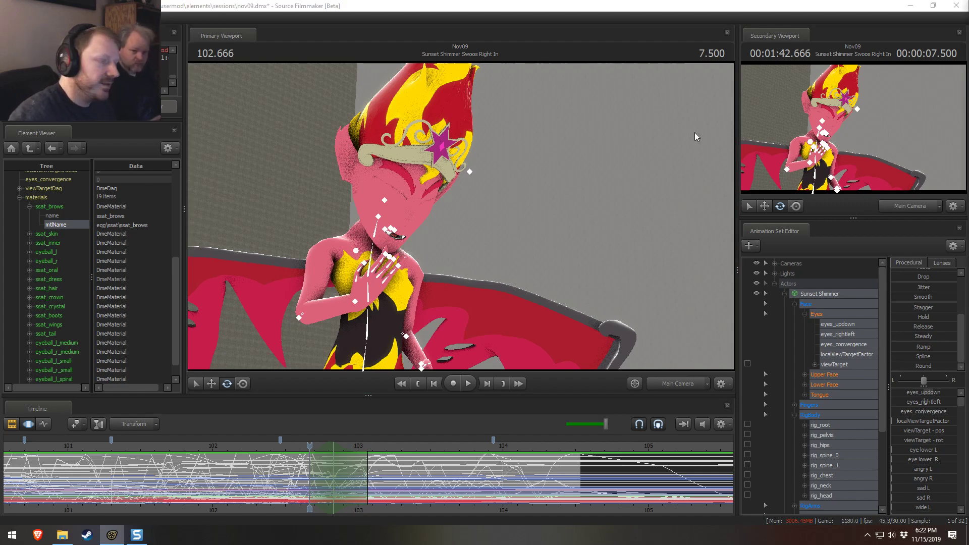
- Play Sunset Shimmer's shot repeatedly from between about 101 and 101.5 seconds to review her motion
{"action": "key", "text": "space"}
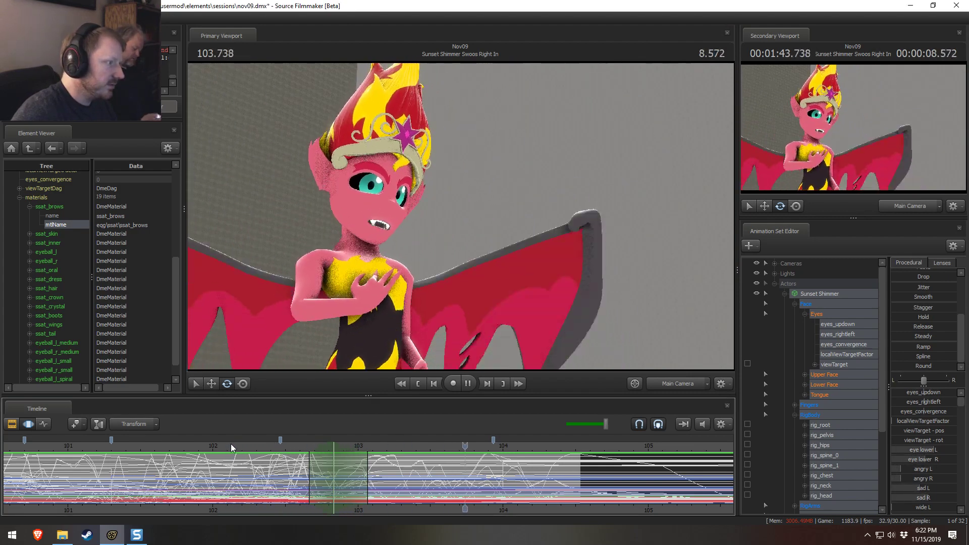
{"action": "key", "text": "space"}
{"action": "left_click_drag", "start_coordinate": [212, 445], "coordinate": [138, 454]}
{"action": "key", "text": "space"}
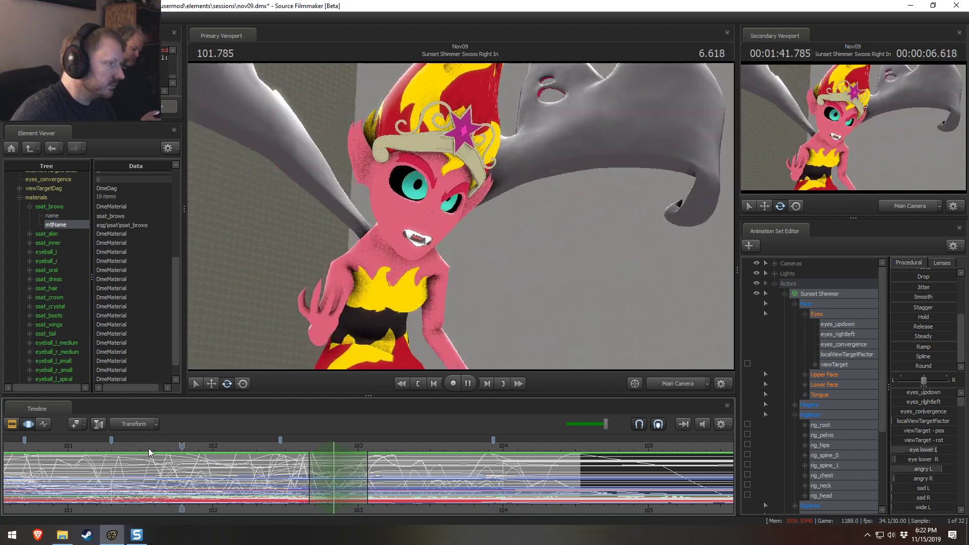
{"action": "left_click", "coordinate": [216, 448]}
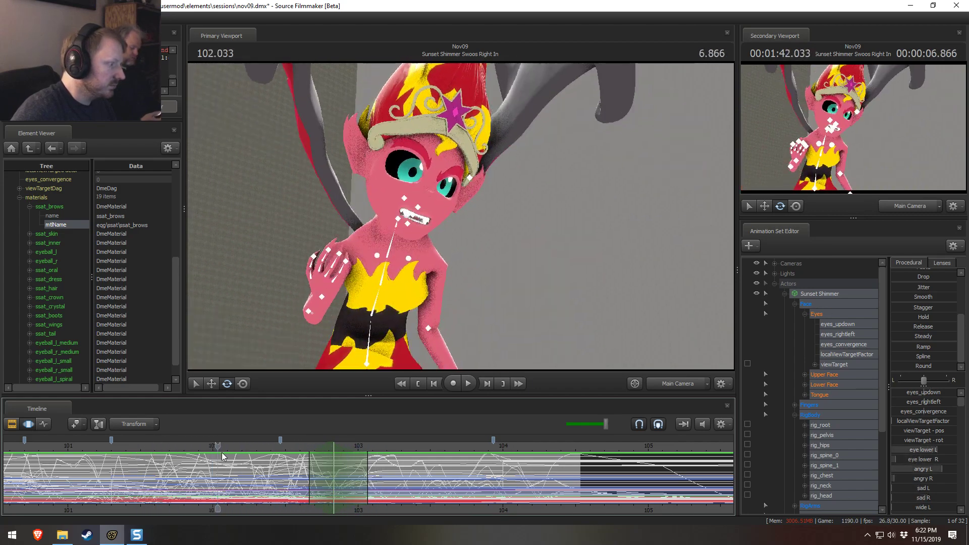
{"action": "left_click", "coordinate": [137, 443]}
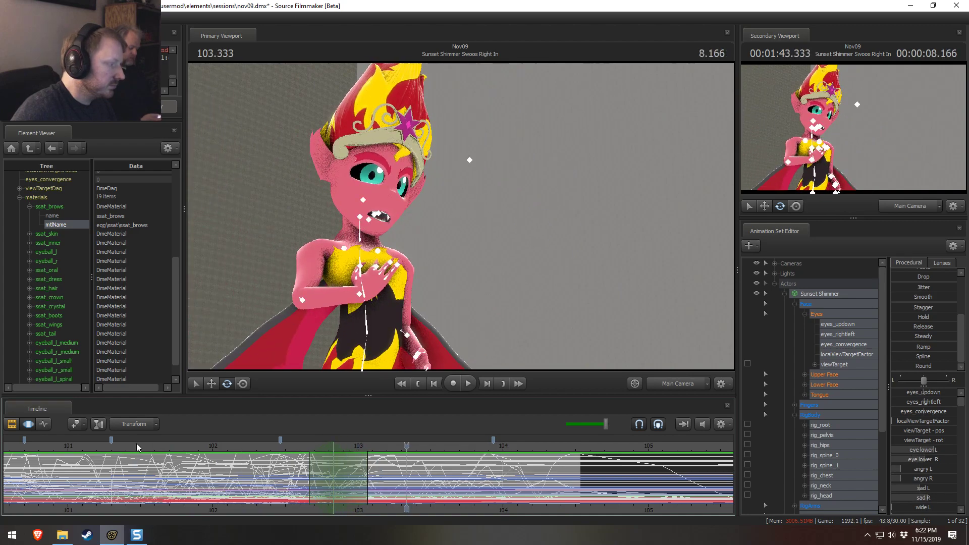
{"action": "left_click", "coordinate": [83, 451]}
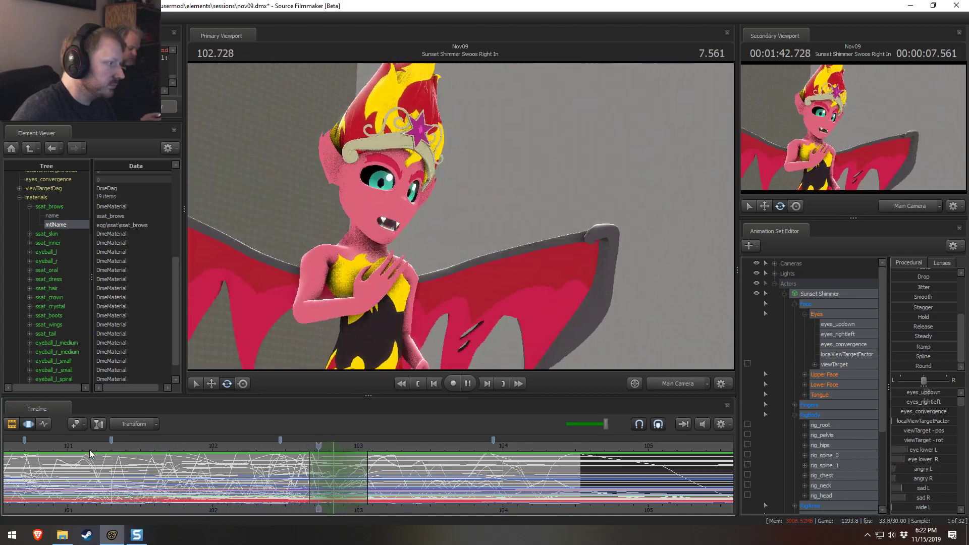
{"action": "left_click", "coordinate": [90, 452]}
{"action": "left_click", "coordinate": [96, 453]}
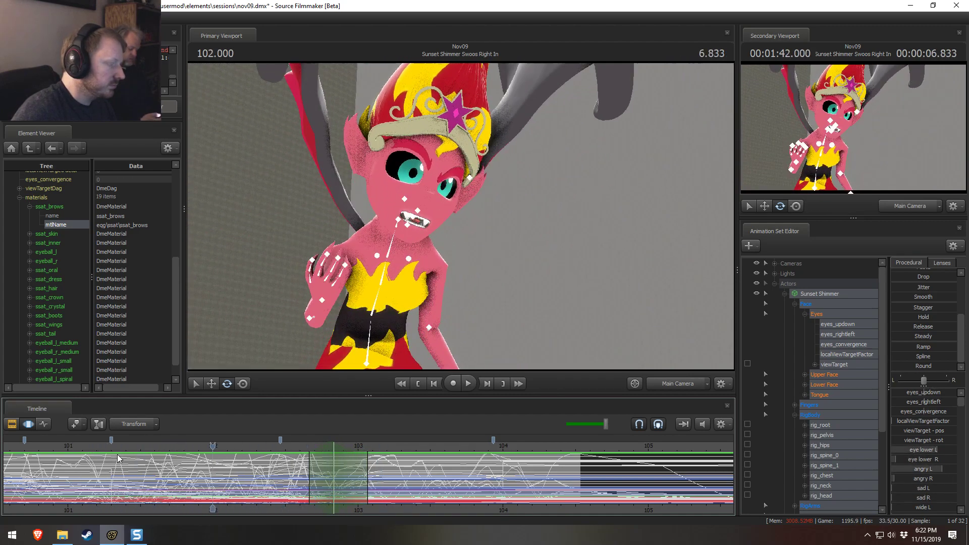
{"action": "left_click", "coordinate": [121, 454]}
{"action": "left_click", "coordinate": [101, 450]}
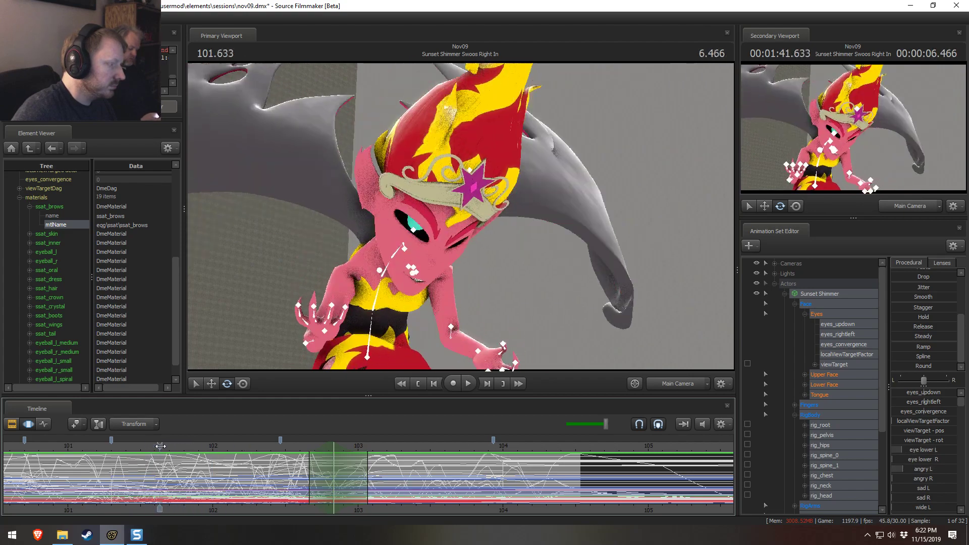
{"action": "left_click", "coordinate": [71, 447]}
{"action": "left_click", "coordinate": [72, 447]}
{"action": "key", "text": "space"}
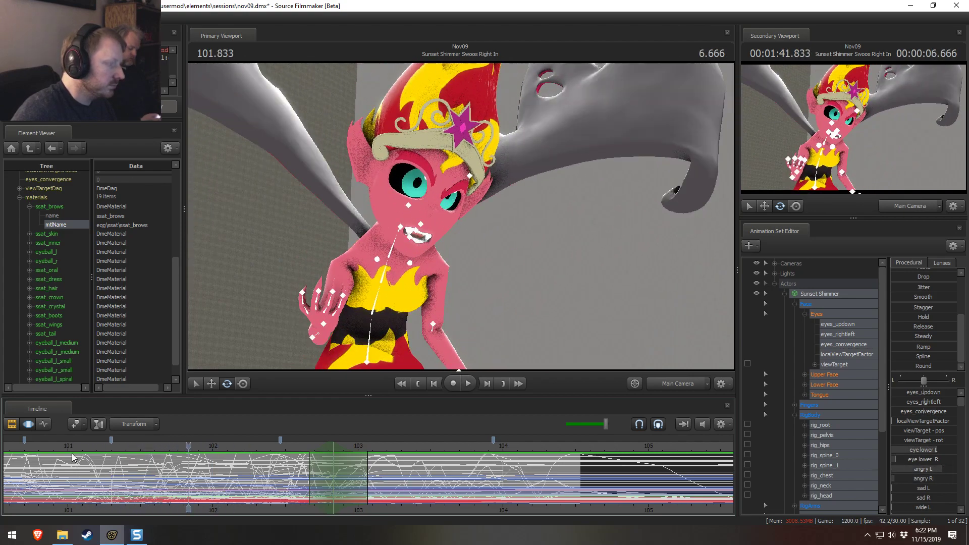
- Rotate and lower Sunset Shimmer's right hand at 101.6 seconds over a time selection of about 101.2 to 101.9 seconds, and play it back
{"action": "scroll", "coordinate": [141, 486], "scroll_direction": "down", "scroll_amount": 1}
{"action": "middle_click_drag", "start_coordinate": [164, 512], "coordinate": [217, 504]}
{"action": "scroll", "coordinate": [216, 504], "scroll_direction": "up", "scroll_amount": 4}
{"action": "key", "text": "shift"}
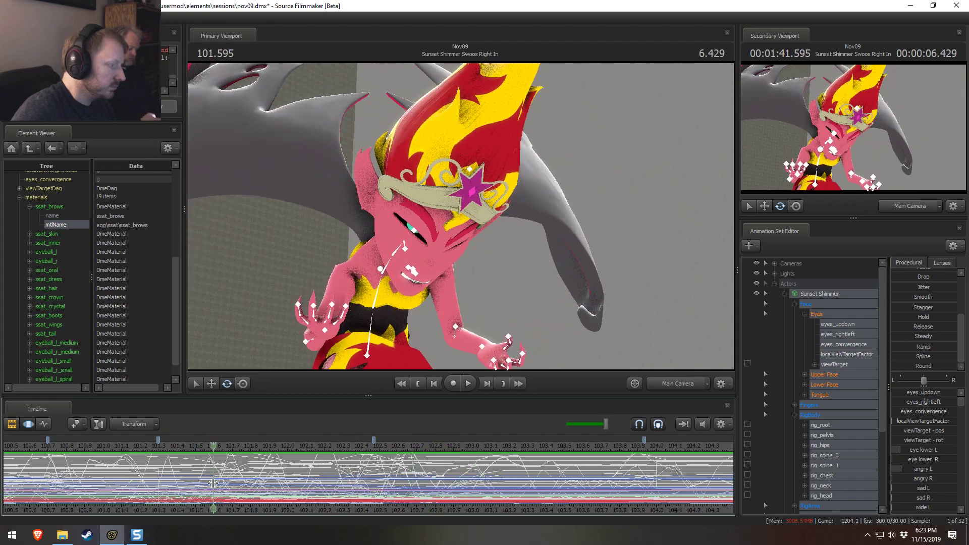
{"action": "left_click_drag", "start_coordinate": [214, 483], "coordinate": [275, 484]}
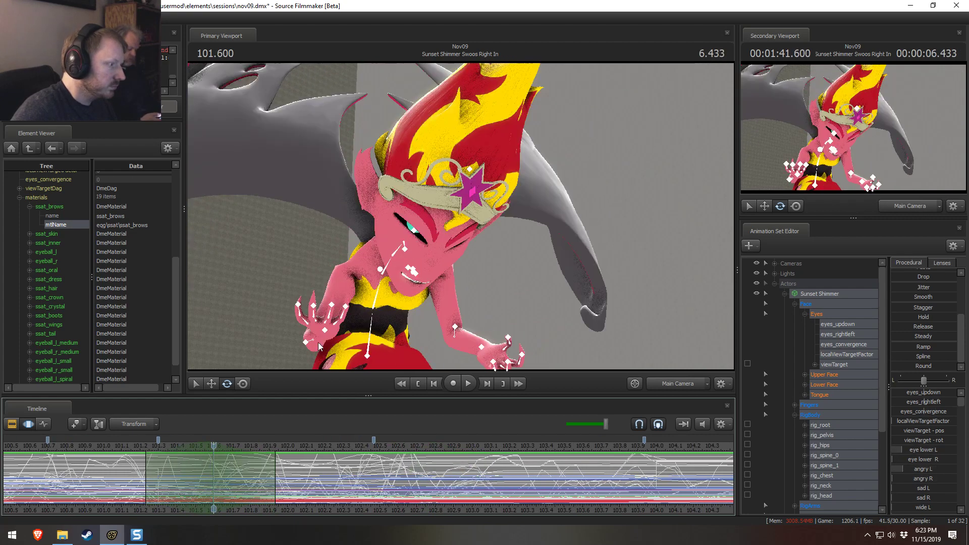
{"action": "left_click", "coordinate": [324, 331]}
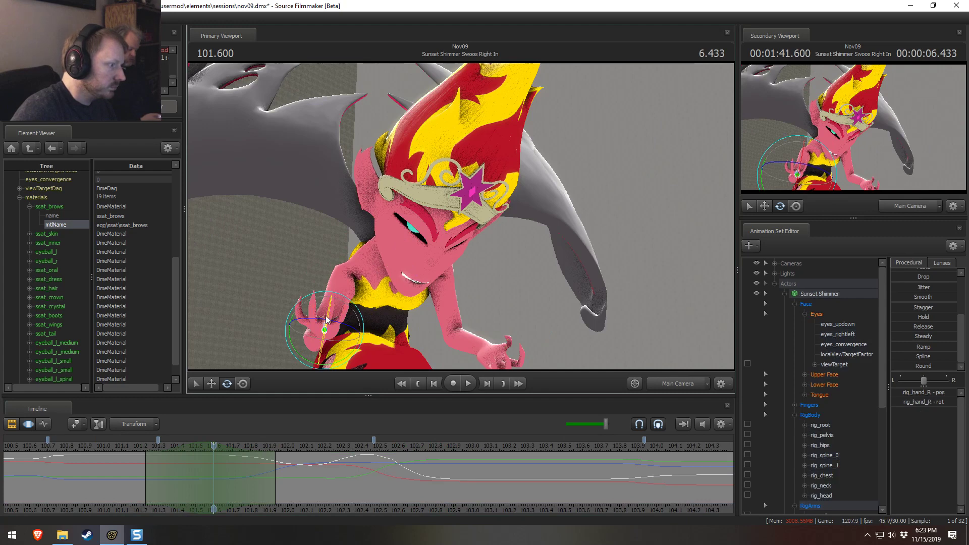
{"action": "left_click_drag", "start_coordinate": [325, 320], "coordinate": [338, 338]}
{"action": "key", "text": "w"}
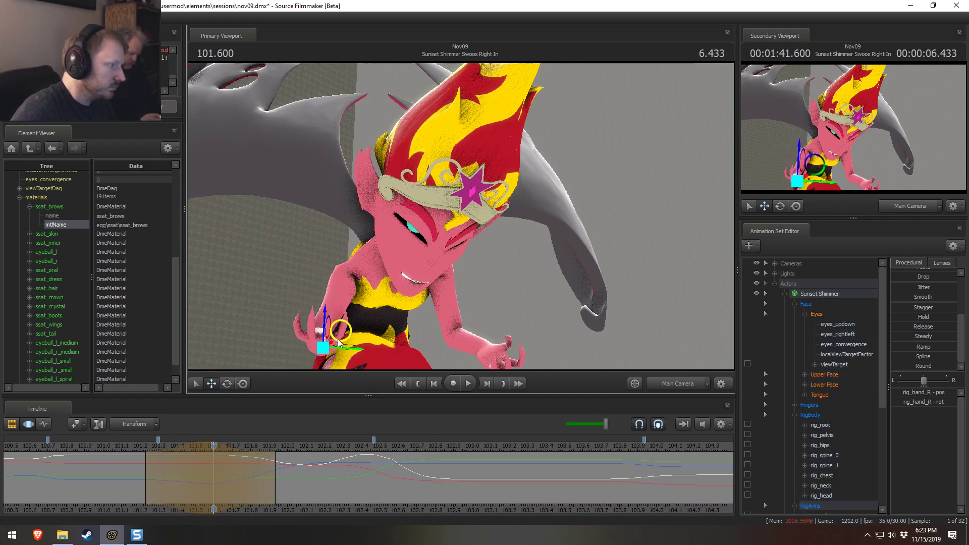
{"action": "key", "text": "e"}
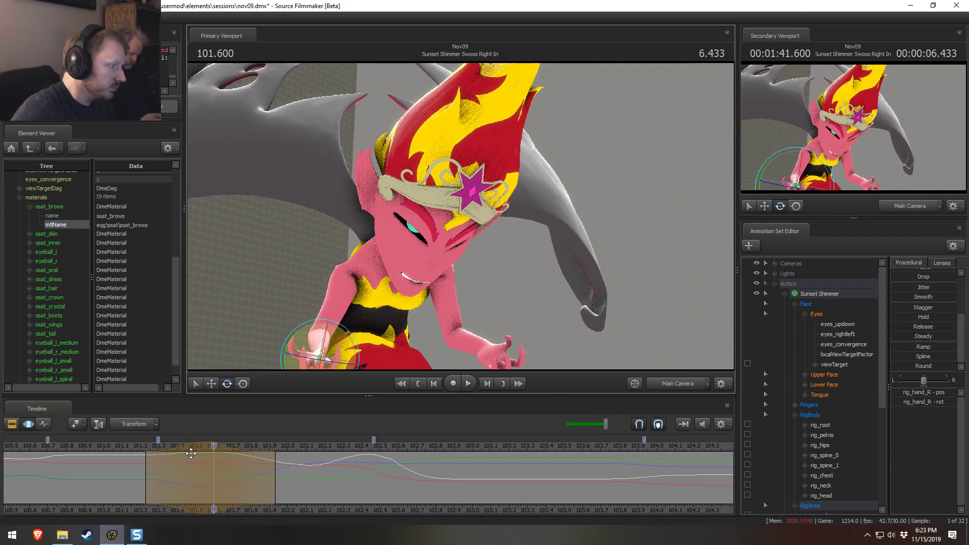
{"action": "left_click", "coordinate": [132, 449]}
{"action": "key", "text": "space"}
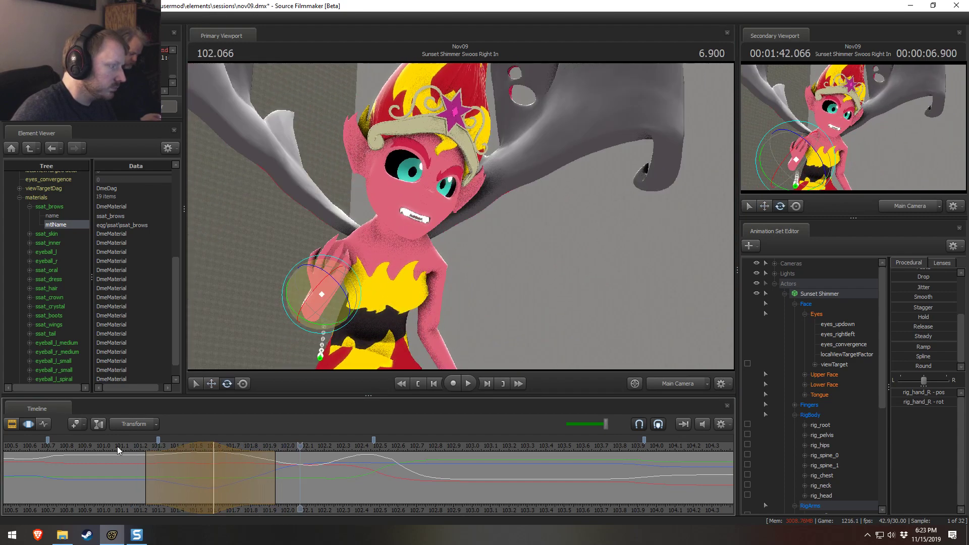
{"action": "key", "text": "space"}
- Rotate the right hand upward at 101.466 seconds over a time selection of about 101.2 to 101.8 seconds, and play it back
{"action": "left_click", "coordinate": [144, 477]}
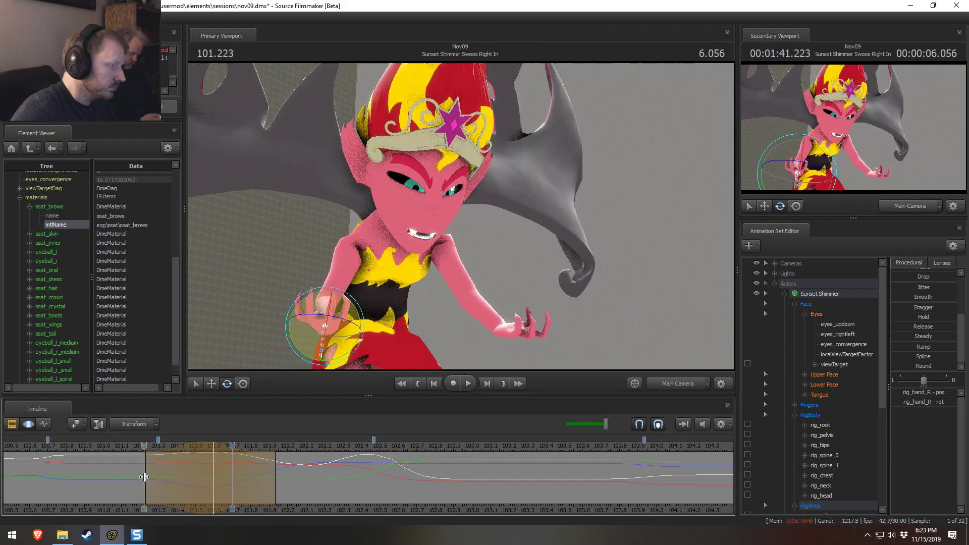
{"action": "left_click_drag", "start_coordinate": [144, 477], "coordinate": [246, 485]}
{"action": "left_click", "coordinate": [187, 485], "text": "shift"}
{"action": "scroll", "coordinate": [188, 486], "scroll_direction": "up", "scroll_amount": 4, "text": "shift"}
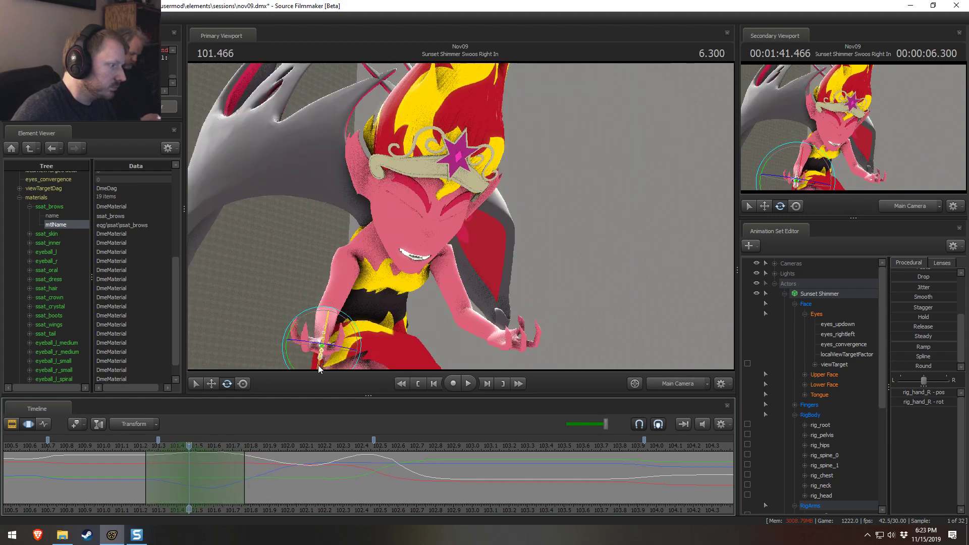
{"action": "left_click_drag", "start_coordinate": [322, 344], "coordinate": [326, 323]}
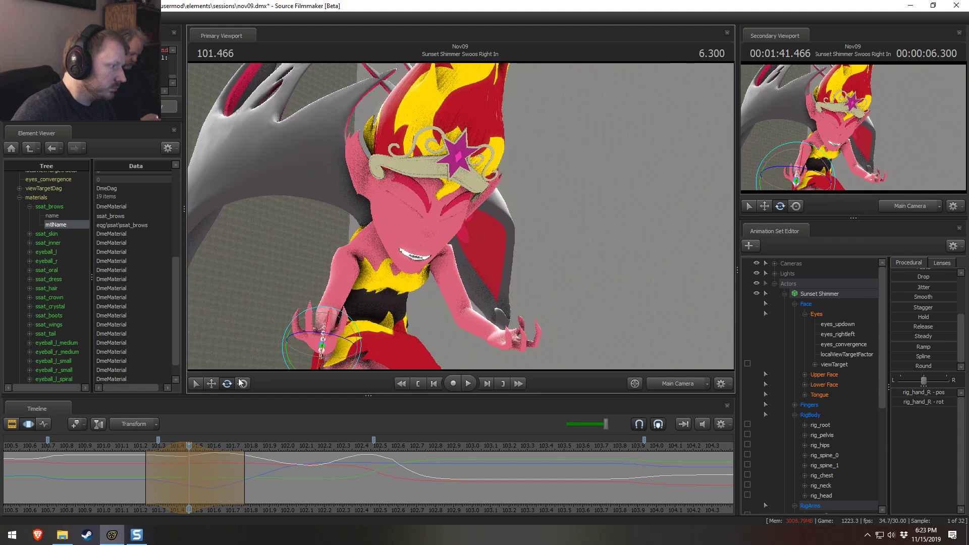
{"action": "left_click", "coordinate": [142, 454]}
{"action": "key", "text": "space"}
{"action": "key", "text": "space"}
- Rotate the right hand at 101.733 seconds over a time selection of about 101.5 to 102.2 seconds
{"action": "left_click_drag", "start_coordinate": [169, 455], "coordinate": [334, 471]}
{"action": "left_click", "coordinate": [241, 469], "text": "shift"}
{"action": "scroll", "coordinate": [241, 469], "scroll_direction": "up", "scroll_amount": 4, "text": "shift"}
{"action": "left_click_drag", "start_coordinate": [349, 345], "coordinate": [329, 345]}
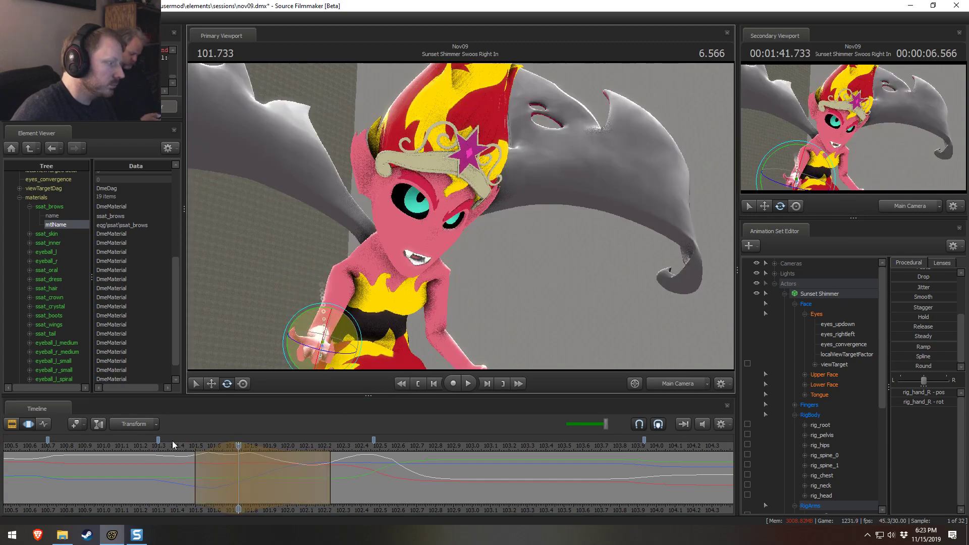
- Replay the shot several times from about 101.4 seconds to review the right hand's motion
{"action": "key", "text": "space"}
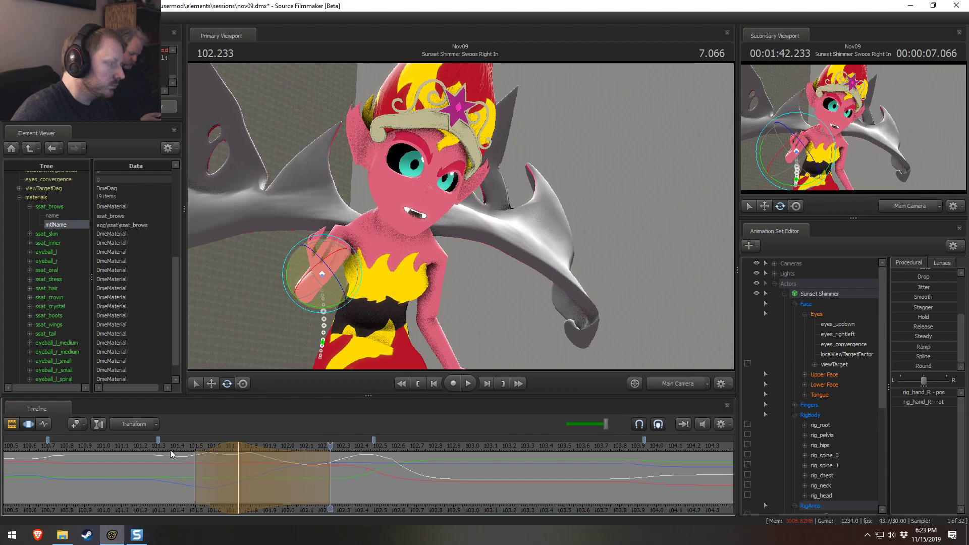
{"action": "left_click", "coordinate": [169, 448]}
{"action": "key", "text": "space"}
{"action": "key", "text": "space"}
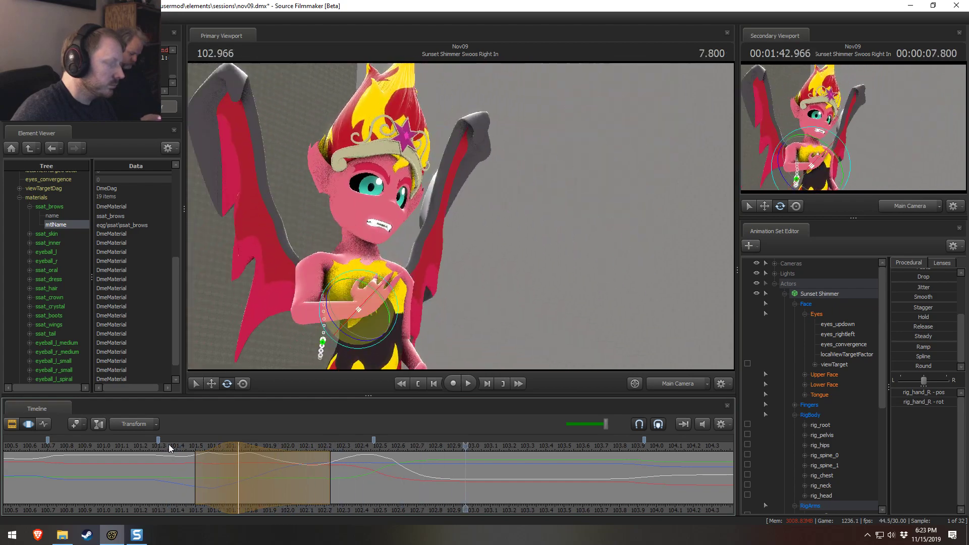
{"action": "left_click", "coordinate": [168, 446]}
{"action": "key", "text": "space"}
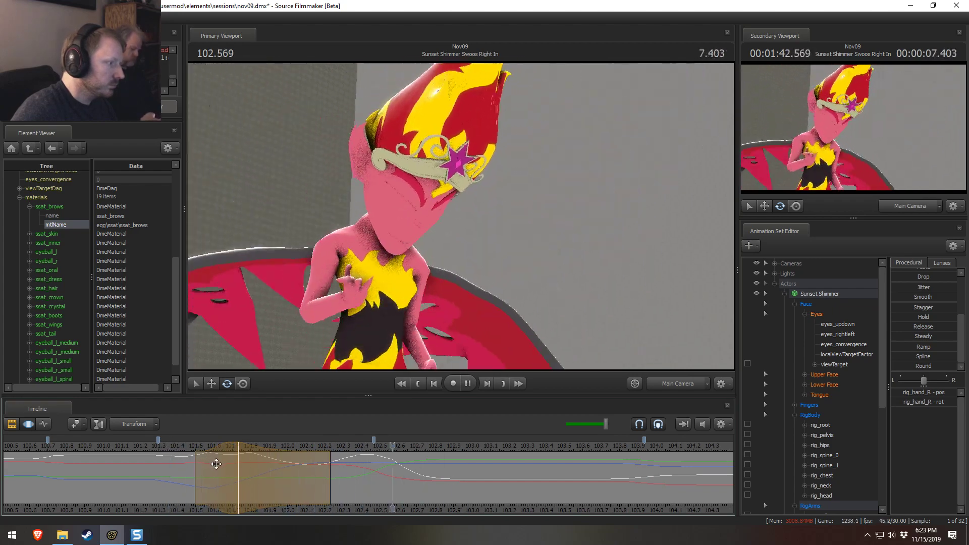
{"action": "key", "text": "space"}
{"action": "left_click", "coordinate": [188, 449]}
{"action": "key", "text": "space"}
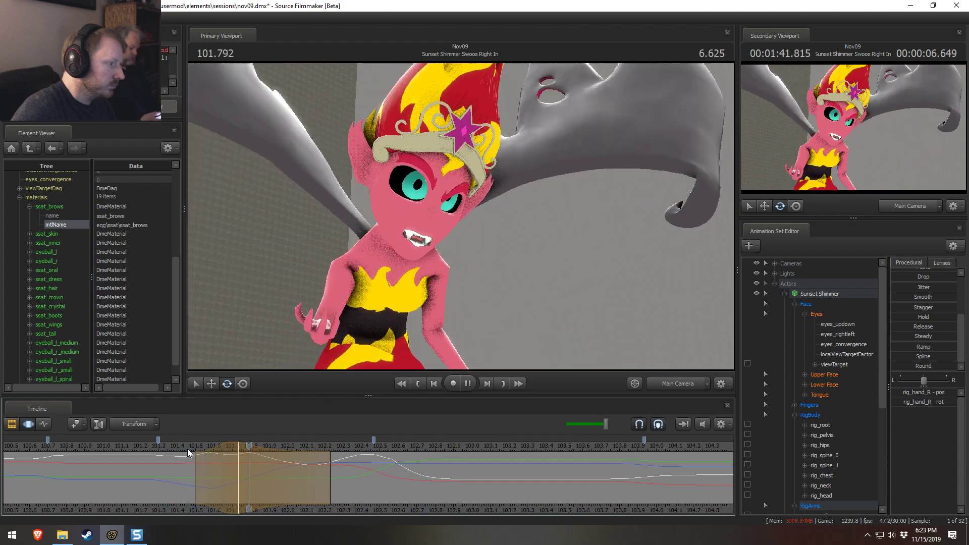
{"action": "key", "text": "space"}
{"action": "left_click", "coordinate": [185, 449]}
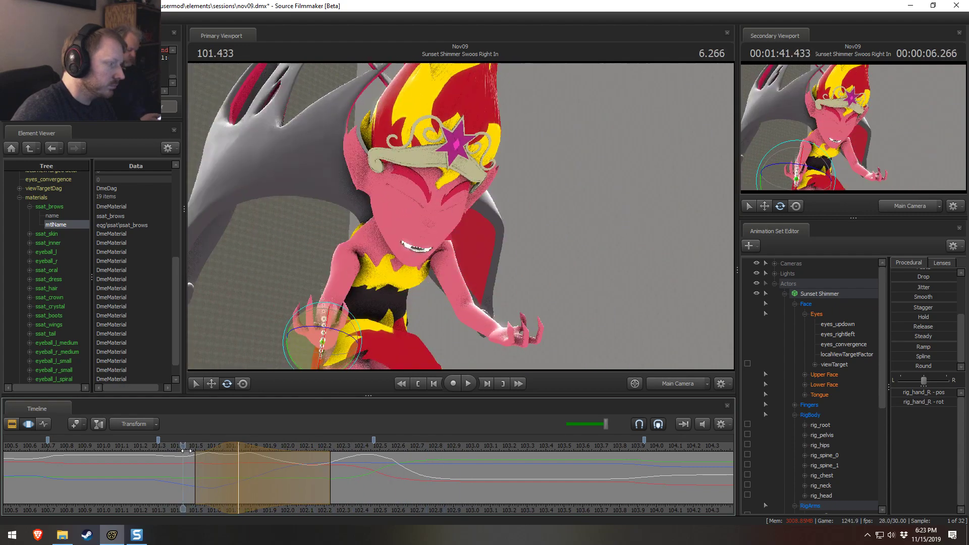
- Narrow the right hand's time selection to about 101.5 to 102.1 seconds, with its peak near 101.7 seconds
{"action": "left_click_drag", "start_coordinate": [239, 473], "coordinate": [209, 473]}
{"action": "left_click_drag", "start_coordinate": [339, 480], "coordinate": [300, 479]}
{"action": "left_click_drag", "start_coordinate": [238, 471], "coordinate": [235, 472]}
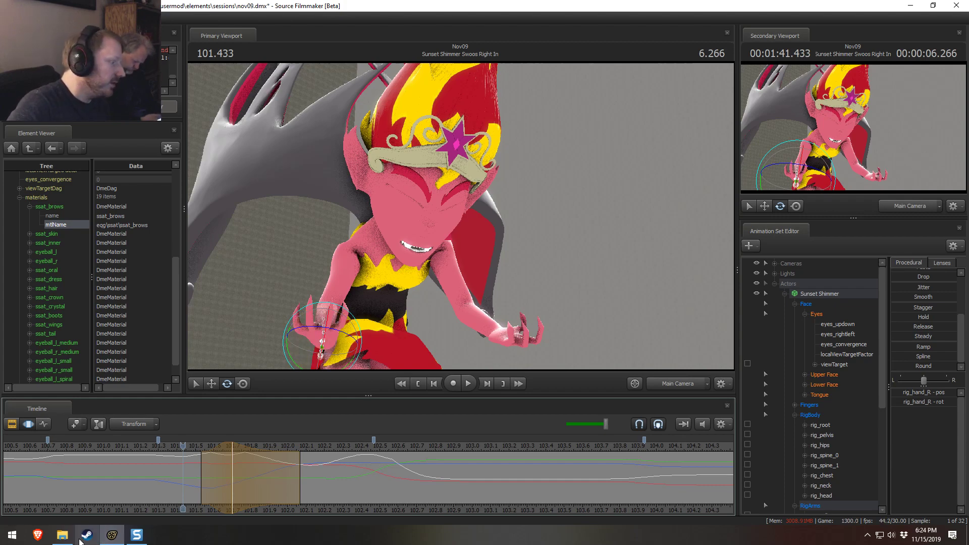
- Browse in File Explorer to Pony SFM > Presentations > FanFic Scripts > _Old and select all its folders
{"action": "left_click", "coordinate": [62, 535]}
{"action": "left_click", "coordinate": [253, 176]}
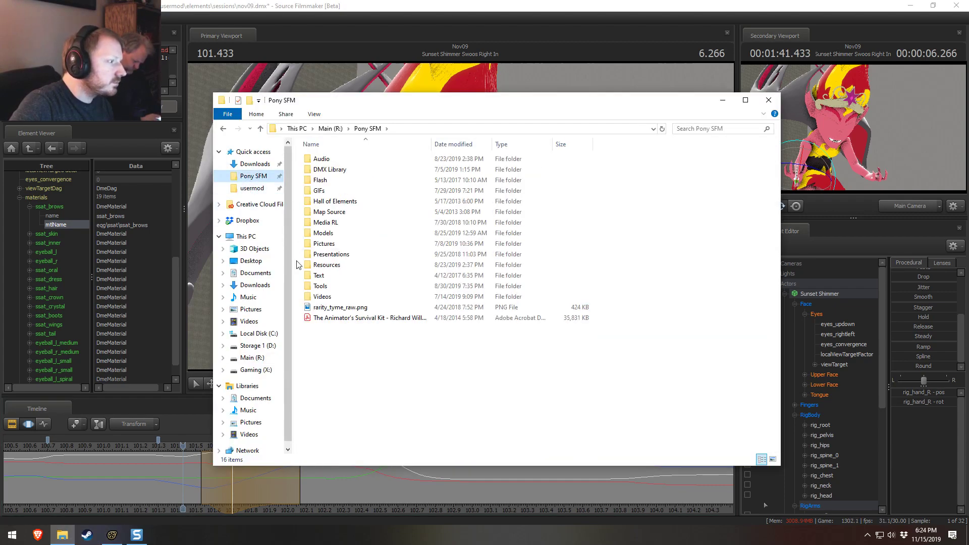
{"action": "left_click", "coordinate": [333, 259]}
{"action": "double_click", "coordinate": [333, 258]}
{"action": "double_click", "coordinate": [331, 168]}
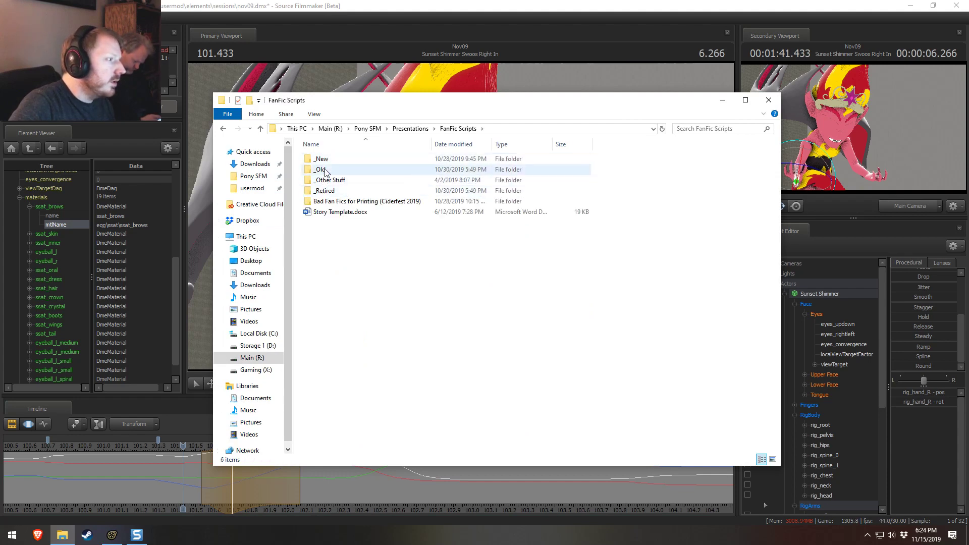
{"action": "double_click", "coordinate": [323, 170]}
{"action": "key", "text": "ctrl+a"}
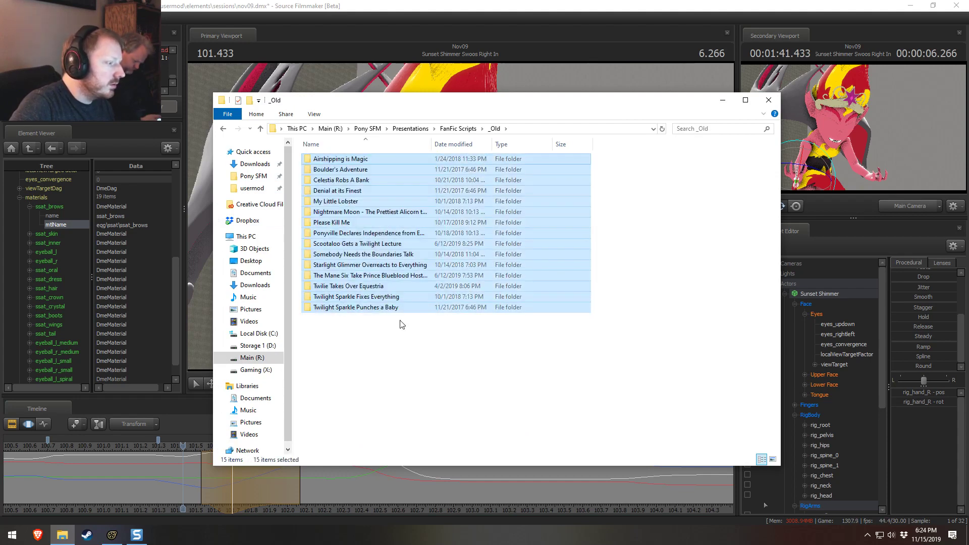
- Look through the _New and _Retired folders under FanFic Scripts and return to Source Filmmaker
{"action": "left_click", "coordinate": [458, 129]}
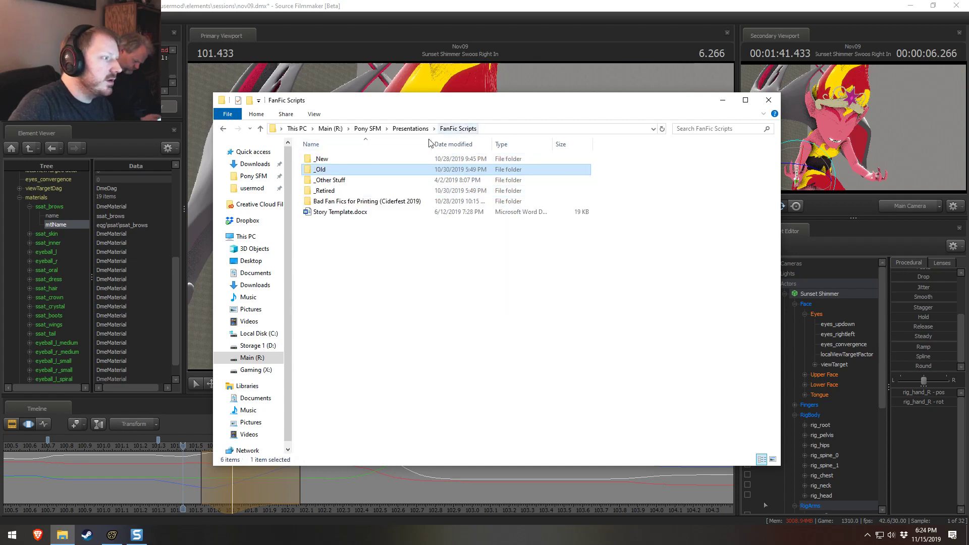
{"action": "double_click", "coordinate": [322, 159]}
{"action": "left_click_drag", "start_coordinate": [363, 284], "coordinate": [312, 154]}
{"action": "left_click", "coordinate": [407, 313]}
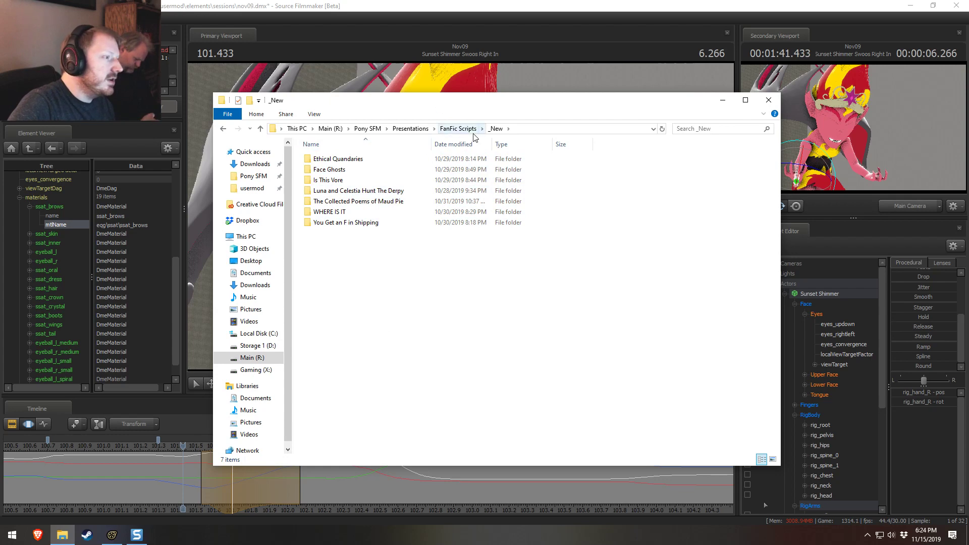
{"action": "left_click", "coordinate": [456, 129]}
{"action": "double_click", "coordinate": [324, 190]}
{"action": "left_click_drag", "start_coordinate": [352, 313], "coordinate": [299, 155]}
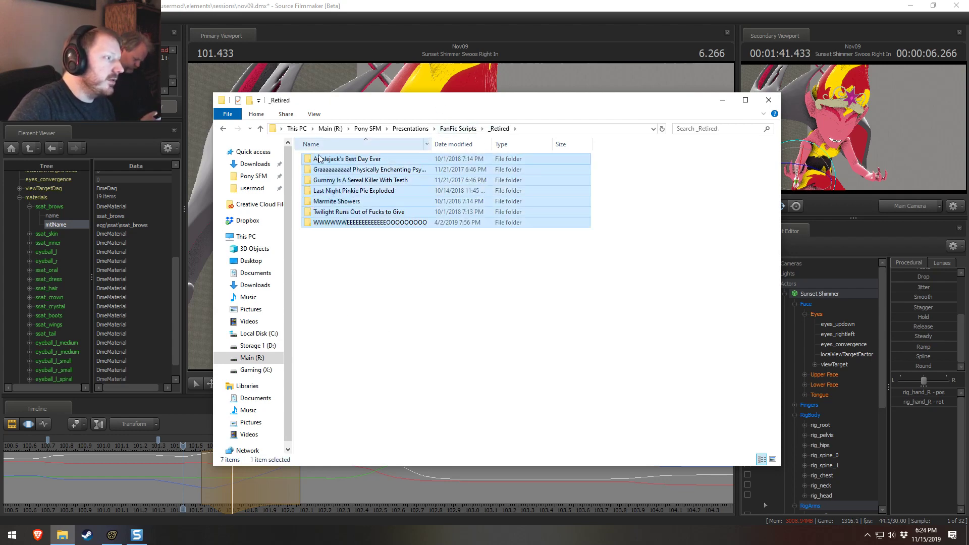
{"action": "left_click", "coordinate": [298, 154]}
{"action": "left_click", "coordinate": [457, 128]}
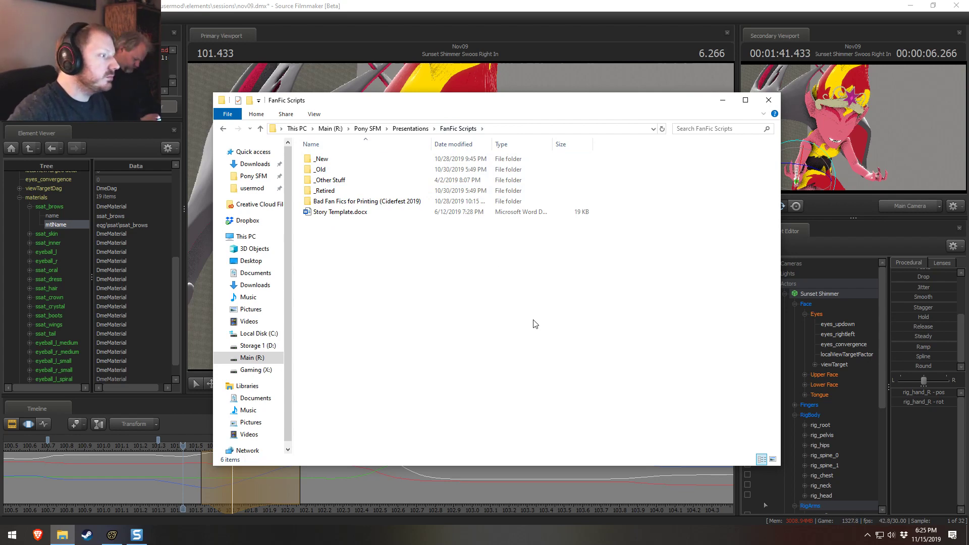
{"action": "left_click", "coordinate": [722, 100]}
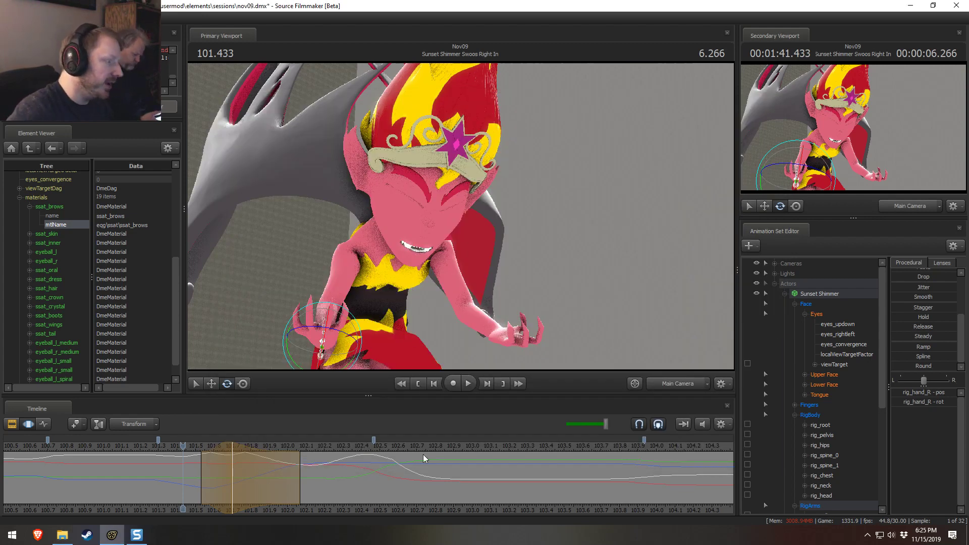
- Replay the shot from about 101.2 and 101.3 seconds to review the right hand's motion
{"action": "left_click", "coordinate": [134, 445]}
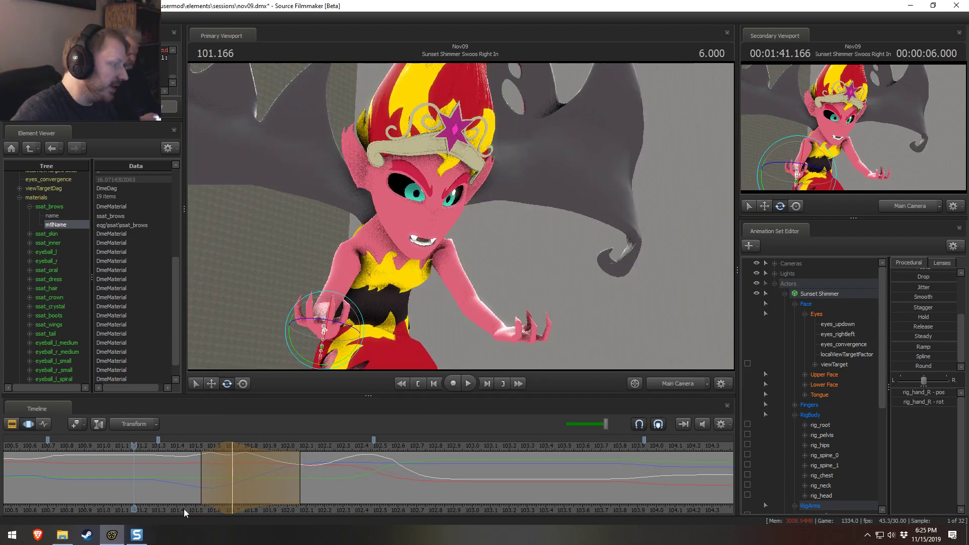
{"action": "middle_click_drag", "start_coordinate": [184, 508], "coordinate": [287, 498]}
{"action": "scroll", "coordinate": [441, 508], "scroll_direction": "up", "scroll_amount": 2}
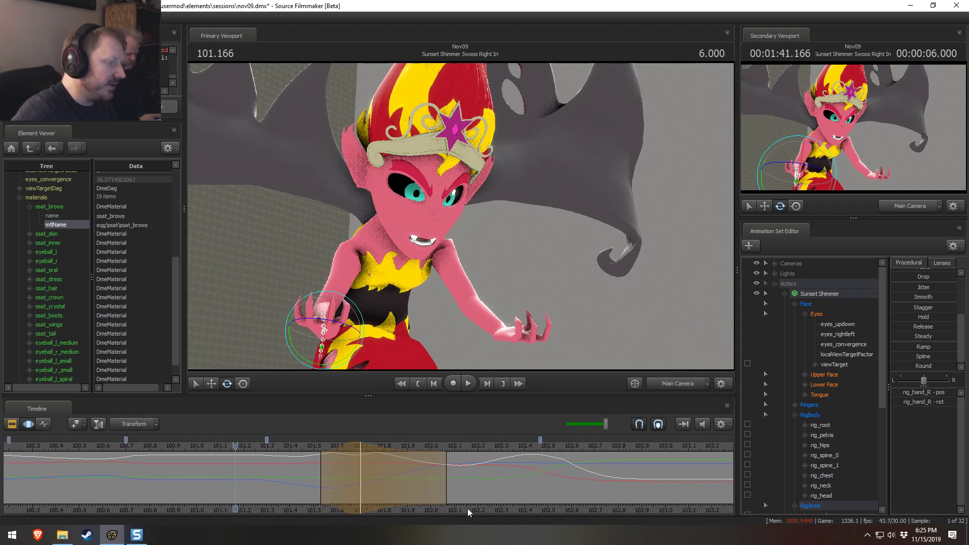
{"action": "middle_click_drag", "start_coordinate": [467, 509], "coordinate": [425, 504]}
{"action": "key", "text": "space"}
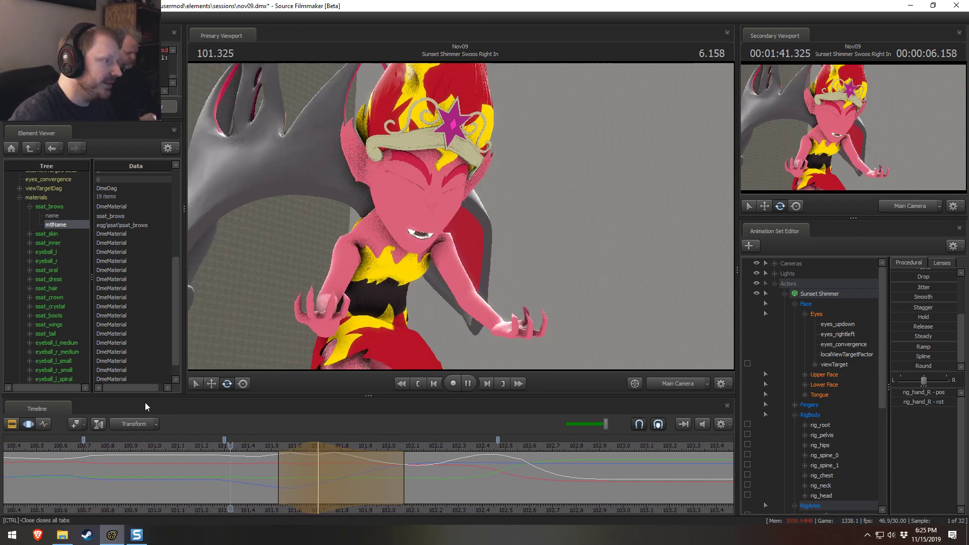
{"action": "key", "text": "space"}
{"action": "left_click", "coordinate": [223, 445]}
{"action": "key", "text": "space"}
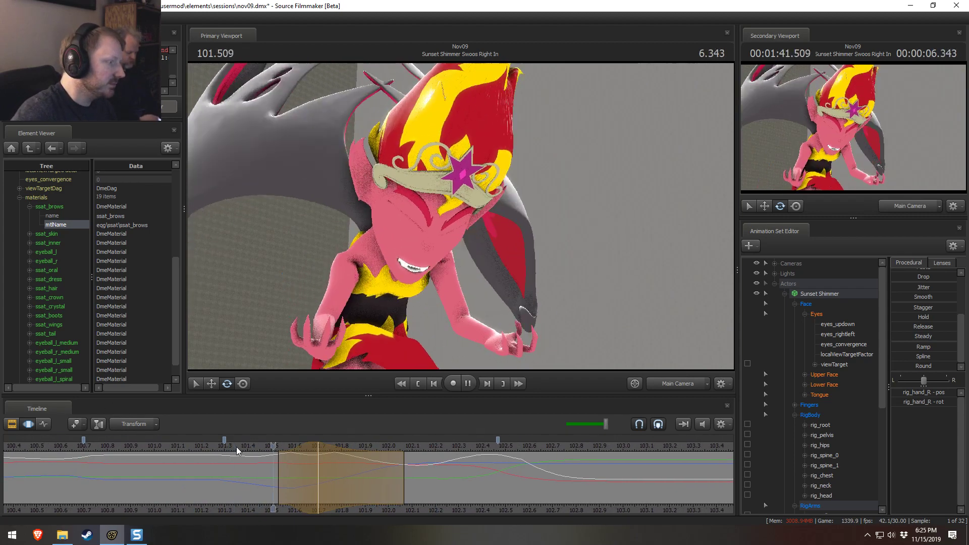
{"action": "key", "text": "space"}
- Make a time selection of about 101.6 to 102.0 seconds peaking at 101.766, and select the right index, middle and ring finger bones
{"action": "left_click", "coordinate": [253, 446]}
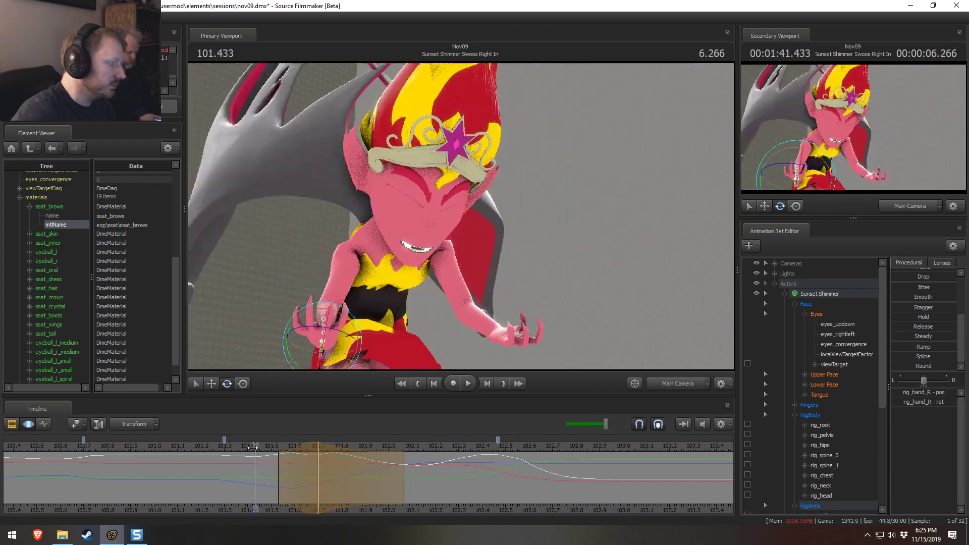
{"action": "left_click_drag", "start_coordinate": [252, 446], "coordinate": [396, 475]}
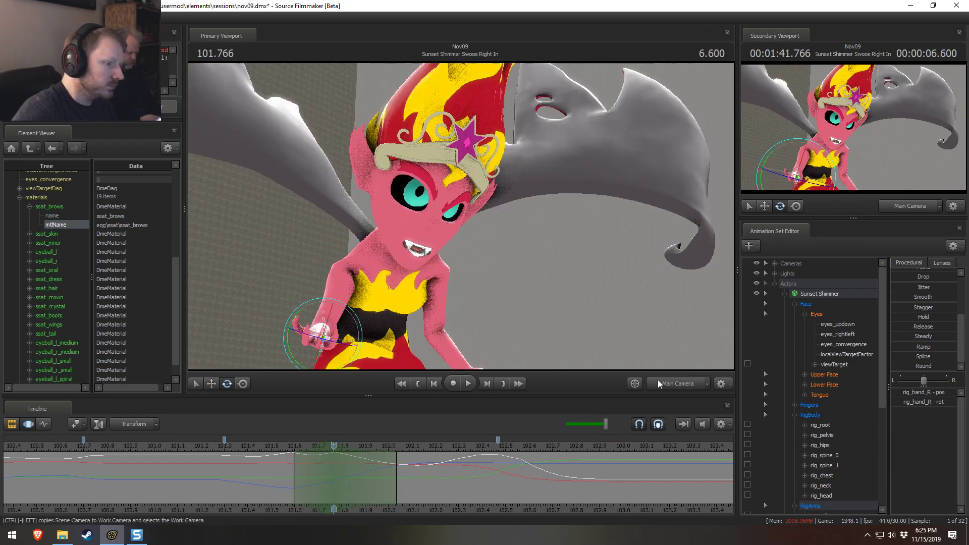
{"action": "left_click", "coordinate": [658, 383], "text": "ctrl"}
{"action": "left_click_drag", "start_coordinate": [596, 313], "coordinate": [460, 216]}
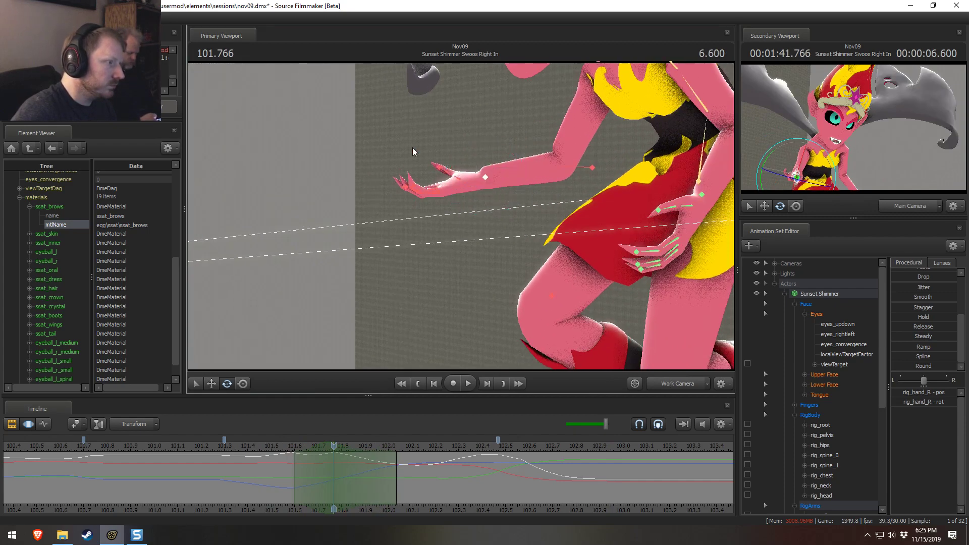
{"action": "mouse_move", "coordinate": [413, 151]}
{"action": "left_mouse_down", "text": "ctrl"}
{"action": "mouse_move", "coordinate": [456, 225]}
{"action": "mouse_move", "coordinate": [456, 186]}
{"action": "left_mouse_up", "text": "ctrl"}
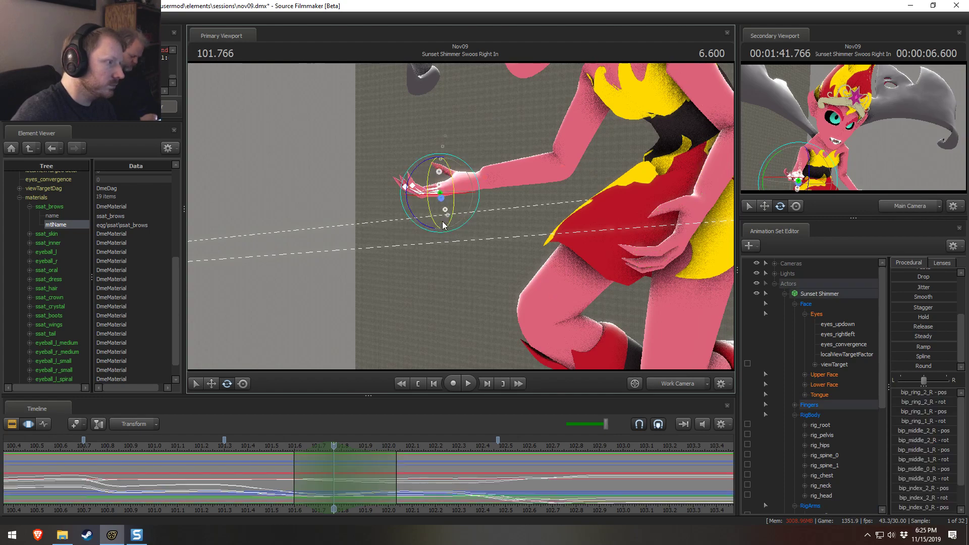
{"action": "left_click_drag", "start_coordinate": [443, 225], "coordinate": [449, 241], "text": "alt"}
{"action": "left_click", "coordinate": [414, 195], "text": "ctrl+shift"}
{"action": "left_click_drag", "start_coordinate": [414, 196], "coordinate": [443, 208], "text": "alt"}
- Set the rotation mode to Local, rotate the selected right-hand fingers at 101.766 seconds, and replay the motion
{"action": "right_click", "coordinate": [442, 208]}
{"action": "mouse_move", "coordinate": [469, 229]}
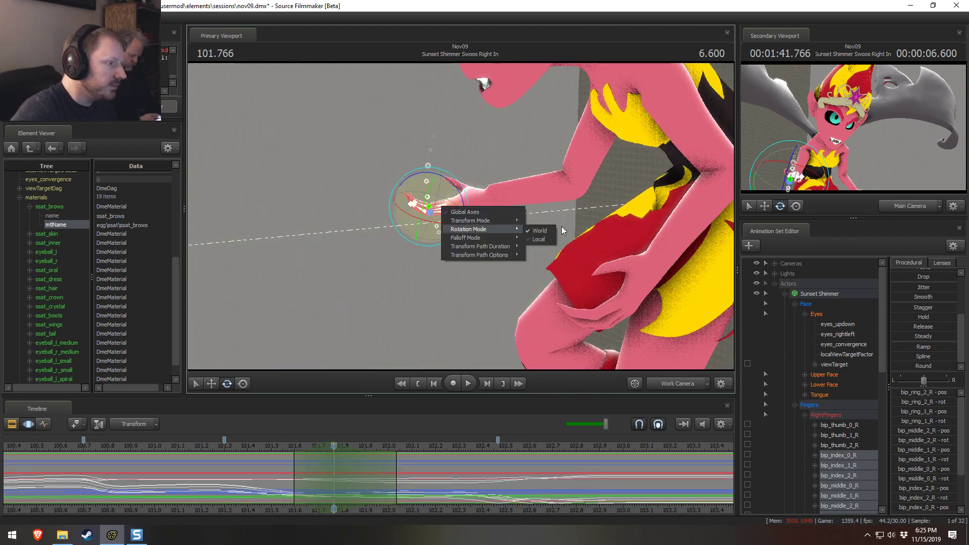
{"action": "left_click", "coordinate": [539, 239]}
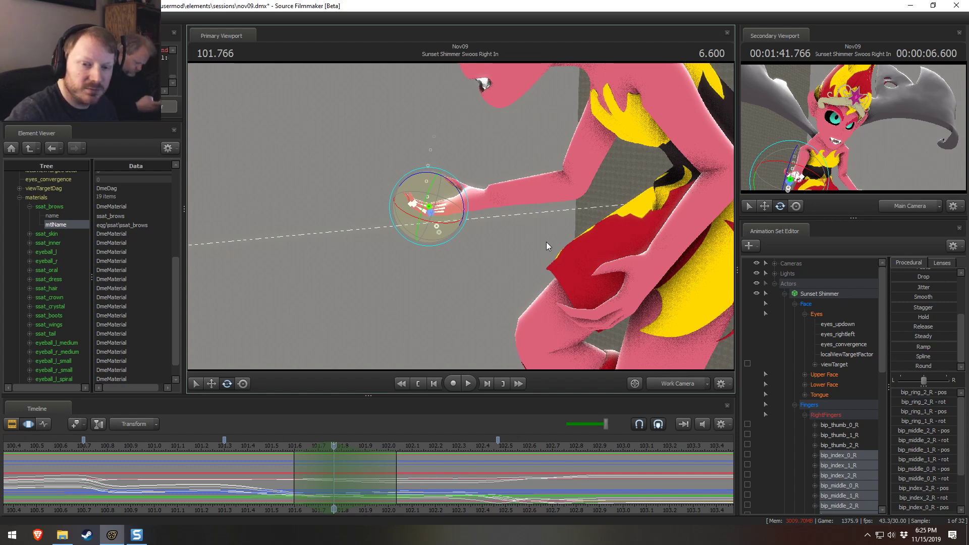
{"action": "left_click_drag", "start_coordinate": [280, 252], "coordinate": [363, 242], "text": "alt"}
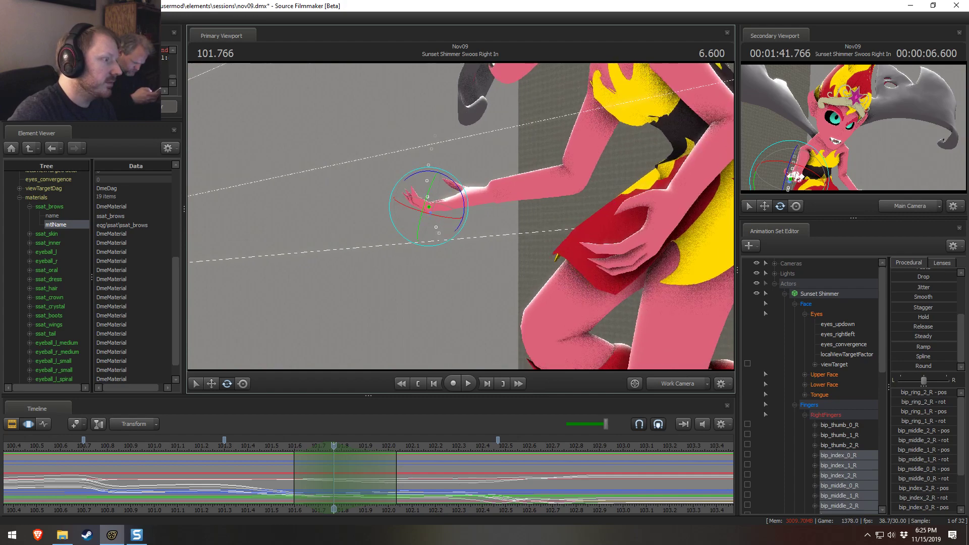
{"action": "left_click_drag", "start_coordinate": [476, 212], "coordinate": [468, 237]}
{"action": "key", "text": "space"}
{"action": "key", "text": "space"}
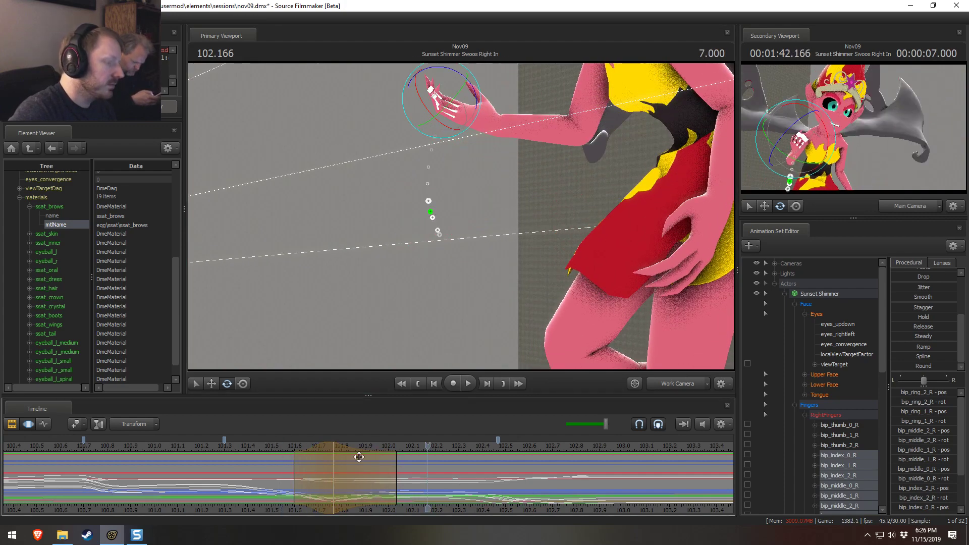
{"action": "key", "text": "space"}
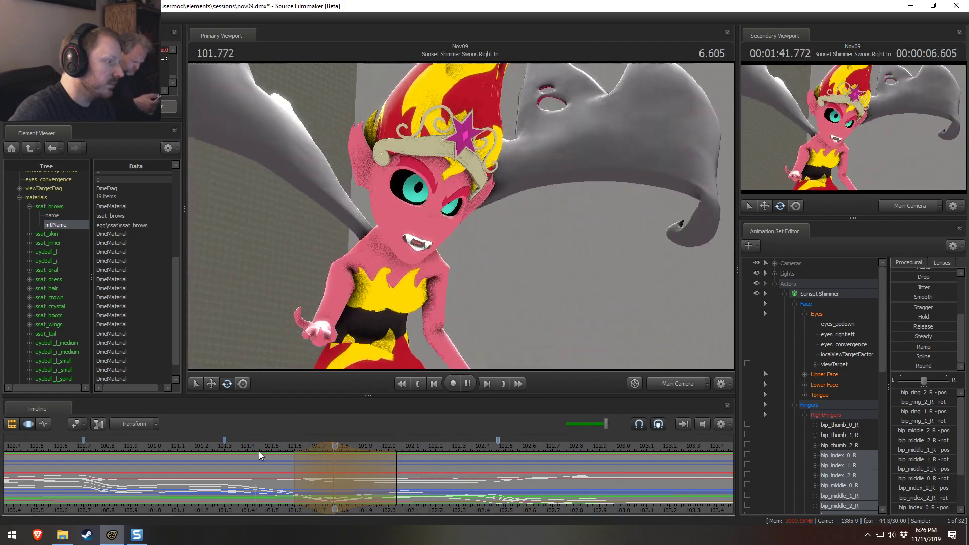
- Shift the time selection to about 101.6 to 102.0 seconds with its peak near 101.73, and replay from 101.233 seconds
{"action": "left_click_drag", "start_coordinate": [301, 457], "coordinate": [283, 459]}
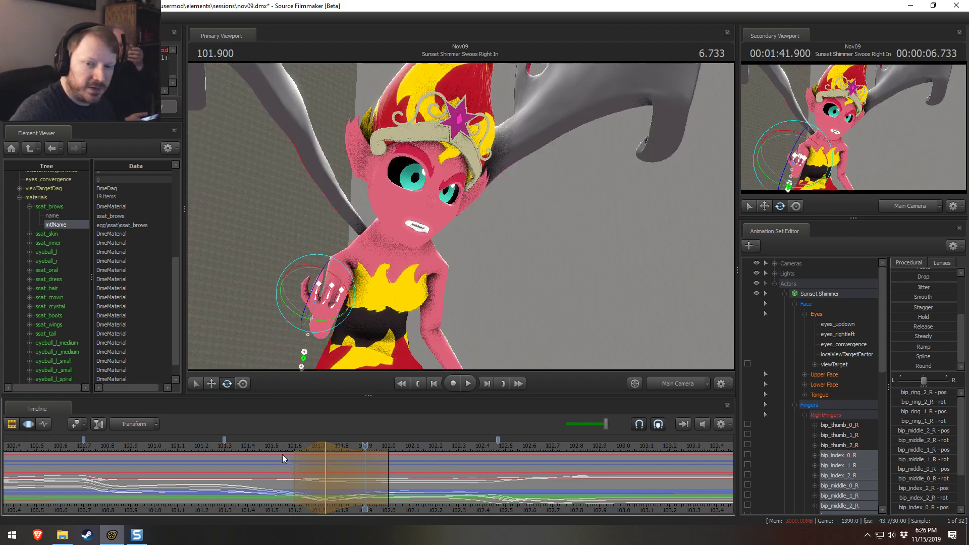
{"action": "left_click", "coordinate": [263, 446]}
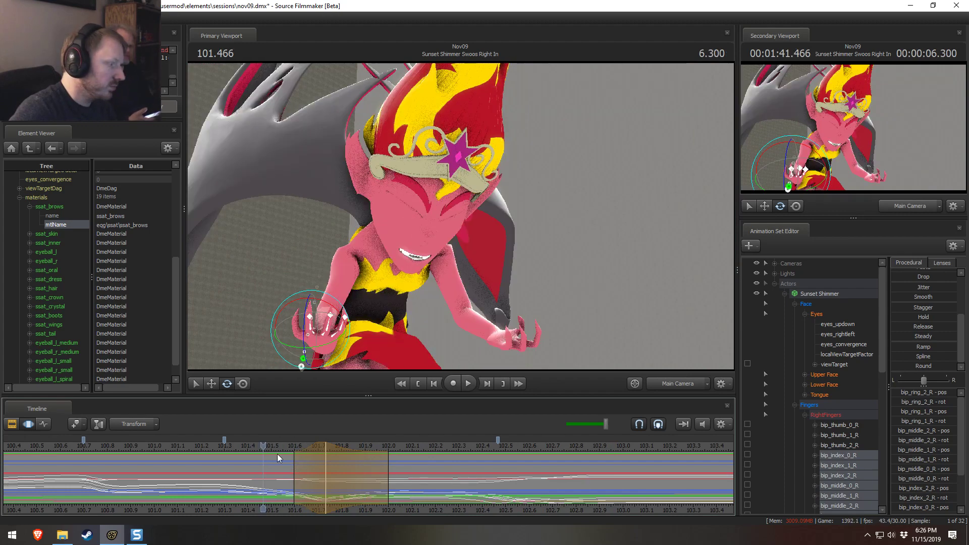
{"action": "left_click", "coordinate": [209, 446]}
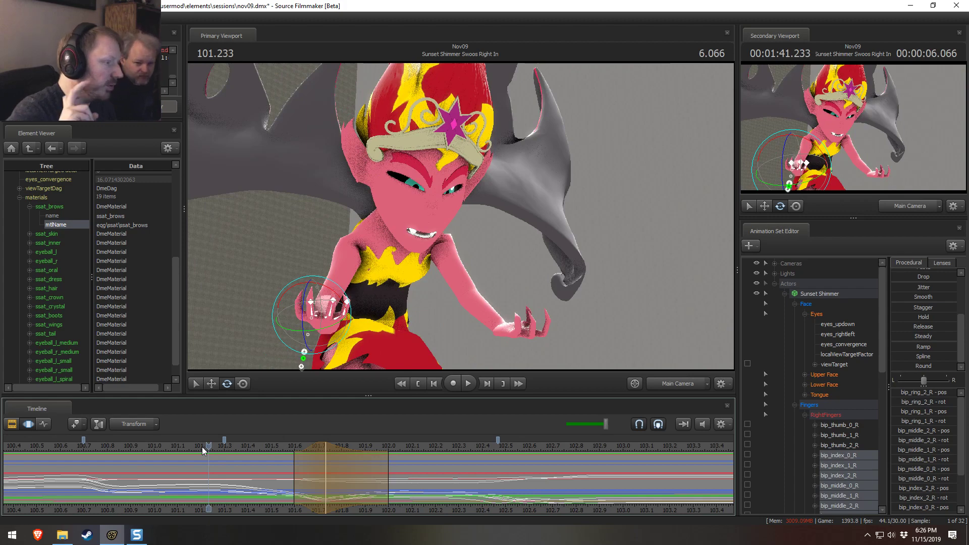
{"action": "key", "text": "space"}
{"action": "key", "text": "space"}
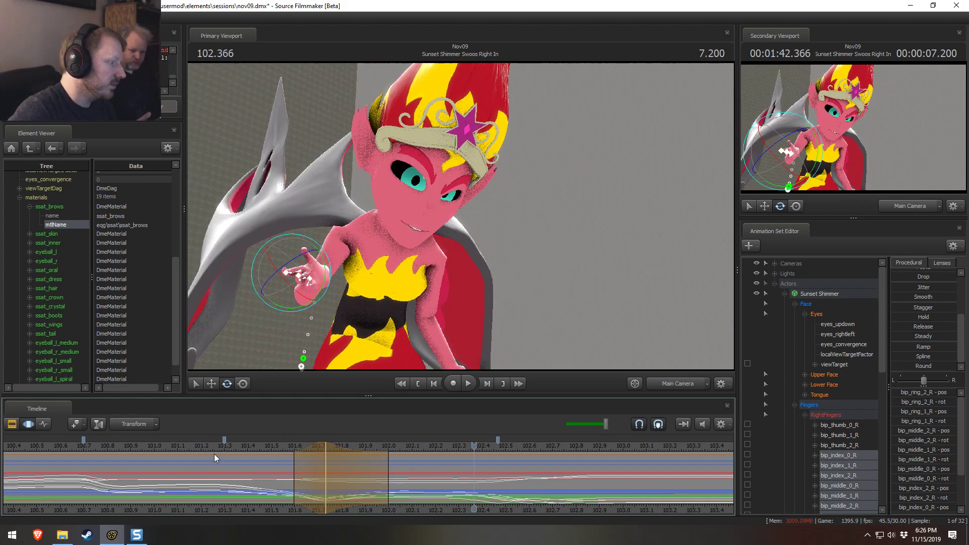
- Rotate the right-hand fingers at 101.733 seconds from the work camera and replay from 101.433 seconds
{"action": "left_click_drag", "start_coordinate": [358, 454], "coordinate": [326, 455]}
{"action": "left_click_drag", "start_coordinate": [310, 315], "coordinate": [345, 346]}
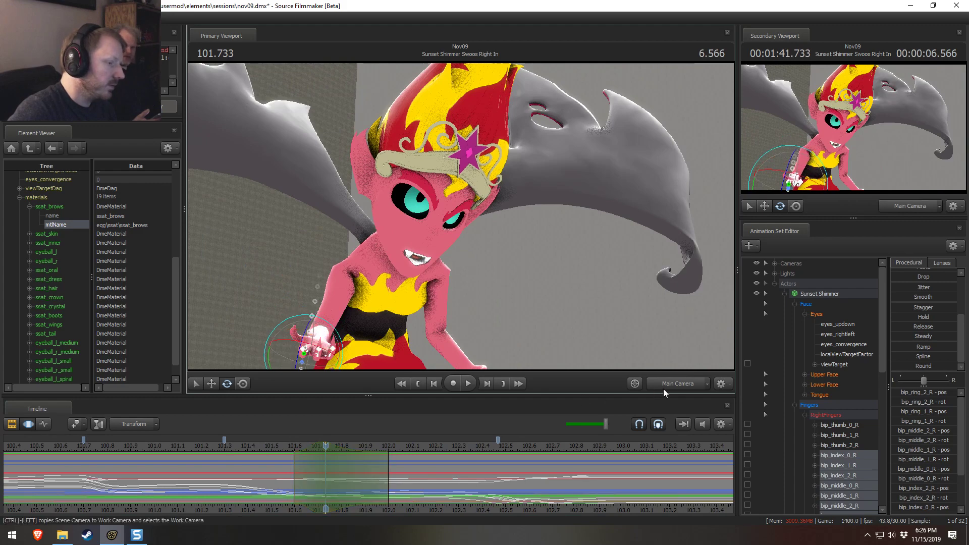
{"action": "left_click", "coordinate": [663, 386]}
{"action": "left_click_drag", "start_coordinate": [490, 181], "coordinate": [456, 206]}
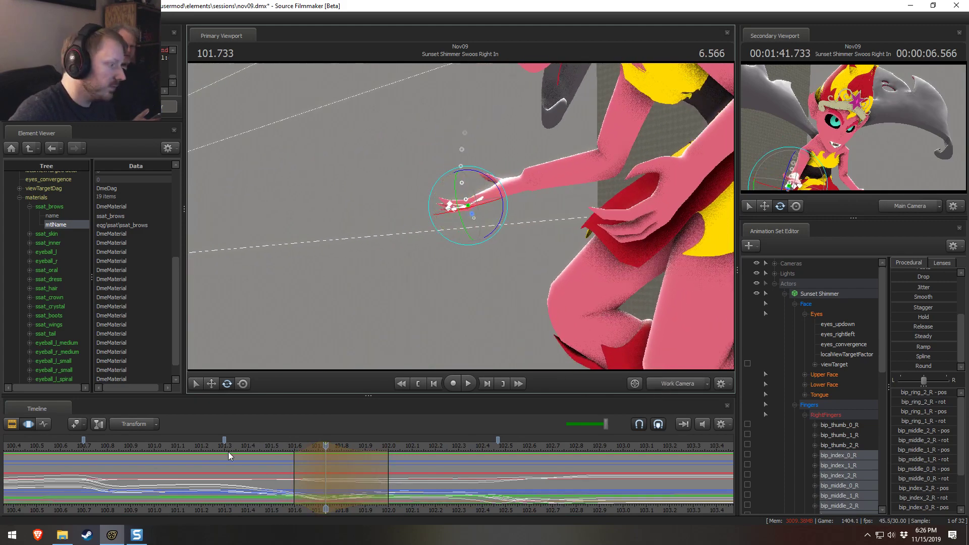
{"action": "left_click", "coordinate": [255, 444]}
{"action": "key", "text": "space"}
{"action": "key", "text": "space"}
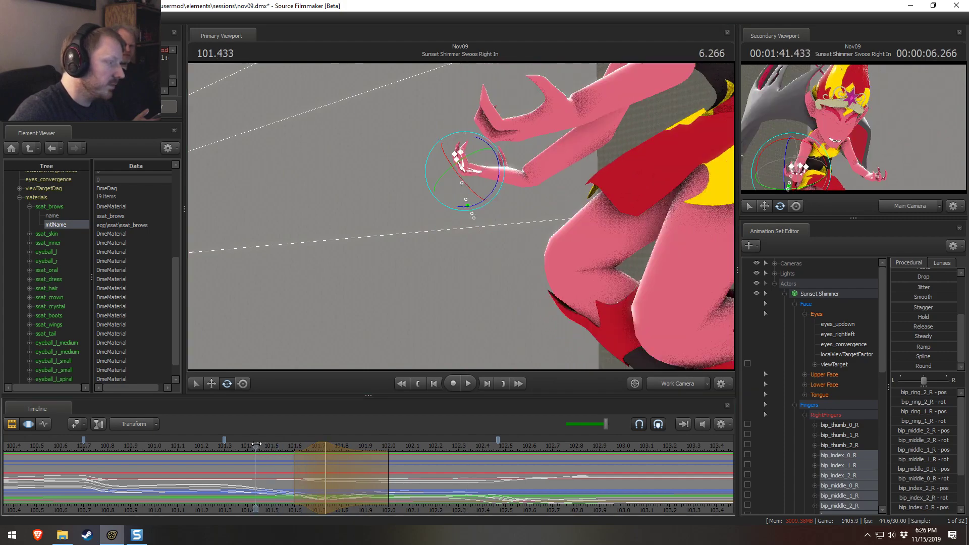
- Rotate the right-hand fingers at 102.066 seconds over a time selection of about 101.7 to 102.4 seconds
{"action": "left_click_drag", "start_coordinate": [256, 444], "coordinate": [416, 476]}
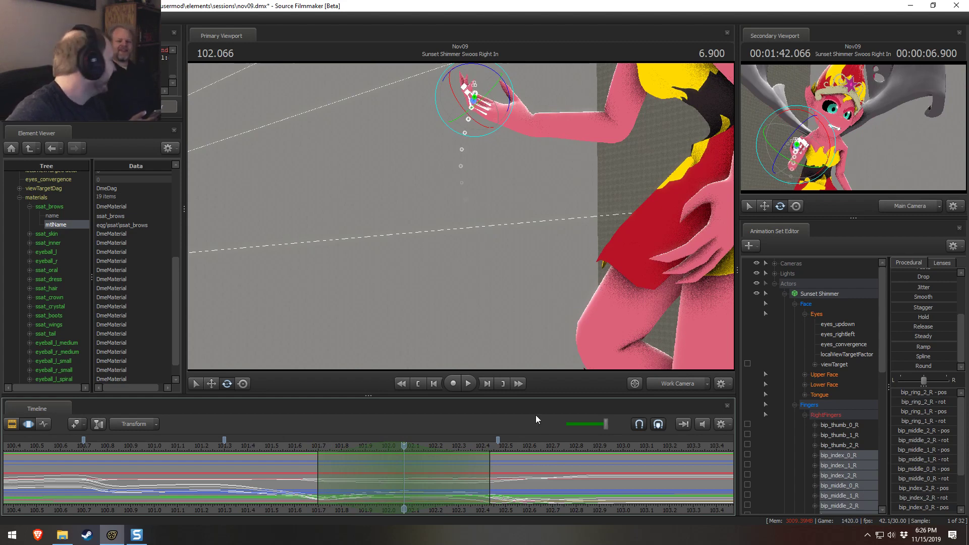
{"action": "middle_click_drag", "start_coordinate": [494, 90], "coordinate": [486, 120]}
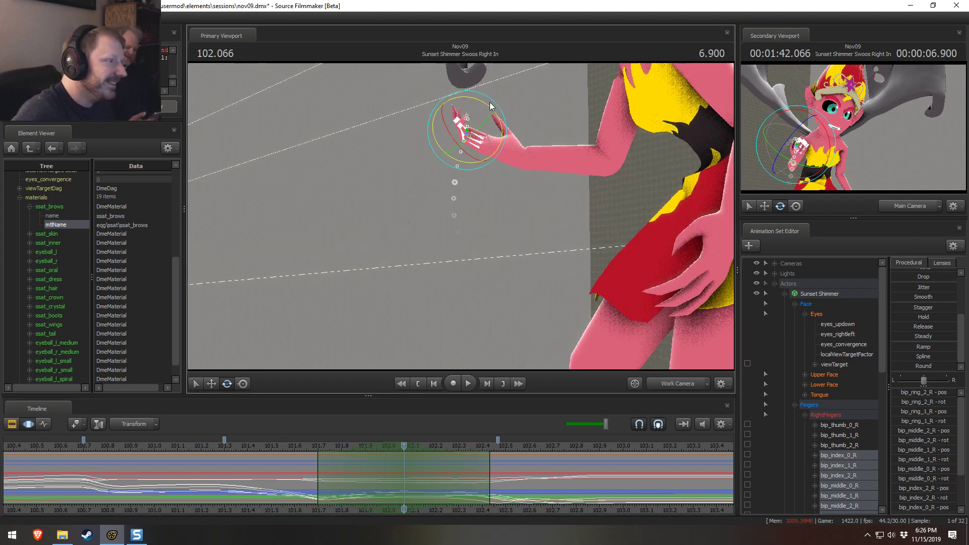
{"action": "left_click_drag", "start_coordinate": [489, 105], "coordinate": [494, 112]}
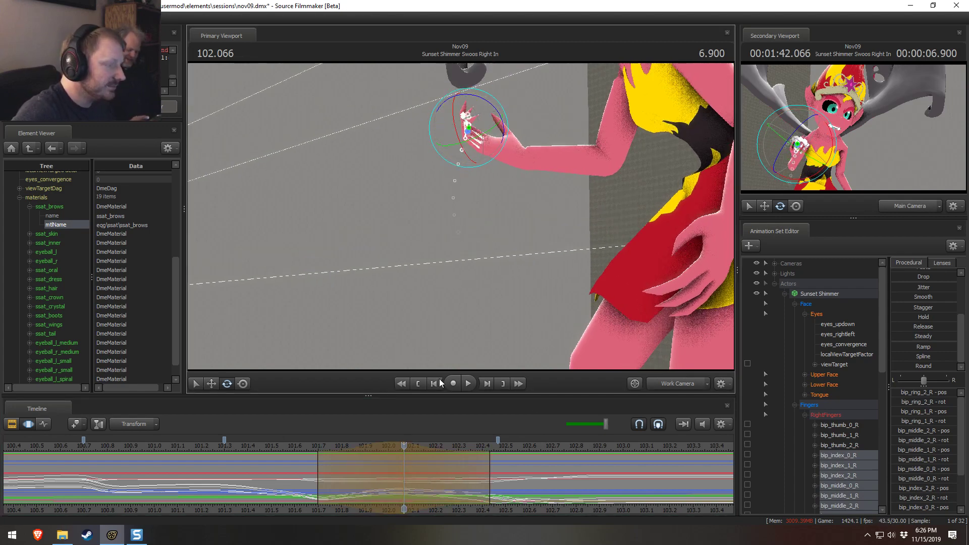
- Replay the shot through the work and main cameras to review the right fingers' motion
{"action": "left_click", "coordinate": [301, 450]}
{"action": "key", "text": "space"}
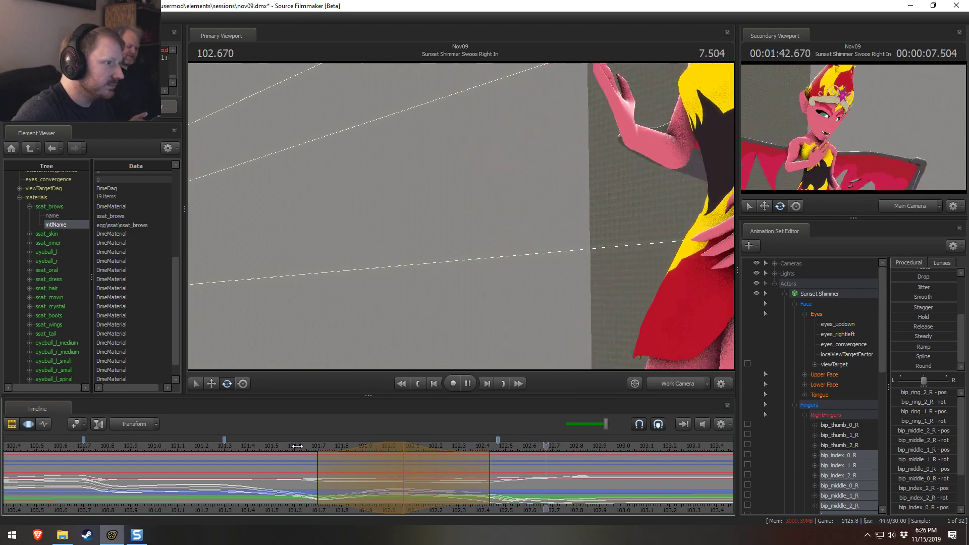
{"action": "left_click", "coordinate": [692, 380]}
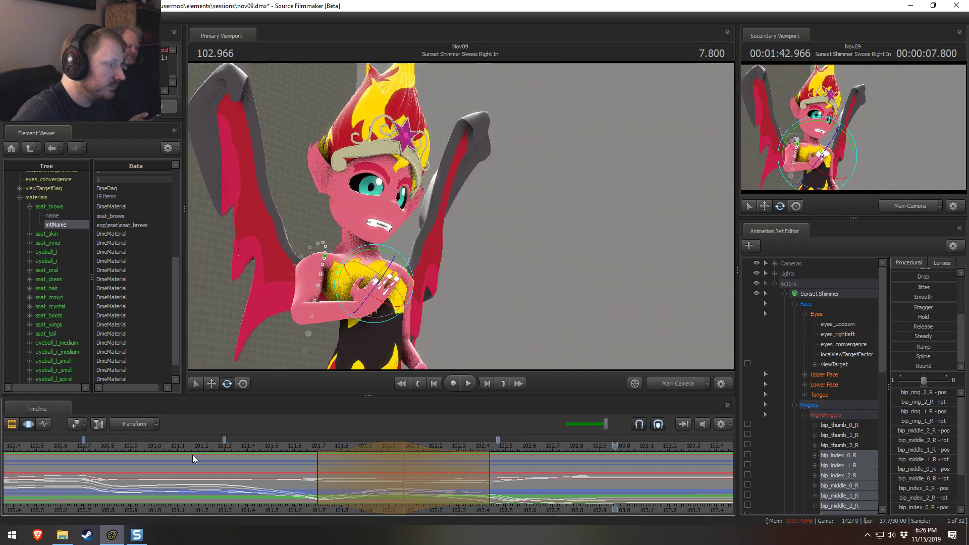
{"action": "left_click", "coordinate": [201, 453]}
{"action": "key", "text": "space"}
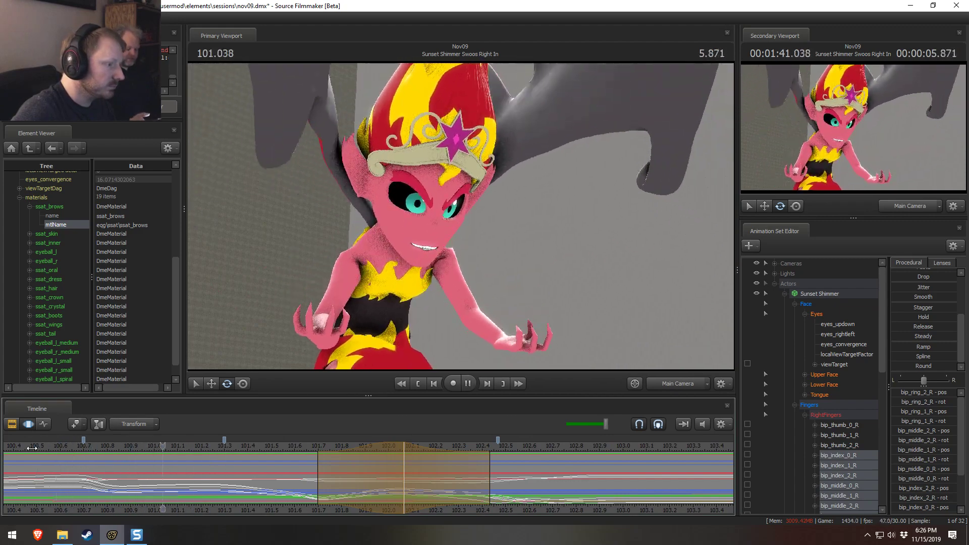
{"action": "key", "text": "space"}
- Rotate the right-hand index, middle and ring fingertips at 100.733 seconds over a time selection of about 100.6 to 100.9 seconds
{"action": "scroll", "coordinate": [26, 453], "scroll_direction": "down", "scroll_amount": 2}
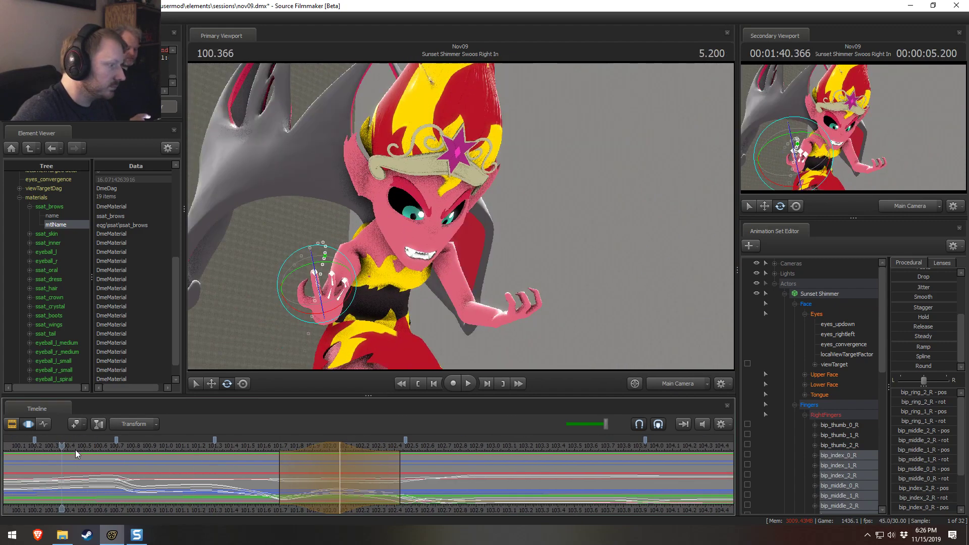
{"action": "middle_click_drag", "start_coordinate": [99, 449], "coordinate": [123, 490]}
{"action": "left_click_drag", "start_coordinate": [123, 491], "coordinate": [154, 474], "text": "shift"}
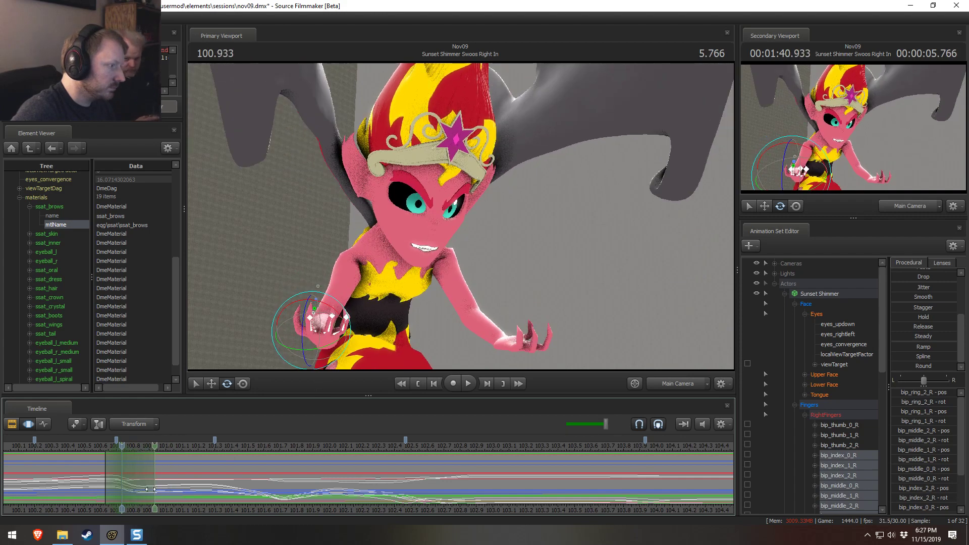
{"action": "left_click", "coordinate": [692, 383], "text": "ctrl"}
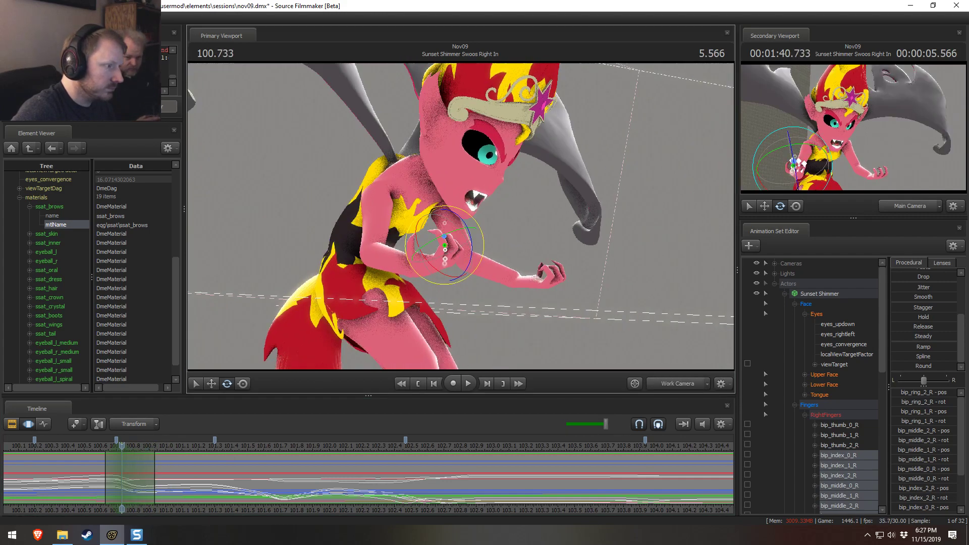
{"action": "left_click_drag", "start_coordinate": [485, 252], "coordinate": [469, 254]}
{"action": "left_click", "coordinate": [460, 263]}
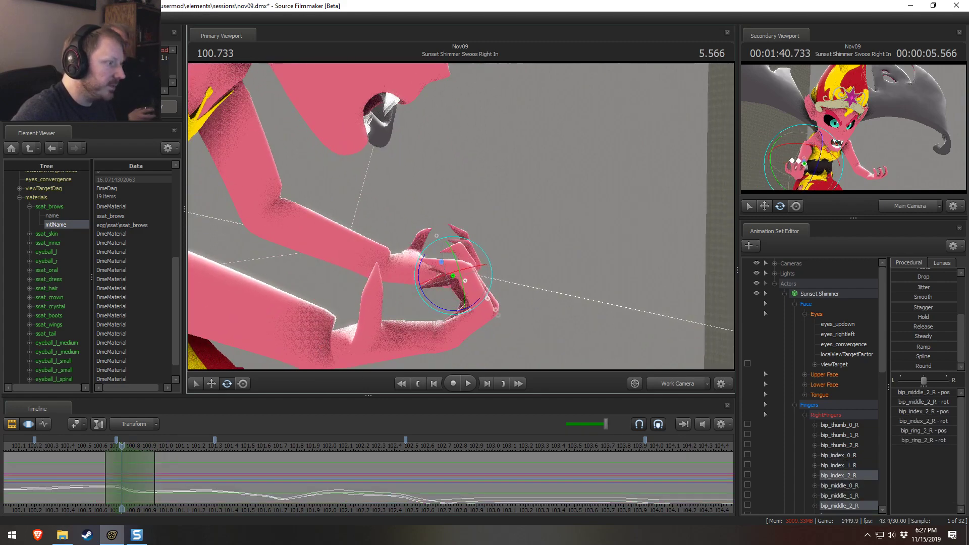
{"action": "mouse_move", "coordinate": [434, 297]}
{"action": "left_mouse_down"}
{"action": "mouse_move", "coordinate": [441, 307]}
{"action": "mouse_move", "coordinate": [449, 301]}
{"action": "left_mouse_up"}
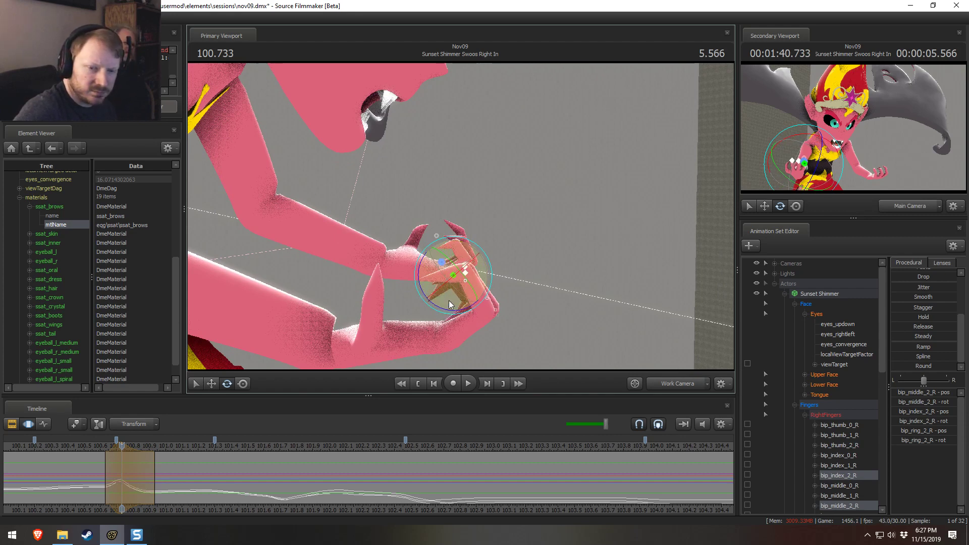
{"action": "left_click_drag", "start_coordinate": [501, 276], "coordinate": [501, 276]}
- Replay the shot repeatedly from about 100.4 seconds through the work camera to check the right fingertips' motion
{"action": "key", "text": "s"}
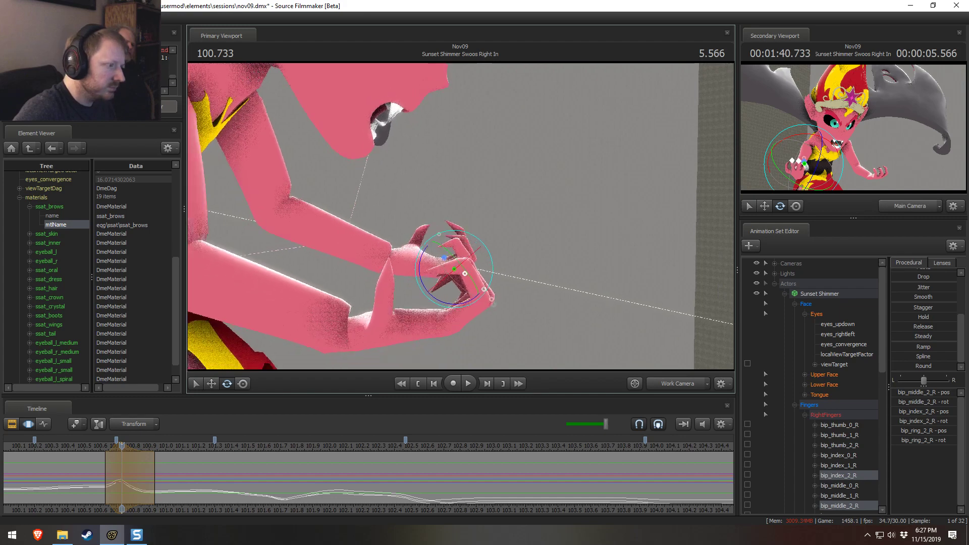
{"action": "left_click_drag", "start_coordinate": [473, 214], "coordinate": [473, 214]}
{"action": "key", "text": "space"}
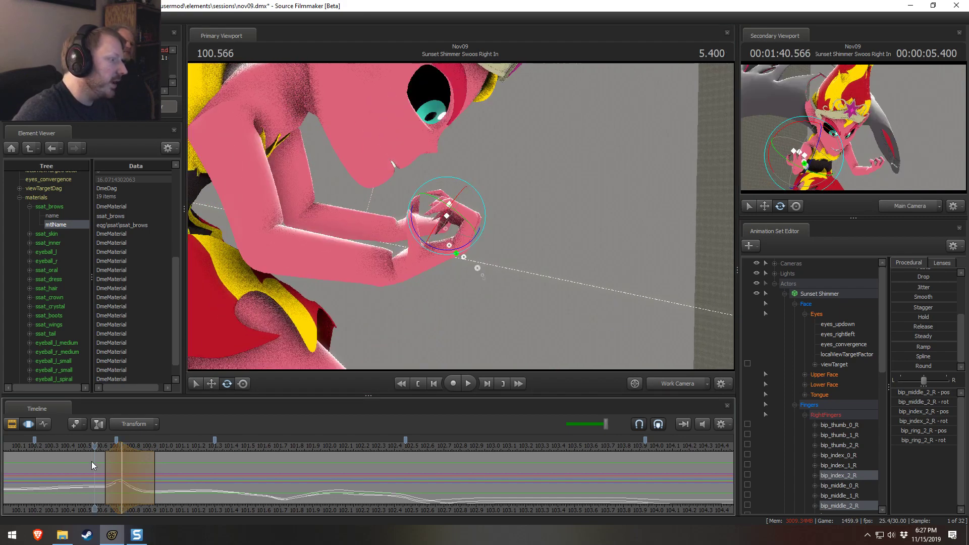
{"action": "left_click", "coordinate": [69, 445]}
{"action": "key", "text": "space"}
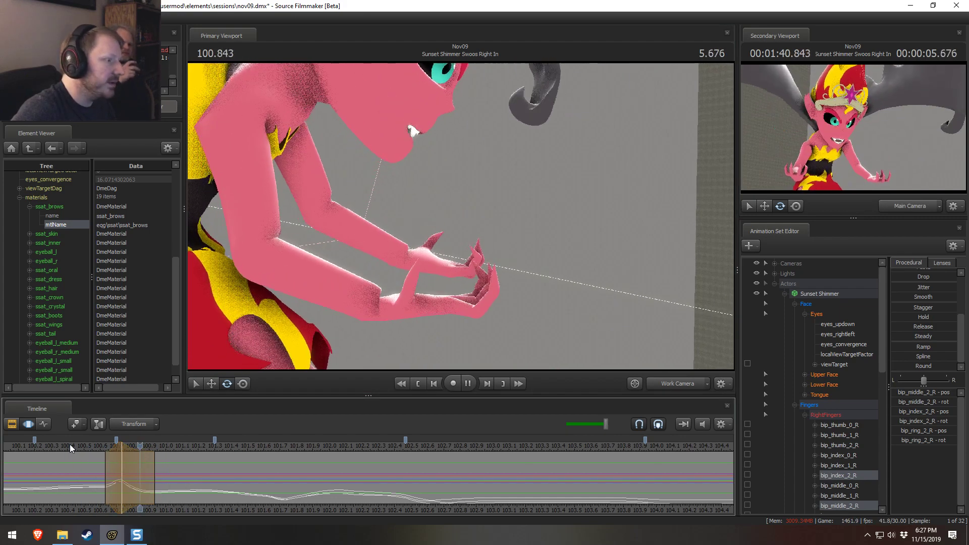
{"action": "key", "text": "space"}
{"action": "key", "text": "shift"}
{"action": "key", "text": "space"}
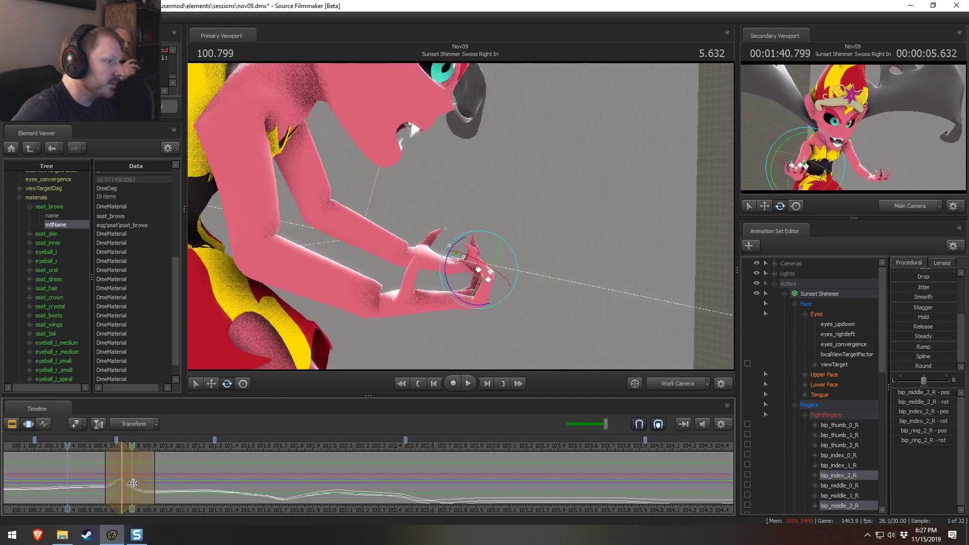
{"action": "key", "text": "space"}
{"action": "key", "text": "space"}
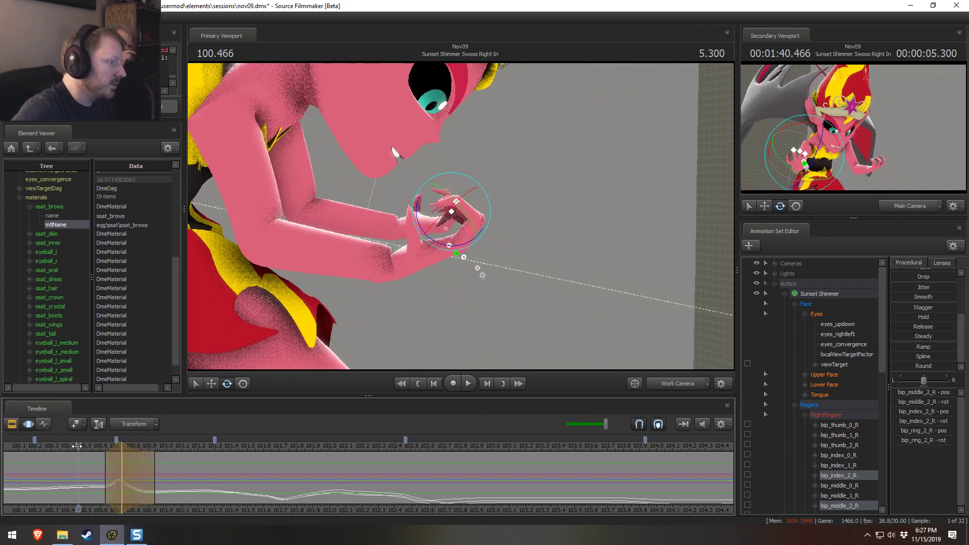
{"action": "key", "text": "space"}
{"action": "key", "text": "space"}
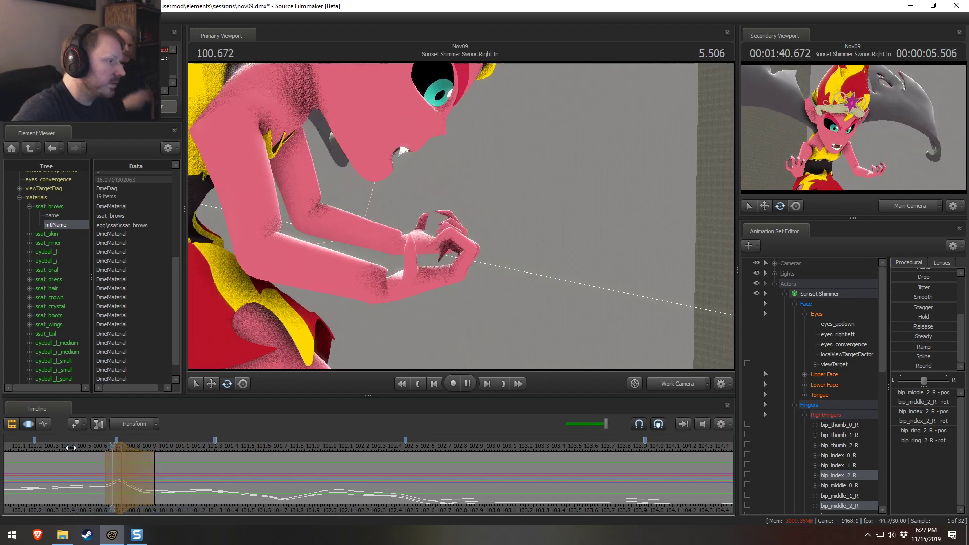
{"action": "key", "text": "space"}
- Rotate the left-hand index, middle and ring fingertips at 100.733 seconds over a time selection of about 100.6 to 100.9 seconds
{"action": "left_click_drag", "start_coordinate": [70, 447], "coordinate": [122, 469]}
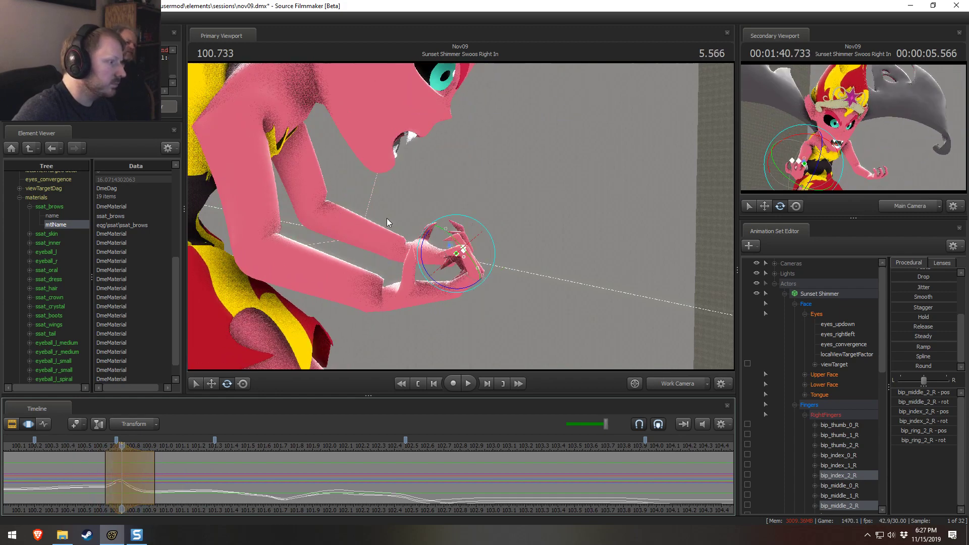
{"action": "left_click_drag", "start_coordinate": [387, 218], "coordinate": [466, 134]}
{"action": "left_click", "coordinate": [452, 159]}
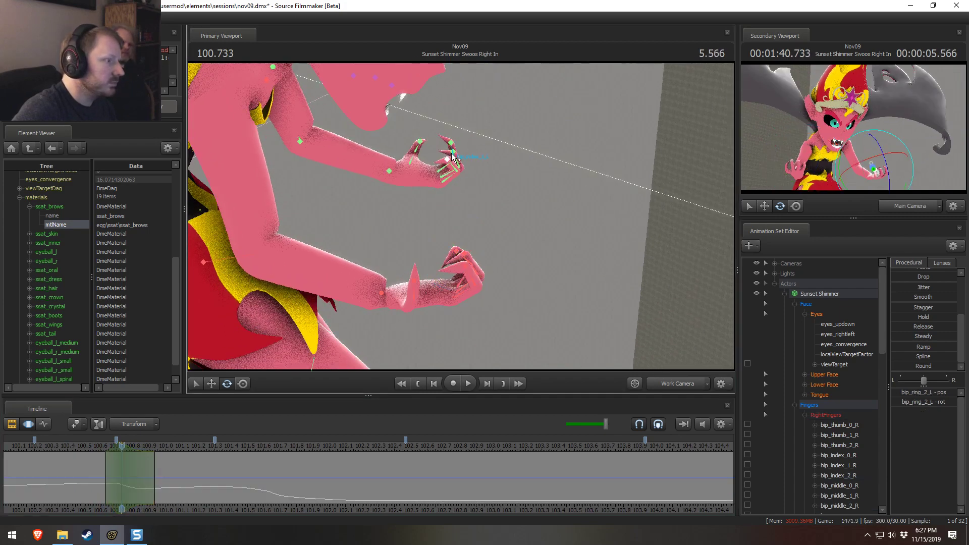
{"action": "left_click", "coordinate": [457, 151], "text": "ctrl+shift"}
{"action": "left_click", "coordinate": [454, 141], "text": "ctrl+shift"}
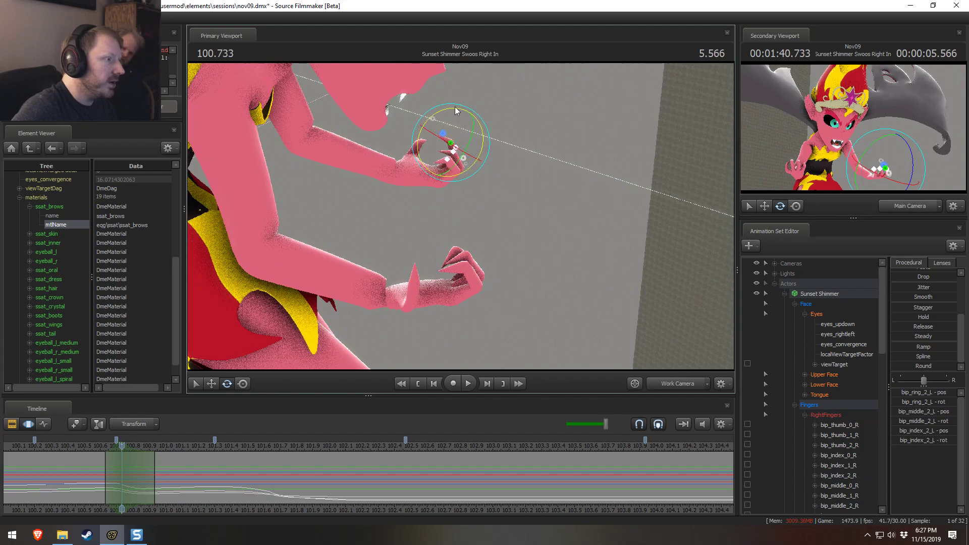
{"action": "left_click_drag", "start_coordinate": [454, 108], "coordinate": [448, 107]}
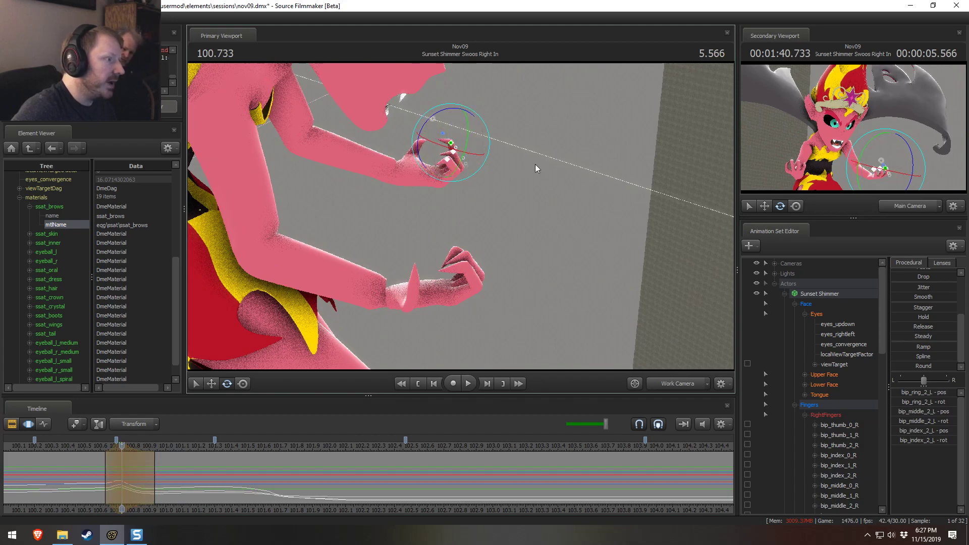
- Replay from about 100.4 seconds through the work camera and examine both hands from the side at 101.2 seconds
{"action": "left_click_drag", "start_coordinate": [535, 164], "coordinate": [335, 352], "text": "alt"}
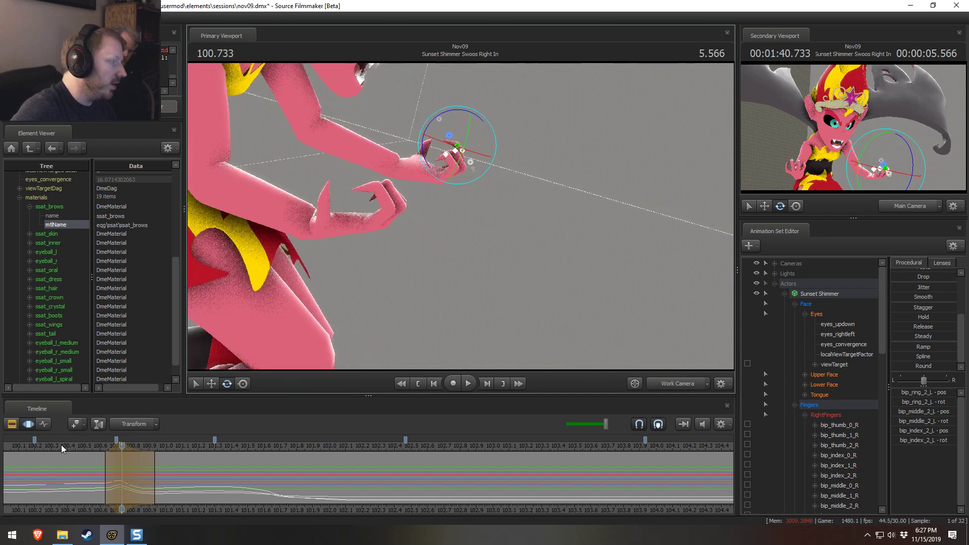
{"action": "left_click", "coordinate": [80, 447]}
{"action": "middle_click_drag", "start_coordinate": [180, 505], "coordinate": [263, 505]}
{"action": "key", "text": "space"}
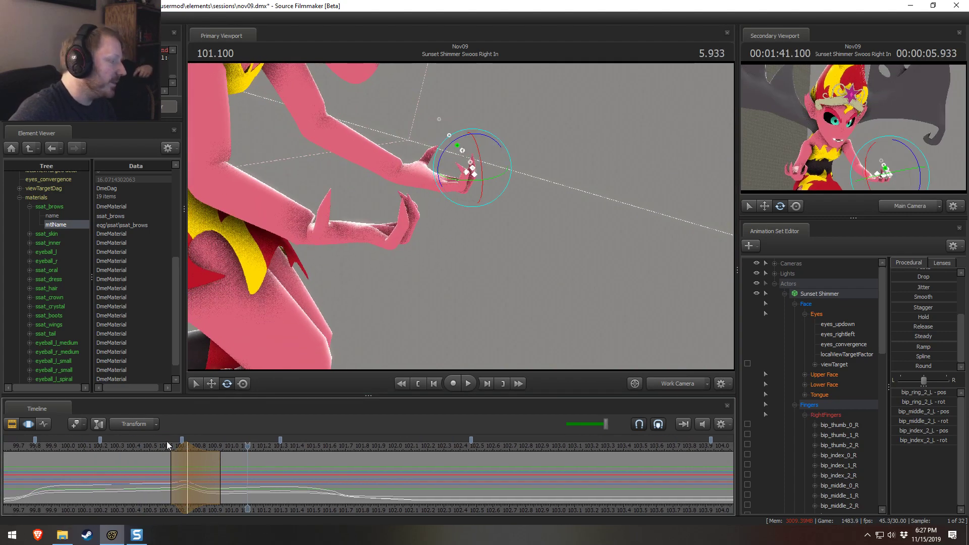
{"action": "left_click", "coordinate": [138, 446]}
{"action": "key", "text": "space"}
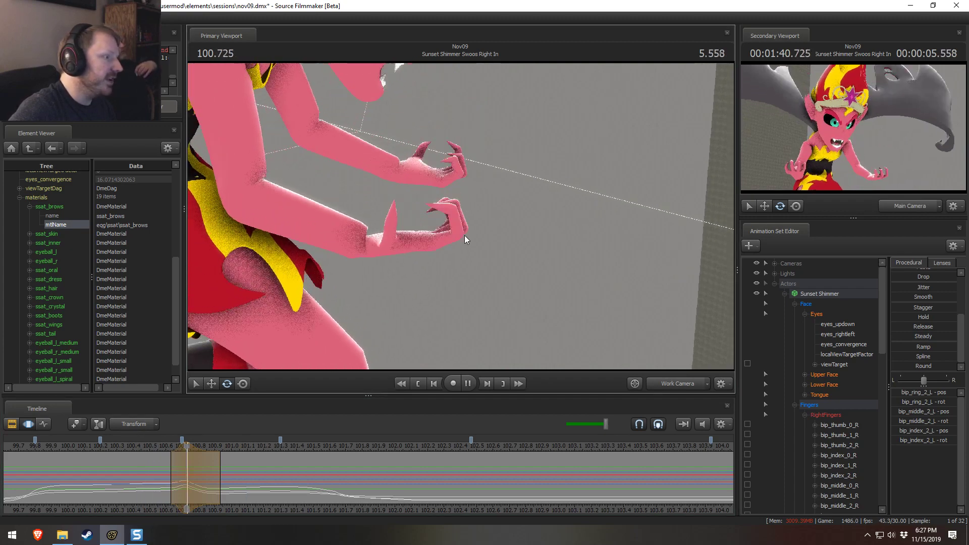
{"action": "key", "text": "space"}
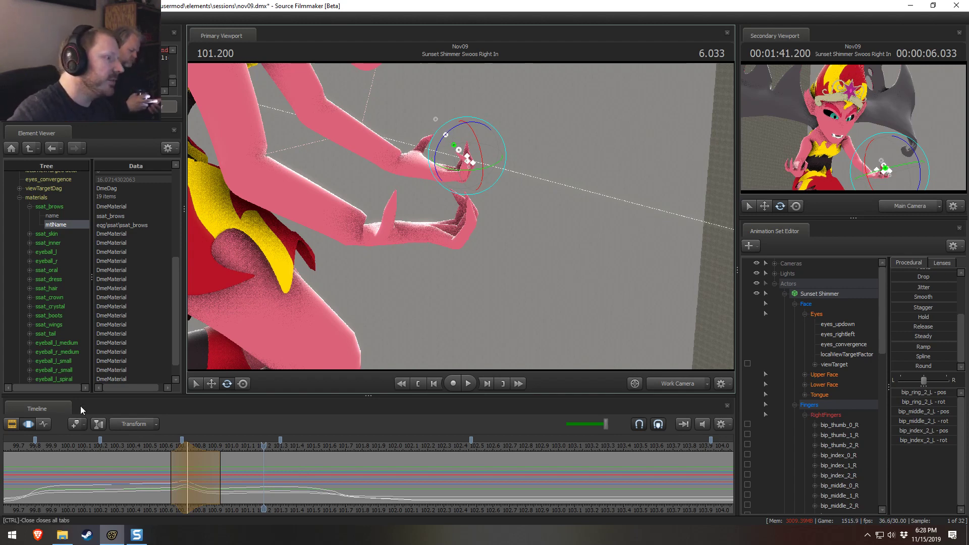
{"action": "left_click_drag", "start_coordinate": [461, 216], "coordinate": [460, 217]}
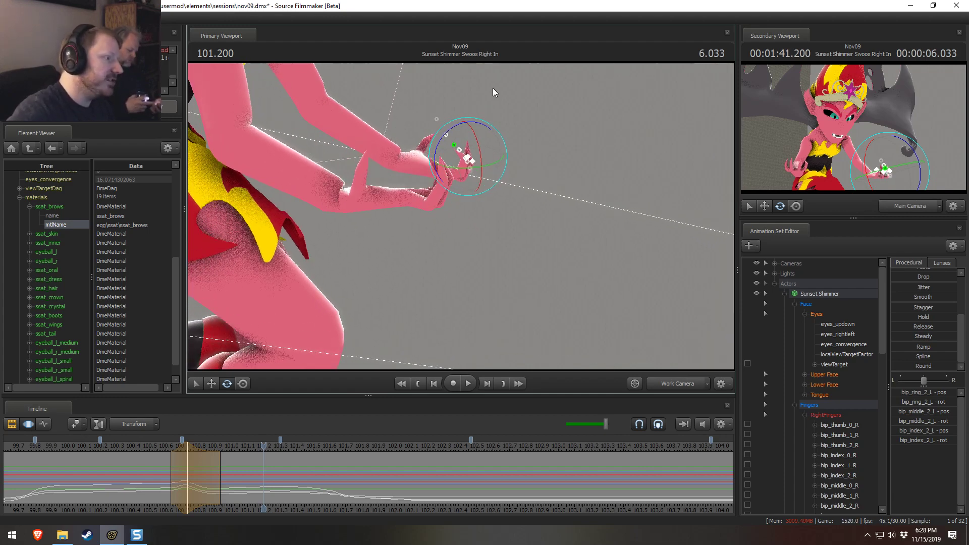
{"action": "mouse_move", "coordinate": [460, 216]}
{"action": "left_mouse_down"}
{"action": "mouse_move", "coordinate": [474, 229]}
{"action": "mouse_move", "coordinate": [460, 216]}
{"action": "left_mouse_up"}
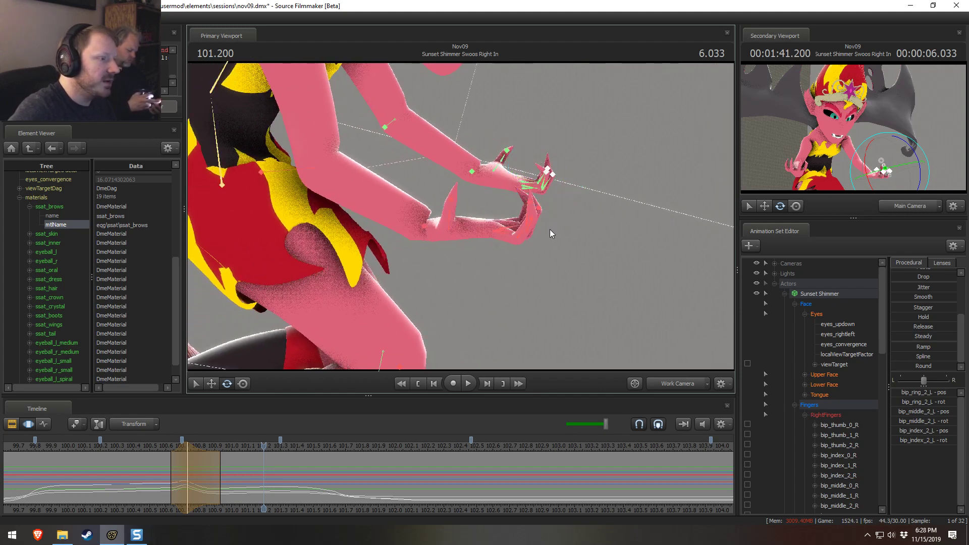
- Rotate the right-hand index, middle and ring fingertips at 100.933 seconds over a time selection of about 100.7 to 101.3 seconds
{"action": "left_click", "coordinate": [155, 449]}
{"action": "left_click_drag", "start_coordinate": [155, 447], "coordinate": [280, 479]}
{"action": "scroll", "coordinate": [218, 473], "scroll_direction": "up", "scroll_amount": 6, "text": "shift"}
{"action": "left_click_drag", "start_coordinate": [494, 303], "coordinate": [469, 218]}
{"action": "left_click", "coordinate": [494, 194]}
{"action": "left_click", "coordinate": [503, 198], "text": "ctrl"}
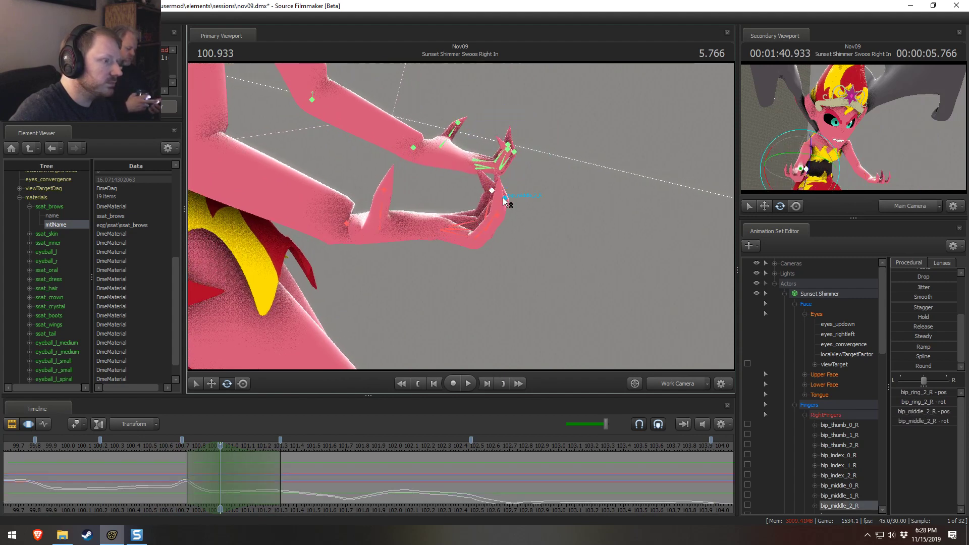
{"action": "left_click", "coordinate": [498, 216], "text": "ctrl"}
{"action": "key", "text": "Down"}
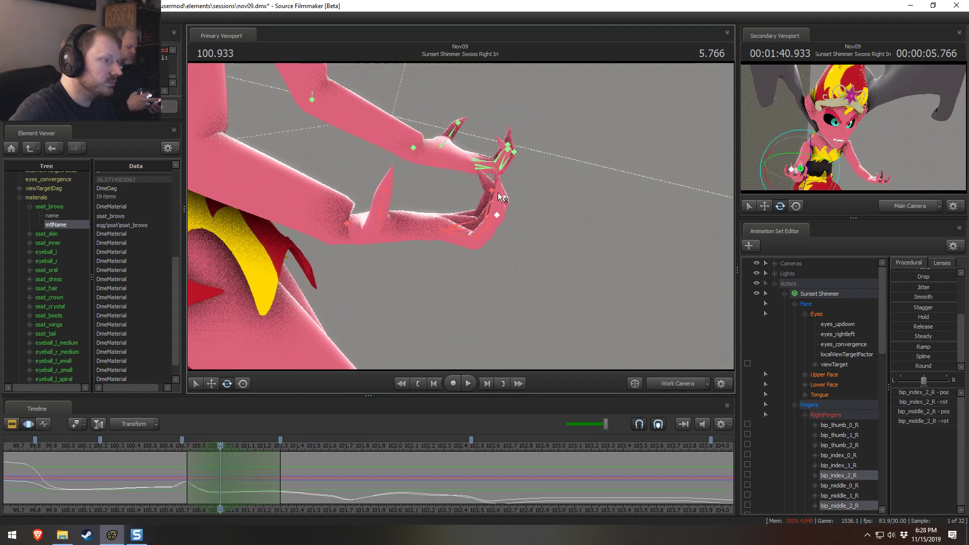
{"action": "left_click_drag", "start_coordinate": [506, 202], "coordinate": [487, 172]}
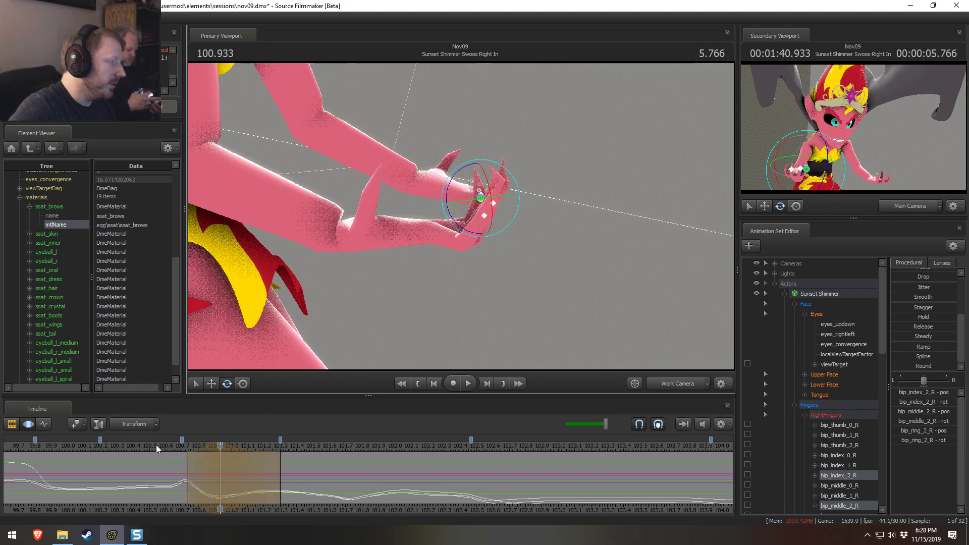
- Extend the time selection's end to about 101.7 seconds and replay the fingers' motion through the work and main cameras
{"action": "left_click_drag", "start_coordinate": [155, 445], "coordinate": [350, 474]}
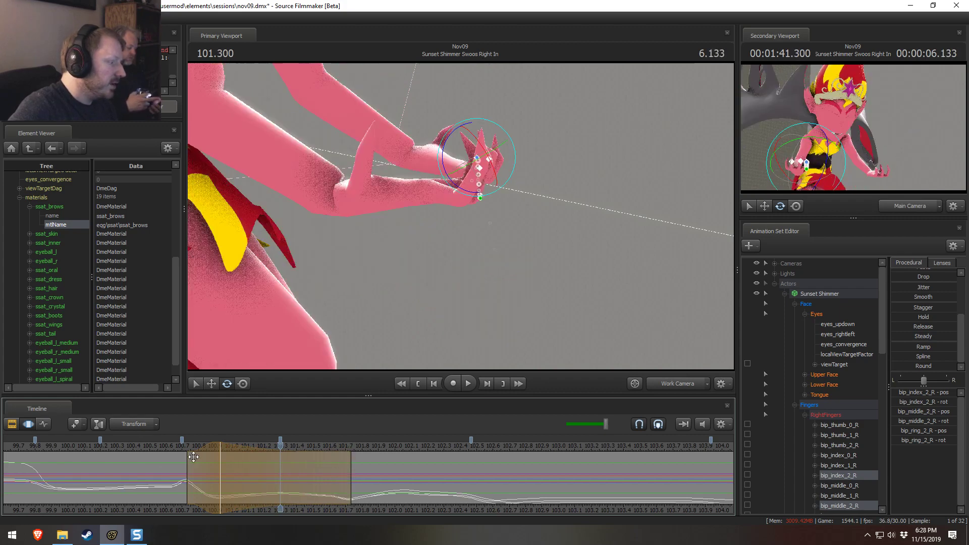
{"action": "key", "text": "space"}
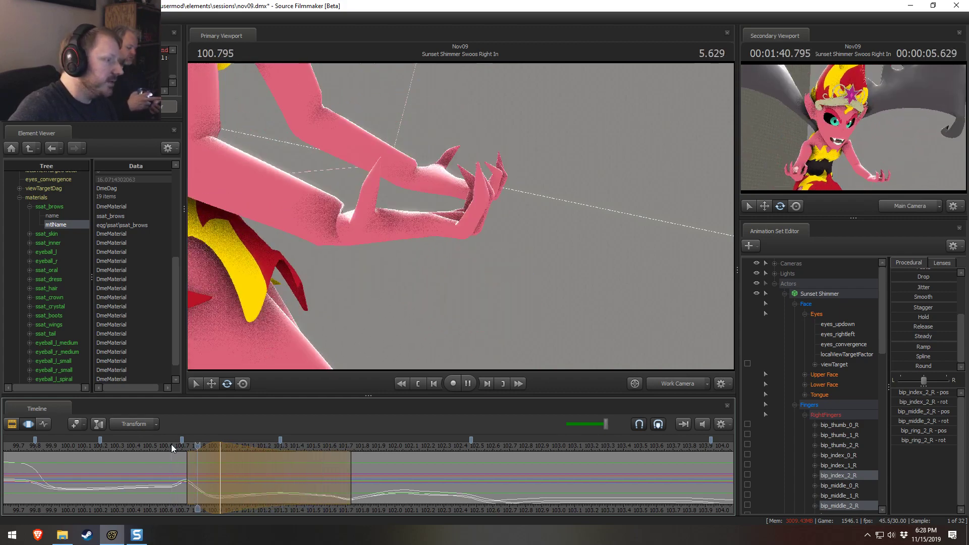
{"action": "key", "text": "space"}
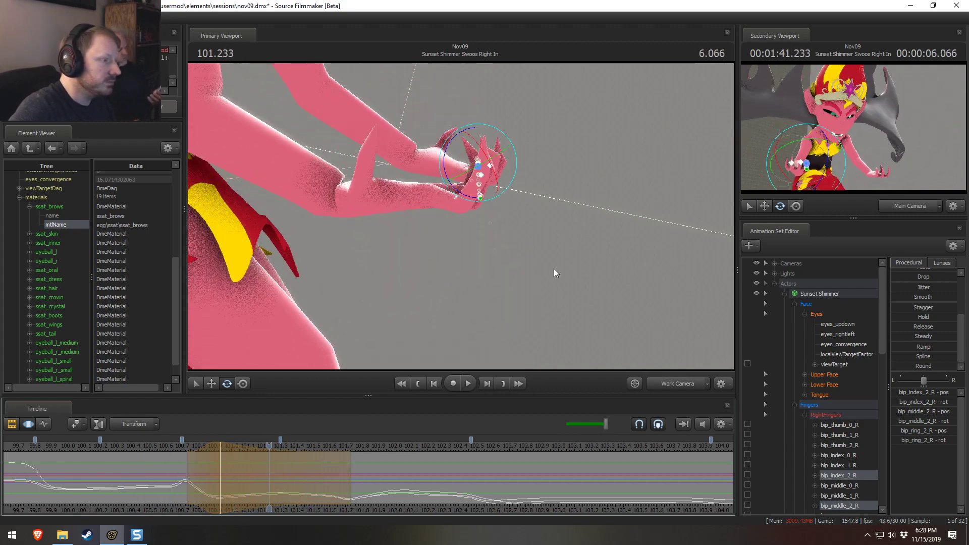
{"action": "key", "text": "space"}
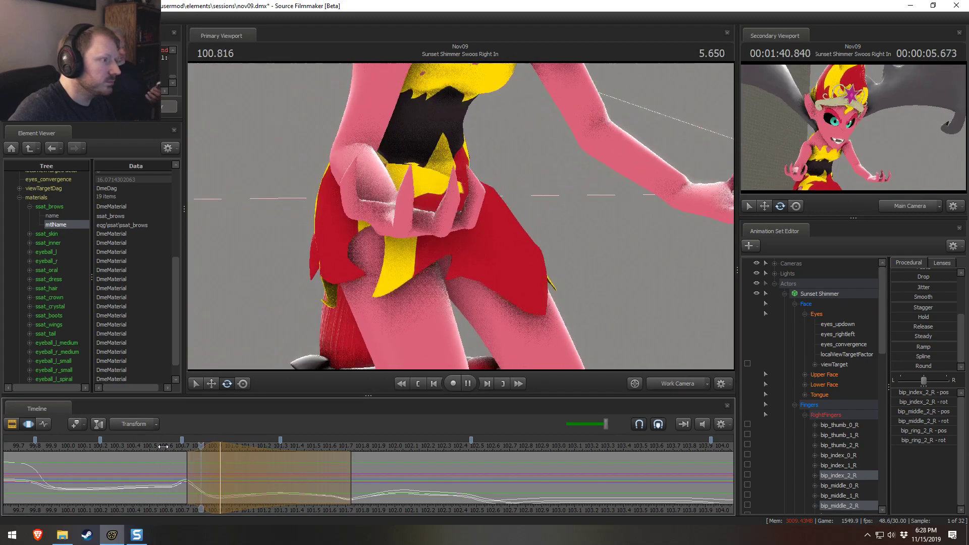
{"action": "key", "text": "space"}
{"action": "left_click", "coordinate": [677, 384]}
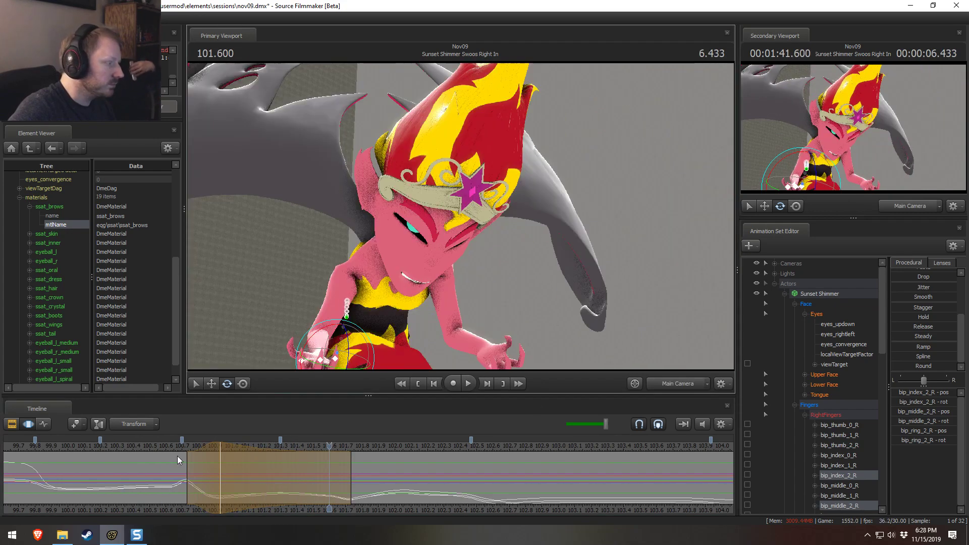
{"action": "key", "text": "space"}
{"action": "key", "text": "space"}
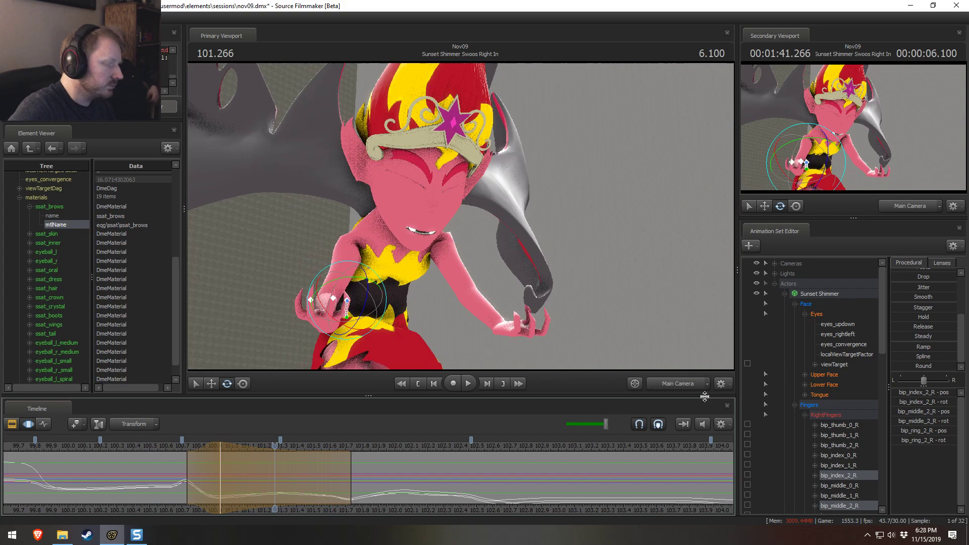
- Undo the last fingertip rotation and rotate the right-hand index, middle and ring fingertips again from the work camera at 101.266 seconds
{"action": "left_click", "coordinate": [678, 384]}
{"action": "key", "text": "ctrl+z"}
{"action": "left_click_drag", "start_coordinate": [573, 313], "coordinate": [529, 363], "text": "alt"}
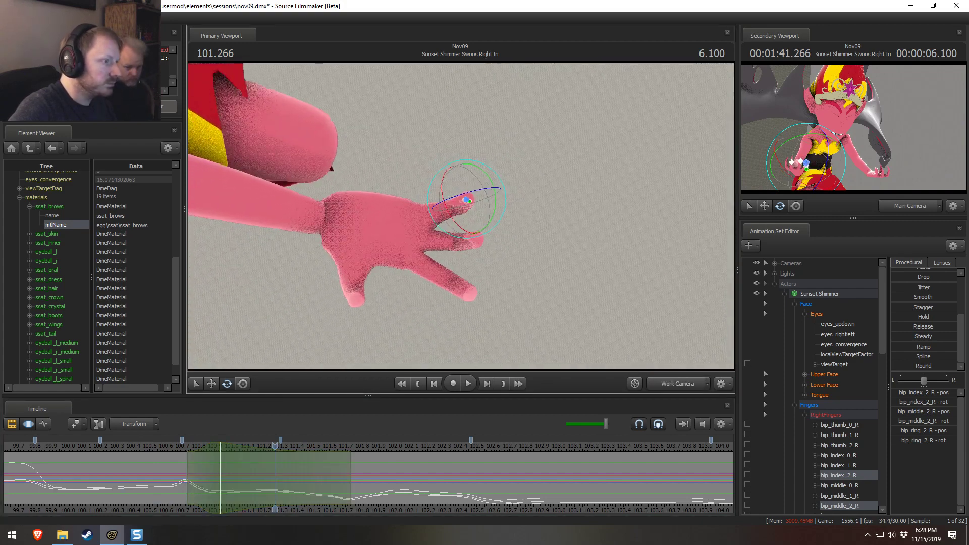
{"action": "left_click_drag", "start_coordinate": [468, 201], "coordinate": [480, 196]}
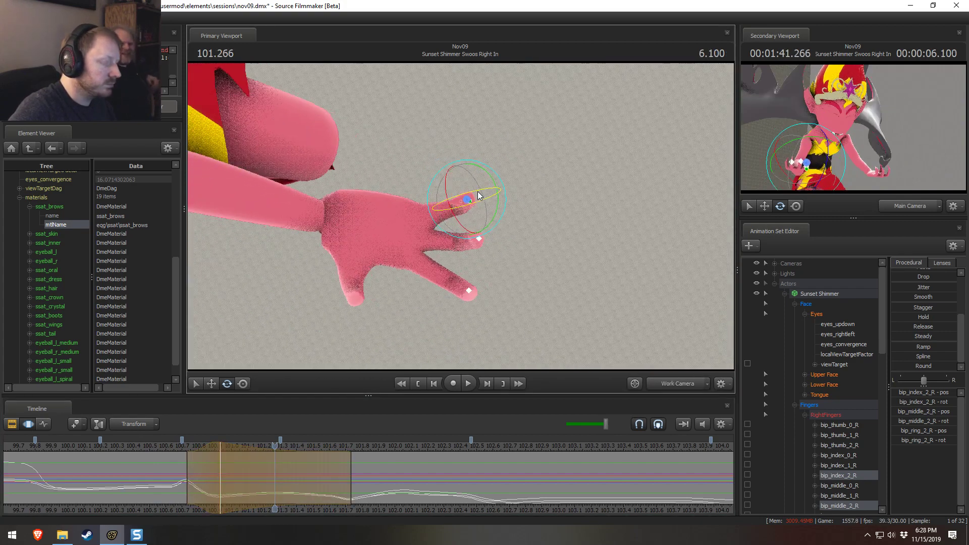
{"action": "left_click_drag", "start_coordinate": [600, 233], "coordinate": [590, 134], "text": "alt"}
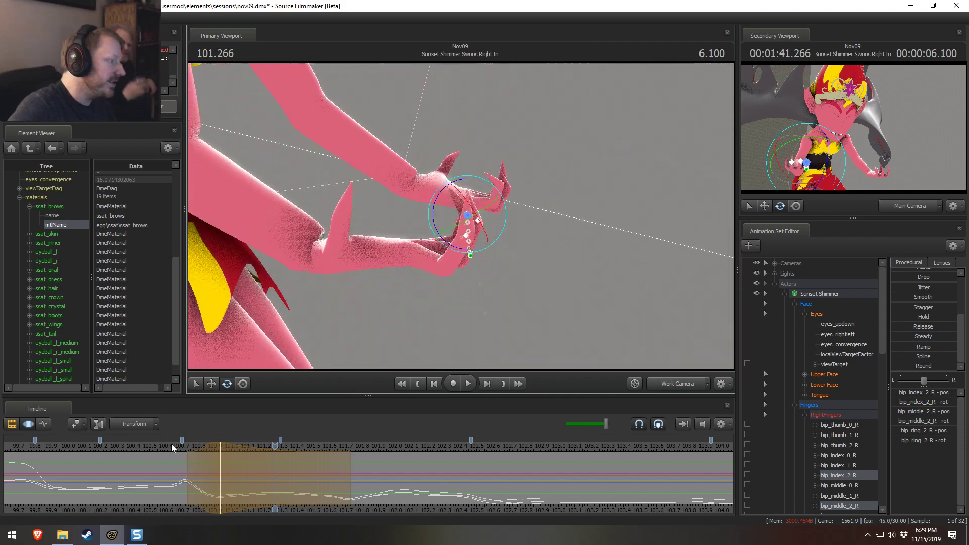
- Replay the shot through the main camera, restarting from about 100.4 seconds, to review the revised right fingertips
{"action": "left_click_drag", "start_coordinate": [171, 443], "coordinate": [101, 445]}
{"action": "left_click", "coordinate": [676, 383]}
{"action": "key", "text": "space"}
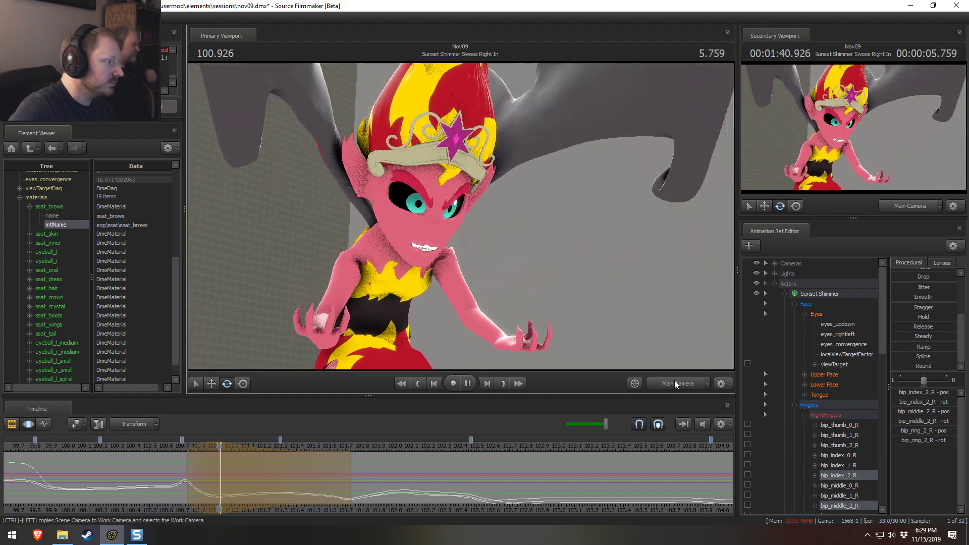
{"action": "left_click", "coordinate": [138, 447]}
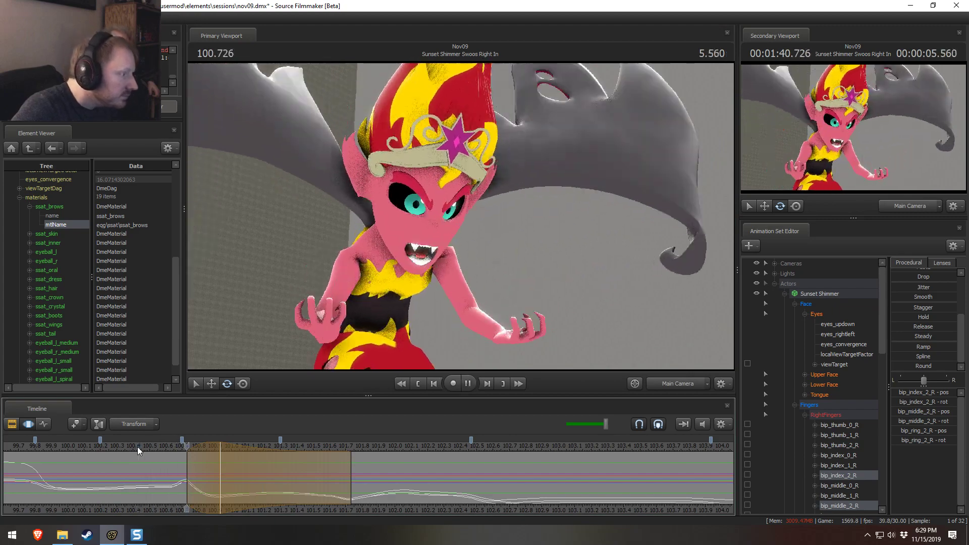
- Play the shot on to about 102.2 seconds through the main camera, pausing partway to inspect the hand poses
{"action": "key", "text": "space"}
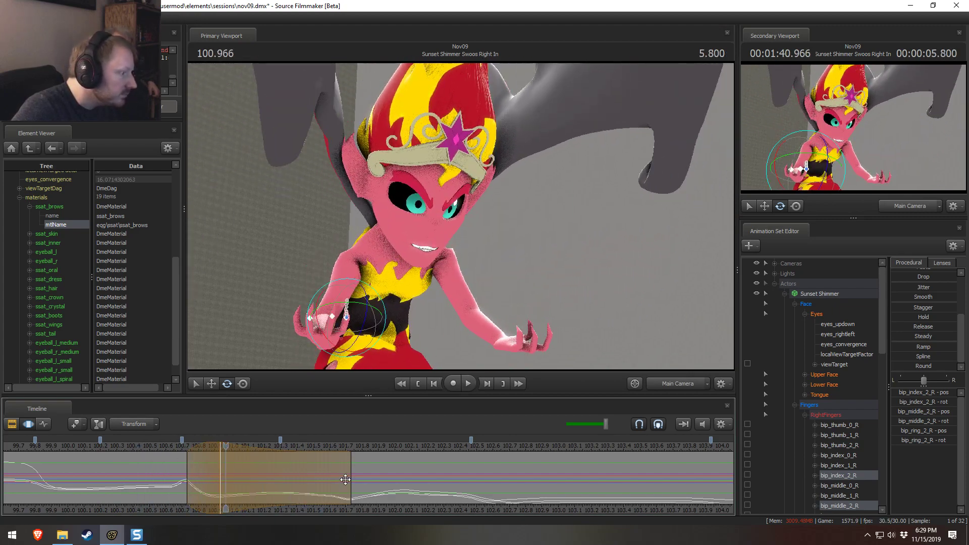
{"action": "key", "text": "space"}
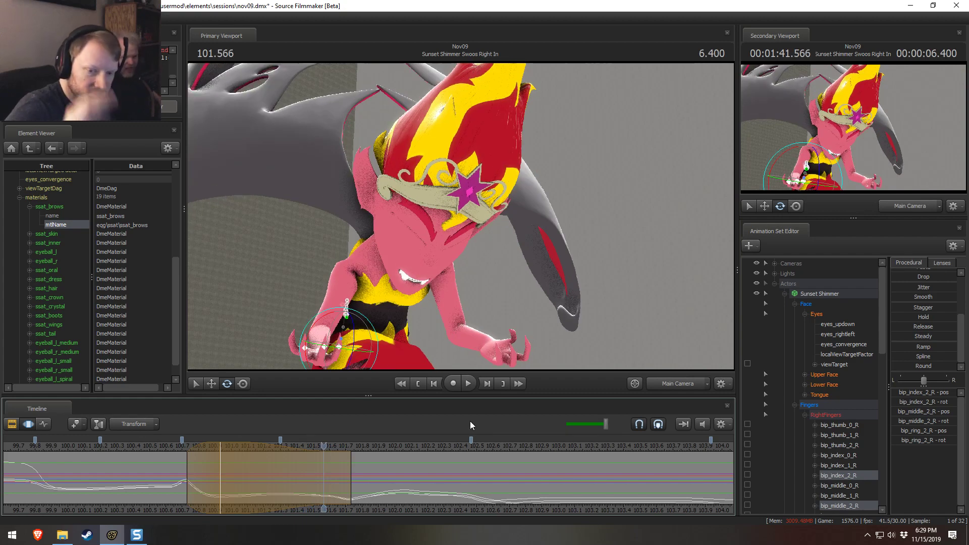
{"action": "key", "text": "space"}
{"action": "key", "text": "space"}
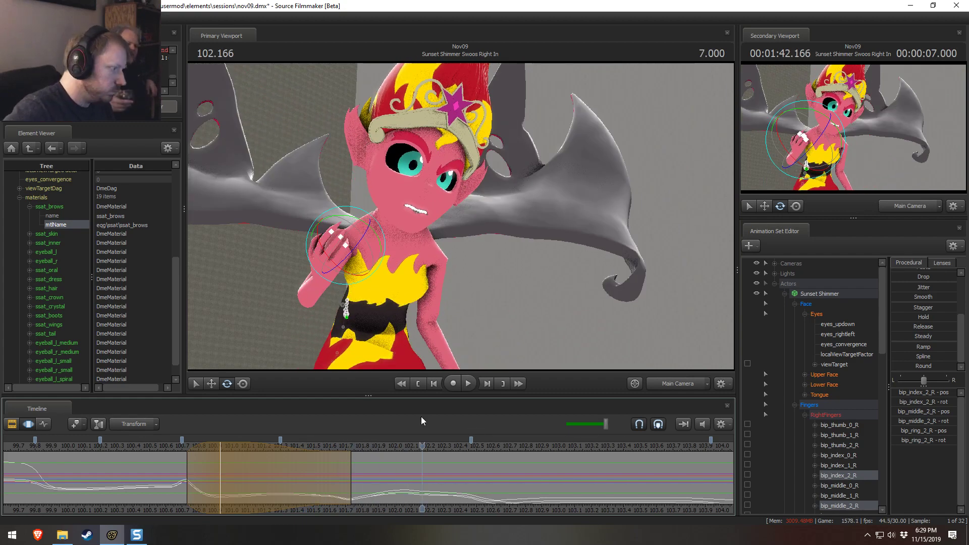
- Rotate the left-hand index, middle and ring fingertips at 100.933 seconds from the work camera
{"action": "left_click_drag", "start_coordinate": [164, 444], "coordinate": [220, 448]}
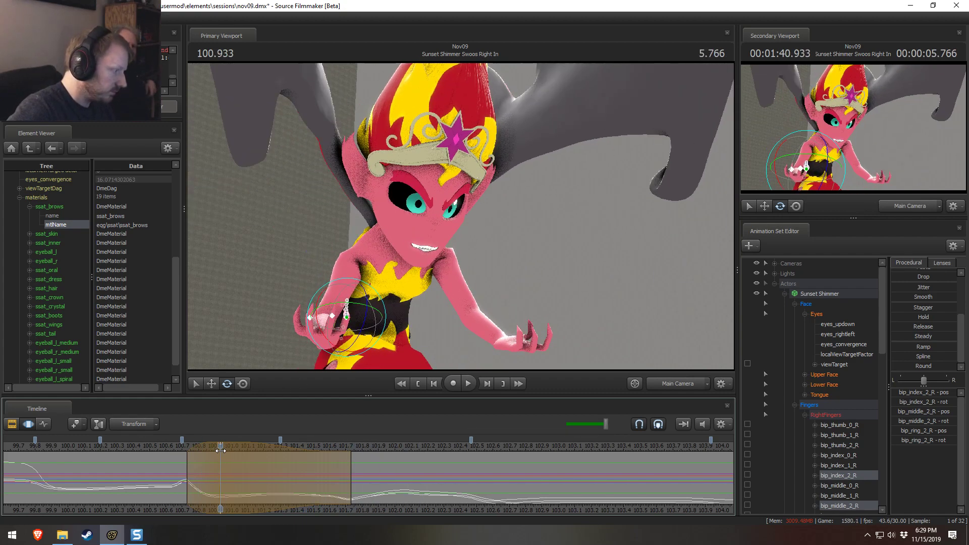
{"action": "left_click", "coordinate": [667, 384]}
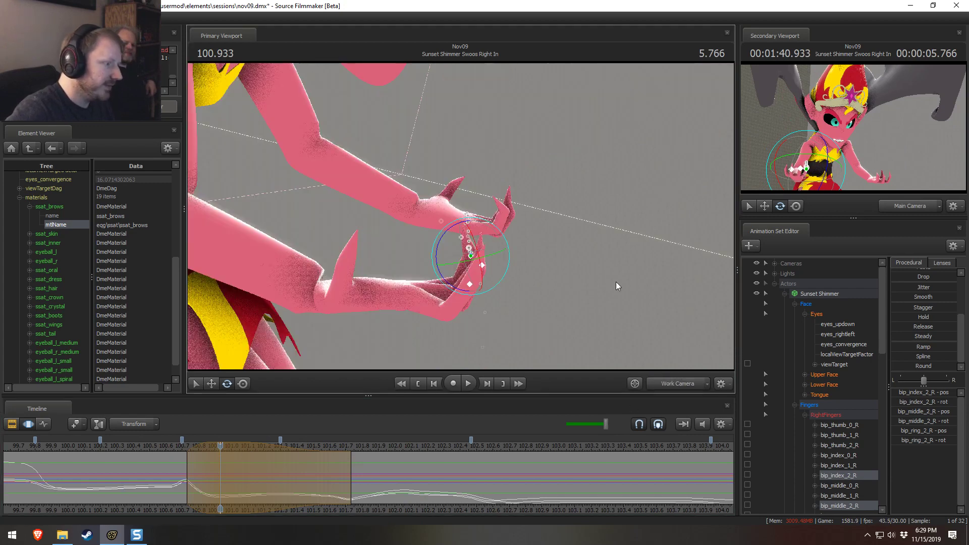
{"action": "left_click", "coordinate": [511, 202]}
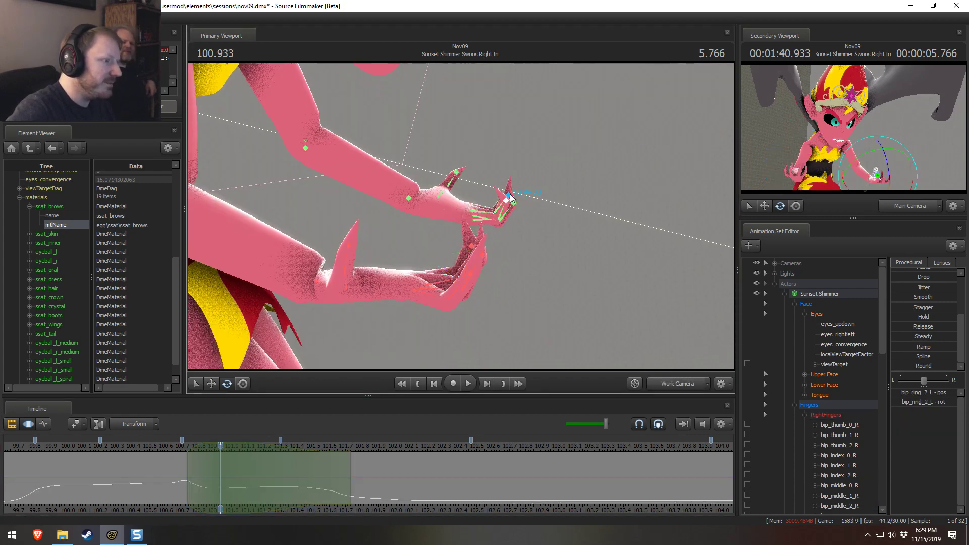
{"action": "left_click", "coordinate": [515, 204], "text": "ctrl"}
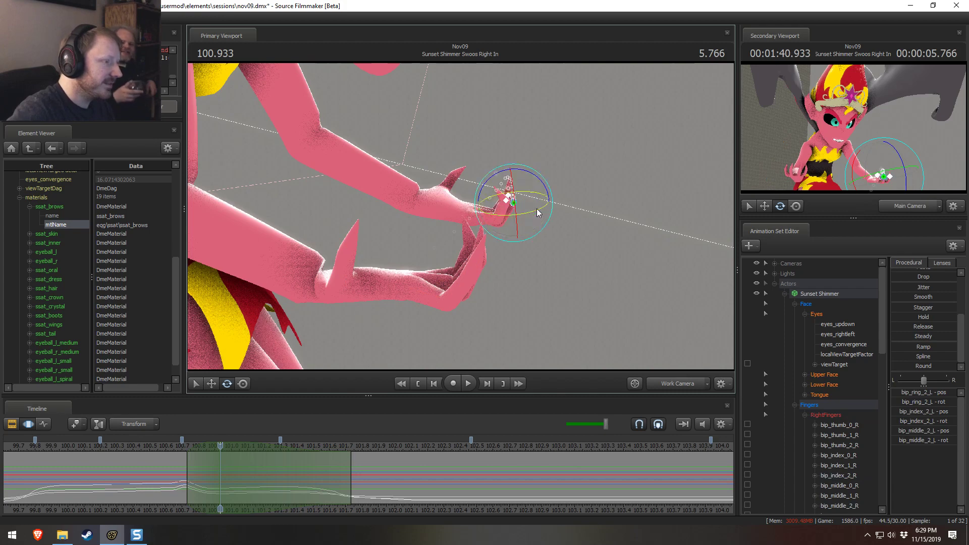
{"action": "left_click_drag", "start_coordinate": [540, 181], "coordinate": [541, 186]}
- Replay the hands' motion through the work camera from the side and from the front to review the left fingertips
{"action": "left_click", "coordinate": [147, 445]}
{"action": "key", "text": "space"}
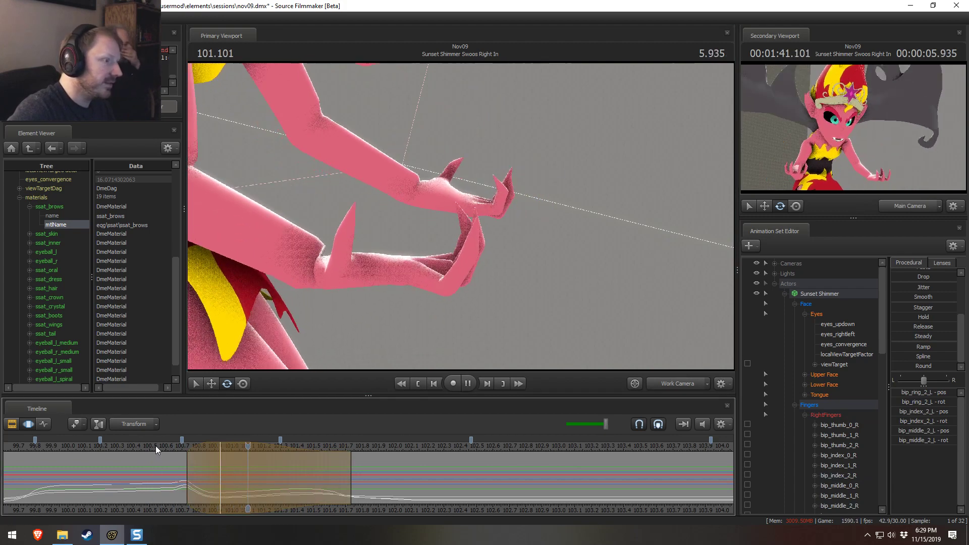
{"action": "key", "text": "space"}
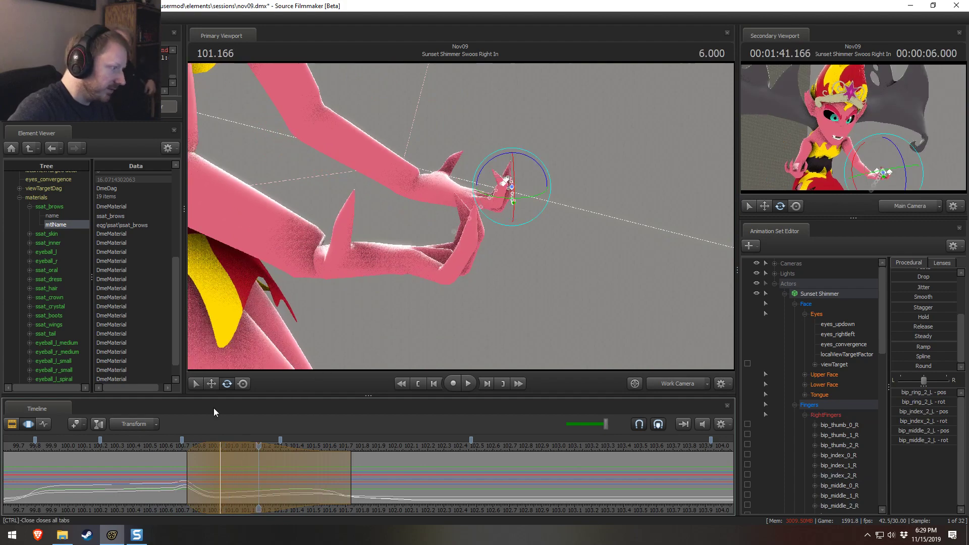
{"action": "left_click_drag", "start_coordinate": [152, 444], "coordinate": [144, 444]}
{"action": "left_click_drag", "start_coordinate": [481, 313], "coordinate": [462, 227]}
{"action": "key", "text": "space"}
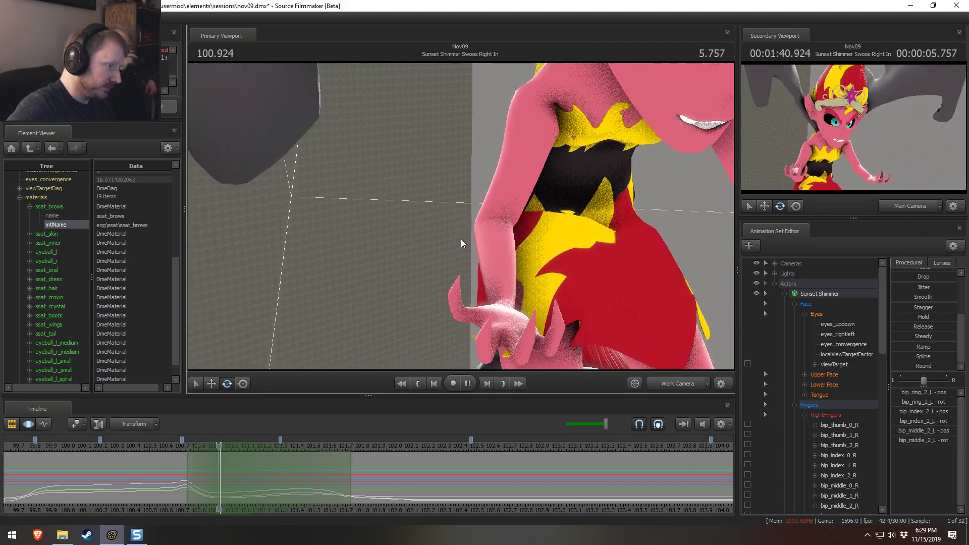
{"action": "key", "text": "space"}
- Rotate the tip of the right thumb at 100.933 seconds from the work camera
{"action": "left_click", "coordinate": [220, 457]}
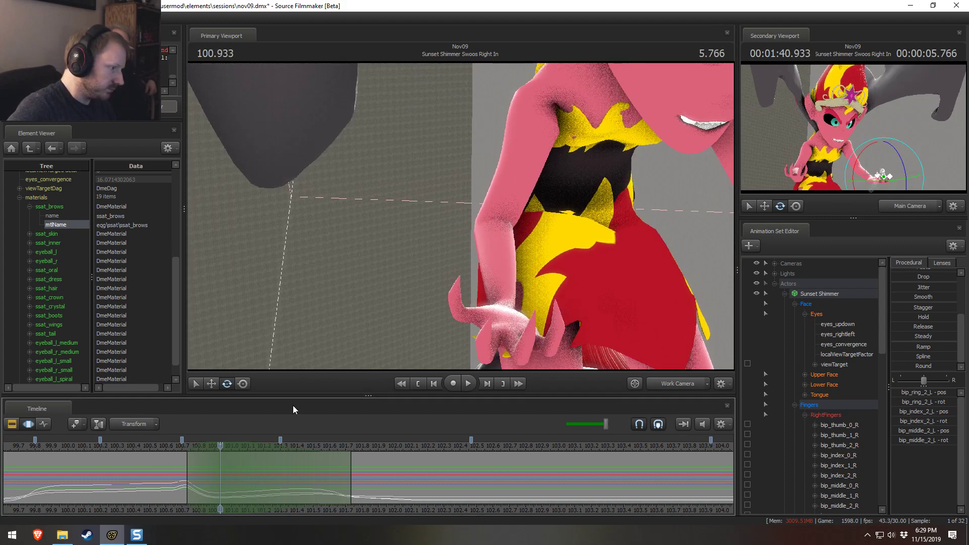
{"action": "left_click", "coordinate": [438, 306]}
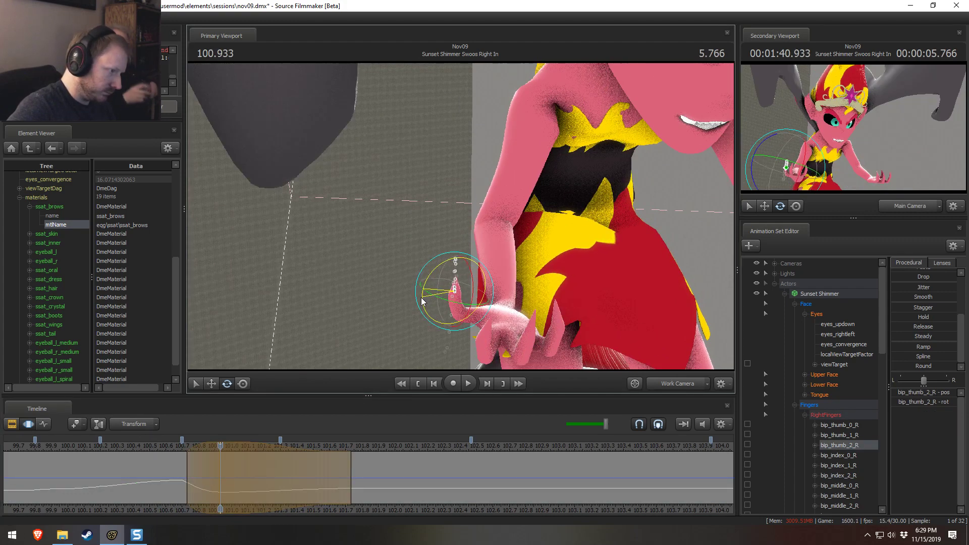
{"action": "left_click_drag", "start_coordinate": [422, 288], "coordinate": [558, 216]}
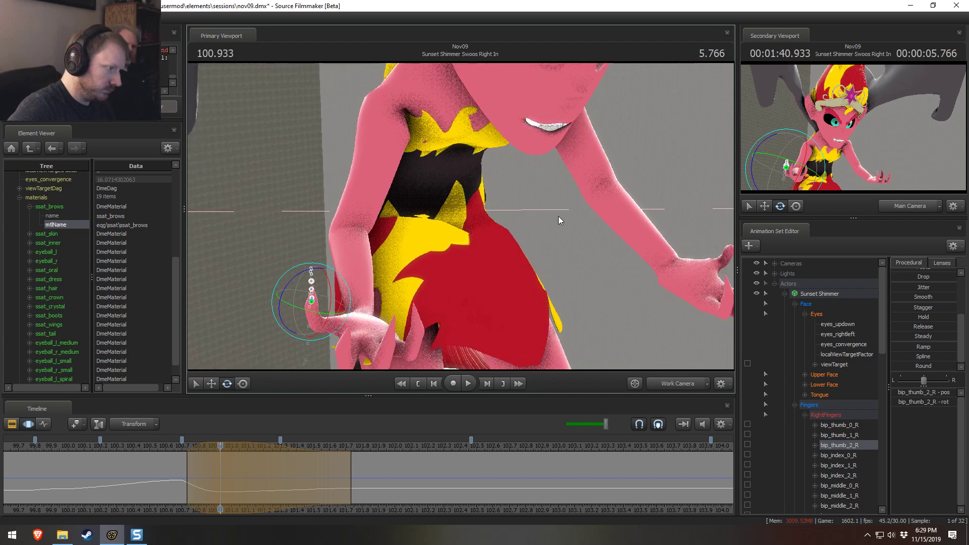
- Play back the shot around the 100.7 to 101.3 mark to check the right thumb's motion
{"action": "key", "text": "space"}
{"action": "key", "text": "space"}
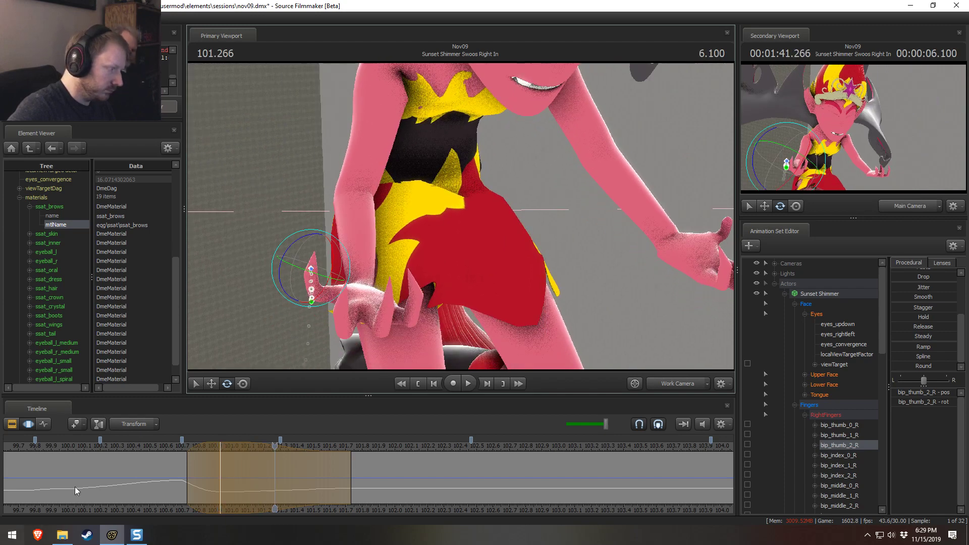
{"action": "left_click", "coordinate": [148, 442]}
{"action": "key", "text": "space"}
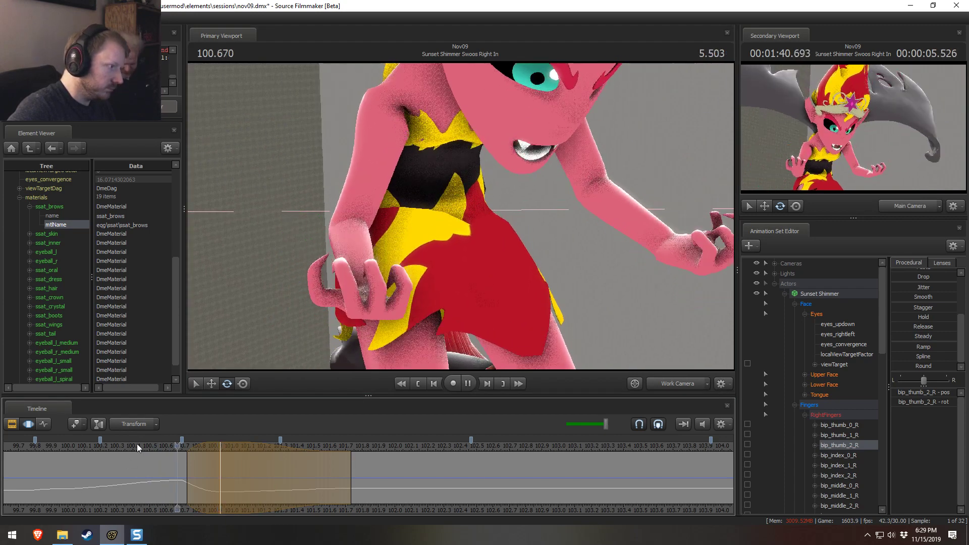
- Select the left thumb's tip bone (bip_thumb_2_L) at 100.933 and switch to the clip editor
{"action": "left_click", "coordinate": [219, 454]}
{"action": "left_click_drag", "start_coordinate": [372, 274], "coordinate": [464, 223]}
{"action": "left_click", "coordinate": [457, 249]}
{"action": "key", "text": "F2"}
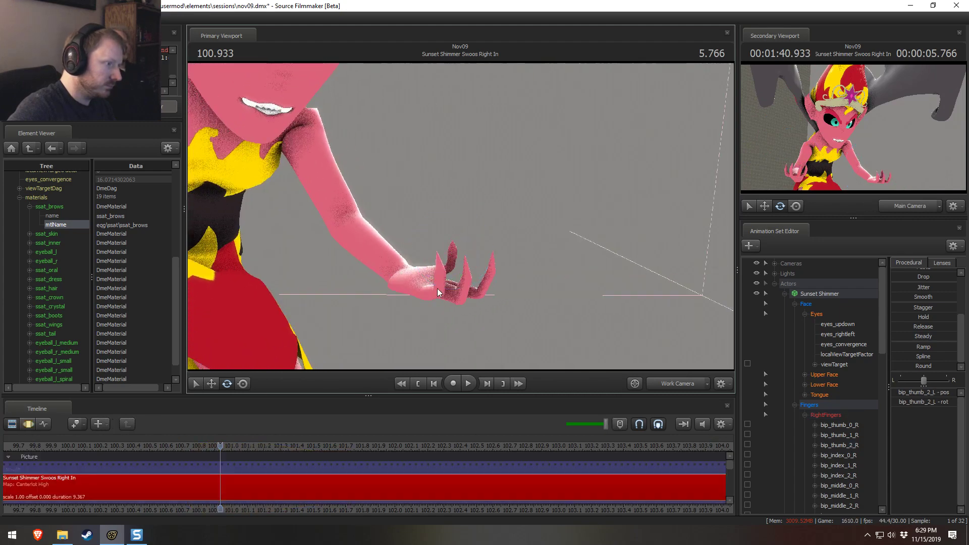
- Replay the shot from about 100.133, viewing the left hand from the front and then the side
{"action": "left_click", "coordinate": [156, 444]}
{"action": "key", "text": "space"}
{"action": "left_click", "coordinate": [90, 445]}
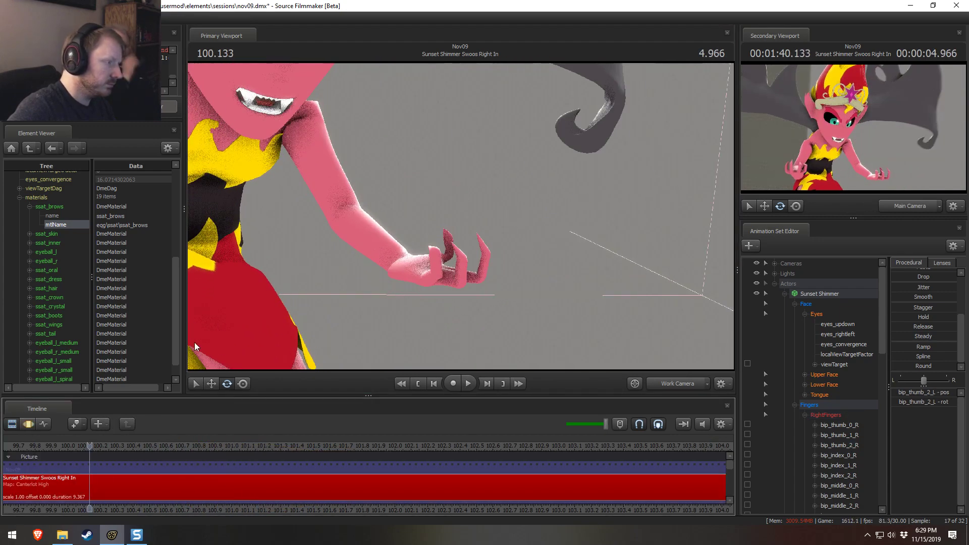
{"action": "left_click_drag", "start_coordinate": [423, 347], "coordinate": [282, 348]}
{"action": "key", "text": "space"}
{"action": "key", "text": "space"}
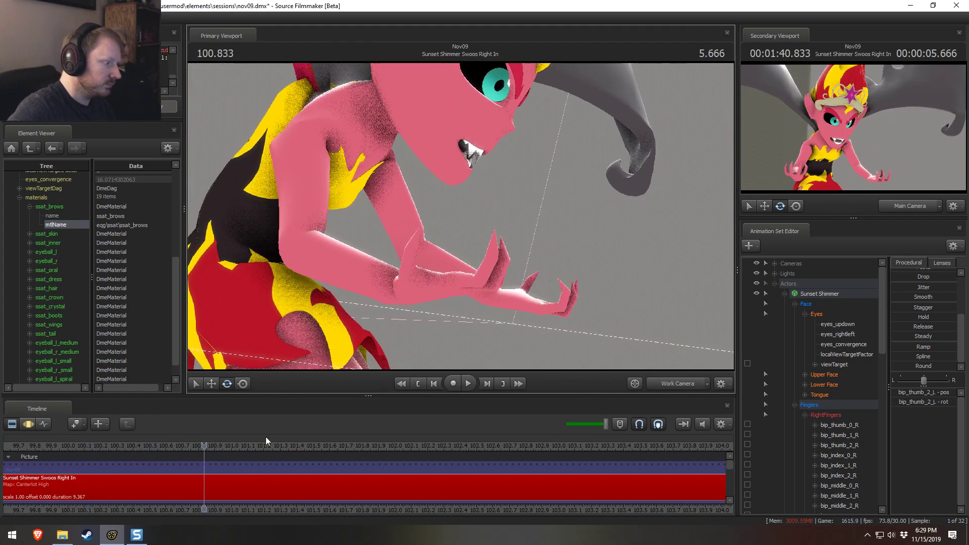
- Make a motion editor time selection from about 100.6 to 100.97, centred near 100.733
{"action": "key", "text": "F3"}
{"action": "left_click_drag", "start_coordinate": [135, 475], "coordinate": [232, 477]}
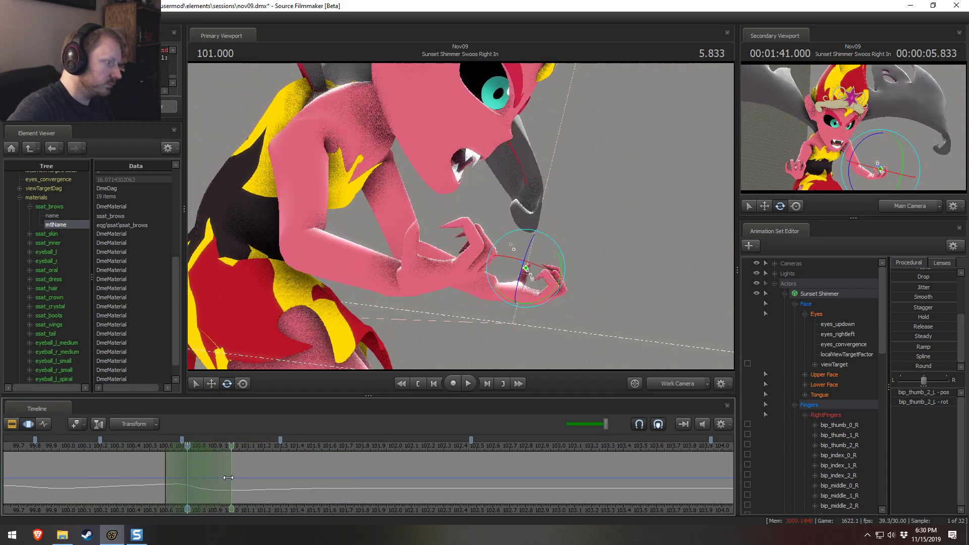
{"action": "key", "text": "ctrl+z"}
- Rotate the right hand's index, middle and ring base bones together at 100.733
{"action": "left_click", "coordinate": [463, 259]}
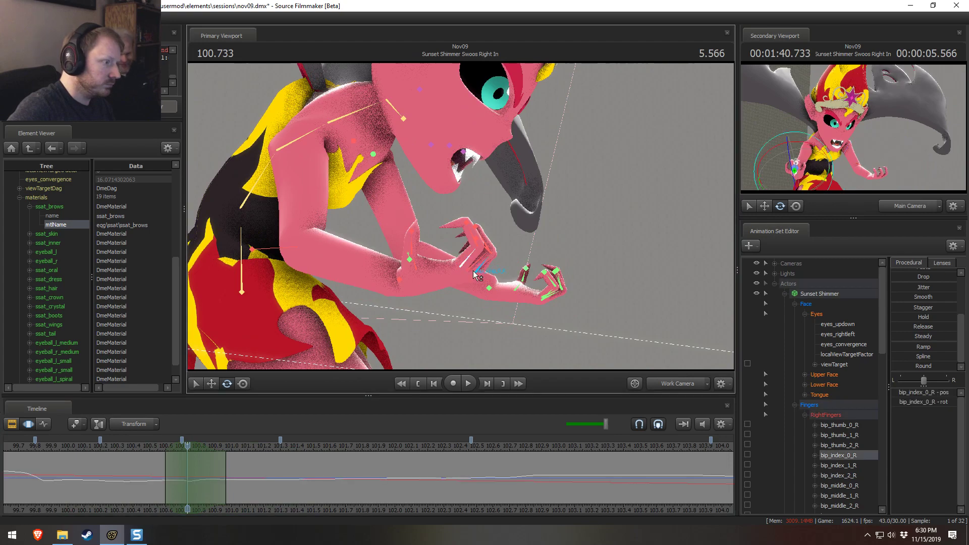
{"action": "left_click", "coordinate": [469, 264], "text": "ctrl"}
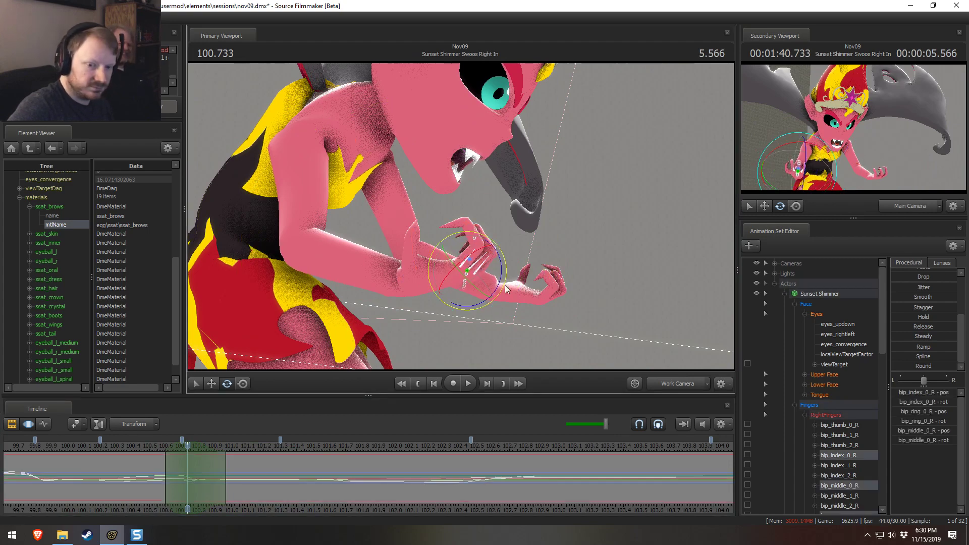
{"action": "left_click_drag", "start_coordinate": [524, 211], "coordinate": [608, 226], "text": "alt"}
{"action": "left_click_drag", "start_coordinate": [468, 235], "coordinate": [462, 241]}
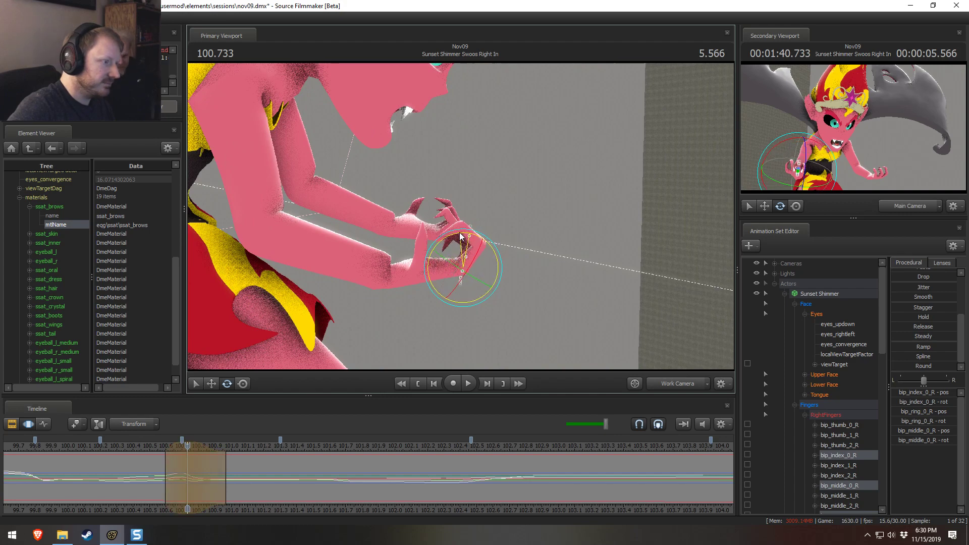
- Shift the right fingers' time selection slightly earlier so it peaks at about 100.7, and replay the motion
{"action": "key", "text": "space"}
{"action": "left_click", "coordinate": [129, 446]}
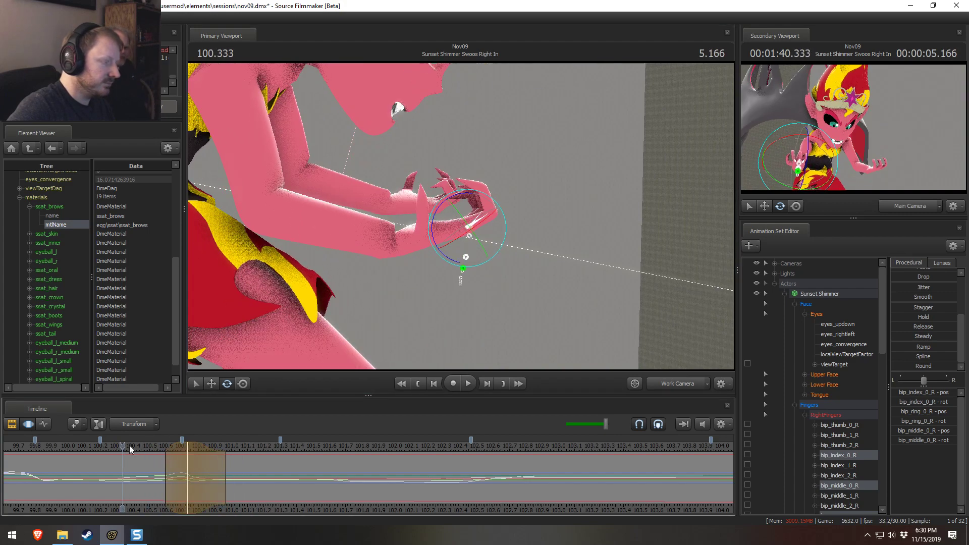
{"action": "mouse_move", "coordinate": [160, 444]}
{"action": "left_mouse_down"}
{"action": "mouse_move", "coordinate": [182, 444]}
{"action": "mouse_move", "coordinate": [146, 443]}
{"action": "left_mouse_up"}
{"action": "key", "text": "space"}
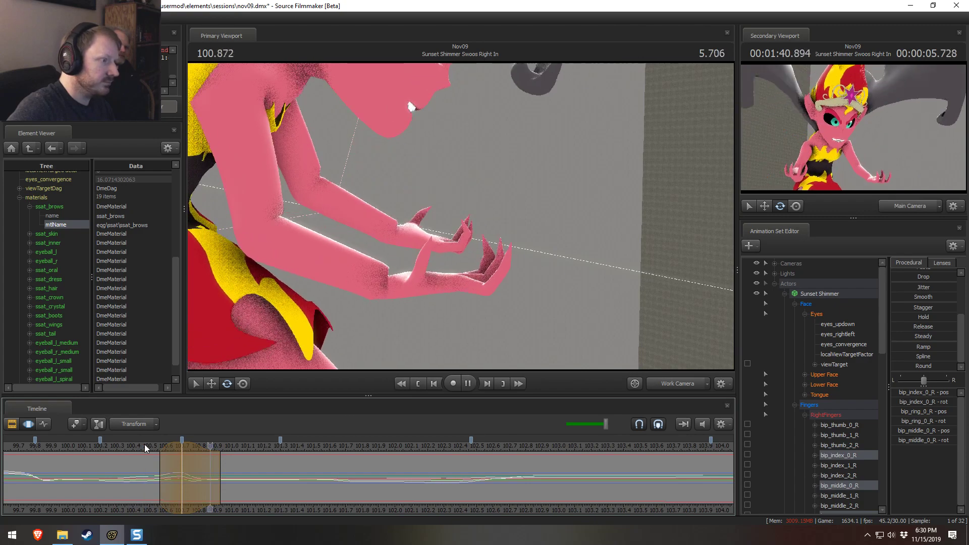
- Review the right-hand finger motion from the work camera, then through the Main Camera
{"action": "key", "text": "space"}
{"action": "left_click", "coordinate": [116, 443]}
{"action": "key", "text": "space"}
{"action": "key", "text": "space"}
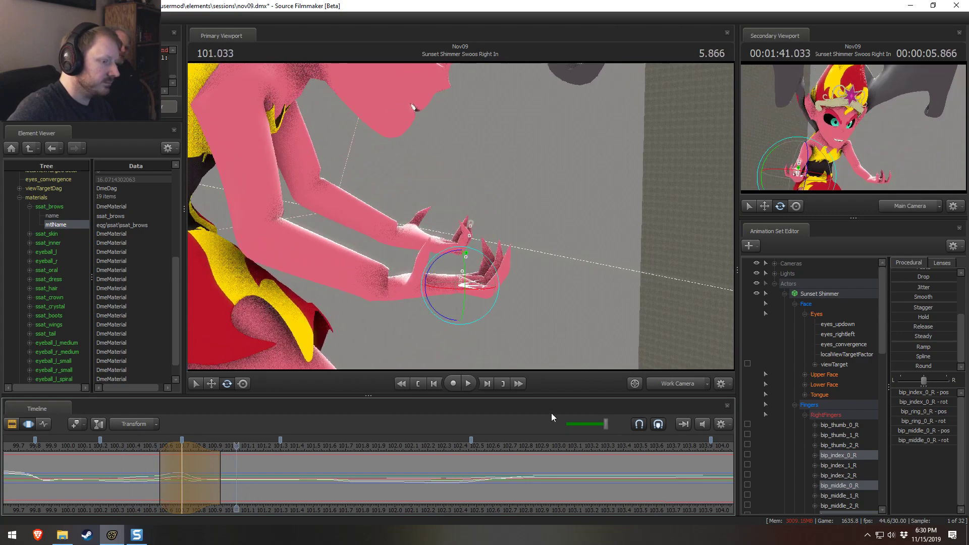
{"action": "left_click", "coordinate": [661, 380]}
{"action": "key", "text": "space"}
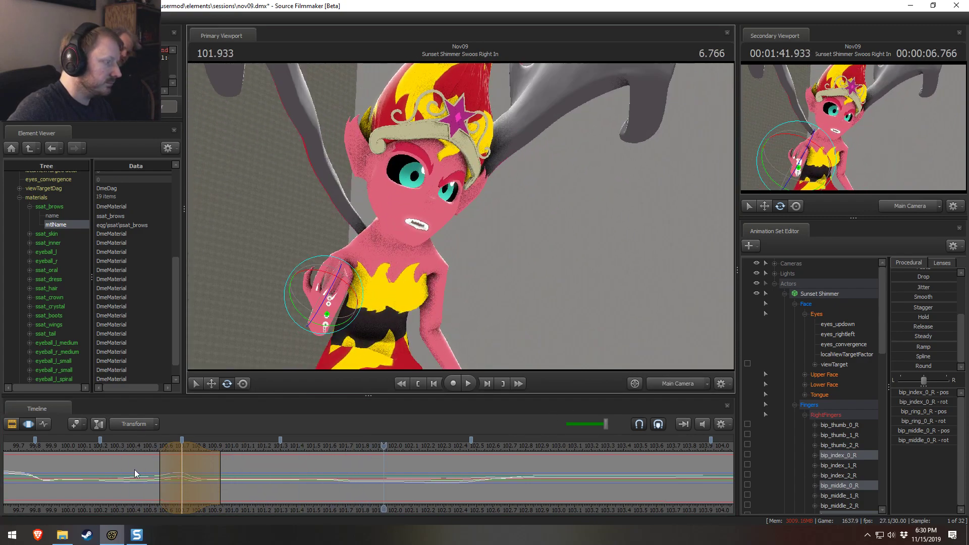
{"action": "left_click", "coordinate": [96, 446]}
{"action": "key", "text": "space"}
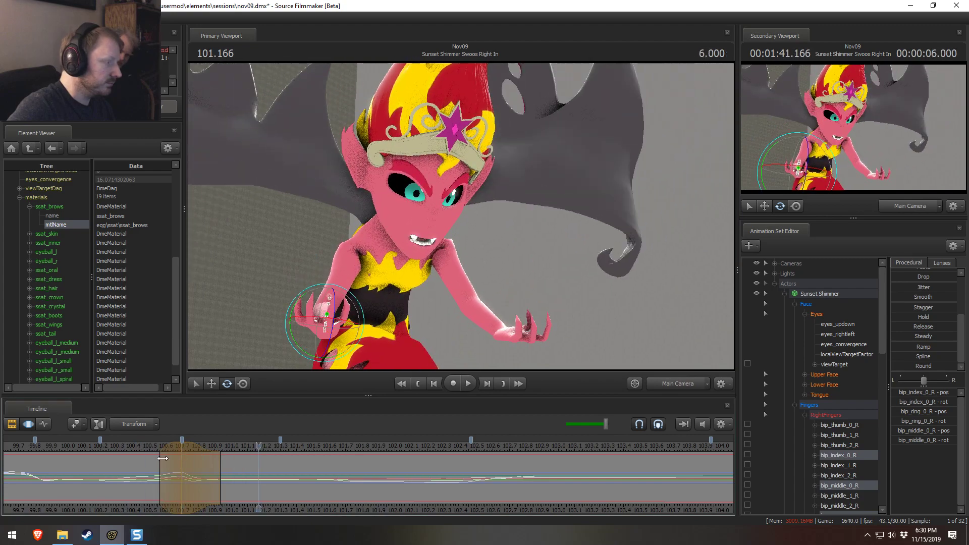
- Shorten the right fingers' time selection to end at about 100.87 and replay the shot from about 100.1
{"action": "left_click_drag", "start_coordinate": [203, 466], "coordinate": [207, 472]}
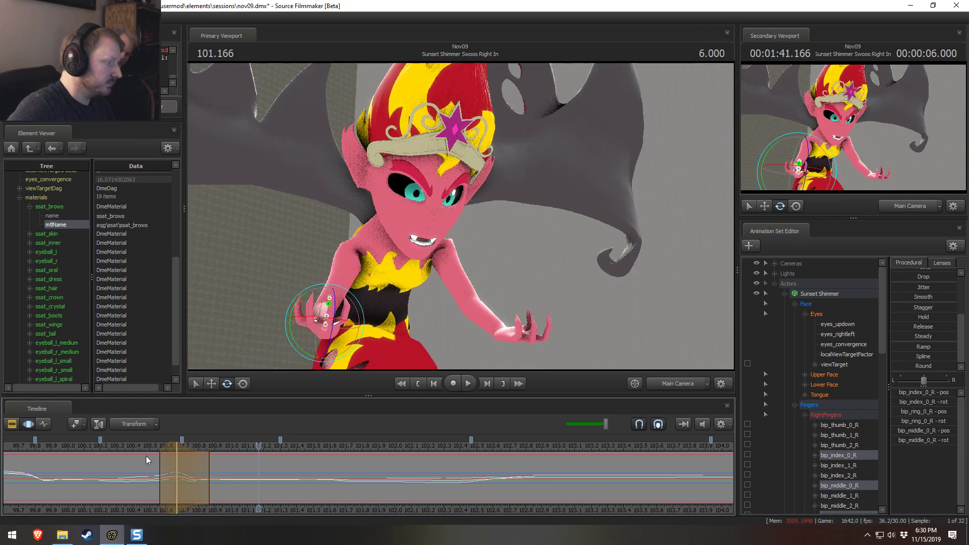
{"action": "left_click", "coordinate": [145, 446]}
{"action": "key", "text": "space"}
{"action": "left_click", "coordinate": [95, 446]}
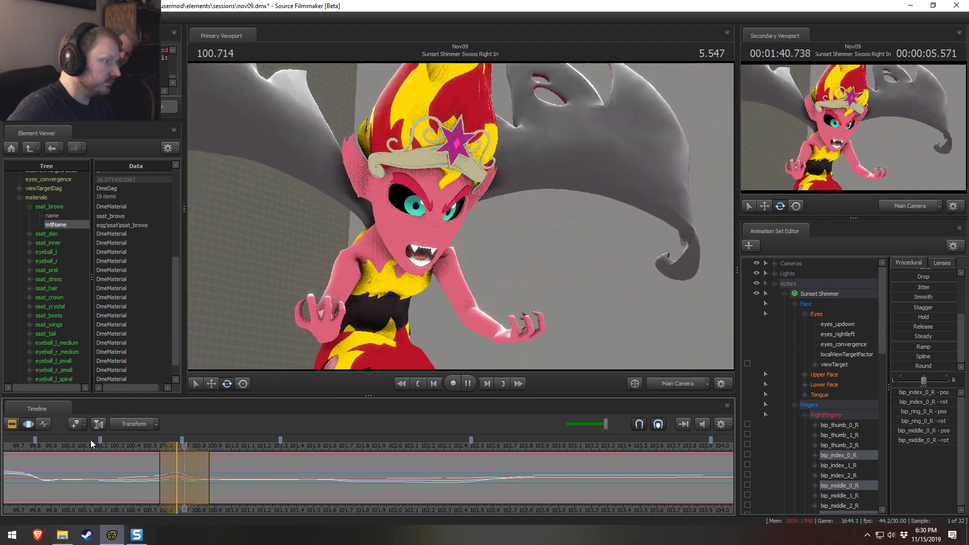
{"action": "key", "text": "space"}
{"action": "scroll", "coordinate": [91, 442], "scroll_direction": "down", "scroll_amount": 2}
{"action": "left_click", "coordinate": [111, 448]}
{"action": "key", "text": "space"}
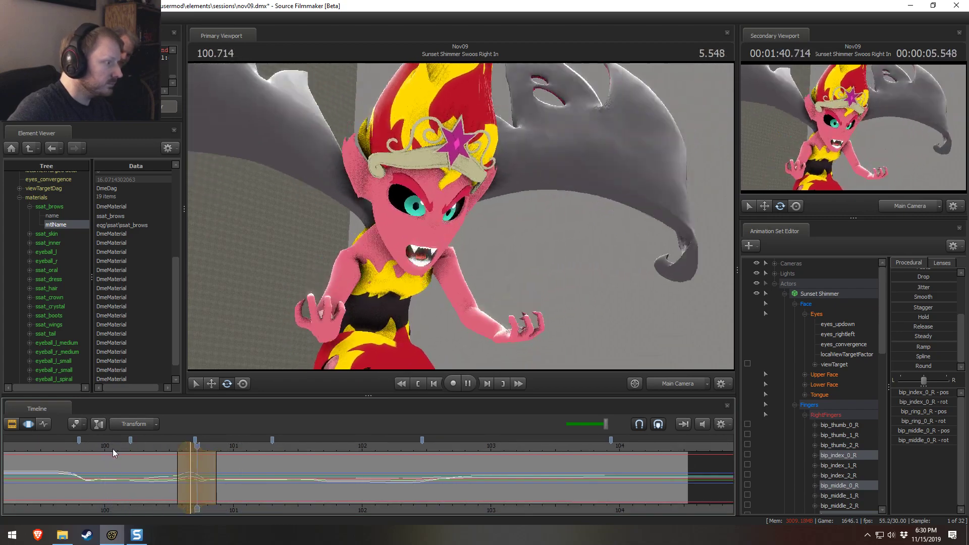
- Shift the right fingers' time selection slightly later, centred on about 100.7, and replay the shot
{"action": "left_click", "coordinate": [162, 463]}
{"action": "key", "text": "space"}
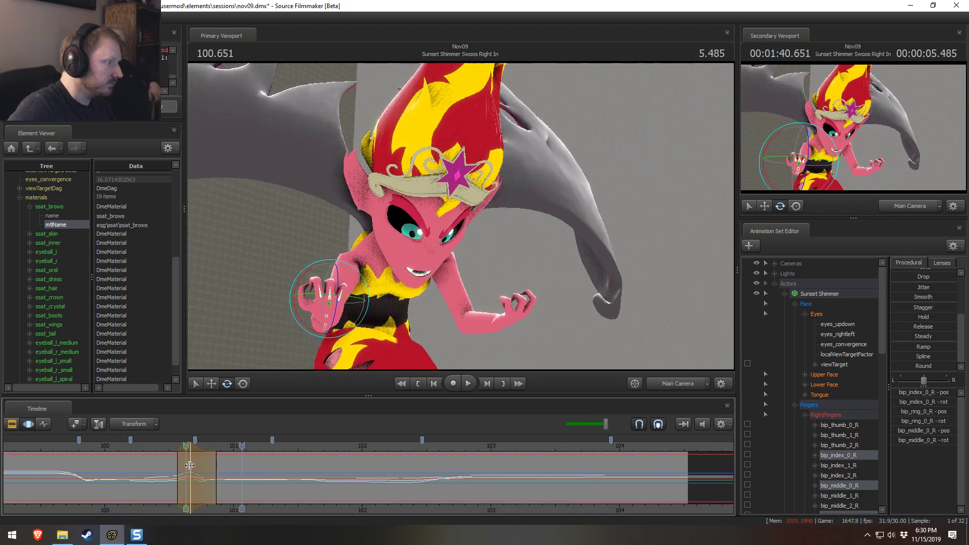
{"action": "left_click", "coordinate": [162, 463]}
{"action": "left_click", "coordinate": [167, 465]}
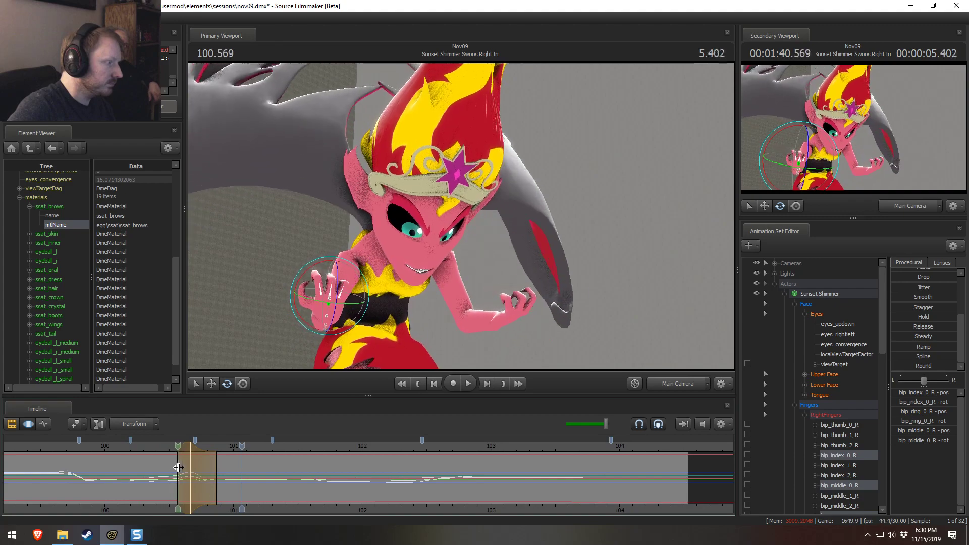
{"action": "left_click_drag", "start_coordinate": [185, 447], "coordinate": [199, 464]}
{"action": "key", "text": "space"}
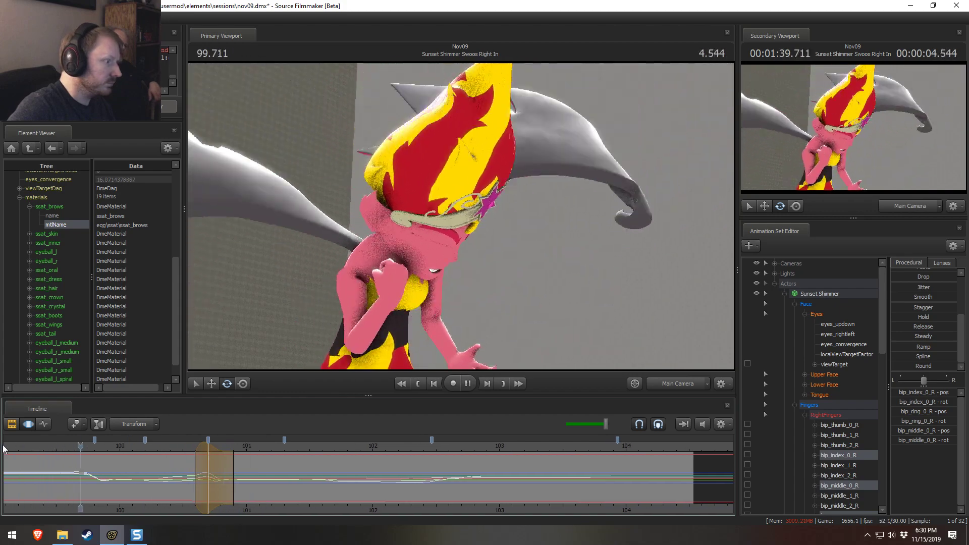
{"action": "key", "text": "space"}
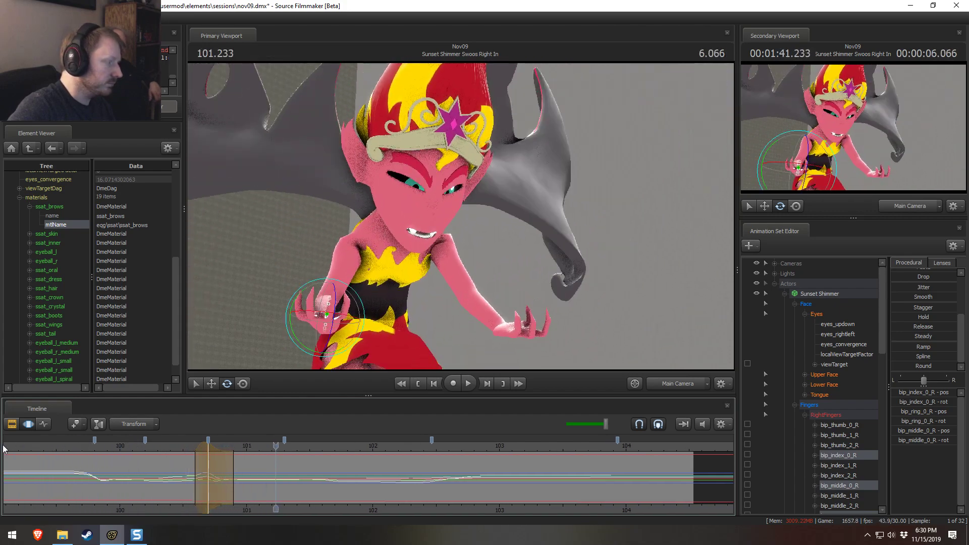
{"action": "key", "text": "space"}
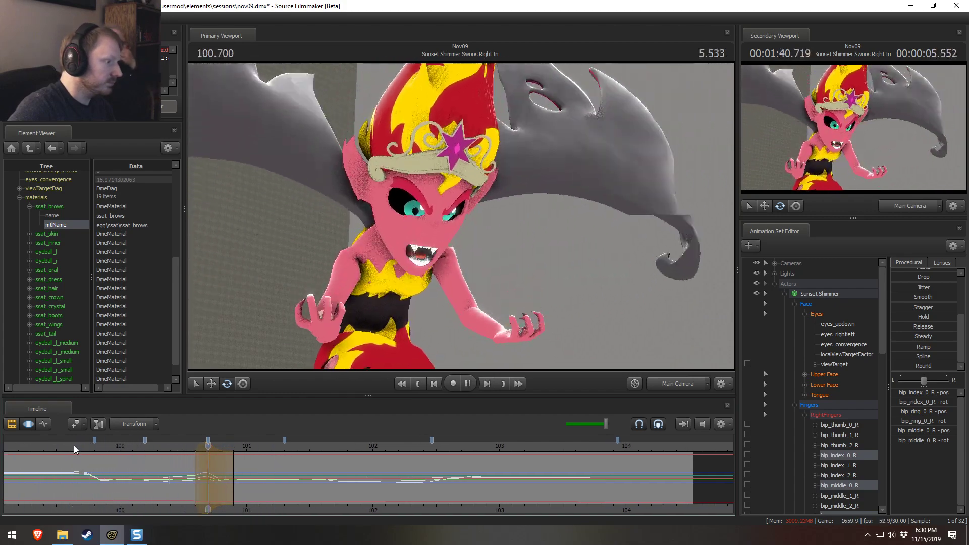
{"action": "key", "text": "space"}
- Rotate the left hand's index, middle and ring base bones together at 100.7, then return to the Main Camera
{"action": "left_click_drag", "start_coordinate": [263, 446], "coordinate": [208, 452]}
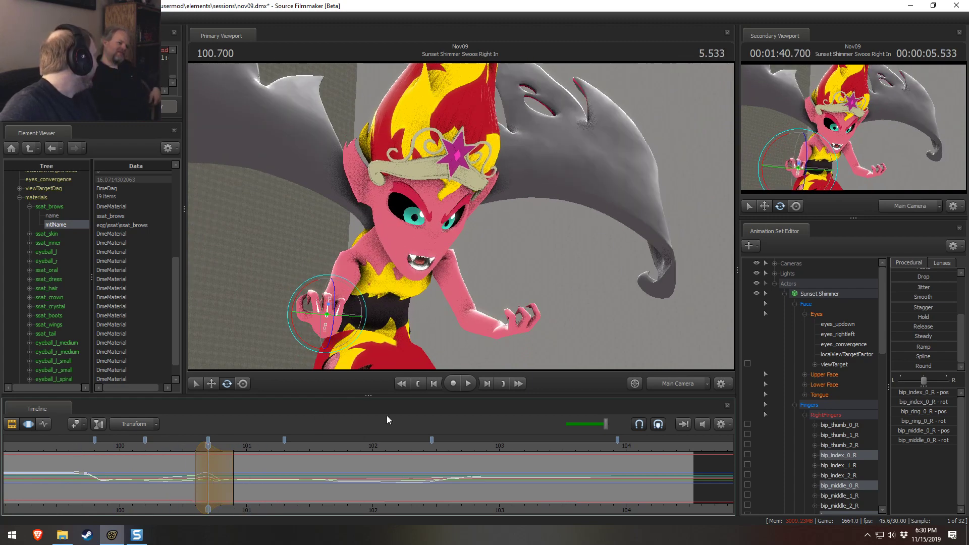
{"action": "left_click", "coordinate": [528, 326]}
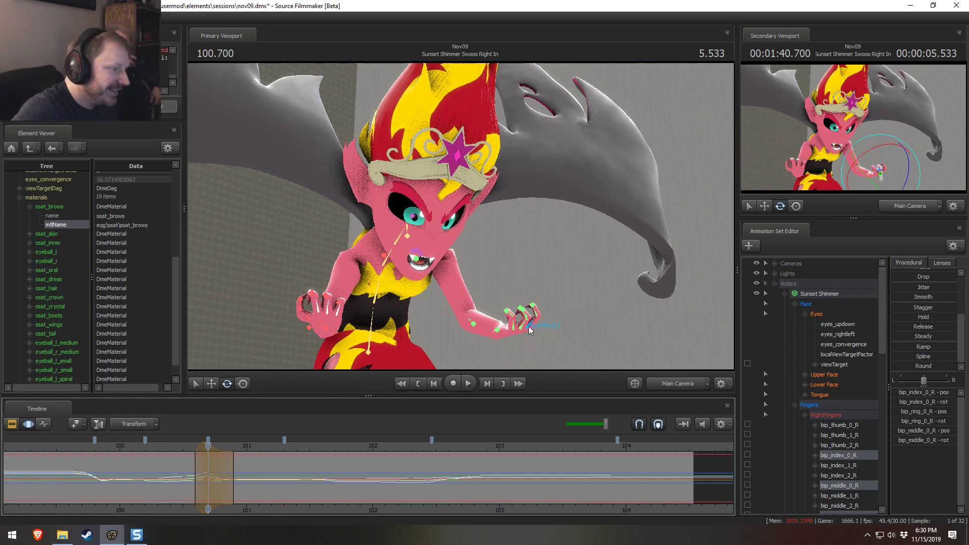
{"action": "key", "text": "f"}
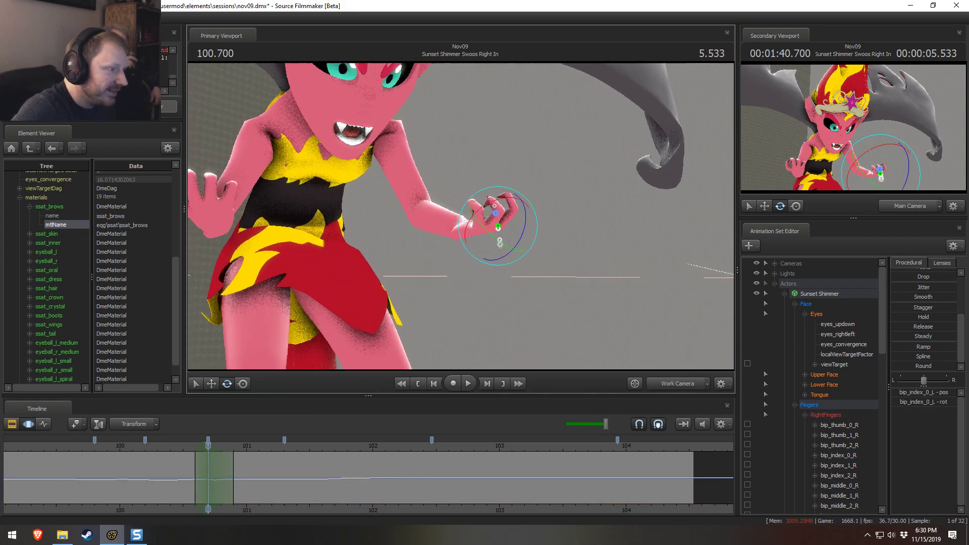
{"action": "left_click_drag", "start_coordinate": [585, 153], "coordinate": [555, 201]}
{"action": "left_click", "coordinate": [529, 240], "text": "ctrl"}
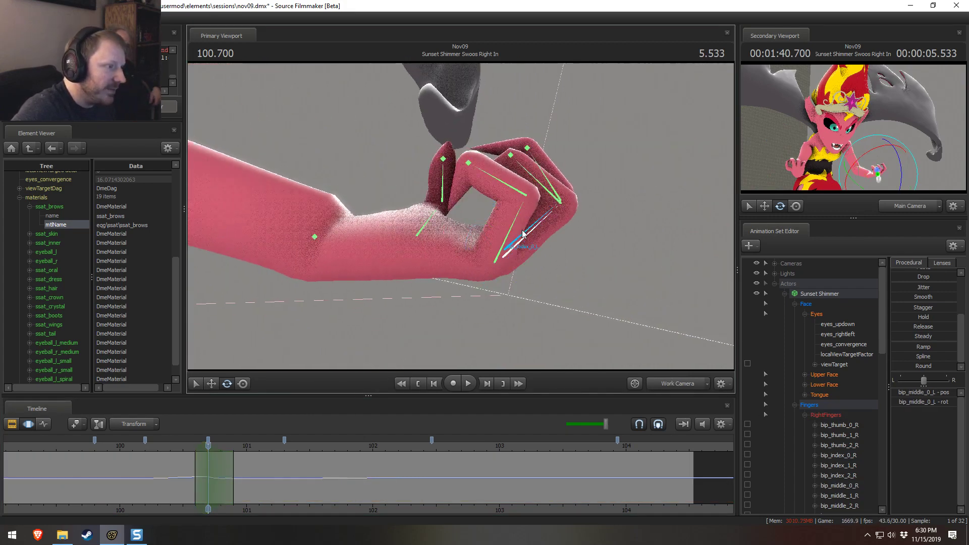
{"action": "left_click", "coordinate": [504, 235], "text": "ctrl"}
{"action": "key", "text": "e"}
{"action": "left_click_drag", "start_coordinate": [531, 252], "coordinate": [523, 252]}
{"action": "left_click", "coordinate": [677, 383]}
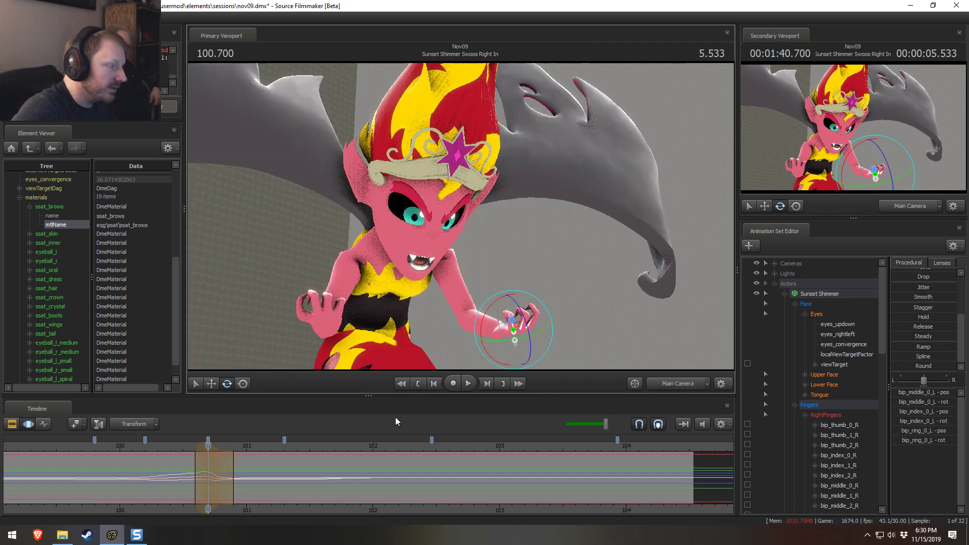
- Play back the left-hand finger motion from about 99.7, then scrub back to 100.0
{"action": "left_click", "coordinate": [166, 445]}
{"action": "key", "text": "space"}
{"action": "left_click", "coordinate": [81, 442]}
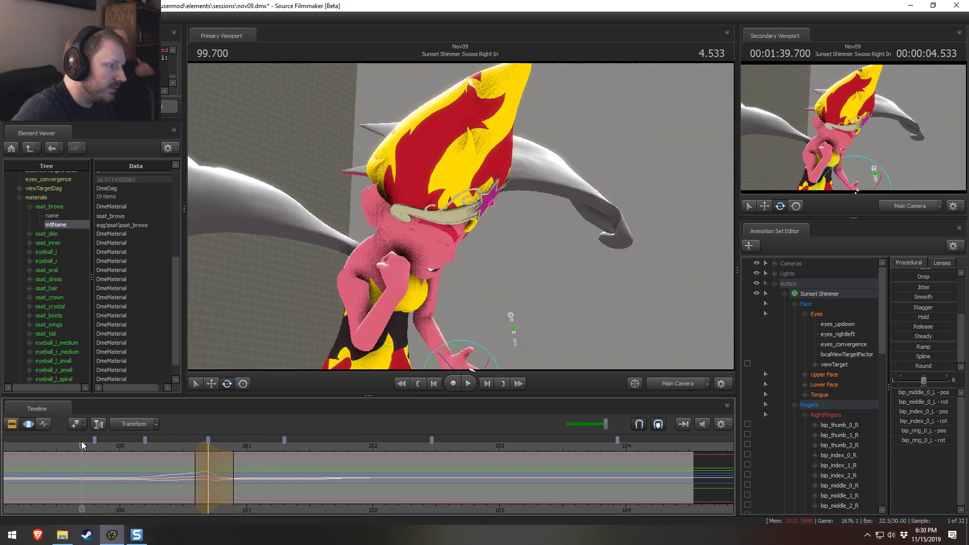
{"action": "key", "text": "space"}
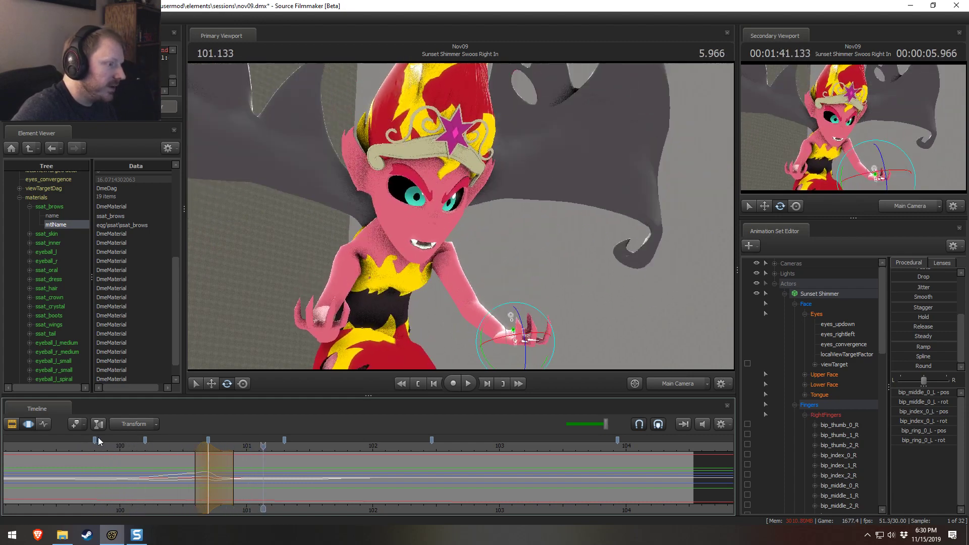
{"action": "left_click", "coordinate": [137, 445]}
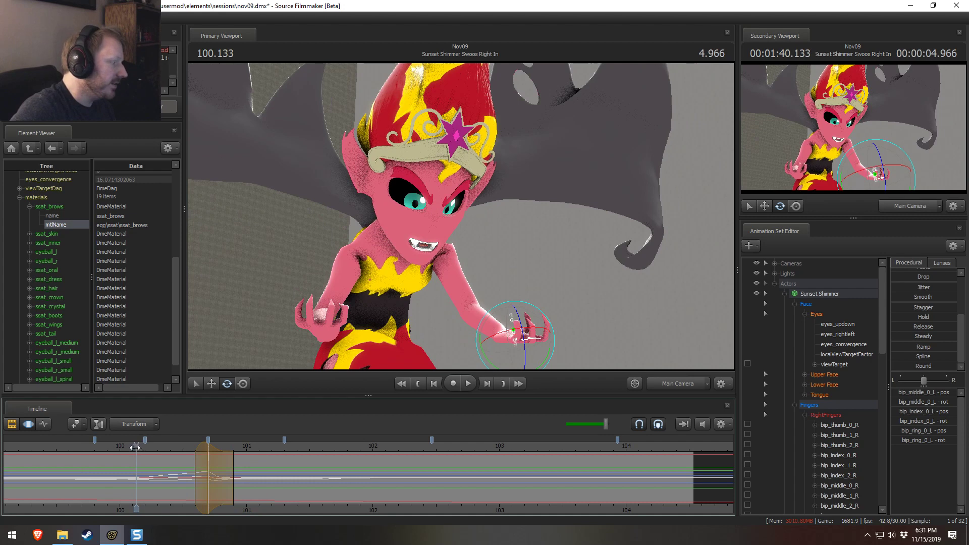
{"action": "left_click_drag", "start_coordinate": [135, 446], "coordinate": [133, 454]}
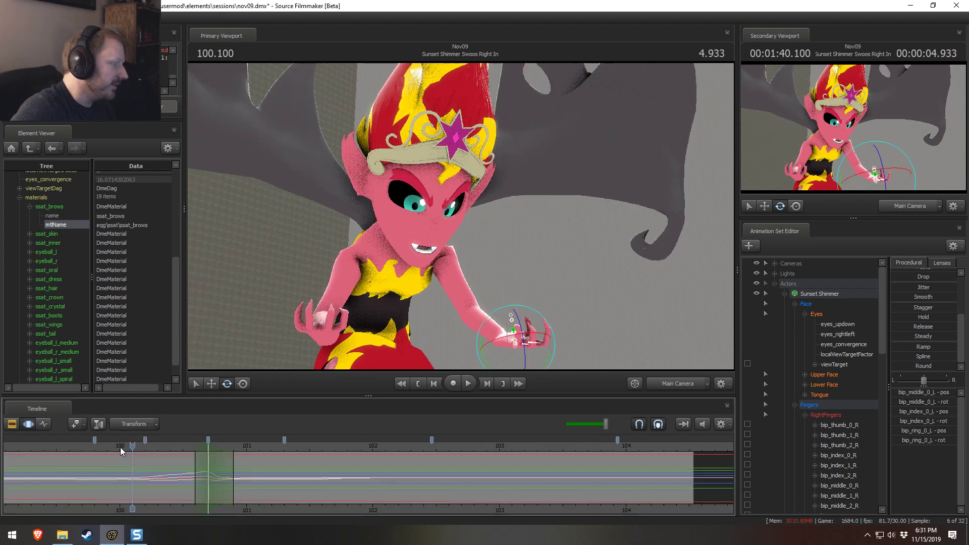
{"action": "left_click", "coordinate": [120, 447]}
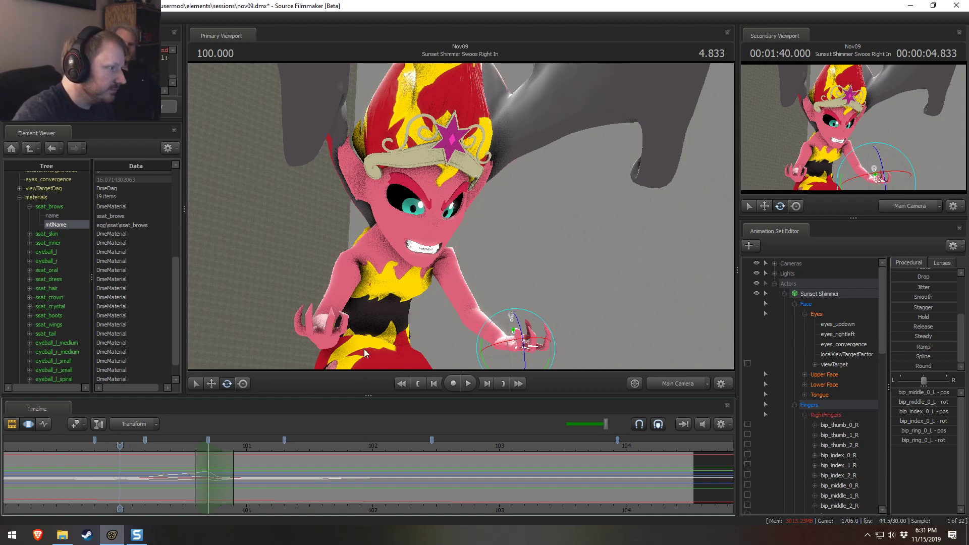
- Replay a longer stretch of the shot, through about 102.7, to examine the overall hand motion
{"action": "scroll", "coordinate": [169, 449], "scroll_direction": "down", "scroll_amount": 3}
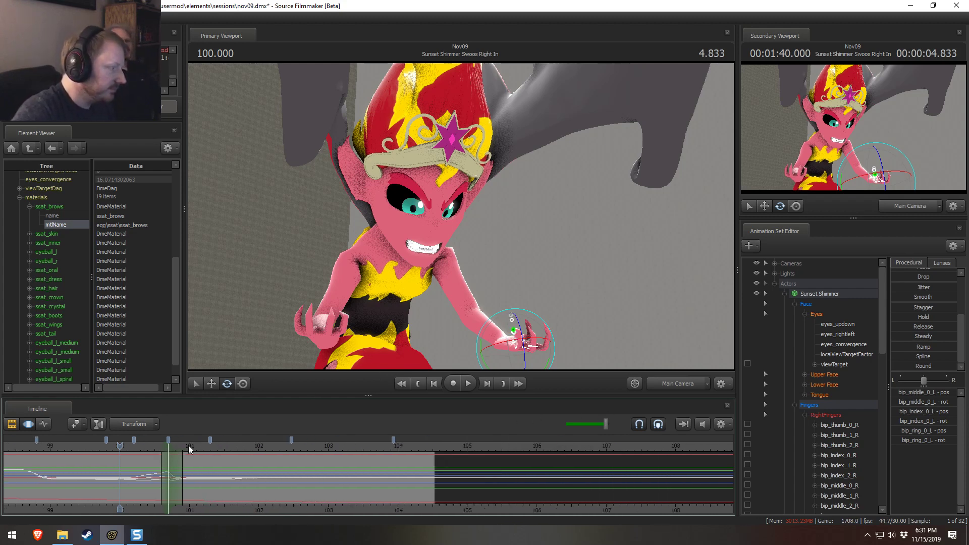
{"action": "left_click", "coordinate": [240, 453]}
{"action": "left_click_drag", "start_coordinate": [241, 452], "coordinate": [59, 473]}
{"action": "key", "text": "space"}
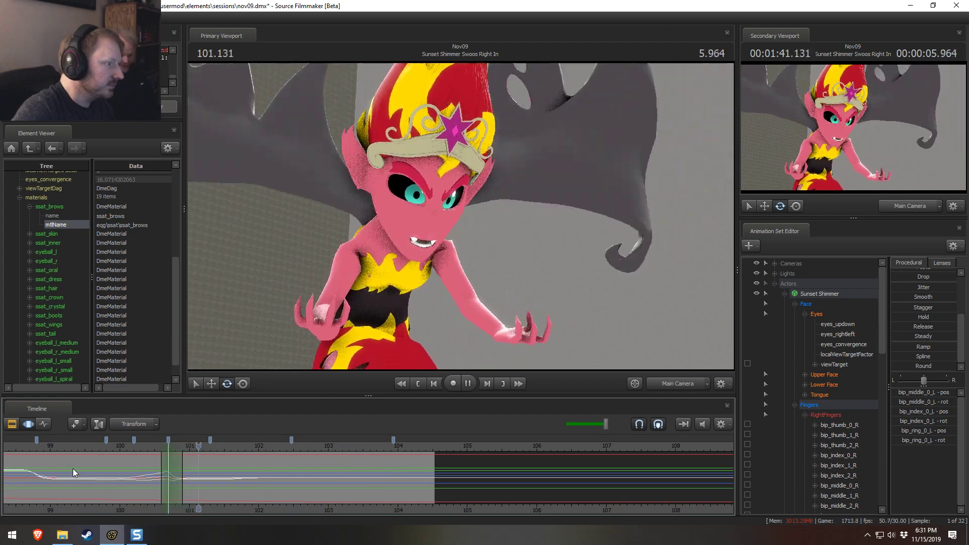
{"action": "left_click", "coordinate": [253, 470]}
{"action": "left_click_drag", "start_coordinate": [253, 470], "coordinate": [227, 480]}
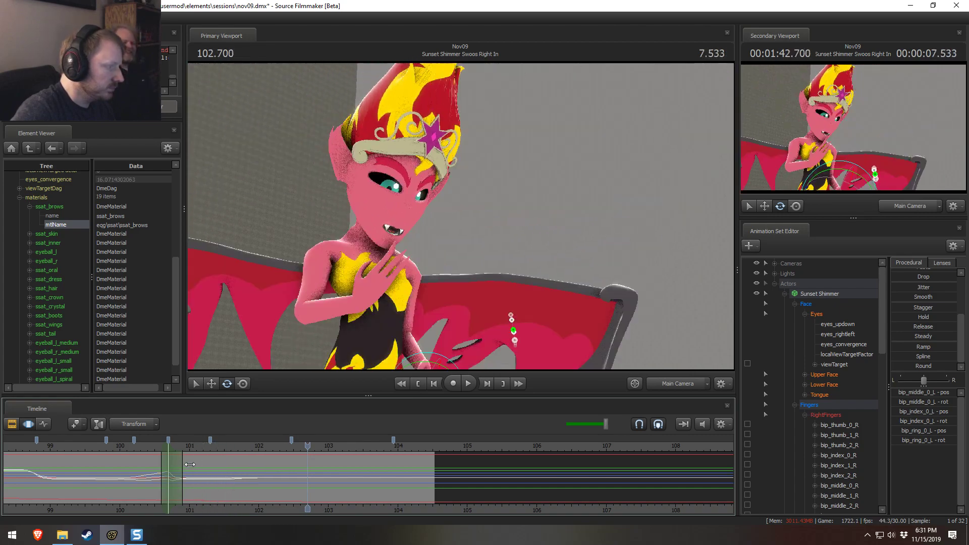
- Replay the hand motion briefly, stop at about 101.0, and show the Upper Face control curves in the timeline
{"action": "left_click", "coordinate": [196, 448]}
{"action": "key", "text": "space"}
{"action": "key", "text": "space"}
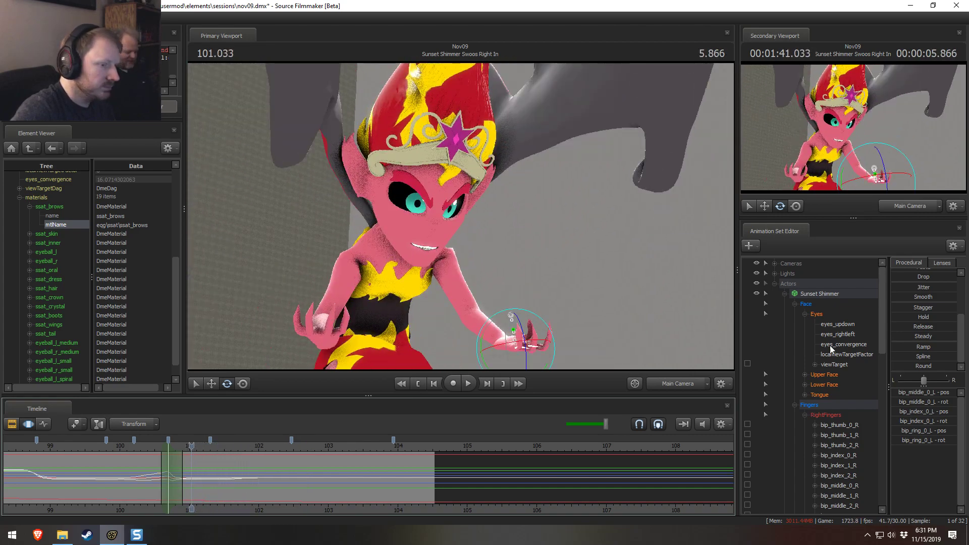
{"action": "left_click", "coordinate": [836, 326]}
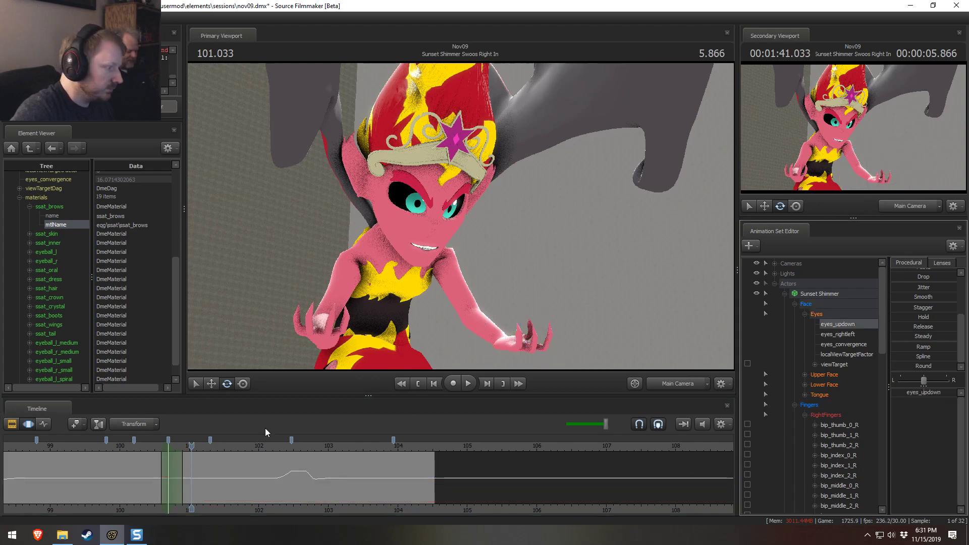
{"action": "left_click", "coordinate": [833, 375]}
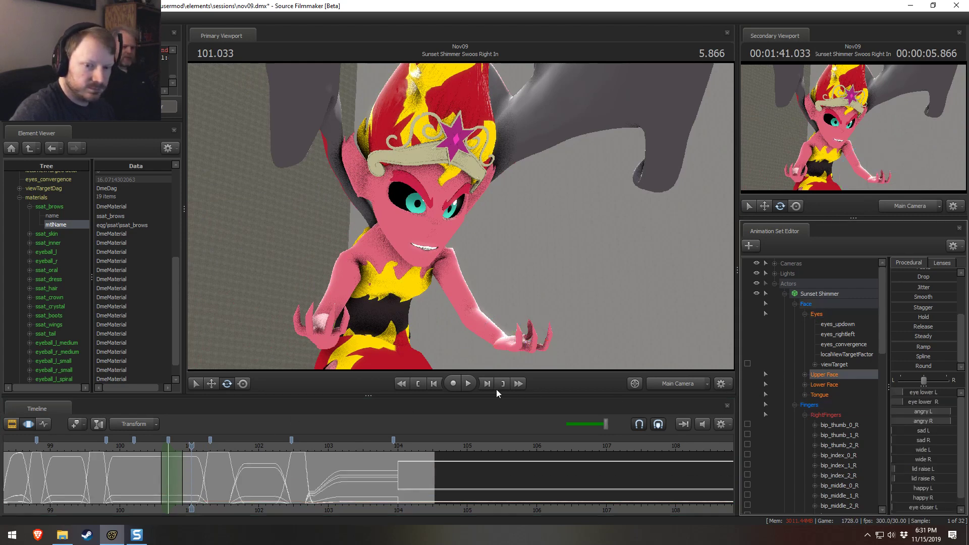
- Make a time selection on the Upper Face curves from about 101.0 to 101.3
{"action": "left_click", "coordinate": [255, 470], "text": "shift"}
{"action": "scroll", "coordinate": [210, 479], "scroll_direction": "up", "scroll_amount": 4}
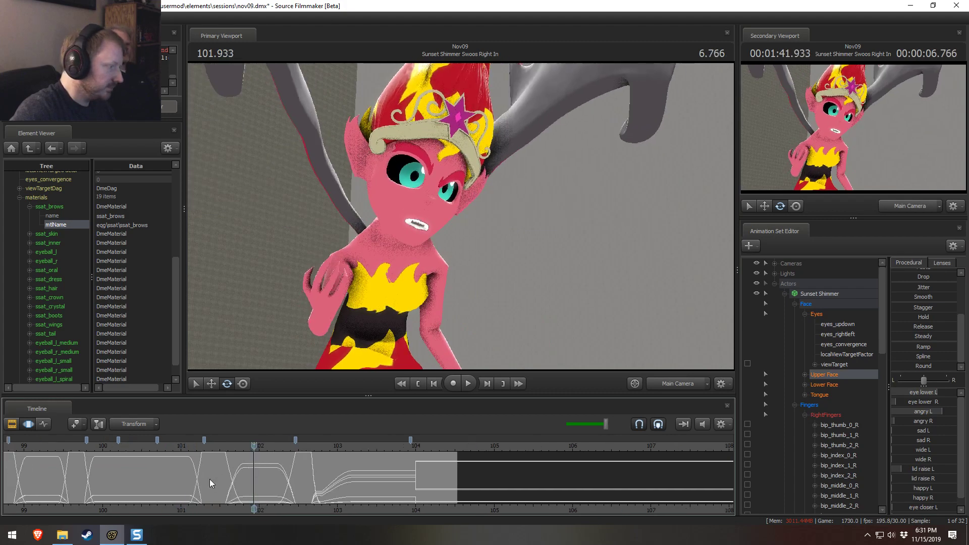
{"action": "left_click_drag", "start_coordinate": [139, 472], "coordinate": [173, 471]}
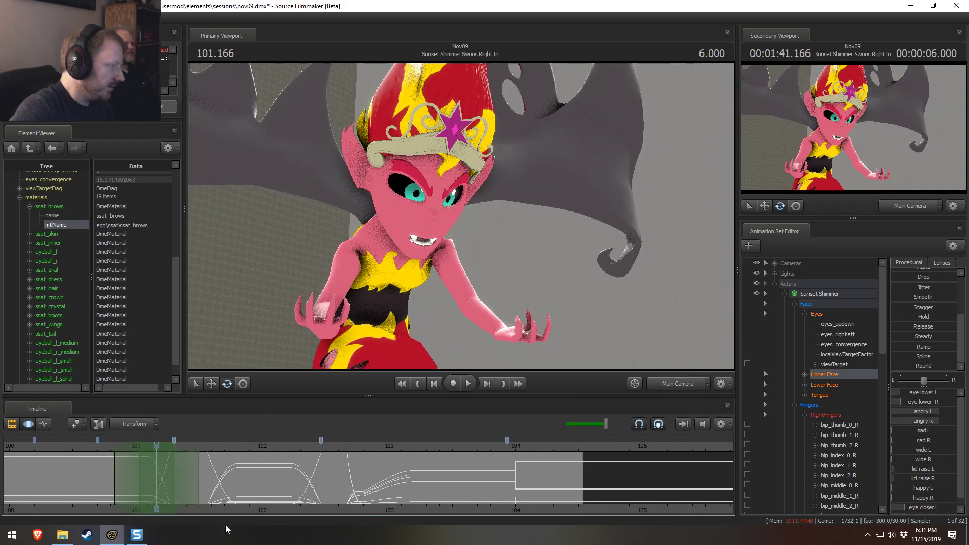
{"action": "middle_click_drag", "start_coordinate": [245, 509], "coordinate": [320, 487]}
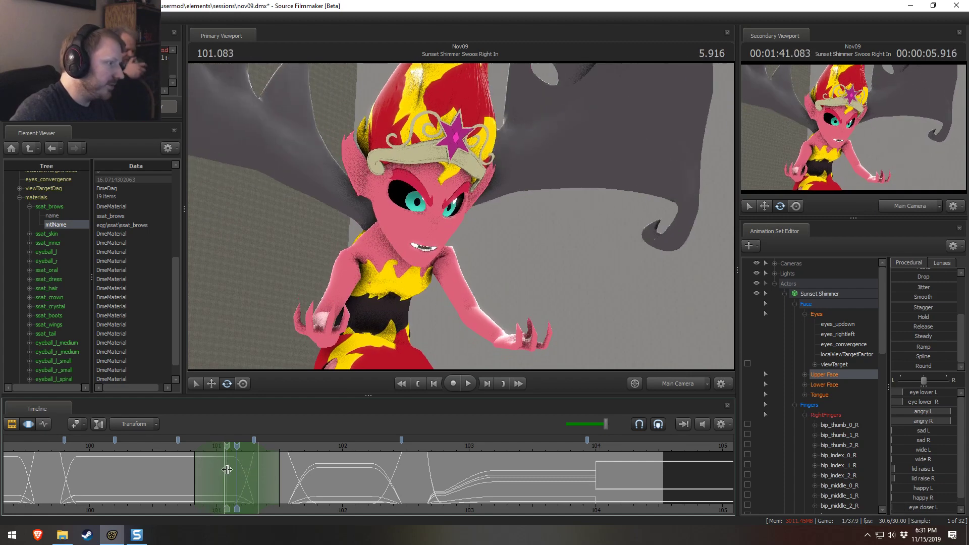
- Play back the facial motion from about 100.7 to 102.0
{"action": "left_click", "coordinate": [177, 444]}
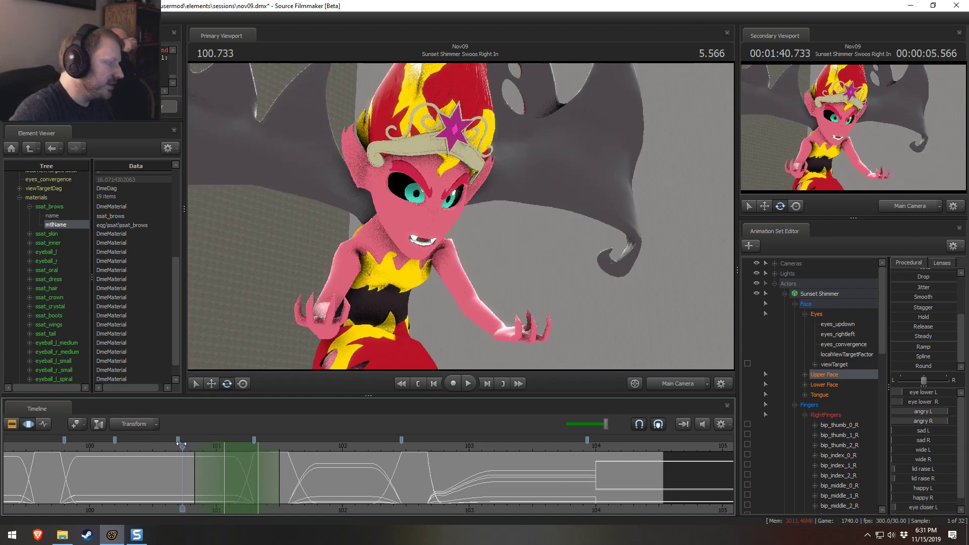
{"action": "key", "text": "space"}
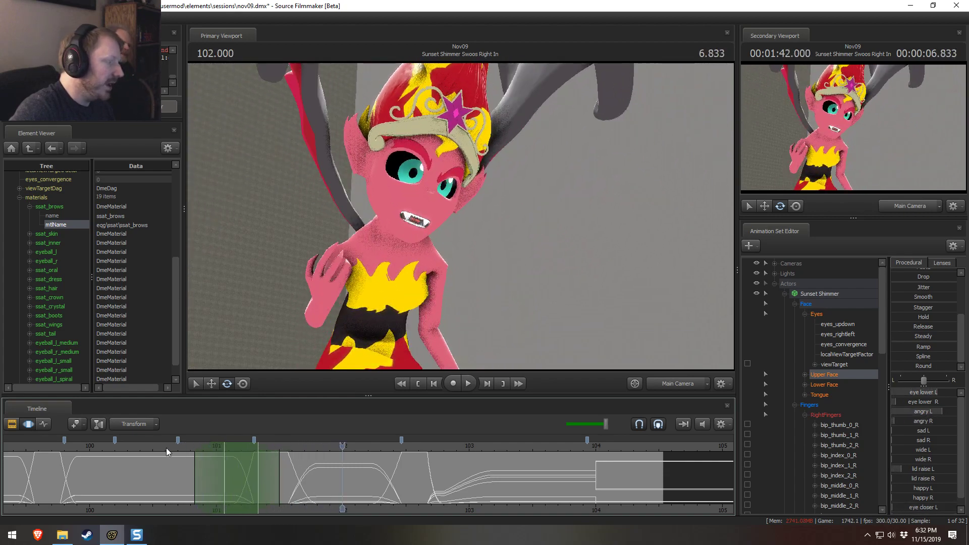
{"action": "key", "text": "space"}
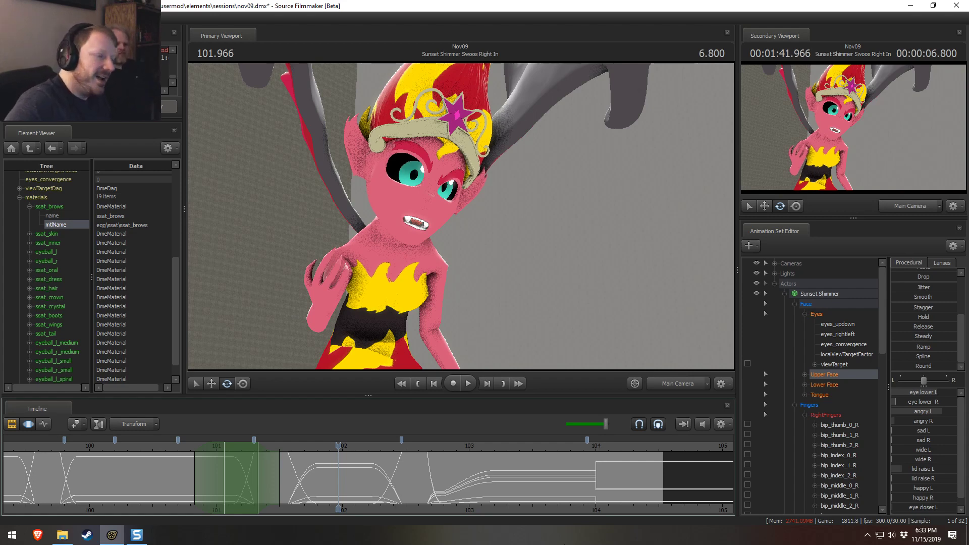
- Return the playhead to 100.7 and examine the pose and the Upper Face curves around it
{"action": "left_click", "coordinate": [182, 444]}
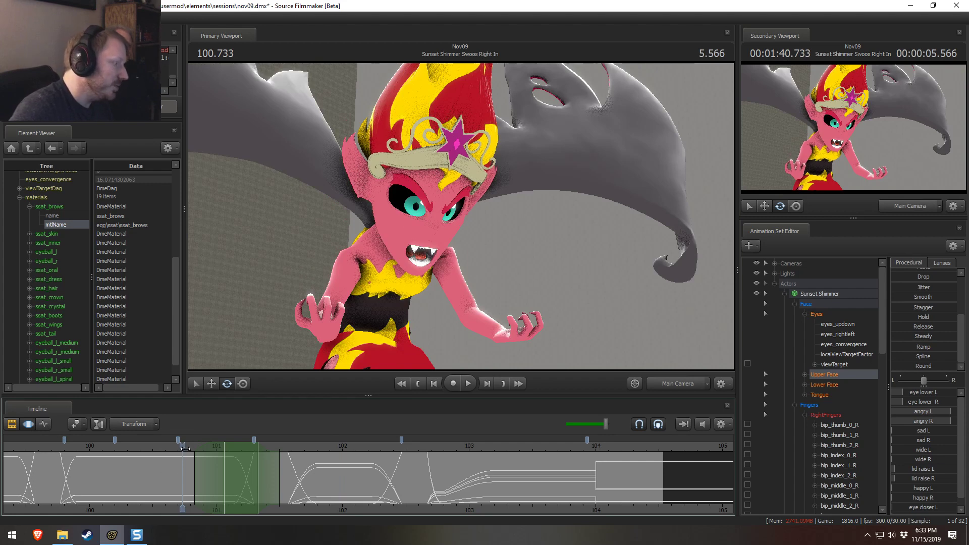
{"action": "left_click", "coordinate": [179, 446]}
{"action": "scroll", "coordinate": [288, 511], "scroll_direction": "down", "scroll_amount": 1}
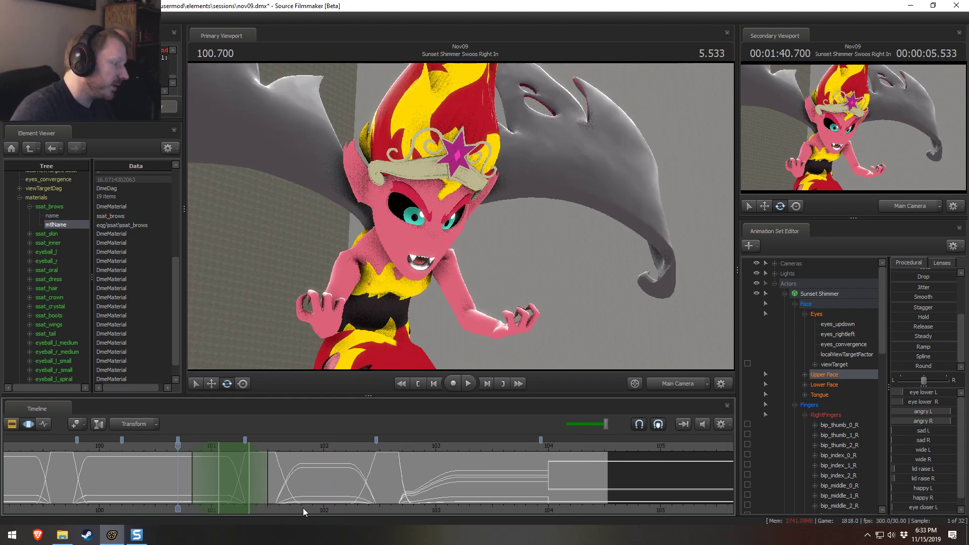
{"action": "middle_click_drag", "start_coordinate": [303, 508], "coordinate": [283, 504]}
{"action": "scroll", "coordinate": [285, 507], "scroll_direction": "up", "scroll_amount": 2}
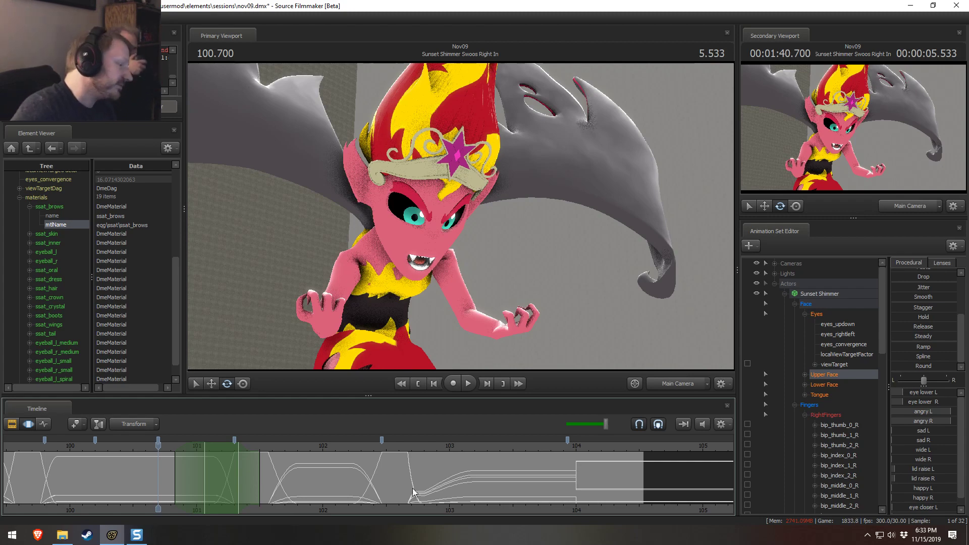
{"action": "left_click_drag", "start_coordinate": [282, 444], "coordinate": [159, 459]}
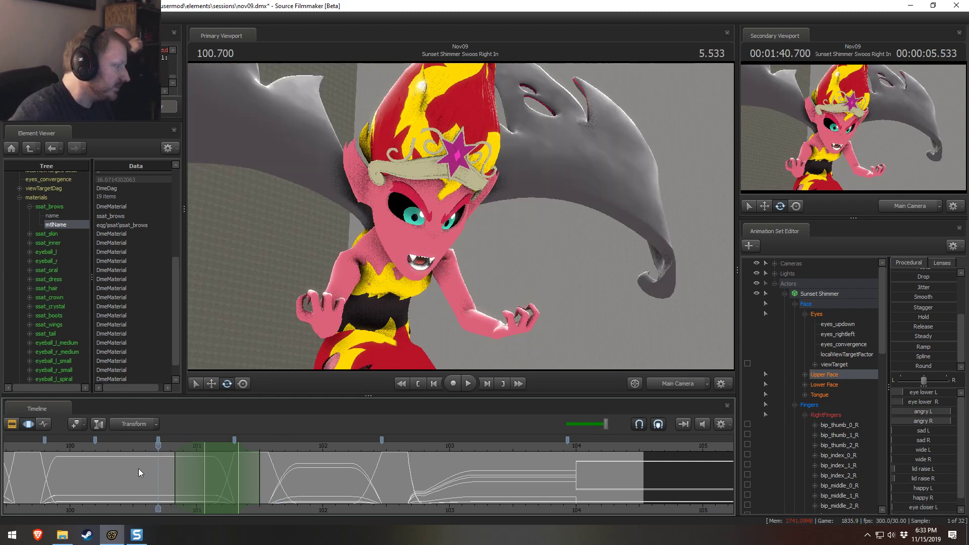
- Switch to Snagit Editor and examine the eyes in the captured Sunset Shimmer close-up at high magnification
{"action": "left_click", "coordinate": [137, 535]}
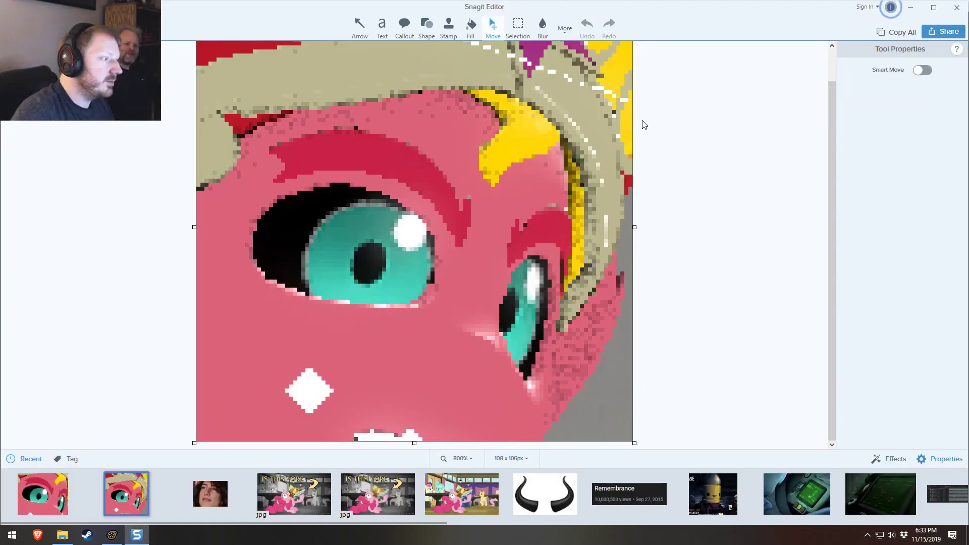
{"action": "scroll", "coordinate": [362, 231], "scroll_direction": "up", "scroll_amount": 4, "text": "ctrl"}
{"action": "scroll", "coordinate": [361, 231], "scroll_direction": "down", "scroll_amount": 4, "text": "ctrl"}
{"action": "scroll", "coordinate": [321, 372], "scroll_direction": "up", "scroll_amount": 2, "text": "ctrl"}
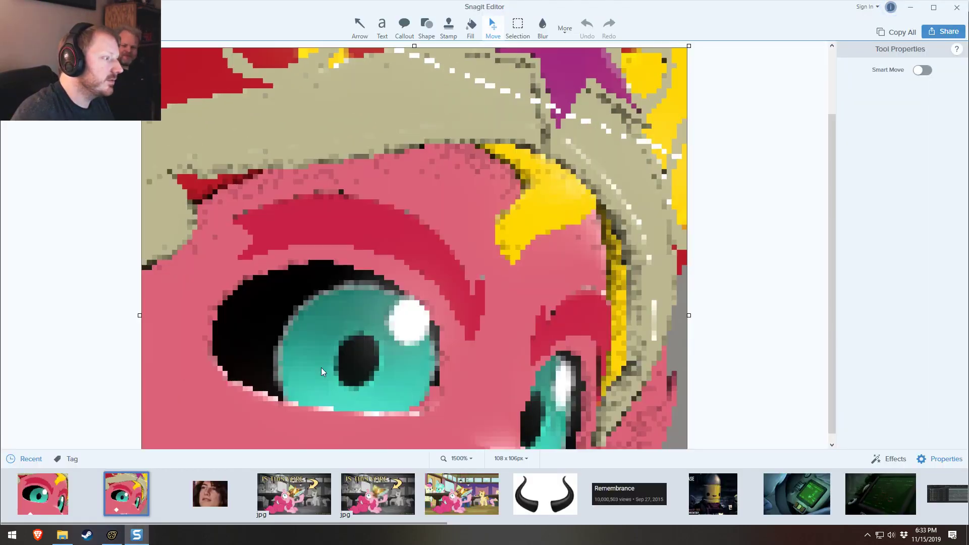
{"action": "scroll", "coordinate": [357, 269], "scroll_direction": "down", "scroll_amount": 1, "text": "ctrl"}
{"action": "scroll", "coordinate": [359, 207], "scroll_direction": "up", "scroll_amount": 3, "text": "ctrl"}
{"action": "scroll", "coordinate": [420, 249], "scroll_direction": "down", "scroll_amount": 1, "text": "ctrl"}
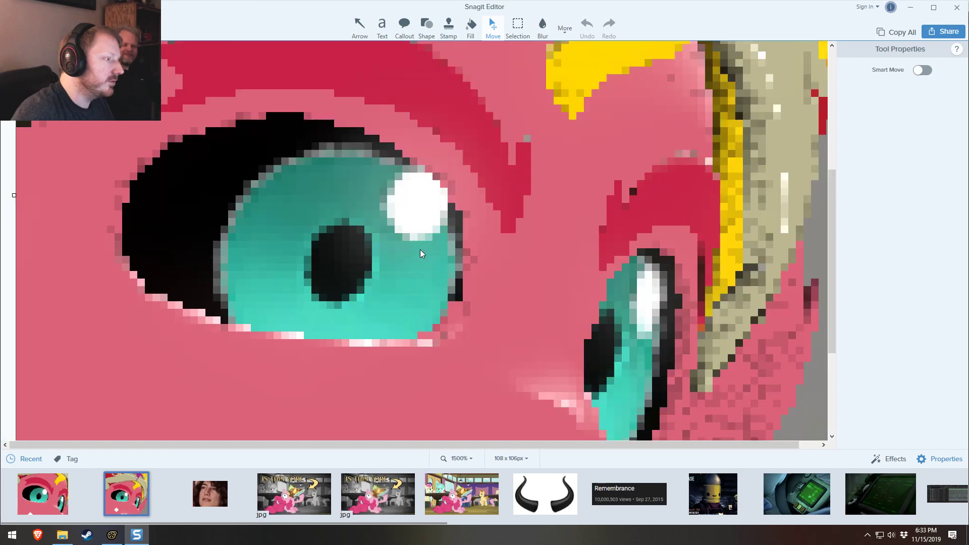
{"action": "scroll", "coordinate": [420, 250], "scroll_direction": "down", "scroll_amount": 3, "text": "ctrl"}
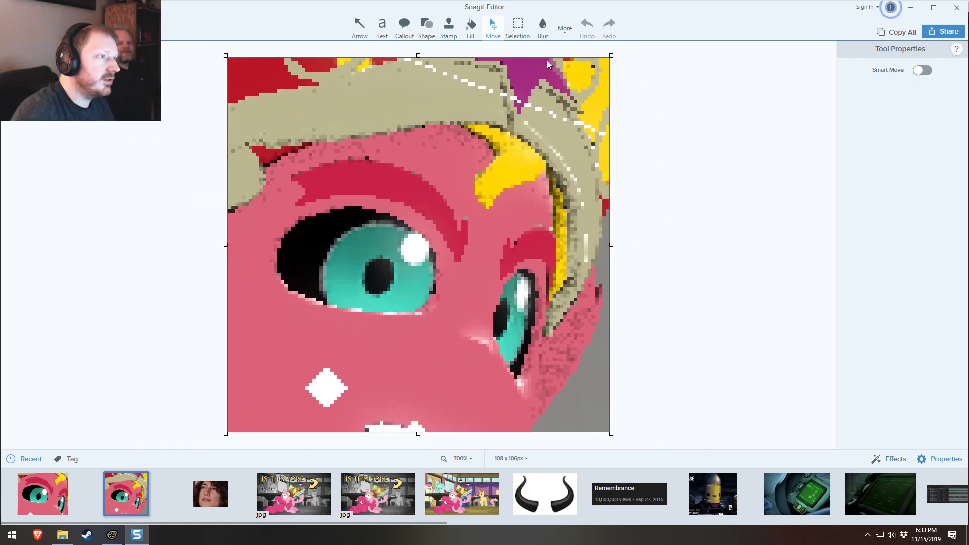
- Pixelate a rectangular region over the character's larger eye with the Blur tool and lower its intensity to 2
{"action": "left_click", "coordinate": [542, 25]}
{"action": "left_click_drag", "start_coordinate": [471, 164], "coordinate": [259, 361]}
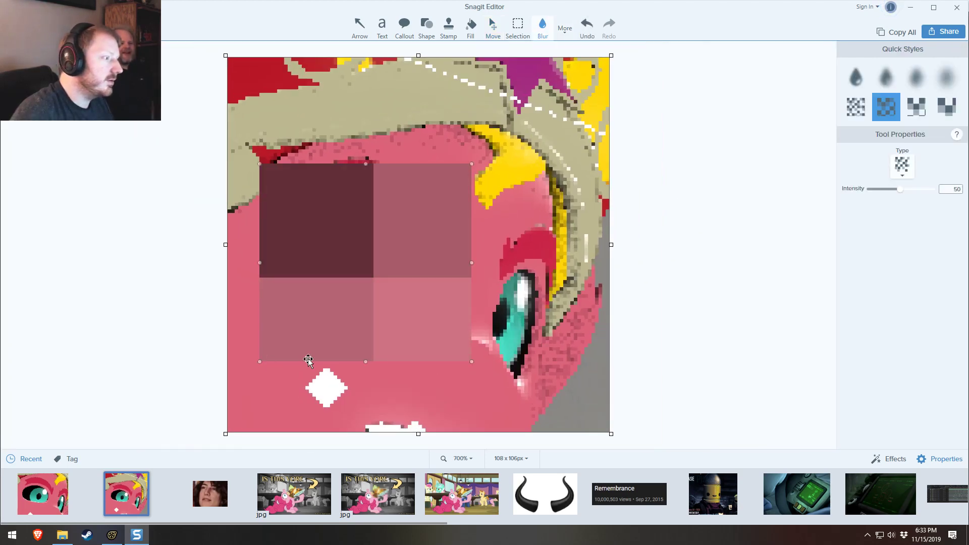
{"action": "left_click_drag", "start_coordinate": [901, 190], "coordinate": [868, 191]}
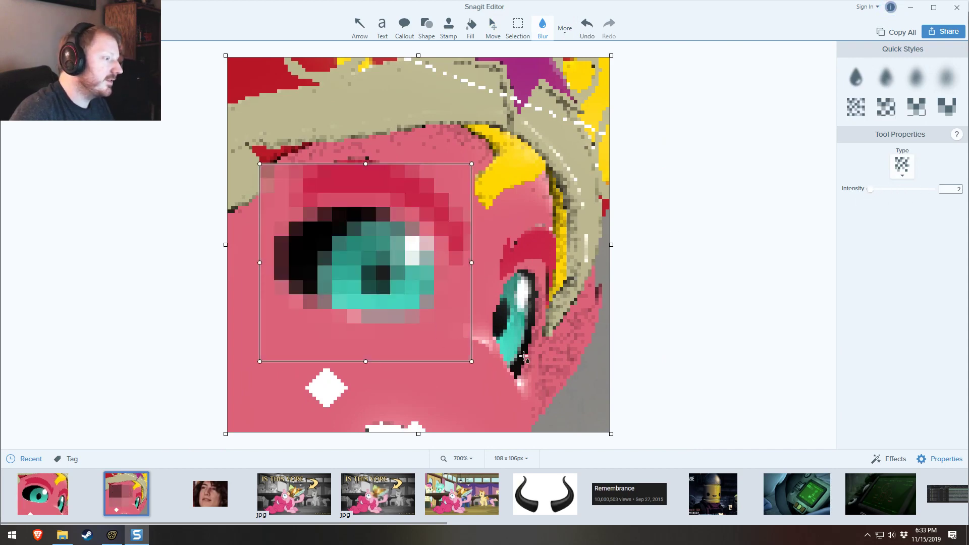
- Try a smooth blur at intensity 50 on the eye region, then pixelation reduced from the 25 preset to intensity 3
{"action": "left_click", "coordinate": [887, 77]}
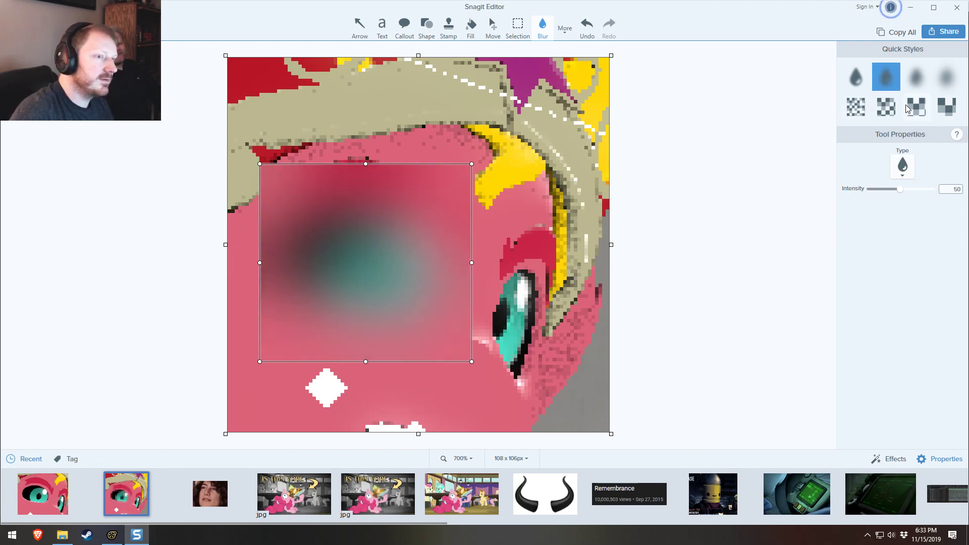
{"action": "left_click", "coordinate": [856, 107]}
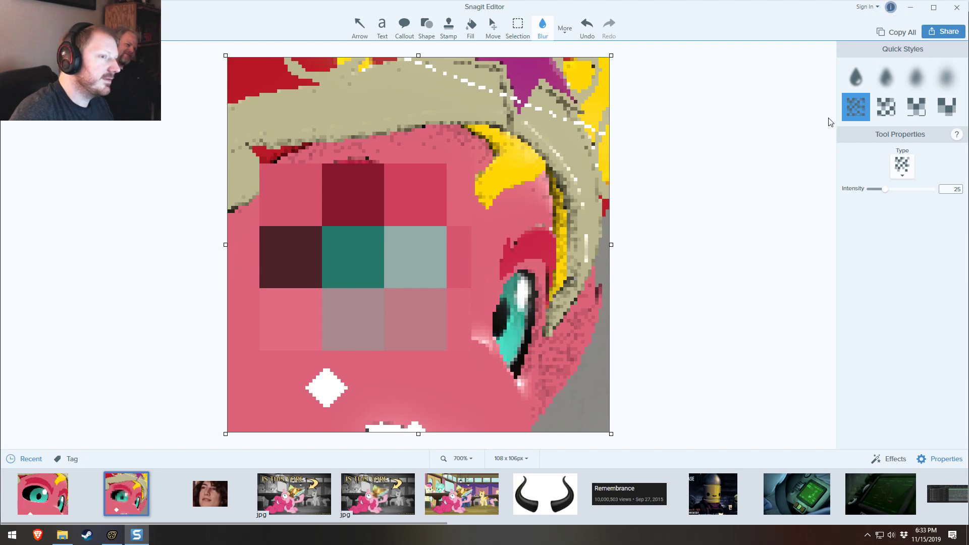
{"action": "left_click", "coordinate": [401, 266]}
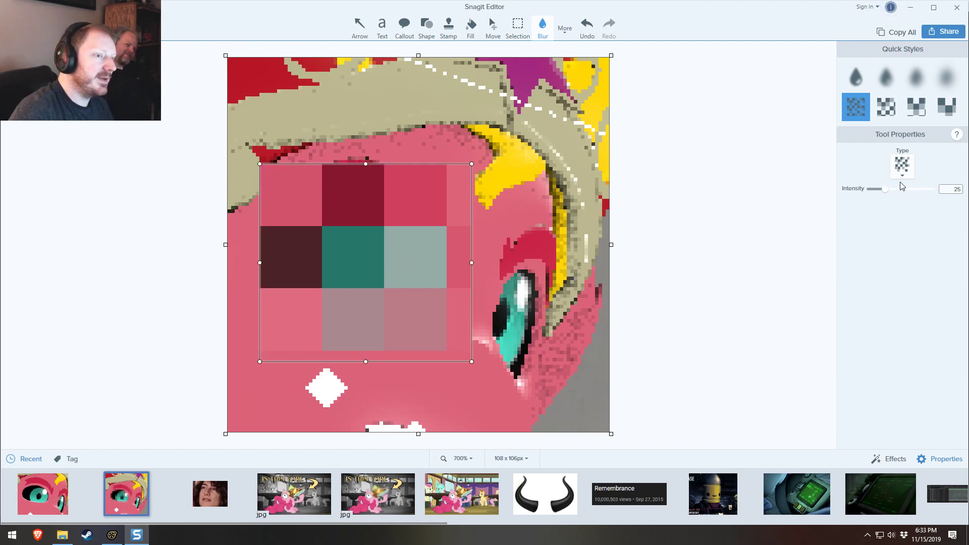
{"action": "left_click_drag", "start_coordinate": [886, 189], "coordinate": [873, 193]}
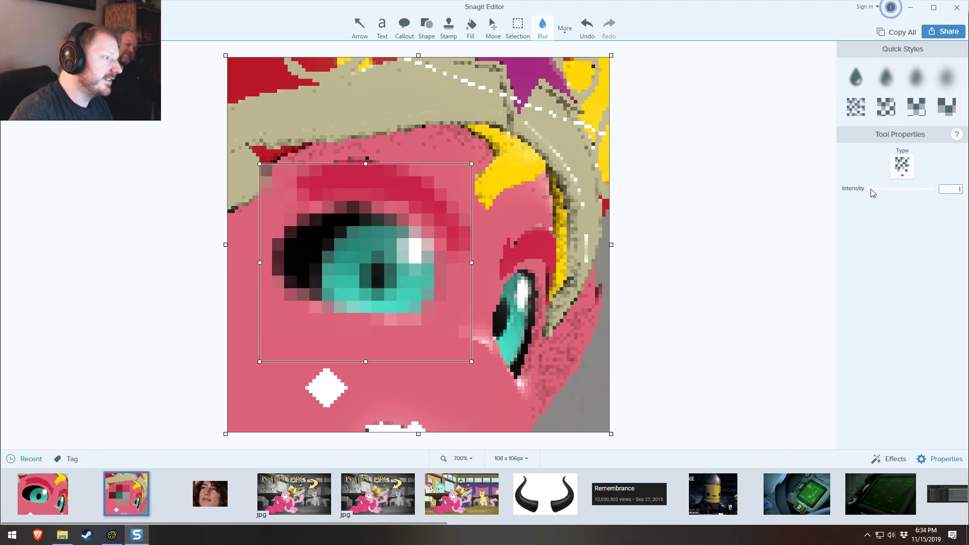
- View the image at 300% and change the eye region to a smooth blur at intensity 25
{"action": "scroll", "coordinate": [392, 239], "scroll_direction": "down", "scroll_amount": 4, "text": "ctrl"}
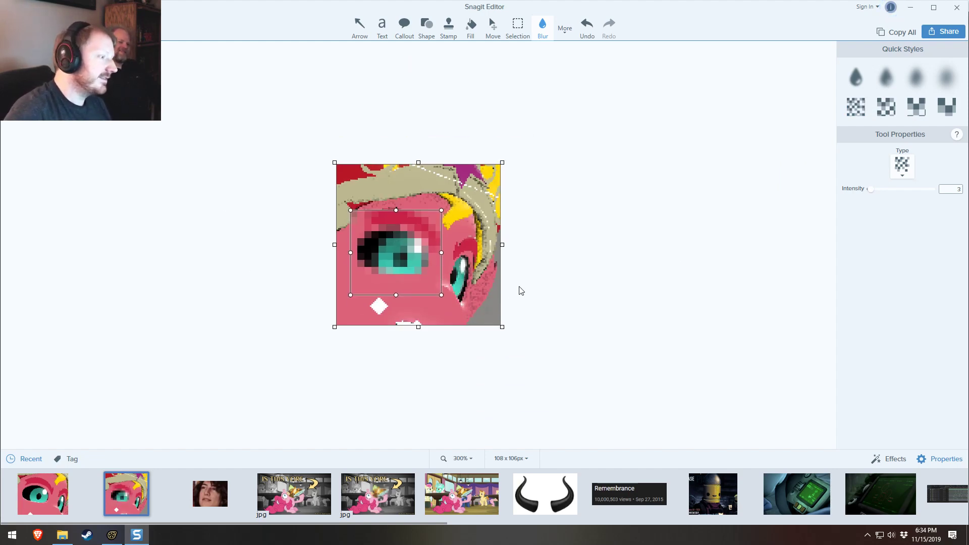
{"action": "left_click", "coordinate": [573, 259]}
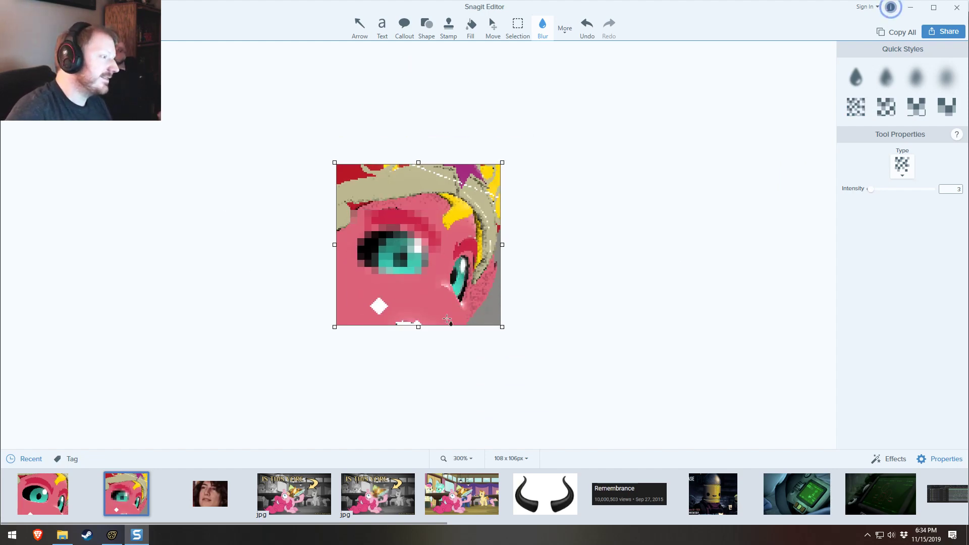
{"action": "left_click", "coordinate": [407, 241]}
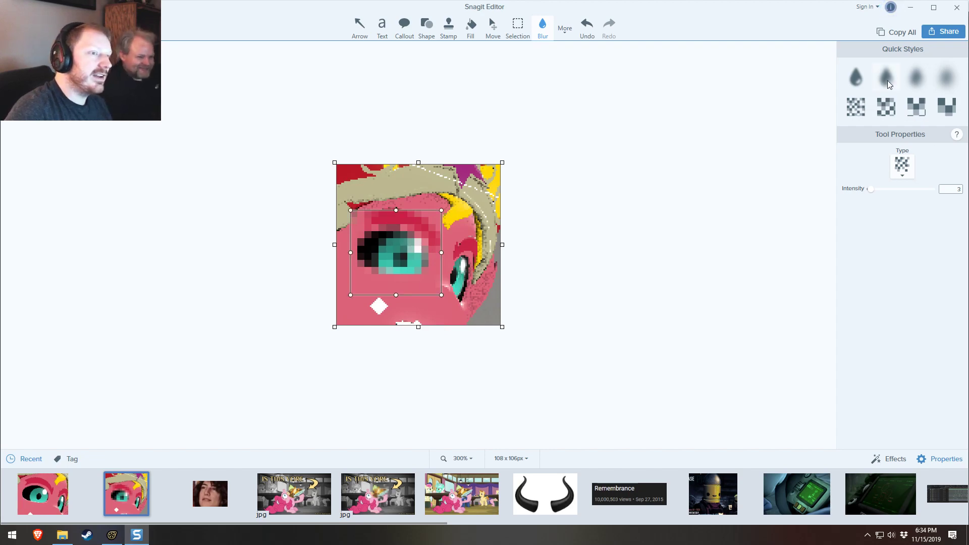
{"action": "left_click", "coordinate": [858, 80]}
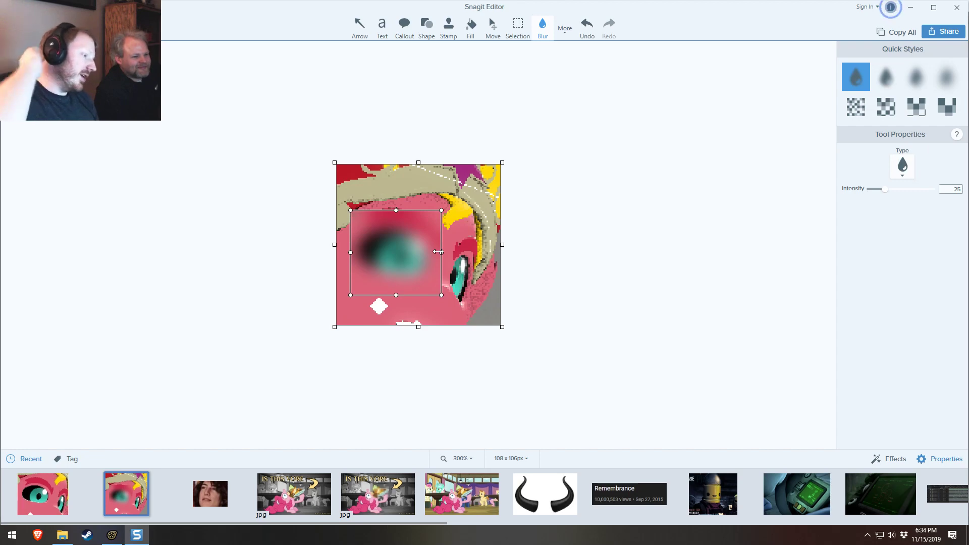
- Compare "Vore - Picture.jpg", its pixelated "Vore - Picture (SFW).jpg" version and the full-colour source image among the recent captures
{"action": "left_click", "coordinate": [294, 493]}
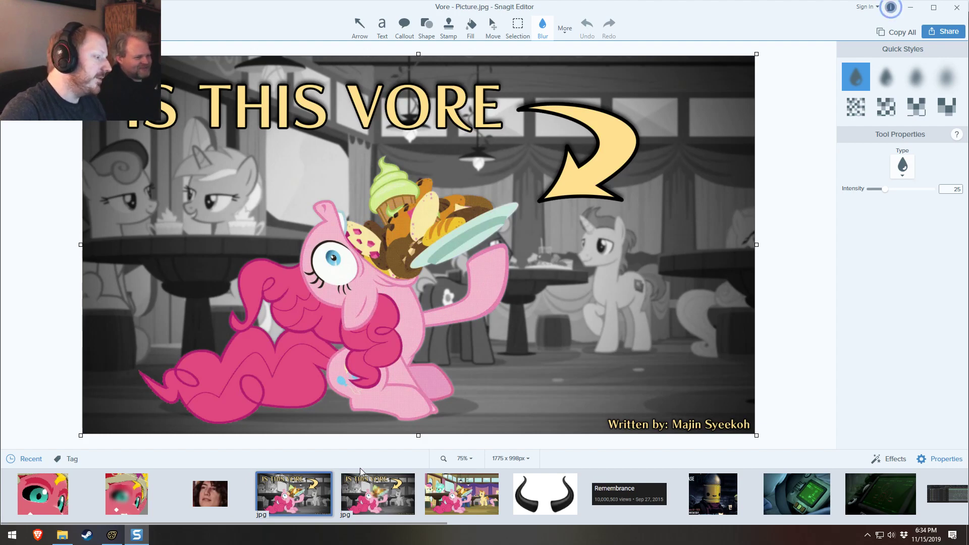
{"action": "left_click", "coordinate": [369, 484]}
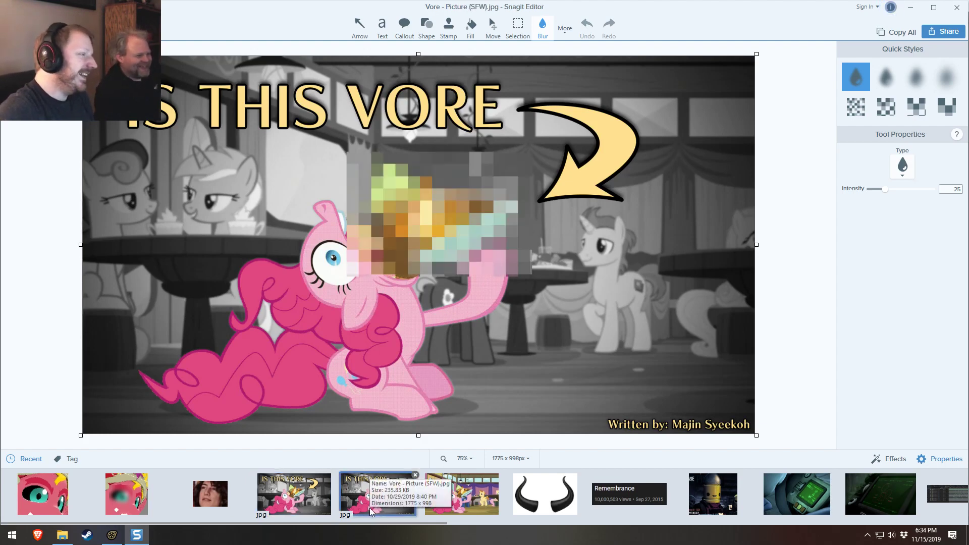
{"action": "left_click", "coordinate": [323, 502]}
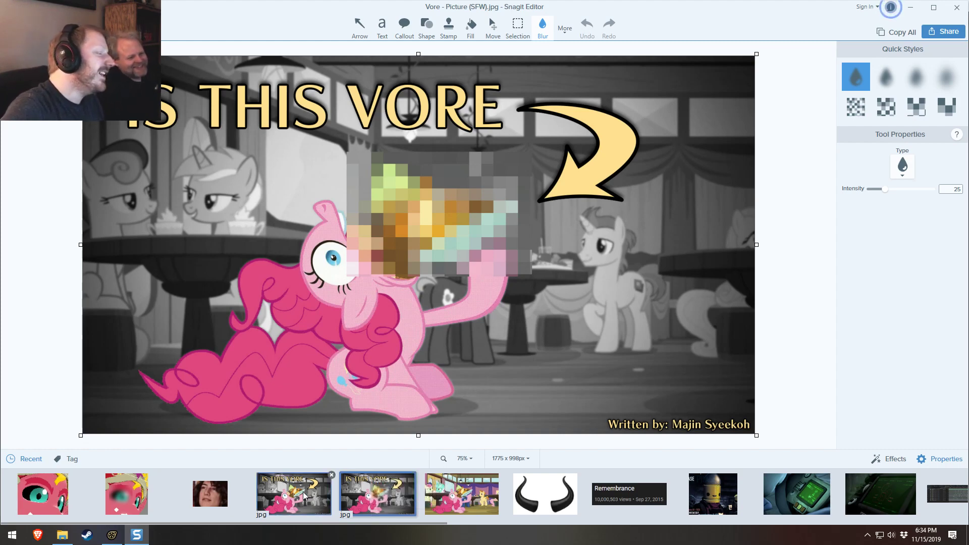
{"action": "left_click", "coordinate": [357, 499]}
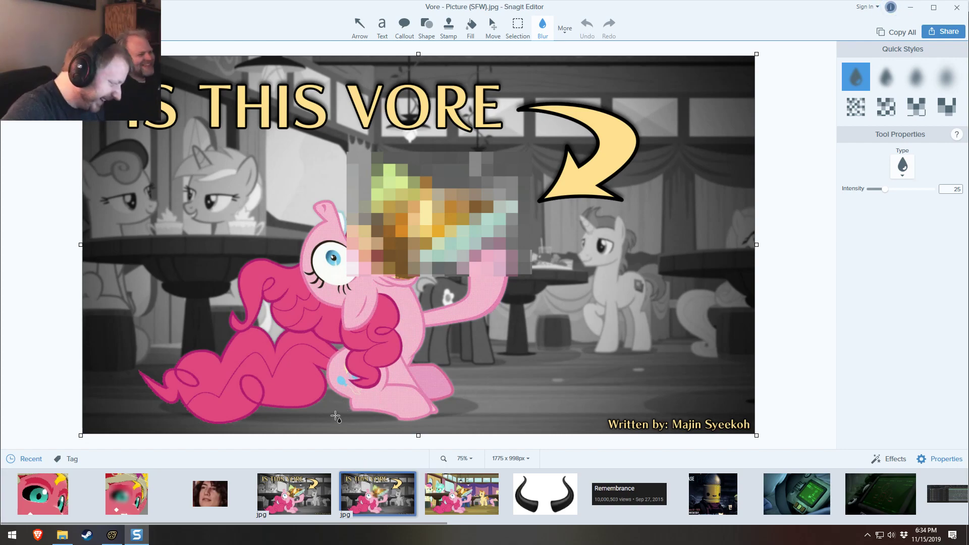
{"action": "left_click", "coordinate": [456, 501]}
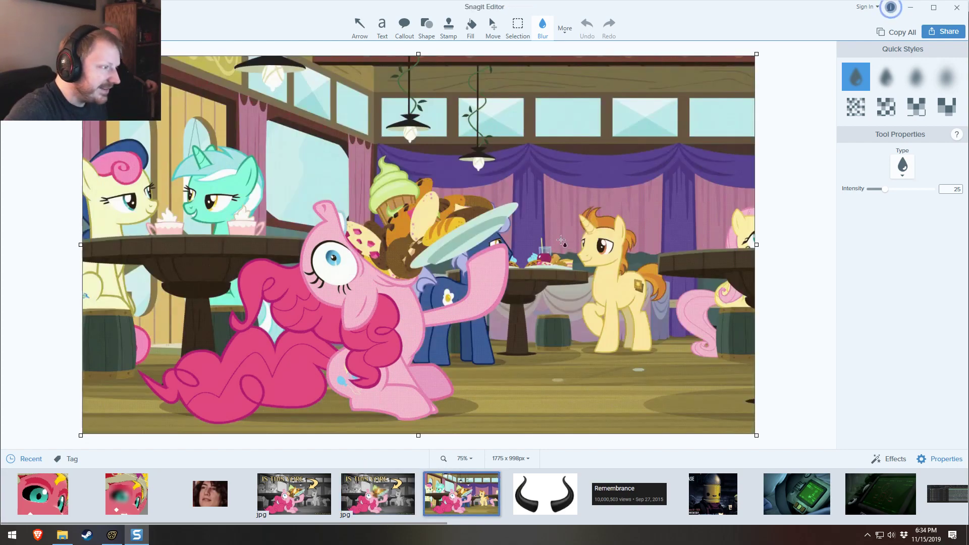
{"action": "left_click", "coordinate": [410, 499]}
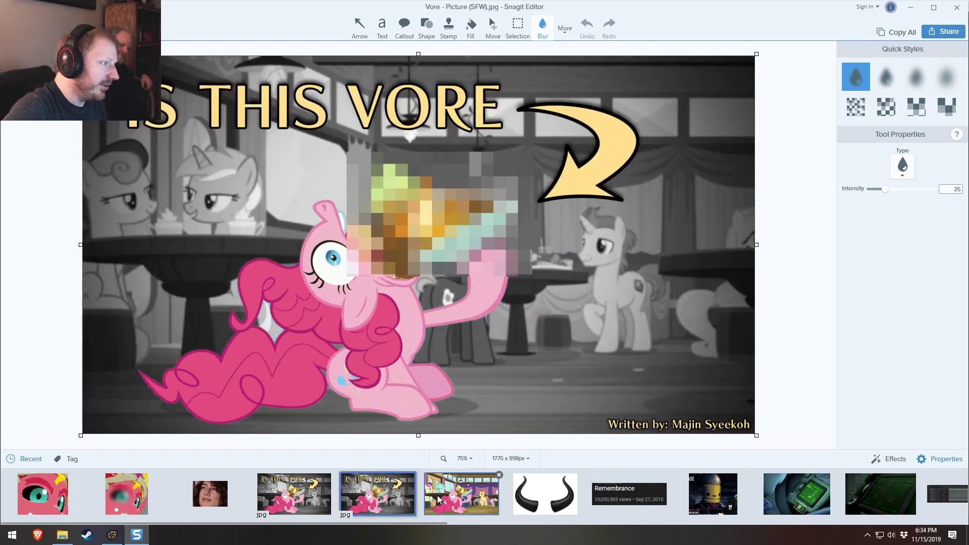
{"action": "left_click", "coordinate": [438, 500]}
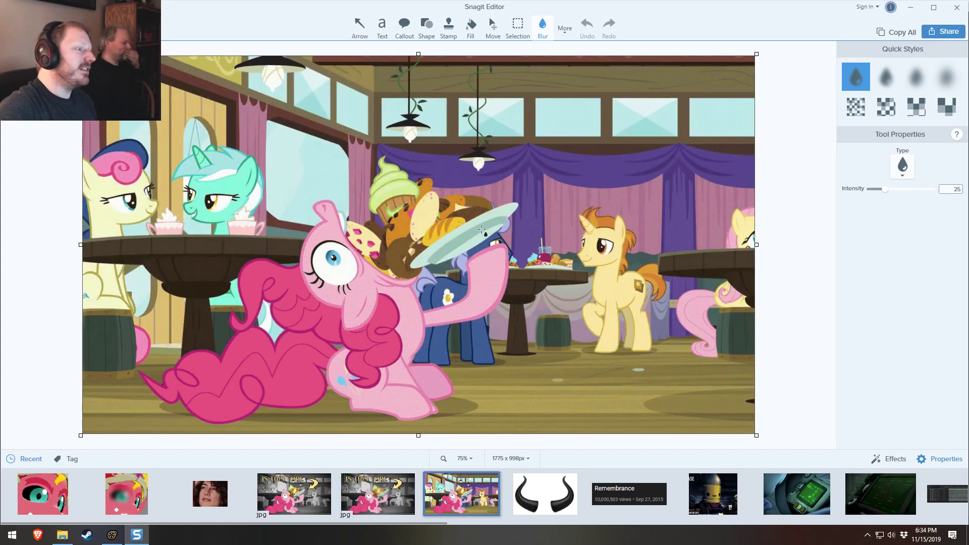
{"action": "left_click", "coordinate": [378, 497]}
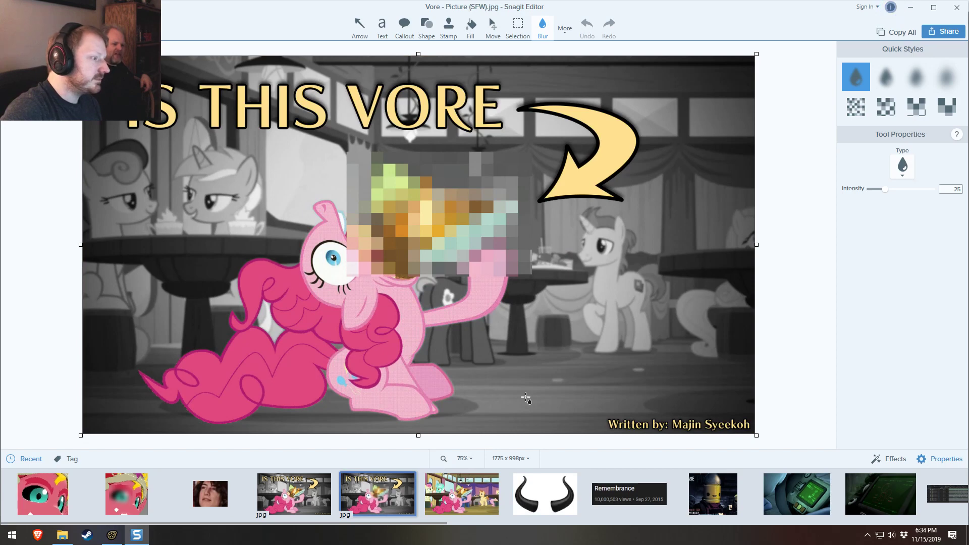
- Find the "MOVING DAY" car picture among the recent captures, open it, and trim its canvas to the photo's edges
{"action": "left_click", "coordinate": [279, 504]}
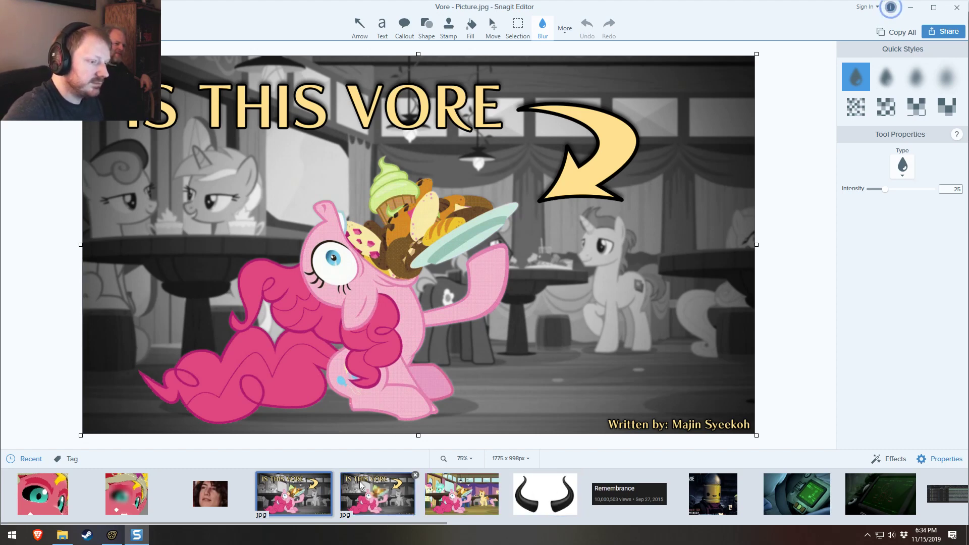
{"action": "scroll", "coordinate": [569, 490], "scroll_direction": "down", "scroll_amount": 5}
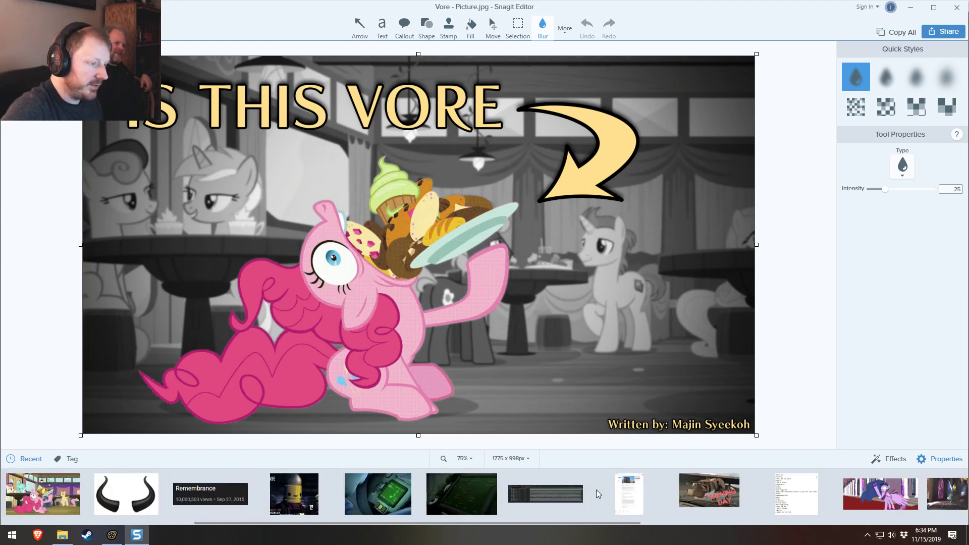
{"action": "scroll", "coordinate": [595, 490], "scroll_direction": "down", "scroll_amount": 1}
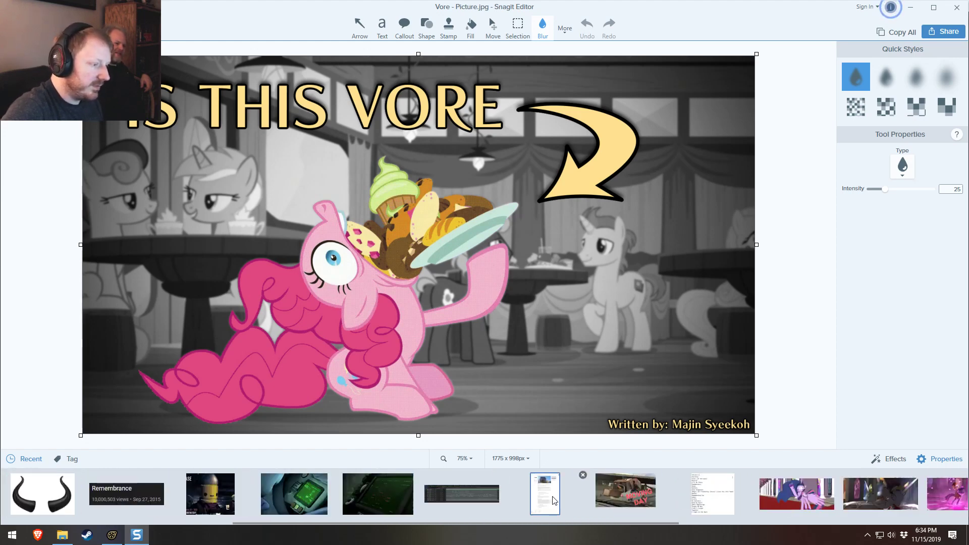
{"action": "left_click", "coordinate": [631, 490]}
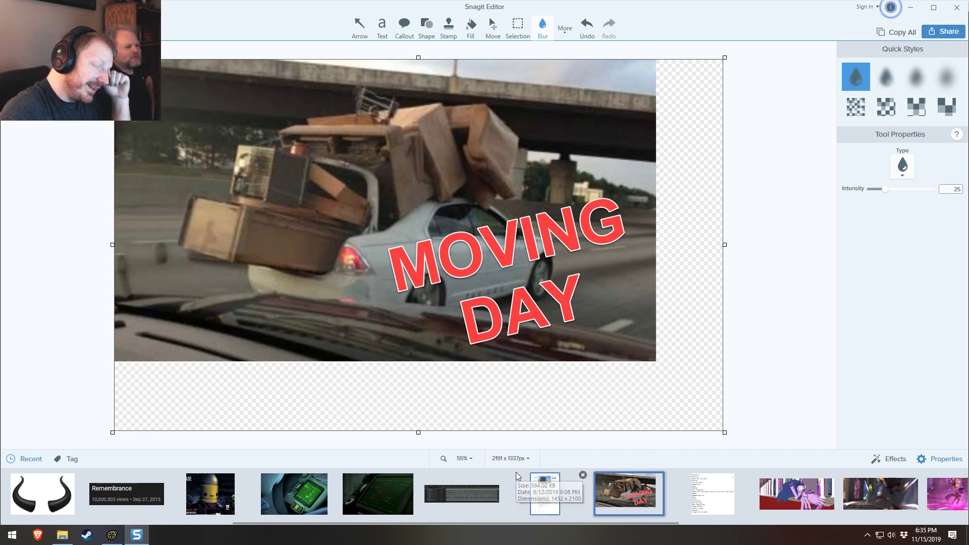
{"action": "left_click_drag", "start_coordinate": [724, 432], "coordinate": [657, 361]}
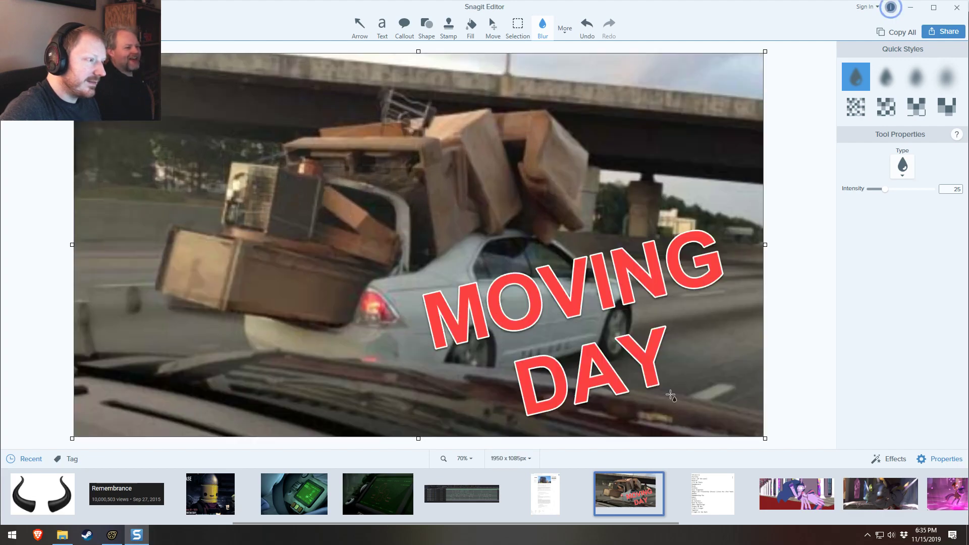
- Look through the remaining recent captures, view the black horns image, and close the editor to return to Source Filmmaker
{"action": "scroll", "coordinate": [612, 499], "scroll_direction": "down", "scroll_amount": 8}
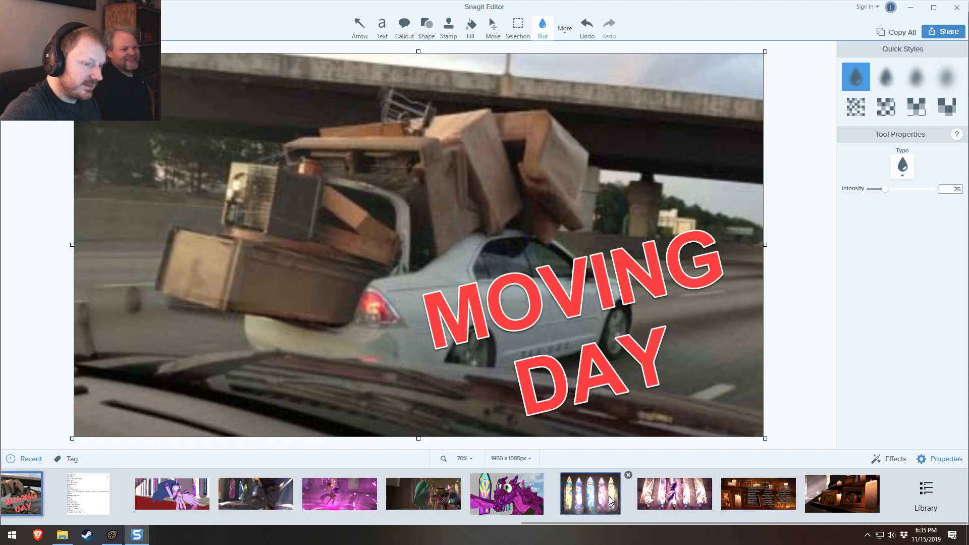
{"action": "scroll", "coordinate": [610, 500], "scroll_direction": "up", "scroll_amount": 10}
{"action": "scroll", "coordinate": [607, 502], "scroll_direction": "up", "scroll_amount": 1}
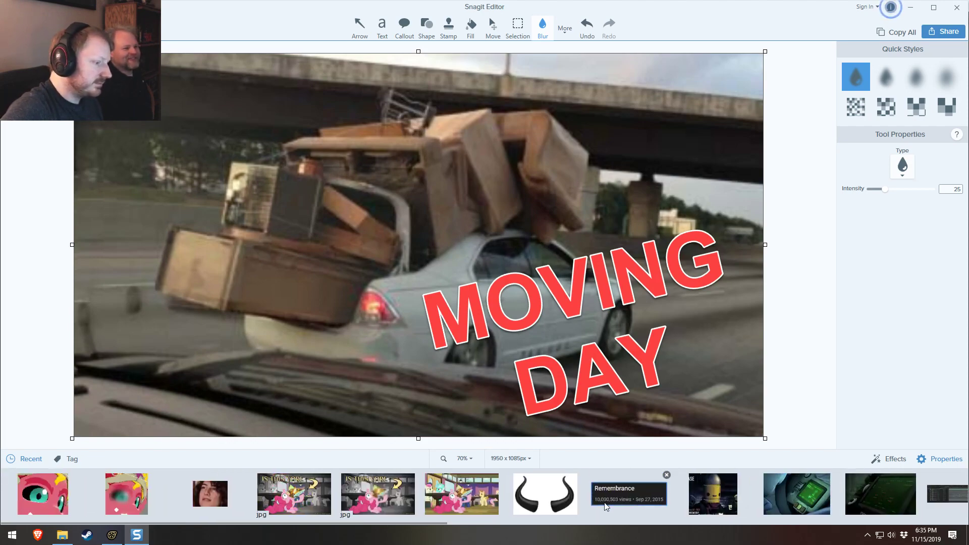
{"action": "left_click", "coordinate": [569, 497]}
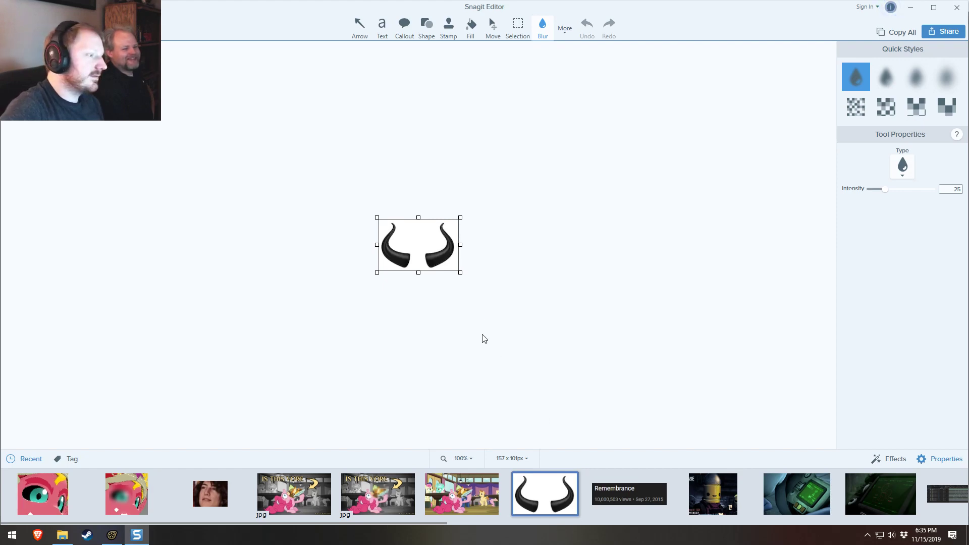
{"action": "left_click", "coordinate": [957, 10]}
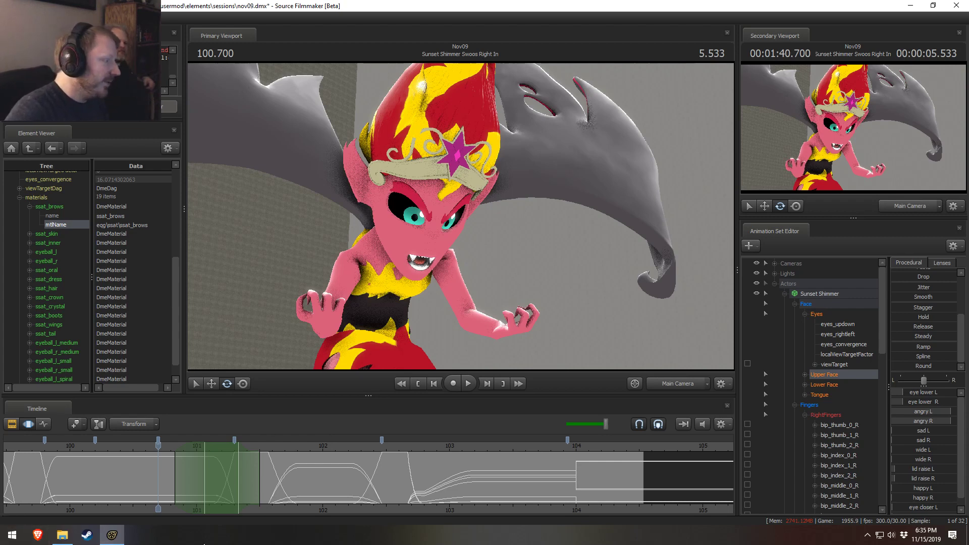
- Examine Sunset Shimmer's poses at 100.833 and 101.033, switching from the Motion Editor to the Clip Editor
{"action": "middle_click_drag", "start_coordinate": [334, 507], "coordinate": [414, 505]}
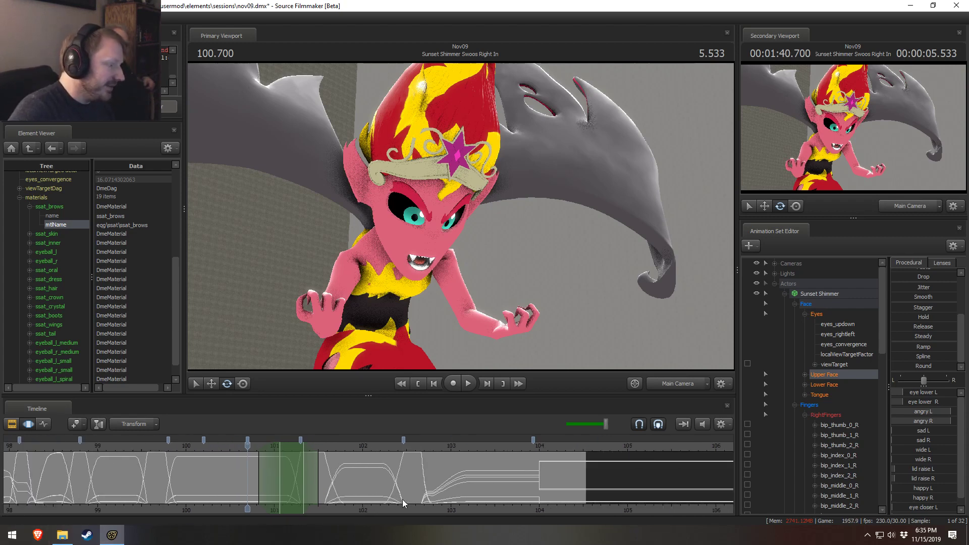
{"action": "mouse_move", "coordinate": [247, 451]}
{"action": "left_mouse_down"}
{"action": "mouse_move", "coordinate": [231, 452]}
{"action": "mouse_move", "coordinate": [247, 453]}
{"action": "left_mouse_up"}
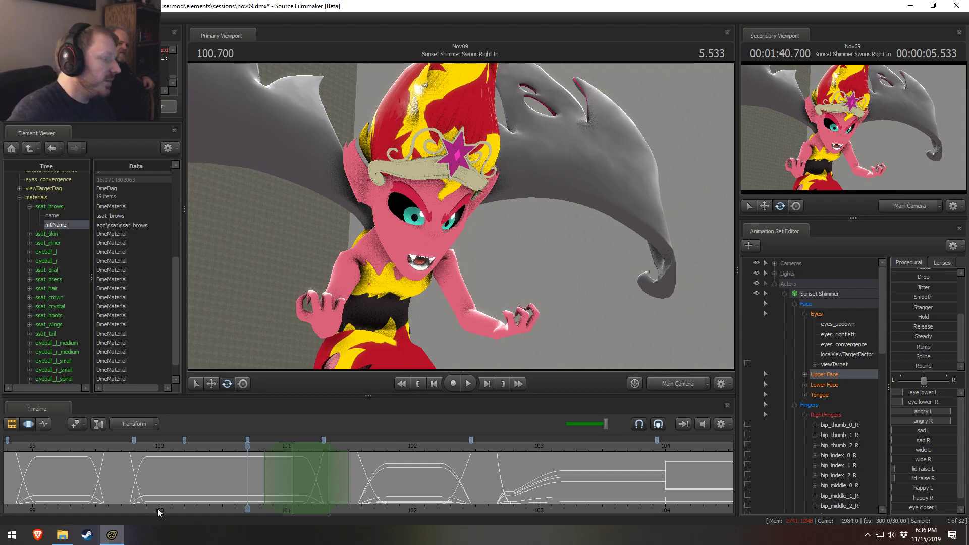
{"action": "scroll", "coordinate": [241, 508], "scroll_direction": "down", "scroll_amount": 1}
{"action": "middle_click_drag", "start_coordinate": [240, 507], "coordinate": [257, 507]}
{"action": "left_click_drag", "start_coordinate": [265, 449], "coordinate": [282, 450]}
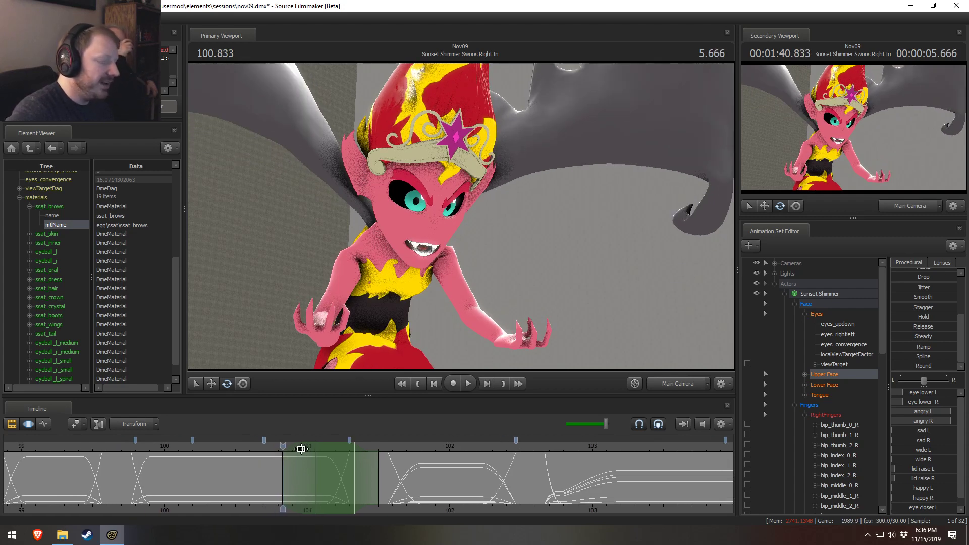
{"action": "key", "text": "F2"}
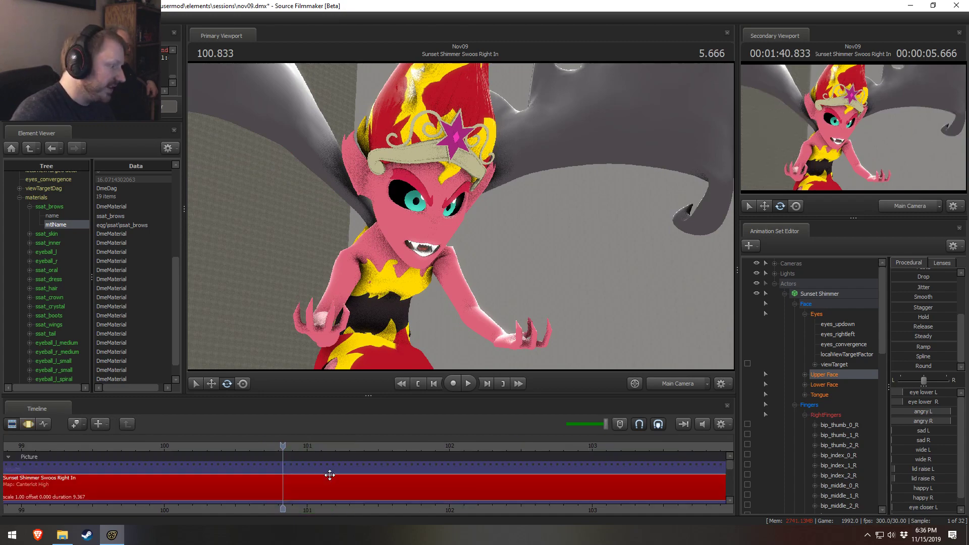
{"action": "left_click", "coordinate": [305, 446]}
{"action": "key", "text": "Right"}
{"action": "scroll", "coordinate": [269, 450], "scroll_direction": "down", "scroll_amount": 3}
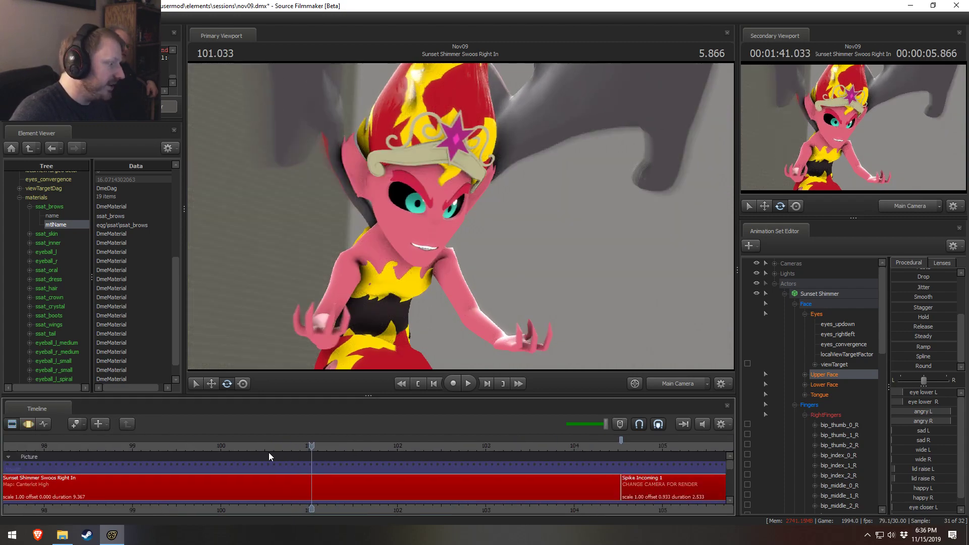
- Play back the shot from just before 100 to 102.933 and return to the Motion Editor
{"action": "left_click", "coordinate": [214, 445]}
{"action": "key", "text": "Left"}
{"action": "key", "text": "Left"}
{"action": "key", "text": "Left"}
{"action": "key", "text": "Left"}
{"action": "key", "text": "Left"}
{"action": "key", "text": "Left"}
{"action": "key", "text": "Left"}
{"action": "key", "text": "Left"}
{"action": "key", "text": "space"}
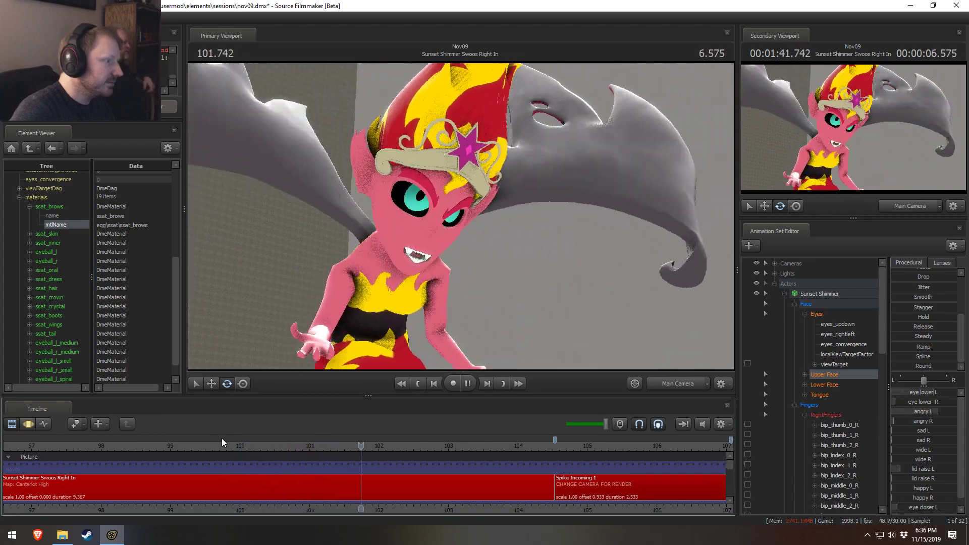
{"action": "key", "text": "space"}
{"action": "key", "text": "F3"}
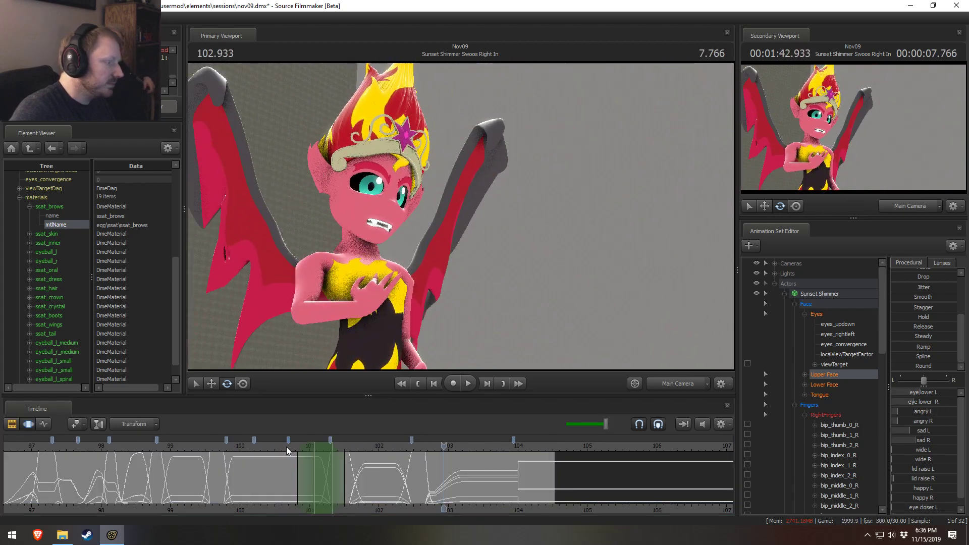
- Compare the Eyes and Upper Face curves and set the time selection to about 101.3–101.57, with its falloff ending near 101.77
{"action": "left_click_drag", "start_coordinate": [286, 447], "coordinate": [346, 461]}
{"action": "left_click", "coordinate": [823, 316]}
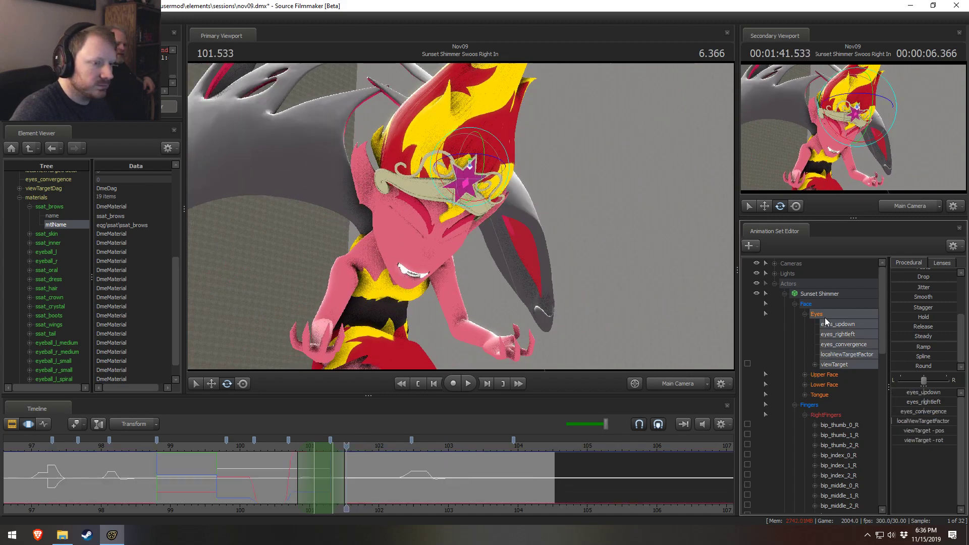
{"action": "scroll", "coordinate": [303, 479], "scroll_direction": "up", "scroll_amount": 4}
{"action": "left_click", "coordinate": [303, 478]}
{"action": "left_click_drag", "start_coordinate": [303, 478], "coordinate": [352, 484]}
{"action": "left_click", "coordinate": [824, 374]}
{"action": "scroll", "coordinate": [352, 485], "scroll_direction": "up", "scroll_amount": 5, "text": "shift"}
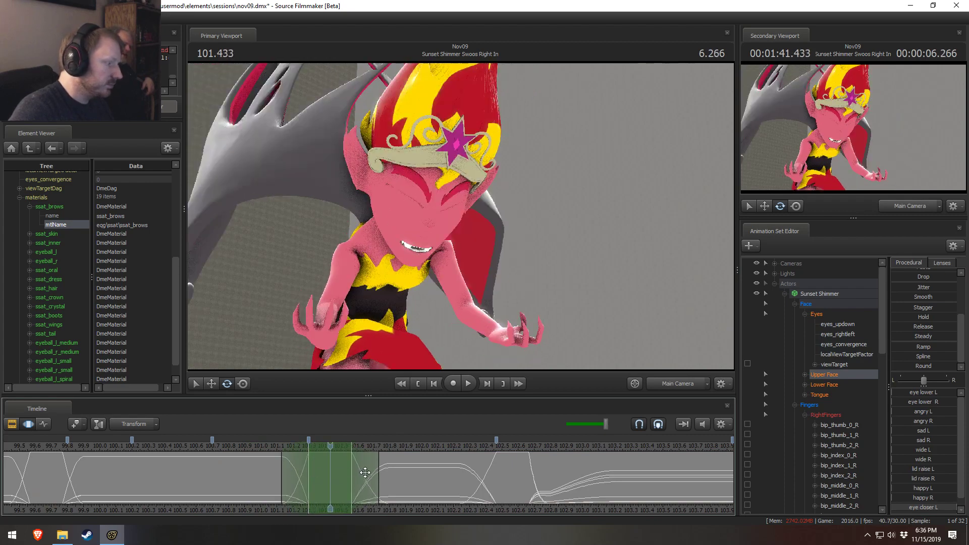
{"action": "left_click_drag", "start_coordinate": [377, 467], "coordinate": [391, 476]}
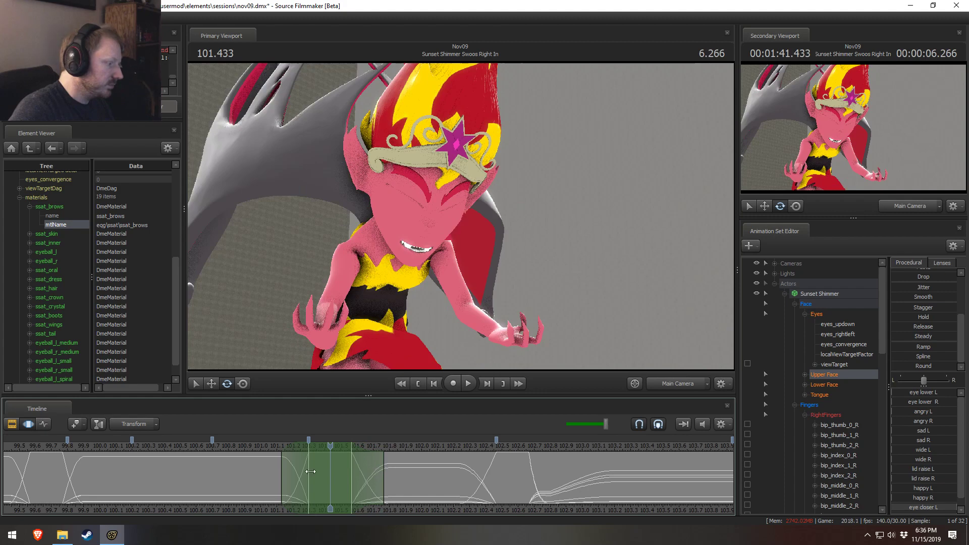
{"action": "left_click_drag", "start_coordinate": [266, 450], "coordinate": [308, 480]}
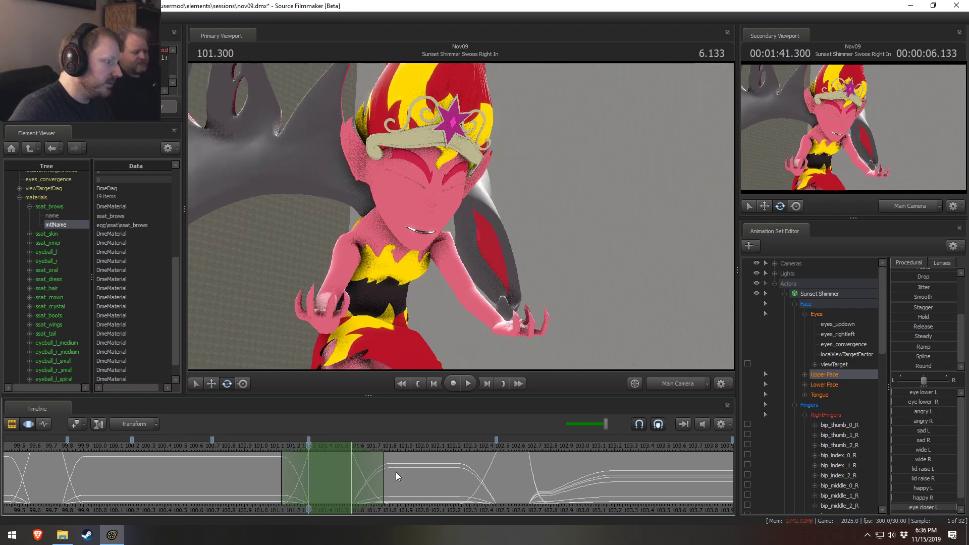
- Adjust Sunset Shimmer's eyes_updown control at 101.3 and 101.6, extending the time selection's falloff to about 101.9
{"action": "left_click", "coordinate": [850, 314]}
{"action": "scroll", "coordinate": [920, 308], "scroll_direction": "up", "scroll_amount": 3}
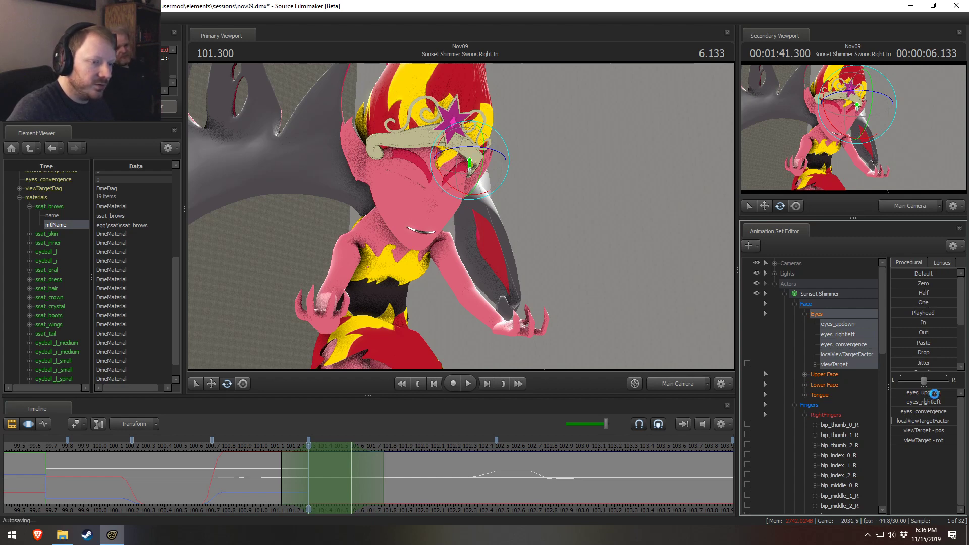
{"action": "left_click_drag", "start_coordinate": [930, 396], "coordinate": [936, 399]}
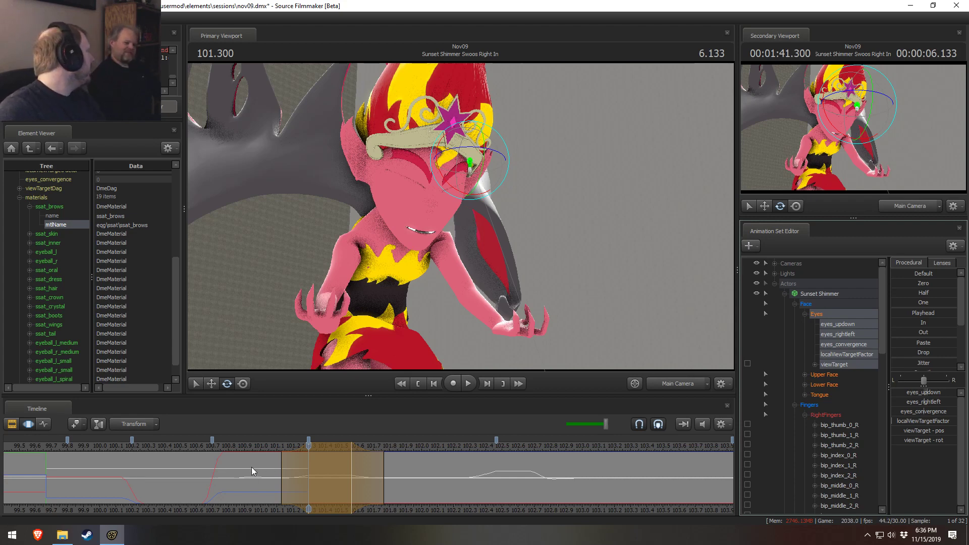
{"action": "left_click_drag", "start_coordinate": [276, 467], "coordinate": [357, 464]}
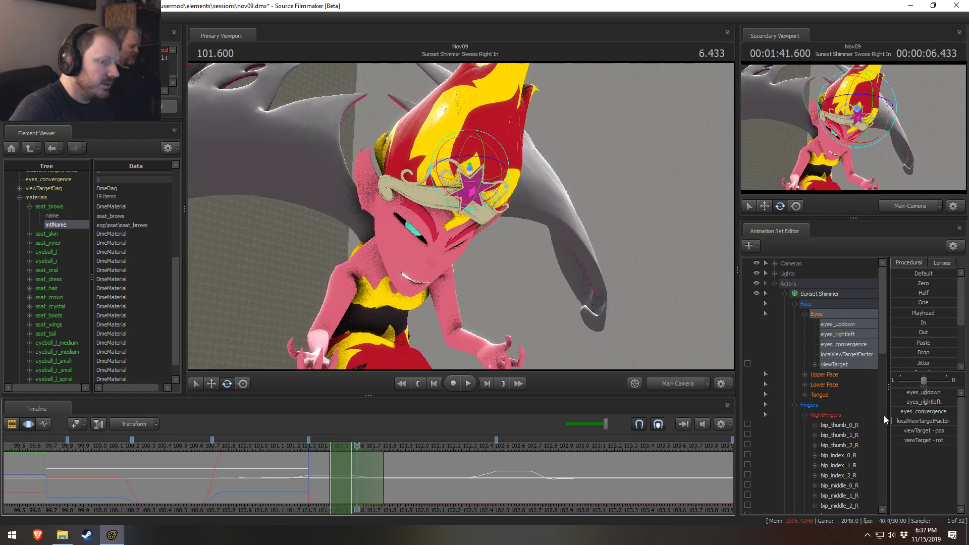
{"action": "left_click_drag", "start_coordinate": [930, 392], "coordinate": [934, 395]}
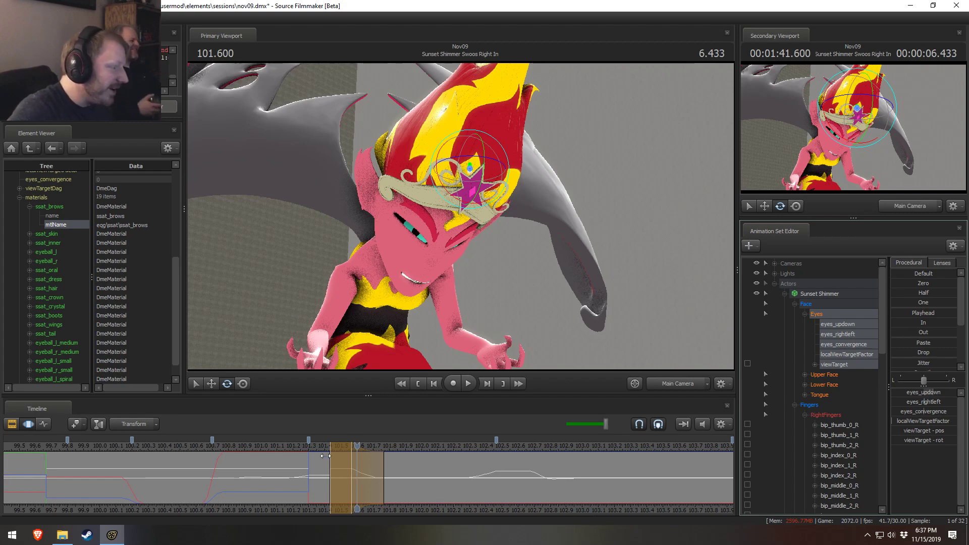
{"action": "mouse_move", "coordinate": [324, 449]}
{"action": "left_mouse_down"}
{"action": "mouse_move", "coordinate": [368, 457]}
{"action": "mouse_move", "coordinate": [354, 471]}
{"action": "mouse_move", "coordinate": [411, 476]}
{"action": "left_mouse_up"}
- Scrub and play back the adjusted eye movement between about 100.9 and 102.4
{"action": "key", "text": "space"}
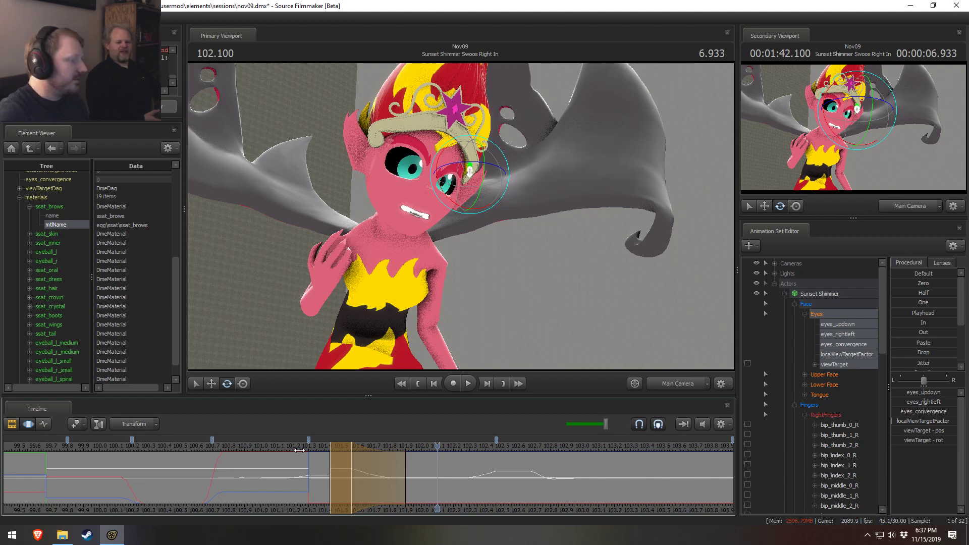
{"action": "left_click", "coordinate": [314, 447]}
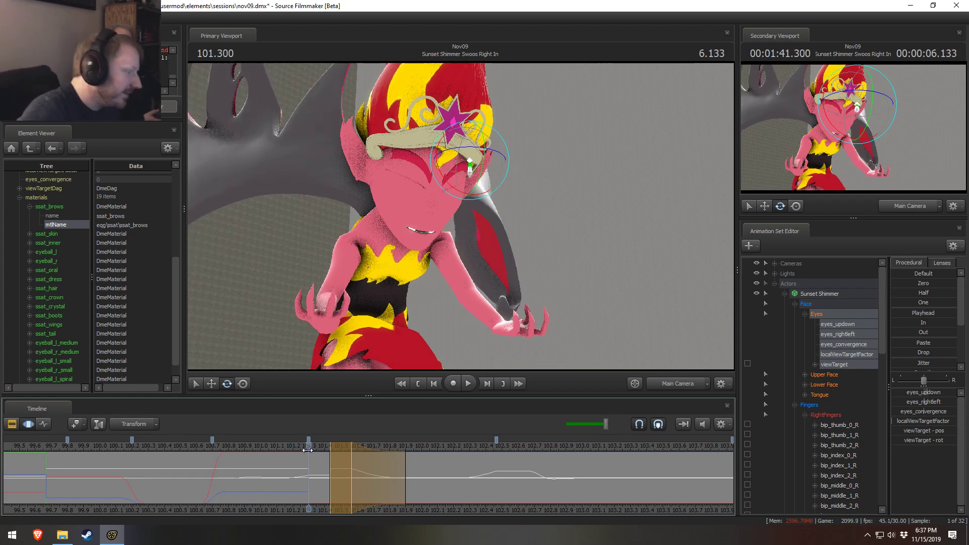
{"action": "left_click_drag", "start_coordinate": [316, 447], "coordinate": [299, 447]}
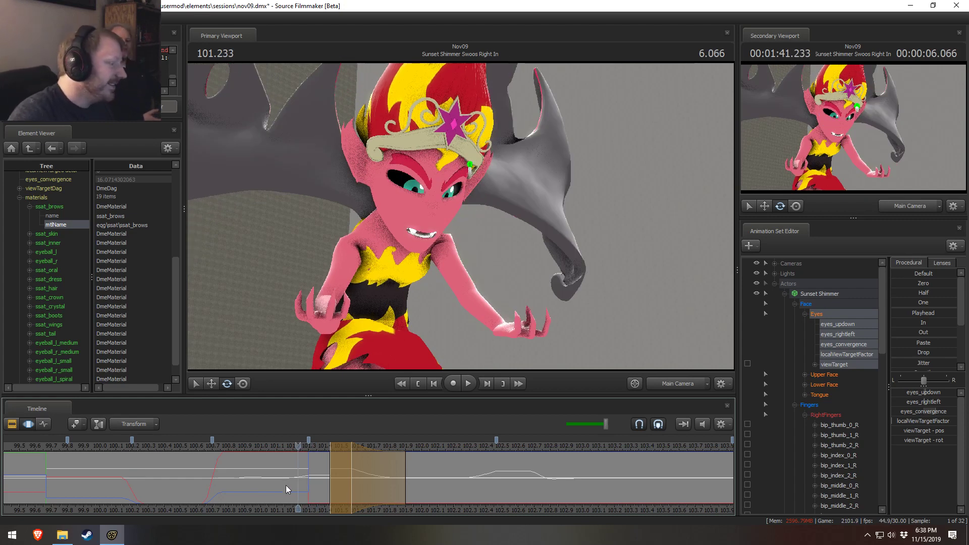
{"action": "left_click_drag", "start_coordinate": [296, 450], "coordinate": [402, 473]}
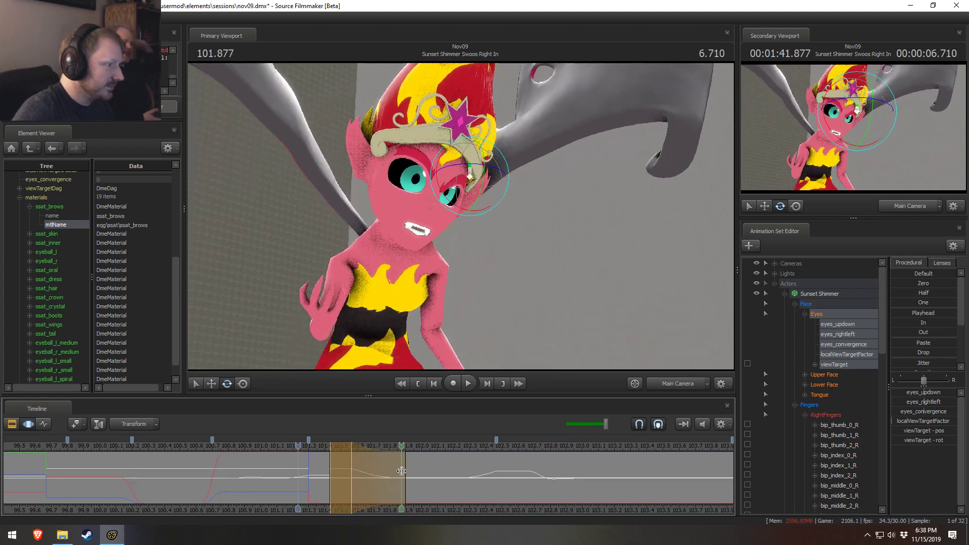
{"action": "key", "text": "space"}
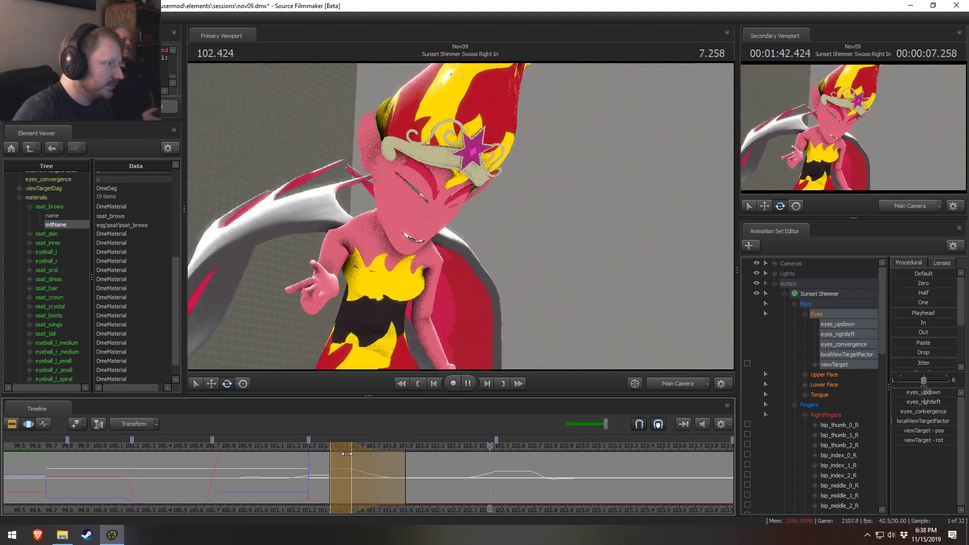
{"action": "left_click_drag", "start_coordinate": [316, 446], "coordinate": [246, 449]}
{"action": "key", "text": "space"}
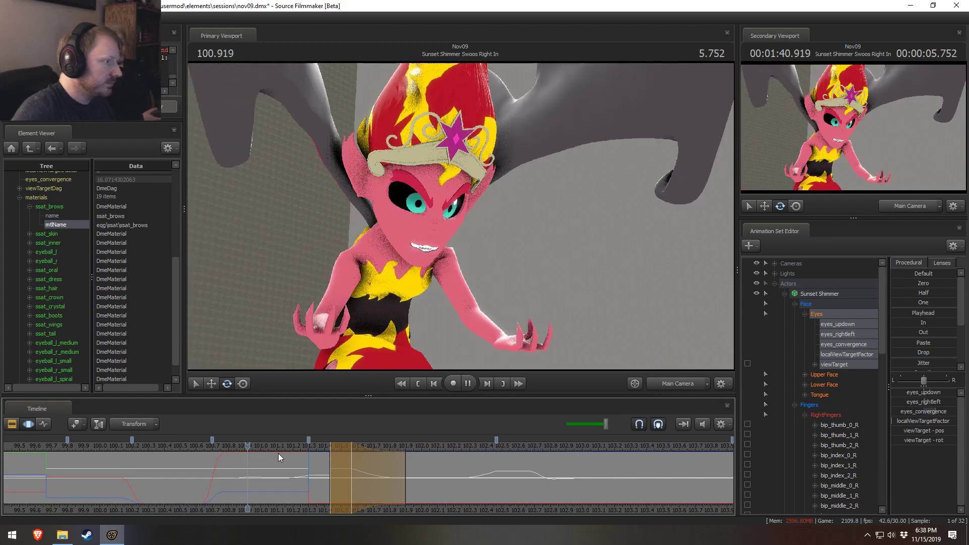
- Select the Upper Face controls with a time selection around 102.233, spanning about 101.73 to 102.47
{"action": "left_click_drag", "start_coordinate": [349, 462], "coordinate": [378, 474]}
{"action": "key", "text": "Escape"}
{"action": "left_click", "coordinate": [833, 374]}
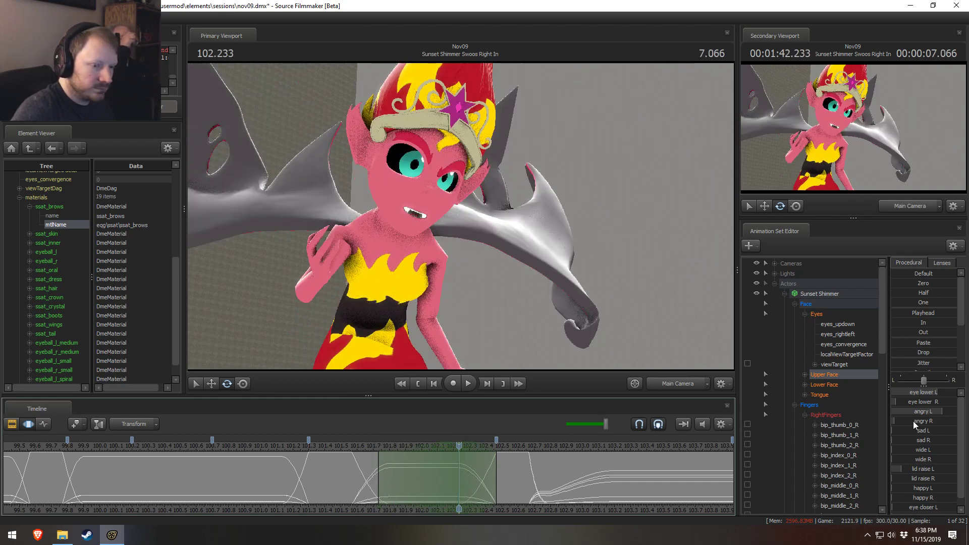
- Try changing the lid raise and eye lower R controls at 102.233, undoing each attempt
{"action": "mouse_move", "coordinate": [920, 467]}
{"action": "left_mouse_down"}
{"action": "mouse_move", "coordinate": [936, 467]}
{"action": "mouse_move", "coordinate": [921, 475]}
{"action": "left_mouse_up"}
{"action": "key", "text": "ctrl+z"}
{"action": "key", "text": "ctrl+z"}
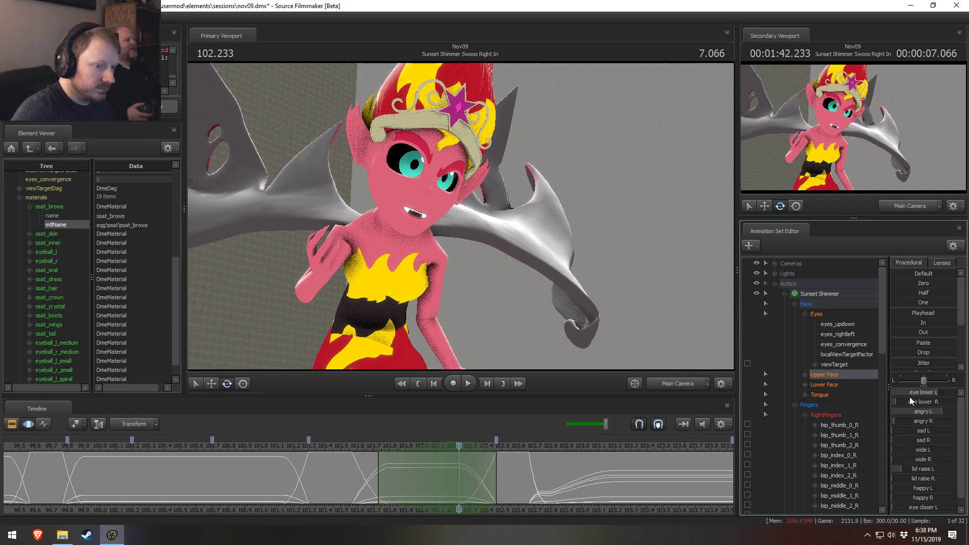
{"action": "left_click_drag", "start_coordinate": [915, 401], "coordinate": [924, 409]}
{"action": "key", "text": "ctrl+z"}
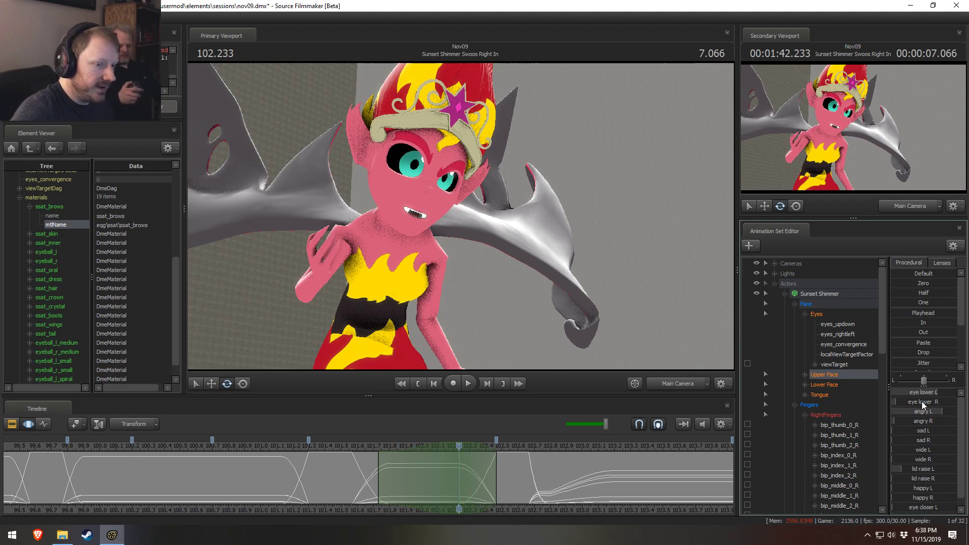
- Adjust the eye closer controls slightly over the time selection and check the face at 101.733
{"action": "scroll", "coordinate": [921, 402], "scroll_direction": "down", "scroll_amount": 1}
{"action": "mouse_move", "coordinate": [913, 499]}
{"action": "left_mouse_down"}
{"action": "mouse_move", "coordinate": [925, 496]}
{"action": "mouse_move", "coordinate": [908, 510]}
{"action": "left_mouse_up"}
{"action": "key", "text": "ctrl+z"}
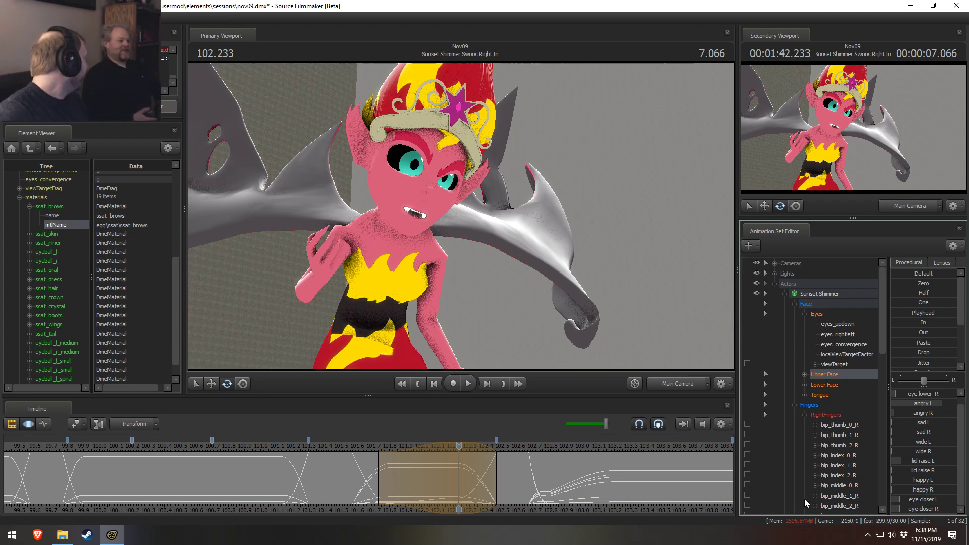
{"action": "left_click", "coordinate": [364, 448]}
{"action": "left_click_drag", "start_coordinate": [365, 449], "coordinate": [378, 450]}
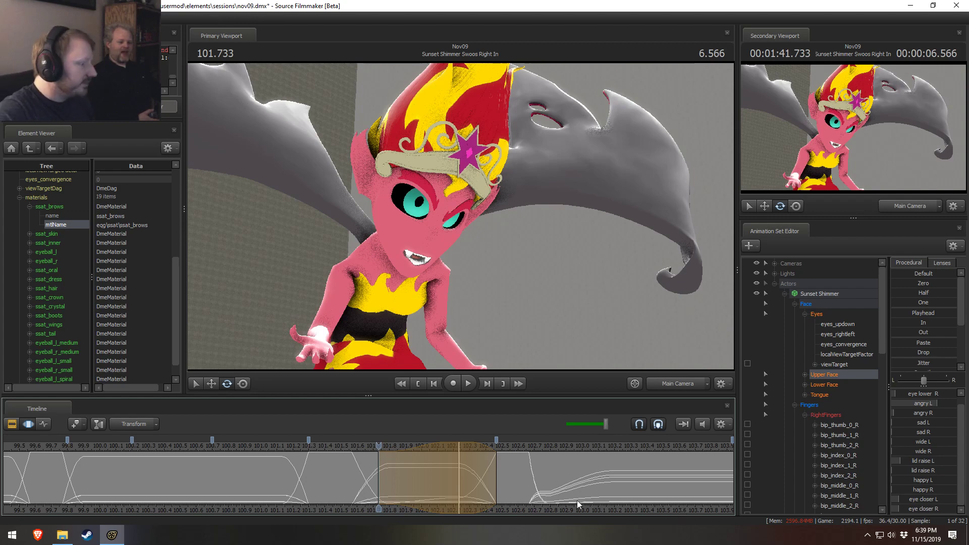
- Increase the lid raise L and lid raise R controls slightly at 102.233 over the existing time selection
{"action": "key", "text": "space"}
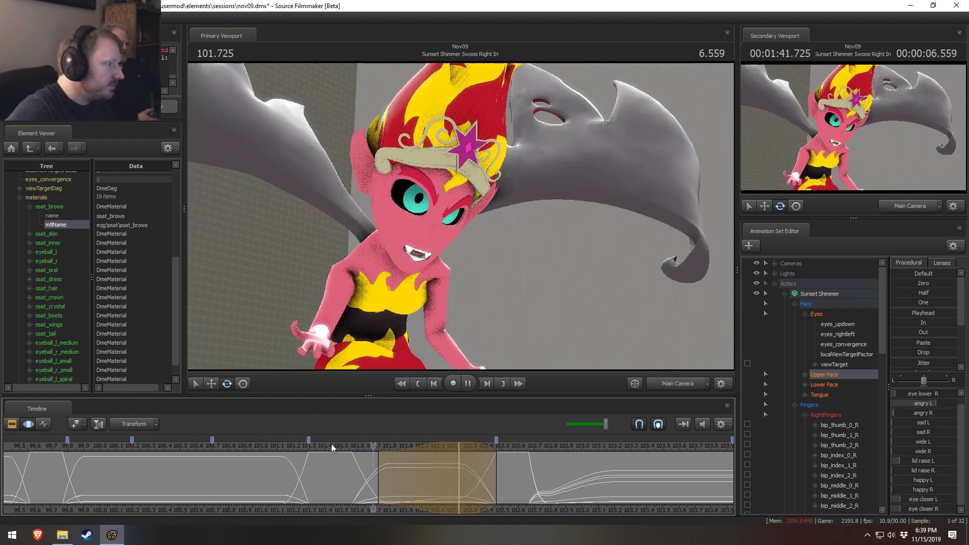
{"action": "left_click", "coordinate": [339, 446]}
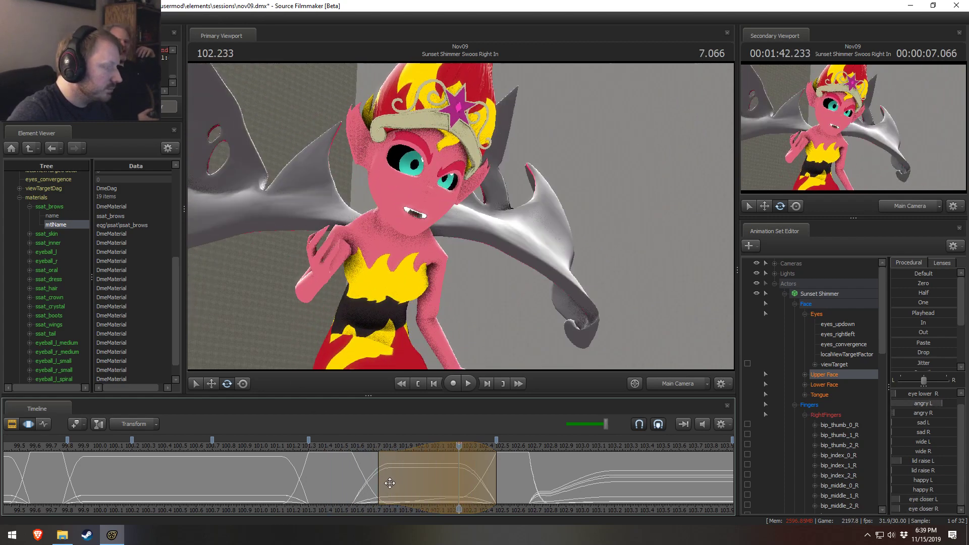
{"action": "key", "text": "space"}
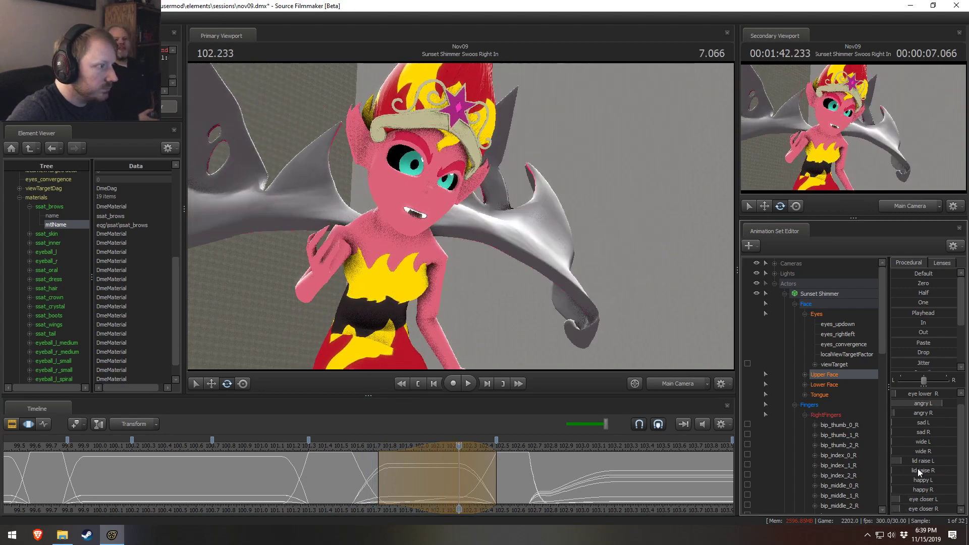
{"action": "left_click_drag", "start_coordinate": [907, 460], "coordinate": [914, 469]}
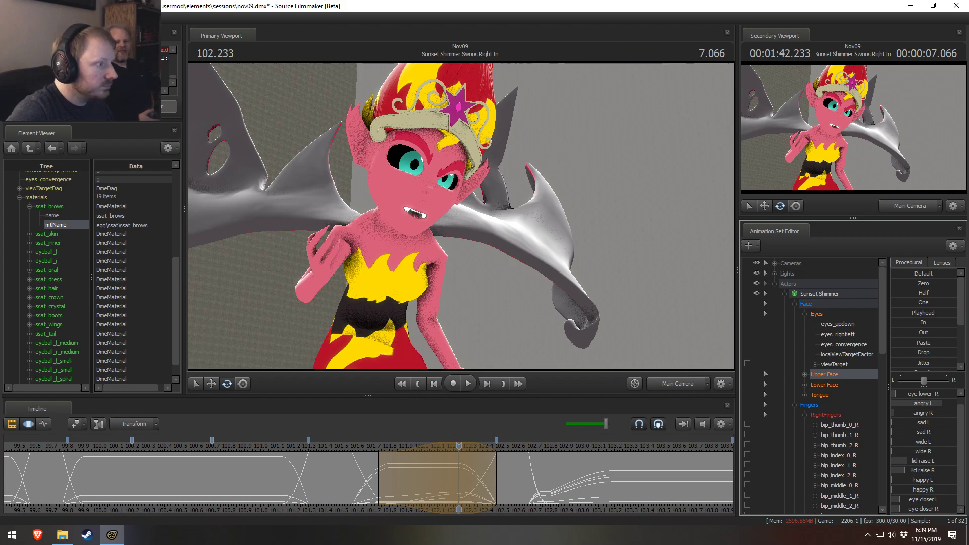
- Play back the shot from about 100.93 to 103.9 to check the eyelids and the character's movement
{"action": "key", "text": "space"}
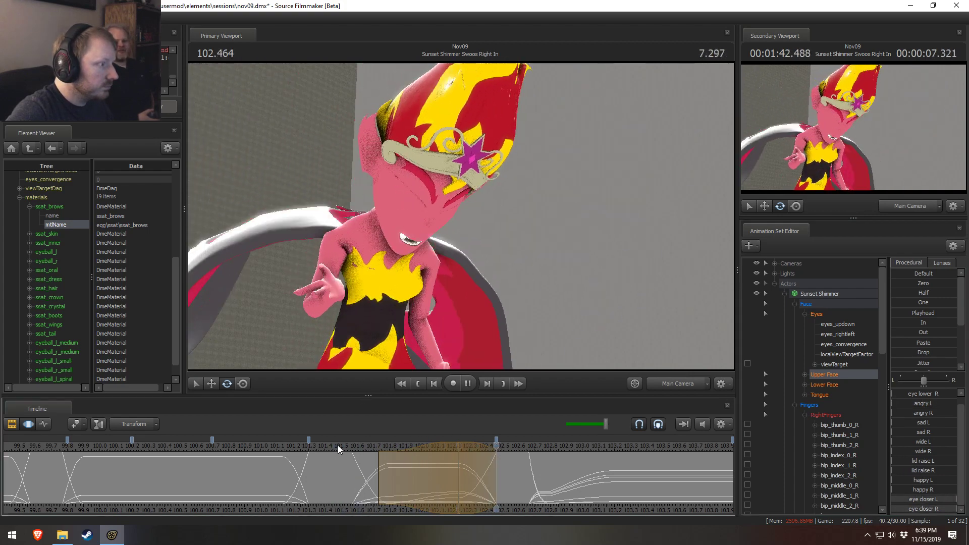
{"action": "key", "text": "space"}
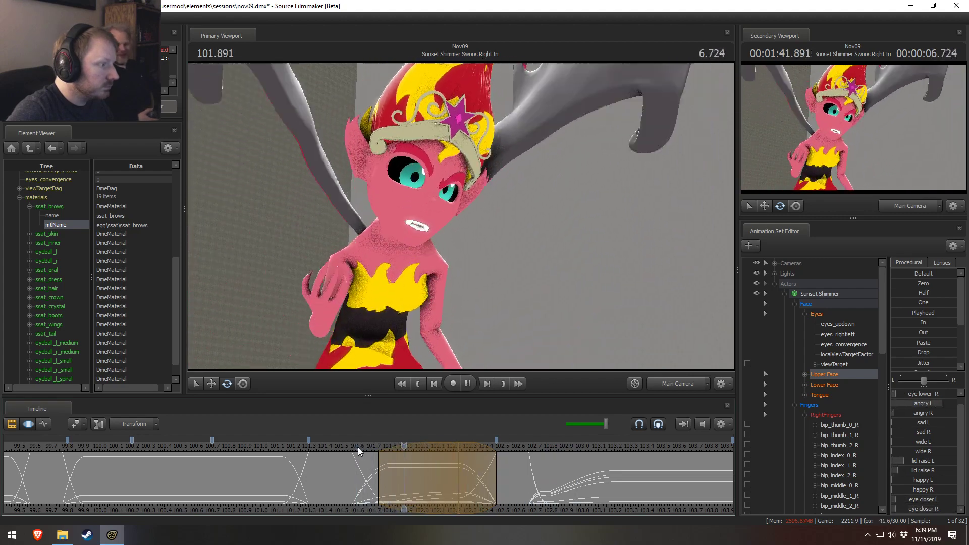
{"action": "left_click", "coordinate": [249, 448]}
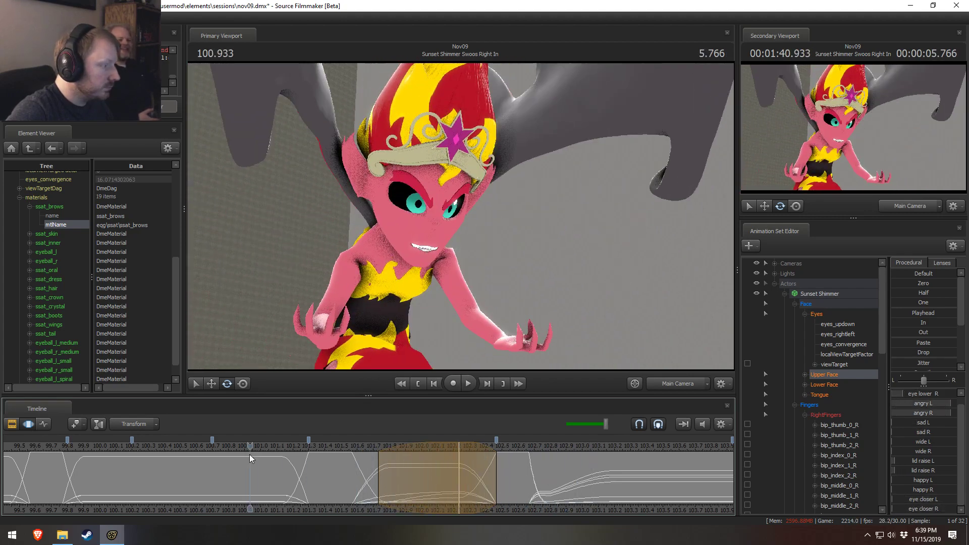
{"action": "key", "text": "space"}
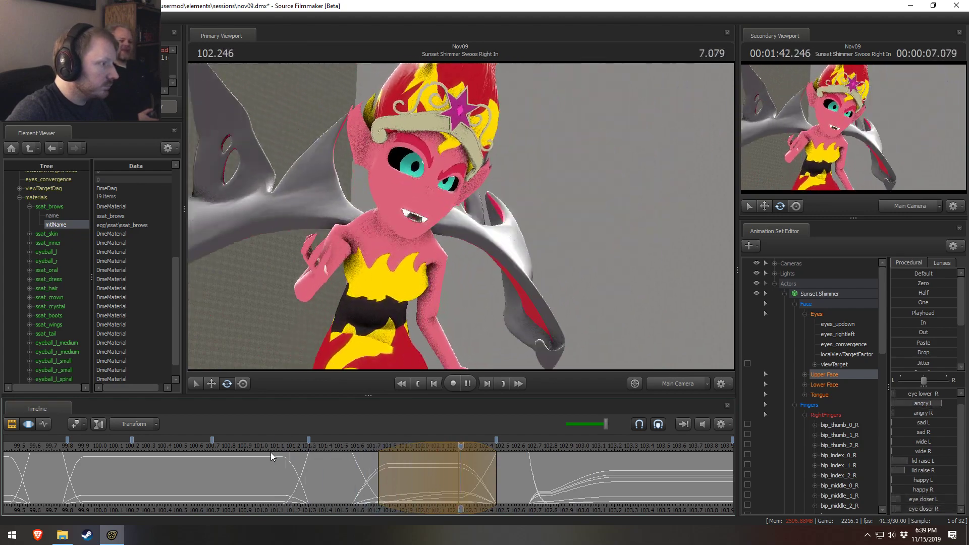
{"action": "key", "text": "space"}
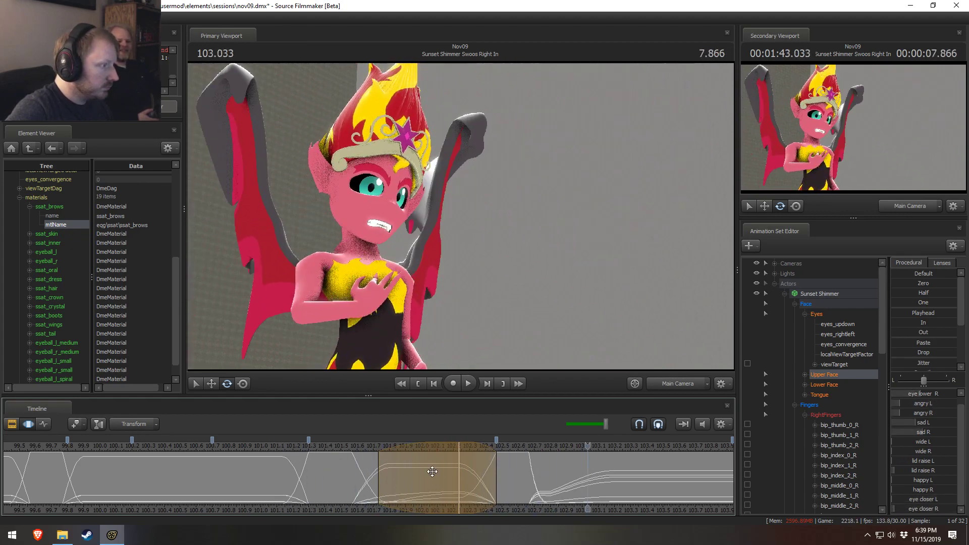
{"action": "middle_click_drag", "start_coordinate": [588, 510], "coordinate": [422, 495]}
{"action": "key", "text": "space"}
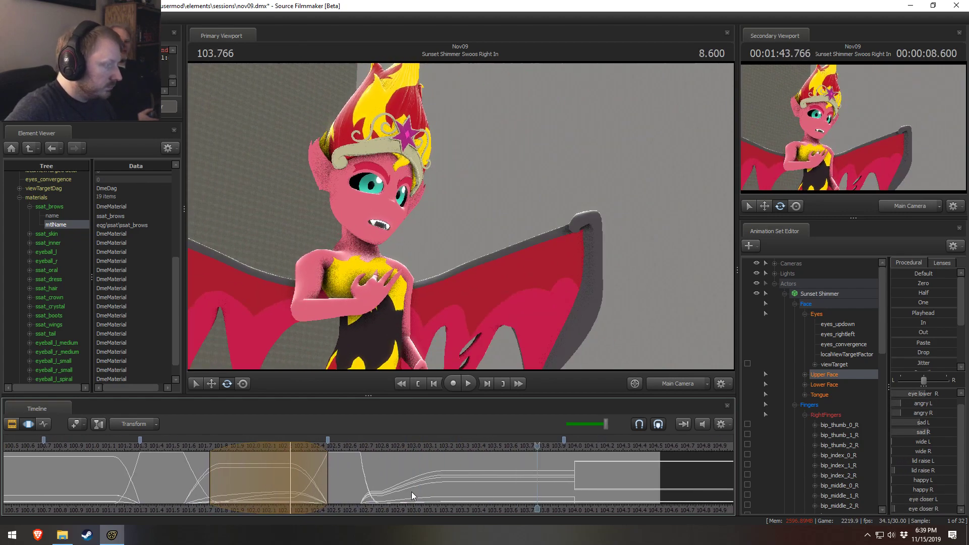
{"action": "key", "text": "space"}
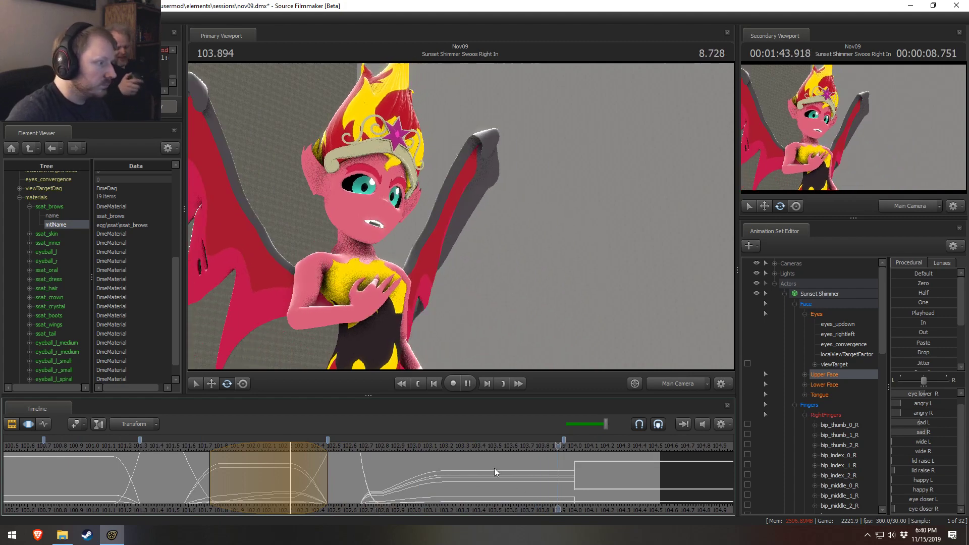
- Set a time selection around 104.000, spanning about 103.7 to 104.3, and try rotating rig_spine_0 and rig_spine_1 together
{"action": "left_click_drag", "start_coordinate": [531, 452], "coordinate": [593, 485]}
{"action": "mouse_move", "coordinate": [275, 206]}
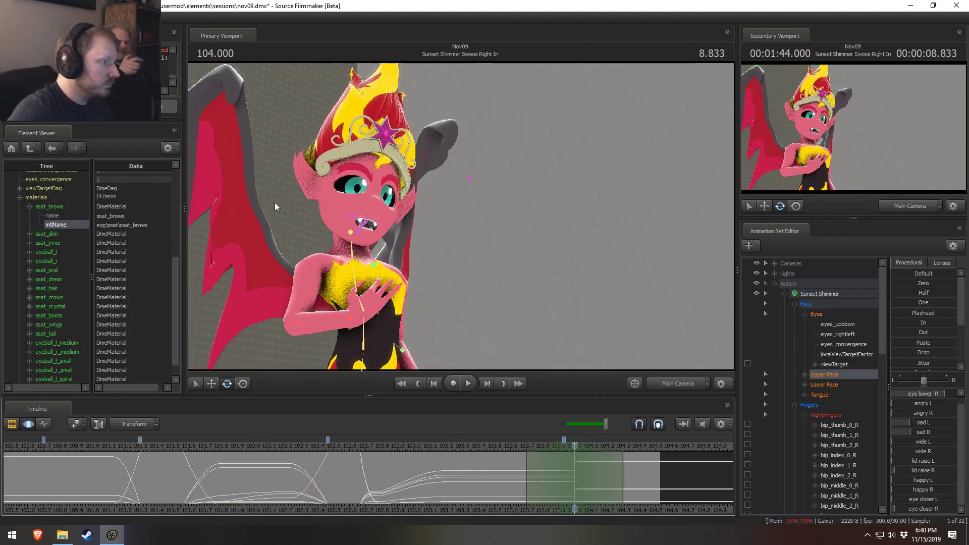
{"action": "left_click", "coordinate": [355, 271]}
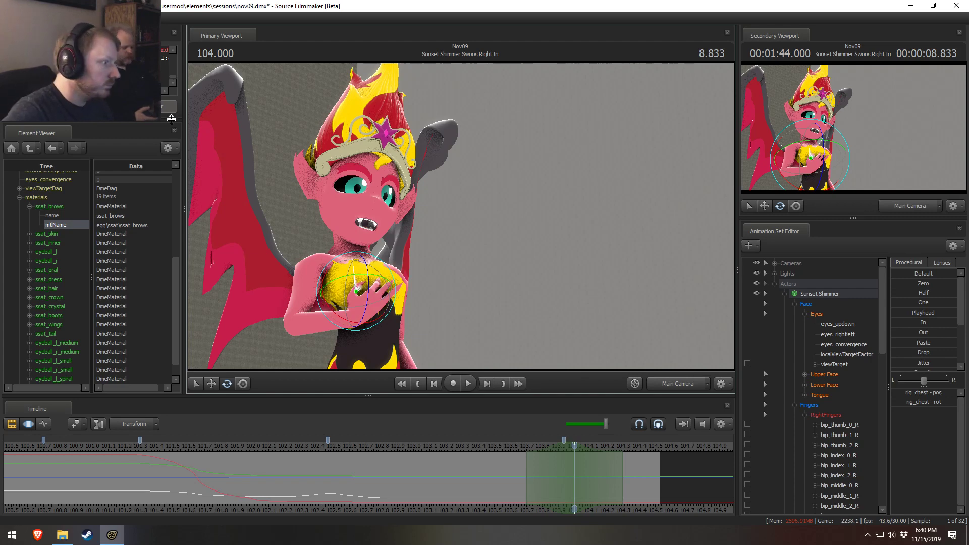
{"action": "key", "text": "ctrl"}
{"action": "left_click", "coordinate": [367, 330], "text": "ctrl"}
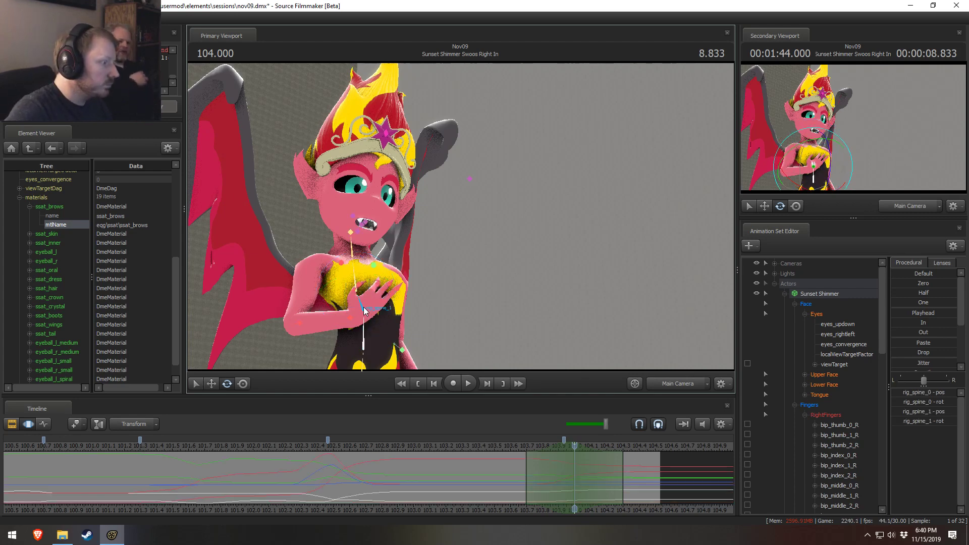
{"action": "left_click_drag", "start_coordinate": [371, 310], "coordinate": [380, 302]}
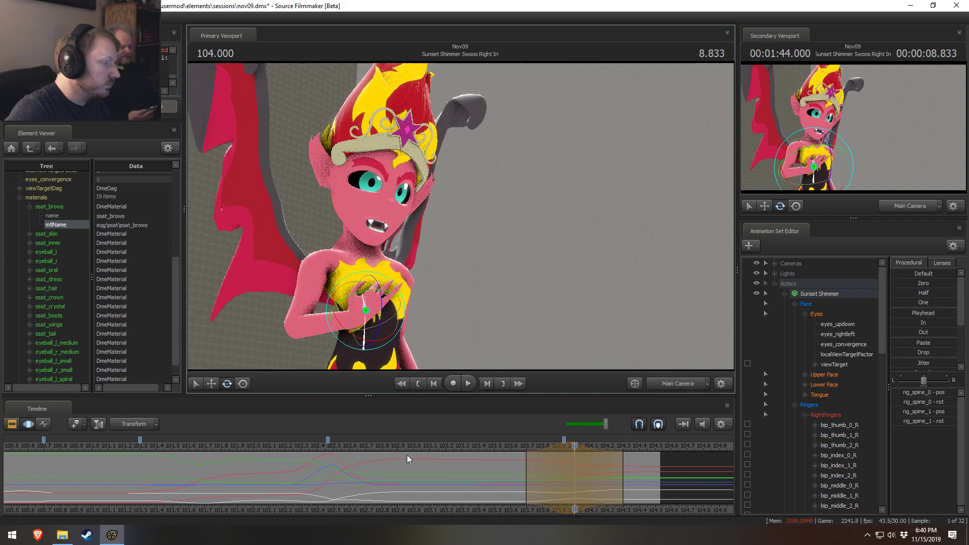
- Play back the spine rotation from about 103.5 and retime its selection to span about 103.63 to 104.37
{"action": "left_click", "coordinate": [482, 441]}
{"action": "key", "text": "space"}
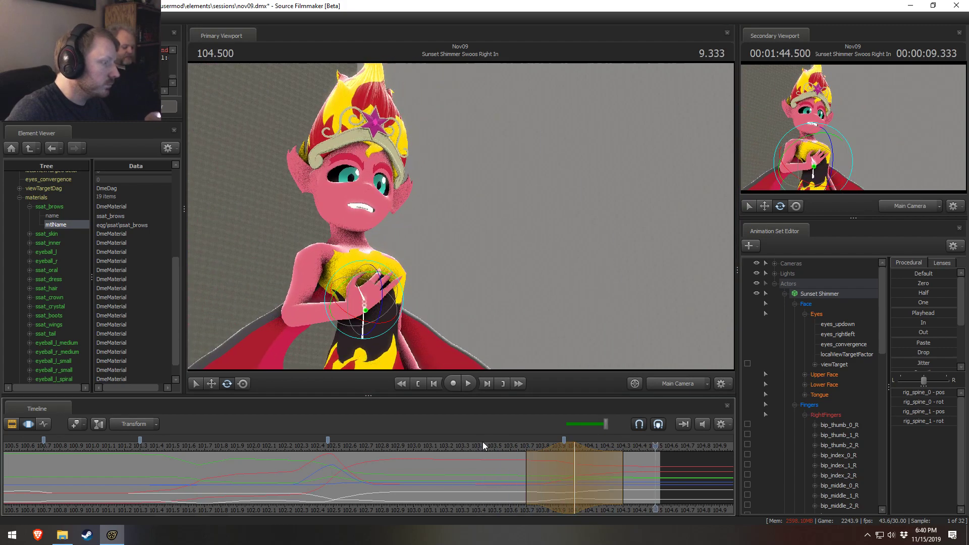
{"action": "left_click_drag", "start_coordinate": [536, 449], "coordinate": [536, 450]}
{"action": "left_click", "coordinate": [494, 449]}
{"action": "key", "text": "space"}
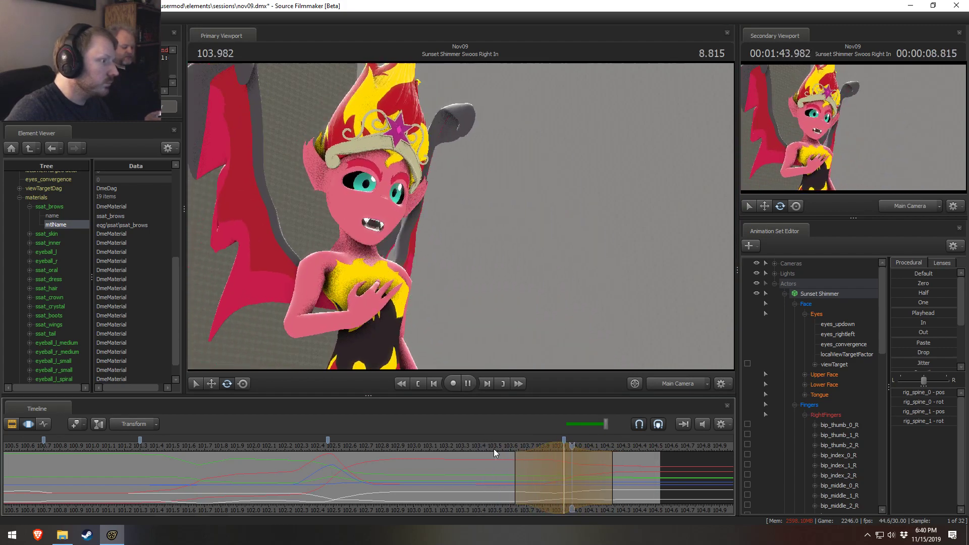
{"action": "left_click_drag", "start_coordinate": [610, 460], "coordinate": [631, 460]}
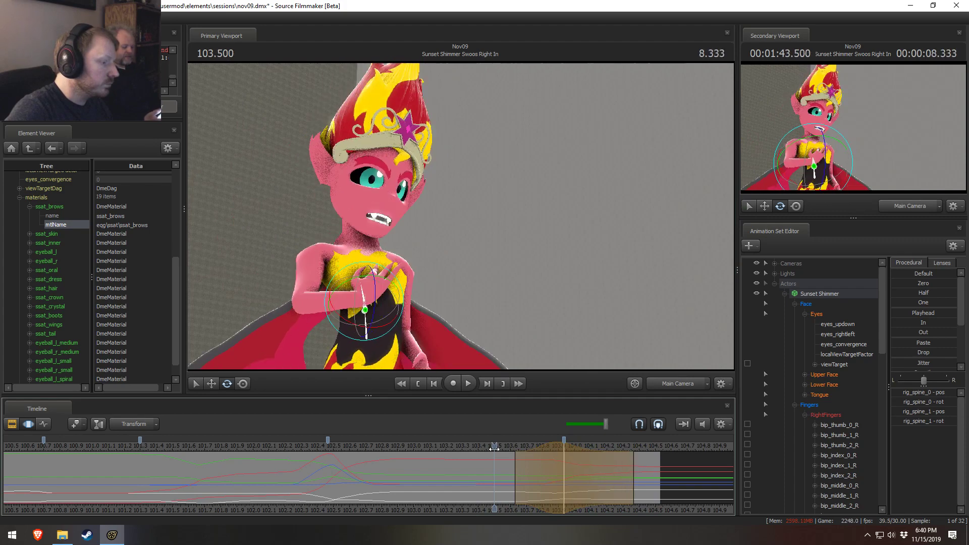
{"action": "key", "text": "space"}
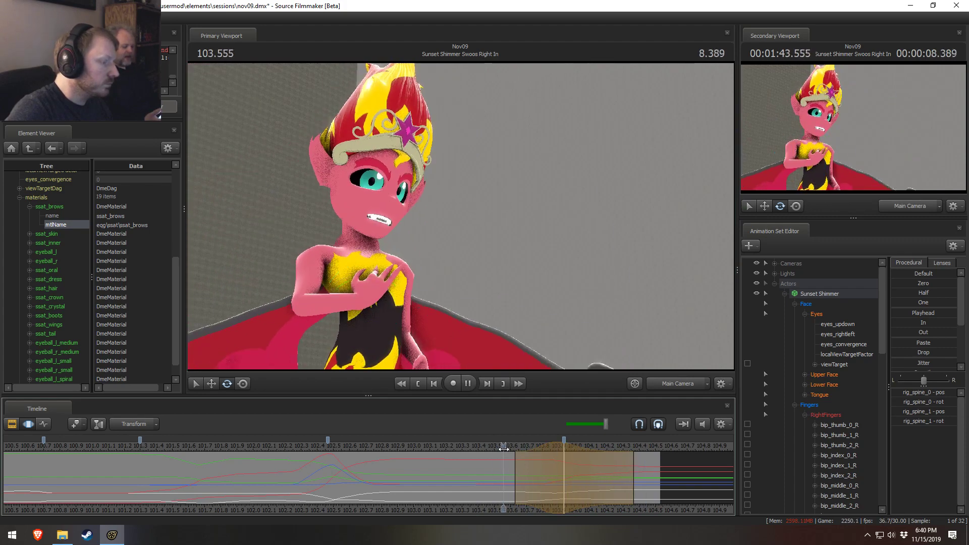
{"action": "key", "text": "space"}
{"action": "key", "text": "space"}
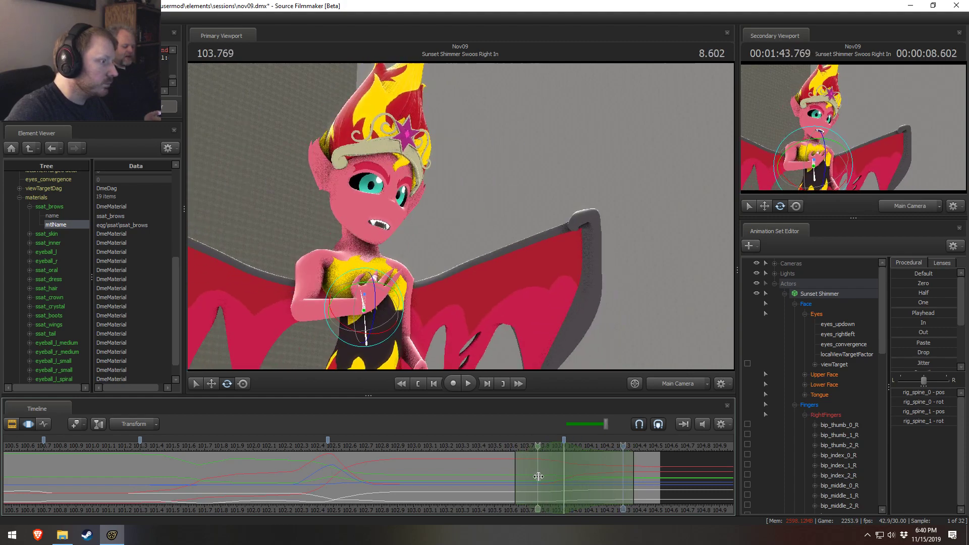
- Set a time selection around 103.966, spanning about 103.63 to 104.3, and try rotating rig_spine_0 alone
{"action": "key", "text": "space"}
{"action": "left_click", "coordinate": [570, 483]}
{"action": "scroll", "coordinate": [569, 483], "scroll_direction": "up", "scroll_amount": 2}
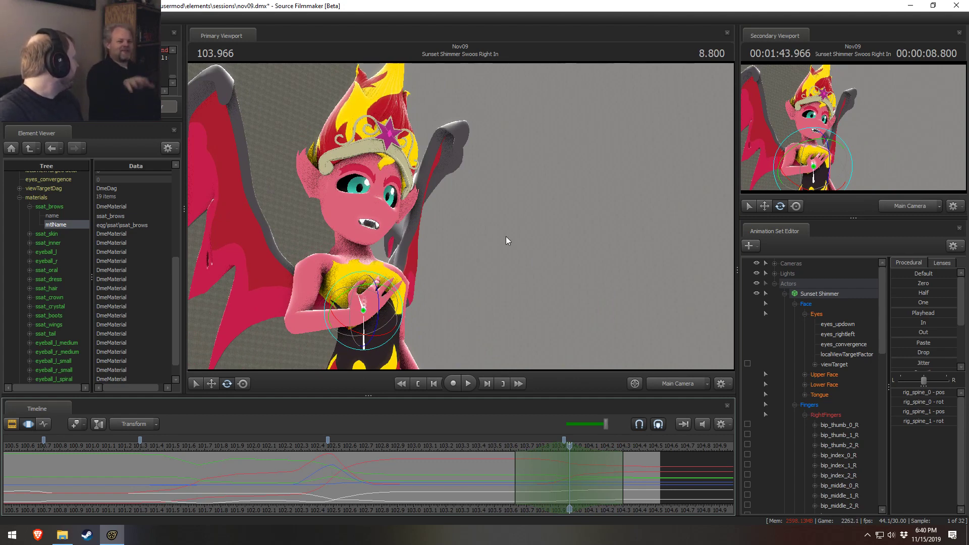
{"action": "left_click", "coordinate": [369, 313]}
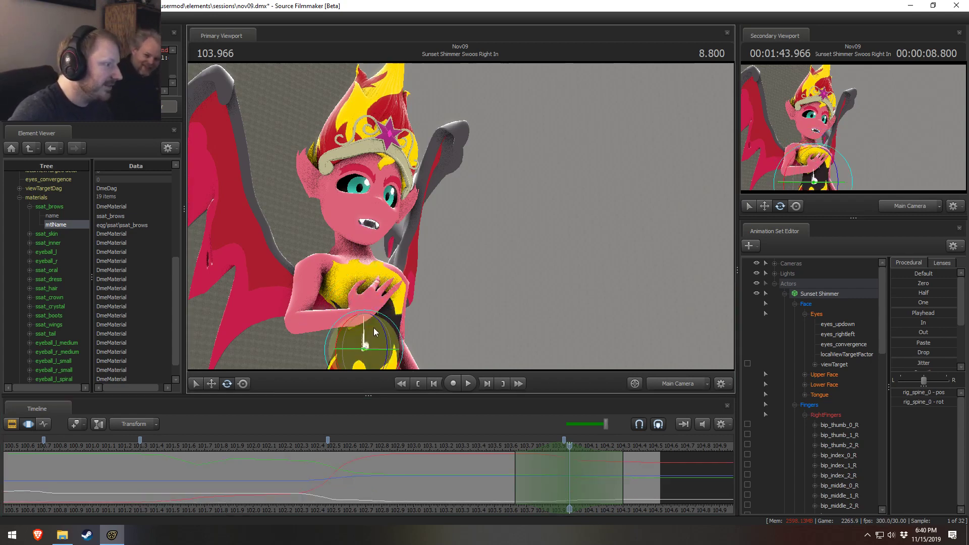
{"action": "left_click_drag", "start_coordinate": [381, 330], "coordinate": [385, 332]}
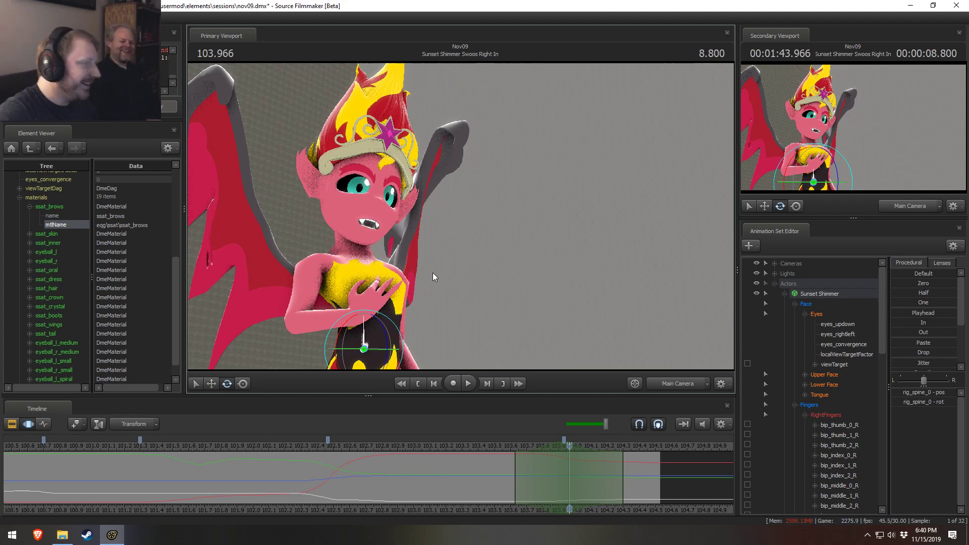
- Try rotating rig_hand_R and rig_spine_0 together at 103.966, shift the time selection earlier to center on 103.866, and play back the result
{"action": "left_click", "coordinate": [365, 325]}
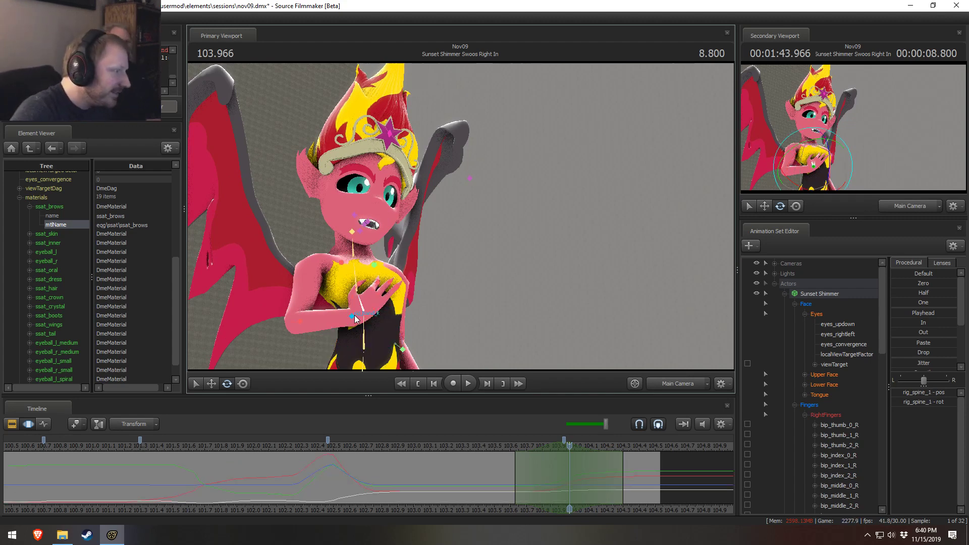
{"action": "left_click", "coordinate": [354, 316]}
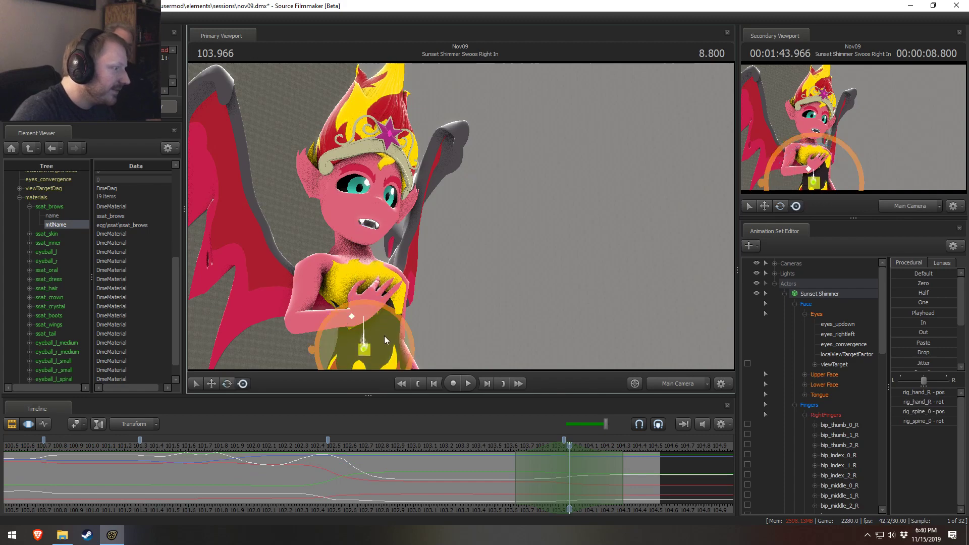
{"action": "left_click_drag", "start_coordinate": [383, 336], "coordinate": [389, 346]}
{"action": "left_click", "coordinate": [497, 449]}
{"action": "key", "text": "space"}
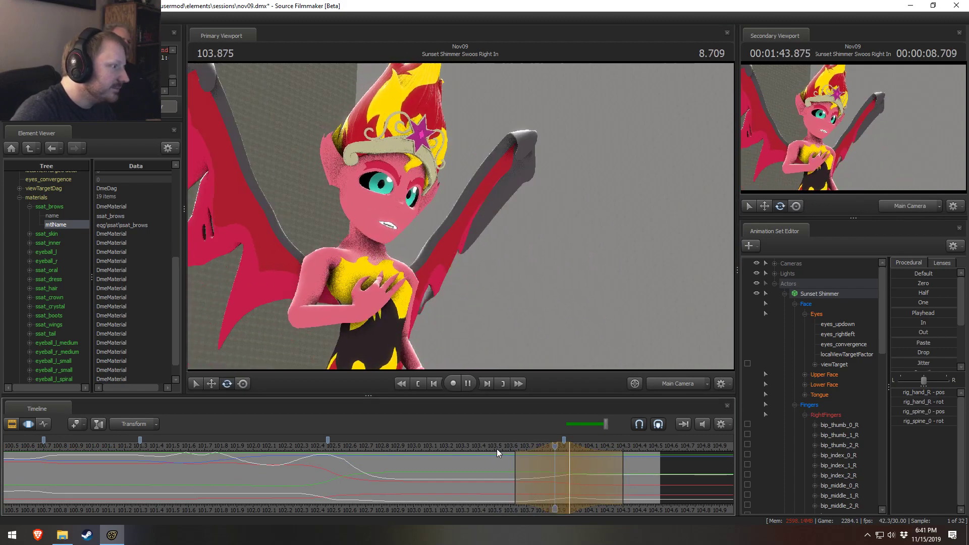
{"action": "left_click", "coordinate": [491, 445]}
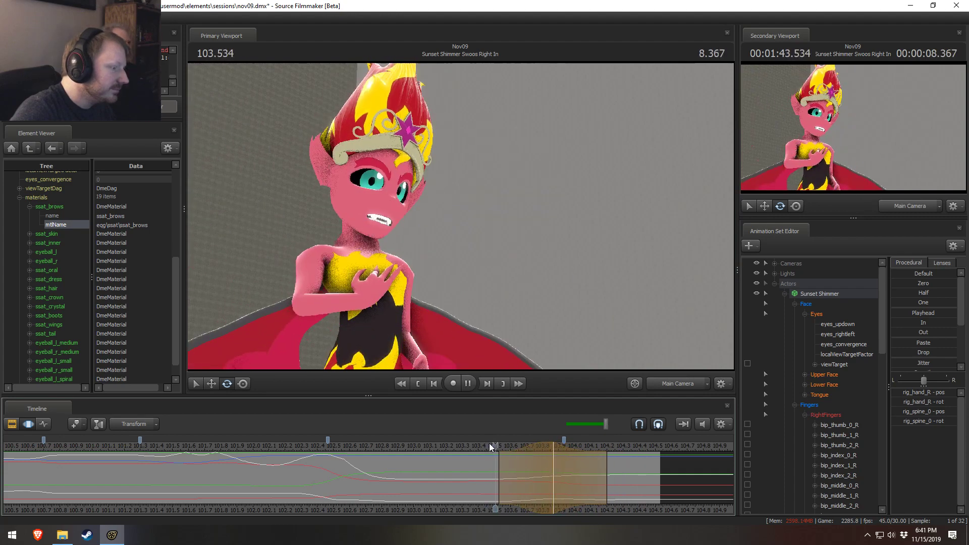
{"action": "left_click", "coordinate": [552, 464]}
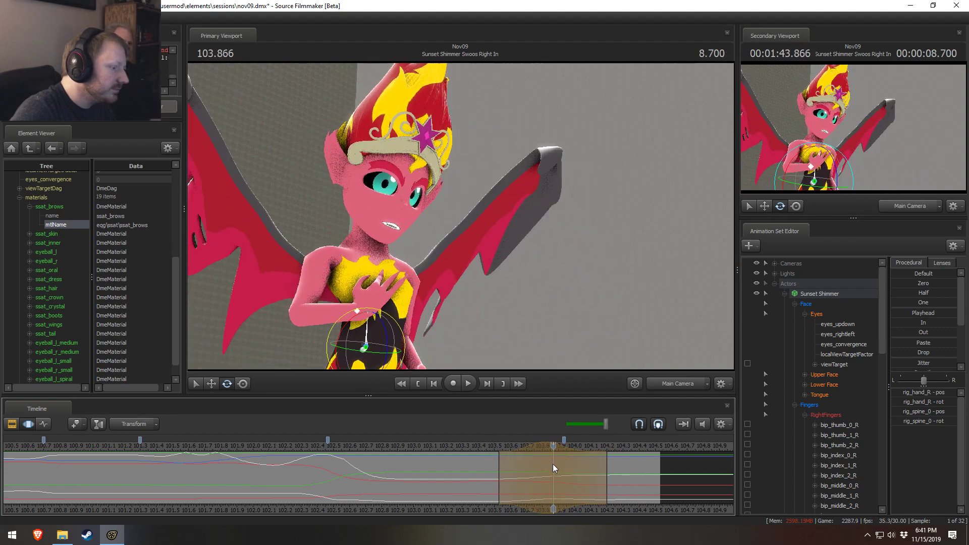
- Rotate rig_spine_0 and rig_hand_R together at 104.000 over about 103.63 to 104.37, and play back from about 103.5
{"action": "left_click_drag", "start_coordinate": [510, 462], "coordinate": [572, 485]}
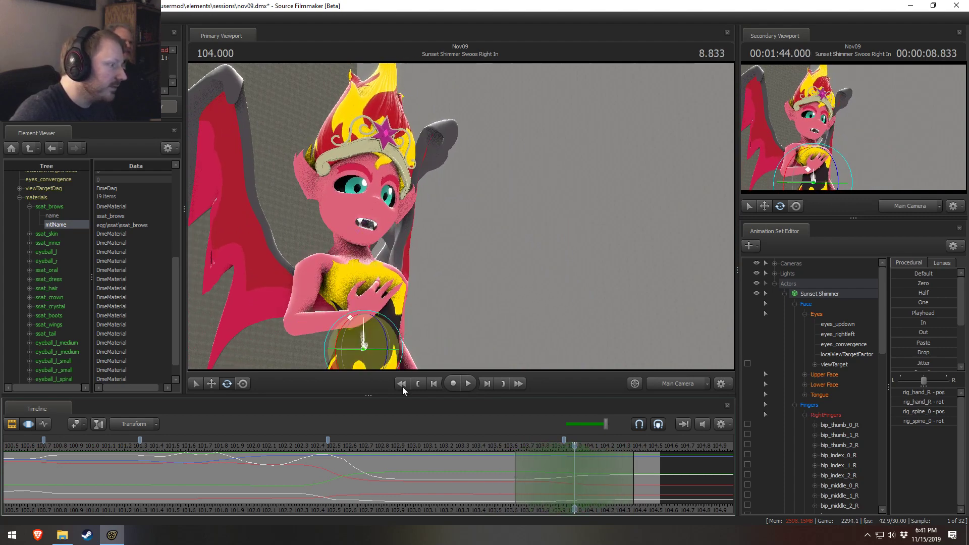
{"action": "left_click_drag", "start_coordinate": [388, 338], "coordinate": [394, 349]}
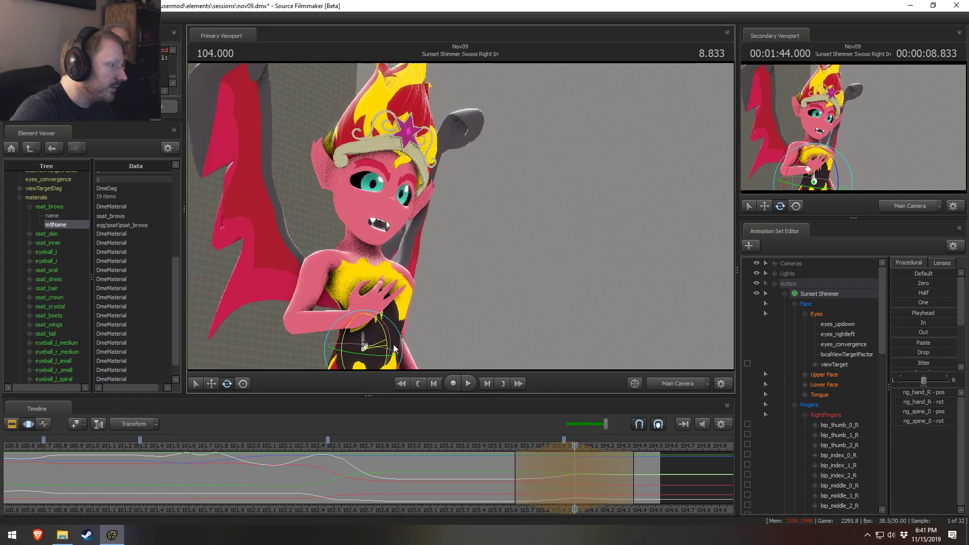
{"action": "left_click", "coordinate": [489, 446]}
{"action": "key", "text": "space"}
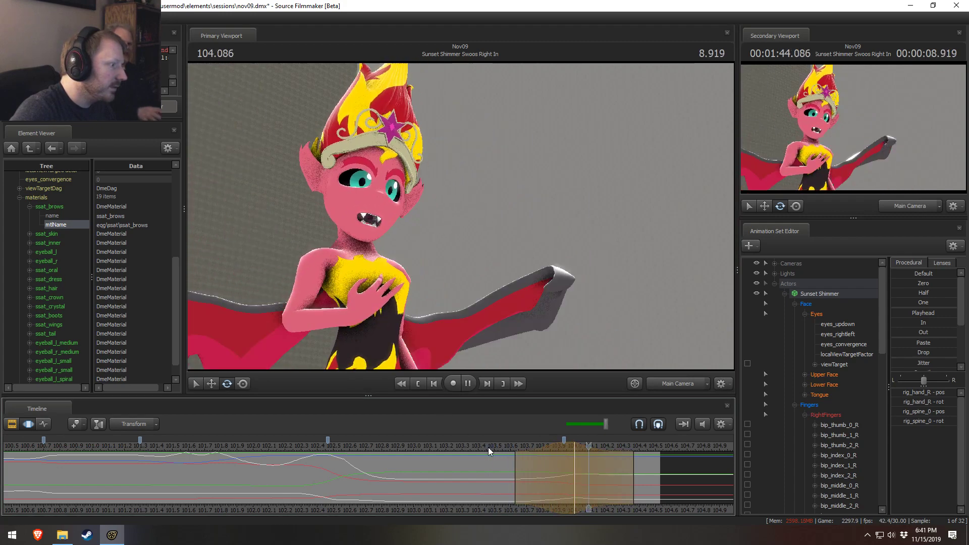
{"action": "key", "text": "space"}
{"action": "key", "text": "space"}
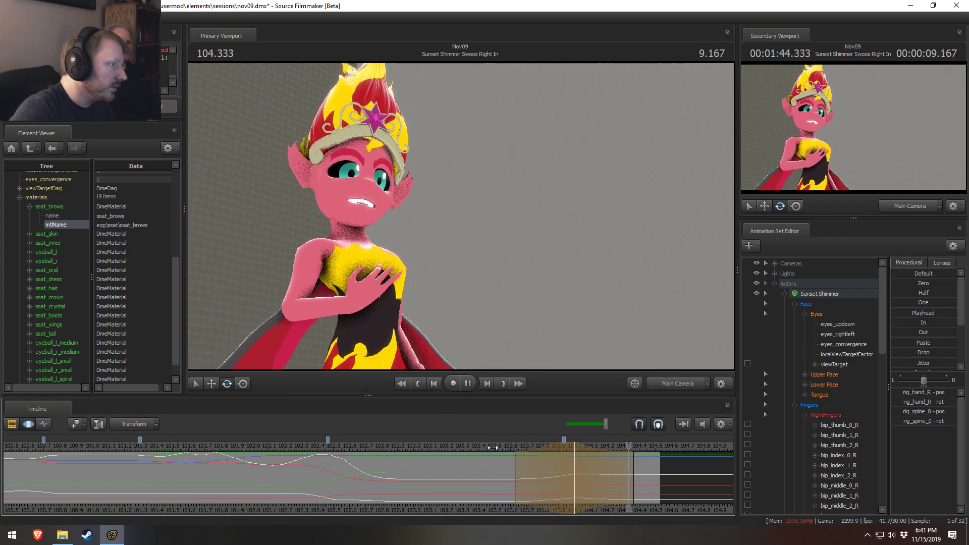
- Shorten the end of the spine rotation's time selection to about 104.23 and replay the movement from about 103.5
{"action": "left_click", "coordinate": [528, 472]}
{"action": "key", "text": "space"}
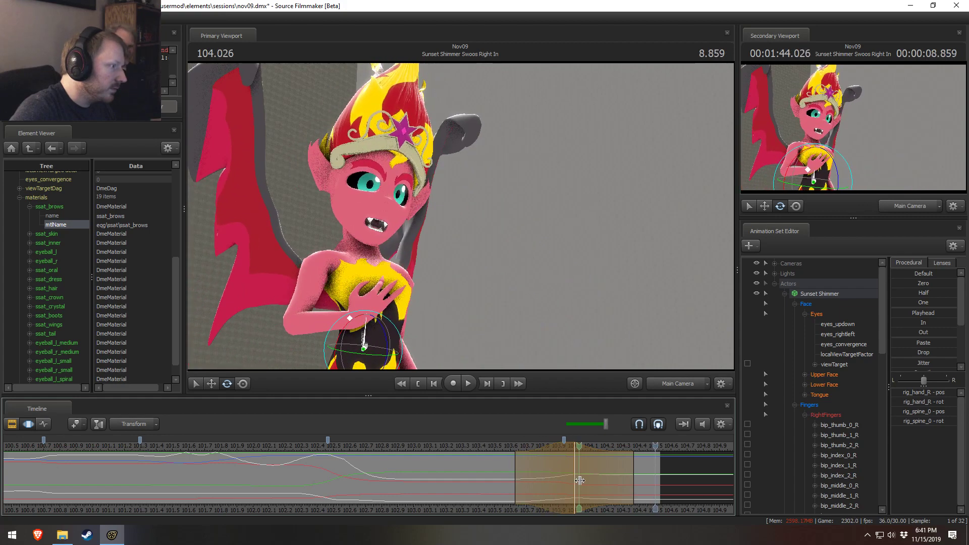
{"action": "left_click_drag", "start_coordinate": [616, 472], "coordinate": [600, 472]}
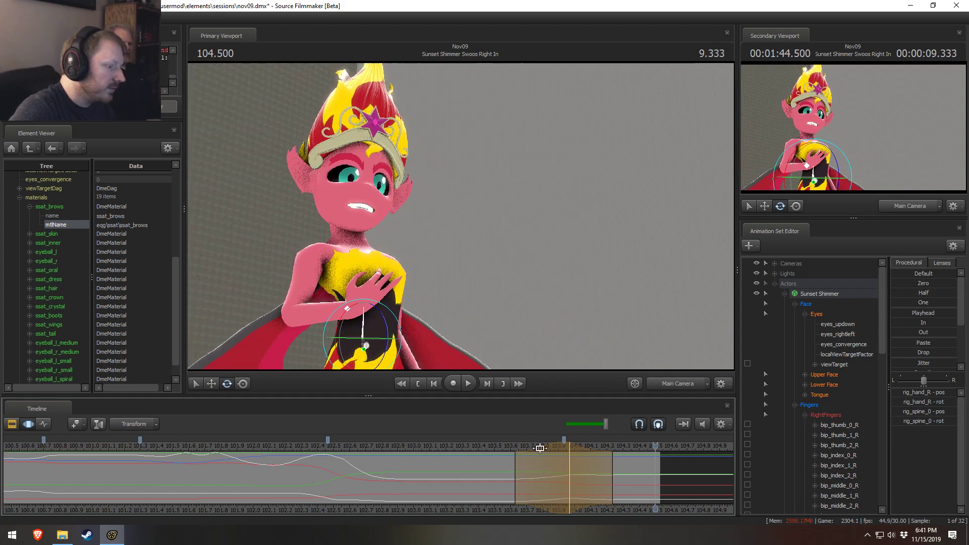
{"action": "left_click", "coordinate": [489, 446]}
{"action": "key", "text": "space"}
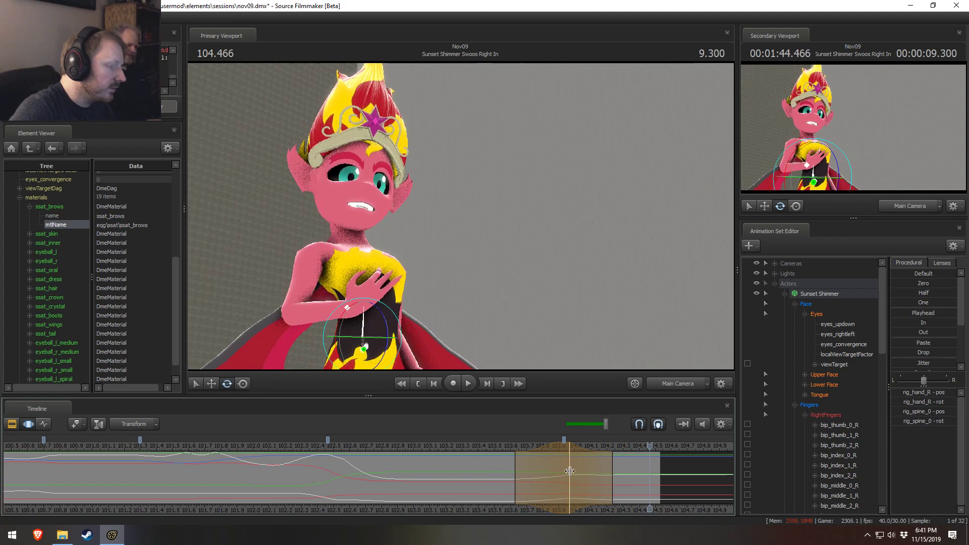
- Rotate rig_neck at 104.033 over a time selection from about 103.76 to 104.3, and play back from about 103.5
{"action": "key", "text": "space"}
{"action": "left_click", "coordinate": [587, 483]}
{"action": "mouse_move", "coordinate": [587, 484]}
{"action": "left_mouse_down"}
{"action": "mouse_move", "coordinate": [563, 480]}
{"action": "mouse_move", "coordinate": [623, 478]}
{"action": "left_mouse_up"}
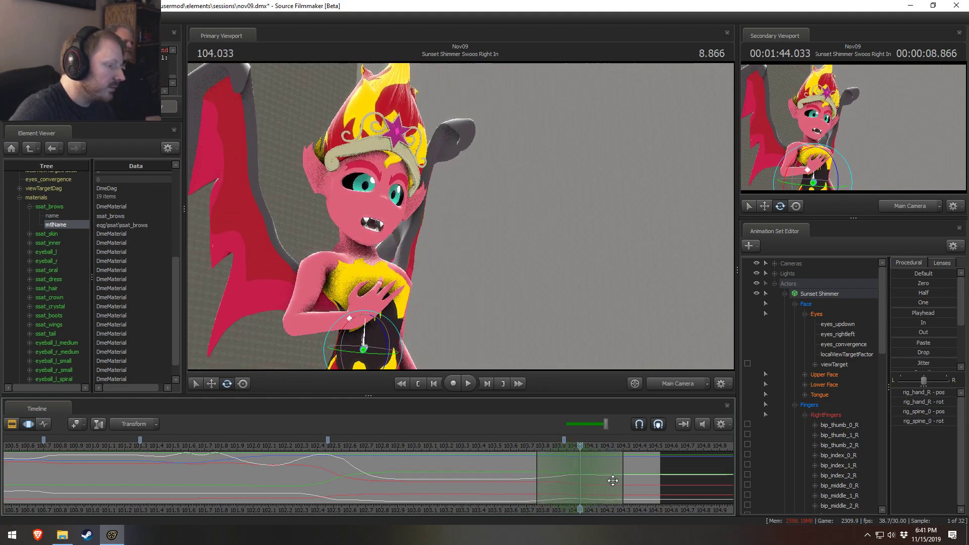
{"action": "left_click", "coordinate": [357, 249]}
{"action": "key", "text": "e"}
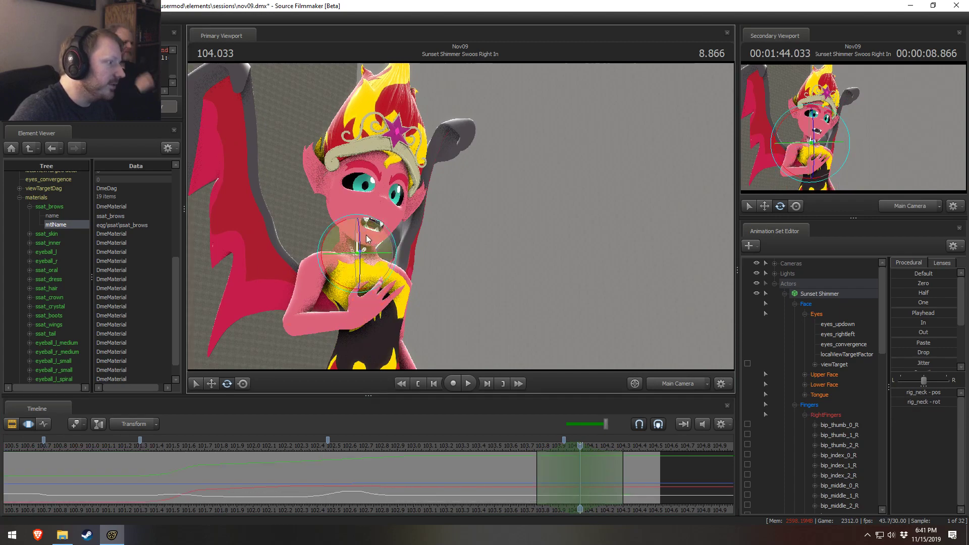
{"action": "left_click_drag", "start_coordinate": [367, 239], "coordinate": [371, 241]}
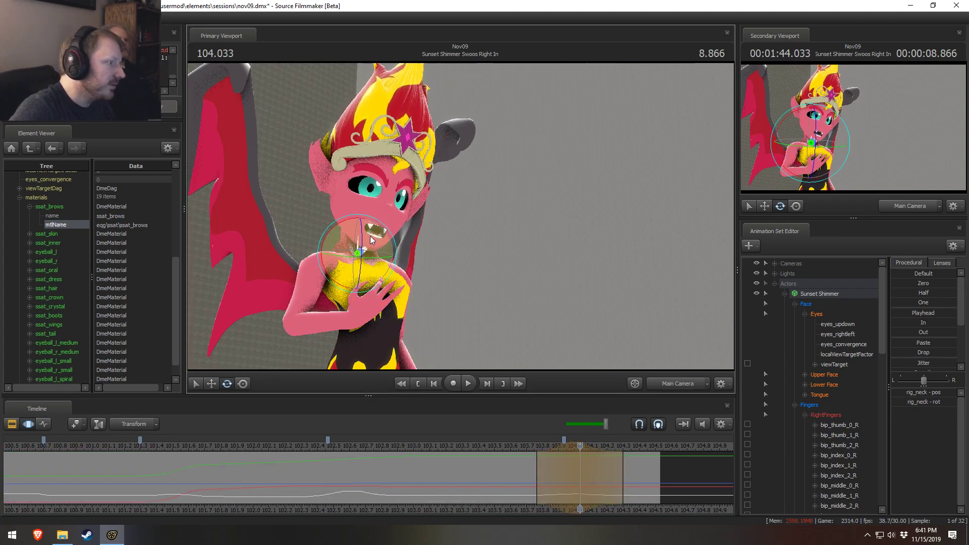
{"action": "left_click", "coordinate": [504, 444]}
{"action": "key", "text": "space"}
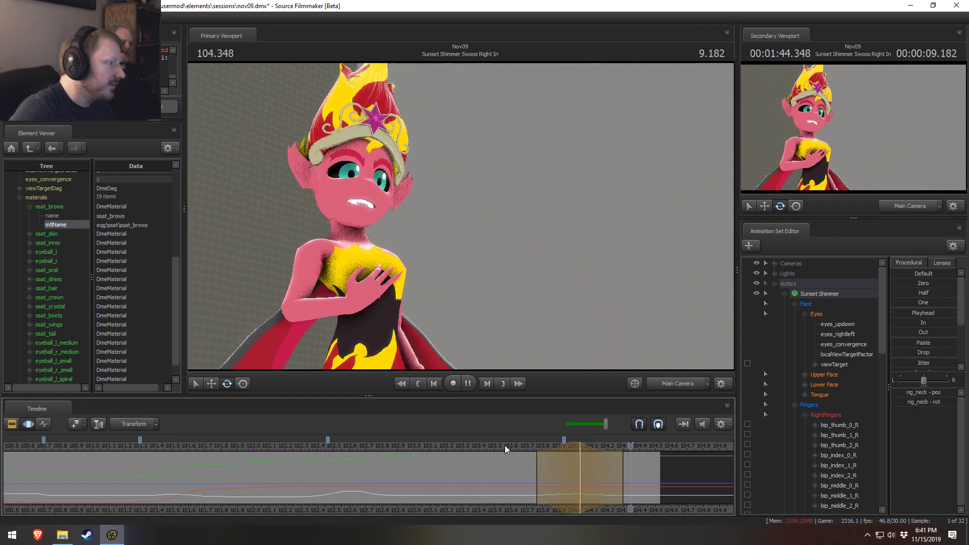
{"action": "key", "text": "space"}
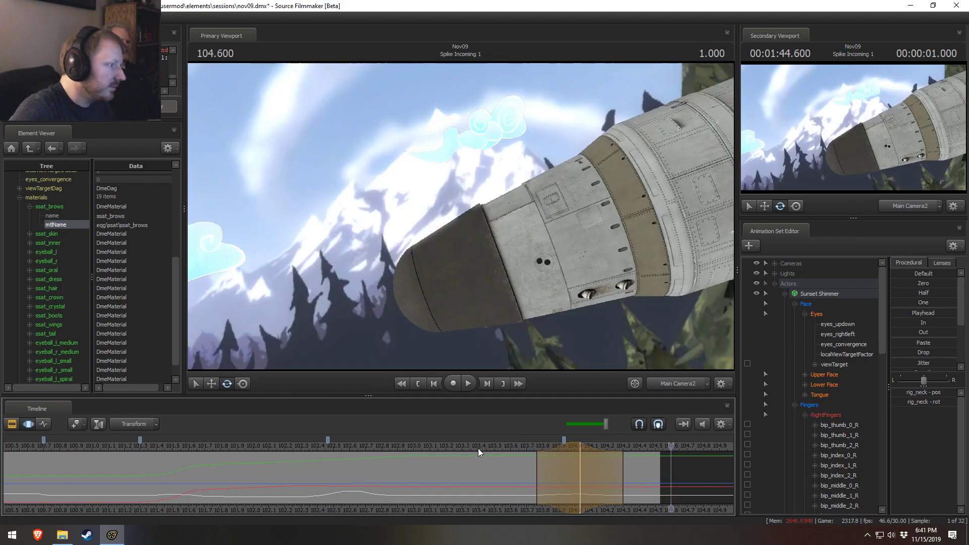
{"action": "left_click", "coordinate": [482, 443]}
{"action": "key", "text": "space"}
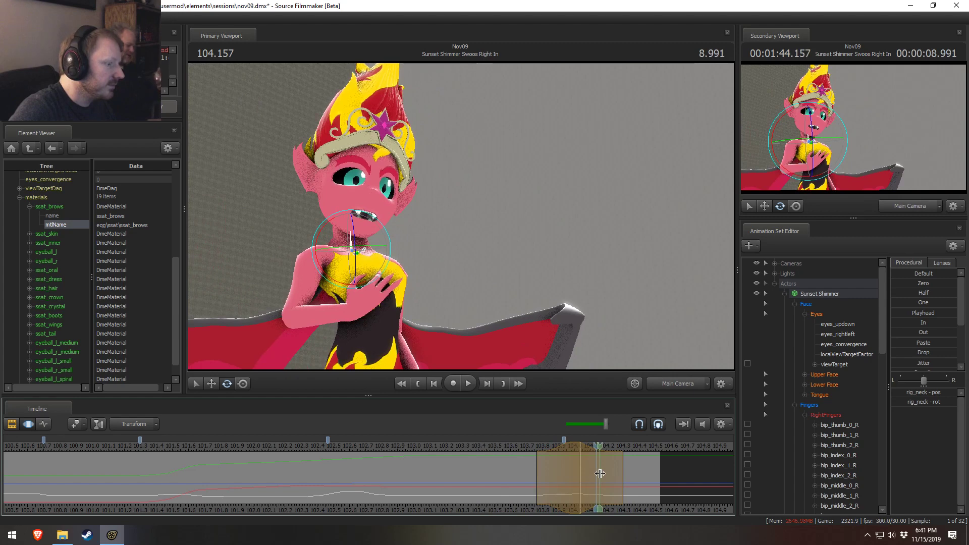
- Rotate rig_head at 104.100 over a time selection from about 103.8 to 104.4, and play back from 103.733
{"action": "left_click_drag", "start_coordinate": [599, 473], "coordinate": [591, 472]}
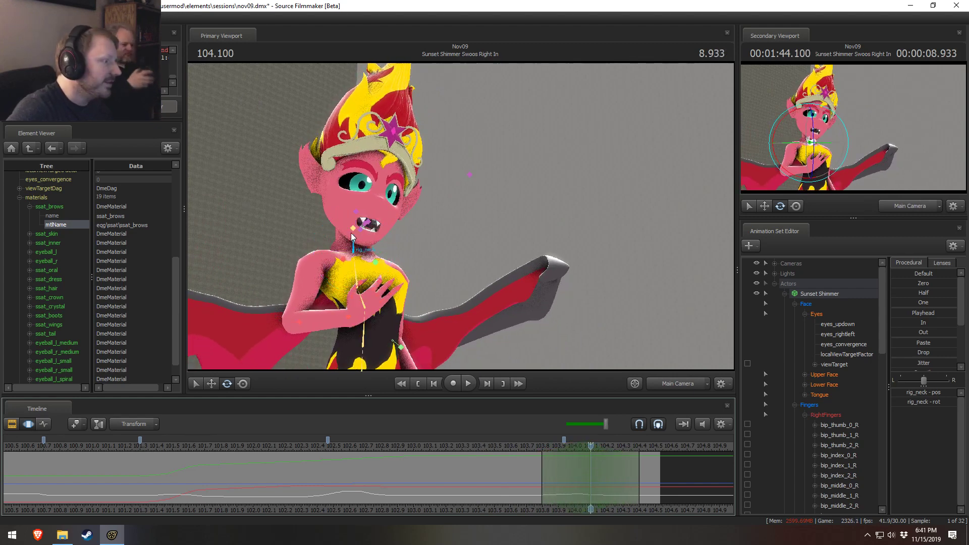
{"action": "left_click", "coordinate": [353, 227]}
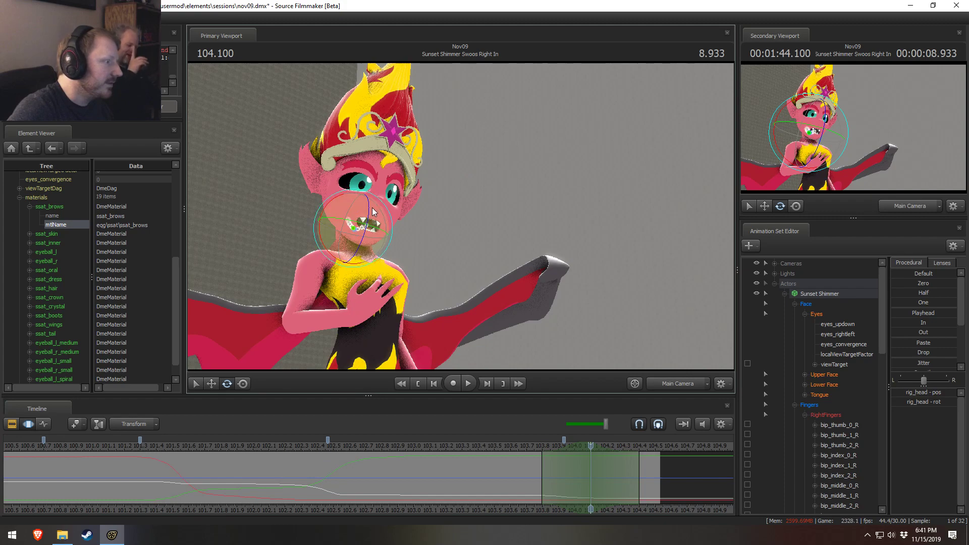
{"action": "left_click_drag", "start_coordinate": [373, 208], "coordinate": [374, 224]}
{"action": "left_click", "coordinate": [530, 448]}
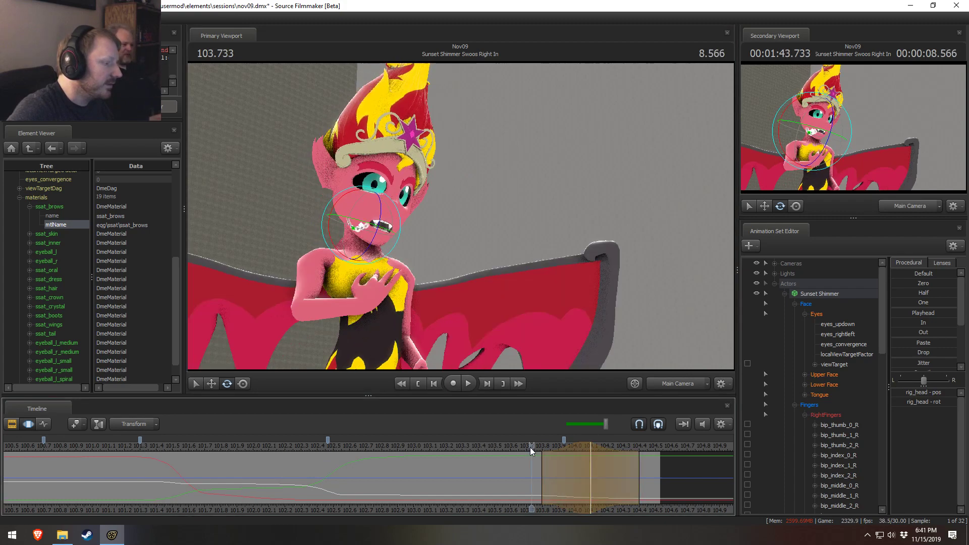
{"action": "key", "text": "space"}
- Narrow the time selection to about 103.79 to 104.26, centered on 104.033, and rotate rig_head slightly further before replaying
{"action": "scroll", "coordinate": [579, 450], "scroll_direction": "down", "scroll_amount": 2}
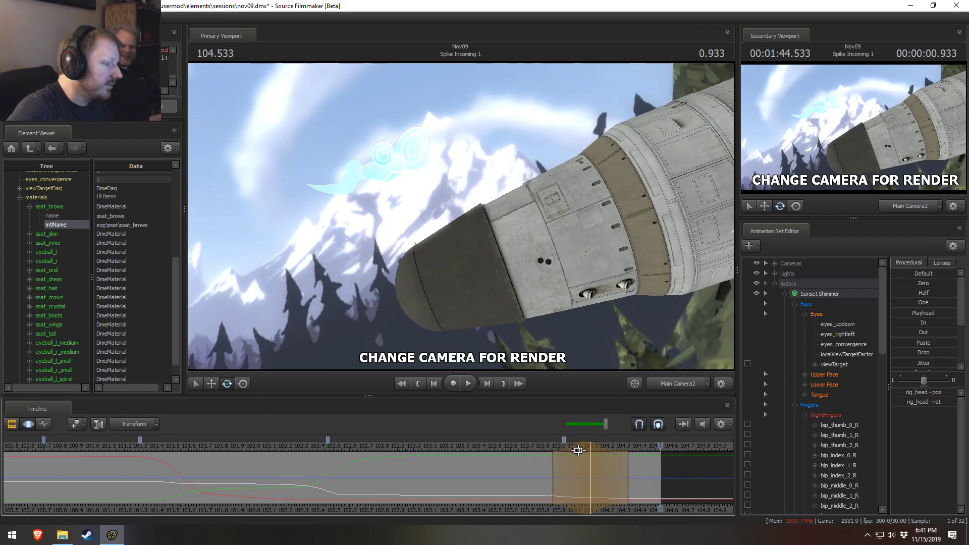
{"action": "left_click", "coordinate": [539, 449]}
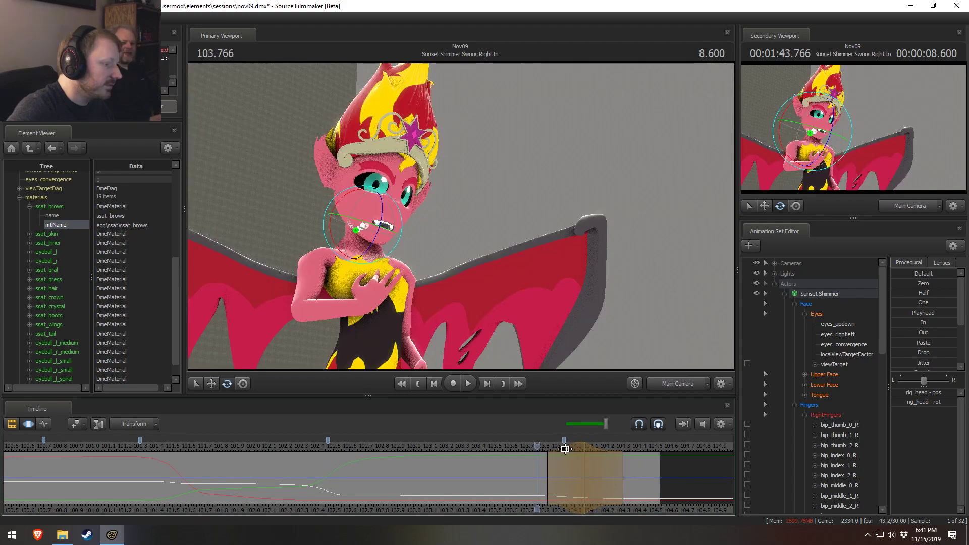
{"action": "left_click_drag", "start_coordinate": [565, 449], "coordinate": [538, 447]}
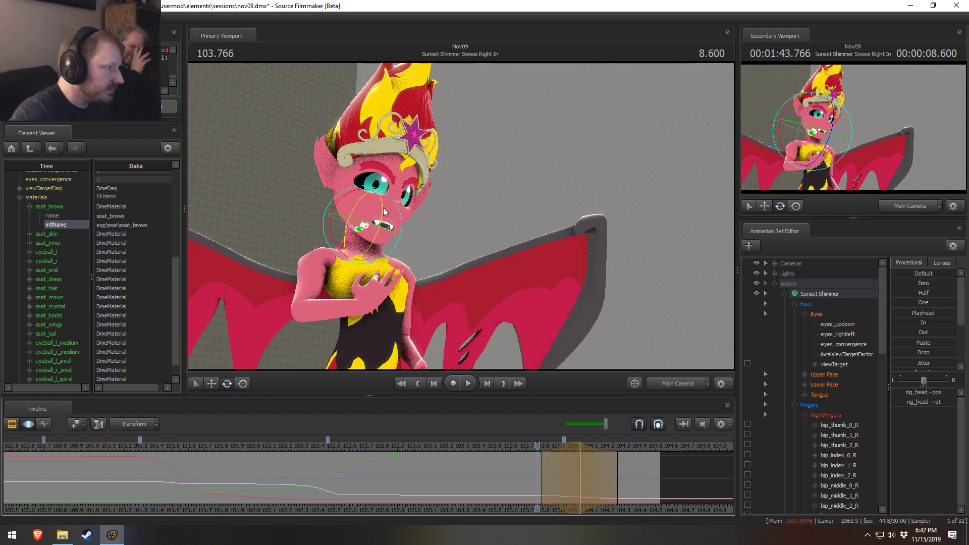
{"action": "left_click_drag", "start_coordinate": [391, 209], "coordinate": [394, 214]}
{"action": "left_click", "coordinate": [518, 447]}
{"action": "key", "text": "space"}
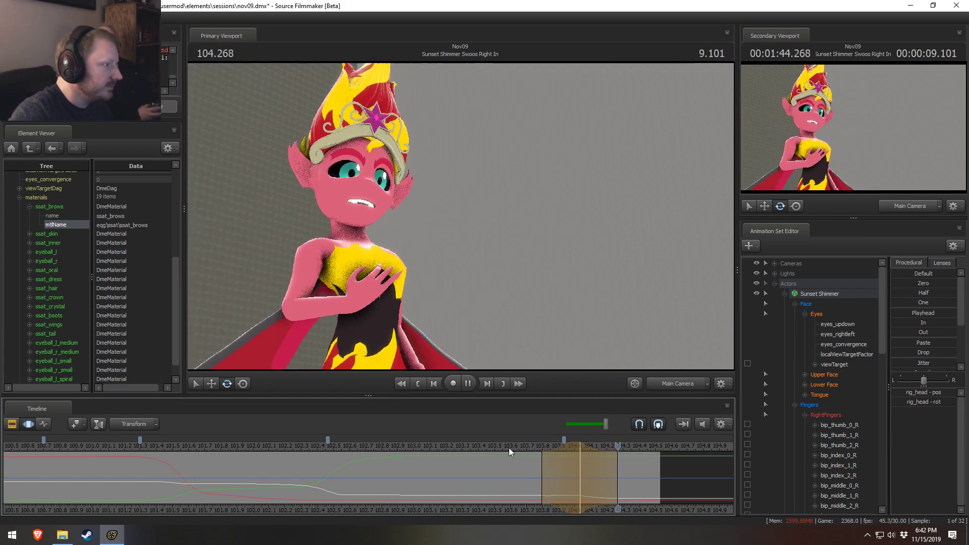
- Shift the rig_head rotation's time selection earlier to center on about 103.97, spanning about 103.73 to 104.26, checking it in playback
{"action": "left_click_drag", "start_coordinate": [541, 448], "coordinate": [537, 449]}
{"action": "key", "text": "space"}
{"action": "key", "text": "space"}
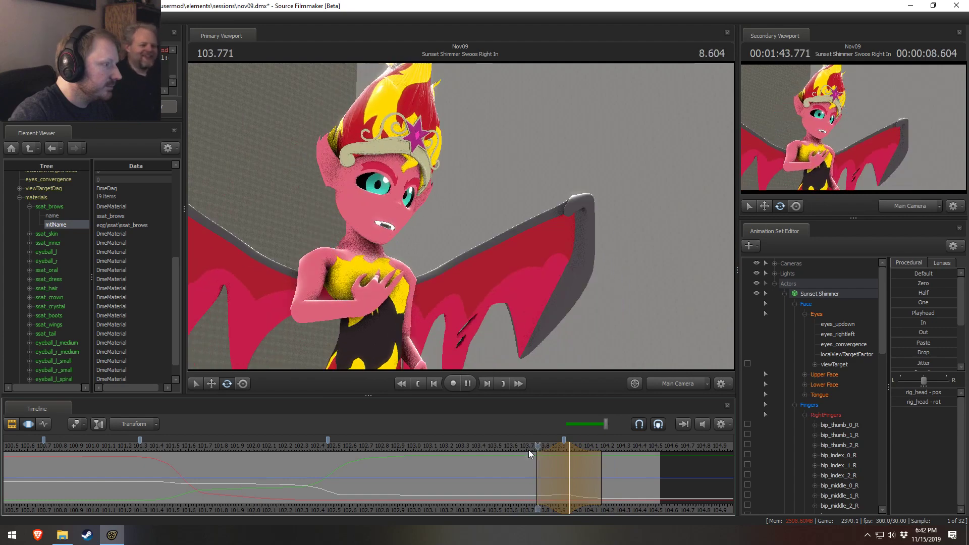
{"action": "key", "text": "space"}
{"action": "key", "text": "space"}
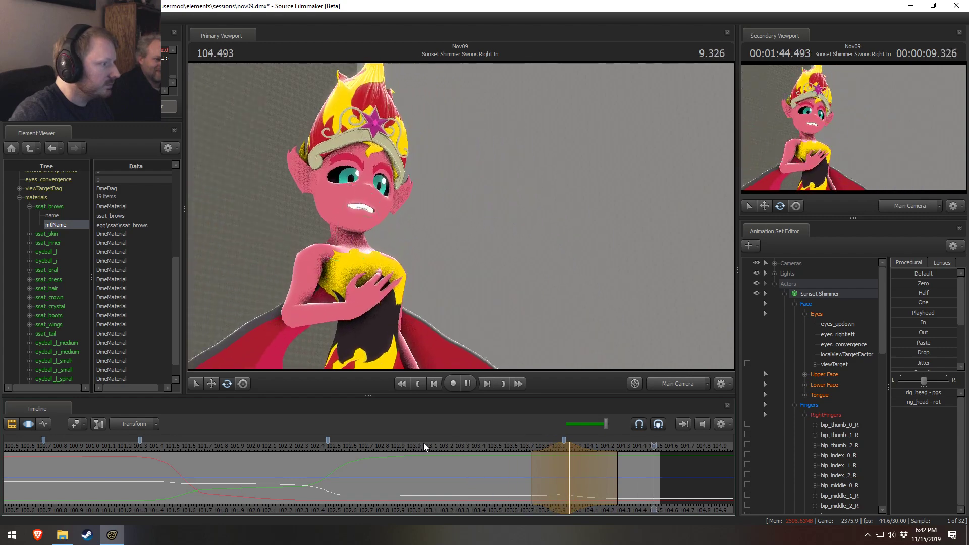
{"action": "left_click", "coordinate": [511, 445]}
{"action": "key", "text": "space"}
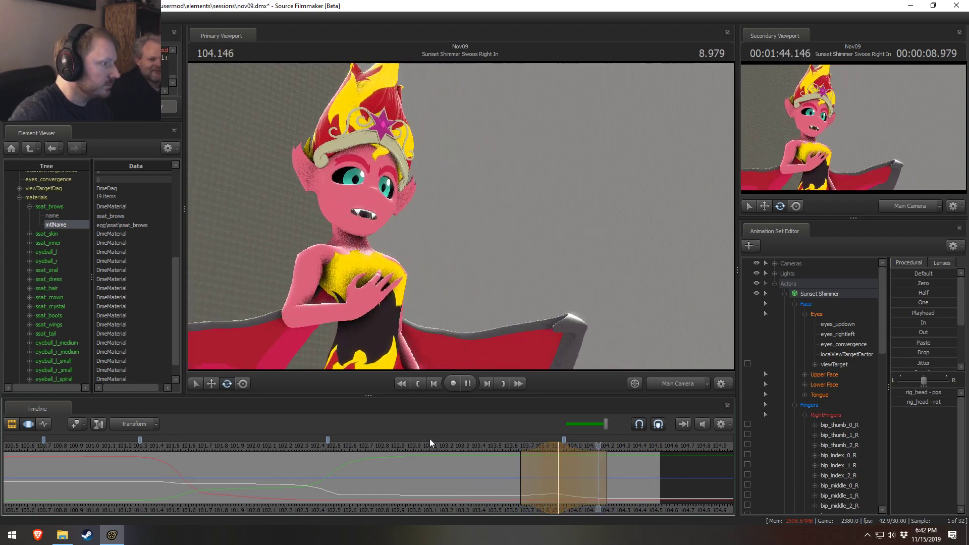
{"action": "key", "text": "space"}
{"action": "left_click_drag", "start_coordinate": [539, 452], "coordinate": [548, 453]}
{"action": "key", "text": "space"}
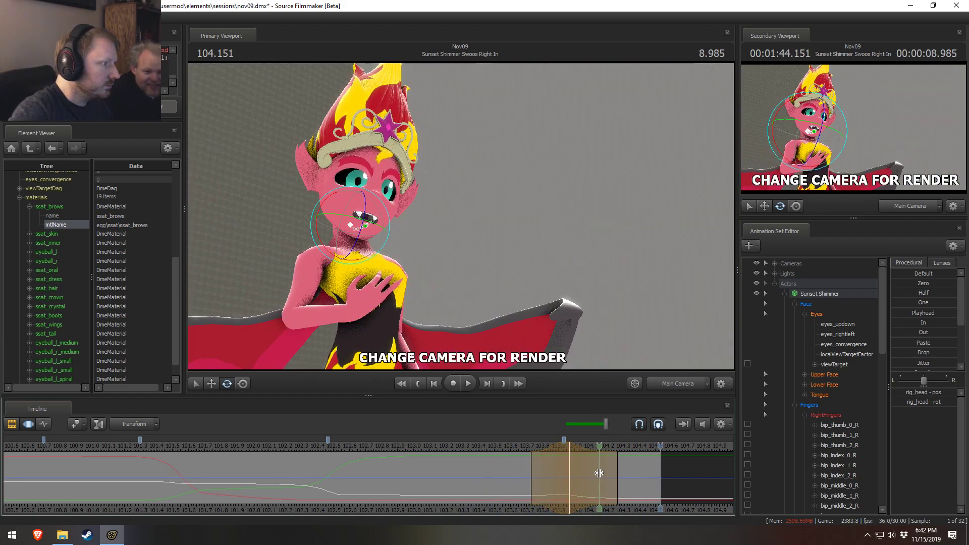
- Rotate rig_head at 104.200 over a time selection from about 103.83 to 104.8
{"action": "left_click", "coordinate": [606, 470]}
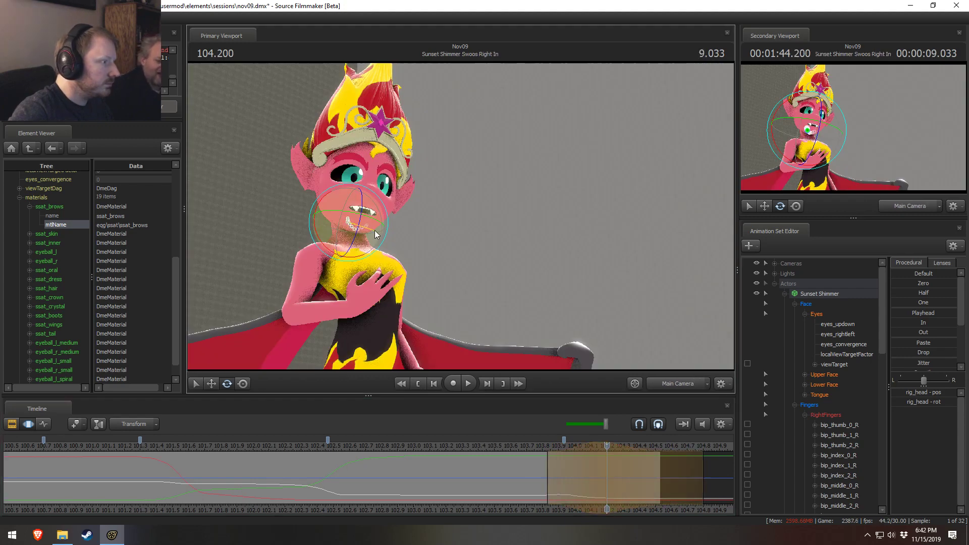
{"action": "left_click_drag", "start_coordinate": [374, 233], "coordinate": [373, 228]}
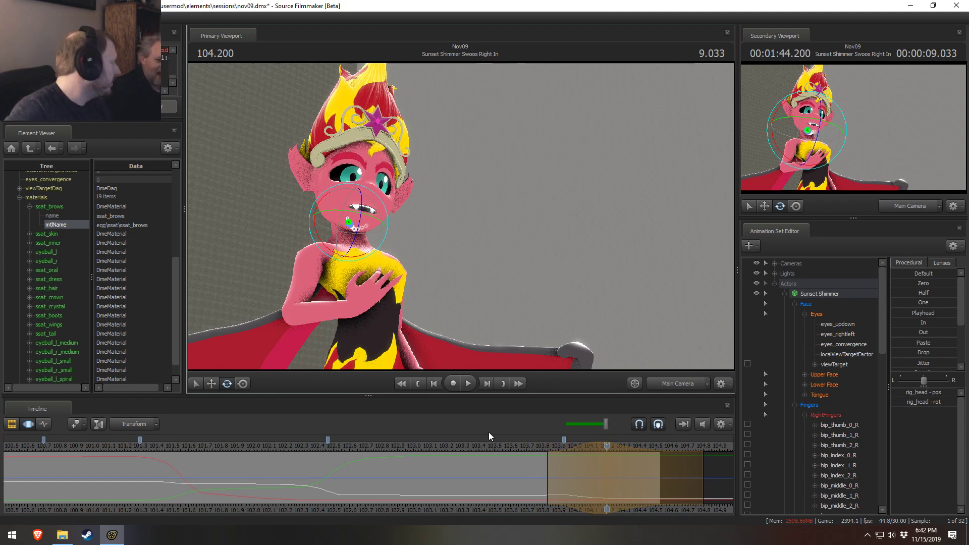
{"action": "middle_click_drag", "start_coordinate": [489, 504], "coordinate": [452, 510]}
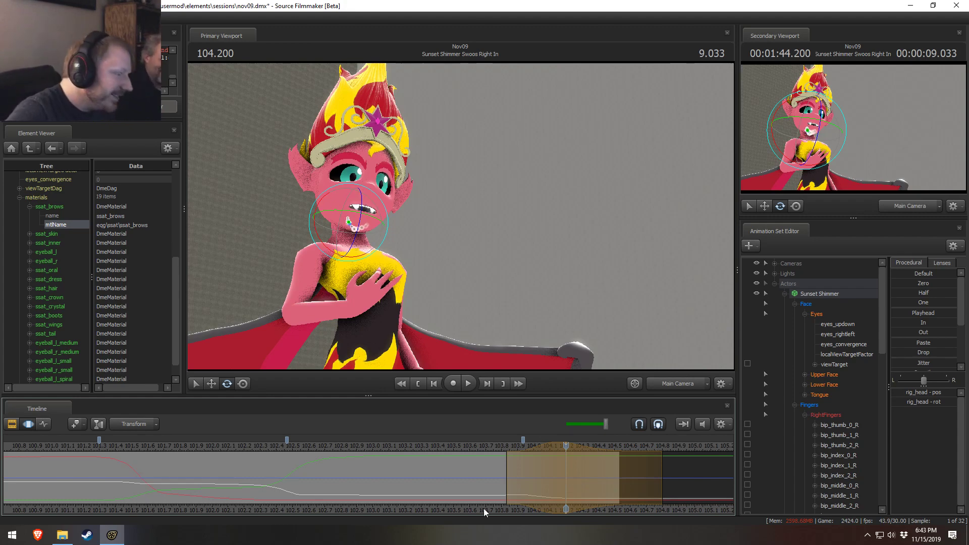
{"action": "left_click_drag", "start_coordinate": [524, 456], "coordinate": [565, 459]}
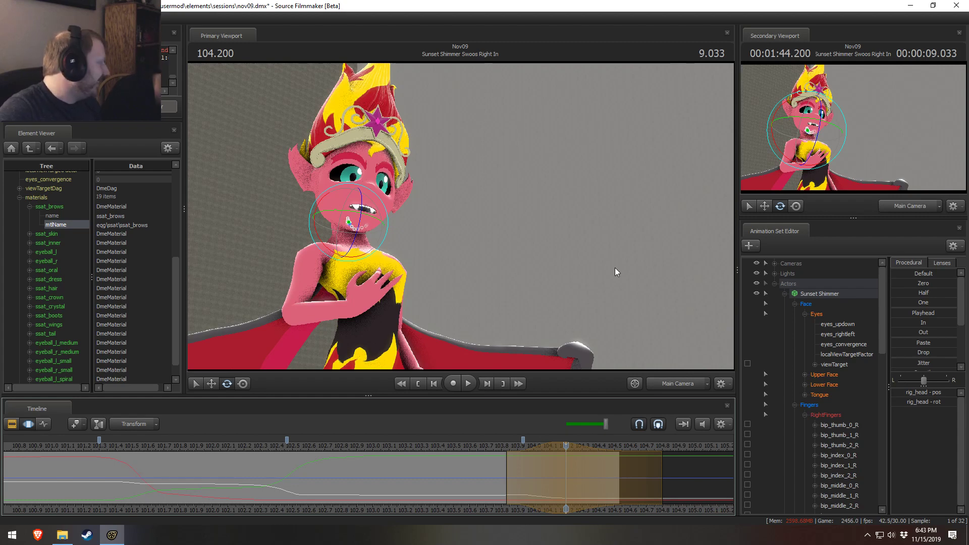
- Shift the second head rotation's time selection earlier to center on about 104.13, and play back from about 103.6
{"action": "key", "text": "space"}
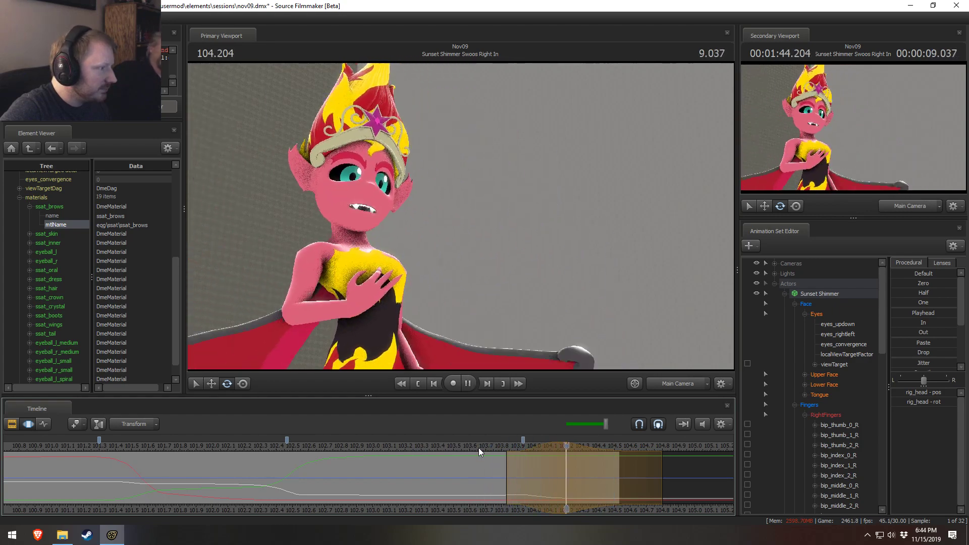
{"action": "left_click", "coordinate": [478, 447]}
{"action": "key", "text": "space"}
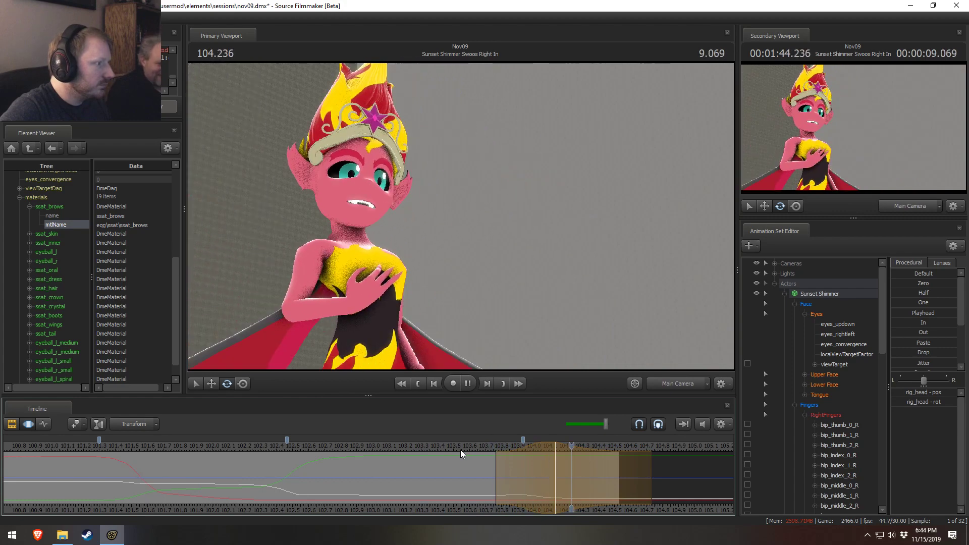
{"action": "left_click", "coordinate": [463, 450]}
{"action": "key", "text": "space"}
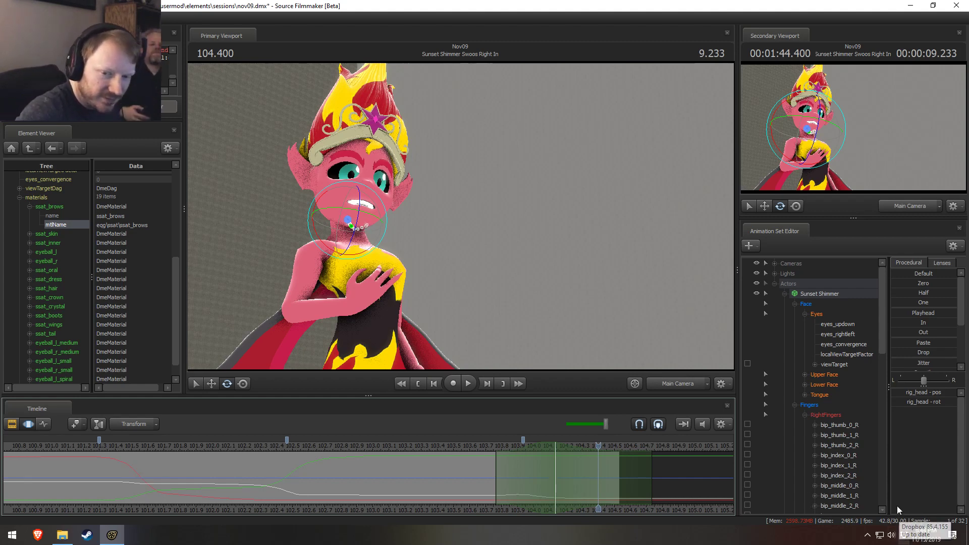
- Scrub back to about 102.4 and review the character's movement through to about 104.4
{"action": "left_click_drag", "start_coordinate": [400, 447], "coordinate": [364, 447]}
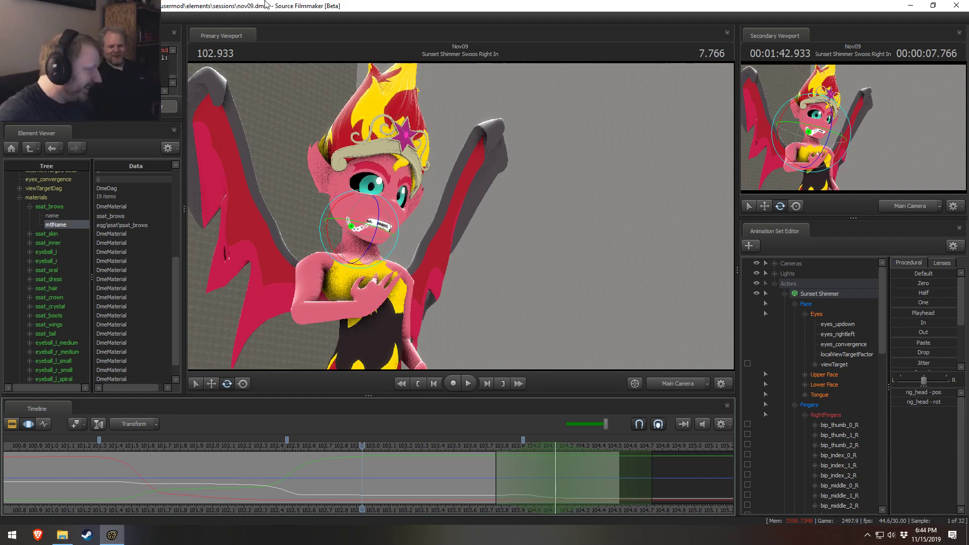
{"action": "key", "text": "space"}
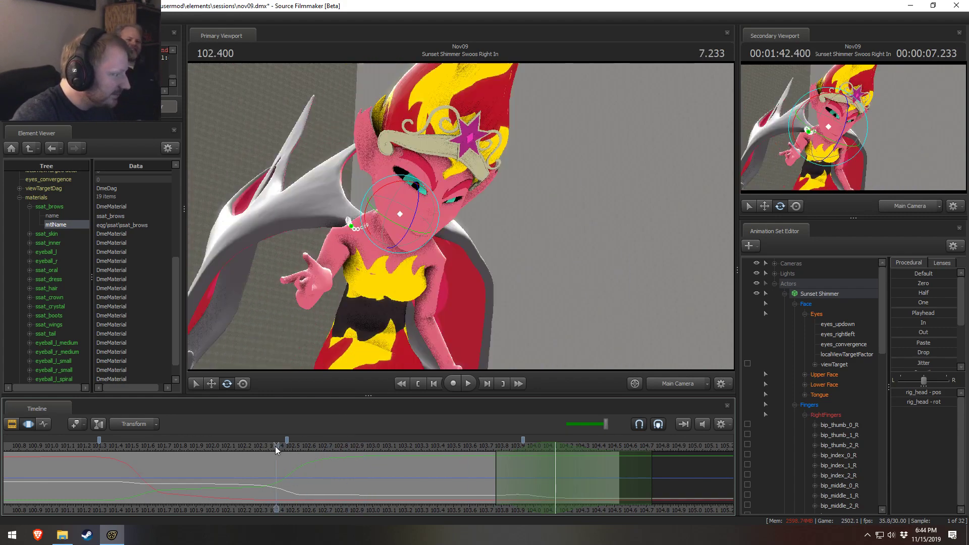
{"action": "key", "text": "space"}
{"action": "key", "text": "space"}
{"action": "key", "text": "space"}
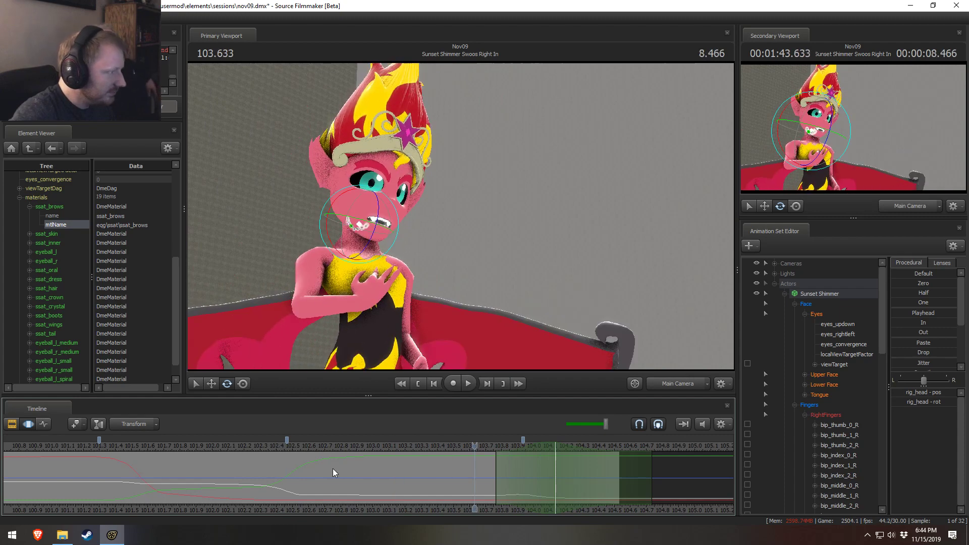
{"action": "key", "text": "space"}
{"action": "key", "text": "space"}
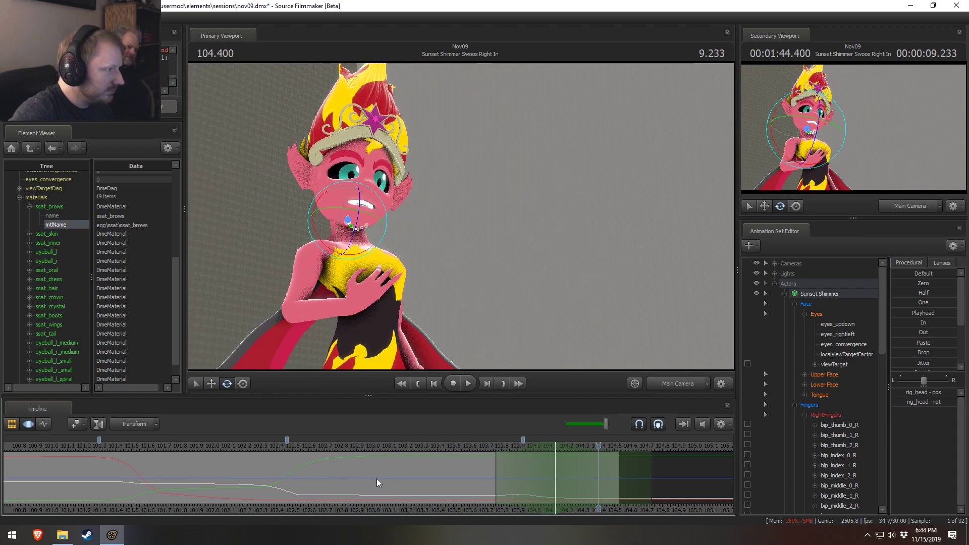
- Rotate rig_spine_1, rig_chest and rig_neck together at 103.600, holding about 103.46 to 103.83 with falloff from about 103.09 to 104.13
{"action": "left_click_drag", "start_coordinate": [438, 480], "coordinate": [508, 495]}
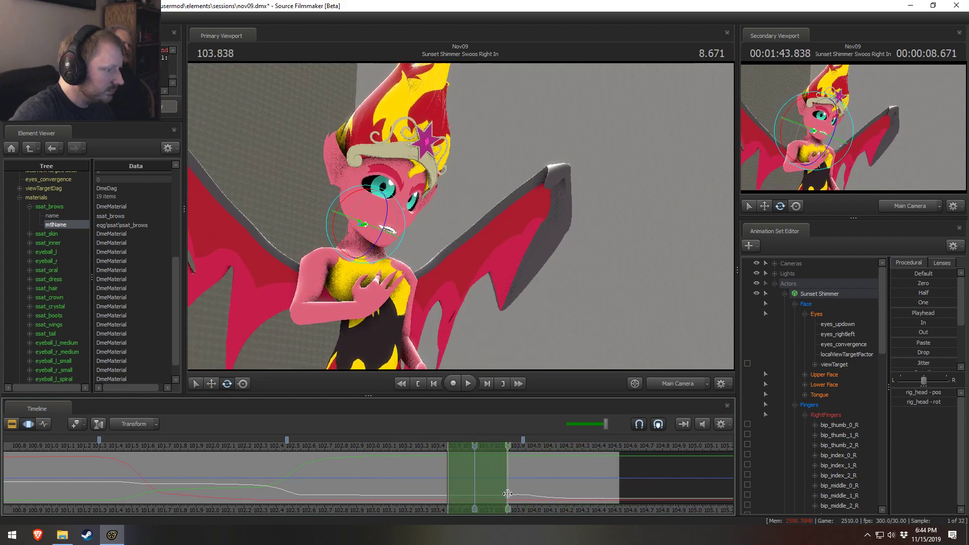
{"action": "scroll", "coordinate": [508, 495], "scroll_direction": "up", "scroll_amount": 6}
{"action": "left_click_drag", "start_coordinate": [400, 477], "coordinate": [388, 477]}
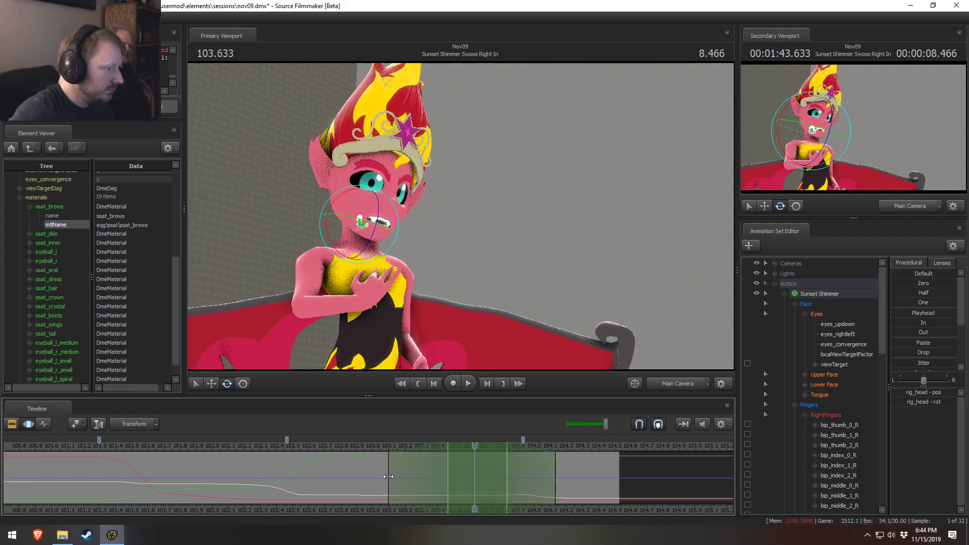
{"action": "left_click", "coordinate": [361, 298]}
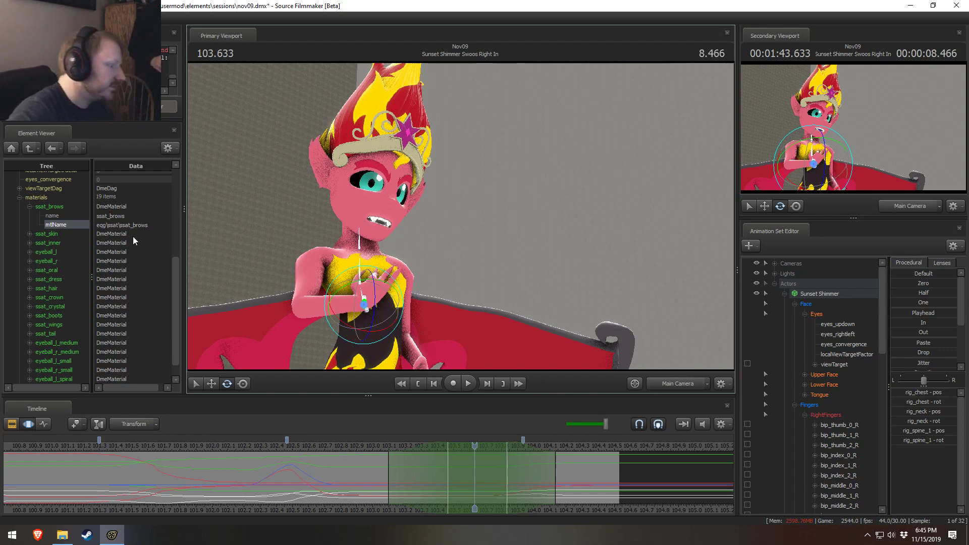
{"action": "left_click", "coordinate": [368, 445]}
{"action": "left_click_drag", "start_coordinate": [387, 453], "coordinate": [470, 456]}
{"action": "left_click_drag", "start_coordinate": [360, 287], "coordinate": [339, 287]}
- Try rotating rig_head at 103.600 over the same time selection, and play back from about 102.95
{"action": "left_click", "coordinate": [356, 224]}
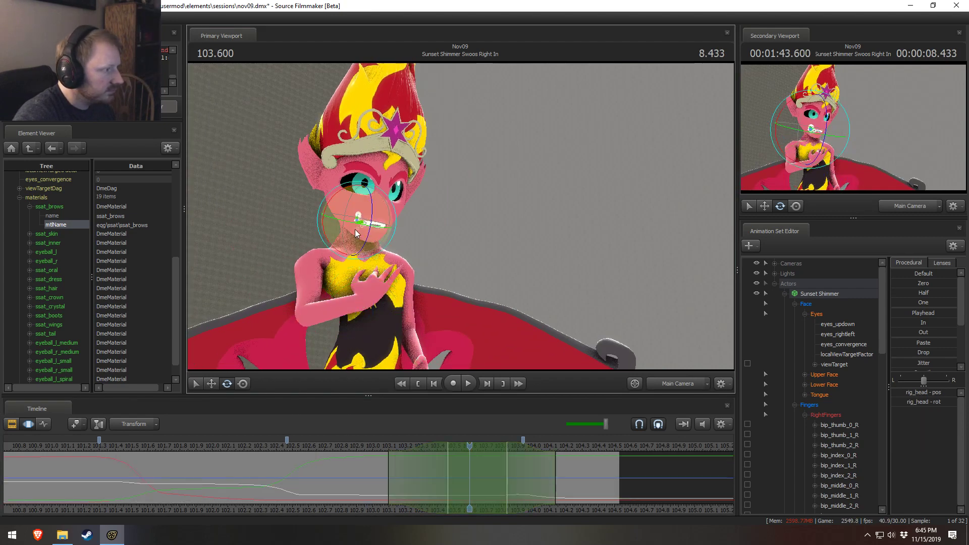
{"action": "left_click_drag", "start_coordinate": [355, 229], "coordinate": [337, 221]}
{"action": "left_click", "coordinate": [364, 444]}
{"action": "key", "text": "space"}
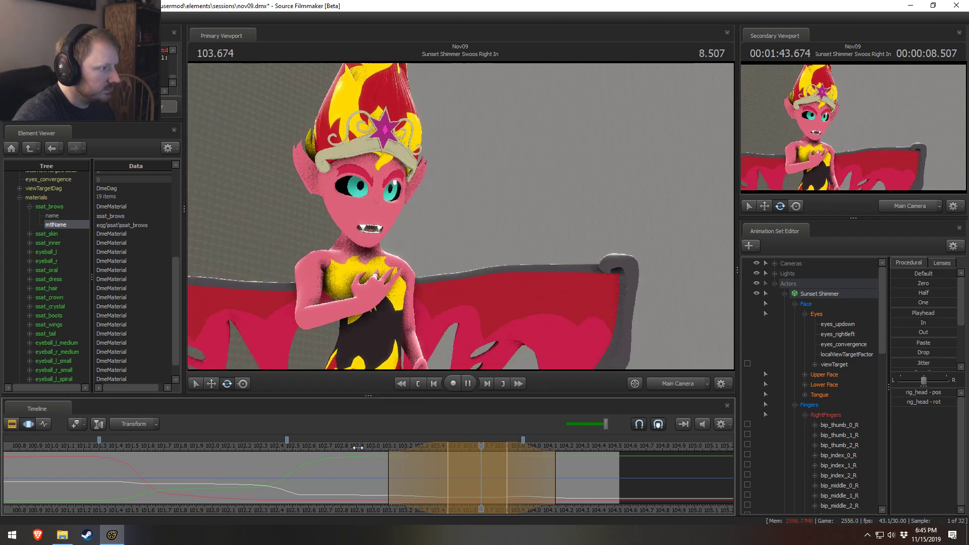
- Undo the last rig_head rotation and replay the movement from about 102.95
{"action": "key", "text": "ctrl+z"}
{"action": "key", "text": "ctrl+z"}
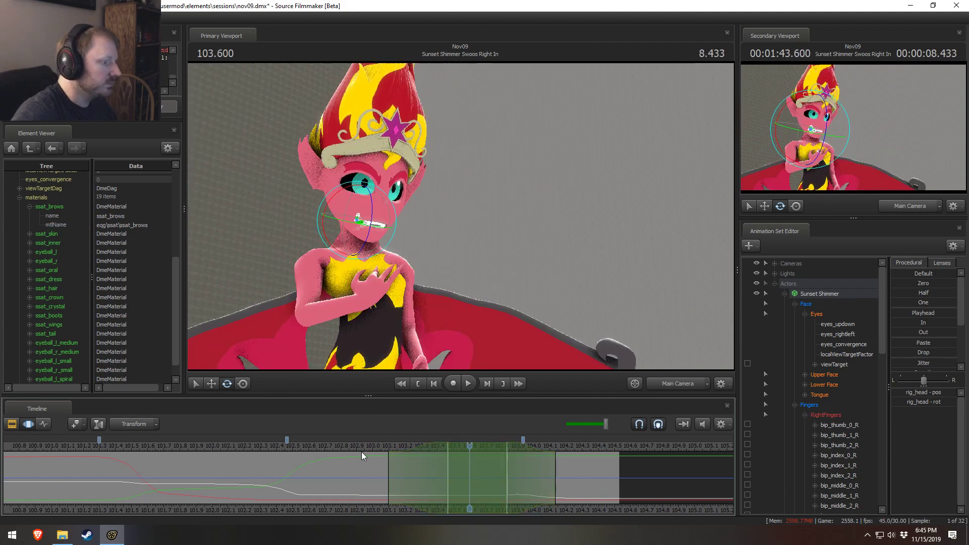
{"action": "left_click", "coordinate": [365, 447]}
{"action": "key", "text": "space"}
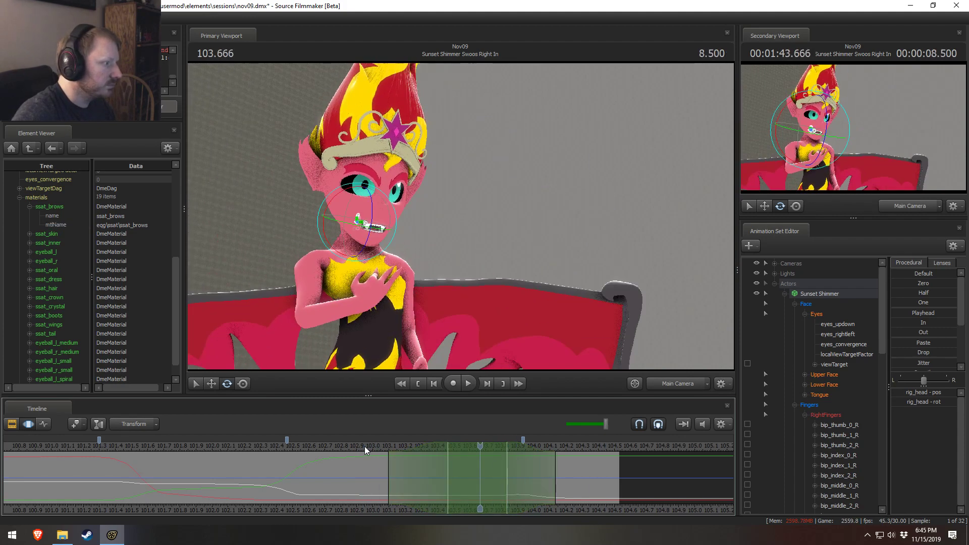
- Play the movement again from about 102.95 to check the layered rotations
{"action": "key", "text": "space"}
{"action": "left_click", "coordinate": [365, 444]}
{"action": "key", "text": "space"}
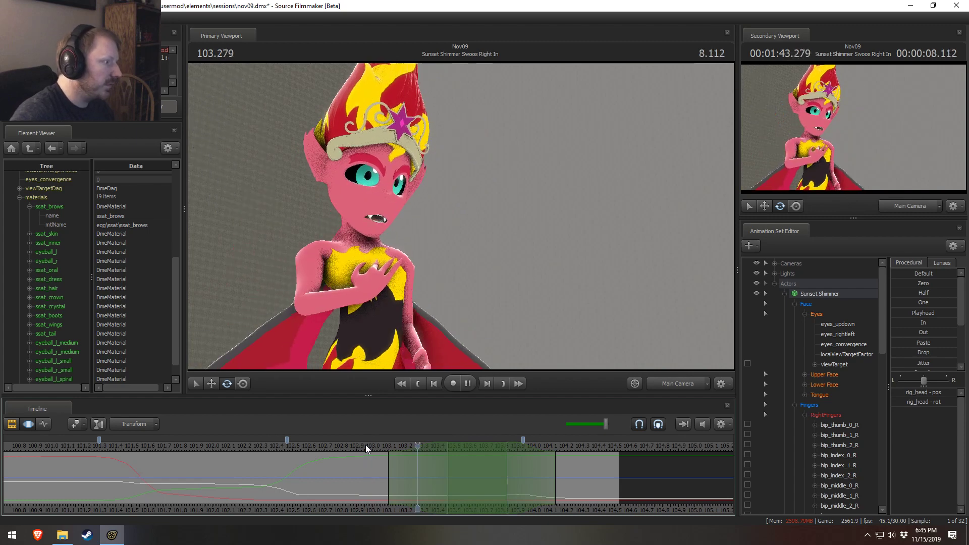
{"action": "key", "text": "space"}
- Undo the recent layered bone rotations around 103.6 to 103.8
{"action": "key", "text": "ctrl+z"}
{"action": "key", "text": "ctrl+z"}
{"action": "key", "text": "ctrl+z"}
{"action": "key", "text": "ctrl+z"}
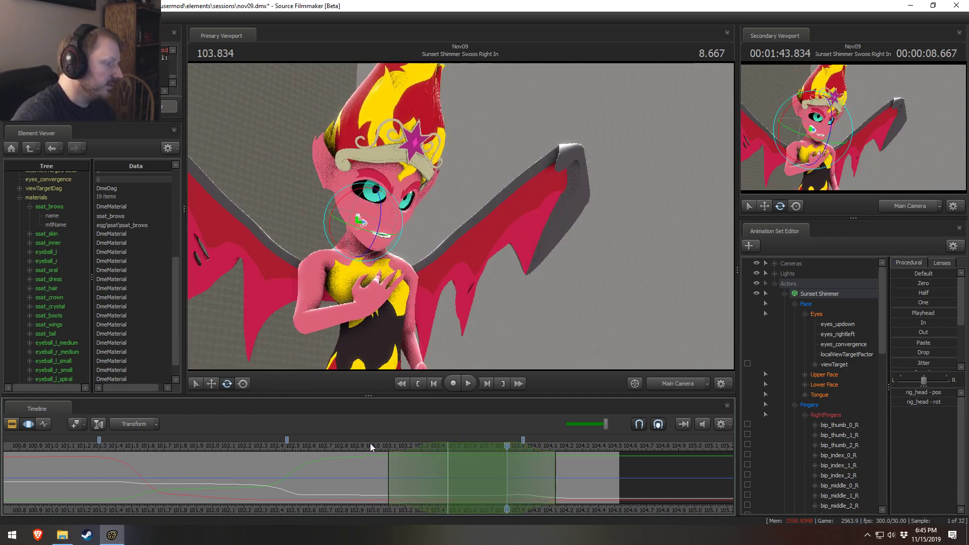
{"action": "key", "text": "ctrl+z"}
{"action": "key", "text": "ctrl+z"}
{"action": "key", "text": "ctrl+z"}
- Play to 103.533, try rotating rig_head there, and undo the rotation
{"action": "key", "text": "space"}
{"action": "key", "text": "space"}
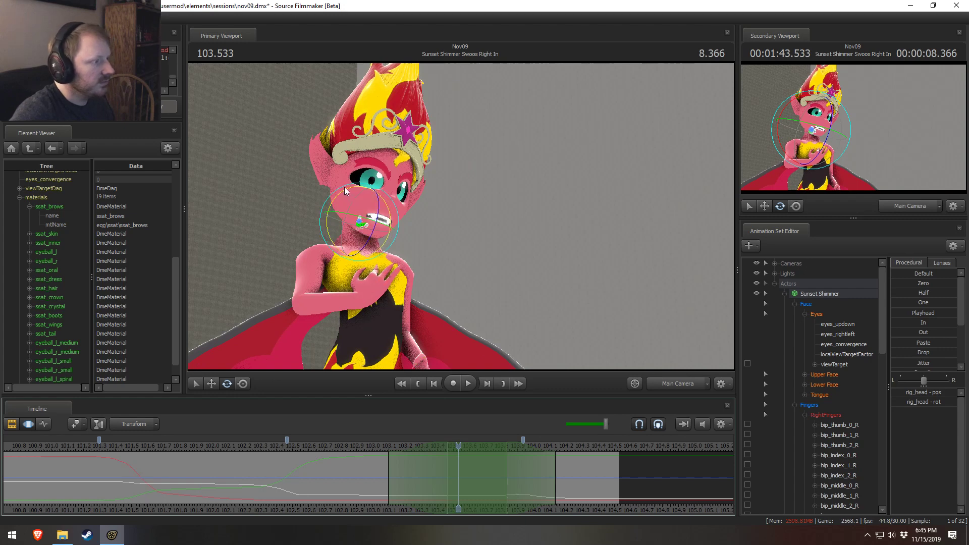
{"action": "left_click_drag", "start_coordinate": [348, 194], "coordinate": [350, 207]}
{"action": "key", "text": "ctrl+z"}
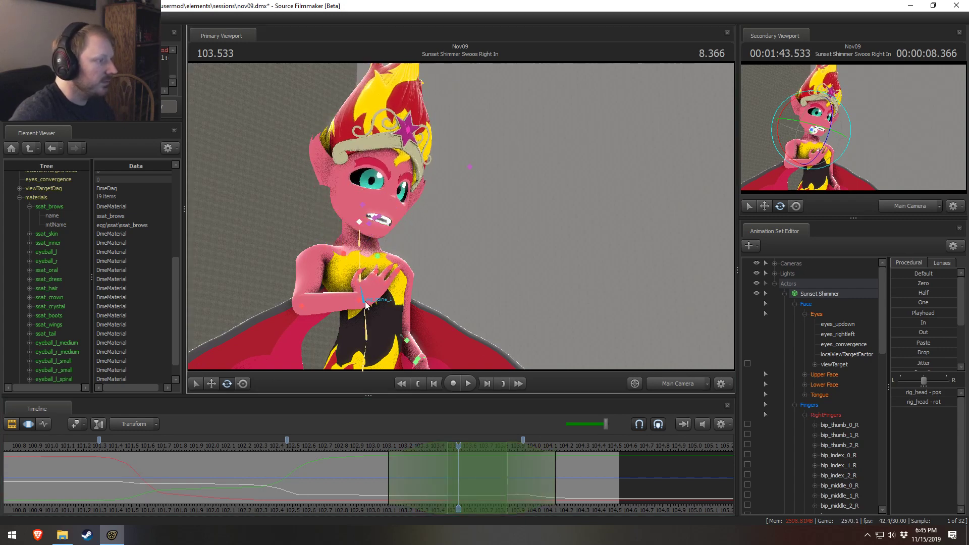
- Select rig_spine_1, rig_spine_0 and rig_neck, and replay the movement from 102.100, ending with the playhead at 103.533
{"action": "left_click", "coordinate": [364, 301]}
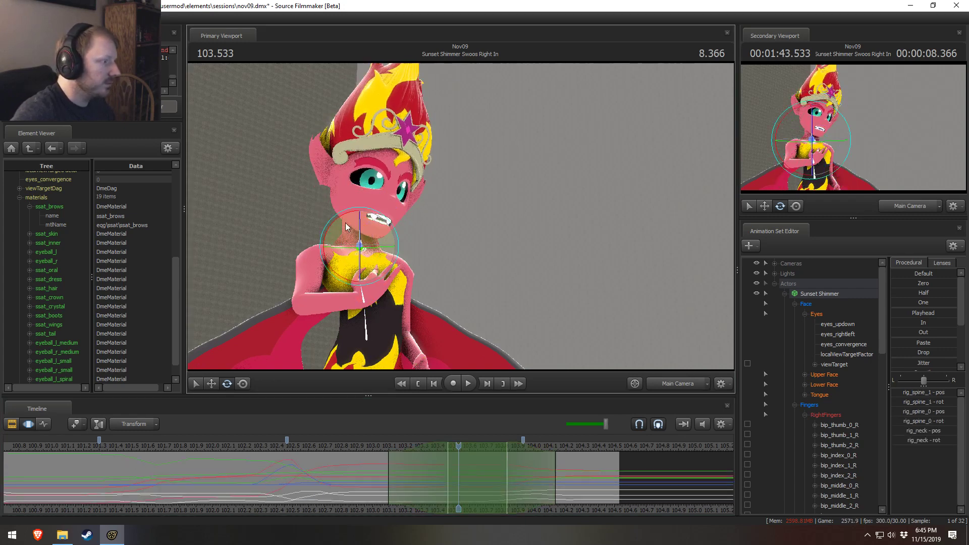
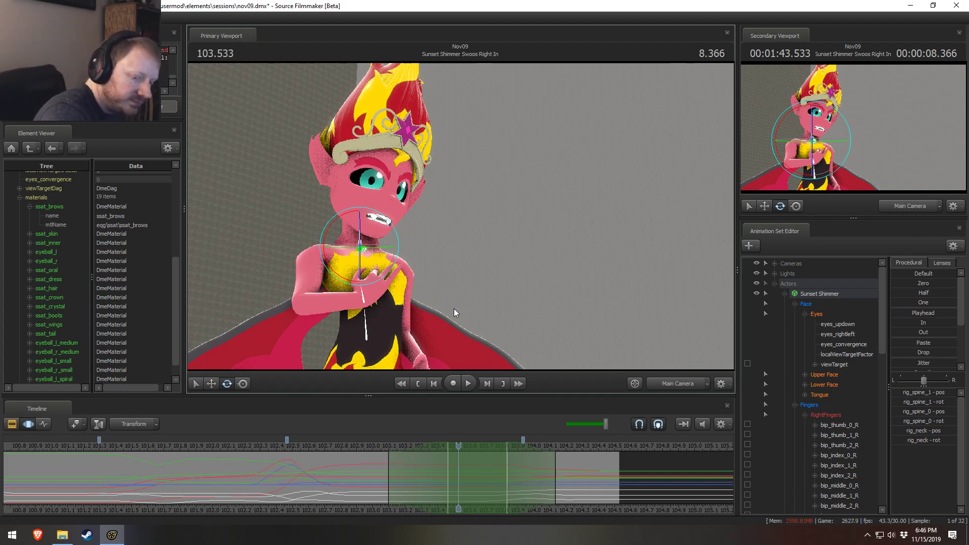
{"action": "left_click", "coordinate": [229, 449]}
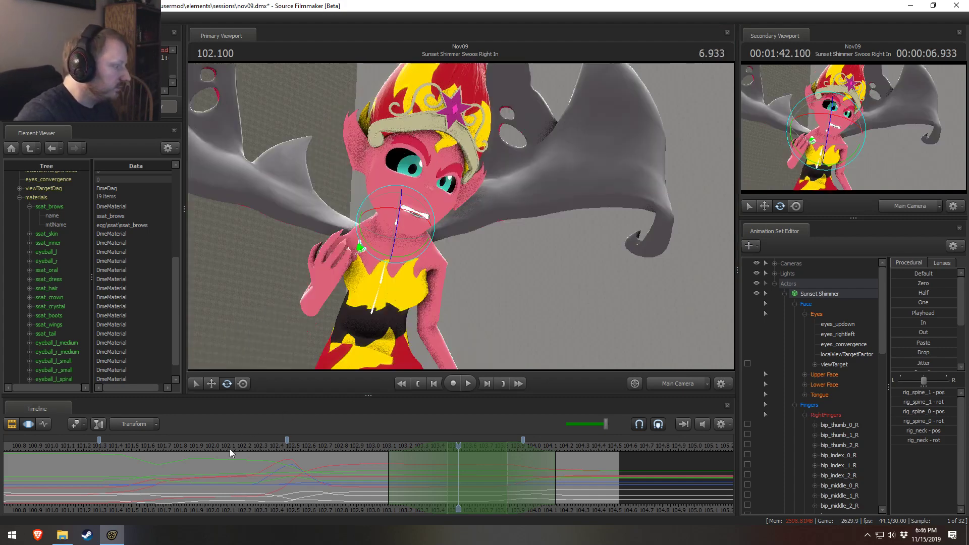
{"action": "key", "text": "space"}
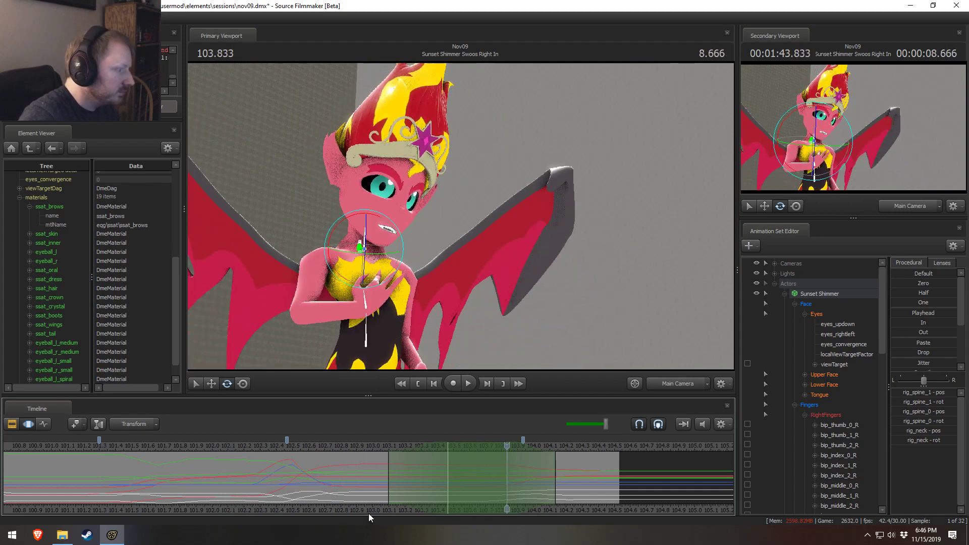
{"action": "left_click", "coordinate": [330, 449]}
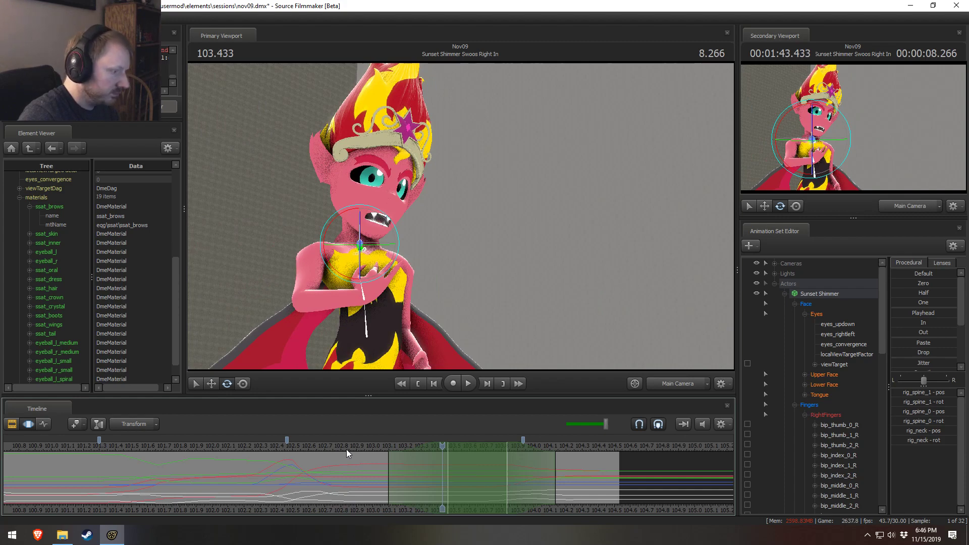
{"action": "left_click_drag", "start_coordinate": [437, 455], "coordinate": [459, 461]}
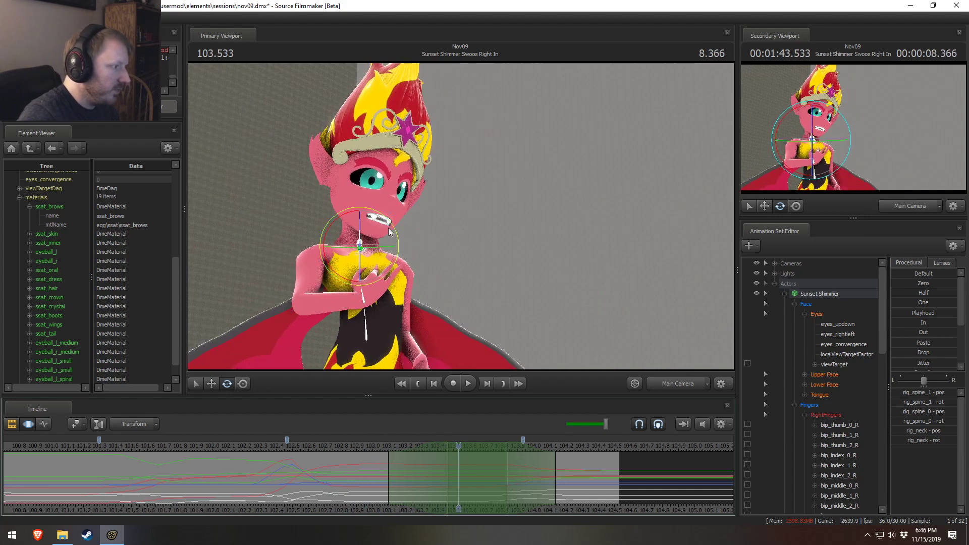
- Add rig_head to the selected bones, try rotating them together at 103.533, and play back the result
{"action": "left_click", "coordinate": [358, 225]}
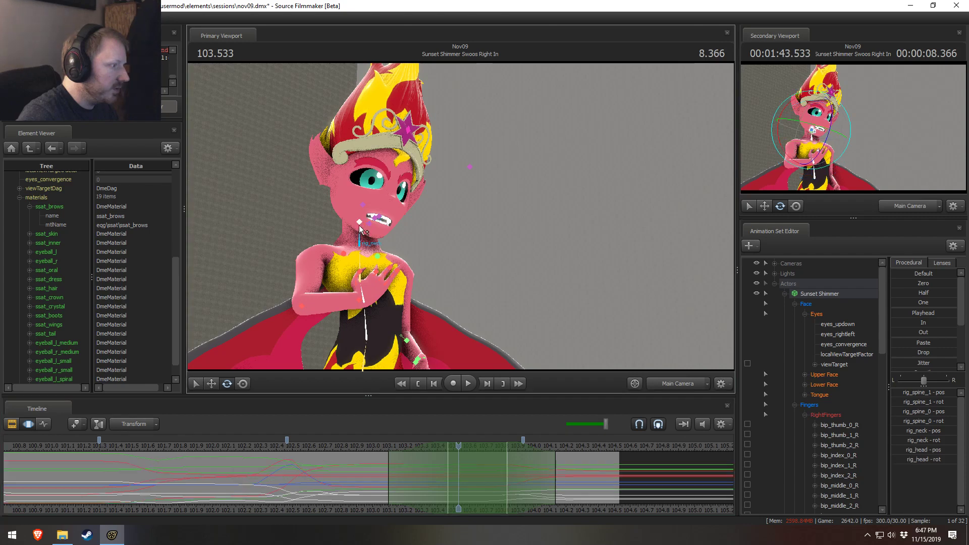
{"action": "left_click_drag", "start_coordinate": [357, 245], "coordinate": [380, 240]}
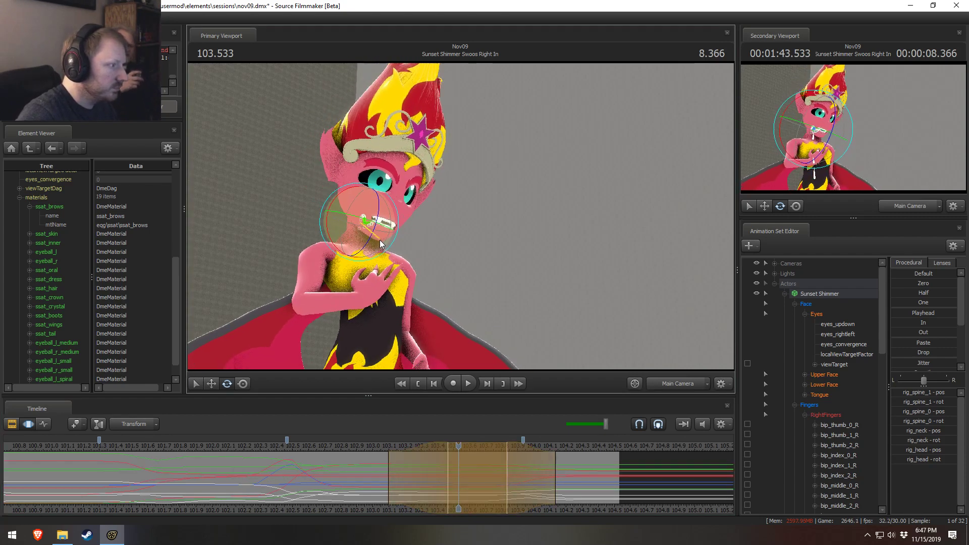
{"action": "key", "text": "ctrl+z"}
{"action": "key", "text": "ctrl+z"}
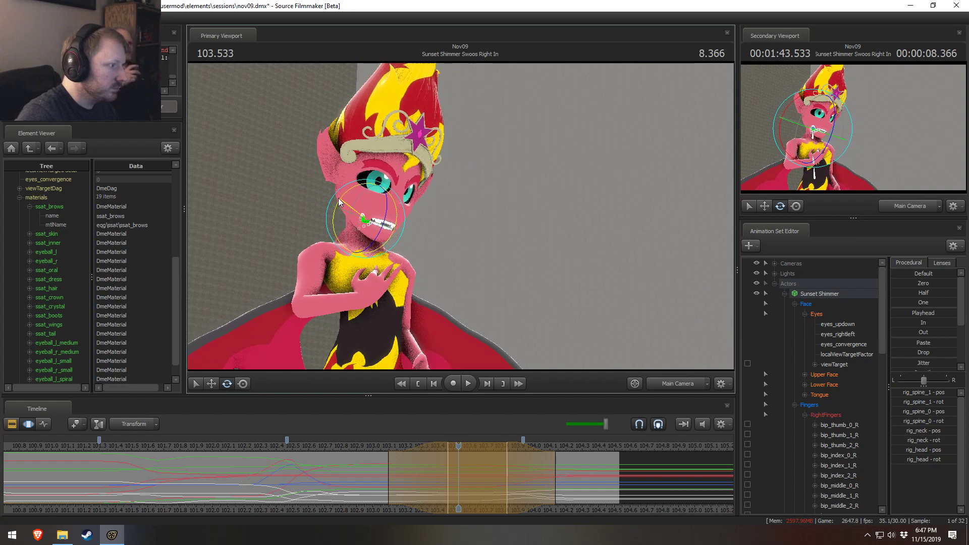
{"action": "key", "text": "space"}
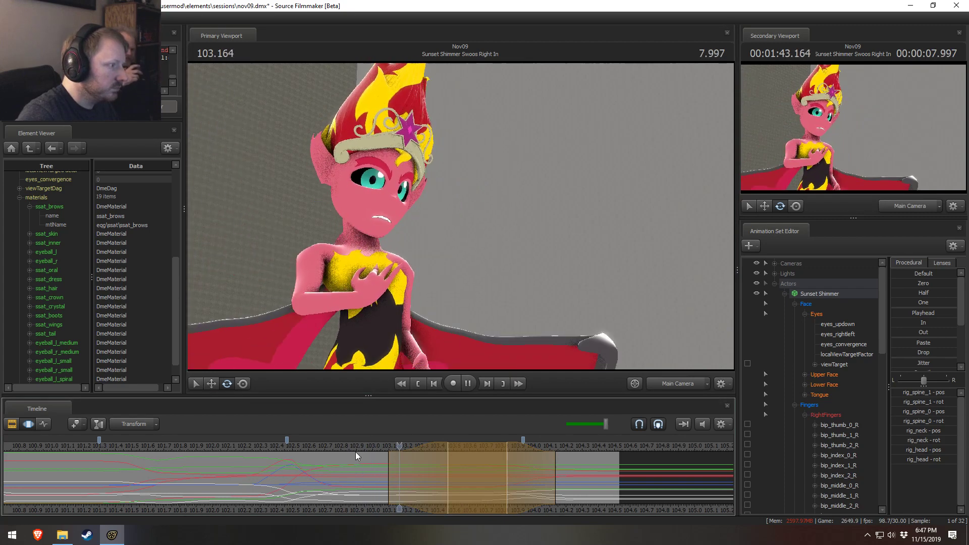
{"action": "key", "text": "space"}
- Set the time selection's falloff to start at about 102.93 and its hold at about 103.66, and replay the movement
{"action": "left_click_drag", "start_coordinate": [389, 472], "coordinate": [378, 471]}
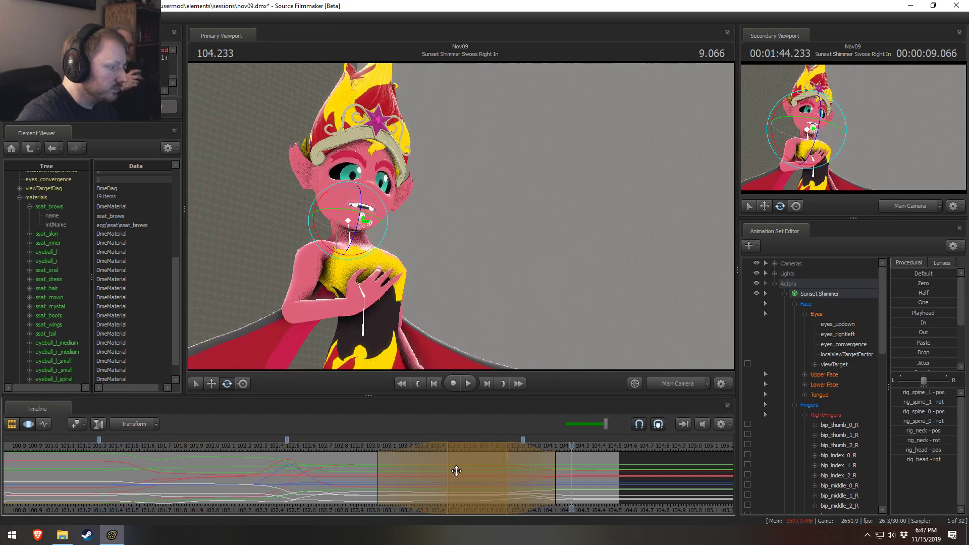
{"action": "left_click_drag", "start_coordinate": [452, 470], "coordinate": [486, 475]}
{"action": "left_click_drag", "start_coordinate": [369, 465], "coordinate": [352, 469]}
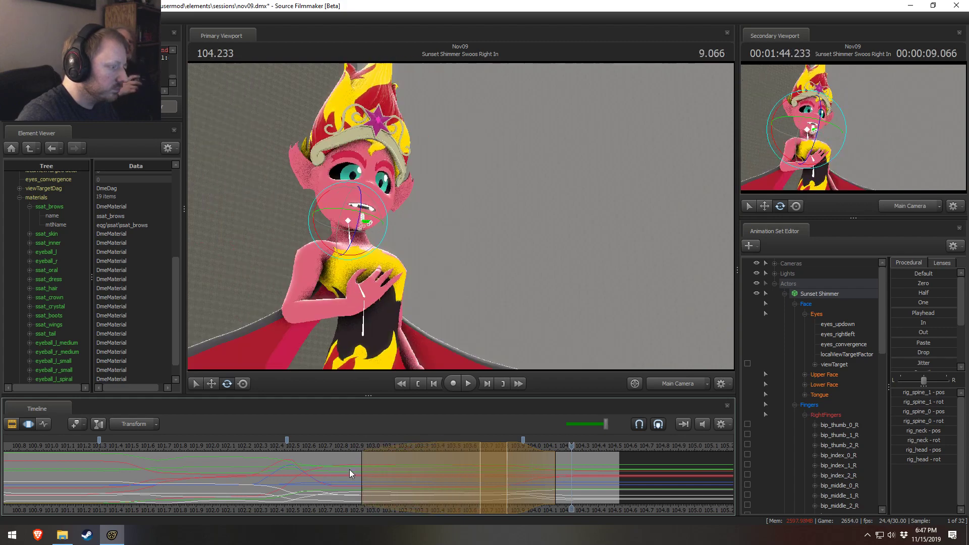
{"action": "left_click", "coordinate": [307, 445]}
{"action": "key", "text": "space"}
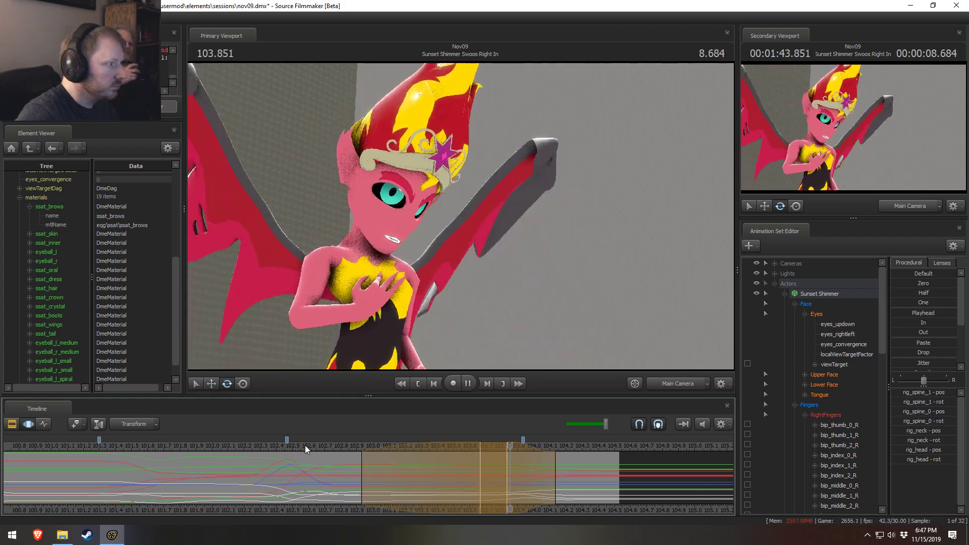
{"action": "key", "text": "space"}
{"action": "left_click", "coordinate": [340, 449]}
{"action": "key", "text": "space"}
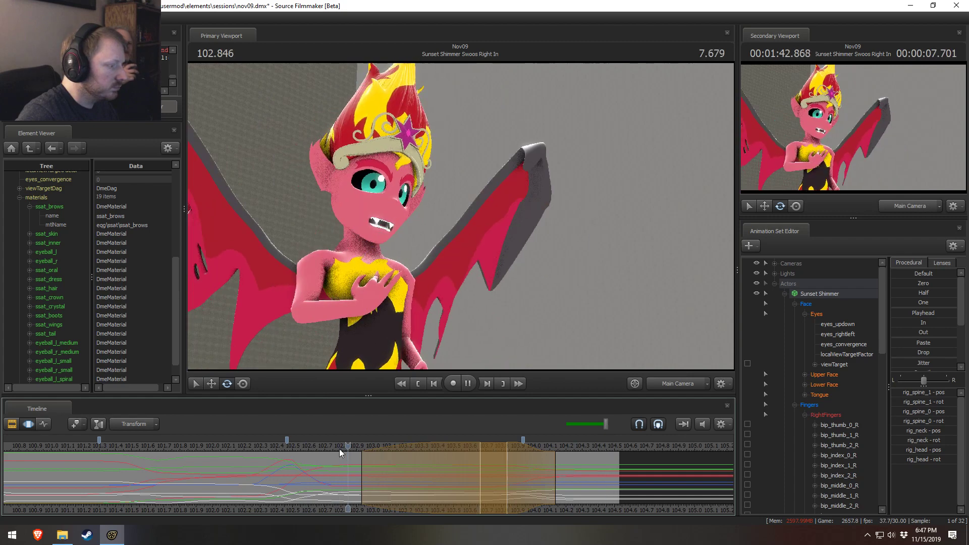
{"action": "key", "text": "space"}
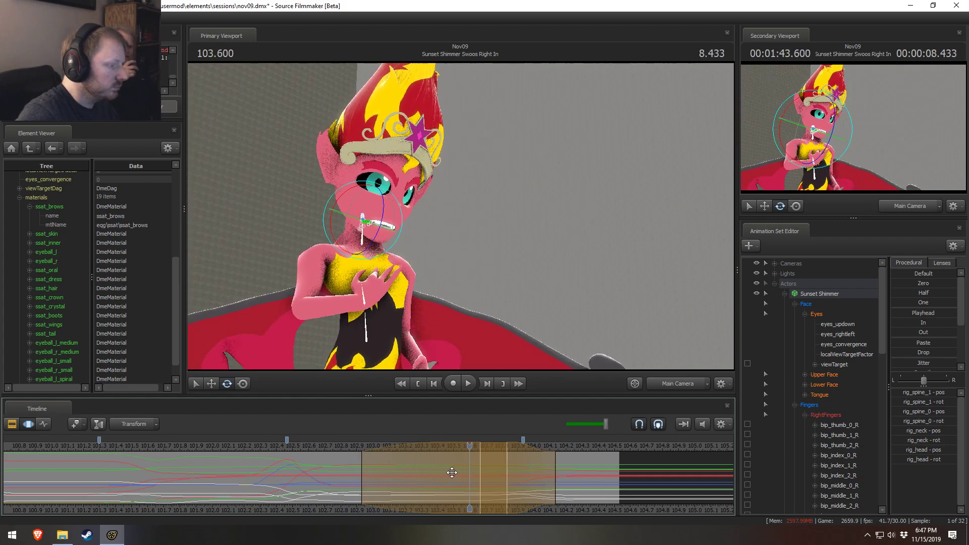
- Move the start of the time selection's hold to about 103.50 and replay from about 102.8
{"action": "left_click_drag", "start_coordinate": [478, 471], "coordinate": [452, 470]}
{"action": "left_click", "coordinate": [343, 447]}
{"action": "key", "text": "space"}
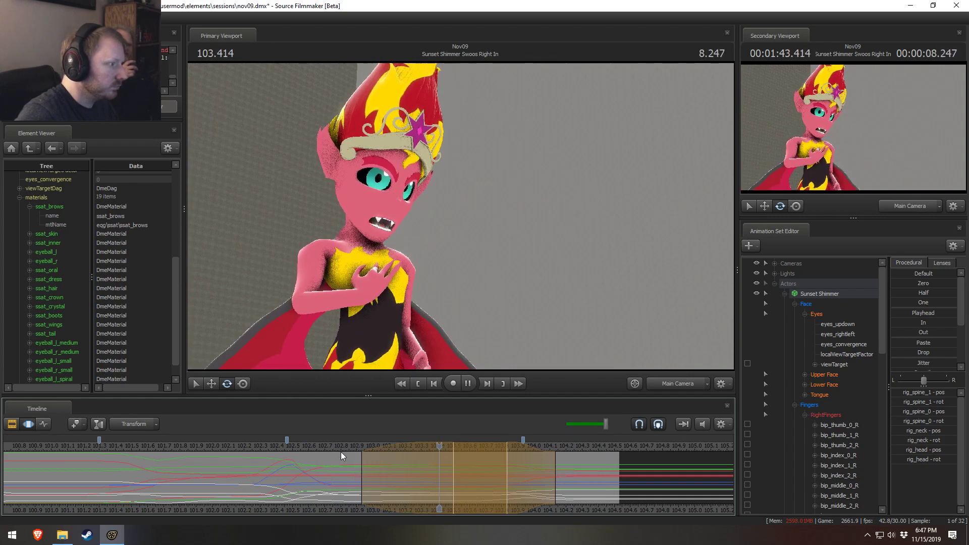
{"action": "key", "text": "space"}
- Shift the time selection's falloff start to about 103.13 and its hold start to about 103.70, and replay from 102.733
{"action": "left_click_drag", "start_coordinate": [390, 465], "coordinate": [422, 465]}
{"action": "left_click", "coordinate": [332, 447]}
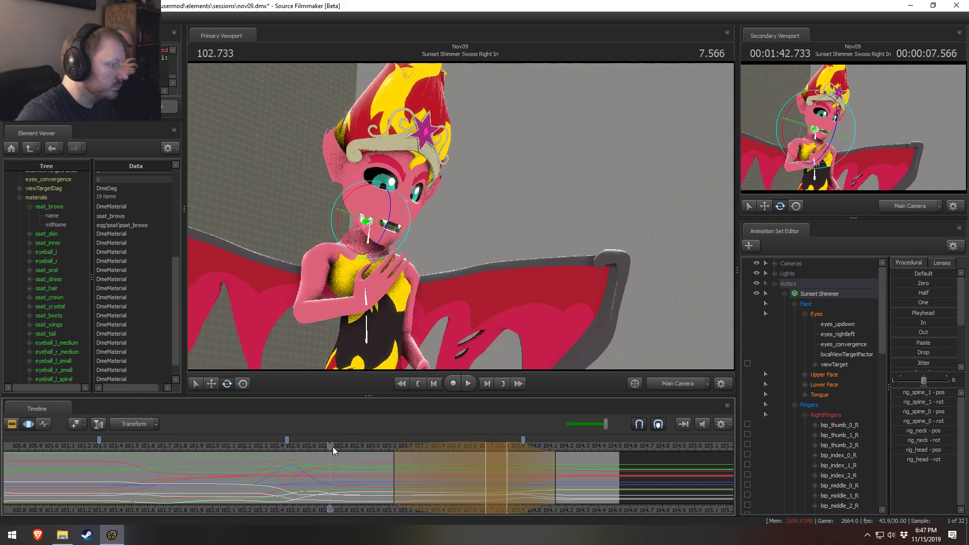
{"action": "key", "text": "space"}
{"action": "key", "text": "space"}
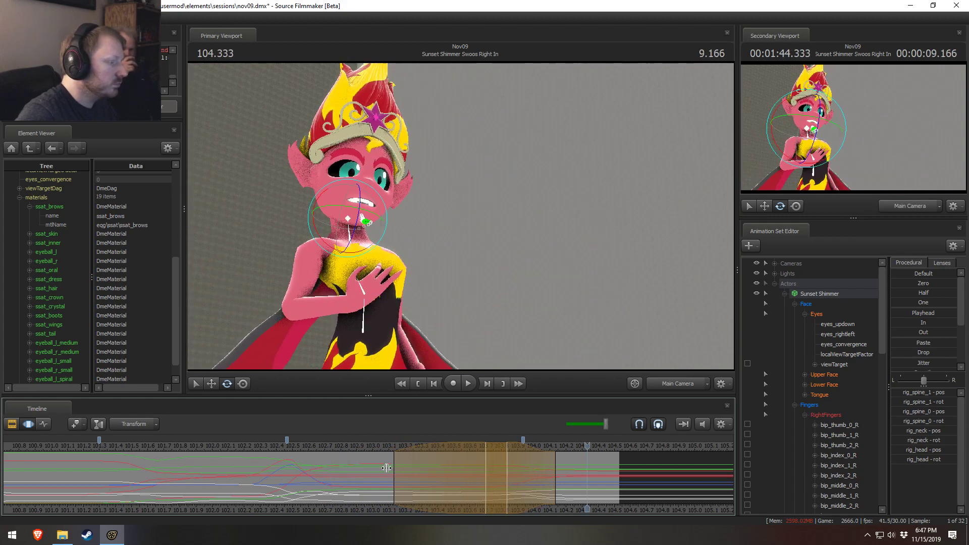
- Try a further rotation of the selected spine, neck and head bones at 103.733
{"action": "left_click", "coordinate": [462, 447]}
{"action": "left_click", "coordinate": [491, 446]}
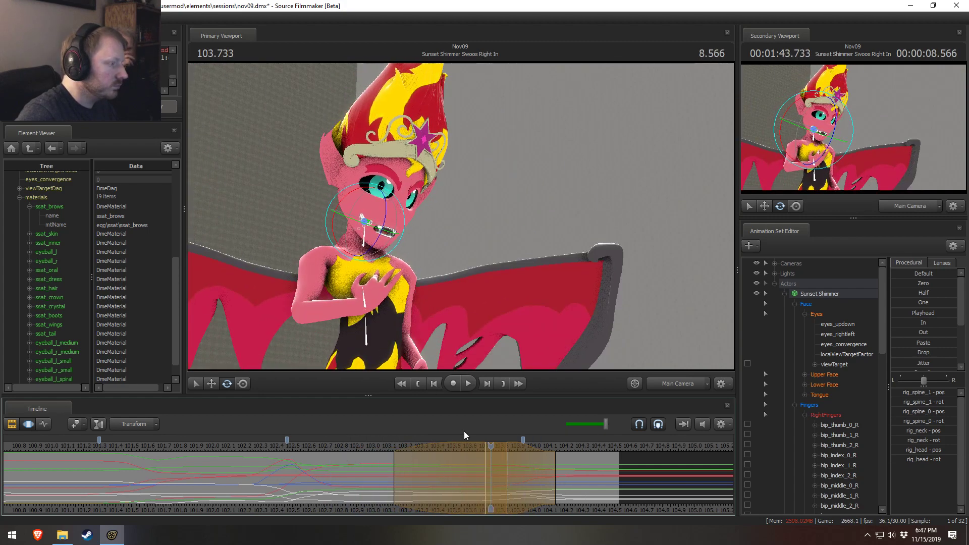
{"action": "left_click_drag", "start_coordinate": [347, 243], "coordinate": [379, 195]}
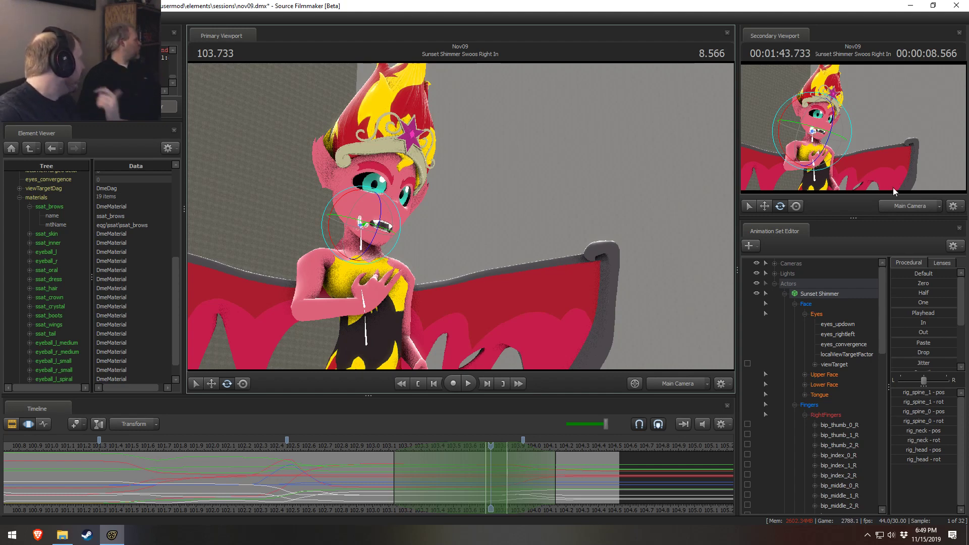
- Scrub through the pose between 102.666 and about 102.1, and play the movement through to 104.400
{"action": "left_click", "coordinate": [318, 448]}
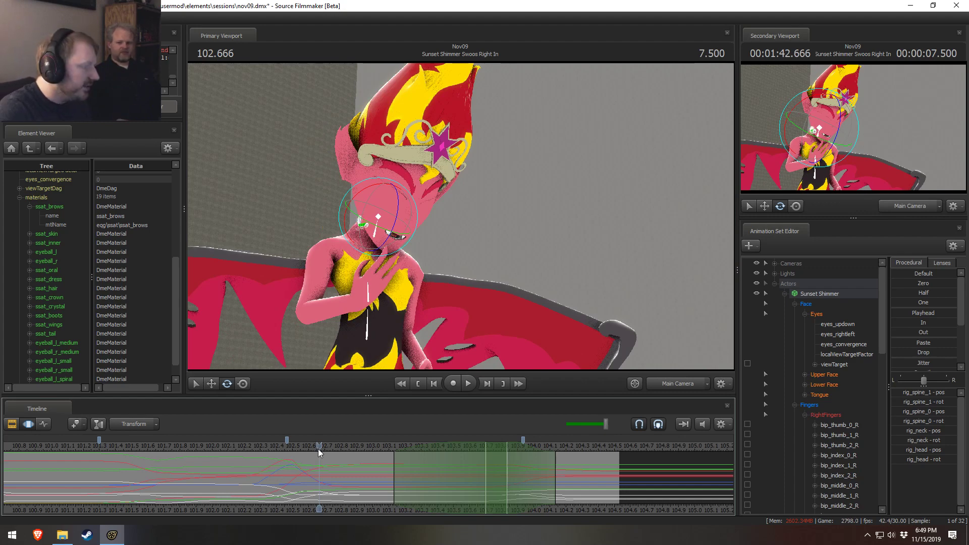
{"action": "left_click_drag", "start_coordinate": [323, 447], "coordinate": [247, 448]}
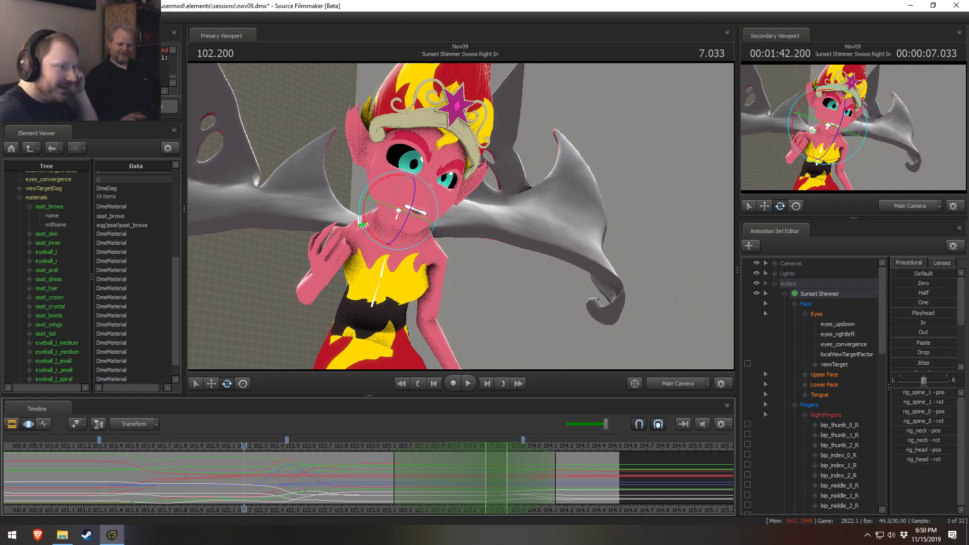
{"action": "left_click_drag", "start_coordinate": [243, 446], "coordinate": [255, 447]}
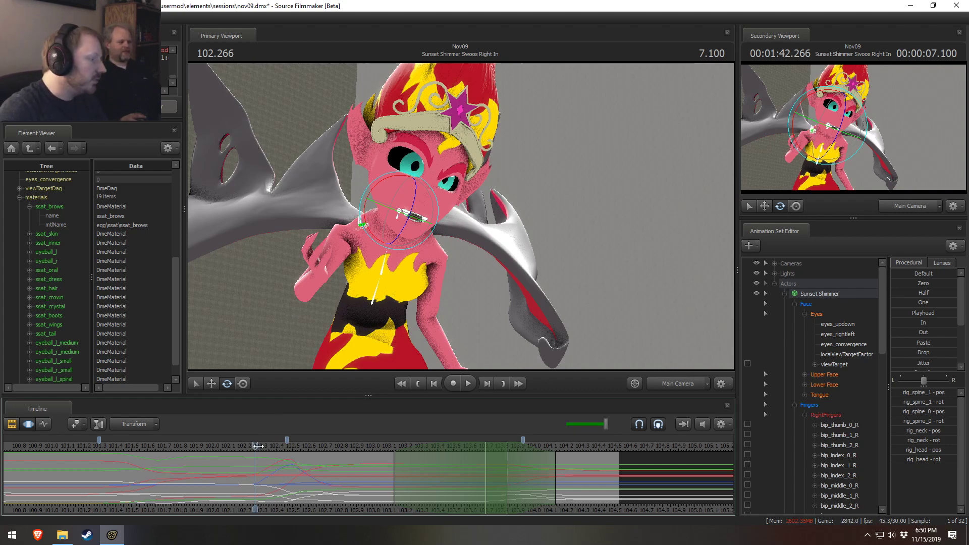
{"action": "mouse_move", "coordinate": [253, 446]}
{"action": "left_mouse_down"}
{"action": "mouse_move", "coordinate": [237, 444]}
{"action": "mouse_move", "coordinate": [250, 446]}
{"action": "left_mouse_up"}
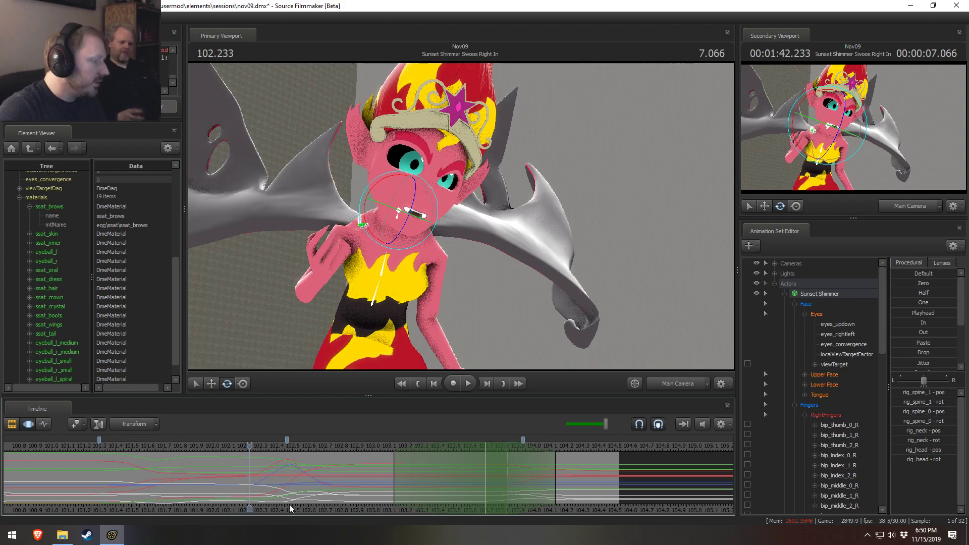
{"action": "left_click_drag", "start_coordinate": [250, 446], "coordinate": [223, 448]}
{"action": "key", "text": "space"}
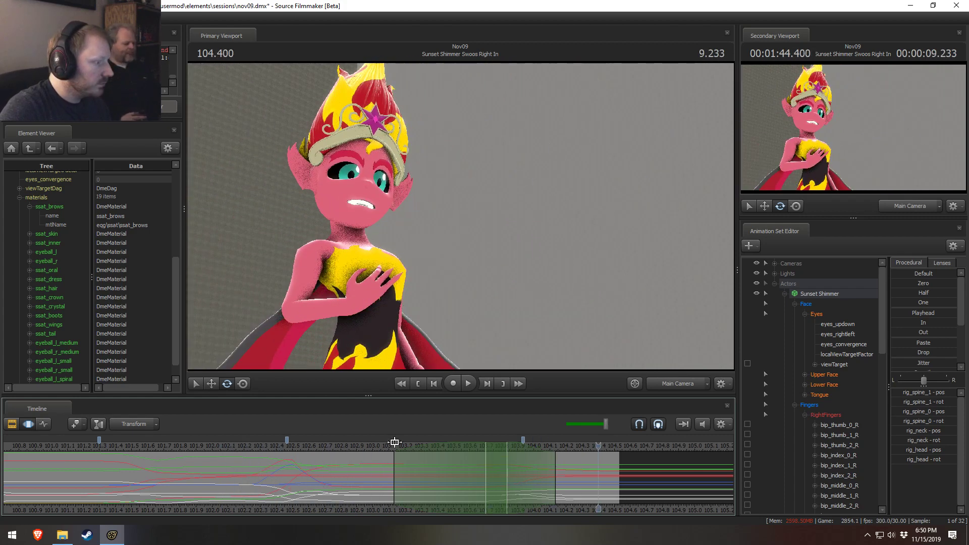
- Scrub back from 103.033 to 102.133 and replay the movement, repeating the playback from about 102.73
{"action": "left_click", "coordinate": [376, 446]}
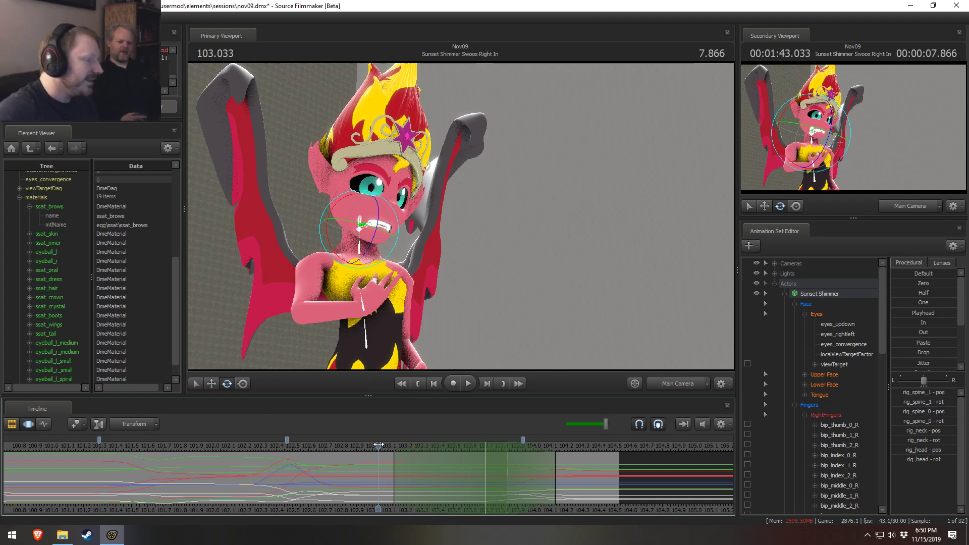
{"action": "left_click_drag", "start_coordinate": [337, 445], "coordinate": [234, 450]}
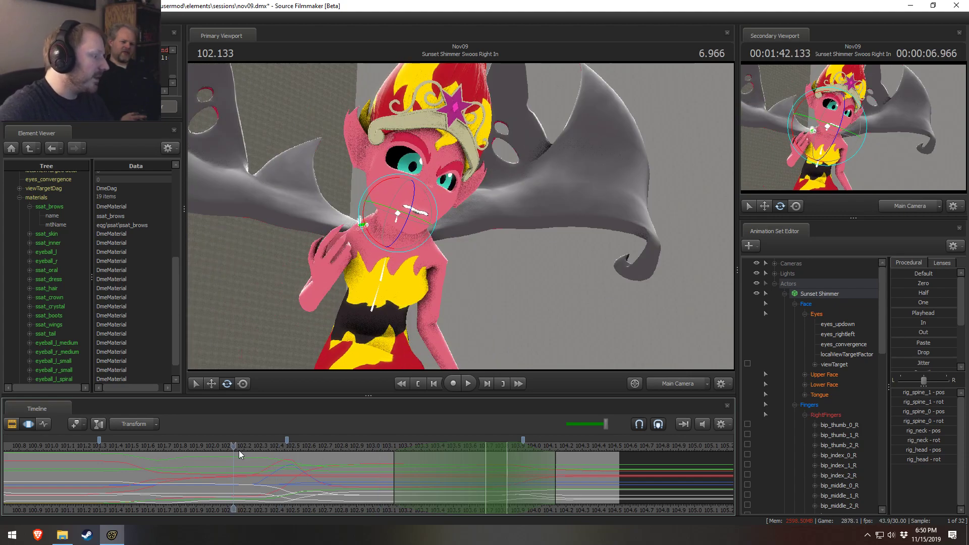
{"action": "key", "text": "space"}
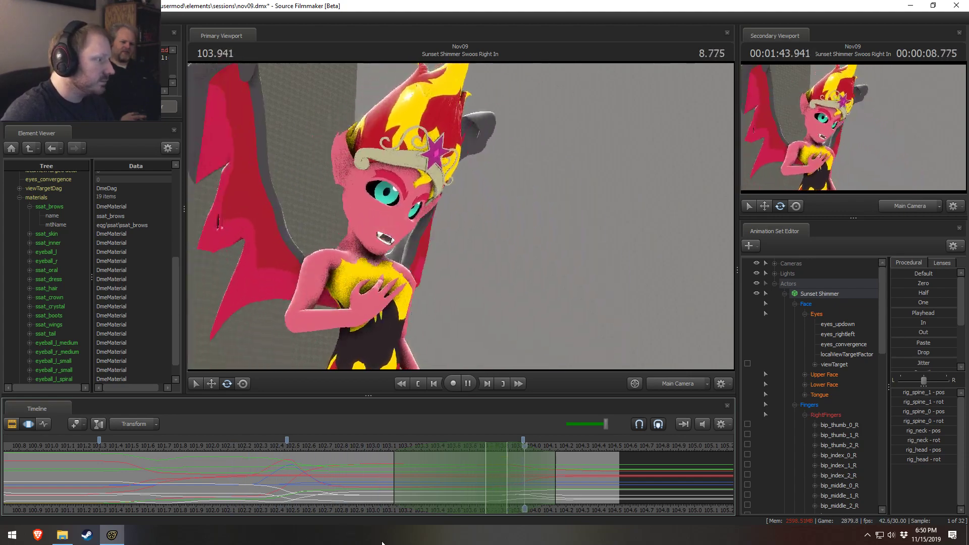
{"action": "key", "text": "space"}
{"action": "left_click", "coordinate": [331, 448]}
{"action": "key", "text": "space"}
{"action": "key", "text": "space"}
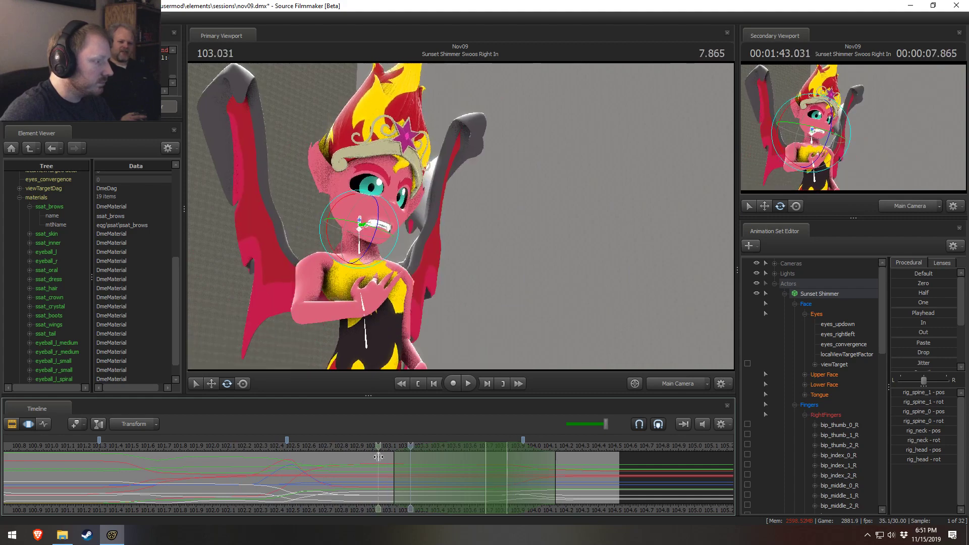
- Center a new time selection at about 103.300 with no hold and falloff from about 102.67 to 103.93
{"action": "left_click", "coordinate": [418, 467], "text": "shift"}
{"action": "scroll", "coordinate": [417, 468], "scroll_direction": "up", "scroll_amount": 5}
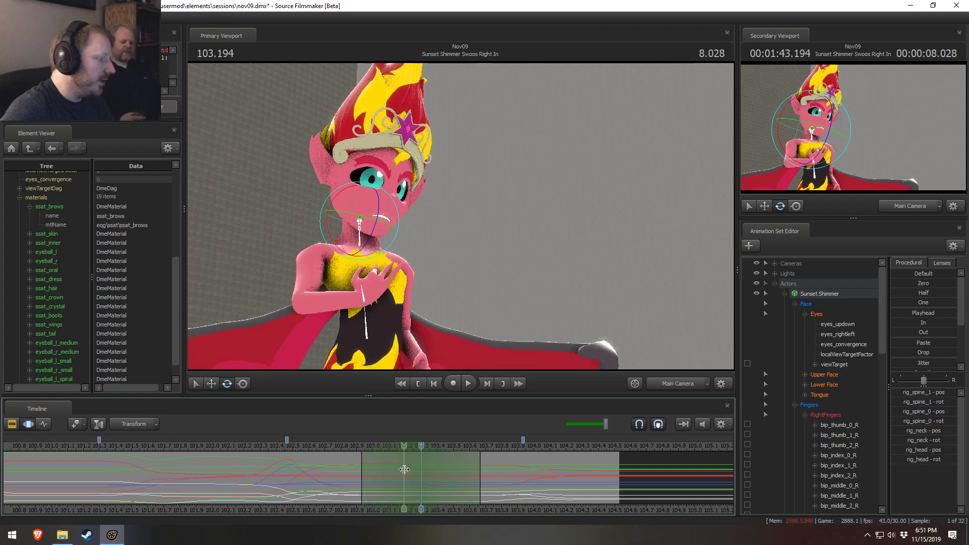
{"action": "scroll", "coordinate": [403, 470], "scroll_direction": "up", "scroll_amount": 3}
{"action": "scroll", "coordinate": [402, 470], "scroll_direction": "up", "scroll_amount": 1}
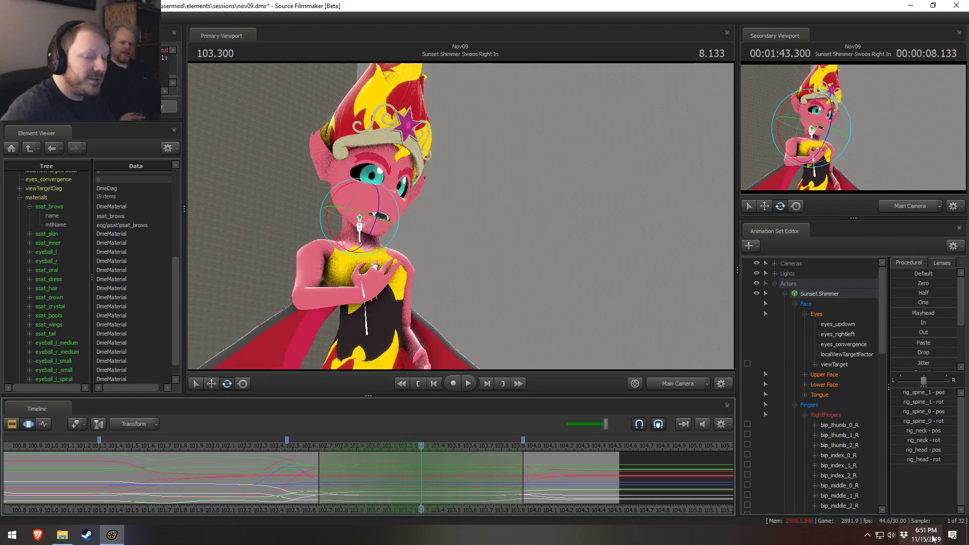
- Scrub back to 102.400 and play the movement briefly from there to check the lead-in to the pose
{"action": "mouse_move", "coordinate": [933, 539]}
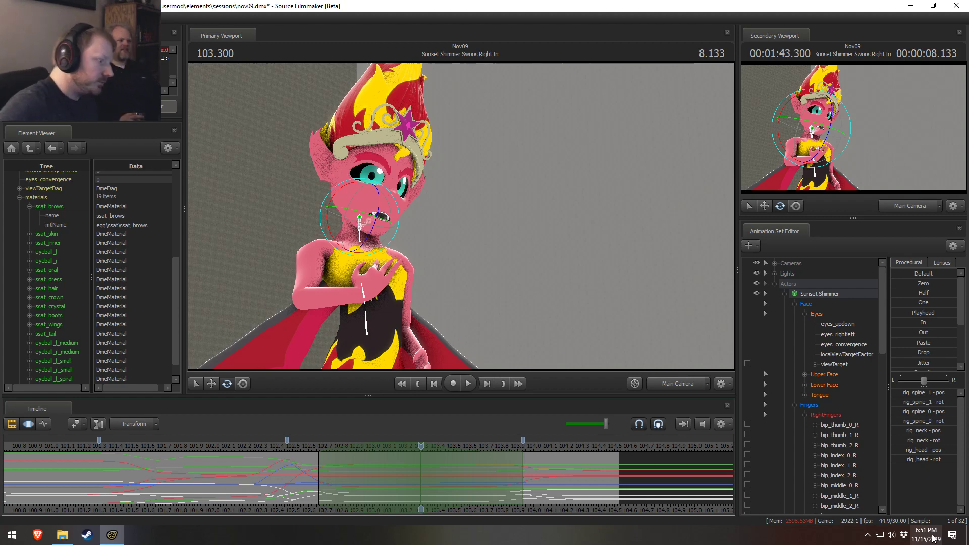
{"action": "left_click_drag", "start_coordinate": [120, 443], "coordinate": [276, 444]}
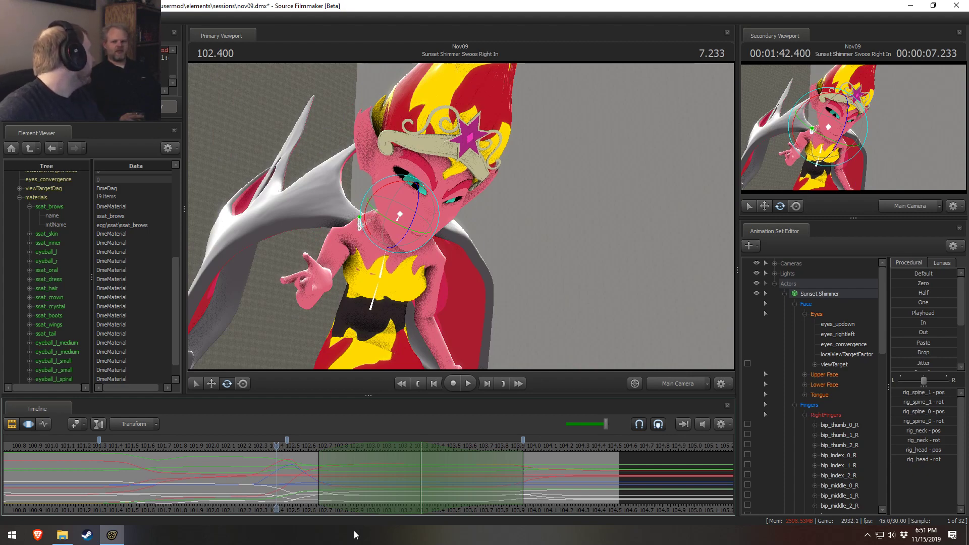
{"action": "key", "text": "space"}
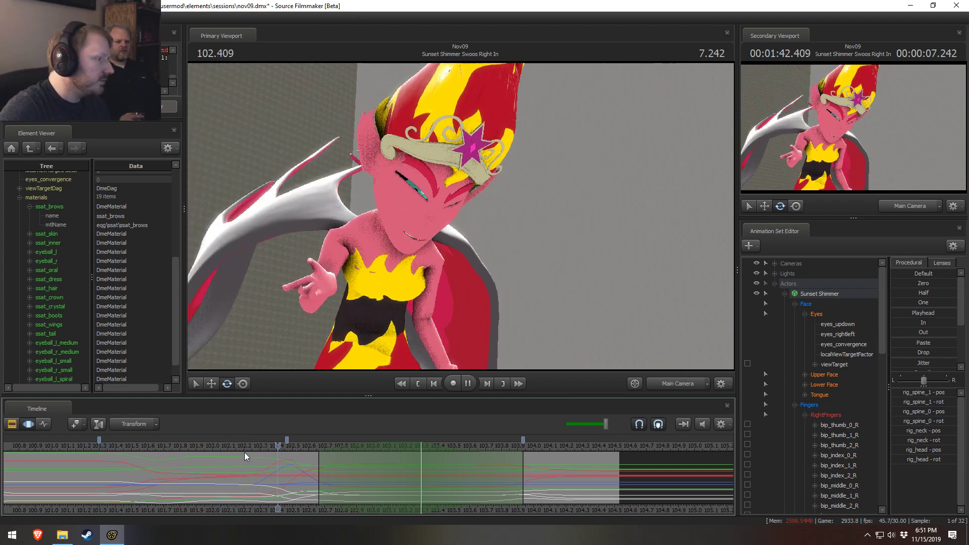
{"action": "left_click", "coordinate": [305, 447]}
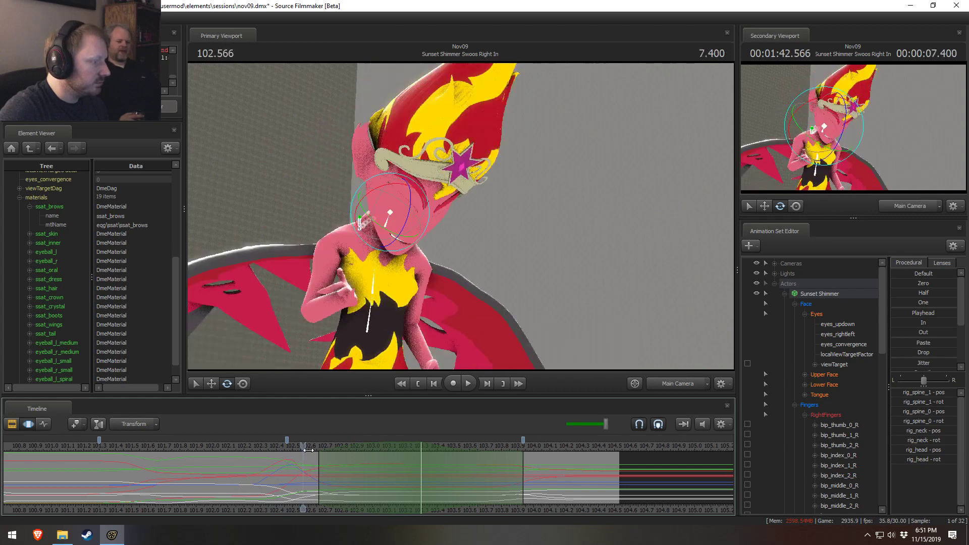
- Recenter the time selection around 103.400 with a hold of about 103.20 to 103.67, falloff from about 102.70 to 104.07, and scrub to 103.366
{"action": "left_click_drag", "start_coordinate": [308, 449], "coordinate": [544, 482]}
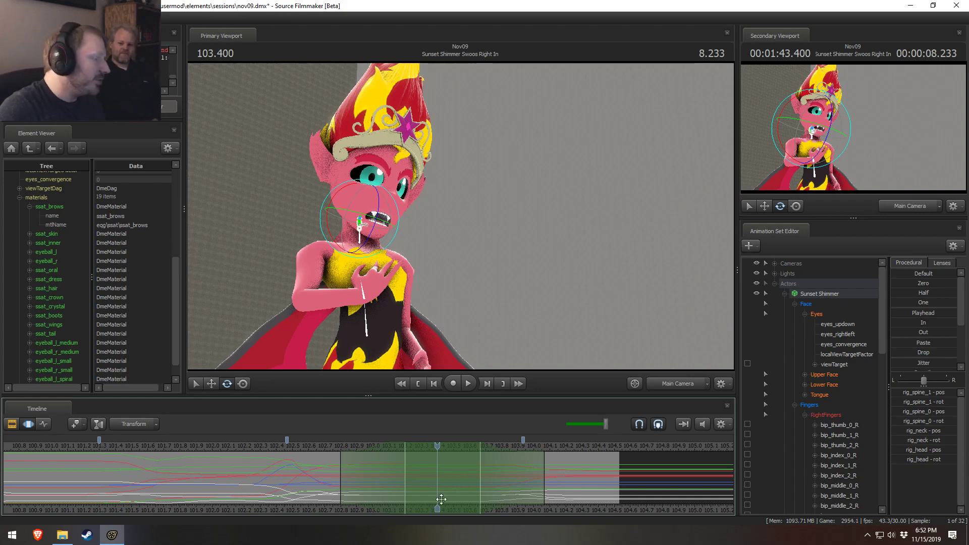
{"action": "left_click_drag", "start_coordinate": [340, 462], "coordinate": [324, 461]}
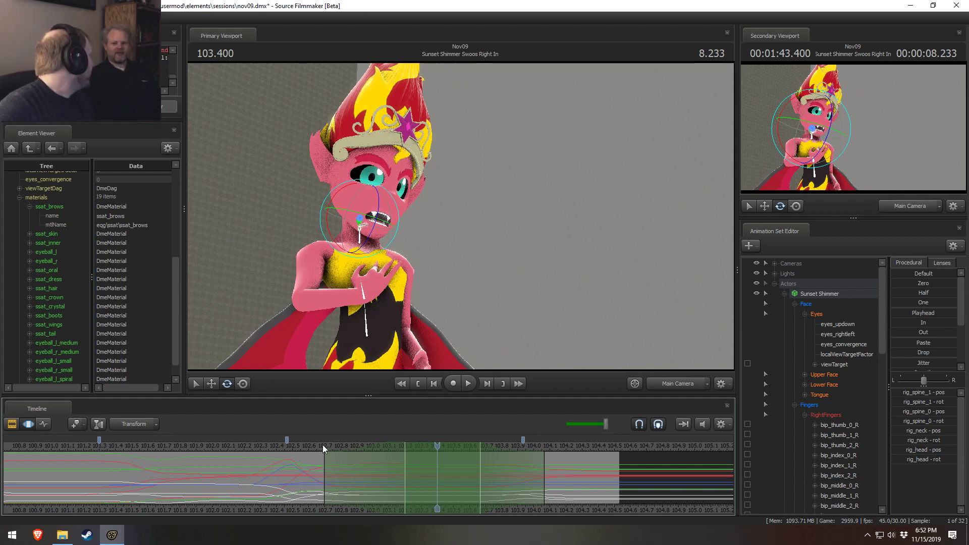
{"action": "left_click_drag", "start_coordinate": [323, 447], "coordinate": [413, 394]}
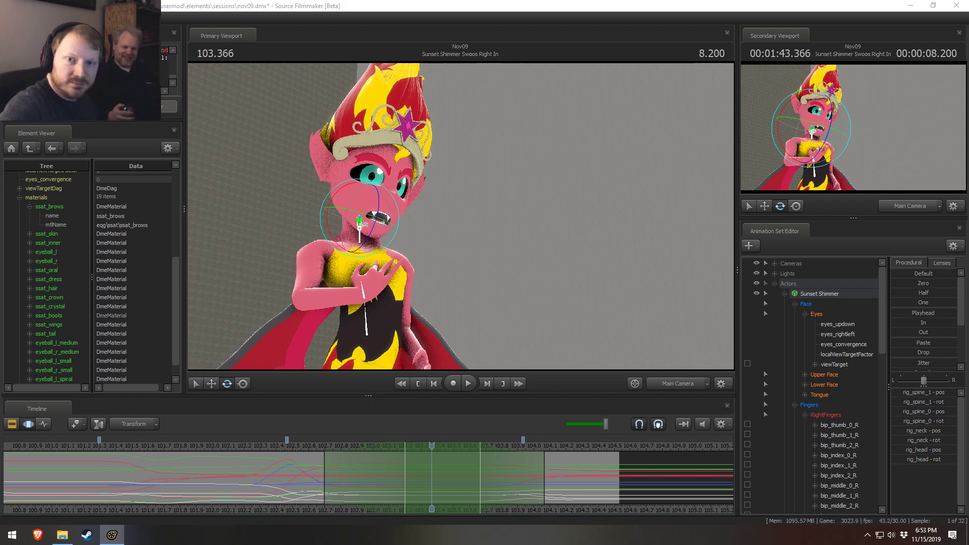
- Switch to the Brave browser, search for "minnesota plymouth record low" and look through the first results
{"action": "key", "text": "alt+Tab"}
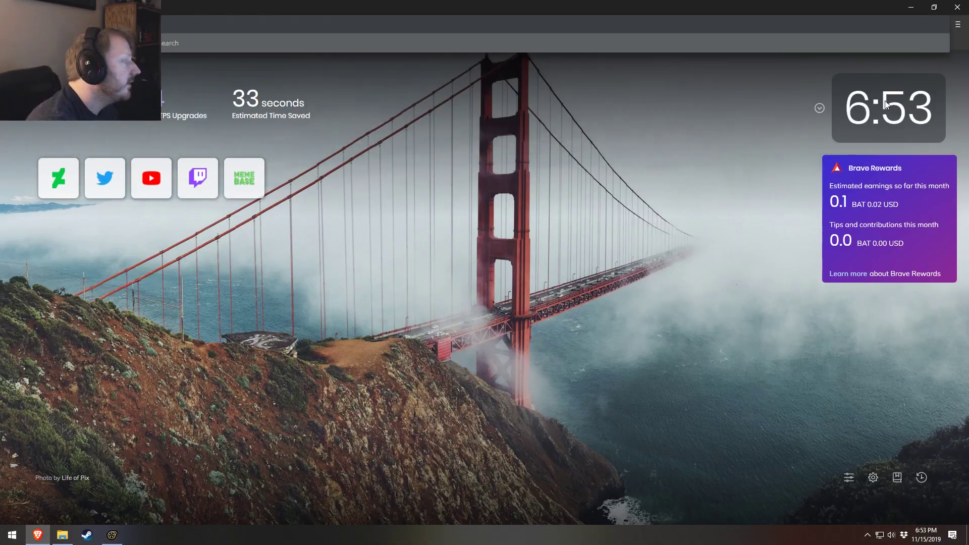
{"action": "type", "text": "ow to record "}
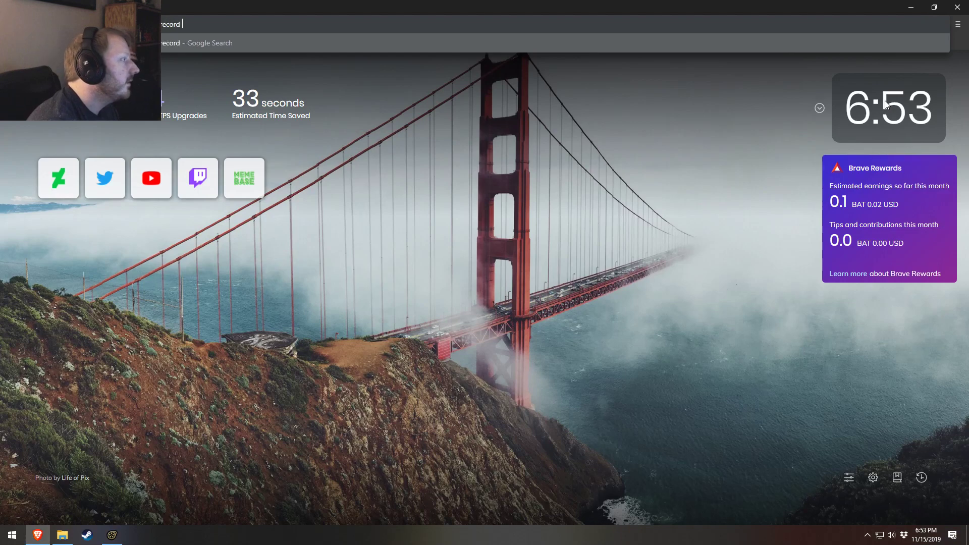
{"action": "type", "text": " low"}
{"action": "key", "text": "Return"}
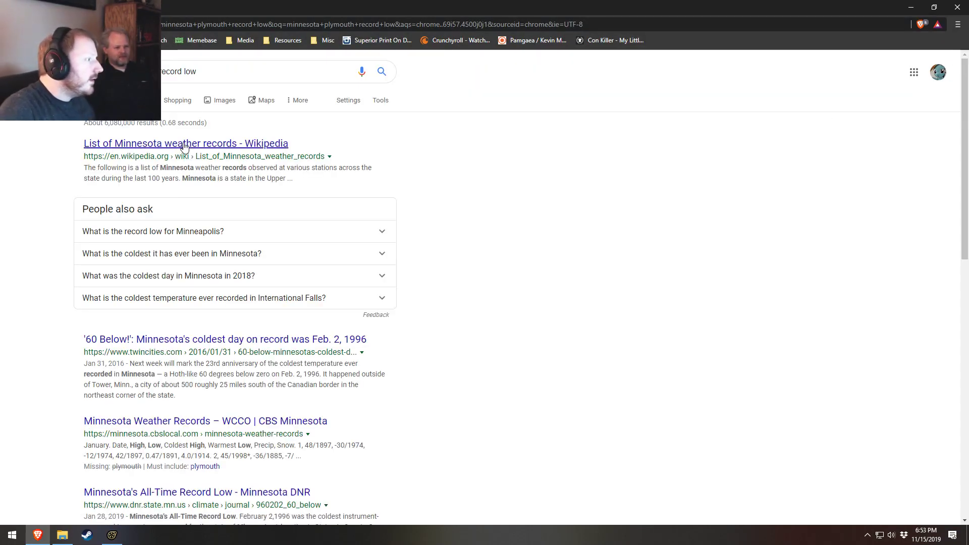
{"action": "scroll", "coordinate": [207, 280], "scroll_direction": "down", "scroll_amount": 2}
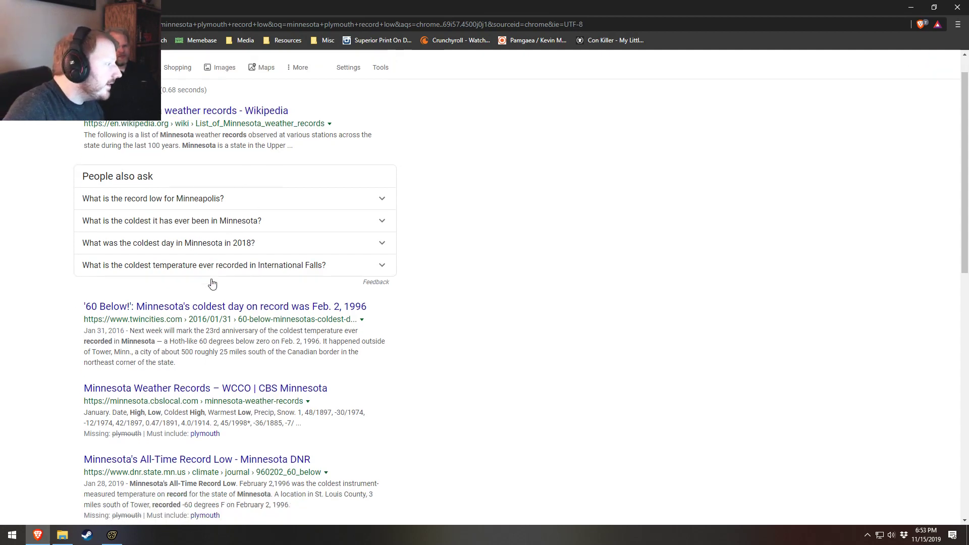
{"action": "scroll", "coordinate": [341, 339], "scroll_direction": "up", "scroll_amount": 2}
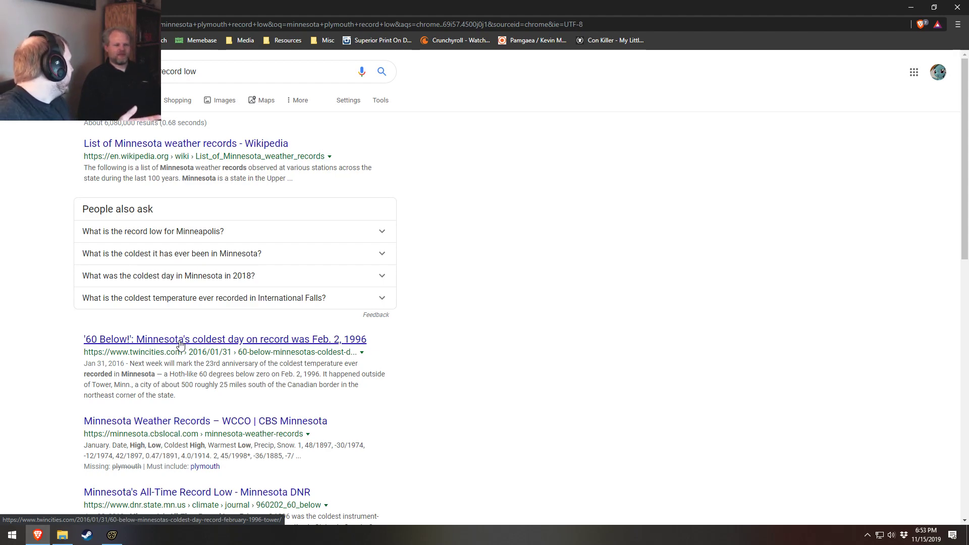
- Open the Wikipedia list of Minnesota weather records and examine its overall and monthly temperature tables
{"action": "left_click", "coordinate": [240, 157]}
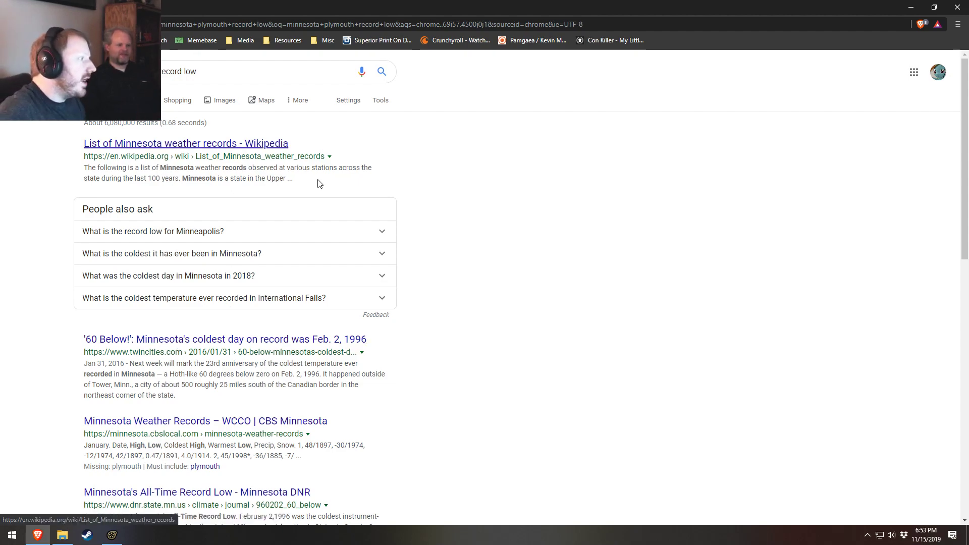
{"action": "scroll", "coordinate": [429, 283], "scroll_direction": "down", "scroll_amount": 3}
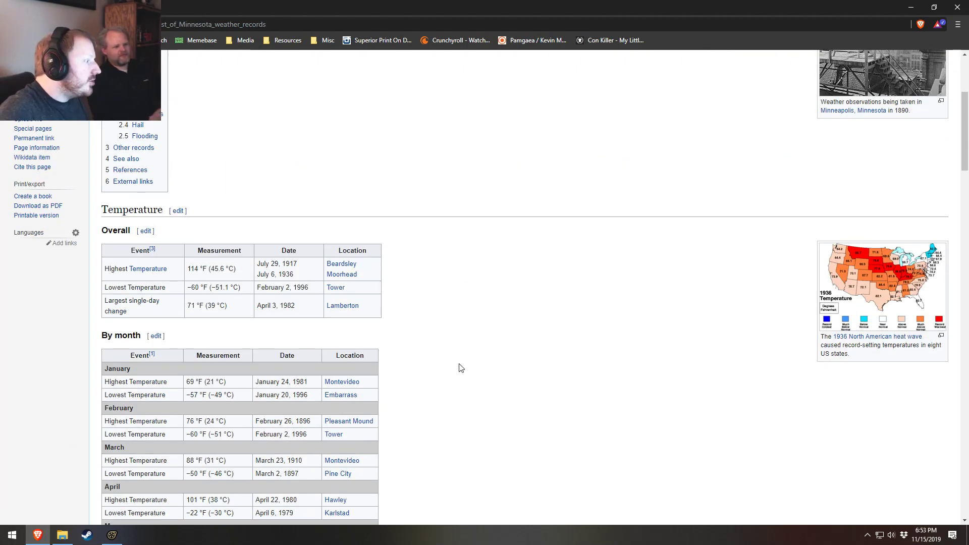
{"action": "scroll", "coordinate": [520, 343], "scroll_direction": "down", "scroll_amount": 2}
{"action": "scroll", "coordinate": [505, 382], "scroll_direction": "down", "scroll_amount": 1}
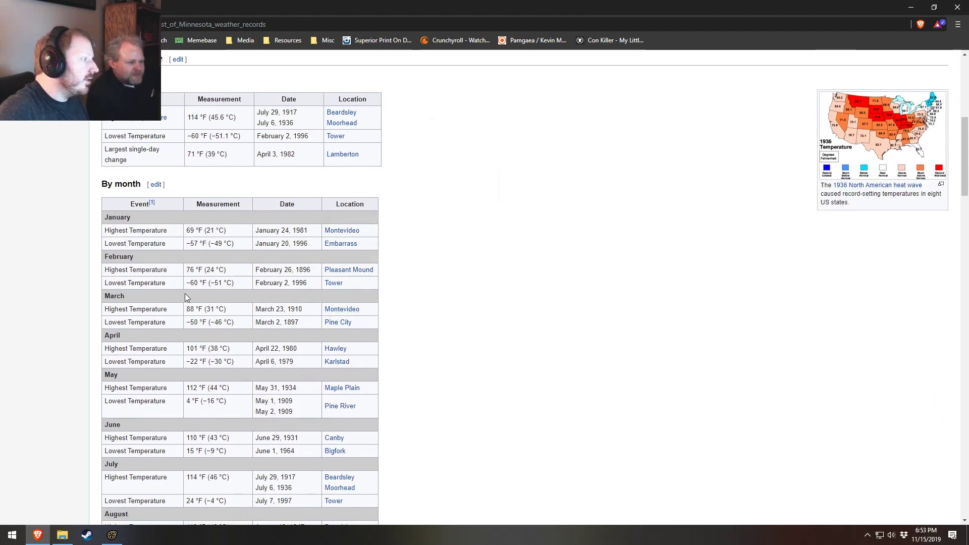
{"action": "mouse_move", "coordinate": [334, 283]}
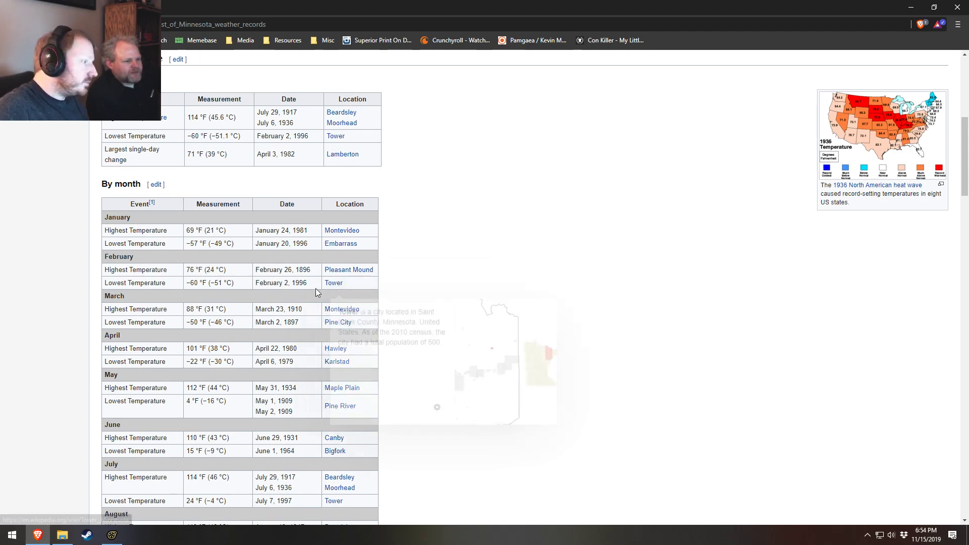
{"action": "scroll", "coordinate": [335, 283], "scroll_direction": "down", "scroll_amount": 1}
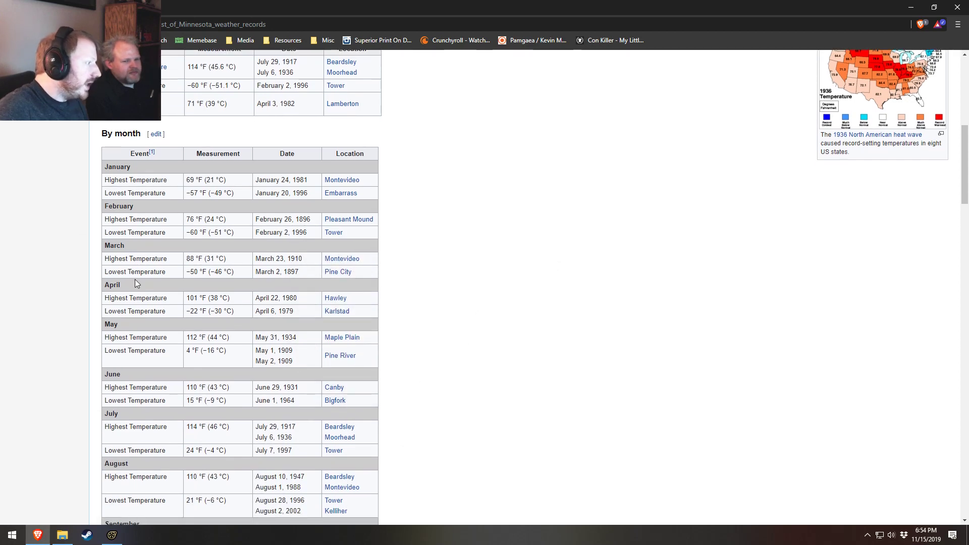
{"action": "scroll", "coordinate": [182, 319], "scroll_direction": "down", "scroll_amount": 2}
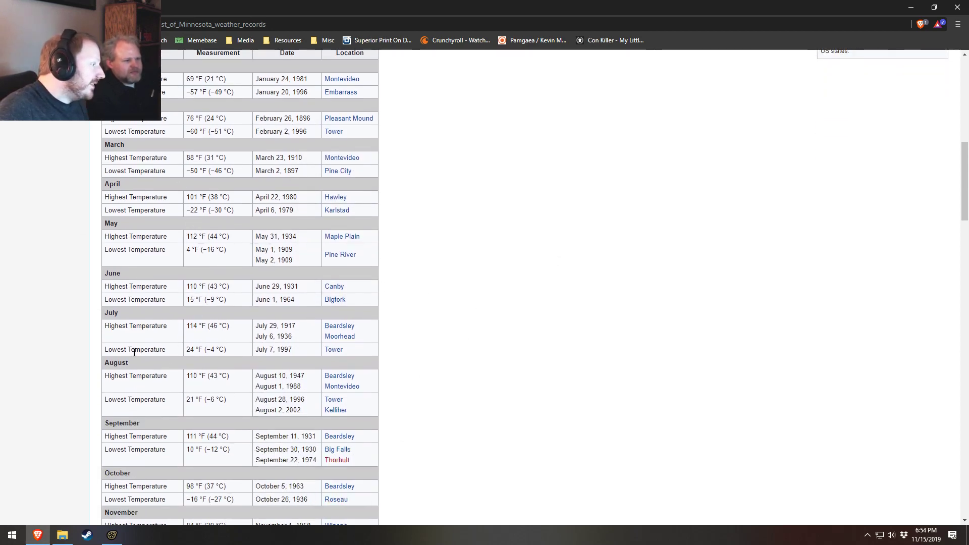
- Highlight the July lowest temperature, the January highest temperature and the January lowest temperature's location in the monthly table, then clear the highlight
{"action": "left_click_drag", "start_coordinate": [134, 352], "coordinate": [322, 356]}
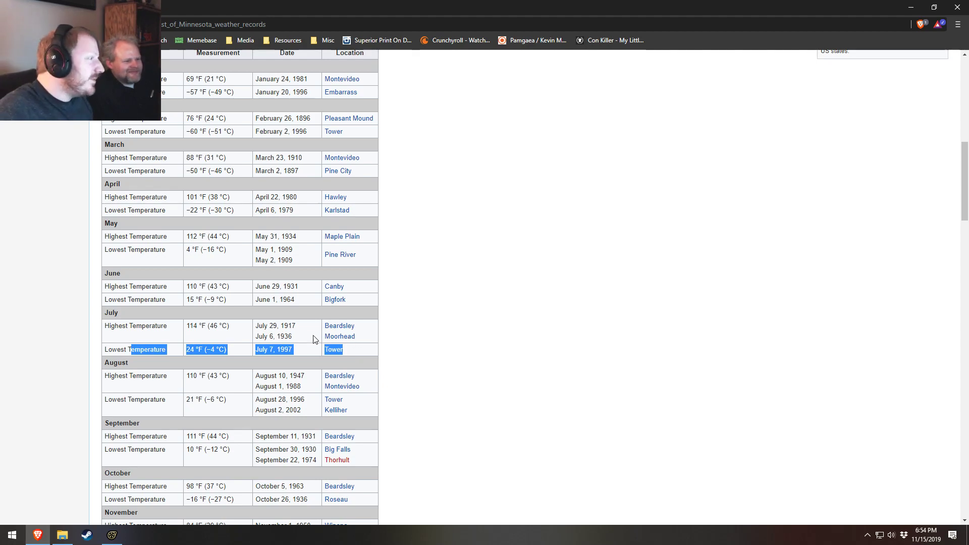
{"action": "scroll", "coordinate": [313, 339], "scroll_direction": "up", "scroll_amount": 1}
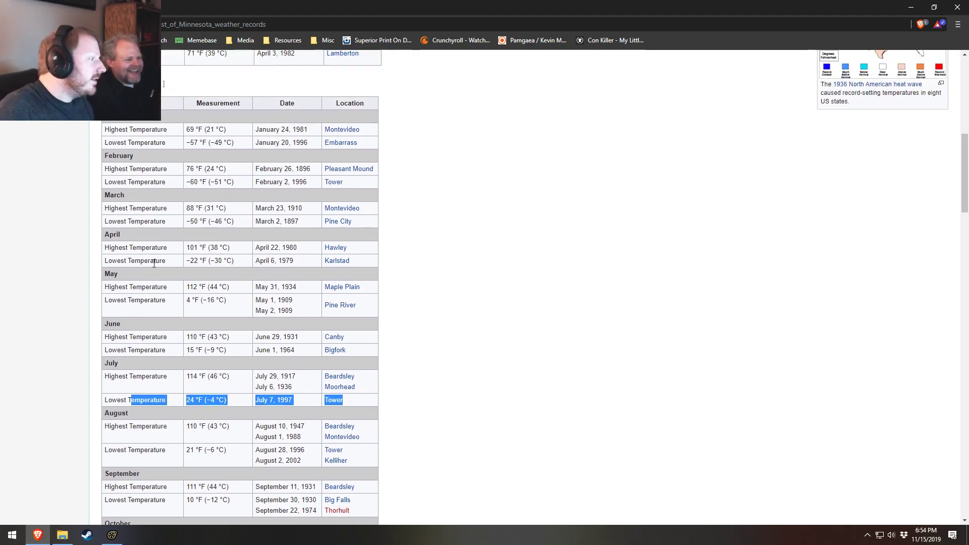
{"action": "scroll", "coordinate": [153, 262], "scroll_direction": "up", "scroll_amount": 1}
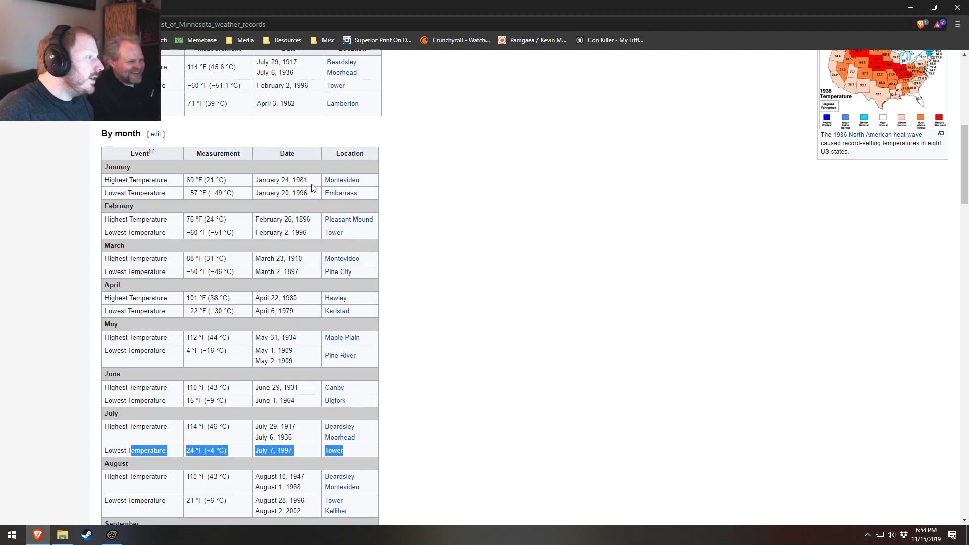
{"action": "left_click_drag", "start_coordinate": [219, 180], "coordinate": [177, 183]}
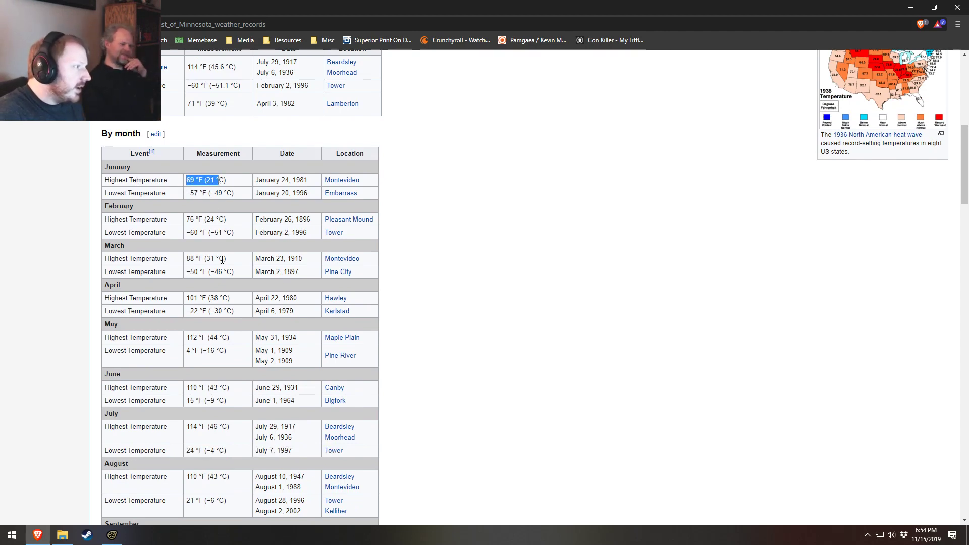
{"action": "scroll", "coordinate": [234, 275], "scroll_direction": "up", "scroll_amount": 1}
{"action": "mouse_move", "coordinate": [380, 246]}
{"action": "left_mouse_down"}
{"action": "mouse_move", "coordinate": [306, 246]}
{"action": "mouse_move", "coordinate": [366, 244]}
{"action": "left_mouse_up"}
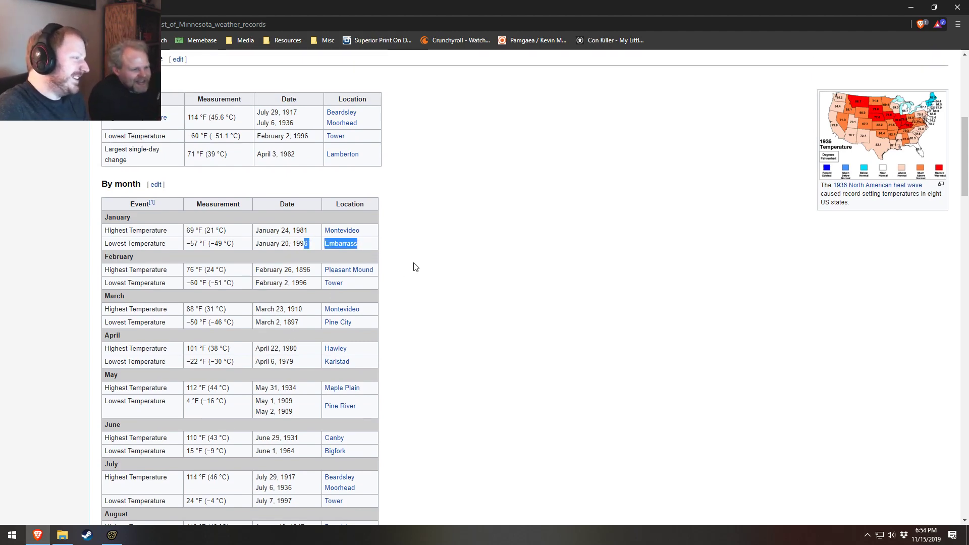
{"action": "left_click", "coordinate": [409, 247]}
- Examine the remaining monthly temperatures and the precipitation, rain, snow and tornado records on the page
{"action": "scroll", "coordinate": [416, 308], "scroll_direction": "down", "scroll_amount": 5}
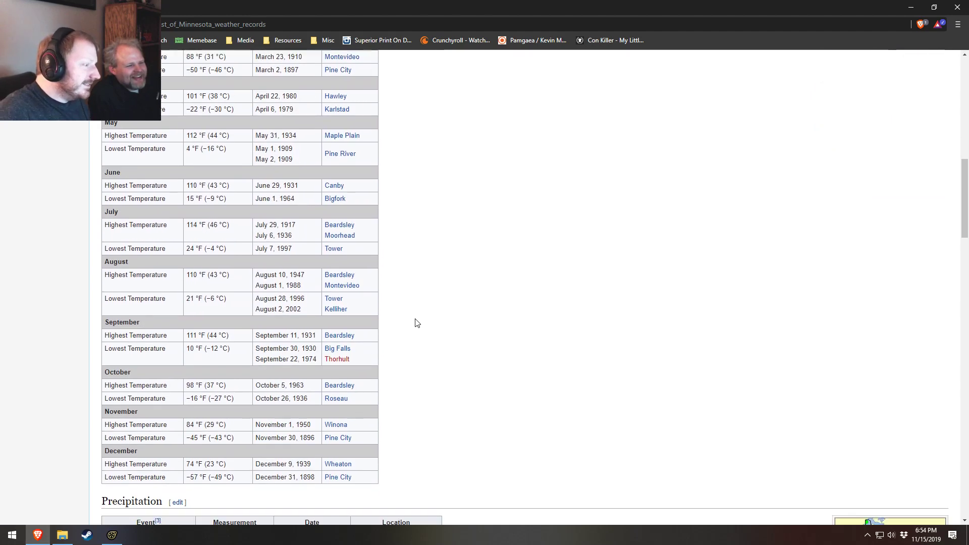
{"action": "scroll", "coordinate": [414, 322], "scroll_direction": "down", "scroll_amount": 6}
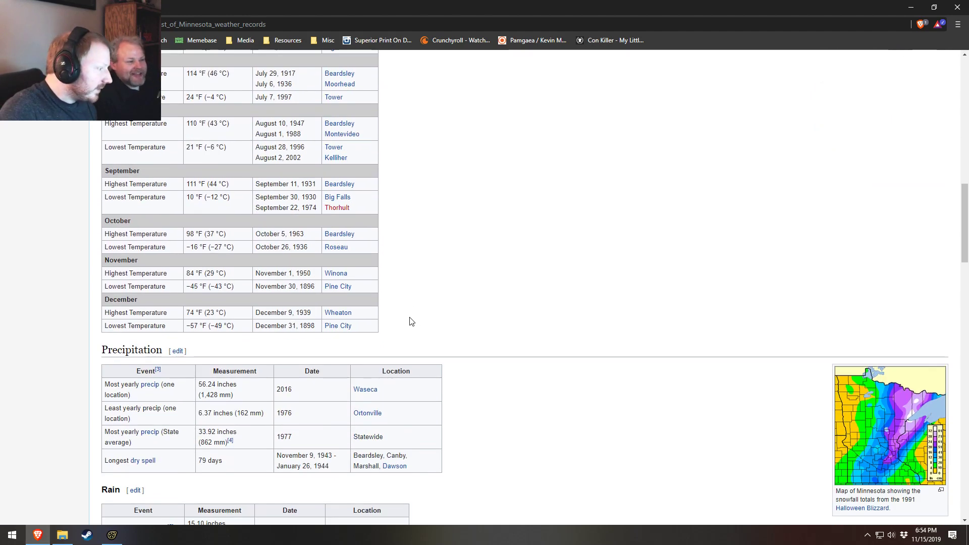
{"action": "scroll", "coordinate": [401, 315], "scroll_direction": "up", "scroll_amount": 6}
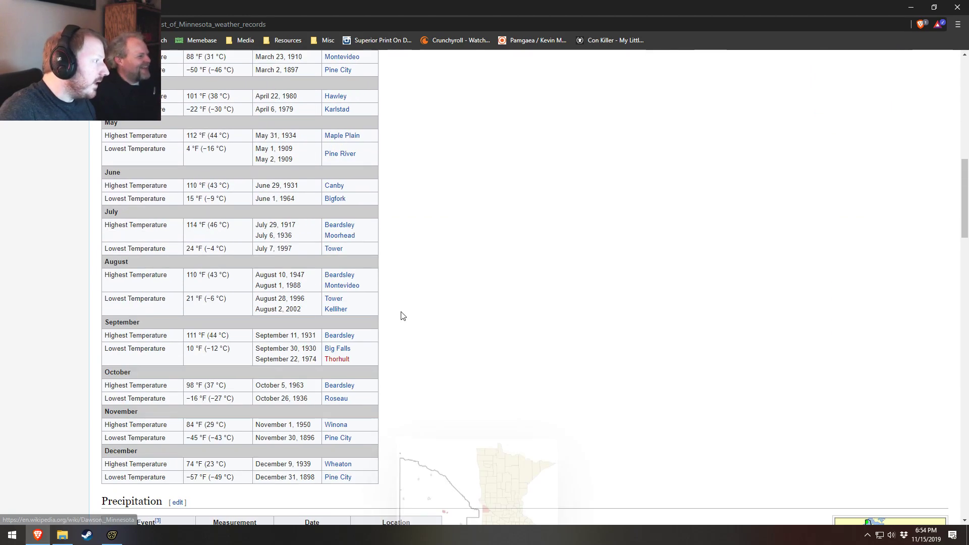
{"action": "scroll", "coordinate": [402, 316], "scroll_direction": "down", "scroll_amount": 2}
{"action": "scroll", "coordinate": [401, 316], "scroll_direction": "up", "scroll_amount": 2}
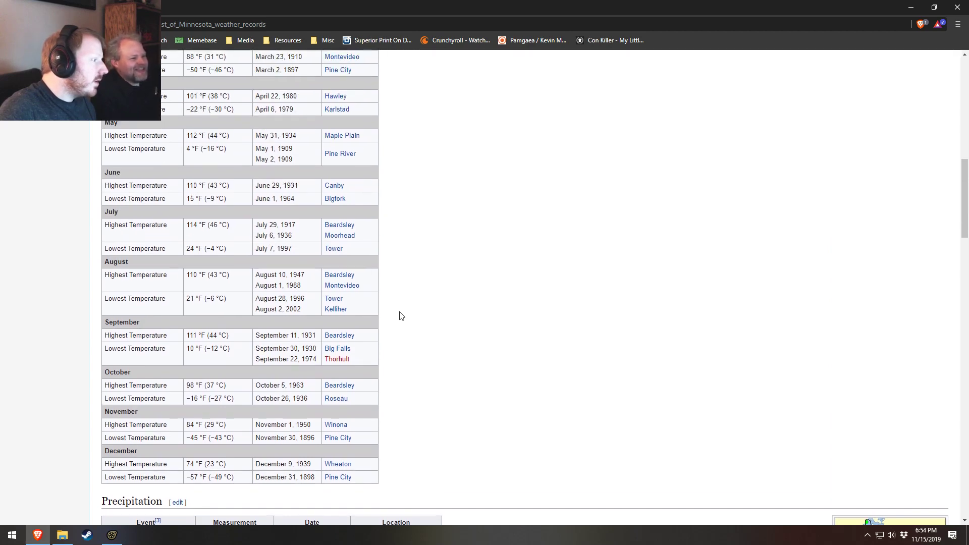
{"action": "scroll", "coordinate": [401, 316], "scroll_direction": "down", "scroll_amount": 8}
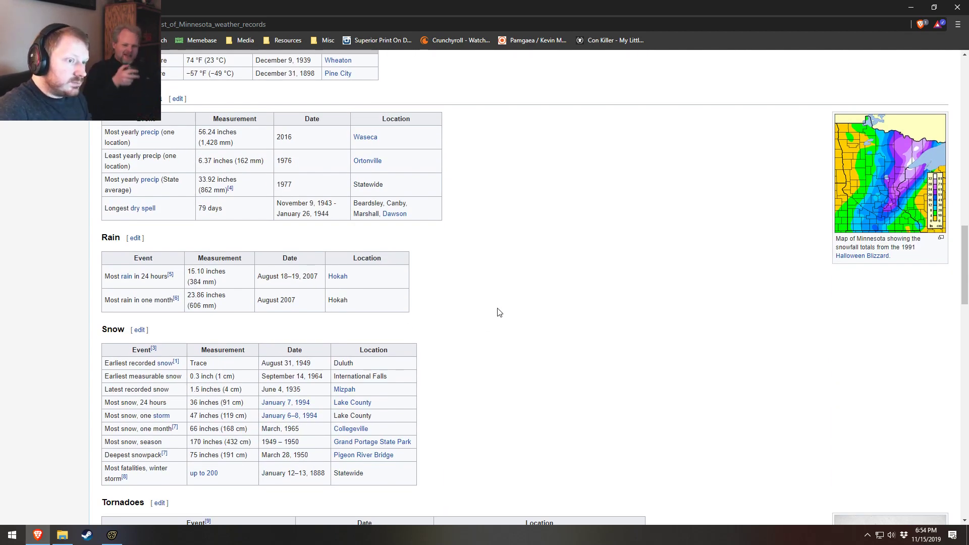
{"action": "mouse_move", "coordinate": [874, 261]}
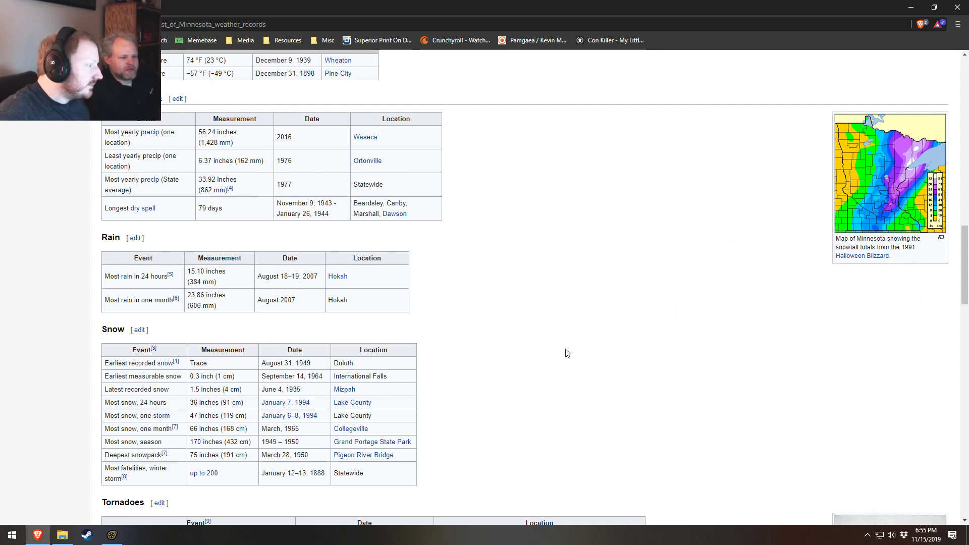
{"action": "scroll", "coordinate": [510, 330], "scroll_direction": "down", "scroll_amount": 2}
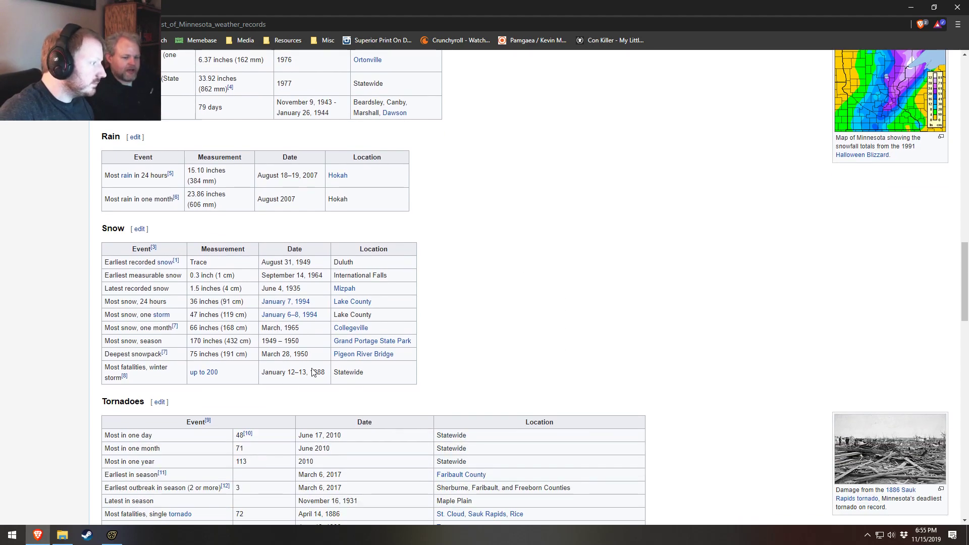
{"action": "scroll", "coordinate": [314, 372], "scroll_direction": "down", "scroll_amount": 4}
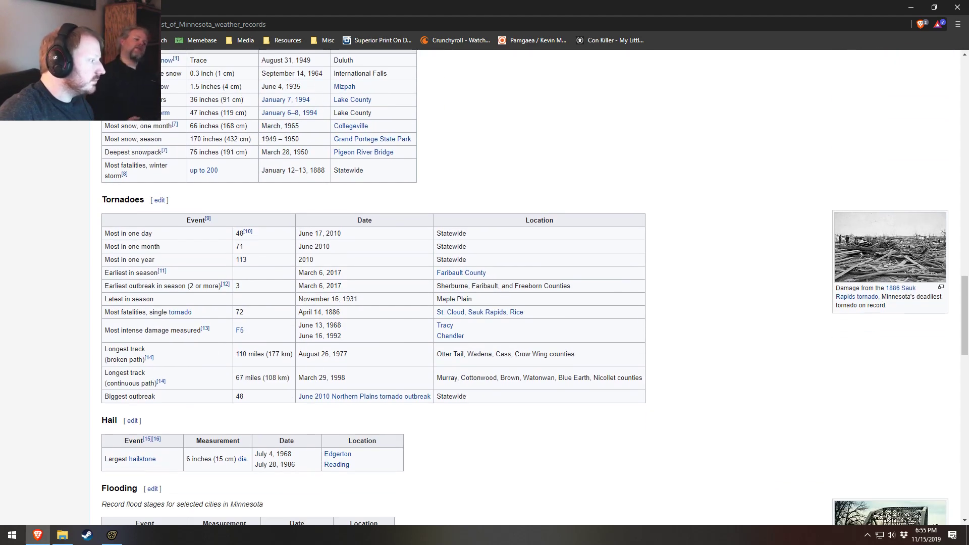
- Return to the search results, open the timeanddate.com past weather page for Plymouth, Minnesota, and examine its two-week graph
{"action": "key", "text": "alt+Left"}
{"action": "scroll", "coordinate": [393, 367], "scroll_direction": "down", "scroll_amount": 5}
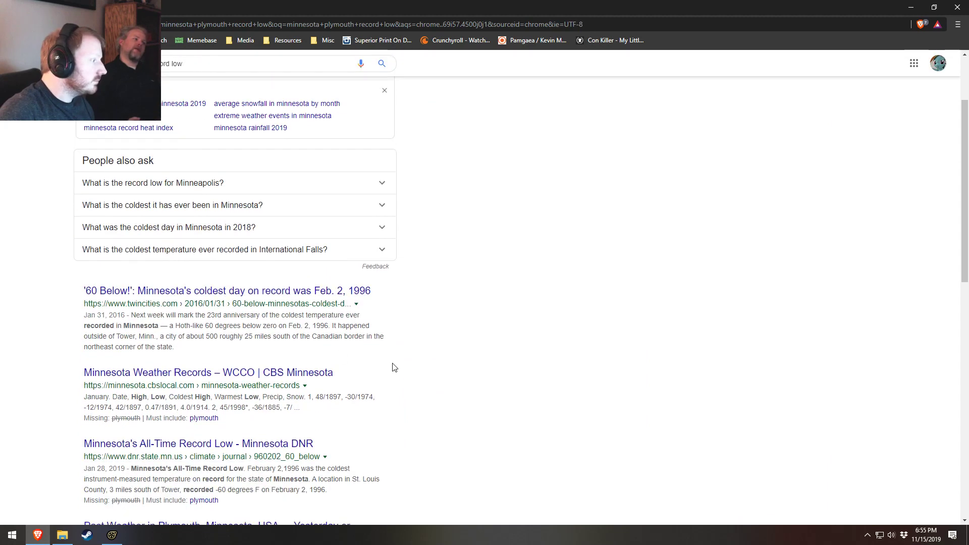
{"action": "scroll", "coordinate": [411, 362], "scroll_direction": "down", "scroll_amount": 1}
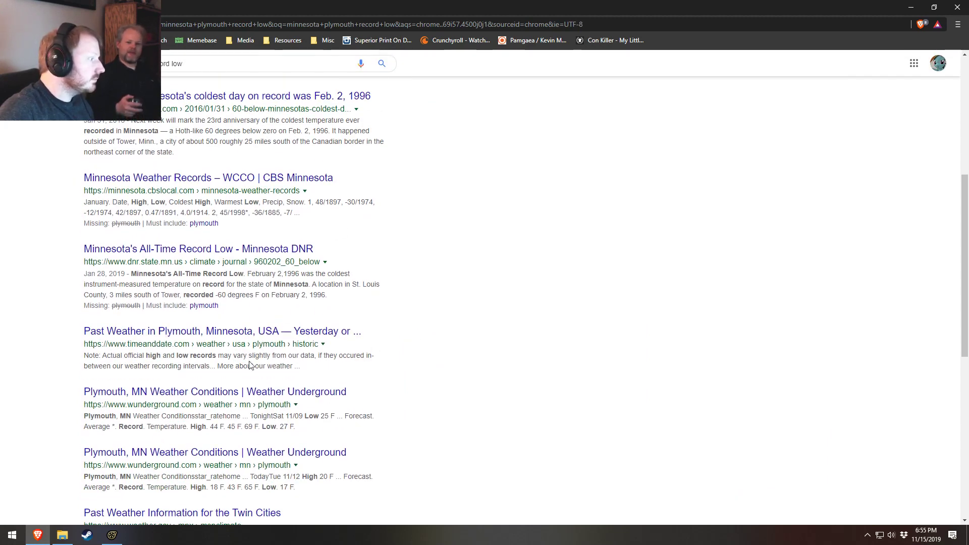
{"action": "left_click", "coordinate": [186, 334]}
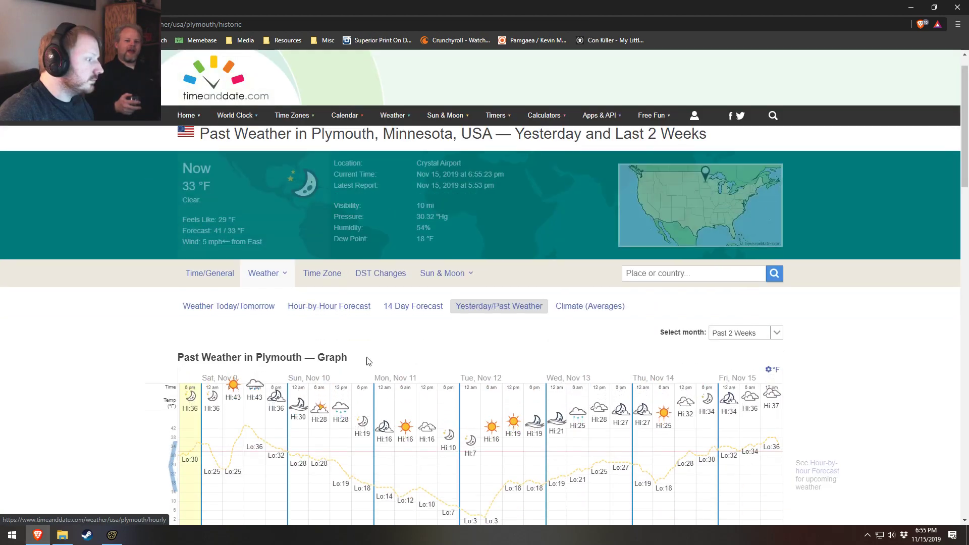
{"action": "scroll", "coordinate": [404, 343], "scroll_direction": "down", "scroll_amount": 5}
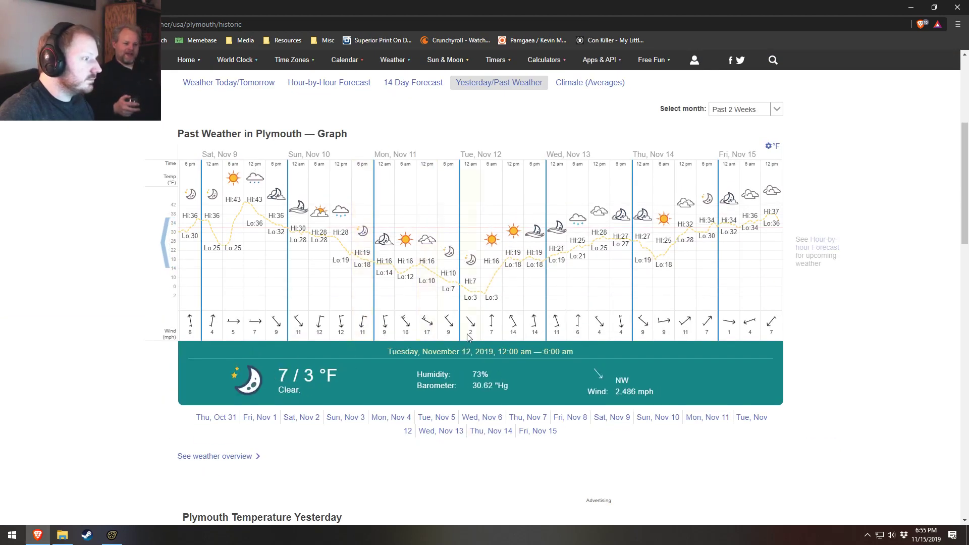
- Examine the Plymouth two-week weather graph back to Thursday, October 31, and switch the selected month to January 2019
{"action": "left_click", "coordinate": [166, 243]}
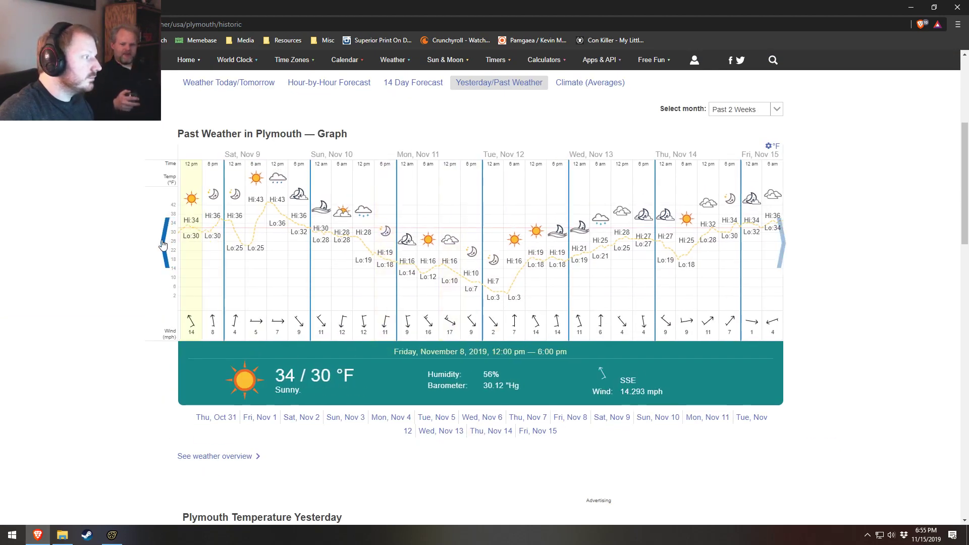
{"action": "left_click", "coordinate": [162, 243]}
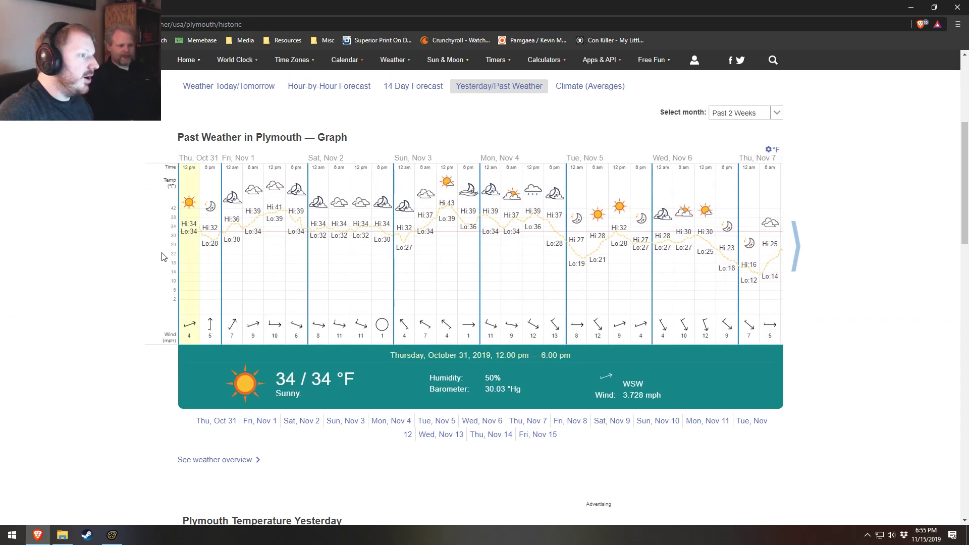
{"action": "scroll", "coordinate": [164, 254], "scroll_direction": "up", "scroll_amount": 2}
{"action": "left_click", "coordinate": [765, 210]}
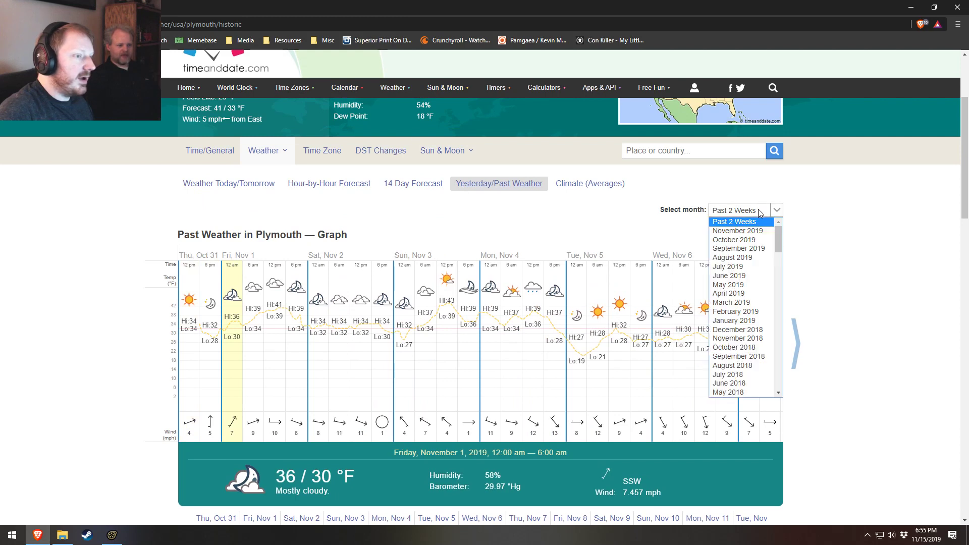
{"action": "scroll", "coordinate": [760, 323], "scroll_direction": "down", "scroll_amount": 11}
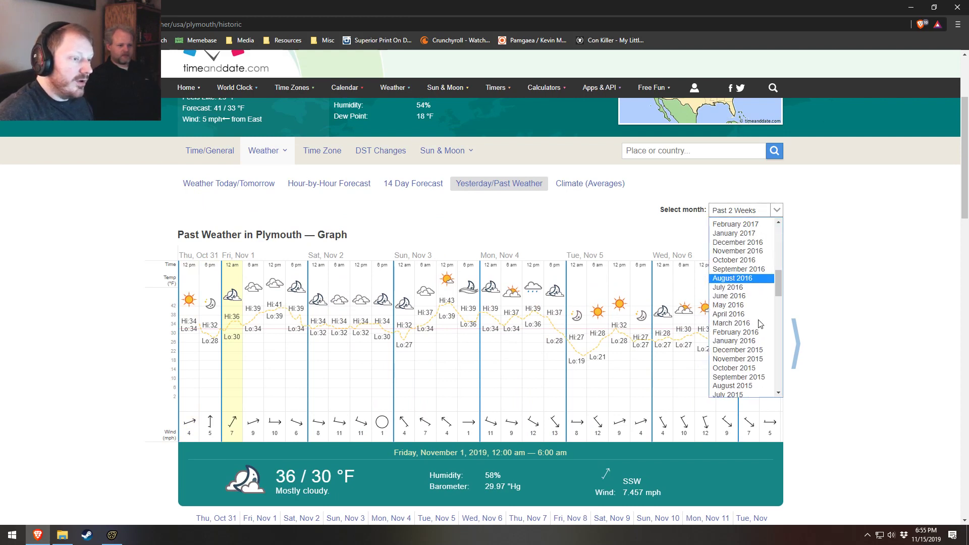
{"action": "scroll", "coordinate": [760, 324], "scroll_direction": "down", "scroll_amount": 6}
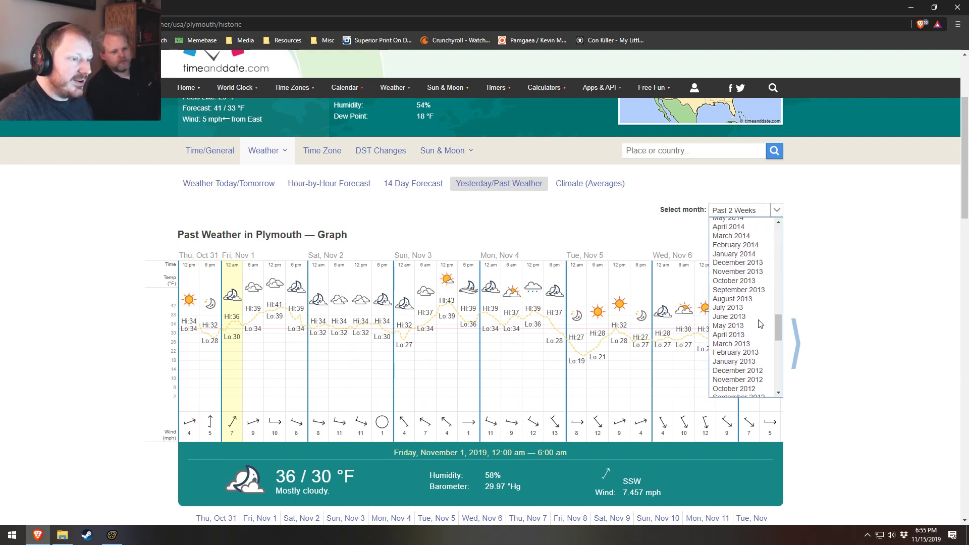
{"action": "scroll", "coordinate": [760, 324], "scroll_direction": "up", "scroll_amount": 6}
{"action": "scroll", "coordinate": [761, 324], "scroll_direction": "up", "scroll_amount": 10}
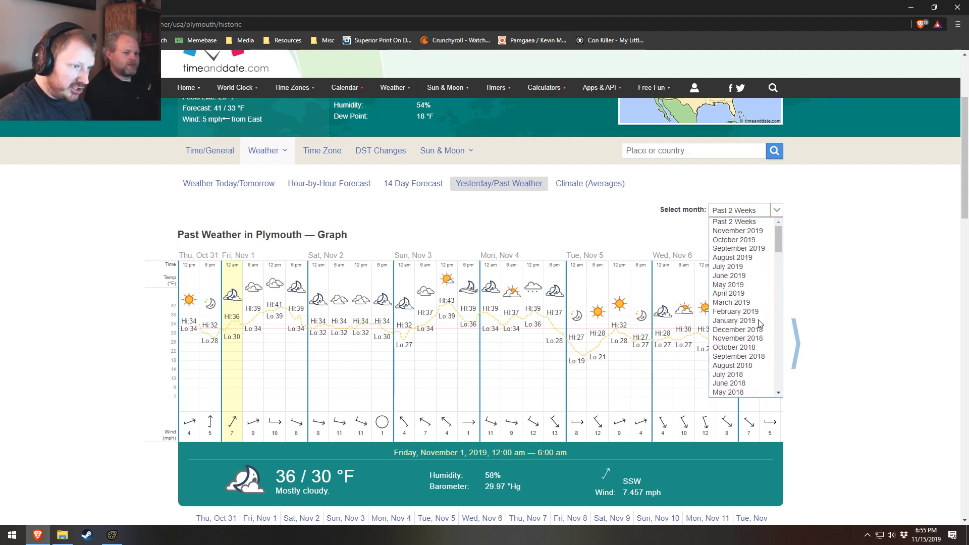
{"action": "left_click", "coordinate": [746, 321]}
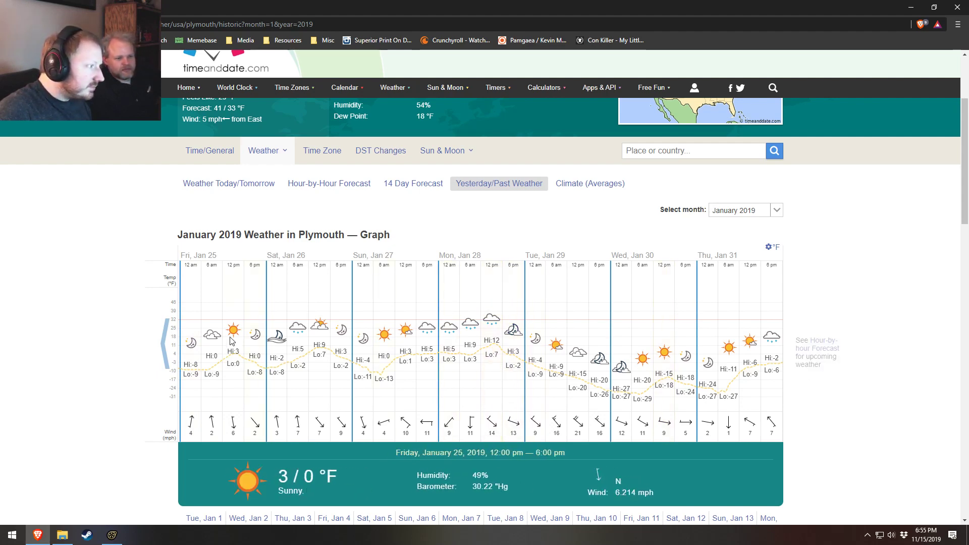
- Examine the January 2019 Plymouth graph backward from January 25 to the first days of the month
{"action": "left_click", "coordinate": [165, 348]}
{"action": "left_click", "coordinate": [165, 348]}
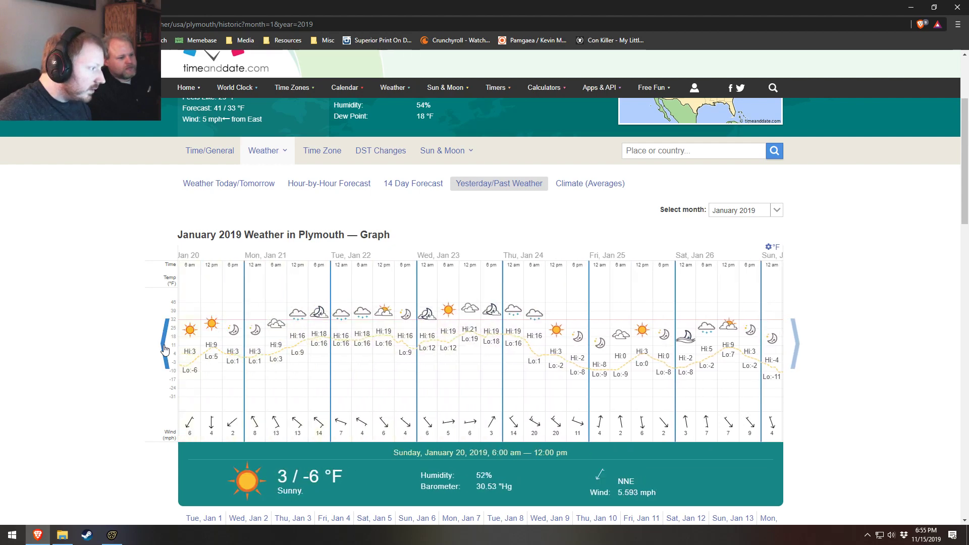
{"action": "left_click", "coordinate": [165, 348]}
{"action": "left_click", "coordinate": [165, 348]}
{"action": "left_click", "coordinate": [164, 348]}
{"action": "left_click", "coordinate": [164, 348]}
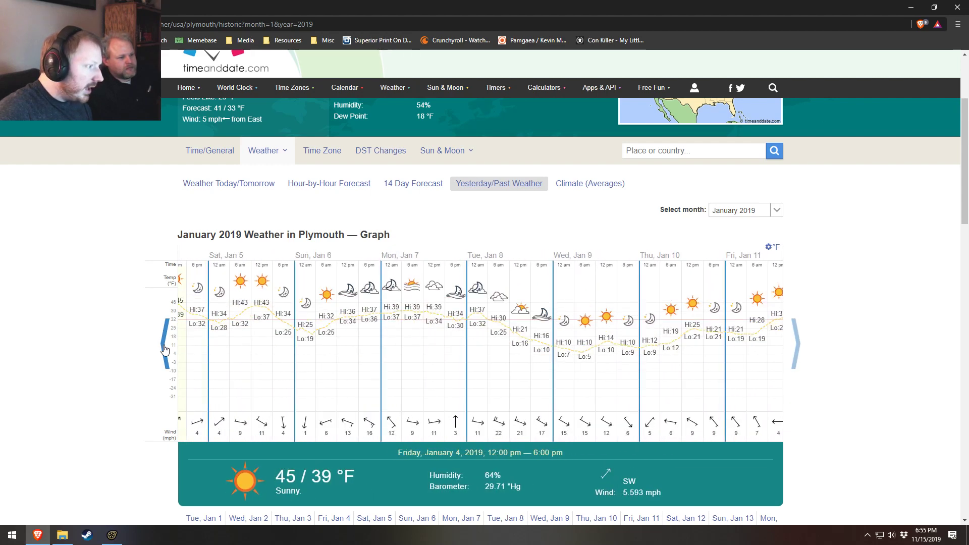
{"action": "left_click", "coordinate": [165, 348]}
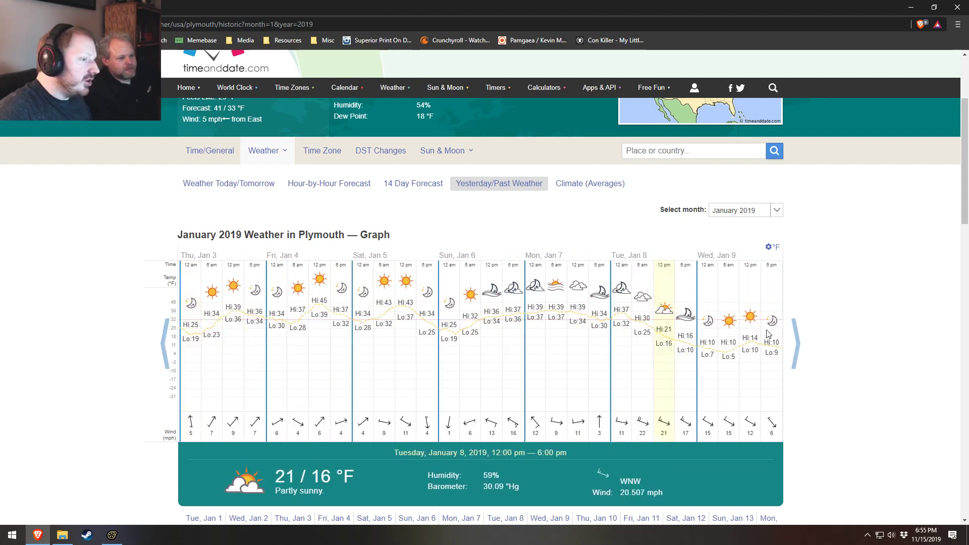
- Examine the January 2019 graph forward to January 25–31 and check the temperatures of the final week
{"action": "left_click", "coordinate": [796, 344]}
{"action": "left_click", "coordinate": [795, 344]}
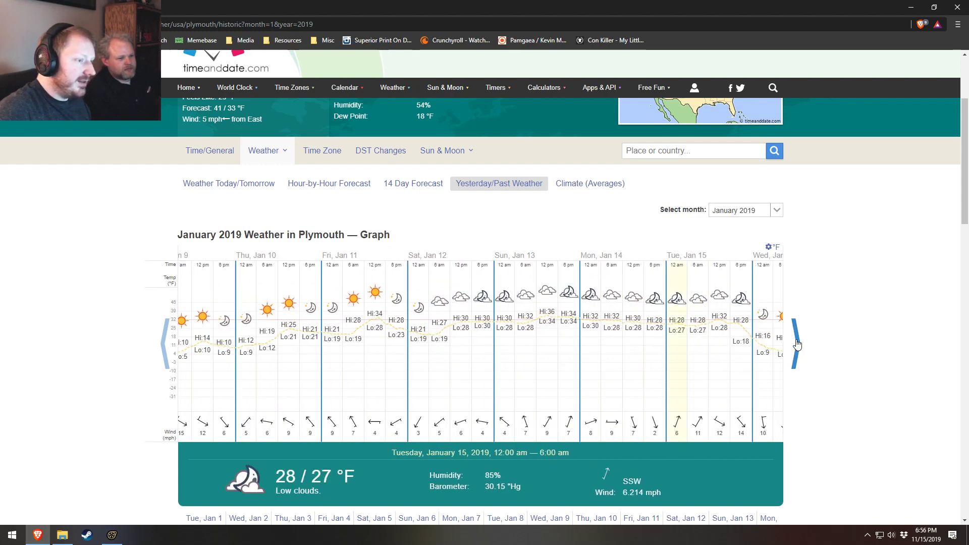
{"action": "left_click", "coordinate": [795, 344]}
{"action": "left_click", "coordinate": [795, 344]}
{"action": "left_click", "coordinate": [795, 345]}
{"action": "left_click", "coordinate": [794, 345]}
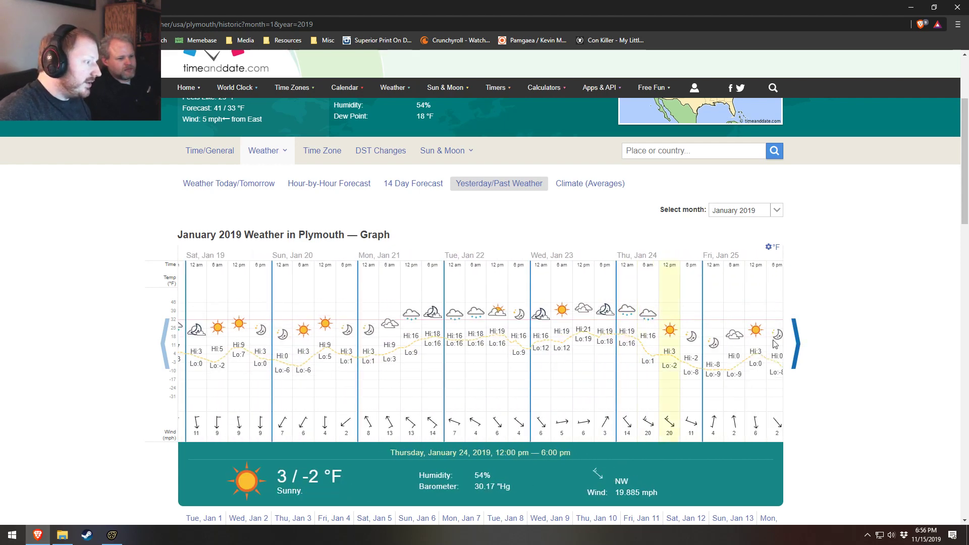
{"action": "left_click", "coordinate": [796, 348]}
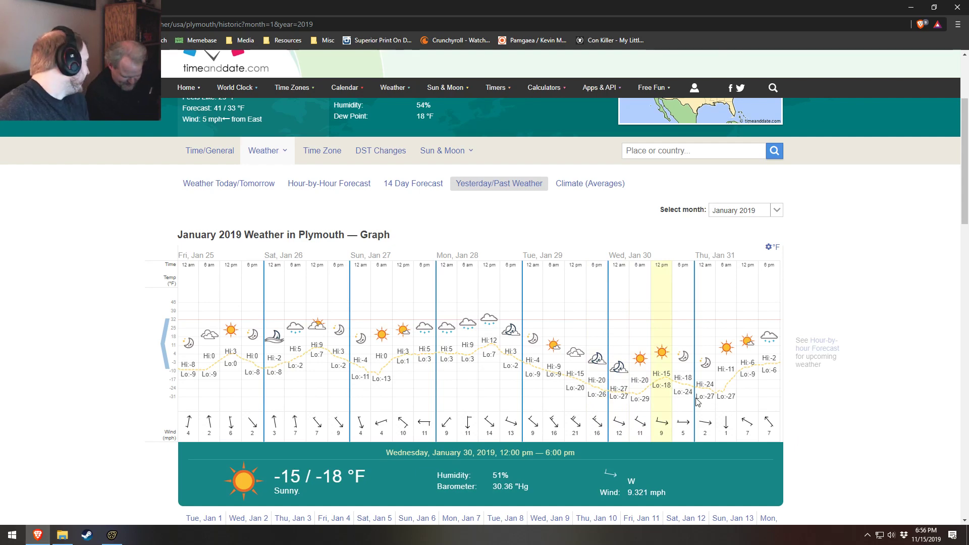
{"action": "left_click", "coordinate": [467, 363]}
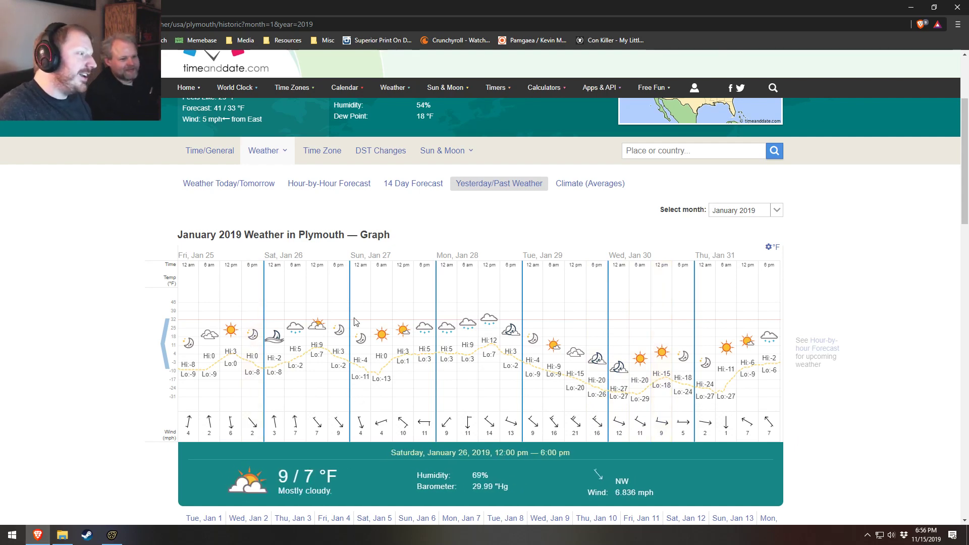
- Show Plymouth's April 2019 graph, followed by the March 2019 graph, and view the Saturday, March 30 noon details
{"action": "left_click", "coordinate": [777, 210]}
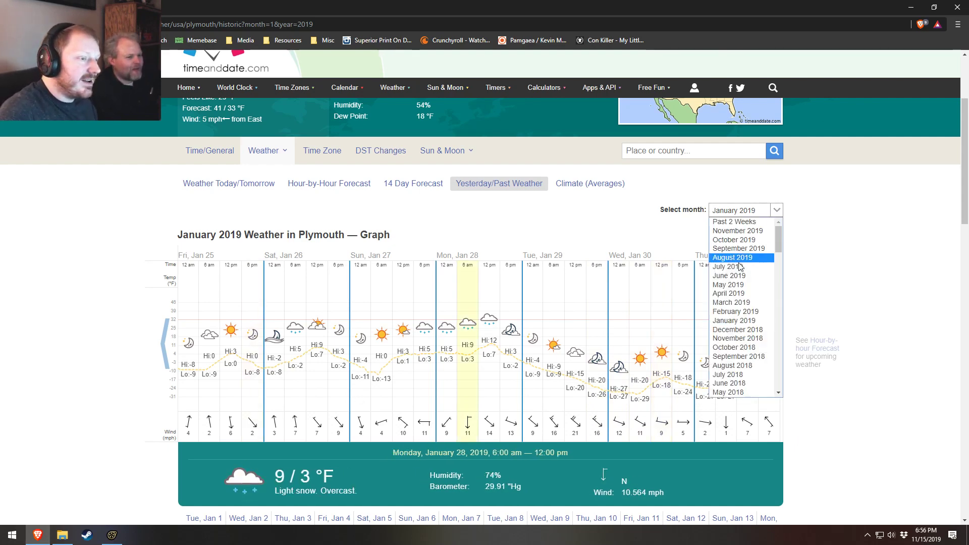
{"action": "left_click", "coordinate": [731, 300]}
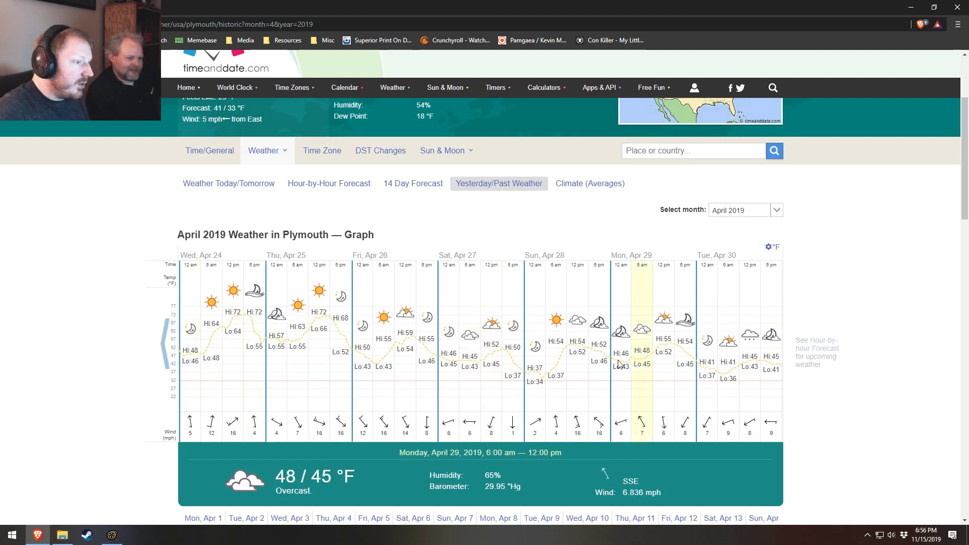
{"action": "left_click", "coordinate": [776, 210]}
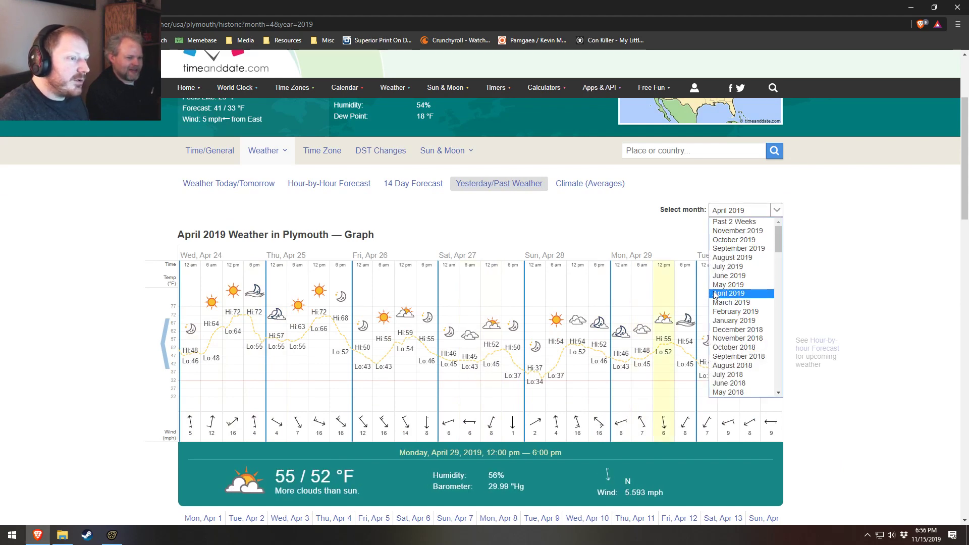
{"action": "left_click", "coordinate": [731, 302]}
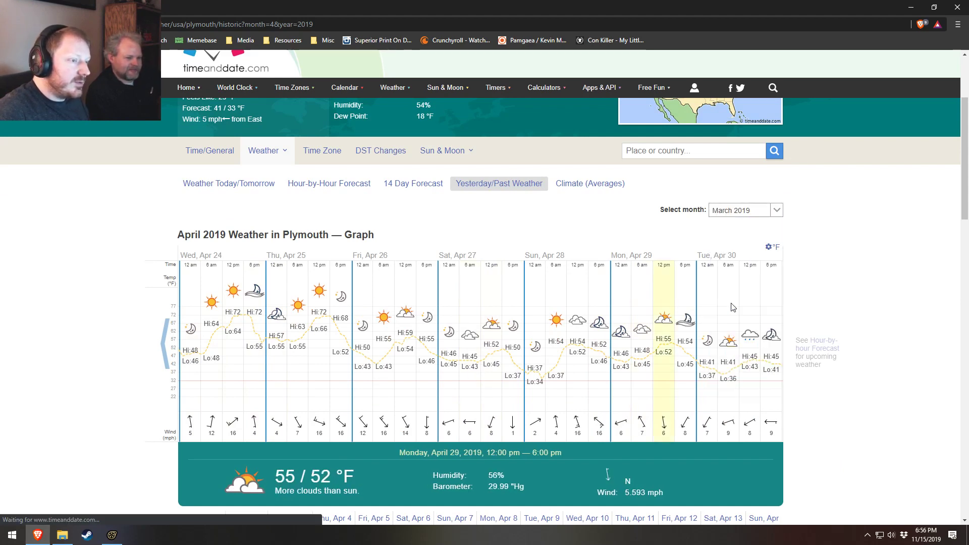
{"action": "scroll", "coordinate": [501, 409], "scroll_direction": "down", "scroll_amount": 4}
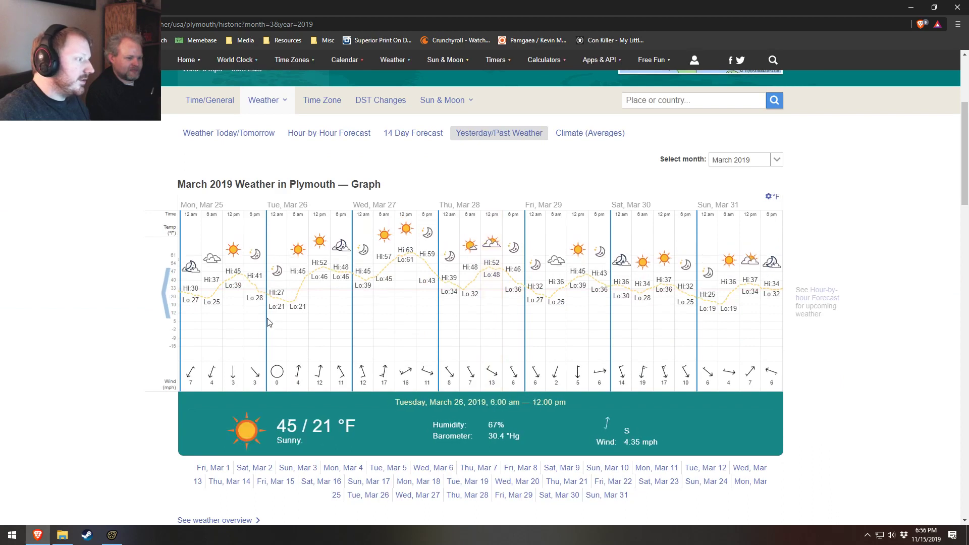
{"action": "left_click", "coordinate": [664, 295]}
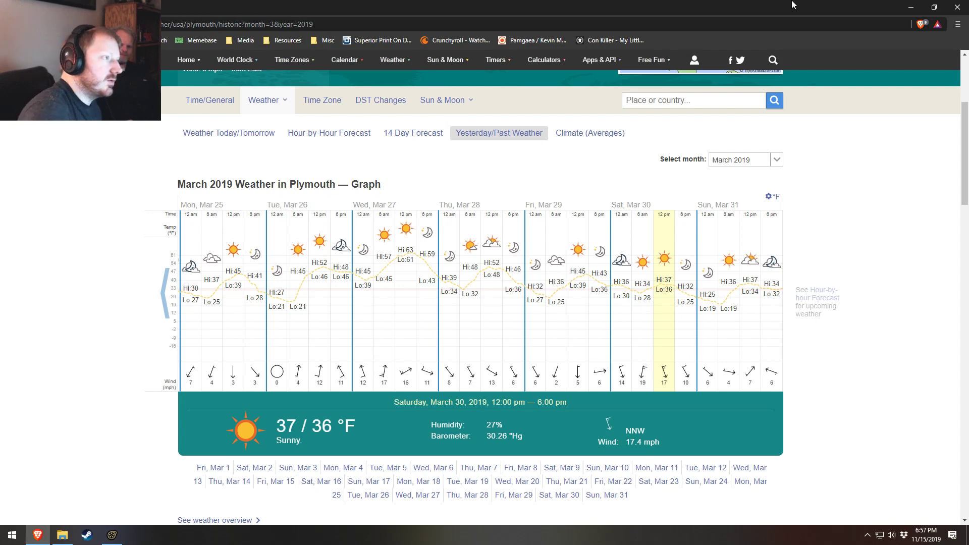
- Search the web for "map of usa" and open the Geology.com United States map in the image results
{"action": "left_click", "coordinate": [318, 24]}
{"action": "type", "text": "map"}
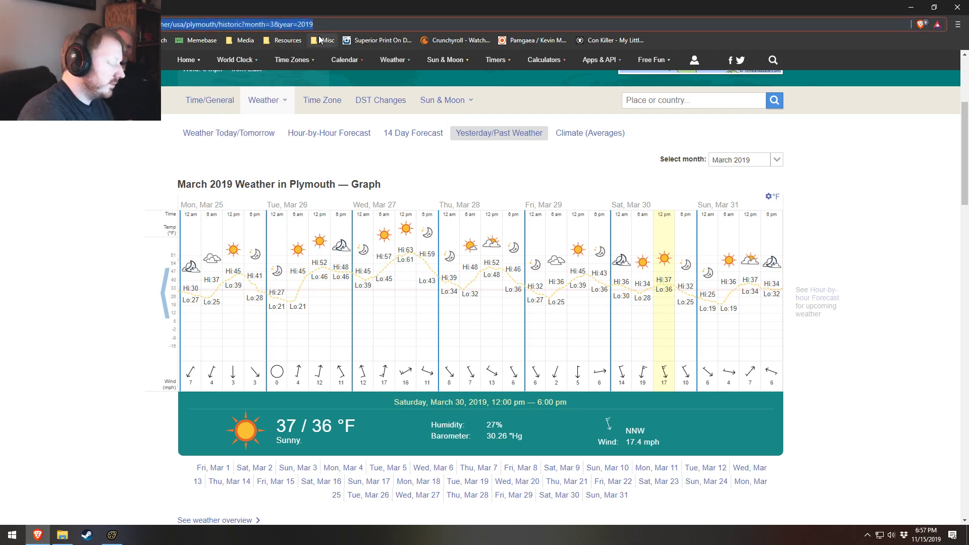
{"action": "type", "text": " of usa"}
{"action": "key", "text": "Return"}
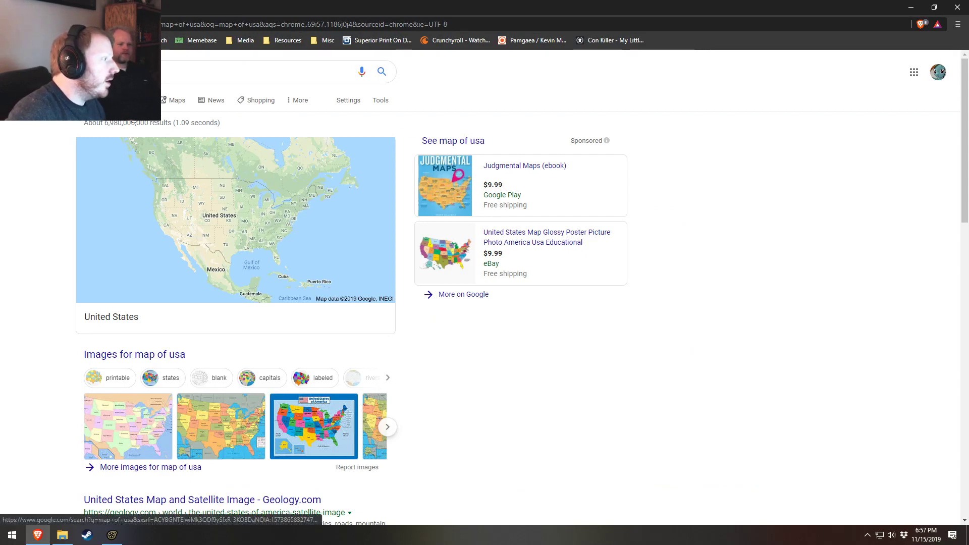
{"action": "scroll", "coordinate": [255, 247], "scroll_direction": "down", "scroll_amount": 5}
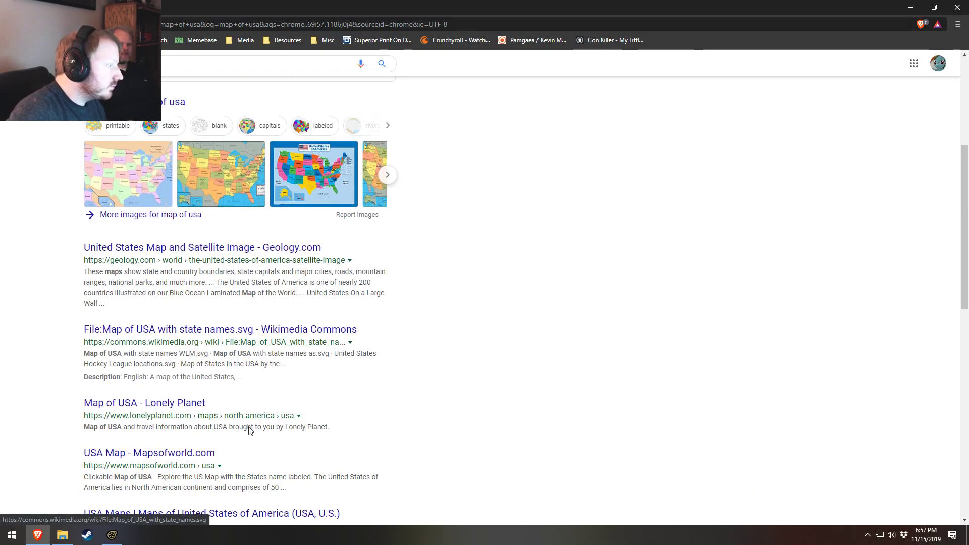
{"action": "left_click", "coordinate": [307, 205]}
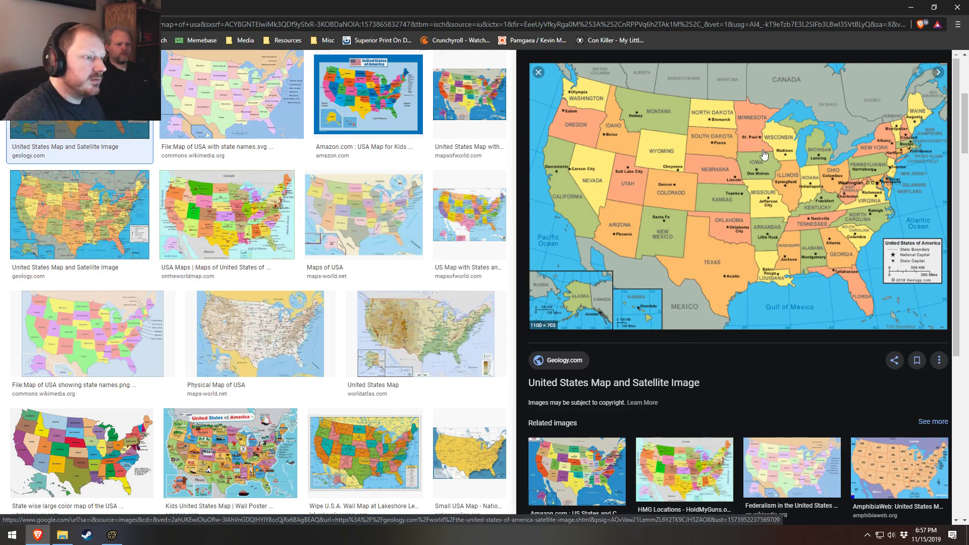
- Return from the image to the search results and search for "map of minnesota" instead
{"action": "key", "text": "alt+Left"}
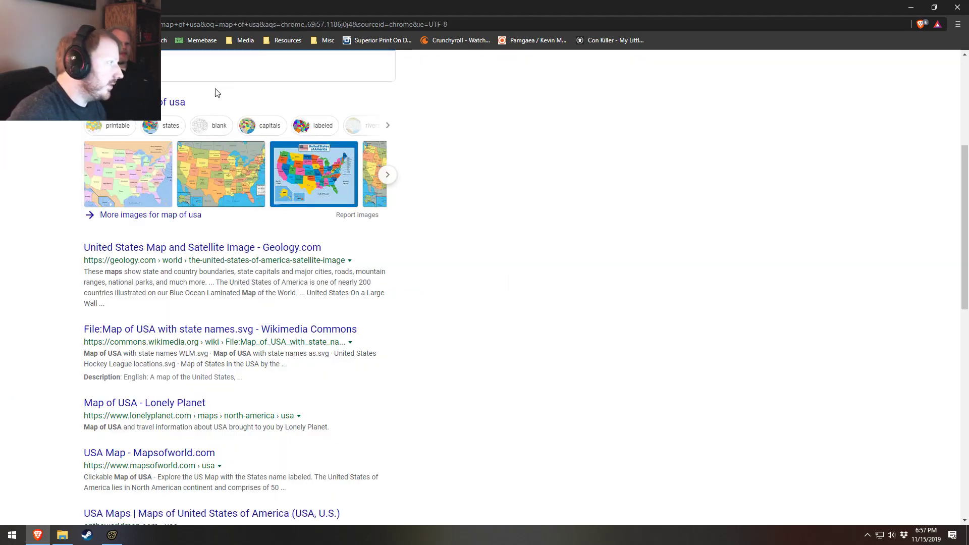
{"action": "scroll", "coordinate": [303, 101], "scroll_direction": "up", "scroll_amount": 3}
{"action": "scroll", "coordinate": [320, 119], "scroll_direction": "down", "scroll_amount": 8}
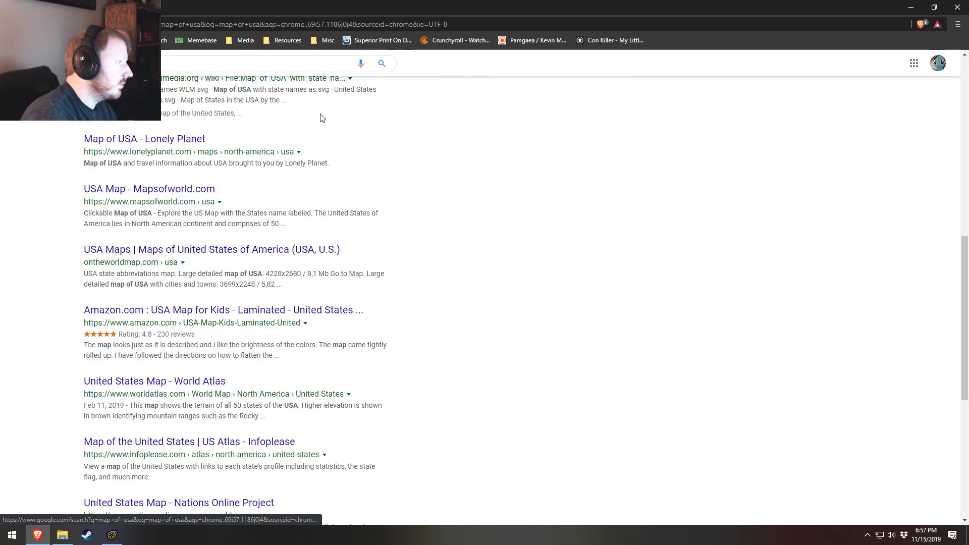
{"action": "left_click", "coordinate": [166, 64]}
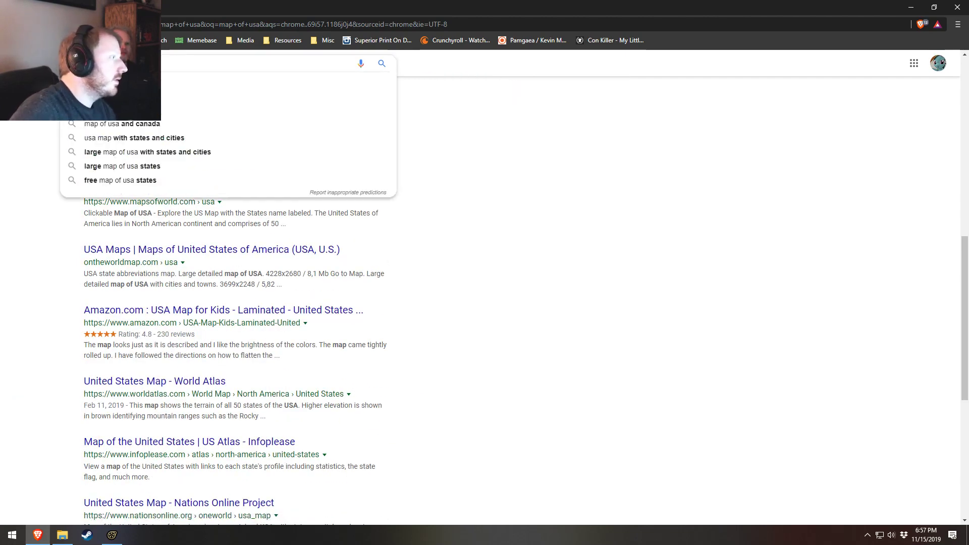
{"action": "key", "text": "BackSpace"}
{"action": "key", "text": "BackSpace"}
{"action": "key", "text": "BackSpace"}
{"action": "type", "text": "minnesota"}
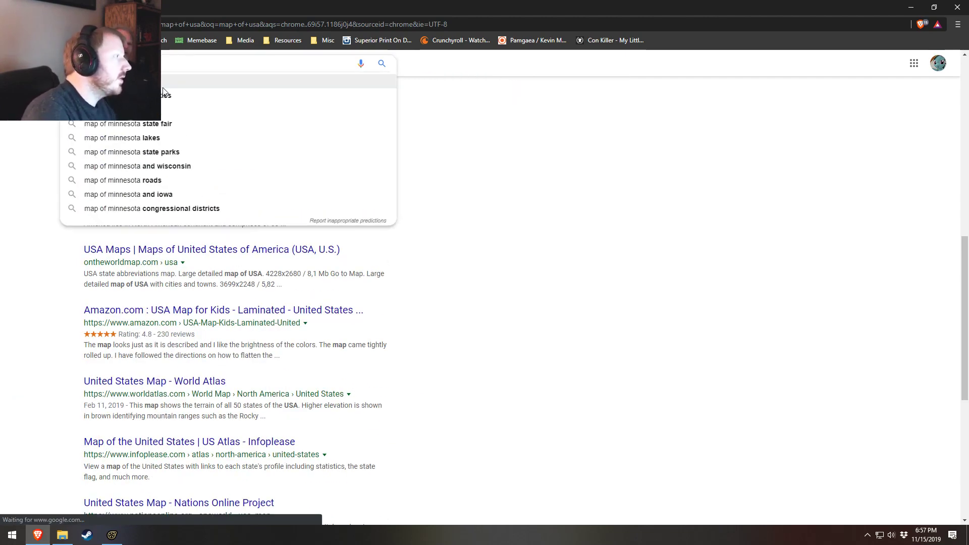
{"action": "key", "text": "Return"}
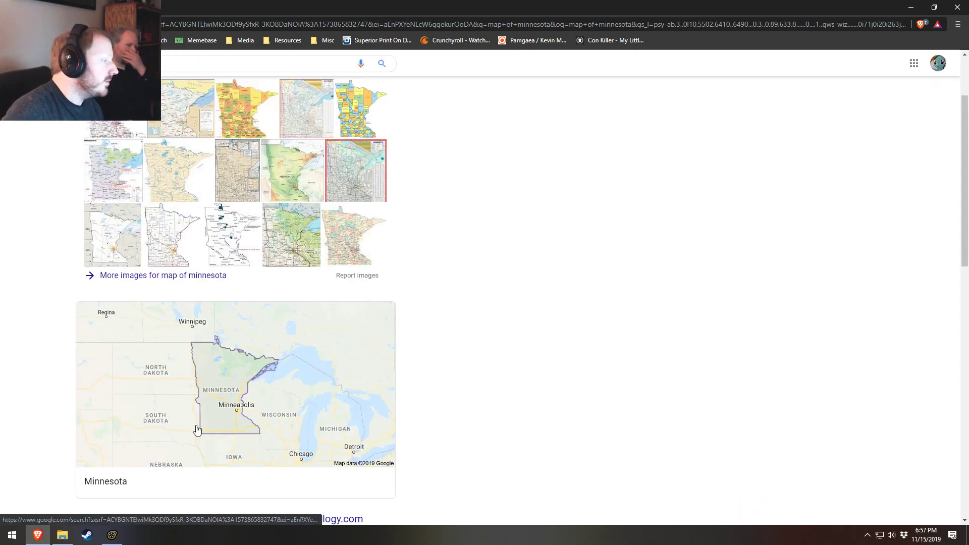
- Open the Minnesota map in Google Maps and examine the Minneapolis and St Paul area up close
{"action": "scroll", "coordinate": [261, 358], "scroll_direction": "down", "scroll_amount": 3}
{"action": "left_click", "coordinate": [261, 359]}
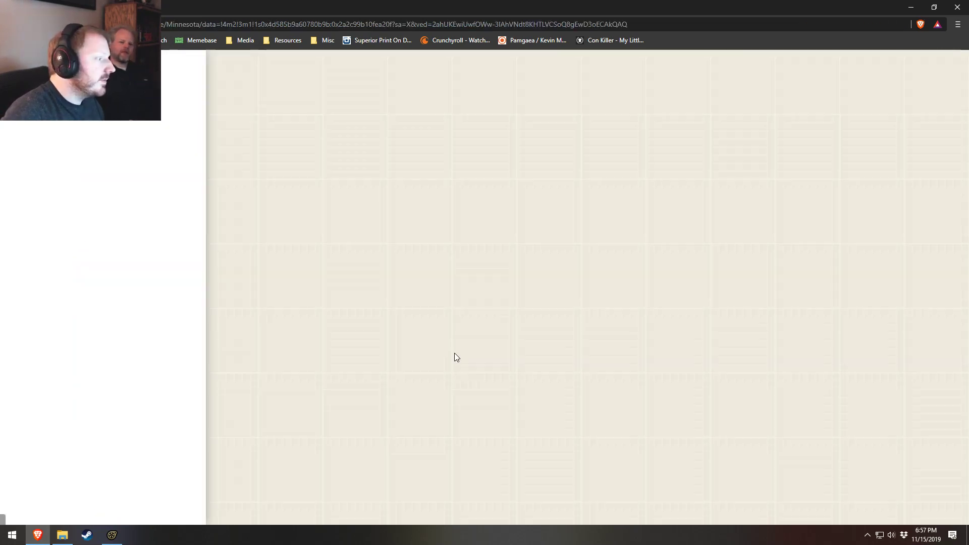
{"action": "scroll", "coordinate": [613, 343], "scroll_direction": "up", "scroll_amount": 2}
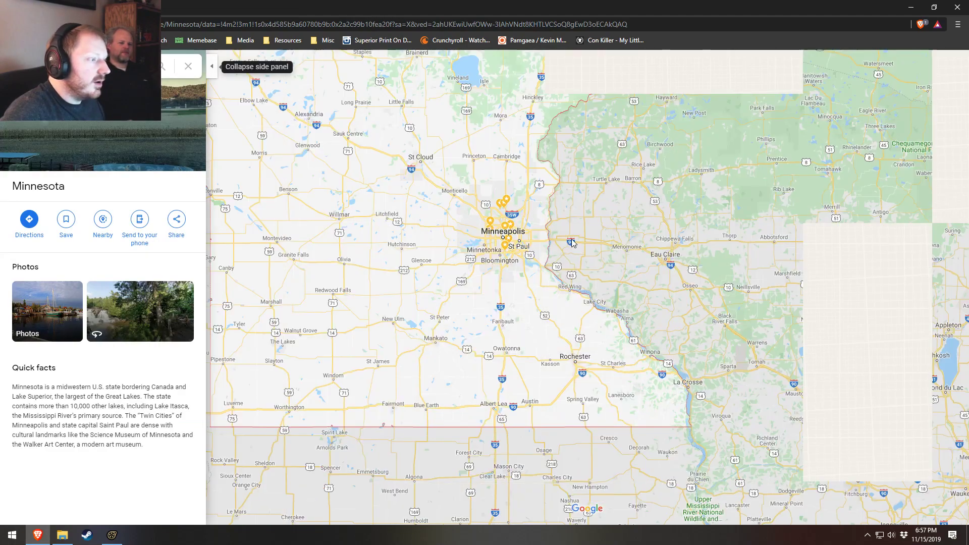
{"action": "left_click_drag", "start_coordinate": [571, 238], "coordinate": [590, 301]}
{"action": "scroll", "coordinate": [591, 301], "scroll_direction": "up", "scroll_amount": 3}
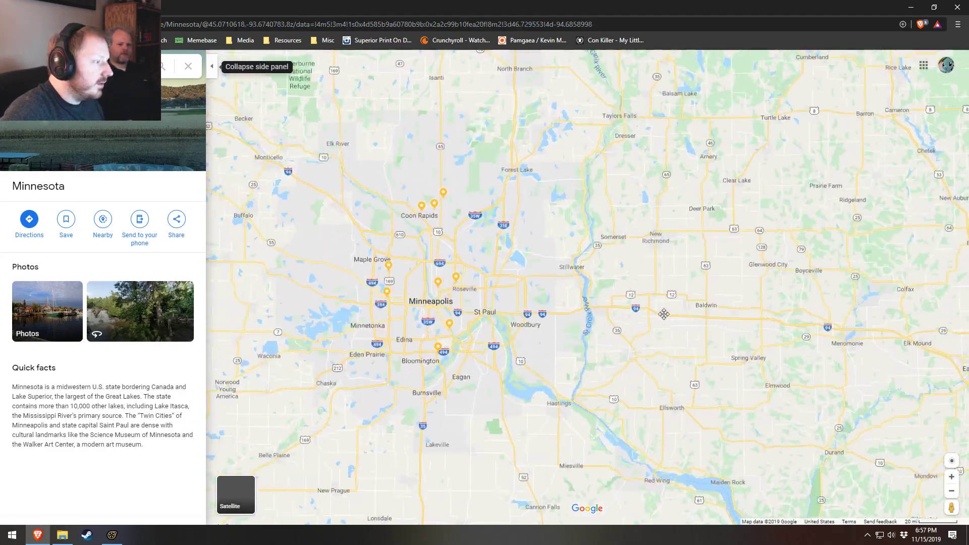
{"action": "scroll", "coordinate": [389, 306], "scroll_direction": "down", "scroll_amount": 3}
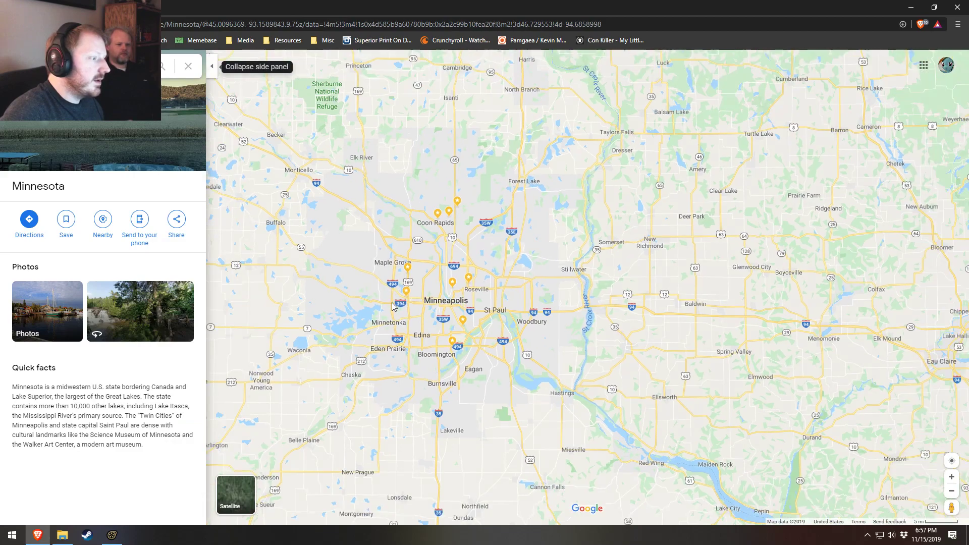
- Examine northeastern Minnesota on the map, closing in on the area around Ely and Soudan
{"action": "scroll", "coordinate": [389, 305], "scroll_direction": "down", "scroll_amount": 3}
{"action": "left_click_drag", "start_coordinate": [431, 132], "coordinate": [505, 289]}
{"action": "scroll", "coordinate": [535, 227], "scroll_direction": "up", "scroll_amount": 2}
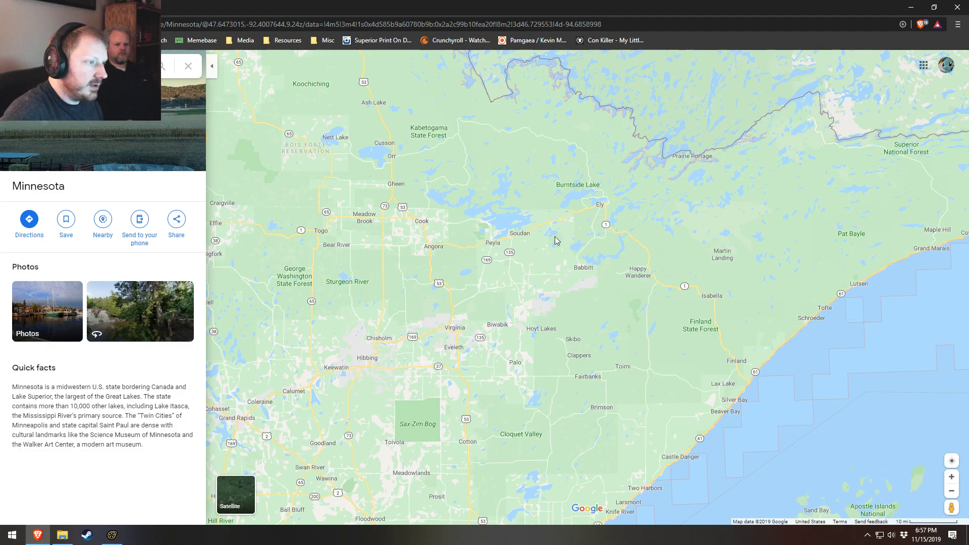
{"action": "scroll", "coordinate": [594, 225], "scroll_direction": "up", "scroll_amount": 1}
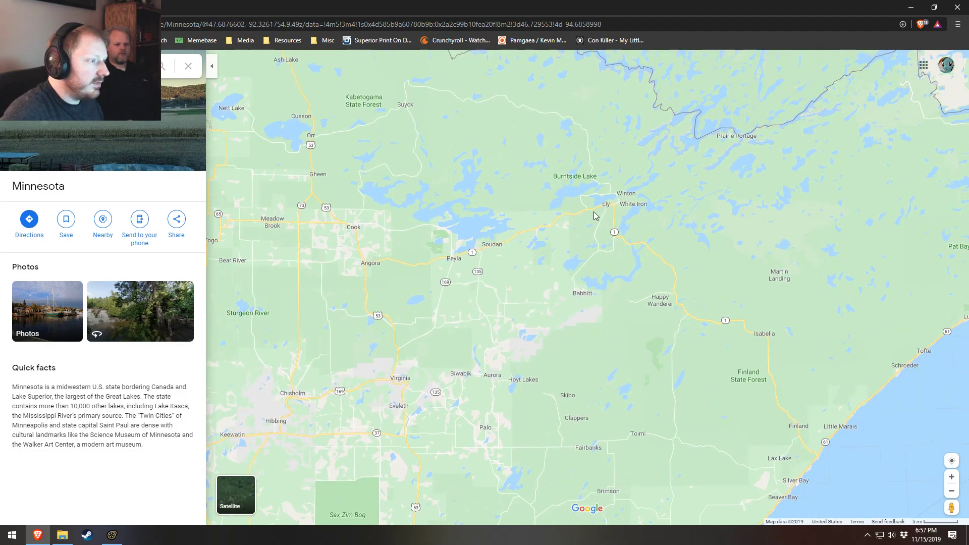
- Examine northern Minnesota on the map, from the Ely and Hoyt Lakes area down to Duluth and across toward Bemidji
{"action": "scroll", "coordinate": [600, 230], "scroll_direction": "down", "scroll_amount": 2}
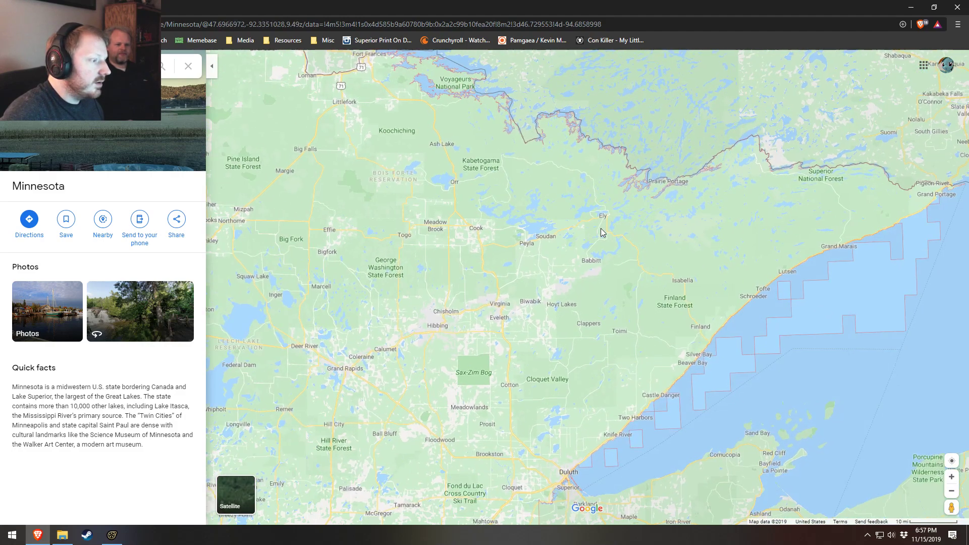
{"action": "left_click_drag", "start_coordinate": [595, 288], "coordinate": [670, 182]}
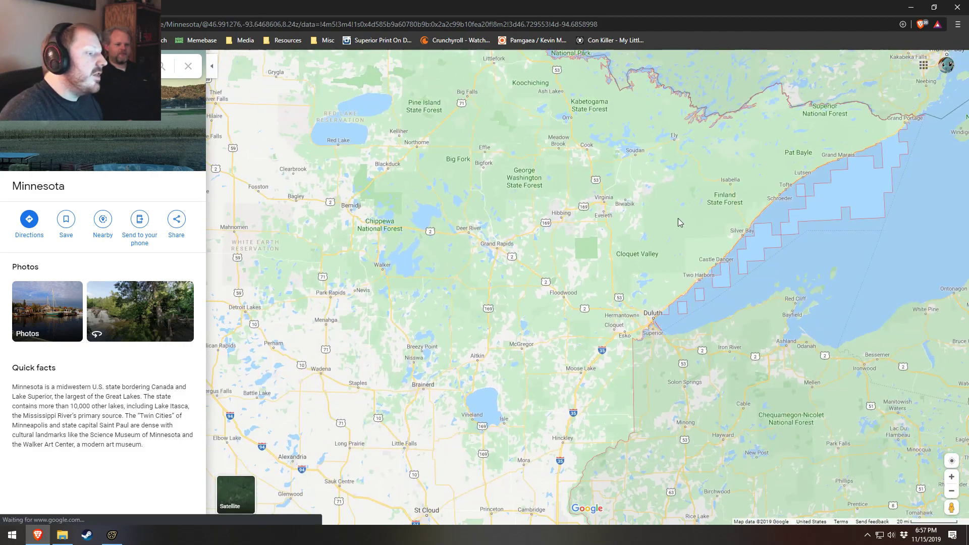
{"action": "scroll", "coordinate": [675, 220], "scroll_direction": "down", "scroll_amount": 2}
{"action": "left_click_drag", "start_coordinate": [675, 220], "coordinate": [671, 275]}
{"action": "scroll", "coordinate": [676, 282], "scroll_direction": "up", "scroll_amount": 1}
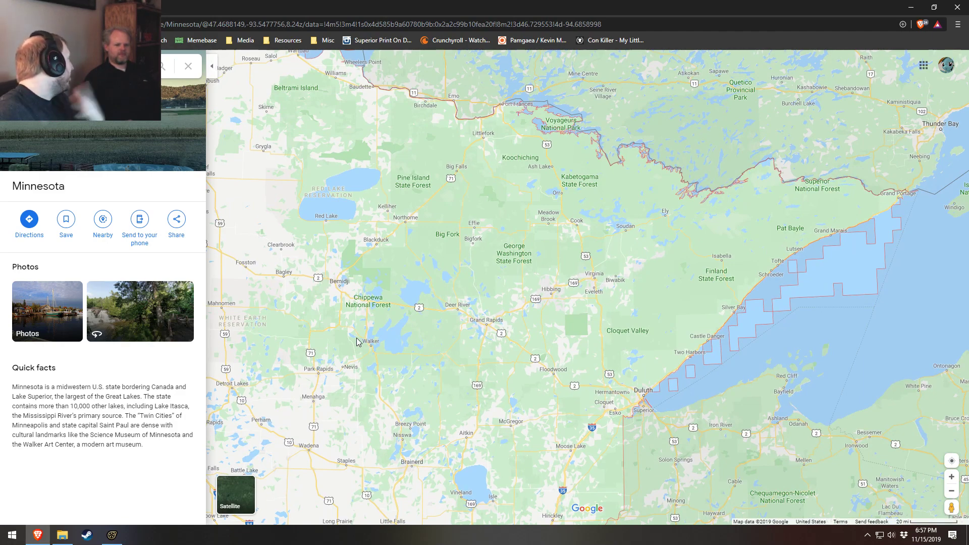
{"action": "scroll", "coordinate": [610, 448], "scroll_direction": "up", "scroll_amount": 1}
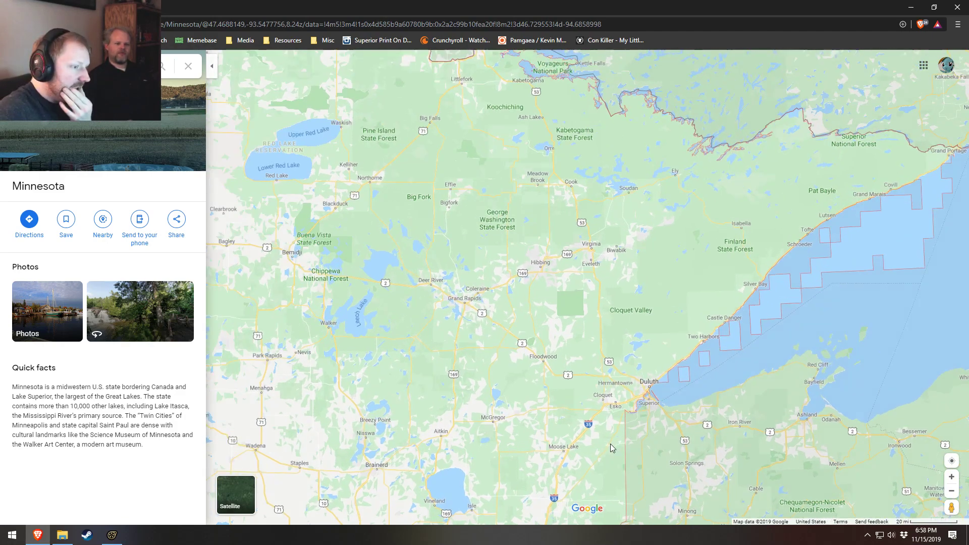
{"action": "scroll", "coordinate": [605, 303], "scroll_direction": "up", "scroll_amount": 3}
{"action": "left_click_drag", "start_coordinate": [707, 207], "coordinate": [615, 253]}
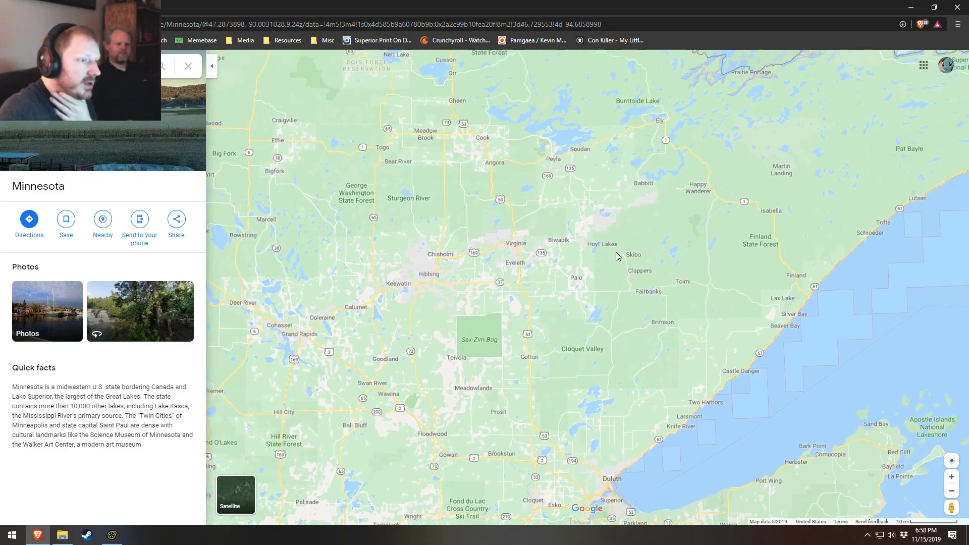
{"action": "scroll", "coordinate": [603, 264], "scroll_direction": "down", "scroll_amount": 2}
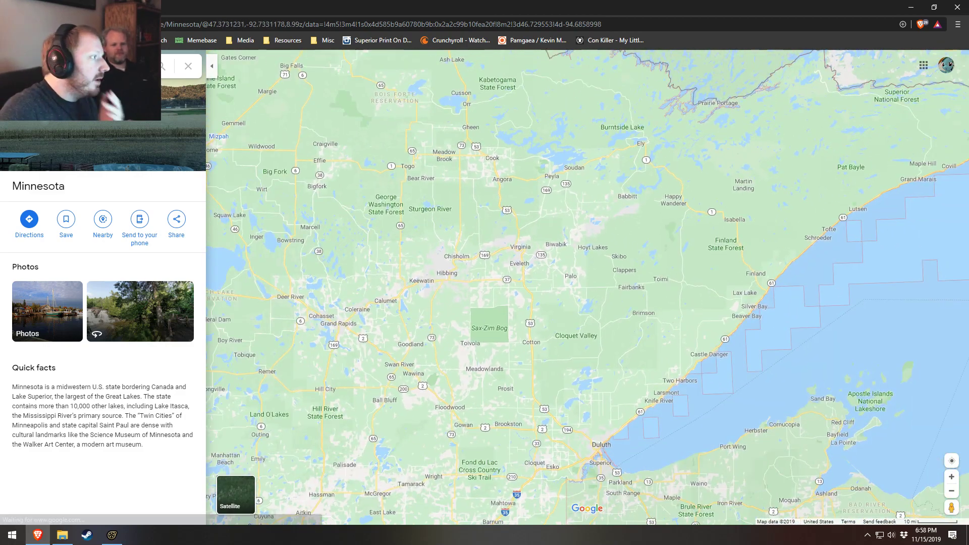
- Search the map for "Minnesota, tower" to bring up the town of Tower
{"action": "left_click", "coordinate": [91, 66]}
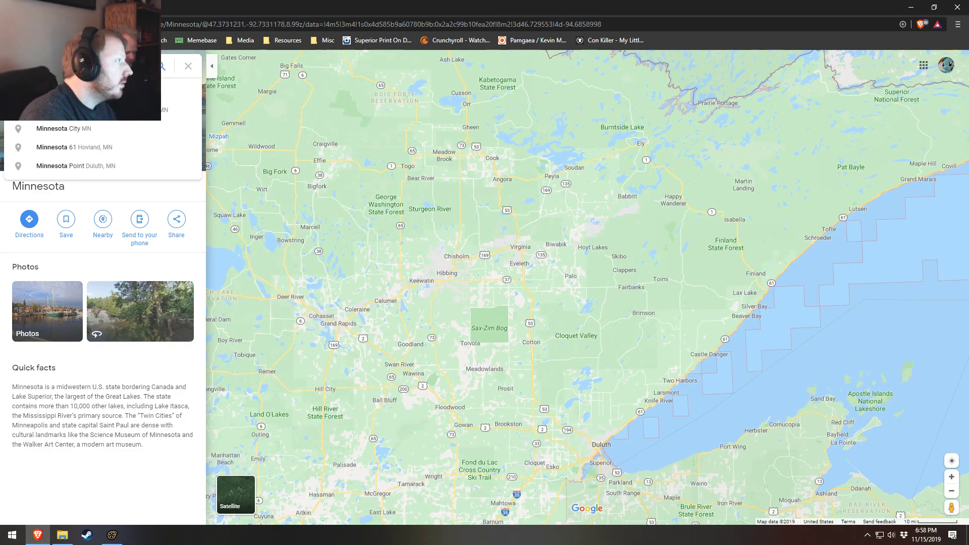
{"action": "type", "text": ", tower"}
{"action": "key", "text": "Return"}
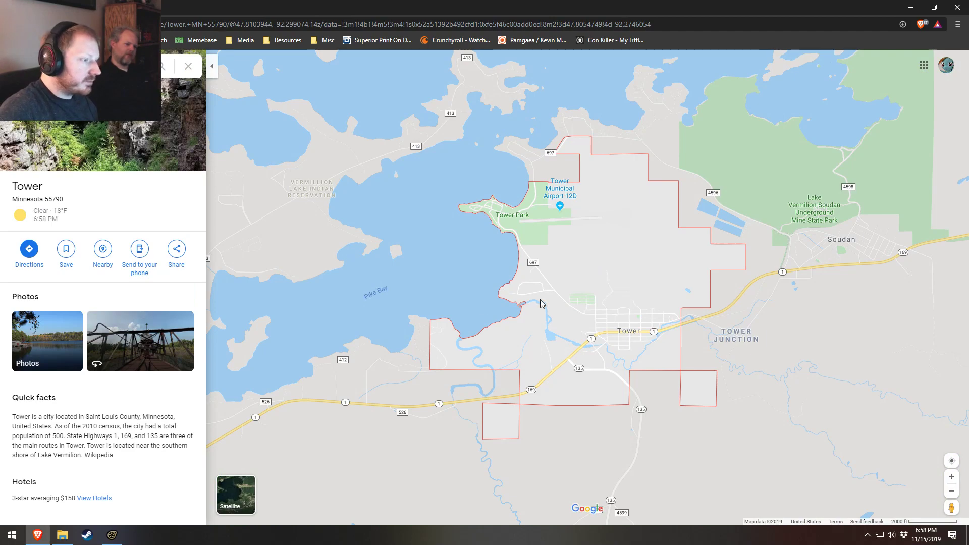
- Examine Tower's streets and the surrounding Lake Vermilion area on the map, and dismiss the Express VPN notification
{"action": "scroll", "coordinate": [607, 313], "scroll_direction": "up", "scroll_amount": 2}
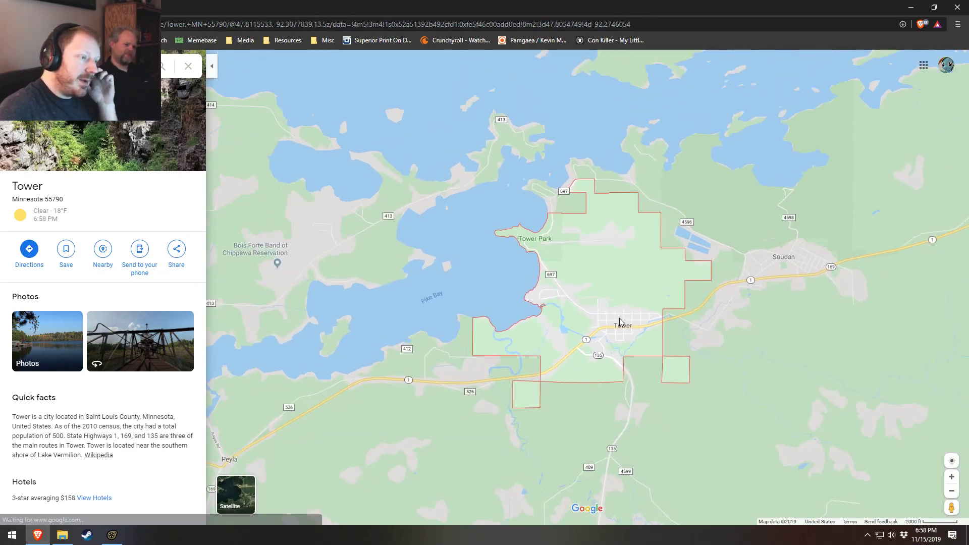
{"action": "scroll", "coordinate": [622, 326], "scroll_direction": "up", "scroll_amount": 3}
{"action": "scroll", "coordinate": [620, 327], "scroll_direction": "down", "scroll_amount": 4}
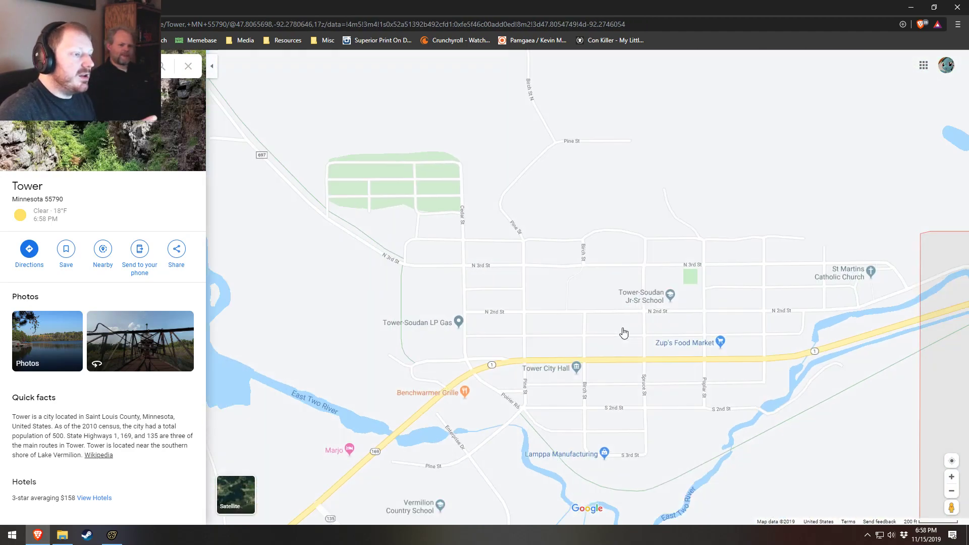
{"action": "scroll", "coordinate": [620, 328], "scroll_direction": "down", "scroll_amount": 4}
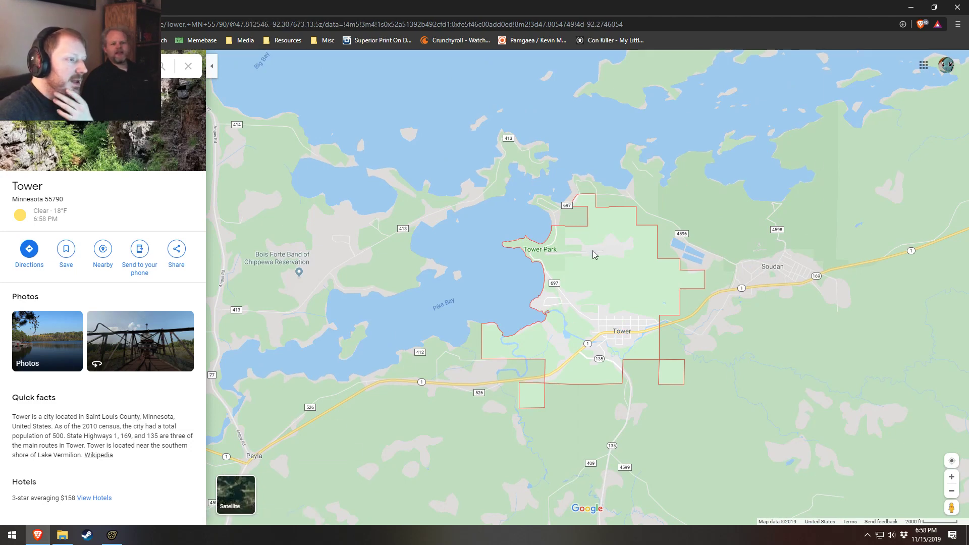
{"action": "left_click_drag", "start_coordinate": [619, 127], "coordinate": [591, 301]}
{"action": "scroll", "coordinate": [591, 302], "scroll_direction": "down", "scroll_amount": 2}
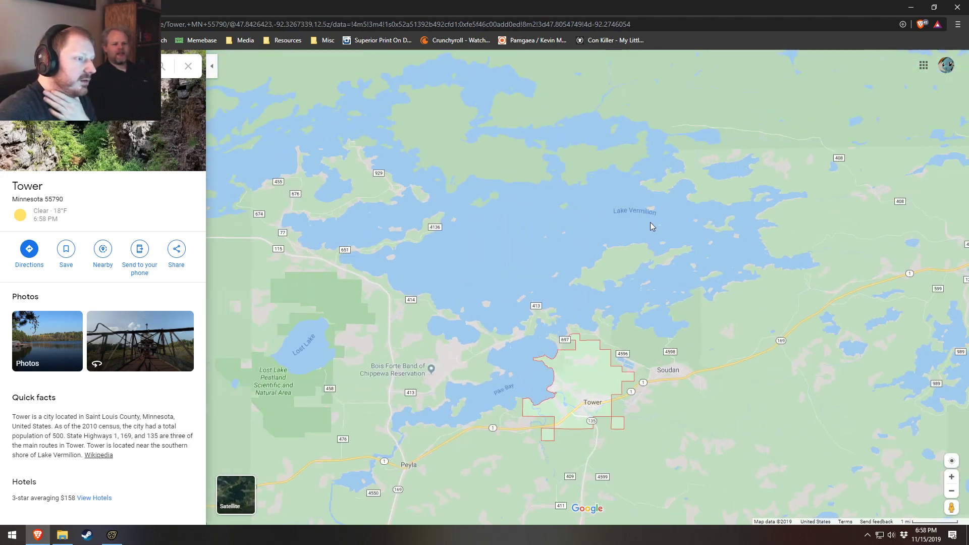
{"action": "left_click_drag", "start_coordinate": [657, 330], "coordinate": [667, 261]}
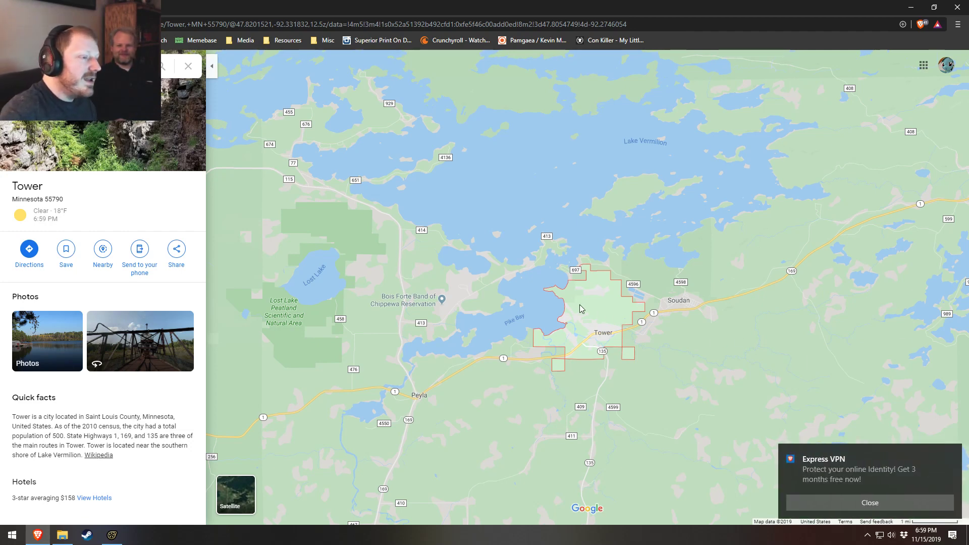
{"action": "left_click", "coordinate": [953, 456]}
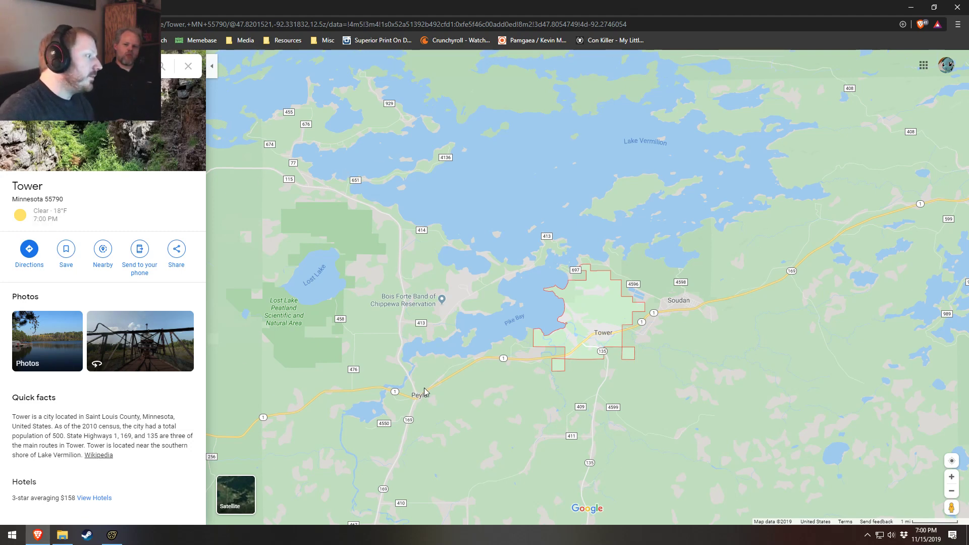
- Open Tower's photo gallery and view the photos one after another from the cave photo through the mine bridge Street View
{"action": "left_click", "coordinate": [63, 339]}
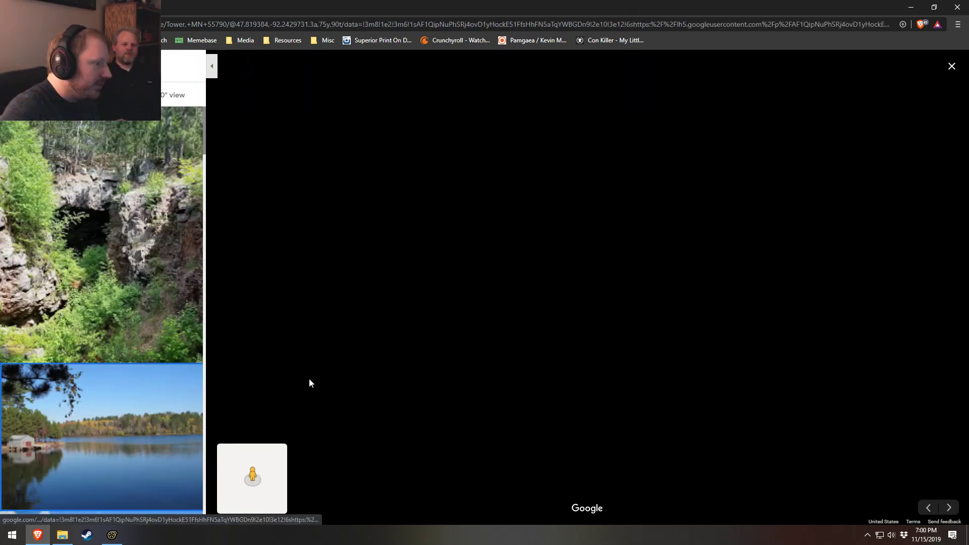
{"action": "left_click", "coordinate": [142, 273]}
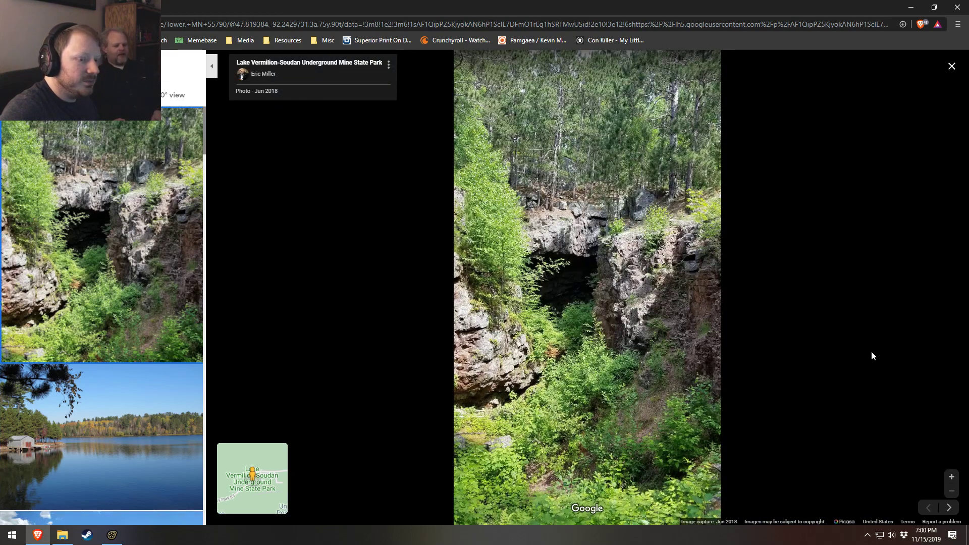
{"action": "left_click", "coordinate": [949, 507]}
{"action": "left_click", "coordinate": [949, 507]}
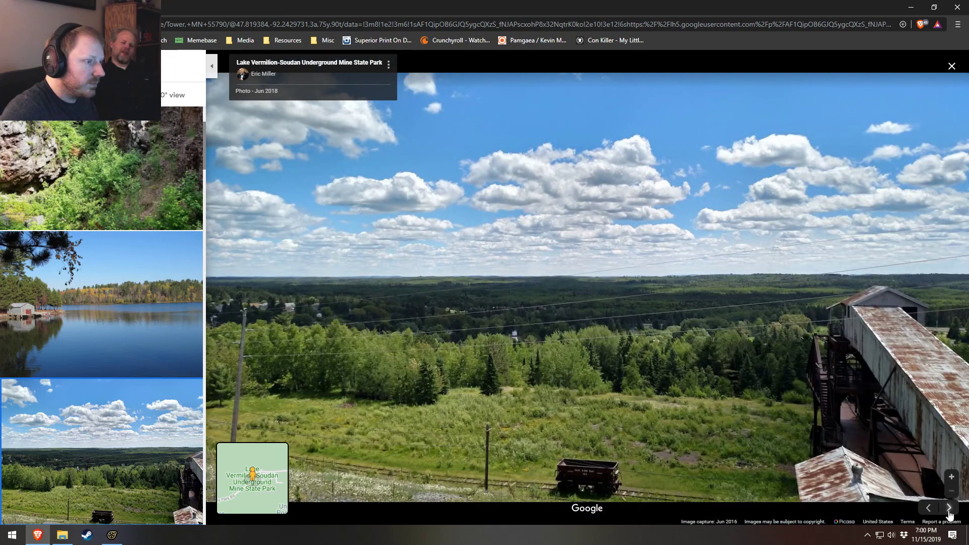
{"action": "left_click", "coordinate": [949, 509]}
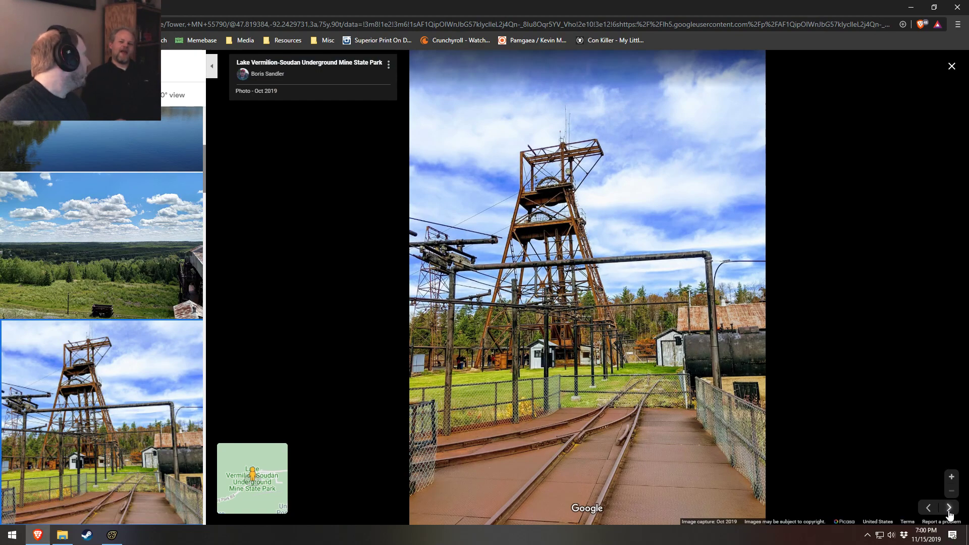
{"action": "left_click", "coordinate": [949, 508]}
{"action": "left_click", "coordinate": [949, 508]}
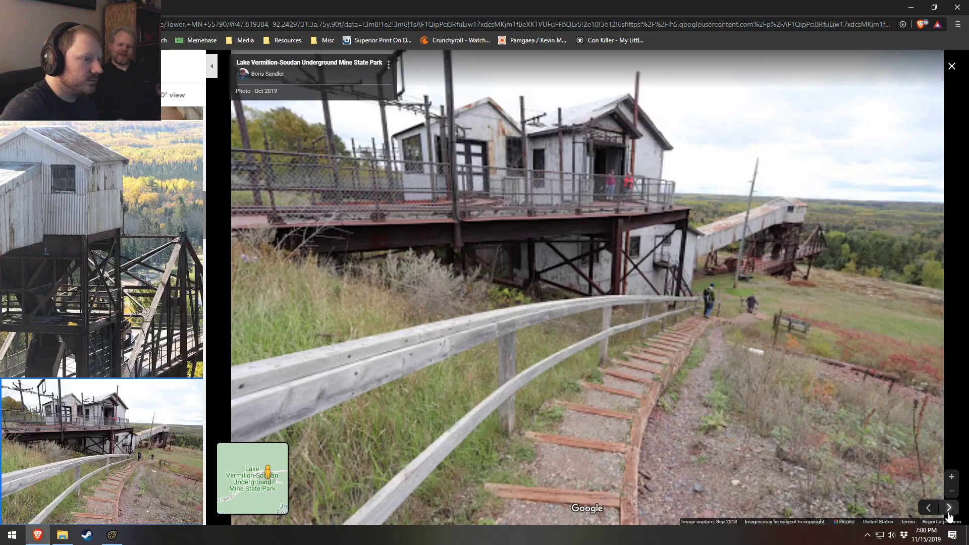
{"action": "left_click", "coordinate": [949, 509]}
{"action": "left_click", "coordinate": [949, 509]}
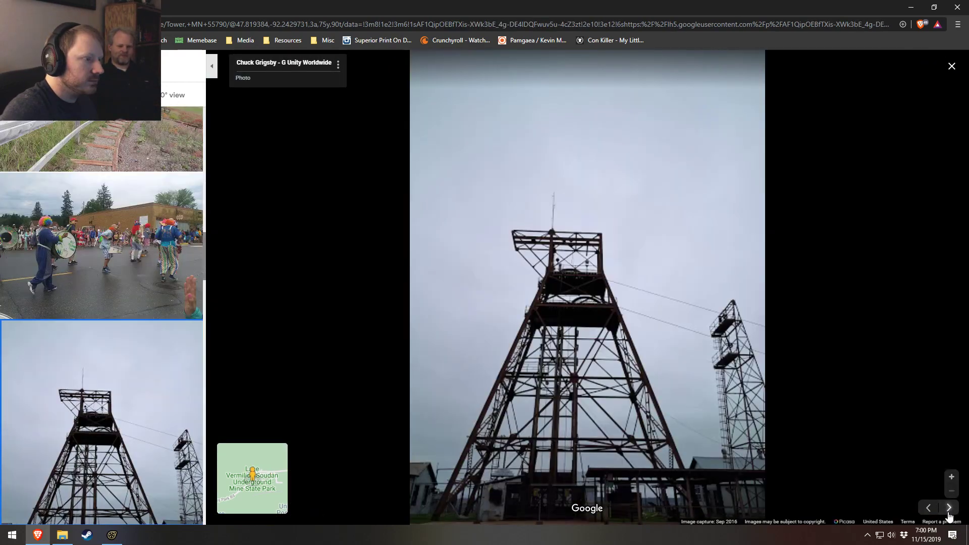
{"action": "left_click", "coordinate": [948, 509]}
{"action": "left_click", "coordinate": [949, 510]}
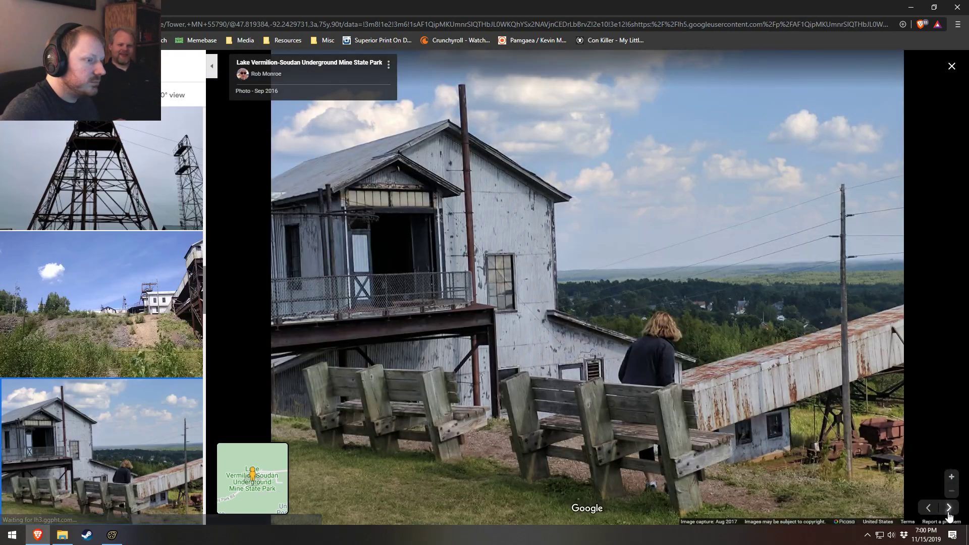
{"action": "left_click", "coordinate": [949, 510]}
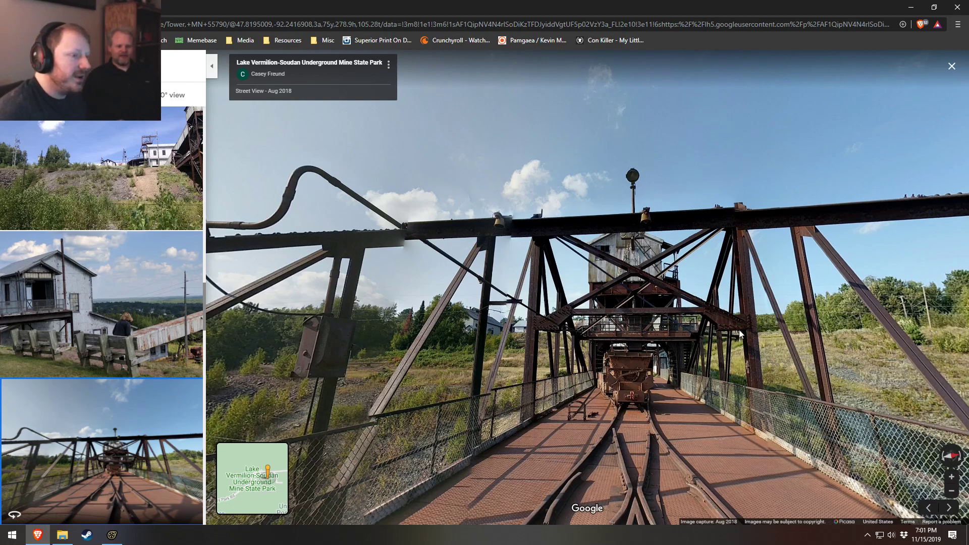
- Open the "Beautiful lake vermillion" photo and look through the remaining thumbnails in Tower's photo gallery
{"action": "scroll", "coordinate": [57, 367], "scroll_direction": "down", "scroll_amount": 15}
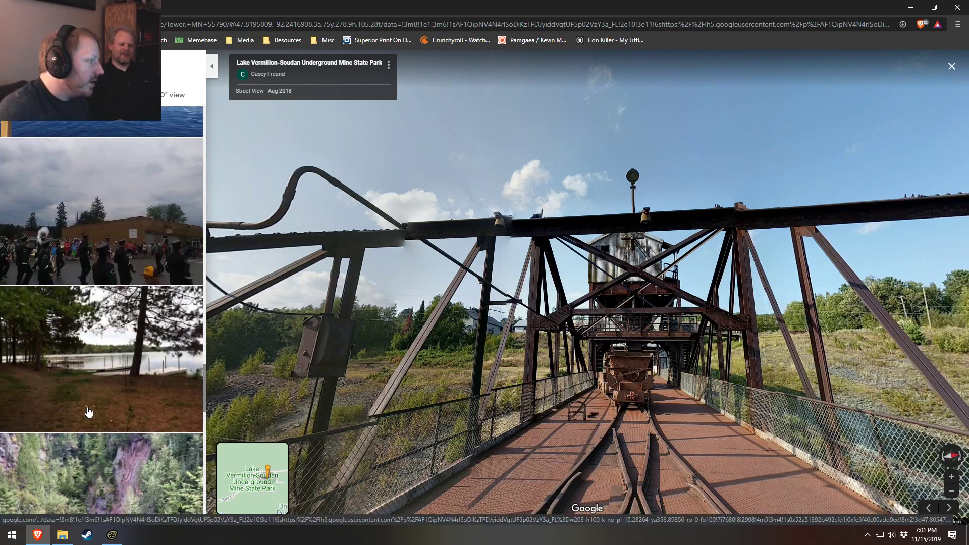
{"action": "left_click", "coordinate": [132, 199]}
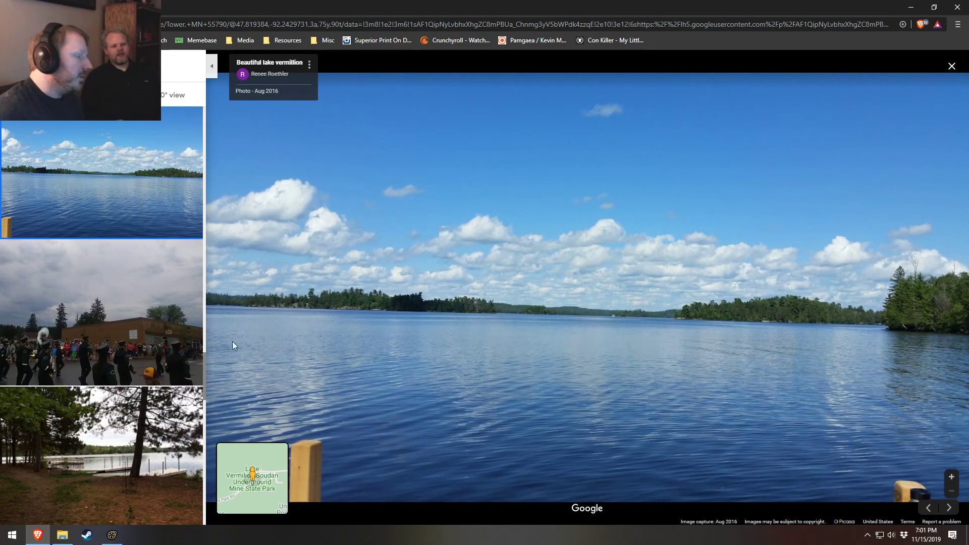
{"action": "scroll", "coordinate": [131, 373], "scroll_direction": "down", "scroll_amount": 12}
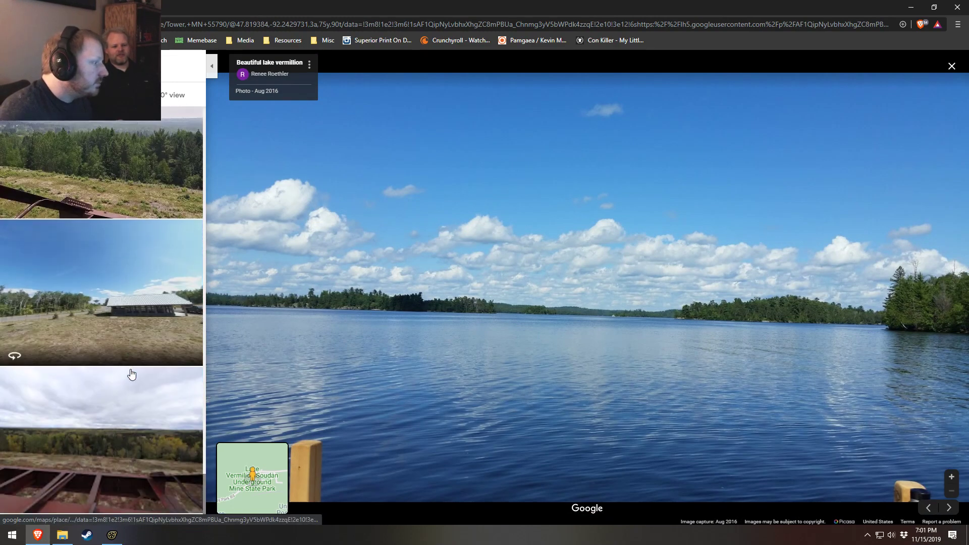
{"action": "scroll", "coordinate": [131, 373], "scroll_direction": "down", "scroll_amount": 10}
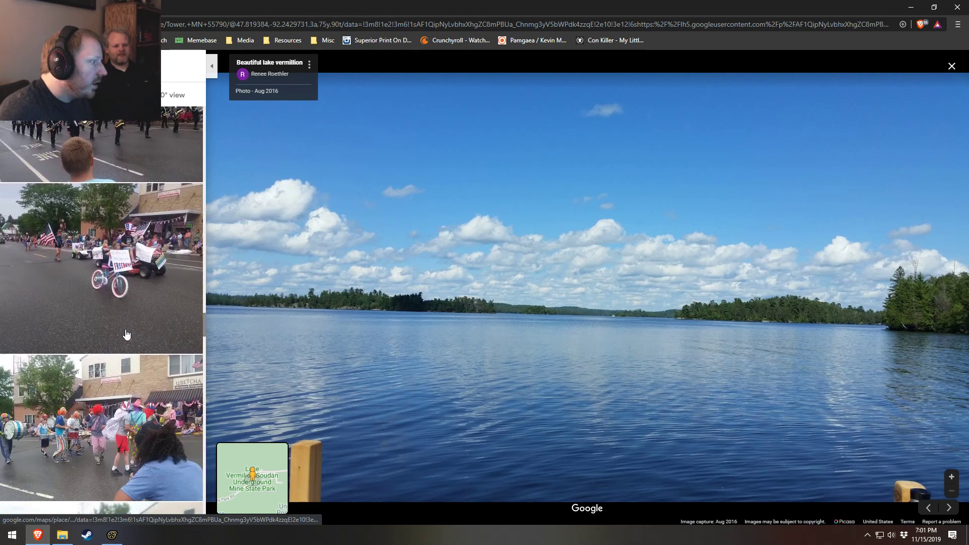
{"action": "scroll", "coordinate": [126, 349], "scroll_direction": "down", "scroll_amount": 8}
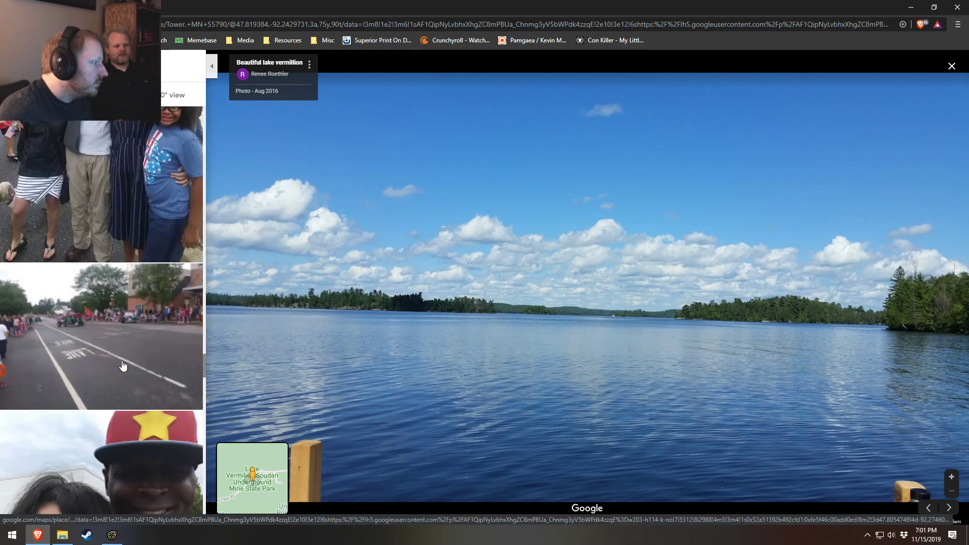
{"action": "scroll", "coordinate": [123, 365], "scroll_direction": "down", "scroll_amount": 10}
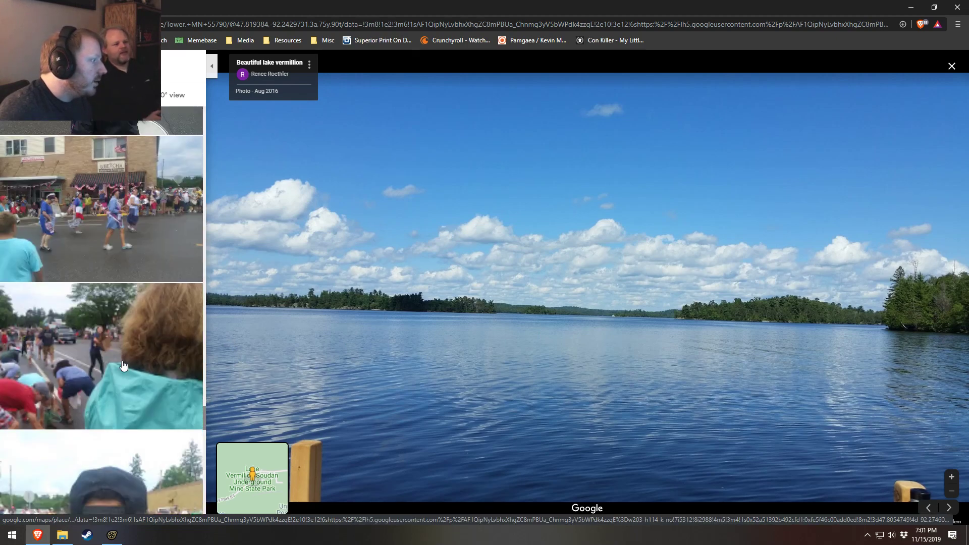
{"action": "scroll", "coordinate": [122, 366], "scroll_direction": "down", "scroll_amount": 10}
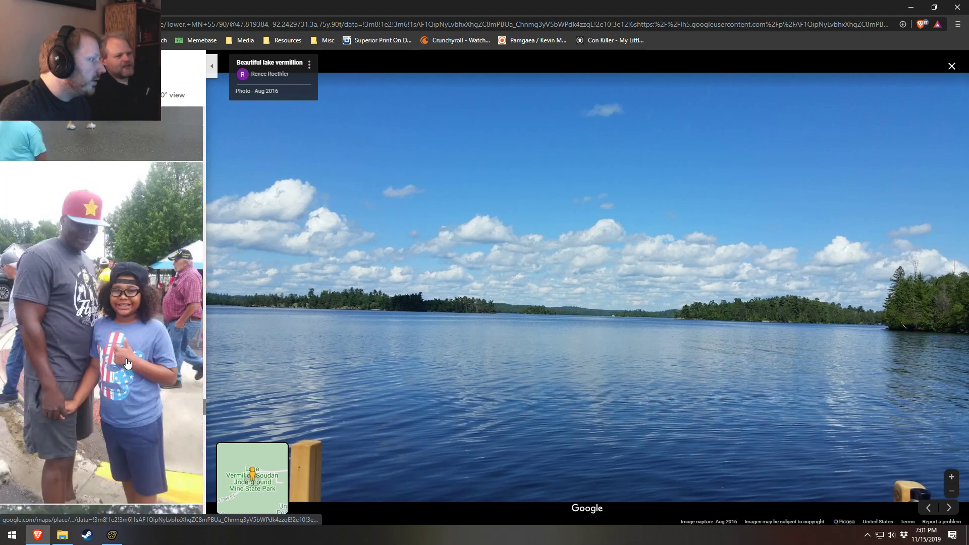
{"action": "scroll", "coordinate": [127, 364], "scroll_direction": "down", "scroll_amount": 10}
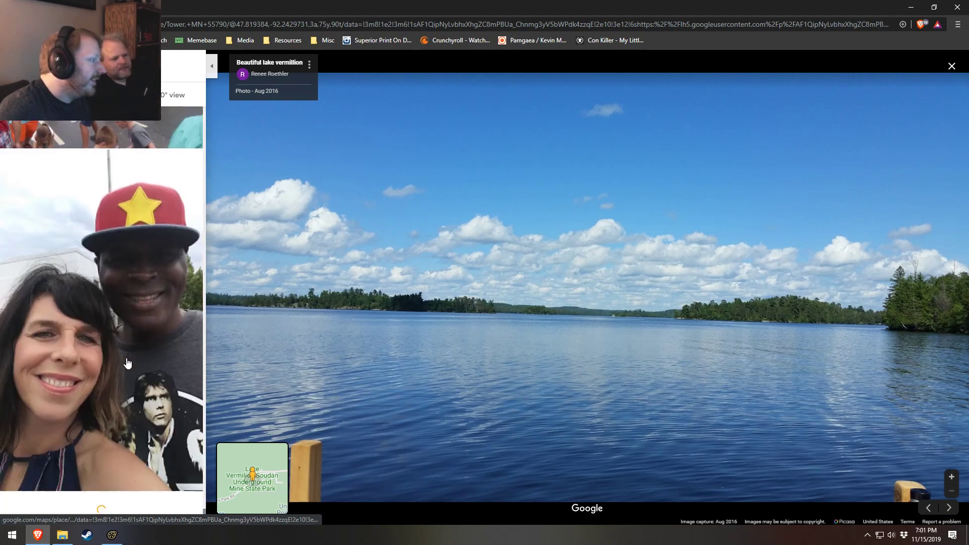
{"action": "scroll", "coordinate": [127, 363], "scroll_direction": "up", "scroll_amount": 5}
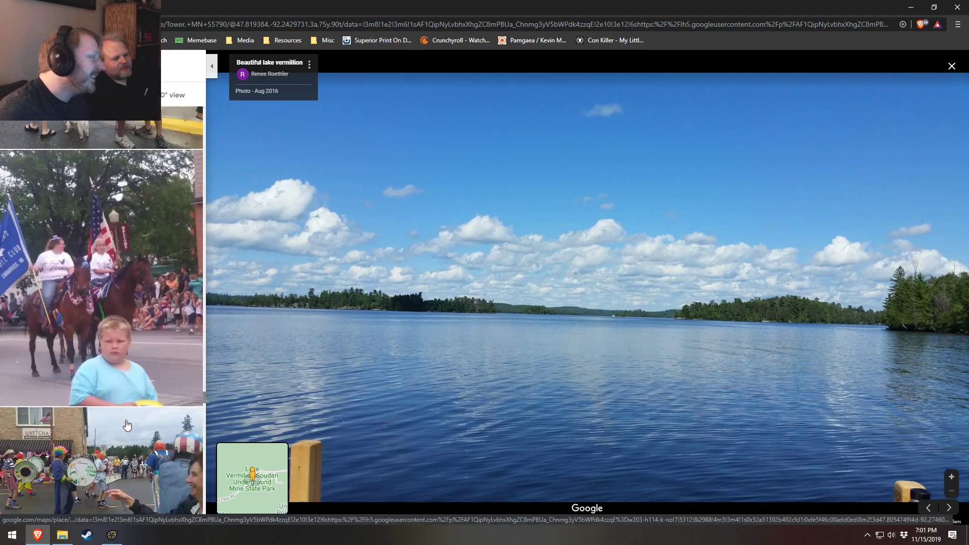
{"action": "scroll", "coordinate": [126, 426], "scroll_direction": "down", "scroll_amount": 2}
{"action": "scroll", "coordinate": [93, 298], "scroll_direction": "down", "scroll_amount": 5}
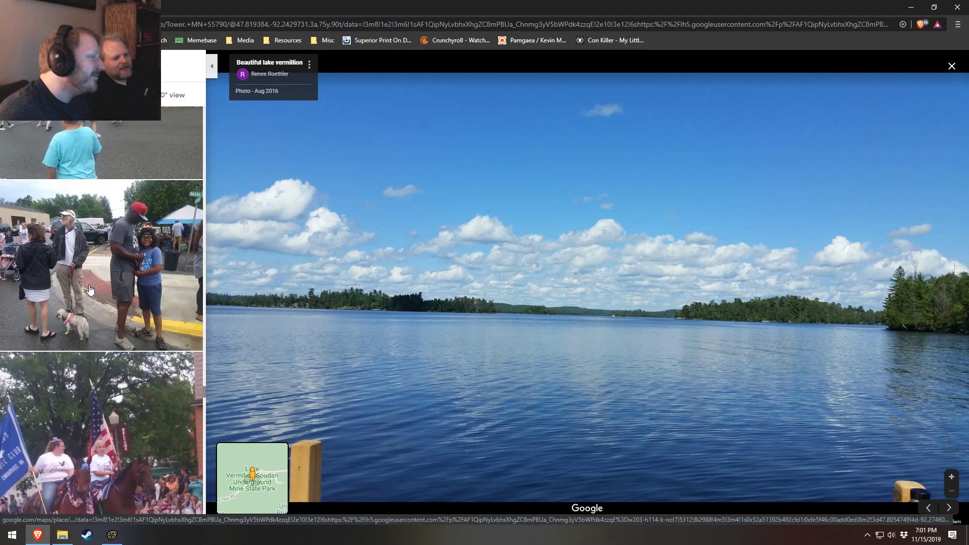
{"action": "scroll", "coordinate": [100, 312], "scroll_direction": "down", "scroll_amount": 10}
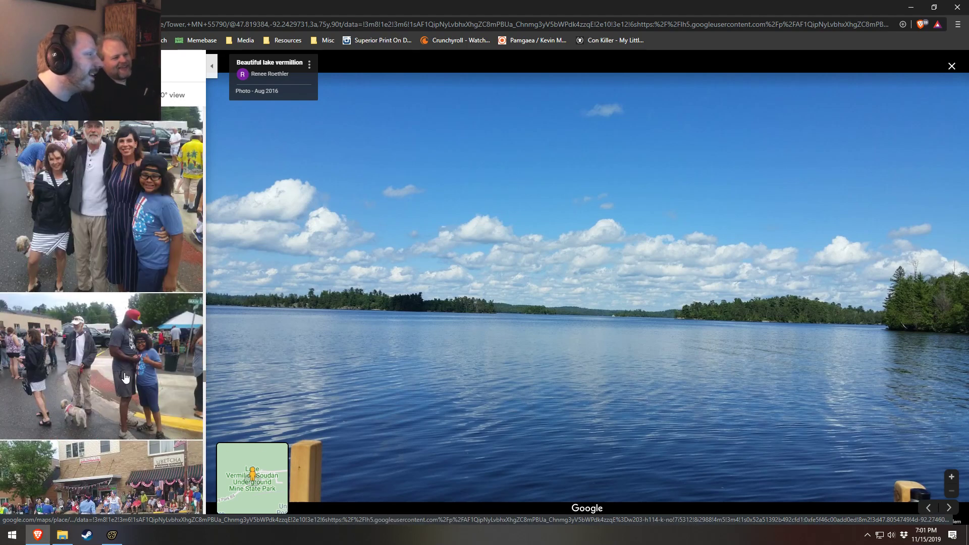
{"action": "scroll", "coordinate": [124, 360], "scroll_direction": "down", "scroll_amount": 10}
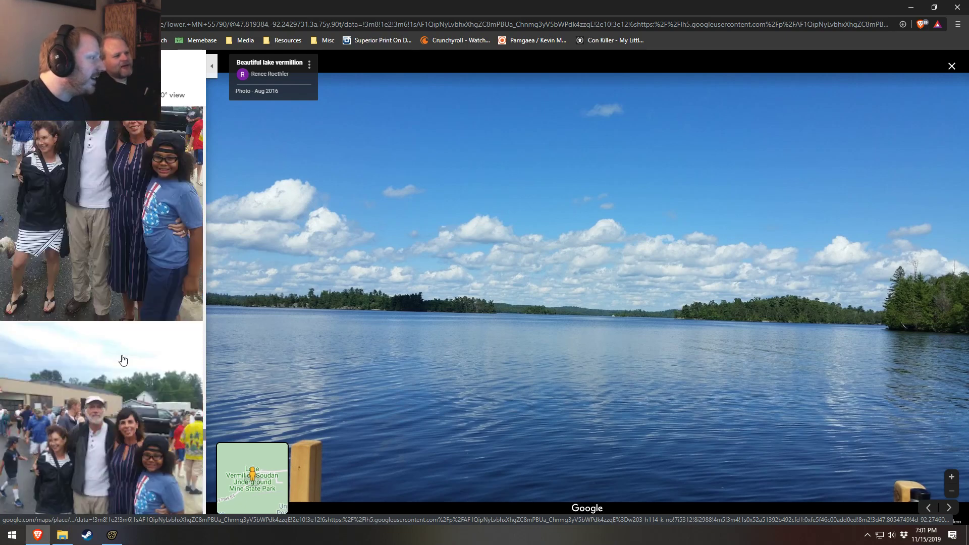
{"action": "scroll", "coordinate": [122, 366], "scroll_direction": "up", "scroll_amount": 3}
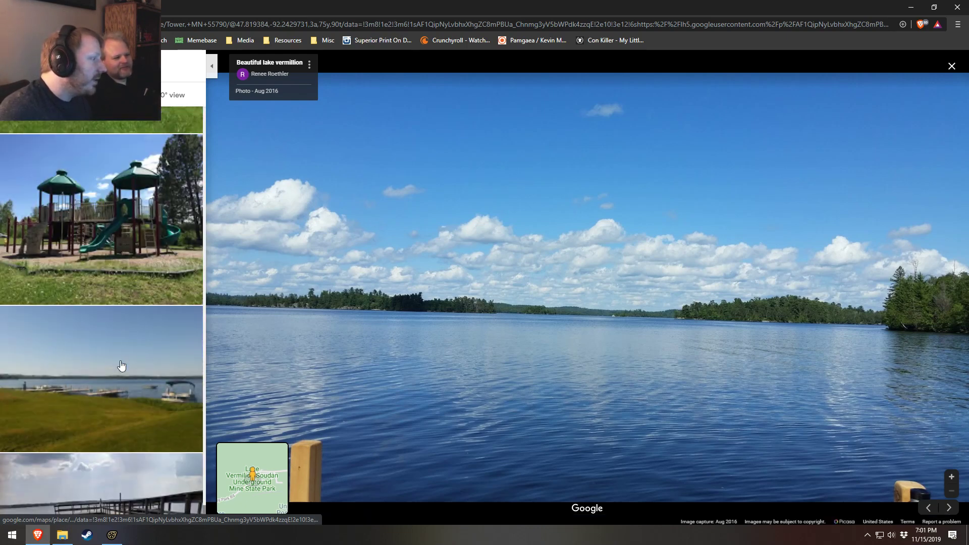
- Open the Hoodoo Point Campground lakeshore photo and look through the other thumbnails in Tower's gallery
{"action": "scroll", "coordinate": [121, 365], "scroll_direction": "down", "scroll_amount": 6}
{"action": "left_click", "coordinate": [97, 253]}
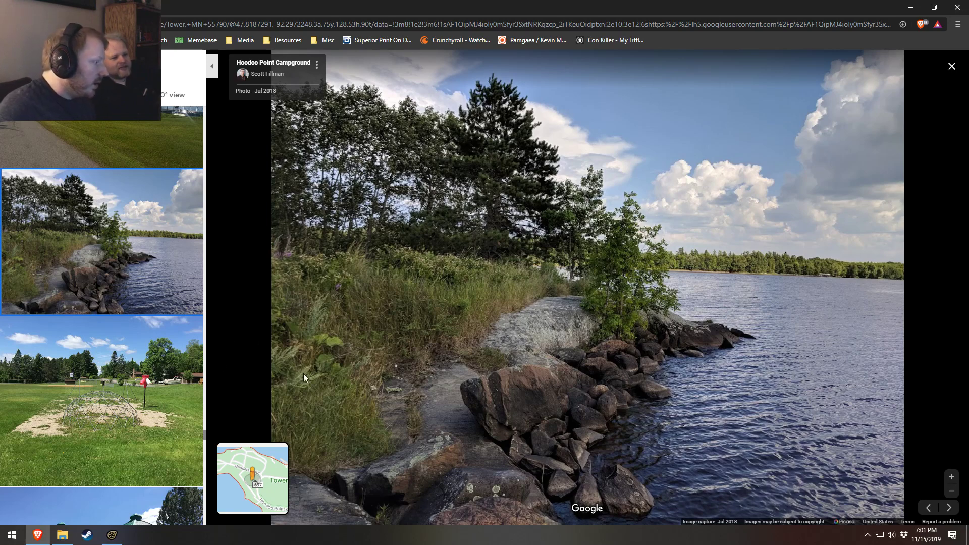
{"action": "scroll", "coordinate": [79, 377], "scroll_direction": "down", "scroll_amount": 10}
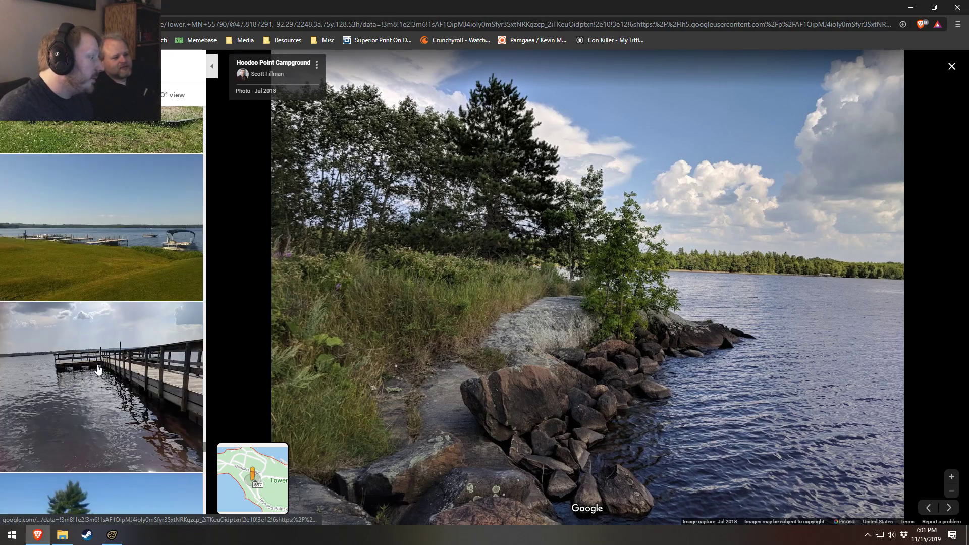
{"action": "scroll", "coordinate": [252, 169], "scroll_direction": "up", "scroll_amount": 3}
{"action": "scroll", "coordinate": [96, 221], "scroll_direction": "up", "scroll_amount": 8}
{"action": "scroll", "coordinate": [102, 222], "scroll_direction": "up", "scroll_amount": 10}
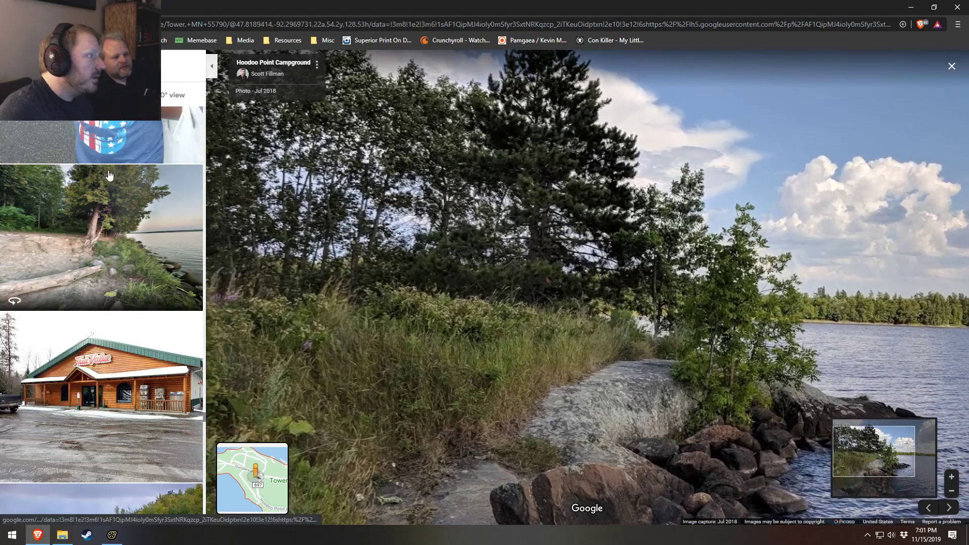
- Leave Tower's photo gallery and search the map for "boundary water" to bring up The Boundary Waters Canoe Area Wilderness
{"action": "left_click", "coordinate": [14, 67]}
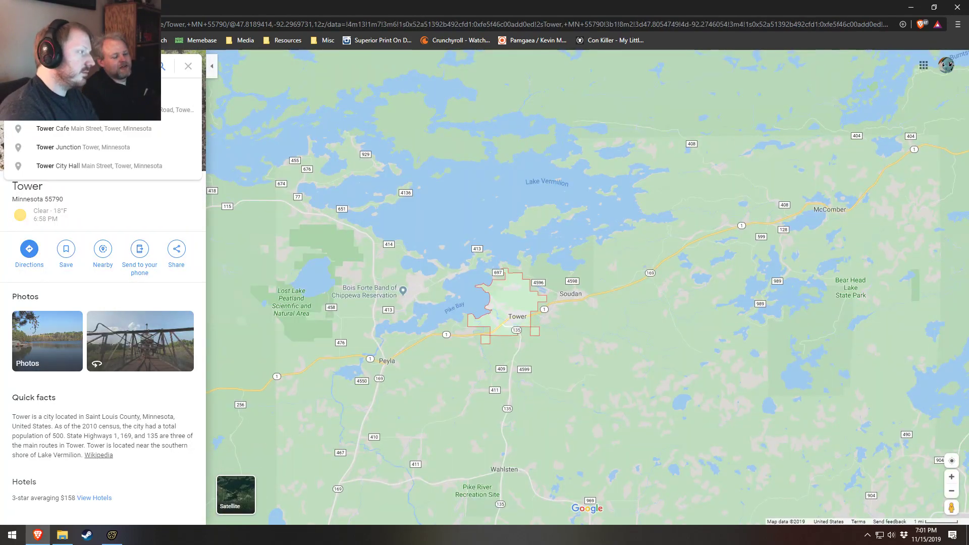
{"action": "type", "text": "boundary"}
{"action": "key", "text": "BackSpace"}
{"action": "key", "text": "BackSpace"}
{"action": "key", "text": "BackSpace"}
{"action": "key", "text": "BackSpace"}
{"action": "key", "text": "BackSpace"}
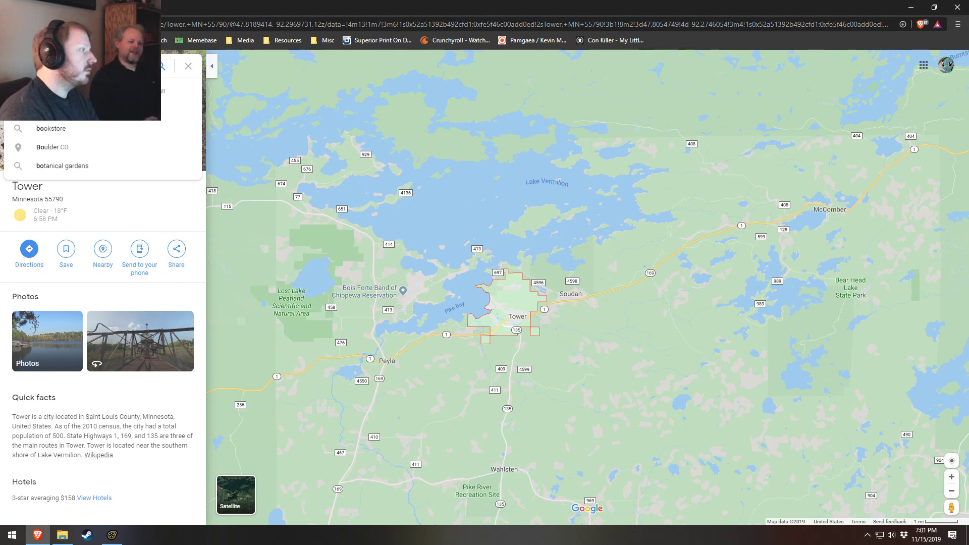
{"action": "type", "text": "ndary water"}
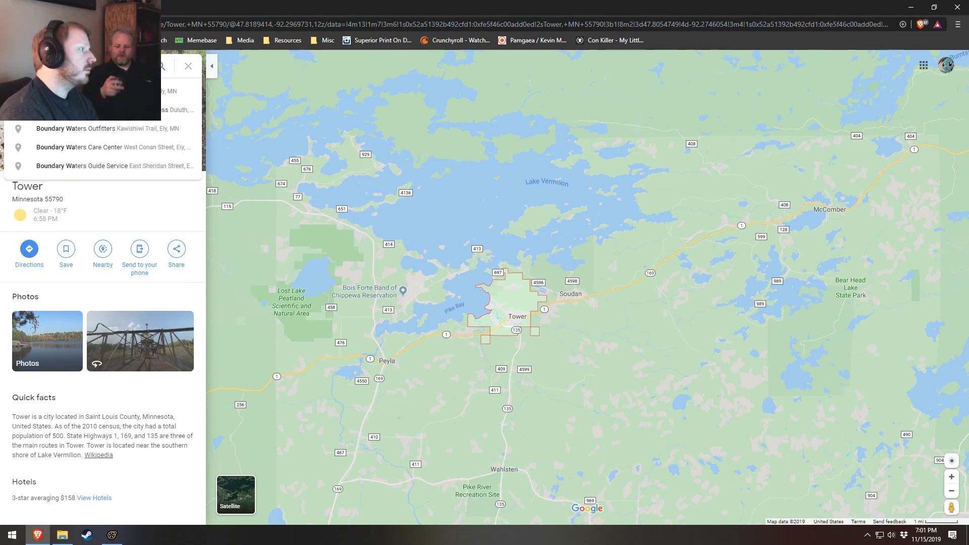
{"action": "key", "text": "Return"}
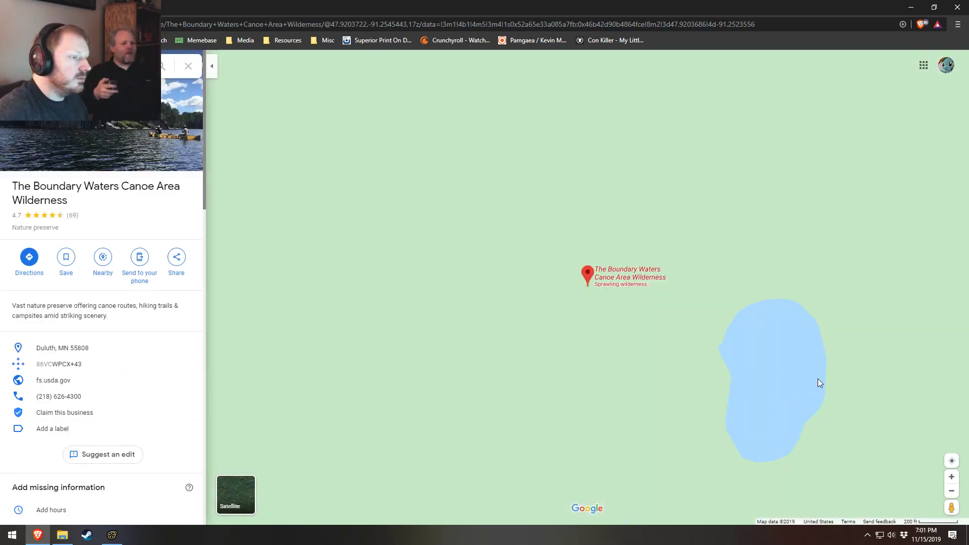
- Examine the lakes around the Boundary Waters marker and the surrounding border region near Prairie Portage on the map
{"action": "scroll", "coordinate": [807, 353], "scroll_direction": "down", "scroll_amount": 3}
{"action": "left_click_drag", "start_coordinate": [785, 368], "coordinate": [562, 374]}
{"action": "scroll", "coordinate": [541, 349], "scroll_direction": "down", "scroll_amount": 5}
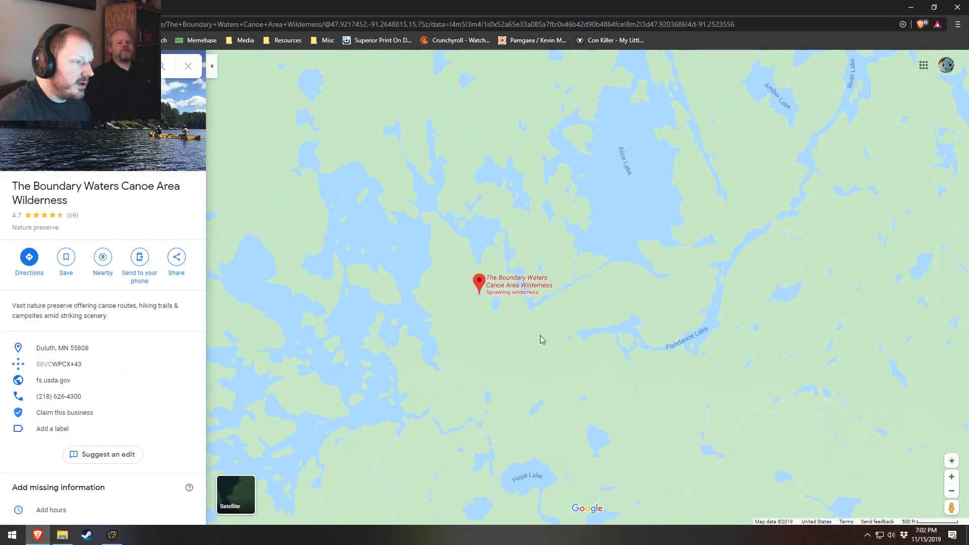
{"action": "scroll", "coordinate": [464, 383], "scroll_direction": "down", "scroll_amount": 2}
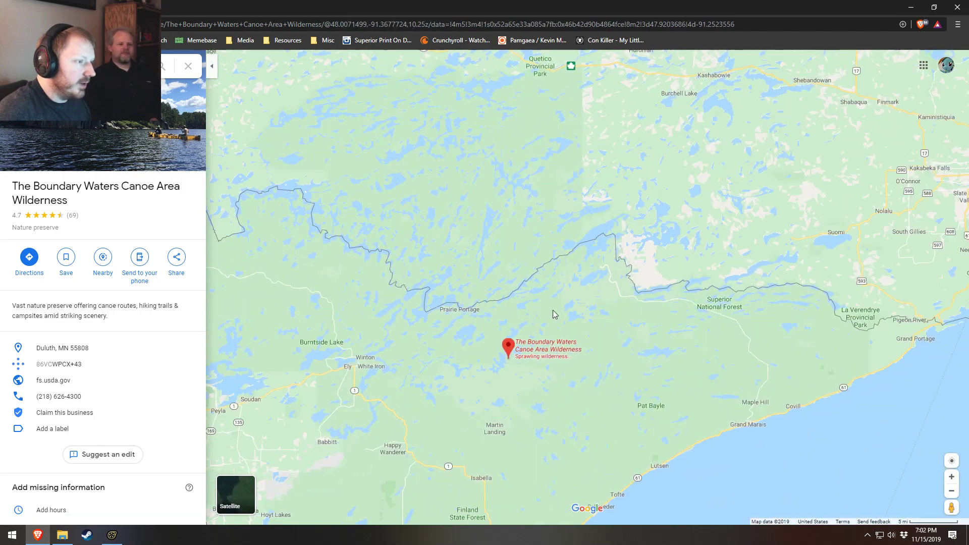
{"action": "left_click_drag", "start_coordinate": [482, 324], "coordinate": [550, 318]}
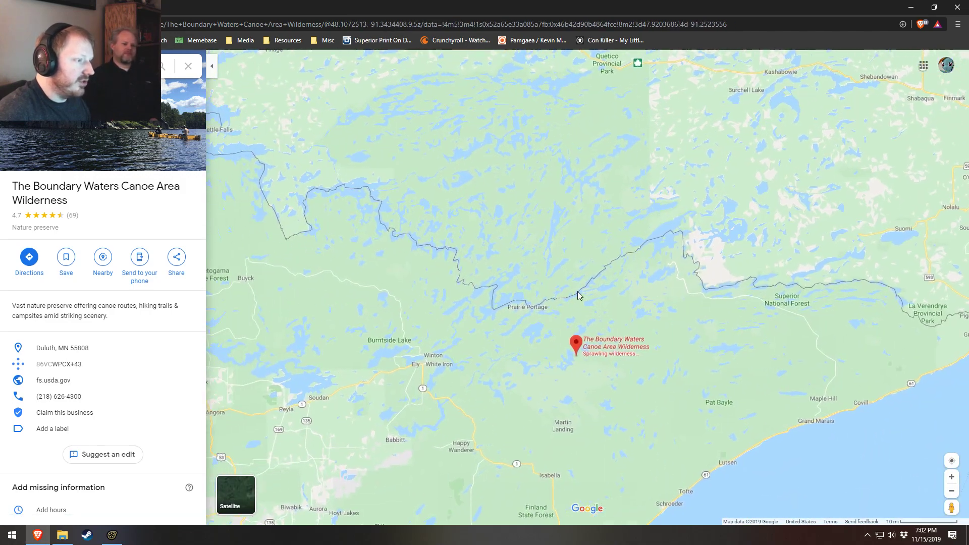
{"action": "scroll", "coordinate": [625, 289], "scroll_direction": "up", "scroll_amount": 2}
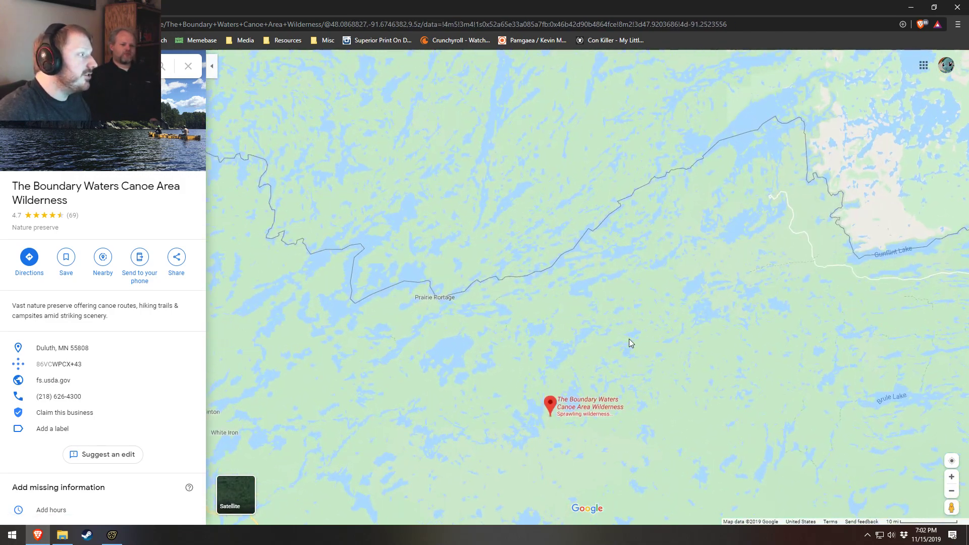
- Open the Boundary Waters photo gallery and view the photos in order from the yellow canoe to the autumn shoreline
{"action": "left_click", "coordinate": [179, 128]}
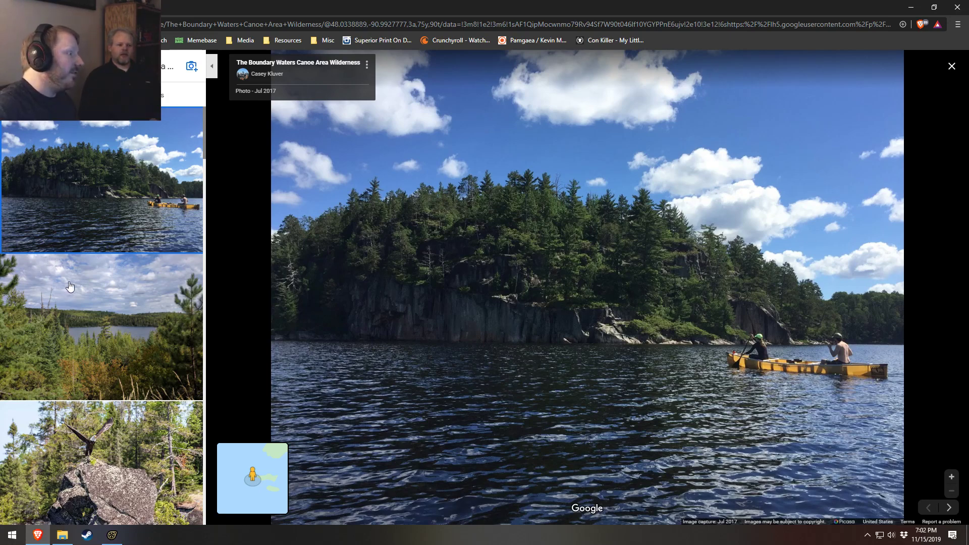
{"action": "left_click", "coordinate": [146, 371]}
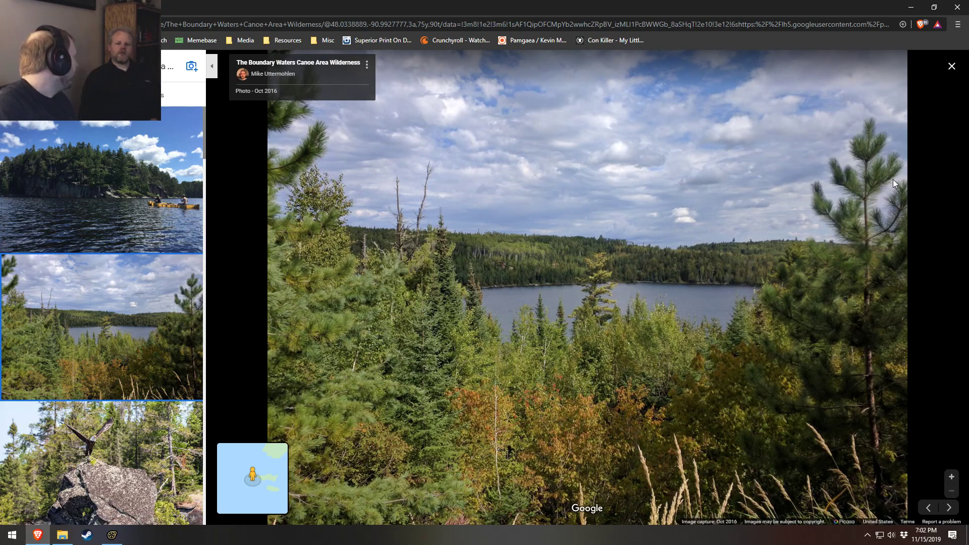
{"action": "left_click", "coordinate": [102, 432]}
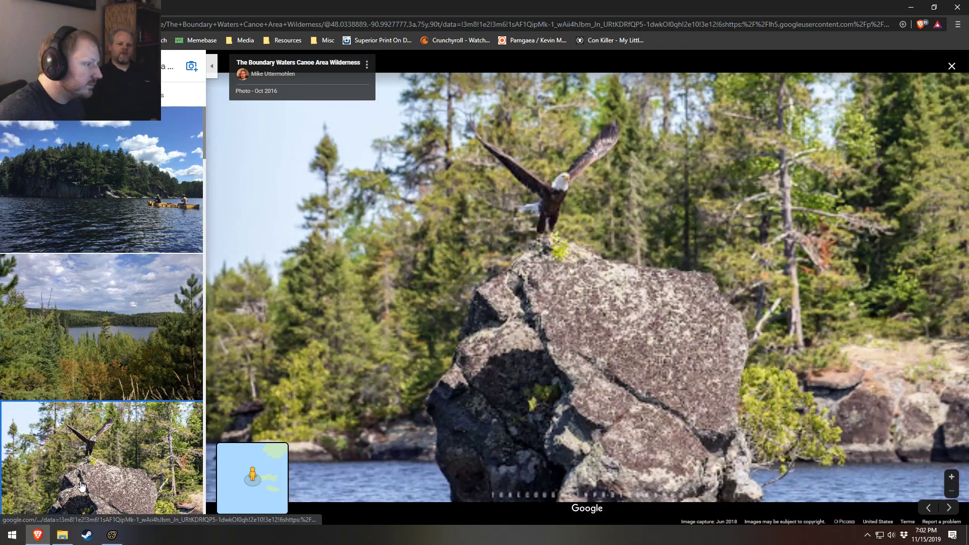
{"action": "left_click", "coordinate": [103, 276]}
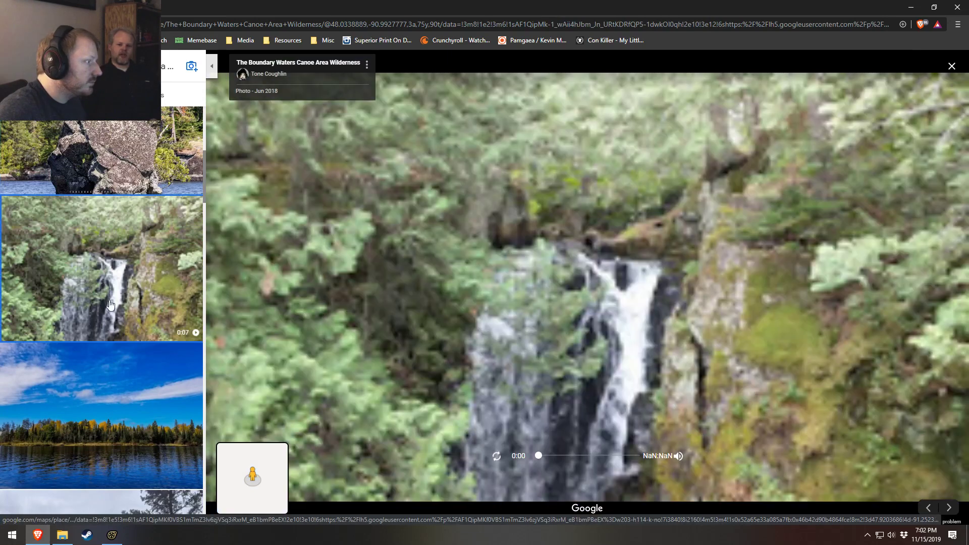
{"action": "left_click", "coordinate": [120, 415]}
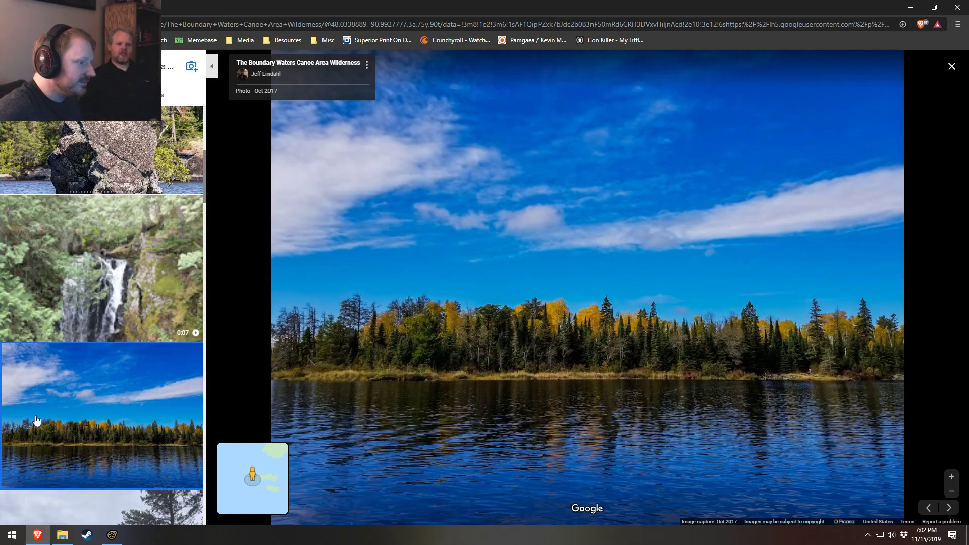
- View the lake overlook photo framed by tall pines and the misty lake photo with the orange sky
{"action": "scroll", "coordinate": [38, 419], "scroll_direction": "down", "scroll_amount": 7}
{"action": "left_click", "coordinate": [63, 195]}
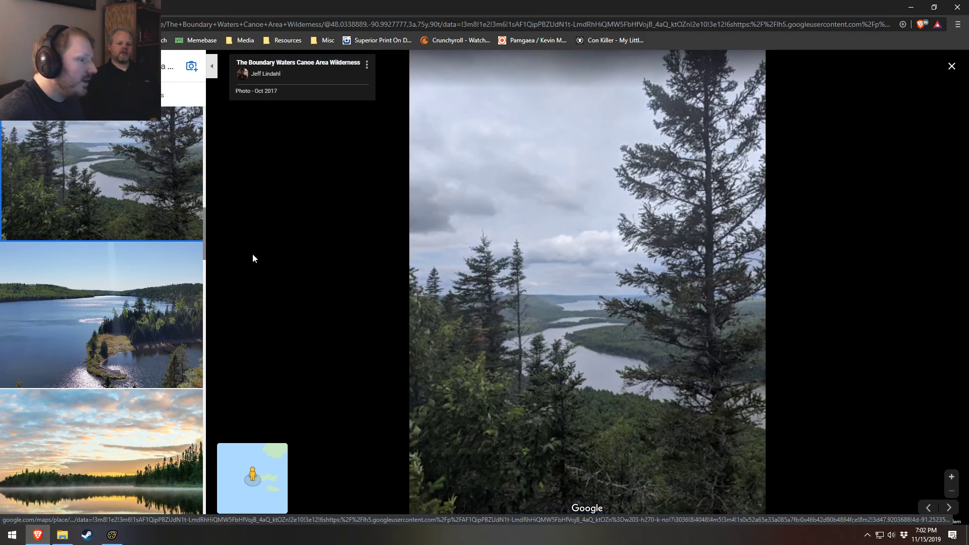
{"action": "scroll", "coordinate": [124, 390], "scroll_direction": "down", "scroll_amount": 3}
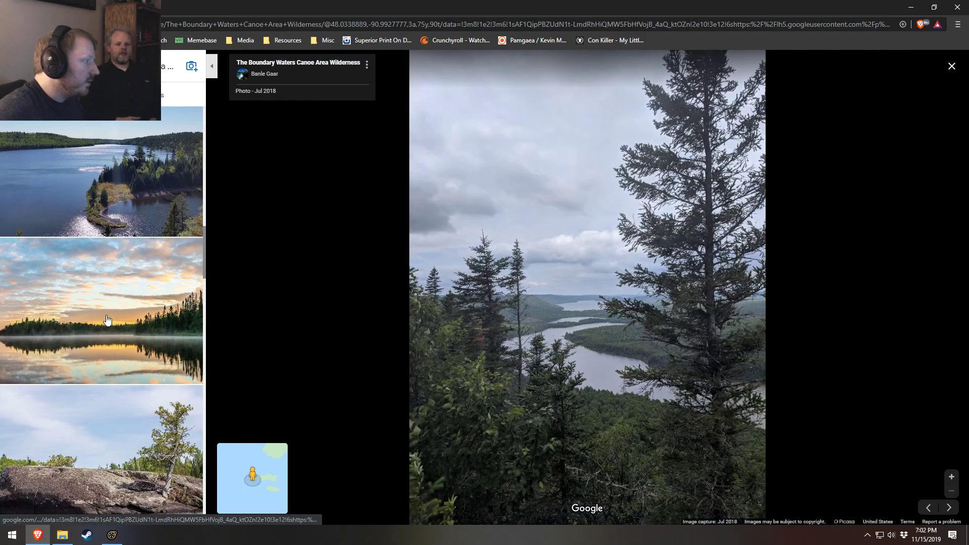
{"action": "left_click", "coordinate": [106, 321]}
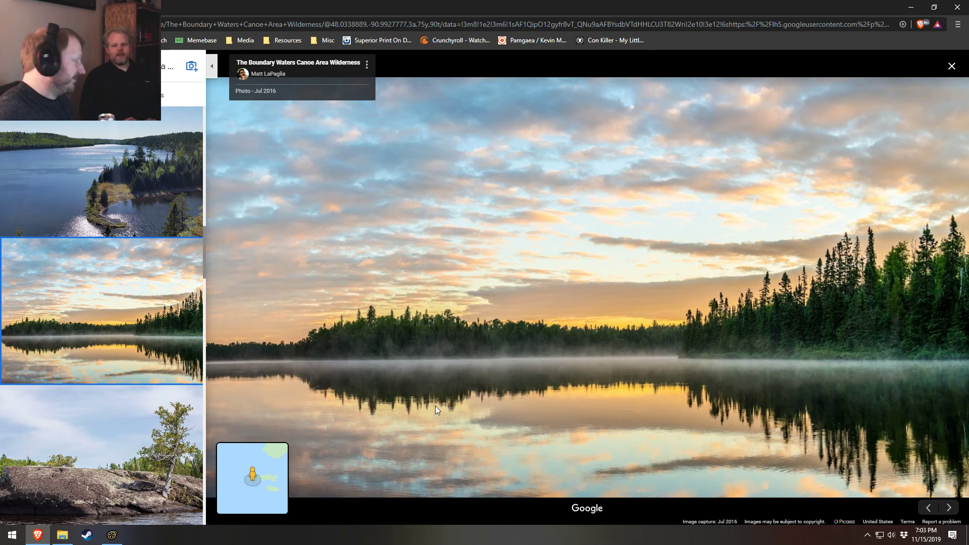
- View the photos of the beached canoes with backpacks and the sleeping dog, and look at the thumbnails that follow
{"action": "scroll", "coordinate": [79, 373], "scroll_direction": "down", "scroll_amount": 9}
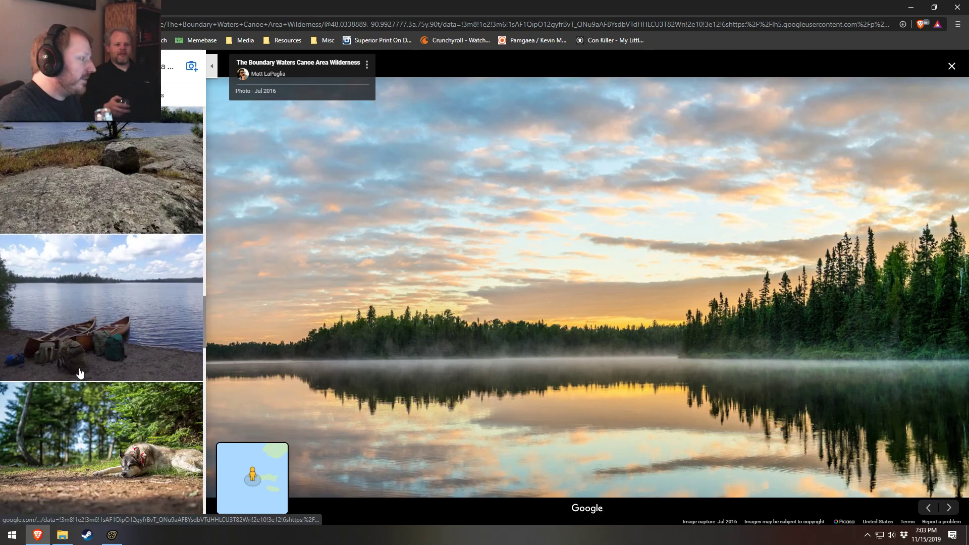
{"action": "left_click", "coordinate": [79, 373]}
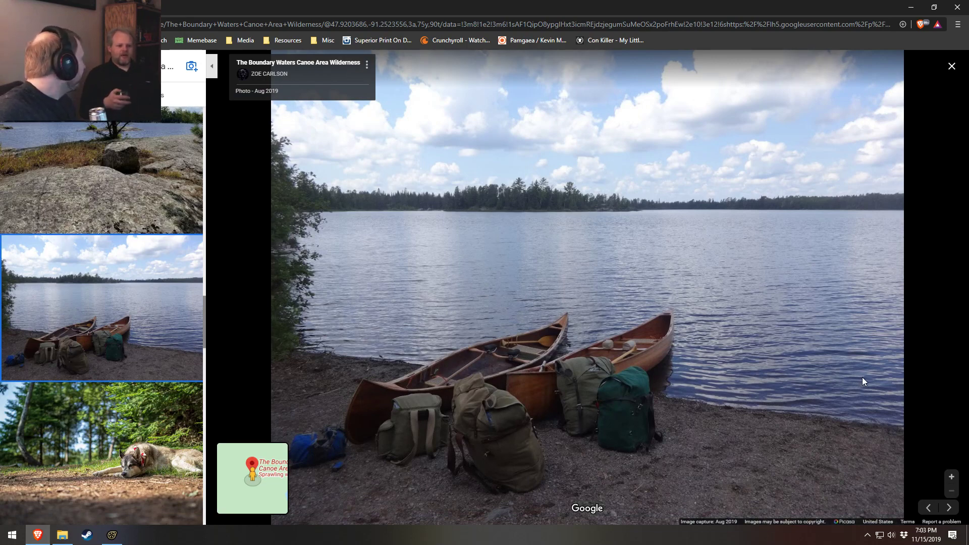
{"action": "scroll", "coordinate": [130, 426], "scroll_direction": "down", "scroll_amount": 5}
{"action": "left_click", "coordinate": [131, 212]}
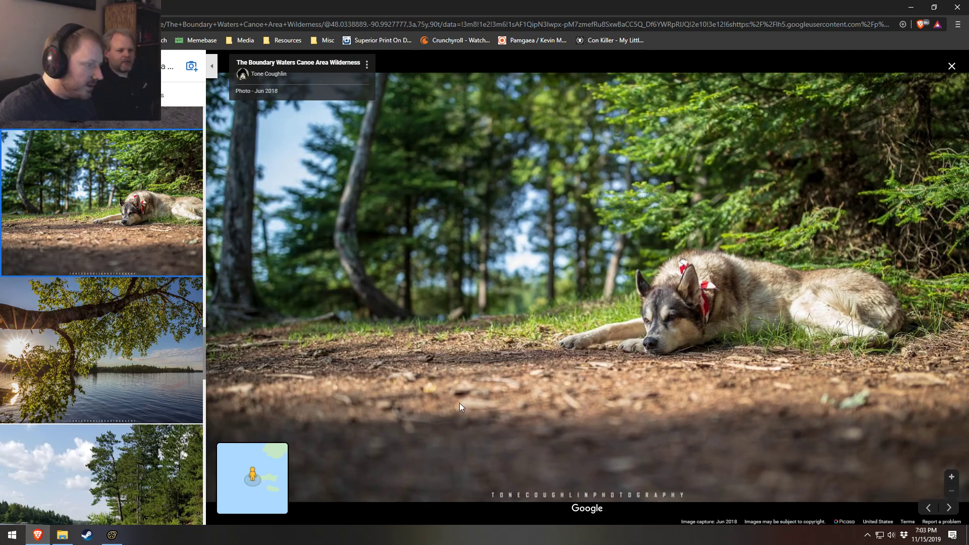
{"action": "scroll", "coordinate": [49, 479], "scroll_direction": "down", "scroll_amount": 4}
- Switch to File Explorer and open the "BWCA - July 30-Aug 3, 2006" folder under Trips or Events in the Pictures library
{"action": "left_click", "coordinate": [62, 535]}
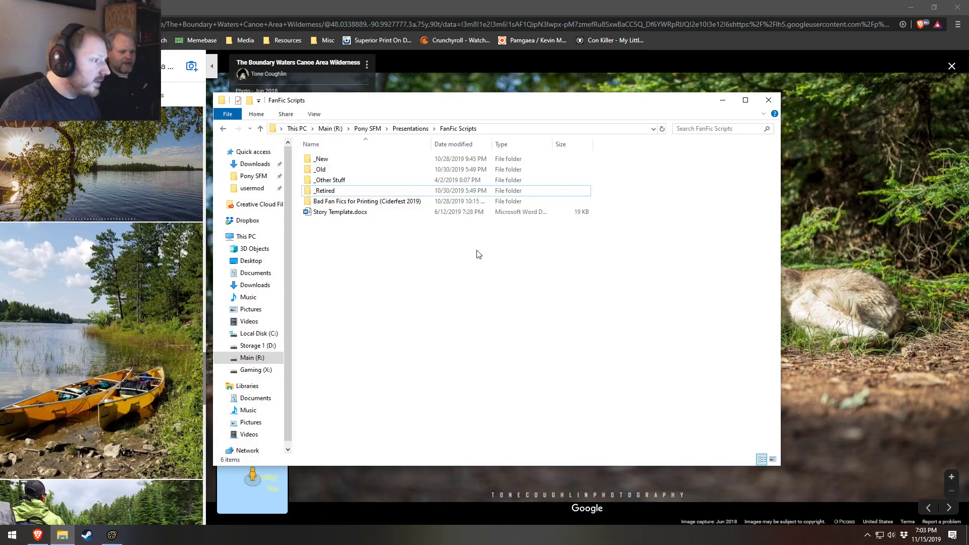
{"action": "left_click", "coordinate": [254, 177]}
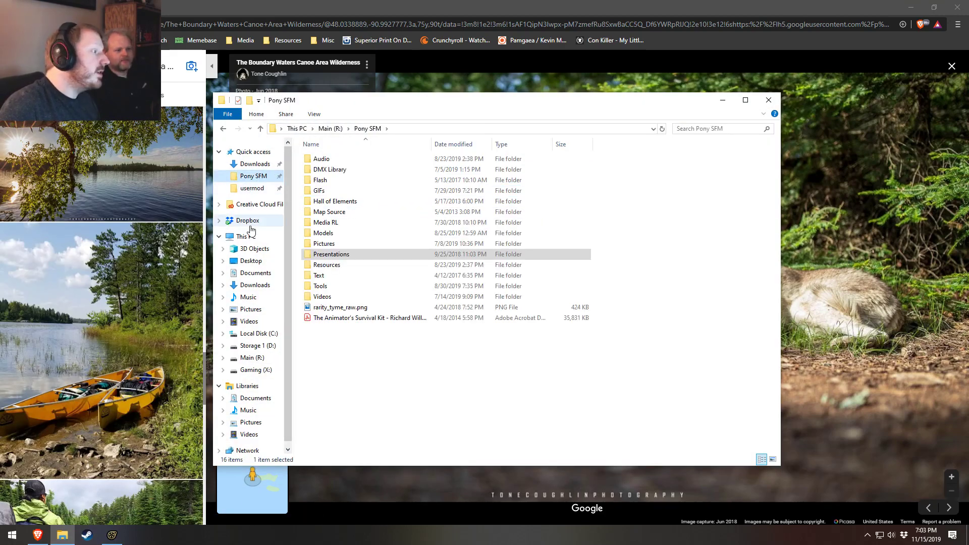
{"action": "left_click", "coordinate": [250, 309]}
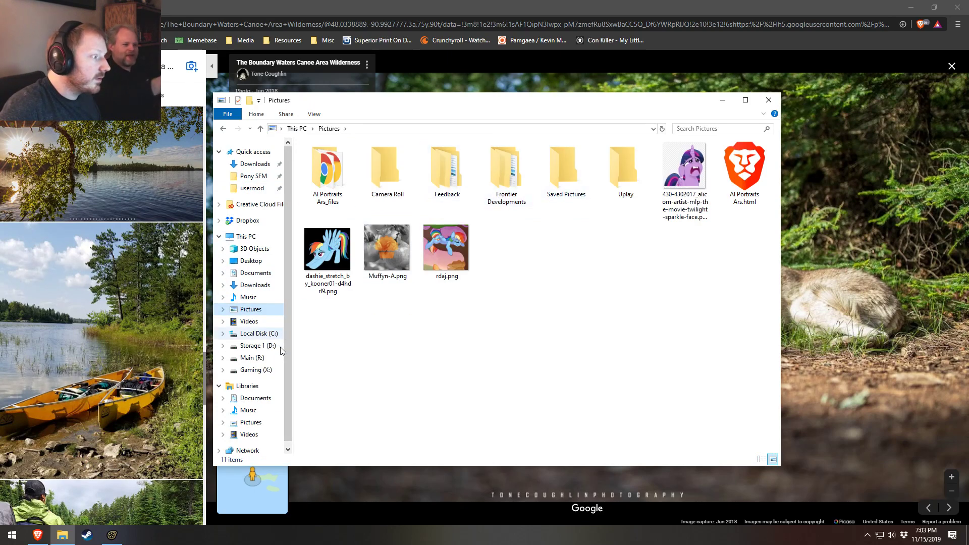
{"action": "left_click", "coordinate": [249, 422]}
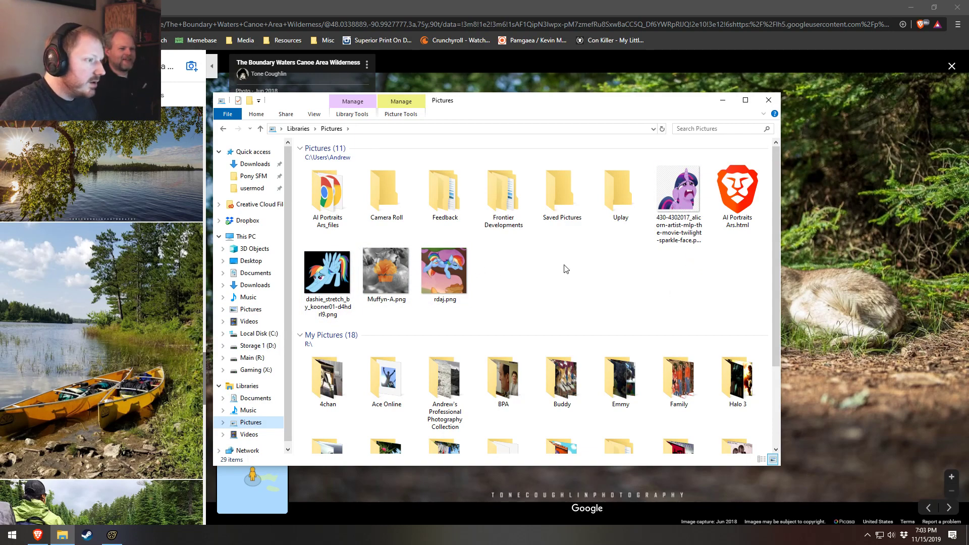
{"action": "scroll", "coordinate": [560, 374], "scroll_direction": "down", "scroll_amount": 2}
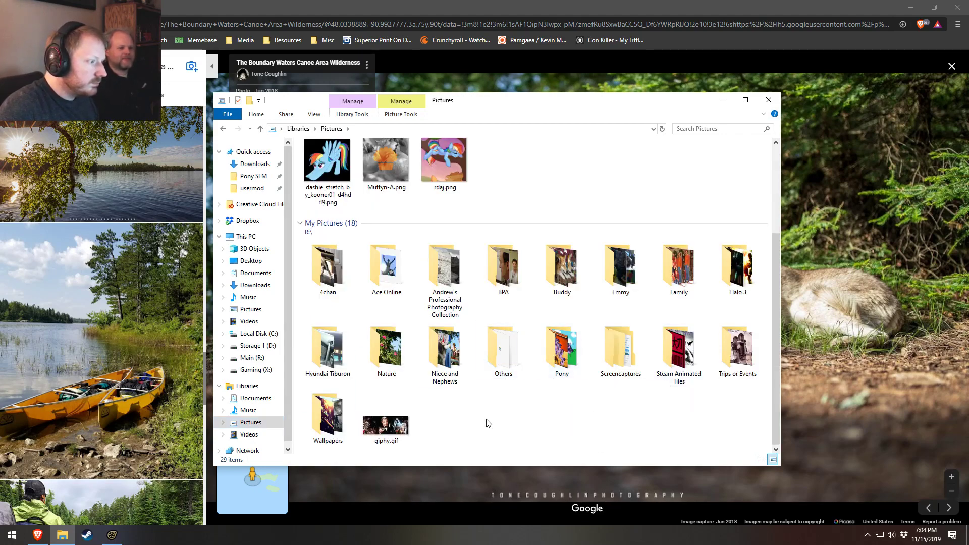
{"action": "double_click", "coordinate": [736, 362]}
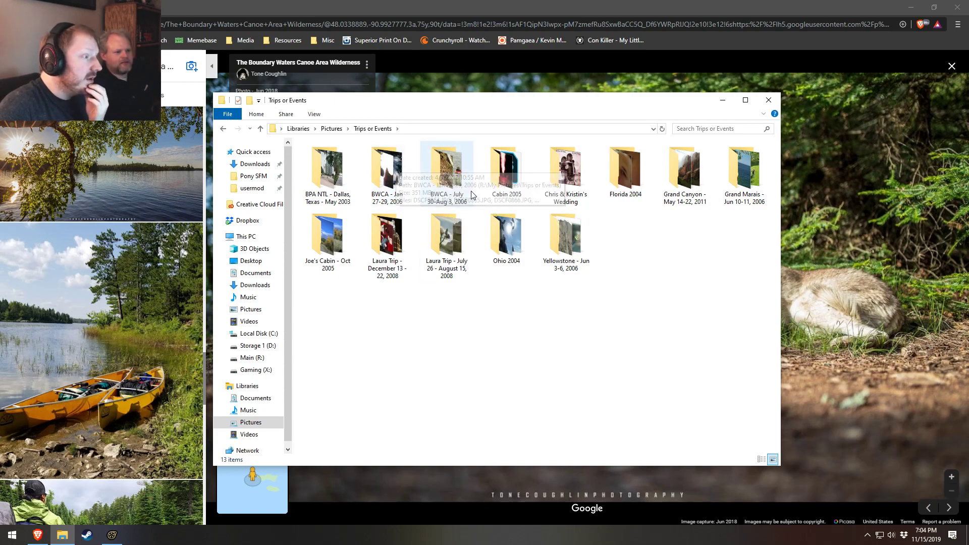
{"action": "double_click", "coordinate": [456, 170]}
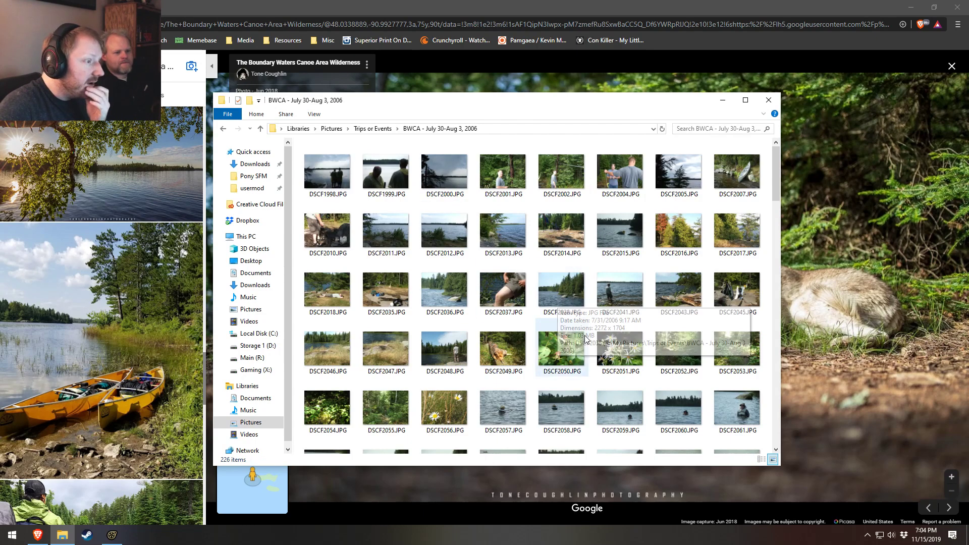
- Find the rainbow photo DSCF2121.JPG in the BWCA folder, view it full size and close it
{"action": "scroll", "coordinate": [611, 356], "scroll_direction": "down", "scroll_amount": 3}
{"action": "scroll", "coordinate": [613, 361], "scroll_direction": "down", "scroll_amount": 9}
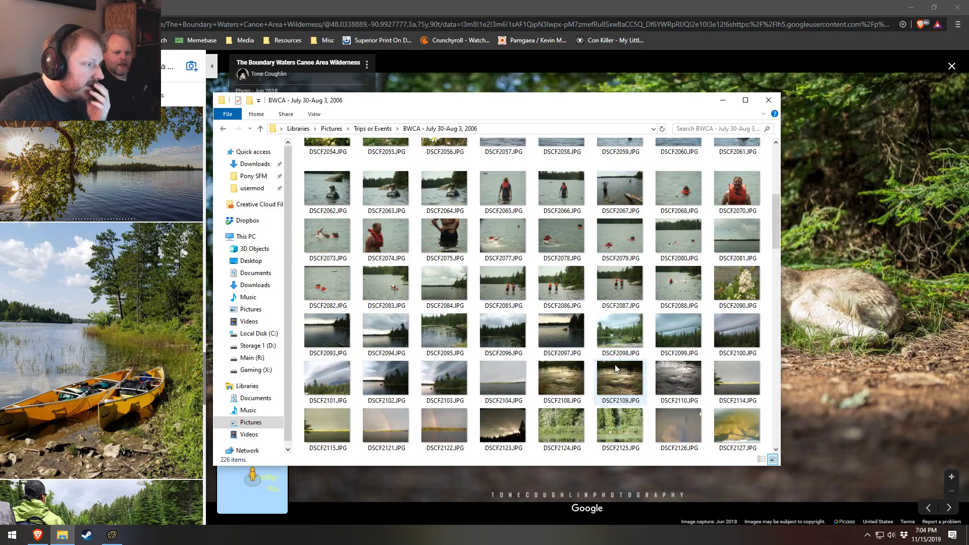
{"action": "scroll", "coordinate": [616, 368], "scroll_direction": "up", "scroll_amount": 3}
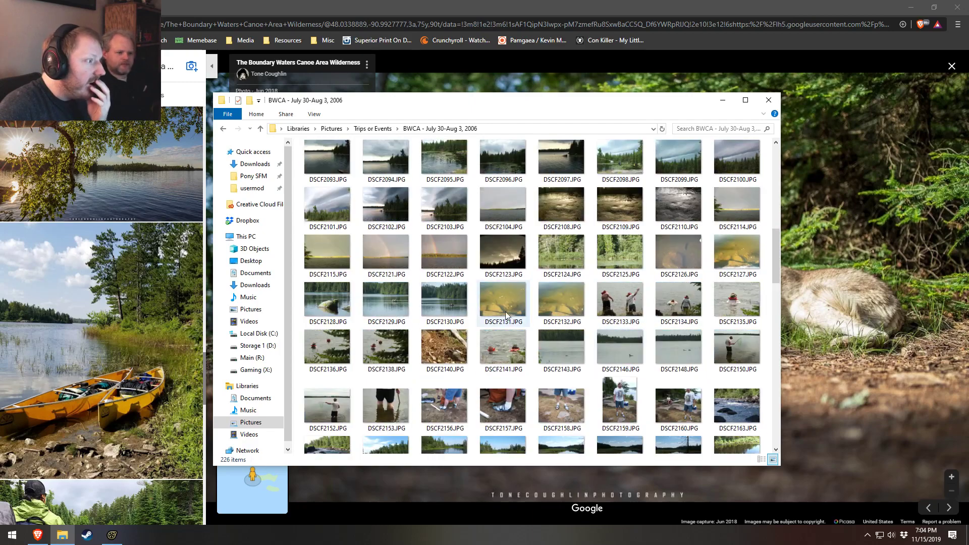
{"action": "double_click", "coordinate": [380, 244]}
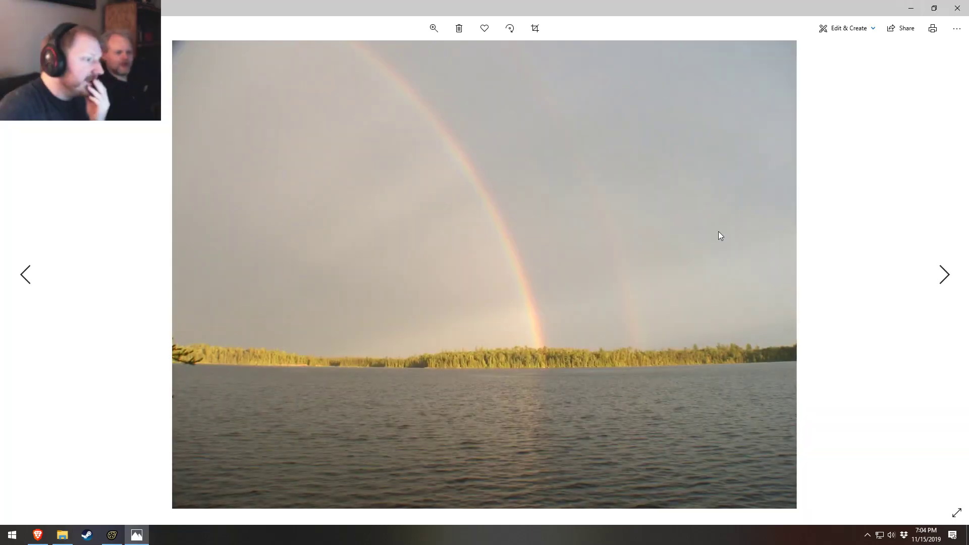
{"action": "left_click", "coordinate": [957, 8]}
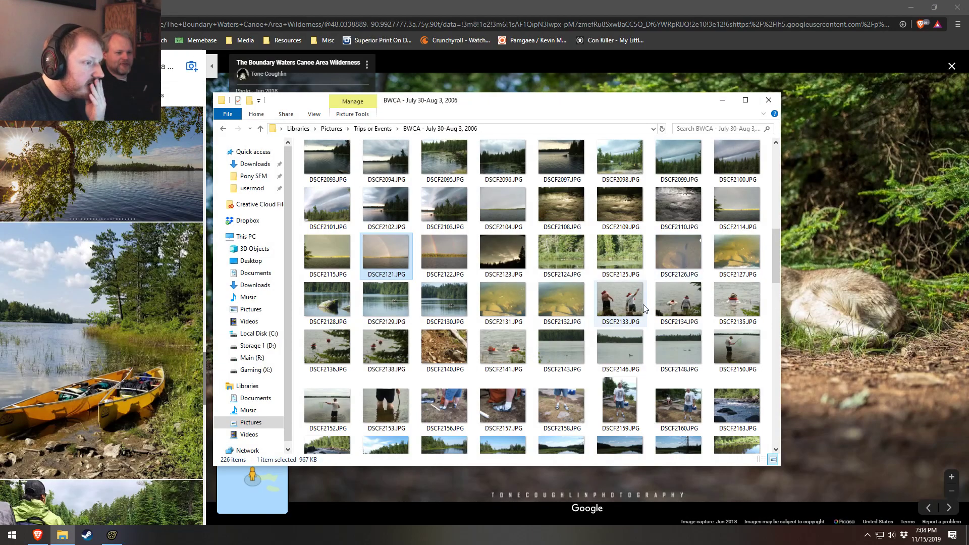
- Find IMG_0176.JPG, the photo of two people standing on a rock in the lake, view it full size and close it
{"action": "scroll", "coordinate": [654, 398], "scroll_direction": "down", "scroll_amount": 8}
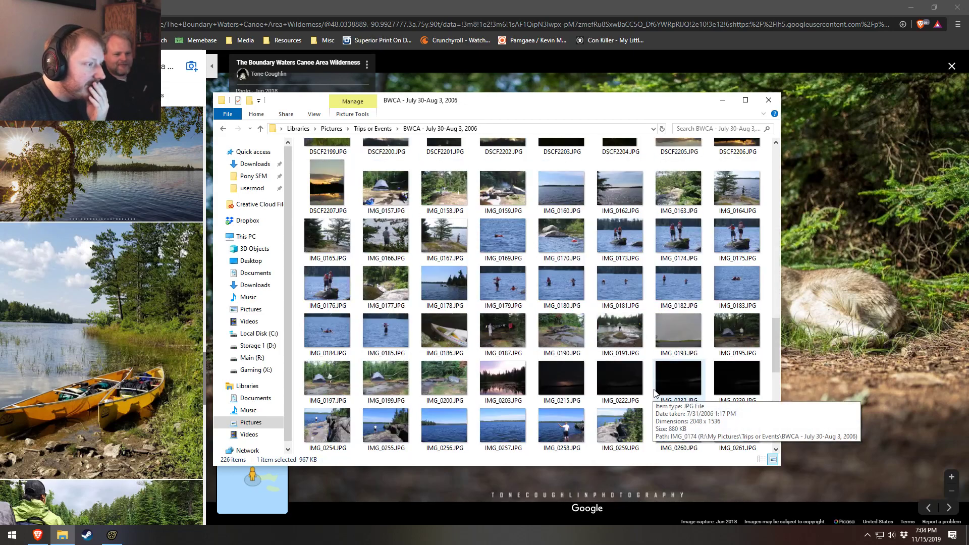
{"action": "scroll", "coordinate": [454, 303], "scroll_direction": "down", "scroll_amount": 3}
{"action": "scroll", "coordinate": [454, 303], "scroll_direction": "up", "scroll_amount": 3}
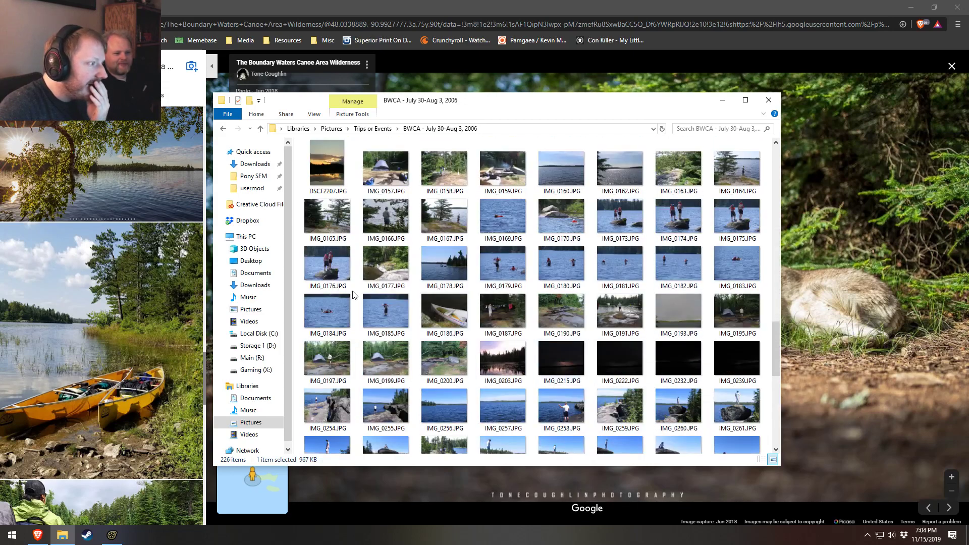
{"action": "left_click", "coordinate": [323, 268]}
{"action": "double_click", "coordinate": [323, 265]}
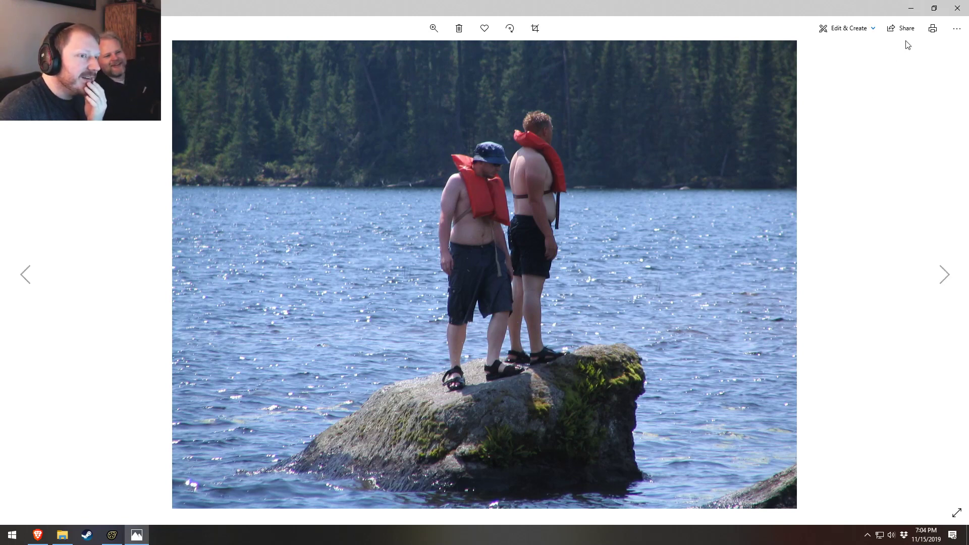
{"action": "left_click", "coordinate": [957, 9]}
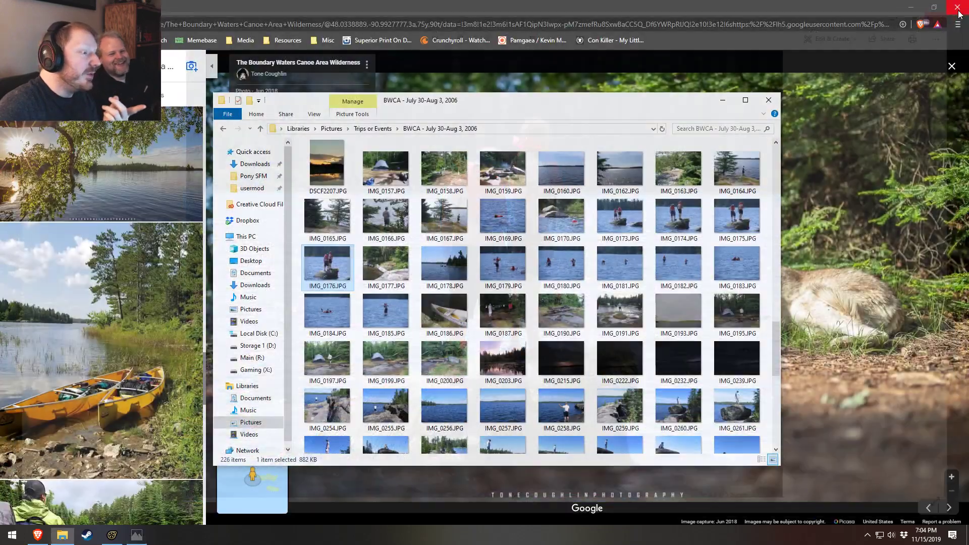
- View the open-lake photo IMG_0256.JPG and the overhanging-rock photo IMG_0267.JPG full size, closing each one
{"action": "scroll", "coordinate": [656, 282], "scroll_direction": "down", "scroll_amount": 2}
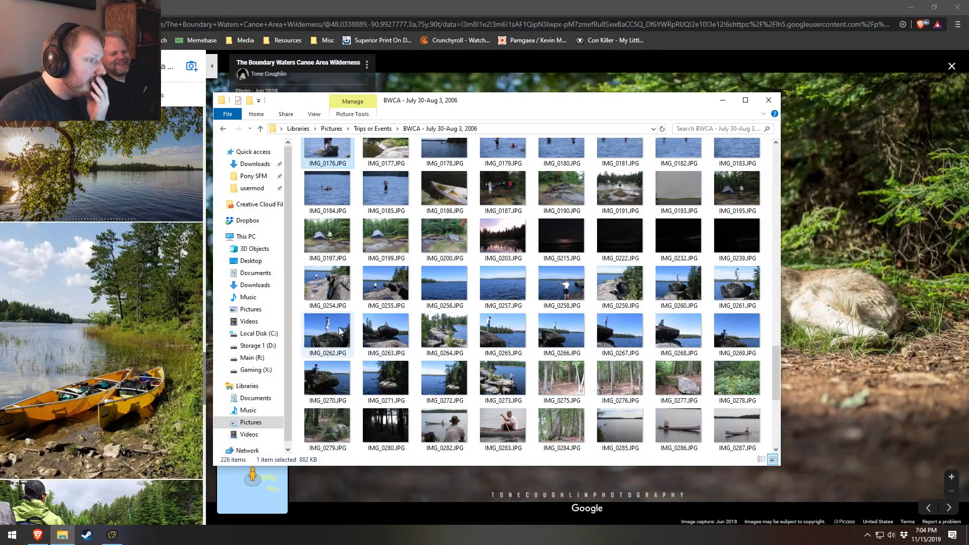
{"action": "double_click", "coordinate": [447, 279]}
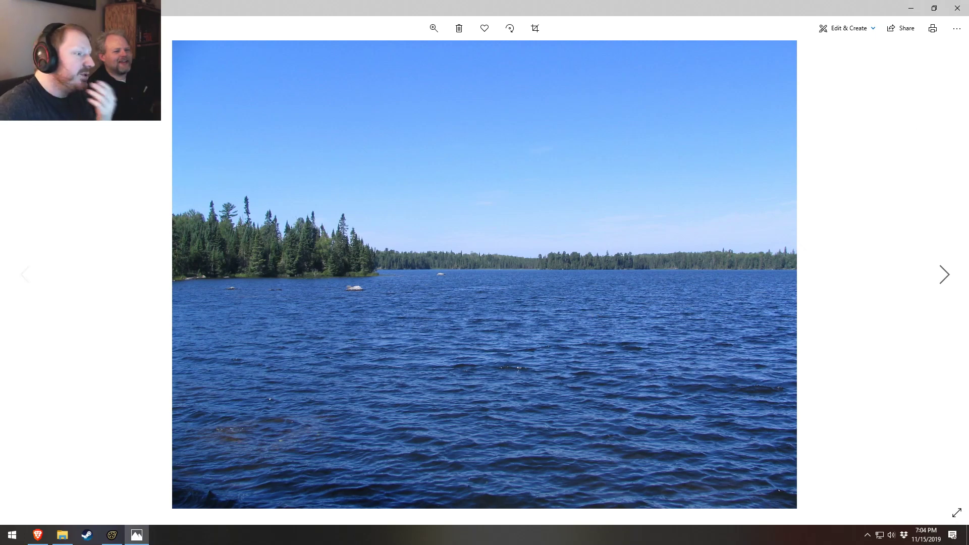
{"action": "left_click", "coordinate": [957, 8]}
{"action": "scroll", "coordinate": [635, 288], "scroll_direction": "down", "scroll_amount": 2}
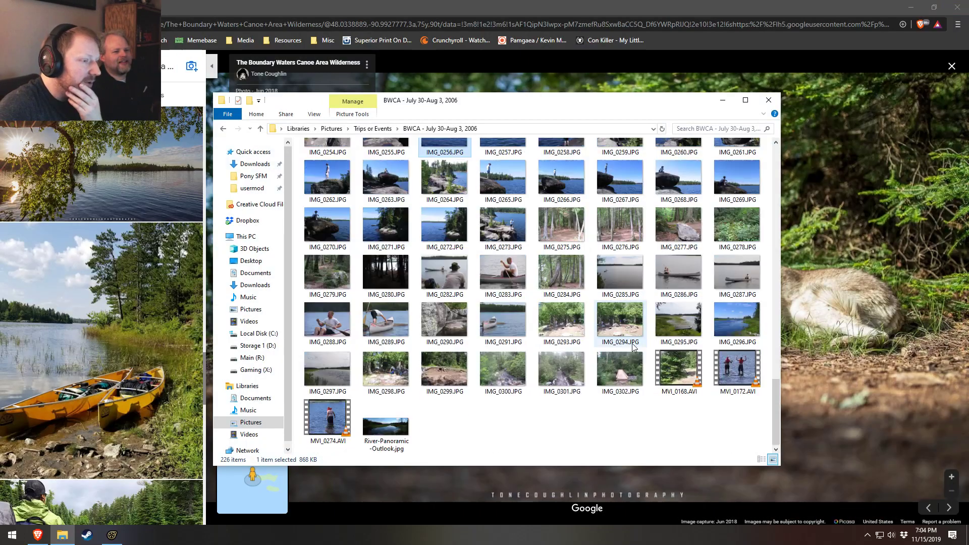
{"action": "double_click", "coordinate": [616, 188]}
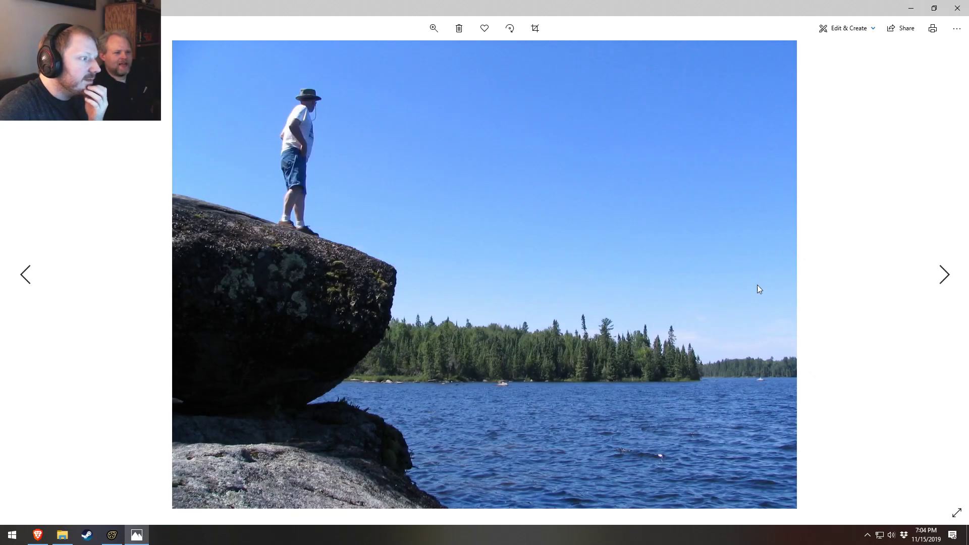
{"action": "left_click", "coordinate": [957, 8]}
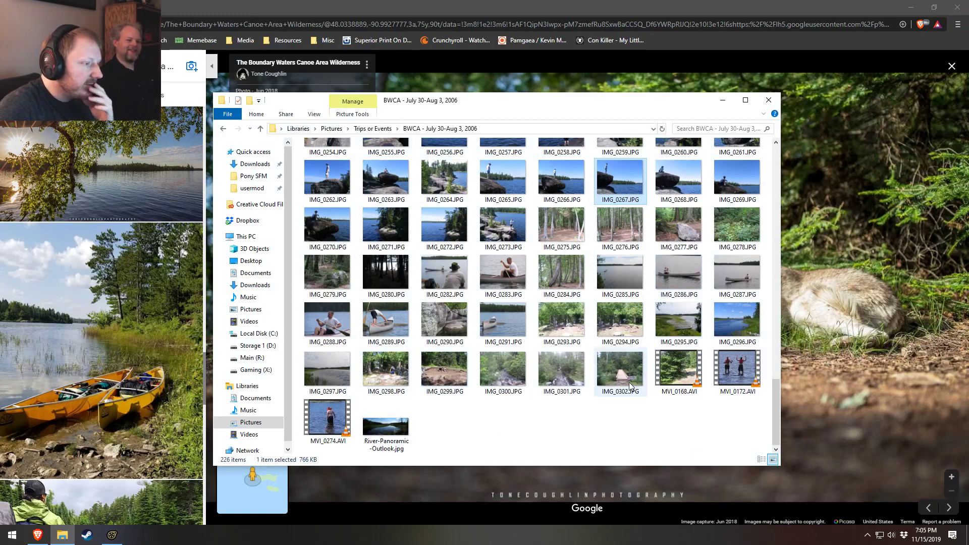
- View the wooden footbridge photo IMG_0302.JPG full size and close it
{"action": "left_click", "coordinate": [615, 368]}
{"action": "double_click", "coordinate": [615, 368]}
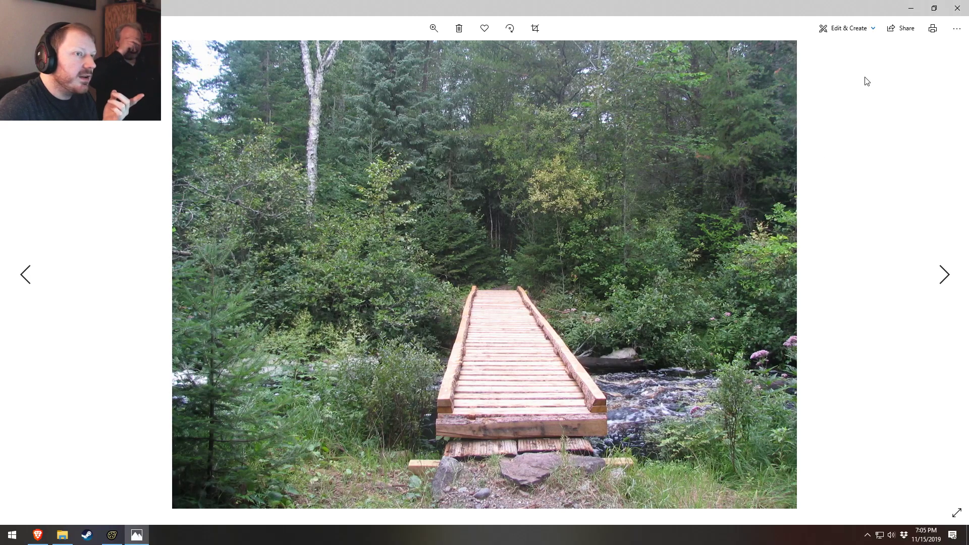
{"action": "left_click", "coordinate": [956, 8]}
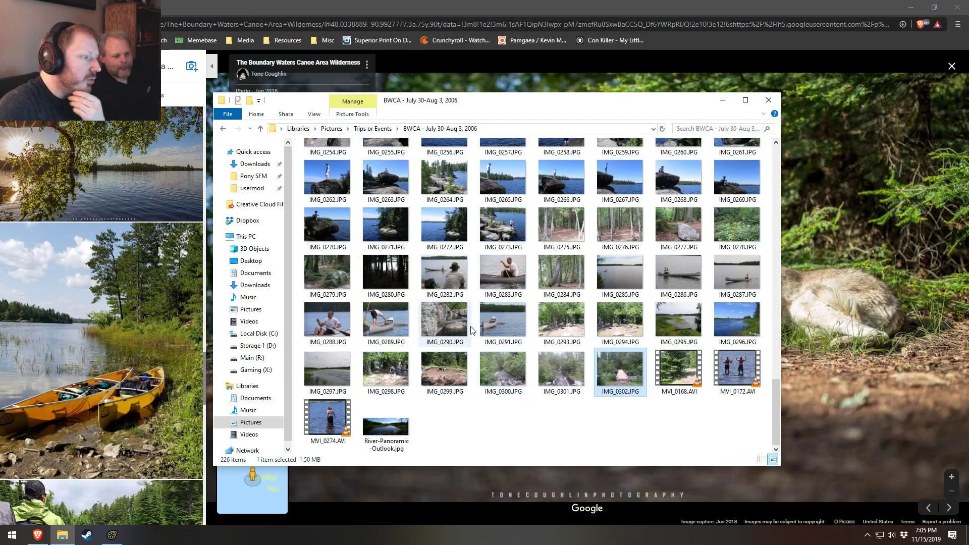
- View the shaded campsite photo IMG_0293.JPG and the lakeshore photo IMG_0258.JPG, closing each one
{"action": "left_click", "coordinate": [561, 327]}
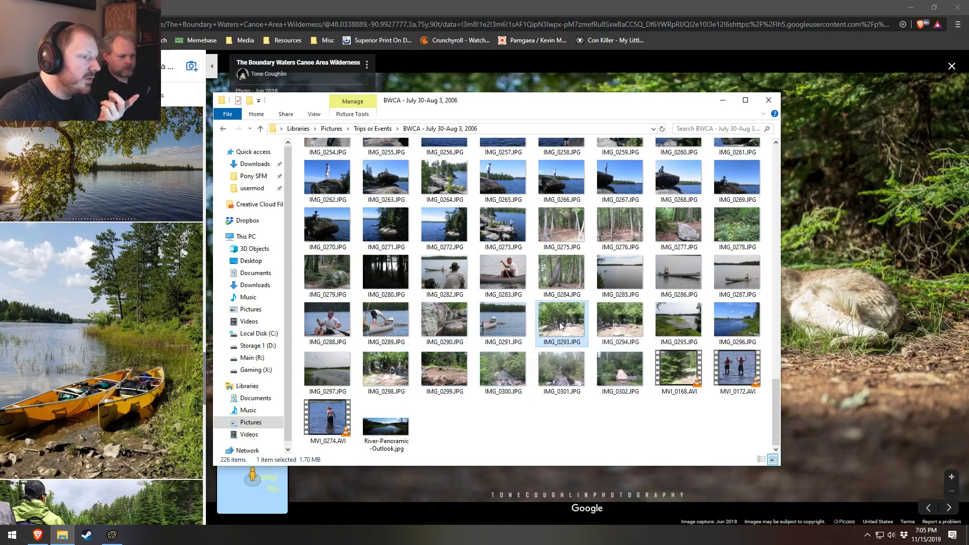
{"action": "double_click", "coordinate": [561, 327]}
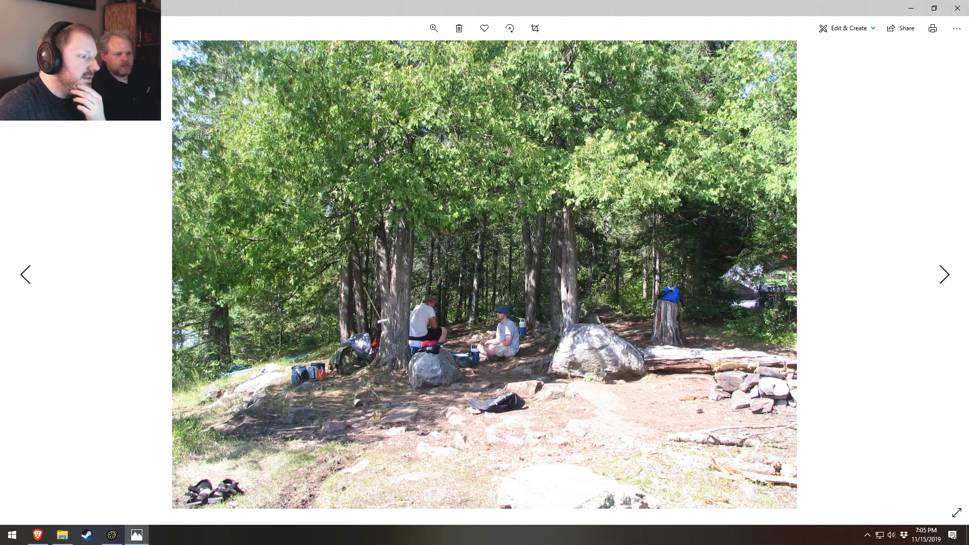
{"action": "left_click", "coordinate": [956, 8]}
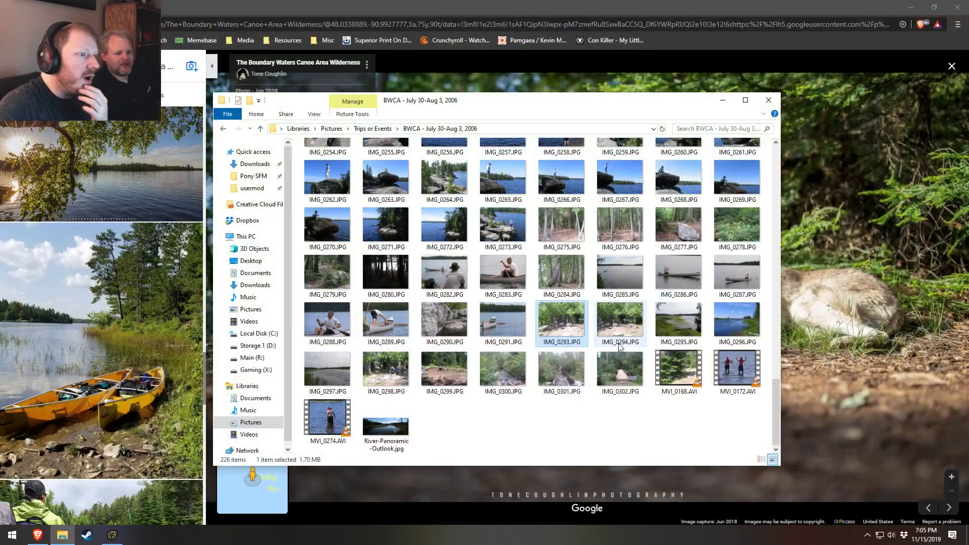
{"action": "double_click", "coordinate": [563, 253]}
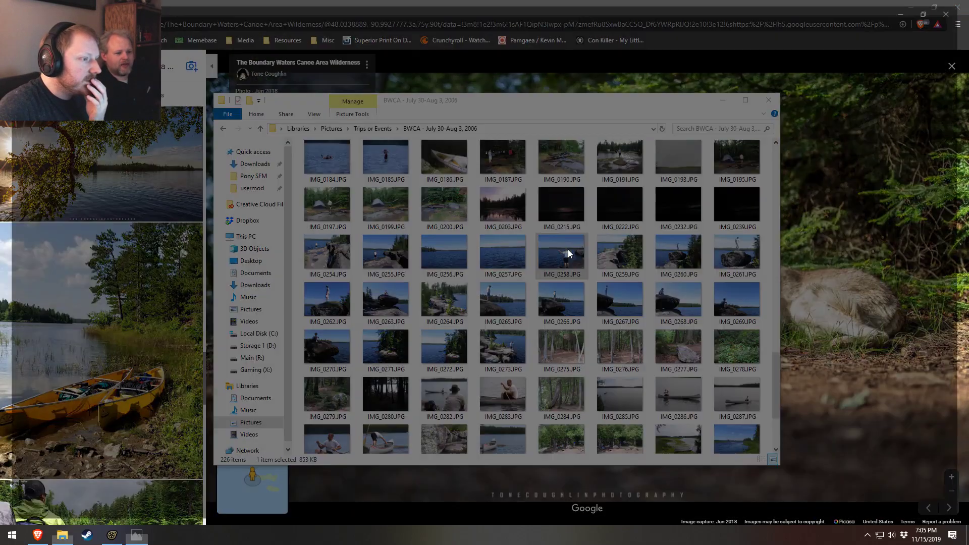
{"action": "left_click", "coordinate": [957, 8]}
- View the pink sunset photo IMG_0203.JPG, page through the night lightning photos to the rocky shore picture, and close the viewer
{"action": "scroll", "coordinate": [562, 349], "scroll_direction": "down", "scroll_amount": 2}
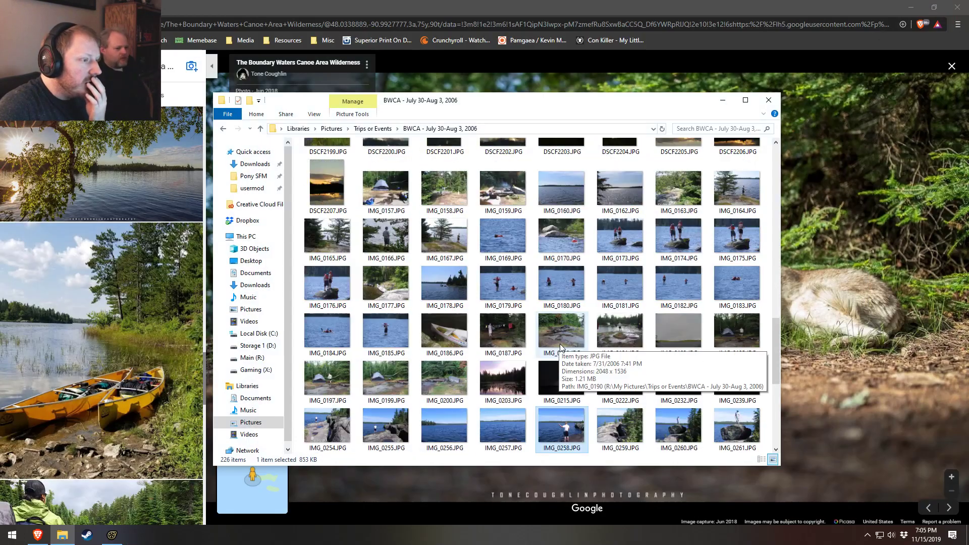
{"action": "double_click", "coordinate": [510, 378]}
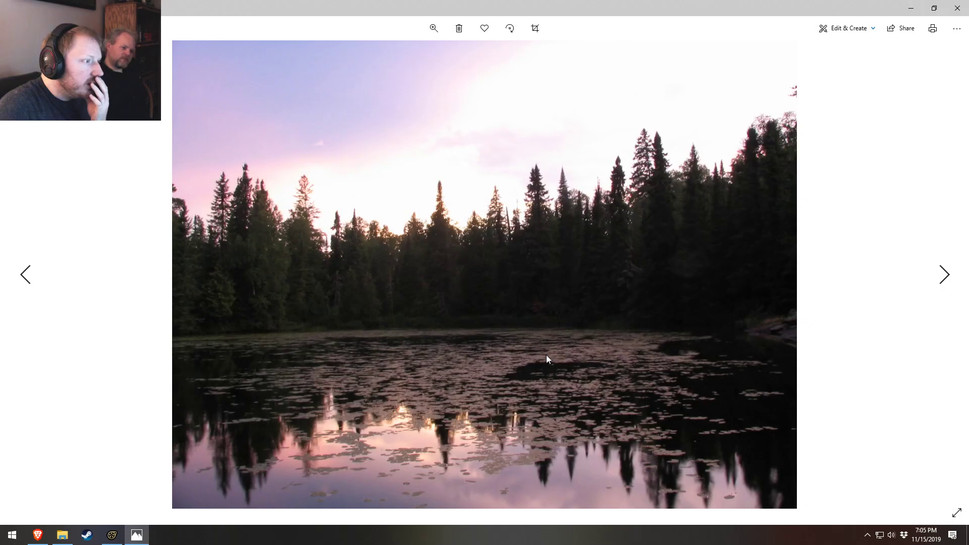
{"action": "left_click", "coordinate": [942, 283]}
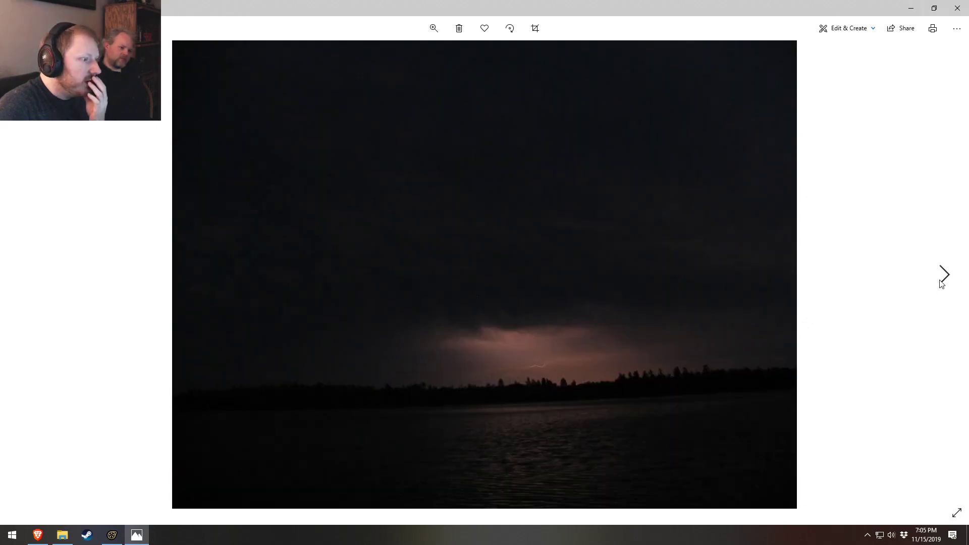
{"action": "left_click", "coordinate": [942, 283]}
{"action": "left_click", "coordinate": [942, 284]}
{"action": "left_click", "coordinate": [941, 283]}
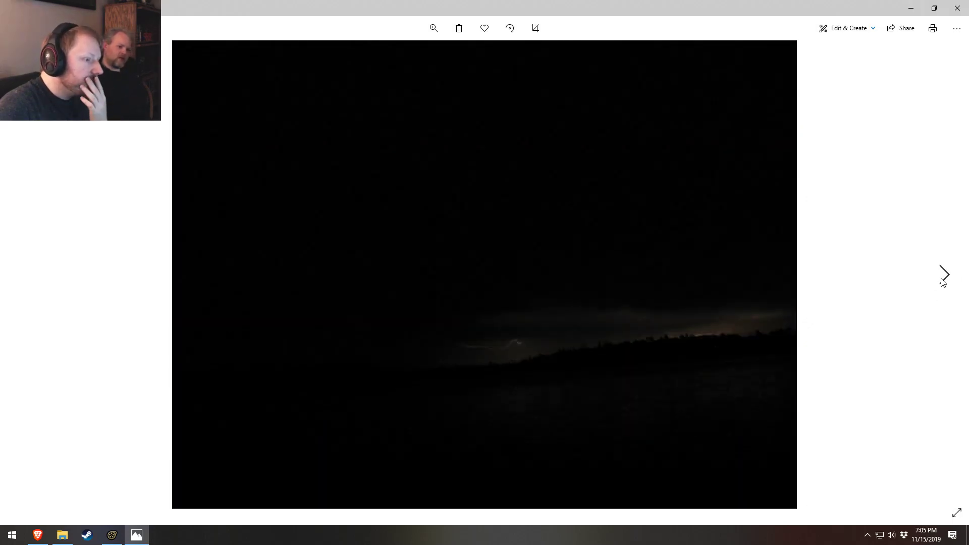
{"action": "left_click", "coordinate": [941, 283]}
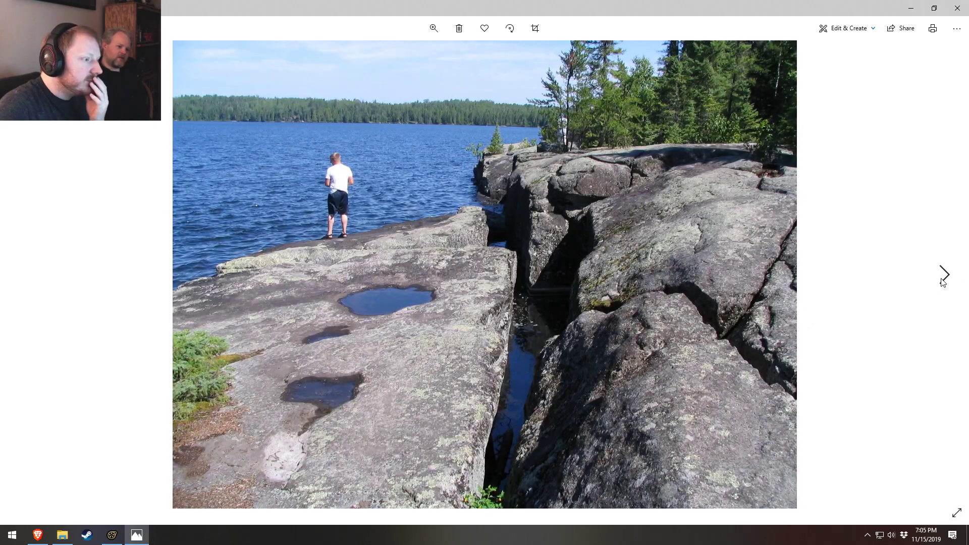
{"action": "left_click", "coordinate": [956, 8]}
- Find the portrait-format sunset photo DSCF2207.JPG, view it full size and close it
{"action": "scroll", "coordinate": [343, 328], "scroll_direction": "up", "scroll_amount": 3}
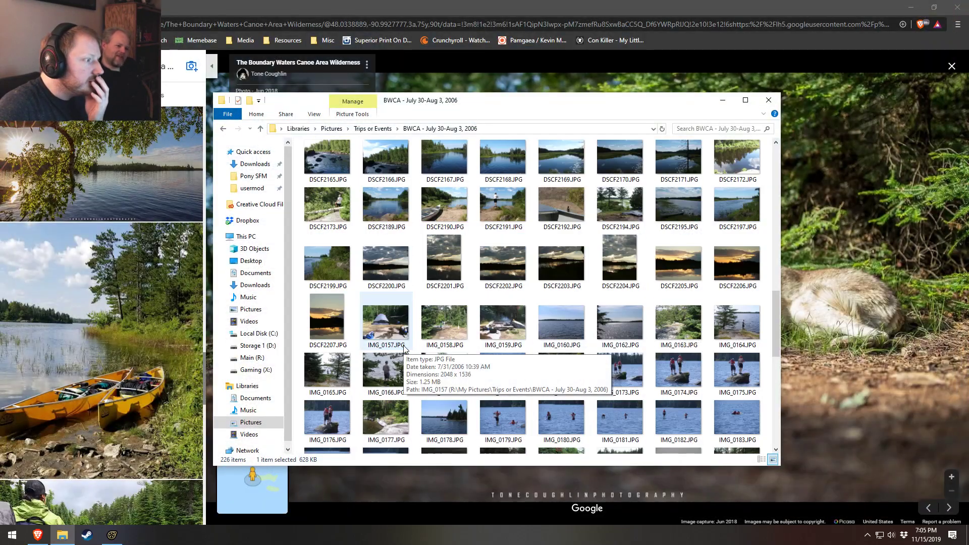
{"action": "double_click", "coordinate": [341, 328]}
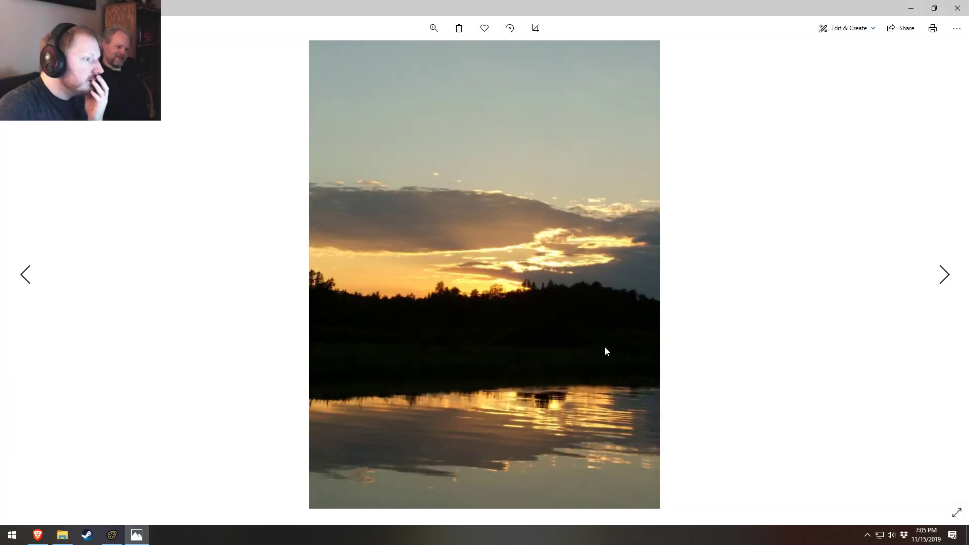
{"action": "left_click", "coordinate": [957, 8]}
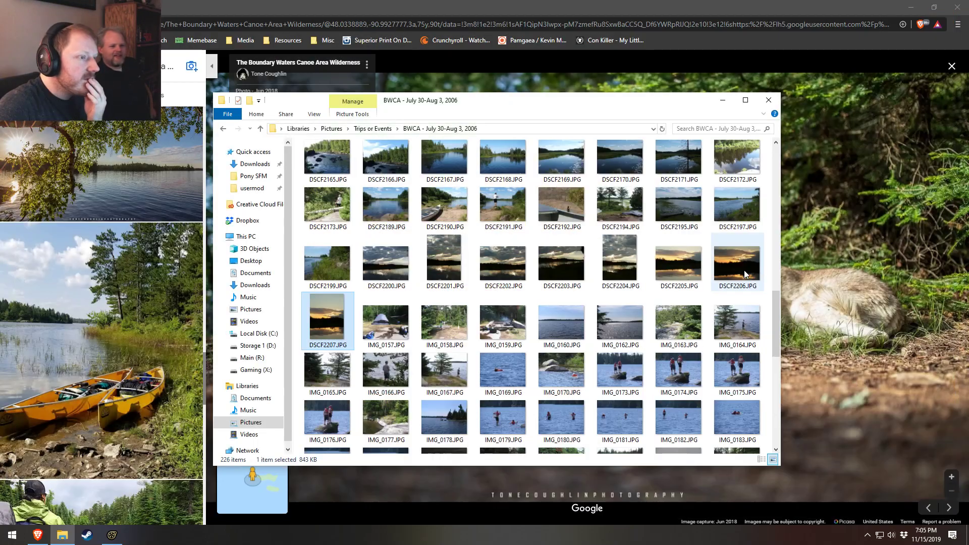
- Open DSCF2206.JPG, page through the cloudy sunset photos to the grassy riverbank picture, and close the viewer
{"action": "double_click", "coordinate": [737, 260]}
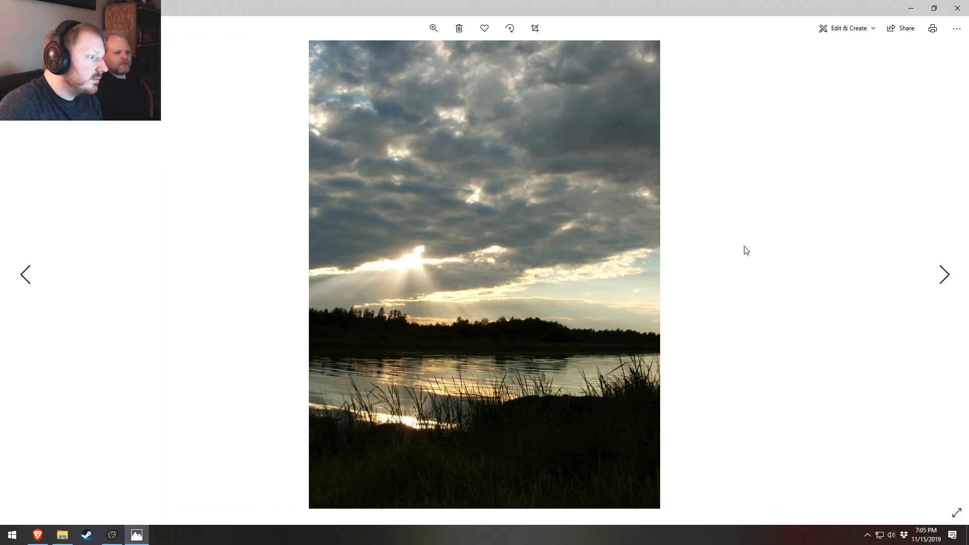
{"action": "key", "text": "Right"}
{"action": "key", "text": "Right"}
{"action": "key", "text": "Right"}
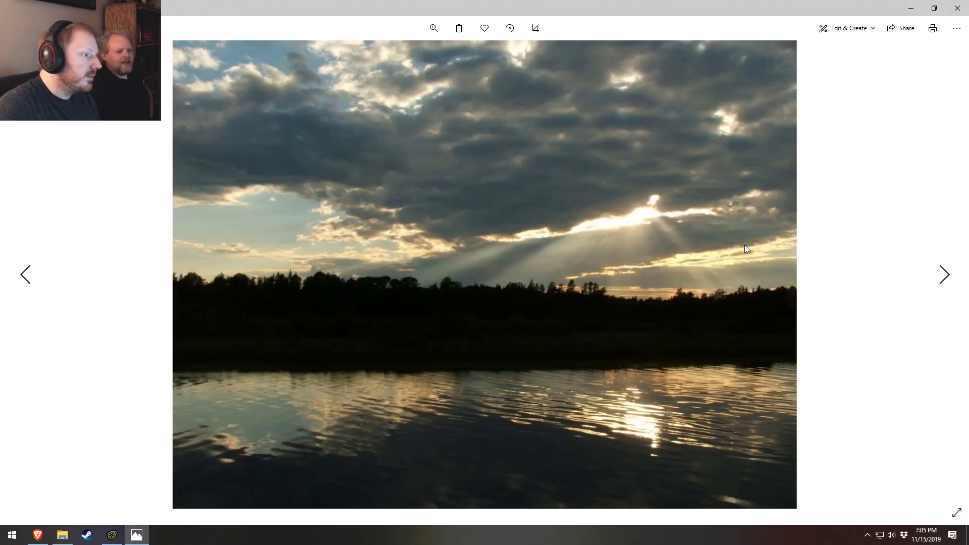
{"action": "key", "text": "Right"}
{"action": "key", "text": "Right"}
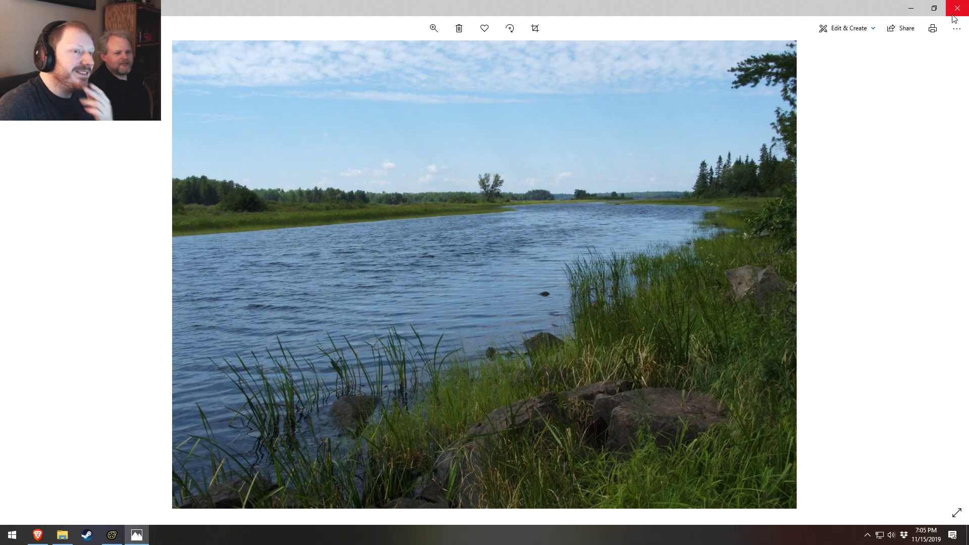
{"action": "left_click", "coordinate": [953, 17]}
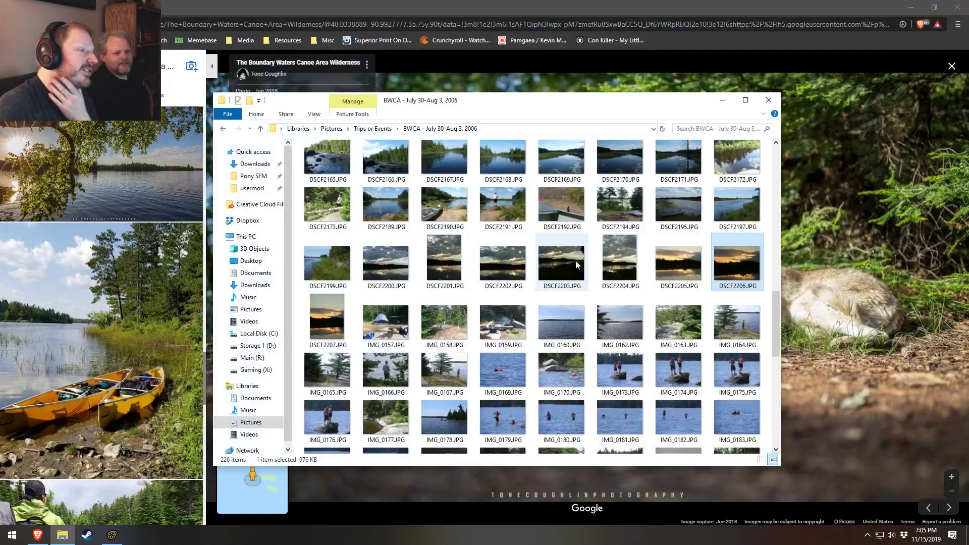
- View the lakeside photo DSCF2191.JPG, close it, and browse the river photos starting from DSCF2165.JPG before closing the viewer
{"action": "double_click", "coordinate": [504, 204]}
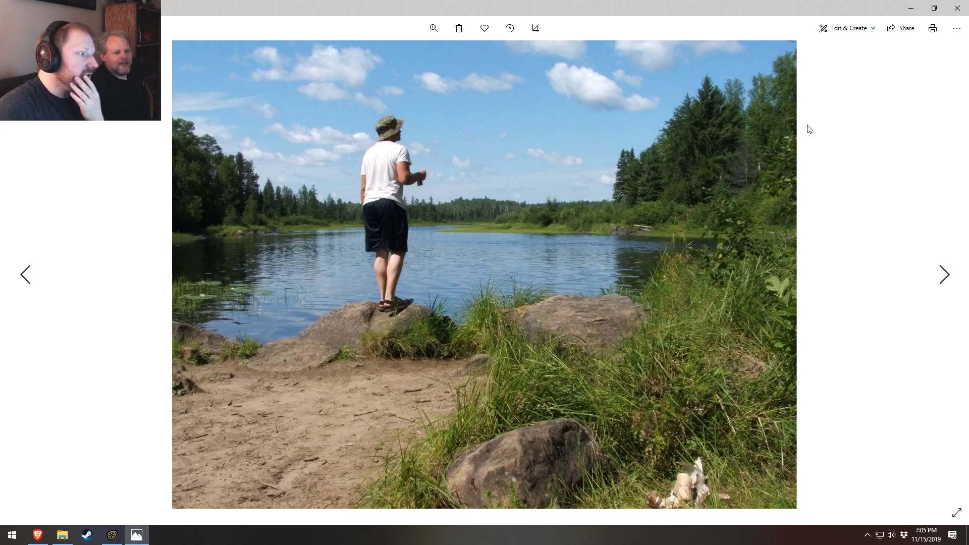
{"action": "left_click", "coordinate": [960, 6]}
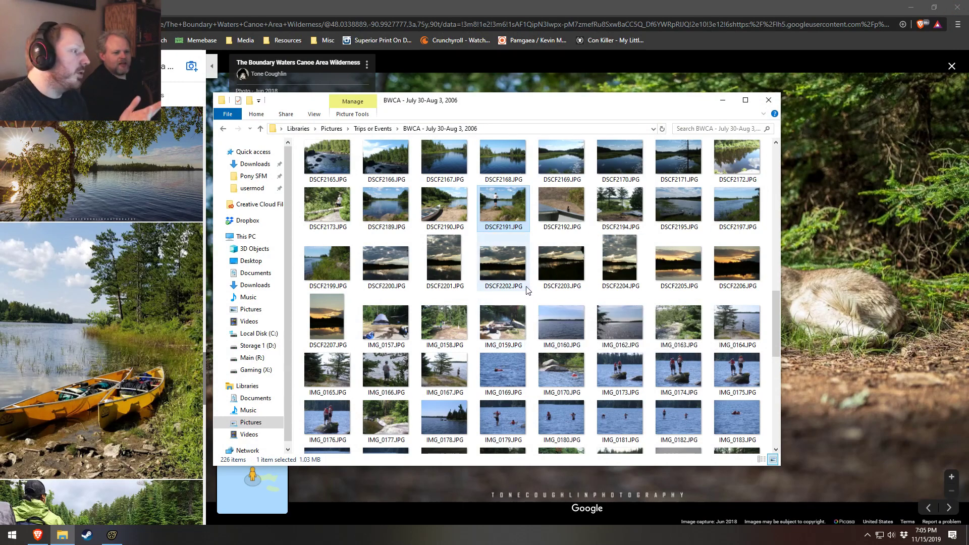
{"action": "scroll", "coordinate": [446, 312], "scroll_direction": "up", "scroll_amount": 3}
{"action": "left_click", "coordinate": [324, 323]}
{"action": "double_click", "coordinate": [323, 322]}
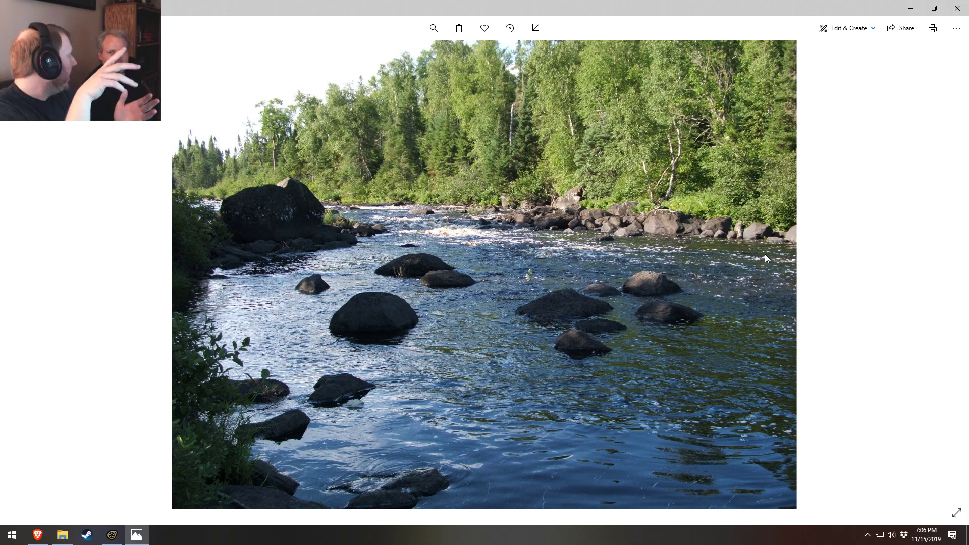
{"action": "key", "text": "Right"}
{"action": "key", "text": "Right"}
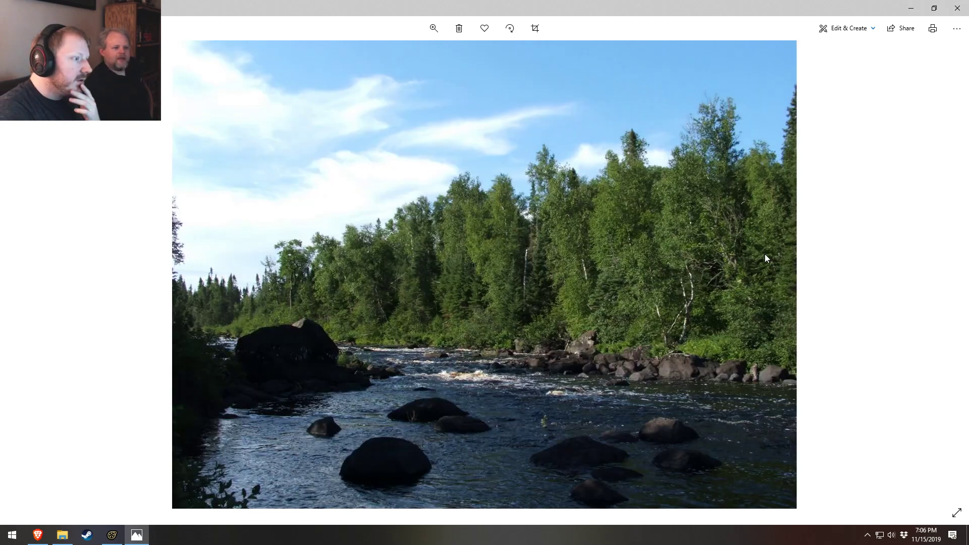
{"action": "key", "text": "Right"}
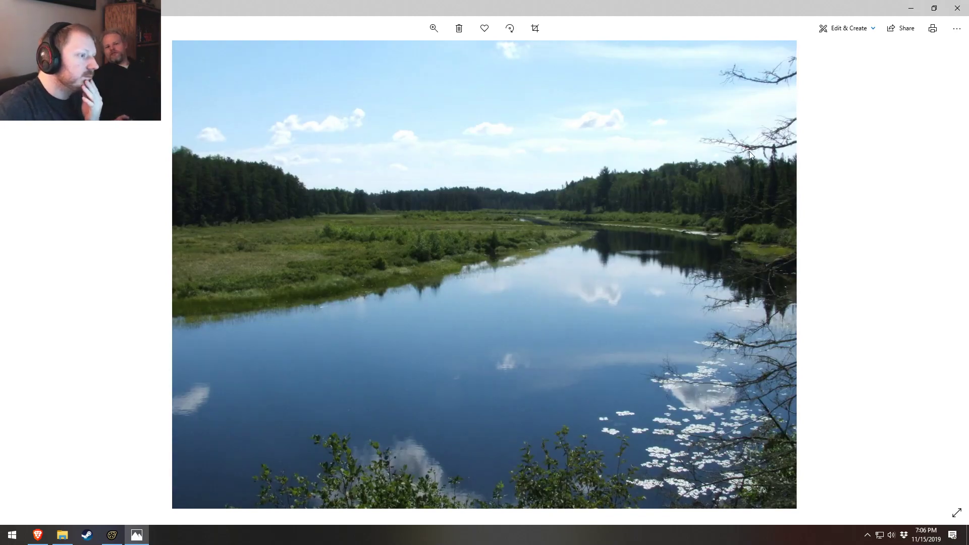
{"action": "left_click", "coordinate": [957, 8]}
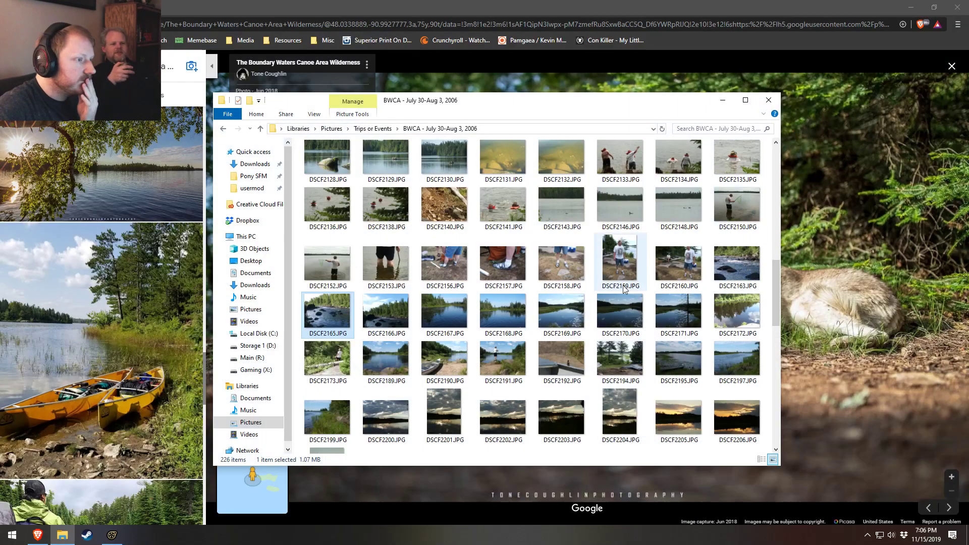
- Open the grassy shore photo DSCF2047.JPG, page back to the picture of the man standing in the lake, and close the viewer
{"action": "scroll", "coordinate": [608, 294], "scroll_direction": "up", "scroll_amount": 3}
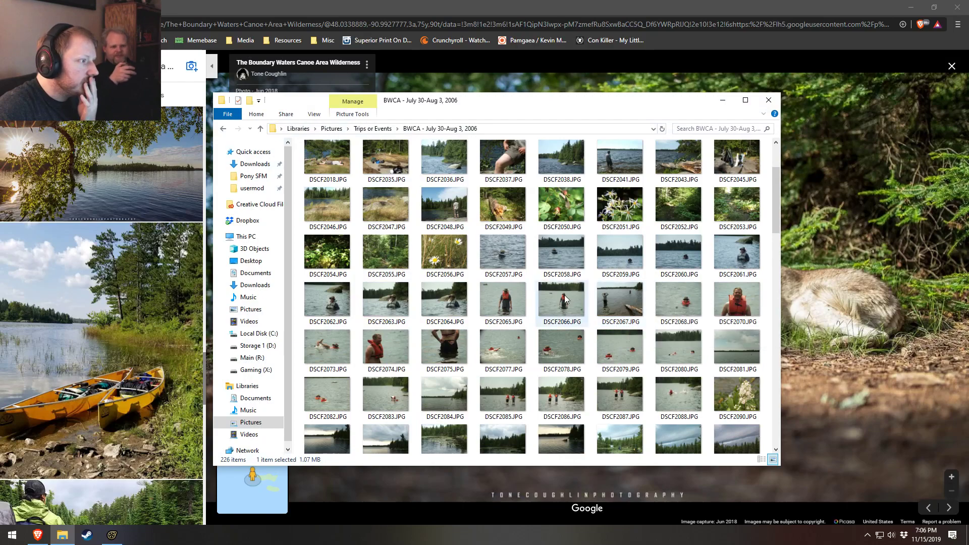
{"action": "double_click", "coordinate": [398, 203]}
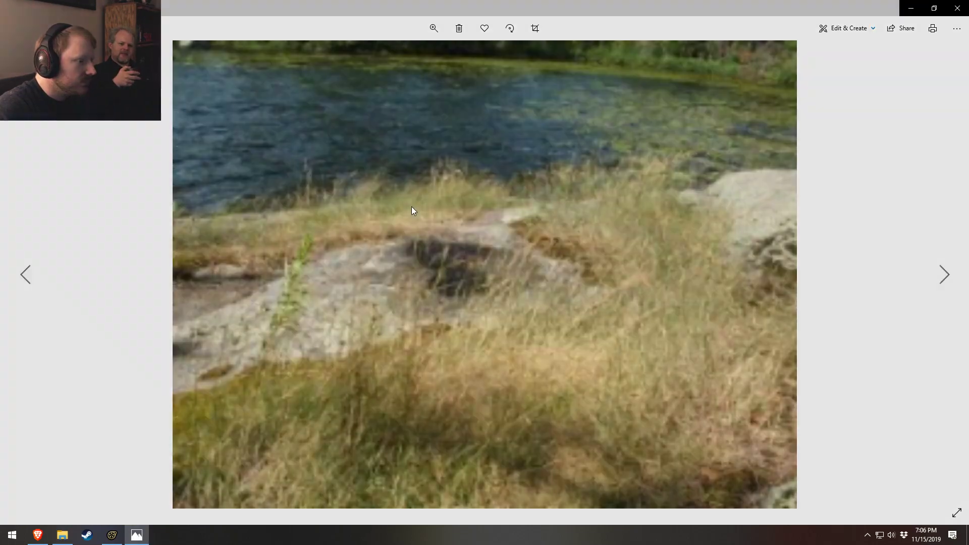
{"action": "key", "text": "Left"}
{"action": "key", "text": "Left"}
{"action": "key", "text": "Left"}
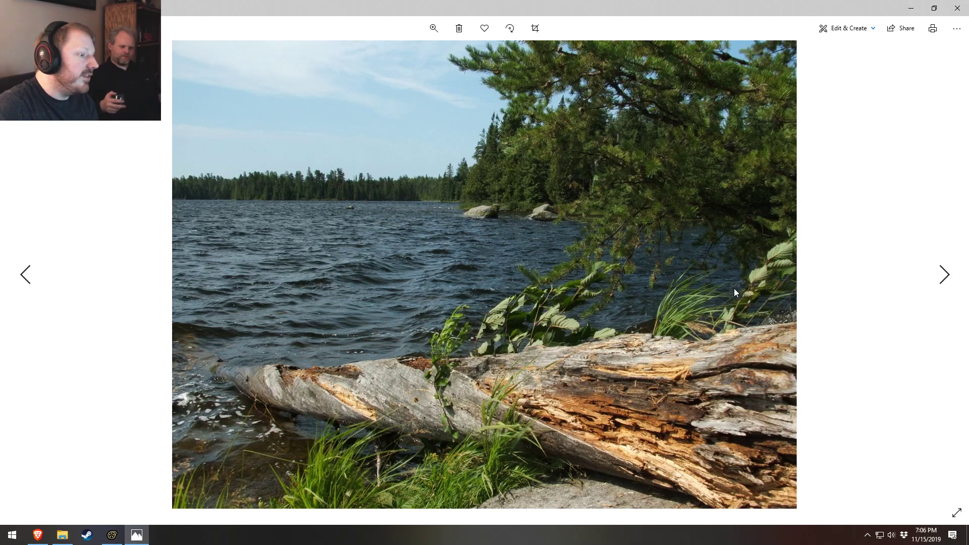
{"action": "key", "text": "Left"}
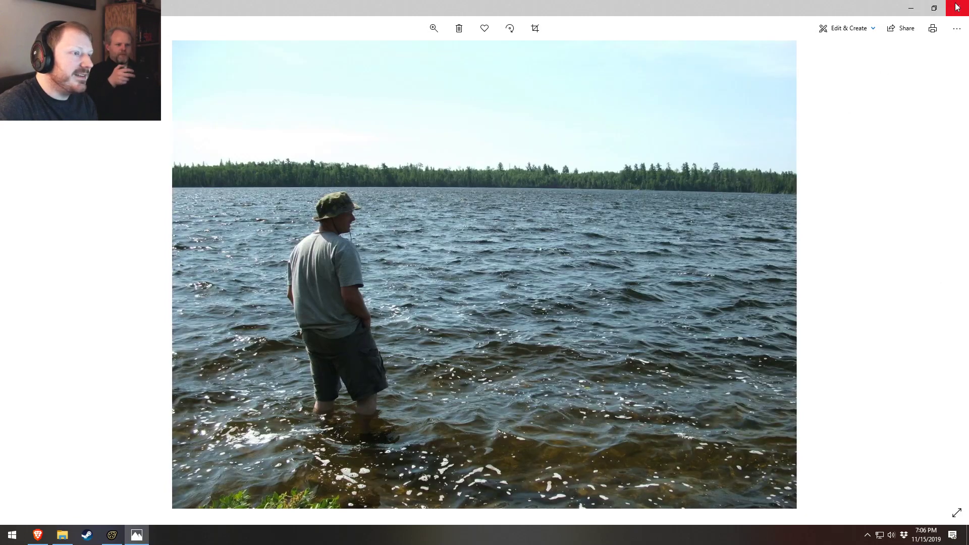
{"action": "left_click", "coordinate": [958, 7]}
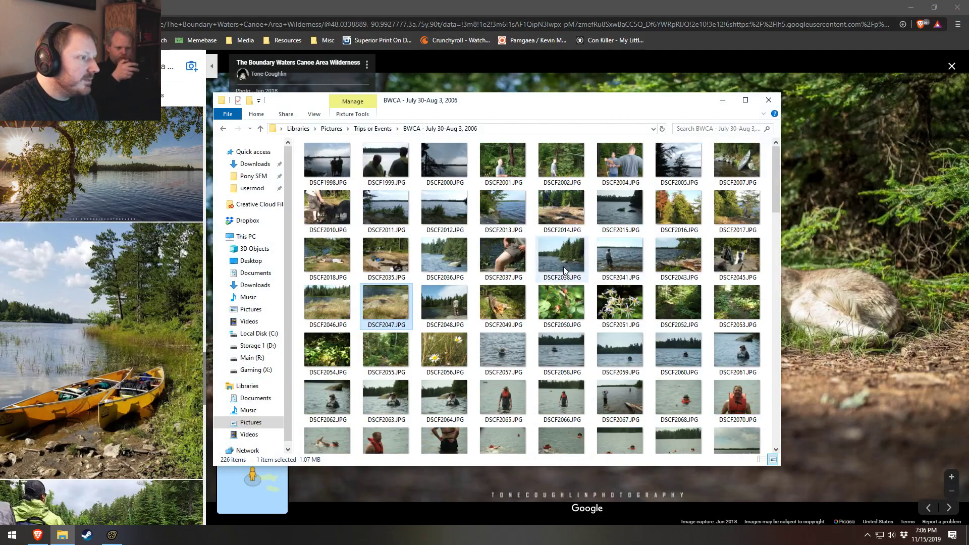
- Browse the photos from DSCF1998.JPG forward to the two men handling rope, view the canoe photo DSCF2007.JPG, and close the viewer
{"action": "double_click", "coordinate": [327, 161]}
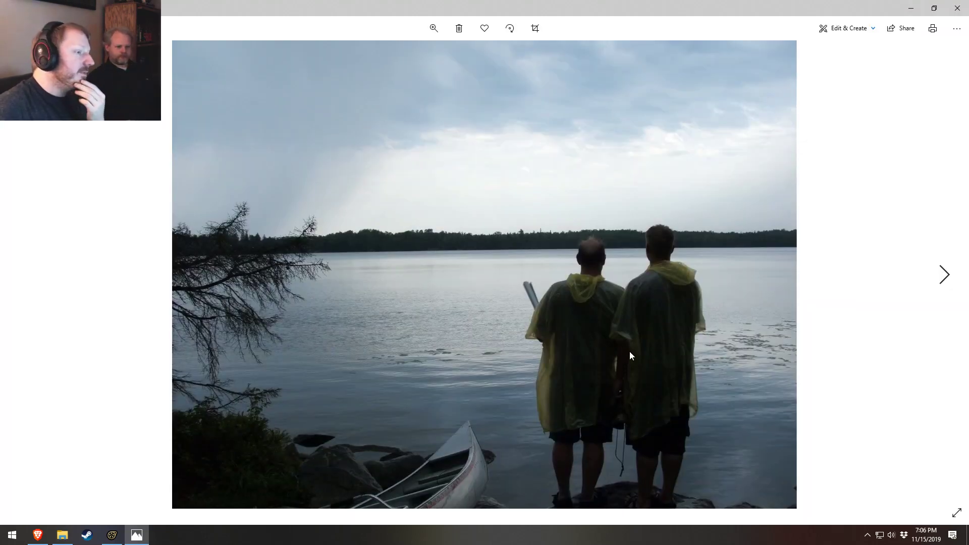
{"action": "left_click", "coordinate": [944, 275]}
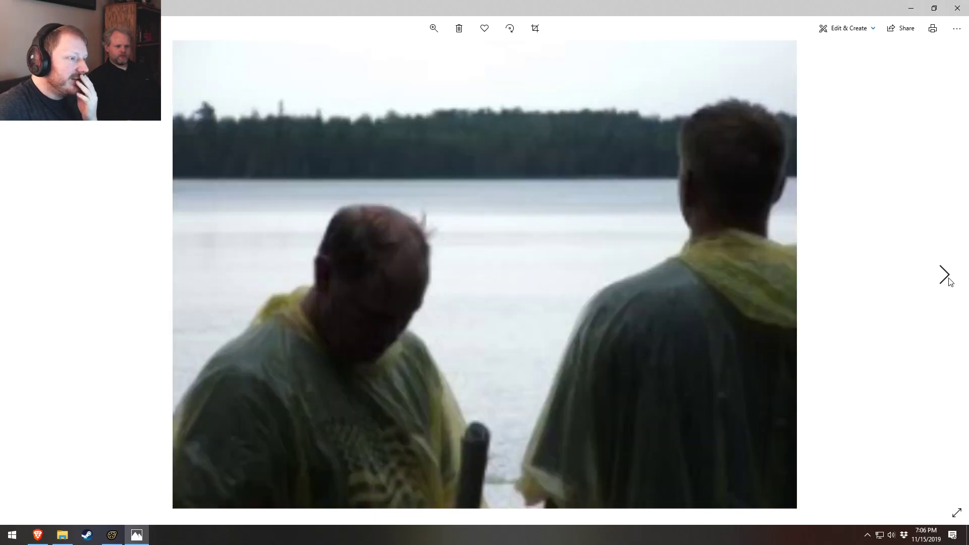
{"action": "left_click", "coordinate": [949, 279]}
{"action": "left_click", "coordinate": [948, 280]}
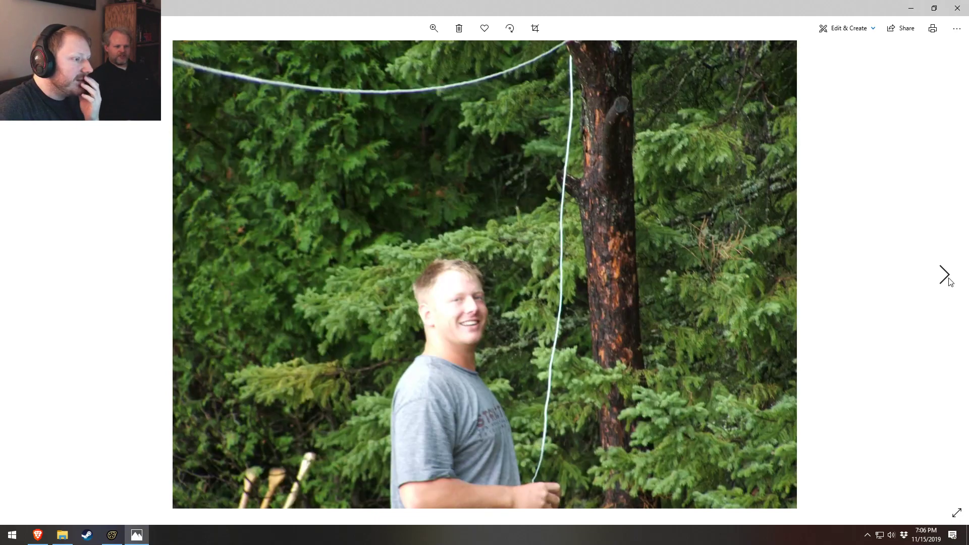
{"action": "left_click", "coordinate": [948, 279]}
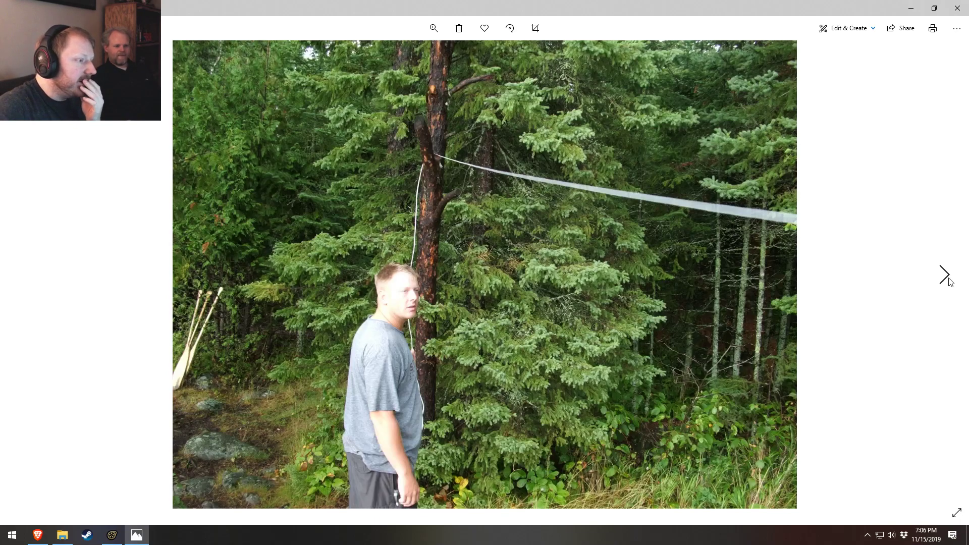
{"action": "left_click", "coordinate": [949, 279]}
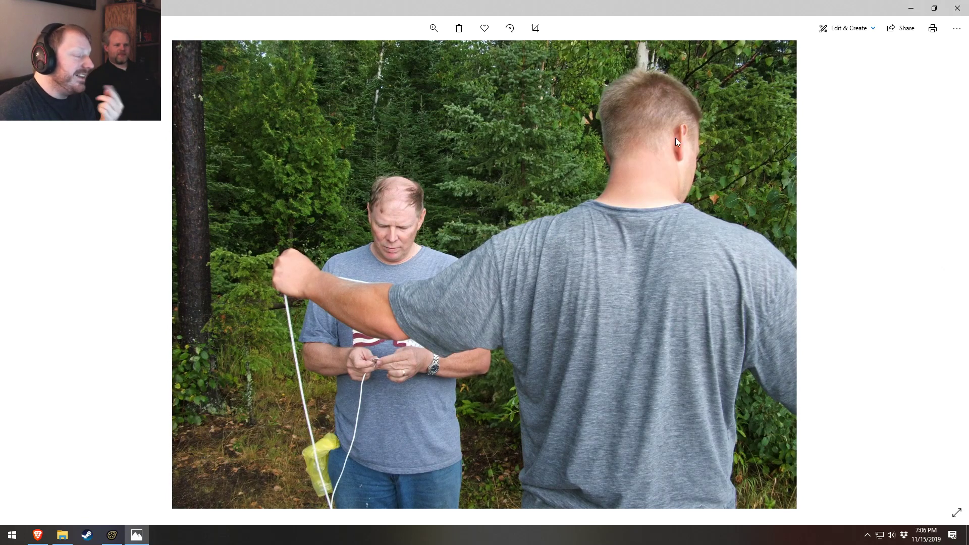
{"action": "left_click", "coordinate": [958, 8]}
{"action": "double_click", "coordinate": [739, 168]}
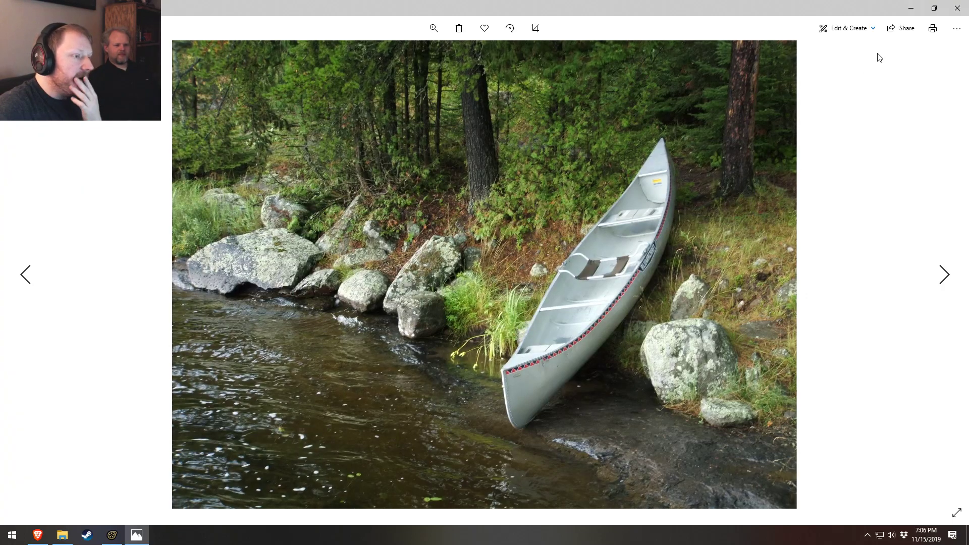
{"action": "left_click", "coordinate": [957, 8]}
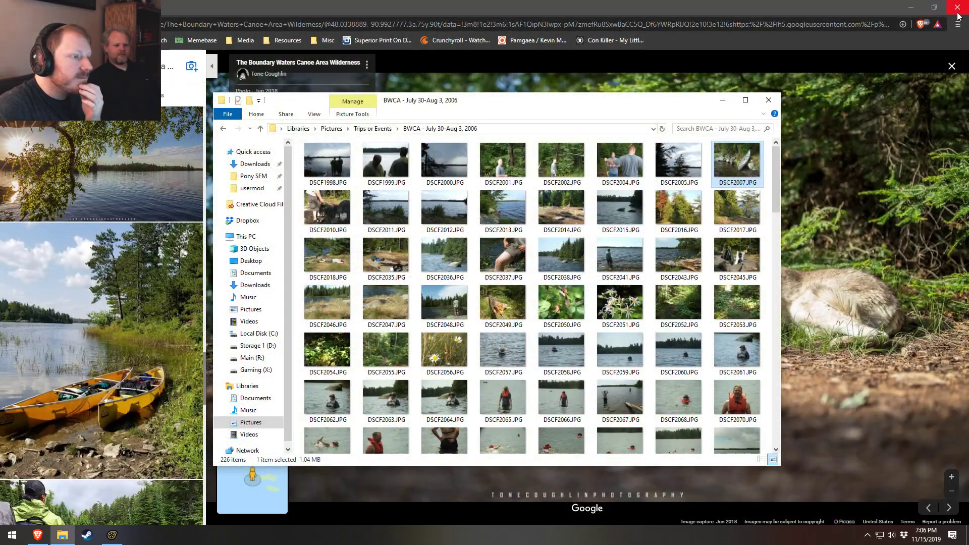
- View photo DSCF2050.JPG, browse forward two photos to the forest path, and close the viewer
{"action": "double_click", "coordinate": [561, 304]}
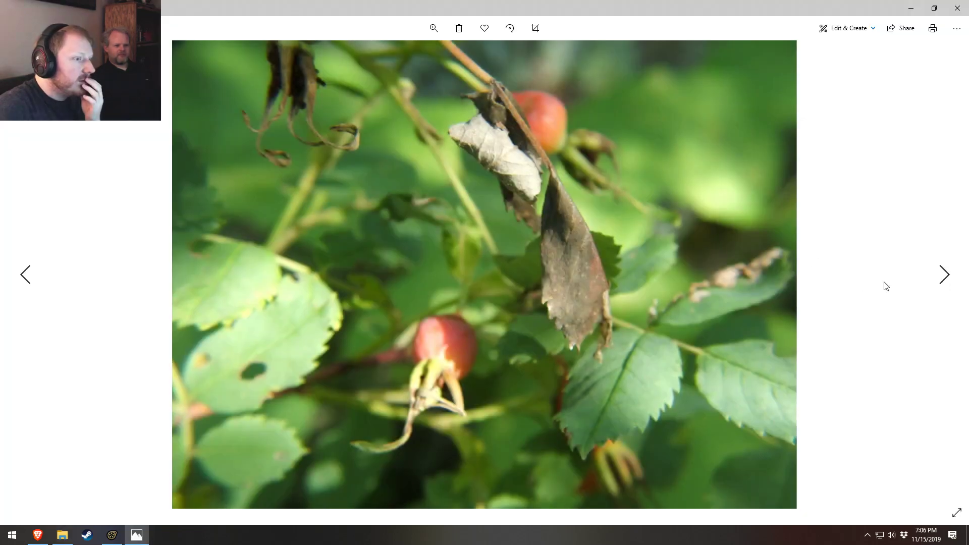
{"action": "left_click", "coordinate": [944, 276]}
{"action": "left_click", "coordinate": [944, 276]}
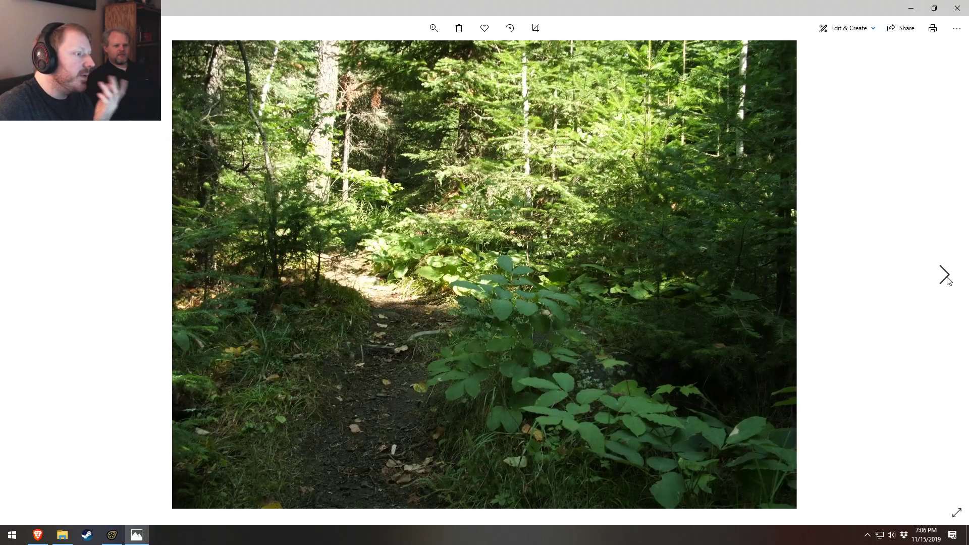
{"action": "left_click", "coordinate": [955, 7]}
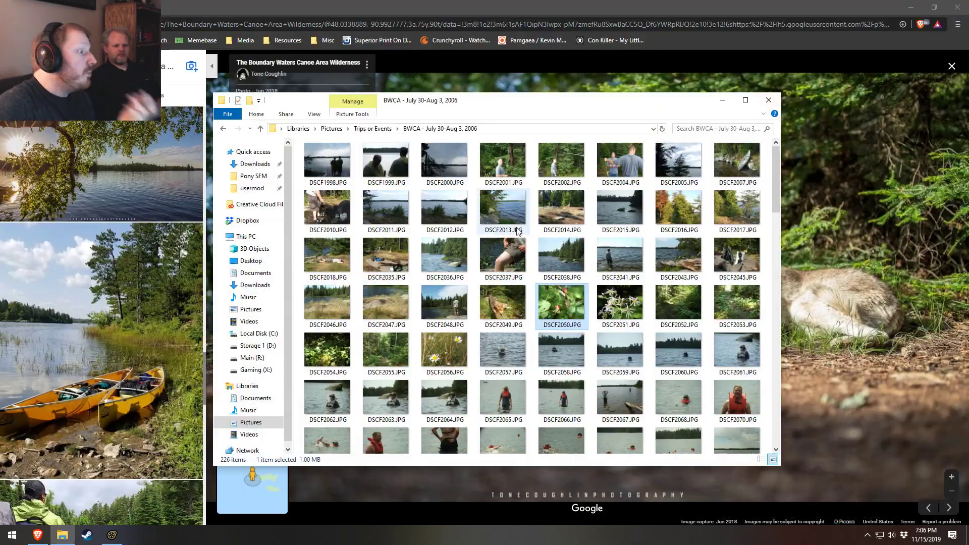
- View photos DSCF2018.JPG and DSCF2063.JPG one after the other, closing each
{"action": "left_click", "coordinate": [343, 252]}
{"action": "double_click", "coordinate": [343, 251]}
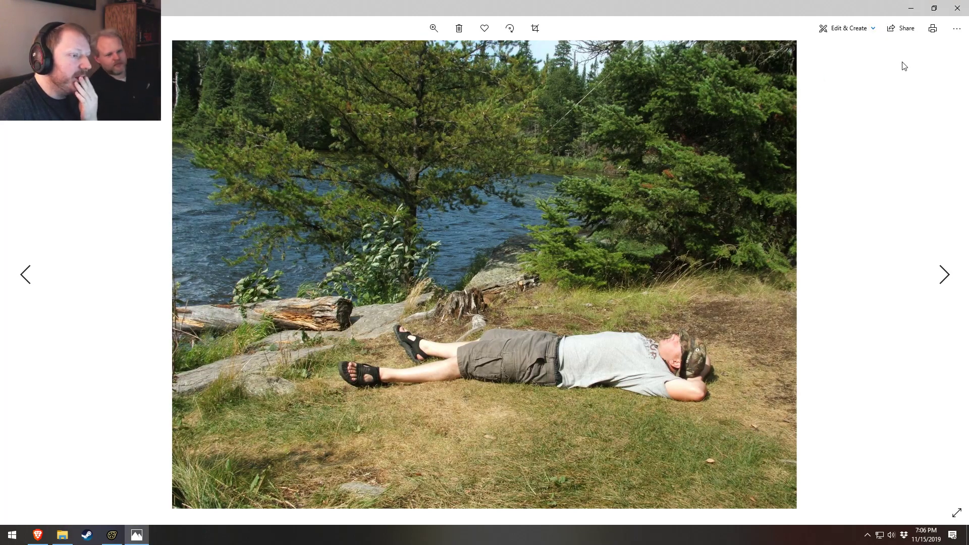
{"action": "left_click", "coordinate": [957, 11]}
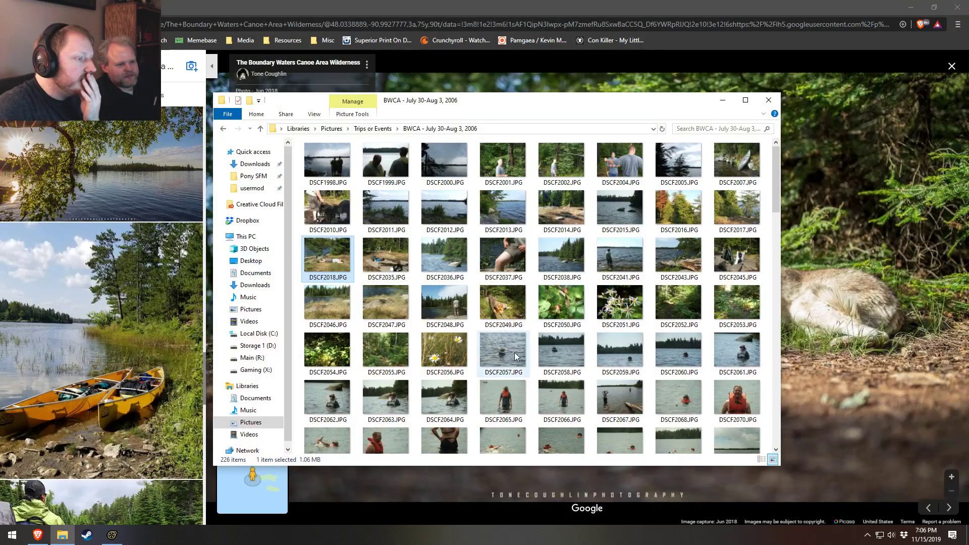
{"action": "double_click", "coordinate": [395, 394]}
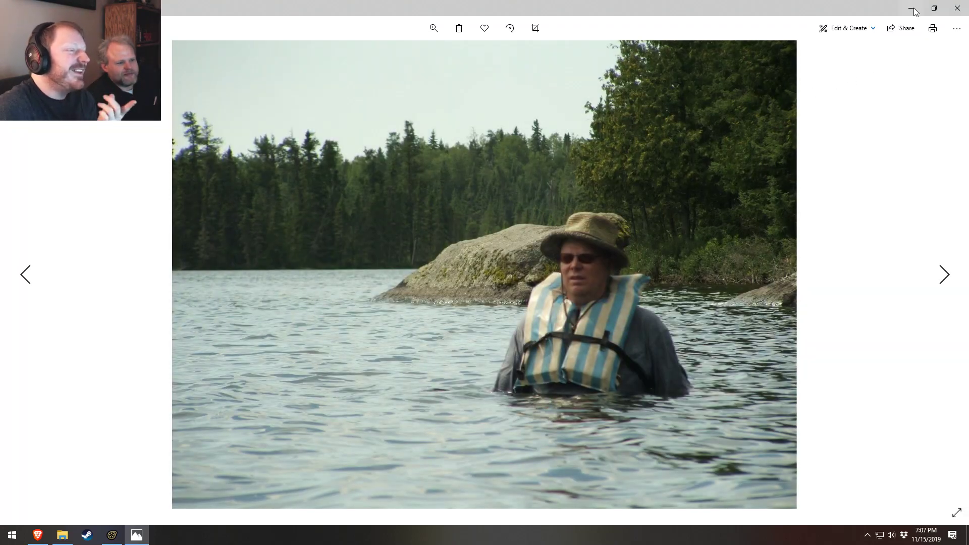
{"action": "left_click", "coordinate": [957, 9]}
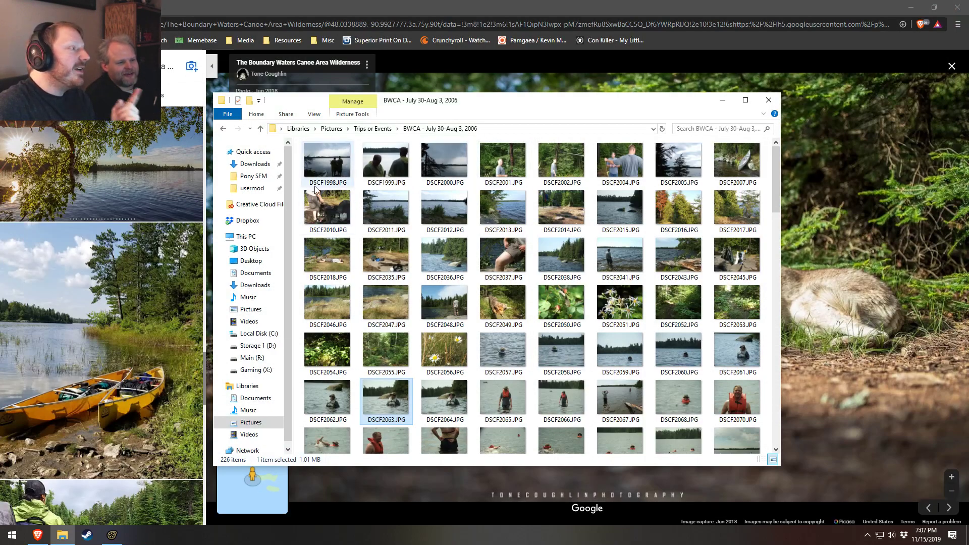
- Go back to the Trips or Events folder and open the BWCA - Jan 27-29, 2006 folder
{"action": "left_click", "coordinate": [380, 128]}
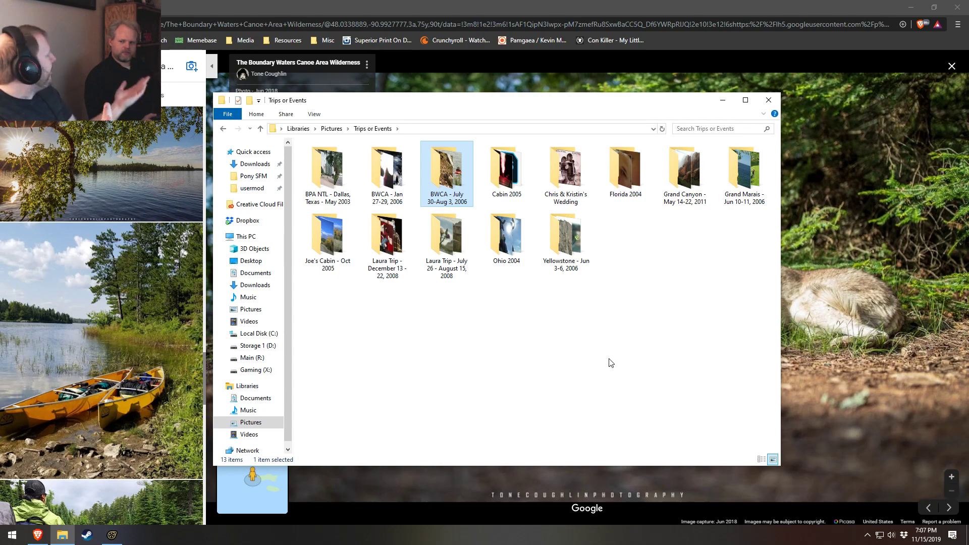
{"action": "left_click", "coordinate": [731, 281]}
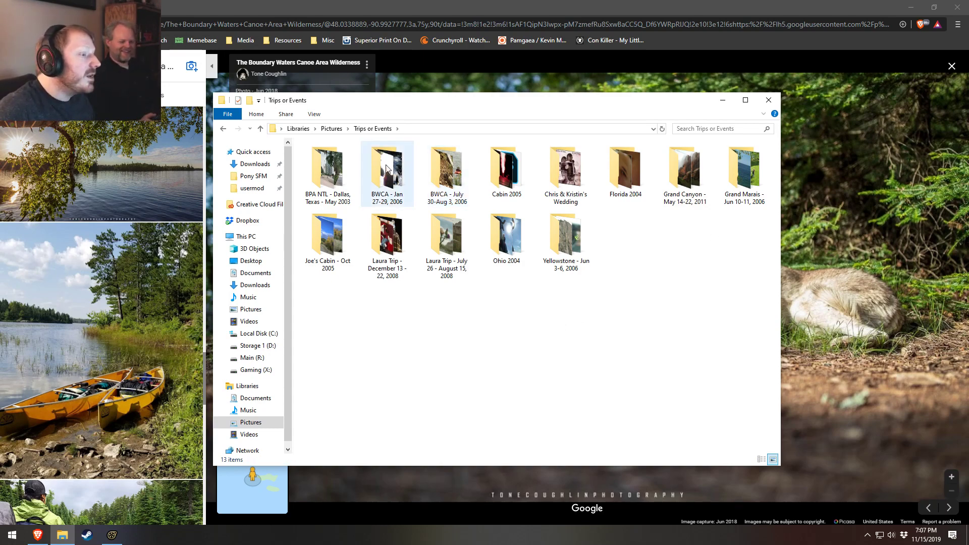
{"action": "left_click", "coordinate": [461, 187]}
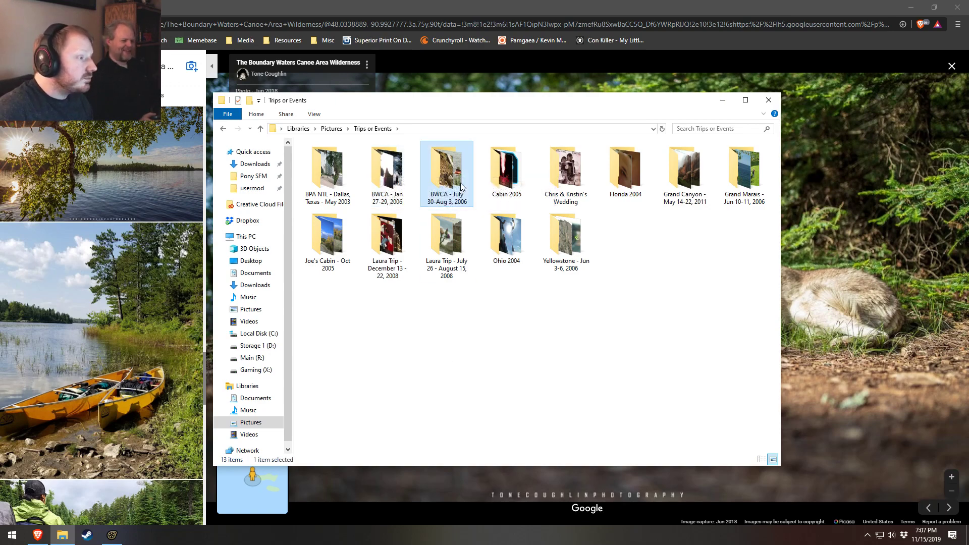
{"action": "double_click", "coordinate": [388, 180]}
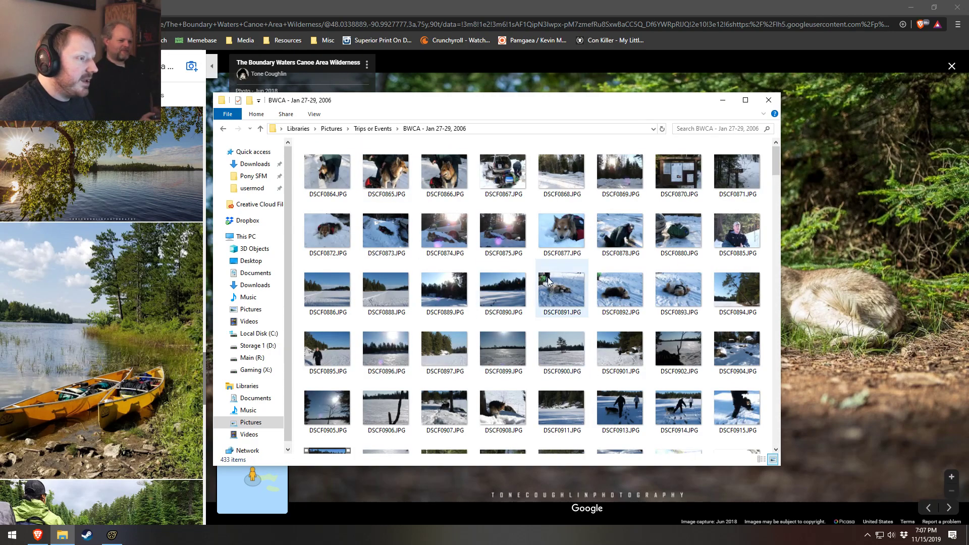
- Browse the winter trip photos from DSCF0864.JPG forward to the Hegman Lake sign, and close the viewer
{"action": "double_click", "coordinate": [314, 173]}
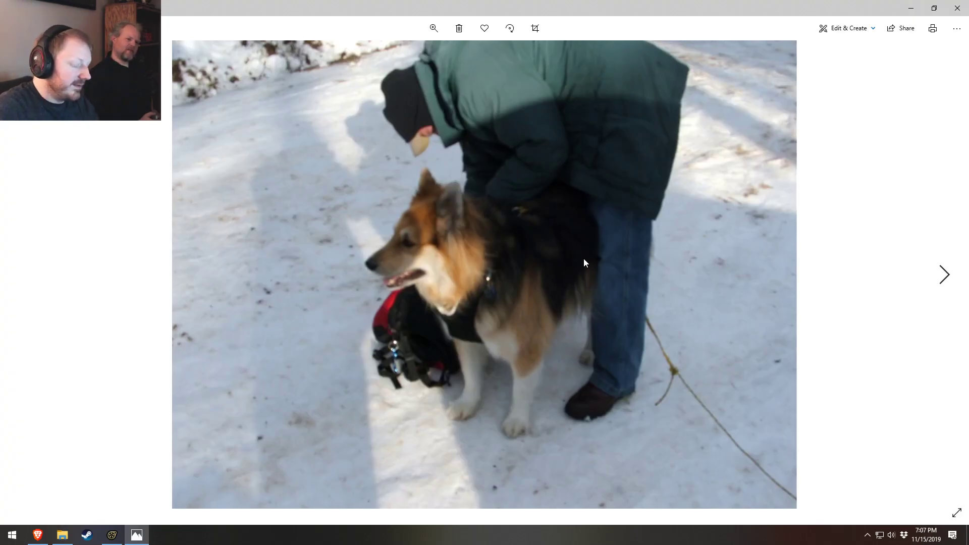
{"action": "key", "text": "Right"}
{"action": "key", "text": "Right"}
{"action": "key", "text": "Right"}
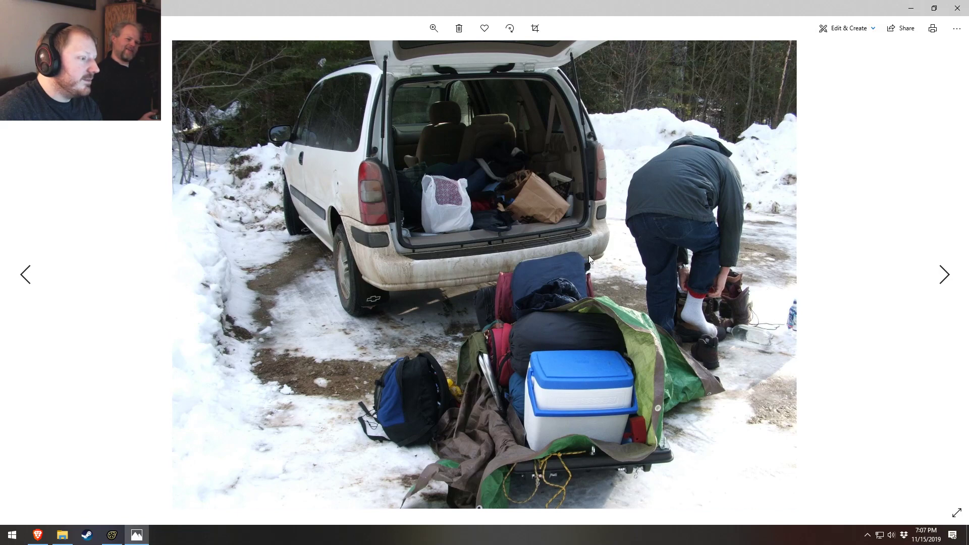
{"action": "key", "text": "Right"}
{"action": "key", "text": "Right"}
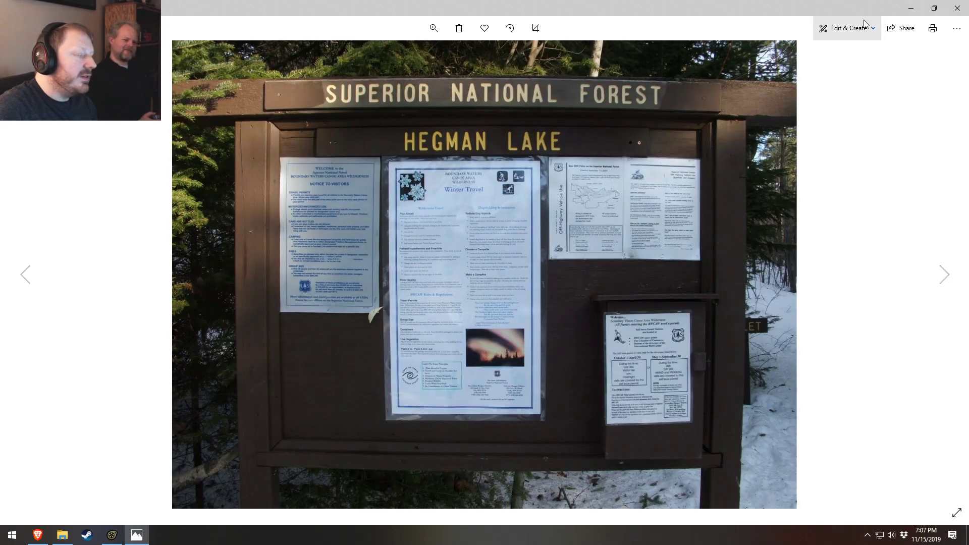
{"action": "left_click", "coordinate": [954, 13]}
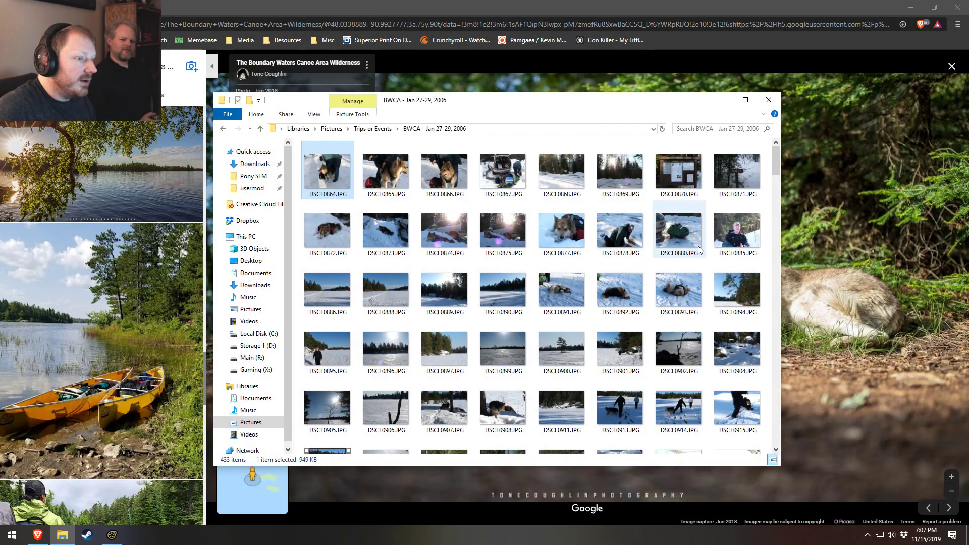
- View the photos DSCF0891.JPG and DSCF0893.JPG of the dog rolling in the snow, closing each
{"action": "double_click", "coordinate": [578, 298]}
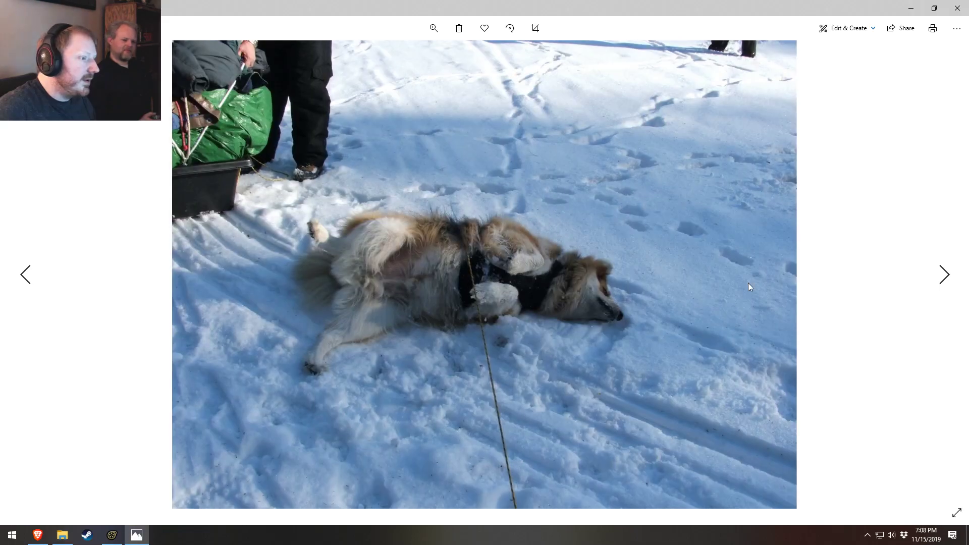
{"action": "left_click", "coordinate": [957, 8]}
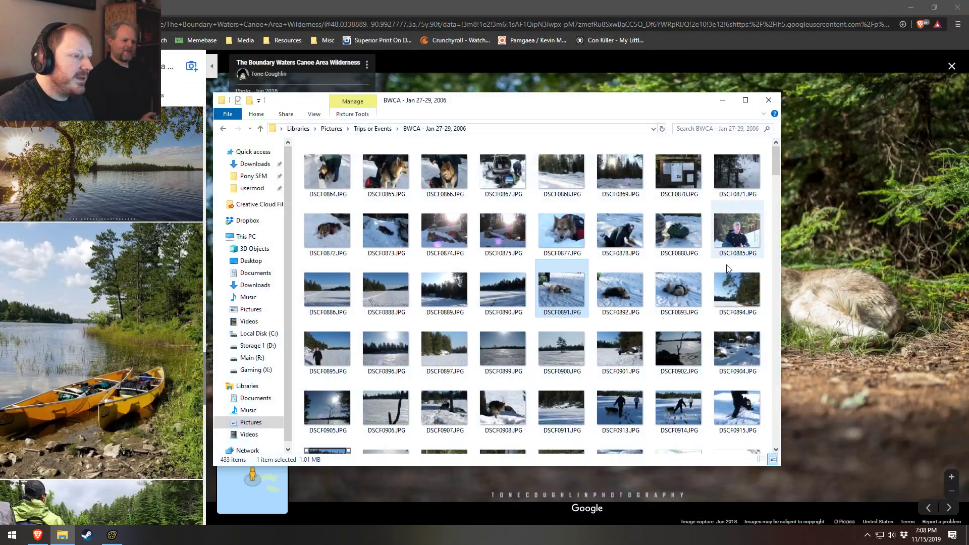
{"action": "double_click", "coordinate": [677, 293]}
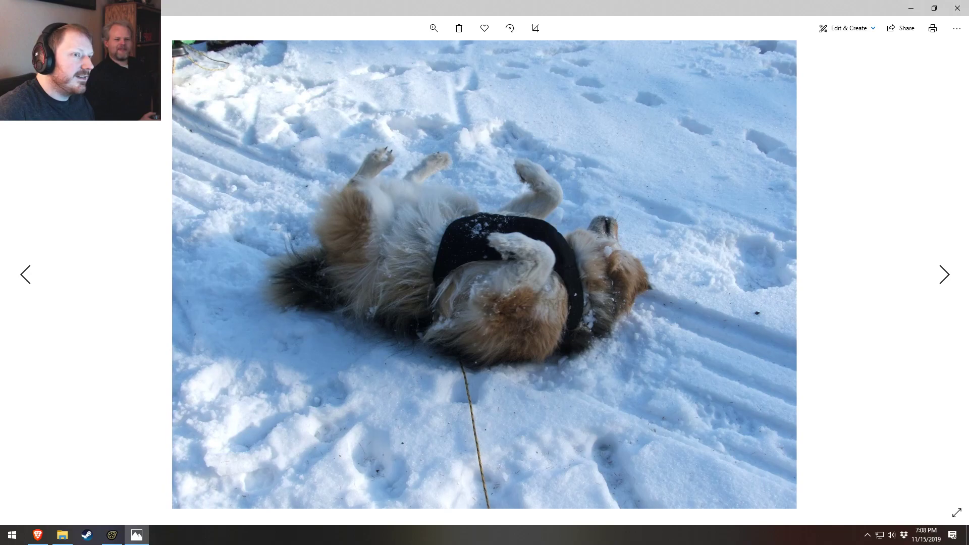
{"action": "left_click", "coordinate": [957, 8]}
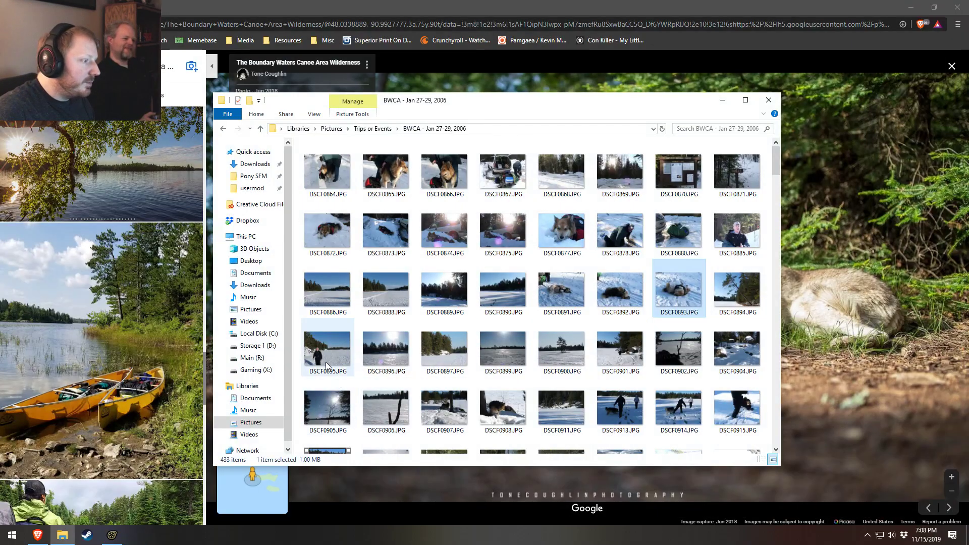
- Browse the frozen lake photos from DSCF0896.JPG forward to the lone trees on the ice, and close the viewer
{"action": "double_click", "coordinate": [385, 348]}
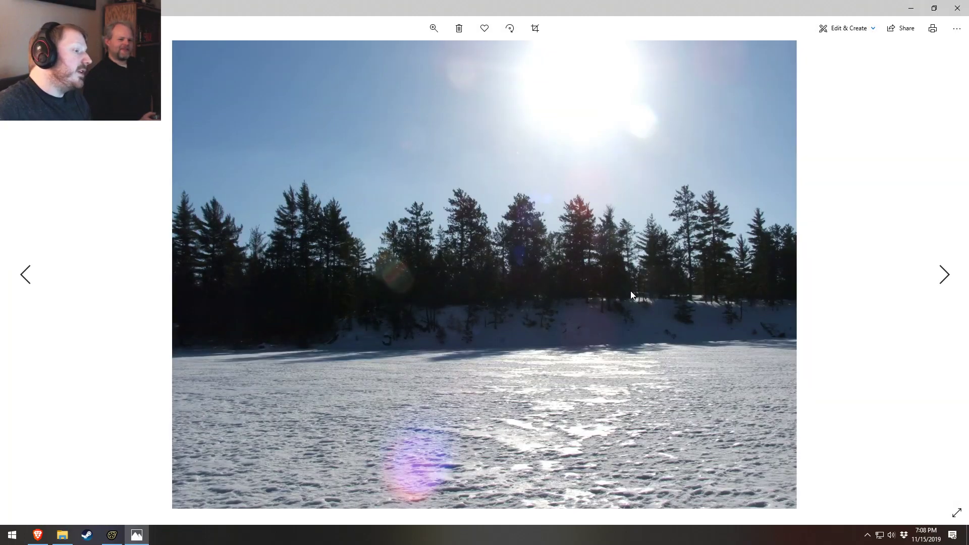
{"action": "key", "text": "Right"}
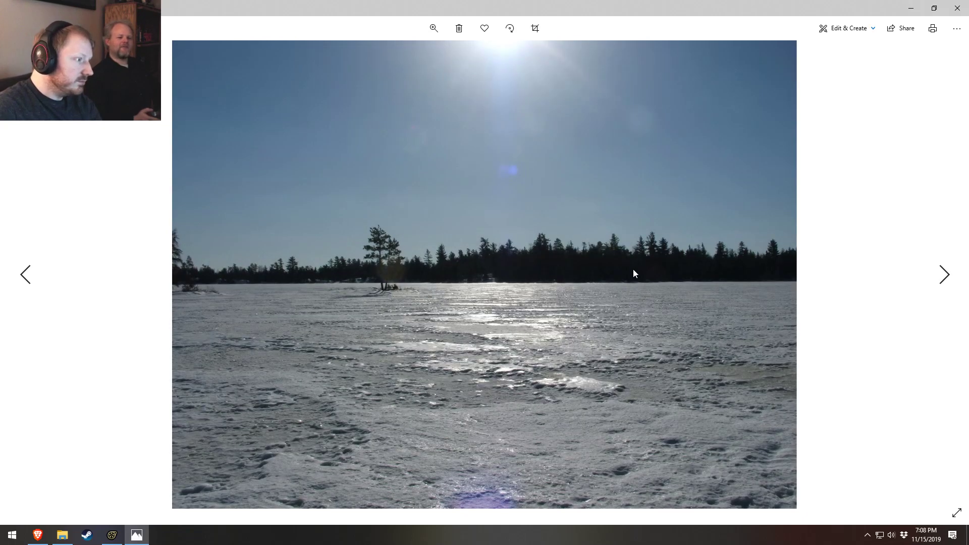
{"action": "key", "text": "Right"}
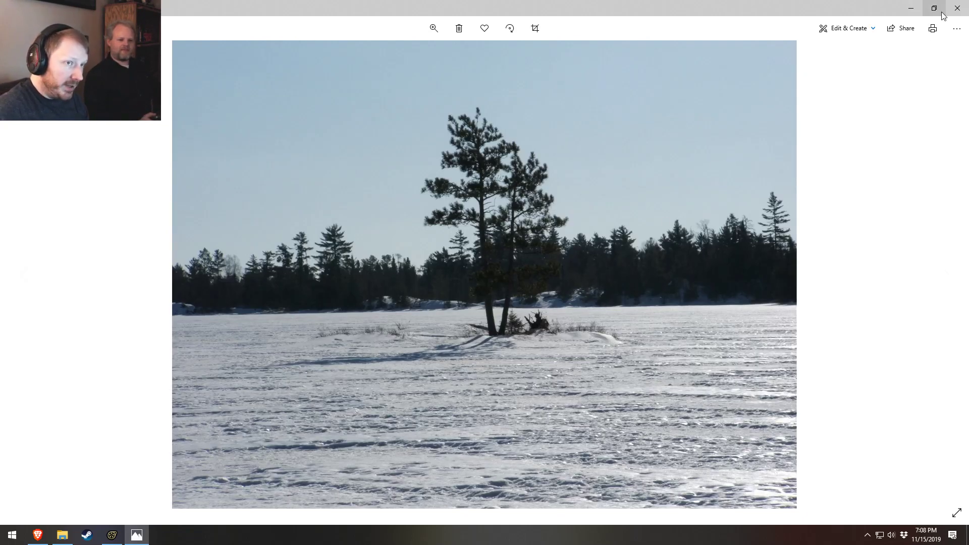
{"action": "left_click", "coordinate": [957, 8]}
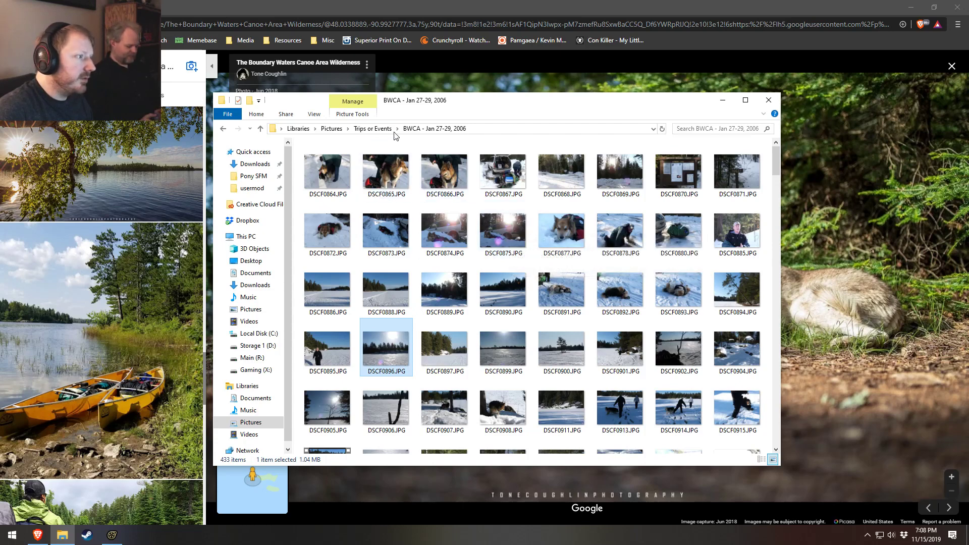
- Return to the Pictures library and look through the Buddy folder down to its last files
{"action": "left_click", "coordinate": [373, 129]}
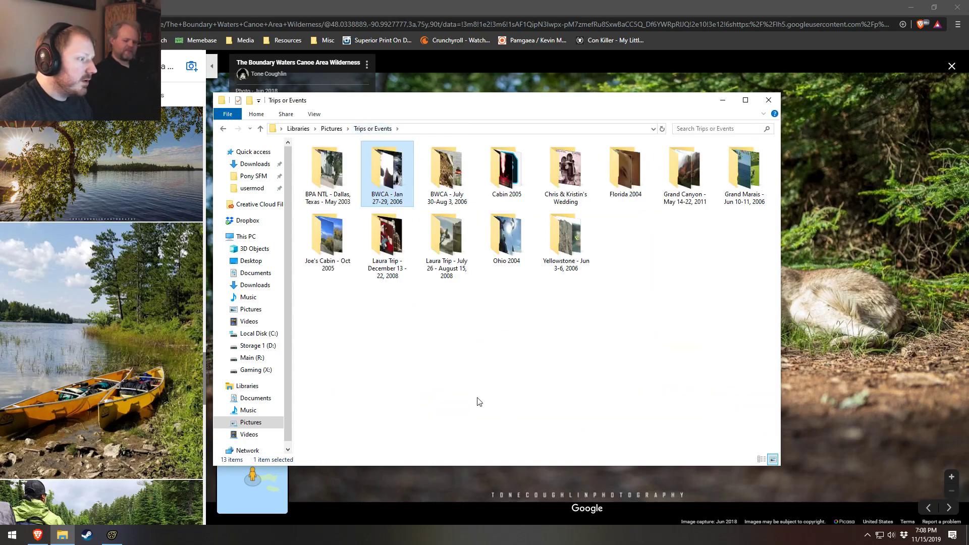
{"action": "left_click", "coordinate": [333, 129]}
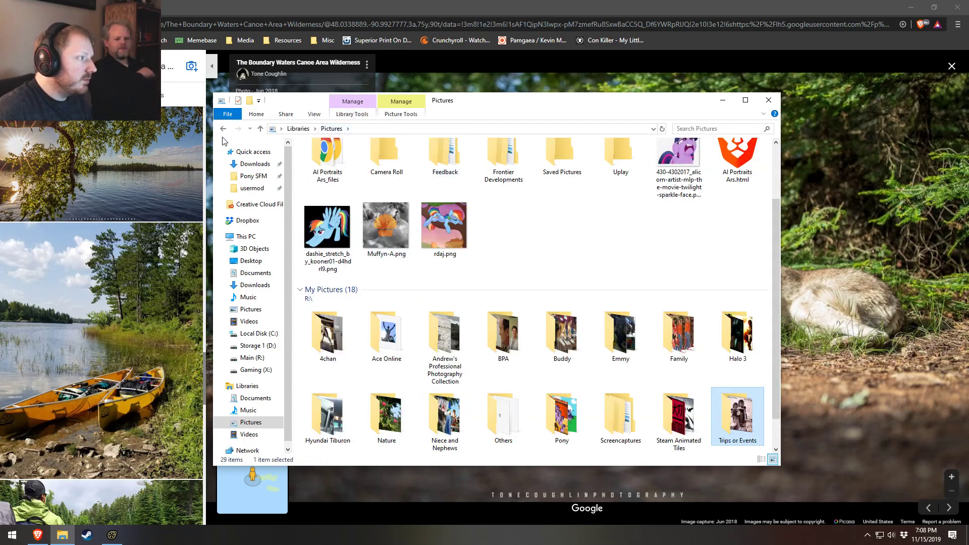
{"action": "double_click", "coordinate": [561, 268]}
{"action": "scroll", "coordinate": [611, 363], "scroll_direction": "down", "scroll_amount": 10}
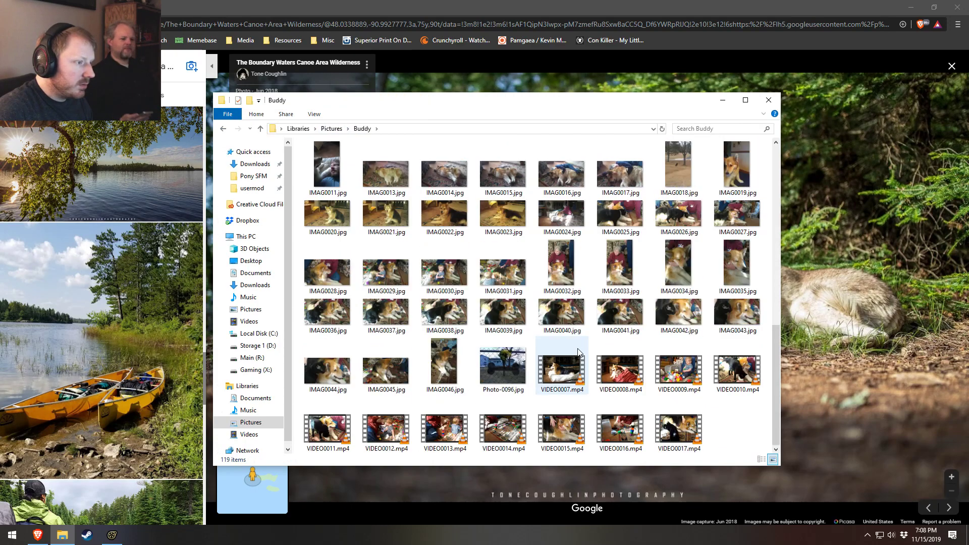
- Check the file properties of VIDEO0015.mp4 and close them
{"action": "left_click", "coordinate": [576, 439]}
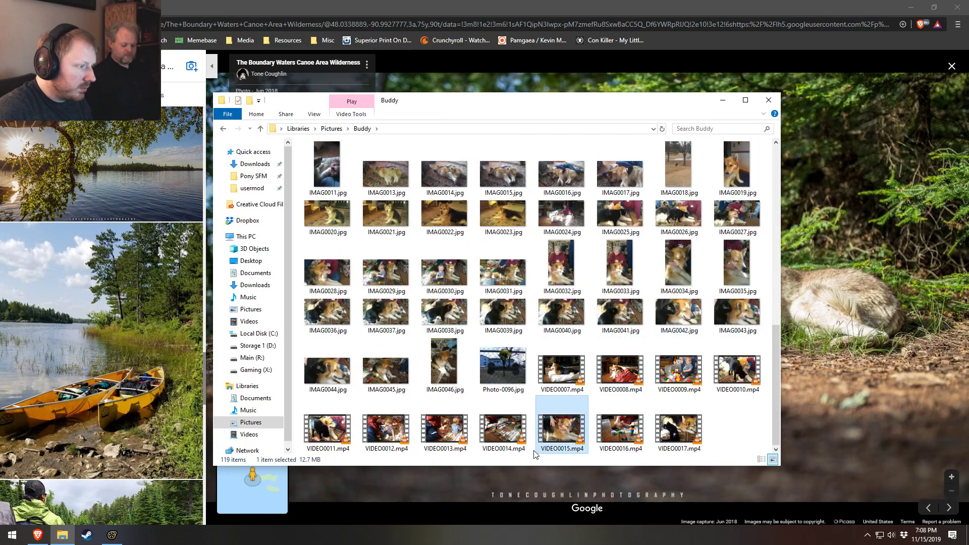
{"action": "right_click", "coordinate": [560, 426]}
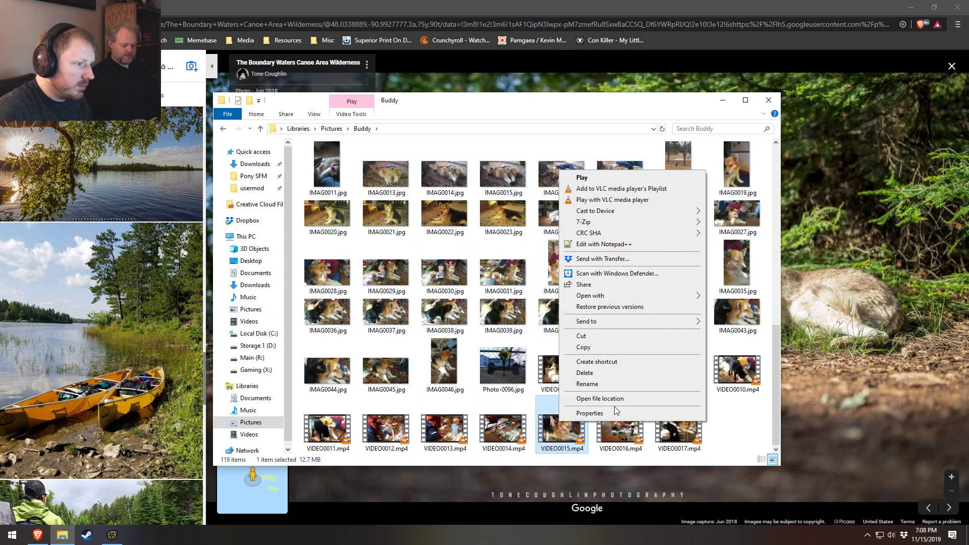
{"action": "left_click", "coordinate": [614, 413]}
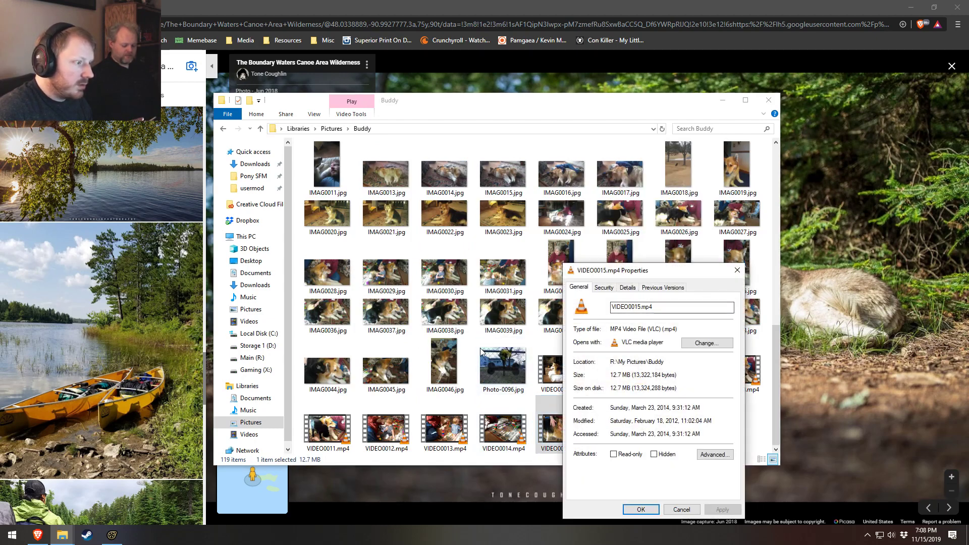
{"action": "left_click", "coordinate": [737, 270]}
- Check the file properties of IMAG0046.jpg, including its dates, and close them
{"action": "right_click", "coordinate": [449, 352]}
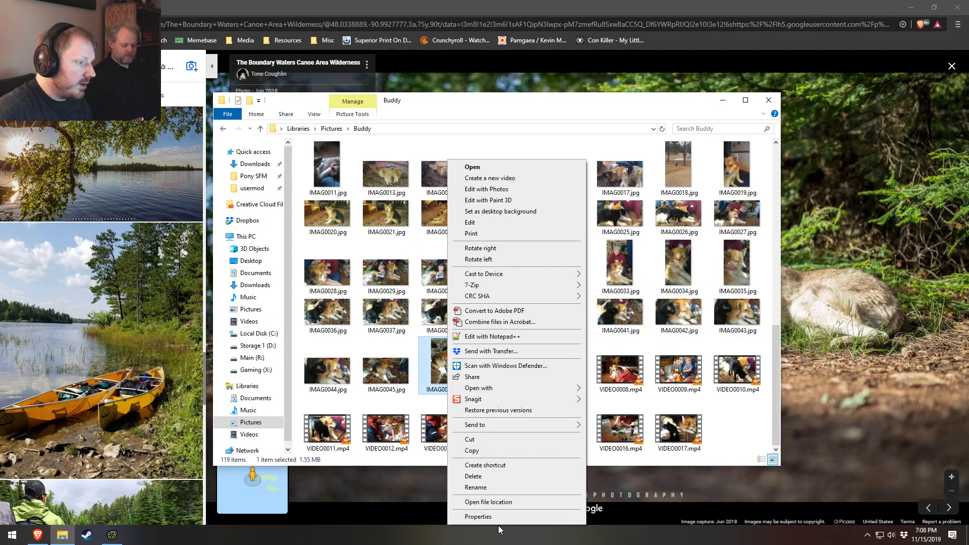
{"action": "left_click", "coordinate": [484, 517]}
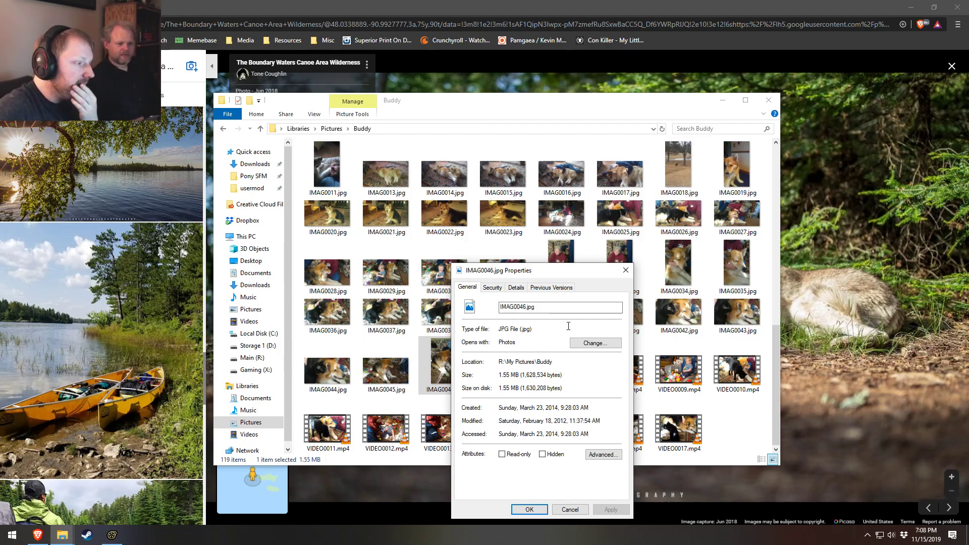
{"action": "left_click", "coordinate": [626, 270]}
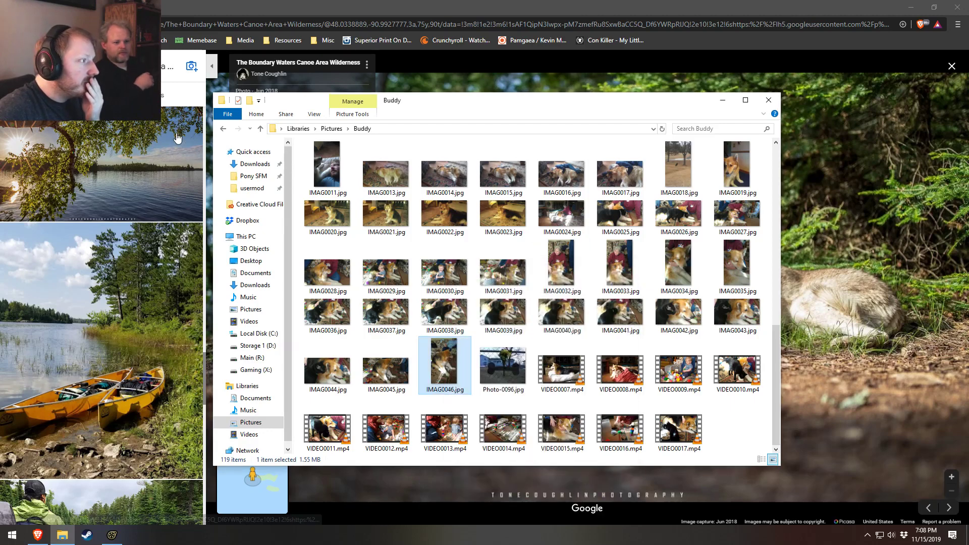
- Return to the BWCA - Jan 27-29, 2006 folder and open the dog close-up DSCF0937.JPG
{"action": "left_click", "coordinate": [223, 130]}
{"action": "left_click", "coordinate": [223, 129]}
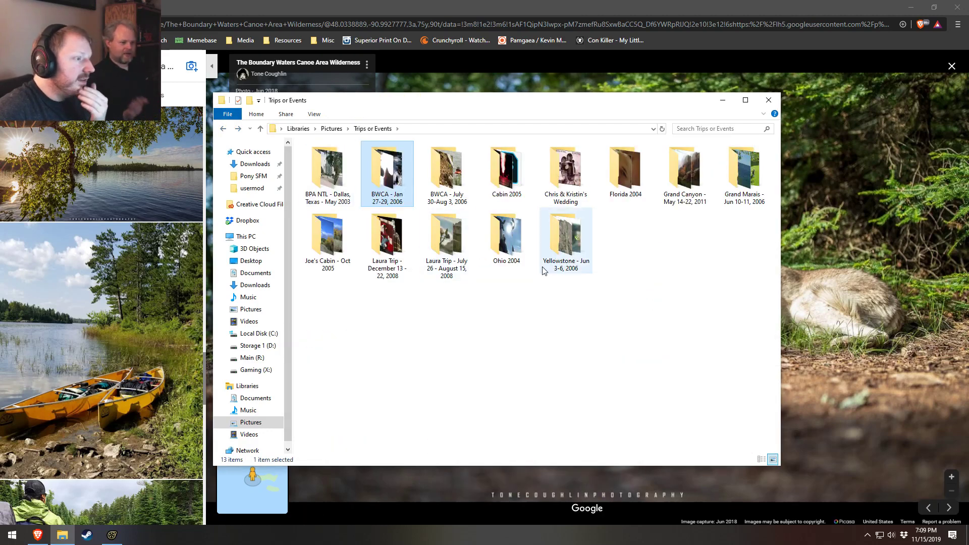
{"action": "double_click", "coordinate": [389, 168]}
{"action": "scroll", "coordinate": [550, 323], "scroll_direction": "down", "scroll_amount": 5}
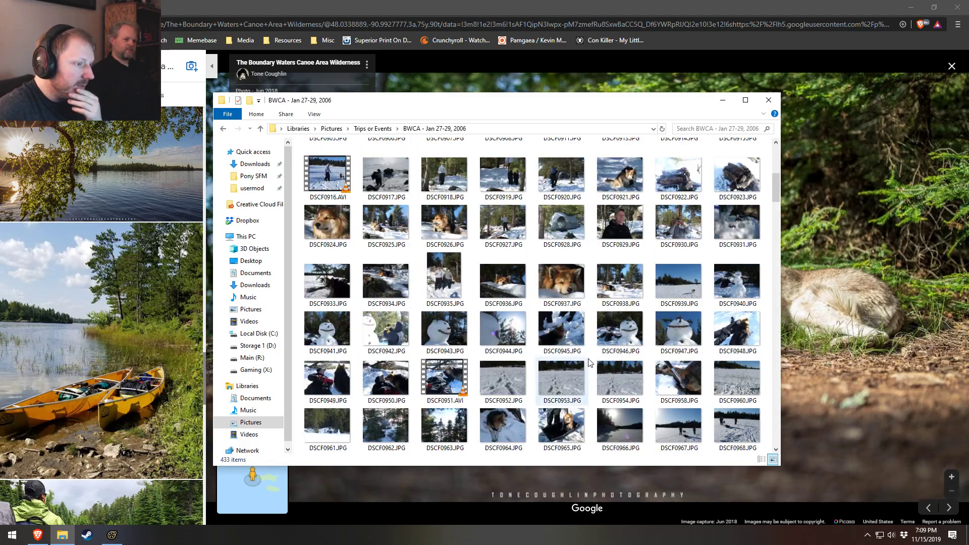
{"action": "left_click", "coordinate": [563, 277]}
{"action": "double_click", "coordinate": [564, 277]}
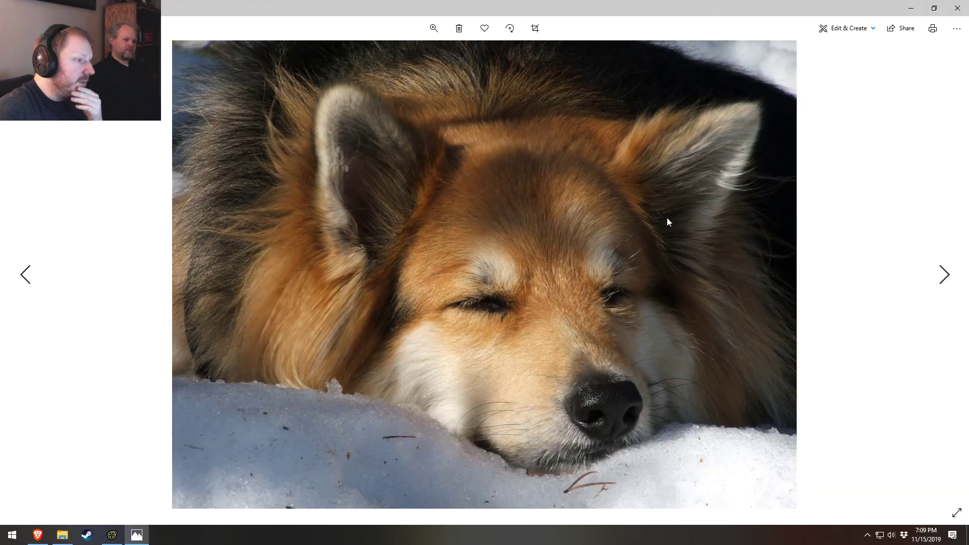
- Close the current photo and view the dog-in-sled photo DSCF0965.JPG and the snow photo DSCF0948.JPG, closing each
{"action": "left_click", "coordinate": [957, 8]}
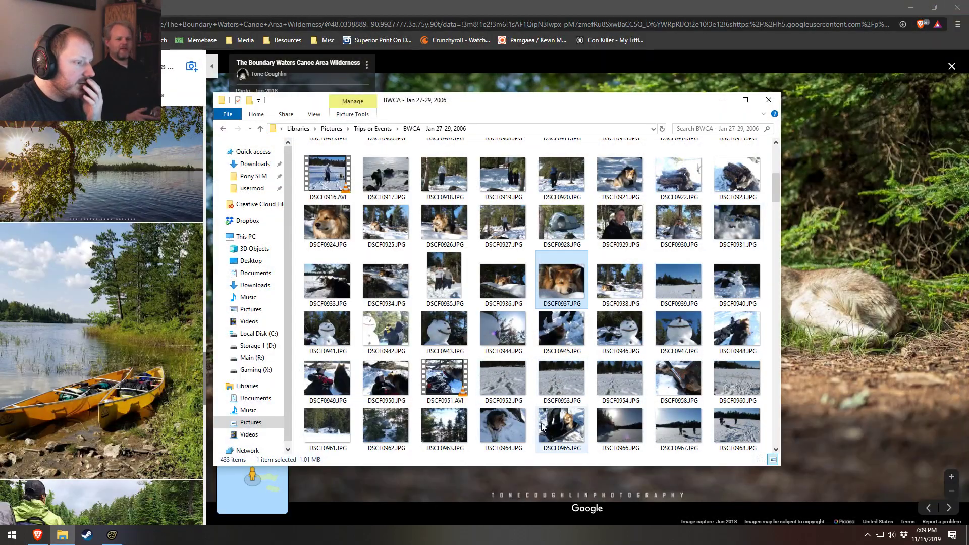
{"action": "double_click", "coordinate": [557, 430]}
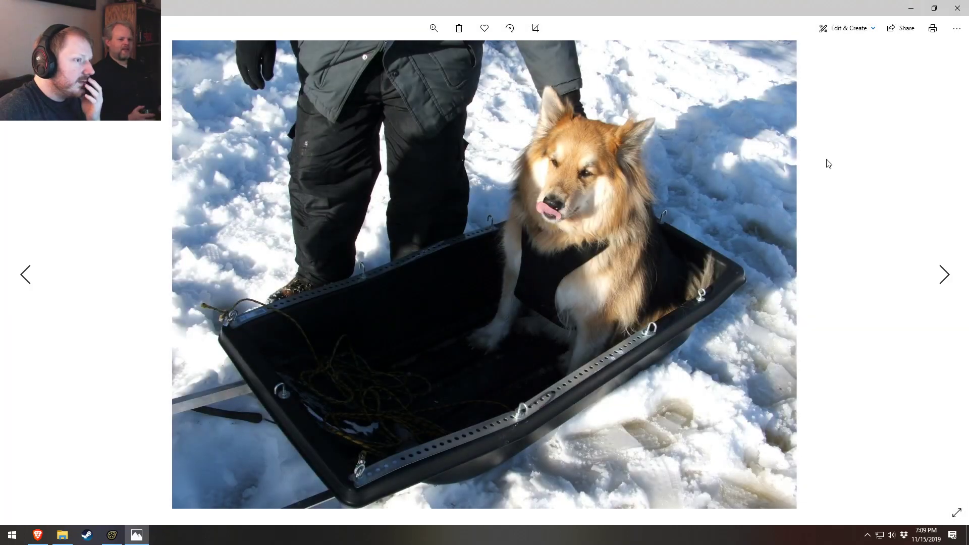
{"action": "left_click", "coordinate": [959, 9]}
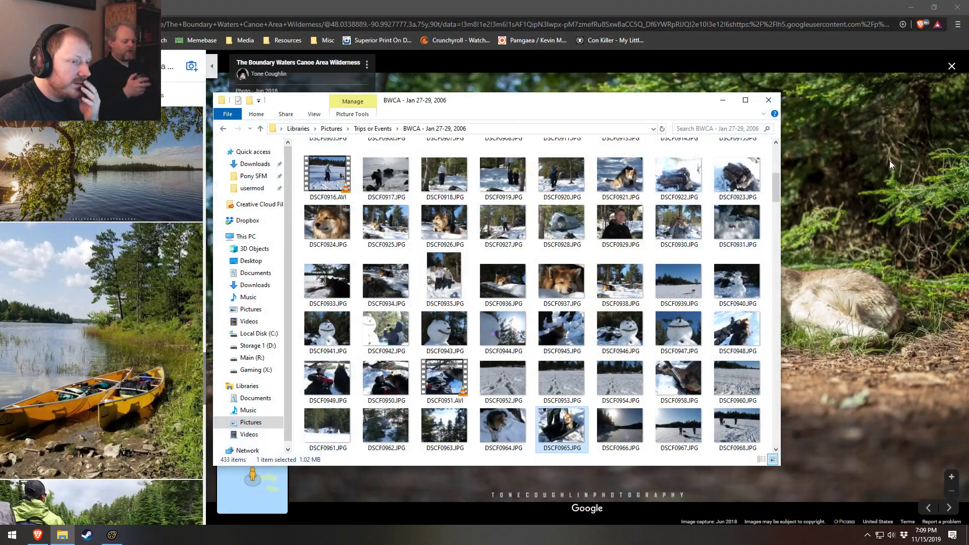
{"action": "double_click", "coordinate": [731, 327]}
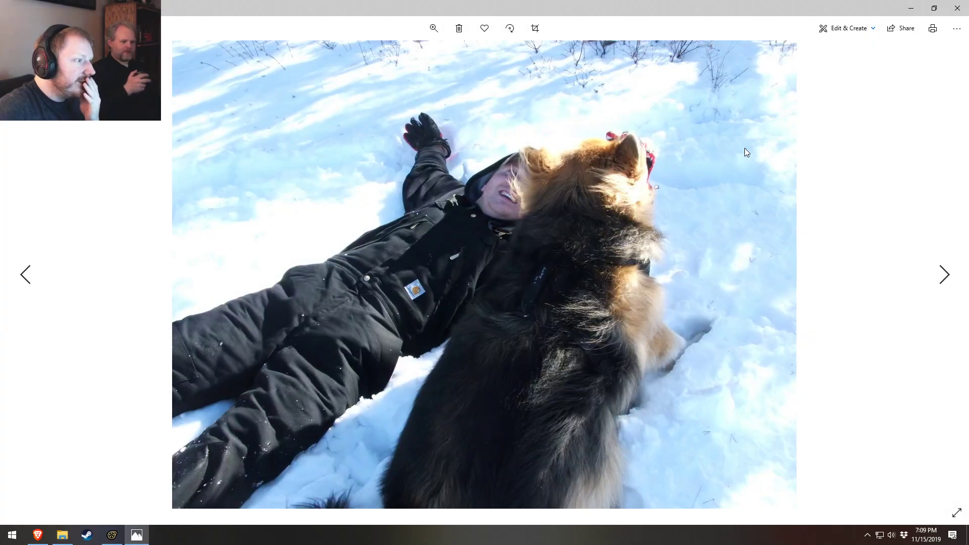
{"action": "left_click", "coordinate": [957, 8]}
- View the dog photos DSCF0924.JPG and DSCF0921.JPG, closing each one
{"action": "double_click", "coordinate": [322, 227]}
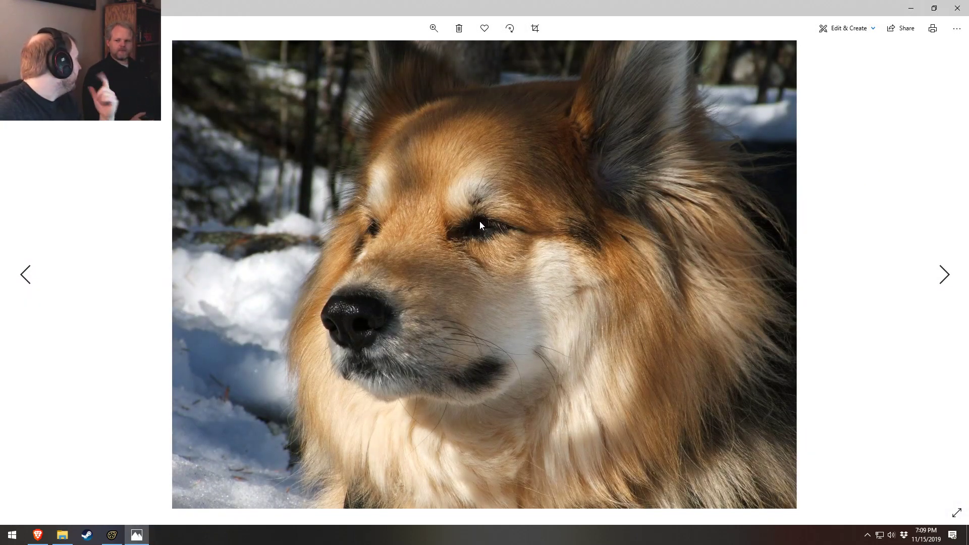
{"action": "left_click", "coordinate": [953, 8]}
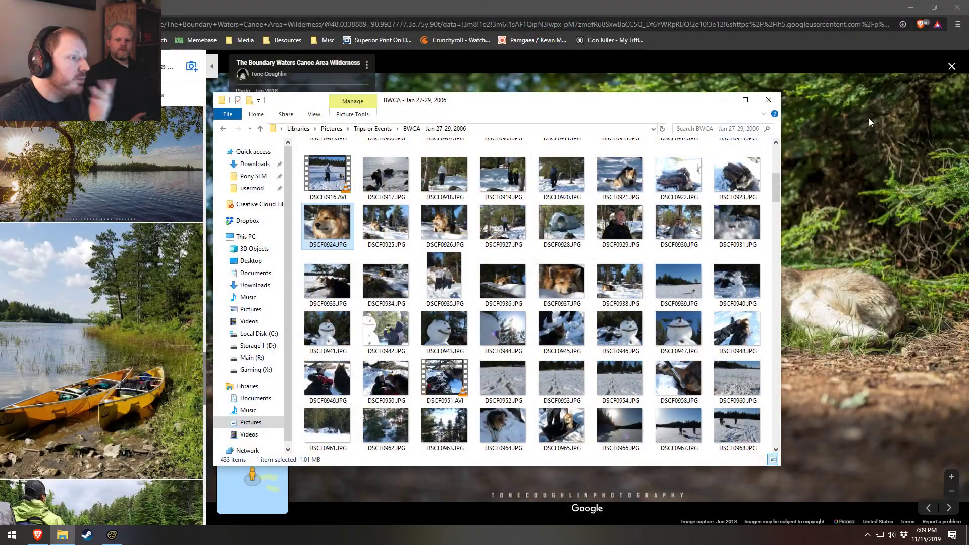
{"action": "double_click", "coordinate": [630, 178]}
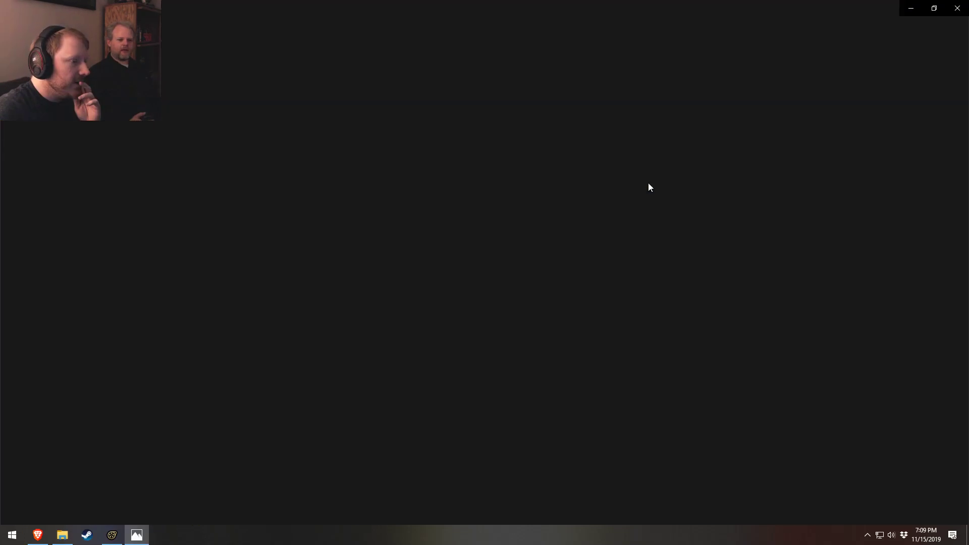
{"action": "left_click", "coordinate": [956, 10]}
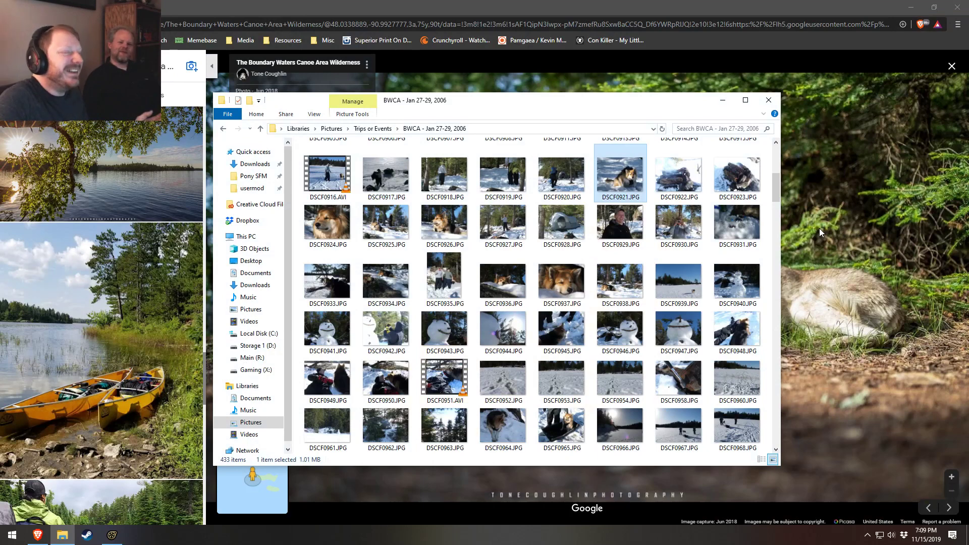
- Find the dog-on-the-lake photo DSCF1004.JPG and the photo DSCF1007.JPG further down the folder, viewing and closing each
{"action": "scroll", "coordinate": [608, 400], "scroll_direction": "down", "scroll_amount": 4}
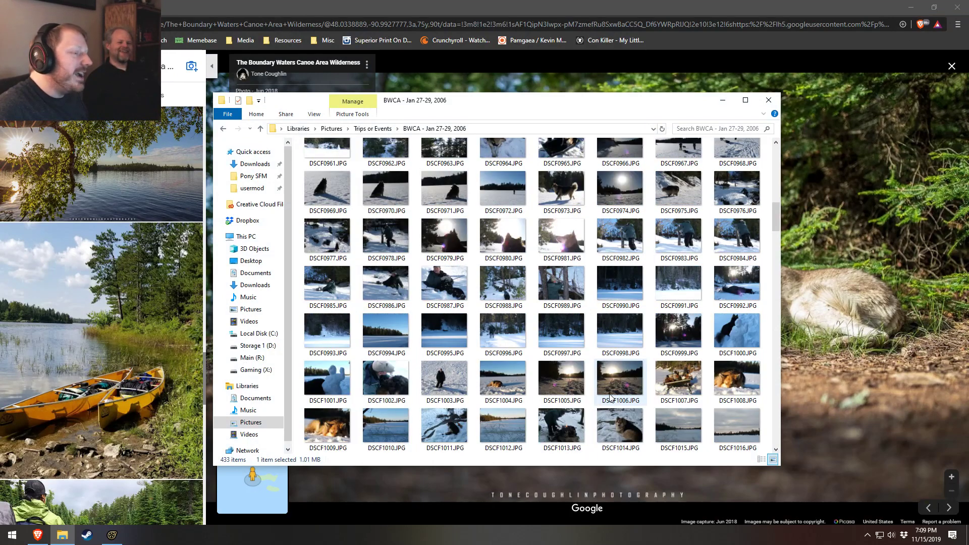
{"action": "double_click", "coordinate": [504, 371]}
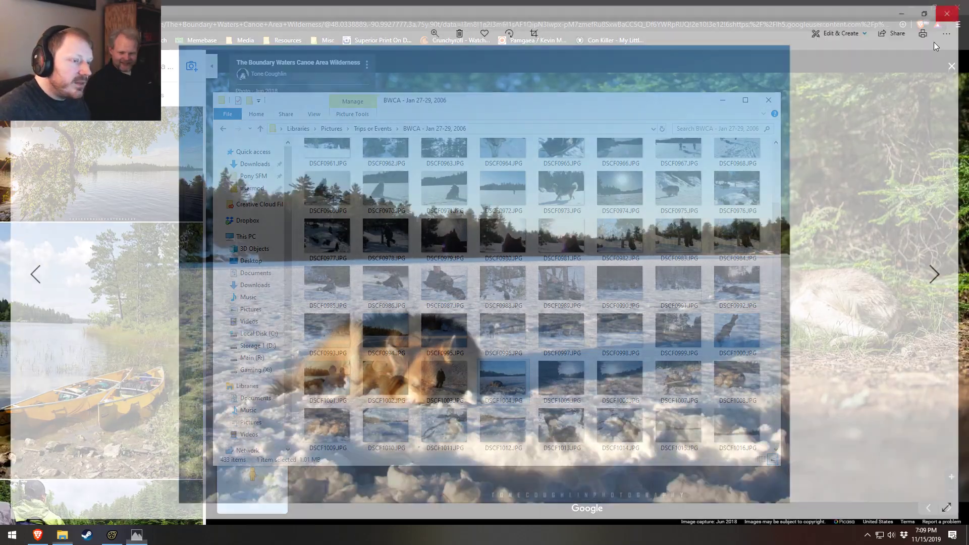
{"action": "left_click", "coordinate": [956, 8]}
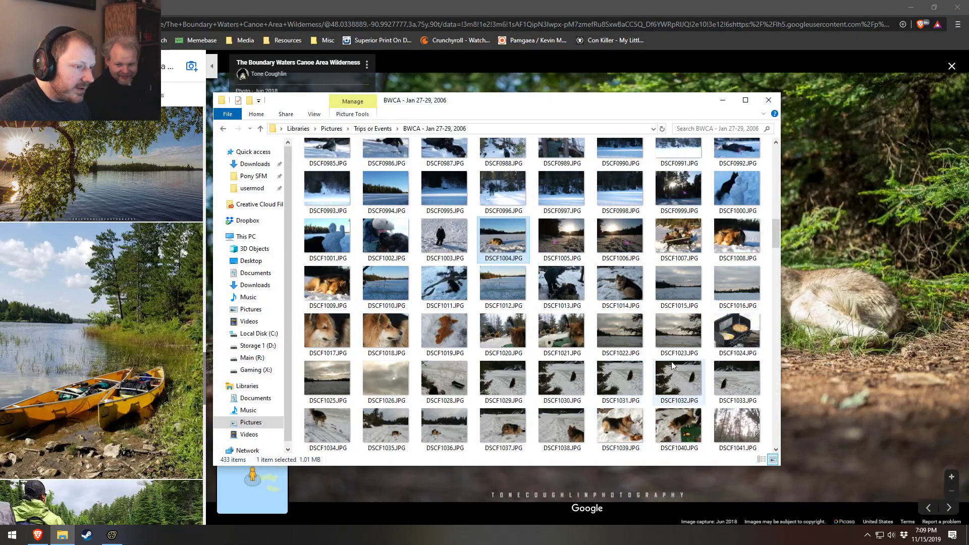
{"action": "double_click", "coordinate": [686, 241]}
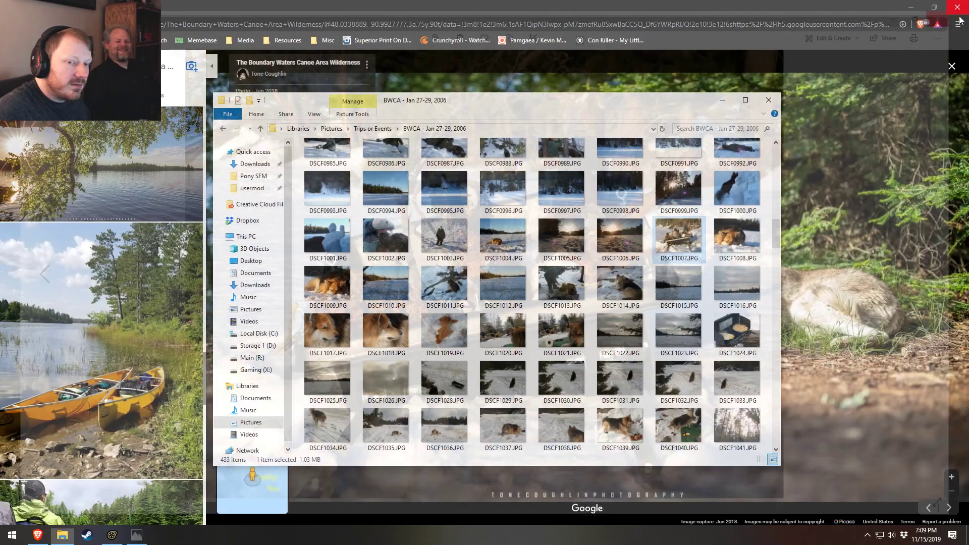
{"action": "left_click", "coordinate": [957, 8]}
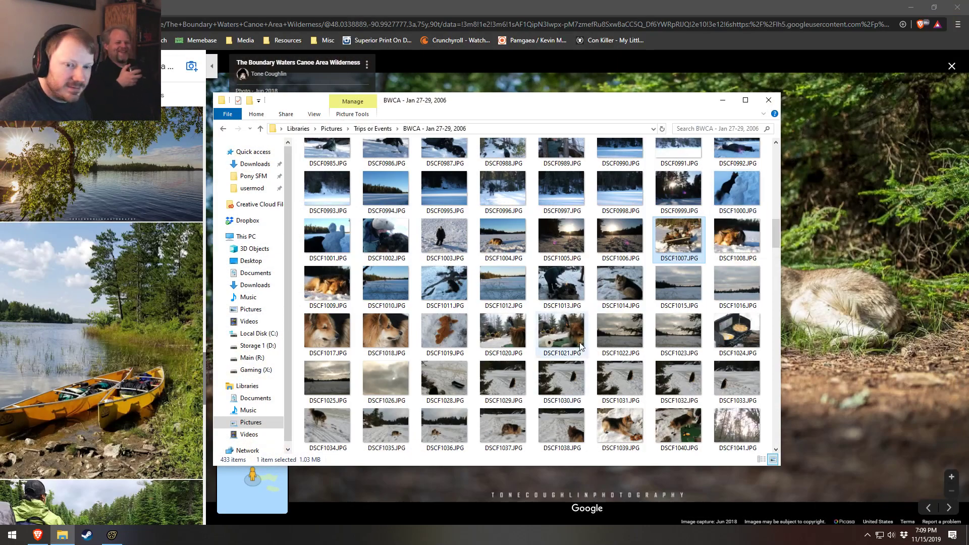
- Open the rock painting photo DSCF1071.JPG further down the folder, browse forward through the following five photos, and close the viewer
{"action": "scroll", "coordinate": [440, 367], "scroll_direction": "down", "scroll_amount": 3}
{"action": "scroll", "coordinate": [441, 363], "scroll_direction": "down", "scroll_amount": 4}
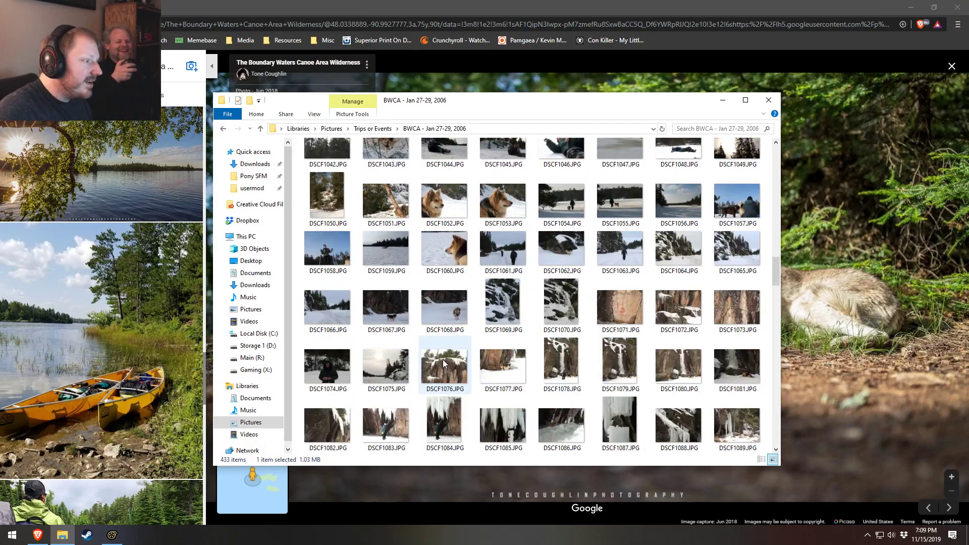
{"action": "double_click", "coordinate": [620, 306]}
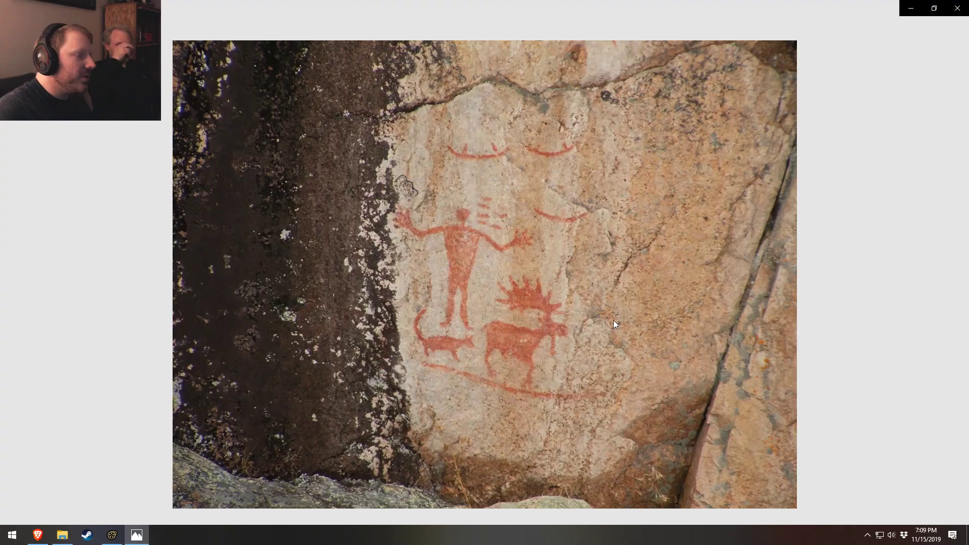
{"action": "left_click", "coordinate": [949, 280]}
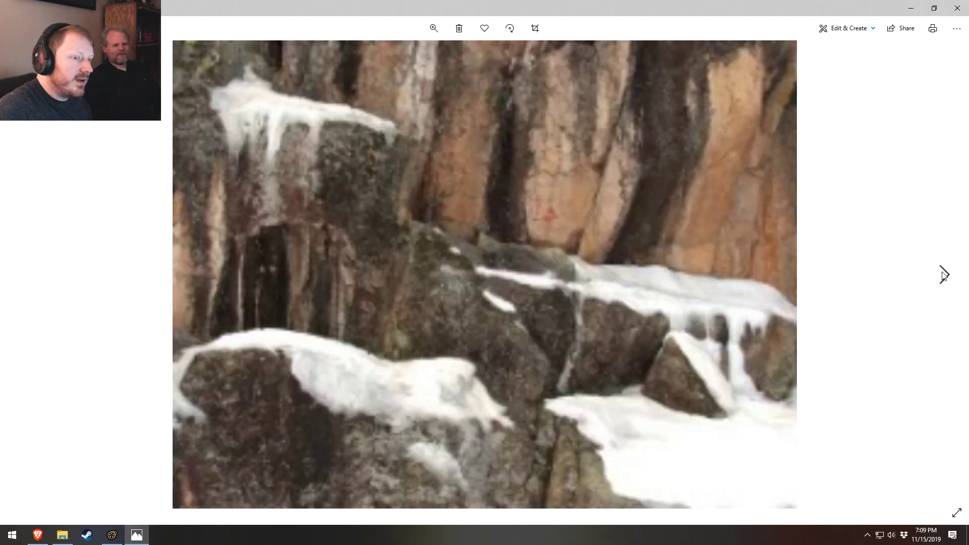
{"action": "left_click", "coordinate": [945, 276]}
{"action": "left_click", "coordinate": [943, 276]}
{"action": "left_click", "coordinate": [944, 276]}
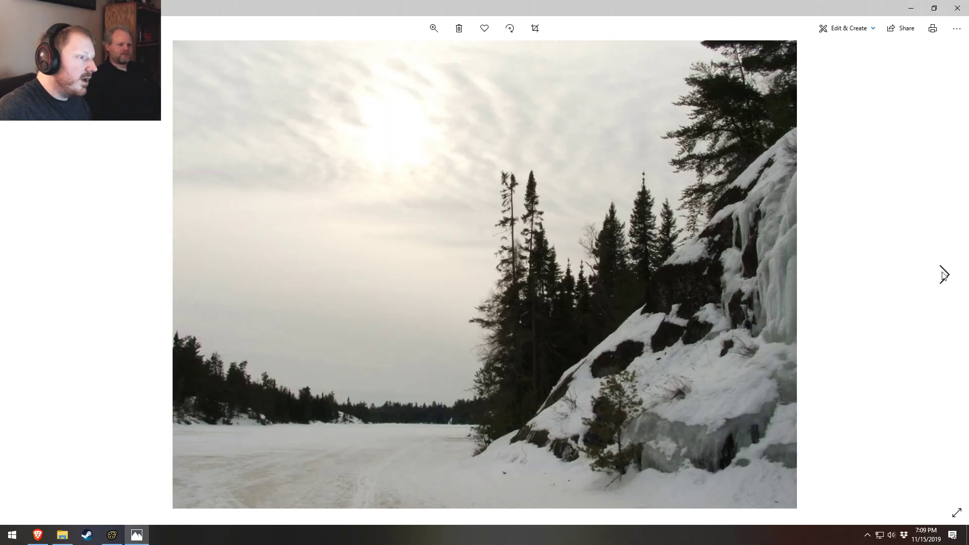
{"action": "left_click", "coordinate": [943, 275]}
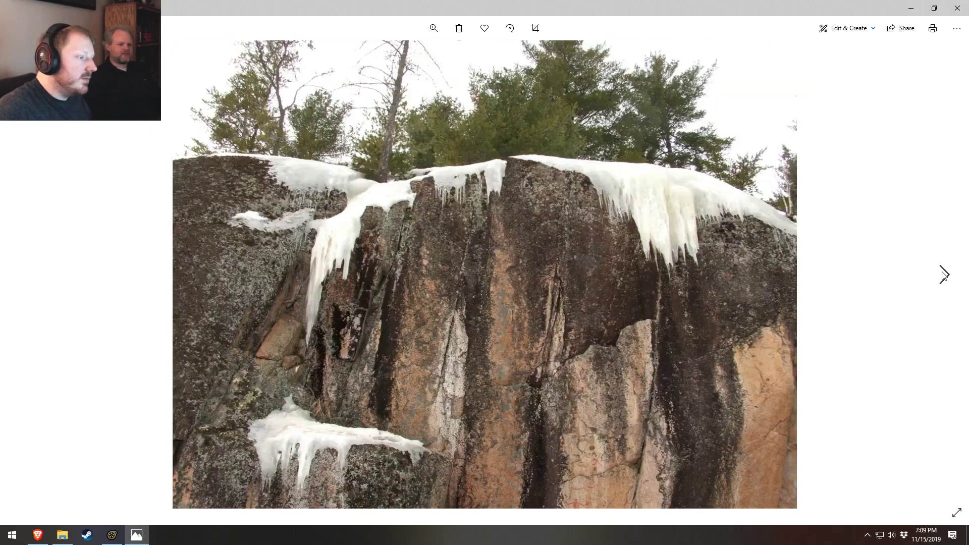
{"action": "left_click", "coordinate": [961, 8]}
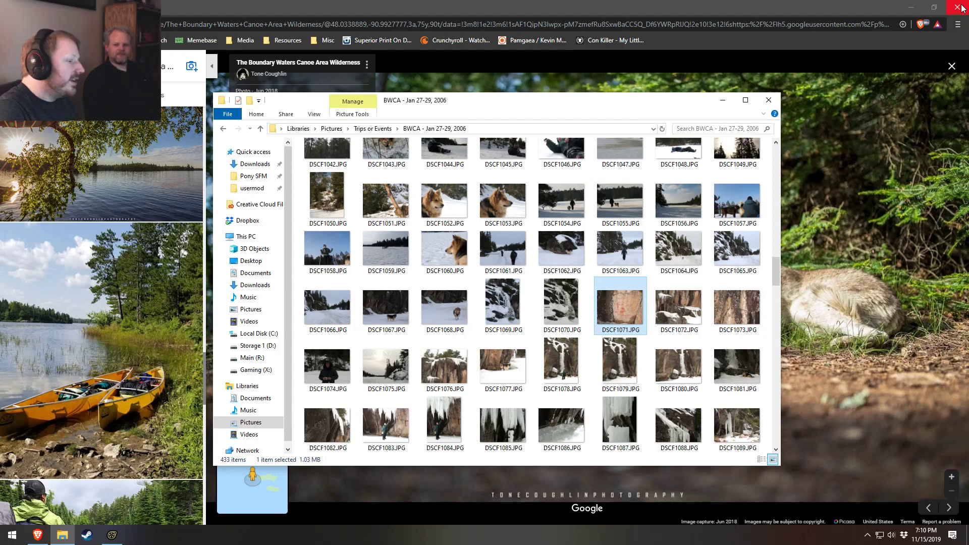
- View the frozen waterfall photo DSCF1078.JPG with the two photos after it, and the photo of the man pointing at icicles, closing both viewings
{"action": "double_click", "coordinate": [561, 362]}
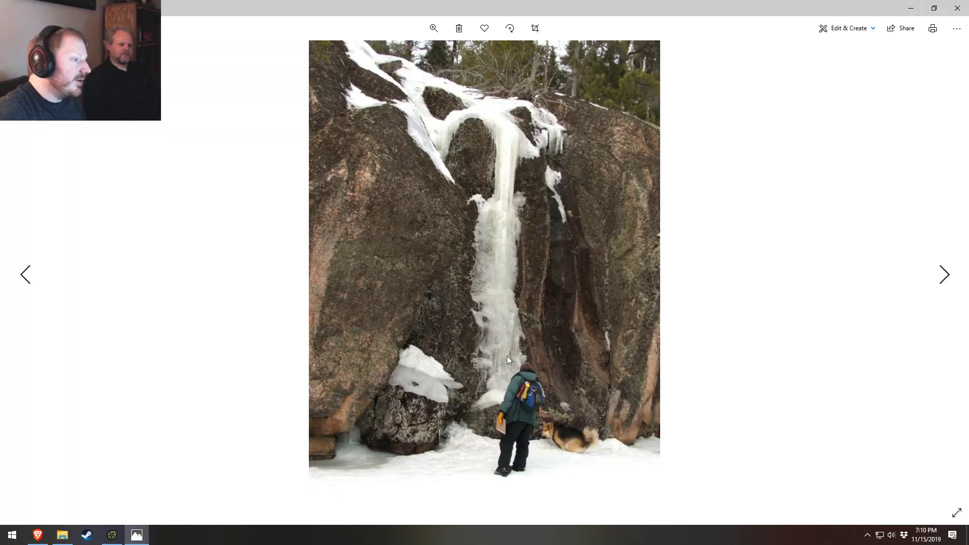
{"action": "left_click", "coordinate": [940, 278]}
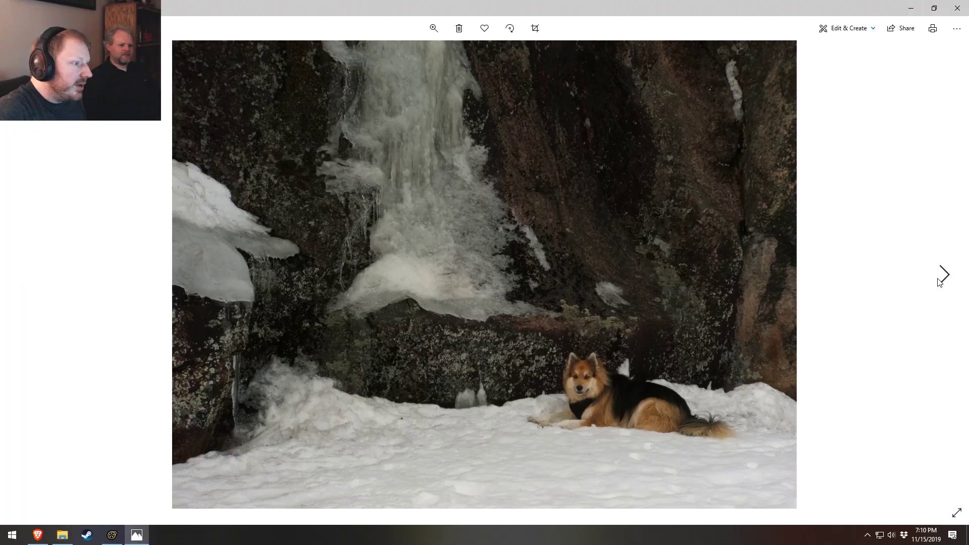
{"action": "left_click", "coordinate": [941, 278]}
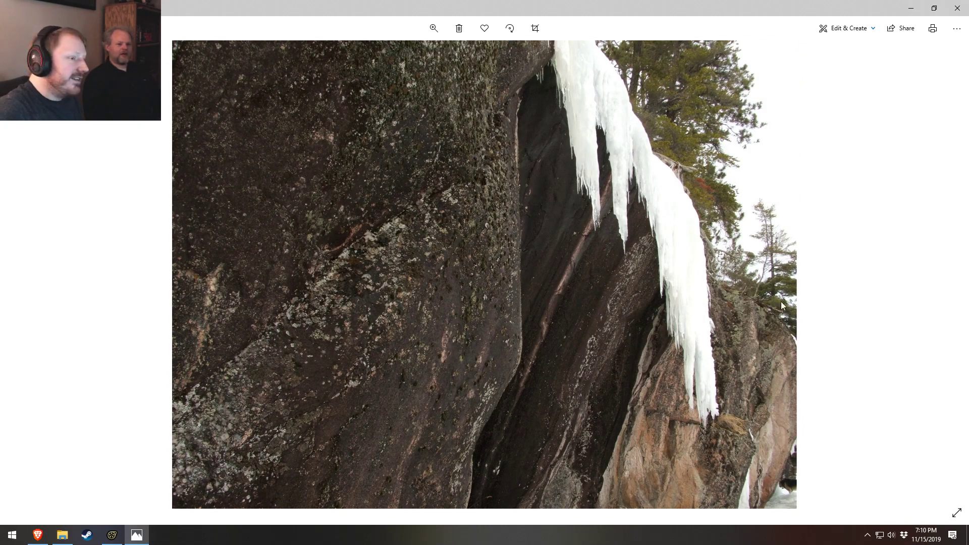
{"action": "left_click", "coordinate": [957, 8]}
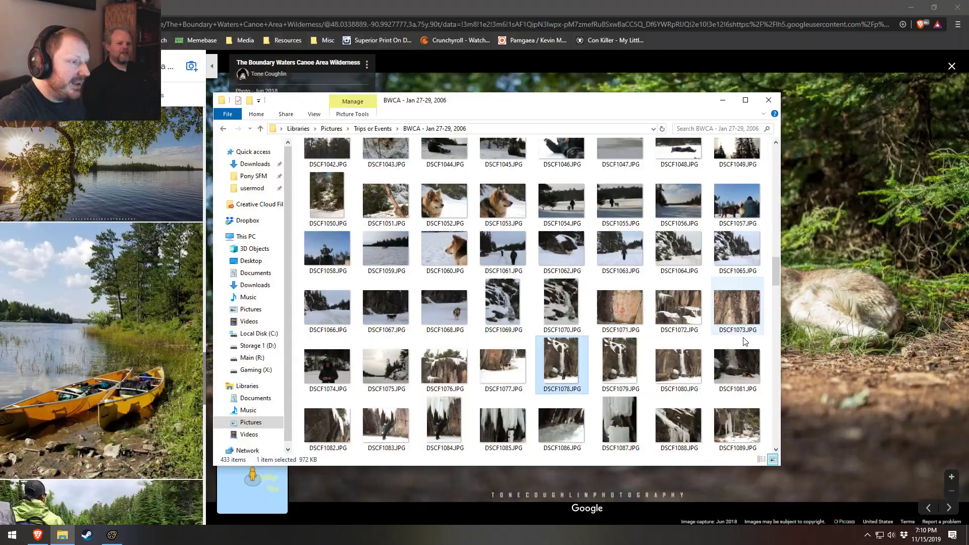
{"action": "double_click", "coordinate": [383, 258]}
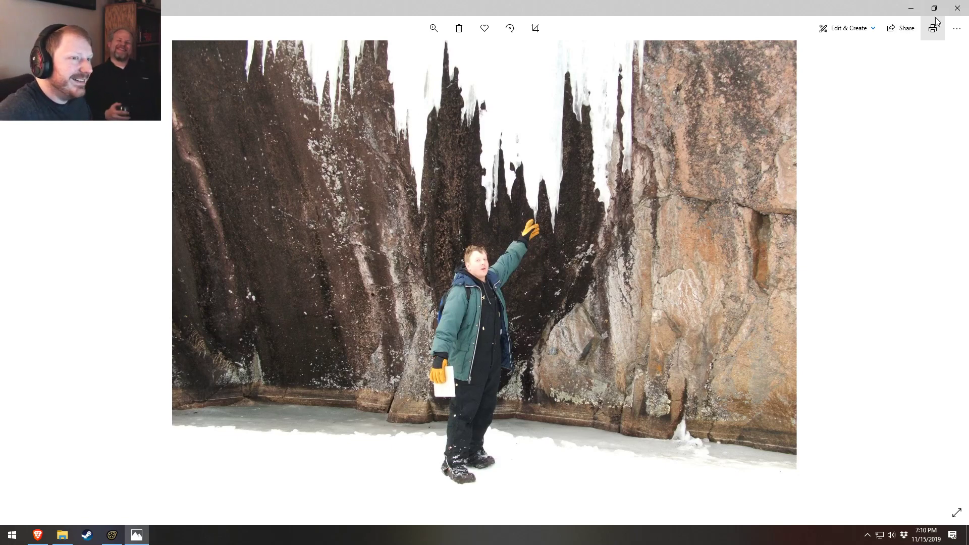
{"action": "left_click", "coordinate": [957, 8]}
- View DSCF1116.JPG of two people with the dog and the frozen lake photo DSCF1111.JPG, closing each
{"action": "scroll", "coordinate": [576, 396], "scroll_direction": "down", "scroll_amount": 3}
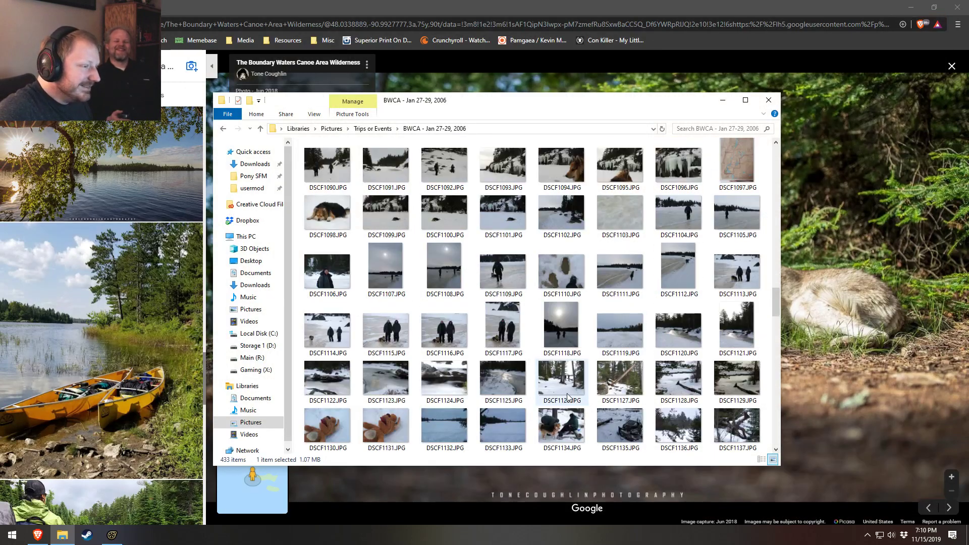
{"action": "double_click", "coordinate": [446, 331]}
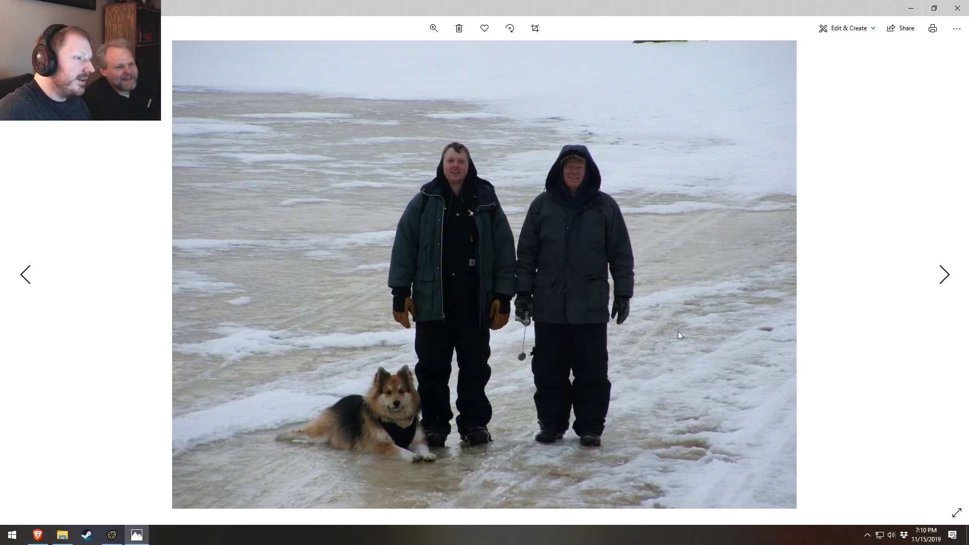
{"action": "left_click", "coordinate": [957, 8]}
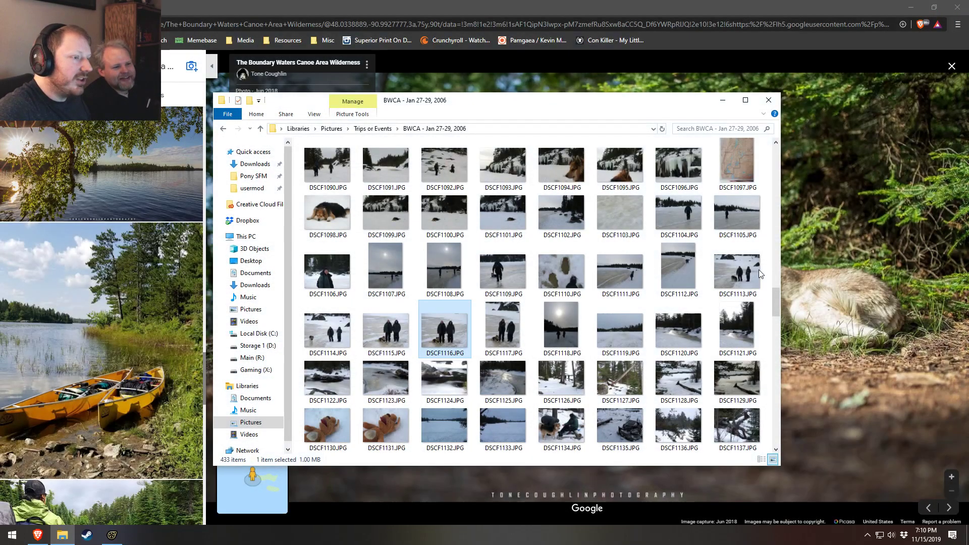
{"action": "double_click", "coordinate": [644, 276]}
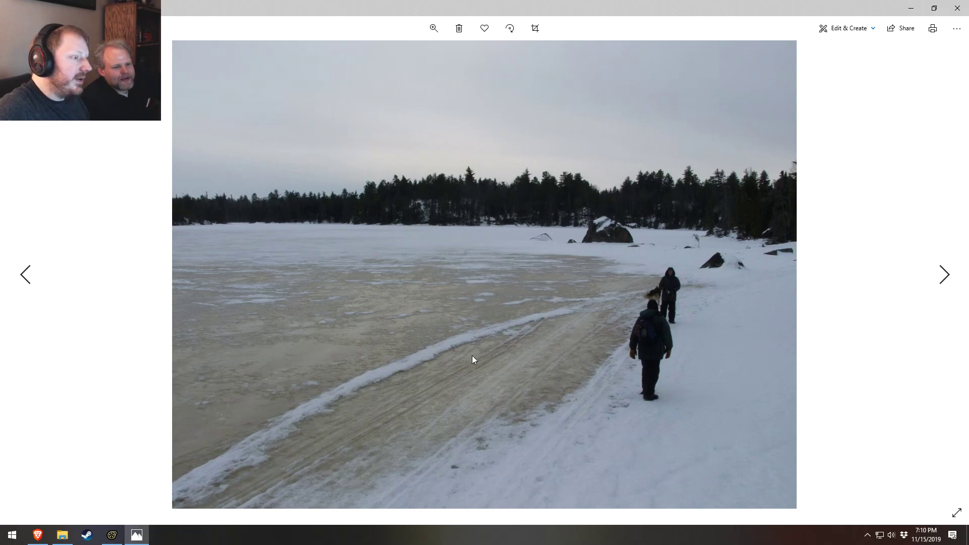
{"action": "left_click", "coordinate": [957, 8]}
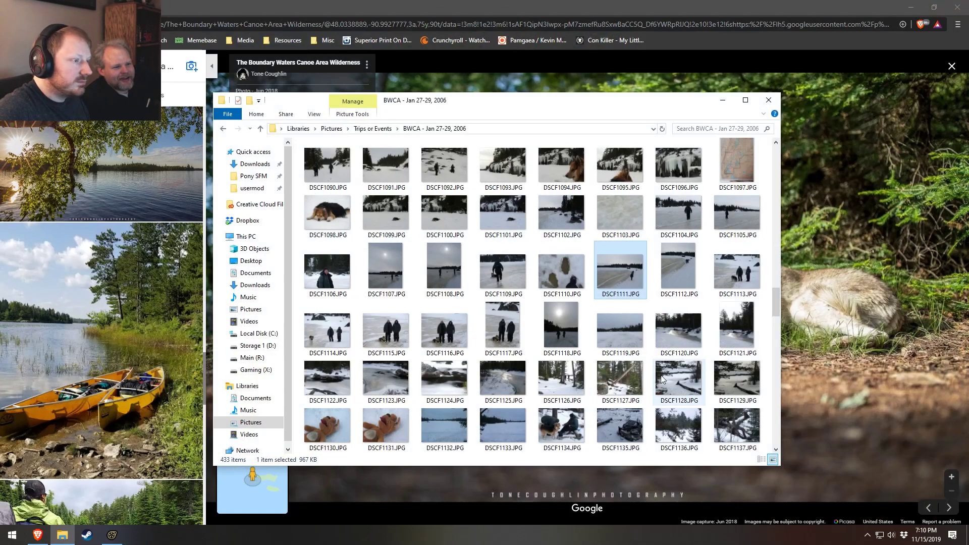
- View the stuffed toy photo DSCF1131.JPG and the snowy dog close-up DSCF1142.JPG, closing each
{"action": "double_click", "coordinate": [382, 424]}
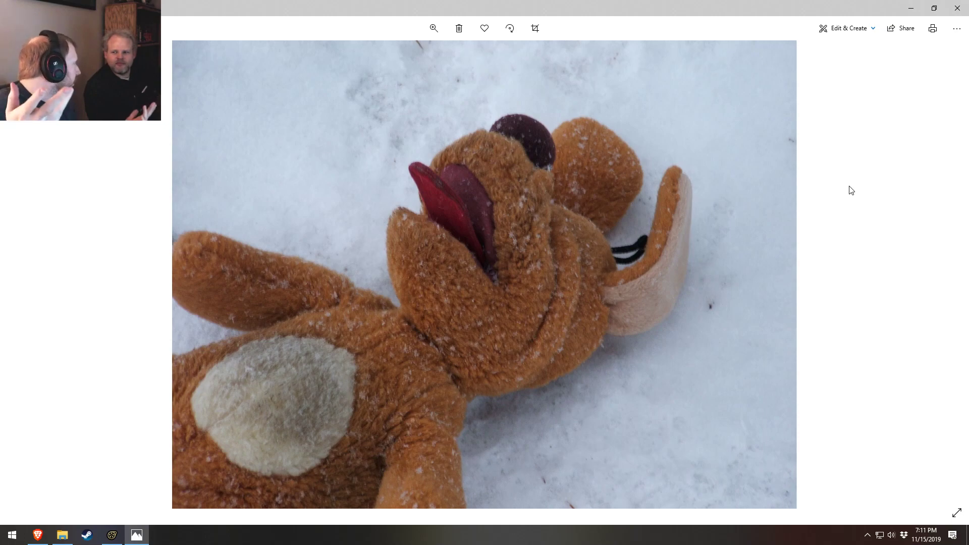
{"action": "left_click", "coordinate": [957, 8]}
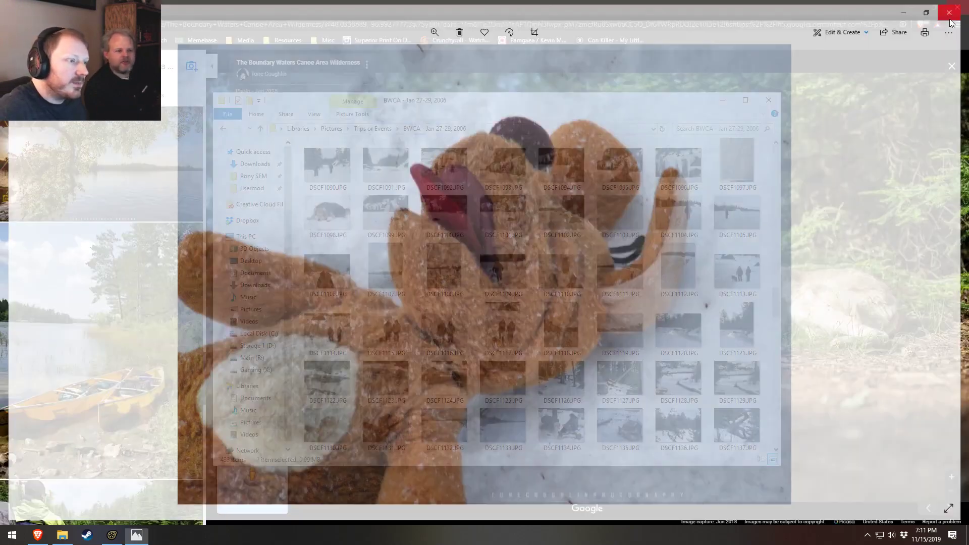
{"action": "scroll", "coordinate": [620, 340], "scroll_direction": "down", "scroll_amount": 3}
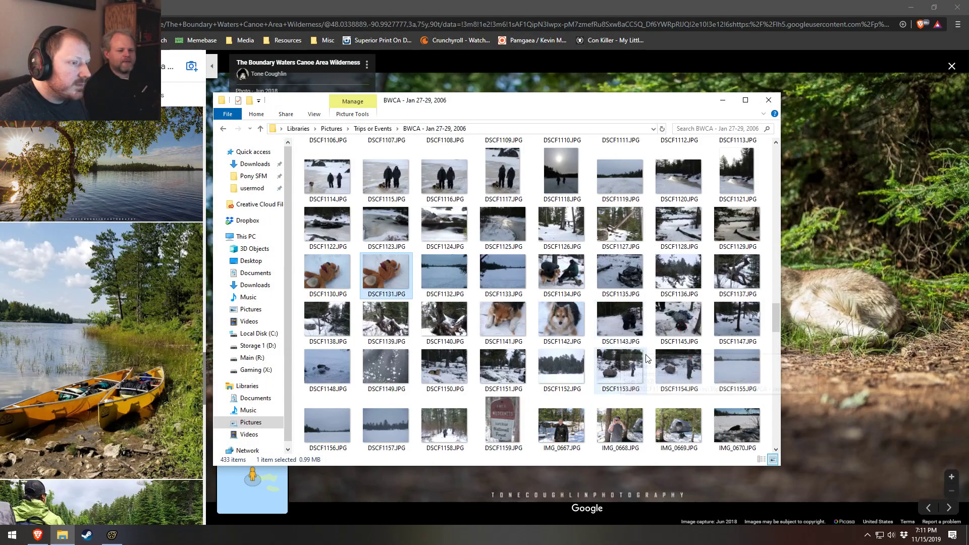
{"action": "left_click", "coordinate": [565, 338]}
{"action": "double_click", "coordinate": [566, 337]}
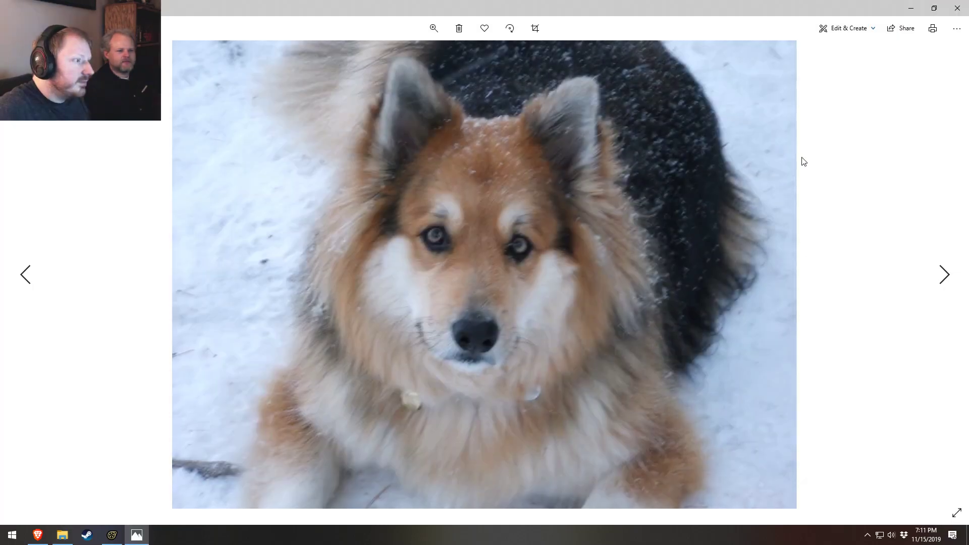
{"action": "left_click", "coordinate": [958, 10]}
- Open the group photo with the large snowman, IMG_0683.JPG, further down the folder
{"action": "scroll", "coordinate": [566, 353], "scroll_direction": "down", "scroll_amount": 3}
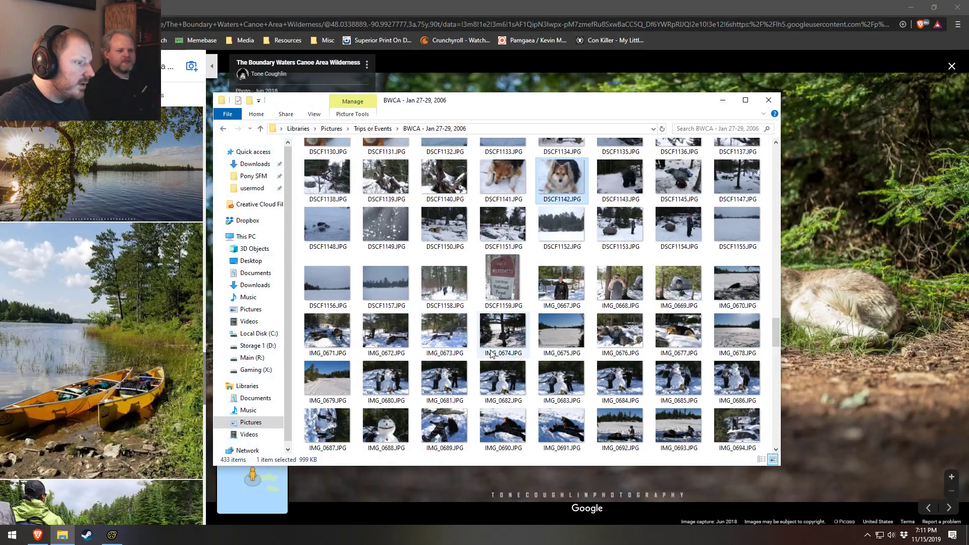
{"action": "left_click", "coordinate": [567, 384]}
{"action": "double_click", "coordinate": [566, 384]}
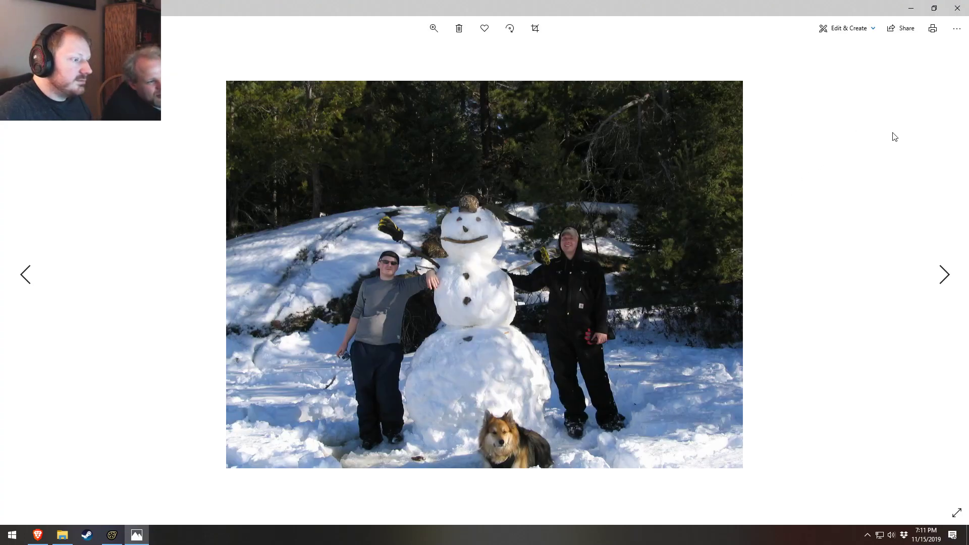
- View the campfire photos IMG_0733.JPG and IMG_0726.JPG further down the folder, closing each
{"action": "left_click", "coordinate": [958, 9]}
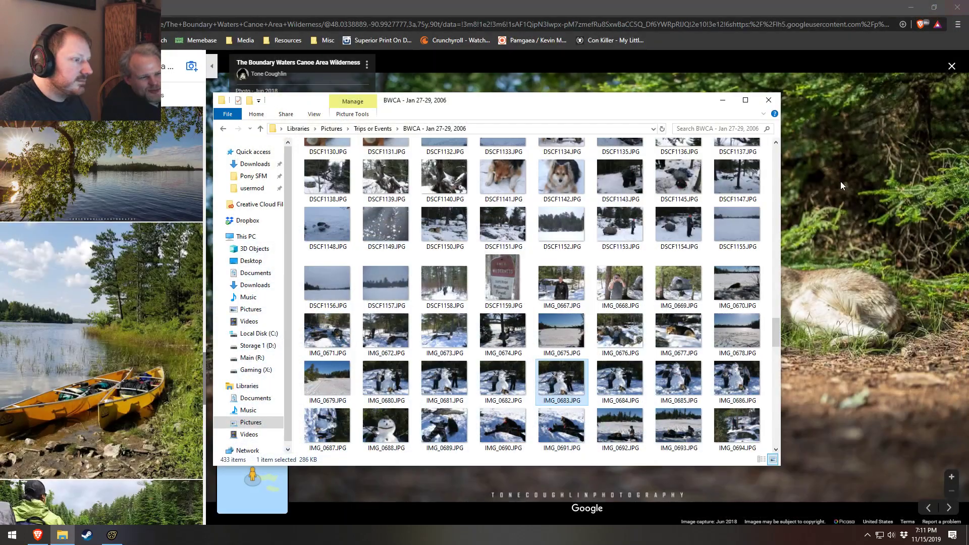
{"action": "scroll", "coordinate": [699, 377], "scroll_direction": "down", "scroll_amount": 5}
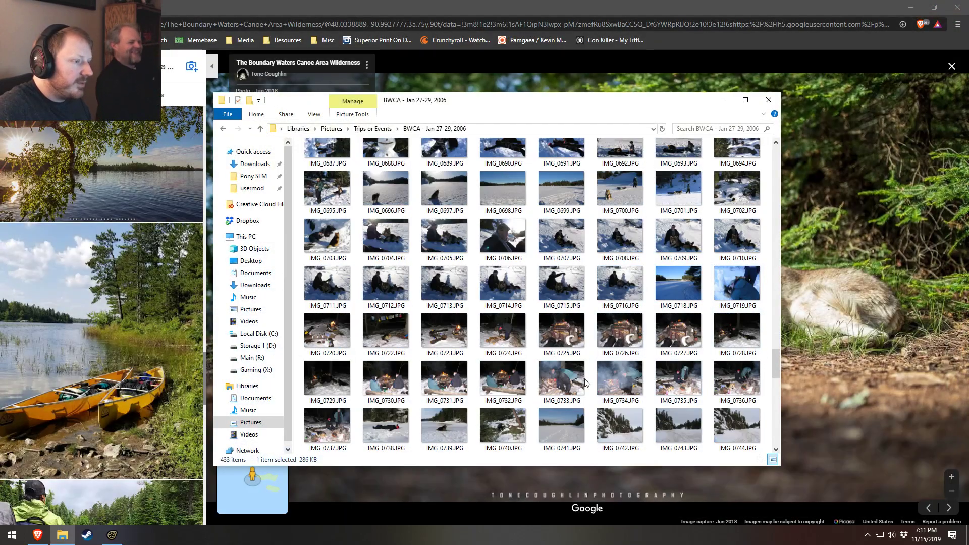
{"action": "double_click", "coordinate": [667, 389]}
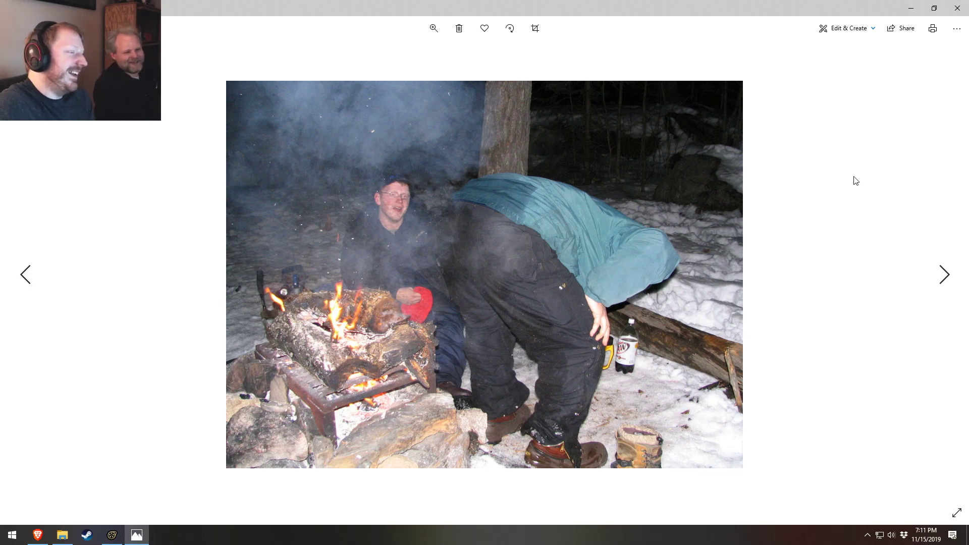
{"action": "left_click", "coordinate": [961, 5]}
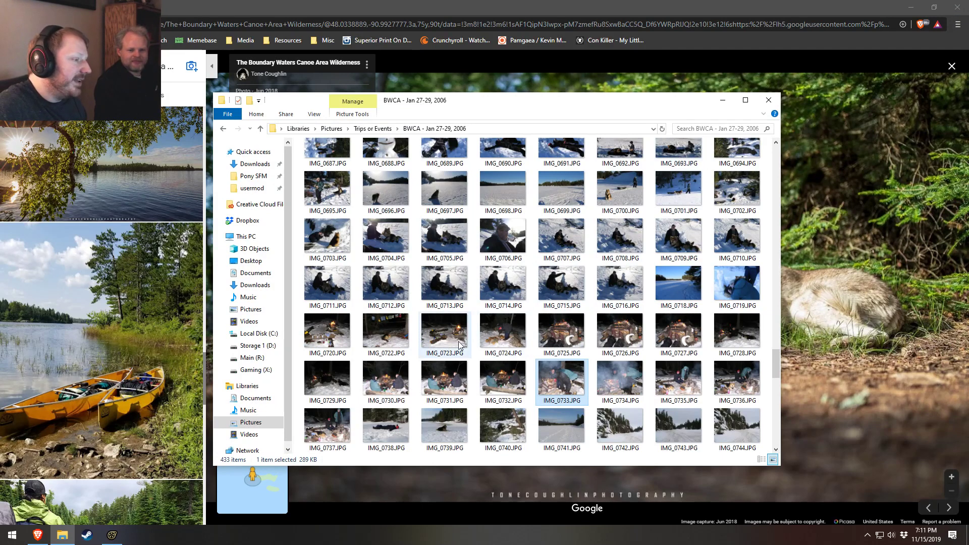
{"action": "double_click", "coordinate": [620, 337]}
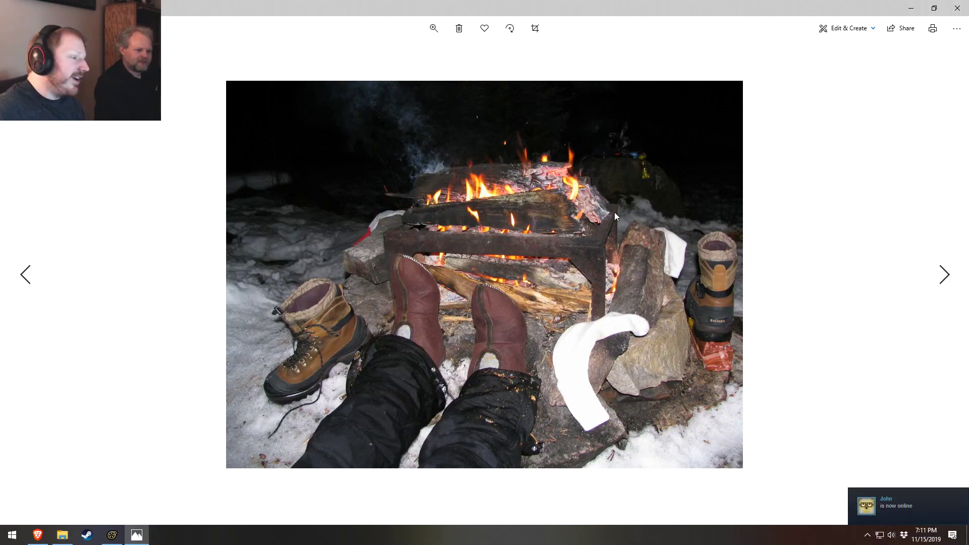
{"action": "left_click", "coordinate": [962, 15]}
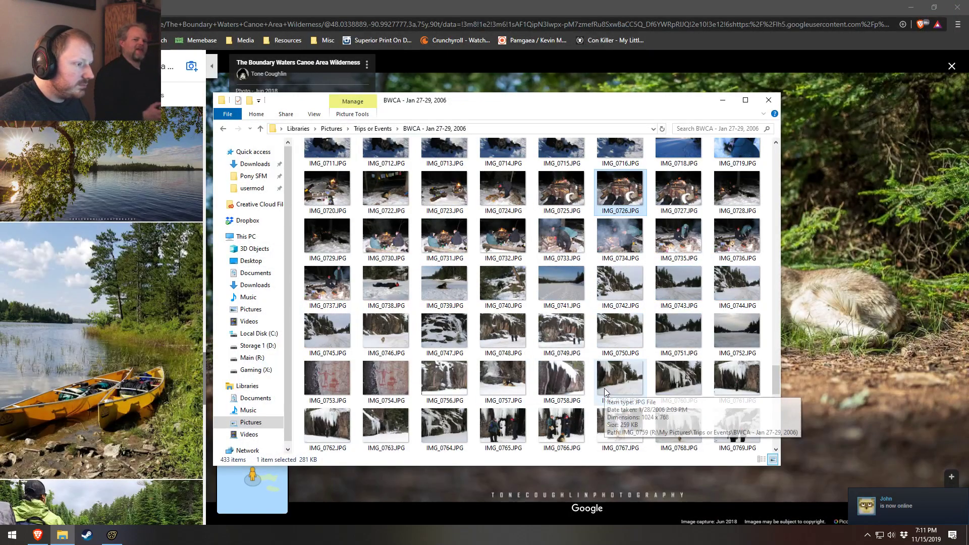
- View the campsite photo with the resting dog, IMG_0813.JPG, and the tent photo IMG_0822.JPG near the folder's end, closing each
{"action": "scroll", "coordinate": [604, 388], "scroll_direction": "down", "scroll_amount": 5}
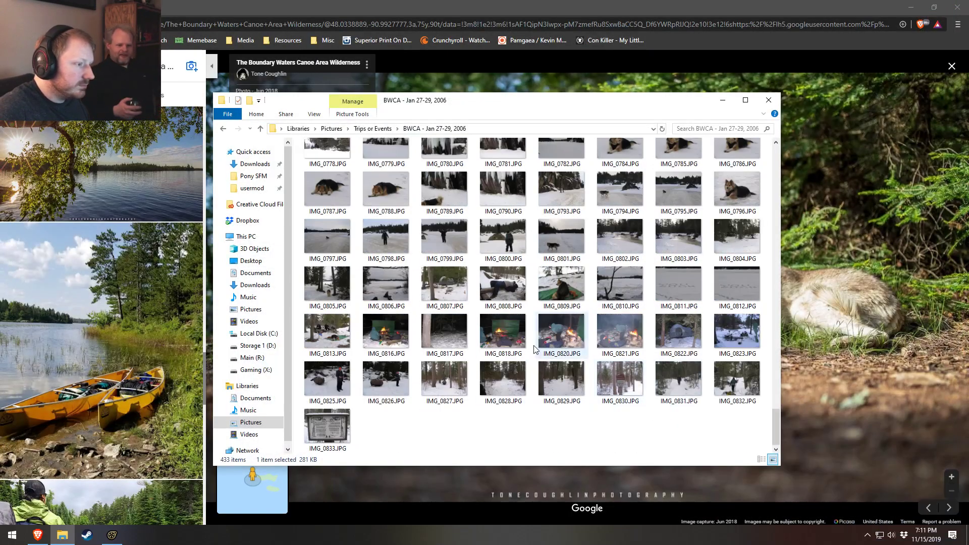
{"action": "double_click", "coordinate": [324, 332]}
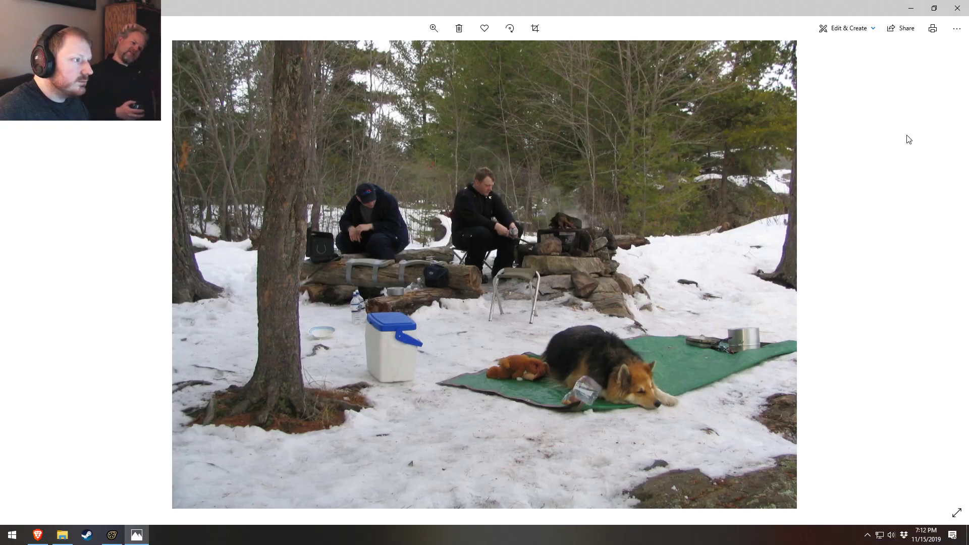
{"action": "left_click", "coordinate": [957, 8]}
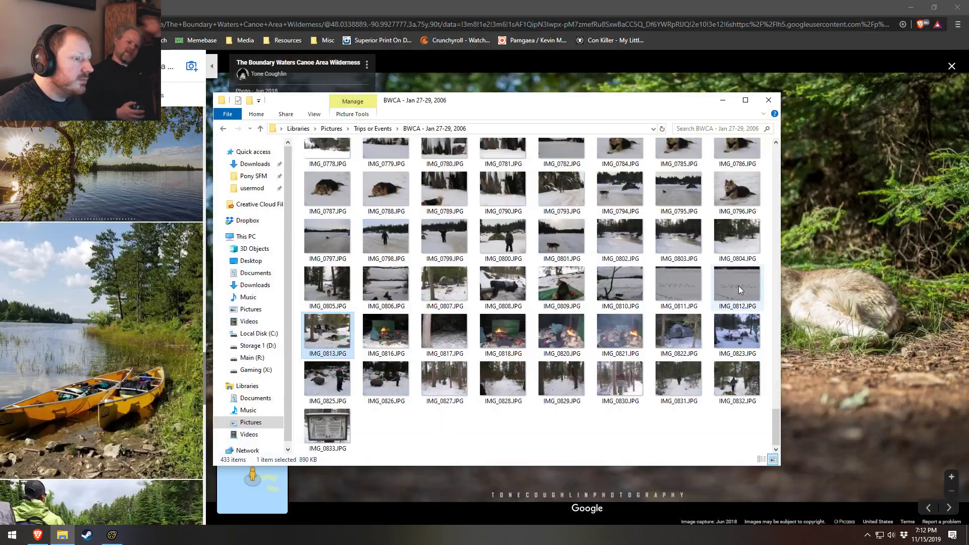
{"action": "double_click", "coordinate": [681, 379]}
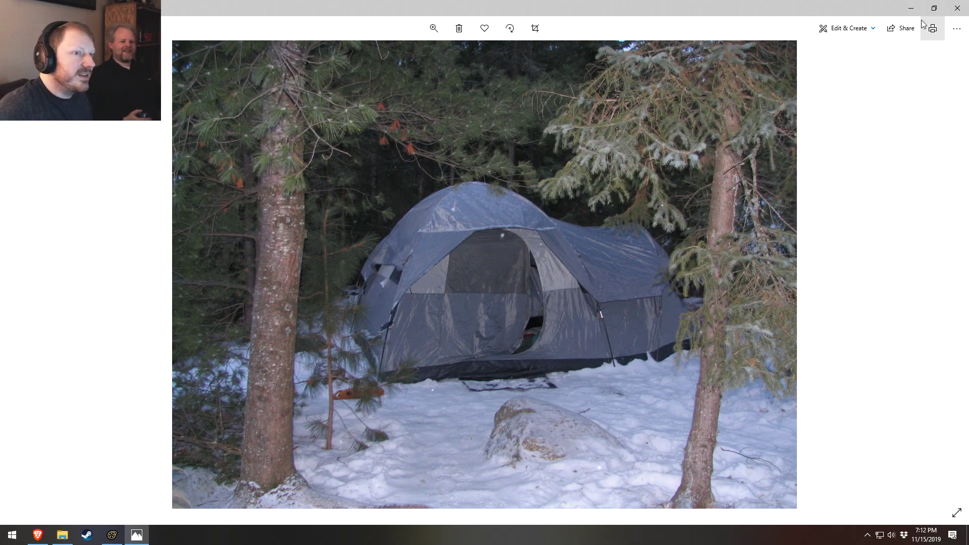
{"action": "left_click", "coordinate": [958, 10]}
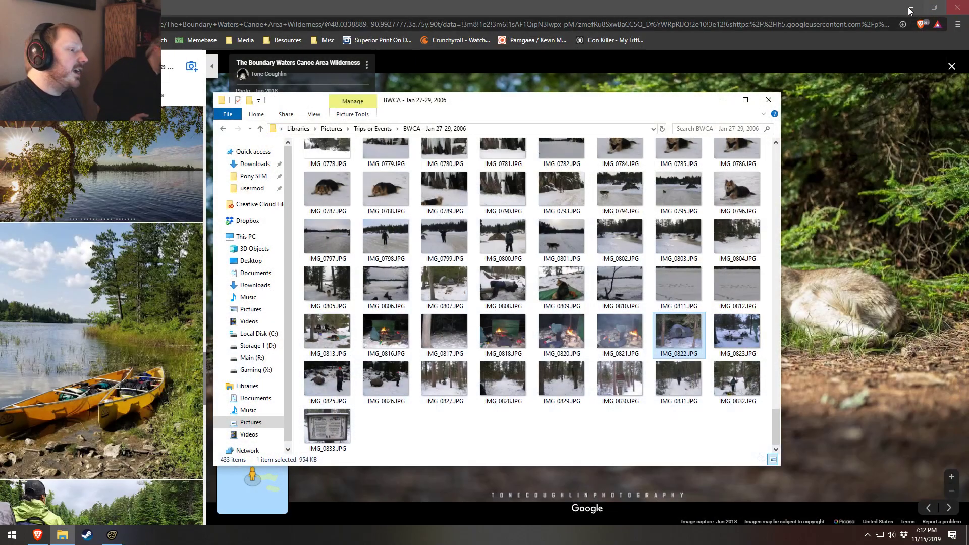
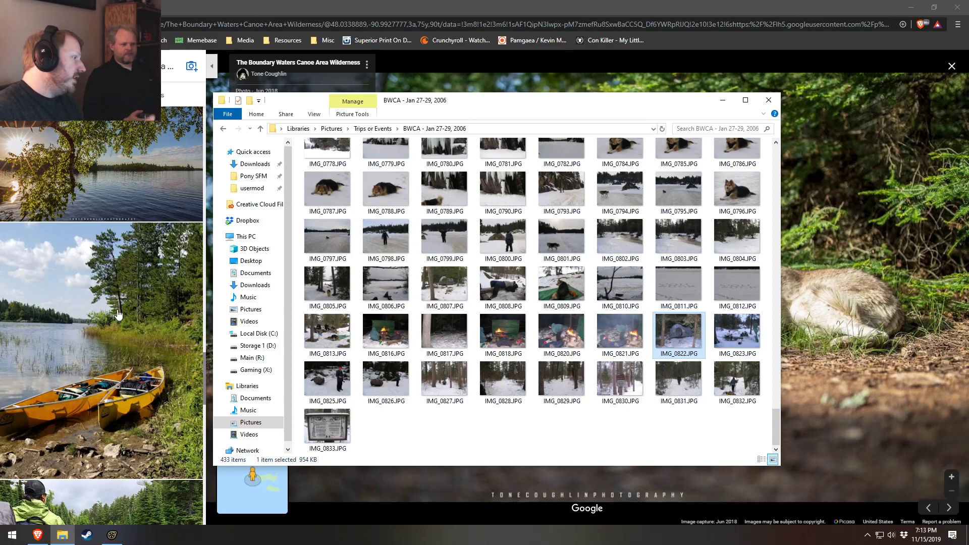
- Switch to the browser and search the web for images of "bwca lake 1 fire"
{"action": "scroll", "coordinate": [134, 393], "scroll_direction": "down", "scroll_amount": 2}
{"action": "scroll", "coordinate": [168, 390], "scroll_direction": "up", "scroll_amount": 2}
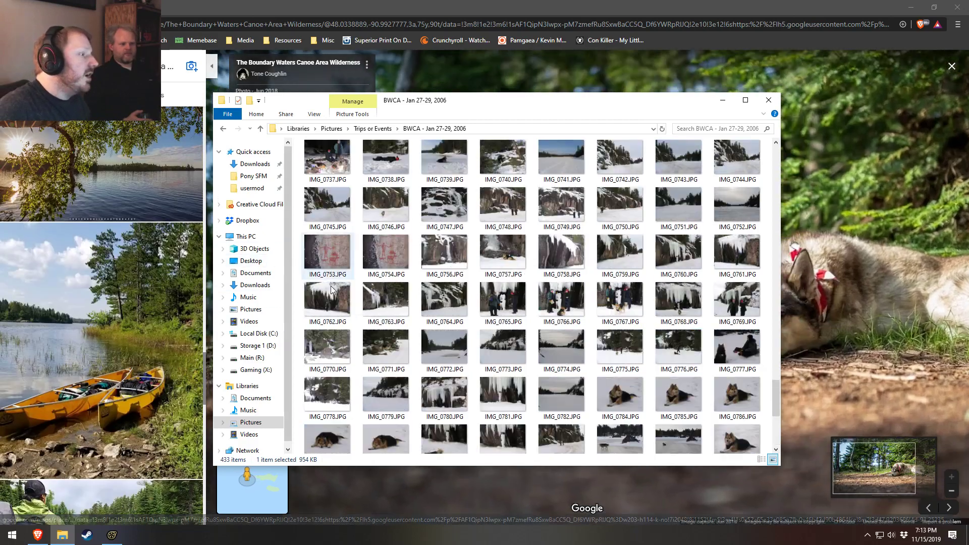
{"action": "left_click", "coordinate": [583, 59]}
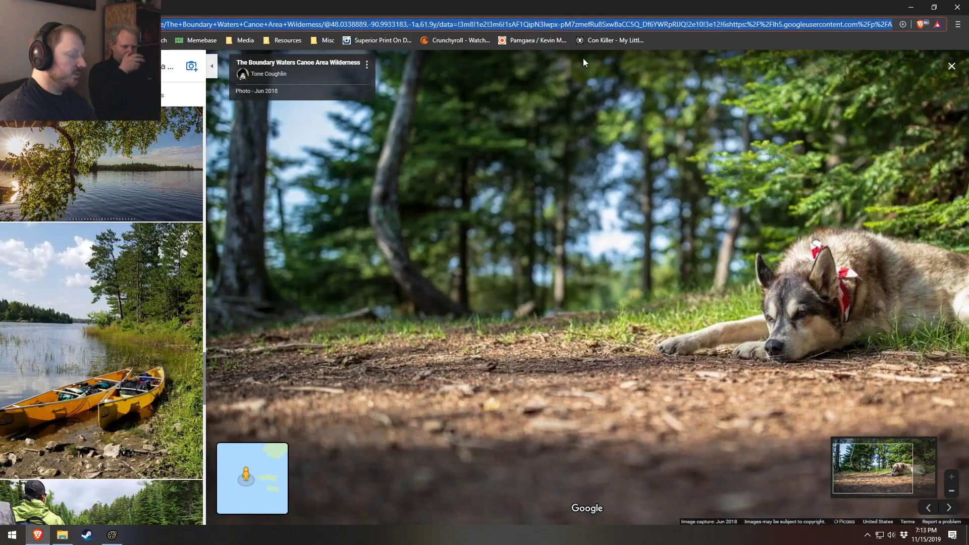
{"action": "key", "text": "BackSpace"}
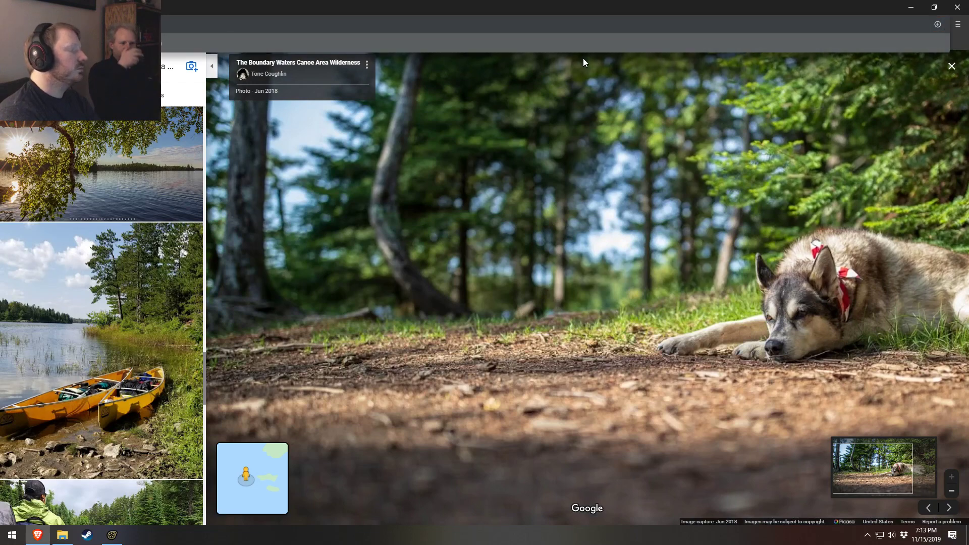
{"action": "type", "text": "bwca lake 1 fire"}
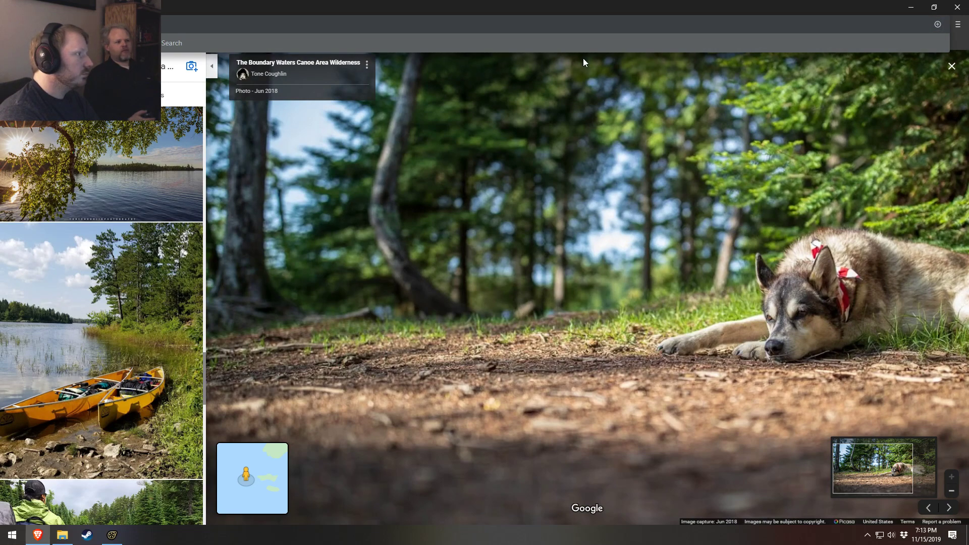
{"action": "key", "text": "Return"}
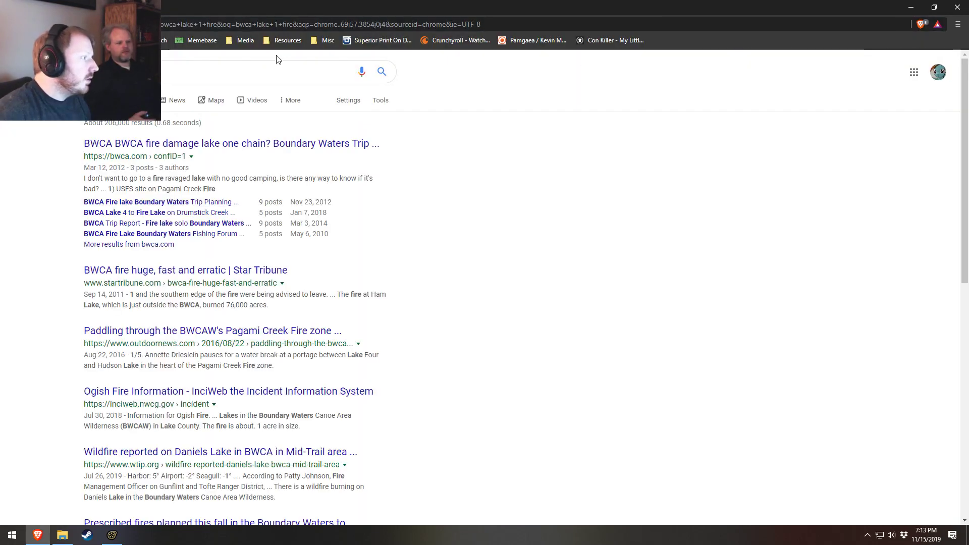
{"action": "left_click", "coordinate": [139, 100]}
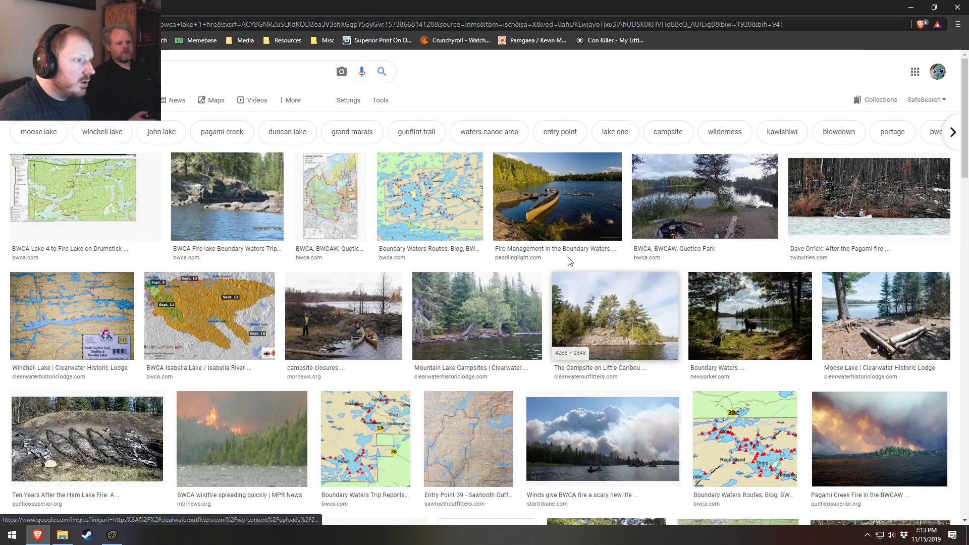
- Open the TwinCities article behind the burned-shoreline canoe picture from the Pagami fire, view its photo and close the article
{"action": "left_click", "coordinate": [828, 202]}
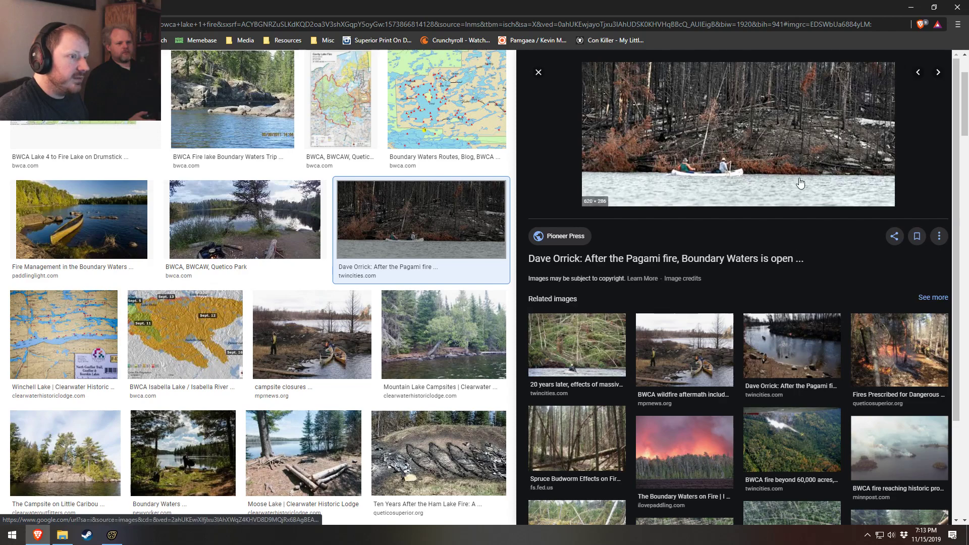
{"action": "left_click", "coordinate": [752, 121]}
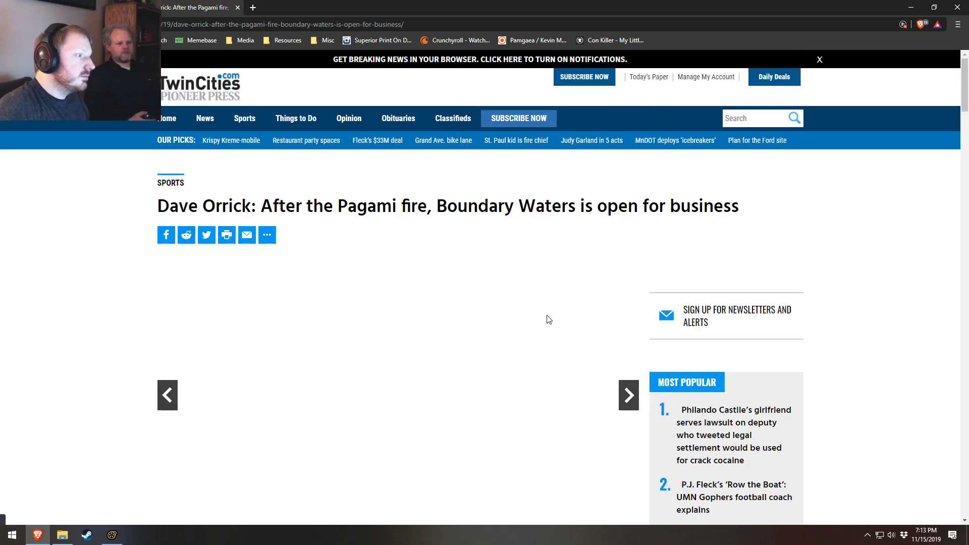
{"action": "scroll", "coordinate": [374, 353], "scroll_direction": "down", "scroll_amount": 2}
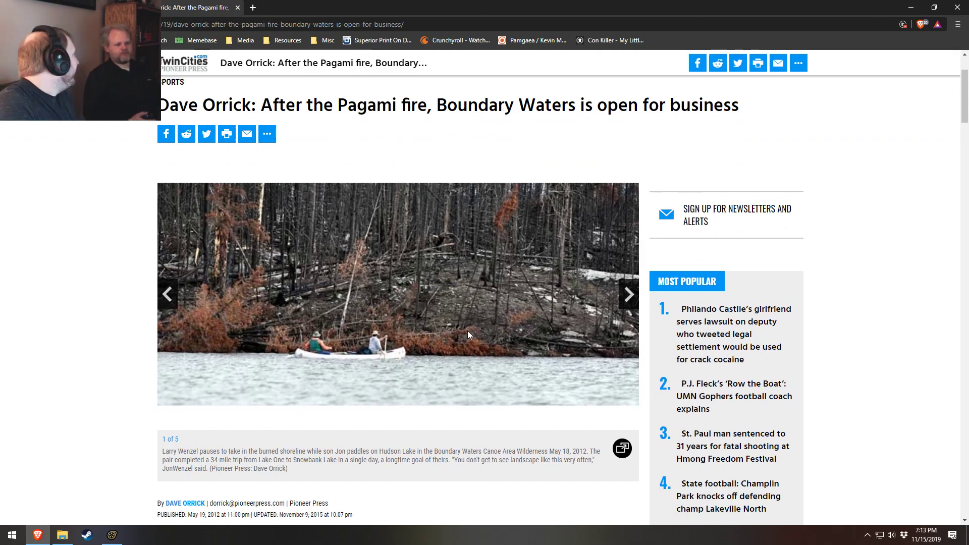
{"action": "left_click", "coordinate": [238, 7]}
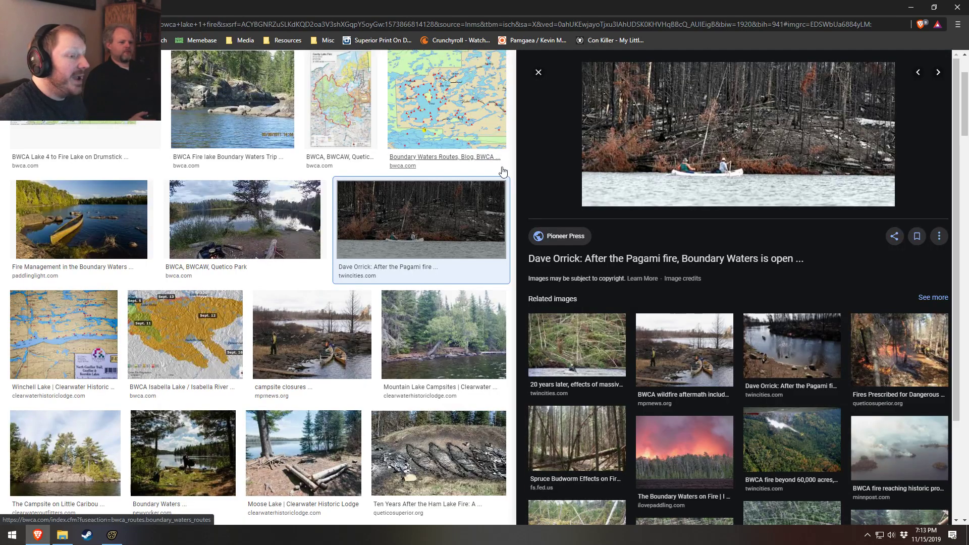
- View the related images of the Boundary Waters on fire and the Pagami Creek Fire, and the bwca.com lakeside campsite picture
{"action": "left_click", "coordinate": [693, 442]}
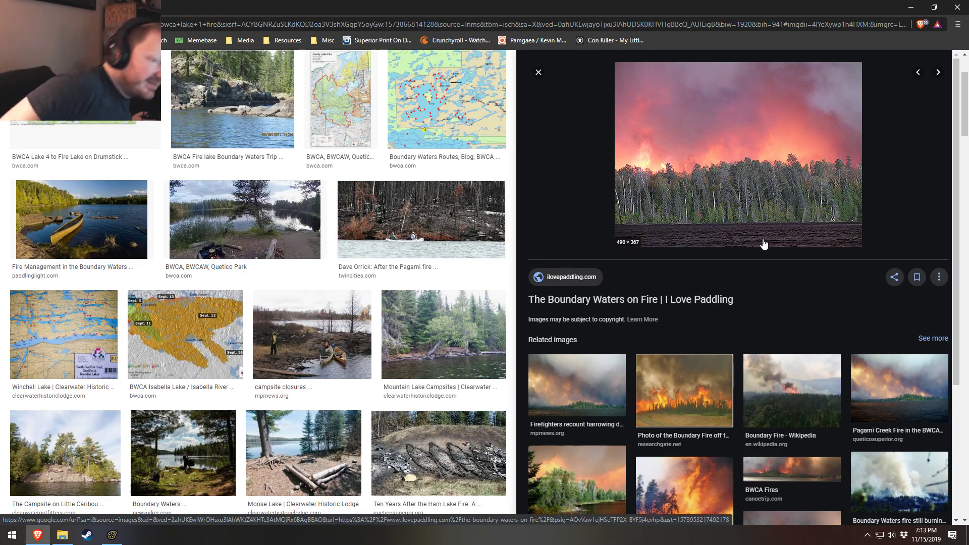
{"action": "left_click", "coordinate": [873, 404]}
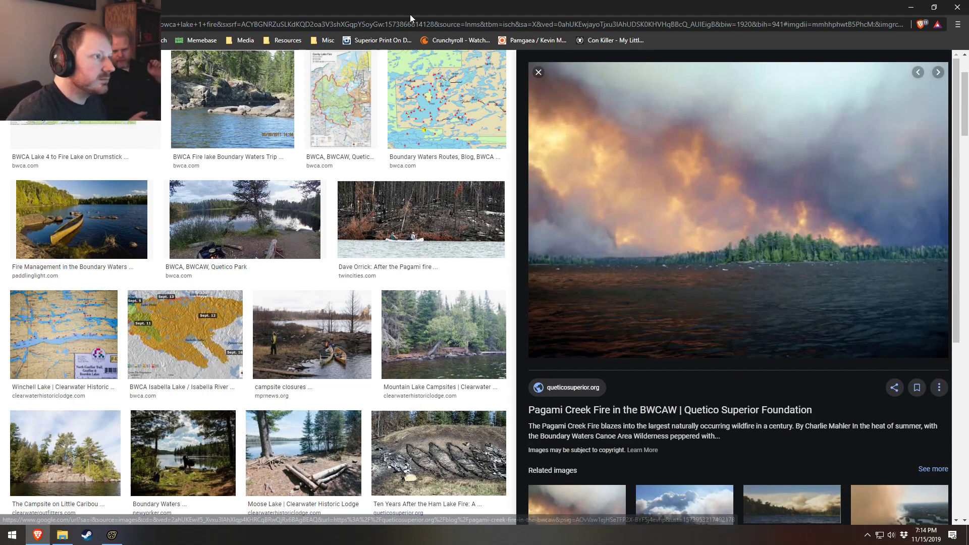
{"action": "left_click", "coordinate": [255, 231]}
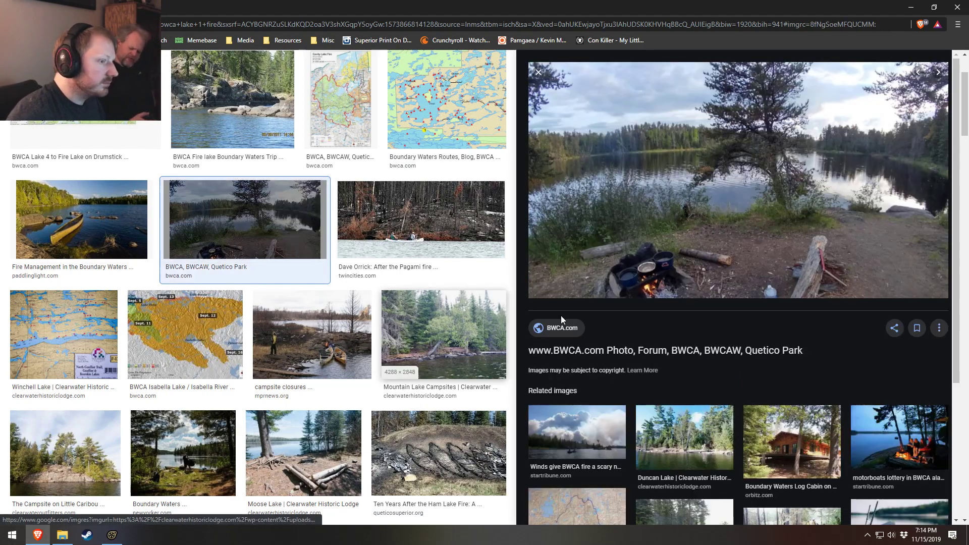
- Close the browser, return to Source Filmmaker and review the Sunset Shimmer shot by scrubbing and playing it from 101.900 and from a later point
{"action": "left_click", "coordinate": [955, 7]}
{"action": "left_click", "coordinate": [487, 3]}
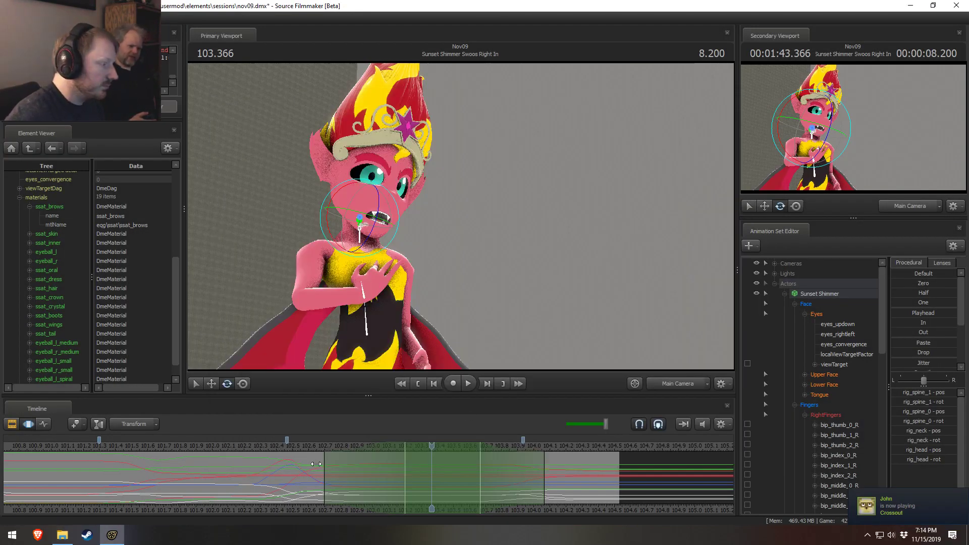
{"action": "left_click_drag", "start_coordinate": [297, 447], "coordinate": [245, 446]}
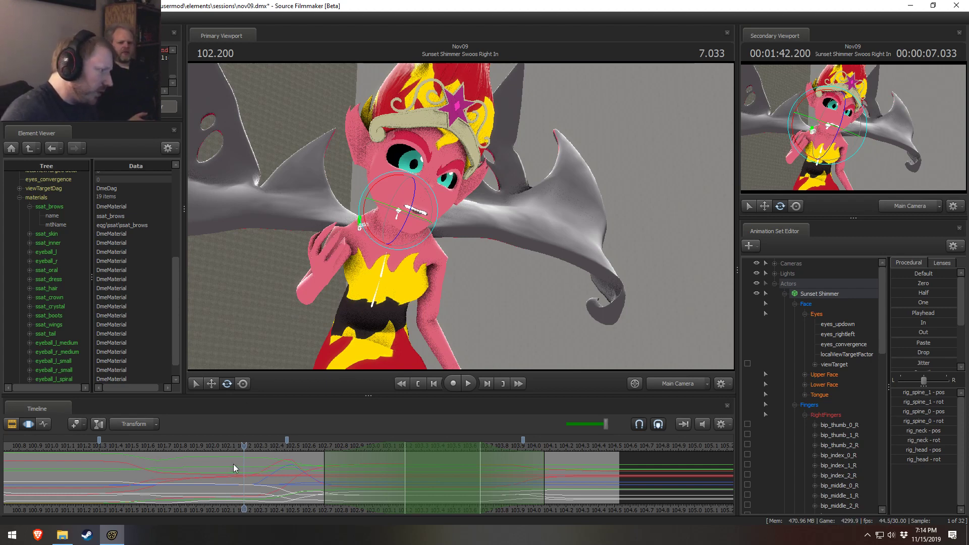
{"action": "left_click", "coordinate": [233, 445]}
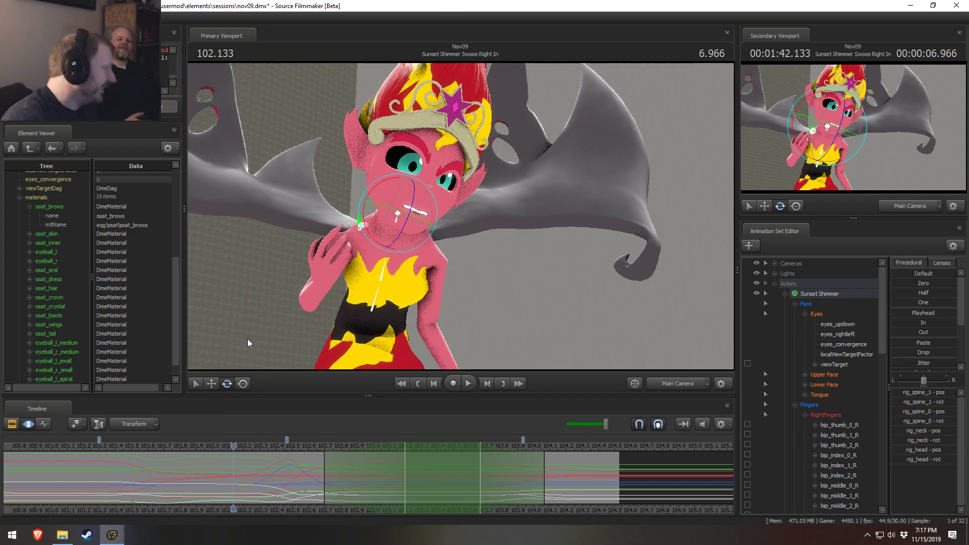
{"action": "left_click_drag", "start_coordinate": [254, 446], "coordinate": [196, 449]}
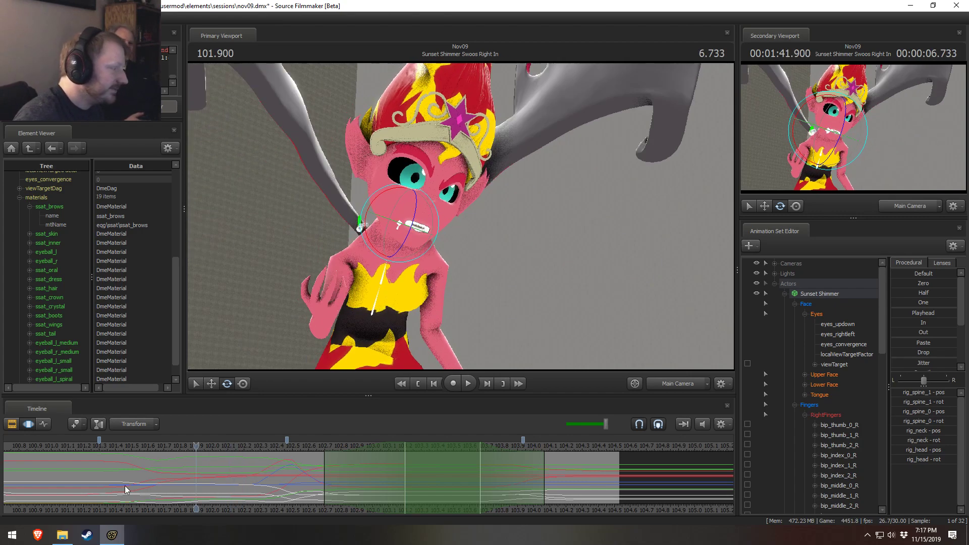
{"action": "key", "text": "space"}
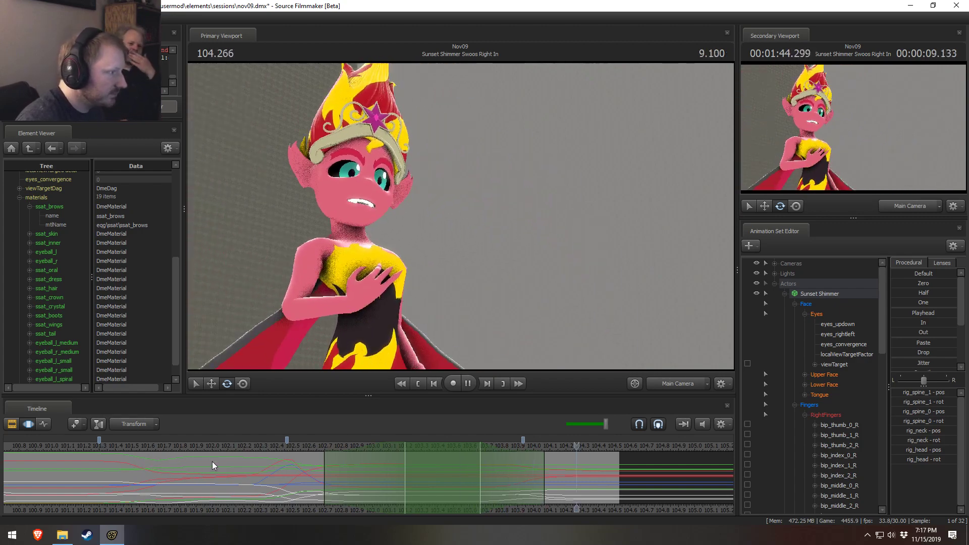
{"action": "key", "text": "space"}
{"action": "left_click", "coordinate": [306, 446]}
{"action": "key", "text": "space"}
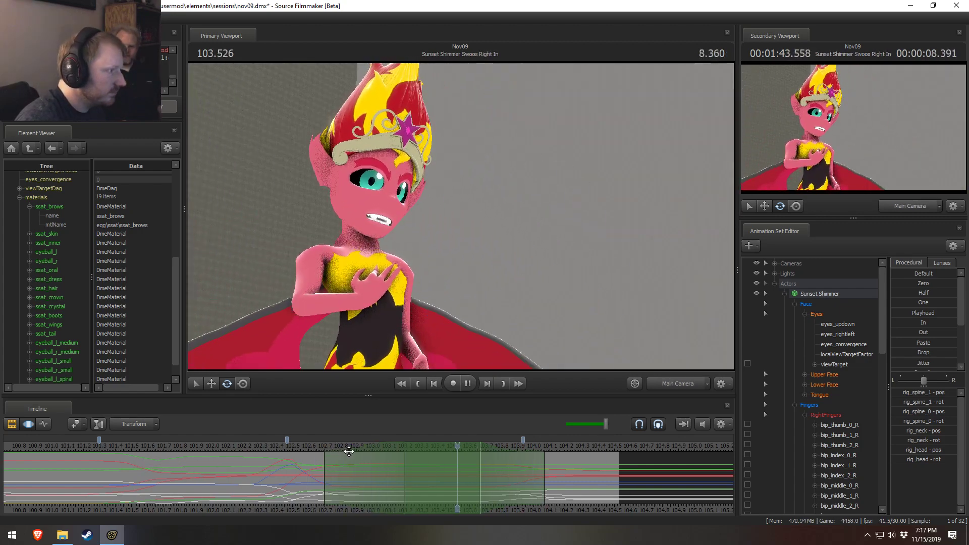
- Centre the time selection on 104.000, rotate Sunset Shimmer's rig_head into a more upright pose and play back the change
{"action": "left_click_drag", "start_coordinate": [471, 472], "coordinate": [535, 475]}
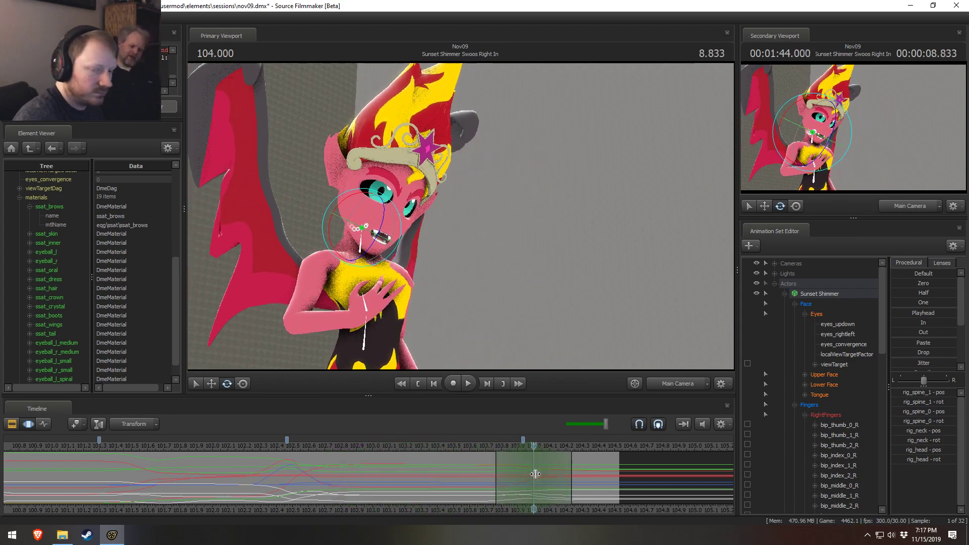
{"action": "left_click", "coordinate": [360, 226]}
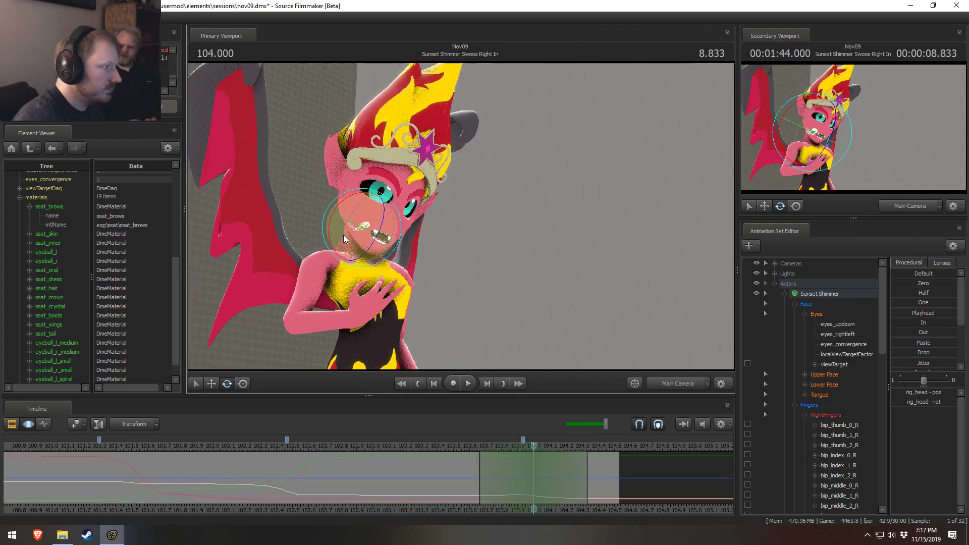
{"action": "left_click_drag", "start_coordinate": [332, 226], "coordinate": [342, 259]}
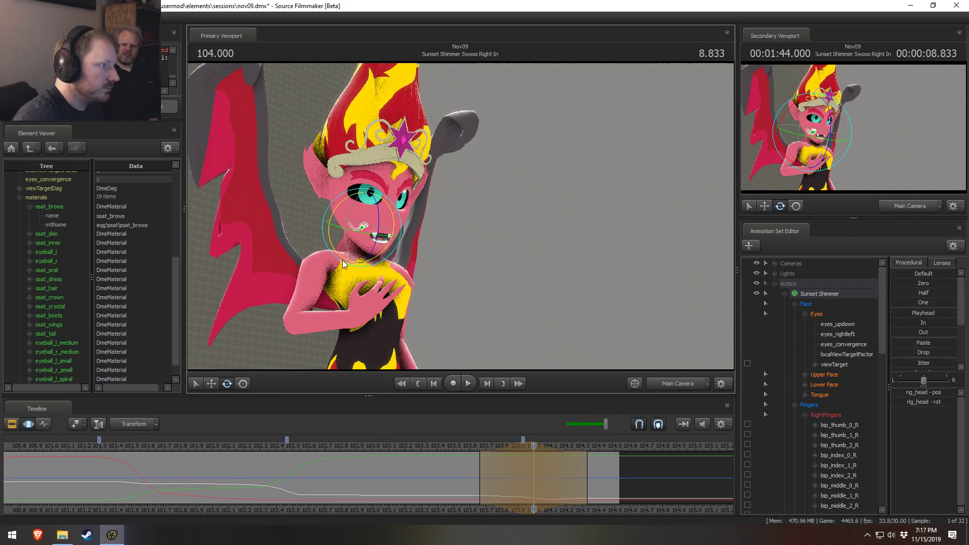
{"action": "left_click", "coordinate": [465, 445]}
{"action": "key", "text": "space"}
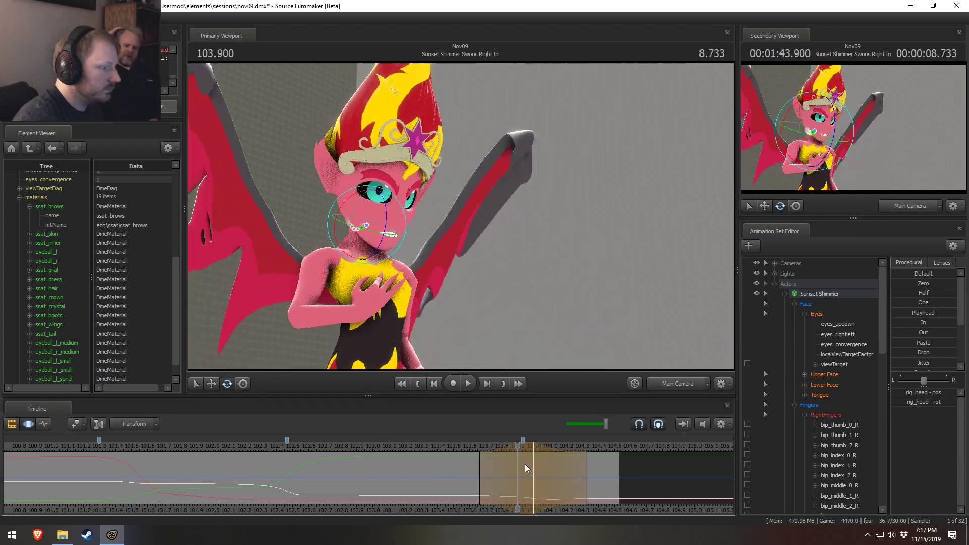
- Replay the Sunset Shimmer shot repeatedly around 104.000 to check the head motion
{"action": "key", "text": "space"}
{"action": "key", "text": "space"}
{"action": "key", "text": "space"}
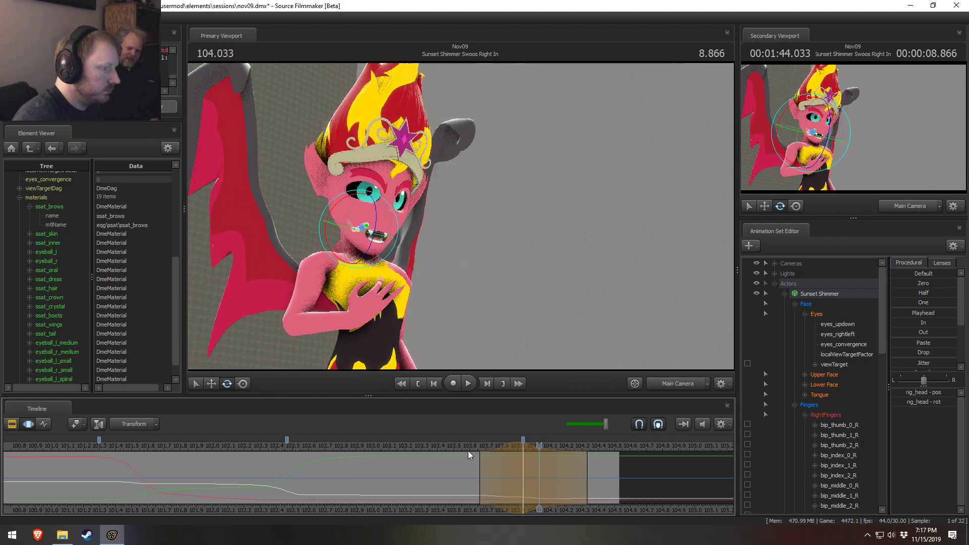
{"action": "key", "text": "space"}
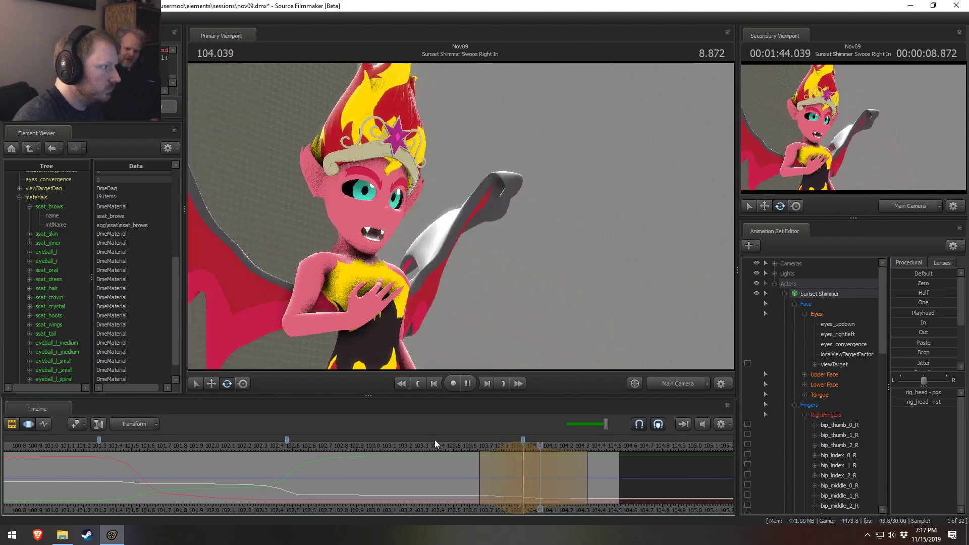
{"action": "key", "text": "space"}
{"action": "key", "text": "space"}
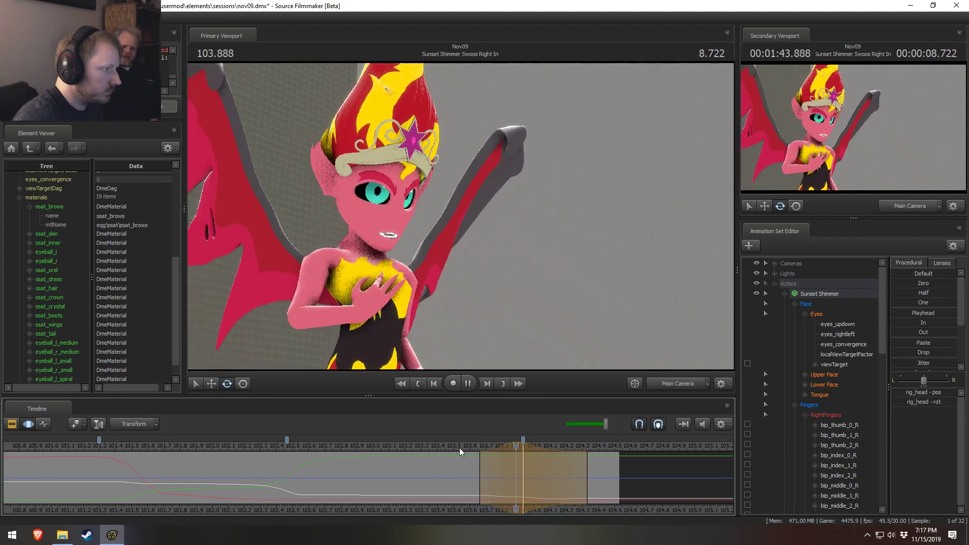
{"action": "key", "text": "space"}
- Centre the time selection on 104.300, rotate Sunset Shimmer's rig_head slightly and play back the change
{"action": "key", "text": "shift"}
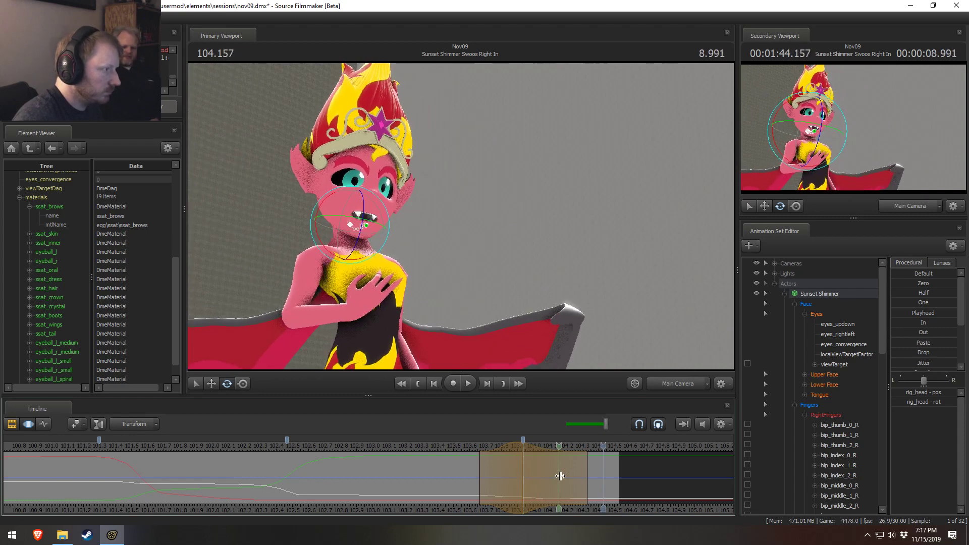
{"action": "left_click", "coordinate": [584, 471]}
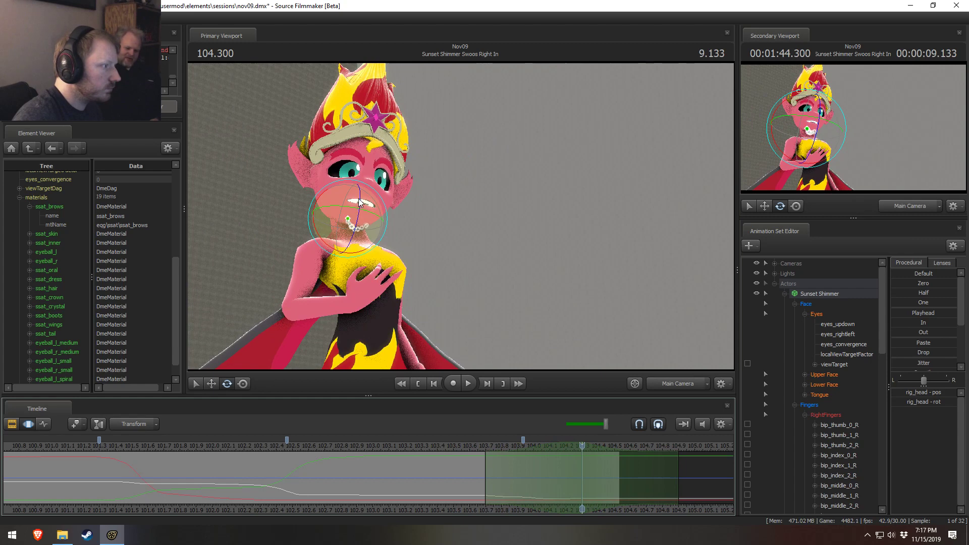
{"action": "left_click_drag", "start_coordinate": [360, 203], "coordinate": [361, 199]}
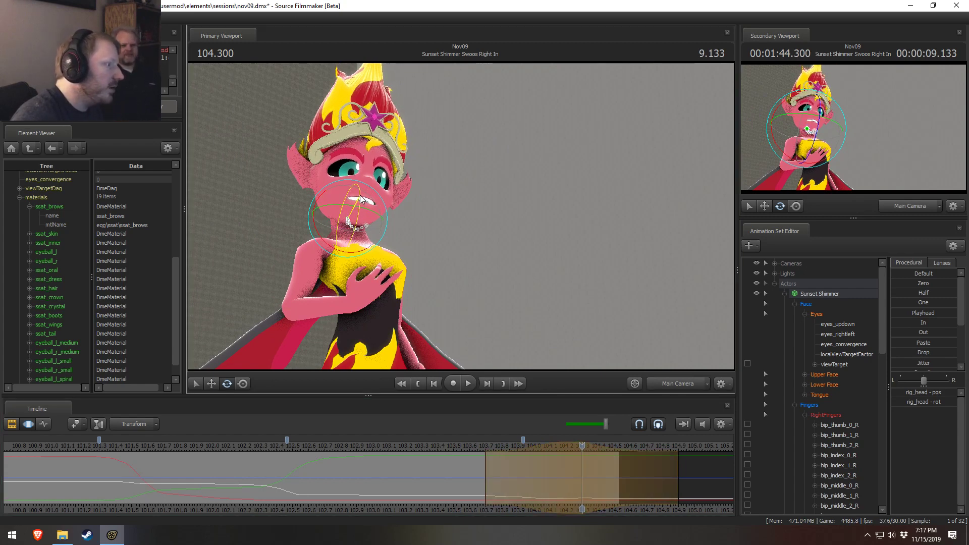
{"action": "left_click", "coordinate": [450, 448]}
{"action": "key", "text": "space"}
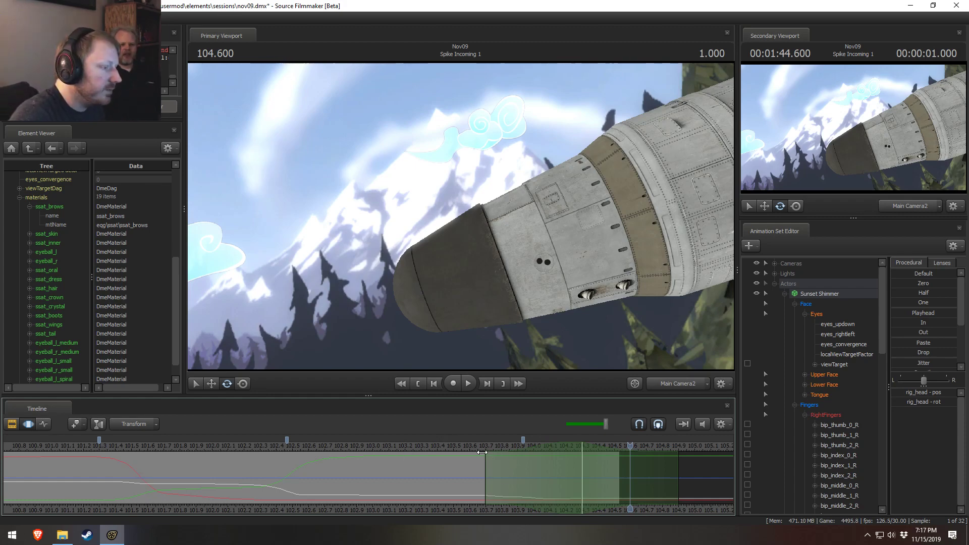
- Adjust rig_head's rotation at 104.300 from a side-on Work Camera view, play it back and return to the Main Camera
{"action": "left_click", "coordinate": [561, 462]}
{"action": "left_click_drag", "start_coordinate": [569, 461], "coordinate": [581, 466]}
{"action": "left_click", "coordinate": [673, 384]}
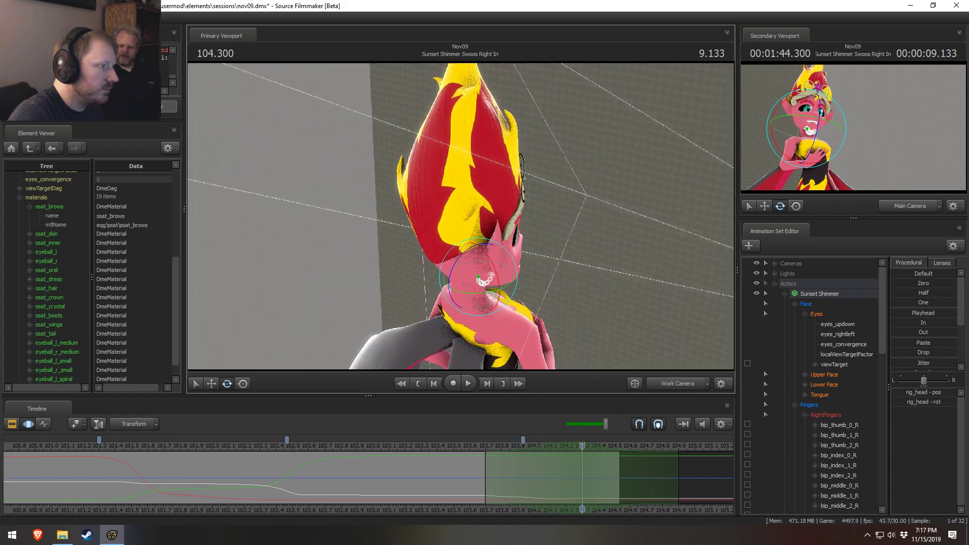
{"action": "left_click_drag", "start_coordinate": [383, 224], "coordinate": [351, 222]}
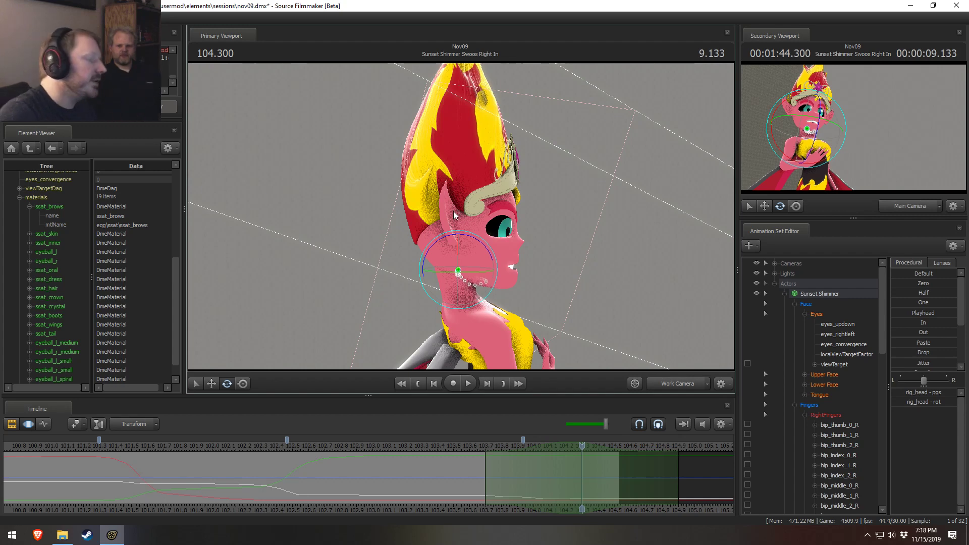
{"action": "left_click_drag", "start_coordinate": [477, 244], "coordinate": [489, 253]}
{"action": "left_click", "coordinate": [464, 449]}
{"action": "key", "text": "space"}
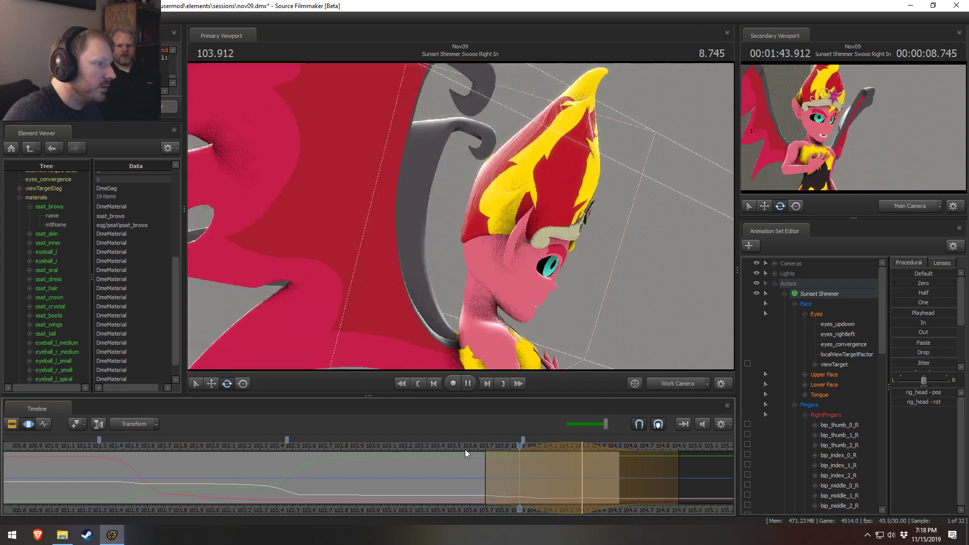
{"action": "key", "text": "space"}
{"action": "left_click_drag", "start_coordinate": [462, 444], "coordinate": [583, 480]}
{"action": "left_click", "coordinate": [687, 385]}
- Review the head motion from the Main Camera by playing and scrubbing the end of the shot around 104.300
{"action": "left_click", "coordinate": [438, 446]}
{"action": "key", "text": "space"}
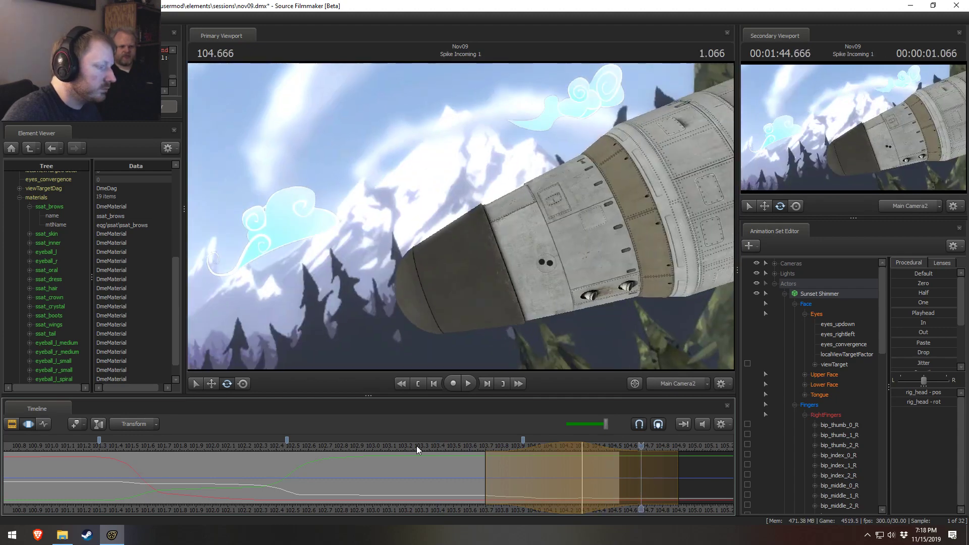
{"action": "left_click", "coordinate": [417, 446]}
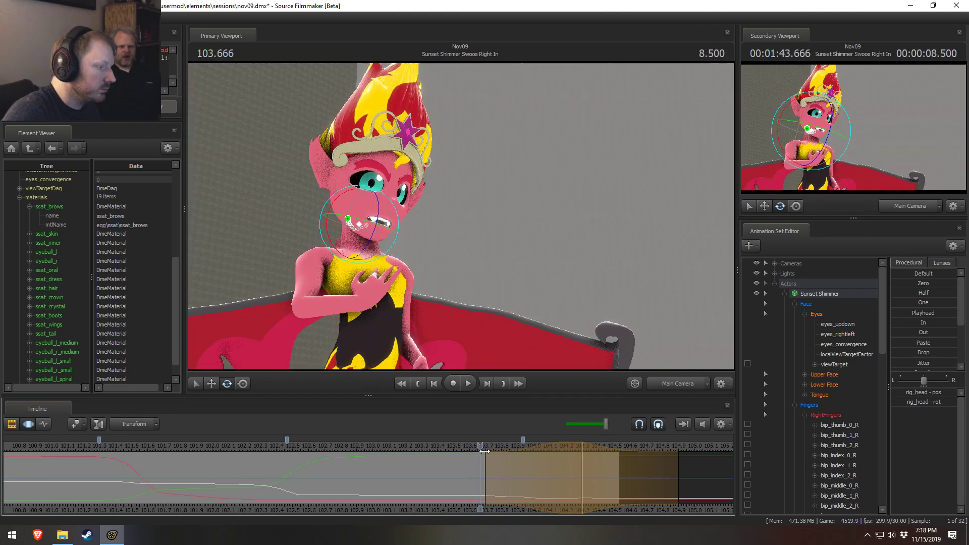
{"action": "key", "text": "space"}
{"action": "left_click_drag", "start_coordinate": [580, 460], "coordinate": [590, 461]}
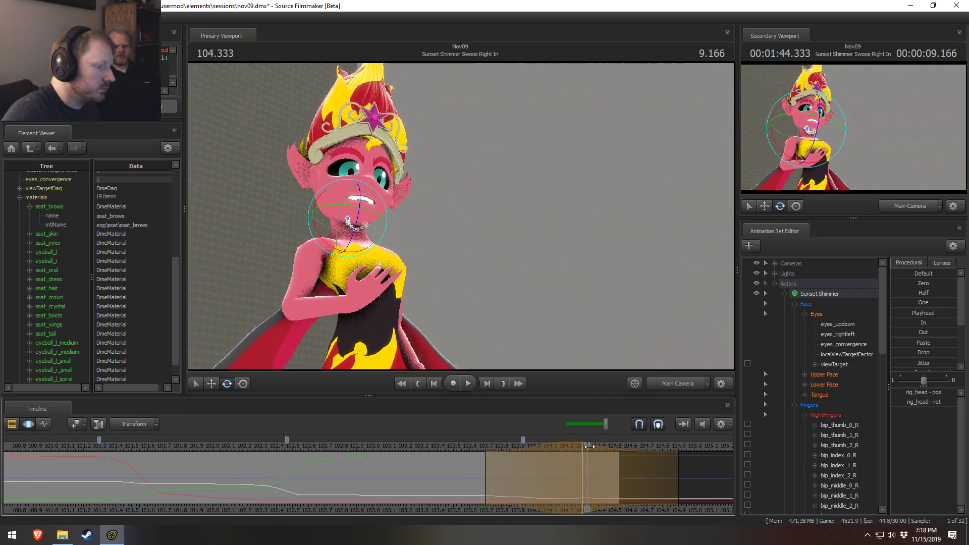
{"action": "left_click", "coordinate": [583, 446]}
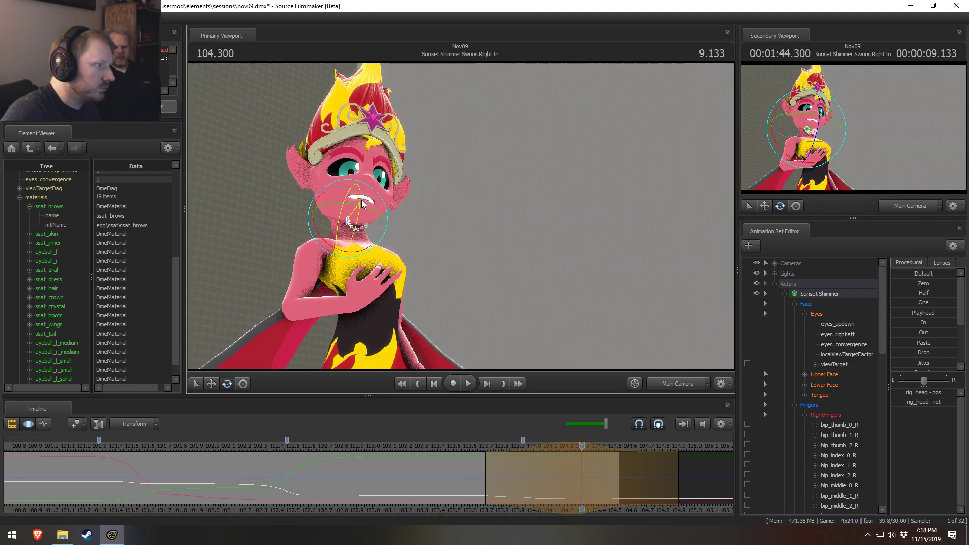
{"action": "key", "text": "space"}
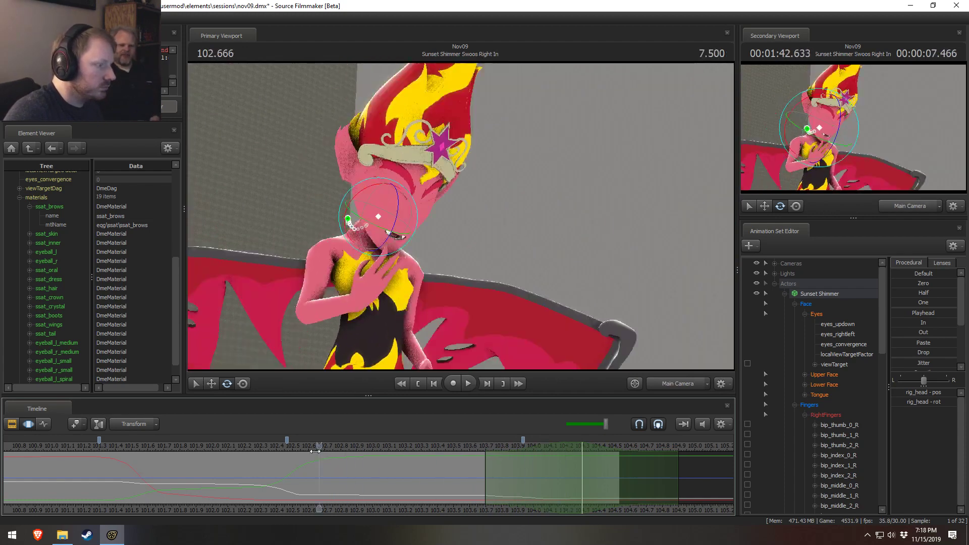
{"action": "key", "text": "space"}
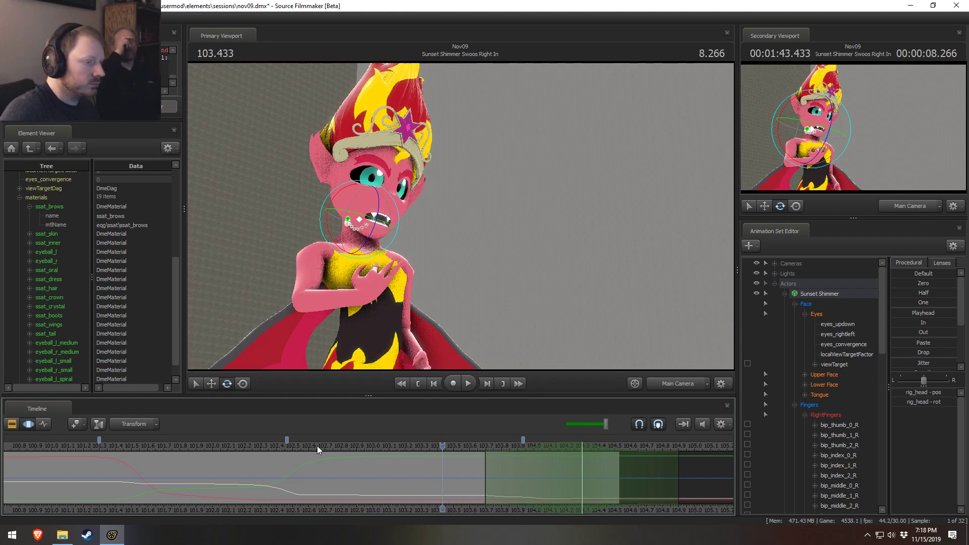
- Set a time selection around 103.566 and lean Sunset Shimmer's body by rotating rig_pelvis, with rig_spine_0 and rig_hand_R also selected
{"action": "left_click_drag", "start_coordinate": [326, 448], "coordinate": [464, 478]}
{"action": "left_click_drag", "start_coordinate": [386, 473], "coordinate": [359, 473]}
{"action": "key", "text": "ctrl"}
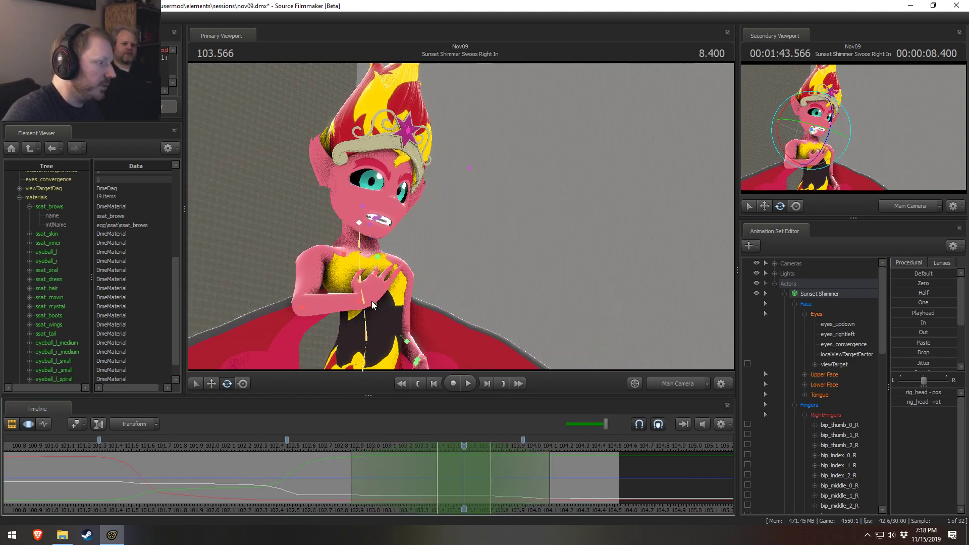
{"action": "left_click", "coordinate": [368, 329], "text": "ctrl"}
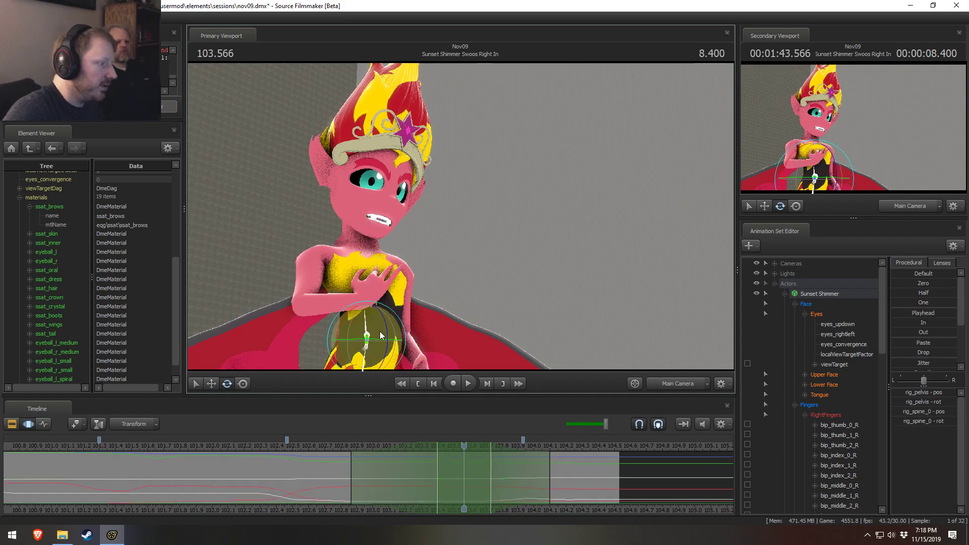
{"action": "left_click_drag", "start_coordinate": [385, 331], "coordinate": [378, 335]}
{"action": "key", "text": "ctrl+z"}
{"action": "key", "text": "ctrl"}
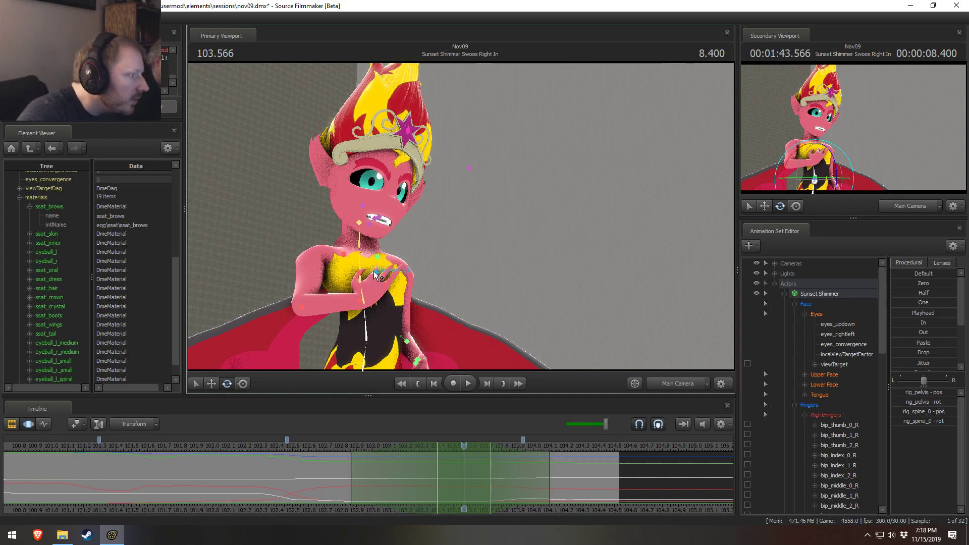
{"action": "left_click", "coordinate": [359, 302]}
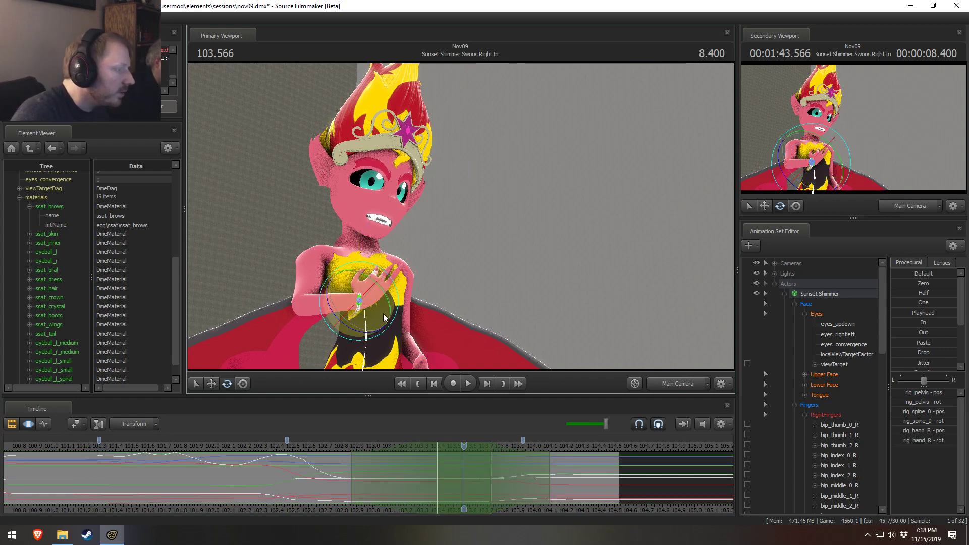
{"action": "left_click", "coordinate": [364, 361]}
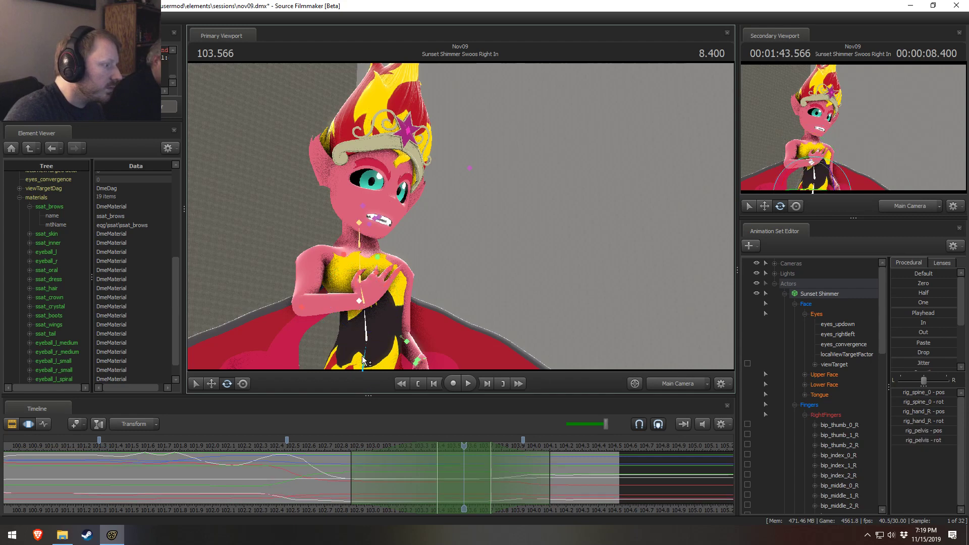
{"action": "left_click_drag", "start_coordinate": [381, 363], "coordinate": [374, 362]}
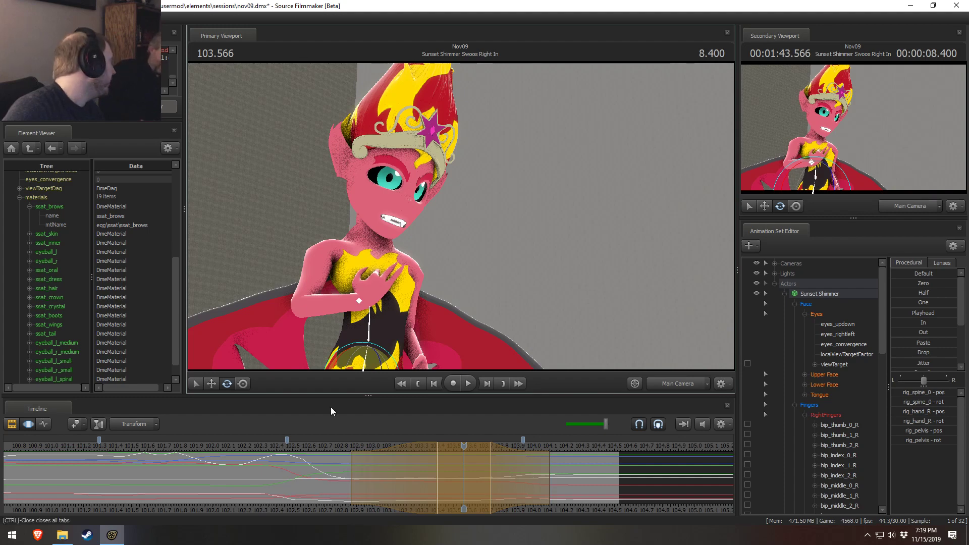
- Shorten the time selection to begin at about 103.0 and play back the body lean from earlier points in the shot
{"action": "left_click", "coordinate": [327, 447]}
{"action": "key", "text": "space"}
{"action": "key", "text": "space"}
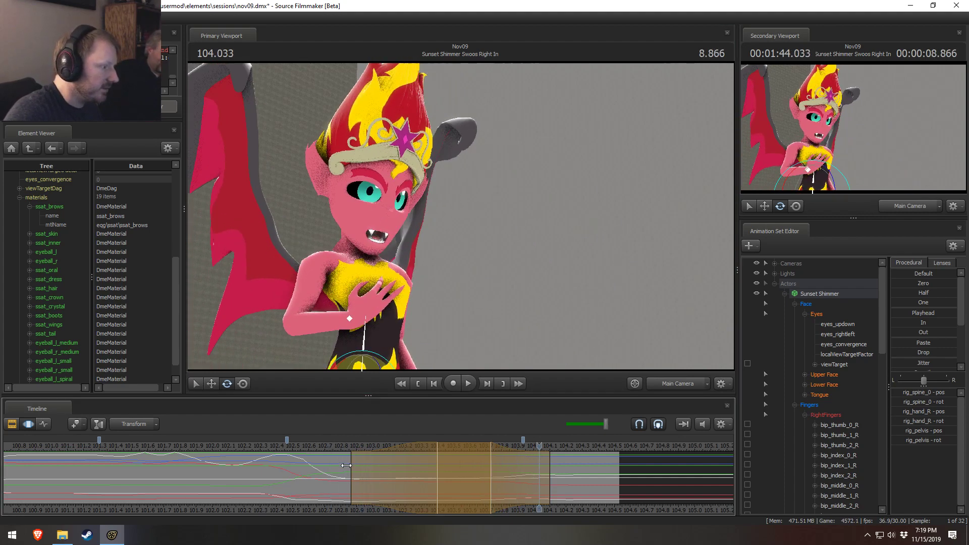
{"action": "left_click_drag", "start_coordinate": [356, 468], "coordinate": [382, 470]}
{"action": "left_click", "coordinate": [334, 445]}
{"action": "key", "text": "space"}
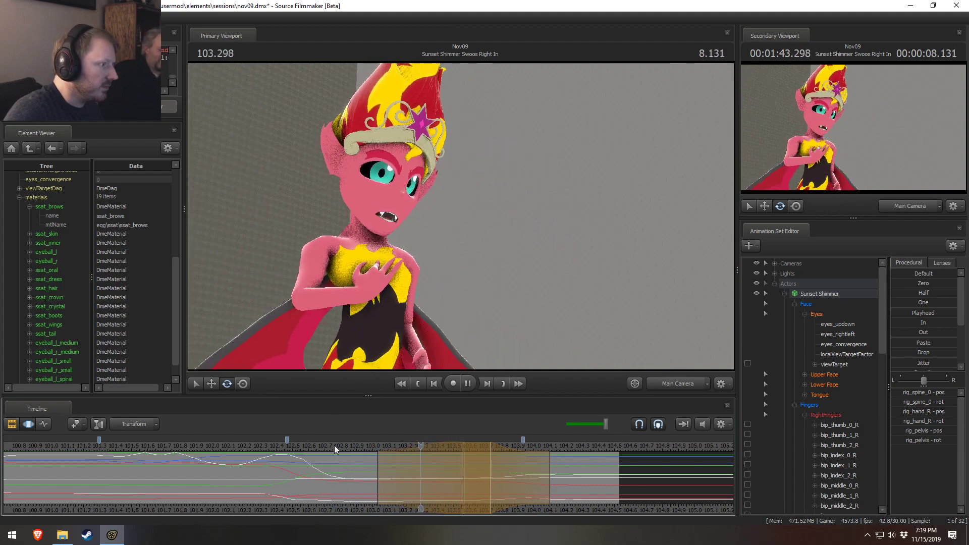
{"action": "left_click", "coordinate": [334, 445]}
{"action": "left_click", "coordinate": [203, 445]}
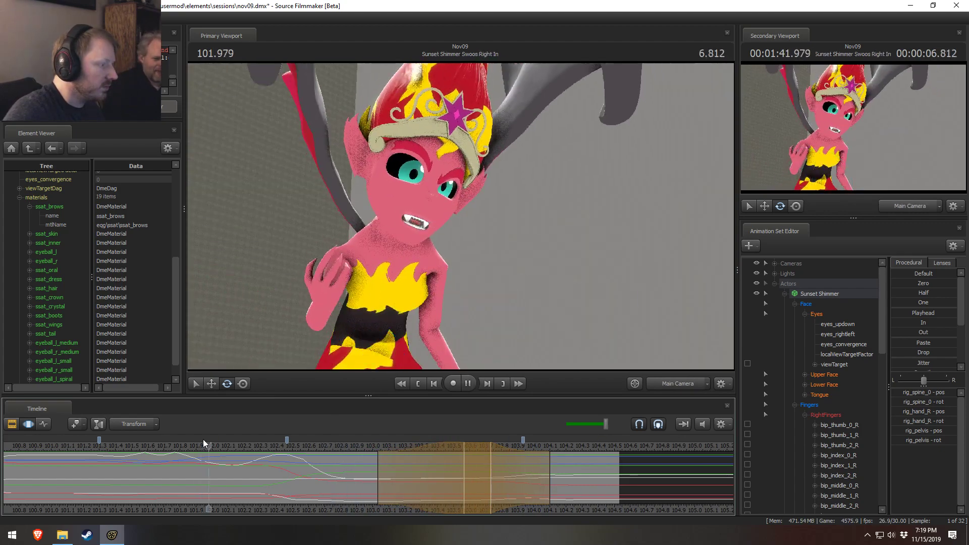
{"action": "key", "text": "space"}
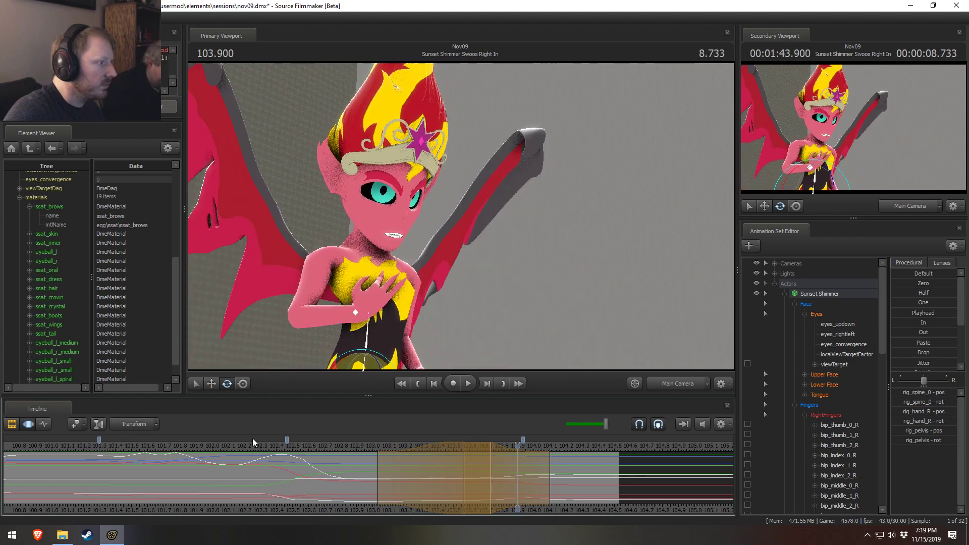
- Rotate rig_pelvis further into the lean at 103.666 and counter-rotate rig_spine_1 to rebalance the upper body
{"action": "left_click_drag", "start_coordinate": [333, 446], "coordinate": [480, 475]}
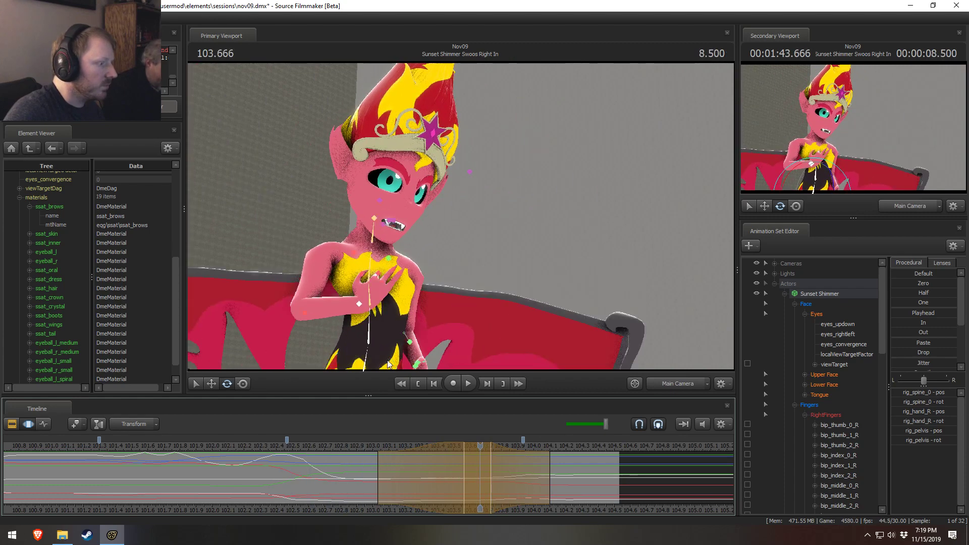
{"action": "left_click", "coordinate": [364, 368]}
{"action": "left_click_drag", "start_coordinate": [379, 365], "coordinate": [374, 328]}
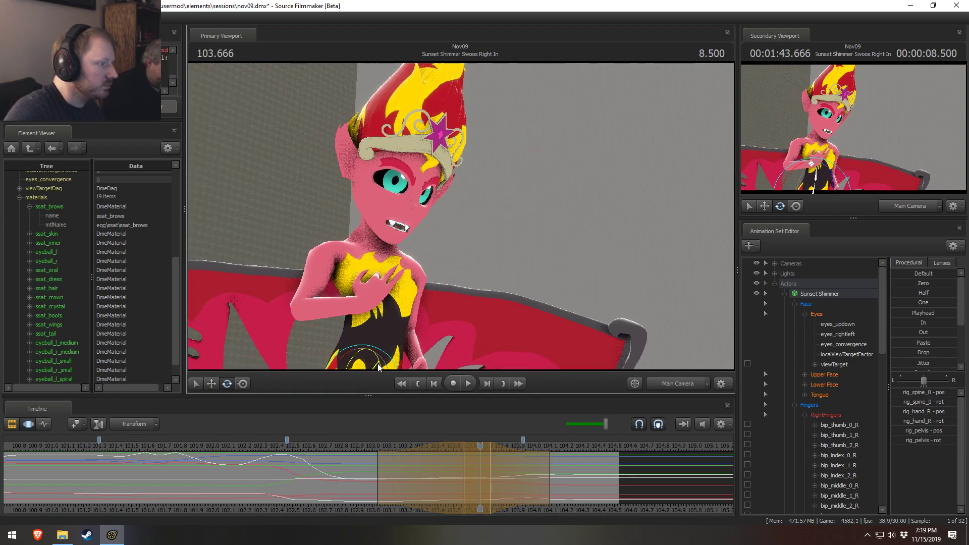
{"action": "left_click", "coordinate": [371, 283]}
{"action": "left_click", "coordinate": [371, 285]}
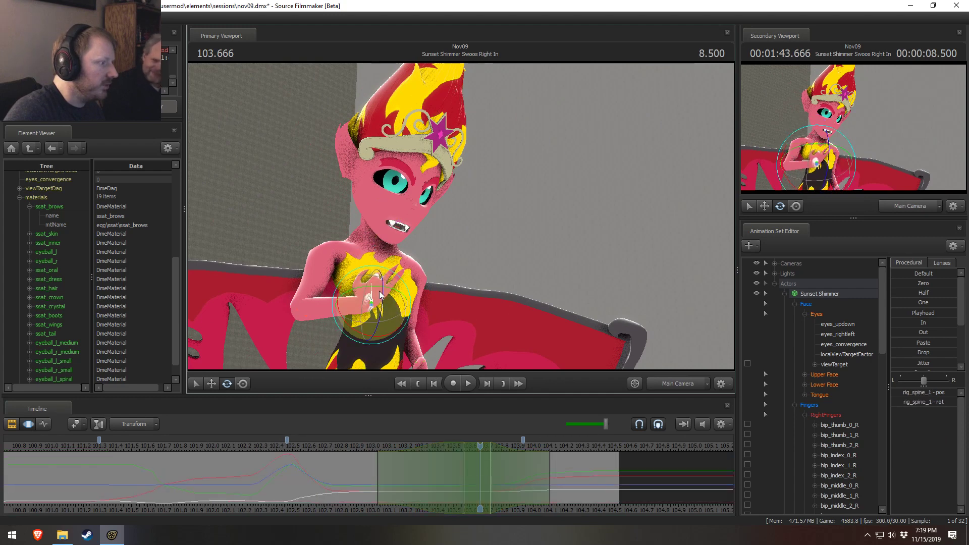
{"action": "left_click", "coordinate": [381, 273]}
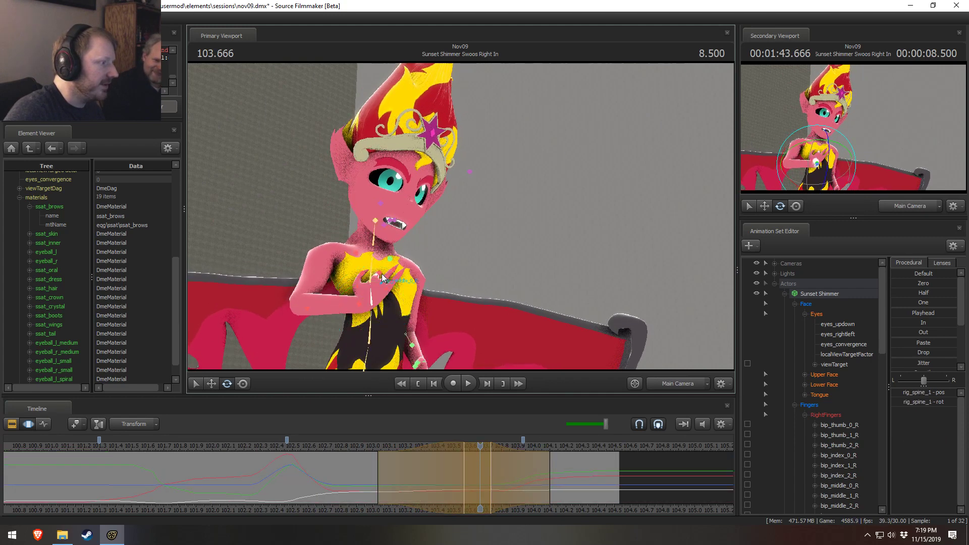
- Adjust rig_neck and rig_head at 103.666, play back the result and tilt rig_head sideways at 103.633
{"action": "left_click", "coordinate": [374, 232]}
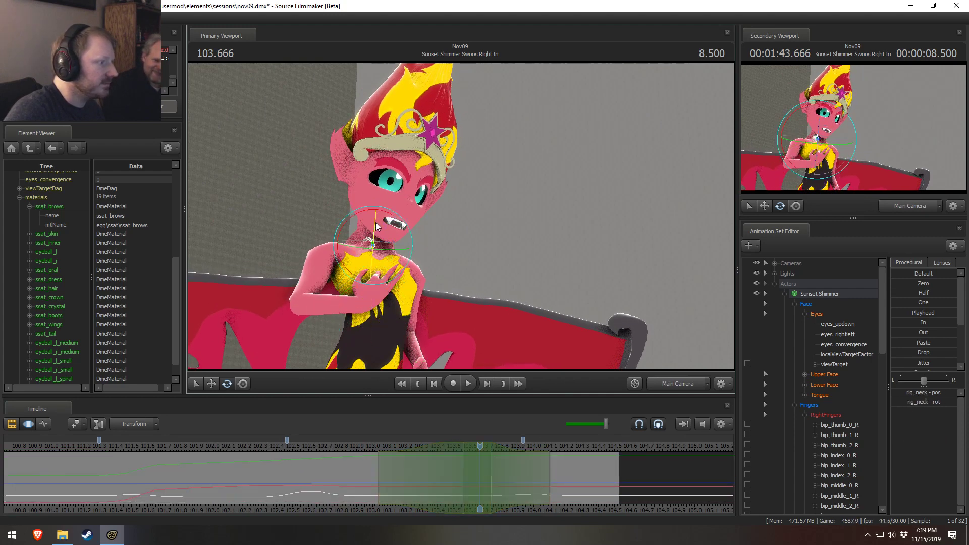
{"action": "mouse_move", "coordinate": [377, 228]}
{"action": "left_mouse_down"}
{"action": "mouse_move", "coordinate": [367, 227]}
{"action": "mouse_move", "coordinate": [374, 208]}
{"action": "mouse_move", "coordinate": [365, 205]}
{"action": "mouse_move", "coordinate": [365, 239]}
{"action": "left_mouse_up"}
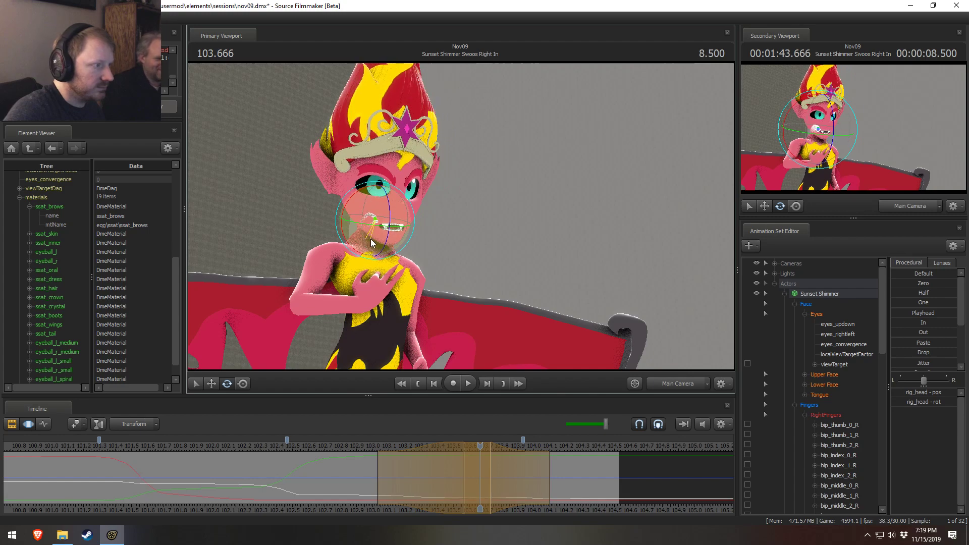
{"action": "key", "text": "space"}
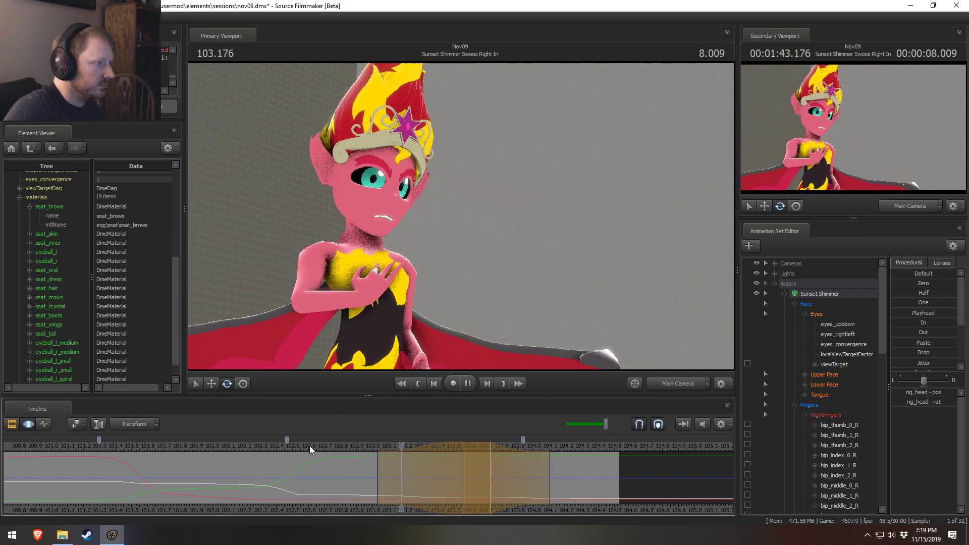
{"action": "key", "text": "space"}
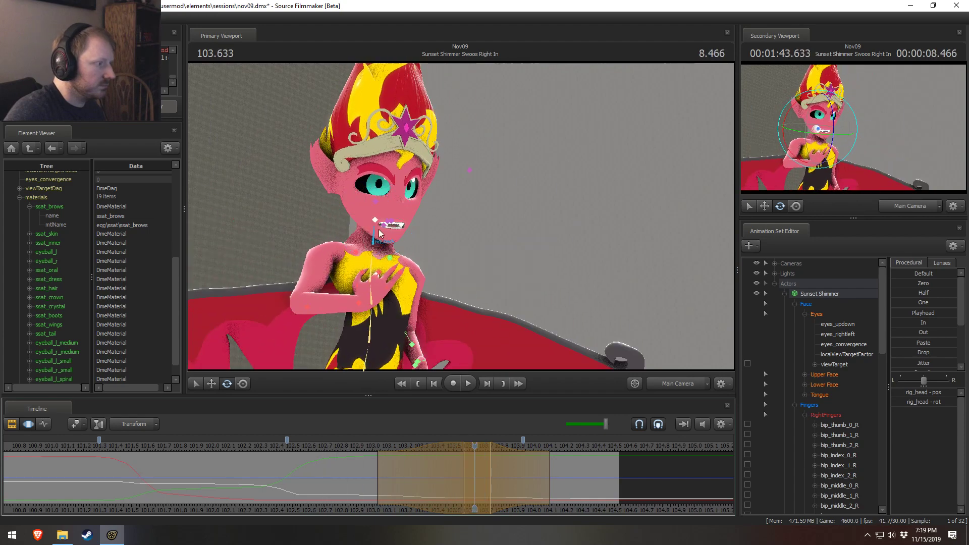
{"action": "mouse_move", "coordinate": [375, 219]}
{"action": "left_mouse_down"}
{"action": "mouse_move", "coordinate": [358, 193]}
{"action": "mouse_move", "coordinate": [373, 202]}
{"action": "left_mouse_up"}
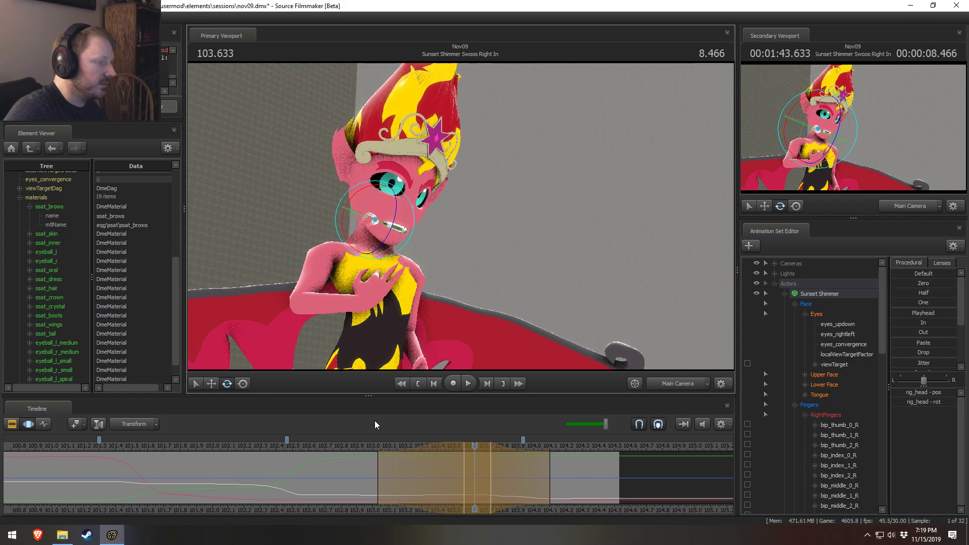
- Play back the head tilt, rotate rig_pelvis at 103.700 and counter-rotate rig_spine_0 together with rig_chest
{"action": "left_click", "coordinate": [333, 445]}
{"action": "key", "text": "space"}
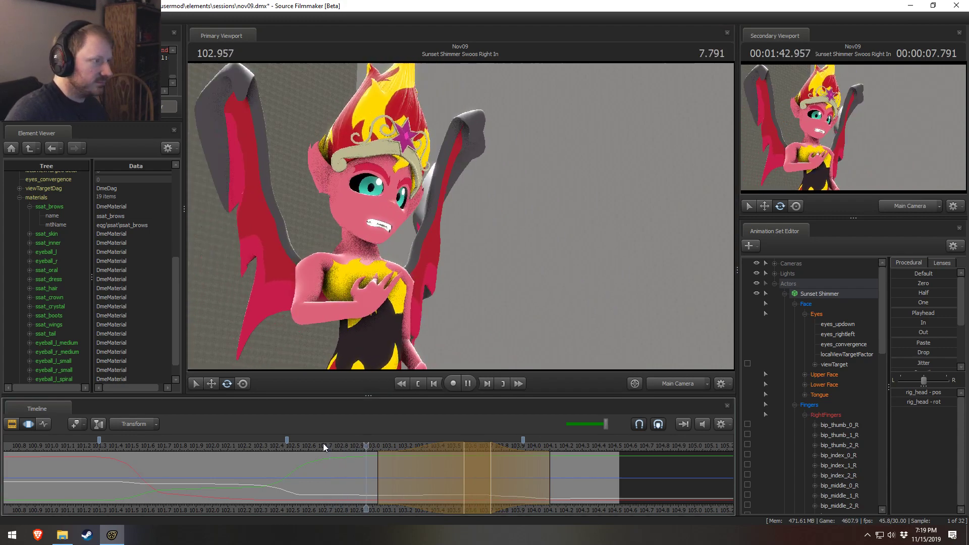
{"action": "key", "text": "space"}
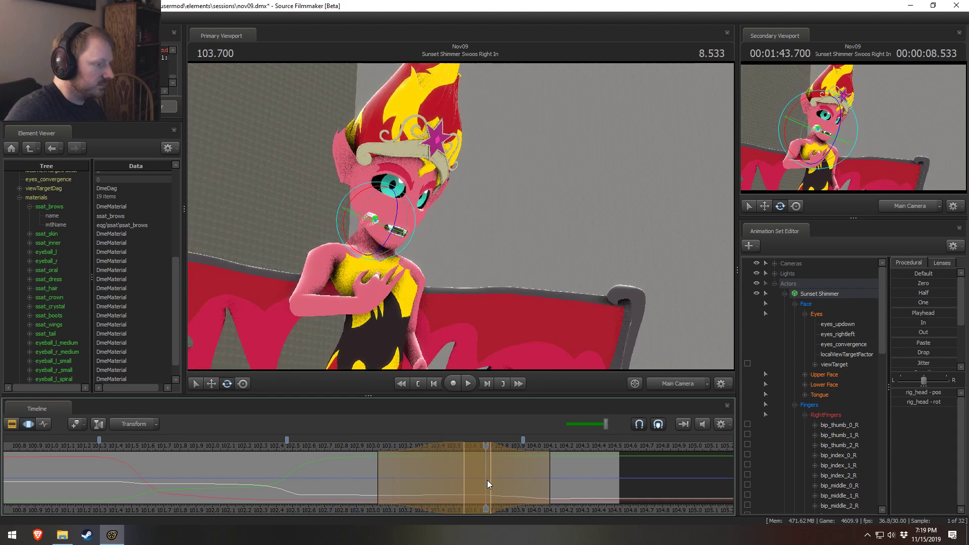
{"action": "left_click", "coordinate": [368, 363]}
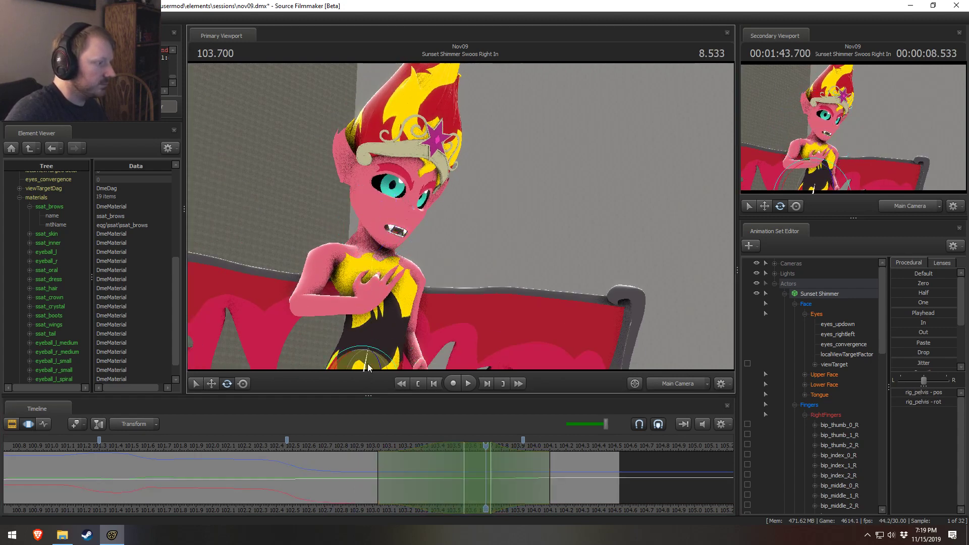
{"action": "left_click_drag", "start_coordinate": [370, 363], "coordinate": [377, 357]}
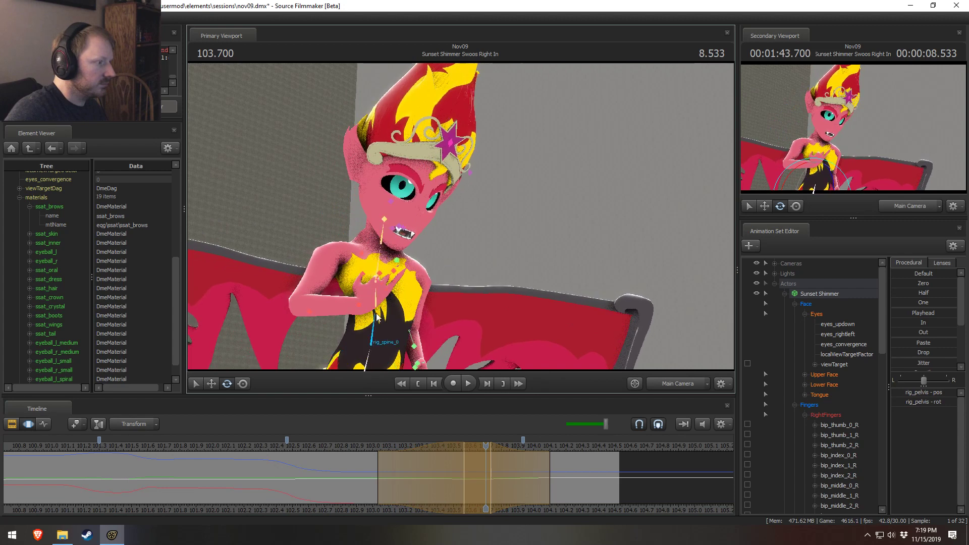
{"action": "left_click", "coordinate": [377, 292]}
{"action": "left_click_drag", "start_coordinate": [396, 280], "coordinate": [383, 264]}
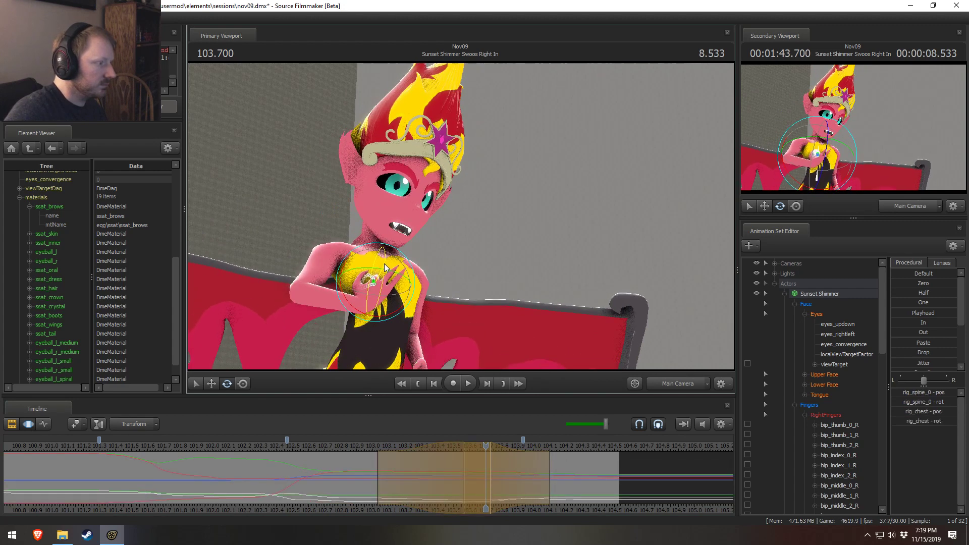
- Rotate rig_neck and rig_head at 103.700 to rebalance Sunset Shimmer's head over the body and play back the result
{"action": "left_click", "coordinate": [381, 222]}
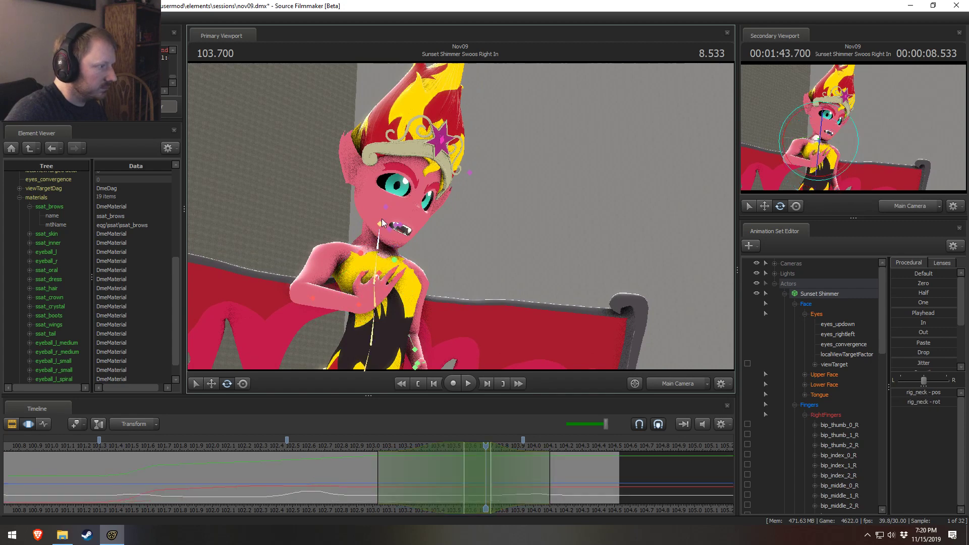
{"action": "left_click_drag", "start_coordinate": [390, 235], "coordinate": [399, 195]}
{"action": "left_click", "coordinate": [380, 246]}
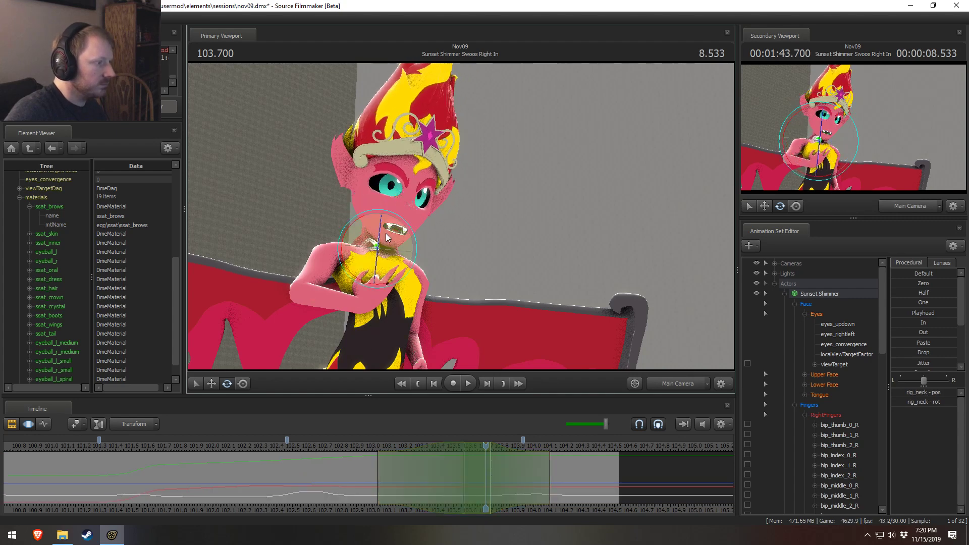
{"action": "left_click_drag", "start_coordinate": [385, 233], "coordinate": [399, 211]}
{"action": "left_click", "coordinate": [382, 226]}
{"action": "key", "text": "space"}
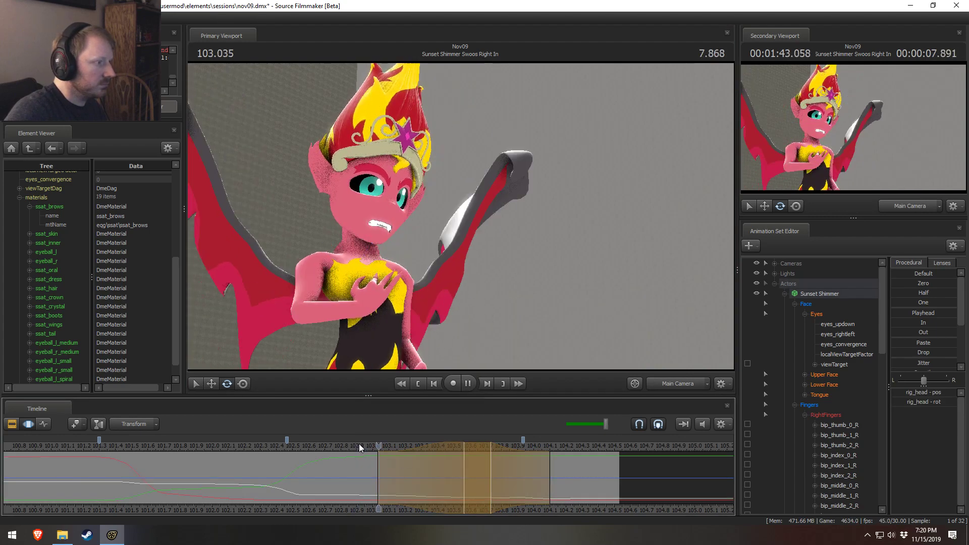
- Rotate rig_pelvis at 103.600 to shift the upper body slightly back and play back the motion from about 102.9
{"action": "left_click", "coordinate": [438, 451]}
{"action": "left_click_drag", "start_coordinate": [438, 451], "coordinate": [469, 451]}
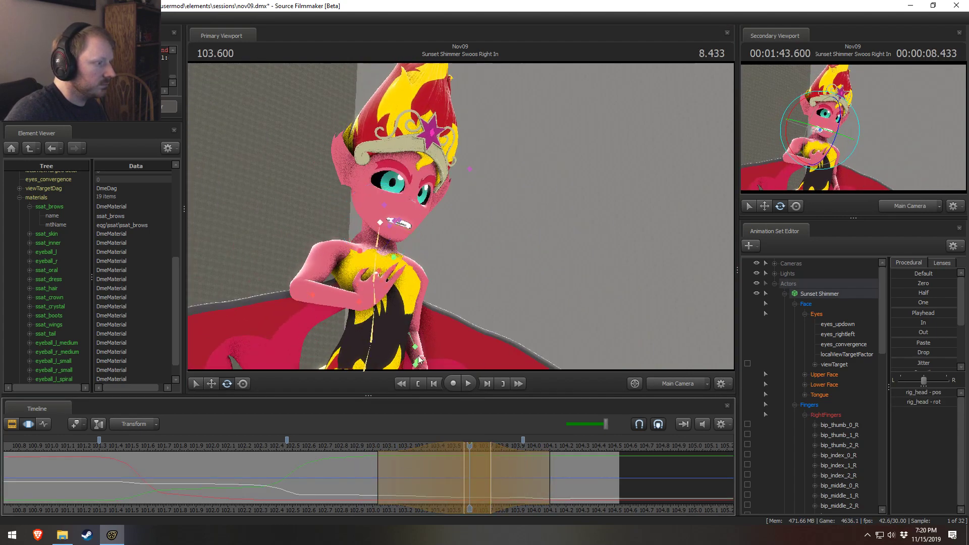
{"action": "left_click", "coordinate": [365, 356]}
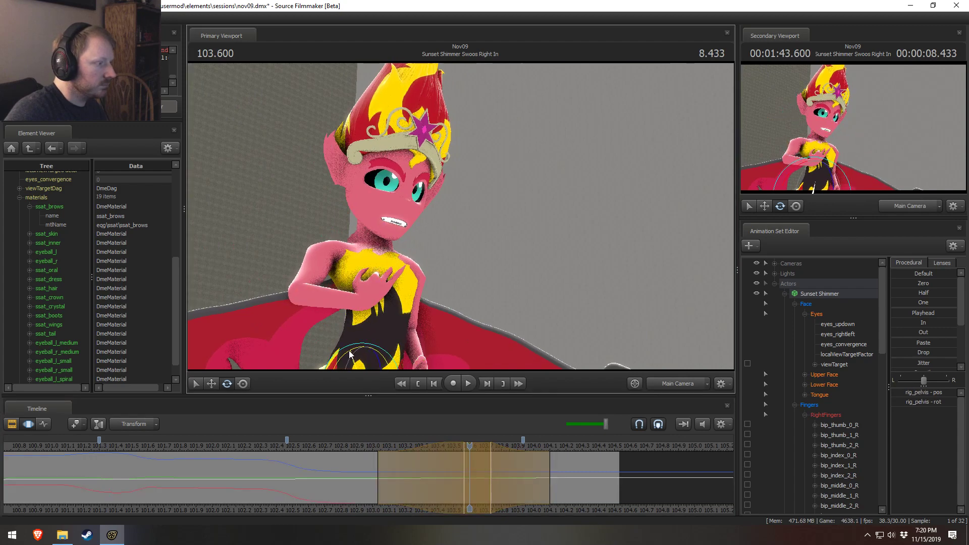
{"action": "left_click", "coordinate": [362, 442]}
{"action": "key", "text": "space"}
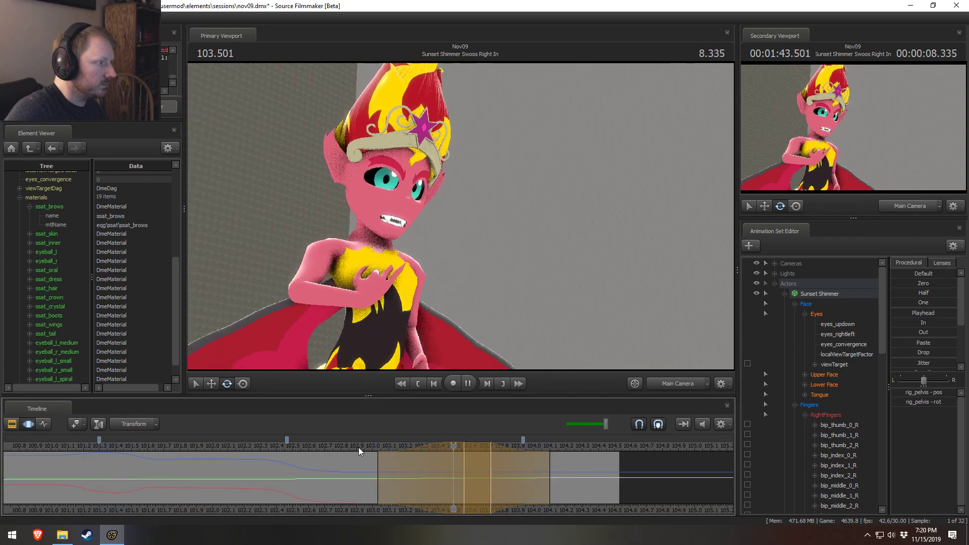
{"action": "left_click", "coordinate": [357, 448]}
{"action": "key", "text": "space"}
{"action": "key", "text": "space"}
- Adjust rig_spine_1 at 103.633 and play back the body motion repeatedly from earlier points in the shot
{"action": "left_click", "coordinate": [374, 301]}
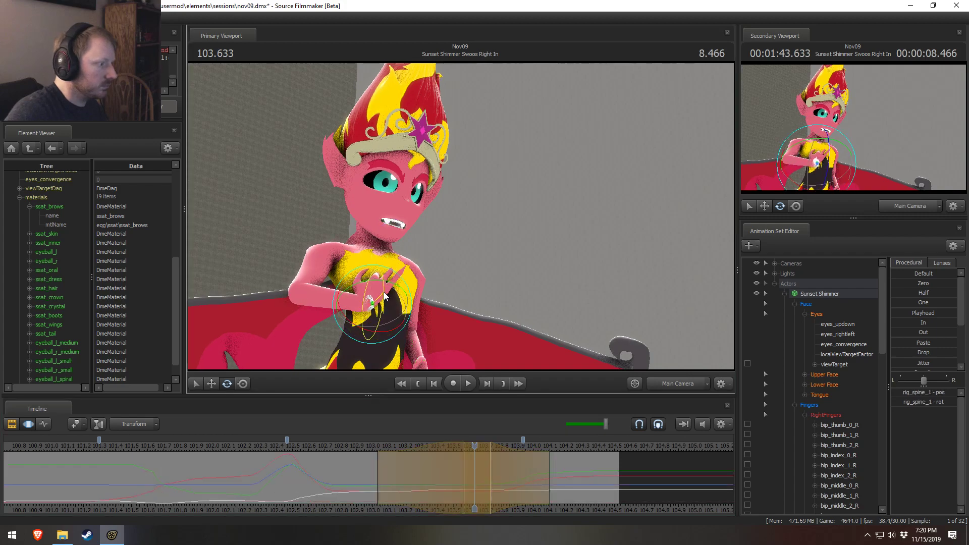
{"action": "left_click", "coordinate": [369, 449]}
{"action": "key", "text": "space"}
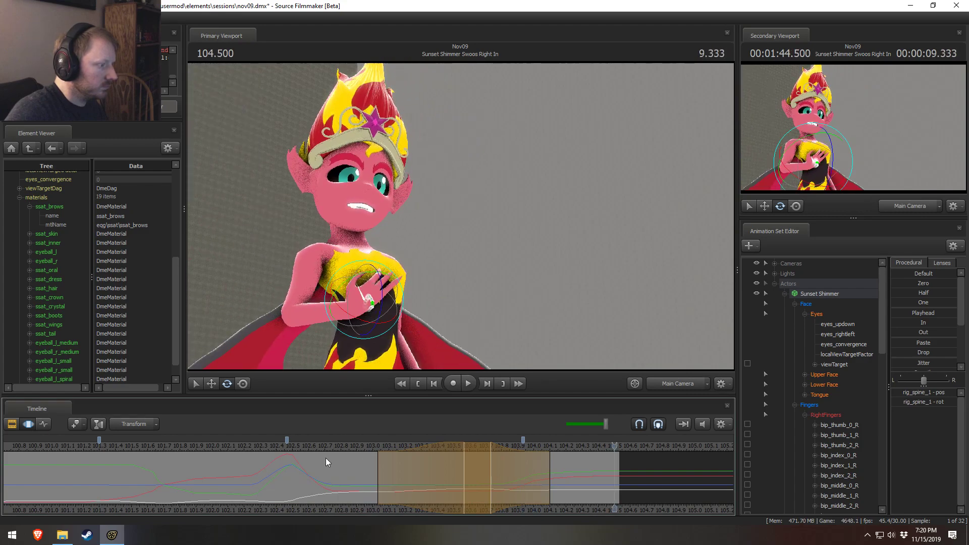
{"action": "left_click", "coordinate": [265, 446]}
{"action": "key", "text": "space"}
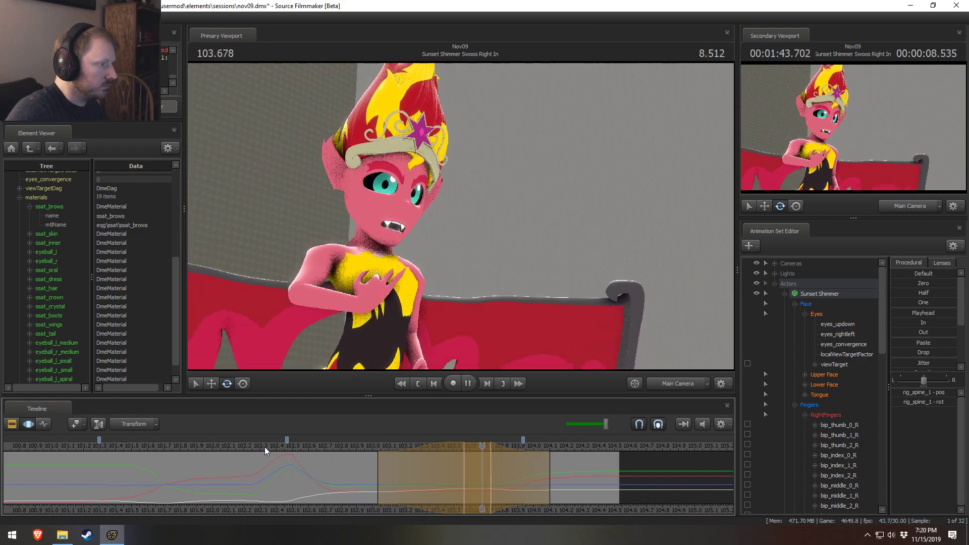
{"action": "left_click", "coordinate": [265, 447]}
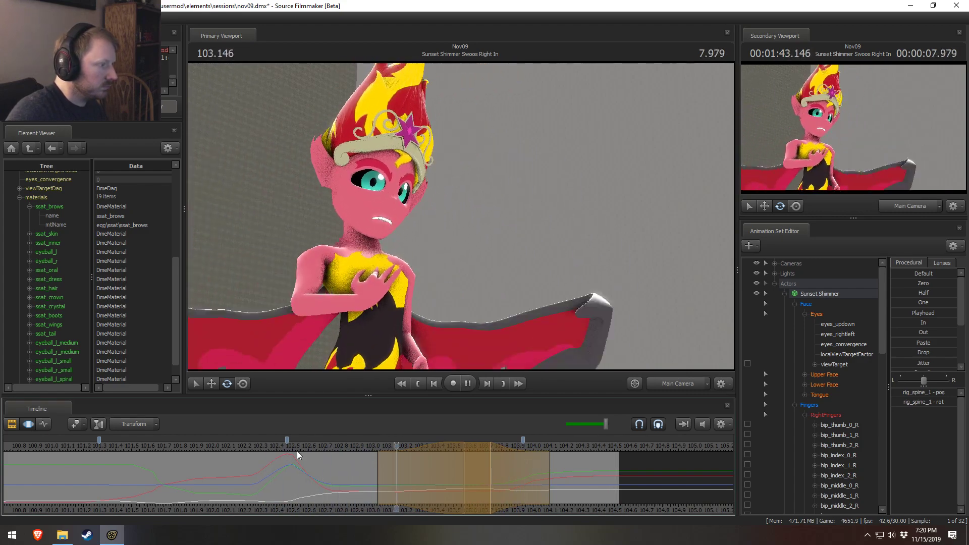
{"action": "key", "text": "space"}
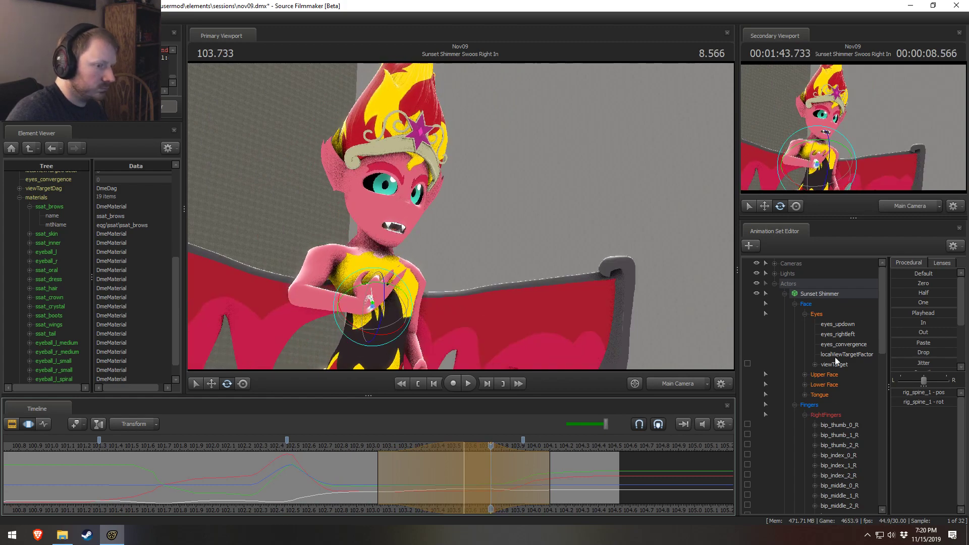
- Select all of Sunset Shimmer's controls except the Face group and set a time selection of about 102.8 to 103.5 around 103.133
{"action": "left_click", "coordinate": [828, 293]}
{"action": "left_click", "coordinate": [809, 405]}
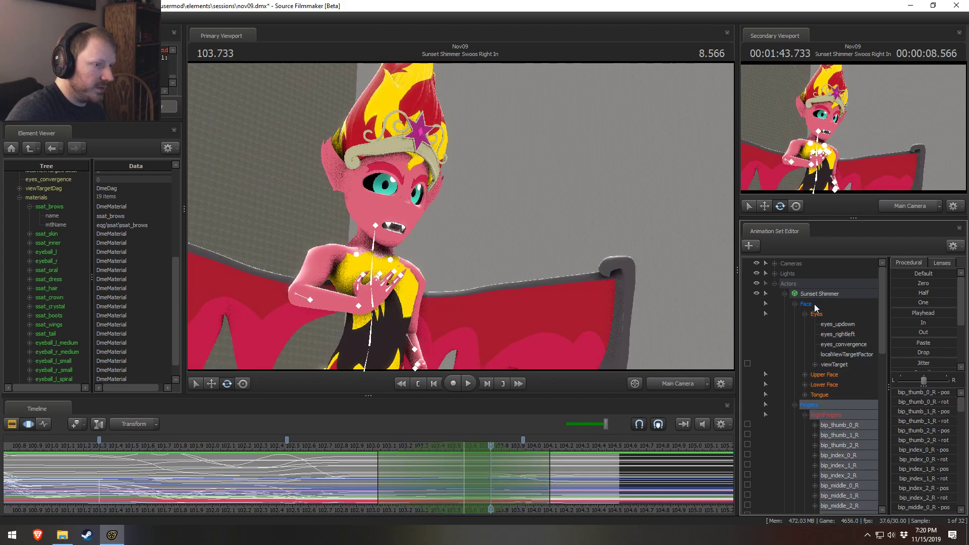
{"action": "key", "text": "shift"}
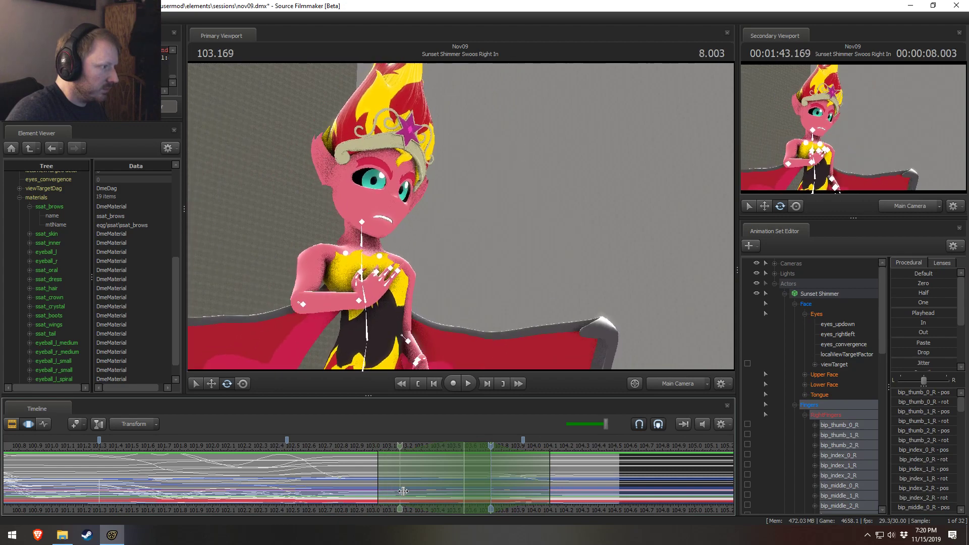
{"action": "left_click", "coordinate": [395, 490]}
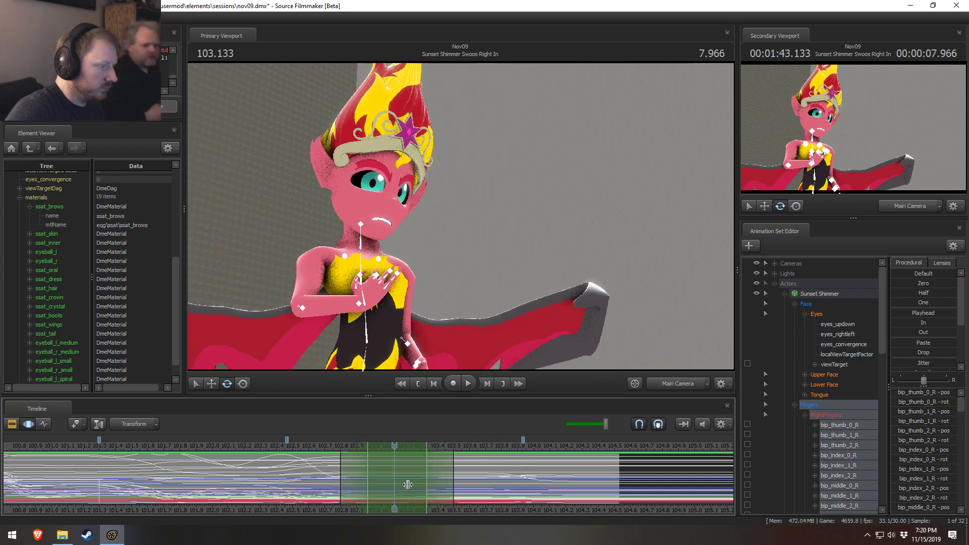
- Apply the Round procedural preset at full strength to the selected controls and play back the transition
{"action": "scroll", "coordinate": [894, 366], "scroll_direction": "down", "scroll_amount": 3}
{"action": "left_click_drag", "start_coordinate": [902, 366], "coordinate": [957, 365]}
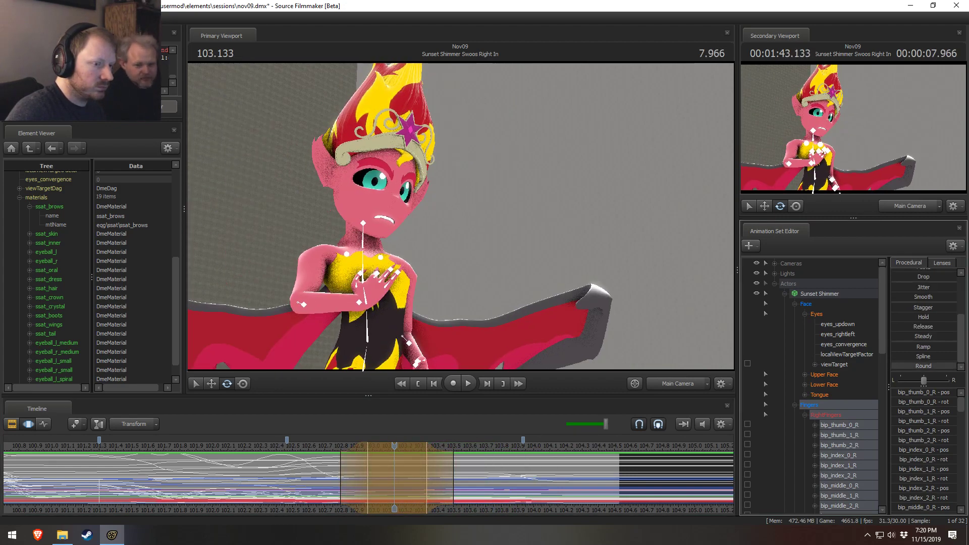
{"action": "key", "text": "space"}
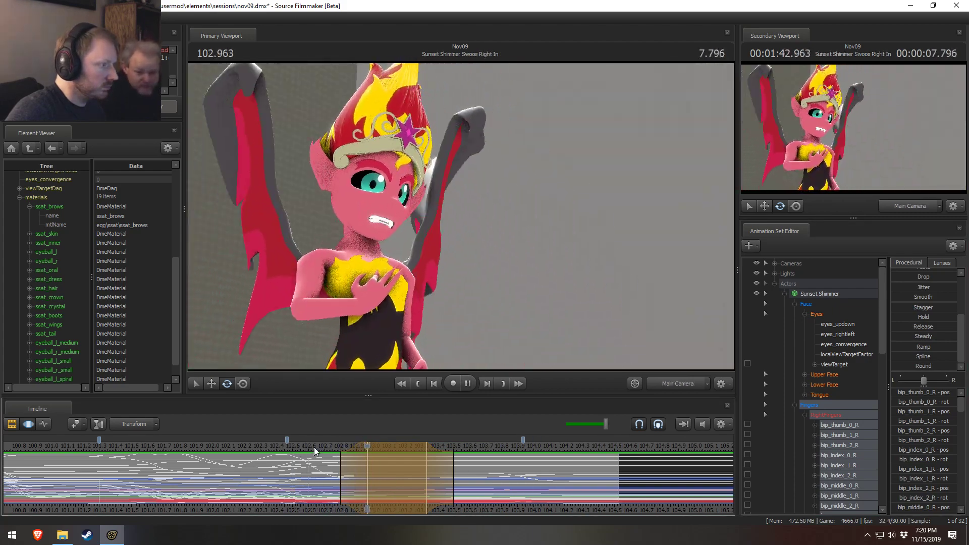
{"action": "key", "text": "space"}
- Adjust rig_hand_R at 103.600 from the Work Camera, using a time selection of about 103.0 to 104.0, and start playback
{"action": "middle_click_drag", "start_coordinate": [333, 455], "coordinate": [464, 478]}
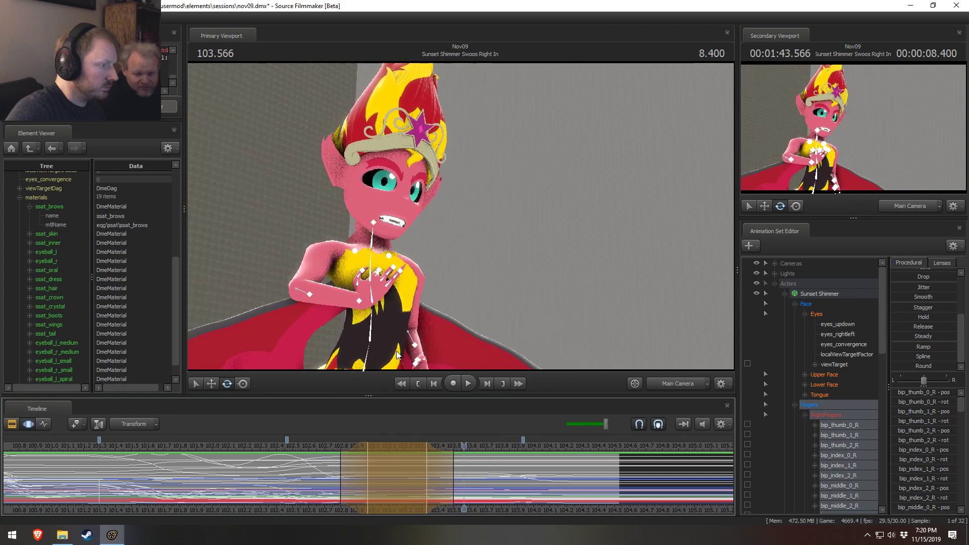
{"action": "left_click", "coordinate": [358, 299]}
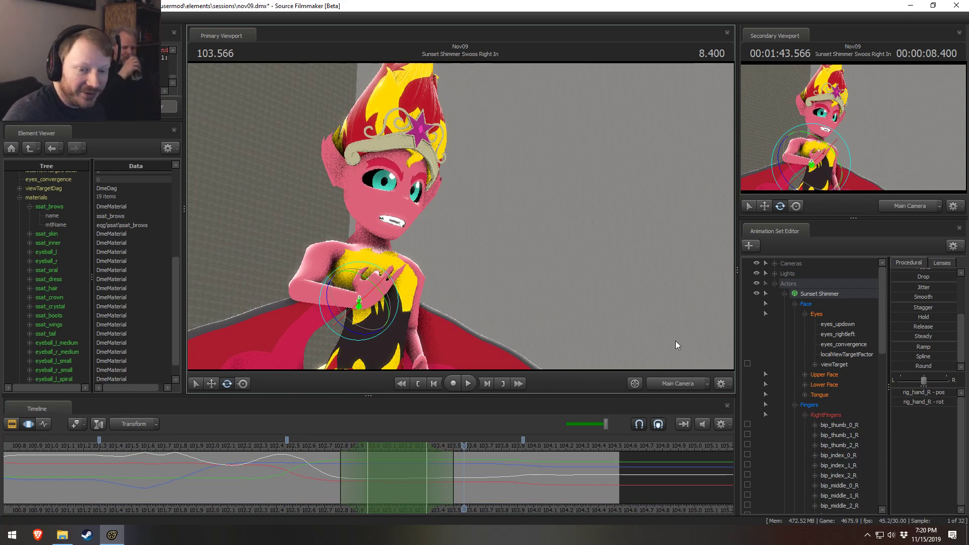
{"action": "left_click", "coordinate": [667, 383]}
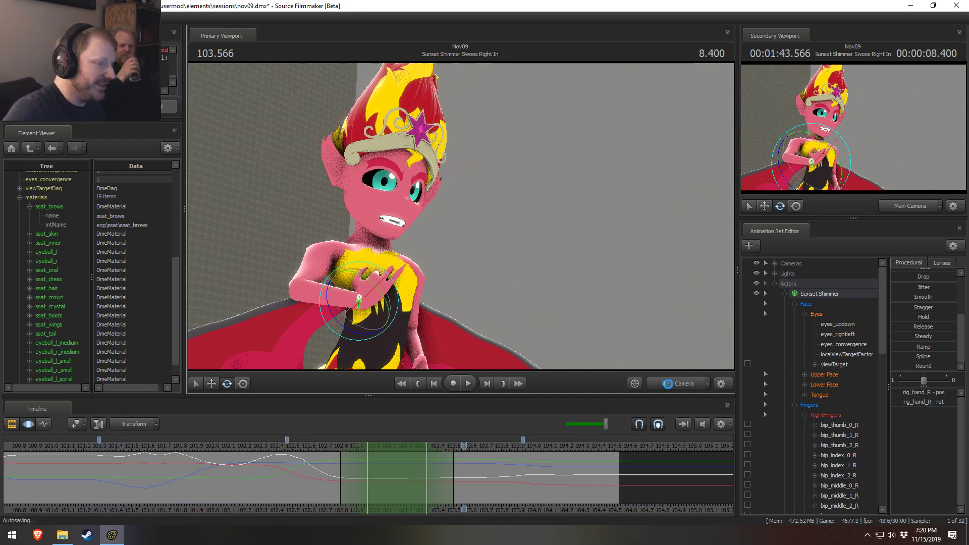
{"action": "left_click_drag", "start_coordinate": [643, 322], "coordinate": [555, 318]}
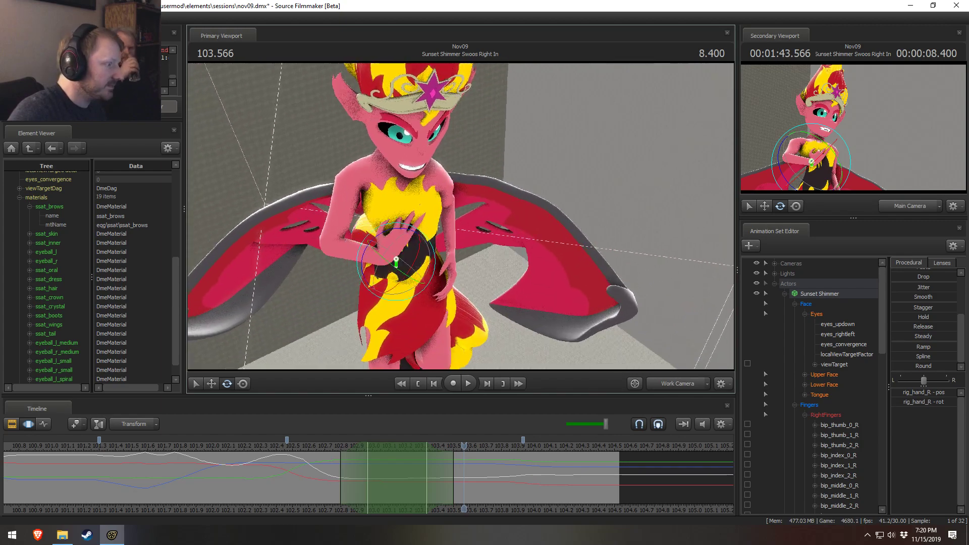
{"action": "left_click_drag", "start_coordinate": [411, 466], "coordinate": [534, 481]}
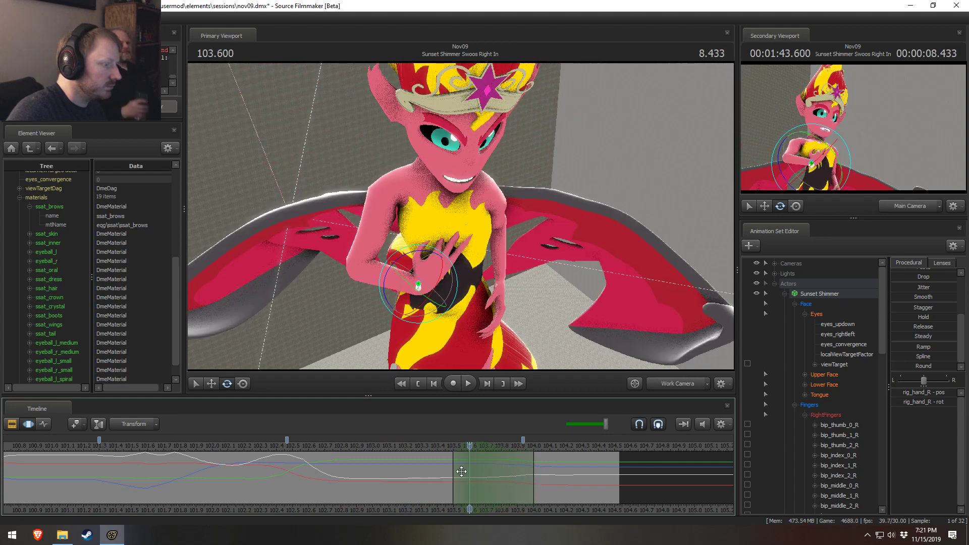
{"action": "left_click_drag", "start_coordinate": [453, 471], "coordinate": [372, 469]}
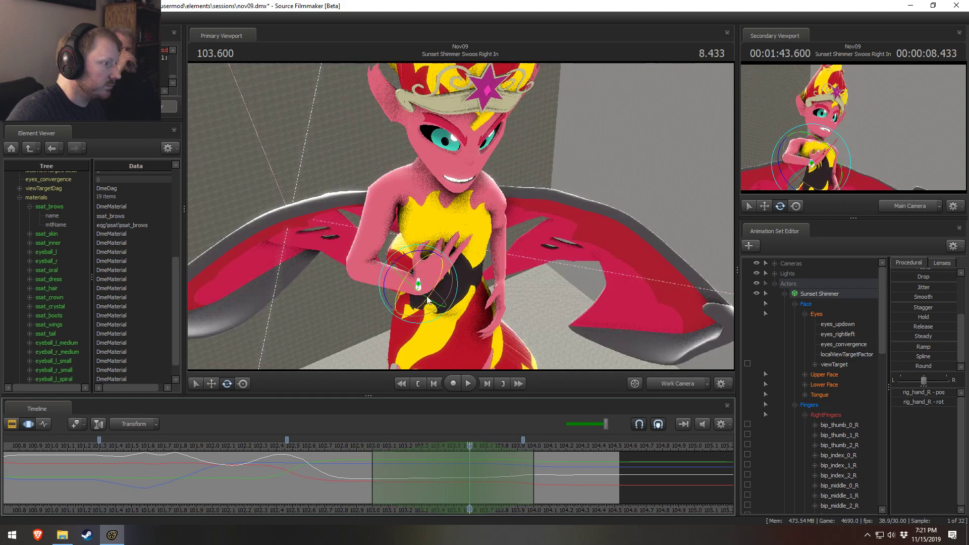
{"action": "left_click_drag", "start_coordinate": [468, 286], "coordinate": [426, 310]}
{"action": "key", "text": "space"}
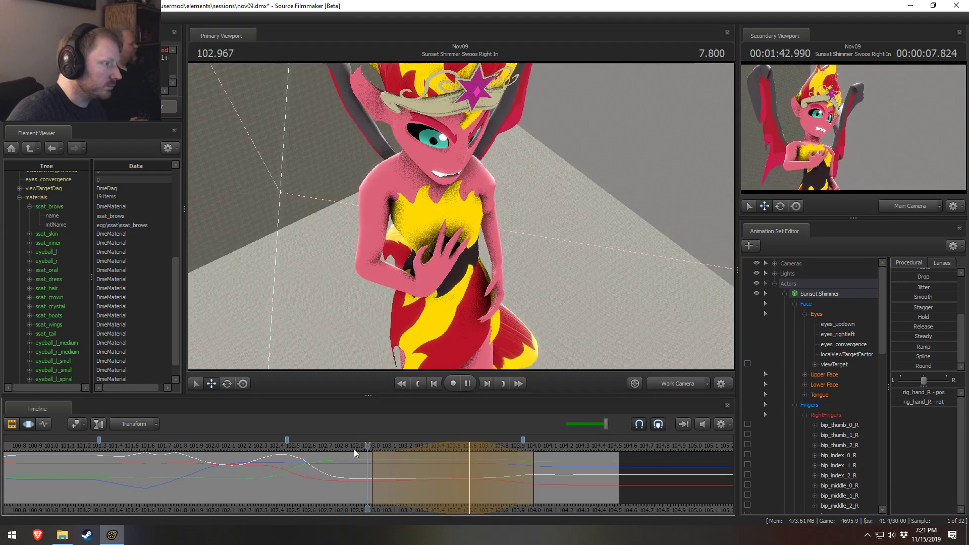
- Return the primary viewport to the Main Camera and play back the right hand's motion from about 102.8
{"action": "left_click", "coordinate": [351, 448]}
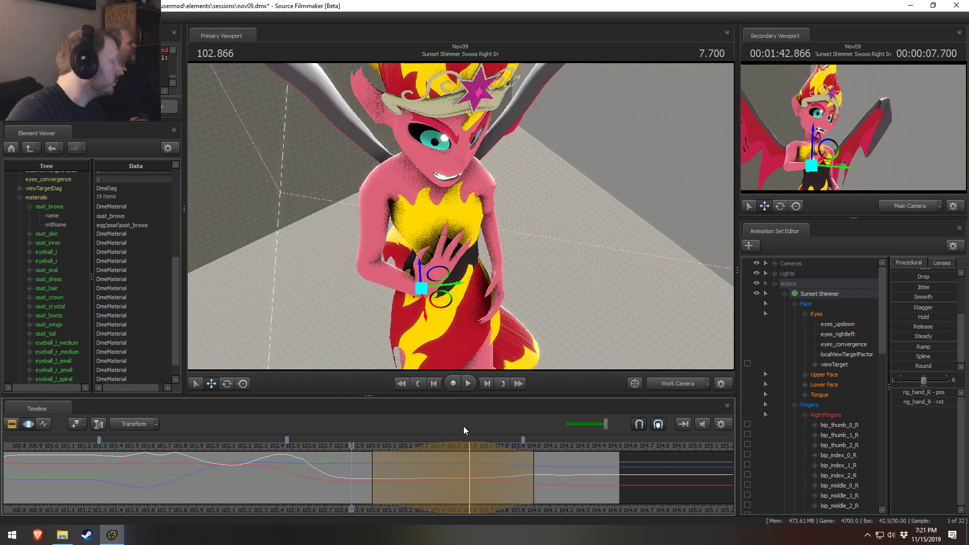
{"action": "left_click", "coordinate": [674, 385]}
{"action": "key", "text": "space"}
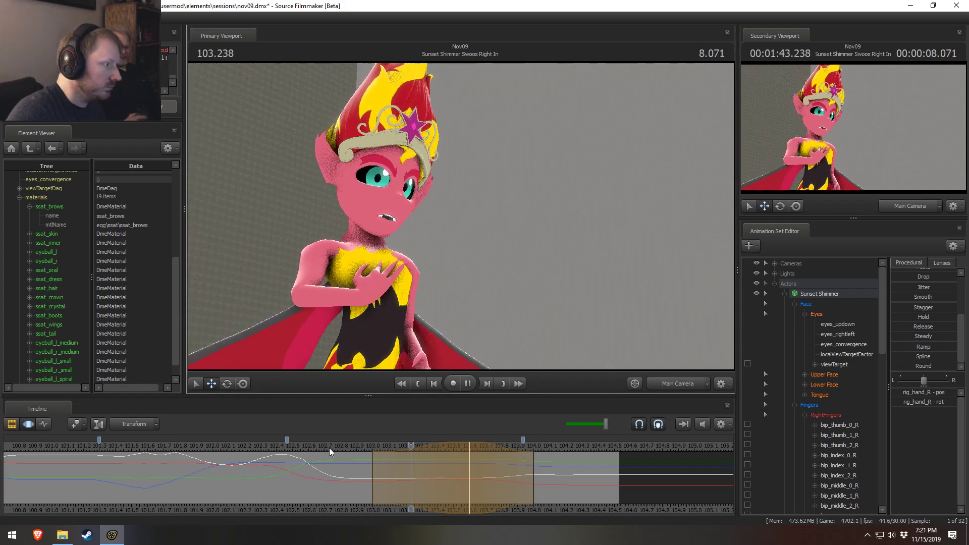
{"action": "left_click", "coordinate": [329, 448]}
- Move rig_hand_R slightly lower on the chest at 103.600 and play back the hand motion from about 102.9
{"action": "left_click_drag", "start_coordinate": [352, 456], "coordinate": [472, 479]}
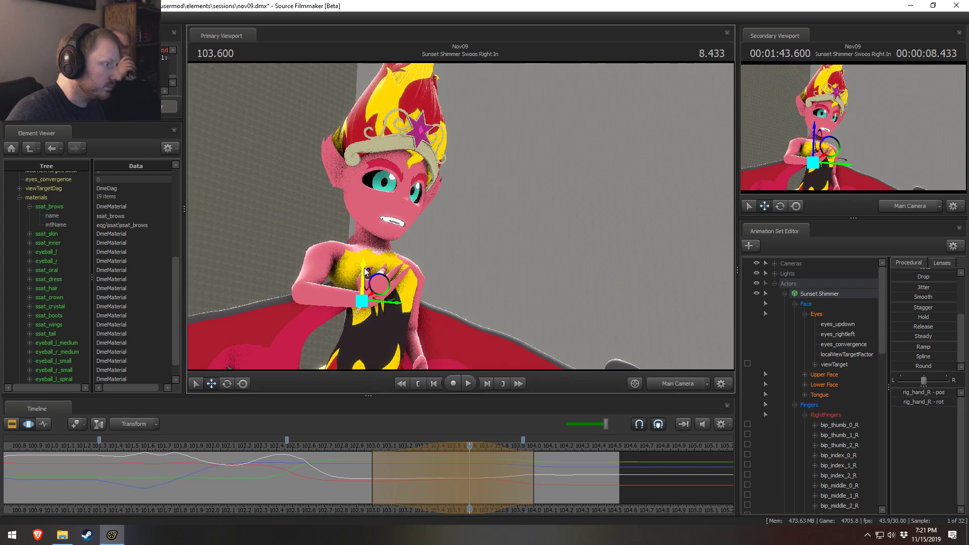
{"action": "left_click_drag", "start_coordinate": [364, 267], "coordinate": [374, 303]}
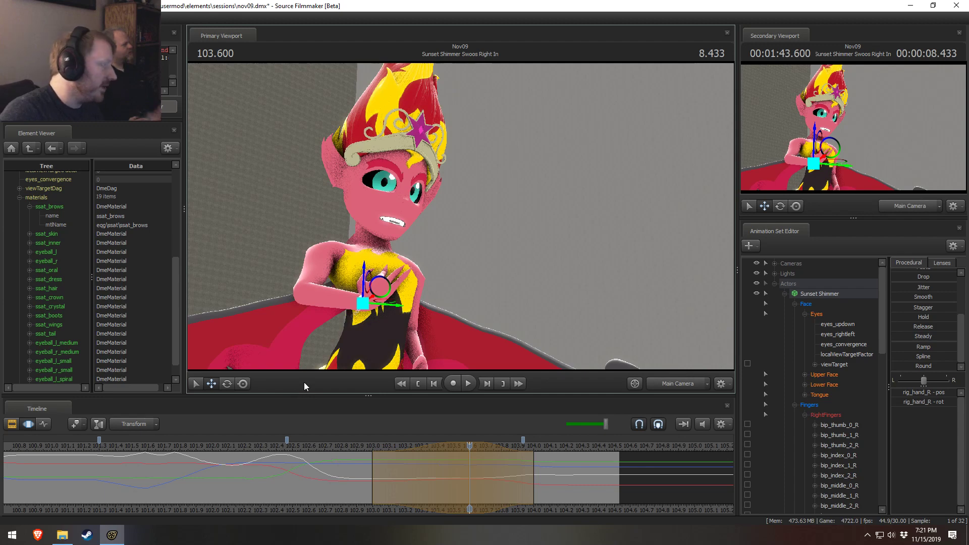
{"action": "left_click", "coordinate": [352, 446]}
{"action": "key", "text": "space"}
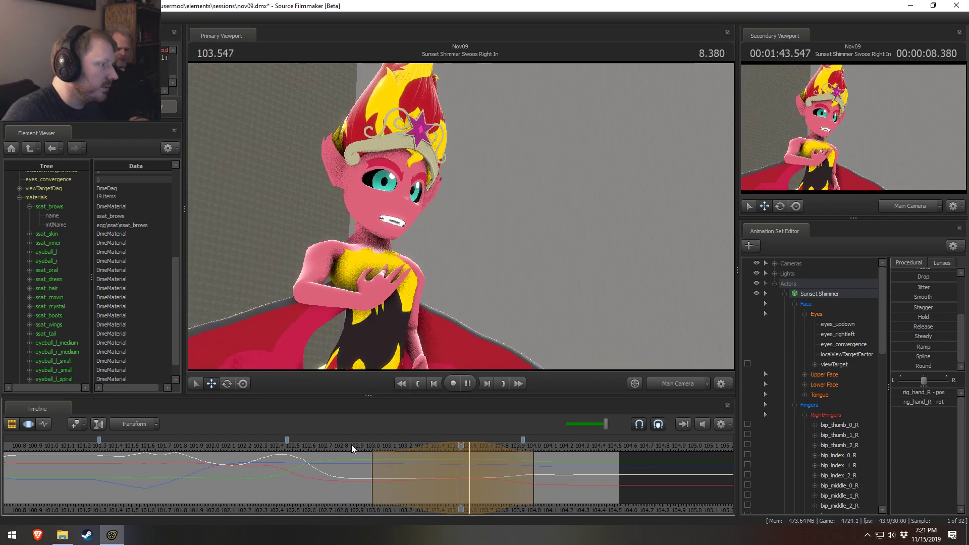
{"action": "left_click", "coordinate": [353, 446]}
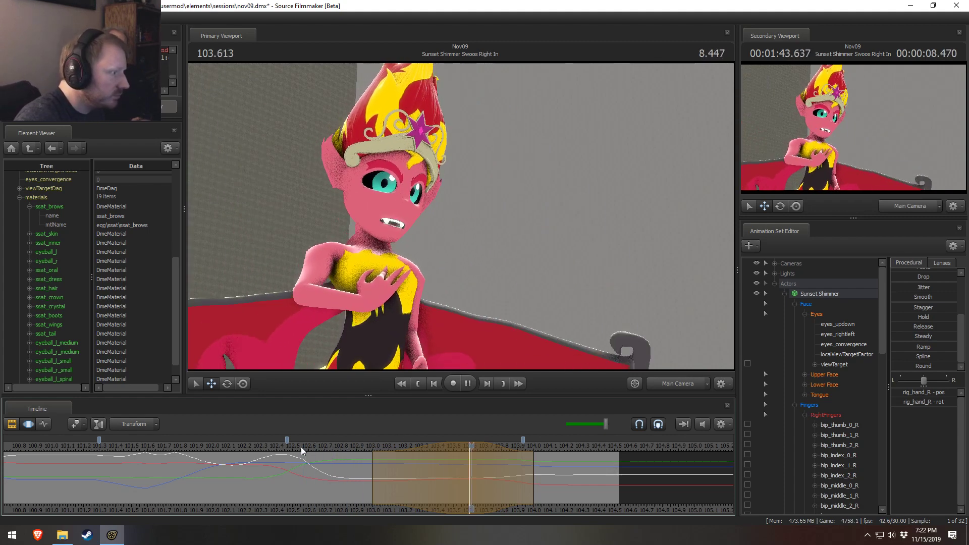
- Try tilting rig_head downward at 103.600 with a time selection of about 103.0 to 104.1, and play back the motion
{"action": "left_click_drag", "start_coordinate": [342, 449], "coordinate": [431, 496]}
{"action": "left_click", "coordinate": [431, 497], "text": "shift"}
{"action": "scroll", "coordinate": [430, 493], "scroll_direction": "up", "scroll_amount": 12, "text": "shift"}
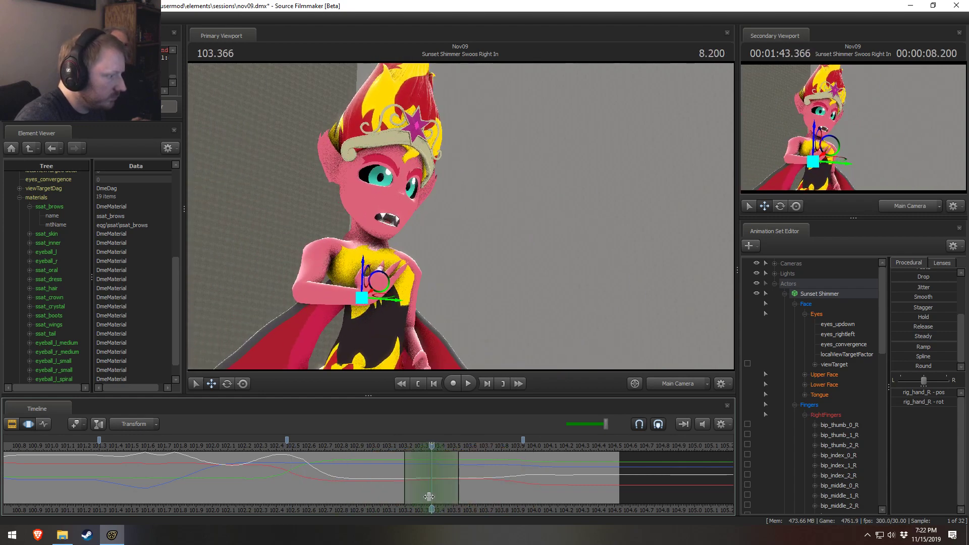
{"action": "left_click", "coordinate": [452, 486], "text": "shift"}
{"action": "left_click_drag", "start_coordinate": [451, 486], "coordinate": [490, 491], "text": "shift"}
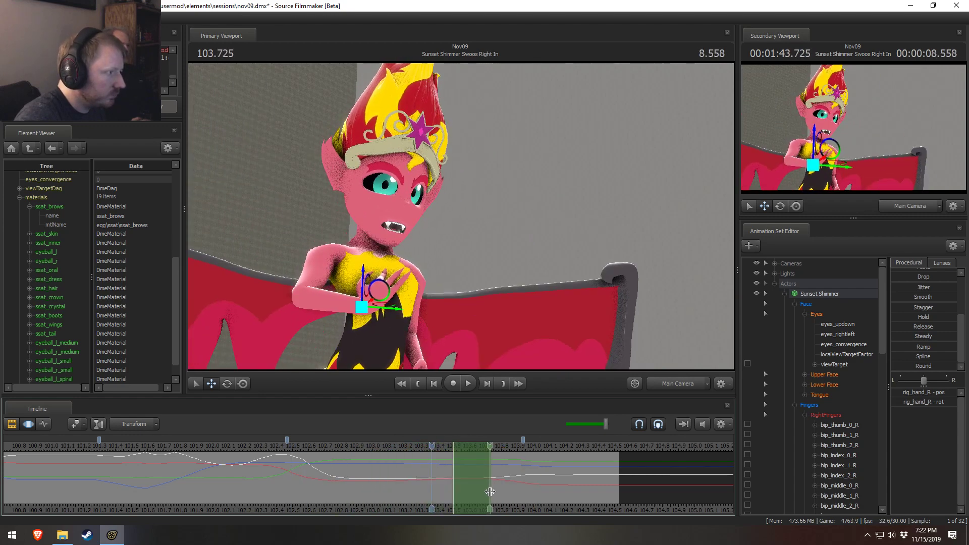
{"action": "scroll", "coordinate": [489, 491], "scroll_direction": "up", "scroll_amount": 3}
{"action": "scroll", "coordinate": [490, 491], "scroll_direction": "up", "scroll_amount": 8, "text": "shift"}
{"action": "left_click_drag", "start_coordinate": [355, 477], "coordinate": [305, 474]}
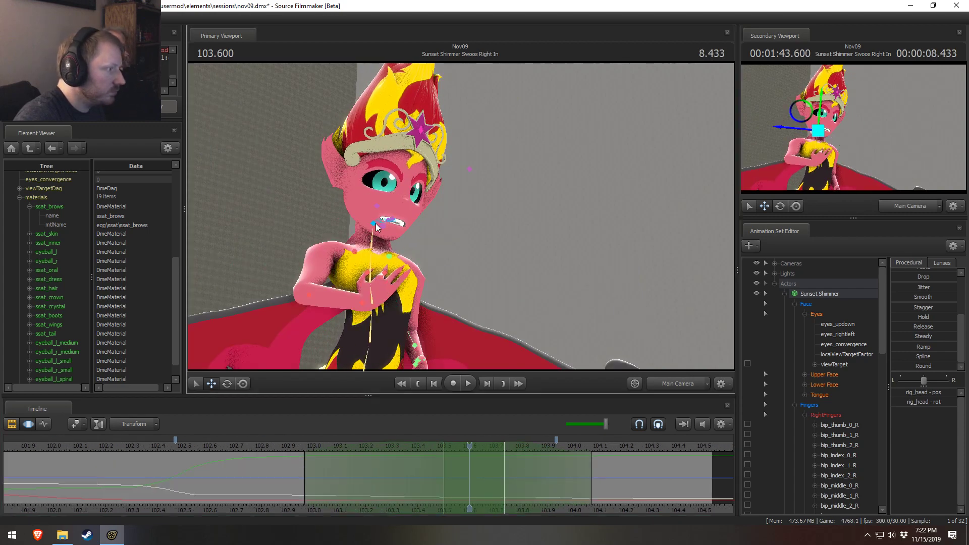
{"action": "key", "text": "e"}
{"action": "left_click", "coordinate": [372, 240]}
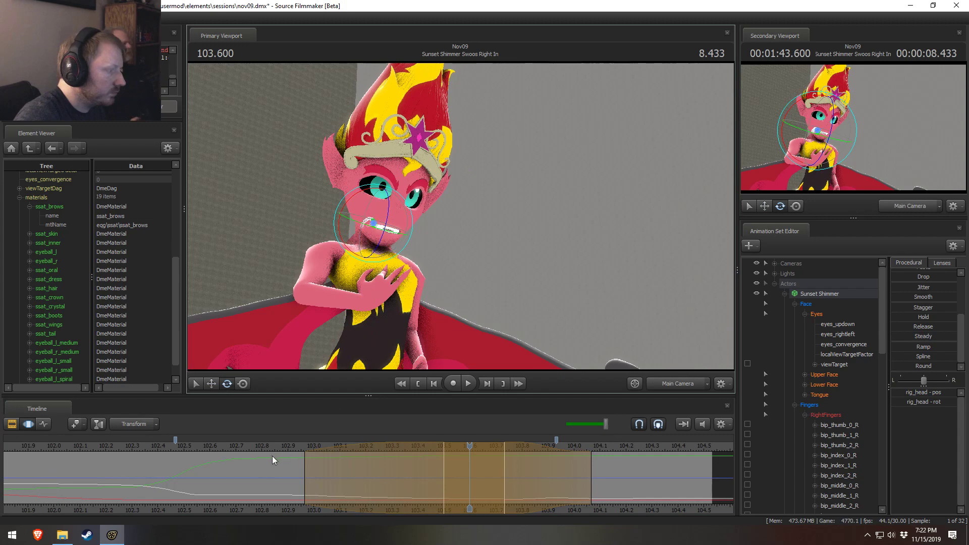
{"action": "left_click", "coordinate": [271, 460]}
- Tilt rig_head slightly downward at 103.233 over a time selection of about 102.9 to 103.7 and play it back
{"action": "left_click_drag", "start_coordinate": [369, 467], "coordinate": [496, 475]}
{"action": "key", "text": "shift"}
{"action": "left_click", "coordinate": [374, 479]}
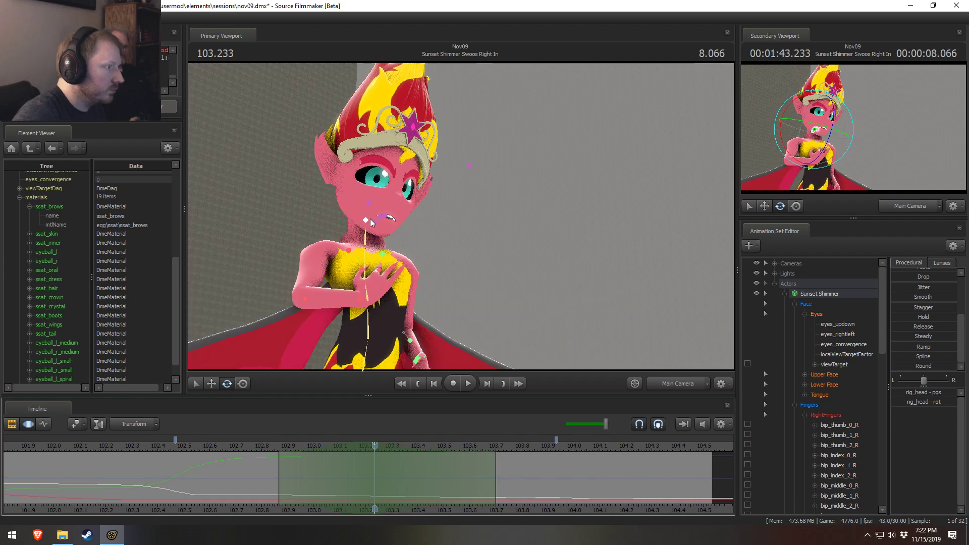
{"action": "left_click_drag", "start_coordinate": [372, 233], "coordinate": [374, 215]}
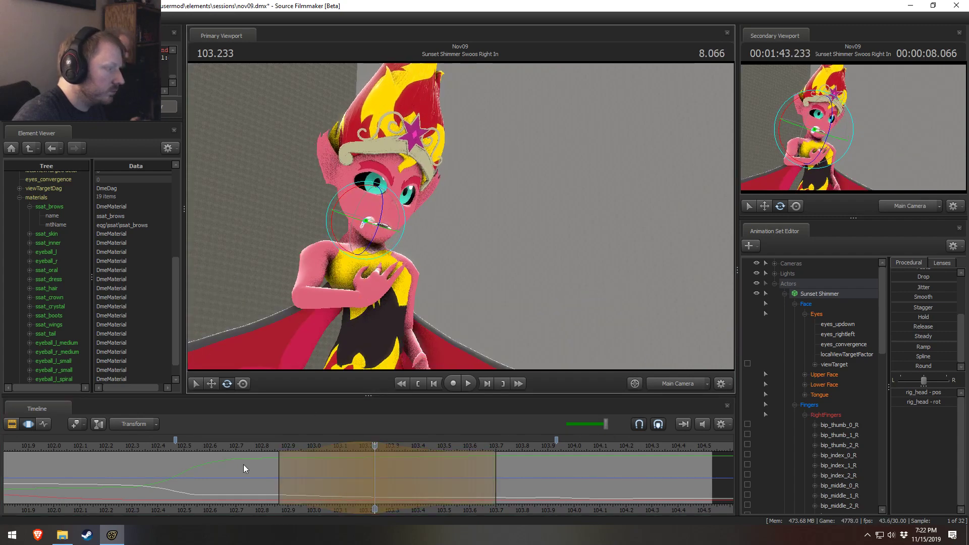
{"action": "key", "text": "space"}
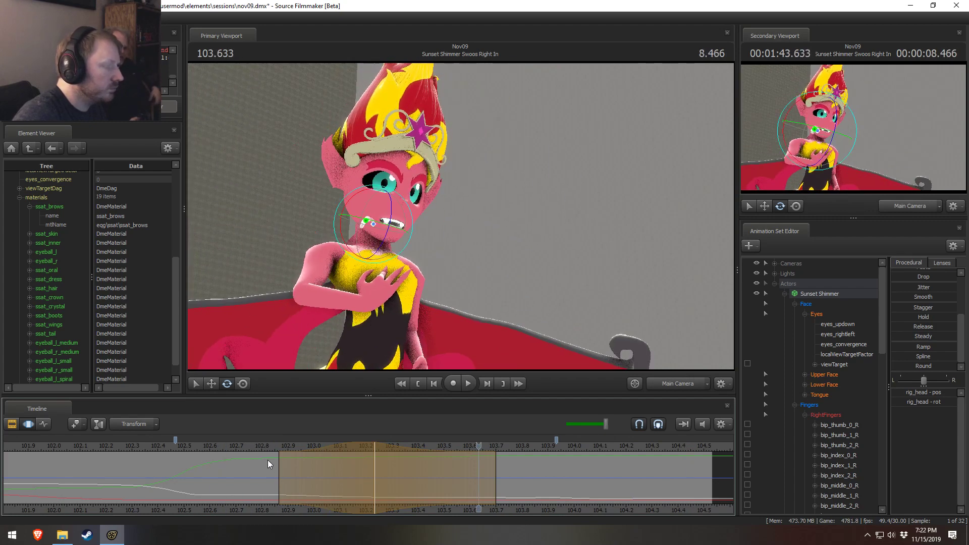
{"action": "key", "text": "space"}
- Try rotating rig_spine_0 at 103.166 over a time selection of about 102.8 to 103.6, and undo the rotation
{"action": "left_click", "coordinate": [356, 487], "text": "shift"}
{"action": "scroll", "coordinate": [357, 487], "scroll_direction": "up", "scroll_amount": 5}
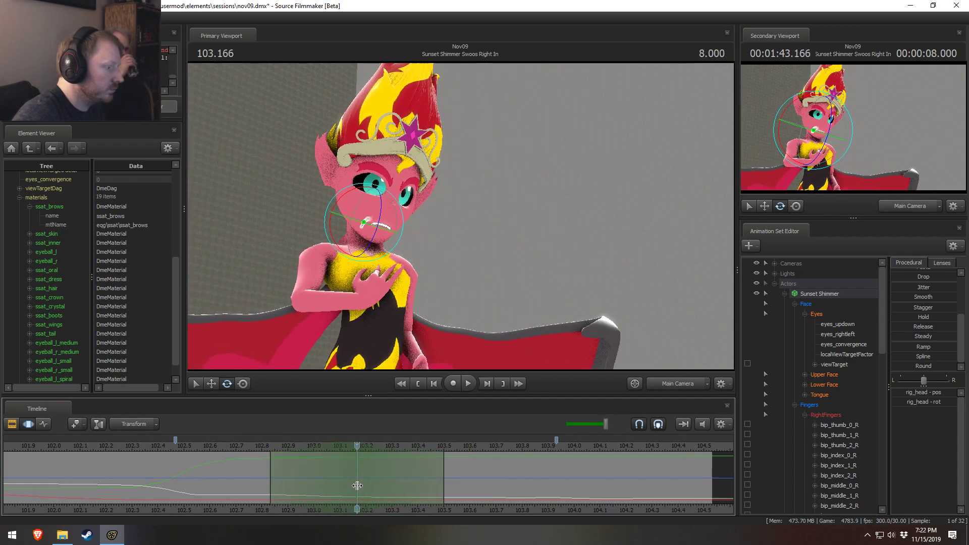
{"action": "left_click_drag", "start_coordinate": [461, 481], "coordinate": [478, 482]}
{"action": "left_click", "coordinate": [368, 328]}
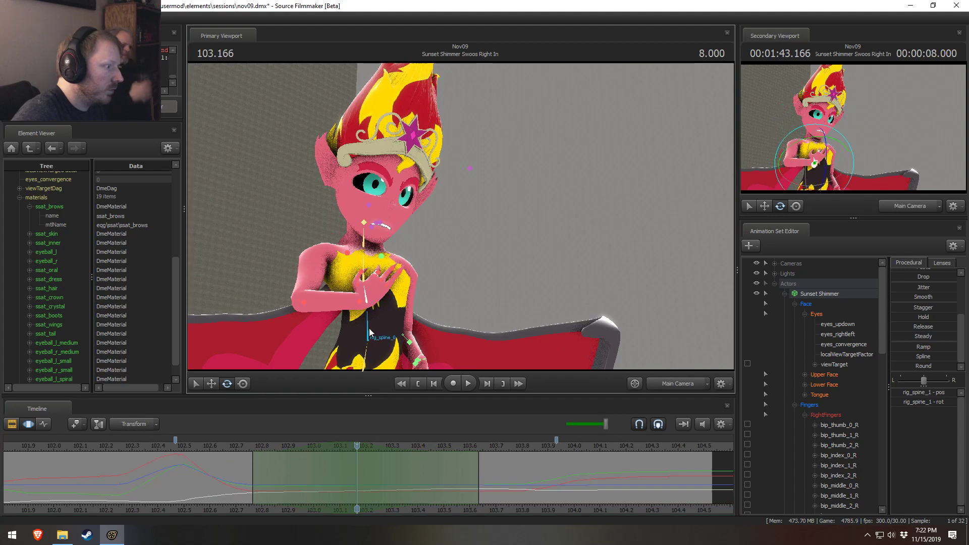
{"action": "left_click_drag", "start_coordinate": [376, 325], "coordinate": [389, 336]}
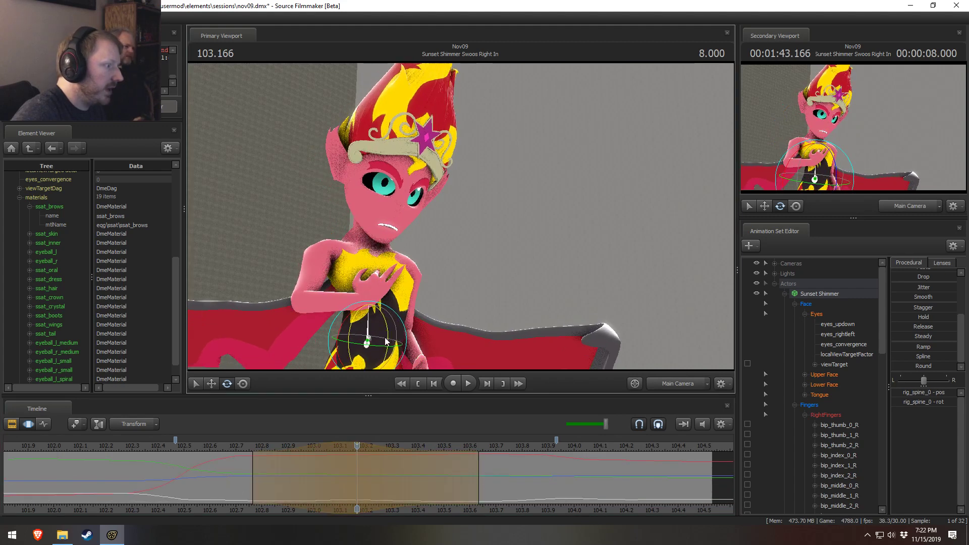
{"action": "key", "text": "ctrl+z"}
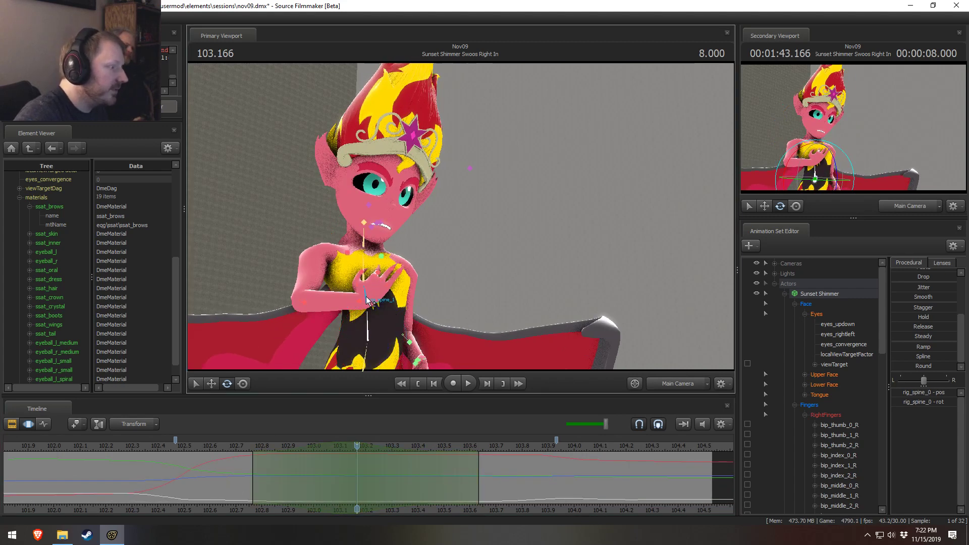
- Select rig_hand_R together with rig_spine_0 and set the rotation mode to World
{"action": "left_click", "coordinate": [362, 304]}
{"action": "right_click", "coordinate": [366, 316]}
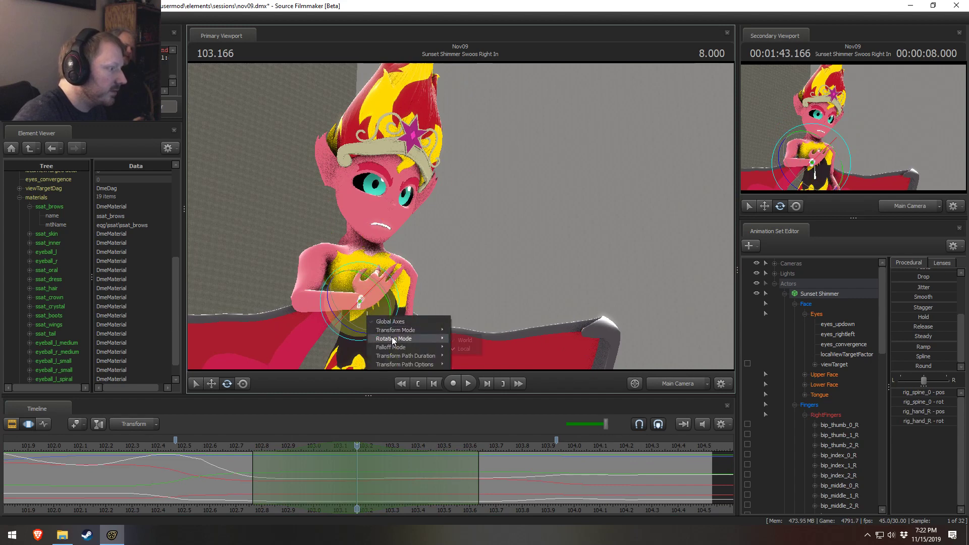
{"action": "mouse_move", "coordinate": [394, 331]}
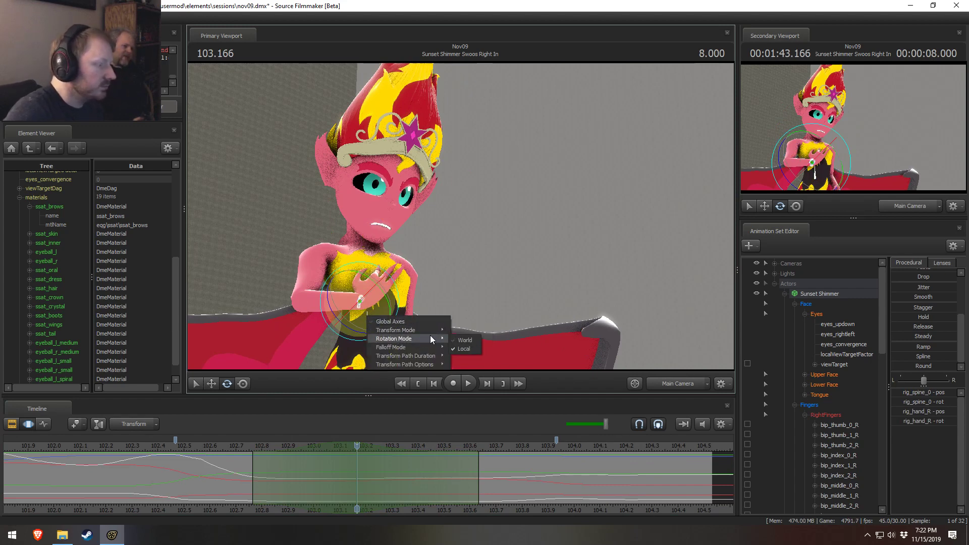
{"action": "left_click", "coordinate": [460, 340]}
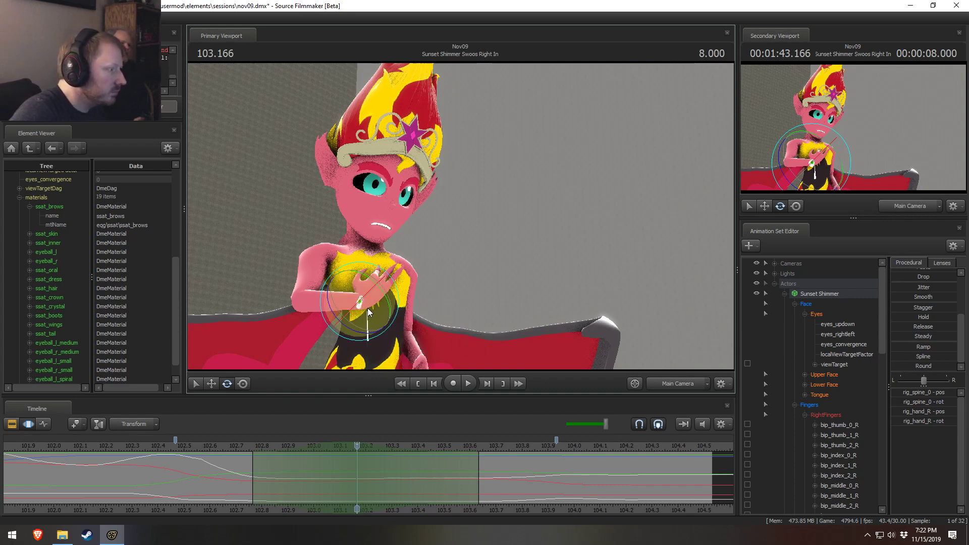
- Rotate rig_spine_0 together with rig_hand_R at 103.166 over a time selection of about 102.9 to 103.4 and play back
{"action": "left_click", "coordinate": [368, 342]}
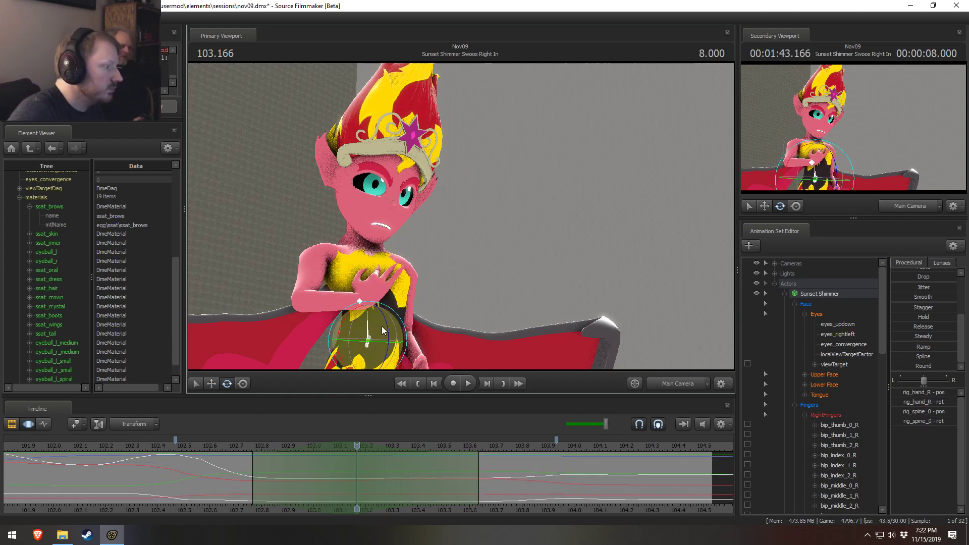
{"action": "key", "text": "space"}
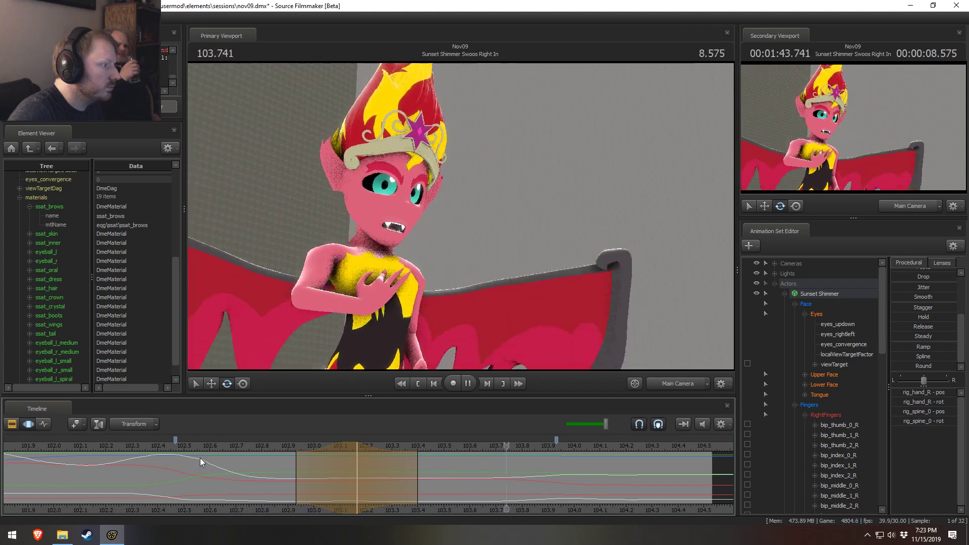
- Try rotating rig_pelvis together with rig_hand_R at 103.166, and play back the body motion from about 102.8
{"action": "left_click_drag", "start_coordinate": [181, 465], "coordinate": [358, 479]}
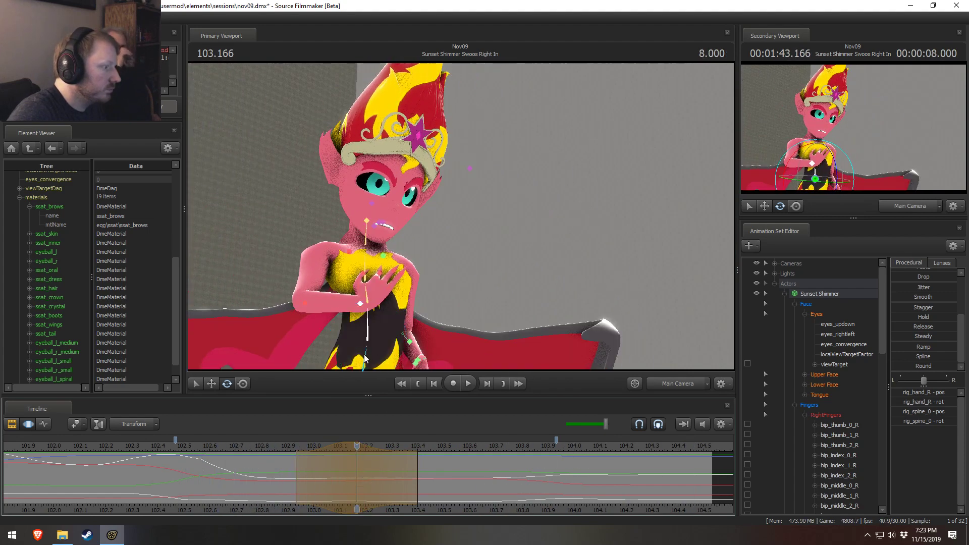
{"action": "left_click", "coordinate": [380, 359]}
{"action": "left_click_drag", "start_coordinate": [379, 359], "coordinate": [382, 367]}
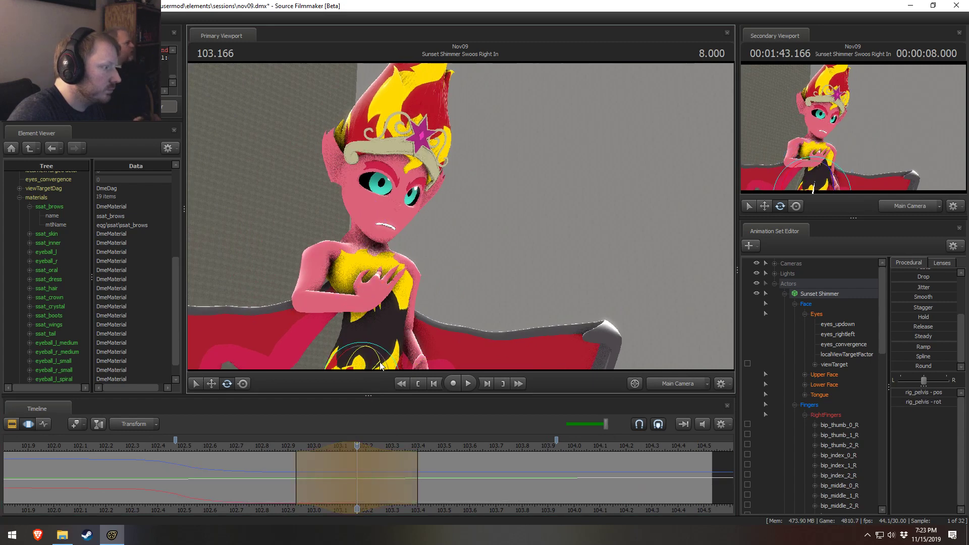
{"action": "left_click", "coordinate": [362, 304], "text": "ctrl"}
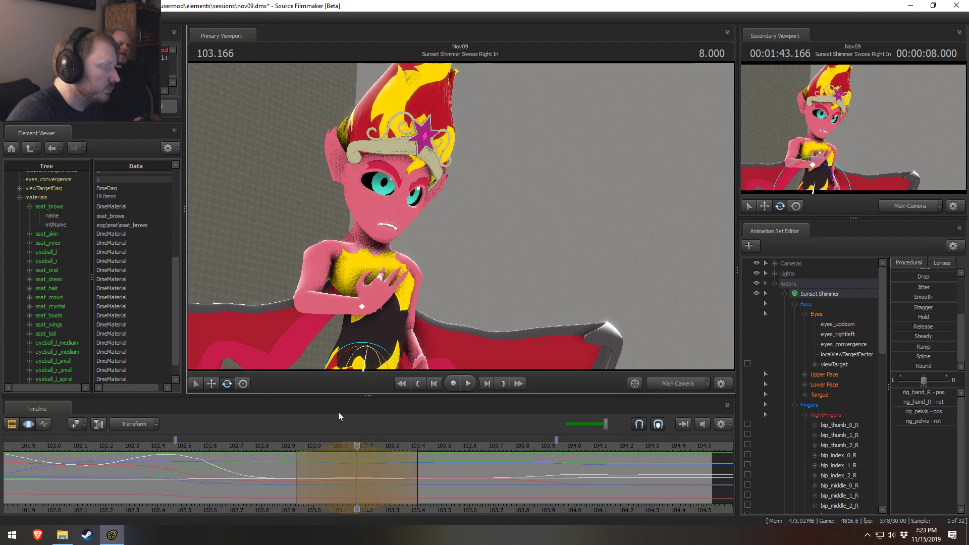
{"action": "left_click", "coordinate": [271, 447]}
{"action": "key", "text": "space"}
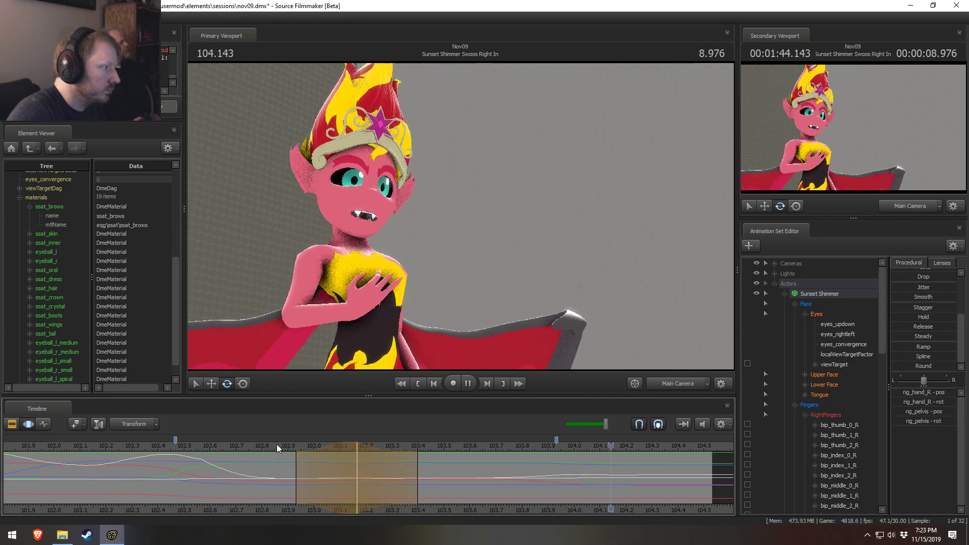
{"action": "left_click_drag", "start_coordinate": [277, 442], "coordinate": [356, 458]}
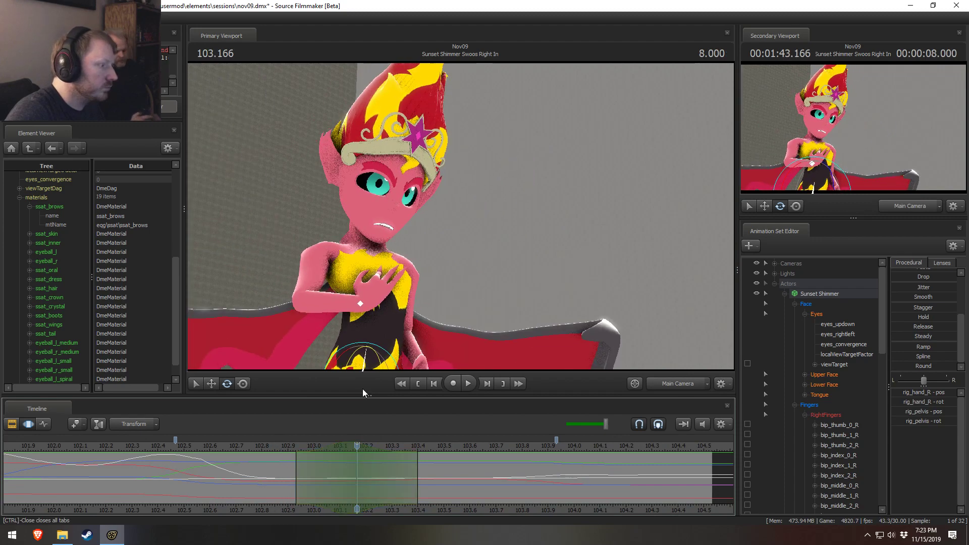
- Rotate rig_spine_0 with rig_hand_R further at 103.166, spread the edit over about 102.8 to 103.5, and play it back
{"action": "left_click", "coordinate": [371, 333]}
{"action": "left_click_drag", "start_coordinate": [377, 337], "coordinate": [379, 353]}
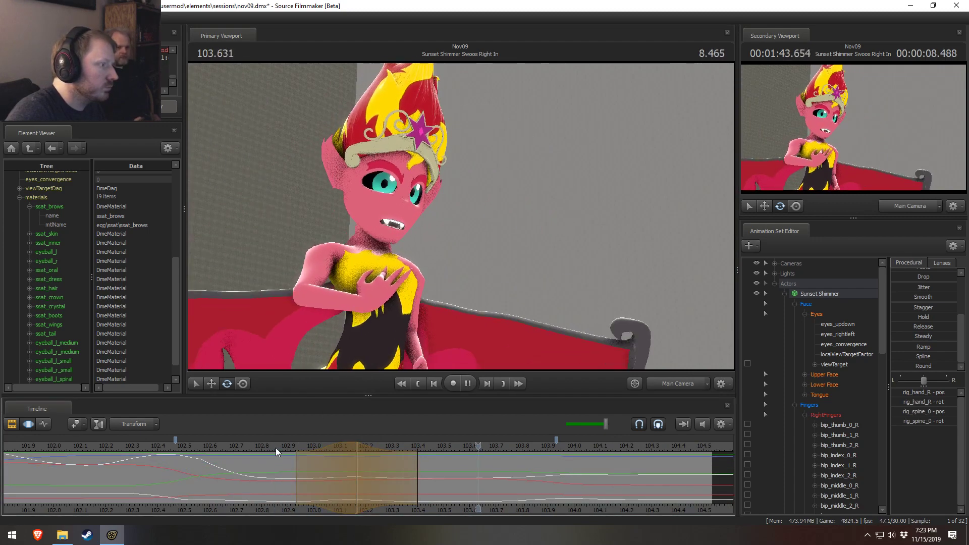
{"action": "left_click_drag", "start_coordinate": [276, 447], "coordinate": [283, 447]}
{"action": "key", "text": "space"}
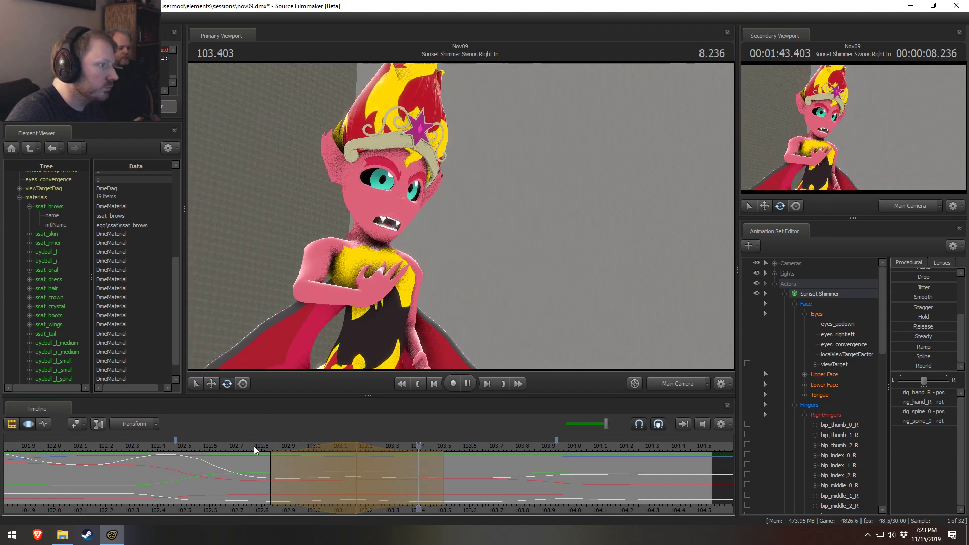
- Try a wider spine and hand edit of about 102.7 to 103.7 with a hold around 103.2, adjusting its timing between playbacks
{"action": "key", "text": "space"}
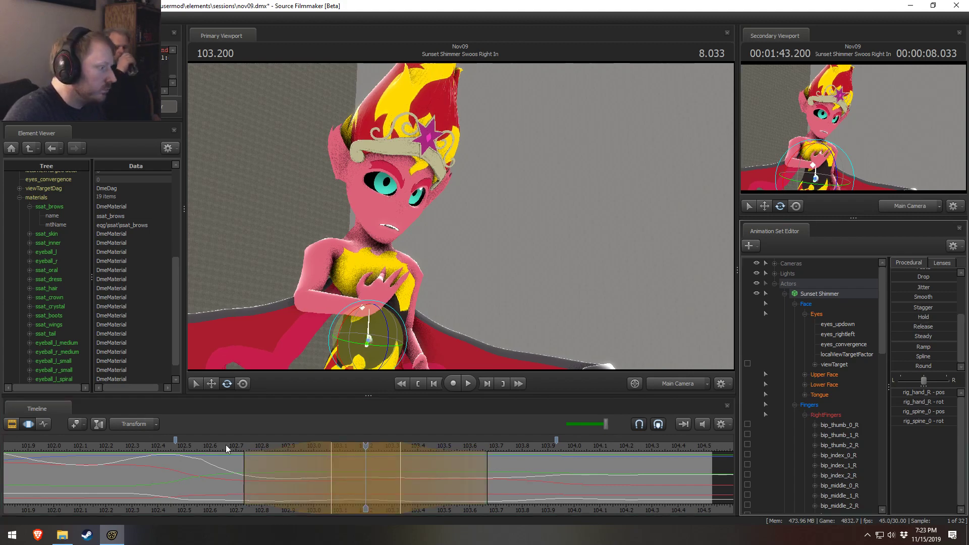
{"action": "key", "text": "space"}
{"action": "key", "text": "space"}
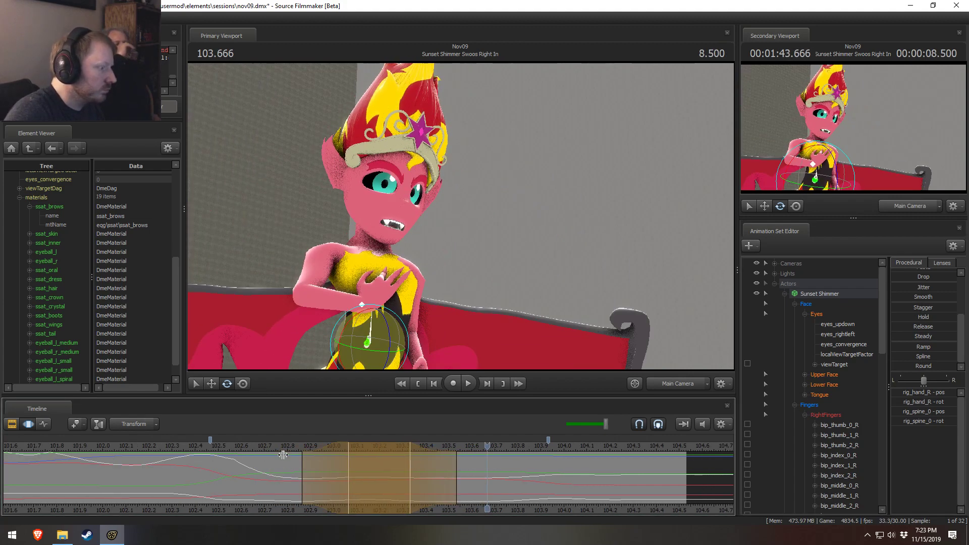
{"action": "key", "text": "space"}
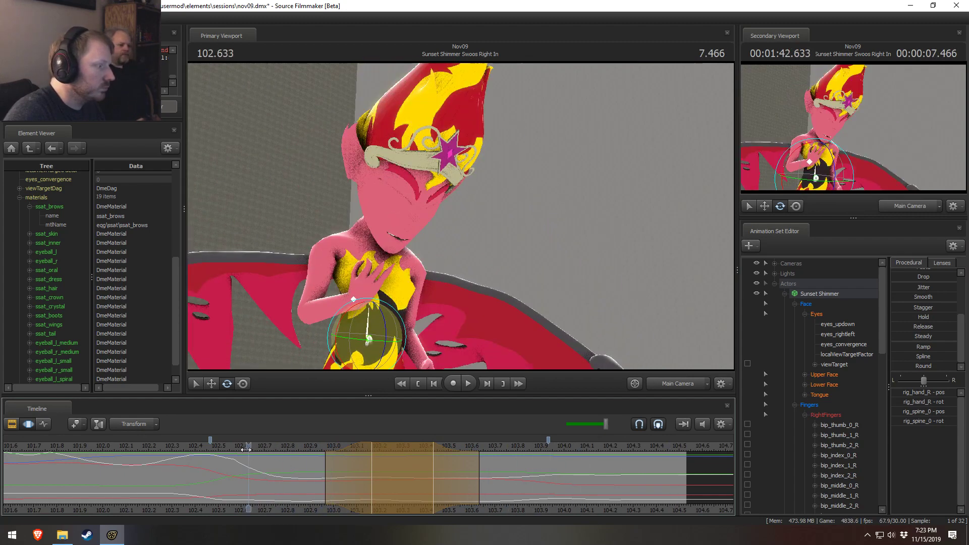
- Try stretching the spine and hand edit to about 102.9 to 103.8 with its peak near 103.5, and play back
{"action": "key", "text": "space"}
{"action": "left_click_drag", "start_coordinate": [244, 457], "coordinate": [338, 486]}
{"action": "left_click_drag", "start_coordinate": [402, 474], "coordinate": [394, 447]}
{"action": "left_click", "coordinate": [363, 448]}
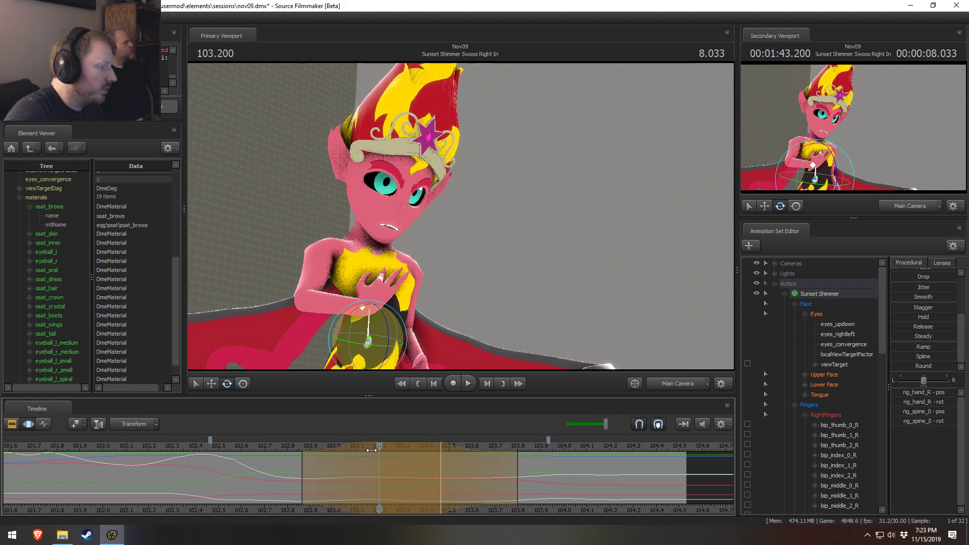
{"action": "left_click_drag", "start_coordinate": [291, 447], "coordinate": [266, 449]}
{"action": "key", "text": "space"}
{"action": "key", "text": "space"}
- Step through undo and redo to restore the spine and hand edit's time selection of about 102.9 to 103.4
{"action": "key", "text": "ctrl+z"}
{"action": "key", "text": "ctrl+z"}
{"action": "key", "text": "ctrl+z"}
{"action": "key", "text": "ctrl+z"}
{"action": "key", "text": "ctrl+z"}
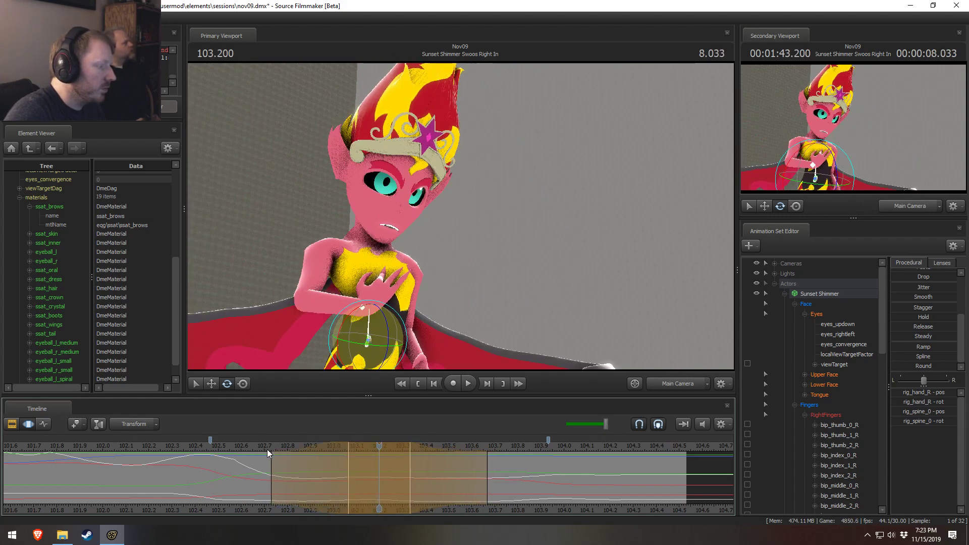
{"action": "key", "text": "ctrl+y"}
{"action": "key", "text": "ctrl+y"}
{"action": "key", "text": "ctrl+y"}
{"action": "key", "text": "ctrl+y"}
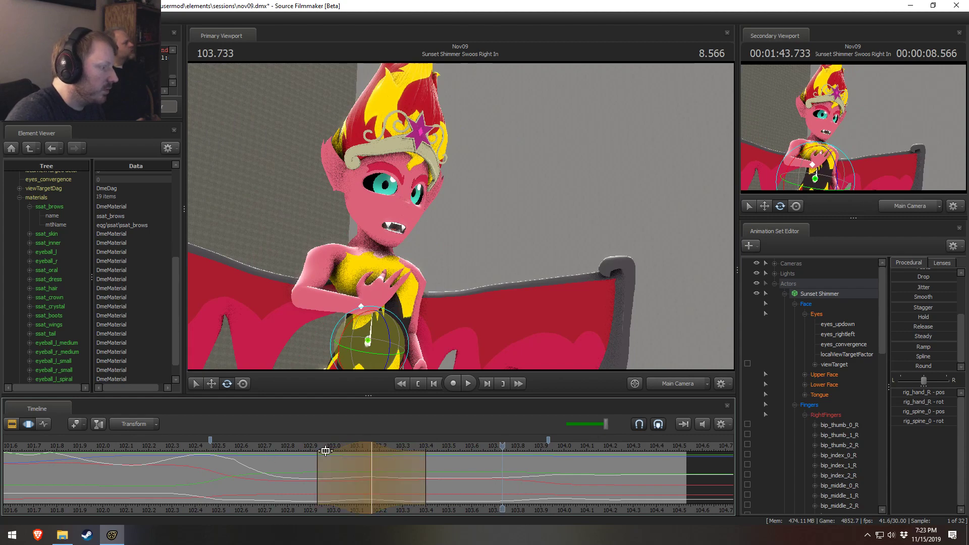
- Shift the spine and hand edit to about 103.0 to 103.5 with its peak near 103.3, checking it by playback
{"action": "key", "text": "space"}
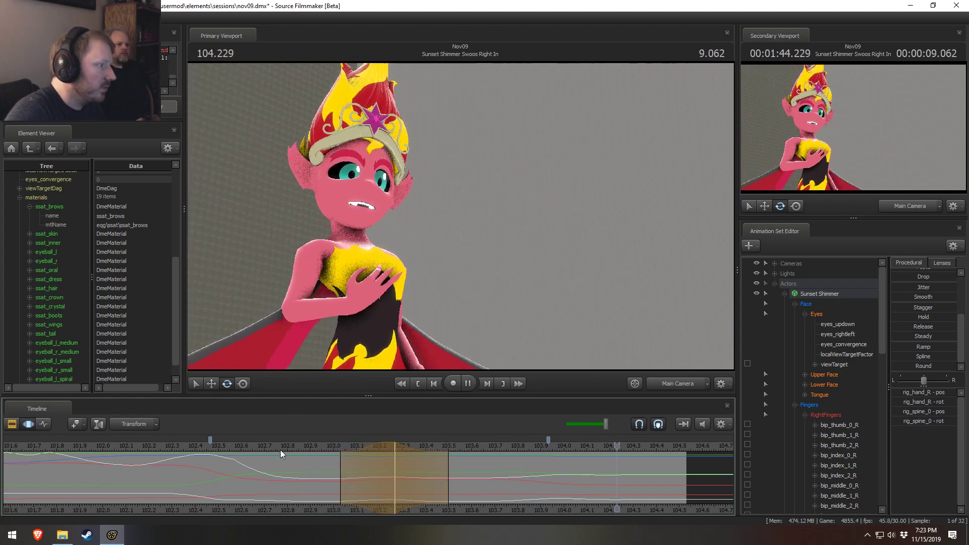
{"action": "key", "text": "space"}
{"action": "key", "text": "ctrl+z"}
{"action": "key", "text": "ctrl+z"}
{"action": "key", "text": "ctrl+z"}
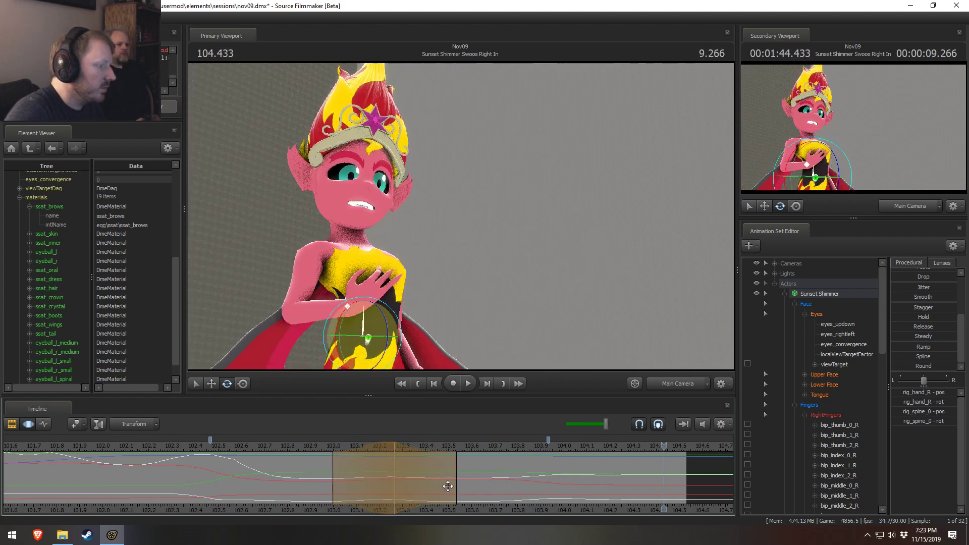
- Extend the end of the edit's time selection to about 103.8 and replay the motion from about 102.9
{"action": "key", "text": "space"}
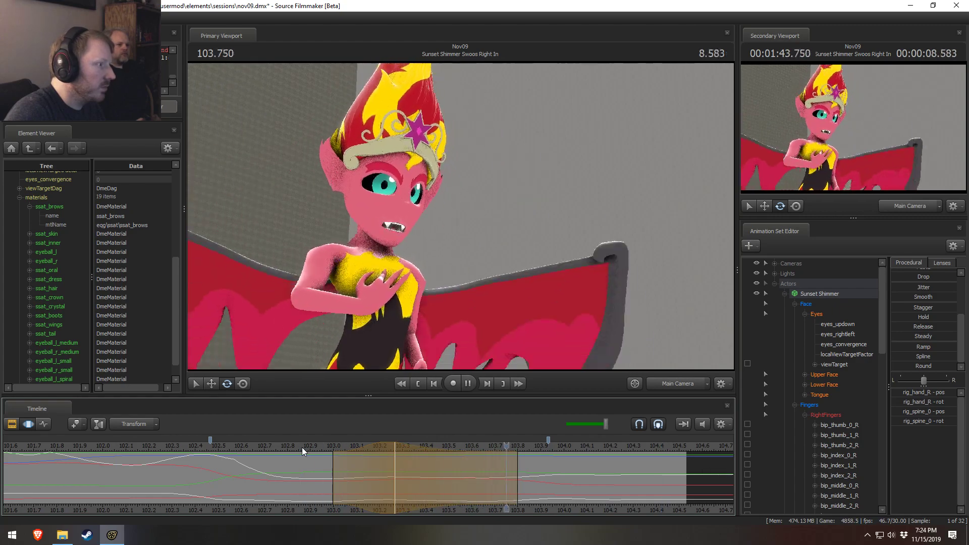
{"action": "key", "text": "space"}
{"action": "left_click", "coordinate": [301, 447]}
{"action": "key", "text": "space"}
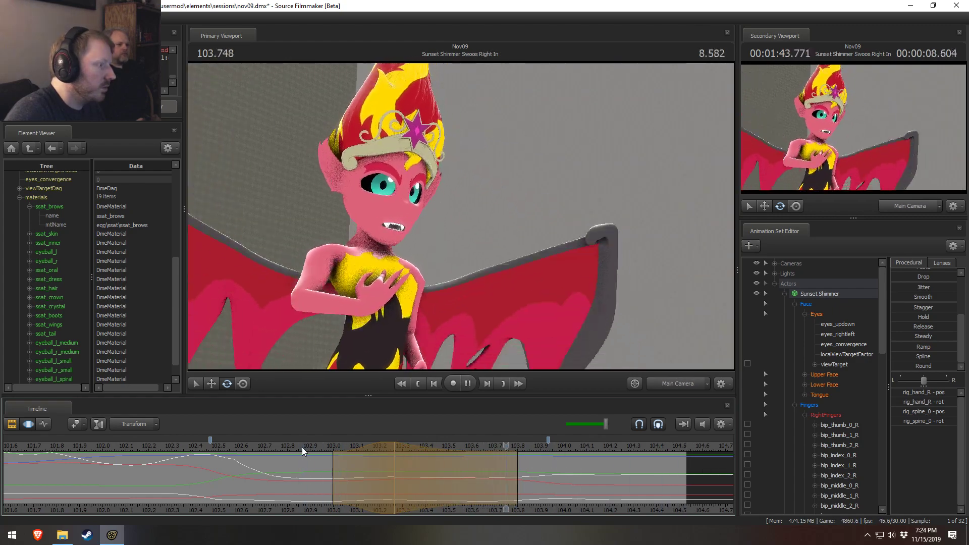
- Shift the whole edit to about 103.1 to 103.9 with its peak near 103.4, and play it through the shot's end
{"action": "key", "text": "space"}
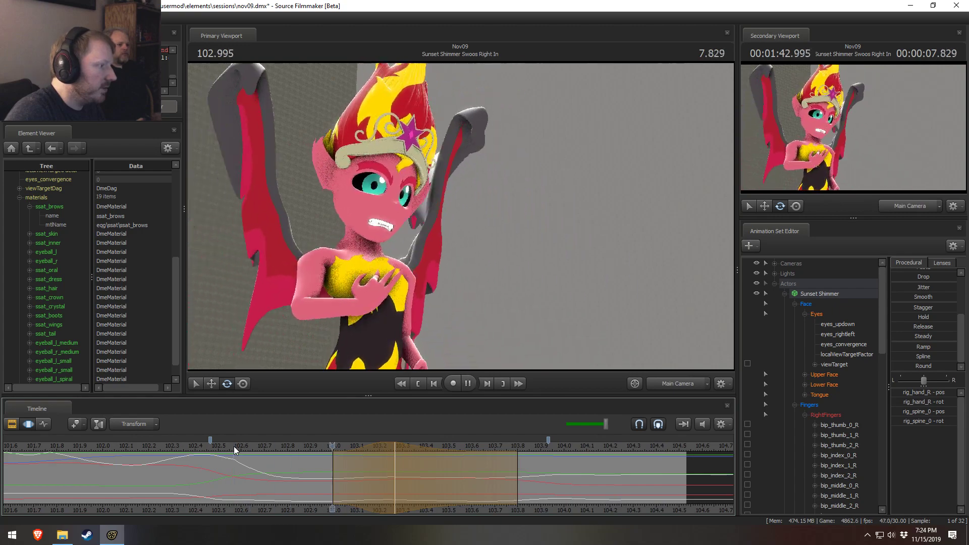
{"action": "left_click_drag", "start_coordinate": [325, 469], "coordinate": [418, 469]}
{"action": "key", "text": "space"}
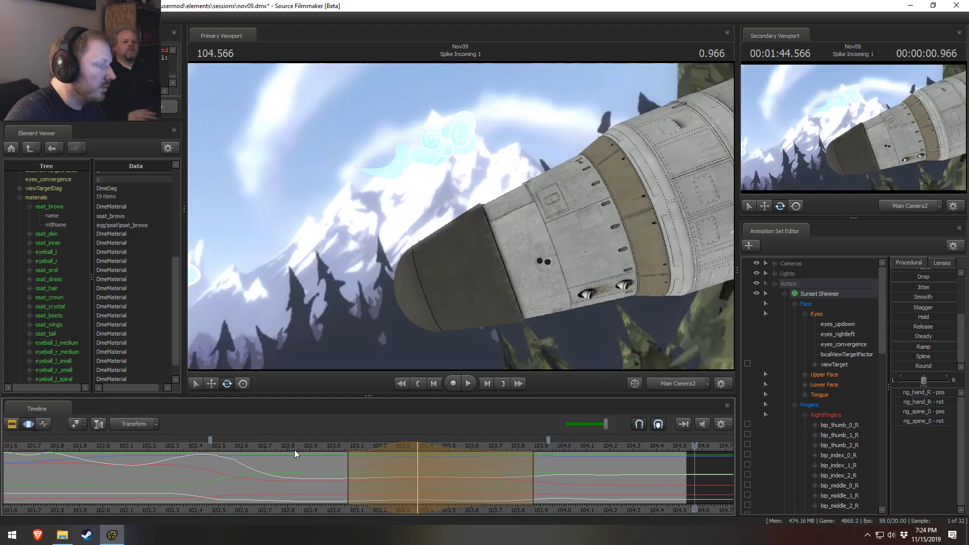
- Replay the shot's end and start a new time selection of about 103.0 to 103.6, centred near 103.3
{"action": "left_click", "coordinate": [201, 454]}
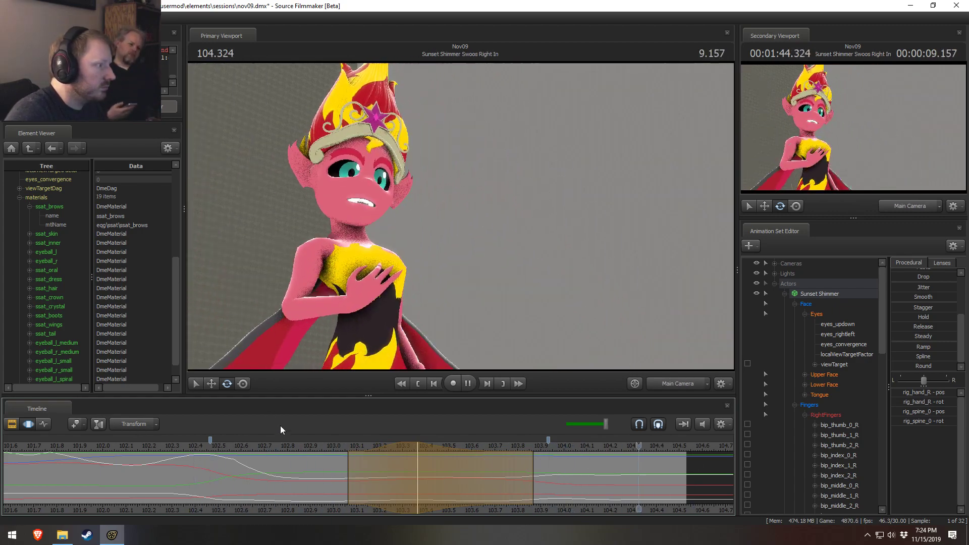
{"action": "left_click_drag", "start_coordinate": [306, 439], "coordinate": [526, 470]}
{"action": "key", "text": "space"}
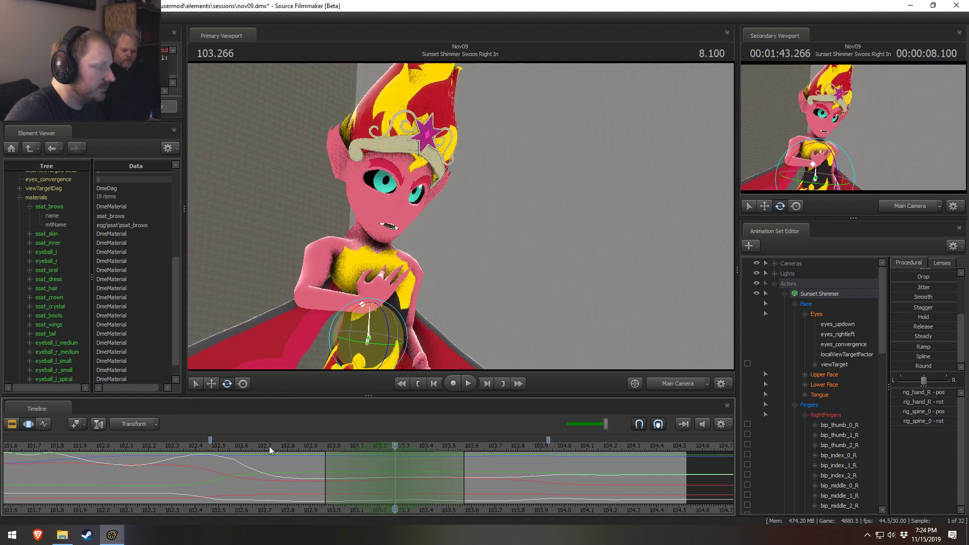
- Replay the spine and hand motion repeatedly, starting between about 102.3 and 102.7, to examine its timing
{"action": "key", "text": "space"}
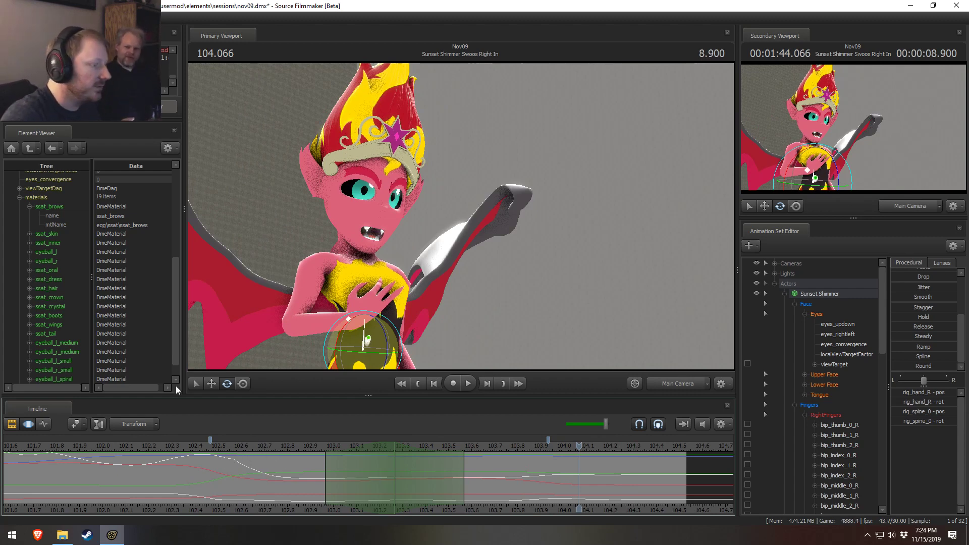
{"action": "left_click", "coordinate": [265, 445]}
{"action": "key", "text": "space"}
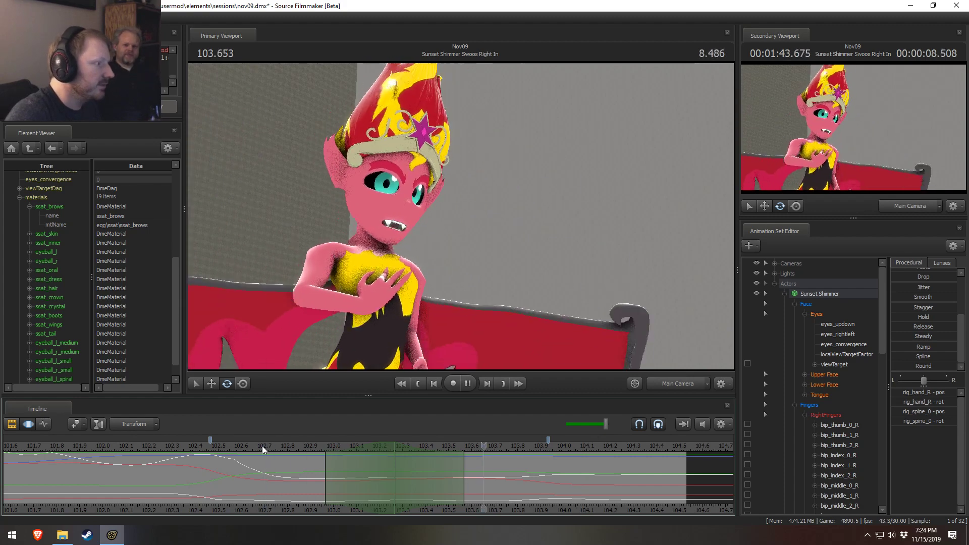
{"action": "key", "text": "space"}
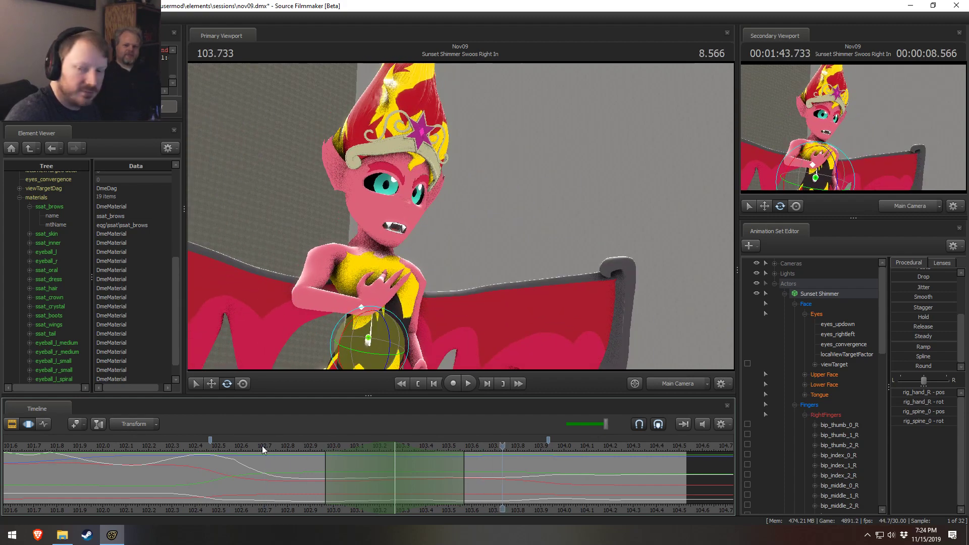
{"action": "left_click", "coordinate": [229, 446]}
{"action": "left_click", "coordinate": [196, 446]}
{"action": "key", "text": "space"}
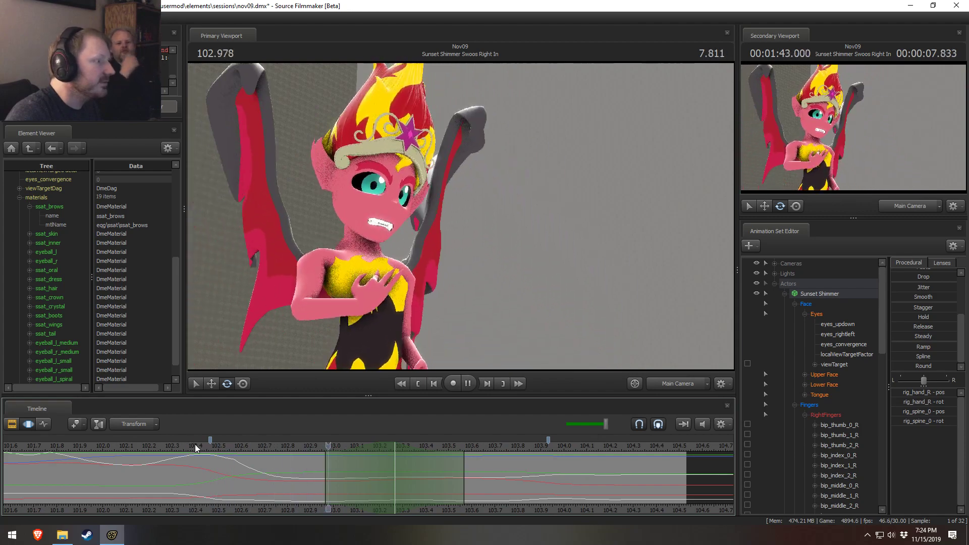
{"action": "key", "text": "space"}
{"action": "left_click", "coordinate": [172, 446]}
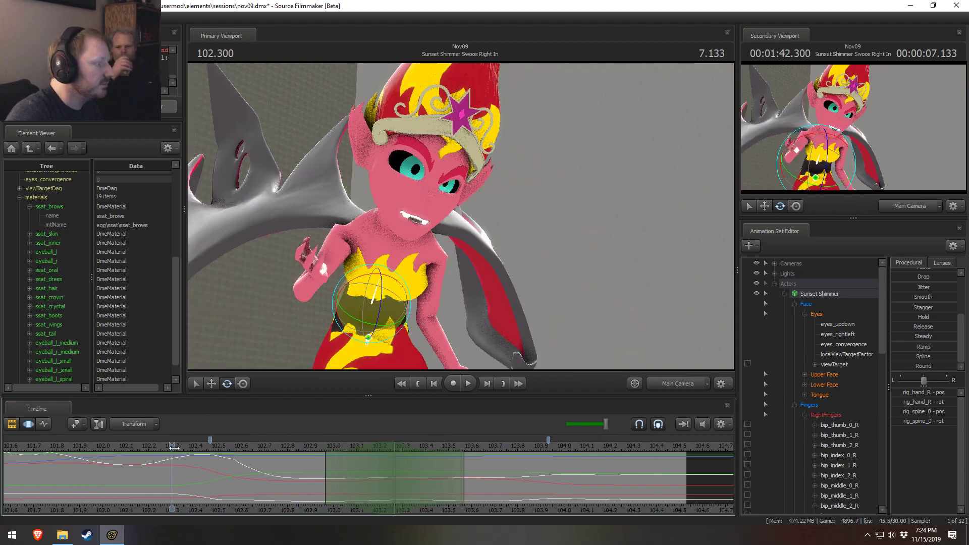
{"action": "key", "text": "space"}
{"action": "key", "text": "space"}
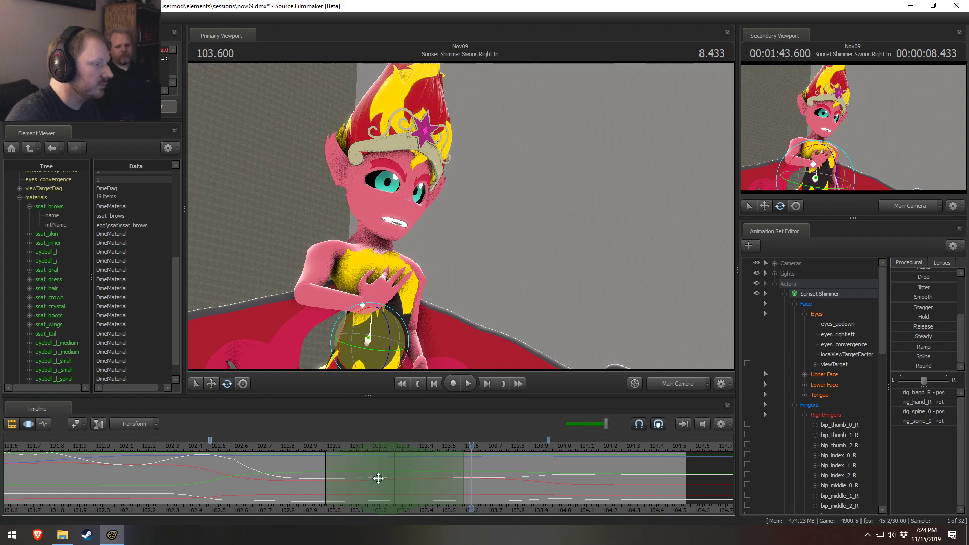
- Raise the upper face's eye closer controls around 103.3 over a time selection of about 103.0 to 103.5, and play it back
{"action": "mouse_move", "coordinate": [378, 480]}
{"action": "left_mouse_down"}
{"action": "mouse_move", "coordinate": [419, 493]}
{"action": "mouse_move", "coordinate": [327, 489]}
{"action": "mouse_move", "coordinate": [385, 492]}
{"action": "left_mouse_up"}
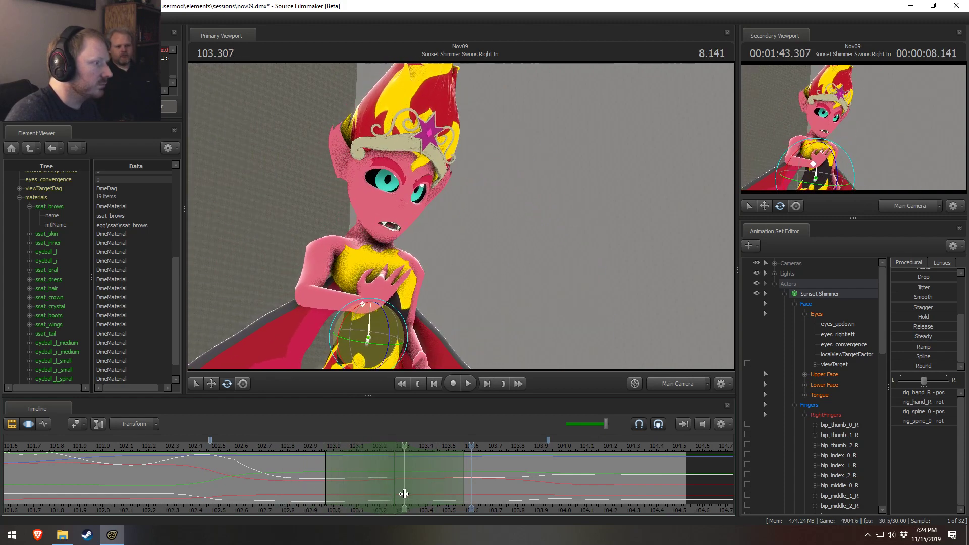
{"action": "left_click", "coordinate": [404, 493], "text": "shift"}
{"action": "scroll", "coordinate": [404, 493], "scroll_direction": "up", "scroll_amount": 6, "text": "shift"}
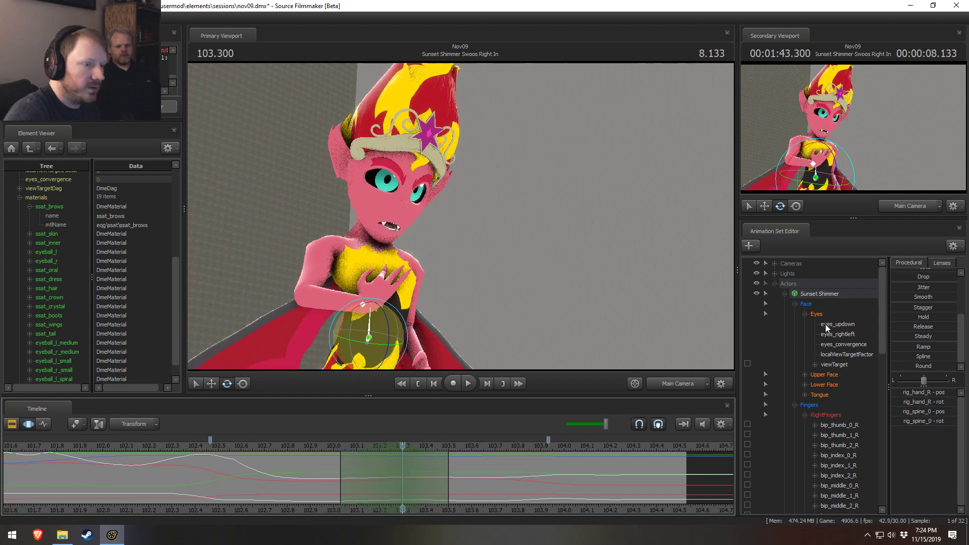
{"action": "left_click", "coordinate": [823, 374]}
{"action": "scroll", "coordinate": [929, 507], "scroll_direction": "down", "scroll_amount": 1}
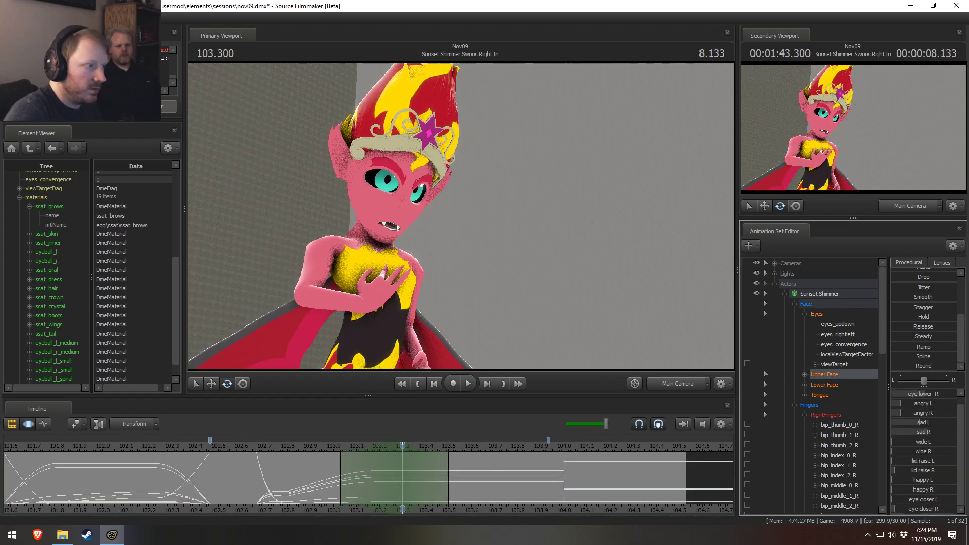
{"action": "left_click_drag", "start_coordinate": [927, 500], "coordinate": [947, 517]}
{"action": "left_click", "coordinate": [287, 439]}
{"action": "key", "text": "space"}
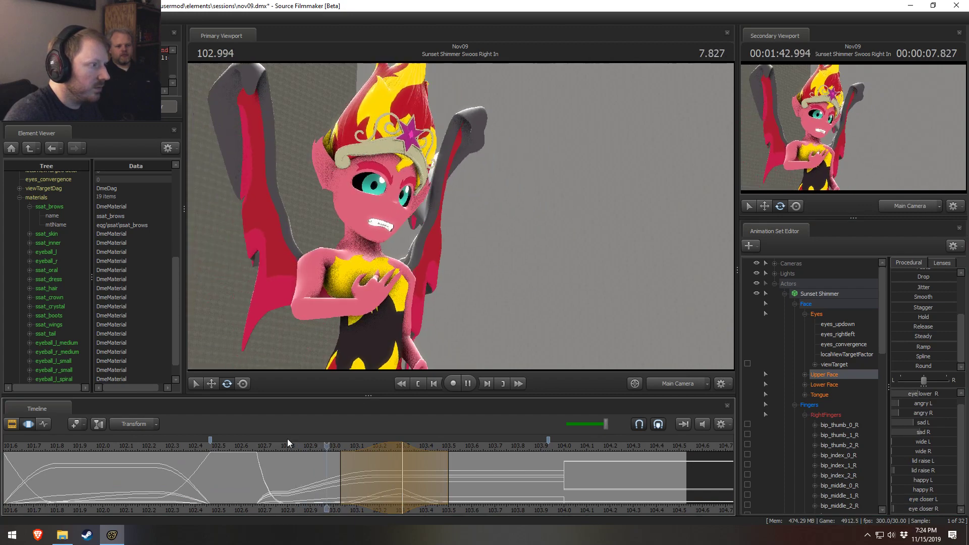
{"action": "key", "text": "space"}
- Adjust the start of the eye-closing edit's time selection to about 103.1 and replay it from about 102.9
{"action": "mouse_move", "coordinate": [340, 468]}
{"action": "left_mouse_down"}
{"action": "mouse_move", "coordinate": [376, 468]}
{"action": "mouse_move", "coordinate": [381, 448]}
{"action": "mouse_move", "coordinate": [349, 465]}
{"action": "left_mouse_up"}
{"action": "left_click", "coordinate": [322, 445]}
{"action": "key", "text": "space"}
{"action": "key", "text": "space"}
{"action": "left_click", "coordinate": [314, 446]}
{"action": "key", "text": "space"}
{"action": "key", "text": "space"}
- Set the eye-closing edit to end at about 103.4 with its peak near 103.2, replay it and return the playhead to its peak
{"action": "left_click_drag", "start_coordinate": [417, 481], "coordinate": [433, 482]}
{"action": "left_click", "coordinate": [311, 445]}
{"action": "key", "text": "space"}
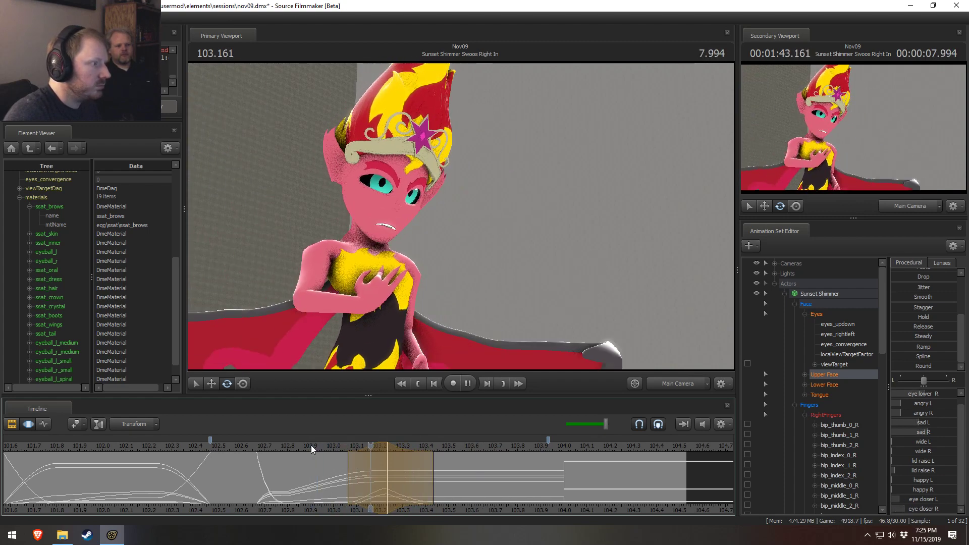
{"action": "left_click", "coordinate": [292, 447]}
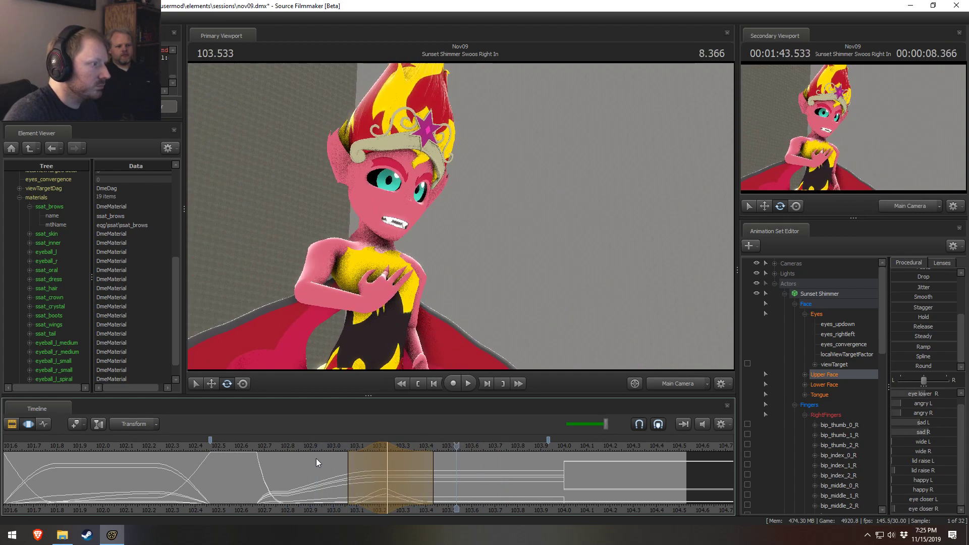
{"action": "left_click", "coordinate": [318, 446]}
{"action": "key", "text": "space"}
{"action": "left_click", "coordinate": [386, 447]}
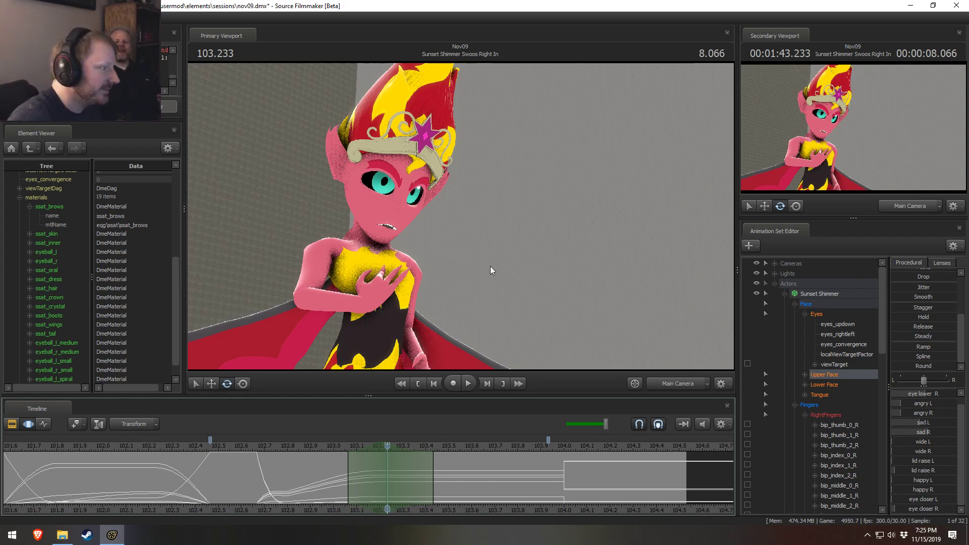
- Raise lid raise L and R at about 103.23 within the same time selection and replay the face motion
{"action": "key", "text": "shift"}
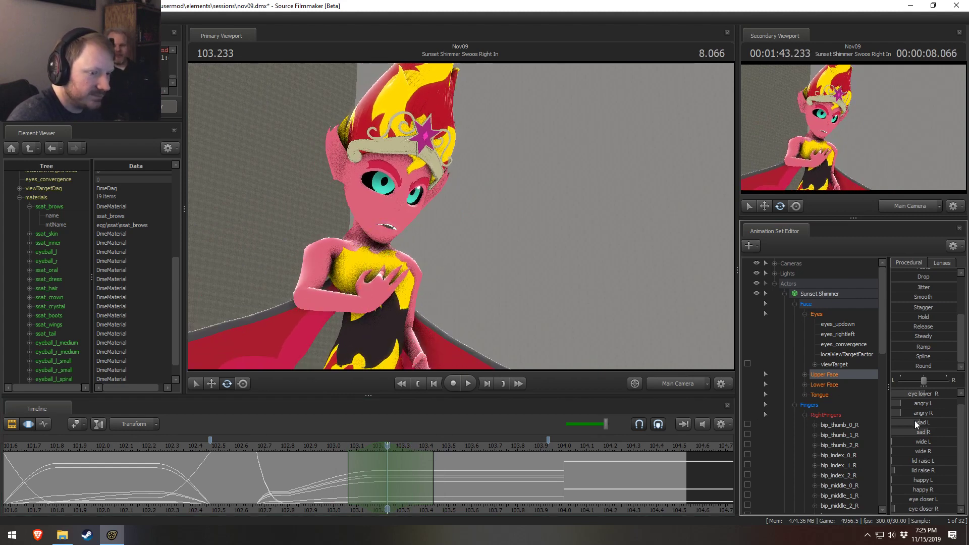
{"action": "scroll", "coordinate": [912, 410], "scroll_direction": "up", "scroll_amount": 1}
{"action": "left_click_drag", "start_coordinate": [920, 392], "coordinate": [934, 393]}
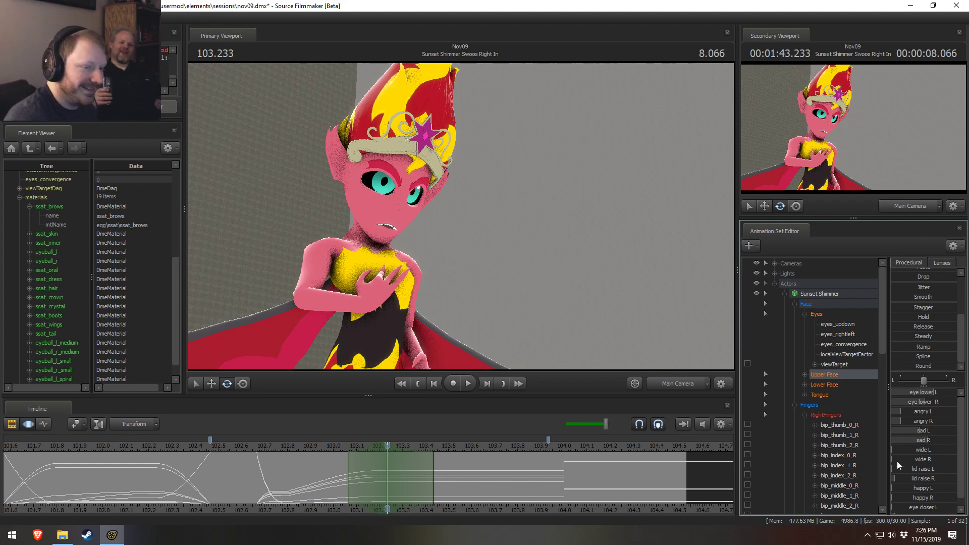
{"action": "left_click_drag", "start_coordinate": [925, 469], "coordinate": [930, 478]}
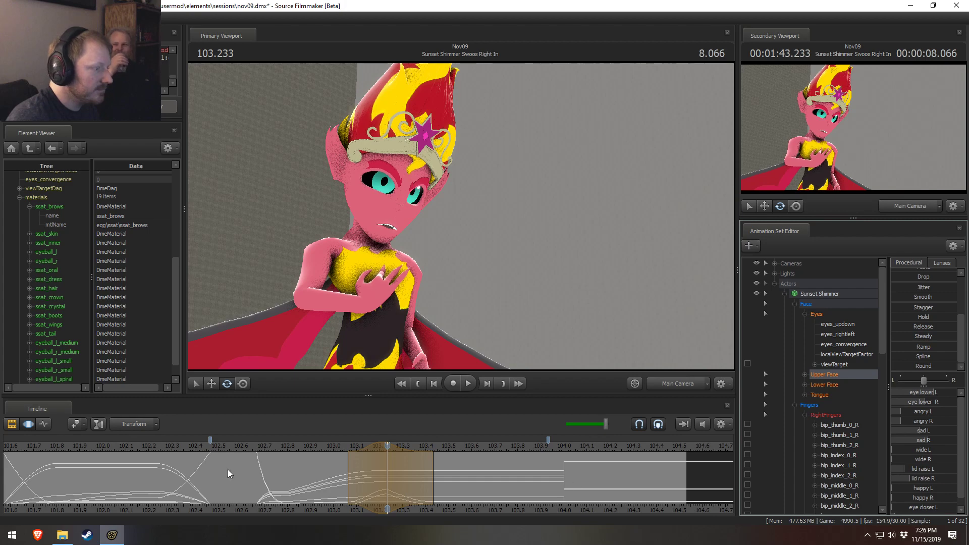
{"action": "left_click", "coordinate": [291, 447]}
{"action": "key", "text": "space"}
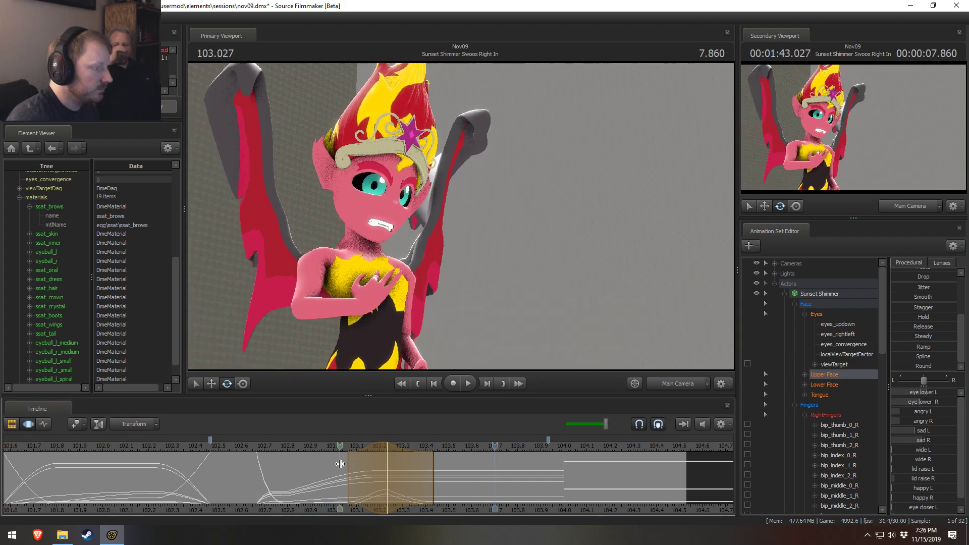
{"action": "key", "text": "space"}
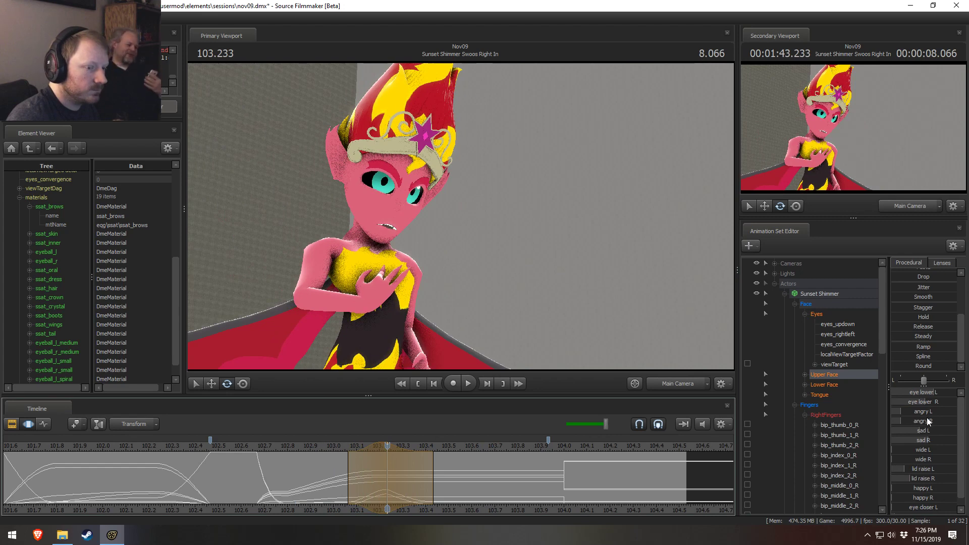
- Increase the eye lower controls at about 103.23 and replay the expression from about 102.8
{"action": "left_click_drag", "start_coordinate": [931, 401], "coordinate": [940, 402]}
{"action": "left_click", "coordinate": [303, 446]}
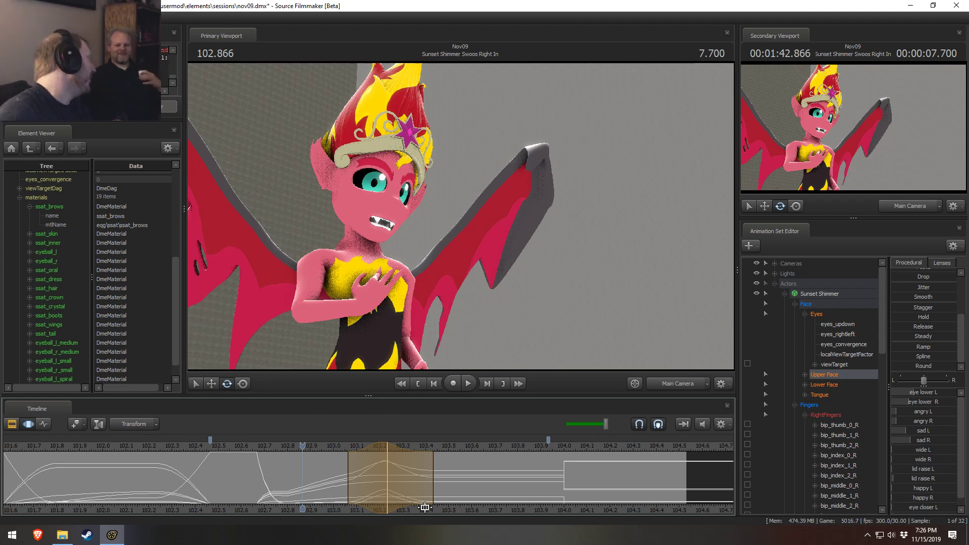
{"action": "left_click", "coordinate": [296, 445]}
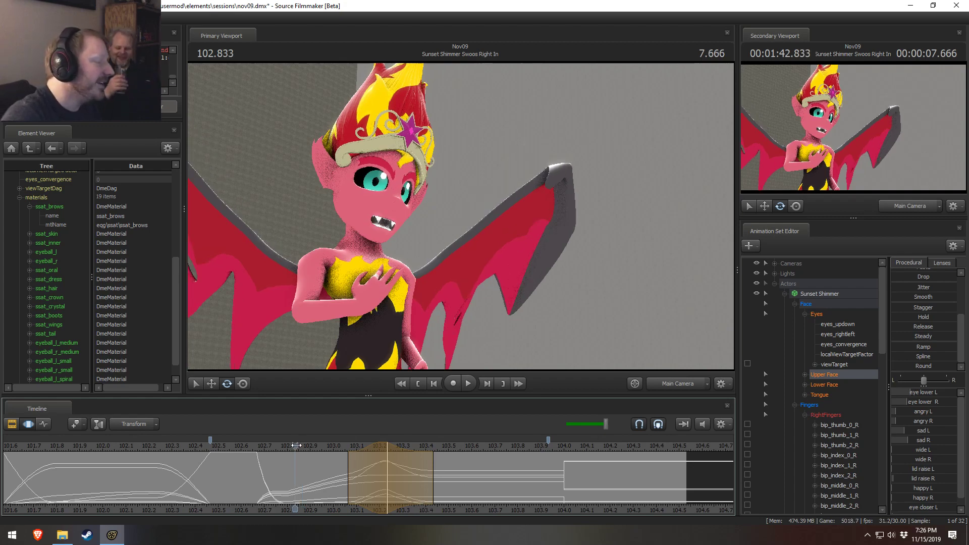
{"action": "key", "text": "space"}
{"action": "key", "text": "space"}
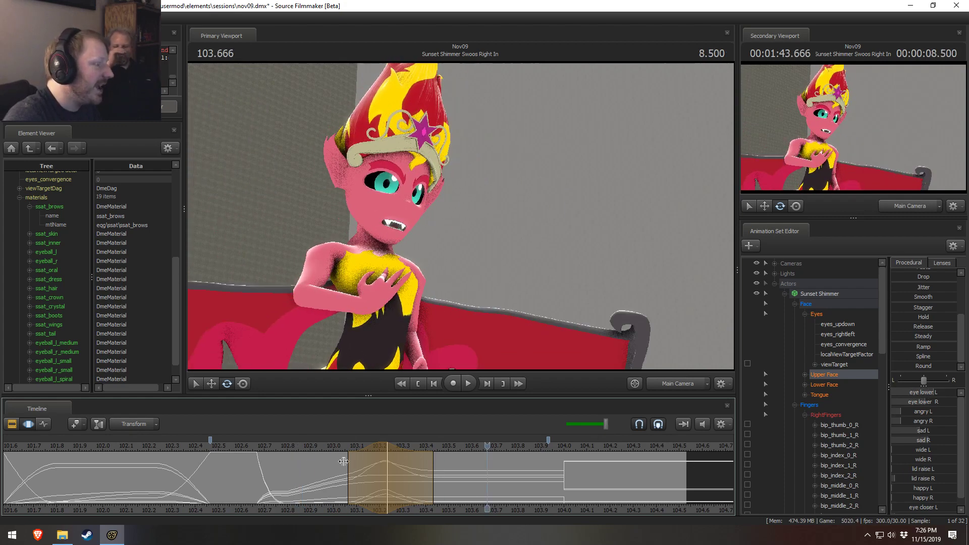
- Blend the upper face controls partly toward Zero at 103.4 over a time selection of about 103.2 to 103.7, and play it
{"action": "key", "text": "shift"}
{"action": "left_click", "coordinate": [425, 474]}
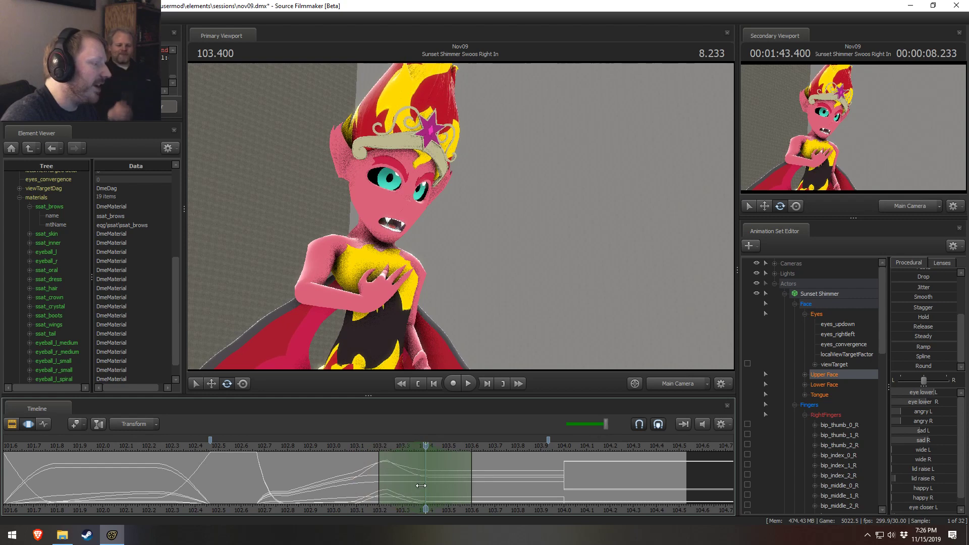
{"action": "left_click_drag", "start_coordinate": [394, 473], "coordinate": [395, 473]}
{"action": "left_click_drag", "start_coordinate": [468, 483], "coordinate": [489, 492]}
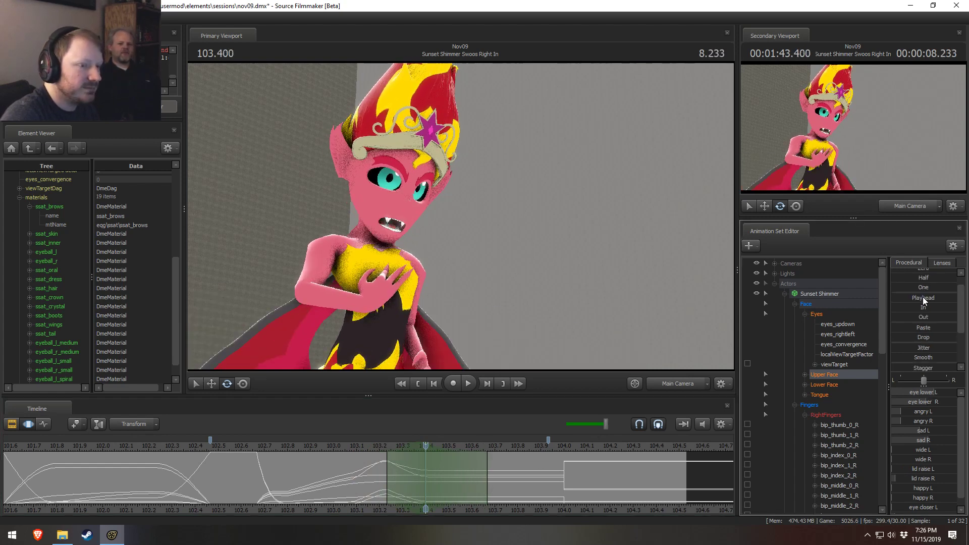
{"action": "scroll", "coordinate": [921, 288], "scroll_direction": "up", "scroll_amount": 3}
{"action": "left_click_drag", "start_coordinate": [923, 283], "coordinate": [945, 296]}
{"action": "key", "text": "space"}
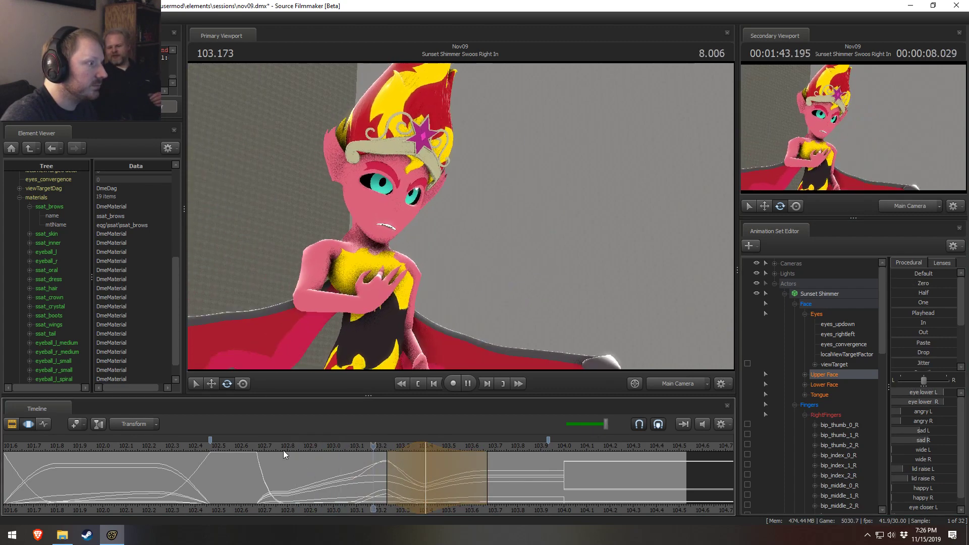
- Smooth the upper face's abrupt change at 104.0 over a time selection of about 103.8 to 104.2, checking it by playback
{"action": "left_click_drag", "start_coordinate": [419, 484], "coordinate": [564, 484]}
{"action": "scroll", "coordinate": [903, 364], "scroll_direction": "down", "scroll_amount": 3}
{"action": "left_click", "coordinate": [909, 367]}
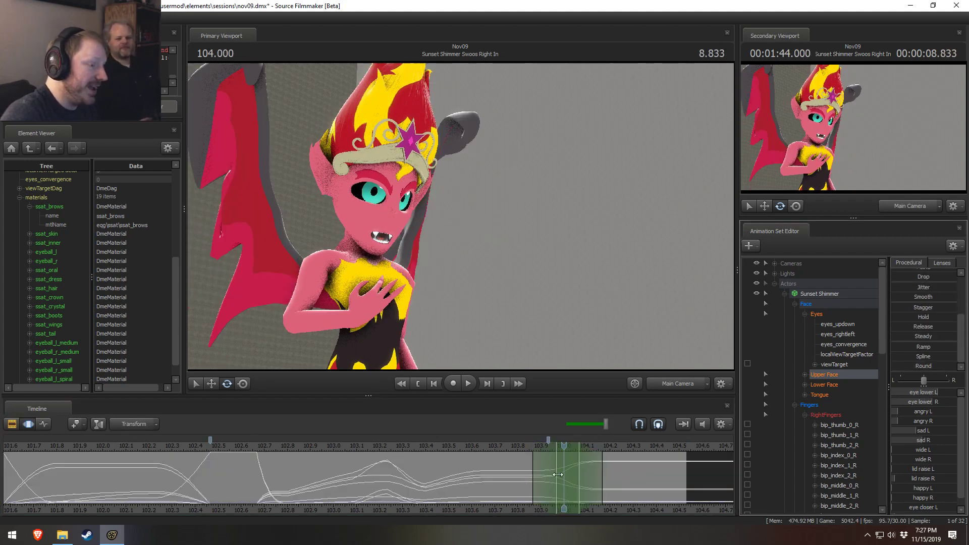
{"action": "left_click_drag", "start_coordinate": [558, 475], "coordinate": [515, 469]}
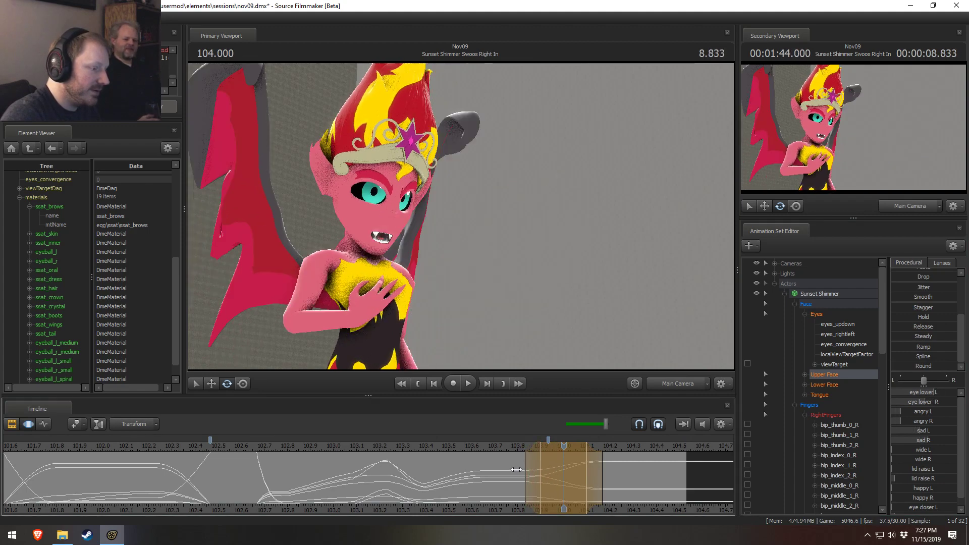
{"action": "left_click", "coordinate": [483, 441]}
{"action": "key", "text": "space"}
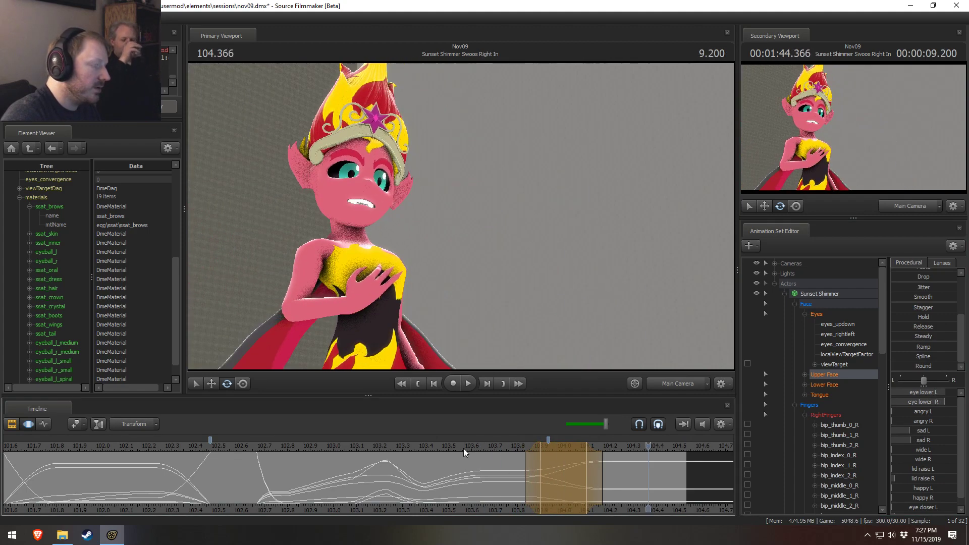
{"action": "left_click_drag", "start_coordinate": [386, 446], "coordinate": [347, 448]}
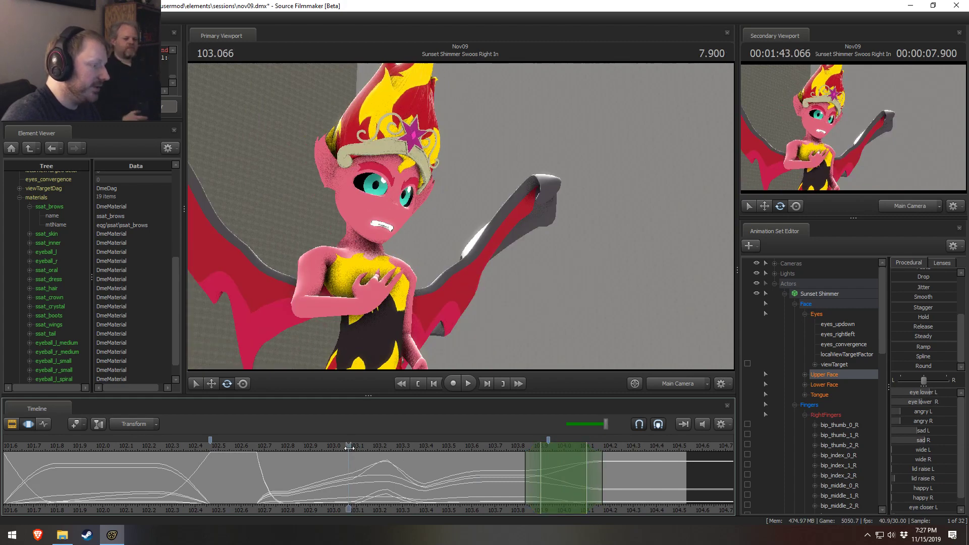
{"action": "key", "text": "space"}
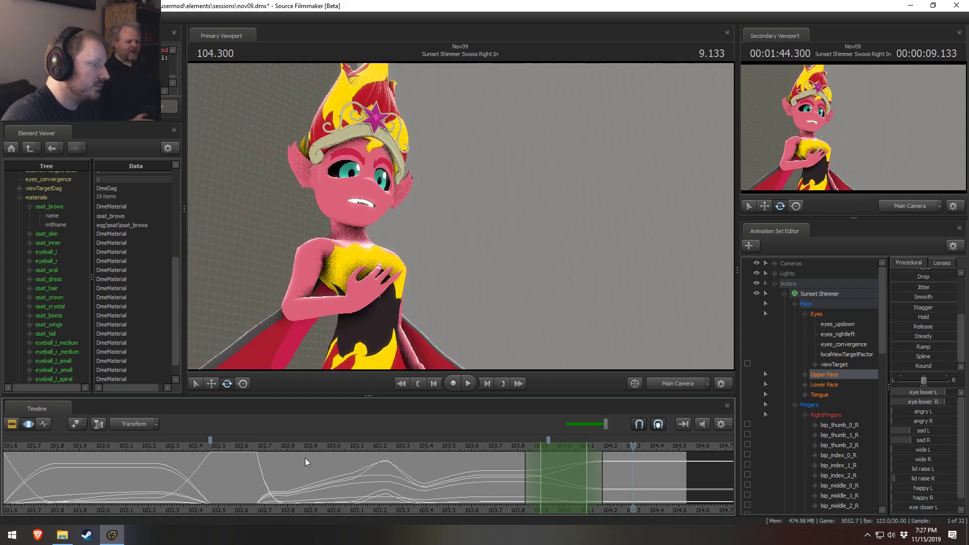
{"action": "left_click", "coordinate": [269, 447]}
{"action": "key", "text": "space"}
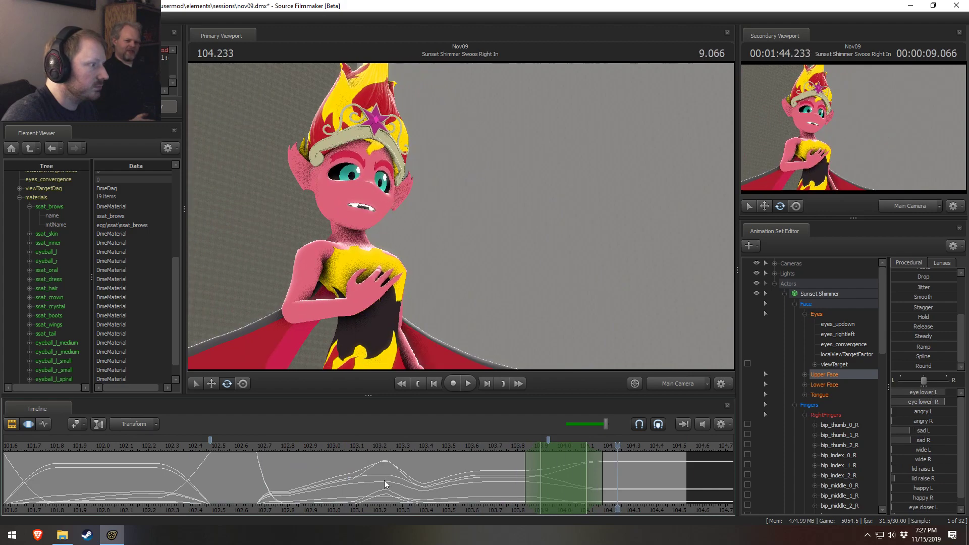
- Raise the upper face's lid raise and eye lower L and R at about 103.87 over a time selection of about 103.7 to 104.1
{"action": "key", "text": "shift"}
{"action": "left_click", "coordinate": [549, 485], "text": "shift"}
{"action": "scroll", "coordinate": [549, 484], "scroll_direction": "up", "scroll_amount": 5, "text": "shift"}
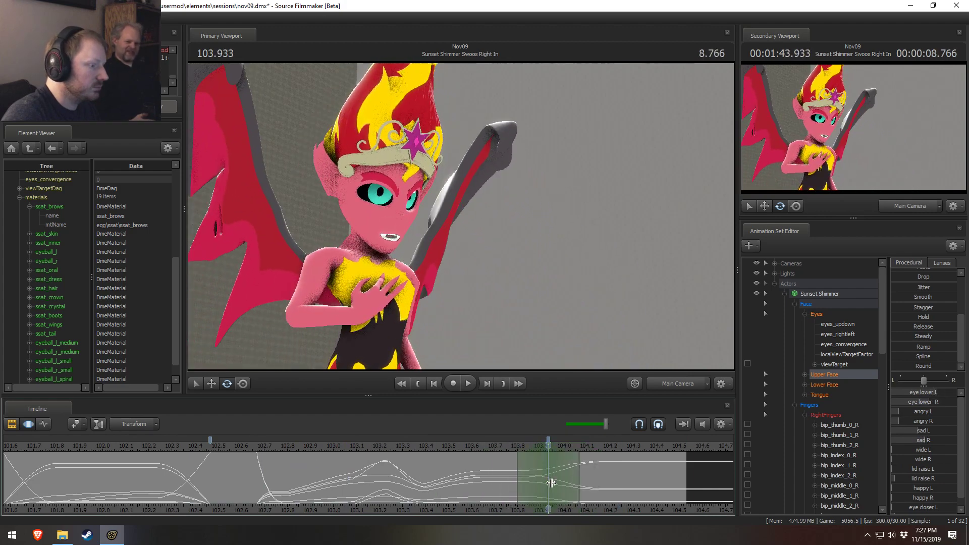
{"action": "left_click_drag", "start_coordinate": [586, 482], "coordinate": [603, 482]}
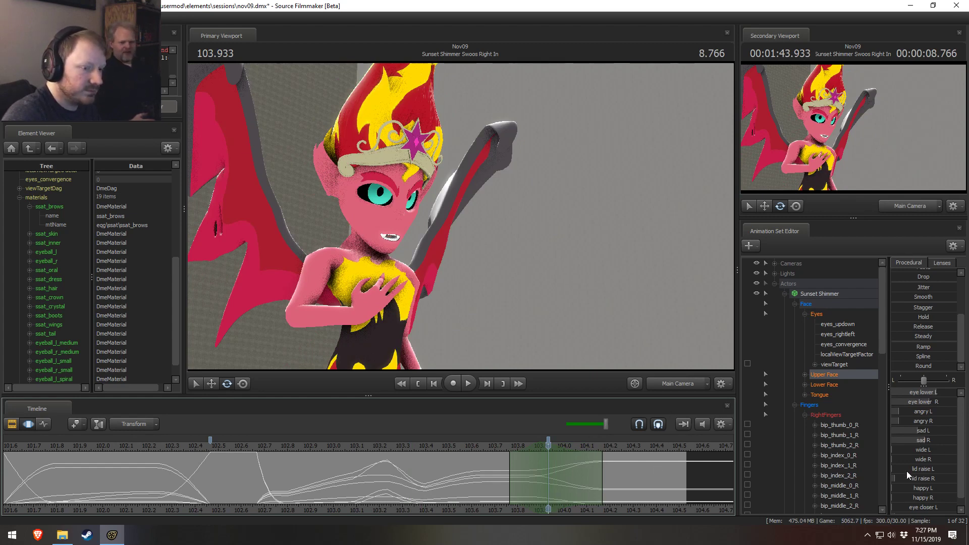
{"action": "left_click_drag", "start_coordinate": [908, 468], "coordinate": [926, 472]}
{"action": "left_click_drag", "start_coordinate": [923, 391], "coordinate": [948, 405]}
{"action": "left_click_drag", "start_coordinate": [379, 477], "coordinate": [534, 459]}
{"action": "scroll", "coordinate": [914, 494], "scroll_direction": "down", "scroll_amount": 1}
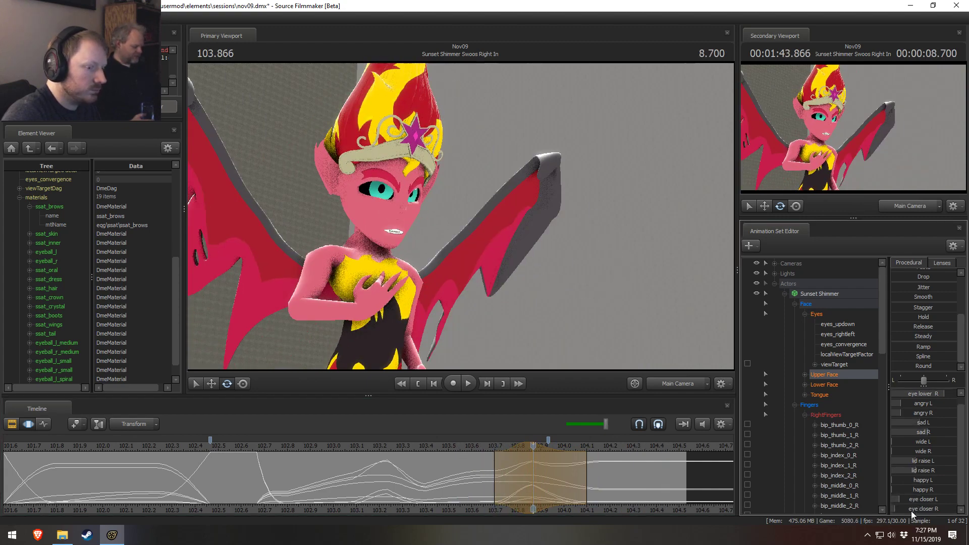
- Increase eye closer L and R and reduce sad L and R at about 103.87, and play the blink
{"action": "left_click_drag", "start_coordinate": [910, 511], "coordinate": [919, 500]}
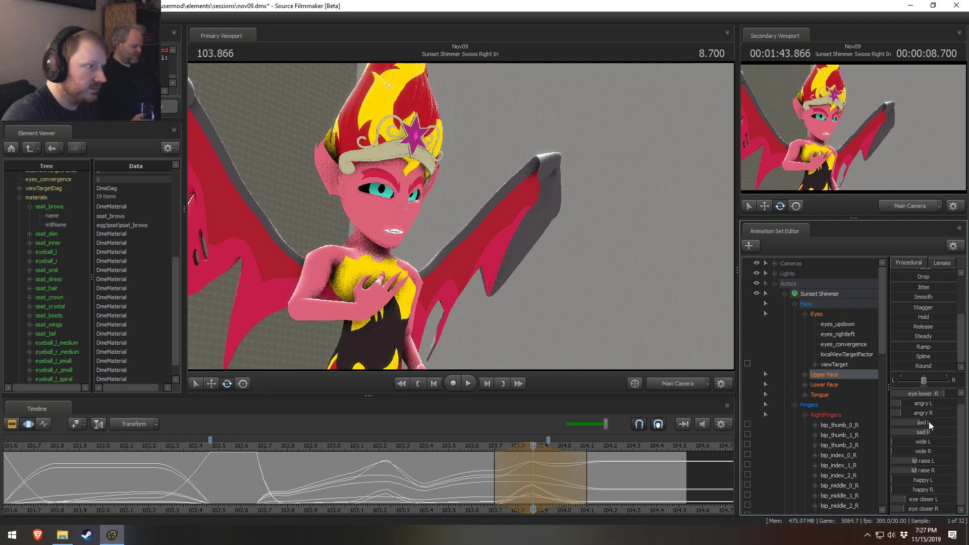
{"action": "left_click_drag", "start_coordinate": [929, 422], "coordinate": [934, 432]}
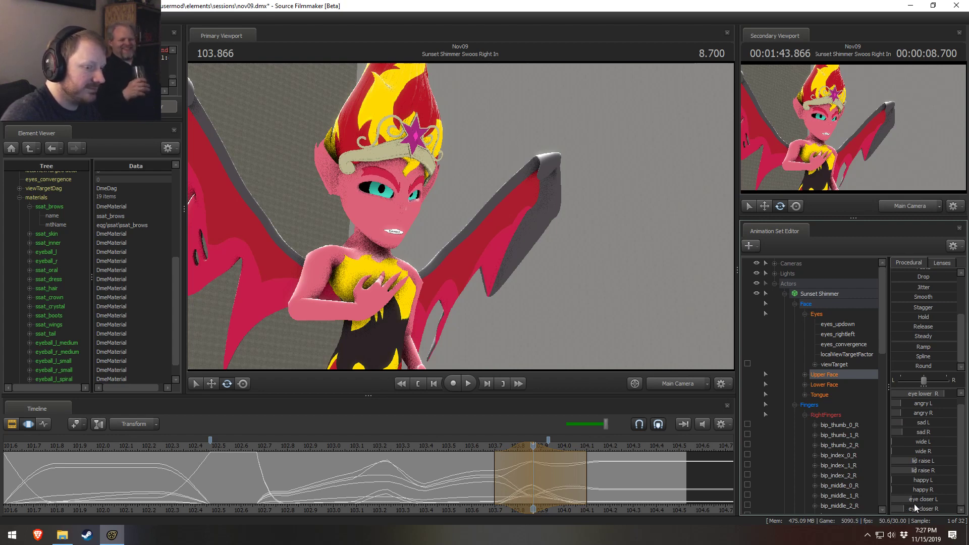
{"action": "key", "text": "space"}
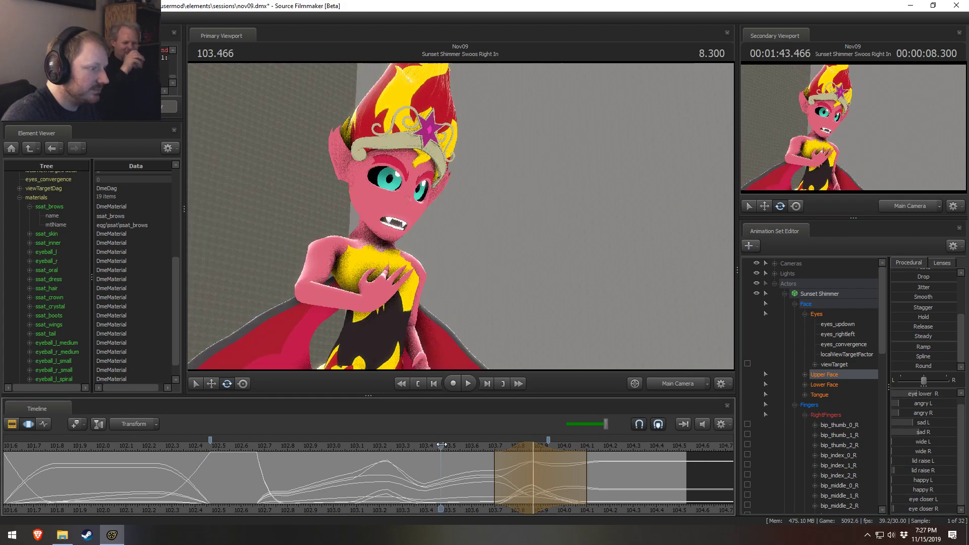
{"action": "key", "text": "space"}
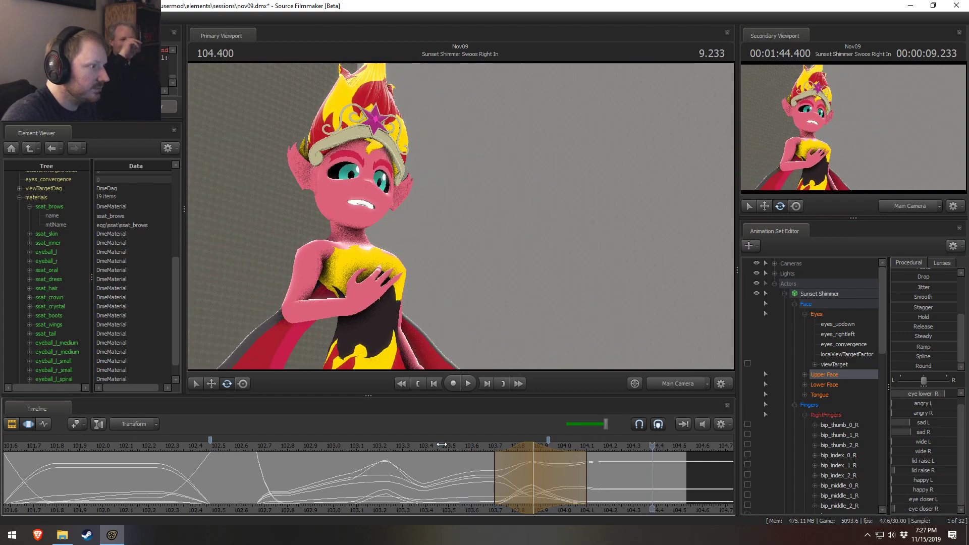
- Move the start of the blink's time selection to about 103.63 and replay the face motion from about 102.7
{"action": "left_click", "coordinate": [481, 466]}
{"action": "key", "text": "space"}
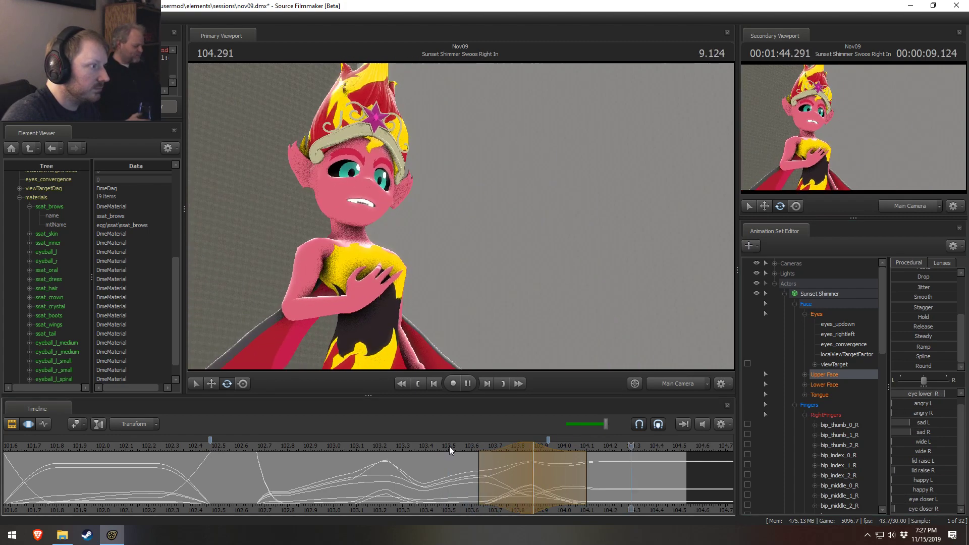
{"action": "left_click_drag", "start_coordinate": [450, 453], "coordinate": [249, 451]}
{"action": "key", "text": "space"}
{"action": "key", "text": "space"}
{"action": "key", "text": "space"}
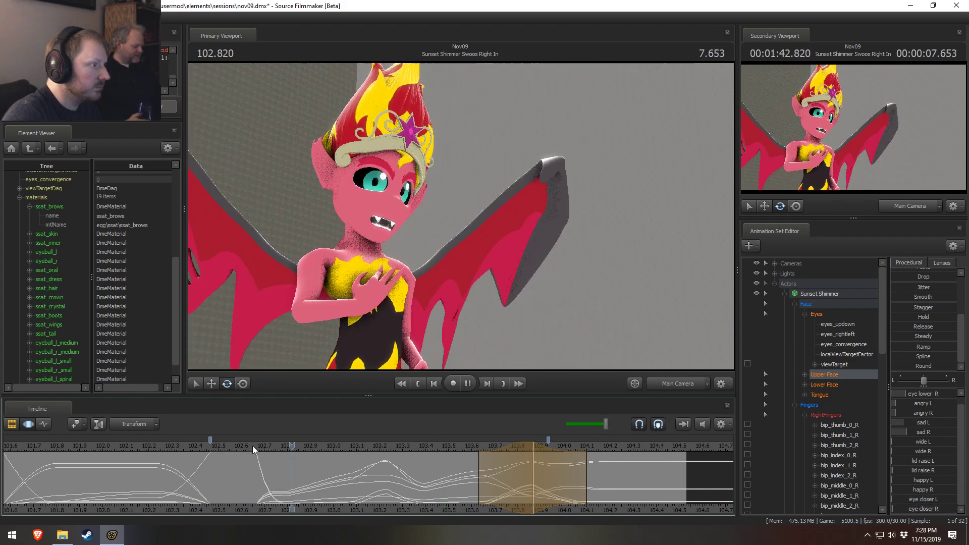
{"action": "key", "text": "space"}
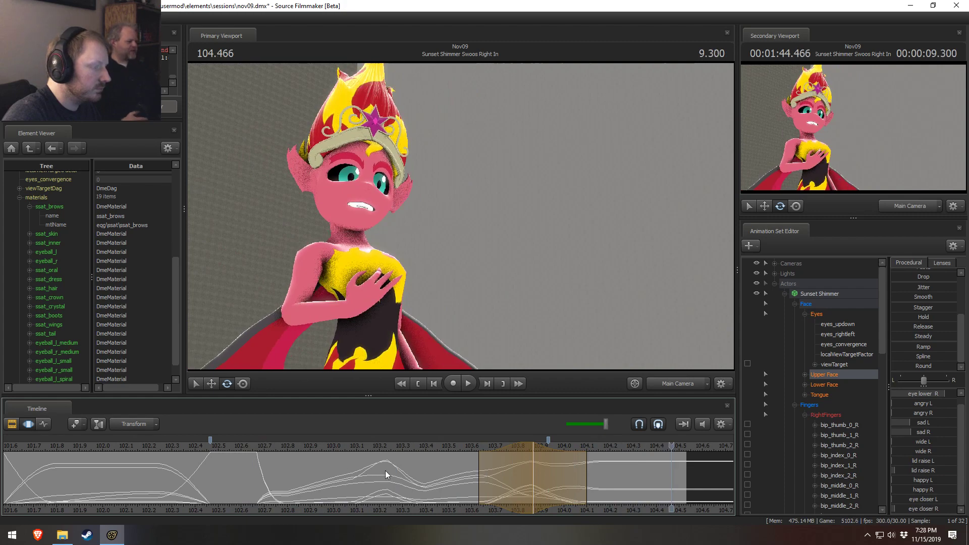
- Blend the upper face partly toward Zero at about 104.07 over a time selection of about 103.9 to 104.3, and play it
{"action": "left_click", "coordinate": [527, 486]}
{"action": "left_click_drag", "start_coordinate": [527, 486], "coordinate": [633, 483]}
{"action": "scroll", "coordinate": [911, 290], "scroll_direction": "up", "scroll_amount": 2}
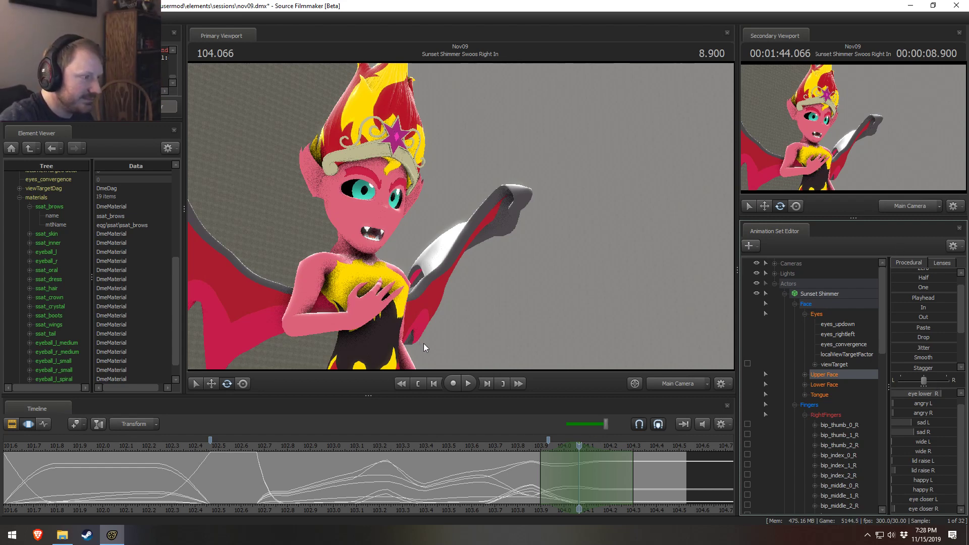
{"action": "scroll", "coordinate": [915, 290], "scroll_direction": "up", "scroll_amount": 1}
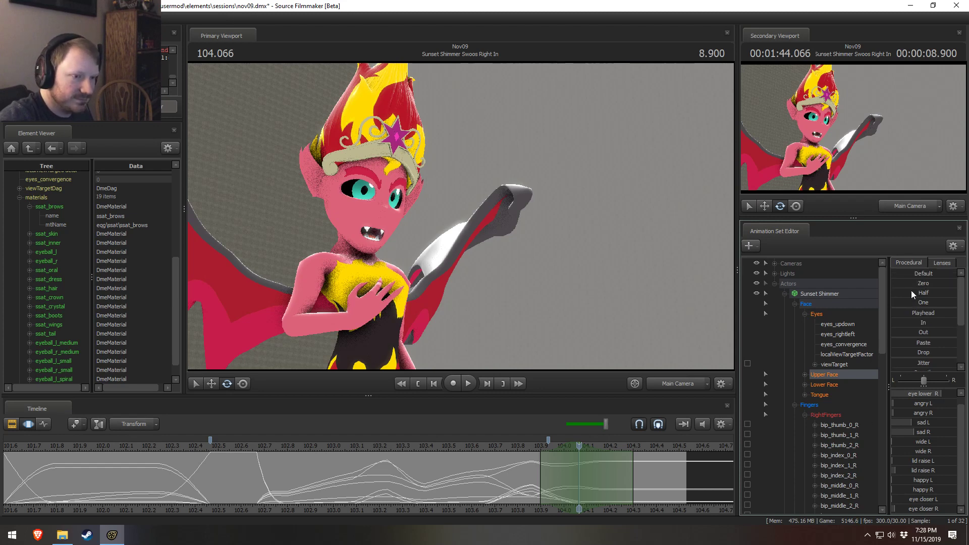
{"action": "left_click_drag", "start_coordinate": [910, 285], "coordinate": [938, 294]}
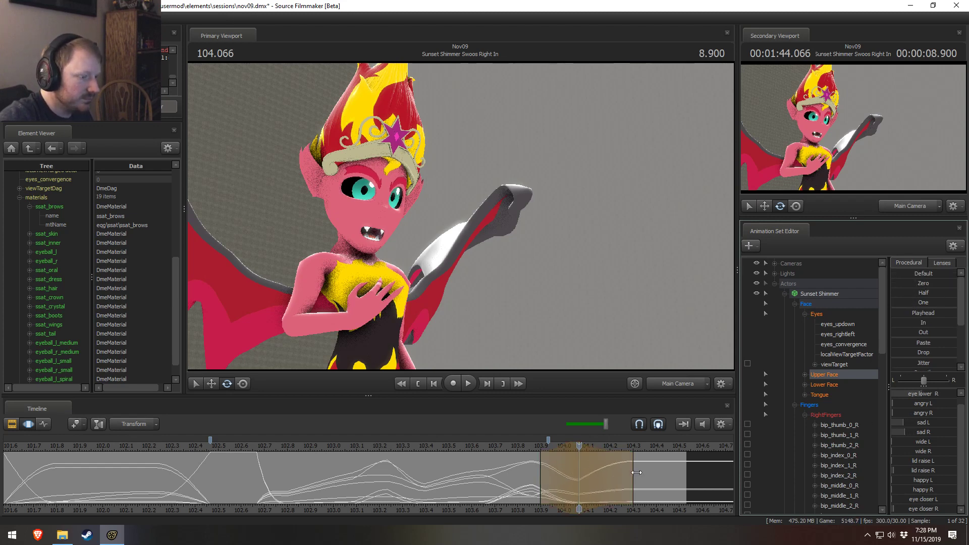
{"action": "key", "text": "space"}
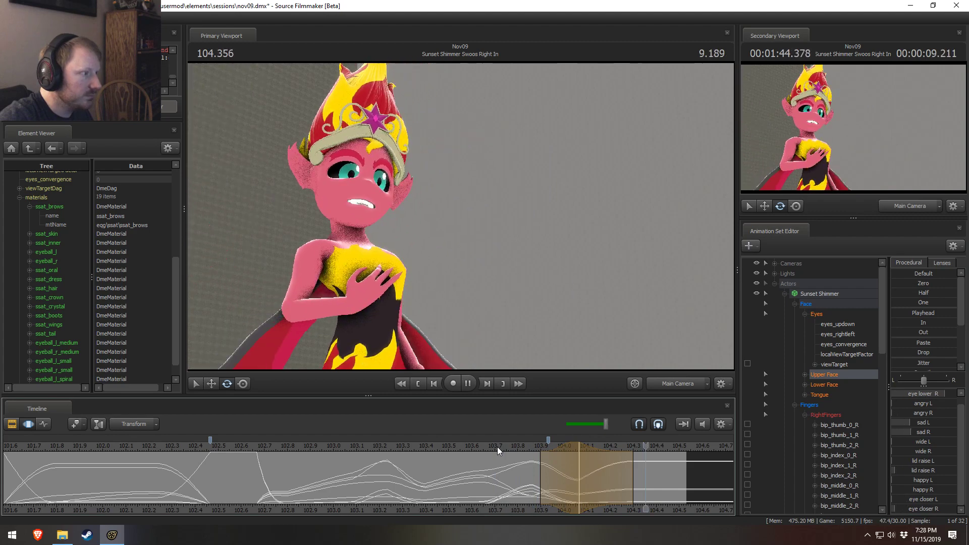
{"action": "key", "text": "space"}
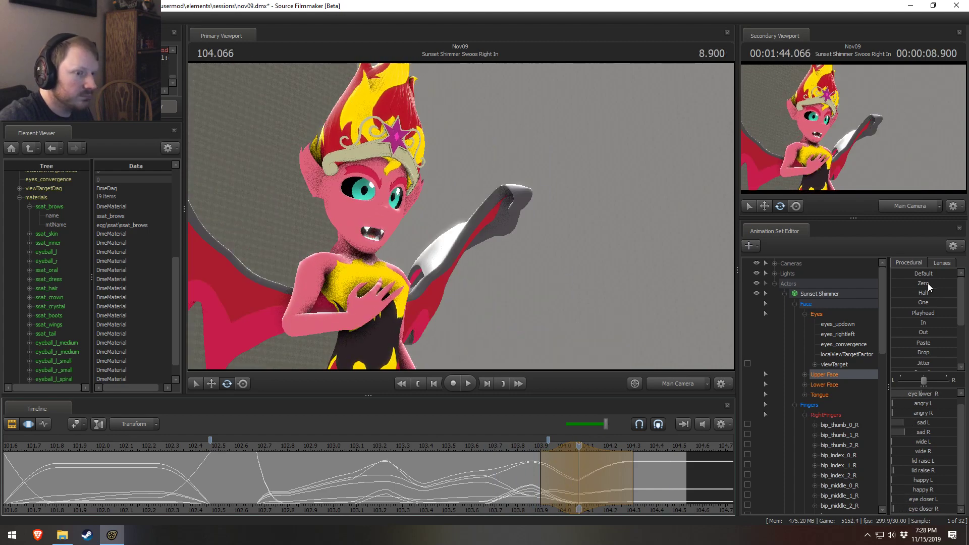
- Blend the upper face further toward Zero at about 104.07 and replay the motion
{"action": "left_click_drag", "start_coordinate": [916, 282], "coordinate": [950, 294]}
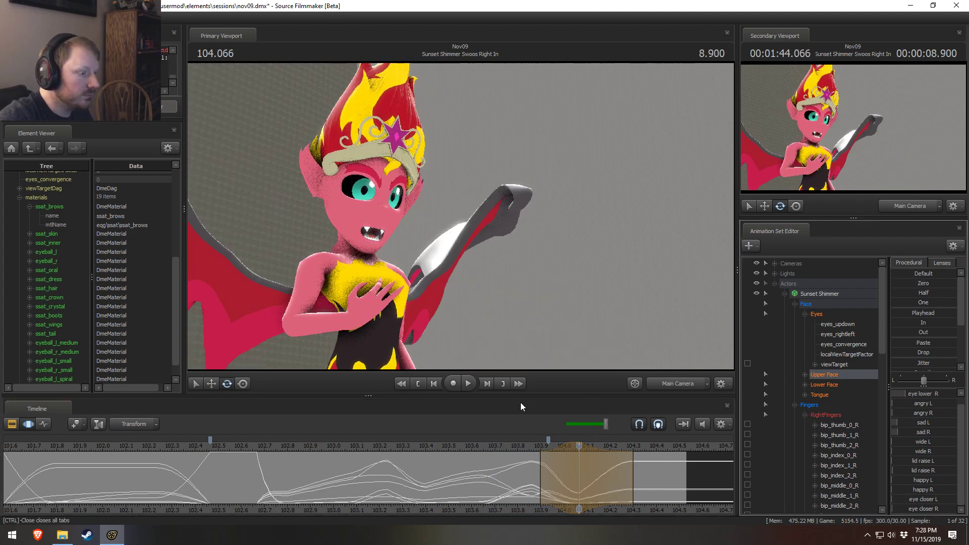
{"action": "key", "text": "space"}
{"action": "key", "text": "space"}
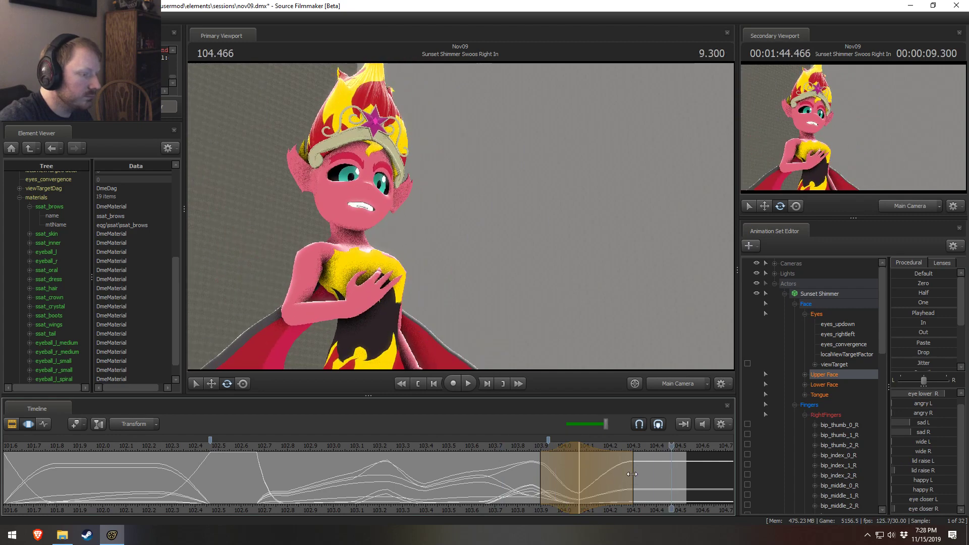
- Extend the end of the upper face's time selection to about 104.57 and replay the motion from about 102.87
{"action": "left_click_drag", "start_coordinate": [632, 473], "coordinate": [678, 474]}
{"action": "key", "text": "space"}
{"action": "key", "text": "space"}
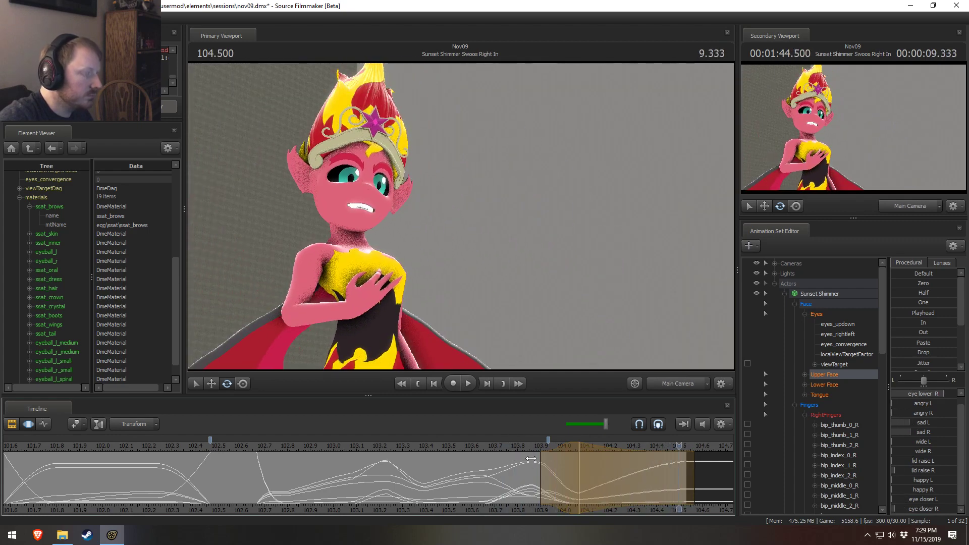
{"action": "key", "text": "space"}
{"action": "left_click", "coordinate": [303, 446]}
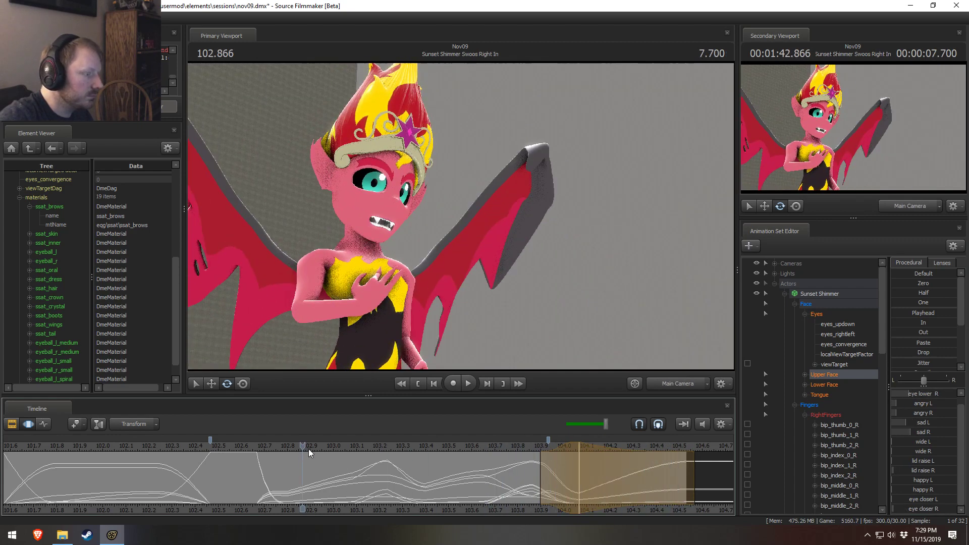
{"action": "key", "text": "space"}
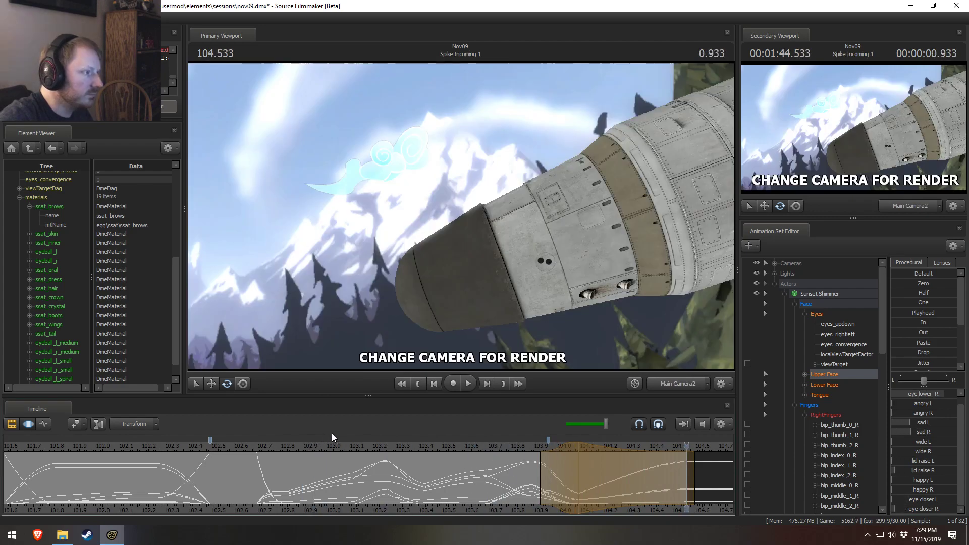
- Review the upper face animation by playing the shot from about 101.2 and again from about 103.5
{"action": "scroll", "coordinate": [132, 444], "scroll_direction": "down", "scroll_amount": 2}
{"action": "left_click", "coordinate": [144, 449]}
{"action": "key", "text": "space"}
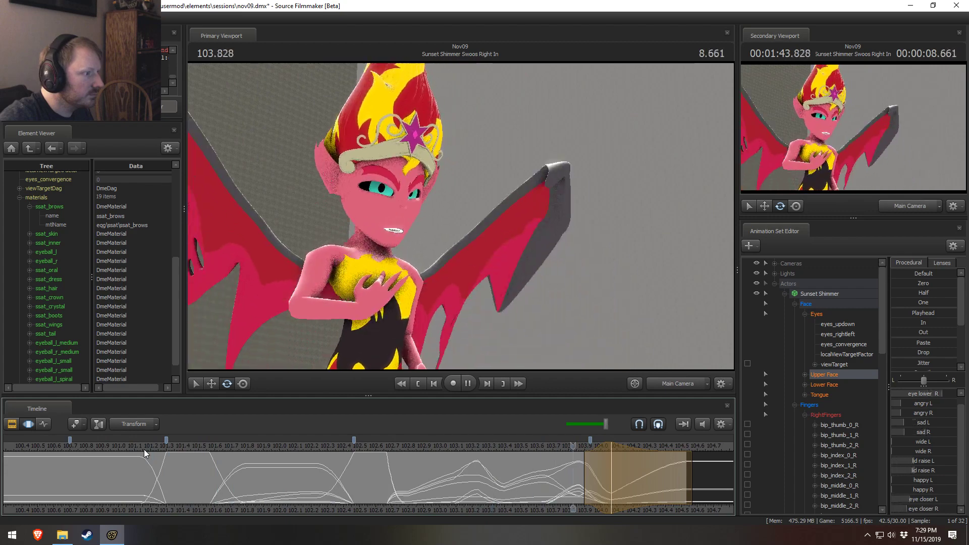
{"action": "key", "text": "space"}
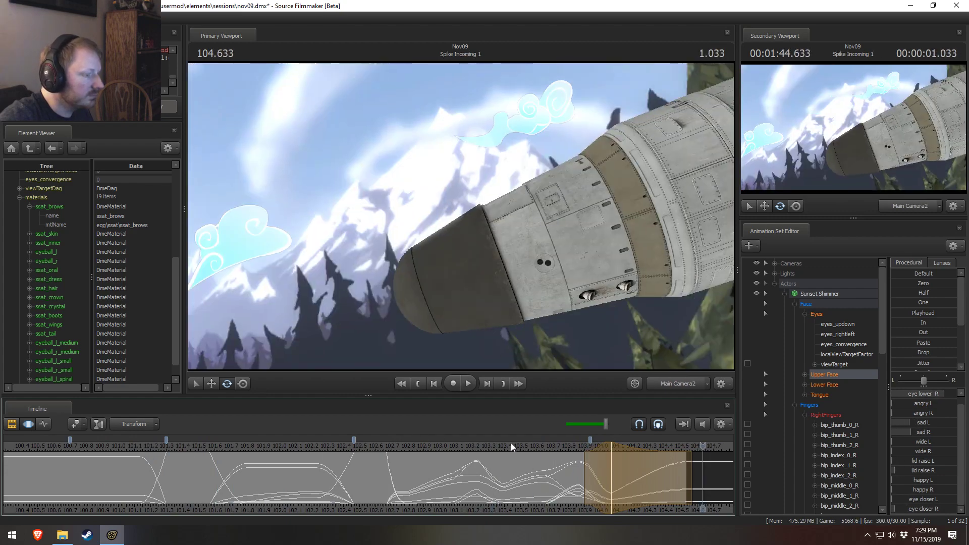
{"action": "key", "text": "space"}
{"action": "left_click", "coordinate": [525, 444]}
{"action": "key", "text": "space"}
- Set the time selection from about 103.87 onward, try raising sad L and R at 104.07, and play the result
{"action": "mouse_move", "coordinate": [579, 467]}
{"action": "left_mouse_down", "text": "shift"}
{"action": "mouse_move", "coordinate": [679, 471]}
{"action": "mouse_move", "coordinate": [596, 470]}
{"action": "left_mouse_up", "text": "shift"}
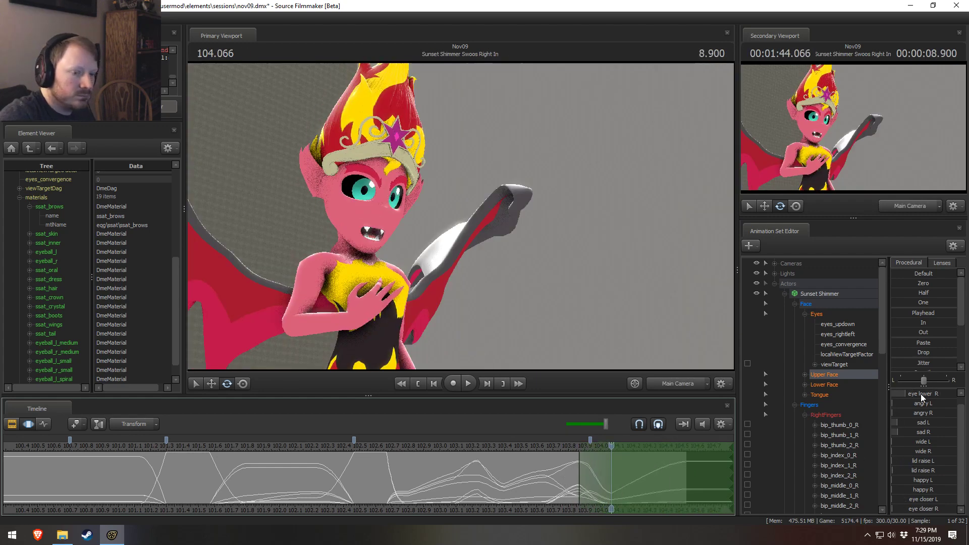
{"action": "scroll", "coordinate": [920, 394], "scroll_direction": "up", "scroll_amount": 1}
{"action": "left_click_drag", "start_coordinate": [916, 429], "coordinate": [933, 433]}
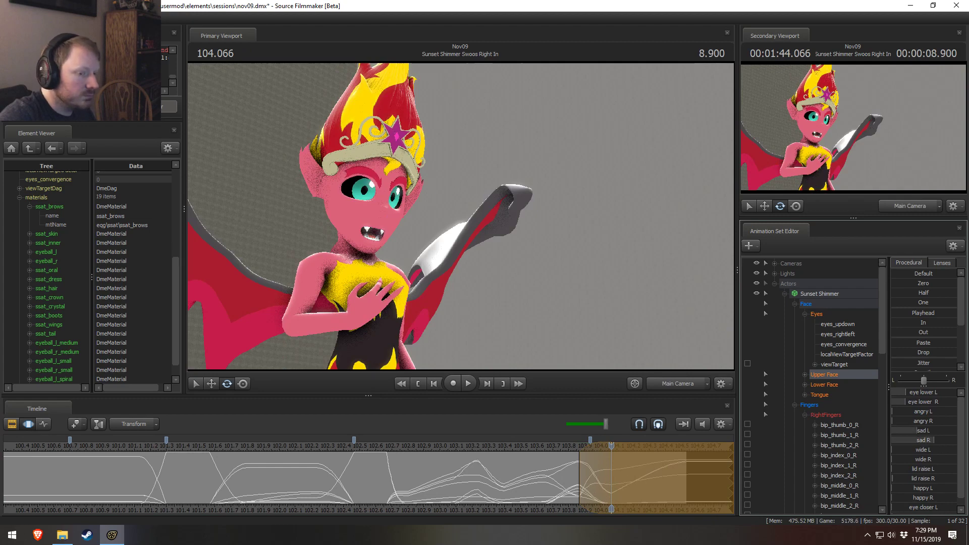
{"action": "left_click", "coordinate": [497, 445]}
{"action": "key", "text": "space"}
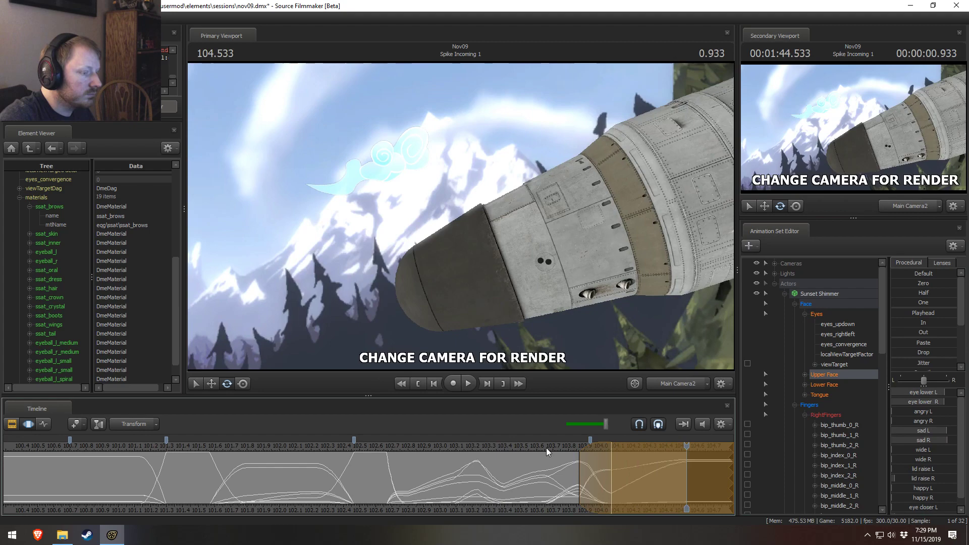
- Raise sad L and R slightly at 104.4 within the open-ended time selection and replay from about 103.67
{"action": "left_click_drag", "start_coordinate": [546, 447], "coordinate": [665, 457]}
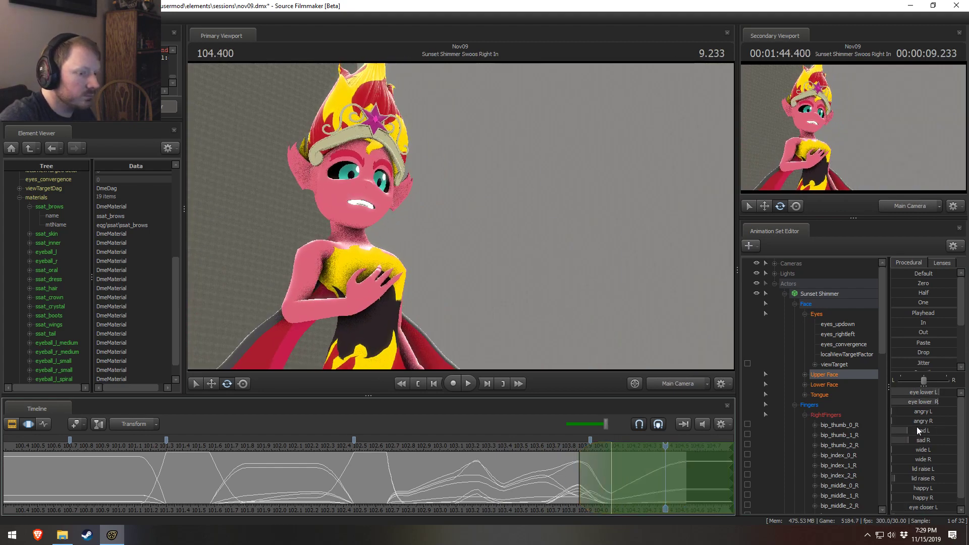
{"action": "left_click_drag", "start_coordinate": [916, 431], "coordinate": [918, 431]}
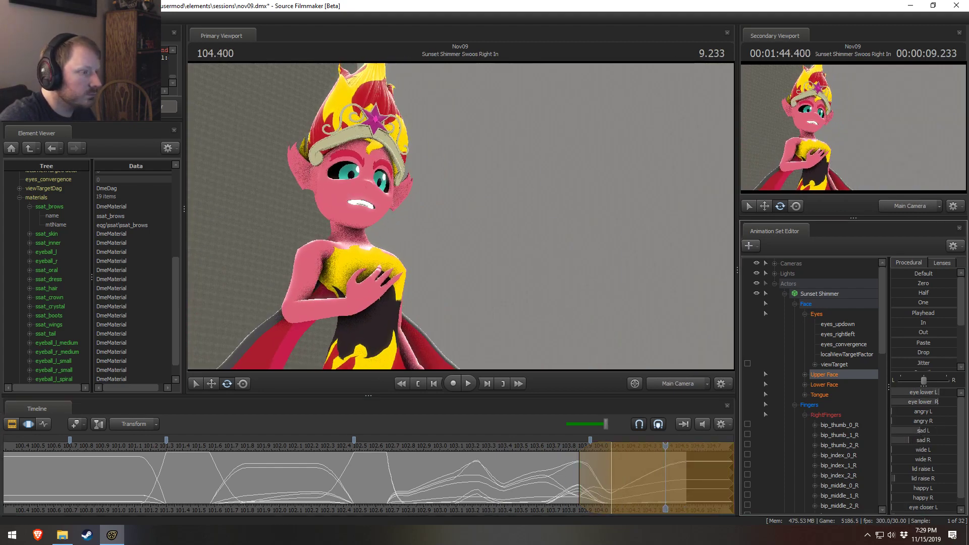
{"action": "left_click", "coordinate": [547, 446]}
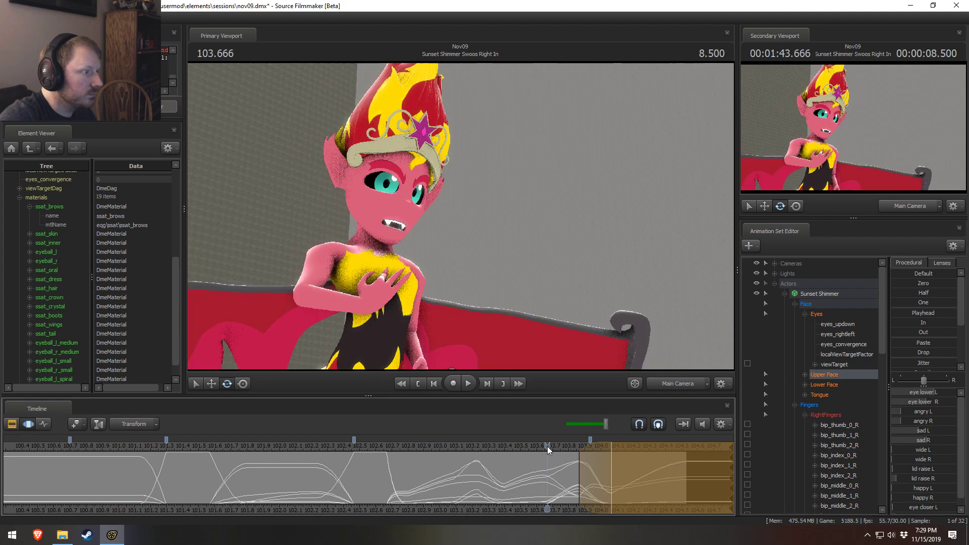
{"action": "key", "text": "space"}
{"action": "key", "text": "space"}
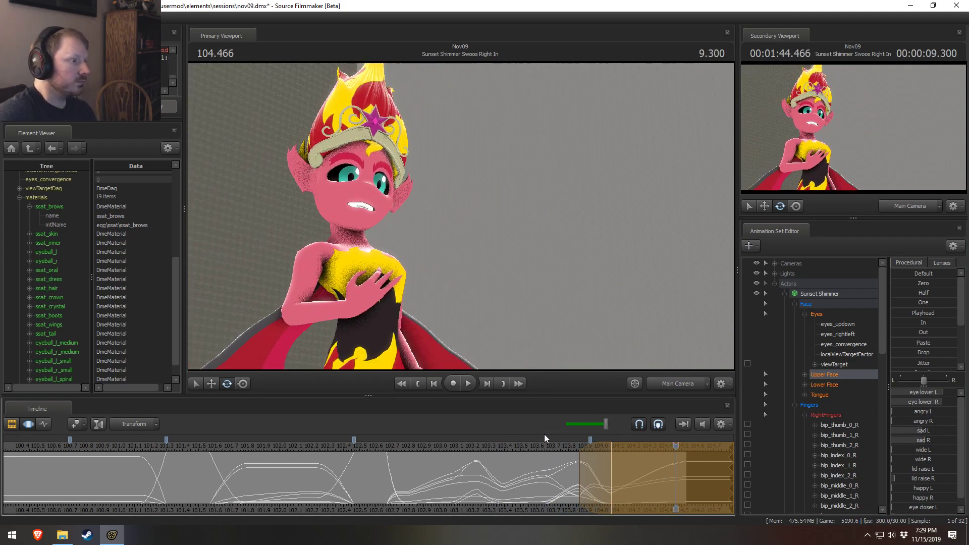
- Increase the Lower Face's frown L and R at about 104.07 in a time selection from about 103.83 onward, and play from 103.7
{"action": "left_click", "coordinate": [822, 385]}
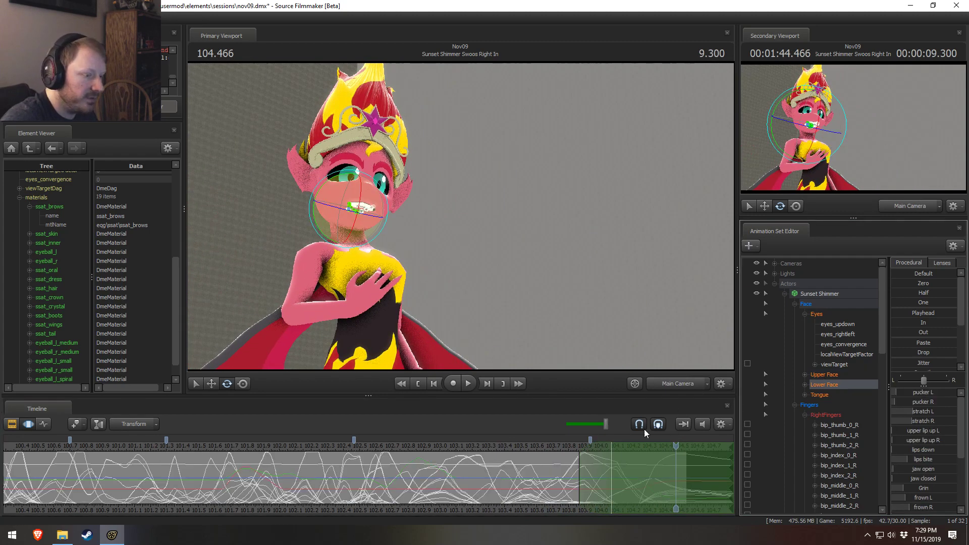
{"action": "left_click_drag", "start_coordinate": [651, 474], "coordinate": [627, 470]}
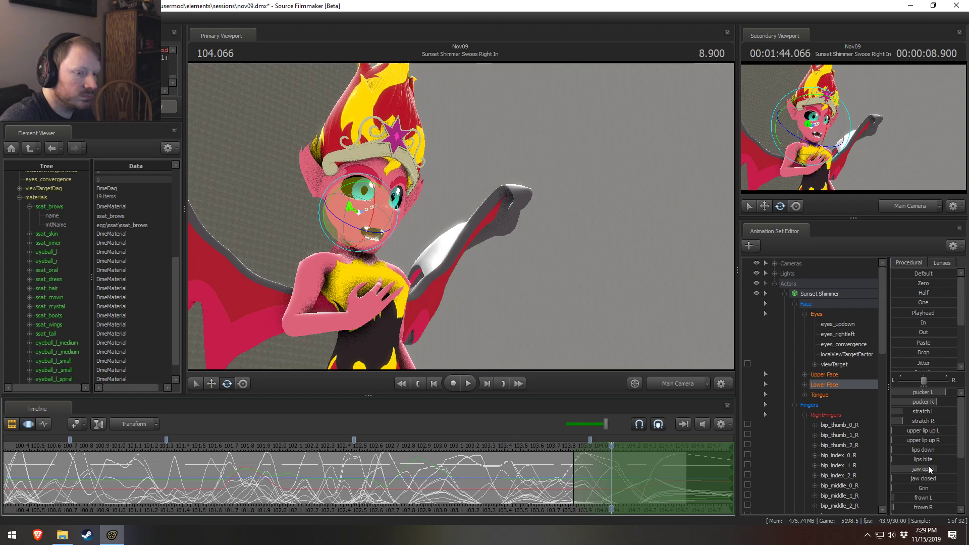
{"action": "scroll", "coordinate": [926, 454], "scroll_direction": "down", "scroll_amount": 2}
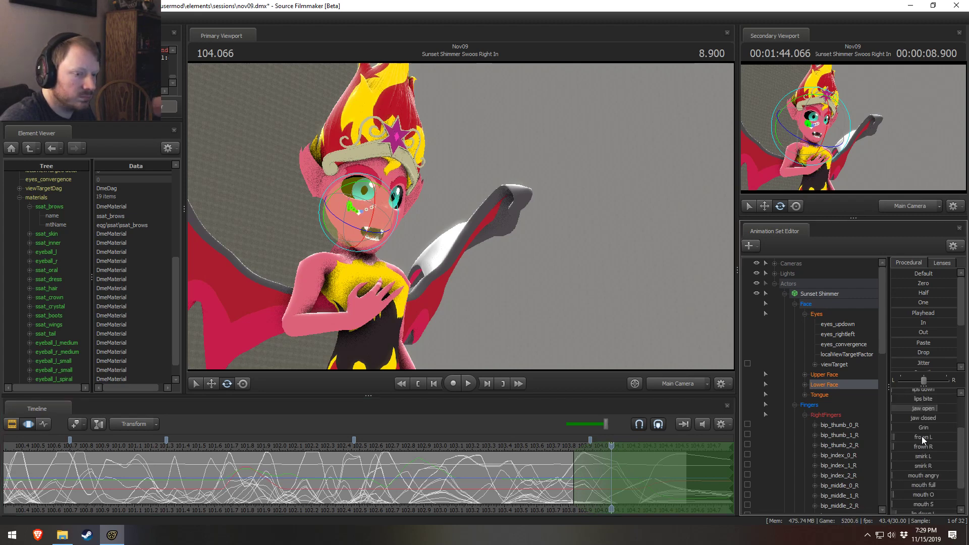
{"action": "left_click_drag", "start_coordinate": [922, 447], "coordinate": [930, 445]}
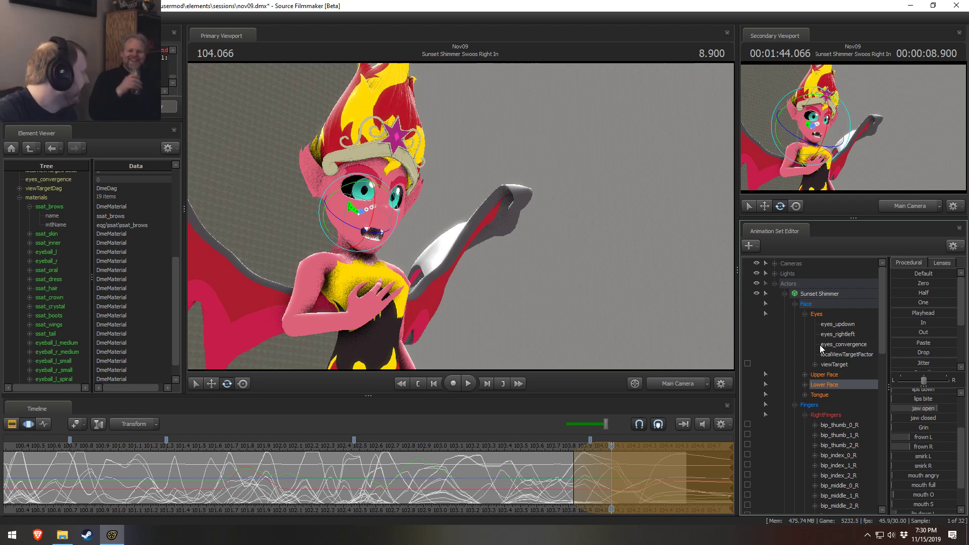
{"action": "left_click", "coordinate": [552, 443]}
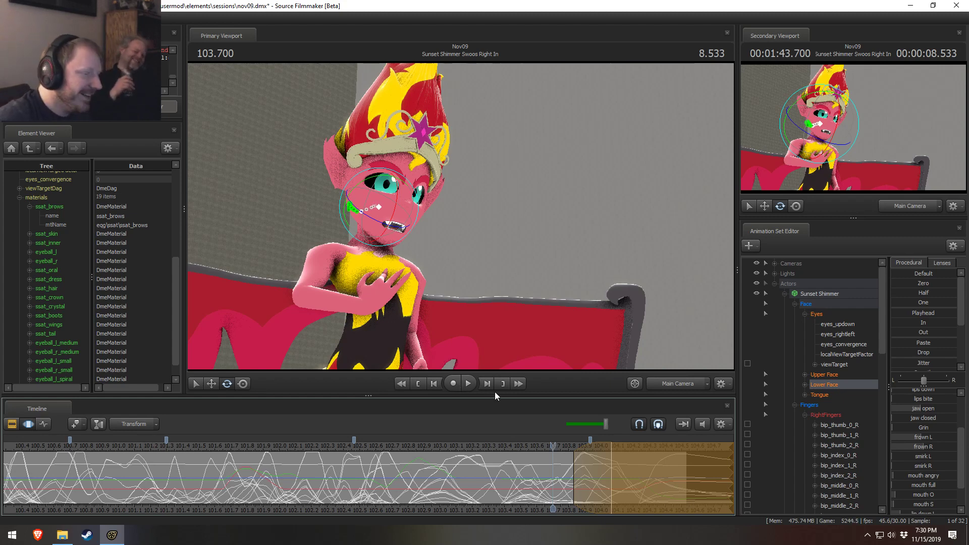
{"action": "key", "text": "space"}
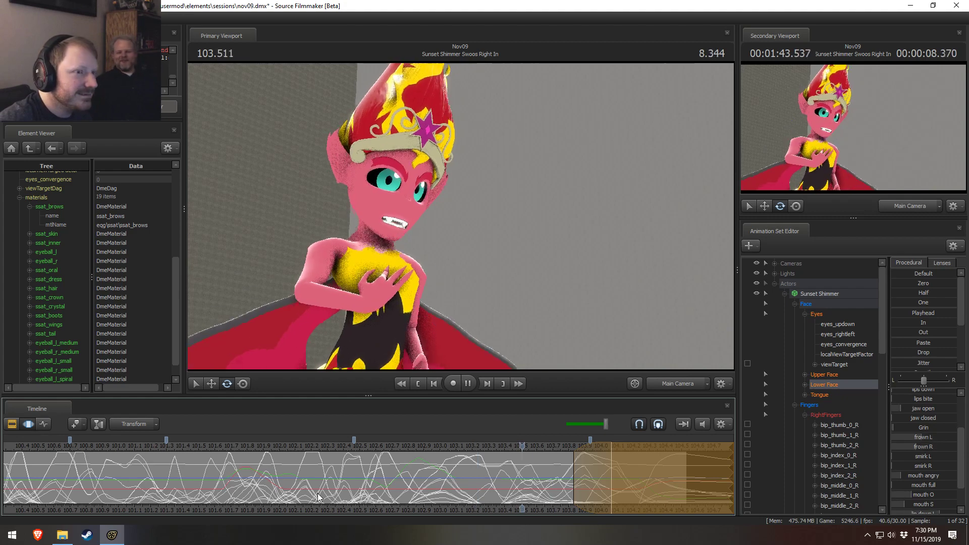
- Review the frown change by playing the shot from 103.2 and again from about 103.07
{"action": "left_click", "coordinate": [472, 451]}
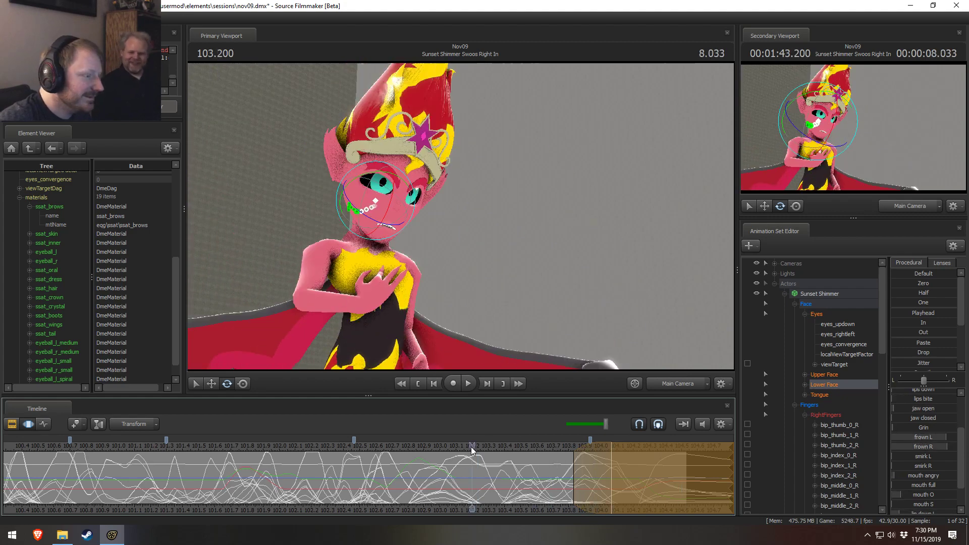
{"action": "key", "text": "space"}
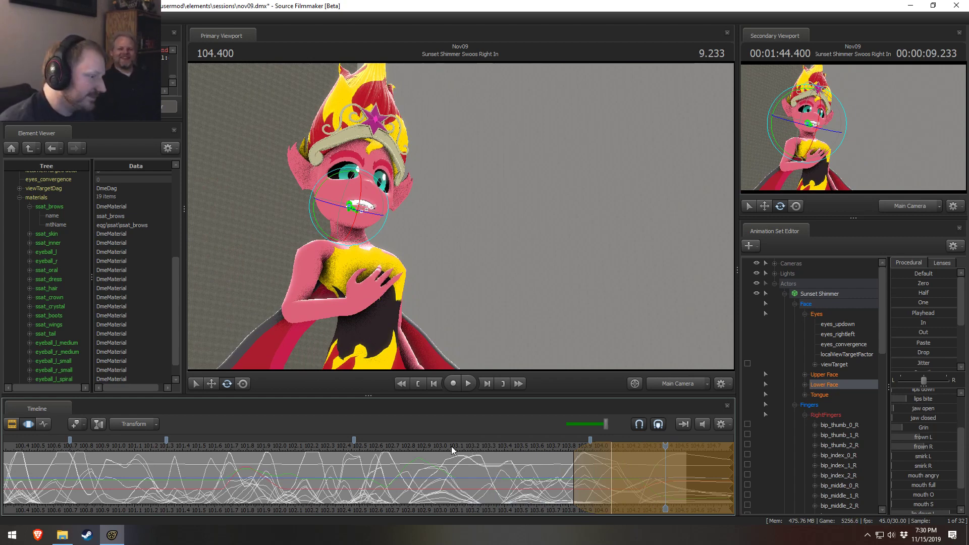
{"action": "left_click", "coordinate": [452, 446]}
{"action": "key", "text": "space"}
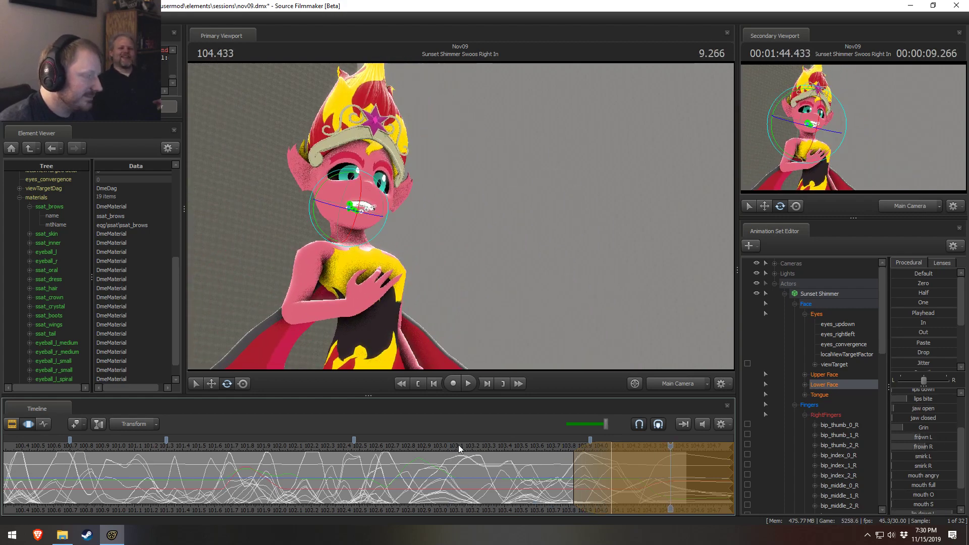
{"action": "key", "text": "space"}
- Blend the Upper Face slightly toward Zero at about 104.07 in a time selection from about 103.87 to 104.37
{"action": "scroll", "coordinate": [513, 441], "scroll_direction": "up", "scroll_amount": 1}
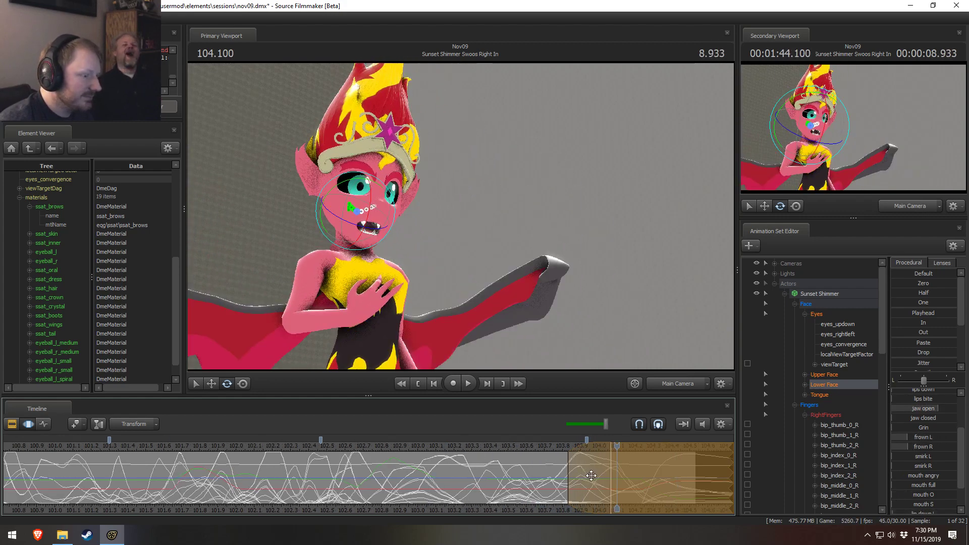
{"action": "left_click", "coordinate": [824, 375]}
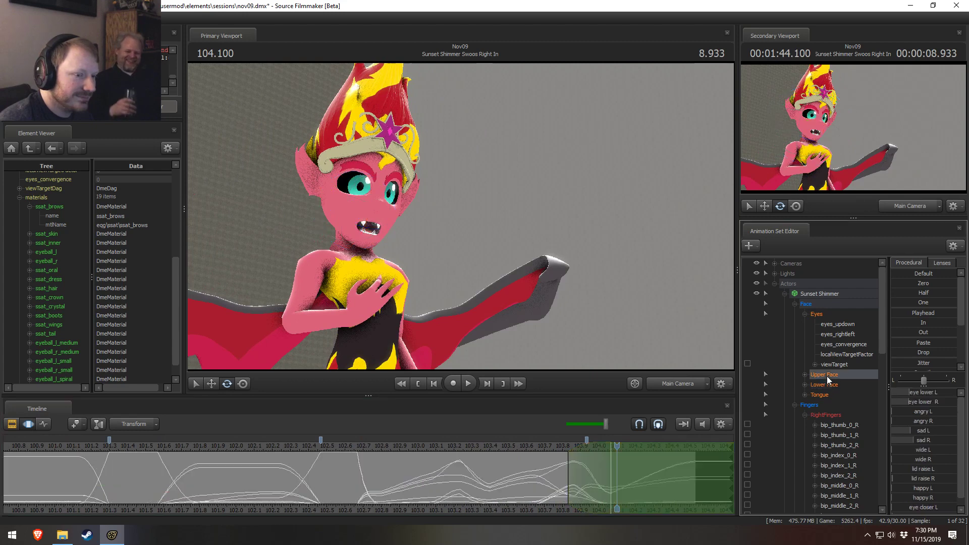
{"action": "left_click", "coordinate": [610, 480]}
{"action": "scroll", "coordinate": [611, 480], "scroll_direction": "up", "scroll_amount": 2}
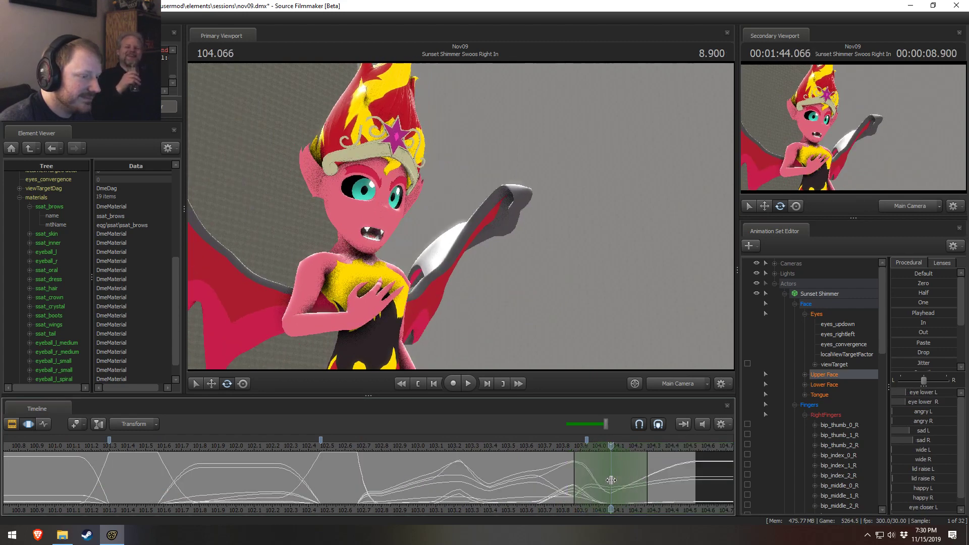
{"action": "left_click_drag", "start_coordinate": [646, 477], "coordinate": [665, 475]}
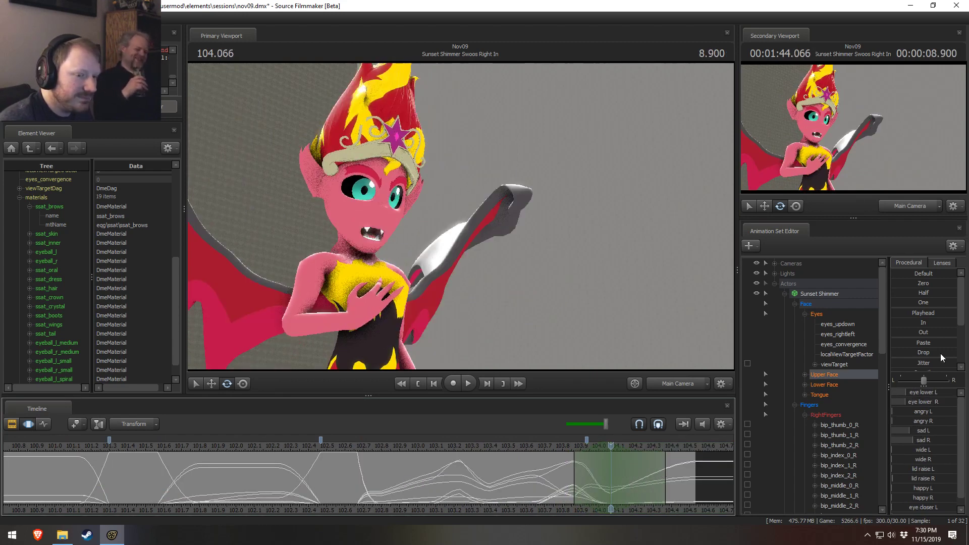
{"action": "scroll", "coordinate": [919, 453], "scroll_direction": "down", "scroll_amount": 1}
{"action": "scroll", "coordinate": [917, 456], "scroll_direction": "up", "scroll_amount": 1}
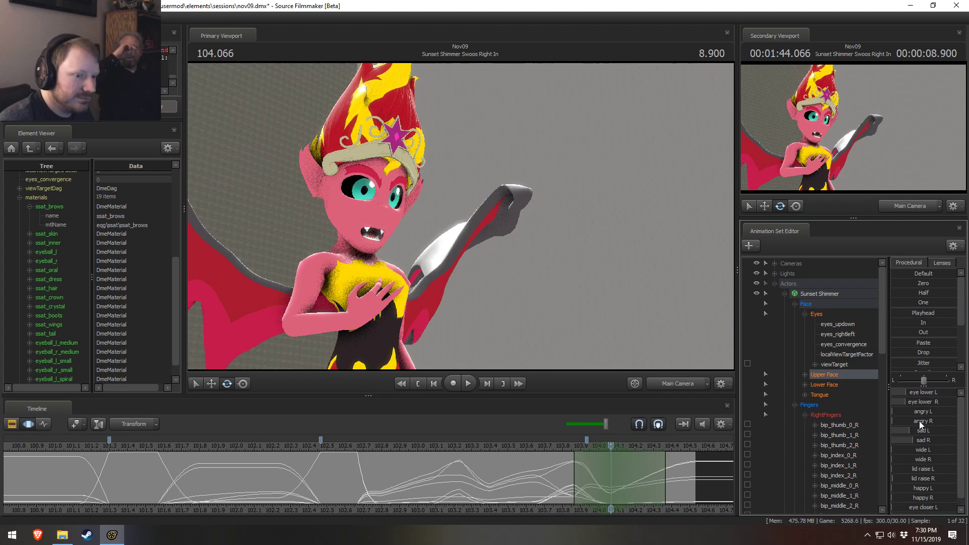
{"action": "left_click_drag", "start_coordinate": [910, 283], "coordinate": [927, 283]}
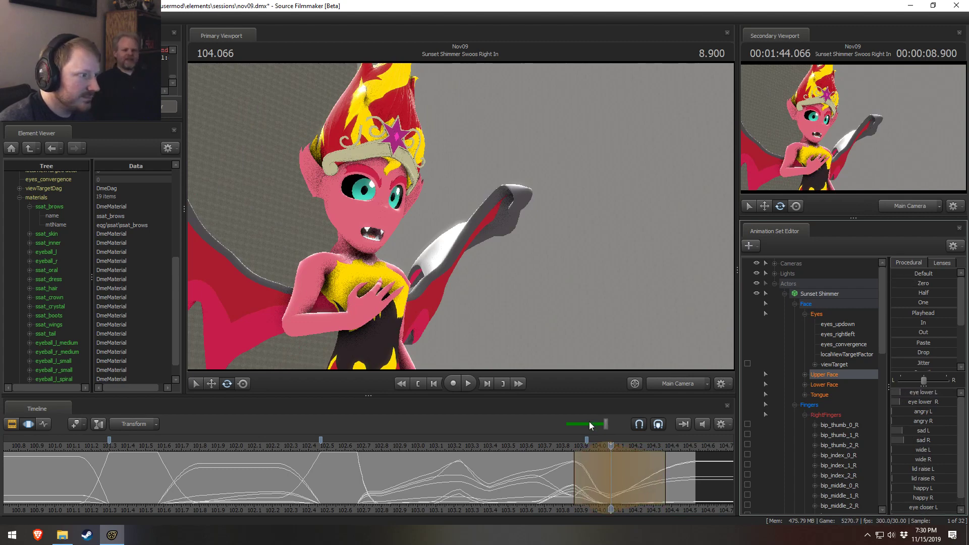
- Check the upper face change by playing the shot, including a longer run from about 101 to 103.8
{"action": "key", "text": "space"}
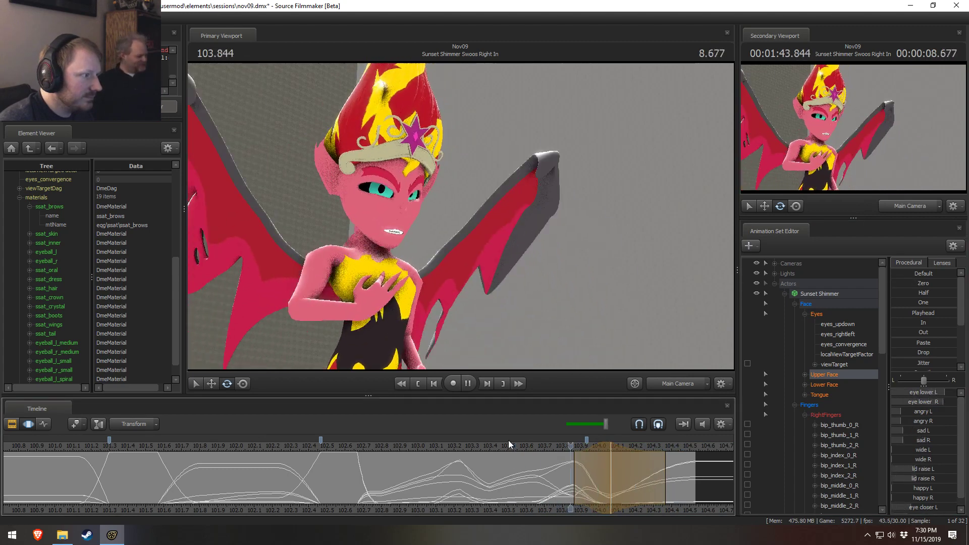
{"action": "key", "text": "space"}
{"action": "scroll", "coordinate": [467, 440], "scroll_direction": "down", "scroll_amount": 1}
{"action": "scroll", "coordinate": [468, 441], "scroll_direction": "down", "scroll_amount": 3}
{"action": "left_click", "coordinate": [374, 446]}
{"action": "key", "text": "space"}
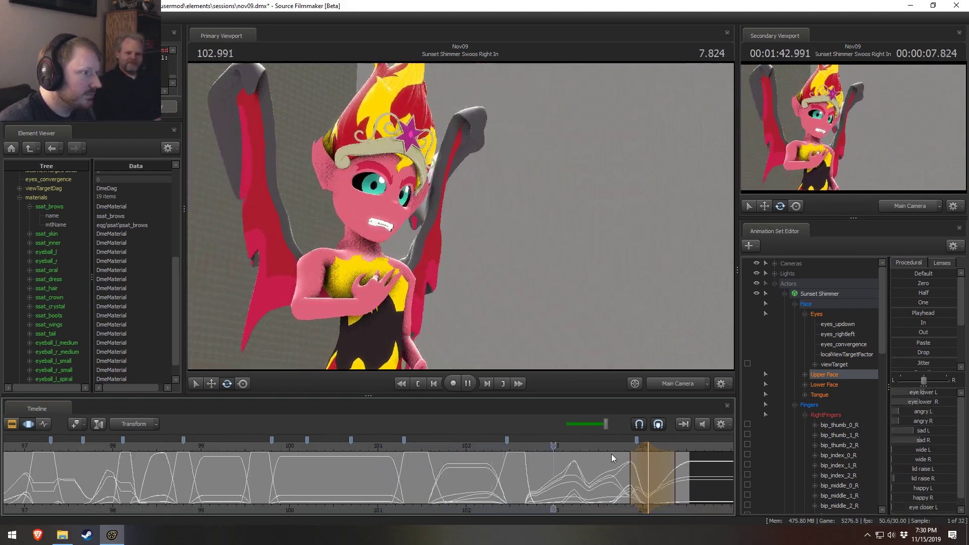
{"action": "key", "text": "space"}
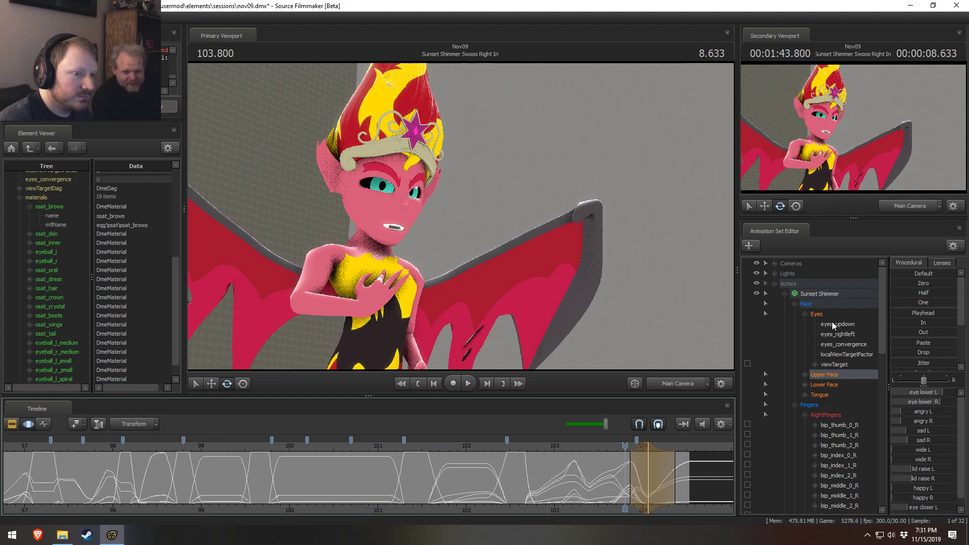
- Raise eyes_updown very slightly at 103.3 in a time selection from about 103.1 to 103.5, and play from about 102.85
{"action": "left_click", "coordinate": [838, 323]}
{"action": "left_click_drag", "start_coordinate": [586, 450], "coordinate": [561, 483]}
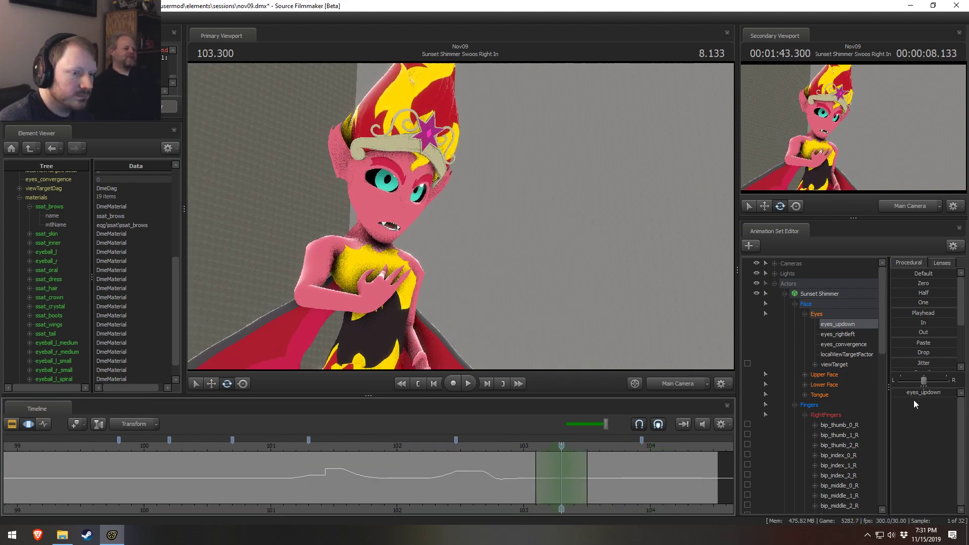
{"action": "left_click_drag", "start_coordinate": [919, 393], "coordinate": [920, 393]}
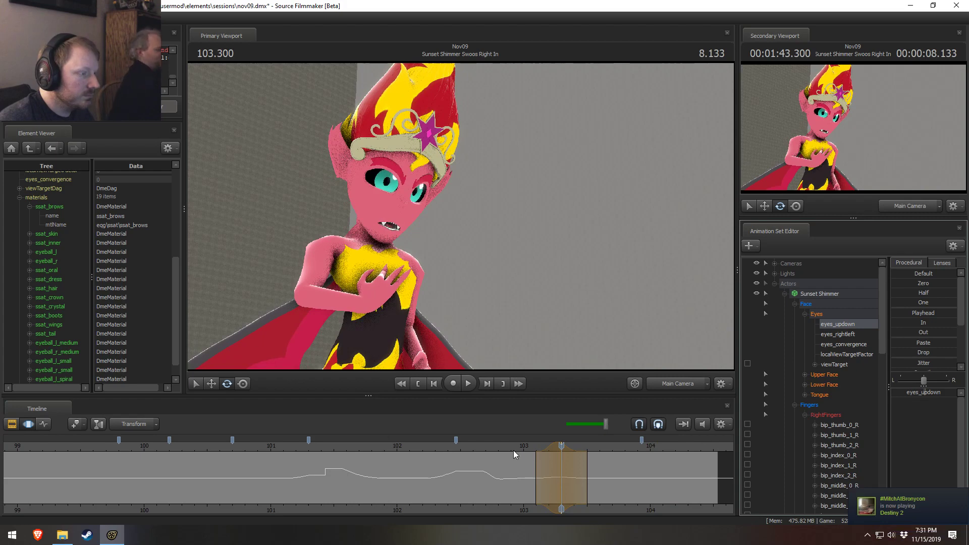
{"action": "left_click", "coordinate": [504, 449]}
{"action": "key", "text": "space"}
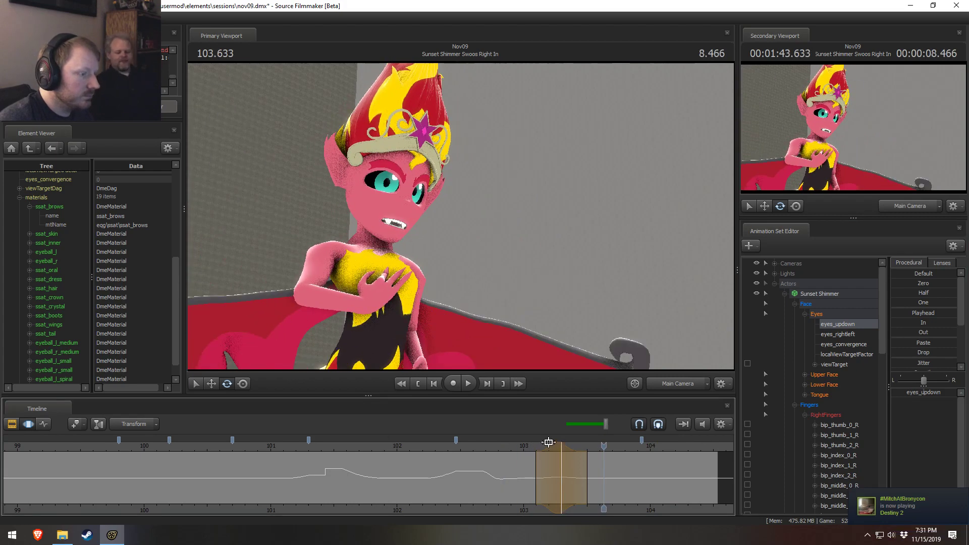
- Inspect the eye pose at 103.3 and replay the eye motion from about 102.7
{"action": "left_click_drag", "start_coordinate": [511, 461], "coordinate": [561, 456]}
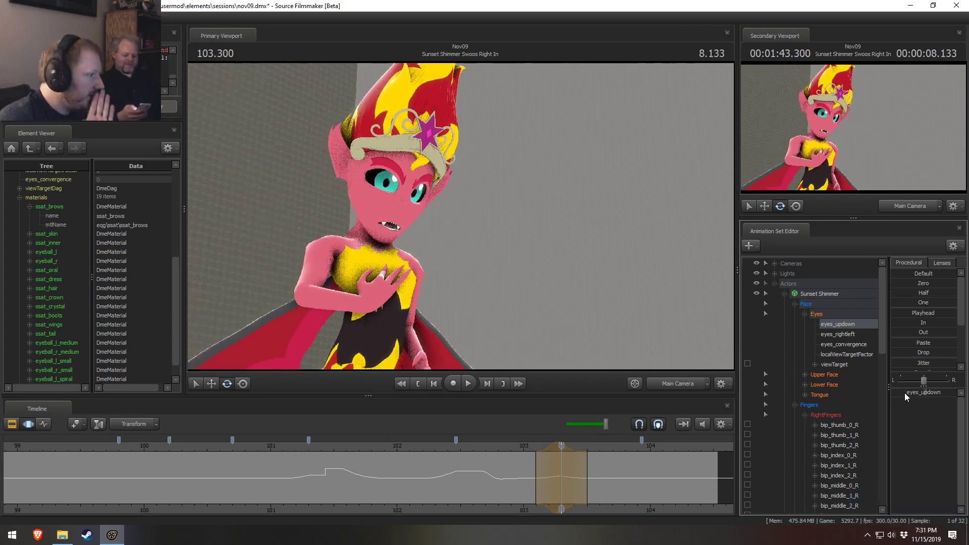
{"action": "left_click_drag", "start_coordinate": [525, 445], "coordinate": [485, 444]}
{"action": "key", "text": "space"}
{"action": "key", "text": "space"}
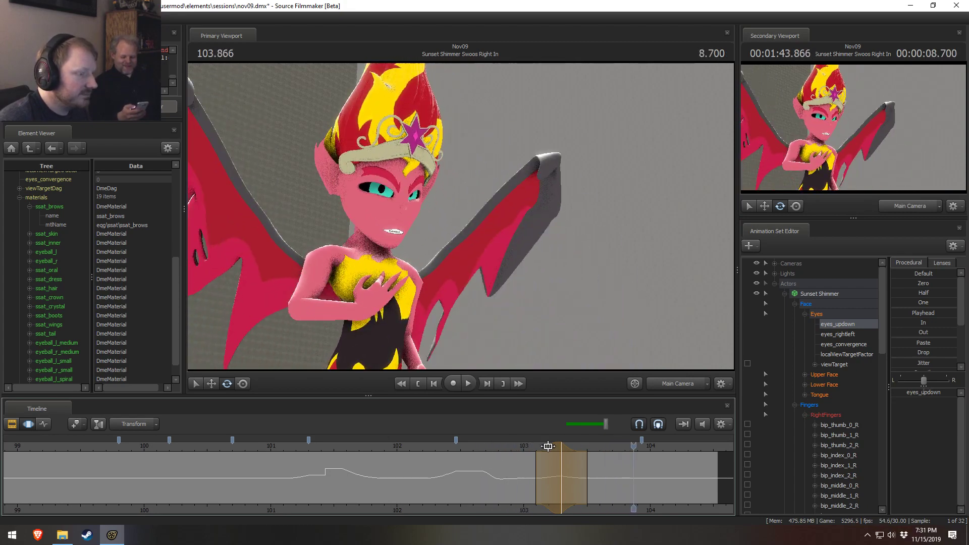
- Extend the end of the eyes_updown time selection to about 103.6, keeping it centred on 103.3, and replay the result
{"action": "left_click_drag", "start_coordinate": [559, 449], "coordinate": [558, 448]}
{"action": "key", "text": "space"}
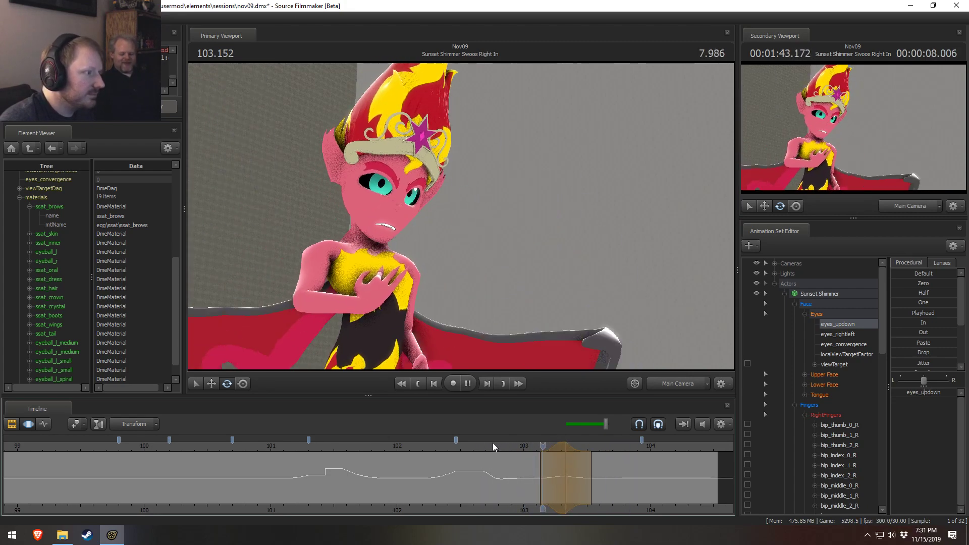
{"action": "left_click", "coordinate": [491, 443]}
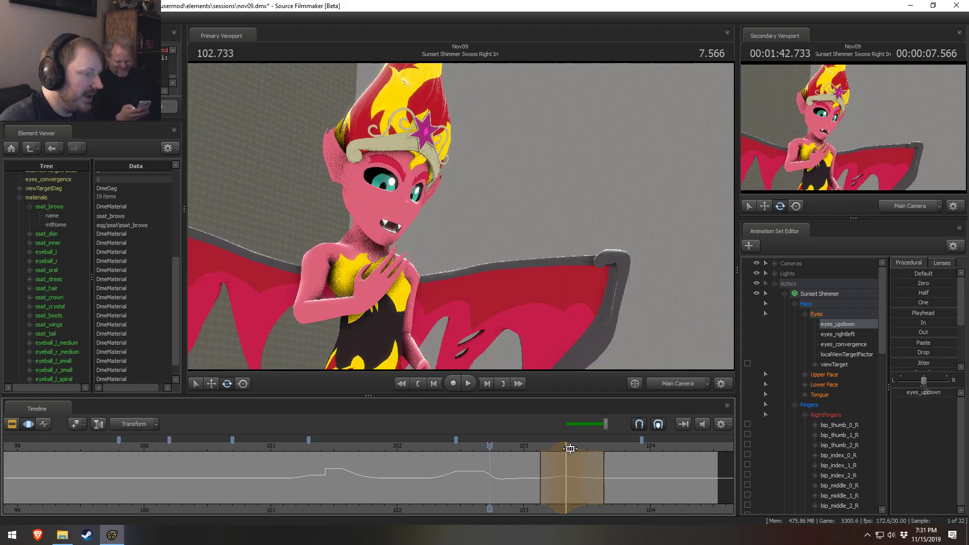
{"action": "left_click_drag", "start_coordinate": [561, 445], "coordinate": [553, 445]}
{"action": "key", "text": "space"}
{"action": "key", "text": "space"}
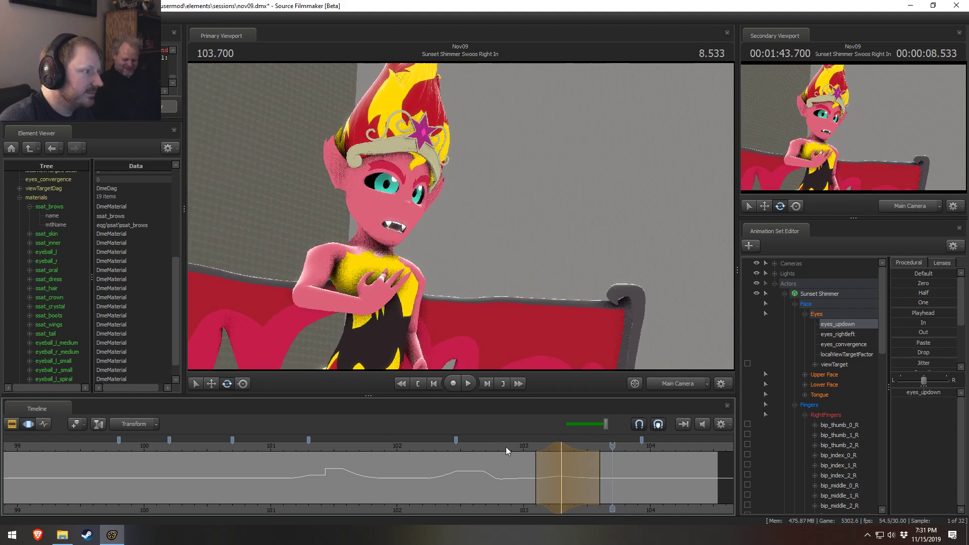
- Review the extended eye movement by playing from about 102.77 and continuing through 104.1
{"action": "left_click", "coordinate": [493, 443]}
{"action": "key", "text": "space"}
{"action": "key", "text": "space"}
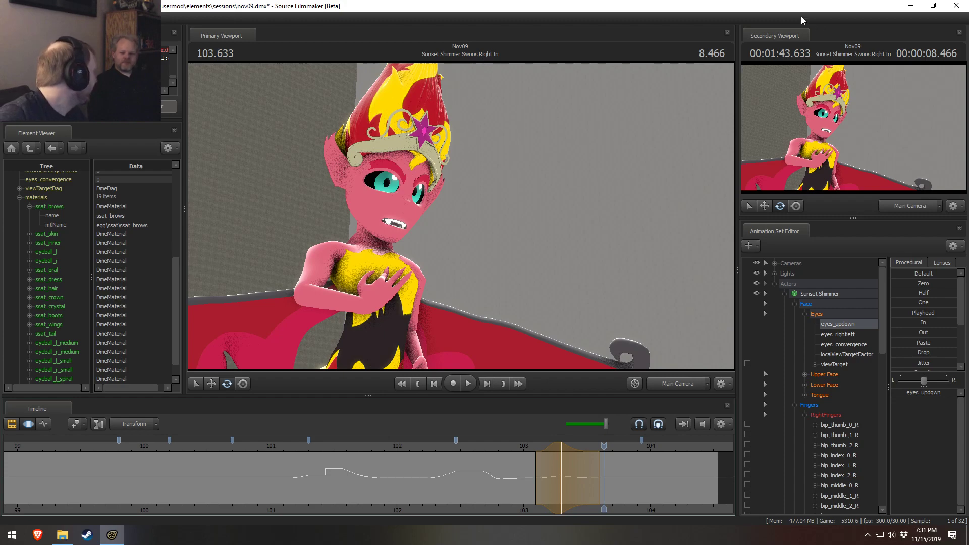
{"action": "key", "text": "space"}
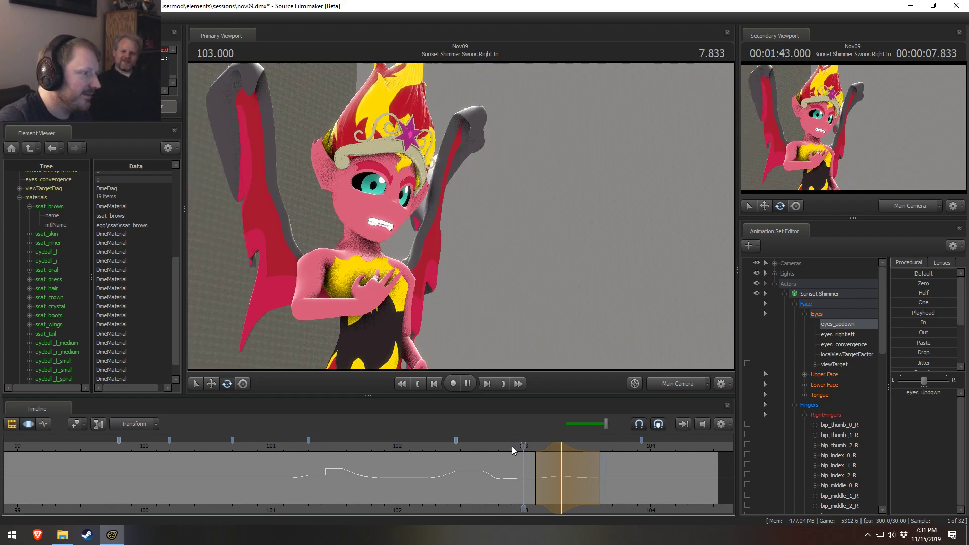
{"action": "key", "text": "space"}
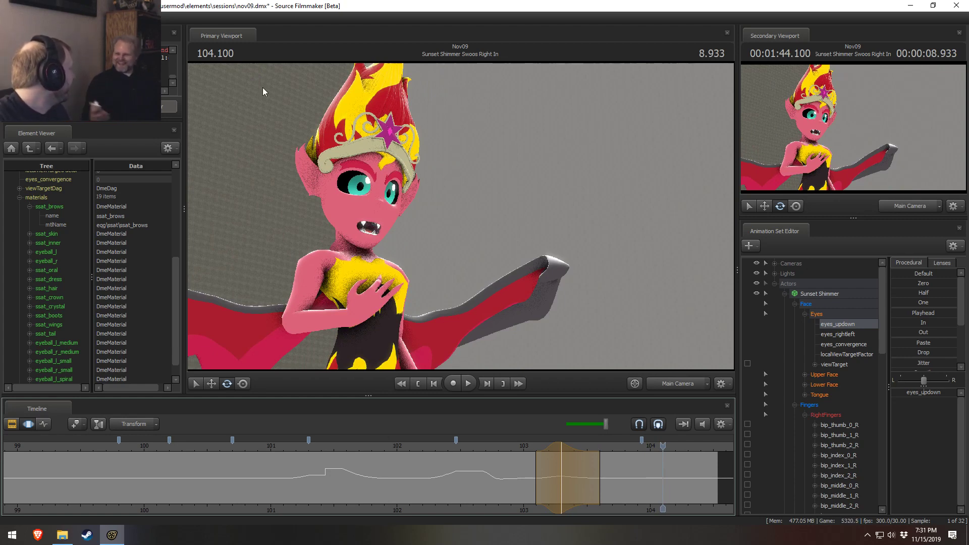
- Raise eyes_updown very slightly at 104.0 in a time selection from about 103.77 to 104.4
{"action": "key", "text": "F2"}
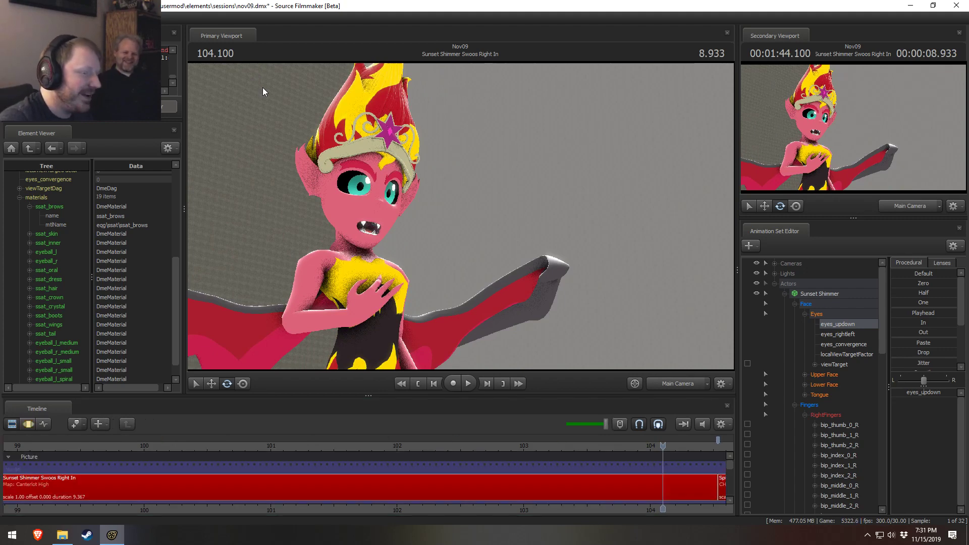
{"action": "key", "text": "F3"}
{"action": "left_click_drag", "start_coordinate": [609, 470], "coordinate": [700, 473], "text": "shift"}
{"action": "left_click", "coordinate": [650, 474], "text": "shift"}
{"action": "scroll", "coordinate": [650, 472], "scroll_direction": "up", "scroll_amount": 7}
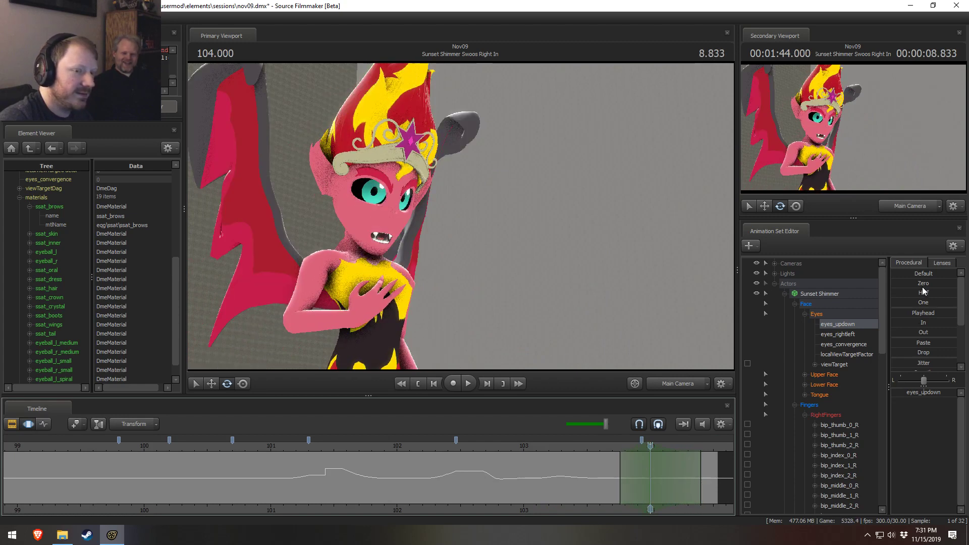
{"action": "left_click_drag", "start_coordinate": [919, 392], "coordinate": [920, 392]}
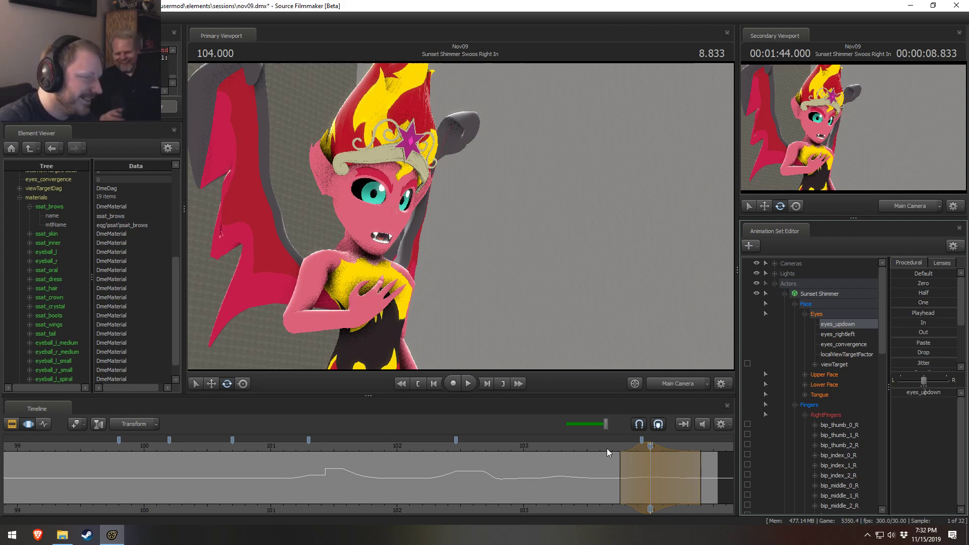
- Check the eye movement around 104.0 by playing from about 103.4 to 104.5
{"action": "key", "text": "space"}
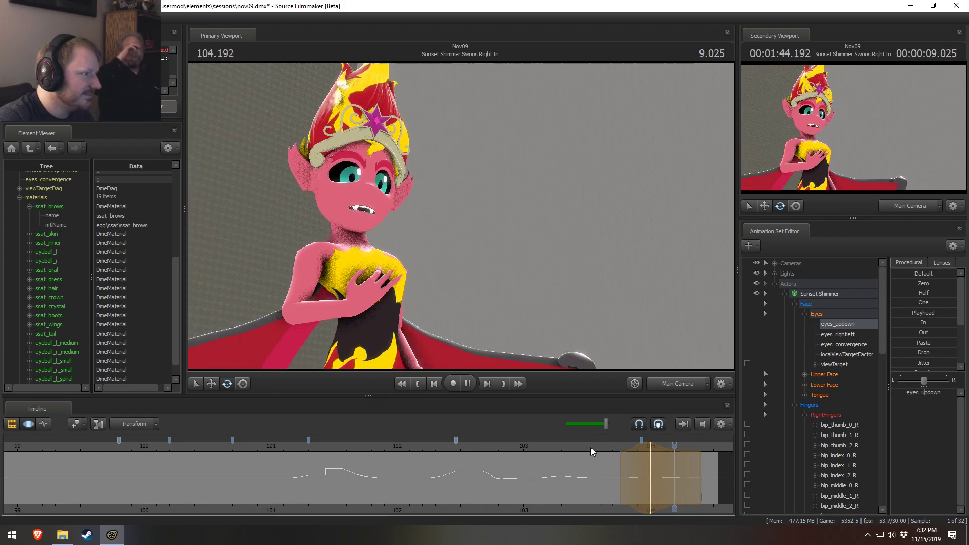
{"action": "left_click", "coordinate": [651, 455]}
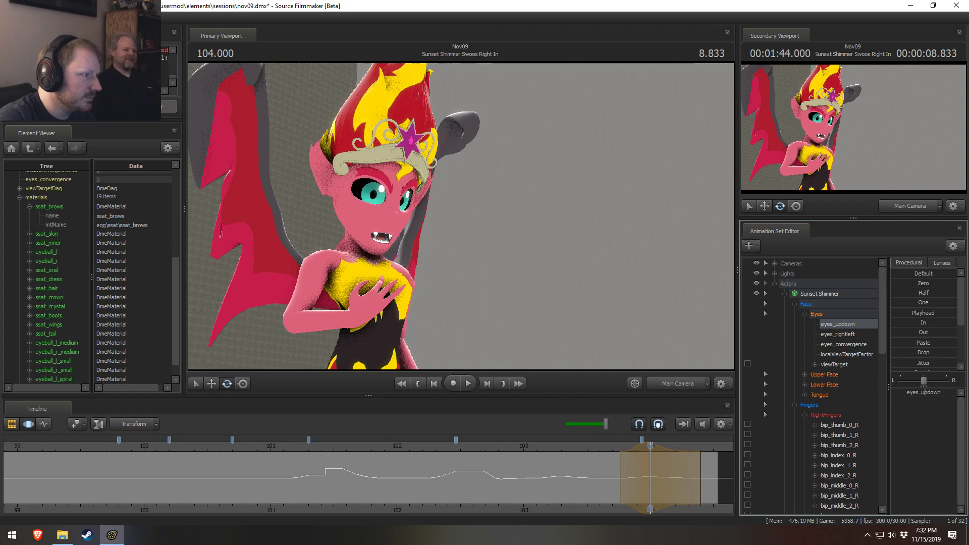
{"action": "left_click", "coordinate": [575, 447]}
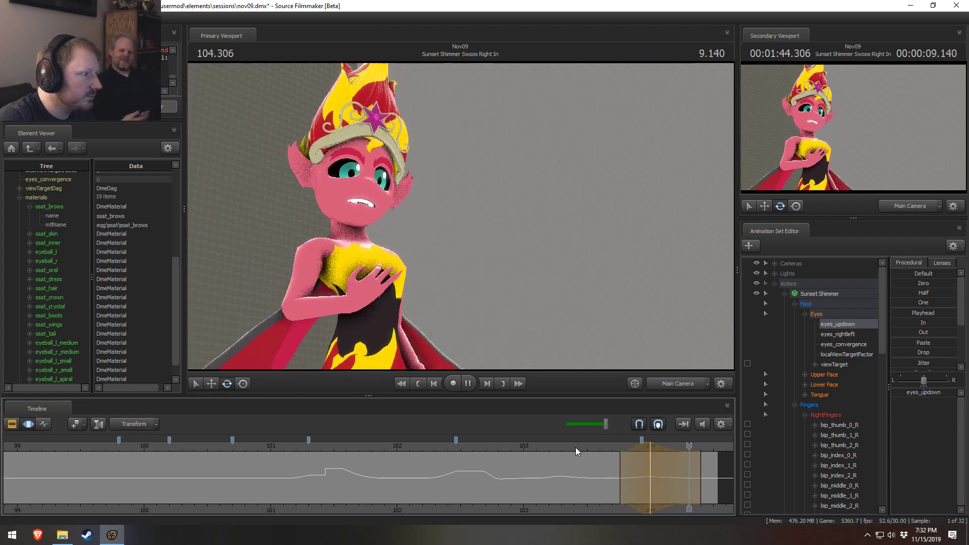
{"action": "key", "text": "space"}
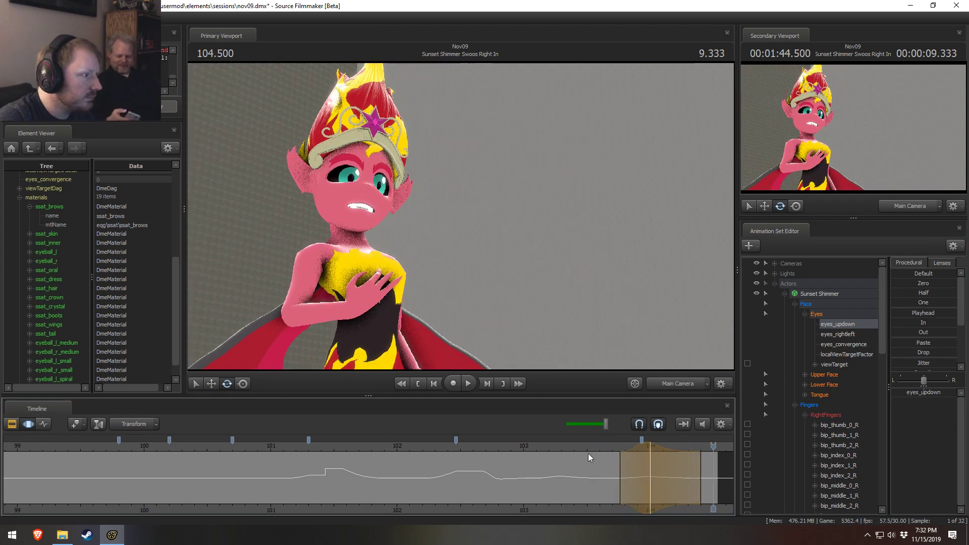
- Shorten the end of the eyes_updown time selection around 104.0 to about 104.37 and replay the eye motion
{"action": "left_click", "coordinate": [607, 447]}
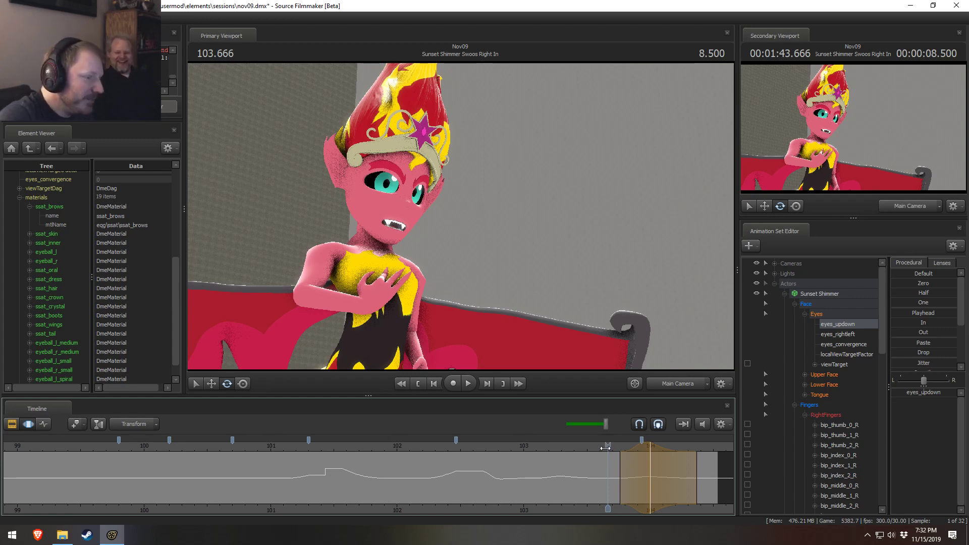
{"action": "left_click_drag", "start_coordinate": [608, 446], "coordinate": [603, 444]}
{"action": "middle_click_drag", "start_coordinate": [596, 512], "coordinate": [525, 517]}
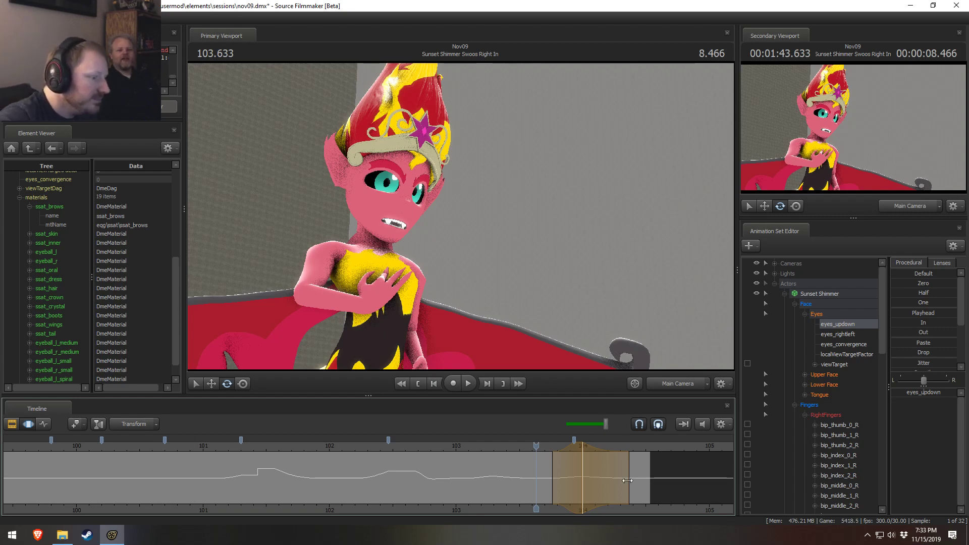
{"action": "left_click", "coordinate": [492, 459]}
{"action": "key", "text": "space"}
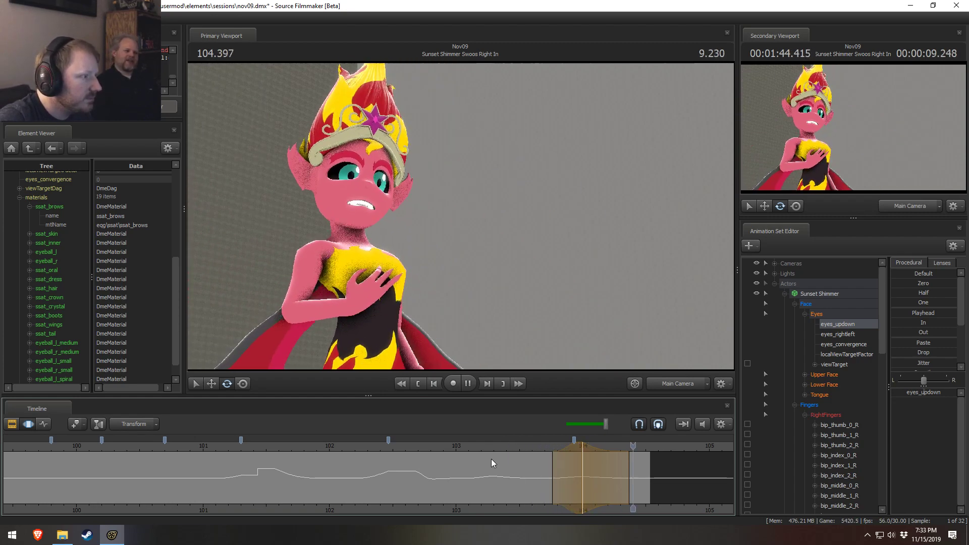
- Review the whole performance by playing the shot from about 99.2 to its end and again from about 101.7
{"action": "scroll", "coordinate": [407, 450], "scroll_direction": "down", "scroll_amount": 3}
{"action": "left_click", "coordinate": [356, 449]}
{"action": "key", "text": "space"}
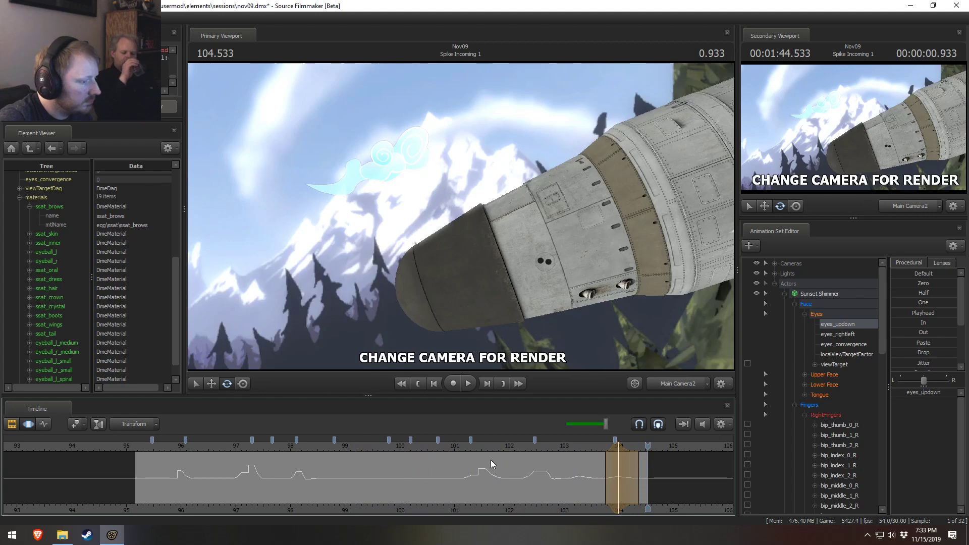
{"action": "left_click", "coordinate": [491, 459]}
{"action": "key", "text": "space"}
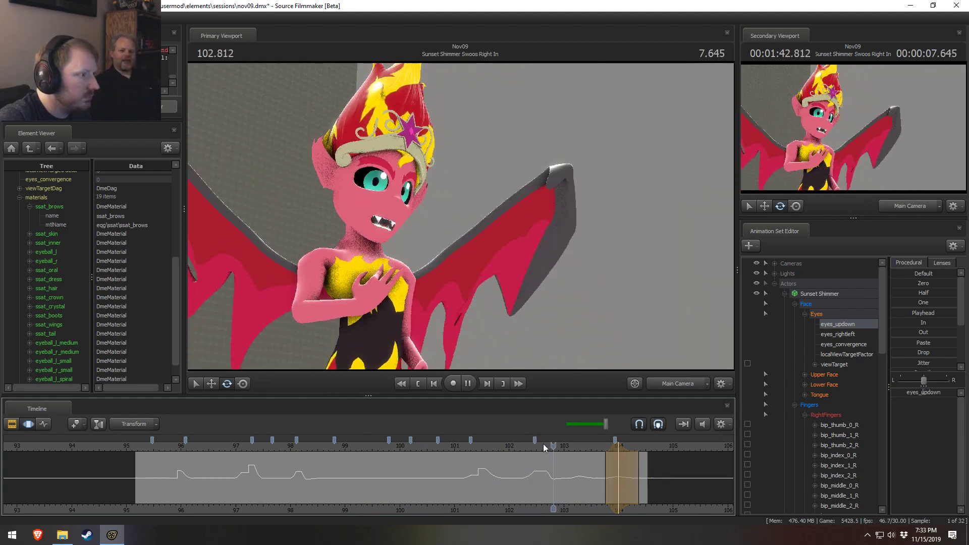
- Rotate rig_head slightly at 103.3 in a time selection from about 103.0 to 103.6
{"action": "key", "text": "space"}
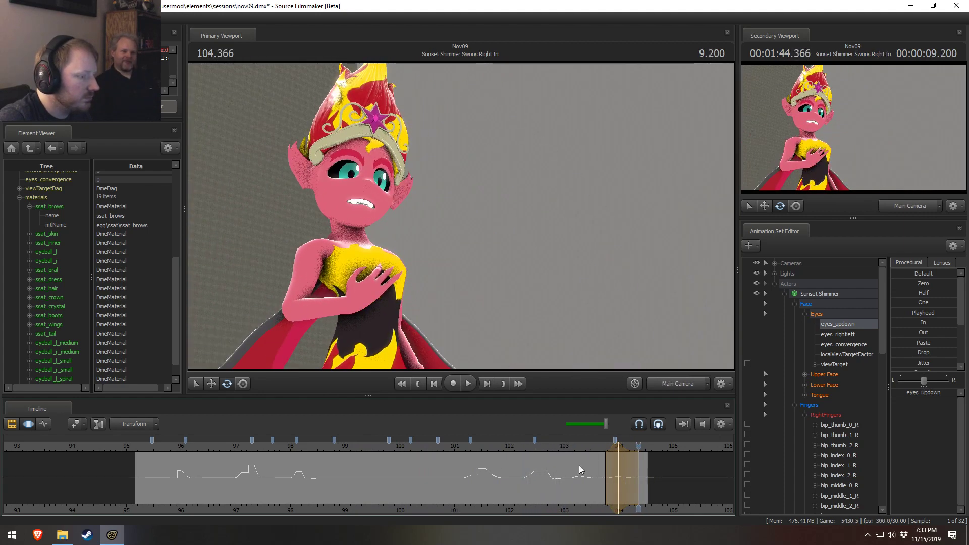
{"action": "scroll", "coordinate": [570, 471], "scroll_direction": "up", "scroll_amount": 2}
{"action": "left_click", "coordinate": [539, 471]}
{"action": "left_click_drag", "start_coordinate": [539, 471], "coordinate": [555, 473]}
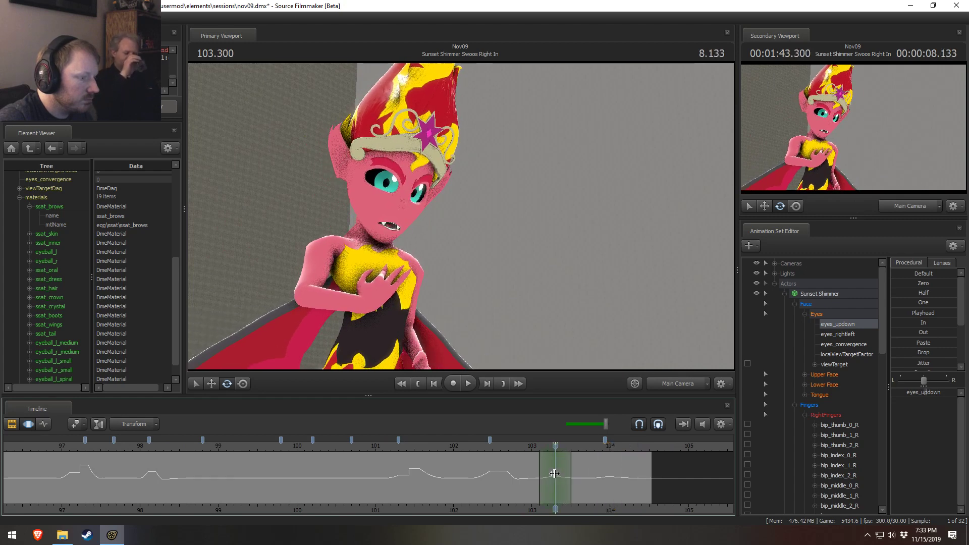
{"action": "left_click", "coordinate": [373, 220]}
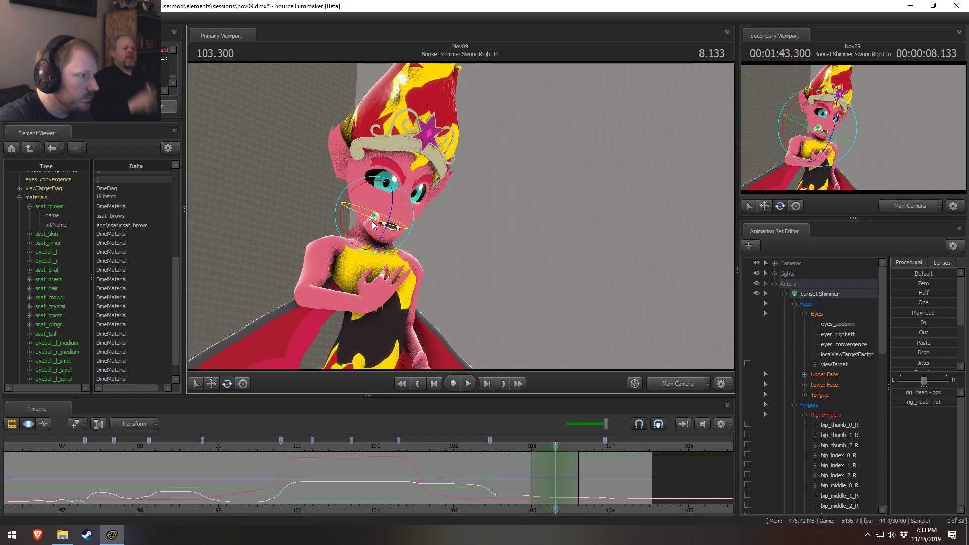
{"action": "left_click_drag", "start_coordinate": [373, 224], "coordinate": [482, 426]}
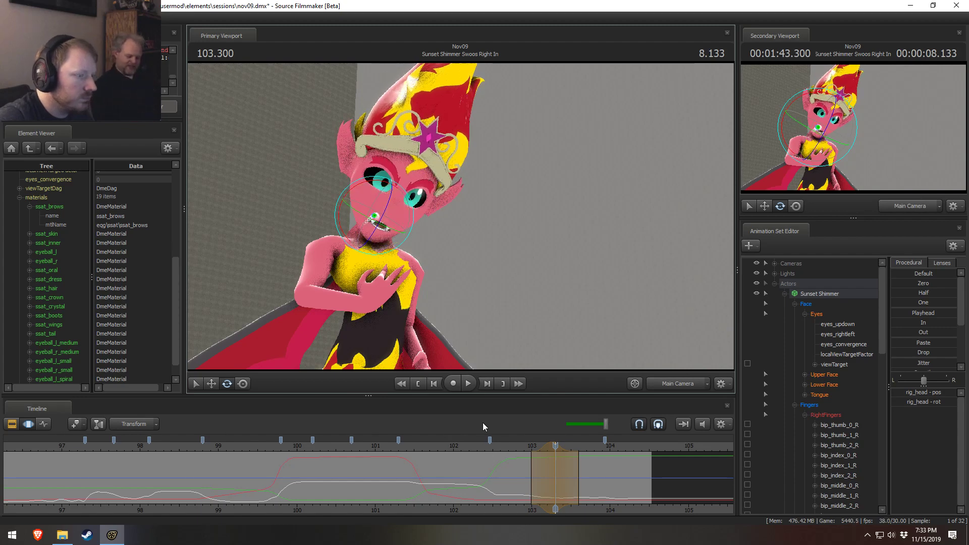
- Check the head motion around 103.3 by playing repeatedly from about 102.7 to the end of the shot
{"action": "left_click", "coordinate": [511, 443]}
{"action": "key", "text": "space"}
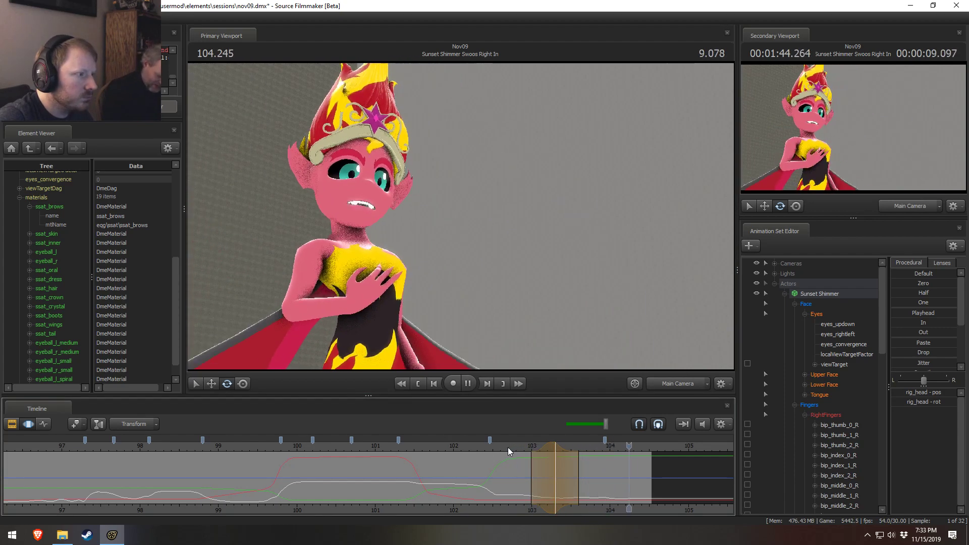
{"action": "left_click", "coordinate": [508, 450]}
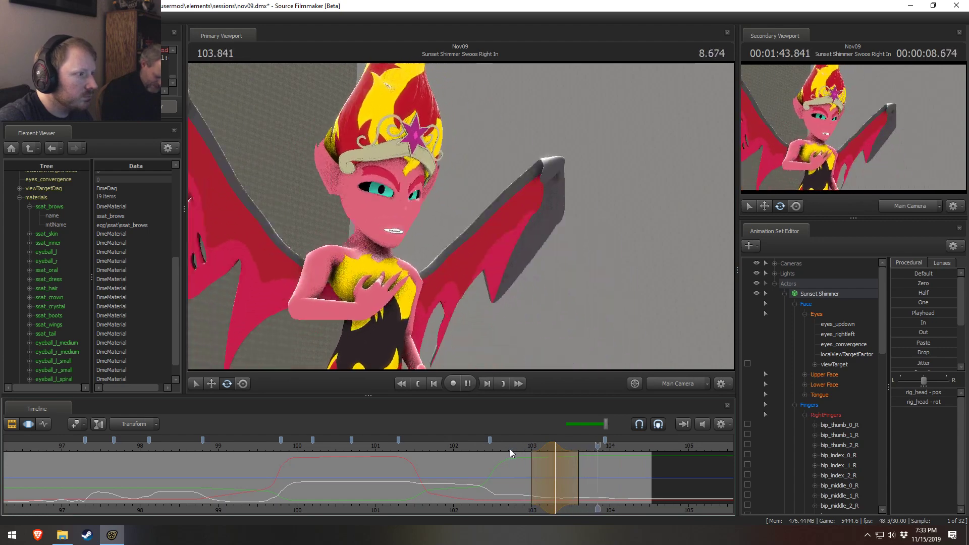
{"action": "left_click", "coordinate": [509, 449]}
{"action": "key", "text": "space"}
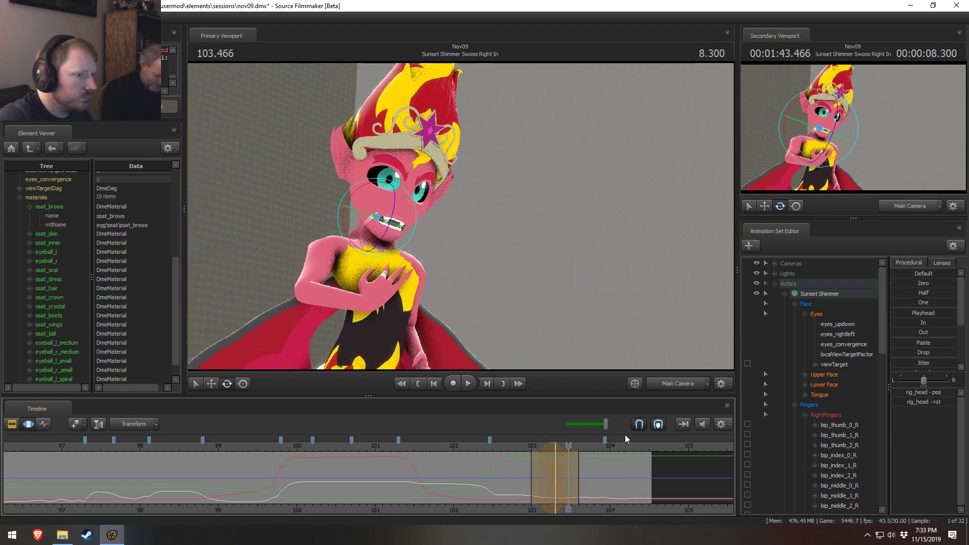
- Adjust eyes_updown and eyes_rightleft slightly at about 103.27 in a time selection from about 103.0 to 103.5
{"action": "left_click", "coordinate": [841, 323]}
{"action": "left_click", "coordinate": [842, 333], "text": "ctrl"}
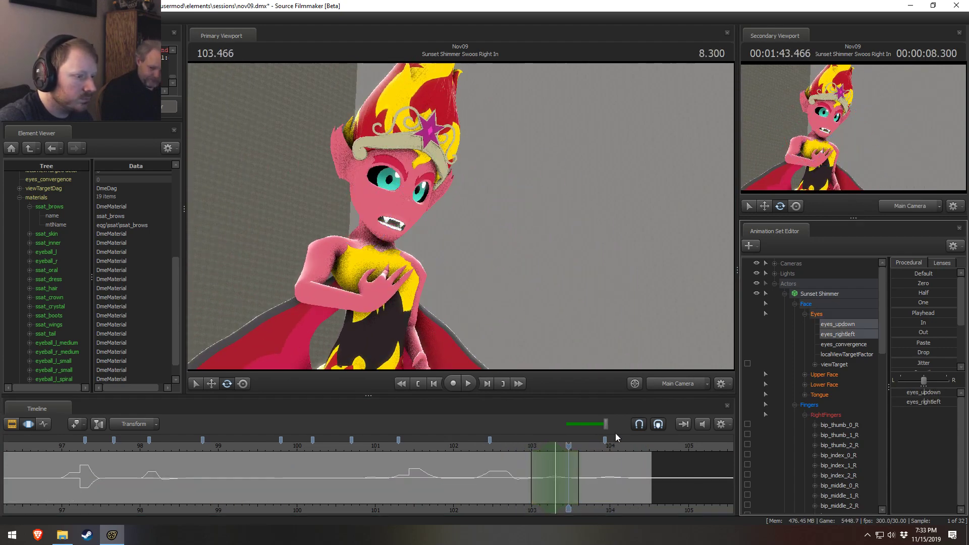
{"action": "left_click_drag", "start_coordinate": [546, 449], "coordinate": [544, 449]}
{"action": "scroll", "coordinate": [543, 453], "scroll_direction": "down", "scroll_amount": 1}
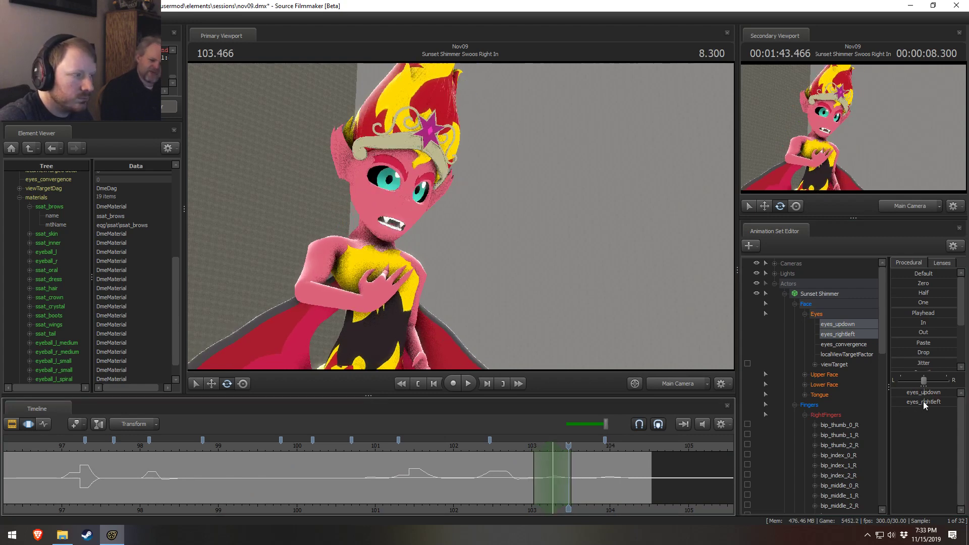
{"action": "left_click", "coordinate": [922, 401]}
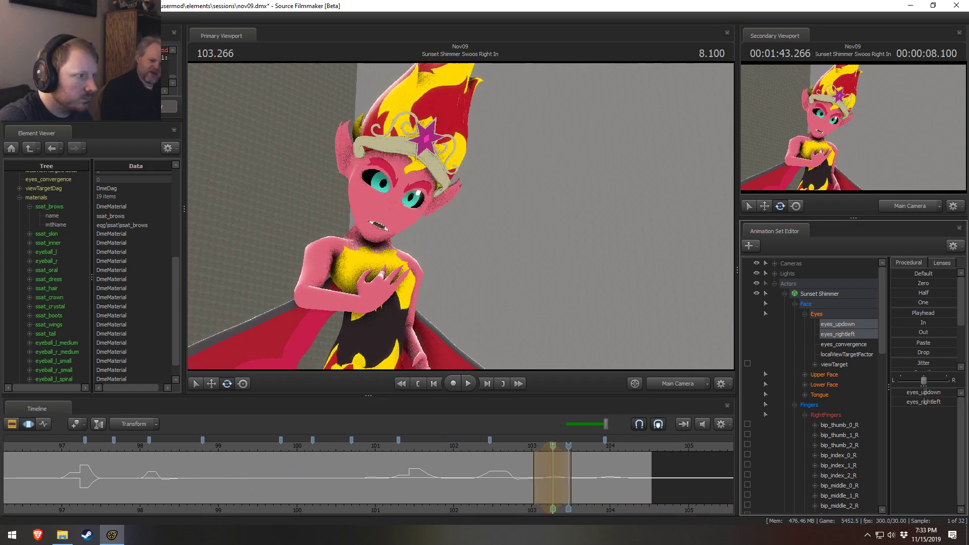
{"action": "left_click_drag", "start_coordinate": [922, 402], "coordinate": [928, 392]}
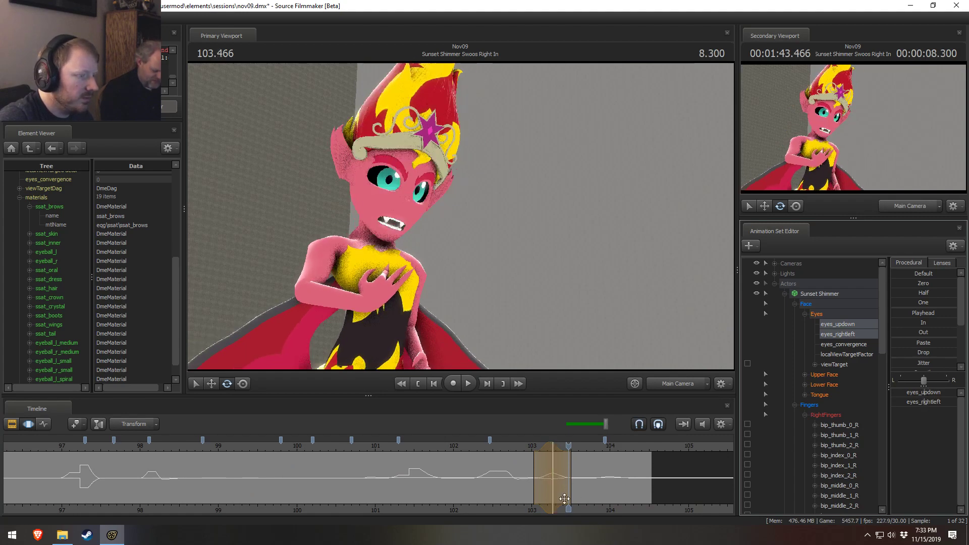
- Check the eye movement around 103.27 by playing from about 102.87 to 104.43 and again from about 102.7
{"action": "left_click", "coordinate": [520, 445]}
{"action": "key", "text": "space"}
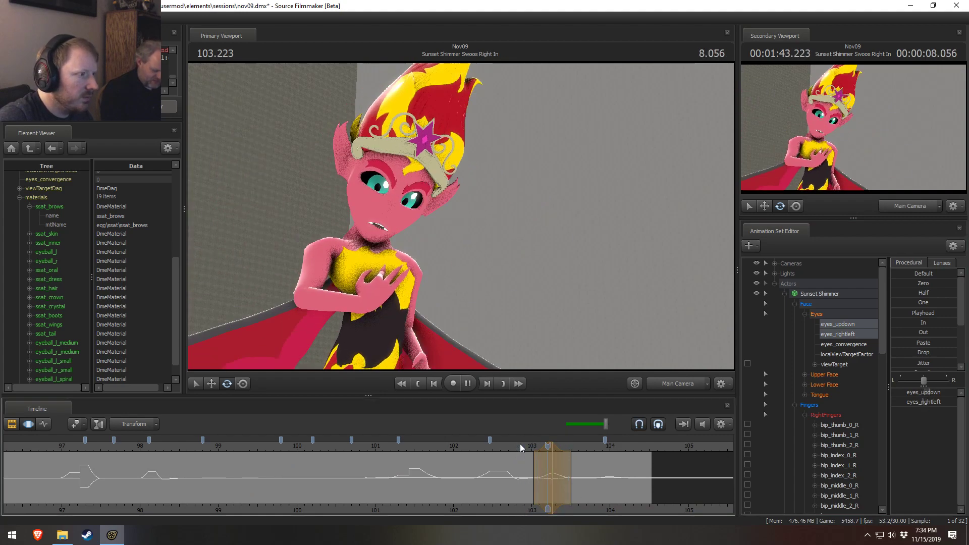
{"action": "key", "text": "space"}
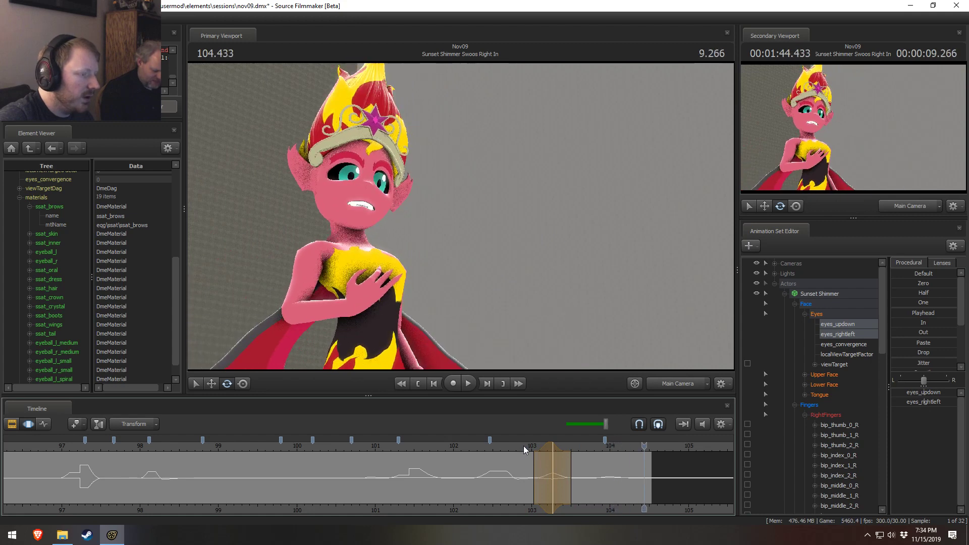
{"action": "left_click", "coordinate": [523, 446]}
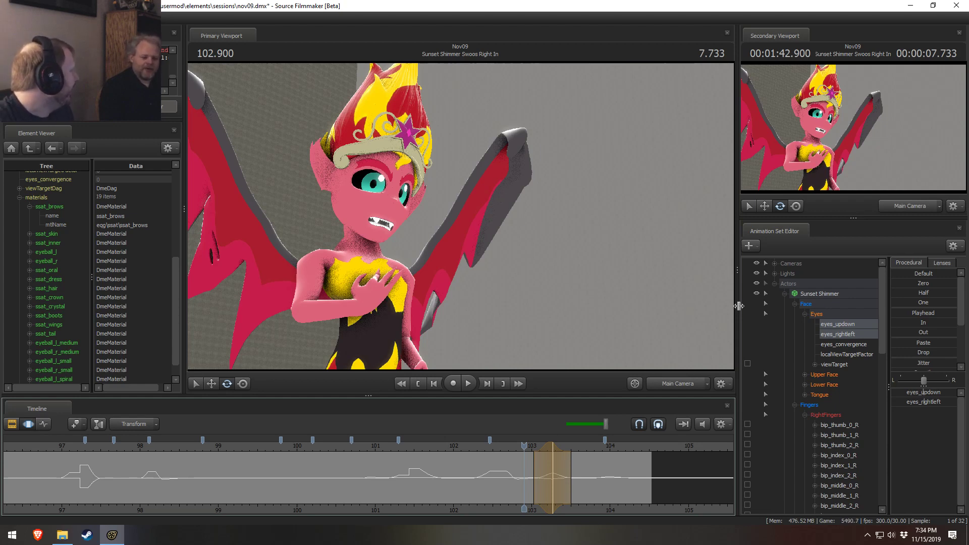
{"action": "left_click", "coordinate": [509, 449]}
{"action": "key", "text": "space"}
{"action": "key", "text": "space"}
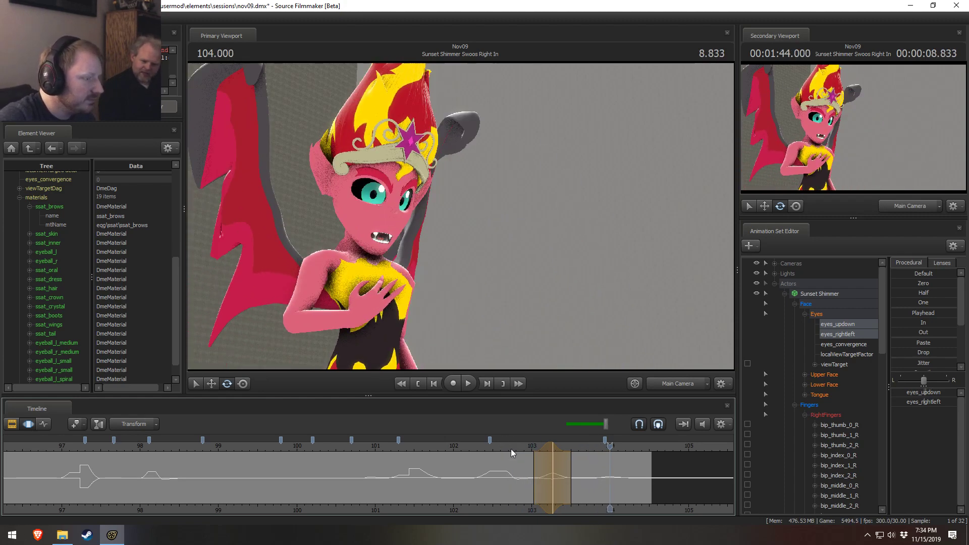
- Extend the start of the eye time selection to about 102.9 and replay the eye motion from about 102.8
{"action": "left_click", "coordinate": [532, 456]}
{"action": "left_click", "coordinate": [515, 453]}
{"action": "key", "text": "space"}
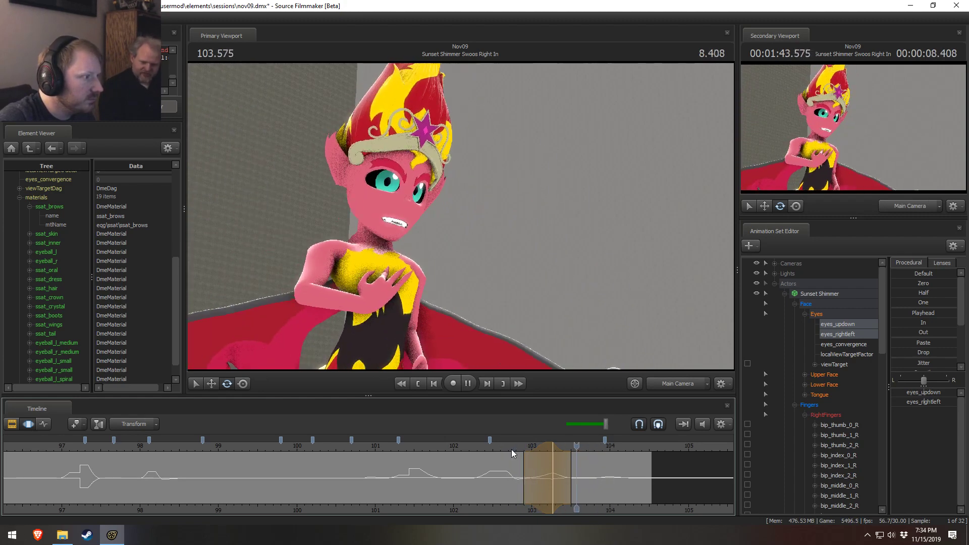
{"action": "left_click", "coordinate": [512, 453]}
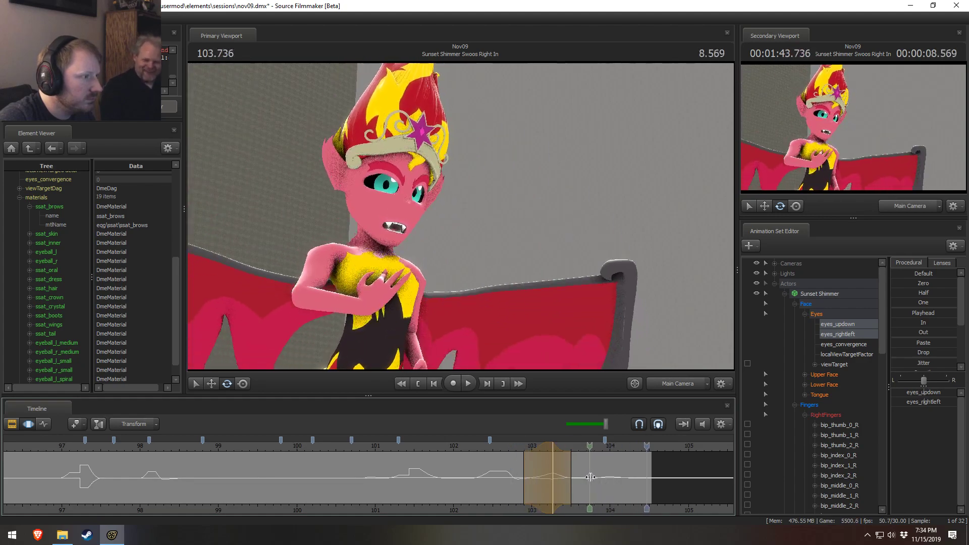
- Set a new time selection for the eye controls from about 103.7 to 104.15, centred on 103.93
{"action": "key", "text": "space"}
{"action": "left_click", "coordinate": [612, 479]}
{"action": "left_click_drag", "start_coordinate": [612, 479], "coordinate": [605, 476]}
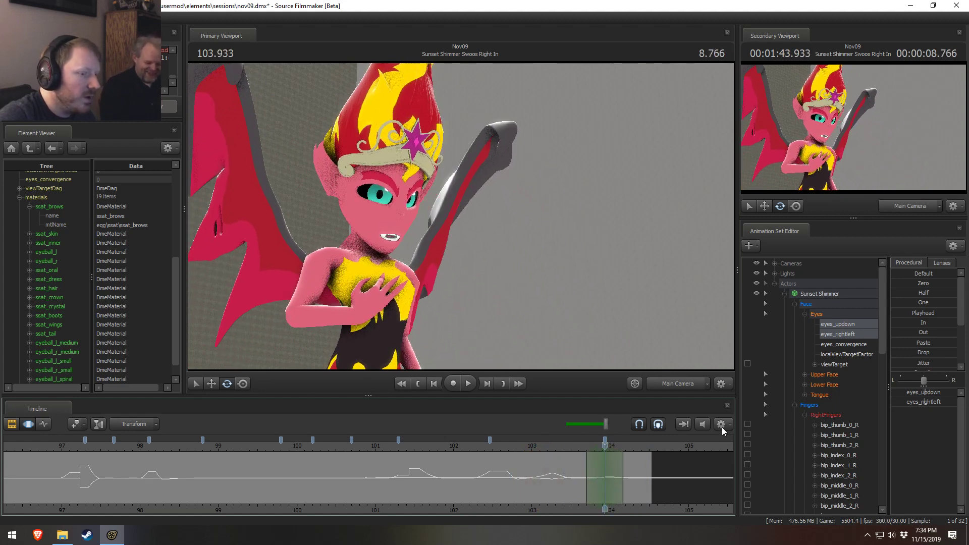
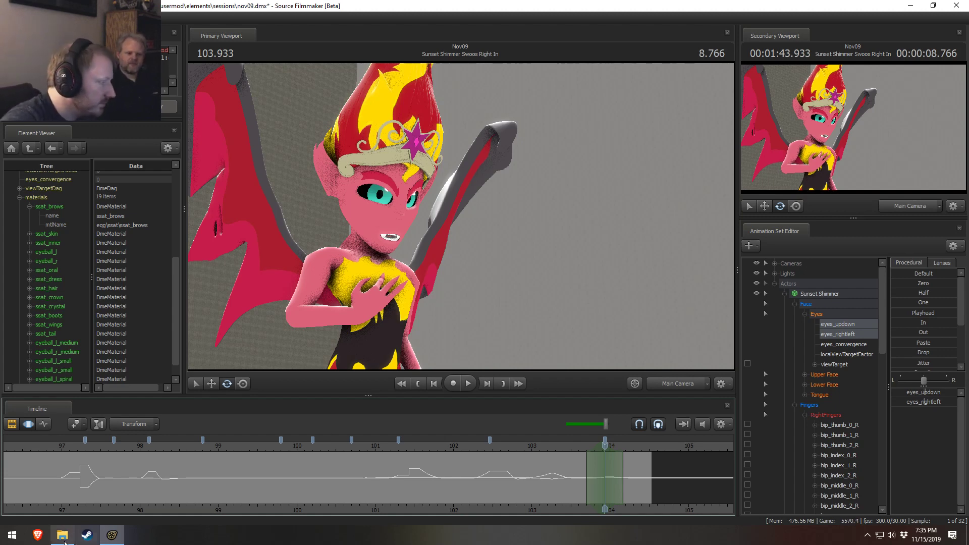
- Switch to the Brave browser and search Google for "southern comfort"
{"action": "left_click", "coordinate": [48, 541]}
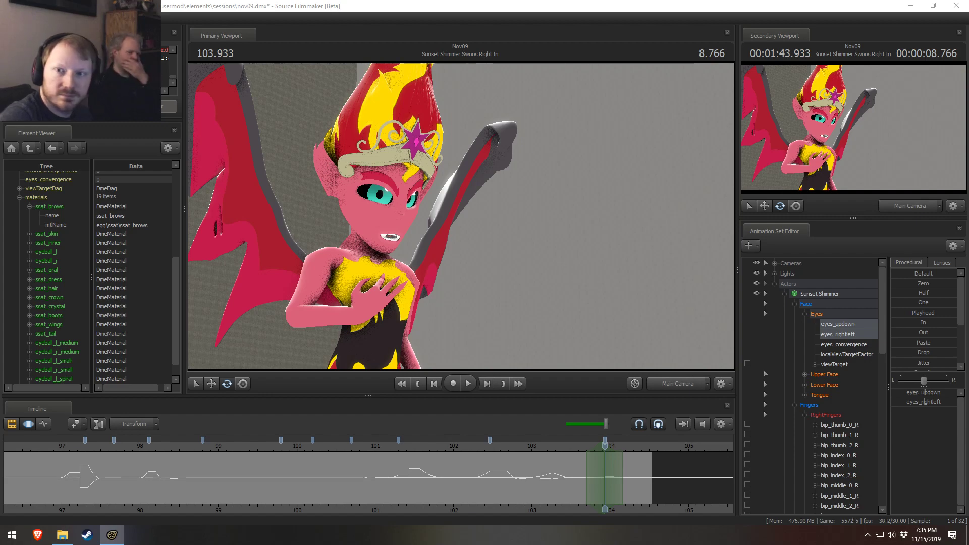
{"action": "type", "text": "sothern"}
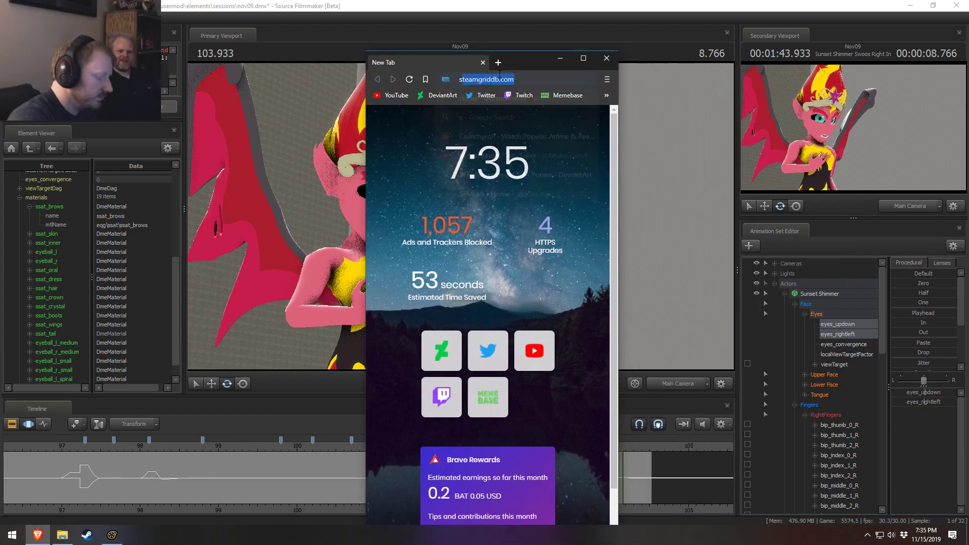
{"action": "key", "text": "BackSpace"}
{"action": "key", "text": "BackSpace"}
{"action": "key", "text": "BackSpace"}
{"action": "key", "text": "BackSpace"}
{"action": "key", "text": "BackSpace"}
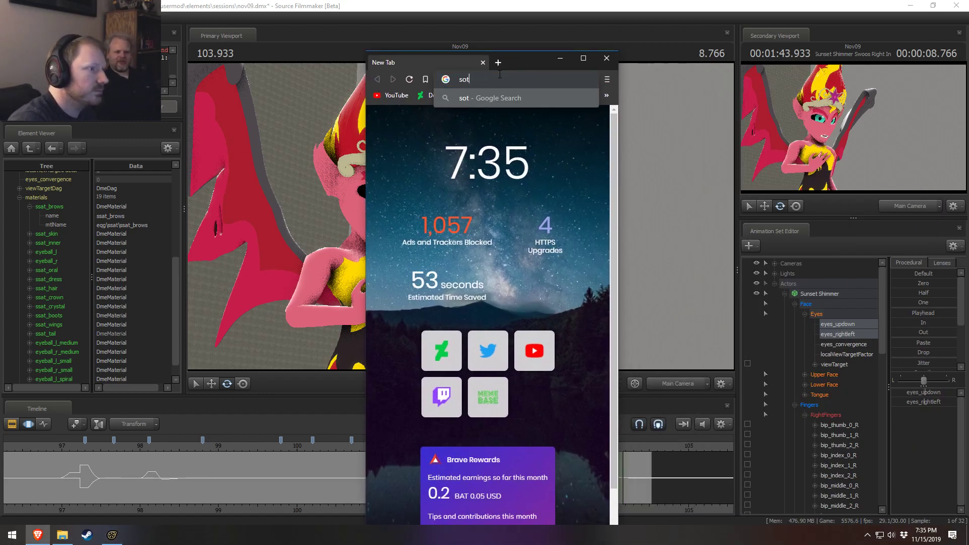
{"action": "type", "text": "uthern comfort"}
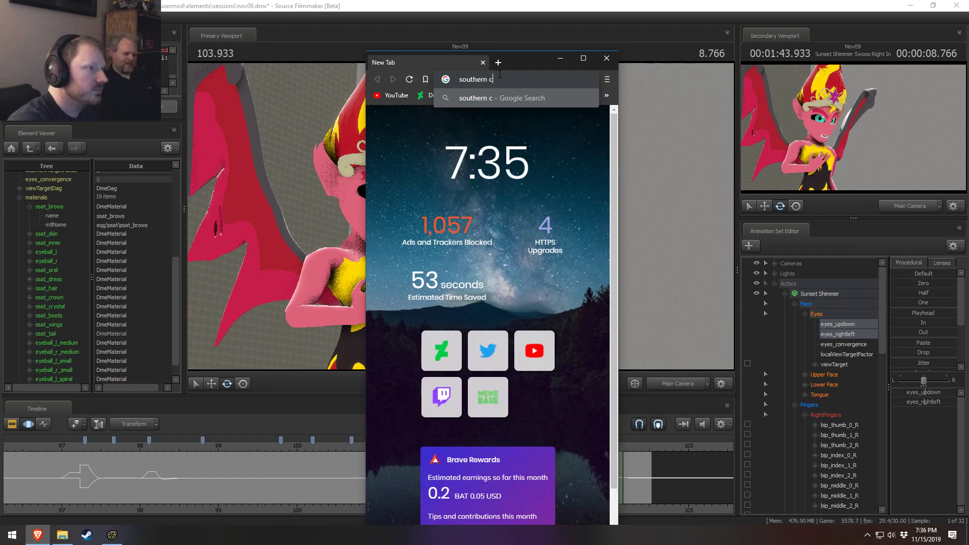
{"action": "key", "text": "Return"}
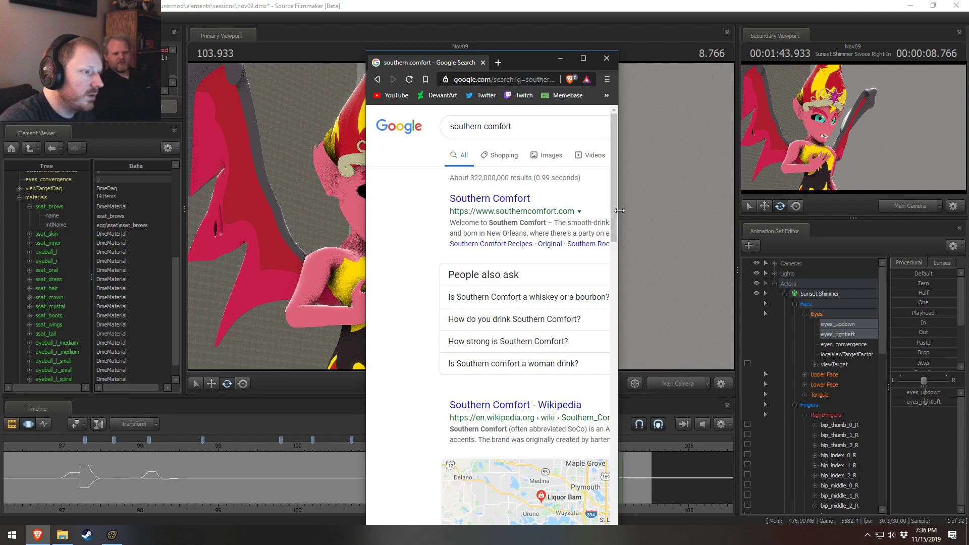
- Widen the browser window, read the introduction and history of the Southern Comfort Wikipedia article, and close the page
{"action": "left_click_drag", "start_coordinate": [623, 216], "coordinate": [873, 217]}
{"action": "scroll", "coordinate": [671, 281], "scroll_direction": "down", "scroll_amount": 3}
{"action": "scroll", "coordinate": [671, 280], "scroll_direction": "up", "scroll_amount": 2}
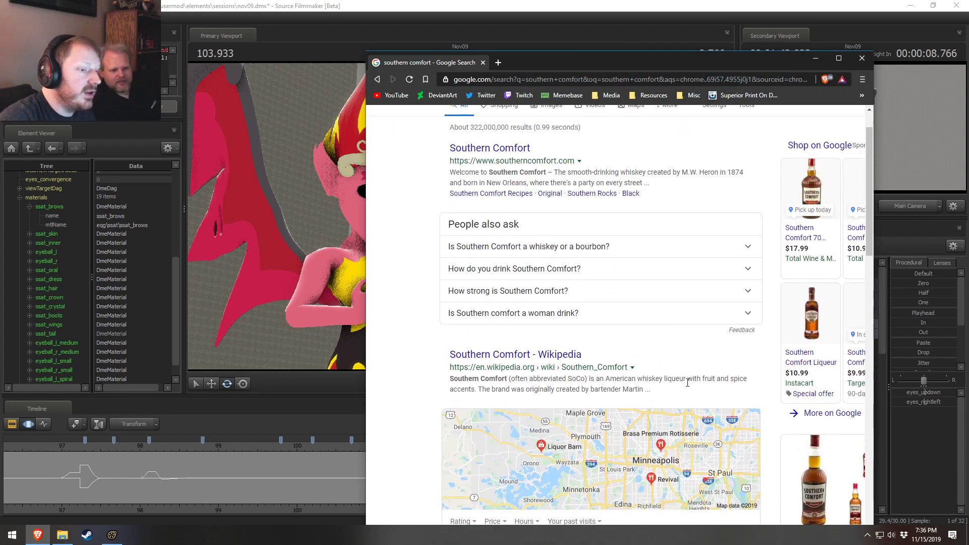
{"action": "scroll", "coordinate": [678, 390], "scroll_direction": "down", "scroll_amount": 1}
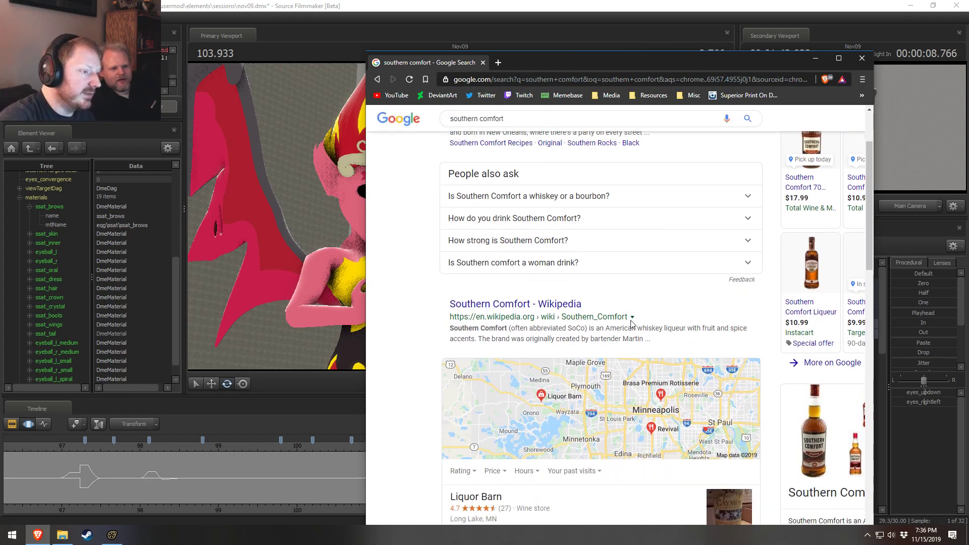
{"action": "left_click", "coordinate": [571, 304]}
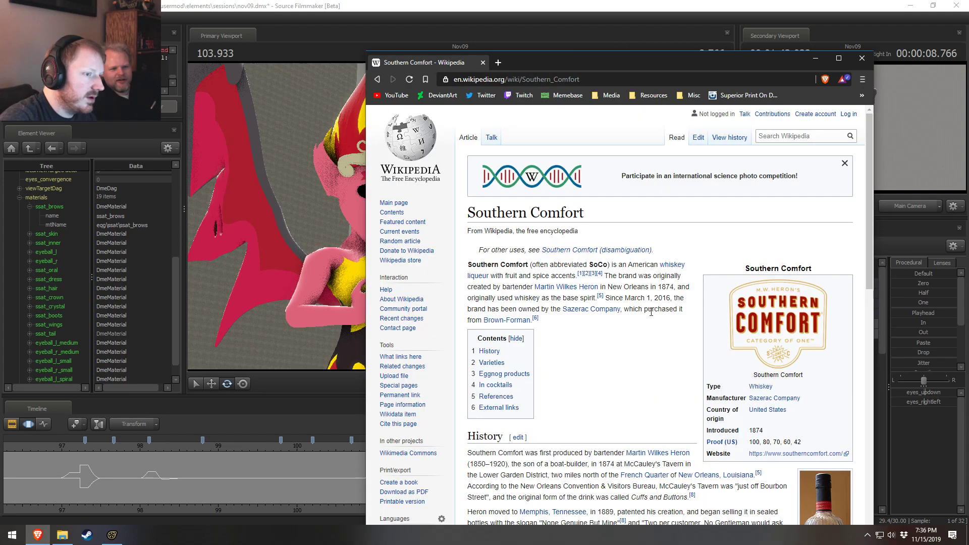
{"action": "scroll", "coordinate": [676, 353], "scroll_direction": "down", "scroll_amount": 3}
{"action": "scroll", "coordinate": [683, 384], "scroll_direction": "down", "scroll_amount": 2}
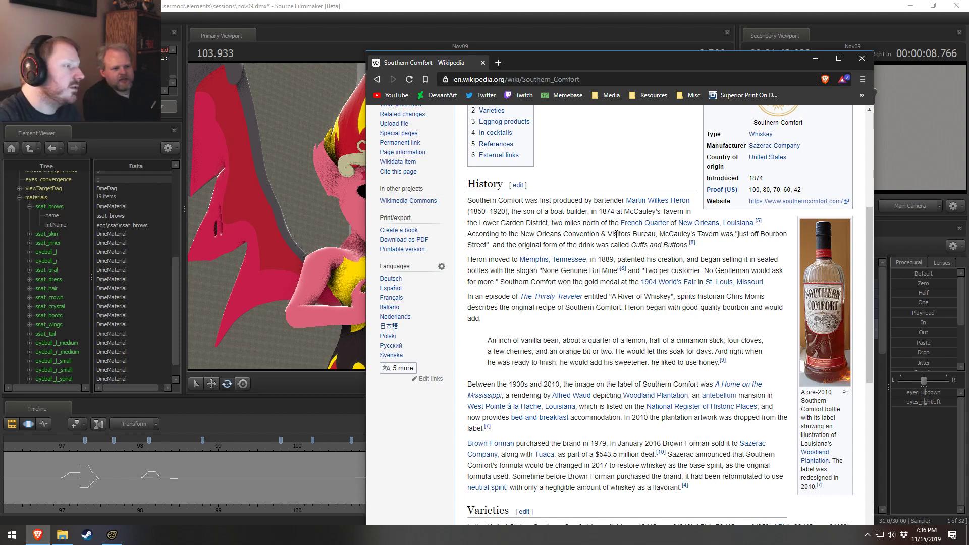
{"action": "left_click", "coordinate": [483, 62]}
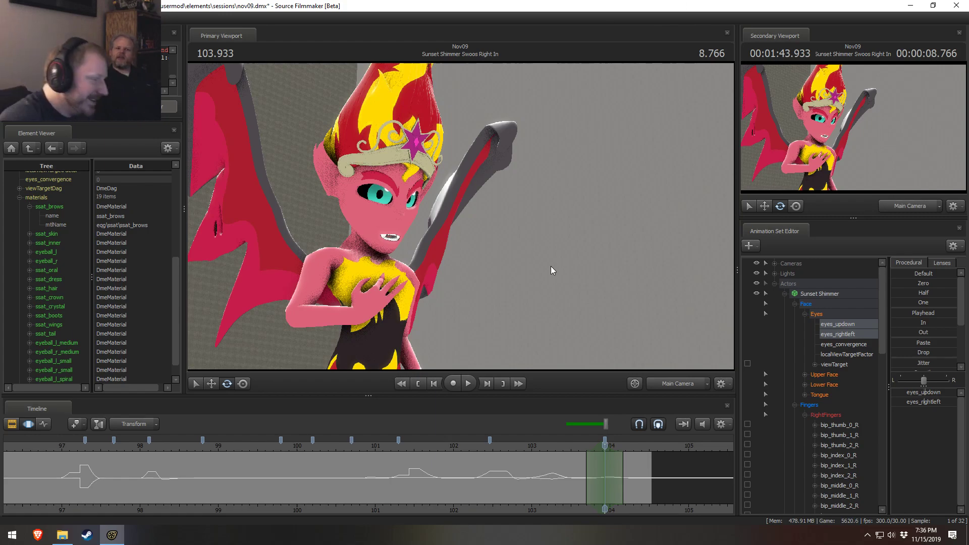
- Switch back to Source Filmmaker and review the shot by playing from about 101.0 and again from about 102.8
{"action": "left_click", "coordinate": [379, 444]}
{"action": "key", "text": "space"}
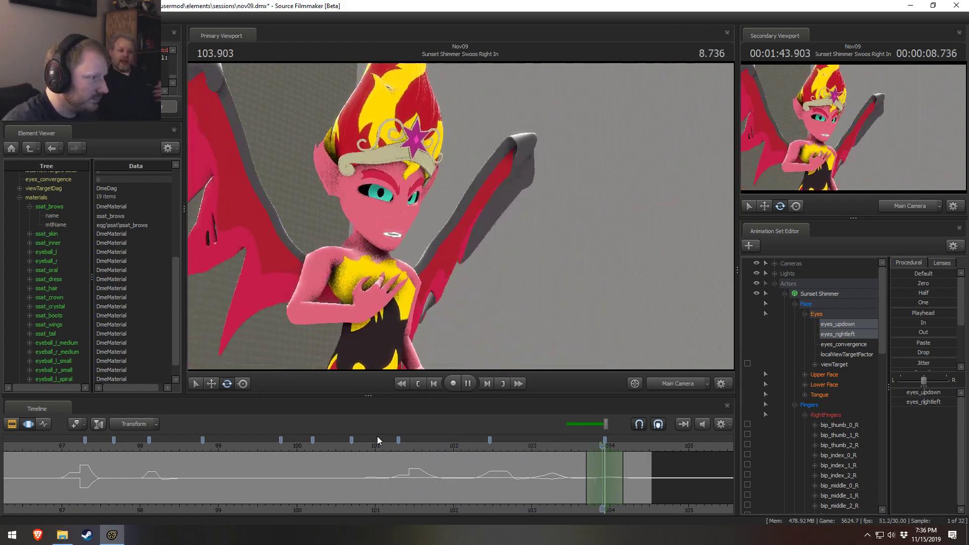
{"action": "key", "text": "space"}
{"action": "left_click", "coordinate": [519, 451]}
{"action": "key", "text": "space"}
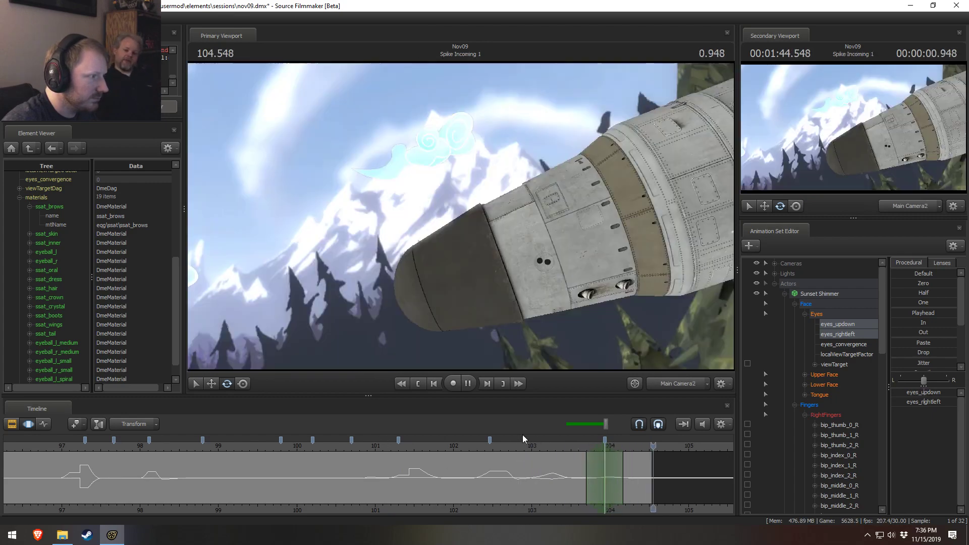
{"action": "left_click", "coordinate": [529, 450]}
{"action": "key", "text": "space"}
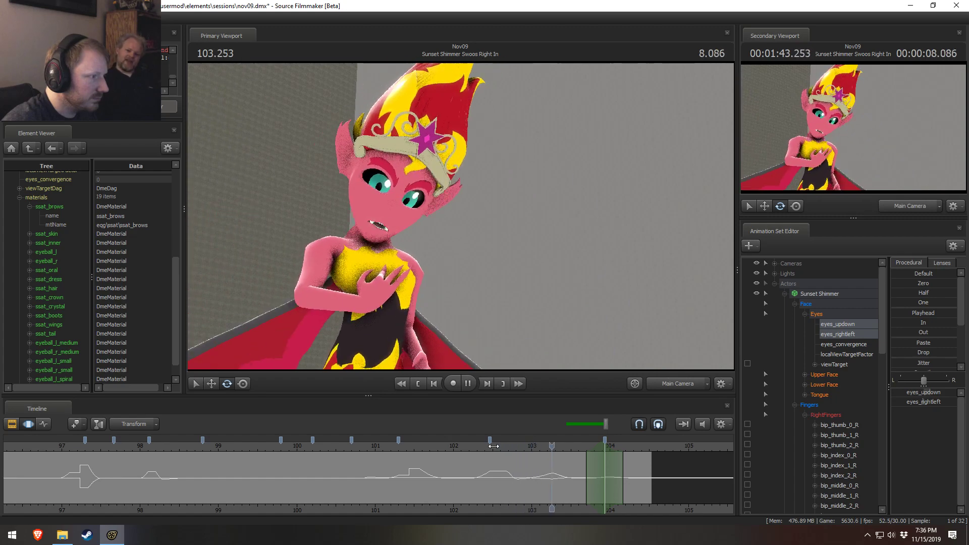
{"action": "key", "text": "space"}
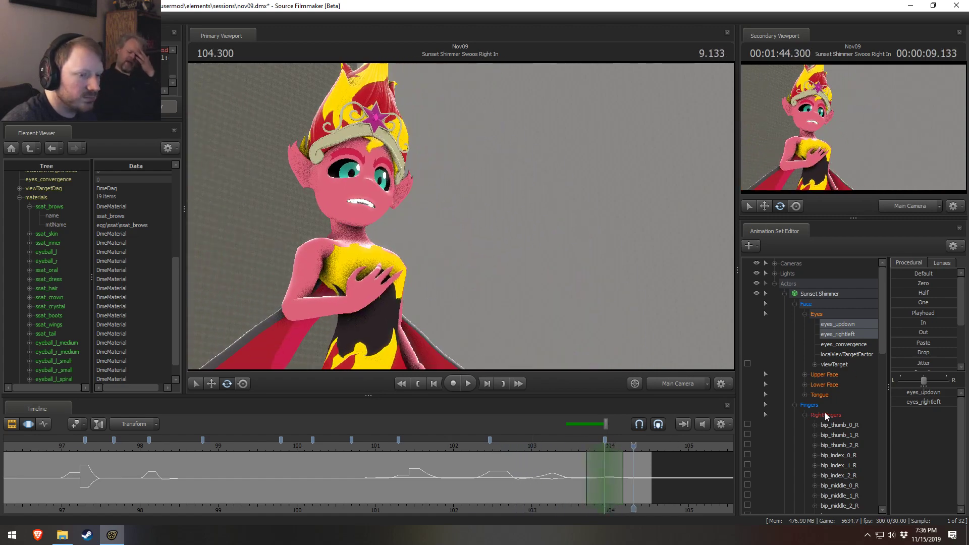
- Select the Lower Face controls and set a time selection starting at about 104.1, centred on 104.3 and running past the shot's end
{"action": "left_click", "coordinate": [824, 385]}
{"action": "scroll", "coordinate": [591, 484], "scroll_direction": "up", "scroll_amount": 2}
{"action": "left_click_drag", "start_coordinate": [473, 488], "coordinate": [518, 480]}
{"action": "key", "text": "Escape"}
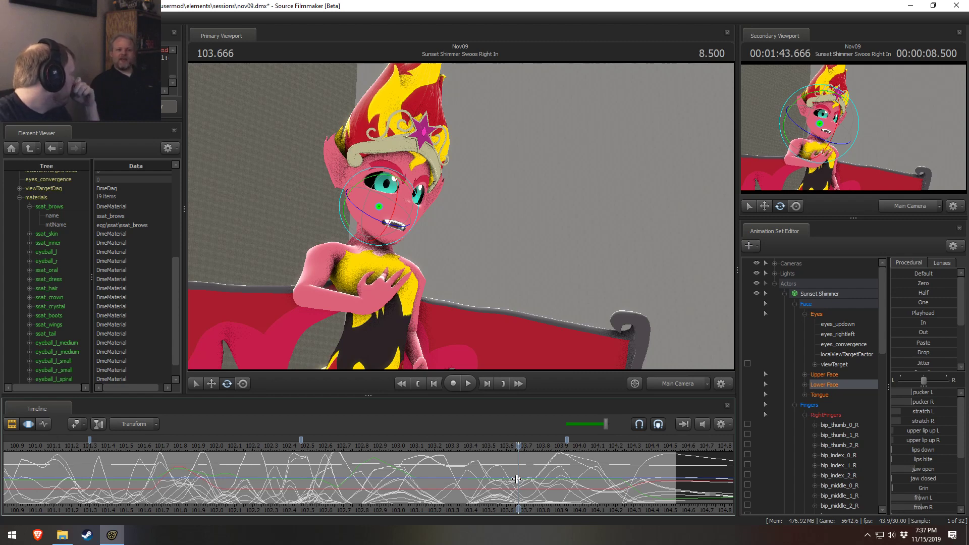
{"action": "middle_click_drag", "start_coordinate": [541, 515], "coordinate": [480, 505]}
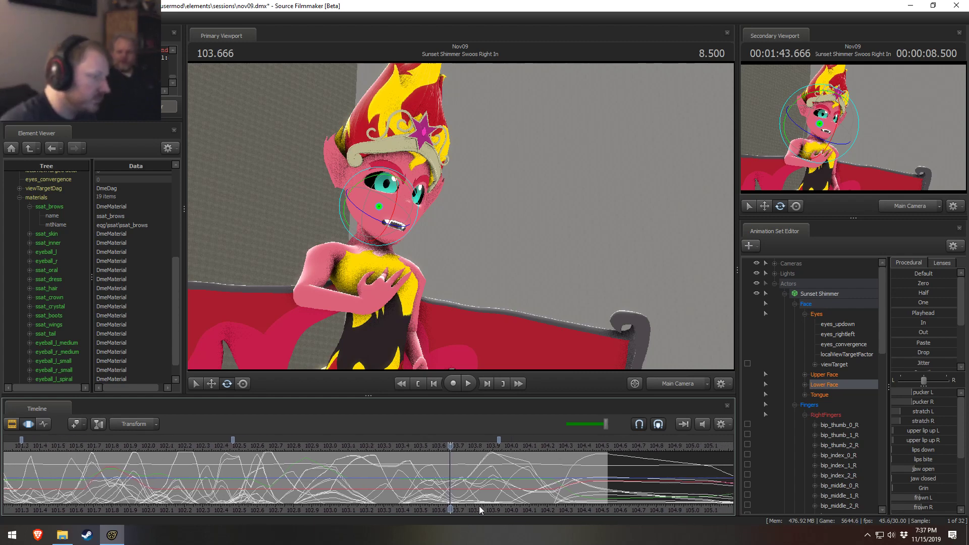
{"action": "mouse_move", "coordinate": [438, 492]}
{"action": "left_mouse_down"}
{"action": "mouse_move", "coordinate": [588, 476]}
{"action": "mouse_move", "coordinate": [535, 482]}
{"action": "mouse_move", "coordinate": [549, 485]}
{"action": "left_mouse_up"}
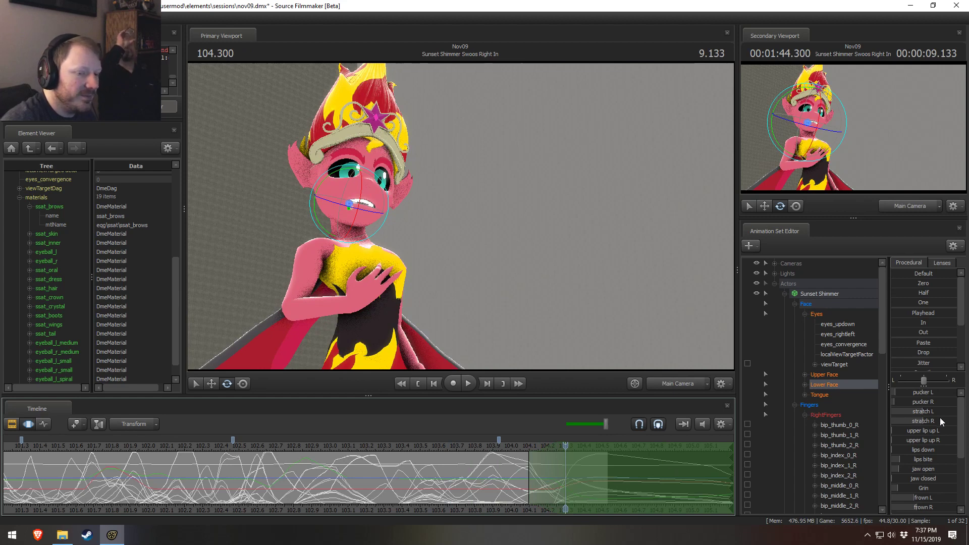
- Try reducing the mouth stretch and jaw opening at 104.3 while checking the lips in a Work Camera close-up
{"action": "left_click_drag", "start_coordinate": [940, 417], "coordinate": [906, 421]}
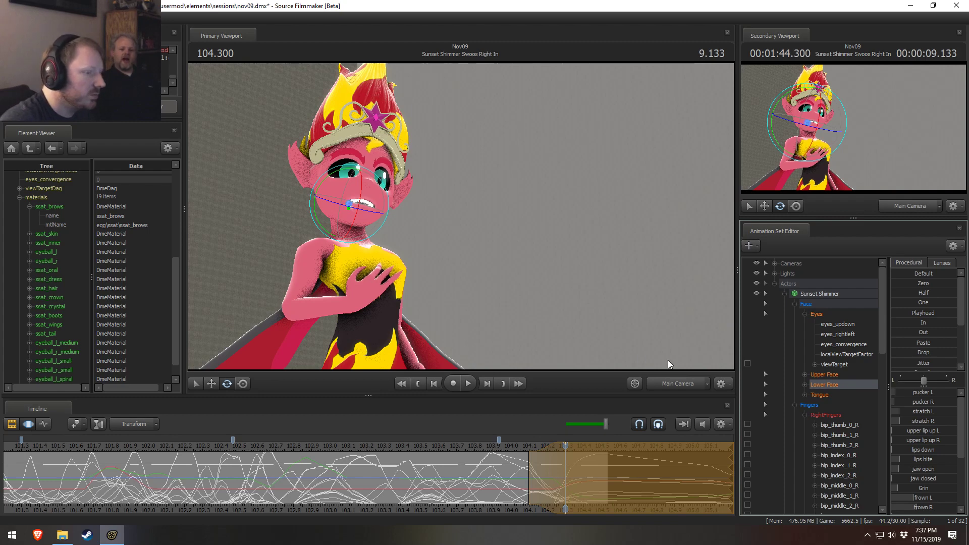
{"action": "scroll", "coordinate": [613, 313], "scroll_direction": "up", "scroll_amount": 3}
{"action": "scroll", "coordinate": [557, 217], "scroll_direction": "up", "scroll_amount": 5}
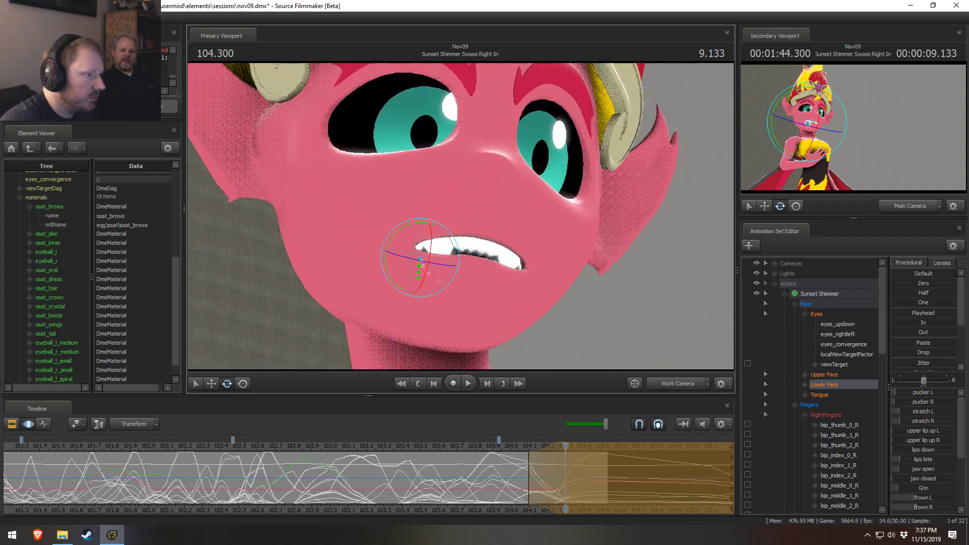
{"action": "left_click", "coordinate": [538, 488]}
{"action": "left_click_drag", "start_coordinate": [538, 488], "coordinate": [566, 488]}
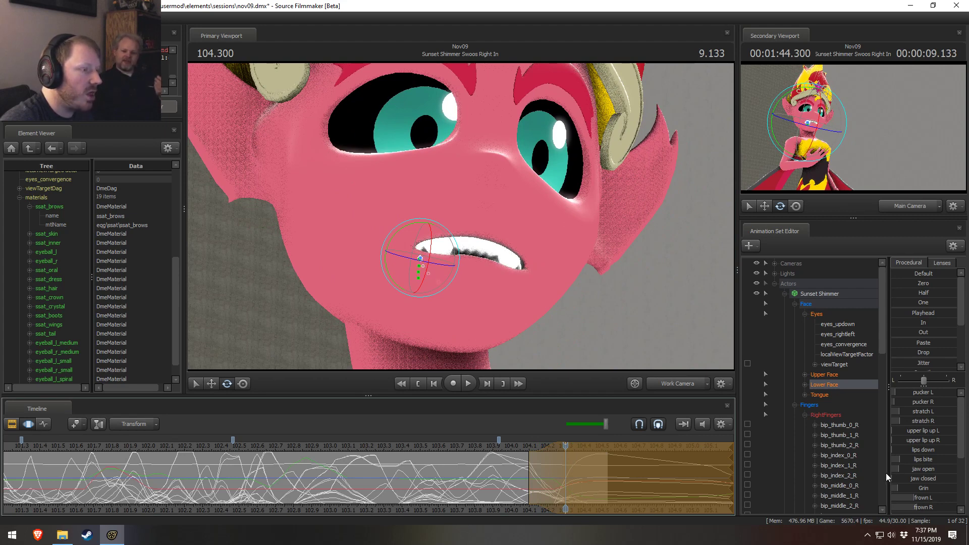
{"action": "scroll", "coordinate": [926, 485], "scroll_direction": "down", "scroll_amount": 1}
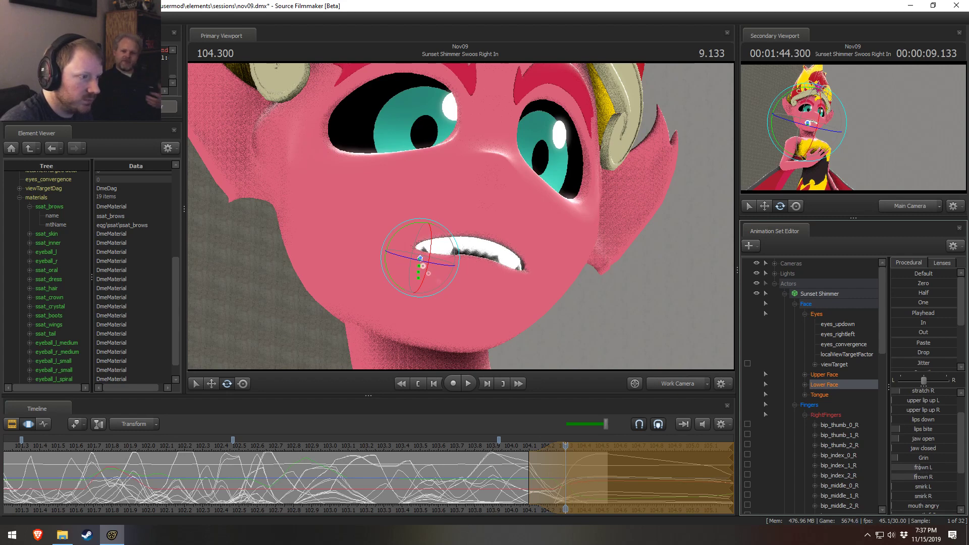
{"action": "scroll", "coordinate": [934, 476], "scroll_direction": "up", "scroll_amount": 1}
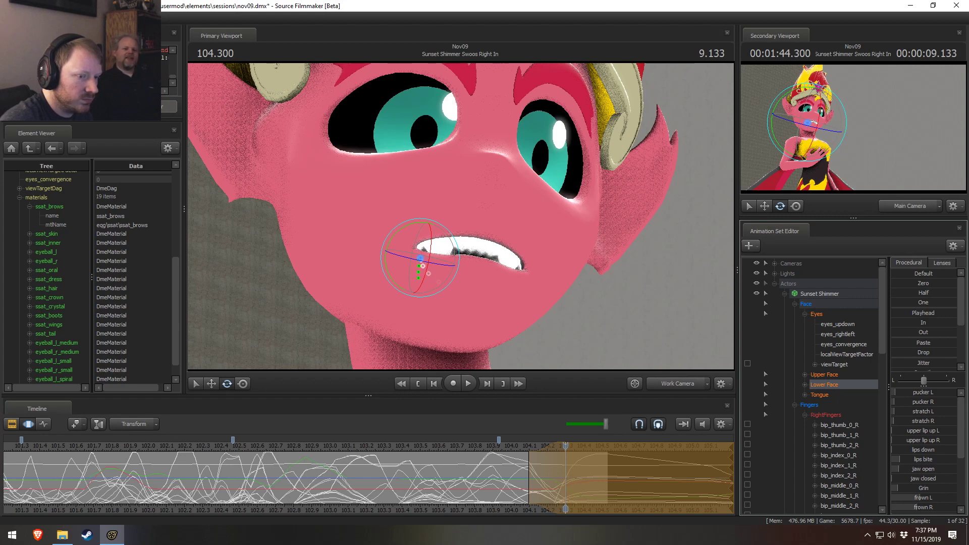
{"action": "left_click_drag", "start_coordinate": [915, 461], "coordinate": [927, 472]}
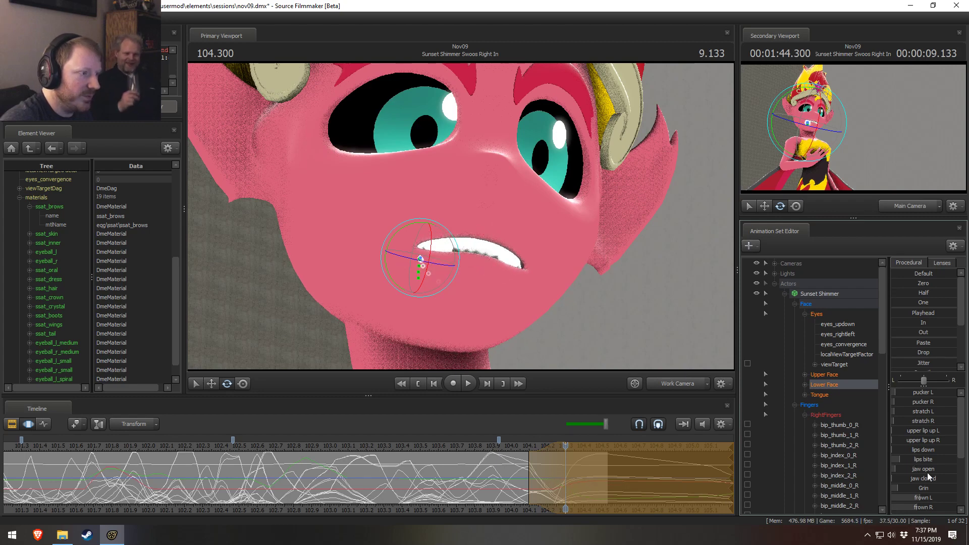
{"action": "key", "text": "ctrl+z"}
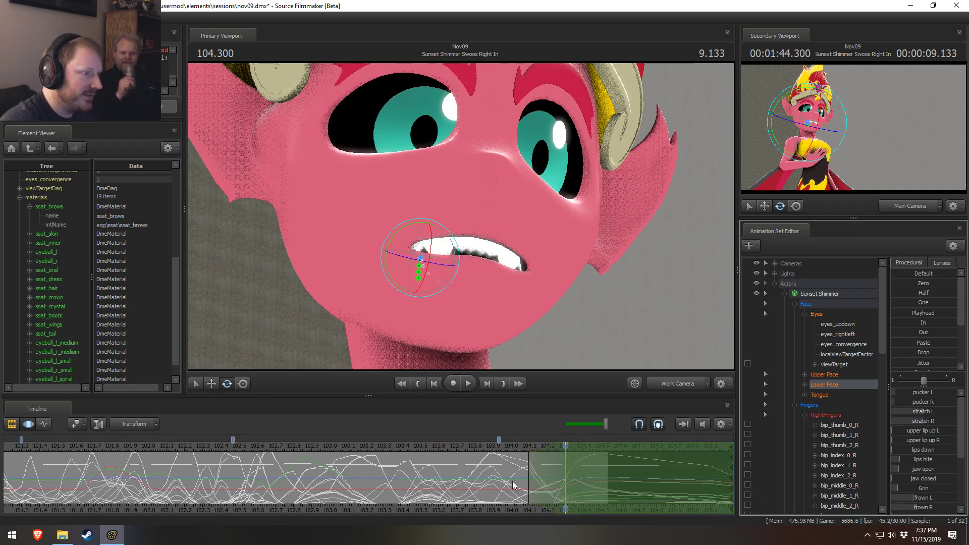
- Increase the left and right frown at 104.4 and return the viewport to the Main Camera
{"action": "key", "text": "shift"}
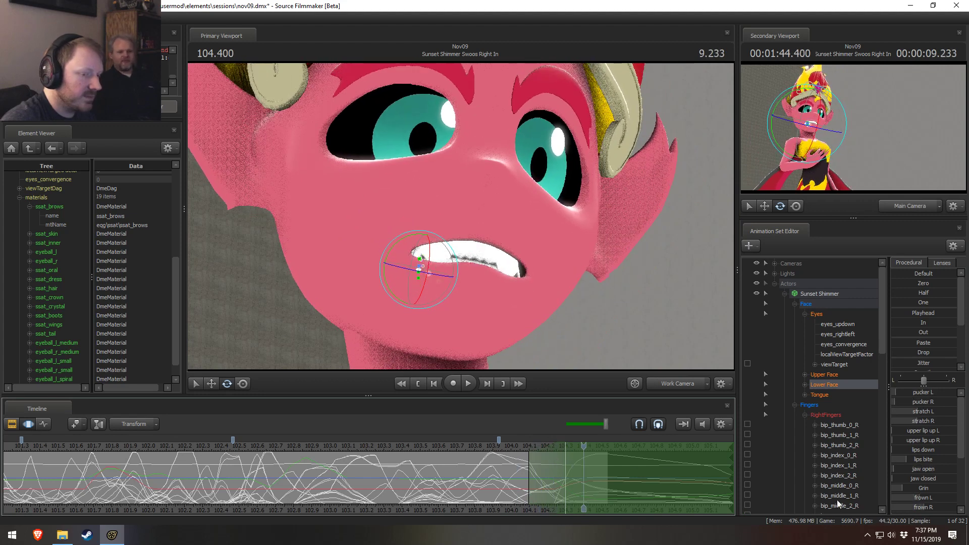
{"action": "left_click_drag", "start_coordinate": [916, 496], "coordinate": [929, 511]}
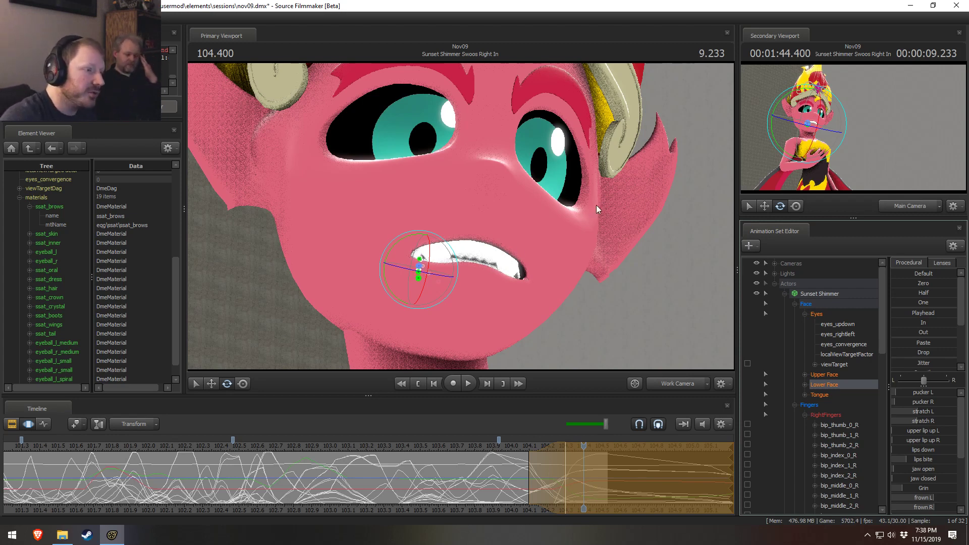
{"action": "left_click", "coordinate": [658, 385]}
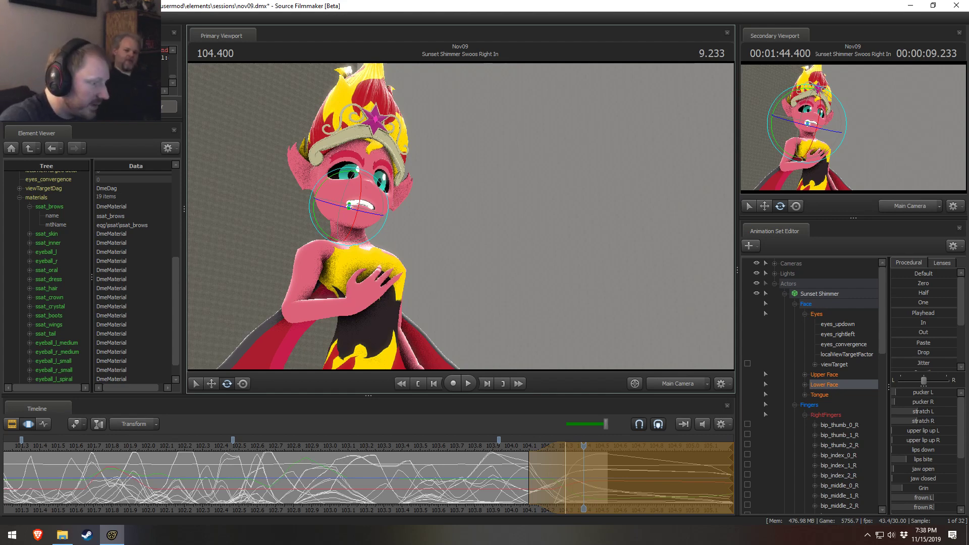
- Review the mouth animation by playing the shot repeatedly from about 100.9, 102.2 and 102.9
{"action": "left_click", "coordinate": [511, 446]}
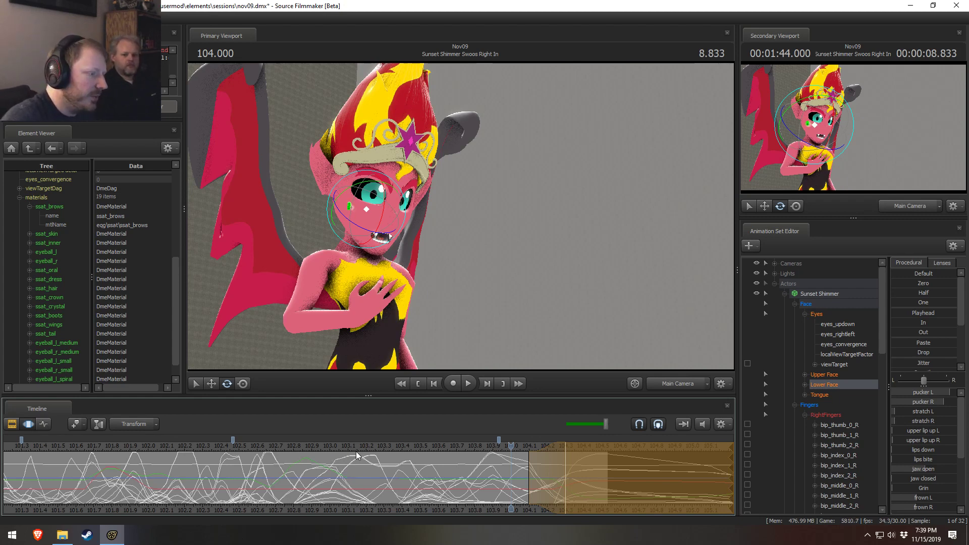
{"action": "left_click", "coordinate": [427, 445]}
{"action": "key", "text": "space"}
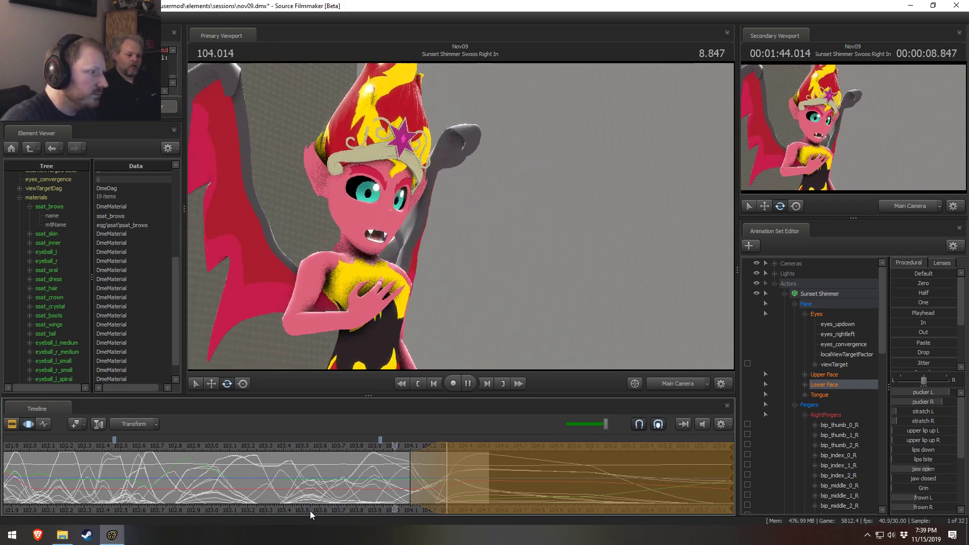
{"action": "left_click", "coordinate": [72, 443]}
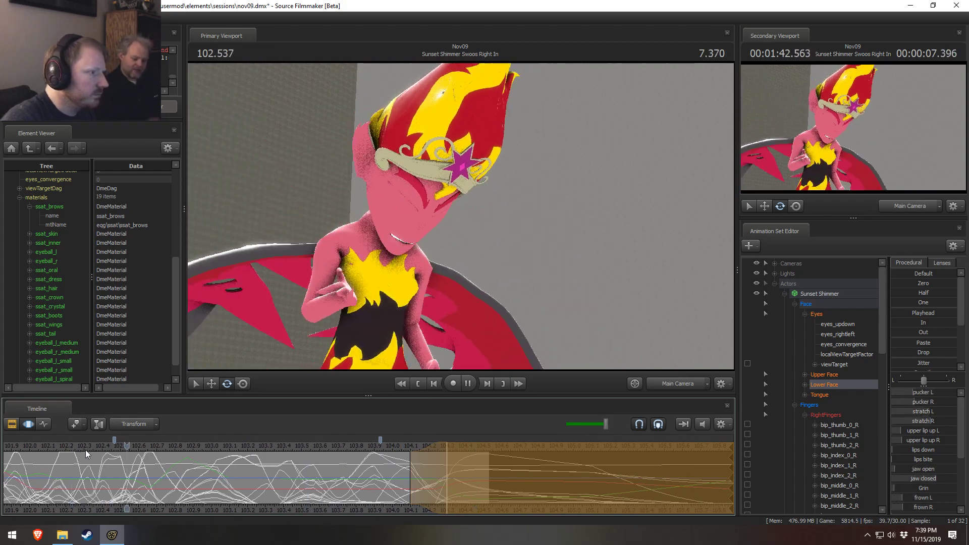
{"action": "key", "text": "space"}
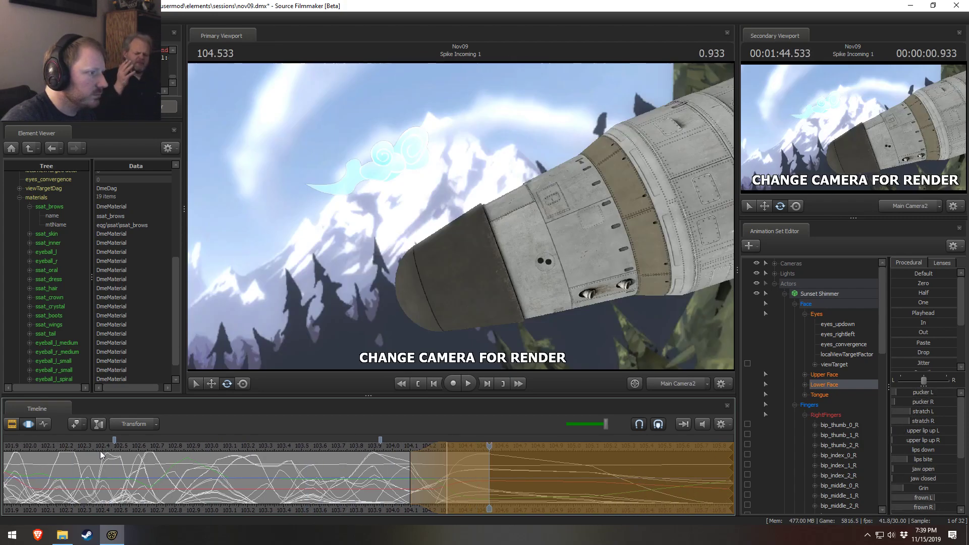
{"action": "scroll", "coordinate": [100, 450], "scroll_direction": "down", "scroll_amount": 4}
{"action": "left_click", "coordinate": [168, 450]}
{"action": "key", "text": "space"}
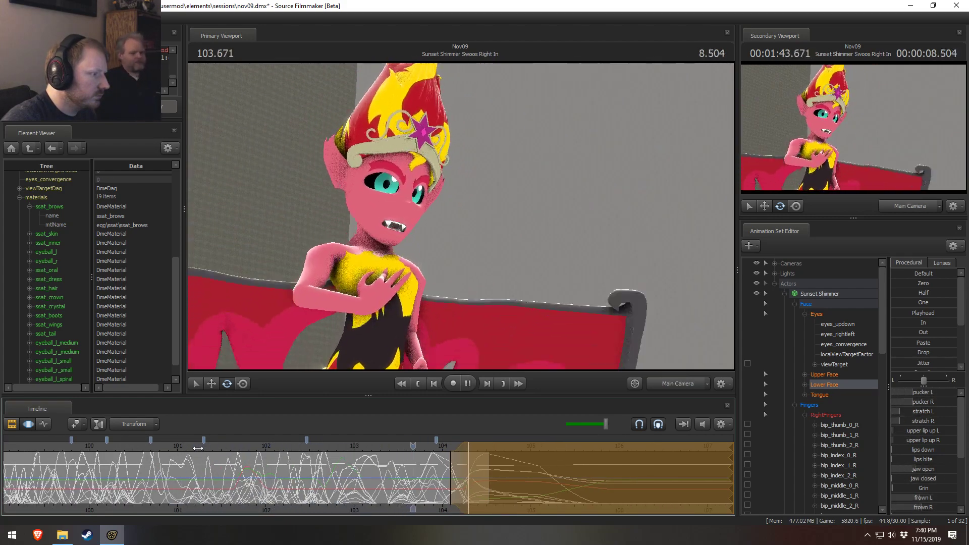
{"action": "key", "text": "space"}
{"action": "left_click", "coordinate": [344, 447]}
{"action": "key", "text": "space"}
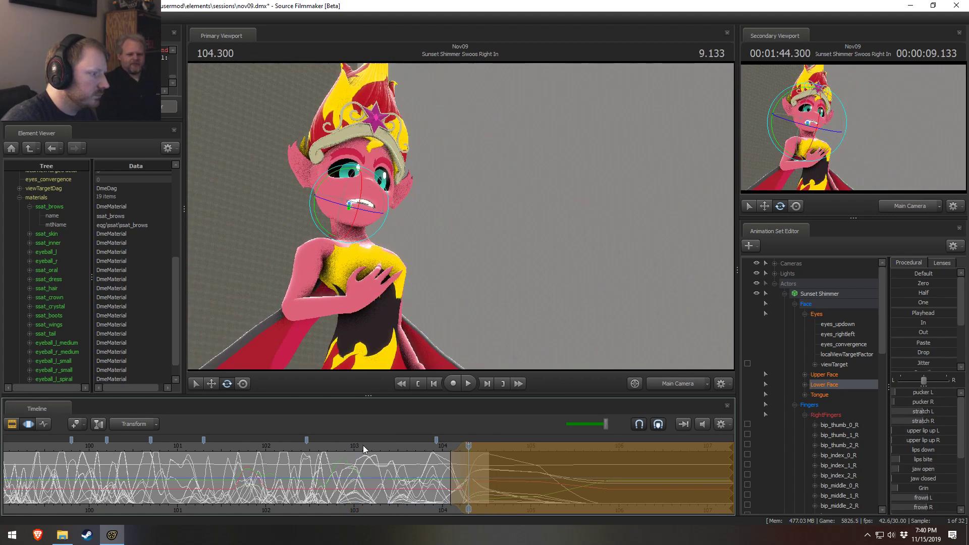
{"action": "left_click", "coordinate": [341, 447]}
{"action": "key", "text": "space"}
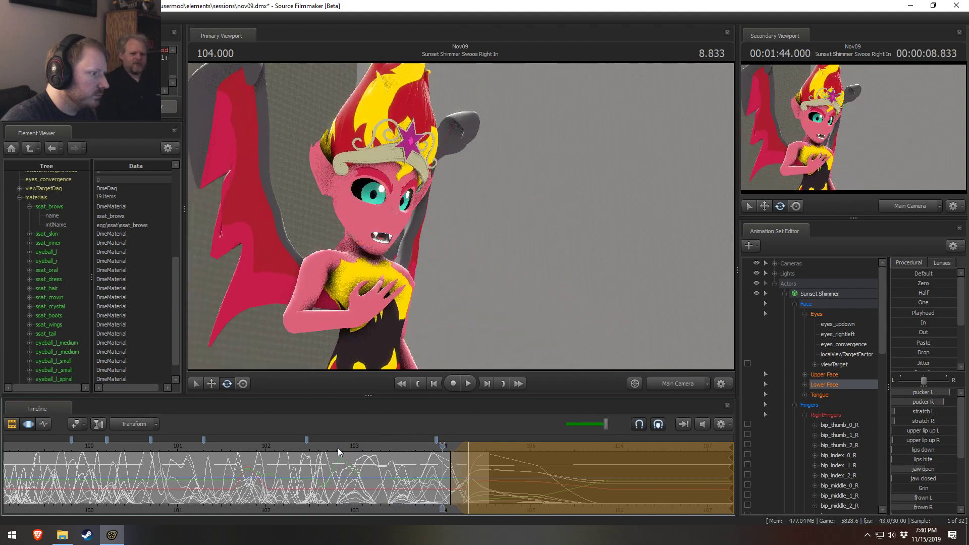
{"action": "key", "text": "space"}
{"action": "left_click", "coordinate": [280, 447]}
{"action": "key", "text": "space"}
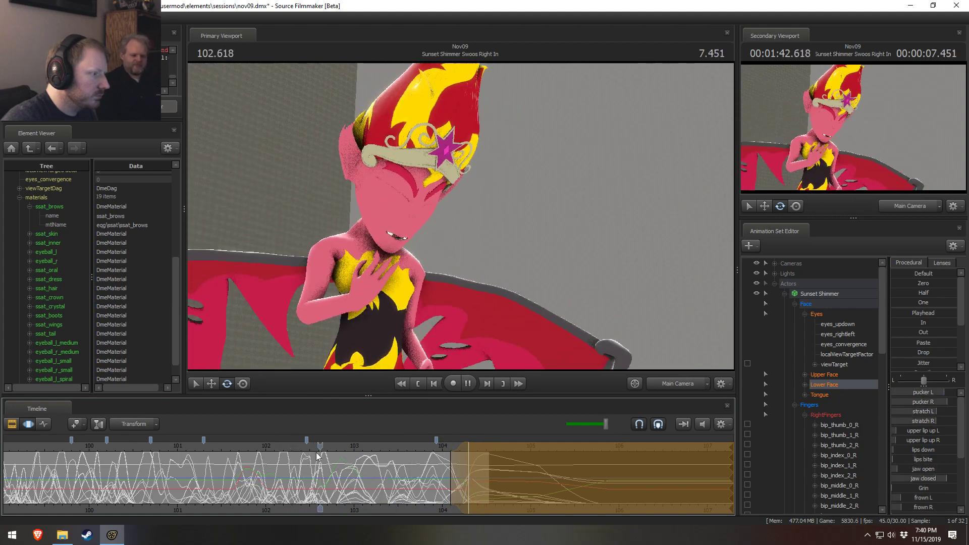
{"action": "key", "text": "space"}
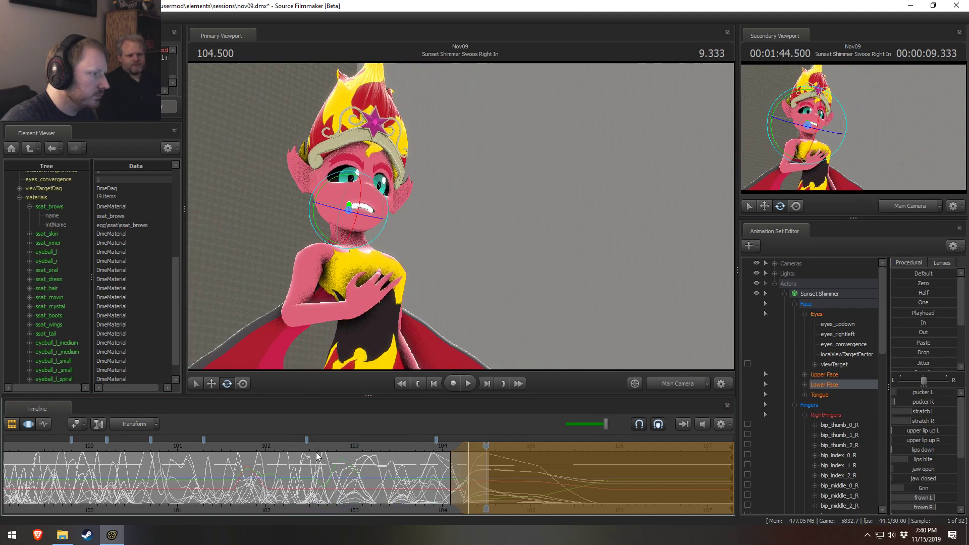
- Set a time selection from about 103.7 to 104.3 centred on 103.93, and frame the right hand through the Work Camera
{"action": "mouse_move", "coordinate": [441, 492]}
{"action": "middle_mouse_down"}
{"action": "mouse_move", "coordinate": [334, 484]}
{"action": "mouse_move", "coordinate": [434, 492]}
{"action": "middle_mouse_up"}
{"action": "left_click_drag", "start_coordinate": [457, 489], "coordinate": [468, 486]}
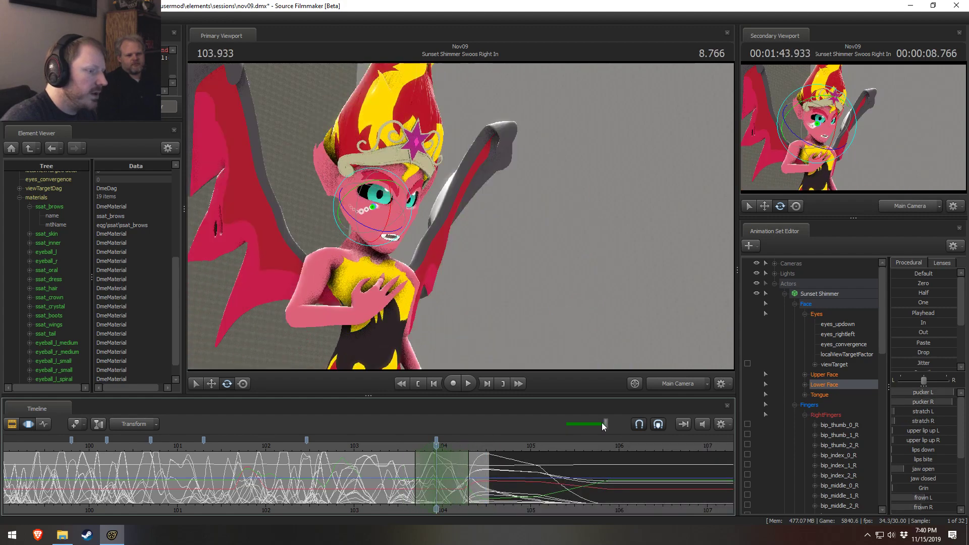
{"action": "left_click", "coordinate": [674, 383]}
{"action": "left_click_drag", "start_coordinate": [661, 350], "coordinate": [595, 368]}
{"action": "right_click_drag", "start_coordinate": [595, 369], "coordinate": [460, 216]}
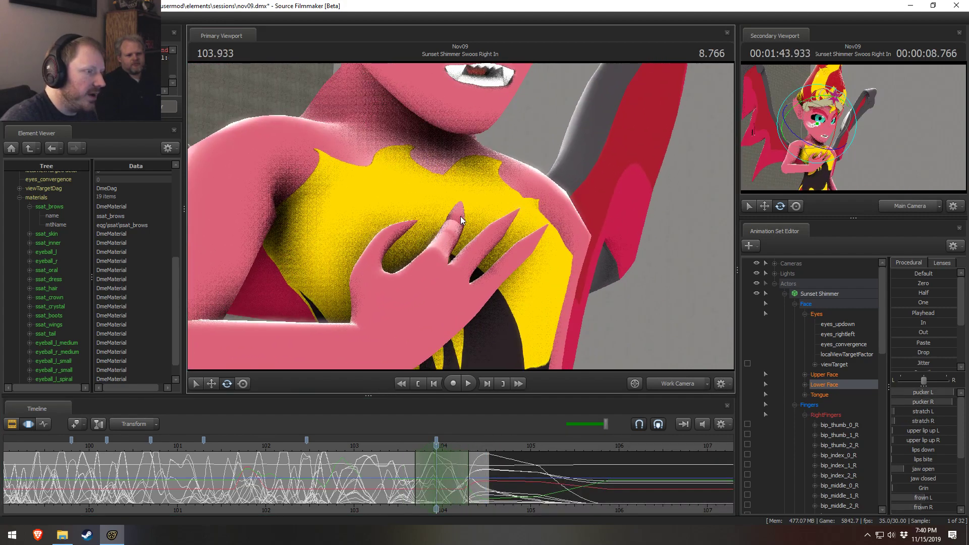
- Select the outer two joints of the right middle and ring fingers, use Local rotation mode, and curl them inward
{"action": "left_click", "coordinate": [489, 246]}
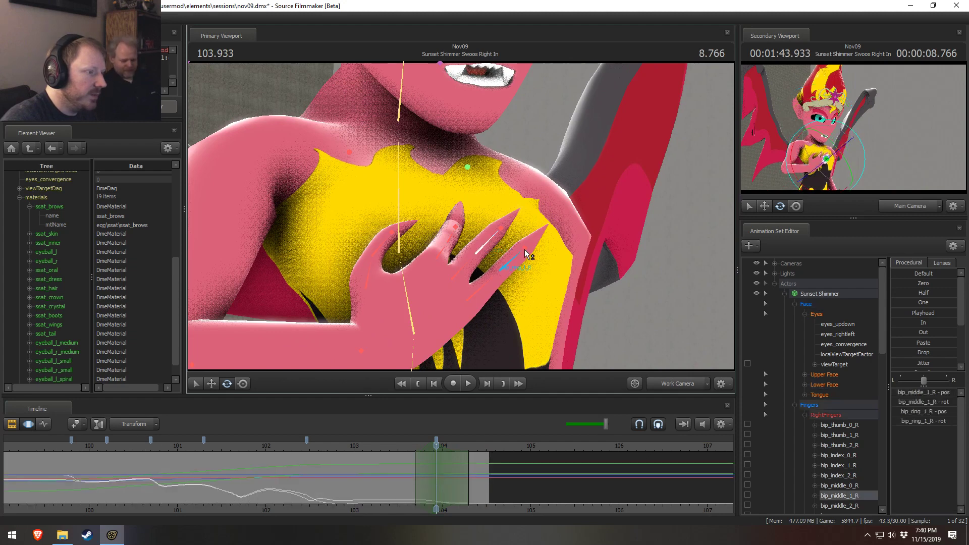
{"action": "right_click", "coordinate": [499, 246]}
{"action": "mouse_move", "coordinate": [545, 266]}
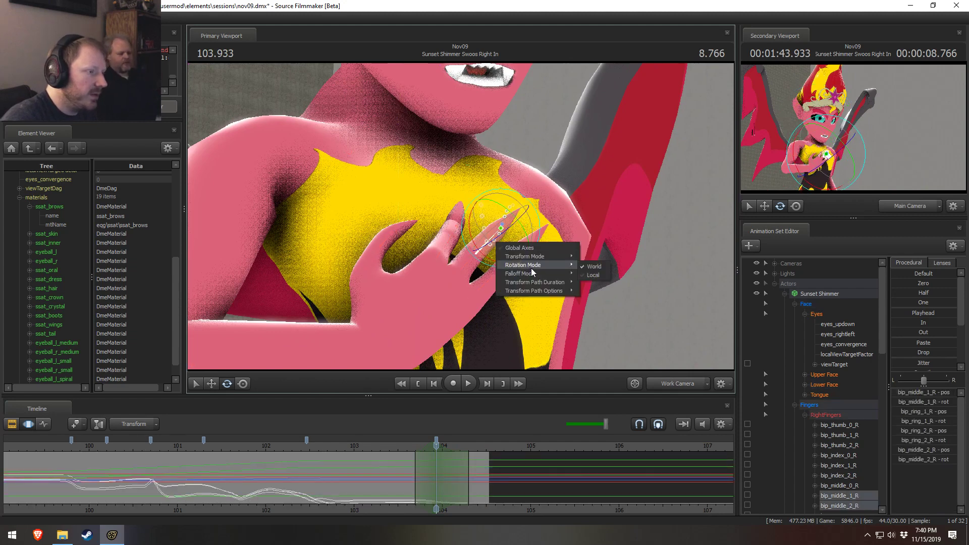
{"action": "left_click", "coordinate": [593, 276]}
{"action": "left_click_drag", "start_coordinate": [487, 253], "coordinate": [496, 242]}
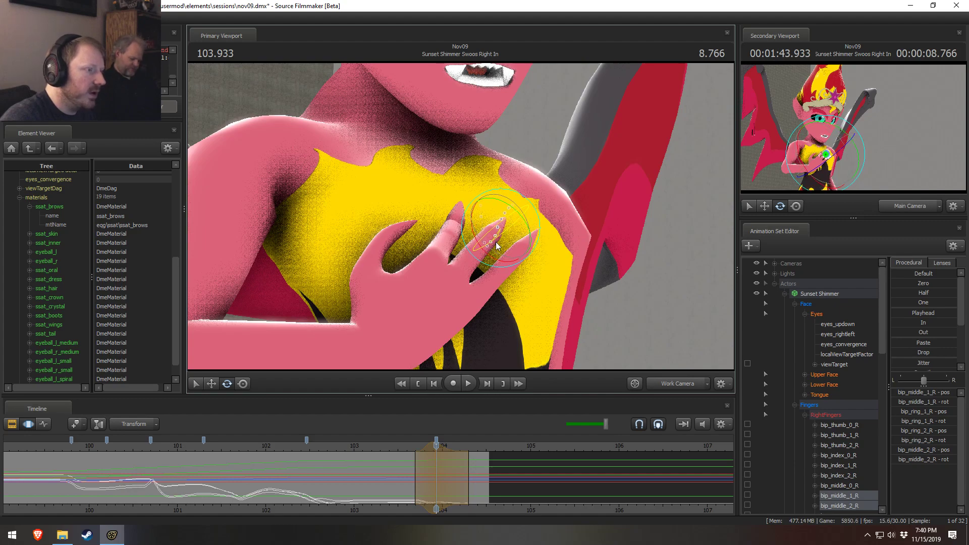
- Play the finger motion, and move the time selection's centre to about 104.07 and its end to about 104.4
{"action": "left_click", "coordinate": [407, 447]}
{"action": "key", "text": "space"}
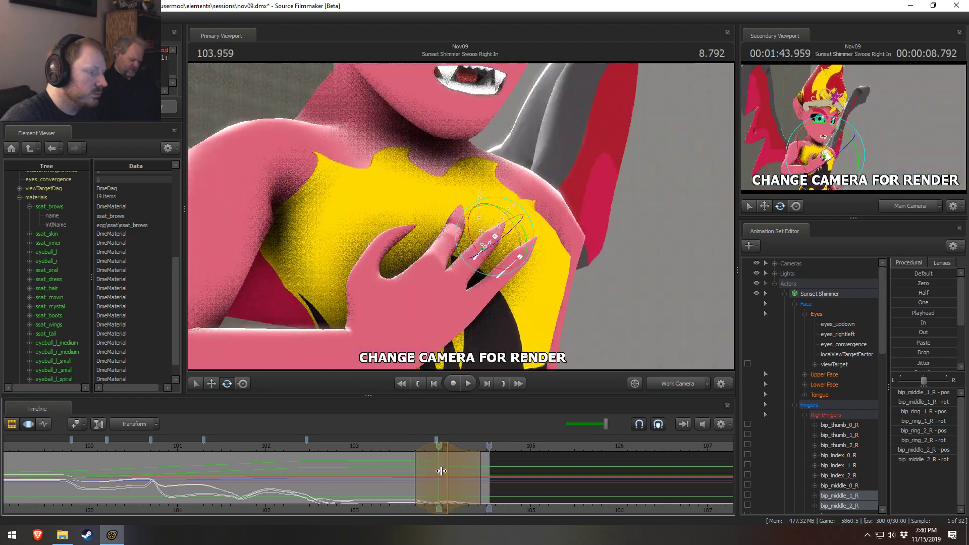
{"action": "left_click", "coordinate": [483, 477]}
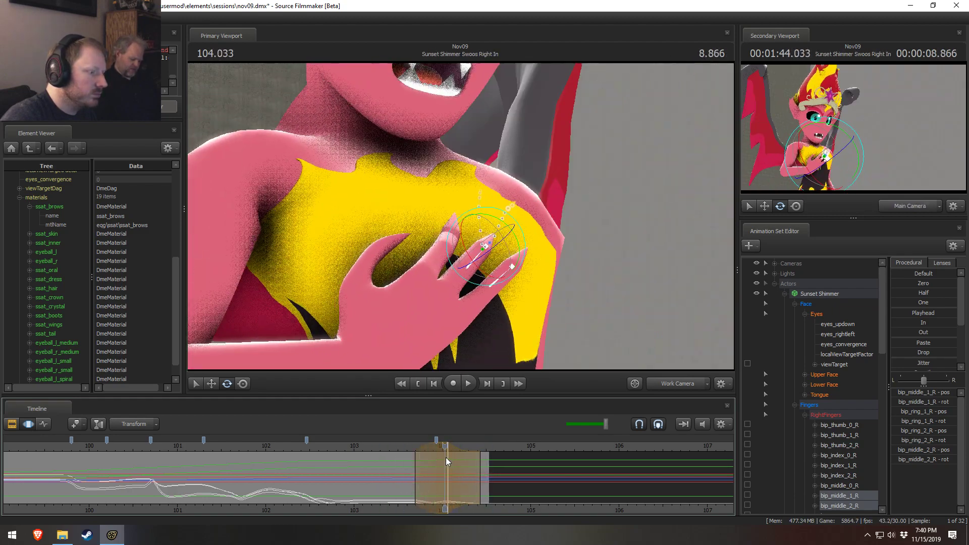
{"action": "left_click", "coordinate": [448, 459]}
- Select bip_thumb_0_R, bip_thumb_1_R and bip_thumb_2_R and rotate the thumb inward at 104.066
{"action": "left_click", "coordinate": [362, 268]}
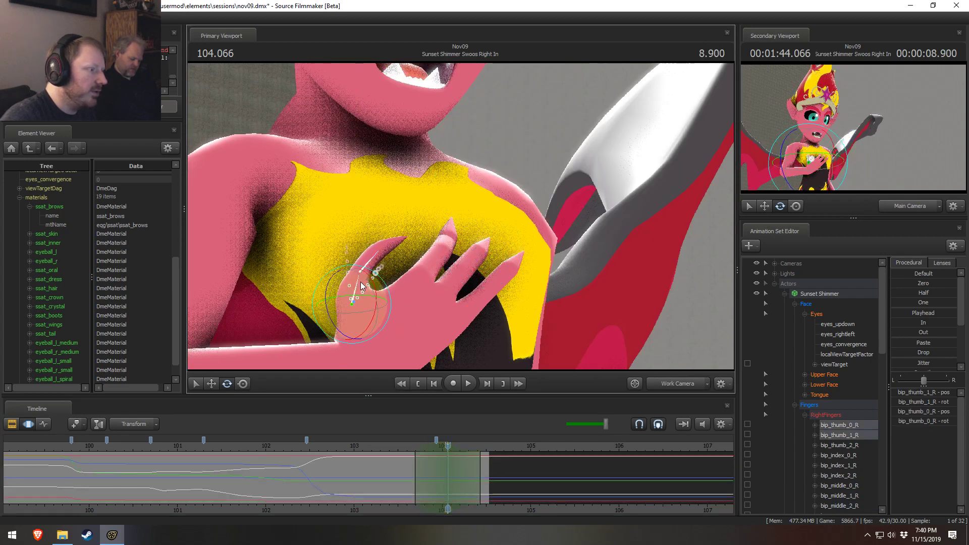
{"action": "left_click", "coordinate": [385, 253], "text": "ctrl+shift"}
{"action": "left_click_drag", "start_coordinate": [404, 225], "coordinate": [401, 237]}
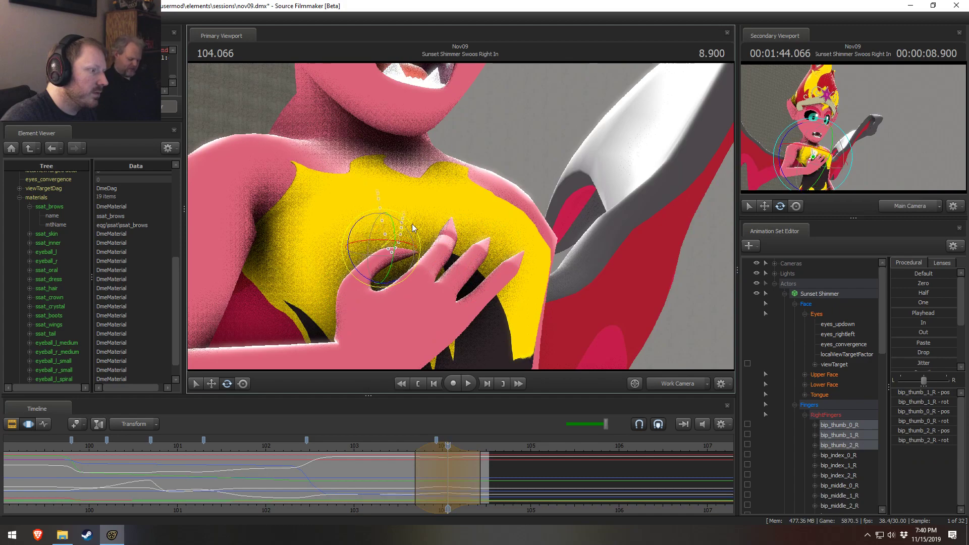
- Shift the thumb's time selection to centre on about 104.0, reviewing the hand by playback from about 103.5 and in the Main Camera
{"action": "key", "text": "space"}
{"action": "key", "text": "space"}
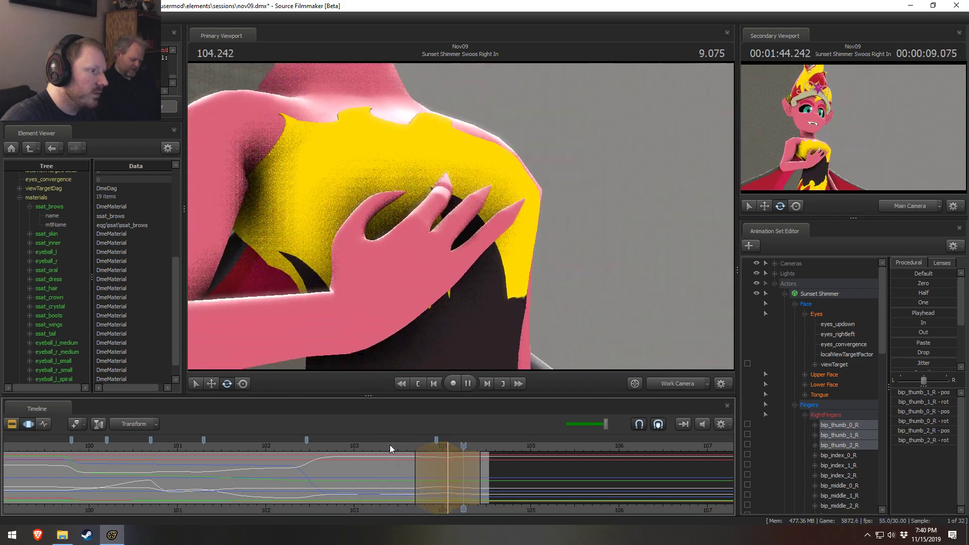
{"action": "left_click", "coordinate": [399, 445]}
{"action": "key", "text": "space"}
{"action": "key", "text": "space"}
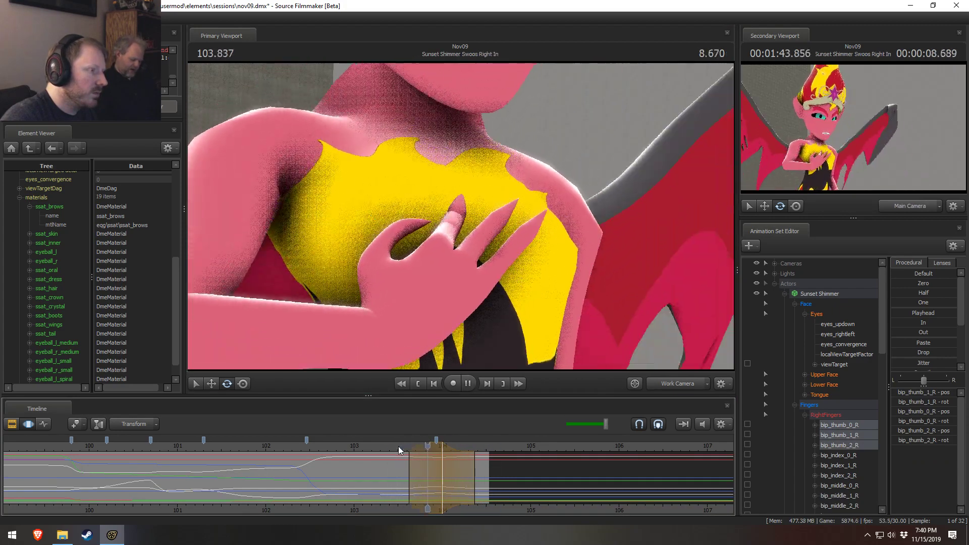
{"action": "key", "text": "space"}
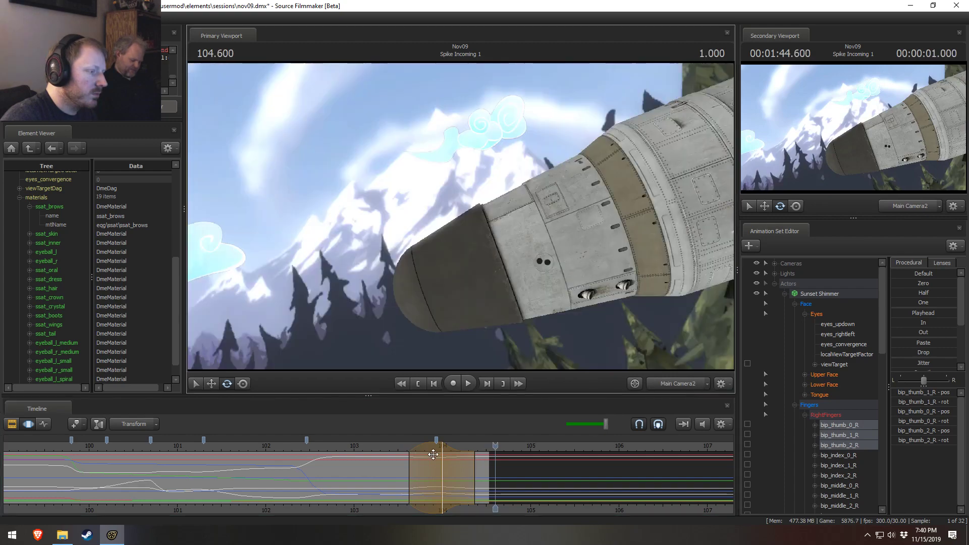
{"action": "left_click", "coordinate": [387, 448]}
{"action": "left_click_drag", "start_coordinate": [388, 448], "coordinate": [444, 461]}
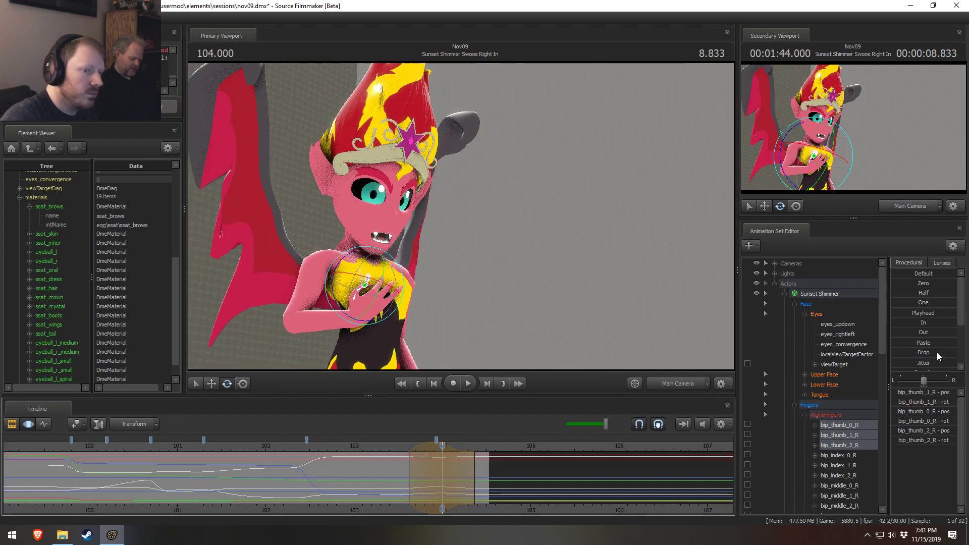
- Partially blend the Drop preset into the right thumb joints around 104.0 and play the result from about 103.4
{"action": "left_click_drag", "start_coordinate": [922, 351], "coordinate": [935, 352]}
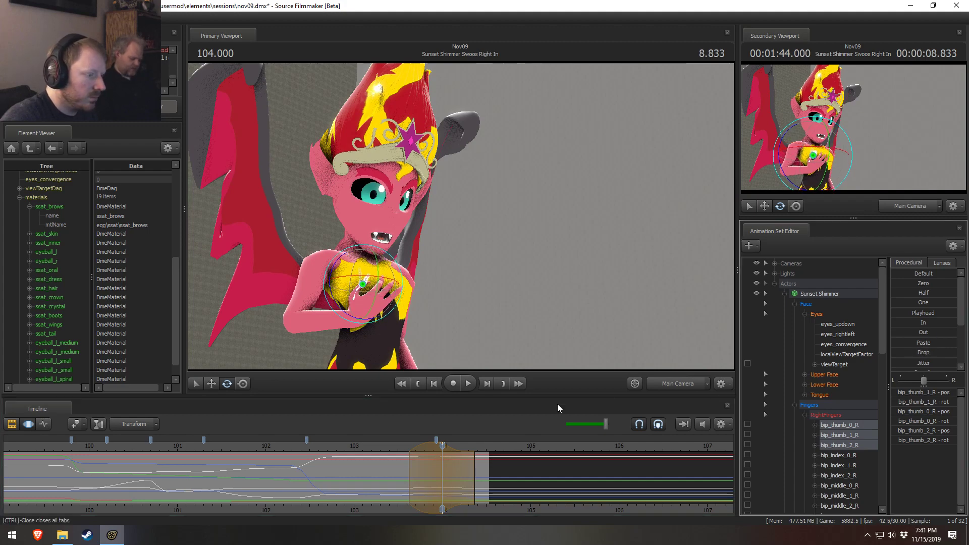
{"action": "left_click", "coordinate": [392, 445]}
{"action": "key", "text": "space"}
{"action": "key", "text": "space"}
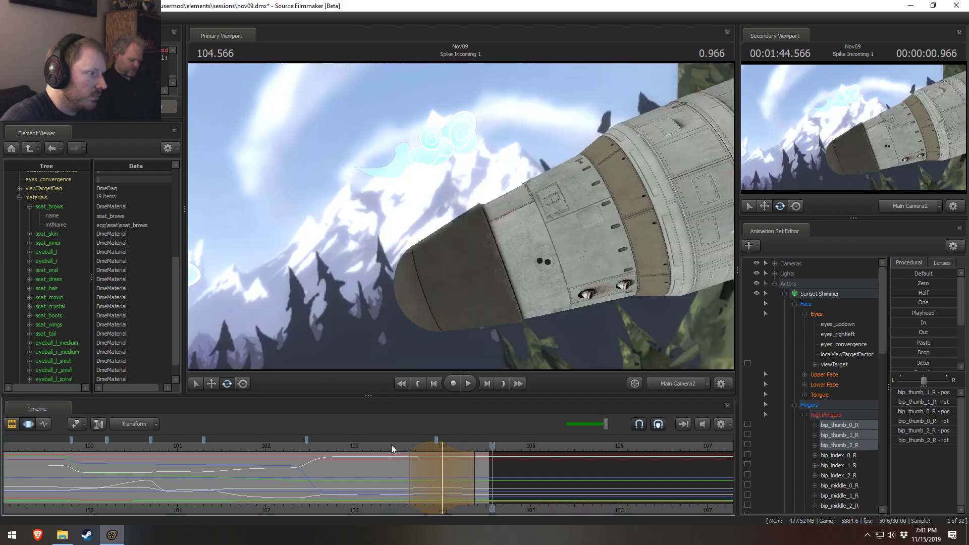
- Review the thumb motion in the Main Camera by repeatedly playing the shot up to about 104.7
{"action": "left_click", "coordinate": [677, 383]}
{"action": "left_click", "coordinate": [375, 450]}
{"action": "key", "text": "space"}
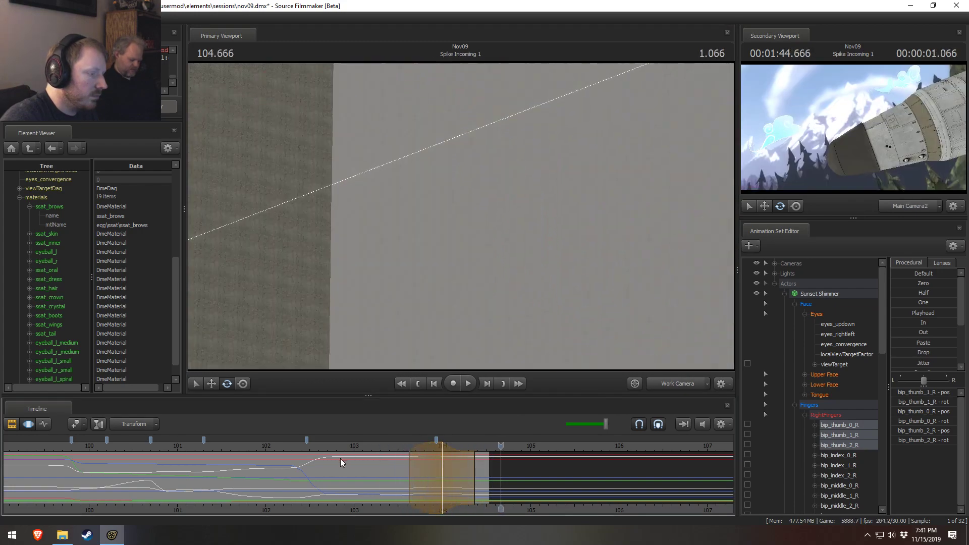
{"action": "scroll", "coordinate": [340, 458], "scroll_direction": "down", "scroll_amount": 2}
{"action": "left_click", "coordinate": [317, 450]}
{"action": "left_click", "coordinate": [674, 383]}
{"action": "key", "text": "space"}
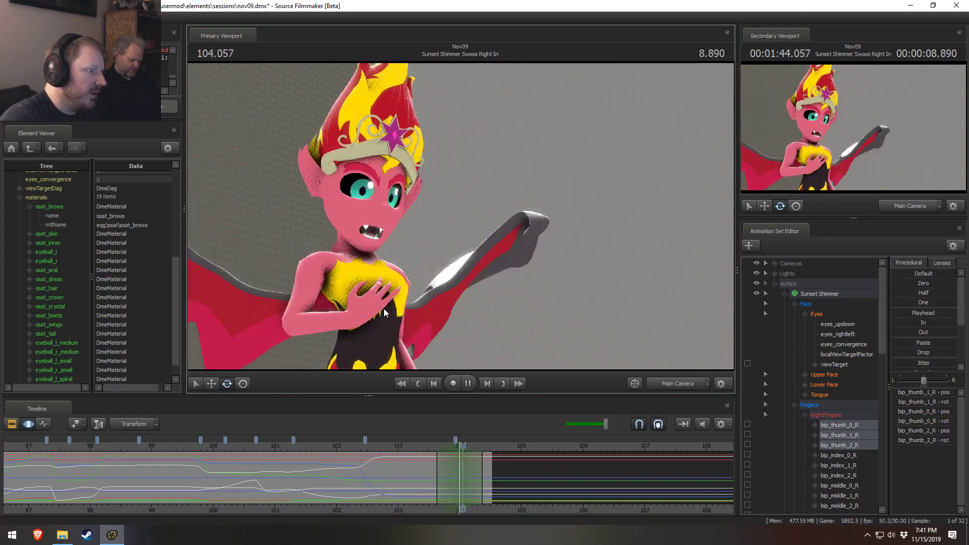
{"action": "key", "text": "space"}
{"action": "left_click", "coordinate": [394, 444]}
{"action": "key", "text": "space"}
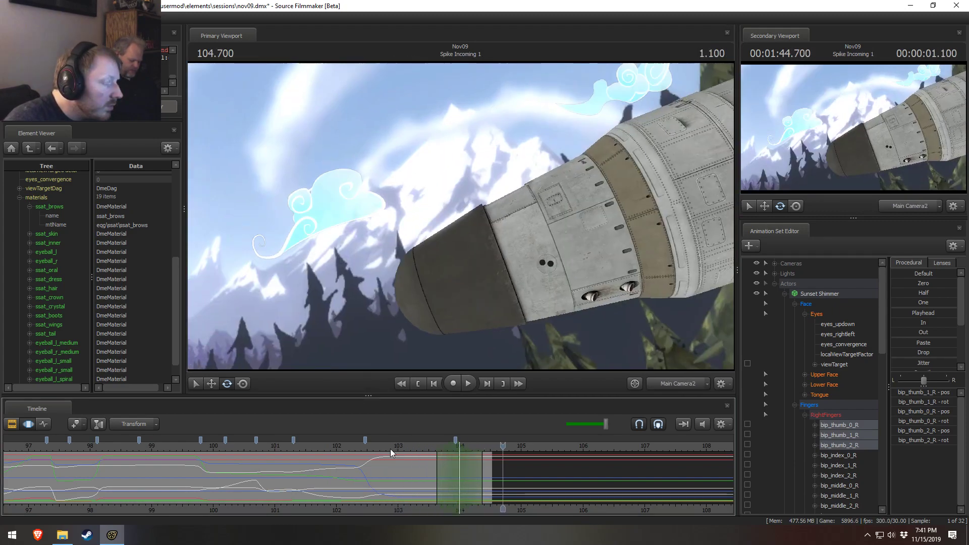
- Set the time selection to start at about 103.8, centre on 104.266 and extend indefinitely forward
{"action": "left_click", "coordinate": [454, 454]}
{"action": "key", "text": "space"}
{"action": "left_click", "coordinate": [441, 467]}
{"action": "key", "text": "space"}
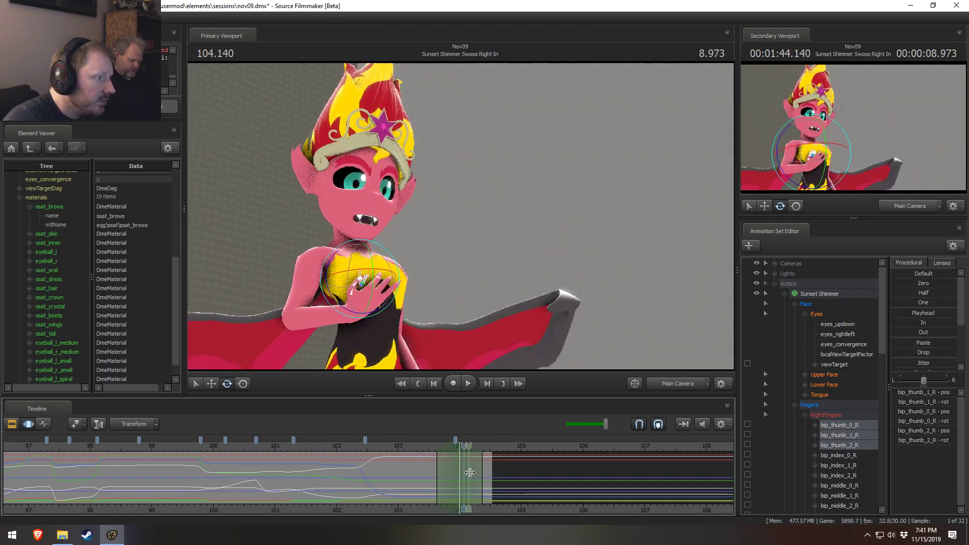
{"action": "key", "text": "space"}
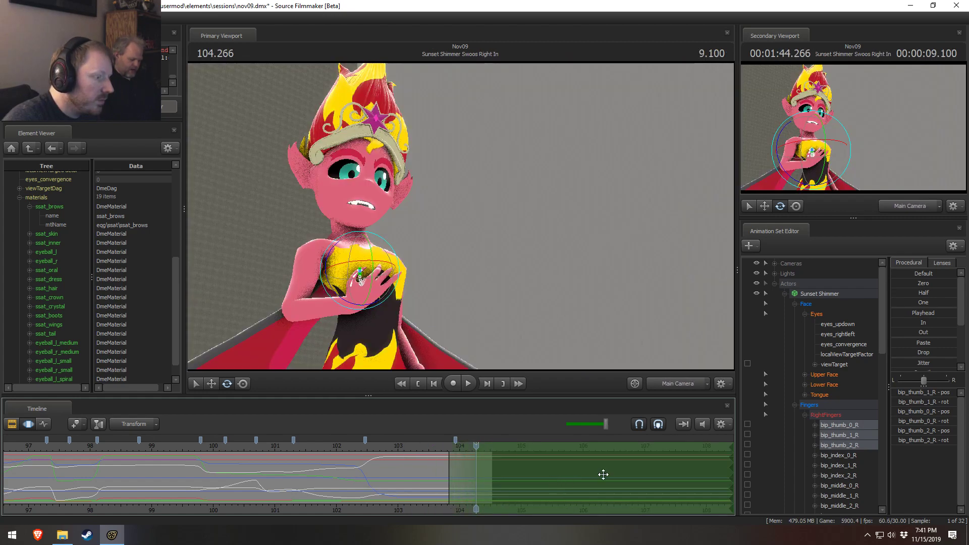
- In the Work Camera, select bip_index_2_R and rotate the right index fingertip inward at 104.266
{"action": "left_click", "coordinate": [658, 381], "text": "ctrl"}
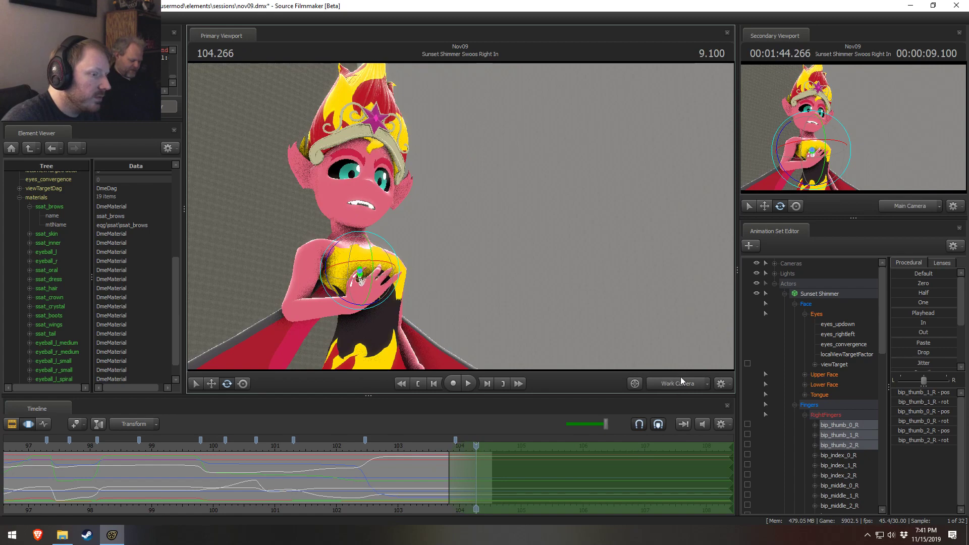
{"action": "left_click_drag", "start_coordinate": [460, 216], "coordinate": [460, 216]}
{"action": "left_click", "coordinate": [417, 226]}
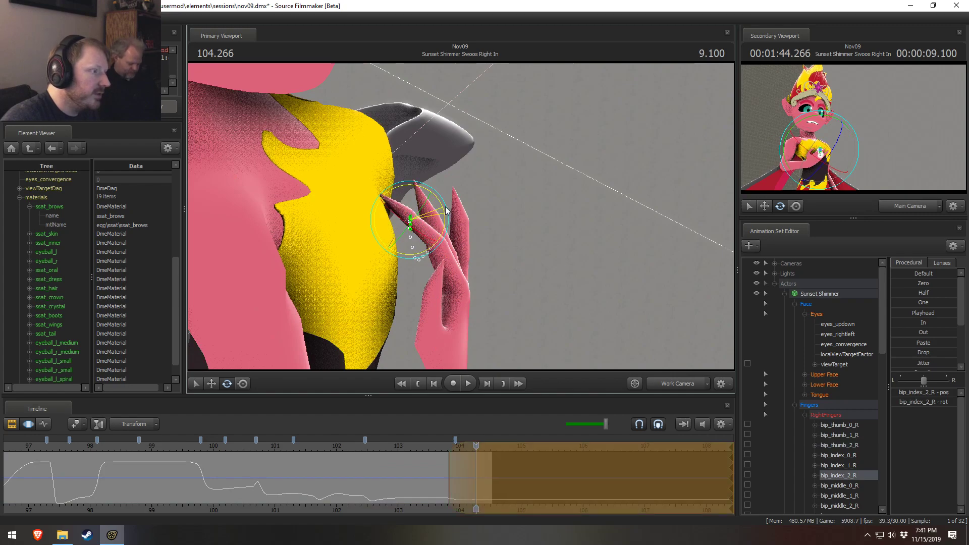
{"action": "left_click_drag", "start_coordinate": [446, 212], "coordinate": [398, 238]}
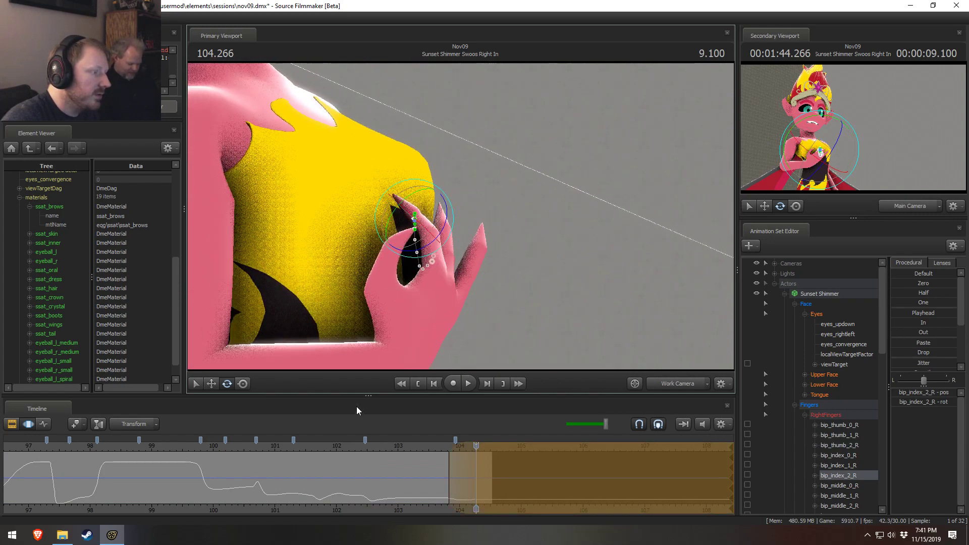
- Check the index finger's motion by scrubbing to about 104.4 and playing from about 103.4 in the Work and Main Cameras
{"action": "left_click_drag", "start_coordinate": [391, 446], "coordinate": [416, 449]}
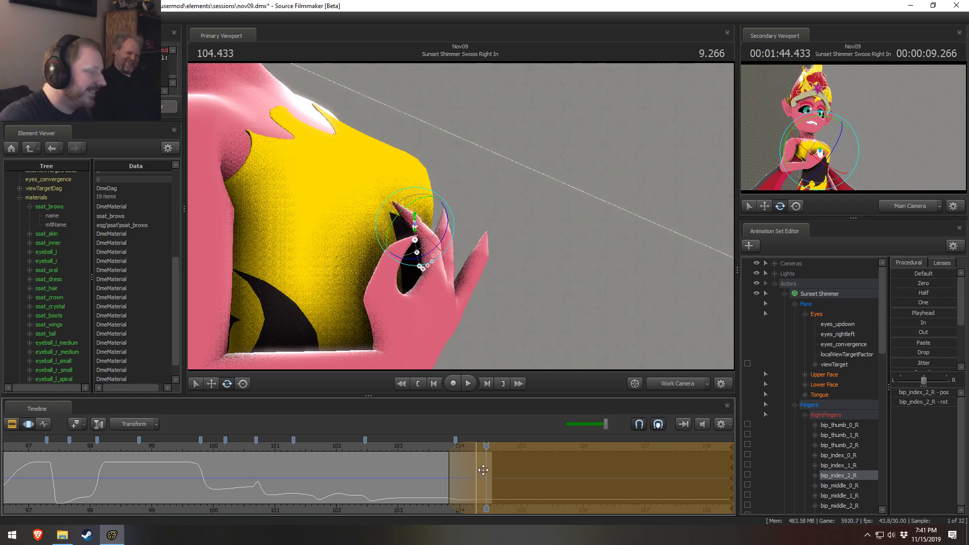
{"action": "left_click", "coordinate": [422, 450]}
{"action": "key", "text": "space"}
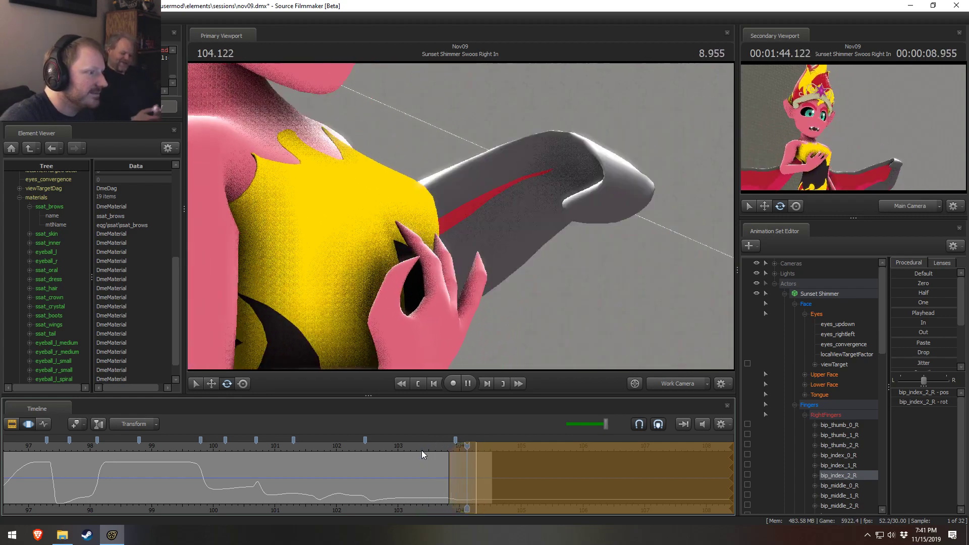
{"action": "key", "text": "space"}
{"action": "left_click", "coordinate": [677, 384]}
{"action": "left_click", "coordinate": [422, 444]}
{"action": "key", "text": "space"}
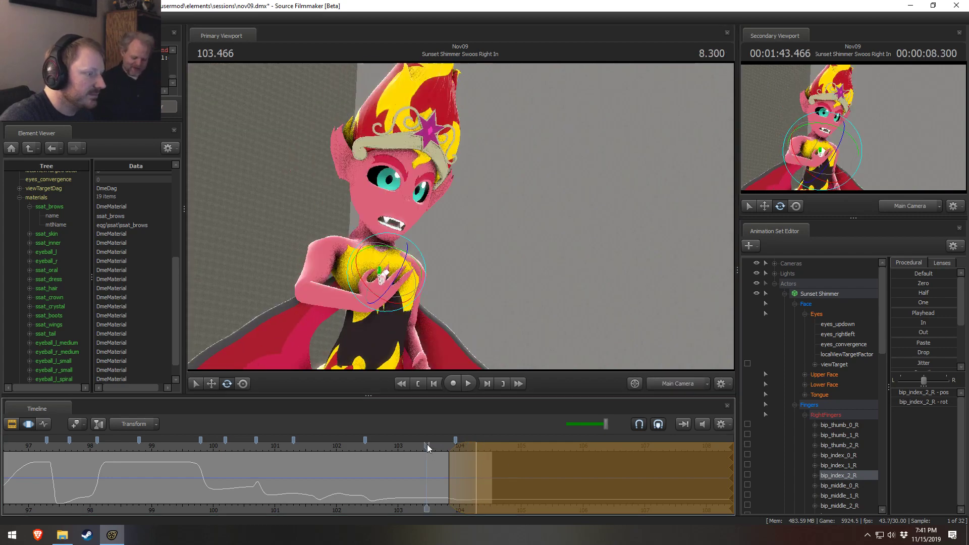
- Stop playback, return to the Work Camera and move the time to 104.333 for bip_index_2_R
{"action": "key", "text": "space"}
{"action": "left_click", "coordinate": [478, 451]}
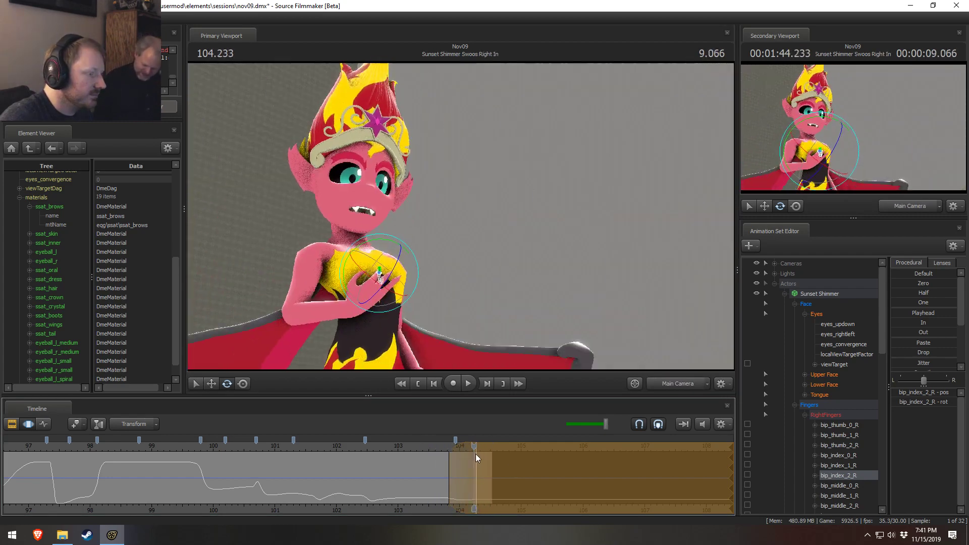
{"action": "left_click", "coordinate": [665, 383]}
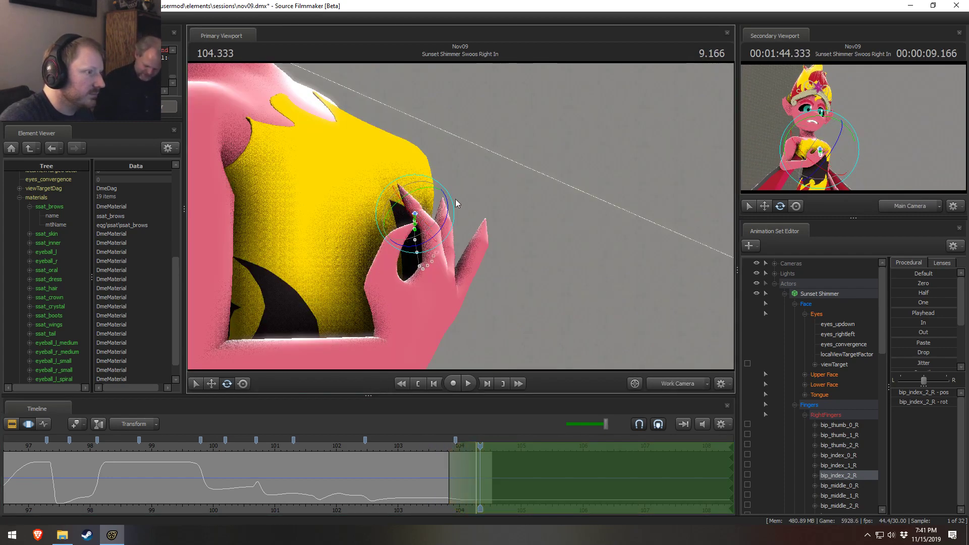
- Rotate Sunset Shimmer's right index fingertip bone (bip_index_2_R) at 104.333 and play back the finger motion from 103.333
{"action": "left_click_drag", "start_coordinate": [452, 203], "coordinate": [447, 206]}
{"action": "left_click", "coordinate": [422, 444]}
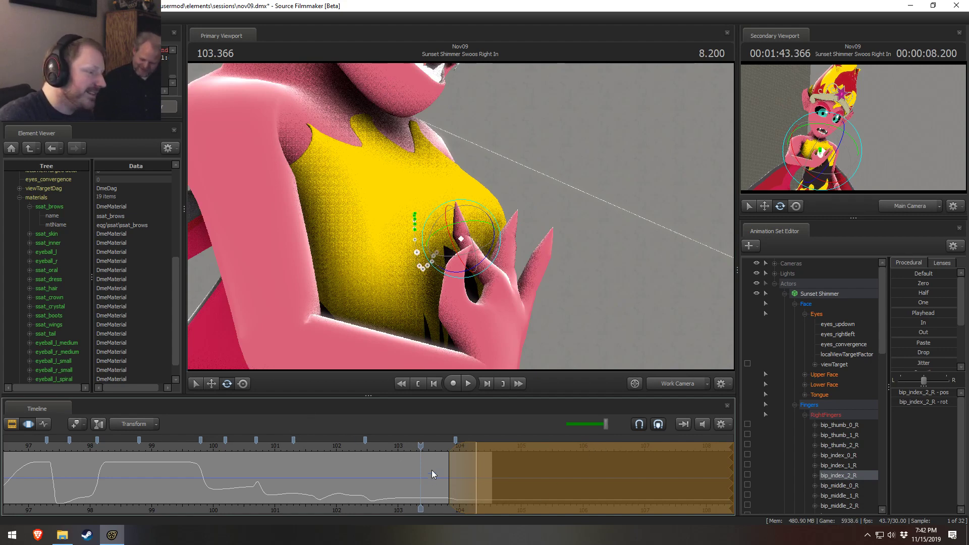
{"action": "left_click", "coordinate": [419, 446]}
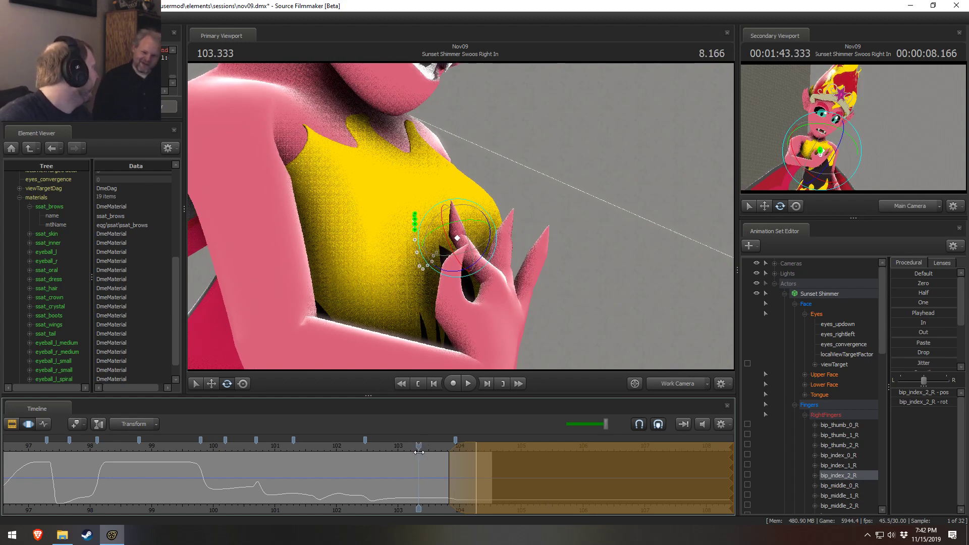
{"action": "key", "text": "space"}
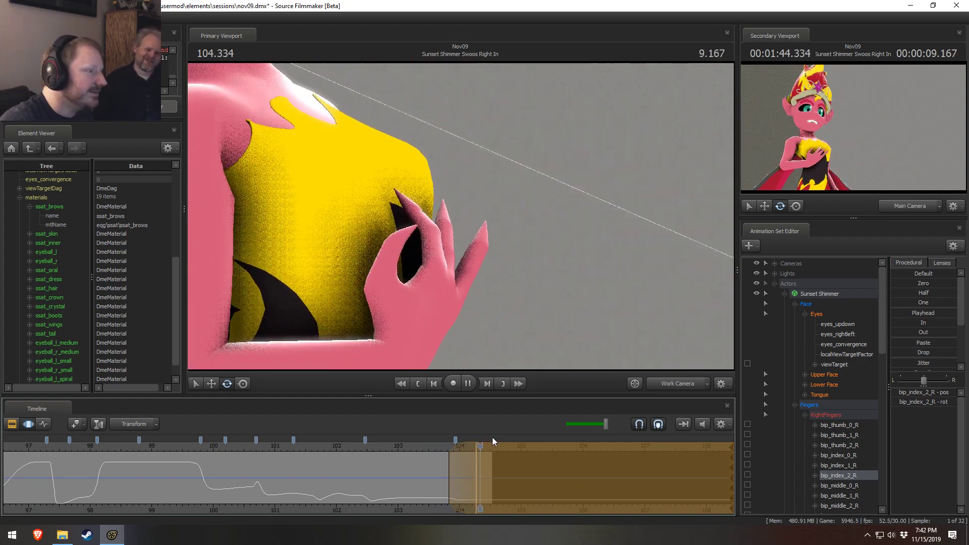
{"action": "key", "text": "space"}
- Clear the time selection and replay the end of the shot through the Work Camera to check the right hand
{"action": "left_click_drag", "start_coordinate": [399, 487], "coordinate": [430, 482]}
{"action": "key", "text": "space"}
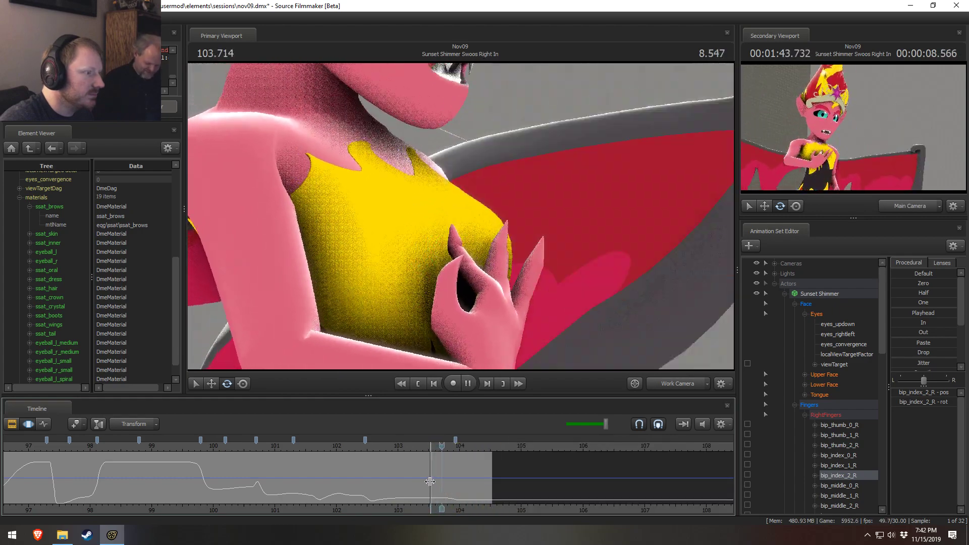
{"action": "key", "text": "space"}
{"action": "left_click", "coordinate": [344, 446]}
{"action": "key", "text": "space"}
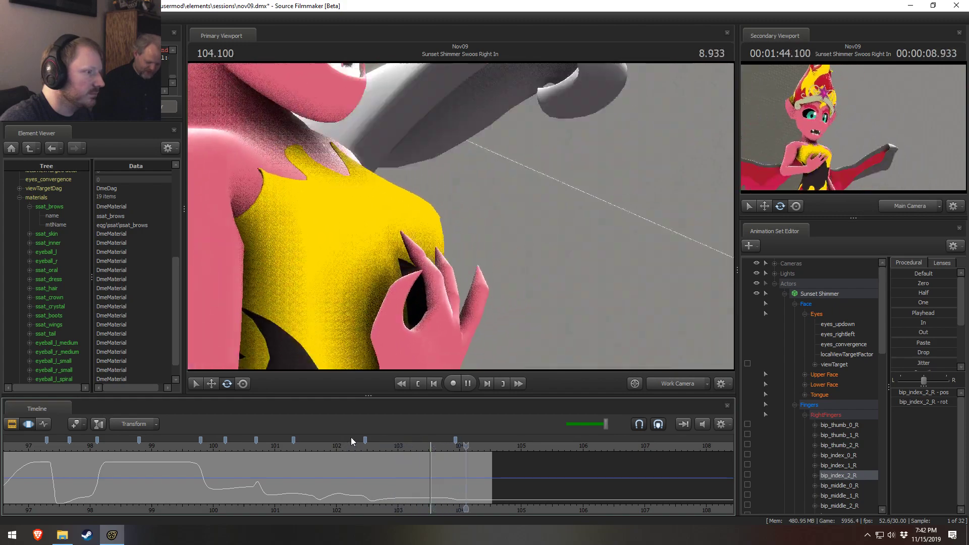
{"action": "key", "text": "space"}
- Switch the primary viewport to the Main Camera and play the opening of the Sunset Shimmer shot
{"action": "left_click", "coordinate": [692, 384]}
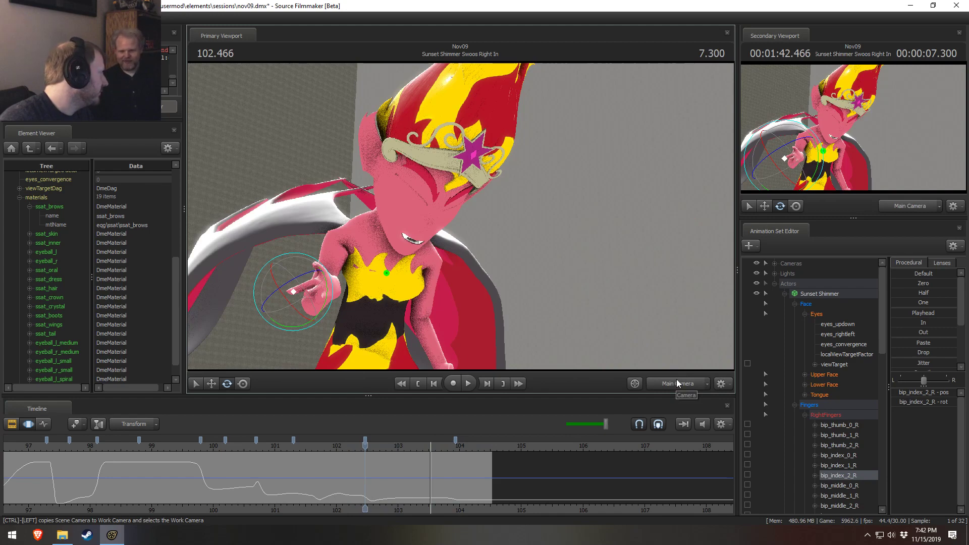
{"action": "scroll", "coordinate": [280, 467], "scroll_direction": "down", "scroll_amount": 2}
{"action": "left_click", "coordinate": [90, 454]}
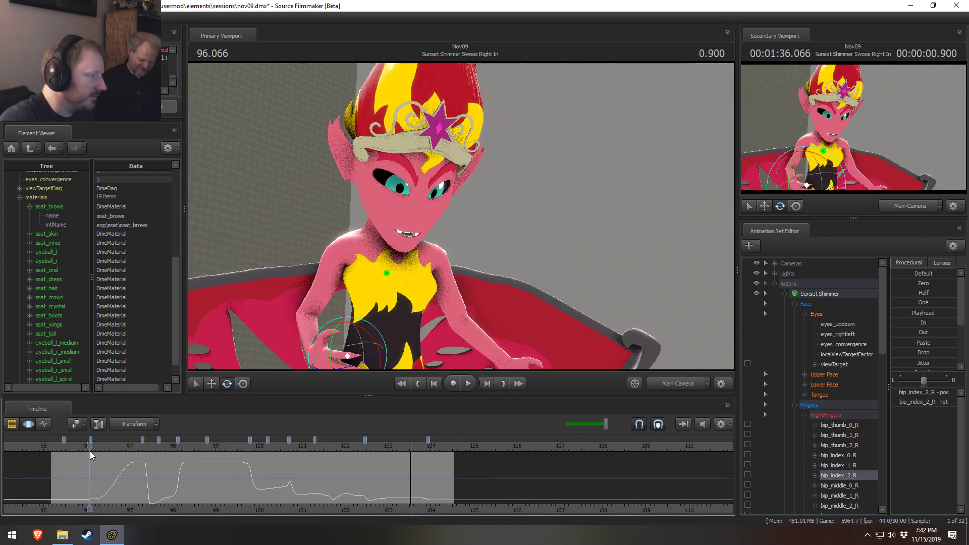
{"action": "key", "text": "space"}
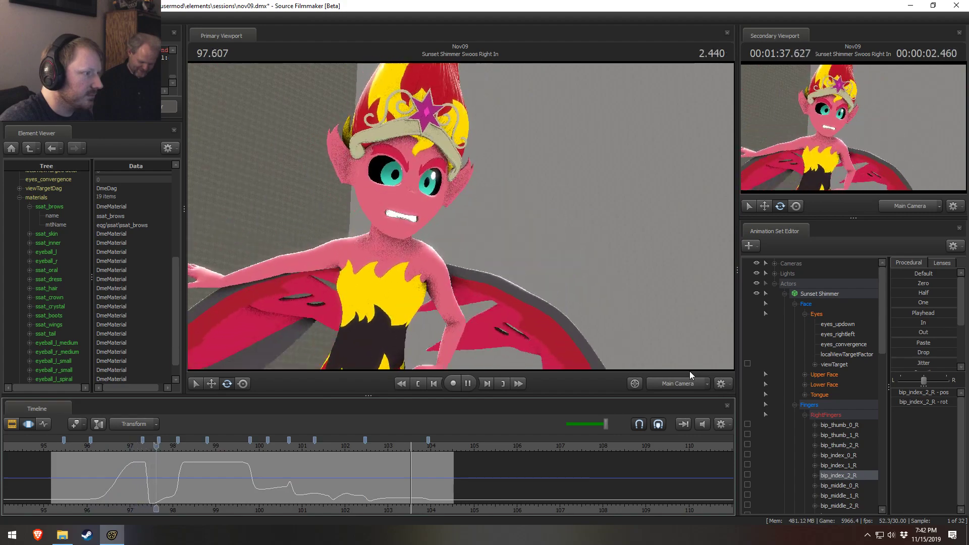
{"action": "key", "text": "space"}
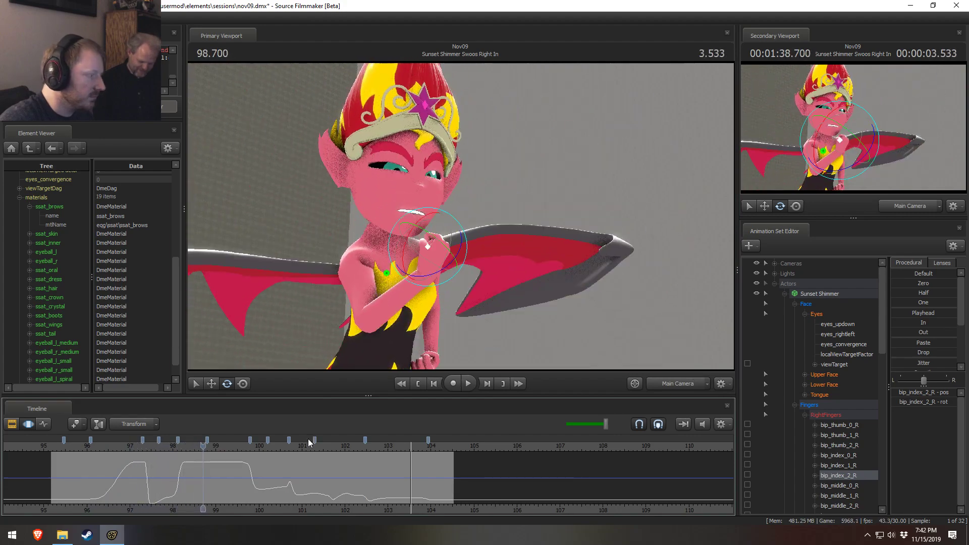
{"action": "left_click", "coordinate": [62, 449]}
{"action": "key", "text": "space"}
{"action": "key", "text": "space"}
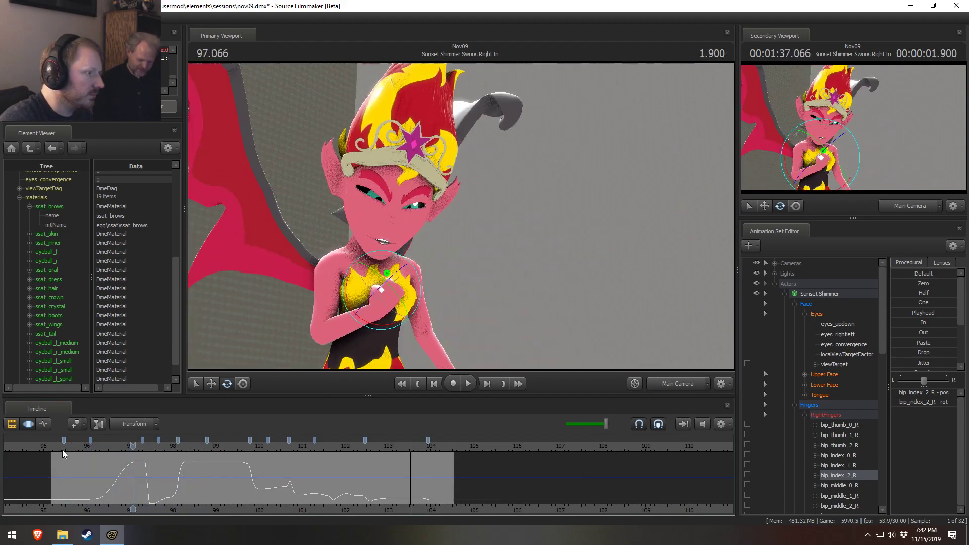
- Select the Upper Face controls and make a time selection from about 96.5 to 97.1 seconds, including falloff
{"action": "left_click_drag", "start_coordinate": [62, 449], "coordinate": [121, 485]}
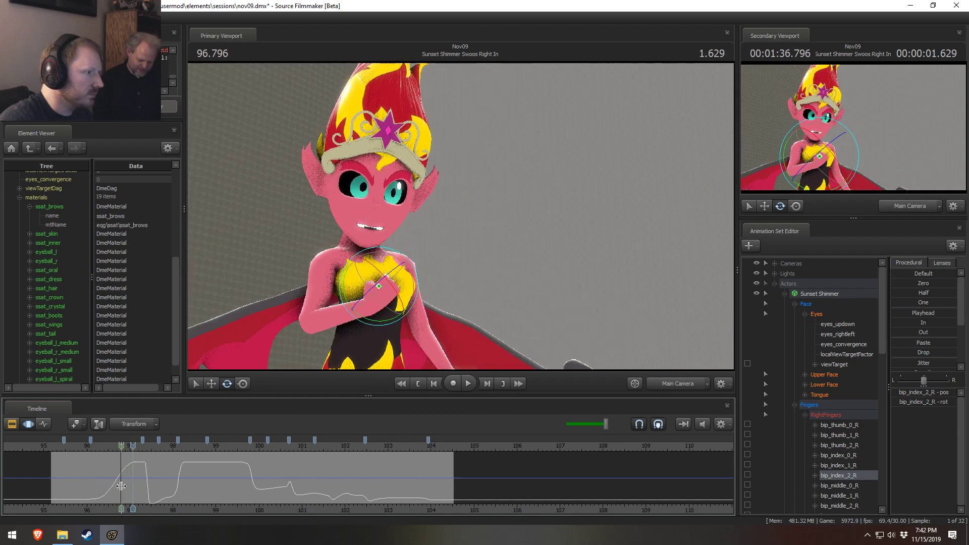
{"action": "left_click", "coordinate": [824, 375]}
{"action": "scroll", "coordinate": [57, 476], "scroll_direction": "up", "scroll_amount": 3}
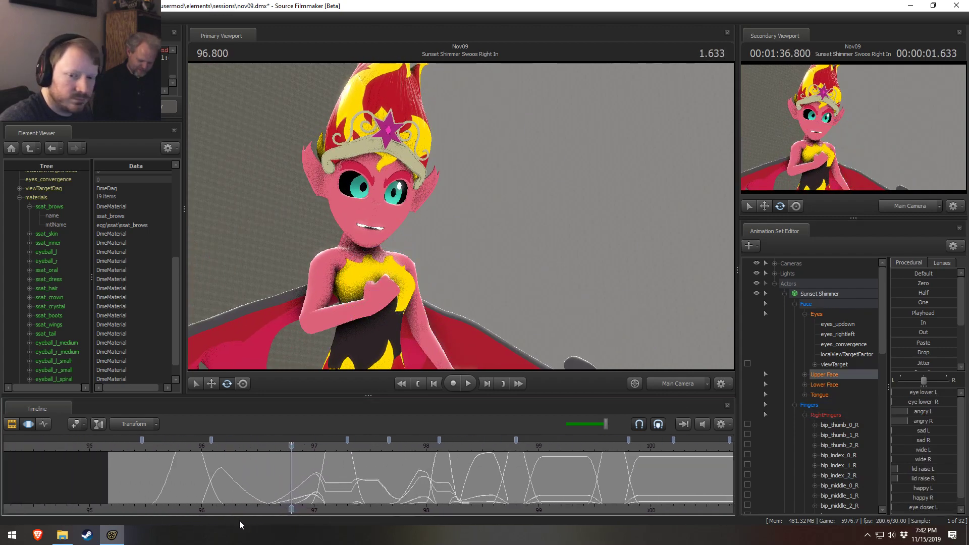
{"action": "middle_click_drag", "start_coordinate": [240, 521], "coordinate": [289, 513]}
{"action": "scroll", "coordinate": [289, 513], "scroll_direction": "up", "scroll_amount": 3}
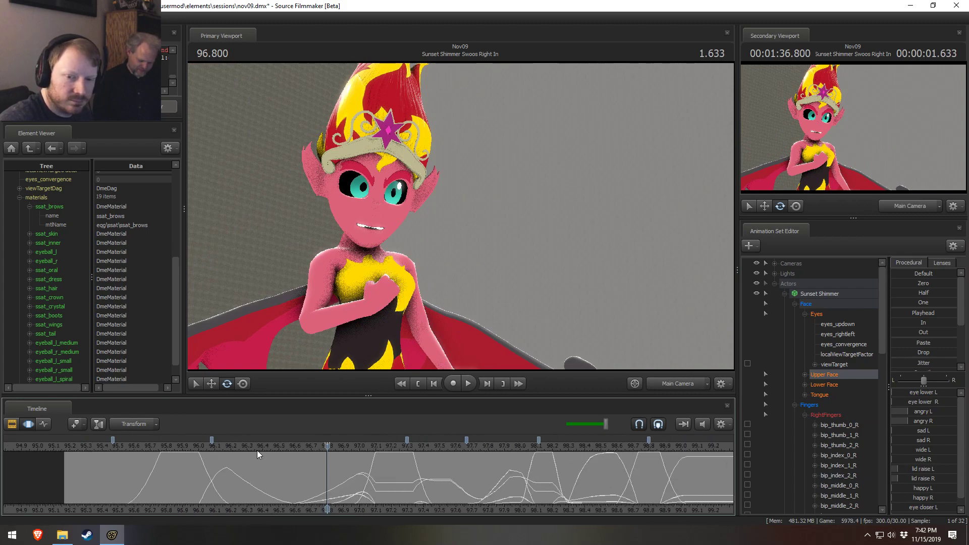
{"action": "left_click_drag", "start_coordinate": [212, 461], "coordinate": [329, 468]}
{"action": "left_click_drag", "start_coordinate": [284, 473], "coordinate": [376, 490]}
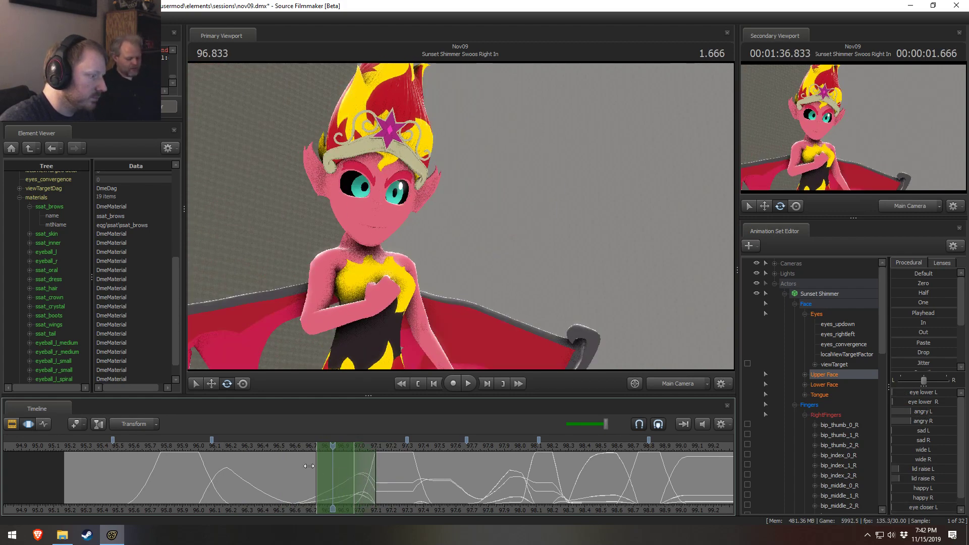
{"action": "left_click_drag", "start_coordinate": [309, 466], "coordinate": [333, 447]}
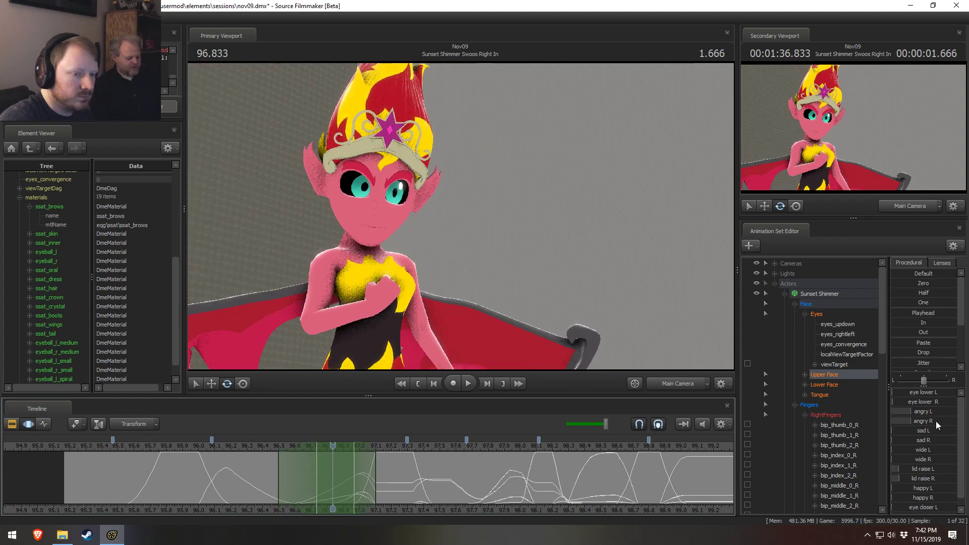
- Raise the angry L and angry R sliders to about half within the selection and play back the brow change
{"action": "left_click_drag", "start_coordinate": [936, 421], "coordinate": [927, 428]}
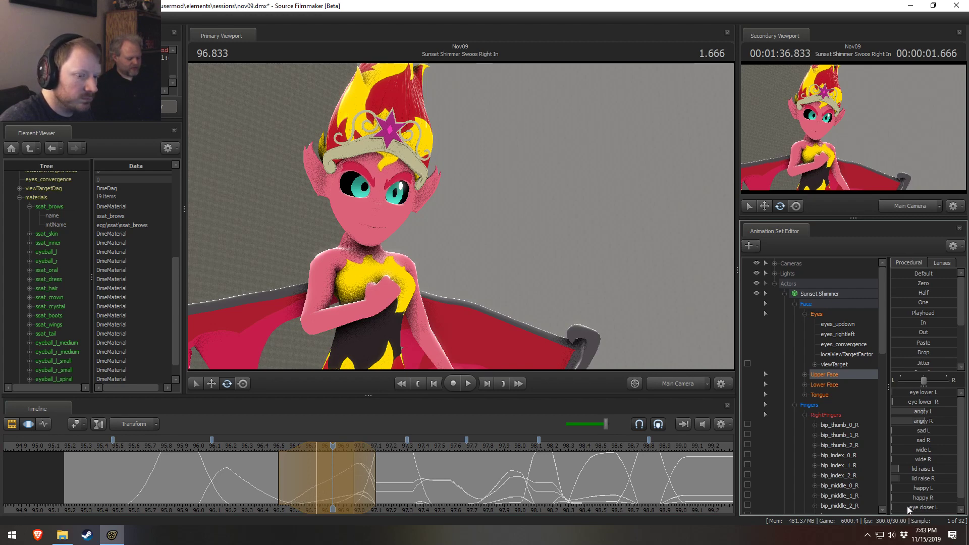
{"action": "scroll", "coordinate": [907, 506], "scroll_direction": "down", "scroll_amount": 1}
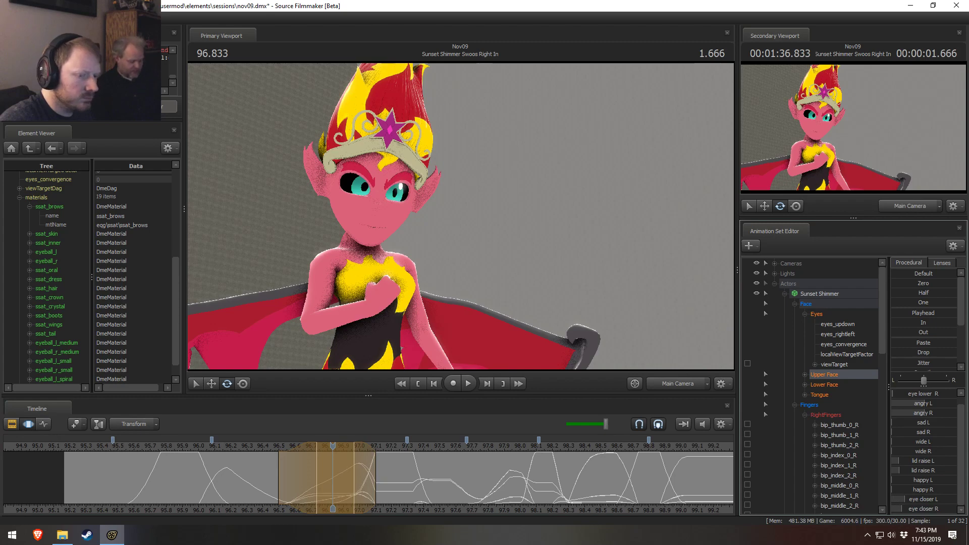
{"action": "left_click", "coordinate": [144, 447]}
{"action": "key", "text": "space"}
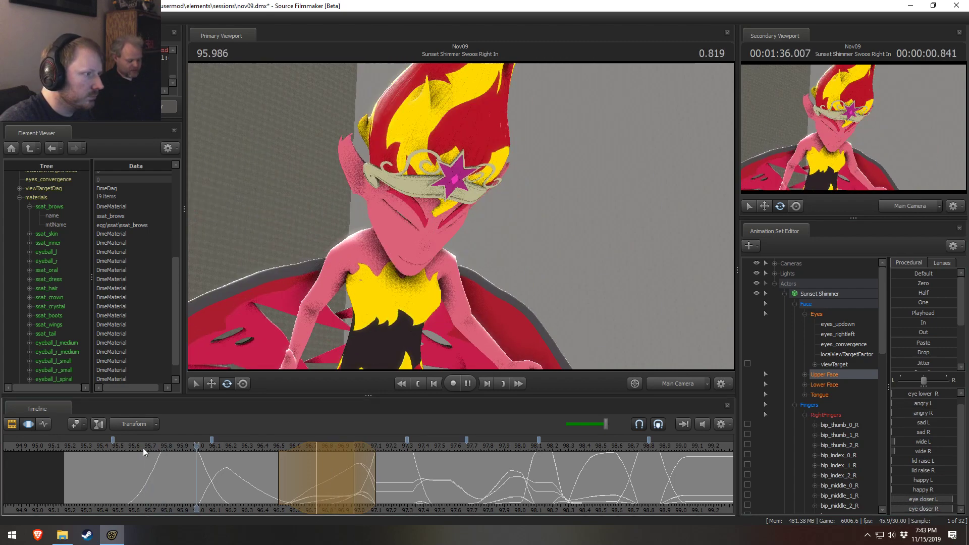
{"action": "key", "text": "space"}
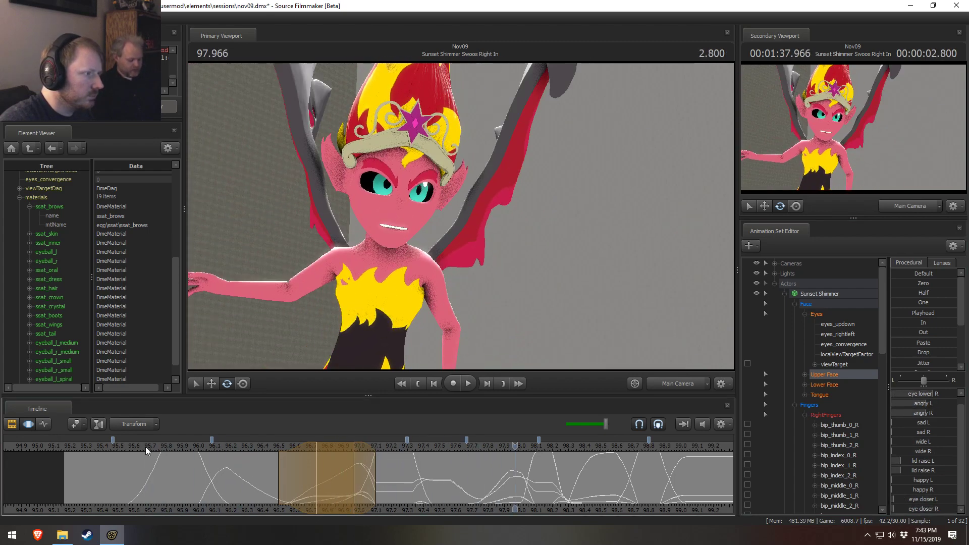
- Play through the whole Sunset Shimmer shot and replay its final seconds to examine the facial animation
{"action": "left_click", "coordinate": [259, 450]}
{"action": "key", "text": "space"}
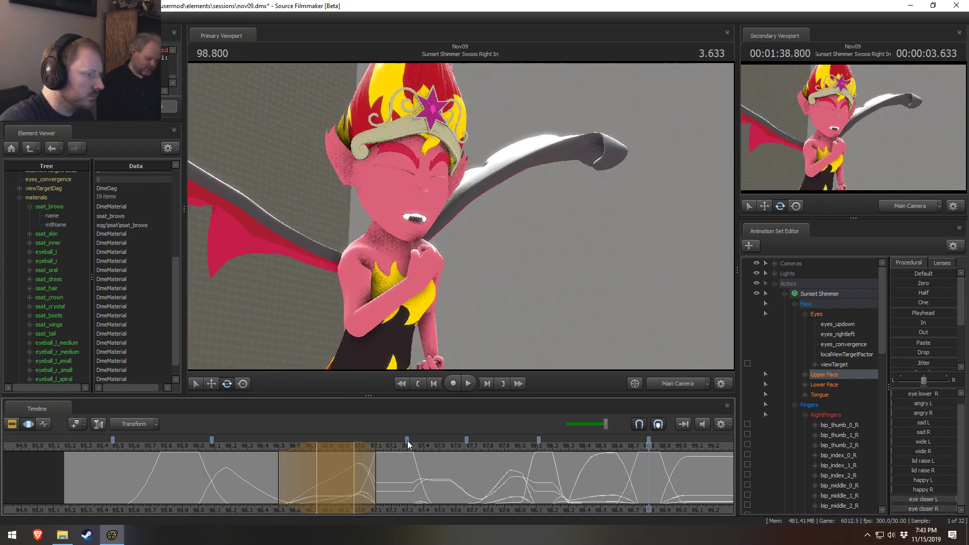
{"action": "key", "text": "space"}
{"action": "left_click", "coordinate": [377, 450]}
{"action": "key", "text": "space"}
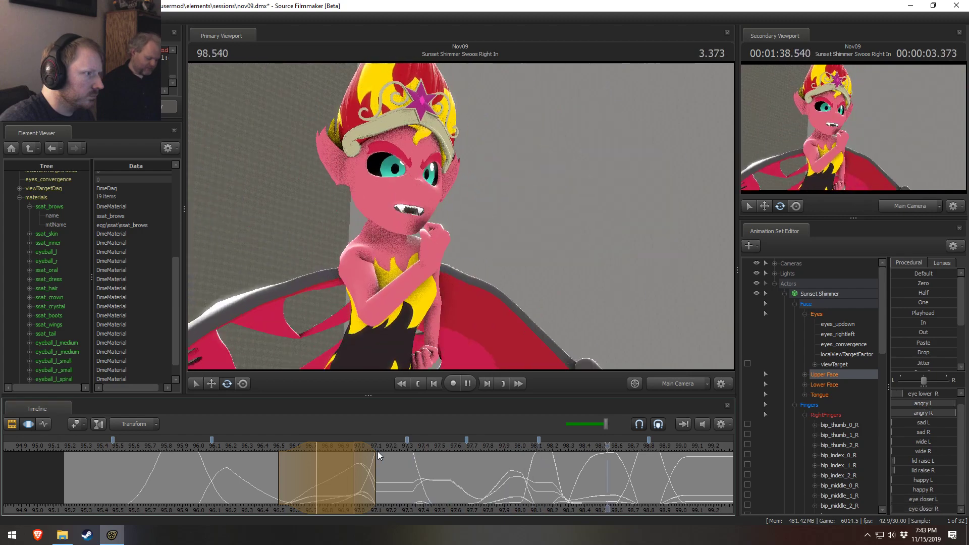
{"action": "key", "text": "space"}
{"action": "key", "text": "space"}
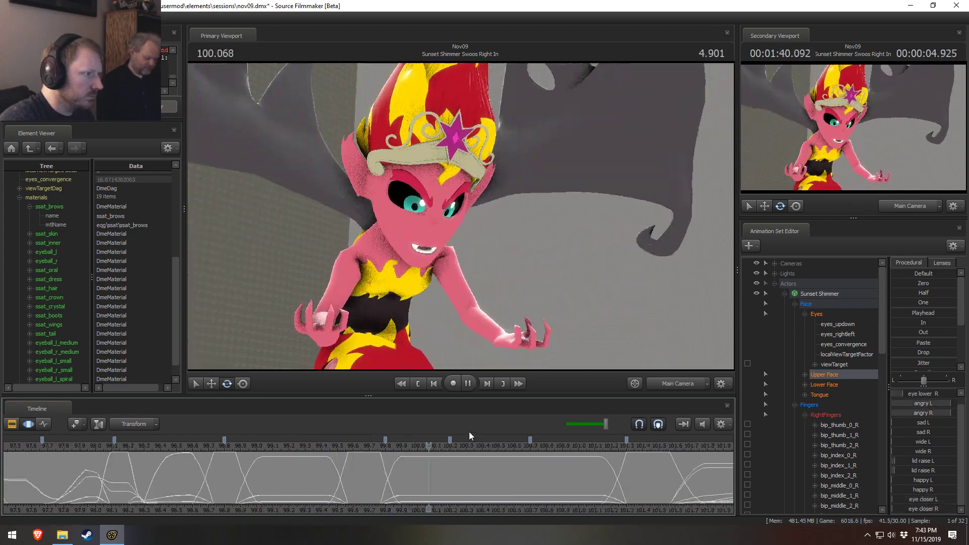
{"action": "scroll", "coordinate": [529, 464], "scroll_direction": "down", "scroll_amount": 3}
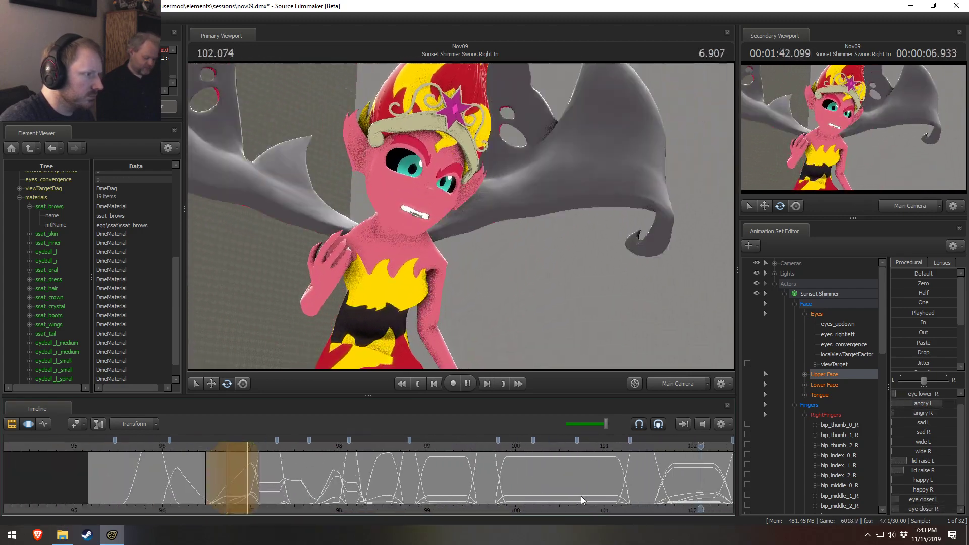
{"action": "scroll", "coordinate": [576, 511], "scroll_direction": "down", "scroll_amount": 3}
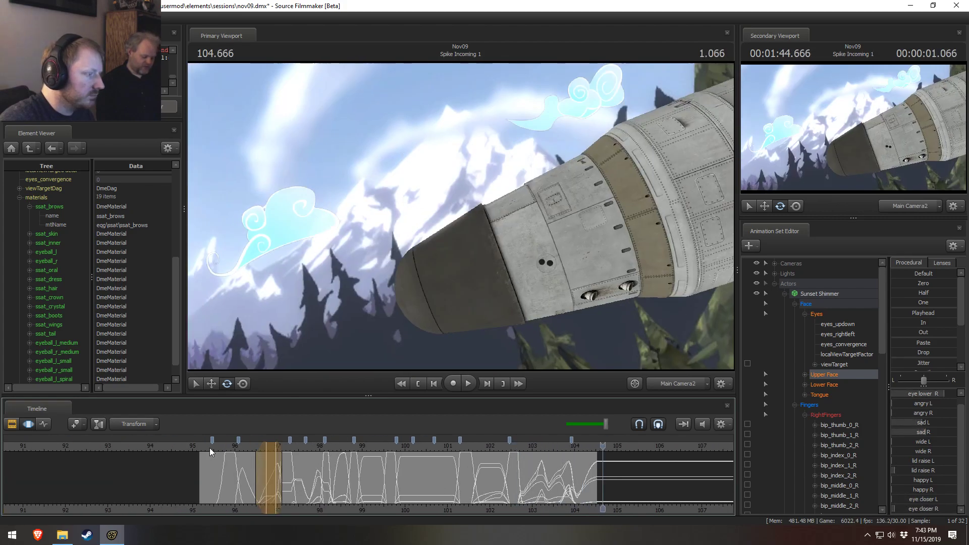
{"action": "left_click", "coordinate": [210, 447]}
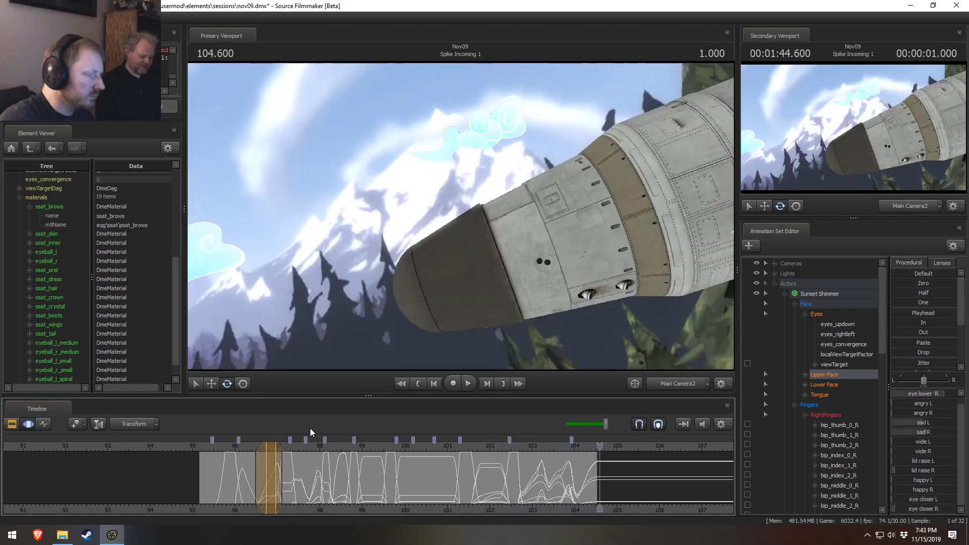
{"action": "left_click", "coordinate": [536, 446]}
{"action": "key", "text": "space"}
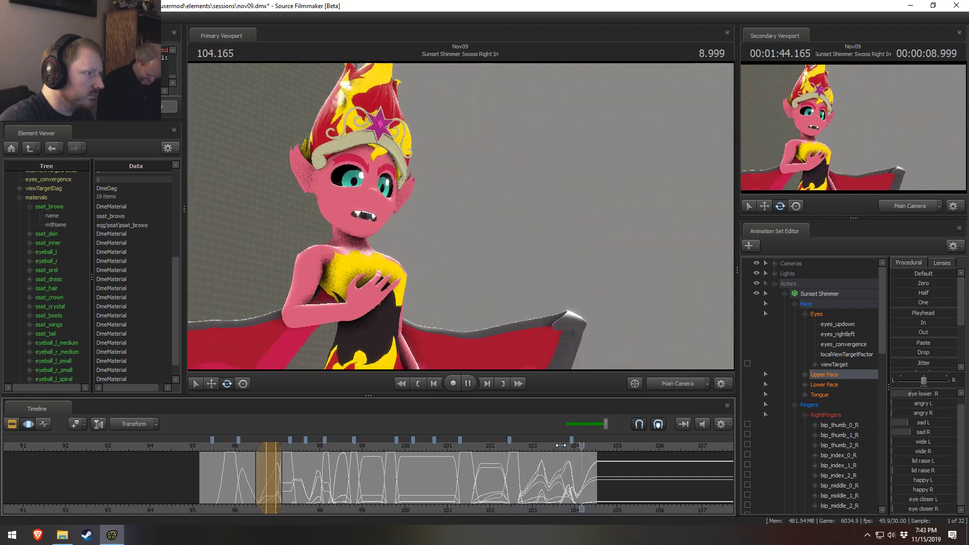
{"action": "key", "text": "space"}
- Increase the Lower Face frown L and frown R sliders from 103.566 through the shot's end, with falloff starting at about 103.4
{"action": "scroll", "coordinate": [580, 431], "scroll_direction": "up", "scroll_amount": 3}
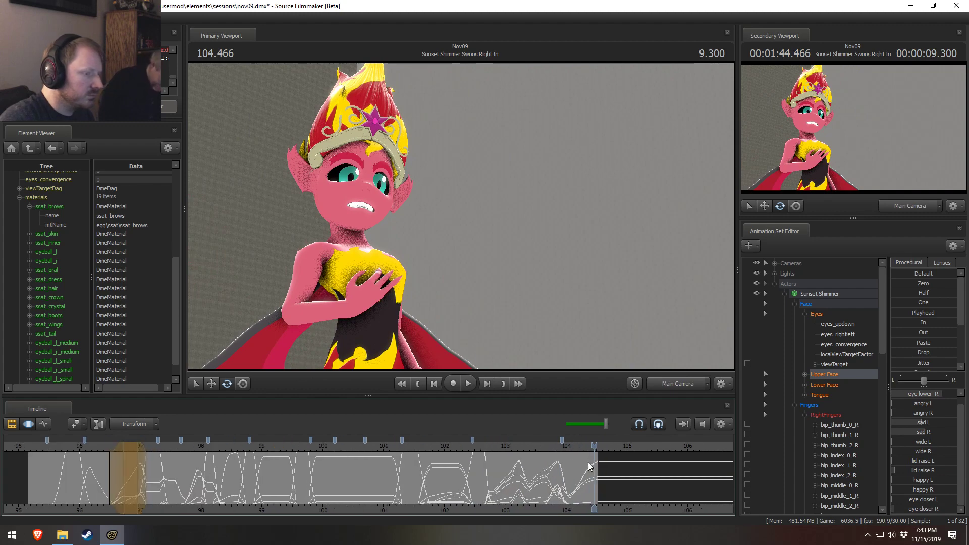
{"action": "left_click", "coordinate": [840, 387]}
{"action": "left_click_drag", "start_coordinate": [561, 446], "coordinate": [684, 455]}
{"action": "scroll", "coordinate": [556, 470], "scroll_direction": "up", "scroll_amount": 3}
{"action": "scroll", "coordinate": [556, 472], "scroll_direction": "down", "scroll_amount": 2}
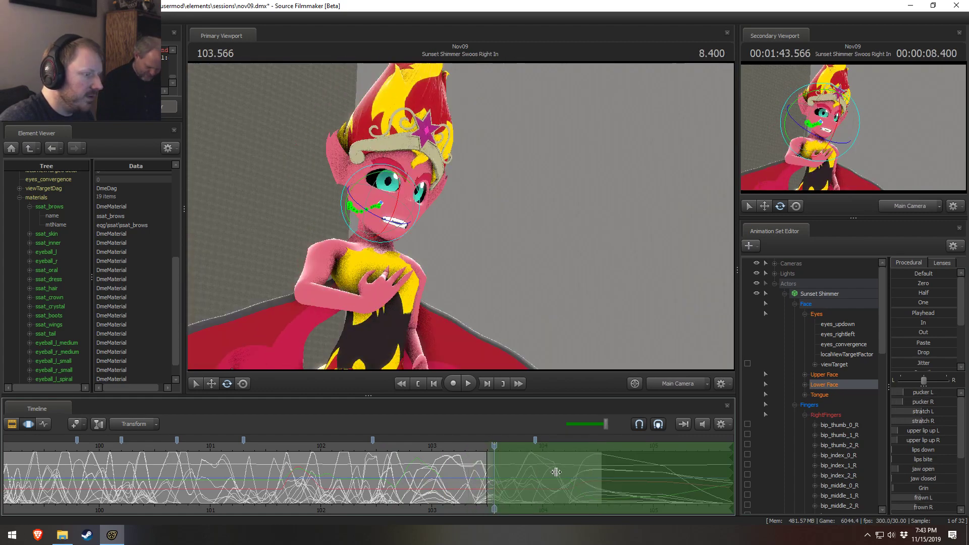
{"action": "scroll", "coordinate": [556, 472], "scroll_direction": "up", "scroll_amount": 1}
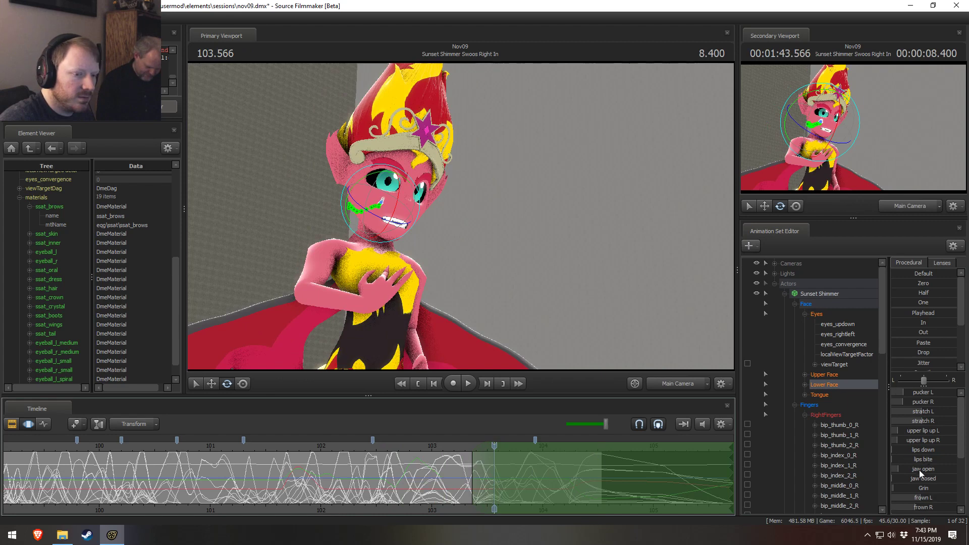
{"action": "left_click_drag", "start_coordinate": [920, 499], "coordinate": [937, 511]}
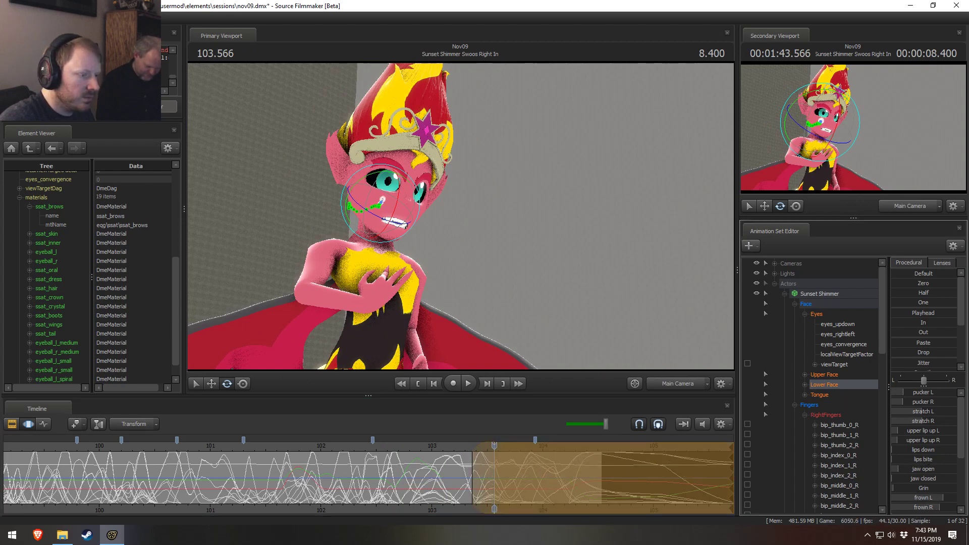
- Play back the end of the shot repeatedly from 103.166 and from about 101.6 to examine the frown
{"action": "left_click", "coordinate": [450, 451]}
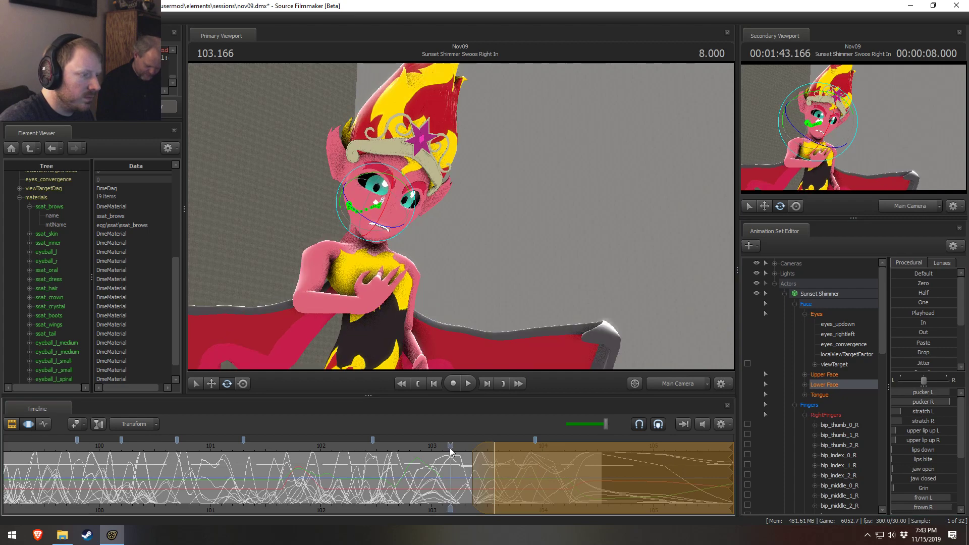
{"action": "key", "text": "space"}
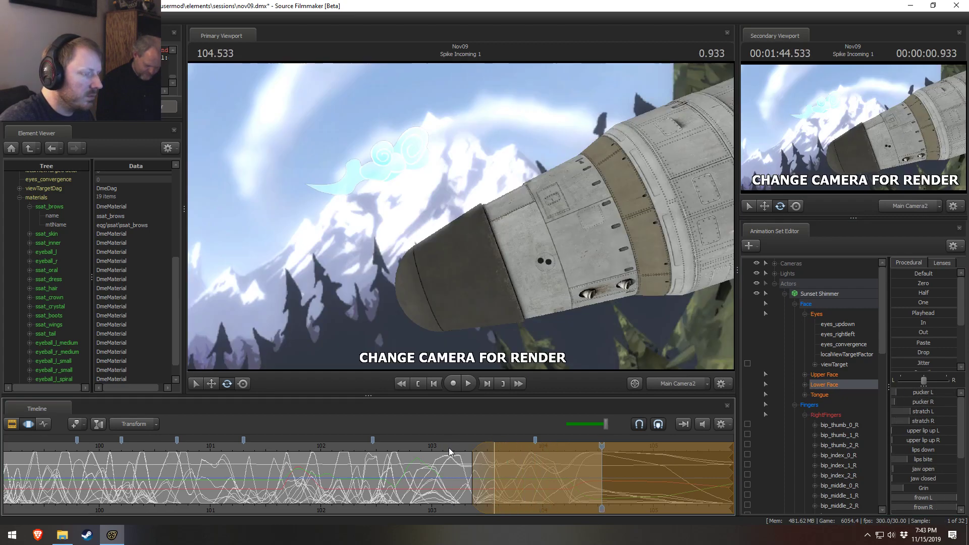
{"action": "left_click", "coordinate": [449, 447]}
{"action": "key", "text": "space"}
{"action": "key", "text": "space"}
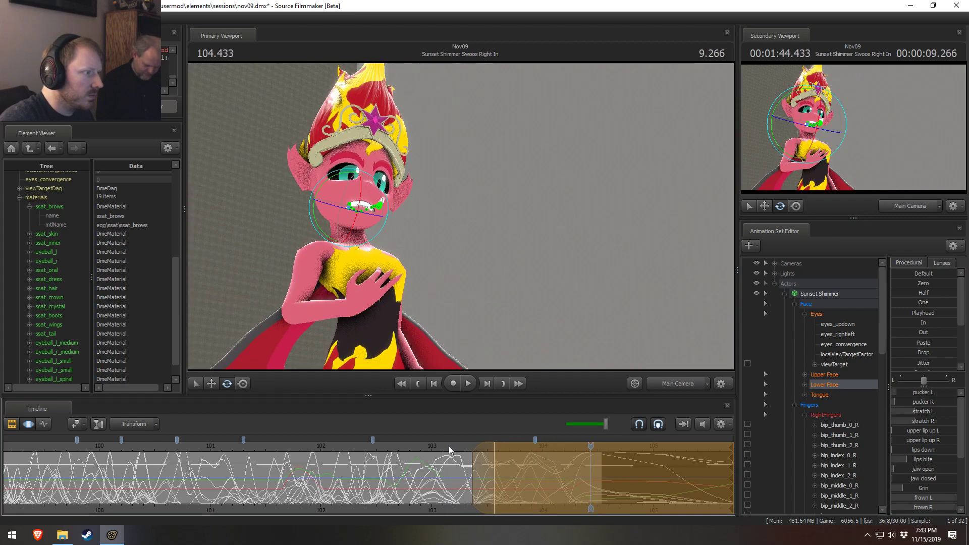
{"action": "scroll", "coordinate": [441, 447], "scroll_direction": "down", "scroll_amount": 2}
{"action": "left_click", "coordinate": [344, 442]}
{"action": "key", "text": "space"}
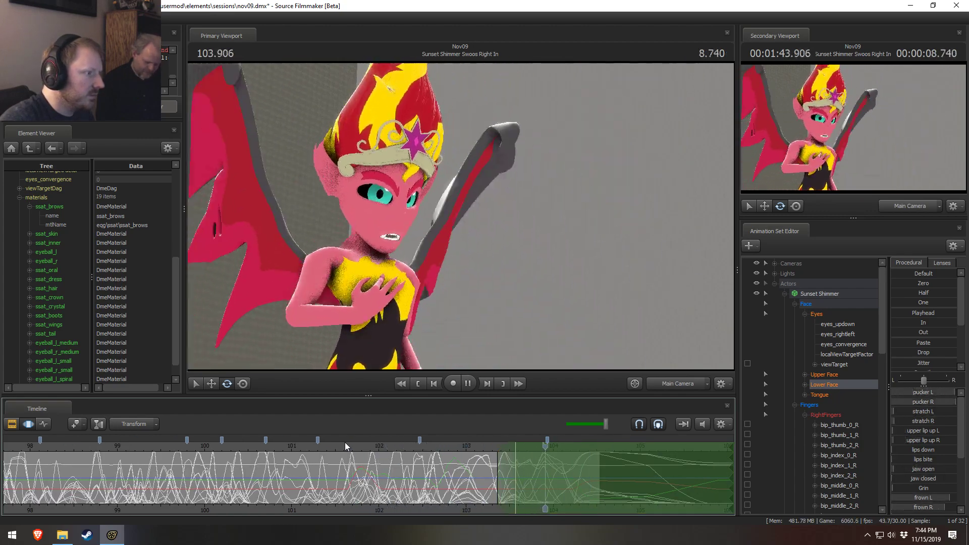
{"action": "key", "text": "space"}
{"action": "scroll", "coordinate": [337, 443], "scroll_direction": "down", "scroll_amount": 2}
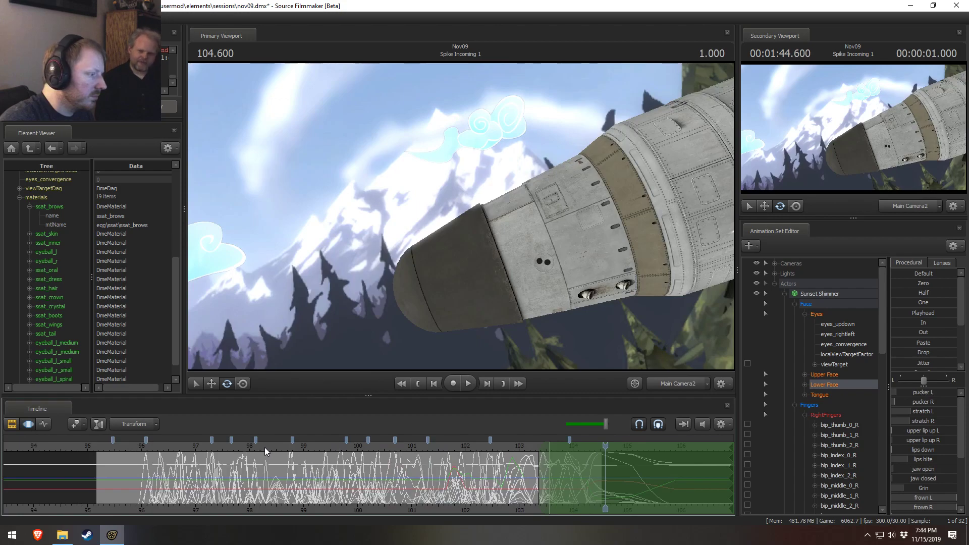
- Play back the Sunset Shimmer shot from about 98.3 and again from about 96 to examine the facial animation
{"action": "left_click", "coordinate": [264, 448]}
{"action": "key", "text": "space"}
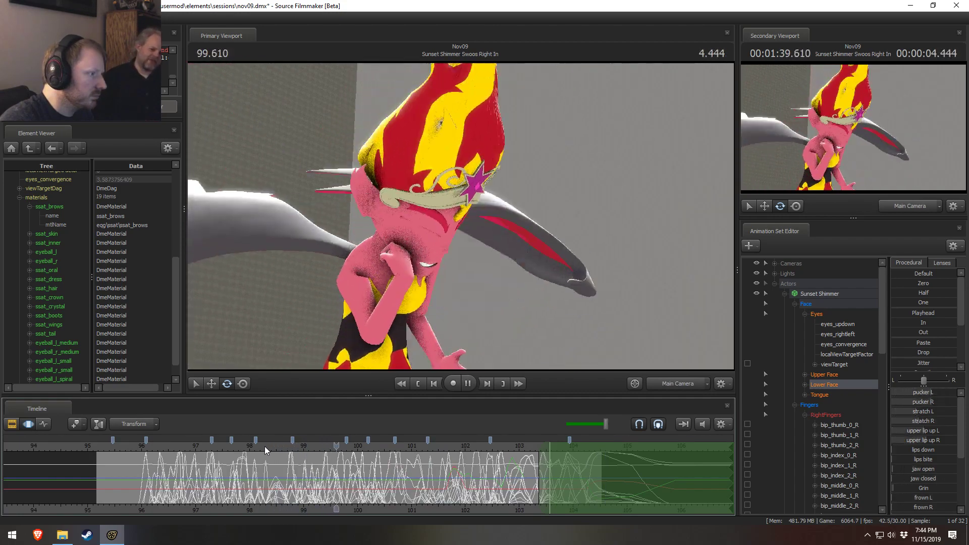
{"action": "key", "text": "space"}
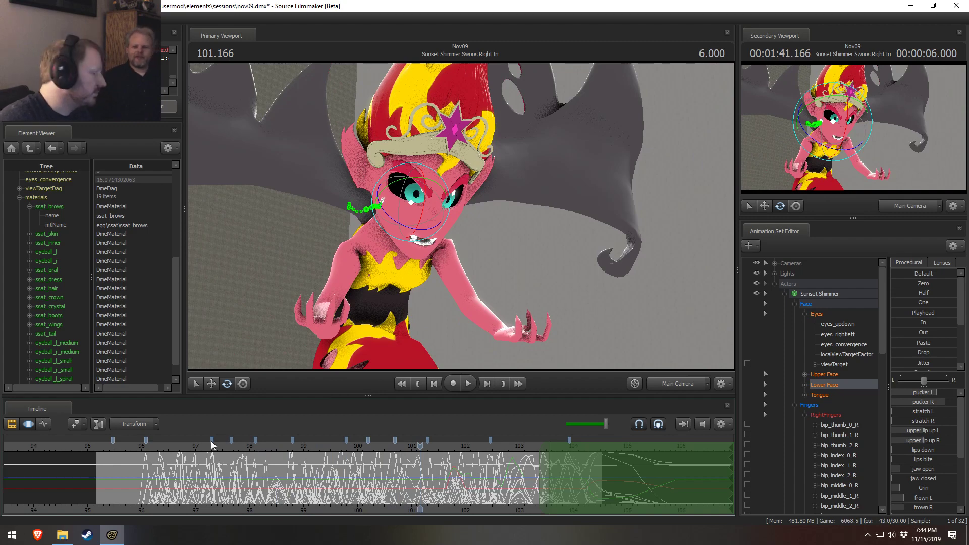
{"action": "left_click_drag", "start_coordinate": [207, 445], "coordinate": [211, 446]}
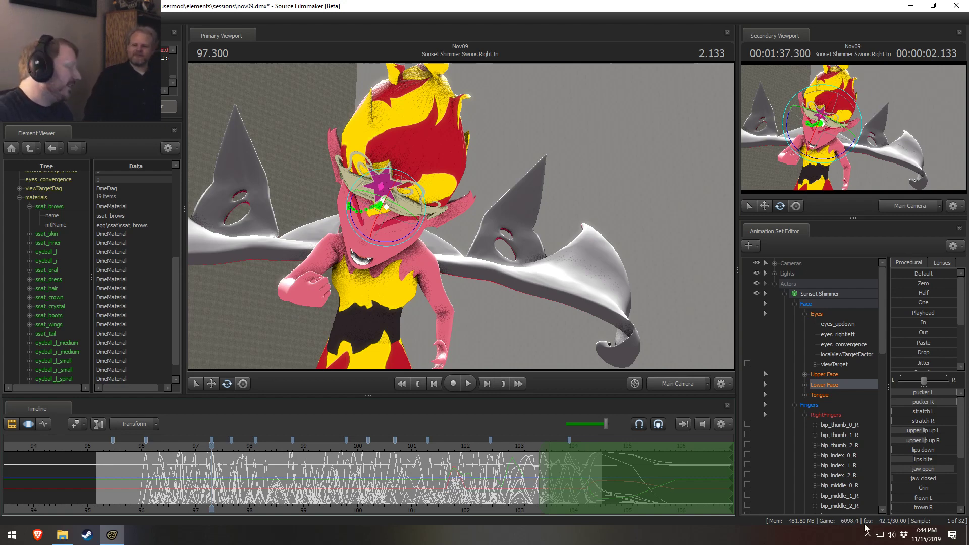
{"action": "left_click", "coordinate": [141, 448]}
{"action": "key", "text": "space"}
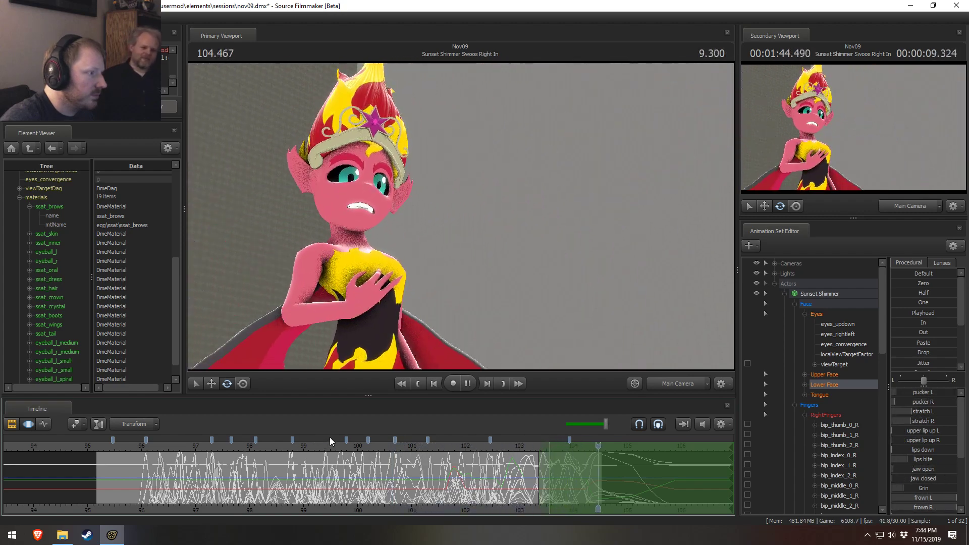
{"action": "key", "text": "space"}
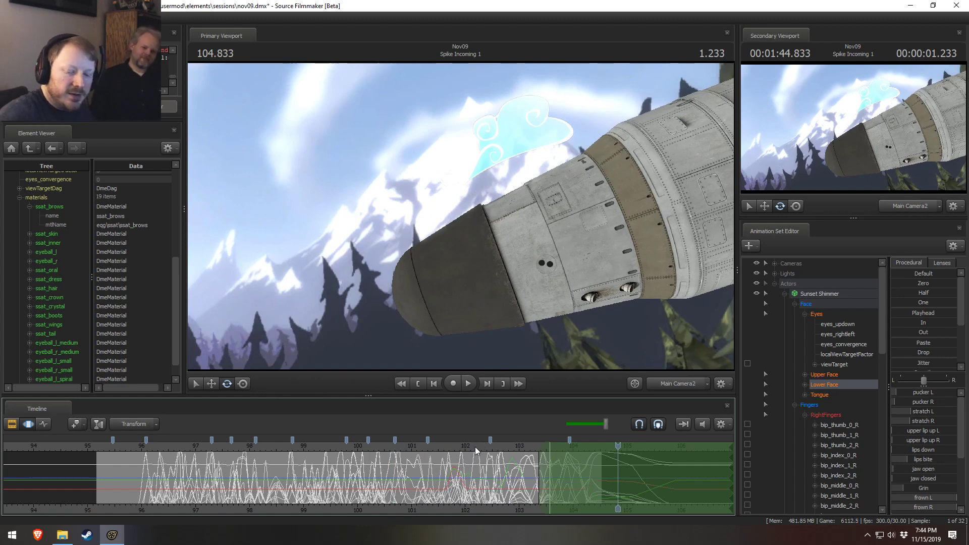
- Replay the section from about 100.5 and again from about 101.4 to examine the expression change
{"action": "left_click", "coordinate": [438, 450]}
{"action": "scroll", "coordinate": [444, 466], "scroll_direction": "up", "scroll_amount": 2}
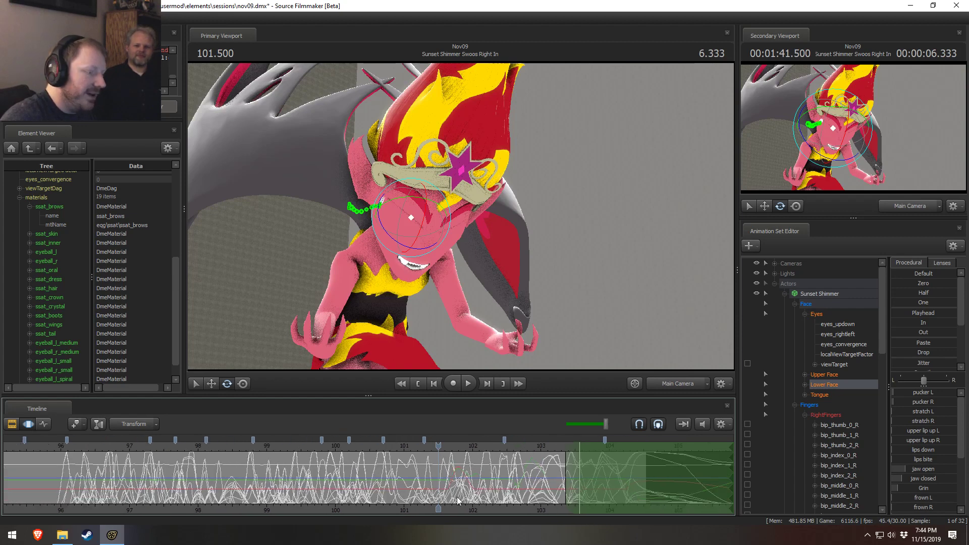
{"action": "middle_click_drag", "start_coordinate": [461, 512], "coordinate": [404, 519]}
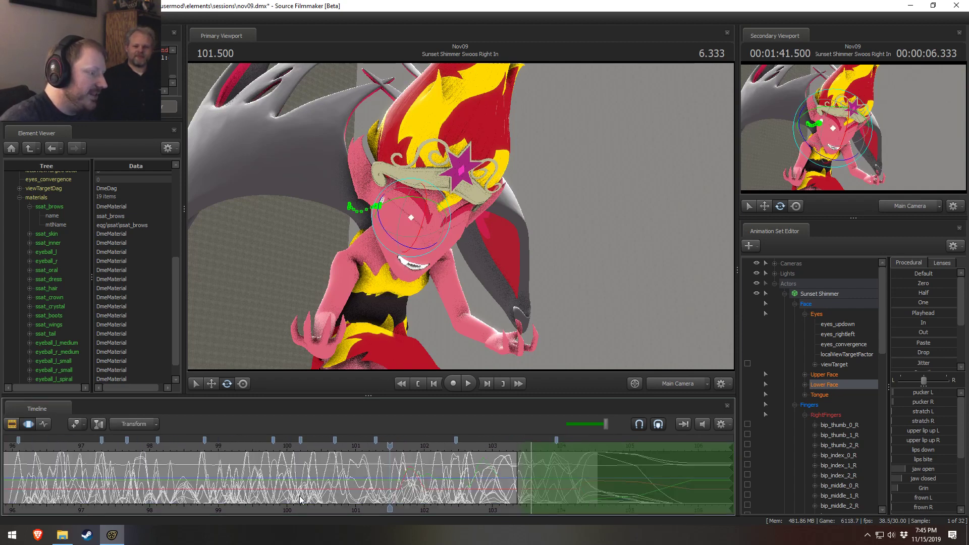
{"action": "left_click", "coordinate": [320, 451]}
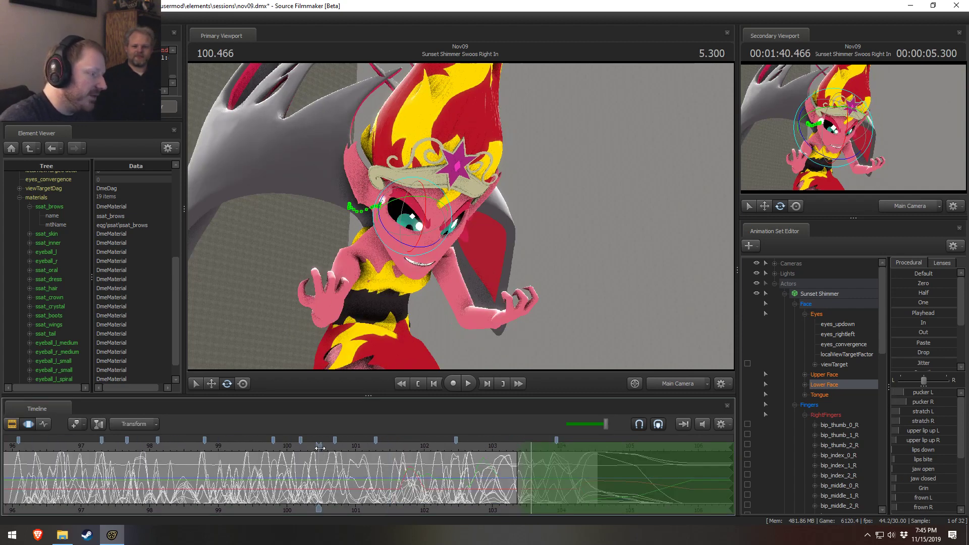
{"action": "key", "text": "space"}
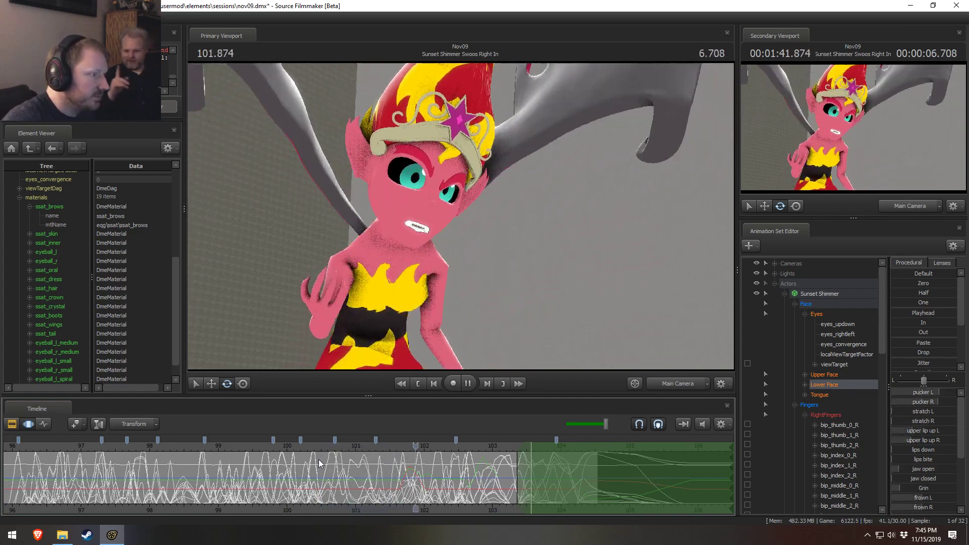
{"action": "key", "text": "space"}
{"action": "key", "text": "space"}
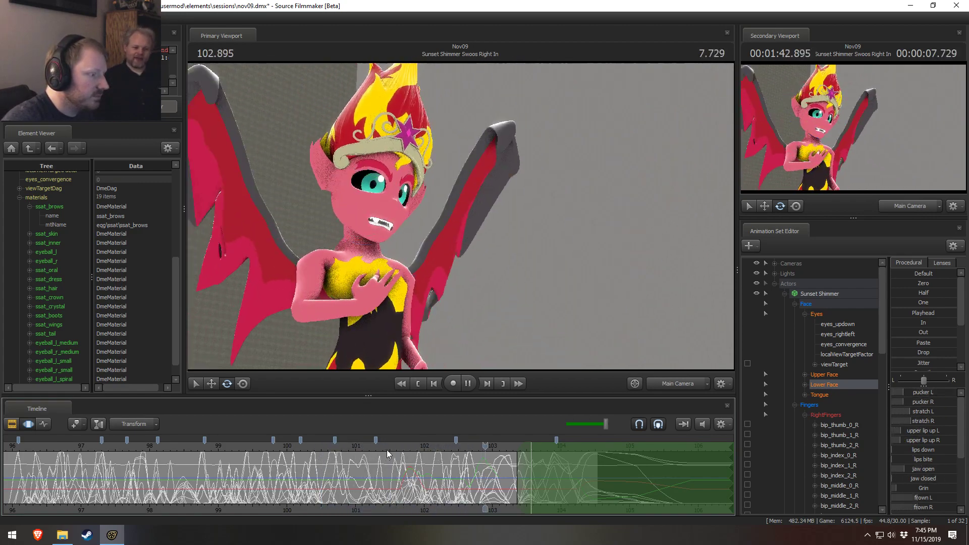
{"action": "left_click", "coordinate": [386, 446]}
{"action": "key", "text": "space"}
- Set a time selection with falloff from about 101.6 to 102.1, centred on 101.8, for the Upper Face controls
{"action": "scroll", "coordinate": [403, 466], "scroll_direction": "up", "scroll_amount": 4}
{"action": "scroll", "coordinate": [403, 466], "scroll_direction": "up", "scroll_amount": 1}
{"action": "key", "text": "F2"}
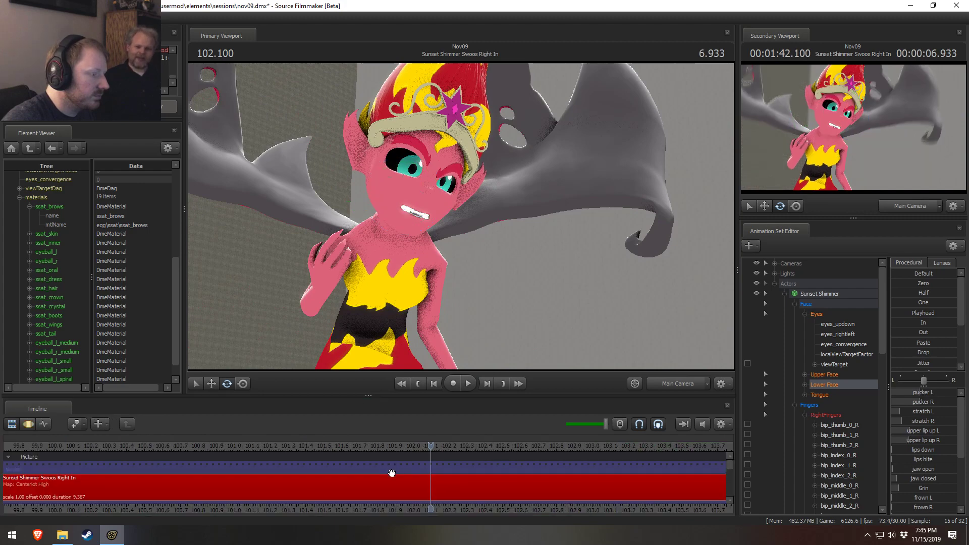
{"action": "key", "text": "F3"}
{"action": "key", "text": "shift"}
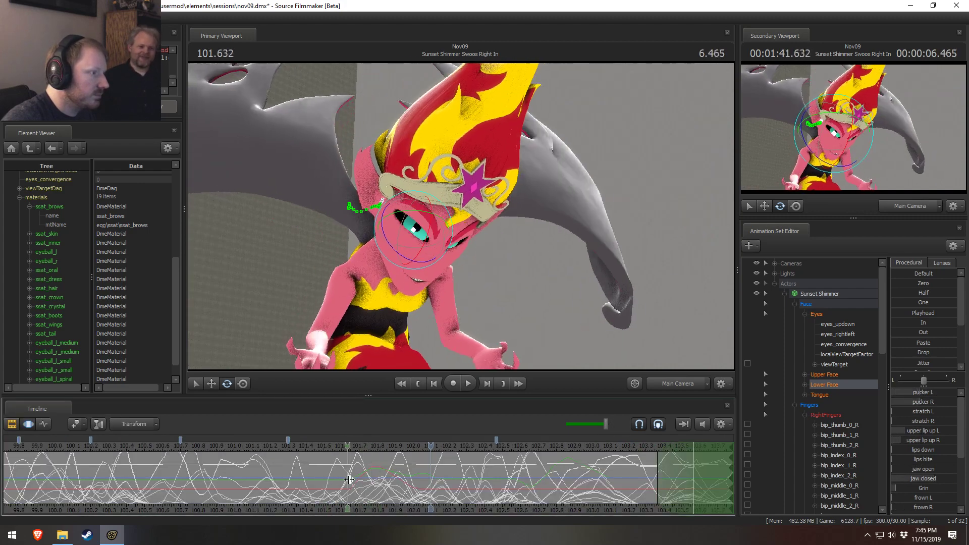
{"action": "left_click", "coordinate": [387, 479]}
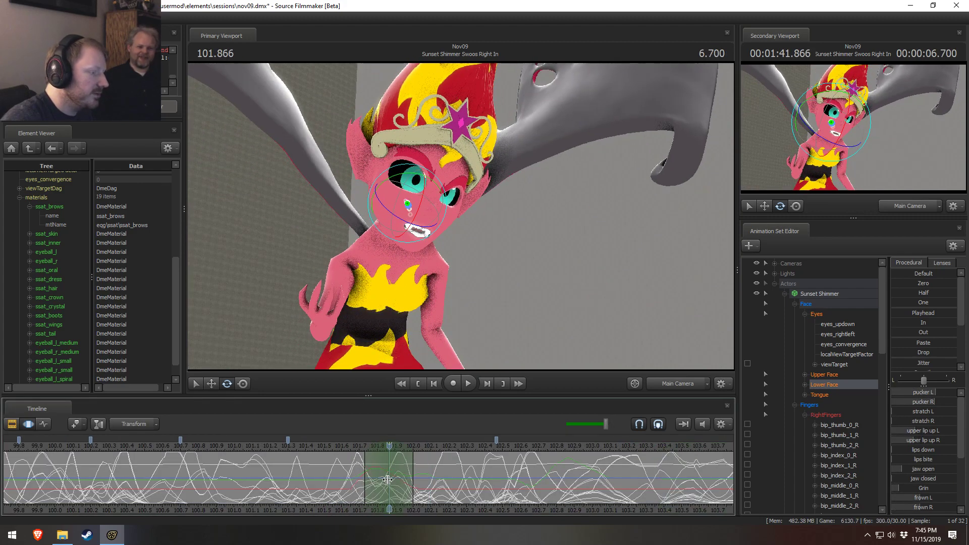
{"action": "left_click", "coordinate": [824, 374]}
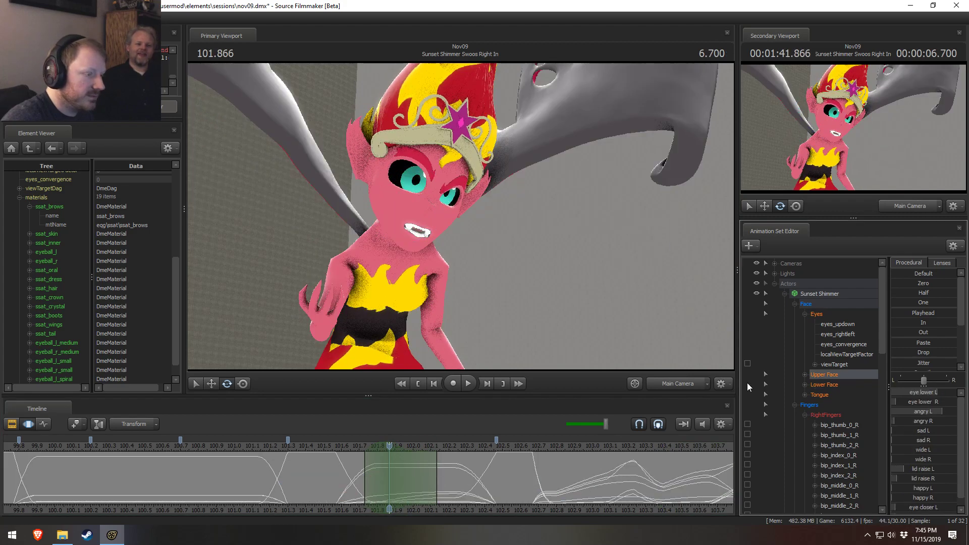
{"action": "left_click_drag", "start_coordinate": [387, 468], "coordinate": [452, 486]}
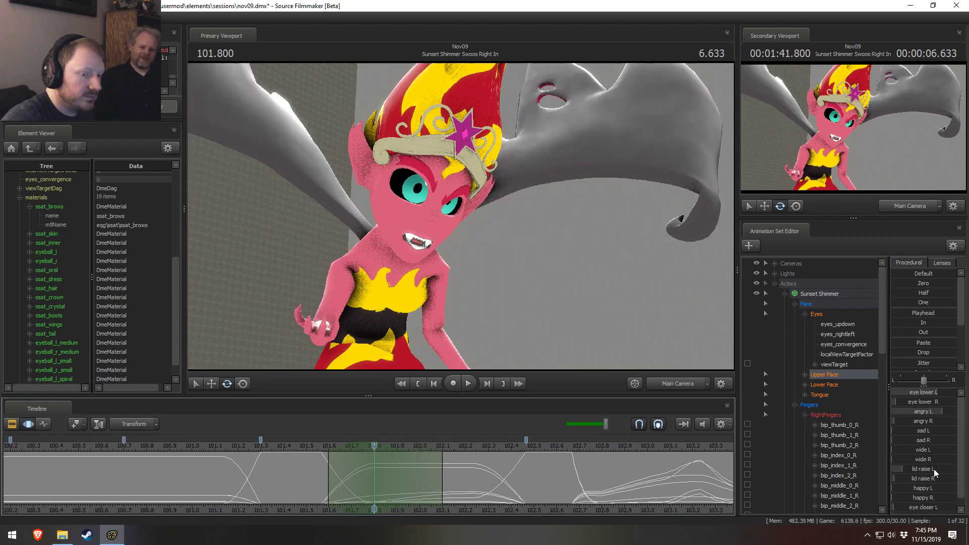
{"action": "left_click_drag", "start_coordinate": [934, 470], "coordinate": [939, 463]}
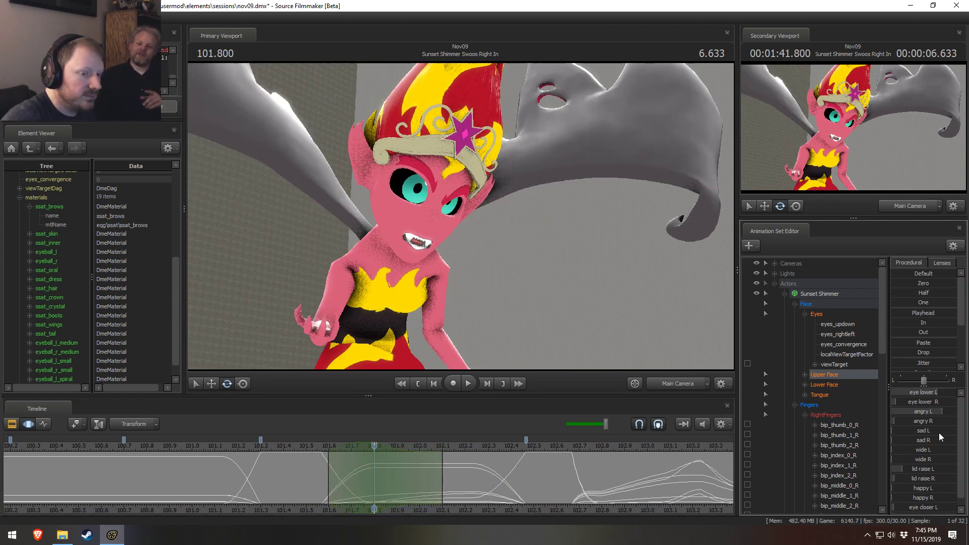
{"action": "left_click_drag", "start_coordinate": [941, 392], "coordinate": [931, 392]}
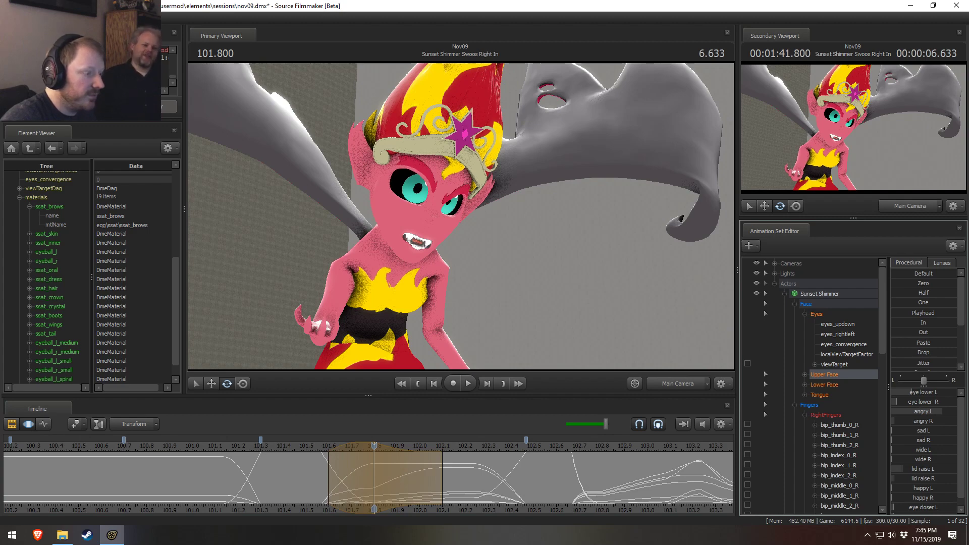
{"action": "left_click_drag", "start_coordinate": [931, 393], "coordinate": [920, 406]}
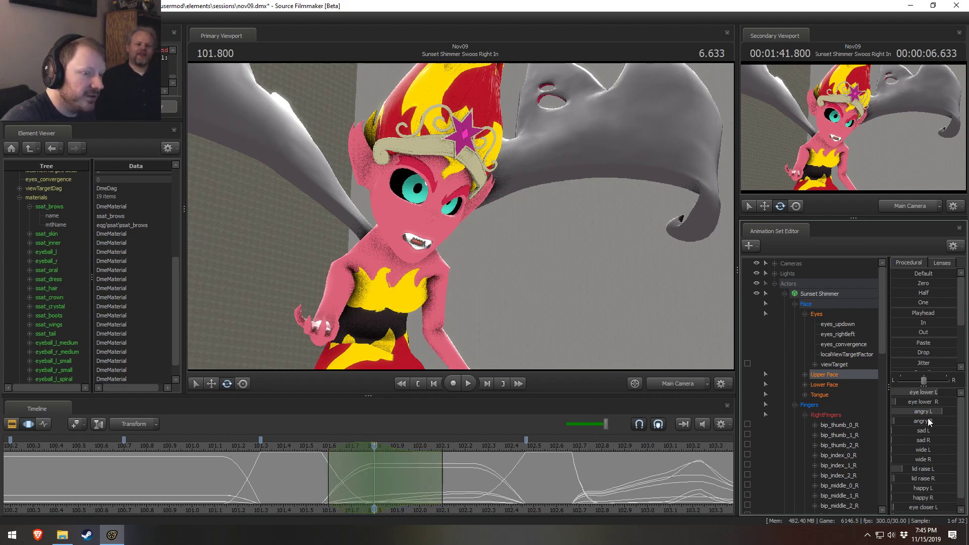
{"action": "mouse_move", "coordinate": [374, 485]}
{"action": "left_mouse_down"}
{"action": "mouse_move", "coordinate": [333, 485]}
{"action": "mouse_move", "coordinate": [374, 485]}
{"action": "left_mouse_up"}
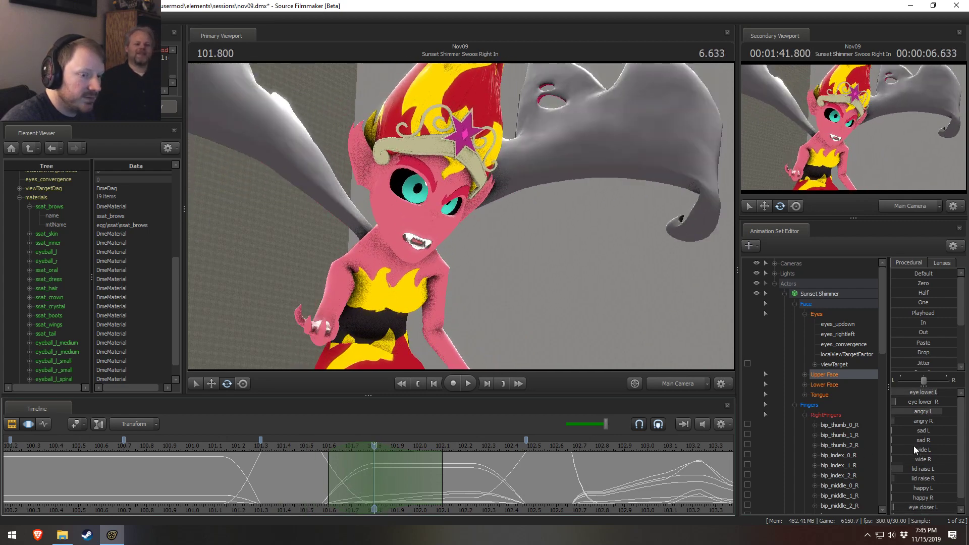
- Raise the wide L and wide R sliders within the selection and play back the eye change
{"action": "left_click_drag", "start_coordinate": [916, 450], "coordinate": [943, 461]}
{"action": "key", "text": "shift"}
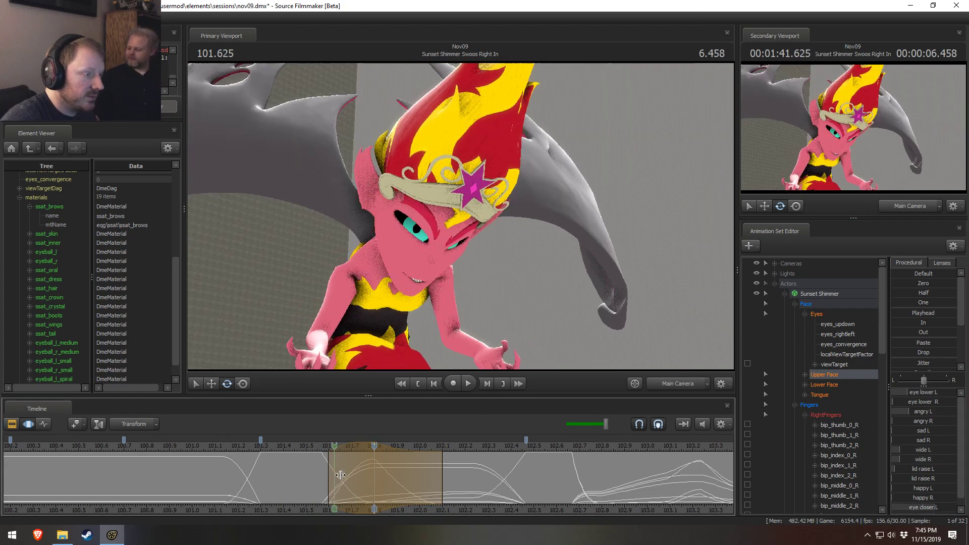
{"action": "key", "text": "space"}
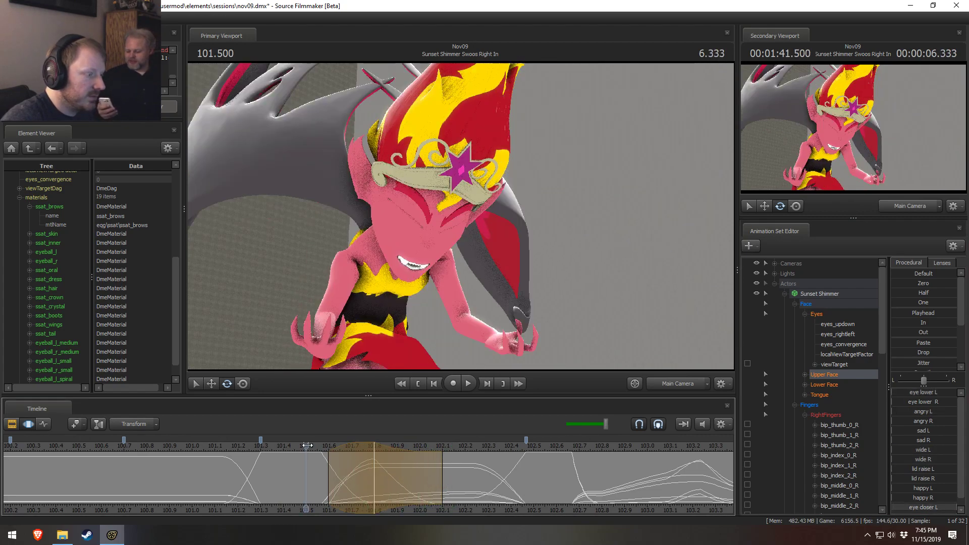
{"action": "key", "text": "space"}
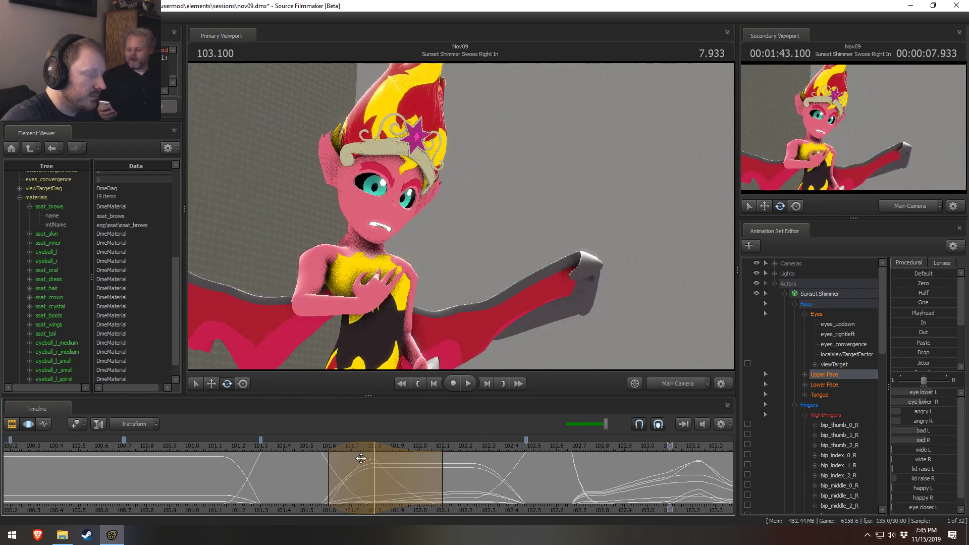
{"action": "scroll", "coordinate": [360, 459], "scroll_direction": "down", "scroll_amount": 5}
{"action": "left_click", "coordinate": [327, 448]}
{"action": "key", "text": "space"}
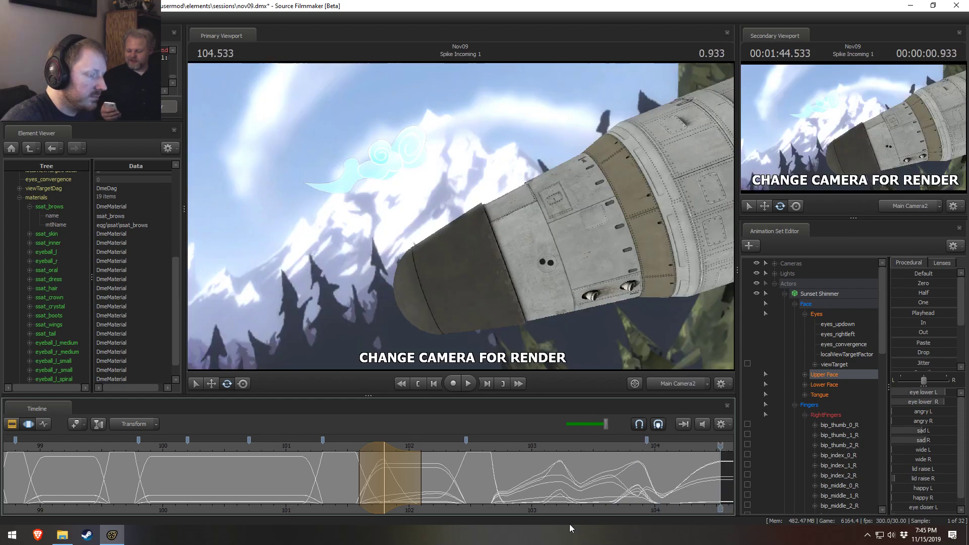
- Play through the whole Sunset Shimmer shot from its start, including the part around 98, to examine the animation
{"action": "scroll", "coordinate": [457, 486], "scroll_direction": "down", "scroll_amount": 5}
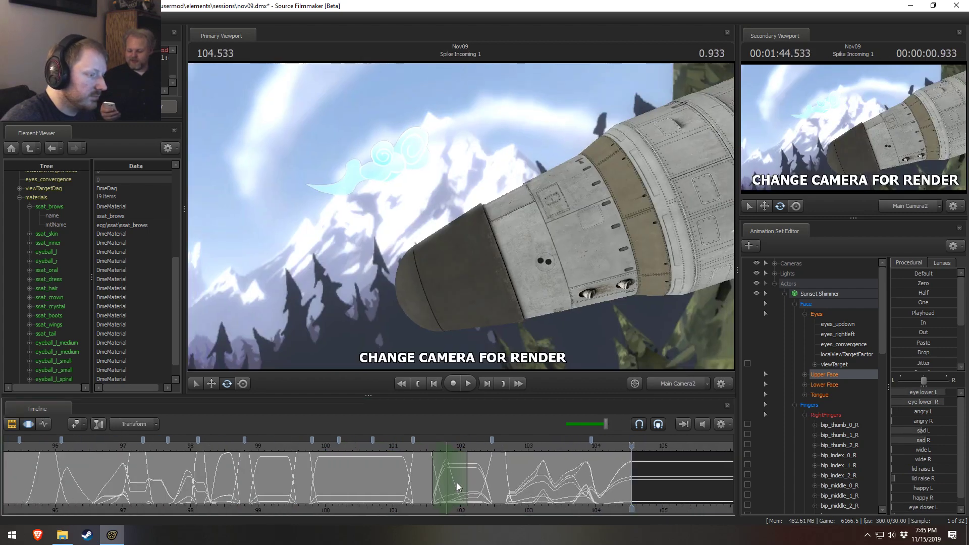
{"action": "left_click", "coordinate": [18, 446]}
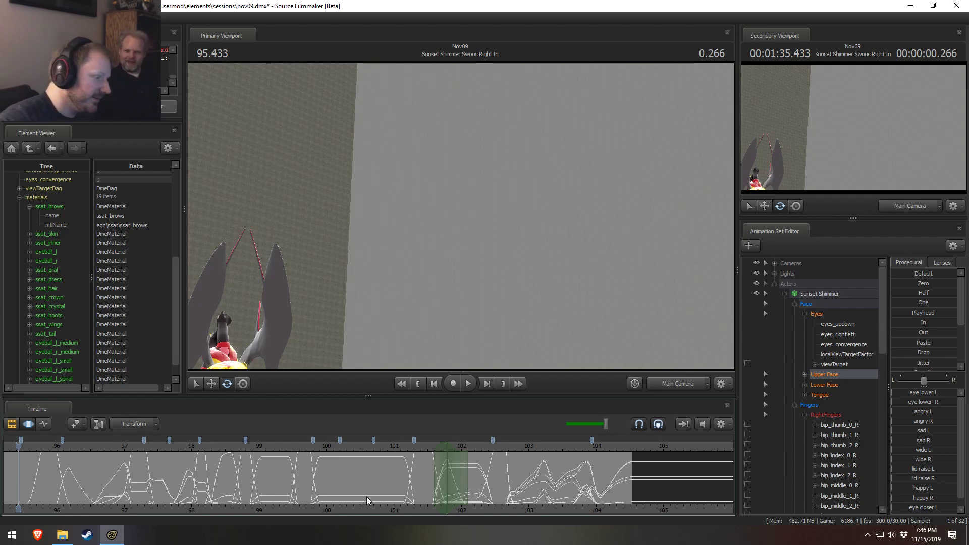
{"action": "scroll", "coordinate": [44, 468], "scroll_direction": "down", "scroll_amount": 1}
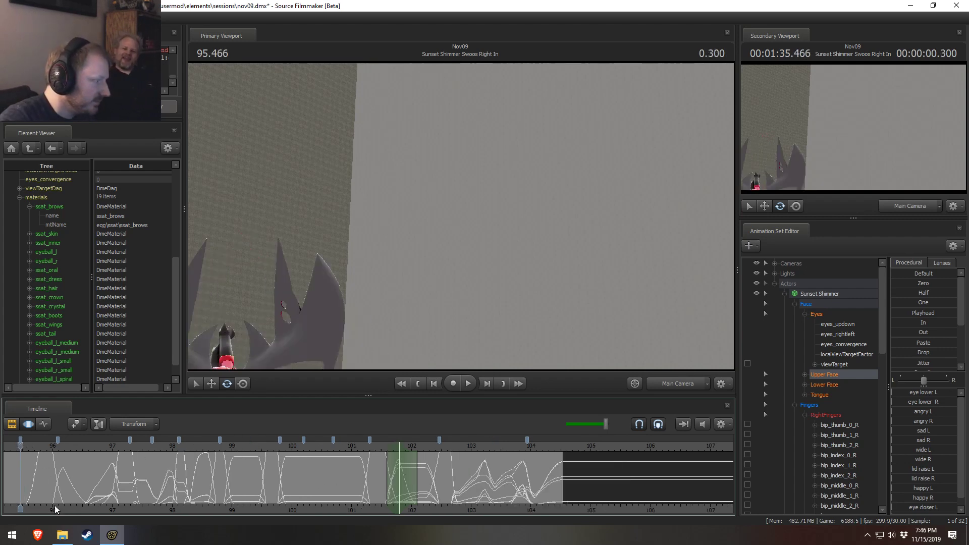
{"action": "middle_click_drag", "start_coordinate": [54, 504], "coordinate": [131, 498]}
{"action": "left_click", "coordinate": [99, 450]}
{"action": "key", "text": "space"}
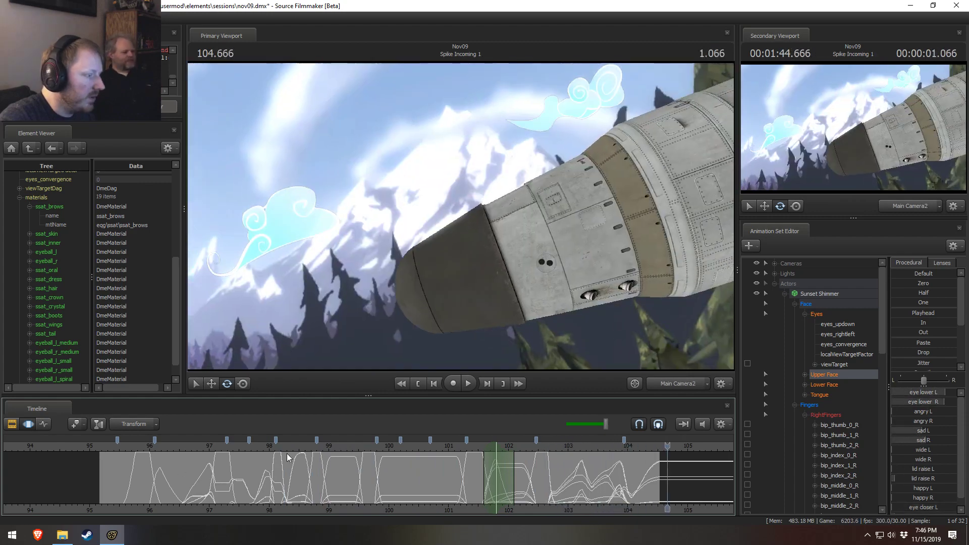
{"action": "left_click", "coordinate": [275, 447]}
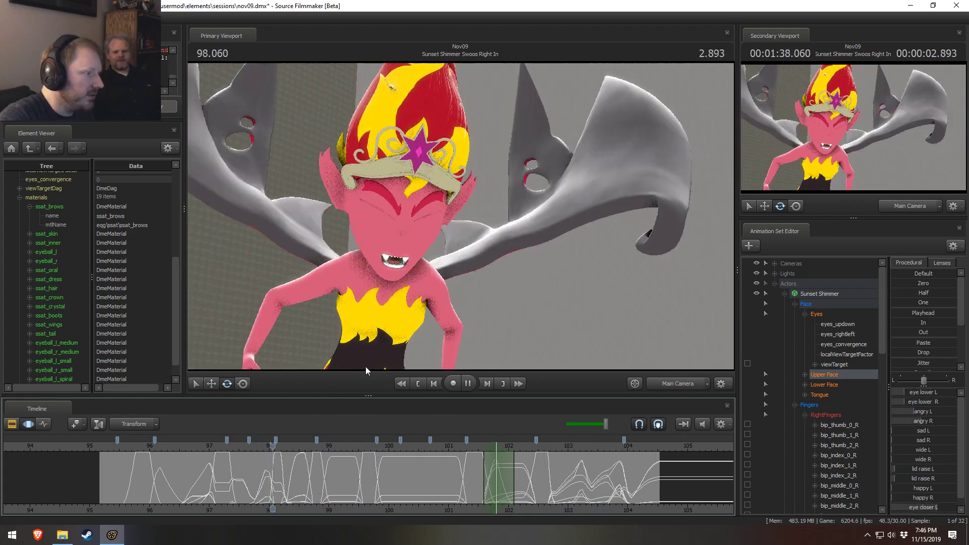
{"action": "key", "text": "space"}
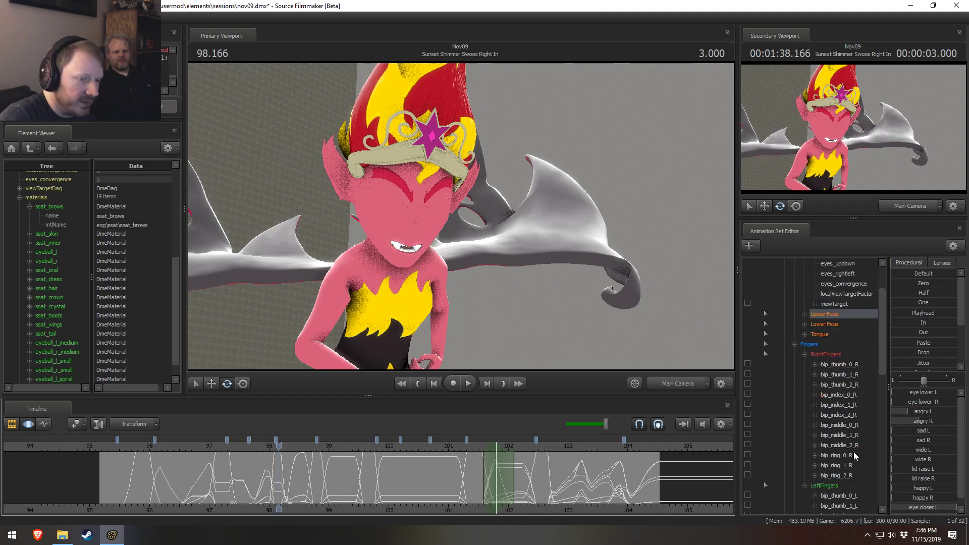
- Collapse Sunset Shimmer's control groups and show hidden controls in the animation set list
{"action": "left_click", "coordinate": [796, 346]}
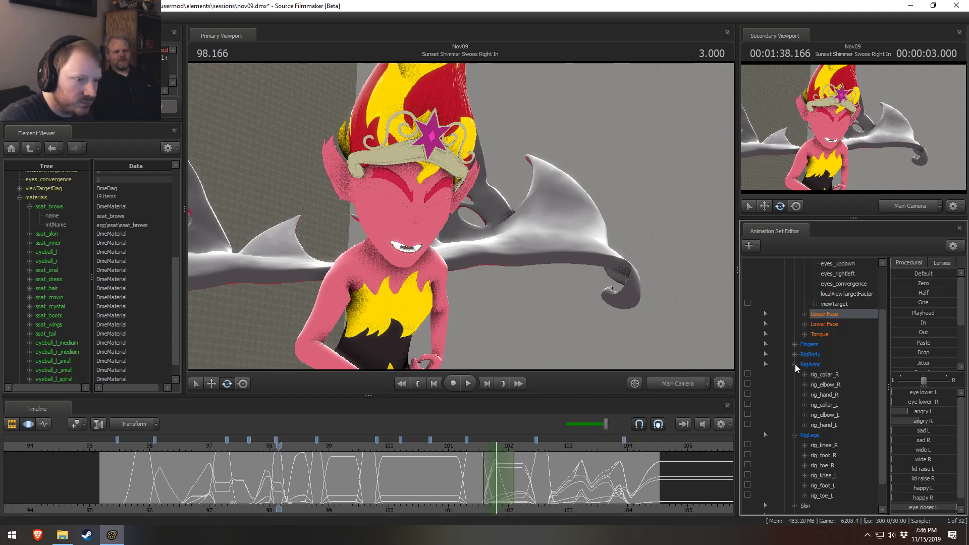
{"action": "scroll", "coordinate": [792, 398], "scroll_direction": "down", "scroll_amount": 1}
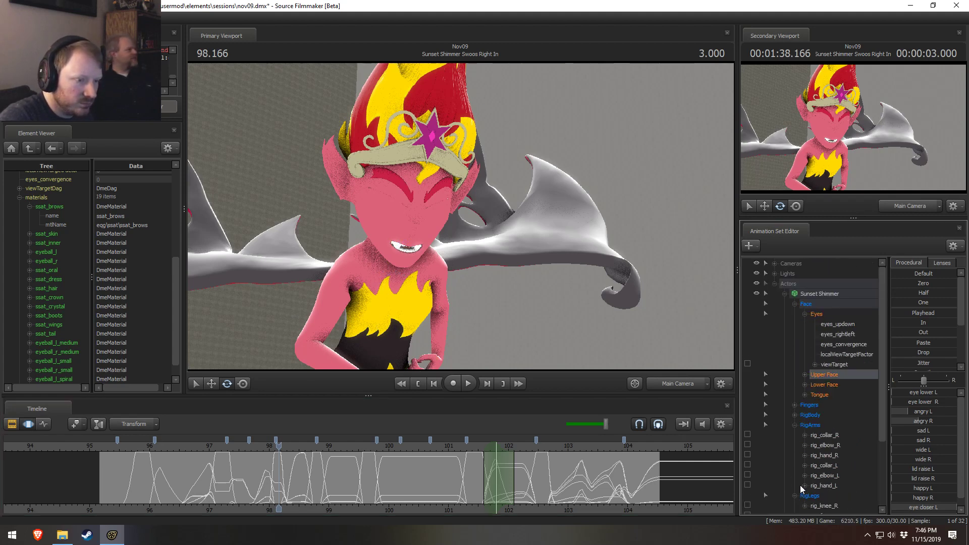
{"action": "key", "text": "Left"}
{"action": "key", "text": "Left"}
{"action": "key", "text": "Left"}
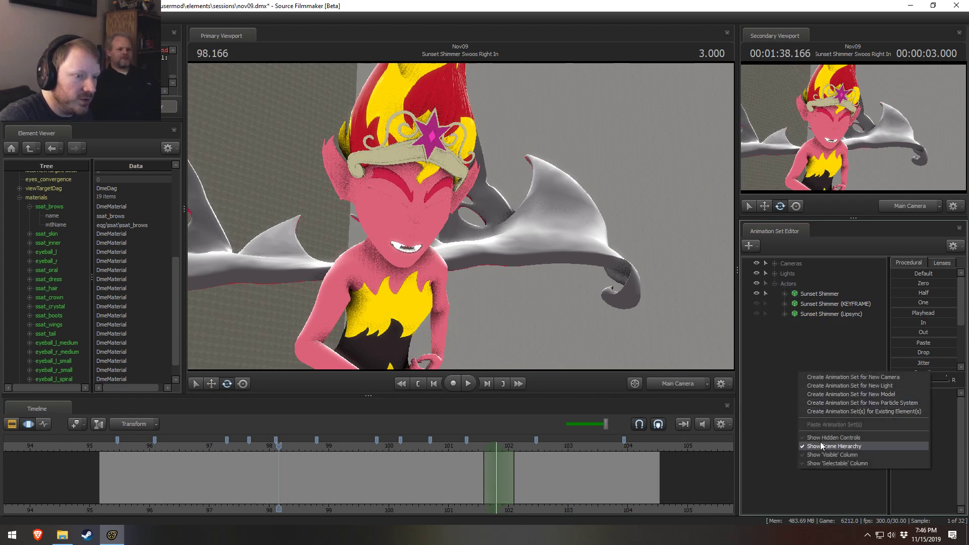
{"action": "left_click", "coordinate": [822, 438]}
- Select the bip_WingL1 and bip_WingR1 wing bones of the Sunset Shimmer model
{"action": "left_click", "coordinate": [785, 294]}
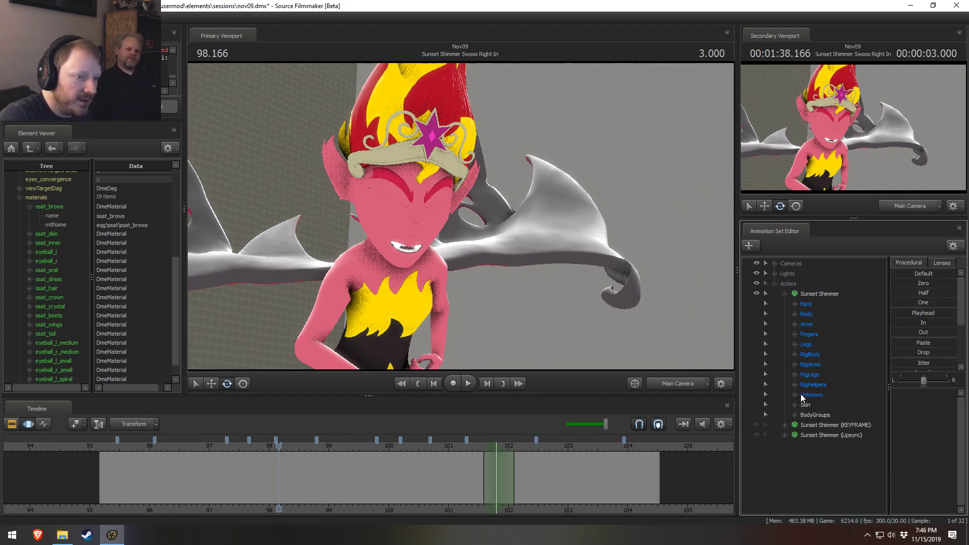
{"action": "scroll", "coordinate": [825, 408], "scroll_direction": "down", "scroll_amount": 8}
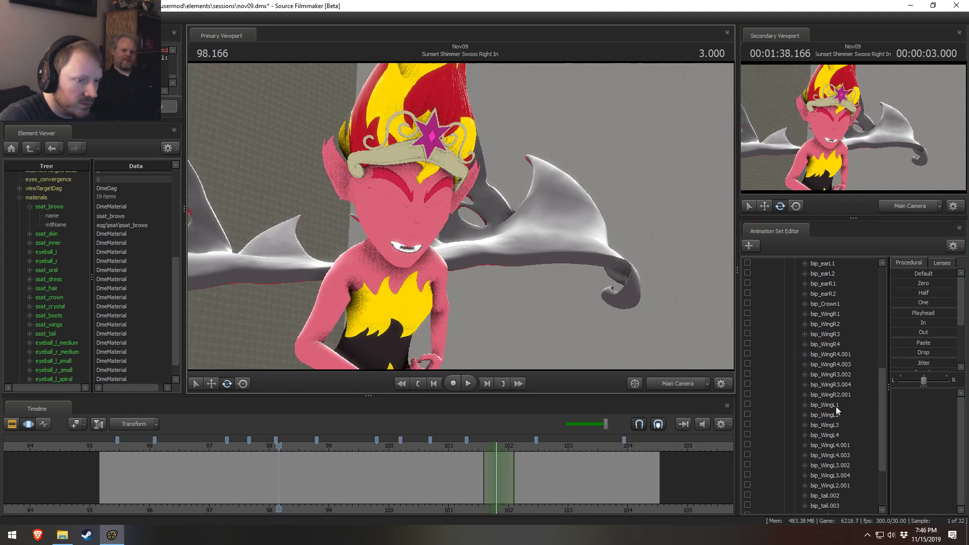
{"action": "left_click", "coordinate": [836, 407]}
{"action": "left_click", "coordinate": [841, 312]}
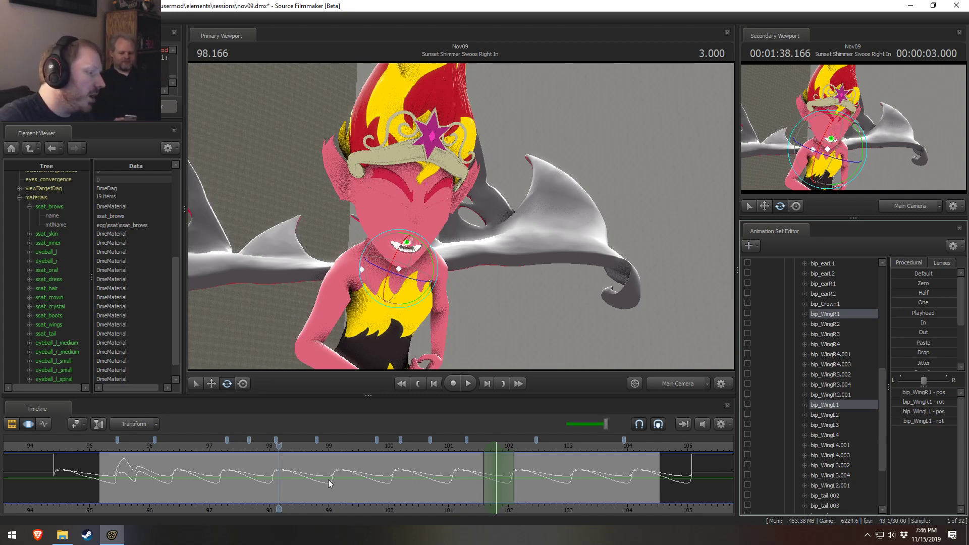
- Set the time selection to hold from about 99.9 to 102.3, with falloffs starting near 99.6 and ending near 102.9
{"action": "left_click_drag", "start_coordinate": [263, 475], "coordinate": [561, 497]}
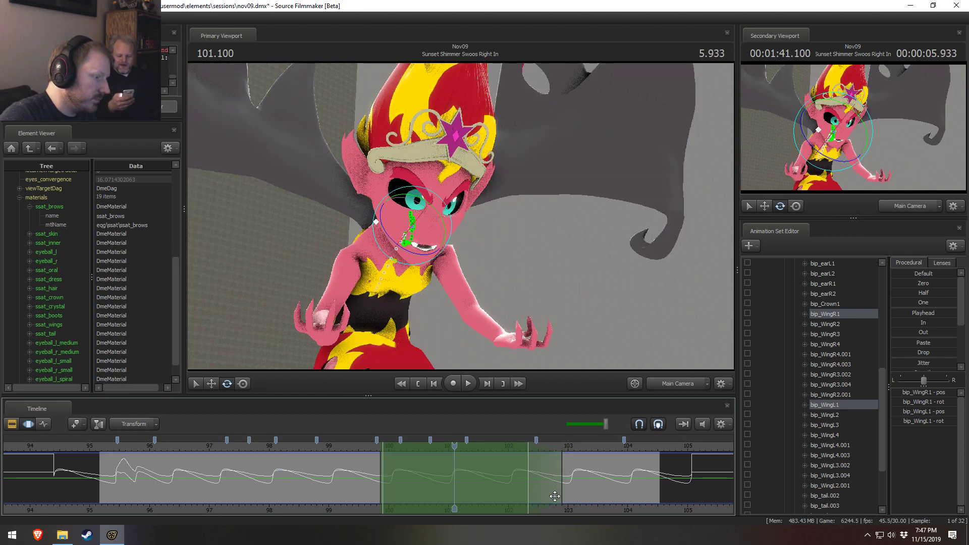
{"action": "left_click_drag", "start_coordinate": [376, 474], "coordinate": [408, 450]}
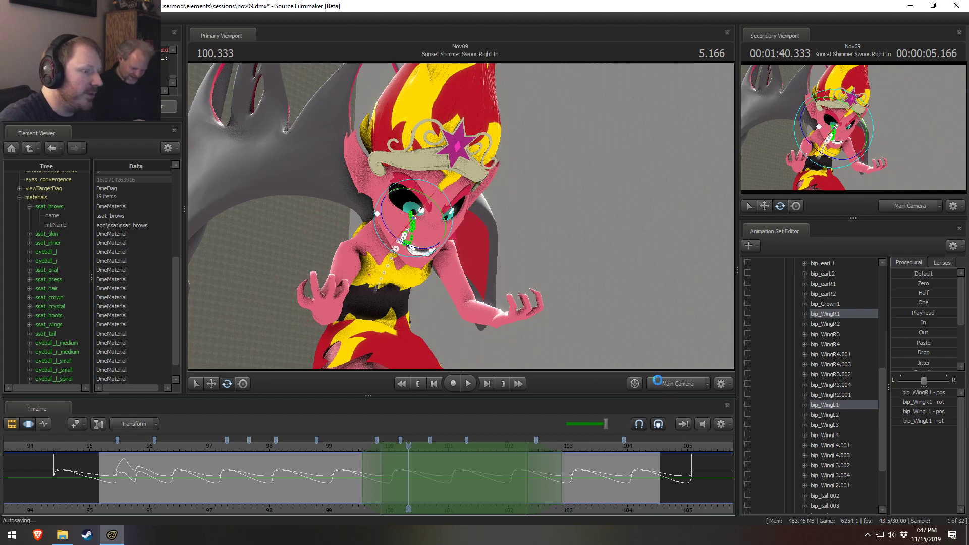
{"action": "left_click_drag", "start_coordinate": [583, 272], "coordinate": [526, 207]}
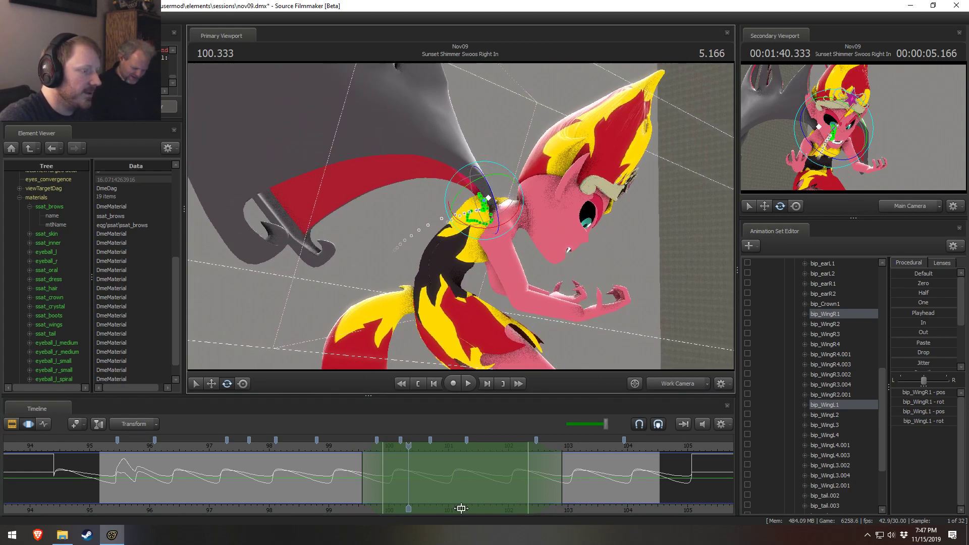
- Play the wing motion from the side, then rotate bip_WingL1 and bip_WingR1 together to sweep the wings backward within the selection
{"action": "left_click", "coordinate": [343, 447]}
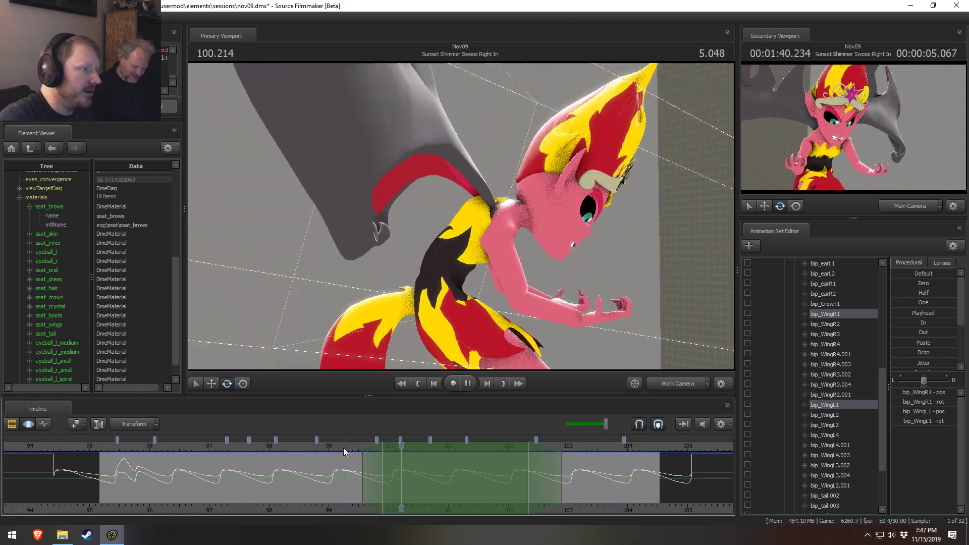
{"action": "left_click", "coordinate": [341, 446]}
{"action": "key", "text": "space"}
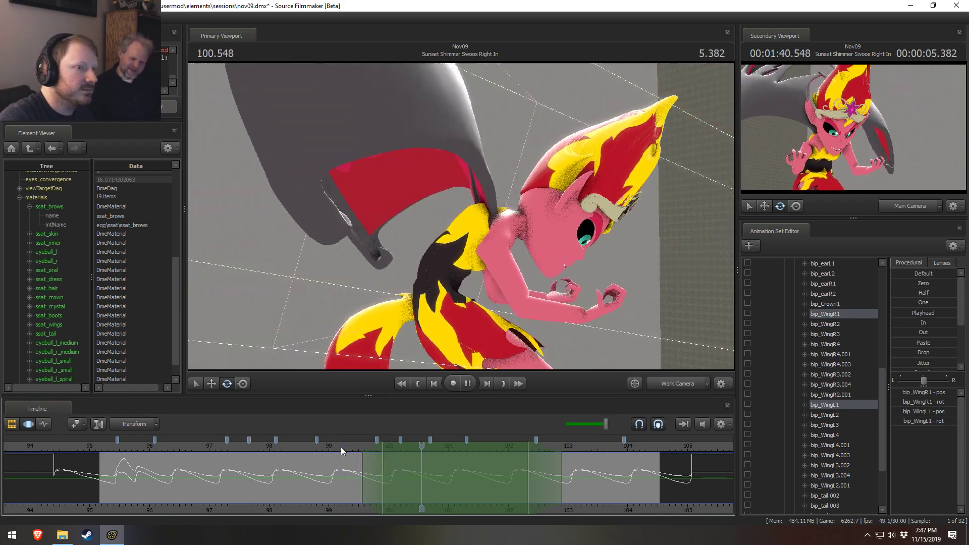
{"action": "key", "text": "space"}
{"action": "mouse_move", "coordinate": [441, 321]}
{"action": "left_mouse_down", "text": "alt"}
{"action": "mouse_move", "coordinate": [465, 313]}
{"action": "mouse_move", "coordinate": [447, 316]}
{"action": "left_mouse_up", "text": "alt"}
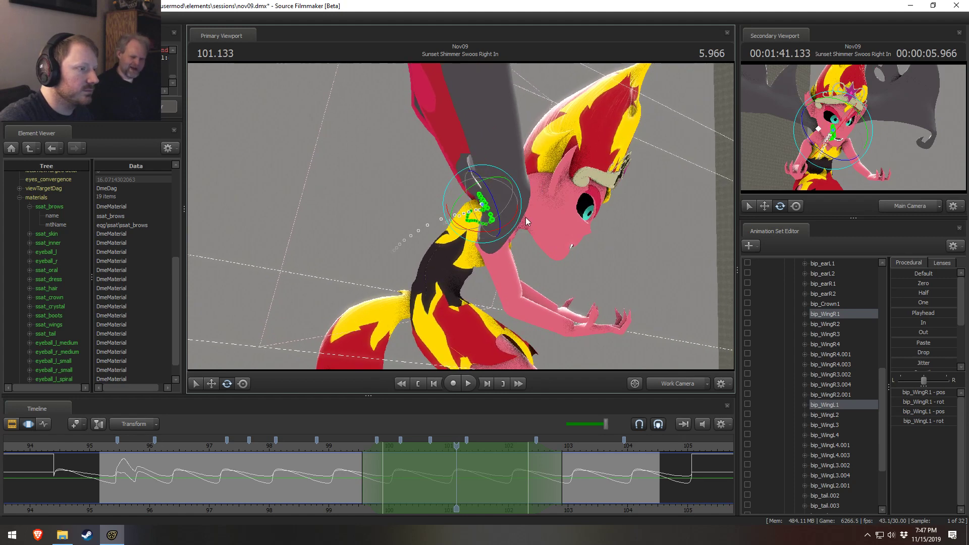
{"action": "left_click_drag", "start_coordinate": [526, 217], "coordinate": [512, 189]}
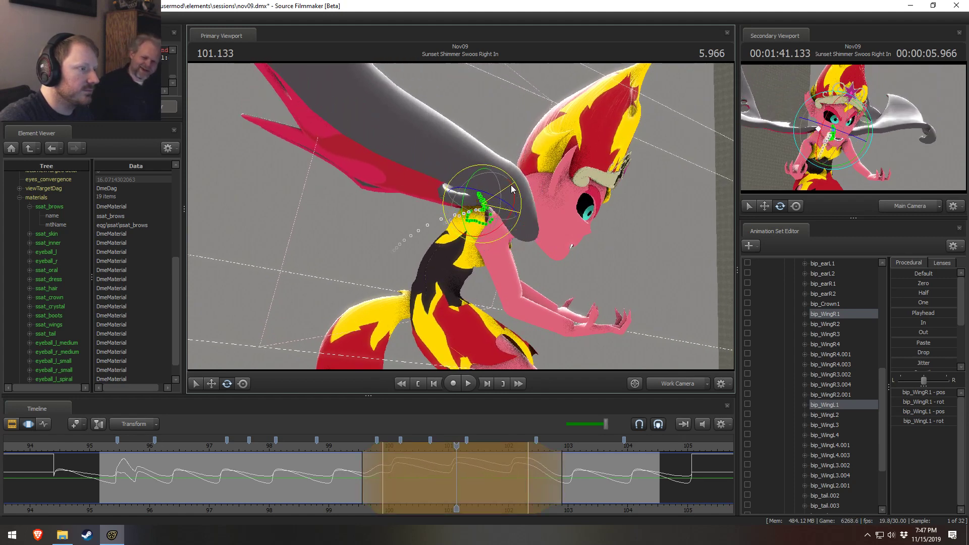
- Play back the wing rotation from about 99.2 and again from about 98 in the side view
{"action": "left_click", "coordinate": [340, 446]}
{"action": "key", "text": "space"}
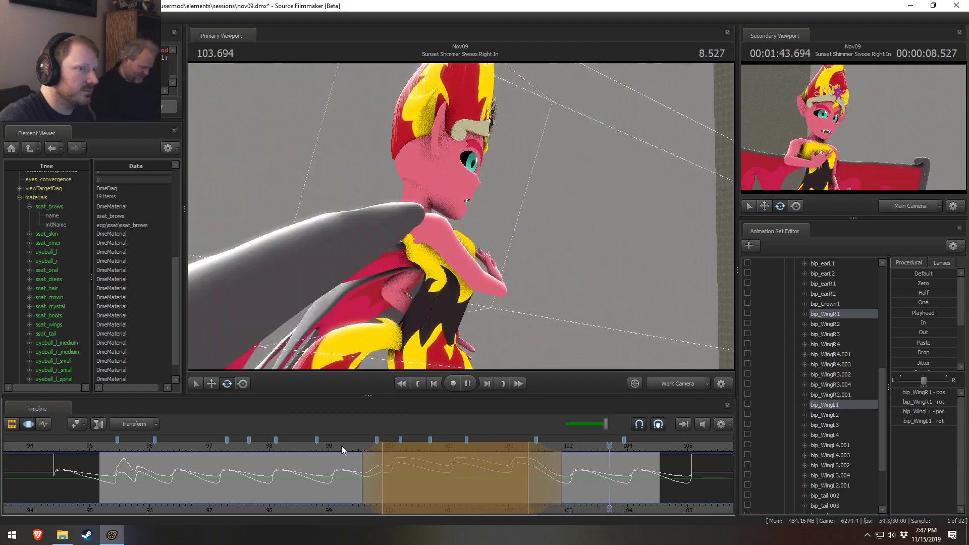
{"action": "key", "text": "space"}
{"action": "left_click", "coordinate": [268, 446]}
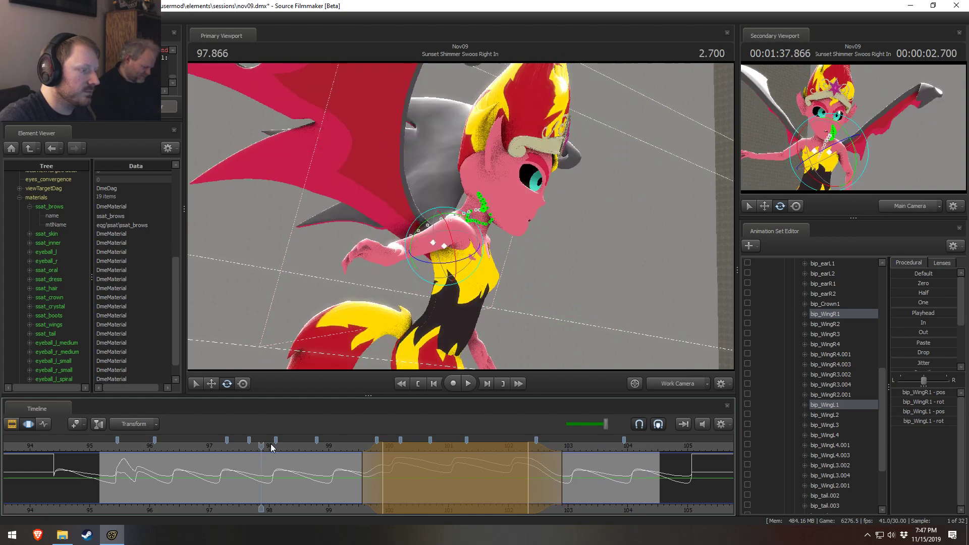
{"action": "key", "text": "space"}
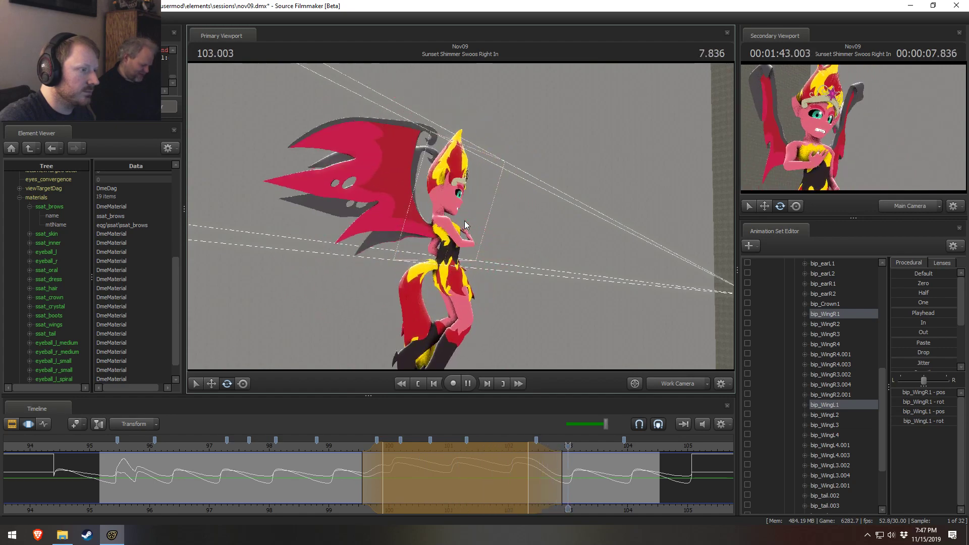
{"action": "key", "text": "space"}
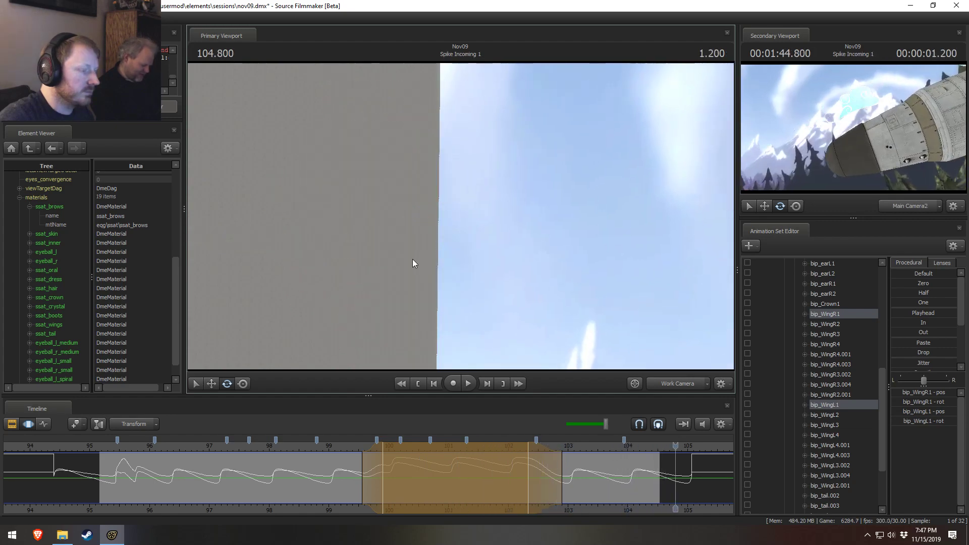
- Replay the shot from about 98 and from its start to examine the wing flaps against the whole body
{"action": "left_click", "coordinate": [269, 446]}
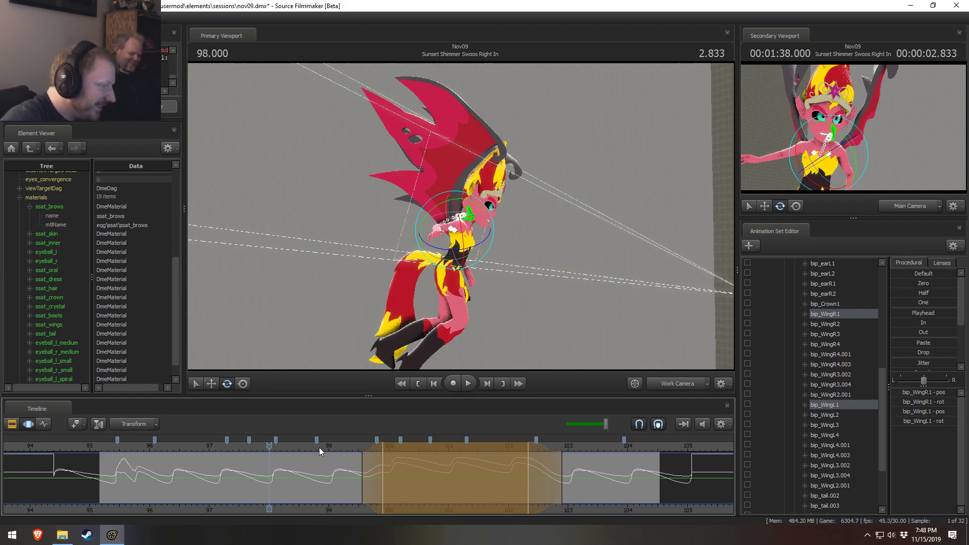
{"action": "key", "text": "space"}
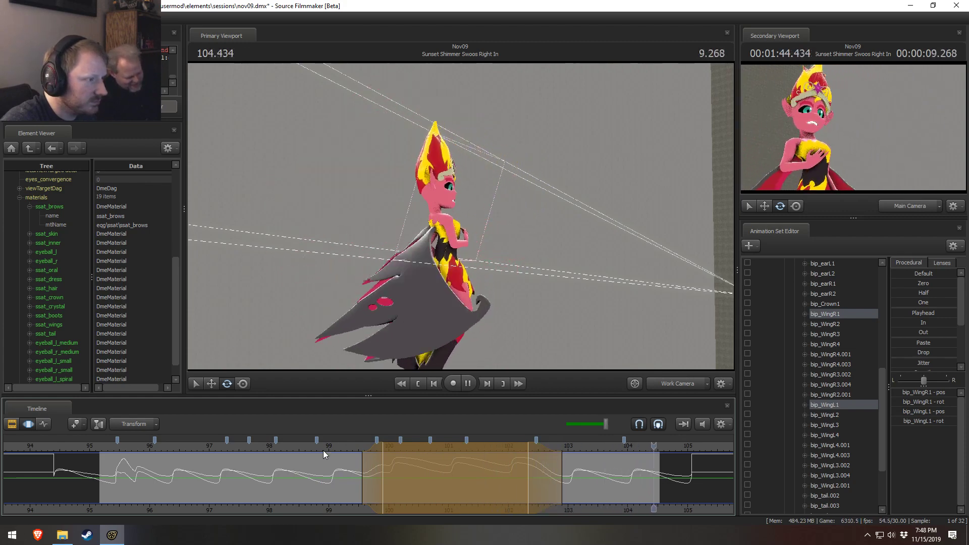
{"action": "left_click_drag", "start_coordinate": [323, 450], "coordinate": [271, 447]}
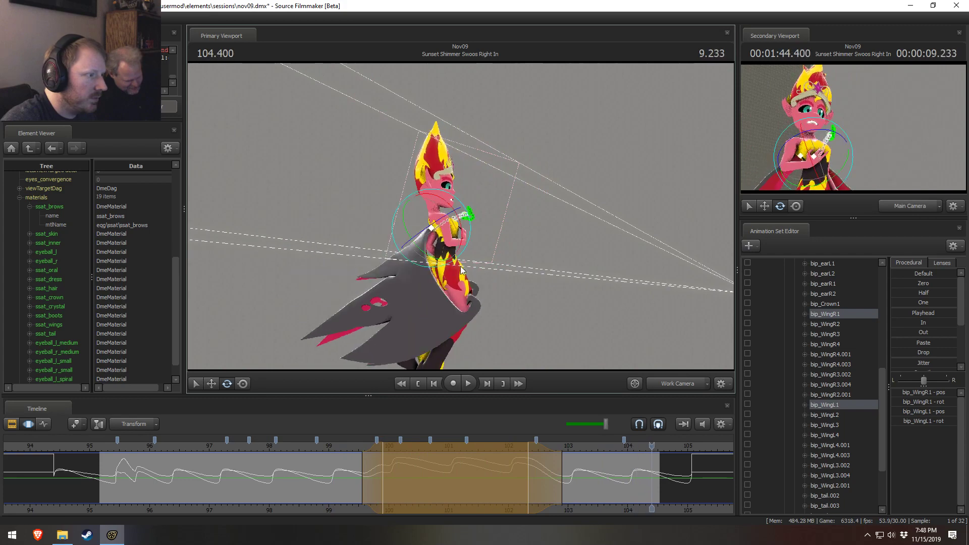
{"action": "left_click", "coordinate": [219, 453]}
{"action": "key", "text": "space"}
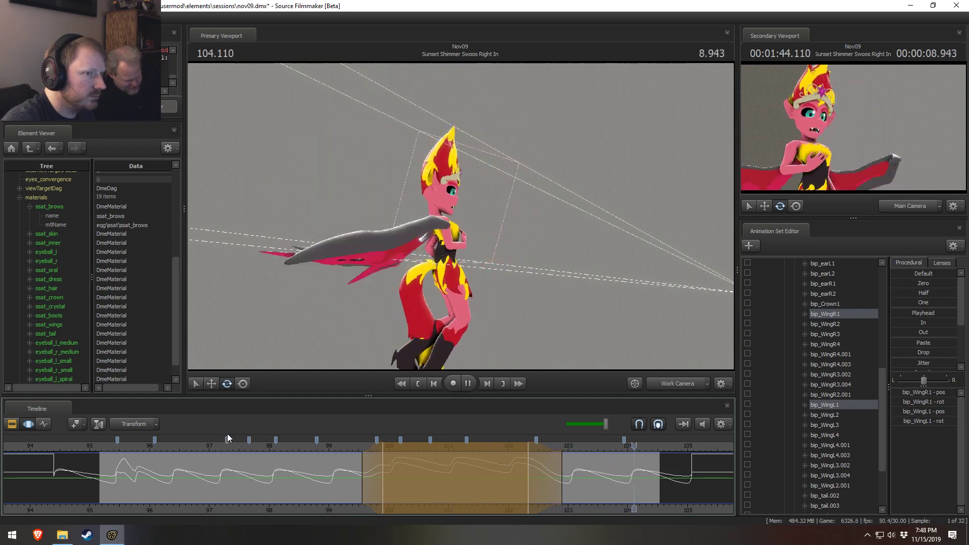
{"action": "key", "text": "Home"}
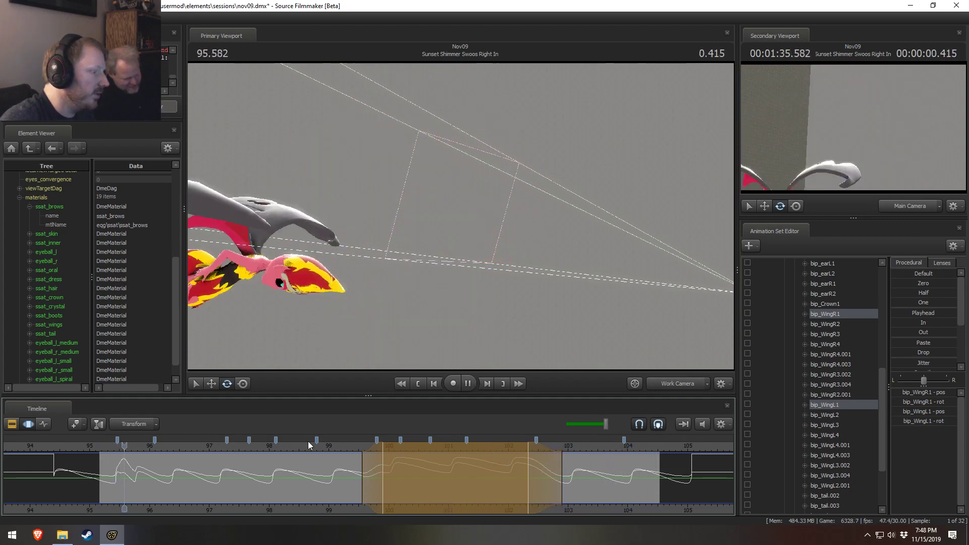
{"action": "left_click", "coordinate": [284, 452]}
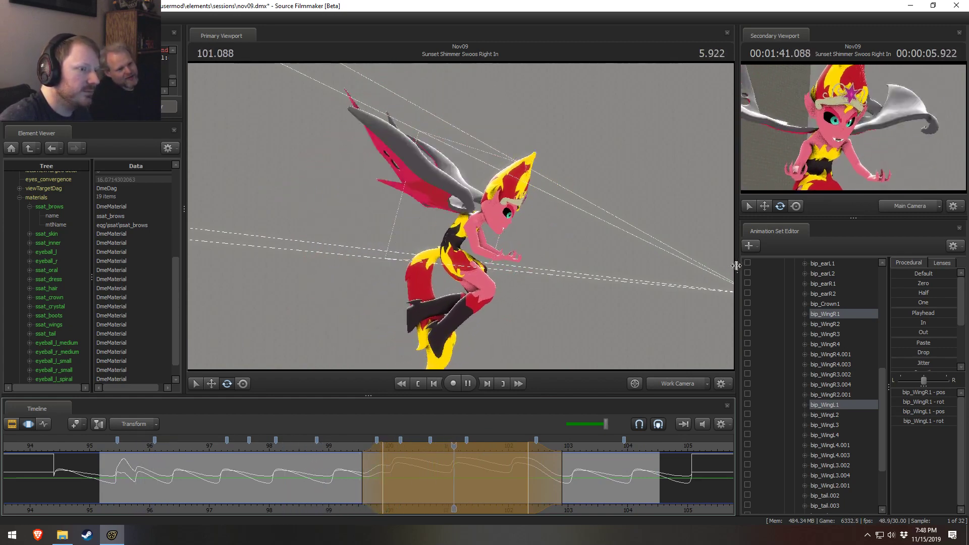
- Play back the wing rotation from about 99.3 through the main camera
{"action": "left_click", "coordinate": [668, 385]}
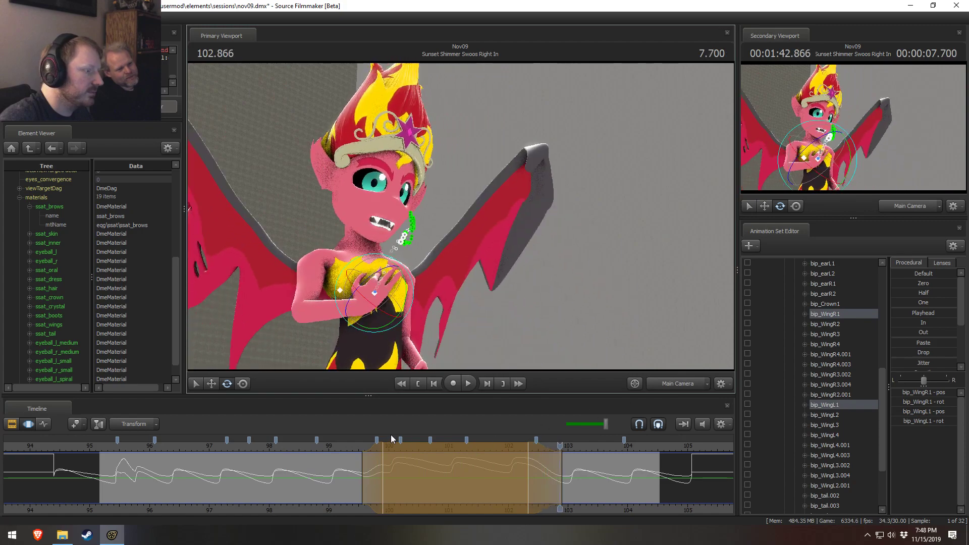
{"action": "left_click", "coordinate": [346, 444]}
{"action": "key", "text": "space"}
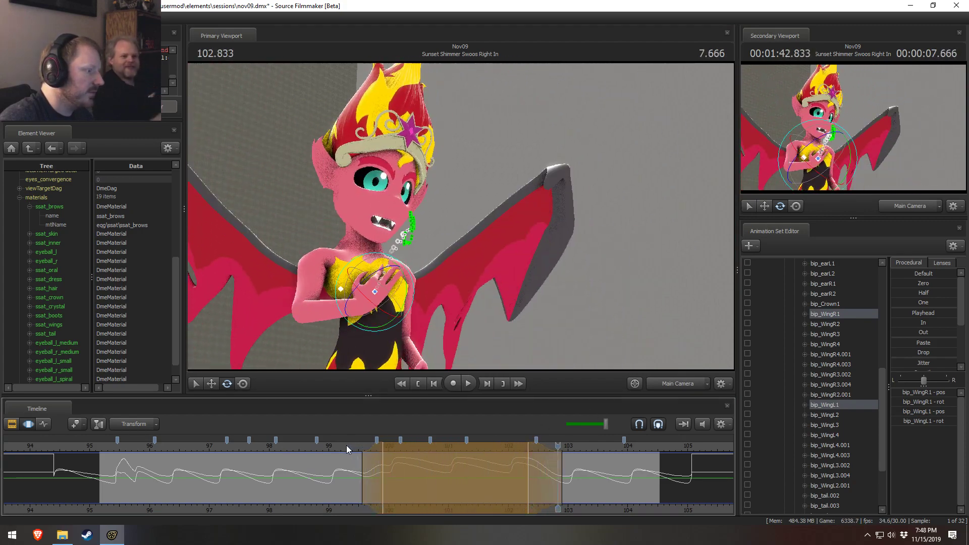
{"action": "left_click", "coordinate": [346, 445]}
{"action": "key", "text": "space"}
{"action": "key", "text": "ctrl+1"}
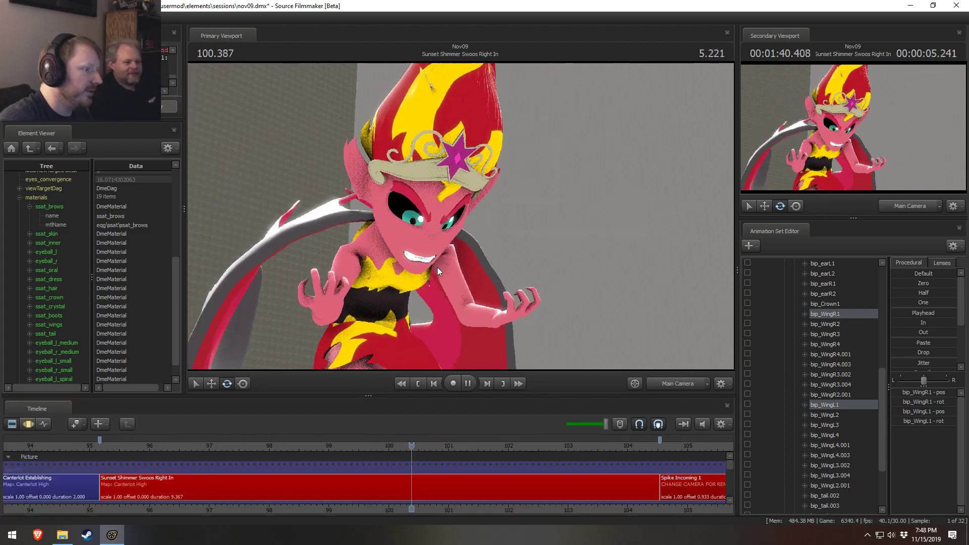
- Select rig_collar_L from a close work camera view and try rotating the left shoulder forward at about 100.9 within the selection
{"action": "left_click", "coordinate": [679, 382]}
{"action": "key", "text": "w"}
{"action": "left_click_drag", "start_coordinate": [581, 252], "coordinate": [510, 222]}
{"action": "key", "text": "s"}
{"action": "key", "text": "w"}
{"action": "key", "text": "F3"}
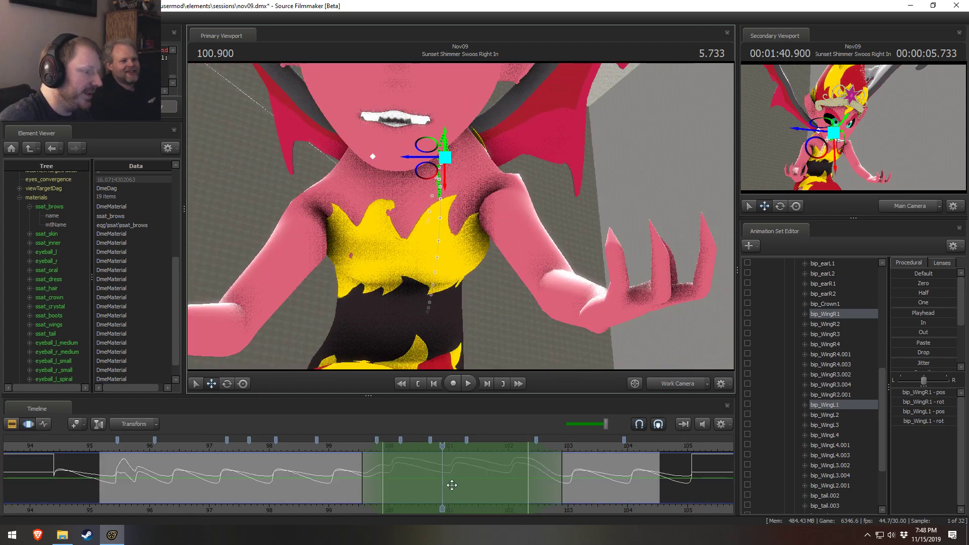
{"action": "left_click", "coordinate": [437, 194]}
{"action": "key", "text": "e"}
{"action": "left_click_drag", "start_coordinate": [435, 194], "coordinate": [395, 187]}
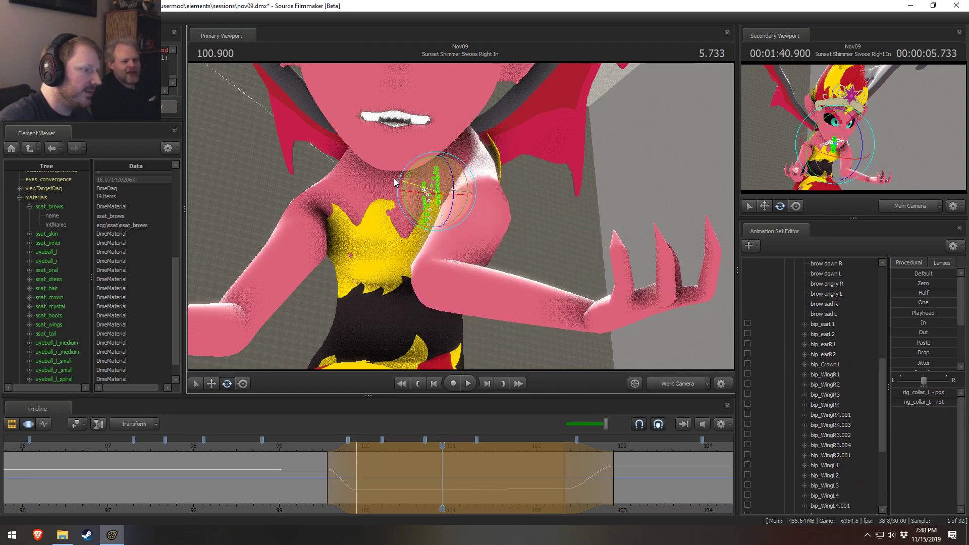
- Play back the left collar rotation from about 98 through the main camera
{"action": "left_click", "coordinate": [299, 447]}
{"action": "left_click", "coordinate": [682, 384]}
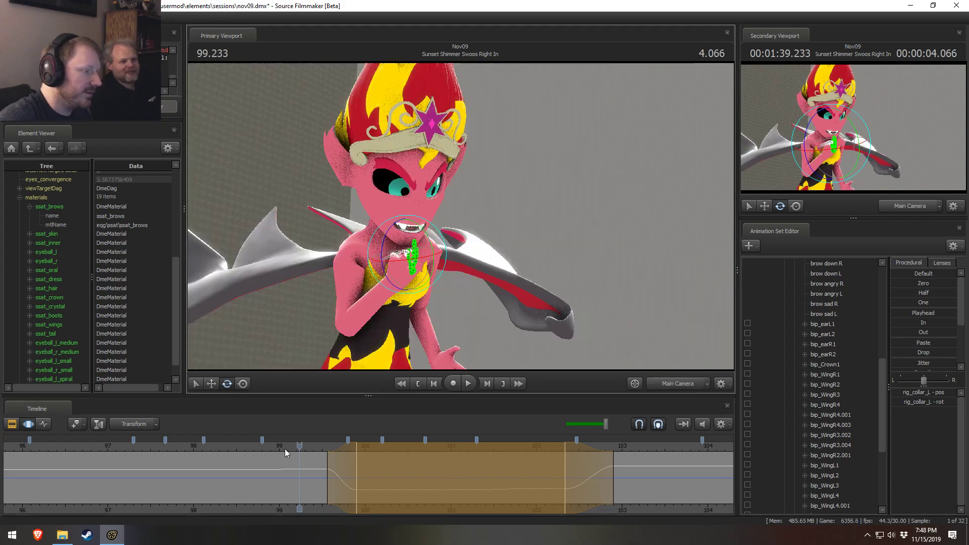
{"action": "left_click", "coordinate": [190, 448]}
{"action": "key", "text": "space"}
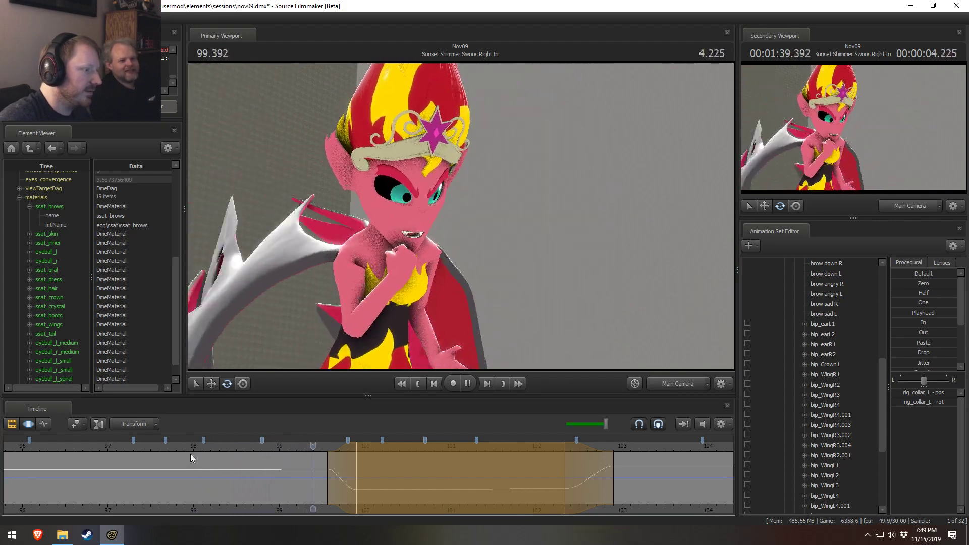
{"action": "key", "text": "space"}
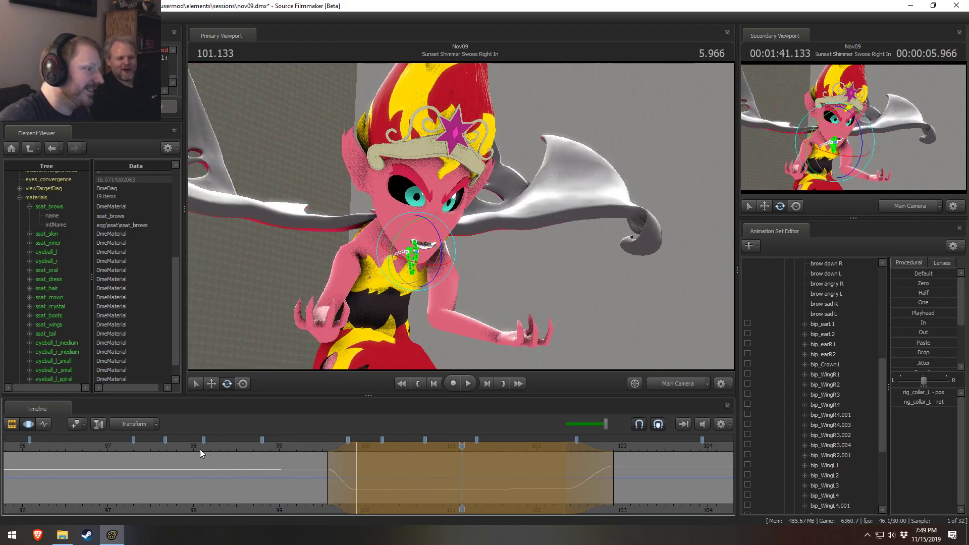
- Undo the left collar rotation, then try a different rotation of rig_collar_L and play it back from about 99
{"action": "key", "text": "ctrl+z"}
{"action": "left_click_drag", "start_coordinate": [401, 257], "coordinate": [412, 229]}
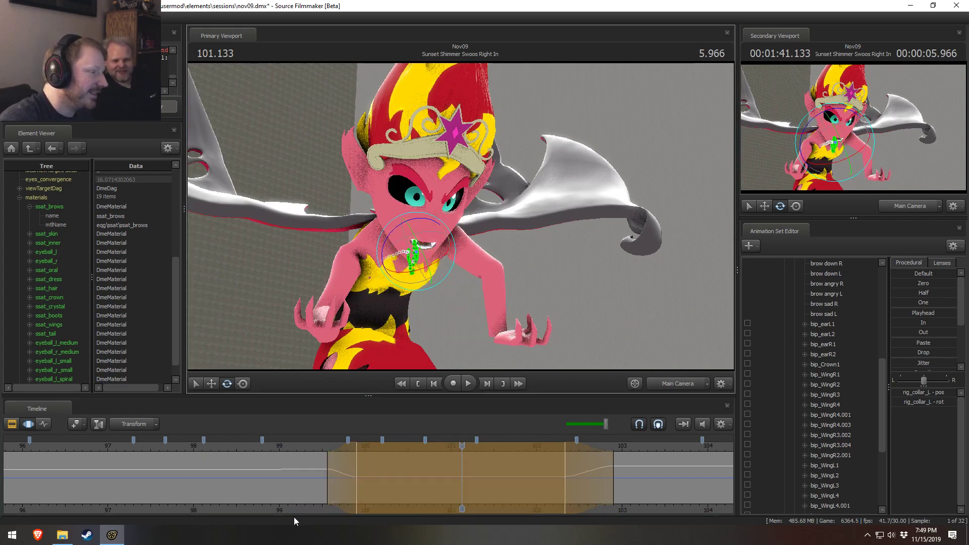
{"action": "left_click_drag", "start_coordinate": [353, 447], "coordinate": [279, 449]}
{"action": "key", "text": "space"}
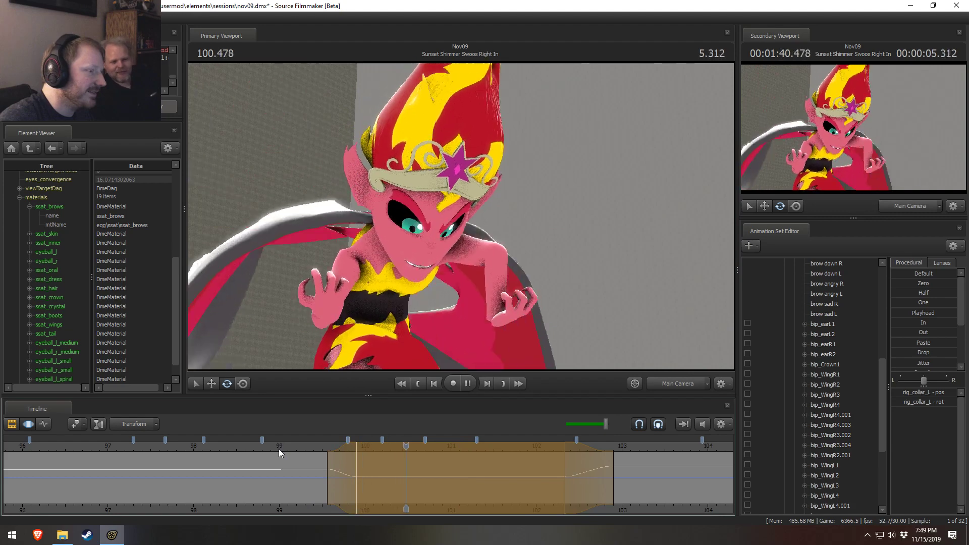
{"action": "key", "text": "space"}
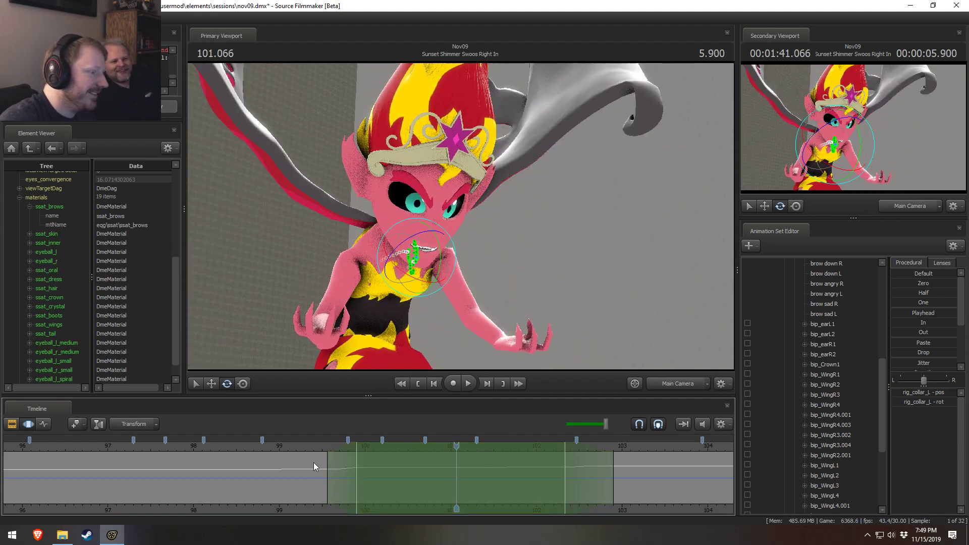
- Try to adjust rig_collar_L again at about 101.07 with the Move and Rotate tools from a close work camera view
{"action": "left_click", "coordinate": [682, 388], "text": "ctrl"}
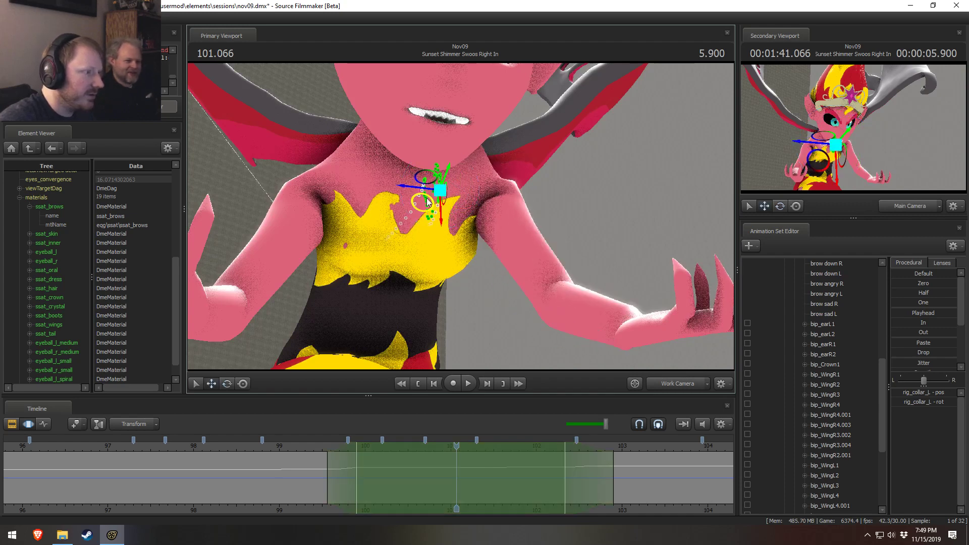
{"action": "left_click_drag", "start_coordinate": [427, 202], "coordinate": [503, 265]}
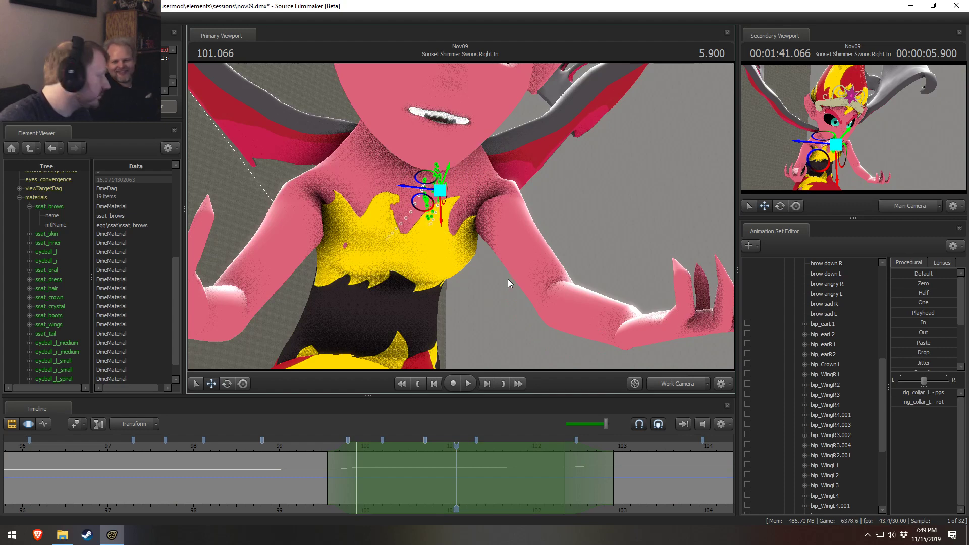
{"action": "key", "text": "e"}
{"action": "left_click_drag", "start_coordinate": [437, 174], "coordinate": [440, 165]}
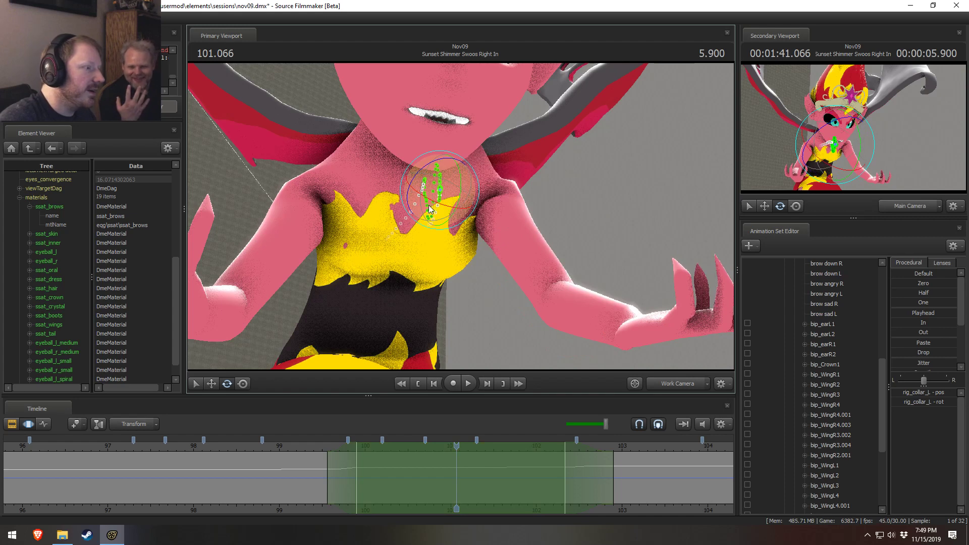
{"action": "left_click_drag", "start_coordinate": [437, 169], "coordinate": [437, 204]}
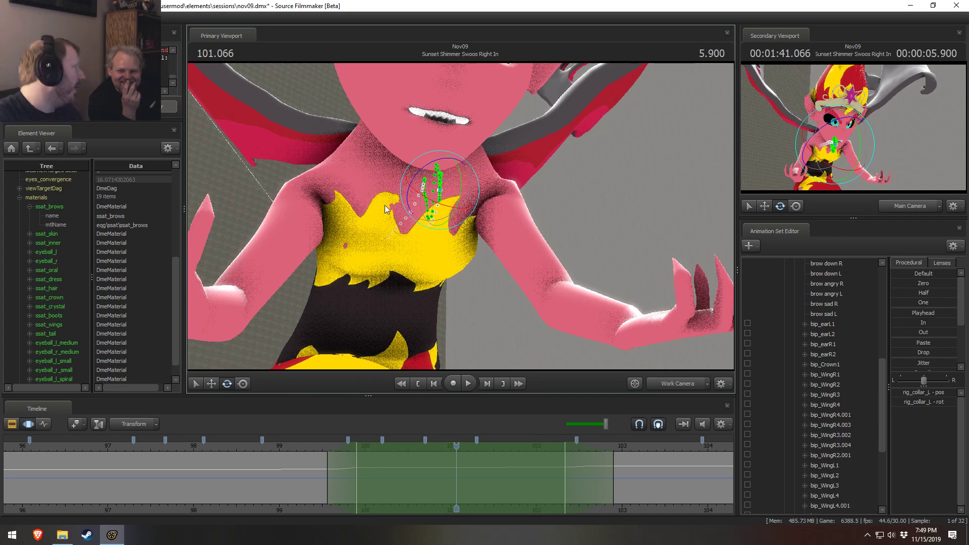
{"action": "left_click_drag", "start_coordinate": [436, 174], "coordinate": [456, 197]}
- Inspect the chest and left shoulder from the side and from farther back in the work camera view
{"action": "left_click", "coordinate": [413, 155]}
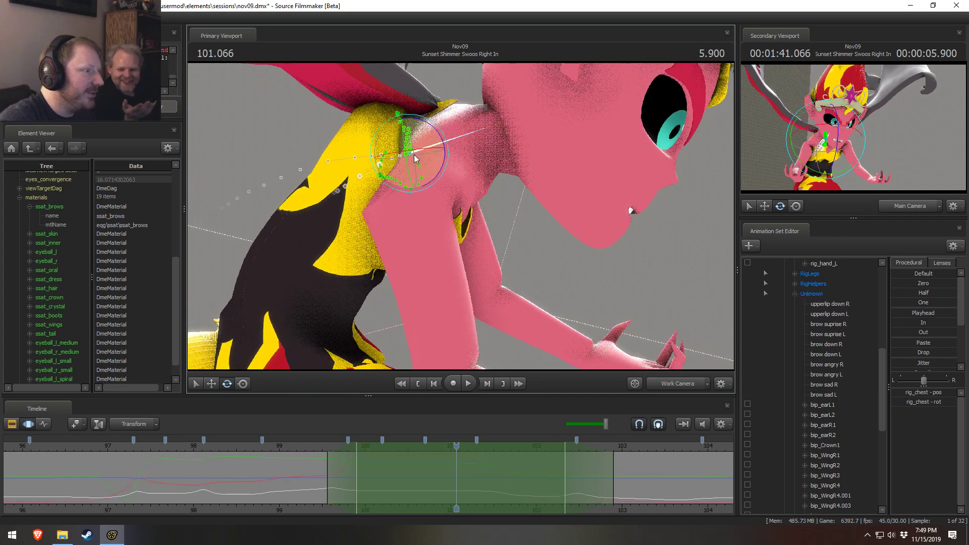
{"action": "left_click", "coordinate": [349, 188]}
{"action": "left_click_drag", "start_coordinate": [372, 189], "coordinate": [577, 333]}
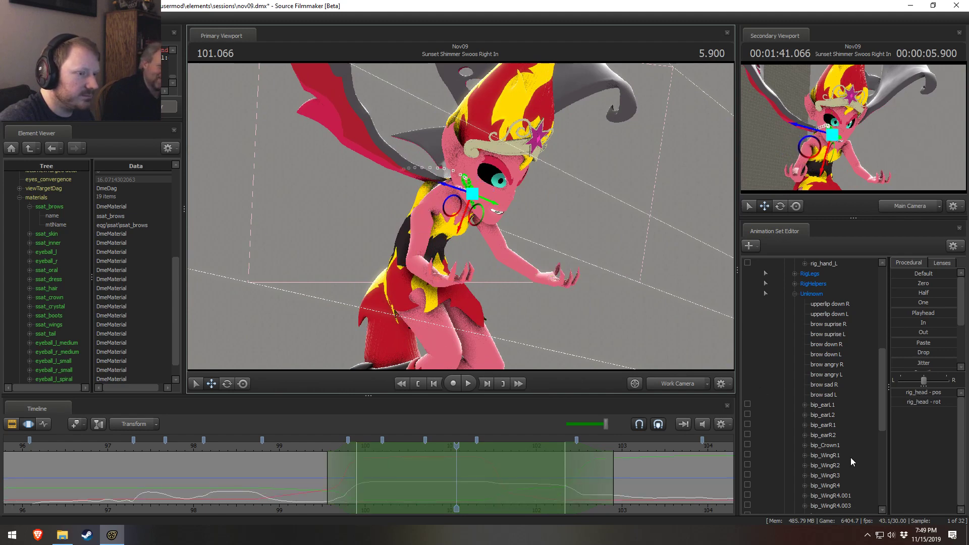
- Add a scale control to rig_head and try scaling the head across the whole timeline from the main camera
{"action": "scroll", "coordinate": [852, 462], "scroll_direction": "up", "scroll_amount": 8}
{"action": "left_click", "coordinate": [822, 435]}
{"action": "right_click", "coordinate": [837, 434]}
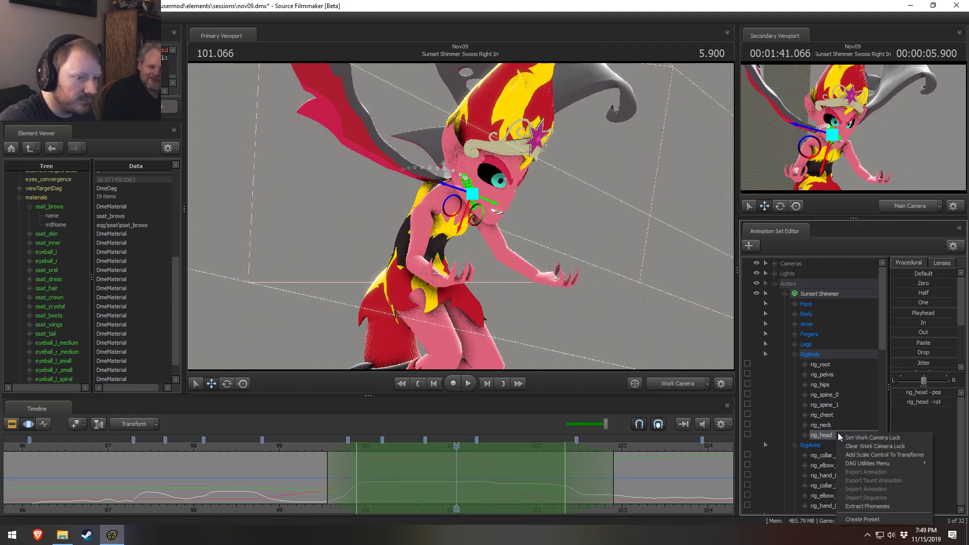
{"action": "left_click", "coordinate": [868, 453]}
{"action": "left_click", "coordinate": [694, 385]}
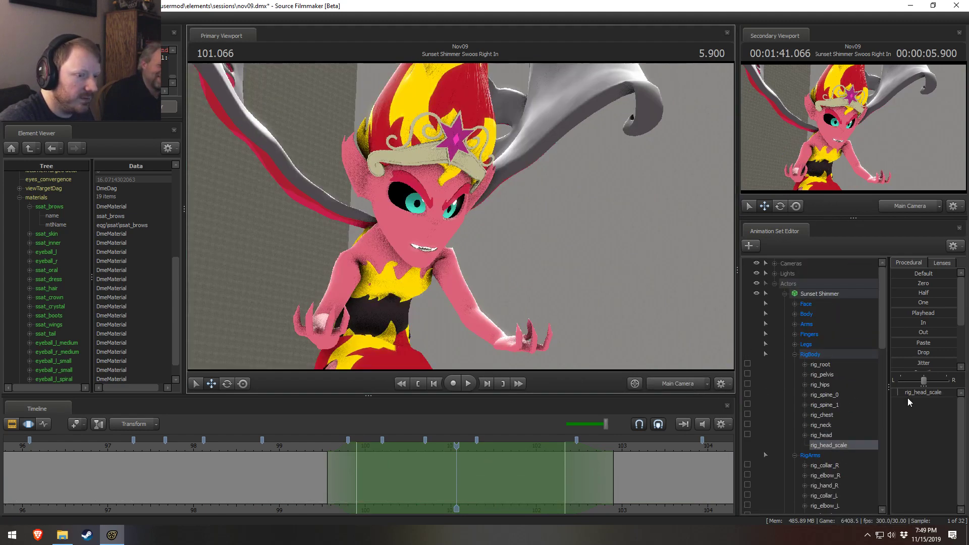
{"action": "double_click", "coordinate": [641, 468]}
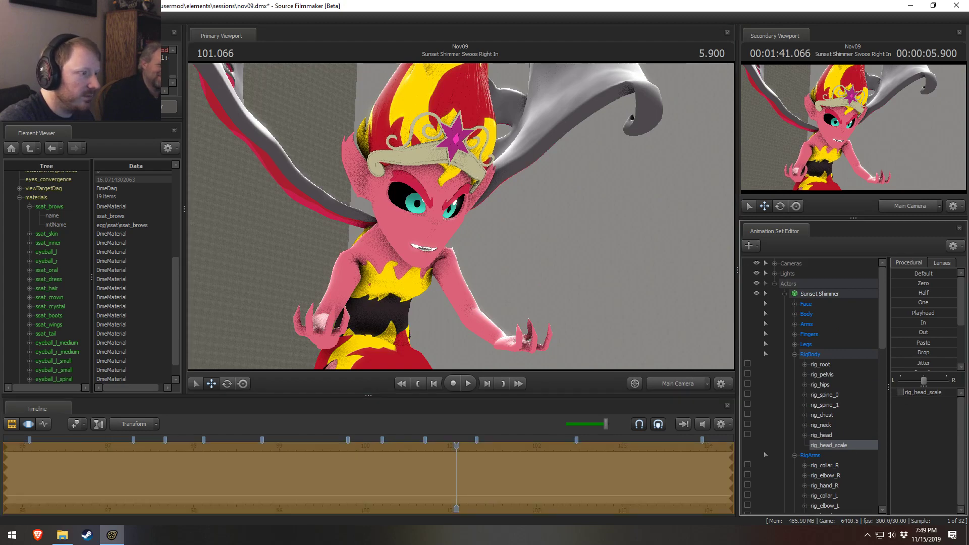
{"action": "left_click", "coordinate": [819, 446]}
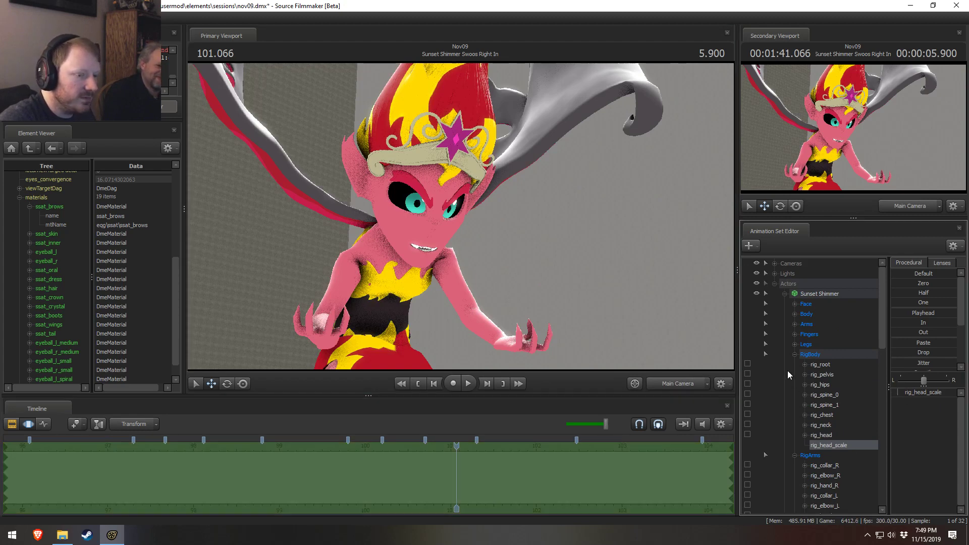
- Collapse the rig groups, expand Sunset Shimmer's Body group and add a scale control to bip_head
{"action": "left_click", "coordinate": [788, 353]}
{"action": "left_click", "coordinate": [794, 355]}
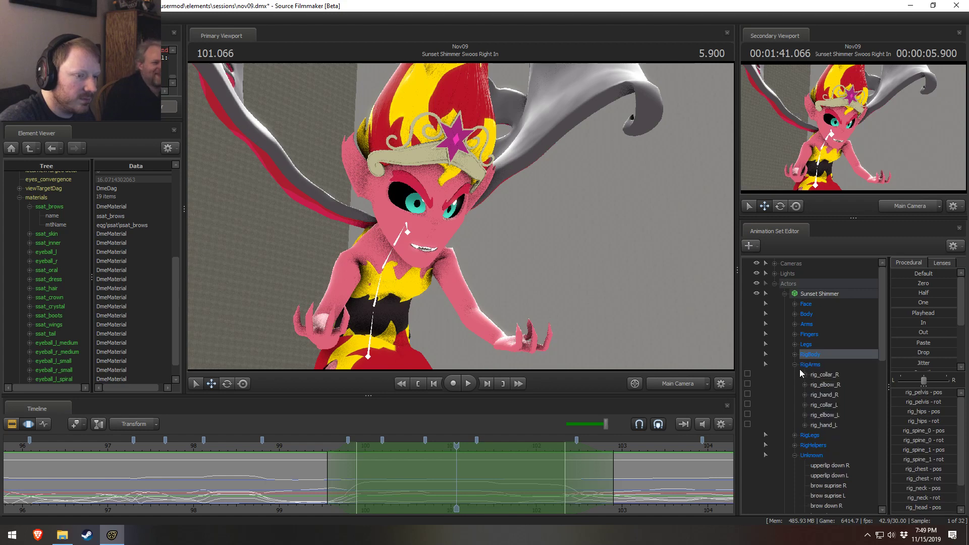
{"action": "left_click", "coordinate": [795, 364]}
{"action": "left_click", "coordinate": [795, 394]}
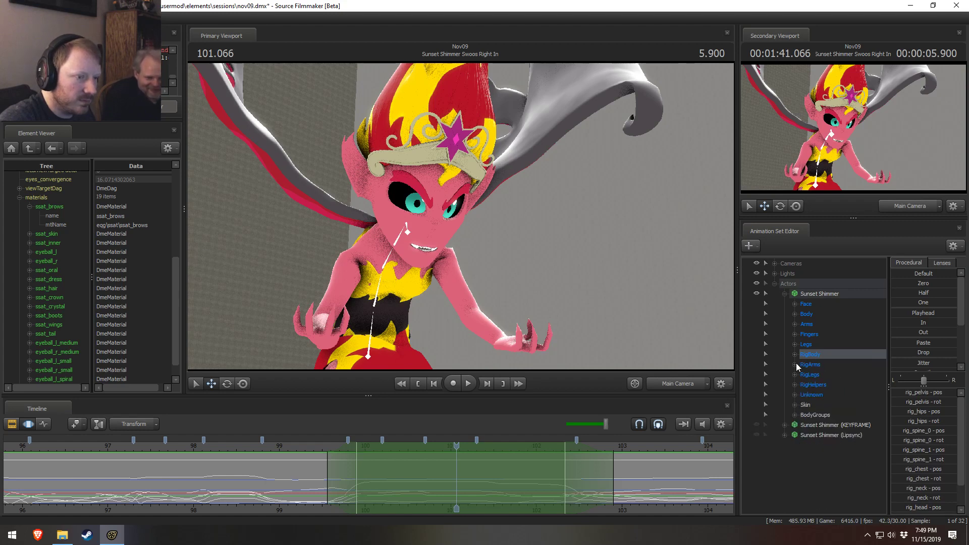
{"action": "left_click", "coordinate": [795, 315]}
{"action": "scroll", "coordinate": [843, 484], "scroll_direction": "down", "scroll_amount": 3}
{"action": "right_click", "coordinate": [835, 439]}
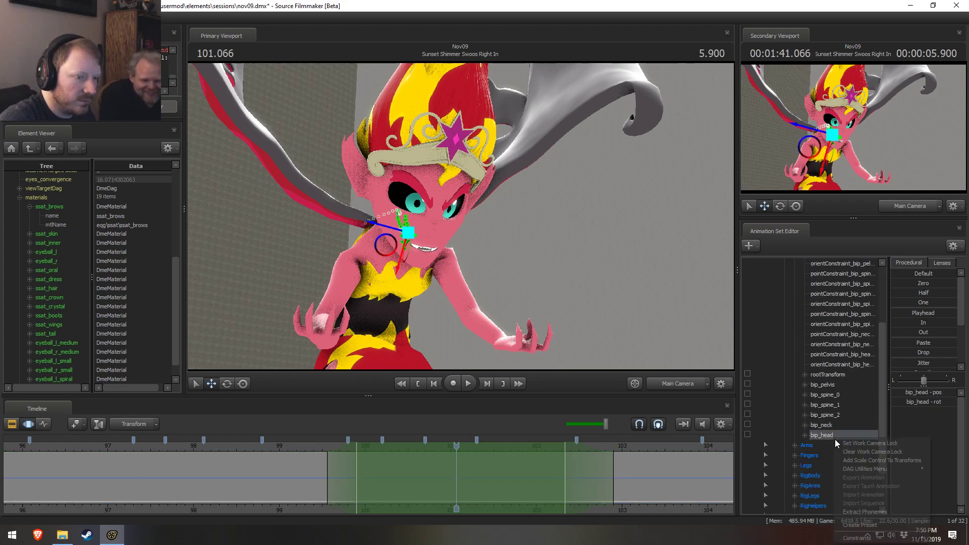
{"action": "left_click", "coordinate": [841, 457]}
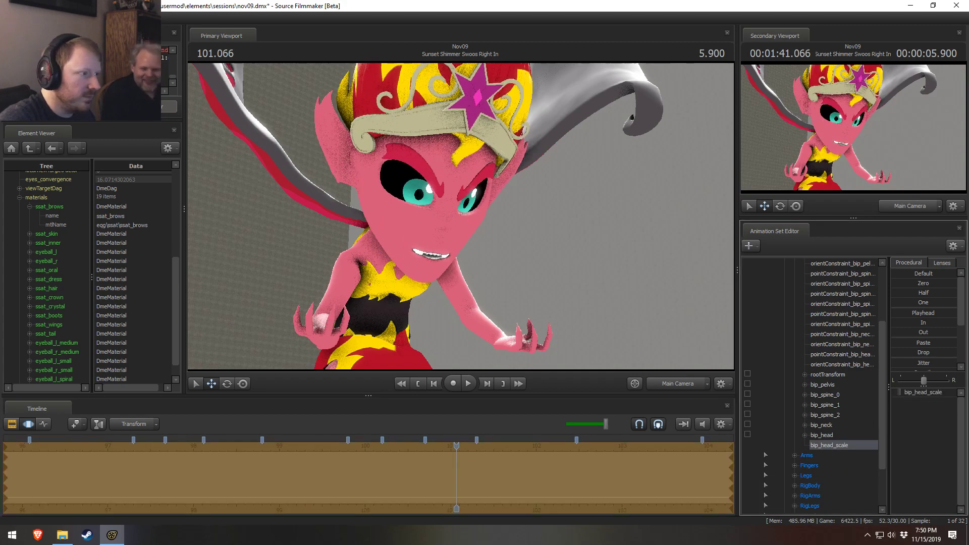
- Enlarge the head with bip_head_scale across the whole shot and play the result back from about 93
{"action": "left_click_drag", "start_coordinate": [900, 392], "coordinate": [929, 392]}
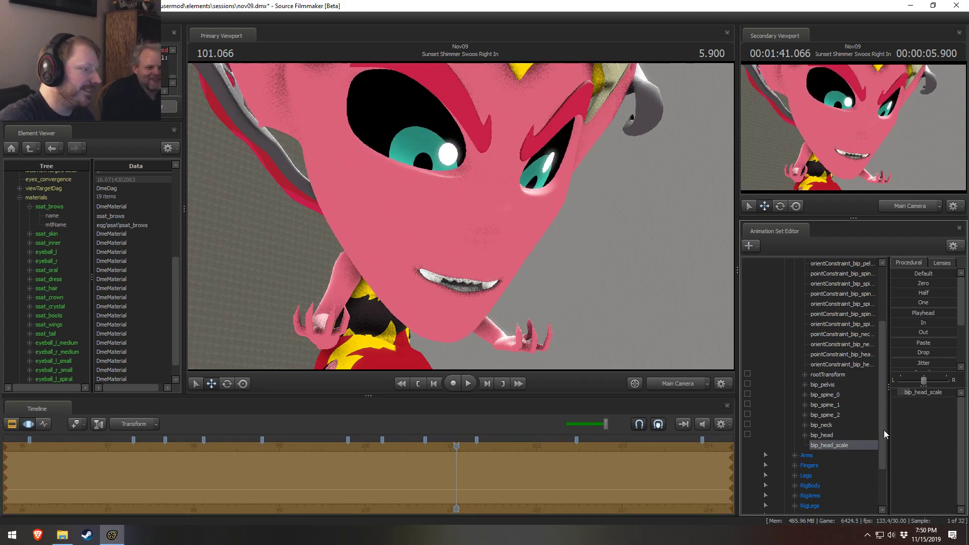
{"action": "key", "text": "F2"}
{"action": "left_click", "coordinate": [119, 449]}
{"action": "key", "text": "space"}
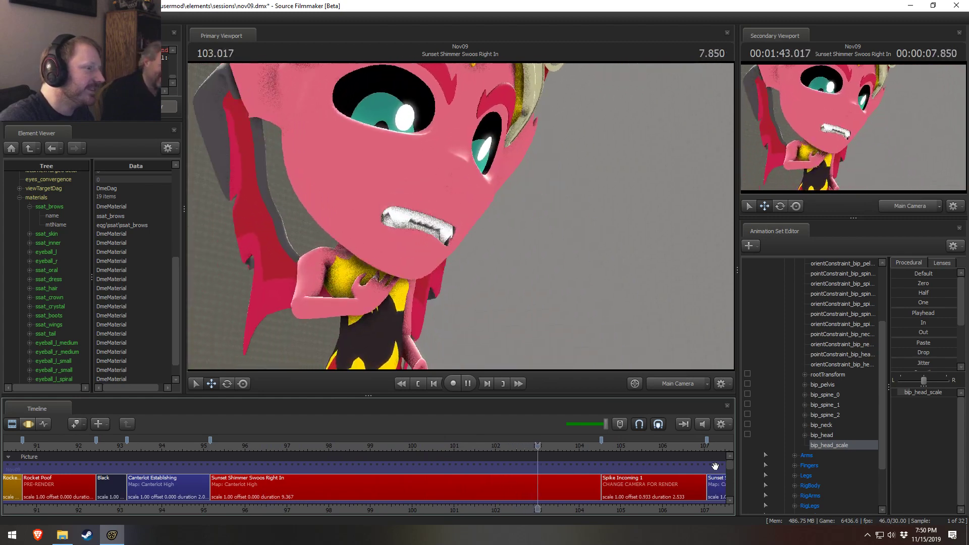
{"action": "key", "text": "space"}
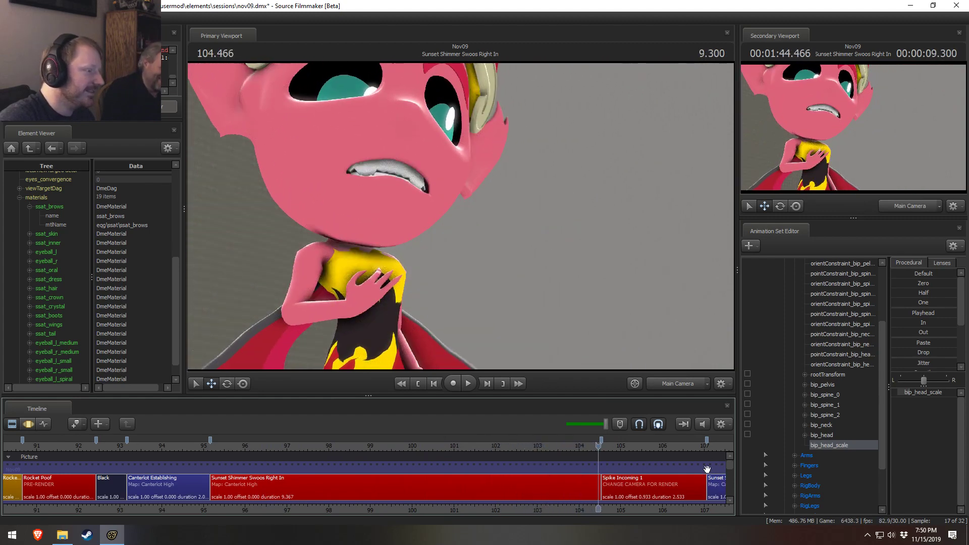
- Shrink the head with bip_head_scale across the whole shot and play it back from about 100
{"action": "key", "text": "F3"}
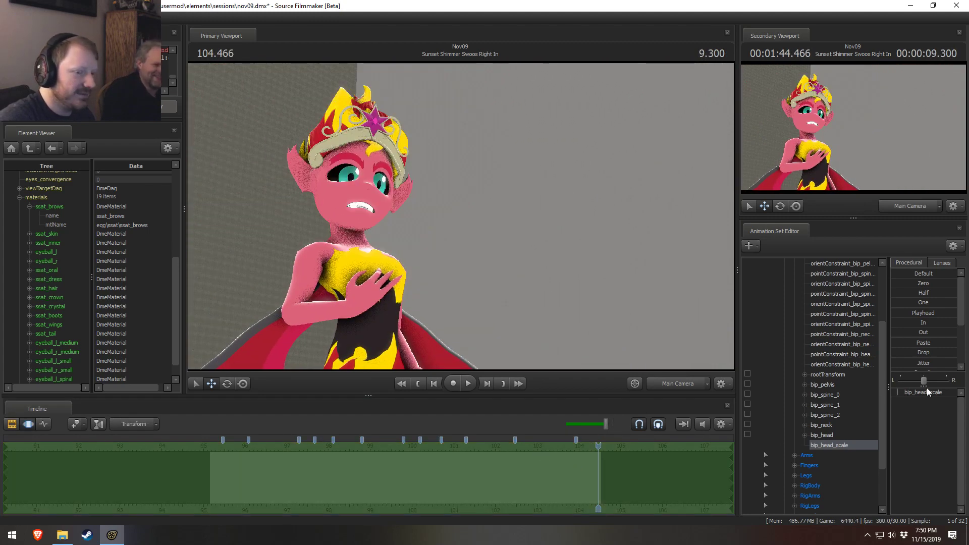
{"action": "left_click_drag", "start_coordinate": [927, 391], "coordinate": [888, 391]}
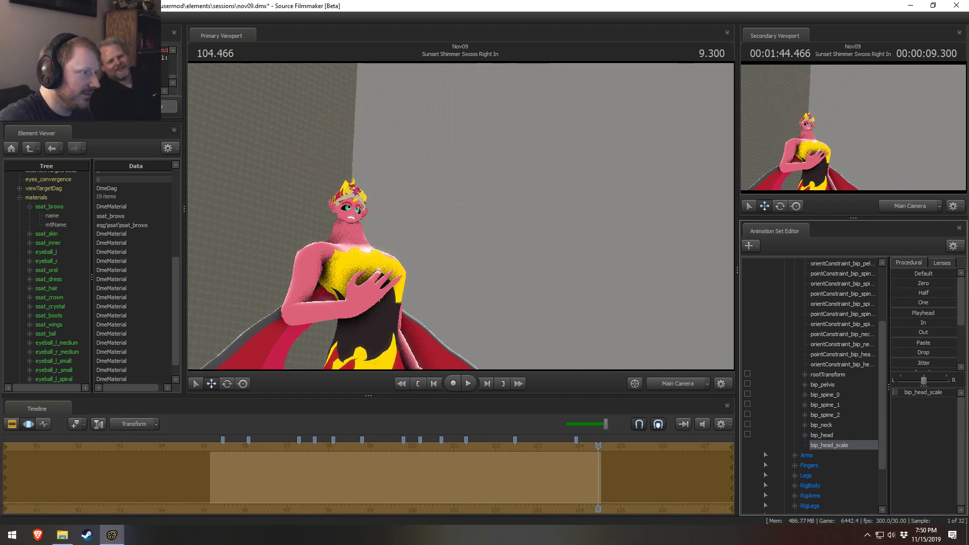
{"action": "key", "text": "F2"}
{"action": "left_click", "coordinate": [415, 447]}
{"action": "key", "text": "space"}
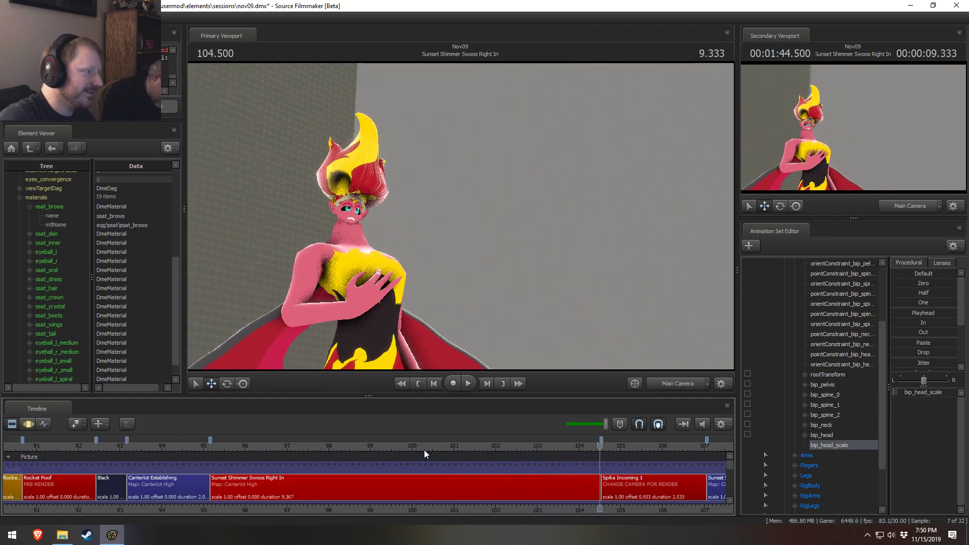
- Restore the head's size from before the shrink and play back the shot from about 96
{"action": "key", "text": "F3"}
{"action": "key", "text": "F2"}
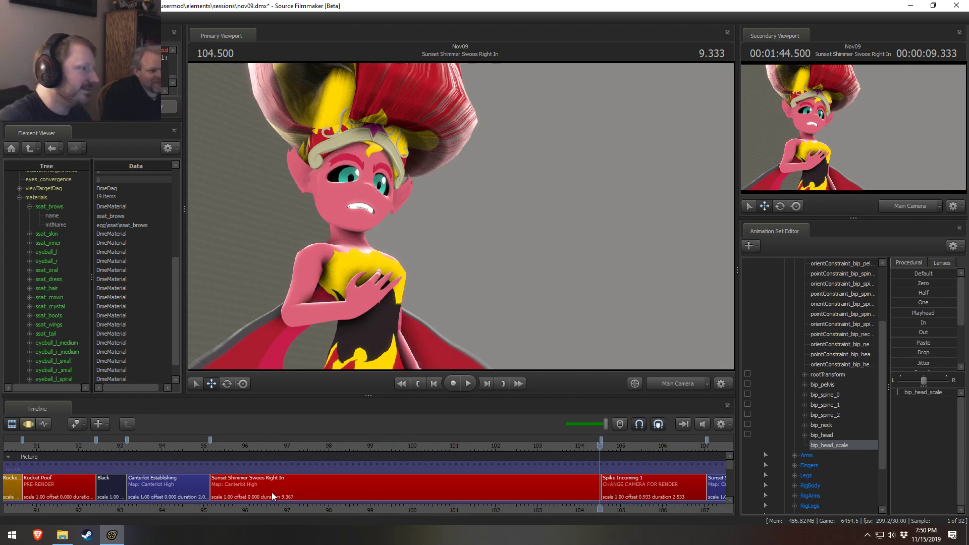
{"action": "left_click", "coordinate": [245, 453]}
{"action": "key", "text": "space"}
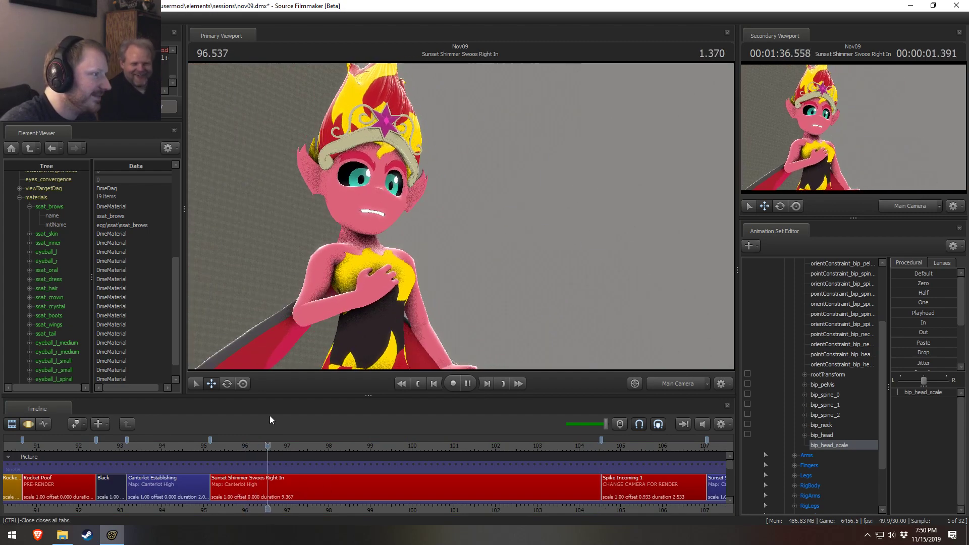
{"action": "key", "text": "space"}
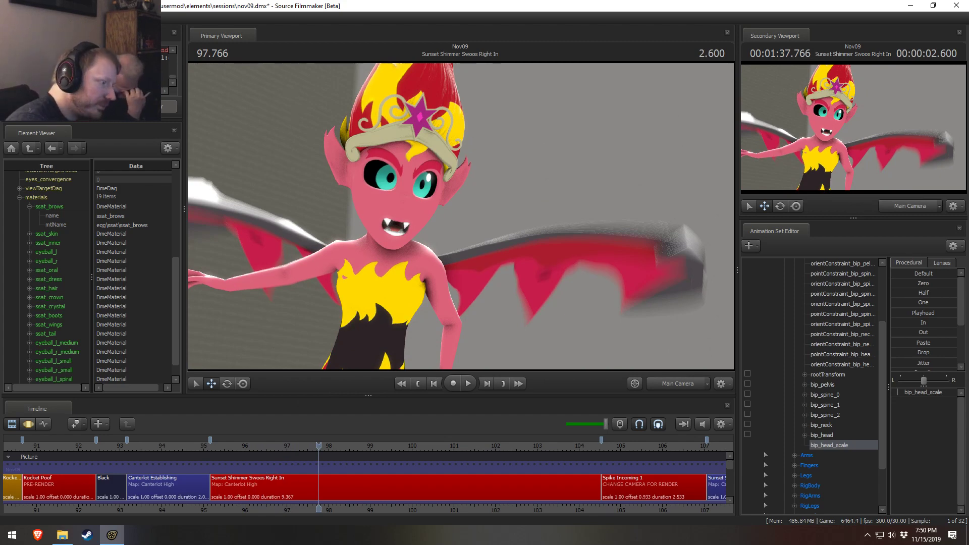
- Undo the bip_head scale edits together with the added scale control, and select bip_head
{"action": "key", "text": "F3"}
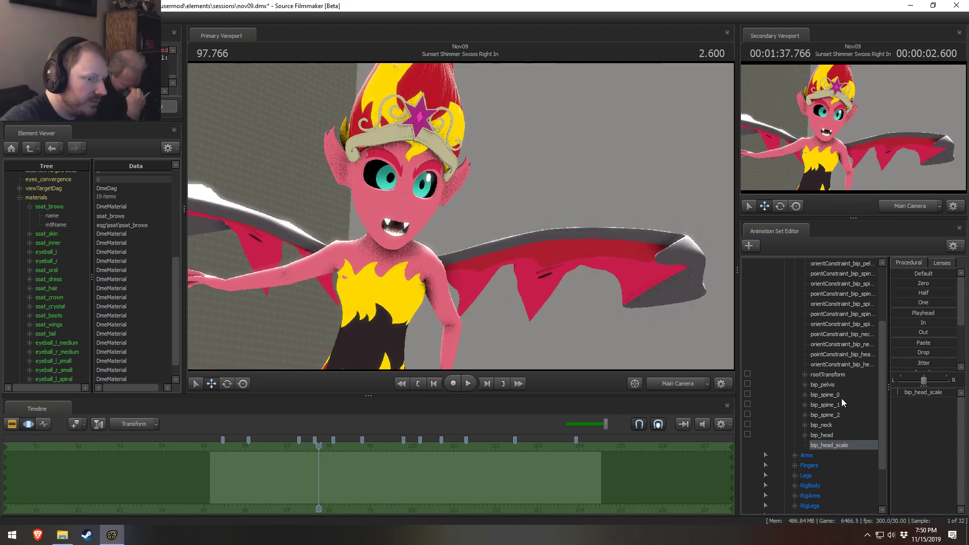
{"action": "key", "text": "ctrl+z"}
{"action": "key", "text": "ctrl+z"}
{"action": "key", "text": "ctrl+z"}
{"action": "key", "text": "ctrl+z"}
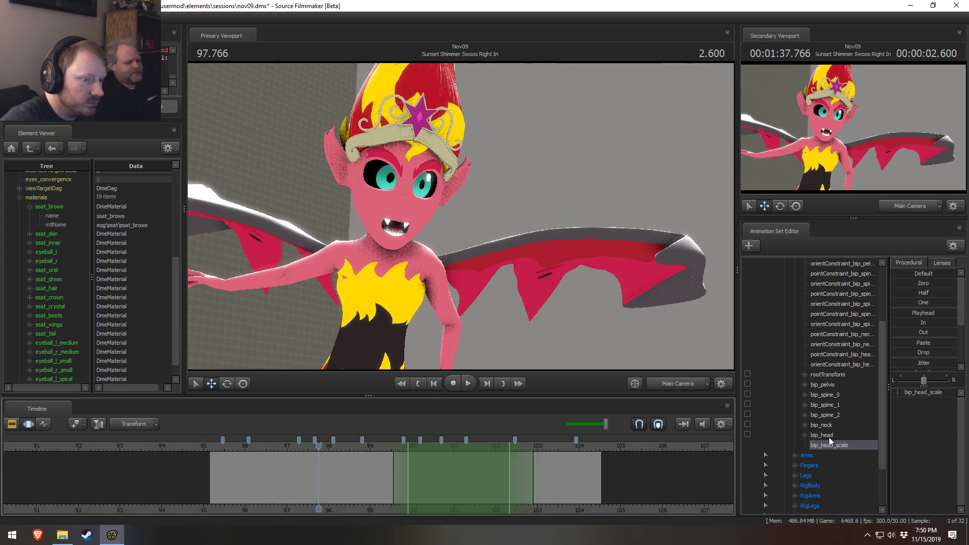
{"action": "left_click", "coordinate": [822, 434]}
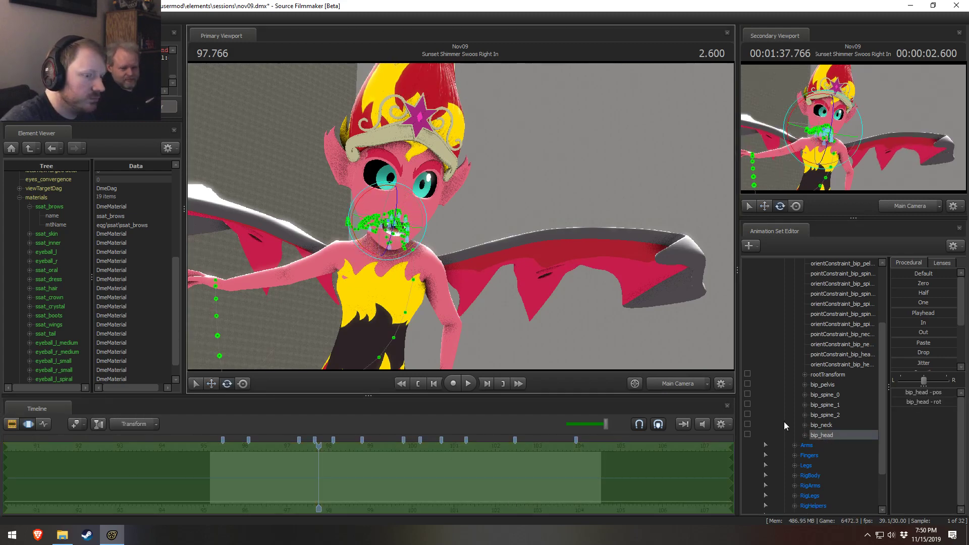
- Select rig_head in the RigBody group and try flipping the head upside down across the whole shot
{"action": "scroll", "coordinate": [797, 424], "scroll_direction": "up", "scroll_amount": 3}
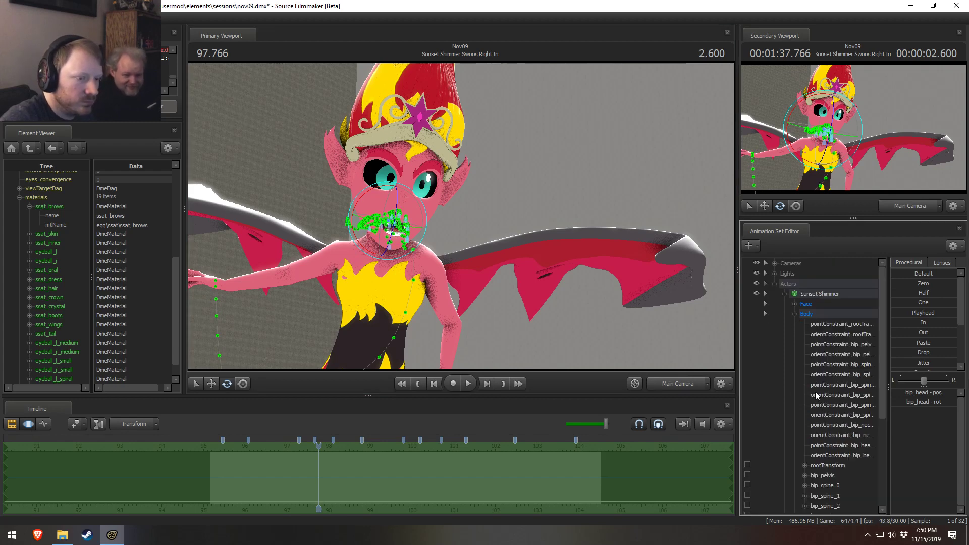
{"action": "scroll", "coordinate": [815, 404], "scroll_direction": "down", "scroll_amount": 5}
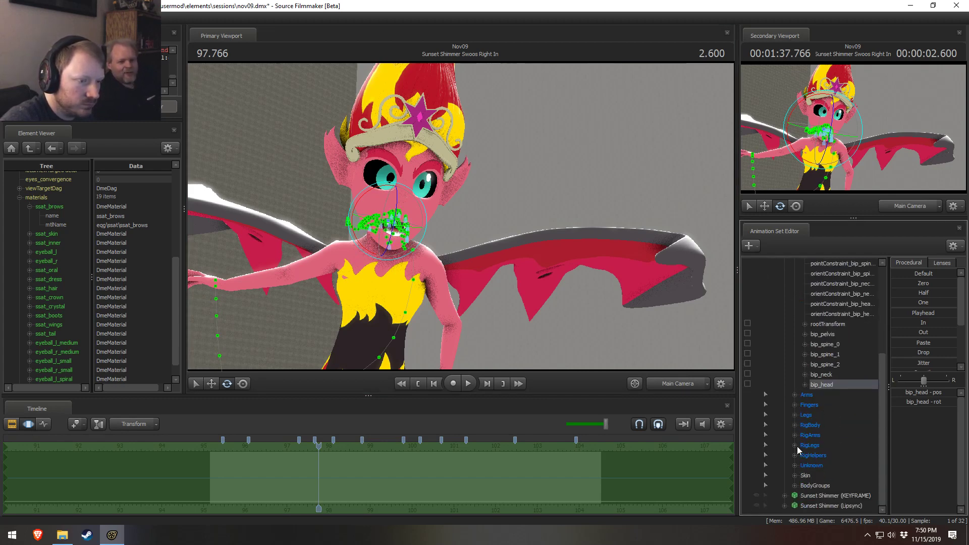
{"action": "left_click", "coordinate": [795, 425]}
{"action": "scroll", "coordinate": [841, 482], "scroll_direction": "down", "scroll_amount": 3}
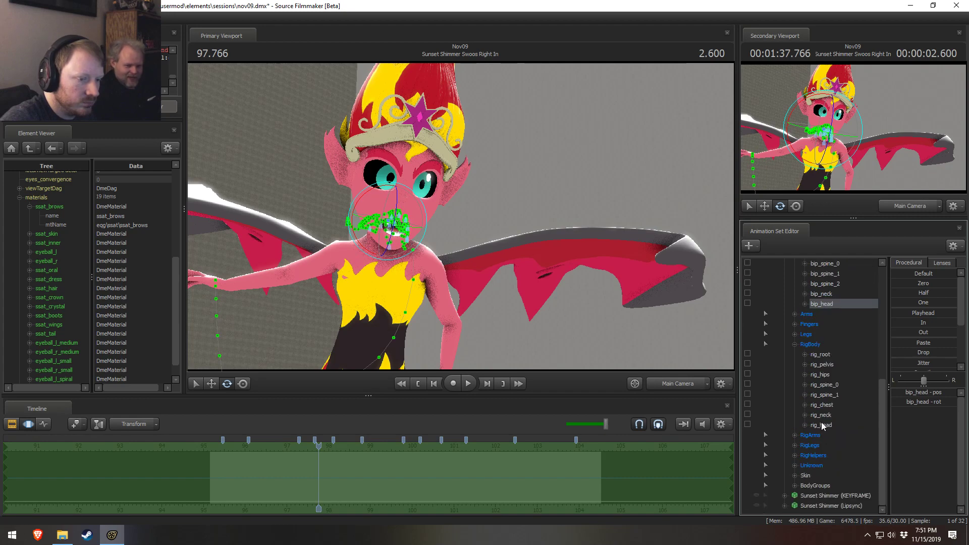
{"action": "left_click", "coordinate": [821, 425]}
{"action": "left_click_drag", "start_coordinate": [399, 242], "coordinate": [369, 128]}
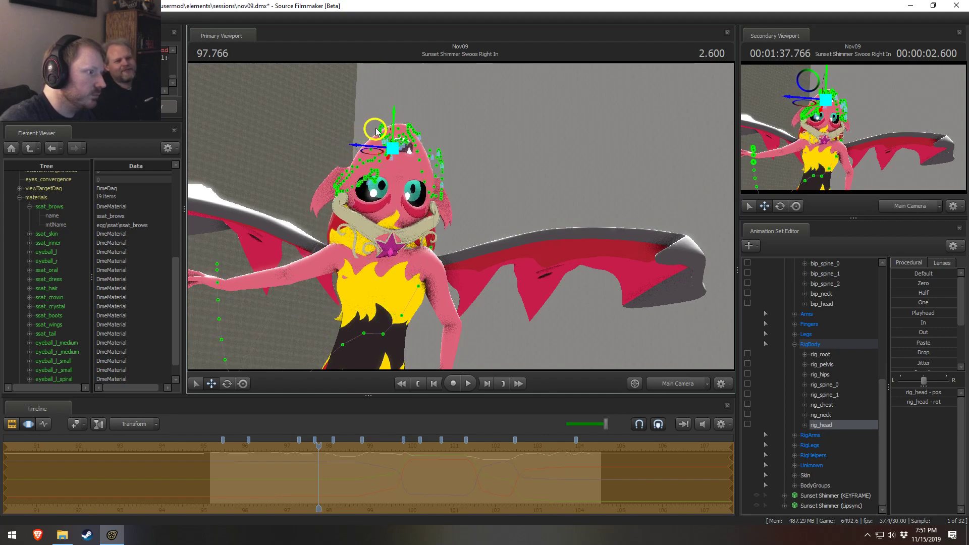
- Play back the flipped head animation from about 93.5 through the end of the shot
{"action": "key", "text": "F2"}
{"action": "left_click", "coordinate": [141, 445]}
{"action": "key", "text": "space"}
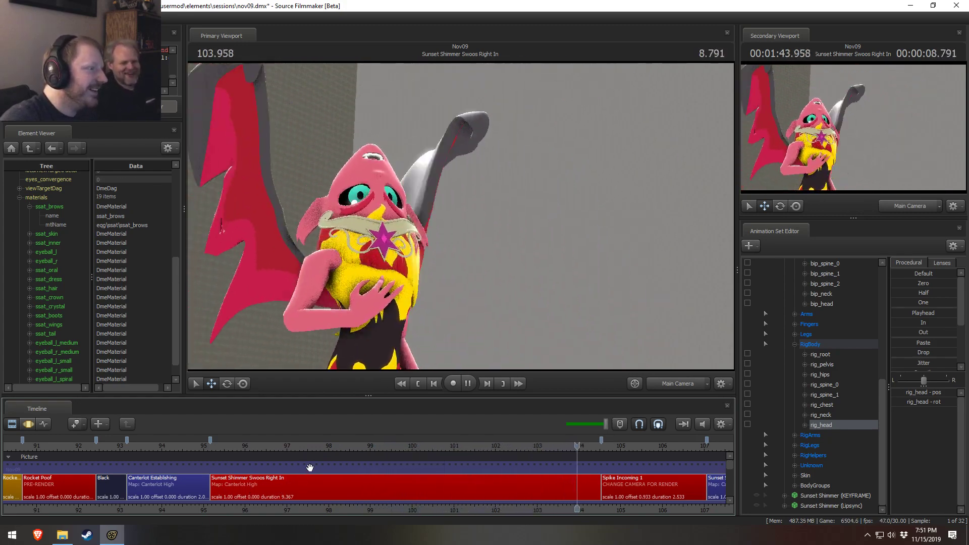
{"action": "key", "text": "space"}
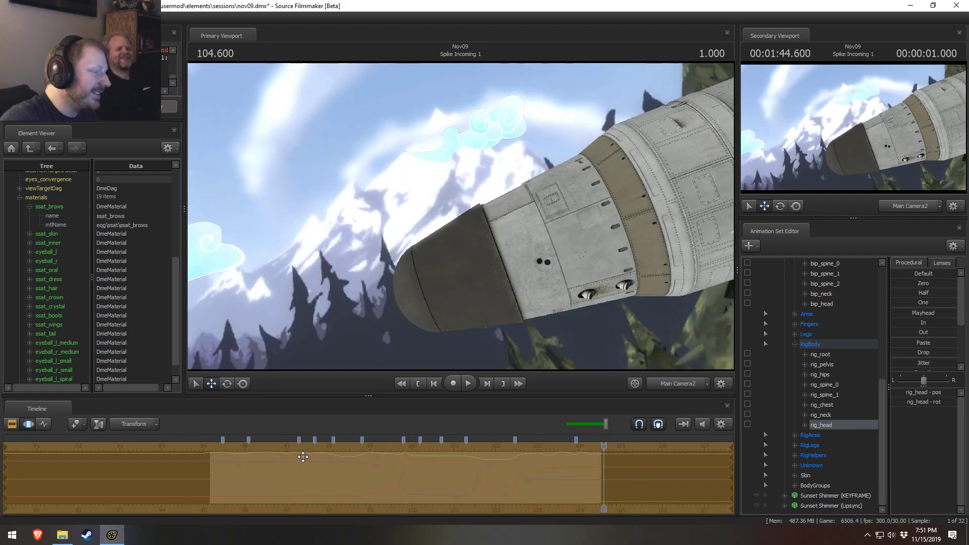
- Undo the head flip and play back the shot from about 99 and again from about 101.8
{"action": "left_click", "coordinate": [371, 446]}
{"action": "key", "text": "space"}
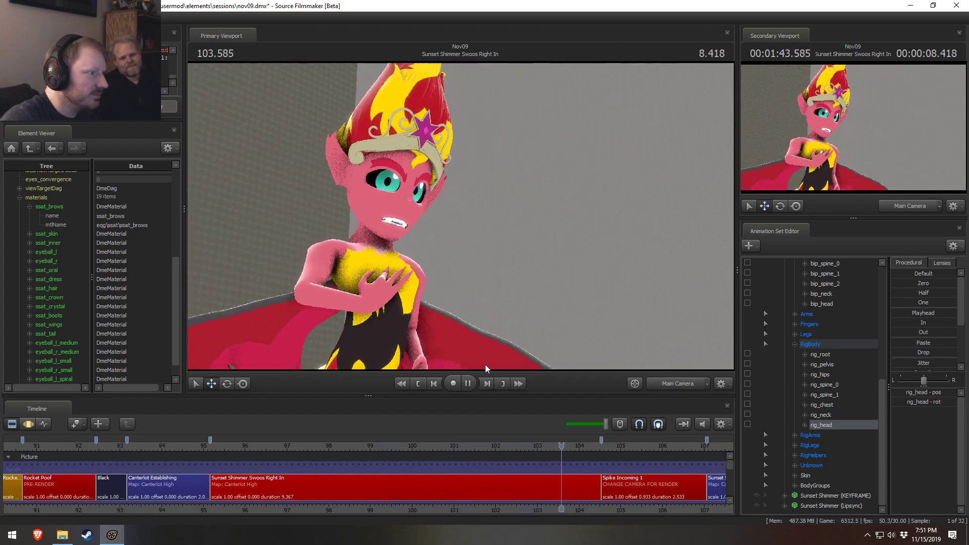
{"action": "left_click", "coordinate": [485, 447]}
{"action": "key", "text": "space"}
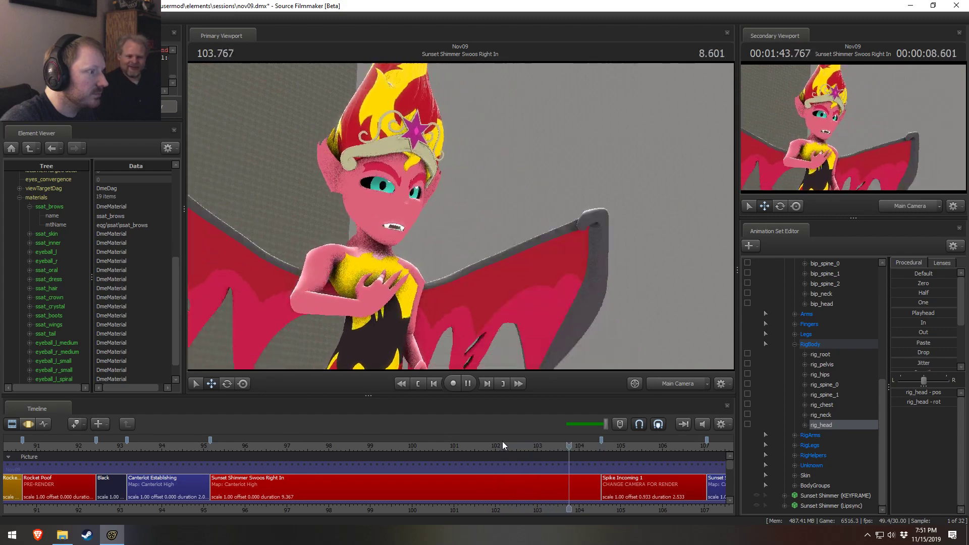
- Collapse the Body group and select Sunset Shimmer's Upper Face controls in the Face group for motion editing
{"action": "key", "text": "F3"}
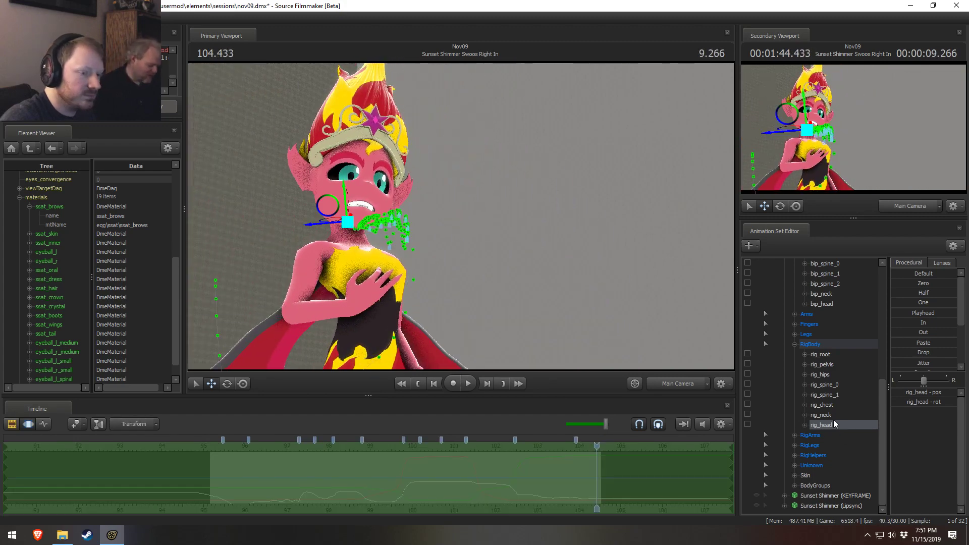
{"action": "scroll", "coordinate": [826, 369], "scroll_direction": "up", "scroll_amount": 7}
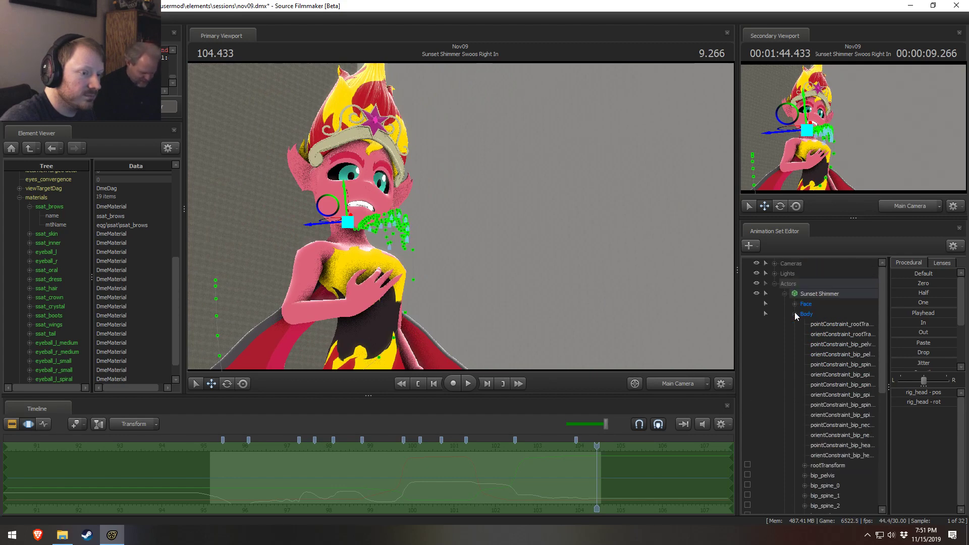
{"action": "left_click", "coordinate": [795, 314]}
{"action": "left_click", "coordinate": [832, 324]}
{"action": "scroll", "coordinate": [605, 465], "scroll_direction": "up", "scroll_amount": 5}
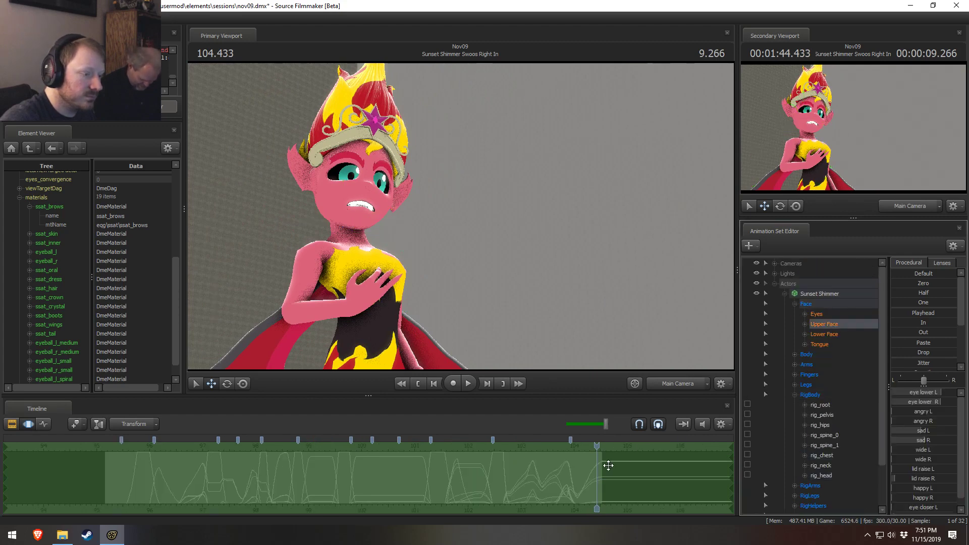
- Set a time selection from about 103.2 to 103.6 around 103.4 and raise the wide L and wide R controls
{"action": "left_click_drag", "start_coordinate": [511, 481], "coordinate": [461, 477]}
{"action": "scroll", "coordinate": [552, 470], "scroll_direction": "up", "scroll_amount": 2}
{"action": "left_click_drag", "start_coordinate": [551, 469], "coordinate": [394, 471]}
{"action": "left_click_drag", "start_coordinate": [475, 480], "coordinate": [481, 484]}
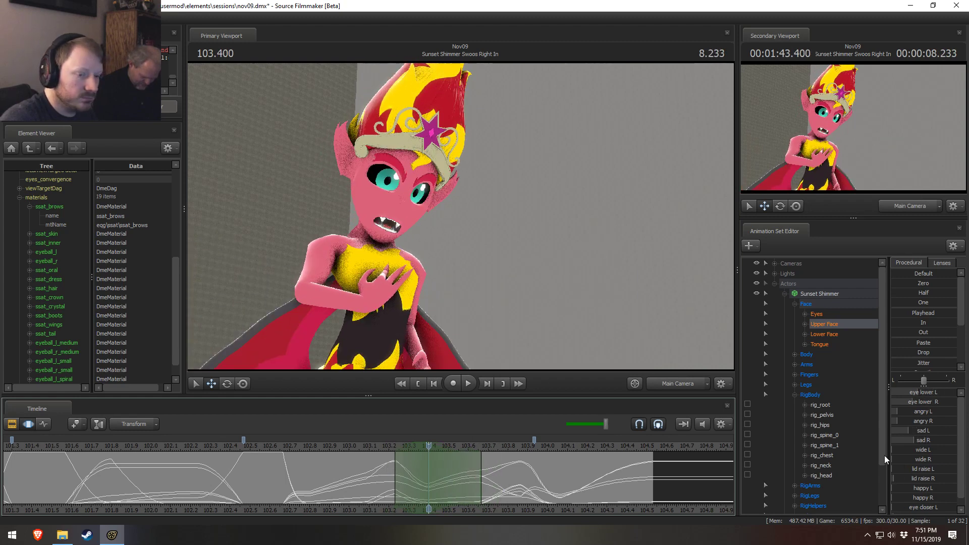
{"action": "left_click_drag", "start_coordinate": [908, 449], "coordinate": [934, 457]}
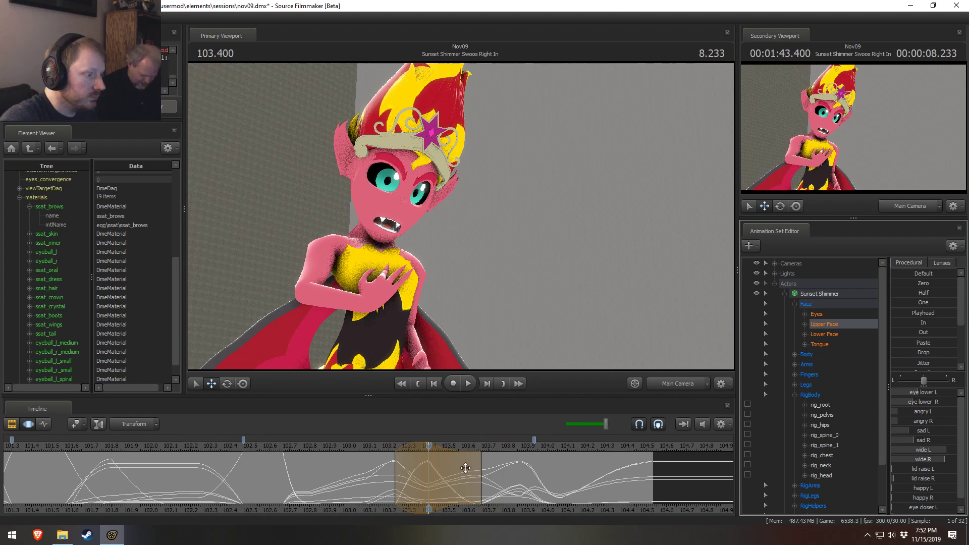
- Extend the wide eye adjustment's time selection to about 103.9 and play back from 103.4 and again from about 103.0
{"action": "key", "text": "space"}
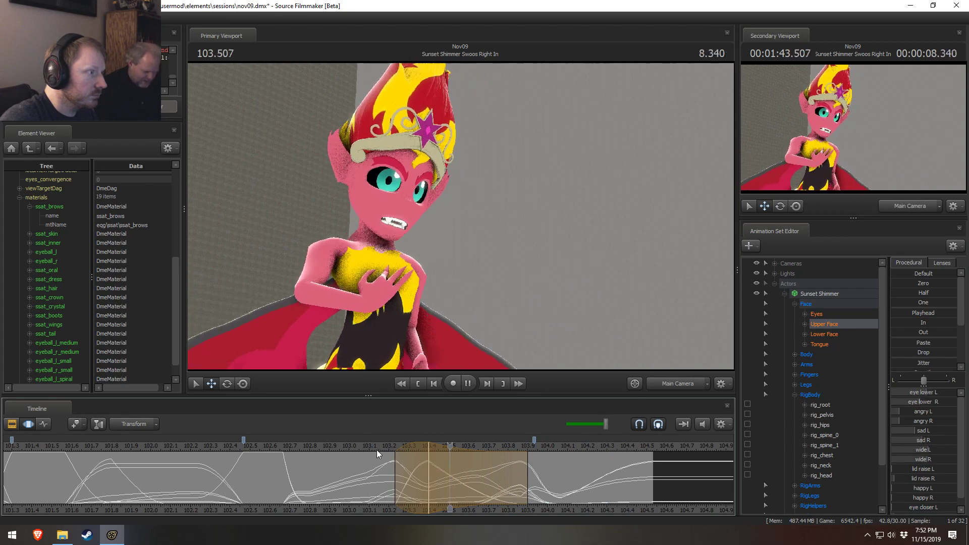
{"action": "key", "text": "space"}
{"action": "left_click", "coordinate": [343, 449]}
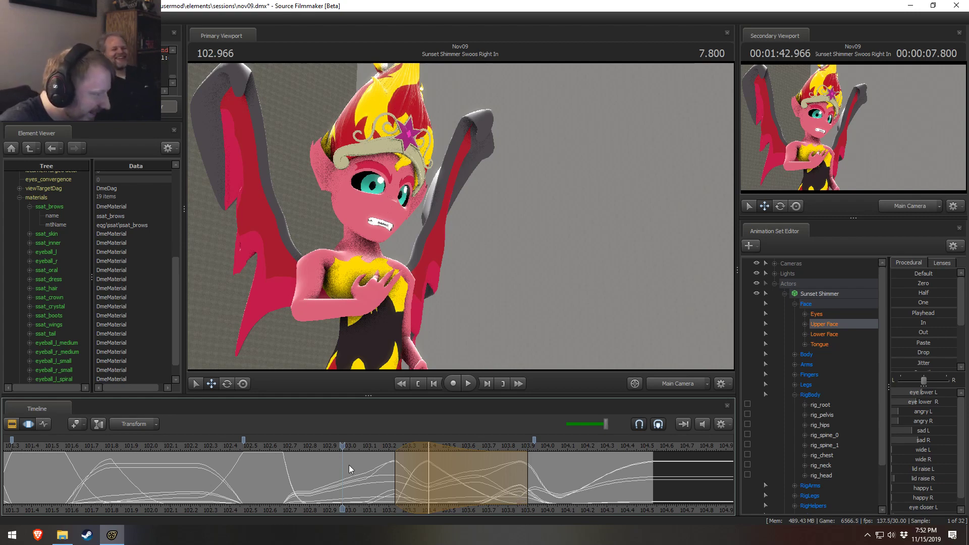
{"action": "key", "text": "space"}
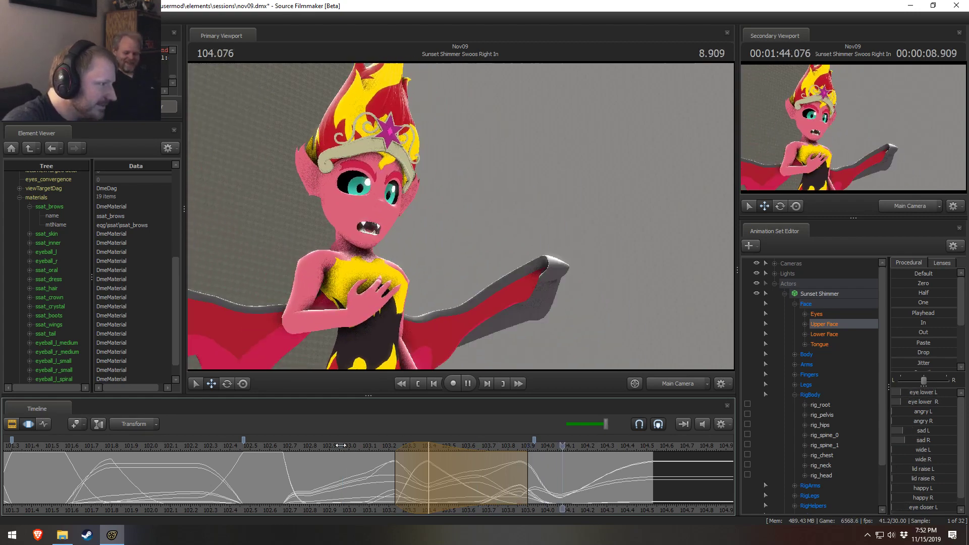
- Set a time selection from about 103.4 to 103.9 centred on about 103.63 and raise the sad L and sad R controls
{"action": "key", "text": "shift"}
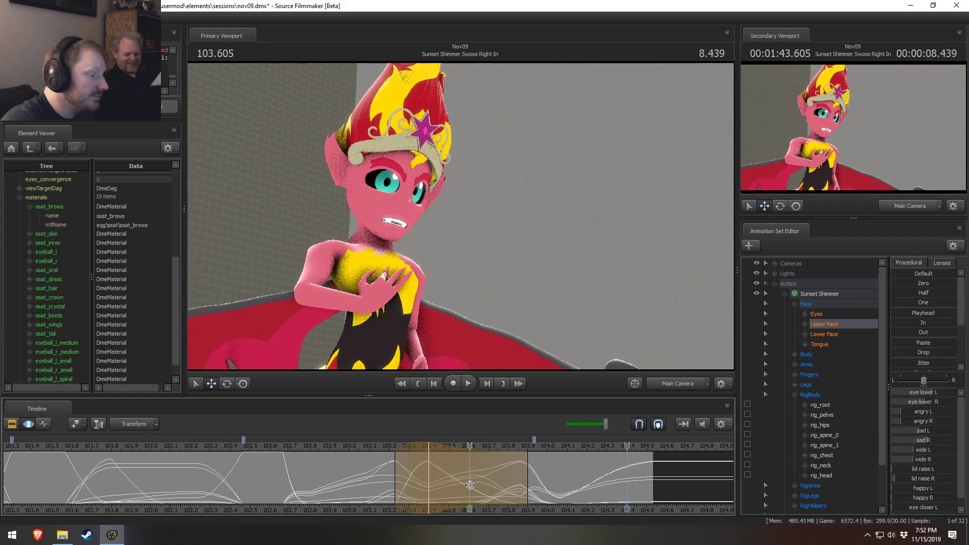
{"action": "left_click", "coordinate": [474, 485]}
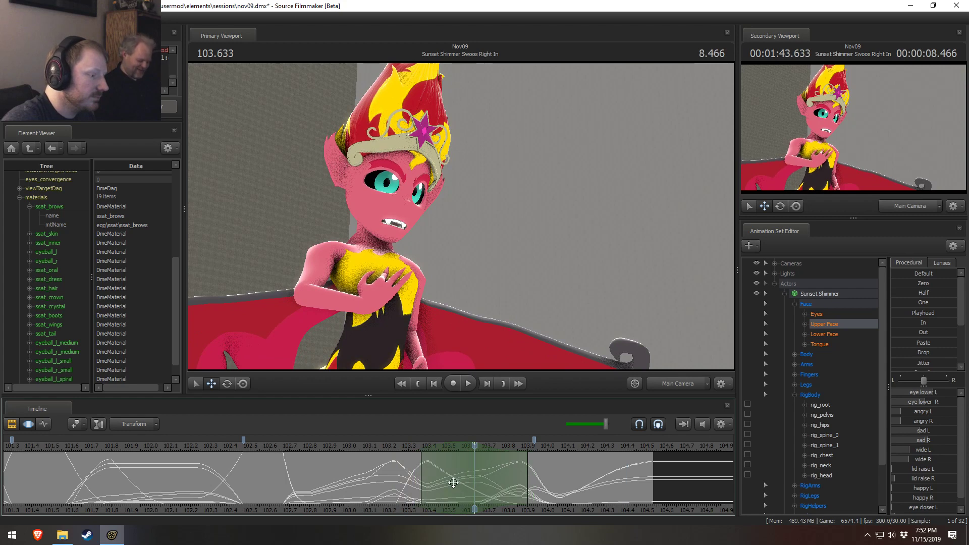
{"action": "left_click_drag", "start_coordinate": [528, 486], "coordinate": [535, 484]}
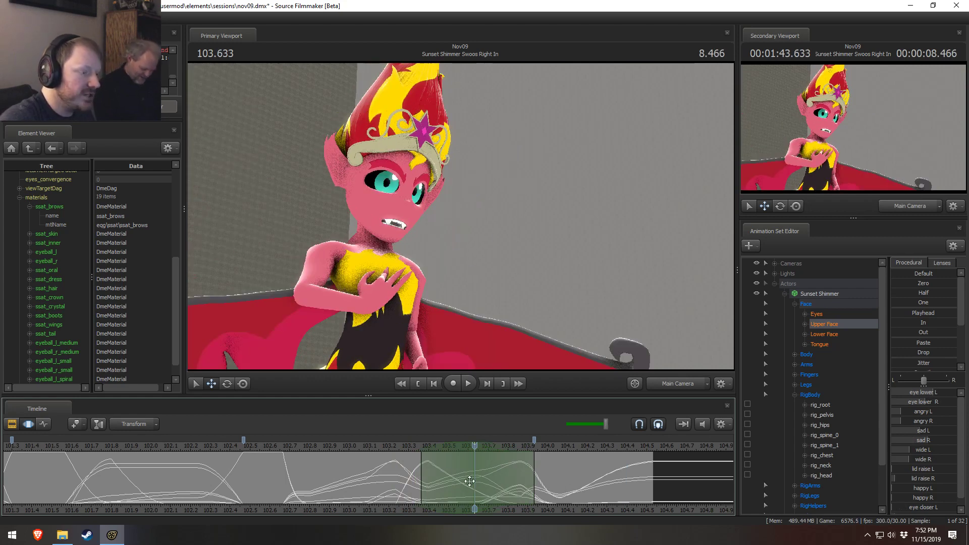
{"action": "left_click_drag", "start_coordinate": [915, 431], "coordinate": [945, 443]}
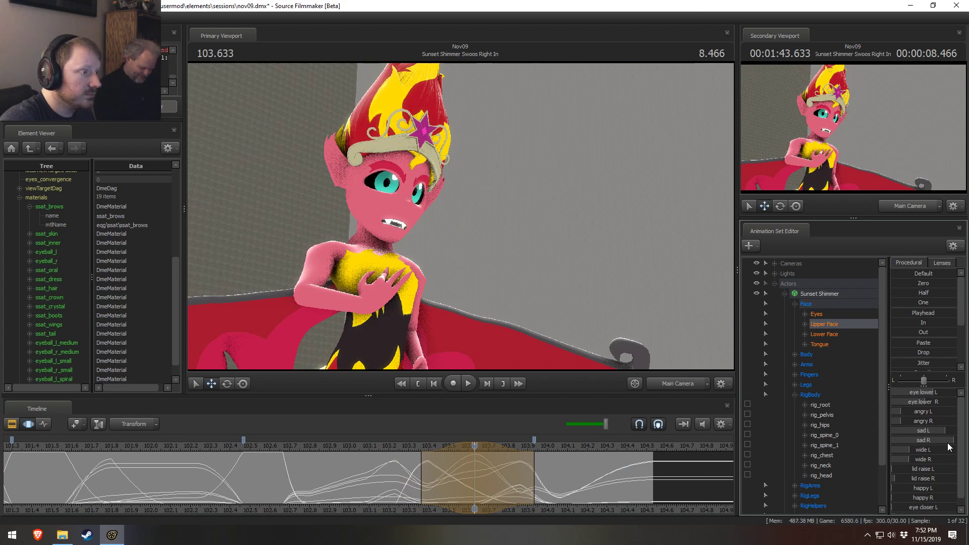
- Adjust the sad adjustment's falloff so it starts at about 103.4 and ends at about 104.0
{"action": "left_click", "coordinate": [524, 482]}
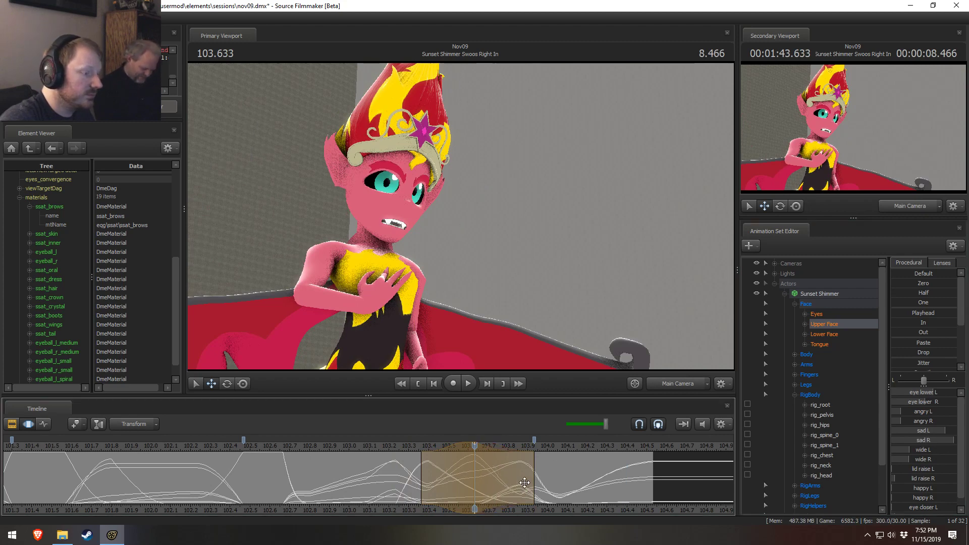
{"action": "left_click_drag", "start_coordinate": [534, 483], "coordinate": [554, 484]}
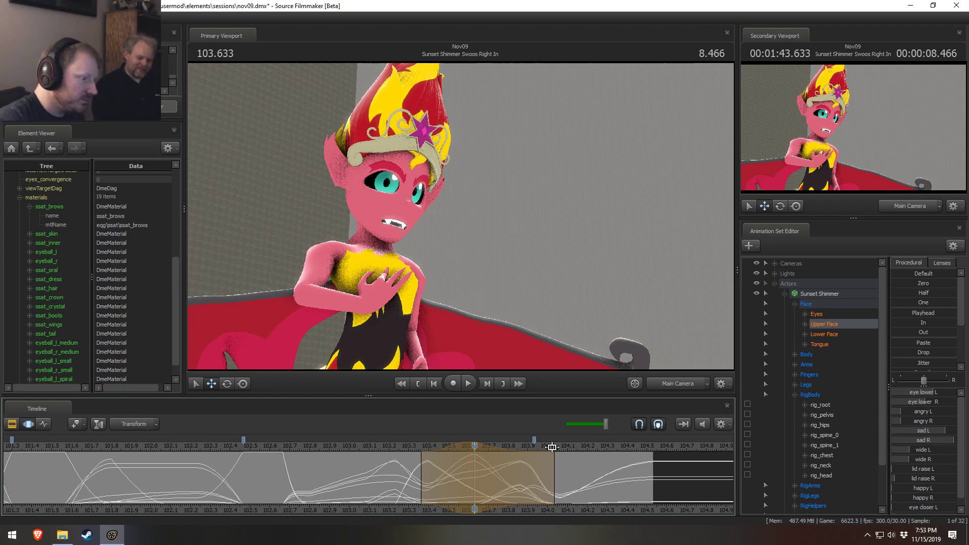
{"action": "left_click_drag", "start_coordinate": [422, 465], "coordinate": [428, 464]}
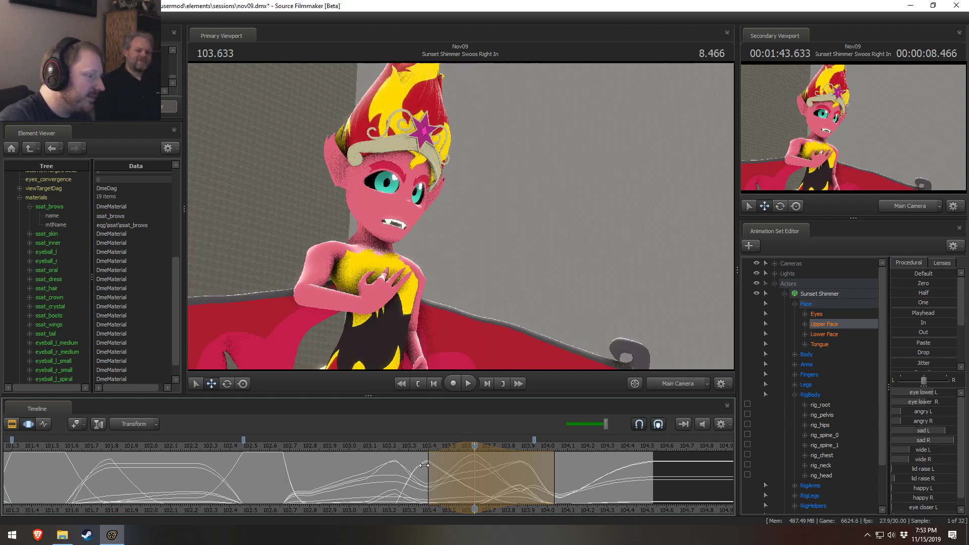
- Play back the sad expression change several times from around 103, finishing with the playhead parked at 103.3
{"action": "left_click", "coordinate": [402, 447]}
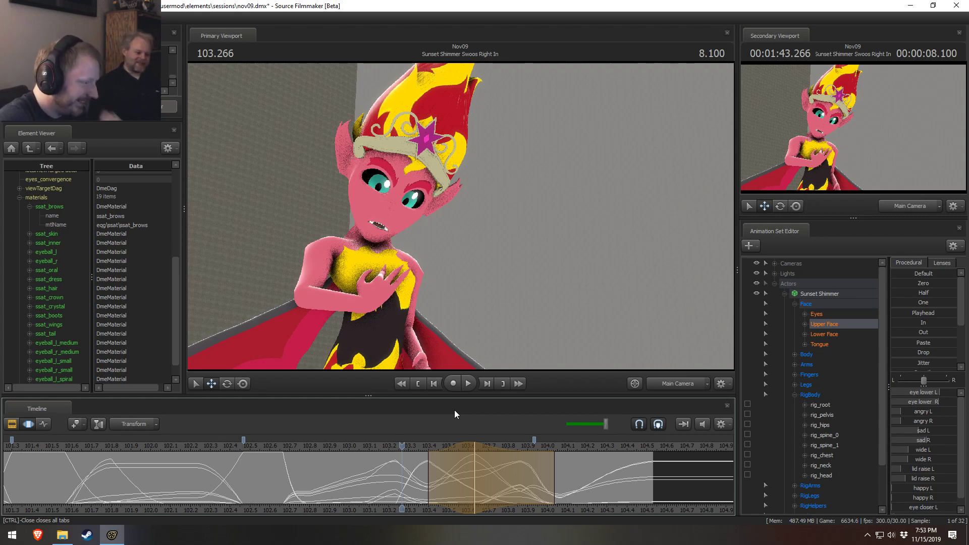
{"action": "key", "text": "space"}
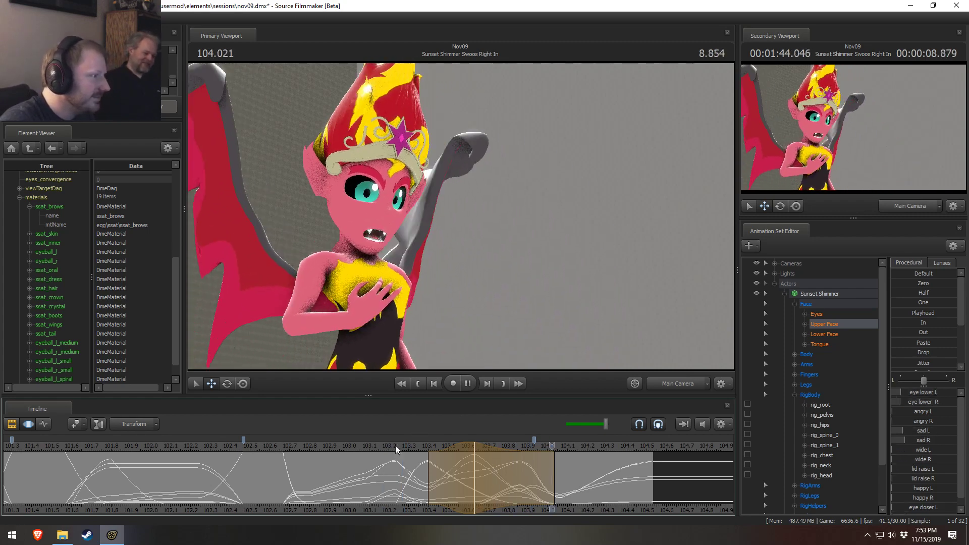
{"action": "key", "text": "space"}
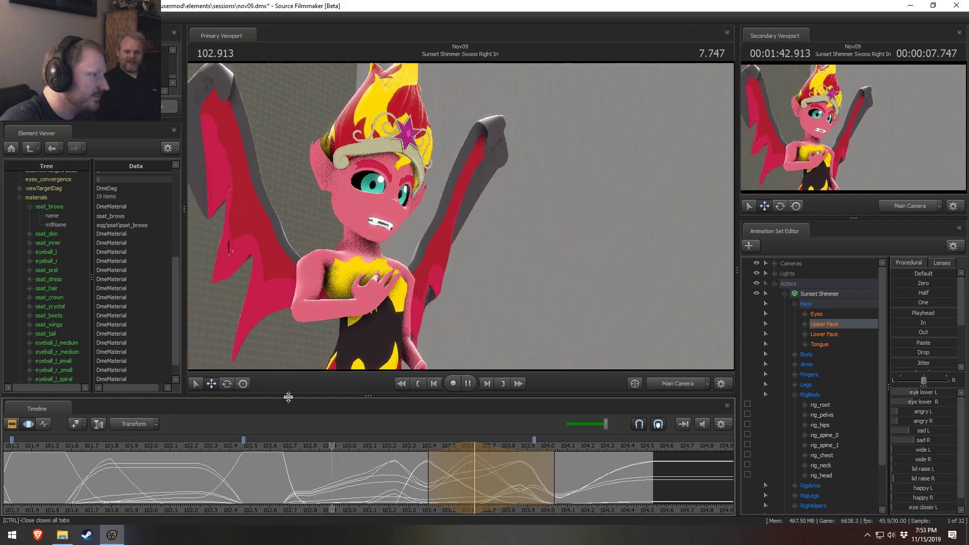
{"action": "key", "text": "space"}
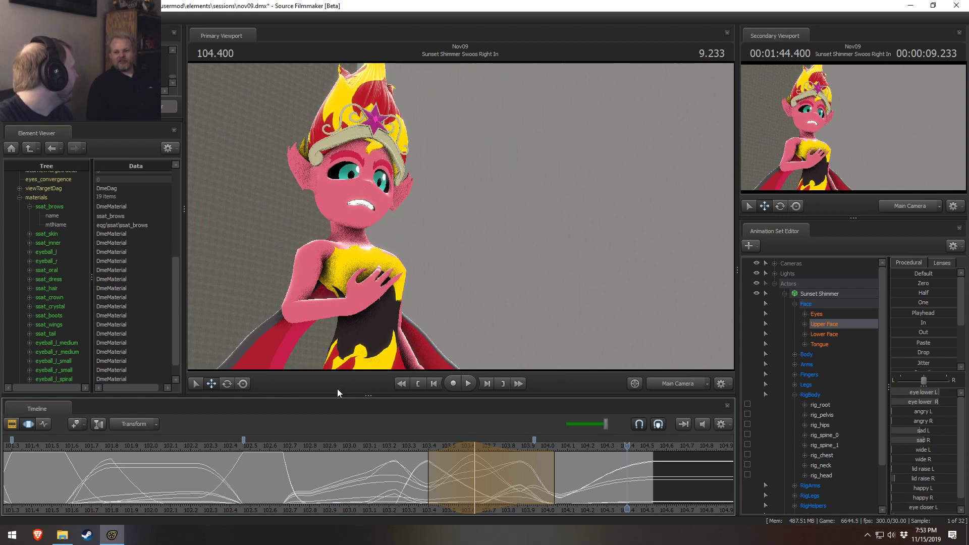
{"action": "key", "text": "space"}
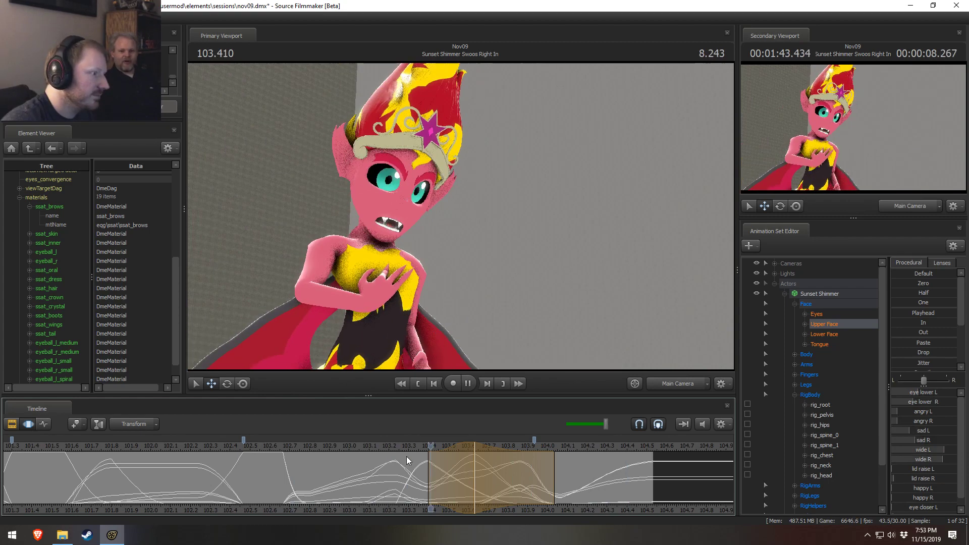
{"action": "key", "text": "space"}
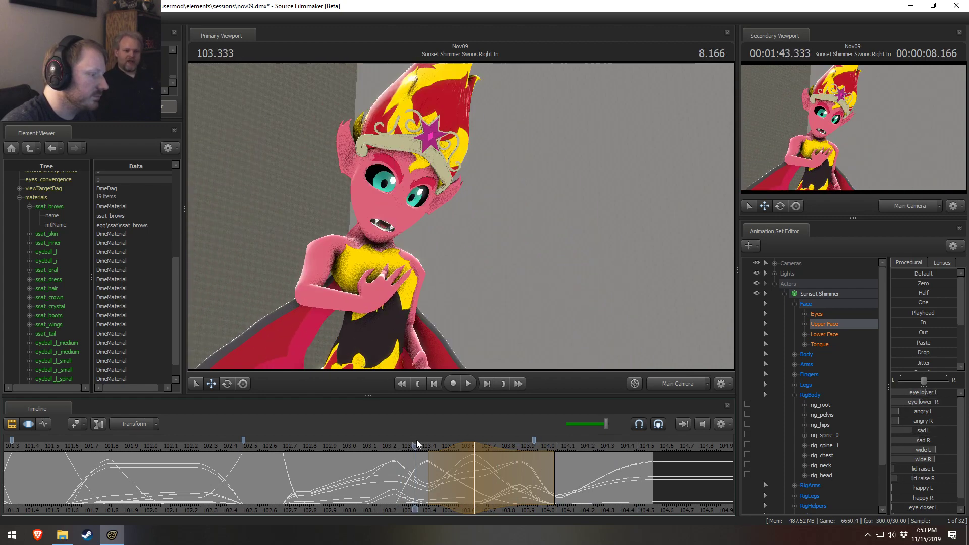
{"action": "key", "text": "space"}
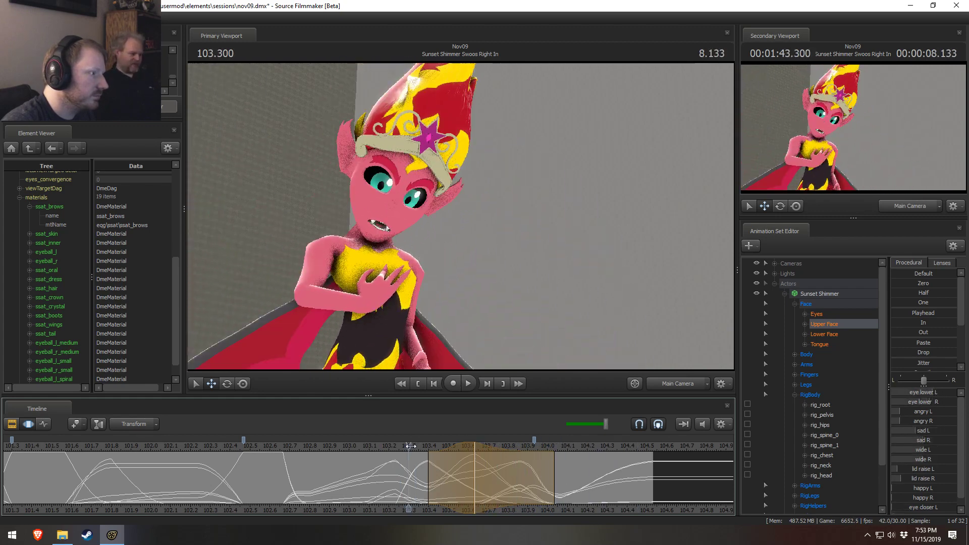
- Shift the sad adjustment's peak to about 103.7 with its falloff ending at about 104.1, and play back from 103.3 and about 103.0
{"action": "left_click_drag", "start_coordinate": [507, 474], "coordinate": [482, 472]}
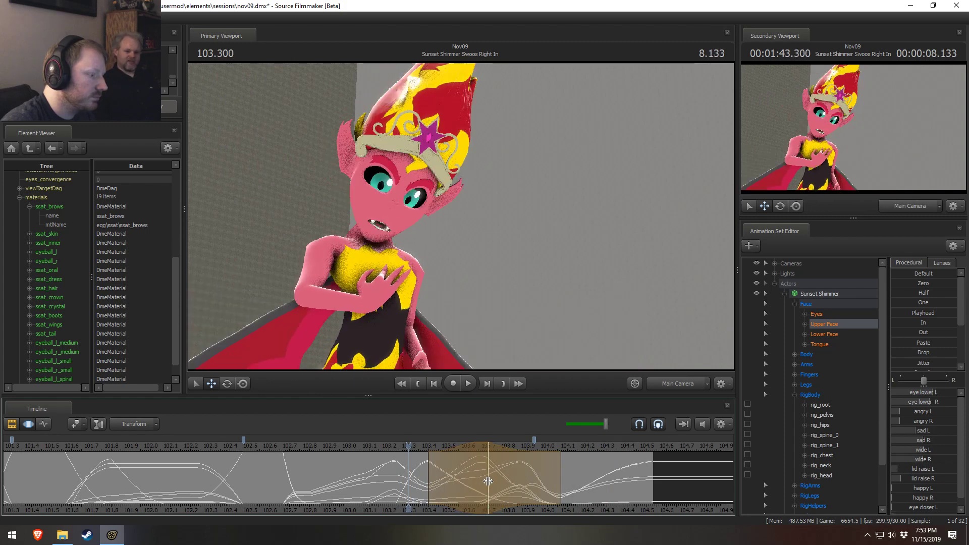
{"action": "key", "text": "space"}
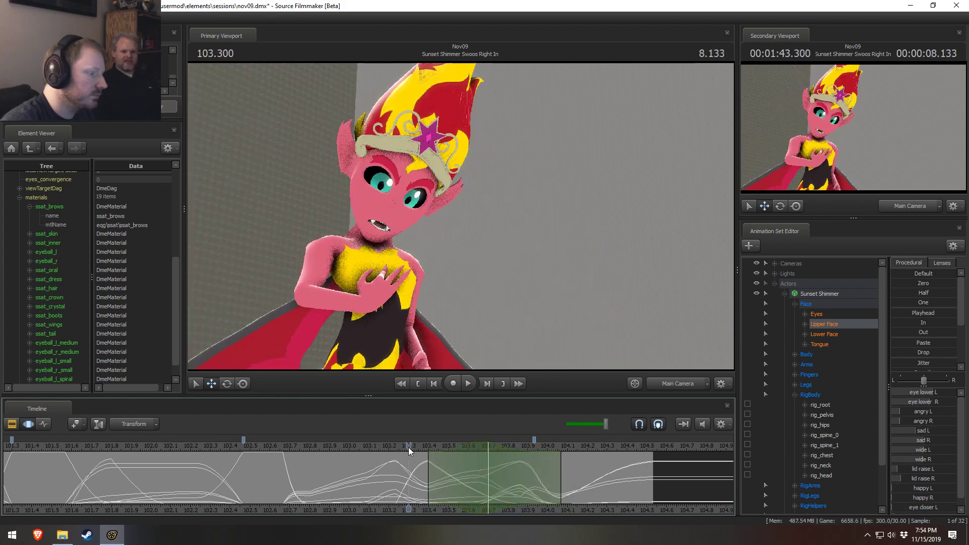
{"action": "key", "text": "space"}
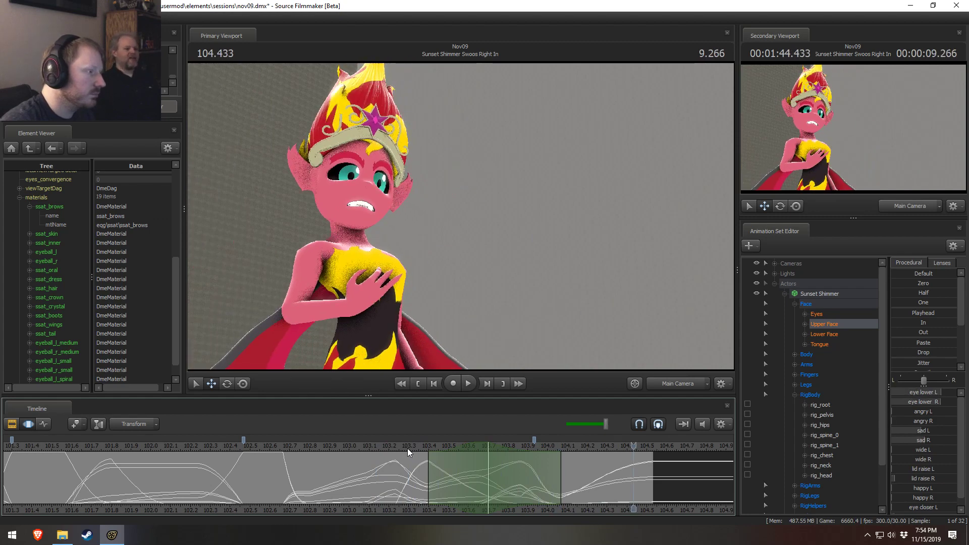
{"action": "left_click", "coordinate": [343, 446]}
{"action": "key", "text": "space"}
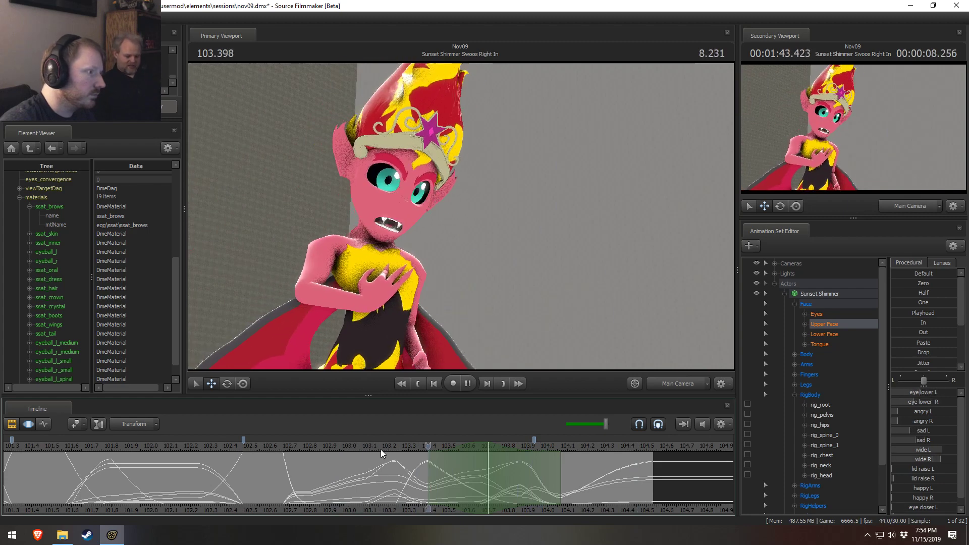
{"action": "key", "text": "space"}
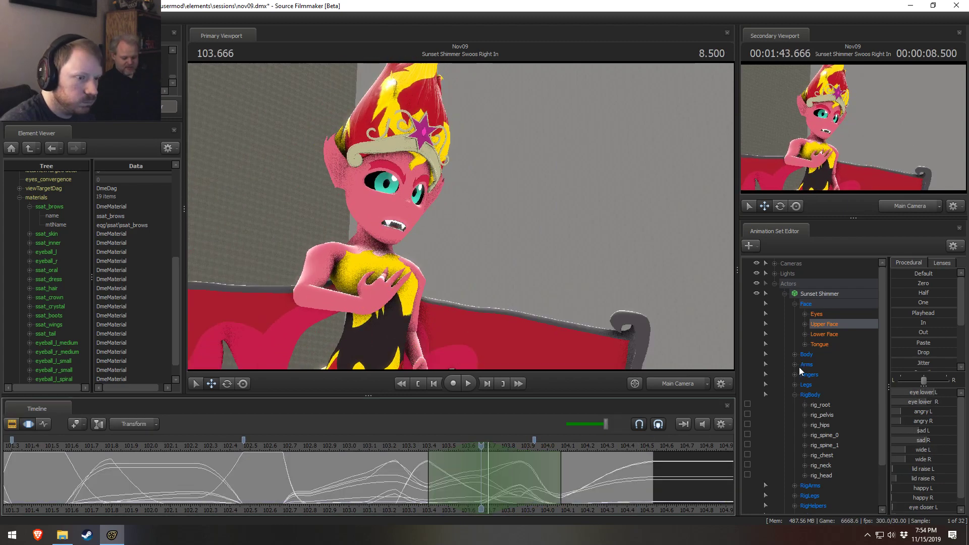
- Look through Sunset Shimmer's Body, RigBody, Fingers and Arms groups for the extra brow controls, collapsing each group again
{"action": "left_click", "coordinate": [795, 354]}
{"action": "scroll", "coordinate": [826, 411], "scroll_direction": "down", "scroll_amount": 1}
{"action": "scroll", "coordinate": [802, 350], "scroll_direction": "down", "scroll_amount": 1}
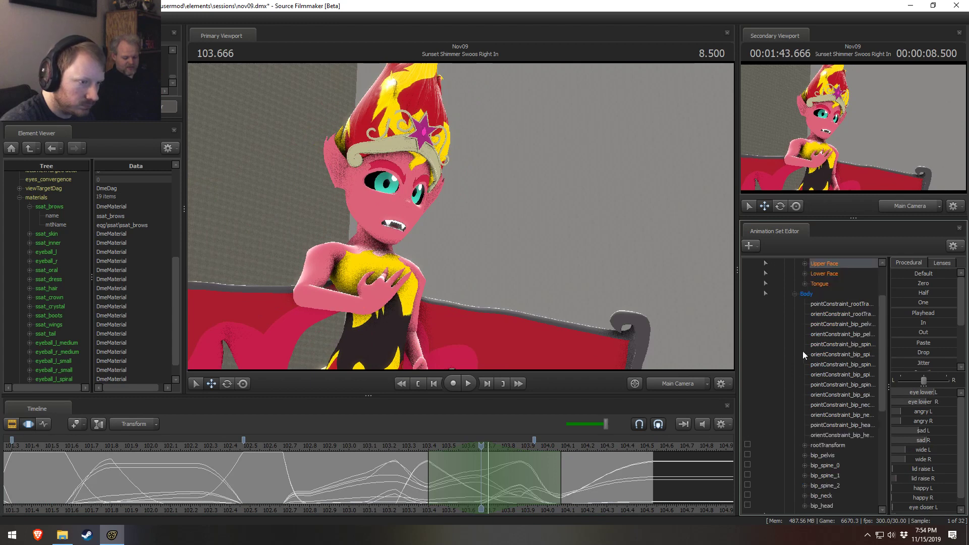
{"action": "left_click", "coordinate": [795, 295]}
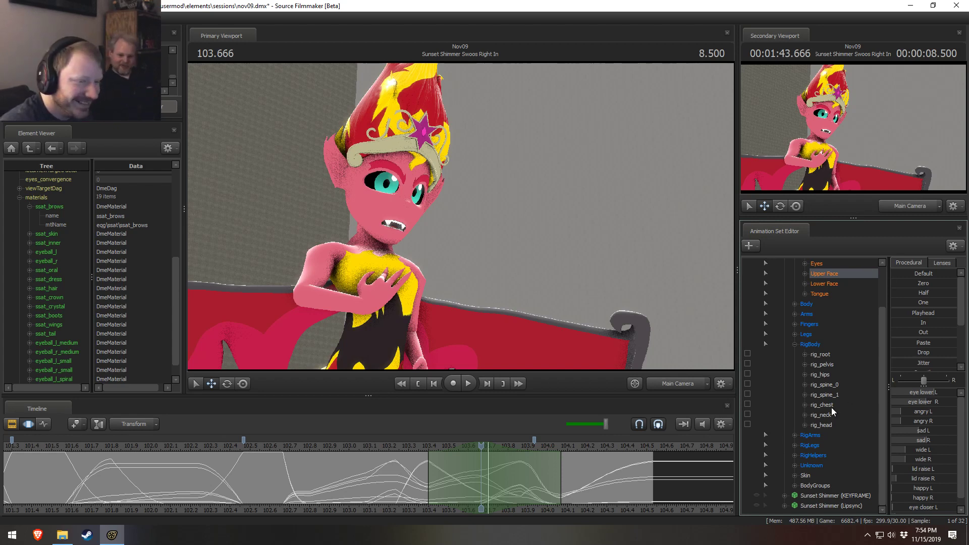
{"action": "left_click", "coordinate": [795, 344]}
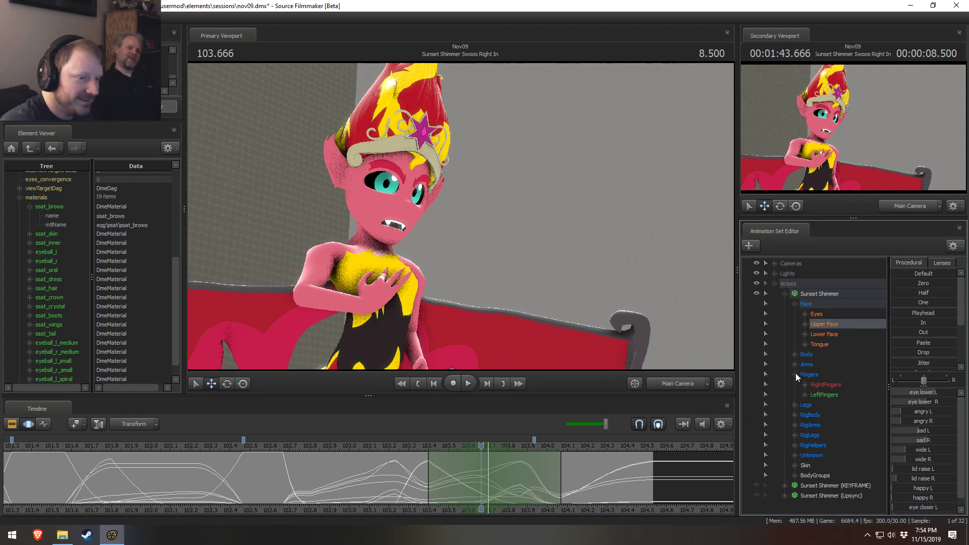
{"action": "left_click", "coordinate": [794, 365]}
{"action": "left_click", "coordinate": [794, 365]}
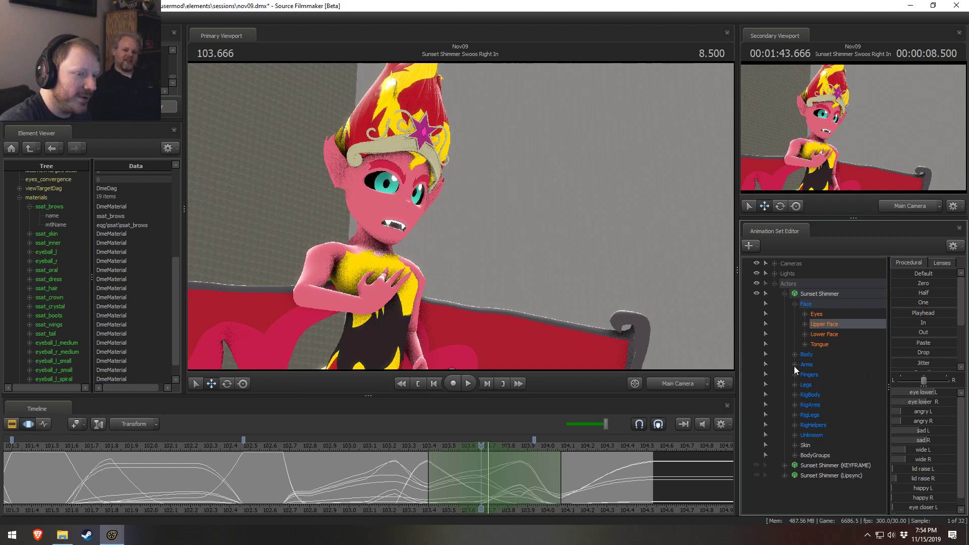
{"action": "left_click", "coordinate": [794, 364]}
{"action": "scroll", "coordinate": [793, 371], "scroll_direction": "down", "scroll_amount": 1}
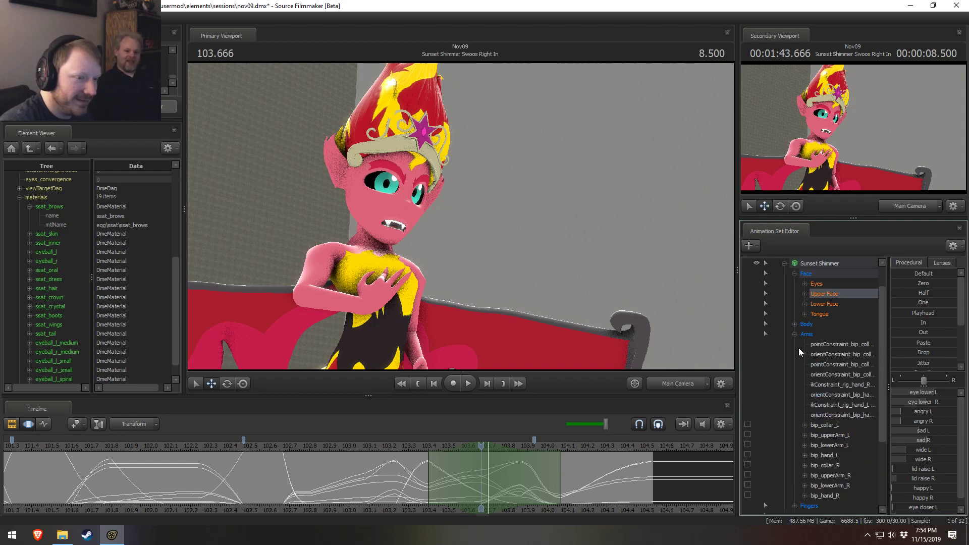
{"action": "left_click", "coordinate": [794, 333]}
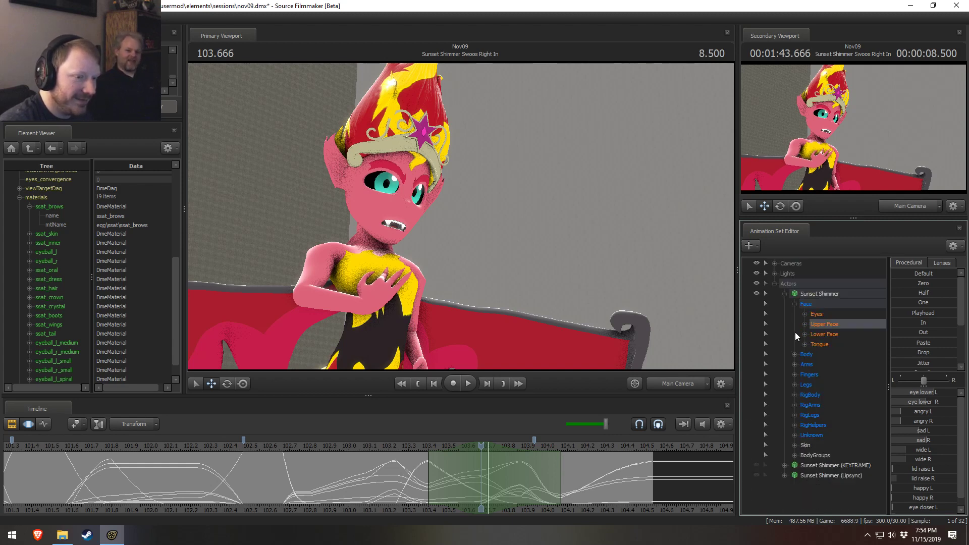
- Expand Sunset Shimmer's Unknown group and go through its individual brow controls, from brow suprise R to brow sad R
{"action": "left_click", "coordinate": [796, 436]}
{"action": "scroll", "coordinate": [798, 436], "scroll_direction": "down", "scroll_amount": 5}
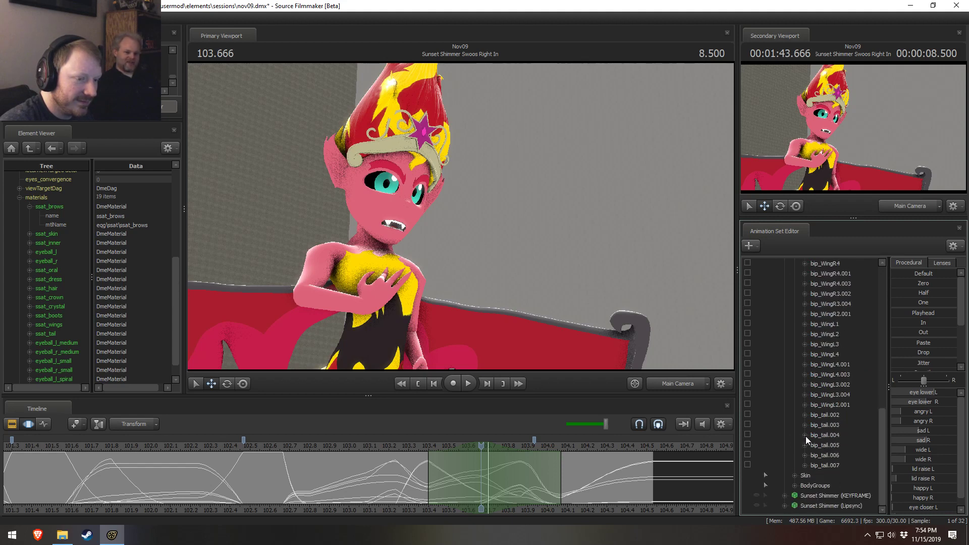
{"action": "scroll", "coordinate": [840, 449], "scroll_direction": "up", "scroll_amount": 3}
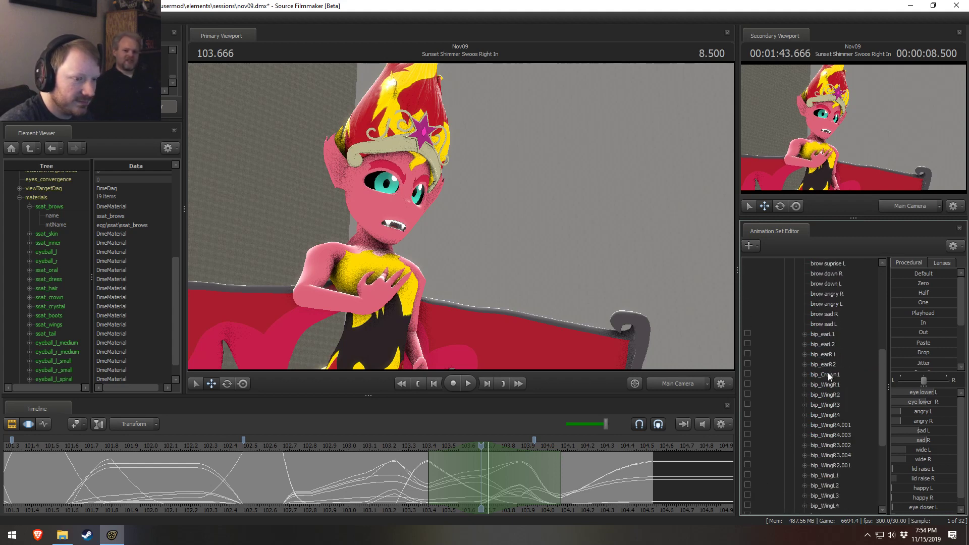
{"action": "scroll", "coordinate": [828, 383], "scroll_direction": "up", "scroll_amount": 3}
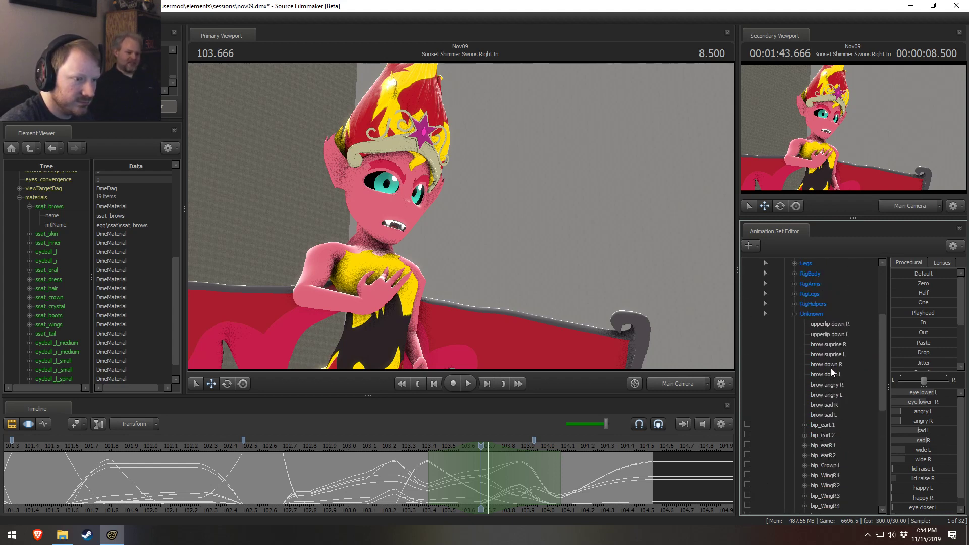
{"action": "left_click", "coordinate": [830, 345]}
{"action": "left_click", "coordinate": [827, 354]}
{"action": "left_click", "coordinate": [827, 364]}
{"action": "left_click", "coordinate": [827, 404]}
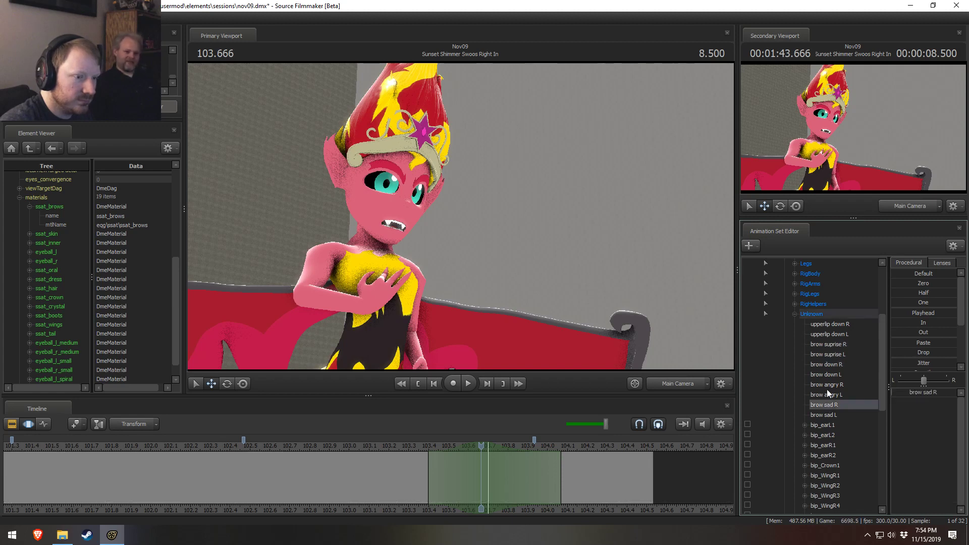
- Select the brow down R and brow down L controls and raise brow down R over the time selection peaking at about 103.7
{"action": "left_click", "coordinate": [830, 354]}
{"action": "left_click_drag", "start_coordinate": [829, 362], "coordinate": [829, 372]}
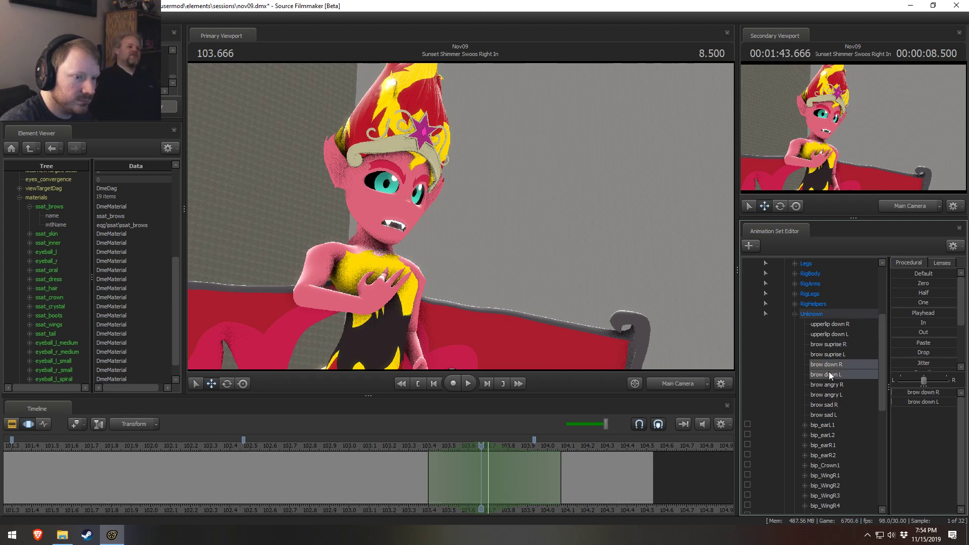
{"action": "left_click_drag", "start_coordinate": [903, 392], "coordinate": [923, 391]}
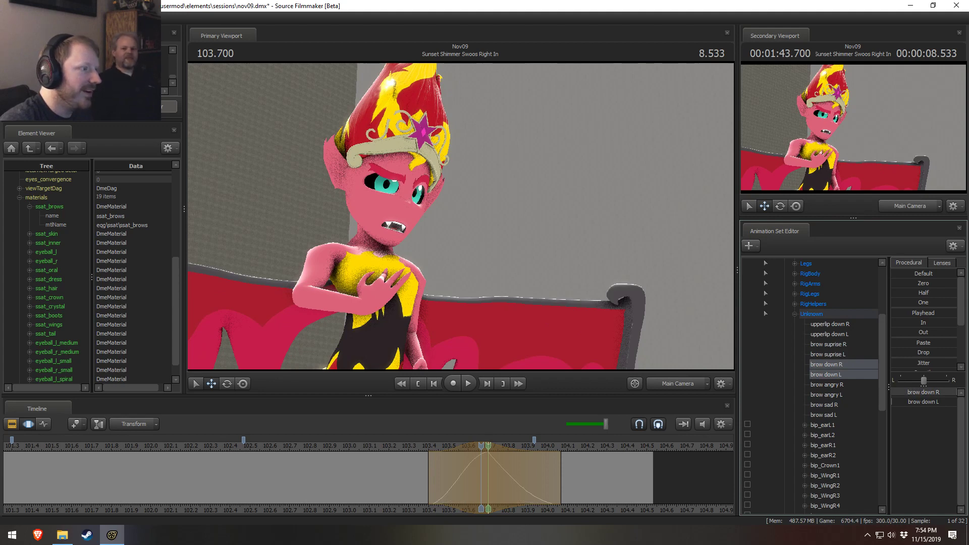
{"action": "key", "text": "Left"}
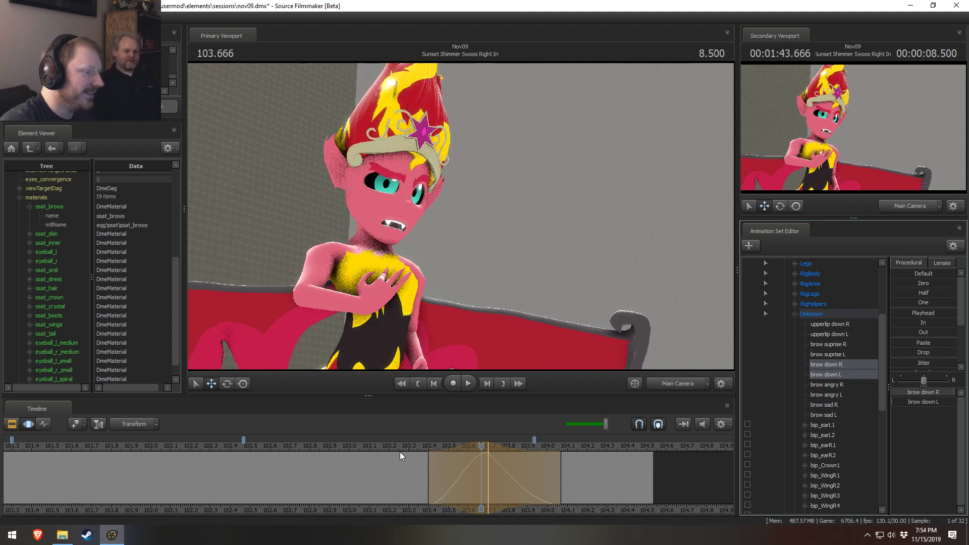
- Play back the brow down change through about 104.4 to check the brow motion
{"action": "key", "text": "space"}
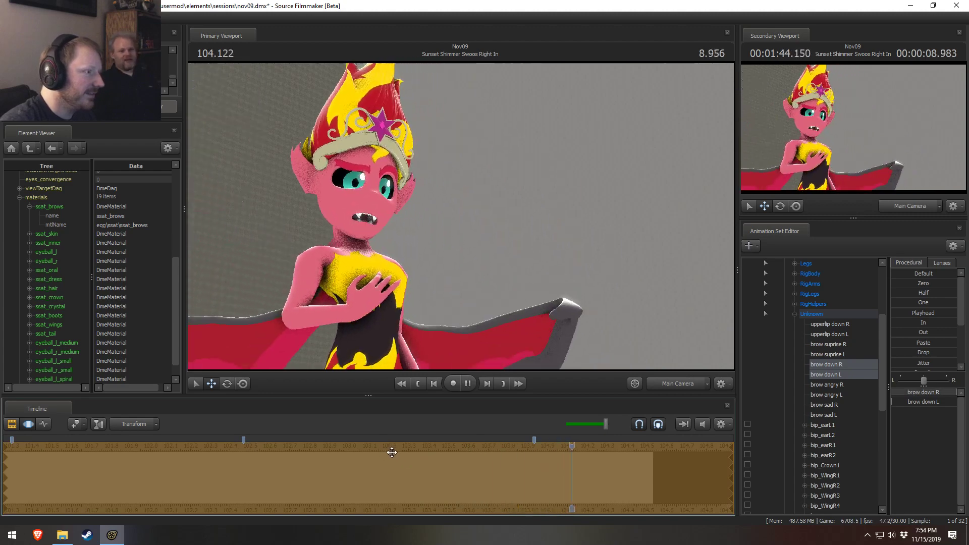
{"action": "key", "text": "space"}
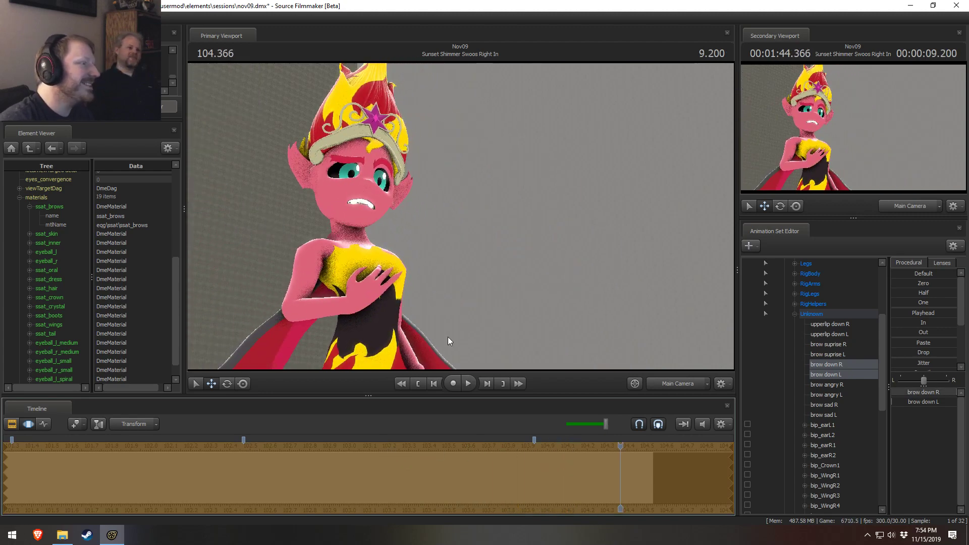
{"action": "scroll", "coordinate": [604, 444], "scroll_direction": "down", "scroll_amount": 2}
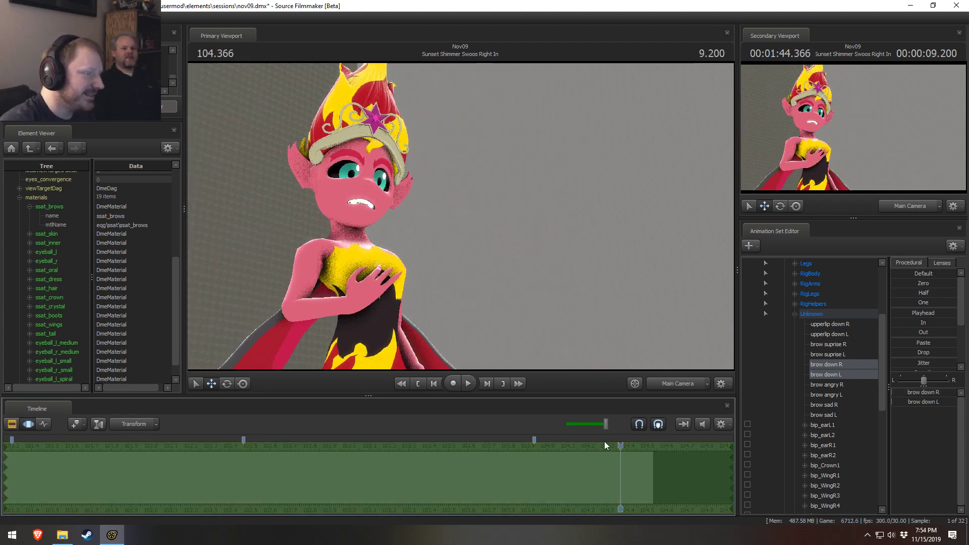
{"action": "left_click_drag", "start_coordinate": [616, 443], "coordinate": [361, 443]}
{"action": "key", "text": "space"}
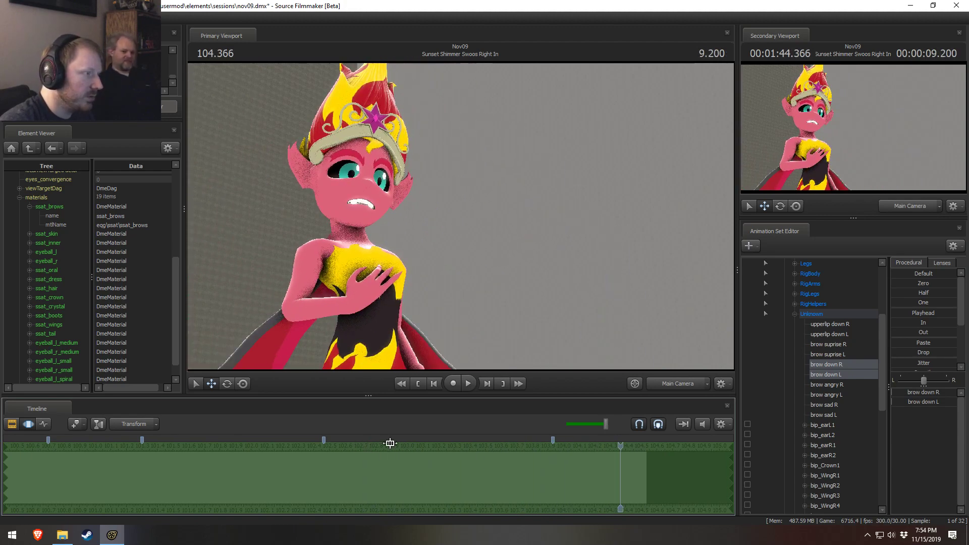
{"action": "mouse_move", "coordinate": [895, 392]}
{"action": "left_mouse_down"}
{"action": "mouse_move", "coordinate": [949, 393]}
{"action": "mouse_move", "coordinate": [898, 393]}
{"action": "left_mouse_up"}
- Check the upper lip and brow controls and the Upper Face group, and select Sunset Shimmer's whole Unknown group
{"action": "left_click", "coordinate": [830, 323]}
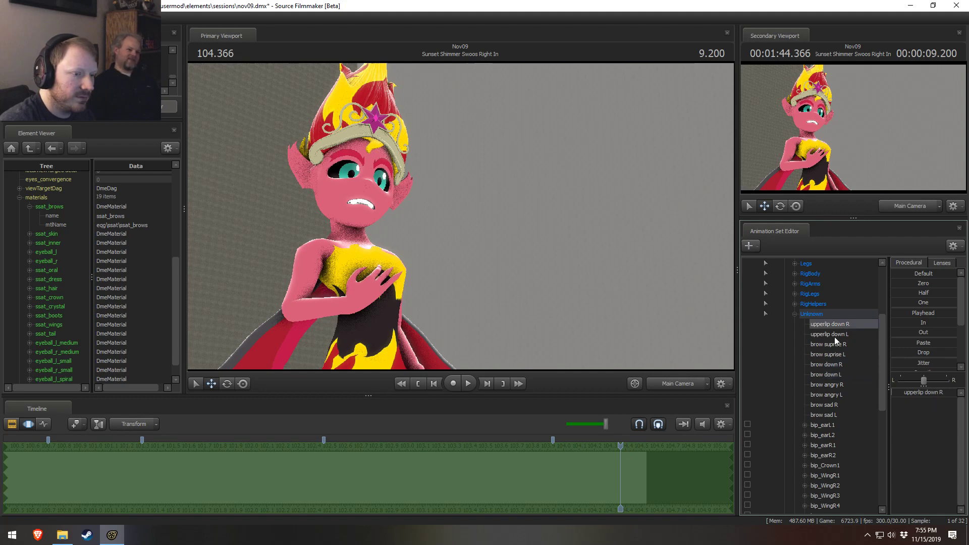
{"action": "left_click", "coordinate": [825, 415], "text": "shift"}
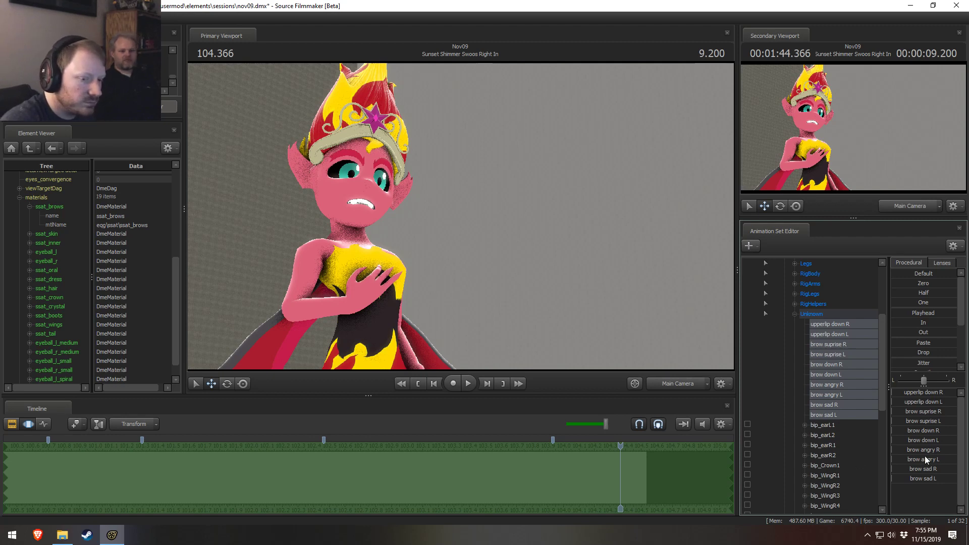
{"action": "left_click", "coordinate": [794, 313]}
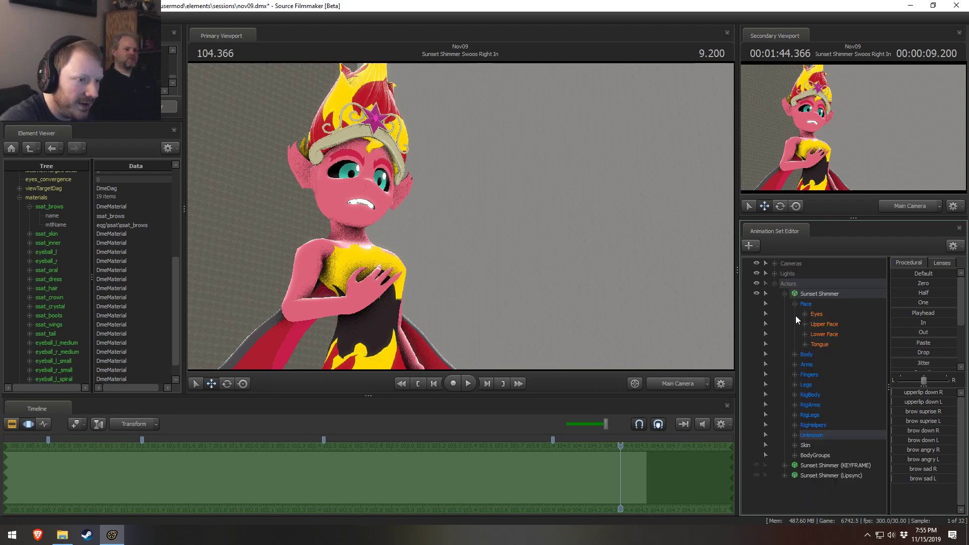
{"action": "left_click", "coordinate": [805, 324]}
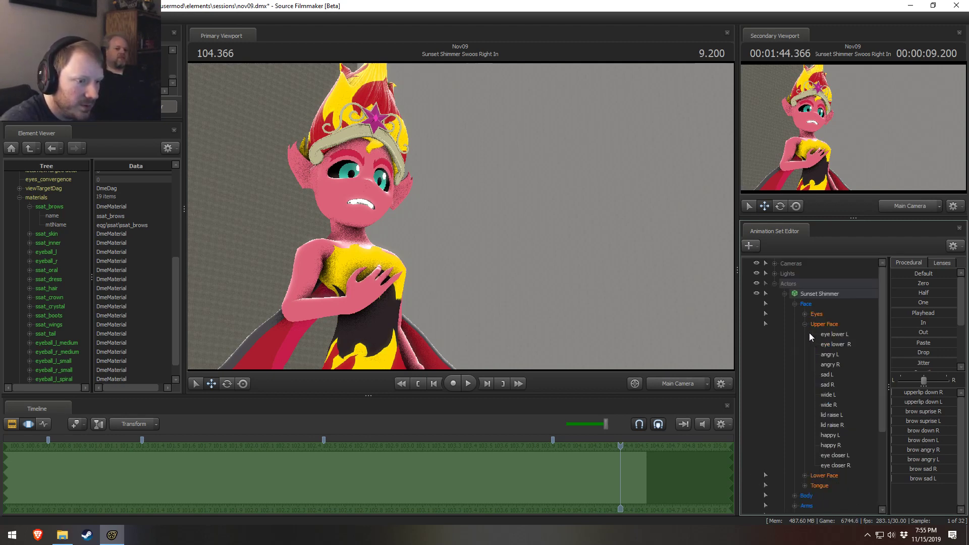
{"action": "left_click", "coordinate": [805, 324]}
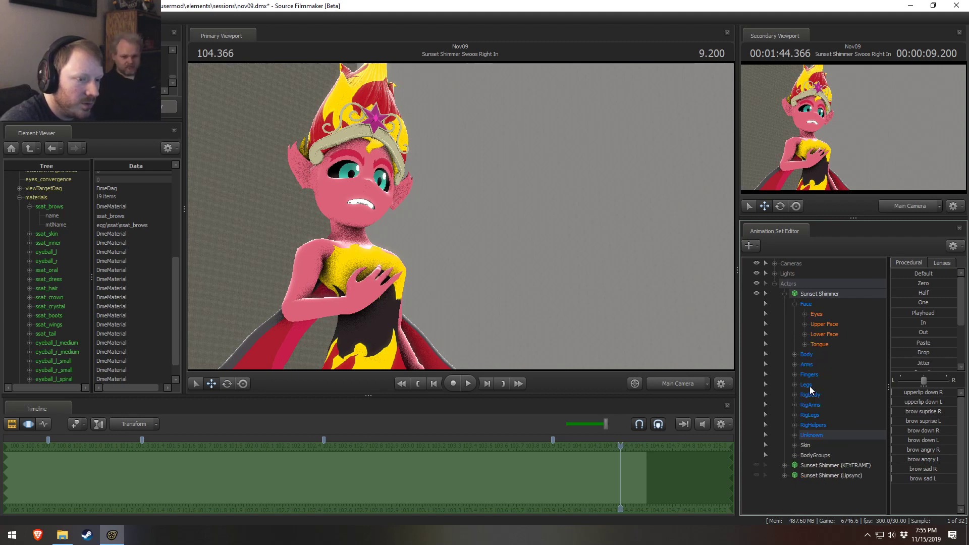
{"action": "left_click", "coordinate": [794, 435]}
{"action": "left_click", "coordinate": [826, 434]}
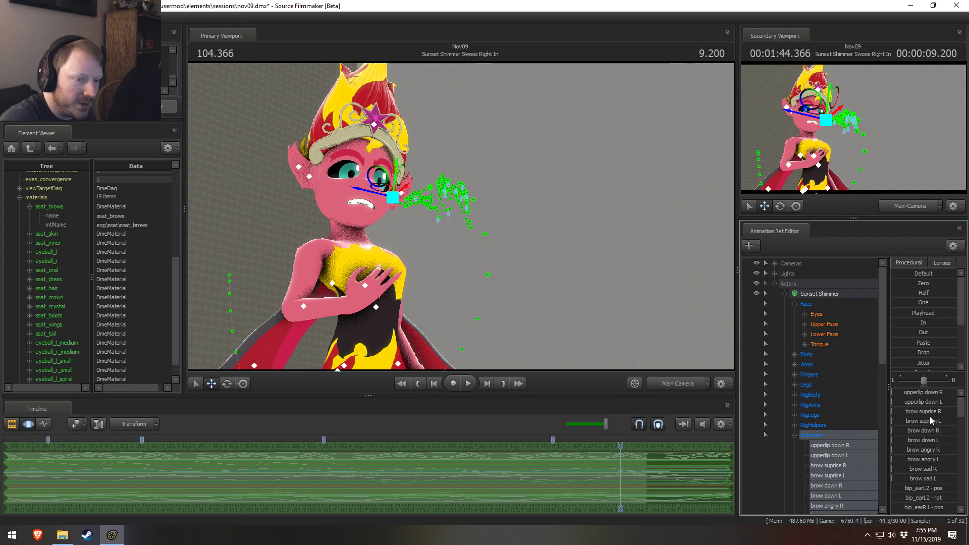
{"action": "left_click_drag", "start_coordinate": [919, 421], "coordinate": [943, 413]}
{"action": "key", "text": "ctrl+z"}
{"action": "key", "text": "ctrl+z"}
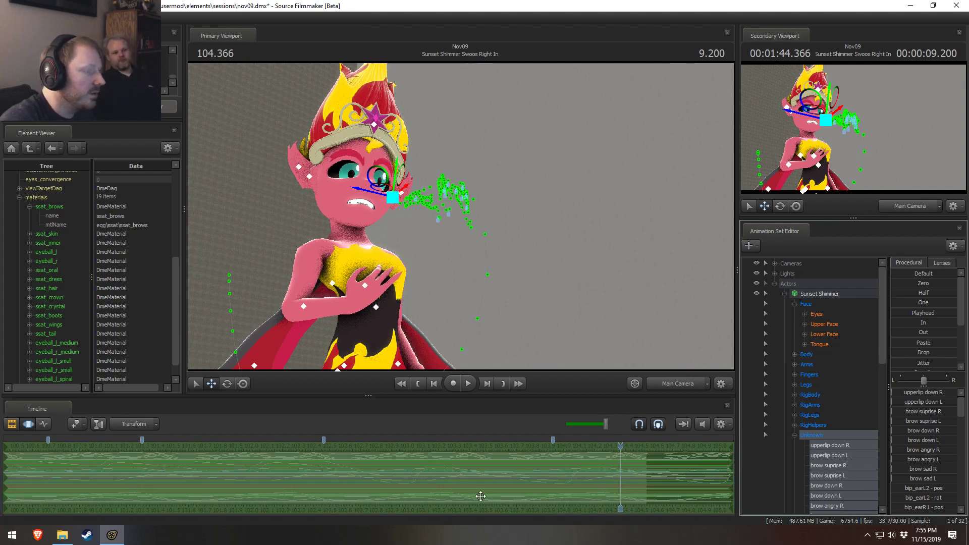
- Raise brow suprise R and L over a time selection from about 103.2 to 103.7 peaking at about 103.4, and play back
{"action": "scroll", "coordinate": [428, 490], "scroll_direction": "up", "scroll_amount": 1}
{"action": "left_click_drag", "start_coordinate": [429, 491], "coordinate": [512, 491]}
{"action": "scroll", "coordinate": [456, 493], "scroll_direction": "up", "scroll_amount": 6, "text": "shift"}
{"action": "mouse_move", "coordinate": [928, 413]}
{"action": "left_mouse_down"}
{"action": "mouse_move", "coordinate": [939, 421]}
{"action": "mouse_move", "coordinate": [914, 423]}
{"action": "left_mouse_up"}
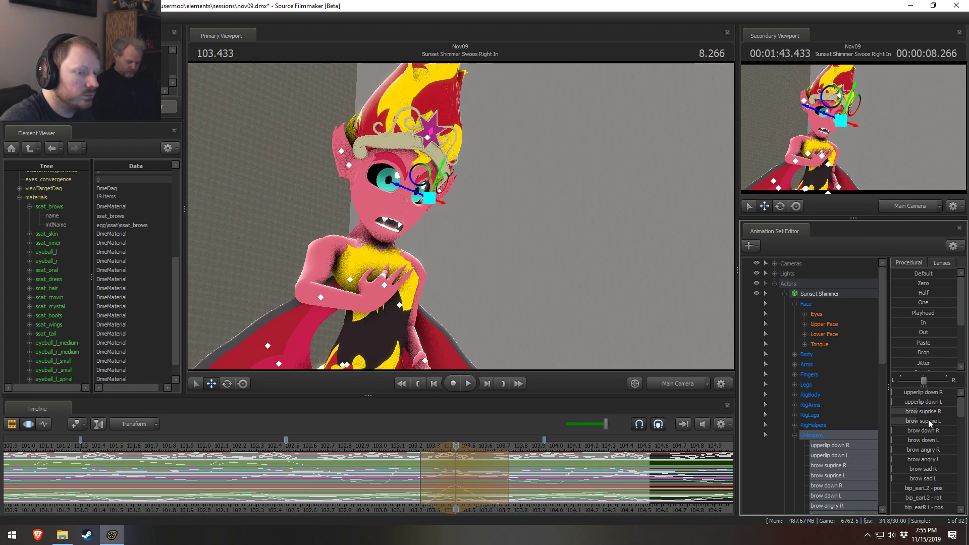
{"action": "left_click", "coordinate": [399, 448]}
{"action": "left_click", "coordinate": [398, 447]}
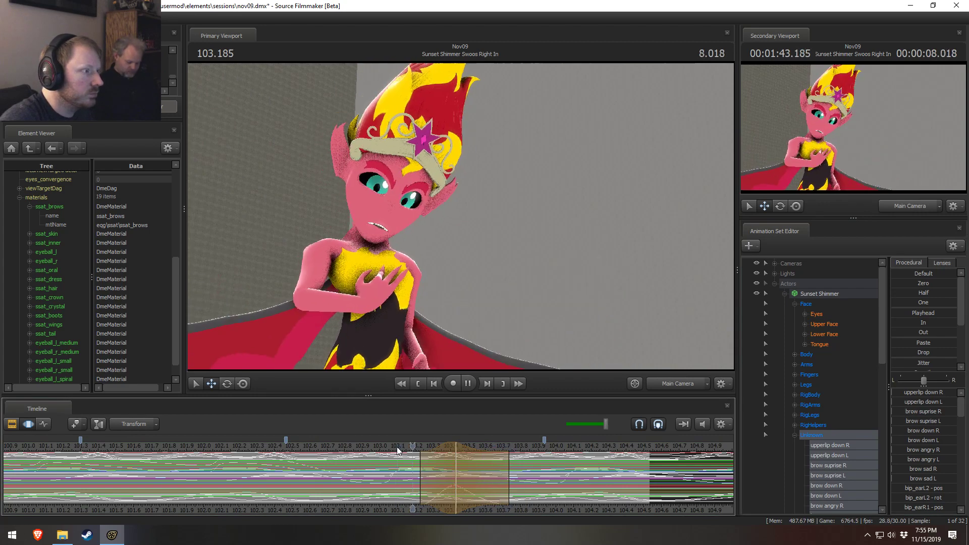
{"action": "key", "text": "space"}
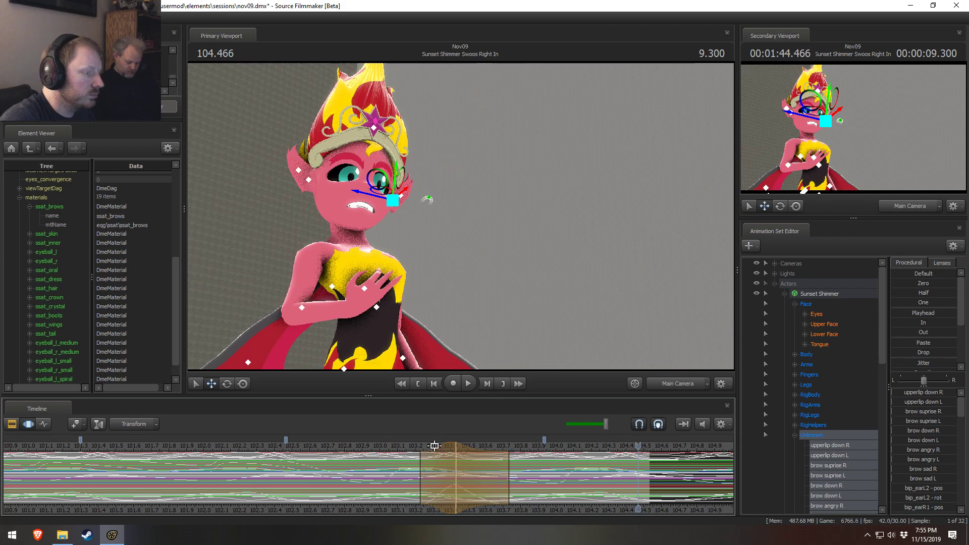
- Extend the brow suprise adjustment's falloff to about 104.1 with its start slightly earlier, at about 103.2, and play back the result
{"action": "left_click", "coordinate": [404, 447]}
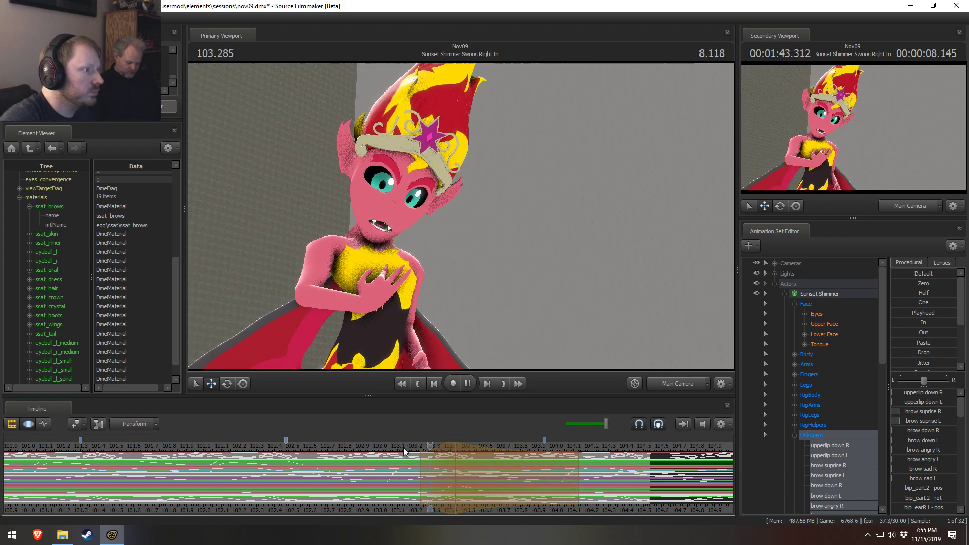
{"action": "left_click", "coordinate": [404, 447]}
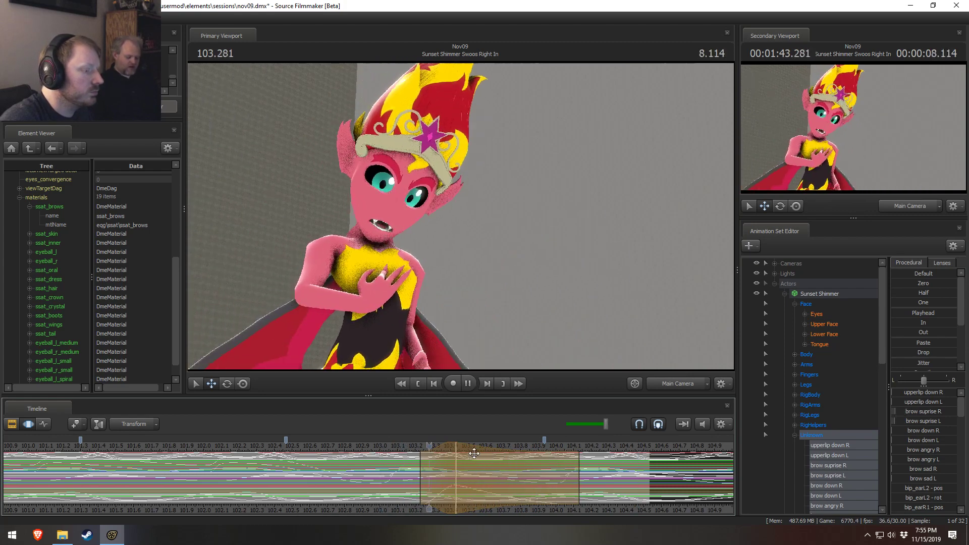
{"action": "key", "text": "space"}
{"action": "left_click_drag", "start_coordinate": [419, 462], "coordinate": [413, 462]}
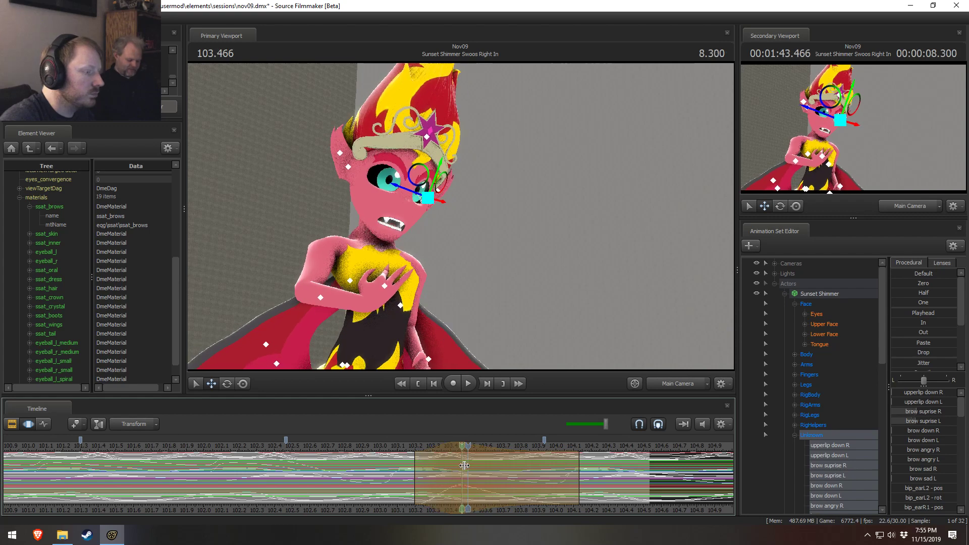
{"action": "left_click", "coordinate": [396, 447]}
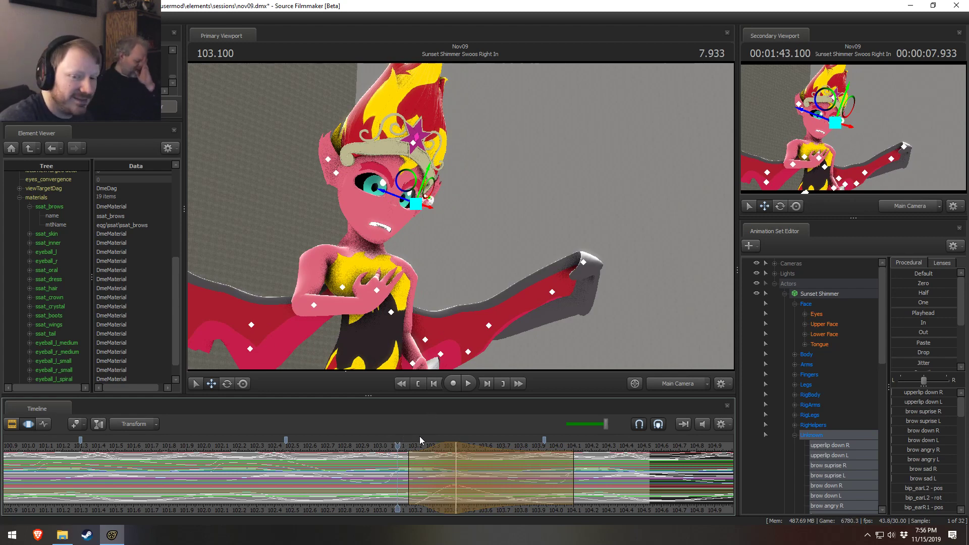
{"action": "left_click", "coordinate": [360, 451]}
{"action": "key", "text": "space"}
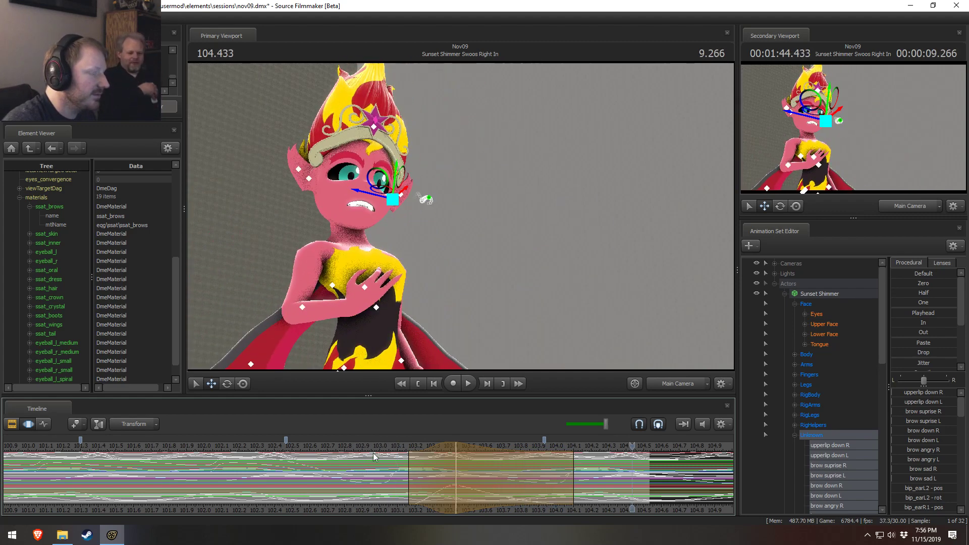
- Raise brow down R and L over a time selection from about 103.0 to 103.5 peaking at about 103.3, playing back the result
{"action": "mouse_move", "coordinate": [469, 471]}
{"action": "left_mouse_down"}
{"action": "mouse_move", "coordinate": [409, 476]}
{"action": "mouse_move", "coordinate": [471, 482]}
{"action": "left_mouse_up"}
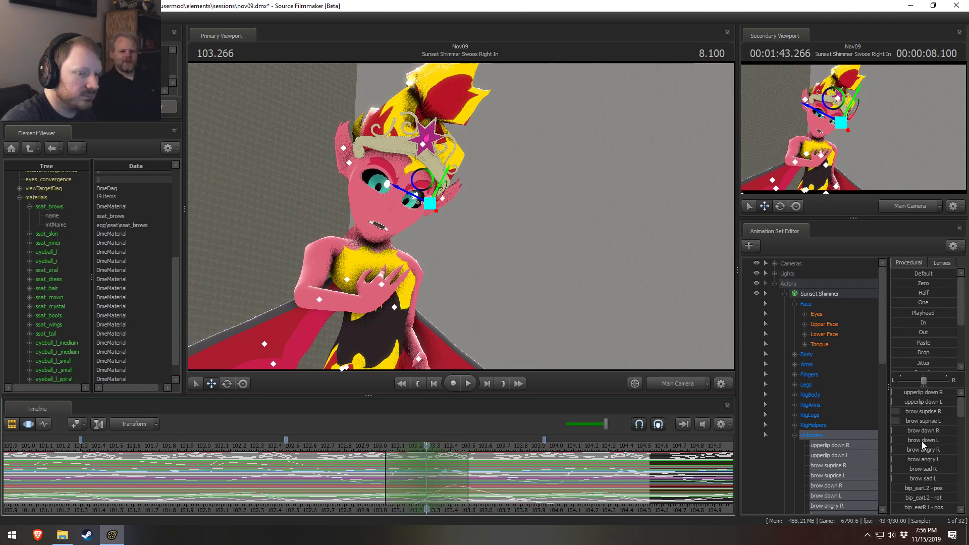
{"action": "left_click_drag", "start_coordinate": [922, 433], "coordinate": [897, 438]}
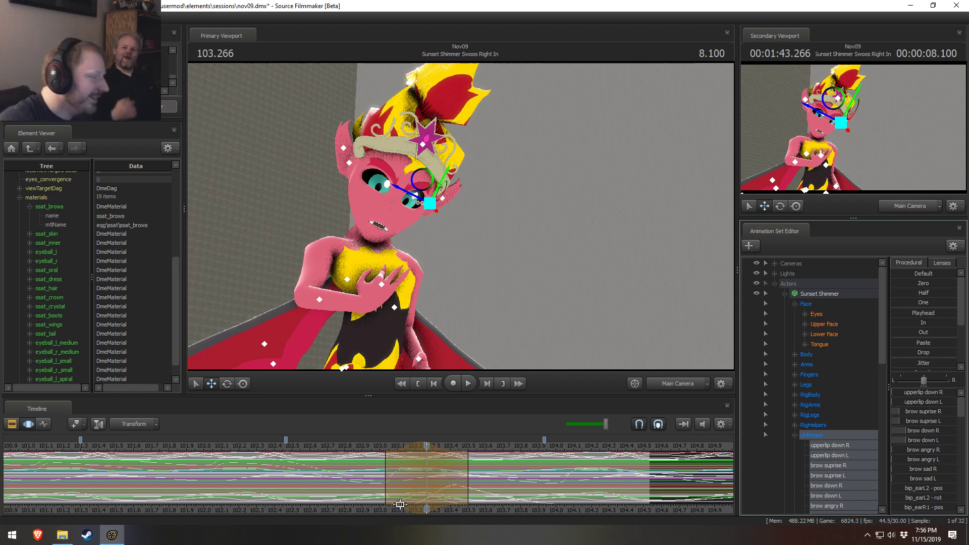
{"action": "left_click", "coordinate": [351, 447]}
{"action": "key", "text": "space"}
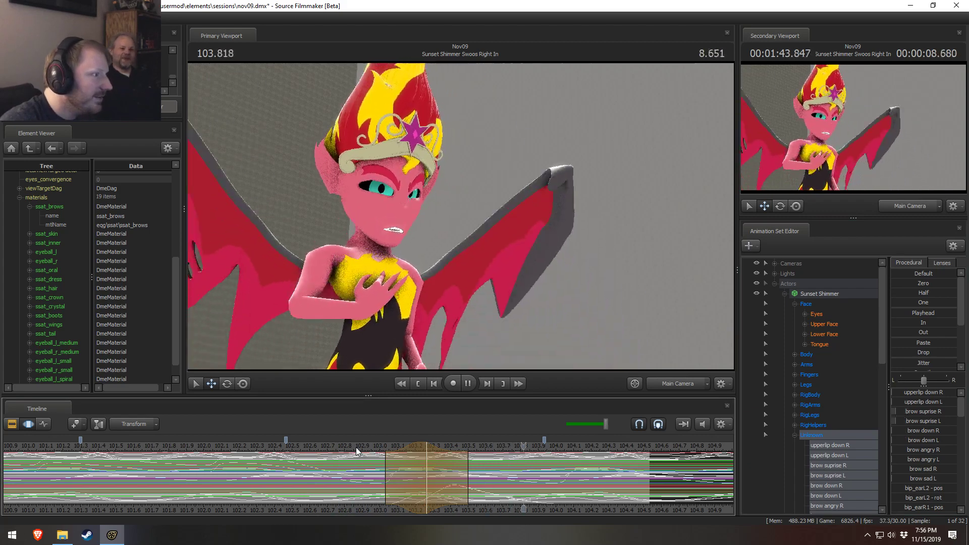
{"action": "left_click", "coordinate": [410, 461]}
{"action": "left_click_drag", "start_coordinate": [410, 461], "coordinate": [426, 465]}
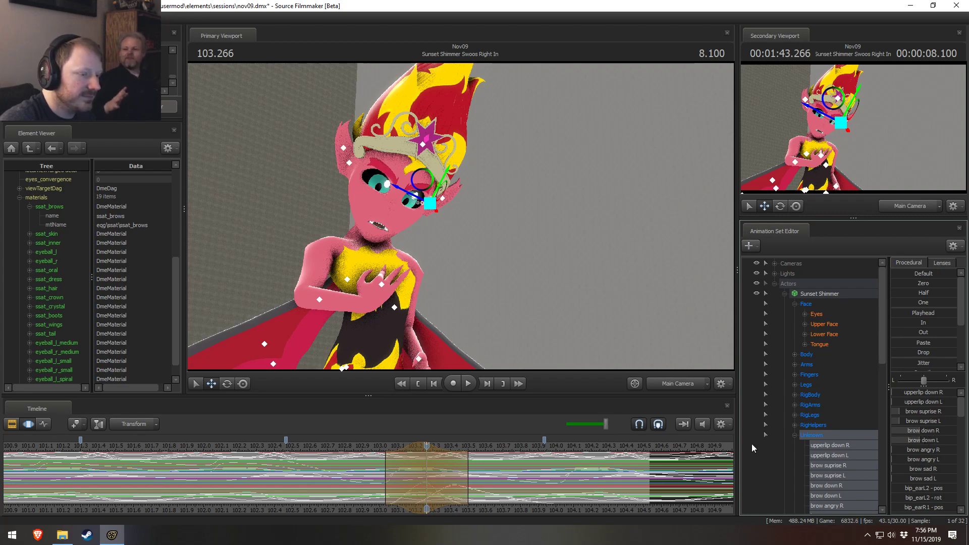
{"action": "key", "text": "space"}
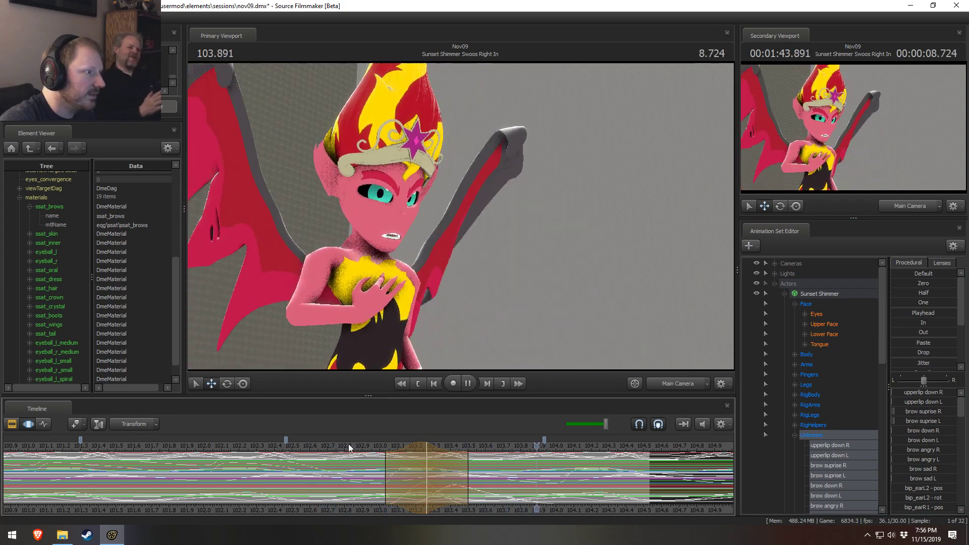
- Raise brow down R and L over a time selection from about 103.6 to 104.2 peaking at 103.9, and play back
{"action": "left_click_drag", "start_coordinate": [487, 485], "coordinate": [538, 487]}
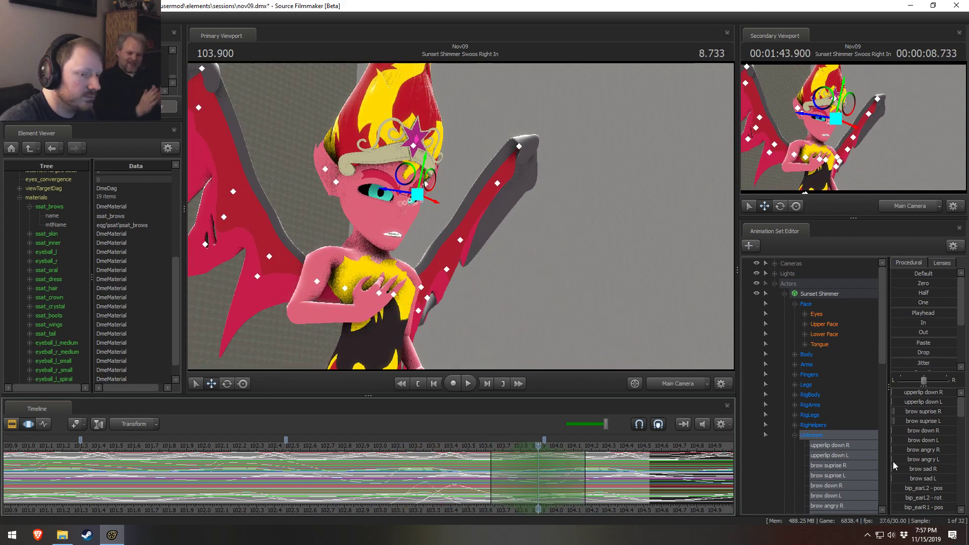
{"action": "left_click_drag", "start_coordinate": [918, 435], "coordinate": [905, 440]}
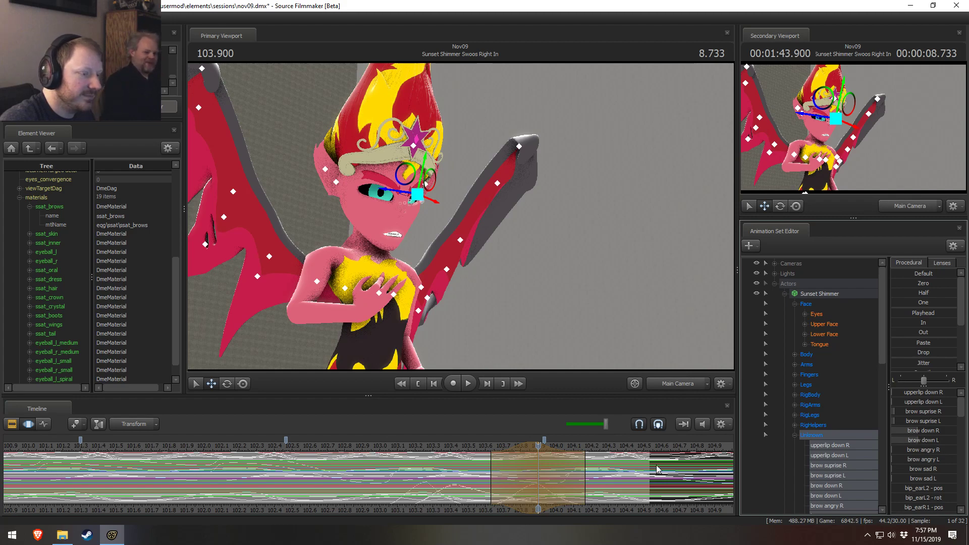
{"action": "left_click", "coordinate": [470, 447]}
{"action": "key", "text": "space"}
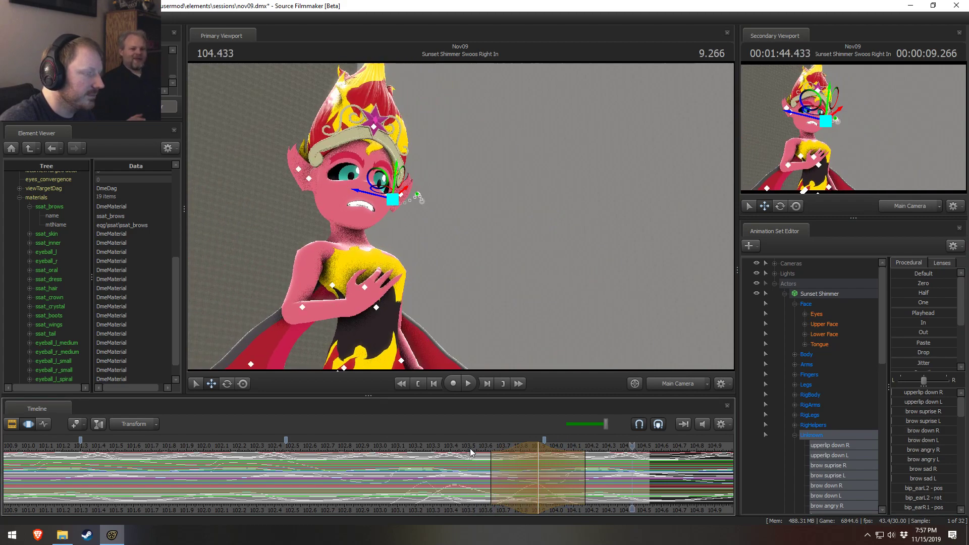
- Raise brow suprise R and L from about 103.9 to 104.8 peaking at about 104.2, play back from about 103.0, and return to the peak
{"action": "left_click", "coordinate": [561, 469]}
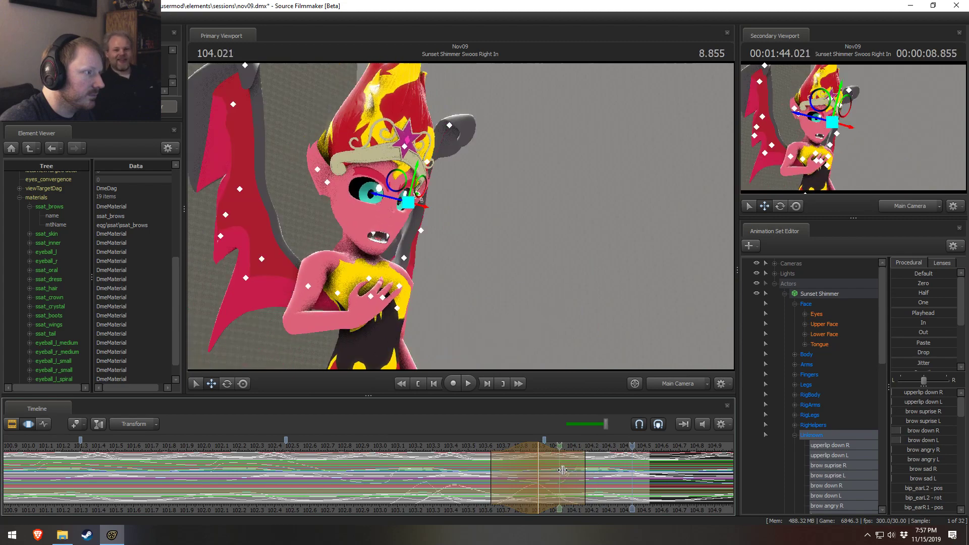
{"action": "left_click_drag", "start_coordinate": [563, 469], "coordinate": [715, 484]}
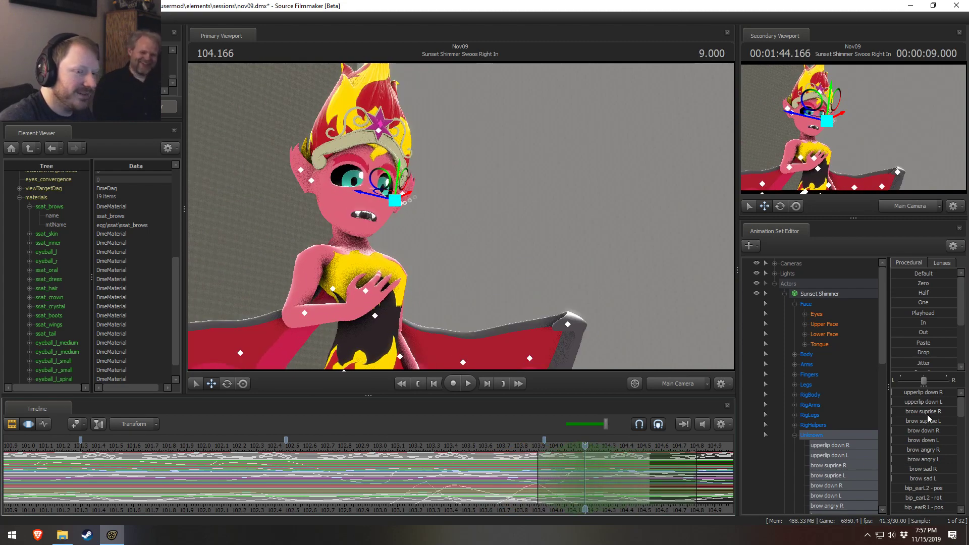
{"action": "left_click_drag", "start_coordinate": [927, 412], "coordinate": [909, 421]}
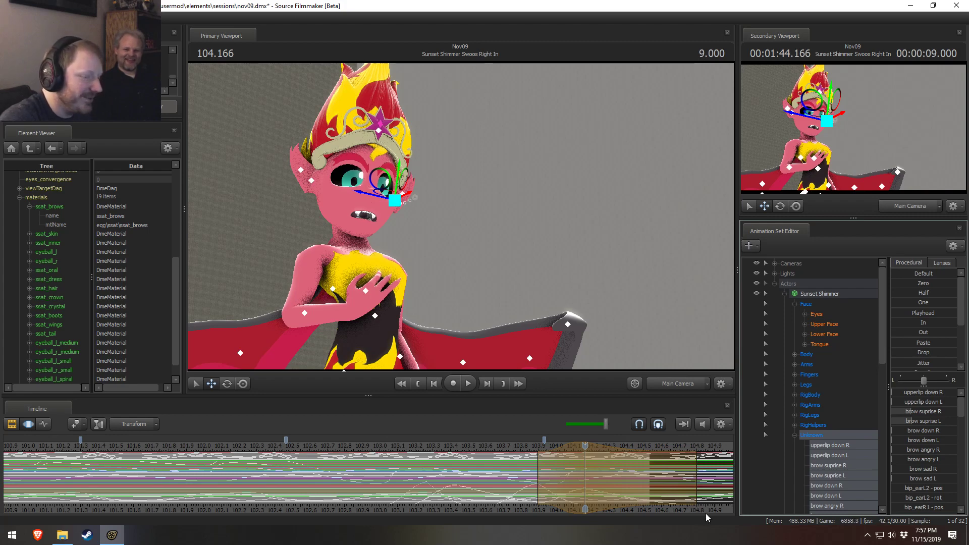
{"action": "key", "text": "space"}
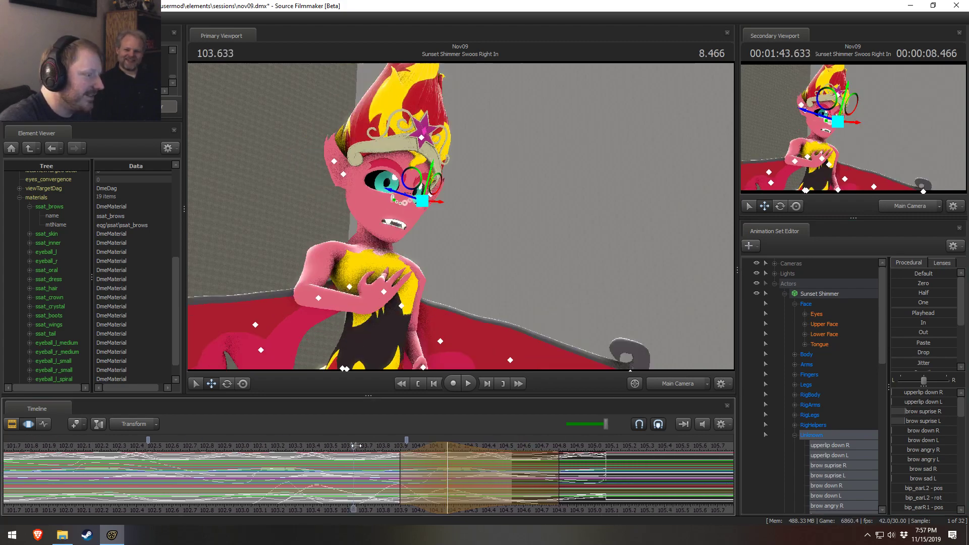
{"action": "left_click", "coordinate": [239, 446]}
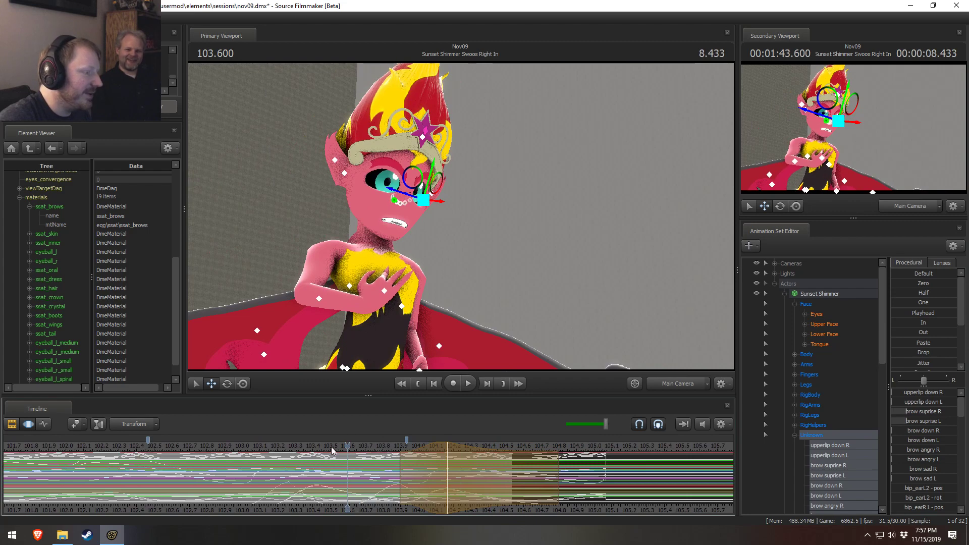
{"action": "key", "text": "space"}
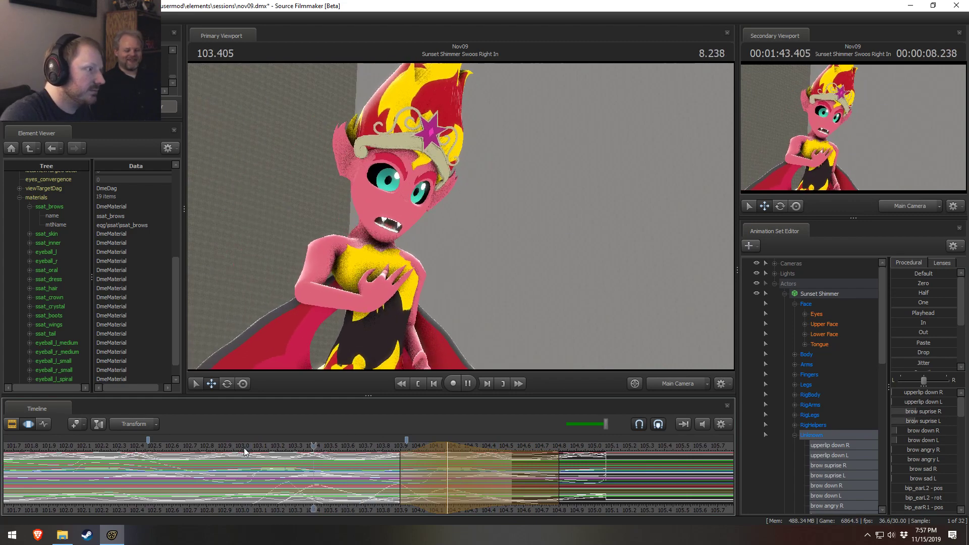
{"action": "key", "text": "space"}
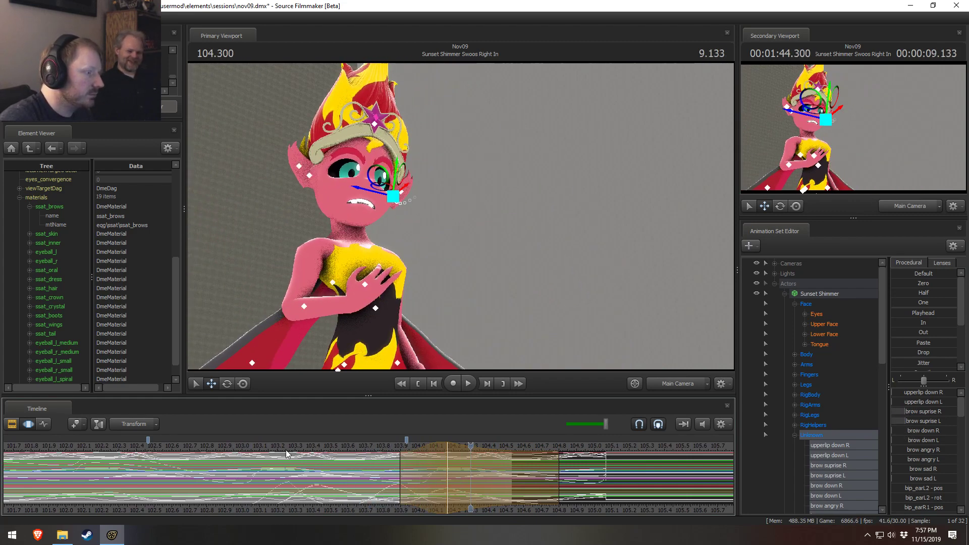
{"action": "left_click", "coordinate": [446, 455]}
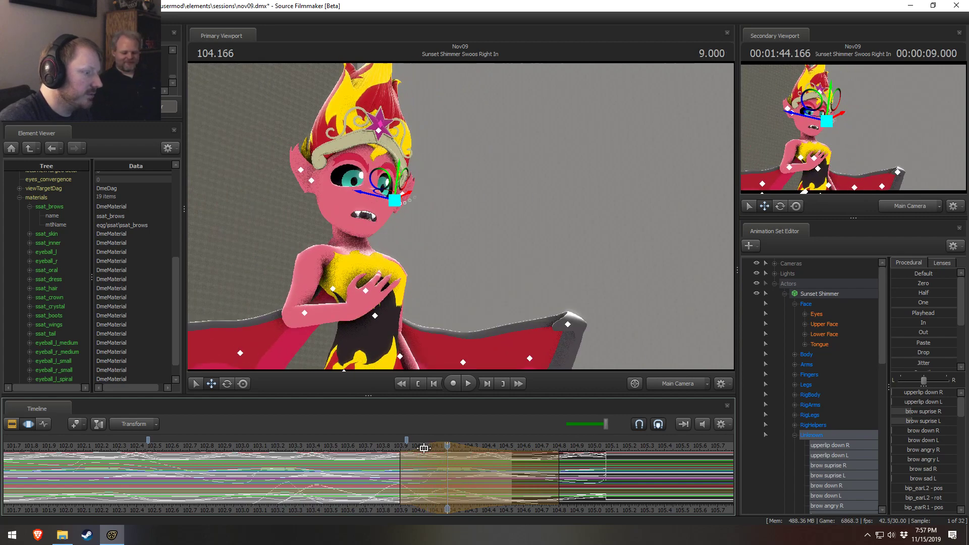
- Shift the brow suprise adjustment's peak earlier to about 104.07, spanning about 103.9 to 104.7, and play back from about 103.6 and 103.0
{"action": "left_click_drag", "start_coordinate": [406, 445], "coordinate": [431, 455]}
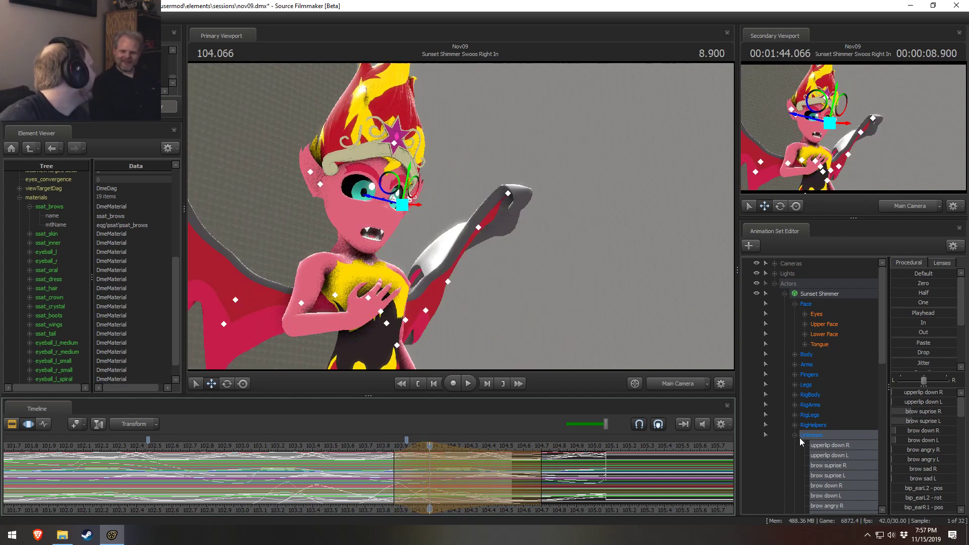
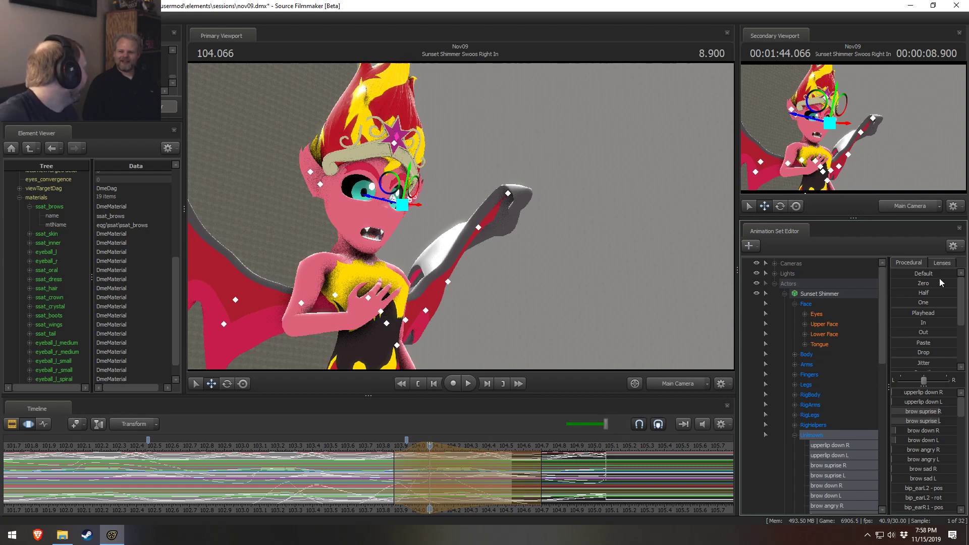
{"action": "left_click", "coordinate": [352, 445]}
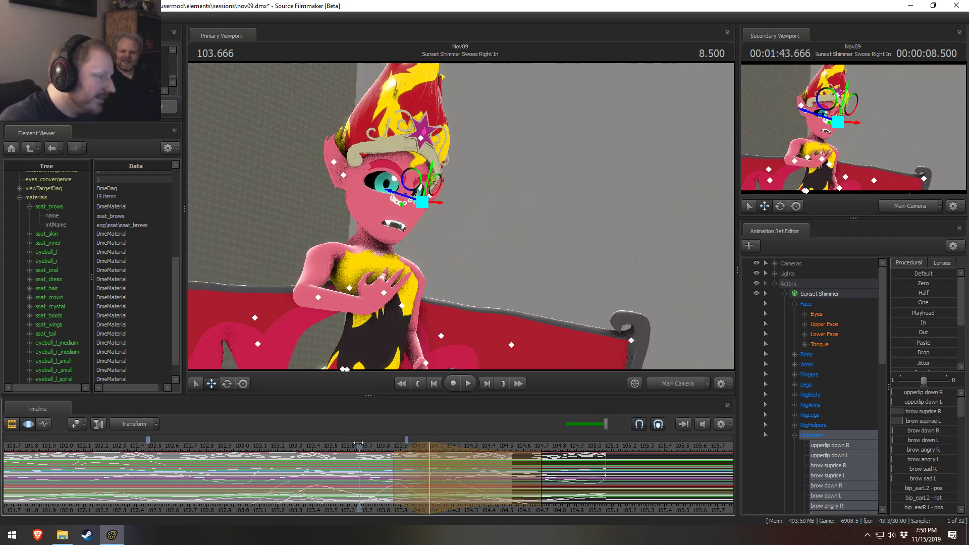
{"action": "key", "text": "space"}
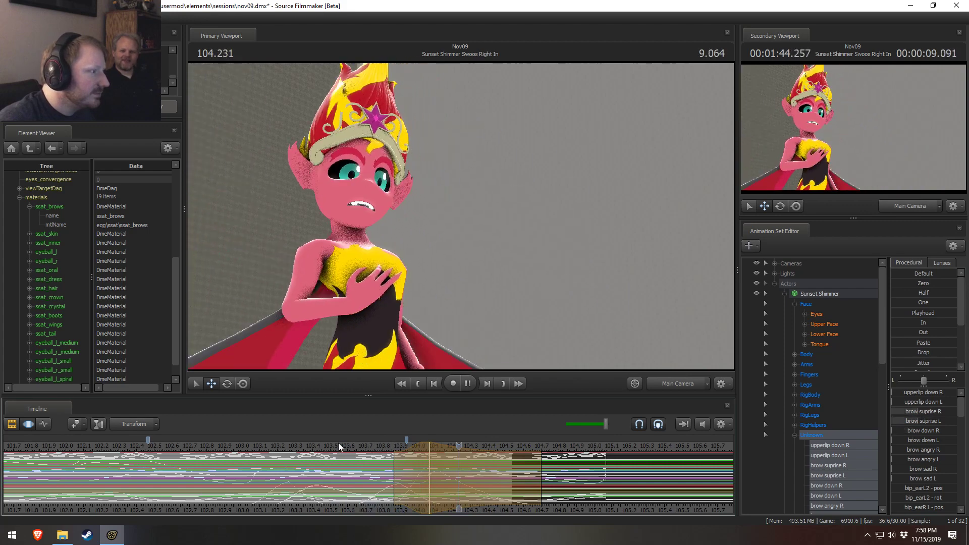
{"action": "left_click", "coordinate": [429, 473]}
{"action": "left_click_drag", "start_coordinate": [430, 473], "coordinate": [443, 491]}
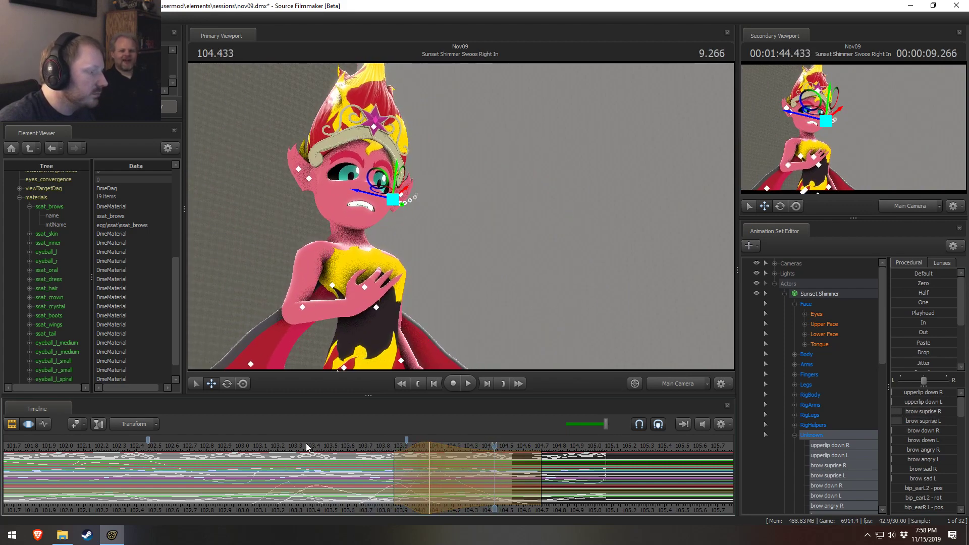
{"action": "left_click", "coordinate": [245, 445]}
{"action": "key", "text": "space"}
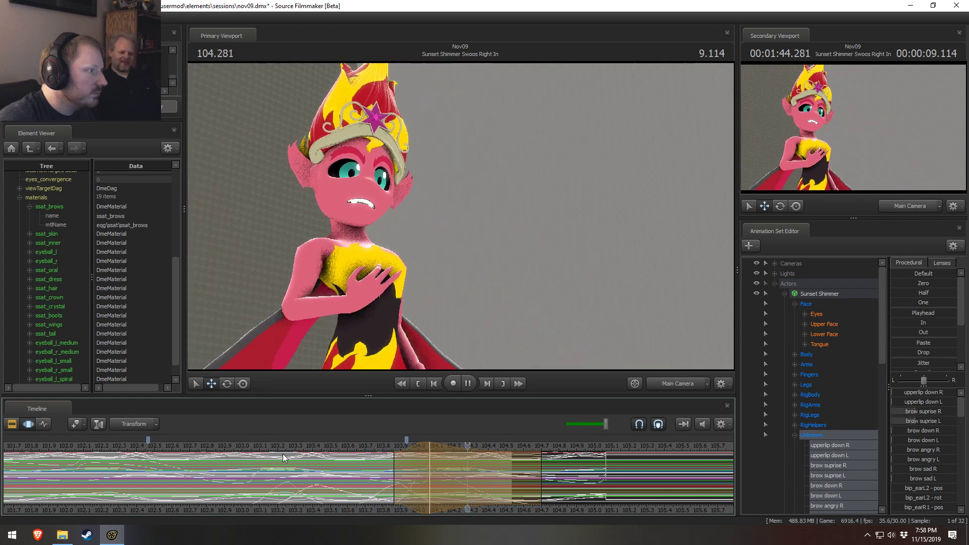
{"action": "key", "text": "space"}
- Play back the opening of the Sunset Shimmer shot from about 95.2 to check the existing facial animation
{"action": "scroll", "coordinate": [99, 444], "scroll_direction": "down", "scroll_amount": 5}
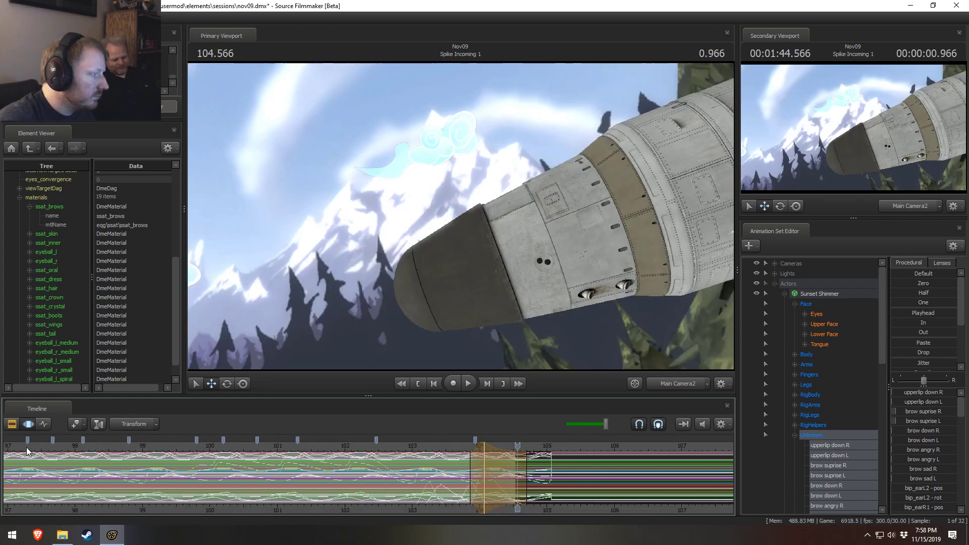
{"action": "left_click", "coordinate": [27, 446]}
{"action": "middle_click_drag", "start_coordinate": [71, 497], "coordinate": [192, 498]}
{"action": "scroll", "coordinate": [192, 500], "scroll_direction": "down", "scroll_amount": 1}
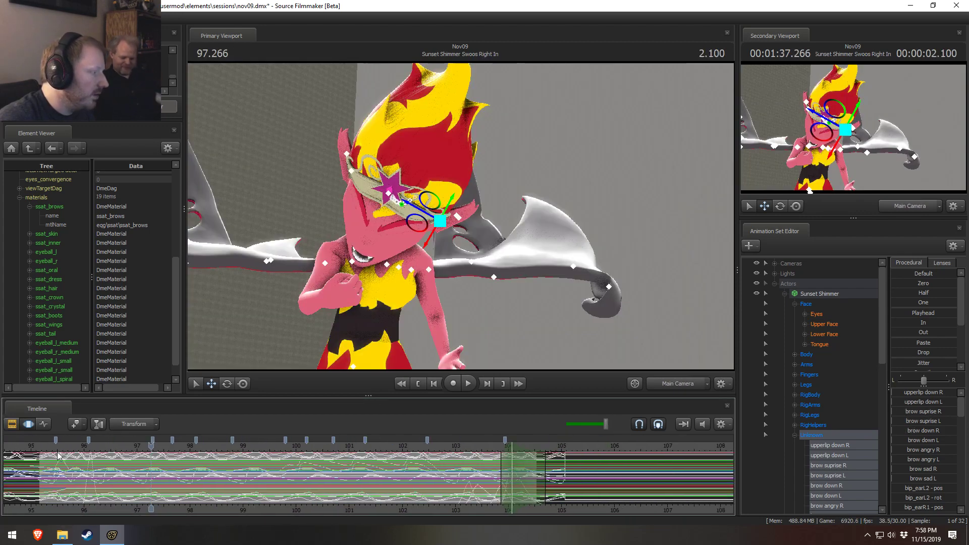
{"action": "left_click", "coordinate": [41, 446]}
{"action": "key", "text": "space"}
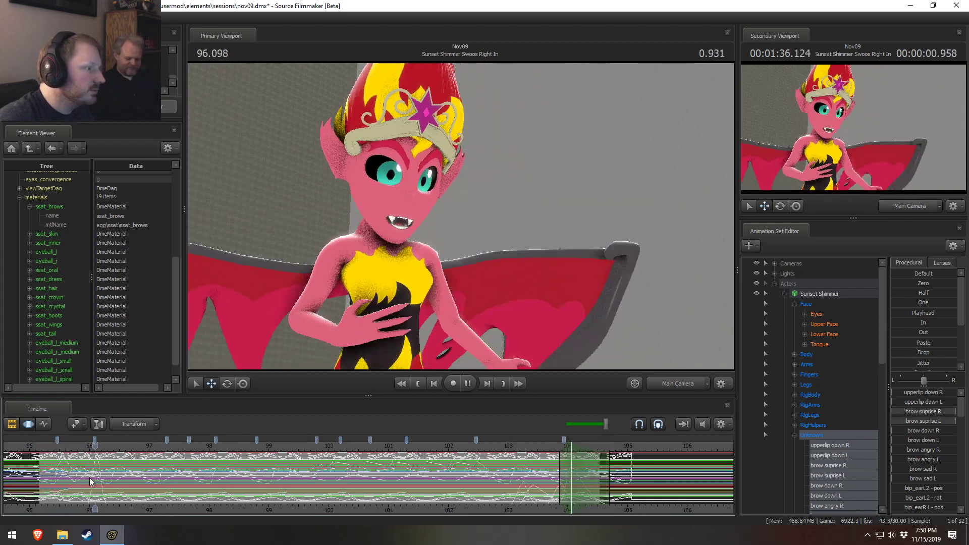
{"action": "key", "text": "space"}
- Set a time selection from about 97.0 to 97.5, holding fully from about 97.1 to 97.3
{"action": "scroll", "coordinate": [73, 484], "scroll_direction": "up", "scroll_amount": 3}
{"action": "left_click_drag", "start_coordinate": [74, 484], "coordinate": [162, 485]}
{"action": "scroll", "coordinate": [162, 485], "scroll_direction": "up", "scroll_amount": 3}
{"action": "scroll", "coordinate": [212, 480], "scroll_direction": "up", "scroll_amount": 2}
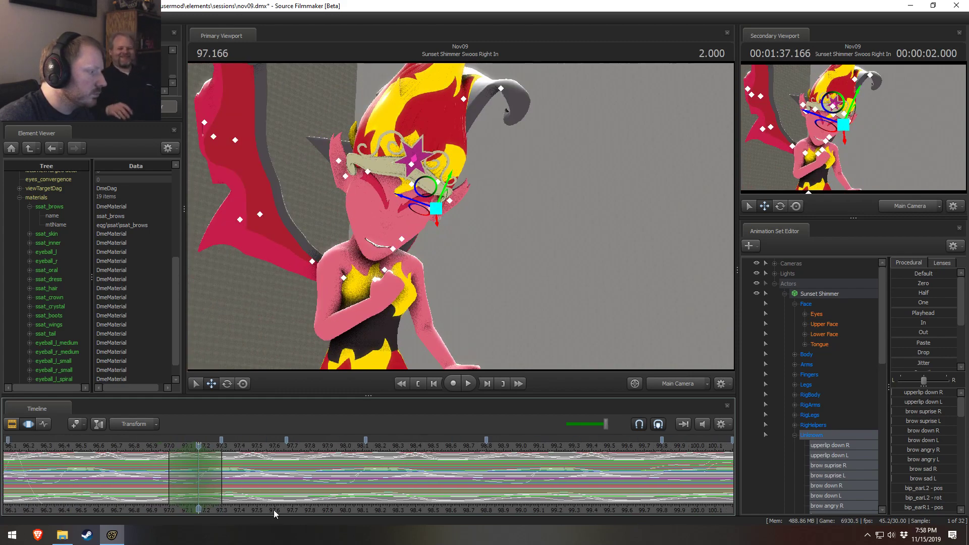
{"action": "left_click", "coordinate": [214, 478]}
{"action": "mouse_move", "coordinate": [215, 479]}
{"action": "left_mouse_down"}
{"action": "mouse_move", "coordinate": [321, 483]}
{"action": "mouse_move", "coordinate": [194, 471]}
{"action": "mouse_move", "coordinate": [208, 469]}
{"action": "left_mouse_up"}
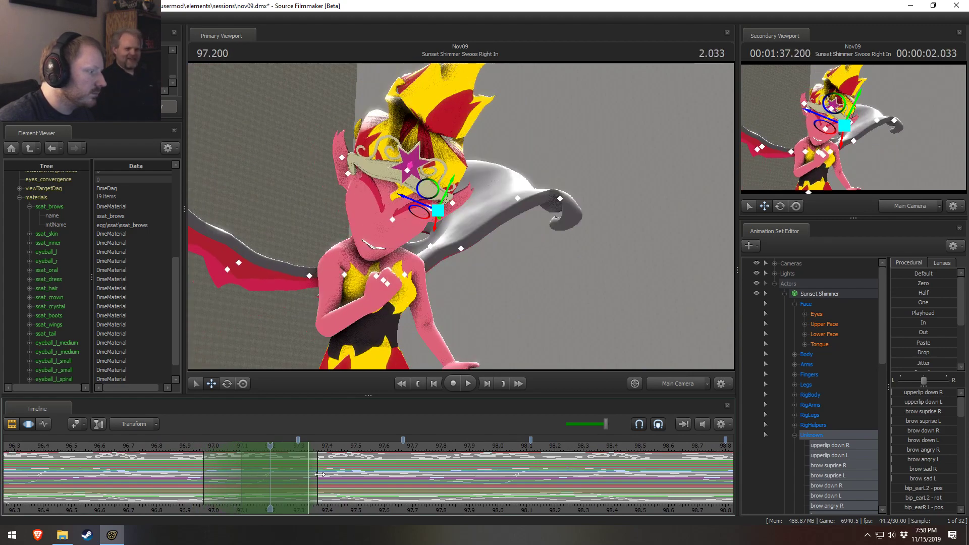
{"action": "left_click_drag", "start_coordinate": [319, 475], "coordinate": [353, 481], "text": "shift"}
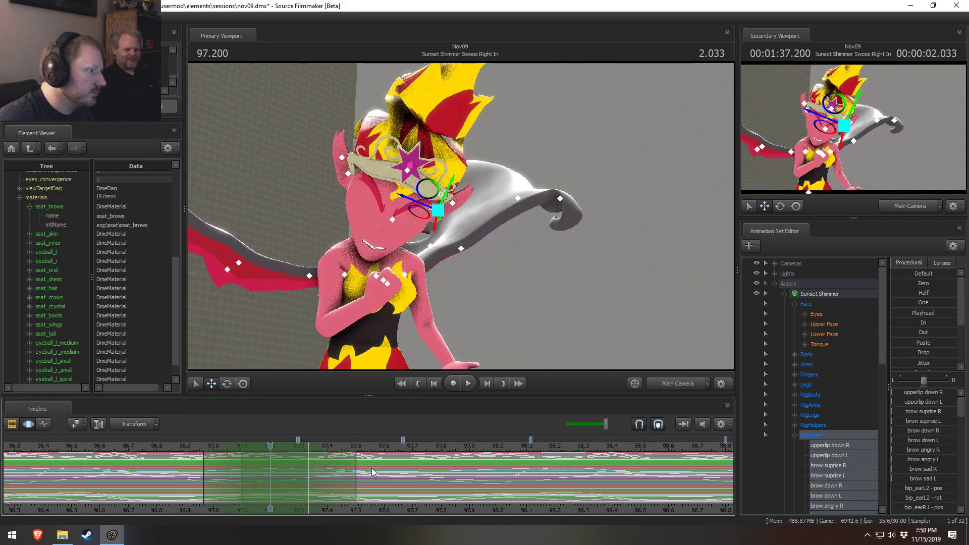
- Try rotating and moving rig_head and moving rig_hand_R within the time selection, undoing these pose changes
{"action": "left_click", "coordinate": [379, 226], "text": "ctrl"}
{"action": "key", "text": "e"}
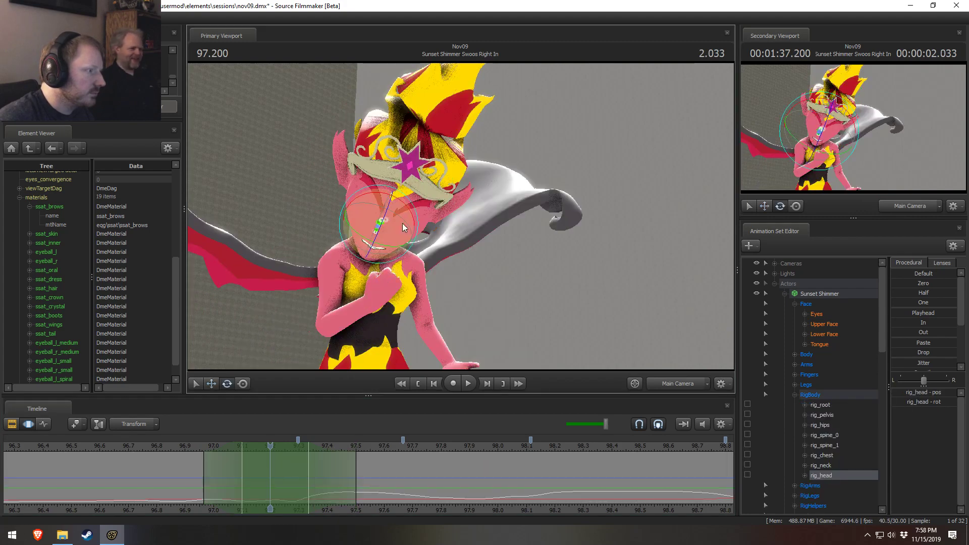
{"action": "left_click_drag", "start_coordinate": [402, 194], "coordinate": [72, 526]}
{"action": "key", "text": "w"}
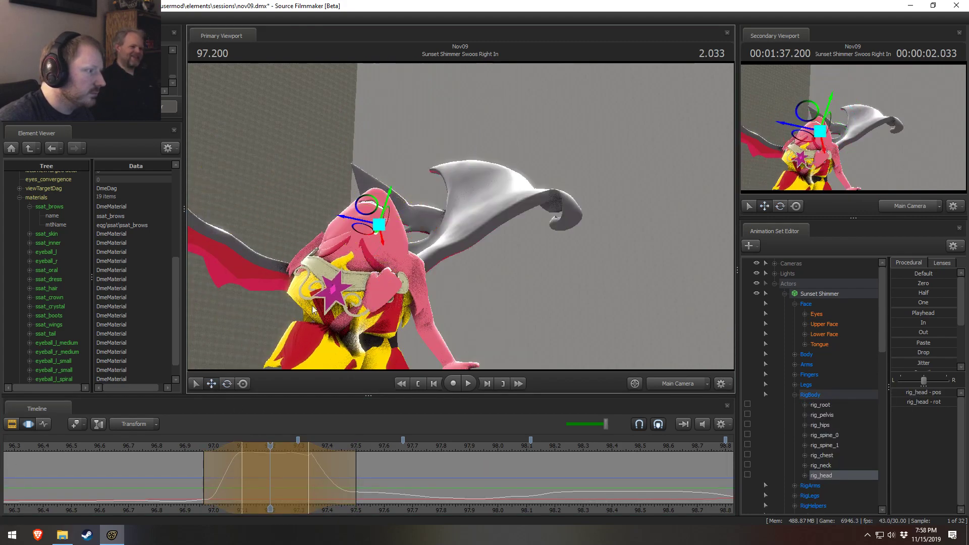
{"action": "left_click_drag", "start_coordinate": [375, 225], "coordinate": [363, 1]}
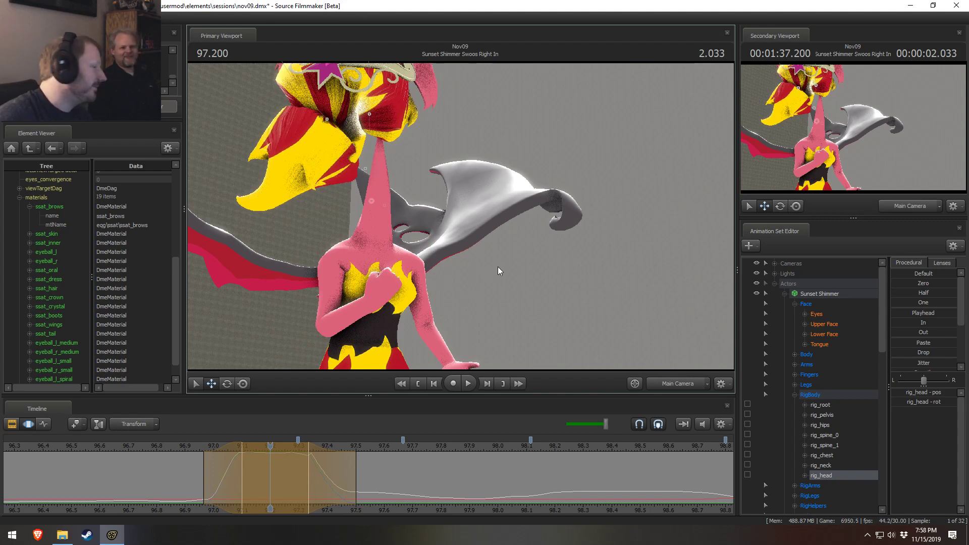
{"action": "key", "text": "ctrl+z"}
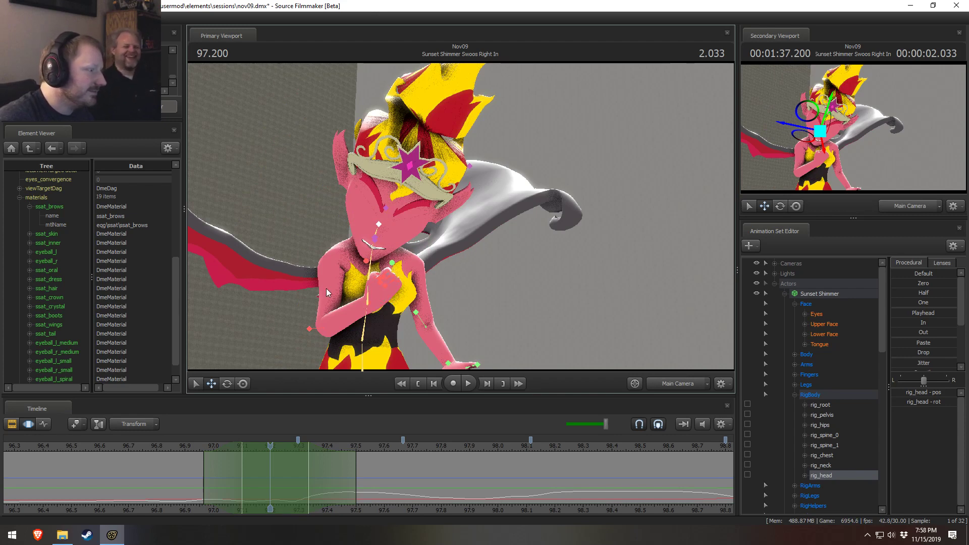
{"action": "left_click", "coordinate": [373, 301]}
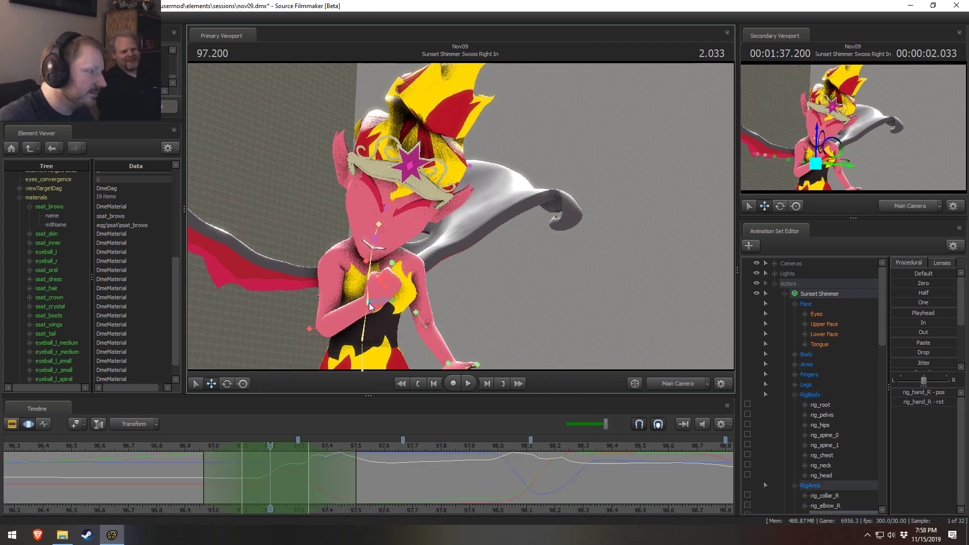
{"action": "left_click_drag", "start_coordinate": [373, 301], "coordinate": [319, 134]}
{"action": "key", "text": "ctrl+z"}
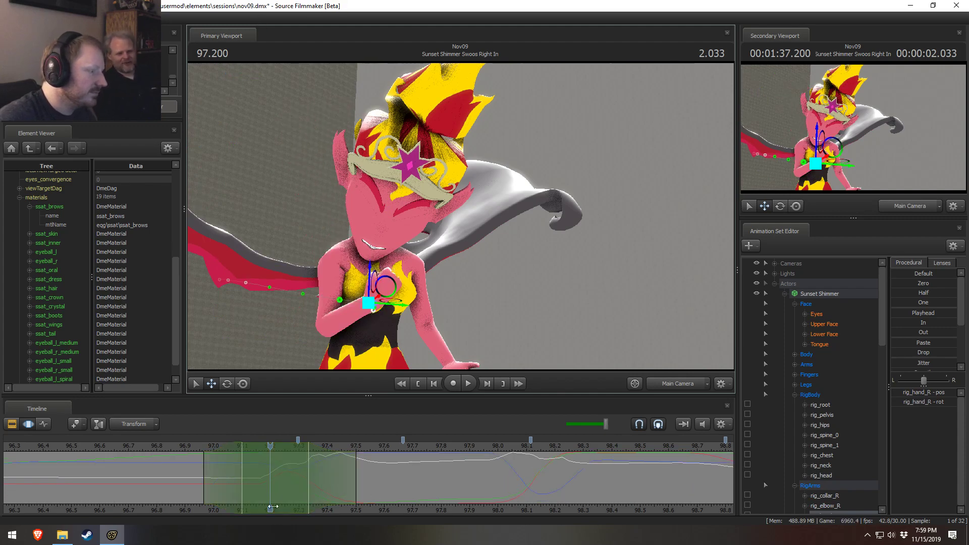
- Reselect the Unknown control group, raise brow down R and L over the time selection around 97.2, and play back the result
{"action": "left_click_drag", "start_coordinate": [216, 456], "coordinate": [257, 456]}
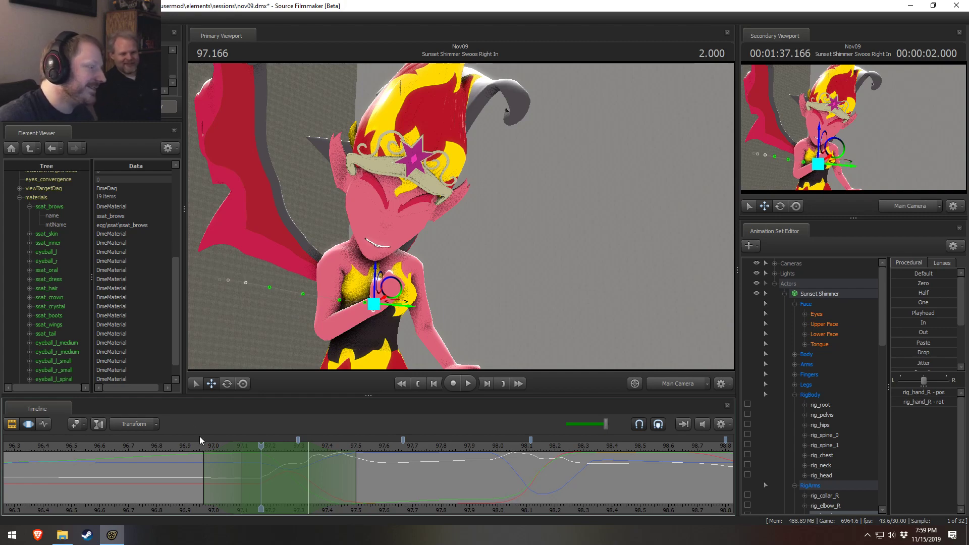
{"action": "left_click", "coordinate": [210, 472]}
{"action": "key", "text": "space"}
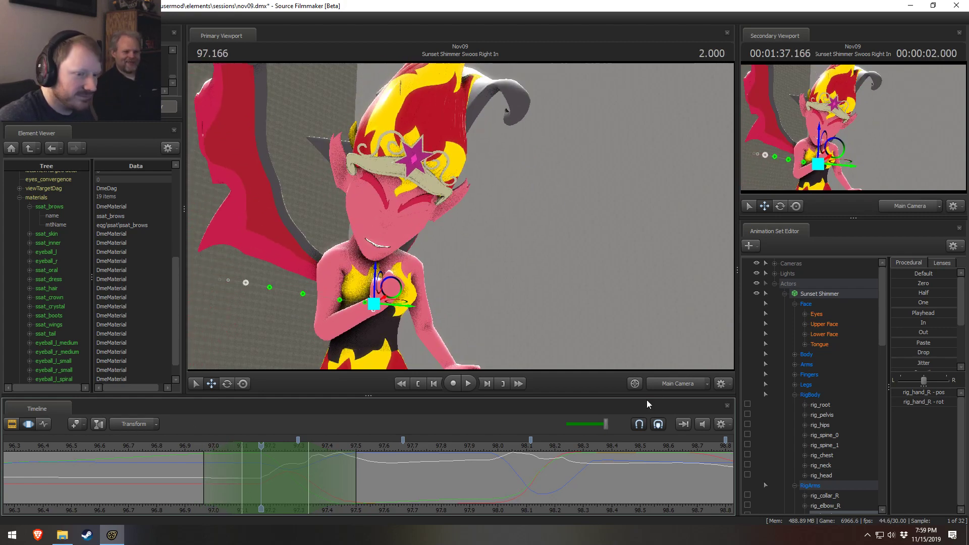
{"action": "left_click", "coordinate": [795, 394]}
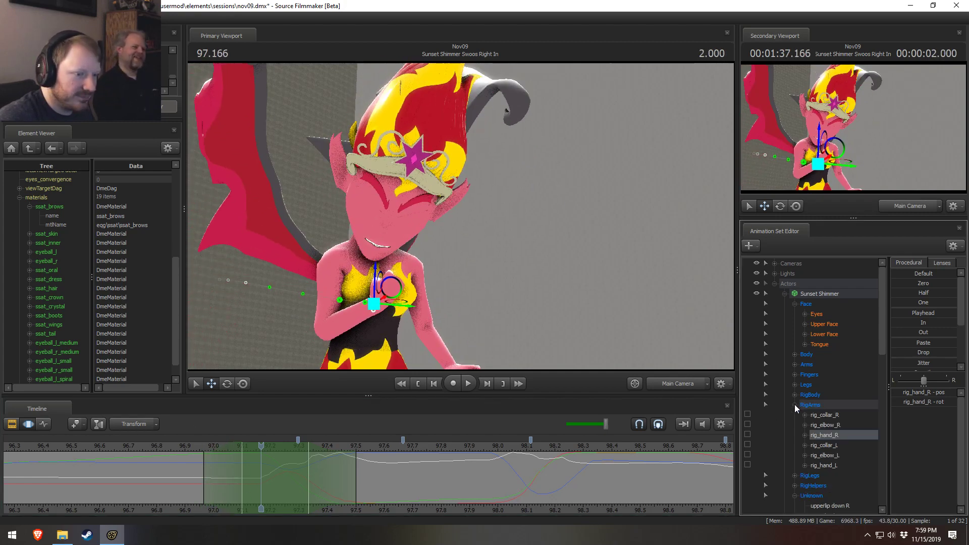
{"action": "left_click", "coordinate": [795, 405]}
{"action": "left_click", "coordinate": [827, 434]}
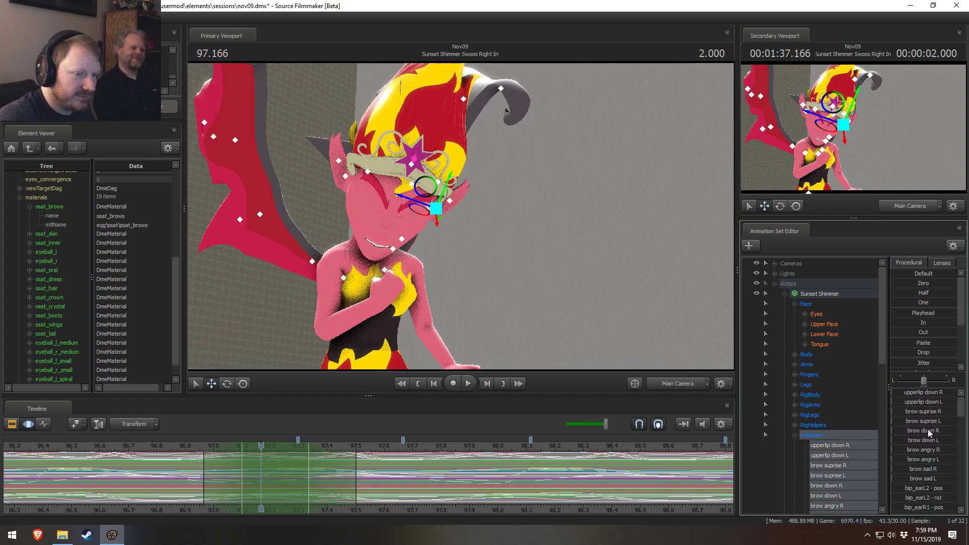
{"action": "left_click_drag", "start_coordinate": [927, 430], "coordinate": [956, 430]}
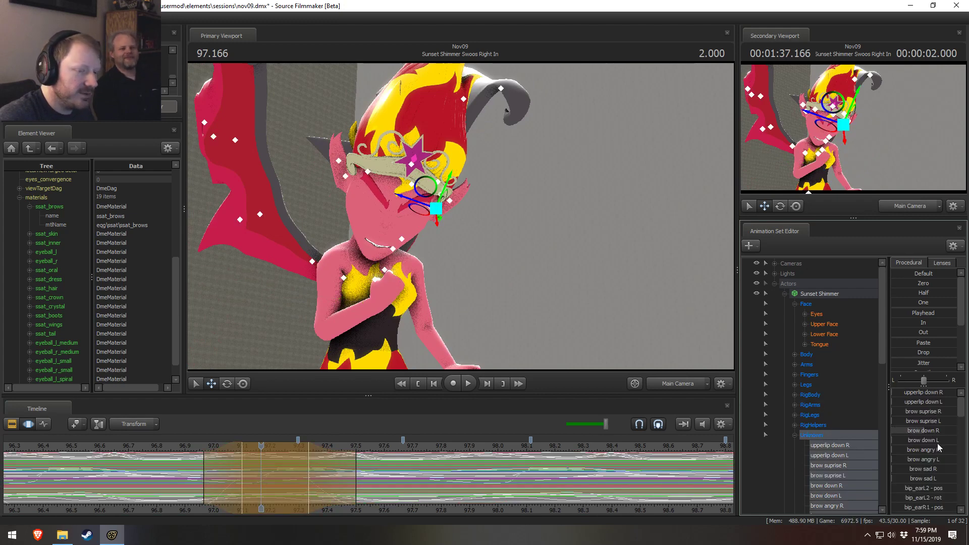
{"action": "left_click_drag", "start_coordinate": [892, 440], "coordinate": [923, 440]}
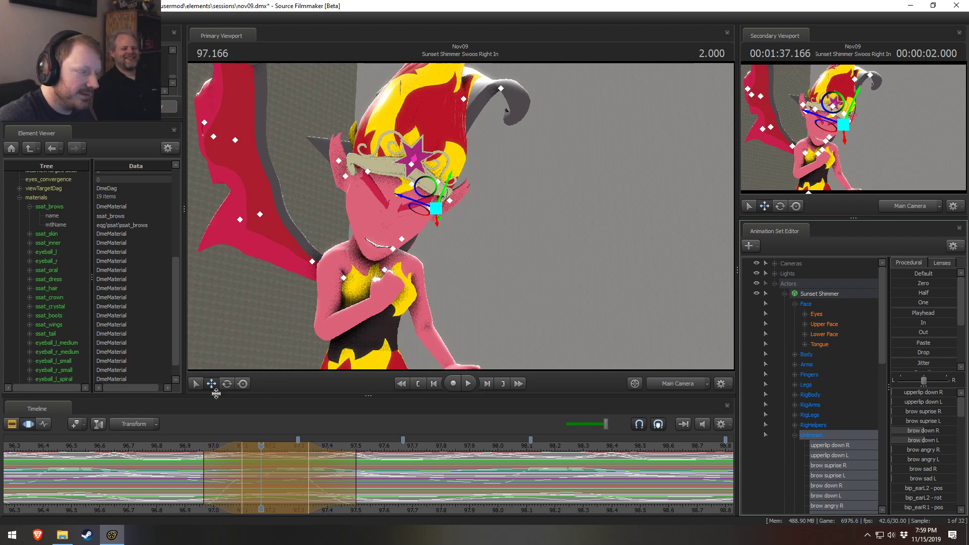
{"action": "key", "text": "space"}
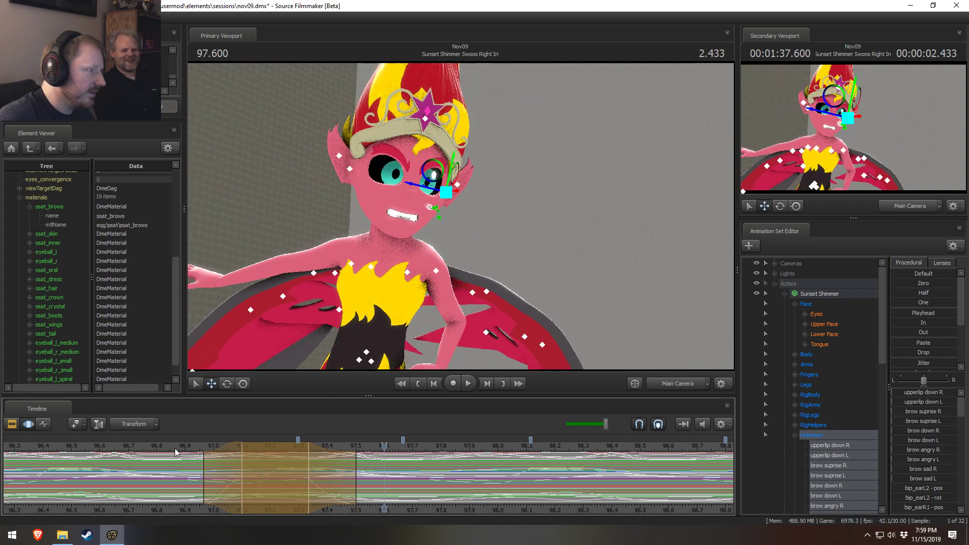
{"action": "left_click_drag", "start_coordinate": [175, 448], "coordinate": [199, 470]}
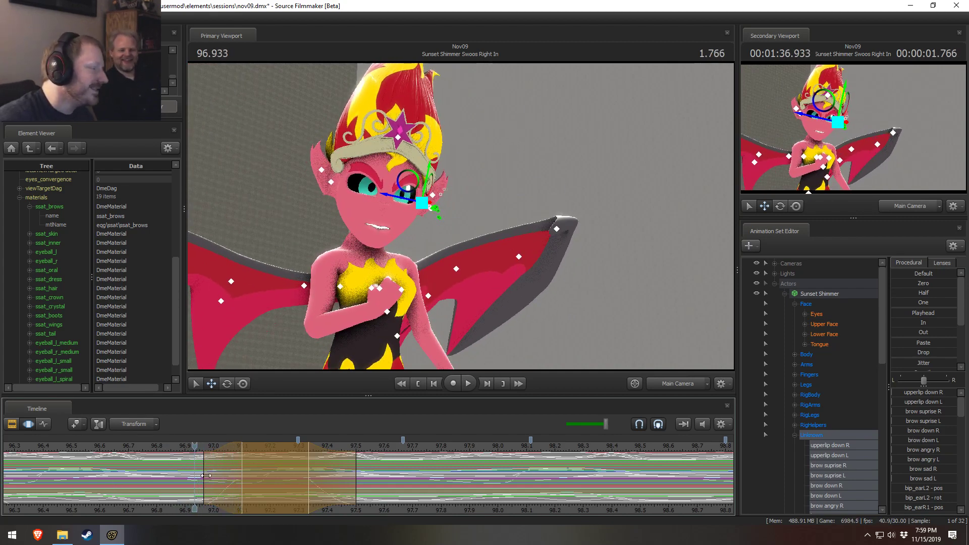
{"action": "key", "text": "space"}
{"action": "key", "text": "space"}
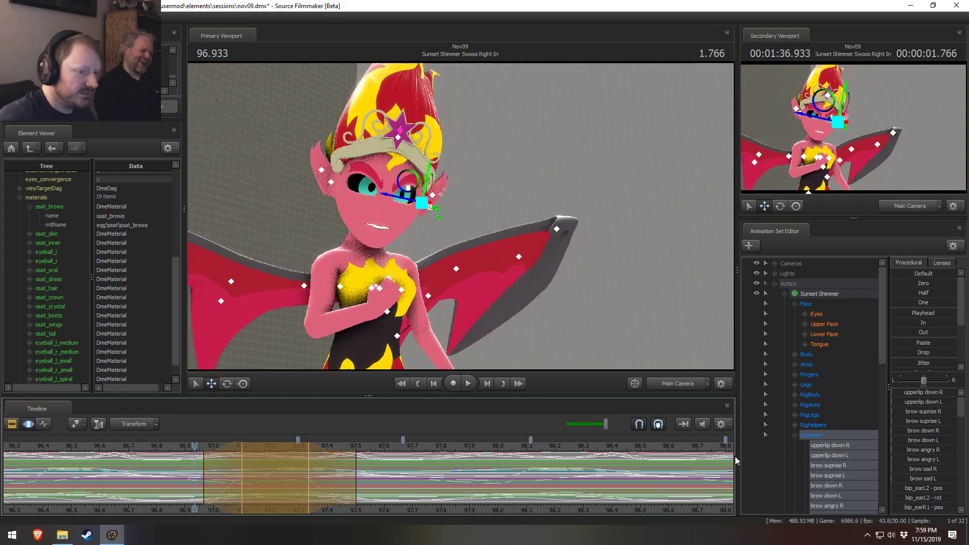
- Raise brow angry R and L over the same time selection from about 97.0 to 97.5
{"action": "key", "text": "Up"}
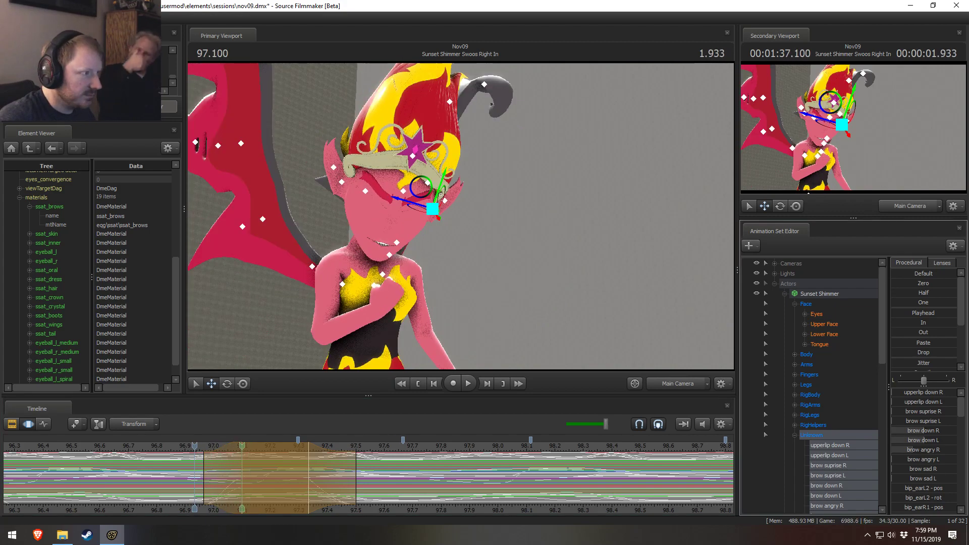
{"action": "key", "text": "Down"}
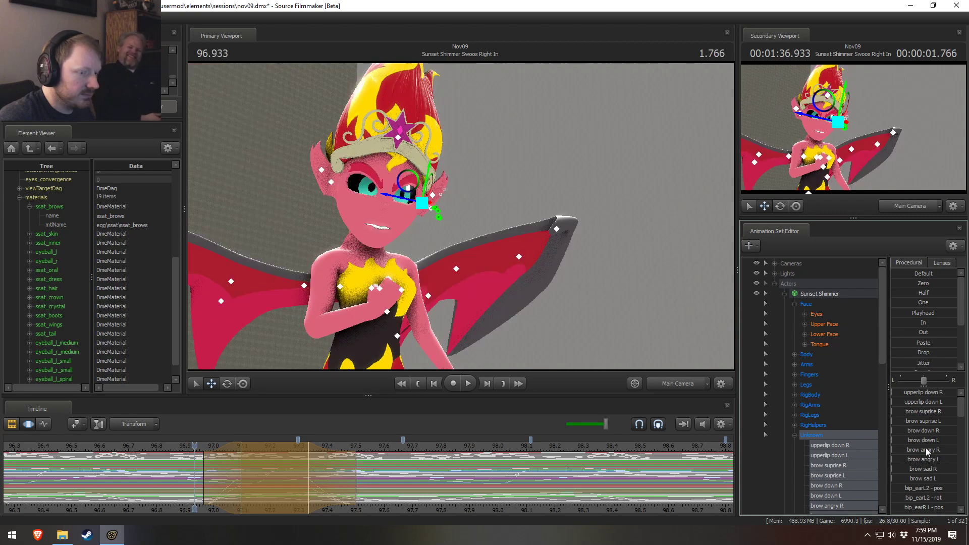
{"action": "key", "text": "Up"}
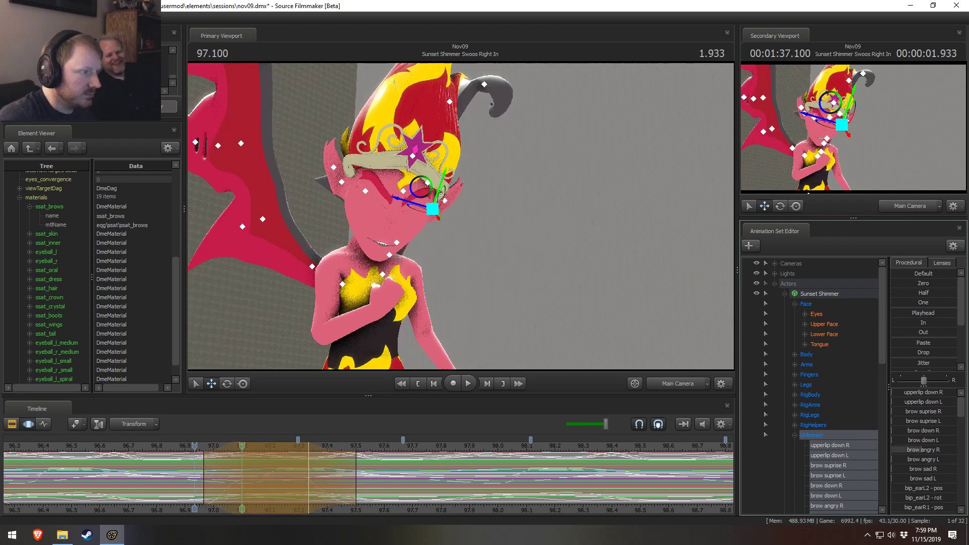
{"action": "key", "text": "Down"}
{"action": "key", "text": "Up"}
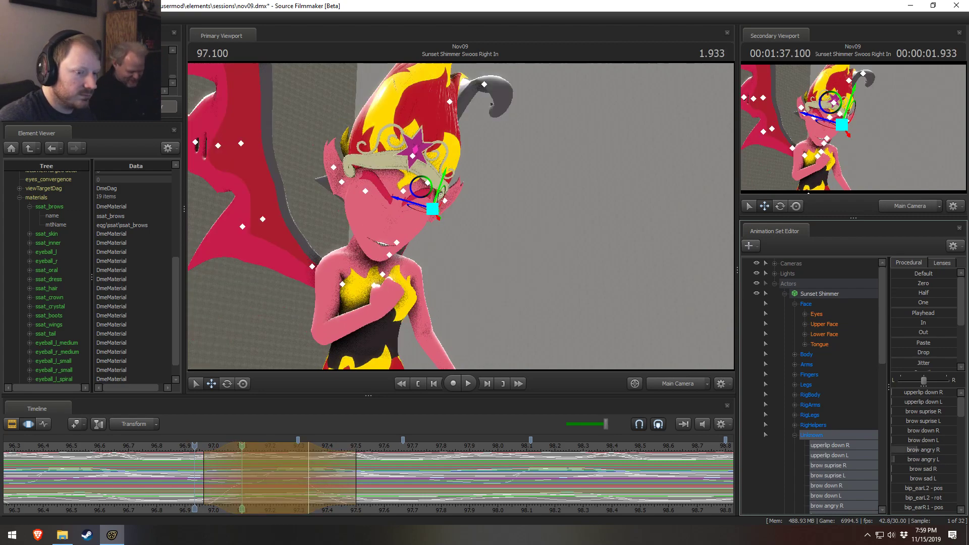
{"action": "key", "text": "Down"}
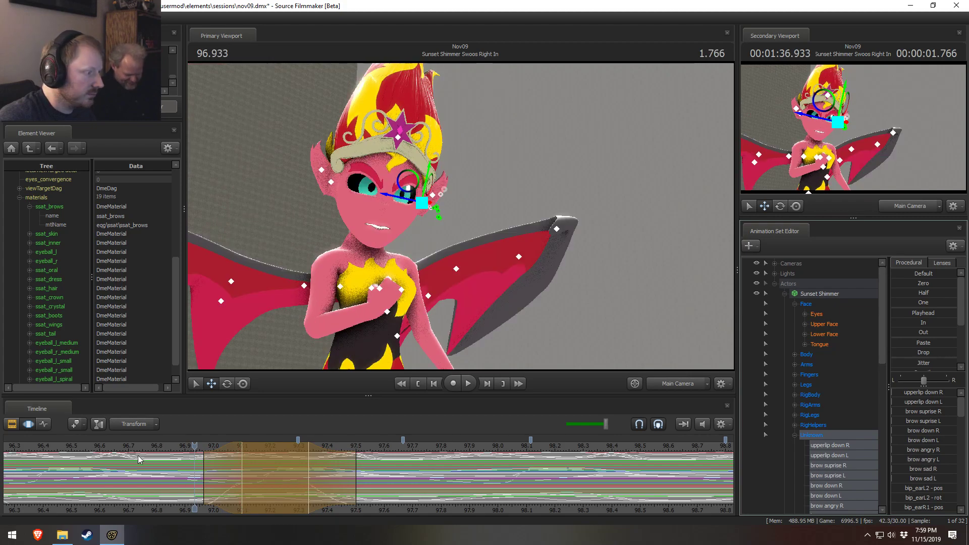
- Raise brow suprise R and L over a time selection from about 97.3 to 97.8 peaking at about 97.53
{"action": "middle_click_drag", "start_coordinate": [138, 455], "coordinate": [365, 475]}
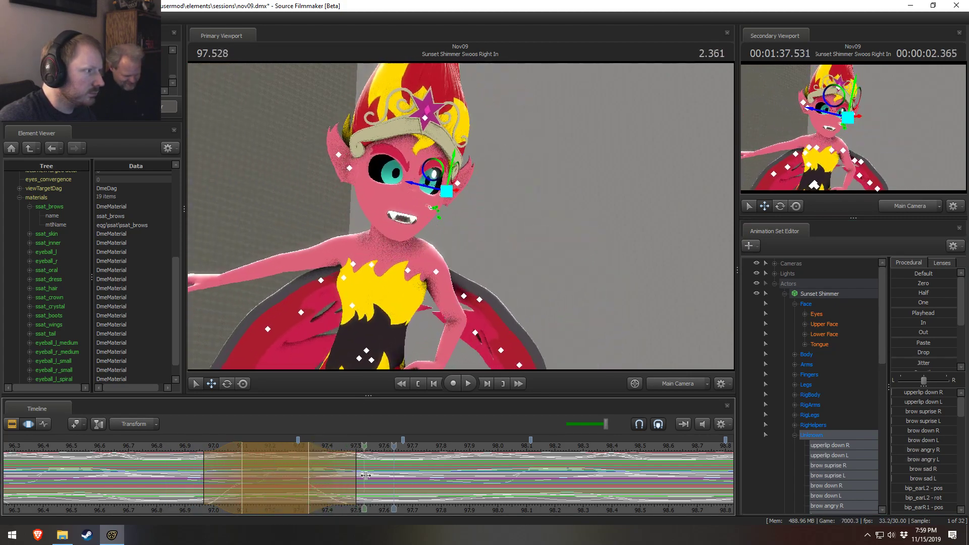
{"action": "left_click", "coordinate": [366, 475]}
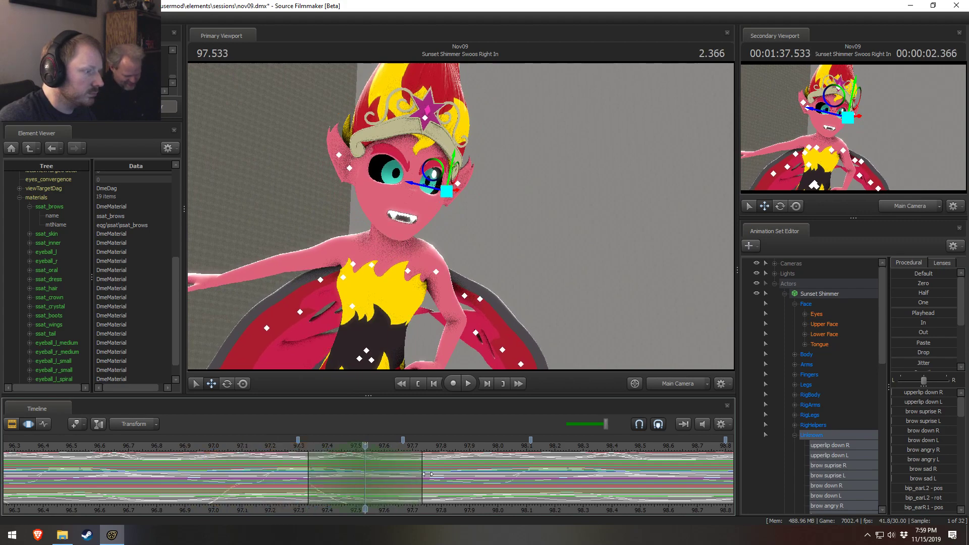
{"action": "left_click_drag", "start_coordinate": [428, 473], "coordinate": [450, 474]}
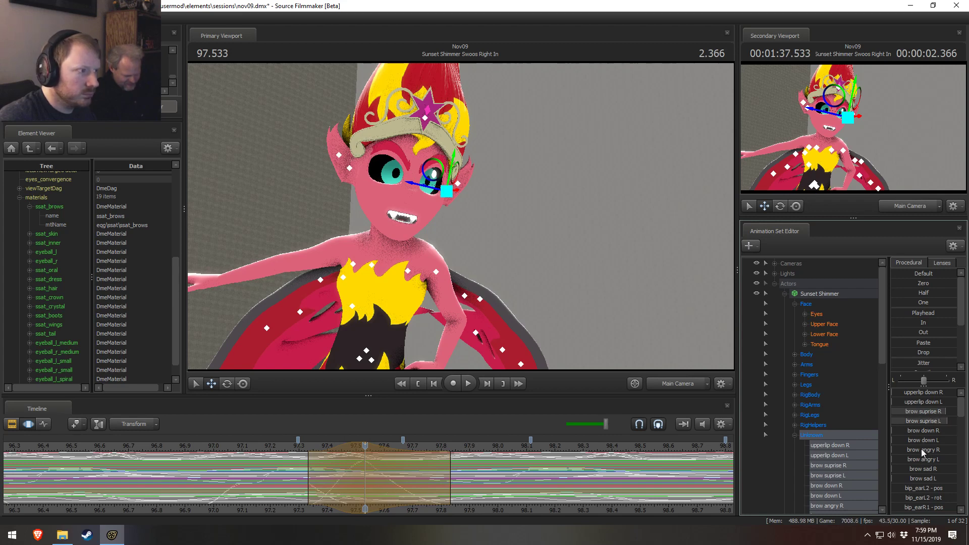
- Raise brow angry R and L over the time selection from about 97.3 to 97.8, and play back the result
{"action": "left_click_drag", "start_coordinate": [922, 451], "coordinate": [943, 453]}
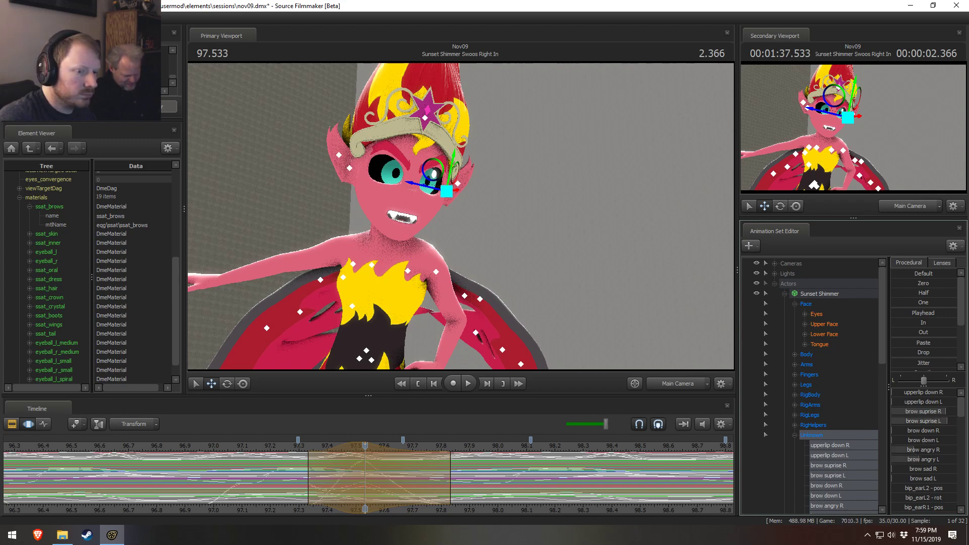
{"action": "left_click_drag", "start_coordinate": [303, 481], "coordinate": [330, 481]}
{"action": "key", "text": "space"}
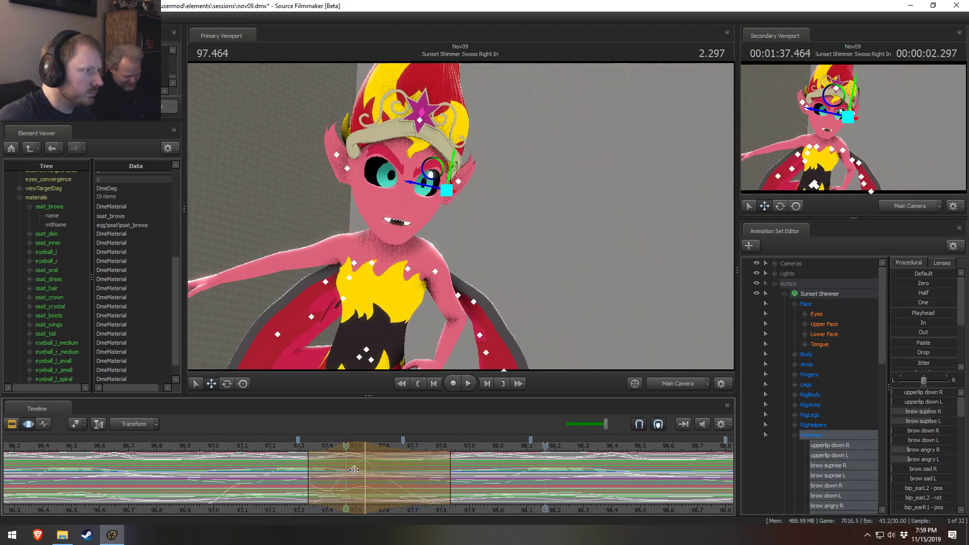
{"action": "key", "text": "space"}
- Raise brow angry R and L across a long time selection from about 97.8 to 101.1, with falloff from 97.5 to 101.7, and play it back
{"action": "left_click_drag", "start_coordinate": [404, 476], "coordinate": [555, 505]}
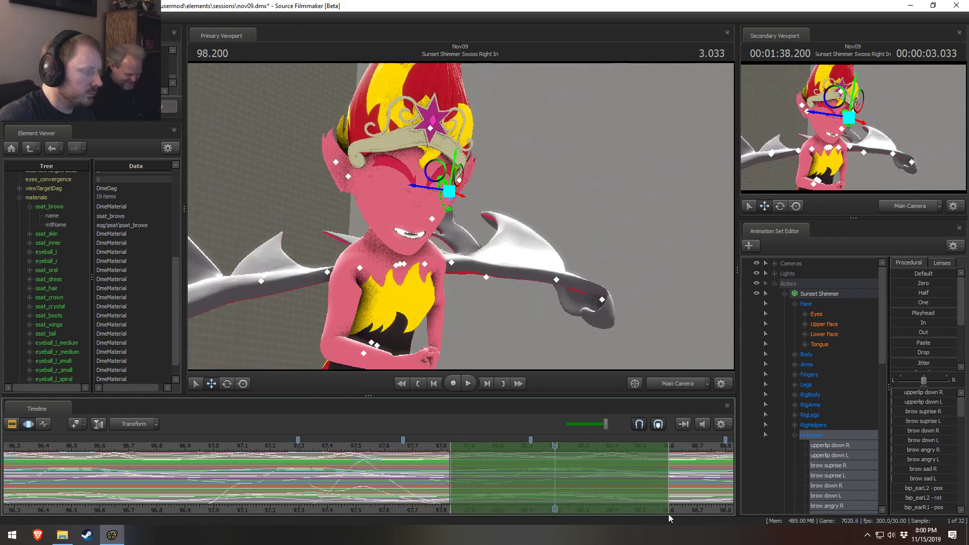
{"action": "left_click_drag", "start_coordinate": [447, 487], "coordinate": [361, 486]}
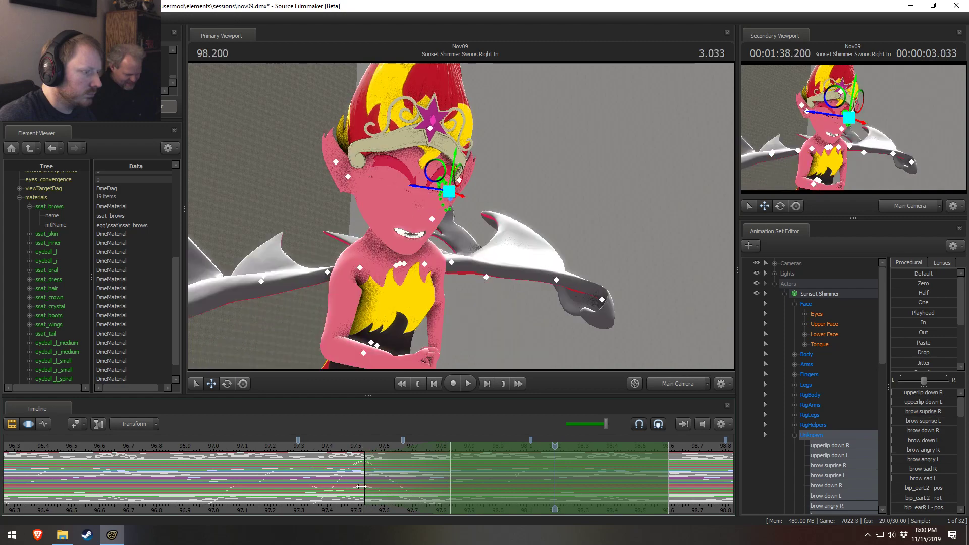
{"action": "middle_click_drag", "start_coordinate": [674, 507], "coordinate": [431, 472]}
{"action": "scroll", "coordinate": [432, 472], "scroll_direction": "down", "scroll_amount": 2}
{"action": "left_click_drag", "start_coordinate": [433, 473], "coordinate": [574, 492]}
{"action": "scroll", "coordinate": [580, 501], "scroll_direction": "down", "scroll_amount": 2}
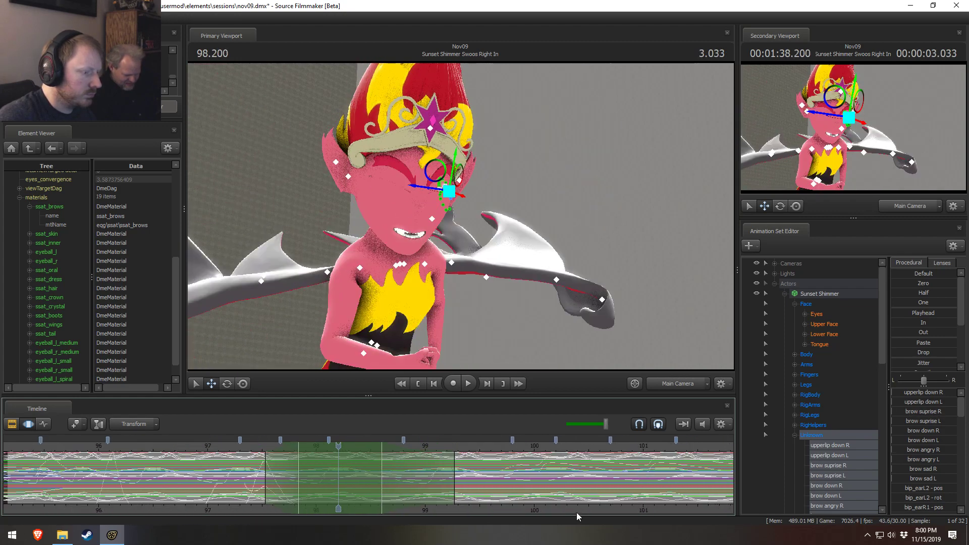
{"action": "middle_click_drag", "start_coordinate": [455, 464], "coordinate": [348, 459]}
{"action": "left_click_drag", "start_coordinate": [275, 473], "coordinate": [548, 476]}
{"action": "left_click_drag", "start_coordinate": [637, 455], "coordinate": [252, 464]}
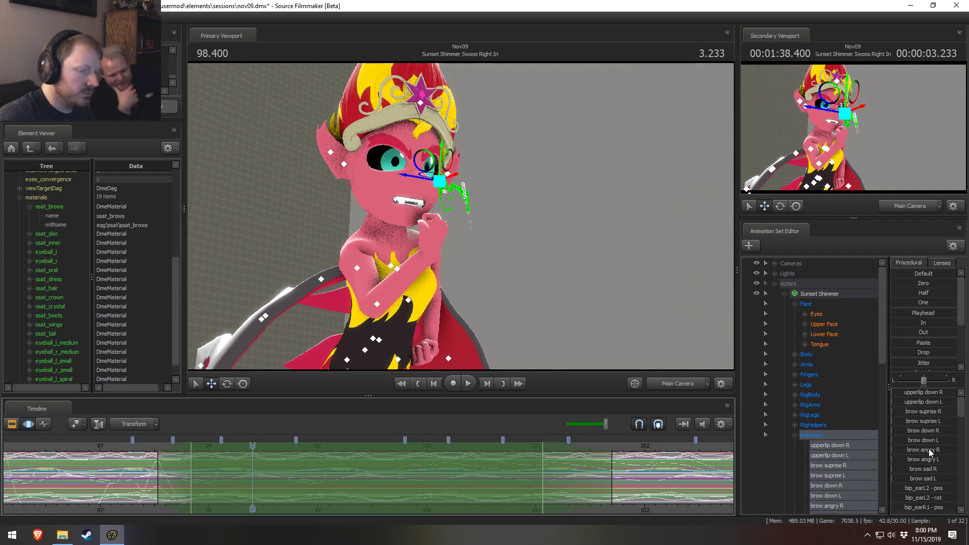
{"action": "left_click_drag", "start_coordinate": [921, 454], "coordinate": [899, 460]}
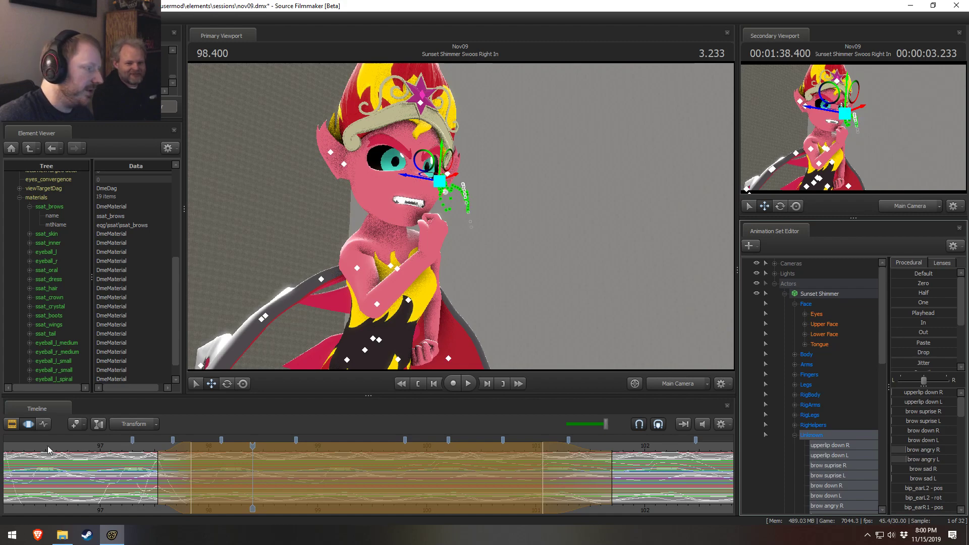
{"action": "left_click", "coordinate": [107, 446]}
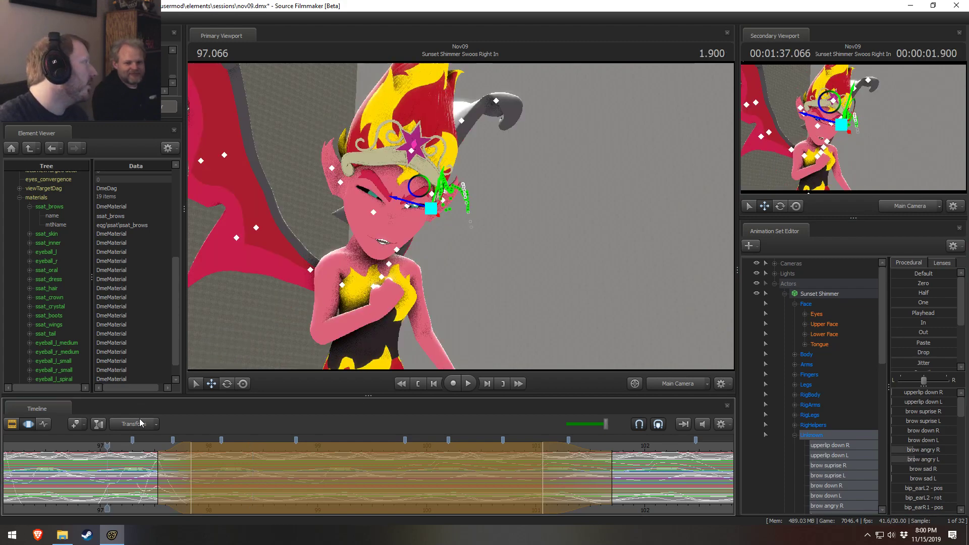
{"action": "key", "text": "space"}
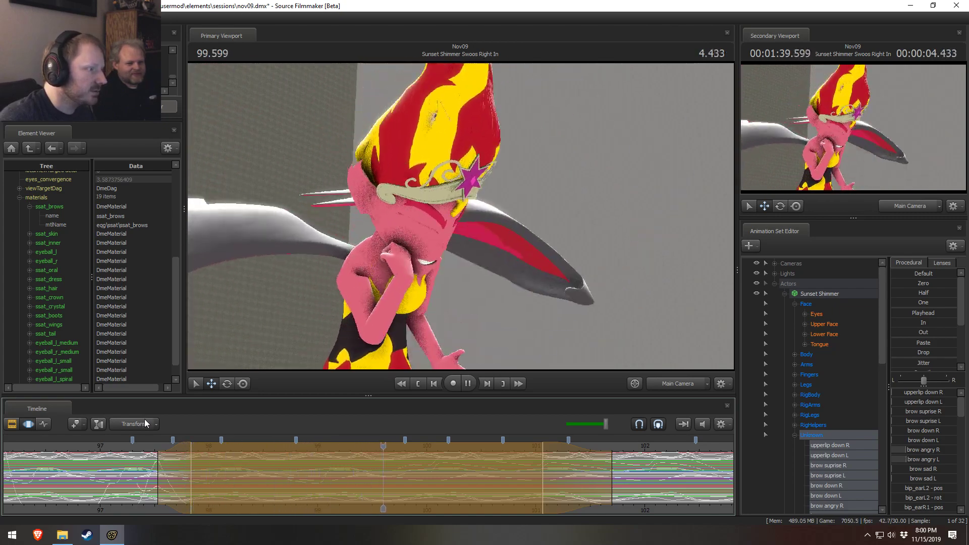
- Raise brow down R and L over a time selection from about 98.0 to 98.4 peaking at about 98.17, and play it back
{"action": "left_click", "coordinate": [99, 492]}
{"action": "left_click_drag", "start_coordinate": [100, 492], "coordinate": [254, 488]}
{"action": "scroll", "coordinate": [225, 498], "scroll_direction": "up", "scroll_amount": 2, "text": "shift"}
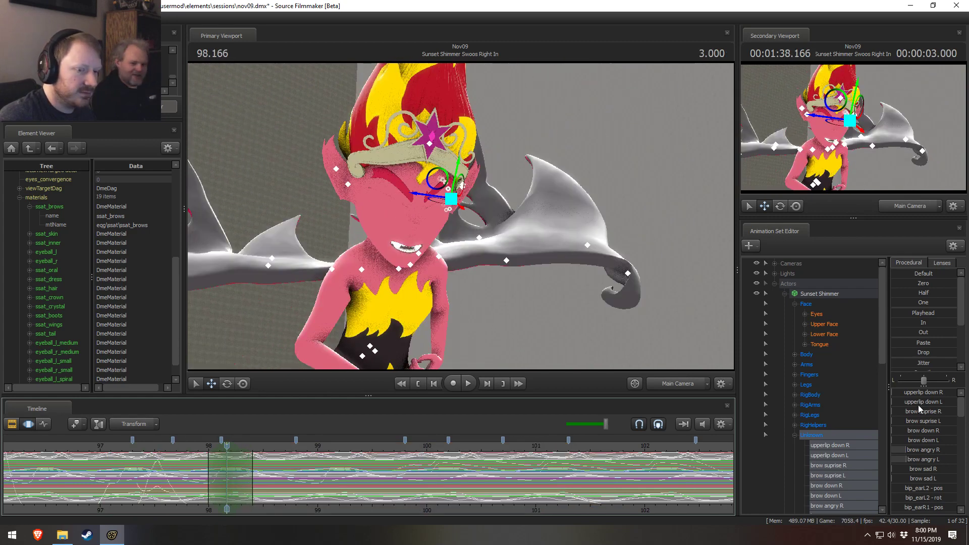
{"action": "left_click_drag", "start_coordinate": [913, 430], "coordinate": [920, 430]}
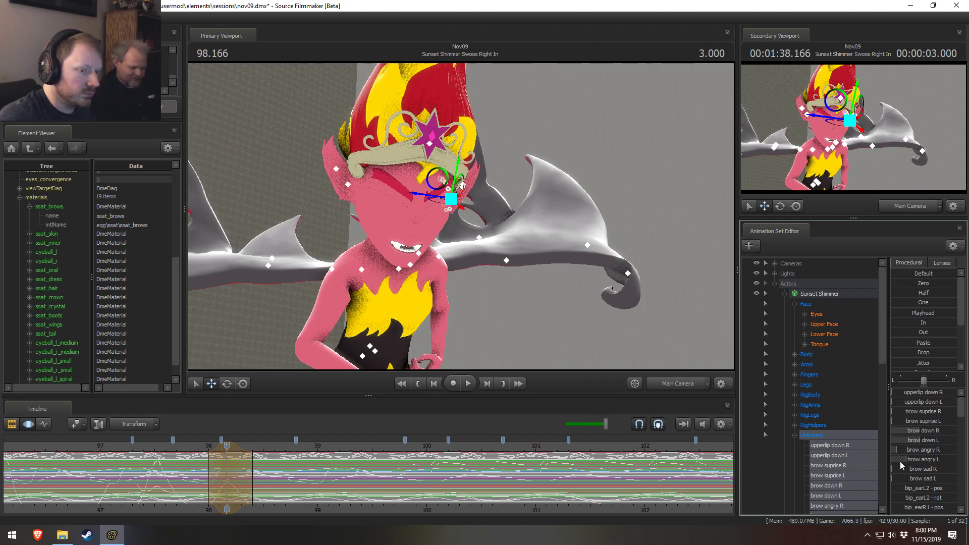
{"action": "left_click", "coordinate": [154, 450]}
{"action": "key", "text": "space"}
{"action": "key", "text": "space"}
- Raise brow suprise R and L and adjust brow angry R over a time selection from about 98.2 to 98.8 peaking at about 98.37
{"action": "key", "text": "shift"}
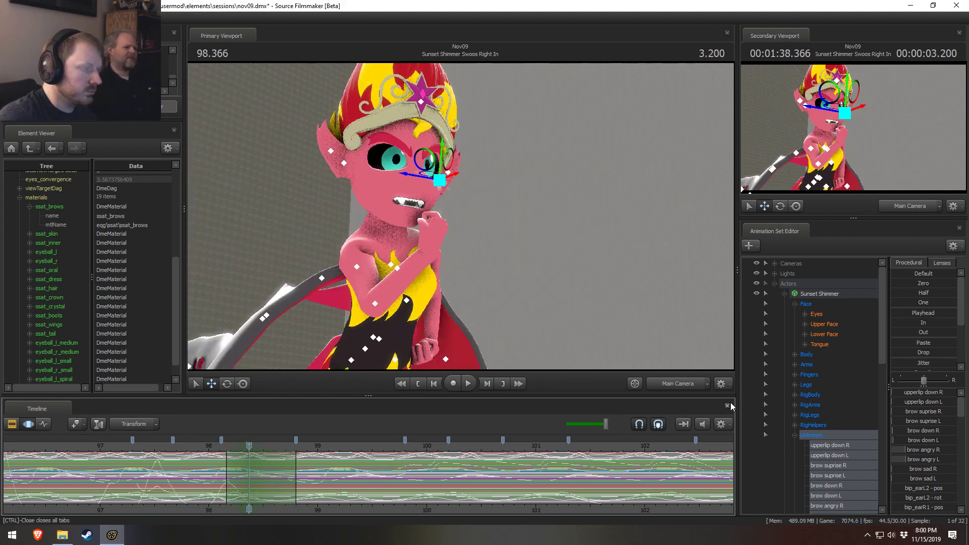
{"action": "left_click", "coordinate": [904, 412]}
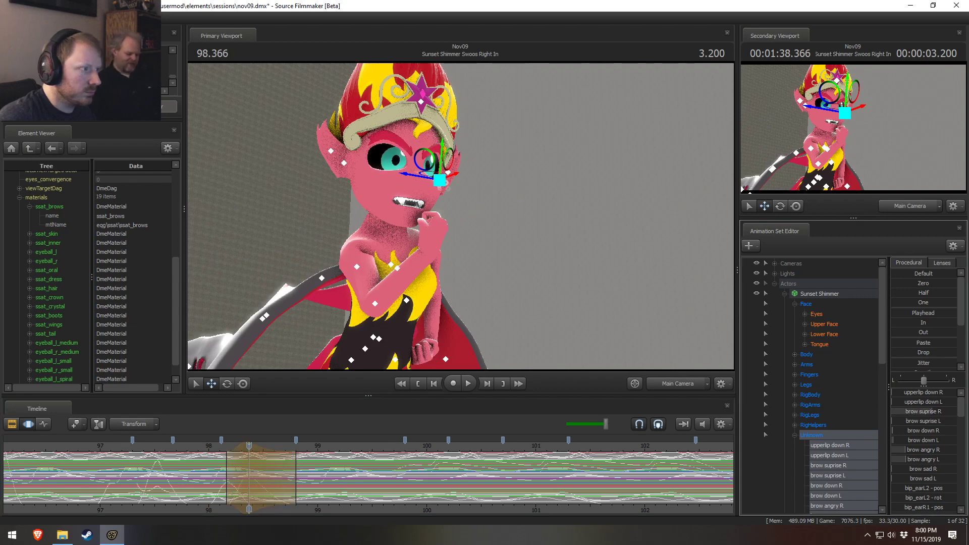
{"action": "left_click", "coordinate": [916, 421]}
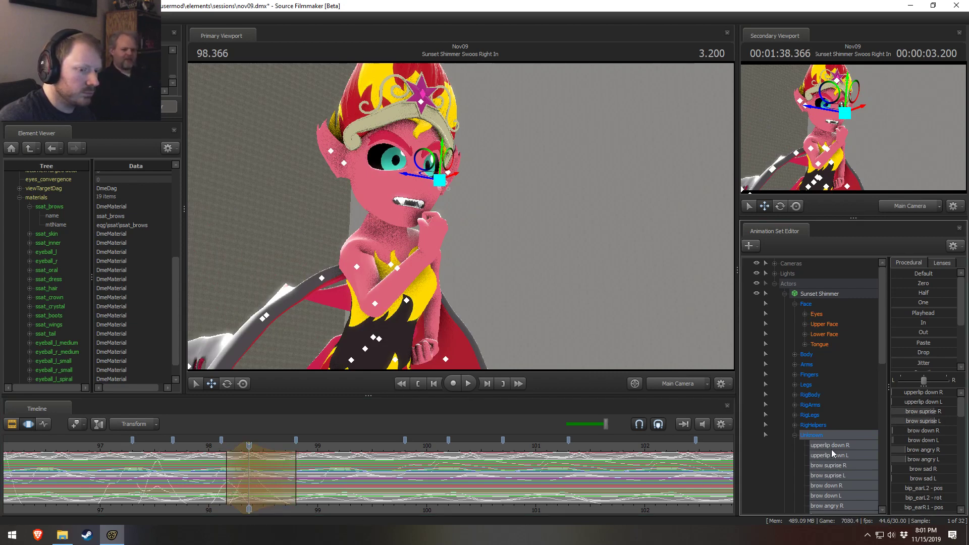
{"action": "left_click", "coordinate": [906, 451]}
{"action": "left_click_drag", "start_coordinate": [906, 451], "coordinate": [913, 452]}
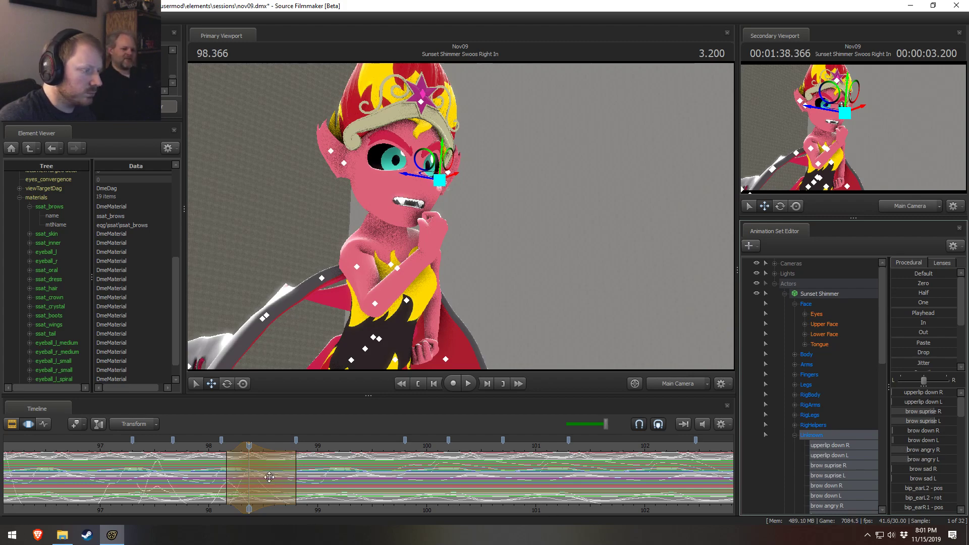
- Raise brow down R and L over a time selection from about 98.6 to 99.0, checking neighbouring frames and playback
{"action": "middle_click_drag", "start_coordinate": [251, 475], "coordinate": [291, 459]}
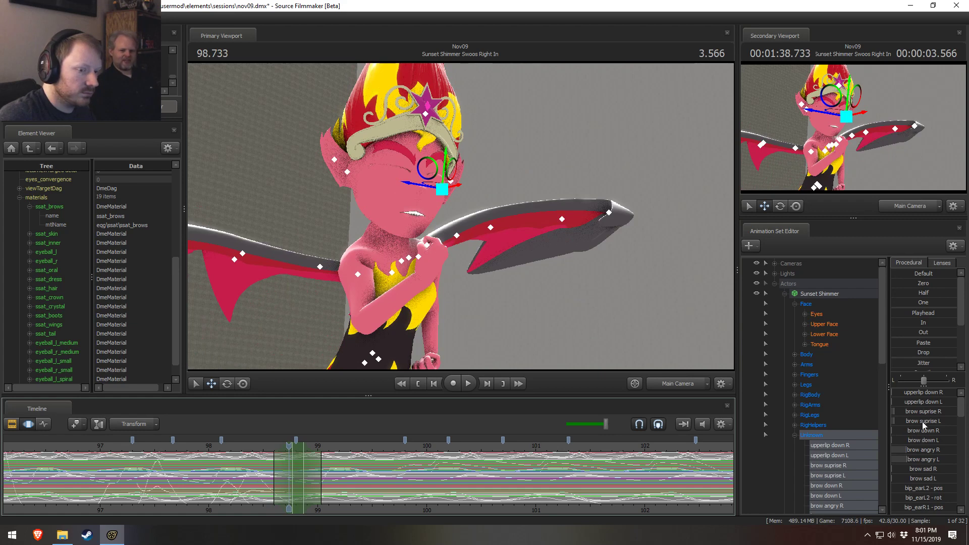
{"action": "left_click_drag", "start_coordinate": [922, 431], "coordinate": [924, 431]}
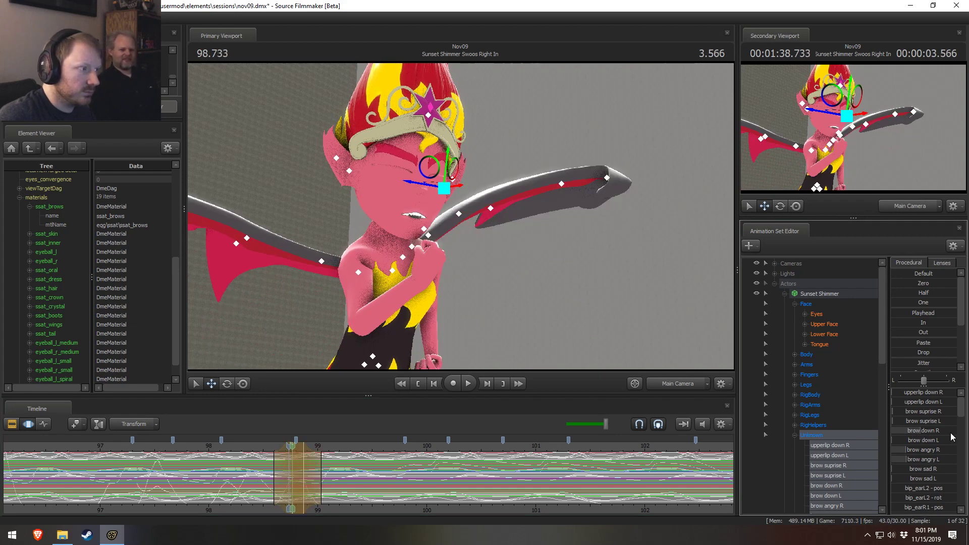
{"action": "key", "text": "Left"}
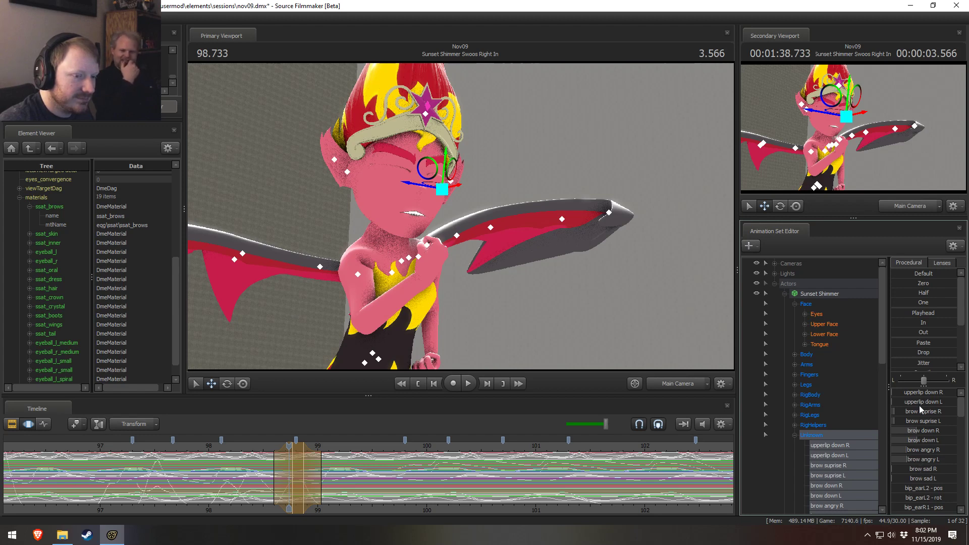
{"action": "key", "text": "Right"}
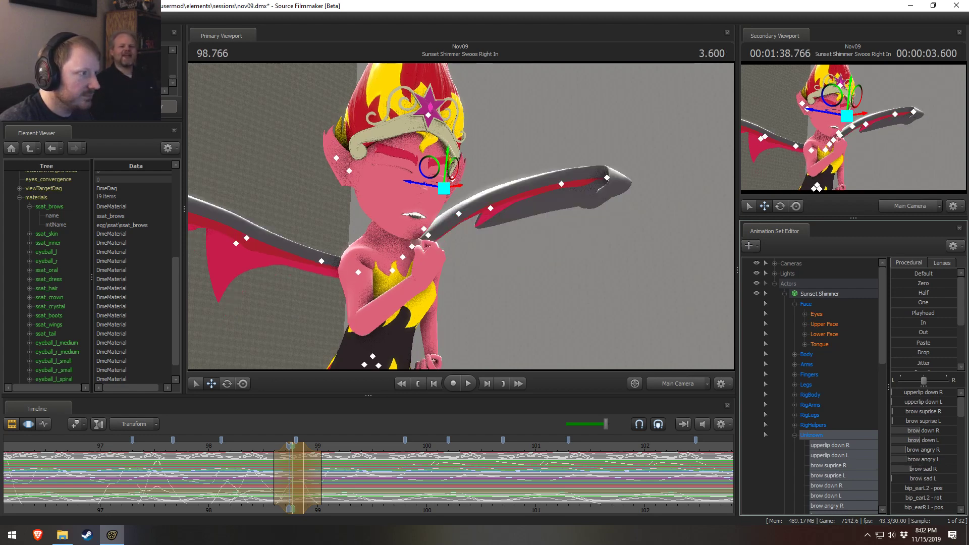
{"action": "key", "text": "Left"}
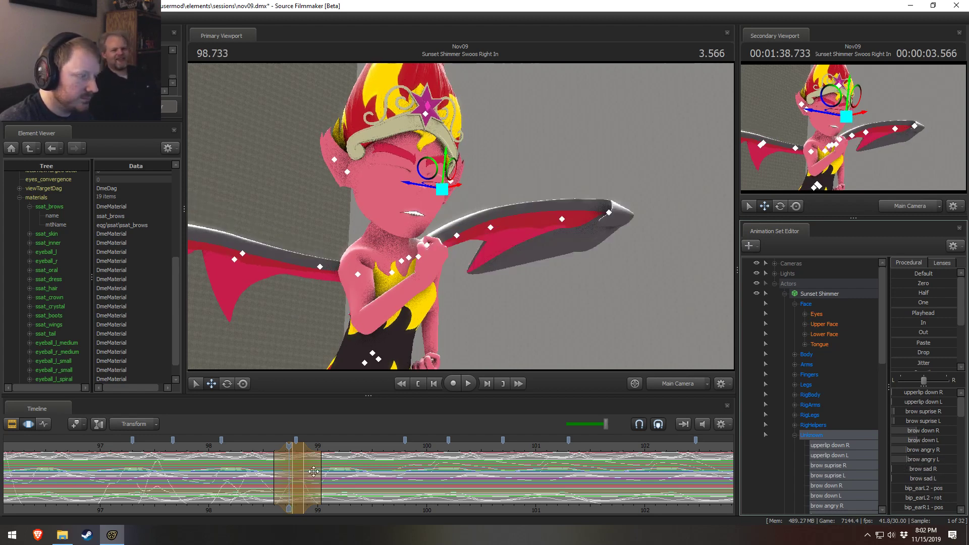
{"action": "mouse_move", "coordinate": [314, 471]}
{"action": "left_mouse_down"}
{"action": "mouse_move", "coordinate": [262, 477]}
{"action": "mouse_move", "coordinate": [321, 485]}
{"action": "left_mouse_up"}
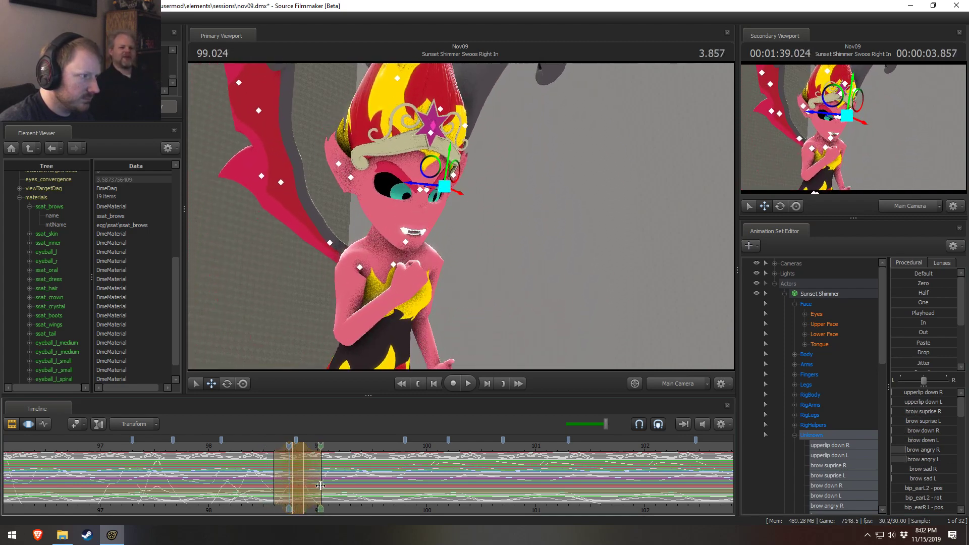
{"action": "key", "text": "space"}
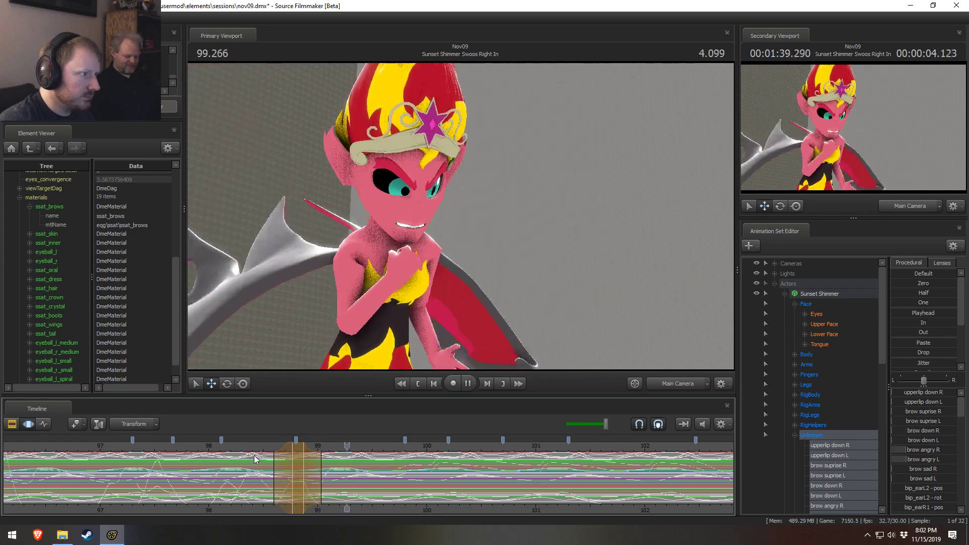
{"action": "left_click", "coordinate": [292, 454]}
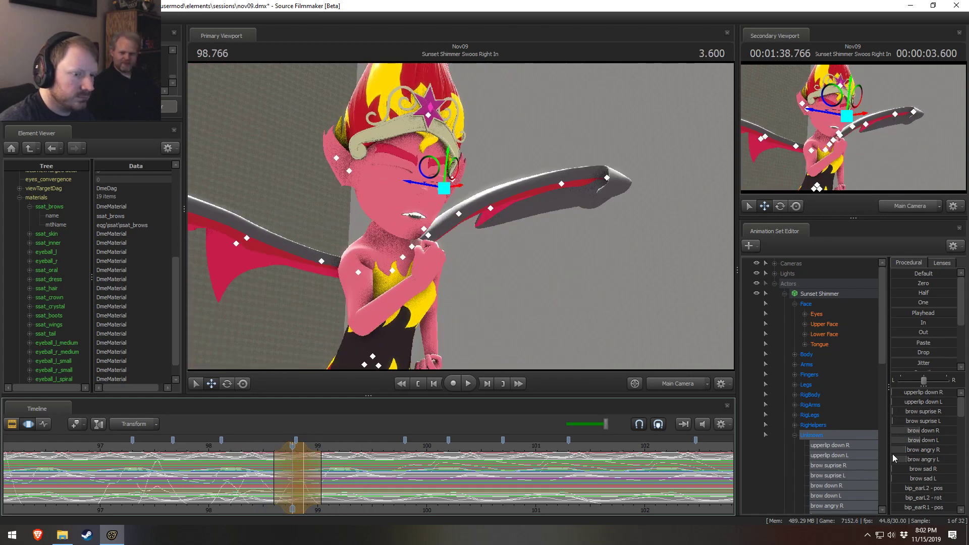
{"action": "left_click_drag", "start_coordinate": [922, 432], "coordinate": [938, 432]}
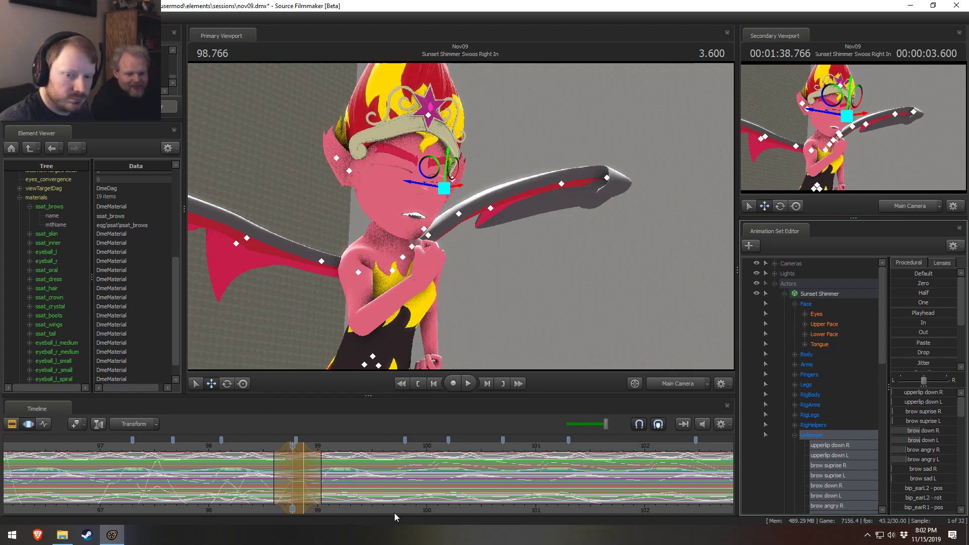
- Reduce brow angry R and L over a time selection from about 99.9 to 100.4 peaking at about 100.03
{"action": "left_click_drag", "start_coordinate": [269, 459], "coordinate": [466, 493]}
{"action": "scroll", "coordinate": [429, 492], "scroll_direction": "up", "scroll_amount": 5, "text": "shift"}
{"action": "mouse_move", "coordinate": [917, 450]}
{"action": "left_mouse_down"}
{"action": "mouse_move", "coordinate": [922, 456]}
{"action": "mouse_move", "coordinate": [882, 465]}
{"action": "left_mouse_up"}
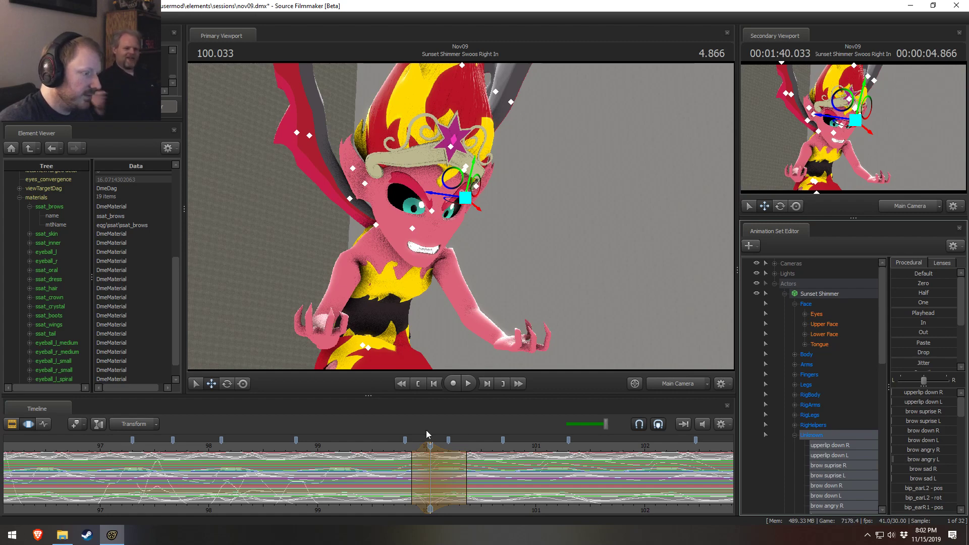
- Shift the brow angry change earlier to about 99.7 to 100.2, and switch to the Clip Editor and back to the Motion Editor
{"action": "left_click_drag", "start_coordinate": [427, 441], "coordinate": [449, 489]}
{"action": "left_click_drag", "start_coordinate": [475, 493], "coordinate": [452, 470]}
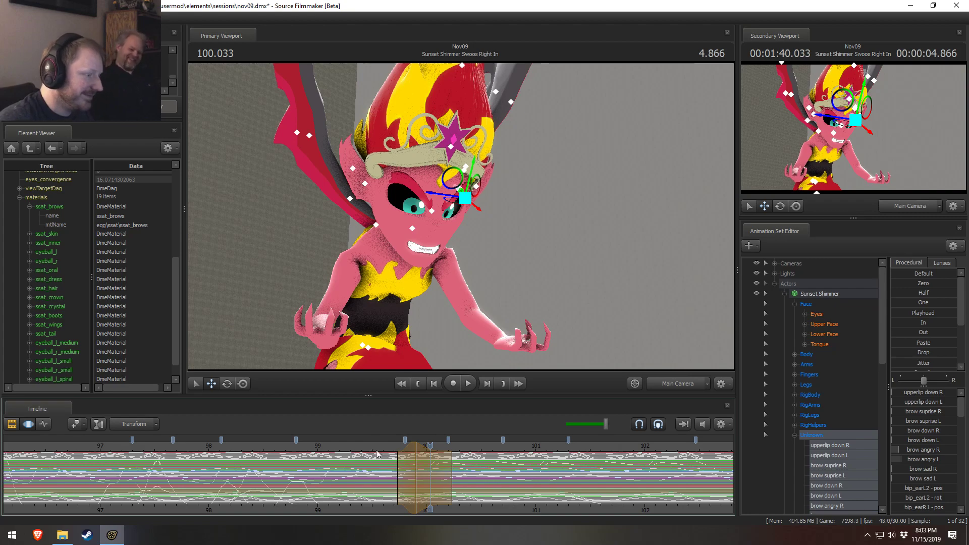
{"action": "left_click_drag", "start_coordinate": [378, 454], "coordinate": [430, 499]}
{"action": "key", "text": "F2"}
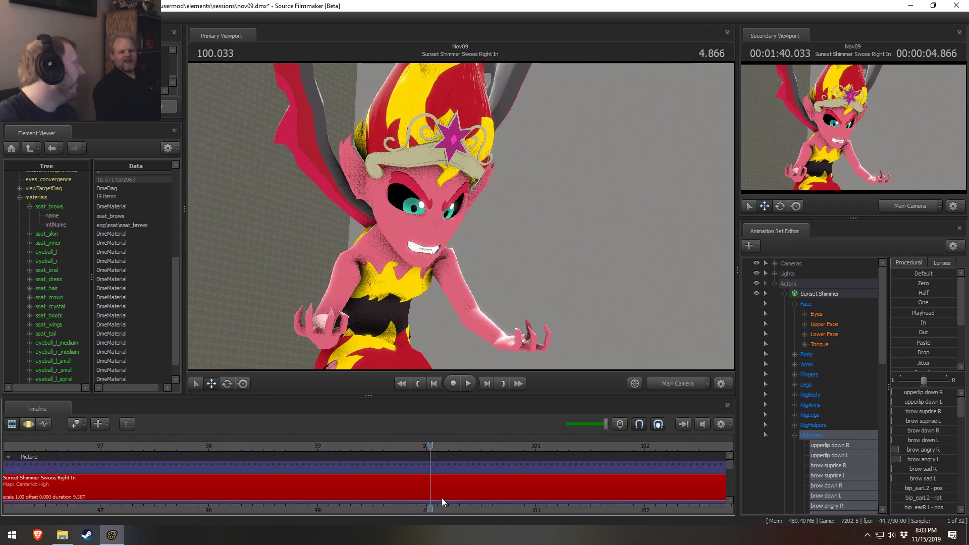
{"action": "key", "text": "F3"}
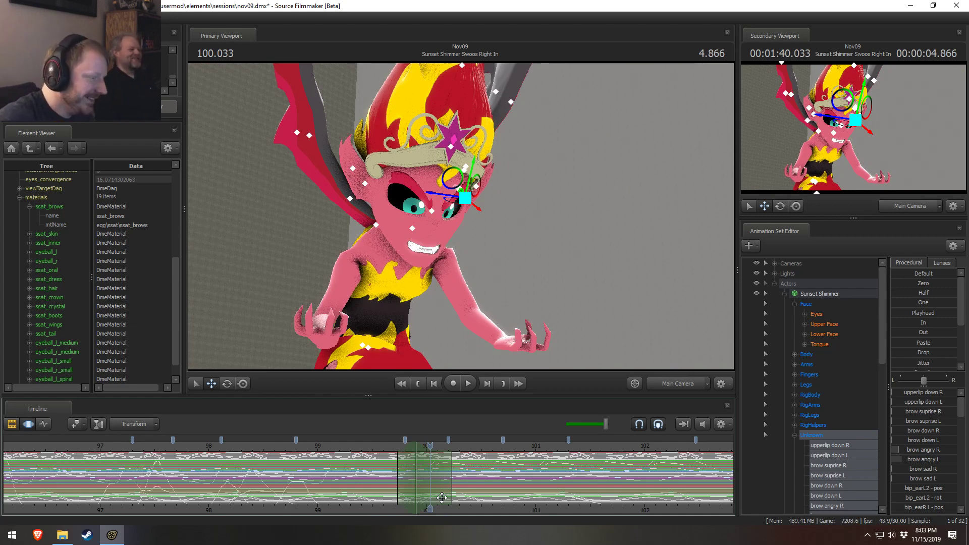
- Reduce brow angry R and L over a time selection from about 100.3 to 100.9 peaking at 100.6
{"action": "left_click_drag", "start_coordinate": [350, 479], "coordinate": [493, 483]}
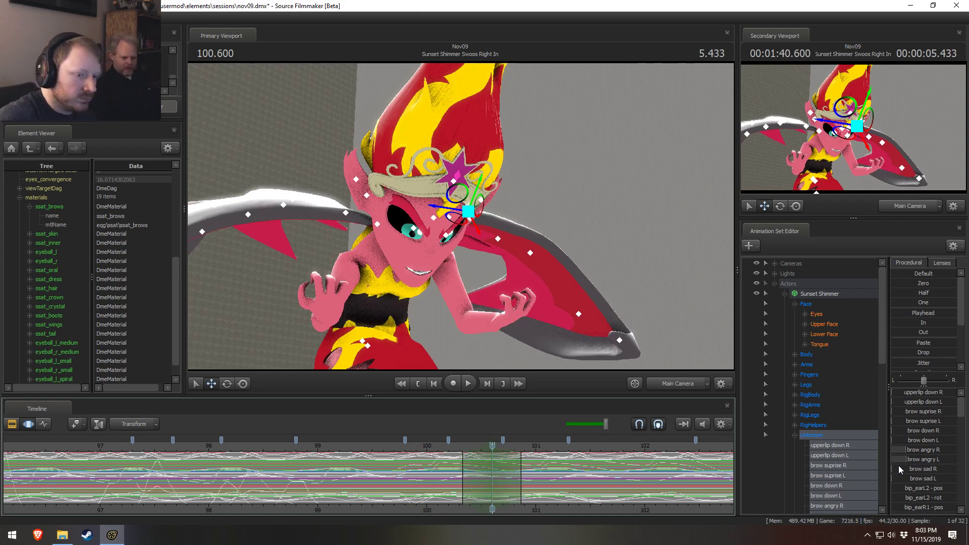
{"action": "left_click_drag", "start_coordinate": [898, 465], "coordinate": [899, 465]}
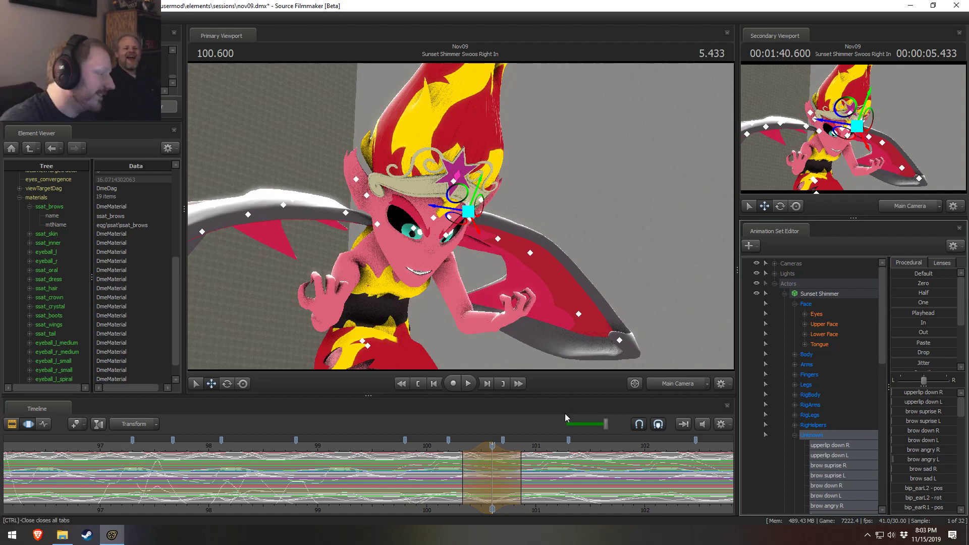
- Raise brow suprise R and L over a time selection from about 100.1 to 100.7 peaking at 100.4, and shift the change about 0.1 earlier
{"action": "mouse_move", "coordinate": [465, 466]}
{"action": "left_mouse_down"}
{"action": "mouse_move", "coordinate": [521, 473]}
{"action": "mouse_move", "coordinate": [442, 462]}
{"action": "mouse_move", "coordinate": [471, 460]}
{"action": "left_mouse_up"}
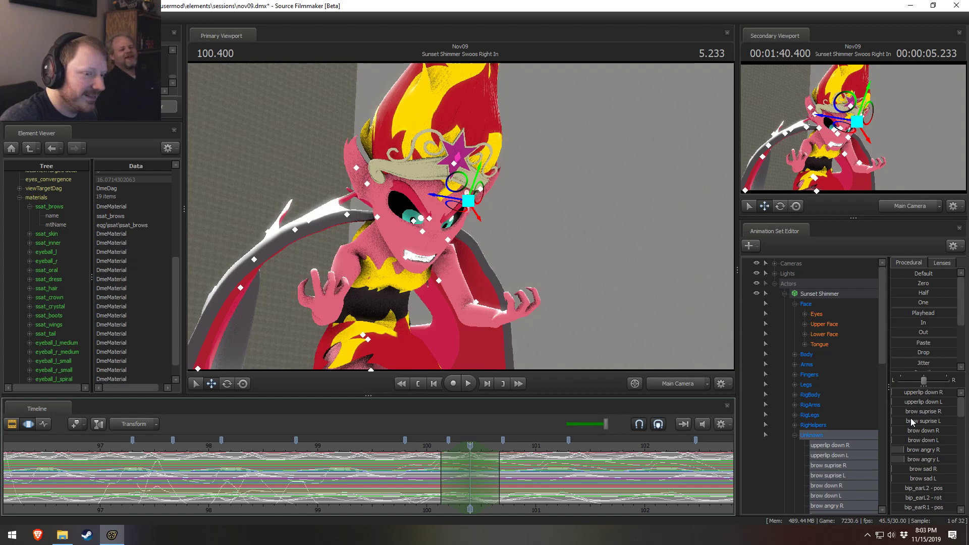
{"action": "left_click_drag", "start_coordinate": [911, 419], "coordinate": [926, 421]}
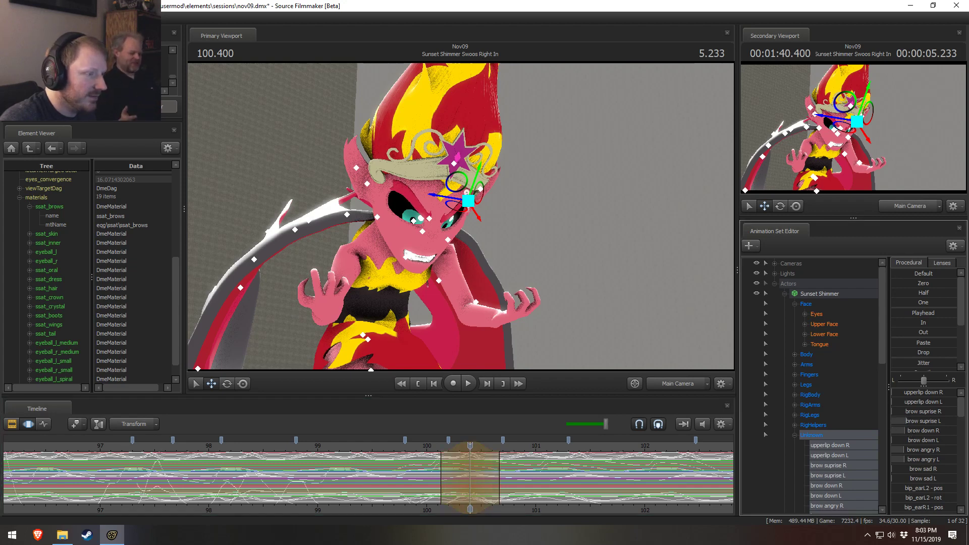
{"action": "key", "text": "Escape"}
{"action": "left_click_drag", "start_coordinate": [907, 413], "coordinate": [907, 411]}
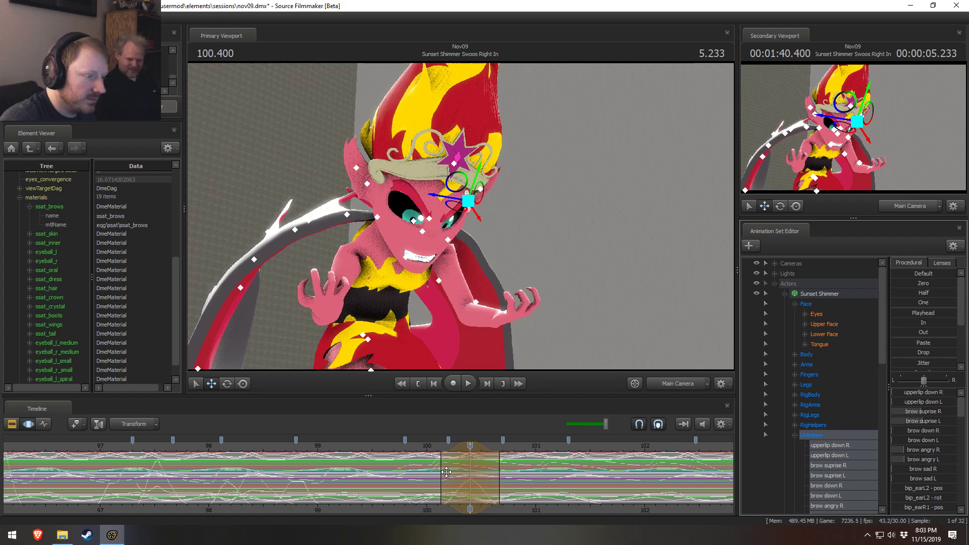
{"action": "key", "text": "space"}
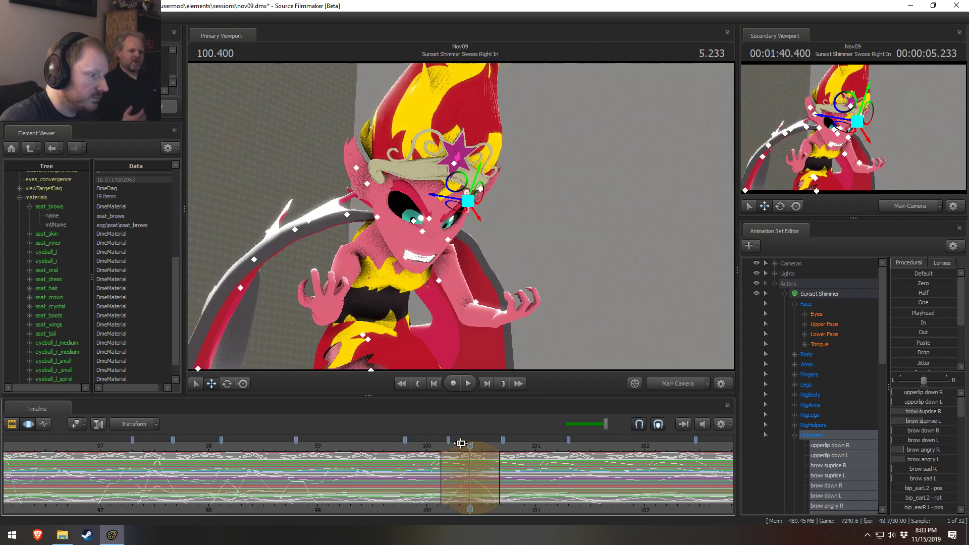
{"action": "left_click", "coordinate": [397, 479]}
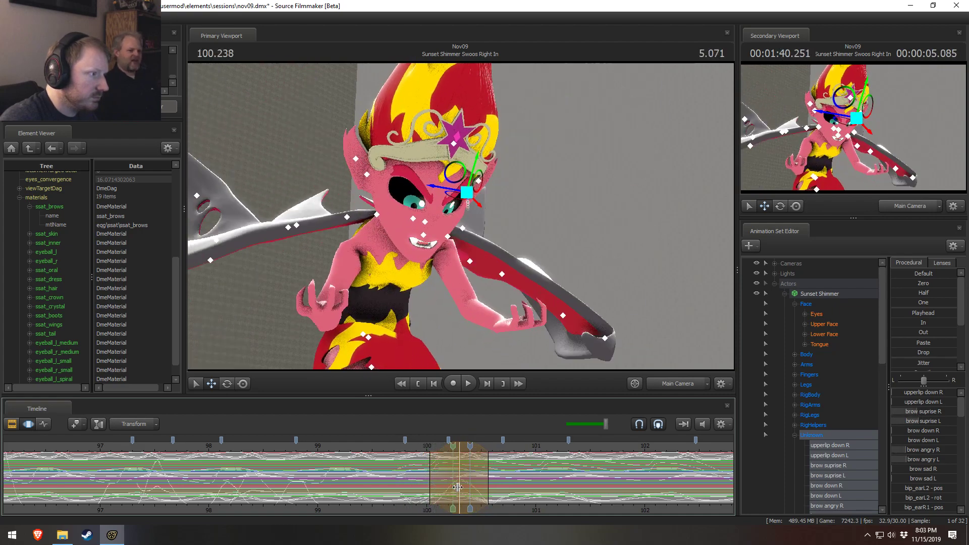
- Reshape the brow suprise change to span about 99.97 to 100.63, peaking at about 100.4, and play back the result
{"action": "left_click", "coordinate": [469, 488]}
{"action": "mouse_move", "coordinate": [431, 483]}
{"action": "left_mouse_down"}
{"action": "mouse_move", "coordinate": [466, 481]}
{"action": "mouse_move", "coordinate": [415, 481]}
{"action": "left_mouse_up"}
{"action": "left_click", "coordinate": [459, 481]}
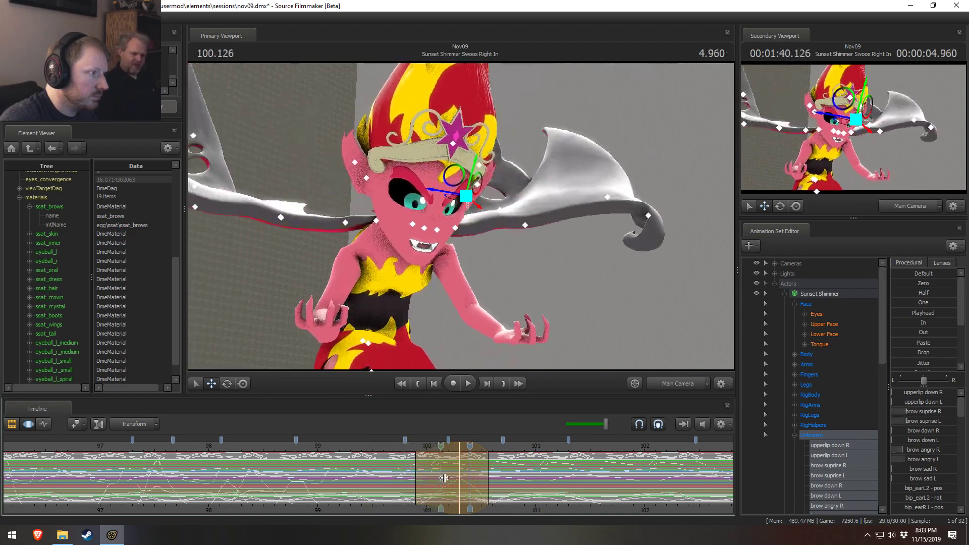
{"action": "left_click_drag", "start_coordinate": [431, 453], "coordinate": [438, 453]}
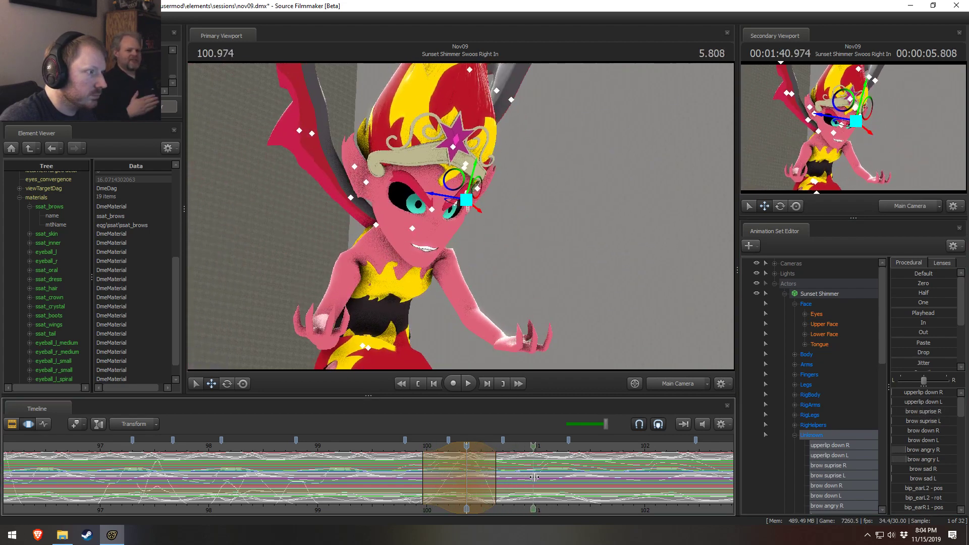
{"action": "key", "text": "space"}
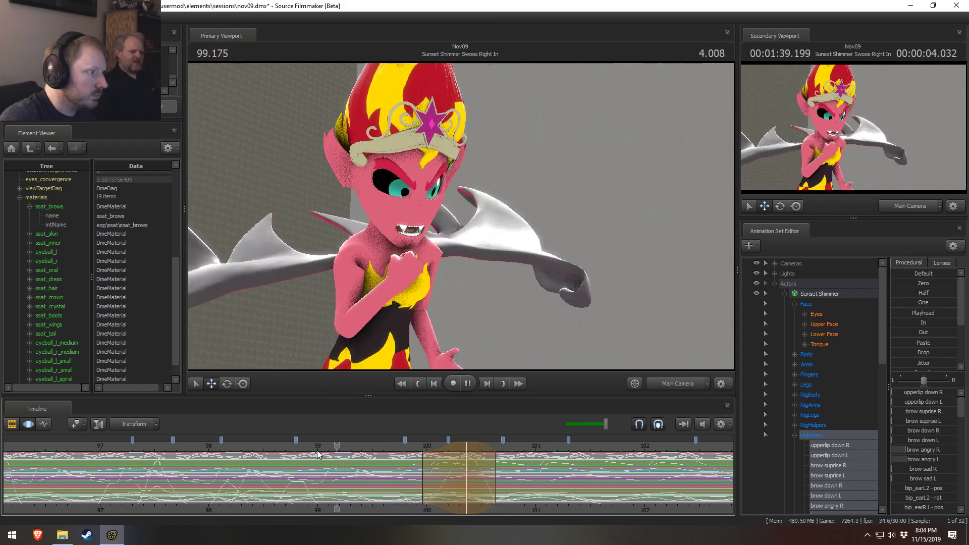
{"action": "key", "text": "space"}
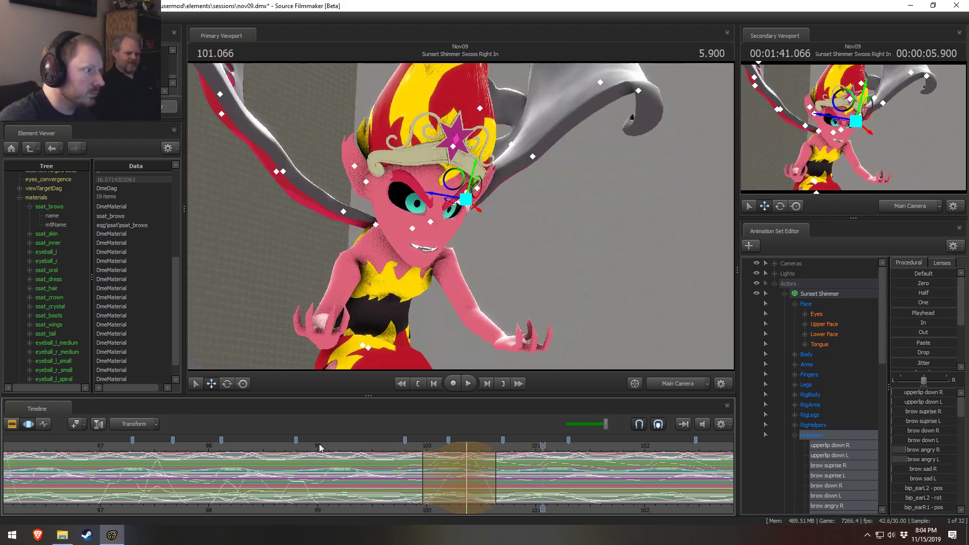
{"action": "key", "text": "space"}
{"action": "key", "text": "space"}
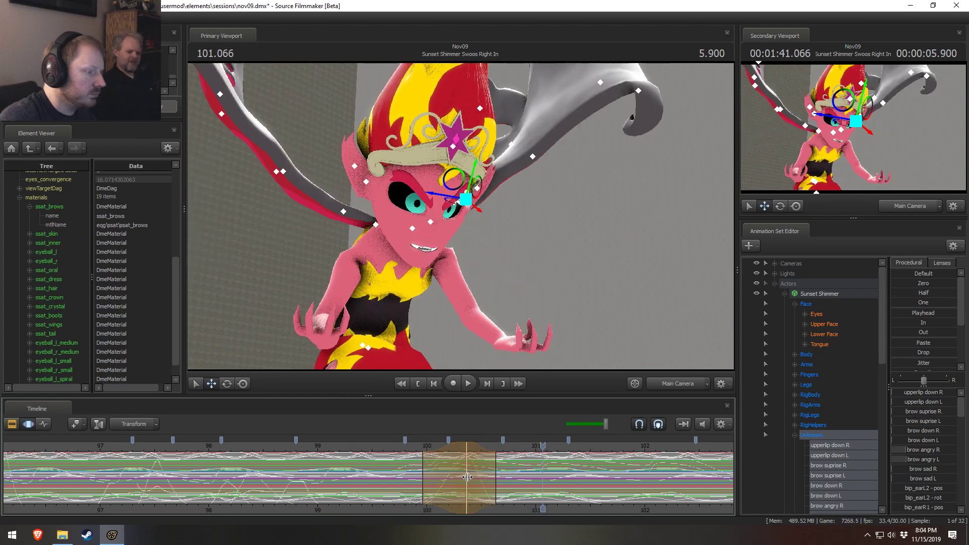
{"action": "key", "text": "space"}
{"action": "key", "text": "space"}
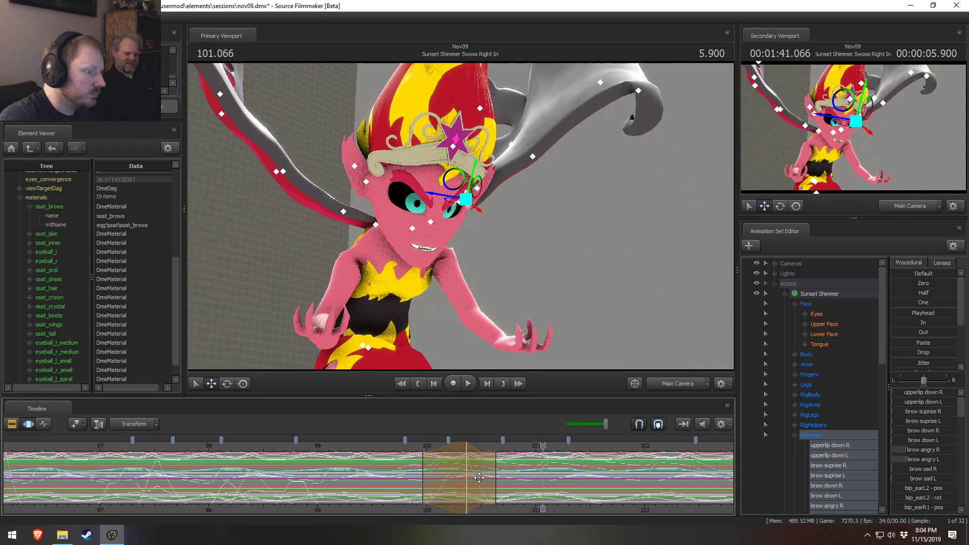
- Extend the end of the brow suprise change to about 100.8 with its peak at about 100.5, and play it back
{"action": "left_click_drag", "start_coordinate": [479, 477], "coordinate": [494, 478]}
{"action": "key", "text": "shift"}
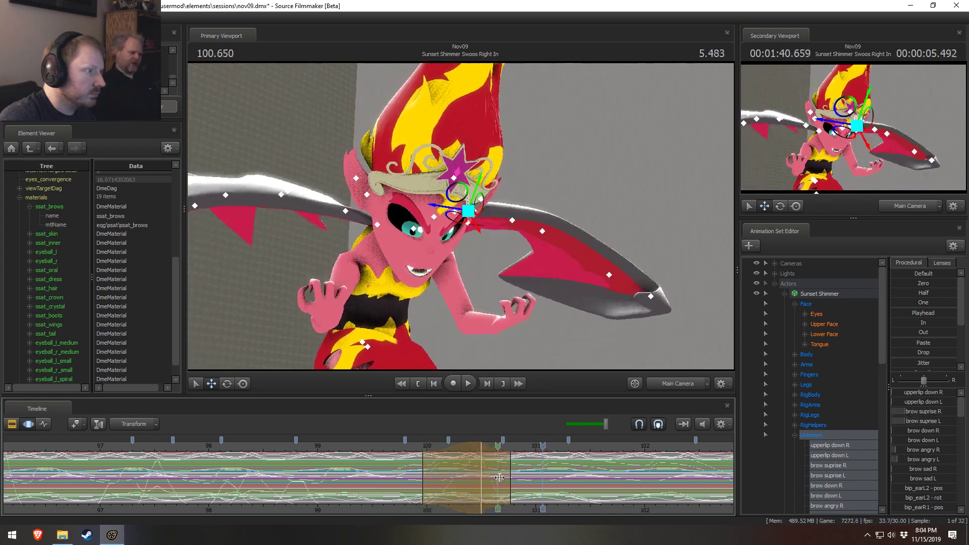
{"action": "key", "text": "space"}
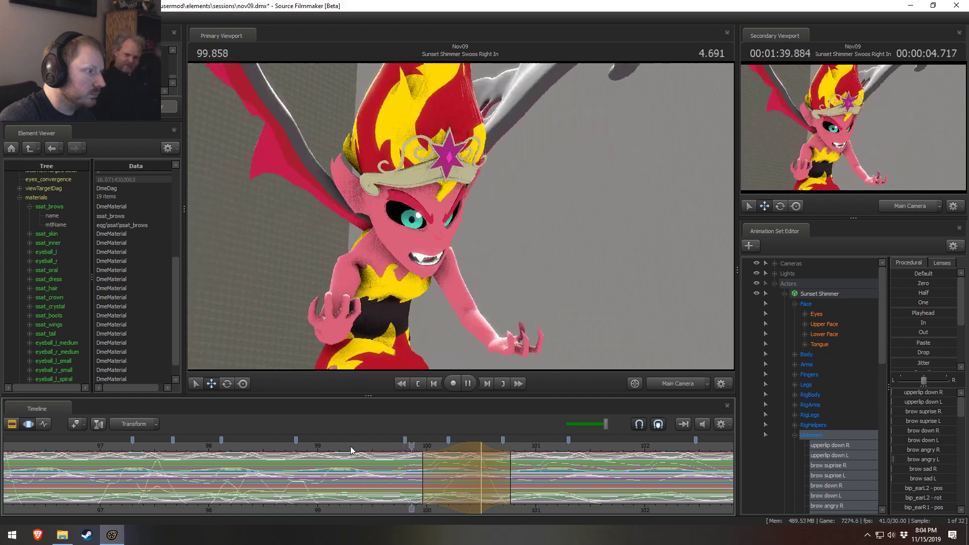
{"action": "key", "text": "space"}
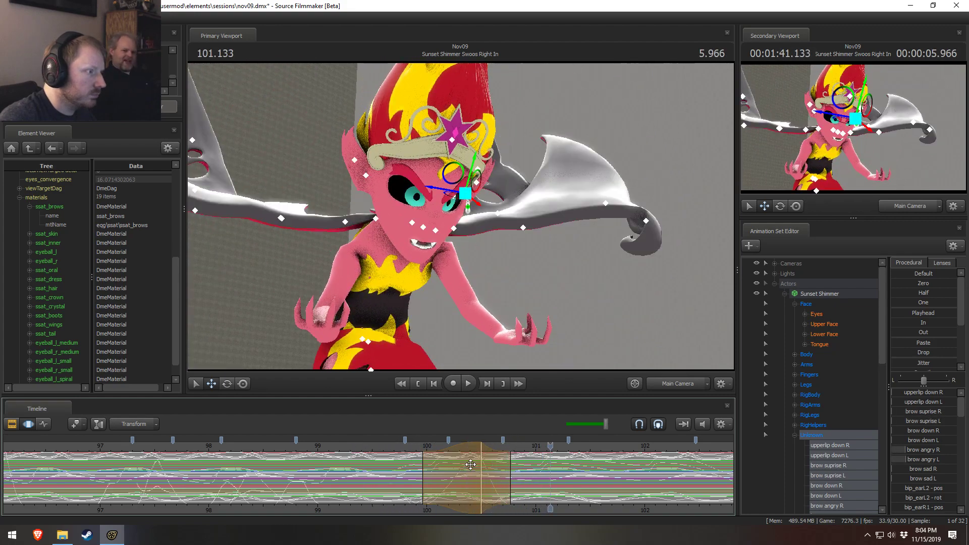
{"action": "key", "text": "space"}
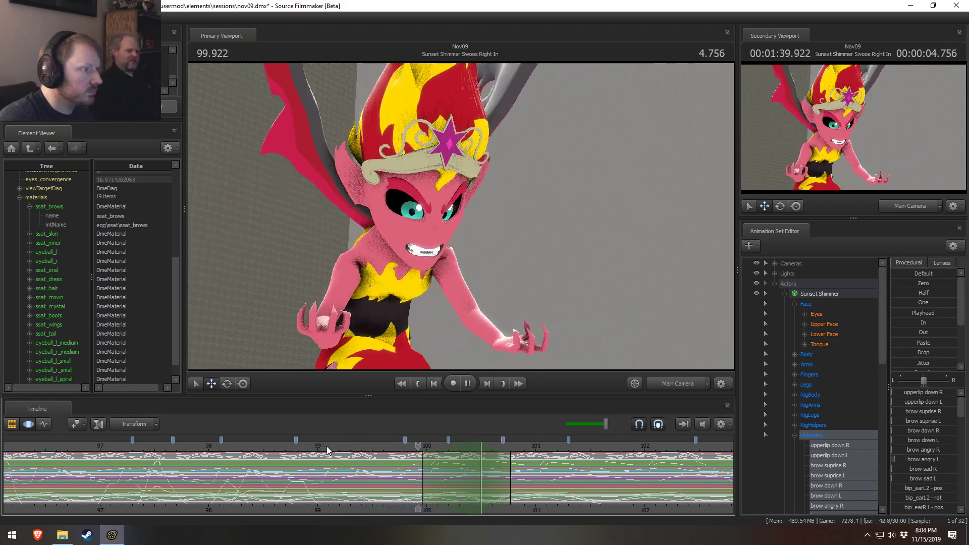
{"action": "key", "text": "space"}
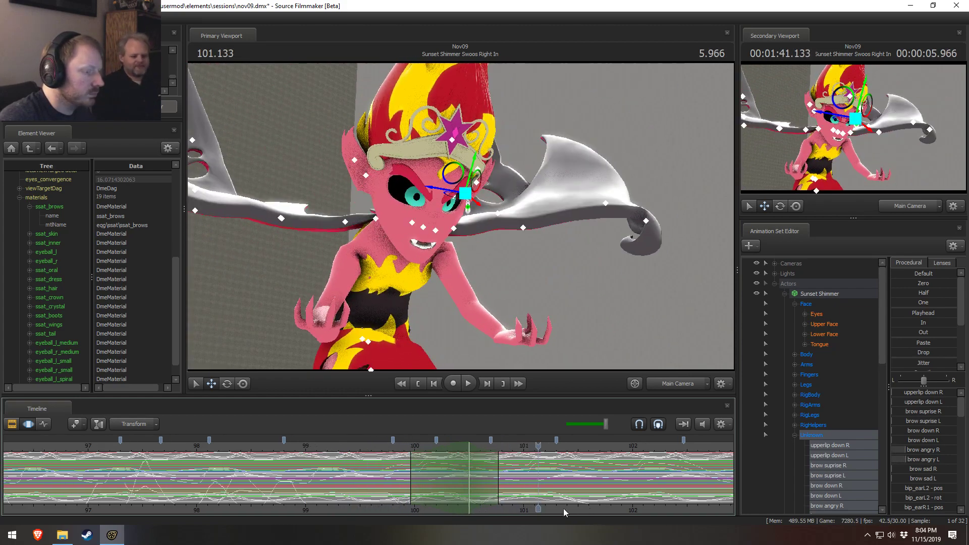
{"action": "key", "text": "space"}
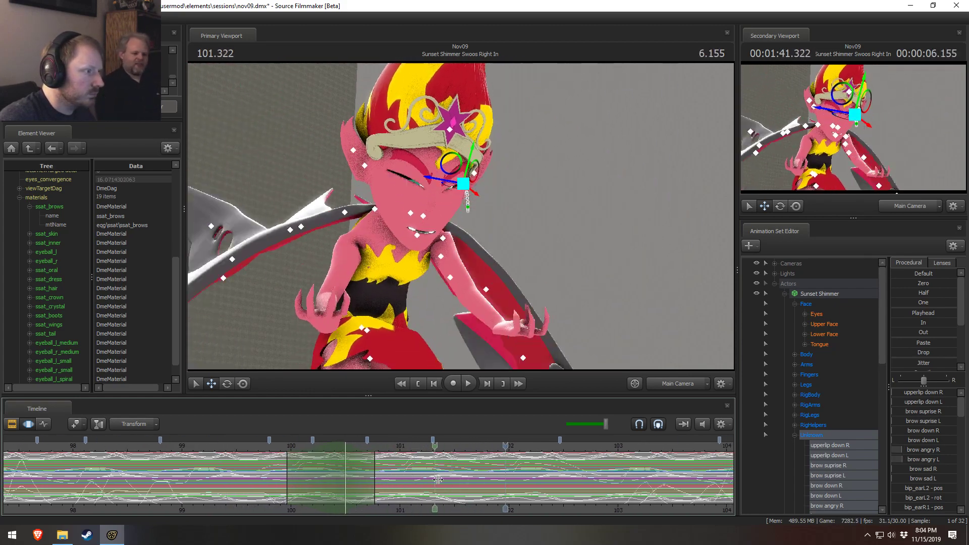
- Raise brow down R and L over a time selection from about 101.2 to 101.8, held from about 101.3 to 101.6
{"action": "left_click", "coordinate": [444, 479]}
{"action": "left_click_drag", "start_coordinate": [444, 479], "coordinate": [419, 482]}
{"action": "left_click_drag", "start_coordinate": [473, 469], "coordinate": [483, 475]}
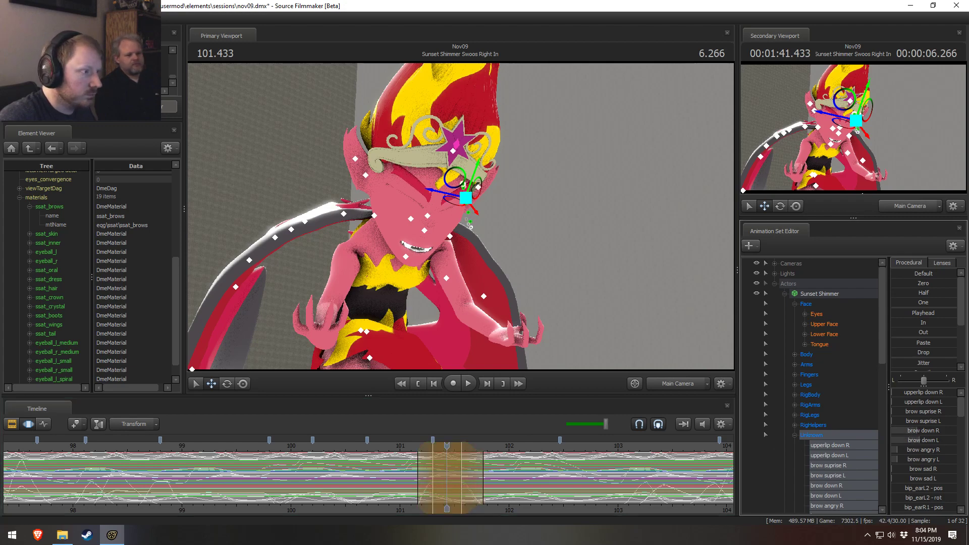
{"action": "key", "text": "shift"}
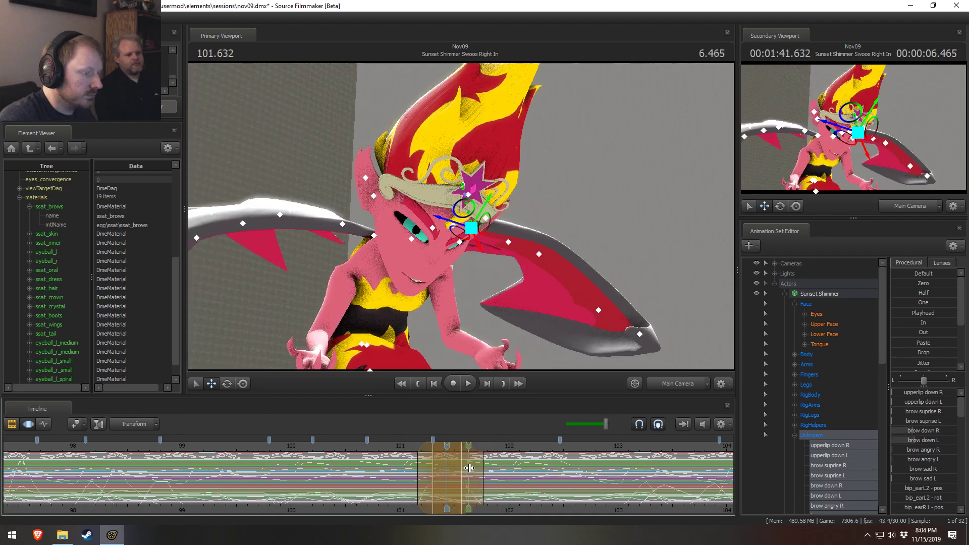
- Raise brow suprise R and L over a time selection from about 101.6 to 102.2 peaking at about 101.8, and play it back
{"action": "left_click", "coordinate": [492, 468]}
{"action": "scroll", "coordinate": [492, 468], "scroll_direction": "up", "scroll_amount": 5}
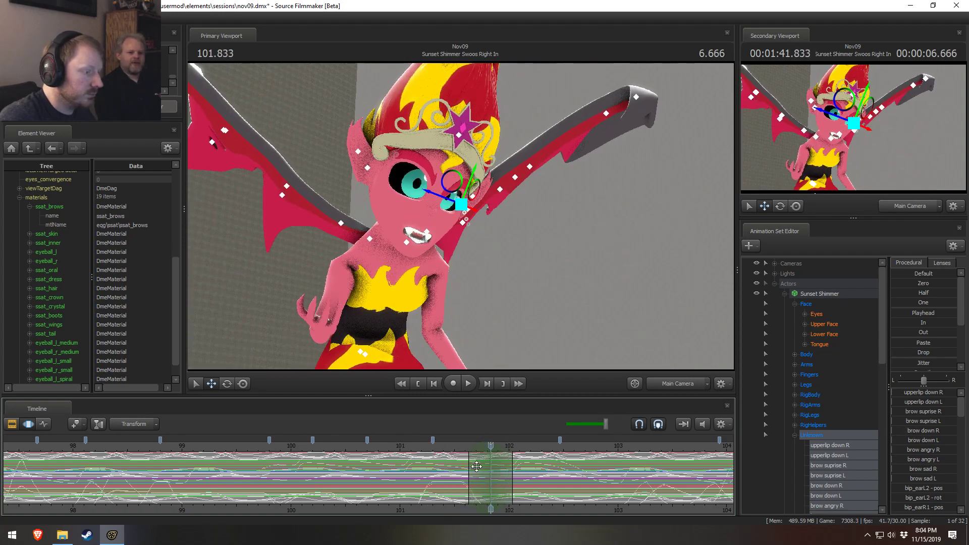
{"action": "left_click_drag", "start_coordinate": [512, 469], "coordinate": [534, 468]}
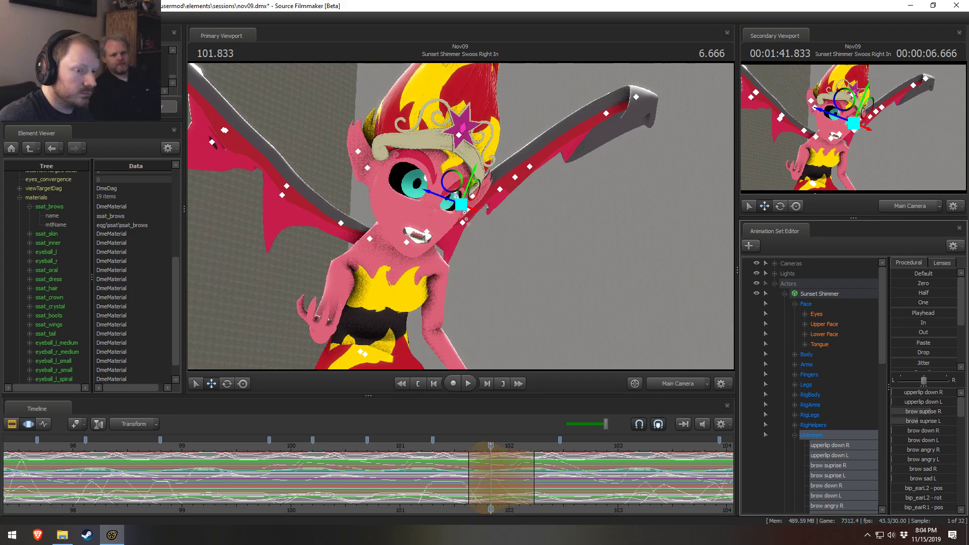
{"action": "left_click", "coordinate": [440, 459]}
{"action": "key", "text": "space"}
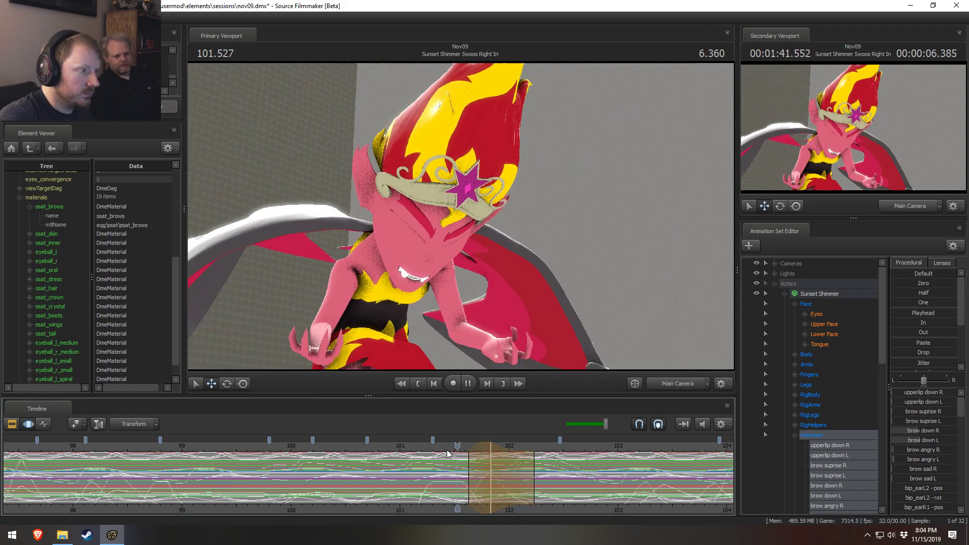
{"action": "key", "text": "space"}
- Extend the falloff of the latest brow suprise change to about 102.4 and play it back
{"action": "left_click_drag", "start_coordinate": [450, 456], "coordinate": [542, 470]}
{"action": "left_click", "coordinate": [435, 453]}
{"action": "key", "text": "space"}
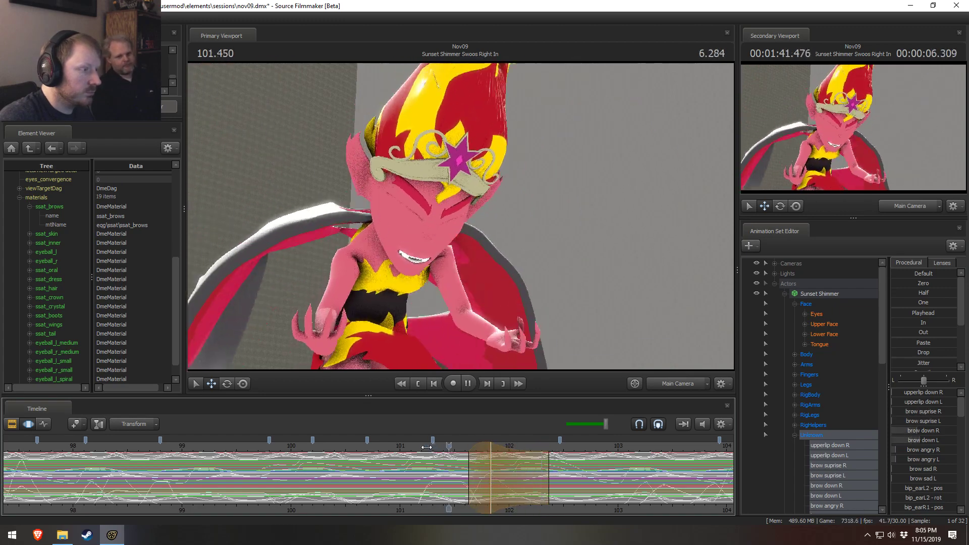
{"action": "key", "text": "space"}
- Raise brow down L and brow angry R from about 102.3 to 102.9, and brow suprise R and L from about 102.7 to 103.2
{"action": "left_click_drag", "start_coordinate": [516, 478], "coordinate": [580, 490]}
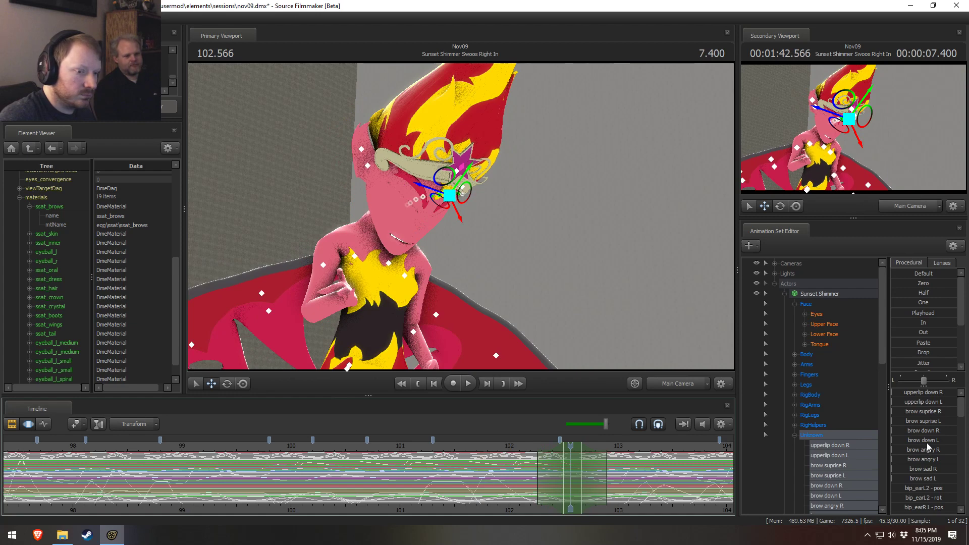
{"action": "left_click_drag", "start_coordinate": [927, 443], "coordinate": [896, 440]}
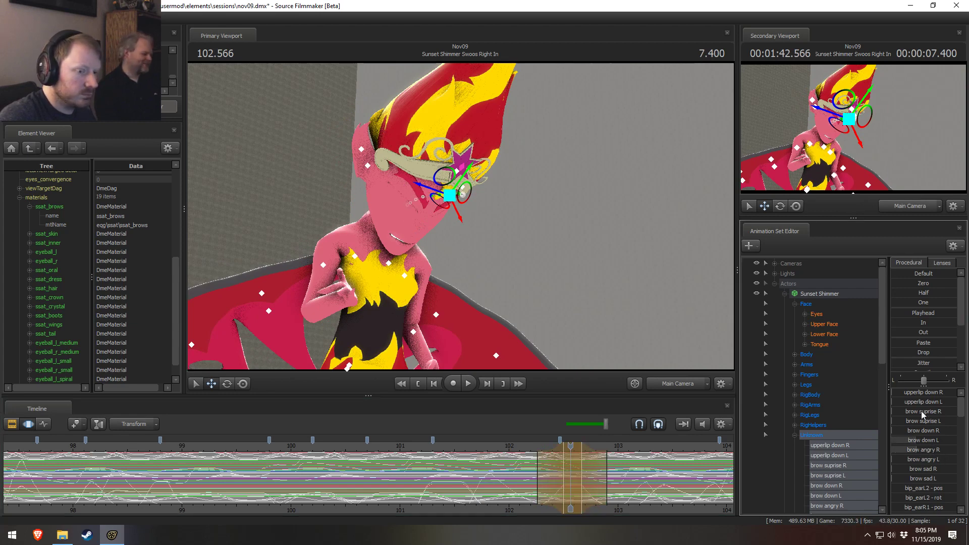
{"action": "left_click_drag", "start_coordinate": [519, 454], "coordinate": [640, 476]}
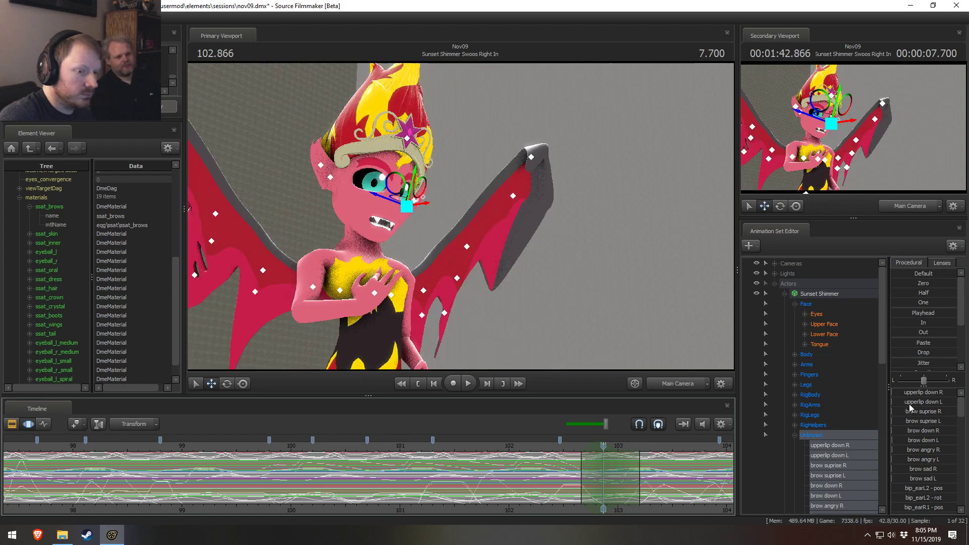
{"action": "left_click_drag", "start_coordinate": [919, 411], "coordinate": [922, 411]}
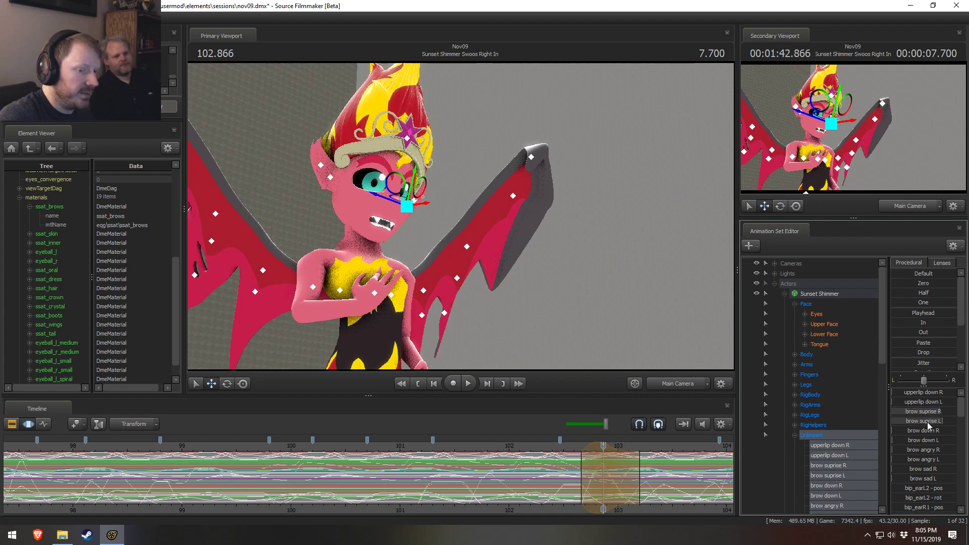
- Play back the Sunset Shimmer shot through to its end to examine the timing of the brow accents
{"action": "key", "text": "space"}
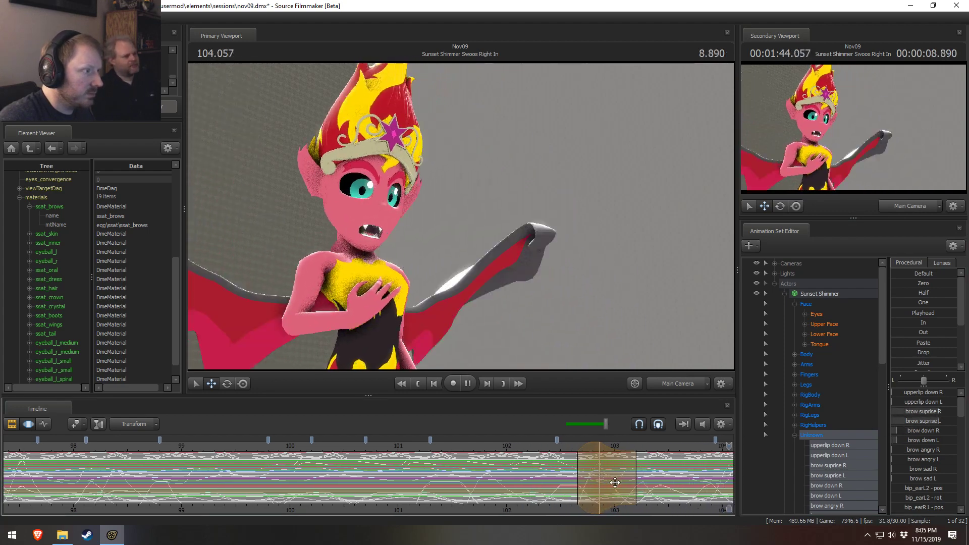
{"action": "scroll", "coordinate": [556, 479], "scroll_direction": "down", "scroll_amount": 5}
{"action": "left_click", "coordinate": [575, 448]}
{"action": "key", "text": "space"}
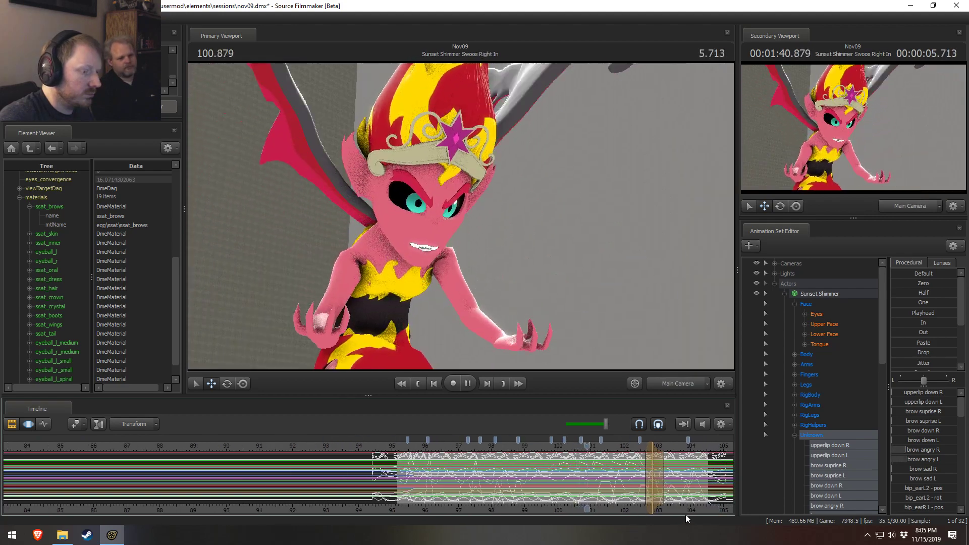
{"action": "middle_click_drag", "start_coordinate": [685, 515], "coordinate": [579, 497]}
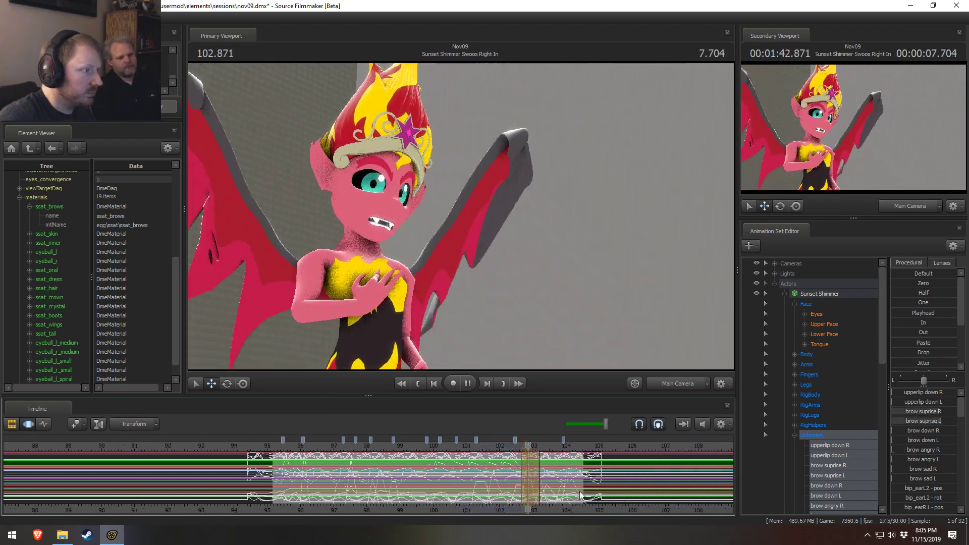
{"action": "key", "text": "space"}
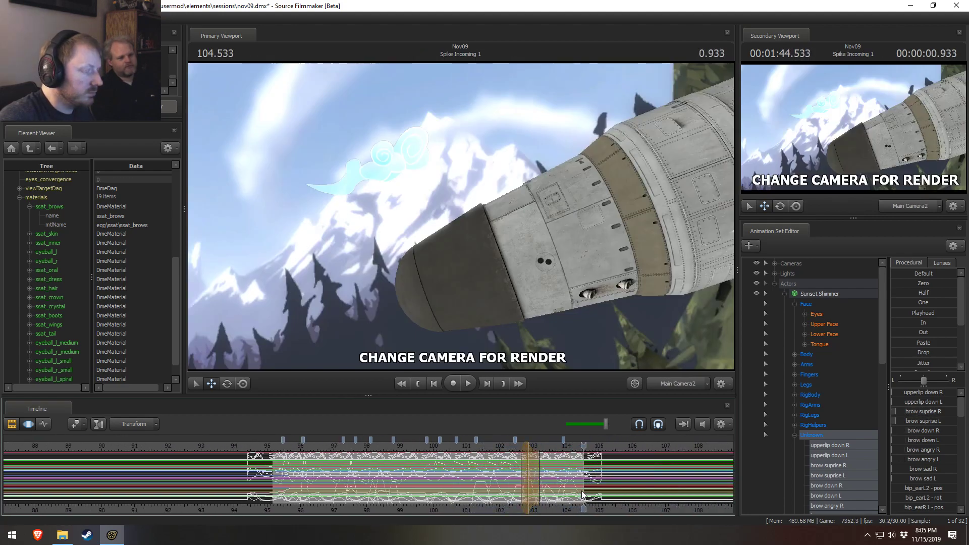
{"action": "left_click", "coordinate": [566, 446]}
{"action": "key", "text": "space"}
{"action": "key", "text": "space"}
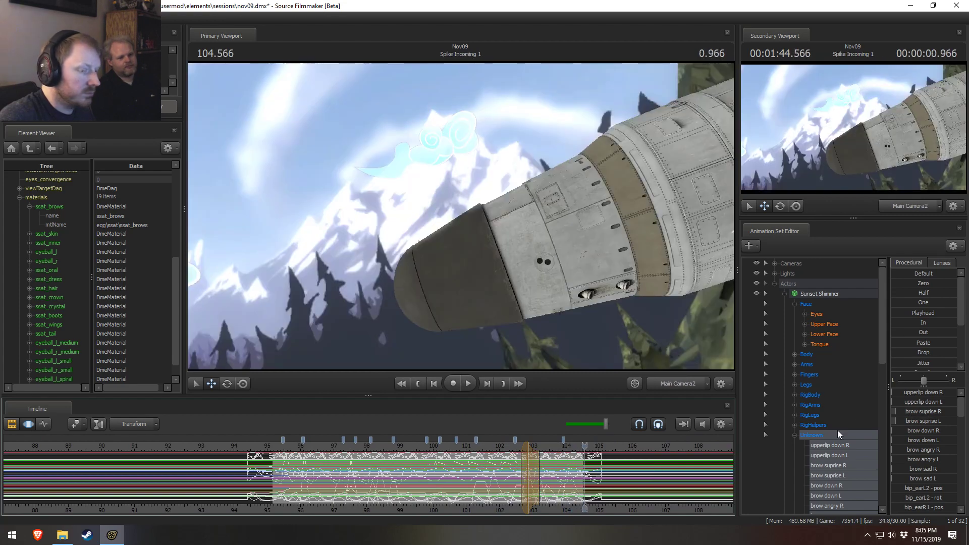
- Select only the controls from upperlip down R through brow angry L to isolate their curves near the shot's end
{"action": "scroll", "coordinate": [619, 477], "scroll_direction": "up", "scroll_amount": 5}
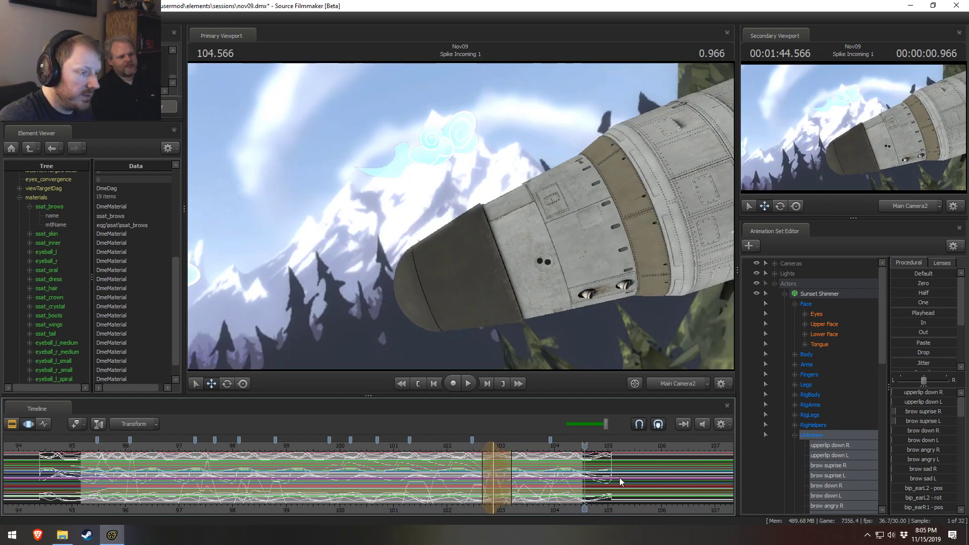
{"action": "left_click", "coordinate": [838, 447]}
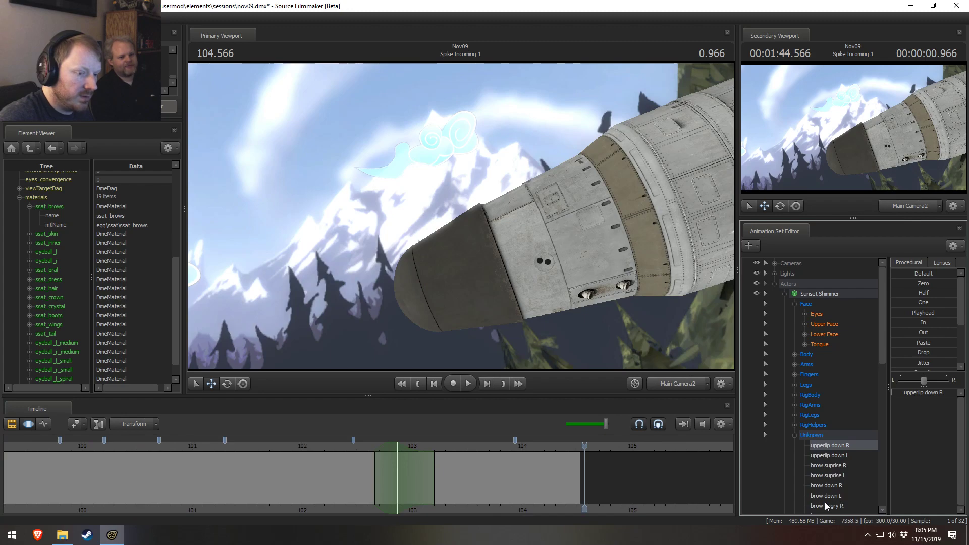
{"action": "left_click", "coordinate": [825, 505], "text": "shift"}
{"action": "scroll", "coordinate": [834, 507], "scroll_direction": "down", "scroll_amount": 1}
{"action": "left_click", "coordinate": [835, 486], "text": "shift"}
- Extend the raised brow suprise R and L over a time selection from about 104.1 to 104.7 at the shot's end
{"action": "left_click", "coordinate": [520, 480]}
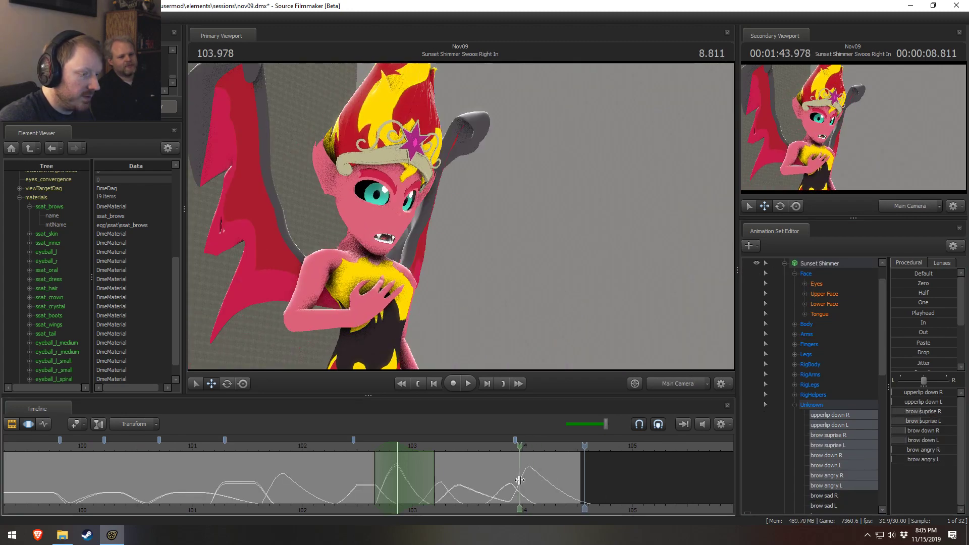
{"action": "left_click_drag", "start_coordinate": [520, 480], "coordinate": [615, 475]}
{"action": "left_click", "coordinate": [492, 446]}
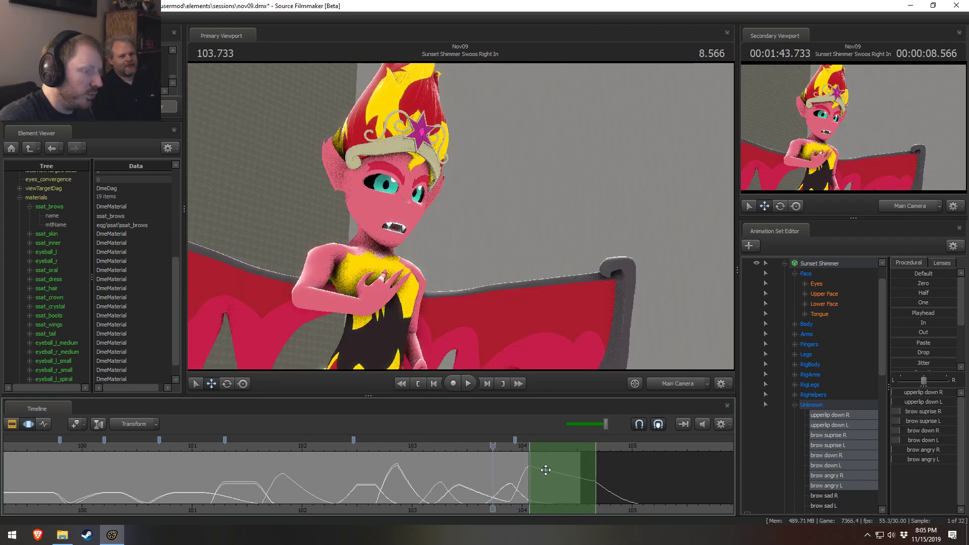
{"action": "key", "text": "space"}
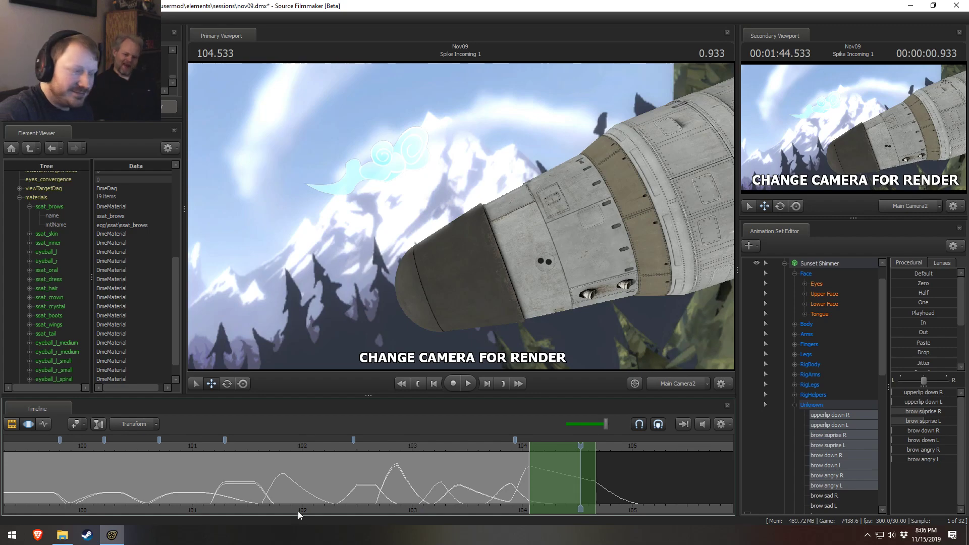
- Play back the last two seconds of the shot and examine the brow curves over the whole shot
{"action": "left_click_drag", "start_coordinate": [386, 443], "coordinate": [356, 479]}
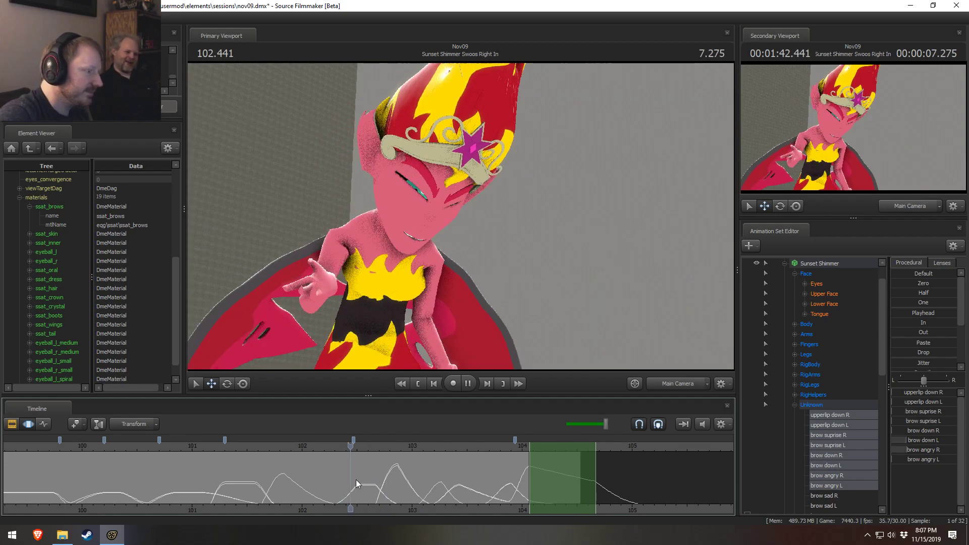
{"action": "key", "text": "space"}
{"action": "key", "text": "space"}
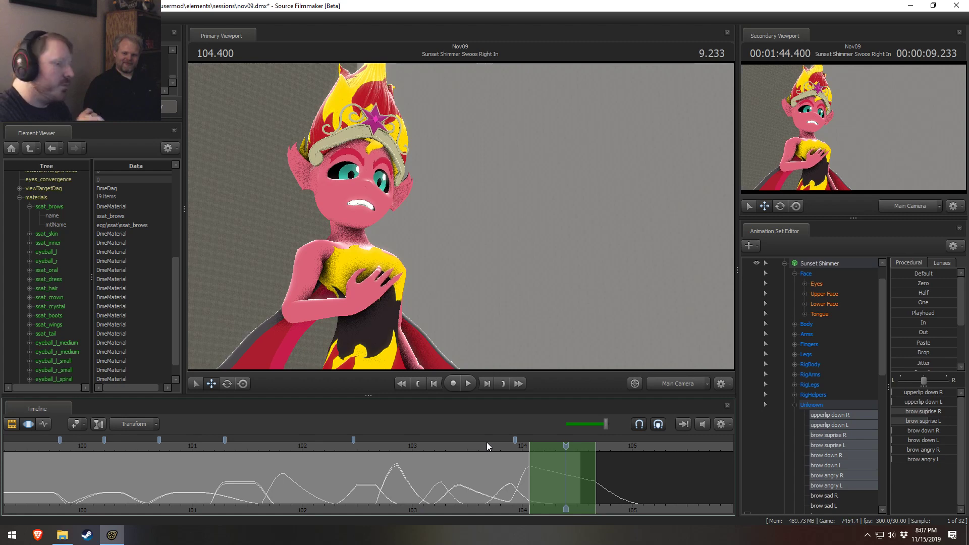
{"action": "scroll", "coordinate": [455, 440], "scroll_direction": "down", "scroll_amount": 8}
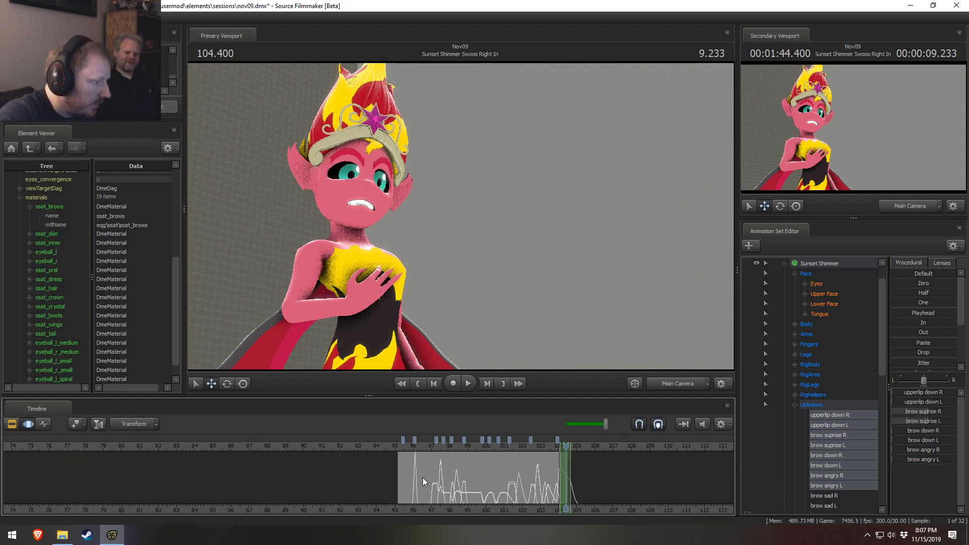
- Select the Squishy Time shot in the clip editor and play it to the brain on the platform at about 35.97
{"action": "key", "text": "F2"}
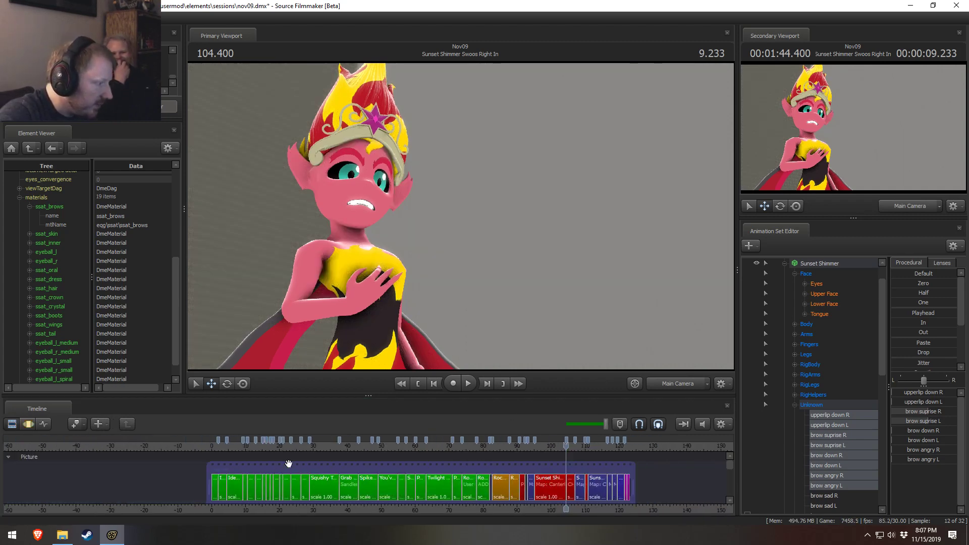
{"action": "left_click", "coordinate": [329, 448]}
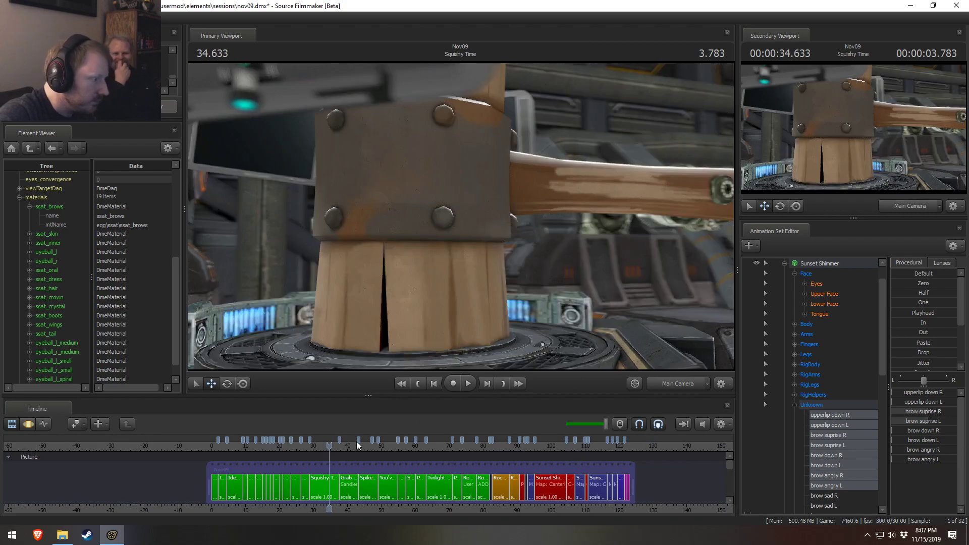
{"action": "left_click", "coordinate": [319, 445]}
{"action": "left_click_drag", "start_coordinate": [317, 445], "coordinate": [332, 443]}
{"action": "left_click", "coordinate": [325, 482]}
{"action": "key", "text": "space"}
- View the brain close up through the Work Camera and switch to the Motion Editor
{"action": "left_click", "coordinate": [678, 384]}
{"action": "left_click_drag", "start_coordinate": [595, 292], "coordinate": [495, 319]}
{"action": "key", "text": "w"}
{"action": "key", "text": "F3"}
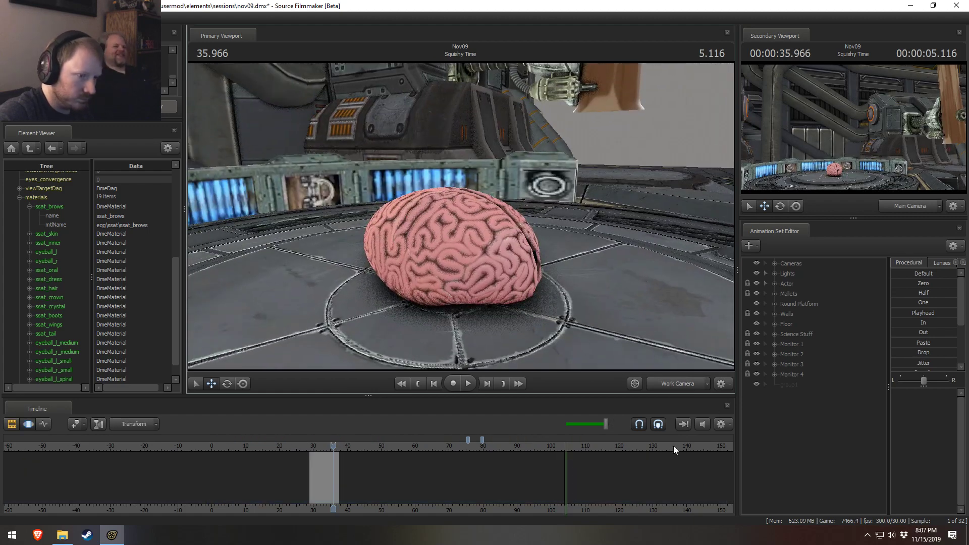
- Select the Brain (THE ONE IN YO HEAD) animation set under Actor with a time selection covering the whole timeline
{"action": "left_click", "coordinate": [530, 461]}
{"action": "left_click", "coordinate": [775, 283]}
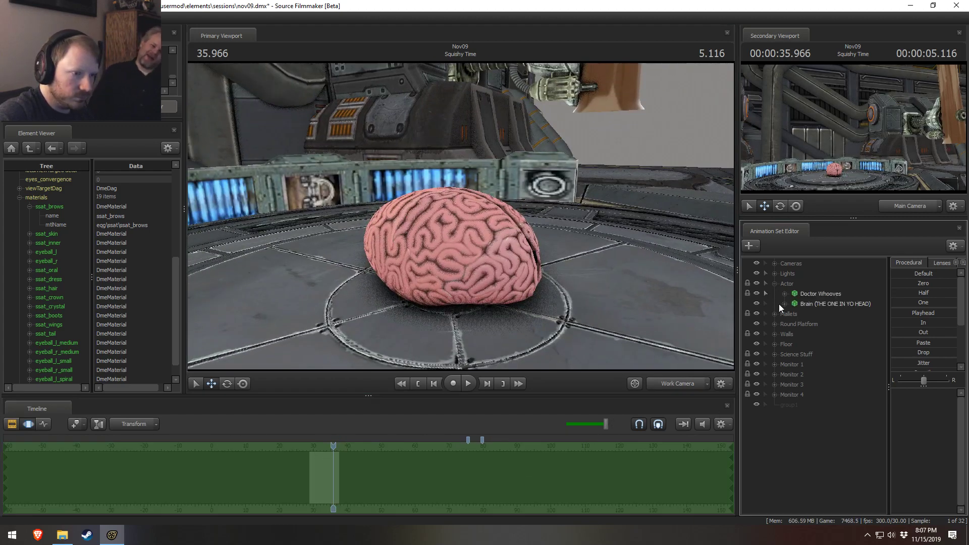
{"action": "left_click", "coordinate": [784, 304]}
{"action": "left_click", "coordinate": [822, 304]}
{"action": "key", "text": "s"}
{"action": "left_click_drag", "start_coordinate": [611, 268], "coordinate": [580, 257]}
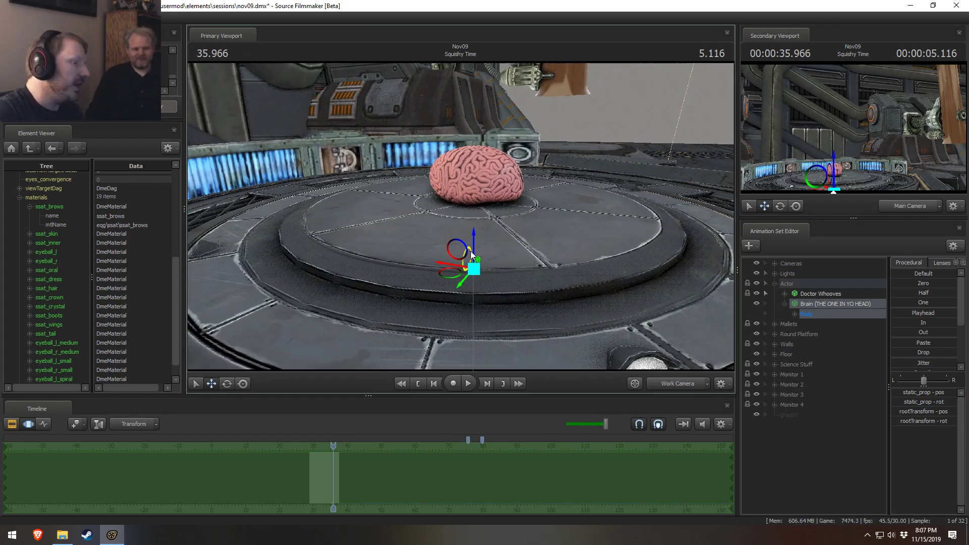
- Examine the brain's pivot with the rotate and scale manipulators from several angles
{"action": "key", "text": "e"}
{"action": "left_click_drag", "start_coordinate": [487, 244], "coordinate": [480, 232]}
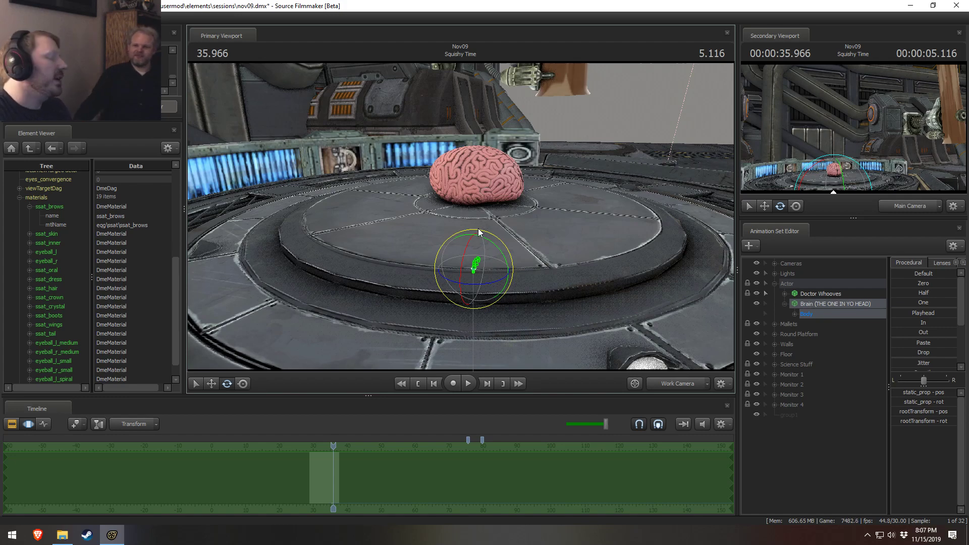
{"action": "key", "text": "r"}
{"action": "left_click_drag", "start_coordinate": [486, 177], "coordinate": [519, 198]}
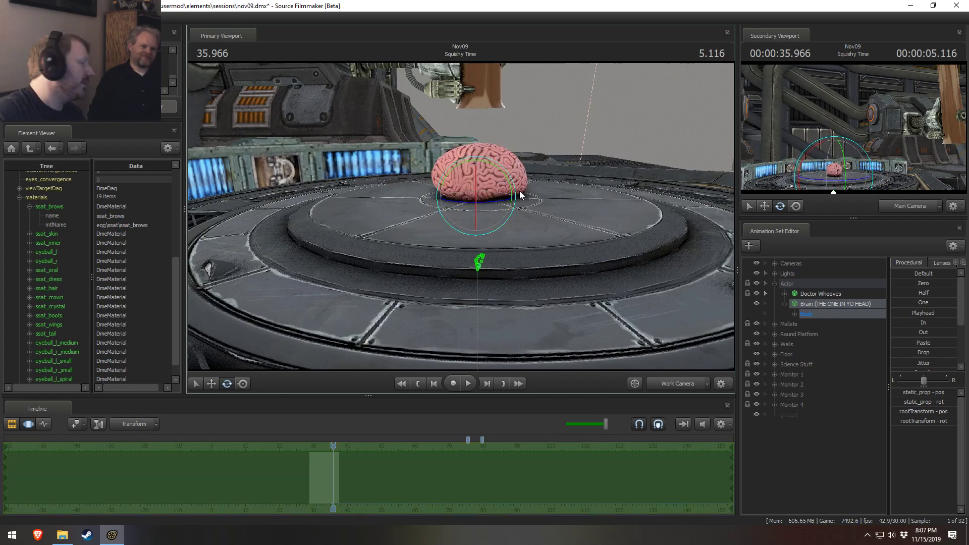
{"action": "left_click_drag", "start_coordinate": [597, 229], "coordinate": [442, 199]}
{"action": "key", "text": "r"}
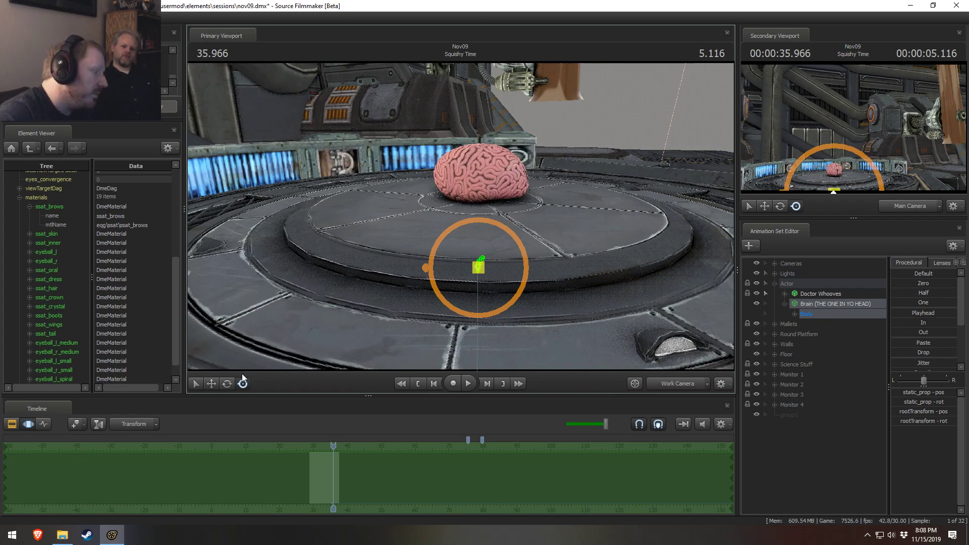
- Switch to File Explorer and look through the files in the usermod models folder
{"action": "left_click", "coordinate": [62, 535]}
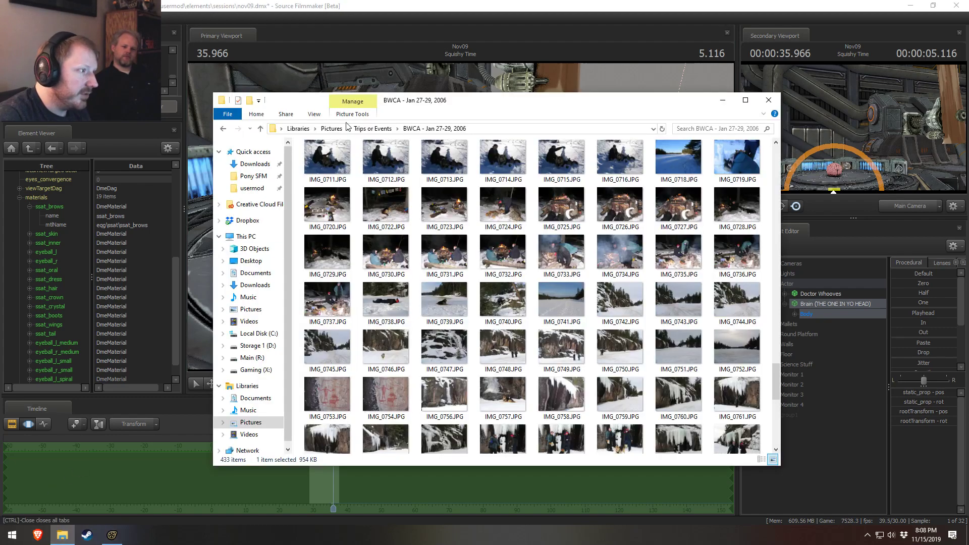
{"action": "left_click", "coordinate": [252, 177]}
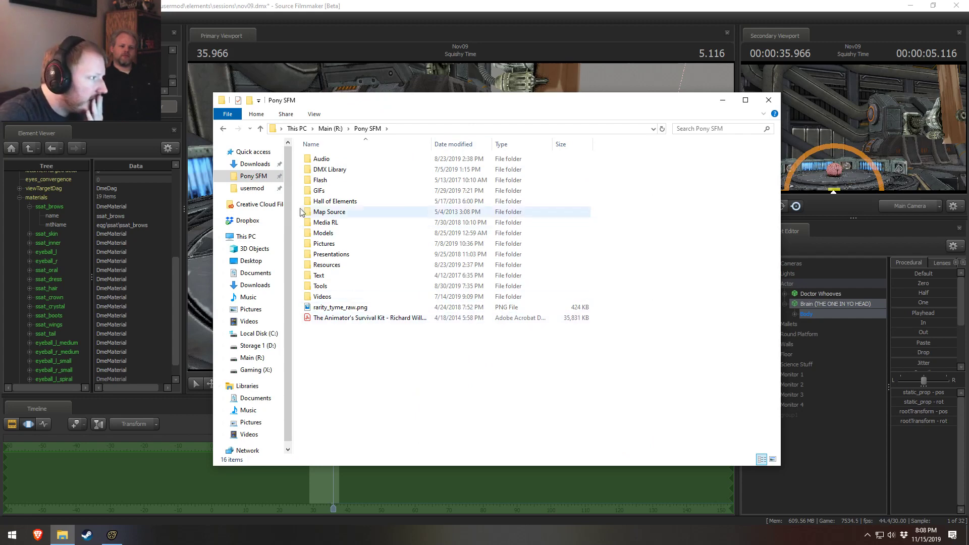
{"action": "left_click", "coordinate": [252, 189]}
{"action": "double_click", "coordinate": [319, 201]}
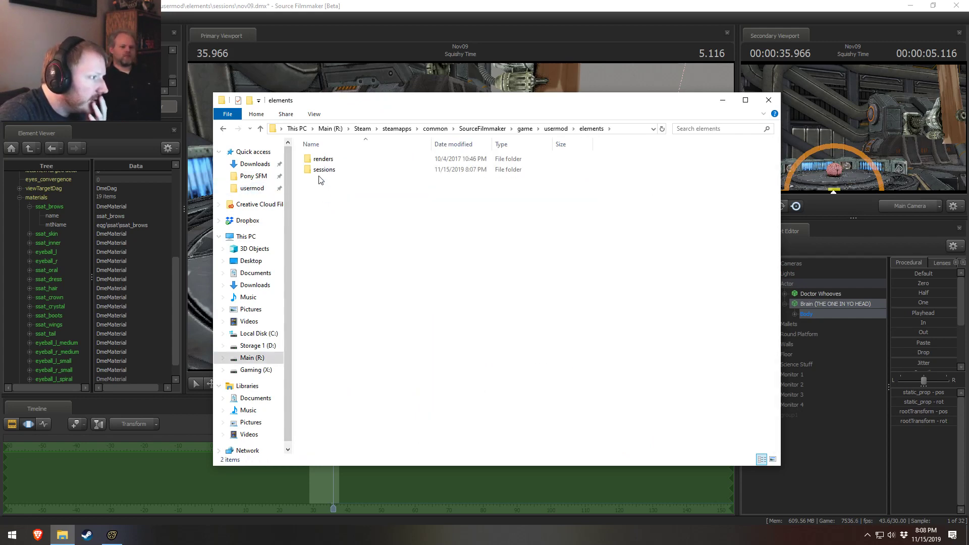
{"action": "left_click", "coordinate": [556, 128]}
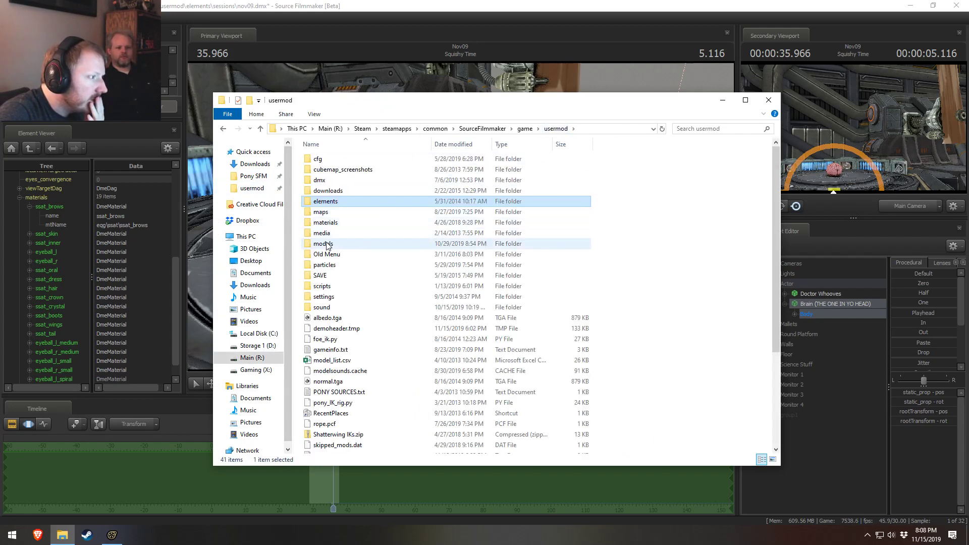
{"action": "scroll", "coordinate": [330, 387], "scroll_direction": "down", "scroll_amount": 5}
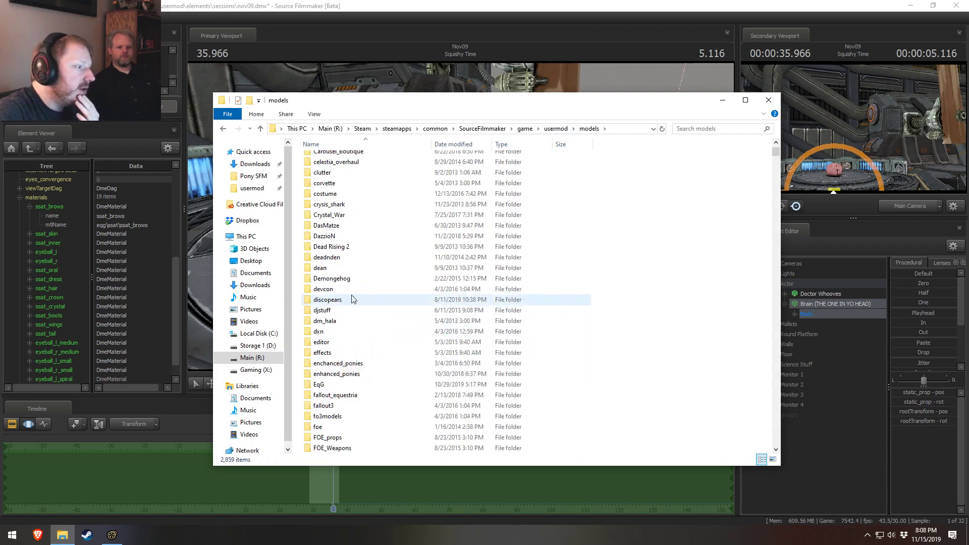
{"action": "scroll", "coordinate": [331, 368], "scroll_direction": "down", "scroll_amount": 20}
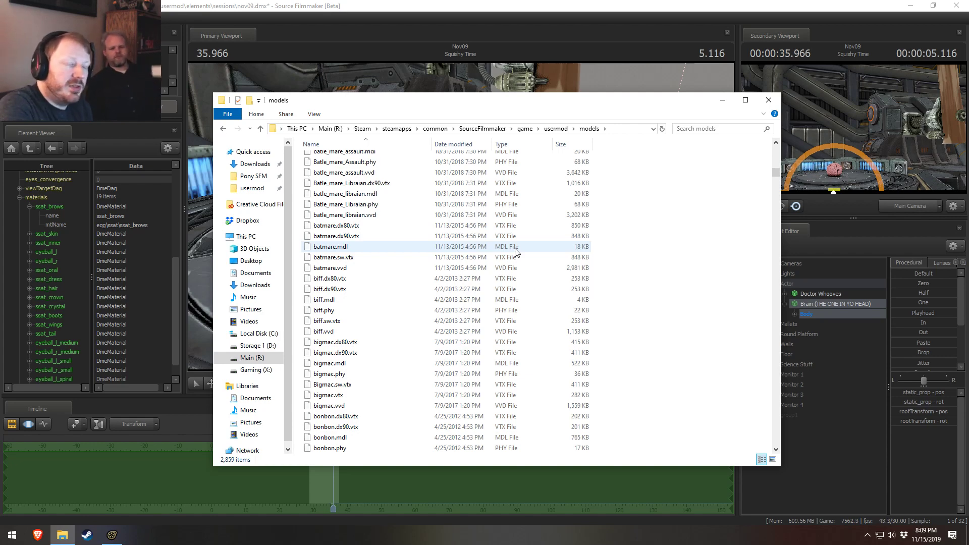
{"action": "scroll", "coordinate": [369, 267], "scroll_direction": "up", "scroll_amount": 4}
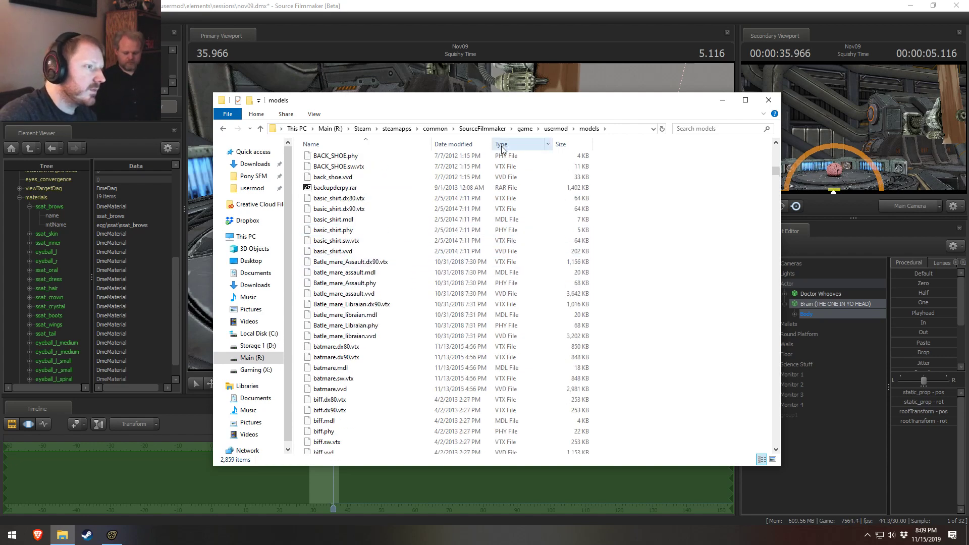
{"action": "left_click", "coordinate": [525, 128]}
- Browse the Door Frame model's source files inside the Pony SFM Models folder
{"action": "left_click", "coordinate": [253, 176]}
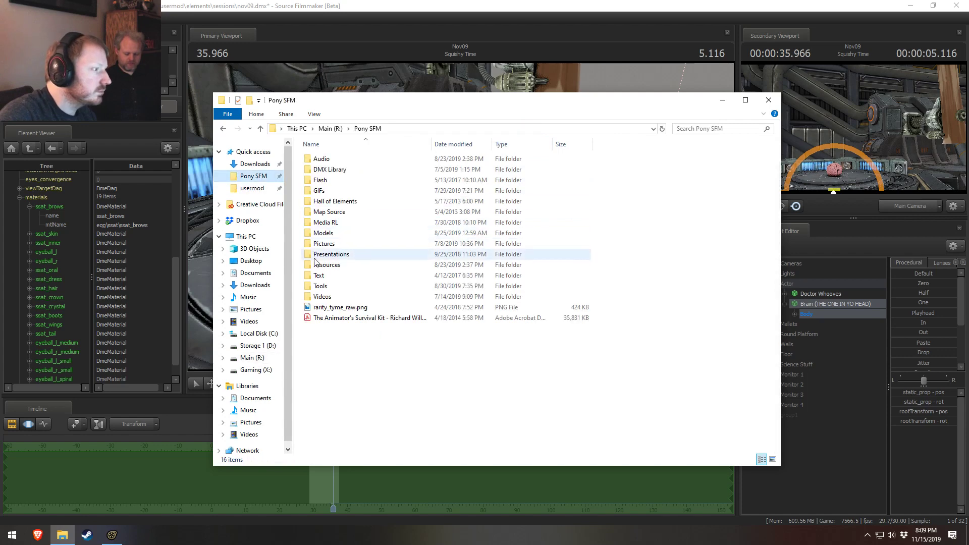
{"action": "double_click", "coordinate": [325, 233]}
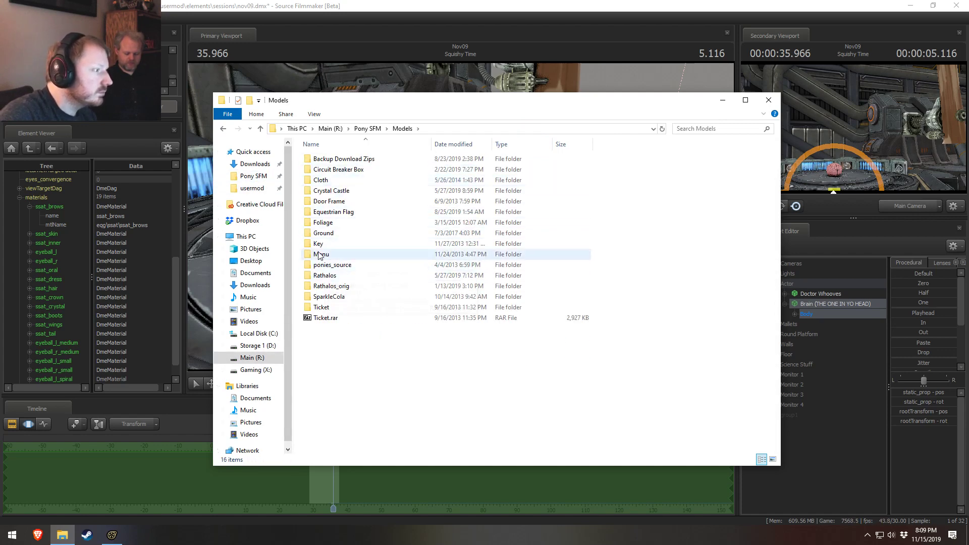
{"action": "double_click", "coordinate": [329, 201]}
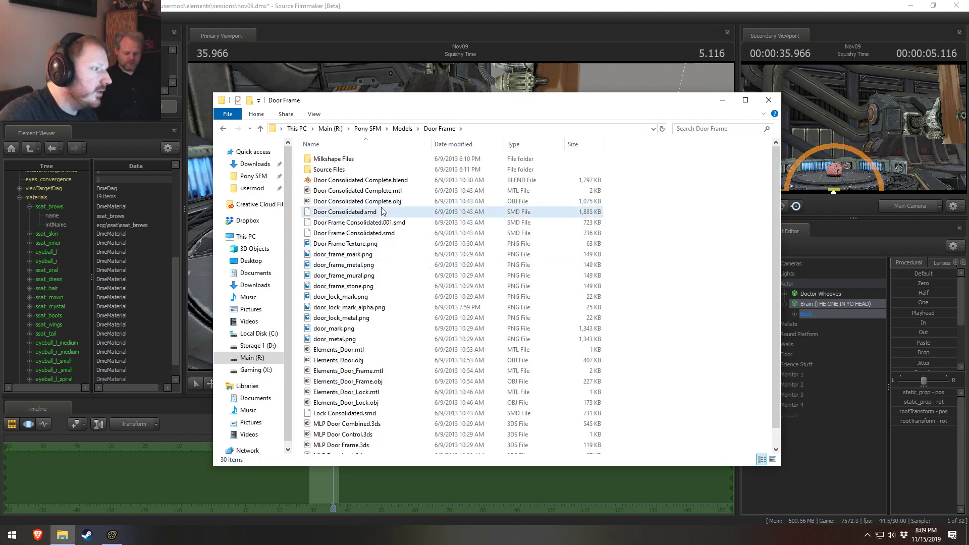
{"action": "left_click", "coordinate": [377, 224]}
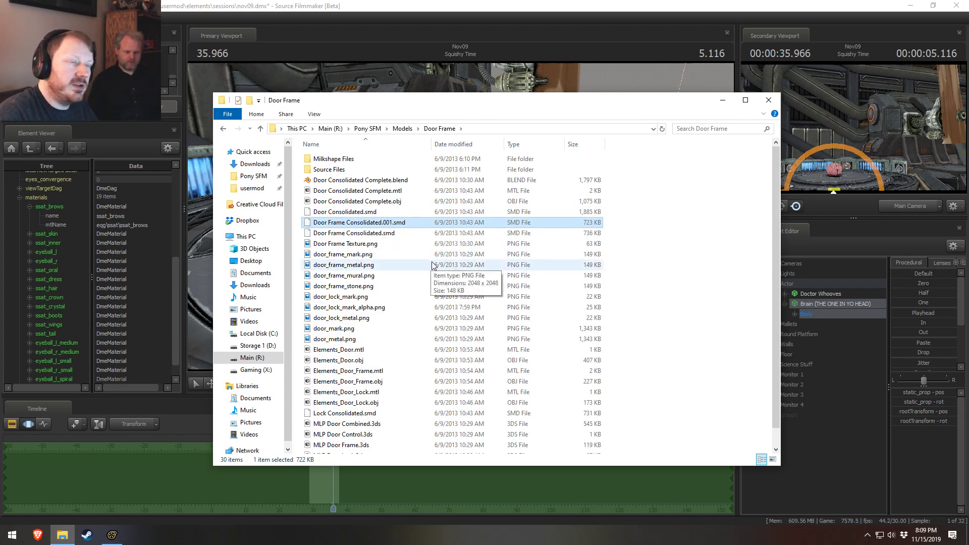
{"action": "left_click", "coordinate": [412, 131]}
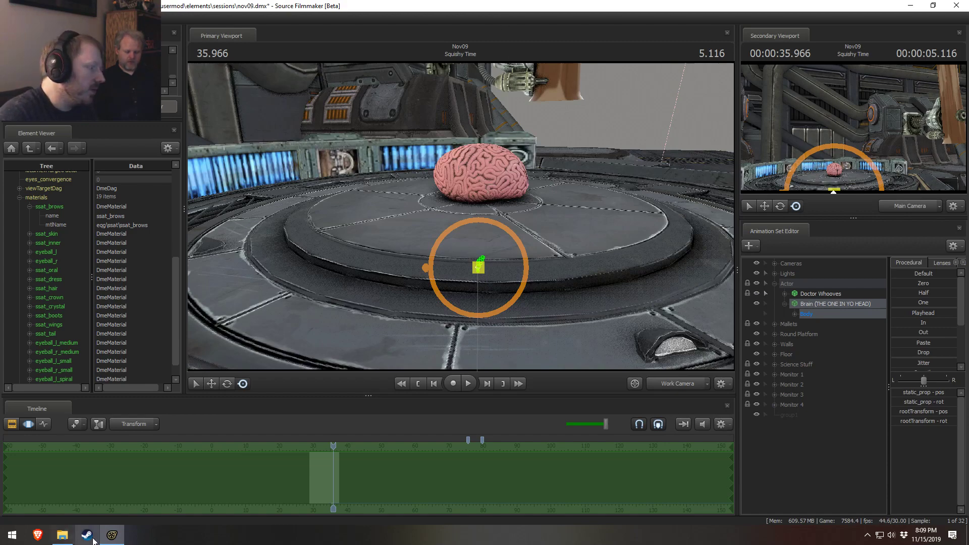
- Switch back to Source Filmmaker and select the Sunset Shimmer Swoos Right In shot with the playhead at about 96.07
{"action": "left_click", "coordinate": [113, 535]}
{"action": "left_click", "coordinate": [112, 536]}
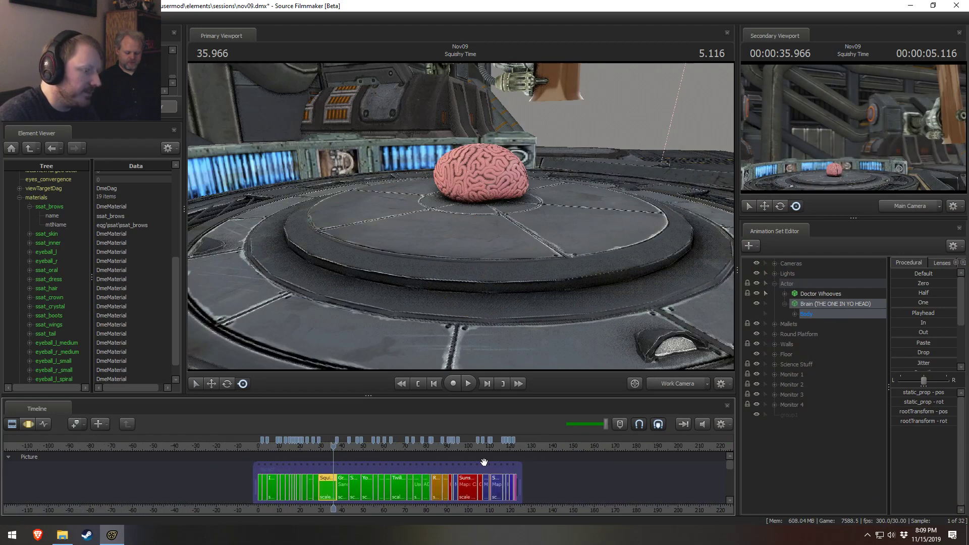
{"action": "left_click", "coordinate": [459, 448]}
{"action": "scroll", "coordinate": [448, 460], "scroll_direction": "up", "scroll_amount": 10}
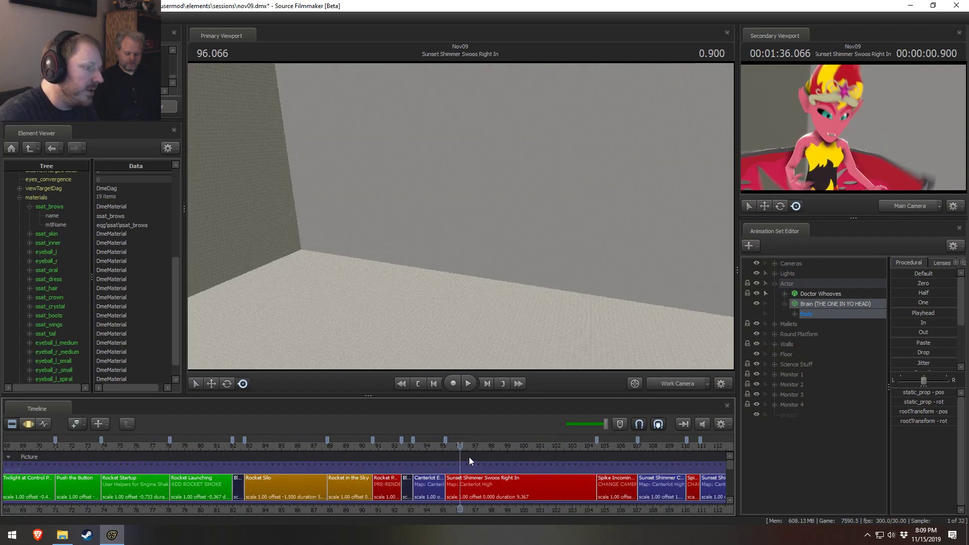
{"action": "left_click", "coordinate": [478, 487]}
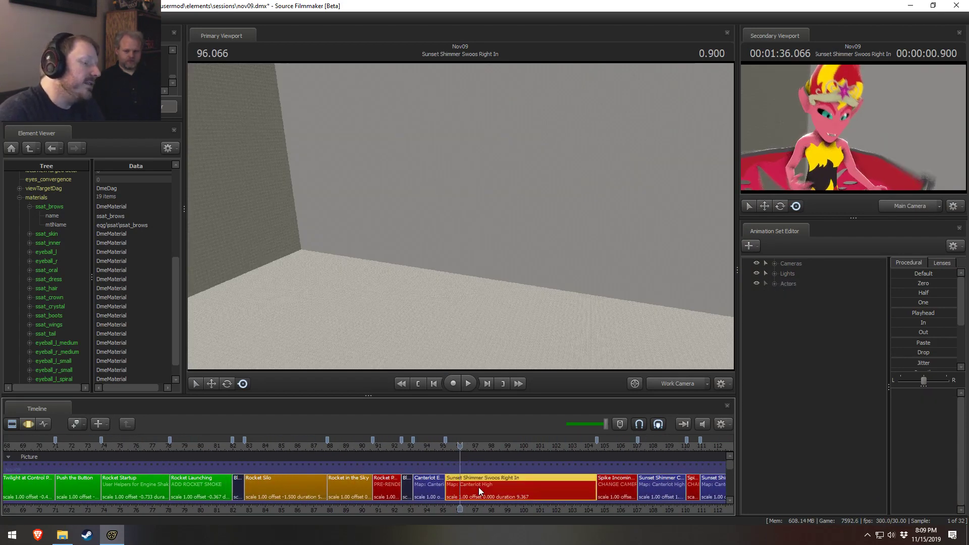
{"action": "middle_click_drag", "start_coordinate": [550, 499], "coordinate": [515, 498]}
{"action": "scroll", "coordinate": [534, 508], "scroll_direction": "down", "scroll_amount": 2}
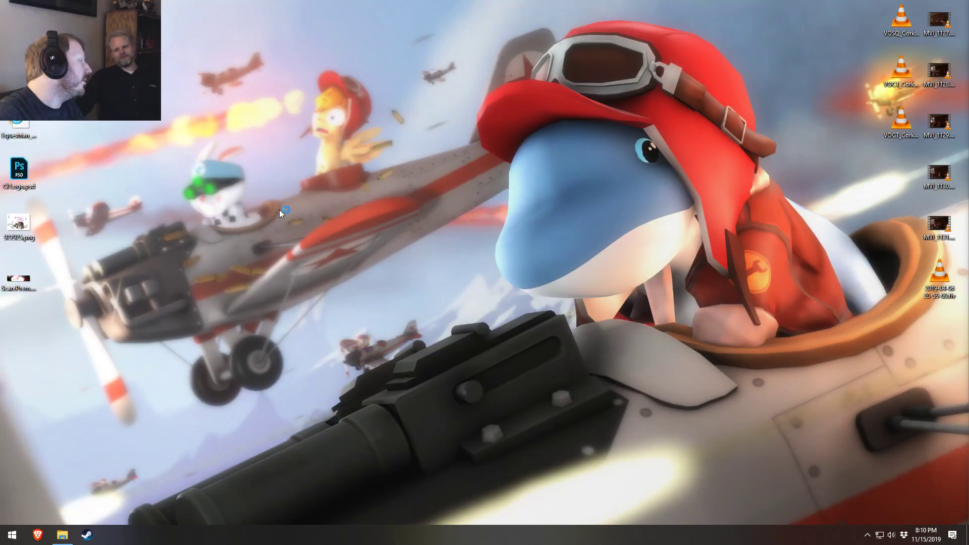
- Relaunch Source Filmmaker from Steam and load the nov09 autosave session
{"action": "right_click", "coordinate": [99, 534]}
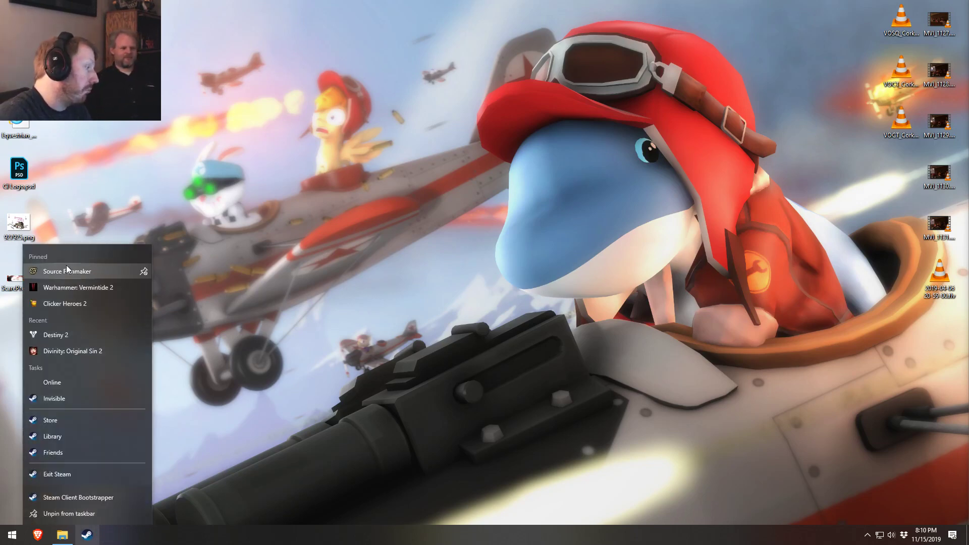
{"action": "left_click", "coordinate": [68, 268]}
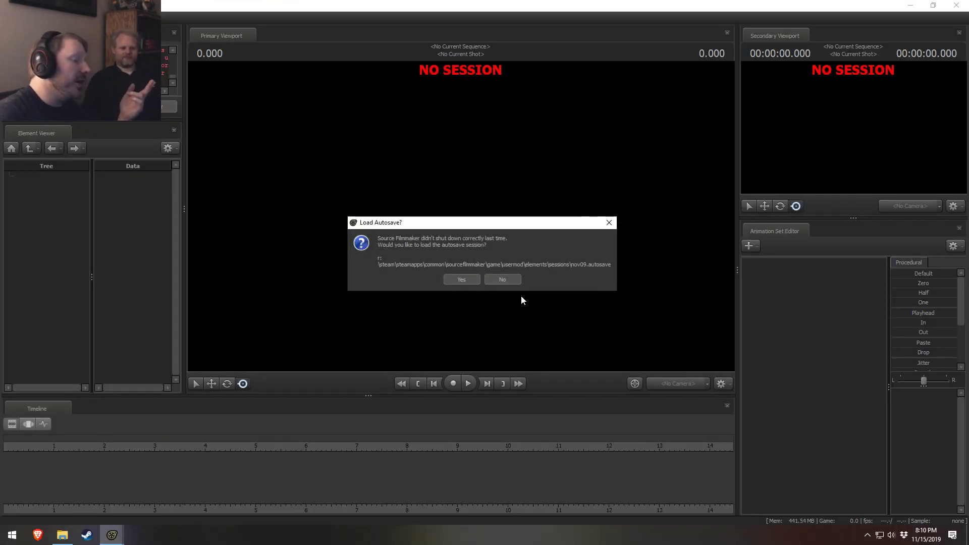
{"action": "left_click", "coordinate": [476, 279]}
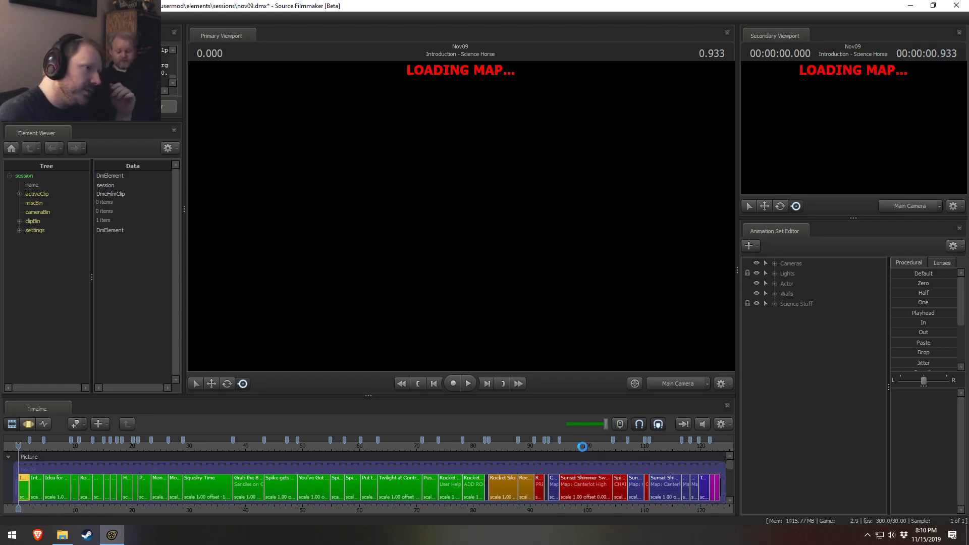
- Play the Sunset Shimmer Swoos Right In shot from about 99.6 to 104.4 to check the recovered animation
{"action": "left_click", "coordinate": [583, 447]}
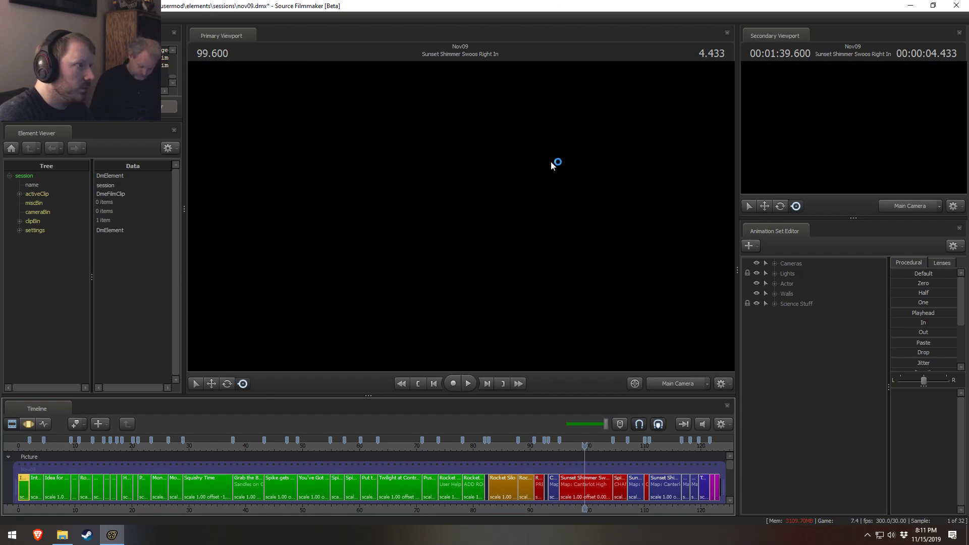
{"action": "right_click", "coordinate": [528, 211]}
{"action": "left_click", "coordinate": [561, 238]}
{"action": "key", "text": "space"}
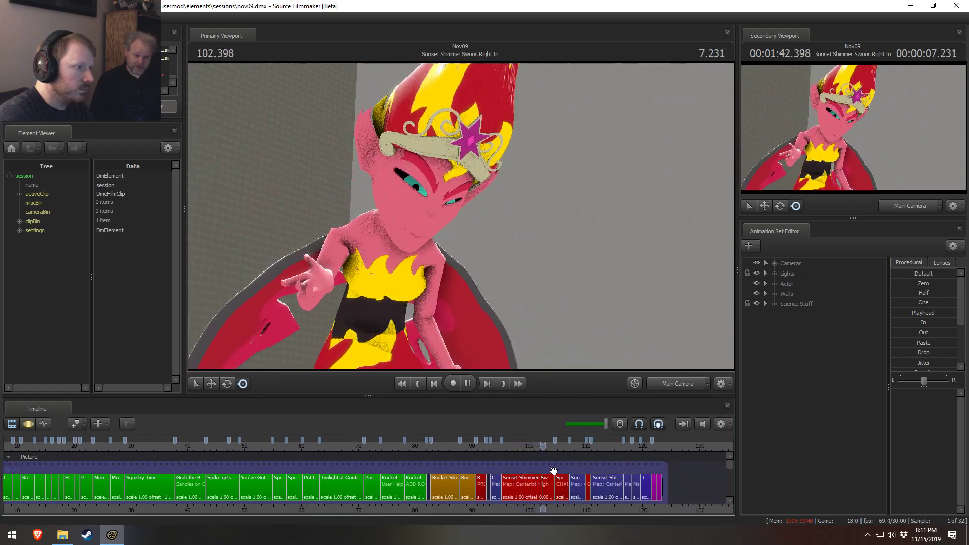
{"action": "key", "text": "space"}
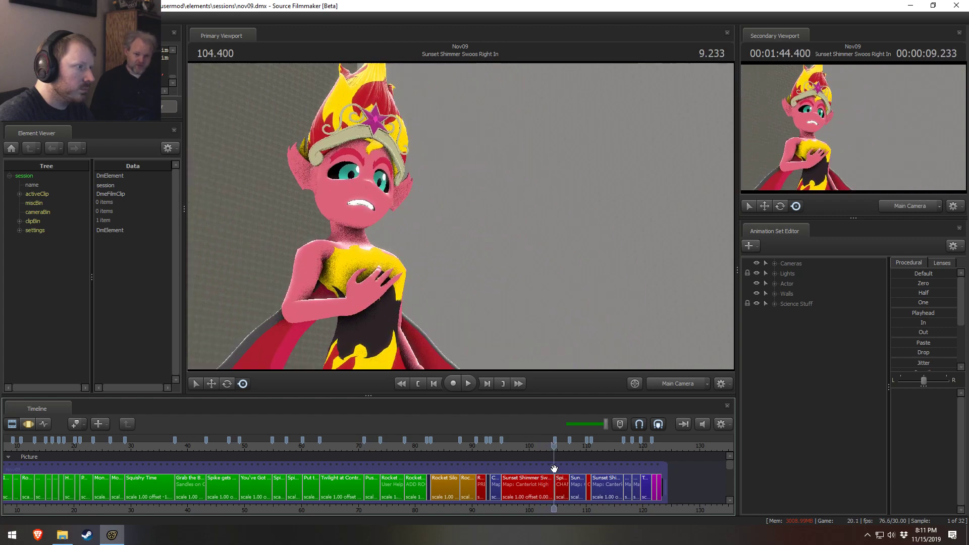
- Place the playhead at about 98.53, show hidden controls, and expand and select Sunset Shimmer's Unknown control group
{"action": "left_click", "coordinate": [521, 444]}
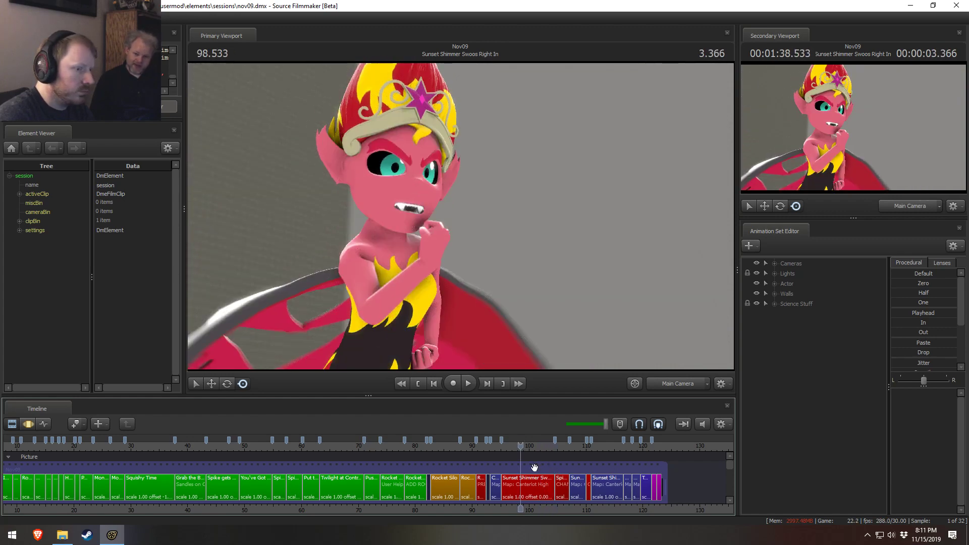
{"action": "left_click", "coordinate": [784, 294]}
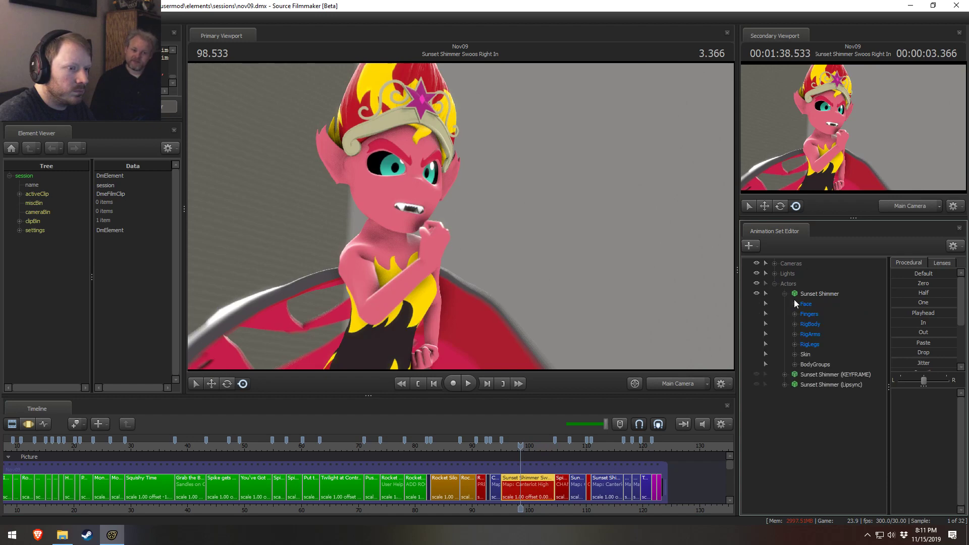
{"action": "left_click", "coordinate": [795, 303]}
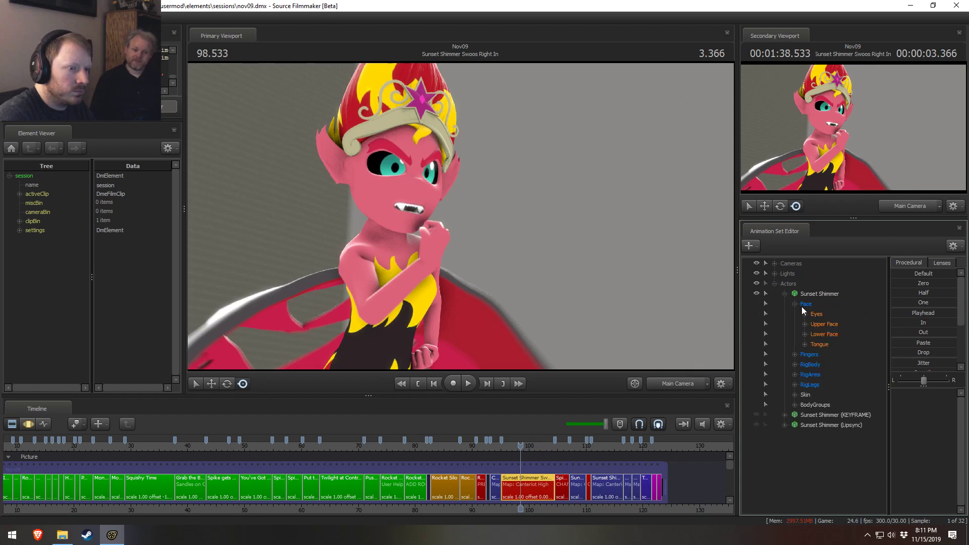
{"action": "left_click", "coordinate": [796, 385]}
{"action": "left_click", "coordinate": [794, 385]}
{"action": "right_click", "coordinate": [815, 465]}
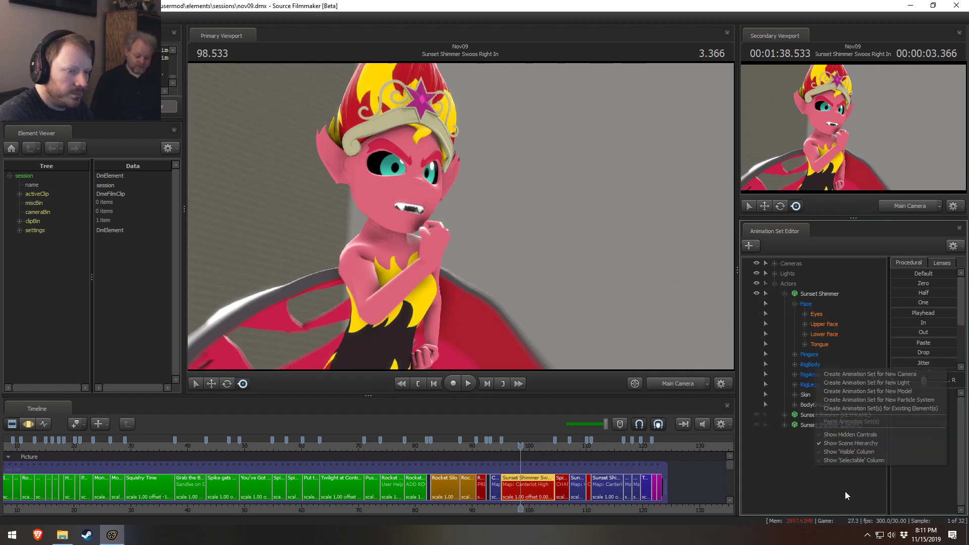
{"action": "left_click", "coordinate": [850, 443]}
{"action": "left_click", "coordinate": [794, 435]}
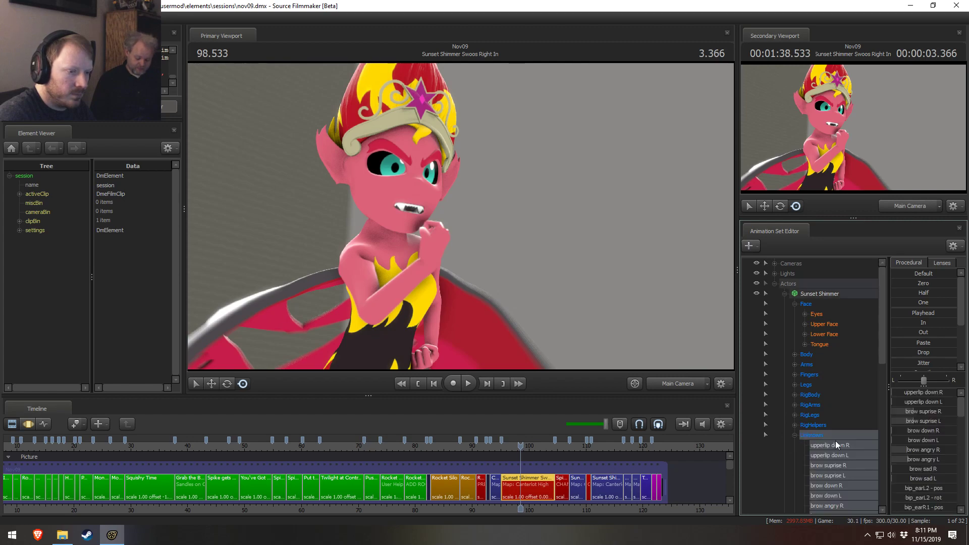
- Select Sunset Shimmer's controls from upperlip down R through brow sad L and examine their motion curves with the playhead at about 98.9
{"action": "left_click", "coordinate": [834, 448]}
{"action": "scroll", "coordinate": [832, 464], "scroll_direction": "down", "scroll_amount": 3}
{"action": "left_click", "coordinate": [831, 444], "text": "shift"}
{"action": "key", "text": "F3"}
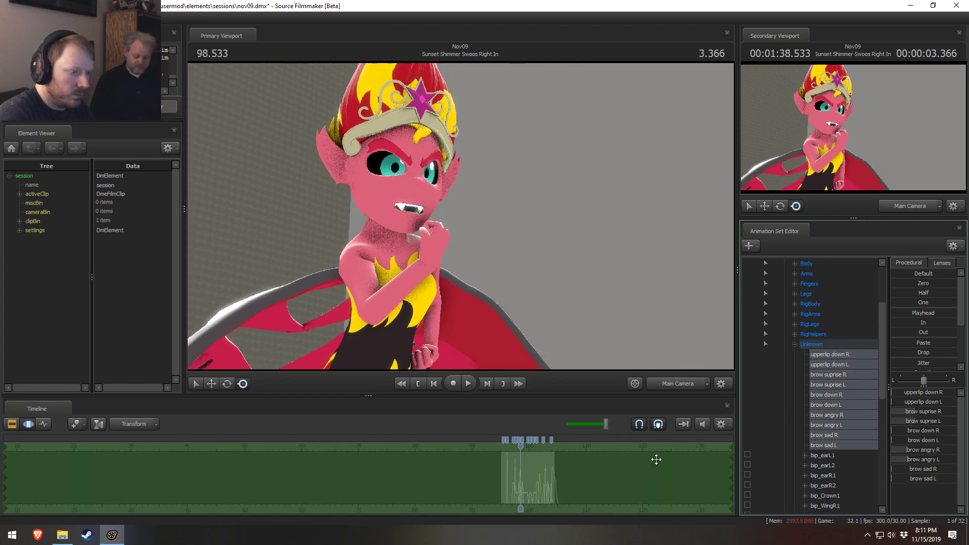
{"action": "left_click", "coordinate": [536, 480]}
{"action": "mouse_move", "coordinate": [536, 480]}
{"action": "left_mouse_down"}
{"action": "mouse_move", "coordinate": [634, 491]}
{"action": "mouse_move", "coordinate": [536, 478]}
{"action": "left_mouse_up"}
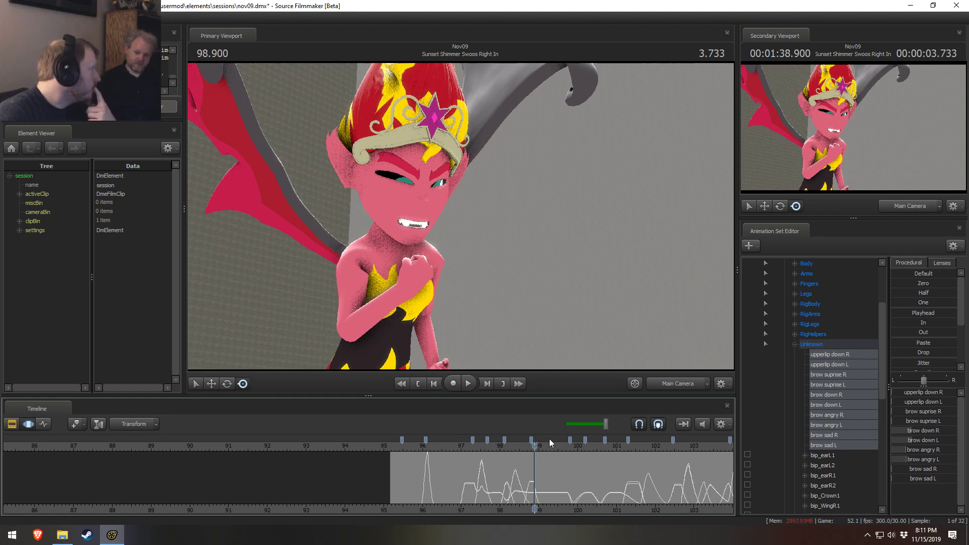
{"action": "scroll", "coordinate": [549, 438], "scroll_direction": "up", "scroll_amount": 1}
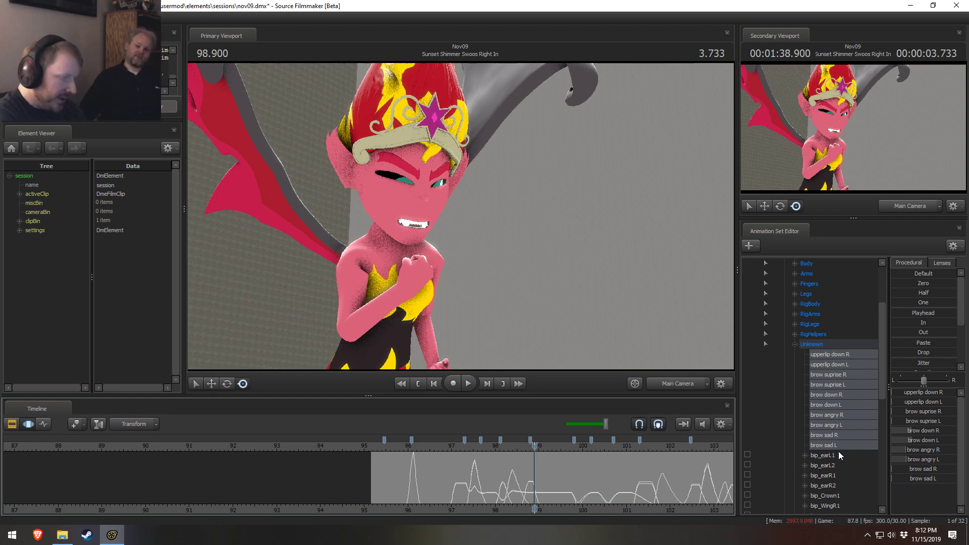
- Collapse Sunset Shimmer's control groups and the whole Actors group, and clear the control selection
{"action": "left_click", "coordinate": [795, 344]}
{"action": "left_click", "coordinate": [797, 303]}
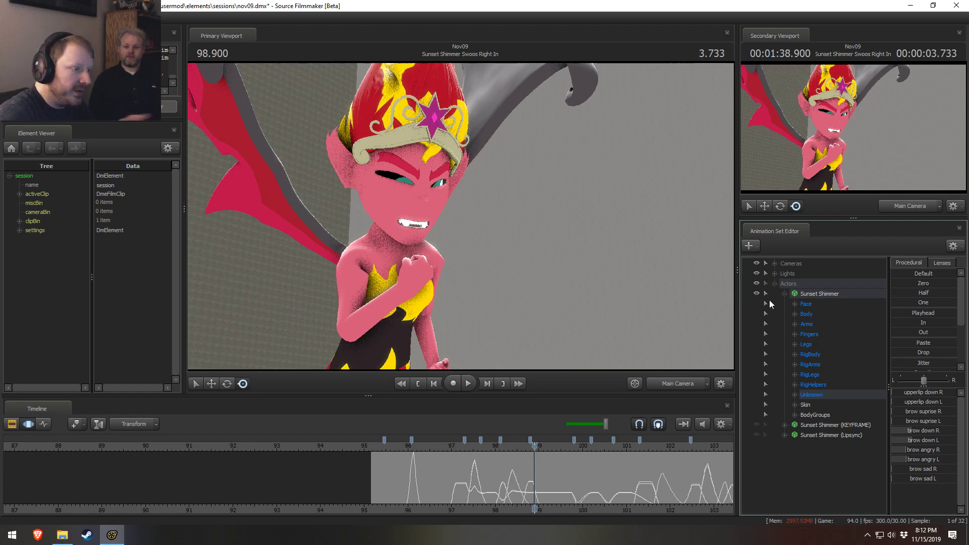
{"action": "left_click", "coordinate": [785, 294]}
{"action": "left_click", "coordinate": [774, 283]}
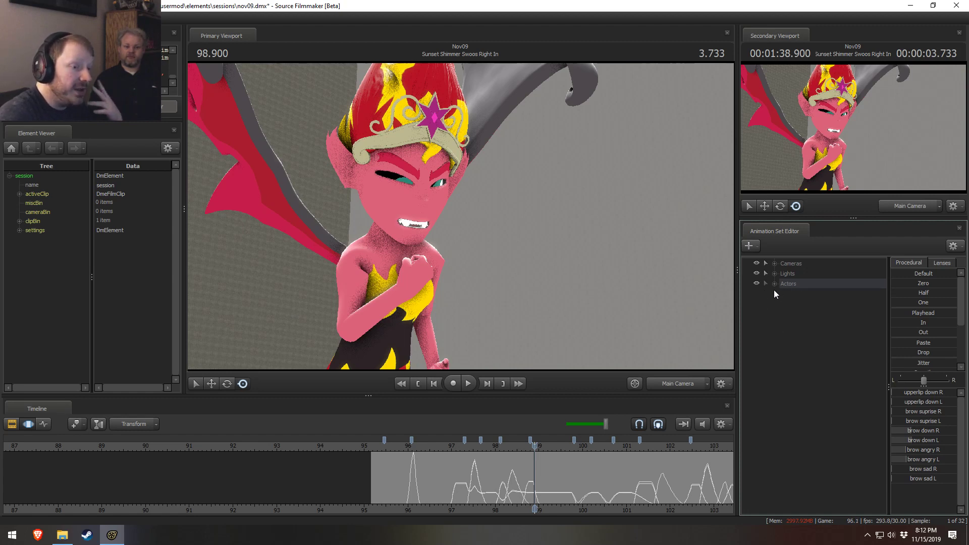
{"action": "left_click", "coordinate": [797, 333]}
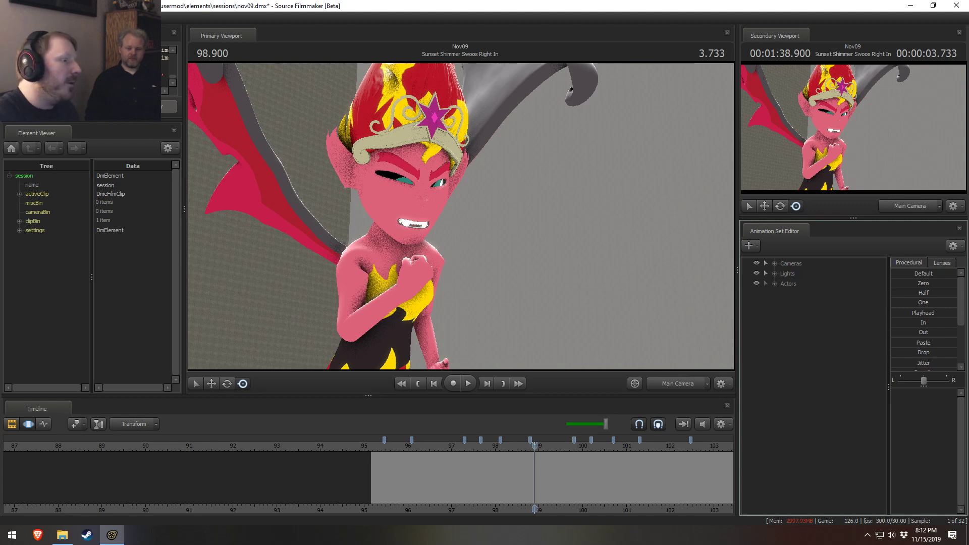
- Show Sunset Shimmer's model in the Element Viewer and expand its materials down to ssat_brows
{"action": "left_click", "coordinate": [774, 283]}
{"action": "right_click", "coordinate": [802, 294]}
{"action": "mouse_move", "coordinate": [831, 348]}
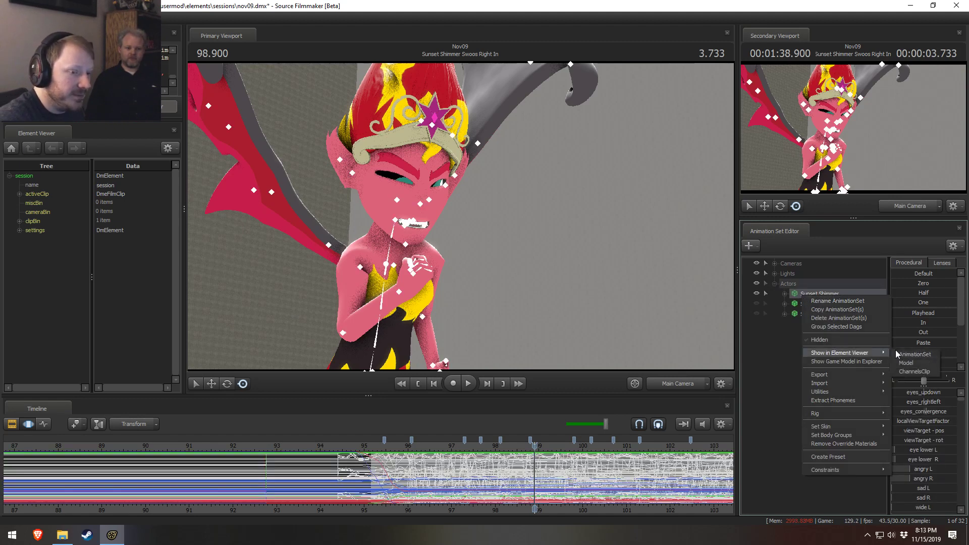
{"action": "left_click", "coordinate": [914, 363]}
{"action": "left_click", "coordinate": [20, 365]}
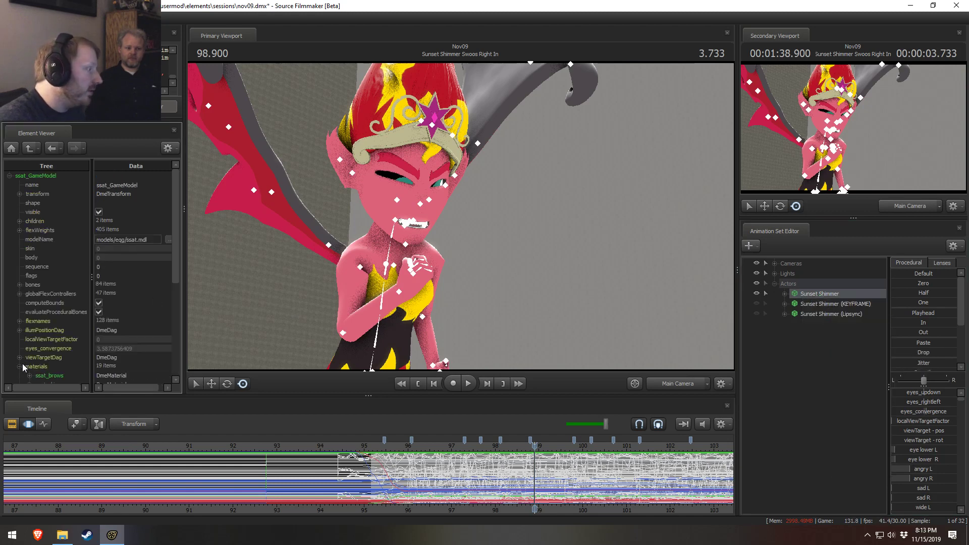
{"action": "scroll", "coordinate": [22, 363], "scroll_direction": "down", "scroll_amount": 4}
{"action": "left_click", "coordinate": [30, 272]}
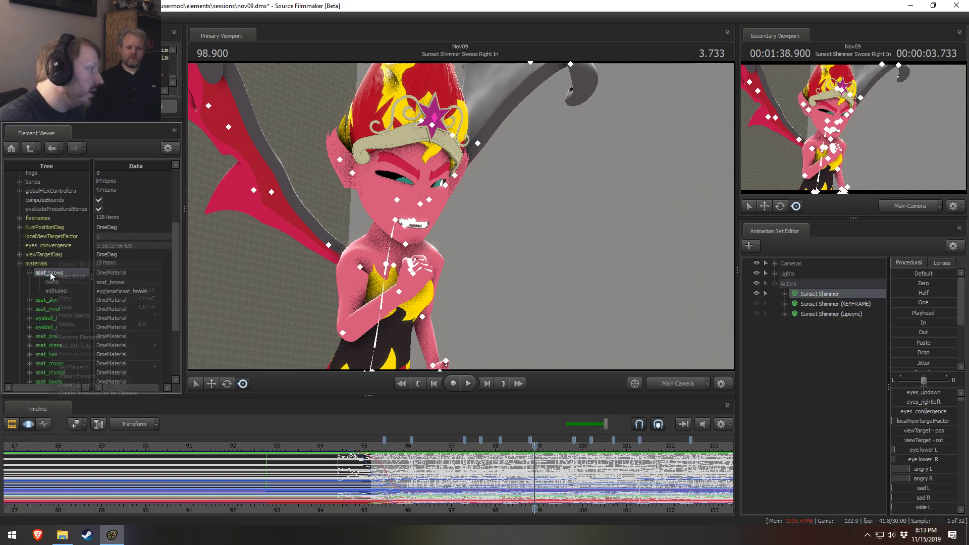
- Add a float attribute named $alpha to the ssat_brows material
{"action": "right_click", "coordinate": [48, 273]}
{"action": "mouse_move", "coordinate": [75, 345]}
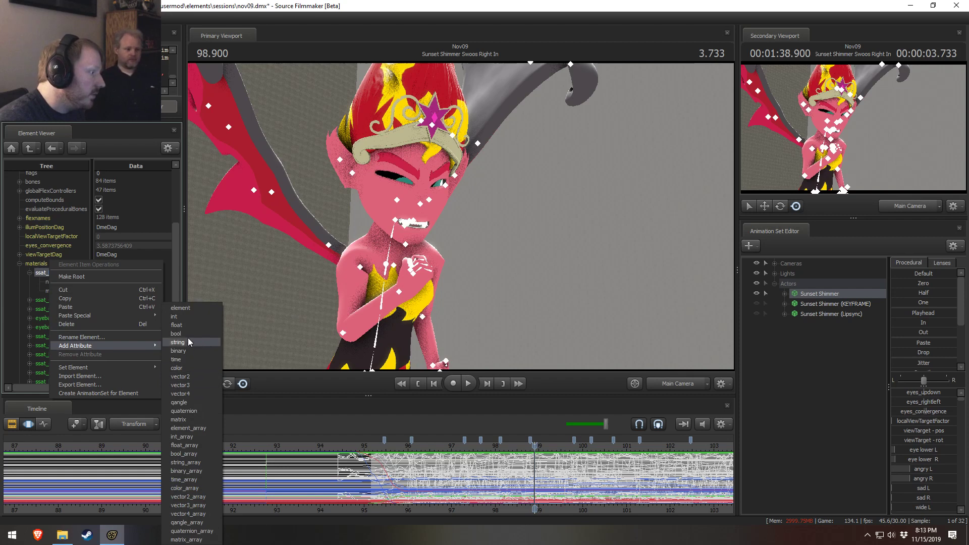
{"action": "left_click", "coordinate": [183, 326]}
{"action": "double_click", "coordinate": [105, 311]}
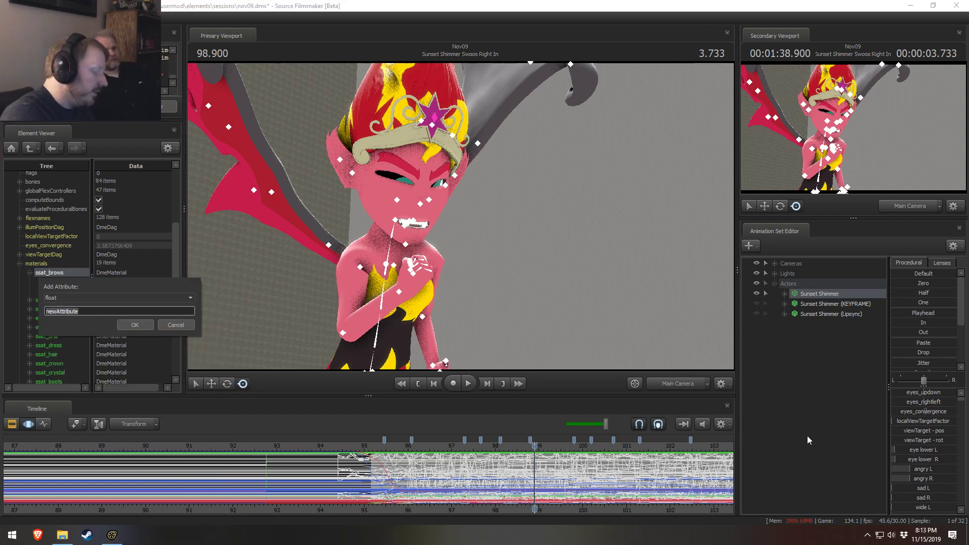
{"action": "type", "text": "$alpha"}
{"action": "key", "text": "Return"}
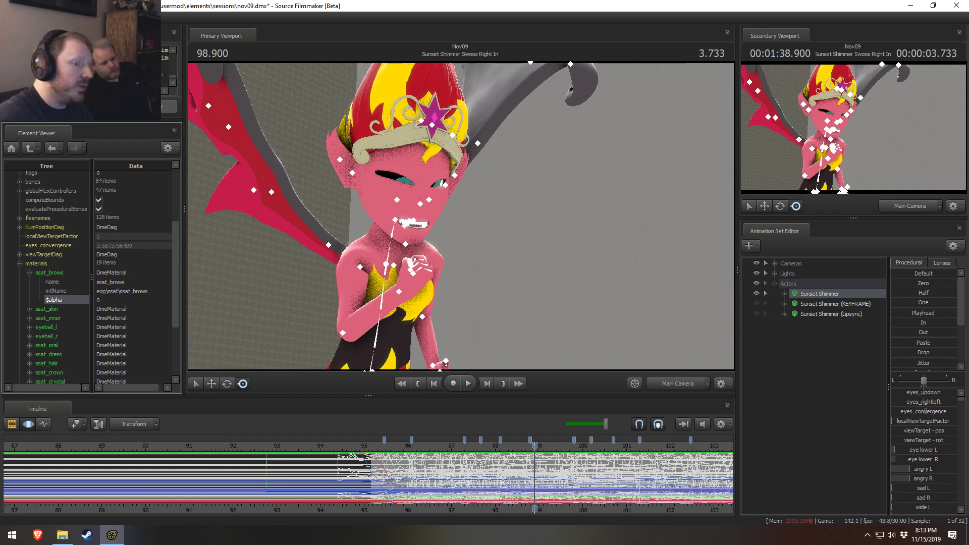
- Play a short stretch from 98.9, collapse the ssat_GameModel tree, and place the playhead at about 99.33
{"action": "key", "text": "space"}
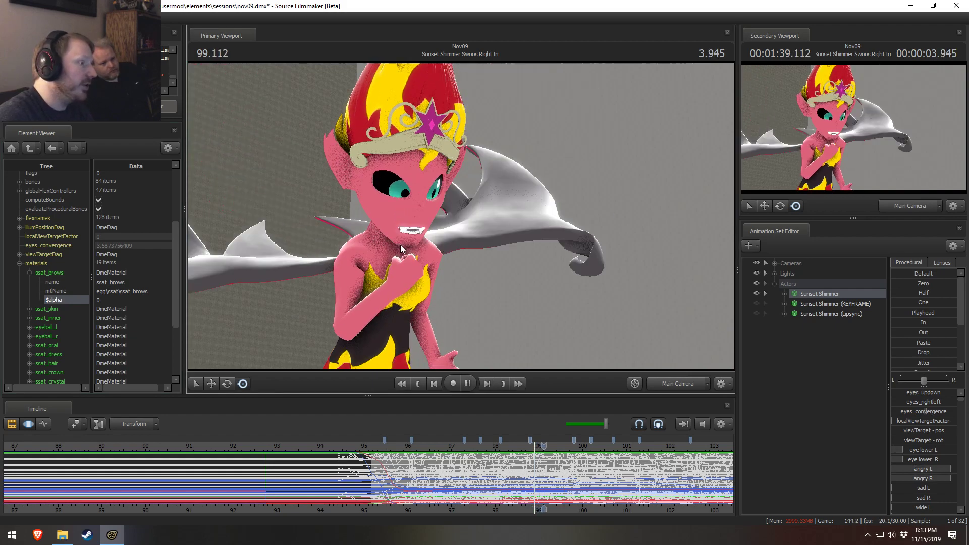
{"action": "double_click", "coordinate": [107, 300]}
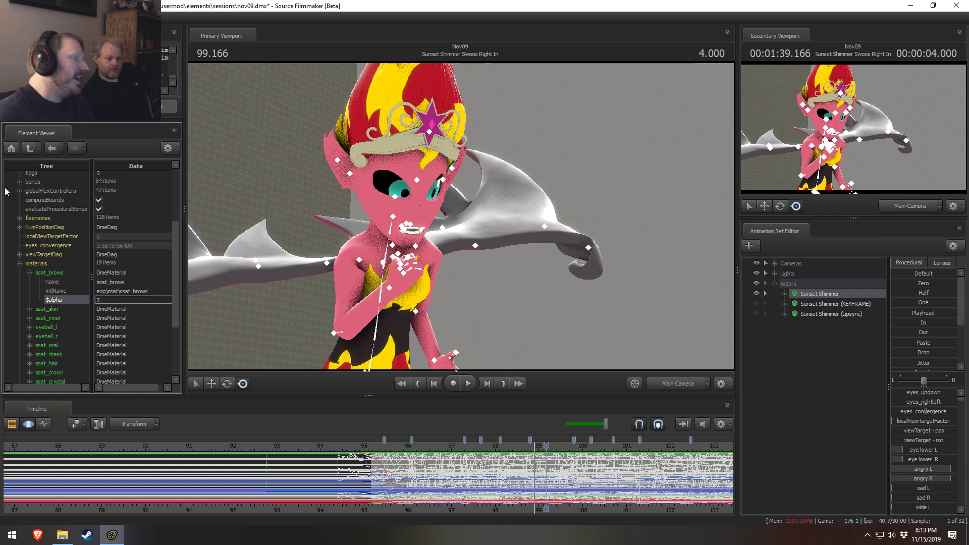
{"action": "left_click", "coordinate": [20, 263]}
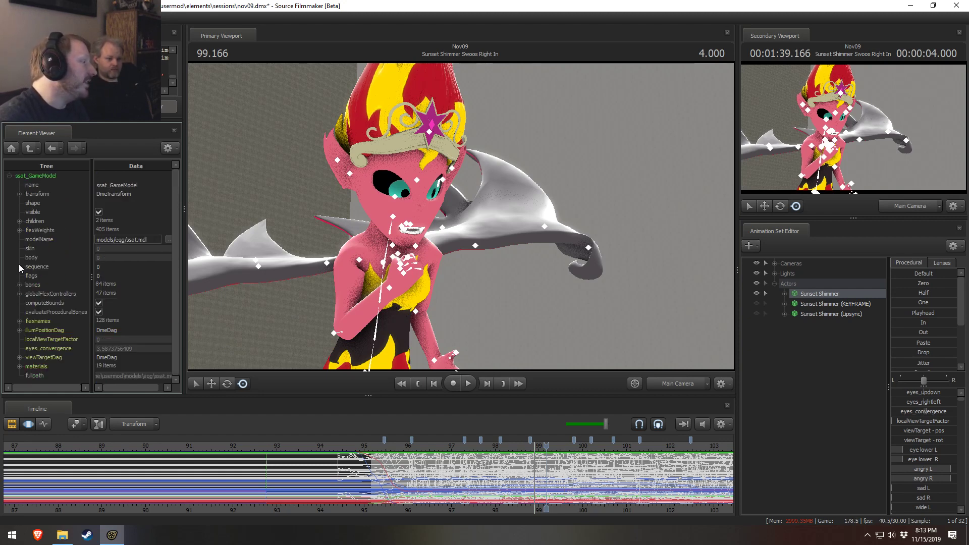
{"action": "left_click", "coordinate": [10, 177]}
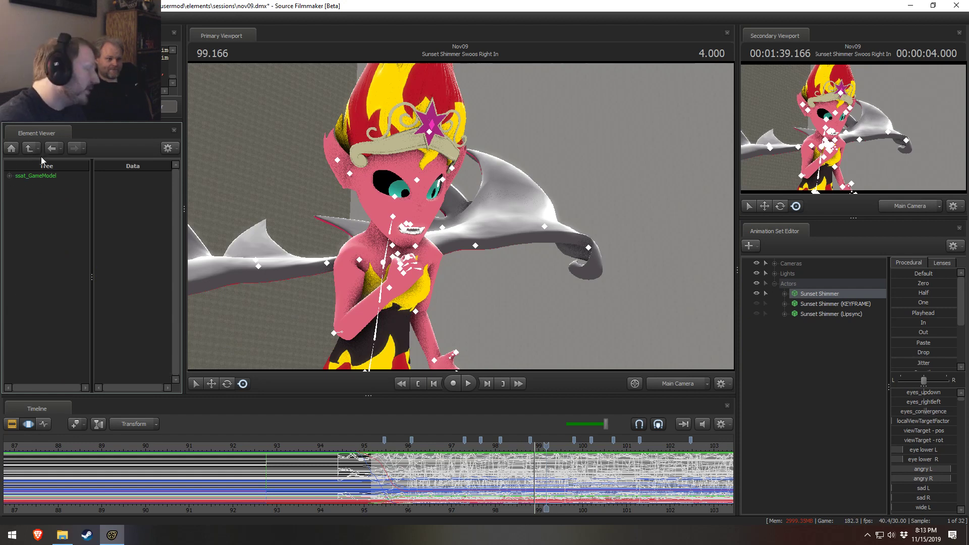
{"action": "left_click", "coordinate": [553, 474]}
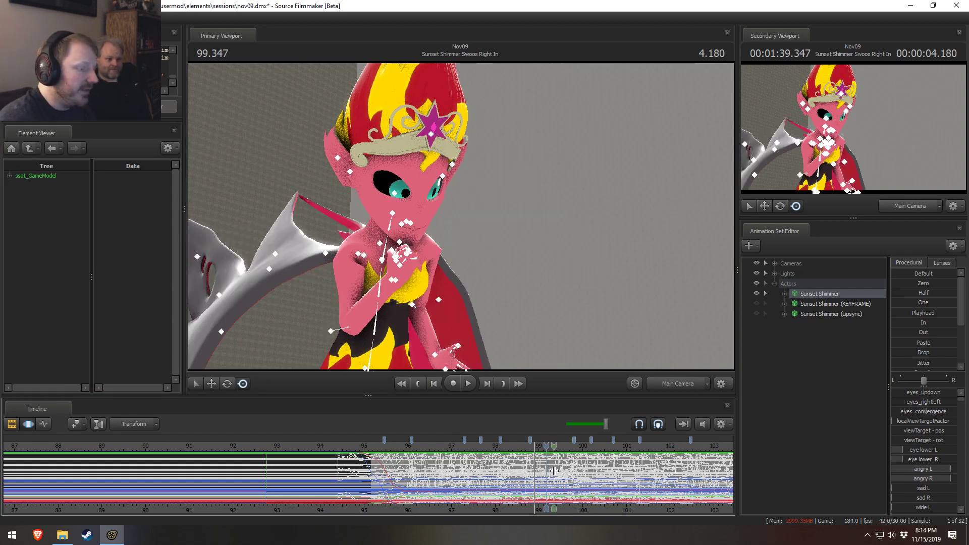
{"action": "middle_click_drag", "start_coordinate": [559, 512], "coordinate": [442, 488]}
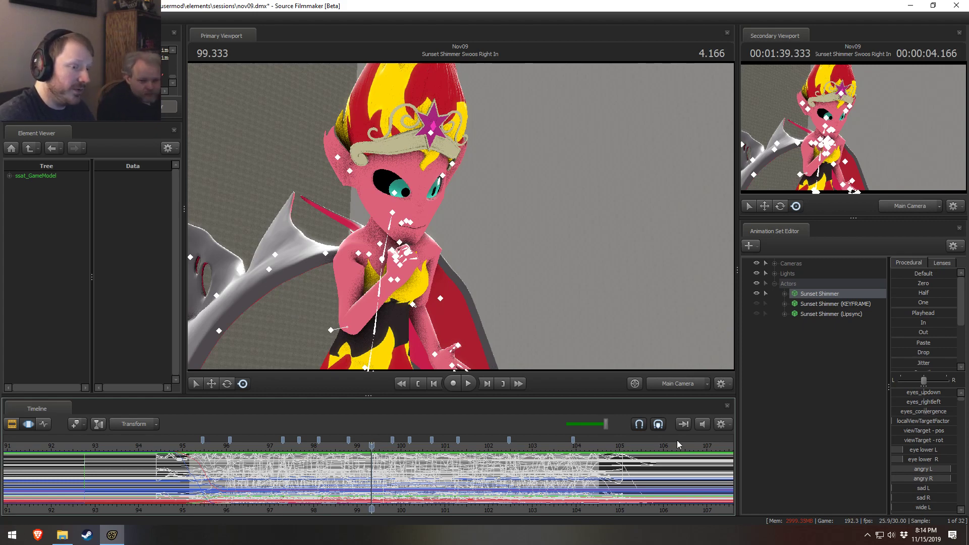
- Play the Sunset Shimmer Swoos Right In shot from near its start to about 100.9 to check the brow material override
{"action": "key", "text": "F2"}
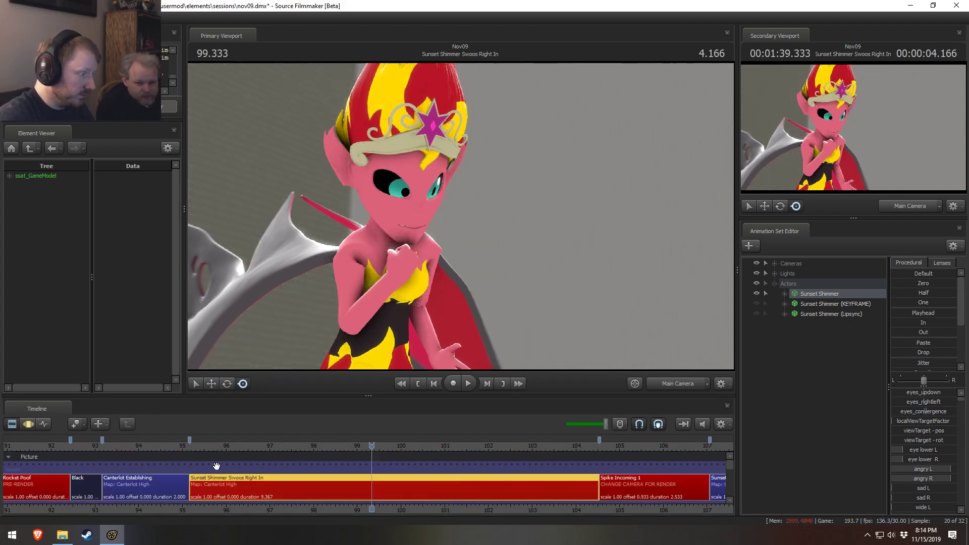
{"action": "left_click", "coordinate": [192, 447]}
{"action": "key", "text": "space"}
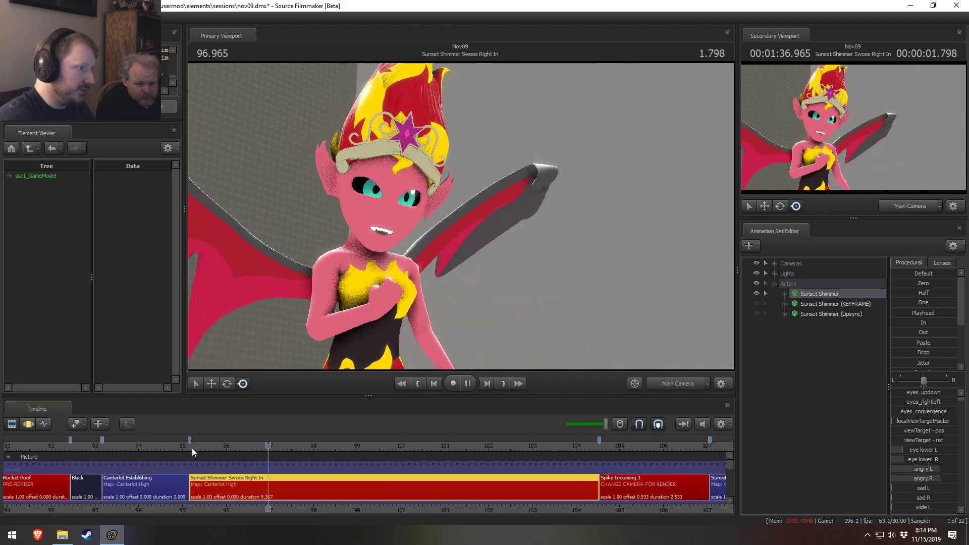
{"action": "key", "text": "space"}
{"action": "key", "text": "F4"}
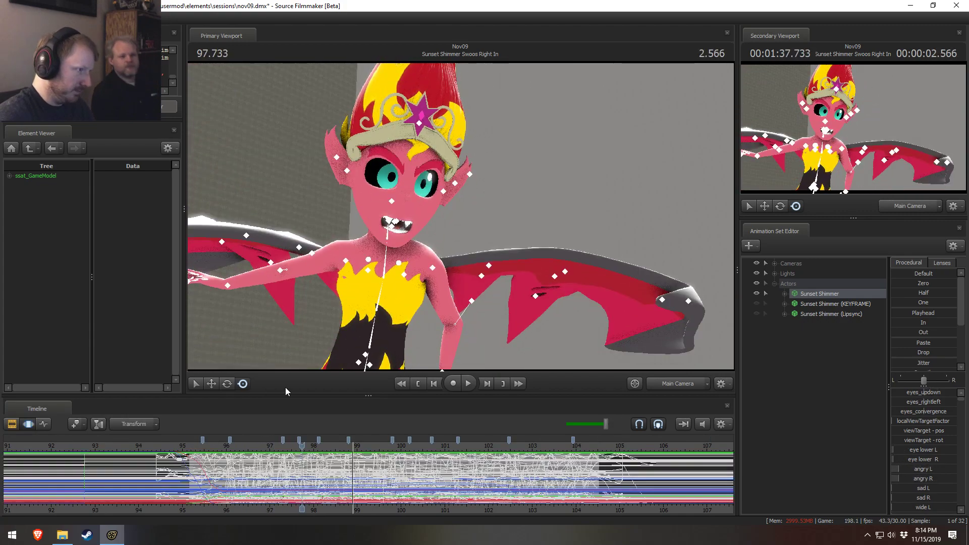
{"action": "key", "text": "F2"}
{"action": "left_click", "coordinate": [201, 445]}
{"action": "key", "text": "space"}
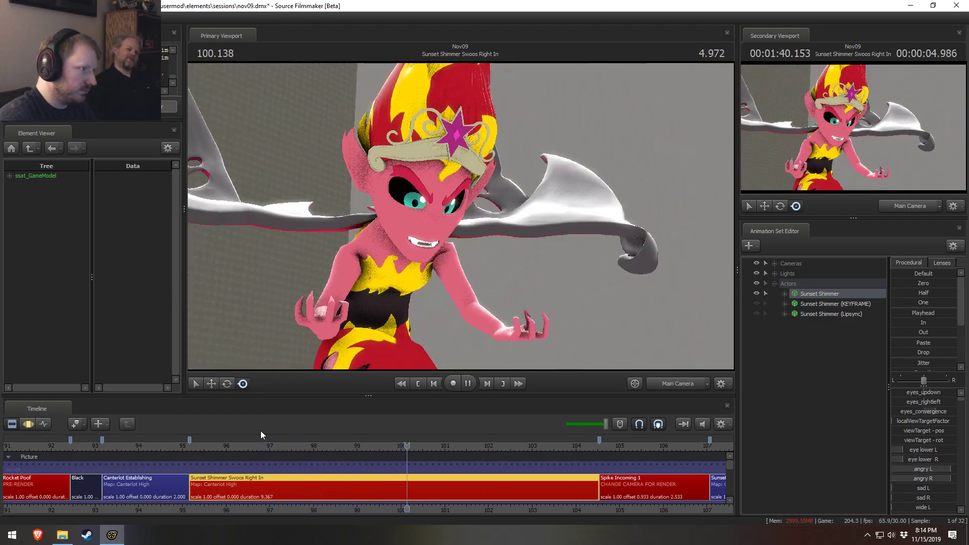
{"action": "key", "text": "space"}
- Expand the materials of ssat_GameModel again and open the ssat_hair material's attributes
{"action": "right_click", "coordinate": [817, 293]}
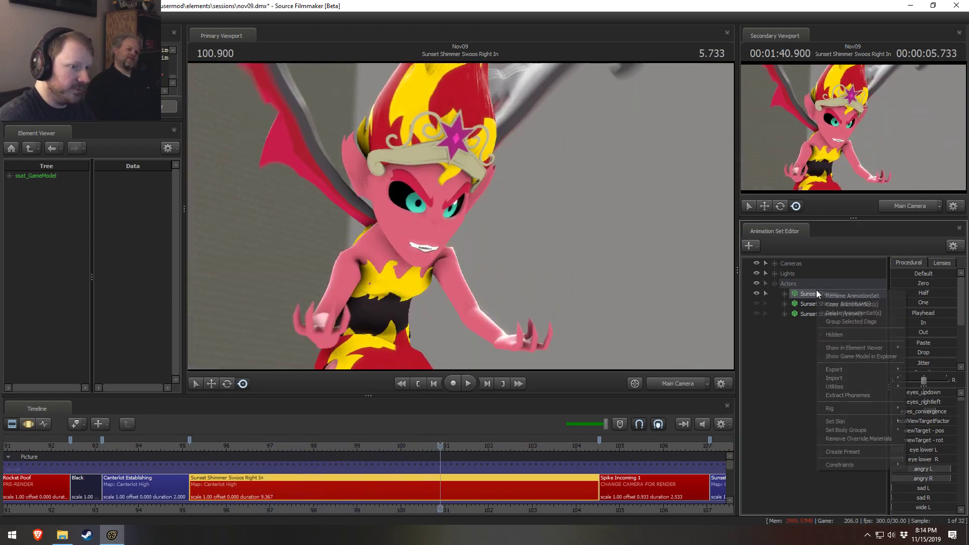
{"action": "left_click", "coordinate": [13, 176]}
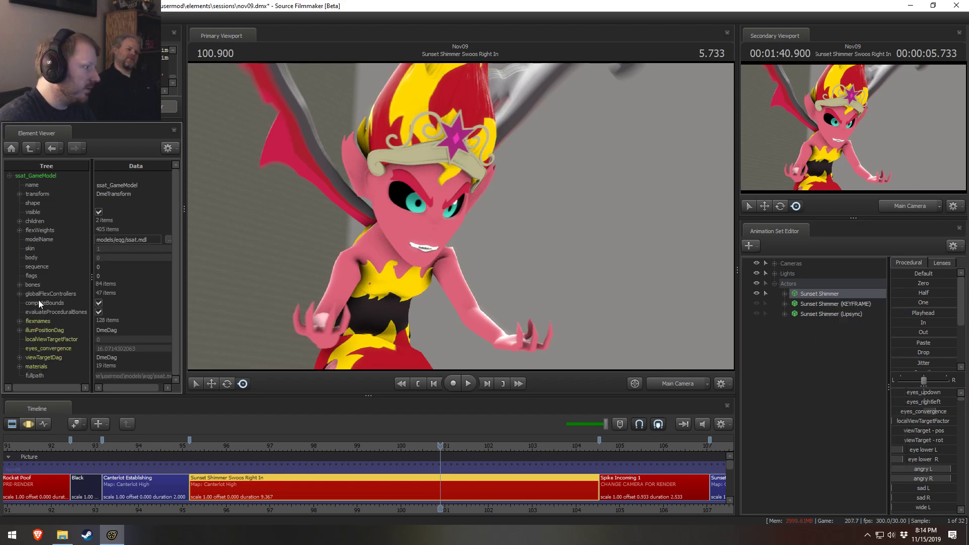
{"action": "left_click", "coordinate": [19, 367]}
{"action": "scroll", "coordinate": [16, 378], "scroll_direction": "down", "scroll_amount": 6}
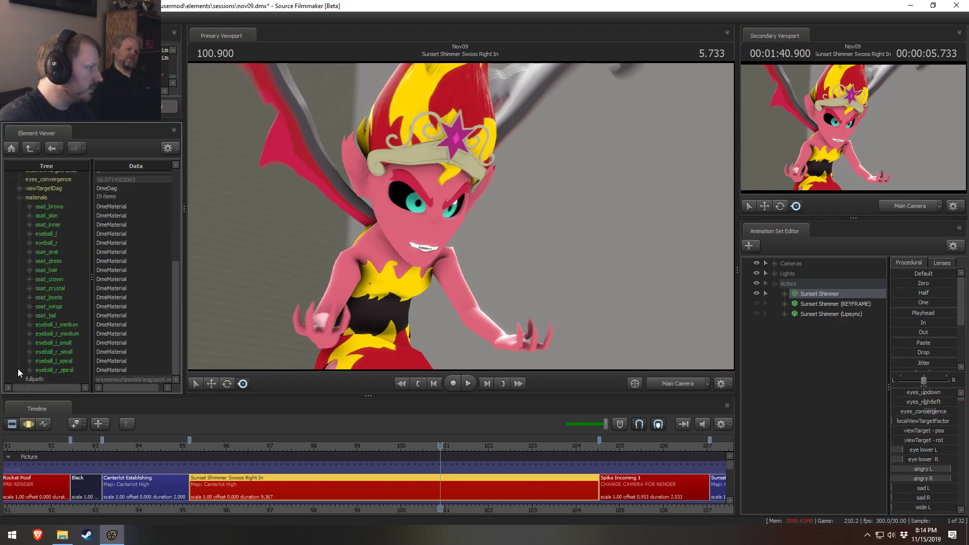
{"action": "left_click", "coordinate": [29, 270]}
- Add a float attribute to the ssat_hair material, inserting $alpha in front of the default name newAttribute
{"action": "right_click", "coordinate": [44, 270]}
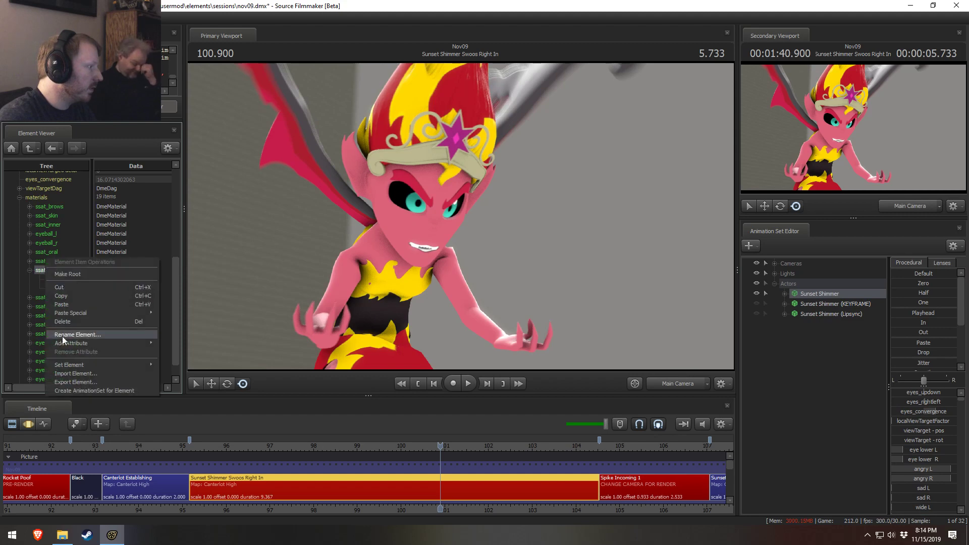
{"action": "mouse_move", "coordinate": [67, 342]}
{"action": "left_click", "coordinate": [177, 367]}
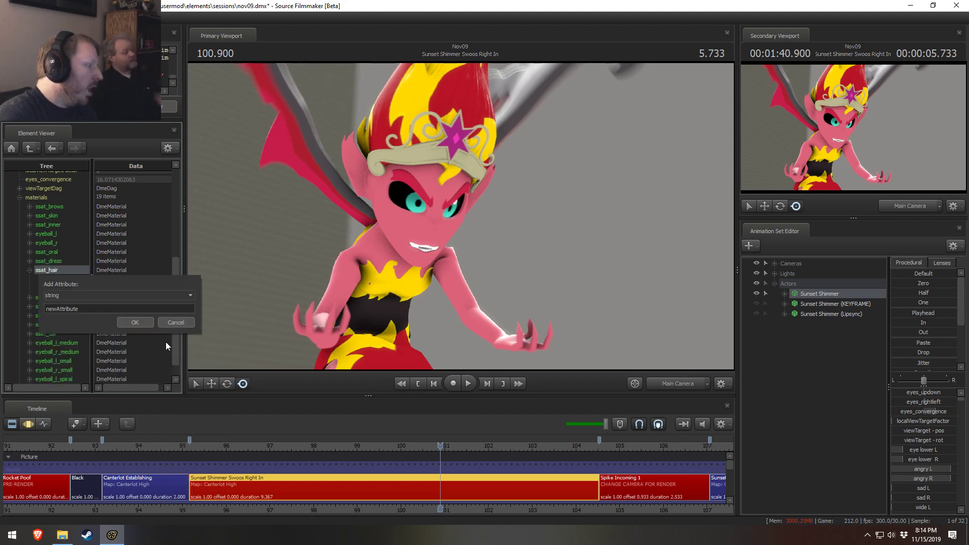
{"action": "left_click", "coordinate": [158, 298]}
{"action": "scroll", "coordinate": [158, 303], "scroll_direction": "up", "scroll_amount": 5}
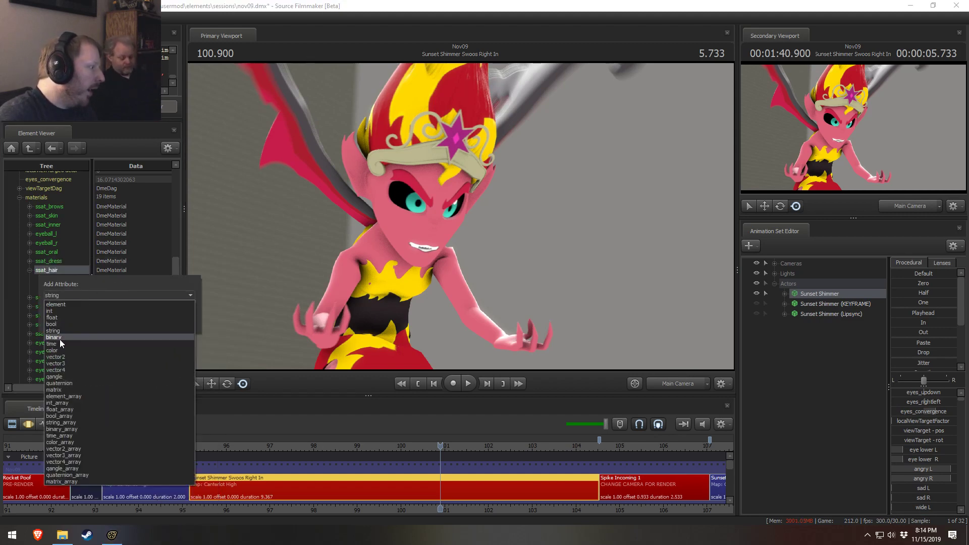
{"action": "left_click", "coordinate": [58, 319]}
{"action": "key", "text": "Home"}
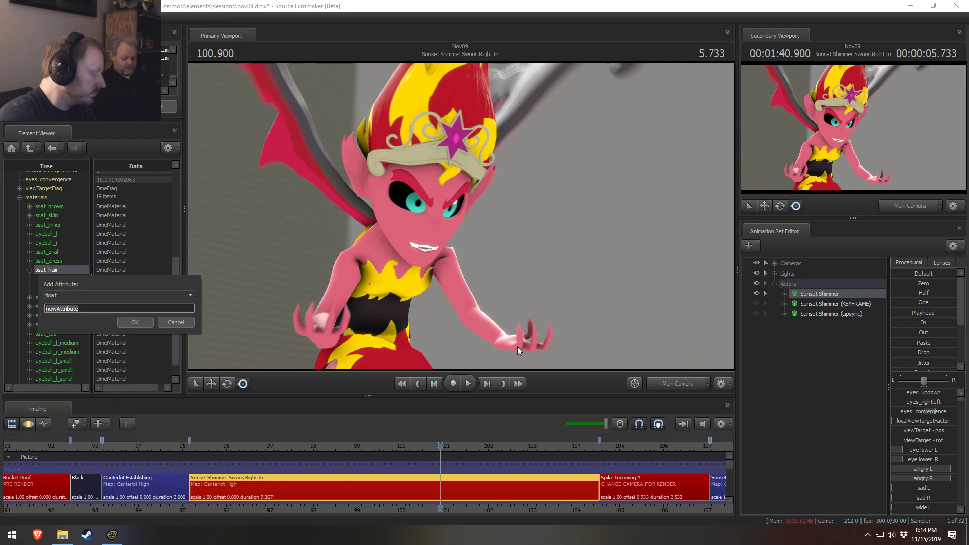
{"action": "type", "text": "$alpha"}
{"action": "key", "text": "Return"}
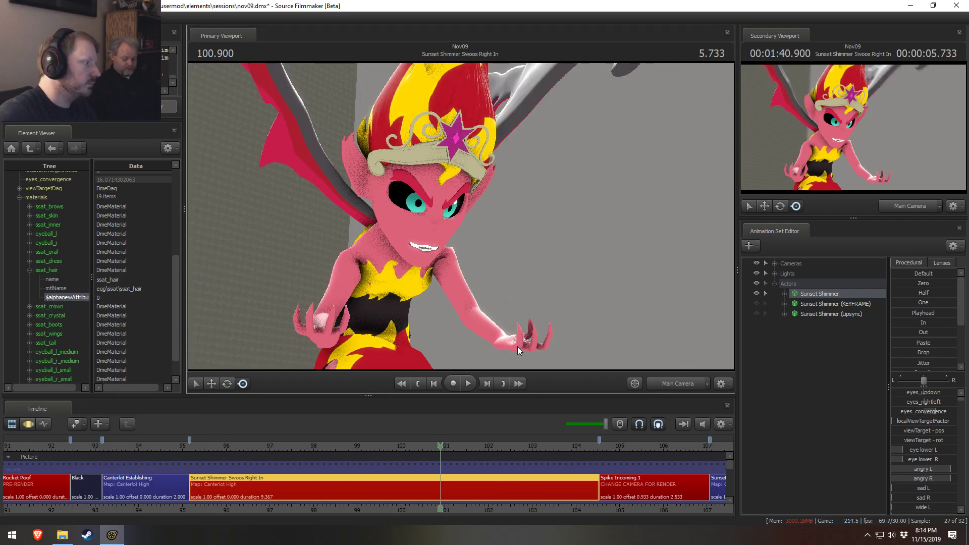
- Scrub the shot and return to 100.9, and correct the ssat_hair float attribute's name to $alpha
{"action": "left_click_drag", "start_coordinate": [516, 346], "coordinate": [397, 346]}
{"action": "left_click_drag", "start_coordinate": [320, 445], "coordinate": [440, 445]}
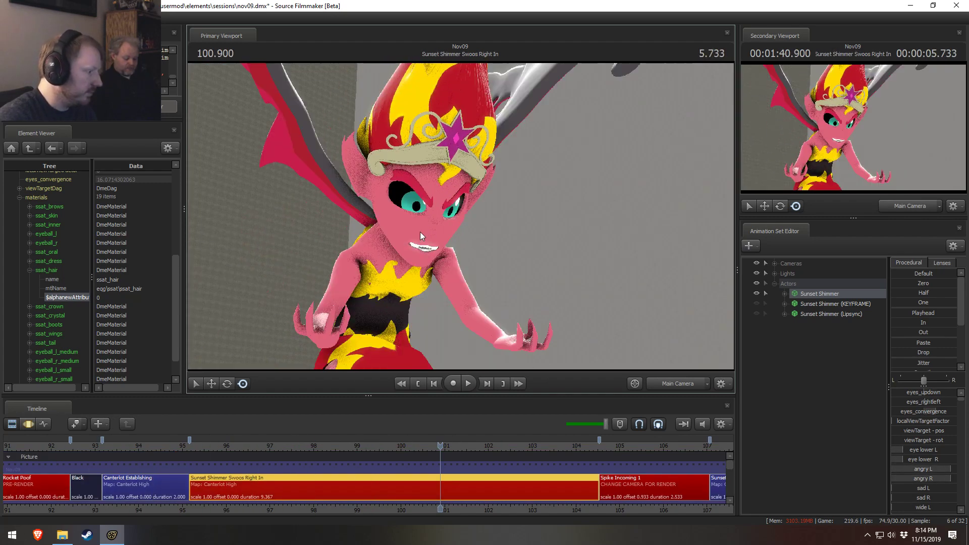
{"action": "double_click", "coordinate": [67, 298]}
{"action": "left_click_drag", "start_coordinate": [60, 298], "coordinate": [146, 302]}
{"action": "key", "text": "Delete"}
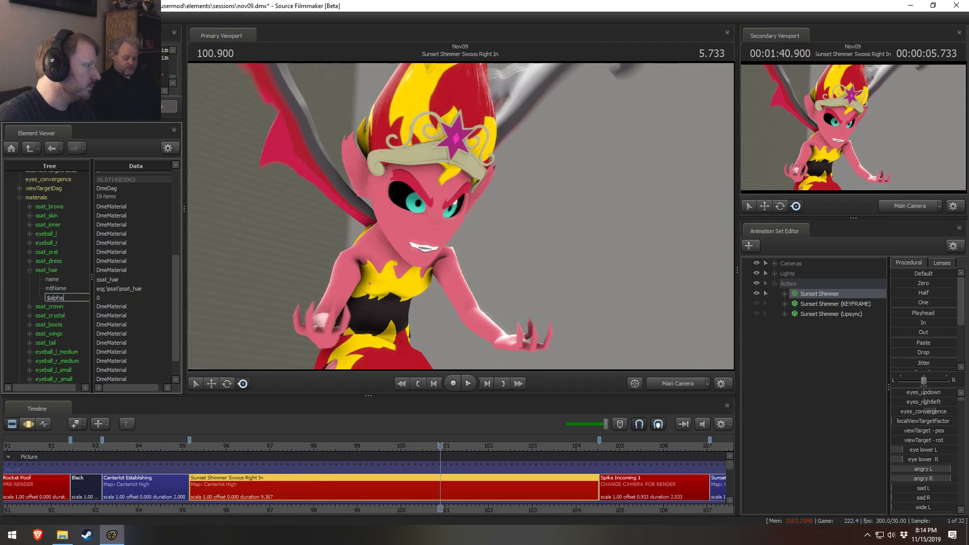
{"action": "left_click", "coordinate": [63, 281]}
- Play the shot from its start to about 98.53 to check the hair material override
{"action": "mouse_move", "coordinate": [190, 446]}
{"action": "left_mouse_down"}
{"action": "mouse_move", "coordinate": [180, 447]}
{"action": "mouse_move", "coordinate": [189, 448]}
{"action": "left_mouse_up"}
{"action": "key", "text": "space"}
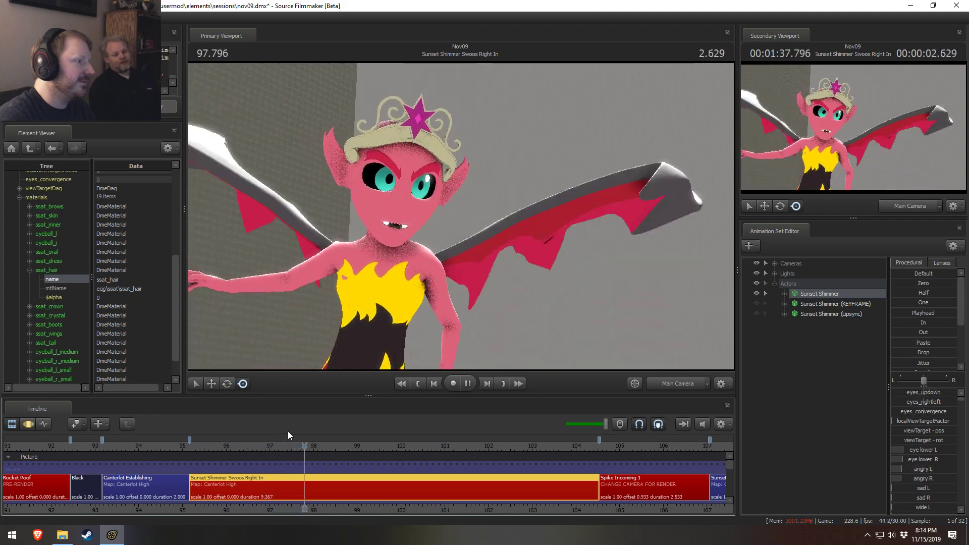
{"action": "key", "text": "space"}
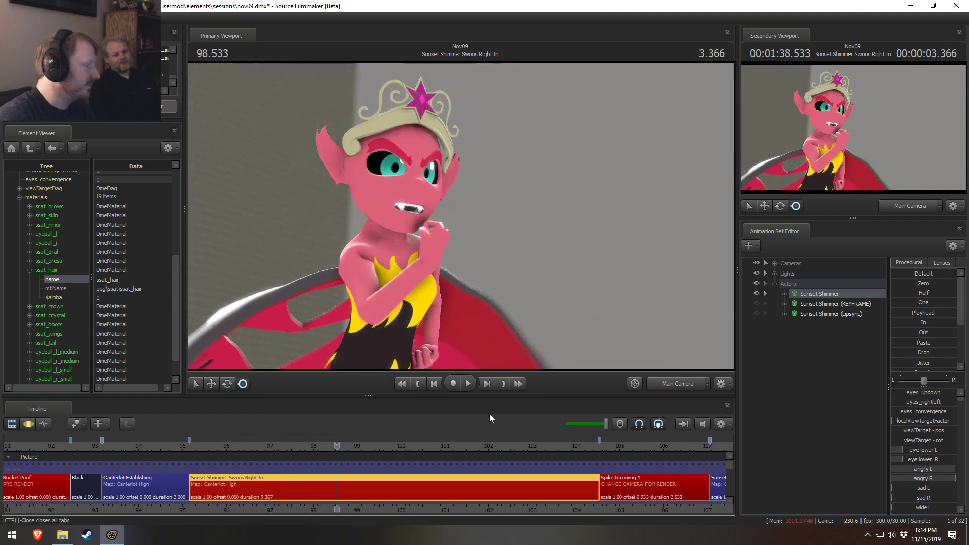
- Try to change the Crown body group of the Sunset Shimmer animation set through her body group options
{"action": "right_click", "coordinate": [828, 294]}
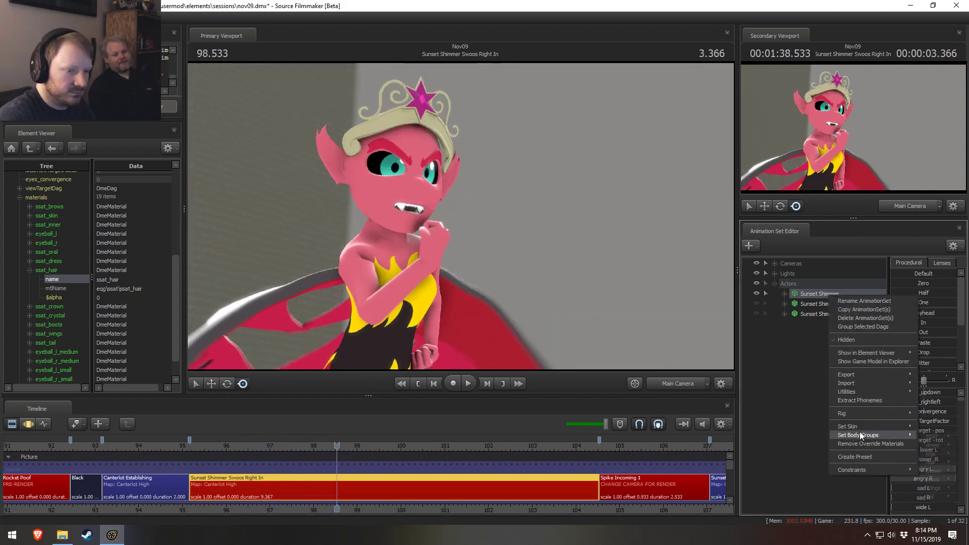
{"action": "mouse_move", "coordinate": [870, 433]}
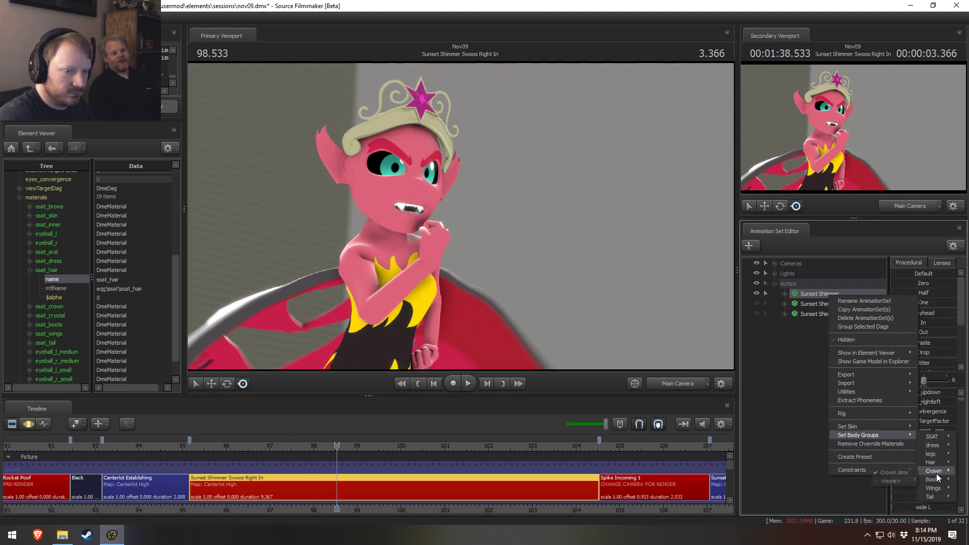
{"action": "left_click", "coordinate": [910, 471]}
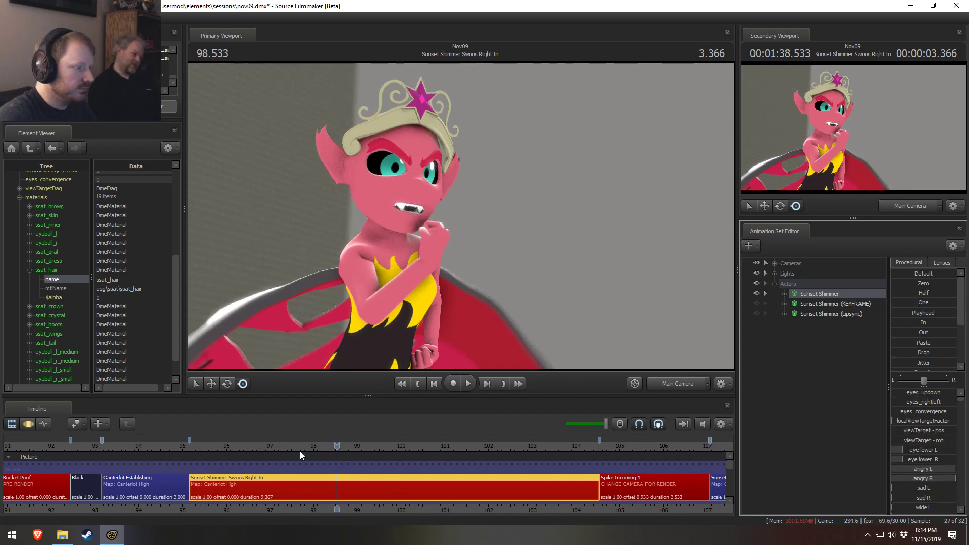
- Scrub to 97.866, open Sunset Shimmer's BodyGroups controls in the Motion Editor, and raise Crown to its maximum to hide the crown
{"action": "mouse_move", "coordinate": [300, 447]}
{"action": "left_mouse_down"}
{"action": "mouse_move", "coordinate": [289, 444]}
{"action": "mouse_move", "coordinate": [307, 445]}
{"action": "left_mouse_up"}
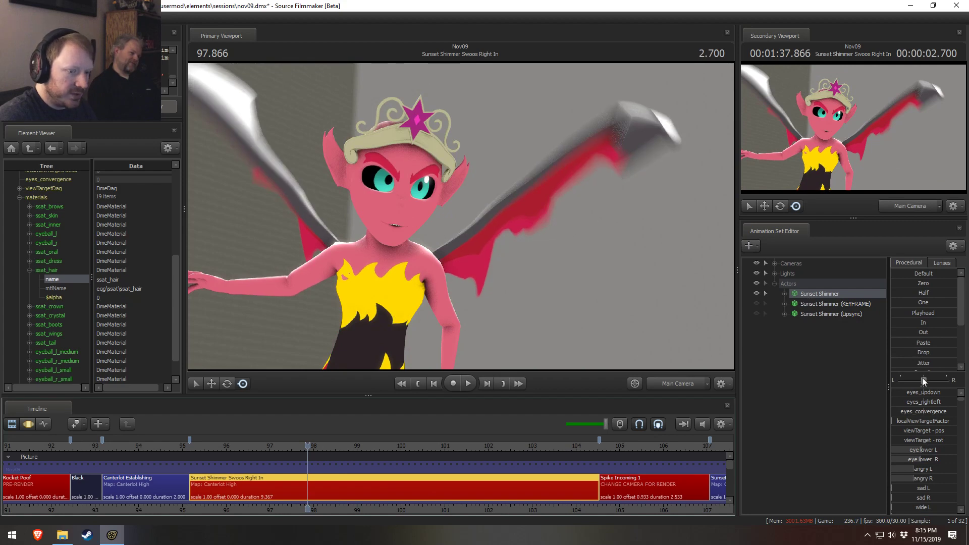
{"action": "scroll", "coordinate": [927, 472], "scroll_direction": "down", "scroll_amount": 2}
{"action": "left_click", "coordinate": [791, 294]}
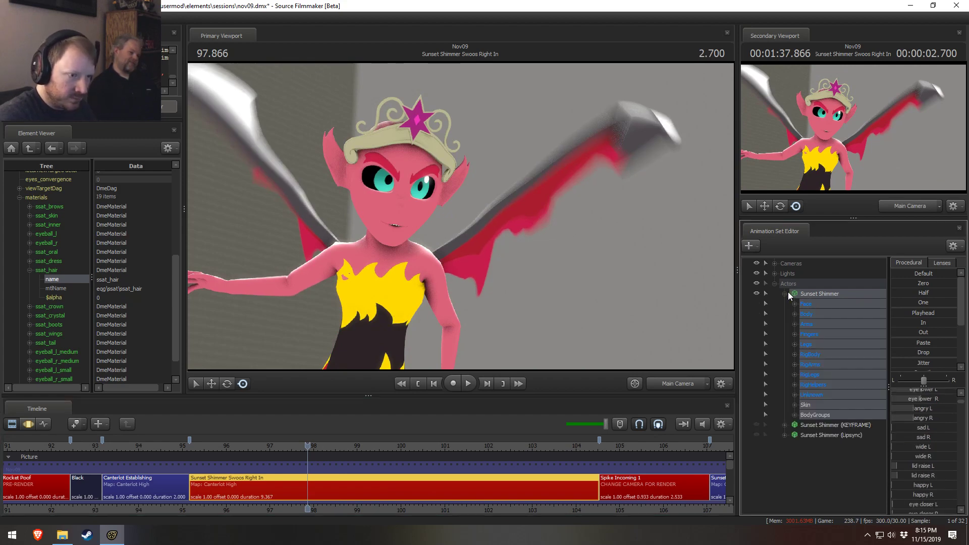
{"action": "left_click", "coordinate": [811, 414]}
{"action": "key", "text": "F3"}
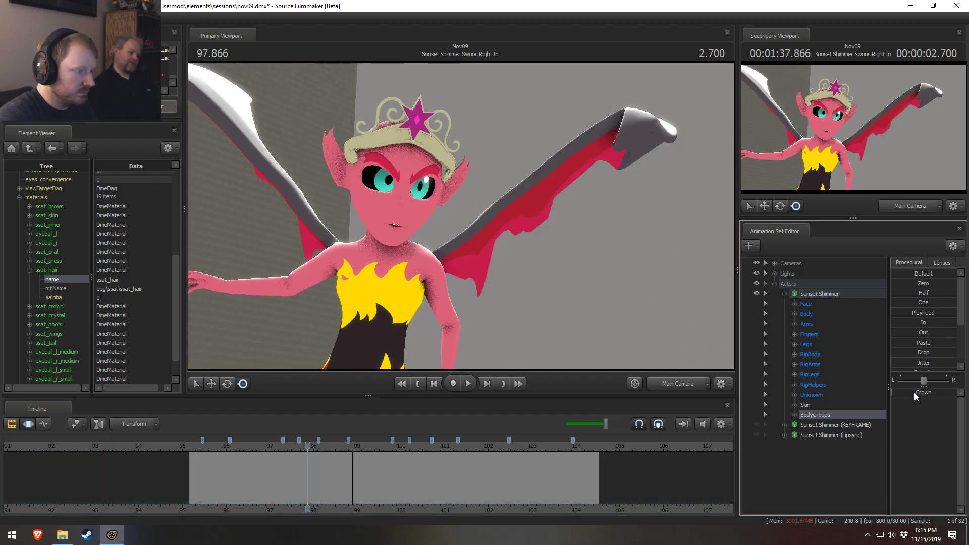
{"action": "left_click_drag", "start_coordinate": [897, 395], "coordinate": [951, 395]}
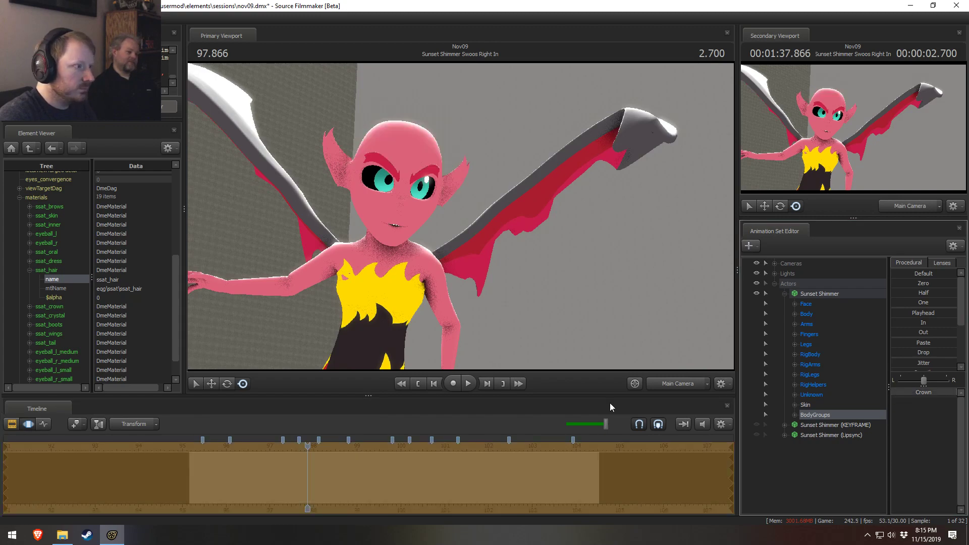
- Return to the Clip Editor and play the Sunset Shimmer shot from its start to 104.333
{"action": "key", "text": "F2"}
{"action": "left_click", "coordinate": [198, 444]}
{"action": "key", "text": "space"}
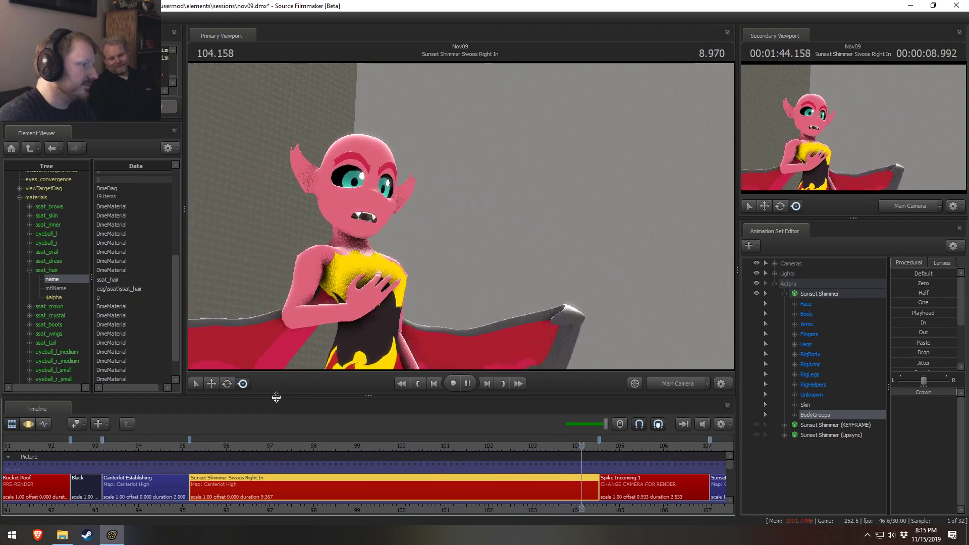
{"action": "key", "text": "space"}
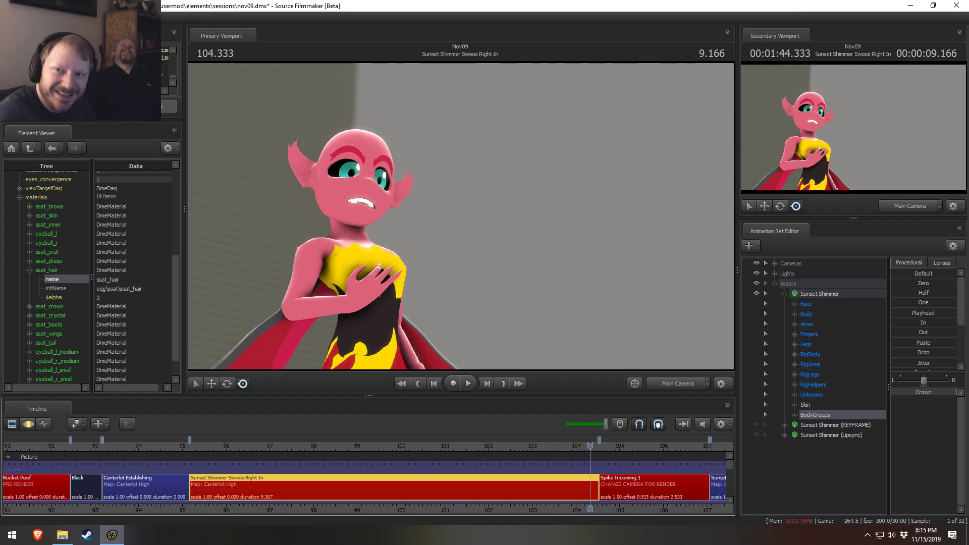
- Switch to the Brave browser, search Google for CHARLIE BROWN, and show the image results
{"action": "left_click_drag", "start_coordinate": [968, 119], "coordinate": [626, 118]}
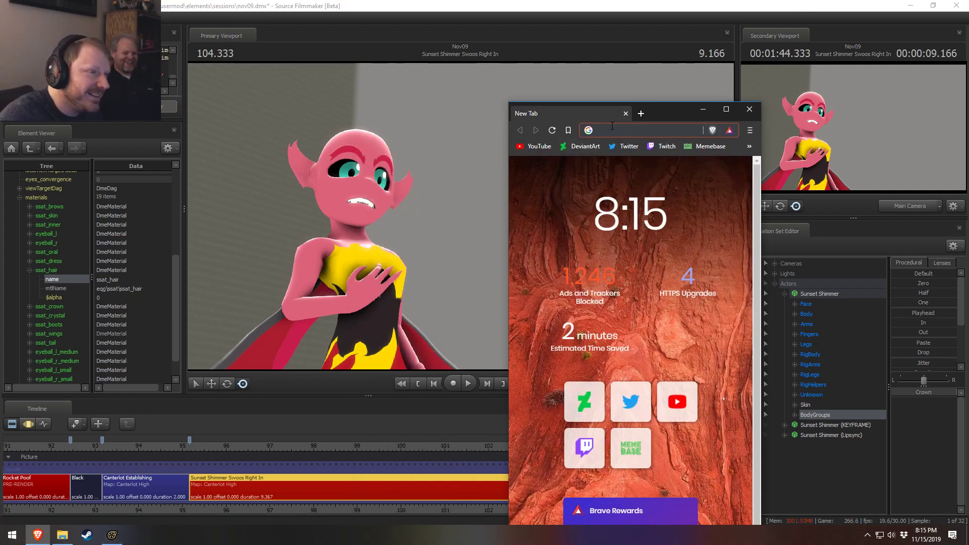
{"action": "type", "text": "CHARLIE BROWN"}
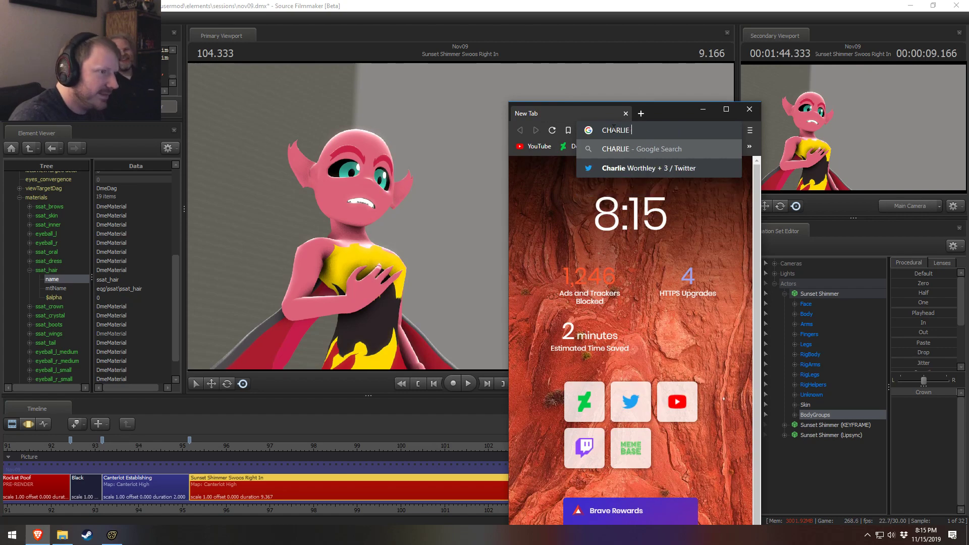
{"action": "key", "text": "Return"}
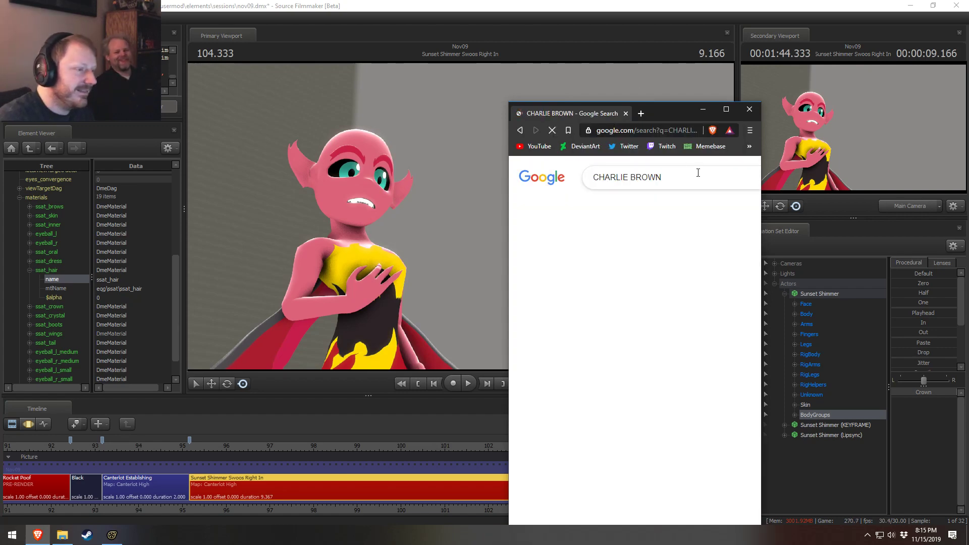
{"action": "left_click", "coordinate": [640, 207]}
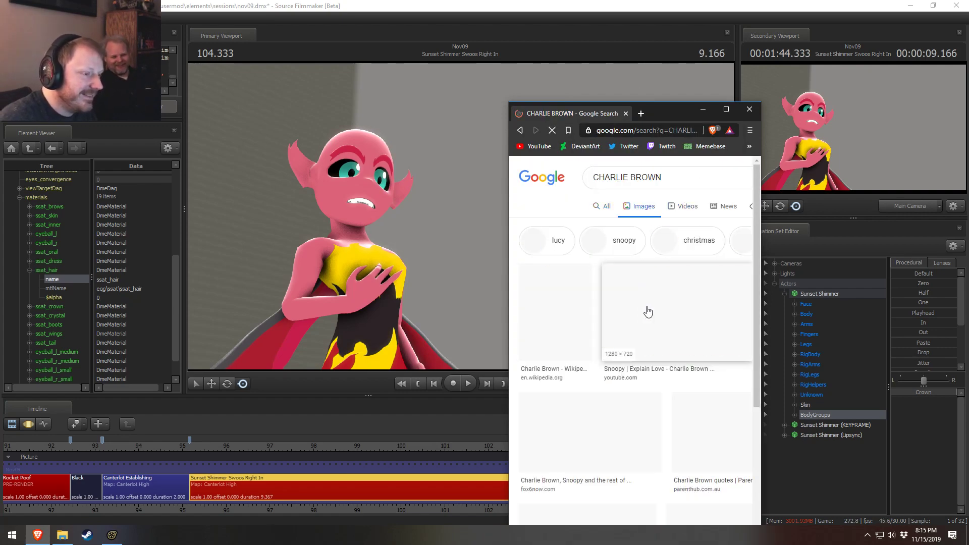
- Open the Wikipedia Charlie Brown picture from the image results and move the browser window clear of the animation set list
{"action": "left_click", "coordinate": [560, 321]}
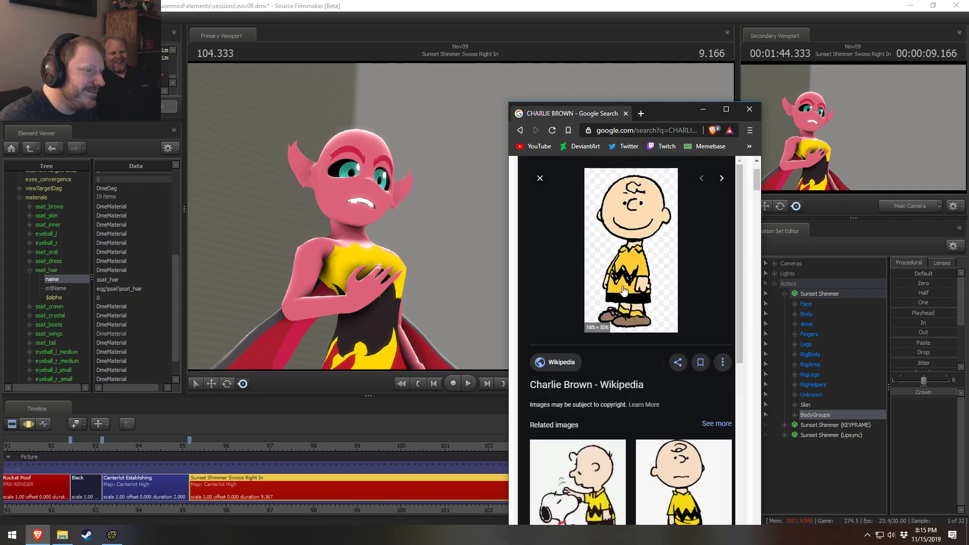
{"action": "left_click_drag", "start_coordinate": [658, 113], "coordinate": [570, 111]}
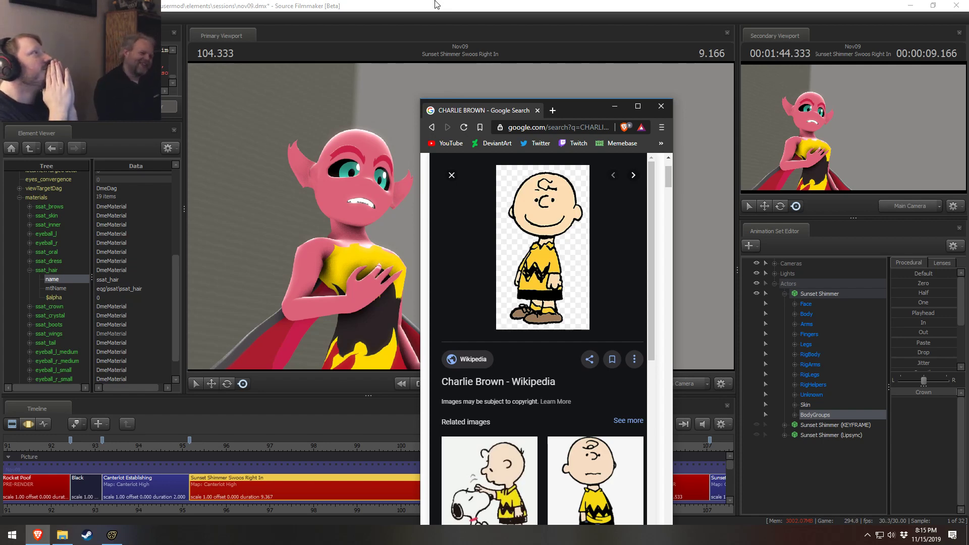
- Add a string attribute named $basetexture to the ssat_skin material
{"action": "left_click", "coordinate": [55, 269]}
{"action": "right_click", "coordinate": [55, 271]}
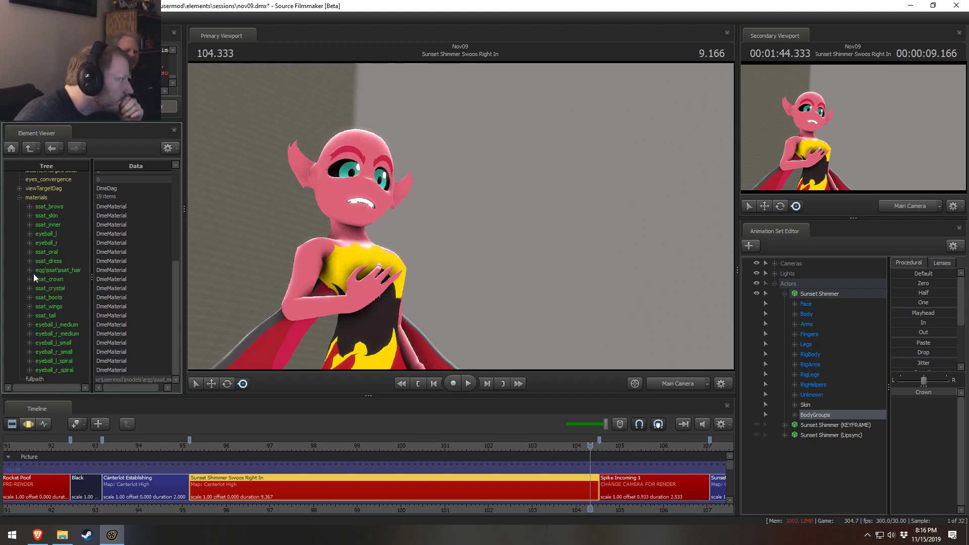
{"action": "left_click", "coordinate": [30, 215]}
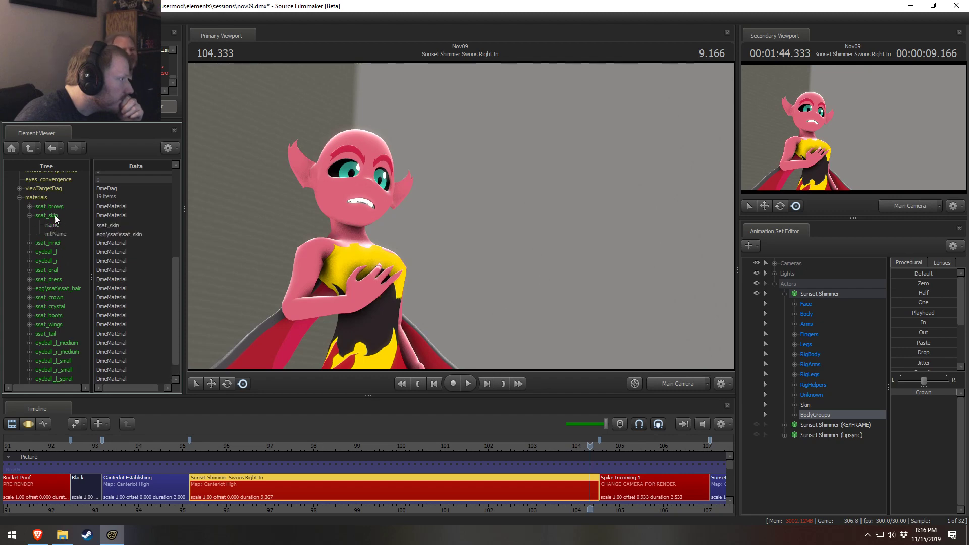
{"action": "right_click", "coordinate": [55, 215]}
{"action": "mouse_move", "coordinate": [95, 290]}
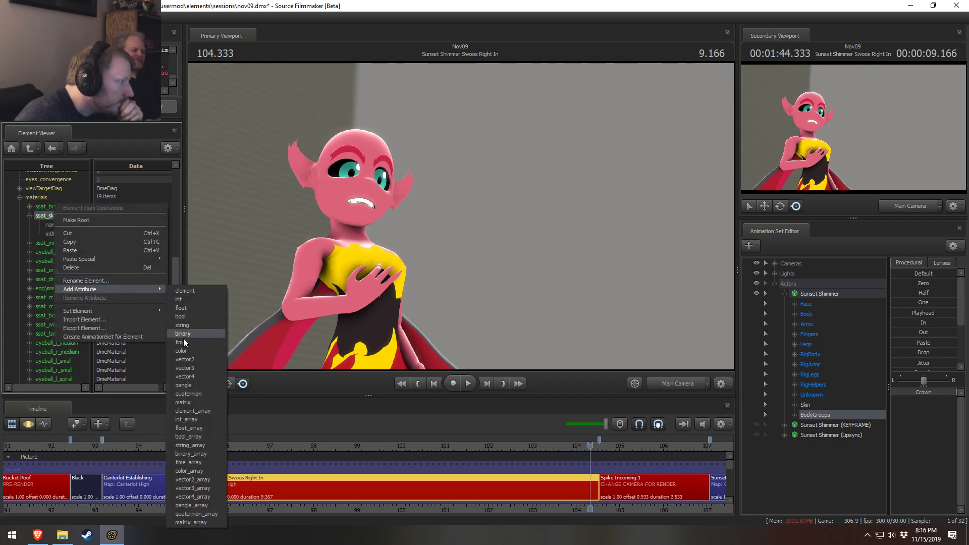
{"action": "left_click", "coordinate": [183, 325]}
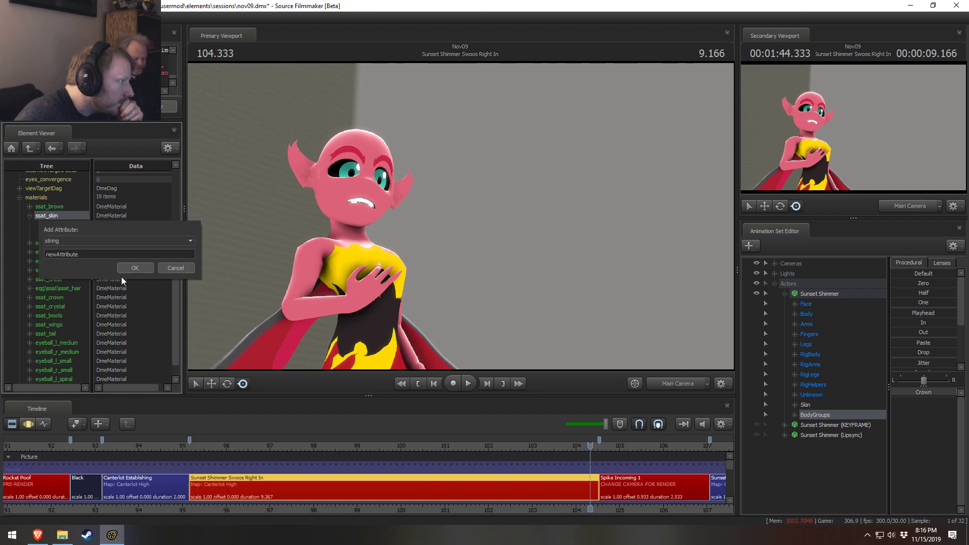
{"action": "double_click", "coordinate": [130, 254]}
{"action": "key", "text": "Home"}
{"action": "type", "text": "$"}
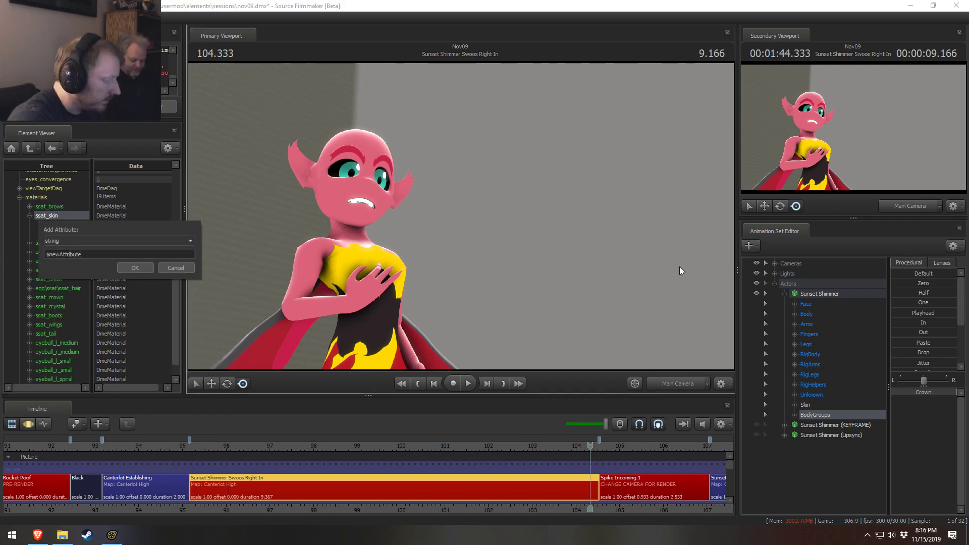
{"action": "type", "text": "bas"}
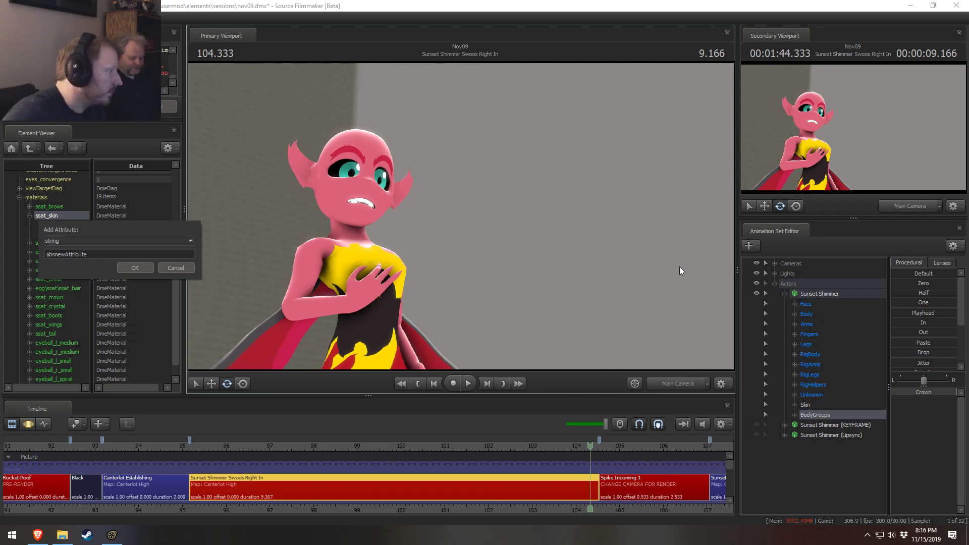
{"action": "left_click", "coordinate": [120, 254]}
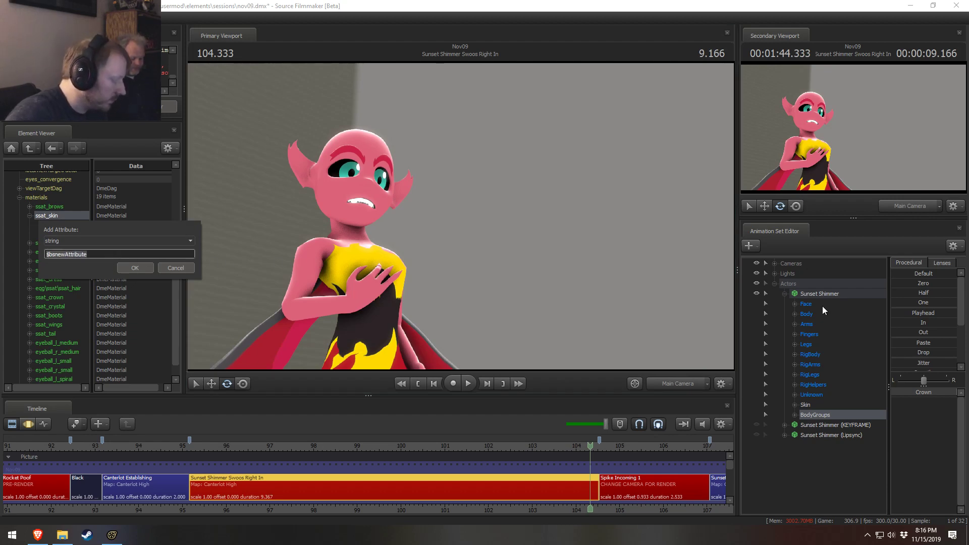
{"action": "type", "text": "#b"}
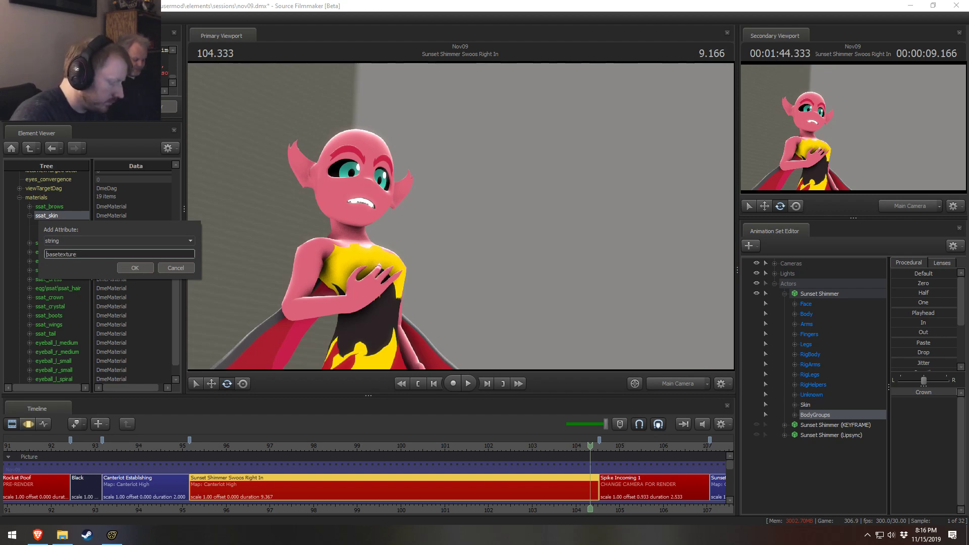
{"action": "key", "text": "Return"}
{"action": "left_click_drag", "start_coordinate": [590, 446], "coordinate": [25, 446]}
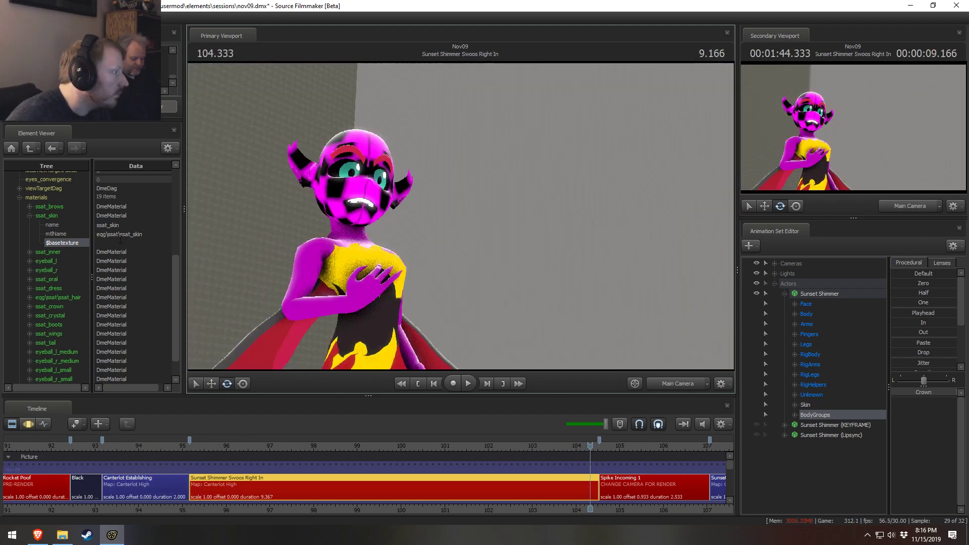
- Copy the ssat_skin material's mtlName path into its $basetexture value
{"action": "double_click", "coordinate": [116, 234]}
{"action": "key", "text": "ctrl+c"}
{"action": "double_click", "coordinate": [117, 242]}
{"action": "key", "text": "ctrl+v"}
{"action": "key", "text": "Return"}
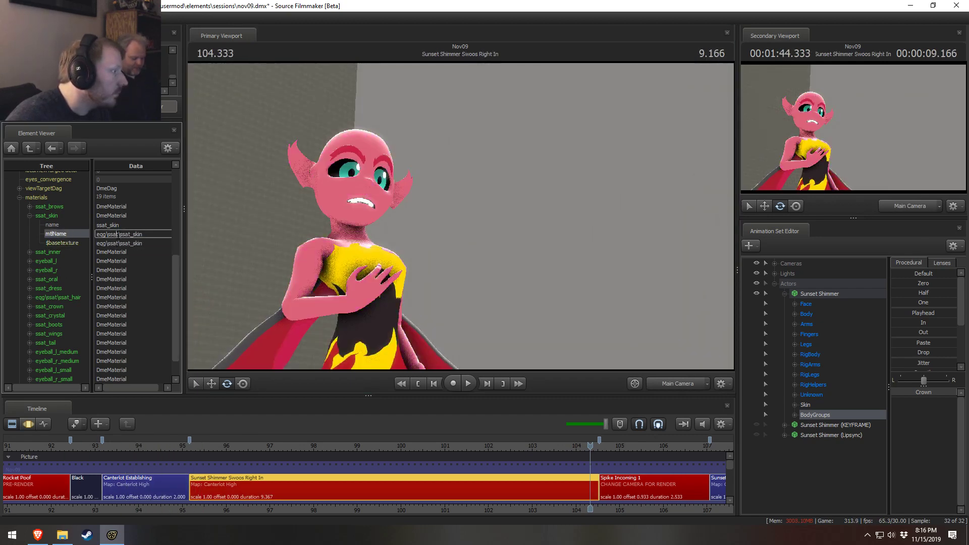
- Set the ssat_skin material's $basetexture to MODELS\vn_mlp\argo\body
{"action": "double_click", "coordinate": [117, 243]}
{"action": "key", "text": "ctrl+a"}
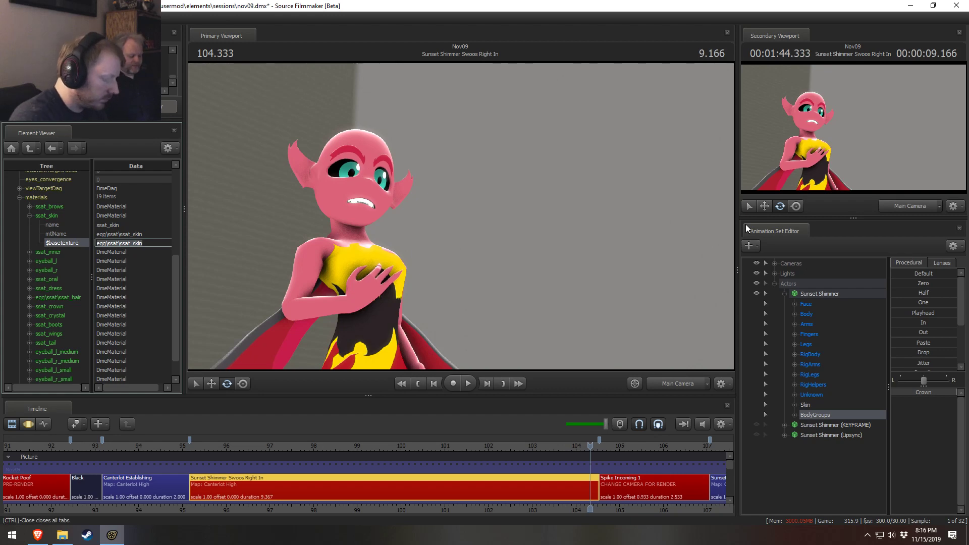
{"action": "type", "text": "MODELS\\vn_mlp\\argo\\"}
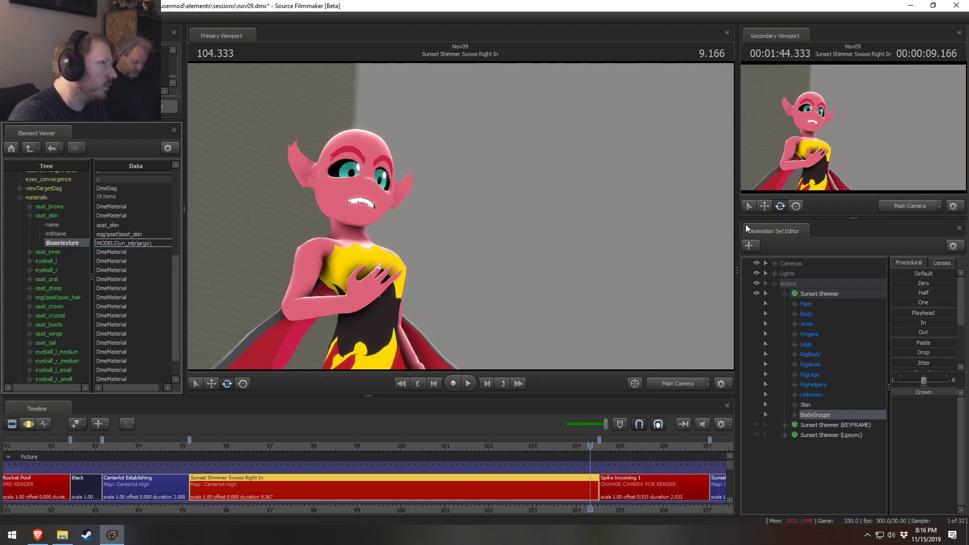
{"action": "type", "text": "body"}
{"action": "key", "text": "Return"}
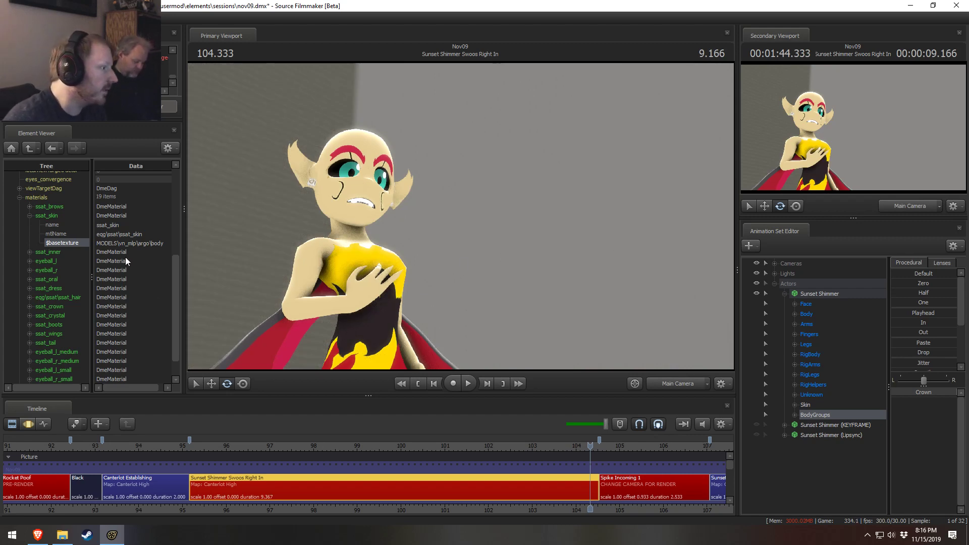
{"action": "left_click", "coordinate": [136, 244]}
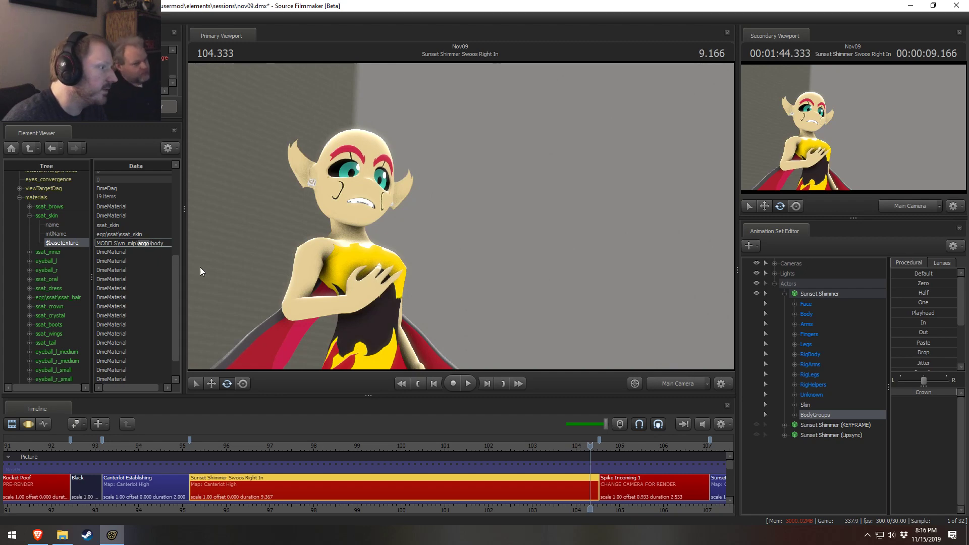
{"action": "key", "text": "Return"}
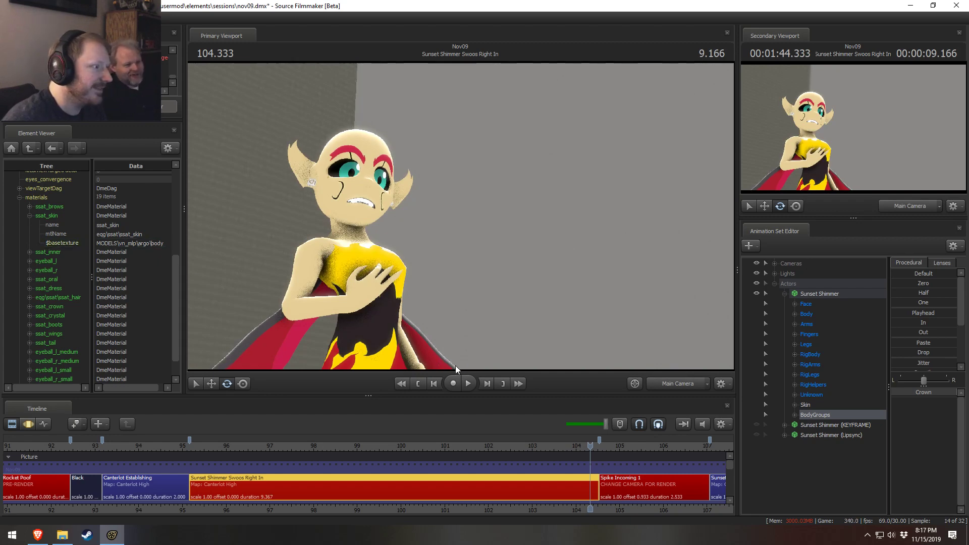
- Compare the character's skin with the Charlie Brown reference picture in the browser
{"action": "key", "text": "alt+Tab"}
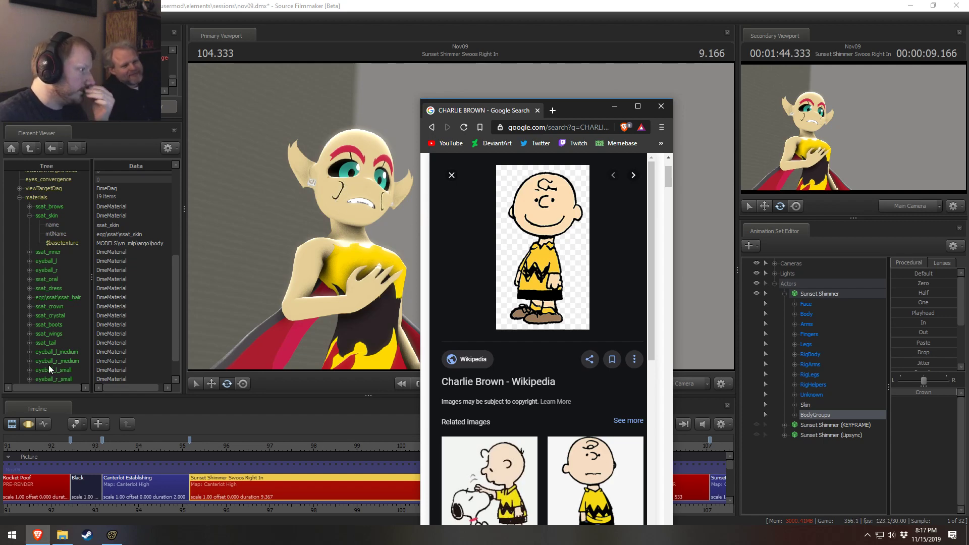
{"action": "left_click", "coordinate": [71, 242]}
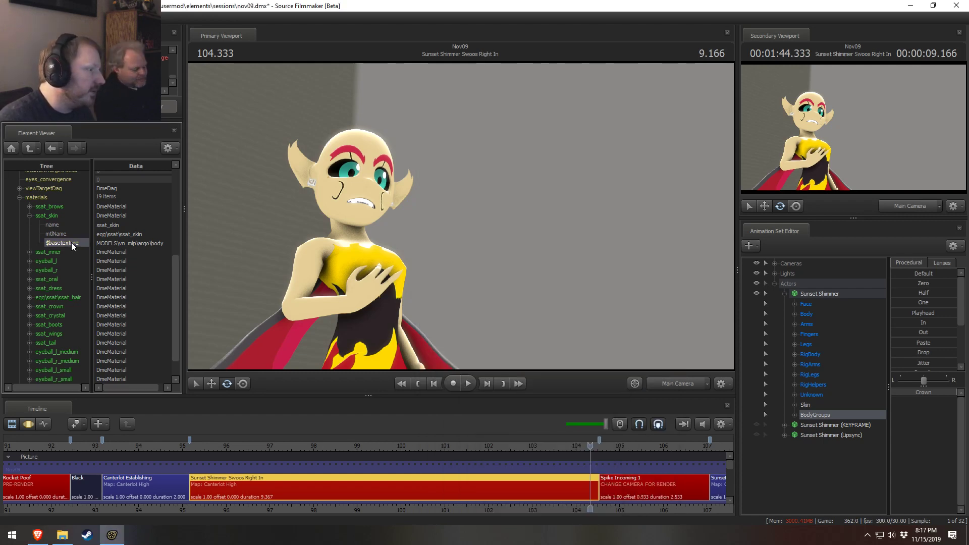
{"action": "key", "text": "alt+Tab"}
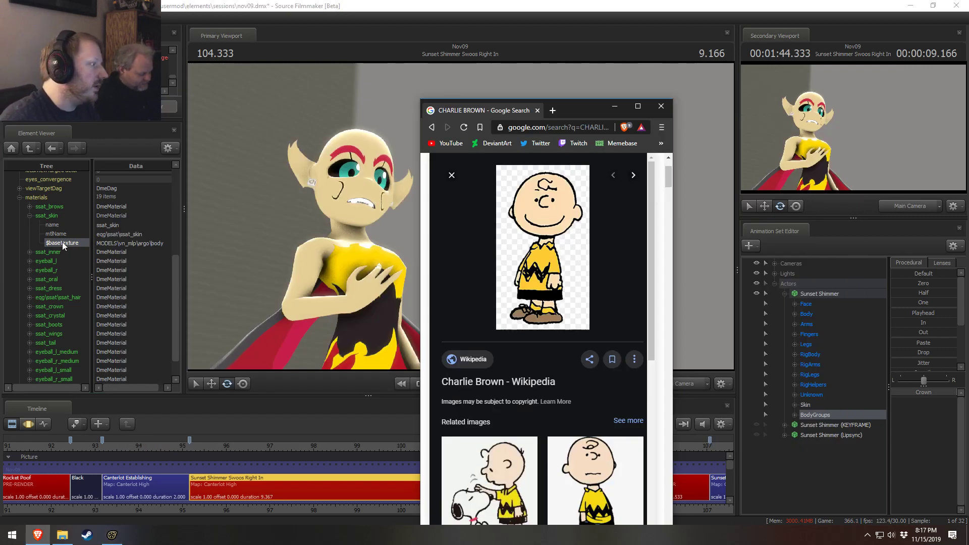
- Add a vector3 attribute named $color to the ssat_brows material
{"action": "left_click", "coordinate": [44, 207]}
{"action": "right_click", "coordinate": [46, 206]}
{"action": "mouse_move", "coordinate": [76, 282]}
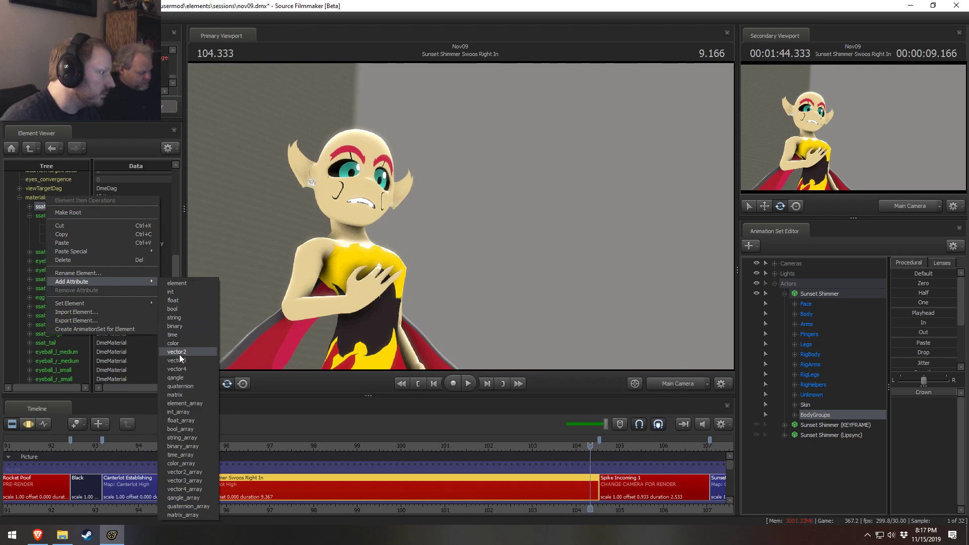
{"action": "key", "text": "Escape"}
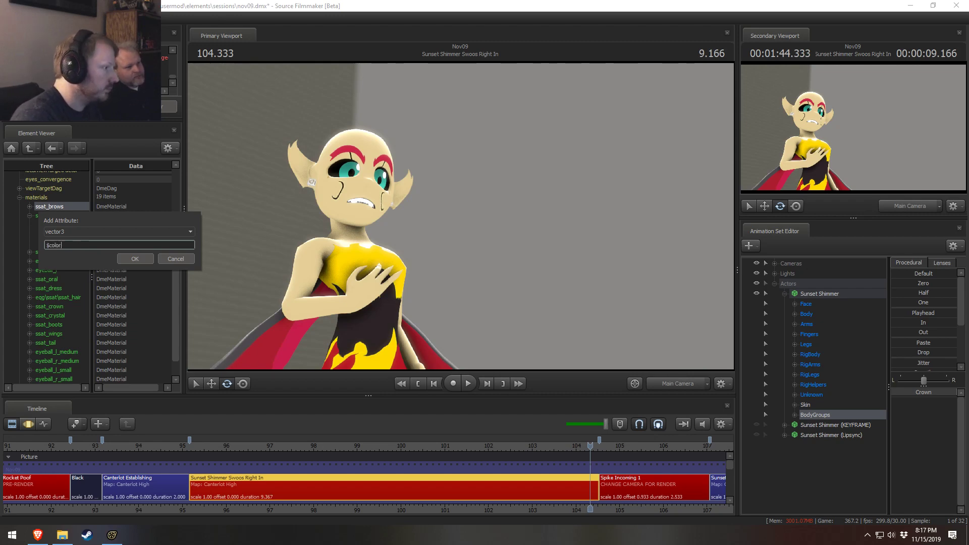
{"action": "key", "text": "Return"}
- View the character at about 98.933 on the timeline and browse the related Charlie Brown images for comparison
{"action": "key", "text": "alt+Tab"}
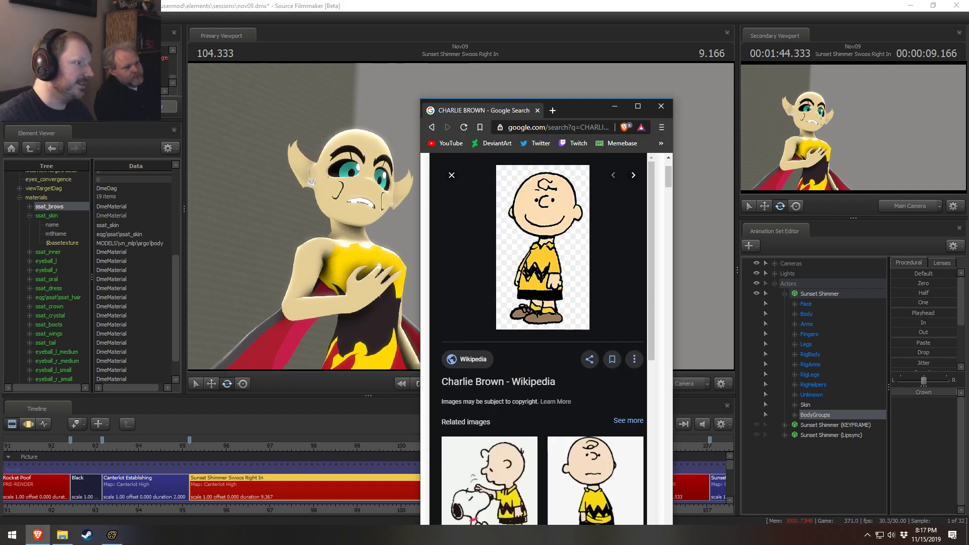
{"action": "left_click", "coordinate": [203, 447]}
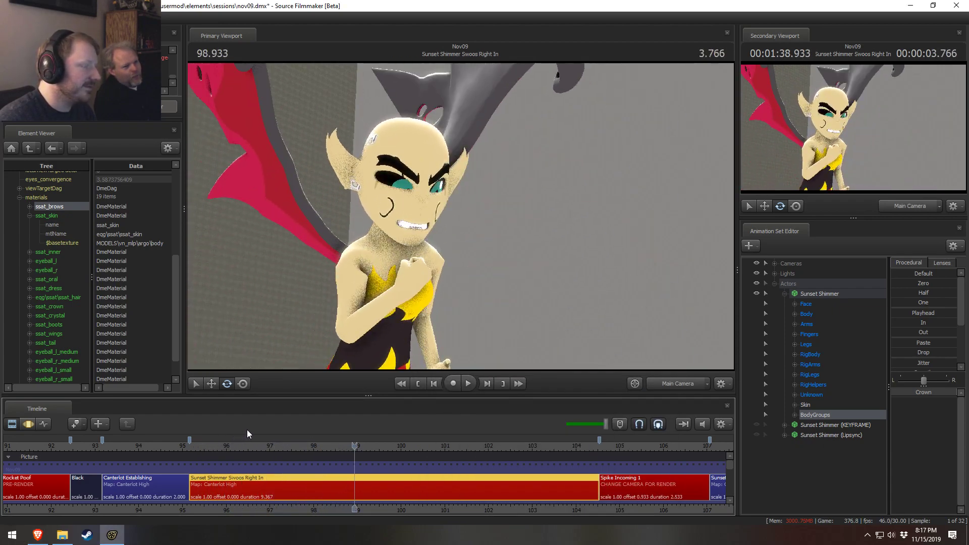
{"action": "key", "text": "alt+Tab"}
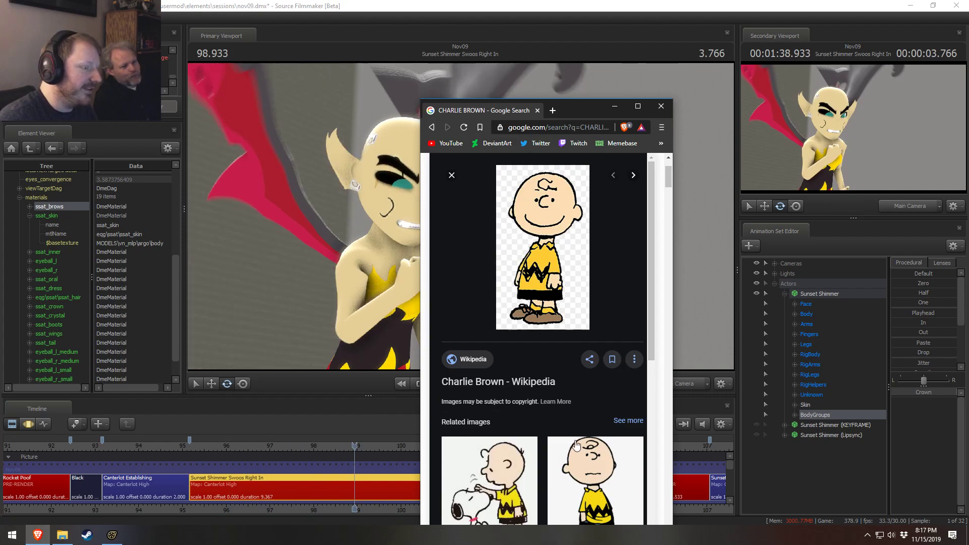
{"action": "scroll", "coordinate": [578, 444], "scroll_direction": "down", "scroll_amount": 1}
{"action": "scroll", "coordinate": [580, 437], "scroll_direction": "up", "scroll_amount": 1}
{"action": "scroll", "coordinate": [582, 434], "scroll_direction": "down", "scroll_amount": 10}
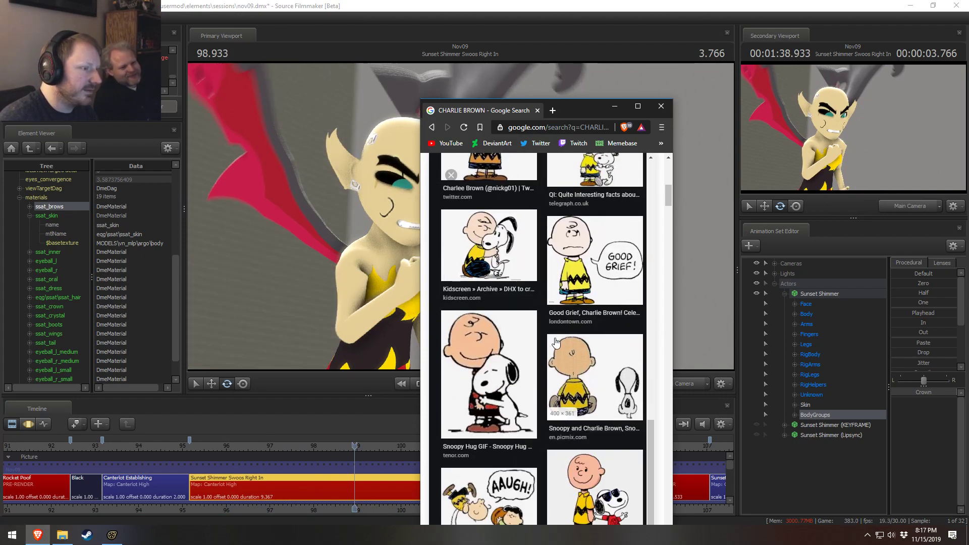
{"action": "scroll", "coordinate": [588, 429], "scroll_direction": "up", "scroll_amount": 5}
{"action": "scroll", "coordinate": [624, 330], "scroll_direction": "down", "scroll_amount": 4}
{"action": "left_click", "coordinate": [499, 5]}
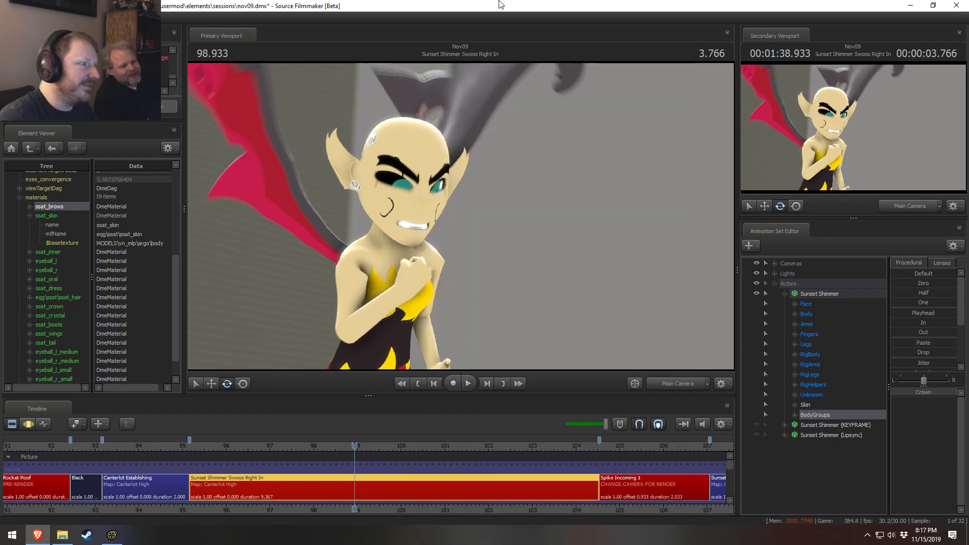
- Play the Sunset Shimmer Swoos Right In shot from near its start through to the beginning of Spike Incoming 1
{"action": "left_click_drag", "start_coordinate": [246, 446], "coordinate": [222, 451]}
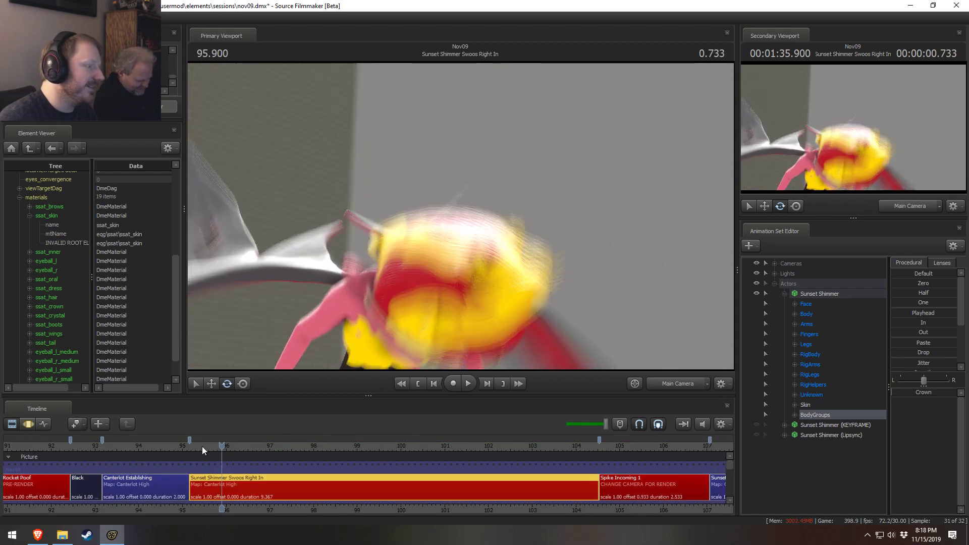
{"action": "left_click", "coordinate": [202, 445]}
{"action": "key", "text": "space"}
{"action": "key", "text": "space"}
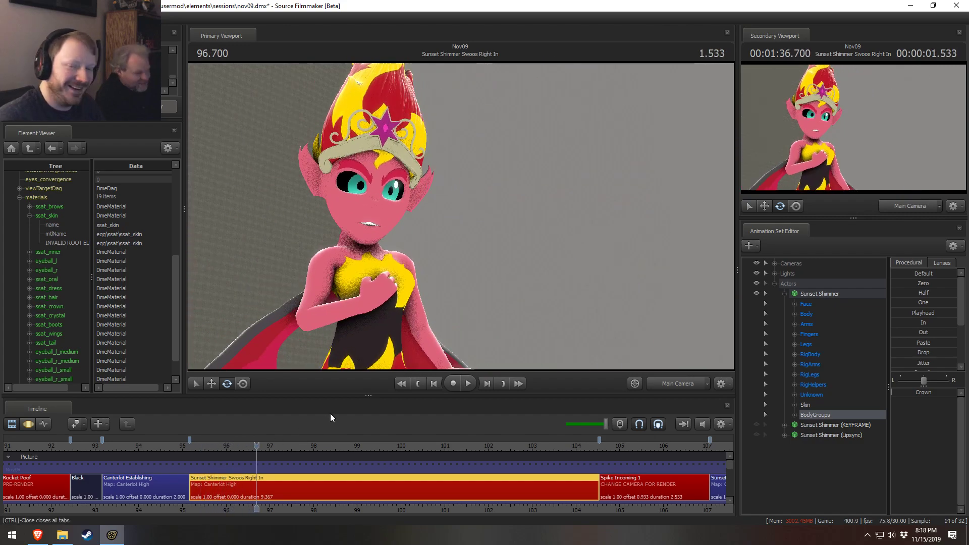
{"action": "key", "text": "space"}
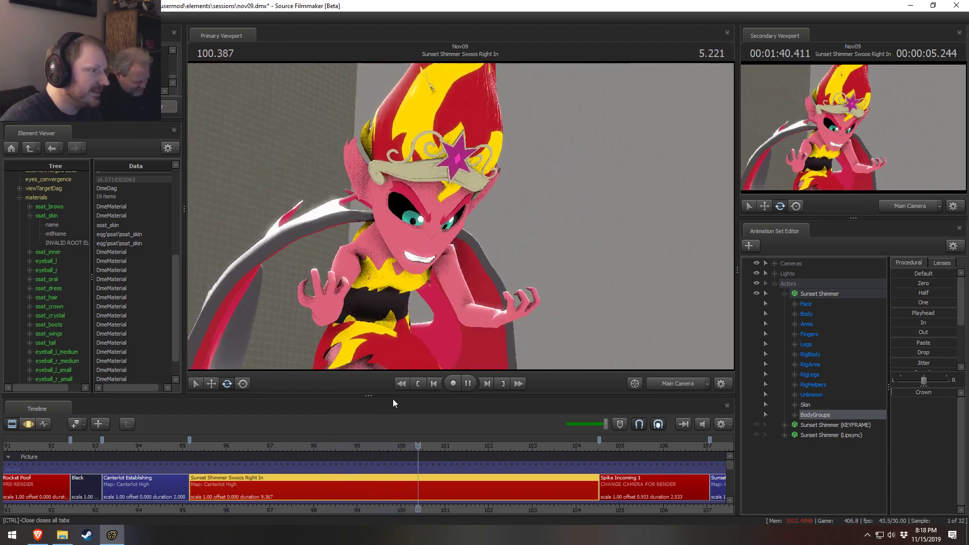
{"action": "key", "text": "space"}
{"action": "left_click", "coordinate": [216, 447]}
{"action": "key", "text": "space"}
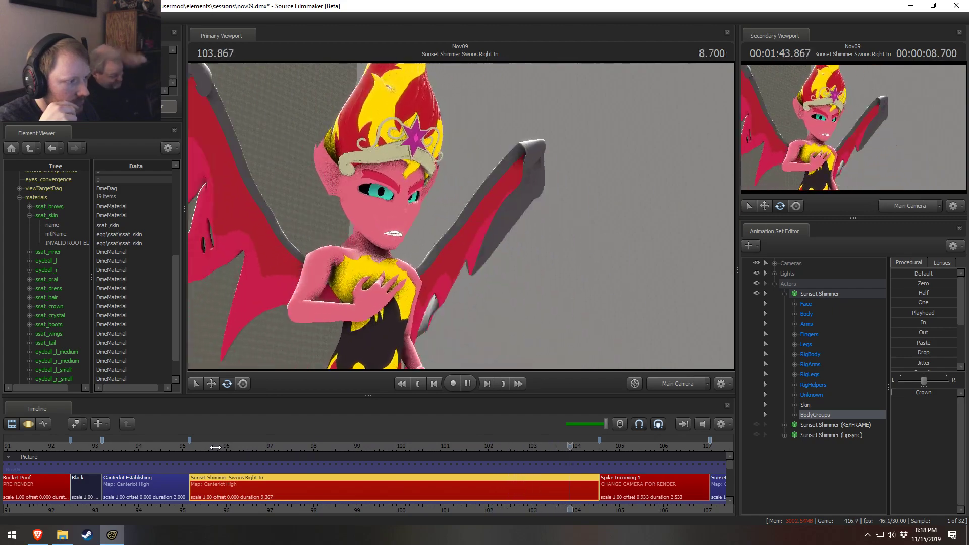
{"action": "key", "text": "space"}
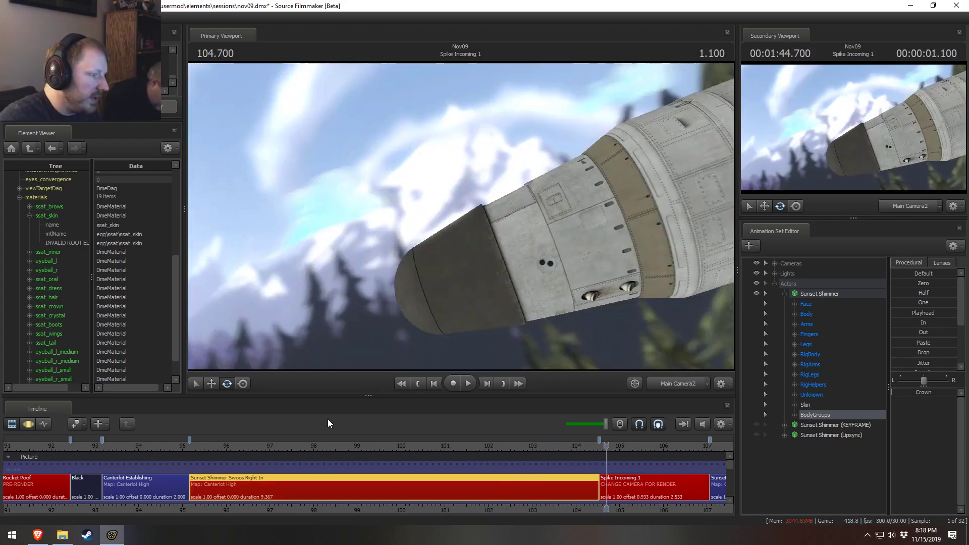
- Replay sections from the start and middle of the Sunset Shimmer Swoos Right In shot to review the character's animation
{"action": "left_click", "coordinate": [379, 444]}
{"action": "key", "text": "space"}
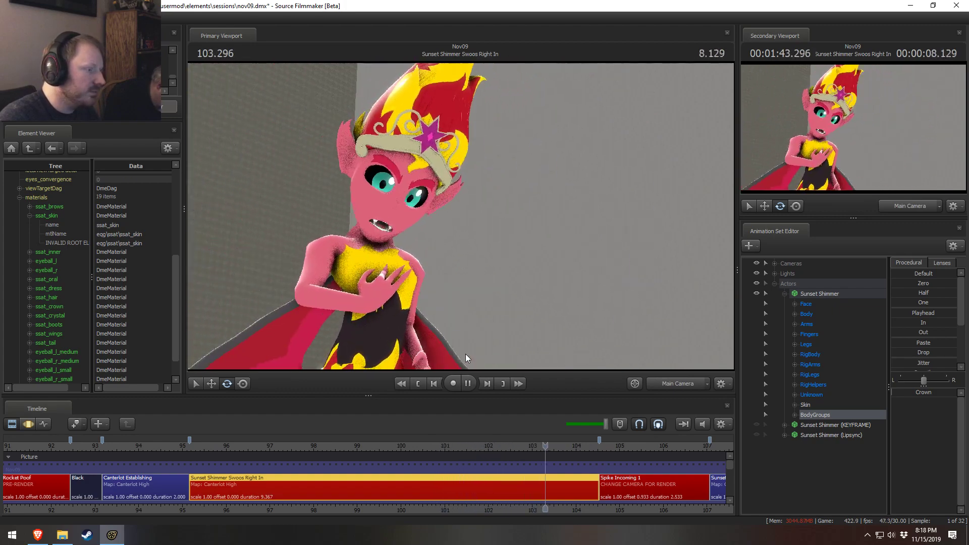
{"action": "key", "text": "space"}
{"action": "left_click", "coordinate": [198, 444]}
{"action": "key", "text": "space"}
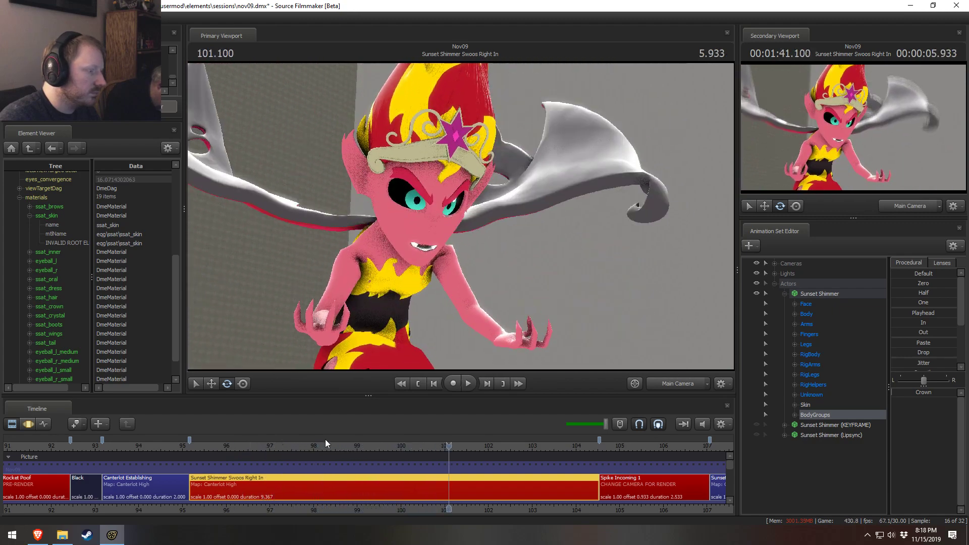
{"action": "left_click", "coordinate": [371, 446]}
{"action": "left_click", "coordinate": [360, 448]}
{"action": "key", "text": "space"}
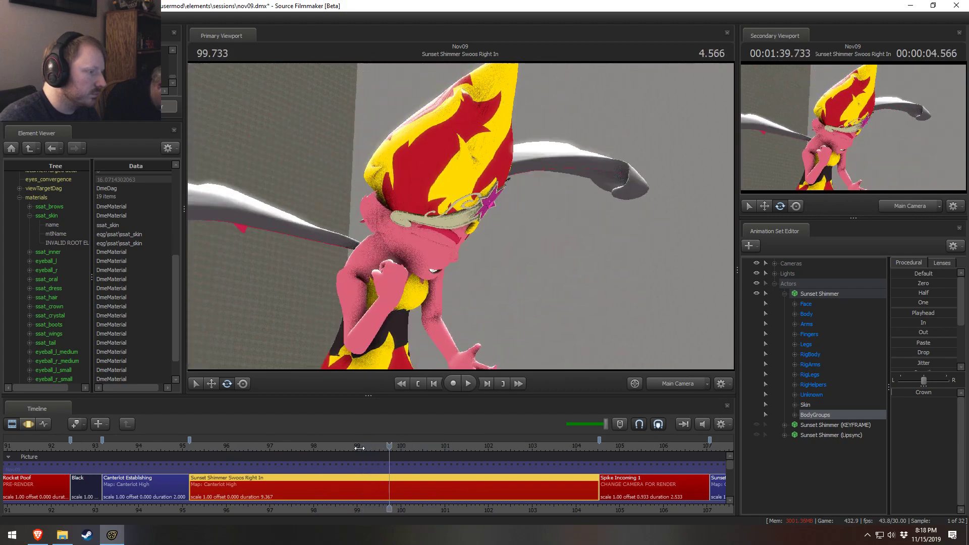
- Reposition the left hand rig control at 99.666 within a time selection from about 99.03 to 100
{"action": "scroll", "coordinate": [353, 472], "scroll_direction": "up", "scroll_amount": 5}
{"action": "key", "text": "F3"}
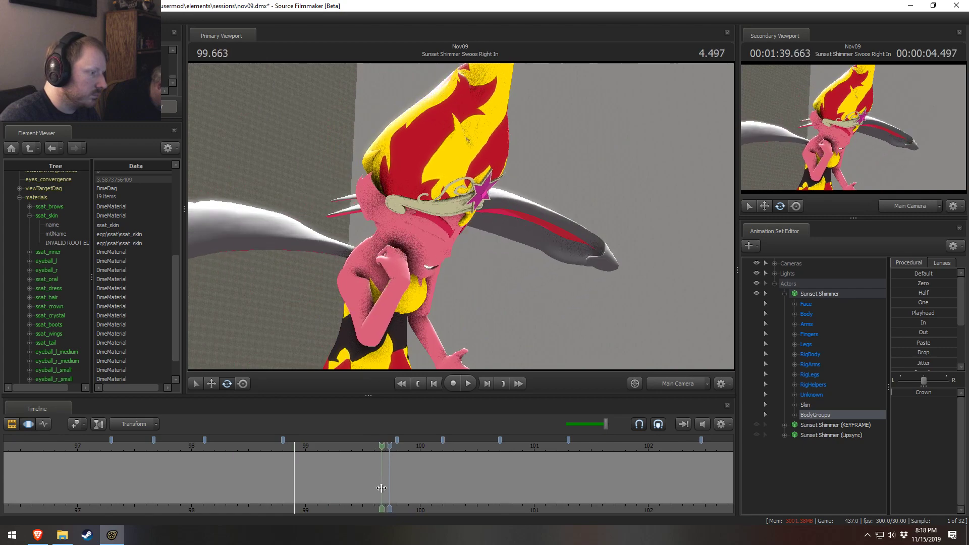
{"action": "left_click", "coordinate": [381, 488]}
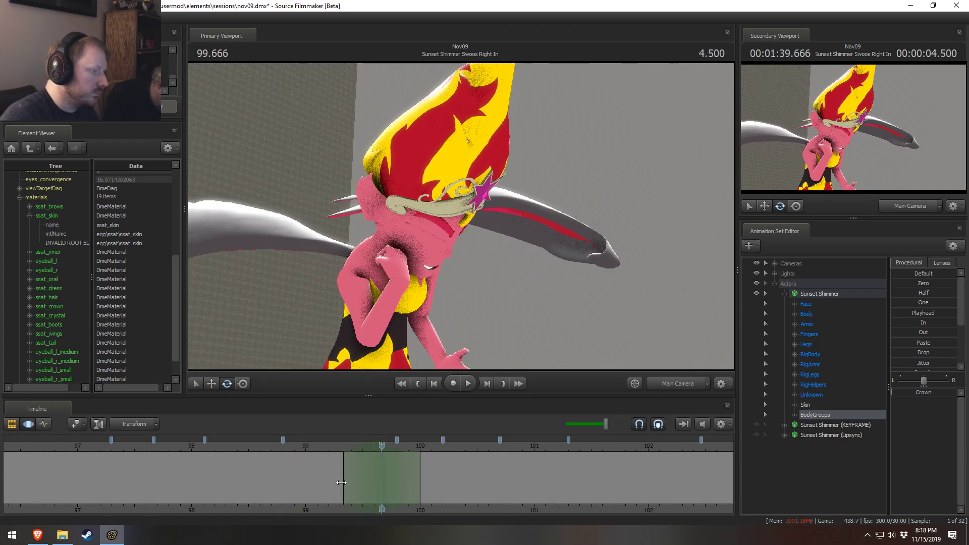
{"action": "left_click_drag", "start_coordinate": [348, 488], "coordinate": [310, 489]}
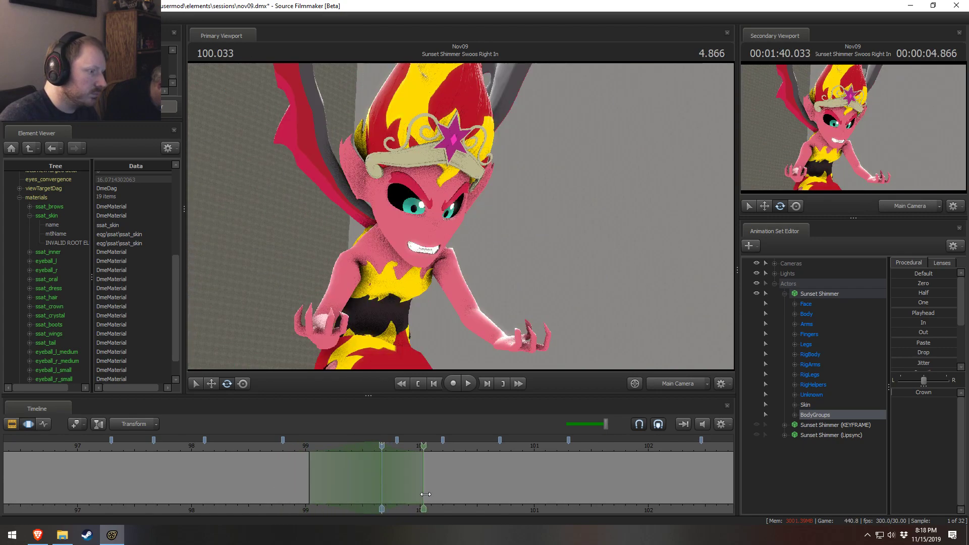
{"action": "left_click", "coordinate": [445, 352]}
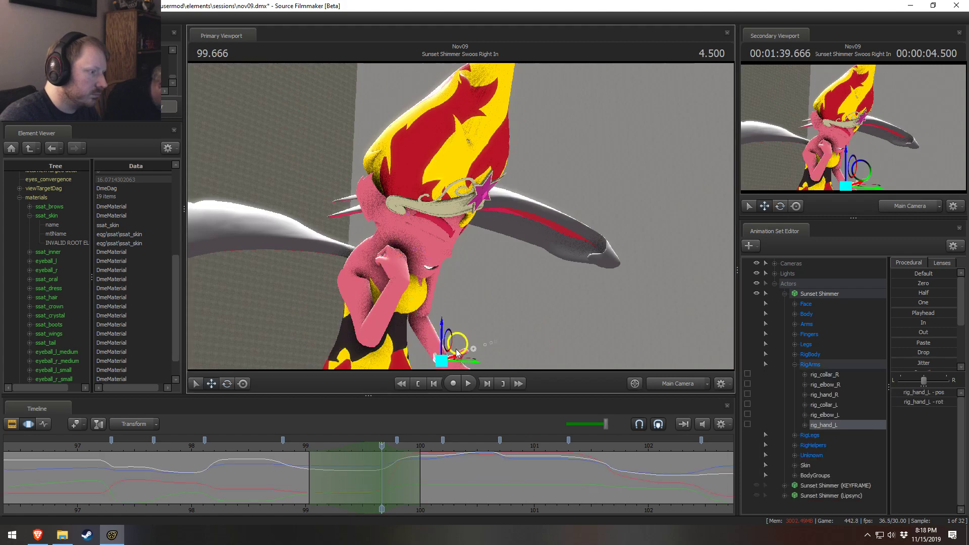
{"action": "left_click_drag", "start_coordinate": [445, 349], "coordinate": [417, 393]}
{"action": "key", "text": "e"}
- Replay the shot from about 99 to check the left arm's motion
{"action": "left_click", "coordinate": [289, 449]}
{"action": "key", "text": "space"}
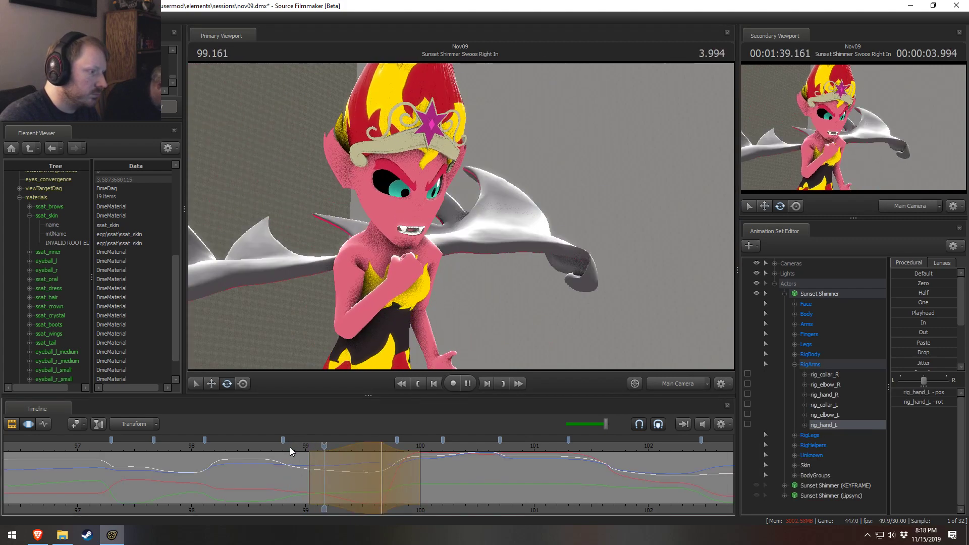
{"action": "key", "text": "space"}
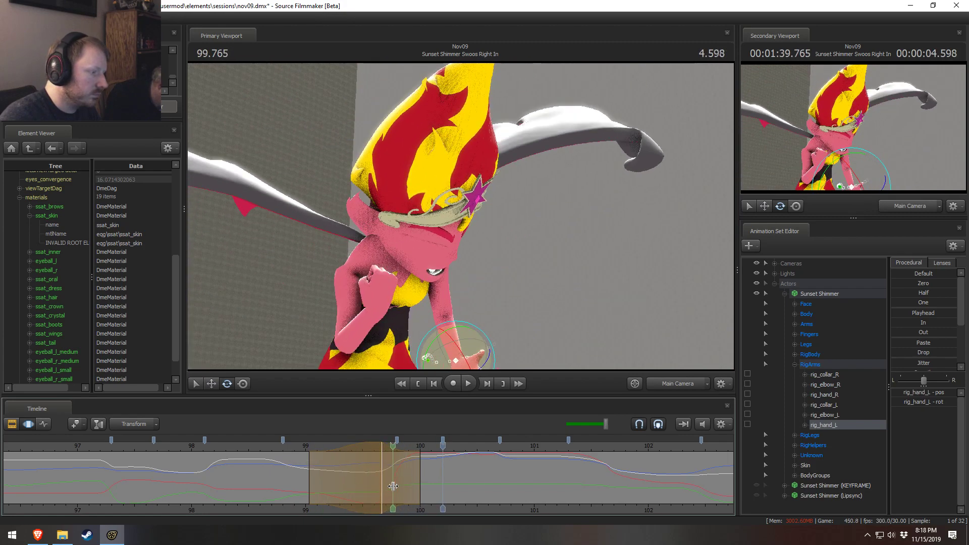
- Adjust the left hand's pose at 99.833 on the timeline and select the left elbow rig control
{"action": "left_click", "coordinate": [401, 482]}
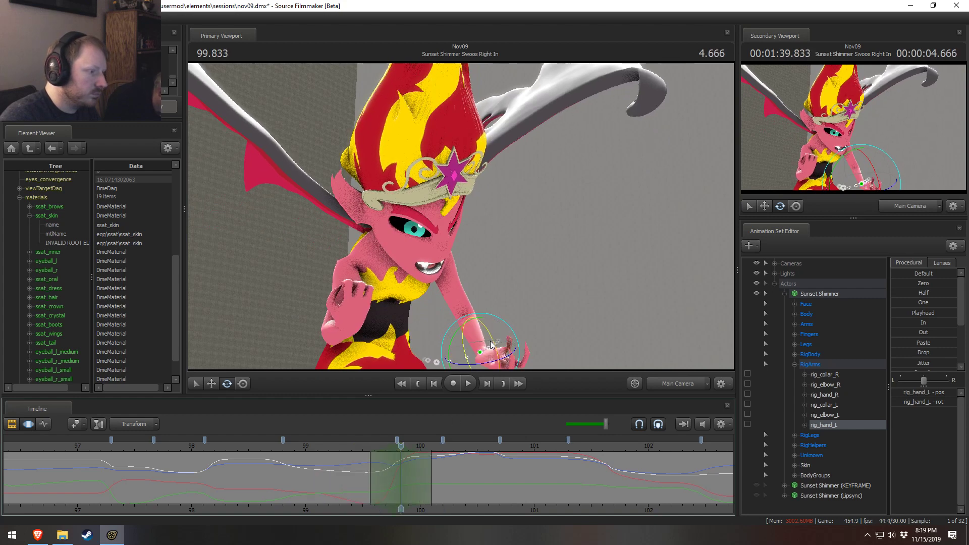
{"action": "mouse_move", "coordinate": [491, 358]}
{"action": "left_mouse_down"}
{"action": "mouse_move", "coordinate": [483, 342]}
{"action": "mouse_move", "coordinate": [477, 352]}
{"action": "left_mouse_up"}
{"action": "key", "text": "w"}
{"action": "left_click", "coordinate": [463, 307]}
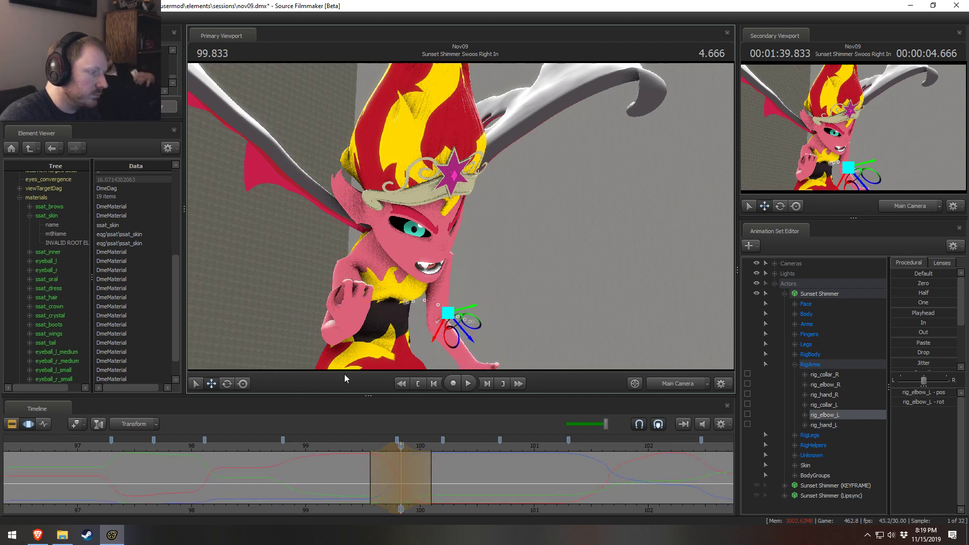
- Replay the arm swing repeatedly from about 99.366 to review the left arm's movement
{"action": "key", "text": "space"}
{"action": "key", "text": "space"}
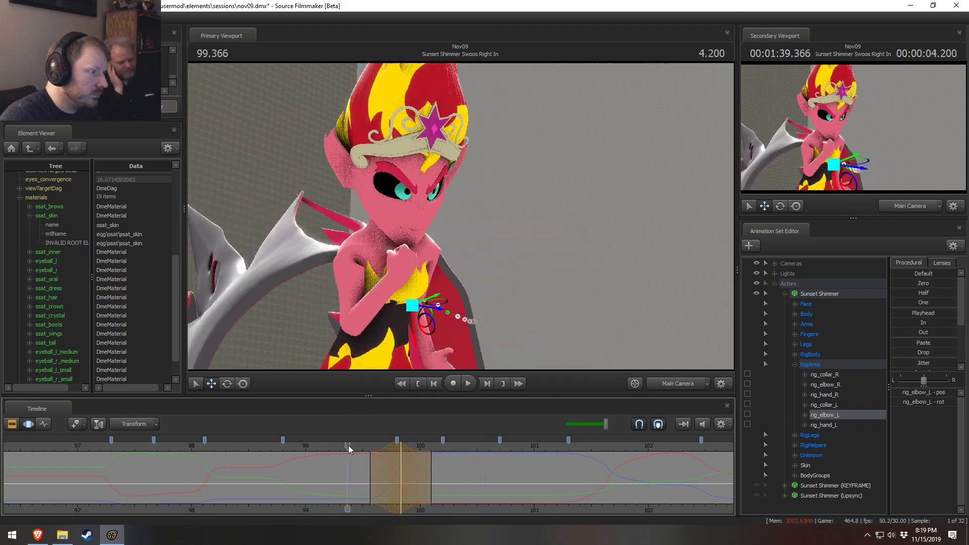
{"action": "key", "text": "space"}
{"action": "key", "text": "space"}
{"action": "key", "text": "space"}
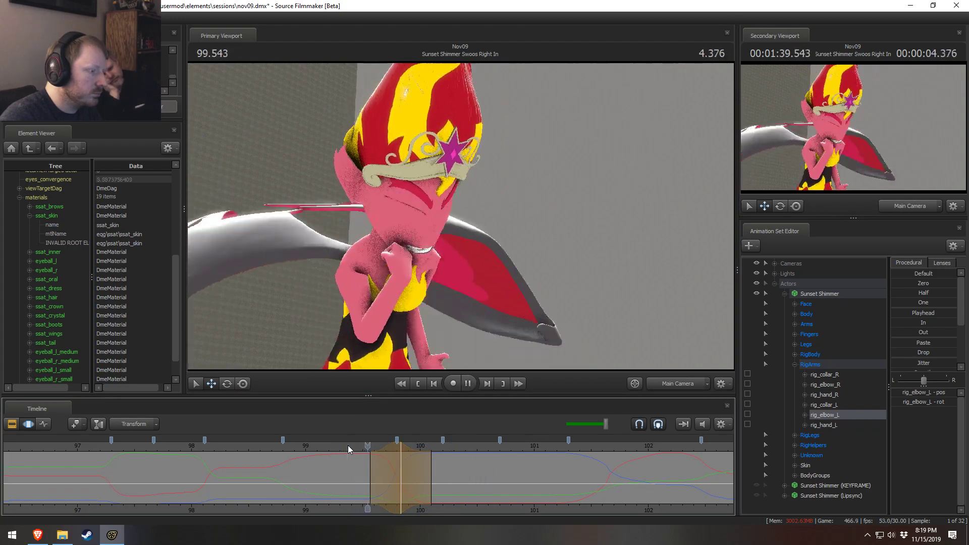
{"action": "key", "text": "space"}
{"action": "key", "text": "space"}
{"action": "key", "text": "space"}
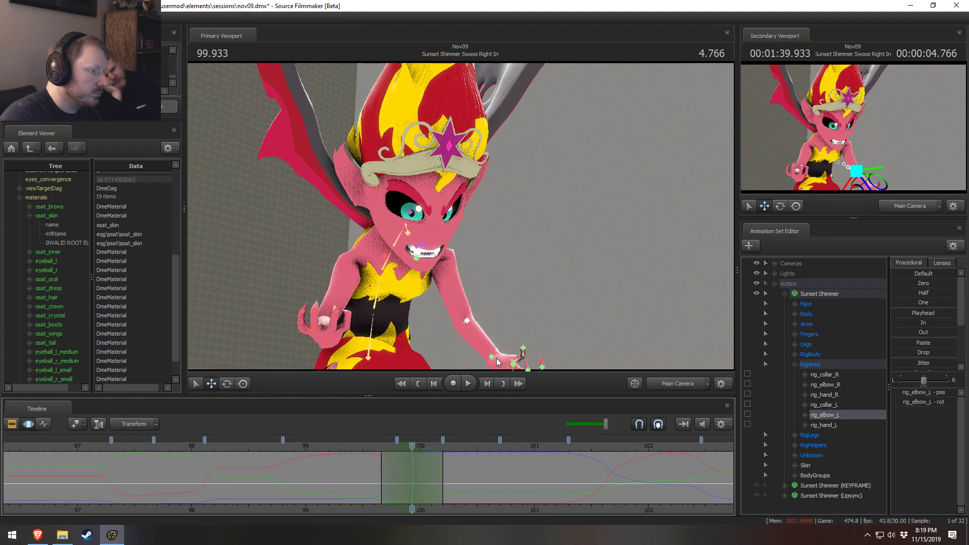
- Adjust the left hand at 99.933 with the time selection ending at about 100.1, and play back the change
{"action": "left_click", "coordinate": [496, 357]}
{"action": "mouse_move", "coordinate": [443, 475]}
{"action": "left_mouse_down"}
{"action": "mouse_move", "coordinate": [412, 475]}
{"action": "mouse_move", "coordinate": [428, 475]}
{"action": "left_mouse_up"}
{"action": "key", "text": "space"}
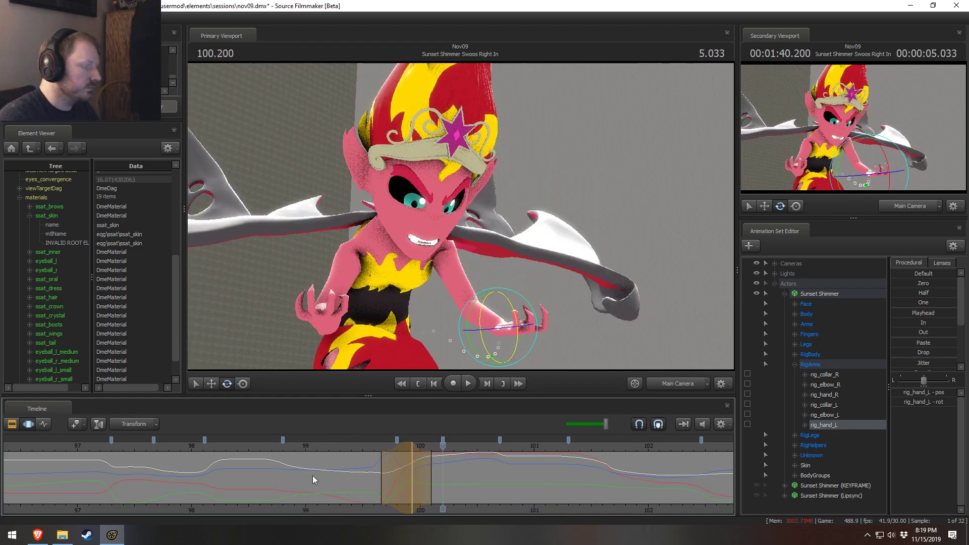
- Rotate the left hand at 99.700 within a narrow time selection and shift its adjusted motion slightly earlier to about 99.666
{"action": "left_click", "coordinate": [384, 480]}
{"action": "left_click", "coordinate": [384, 480]}
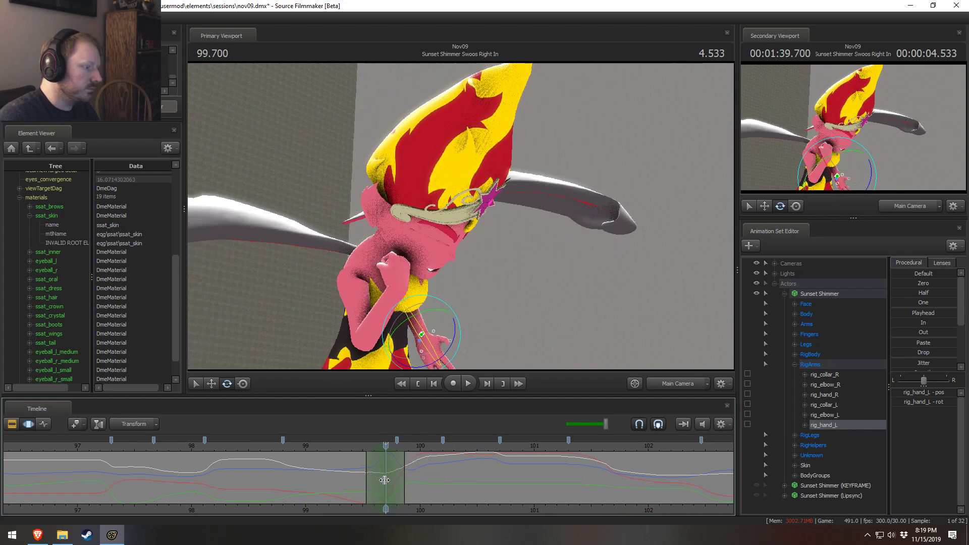
{"action": "left_click_drag", "start_coordinate": [433, 346], "coordinate": [435, 344]}
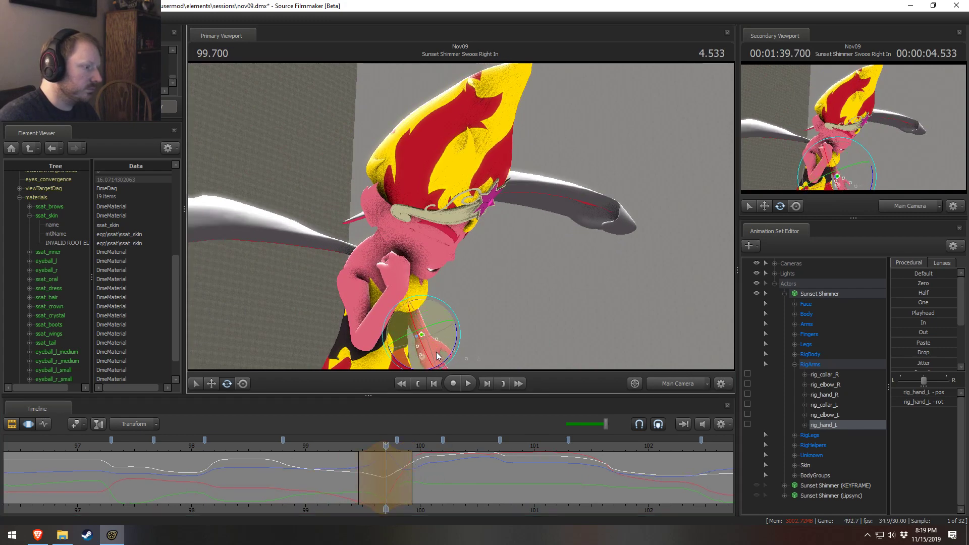
{"action": "key", "text": "space"}
{"action": "left_click", "coordinate": [337, 453]}
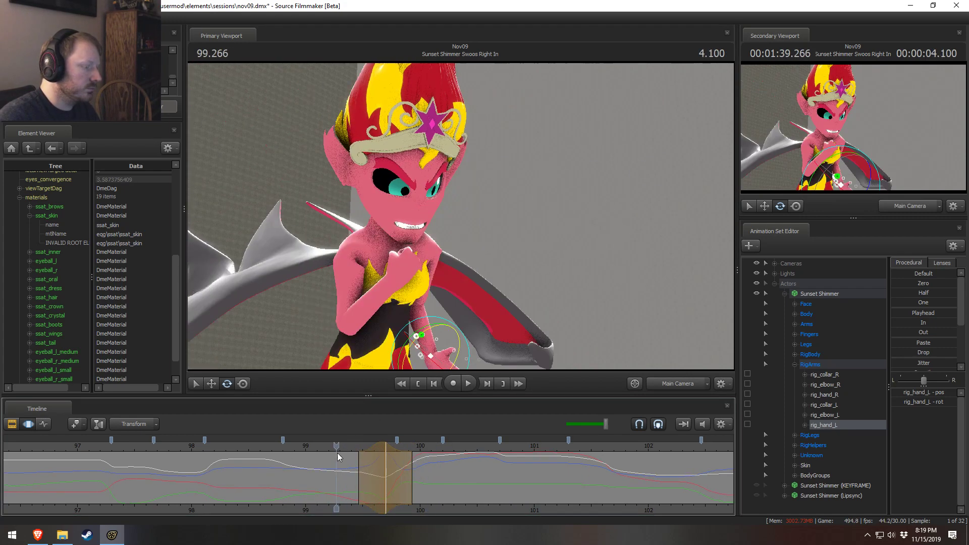
{"action": "left_click_drag", "start_coordinate": [365, 448], "coordinate": [361, 447]}
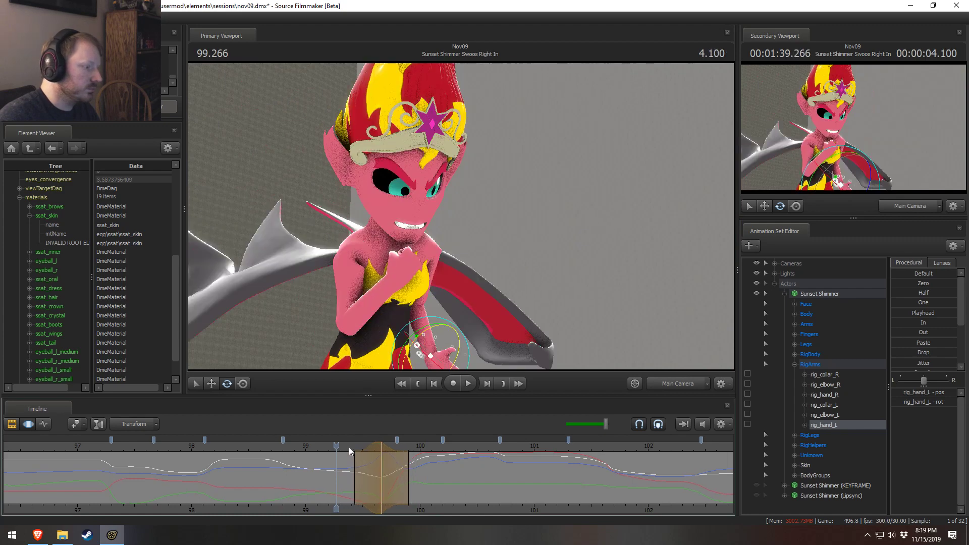
- Replay the left hand's motion from 99.266 to past 100 to judge its timing
{"action": "key", "text": "space"}
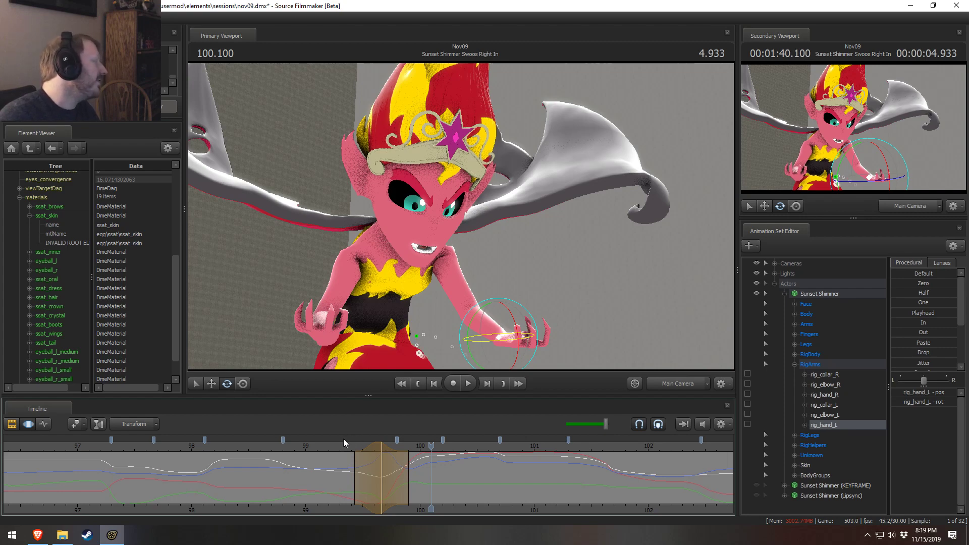
{"action": "left_click", "coordinate": [337, 444]}
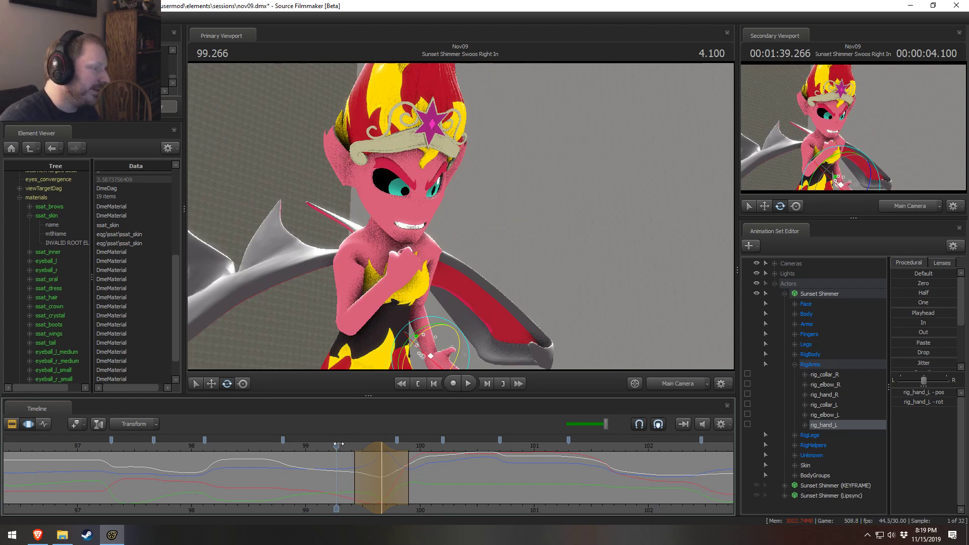
{"action": "key", "text": "space"}
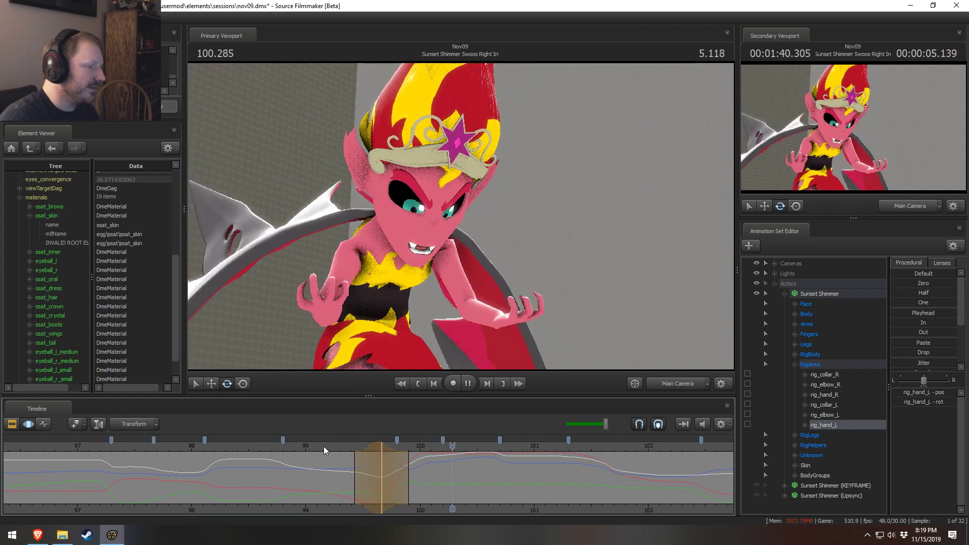
{"action": "key", "text": "space"}
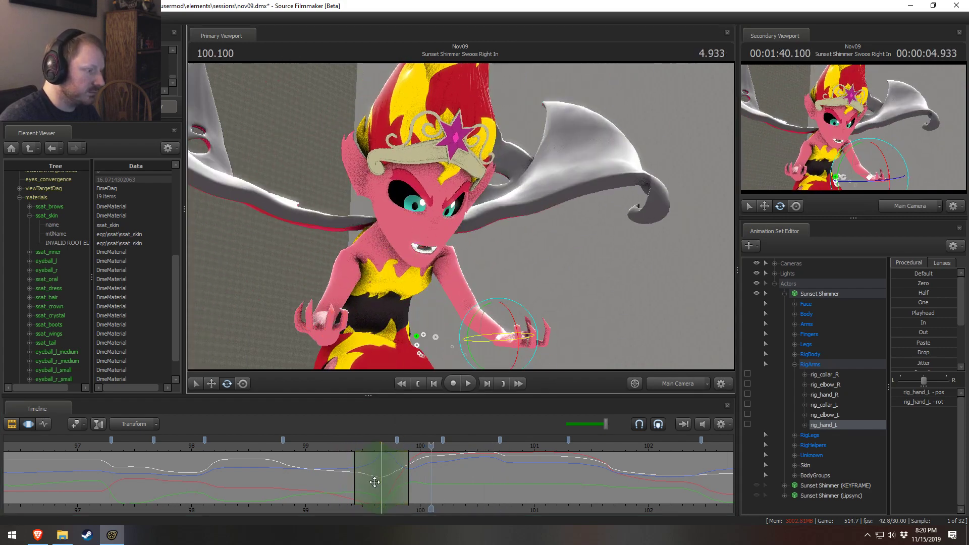
- Widen the time selection to about 99.2–100.3 and retime the motion at 100.000 to about 99.933
{"action": "left_click_drag", "start_coordinate": [374, 482], "coordinate": [329, 476]}
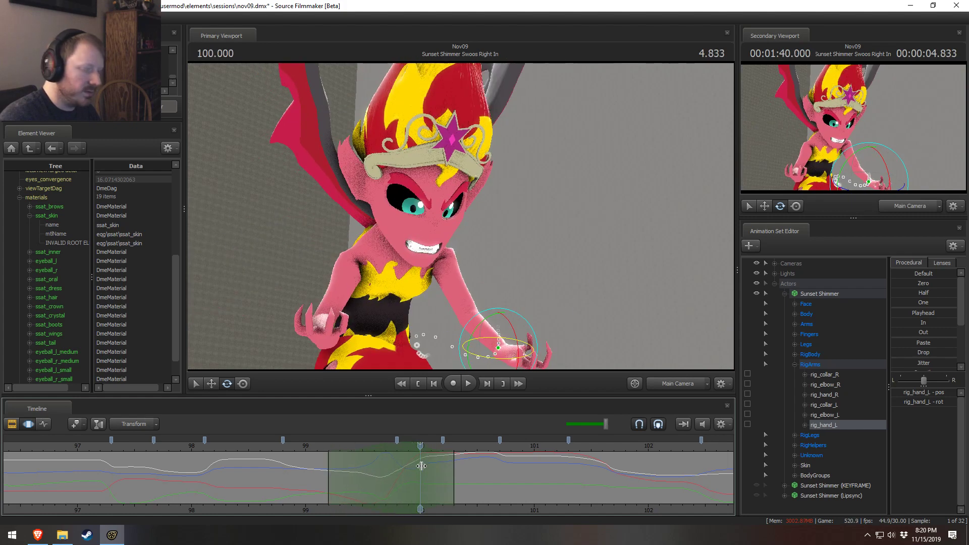
{"action": "left_click_drag", "start_coordinate": [419, 466], "coordinate": [413, 466]}
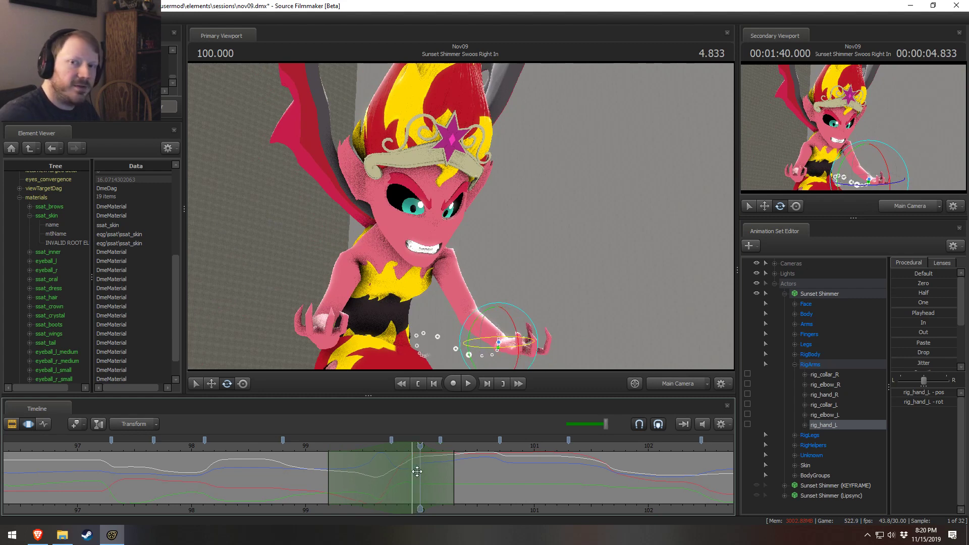
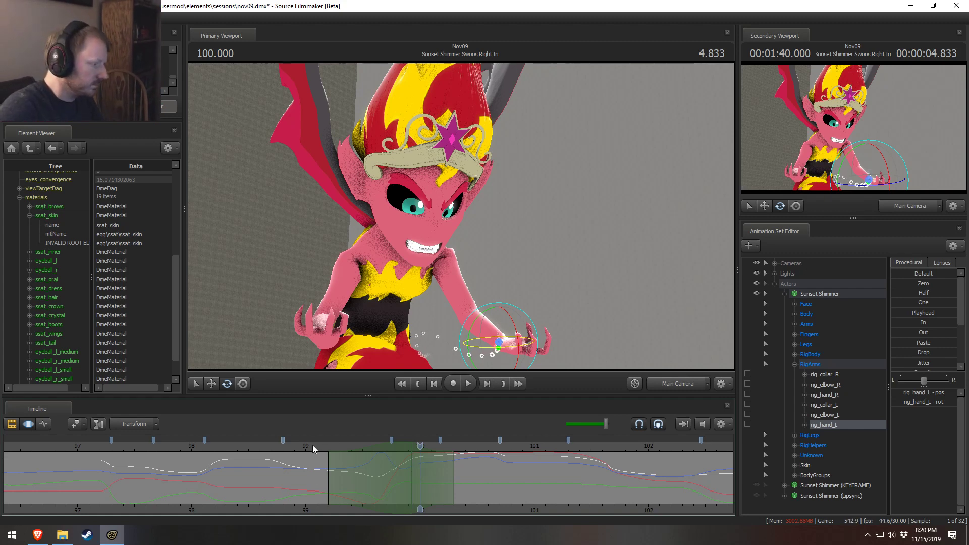
- Play the shot from 99.033 to 104.433, near its end, to review the retimed arm motion
{"action": "key", "text": "space"}
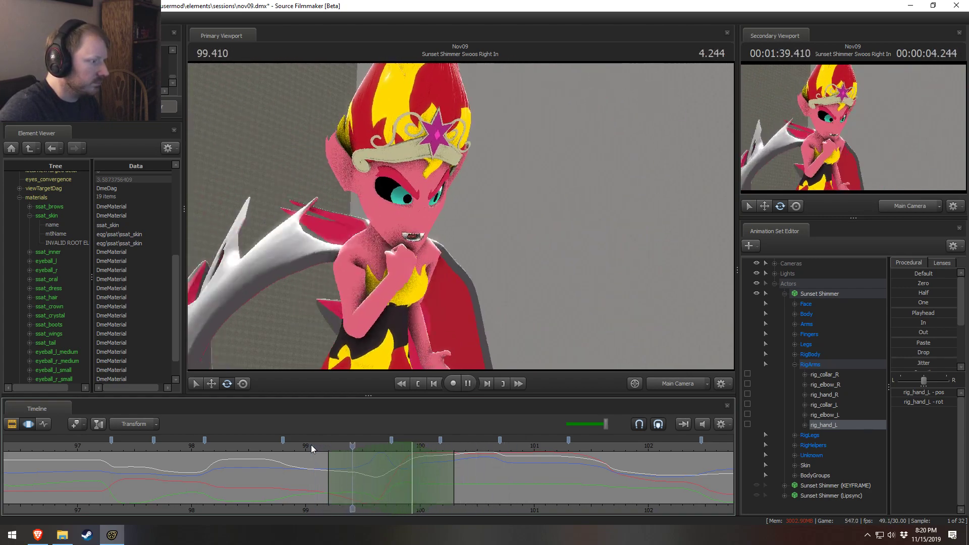
{"action": "left_click", "coordinate": [311, 445]}
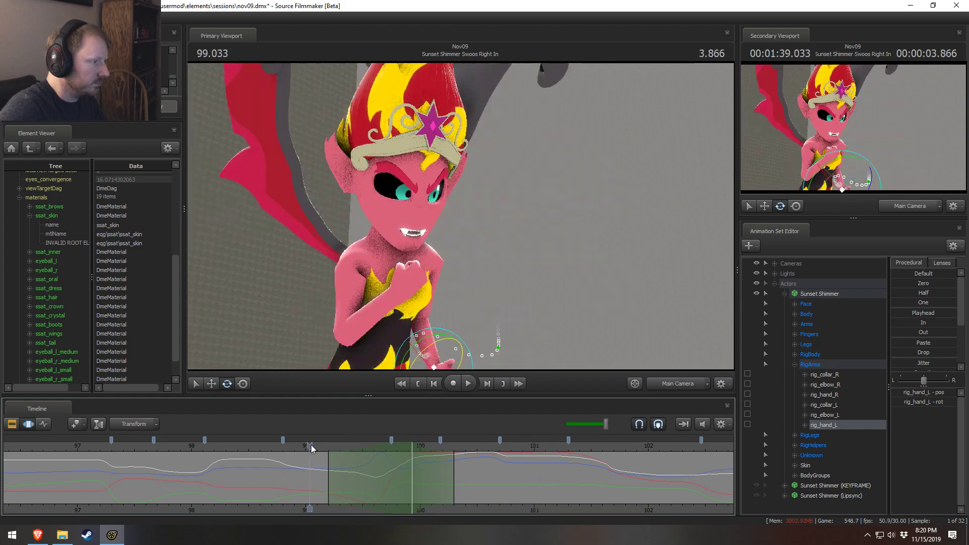
{"action": "key", "text": "space"}
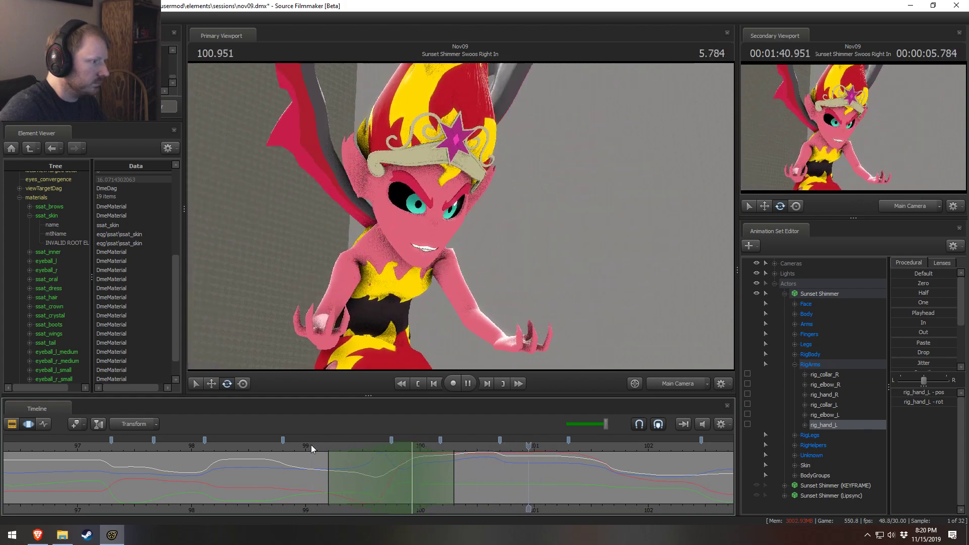
{"action": "key", "text": "space"}
{"action": "scroll", "coordinate": [552, 475], "scroll_direction": "down", "scroll_amount": 3}
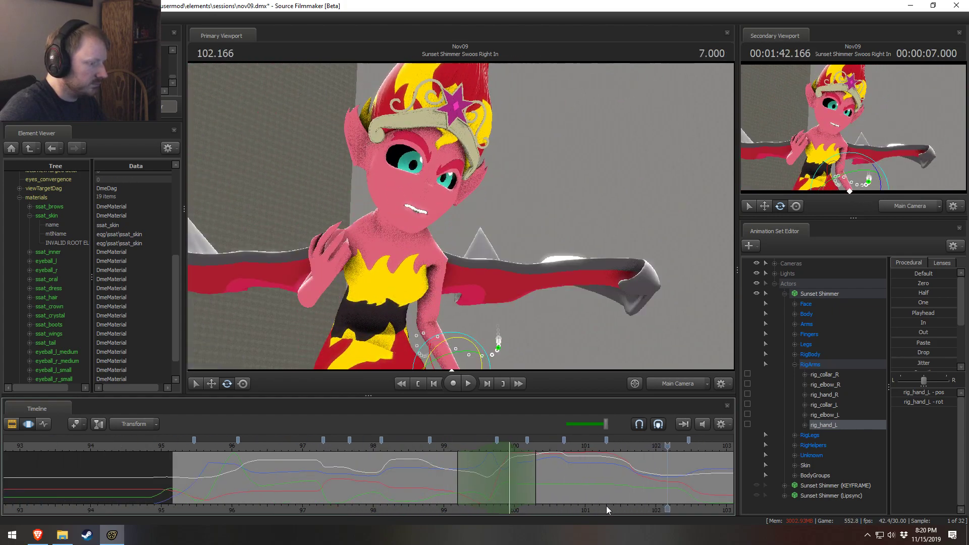
{"action": "middle_click_drag", "start_coordinate": [607, 506], "coordinate": [341, 499]}
{"action": "key", "text": "space"}
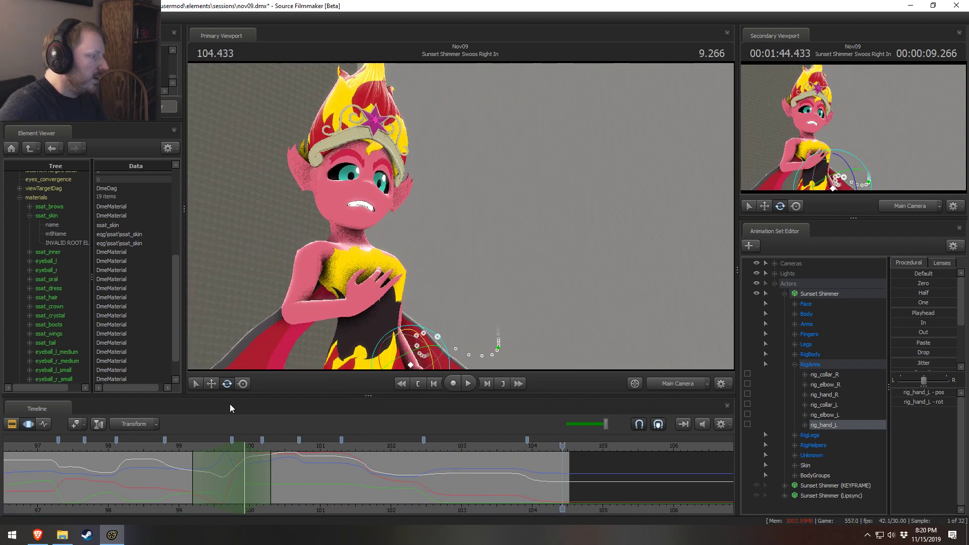
- Collapse the Actors group and select light1 in the Lights group
{"action": "right_click", "coordinate": [459, 251]}
{"action": "left_click", "coordinate": [526, 269]}
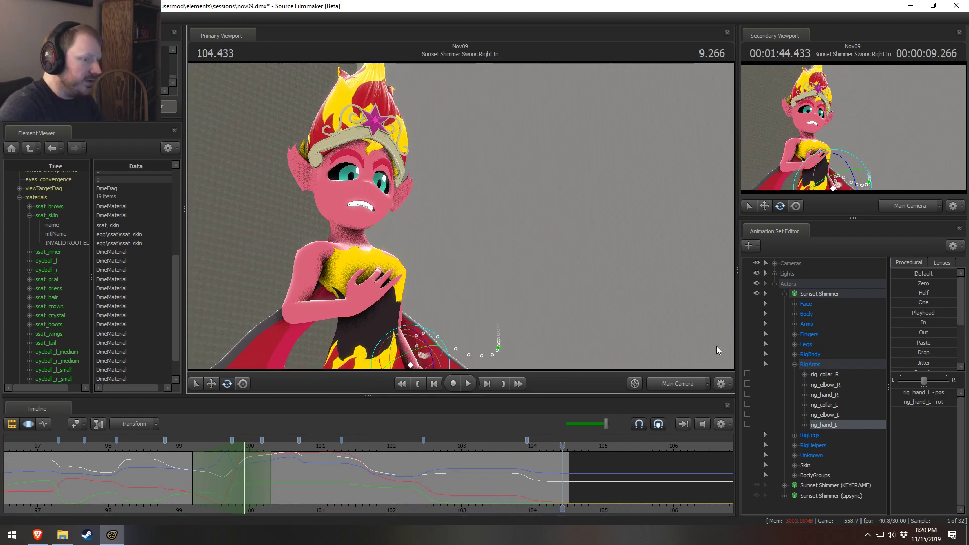
{"action": "left_click", "coordinate": [784, 294]}
{"action": "left_click", "coordinate": [775, 283]}
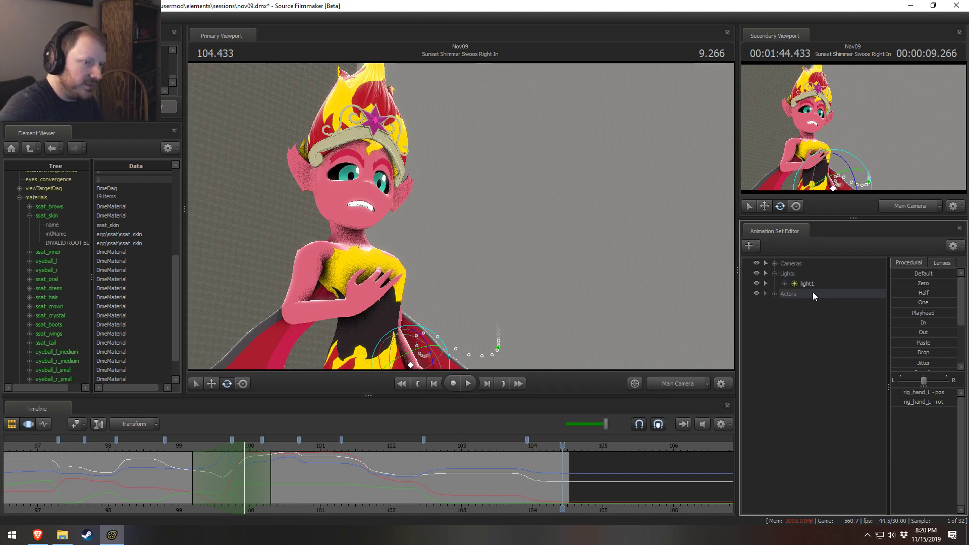
{"action": "left_click", "coordinate": [779, 286]}
{"action": "right_click", "coordinate": [581, 249]}
{"action": "left_click", "coordinate": [423, 440]}
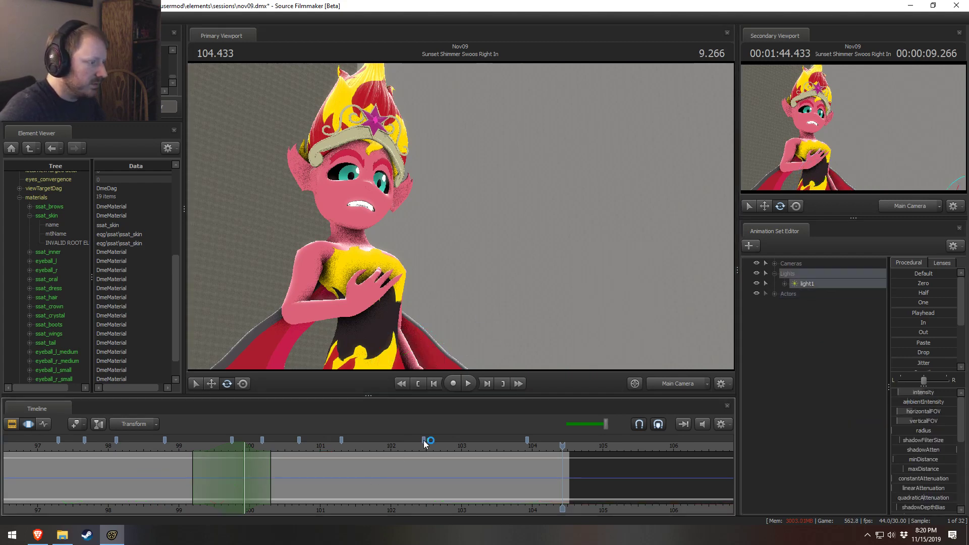
- Enable lighting in the primary viewport
{"action": "right_click", "coordinate": [513, 334]}
{"action": "mouse_move", "coordinate": [516, 338]}
{"action": "left_click", "coordinate": [586, 339]}
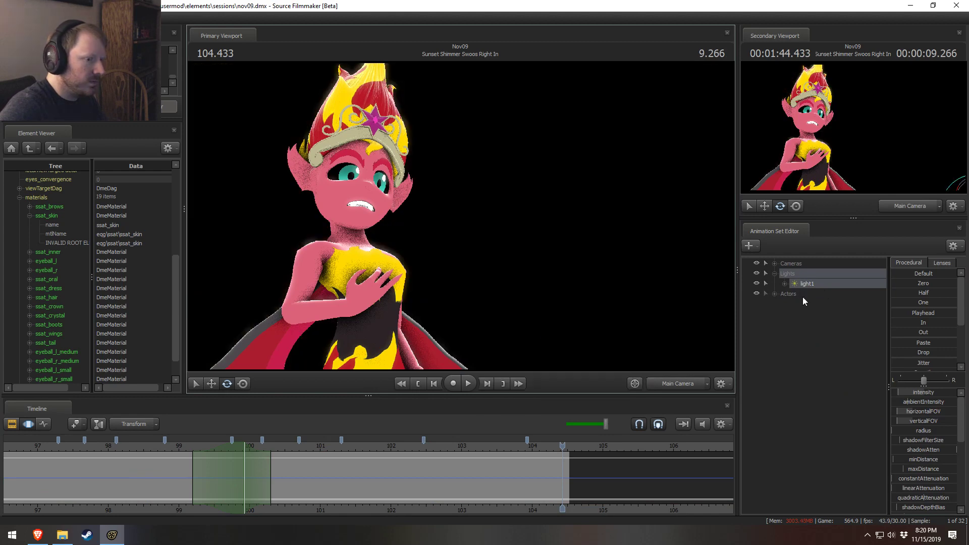
- View the scene through light1 in the primary viewport and turn off viewport lighting
{"action": "left_click_drag", "start_coordinate": [828, 283], "coordinate": [427, 204]}
{"action": "key", "text": "F2"}
{"action": "right_click", "coordinate": [472, 222]}
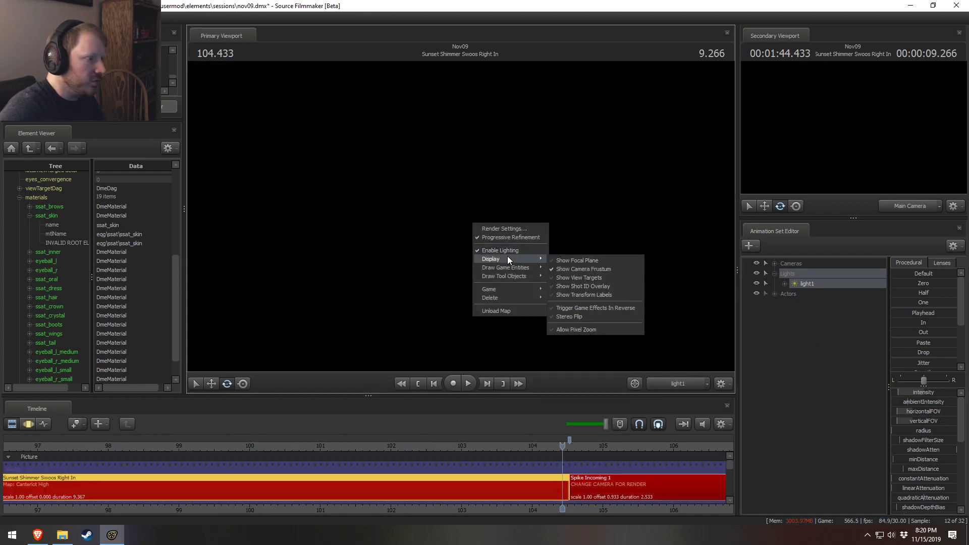
{"action": "left_click", "coordinate": [508, 251]}
{"action": "left_click", "coordinate": [485, 278]}
- Bring light1 close to Sunset Shimmer in the Motion Editor, with the whole shot's time range selected
{"action": "key", "text": "F3"}
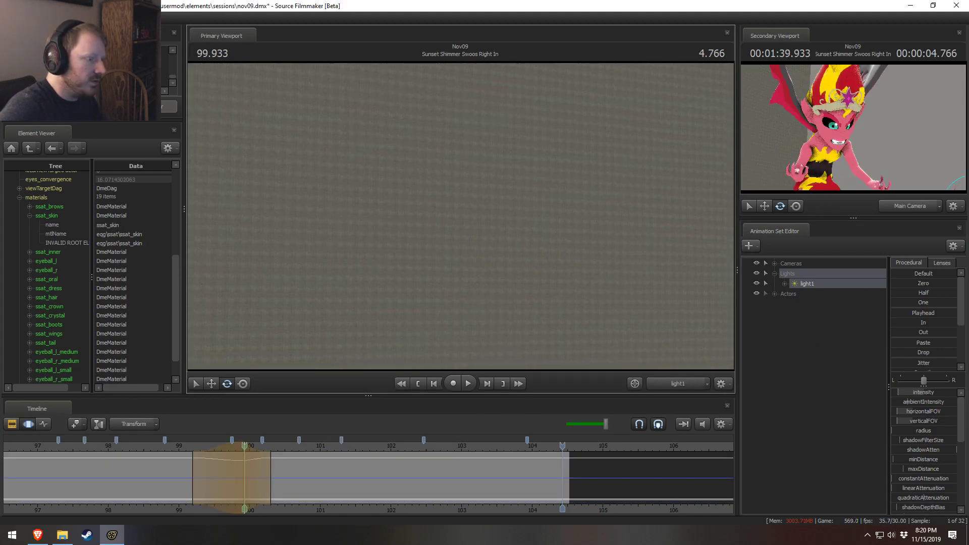
{"action": "left_click_drag", "start_coordinate": [449, 262], "coordinate": [661, 267]}
{"action": "left_click", "coordinate": [774, 294]}
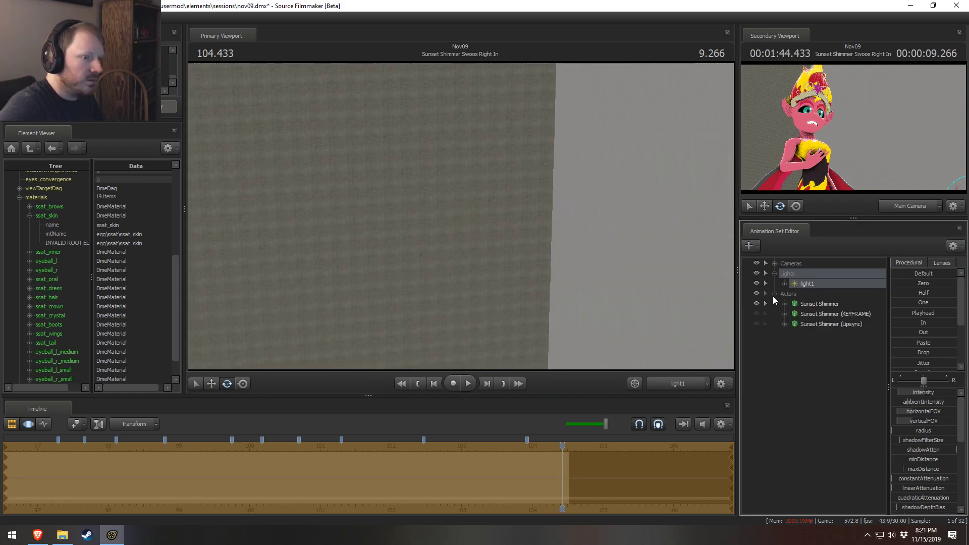
{"action": "left_click", "coordinate": [811, 303]}
{"action": "left_click_drag", "start_coordinate": [815, 285], "coordinate": [333, 210]}
{"action": "left_click_drag", "start_coordinate": [354, 214], "coordinate": [384, 308]}
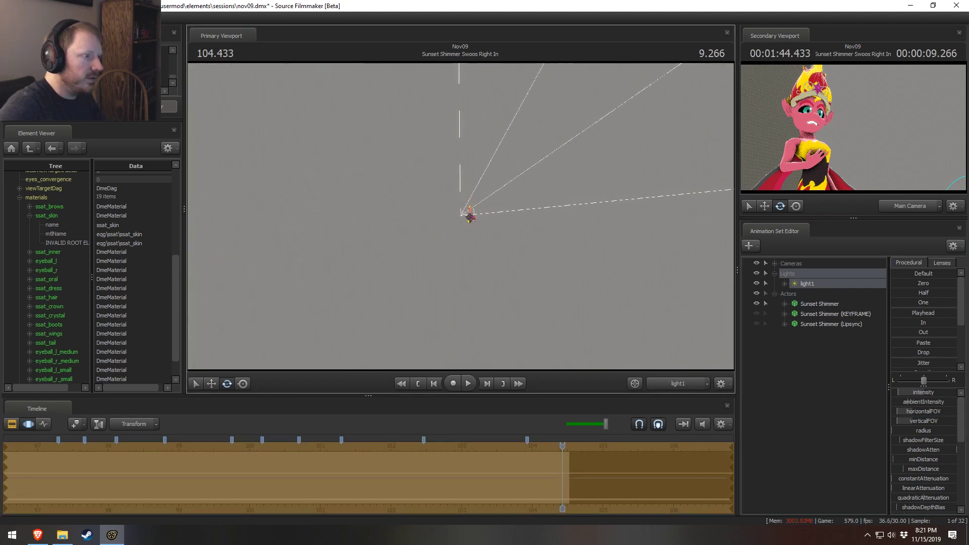
- Enable lighting in the primary viewport and position light1 behind Sunset Shimmer as a rim light
{"action": "mouse_move", "coordinate": [467, 222]}
{"action": "right_mouse_down"}
{"action": "mouse_move", "coordinate": [468, 212]}
{"action": "mouse_move", "coordinate": [468, 222]}
{"action": "right_mouse_up"}
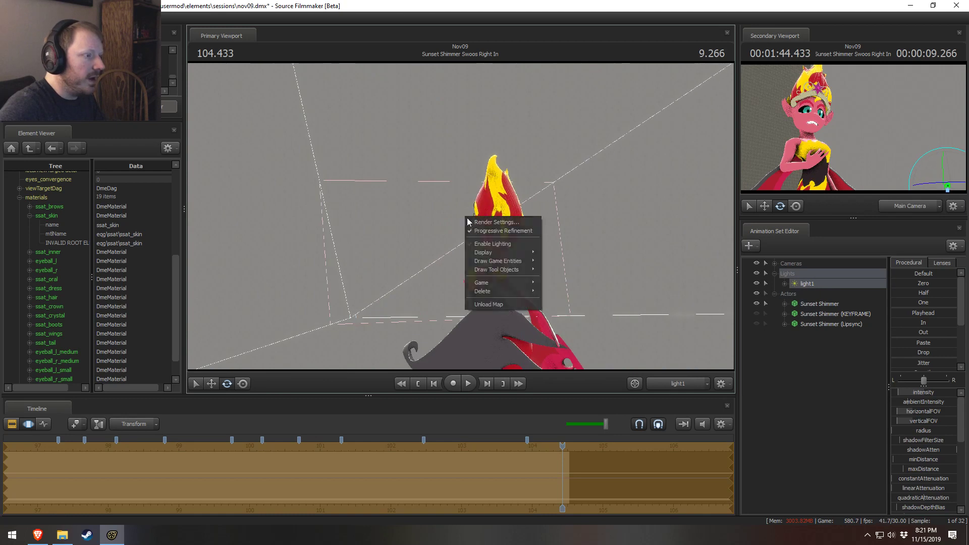
{"action": "left_click", "coordinate": [477, 245]}
{"action": "left_click_drag", "start_coordinate": [476, 245], "coordinate": [602, 226]}
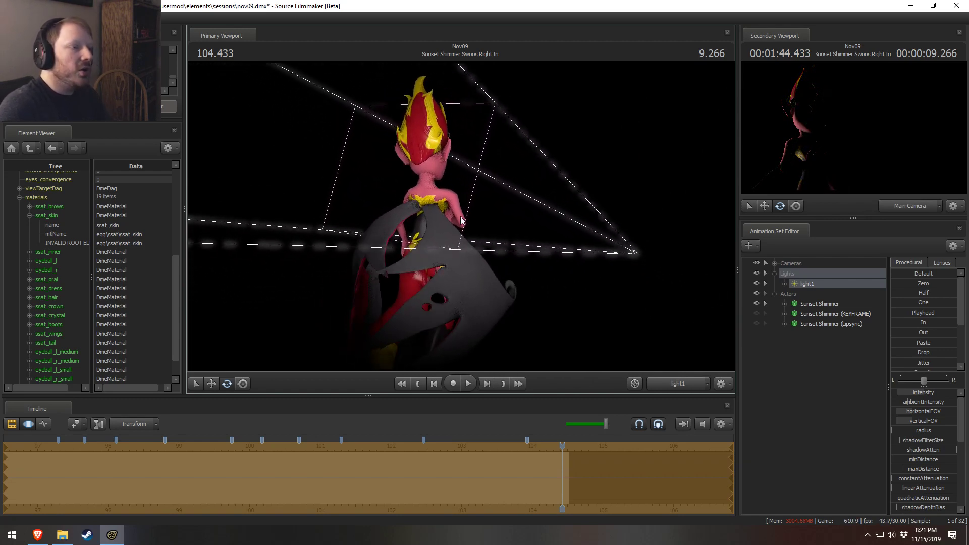
{"action": "mouse_move", "coordinate": [461, 219]}
{"action": "left_mouse_down"}
{"action": "mouse_move", "coordinate": [461, 232]}
{"action": "mouse_move", "coordinate": [456, 211]}
{"action": "mouse_move", "coordinate": [459, 220]}
{"action": "left_mouse_up"}
- Play the beginning of the Sunset Shimmer Swoos Right In shot to review the rim lighting from light1
{"action": "key", "text": "F2"}
{"action": "left_click_drag", "start_coordinate": [327, 446], "coordinate": [244, 448]}
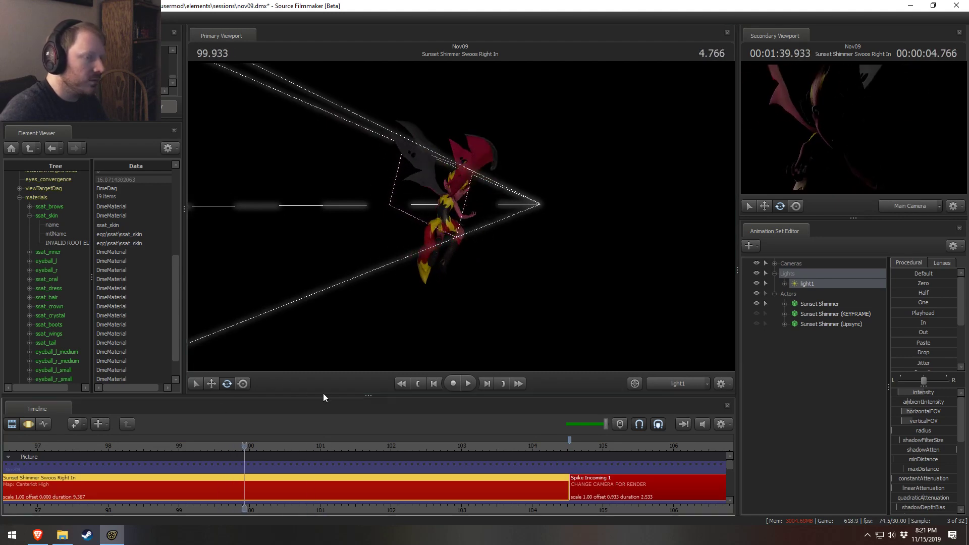
{"action": "middle_click_drag", "start_coordinate": [372, 495], "coordinate": [656, 488]}
{"action": "scroll", "coordinate": [373, 471], "scroll_direction": "down", "scroll_amount": 1}
{"action": "left_click", "coordinate": [247, 446]}
{"action": "key", "text": "space"}
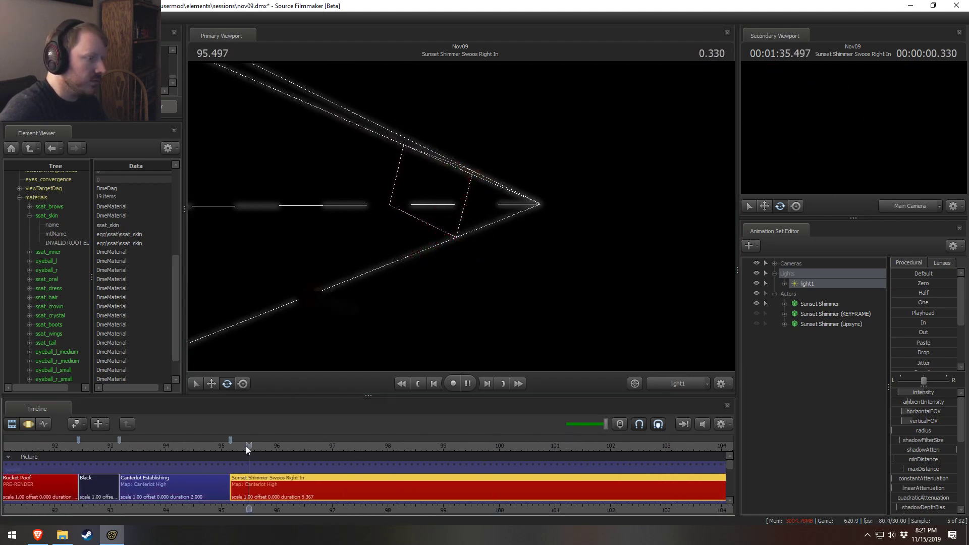
{"action": "left_click_drag", "start_coordinate": [247, 446], "coordinate": [264, 458]}
{"action": "key", "text": "space"}
{"action": "key", "text": "space"}
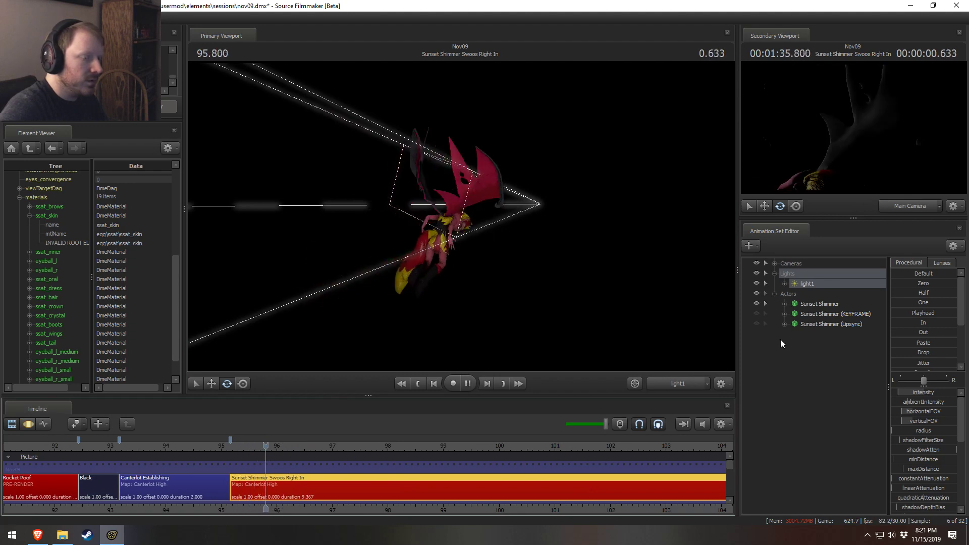
{"action": "right_click", "coordinate": [811, 283]}
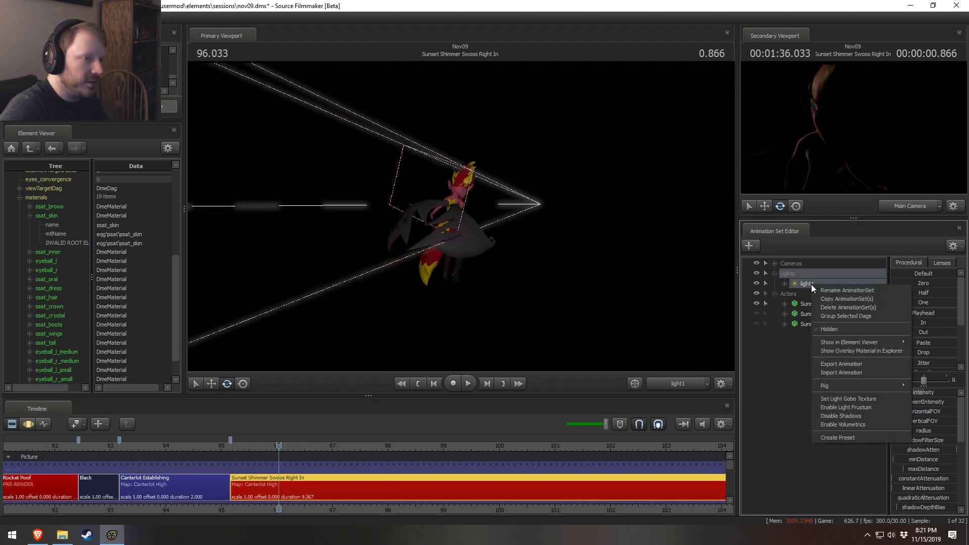
{"action": "key", "text": "Escape"}
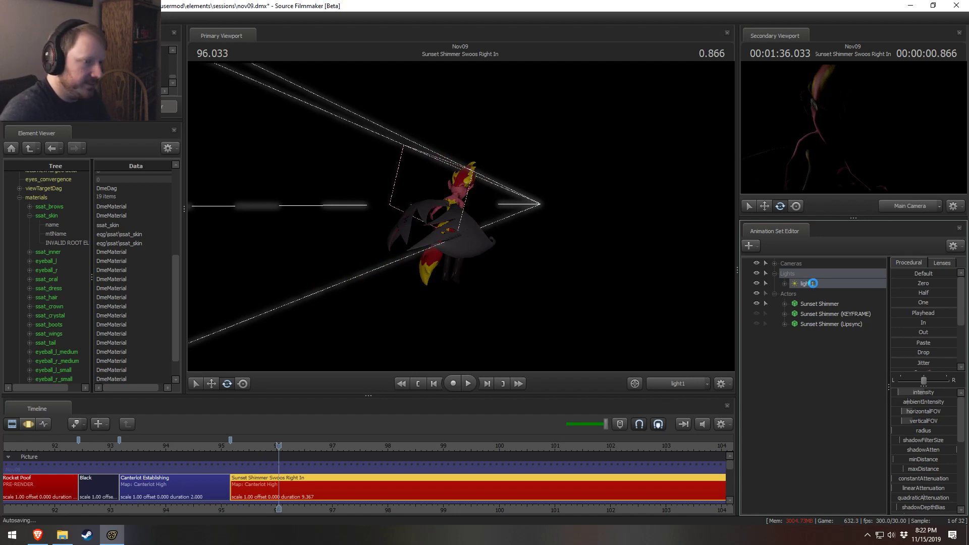
- Lower light1's color_red and color_green across the whole shot for a purple tint, and adjust its placement slightly
{"action": "key", "text": "F3"}
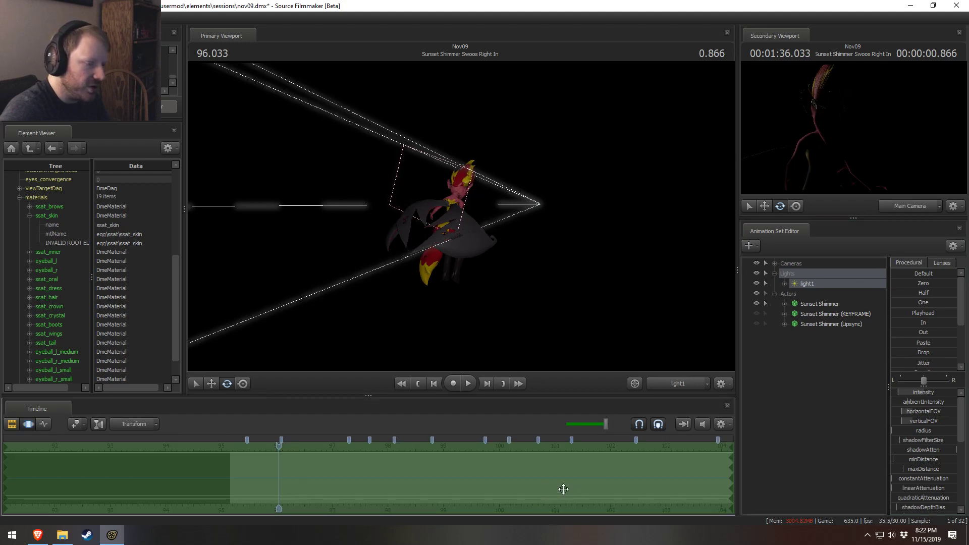
{"action": "scroll", "coordinate": [928, 487], "scroll_direction": "down", "scroll_amount": 3}
{"action": "scroll", "coordinate": [923, 487], "scroll_direction": "down", "scroll_amount": 3}
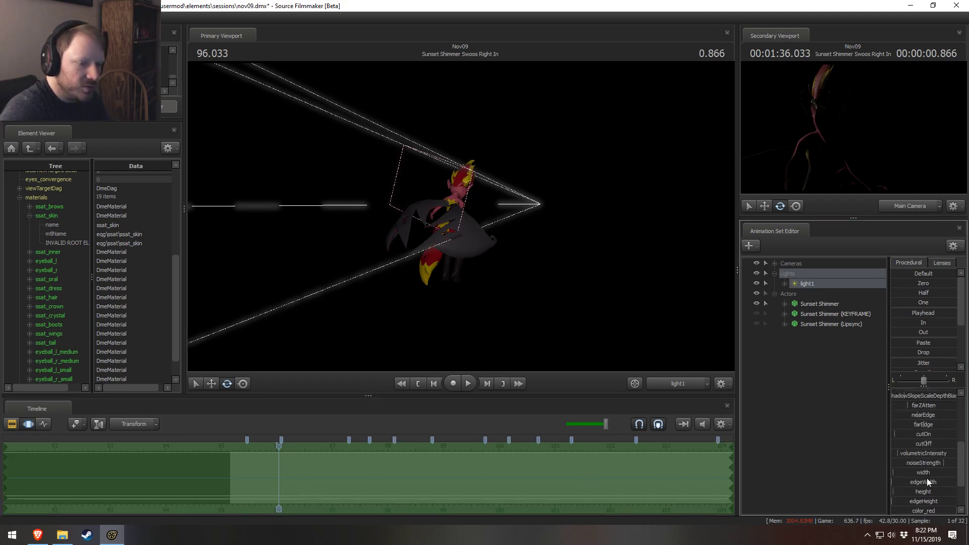
{"action": "left_click", "coordinate": [936, 470]}
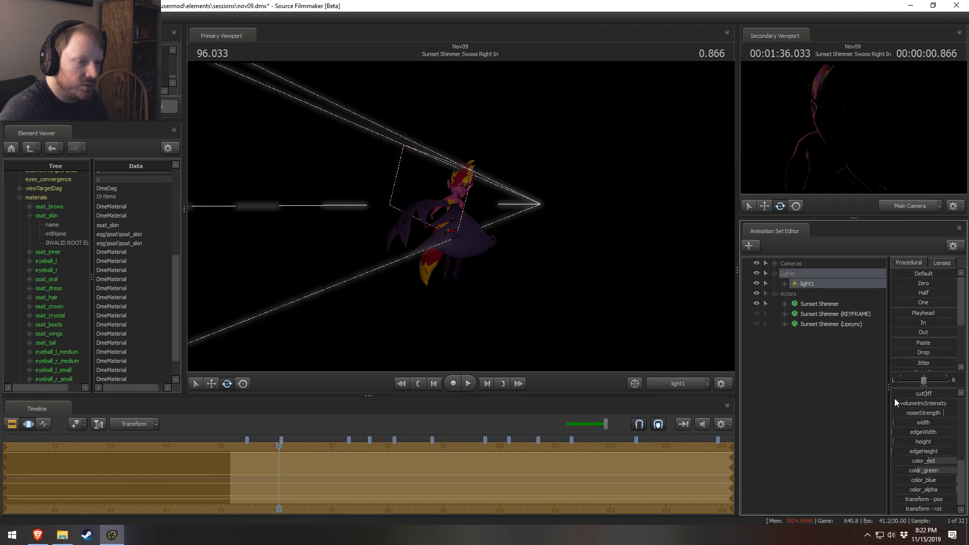
{"action": "scroll", "coordinate": [896, 402], "scroll_direction": "up", "scroll_amount": 6}
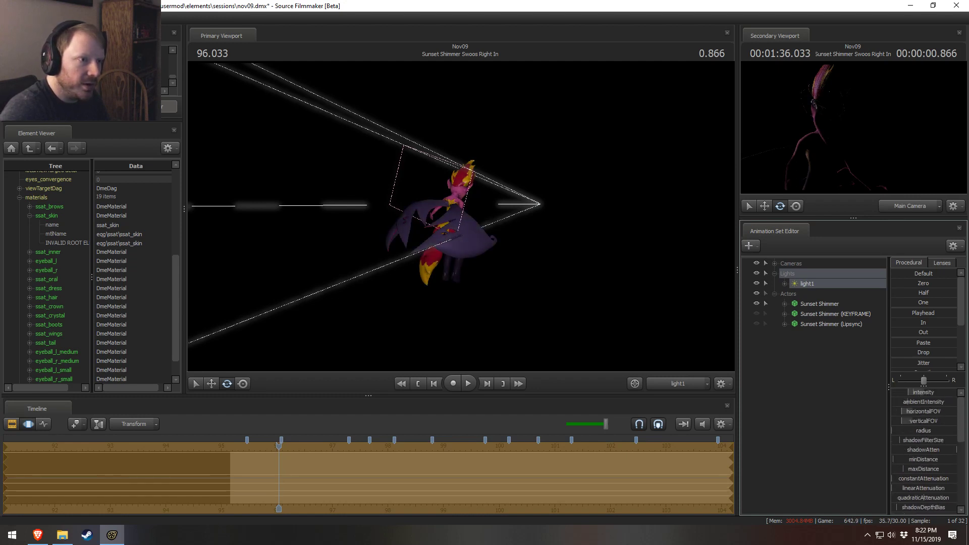
{"action": "mouse_move", "coordinate": [461, 217]}
{"action": "left_mouse_down"}
{"action": "mouse_move", "coordinate": [470, 211]}
{"action": "mouse_move", "coordinate": [457, 225]}
{"action": "left_mouse_up"}
- Rename the light1 animation set to Actor Rim 1
{"action": "right_click", "coordinate": [829, 286]}
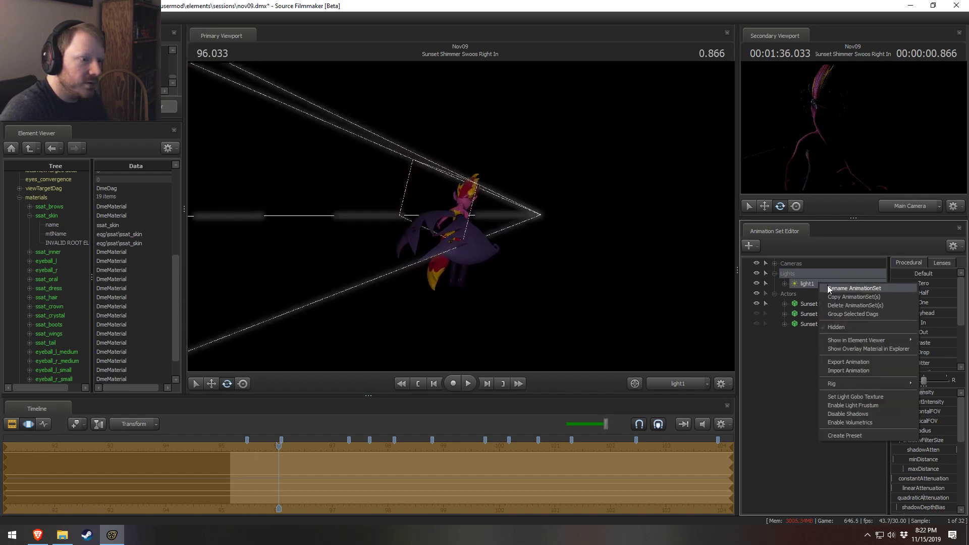
{"action": "left_click", "coordinate": [853, 288]}
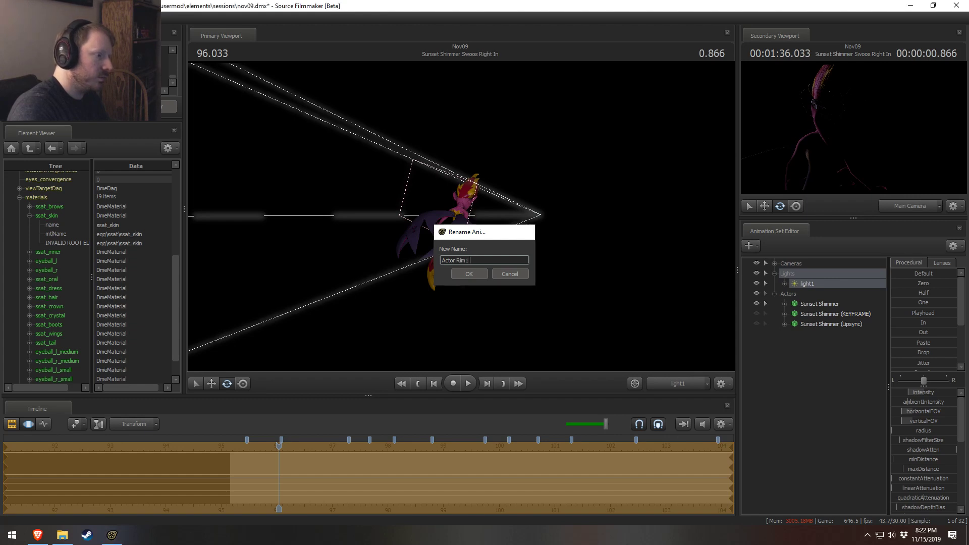
{"action": "key", "text": "Return"}
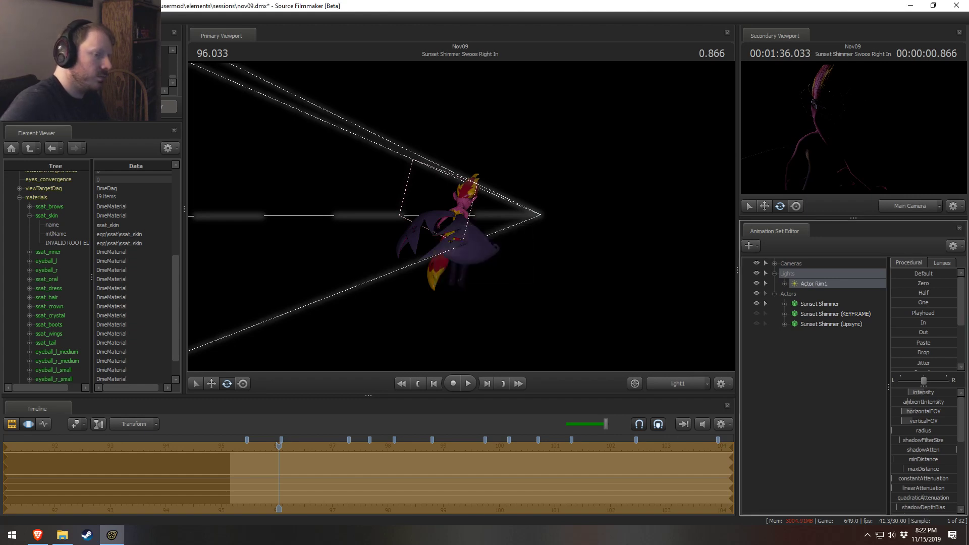
{"action": "right_click", "coordinate": [820, 285]}
{"action": "left_click", "coordinate": [845, 288]}
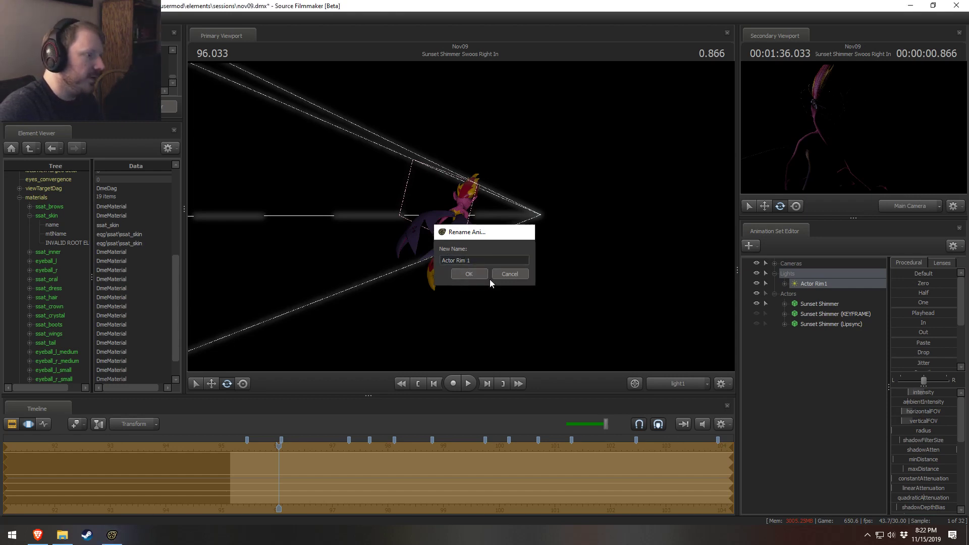
{"action": "key", "text": "Return"}
- Duplicate Actor Rim 1 as Actor Rim 2 and place the copy in the Lights group
{"action": "right_click", "coordinate": [815, 284]}
{"action": "left_click", "coordinate": [807, 340]}
{"action": "right_click", "coordinate": [798, 371]}
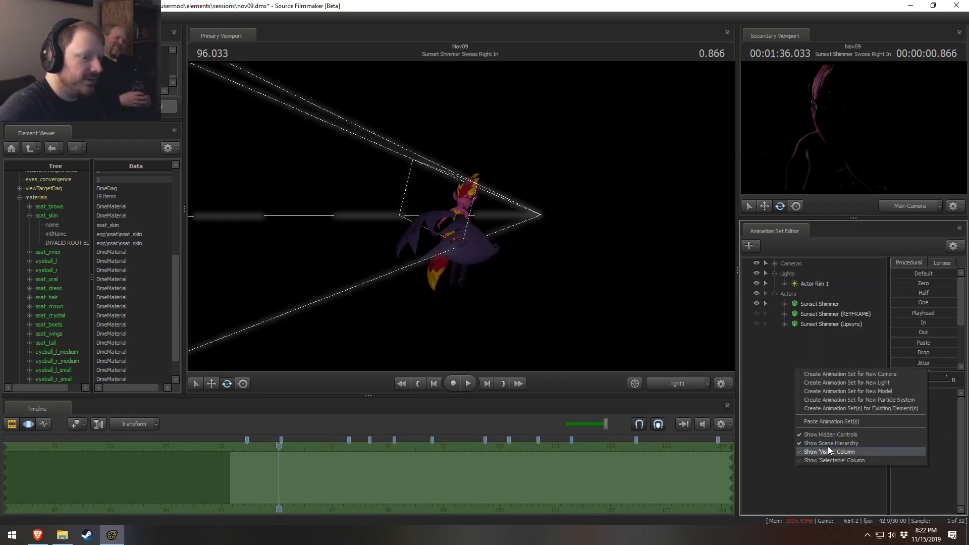
{"action": "left_click", "coordinate": [840, 421]}
{"action": "left_click", "coordinate": [772, 294]}
{"action": "left_click_drag", "start_coordinate": [803, 305], "coordinate": [799, 273]}
{"action": "left_click", "coordinate": [801, 293]}
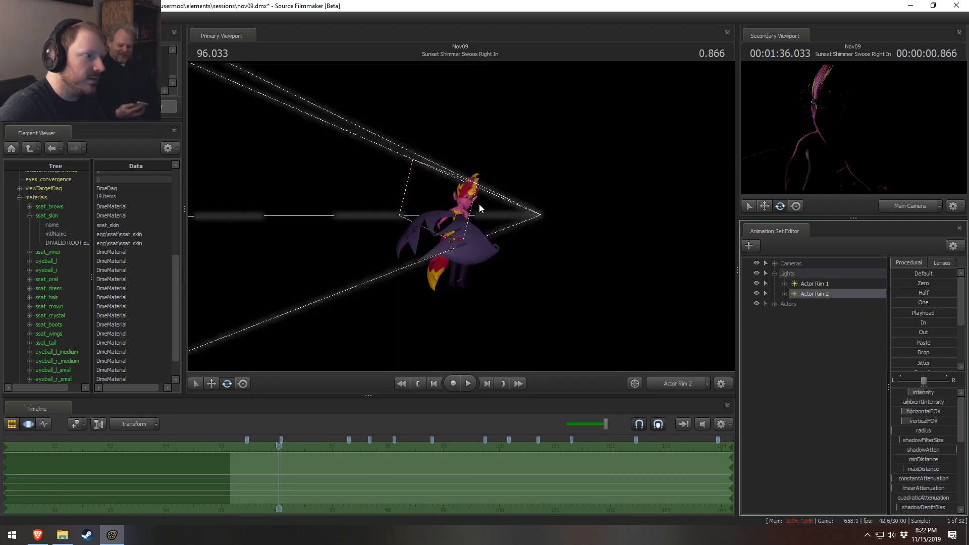
- Move Actor Rim 2 to the opposite side behind Sunset Shimmer and play the shot to review both rim lights
{"action": "mouse_move", "coordinate": [461, 216]}
{"action": "left_mouse_down"}
{"action": "mouse_move", "coordinate": [389, 217]}
{"action": "mouse_move", "coordinate": [461, 217]}
{"action": "left_mouse_up"}
{"action": "key", "text": "F2"}
{"action": "left_click", "coordinate": [235, 447]}
{"action": "key", "text": "space"}
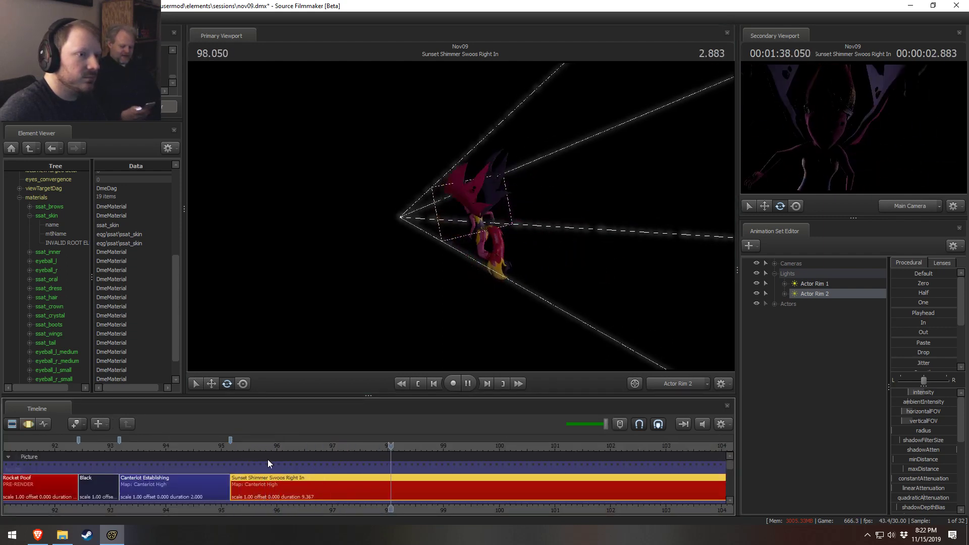
{"action": "key", "text": "space"}
- Paste another copy of the rim light, disable its shadows and rename it Actor Ambient
{"action": "right_click", "coordinate": [804, 349]}
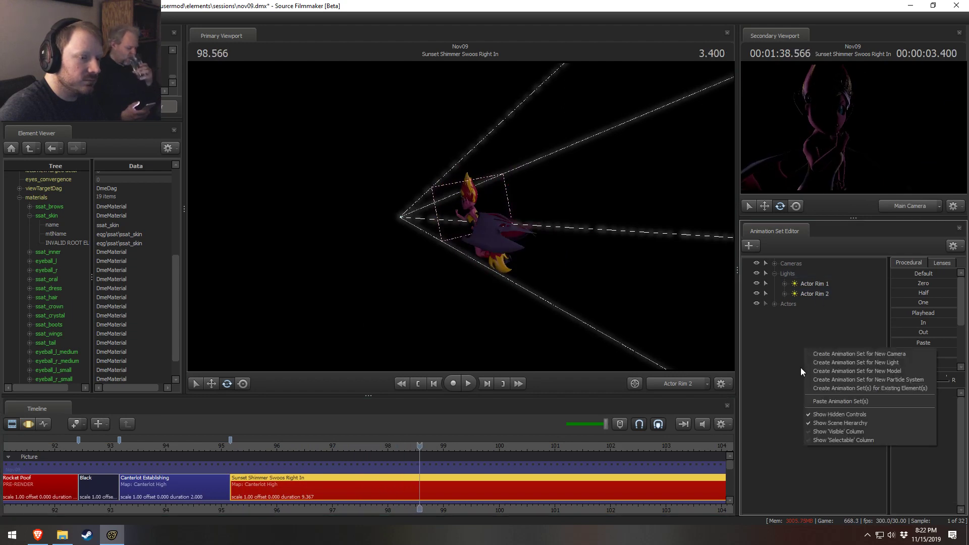
{"action": "left_click", "coordinate": [825, 401]}
{"action": "right_click", "coordinate": [818, 316]}
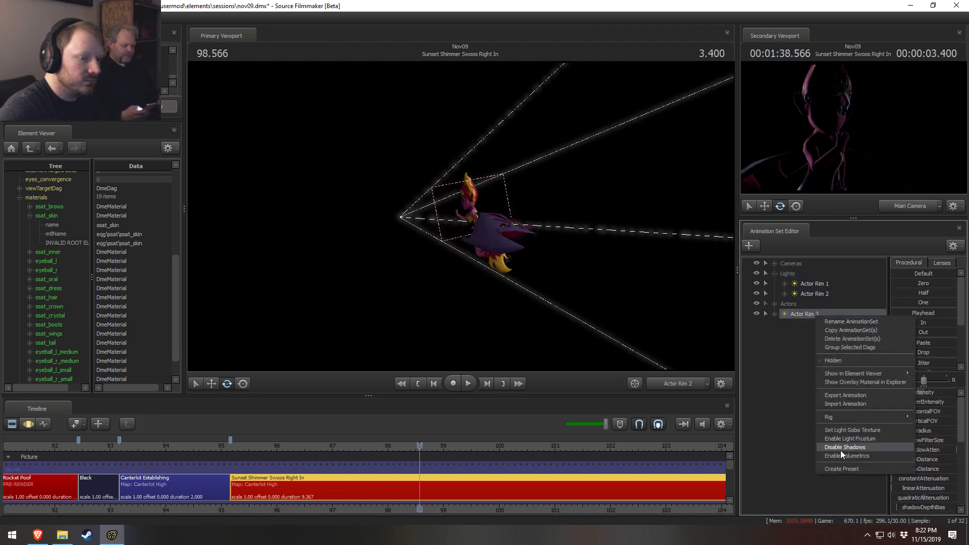
{"action": "left_click", "coordinate": [841, 450]}
{"action": "left_click", "coordinate": [816, 317]}
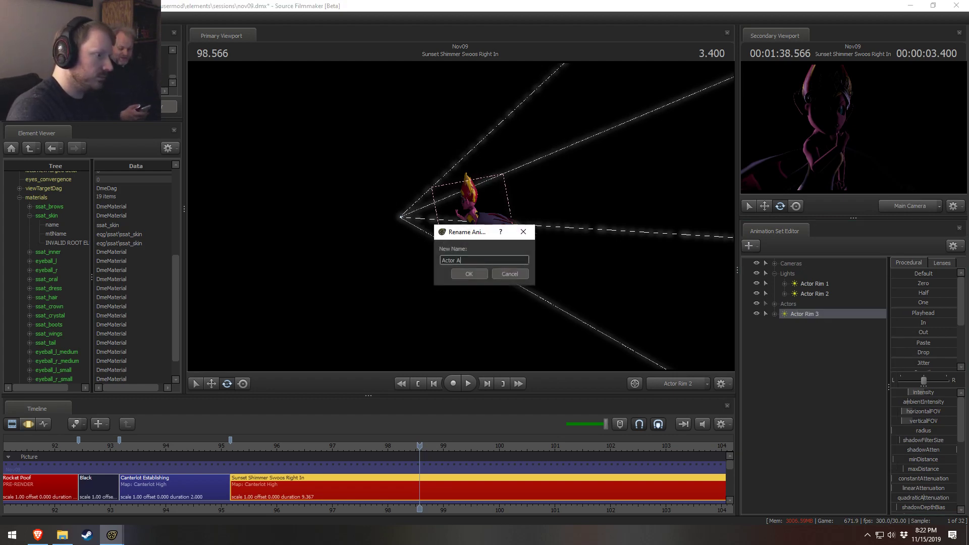
{"action": "type", "text": "Actor Ambient"}
{"action": "key", "text": "Return"}
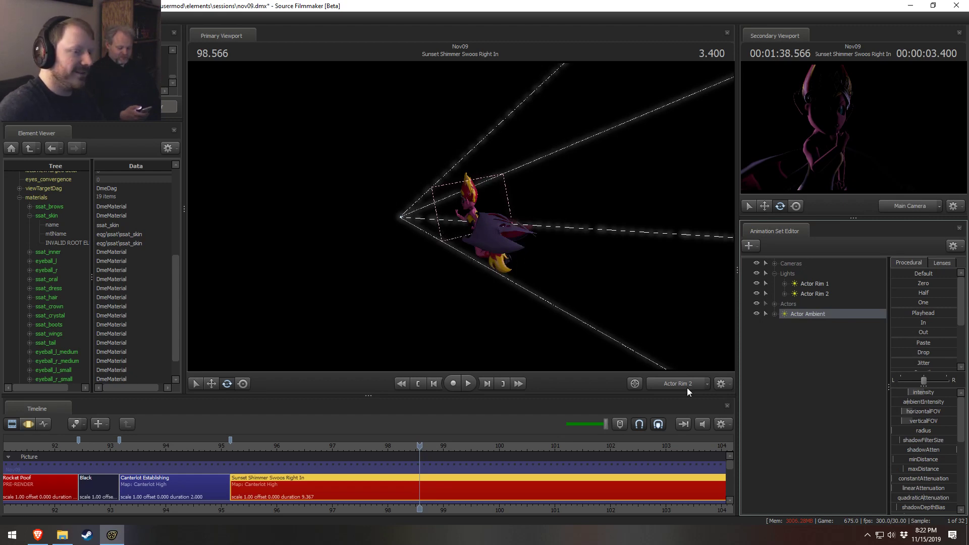
- Position Actor Ambient in front of Sunset Shimmer, off to one side, and lower its intensity across the whole shot
{"action": "double_click", "coordinate": [824, 315]}
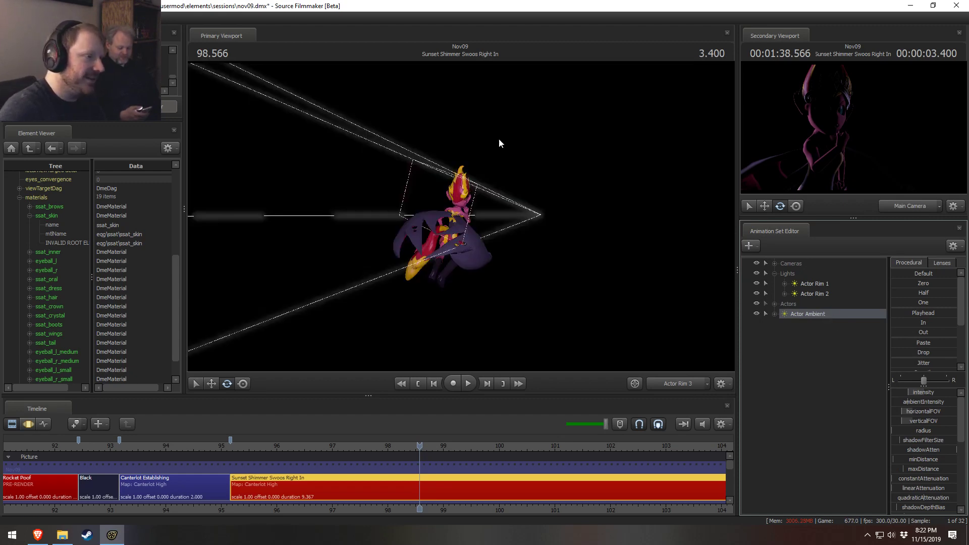
{"action": "key", "text": "F3"}
{"action": "mouse_move", "coordinate": [461, 217]}
{"action": "left_mouse_down"}
{"action": "mouse_move", "coordinate": [510, 204]}
{"action": "mouse_move", "coordinate": [676, 217]}
{"action": "mouse_move", "coordinate": [666, 252]}
{"action": "mouse_move", "coordinate": [600, 268]}
{"action": "mouse_move", "coordinate": [676, 272]}
{"action": "mouse_move", "coordinate": [682, 305]}
{"action": "mouse_move", "coordinate": [460, 216]}
{"action": "left_mouse_up"}
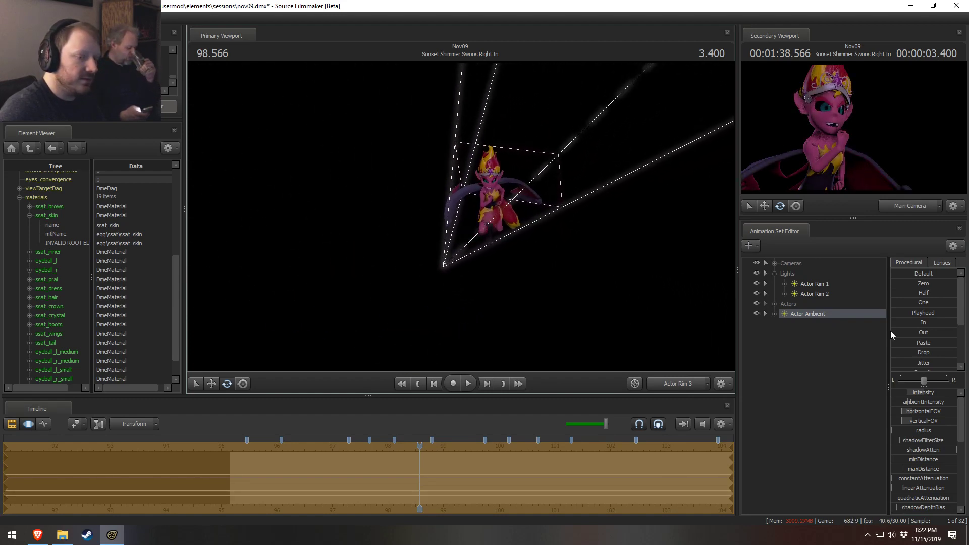
{"action": "left_click_drag", "start_coordinate": [934, 402], "coordinate": [923, 403]}
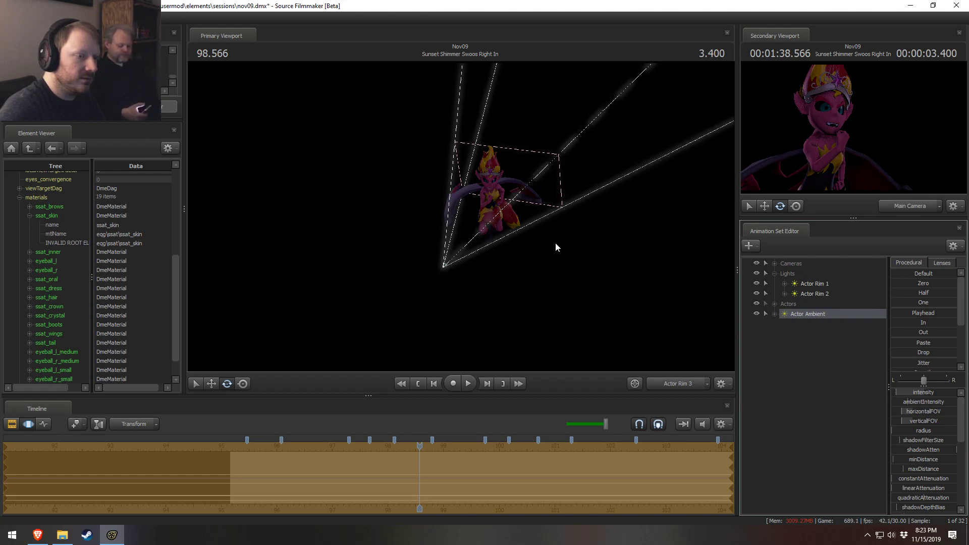
{"action": "left_click_drag", "start_coordinate": [555, 247], "coordinate": [540, 273]}
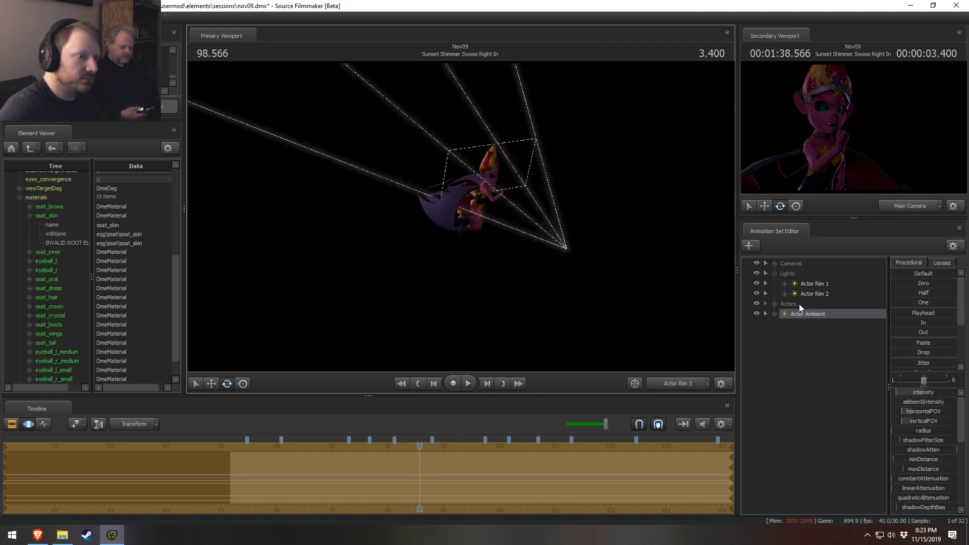
- Rename the Actor Ambient light to Actor Ambient 1
{"action": "right_click", "coordinate": [810, 314]}
{"action": "left_click", "coordinate": [838, 366]}
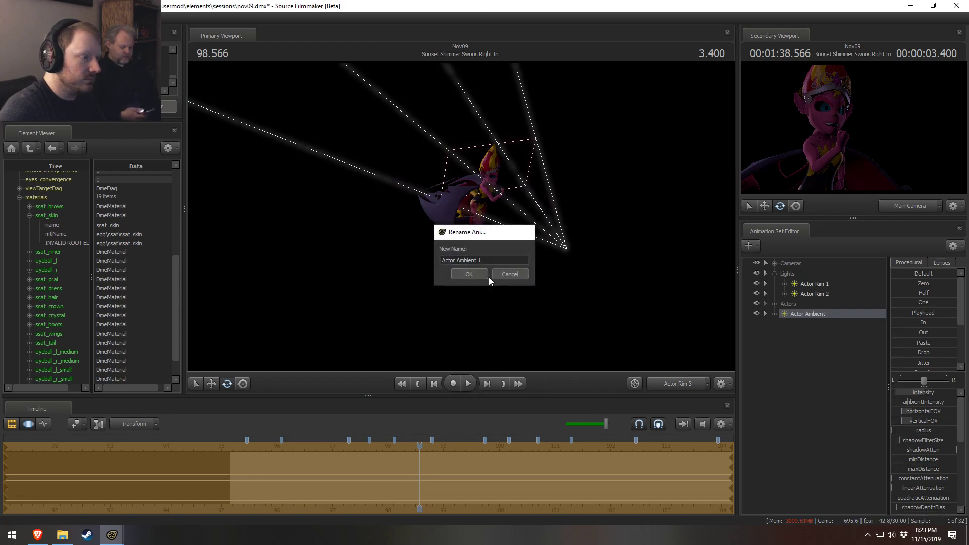
{"action": "left_click", "coordinate": [486, 274]}
- Duplicate Actor Ambient 1 as Actor Ambient 2 and move the copy to the other side in front of Sunset Shimmer
{"action": "right_click", "coordinate": [826, 326]}
{"action": "key", "text": "Escape"}
{"action": "right_click", "coordinate": [804, 338]}
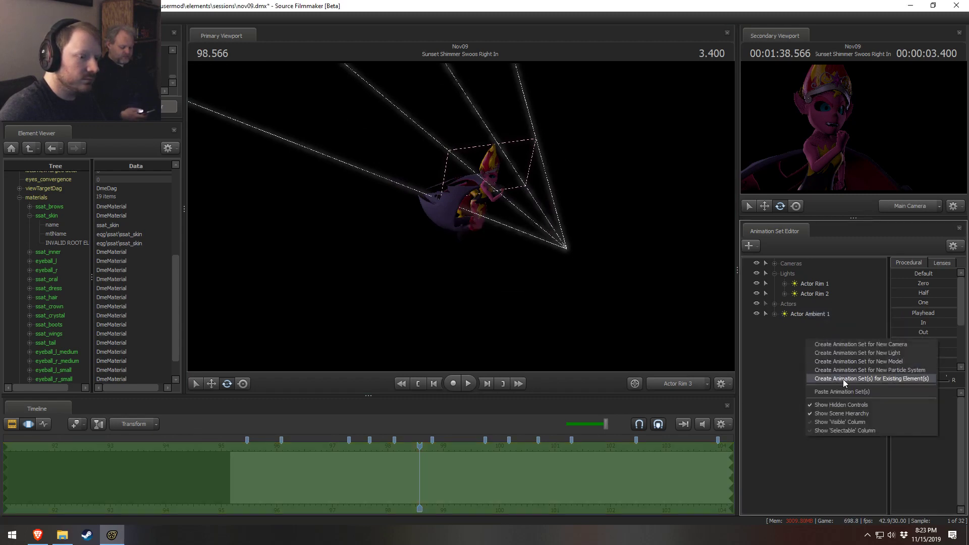
{"action": "left_click", "coordinate": [843, 378]}
{"action": "left_click", "coordinate": [811, 325]}
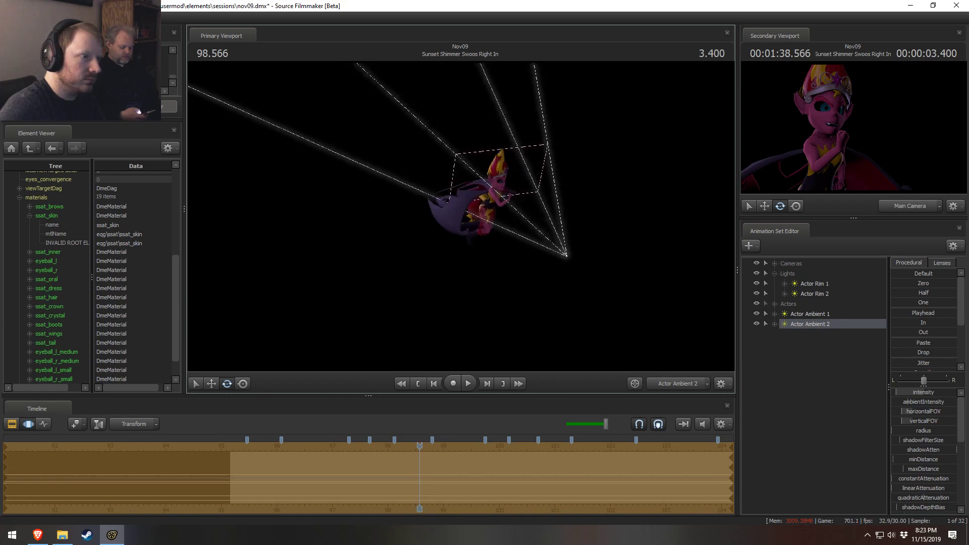
{"action": "left_click_drag", "start_coordinate": [461, 217], "coordinate": [493, 248]}
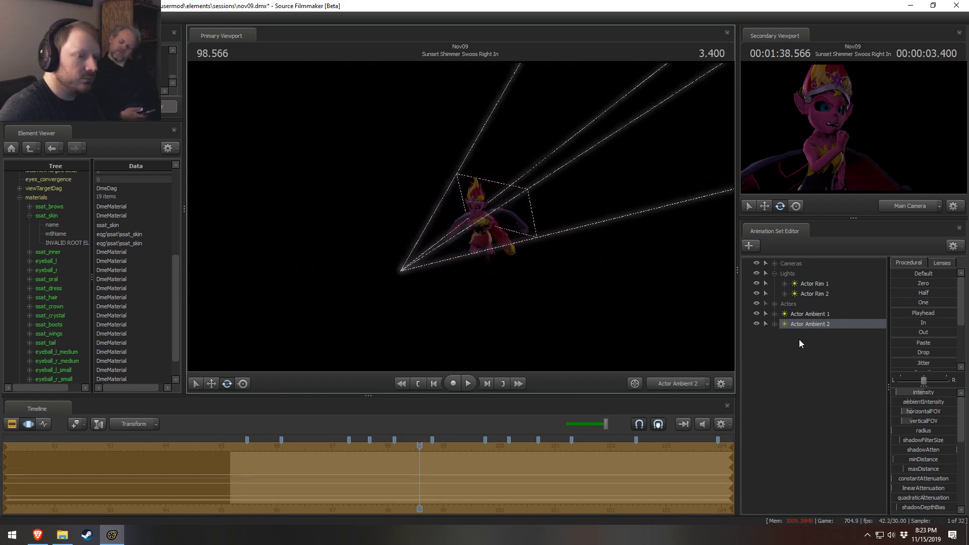
- Move both Actor Ambient 1 and Actor Ambient 2 into the Lights group
{"action": "left_click", "coordinate": [813, 313], "text": "ctrl"}
{"action": "left_click_drag", "start_coordinate": [807, 314], "coordinate": [787, 273]}
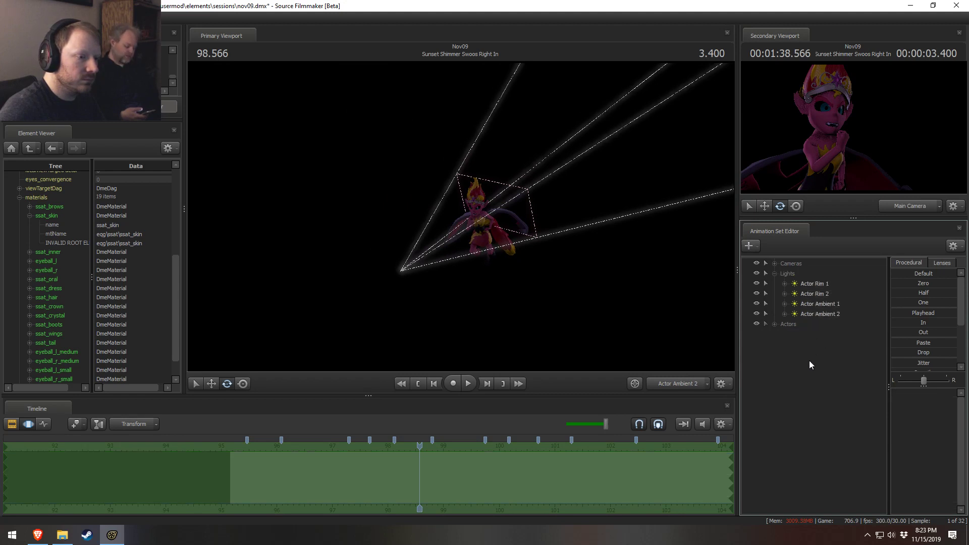
- Duplicate the Actor Rim 1 light and position the copy in front of Sunset Shimmer, aimed at her across the whole shot
{"action": "right_click", "coordinate": [808, 352]}
{"action": "right_click", "coordinate": [809, 283]}
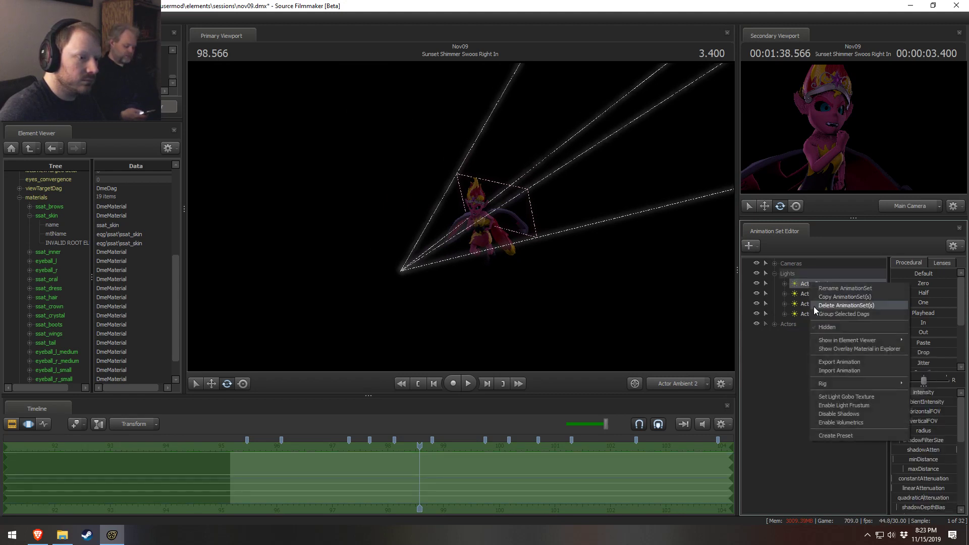
{"action": "left_click", "coordinate": [826, 297]}
{"action": "right_click", "coordinate": [792, 381]}
{"action": "left_click", "coordinate": [825, 429]}
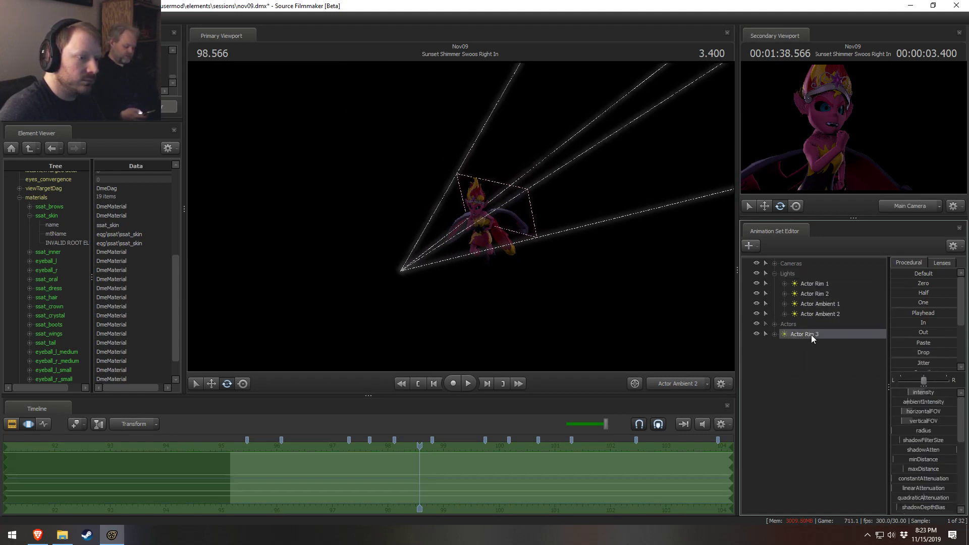
{"action": "right_click", "coordinate": [811, 334]}
{"action": "mouse_move", "coordinate": [832, 436]}
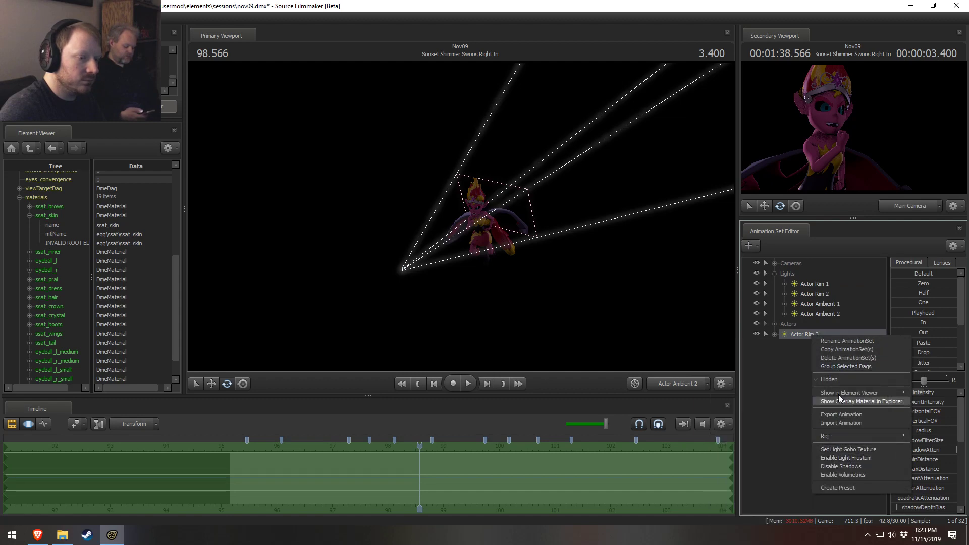
{"action": "left_click", "coordinate": [788, 373]}
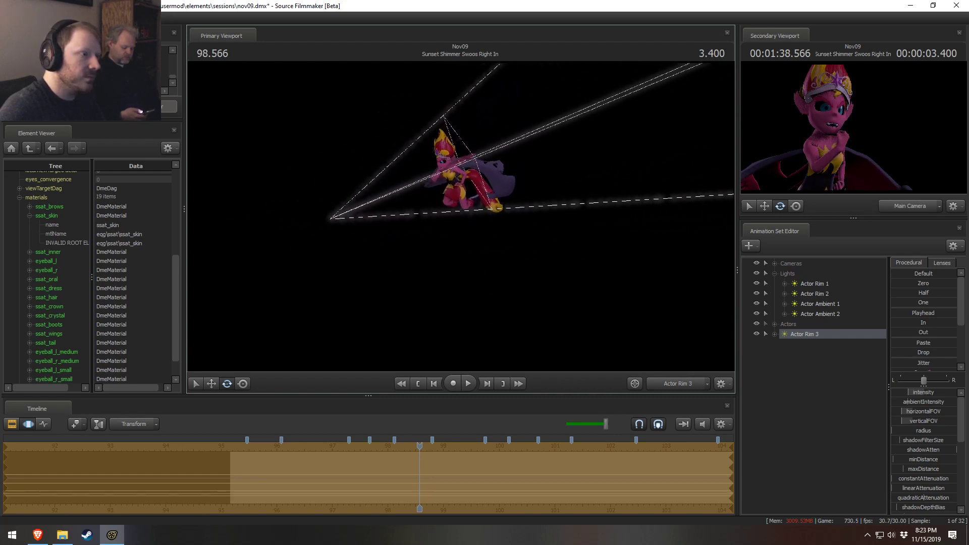
{"action": "key", "text": "F3"}
- Paste a second copy of Actor Rim 1 and rename the Actor Rim 3 light to Actor Main
{"action": "right_click", "coordinate": [818, 419]}
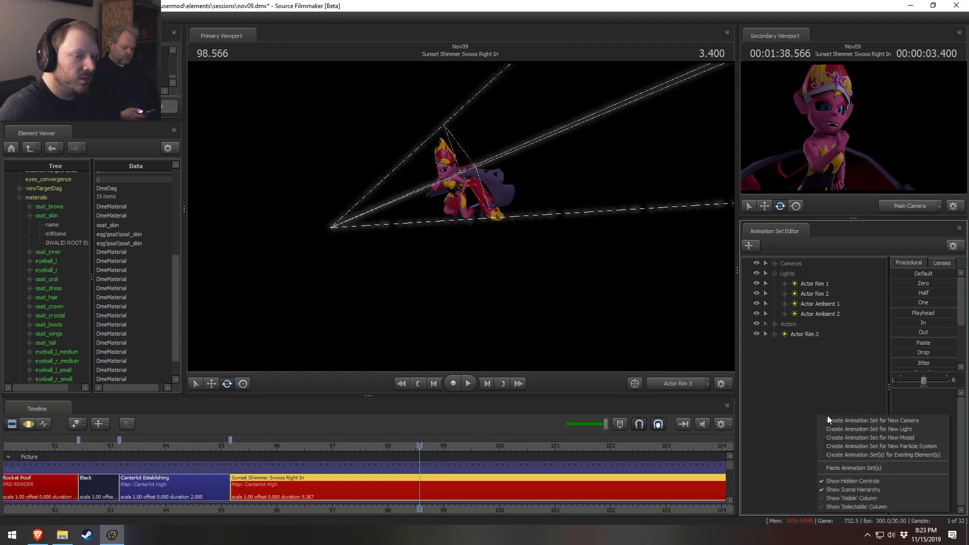
{"action": "left_click", "coordinate": [843, 468]}
{"action": "double_click", "coordinate": [804, 337]}
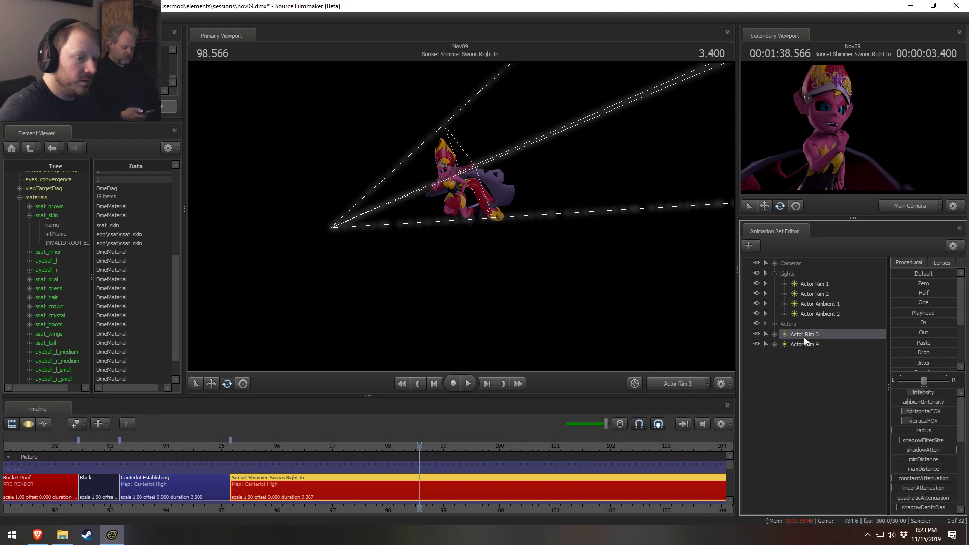
{"action": "type", "text": "Actor Main"}
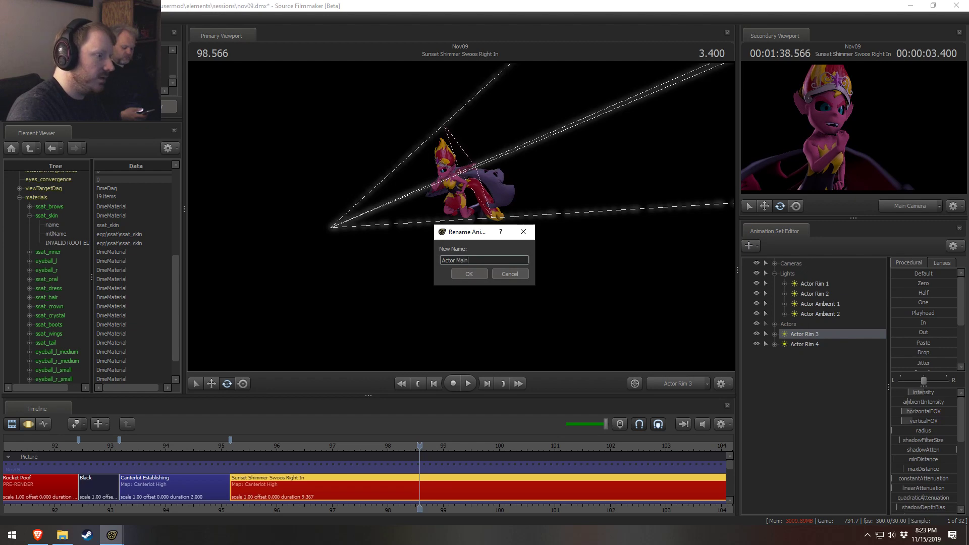
{"action": "key", "text": "Return"}
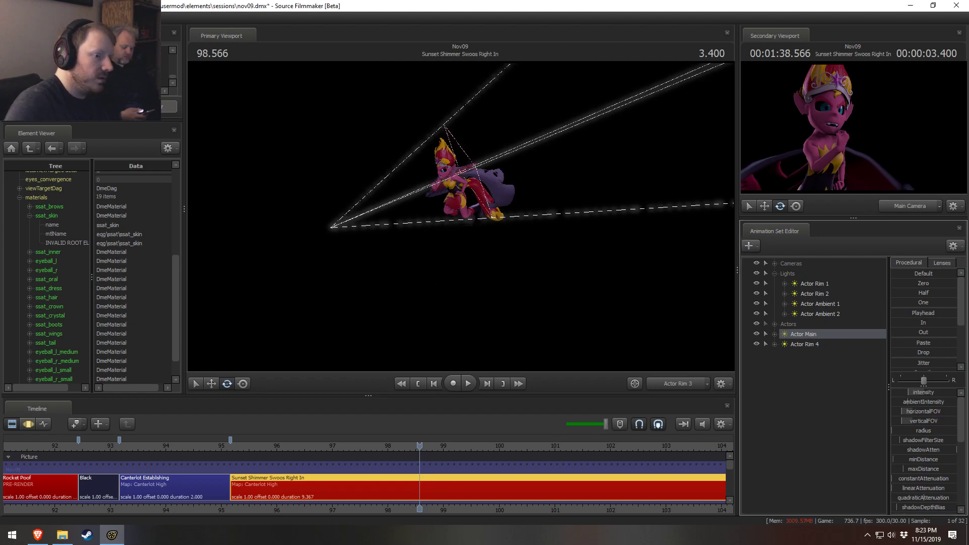
- Move Actor Main above Actor Ambient 1 in the Lights group and rename Actor Rim 4 to Actor Under
{"action": "left_click_drag", "start_coordinate": [808, 337], "coordinate": [808, 301]}
{"action": "right_click", "coordinate": [813, 343]}
{"action": "left_click", "coordinate": [814, 344]}
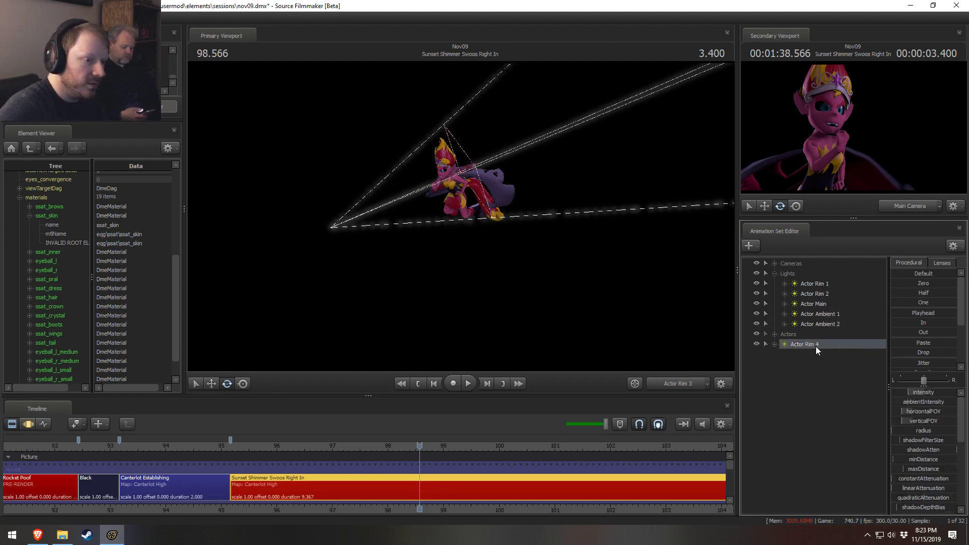
{"action": "right_click", "coordinate": [816, 347]}
{"action": "left_click", "coordinate": [830, 351]}
{"action": "type", "text": "Actor Under"}
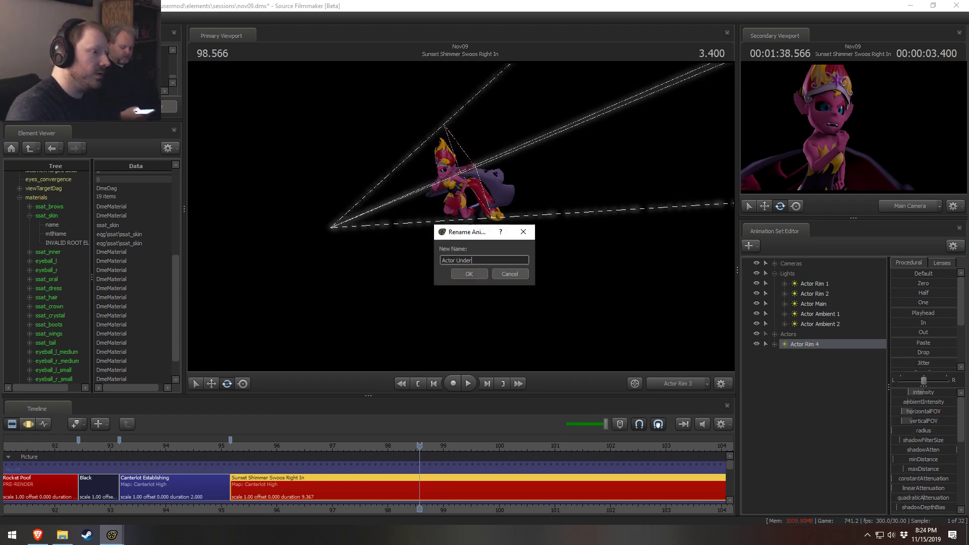
{"action": "key", "text": "Return"}
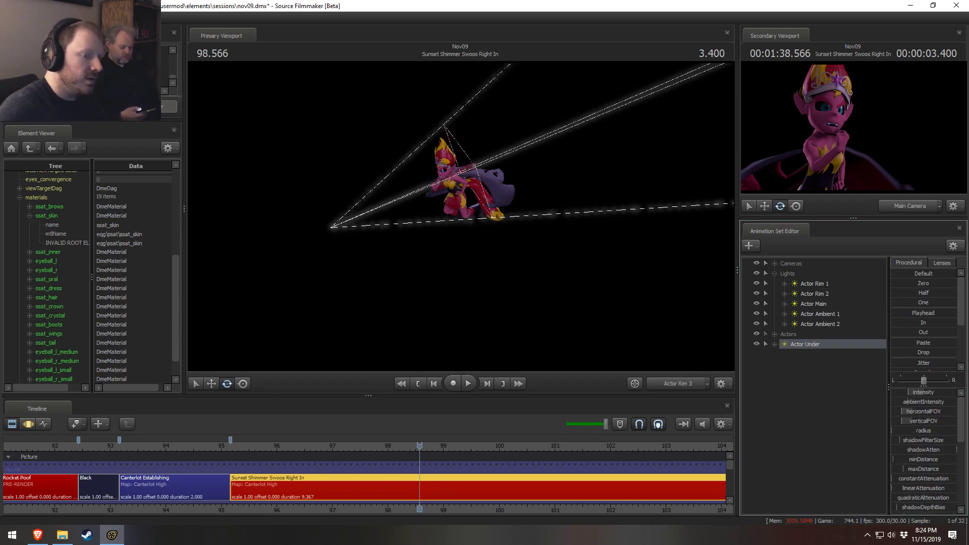
- Position the Actor Under light low beneath Sunset Shimmer, aimed up at her, and return the primary viewport to the Work Camera
{"action": "left_click_drag", "start_coordinate": [803, 344], "coordinate": [460, 216]}
{"action": "key", "text": "w"}
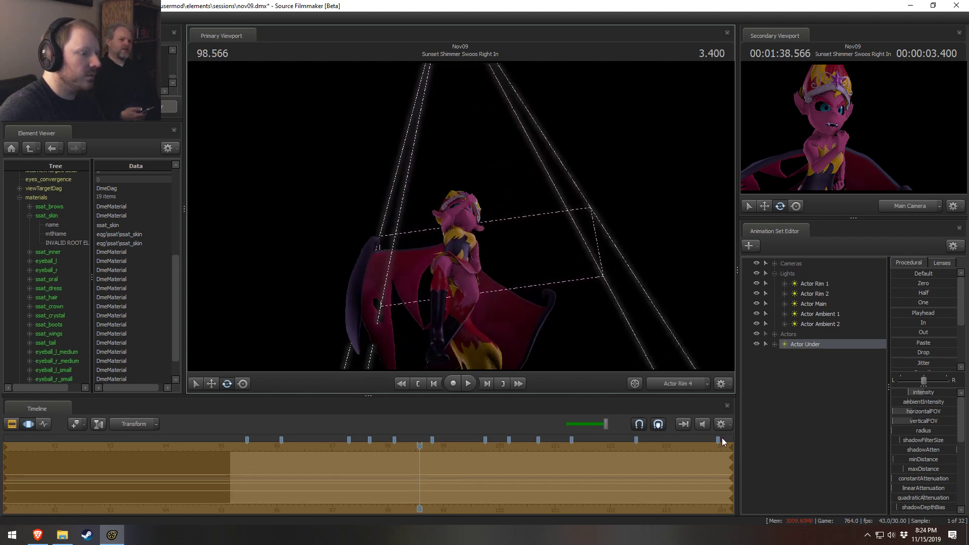
{"action": "left_click", "coordinate": [687, 386]}
{"action": "key", "text": "F2"}
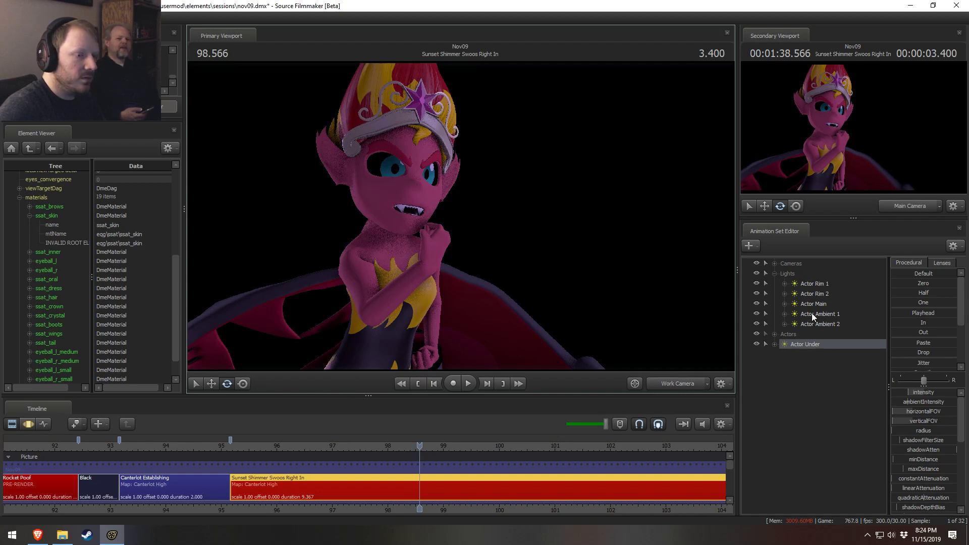
- Reduce the green color of Actor Rim 1 across the whole shot and view Sunset Shimmer through that light
{"action": "left_click", "coordinate": [815, 284]}
{"action": "key", "text": "F3"}
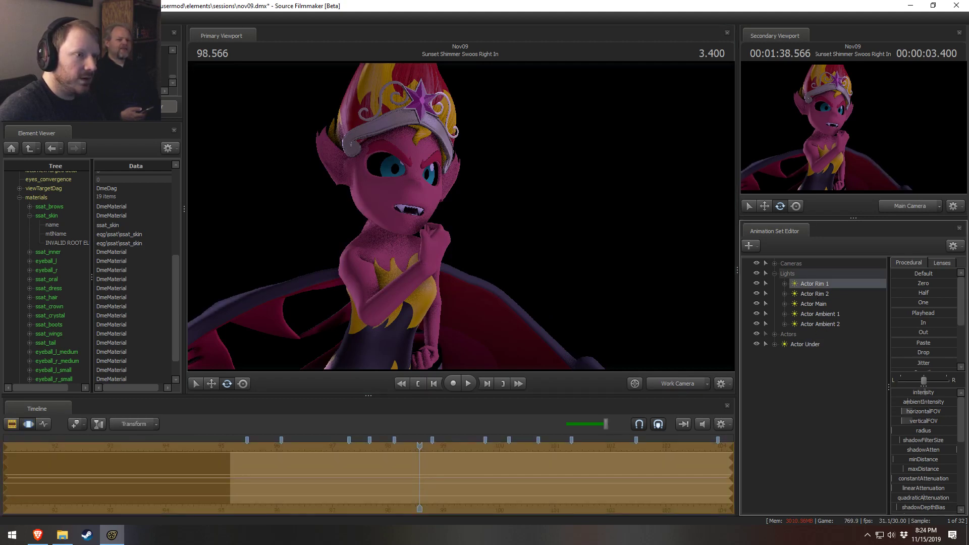
{"action": "scroll", "coordinate": [933, 500], "scroll_direction": "down", "scroll_amount": 5}
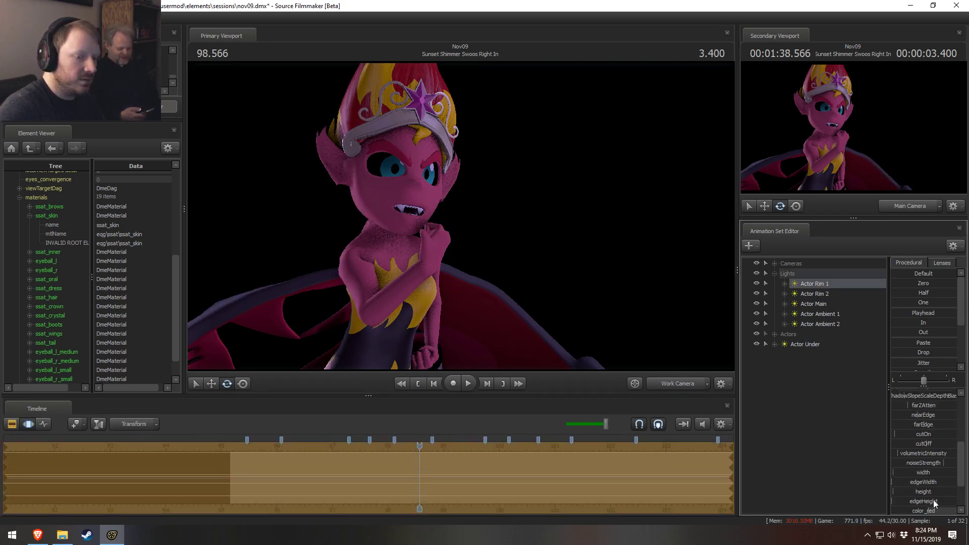
{"action": "scroll", "coordinate": [933, 502], "scroll_direction": "down", "scroll_amount": 2}
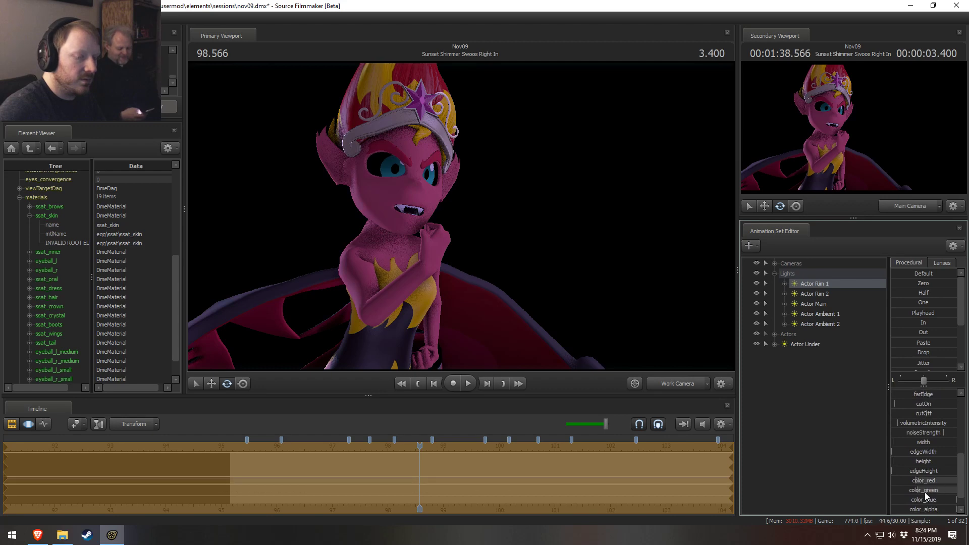
{"action": "left_click_drag", "start_coordinate": [924, 489], "coordinate": [905, 490]}
{"action": "left_click_drag", "start_coordinate": [806, 281], "coordinate": [461, 216]}
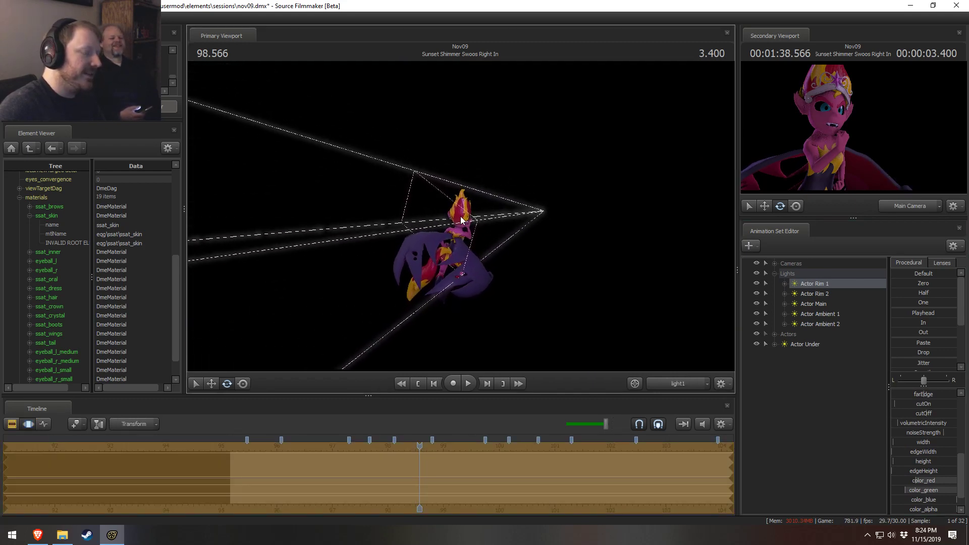
- Reduce the green color of Actor Rim 2 across the whole shot and adjust the light's aim on Sunset Shimmer
{"action": "left_click_drag", "start_coordinate": [812, 293], "coordinate": [514, 234]}
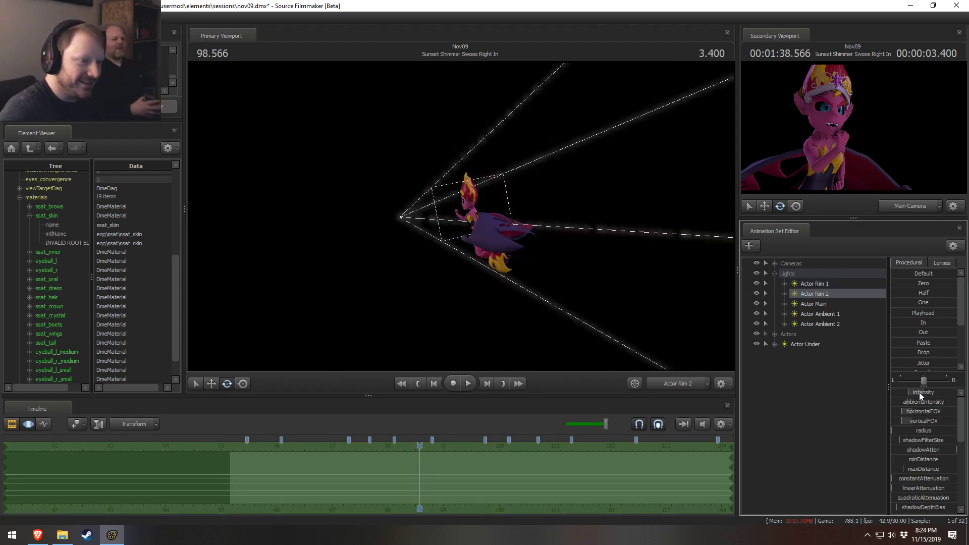
{"action": "scroll", "coordinate": [936, 454], "scroll_direction": "down", "scroll_amount": 2}
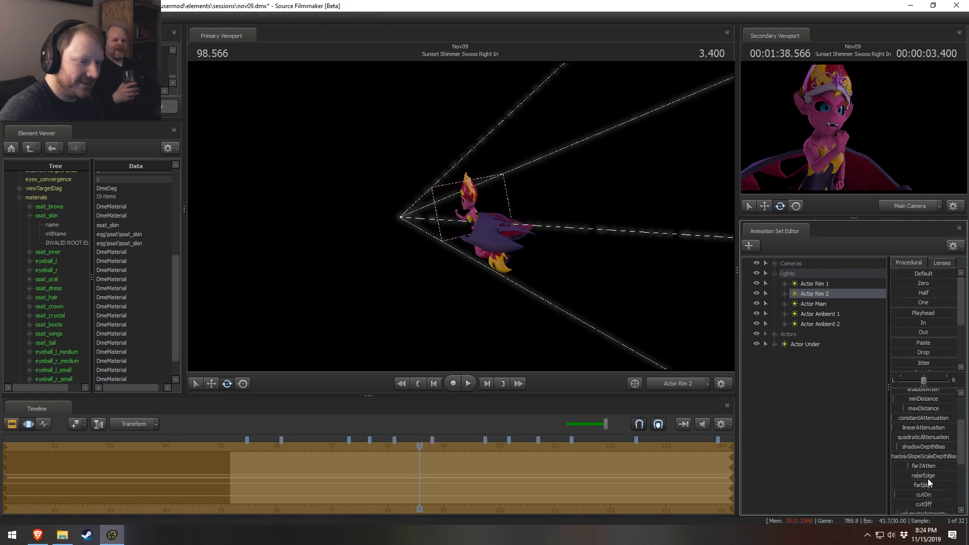
{"action": "scroll", "coordinate": [928, 479], "scroll_direction": "down", "scroll_amount": 3}
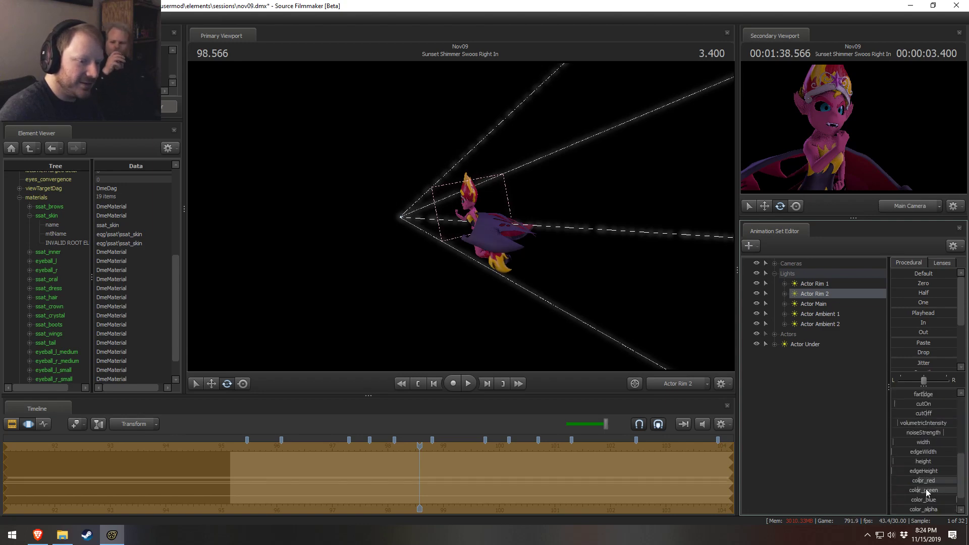
{"action": "left_click_drag", "start_coordinate": [925, 489], "coordinate": [908, 490]}
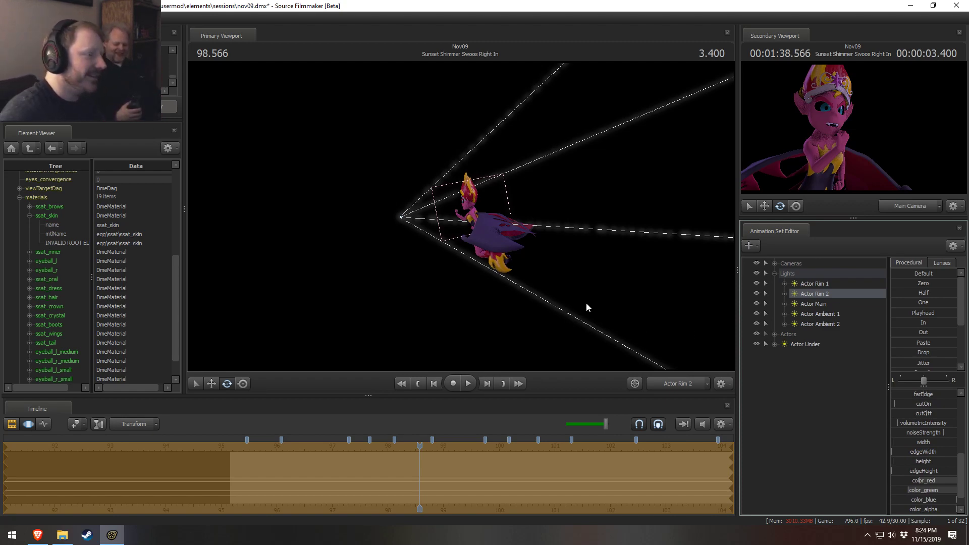
{"action": "left_click_drag", "start_coordinate": [587, 307], "coordinate": [614, 295]}
{"action": "key", "text": "F3"}
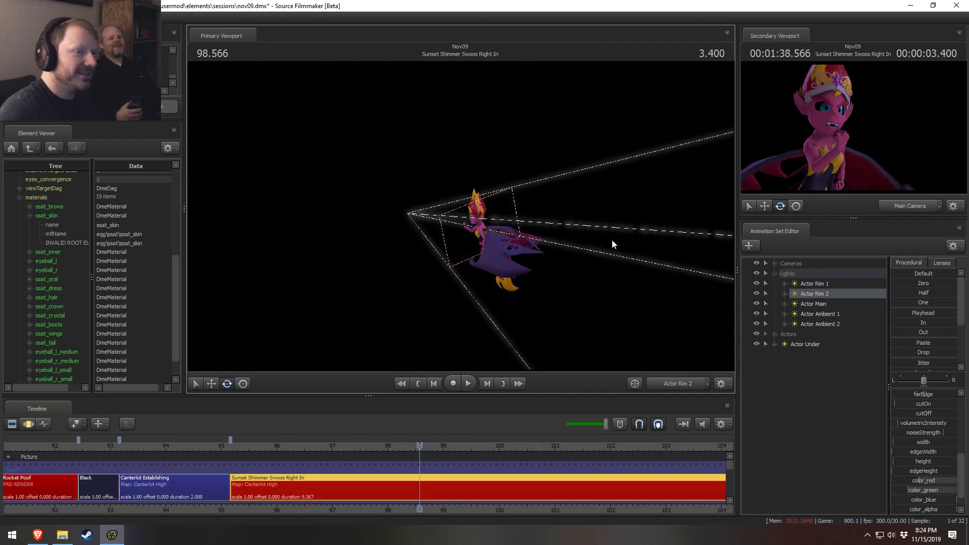
- Play through the Sunset Shimmer shot and check its lighting from the Work Camera
{"action": "key", "text": "space"}
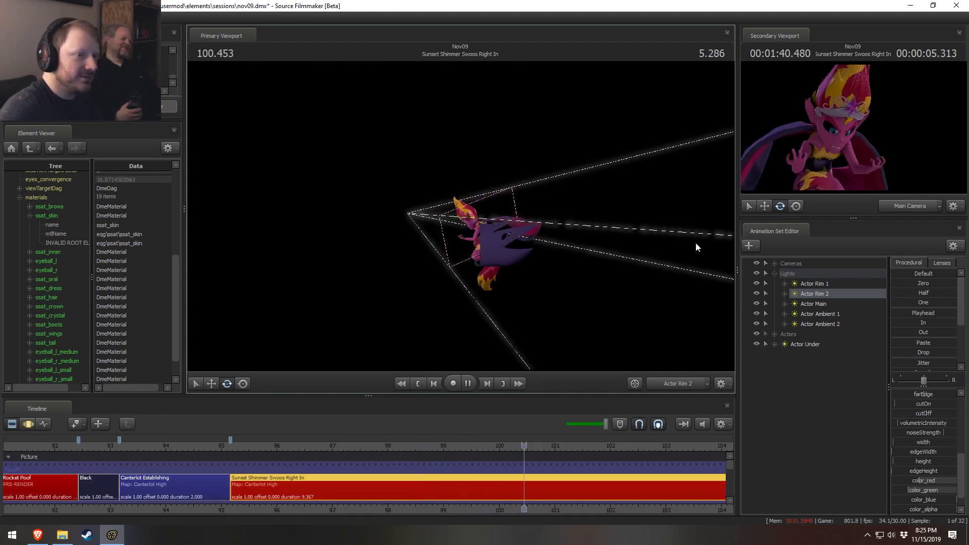
{"action": "key", "text": "space"}
{"action": "left_click", "coordinate": [661, 383]}
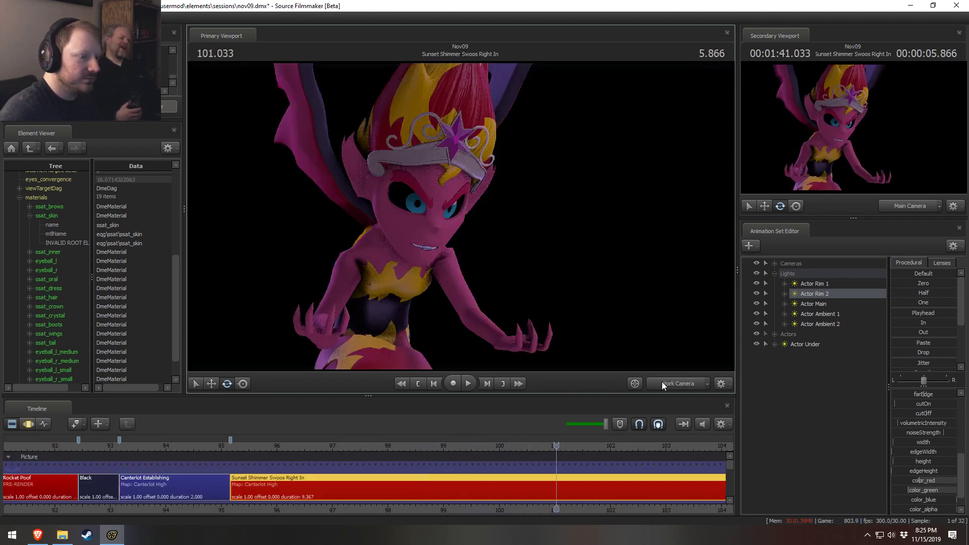
{"action": "key", "text": "space"}
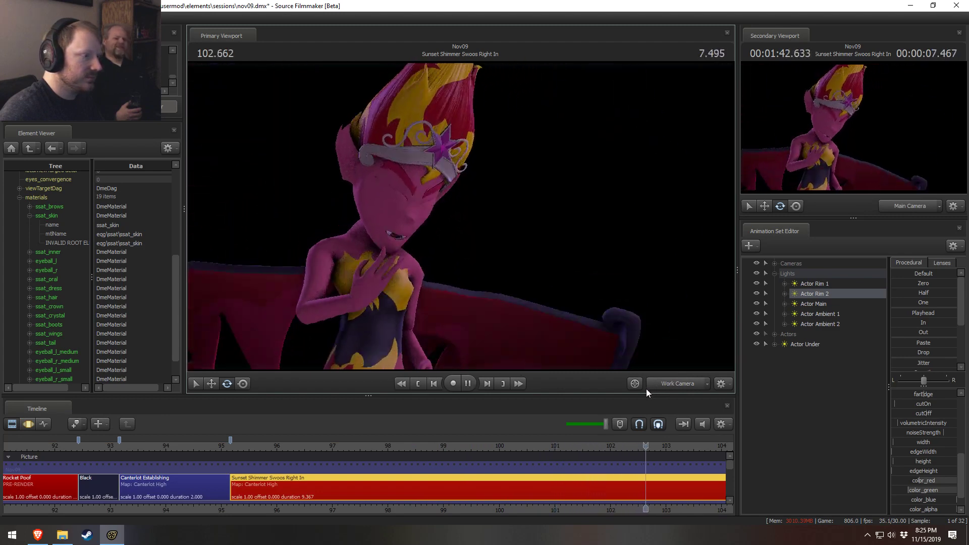
{"action": "key", "text": "space"}
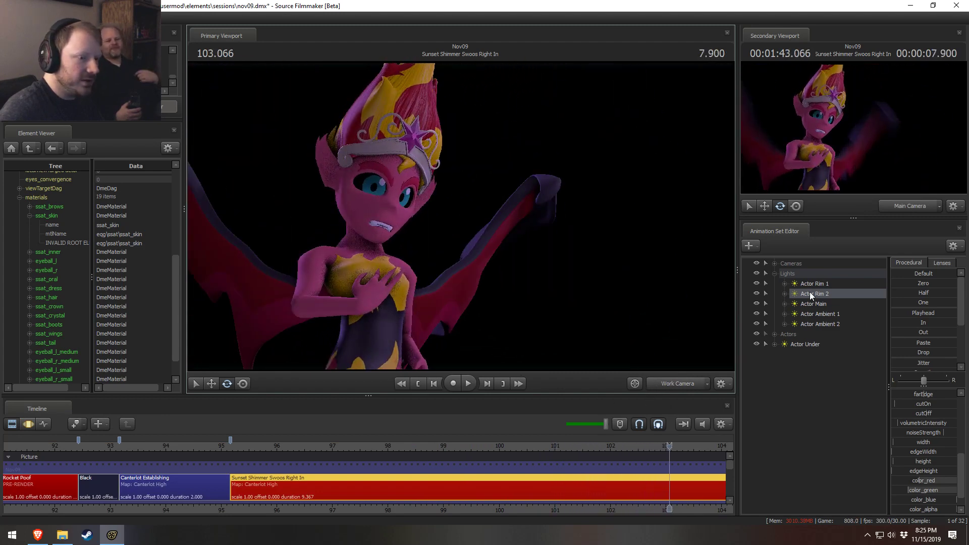
- Disable shadows on the Actor Rim 2 and Actor Rim 1 lights
{"action": "right_click", "coordinate": [812, 293]}
{"action": "left_click", "coordinate": [838, 422]}
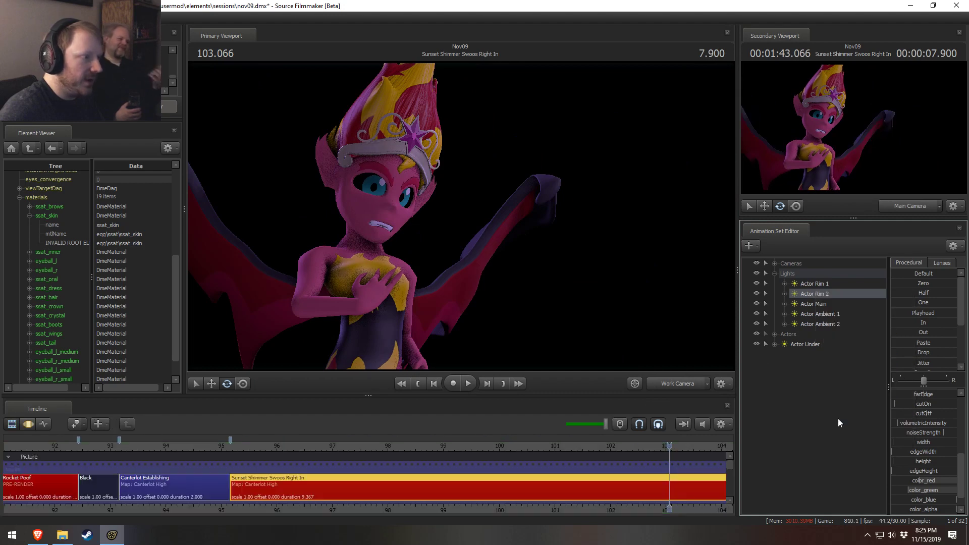
{"action": "right_click", "coordinate": [834, 284]}
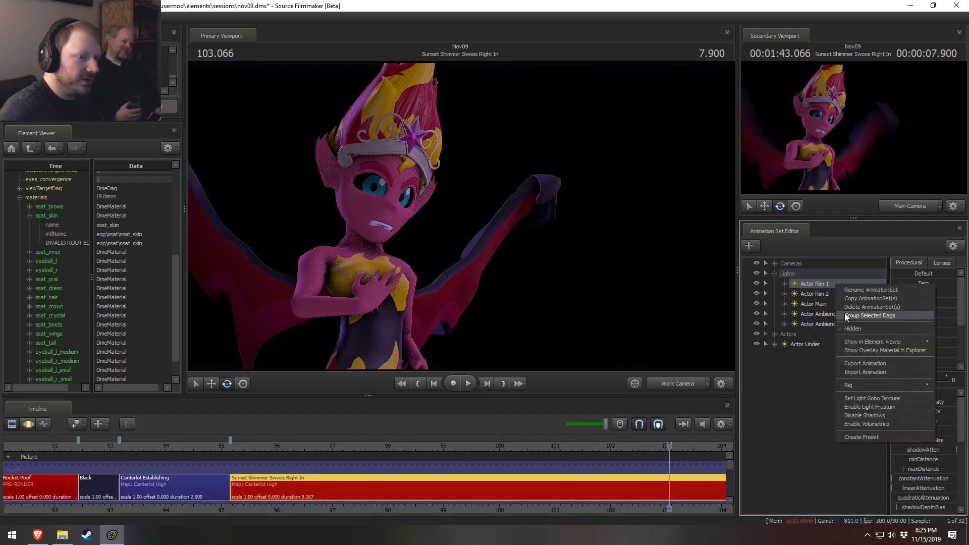
{"action": "left_click", "coordinate": [850, 415]}
- Replay the Sunset Shimmer shot from its start and compare the lighting with Actor Ambient 1 hidden and shown
{"action": "key", "text": "space"}
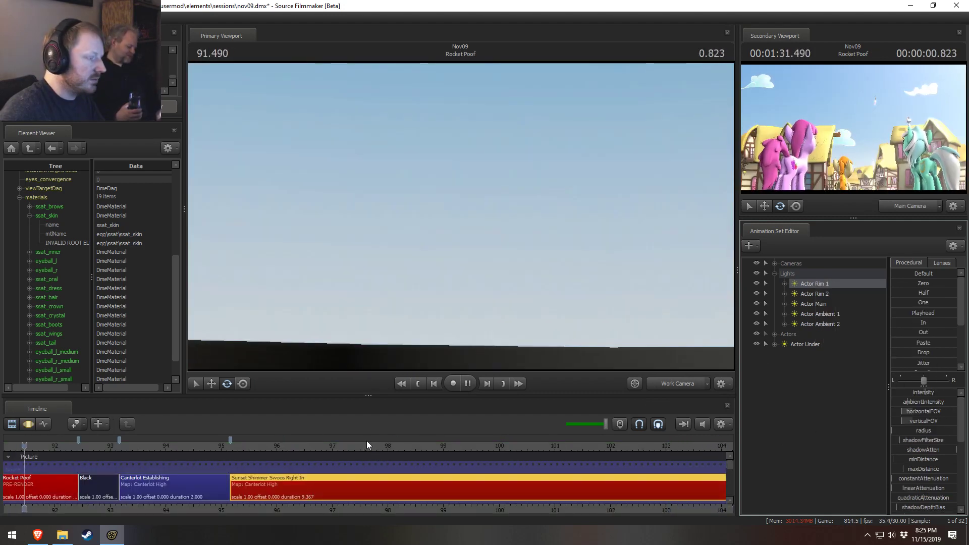
{"action": "left_click", "coordinate": [239, 445]}
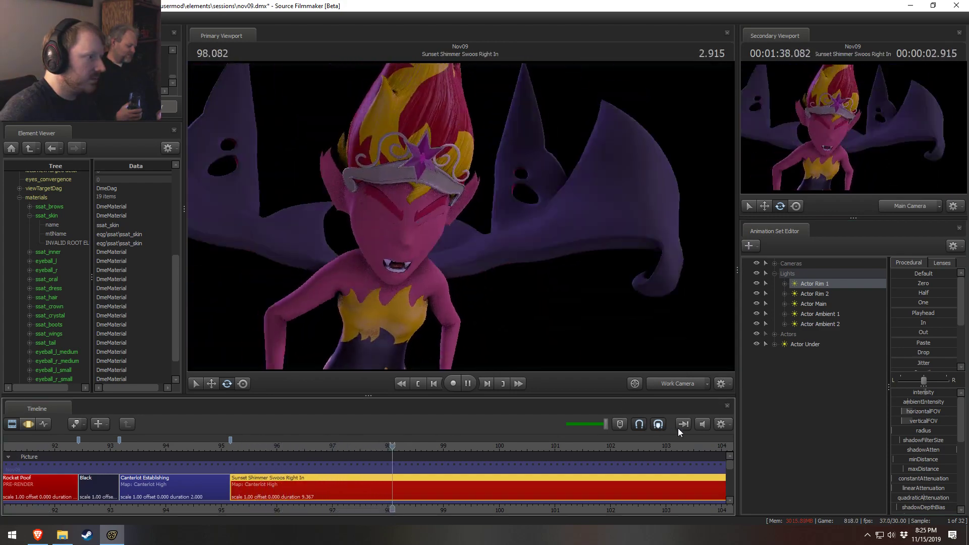
{"action": "key", "text": "space"}
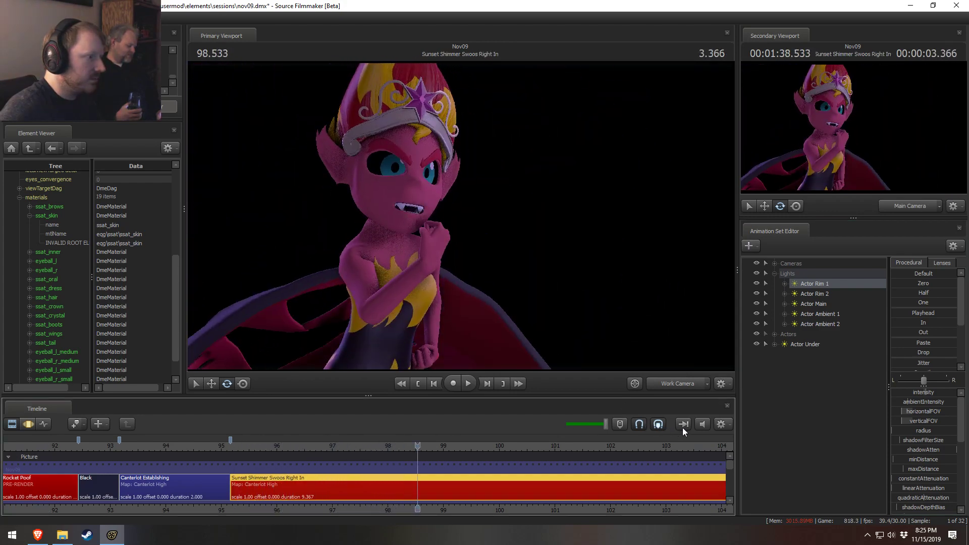
{"action": "left_click", "coordinate": [810, 313]}
{"action": "left_click", "coordinate": [758, 311]}
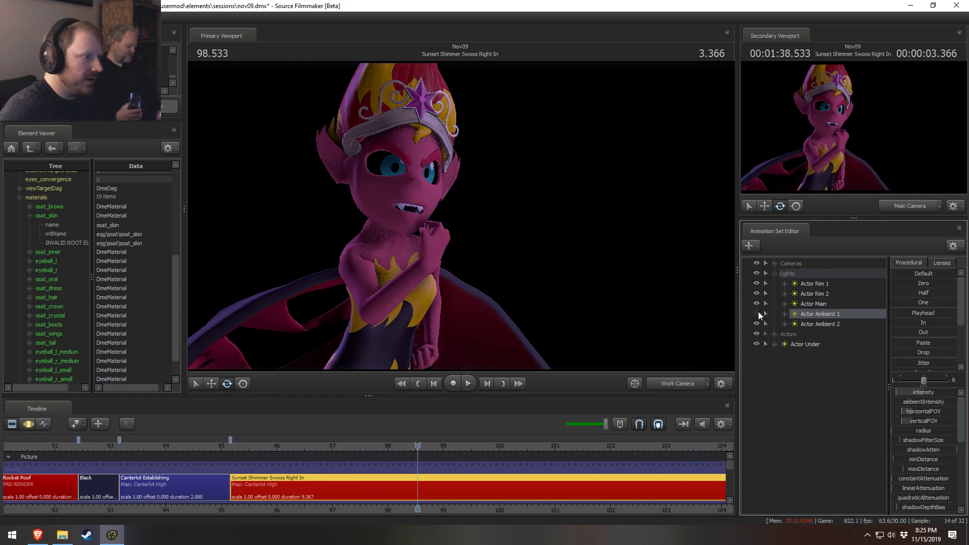
{"action": "left_click", "coordinate": [758, 311]}
- Lower the maximum of Actor Ambient 1's intensity range
{"action": "key", "text": "F3"}
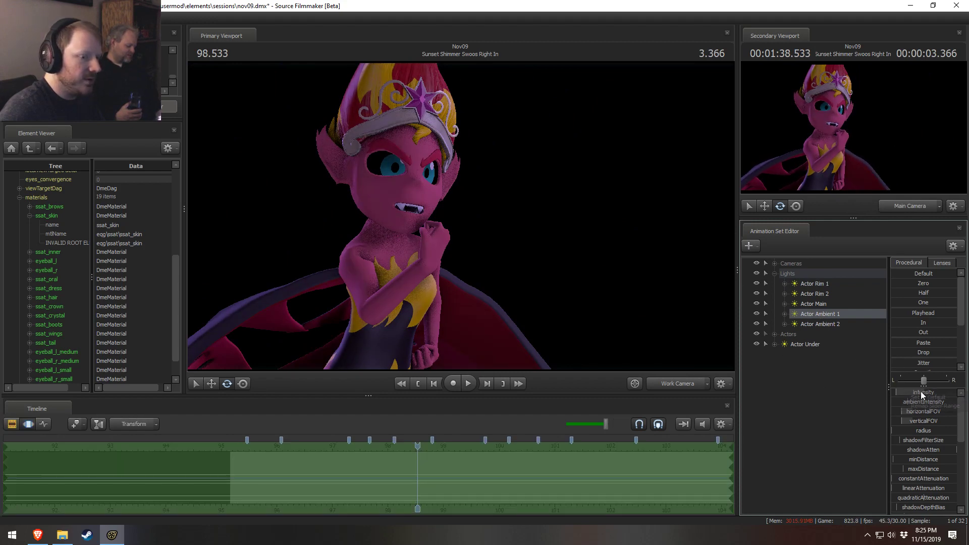
{"action": "right_click", "coordinate": [920, 392]}
{"action": "left_click", "coordinate": [931, 410]}
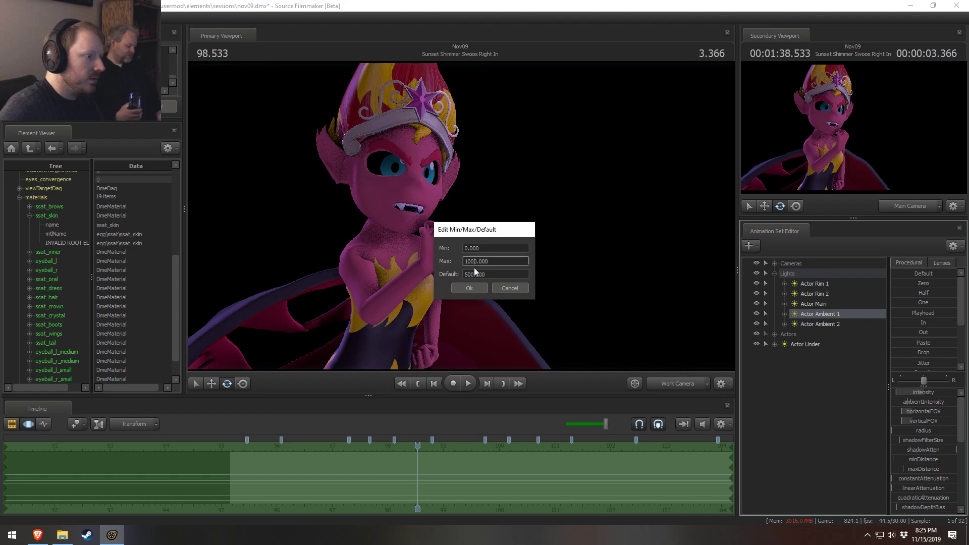
{"action": "left_click", "coordinate": [474, 289]}
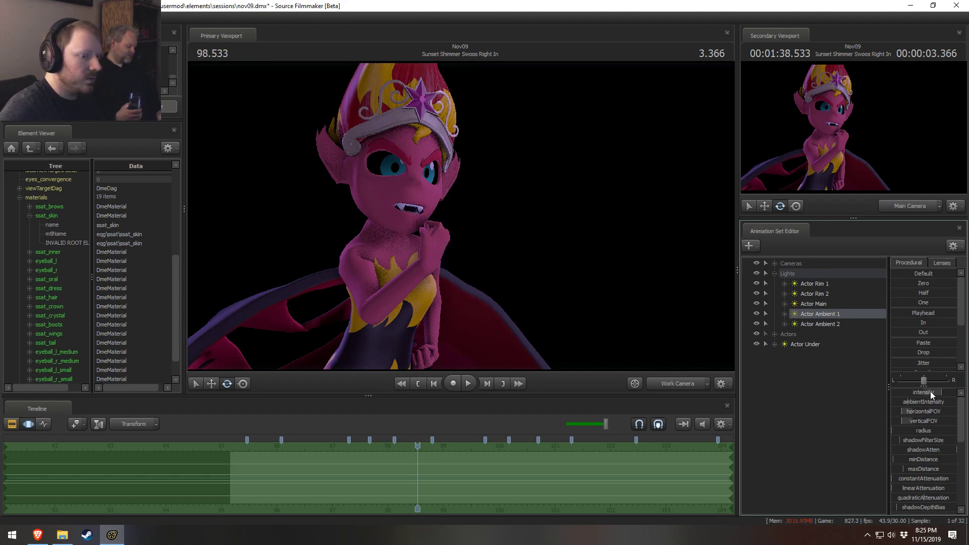
- Lower Actor Ambient 1's intensity and hide the light
{"action": "left_click_drag", "start_coordinate": [931, 393], "coordinate": [907, 395]}
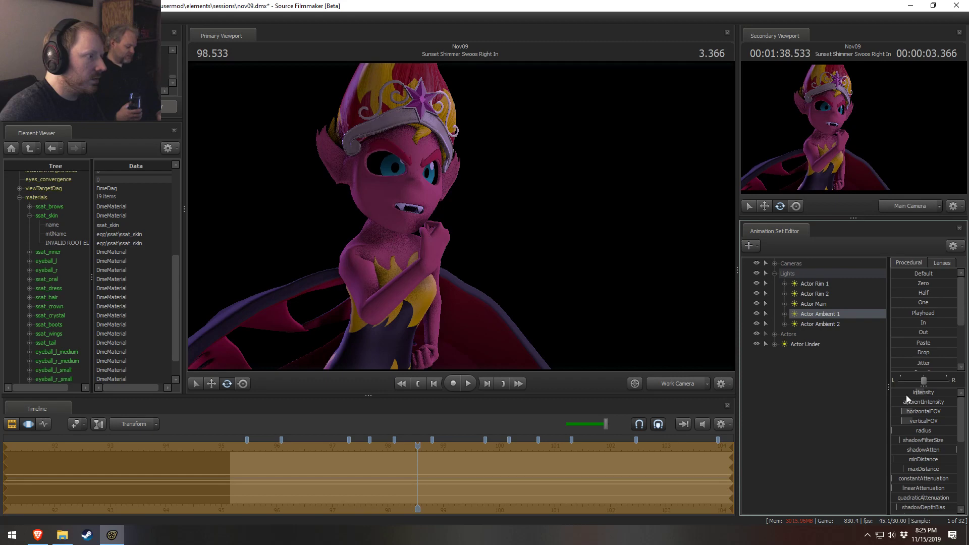
{"action": "left_click", "coordinate": [755, 313]}
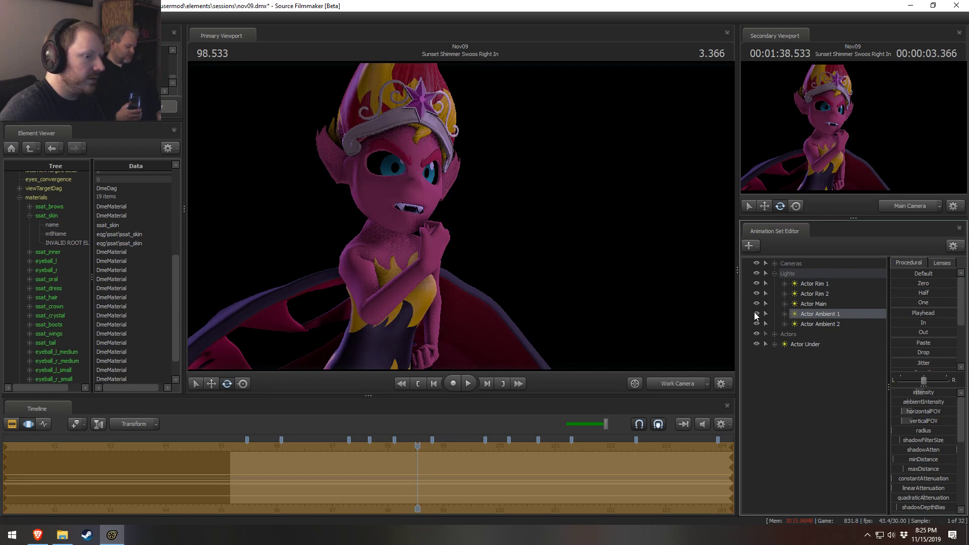
- Look through the Actor Under light, re-aim it at Sunset Shimmer from below, and return to the Main Camera
{"action": "left_click", "coordinate": [755, 343]}
{"action": "double_click", "coordinate": [807, 345]}
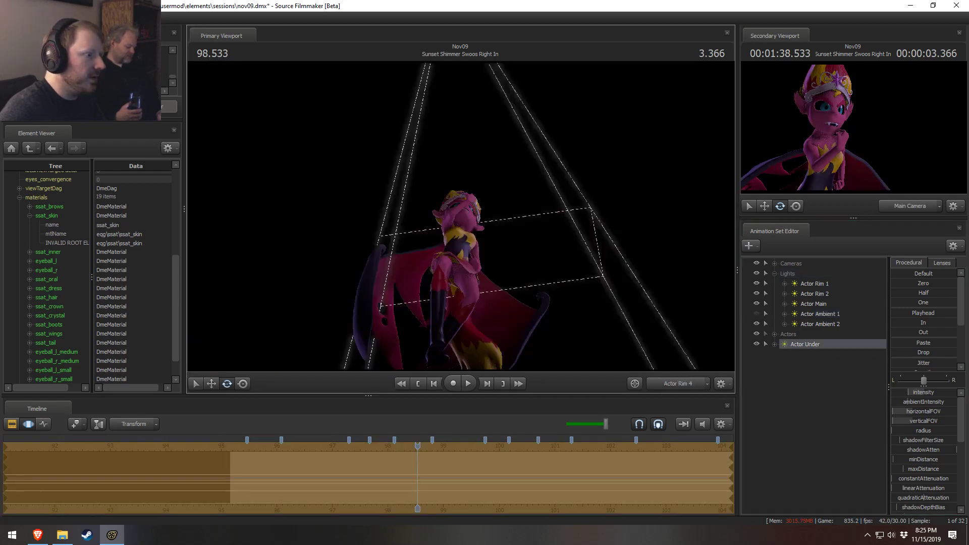
{"action": "left_click_drag", "start_coordinate": [461, 217], "coordinate": [413, 212]}
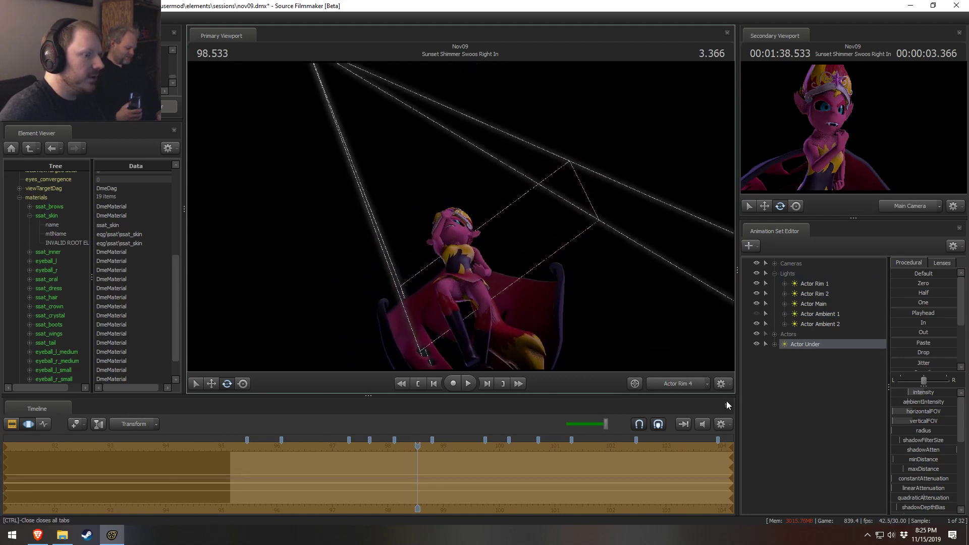
{"action": "left_click", "coordinate": [667, 383]}
{"action": "key", "text": "F2"}
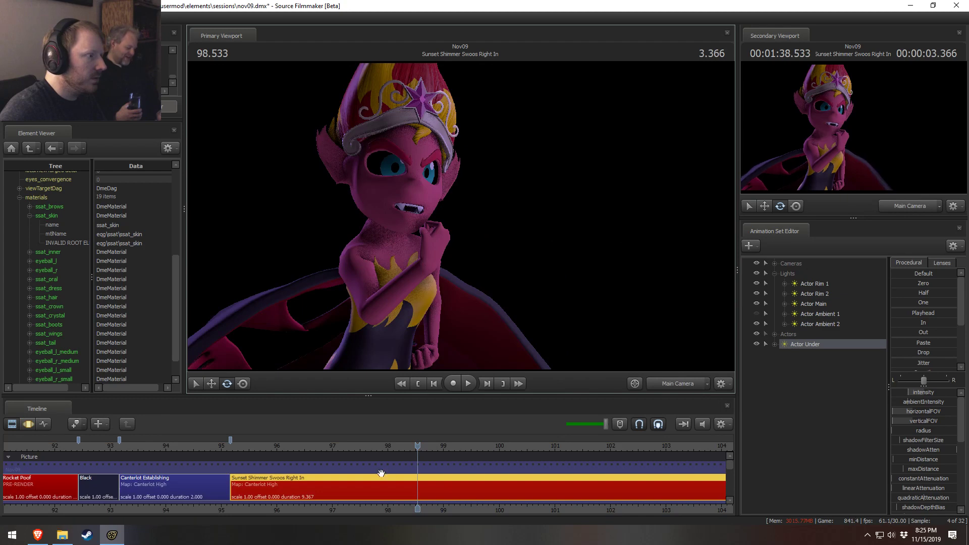
- Show Actor Ambient 1 again and reposition it while looking at Sunset Shimmer through the light
{"action": "left_click", "coordinate": [813, 314]}
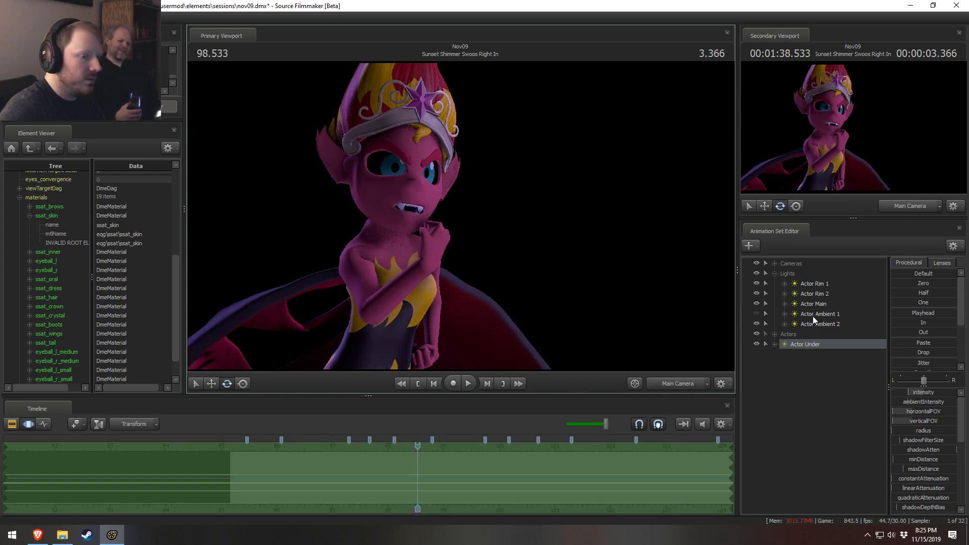
{"action": "left_click", "coordinate": [757, 313]}
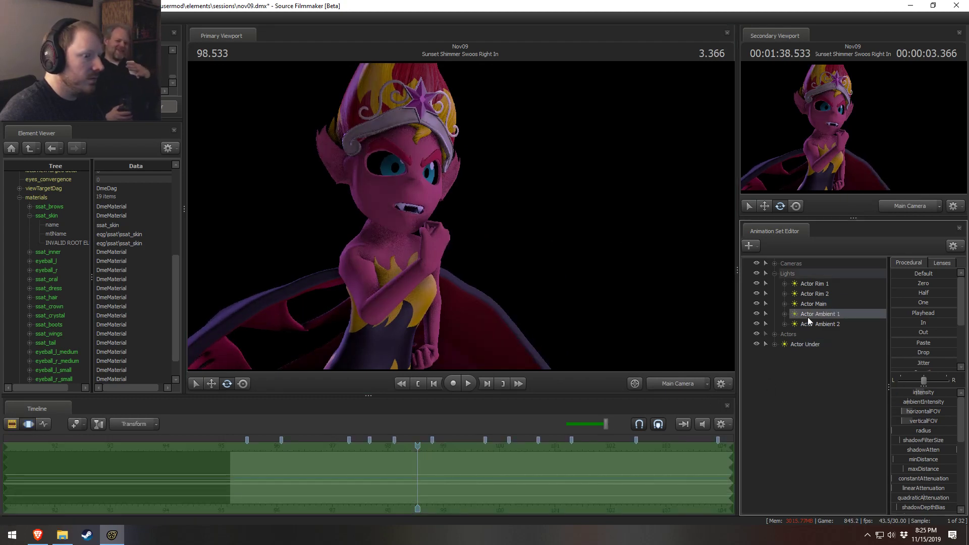
{"action": "left_click_drag", "start_coordinate": [820, 314], "coordinate": [572, 278]}
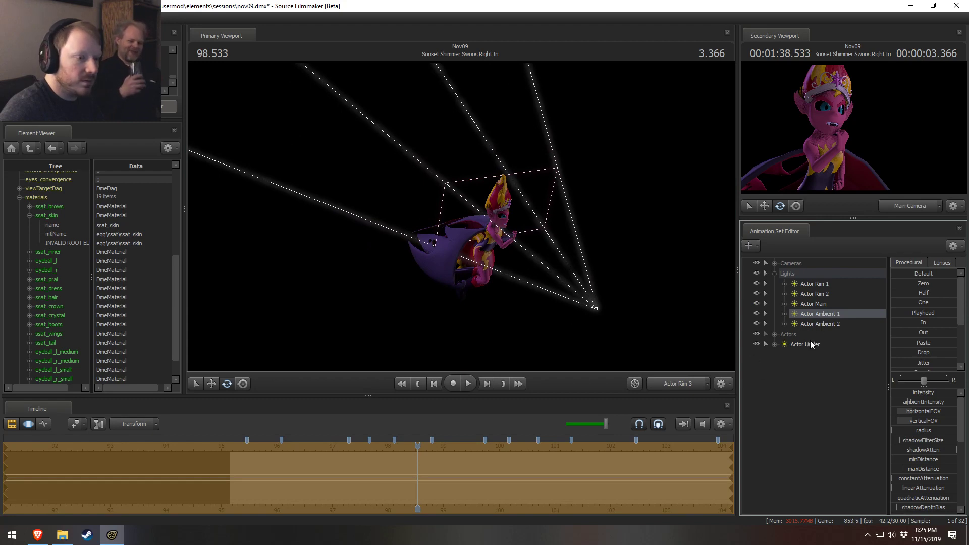
- Move Actor Under into the Lights group and place Actor Main below Actor Ambient 2
{"action": "left_click_drag", "start_coordinate": [810, 344], "coordinate": [813, 331]}
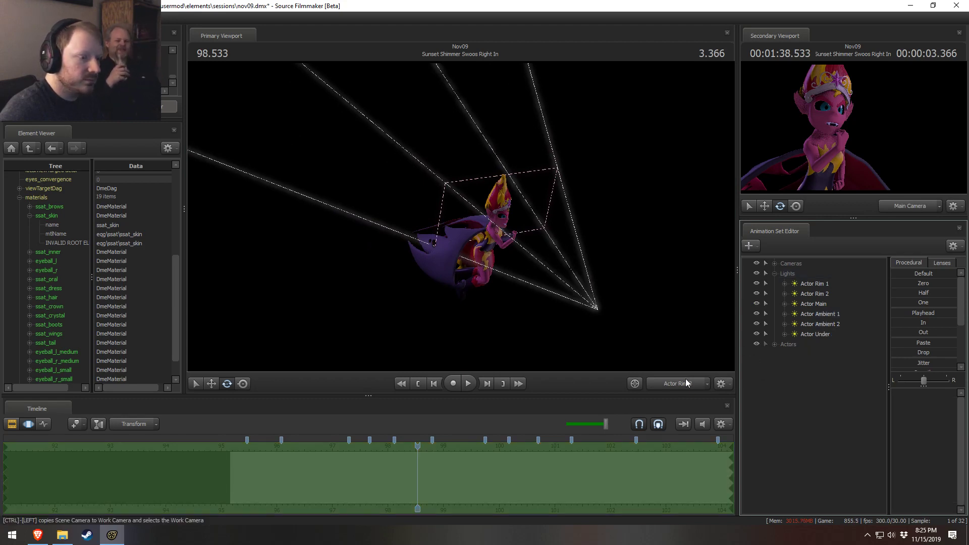
{"action": "left_click", "coordinate": [679, 384]}
{"action": "left_click", "coordinate": [818, 314]}
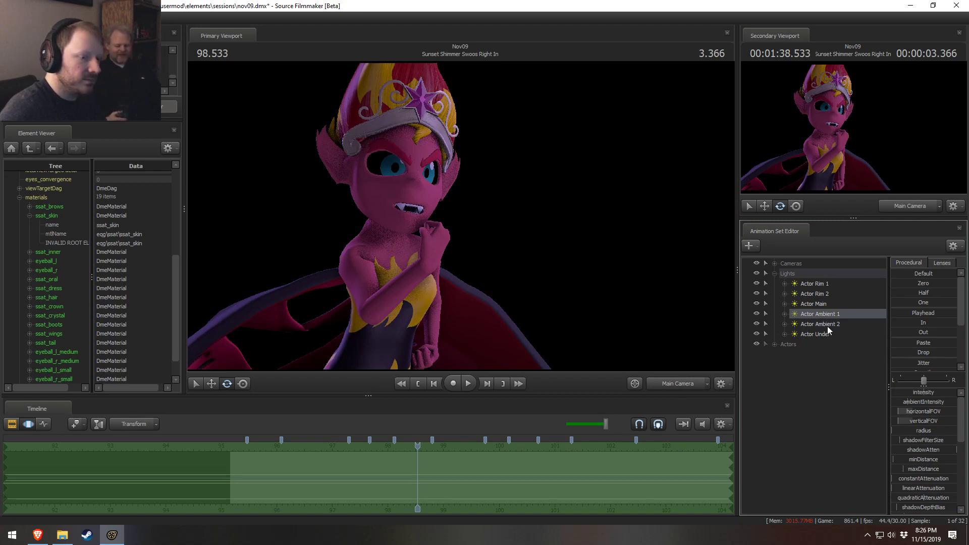
{"action": "left_click_drag", "start_coordinate": [819, 302], "coordinate": [825, 328]}
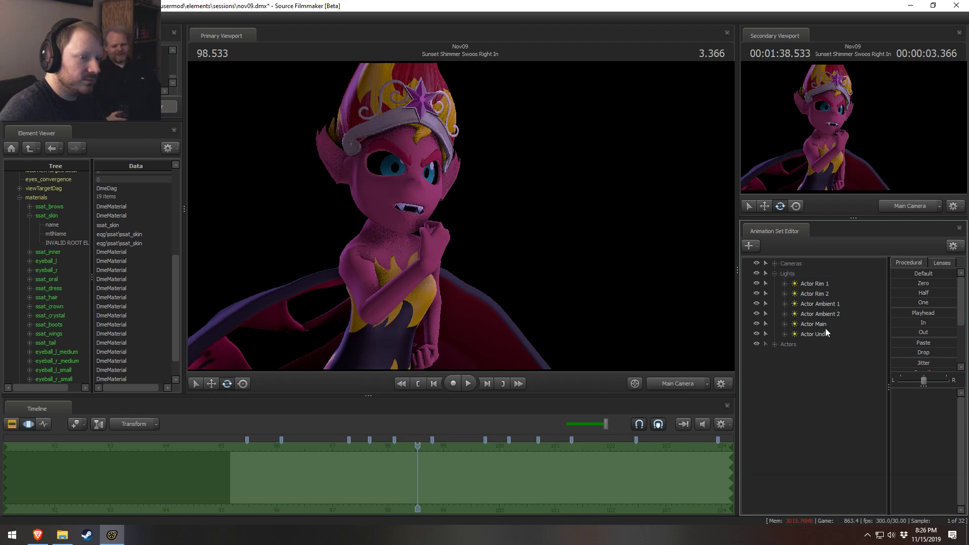
{"action": "left_click", "coordinate": [825, 328]}
{"action": "key", "text": "F2"}
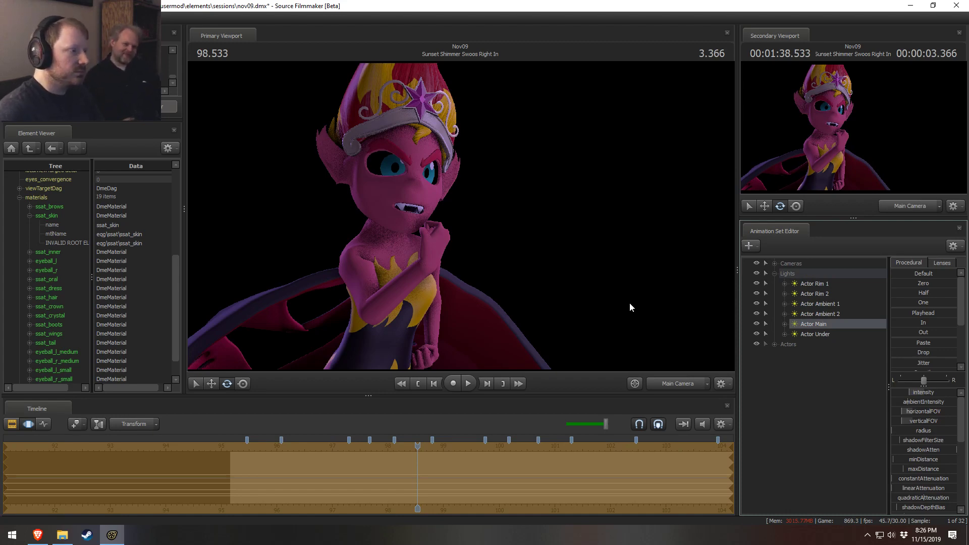
- Raise Actor Rim 2's intensity to the maximum of its range
{"action": "left_click", "coordinate": [828, 304]}
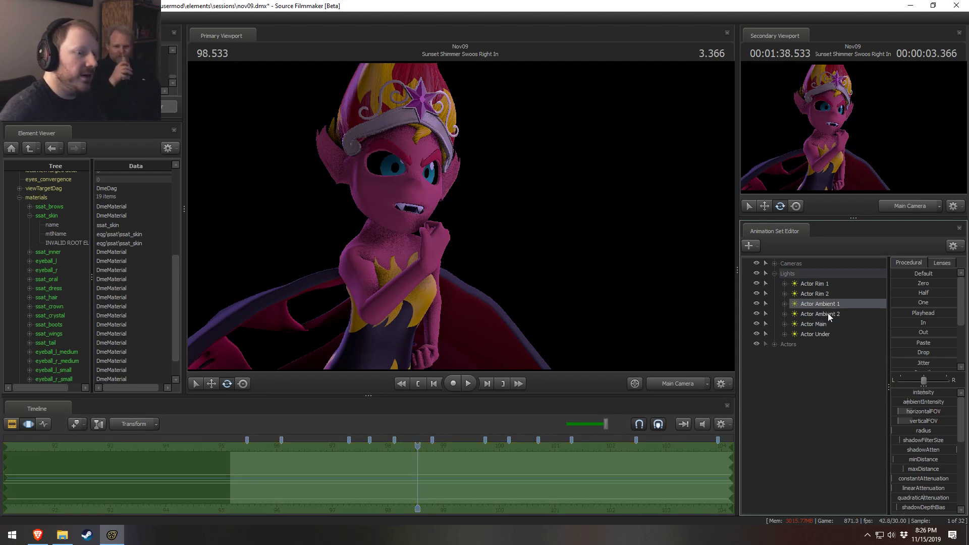
{"action": "left_click", "coordinate": [820, 292]}
{"action": "key", "text": "F3"}
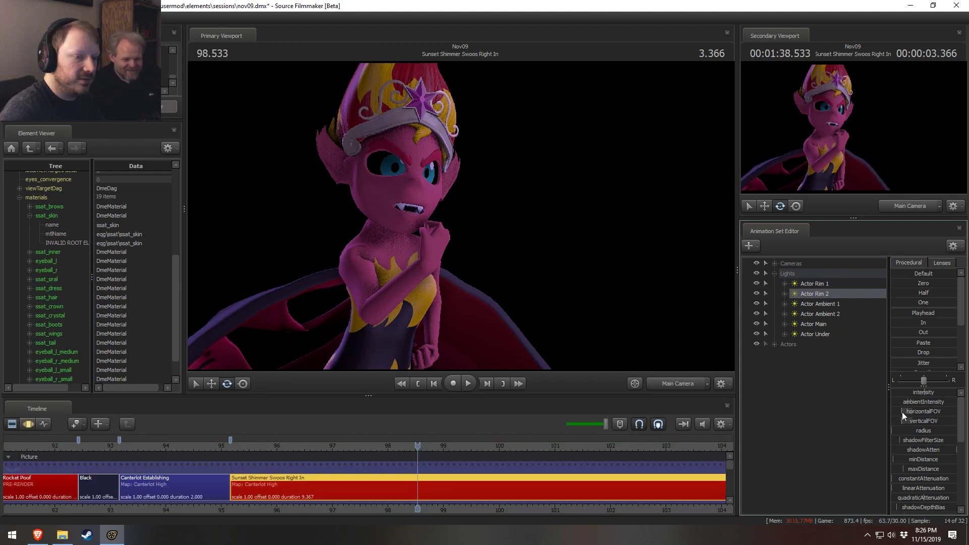
{"action": "key", "text": "F3"}
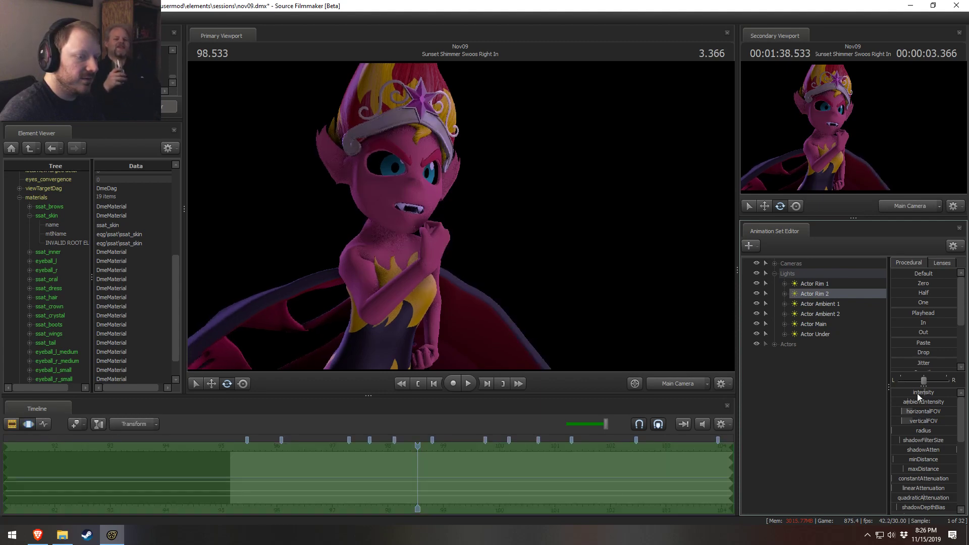
{"action": "left_click", "coordinate": [917, 391]}
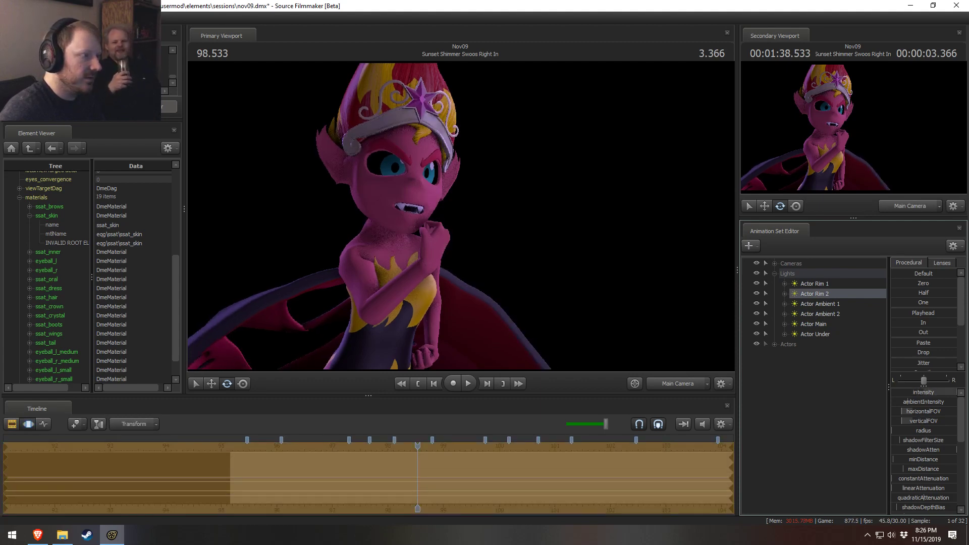
- Look through Actor Rim 2 and shift its position behind Sunset Shimmer
{"action": "left_click_drag", "start_coordinate": [813, 293], "coordinate": [487, 212]}
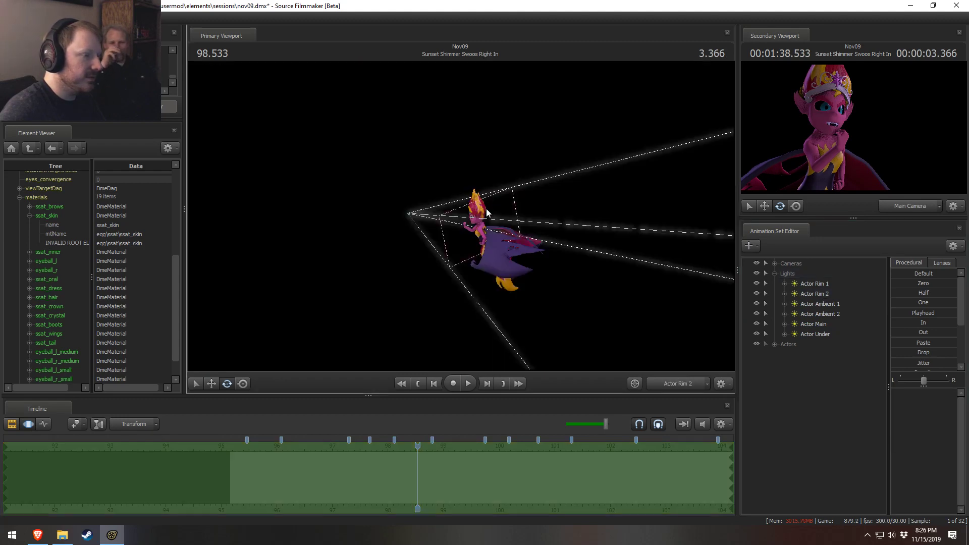
{"action": "left_click", "coordinate": [822, 294]}
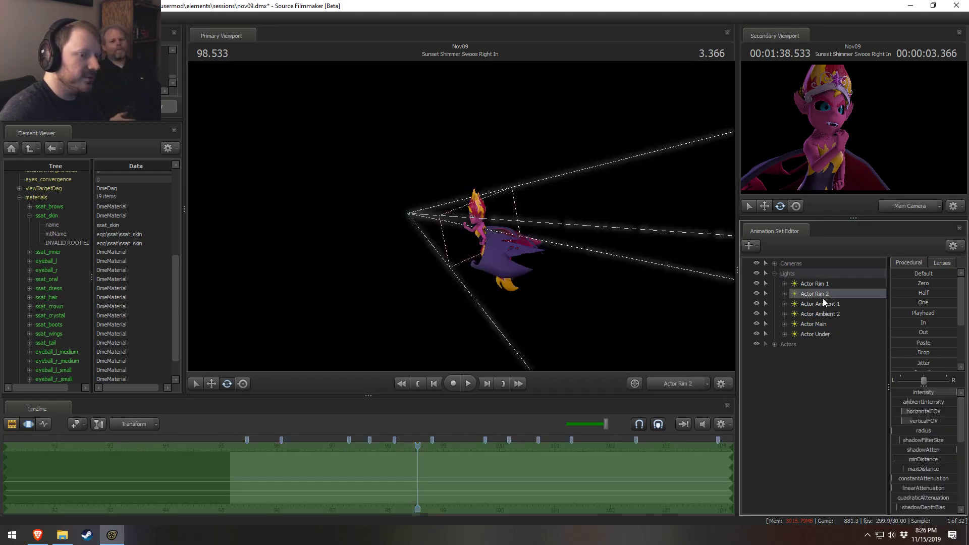
{"action": "left_click_drag", "start_coordinate": [514, 230], "coordinate": [471, 232]}
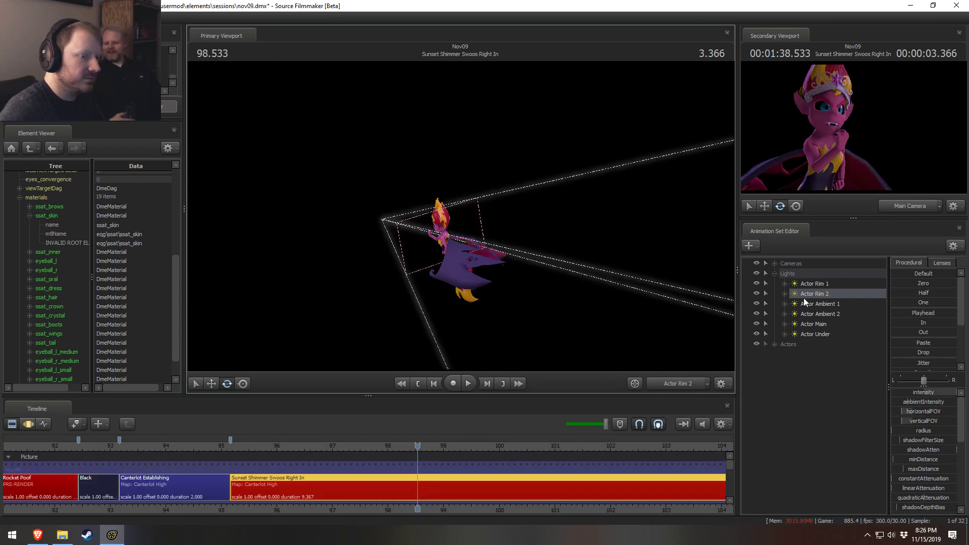
- Raise the maximum of Actor Rim 2's intensity range and adjust the light's intensity
{"action": "left_click", "coordinate": [932, 392]}
{"action": "right_click", "coordinate": [937, 401]}
{"action": "left_click", "coordinate": [908, 429]}
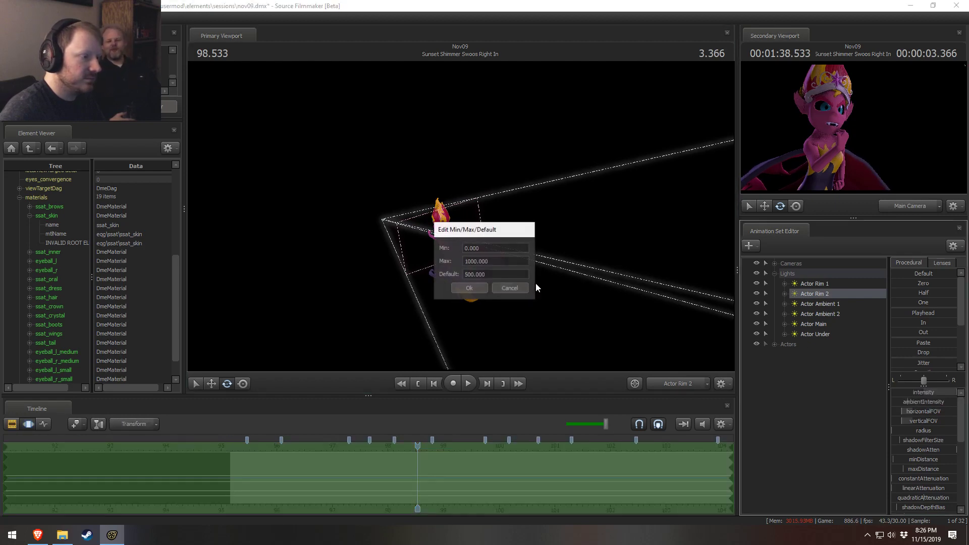
{"action": "left_click", "coordinate": [470, 288]}
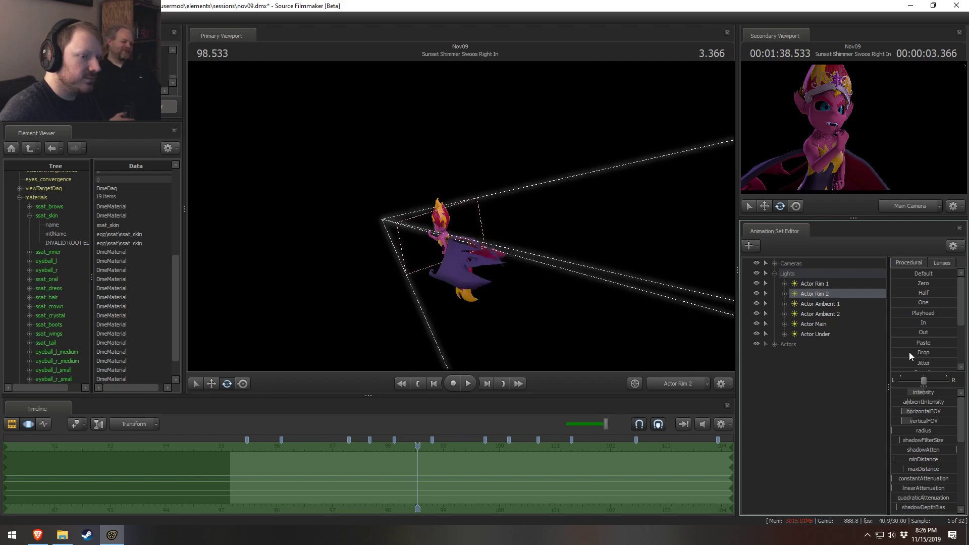
{"action": "left_click", "coordinate": [907, 392]}
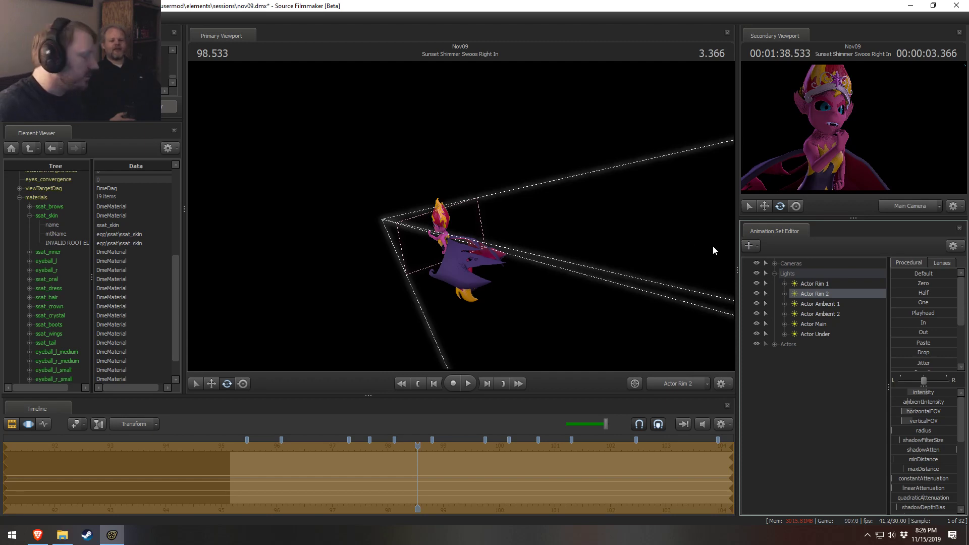
- Play the Sunset Shimmer shot forward to about 5.9 seconds and check how the lighting holds up
{"action": "key", "text": "F3"}
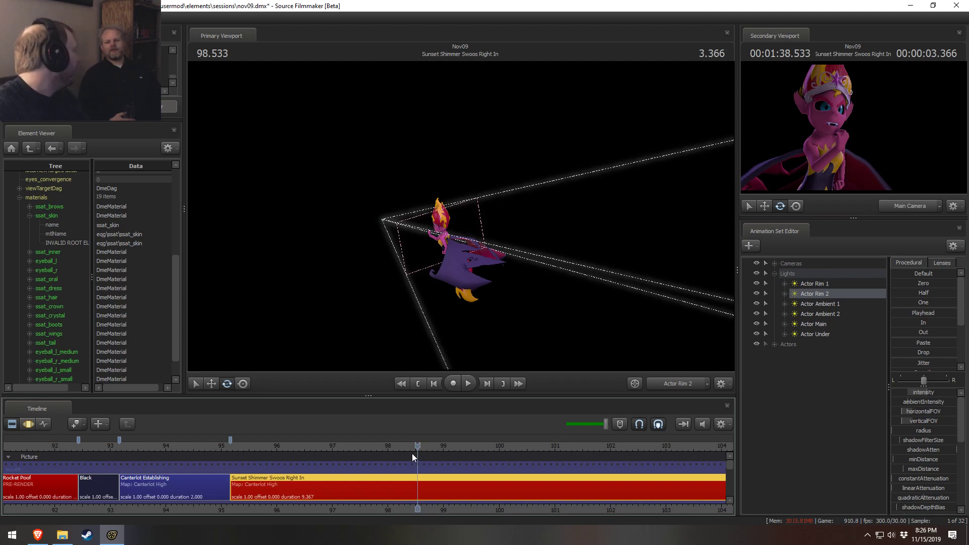
{"action": "key", "text": "space"}
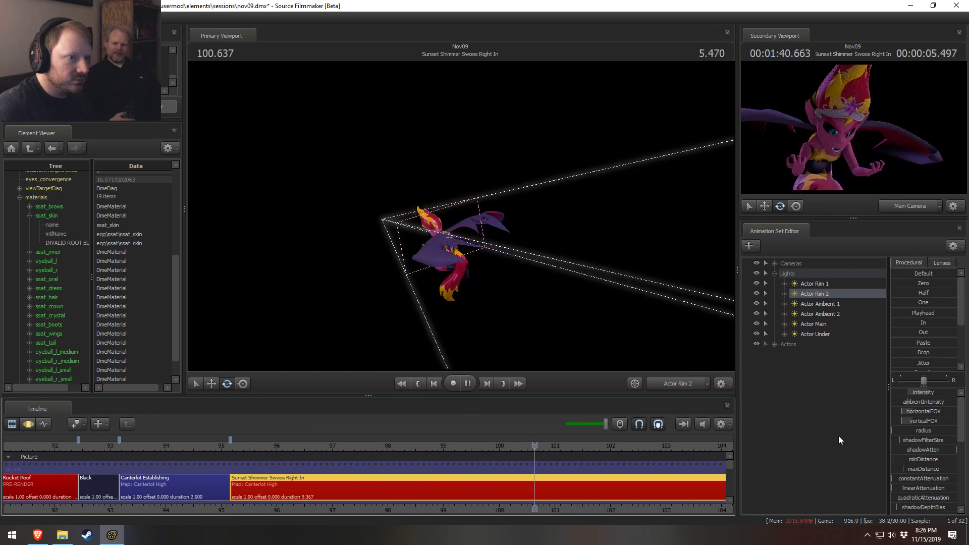
{"action": "key", "text": "space"}
{"action": "key", "text": "F3"}
{"action": "key", "text": "F2"}
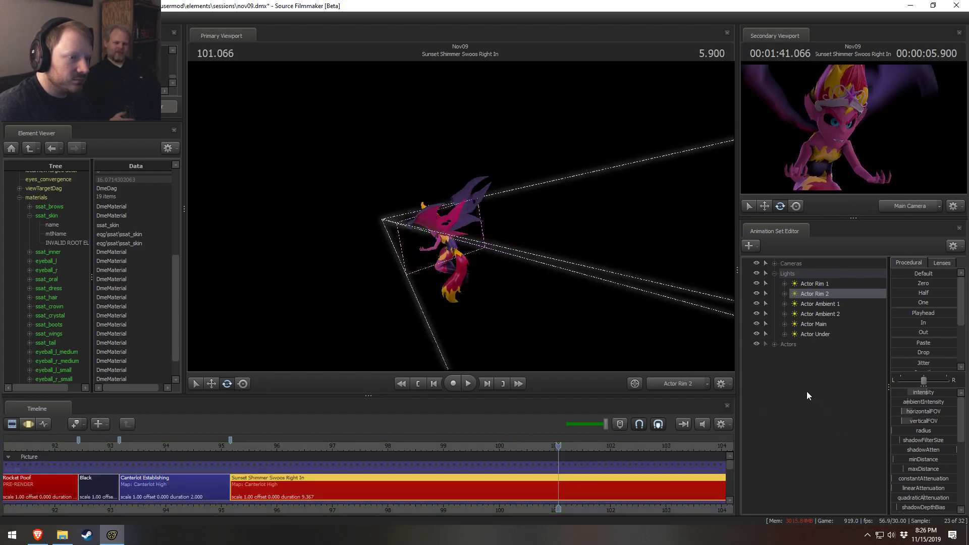
- Create a new light in the shot and rename it Actor Eyes
{"action": "right_click", "coordinate": [806, 392]}
{"action": "left_click", "coordinate": [823, 456]}
{"action": "left_click", "coordinate": [805, 356]}
{"action": "right_click", "coordinate": [806, 358]}
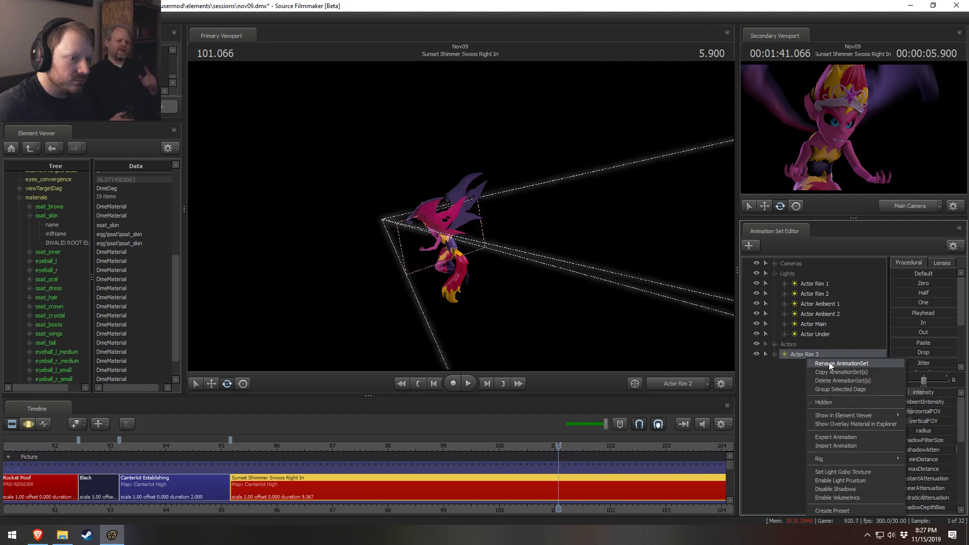
{"action": "left_click", "coordinate": [828, 364]}
{"action": "type", "text": "Actor "}
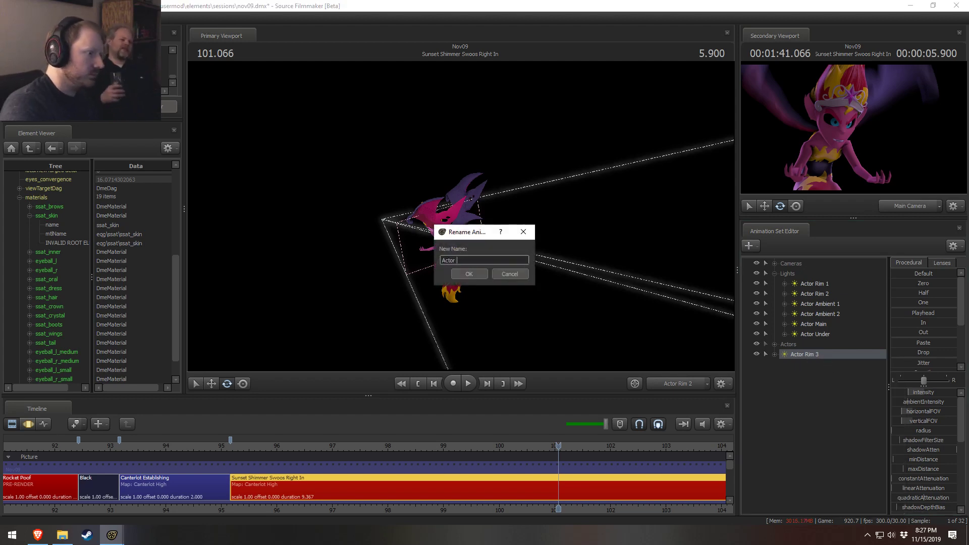
{"action": "type", "text": "Eyes"}
{"action": "key", "text": "Return"}
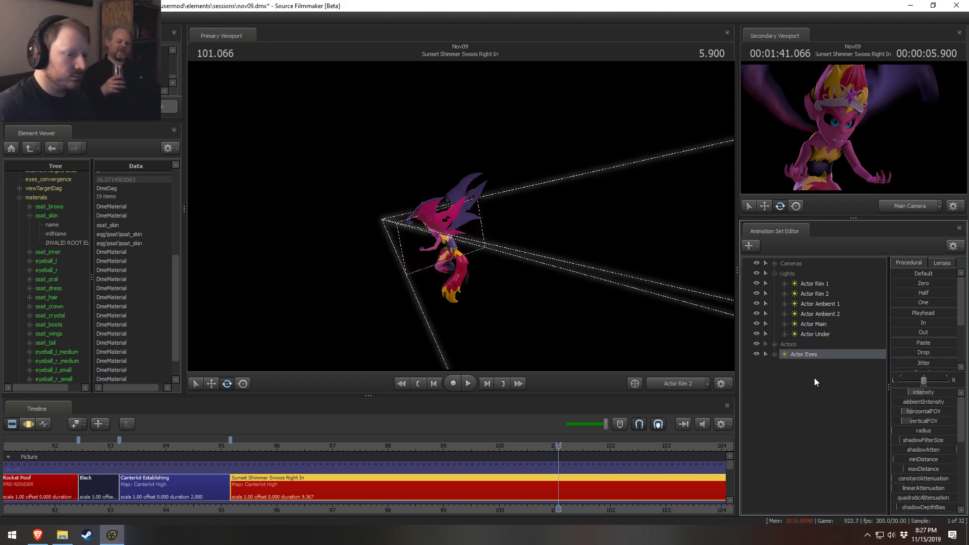
- Move Actor Eyes into the Lights group and disable its shadows
{"action": "mouse_move", "coordinate": [812, 354]}
{"action": "left_mouse_down"}
{"action": "mouse_move", "coordinate": [802, 279]}
{"action": "mouse_move", "coordinate": [810, 338]}
{"action": "left_mouse_up"}
{"action": "right_click", "coordinate": [806, 346]}
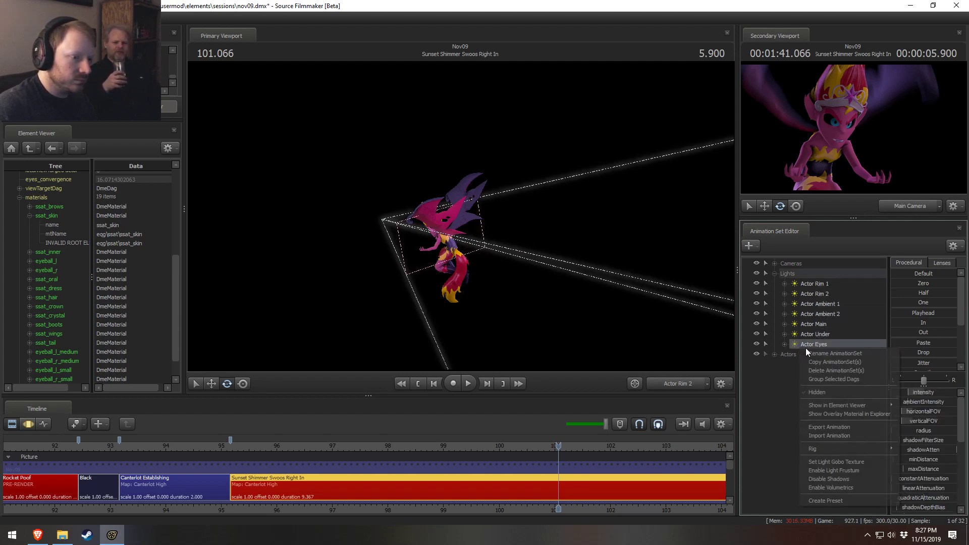
{"action": "left_click", "coordinate": [825, 481]}
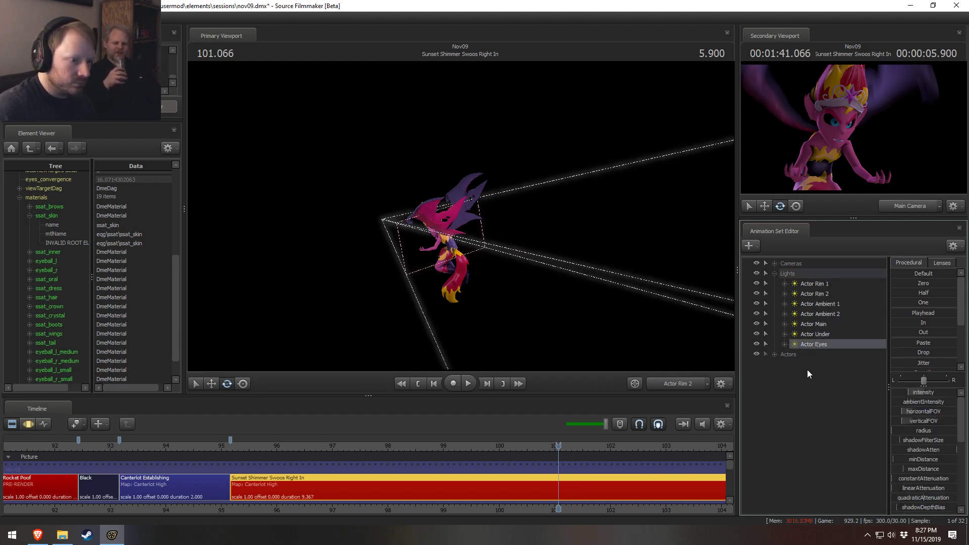
- Show Actor Eyes in the Element Viewer and enable its uberlight attribute
{"action": "right_click", "coordinate": [823, 346]}
{"action": "left_click", "coordinate": [934, 412]}
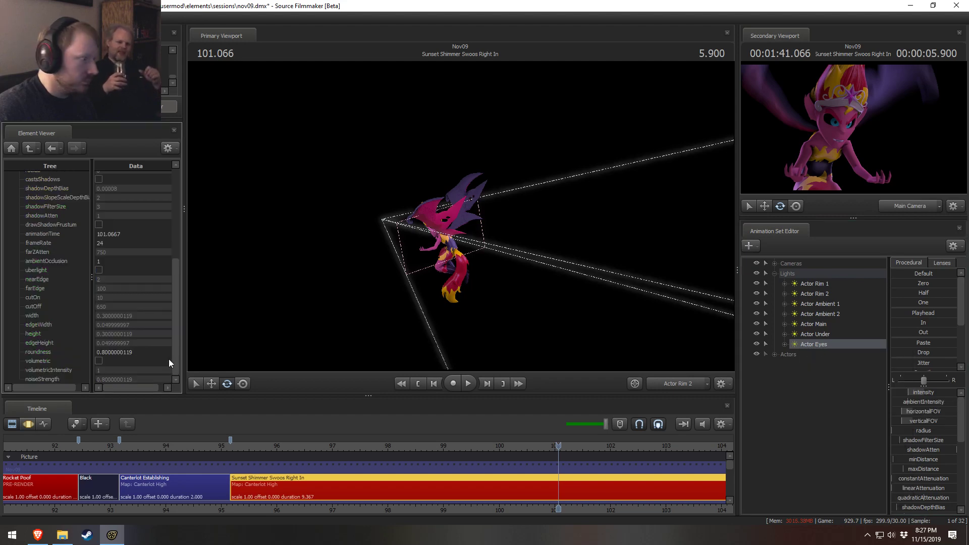
{"action": "left_click", "coordinate": [99, 270]}
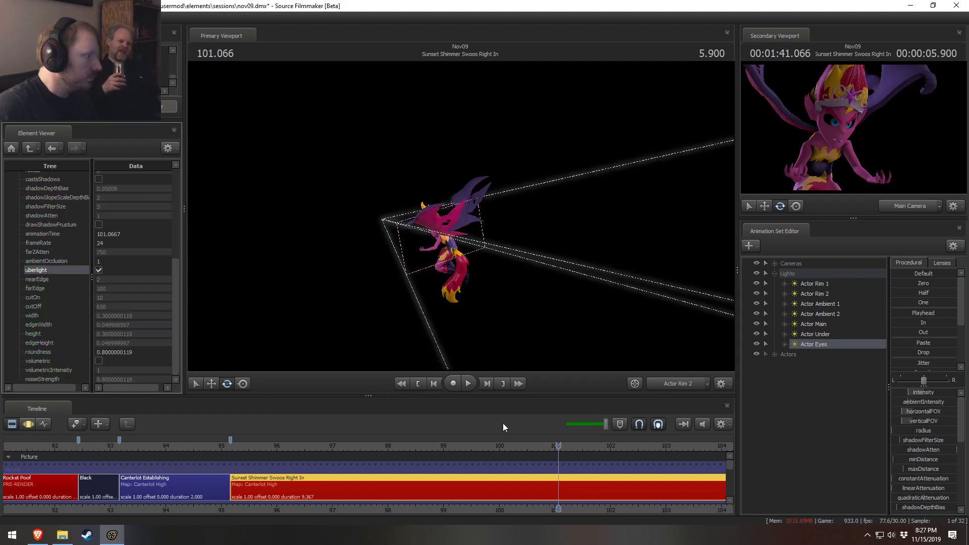
- Set Actor Eyes' cutOn to 200 and its cutOff to 0
{"action": "key", "text": "F3"}
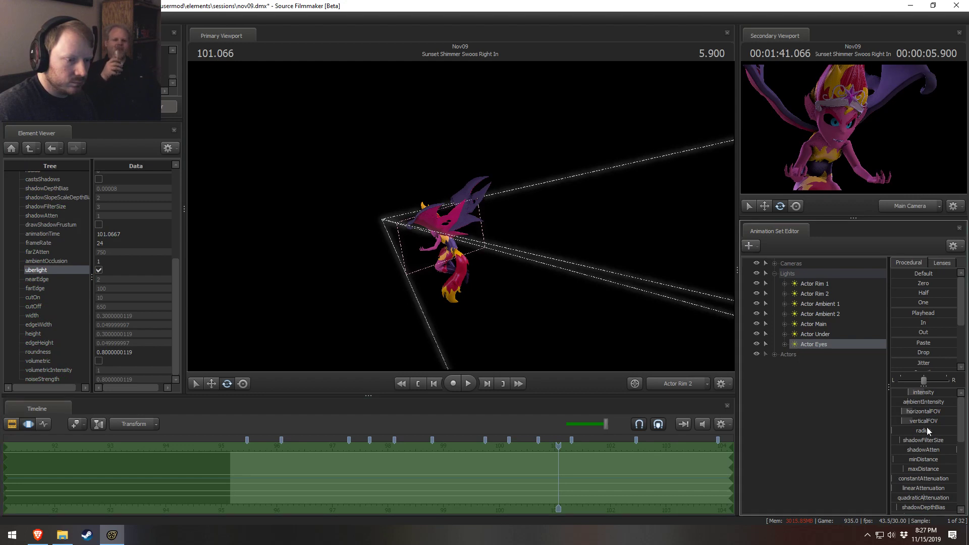
{"action": "scroll", "coordinate": [926, 439], "scroll_direction": "down", "scroll_amount": 2}
{"action": "scroll", "coordinate": [917, 475], "scroll_direction": "down", "scroll_amount": 1}
{"action": "left_click_drag", "start_coordinate": [919, 474], "coordinate": [963, 464]}
- Place Actor Eyes in front of the character, aimed at her face, and try a reddish tint at lower intensity
{"action": "left_click_drag", "start_coordinate": [827, 346], "coordinate": [549, 297]}
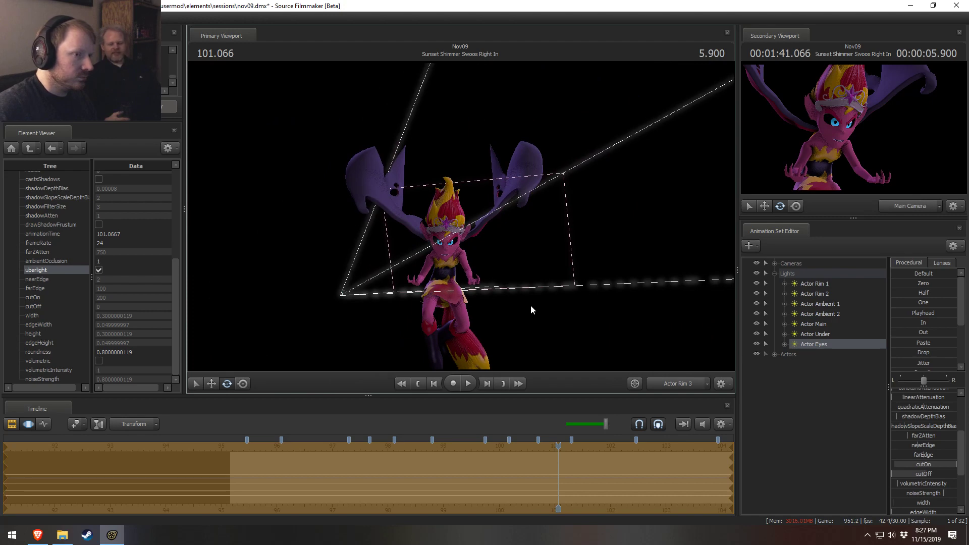
{"action": "scroll", "coordinate": [935, 463], "scroll_direction": "down", "scroll_amount": 3}
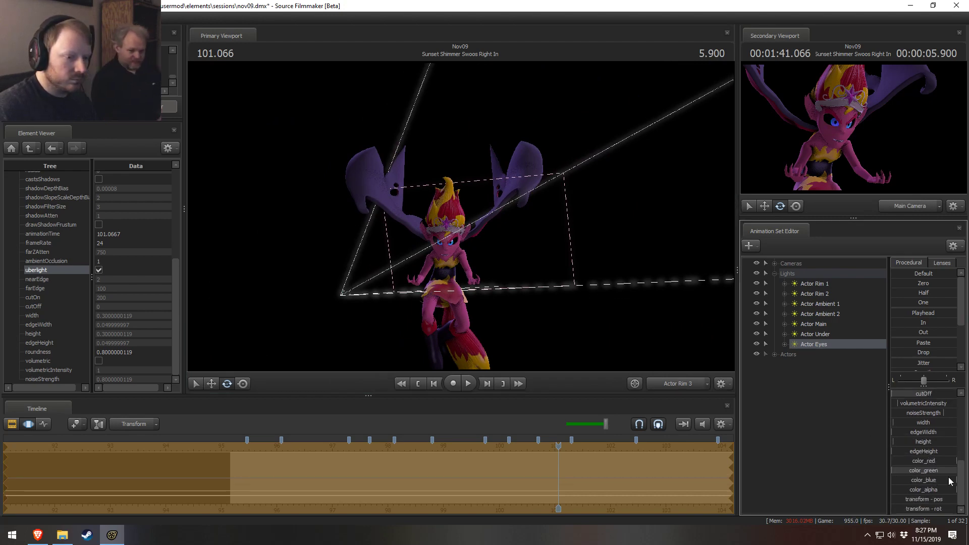
{"action": "scroll", "coordinate": [916, 425], "scroll_direction": "up", "scroll_amount": 5}
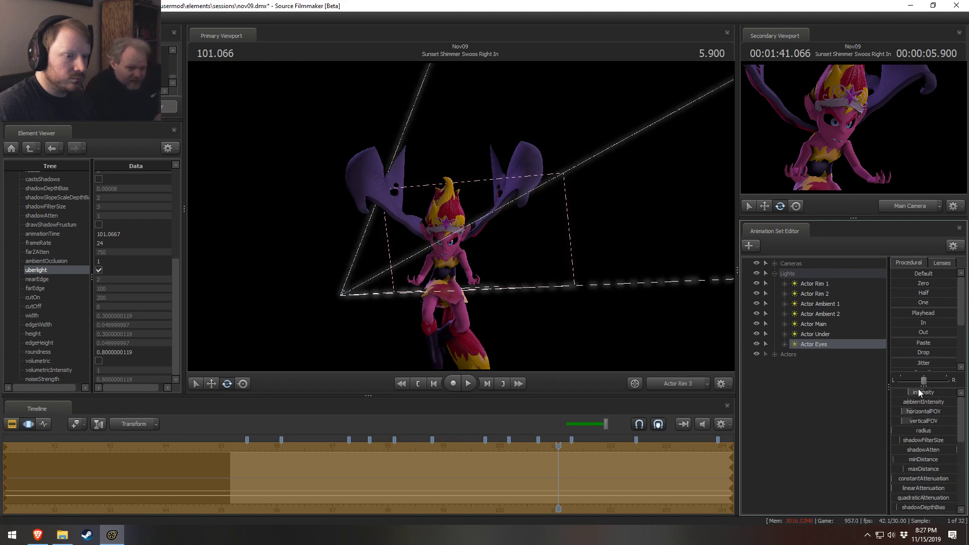
{"action": "left_click", "coordinate": [919, 393]}
{"action": "key", "text": "F2"}
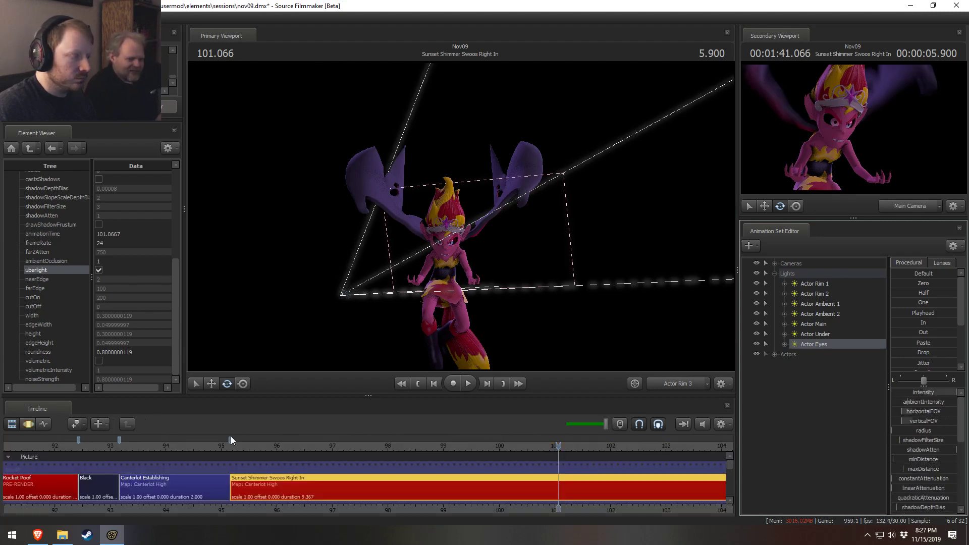
- Play and scrub through the Sunset Shimmer shot to check how Actor Eyes lights the eyes
{"action": "left_click", "coordinate": [256, 449]}
{"action": "key", "text": "space"}
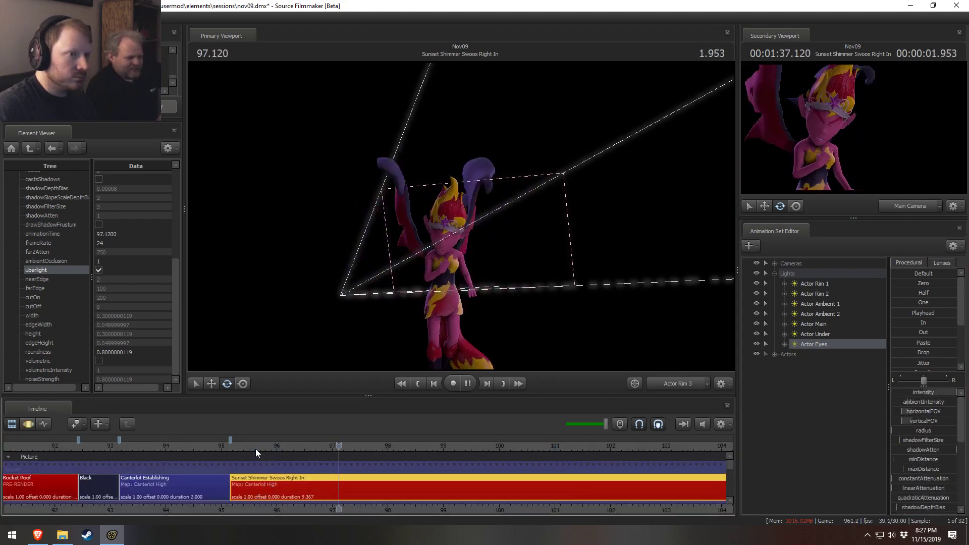
{"action": "key", "text": "space"}
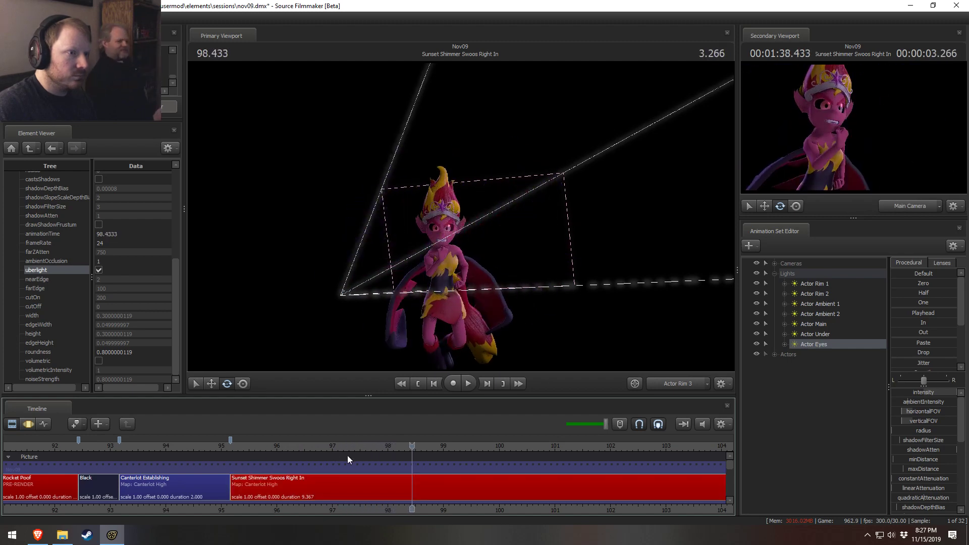
{"action": "key", "text": "F3"}
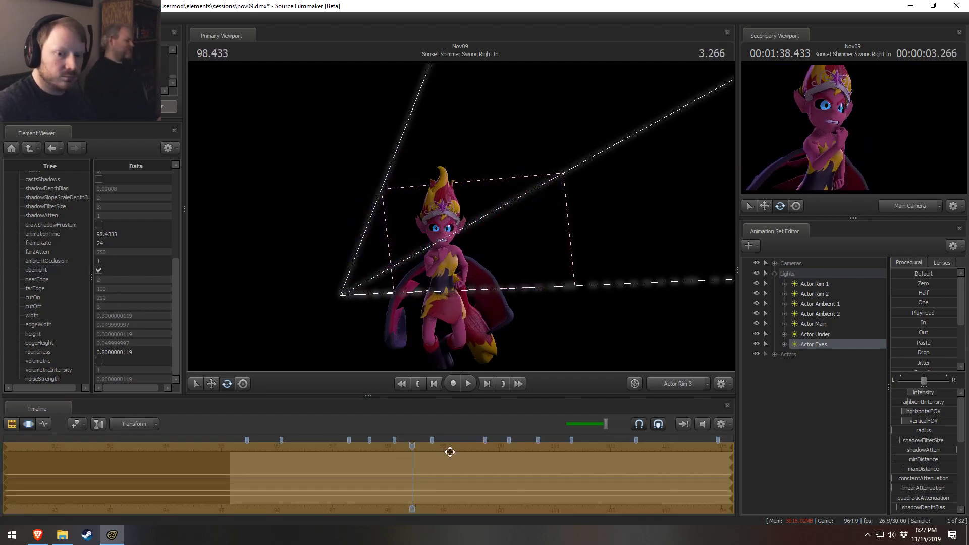
{"action": "left_click_drag", "start_coordinate": [419, 445], "coordinate": [327, 452]}
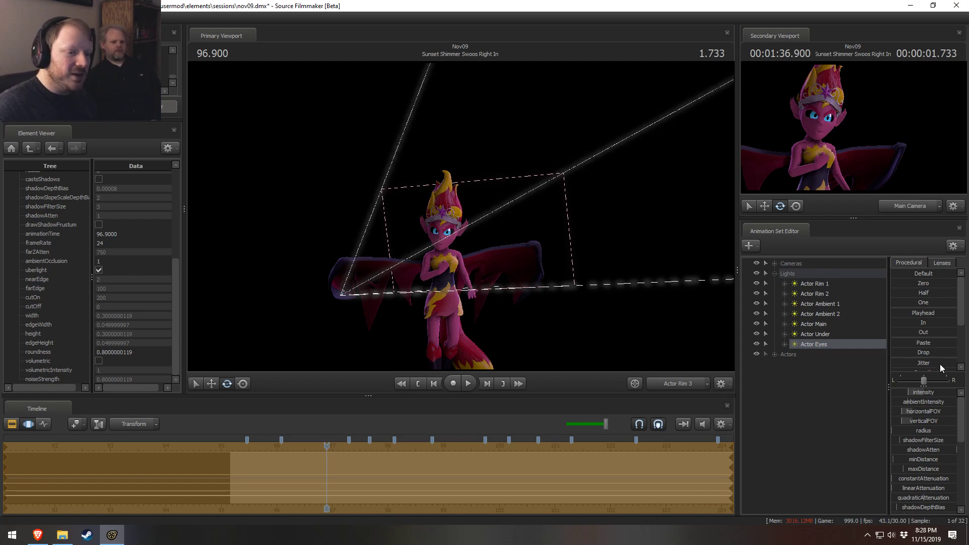
- Dim Actor Eyes and preview the shot through Main Camera in the primary viewport
{"action": "left_click", "coordinate": [679, 384]}
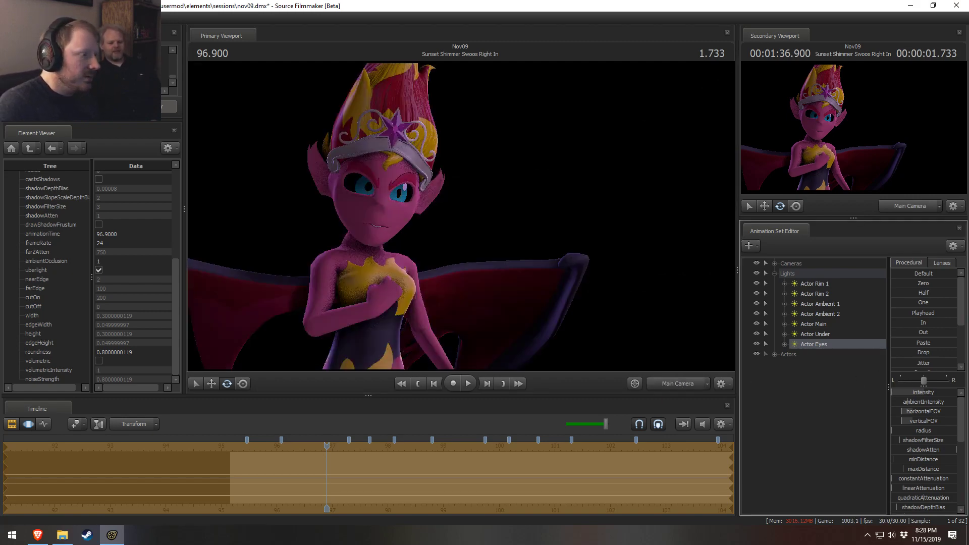
{"action": "key", "text": "F2"}
{"action": "key", "text": "space"}
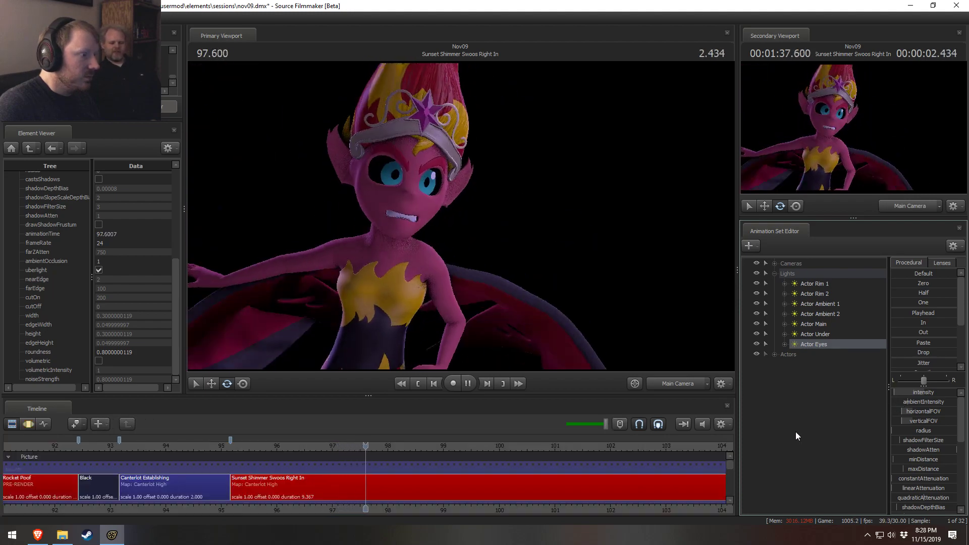
{"action": "key", "text": "space"}
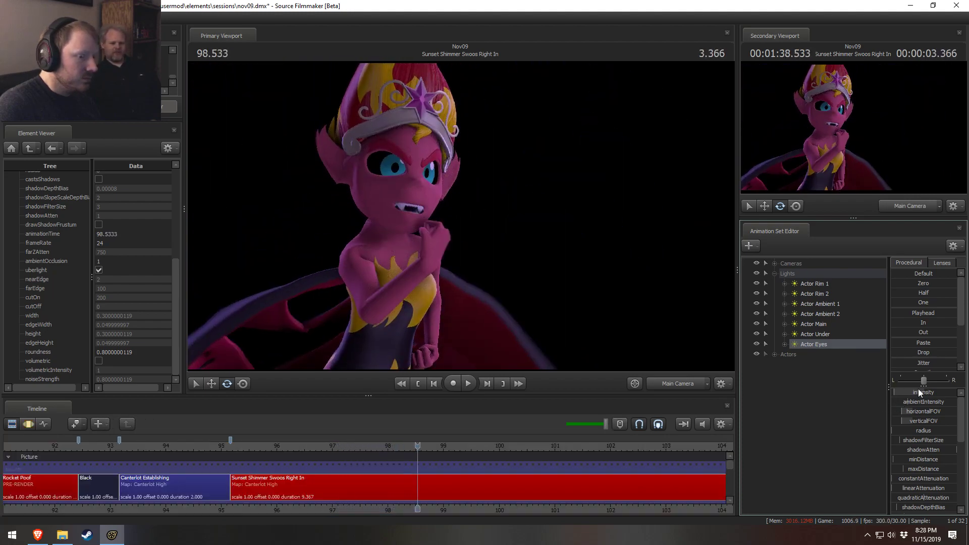
- Select the Cameras group and slightly reduce its focalDistance over the whole shot
{"action": "key", "text": "F3"}
{"action": "left_click", "coordinate": [808, 263]}
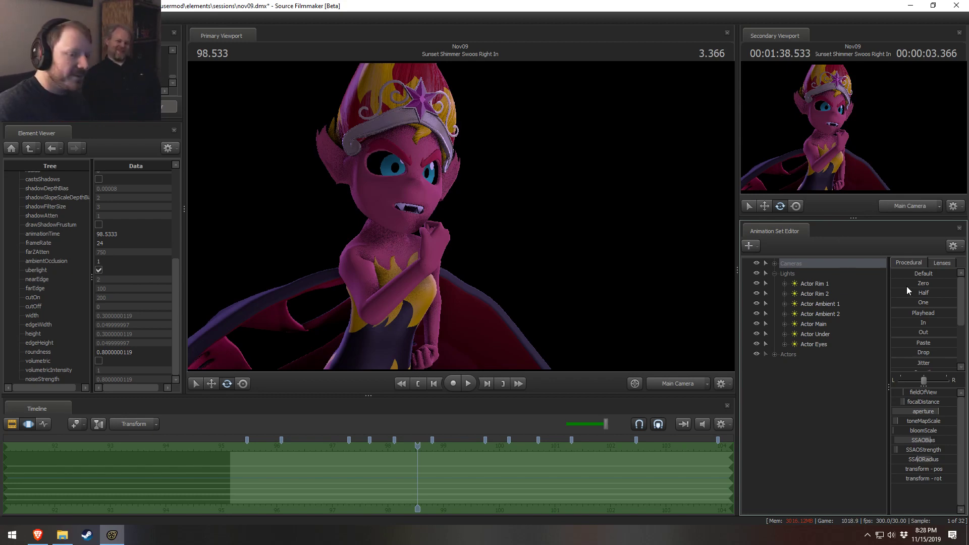
{"action": "left_click_drag", "start_coordinate": [935, 402], "coordinate": [932, 403]}
{"action": "key", "text": "F2"}
{"action": "key", "text": "F3"}
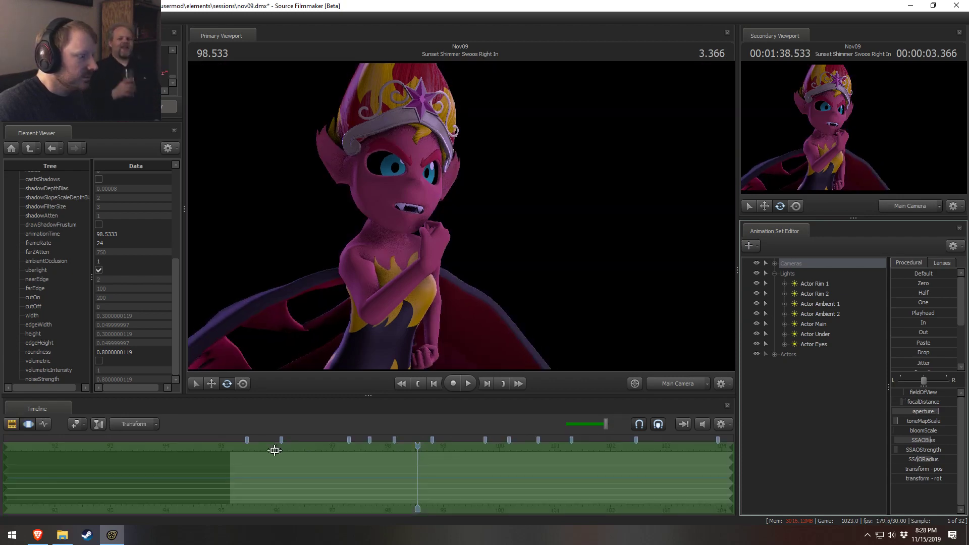
- Play the shot from its beginning to check the camera focus and eye highlights, and return near 96.4 seconds
{"action": "key", "text": "F2"}
{"action": "left_click", "coordinate": [247, 447]}
{"action": "key", "text": "space"}
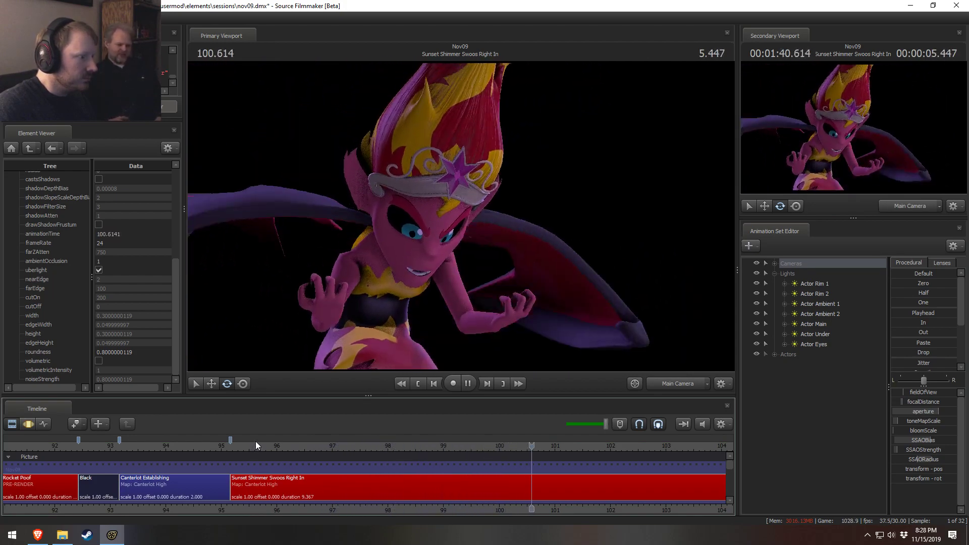
{"action": "key", "text": "space"}
{"action": "key", "text": "space"}
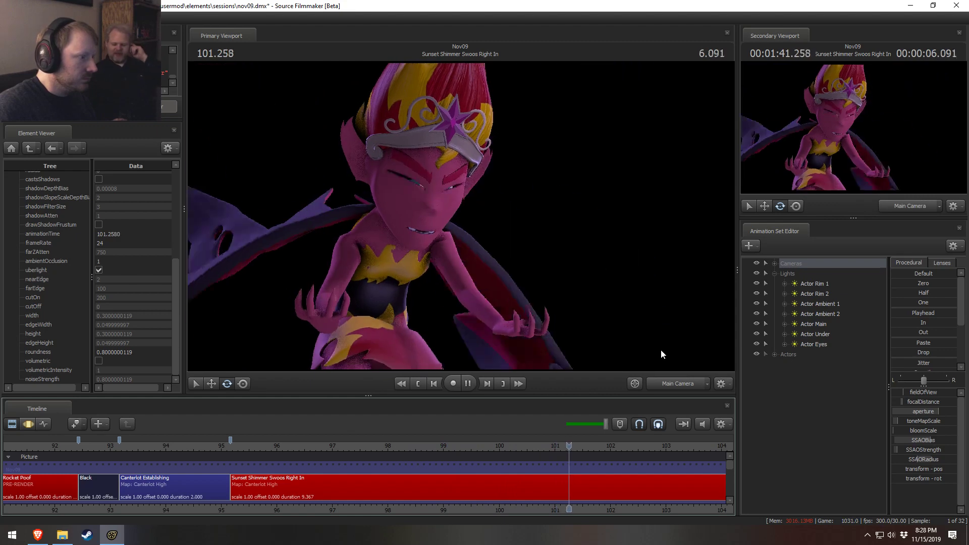
{"action": "left_click", "coordinate": [299, 446]}
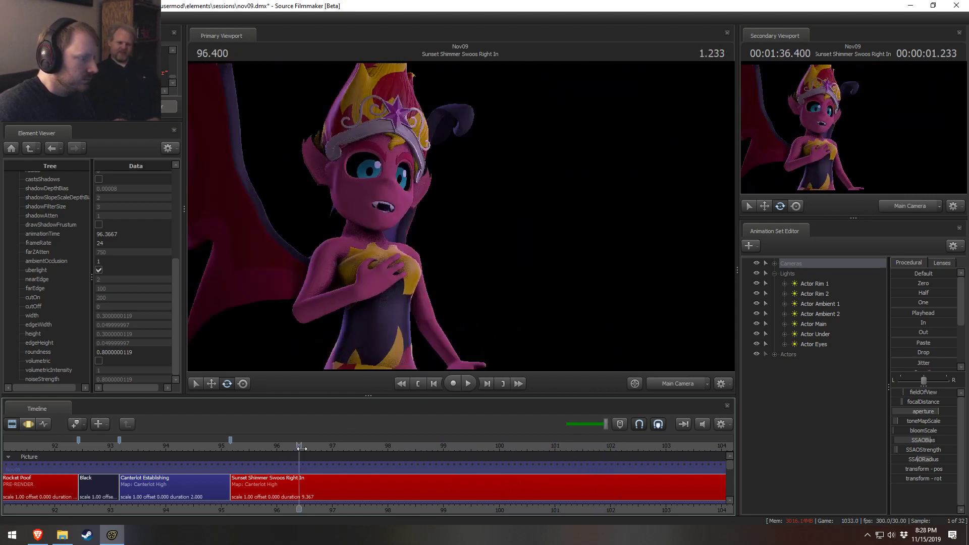
- Tint Actor Eyes red over a time selection from about 99.7 to 101.4 seconds by lowering color_green and color_blue
{"action": "left_click", "coordinate": [810, 342]}
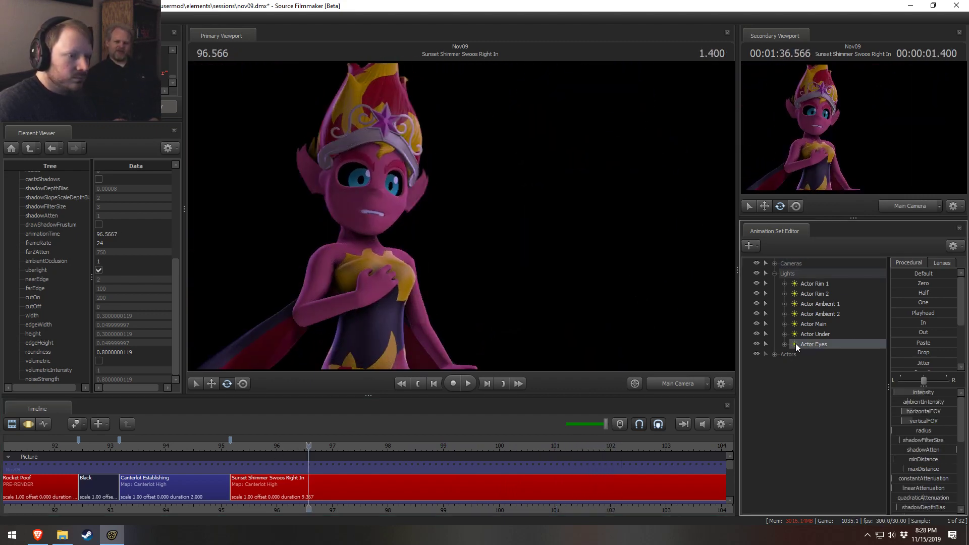
{"action": "key", "text": "F3"}
{"action": "left_click_drag", "start_coordinate": [349, 459], "coordinate": [525, 476]}
{"action": "scroll", "coordinate": [546, 506], "scroll_direction": "down", "scroll_amount": 2}
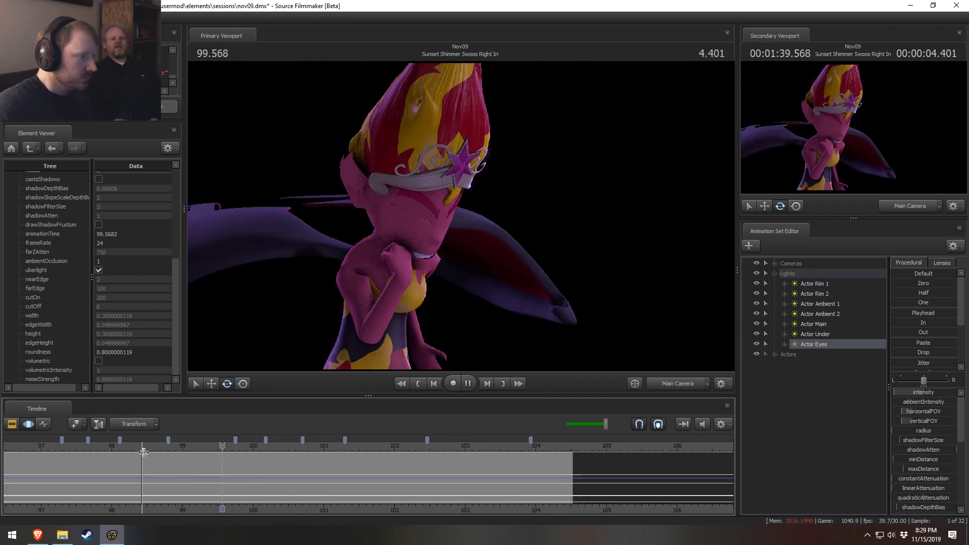
{"action": "left_click", "coordinate": [176, 469]}
{"action": "left_click_drag", "start_coordinate": [176, 469], "coordinate": [351, 478]}
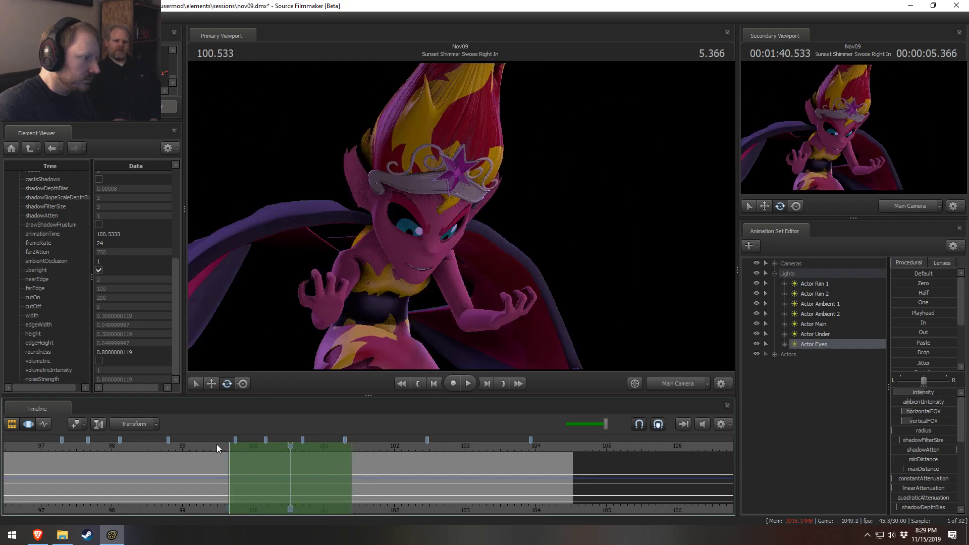
{"action": "left_click_drag", "start_coordinate": [217, 444], "coordinate": [262, 465]}
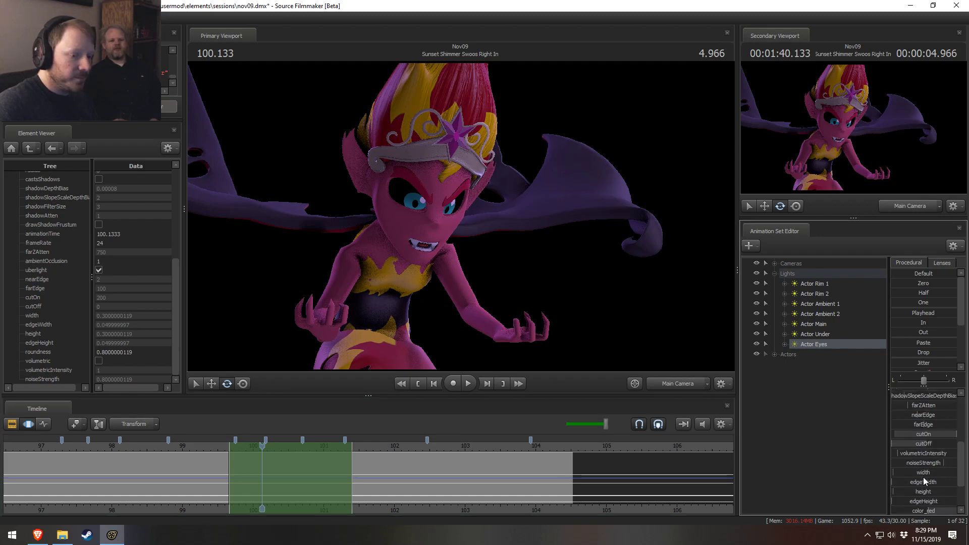
{"action": "scroll", "coordinate": [923, 477], "scroll_direction": "down", "scroll_amount": 5}
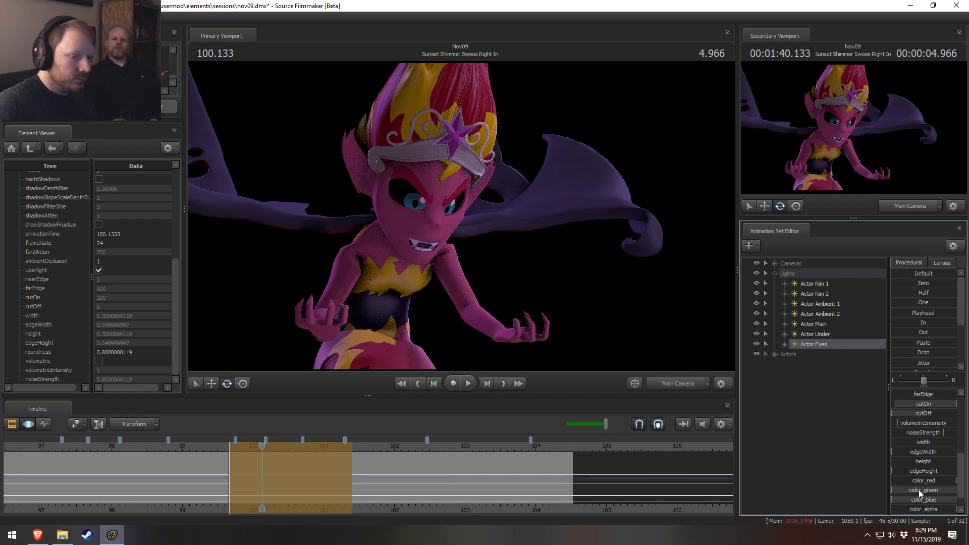
{"action": "scroll", "coordinate": [928, 454], "scroll_direction": "up", "scroll_amount": 5}
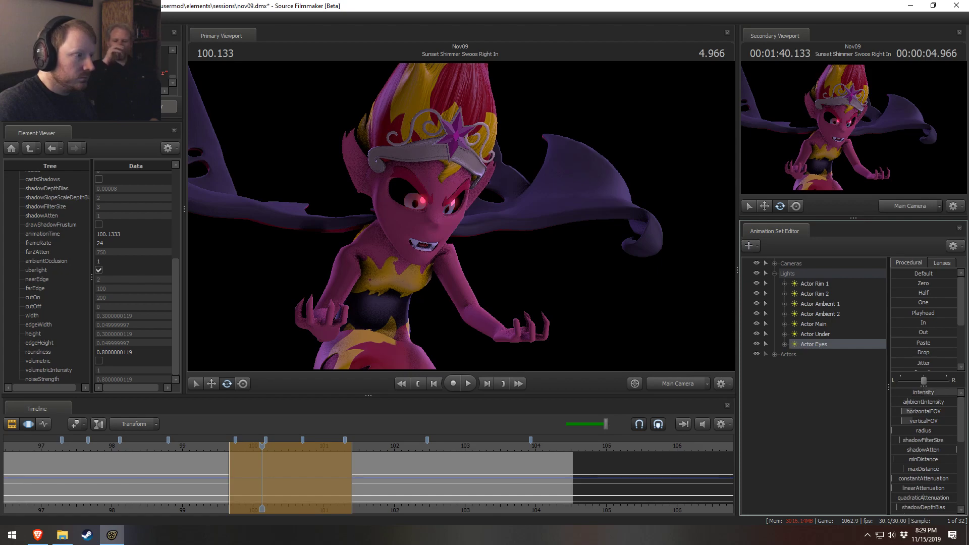
- Replay the shot through to its end to review the eye color change and the cut into Spike Incoming 1
{"action": "left_click", "coordinate": [165, 447]}
{"action": "key", "text": "space"}
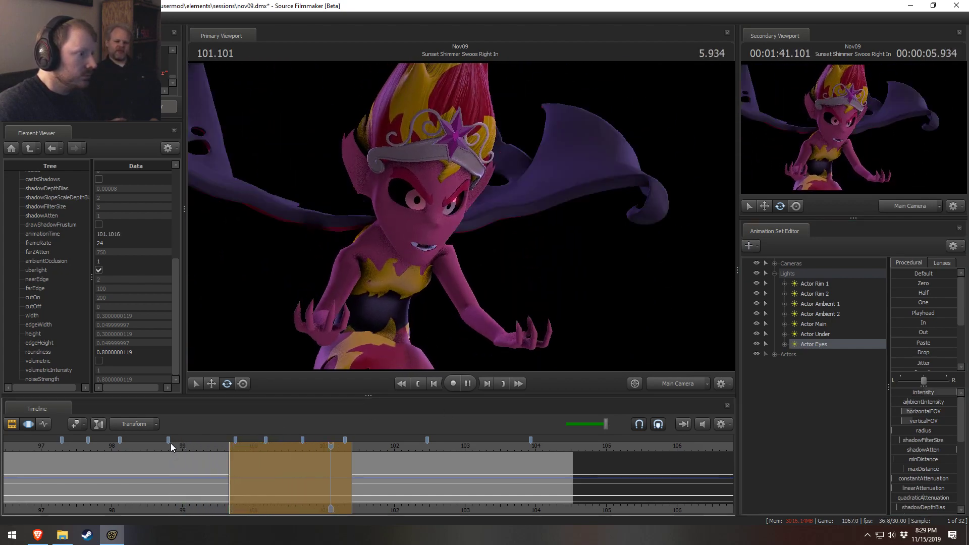
{"action": "key", "text": "space"}
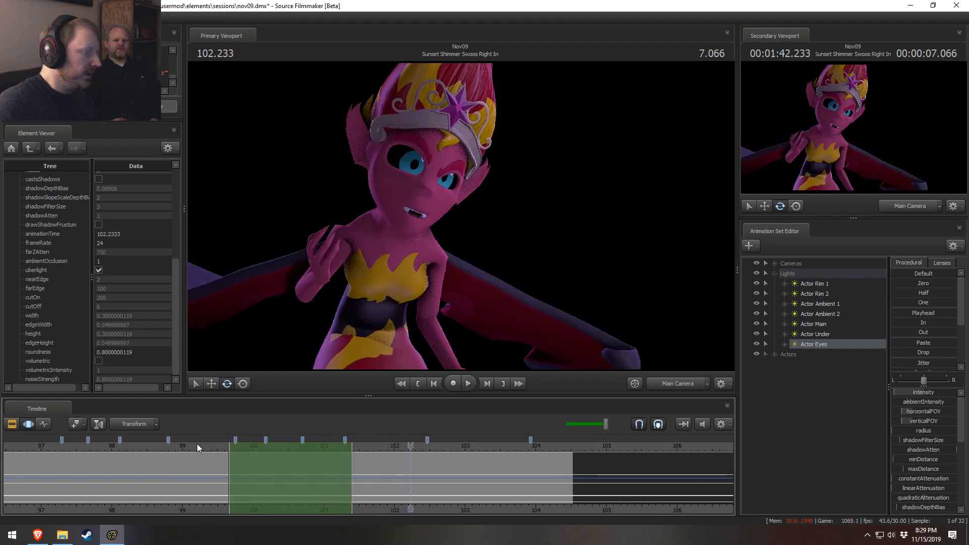
{"action": "left_click", "coordinate": [195, 446]}
{"action": "key", "text": "space"}
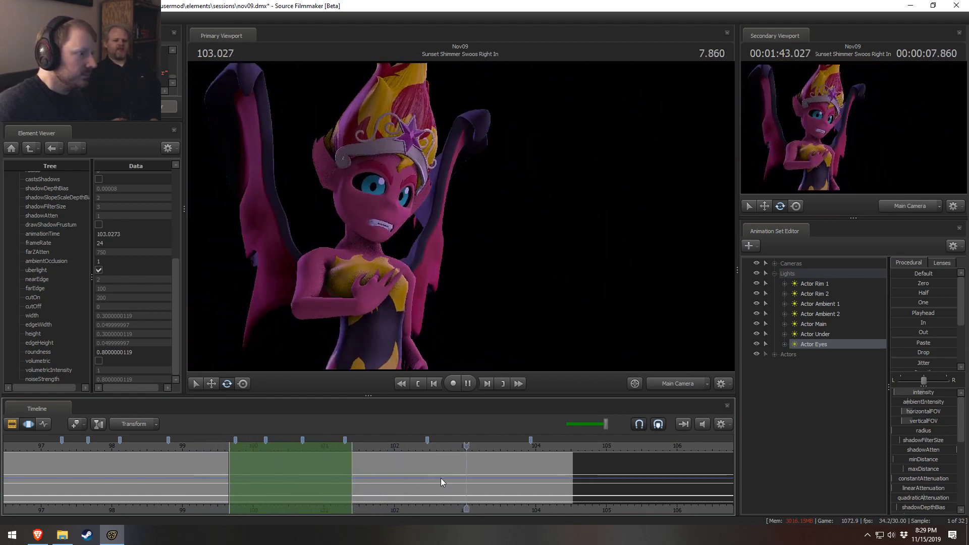
{"action": "scroll", "coordinate": [447, 480], "scroll_direction": "down", "scroll_amount": 5}
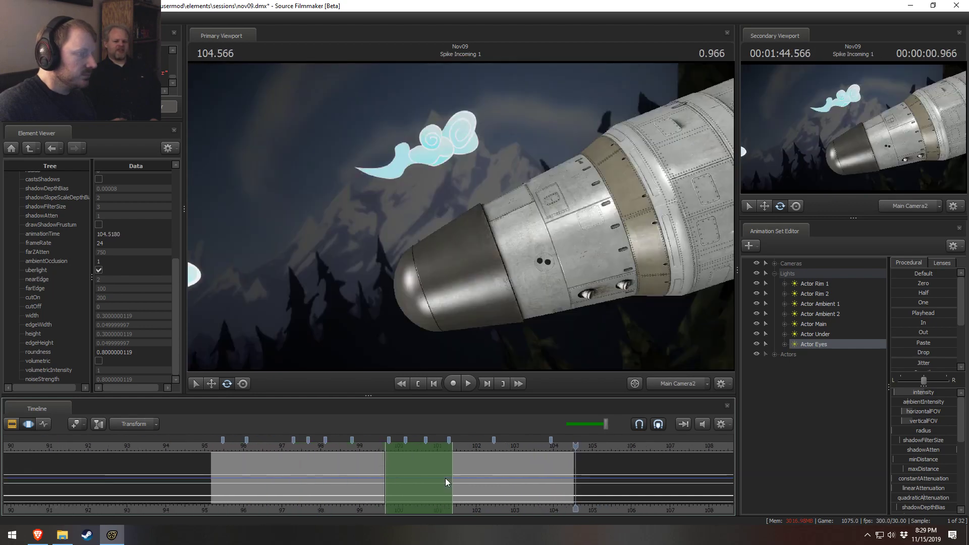
{"action": "left_click", "coordinate": [335, 449]}
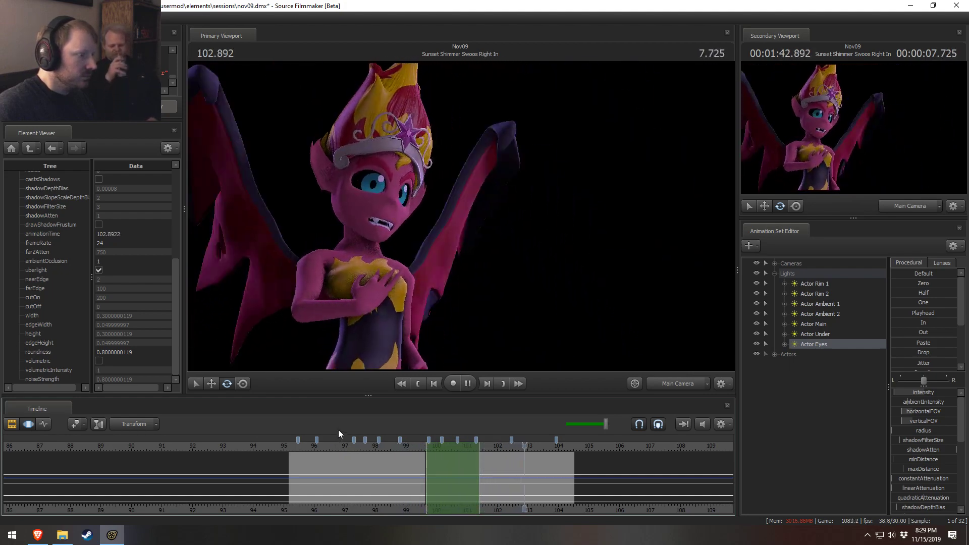
{"action": "key", "text": "space"}
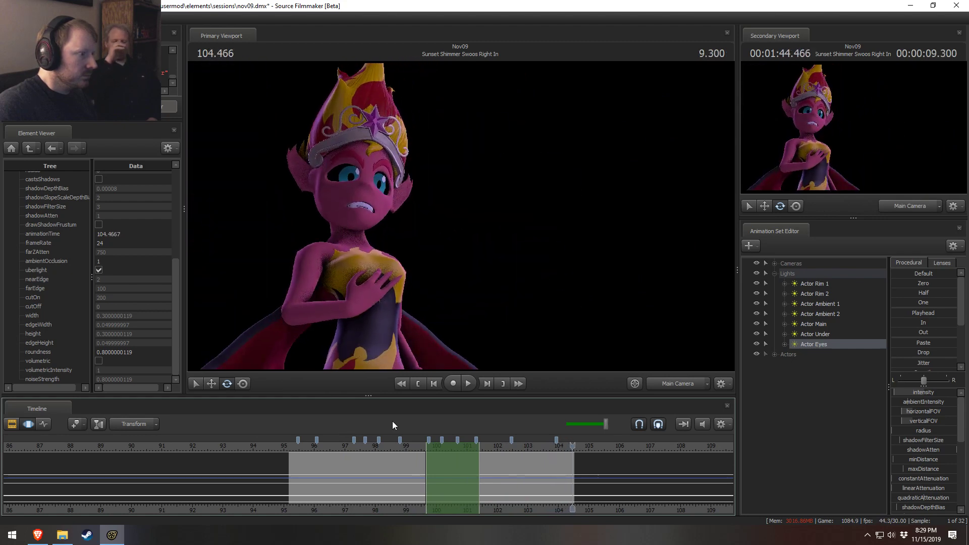
{"action": "key", "text": "F2"}
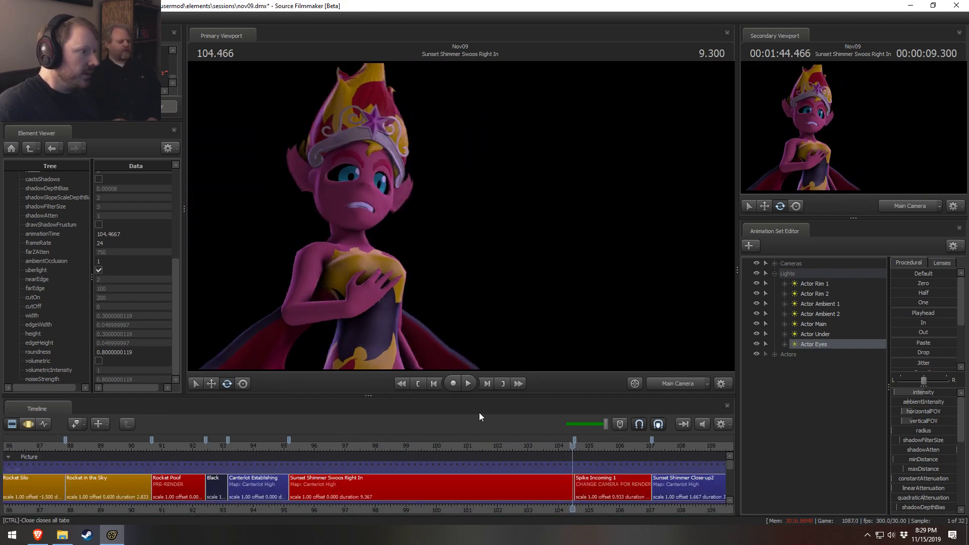
{"action": "key", "text": "space"}
{"action": "key", "text": "space"}
- Select the Cameras group near the shot's start and show the focal plane in the primary viewport
{"action": "left_click", "coordinate": [293, 447]}
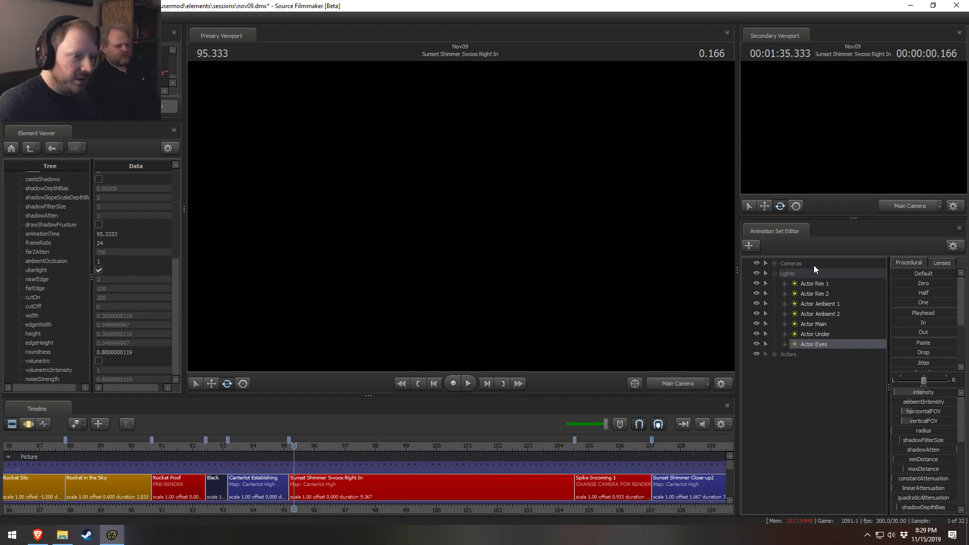
{"action": "left_click", "coordinate": [780, 265]}
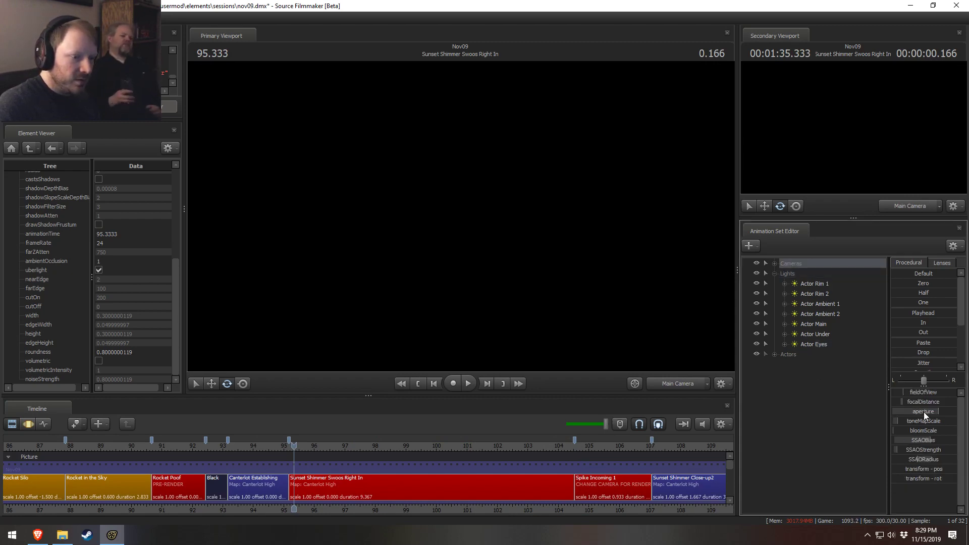
{"action": "key", "text": "F3"}
{"action": "left_click_drag", "start_coordinate": [287, 477], "coordinate": [323, 477]}
{"action": "right_click", "coordinate": [469, 311]}
{"action": "mouse_move", "coordinate": [505, 351]}
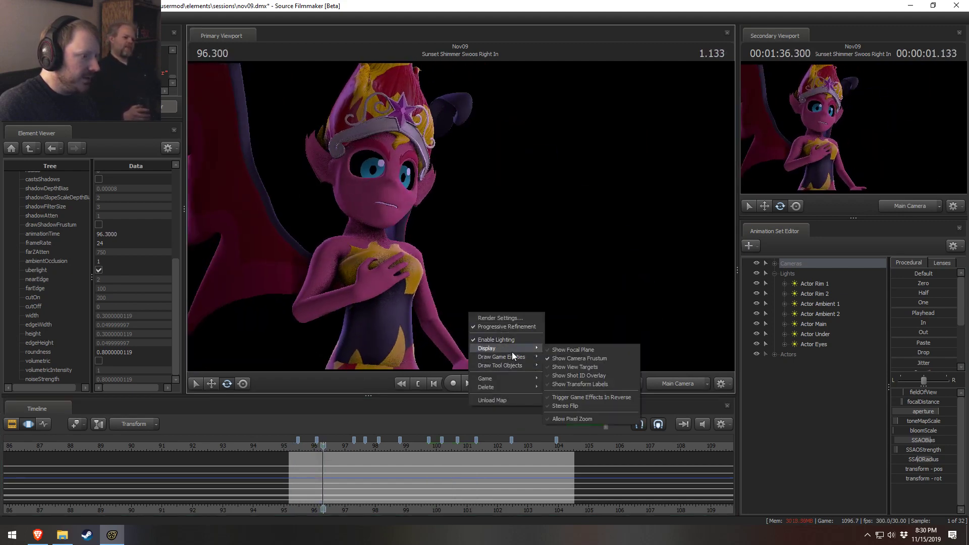
{"action": "left_click", "coordinate": [573, 350]}
- With the playhead at 96.6 seconds, set the camera's focalDistance to about 92.1 near the character's face
{"action": "left_click_drag", "start_coordinate": [298, 454], "coordinate": [328, 457]}
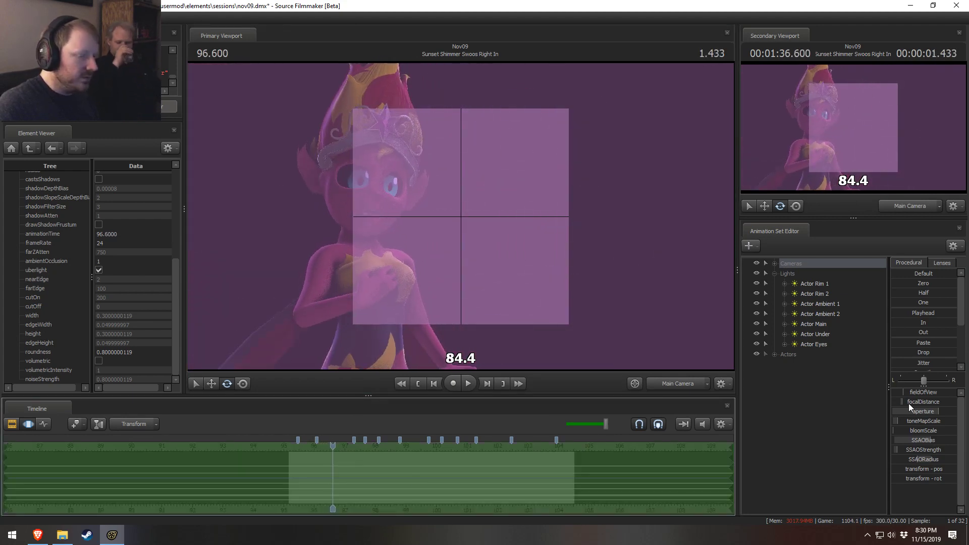
{"action": "left_click_drag", "start_coordinate": [909, 404], "coordinate": [928, 403]}
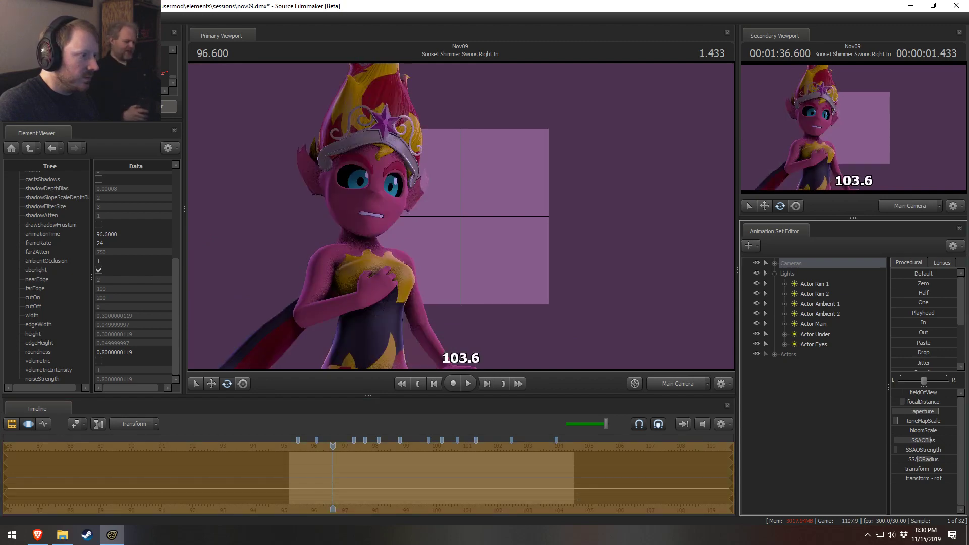
{"action": "left_click_drag", "start_coordinate": [909, 402], "coordinate": [904, 411]}
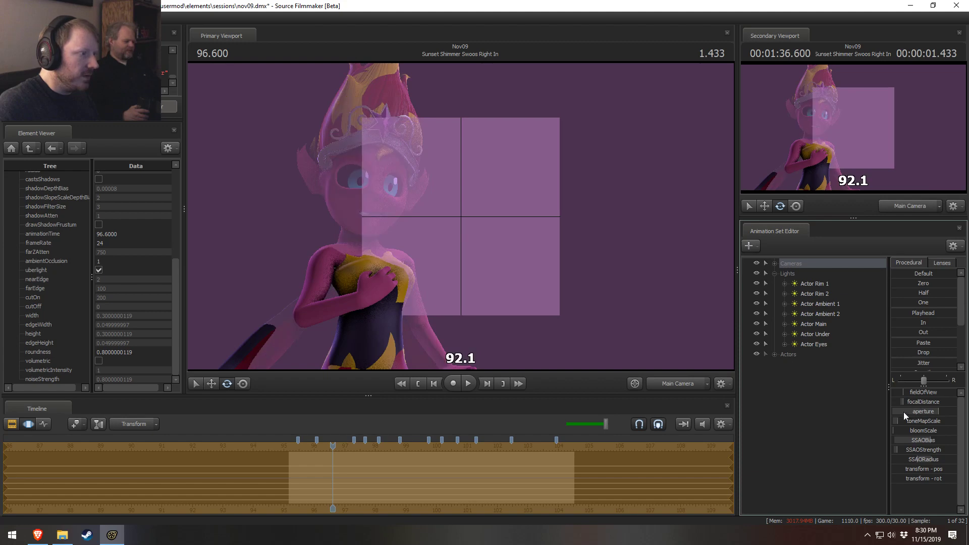
- Select the time from about 97.3 seconds onward with a short falloff and lower the camera's focalDistance to about 85.1
{"action": "mouse_move", "coordinate": [315, 463]}
{"action": "left_mouse_down"}
{"action": "mouse_move", "coordinate": [375, 476]}
{"action": "mouse_move", "coordinate": [351, 480]}
{"action": "mouse_move", "coordinate": [376, 480]}
{"action": "mouse_move", "coordinate": [357, 471]}
{"action": "mouse_move", "coordinate": [442, 486]}
{"action": "mouse_move", "coordinate": [476, 443]}
{"action": "mouse_move", "coordinate": [339, 464]}
{"action": "left_mouse_up"}
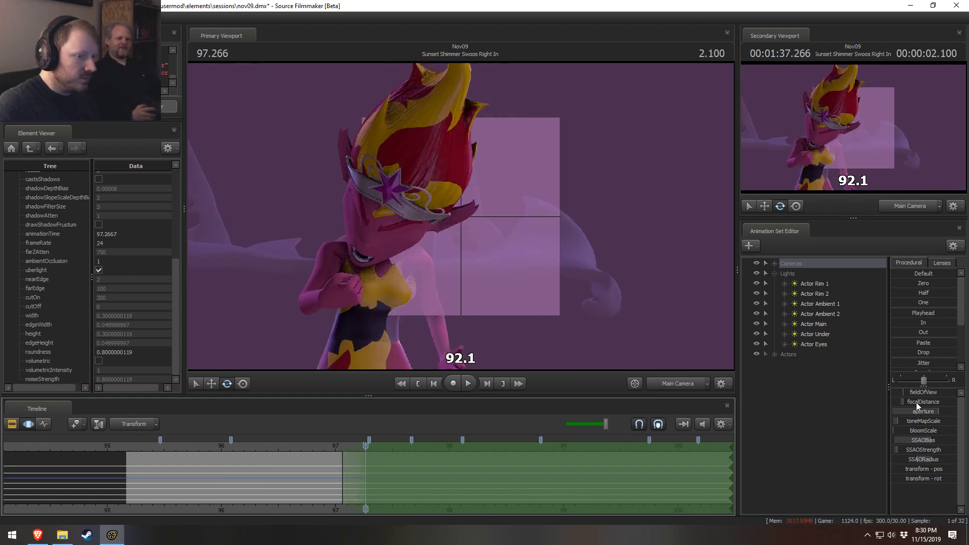
{"action": "mouse_move", "coordinate": [888, 401]}
{"action": "left_mouse_down"}
{"action": "mouse_move", "coordinate": [773, 405]}
{"action": "mouse_move", "coordinate": [792, 401]}
{"action": "left_mouse_up"}
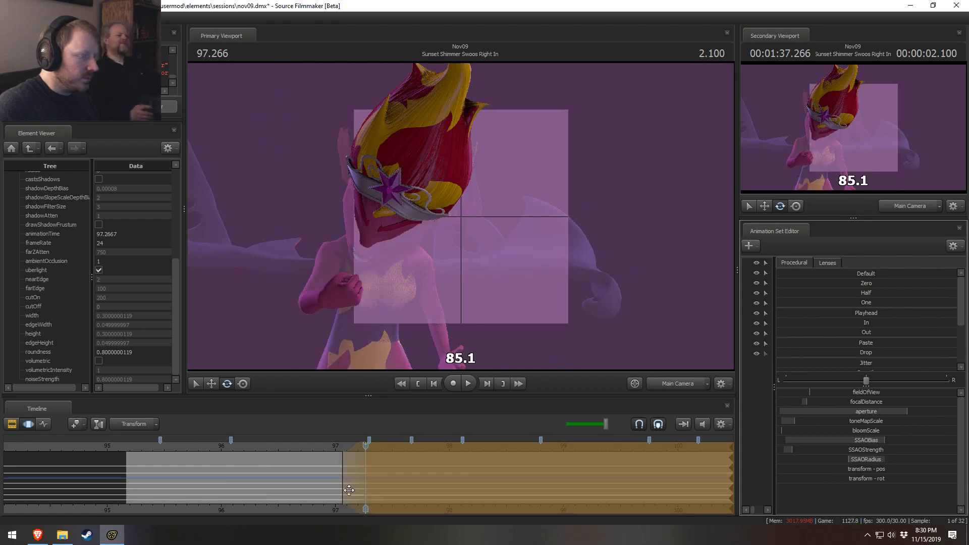
- Move the time selection to start at about 99.8 seconds and lower focalDistance to about 76.7
{"action": "mouse_move", "coordinate": [349, 490]}
{"action": "left_mouse_down"}
{"action": "mouse_move", "coordinate": [339, 473]}
{"action": "mouse_move", "coordinate": [667, 479]}
{"action": "left_mouse_up"}
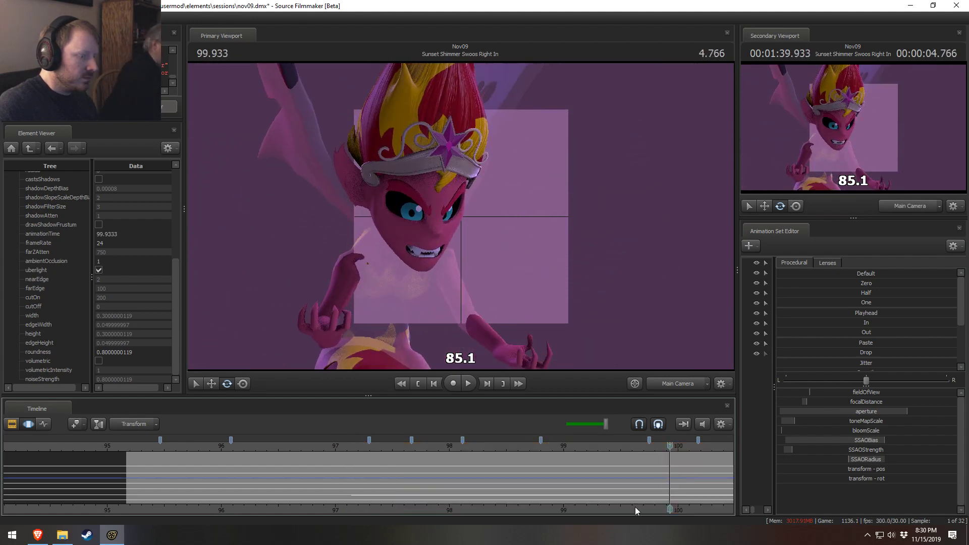
{"action": "middle_click_drag", "start_coordinate": [634, 507], "coordinate": [291, 481]}
{"action": "mouse_move", "coordinate": [292, 482]}
{"action": "left_mouse_down"}
{"action": "mouse_move", "coordinate": [379, 476]}
{"action": "mouse_move", "coordinate": [290, 465]}
{"action": "mouse_move", "coordinate": [738, 469]}
{"action": "left_mouse_up"}
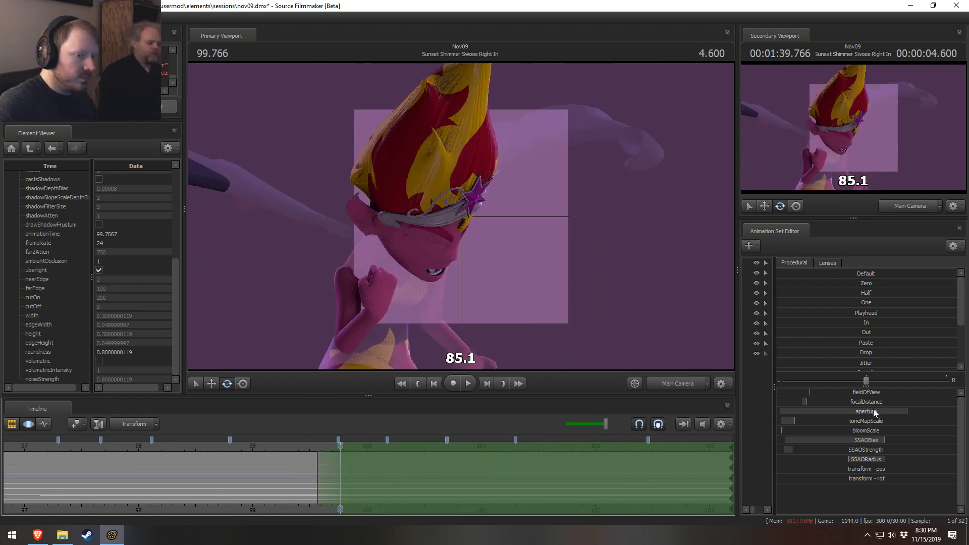
{"action": "left_click_drag", "start_coordinate": [870, 401], "coordinate": [858, 401]}
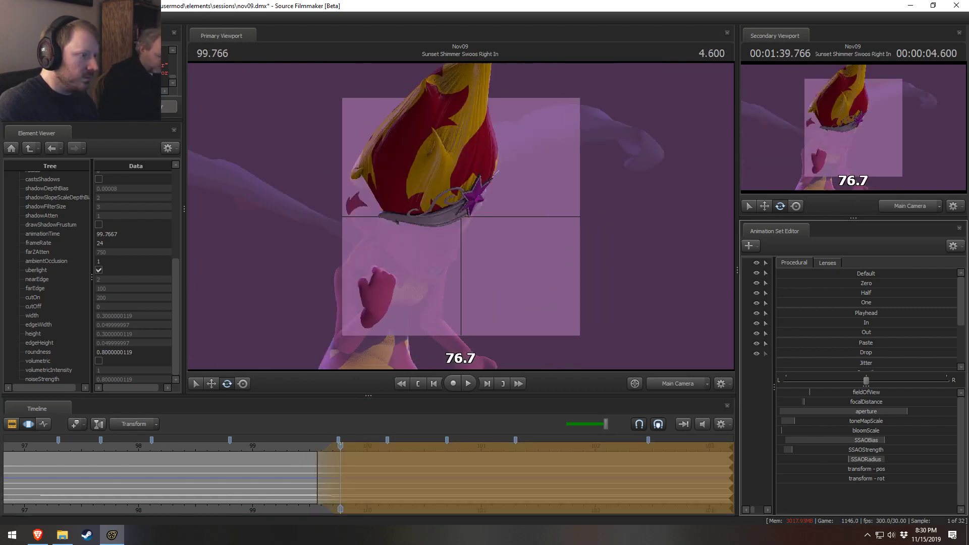
- At about 99.97 seconds, refine focalDistance to about 78.8 and extend the selection's falloff back to about 99.2 seconds
{"action": "key", "text": "space"}
{"action": "key", "text": "space"}
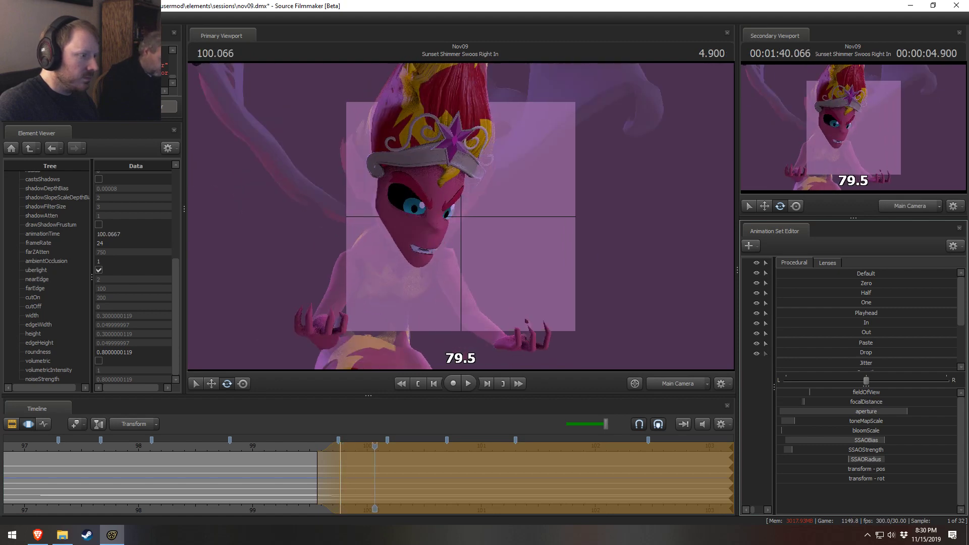
{"action": "key", "text": "space"}
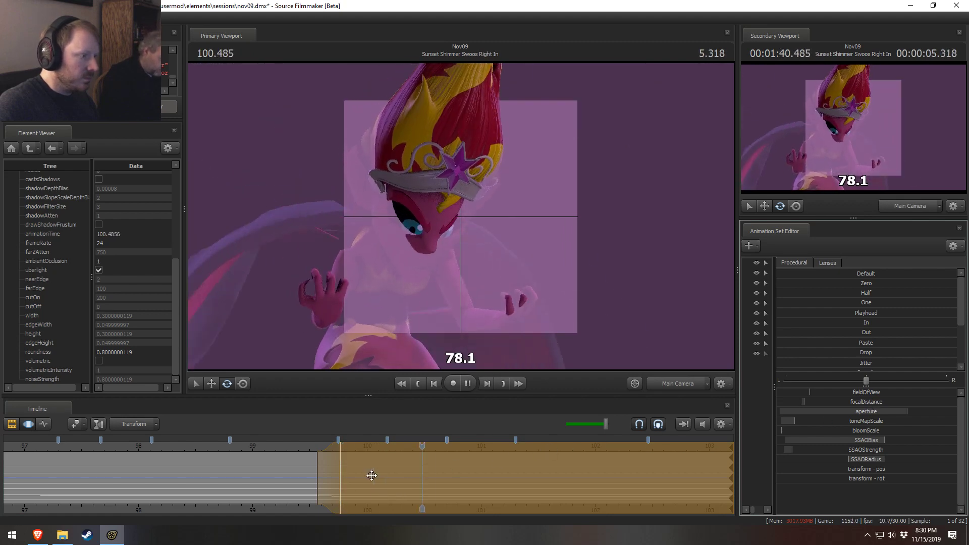
{"action": "left_click", "coordinate": [360, 457]}
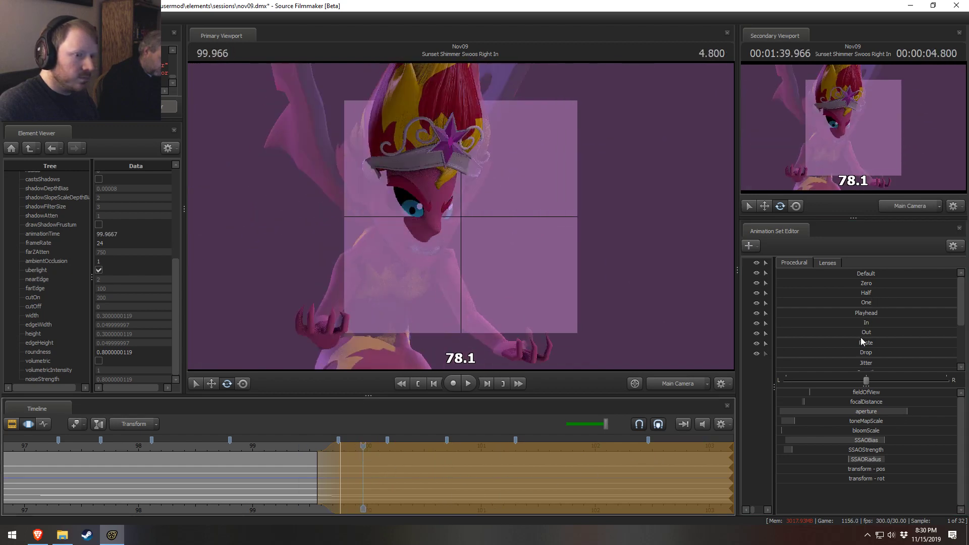
{"action": "left_click_drag", "start_coordinate": [858, 350], "coordinate": [861, 350]}
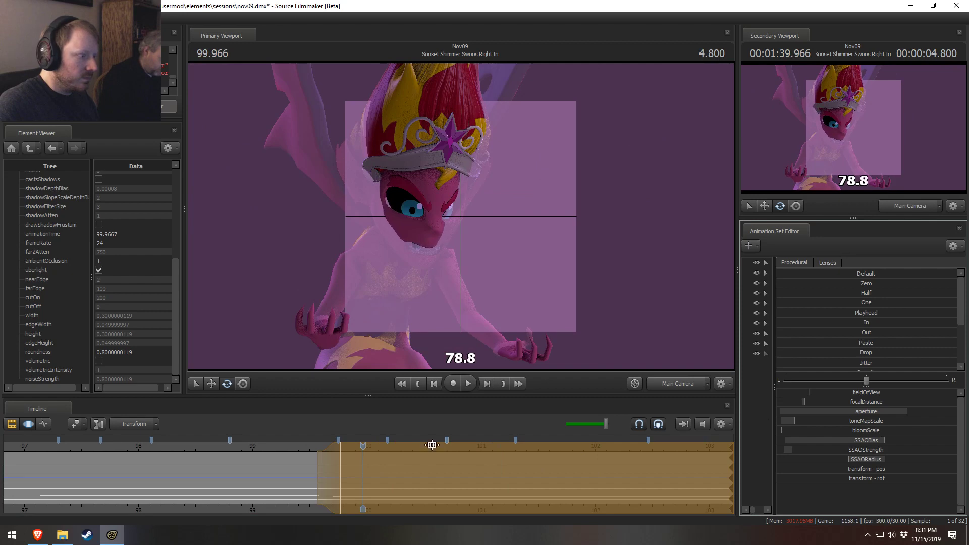
{"action": "key", "text": "shift"}
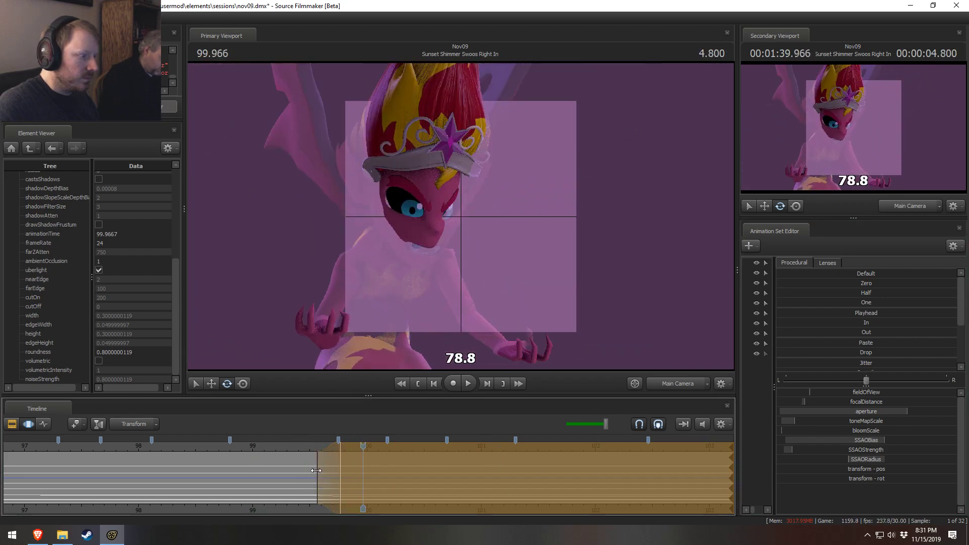
{"action": "left_click_drag", "start_coordinate": [315, 470], "coordinate": [272, 474]}
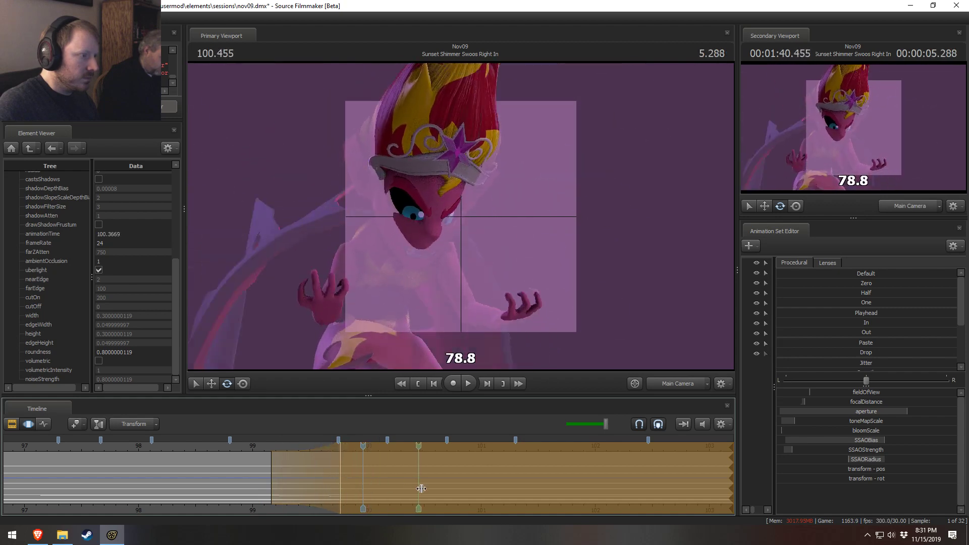
- Select the time from about 102.1 seconds onward with a short falloff and set focalDistance to about 81.6 for the face
{"action": "left_click", "coordinate": [595, 484]}
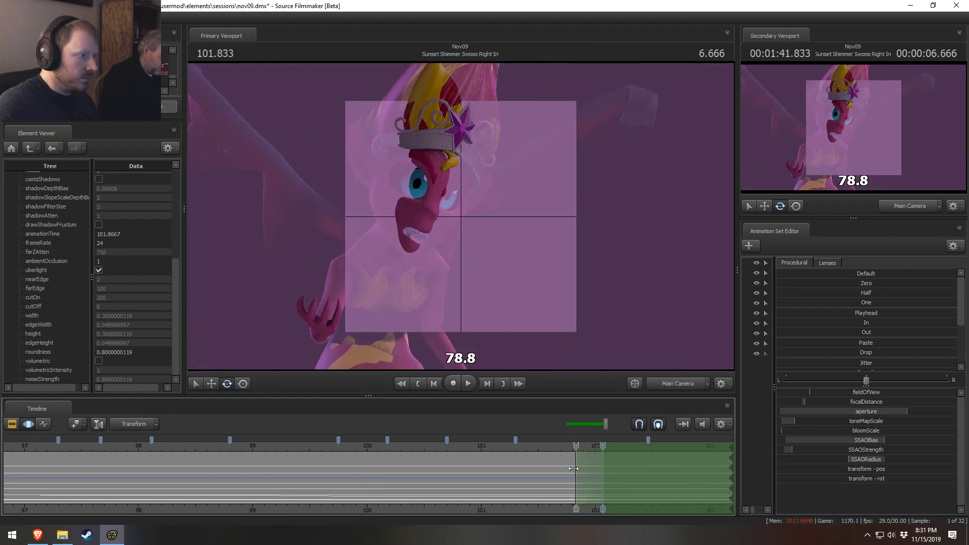
{"action": "middle_click_drag", "start_coordinate": [536, 511], "coordinate": [551, 452]}
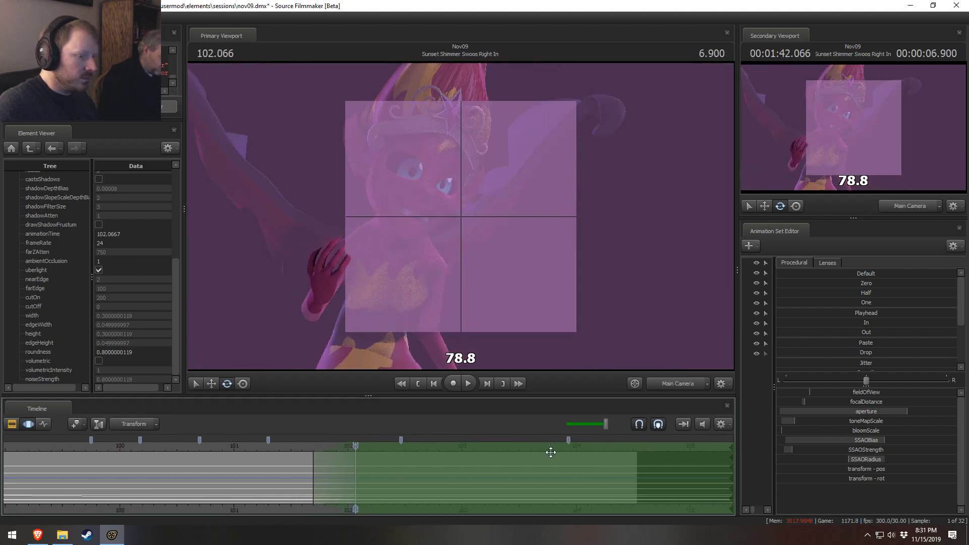
{"action": "left_click", "coordinate": [866, 404]}
{"action": "left_click_drag", "start_coordinate": [866, 404], "coordinate": [873, 403]}
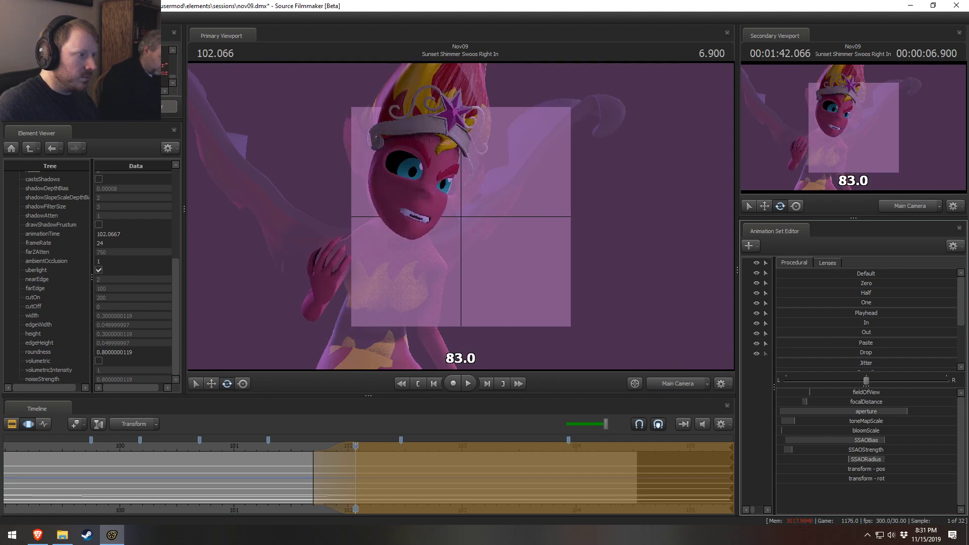
{"action": "key", "text": "space"}
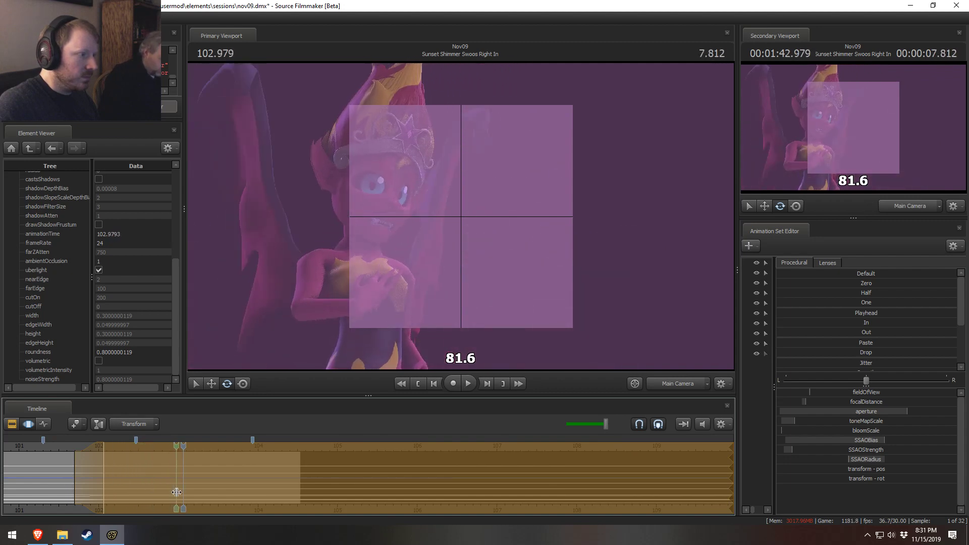
- Select from about 103 seconds onward with falloff from about 102.4, raise focalDistance to about 98.3, and apply a falloff curve
{"action": "left_click", "coordinate": [367, 504]}
{"action": "left_click_drag", "start_coordinate": [367, 503], "coordinate": [968, 510]}
{"action": "left_click_drag", "start_coordinate": [176, 474], "coordinate": [130, 475]}
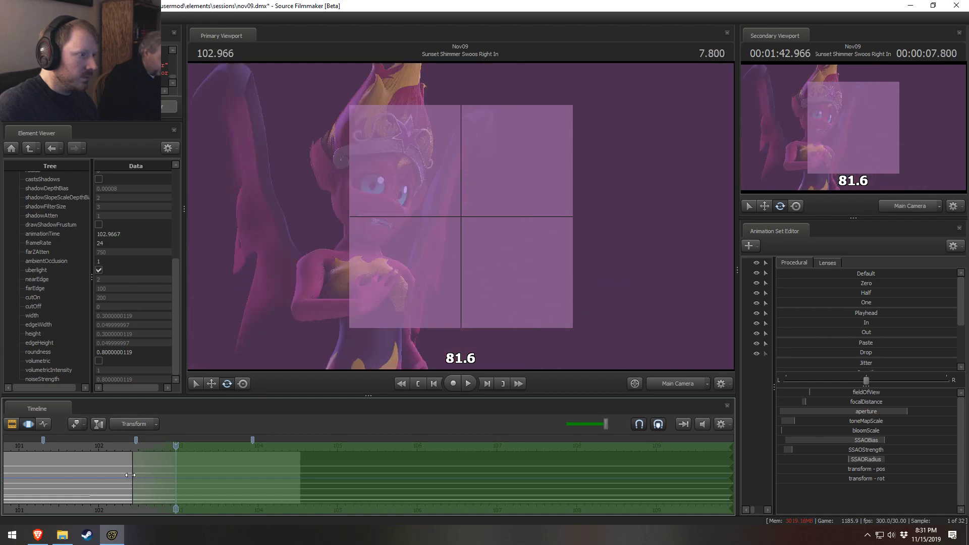
{"action": "left_click", "coordinate": [856, 405]}
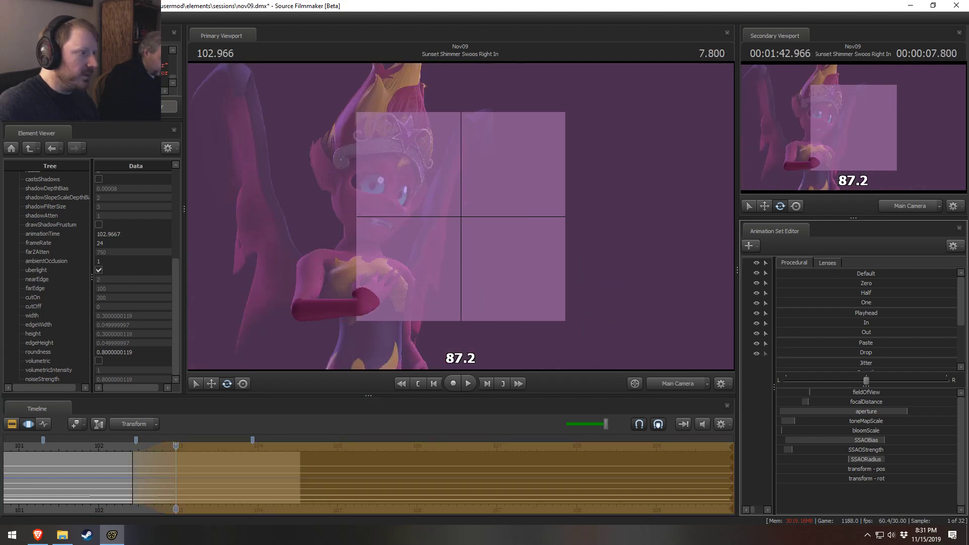
{"action": "left_click_drag", "start_coordinate": [857, 405], "coordinate": [864, 405]}
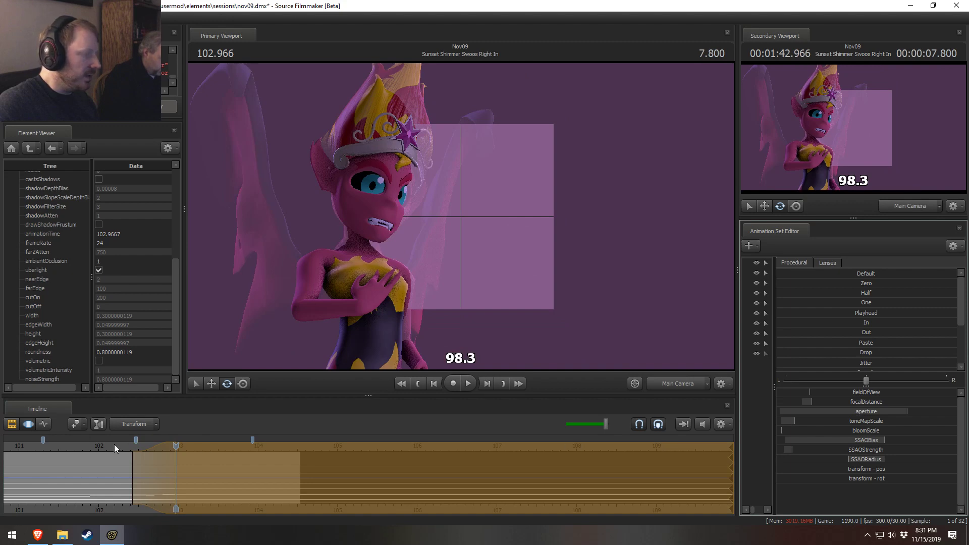
{"action": "key", "text": "shift"}
{"action": "key", "text": "3"}
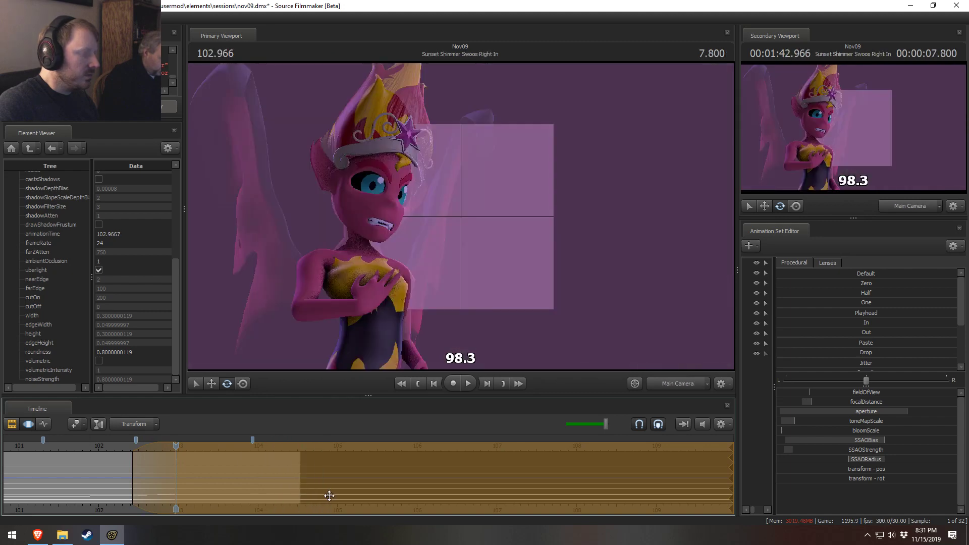
- Return to the Clip Editor and hide the focal plane in the primary viewport
{"action": "key", "text": "F2"}
{"action": "right_click", "coordinate": [418, 237]}
{"action": "mouse_move", "coordinate": [454, 271]}
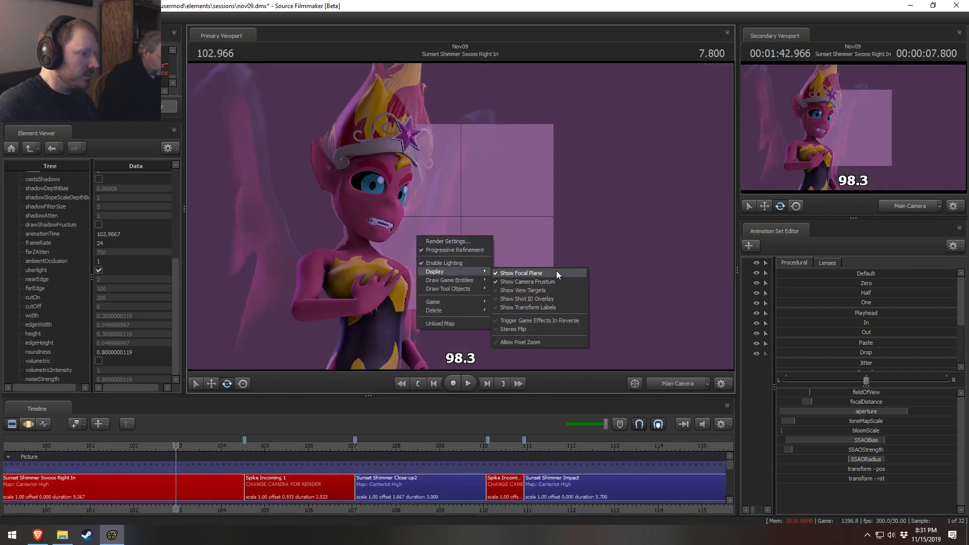
{"action": "left_click", "coordinate": [540, 271]}
- Play Sunset Shimmer Swoos Right In from near its start into Spike Incoming 1 to review the focus changes
{"action": "scroll", "coordinate": [308, 482], "scroll_direction": "down", "scroll_amount": 2}
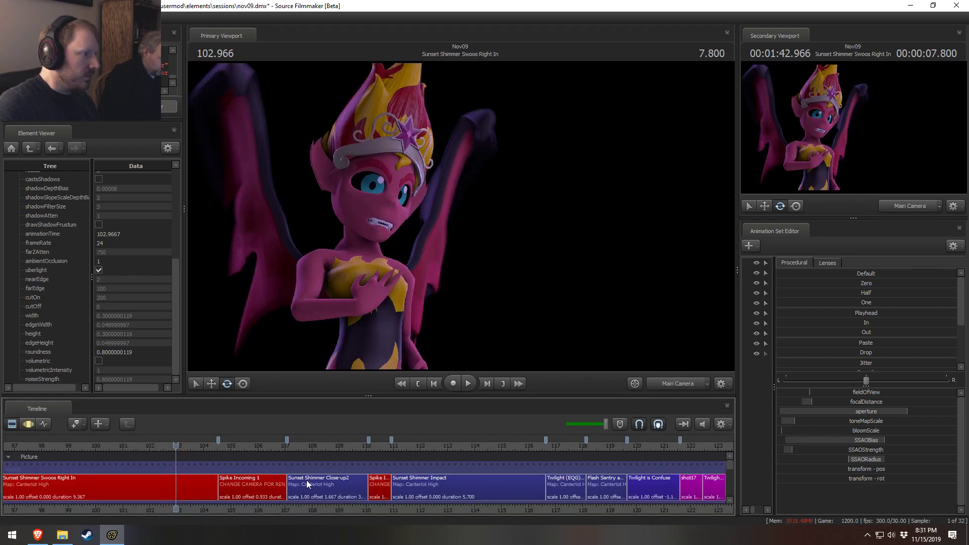
{"action": "key", "text": "space"}
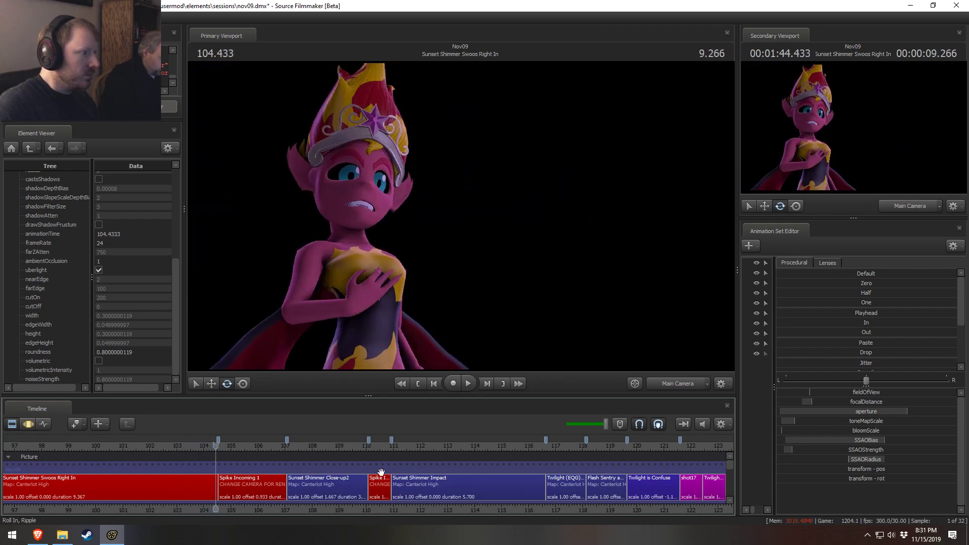
{"action": "middle_click_drag", "start_coordinate": [294, 508], "coordinate": [540, 480]}
{"action": "scroll", "coordinate": [378, 437], "scroll_direction": "down", "scroll_amount": 3}
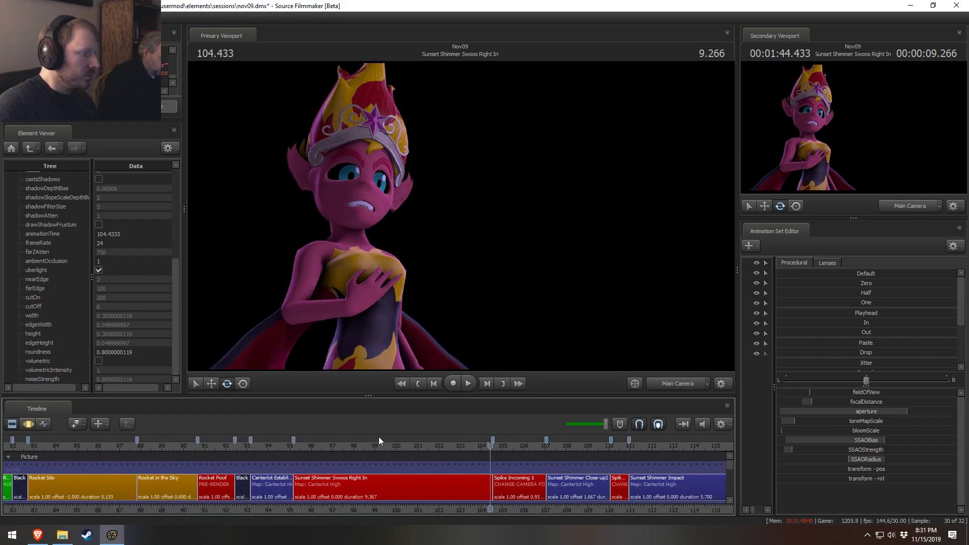
{"action": "left_click", "coordinate": [366, 446]}
{"action": "key", "text": "space"}
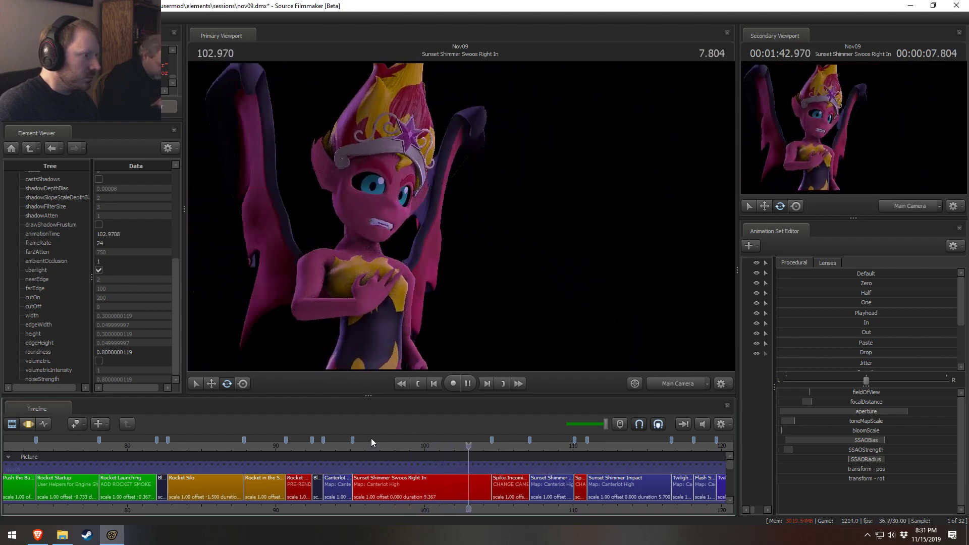
{"action": "key", "text": "space"}
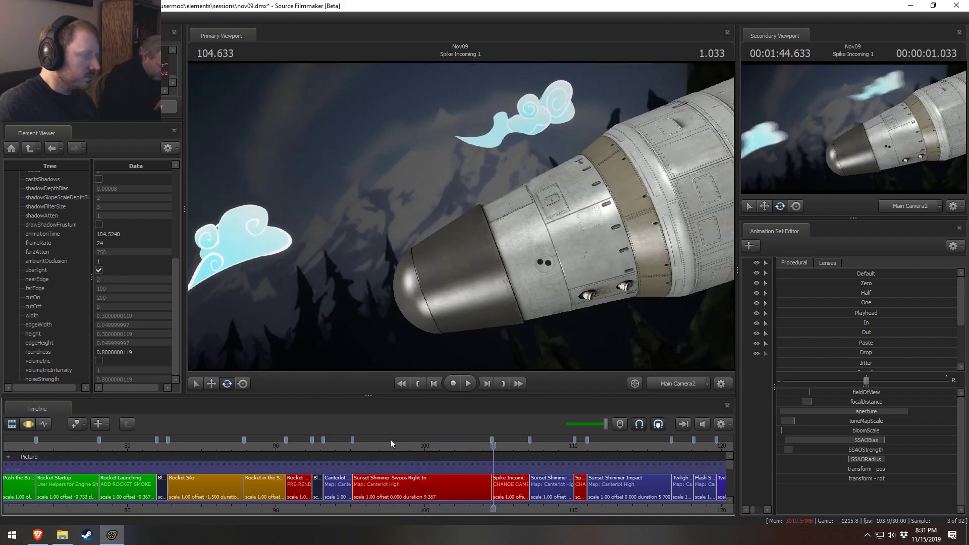
- Replay the later half of the shot several times, continuing through Spike Incoming 1 to Sunset Shimmer Close-up2
{"action": "left_click", "coordinate": [371, 446]}
{"action": "key", "text": "space"}
{"action": "left_click", "coordinate": [439, 446]}
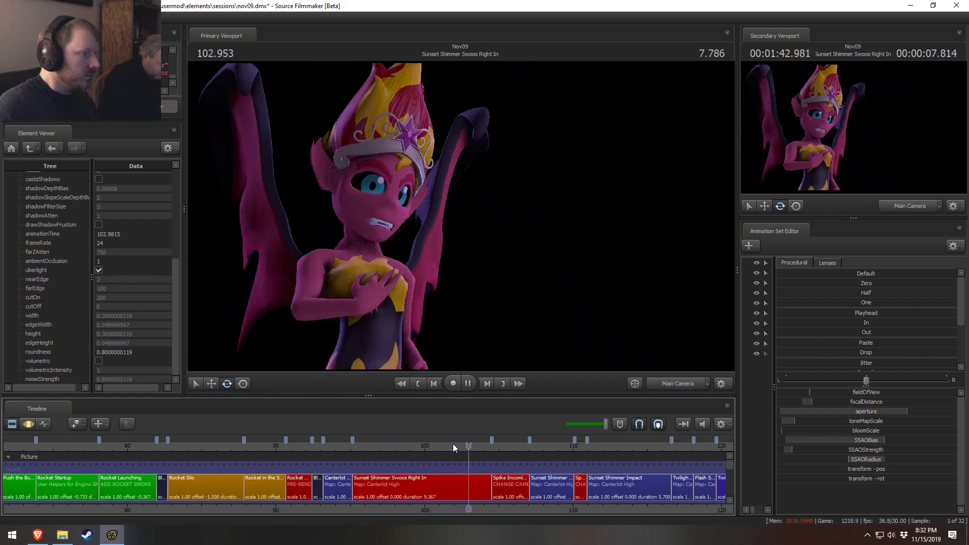
{"action": "key", "text": "space"}
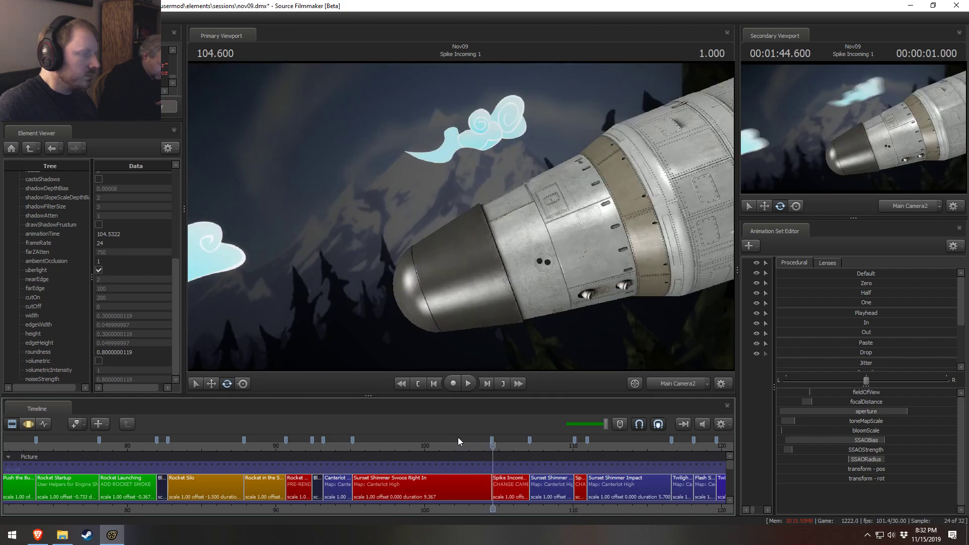
{"action": "left_click", "coordinate": [431, 445]}
{"action": "key", "text": "space"}
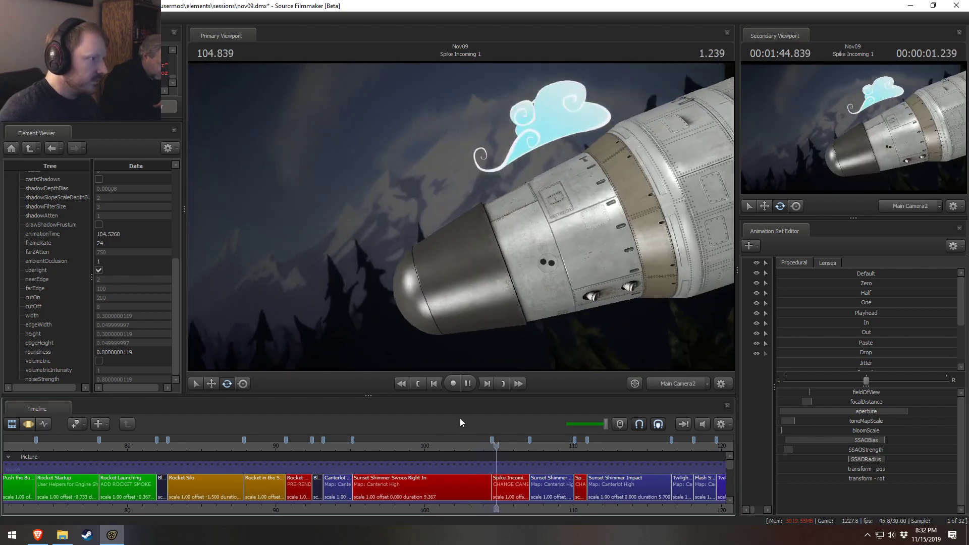
{"action": "key", "text": "space"}
{"action": "key", "text": "space"}
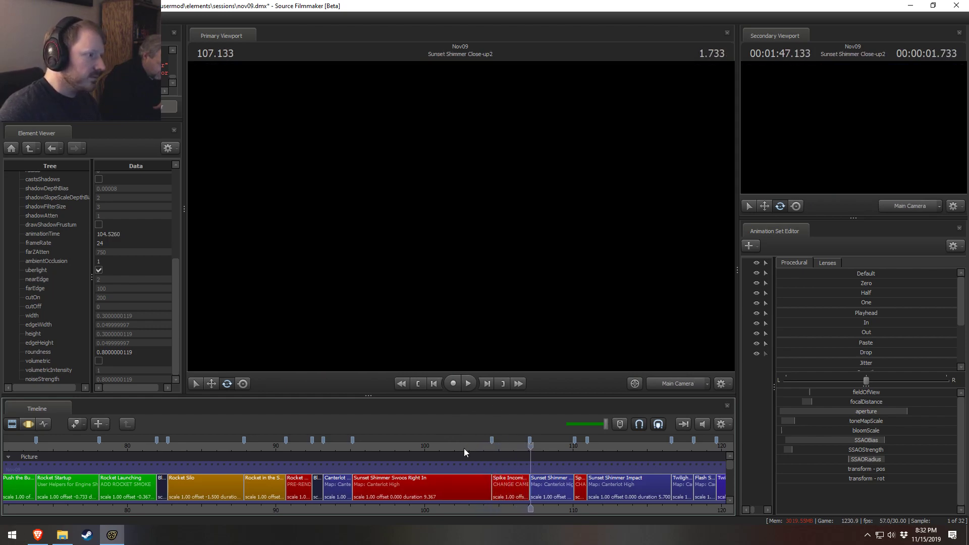
{"action": "left_click_drag", "start_coordinate": [466, 450], "coordinate": [434, 444]}
{"action": "key", "text": "space"}
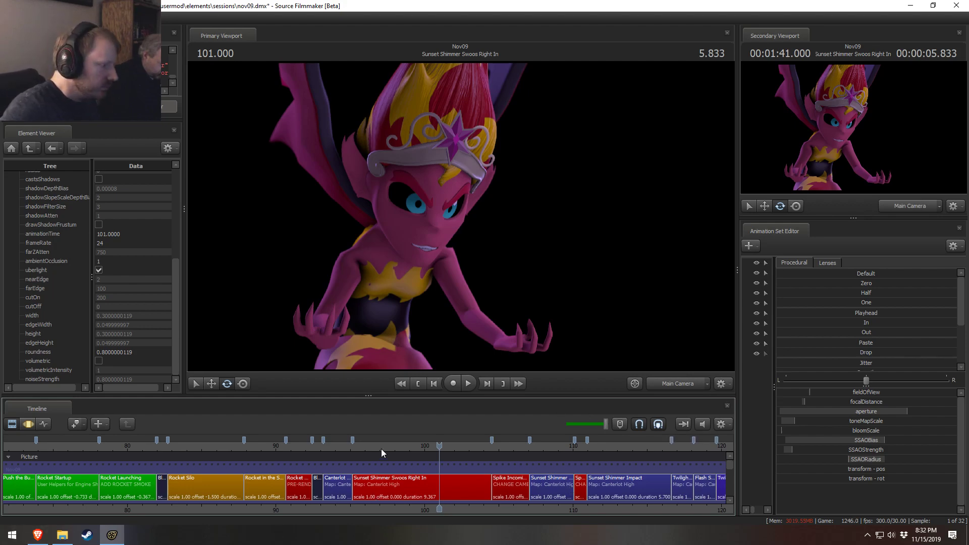
- Replay the shot's opening from about 95.5 seconds to check the focus during the first poses
{"action": "key", "text": "space"}
{"action": "left_click", "coordinate": [357, 437]}
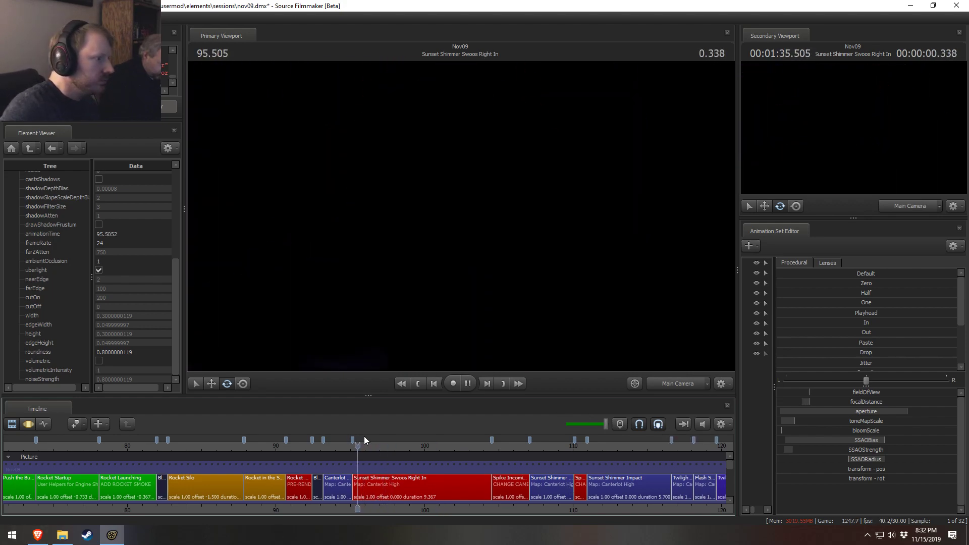
{"action": "left_click", "coordinate": [371, 437]}
{"action": "key", "text": "space"}
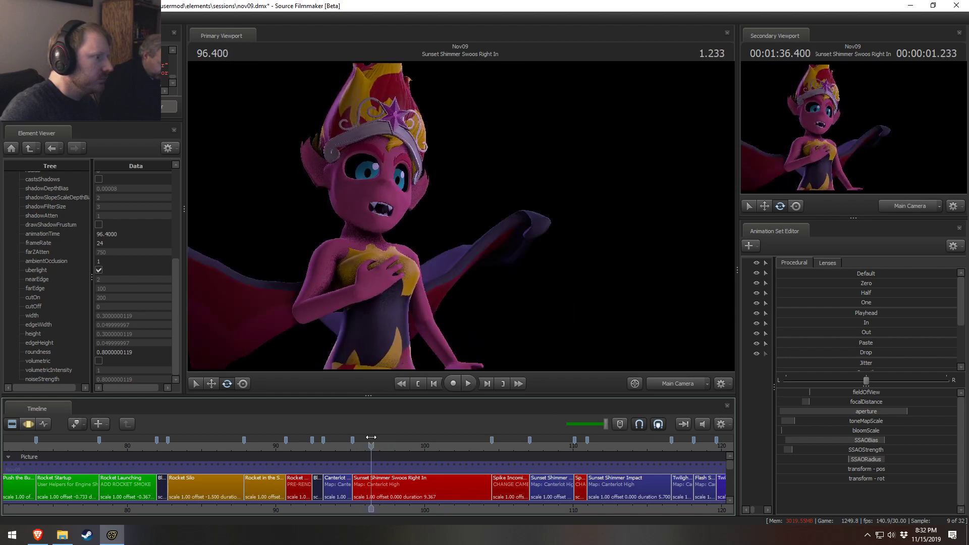
{"action": "key", "text": "space"}
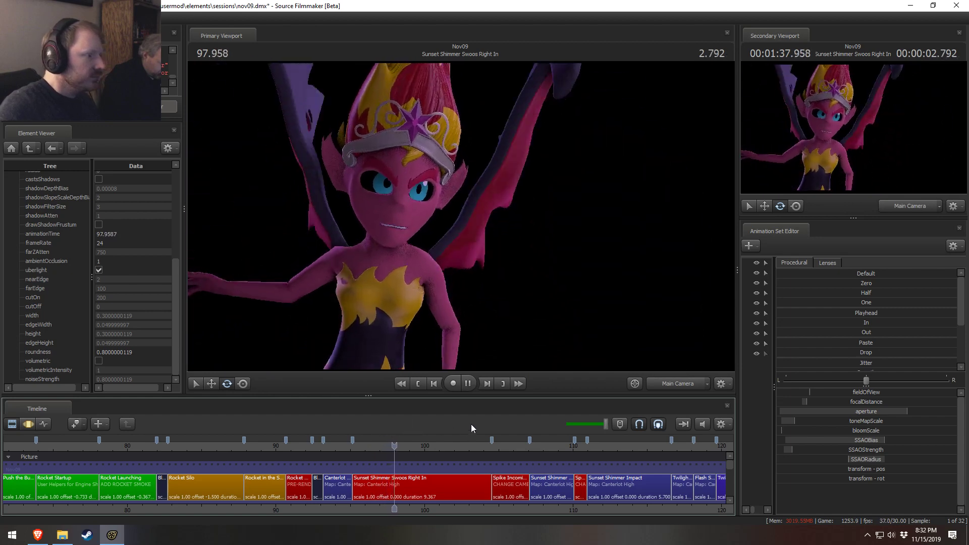
{"action": "key", "text": "space"}
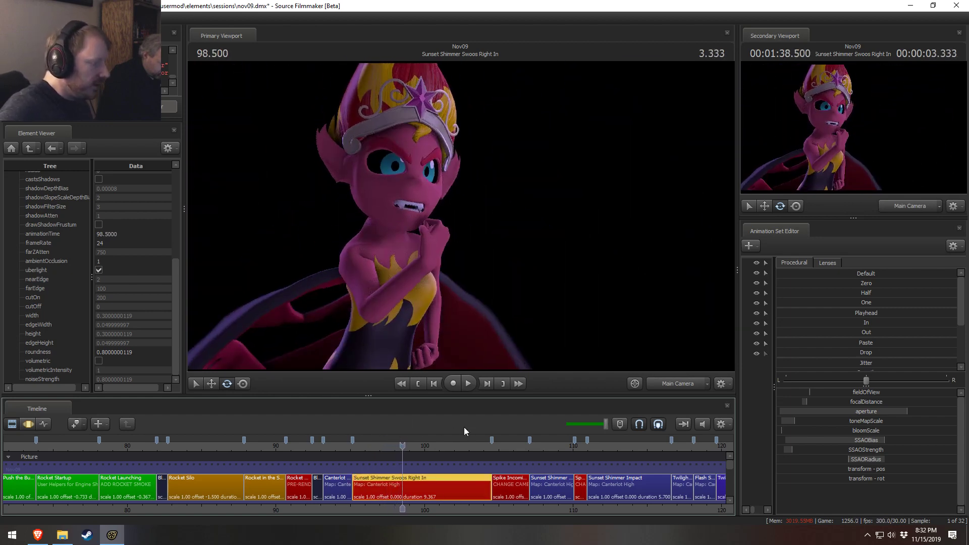
{"action": "left_click", "coordinate": [350, 449]}
{"action": "key", "text": "space"}
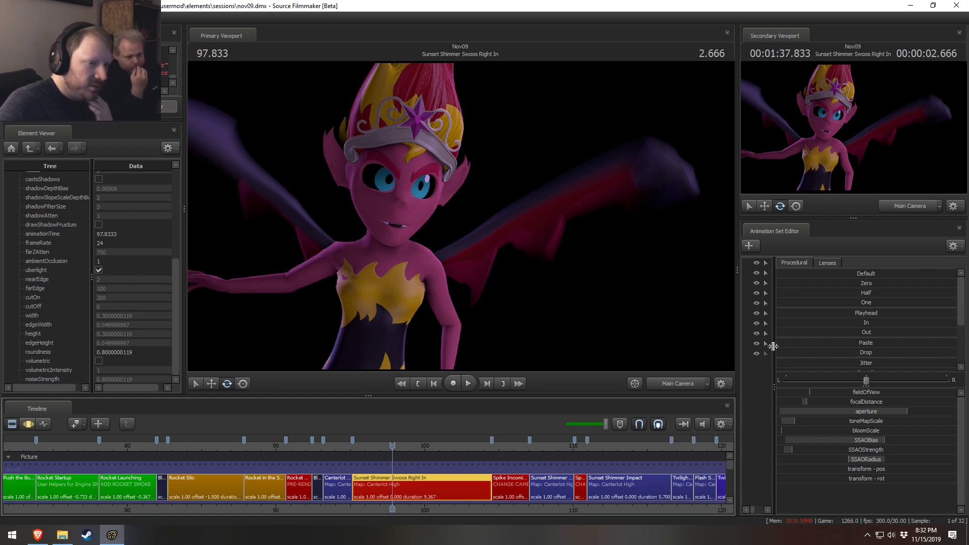
- Widen the animation set list and copy the Sky Card from Spike Incoming 1 into Sunset Shimmer Swoos Right In
{"action": "left_click_drag", "start_coordinate": [773, 346], "coordinate": [884, 367]}
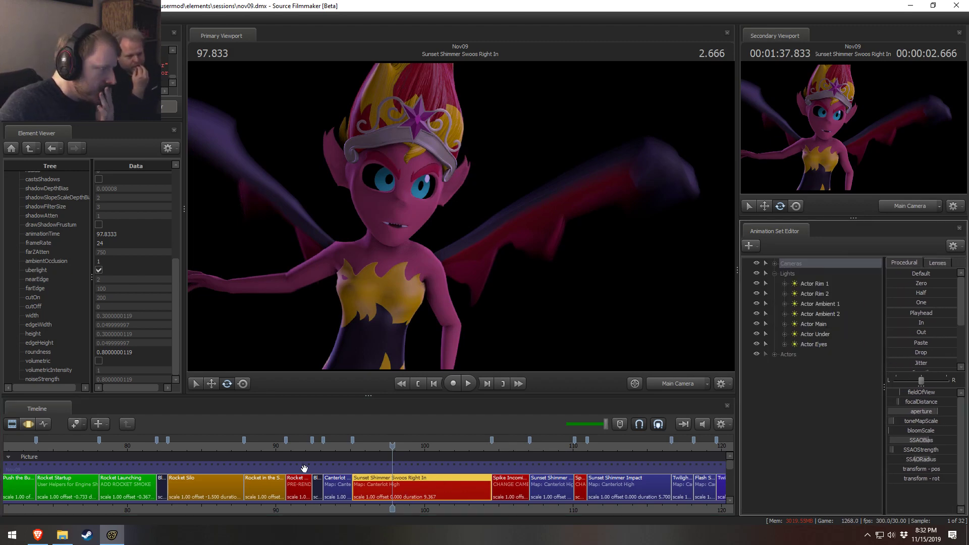
{"action": "left_click", "coordinate": [496, 493]}
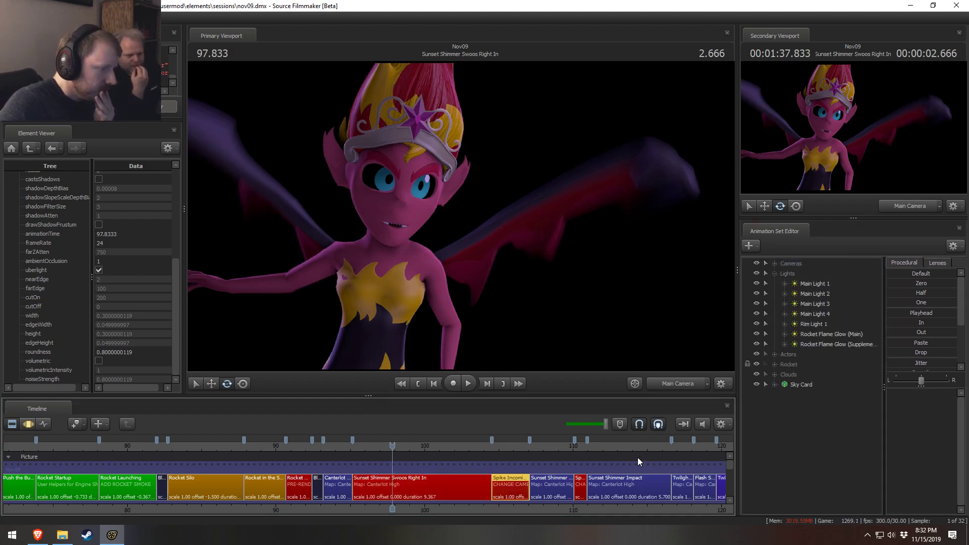
{"action": "right_click", "coordinate": [800, 383]}
{"action": "left_click", "coordinate": [790, 397]}
{"action": "left_click", "coordinate": [395, 490]}
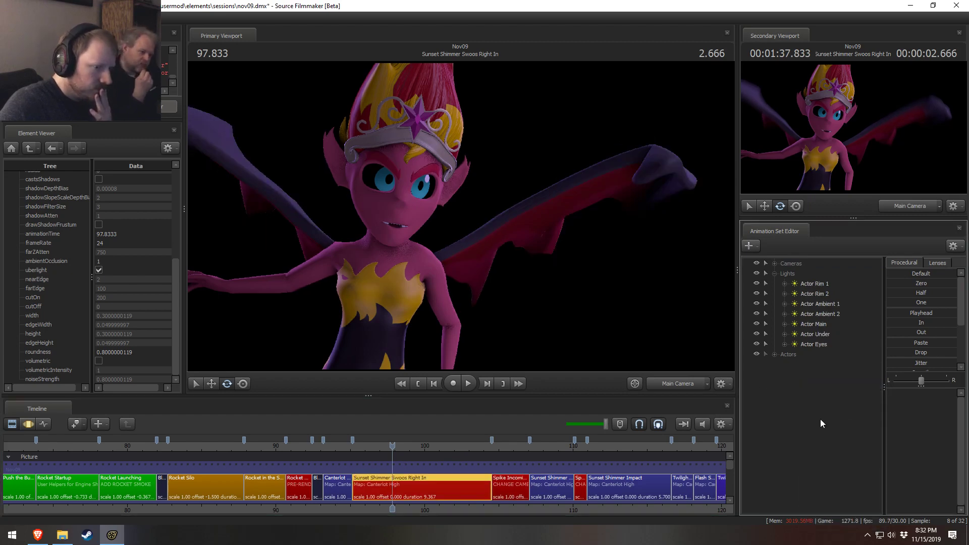
{"action": "right_click", "coordinate": [819, 419]}
{"action": "left_click", "coordinate": [852, 470]}
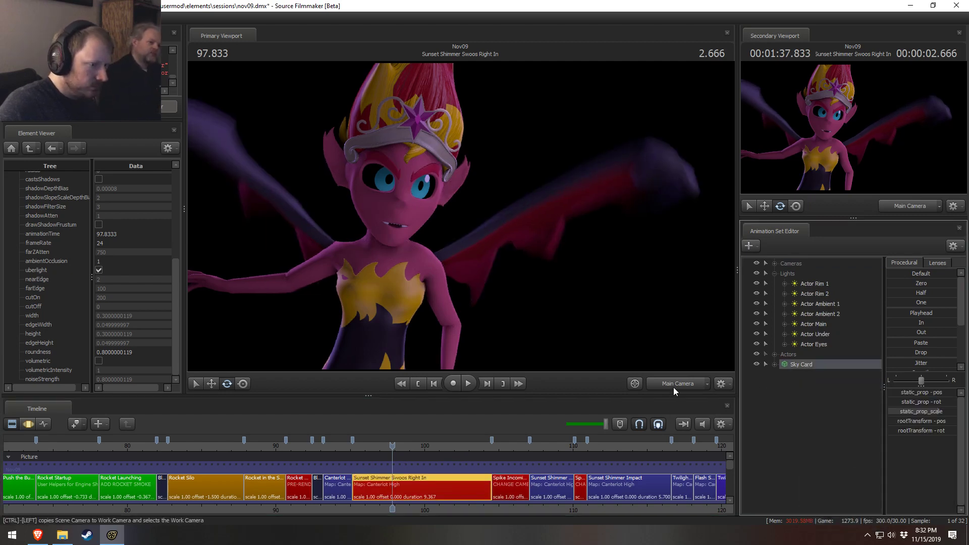
- Switch the primary viewport to the Work Camera and turn its lighting off
{"action": "left_click", "coordinate": [673, 384]}
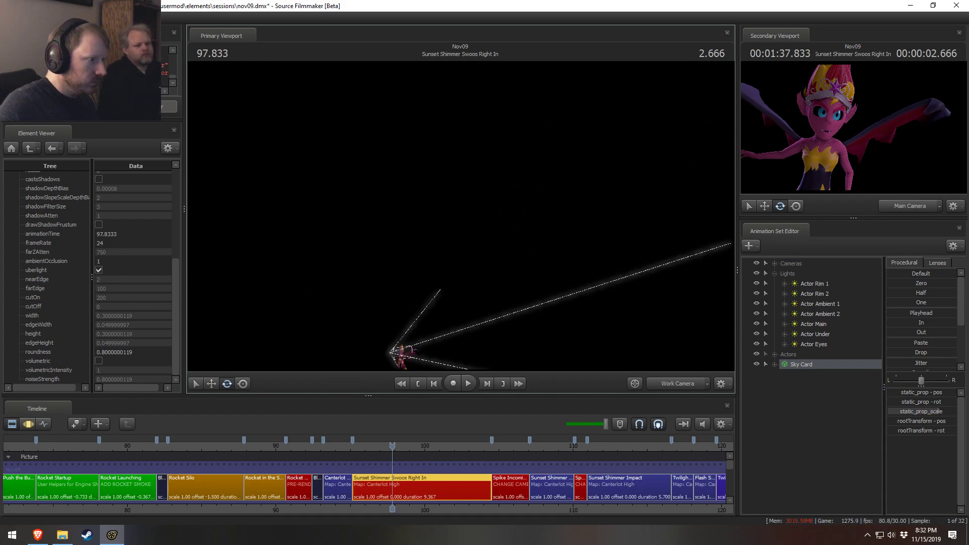
{"action": "right_click", "coordinate": [586, 208]}
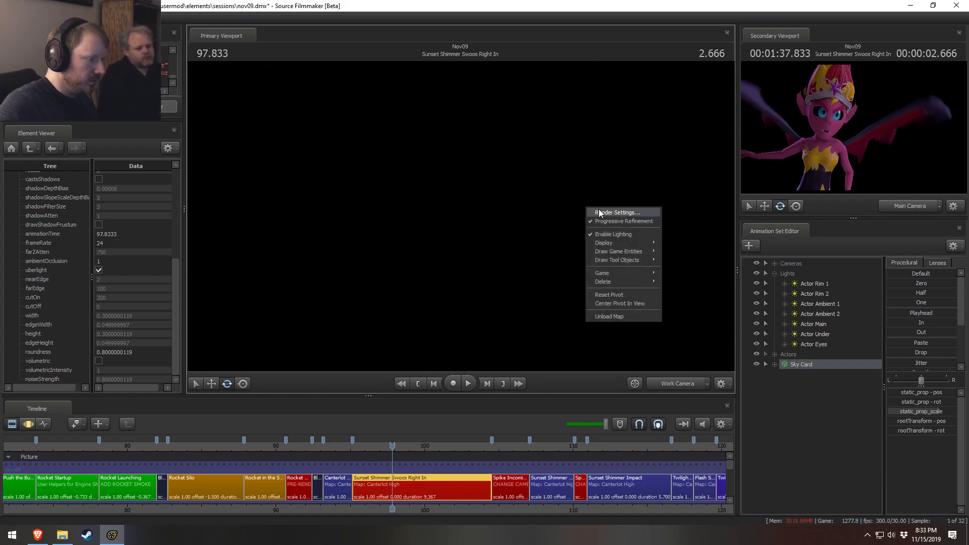
{"action": "left_click", "coordinate": [620, 233]}
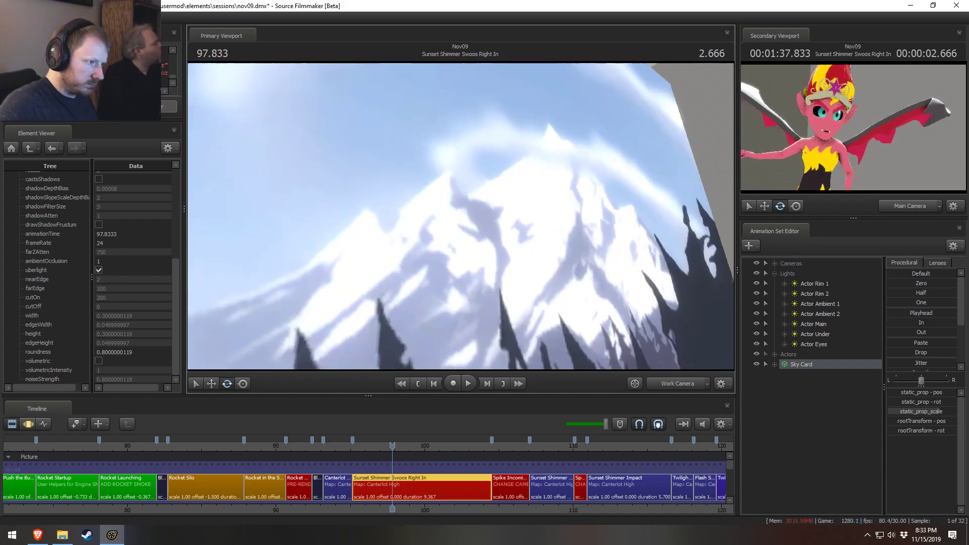
- Reposition the Sky Card across the whole shot so the mountain and tree backdrop sits behind Sunset Shimmer in the Main Camera
{"action": "left_click_drag", "start_coordinate": [555, 263], "coordinate": [481, 268]}
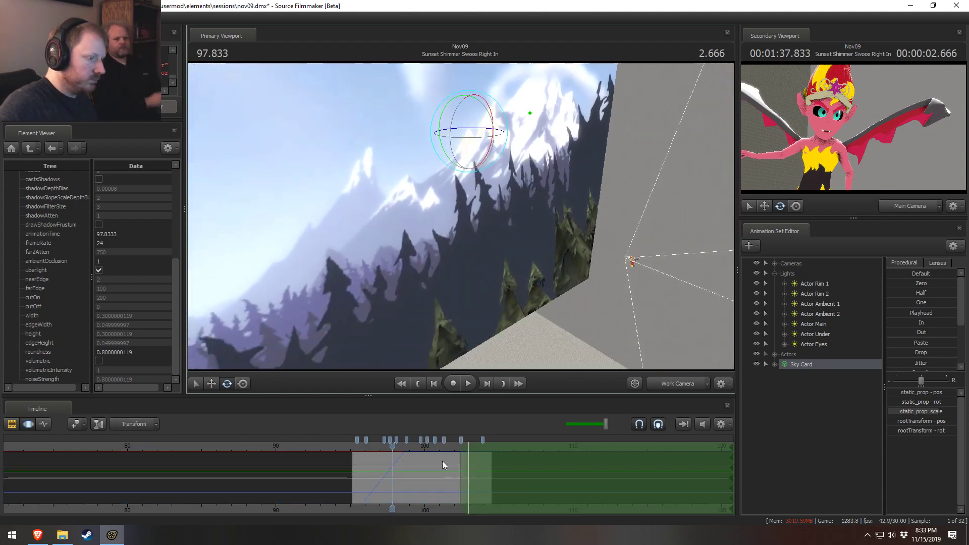
{"action": "left_click_drag", "start_coordinate": [454, 137], "coordinate": [456, 222]}
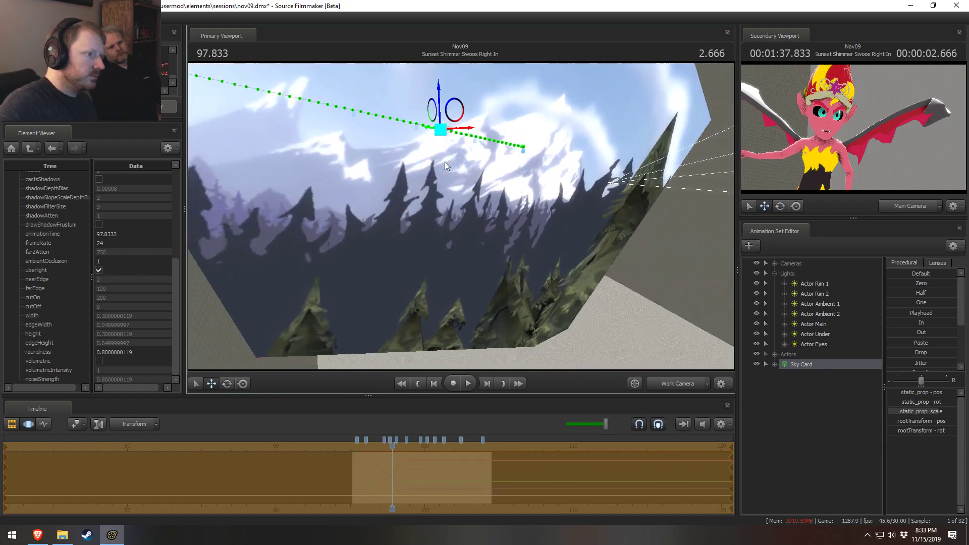
{"action": "left_click_drag", "start_coordinate": [440, 132], "coordinate": [452, 201]}
{"action": "left_click_drag", "start_coordinate": [440, 121], "coordinate": [462, 220]}
{"action": "key", "text": "e"}
{"action": "left_click_drag", "start_coordinate": [487, 185], "coordinate": [532, 201]}
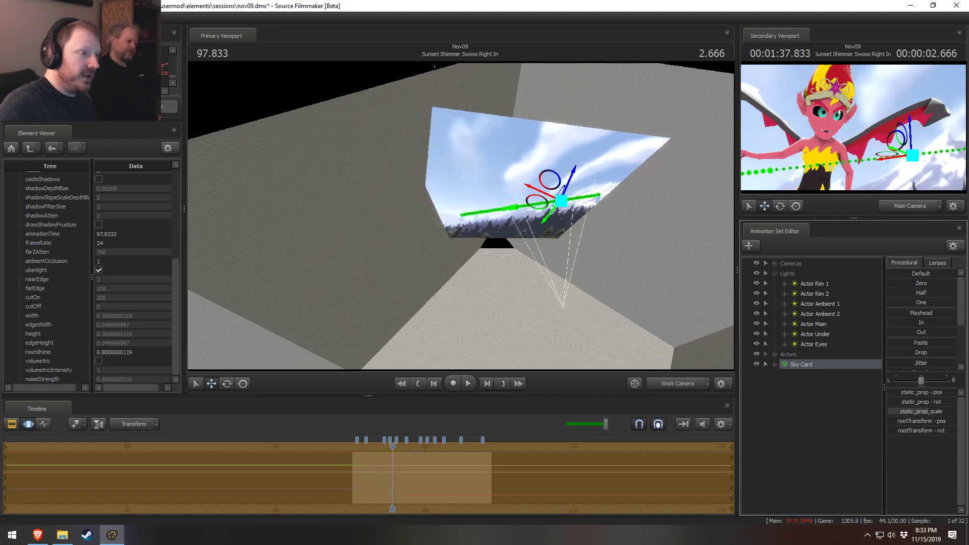
{"action": "left_click_drag", "start_coordinate": [476, 195], "coordinate": [477, 196]}
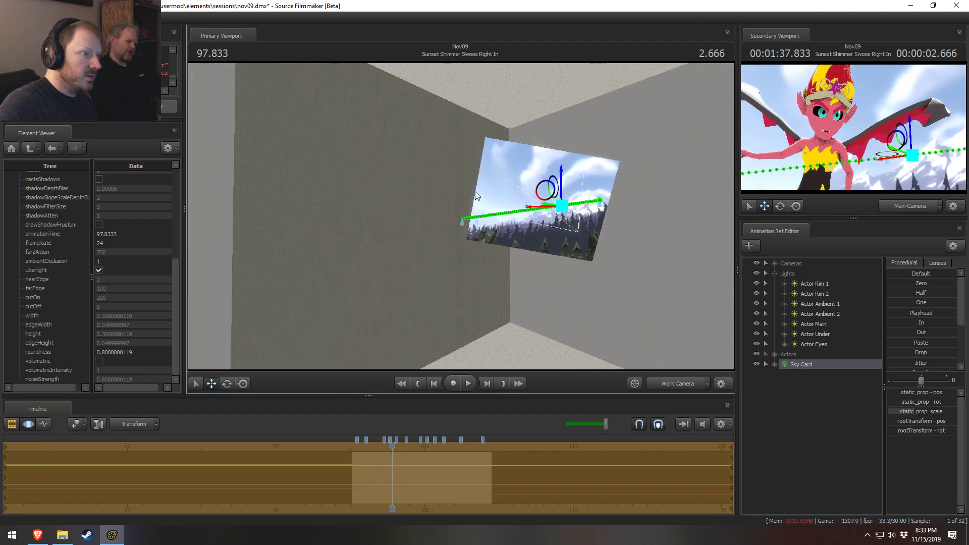
{"action": "left_click_drag", "start_coordinate": [559, 207], "coordinate": [551, 178]}
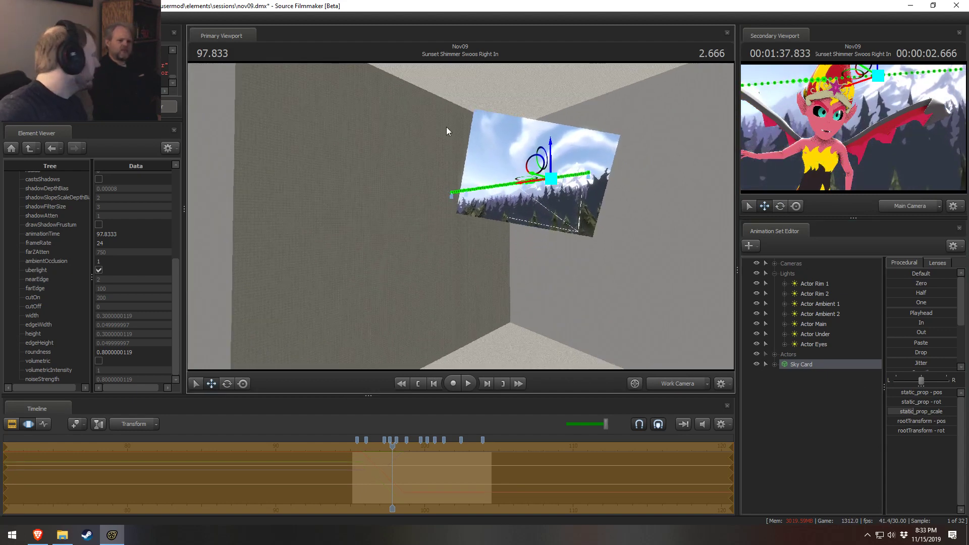
- Run the setup_skin_bodygroups_animation.py rig script on the Sky Card
{"action": "left_click", "coordinate": [778, 365]}
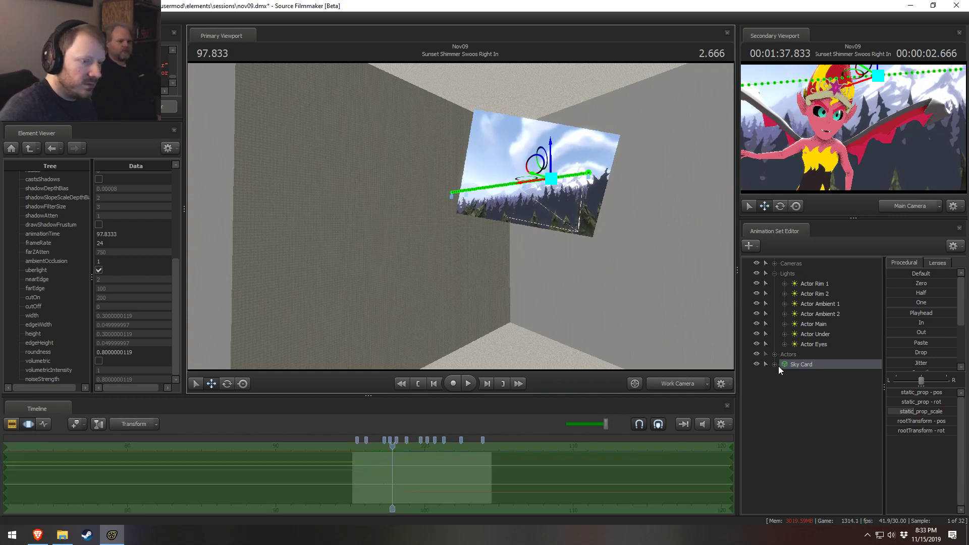
{"action": "right_click", "coordinate": [812, 365]}
{"action": "mouse_move", "coordinate": [842, 461]}
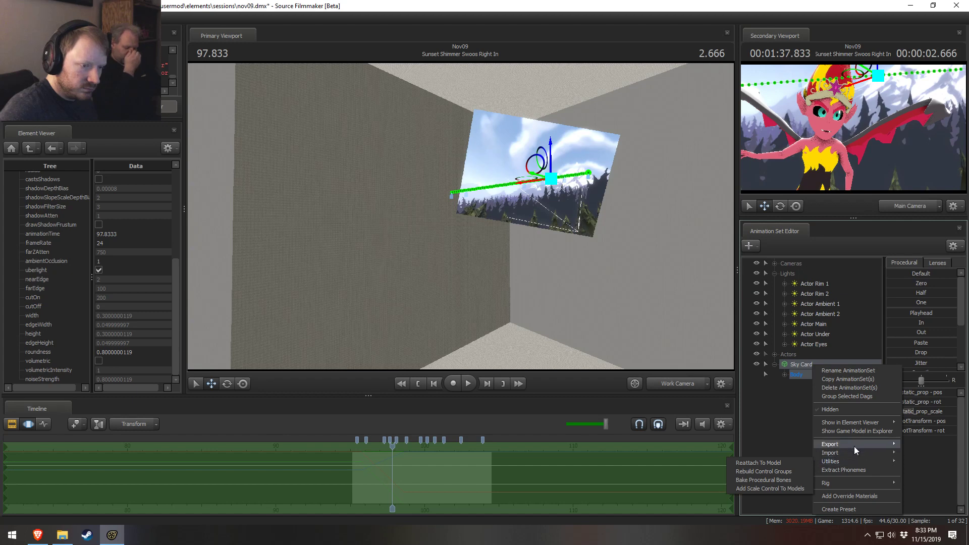
{"action": "mouse_move", "coordinate": [841, 481]}
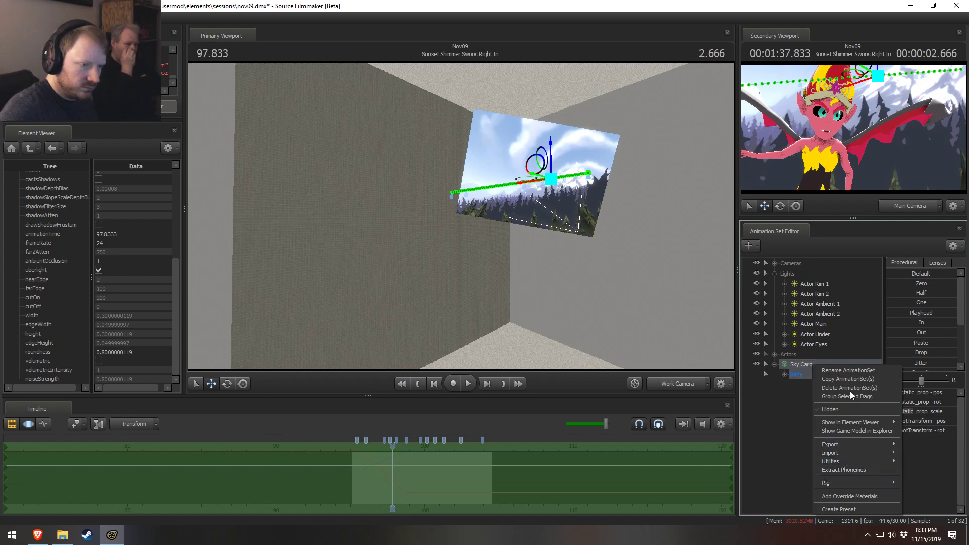
{"action": "left_click", "coordinate": [797, 432]}
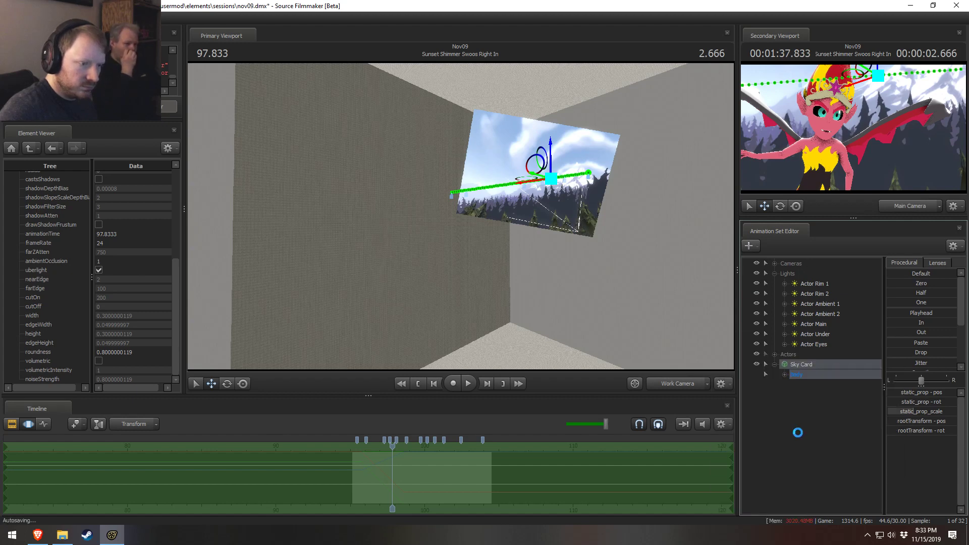
{"action": "right_click", "coordinate": [836, 393]}
{"action": "mouse_move", "coordinate": [847, 480]}
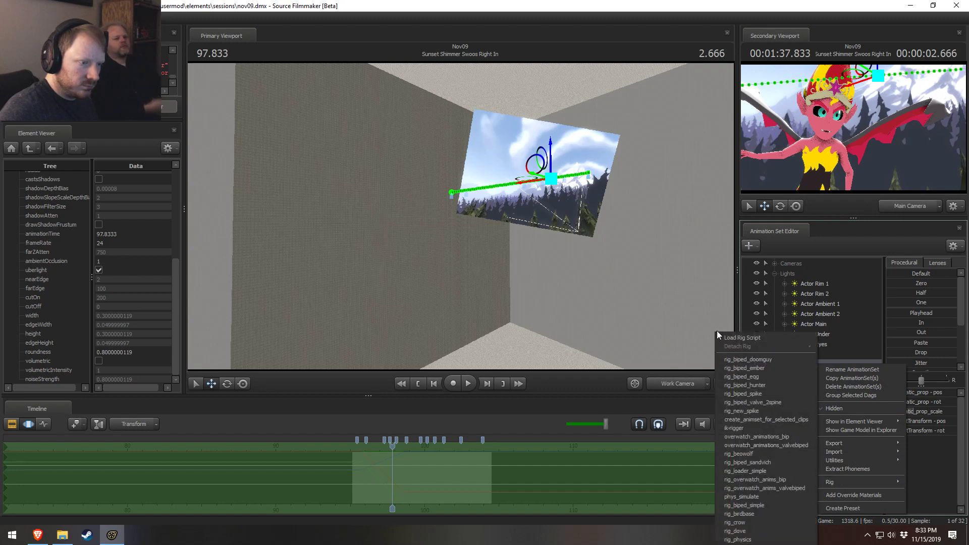
{"action": "left_click", "coordinate": [741, 337]}
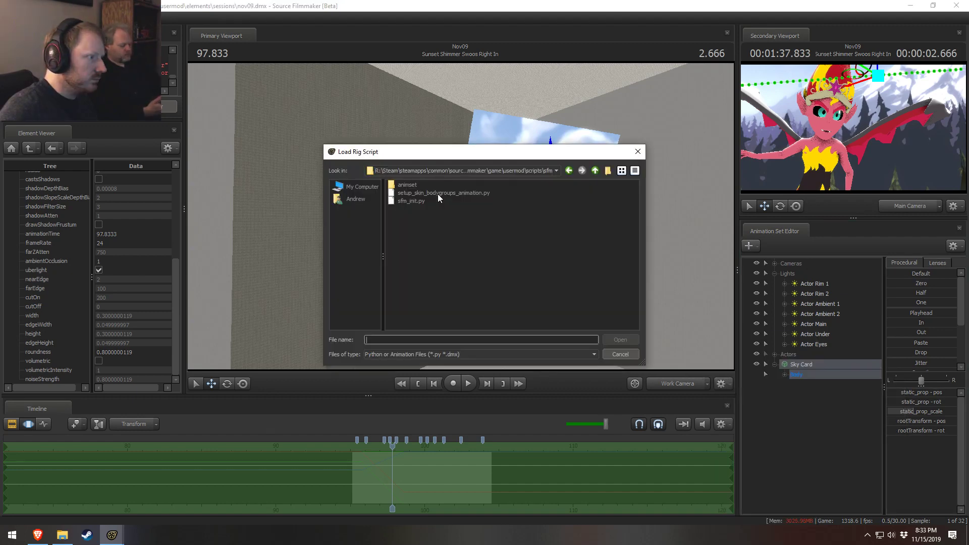
{"action": "double_click", "coordinate": [437, 194]}
- Select the Sky Card's Skin control and inspect the card up close with the Work Camera
{"action": "left_click", "coordinate": [802, 385]}
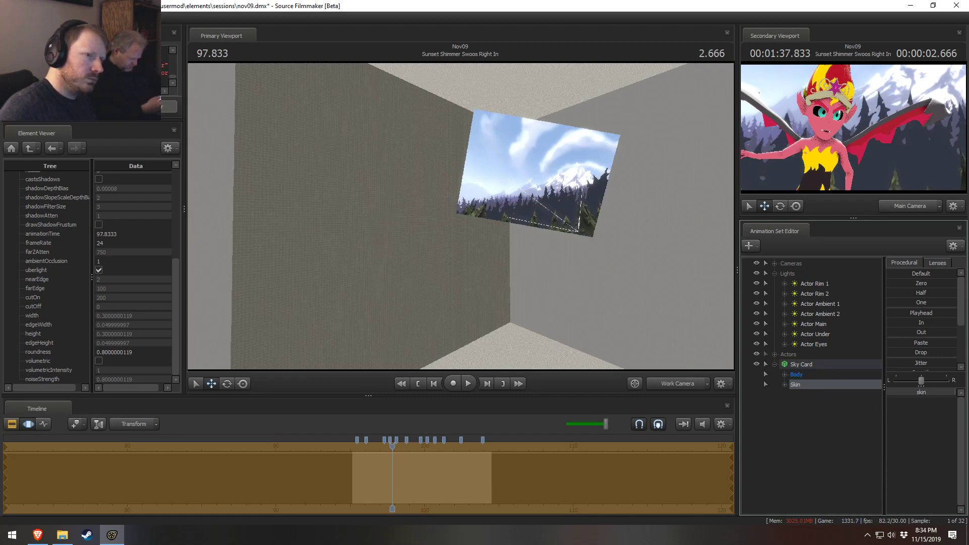
{"action": "key", "text": "F2"}
{"action": "key", "text": "F3"}
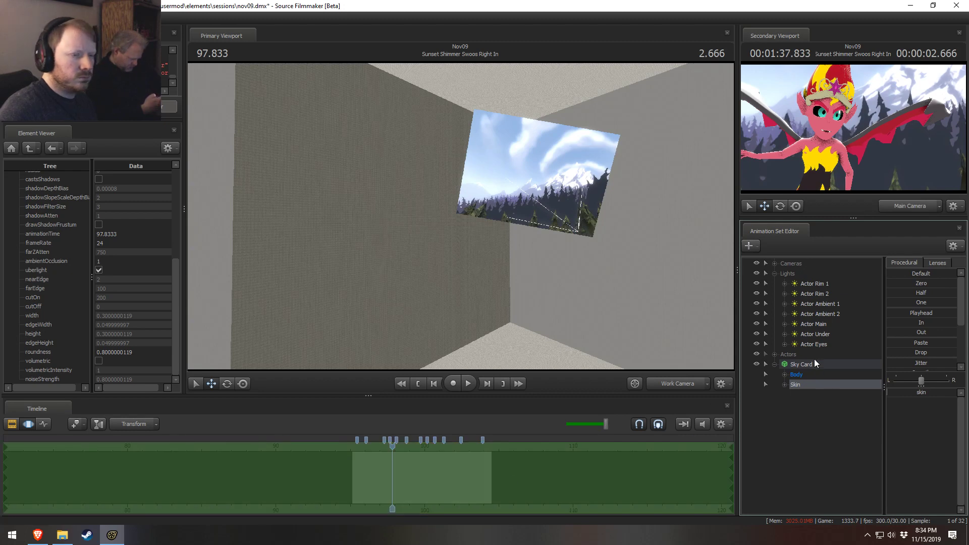
{"action": "left_click_drag", "start_coordinate": [535, 242], "coordinate": [608, 218]}
{"action": "key", "text": "s"}
{"action": "key", "text": "w"}
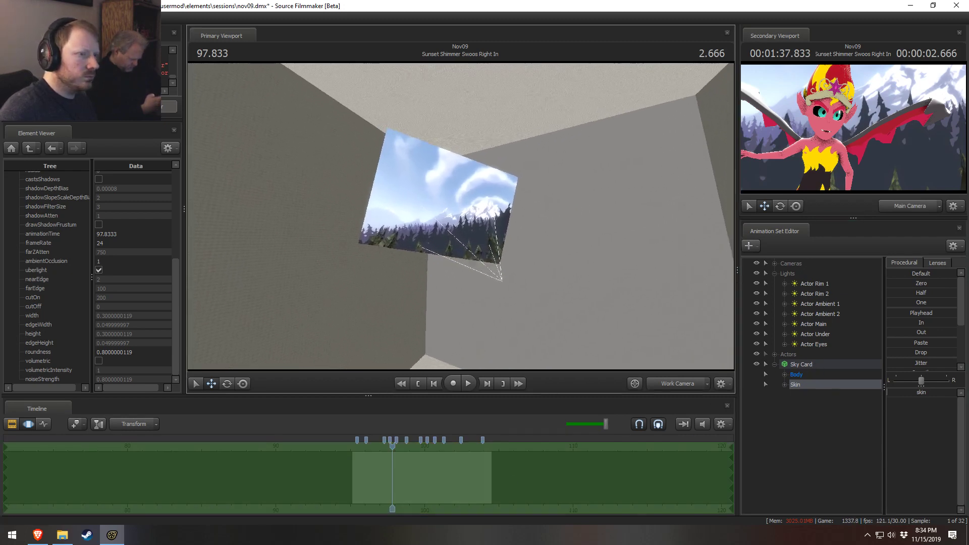
{"action": "key", "text": "w"}
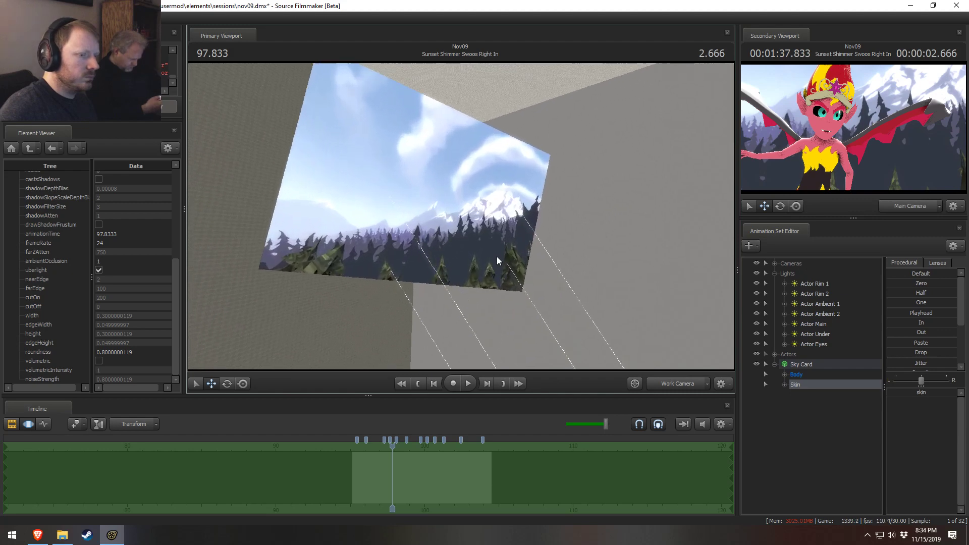
- Add override materials to the Sky Card and expand its alpine_sky_card material in the model's Element Viewer entry
{"action": "left_click", "coordinate": [786, 364]}
{"action": "right_click", "coordinate": [813, 365]}
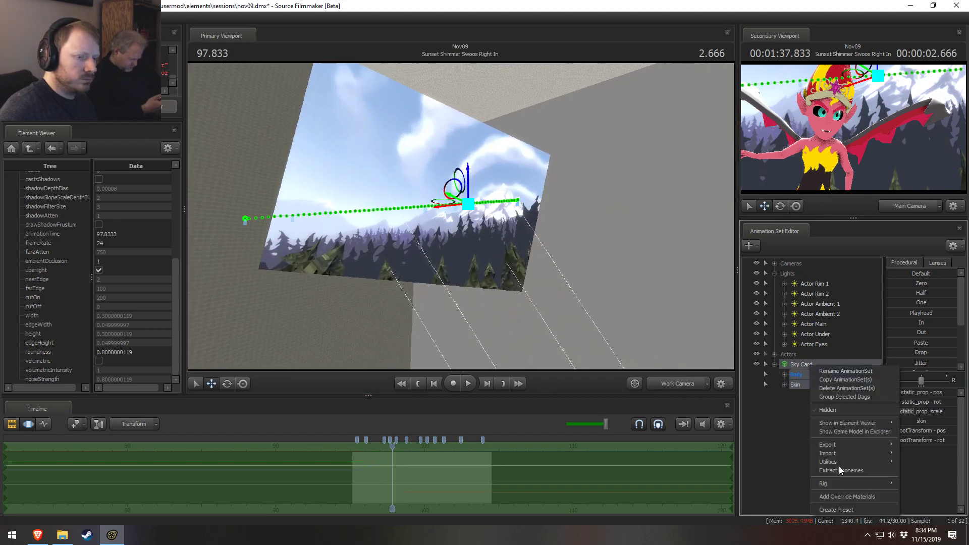
{"action": "left_click", "coordinate": [842, 496]}
{"action": "right_click", "coordinate": [803, 371]}
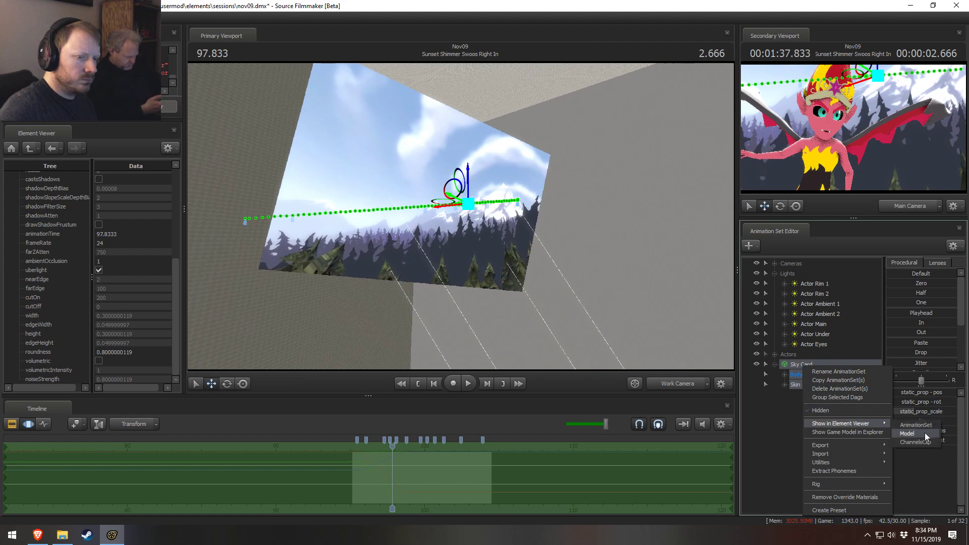
{"action": "left_click", "coordinate": [921, 433]}
{"action": "left_click", "coordinate": [19, 348]}
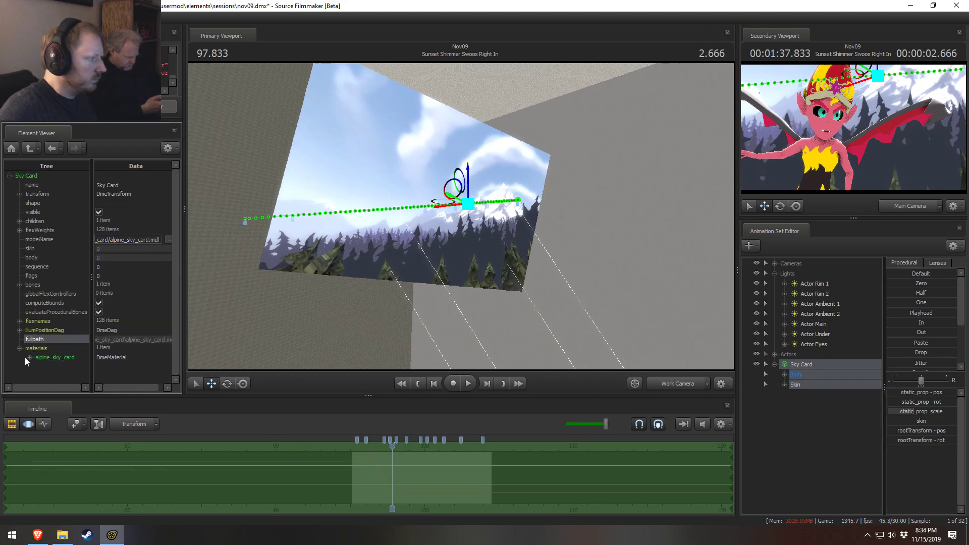
{"action": "left_click", "coordinate": [30, 358]}
{"action": "left_click", "coordinate": [57, 359]}
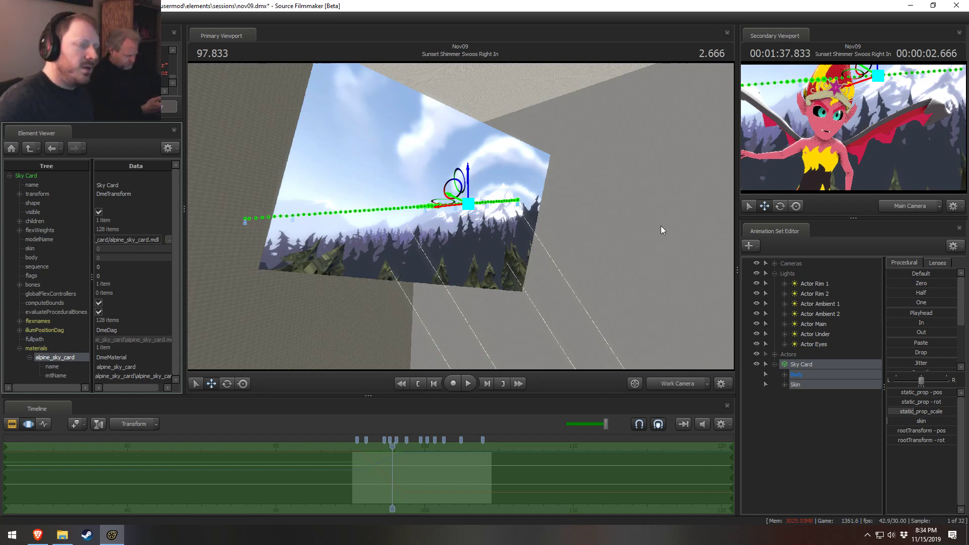
- Delete the Sky Card animation set from Sunset Shimmer Swoos Right In
{"action": "right_click", "coordinate": [807, 365]}
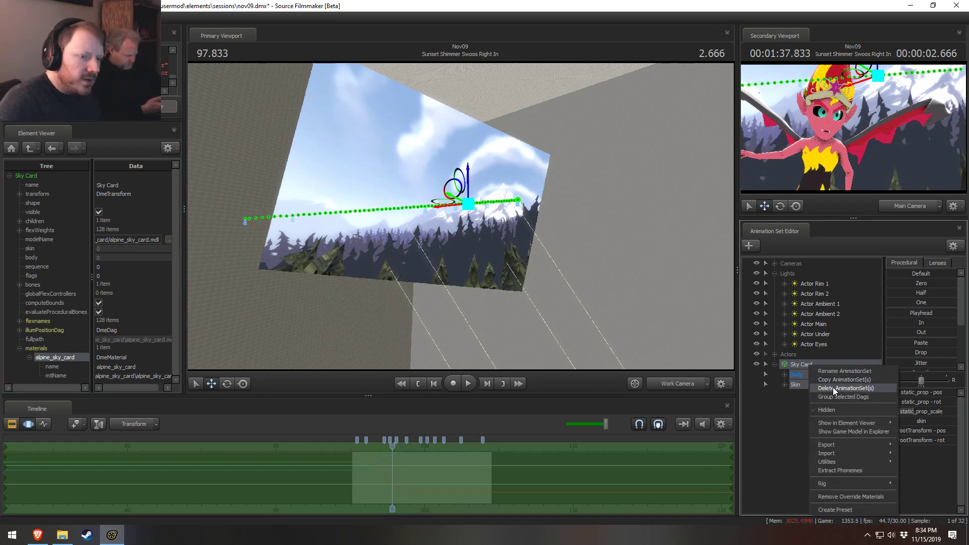
{"action": "left_click", "coordinate": [833, 387]}
- Check the Ground Card in Rocket in the Sky at 88.2 seconds, and return to Sunset Shimmer Swoos Right In at 98.2 seconds
{"action": "scroll", "coordinate": [362, 453], "scroll_direction": "down", "scroll_amount": 3}
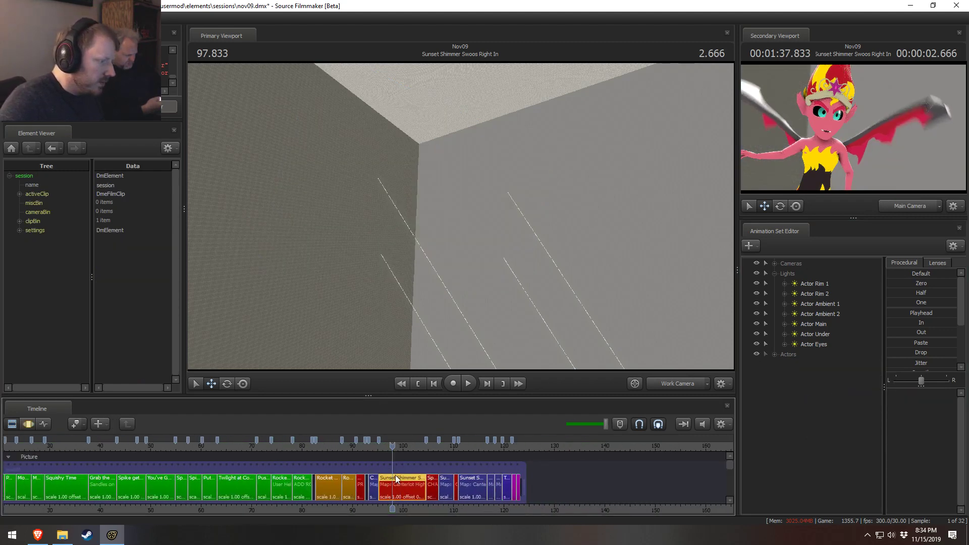
{"action": "left_click_drag", "start_coordinate": [452, 447], "coordinate": [322, 468]}
{"action": "scroll", "coordinate": [308, 491], "scroll_direction": "up", "scroll_amount": 3}
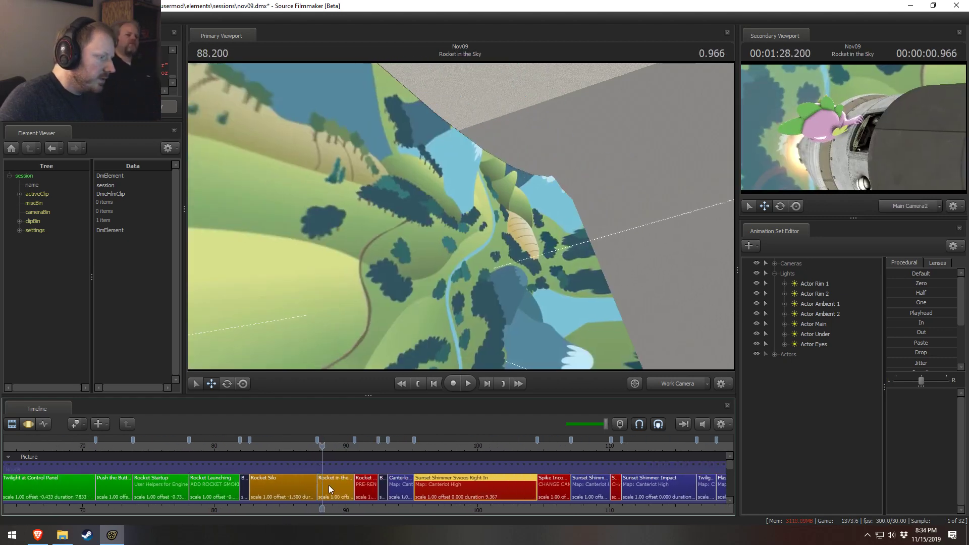
{"action": "left_click", "coordinate": [777, 414]}
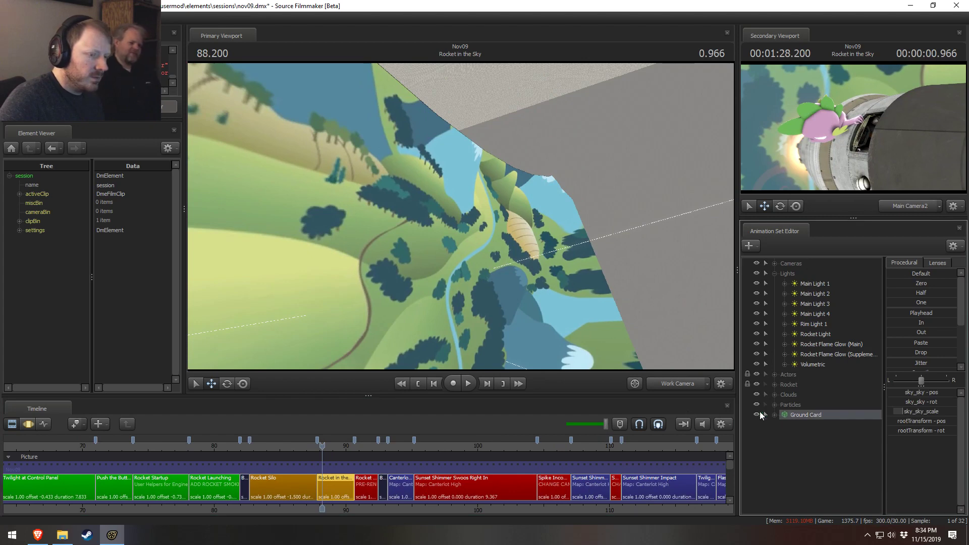
{"action": "left_click", "coordinate": [455, 505]}
{"action": "left_click", "coordinate": [492, 499]}
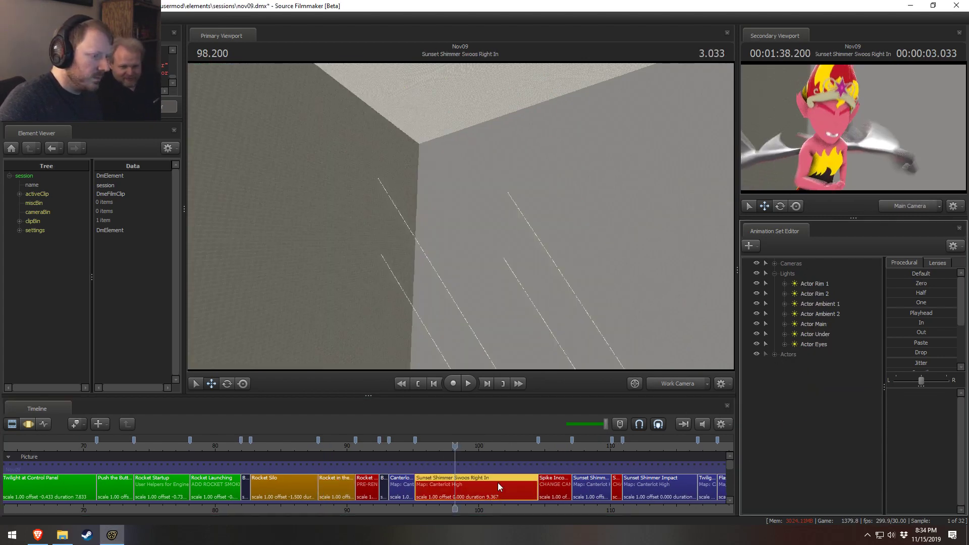
- Copy the Ground Card from Rocket in the Sky and paste it into Sunset Shimmer Swoos Right In
{"action": "left_click", "coordinate": [338, 480]}
{"action": "right_click", "coordinate": [813, 416]}
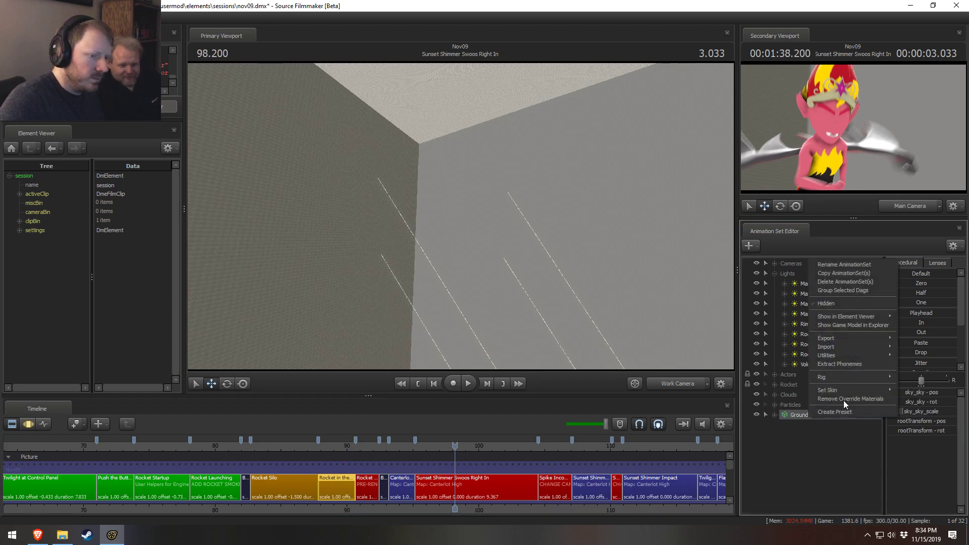
{"action": "left_click", "coordinate": [834, 272]}
{"action": "left_click", "coordinate": [495, 498]}
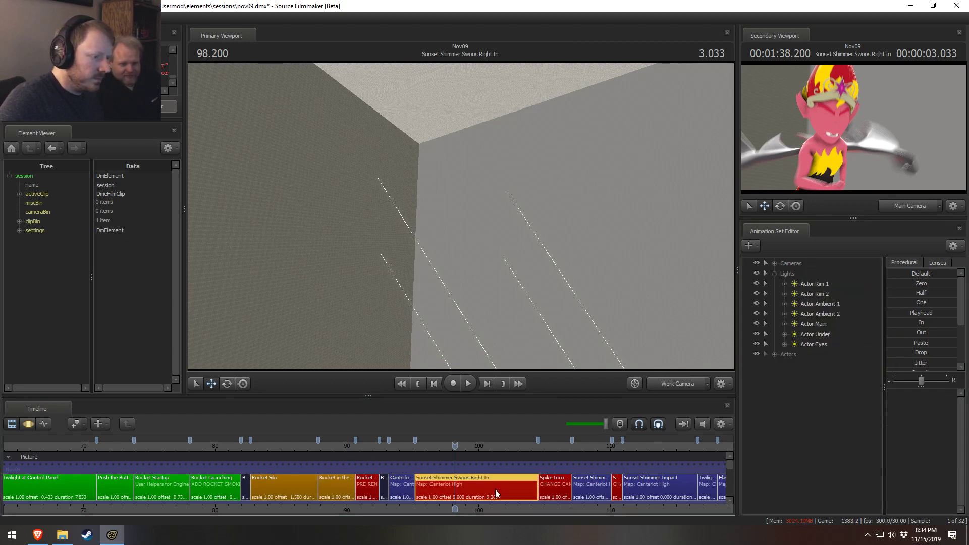
{"action": "right_click", "coordinate": [804, 416]}
{"action": "left_click", "coordinate": [843, 470]}
- Rename the pasted Ground Card animation set to Sky Card
{"action": "right_click", "coordinate": [821, 364]}
{"action": "left_click", "coordinate": [826, 366]}
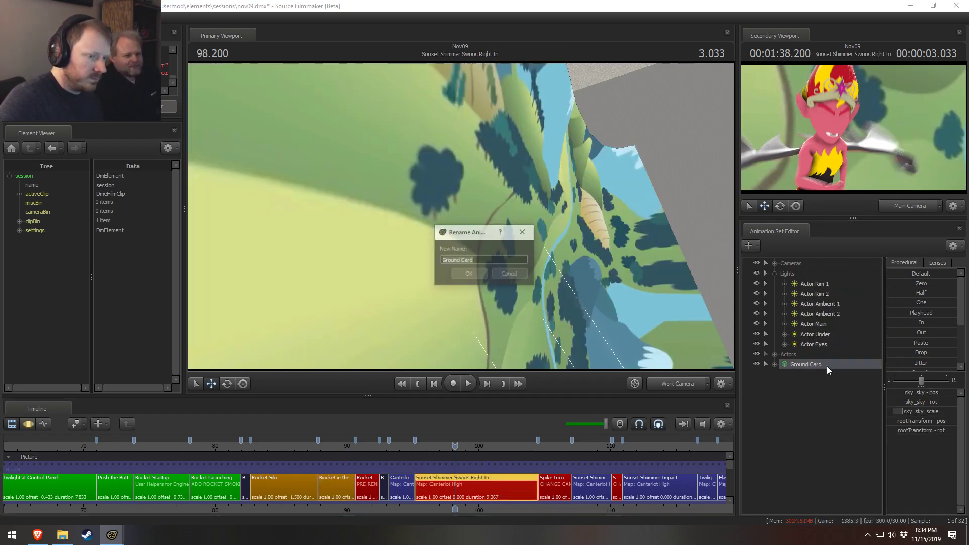
{"action": "type", "text": "Sky Card"}
{"action": "key", "text": "Return"}
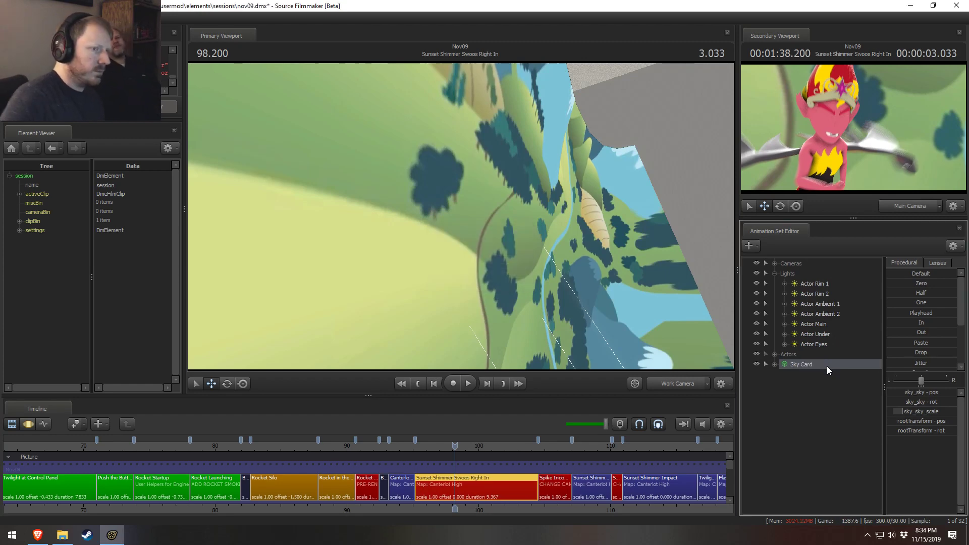
- Remove the override materials from the Sky Card
{"action": "right_click", "coordinate": [826, 365]}
{"action": "left_click", "coordinate": [852, 502]}
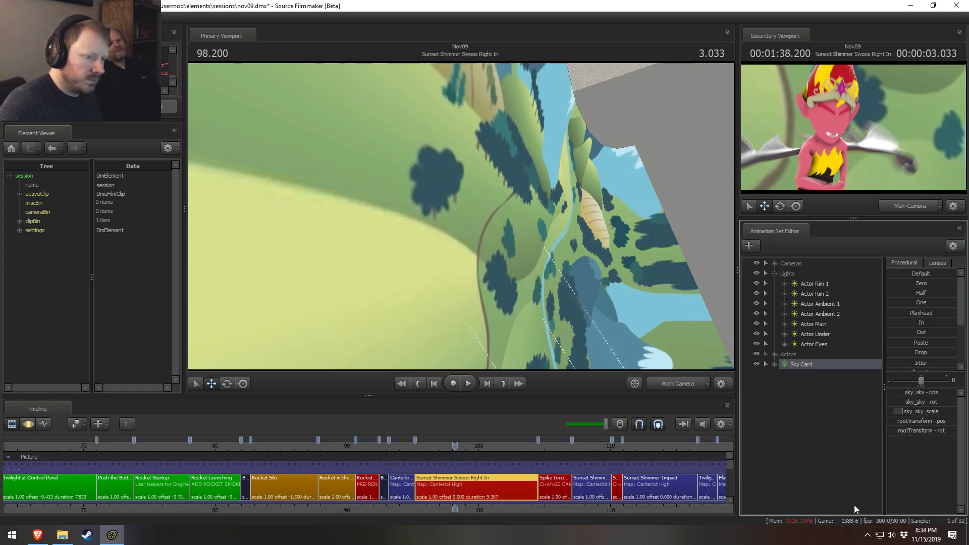
- Rotate the Sky Card upright behind the camera's subject and reduce its sky_sky_scale
{"action": "left_click", "coordinate": [679, 385], "text": "ctrl"}
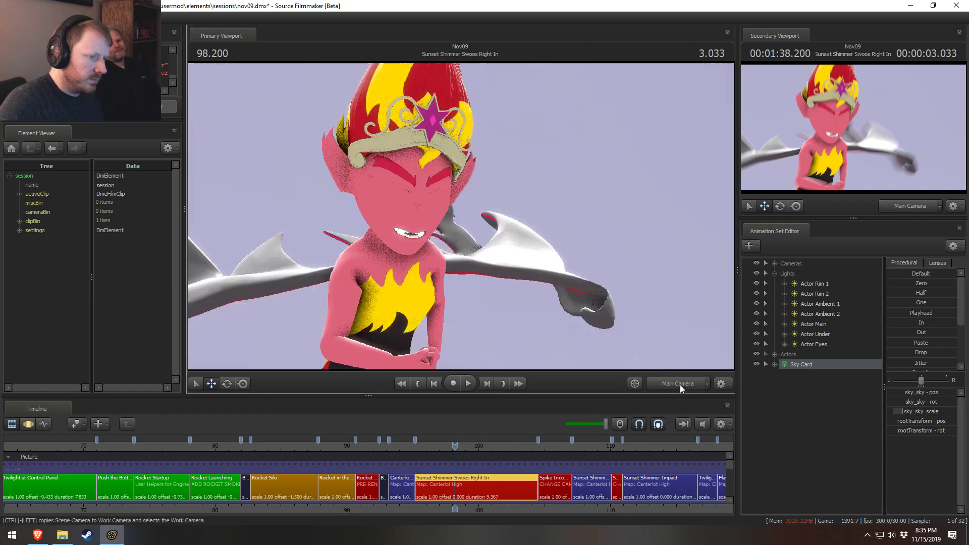
{"action": "key", "text": "s"}
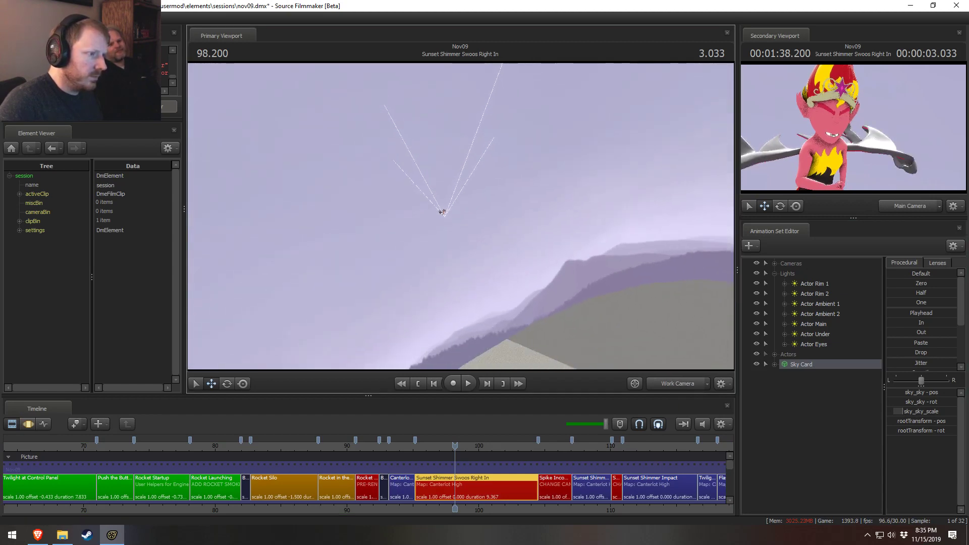
{"action": "key", "text": "F3"}
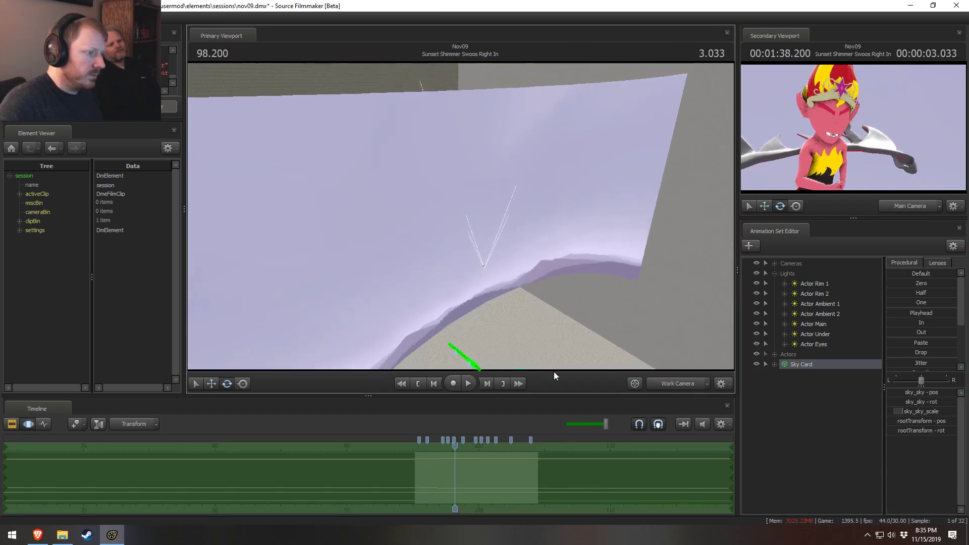
{"action": "left_click_drag", "start_coordinate": [558, 312], "coordinate": [546, 370]}
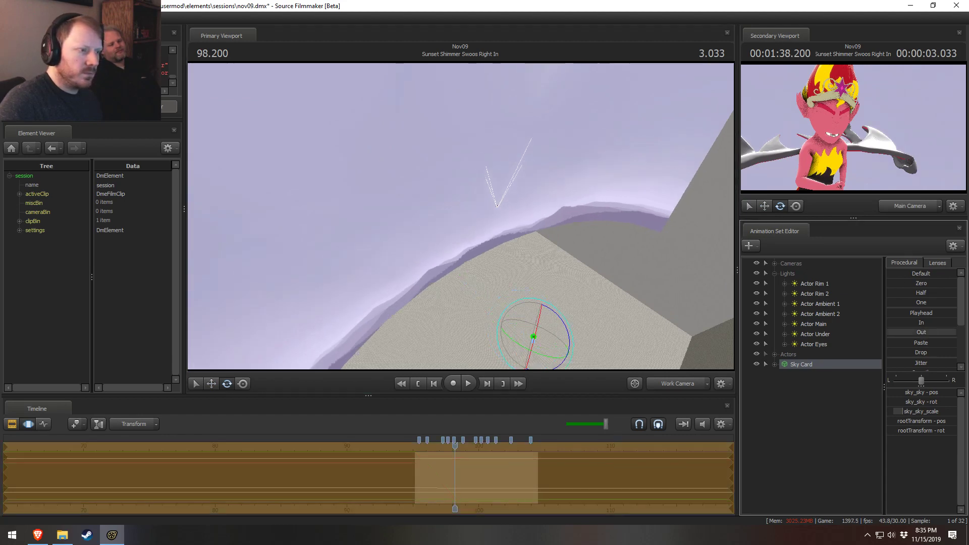
{"action": "left_click_drag", "start_coordinate": [695, 333], "coordinate": [693, 332]}
{"action": "left_click_drag", "start_coordinate": [536, 364], "coordinate": [501, 232]}
{"action": "key", "text": "w"}
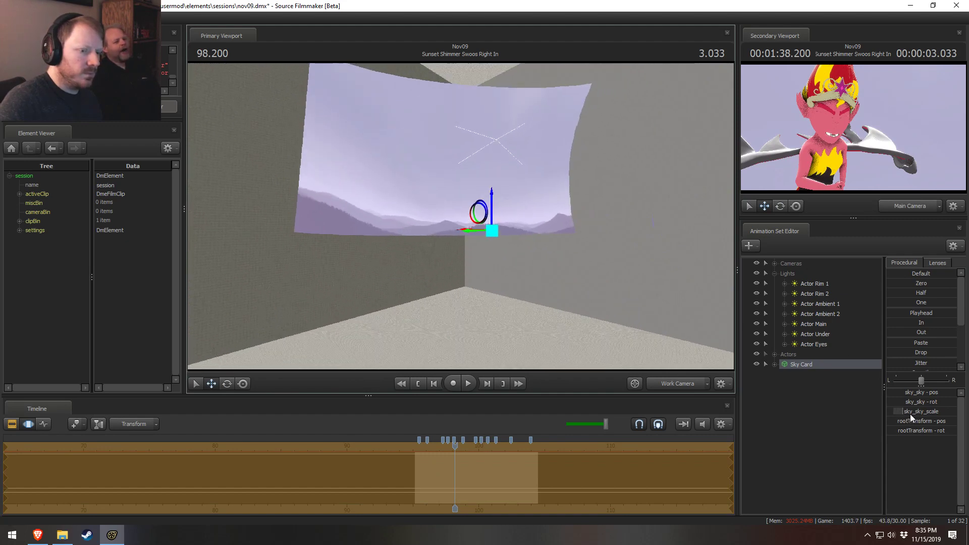
{"action": "left_click_drag", "start_coordinate": [910, 414], "coordinate": [899, 414]}
- Move and rotate the Sky Card so its sky fills the main camera's background behind Sunset Shimmer
{"action": "key", "text": "e"}
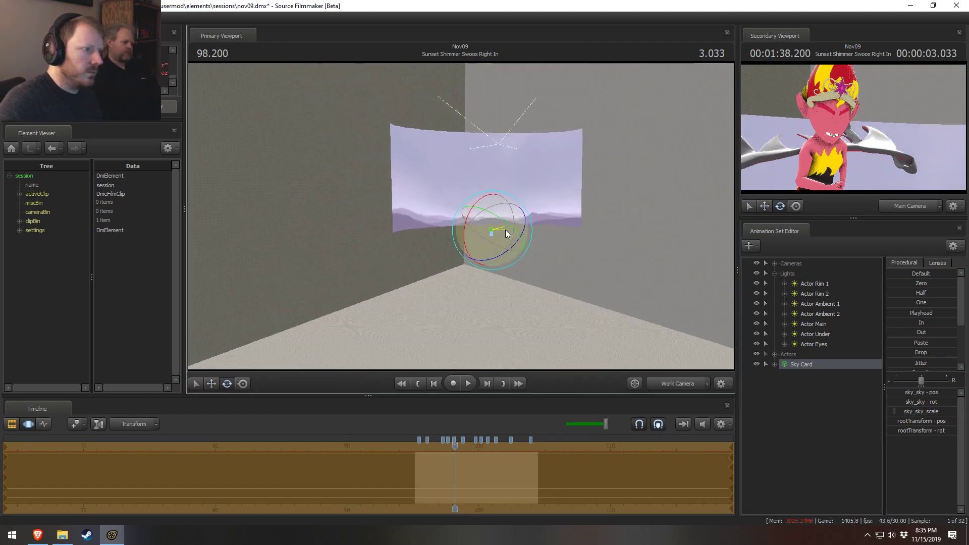
{"action": "key", "text": "w"}
{"action": "left_click_drag", "start_coordinate": [507, 233], "coordinate": [493, 182]}
{"action": "left_click_drag", "start_coordinate": [461, 216], "coordinate": [461, 242]}
{"action": "left_click_drag", "start_coordinate": [490, 197], "coordinate": [487, 217], "text": "alt"}
{"action": "key", "text": "e"}
{"action": "key", "text": "w"}
{"action": "key", "text": "e"}
{"action": "key", "text": "w"}
{"action": "key", "text": "F3"}
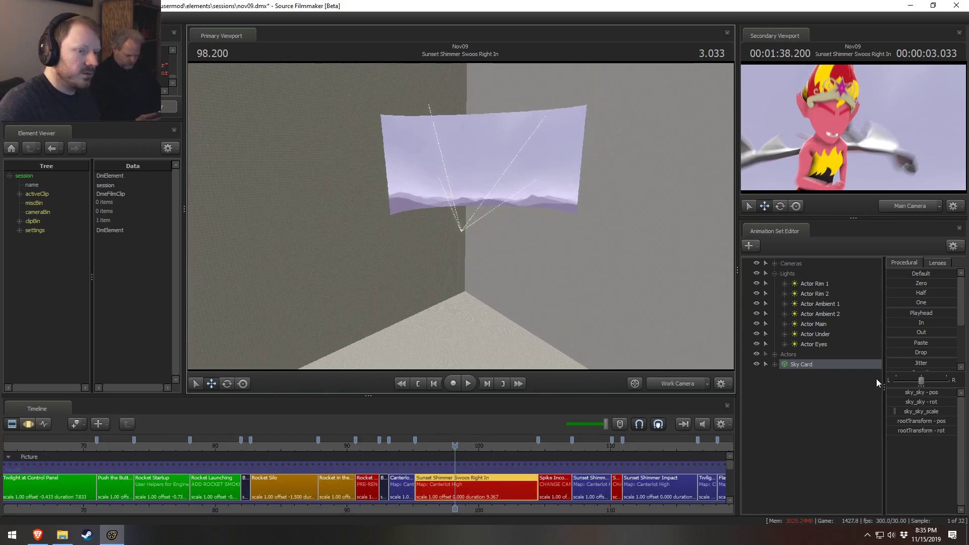
- Try a different sky_sky_scale on the Sky Card and undo it
{"action": "key", "text": "F2"}
{"action": "left_click_drag", "start_coordinate": [928, 410], "coordinate": [919, 413]}
{"action": "key", "text": "ctrl+z"}
- Load the setup_skin_bodygroups_animation.py rig script onto the Sky Card
{"action": "left_click_drag", "start_coordinate": [572, 353], "coordinate": [600, 371]}
{"action": "left_click", "coordinate": [774, 365]}
{"action": "right_click", "coordinate": [812, 364]}
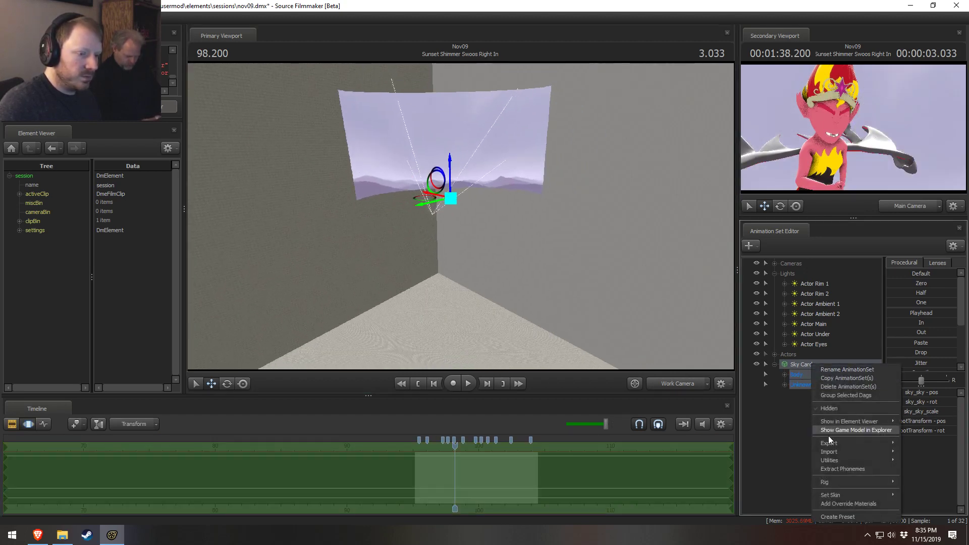
{"action": "mouse_move", "coordinate": [834, 482]}
{"action": "left_click", "coordinate": [752, 338]}
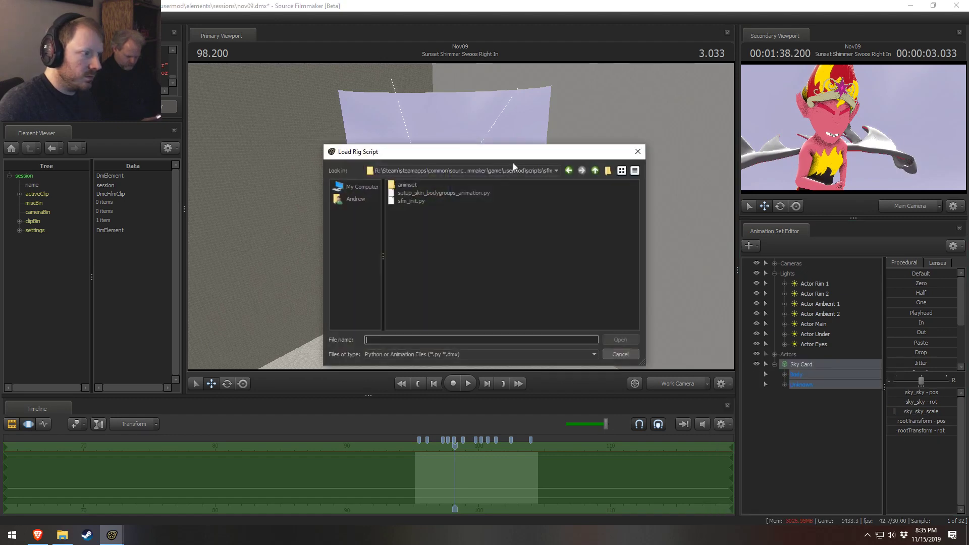
{"action": "double_click", "coordinate": [466, 192]}
- Change the Sky Card's skin to the dark purple cloudy sky and turn on lighting in the primary viewport
{"action": "left_click", "coordinate": [809, 365]}
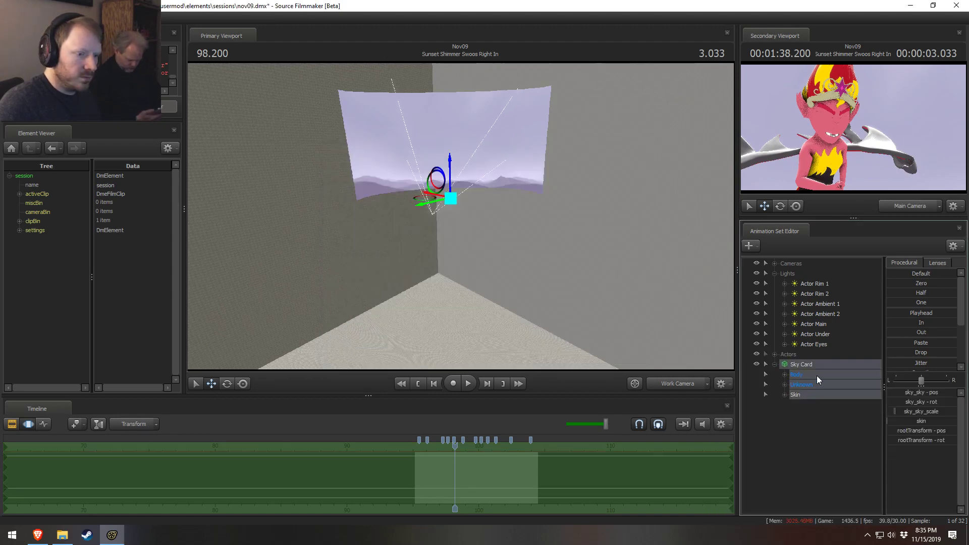
{"action": "mouse_move", "coordinate": [896, 423]}
{"action": "left_mouse_down"}
{"action": "mouse_move", "coordinate": [925, 421]}
{"action": "mouse_move", "coordinate": [912, 421]}
{"action": "left_mouse_up"}
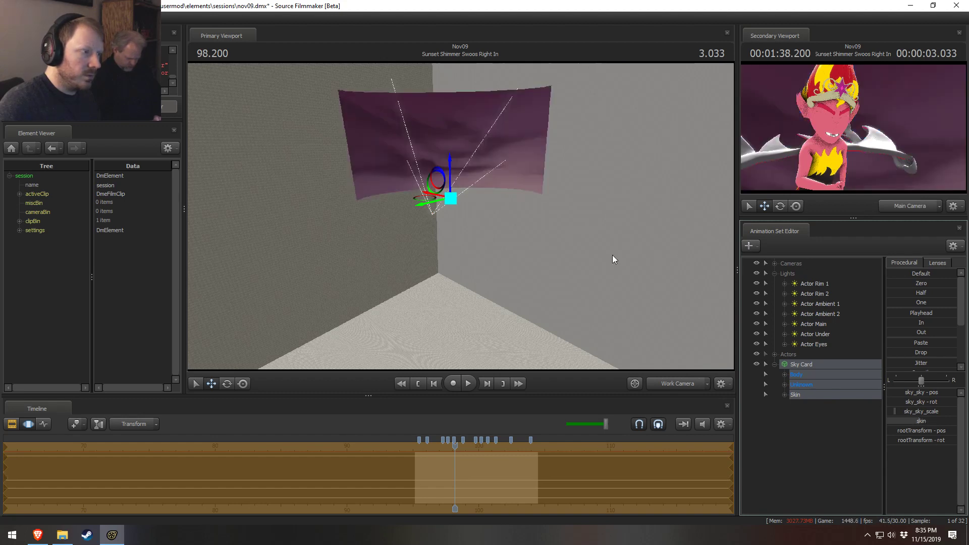
{"action": "right_click", "coordinate": [461, 218]}
{"action": "mouse_move", "coordinate": [492, 245]}
{"action": "left_click", "coordinate": [565, 258]}
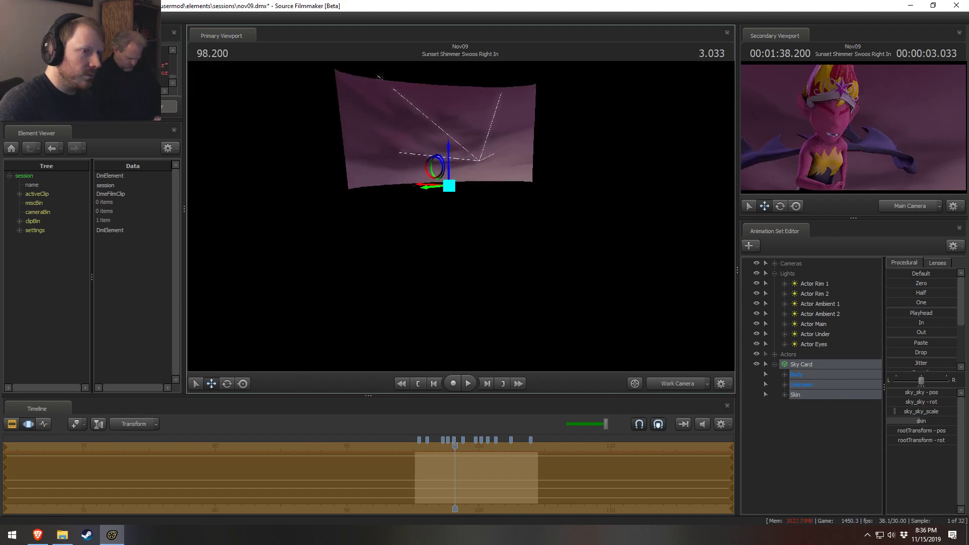
- Play back Sunset Shimmer Swoos Right In from near its start to check the new backdrop
{"action": "key", "text": "F2"}
{"action": "left_click_drag", "start_coordinate": [453, 441], "coordinate": [421, 444]}
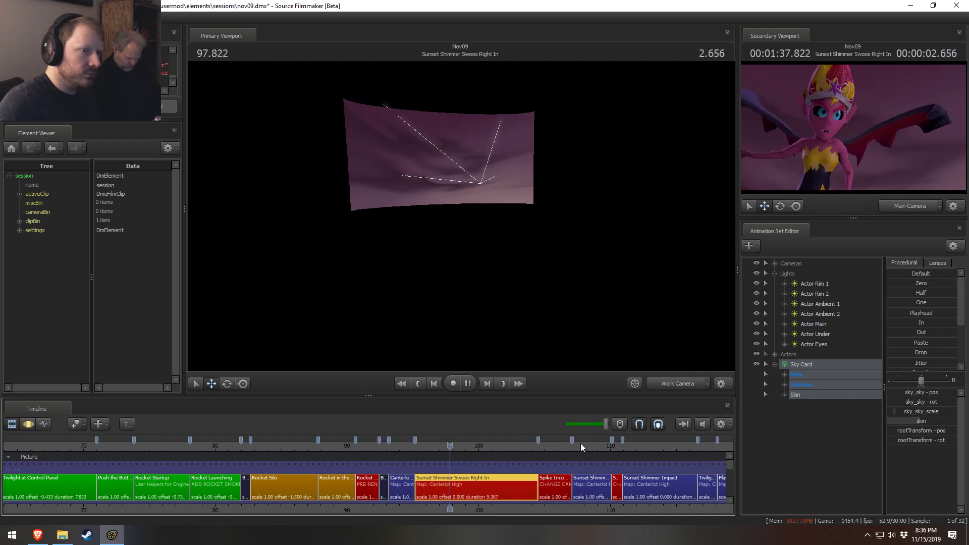
{"action": "key", "text": "space"}
- Rotate and move the Sky Card so a cloudier part of the sky fills the main camera's frame
{"action": "left_click", "coordinate": [674, 382]}
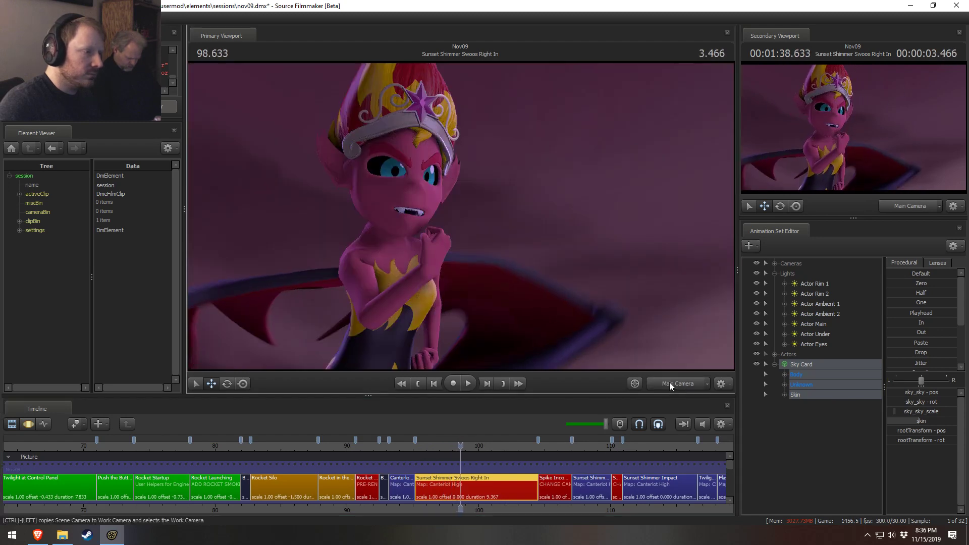
{"action": "key", "text": "s"}
{"action": "mouse_move", "coordinate": [460, 216]}
{"action": "left_mouse_down"}
{"action": "mouse_move", "coordinate": [456, 237]}
{"action": "mouse_move", "coordinate": [452, 205]}
{"action": "left_mouse_up"}
{"action": "key", "text": "F3"}
{"action": "key", "text": "e"}
{"action": "key", "text": "F2"}
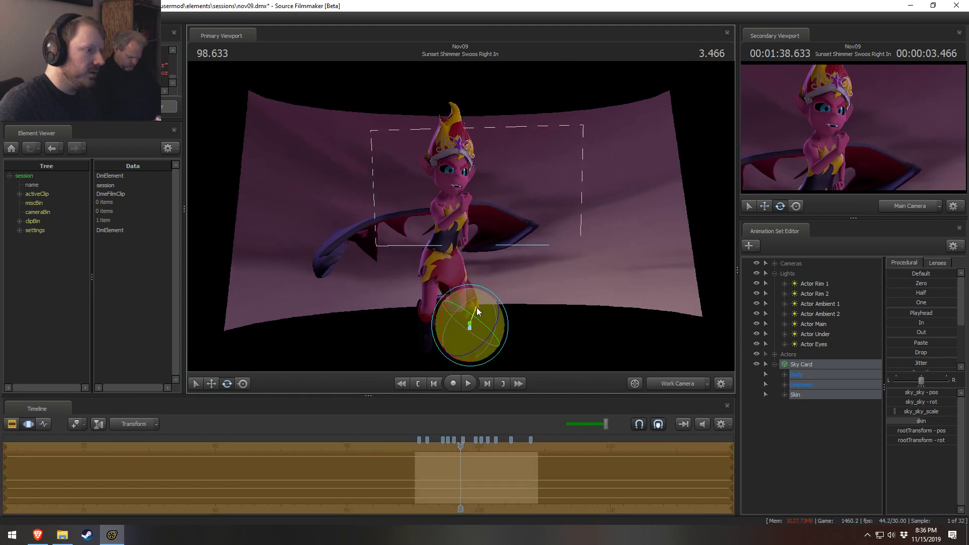
{"action": "key", "text": "w"}
{"action": "left_click_drag", "start_coordinate": [460, 311], "coordinate": [568, 303]}
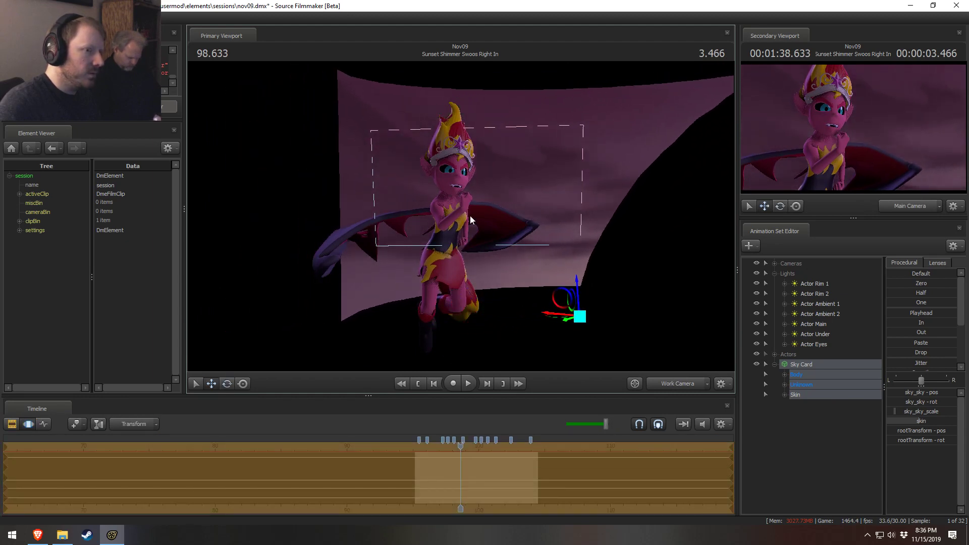
- Add override materials to the Sky Card
{"action": "right_click", "coordinate": [814, 386]}
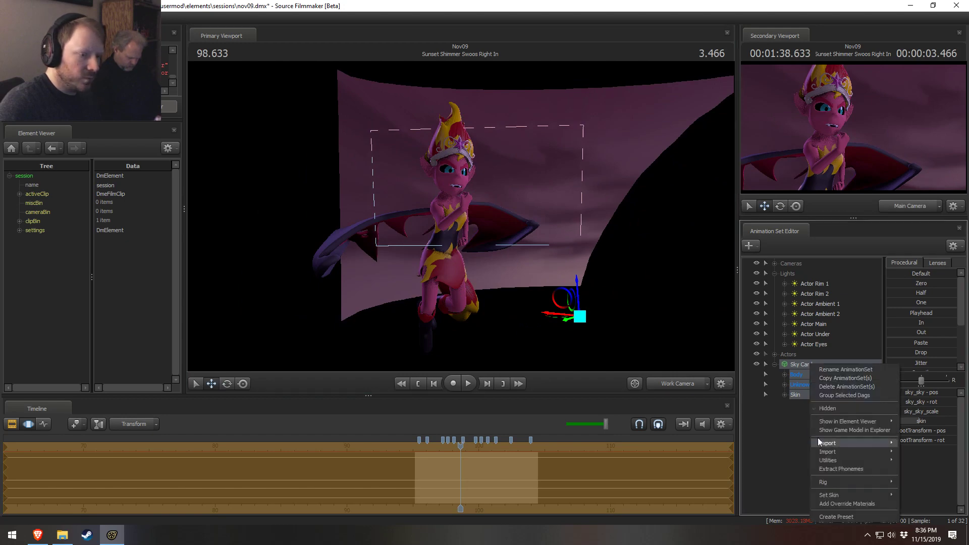
{"action": "left_click", "coordinate": [952, 446]}
{"action": "left_click", "coordinate": [816, 395]}
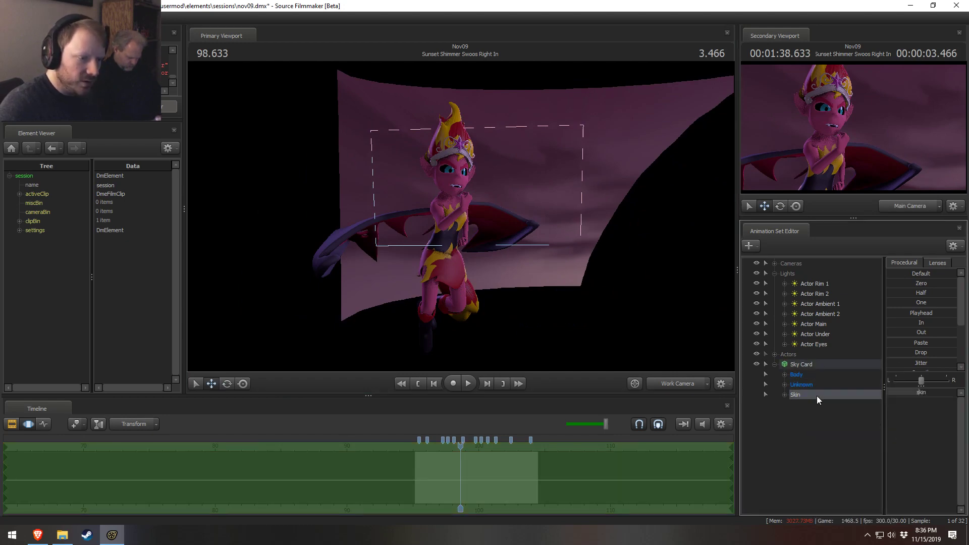
{"action": "left_click", "coordinate": [798, 362]}
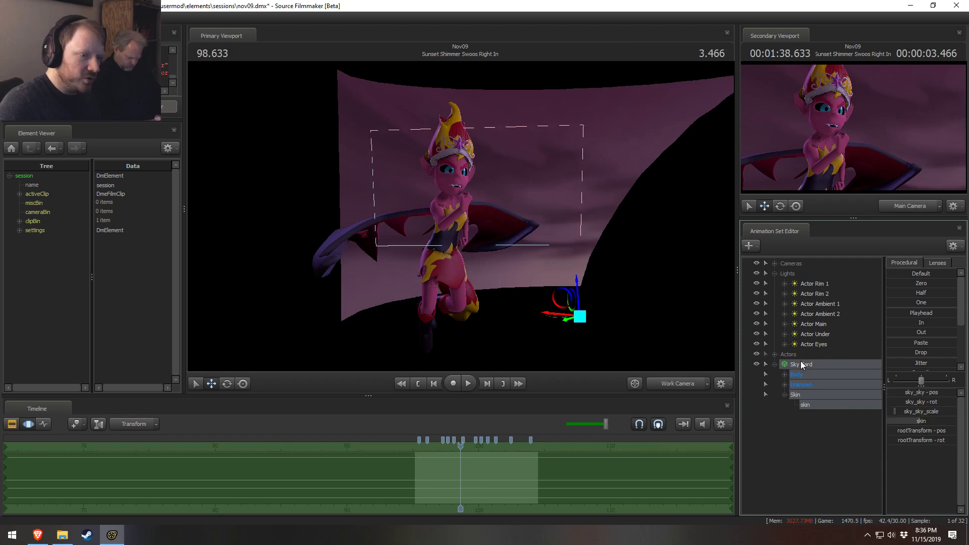
{"action": "right_click", "coordinate": [799, 361]}
{"action": "left_click", "coordinate": [827, 501]}
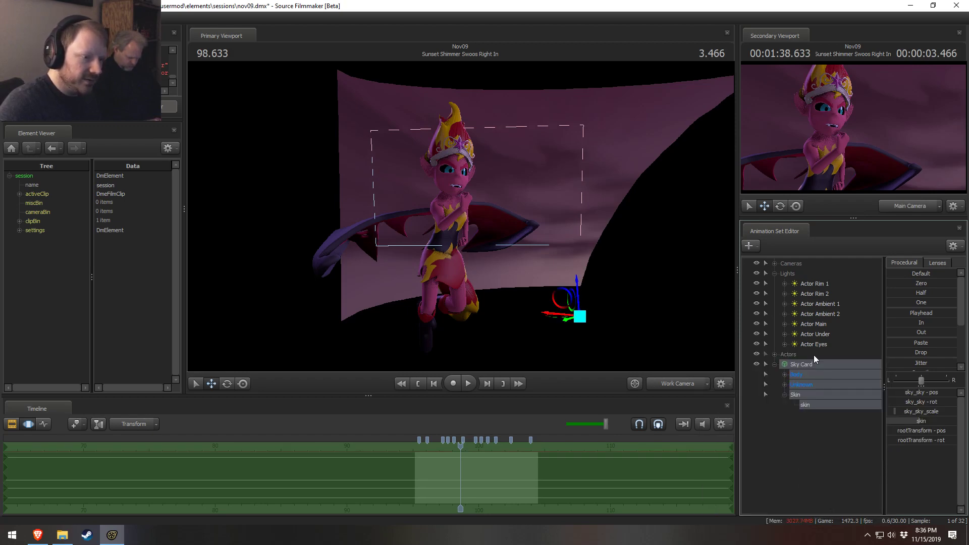
- Show the Sky Card's model in the Element Viewer and expand its materials
{"action": "right_click", "coordinate": [801, 363]}
{"action": "mouse_move", "coordinate": [851, 420]}
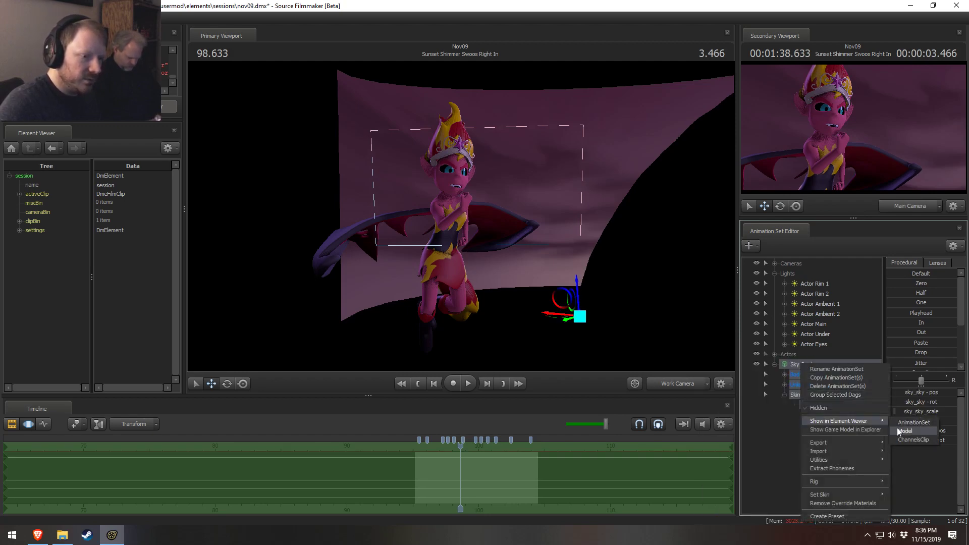
{"action": "left_click", "coordinate": [901, 430]}
{"action": "left_click", "coordinate": [19, 348]}
{"action": "scroll", "coordinate": [19, 351], "scroll_direction": "down", "scroll_amount": 4}
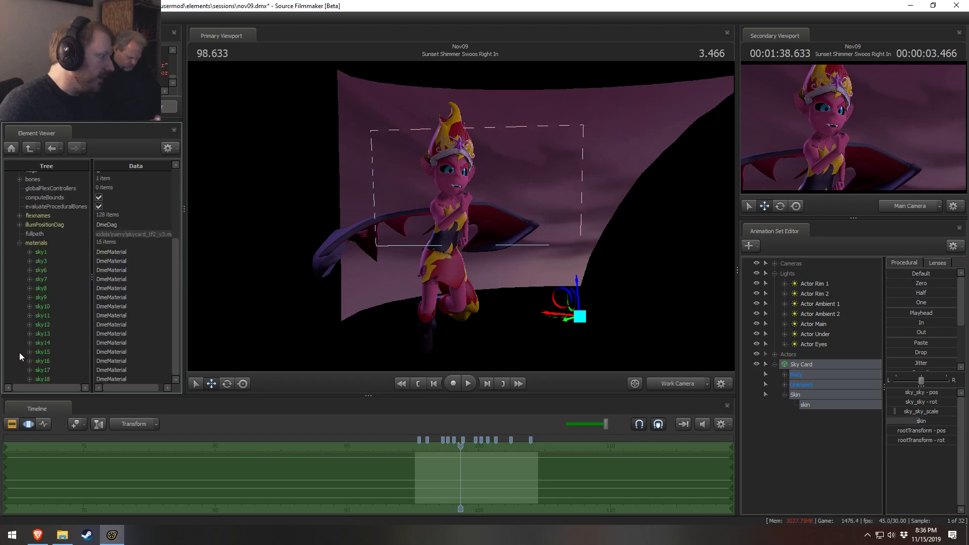
- Add a vector3 attribute named $color to the sky11 material
{"action": "double_click", "coordinate": [38, 316]}
{"action": "right_click", "coordinate": [39, 315]}
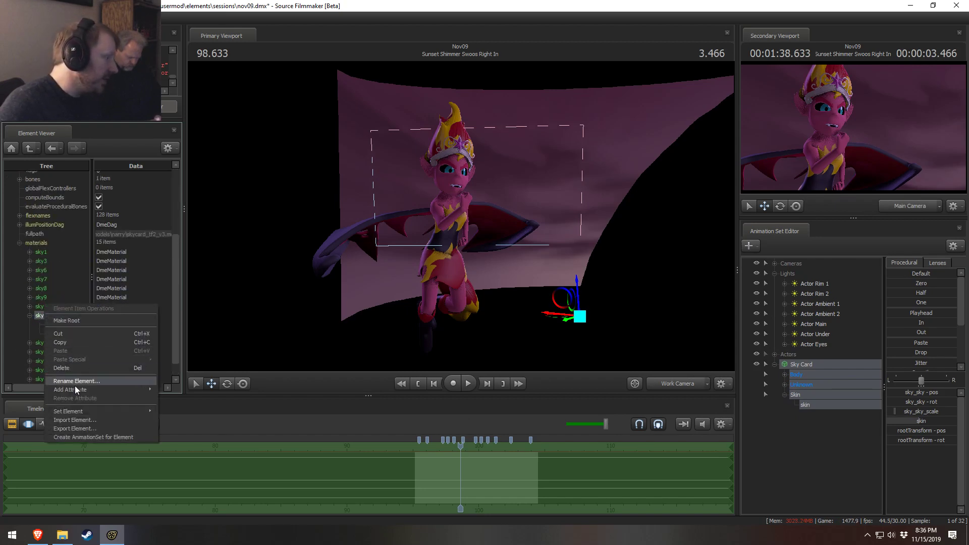
{"action": "mouse_move", "coordinate": [122, 389]}
{"action": "left_click", "coordinate": [177, 385]}
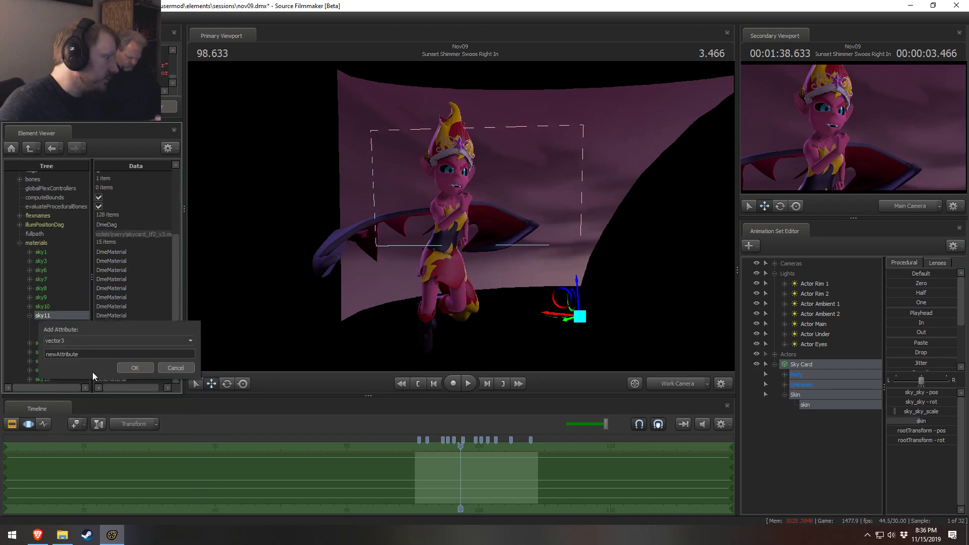
{"action": "double_click", "coordinate": [89, 354]}
{"action": "type", "text": "$color"}
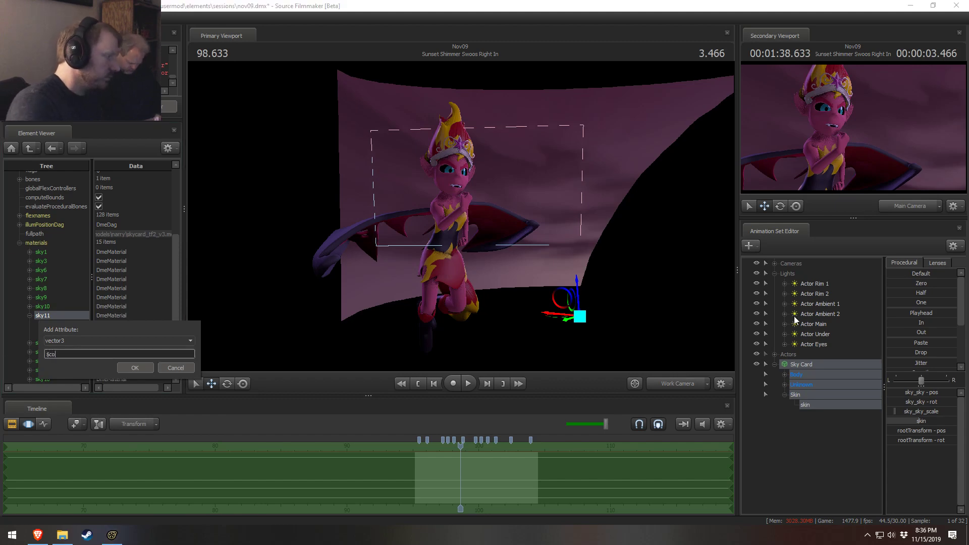
{"action": "key", "text": "Return"}
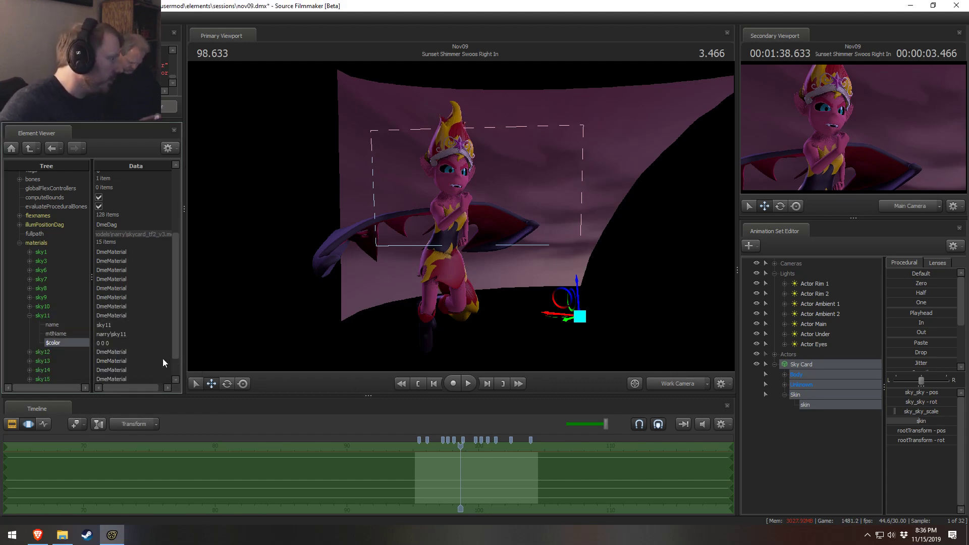
- Remove the $color attribute from the sky11 material and collapse that material
{"action": "right_click", "coordinate": [59, 342]}
{"action": "left_click", "coordinate": [66, 381]}
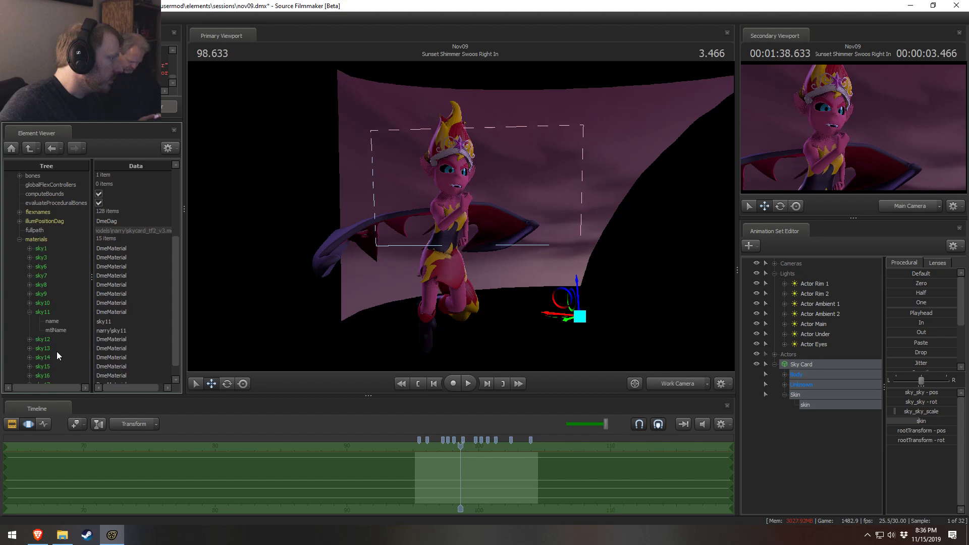
{"action": "left_click", "coordinate": [29, 313]}
- Add a vector3 attribute named $color to the sky12 material
{"action": "left_click", "coordinate": [29, 324]}
{"action": "right_click", "coordinate": [45, 325]}
{"action": "mouse_move", "coordinate": [107, 401]}
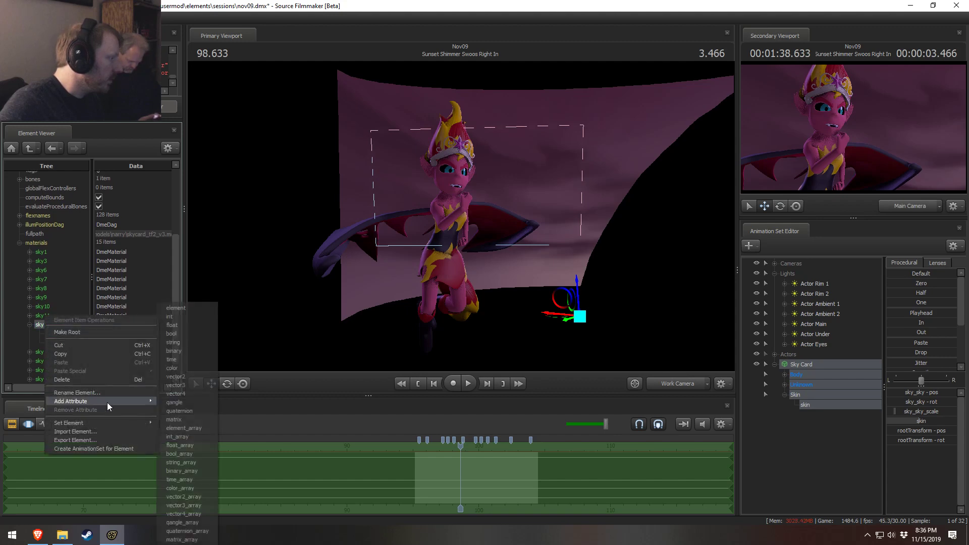
{"action": "left_click", "coordinate": [192, 384]}
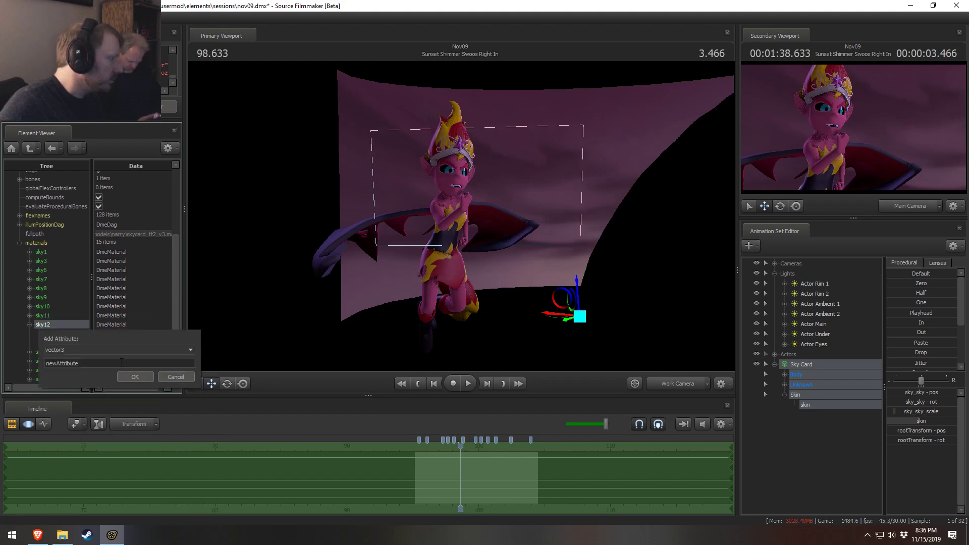
{"action": "double_click", "coordinate": [121, 363]}
{"action": "key", "text": "BackSpace"}
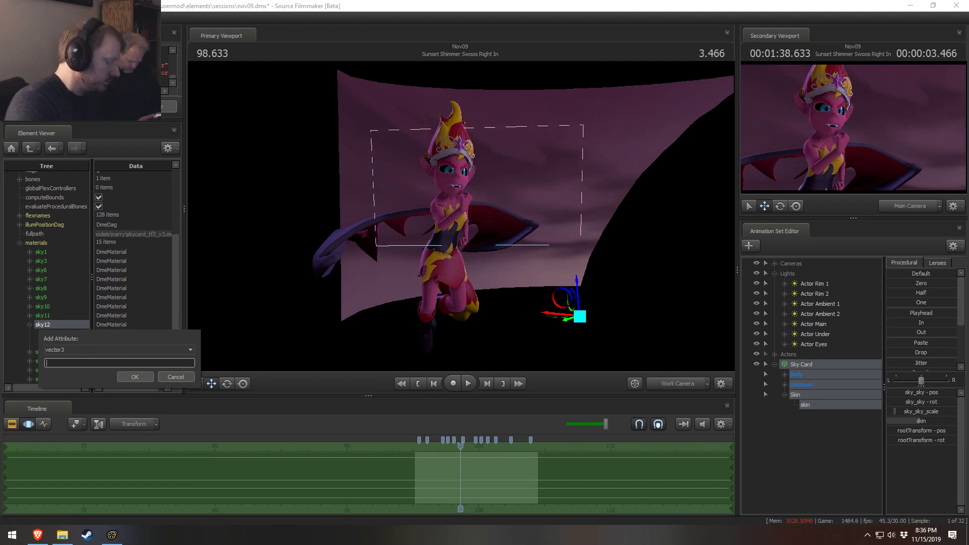
{"action": "type", "text": "$color"}
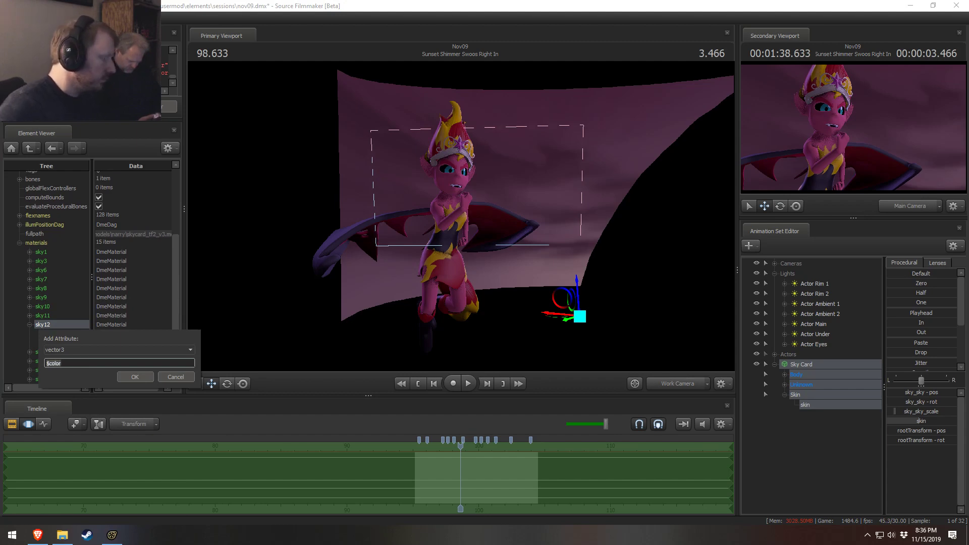
{"action": "left_click", "coordinate": [137, 377]}
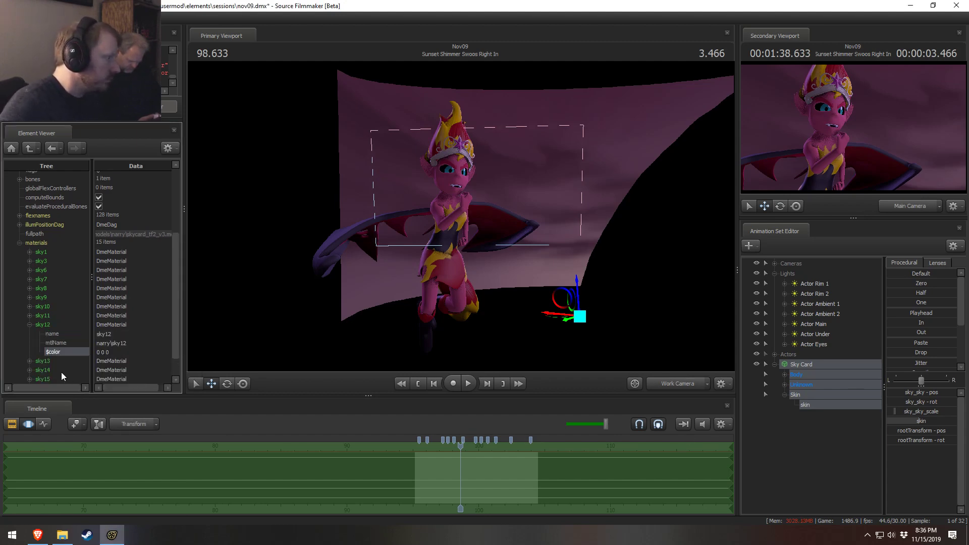
- Remove the $color attribute from the sky12 material and collapse that material
{"action": "right_click", "coordinate": [43, 326]}
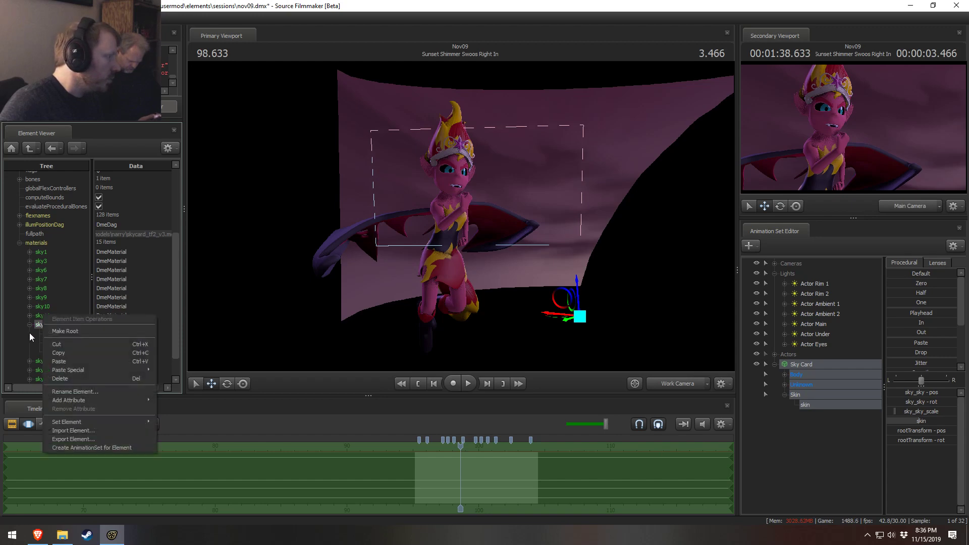
{"action": "left_click", "coordinate": [33, 346]}
{"action": "right_click", "coordinate": [46, 356]}
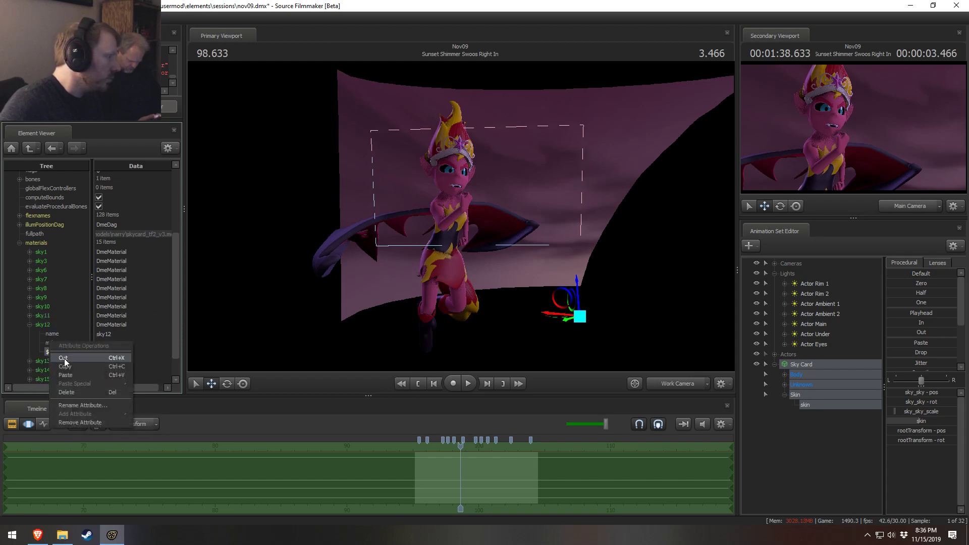
{"action": "left_click", "coordinate": [78, 392]}
- Try a vector3 attribute named $color on the sky13 material, and remove it again
{"action": "left_click", "coordinate": [29, 334]}
{"action": "right_click", "coordinate": [33, 334]}
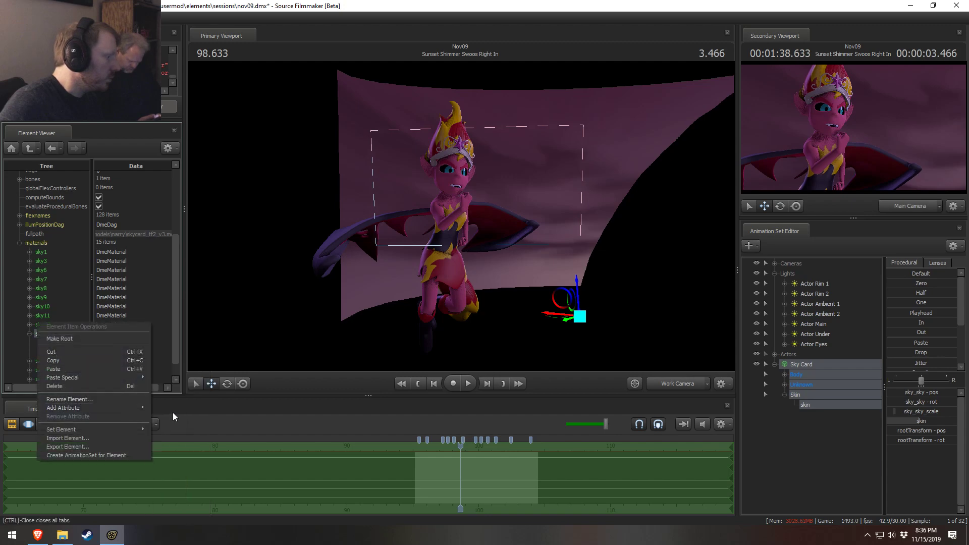
{"action": "mouse_move", "coordinate": [124, 408]}
{"action": "left_click", "coordinate": [168, 385]}
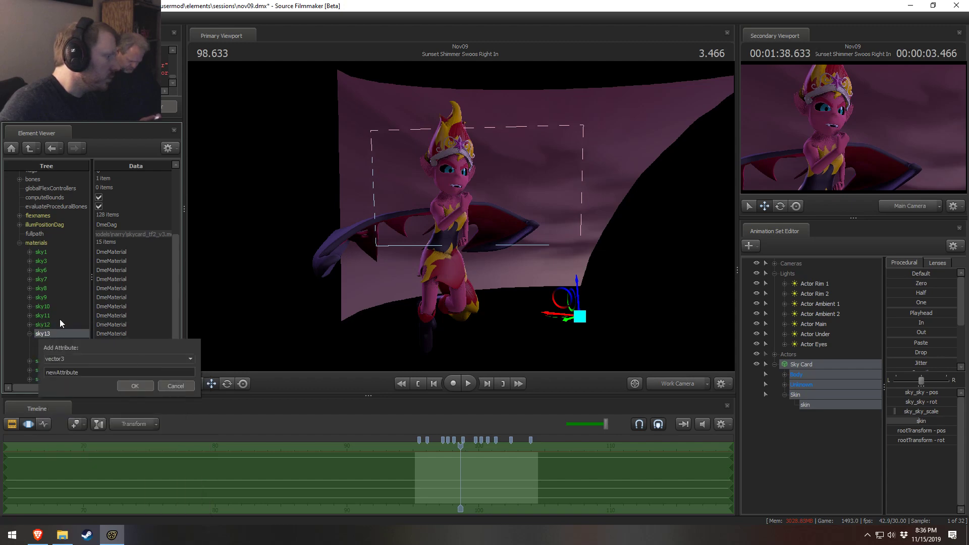
{"action": "double_click", "coordinate": [92, 377]}
{"action": "type", "text": "$color"}
{"action": "left_click", "coordinate": [120, 386]}
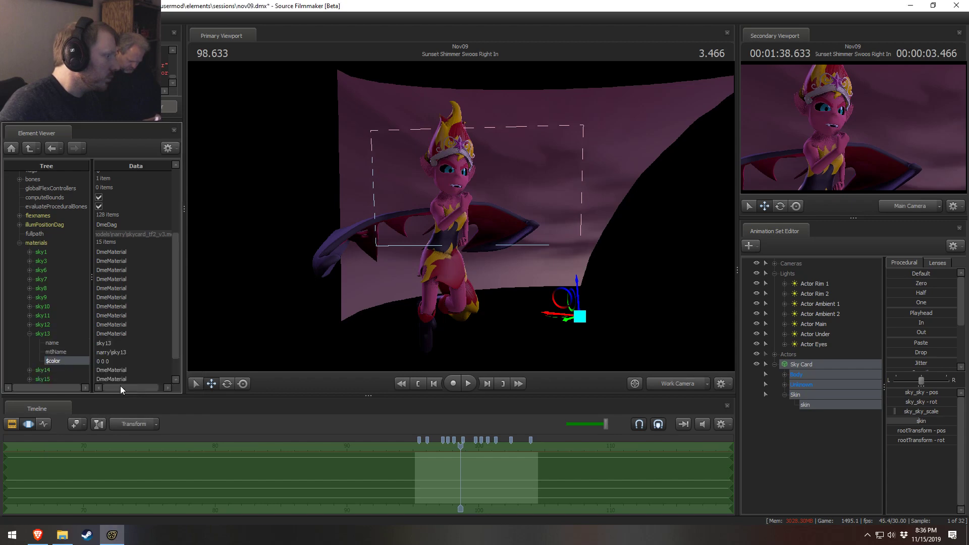
{"action": "right_click", "coordinate": [52, 346]}
{"action": "left_click", "coordinate": [64, 398]}
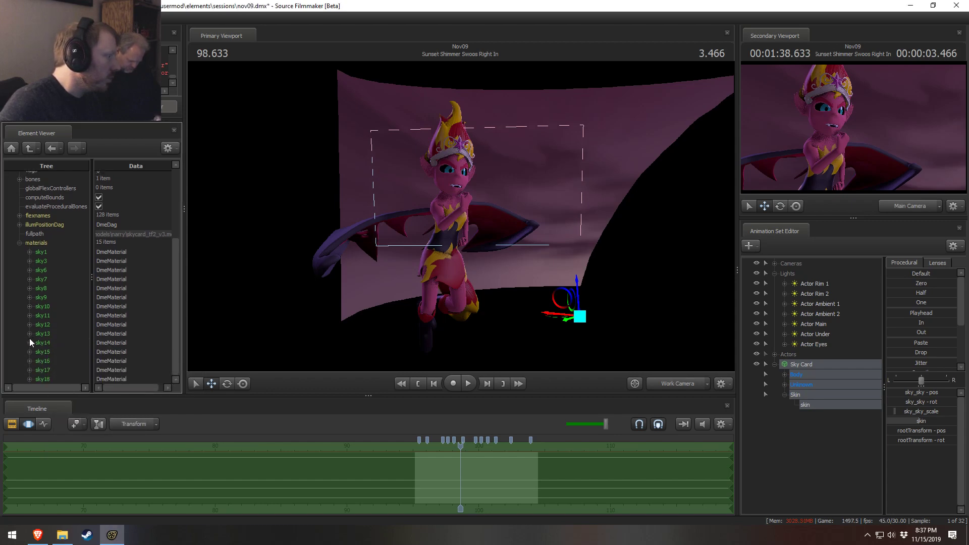
- Add a vector3 attribute named $color to the sky14 material
{"action": "left_click", "coordinate": [29, 343]}
{"action": "right_click", "coordinate": [47, 343]}
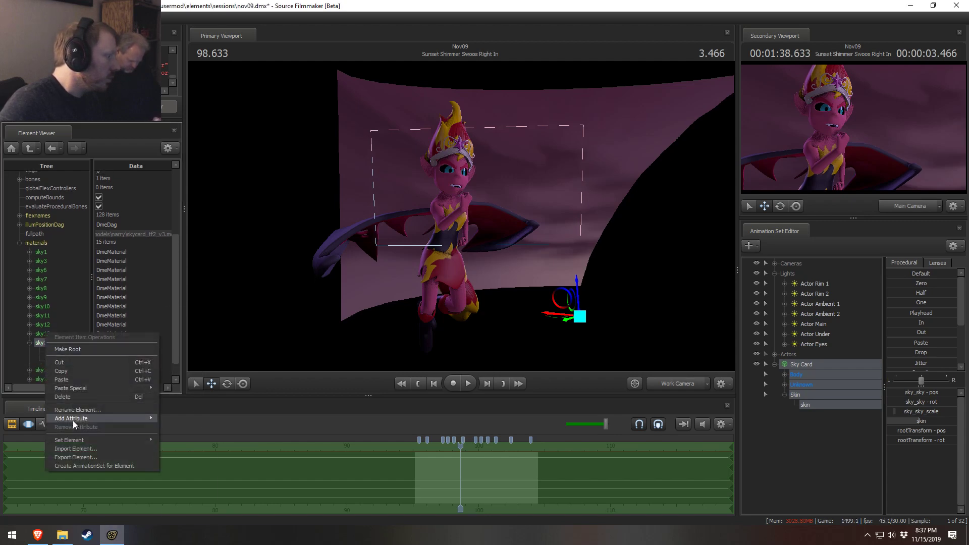
{"action": "mouse_move", "coordinate": [73, 419]}
{"action": "left_click", "coordinate": [169, 368]}
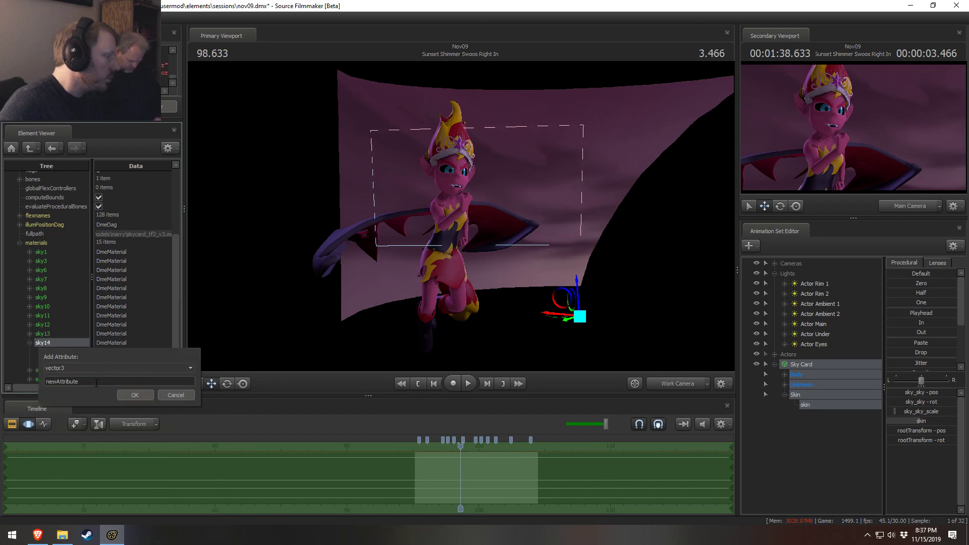
{"action": "type", "text": "n$color"}
{"action": "left_click", "coordinate": [134, 395]}
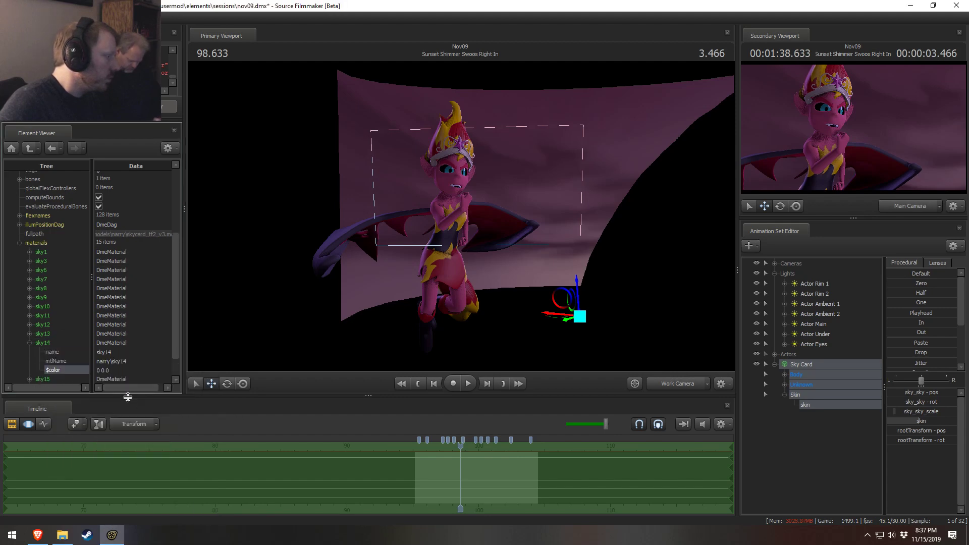
- Remove the $color attribute from the sky14 material and collapse that material
{"action": "right_click", "coordinate": [61, 369]}
{"action": "right_click", "coordinate": [59, 370]}
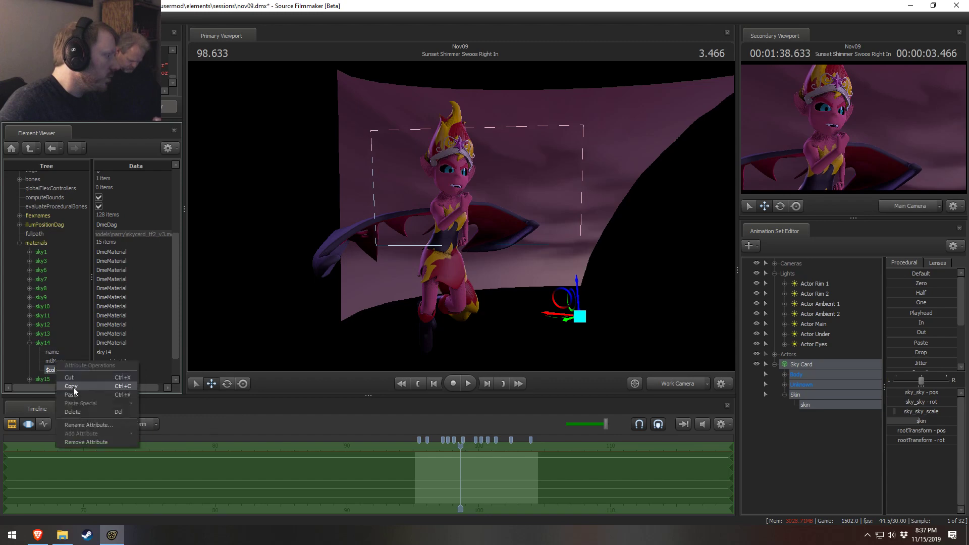
{"action": "left_click", "coordinate": [29, 342]}
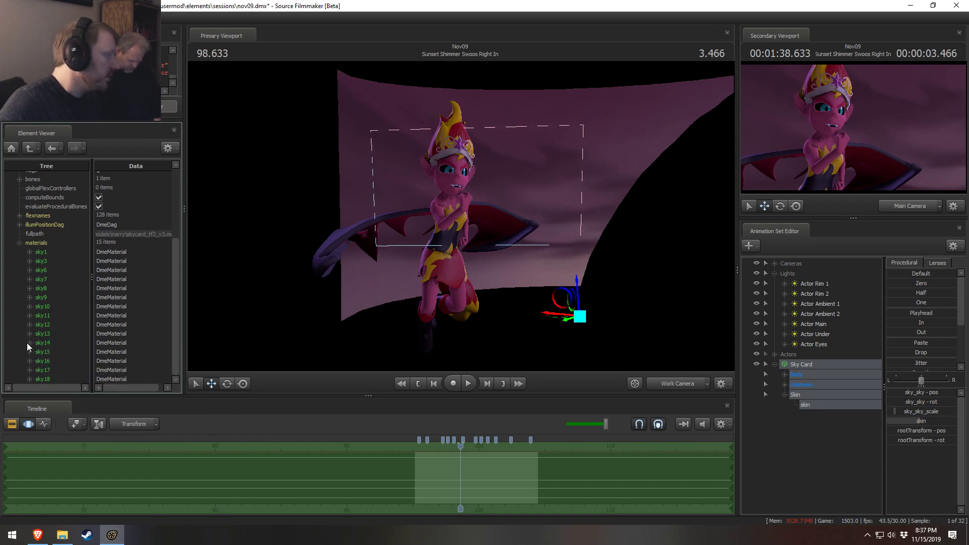
{"action": "left_click", "coordinate": [29, 343]}
{"action": "left_click", "coordinate": [29, 342]}
{"action": "left_click", "coordinate": [29, 343]}
{"action": "right_click", "coordinate": [53, 370]}
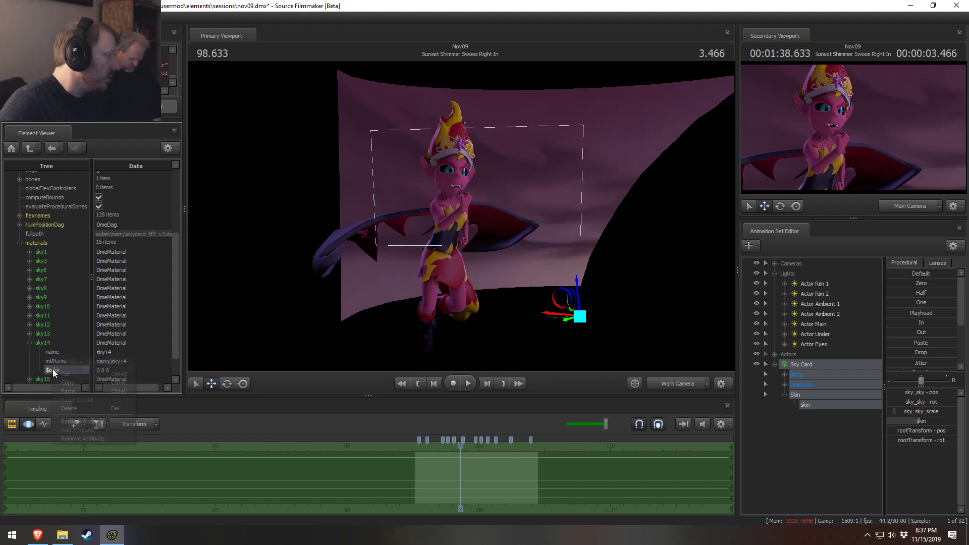
{"action": "left_click", "coordinate": [28, 343]}
- Add a vector3 attribute named $color to the sky10 material
{"action": "left_click", "coordinate": [29, 306]}
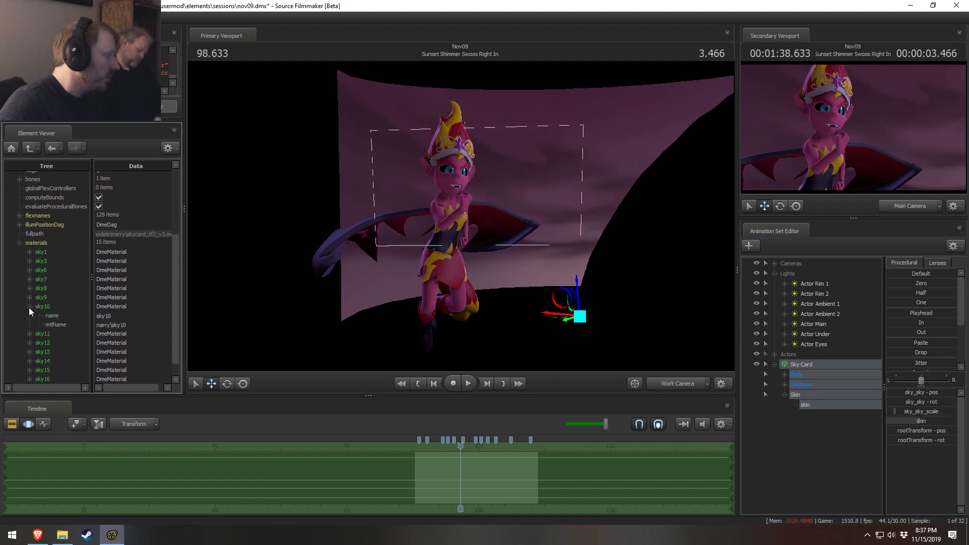
{"action": "right_click", "coordinate": [40, 306]}
{"action": "mouse_move", "coordinate": [65, 379]}
{"action": "left_click", "coordinate": [157, 381]}
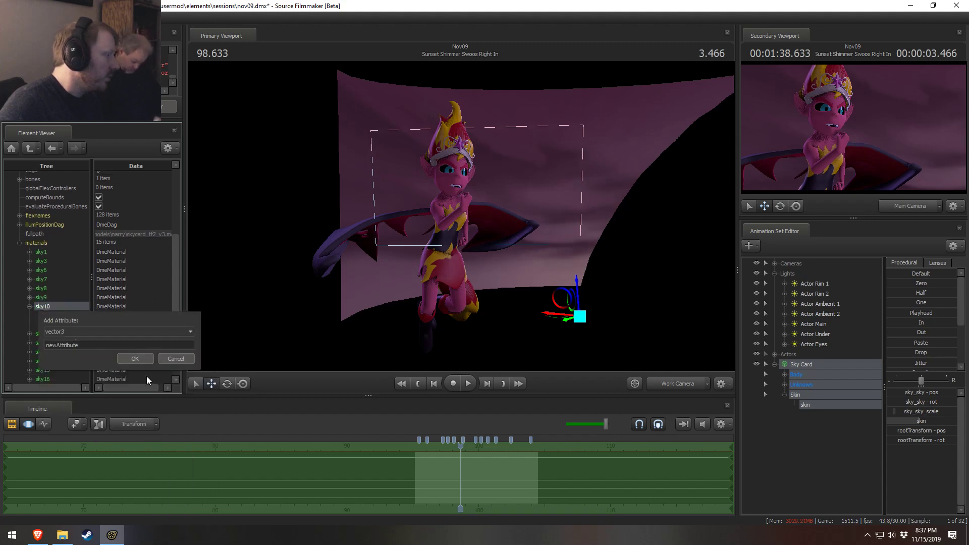
{"action": "double_click", "coordinate": [109, 345]}
{"action": "type", "text": "$color"}
{"action": "left_click", "coordinate": [135, 359]}
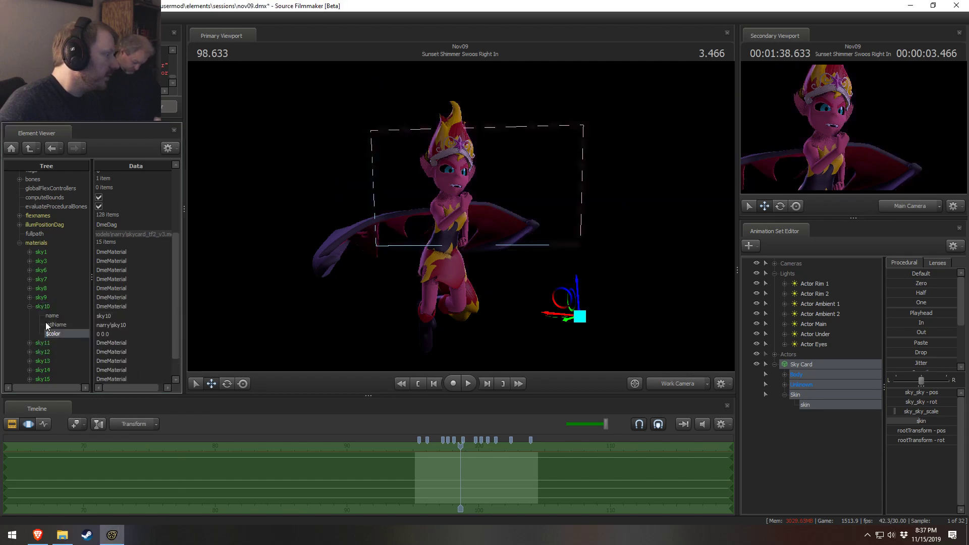
- Set the sky10 material's $color value to 1 1 1
{"action": "double_click", "coordinate": [123, 333]}
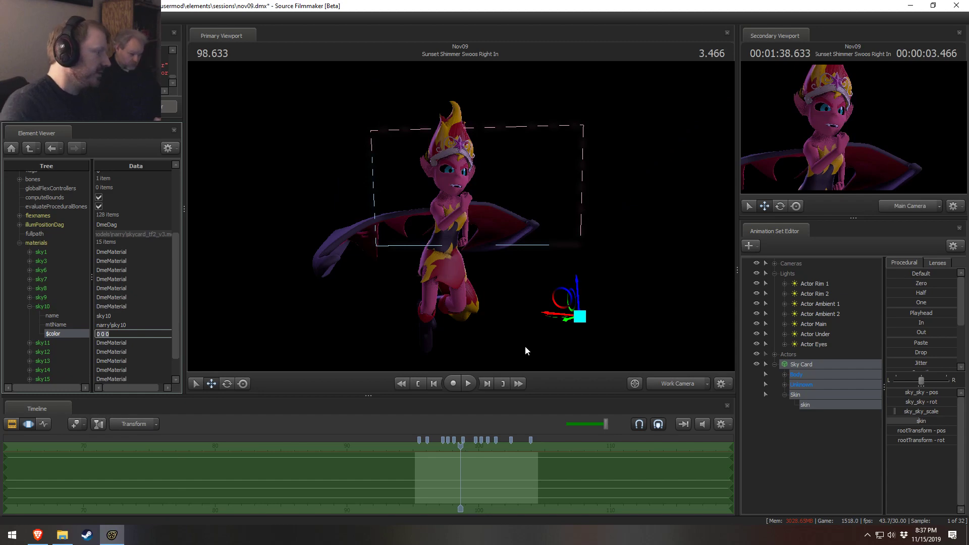
{"action": "type", "text": "1 1 1"}
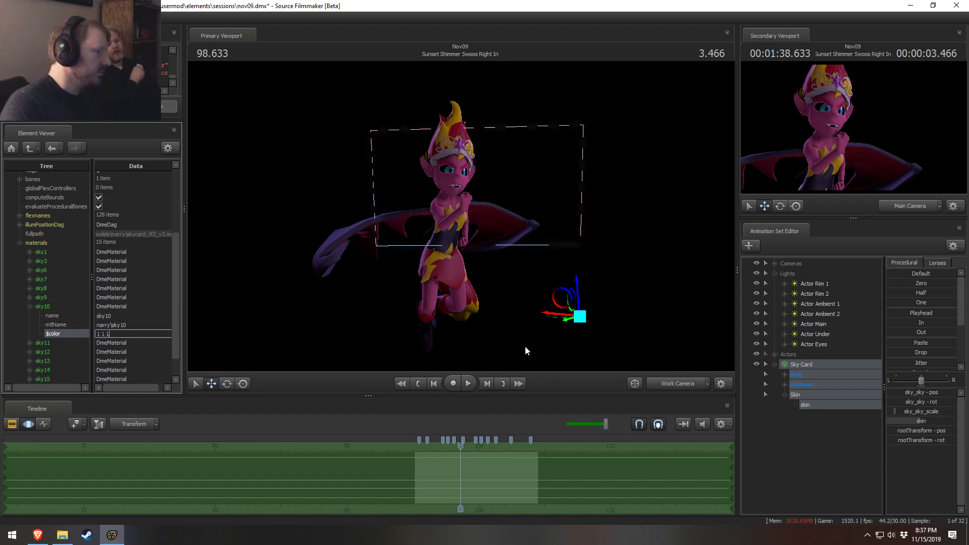
{"action": "key", "text": "Return"}
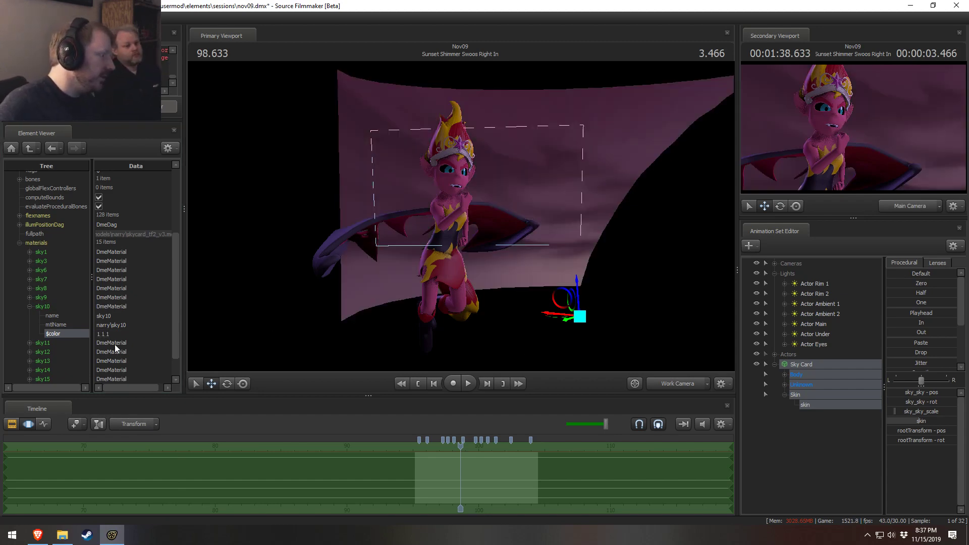
- Change the first two components of the sky10 material's $color to 0.8
{"action": "double_click", "coordinate": [94, 333]}
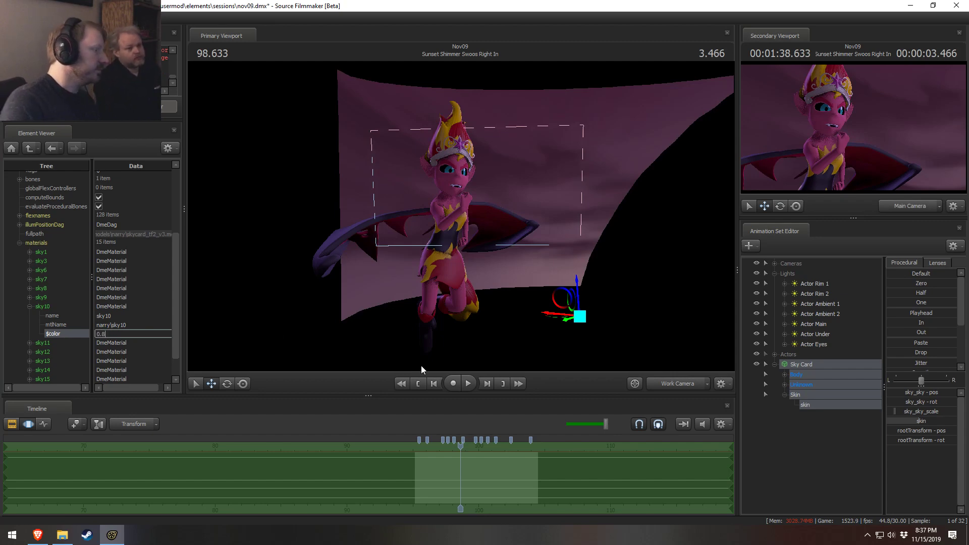
{"action": "type", "text": "0.8 0.8 0.8"}
{"action": "key", "text": "Return"}
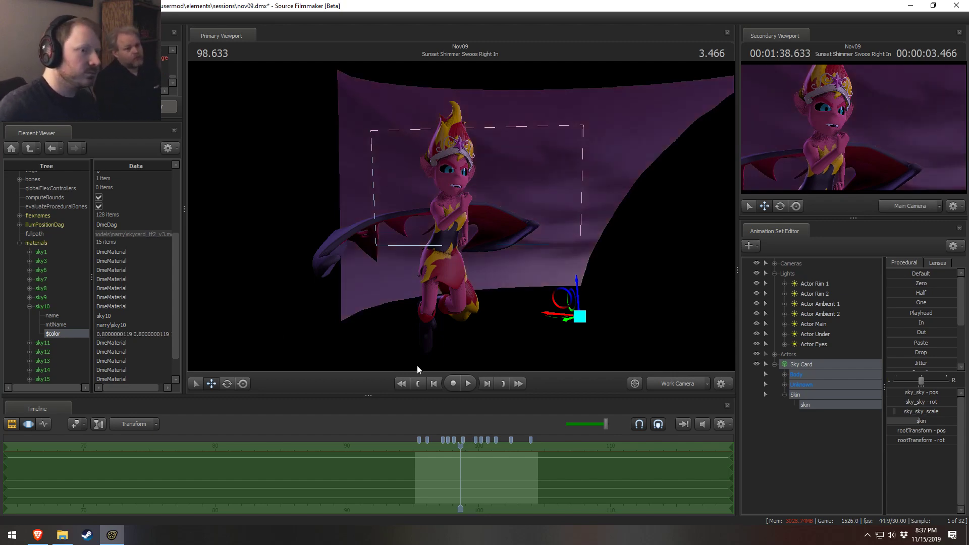
- Set the sky10 material's $color value to 0.5 0.8 1 for a bluer sky
{"action": "double_click", "coordinate": [129, 333]}
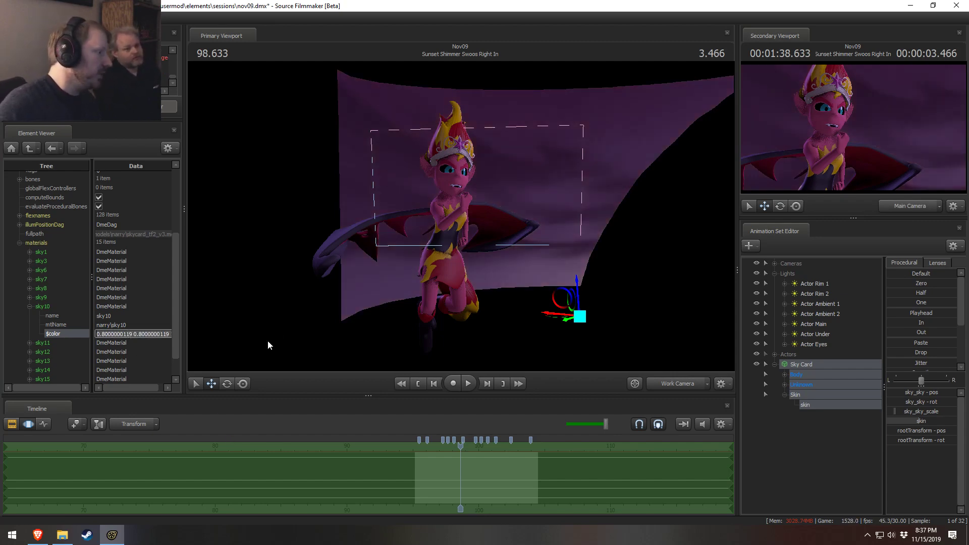
{"action": "type", "text": "0"}
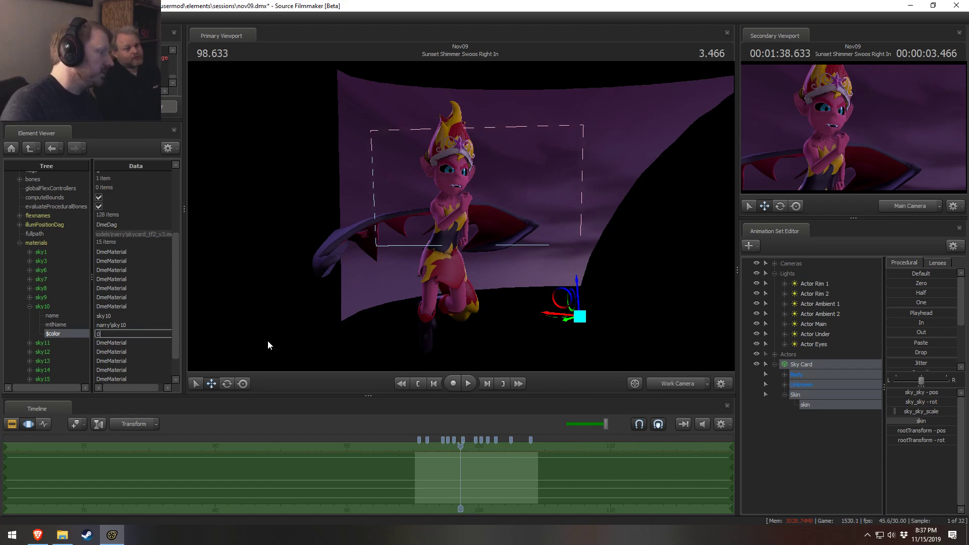
{"action": "type", "text": ".5 0.8000000119 1"}
{"action": "key", "text": "Return"}
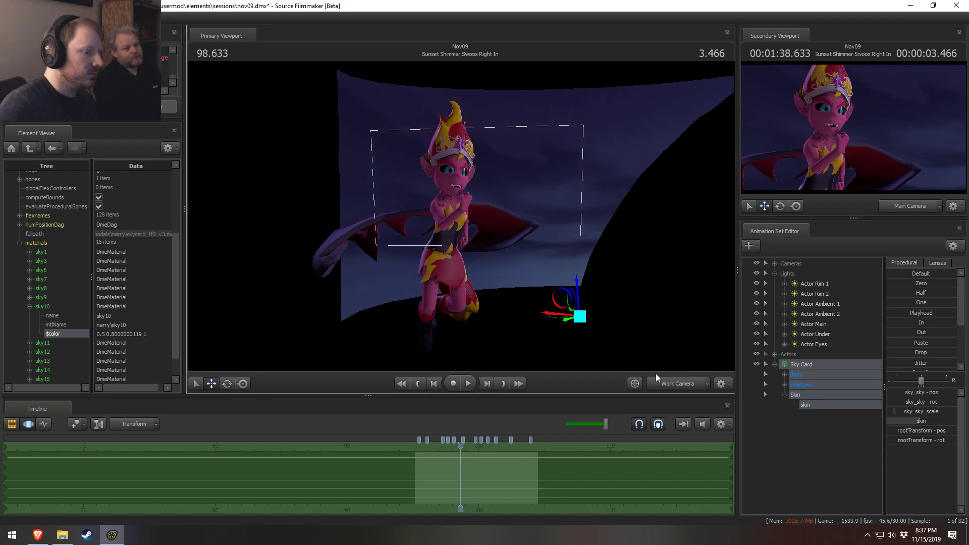
- Show the Main Camera view, switch to the clip editor and play the Sunset Shimmer Swoos Right In shot from its start
{"action": "left_click", "coordinate": [669, 382]}
{"action": "key", "text": "F2"}
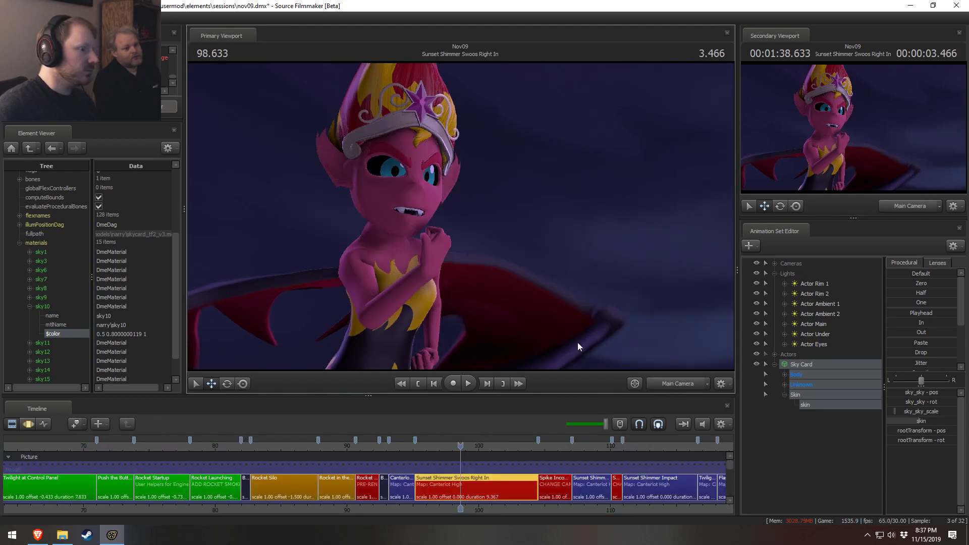
{"action": "left_click", "coordinate": [417, 448]}
{"action": "key", "text": "space"}
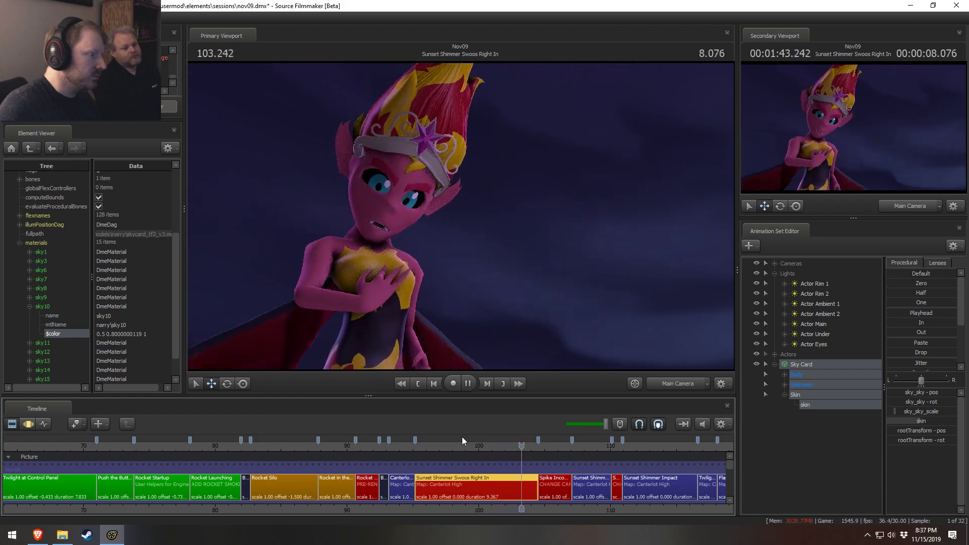
{"action": "key", "text": "space"}
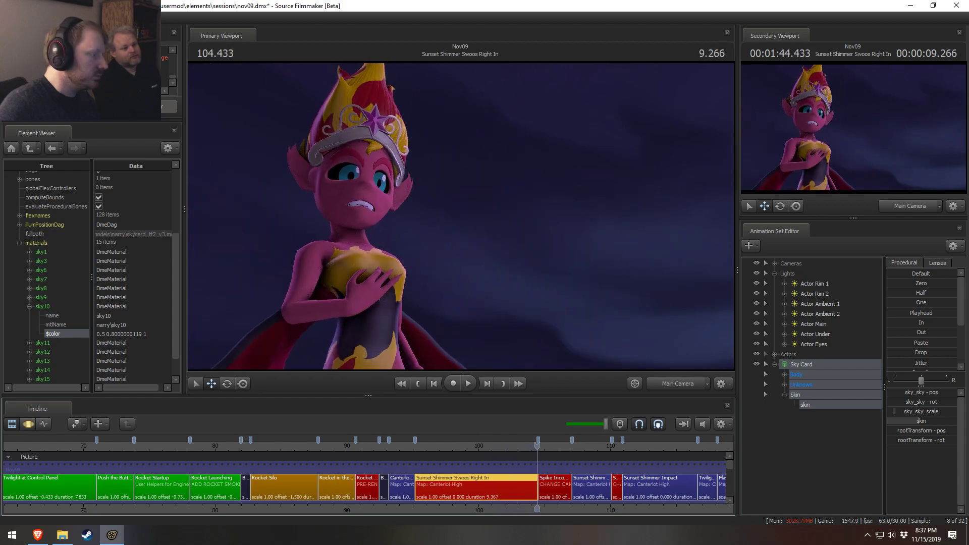
- Switch to the Brave browser and open the crying Charlie Brown picture from the image results
{"action": "left_click", "coordinate": [38, 535]}
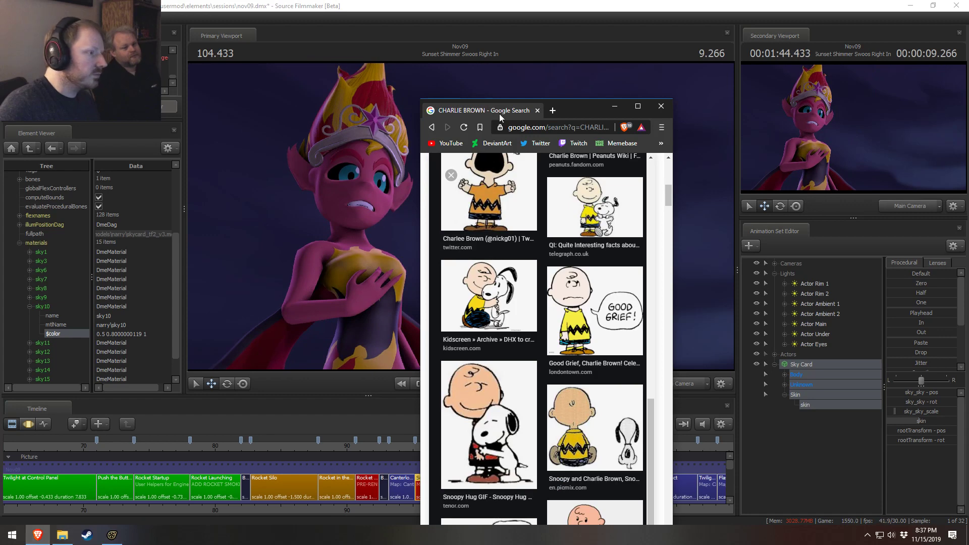
{"action": "scroll", "coordinate": [505, 250], "scroll_direction": "up", "scroll_amount": 2}
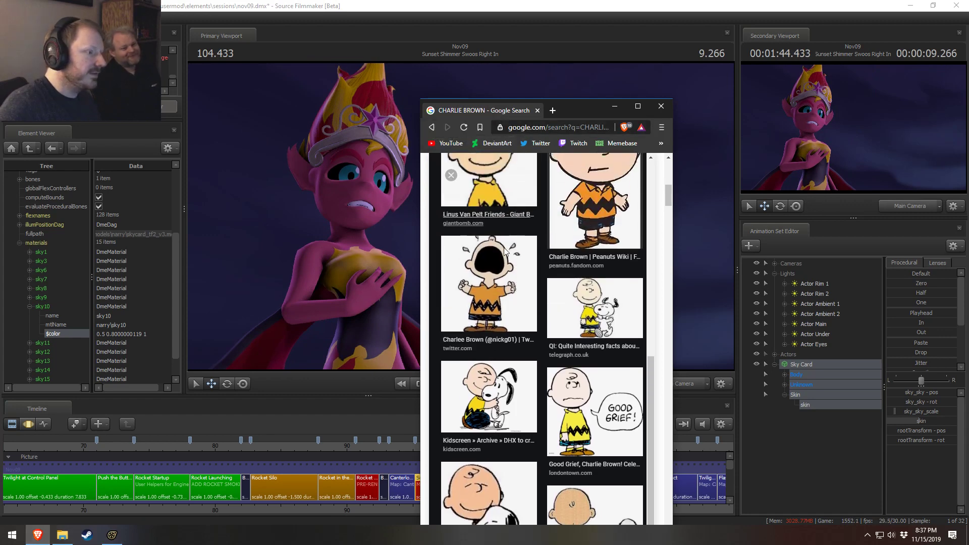
{"action": "left_click", "coordinate": [505, 251]}
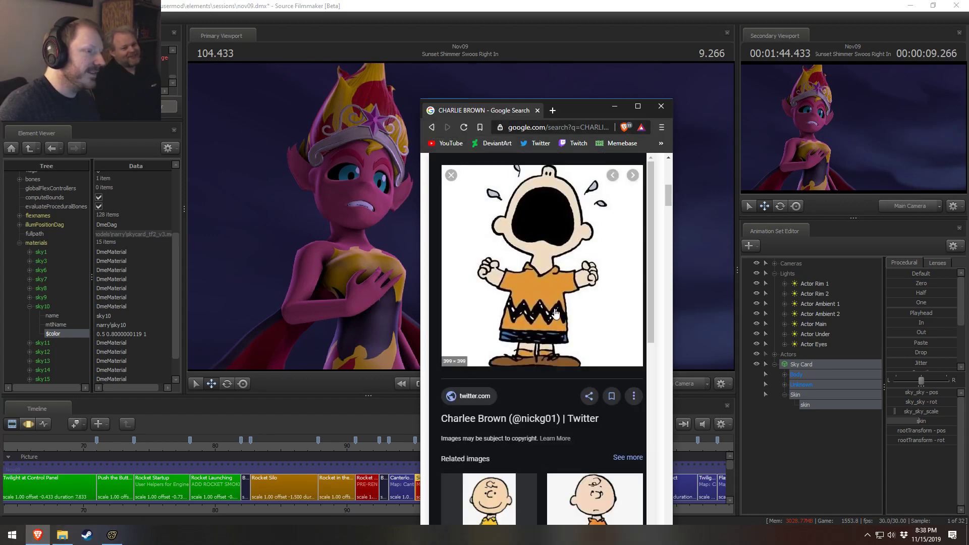
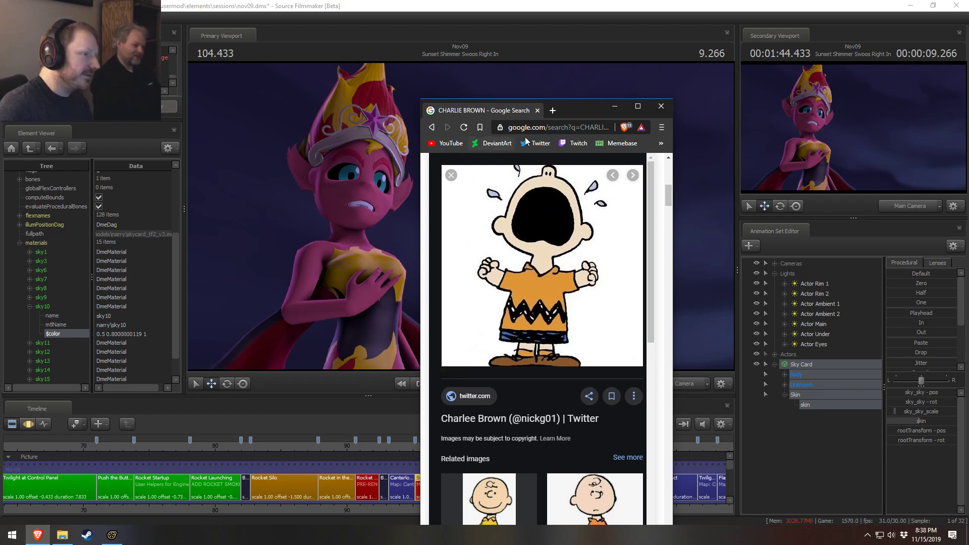
- Open YouTube in a widened browser window and search for "mlp movie sunset shimmer"
{"action": "left_click", "coordinate": [535, 128]}
{"action": "left_click", "coordinate": [444, 143]}
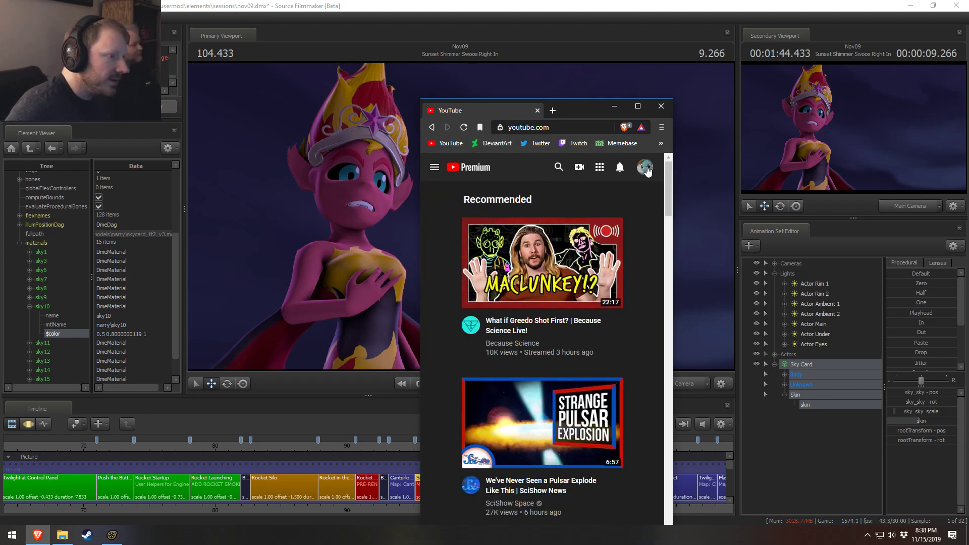
{"action": "left_click", "coordinate": [559, 167]}
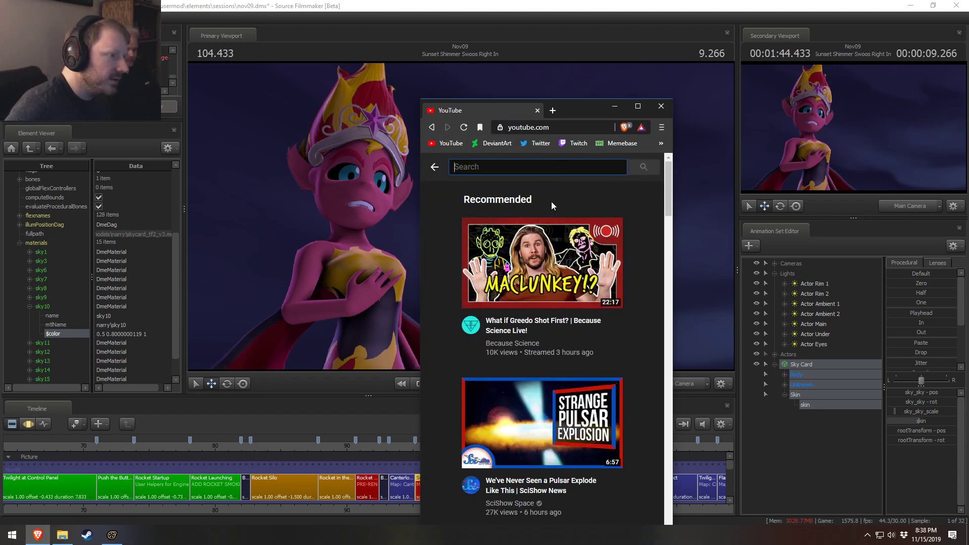
{"action": "left_click_drag", "start_coordinate": [417, 214], "coordinate": [213, 216]}
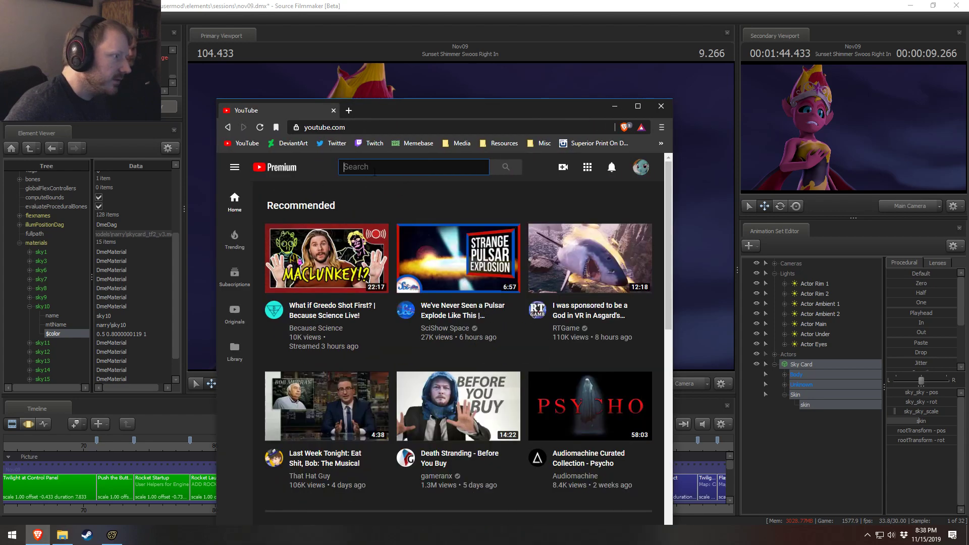
{"action": "type", "text": "mlp "}
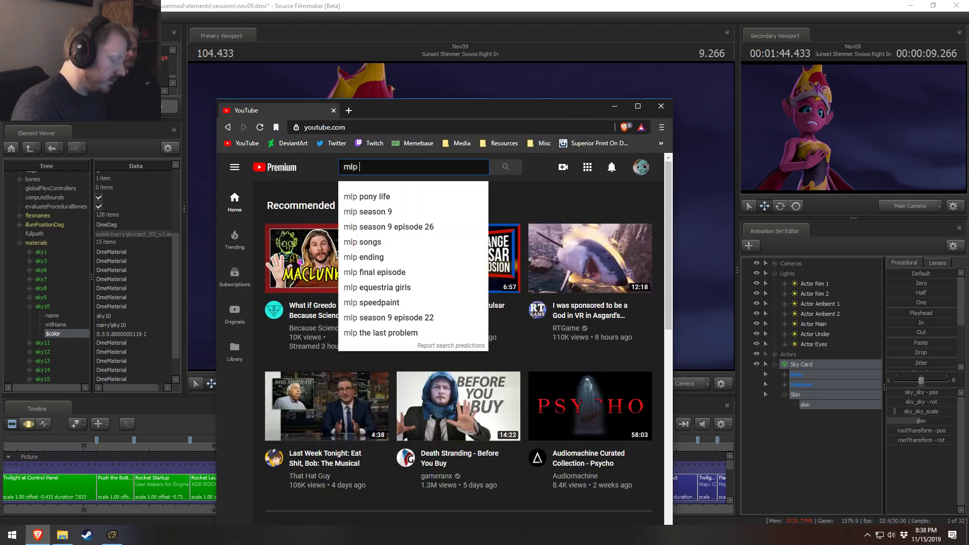
{"action": "type", "text": "movie "}
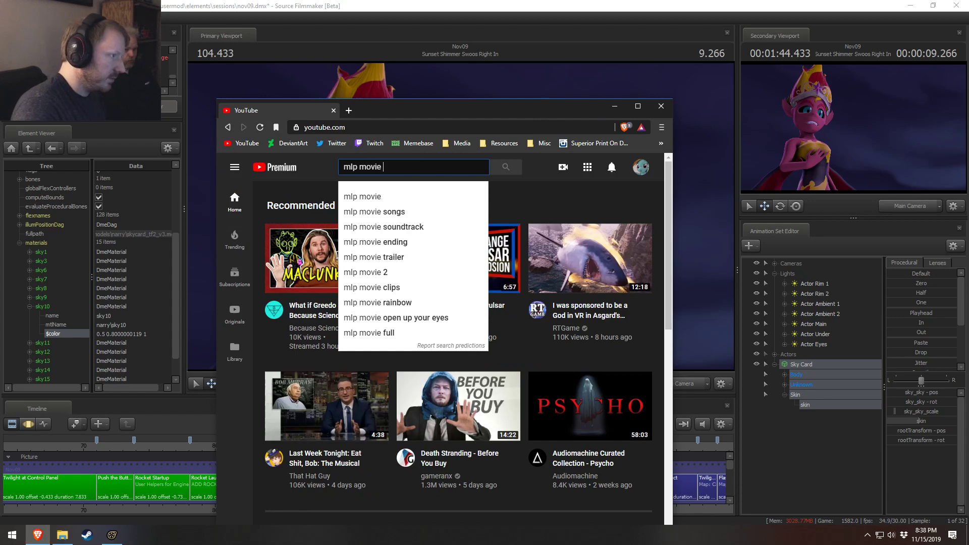
{"action": "type", "text": "sunset shimmer"}
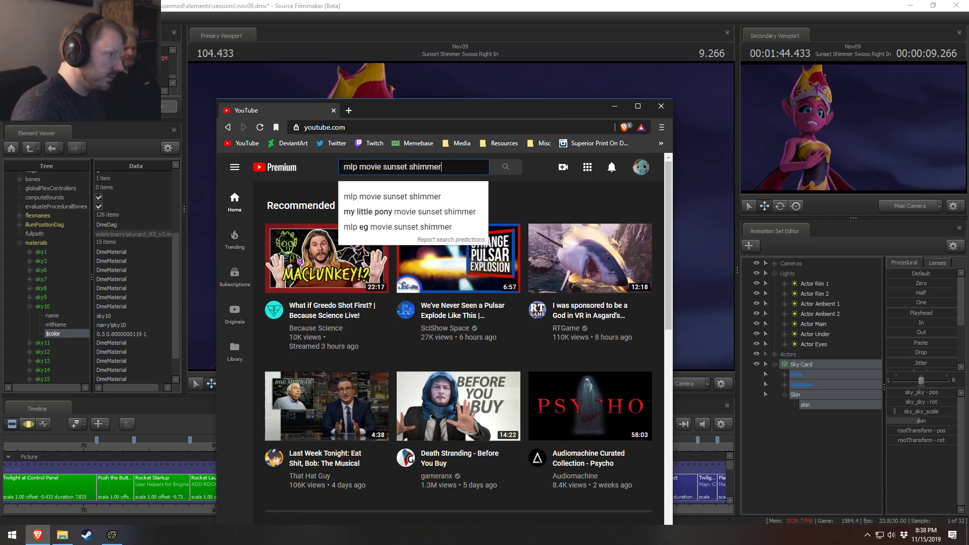
{"action": "key", "text": "Return"}
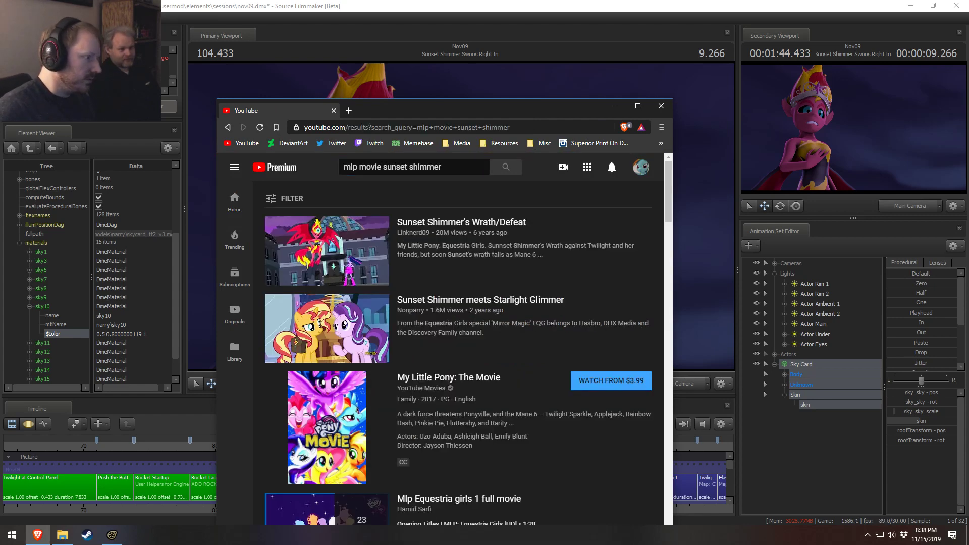
- Open the Sunset Shimmer's Wrath/Defeat video, skip ahead to the night sky scene and pause it at 2:31
{"action": "left_click", "coordinate": [333, 252]}
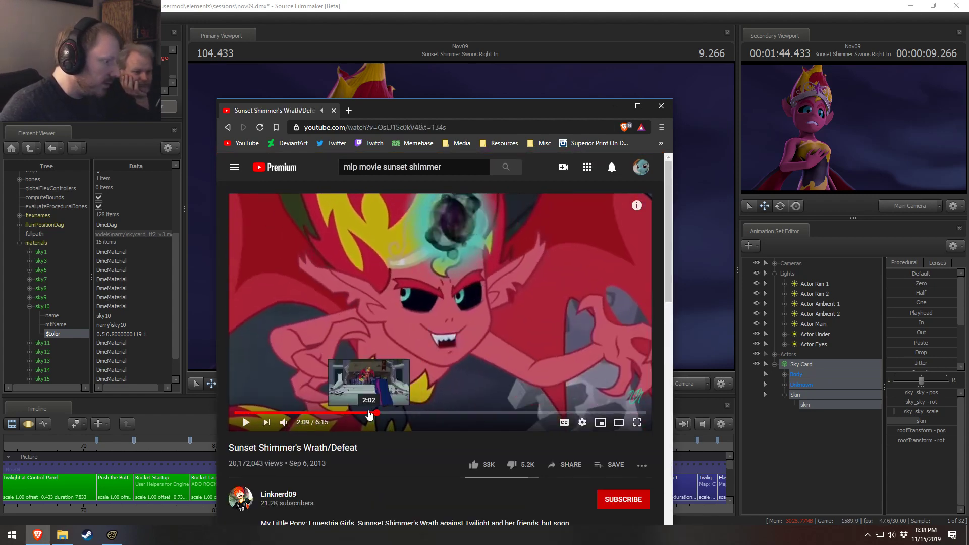
{"action": "left_click", "coordinate": [364, 413]}
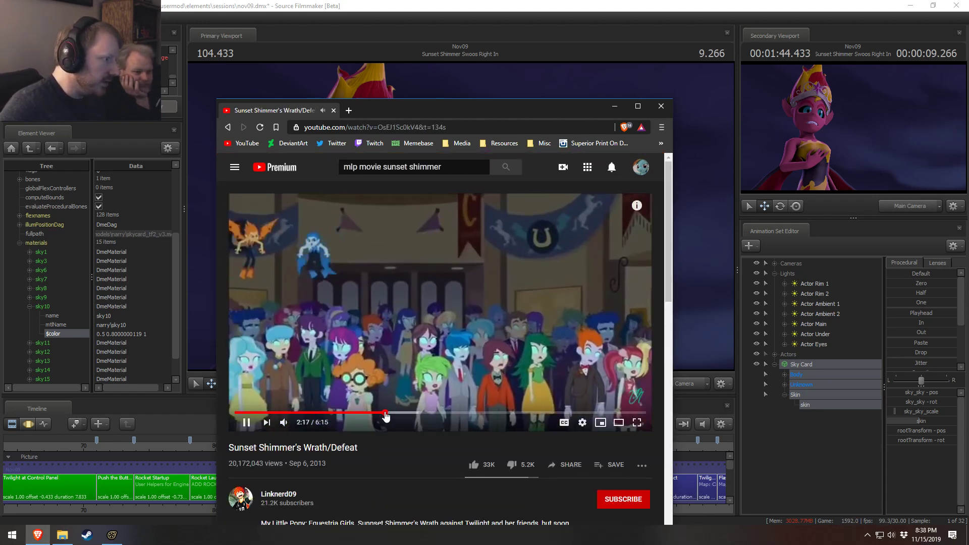
{"action": "left_click", "coordinate": [397, 413]}
{"action": "left_click", "coordinate": [419, 349]}
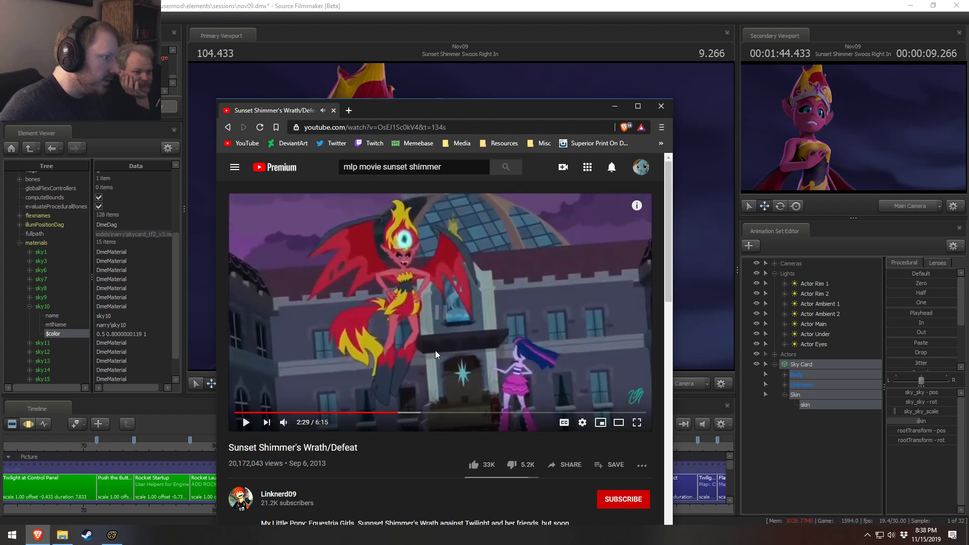
{"action": "left_click", "coordinate": [456, 367]}
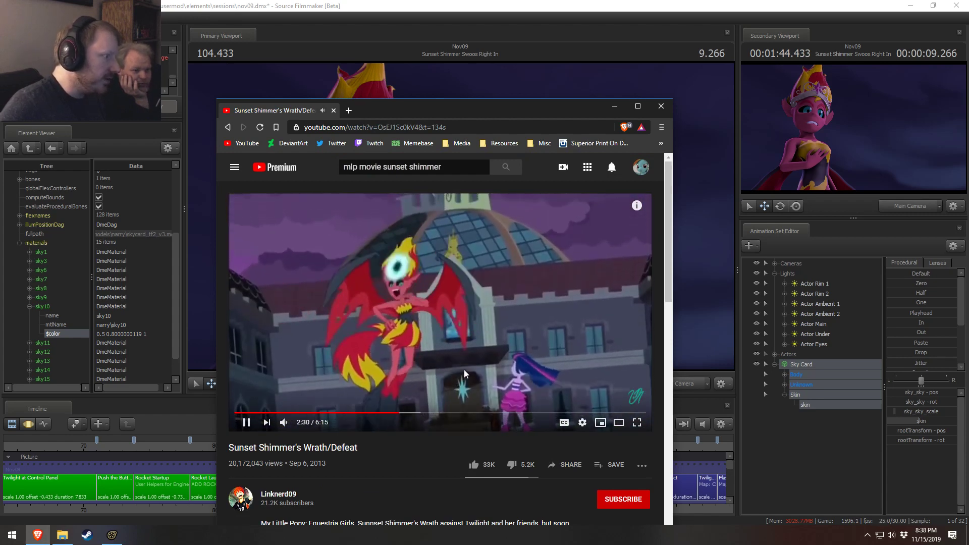
{"action": "left_click", "coordinate": [482, 332]}
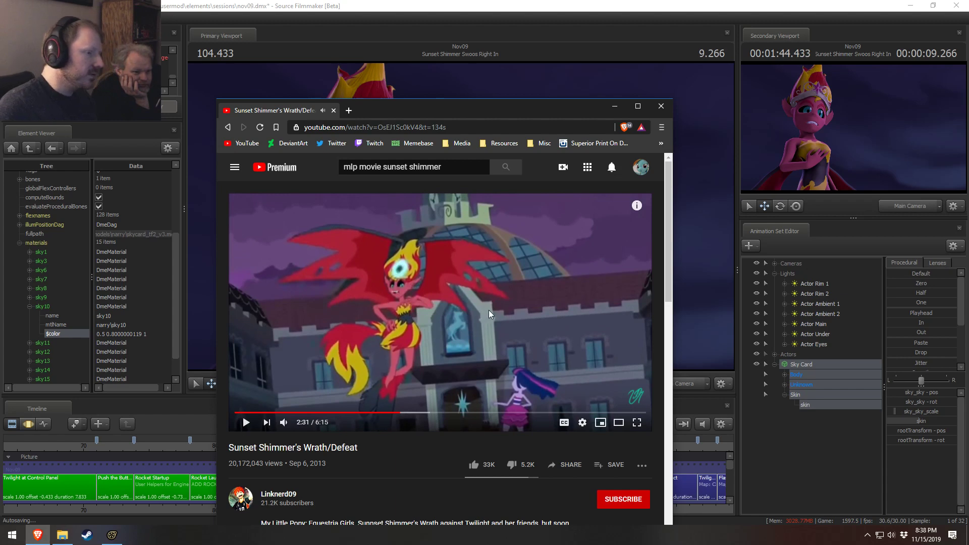
- Return to Source Filmmaker, set the first component of sky10's $color to 0.7, and compare the sky with the paused video
{"action": "left_click", "coordinate": [526, 3]}
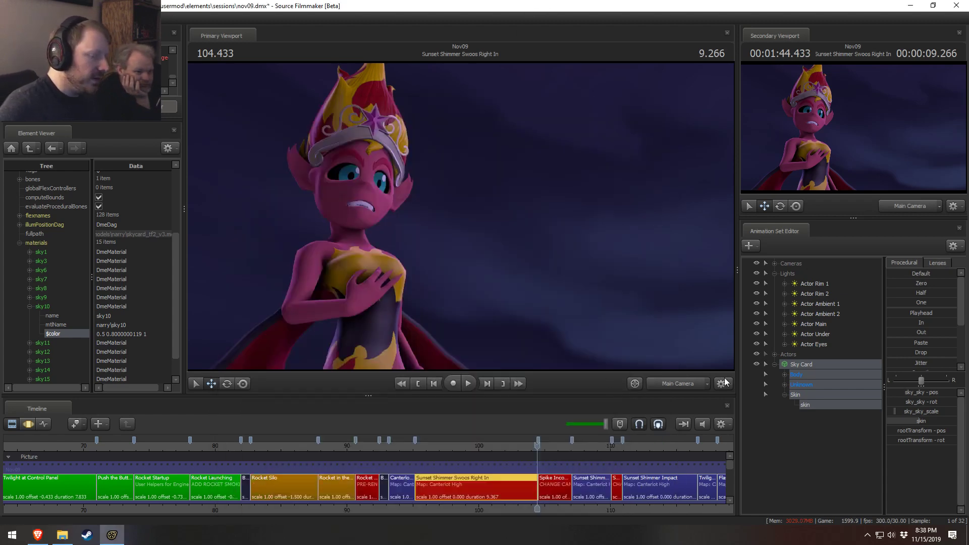
{"action": "left_click", "coordinate": [103, 333]}
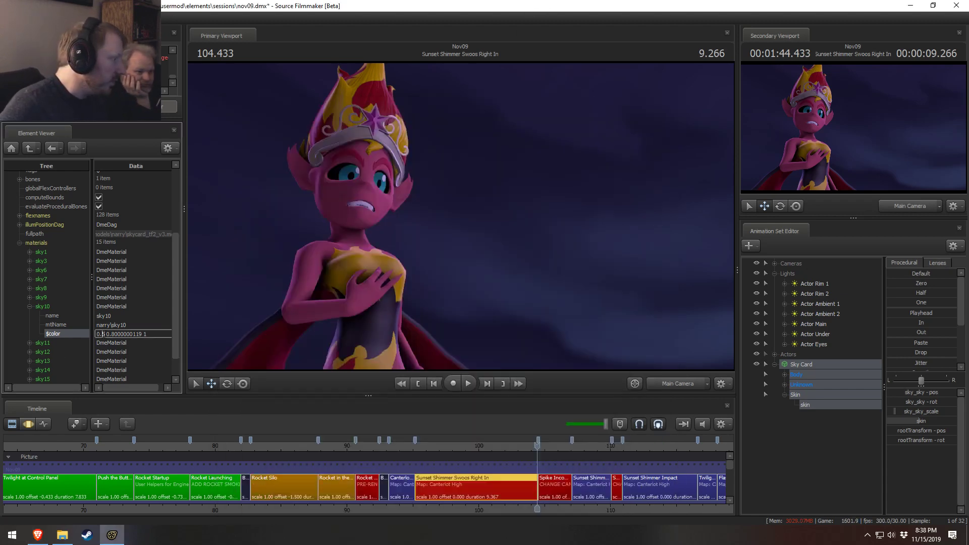
{"action": "left_click", "coordinate": [139, 326]}
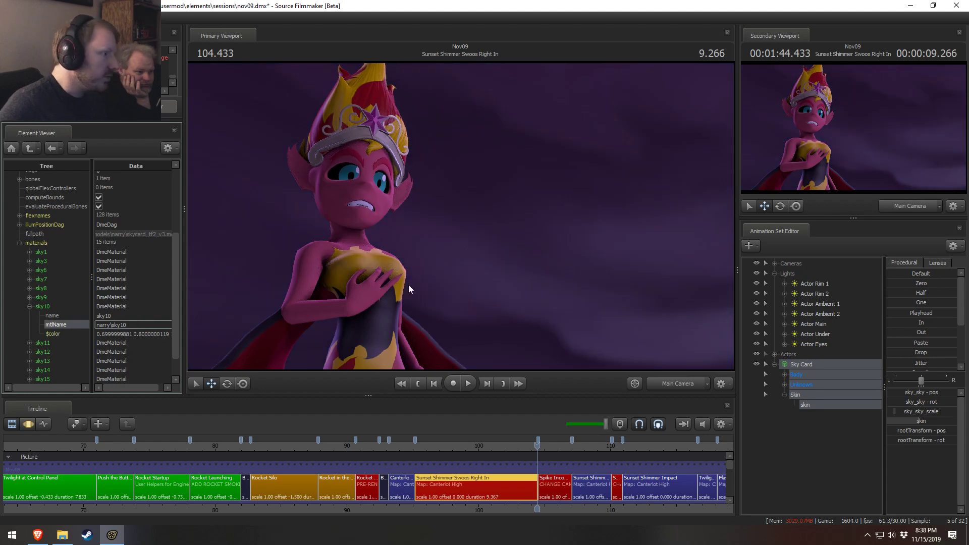
{"action": "key", "text": "alt+Tab"}
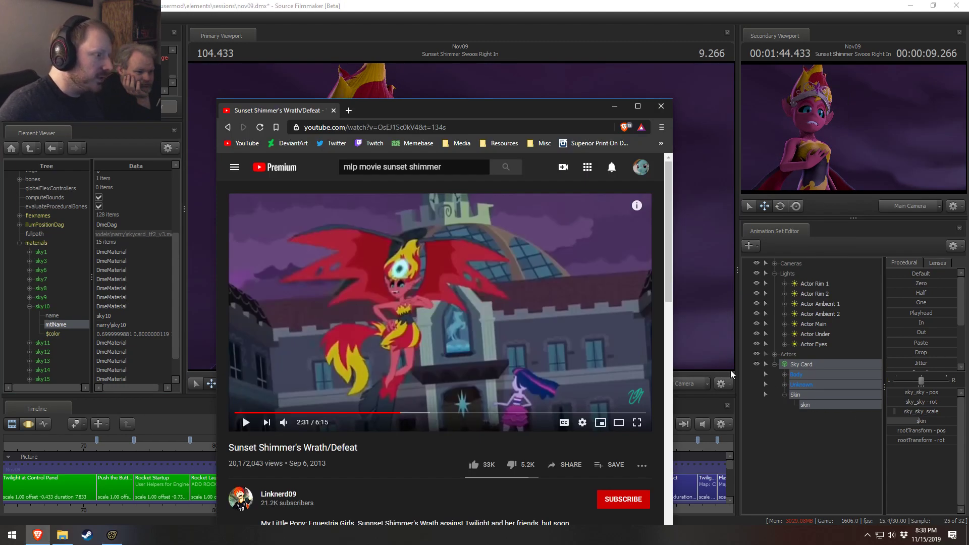
{"action": "key", "text": "alt+Tab"}
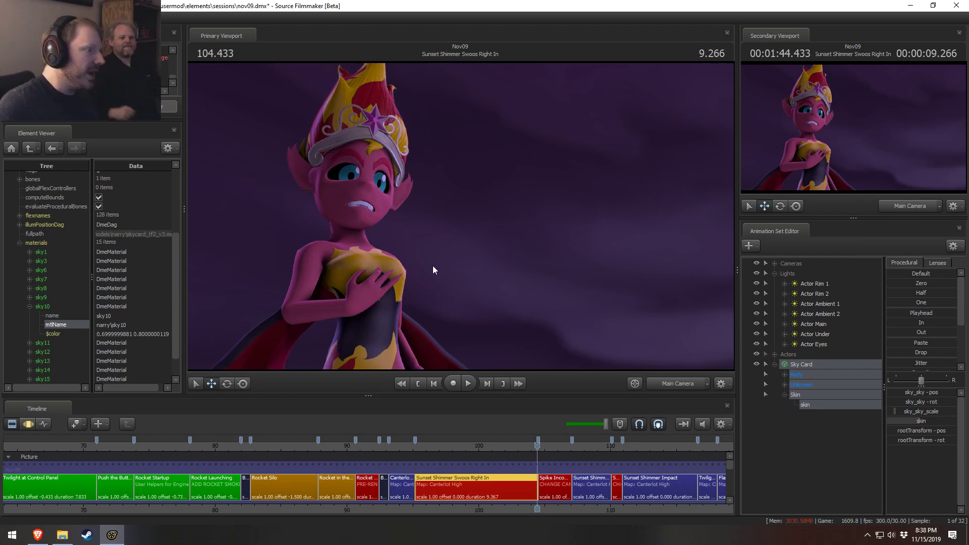
- Play the Sunset Shimmer Swoos Right In shot with the new sky tint, then replay it from its start
{"action": "left_click", "coordinate": [452, 444]}
{"action": "key", "text": "space"}
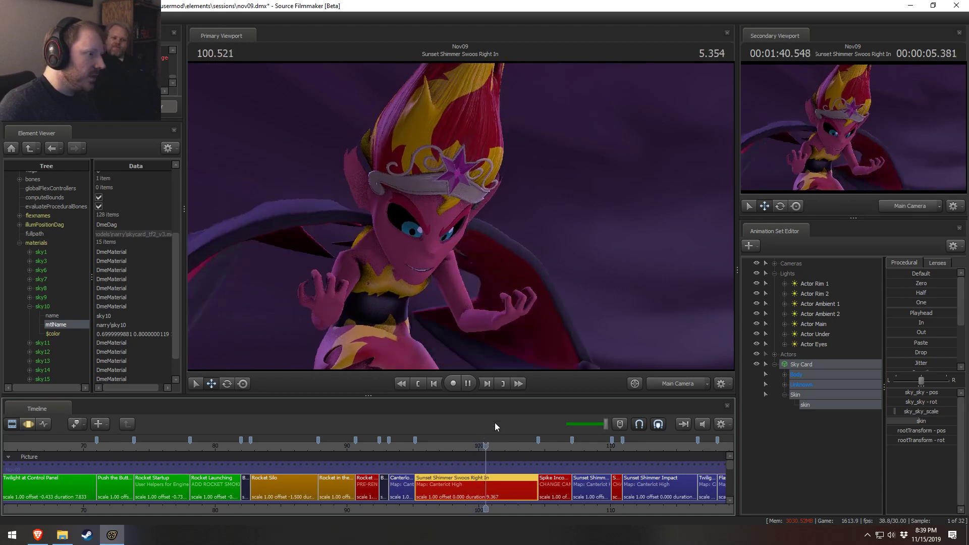
{"action": "key", "text": "space"}
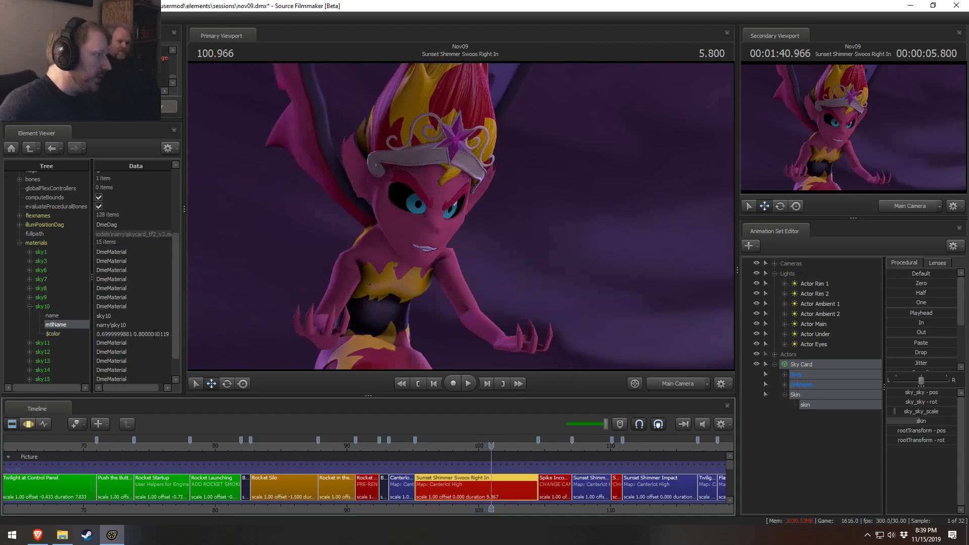
{"action": "key", "text": "space"}
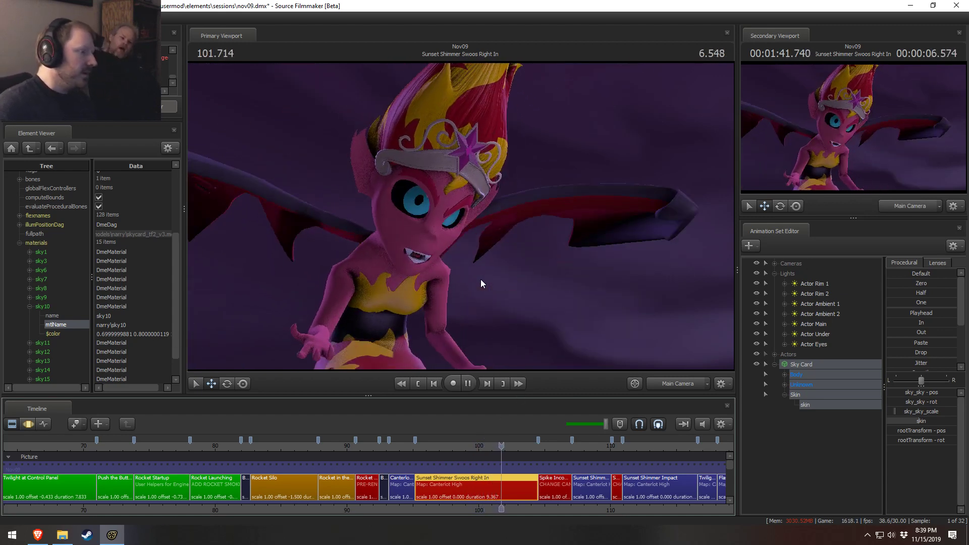
{"action": "key", "text": "space"}
{"action": "key", "text": "space"}
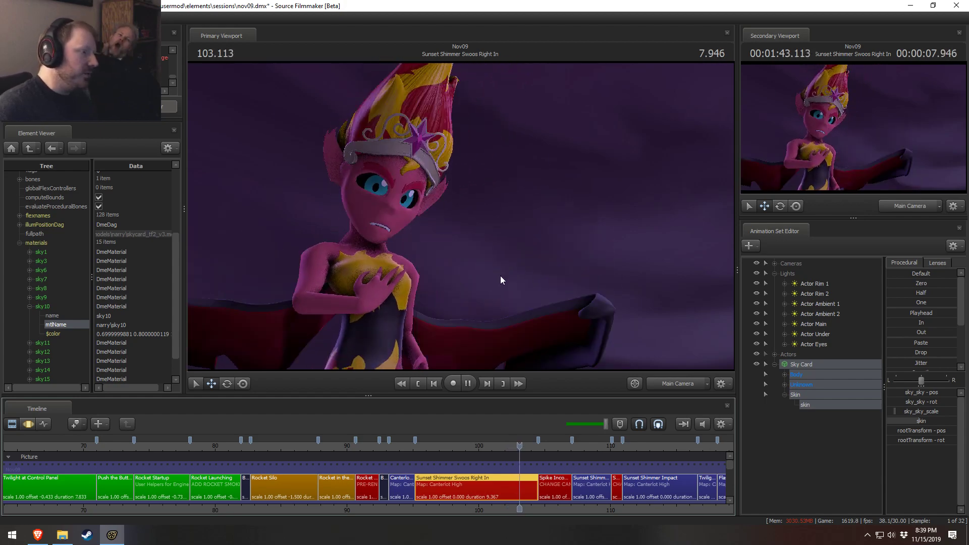
{"action": "key", "text": "space"}
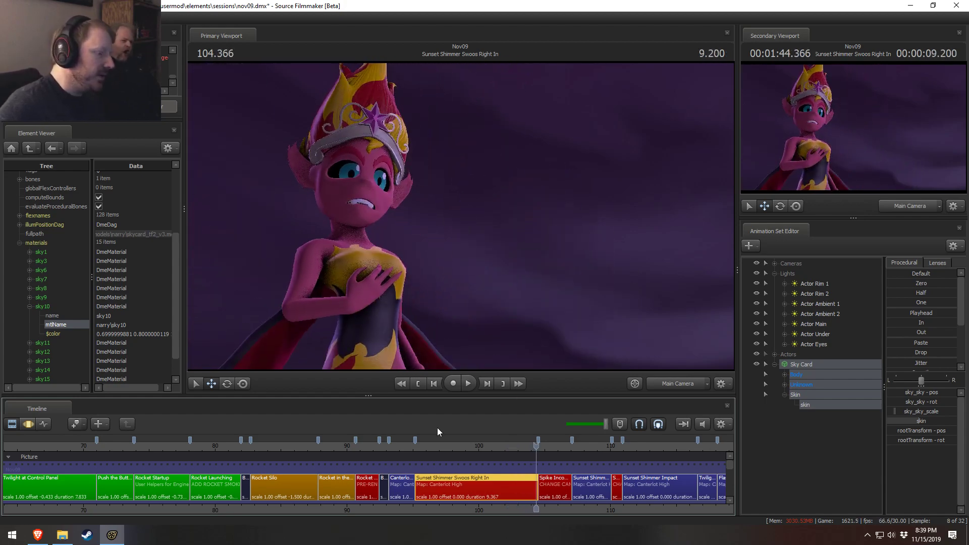
{"action": "left_click", "coordinate": [418, 446]}
{"action": "key", "text": "space"}
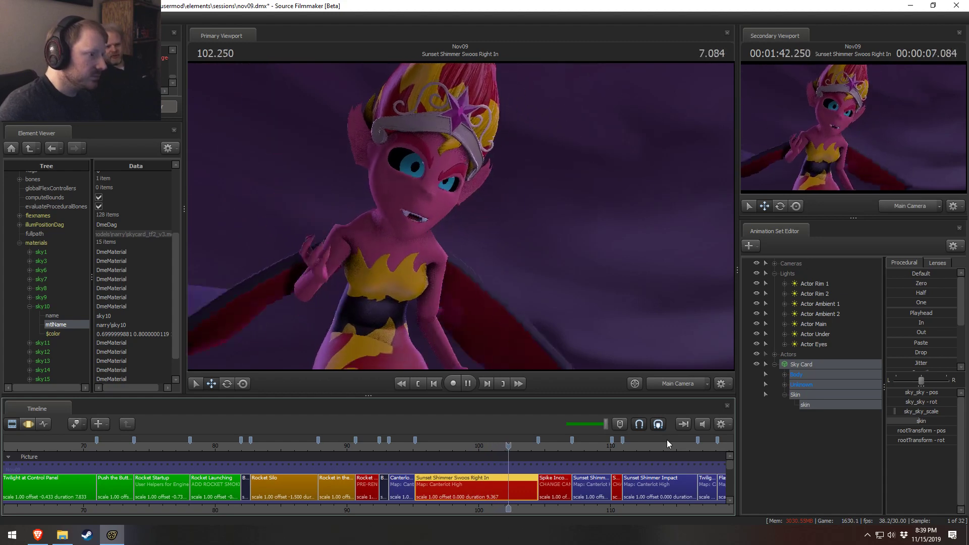
{"action": "key", "text": "space"}
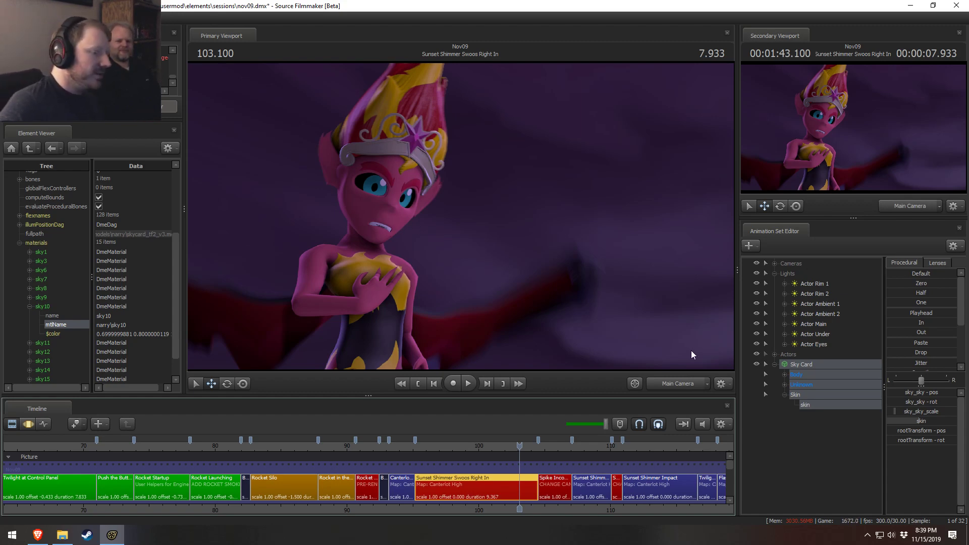
- Replay the opening of the Sunset Shimmer Swoos Right In shot and stop at 3.400 seconds
{"action": "scroll", "coordinate": [474, 506], "scroll_direction": "up", "scroll_amount": 5}
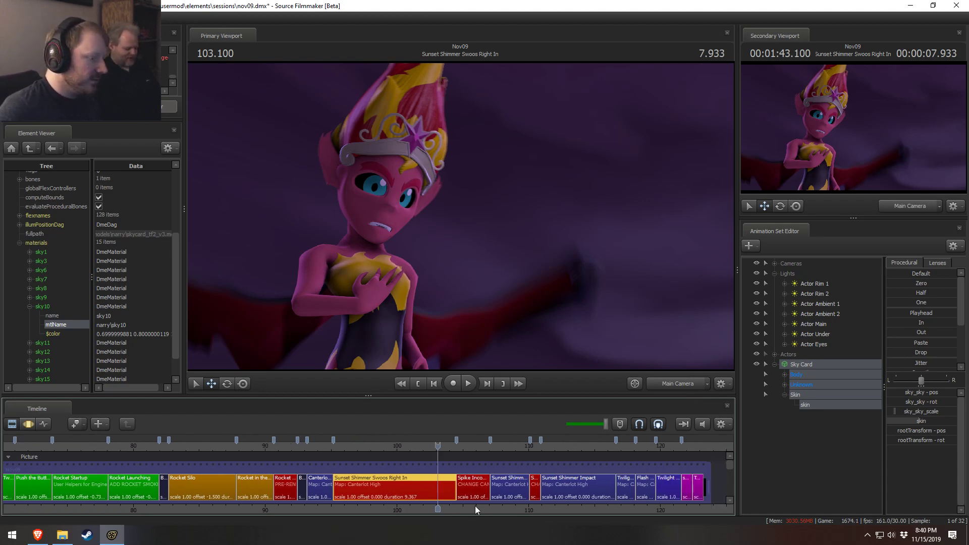
{"action": "scroll", "coordinate": [277, 501], "scroll_direction": "up", "scroll_amount": 1}
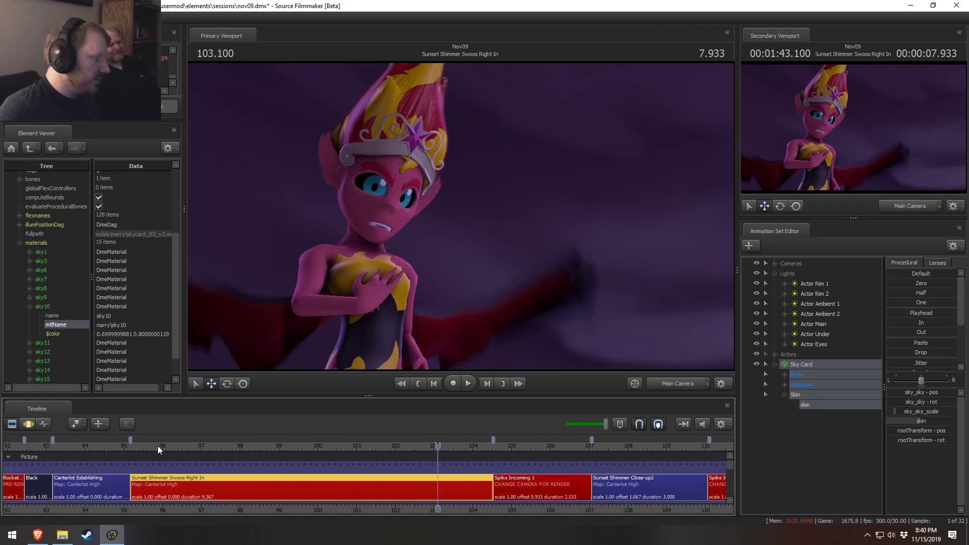
{"action": "left_click", "coordinate": [198, 507]}
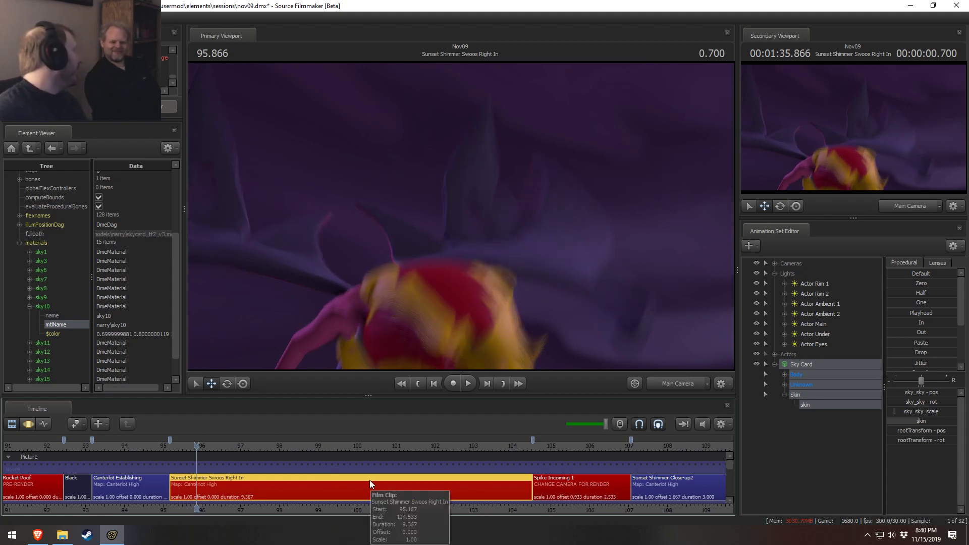
{"action": "key", "text": "space"}
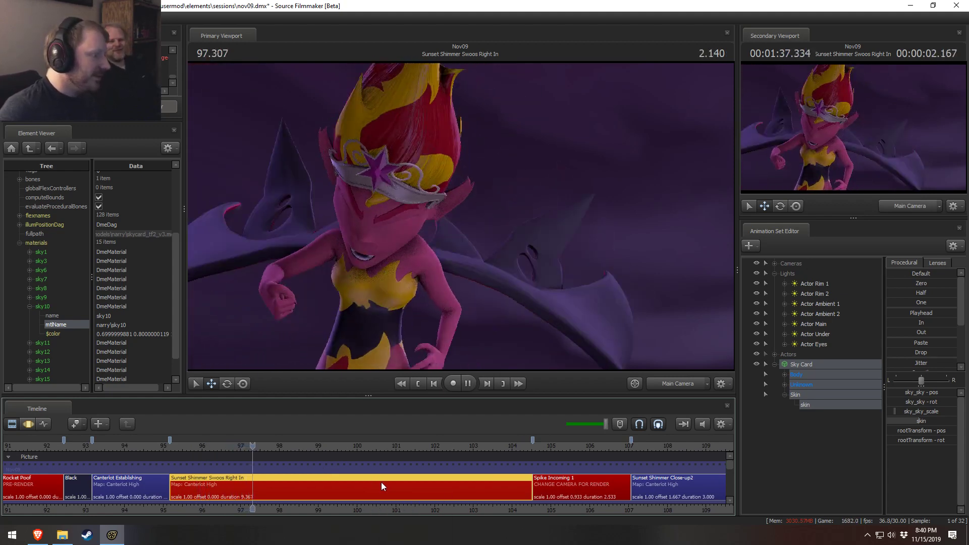
{"action": "left_click", "coordinate": [198, 447]}
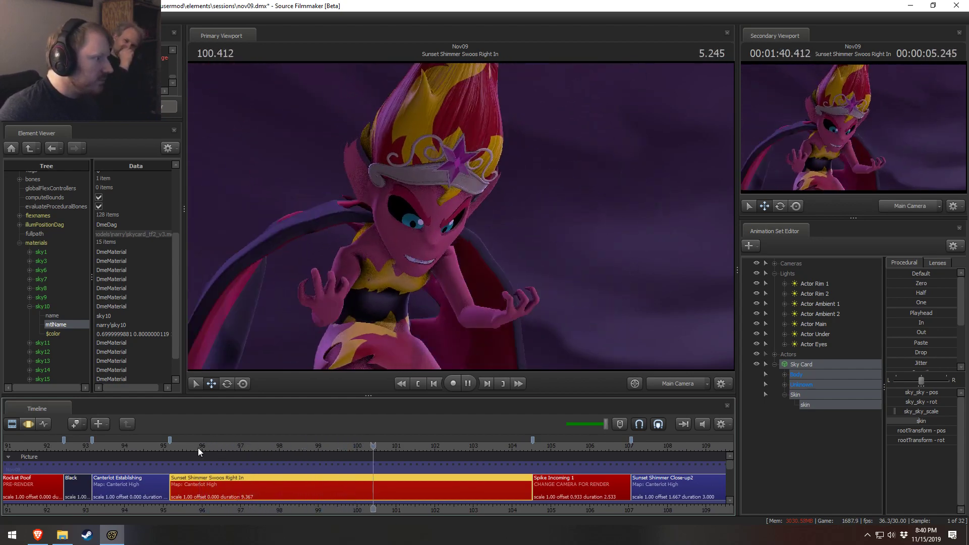
{"action": "left_click_drag", "start_coordinate": [182, 445], "coordinate": [176, 445]}
{"action": "key", "text": "space"}
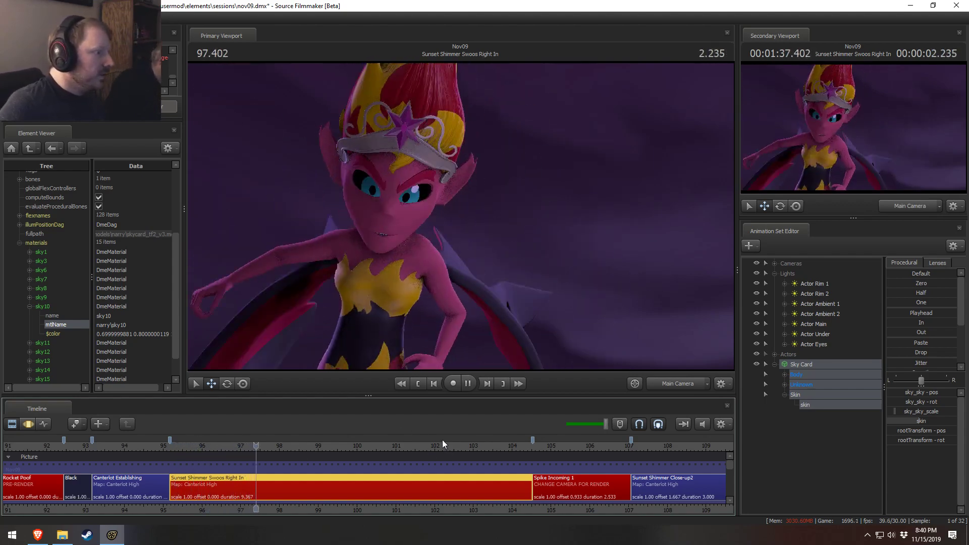
{"action": "key", "text": "space"}
- Select the Actor Main light in the Motion Editor and examine its cone around the character outside the Main Camera view
{"action": "key", "text": "F3"}
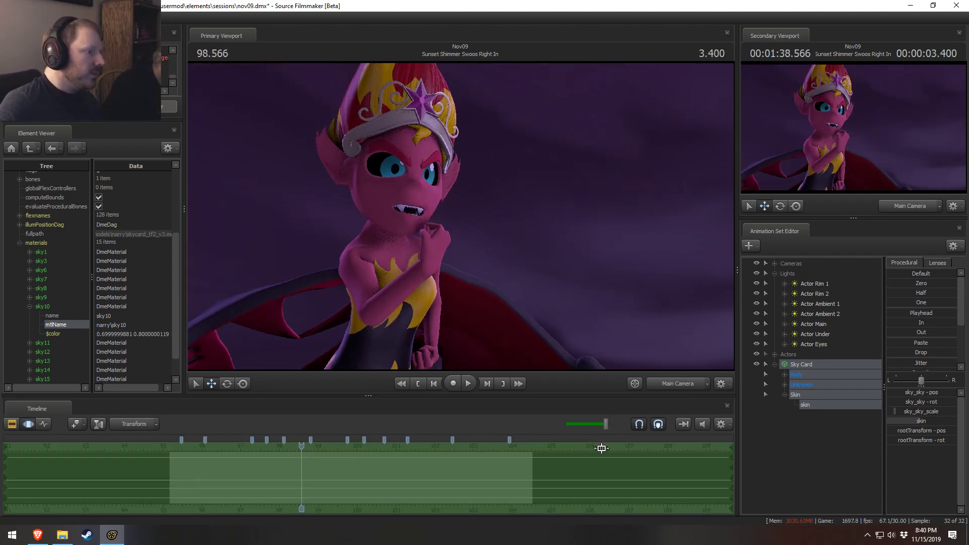
{"action": "key", "text": "F2"}
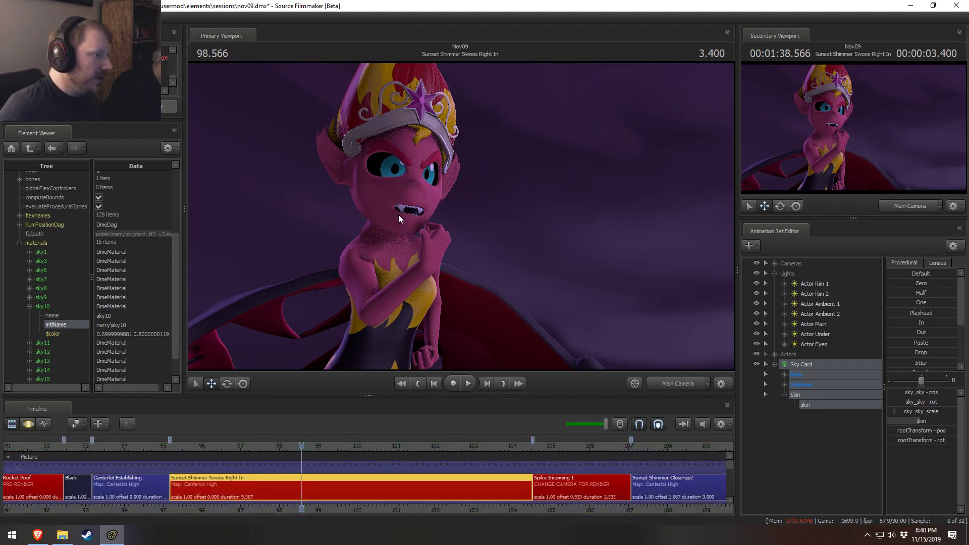
{"action": "left_click", "coordinate": [814, 324]}
{"action": "key", "text": "F3"}
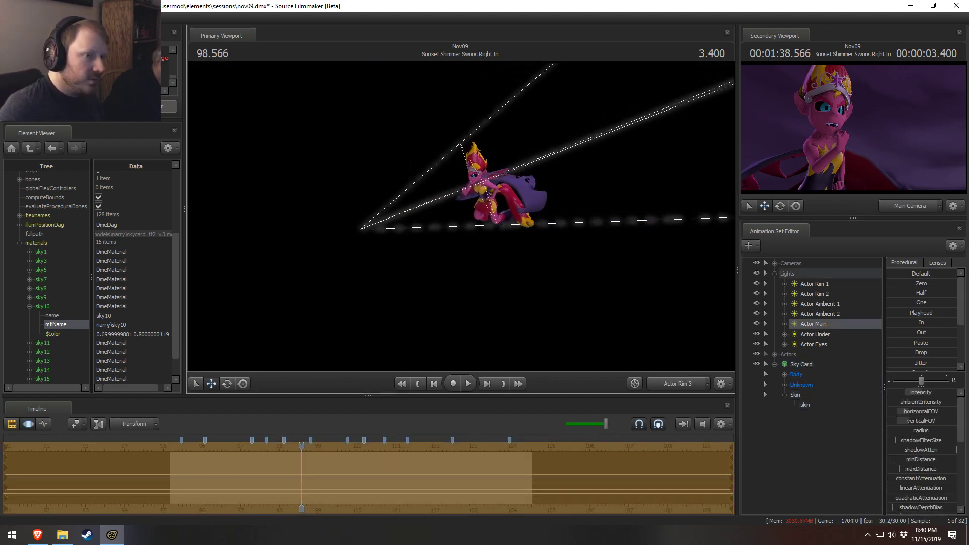
{"action": "mouse_move", "coordinate": [461, 220]}
{"action": "left_mouse_down"}
{"action": "mouse_move", "coordinate": [449, 216]}
{"action": "mouse_move", "coordinate": [460, 220]}
{"action": "left_mouse_up"}
{"action": "key", "text": "F2"}
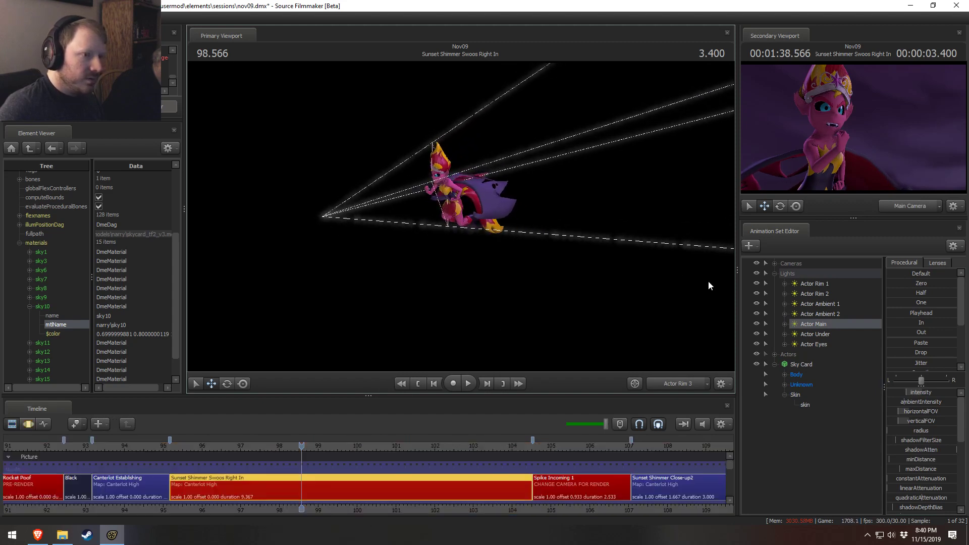
- Look through the Actor Under light, adjust its aim at the character, and return to the Main Camera
{"action": "left_click", "coordinate": [815, 334]}
{"action": "key", "text": "F3"}
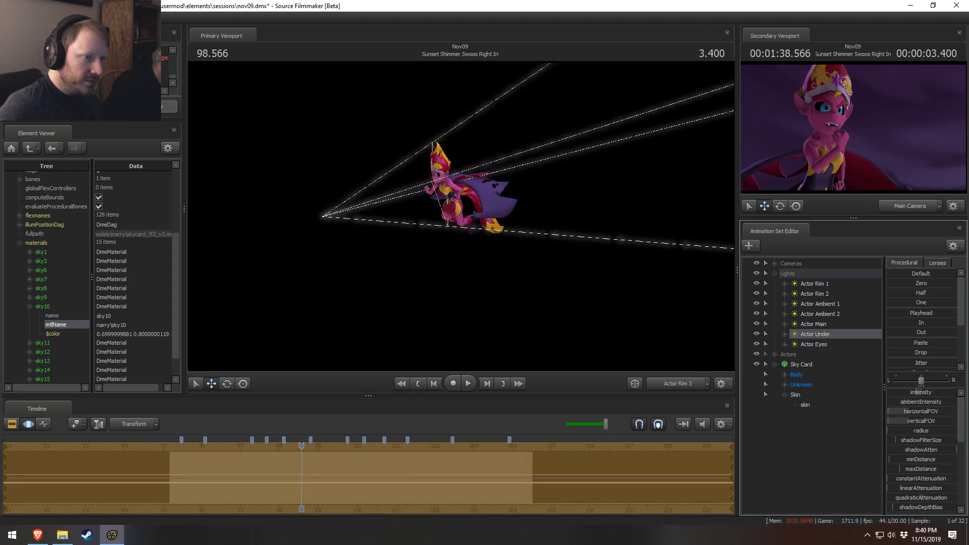
{"action": "left_click_drag", "start_coordinate": [823, 334], "coordinate": [521, 204]}
{"action": "left_click_drag", "start_coordinate": [488, 249], "coordinate": [461, 220]}
{"action": "left_click", "coordinate": [671, 384]}
{"action": "key", "text": "ctrl+1"}
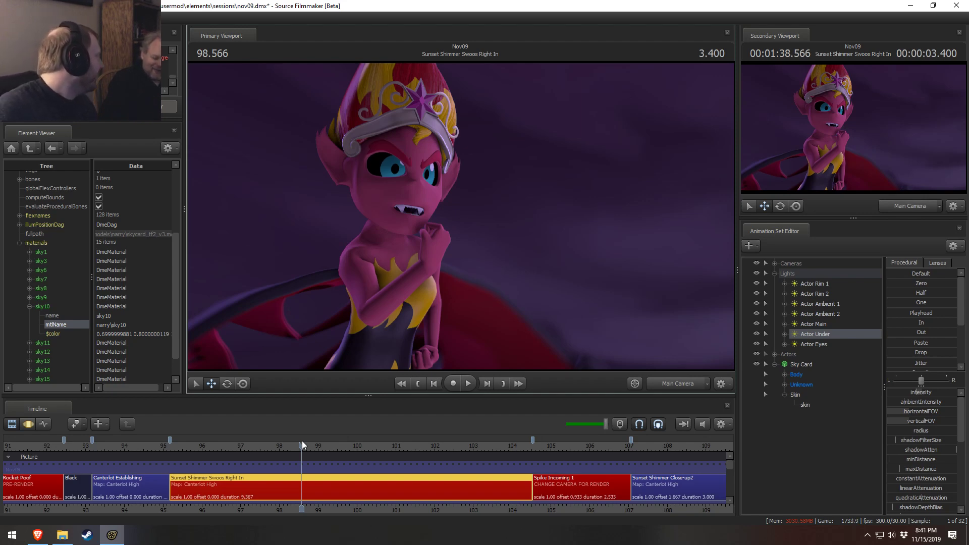
- Replay the opening of the Sunset Shimmer Swoos Right In shot and stop at 1.200 seconds
{"action": "left_click_drag", "start_coordinate": [208, 447], "coordinate": [189, 446]}
{"action": "key", "text": "space"}
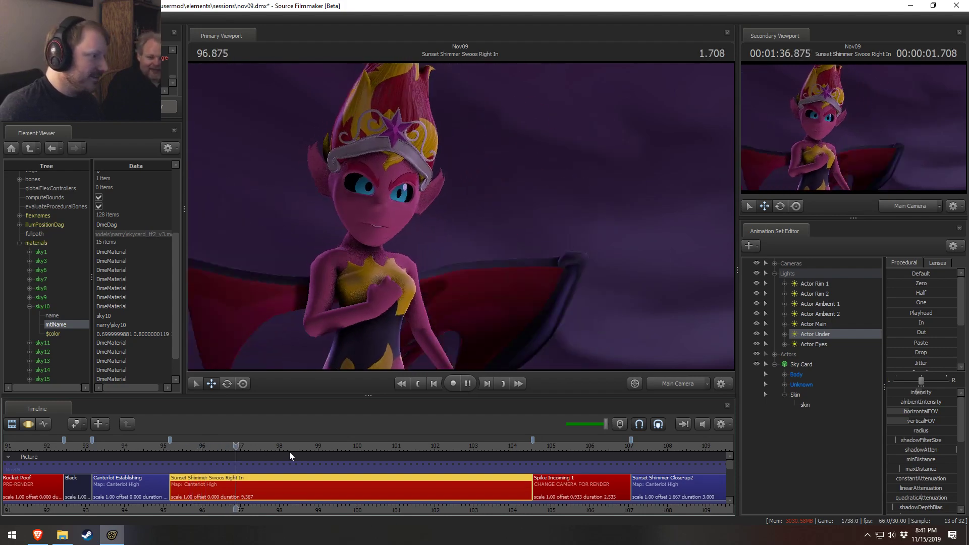
{"action": "left_click", "coordinate": [202, 446]}
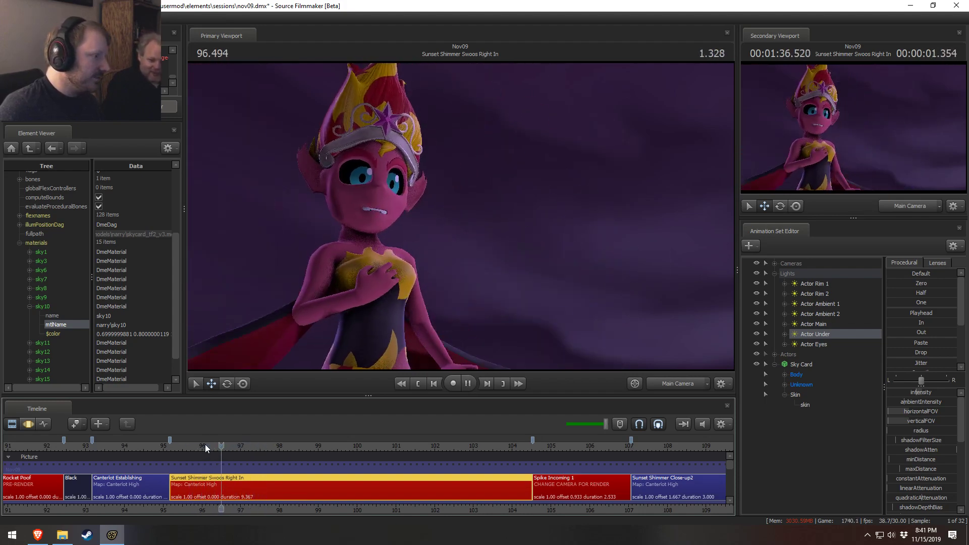
{"action": "left_click", "coordinate": [216, 446]}
- Check the Actor Under light's aim from its own view at 1.200 seconds and return to the Main Camera
{"action": "key", "text": "F3"}
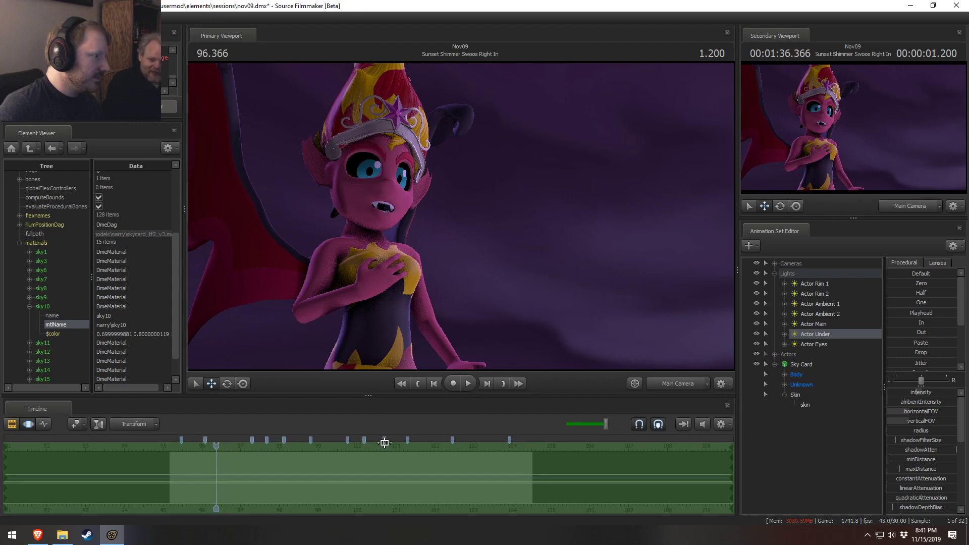
{"action": "left_click_drag", "start_coordinate": [820, 345], "coordinate": [530, 246]}
{"action": "key", "text": "F2"}
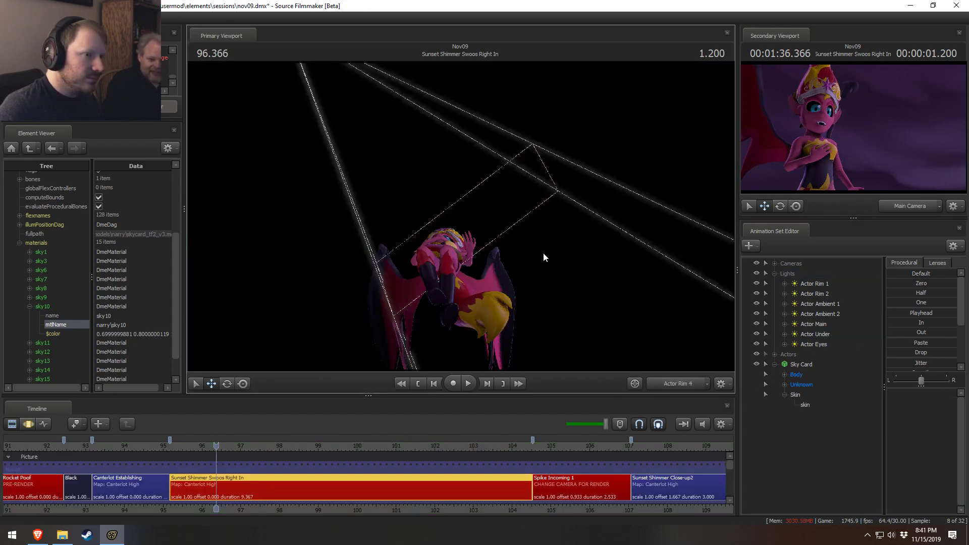
{"action": "key", "text": "F3"}
{"action": "left_click", "coordinate": [814, 334]}
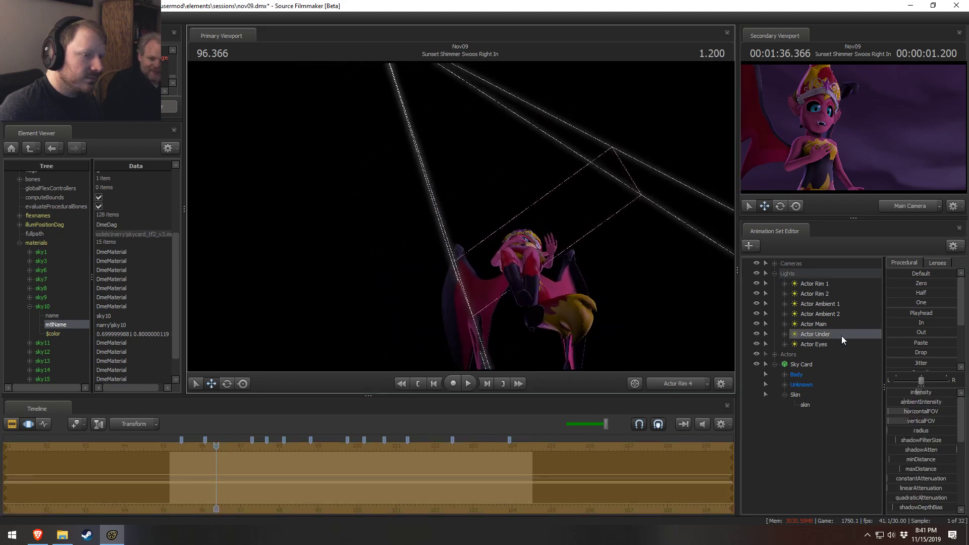
{"action": "right_click", "coordinate": [805, 335]}
{"action": "left_click", "coordinate": [837, 465]}
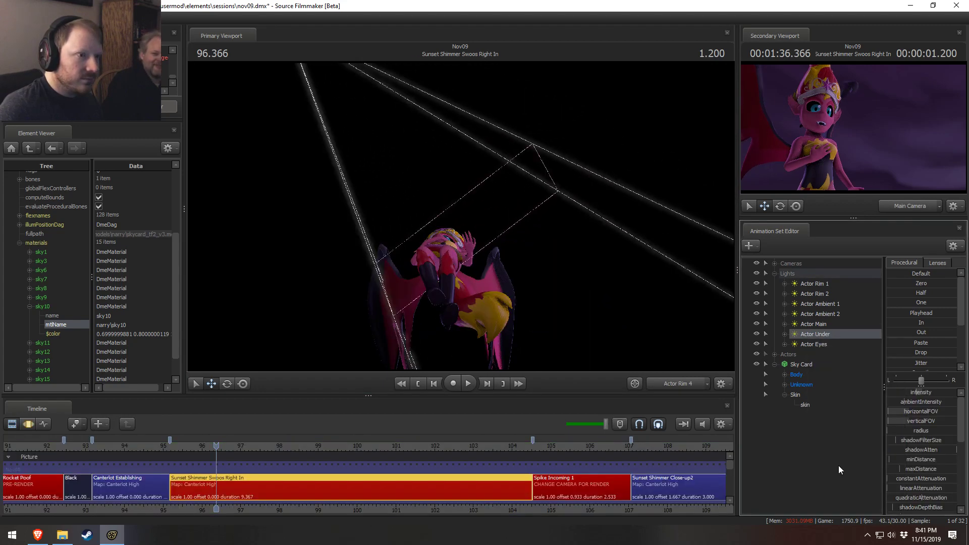
{"action": "key", "text": "F2"}
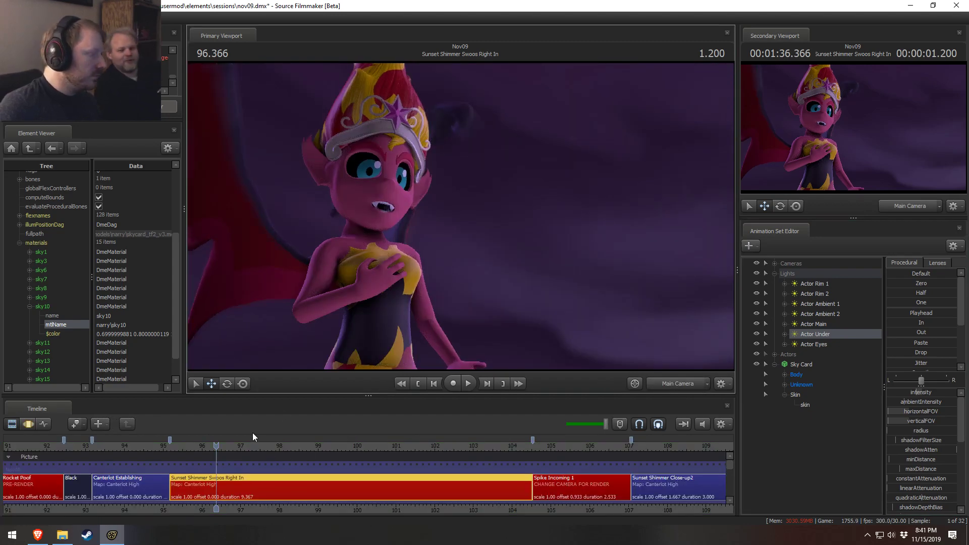
- Play the shot from 1.000 seconds through the Main Camera and stop at 3.333 seconds
{"action": "mouse_move", "coordinate": [216, 446]}
{"action": "left_mouse_down"}
{"action": "mouse_move", "coordinate": [185, 446]}
{"action": "mouse_move", "coordinate": [210, 463]}
{"action": "left_mouse_up"}
{"action": "key", "text": "space"}
{"action": "left_click", "coordinate": [216, 449]}
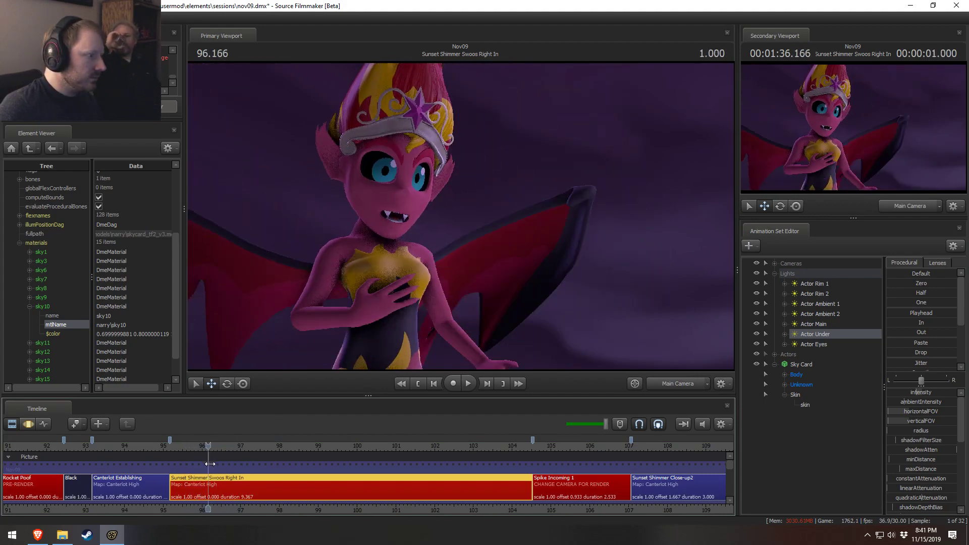
{"action": "key", "text": "space"}
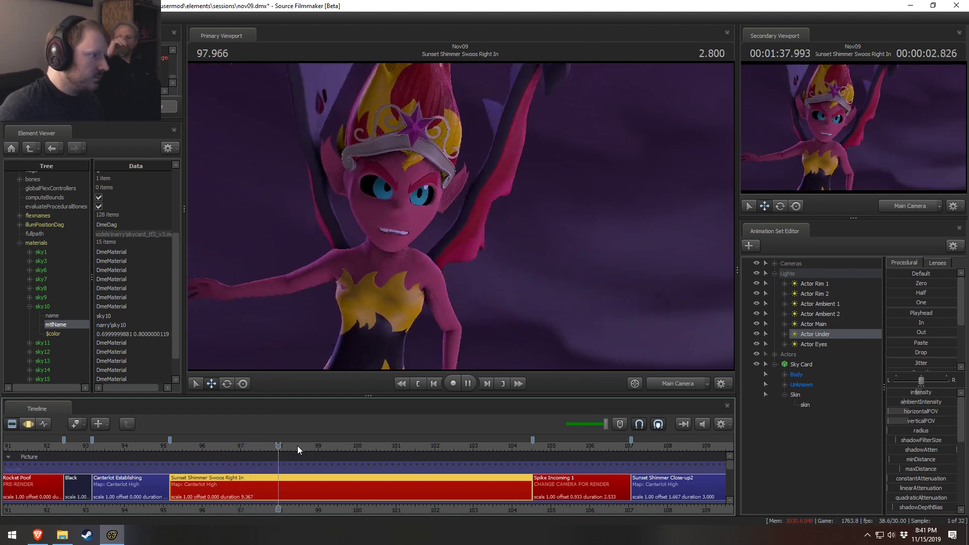
{"action": "key", "text": "space"}
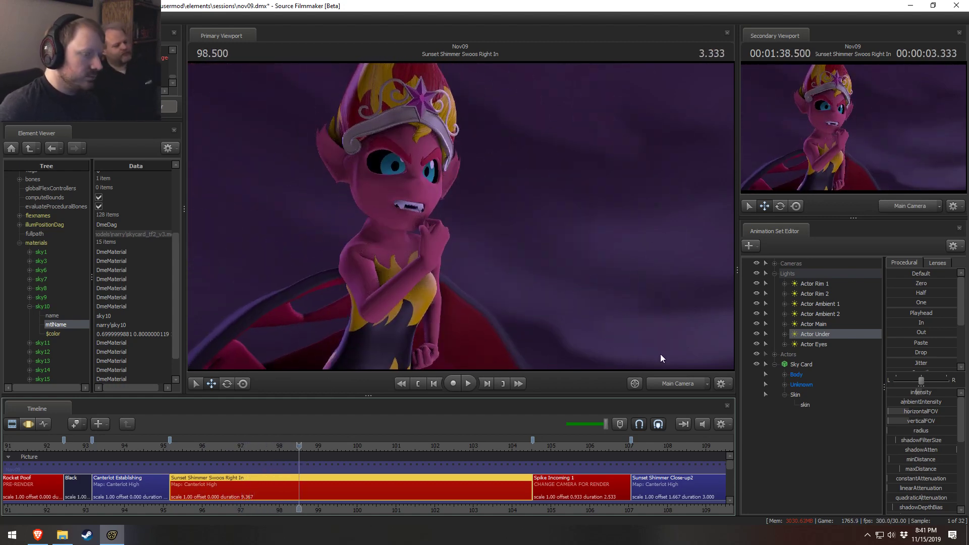
- Reposition the Actor Under light around the character from the light's own view, and switch back to the Main Camera
{"action": "key", "text": "F2"}
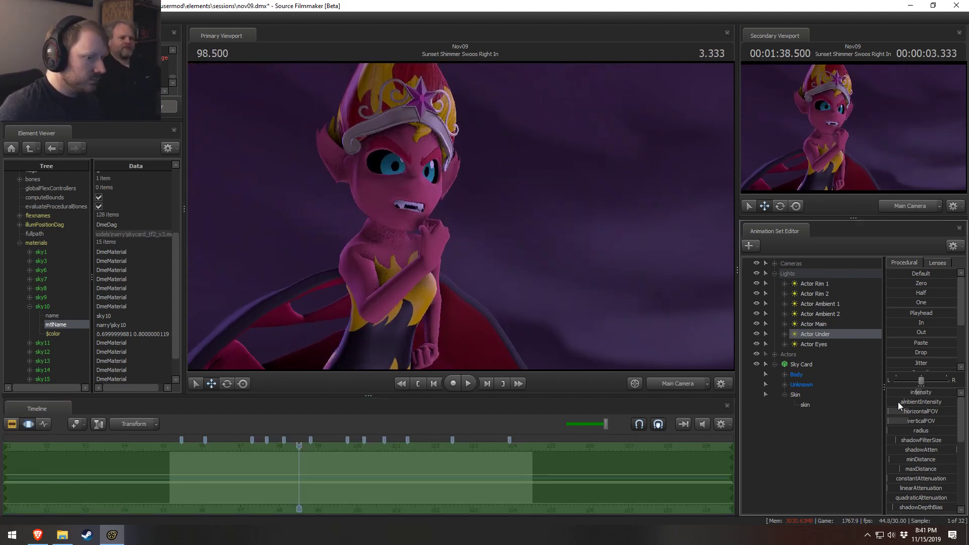
{"action": "key", "text": "F1"}
{"action": "key", "text": "F2"}
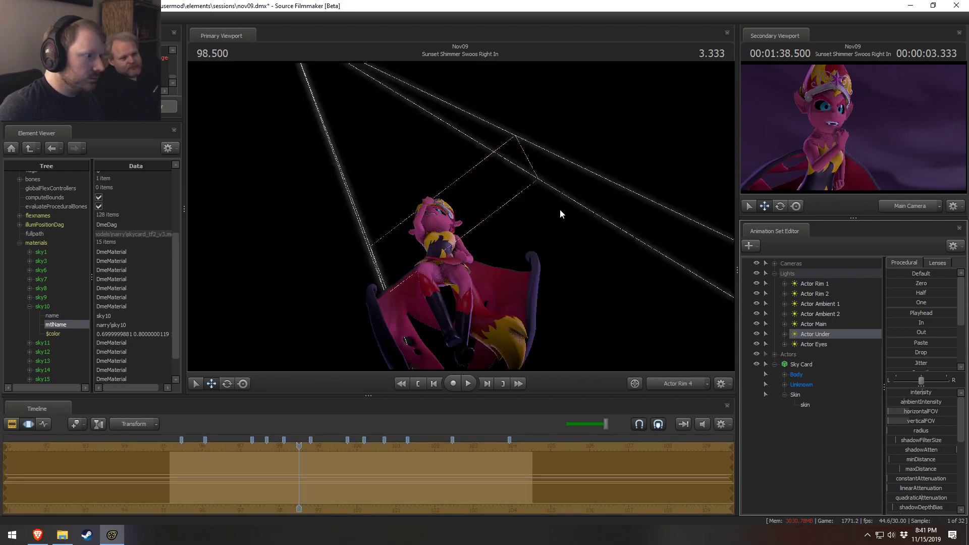
{"action": "left_click_drag", "start_coordinate": [560, 209], "coordinate": [444, 241]}
{"action": "key", "text": "F2"}
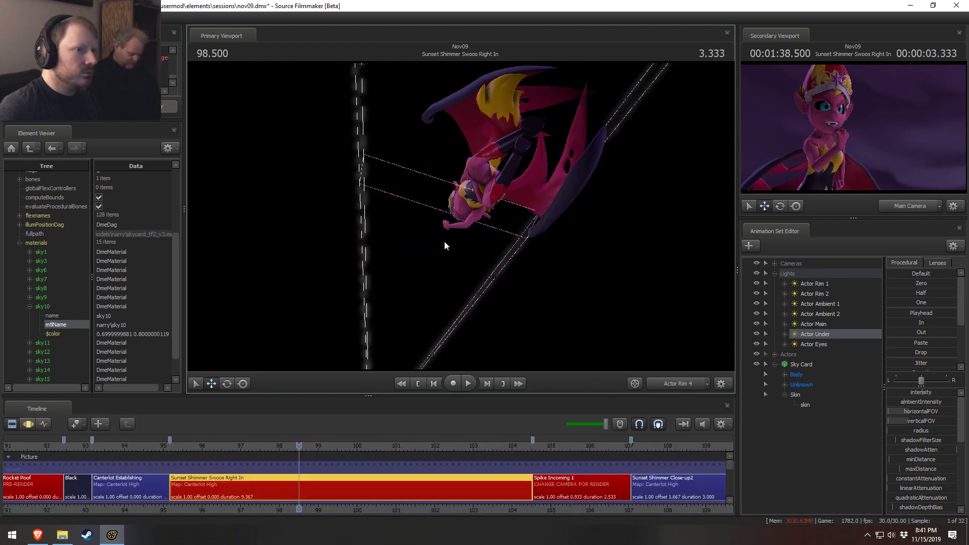
{"action": "left_click", "coordinate": [683, 383]}
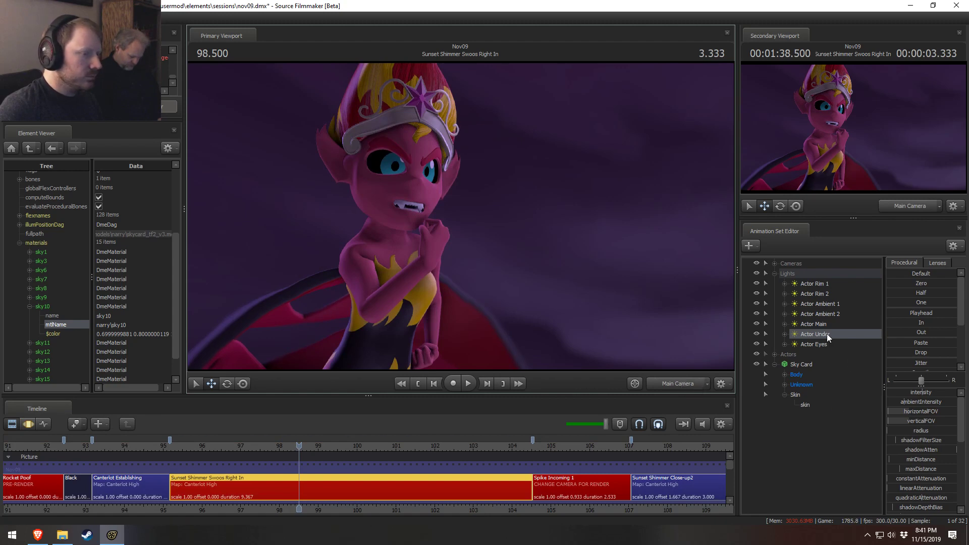
- Raise the color_red value of the Actor Under light in the Motion Editor
{"action": "key", "text": "F3"}
{"action": "key", "text": "F2"}
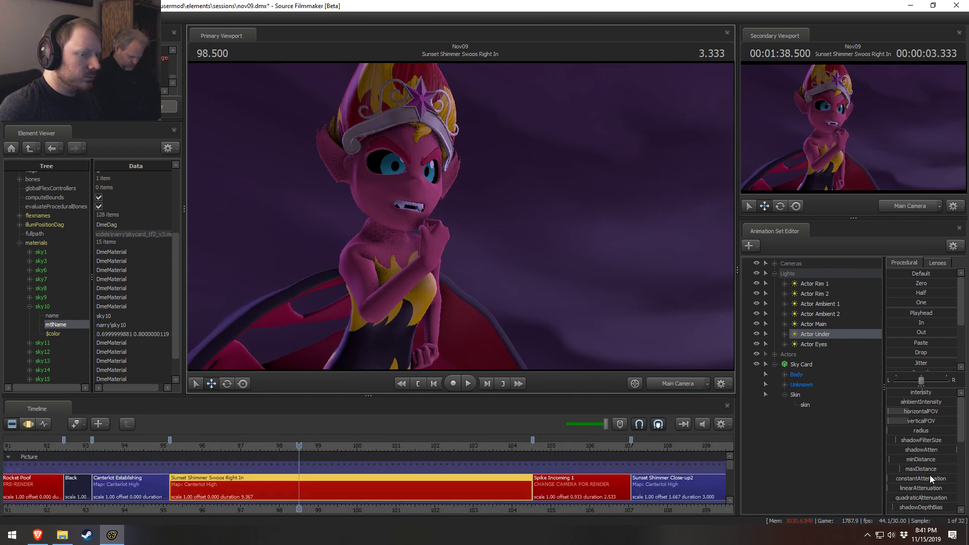
{"action": "scroll", "coordinate": [915, 500], "scroll_direction": "down", "scroll_amount": 3}
{"action": "scroll", "coordinate": [916, 500], "scroll_direction": "down", "scroll_amount": 3}
{"action": "key", "text": "F3"}
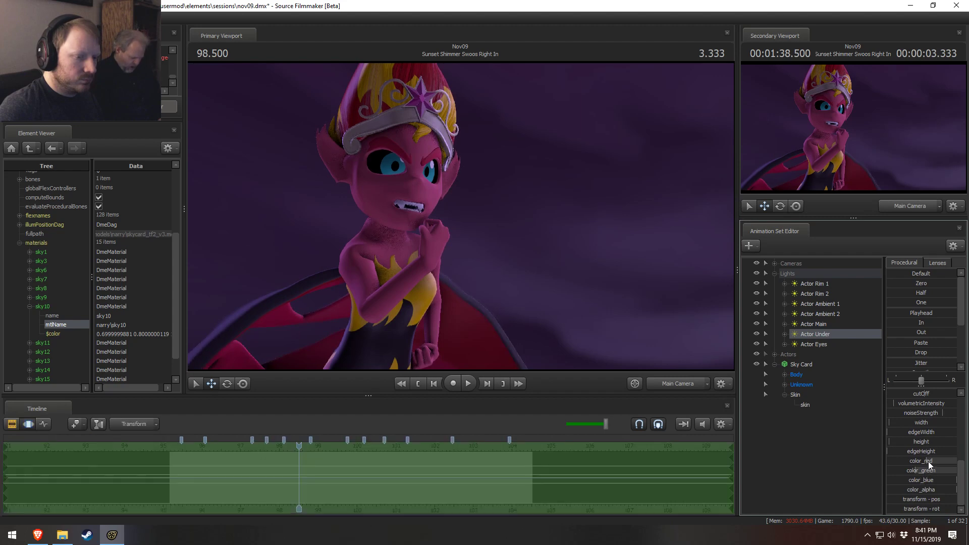
{"action": "left_click", "coordinate": [930, 461]}
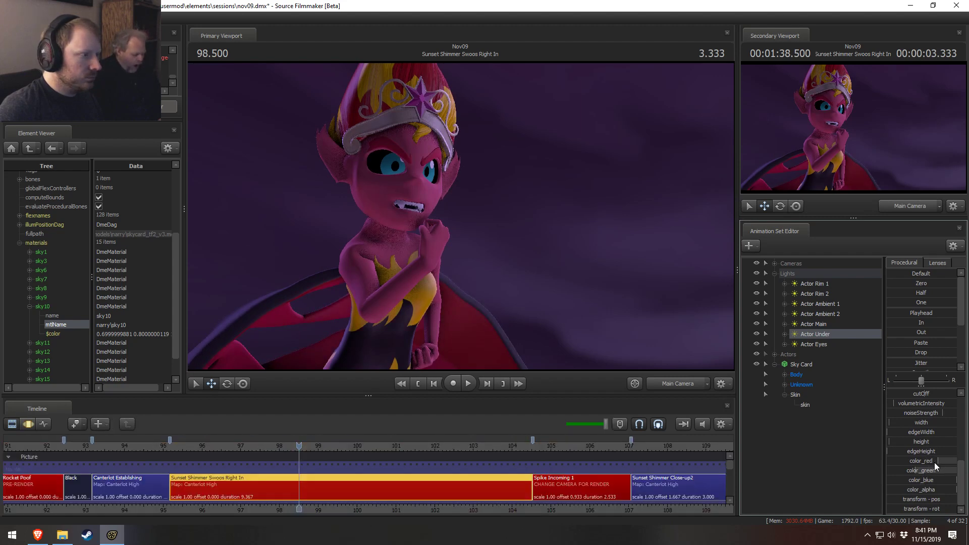
- Play the shot from 3.333 seconds to check the redder under light, stopping at 9.233 seconds
{"action": "key", "text": "F2"}
{"action": "key", "text": "space"}
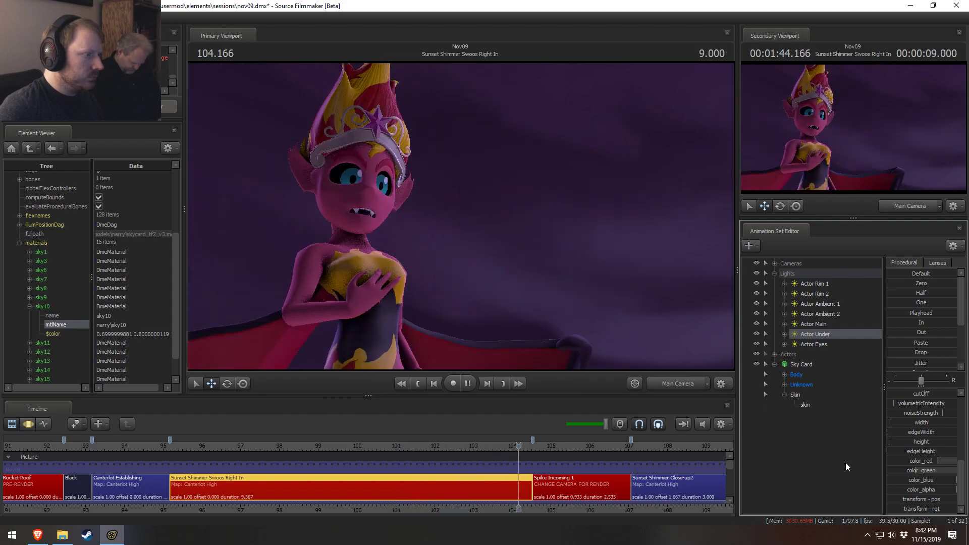
{"action": "key", "text": "space"}
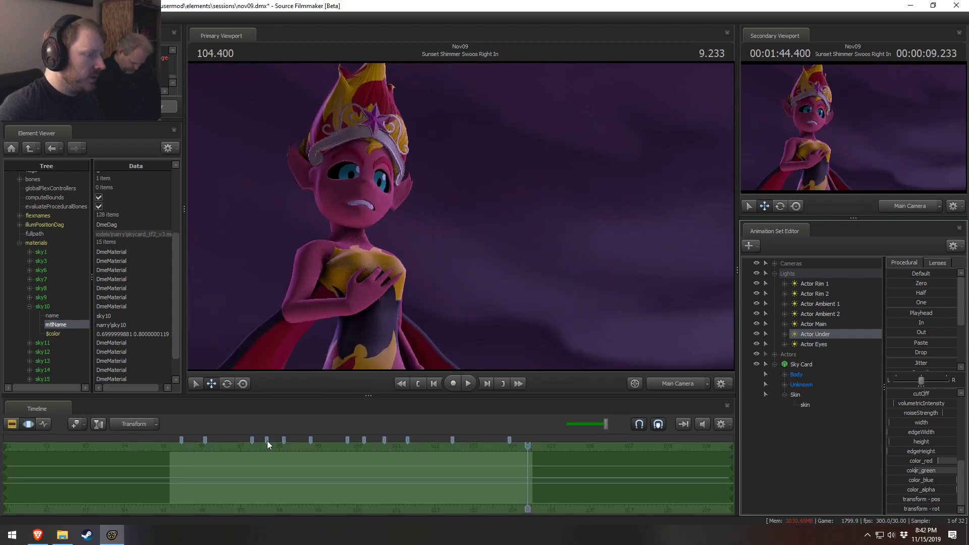
- Play back the Sunset Shimmer Swoos Right In shot and raise the Actor Ambient 1 light's intensity
{"action": "left_click", "coordinate": [224, 447]}
{"action": "key", "text": "space"}
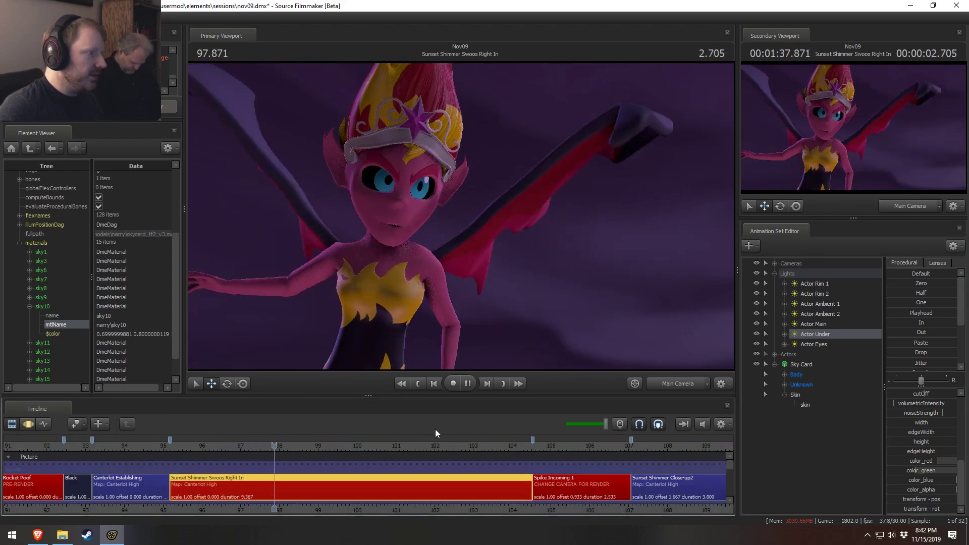
{"action": "key", "text": "space"}
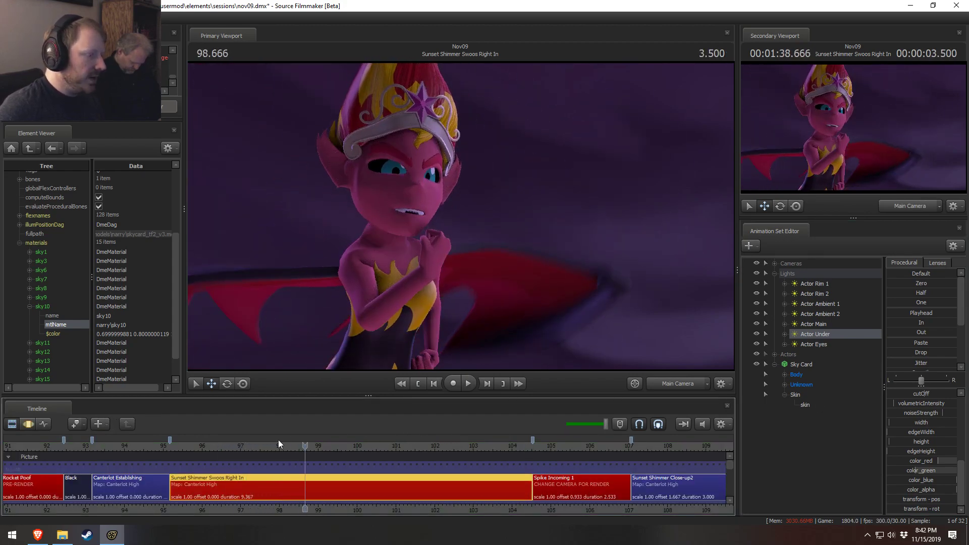
{"action": "left_click", "coordinate": [237, 447]}
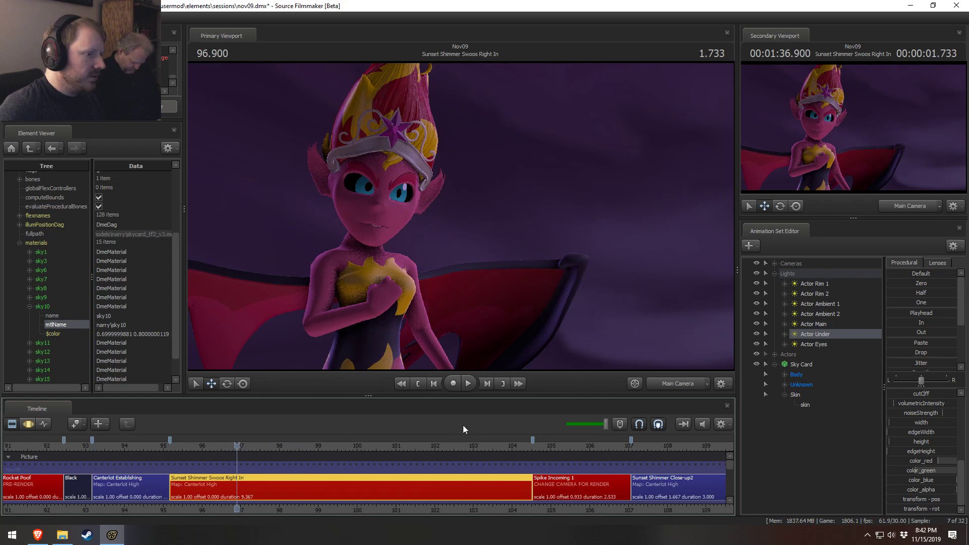
{"action": "left_click", "coordinate": [820, 304]}
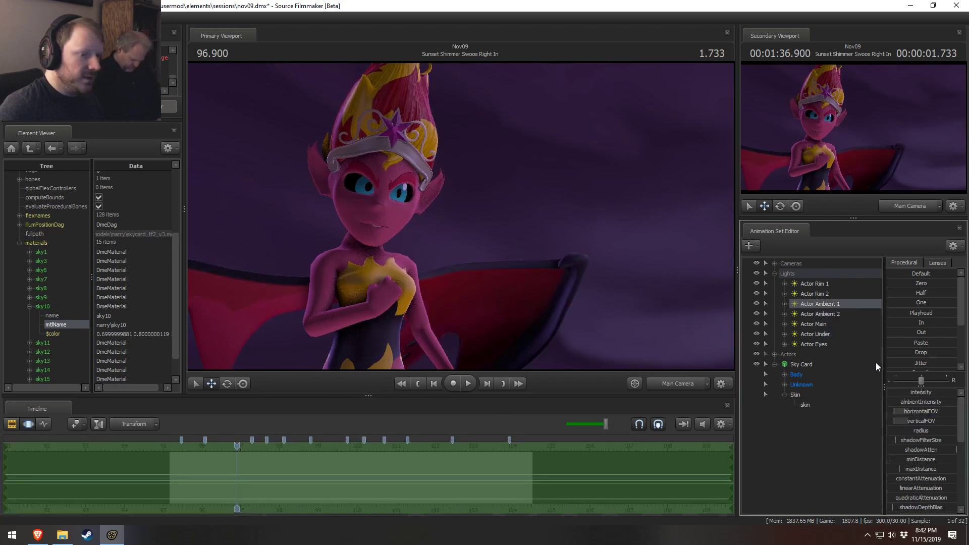
{"action": "left_click_drag", "start_coordinate": [904, 391], "coordinate": [916, 392]}
- Re-aim the Actor Main light from its own viewpoint and return the viewport to the Main Camera
{"action": "left_click", "coordinate": [813, 324]}
{"action": "left_click_drag", "start_coordinate": [831, 328], "coordinate": [543, 281]}
{"action": "key", "text": "F2"}
{"action": "left_click", "coordinate": [481, 264]}
{"action": "key", "text": "F3"}
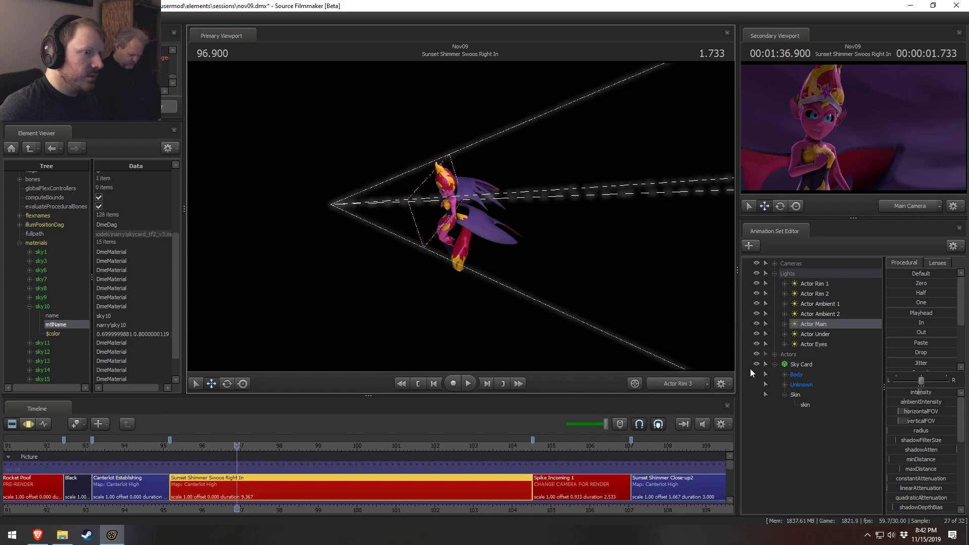
{"action": "left_click", "coordinate": [687, 382]}
{"action": "key", "text": "space"}
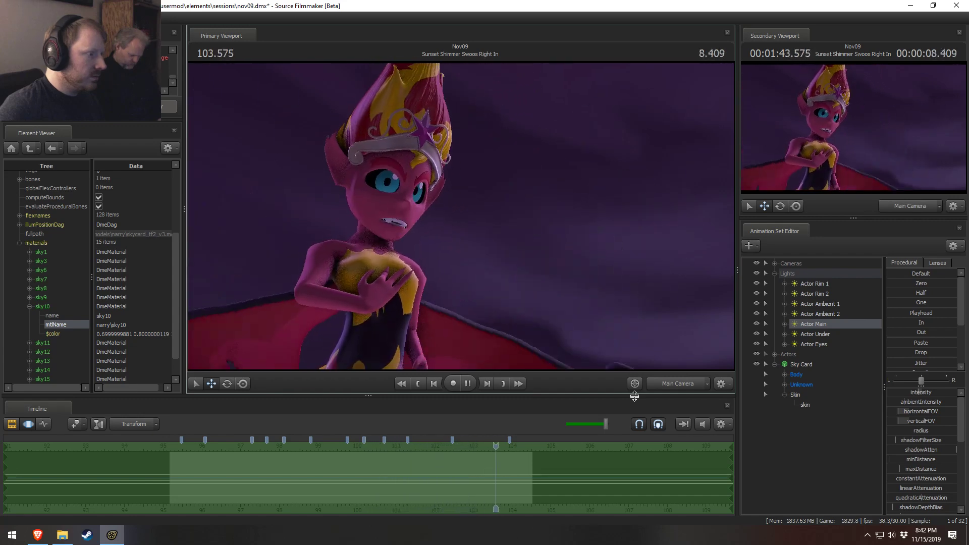
{"action": "key", "text": "space"}
- Fine-tune the Actor Ambient 1 light's intensity against the actor's pose near the end of the shot
{"action": "key", "text": "F2"}
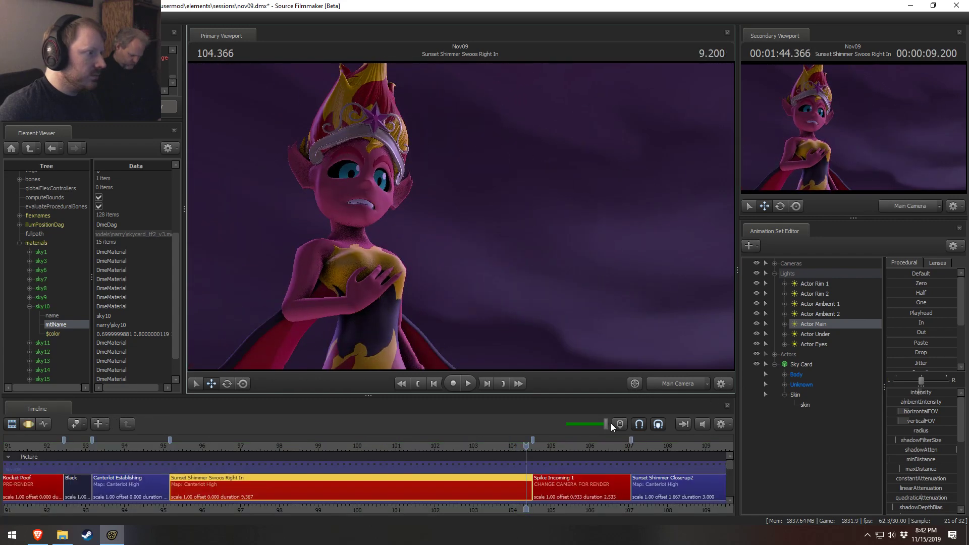
{"action": "left_click", "coordinate": [839, 306]}
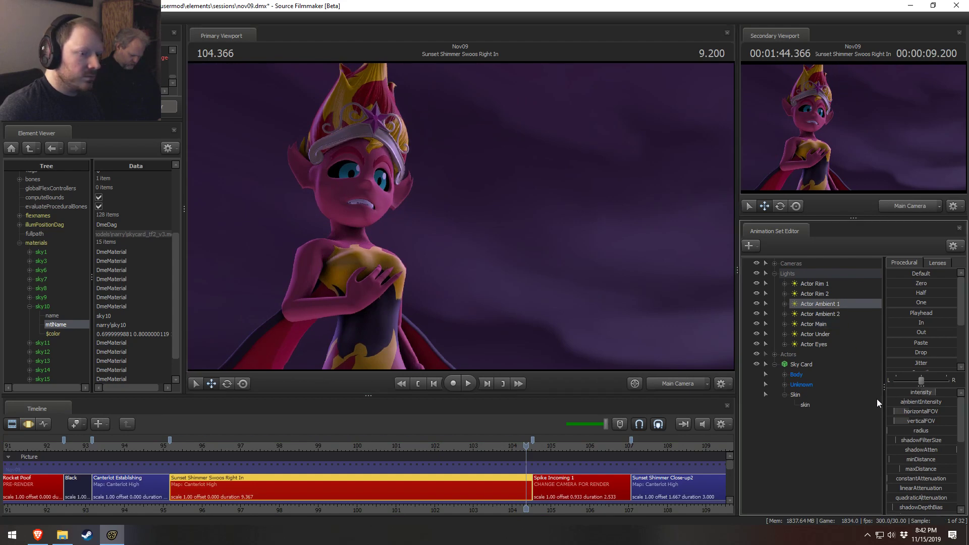
{"action": "key", "text": "F3"}
{"action": "key", "text": "F2"}
{"action": "key", "text": "F3"}
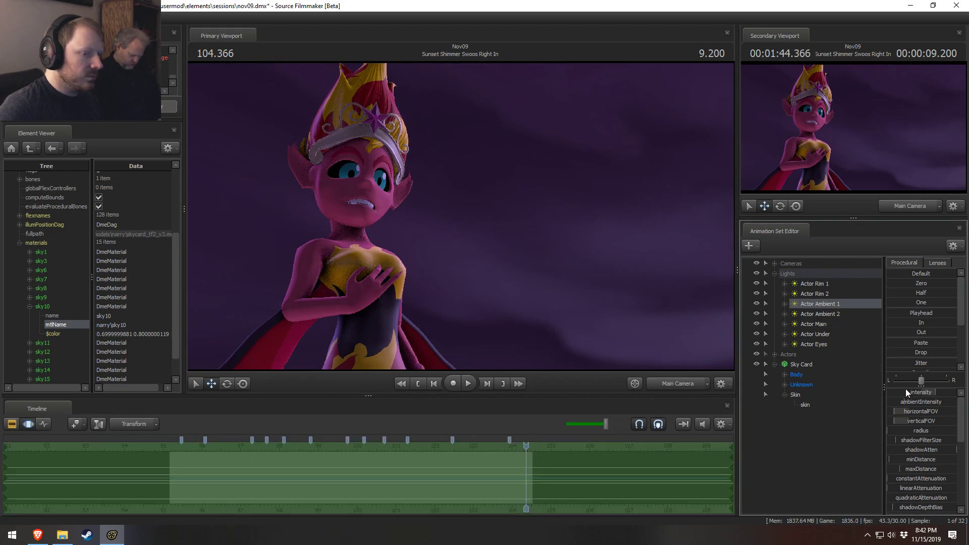
{"action": "key", "text": "F4"}
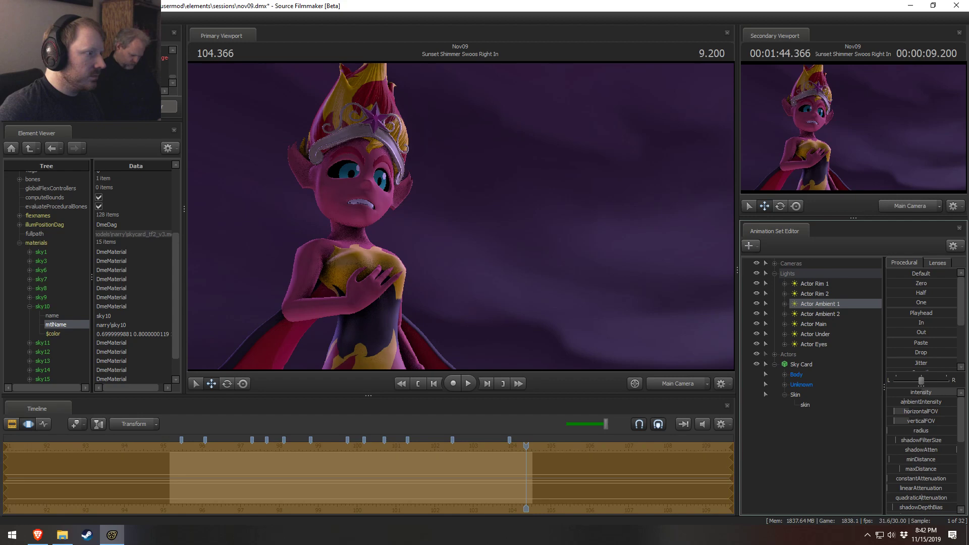
- Adjust the Actor Ambient 2 light's intensity and play back the early part of the shot to check it
{"action": "left_click", "coordinate": [827, 314]}
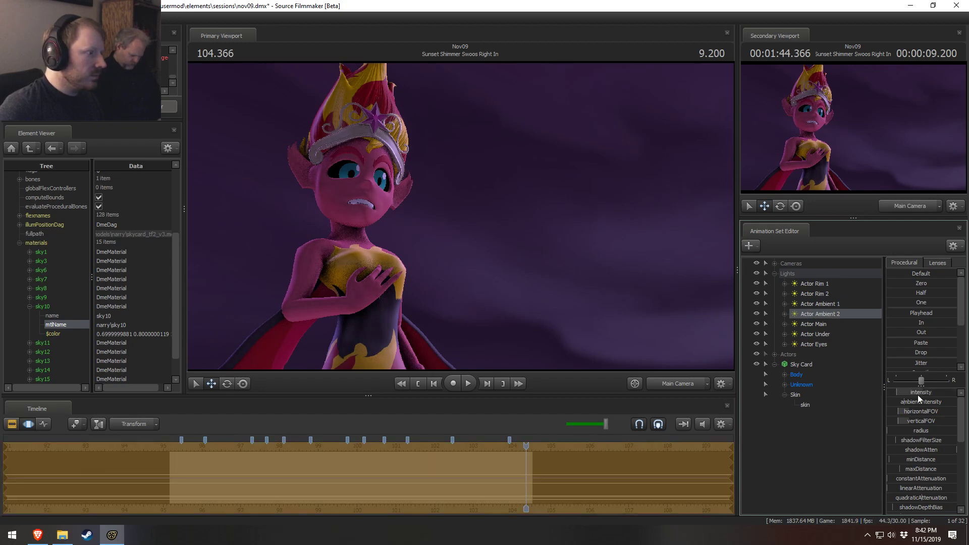
{"action": "key", "text": "F2"}
{"action": "key", "text": "space"}
{"action": "key", "text": "space"}
{"action": "key", "text": "F3"}
{"action": "key", "text": "F2"}
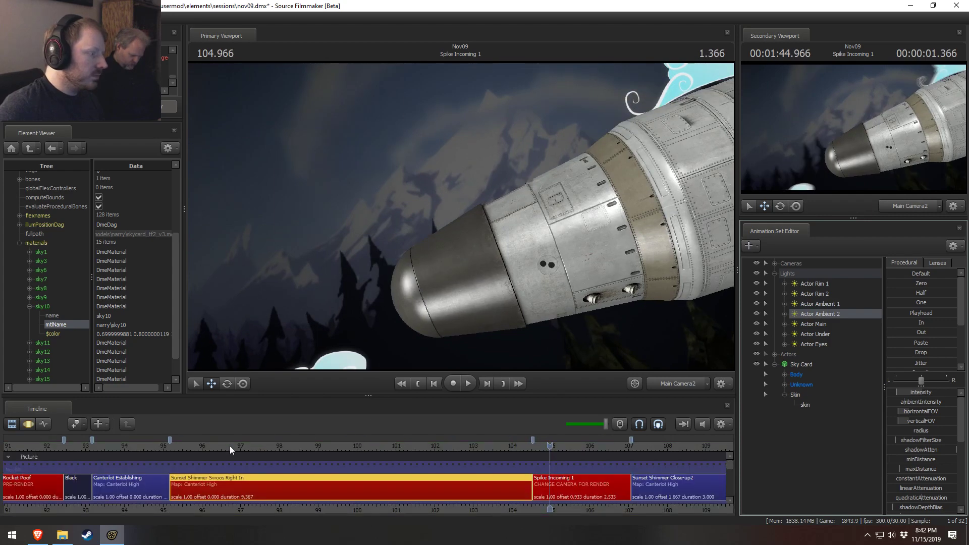
{"action": "left_click", "coordinate": [229, 446]}
{"action": "key", "text": "space"}
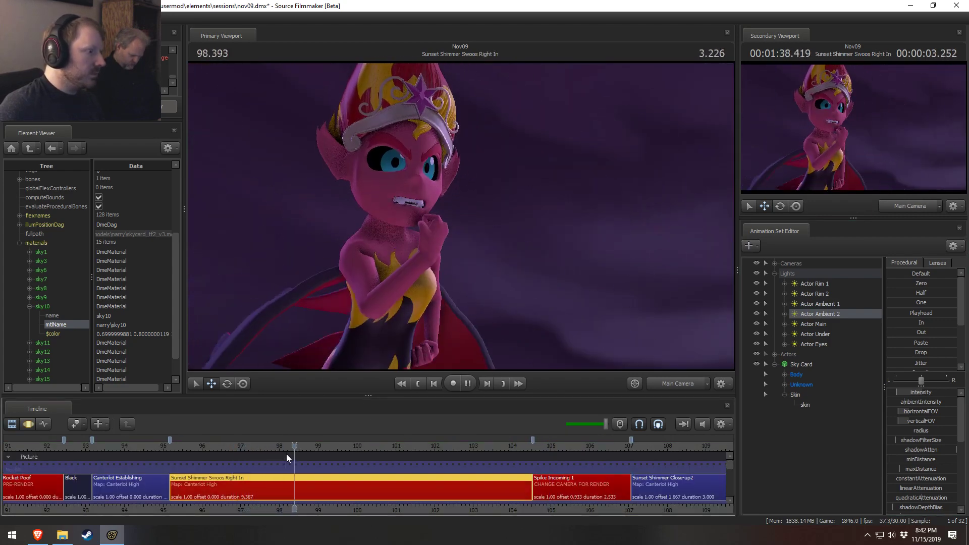
{"action": "key", "text": "space"}
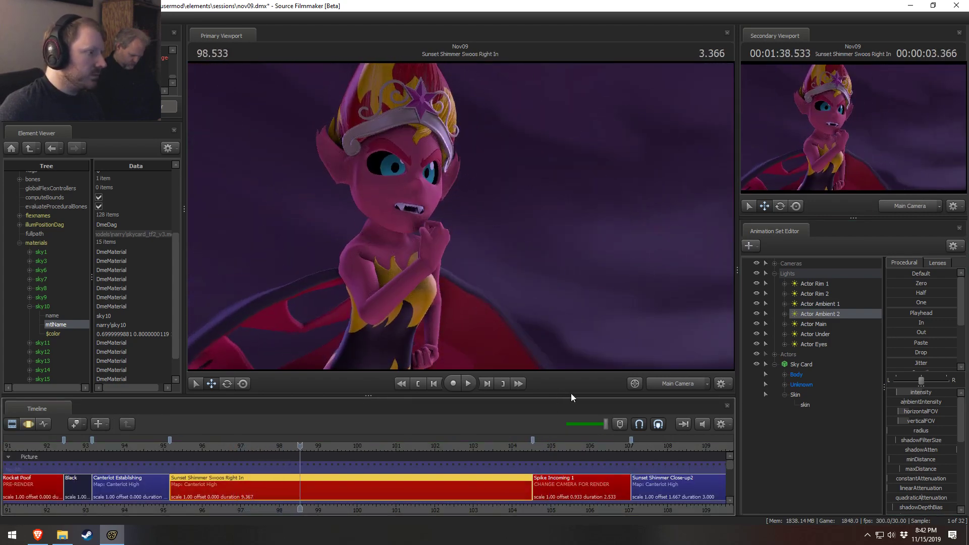
- Remap the Actor Eyes light's intensity range to 0–100 and adjust its intensity
{"action": "left_click", "coordinate": [815, 346]}
{"action": "key", "text": "F3"}
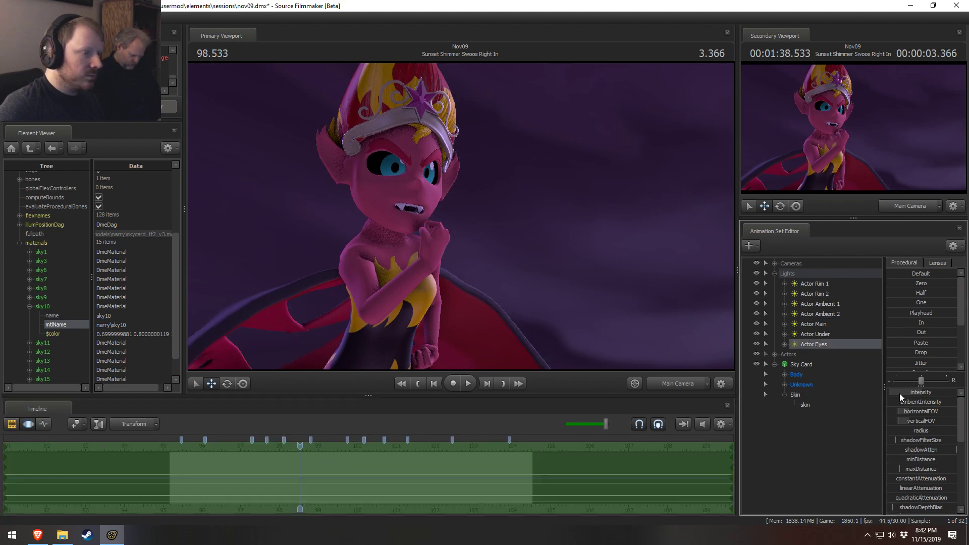
{"action": "right_click", "coordinate": [898, 392]}
{"action": "left_click", "coordinate": [921, 402]}
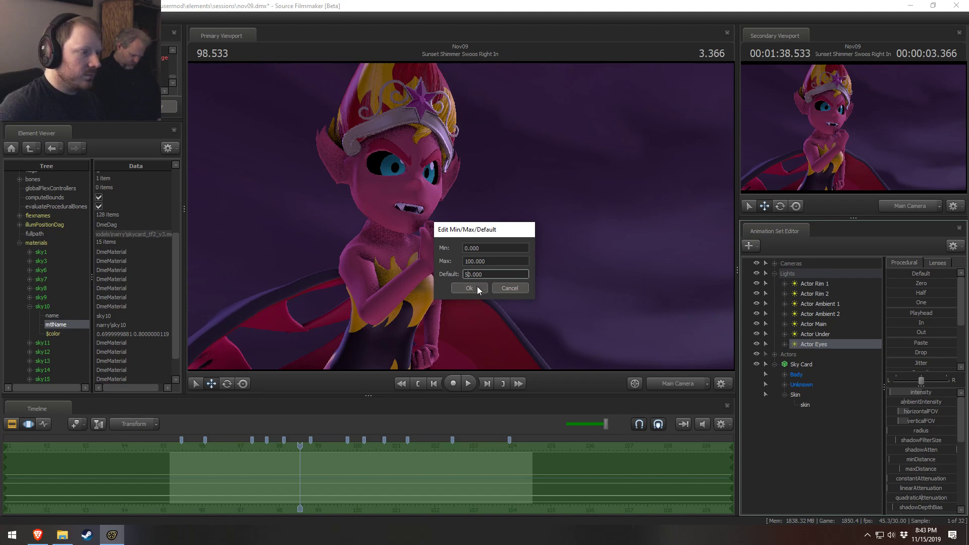
{"action": "left_click", "coordinate": [470, 288]}
{"action": "left_click", "coordinate": [921, 392]}
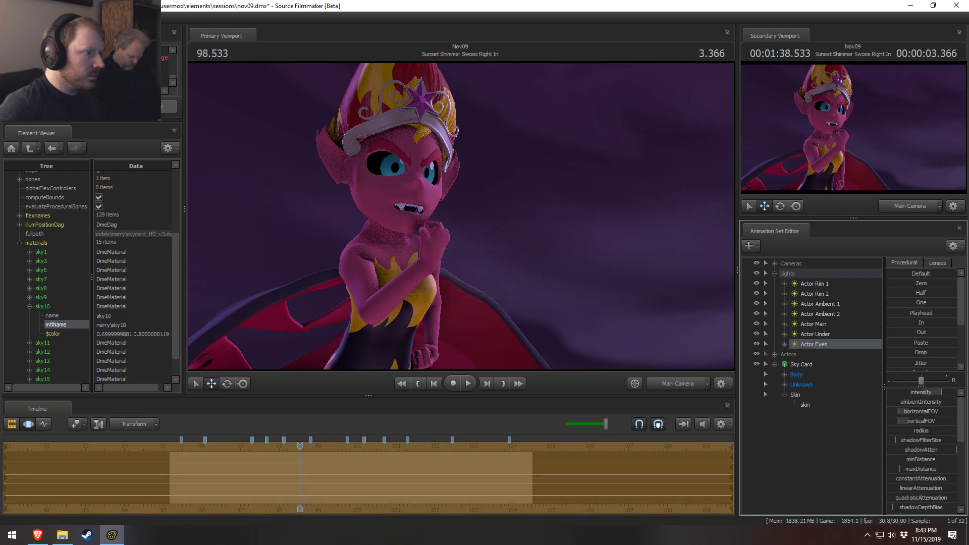
- Play the shot through from near its beginning and adjust the Actor Under light's intensity
{"action": "key", "text": "ctrl+1"}
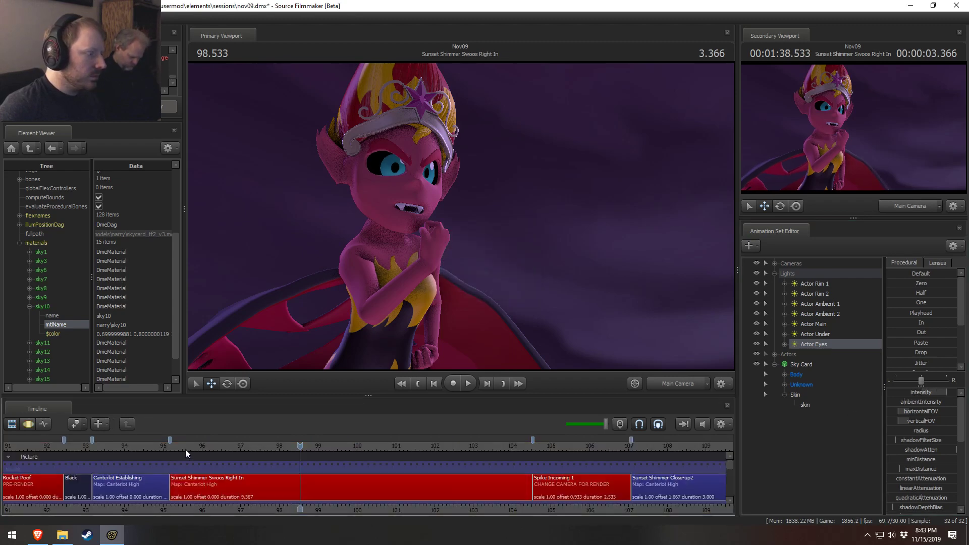
{"action": "left_click", "coordinate": [189, 446]}
{"action": "key", "text": "space"}
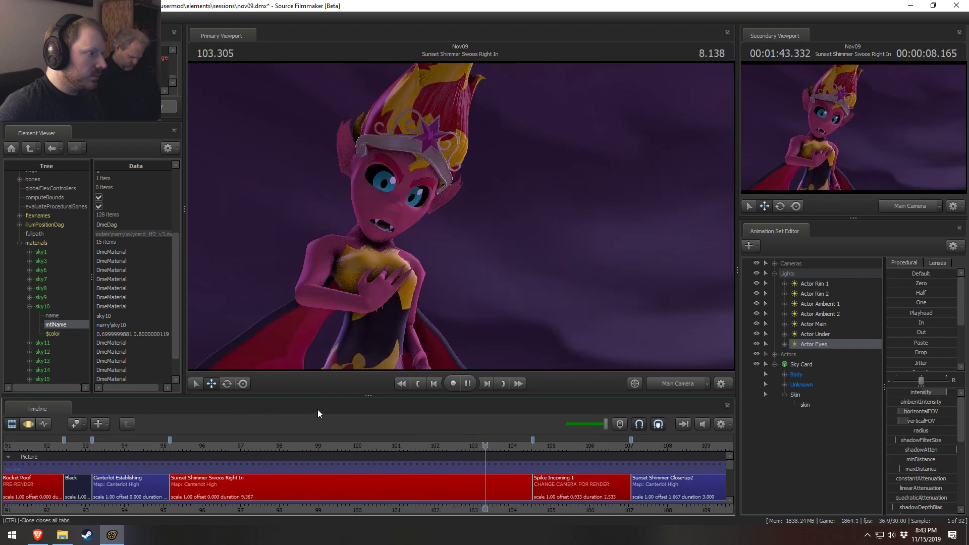
{"action": "key", "text": "space"}
{"action": "left_click", "coordinate": [822, 333]}
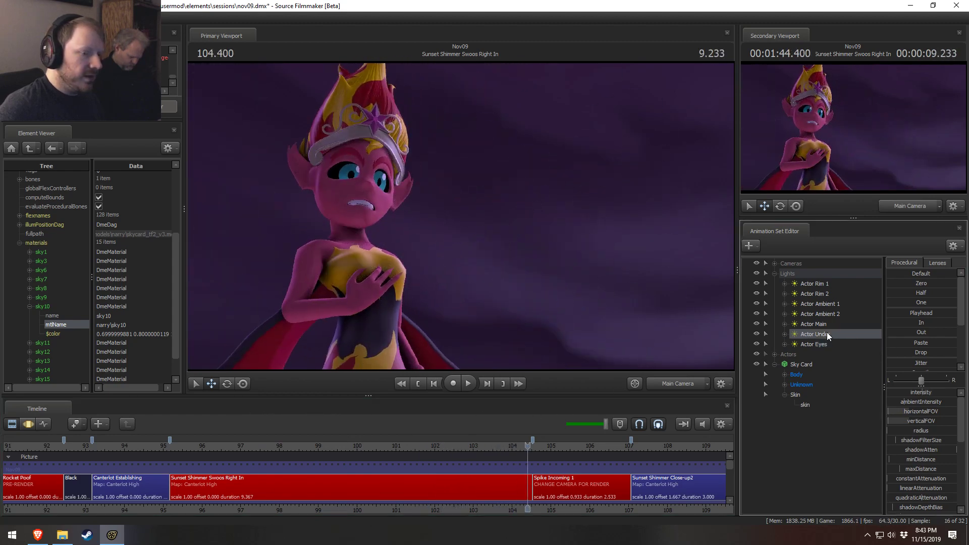
{"action": "key", "text": "F3"}
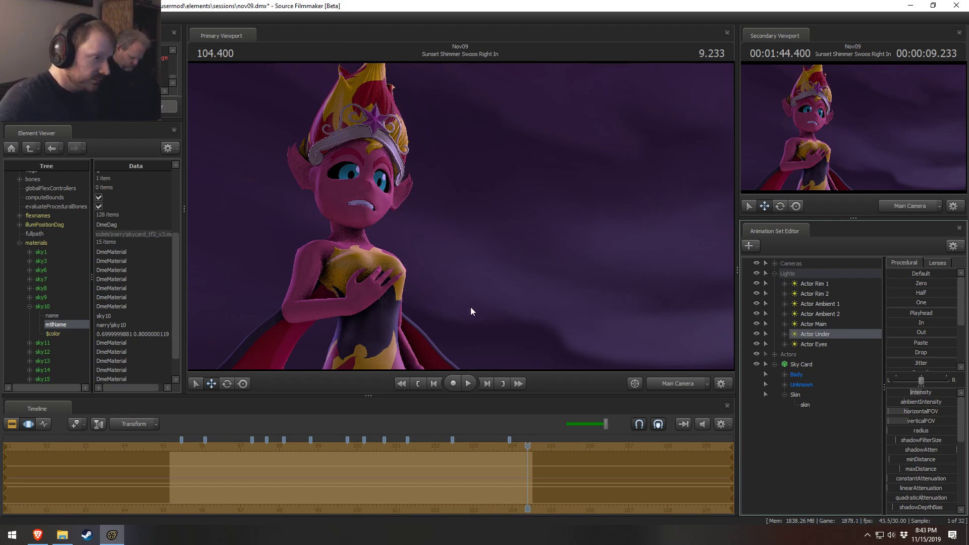
{"action": "key", "text": "F3"}
- Rebalance the fill lighting by adjusting the intensity of Actor Ambient 1 and Actor Ambient 2
{"action": "left_click", "coordinate": [199, 446]}
{"action": "key", "text": "space"}
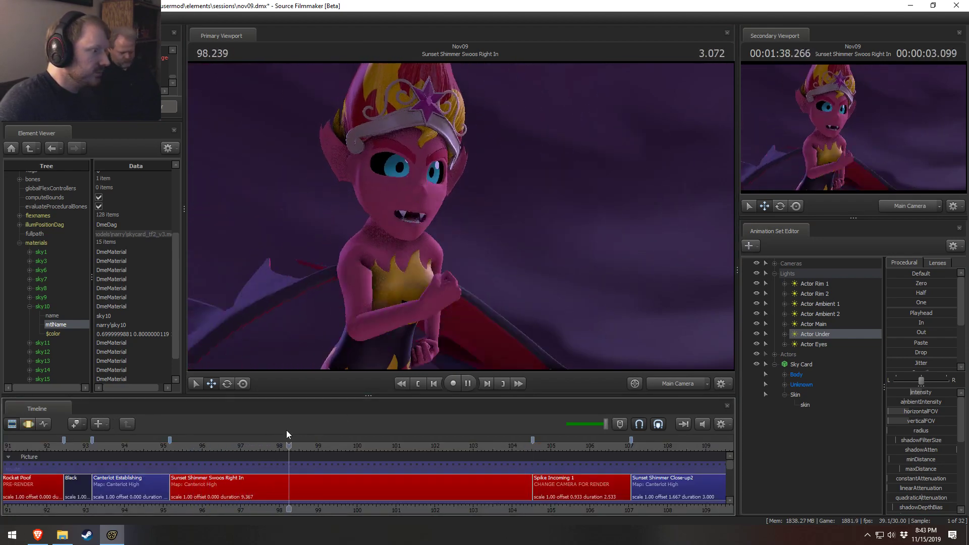
{"action": "key", "text": "space"}
{"action": "left_click", "coordinate": [818, 304]}
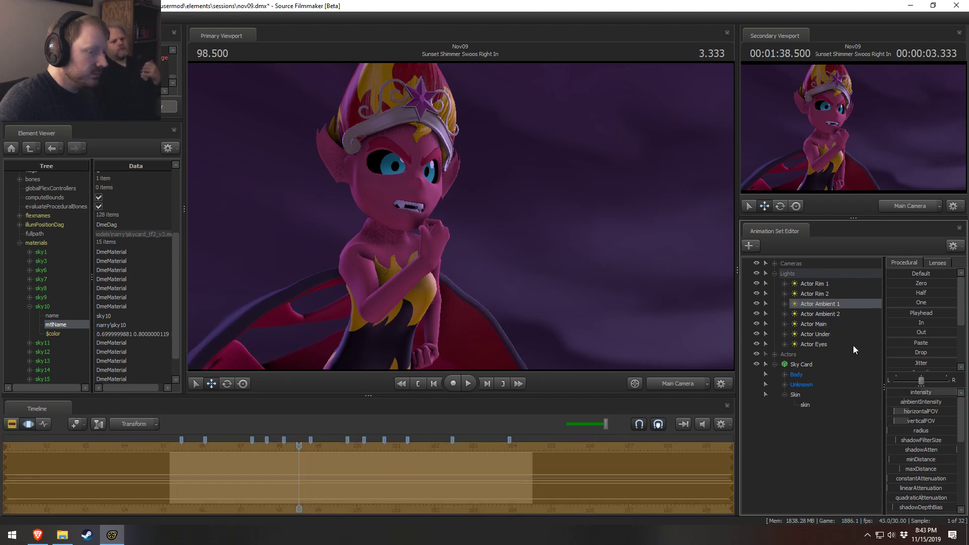
{"action": "left_click", "coordinate": [825, 313]}
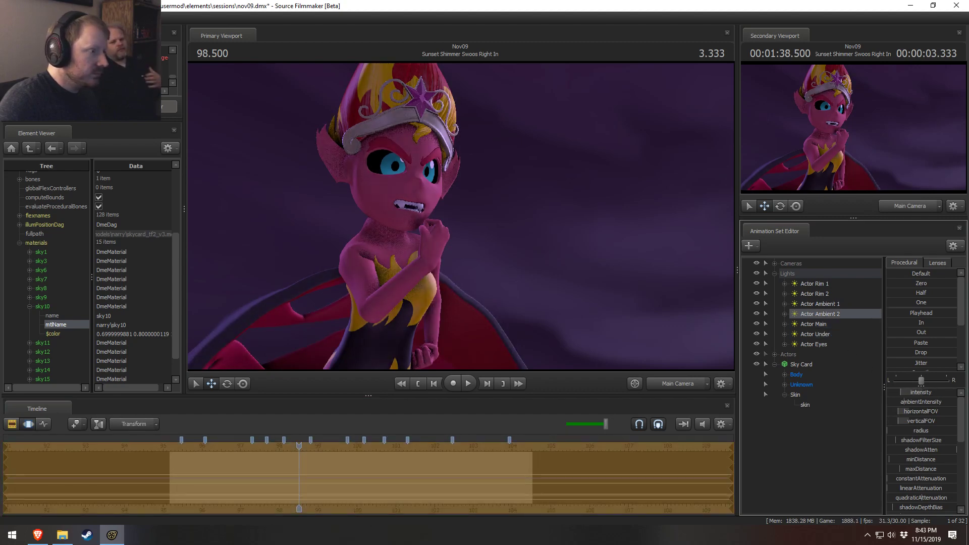
- Play back the Sunset Shimmer Swoos Right In shot to review the ambient lighting on the actor
{"action": "key", "text": "F2"}
{"action": "key", "text": "space"}
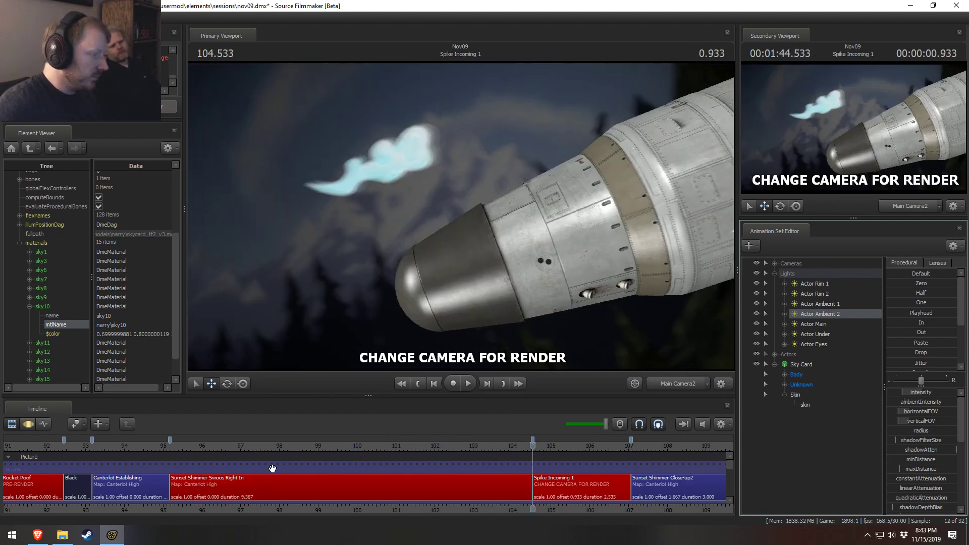
{"action": "key", "text": "F3"}
{"action": "key", "text": "F2"}
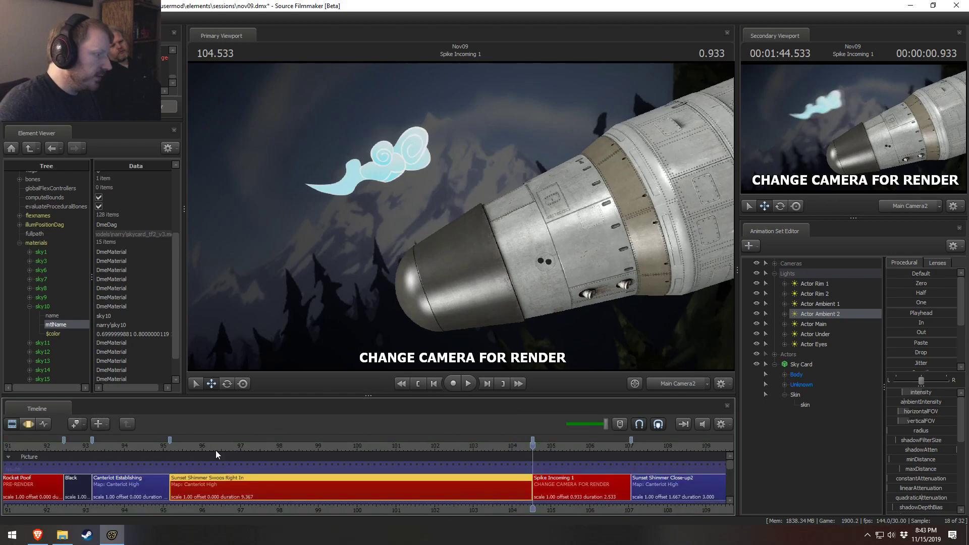
{"action": "key", "text": "F3"}
{"action": "key", "text": "F2"}
{"action": "left_click", "coordinate": [191, 449]}
{"action": "key", "text": "space"}
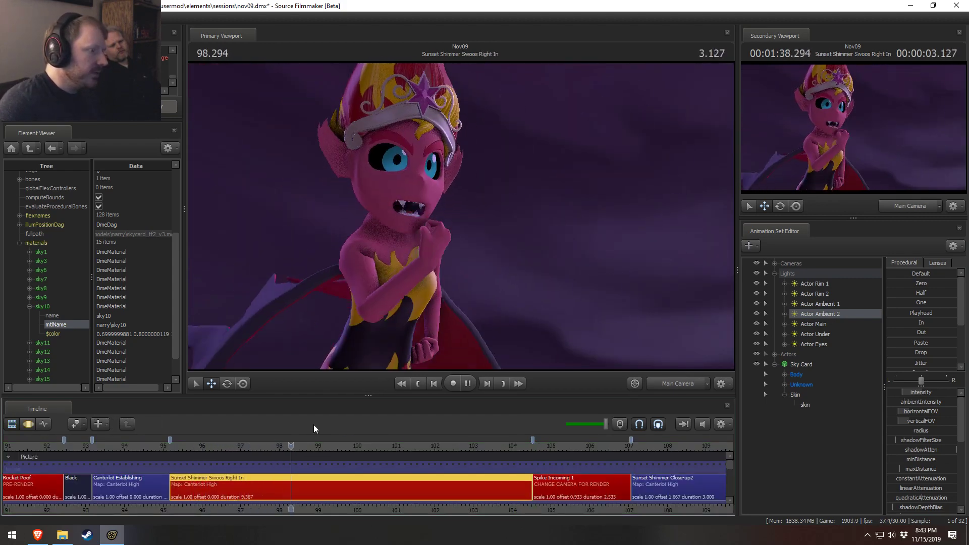
{"action": "key", "text": "space"}
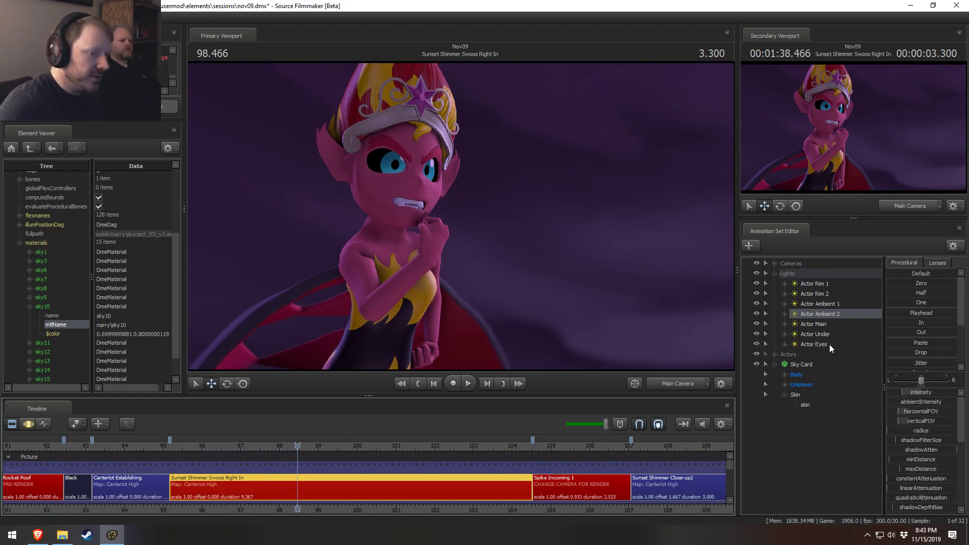
- Look through the Actor Main light, change its position and angle on the actor, and restore the Main Camera view
{"action": "left_click", "coordinate": [814, 324]}
{"action": "key", "text": "F3"}
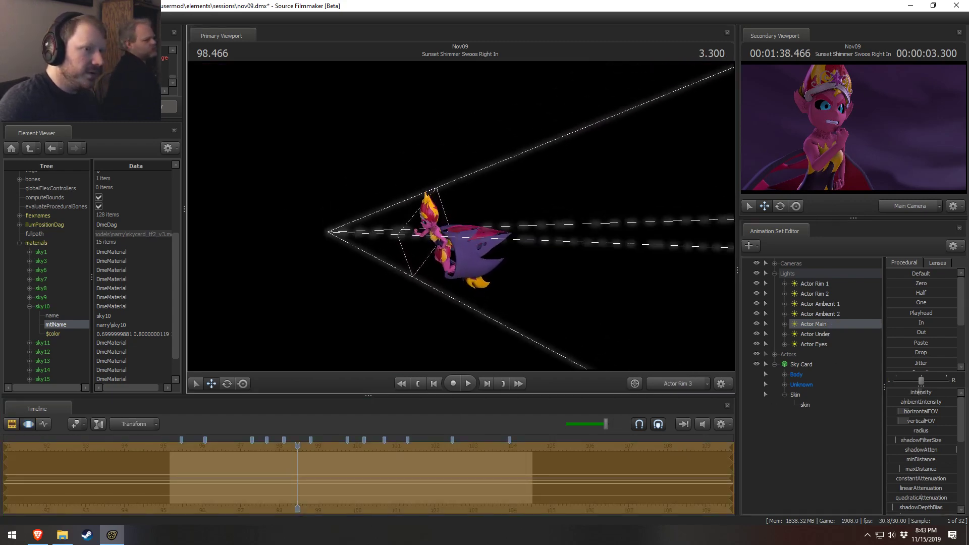
{"action": "left_click_drag", "start_coordinate": [461, 217], "coordinate": [469, 271], "text": "alt"}
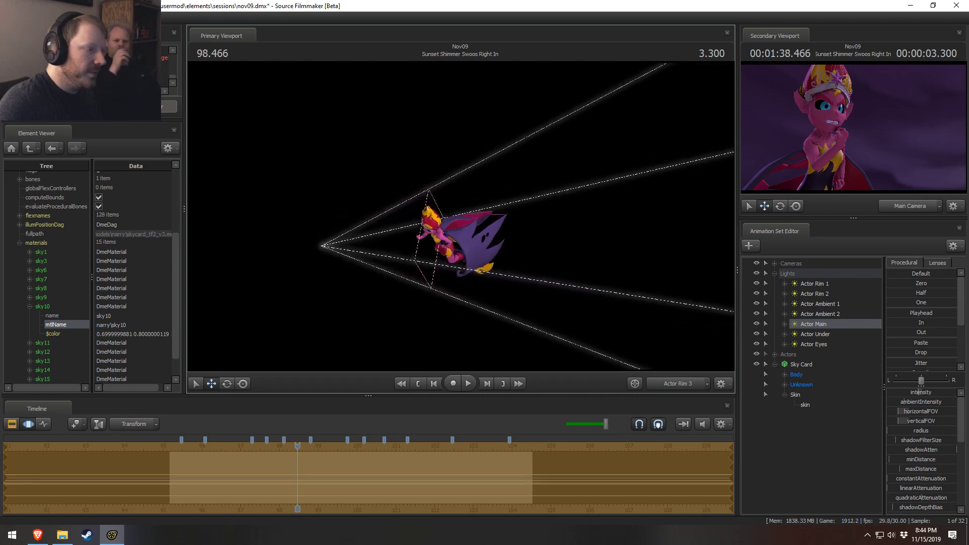
{"action": "key", "text": "F2"}
{"action": "left_click", "coordinate": [675, 384]}
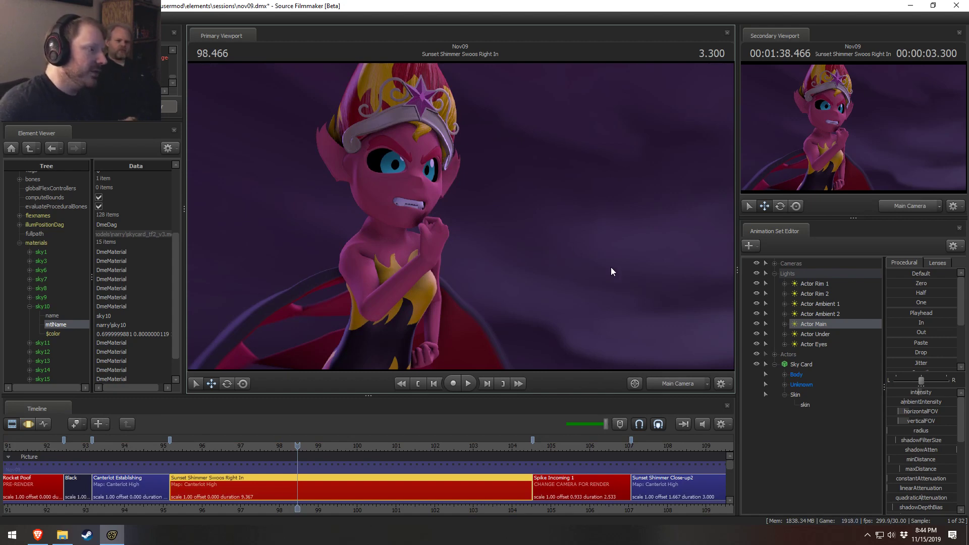
- Disable shadows on the Actor Main light and replay the second half of the shot to check it
{"action": "key", "text": "space"}
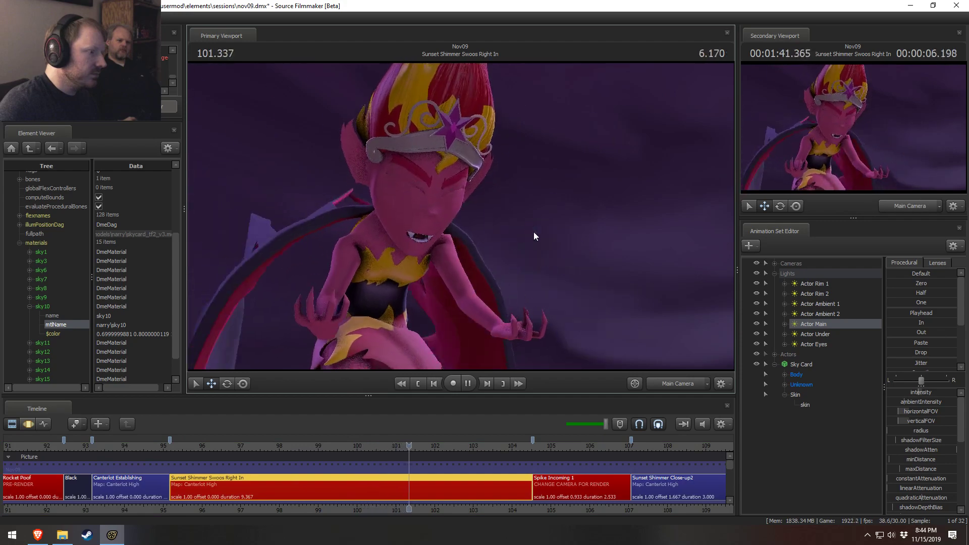
{"action": "key", "text": "space"}
{"action": "right_click", "coordinate": [803, 326]}
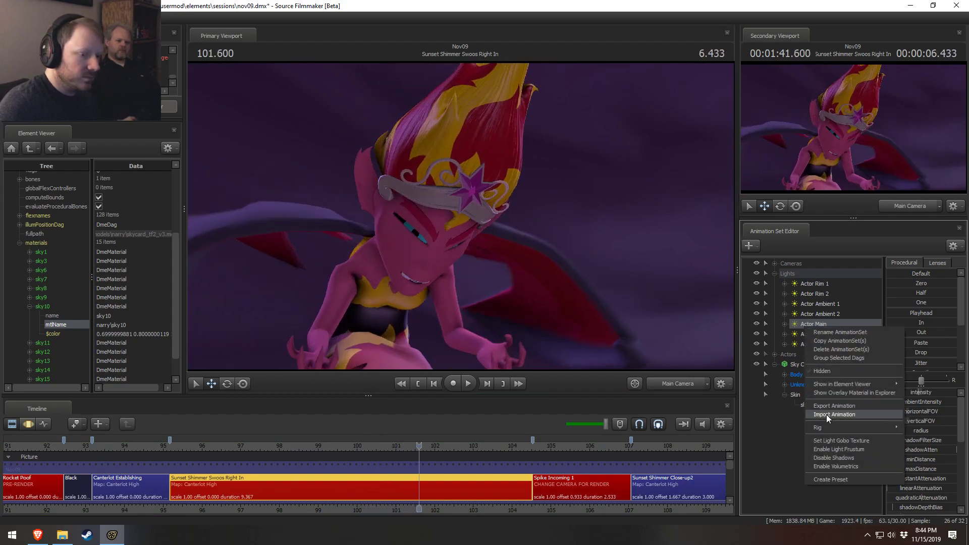
{"action": "left_click", "coordinate": [828, 457]}
{"action": "key", "text": "F3"}
{"action": "key", "text": "F2"}
{"action": "key", "text": "space"}
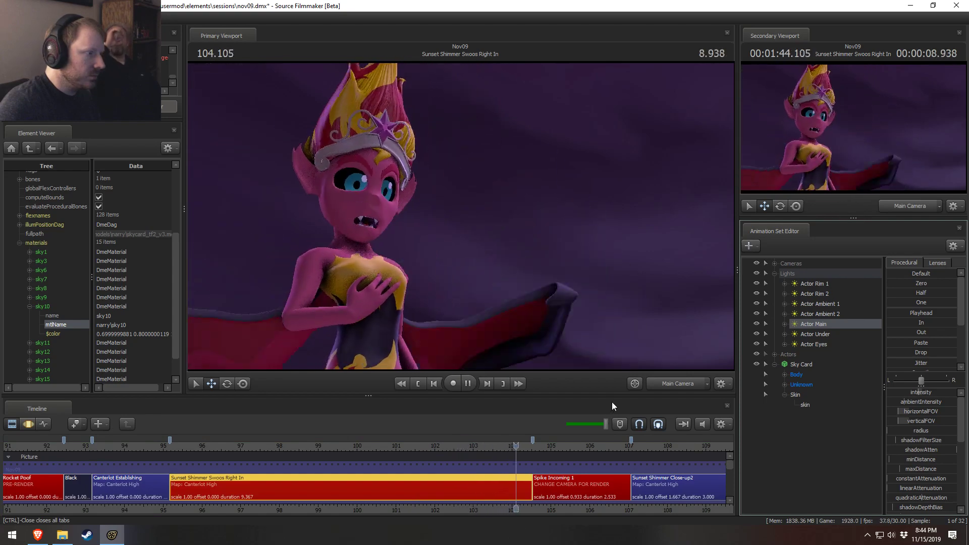
{"action": "left_click_drag", "start_coordinate": [515, 448], "coordinate": [437, 453]}
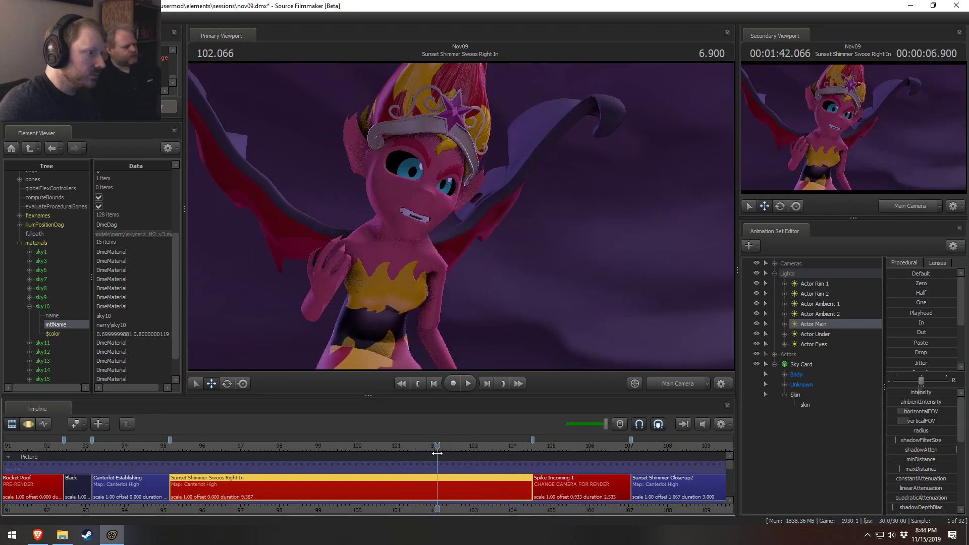
- Reposition the Actor Main light around the actor in the motion editor and play the end of the shot to check it
{"action": "key", "text": "F3"}
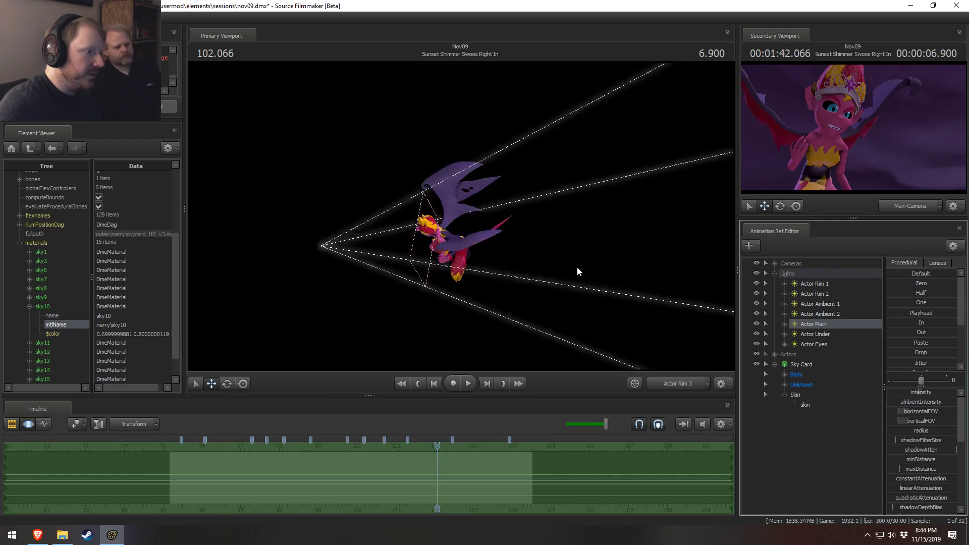
{"action": "left_click_drag", "start_coordinate": [553, 262], "coordinate": [460, 216]}
{"action": "key", "text": "F2"}
{"action": "key", "text": "space"}
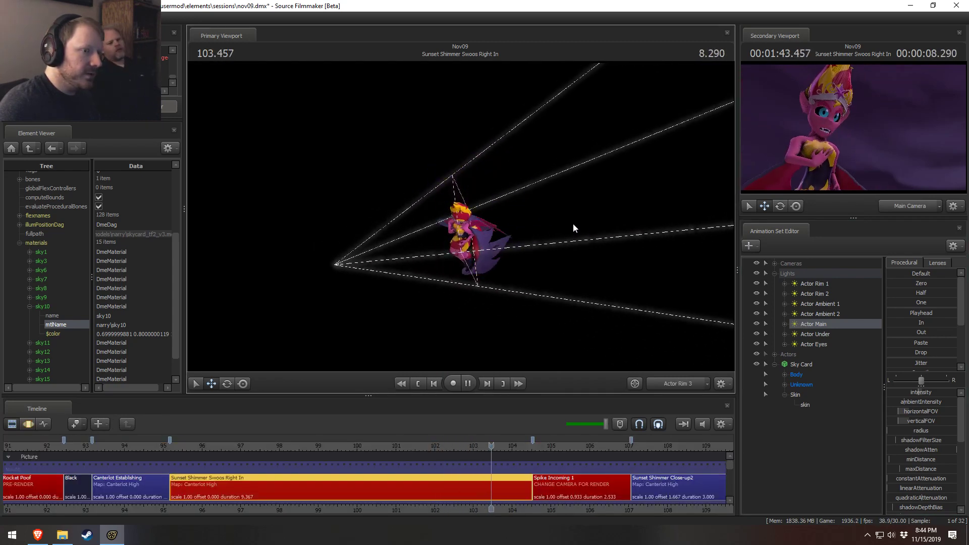
{"action": "key", "text": "space"}
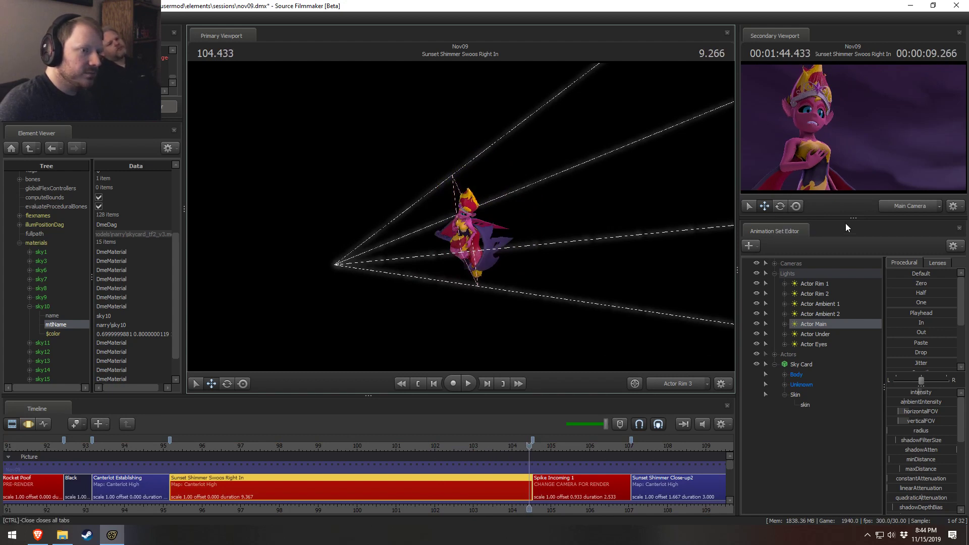
- Restore the Main Camera view and replay the Sunset Shimmer Swoos Right In shot to review the Actor Main lighting
{"action": "left_click", "coordinate": [223, 447]}
{"action": "key", "text": "space"}
{"action": "left_click", "coordinate": [680, 382]}
{"action": "left_click", "coordinate": [680, 383]}
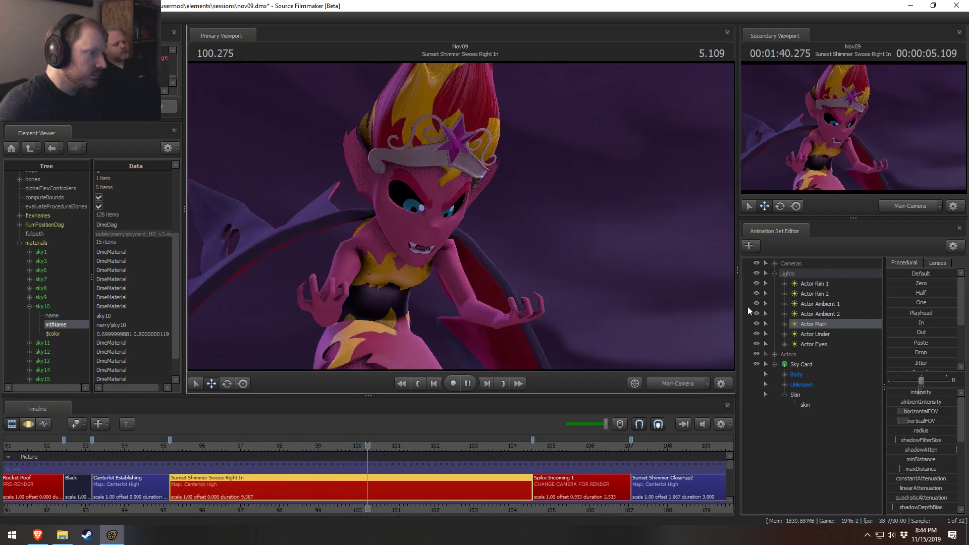
{"action": "key", "text": "space"}
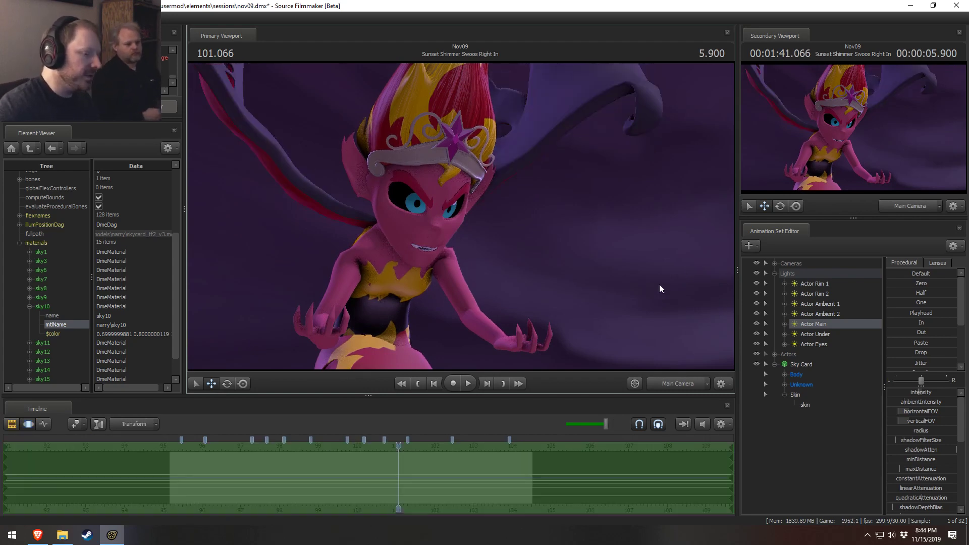
- Switch to the browser and scrub back through the Sunset Shimmer's Wrath/Defeat YouTube video for reference scenes of the character
{"action": "key", "text": "alt+Tab"}
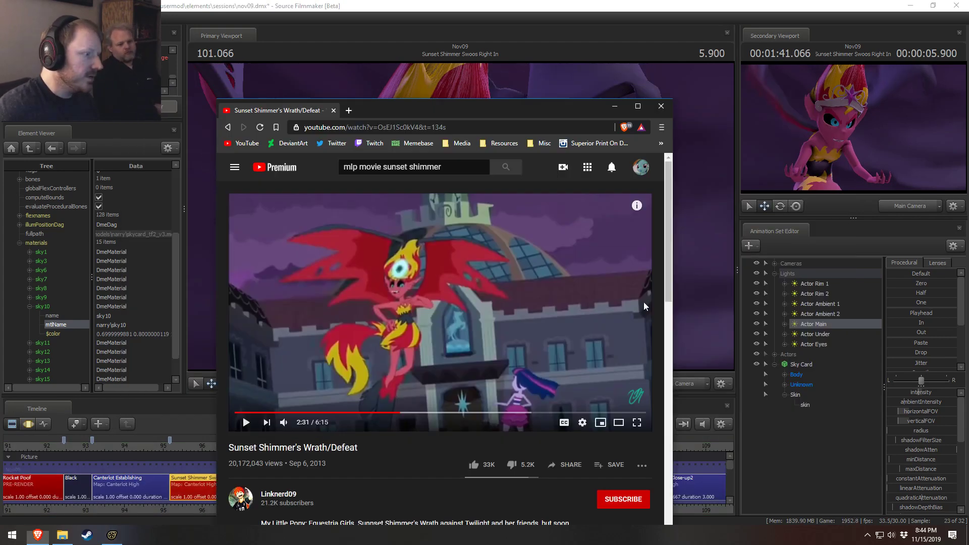
{"action": "left_click", "coordinate": [378, 413]}
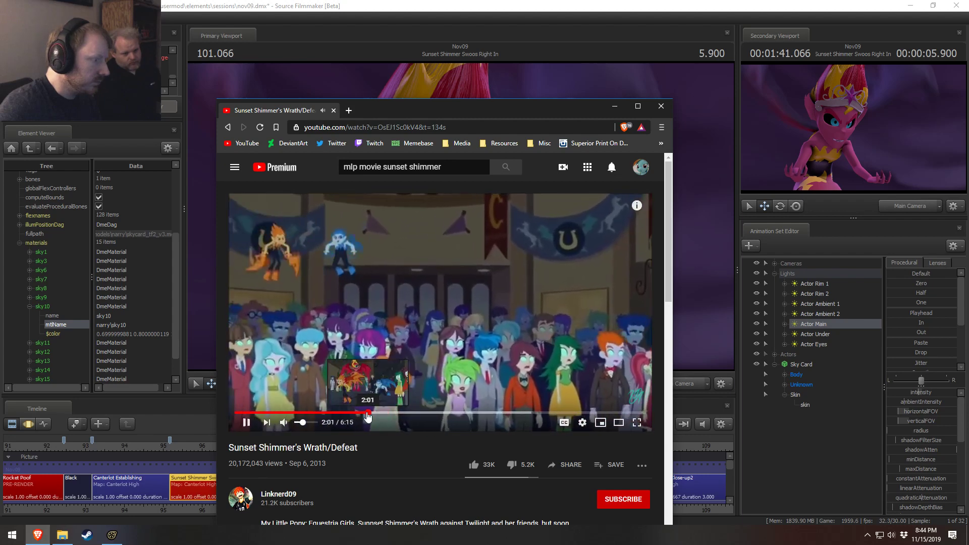
{"action": "left_click", "coordinate": [363, 412]}
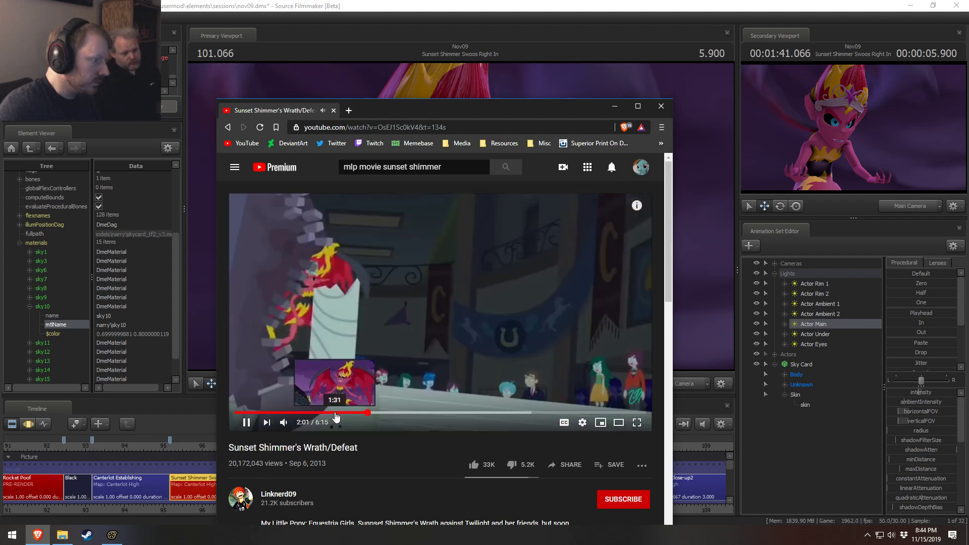
{"action": "left_click", "coordinate": [336, 413]}
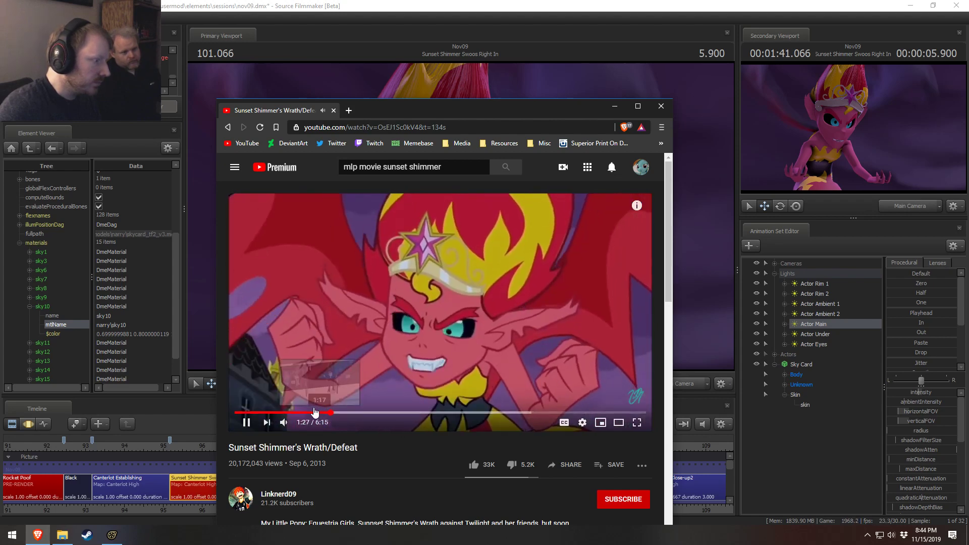
{"action": "left_click_drag", "start_coordinate": [311, 415], "coordinate": [310, 414]}
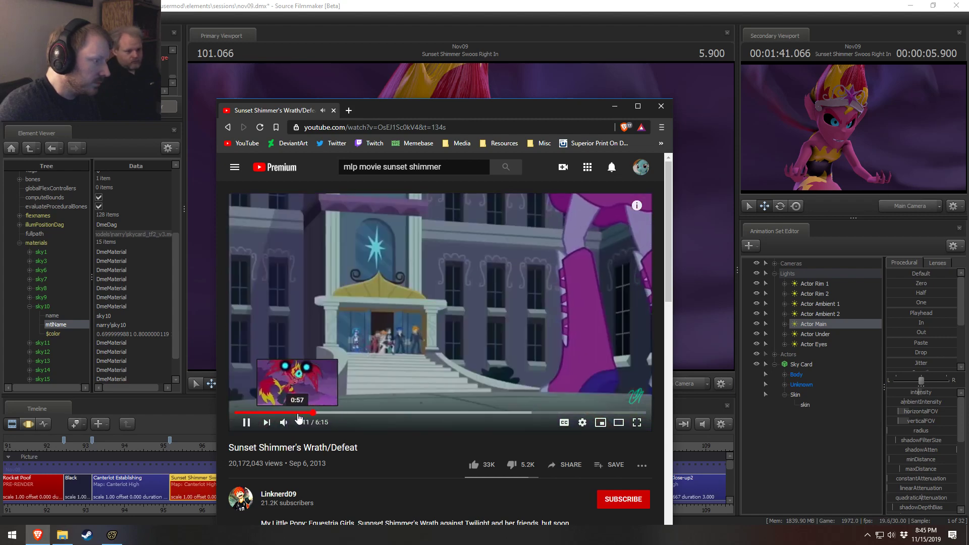
{"action": "left_click", "coordinate": [294, 413]}
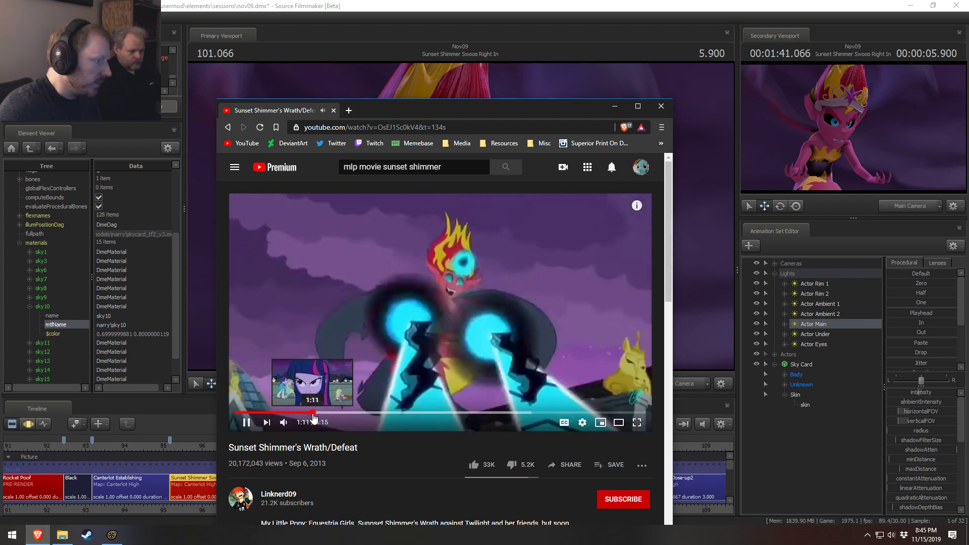
- Find Sunset Shimmer's winged close-up in the reference video and pause it at 1:21
{"action": "left_click", "coordinate": [313, 413]}
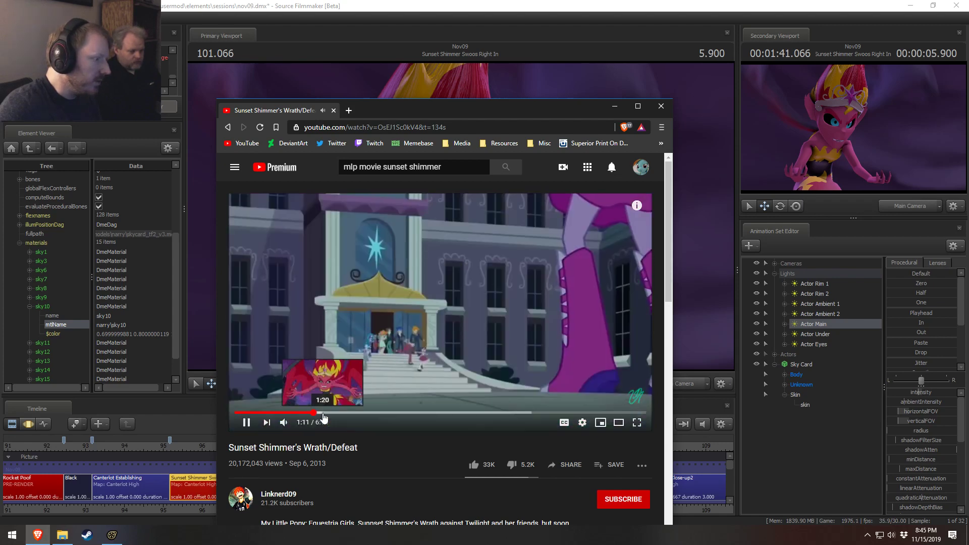
{"action": "left_click", "coordinate": [323, 413]}
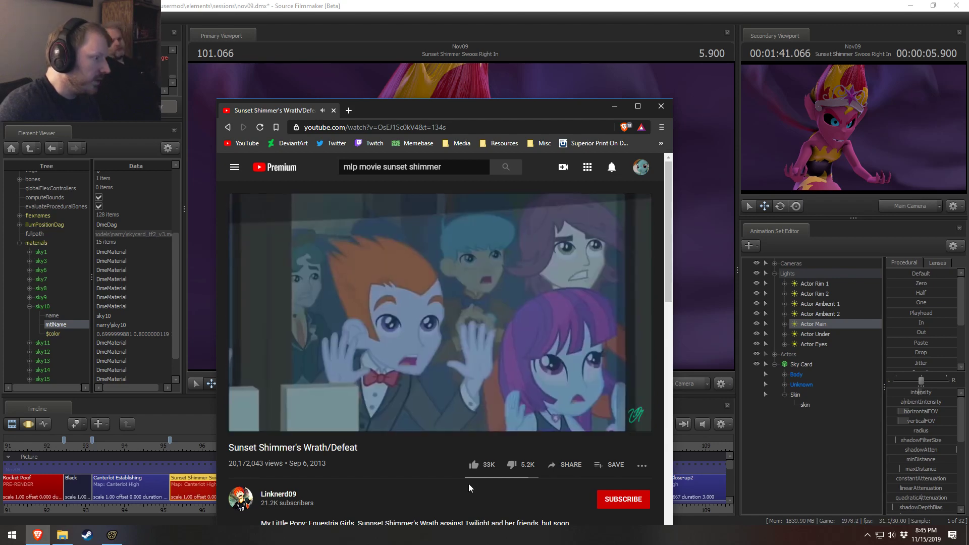
{"action": "key", "text": "space"}
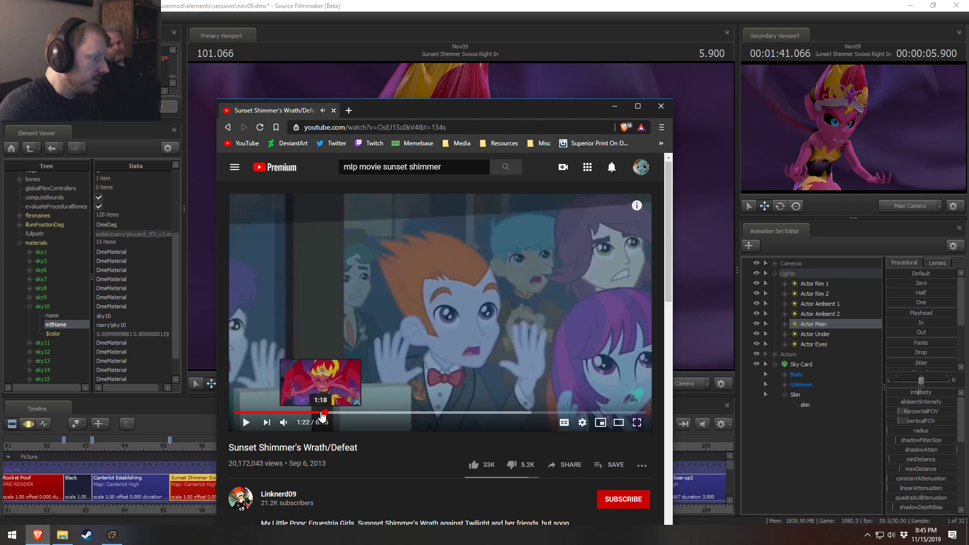
{"action": "left_click", "coordinate": [323, 413]}
{"action": "key", "text": "space"}
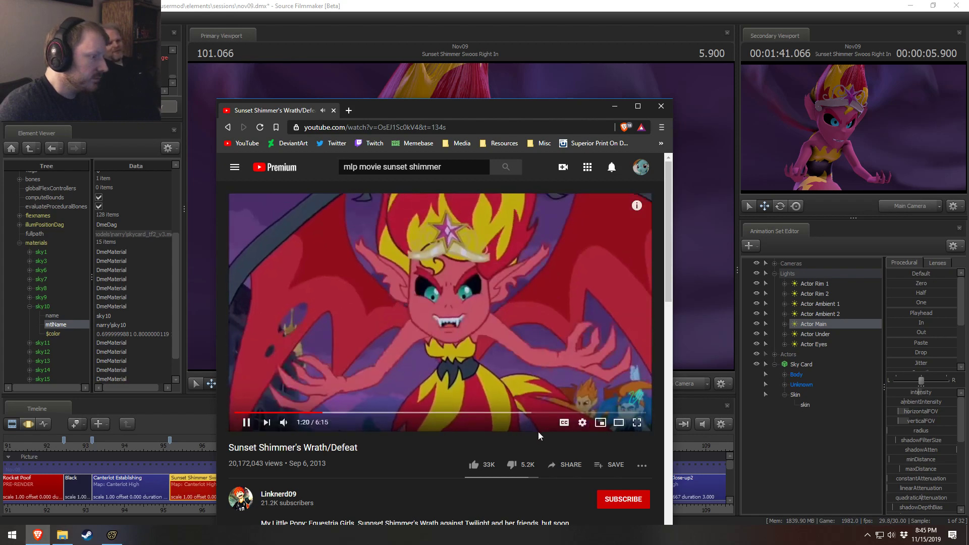
{"action": "key", "text": "space"}
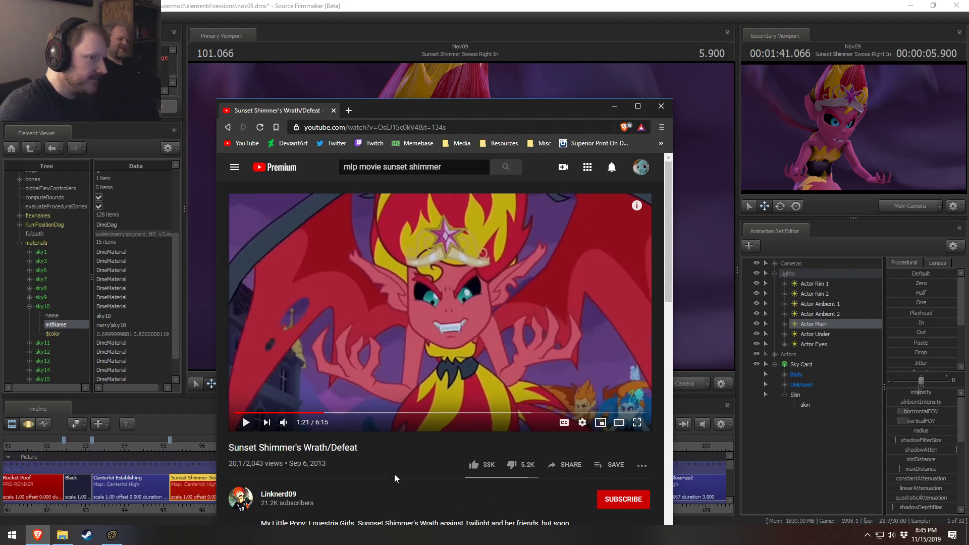
- Return to Source Filmmaker and replay the second half of Sunset Shimmer Swoos Right In several times, continuing into Spike Incoming 1
{"action": "key", "text": "alt+Tab"}
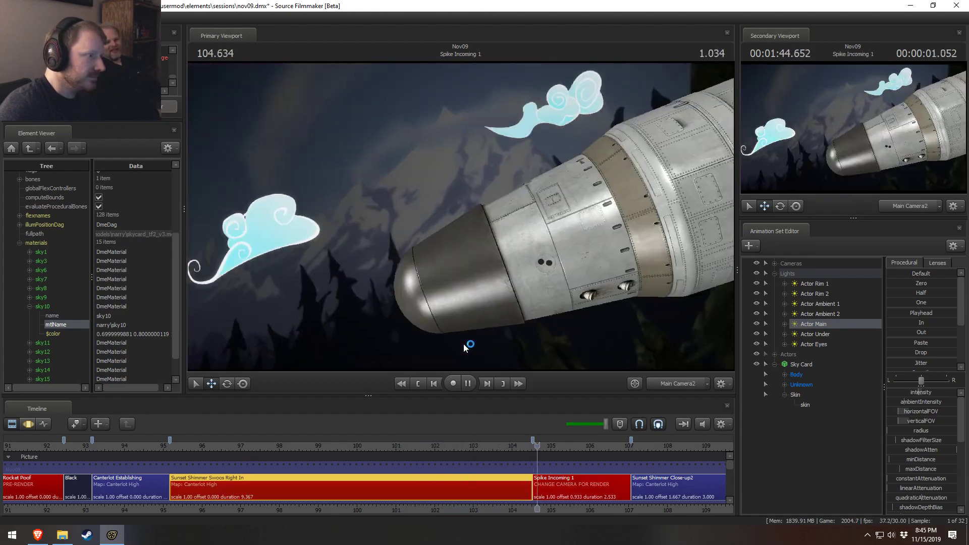
{"action": "key", "text": "space"}
{"action": "left_click_drag", "start_coordinate": [434, 457], "coordinate": [397, 449]}
{"action": "key", "text": "space"}
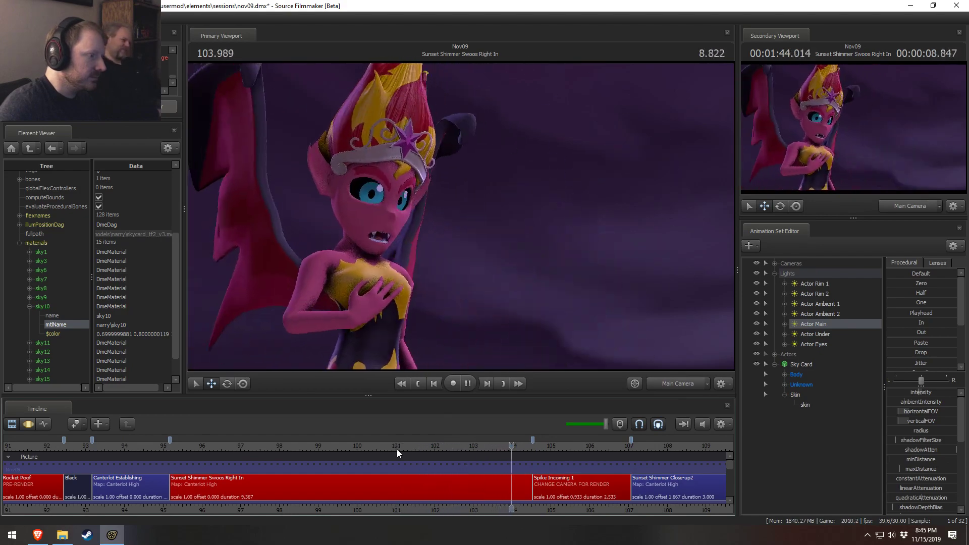
{"action": "left_click", "coordinate": [397, 449]}
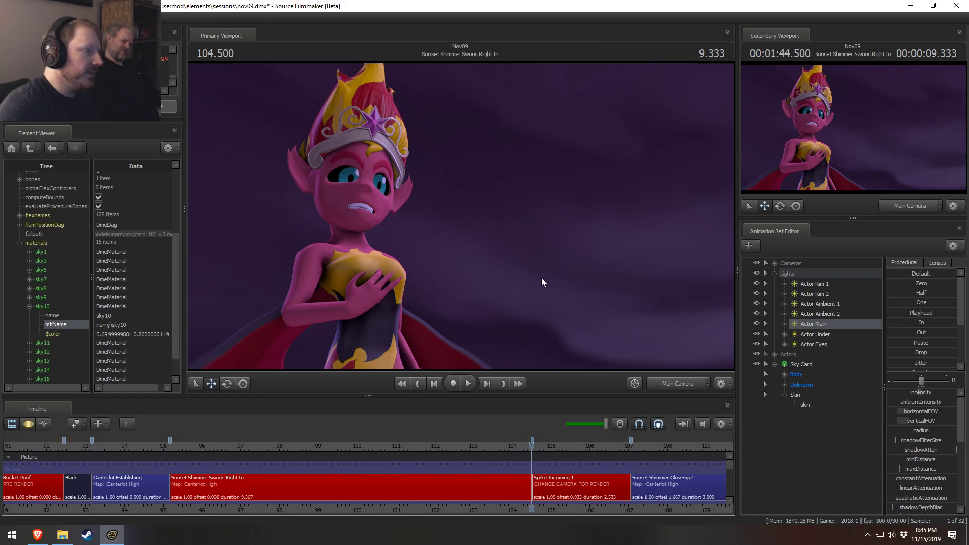
{"action": "left_click", "coordinate": [394, 449]}
{"action": "key", "text": "space"}
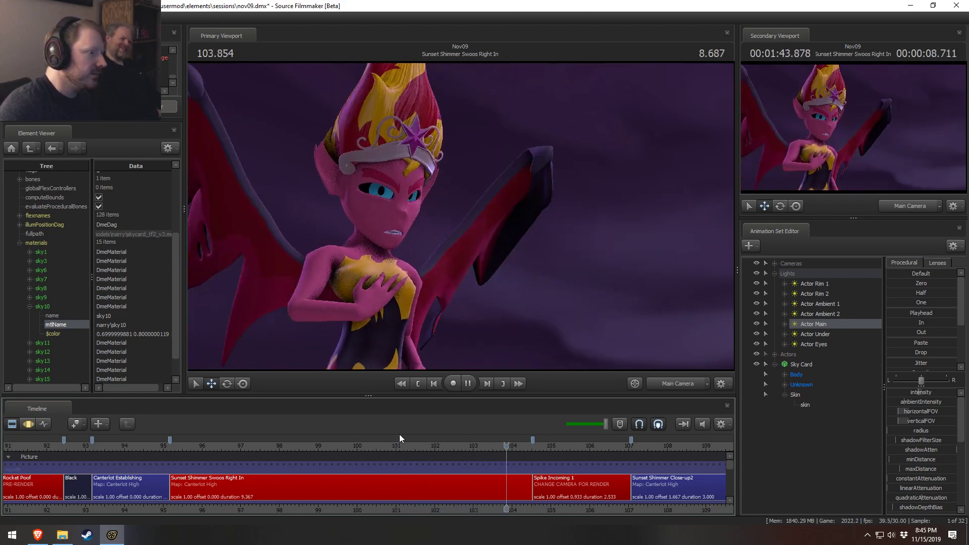
{"action": "key", "text": "space"}
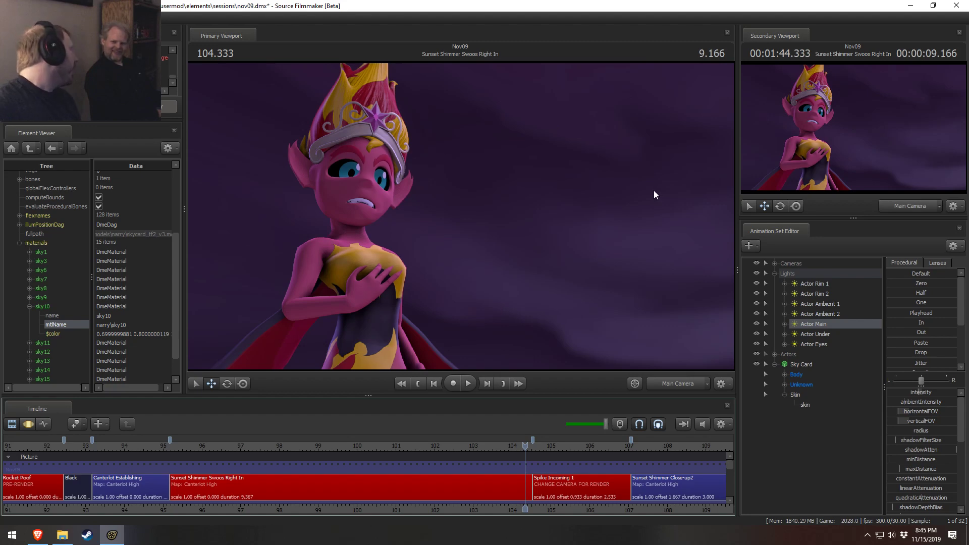
{"action": "key", "text": "space"}
{"action": "key", "text": "space"}
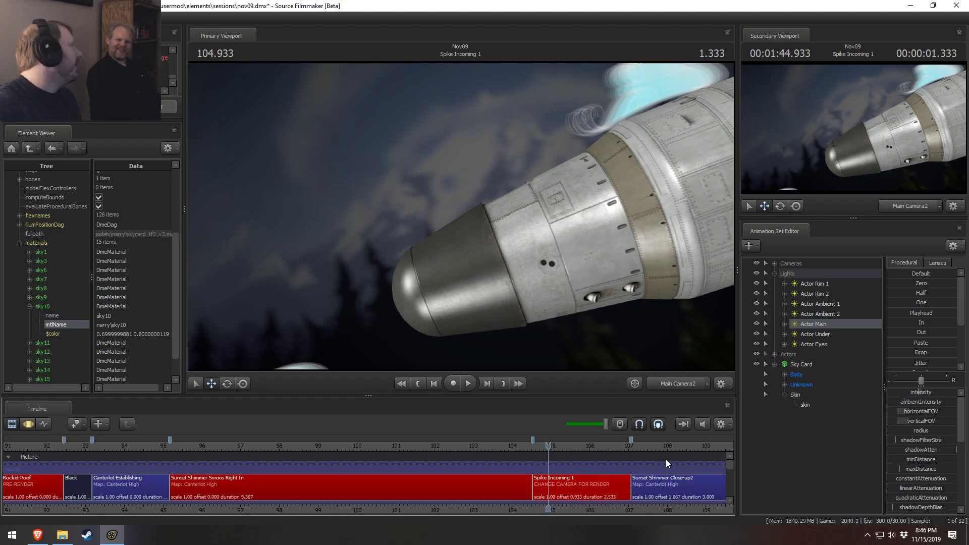
- Show more upcoming shots on the timeline and play into the Sunset Shimmer Close-up2 shot
{"action": "left_click_drag", "start_coordinate": [600, 506], "coordinate": [390, 504]}
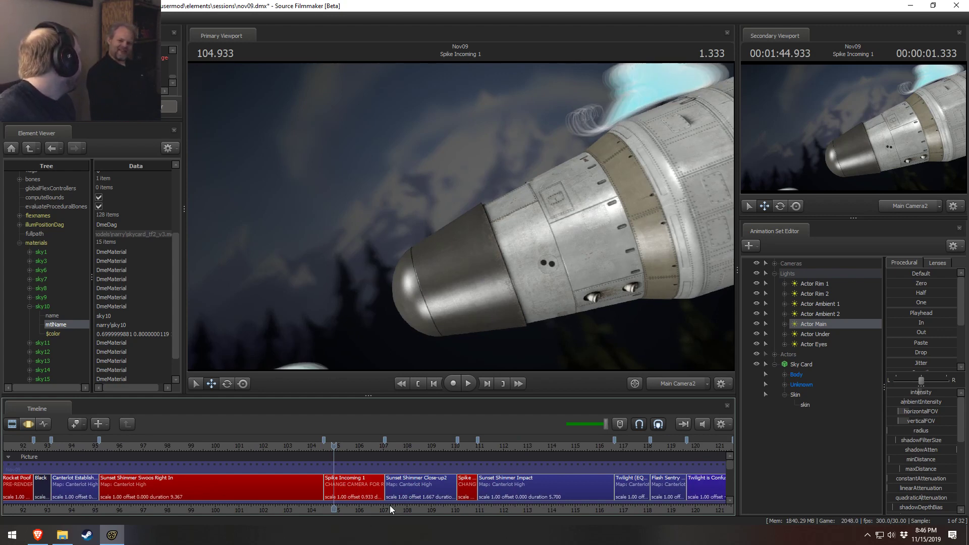
{"action": "key", "text": "space"}
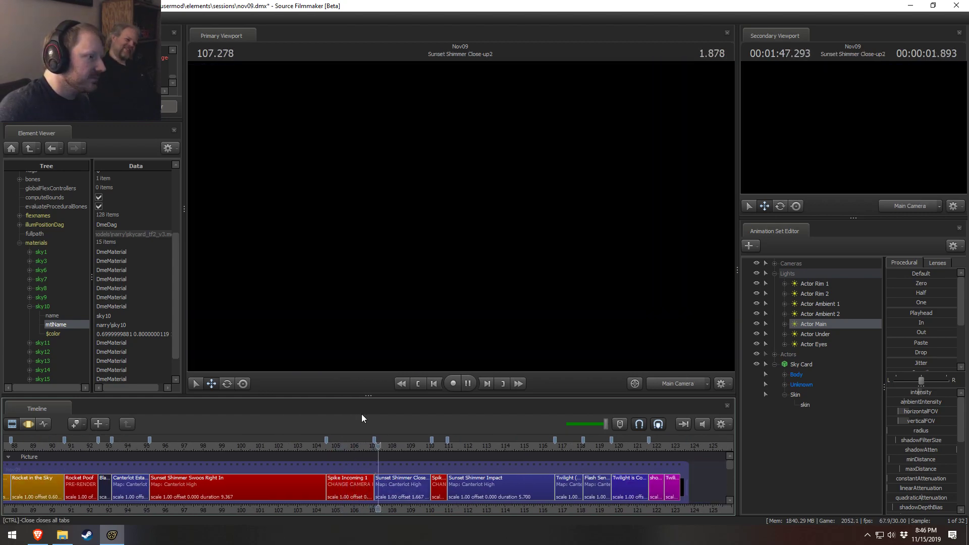
{"action": "key", "text": "space"}
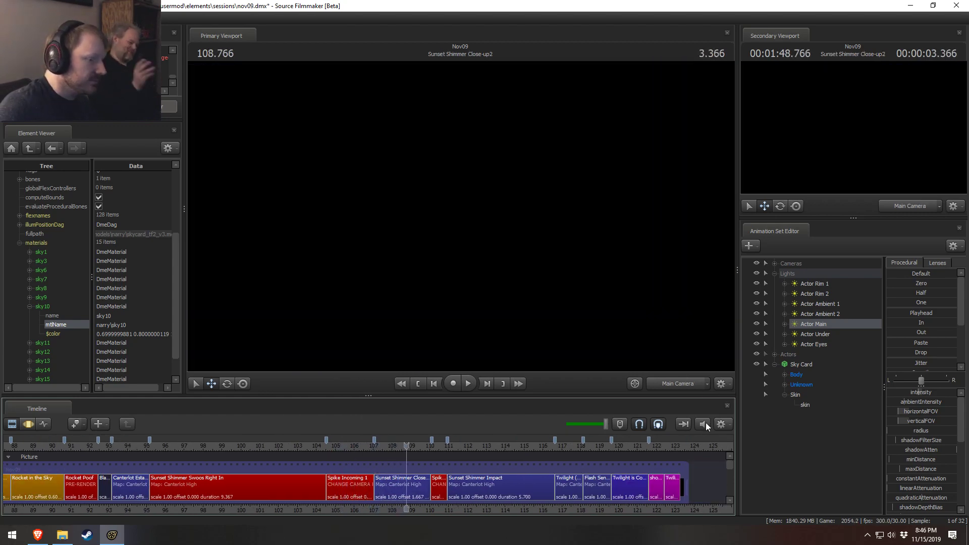
- Disable lighting in the viewport and play on into the Sunset Shimmer Impact shot
{"action": "right_click", "coordinate": [649, 365]}
{"action": "left_click", "coordinate": [658, 350]}
{"action": "key", "text": "space"}
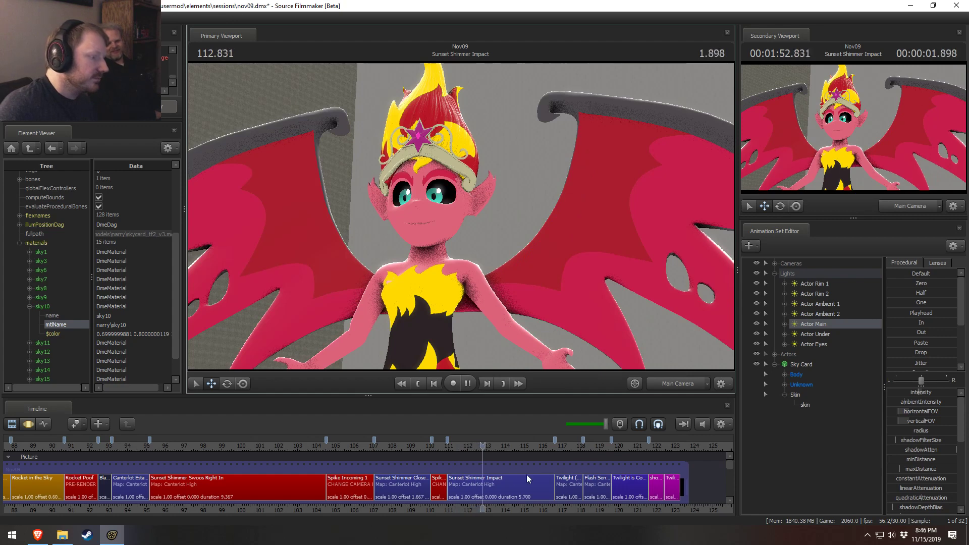
{"action": "key", "text": "space"}
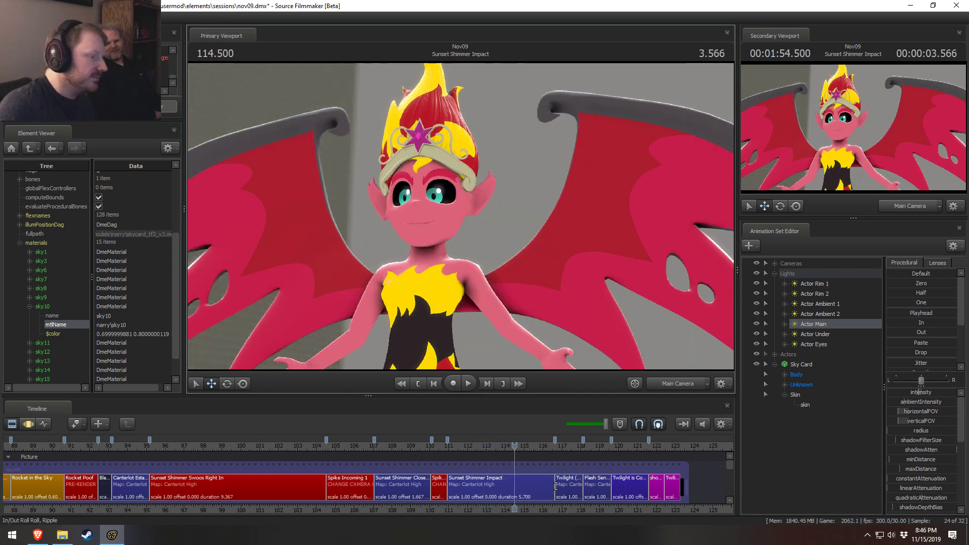
- Go back to the beginning of the Sunset Shimmer Impact shot and select its clip to inspect its animation sets
{"action": "left_click_drag", "start_coordinate": [477, 446], "coordinate": [456, 447]}
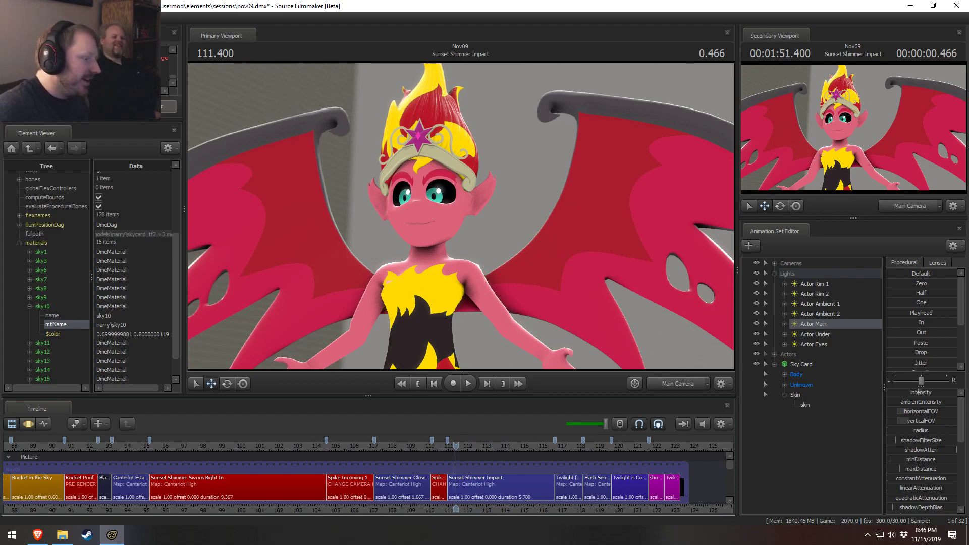
{"action": "left_click", "coordinate": [480, 488]}
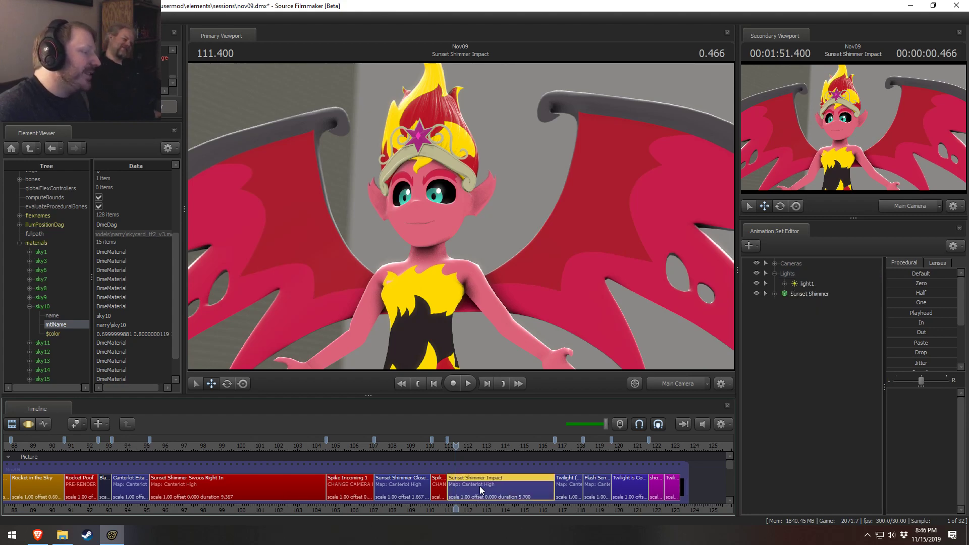
{"action": "left_click", "coordinate": [459, 442]}
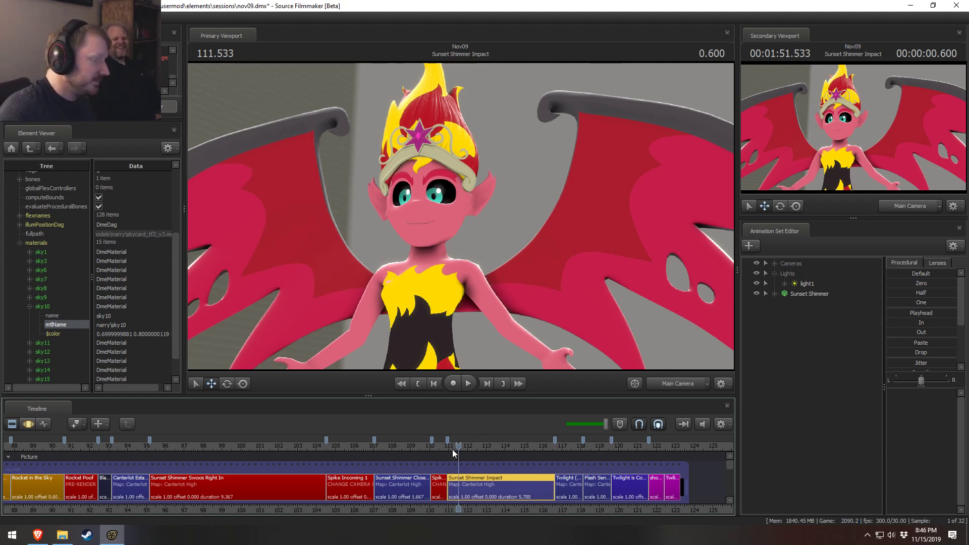
- Review a frame of Spike Incoming 1, then play back Sunset Shimmer Swoos Right In with lighting disabled
{"action": "left_click", "coordinate": [336, 446]}
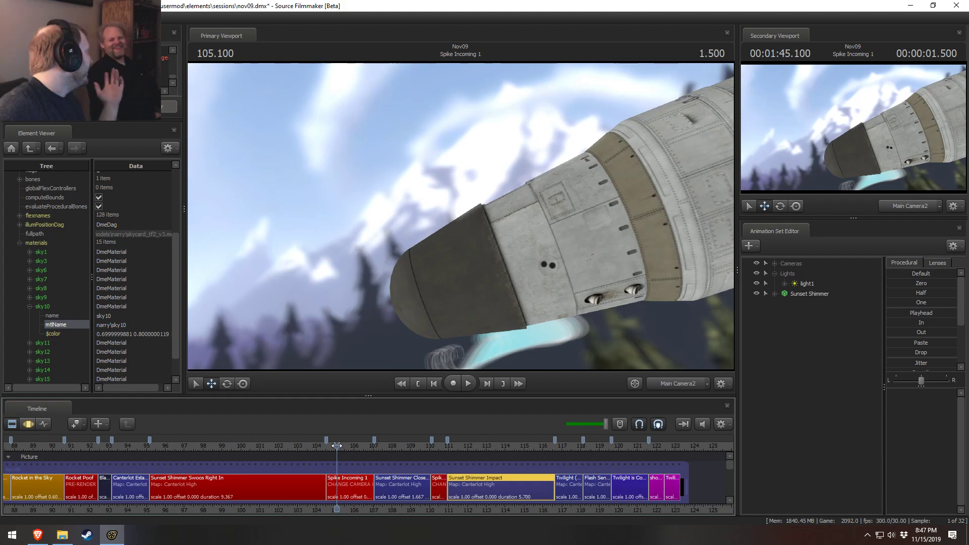
{"action": "left_click", "coordinate": [210, 436]}
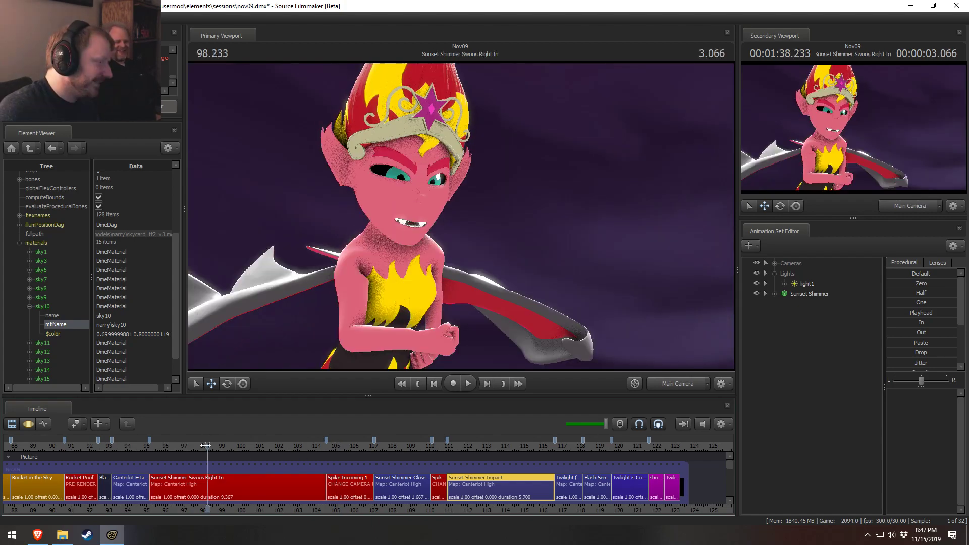
{"action": "key", "text": "space"}
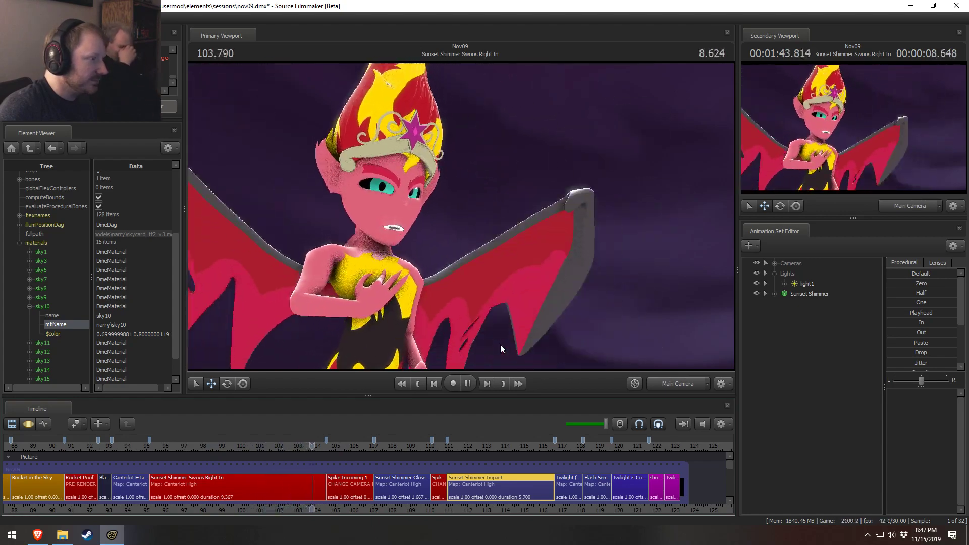
{"action": "left_click", "coordinate": [227, 444]}
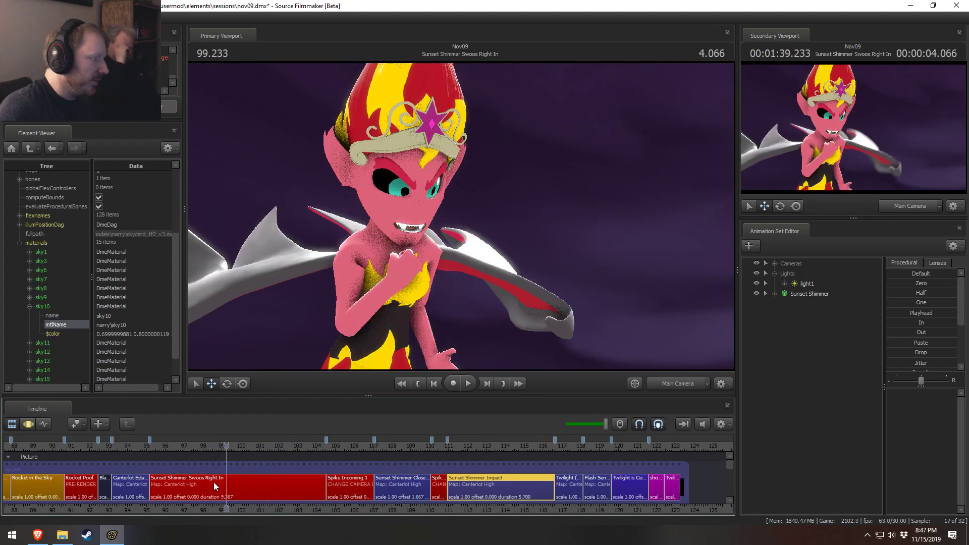
- Add the line "Finish Eyebrows" to the clip text of Sunset Shimmer Swoos Right In
{"action": "left_click", "coordinate": [214, 484]}
{"action": "right_click", "coordinate": [230, 486]}
{"action": "mouse_move", "coordinate": [251, 358]}
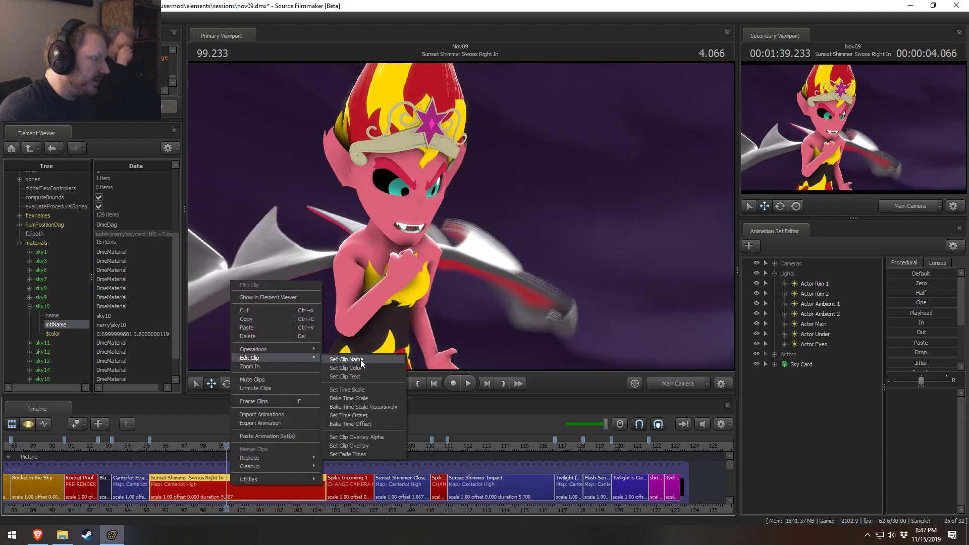
{"action": "left_click", "coordinate": [345, 376]}
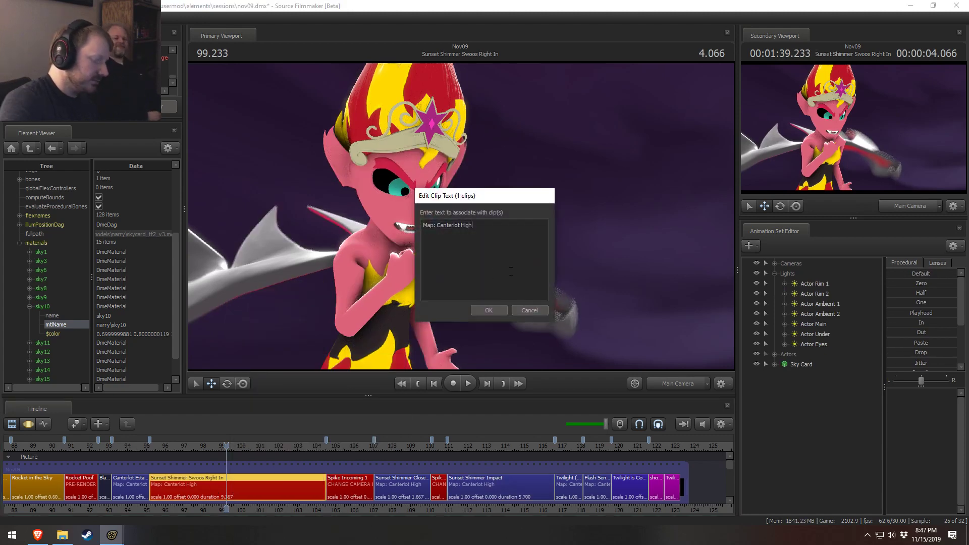
{"action": "key", "text": "Return"}
{"action": "type", "text": "Finish B"}
{"action": "key", "text": "BackSpace"}
{"action": "type", "text": "Eyebrows"}
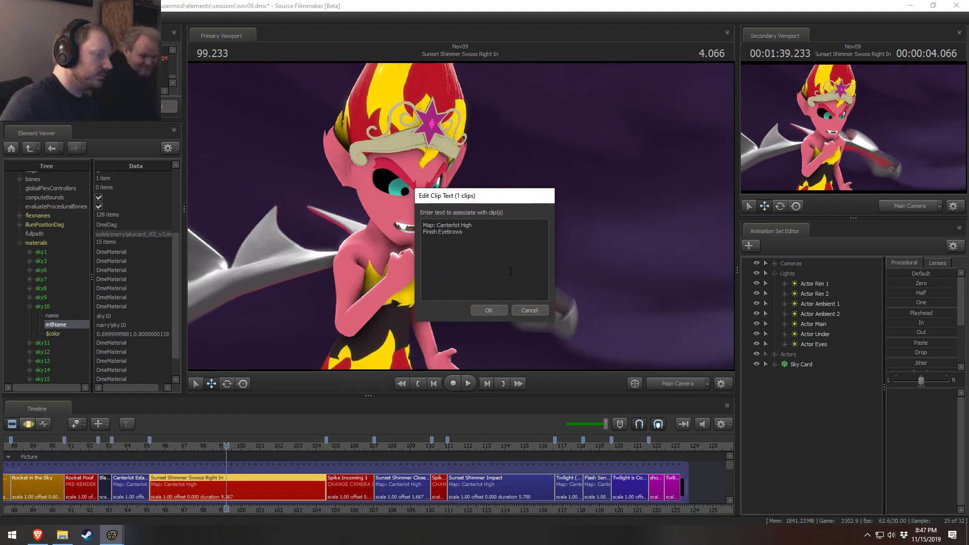
{"action": "left_click", "coordinate": [488, 310]}
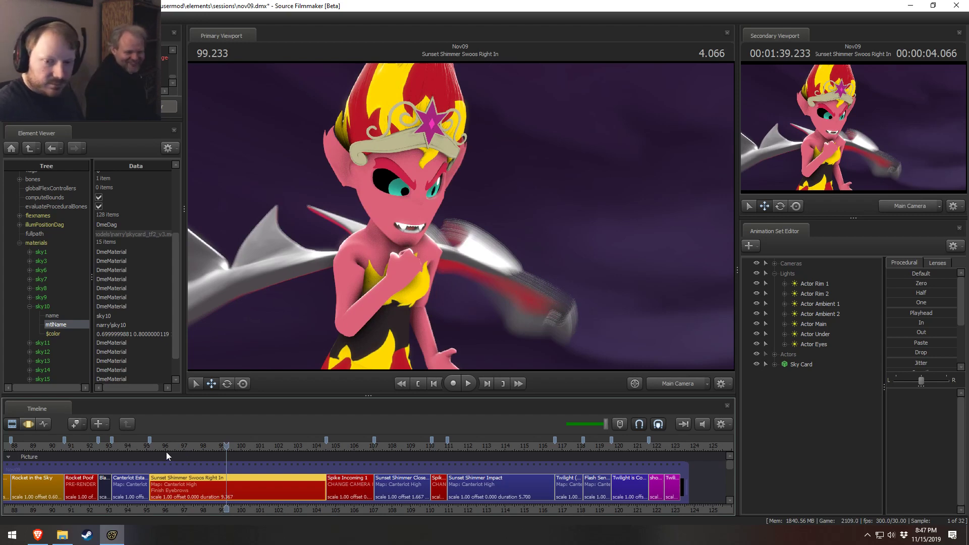
- Set the background color of the Sunset Shimmer Swoos Right In clip to the same gold as the Rocket in the Sky clip
{"action": "right_click", "coordinate": [211, 486]}
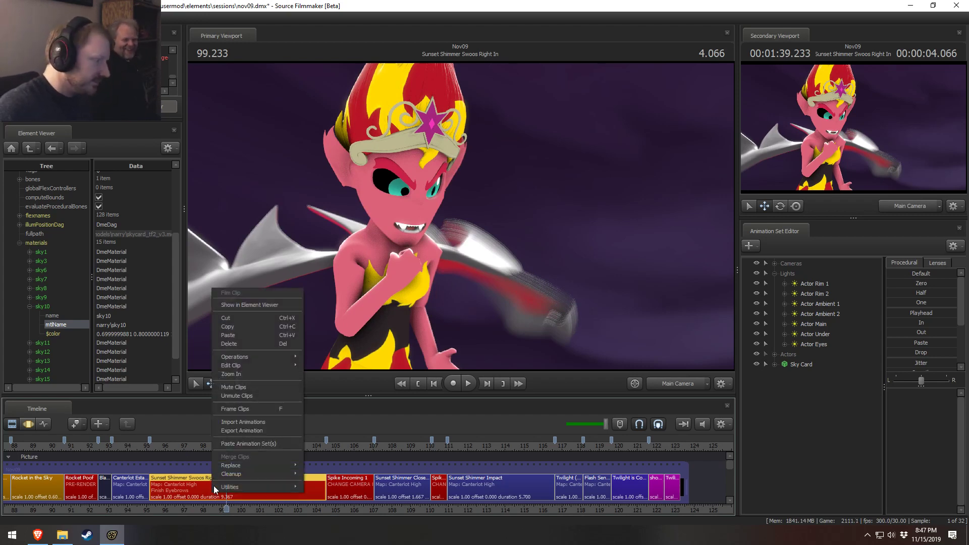
{"action": "mouse_move", "coordinate": [232, 364]}
{"action": "left_click", "coordinate": [331, 376]}
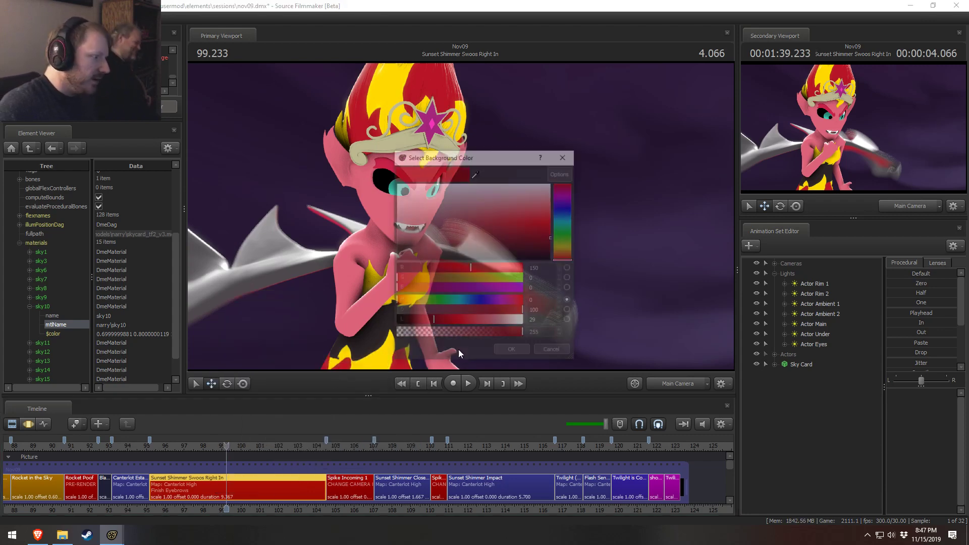
{"action": "double_click", "coordinate": [544, 272]}
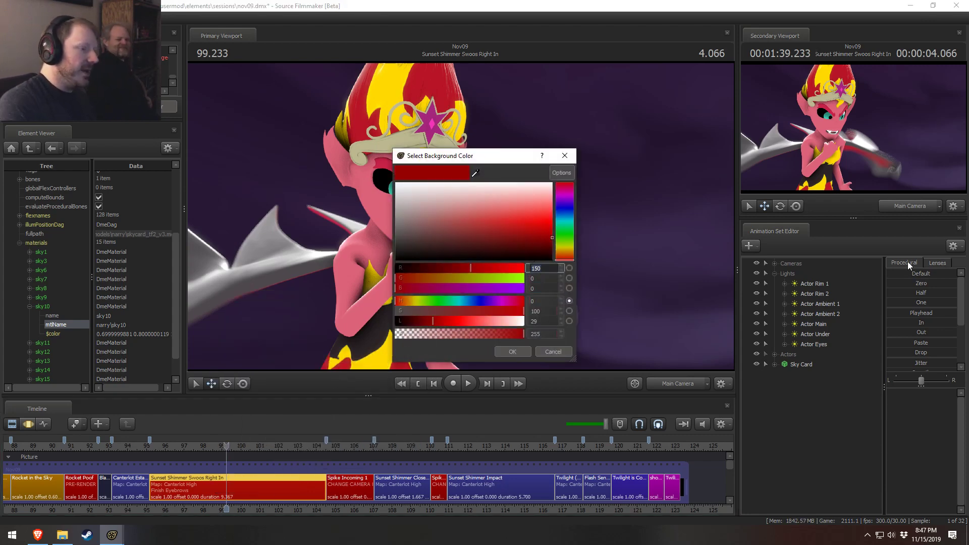
{"action": "type", "text": "100"}
{"action": "key", "text": "Tab"}
{"action": "type", "text": "70"}
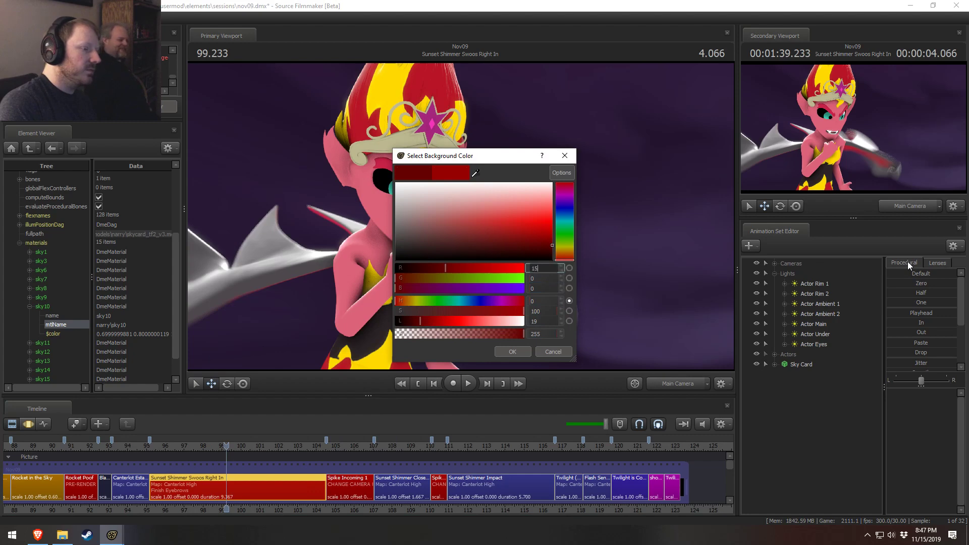
{"action": "key", "text": "Return"}
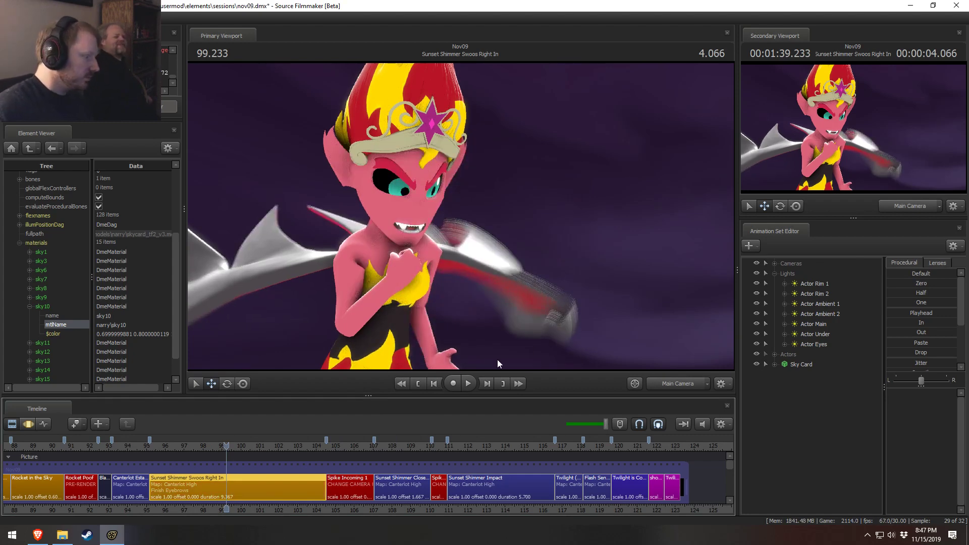
- View a frame near the start of Canterlot Establishing and select its clip
{"action": "left_click", "coordinate": [119, 456]}
{"action": "left_click", "coordinate": [125, 488]}
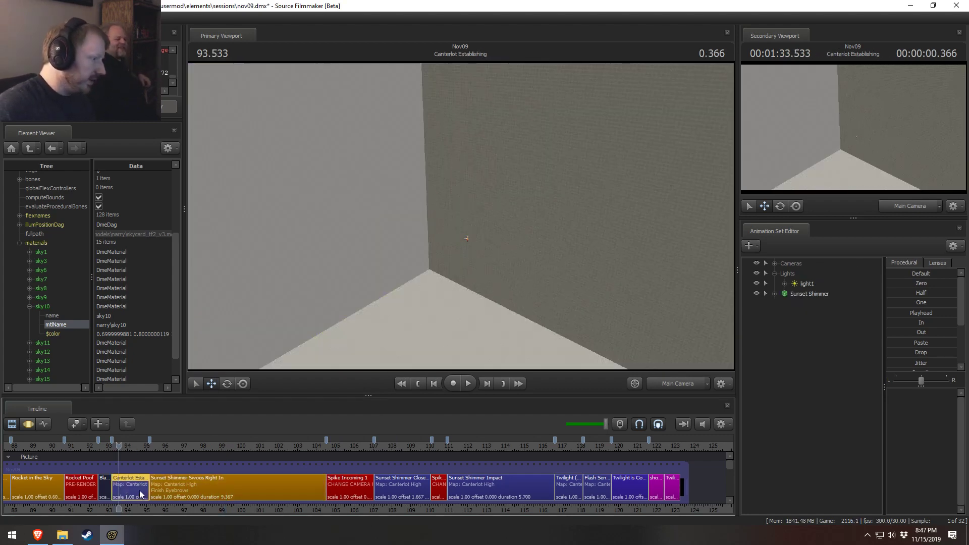
{"action": "scroll", "coordinate": [134, 495], "scroll_direction": "up", "scroll_amount": 1}
{"action": "scroll", "coordinate": [168, 501], "scroll_direction": "up", "scroll_amount": 1}
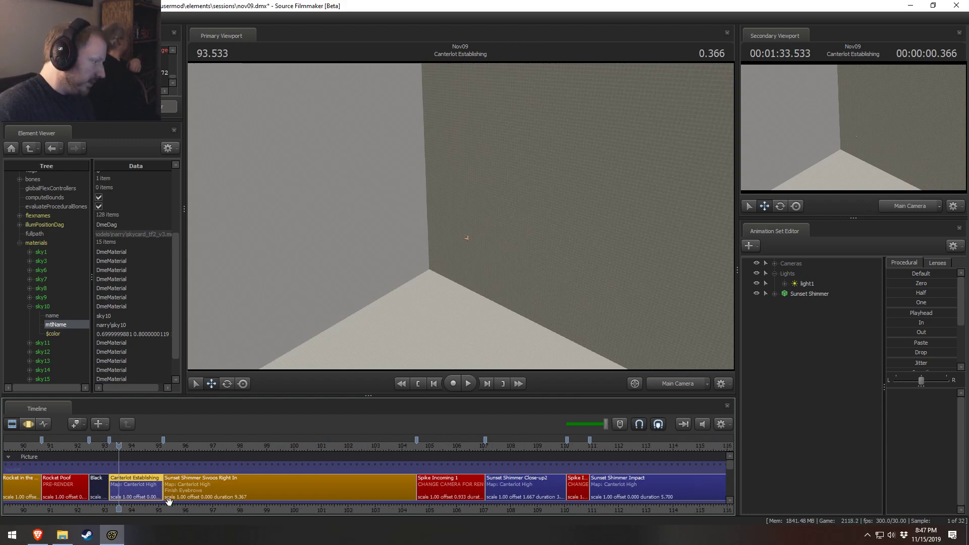
- Select the Rocket Poof clip and play back its shot a couple of times, stopping at 91.366
{"action": "middle_click_drag", "start_coordinate": [164, 506], "coordinate": [231, 488]}
{"action": "left_click", "coordinate": [231, 487]}
{"action": "left_click", "coordinate": [233, 452]}
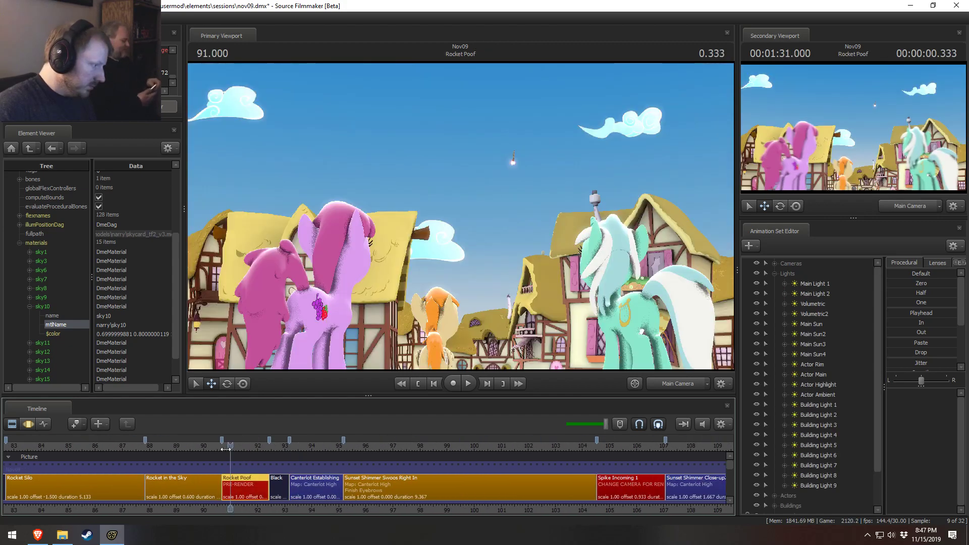
{"action": "key", "text": "space"}
{"action": "key", "text": "space"}
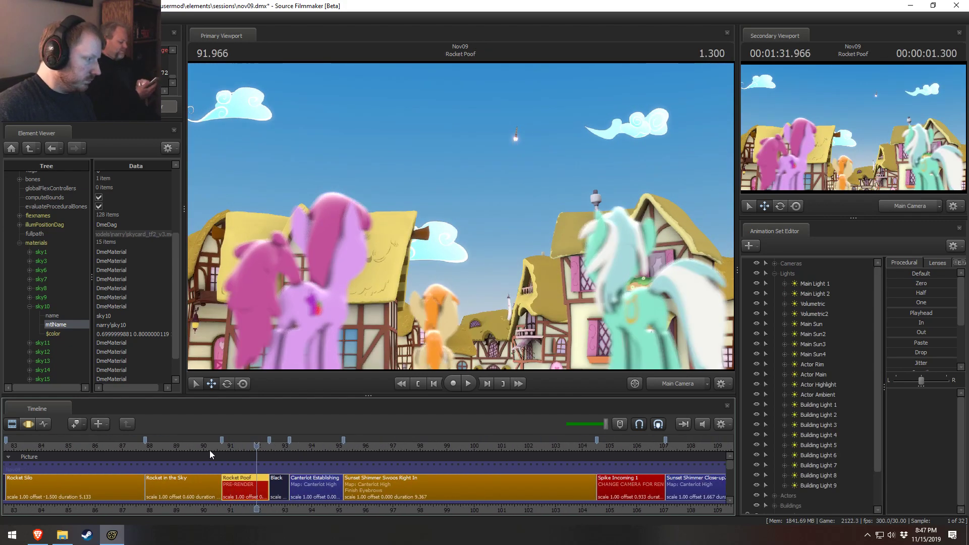
{"action": "left_click", "coordinate": [213, 451]}
{"action": "key", "text": "space"}
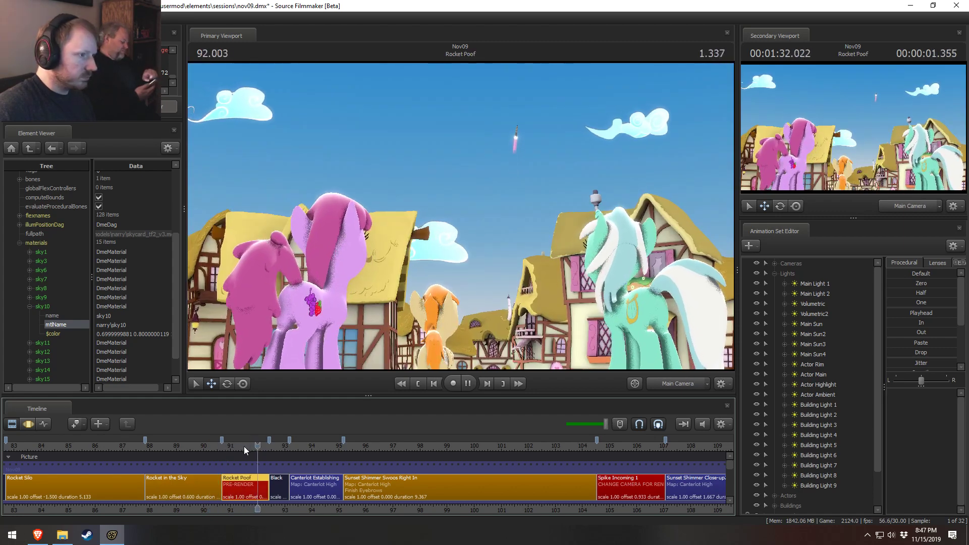
{"action": "key", "text": "space"}
{"action": "left_click", "coordinate": [241, 454]}
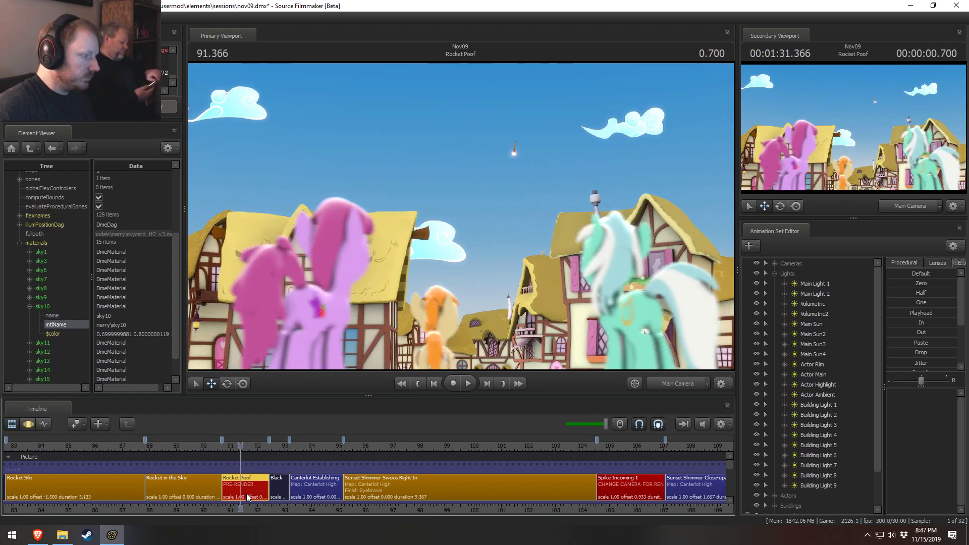
- Collapse the Lights group and enlarge the timeline to bring the Sound Effects track into view
{"action": "left_click", "coordinate": [774, 274]}
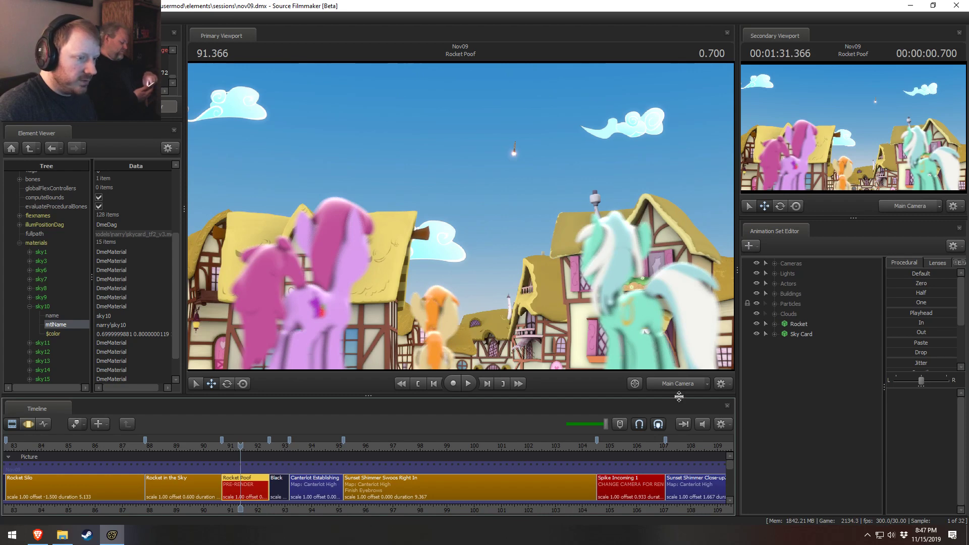
{"action": "left_click_drag", "start_coordinate": [679, 396], "coordinate": [676, 345]}
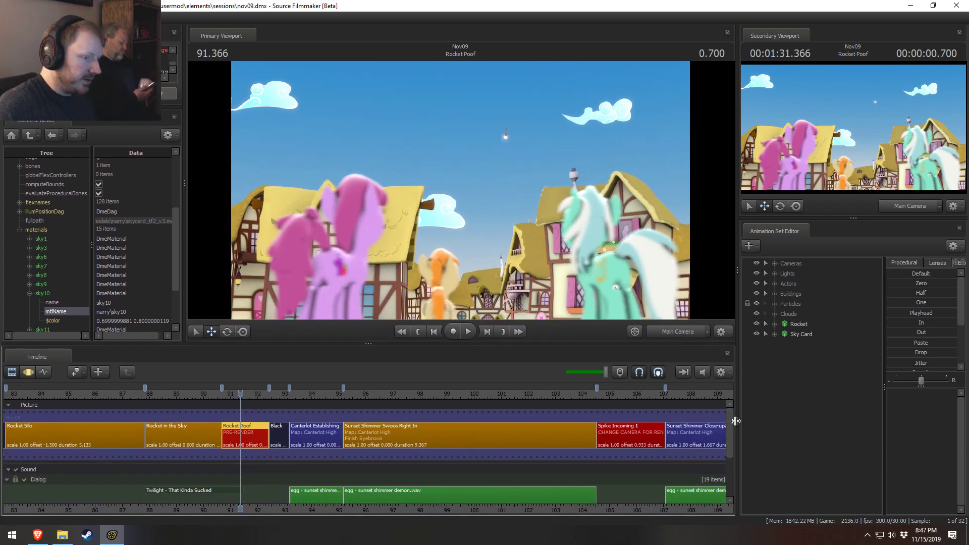
{"action": "left_click_drag", "start_coordinate": [730, 431], "coordinate": [731, 452]}
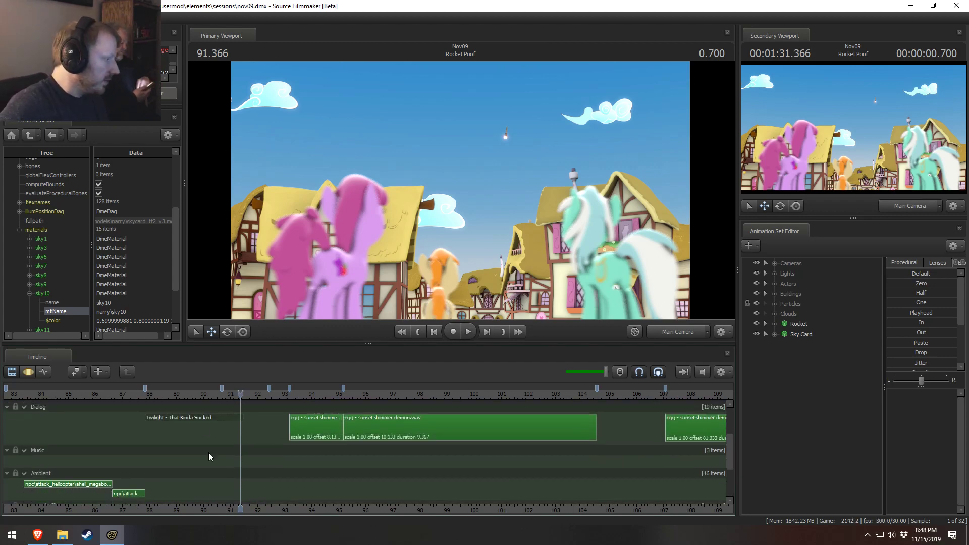
{"action": "right_click", "coordinate": [230, 493]}
{"action": "left_click", "coordinate": [252, 431]}
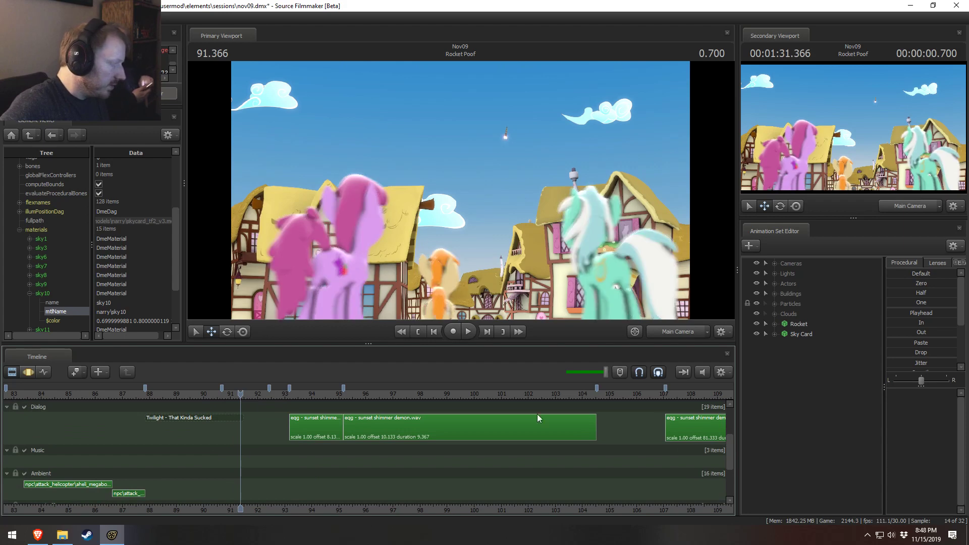
{"action": "left_click_drag", "start_coordinate": [730, 454], "coordinate": [731, 470]}
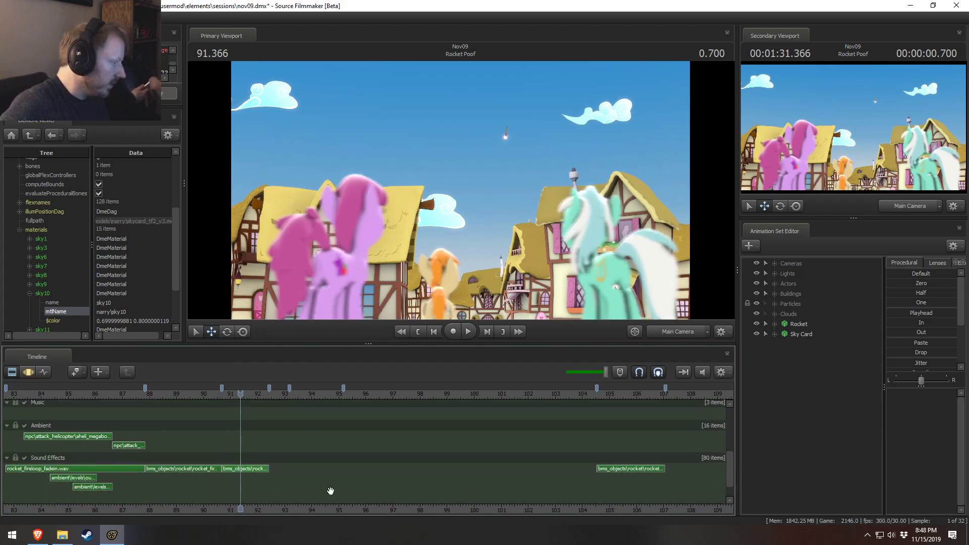
- Filter the WAV files for "pop", preview several candidates and add fx\meet_the_medic\pop.wav to the Sound Effects track at 91.566
{"action": "right_click", "coordinate": [246, 489]}
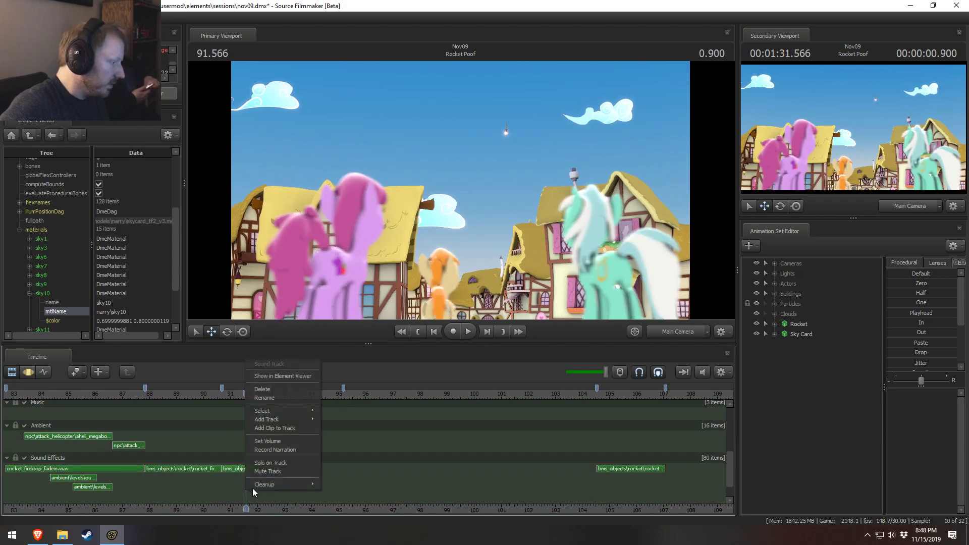
{"action": "left_click", "coordinate": [280, 429]}
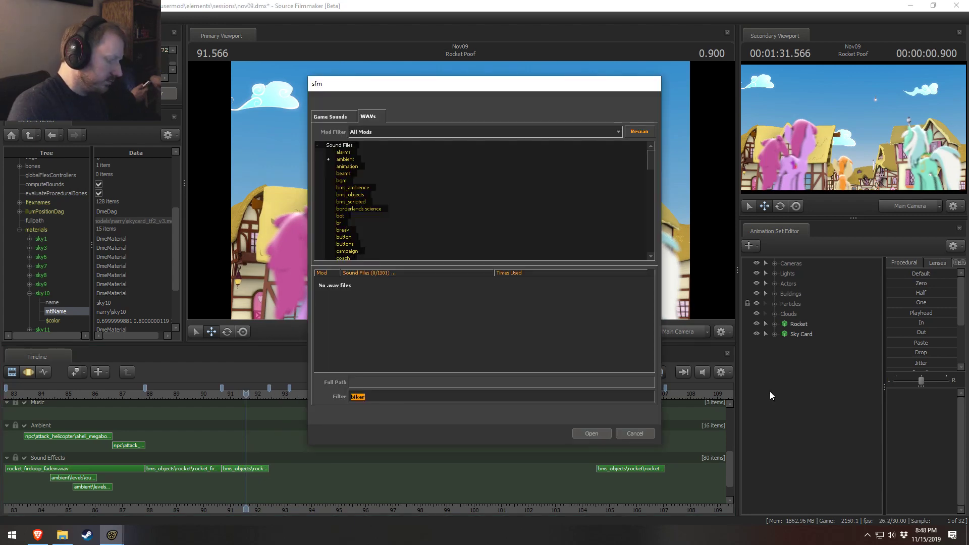
{"action": "type", "text": "pop"}
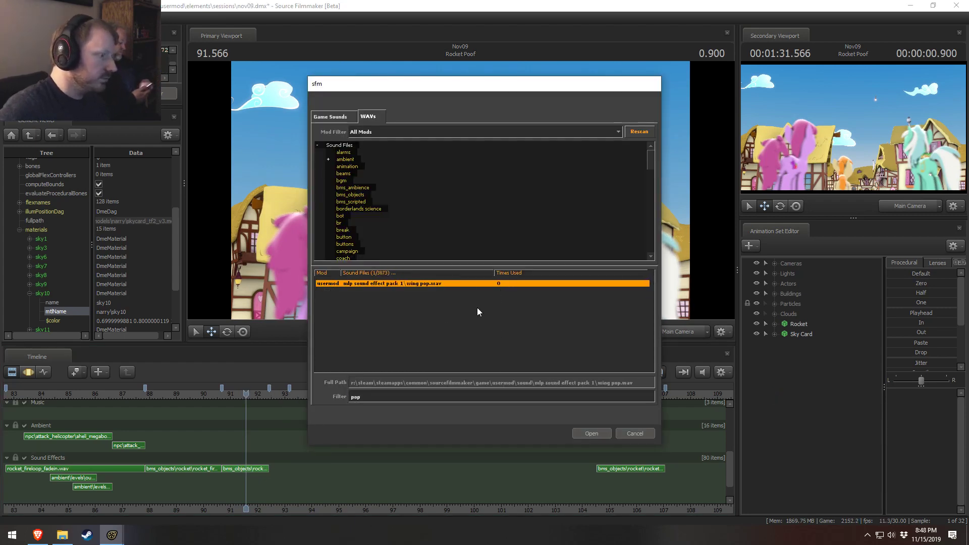
{"action": "left_click", "coordinate": [413, 284]}
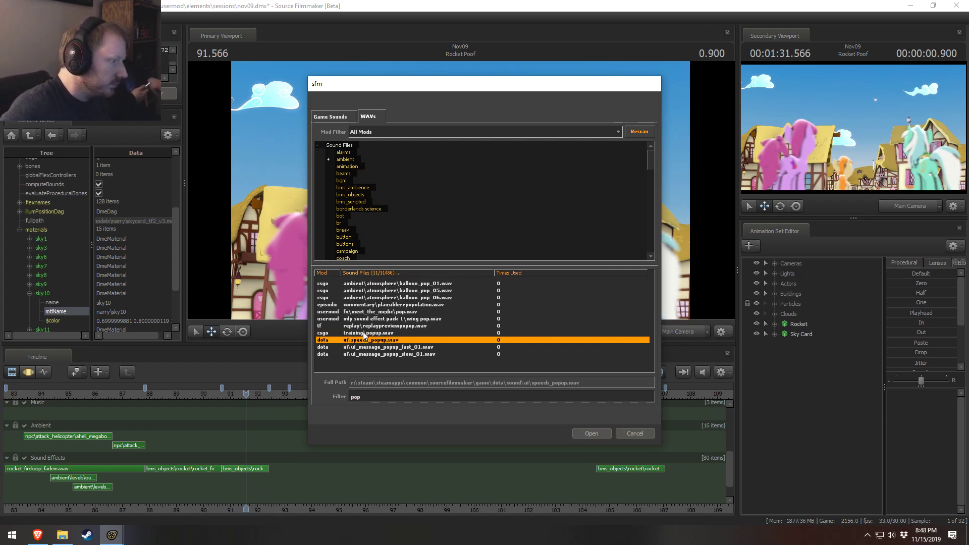
{"action": "left_click", "coordinate": [367, 333]}
{"action": "left_click", "coordinate": [394, 323]}
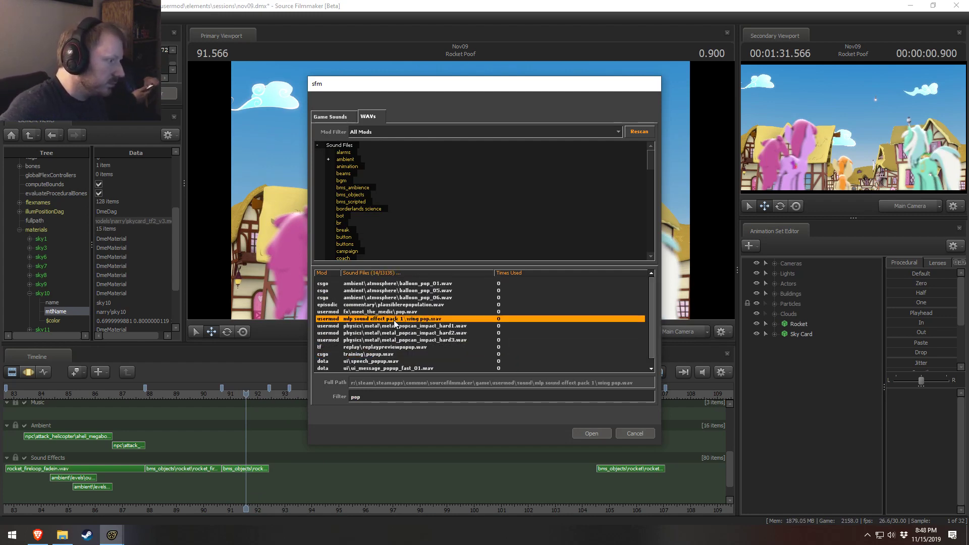
{"action": "left_click", "coordinate": [403, 311]}
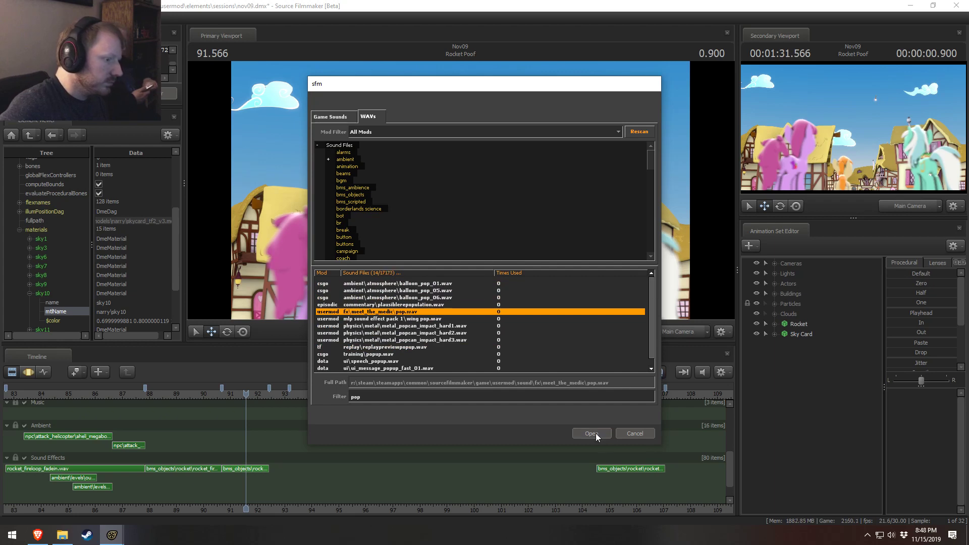
{"action": "left_click", "coordinate": [596, 436]}
- Listen to the pop sound in Rocket Poof and shift its clip slightly later, to start at about 91.7
{"action": "scroll", "coordinate": [253, 422], "scroll_direction": "up", "scroll_amount": 3}
{"action": "left_click", "coordinate": [226, 398]}
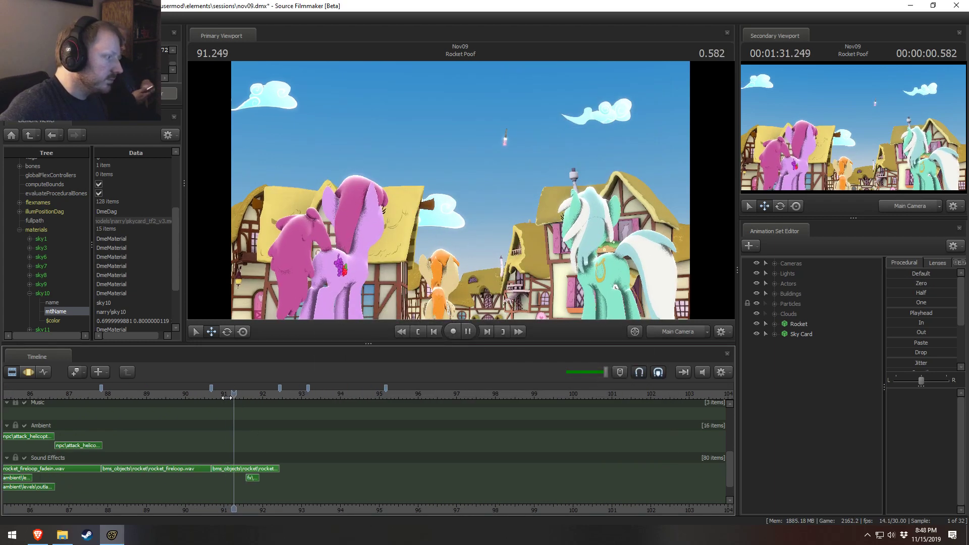
{"action": "key", "text": "space"}
{"action": "left_click", "coordinate": [215, 395]}
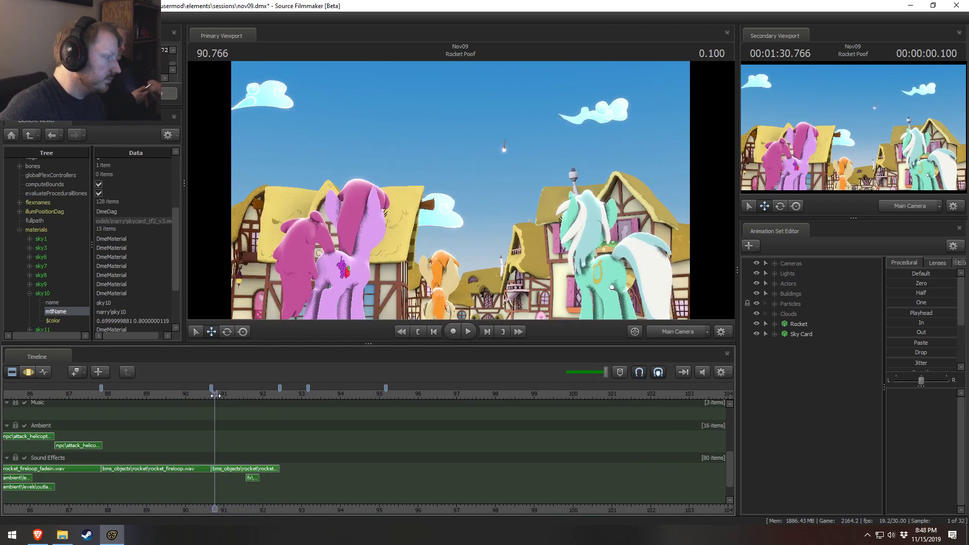
{"action": "left_click_drag", "start_coordinate": [253, 478], "coordinate": [258, 478]}
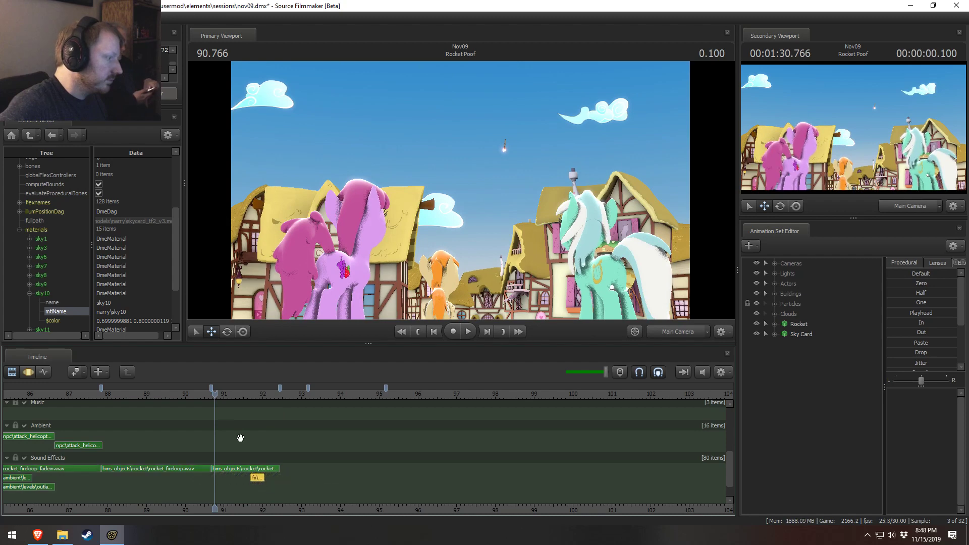
- Play back Rocket Poof repeatedly around the pop sound to check its timing
{"action": "key", "text": "space"}
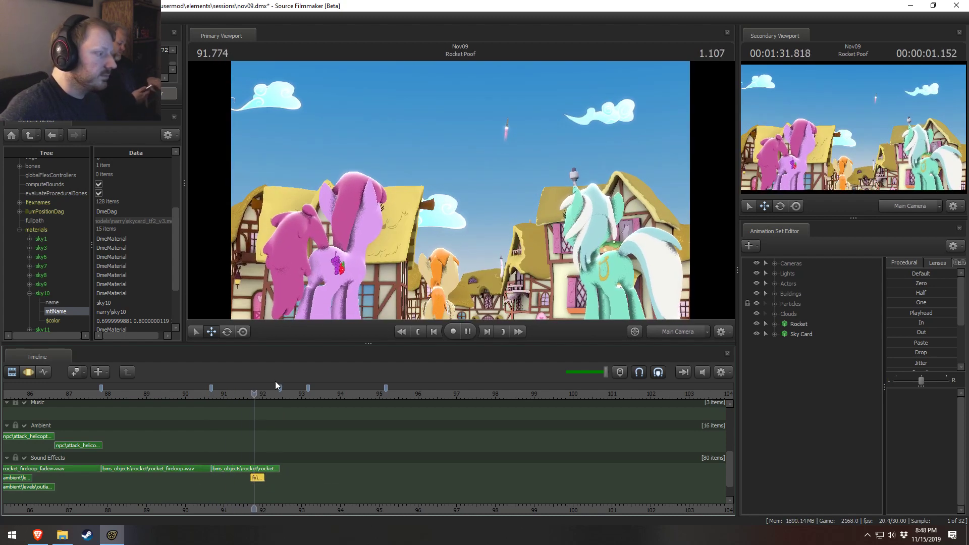
{"action": "key", "text": "space"}
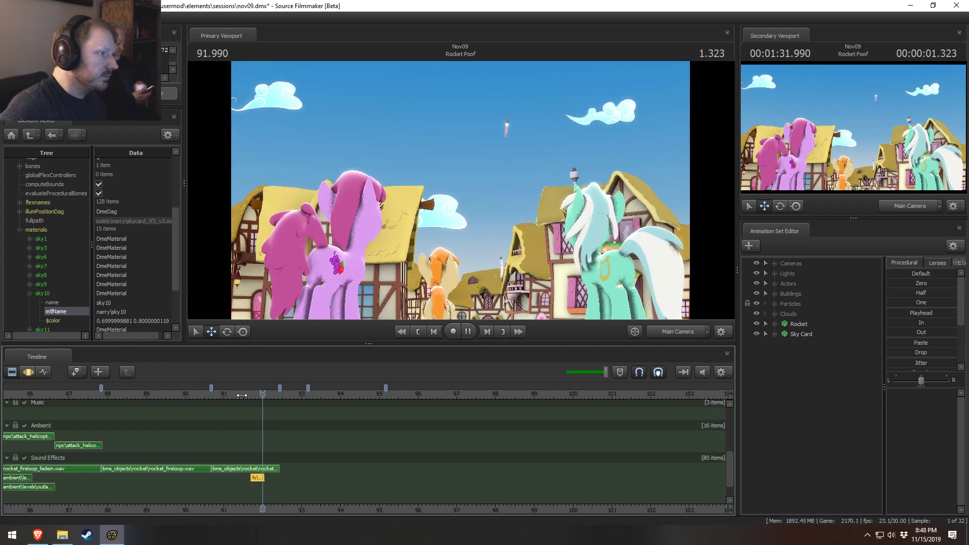
{"action": "left_click", "coordinate": [245, 395]}
{"action": "key", "text": "space"}
{"action": "key", "text": "space"}
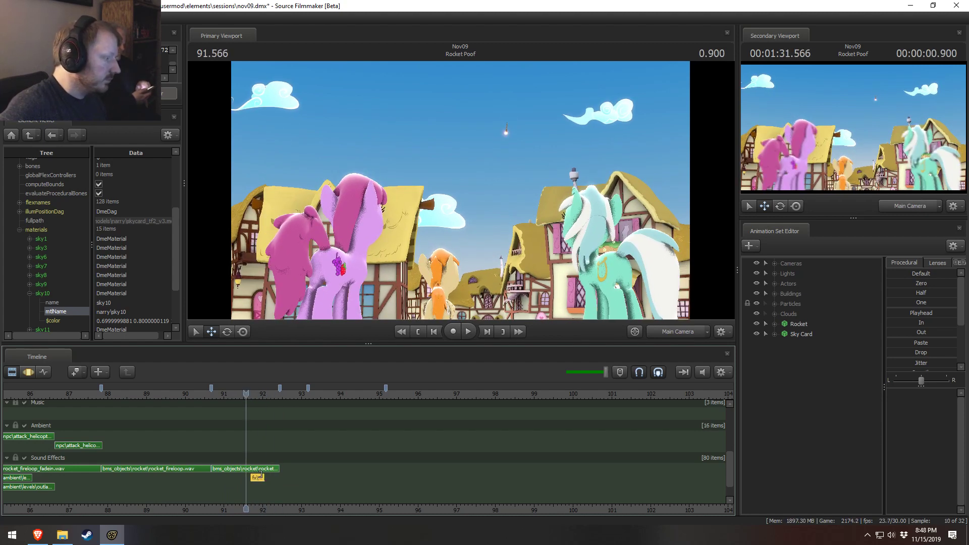
{"action": "key", "text": "space"}
{"action": "key", "text": "space"}
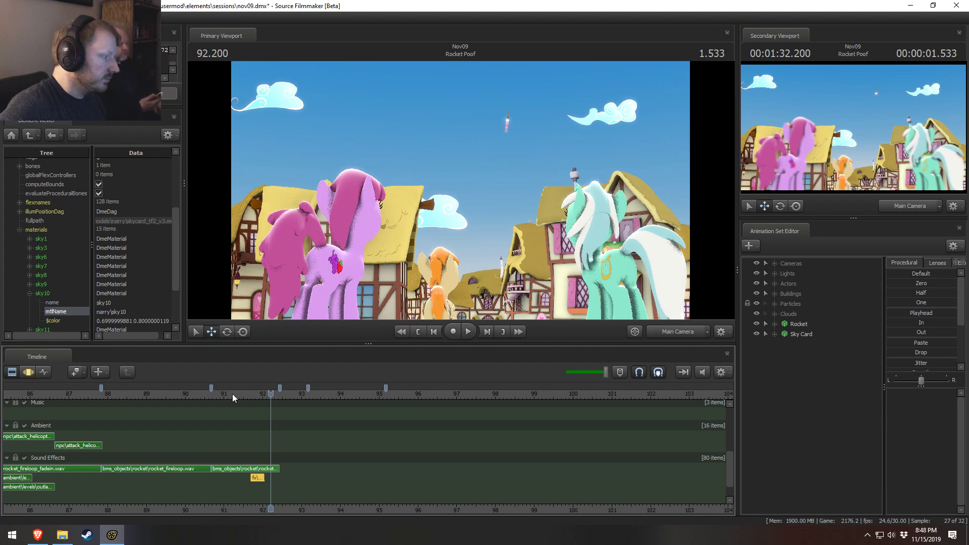
- Place the playhead at the start of the pop.wav clip, at 91.700
{"action": "left_click", "coordinate": [248, 396]}
{"action": "scroll", "coordinate": [303, 496], "scroll_direction": "up", "scroll_amount": 8}
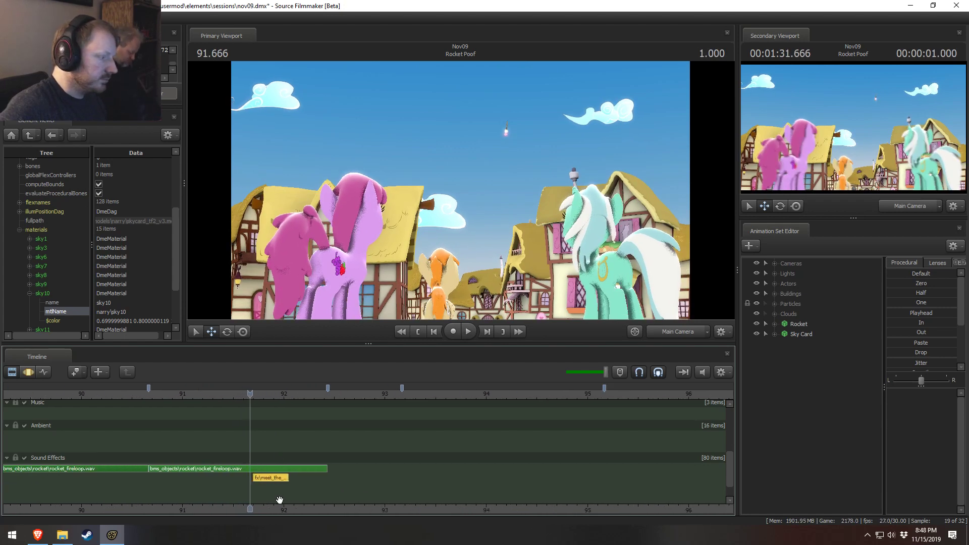
{"action": "left_click_drag", "start_coordinate": [248, 397], "coordinate": [258, 398]}
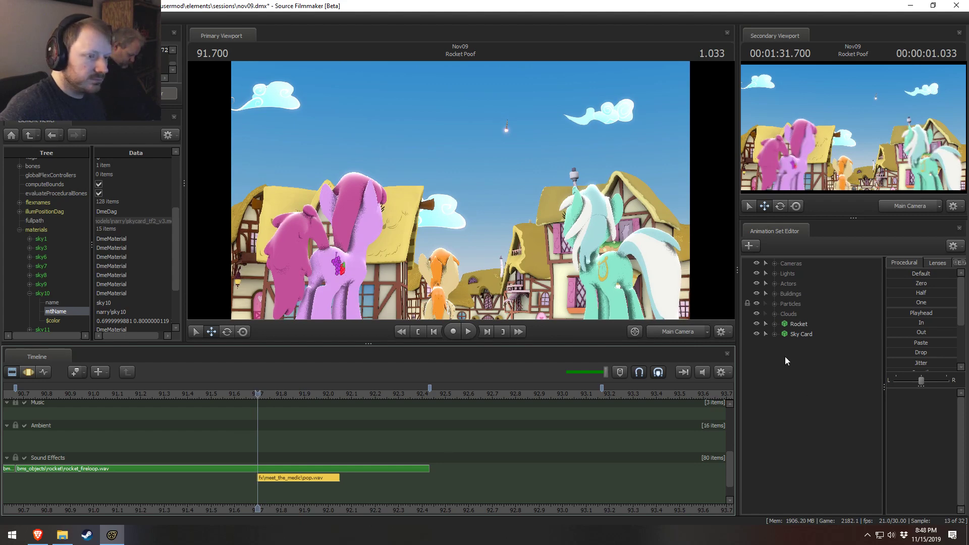
- Expand the Rocket's Body controls and the Particles group, and show Rocket Flame 1 in the Motion Editor
{"action": "left_click", "coordinate": [774, 323]}
{"action": "left_click", "coordinate": [784, 334]}
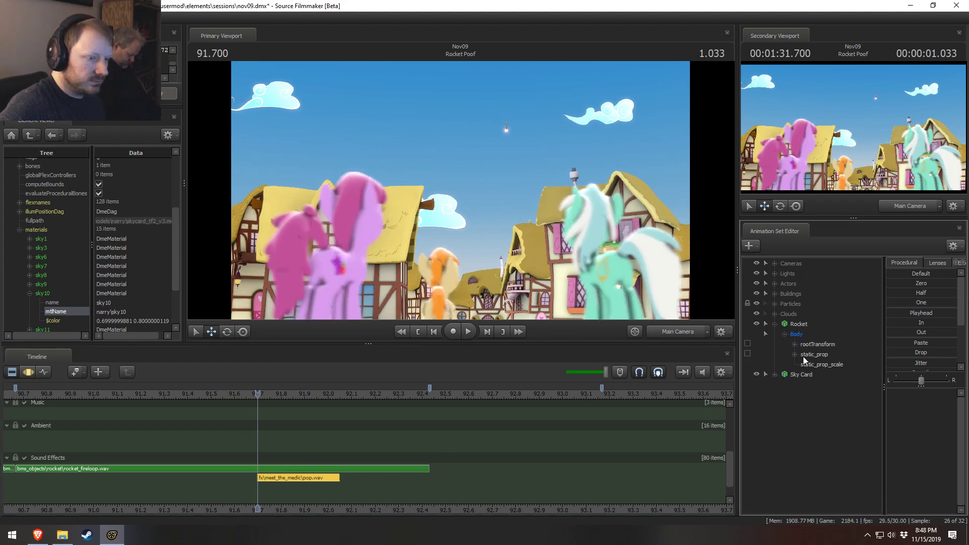
{"action": "left_click", "coordinate": [811, 355]}
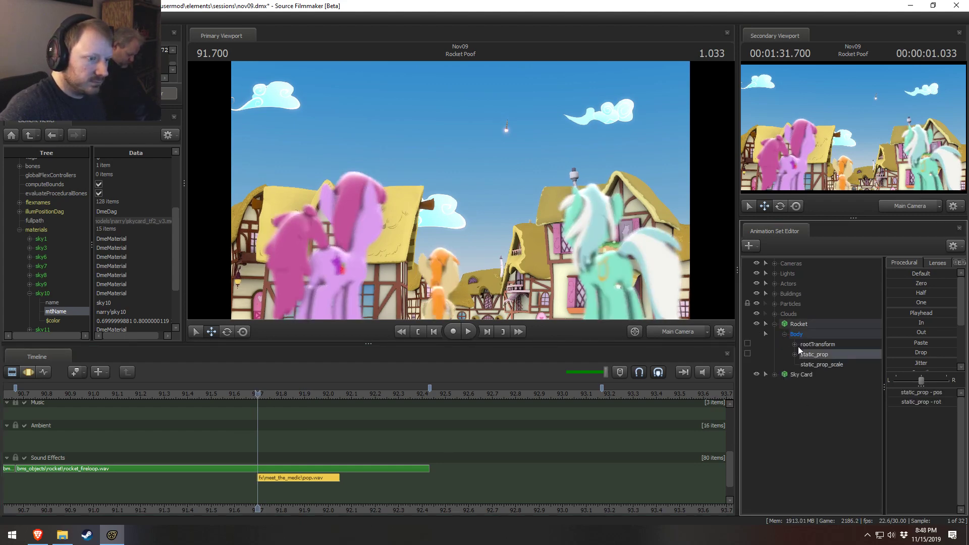
{"action": "left_click", "coordinate": [775, 303]}
{"action": "left_click", "coordinate": [813, 314]}
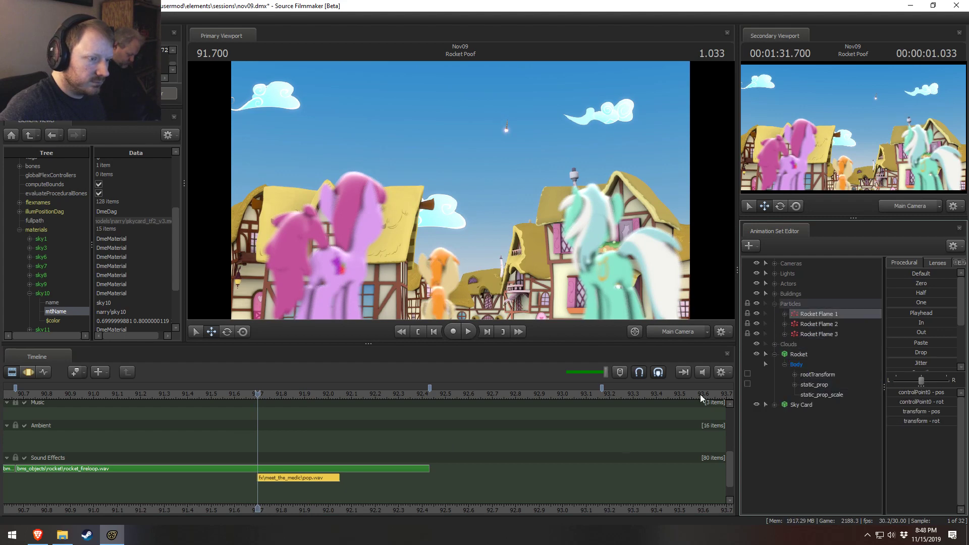
{"action": "scroll", "coordinate": [398, 493], "scroll_direction": "down", "scroll_amount": 5}
{"action": "middle_click_drag", "start_coordinate": [352, 513], "coordinate": [551, 509]}
{"action": "key", "text": "F3"}
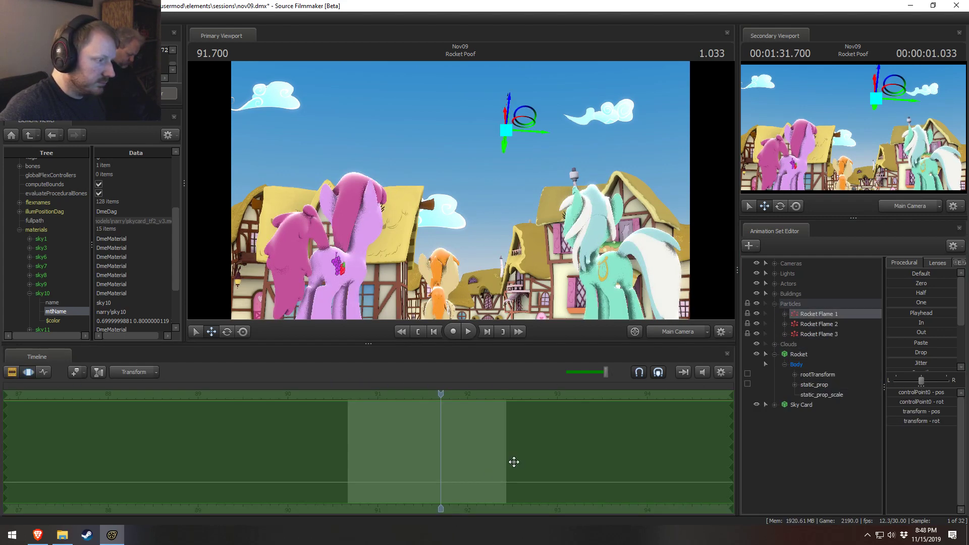
- Set Rocket Flame 1's particle start time to 90, with emission duration and lifetime both 2.7
{"action": "right_click", "coordinate": [823, 312]}
{"action": "left_click", "coordinate": [861, 426]}
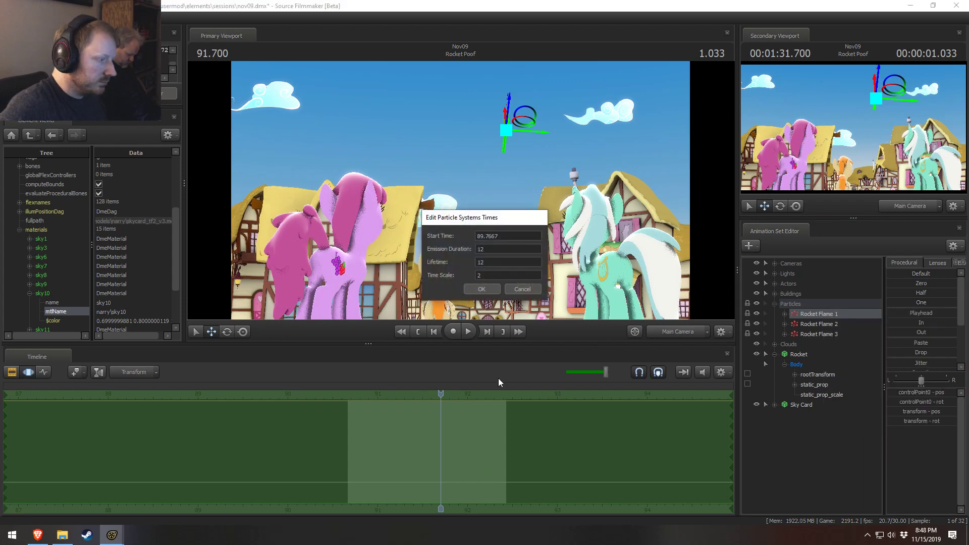
{"action": "left_click_drag", "start_coordinate": [504, 236], "coordinate": [451, 235]}
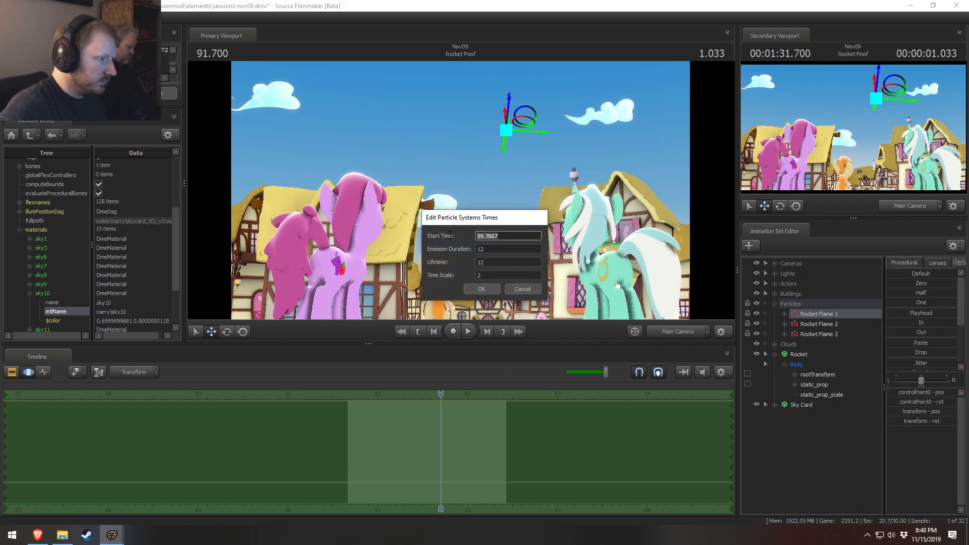
{"action": "type", "text": "90"}
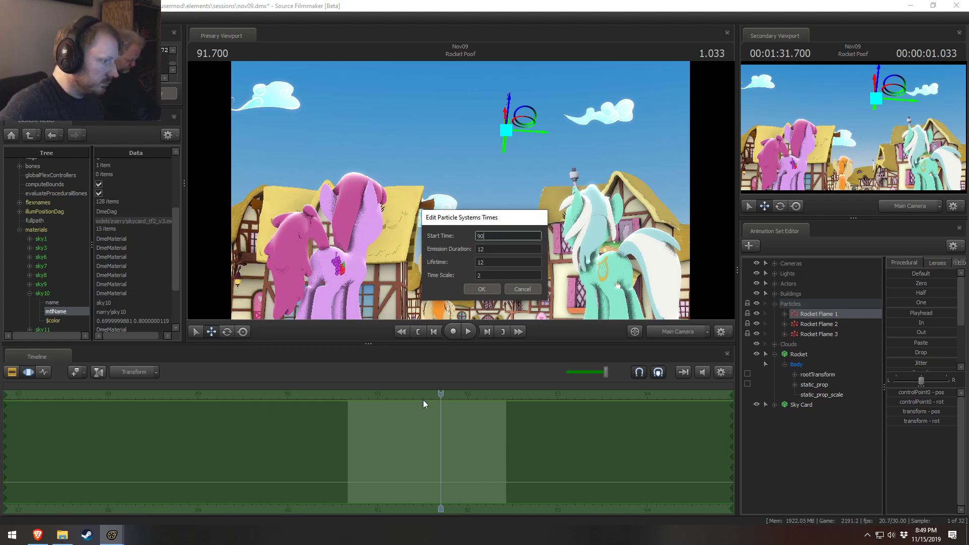
{"action": "key", "text": "Tab"}
{"action": "type", "text": "2.7"}
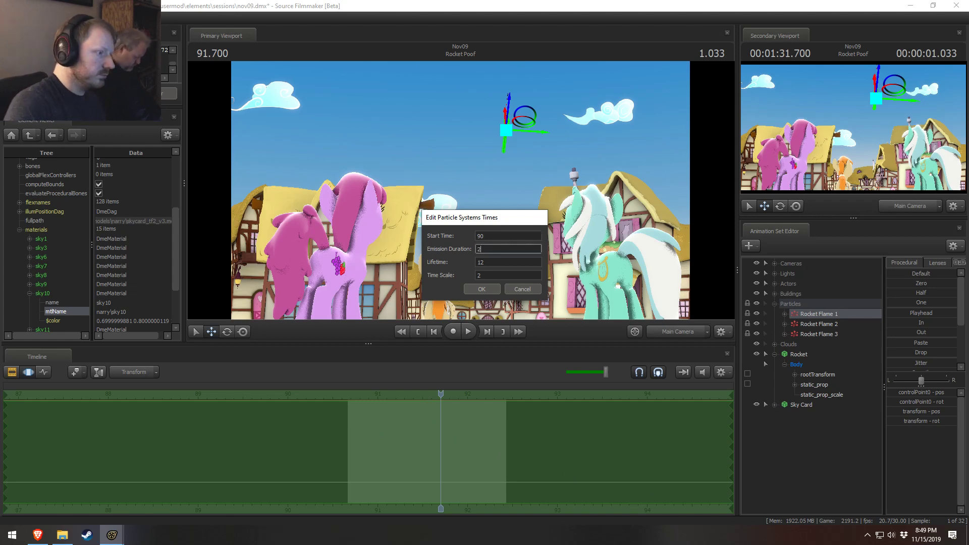
{"action": "key", "text": "Tab"}
{"action": "type", "text": "2.7"}
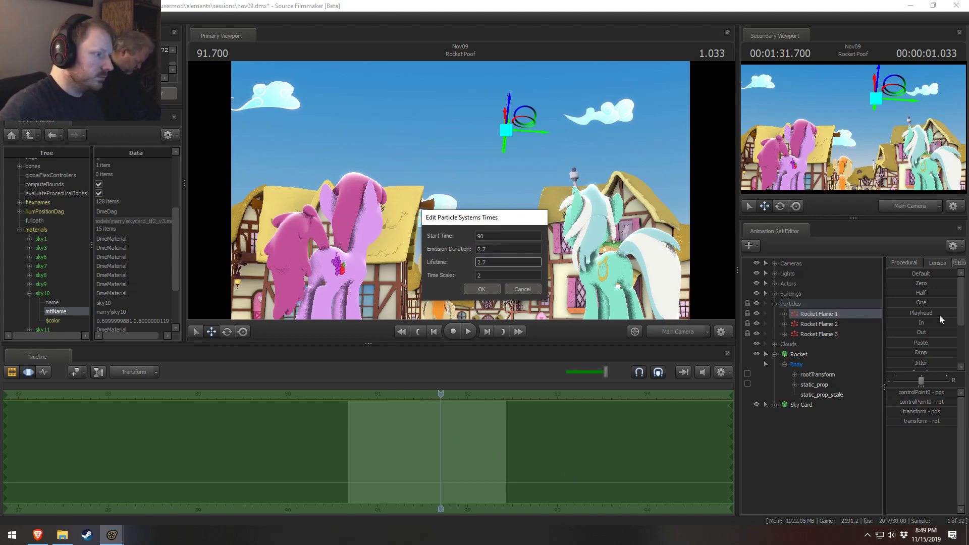
{"action": "left_click", "coordinate": [487, 291]}
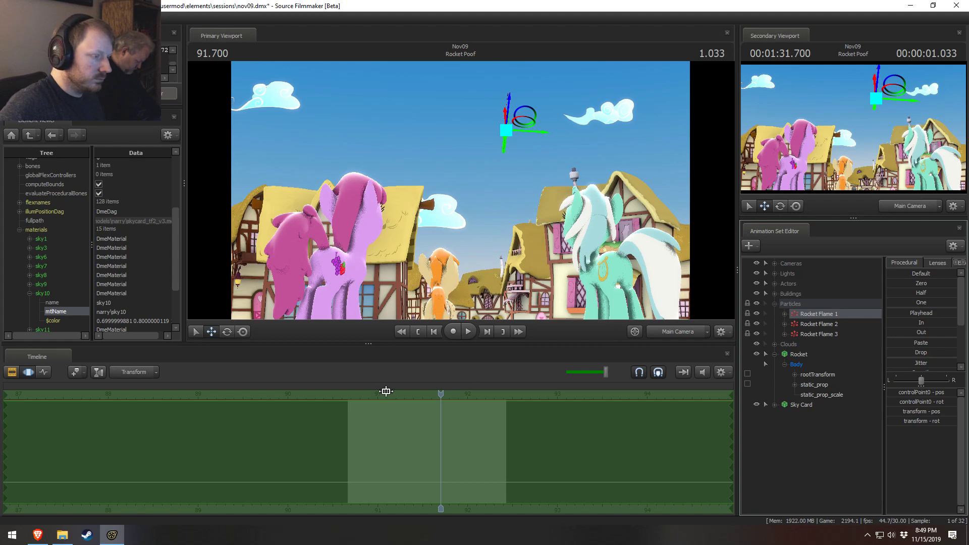
- Try to set Rocket Flame 2's particle start time to 90, with emission duration and lifetime both 2.7
{"action": "right_click", "coordinate": [807, 324]}
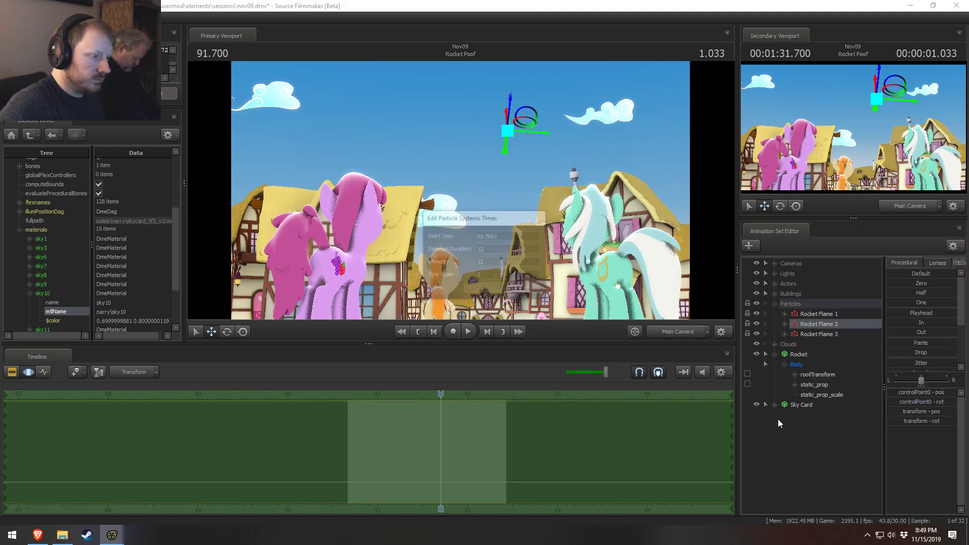
{"action": "left_click", "coordinate": [817, 433]}
{"action": "double_click", "coordinate": [489, 239]}
{"action": "type", "text": "90"}
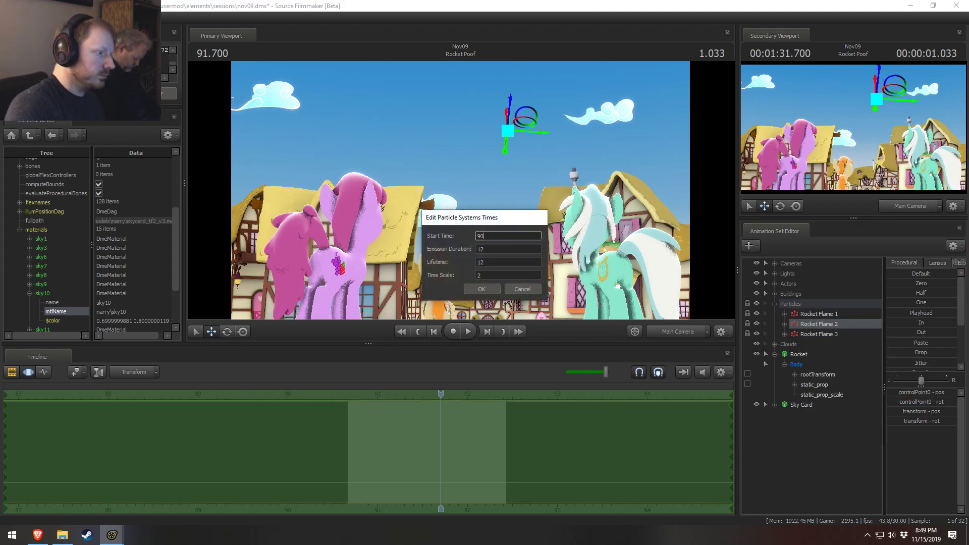
{"action": "key", "text": "Tab"}
{"action": "type", "text": "237"}
{"action": "key", "text": "Tab"}
{"action": "type", "text": "2"}
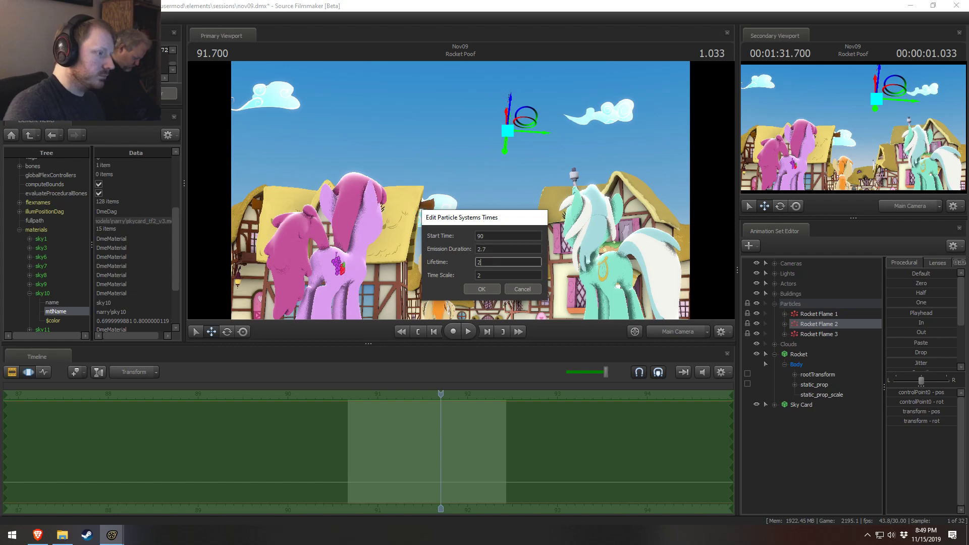
{"action": "key", "text": "Return"}
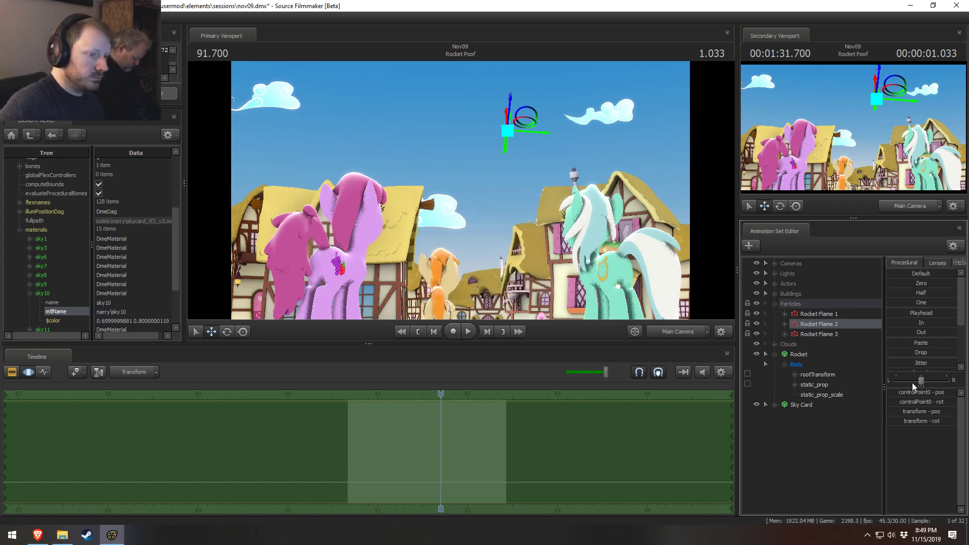
- Re-enter Rocket Flame 2's particle times with start time 89, emission duration 2.7 and lifetime 2.7
{"action": "right_click", "coordinate": [829, 329]}
{"action": "left_click", "coordinate": [837, 448]}
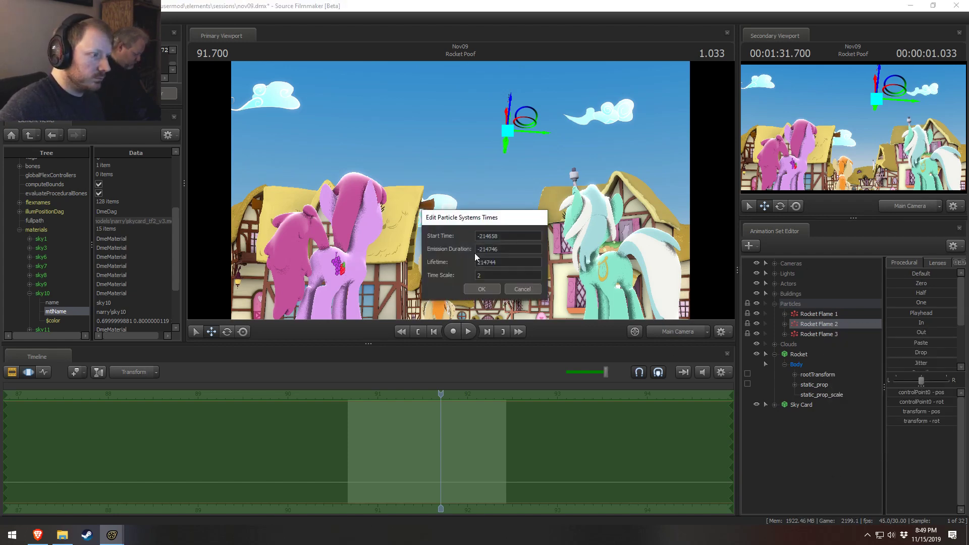
{"action": "left_click", "coordinate": [504, 236]}
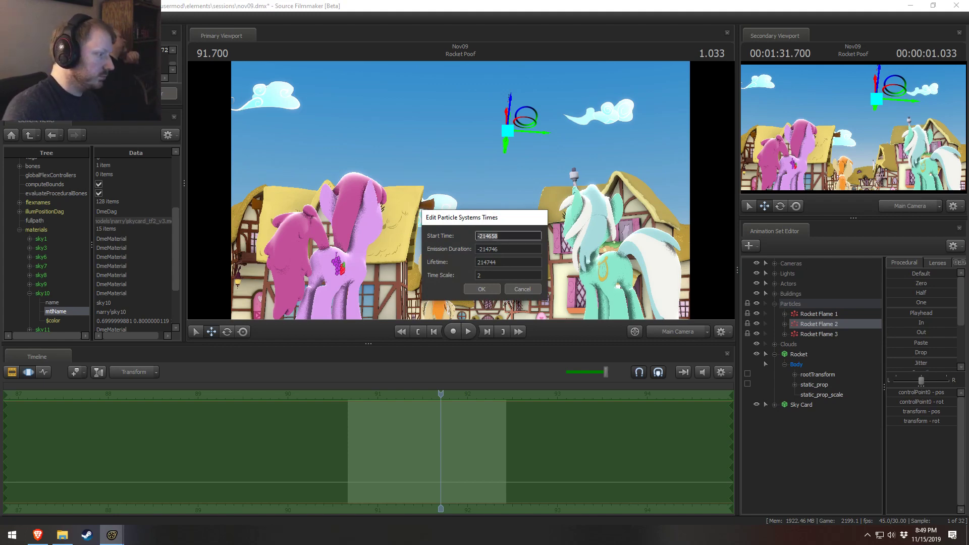
{"action": "type", "text": "89"}
{"action": "key", "text": "Tab"}
{"action": "key", "text": "Tab"}
{"action": "type", "text": "2."}
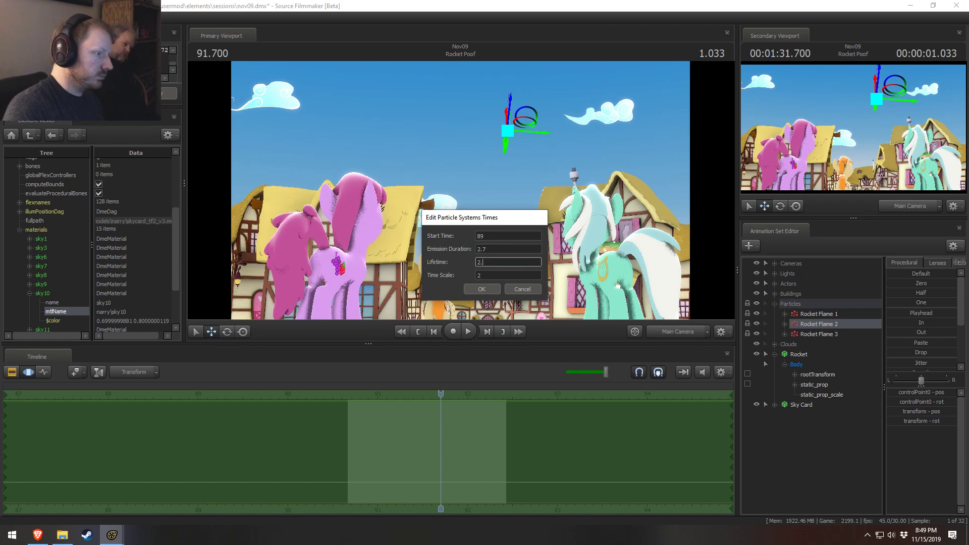
{"action": "left_click", "coordinate": [482, 288]}
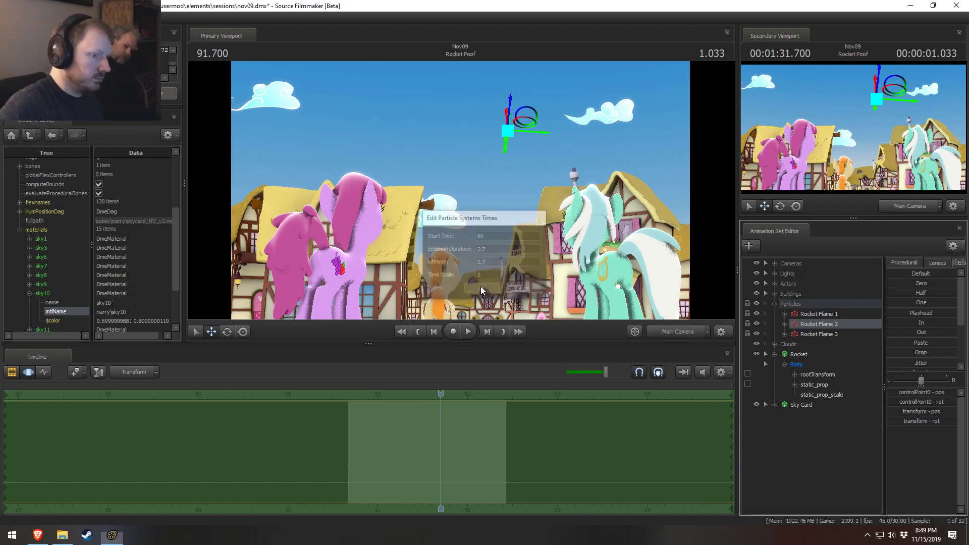
- Set Rocket Flame 3's particle start time to 90, with emission duration and lifetime both 2.7
{"action": "right_click", "coordinate": [818, 335]}
{"action": "left_click", "coordinate": [401, 407]}
{"action": "left_click_drag", "start_coordinate": [401, 407], "coordinate": [435, 414]}
{"action": "right_click", "coordinate": [804, 334]}
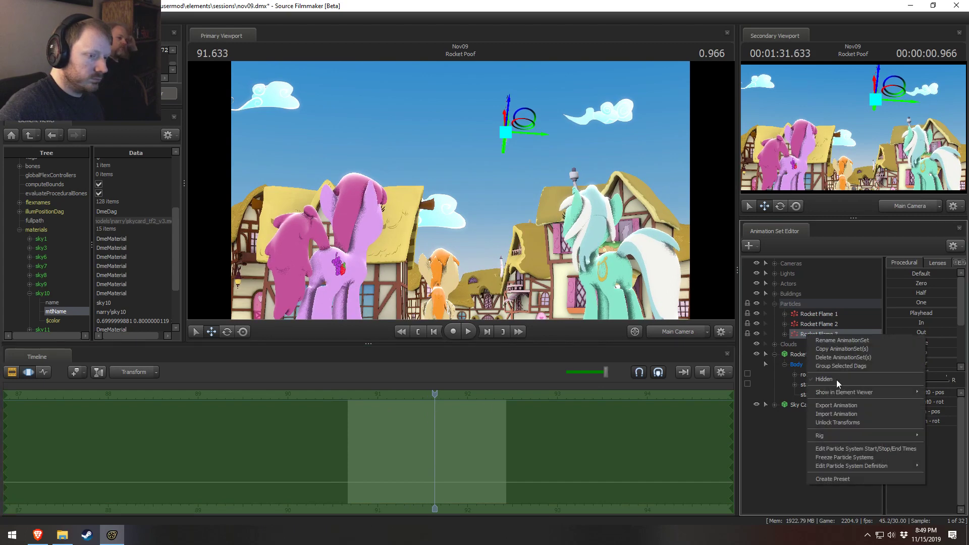
{"action": "left_click", "coordinate": [839, 448]}
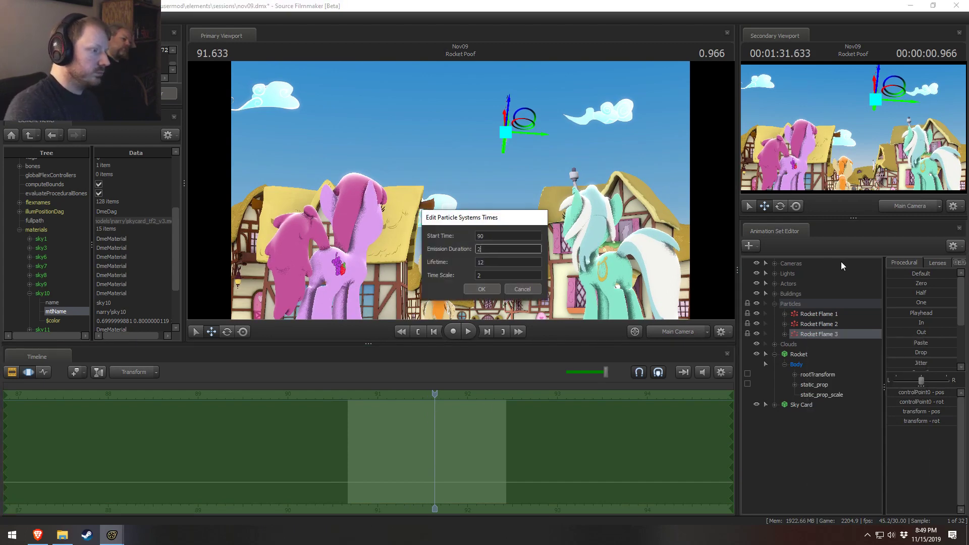
{"action": "key", "text": "Tab"}
{"action": "key", "text": "Return"}
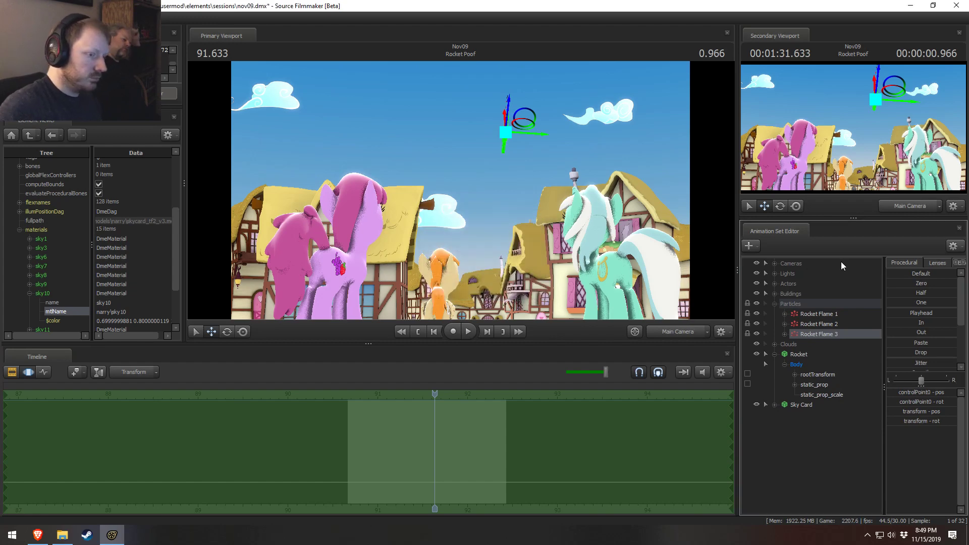
- Play back Rocket Poof in the Clip Editor to check the rocket flame around the pop sound
{"action": "key", "text": "F2"}
{"action": "key", "text": "space"}
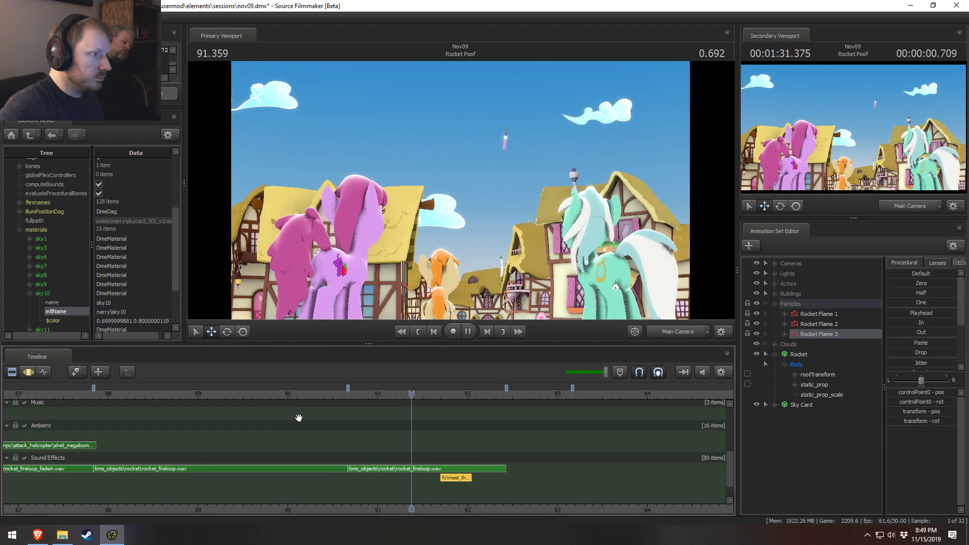
{"action": "key", "text": "space"}
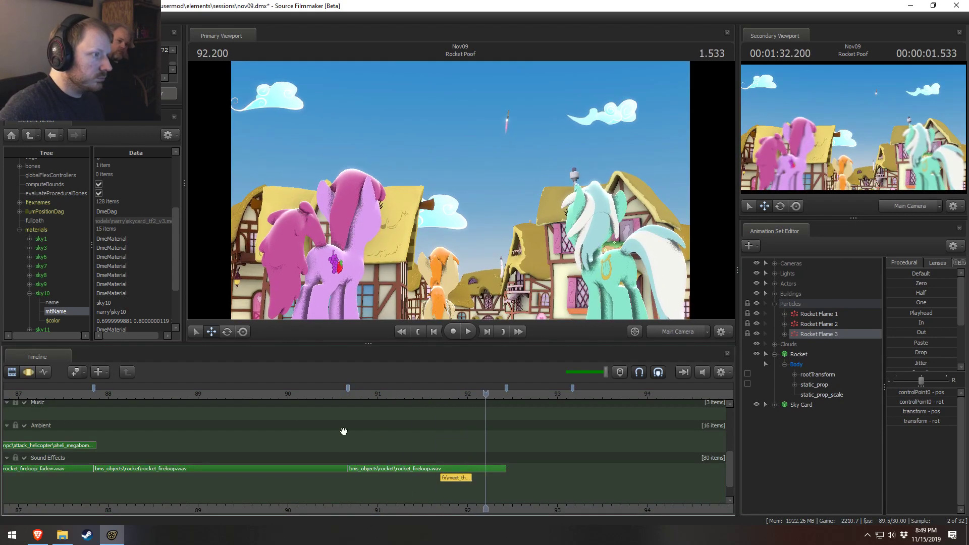
- Check the particle system times of Rocket Flame 2 and Rocket Flame 1 without changing them
{"action": "right_click", "coordinate": [819, 323]}
{"action": "left_click", "coordinate": [849, 435]}
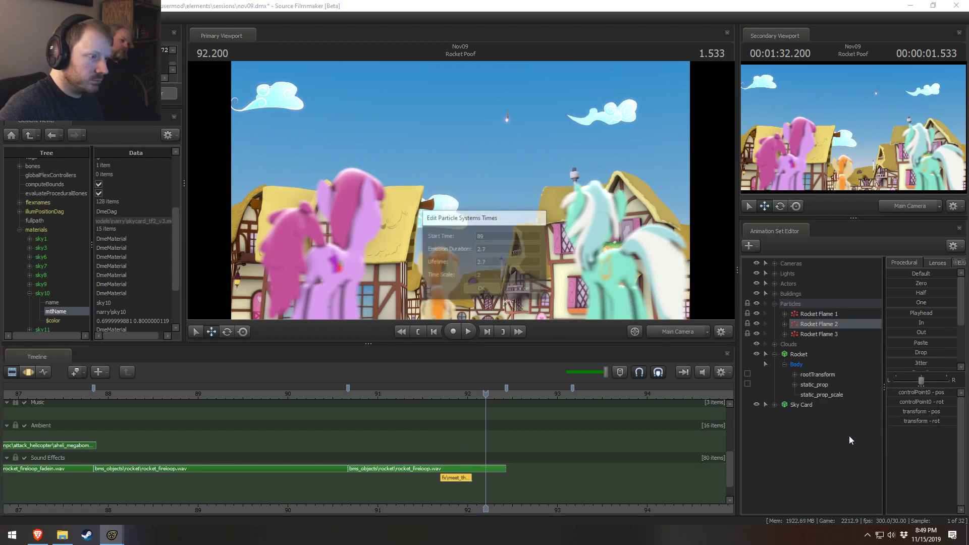
{"action": "left_click", "coordinate": [536, 293]}
{"action": "right_click", "coordinate": [813, 313]}
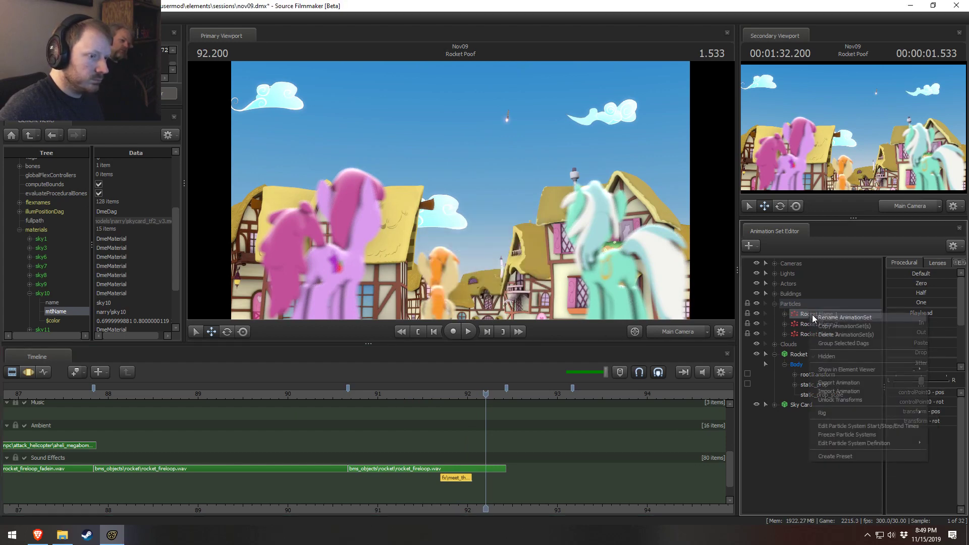
{"action": "left_click", "coordinate": [856, 423]}
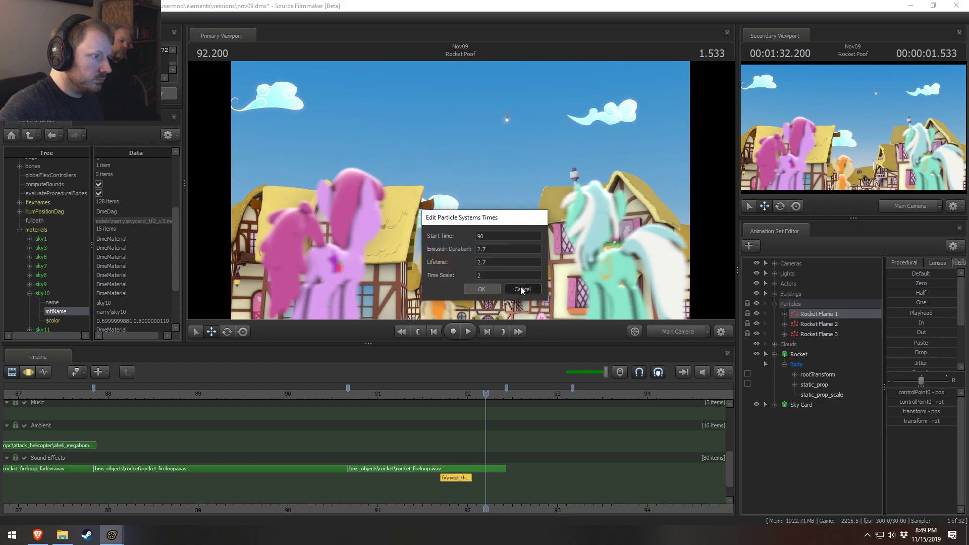
{"action": "left_click", "coordinate": [522, 289]}
- Open the choreo_launch_rocket_jet particle system definition of Rocket Flame 1
{"action": "right_click", "coordinate": [825, 313]}
{"action": "left_click", "coordinate": [853, 328]}
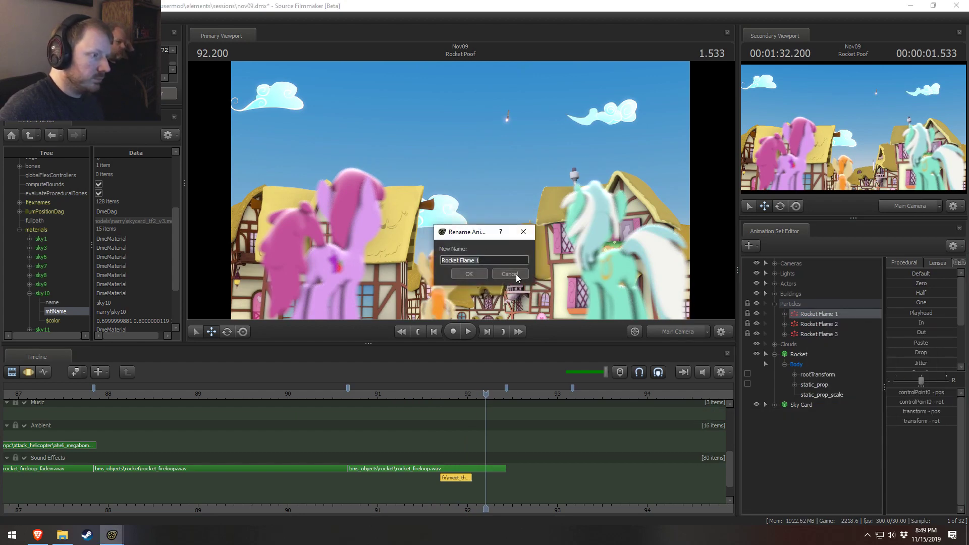
{"action": "left_click", "coordinate": [516, 274]}
{"action": "right_click", "coordinate": [830, 316]}
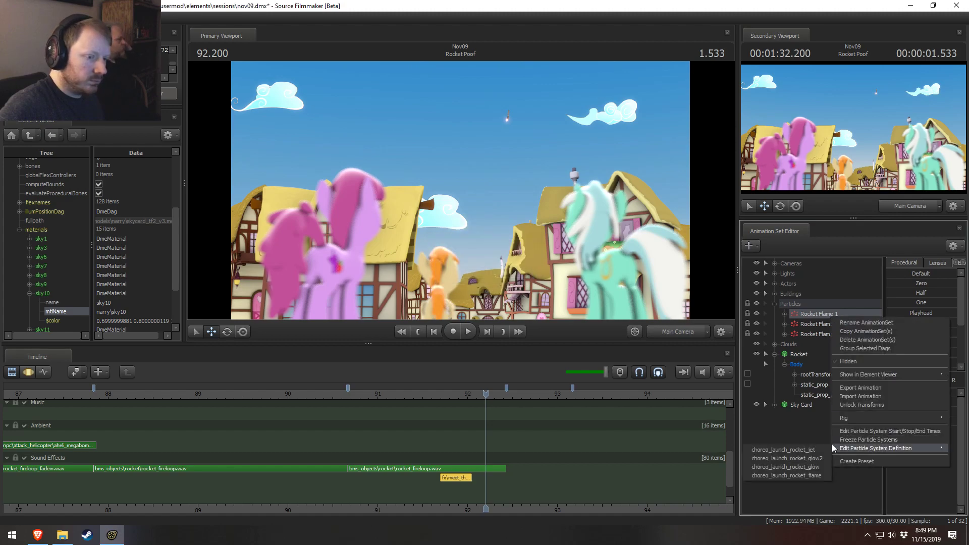
{"action": "left_click", "coordinate": [797, 447]}
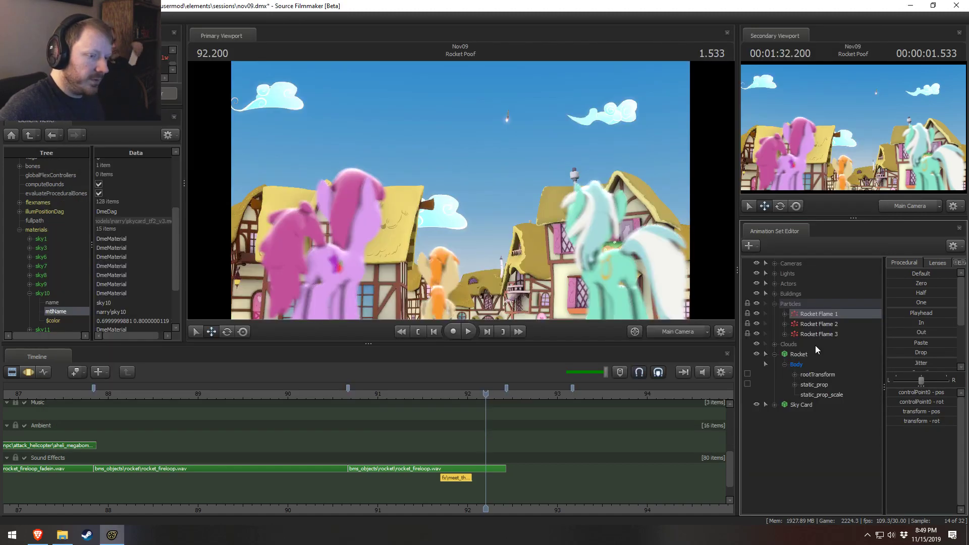
- Change Rocket Flame 1's particle start time to 89
{"action": "right_click", "coordinate": [813, 316]}
{"action": "left_click", "coordinate": [845, 426]}
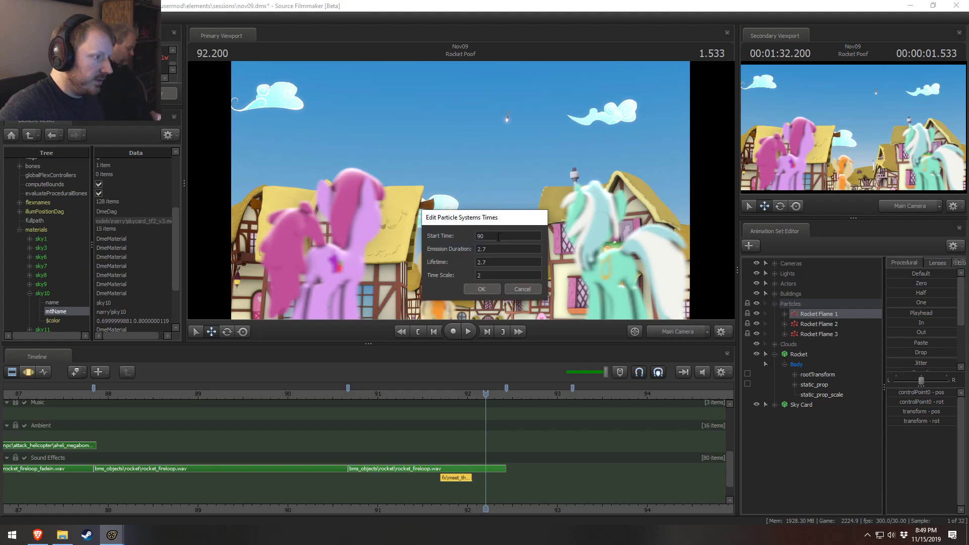
{"action": "type", "text": "89"}
{"action": "left_click", "coordinate": [465, 290]}
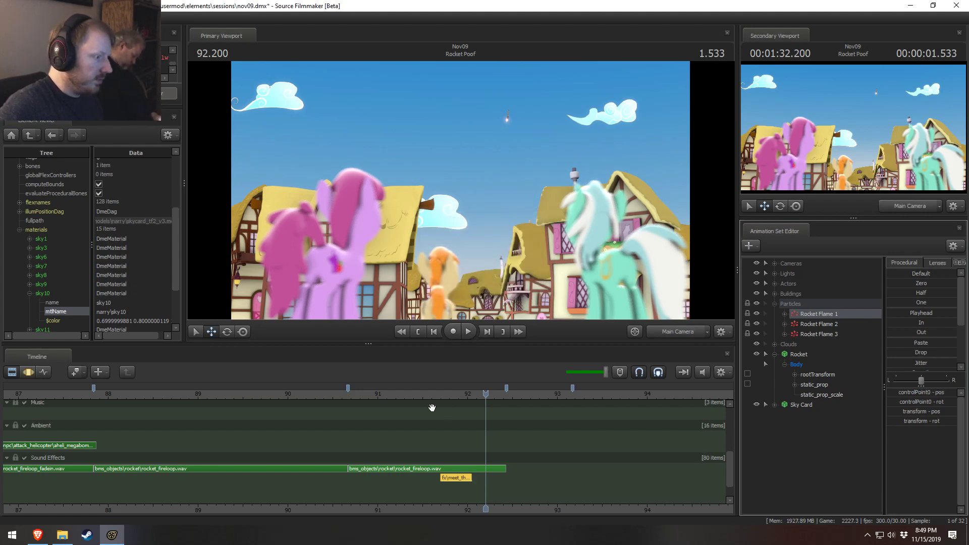
- Play back the start of Rocket Poof to check the flame, and place the playhead at 91.100
{"action": "left_click", "coordinate": [365, 395]}
{"action": "key", "text": "space"}
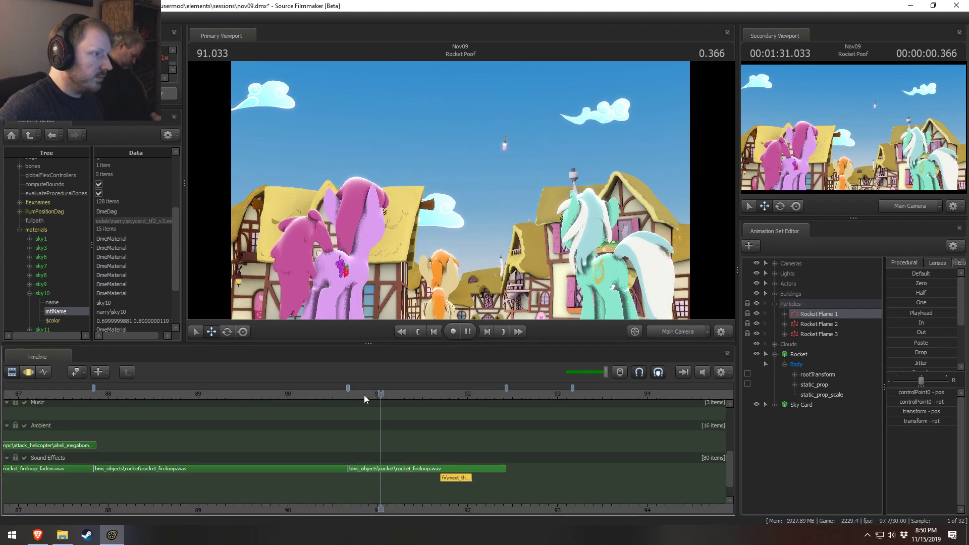
{"action": "key", "text": "space"}
{"action": "left_click", "coordinate": [387, 398]}
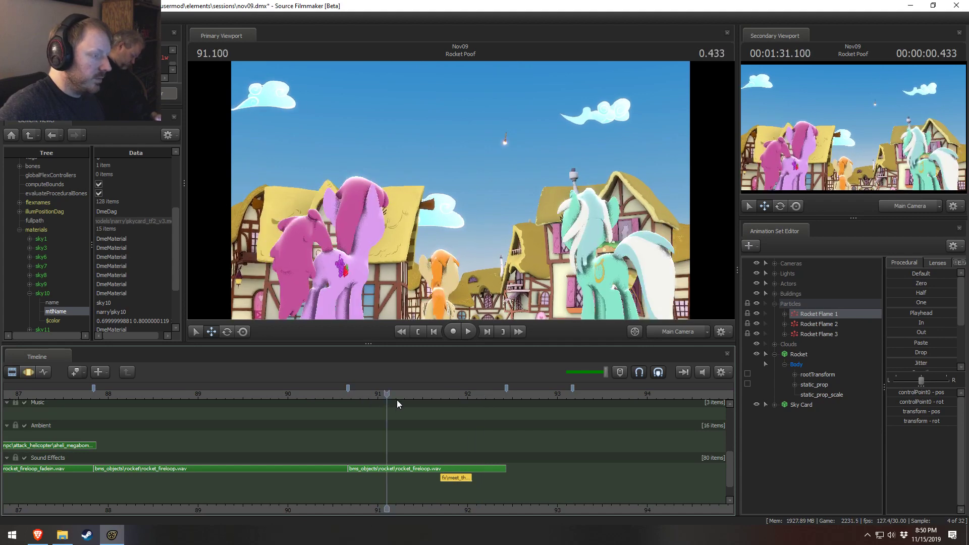
{"action": "key", "text": "F3"}
{"action": "key", "text": "F2"}
- Open and accept Rocket Flame 3's particle system times, and play back Rocket Poof to check where the flame ends
{"action": "left_click", "coordinate": [826, 333]}
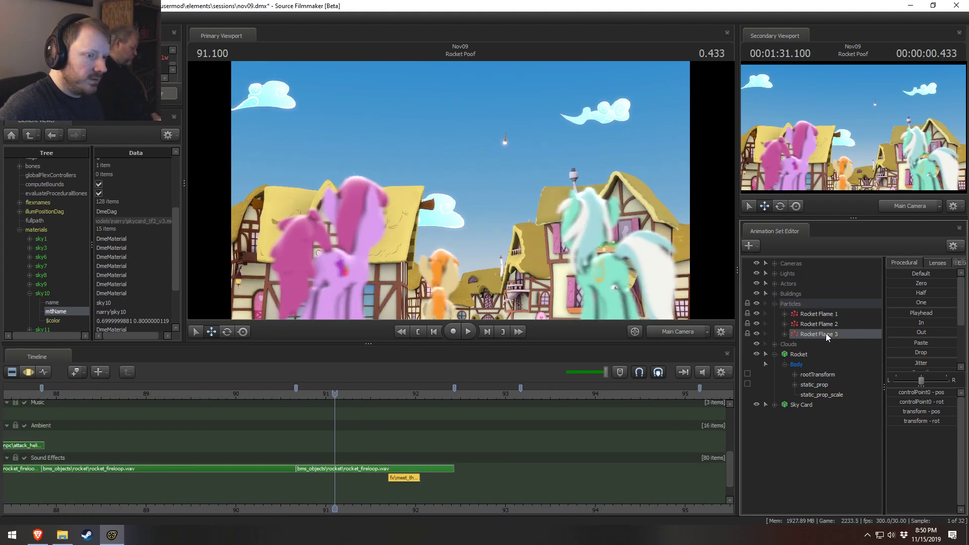
{"action": "right_click", "coordinate": [825, 333]}
{"action": "left_click", "coordinate": [848, 448]}
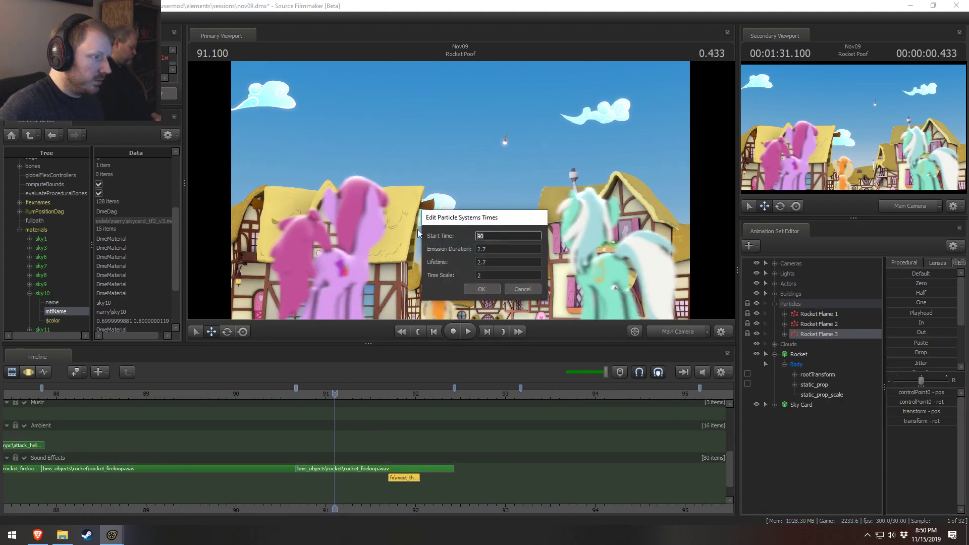
{"action": "left_click", "coordinate": [483, 288]}
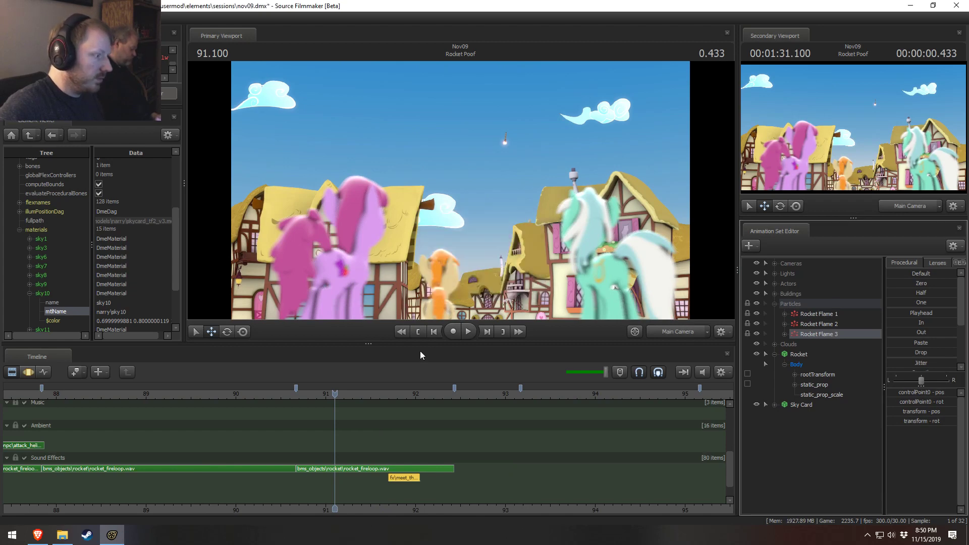
{"action": "left_click", "coordinate": [295, 395]}
{"action": "key", "text": "space"}
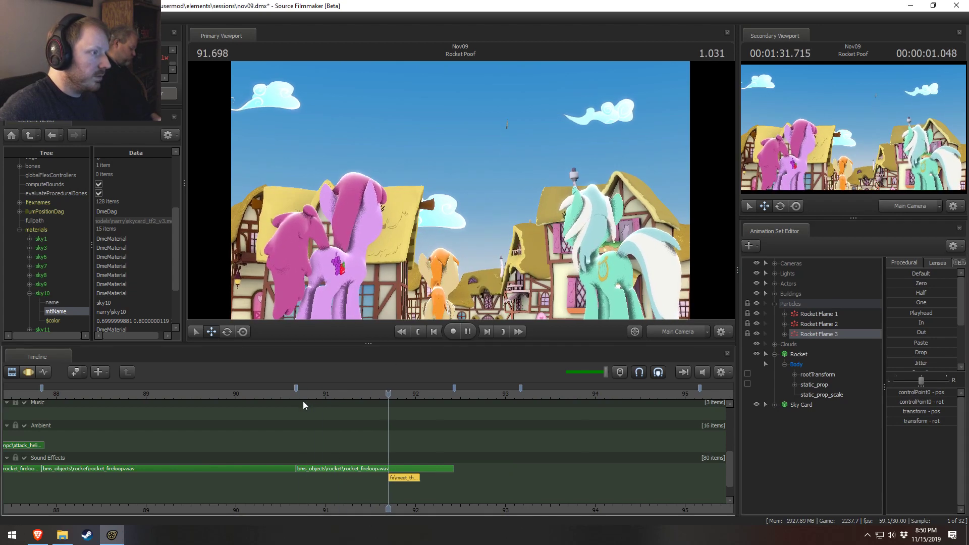
{"action": "key", "text": "space"}
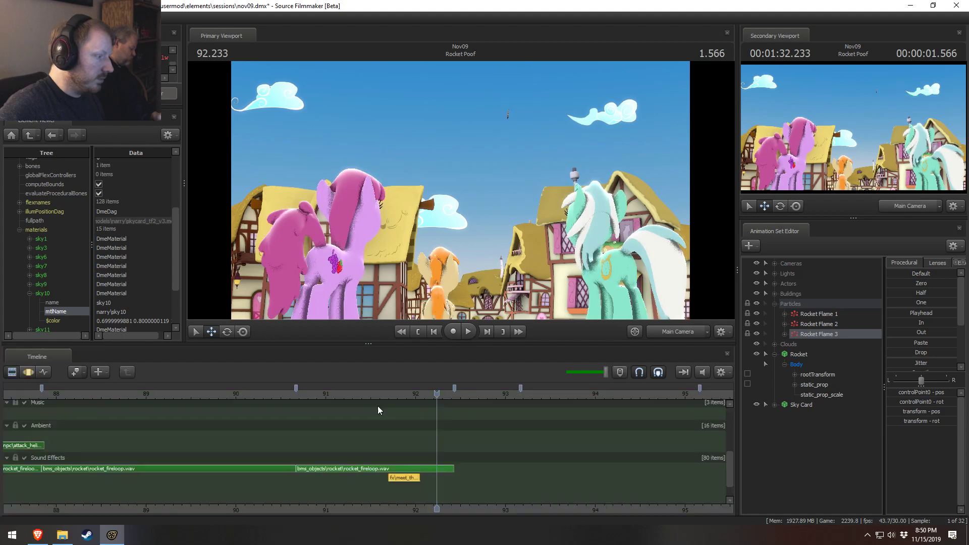
- Zero the Rocket's static_prop_scale from 91.700 onward in the Motion Editor, and return to the Clip Editor
{"action": "left_click_drag", "start_coordinate": [386, 405], "coordinate": [388, 410]}
{"action": "scroll", "coordinate": [410, 415], "scroll_direction": "up", "scroll_amount": 2}
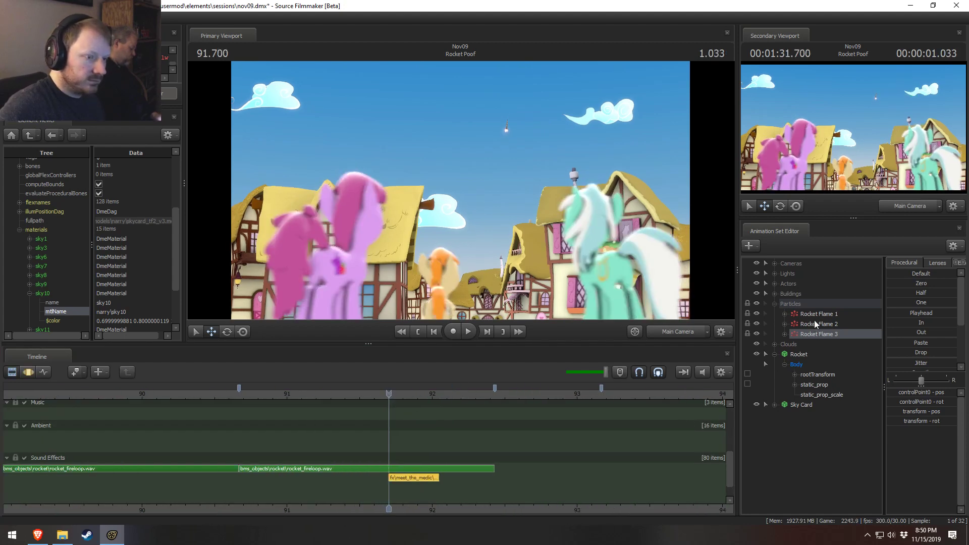
{"action": "left_click", "coordinate": [815, 385]}
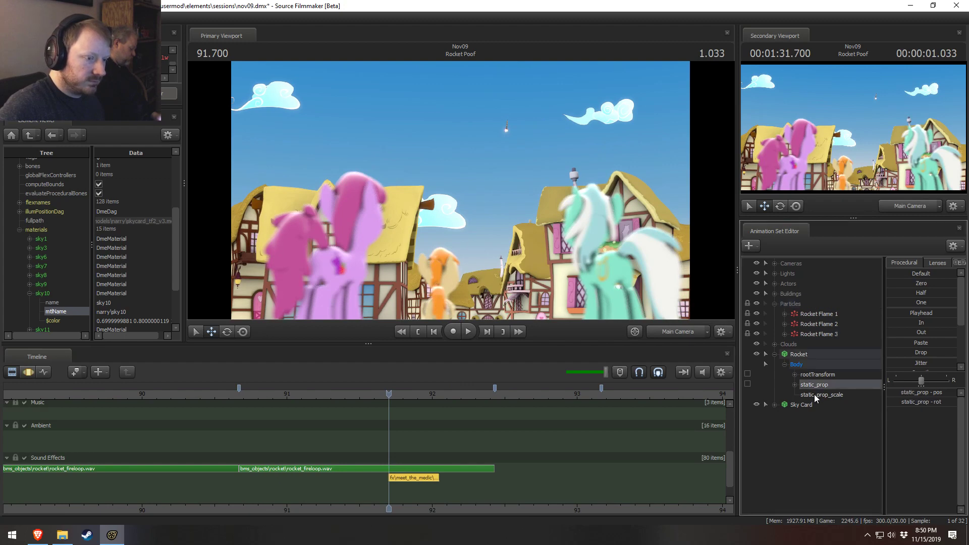
{"action": "left_click", "coordinate": [814, 394]}
{"action": "key", "text": "F3"}
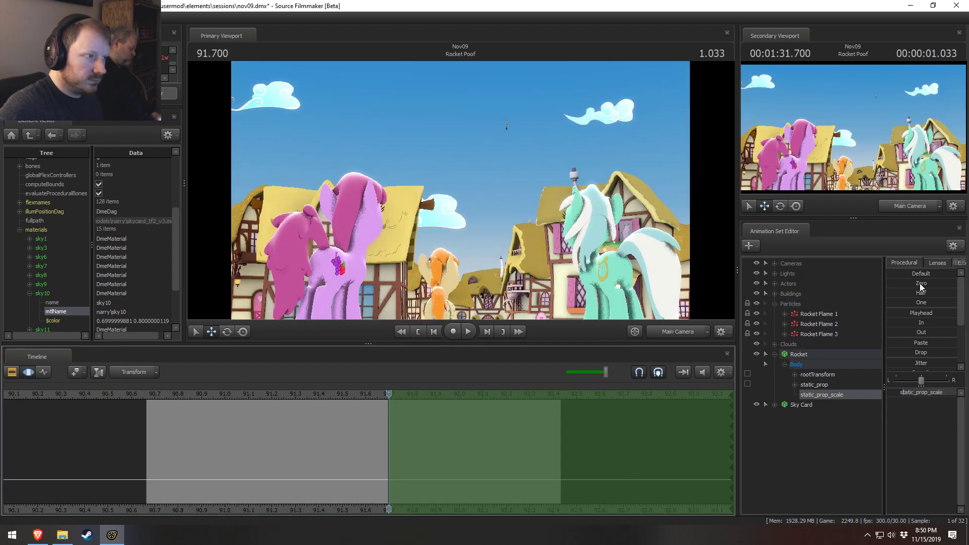
{"action": "key", "text": "F2"}
- Play back the rocket's disappearance and trim the last rocket_fireloop.wav clip to end at 91.7, where pop.wav starts
{"action": "key", "text": "space"}
{"action": "left_click", "coordinate": [264, 393]}
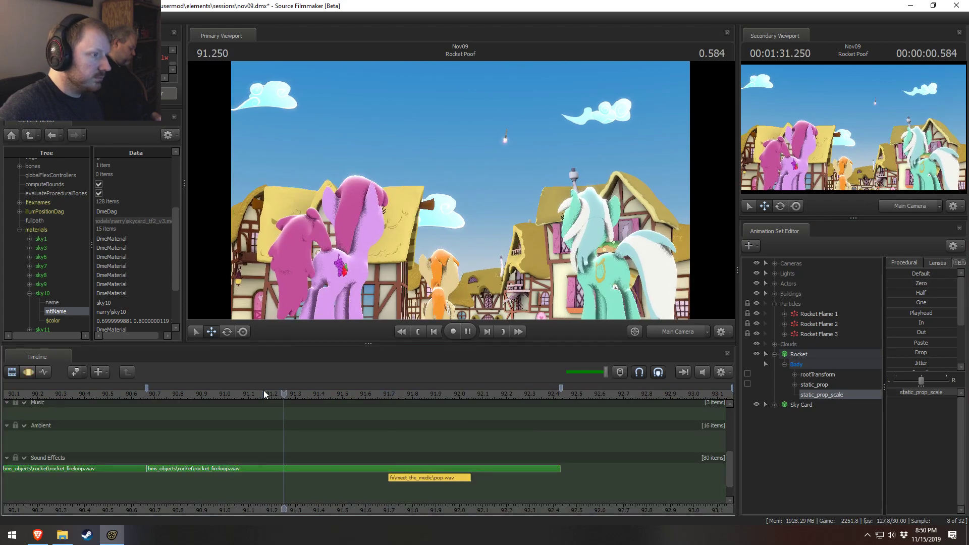
{"action": "key", "text": "space"}
{"action": "left_click", "coordinate": [295, 393]}
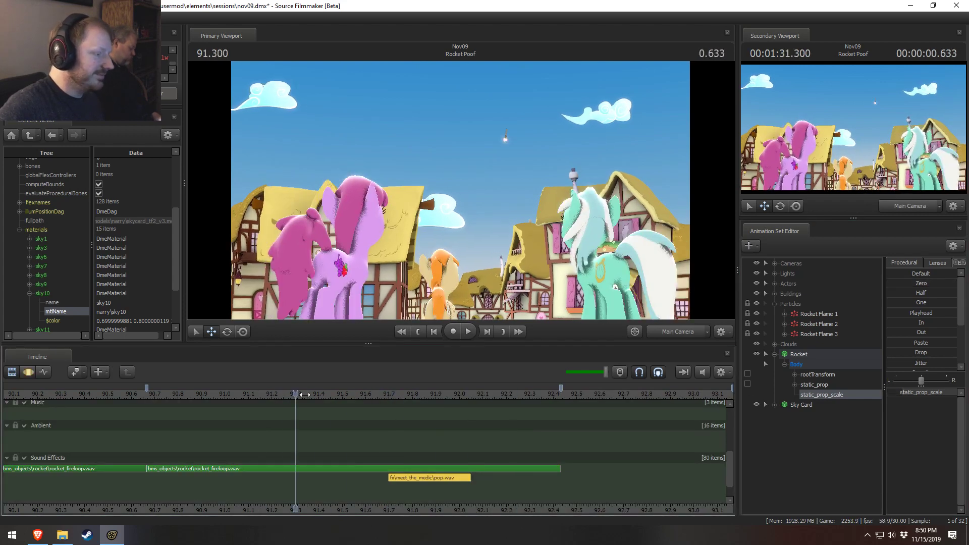
{"action": "left_click_drag", "start_coordinate": [305, 394], "coordinate": [311, 394]}
{"action": "left_click_drag", "start_coordinate": [559, 470], "coordinate": [387, 472]}
- Play back the rocket's disappearance from several points to check the trimmed fireloop sound against the pop
{"action": "key", "text": "space"}
{"action": "left_click", "coordinate": [162, 394]}
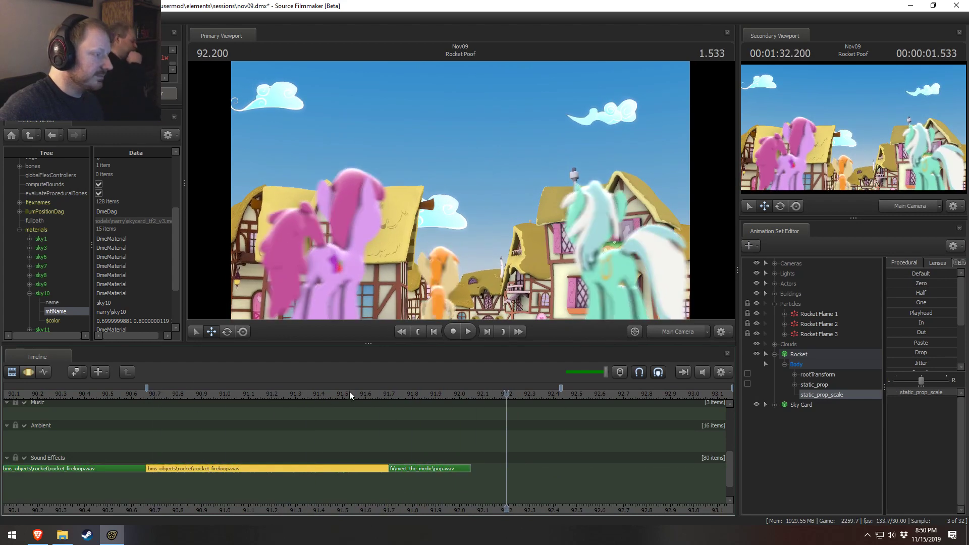
{"action": "left_click", "coordinate": [266, 392]}
{"action": "key", "text": "space"}
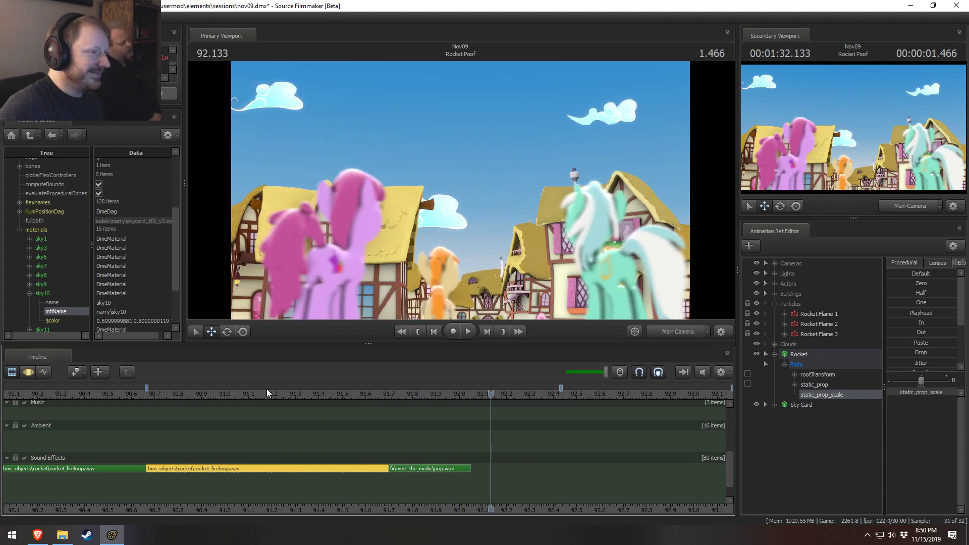
{"action": "left_click", "coordinate": [327, 391]}
{"action": "key", "text": "space"}
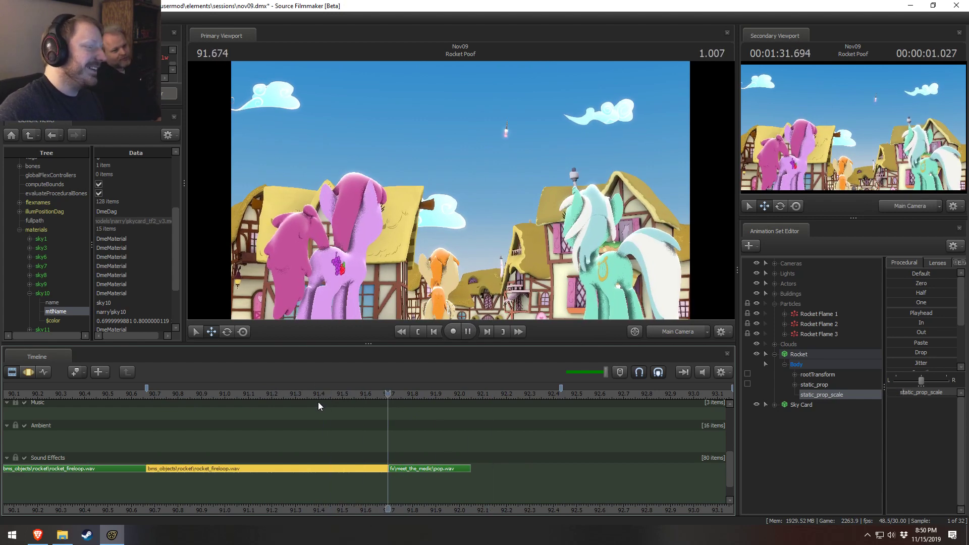
{"action": "key", "text": "space"}
{"action": "left_click", "coordinate": [232, 392]}
{"action": "key", "text": "space"}
{"action": "key", "text": "space"}
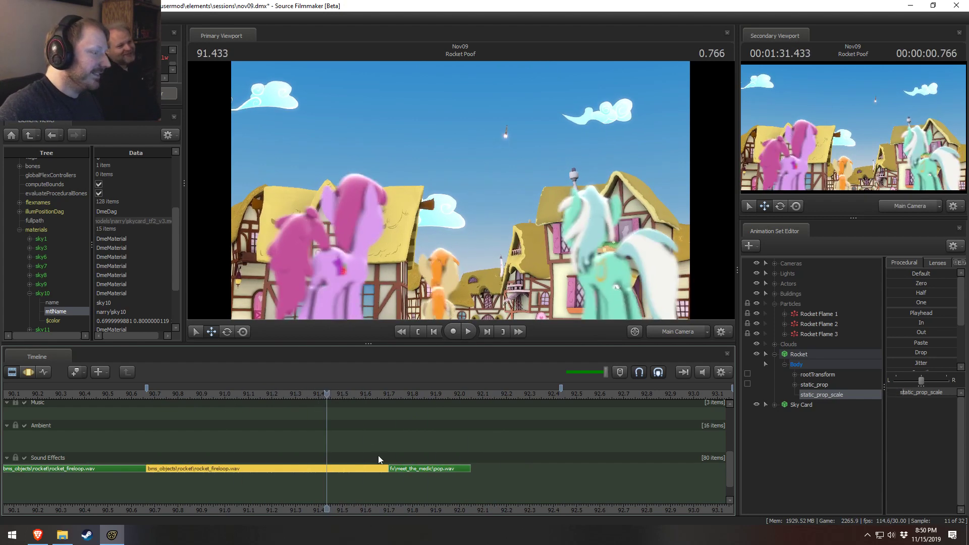
- Extend the last rocket_fireloop.wav clip slightly past the start of pop.wav and play back the transition several times
{"action": "left_click_drag", "start_coordinate": [387, 469], "coordinate": [391, 469]}
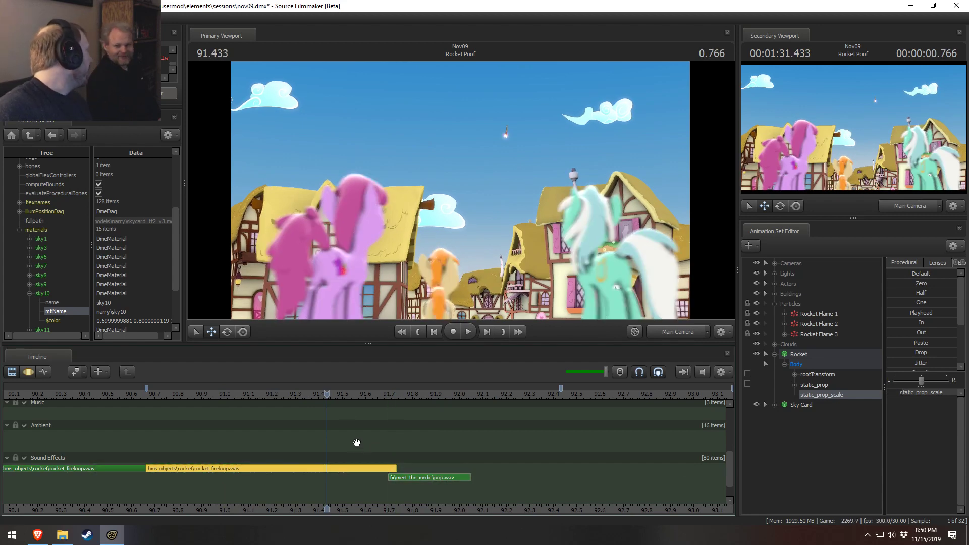
{"action": "key", "text": "space"}
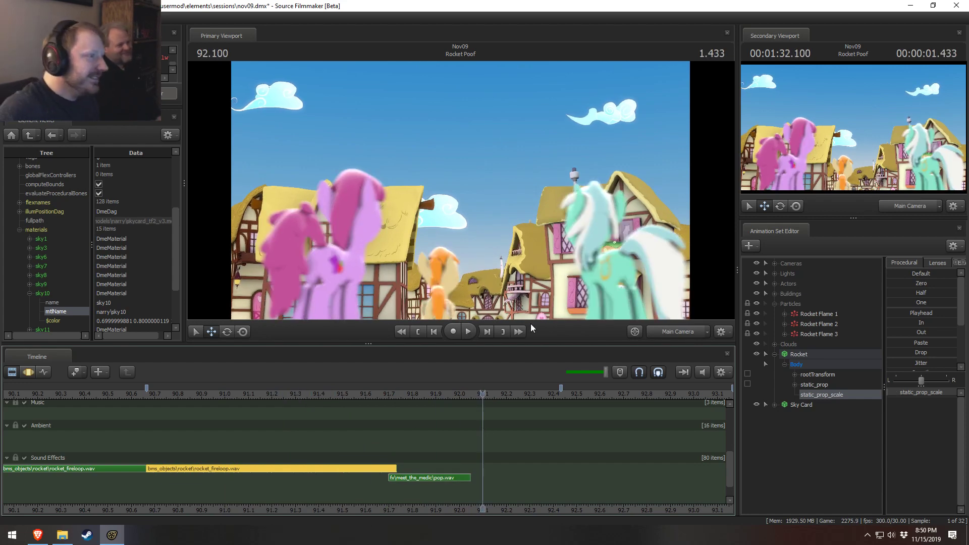
{"action": "left_click", "coordinate": [320, 392]}
{"action": "key", "text": "space"}
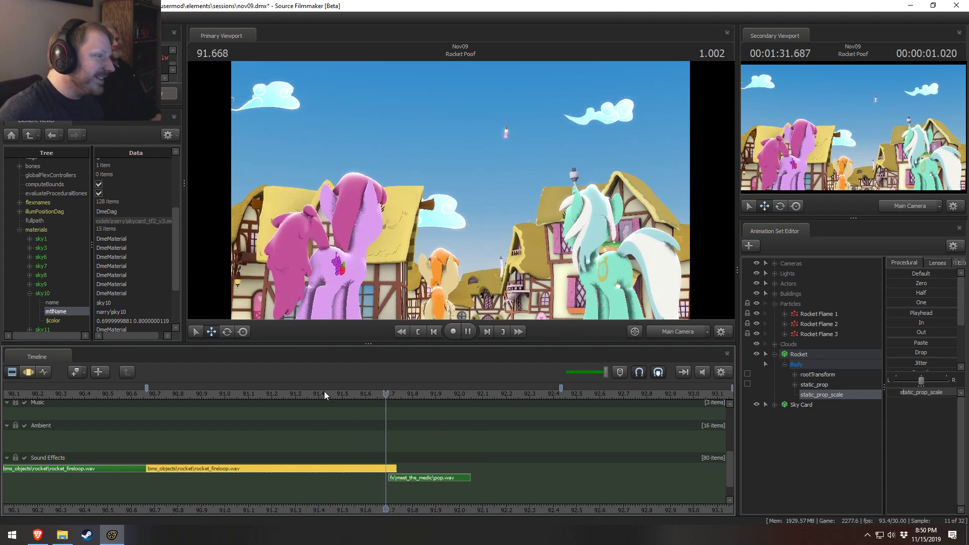
{"action": "key", "text": "space"}
{"action": "left_click", "coordinate": [181, 393]}
{"action": "key", "text": "space"}
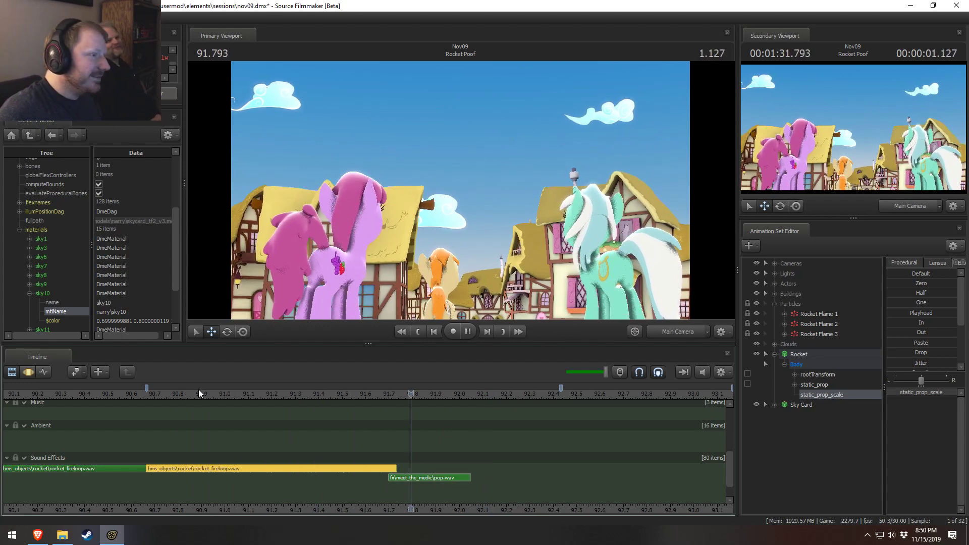
{"action": "left_click", "coordinate": [134, 395]}
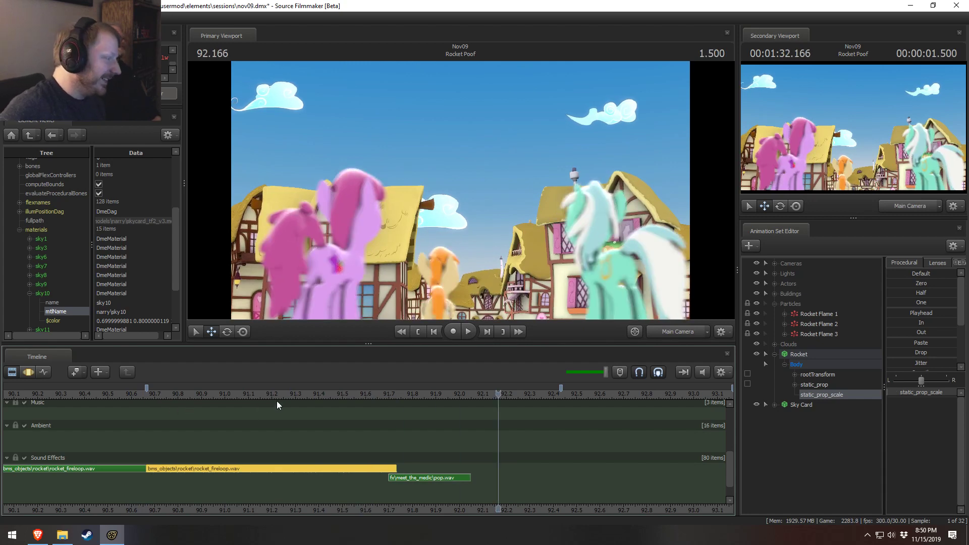
- Copy the pop sound clip from Rocket Poof and paste it at about 101.1 in the Sunset Shimmer Swoos Right In shot
{"action": "scroll", "coordinate": [486, 443], "scroll_direction": "down", "scroll_amount": 3}
{"action": "left_click_drag", "start_coordinate": [498, 393], "coordinate": [525, 393]}
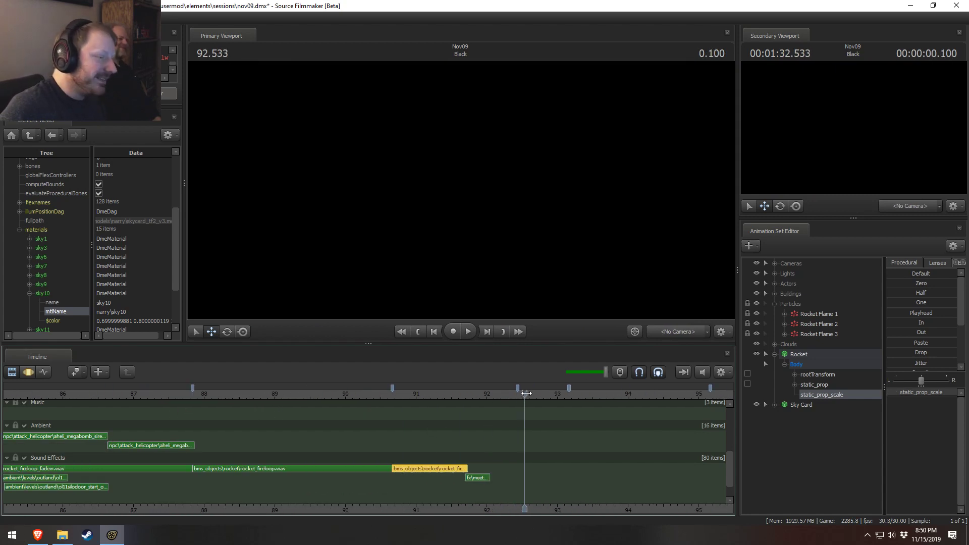
{"action": "left_click", "coordinate": [586, 393]}
{"action": "middle_click_drag", "start_coordinate": [627, 519], "coordinate": [297, 402]}
{"action": "scroll", "coordinate": [218, 431], "scroll_direction": "down", "scroll_amount": 2}
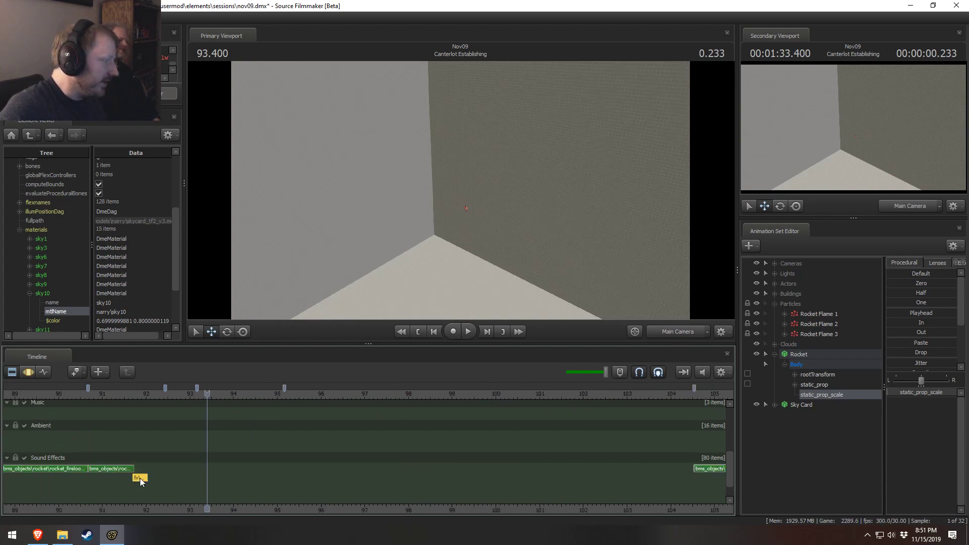
{"action": "left_click_drag", "start_coordinate": [289, 418], "coordinate": [392, 420]}
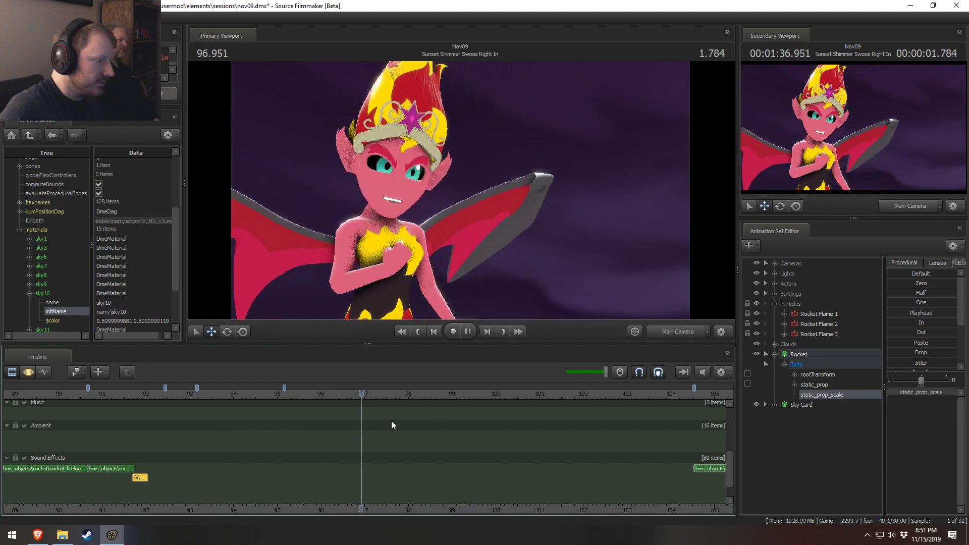
{"action": "key", "text": "space"}
{"action": "middle_click_drag", "start_coordinate": [498, 484], "coordinate": [387, 485]}
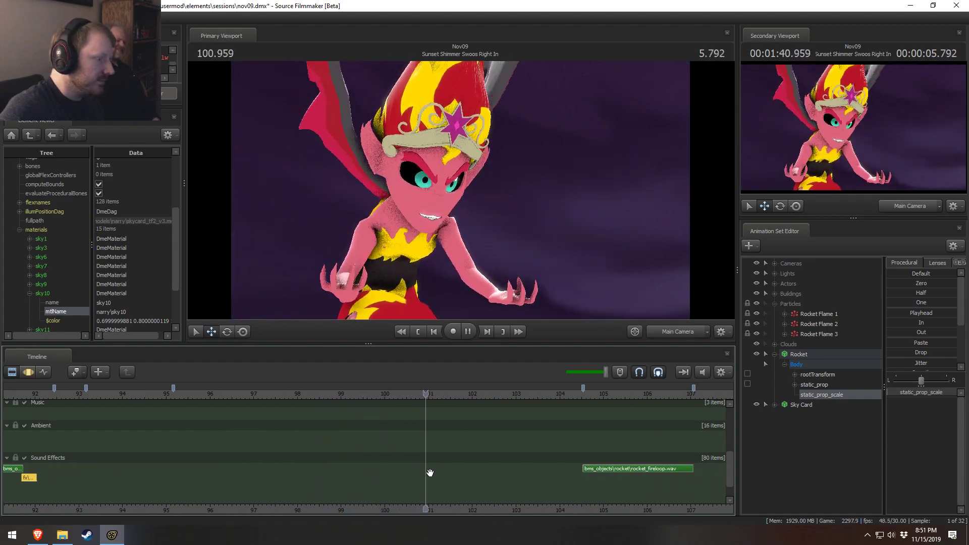
{"action": "key", "text": "space"}
{"action": "key", "text": "ctrl+v"}
- Play back the Sunset Shimmer shot from several points to check the pasted pop sound against the character's motion
{"action": "left_click", "coordinate": [407, 394]}
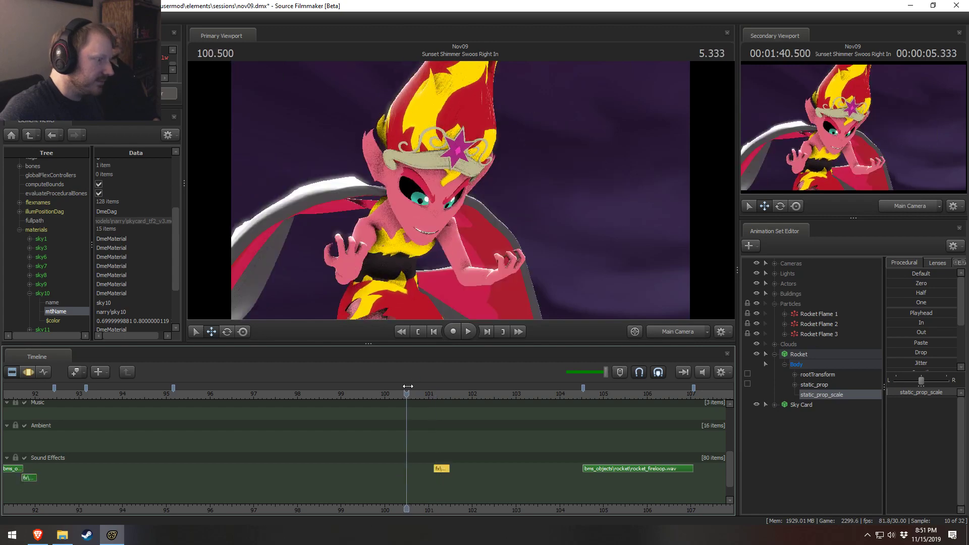
{"action": "key", "text": "space"}
{"action": "key", "text": "space"}
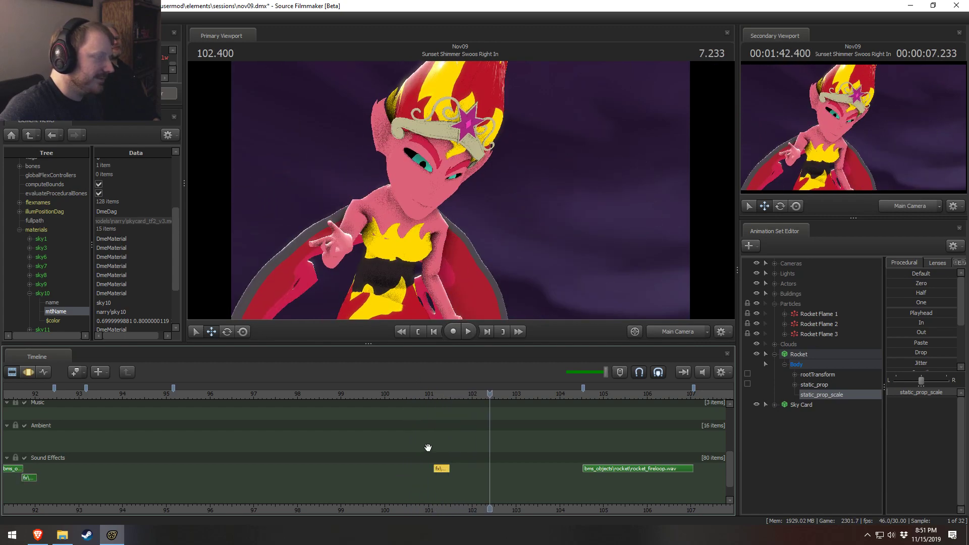
{"action": "left_click", "coordinate": [410, 395]}
{"action": "key", "text": "space"}
{"action": "key", "text": "space"}
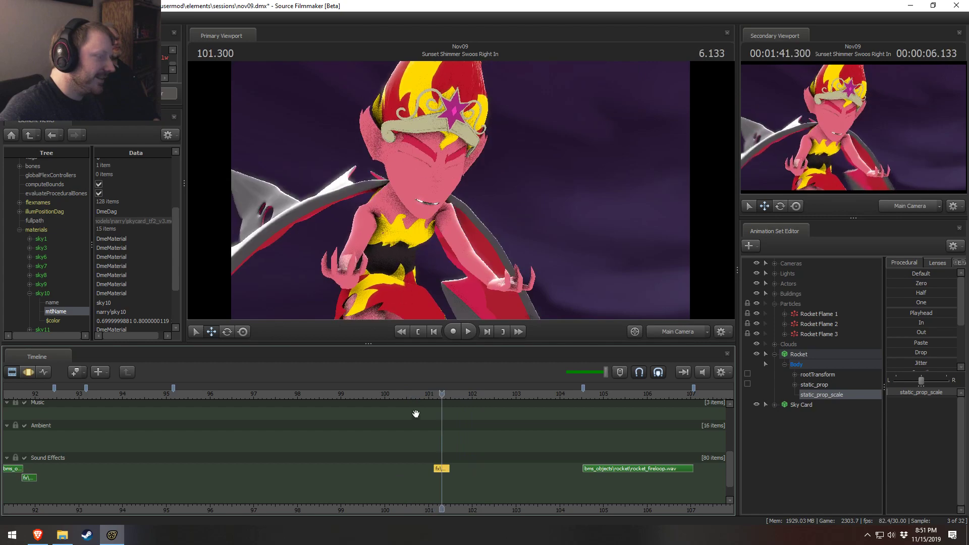
{"action": "left_click", "coordinate": [404, 394]}
{"action": "key", "text": "space"}
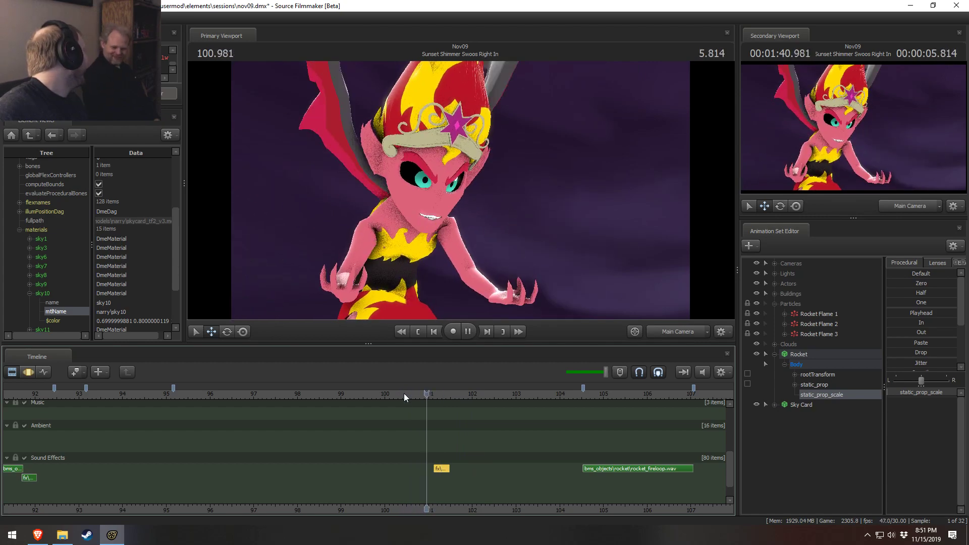
{"action": "key", "text": "space"}
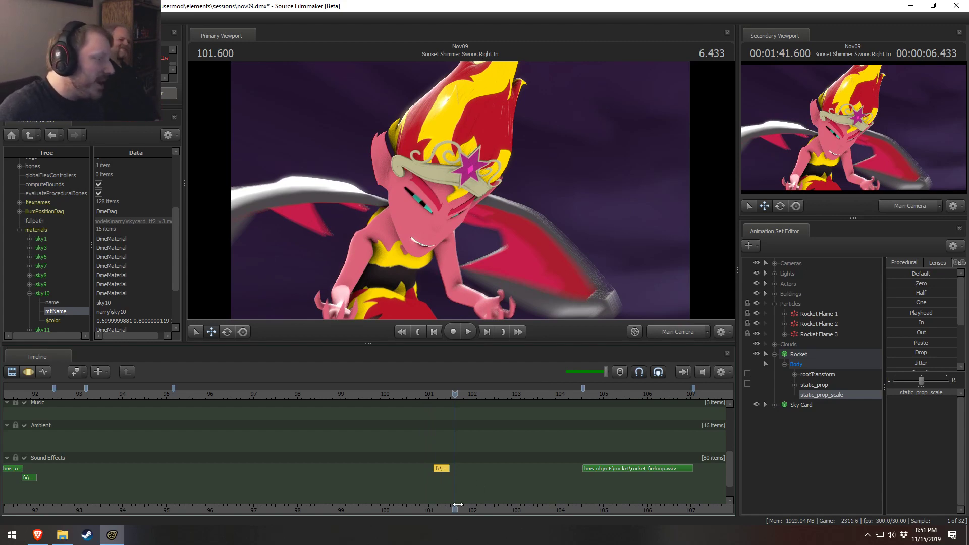
{"action": "left_click", "coordinate": [402, 393]}
{"action": "key", "text": "space"}
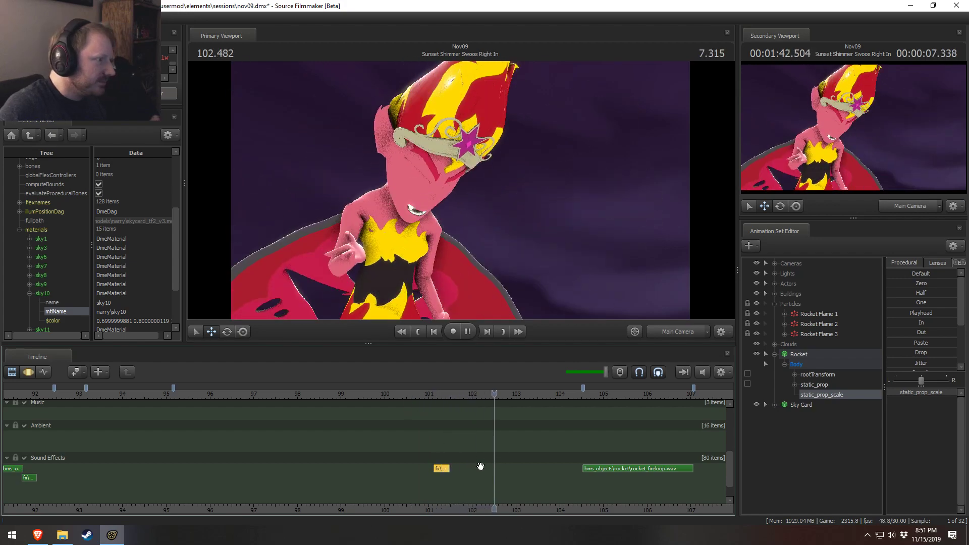
{"action": "left_click", "coordinate": [353, 396]}
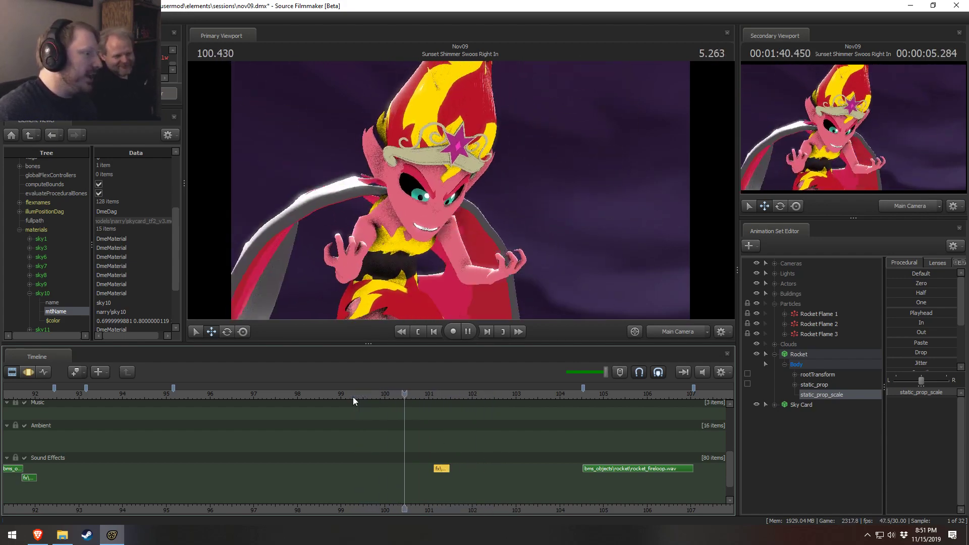
{"action": "key", "text": "space"}
{"action": "left_click", "coordinate": [371, 393]}
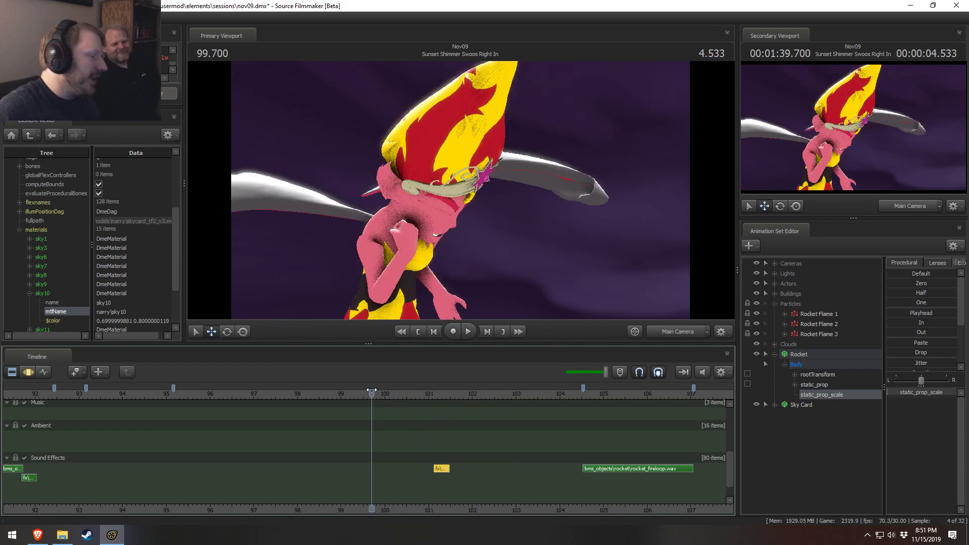
{"action": "key", "text": "space"}
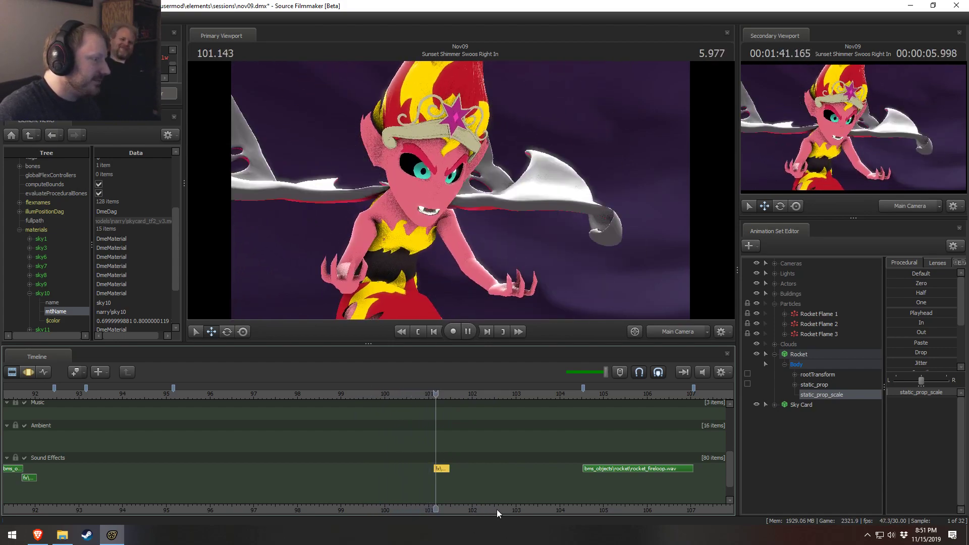
{"action": "key", "text": "space"}
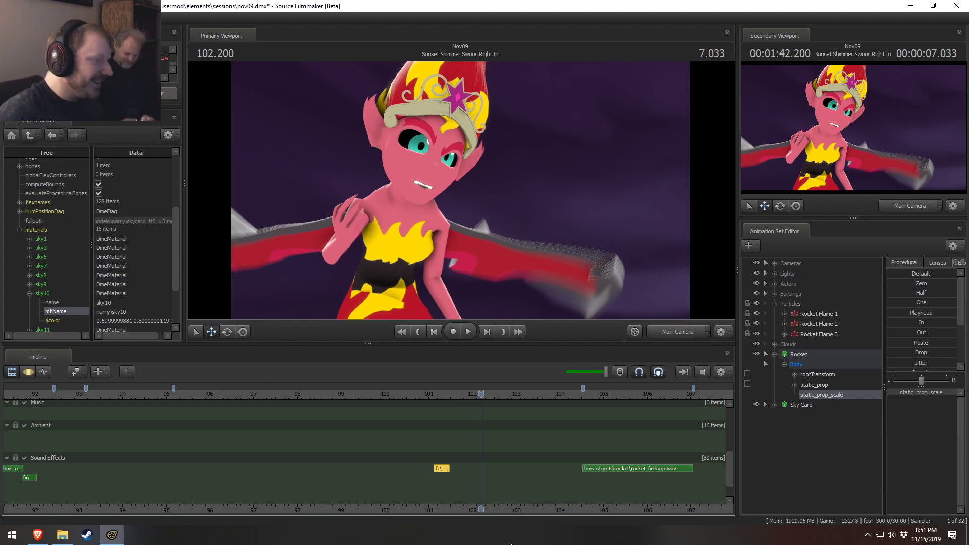
{"action": "scroll", "coordinate": [468, 486], "scroll_direction": "down", "scroll_amount": 3}
{"action": "middle_click_drag", "start_coordinate": [450, 512], "coordinate": [485, 515]}
{"action": "scroll", "coordinate": [403, 492], "scroll_direction": "down", "scroll_amount": 2}
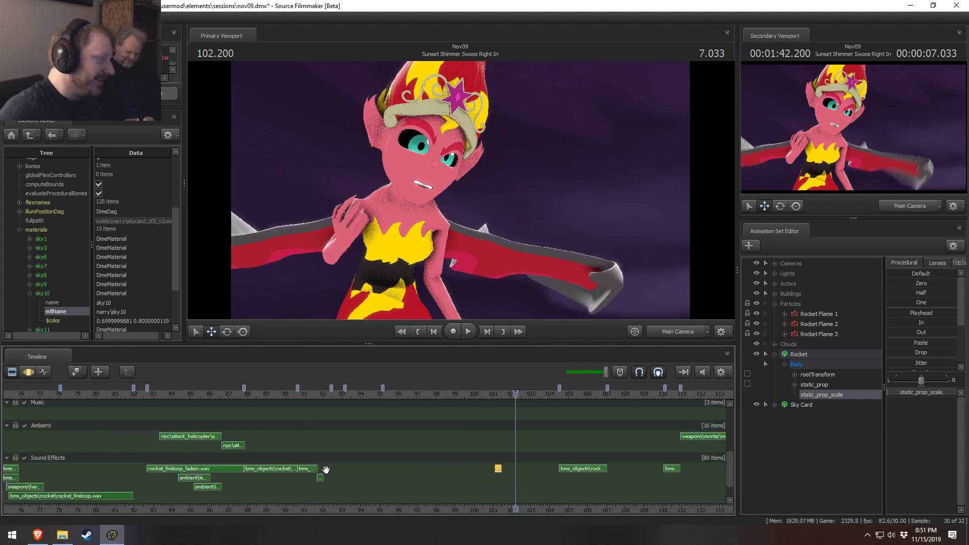
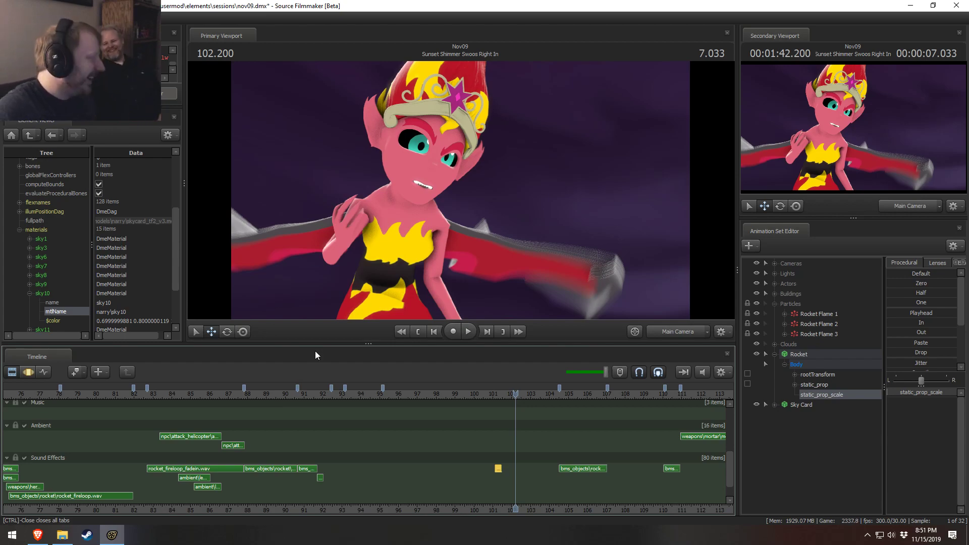
- Play back the Rocket Silo and Rocket Poof shots from several points to check the rocket's launch and disappearance with sound
{"action": "left_click", "coordinate": [216, 395]}
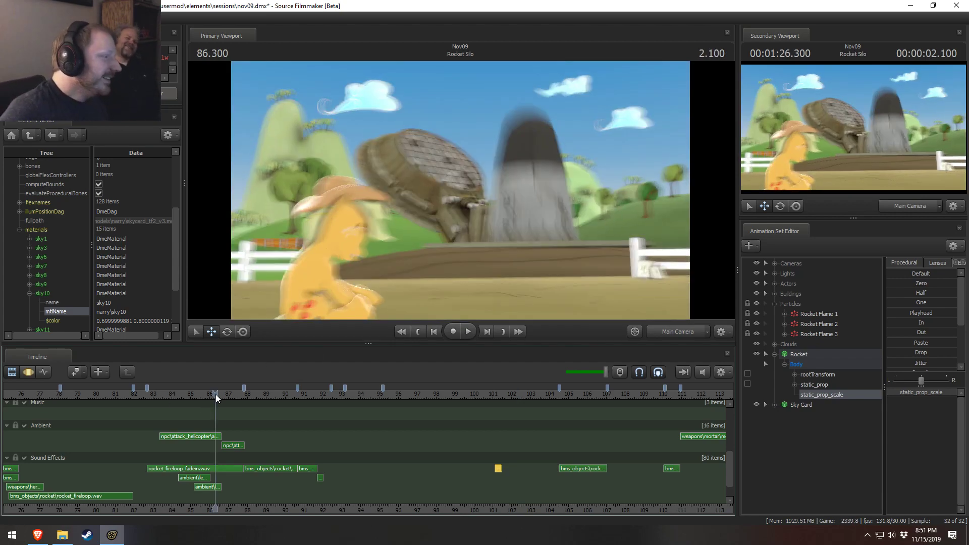
{"action": "scroll", "coordinate": [118, 397], "scroll_direction": "down", "scroll_amount": 2}
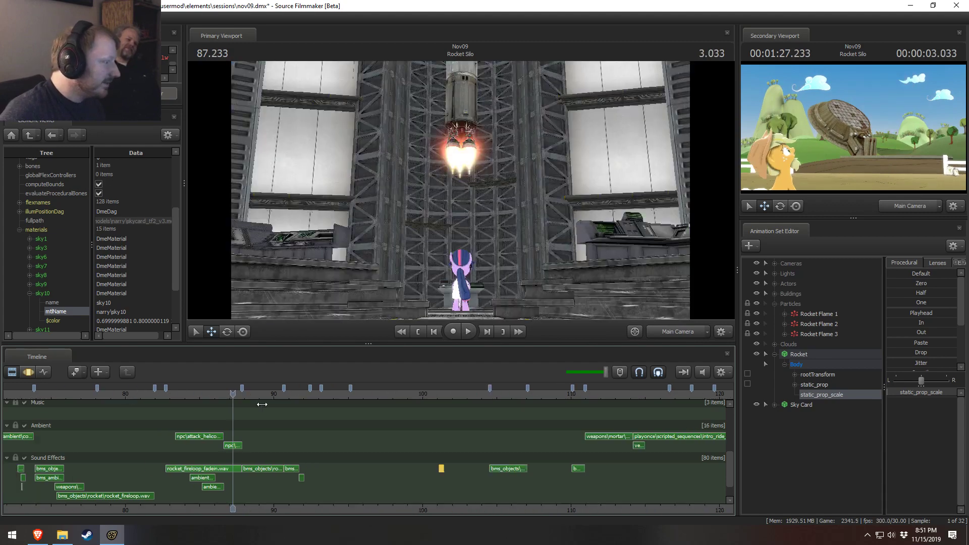
{"action": "left_click", "coordinate": [289, 397]}
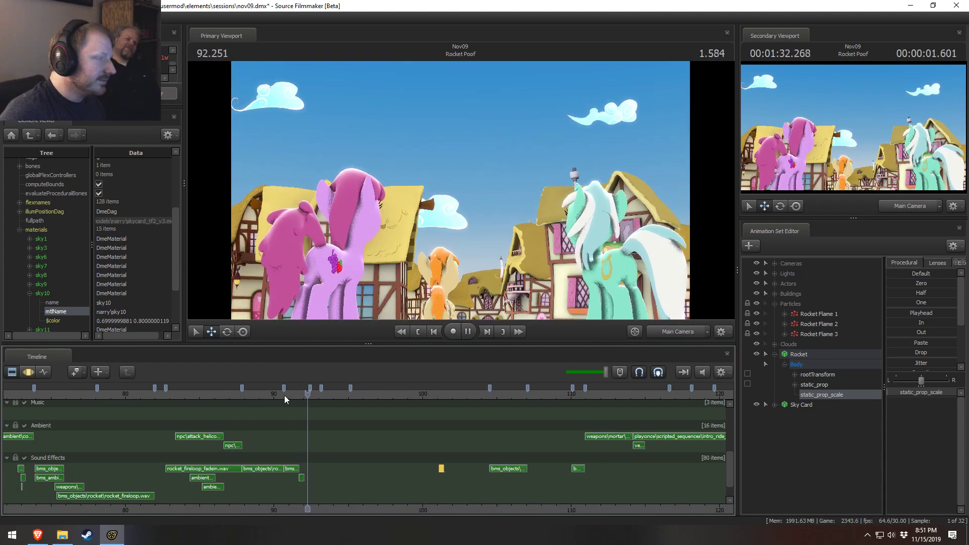
{"action": "left_click", "coordinate": [271, 395]}
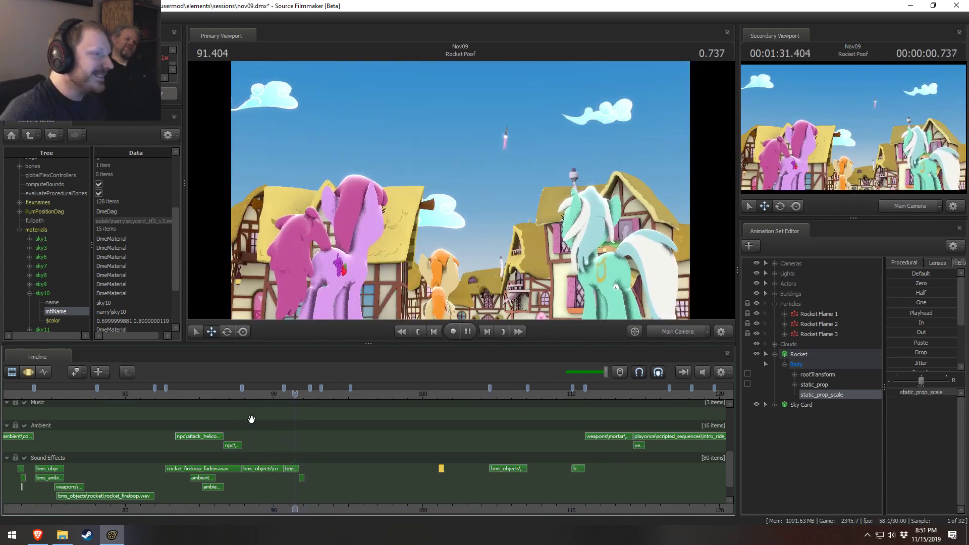
{"action": "key", "text": "space"}
{"action": "scroll", "coordinate": [277, 428], "scroll_direction": "up", "scroll_amount": 2}
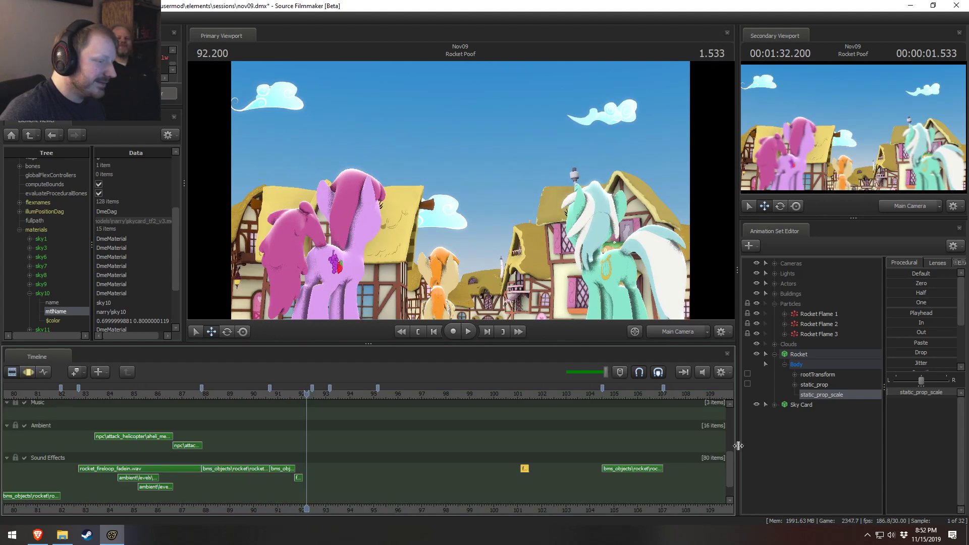
- Play back the moment after the rocket vanishes in Rocket Poof to judge the shot's length against the Black shot
{"action": "left_click_drag", "start_coordinate": [734, 462], "coordinate": [724, 425]}
{"action": "scroll", "coordinate": [454, 434], "scroll_direction": "up", "scroll_amount": 2}
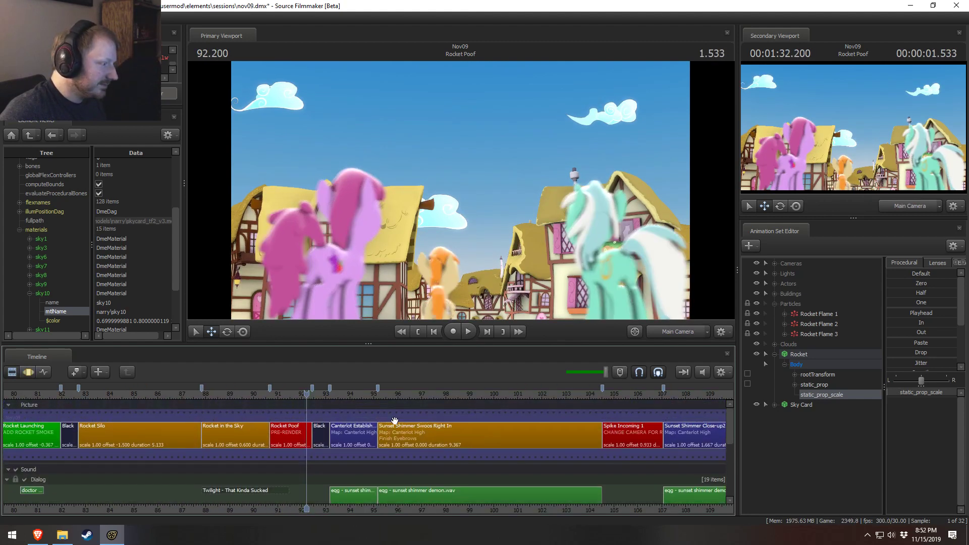
{"action": "left_click", "coordinate": [260, 393]}
{"action": "key", "text": "space"}
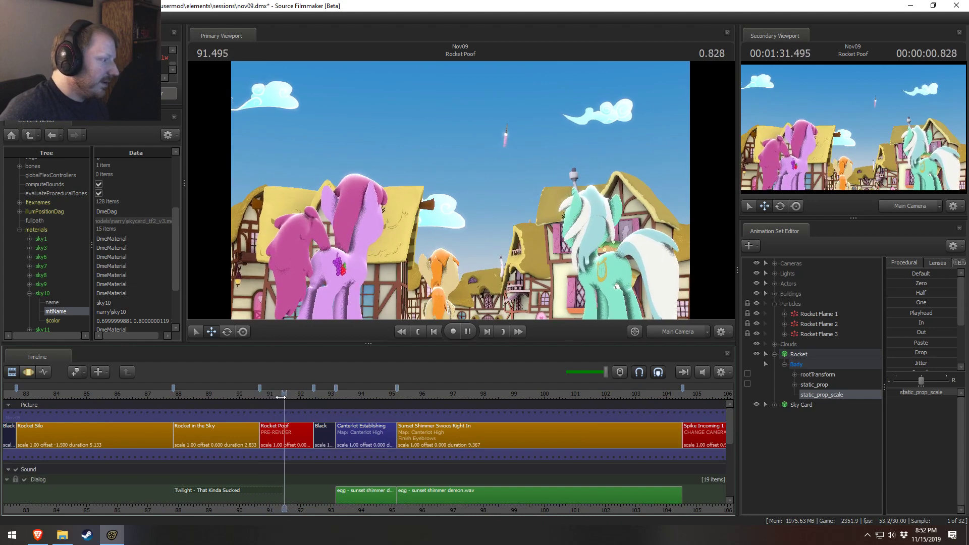
{"action": "key", "text": "space"}
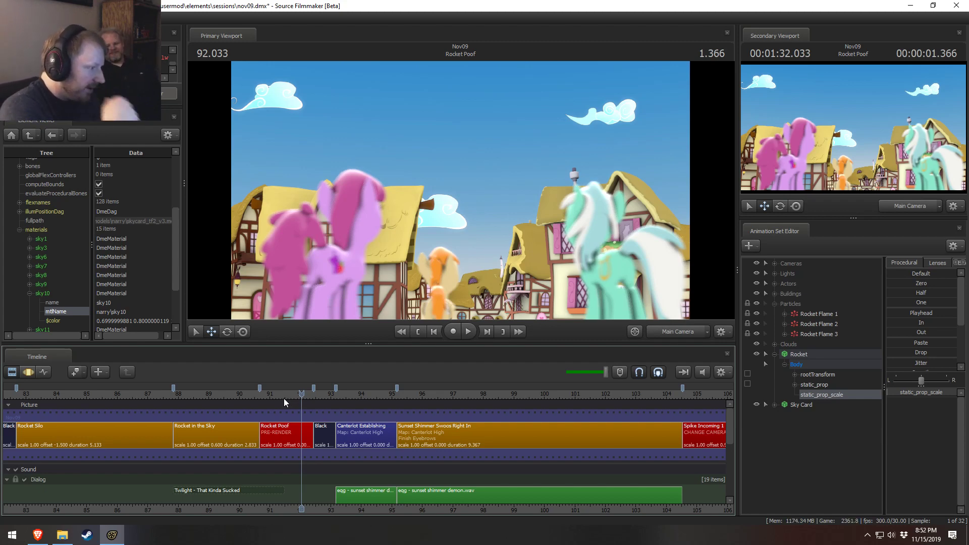
{"action": "left_click_drag", "start_coordinate": [304, 398], "coordinate": [279, 394]}
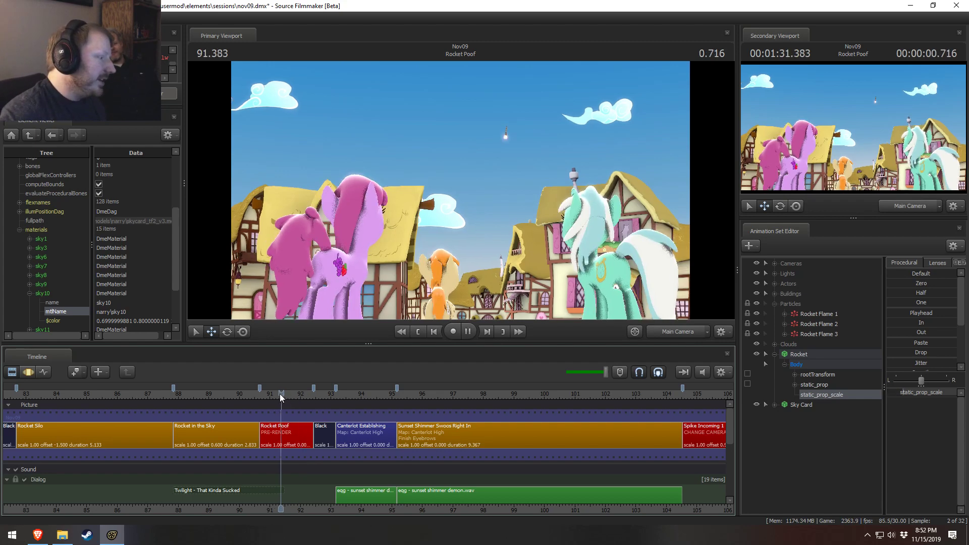
{"action": "key", "text": "space"}
{"action": "key", "text": "space"}
- Try rotating Berry Punch's neck and head sideways toward Lyra from 92.133 onward in the Rocket Poof shot
{"action": "key", "text": "F3"}
{"action": "scroll", "coordinate": [298, 438], "scroll_direction": "up", "scroll_amount": 4}
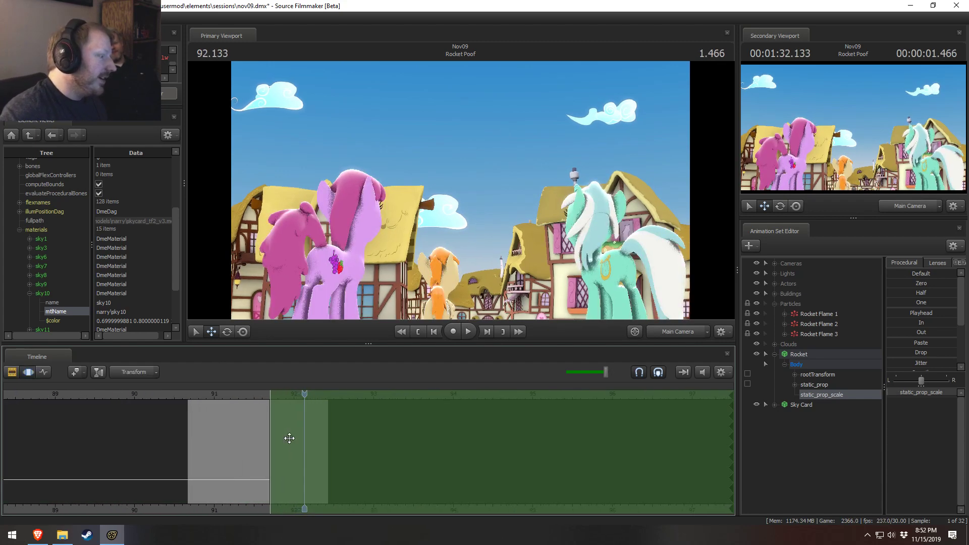
{"action": "mouse_move", "coordinate": [288, 437]}
{"action": "left_mouse_down"}
{"action": "mouse_move", "coordinate": [271, 430]}
{"action": "mouse_move", "coordinate": [305, 433]}
{"action": "left_mouse_up"}
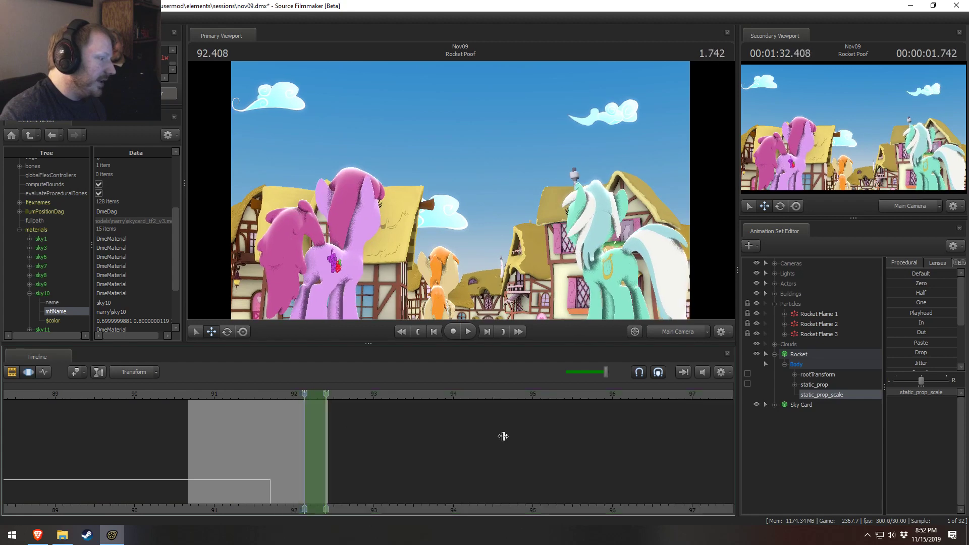
{"action": "left_click", "coordinate": [356, 257]}
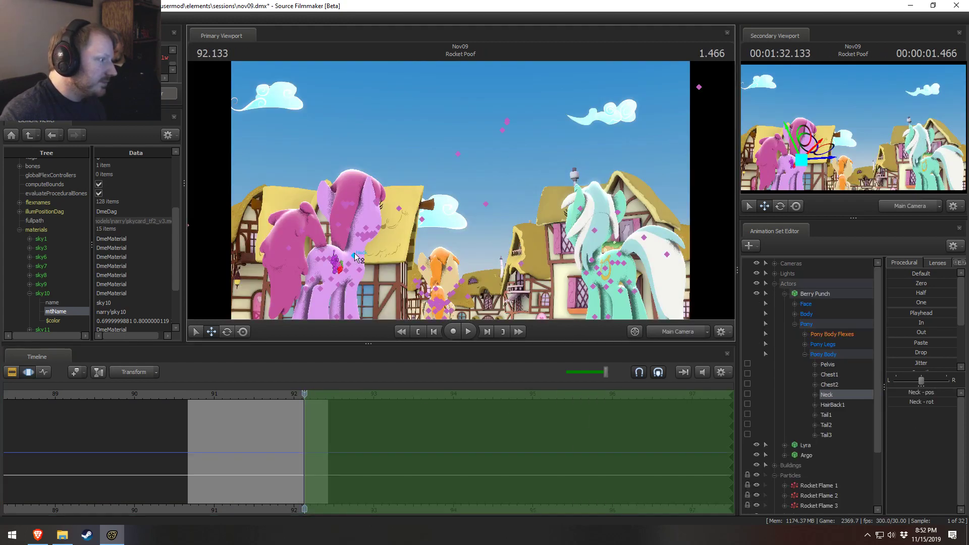
{"action": "left_click", "coordinate": [353, 236], "text": "ctrl+shift"}
{"action": "key", "text": "e"}
{"action": "left_click_drag", "start_coordinate": [360, 243], "coordinate": [393, 223]}
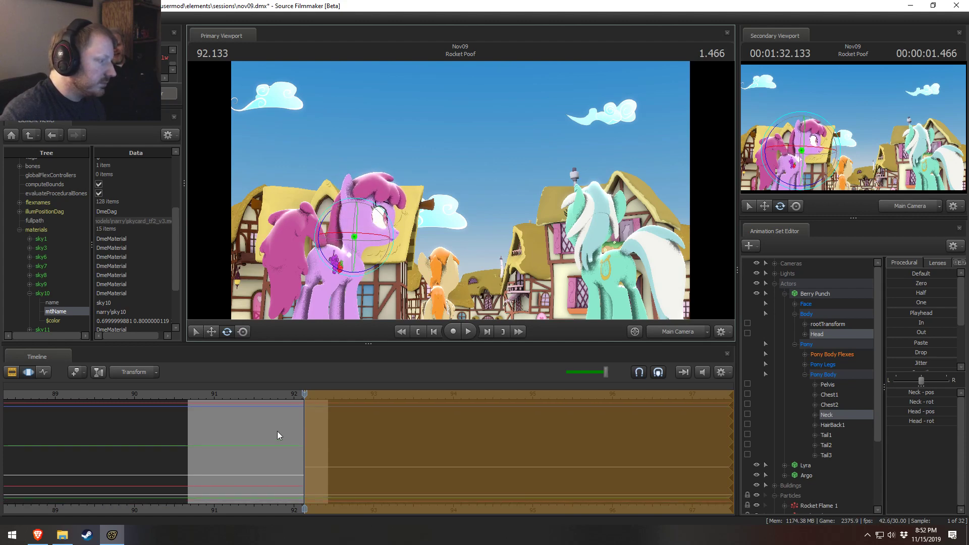
- Scrub and play back Berry Punch's head turn around 91.8 to 92, and undo the rotation
{"action": "left_click", "coordinate": [293, 395]}
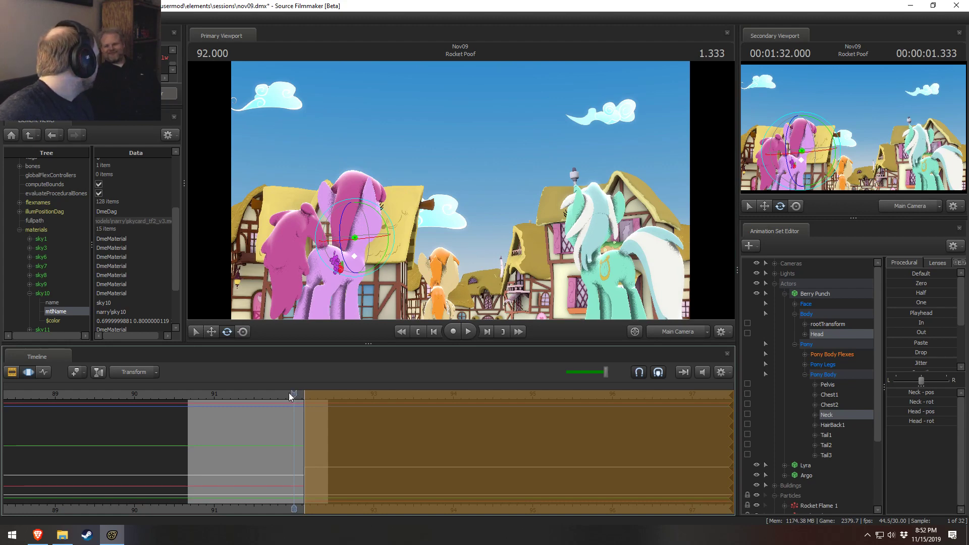
{"action": "left_click_drag", "start_coordinate": [289, 393], "coordinate": [285, 392]}
{"action": "scroll", "coordinate": [284, 392], "scroll_direction": "up", "scroll_amount": 3}
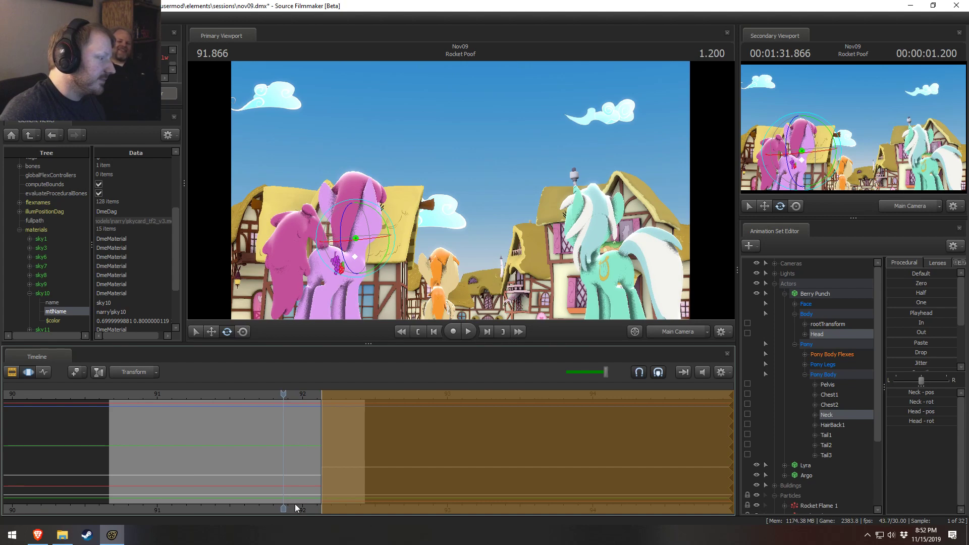
{"action": "middle_click_drag", "start_coordinate": [295, 505], "coordinate": [249, 509]}
{"action": "left_click_drag", "start_coordinate": [238, 394], "coordinate": [242, 401]}
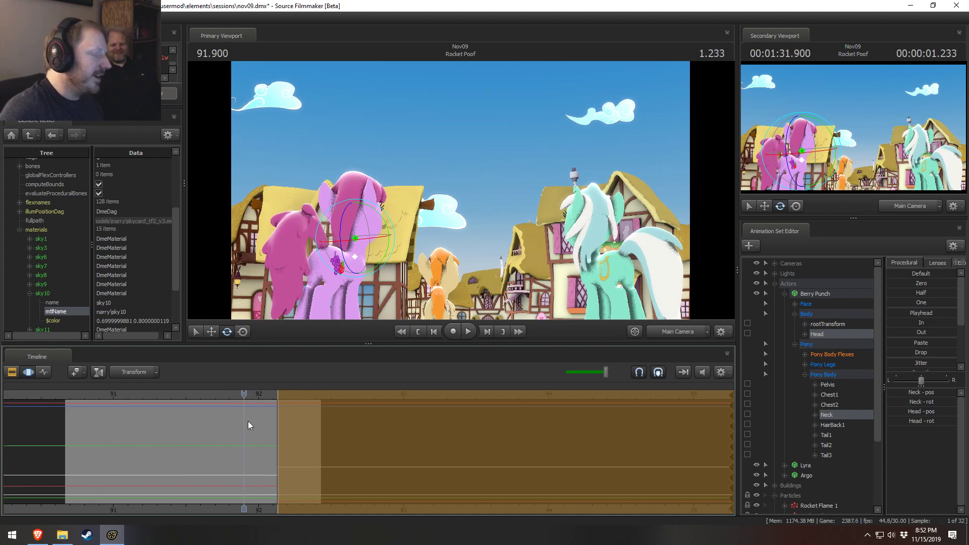
{"action": "left_click_drag", "start_coordinate": [244, 394], "coordinate": [228, 392]}
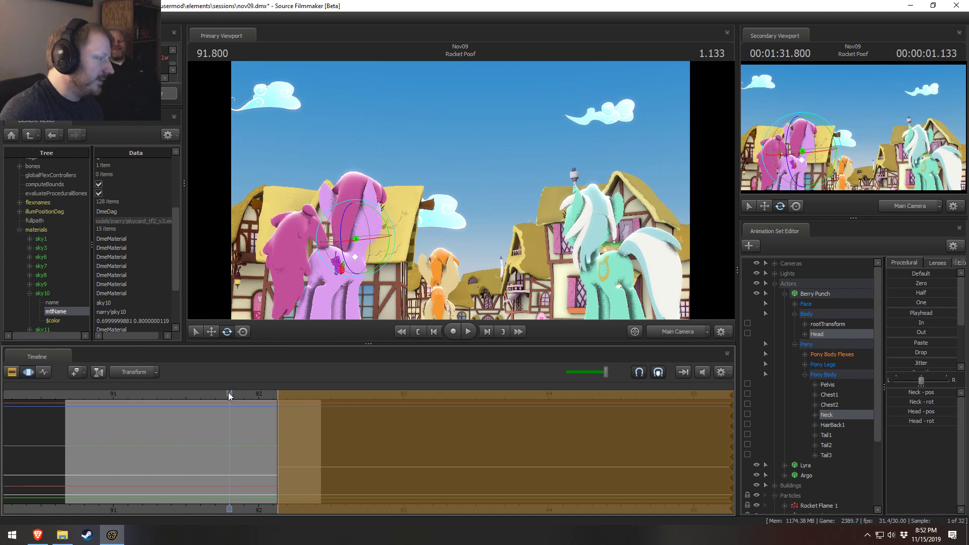
{"action": "key", "text": "space"}
{"action": "key", "text": "space"}
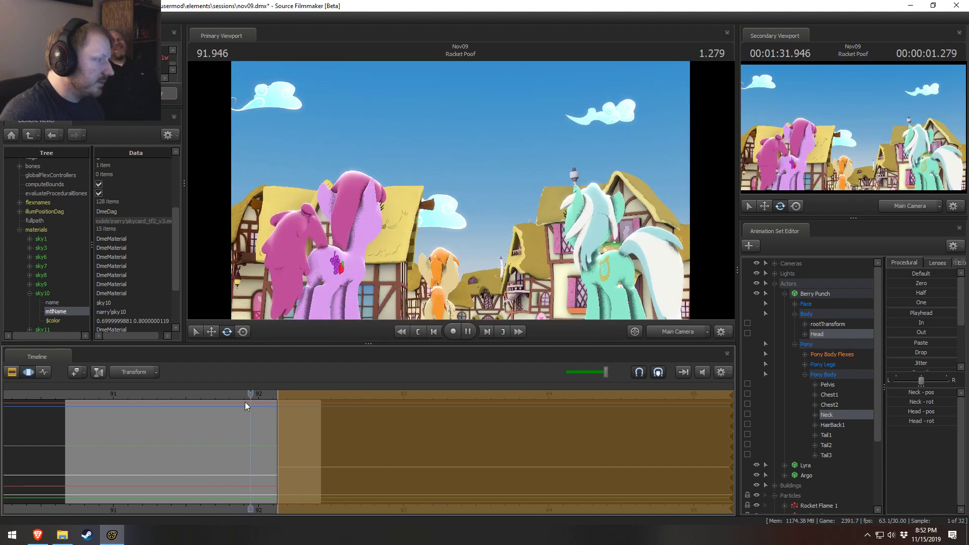
{"action": "key", "text": "space"}
{"action": "left_click", "coordinate": [176, 394]}
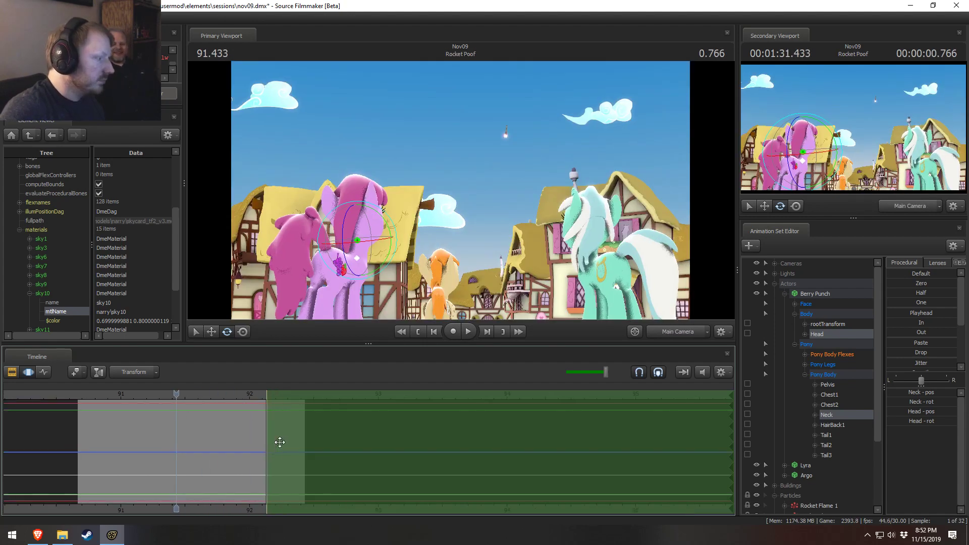
- Extend the end of the Rocket Poof shot to a duration of 2.167, shifting the following shots later, and play it back
{"action": "key", "text": "F2"}
{"action": "left_click_drag", "start_coordinate": [242, 430], "coordinate": [272, 443]}
{"action": "key", "text": "space"}
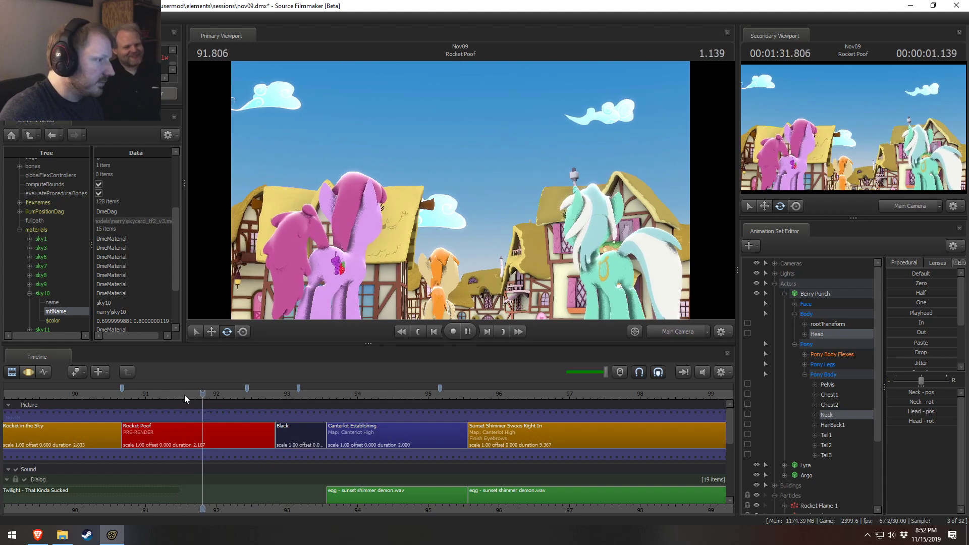
{"action": "key", "text": "space"}
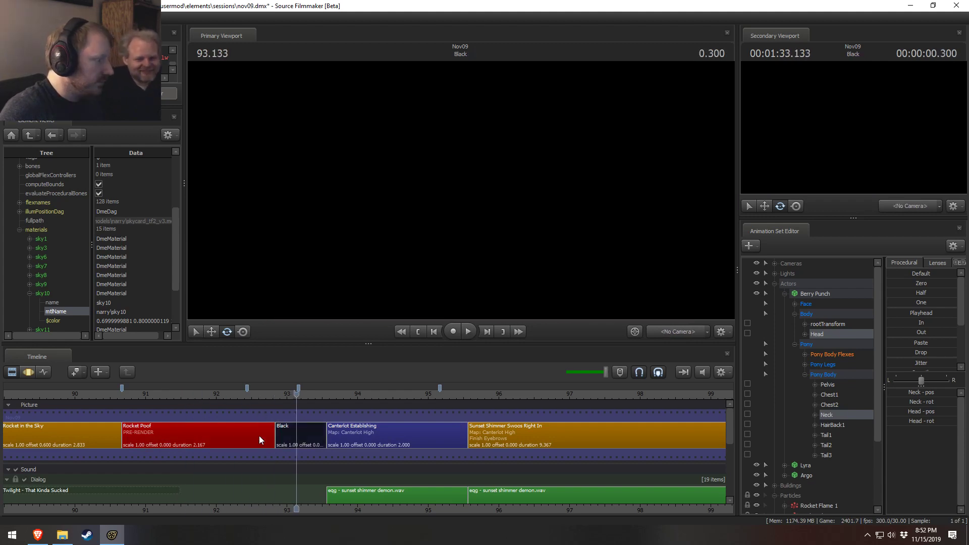
{"action": "left_click", "coordinate": [179, 395]}
{"action": "key", "text": "space"}
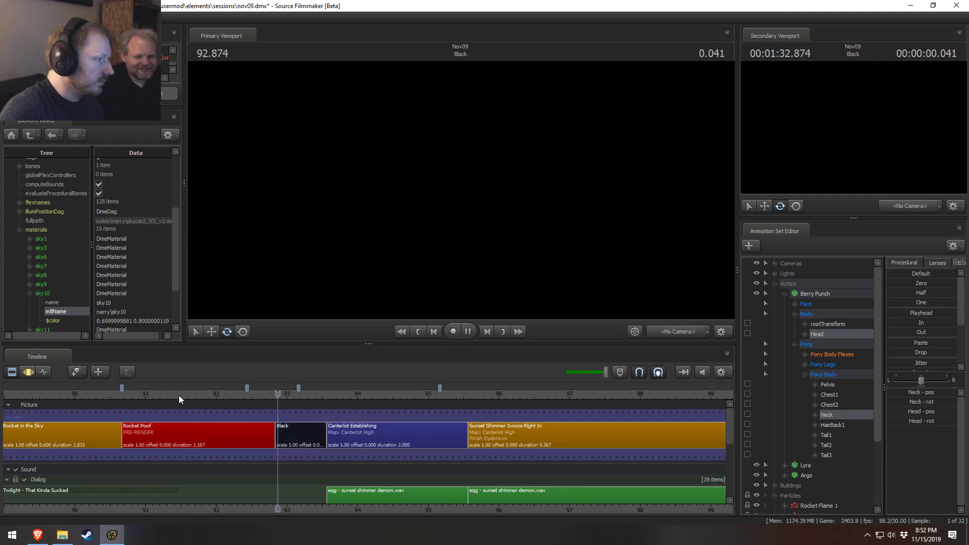
{"action": "key", "text": "space"}
- Shift the bookmarks after Rocket Poof later so they line up with the moved shots, with Canterlot Establishing's at 93.566
{"action": "scroll", "coordinate": [294, 477], "scroll_direction": "down", "scroll_amount": 3}
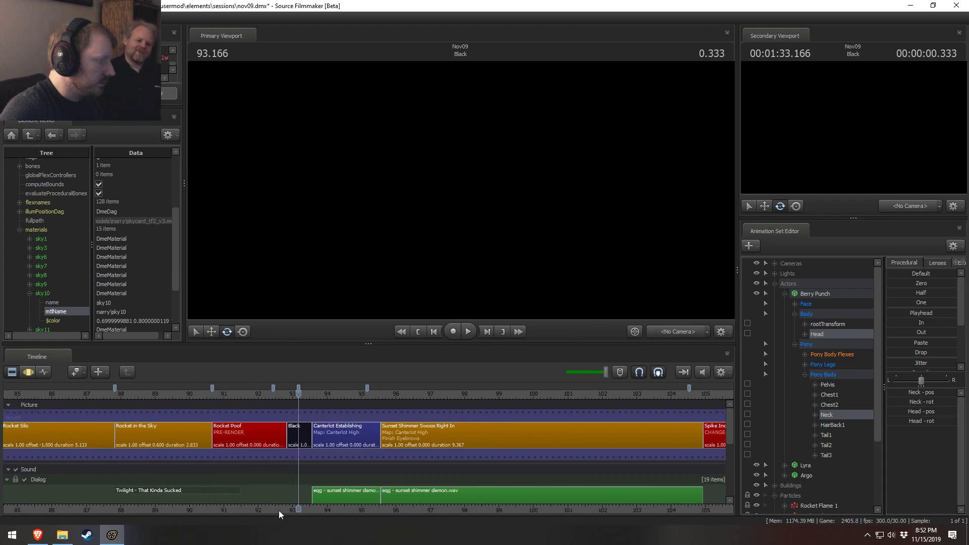
{"action": "middle_click_drag", "start_coordinate": [279, 510], "coordinate": [146, 412]}
{"action": "scroll", "coordinate": [147, 389], "scroll_direction": "down", "scroll_amount": 4}
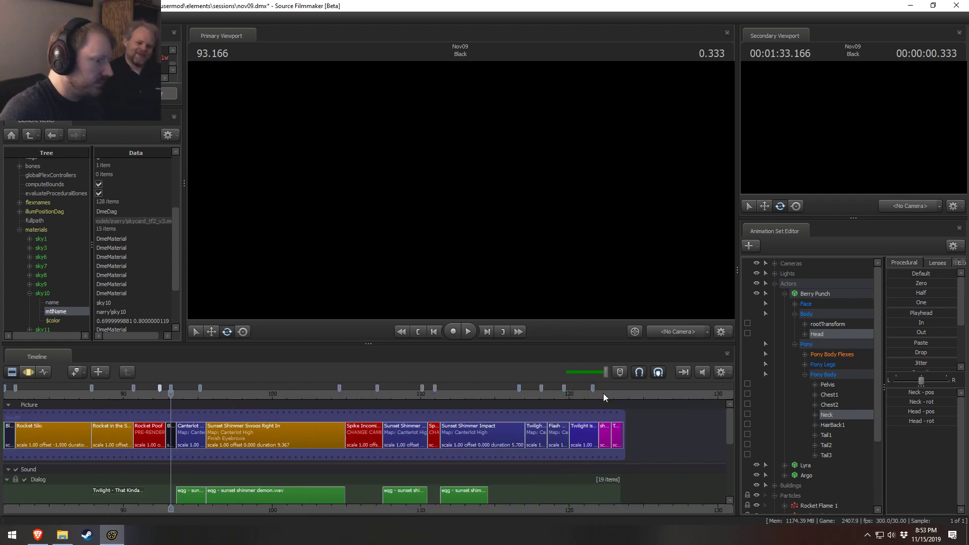
{"action": "scroll", "coordinate": [247, 404], "scroll_direction": "up", "scroll_amount": 5}
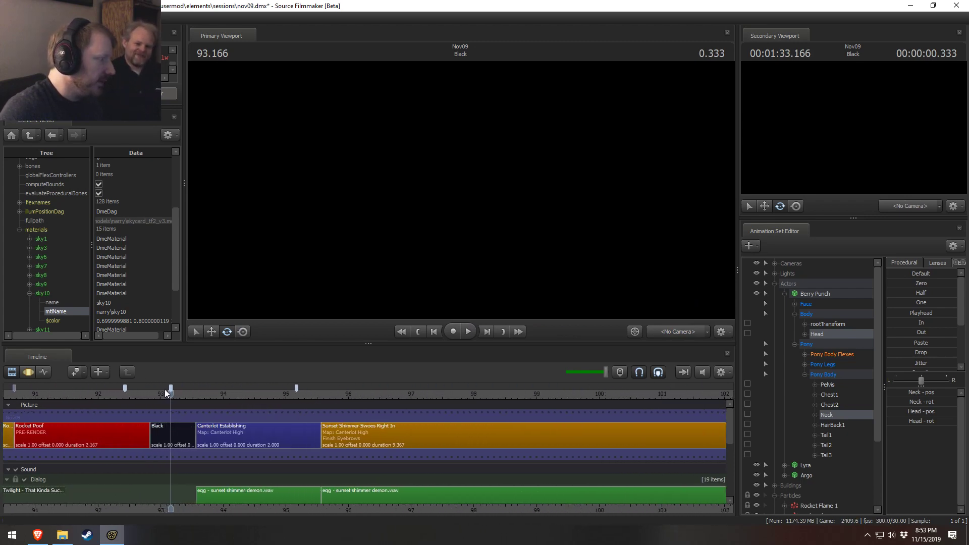
{"action": "left_click_drag", "start_coordinate": [171, 385], "coordinate": [195, 399]}
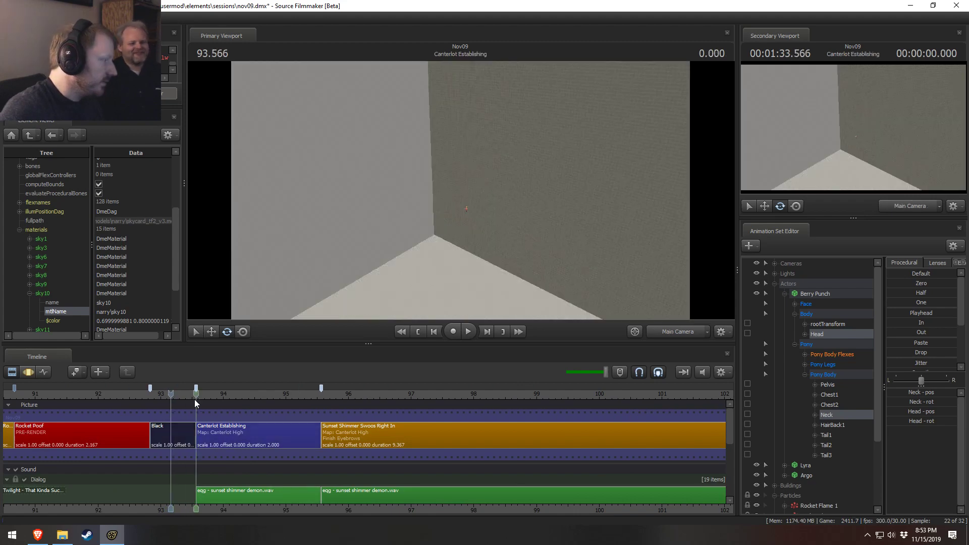
- Select the lengthened Rocket Poof shot and play it back through to its end
{"action": "left_click", "coordinate": [116, 432]}
{"action": "left_click_drag", "start_coordinate": [95, 393], "coordinate": [219, 451]}
{"action": "key", "text": "space"}
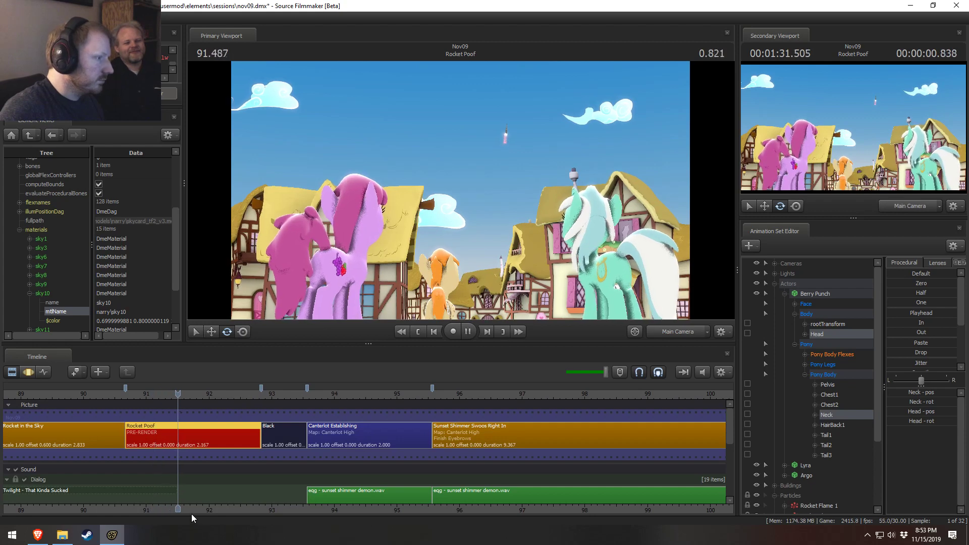
{"action": "key", "text": "space"}
- Ease the Main Camera's movement at the end of Rocket Poof over about 92.2 to 93.8 with the Round preset, and play it back
{"action": "key", "text": "F3"}
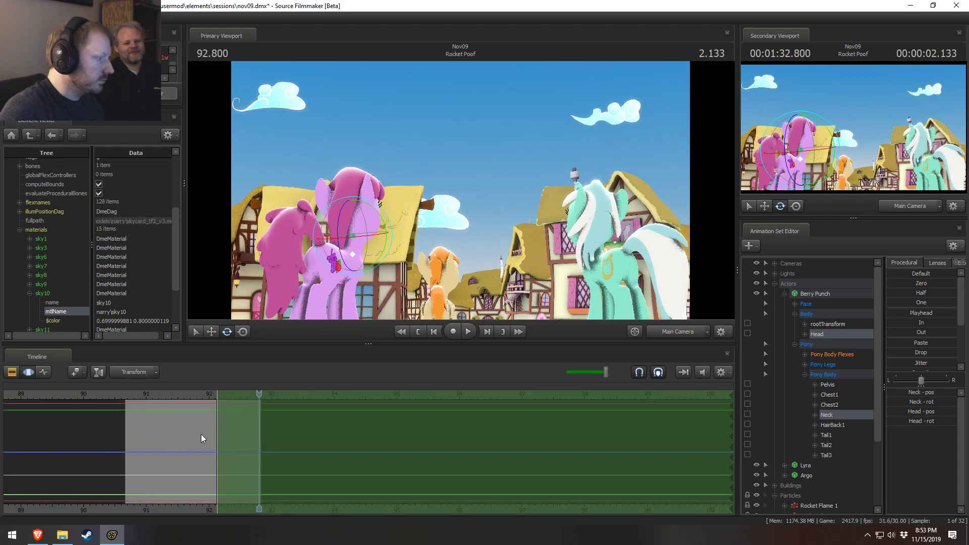
{"action": "left_click", "coordinate": [775, 263]}
{"action": "left_click", "coordinate": [806, 275]}
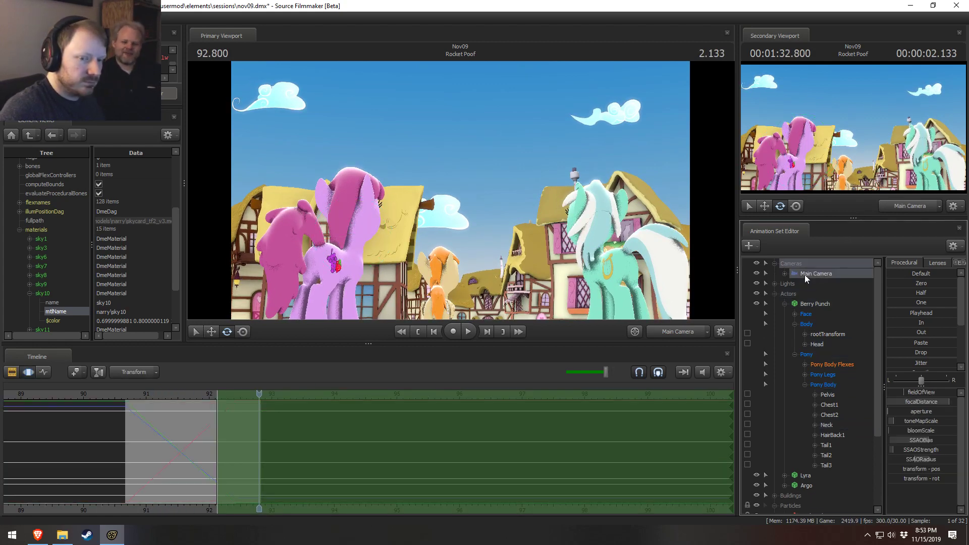
{"action": "left_click_drag", "start_coordinate": [256, 471], "coordinate": [575, 446]}
{"action": "scroll", "coordinate": [903, 362], "scroll_direction": "down", "scroll_amount": 3}
{"action": "left_click", "coordinate": [920, 365]}
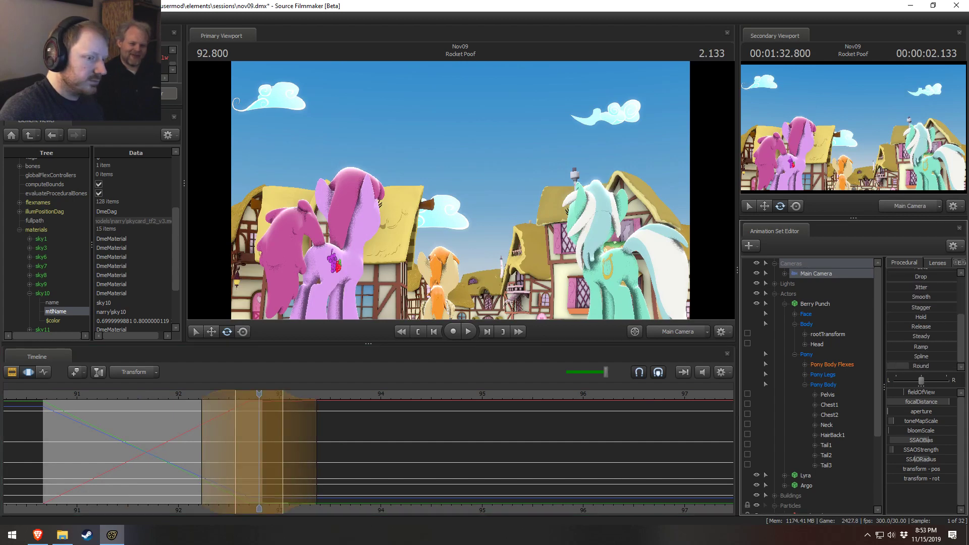
{"action": "left_click_drag", "start_coordinate": [261, 413], "coordinate": [360, 436]}
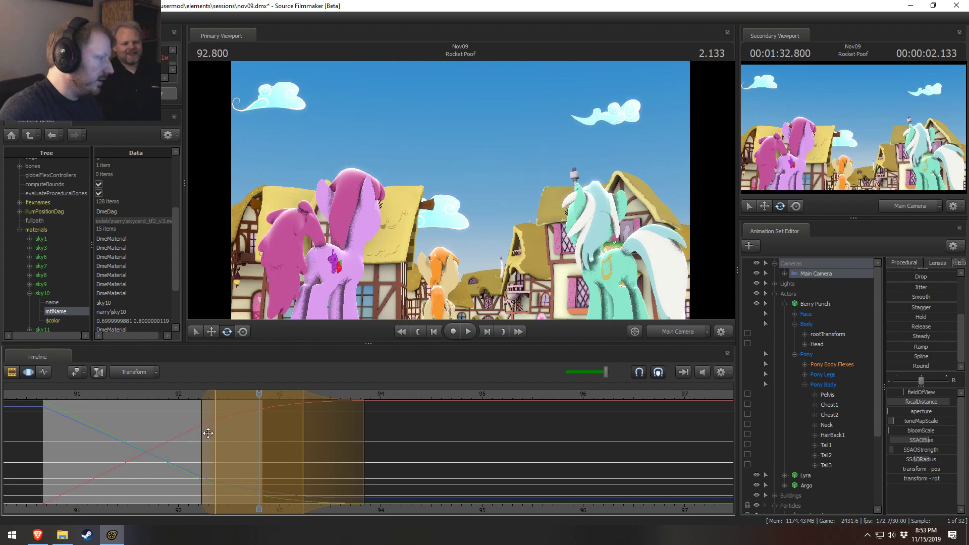
{"action": "left_click_drag", "start_coordinate": [208, 433], "coordinate": [201, 433]}
{"action": "key", "text": "space"}
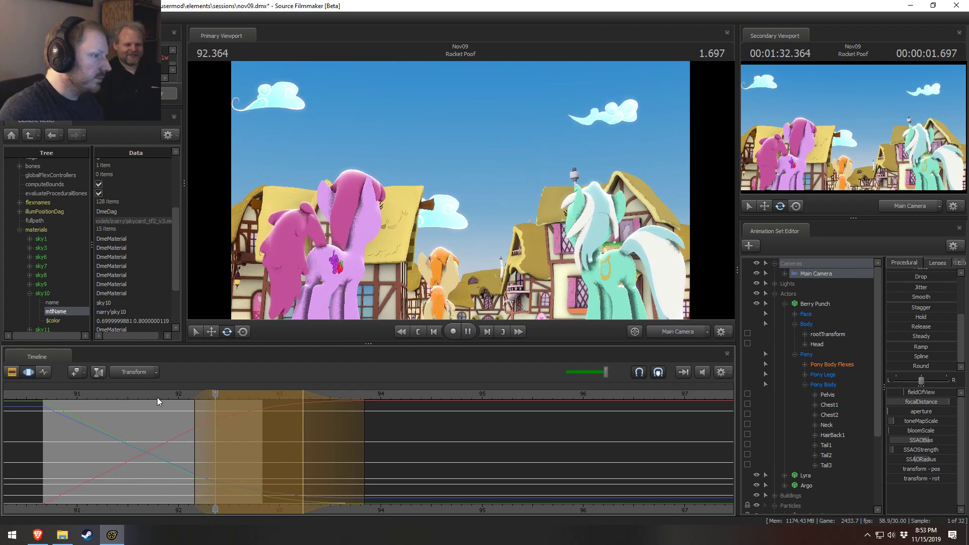
{"action": "key", "text": "space"}
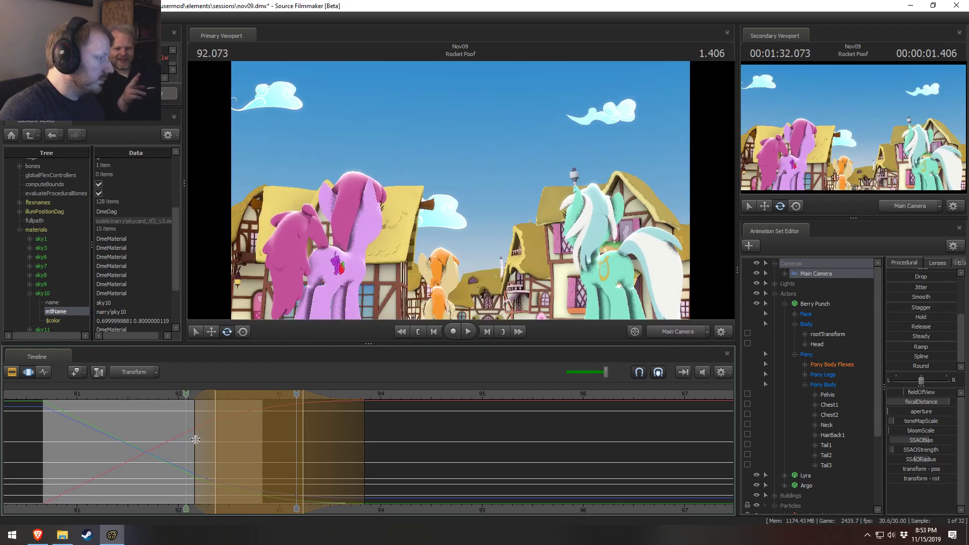
- Rotate Berry Punch's head and neck towards Lyra from 92.366 onward in the Rocket Poof shot
{"action": "mouse_move", "coordinate": [196, 440]}
{"action": "left_mouse_down"}
{"action": "mouse_move", "coordinate": [141, 447]}
{"action": "mouse_move", "coordinate": [216, 441]}
{"action": "left_mouse_up"}
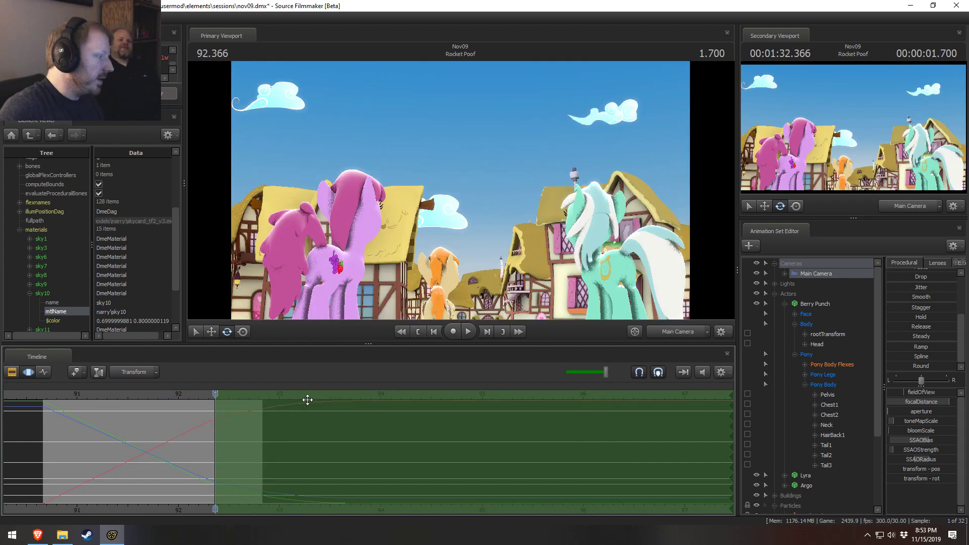
{"action": "left_click", "coordinate": [356, 243]}
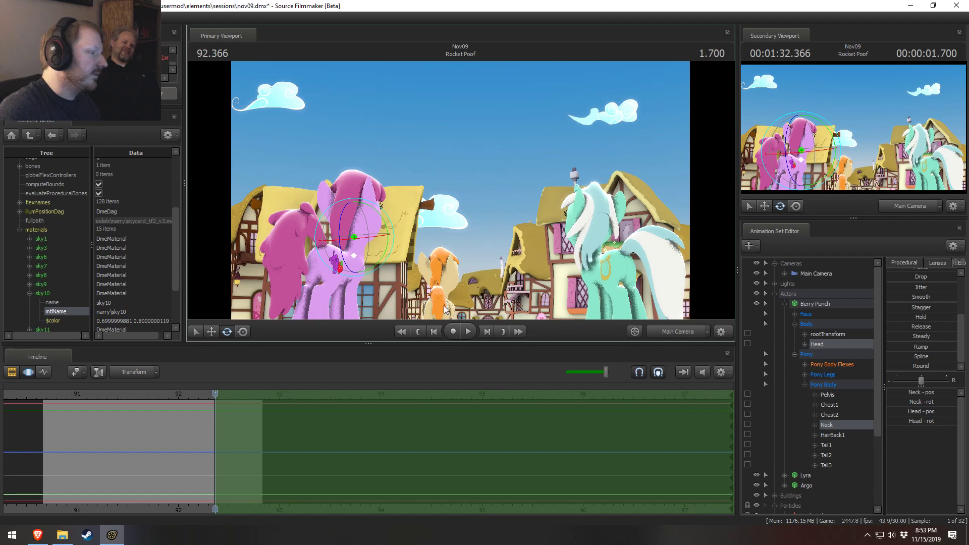
{"action": "left_click_drag", "start_coordinate": [356, 237], "coordinate": [374, 220]}
{"action": "right_click", "coordinate": [365, 263]}
{"action": "left_click", "coordinate": [462, 294]}
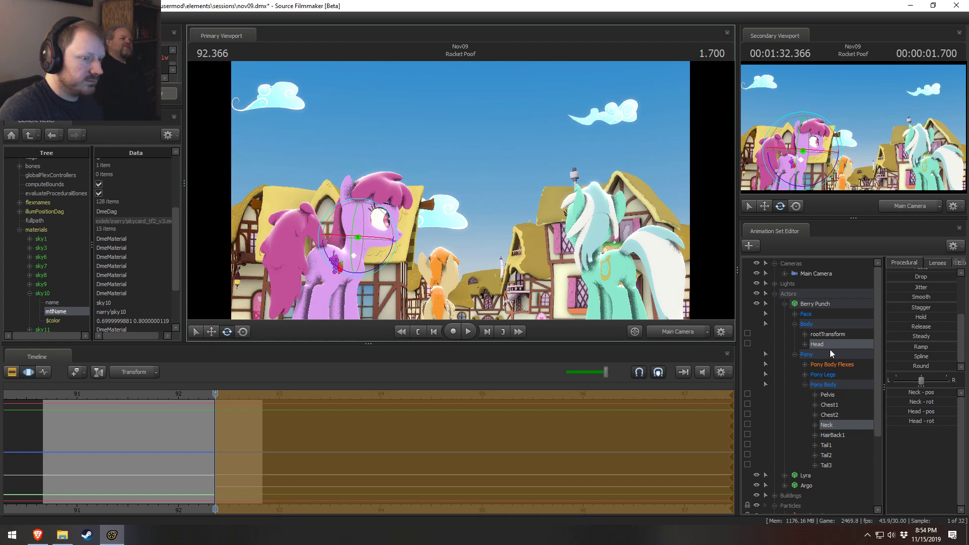
- Move Berry Punch's viewTarget onto Lyra's head from 92.366 onward so her eyes look at Lyra, and clear the time selection
{"action": "left_click", "coordinate": [793, 314]}
{"action": "left_click", "coordinate": [822, 324]}
{"action": "left_click", "coordinate": [806, 325]}
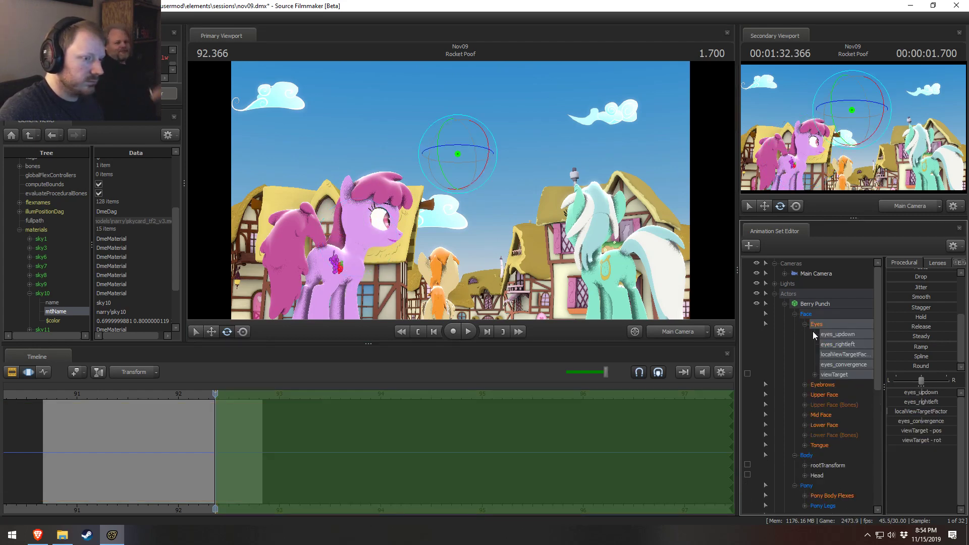
{"action": "left_click", "coordinate": [835, 374]}
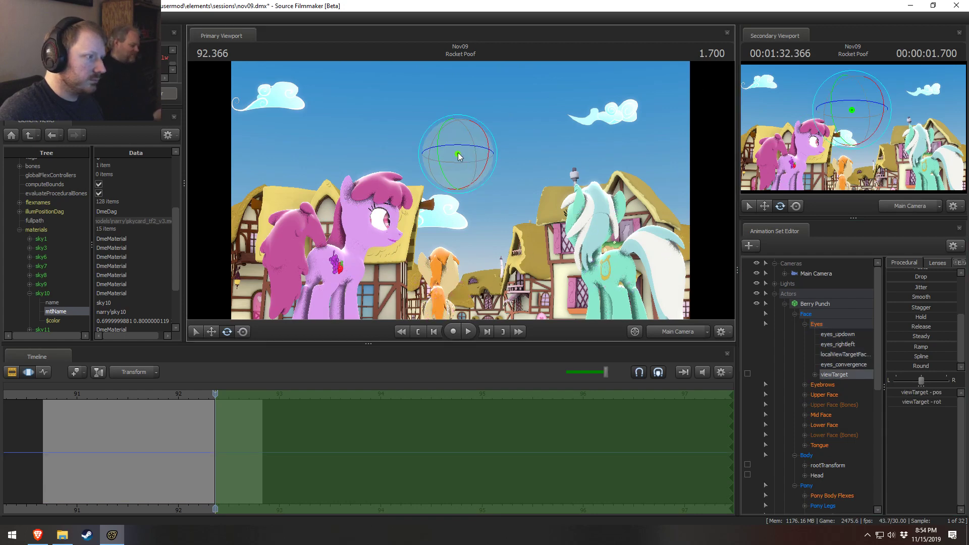
{"action": "key", "text": "r"}
{"action": "left_click_drag", "start_coordinate": [458, 154], "coordinate": [571, 220]}
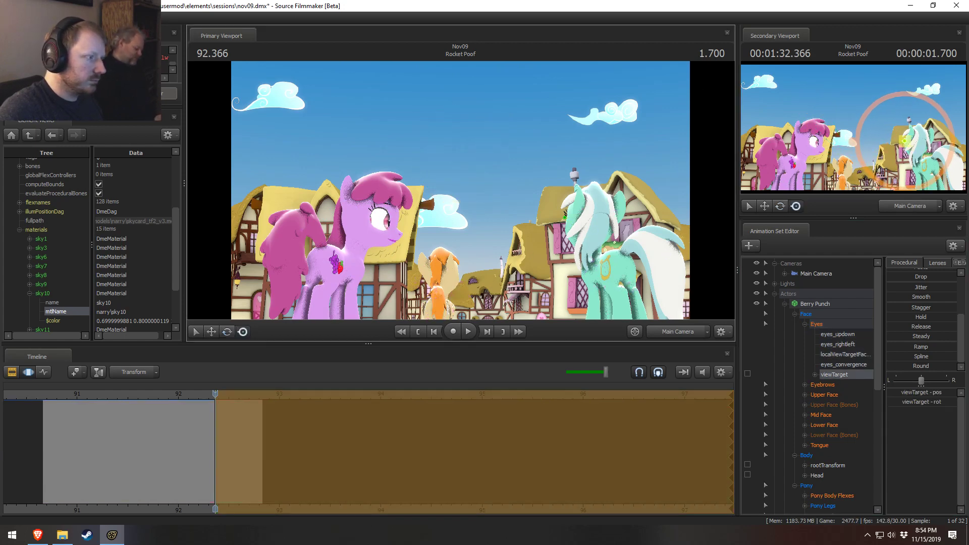
{"action": "left_click", "coordinate": [247, 435]}
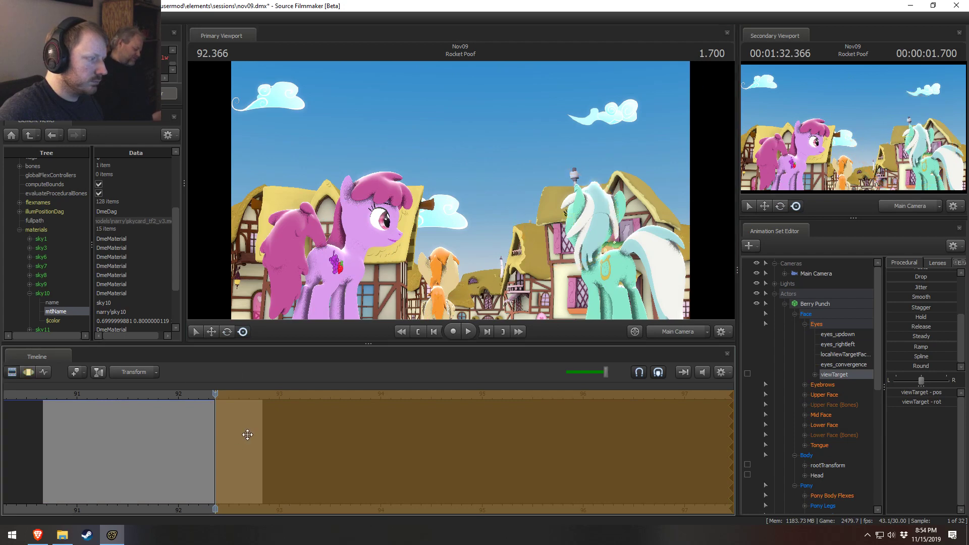
{"action": "key", "text": "Escape"}
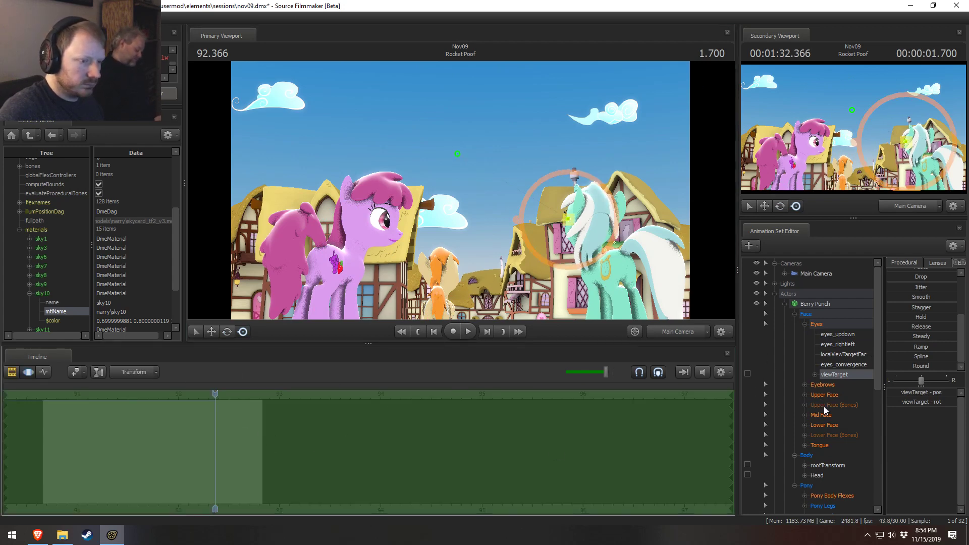
- Turn Berry Punch's smile into a flat mouth for the whole shot, using Mouth_neutral and the other Lower Face mouth controls
{"action": "left_click", "coordinate": [823, 425]}
{"action": "scroll", "coordinate": [918, 466], "scroll_direction": "down", "scroll_amount": 6}
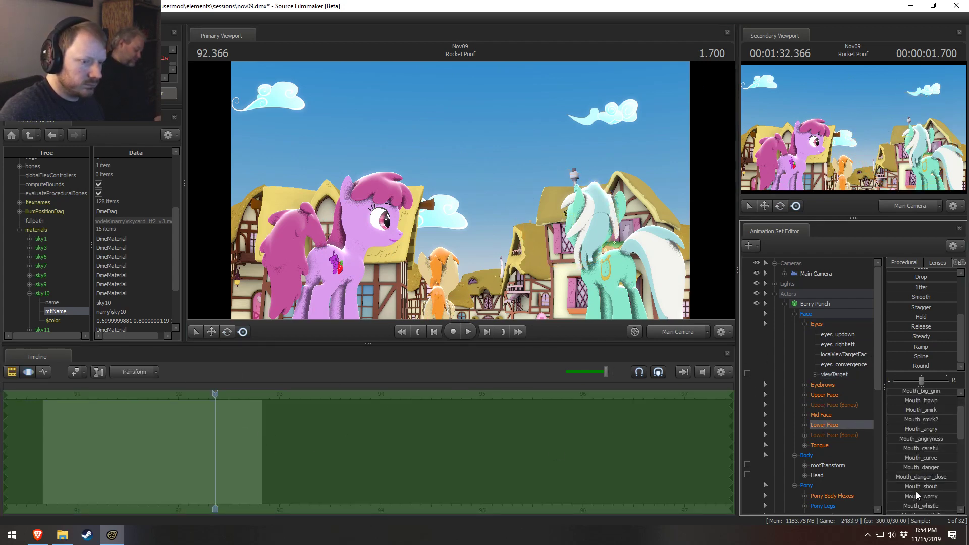
{"action": "scroll", "coordinate": [927, 475], "scroll_direction": "down", "scroll_amount": 1}
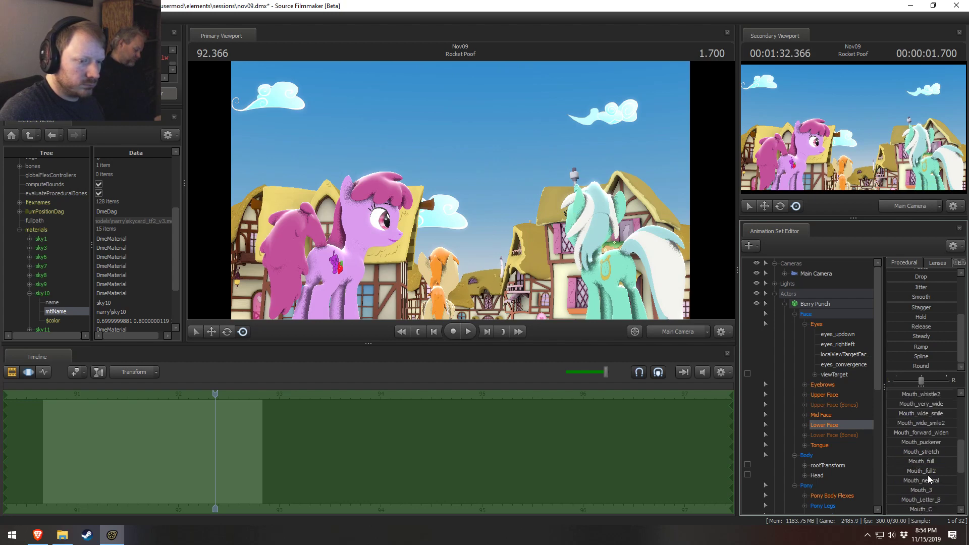
{"action": "left_click", "coordinate": [912, 480]}
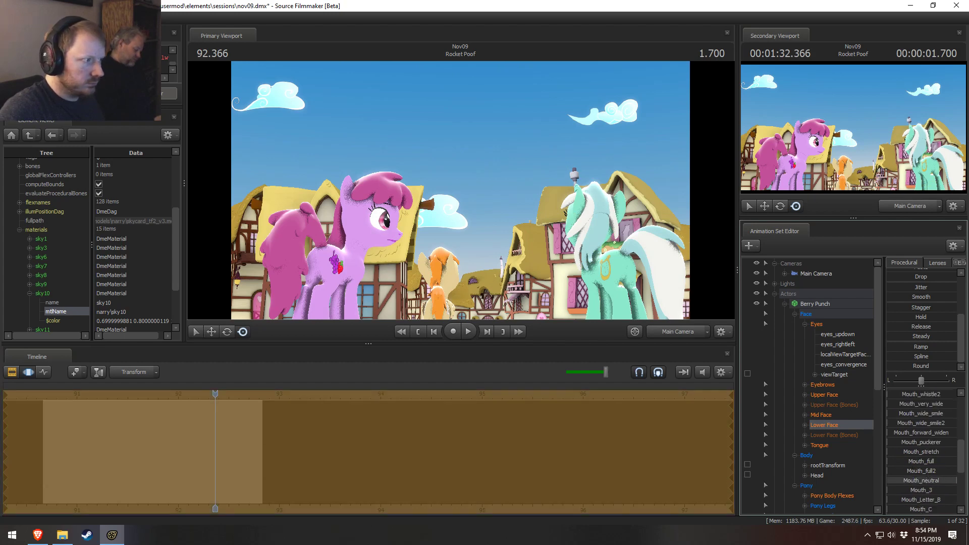
{"action": "scroll", "coordinate": [931, 444], "scroll_direction": "up", "scroll_amount": 7}
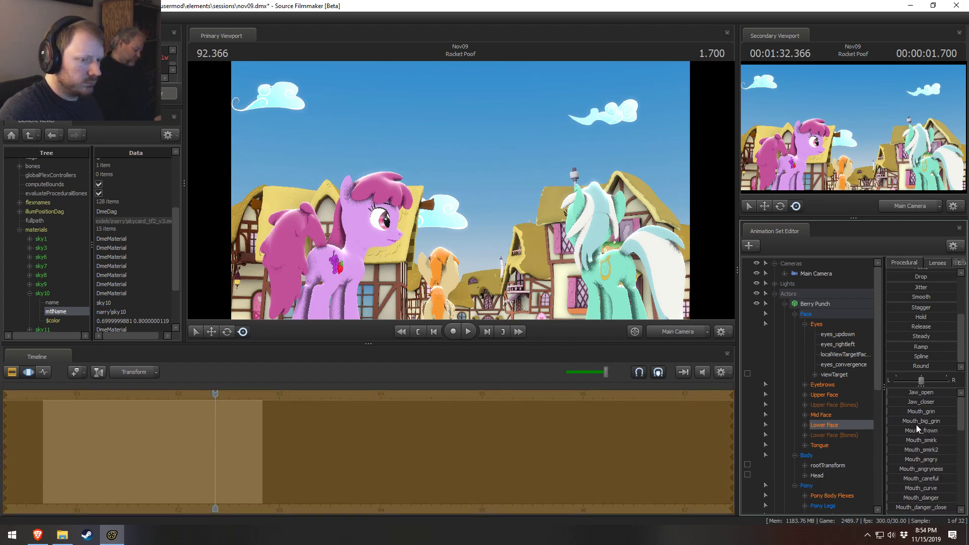
{"action": "scroll", "coordinate": [918, 474], "scroll_direction": "down", "scroll_amount": 2}
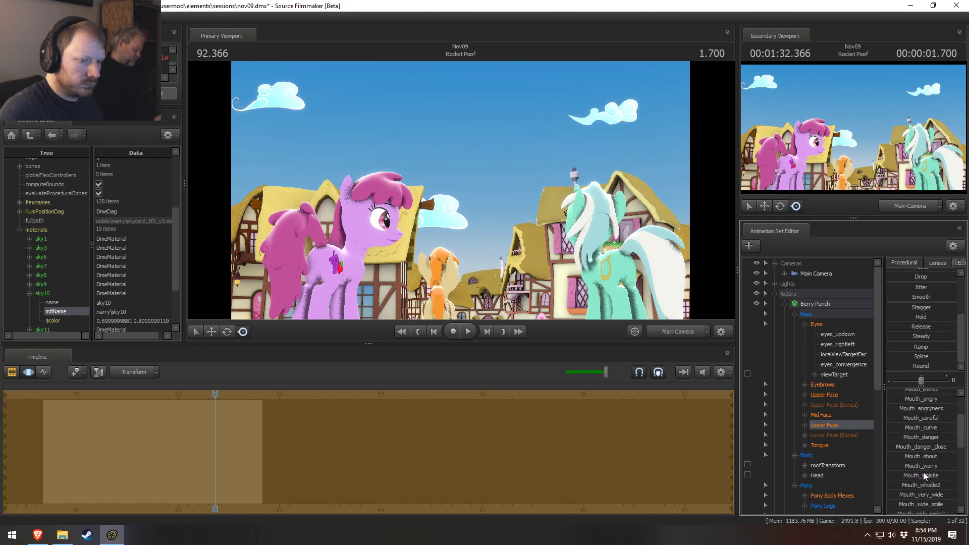
{"action": "scroll", "coordinate": [923, 474], "scroll_direction": "down", "scroll_amount": 2}
{"action": "left_click_drag", "start_coordinate": [917, 472], "coordinate": [904, 471]}
{"action": "scroll", "coordinate": [899, 464], "scroll_direction": "up", "scroll_amount": 4}
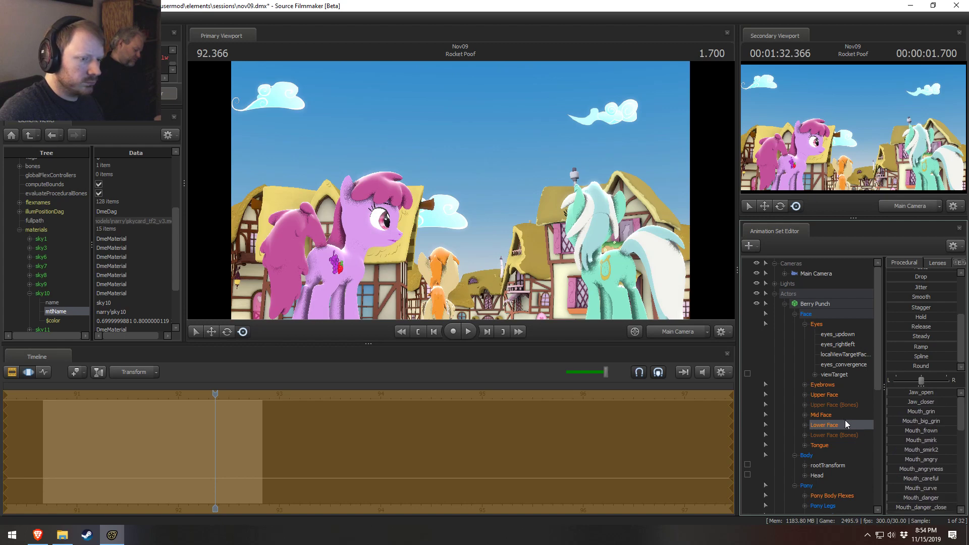
- Raise Berry Punch's Sad_brows for the whole shot and play back the end of Rocket Poof
{"action": "left_click", "coordinate": [831, 386]}
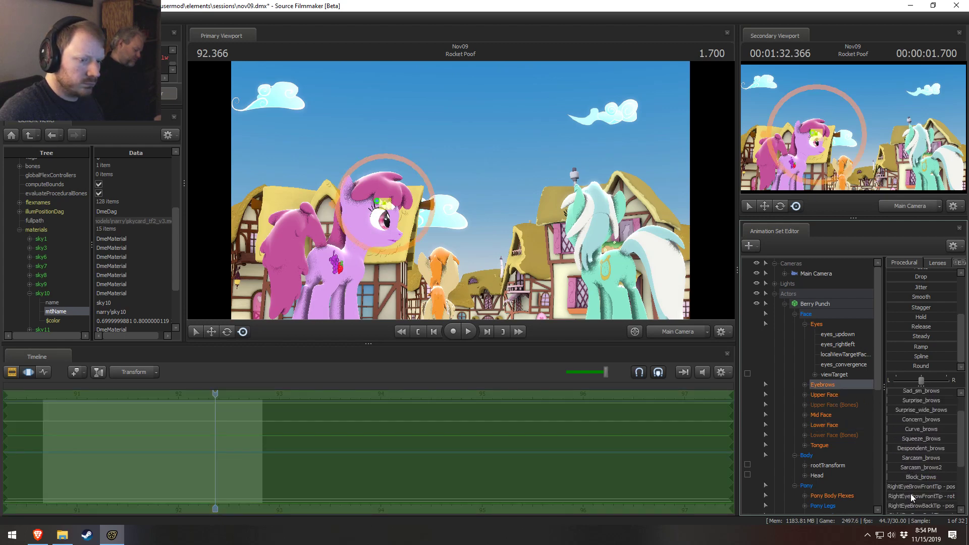
{"action": "key", "text": "F2"}
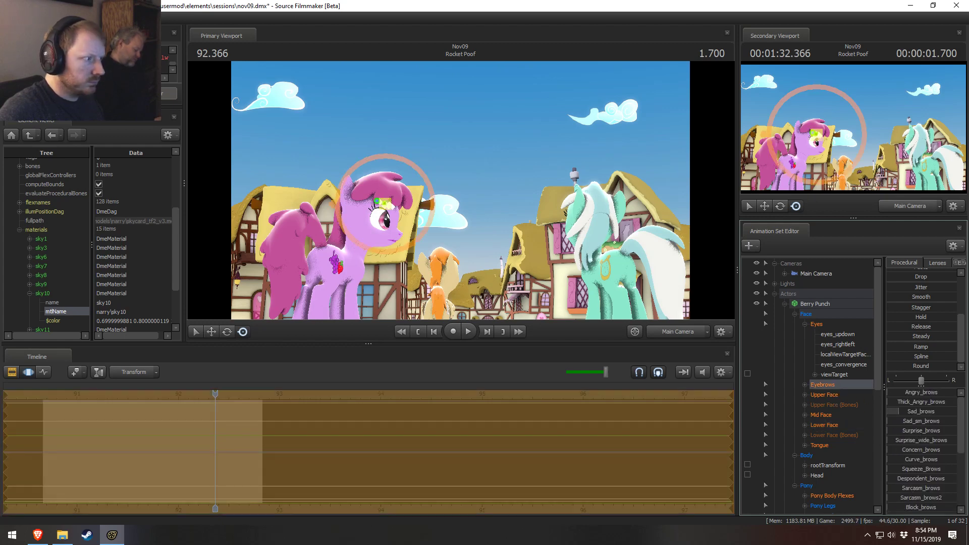
{"action": "key", "text": "space"}
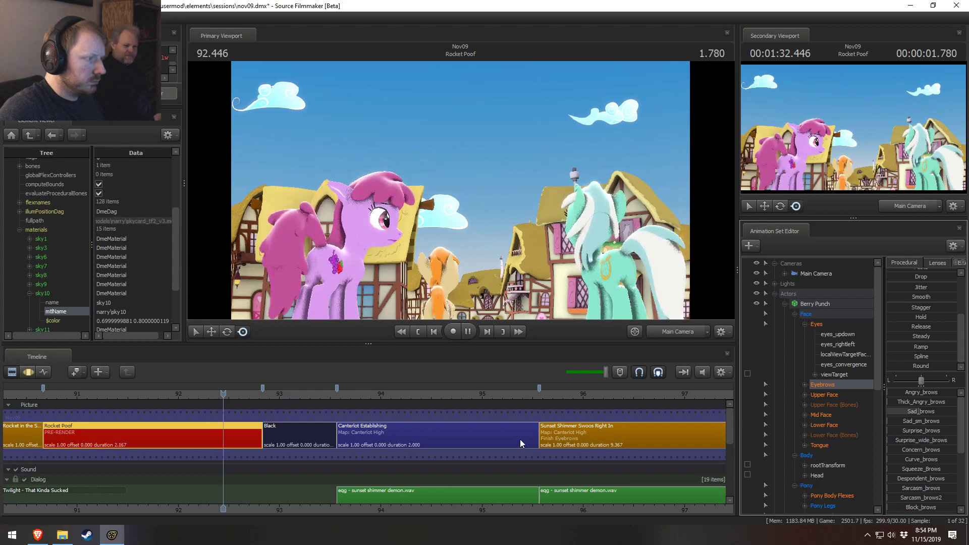
{"action": "key", "text": "space"}
- Examine the Main Camera's motion curves and play Rocket Poof back twice from near its start
{"action": "key", "text": "F3"}
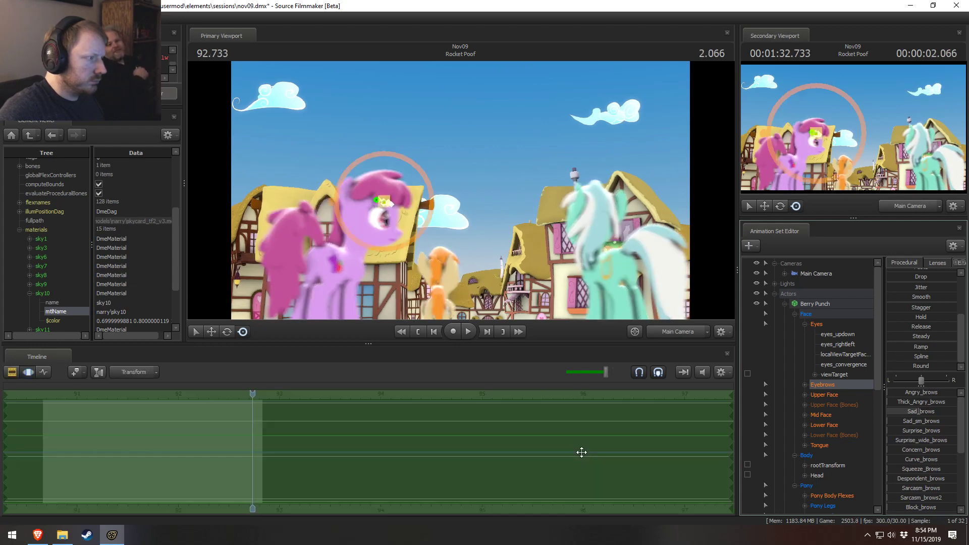
{"action": "left_click", "coordinate": [820, 276]}
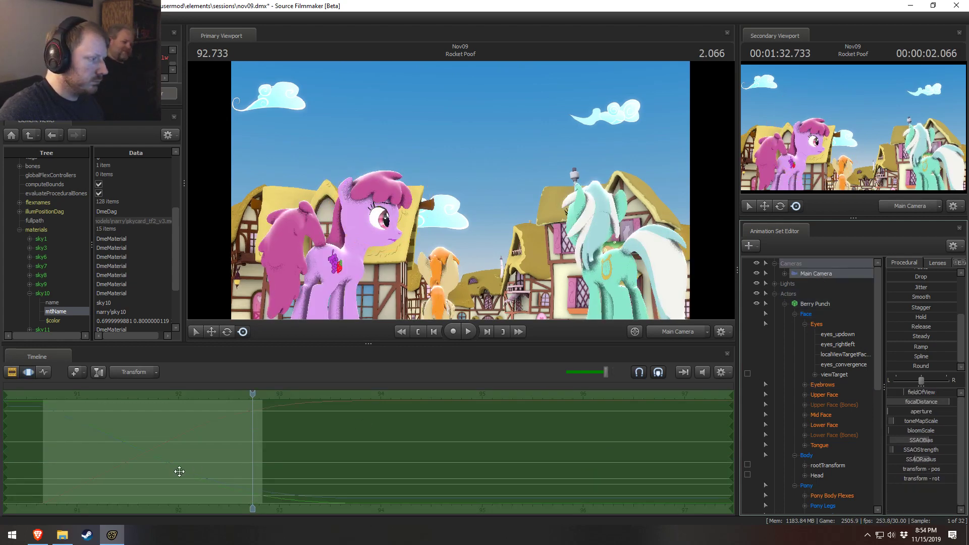
{"action": "key", "text": "F2"}
{"action": "left_click", "coordinate": [29, 391]}
{"action": "key", "text": "space"}
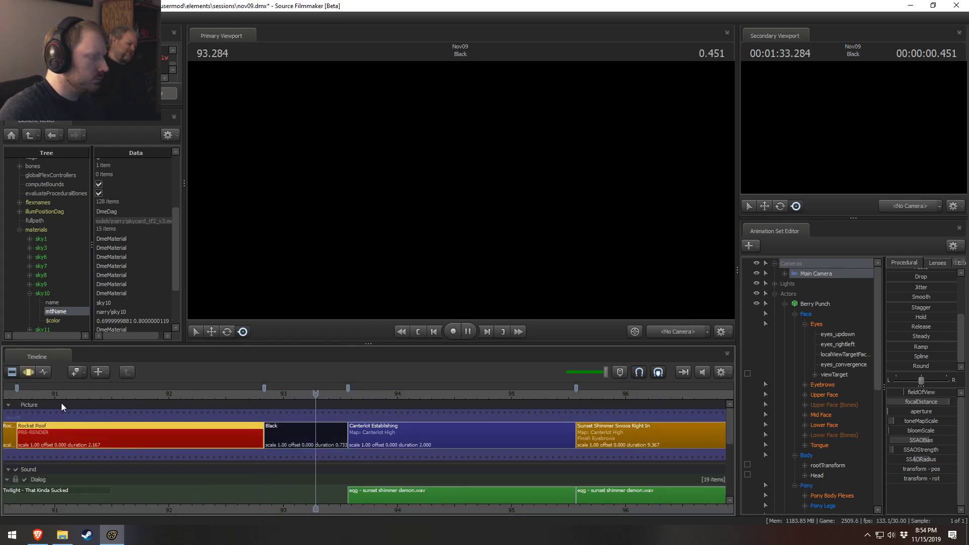
{"action": "key", "text": "space"}
{"action": "left_click", "coordinate": [47, 397]}
{"action": "key", "text": "space"}
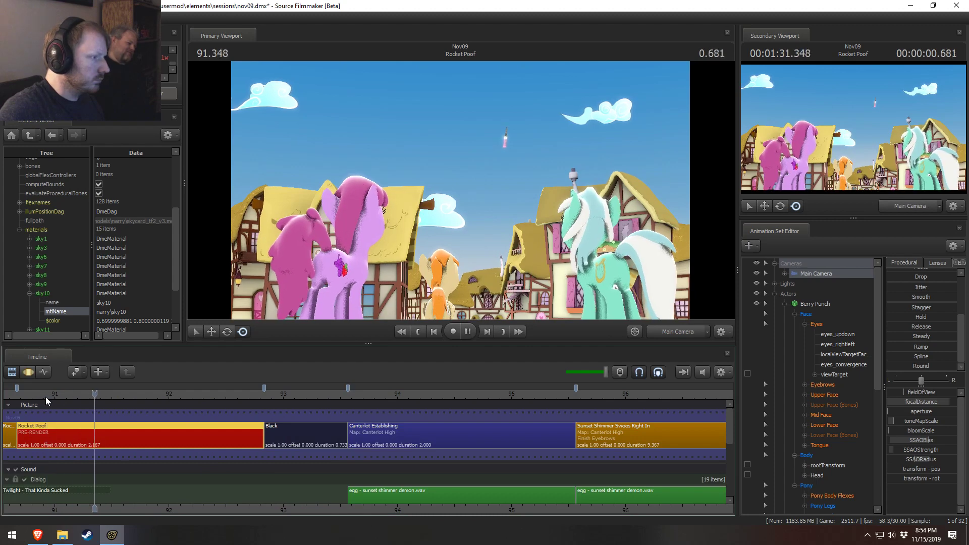
{"action": "key", "text": "space"}
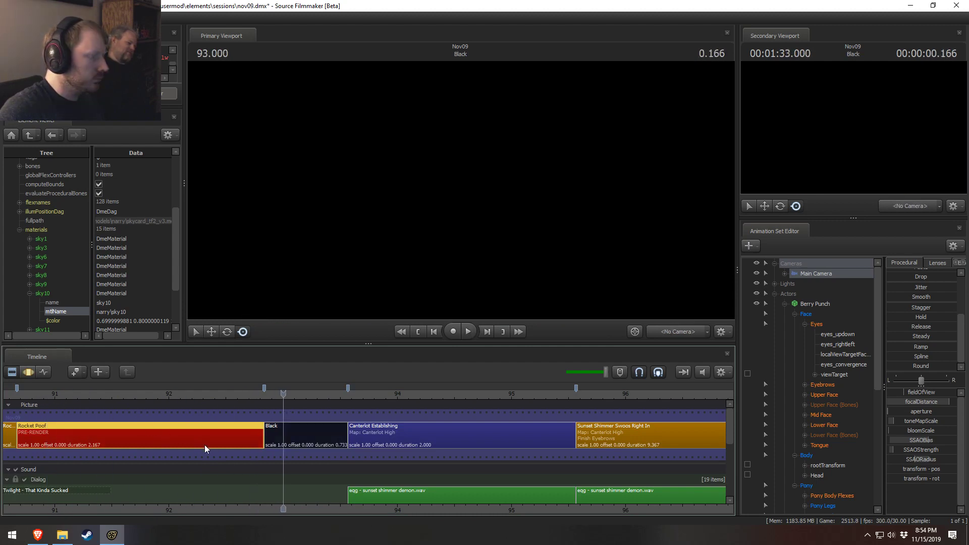
- Extend the end of Rocket Poof to a duration of 2.733, shift the bookmarks after it to match, and play back the following shots
{"action": "left_click_drag", "start_coordinate": [258, 433], "coordinate": [322, 445]}
{"action": "left_click", "coordinate": [261, 386]}
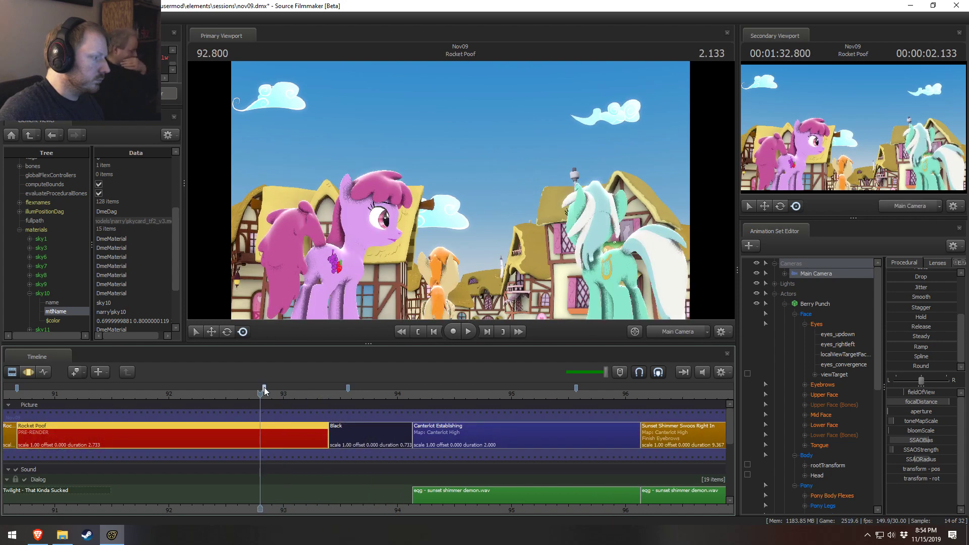
{"action": "scroll", "coordinate": [475, 440], "scroll_direction": "down", "scroll_amount": 5}
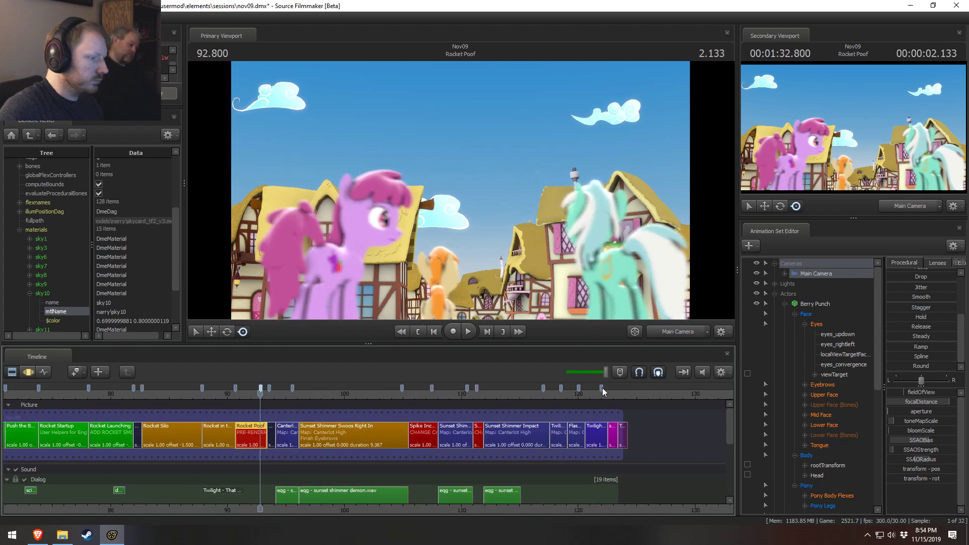
{"action": "scroll", "coordinate": [316, 395], "scroll_direction": "up", "scroll_amount": 6}
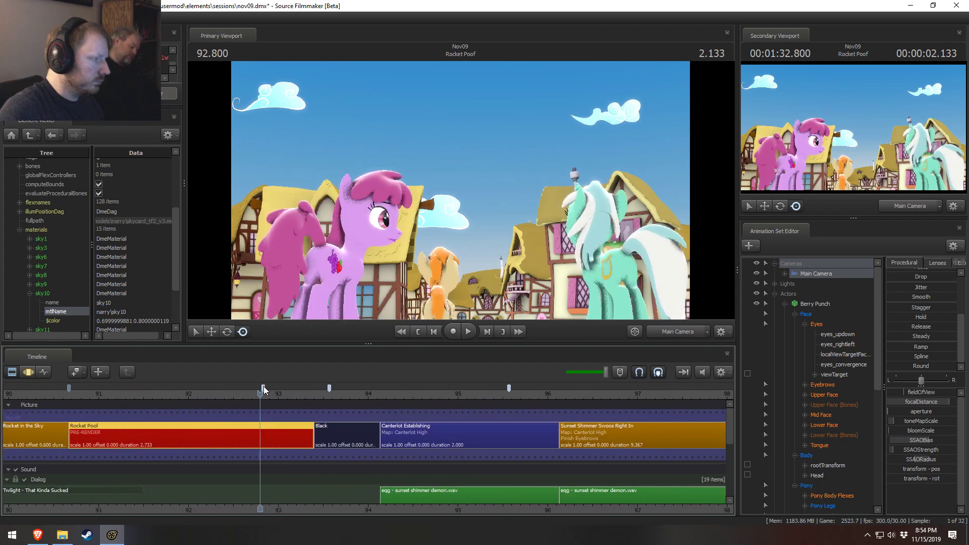
{"action": "left_click_drag", "start_coordinate": [285, 393], "coordinate": [312, 413]}
{"action": "key", "text": "space"}
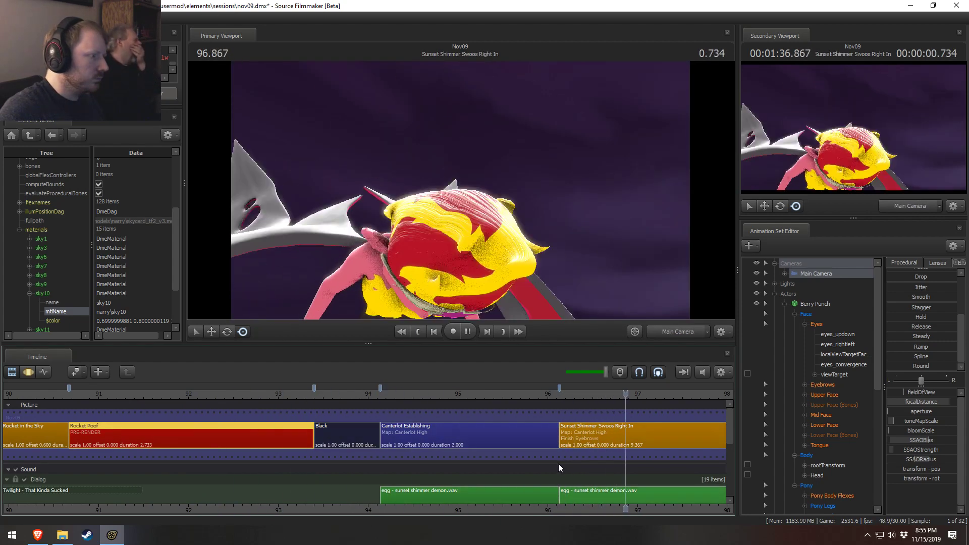
{"action": "key", "text": "space"}
- Replay the extended Rocket Poof shot from around its start to check the timing of the head turn
{"action": "scroll", "coordinate": [558, 463], "scroll_direction": "down", "scroll_amount": 5}
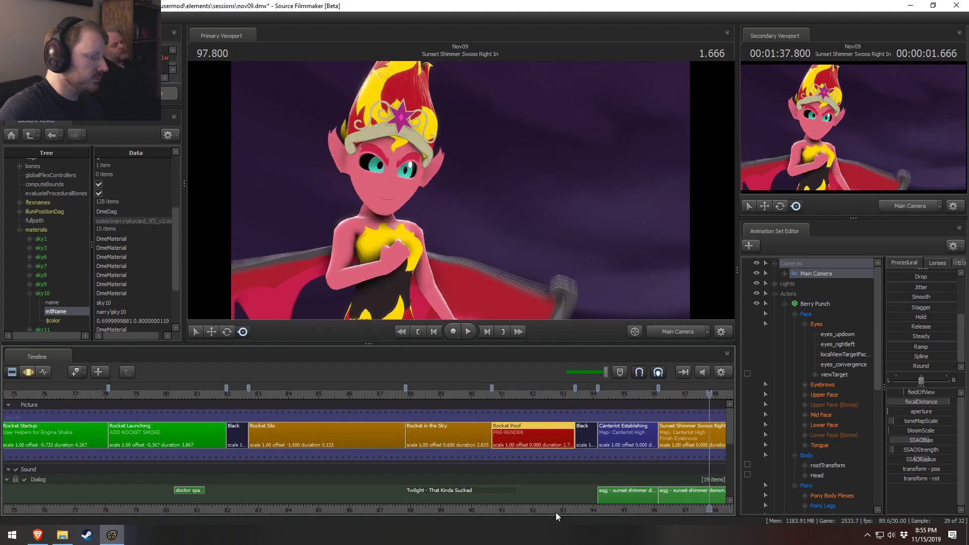
{"action": "left_click", "coordinate": [314, 397]}
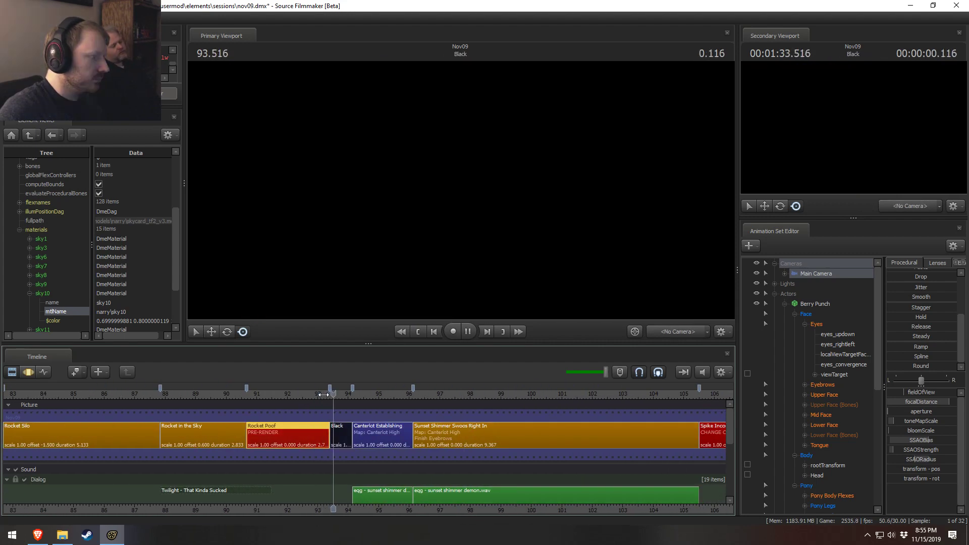
{"action": "left_click", "coordinate": [322, 395]}
{"action": "left_click_drag", "start_coordinate": [319, 399], "coordinate": [242, 397]}
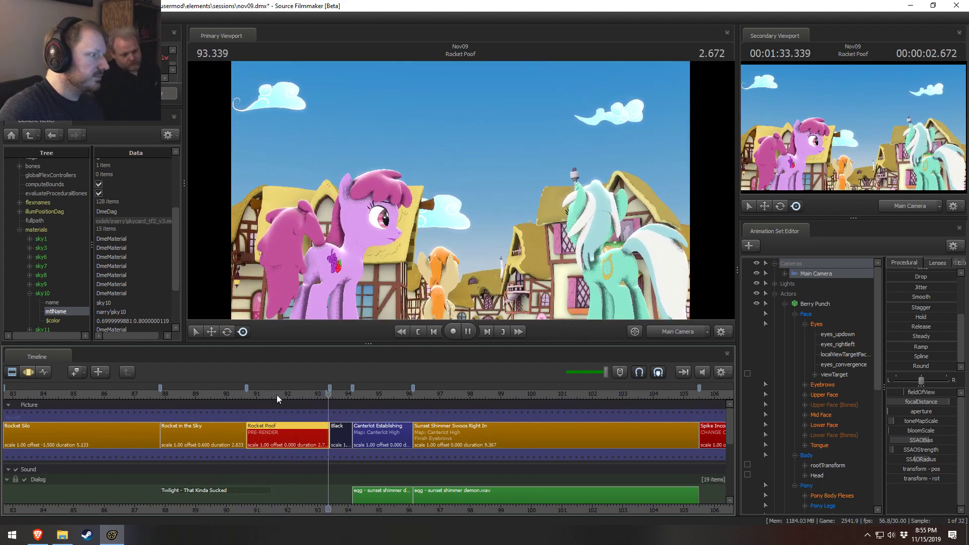
{"action": "key", "text": "space"}
{"action": "mouse_move", "coordinate": [251, 394]}
{"action": "left_mouse_down"}
{"action": "mouse_move", "coordinate": [314, 396]}
{"action": "mouse_move", "coordinate": [261, 396]}
{"action": "left_mouse_up"}
{"action": "key", "text": "space"}
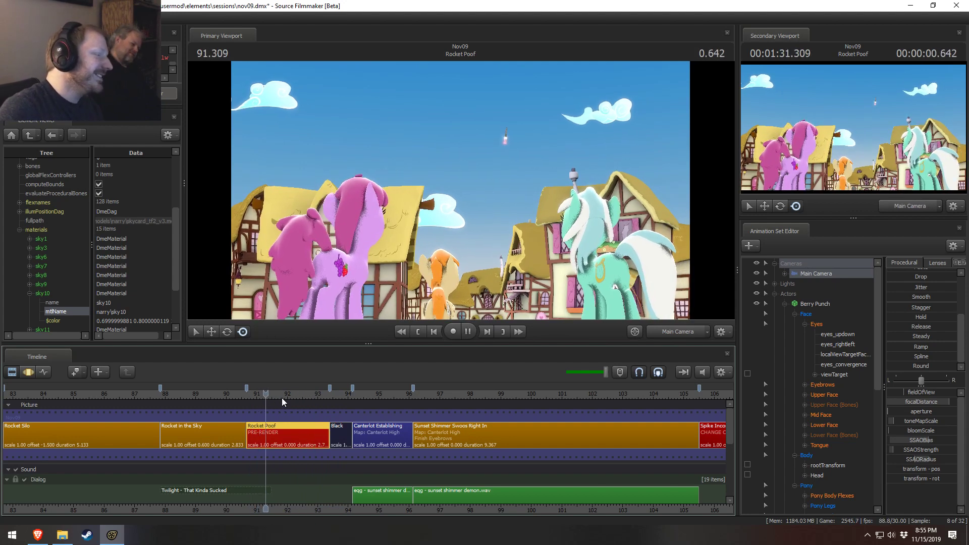
{"action": "key", "text": "space"}
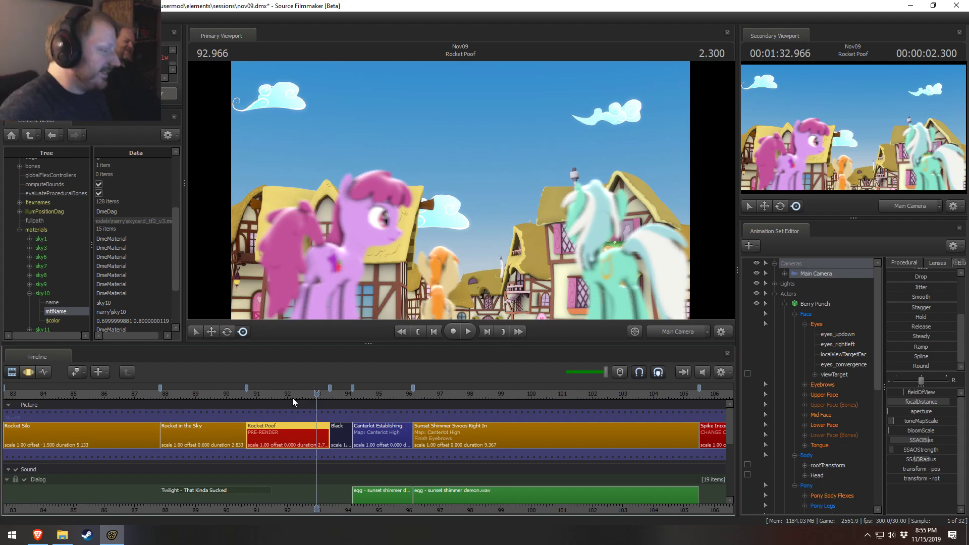
- Play back the middle of the Sunset Shimmer Swoos Right In shot
{"action": "scroll", "coordinate": [510, 435], "scroll_direction": "down", "scroll_amount": 2}
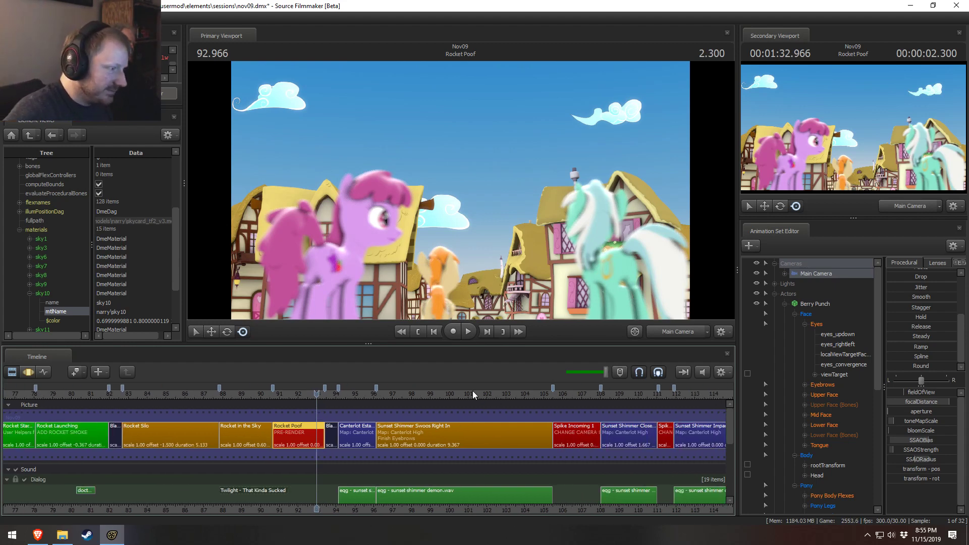
{"action": "left_click", "coordinate": [446, 393]}
{"action": "key", "text": "space"}
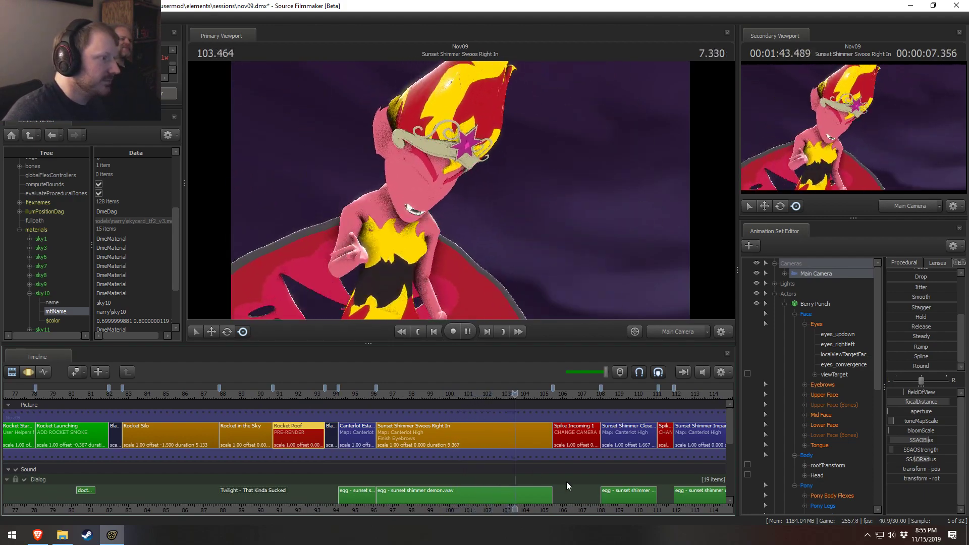
{"action": "key", "text": "space"}
- Go back along the sequence to the Rocket Startup shot, around 74.600
{"action": "scroll", "coordinate": [101, 486], "scroll_direction": "down", "scroll_amount": 4}
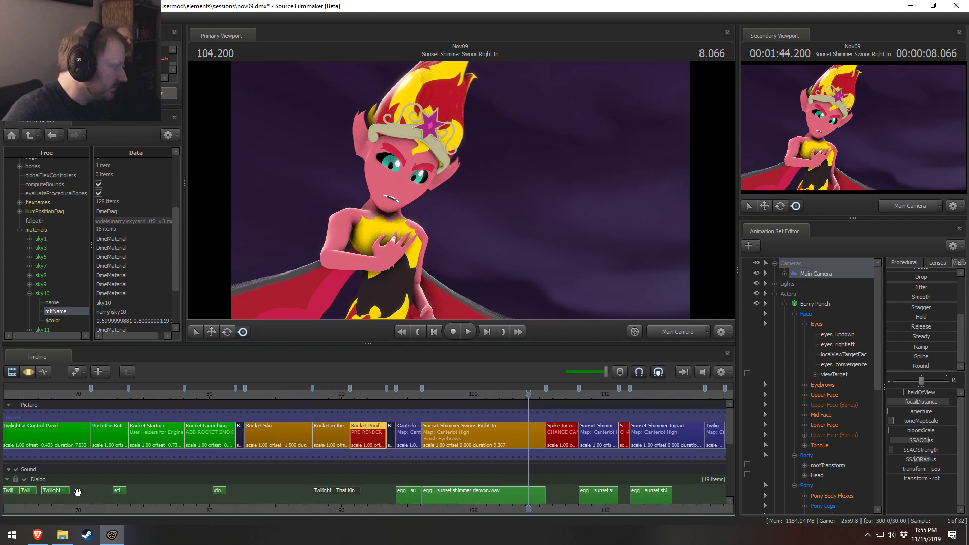
{"action": "left_click", "coordinate": [215, 393]}
{"action": "scroll", "coordinate": [216, 399], "scroll_direction": "up", "scroll_amount": 5}
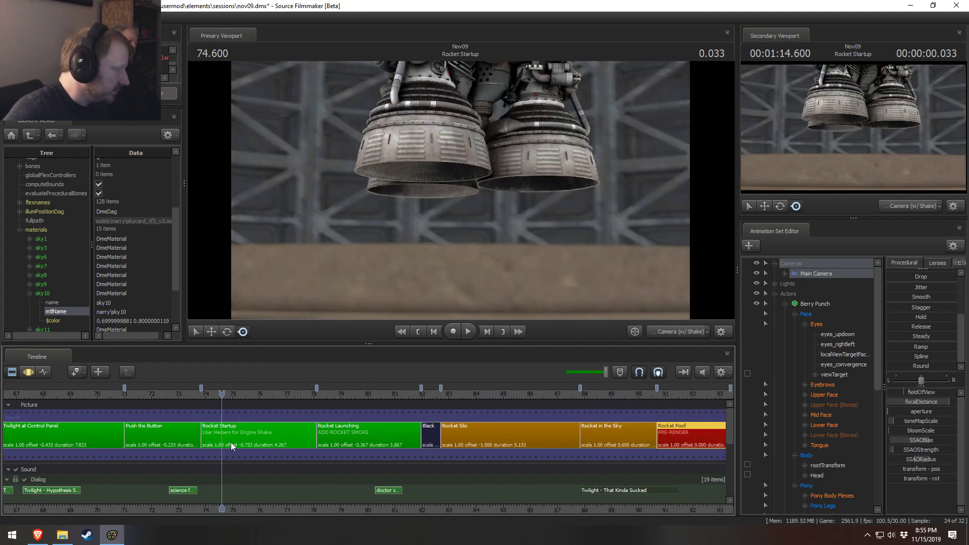
- Examine the rocket sound clips in the Sound Effects track from Rocket Silo onward and move to about 100.5 in Sunset Shimmer Swoos Right In
{"action": "left_click_drag", "start_coordinate": [731, 429], "coordinate": [723, 465]}
{"action": "left_click", "coordinate": [466, 444]}
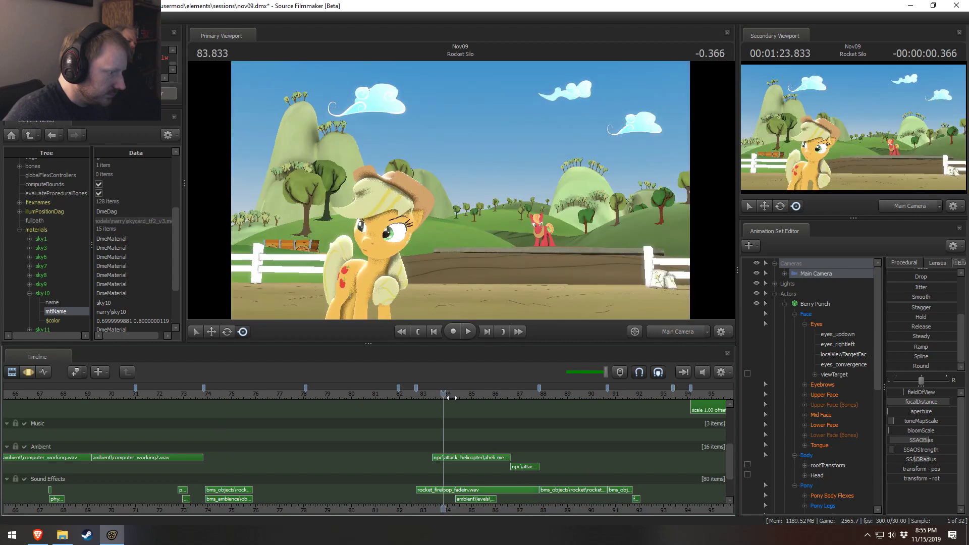
{"action": "middle_click_drag", "start_coordinate": [577, 506], "coordinate": [286, 493]}
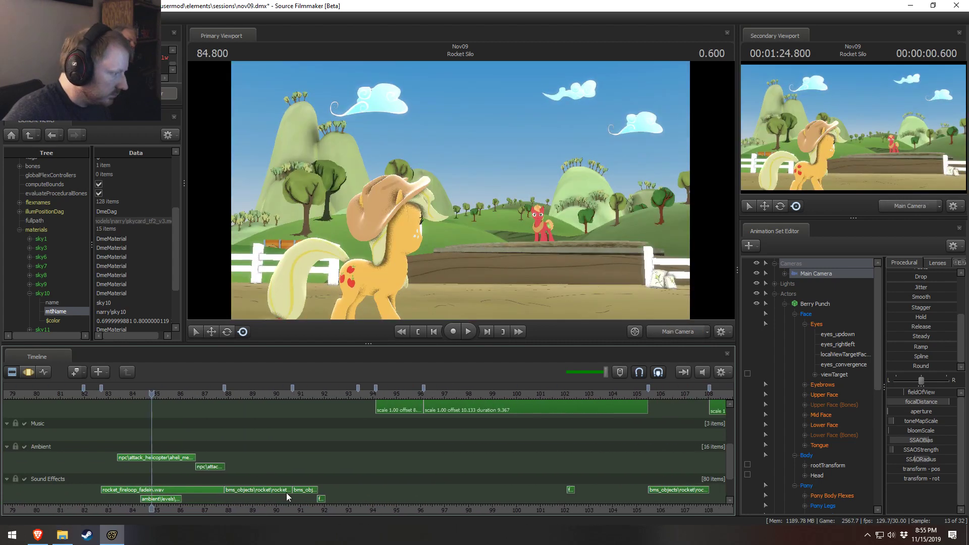
{"action": "left_click", "coordinate": [274, 492]}
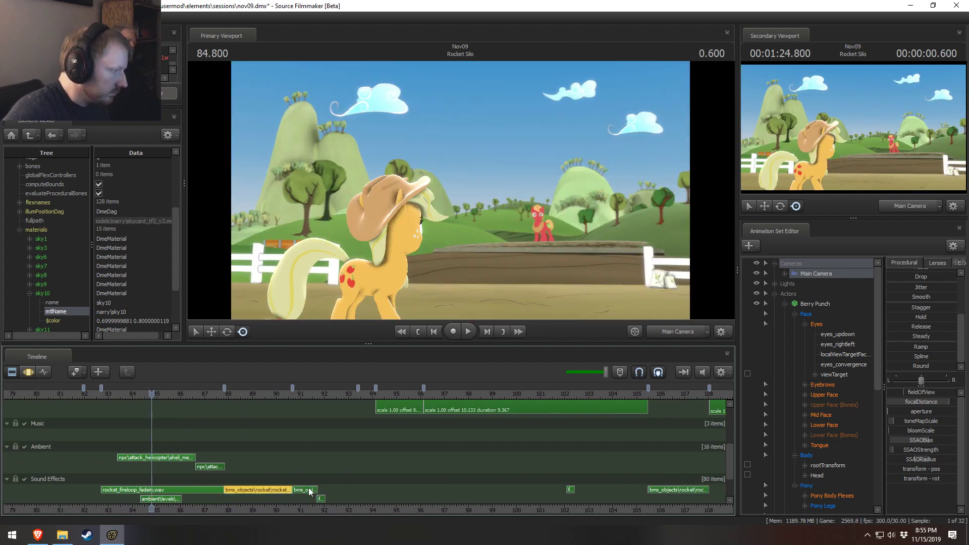
{"action": "left_click_drag", "start_coordinate": [435, 395], "coordinate": [530, 394]}
{"action": "scroll", "coordinate": [531, 404], "scroll_direction": "up", "scroll_amount": 2}
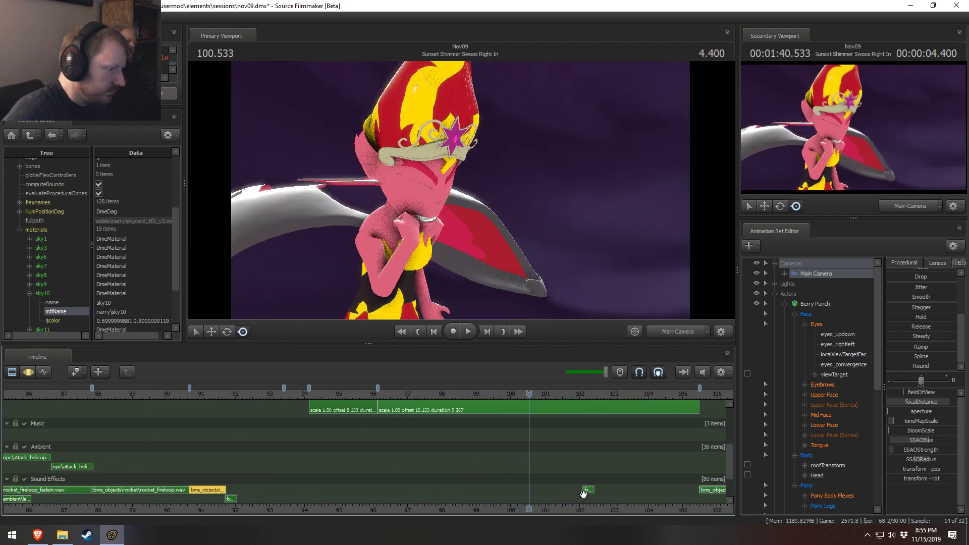
- Place a rocket_fireloop.wav clip below the existing sound effects, spanning about 102.1 to the end of the Sunset Shimmer Swoos Right In shot
{"action": "middle_click_drag", "start_coordinate": [600, 512], "coordinate": [401, 511]}
{"action": "left_click", "coordinate": [397, 392]}
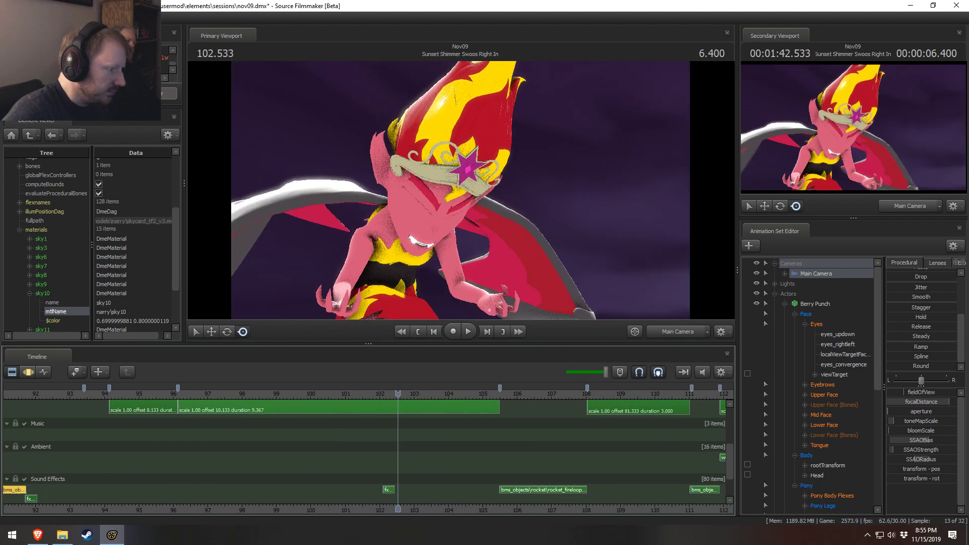
{"action": "scroll", "coordinate": [401, 403], "scroll_direction": "up", "scroll_amount": 2}
{"action": "scroll", "coordinate": [499, 484], "scroll_direction": "up", "scroll_amount": 2}
{"action": "left_click", "coordinate": [610, 492]}
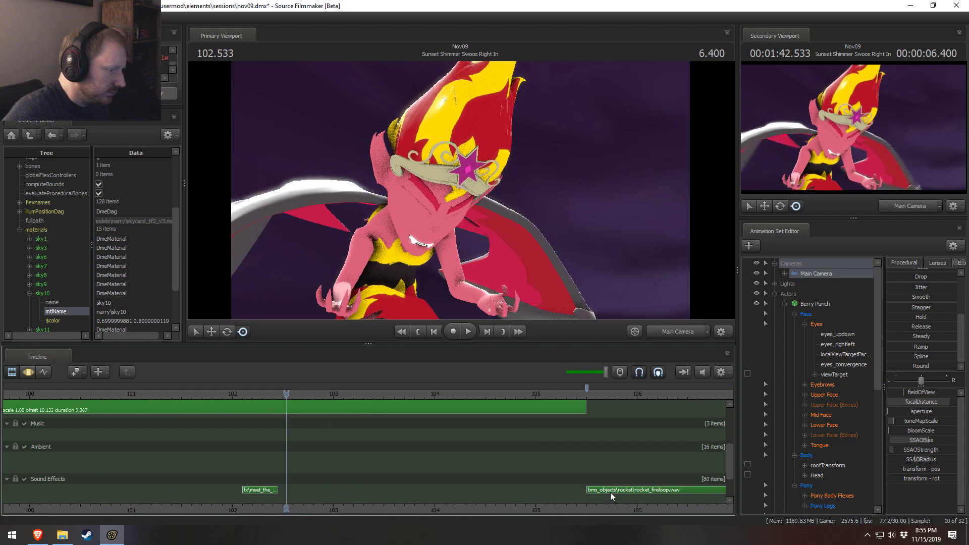
{"action": "left_click_drag", "start_coordinate": [349, 497], "coordinate": [274, 487]}
{"action": "left_click_drag", "start_coordinate": [349, 499], "coordinate": [585, 498]}
- Check the volume of the added rocket_fireloop.wav clip and play the shot back from 101.733
{"action": "right_click", "coordinate": [300, 500]}
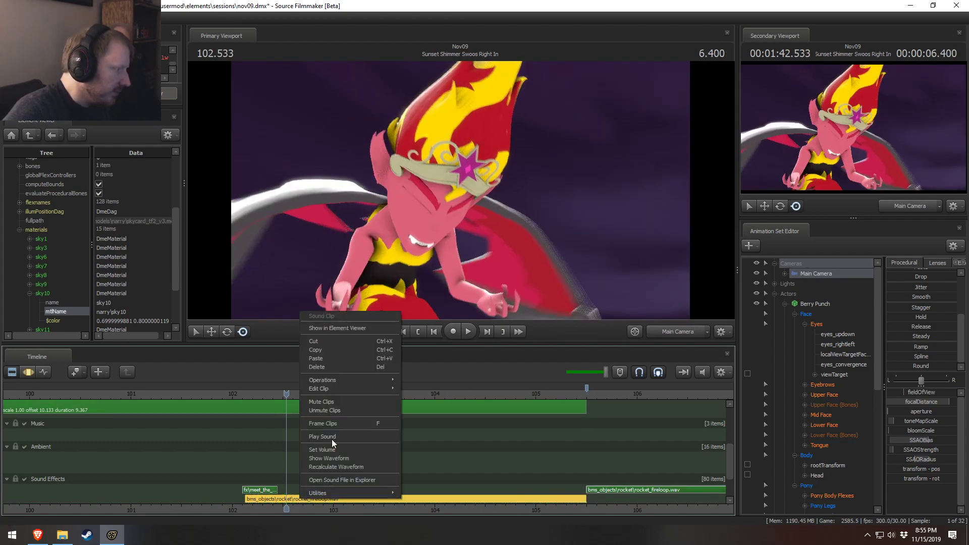
{"action": "left_click", "coordinate": [333, 449]}
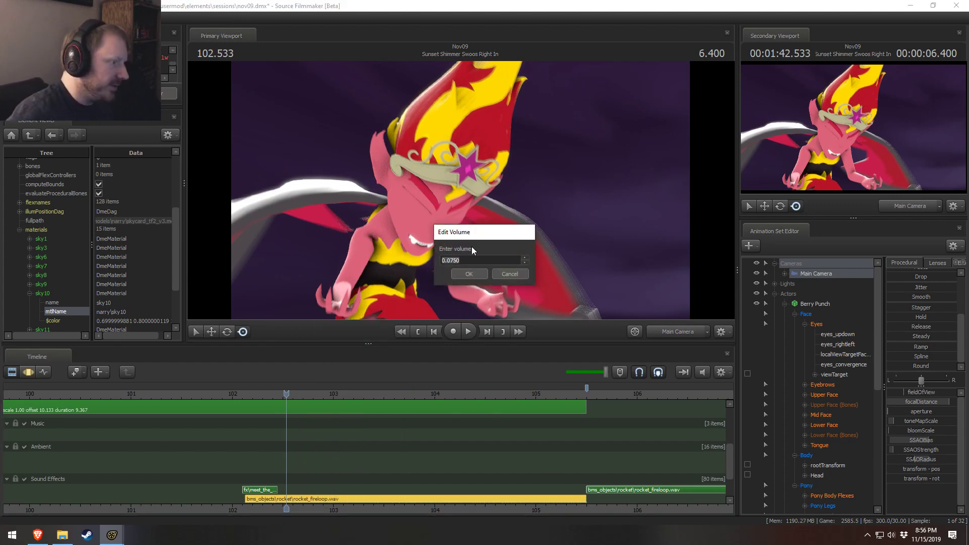
{"action": "left_click", "coordinate": [469, 273]}
{"action": "left_click", "coordinate": [218, 395]}
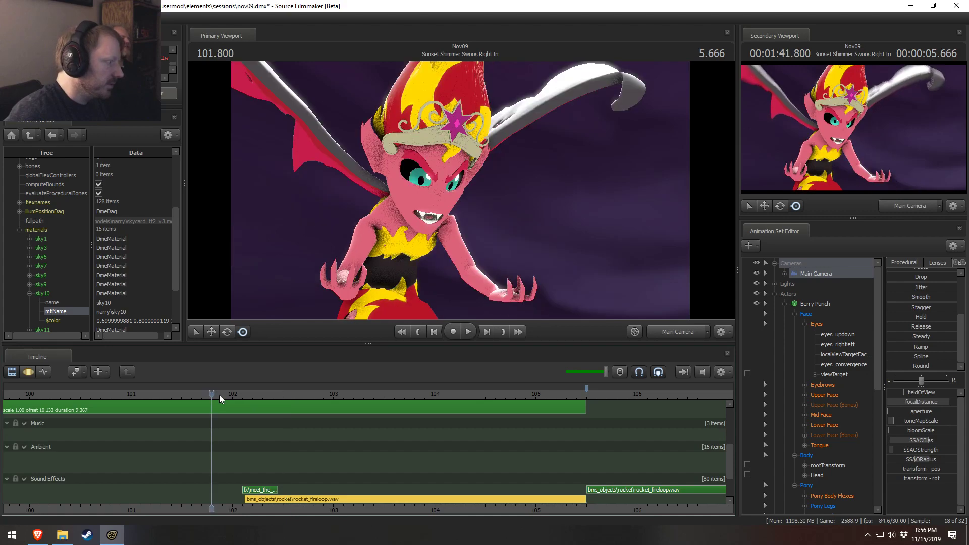
{"action": "left_click", "coordinate": [205, 395]}
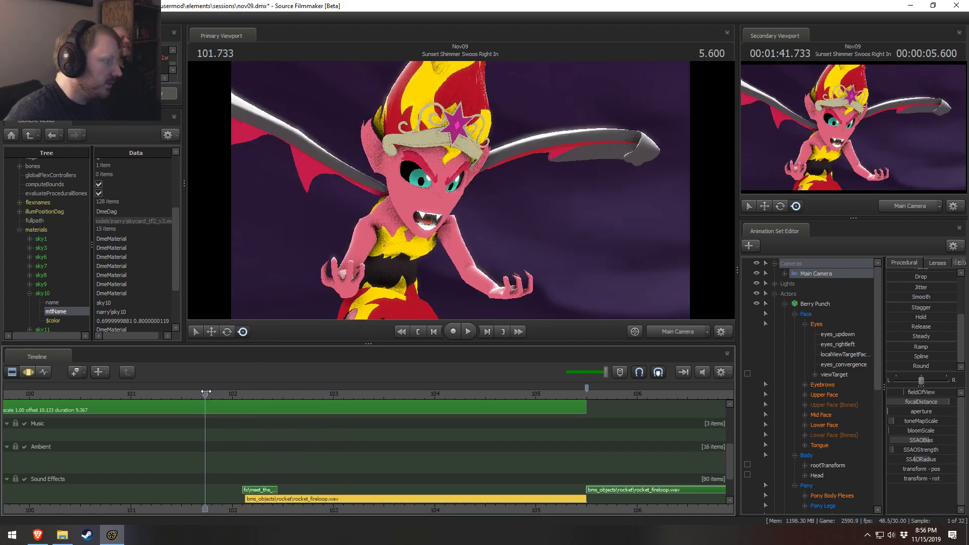
{"action": "key", "text": "space"}
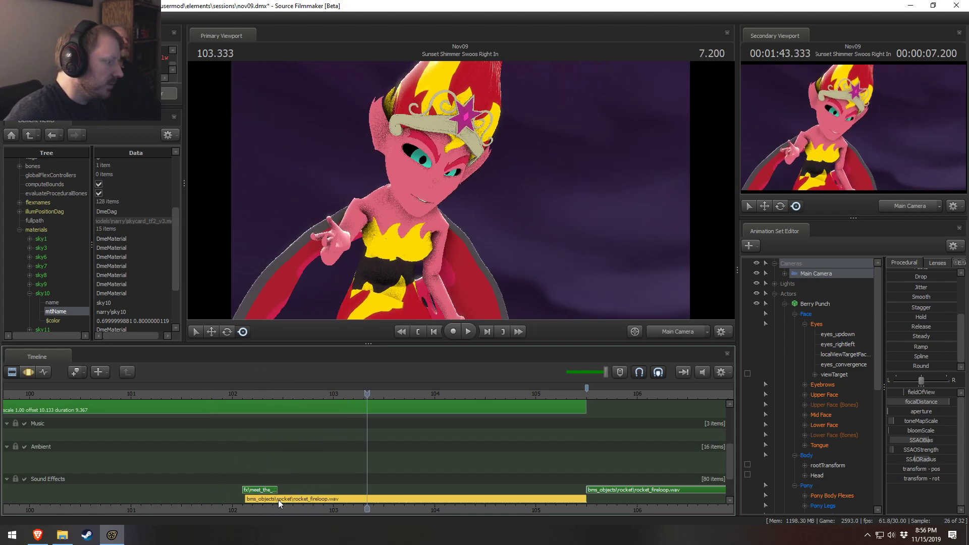
- Set the added rocket_fireloop.wav clip's volume to 0.05 and replay the shot from just before the clip starts
{"action": "right_click", "coordinate": [277, 499]}
{"action": "left_click", "coordinate": [307, 450]}
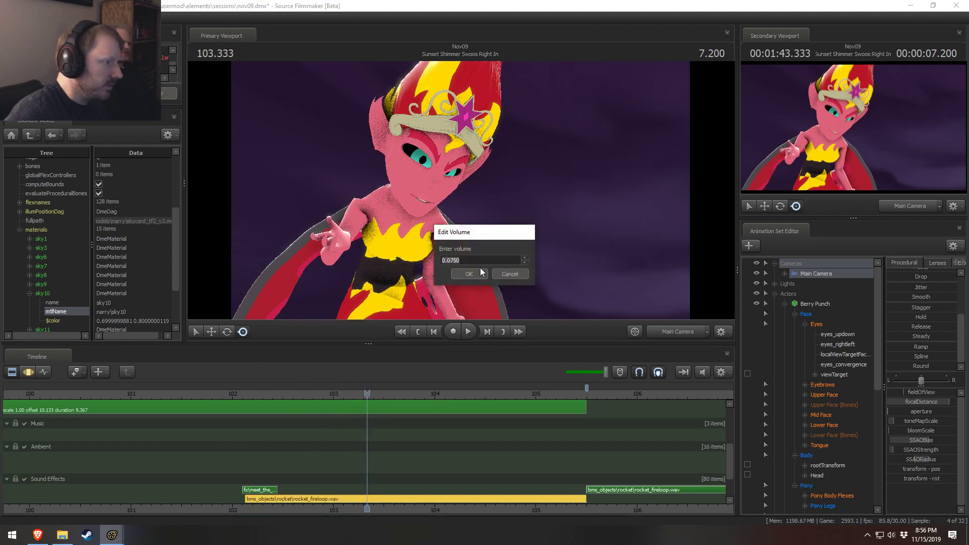
{"action": "type", "text": "0.05"}
{"action": "key", "text": "Return"}
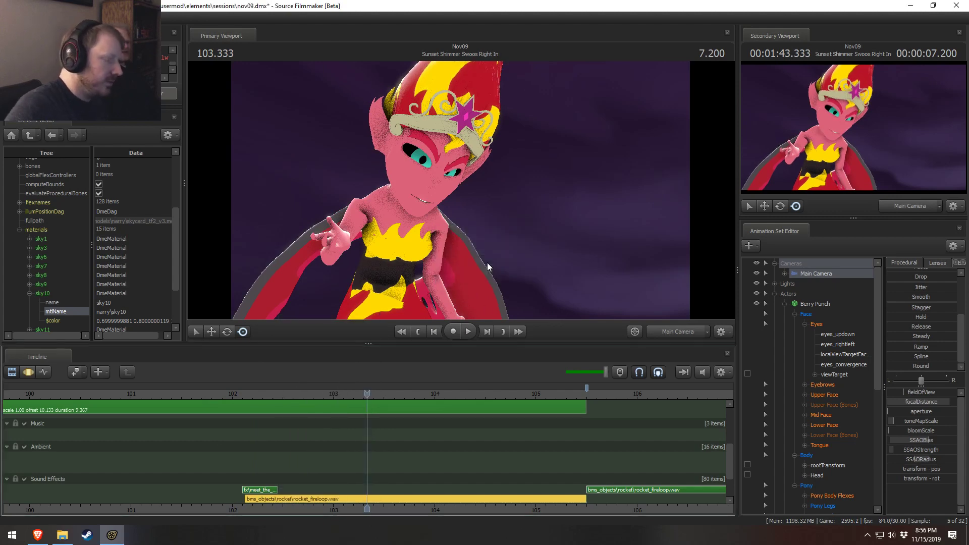
{"action": "left_click", "coordinate": [239, 393]}
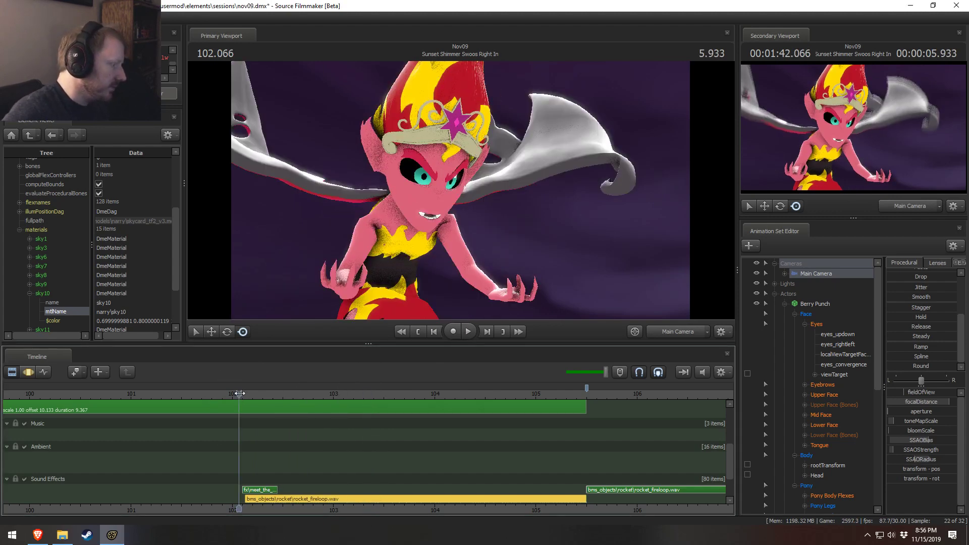
{"action": "left_click", "coordinate": [201, 391]}
{"action": "key", "text": "space"}
{"action": "key", "text": "space"}
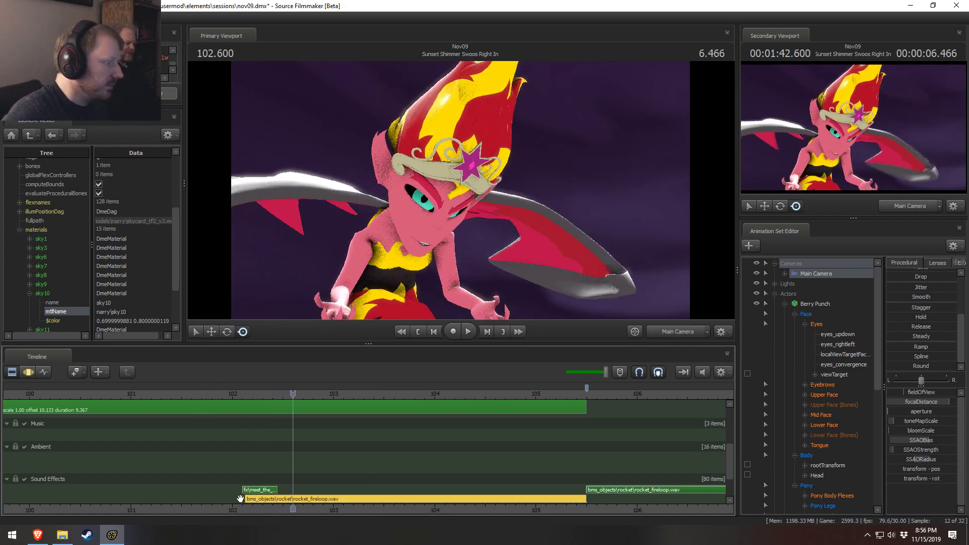
- Move the rocket_fireloop.wav clip to run from 102.167 to 105.500 and give it a fade-in of 0.2
{"action": "left_click_drag", "start_coordinate": [251, 498], "coordinate": [258, 498]}
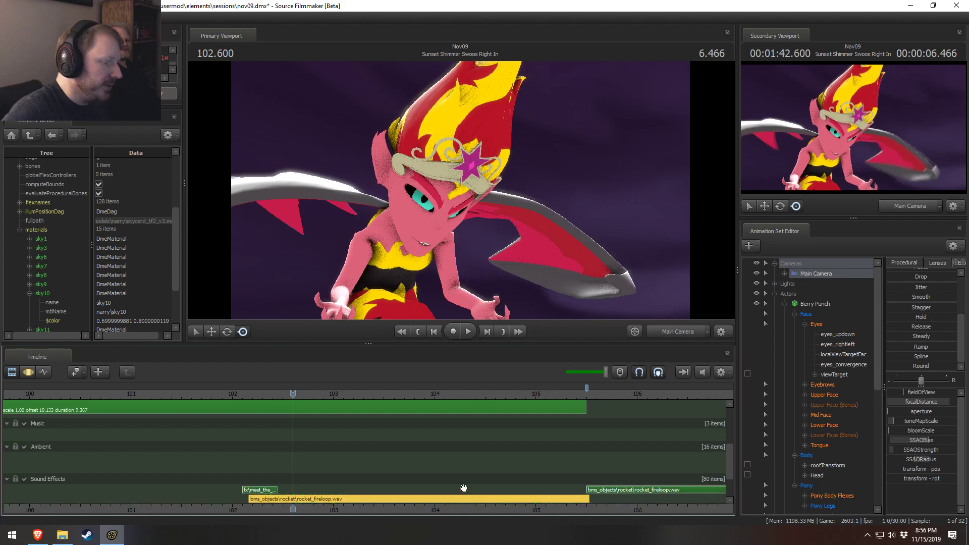
{"action": "left_click_drag", "start_coordinate": [584, 499], "coordinate": [585, 498]}
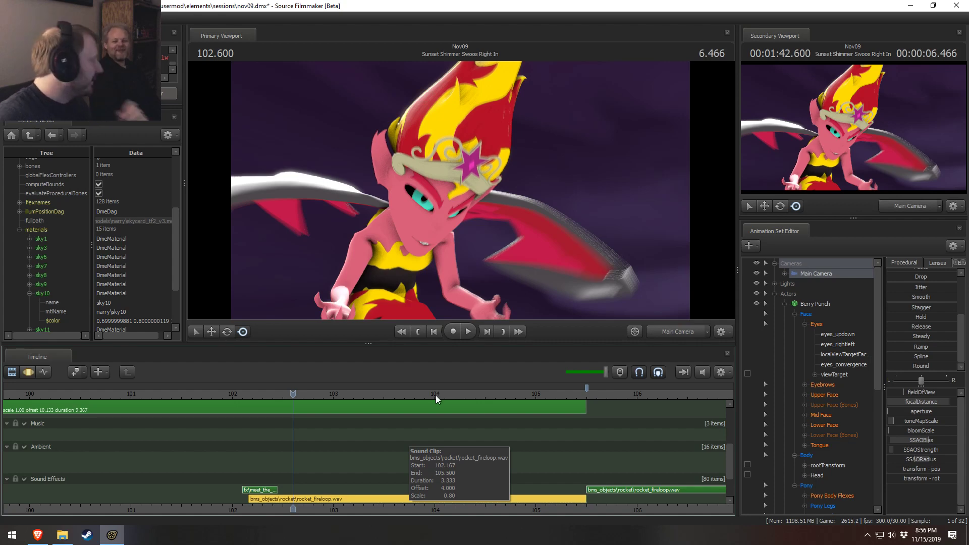
{"action": "right_click", "coordinate": [260, 498]}
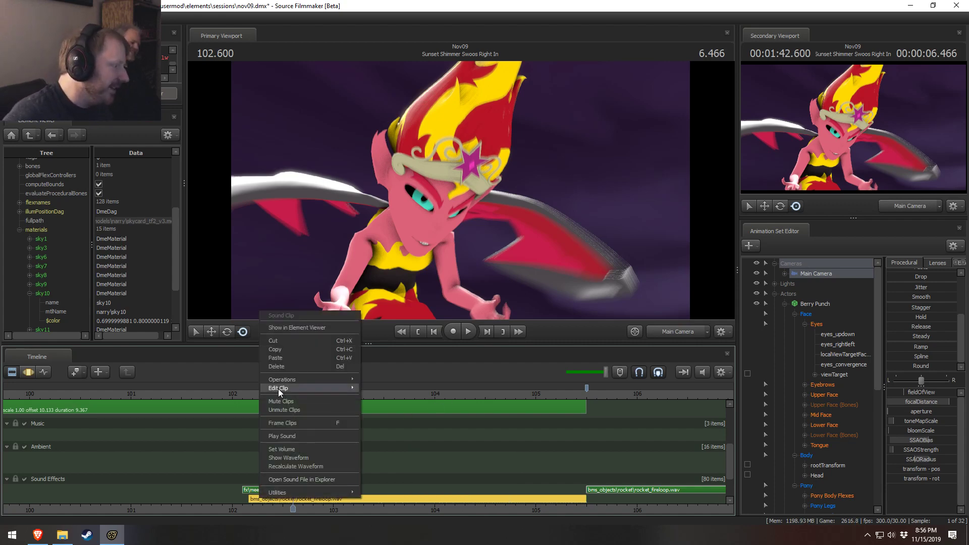
{"action": "mouse_move", "coordinate": [291, 387]}
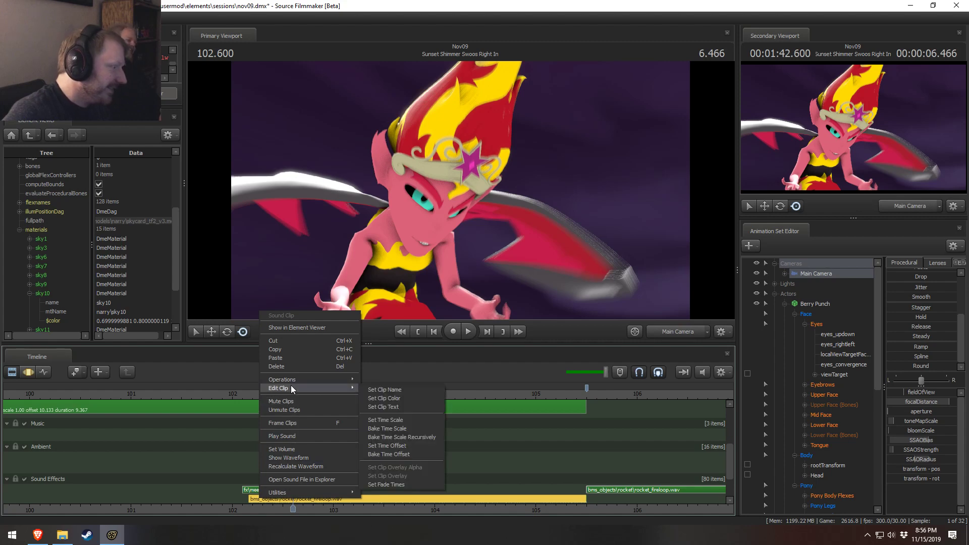
{"action": "left_click", "coordinate": [393, 483]}
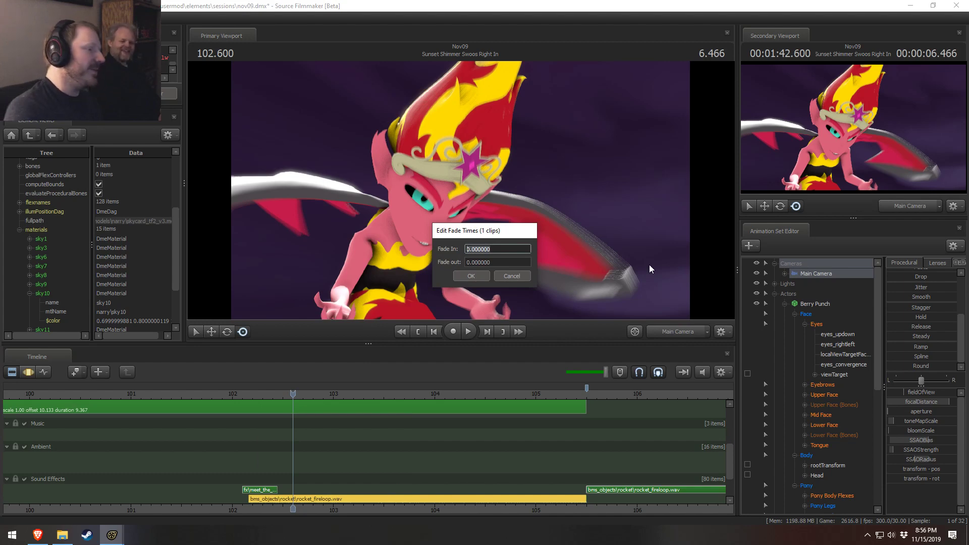
{"action": "type", "text": "0.2"}
{"action": "key", "text": "Return"}
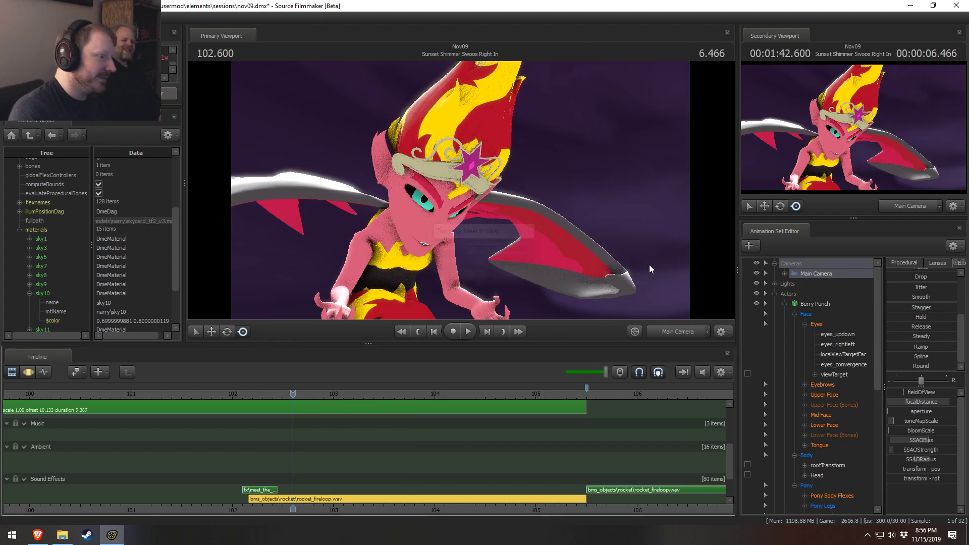
- Play back Sunset Shimmer Swoos Right In from around 102.000 to hear the rocket sound fade in
{"action": "left_click", "coordinate": [232, 394]}
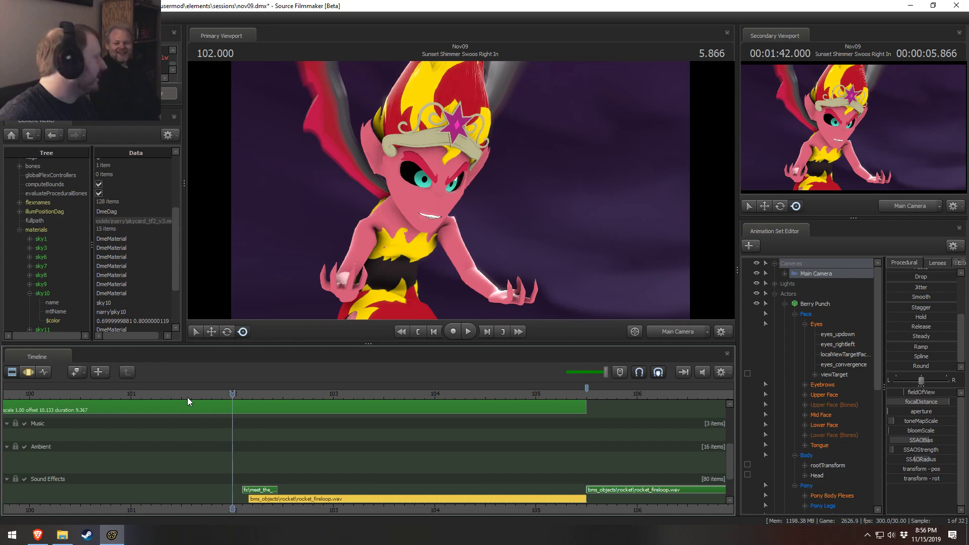
{"action": "key", "text": "space"}
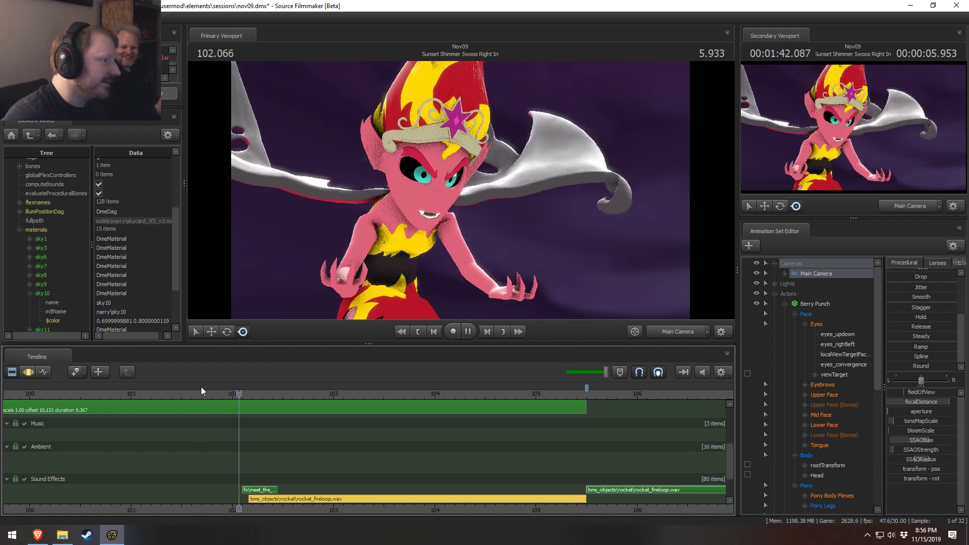
{"action": "left_click", "coordinate": [236, 394]}
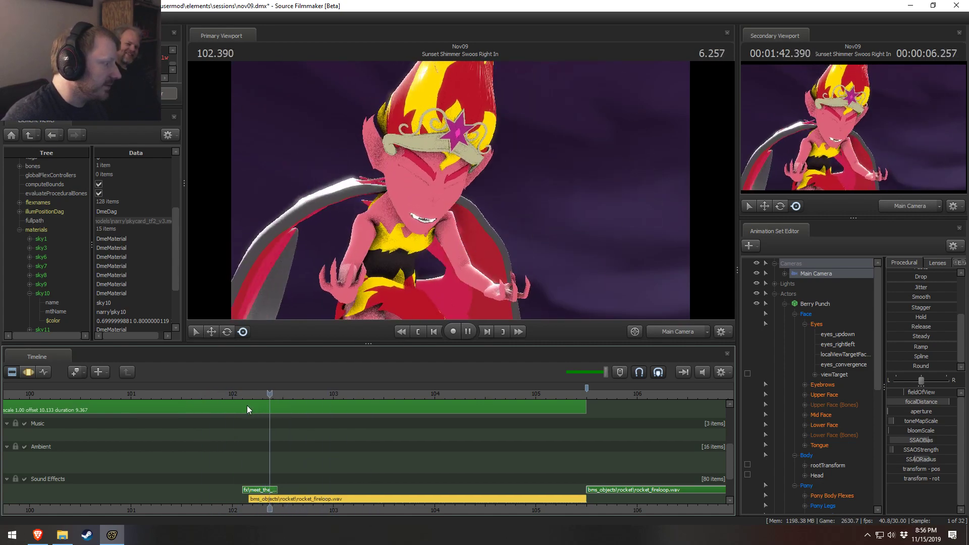
{"action": "key", "text": "space"}
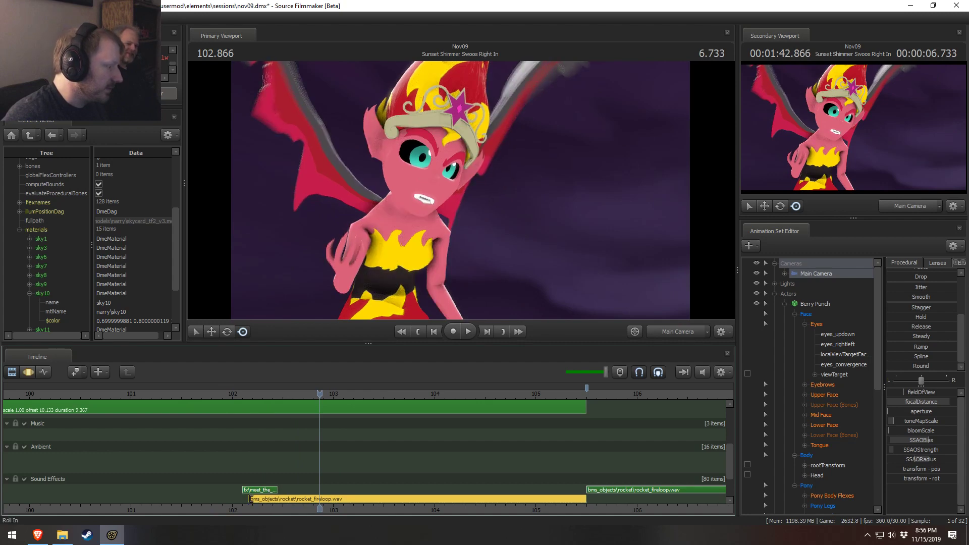
- Try extending the start of the rocket_fireloop.wav clip to about 102.1, play it back, and trim the start back to 102.167
{"action": "left_click_drag", "start_coordinate": [255, 501], "coordinate": [248, 501]}
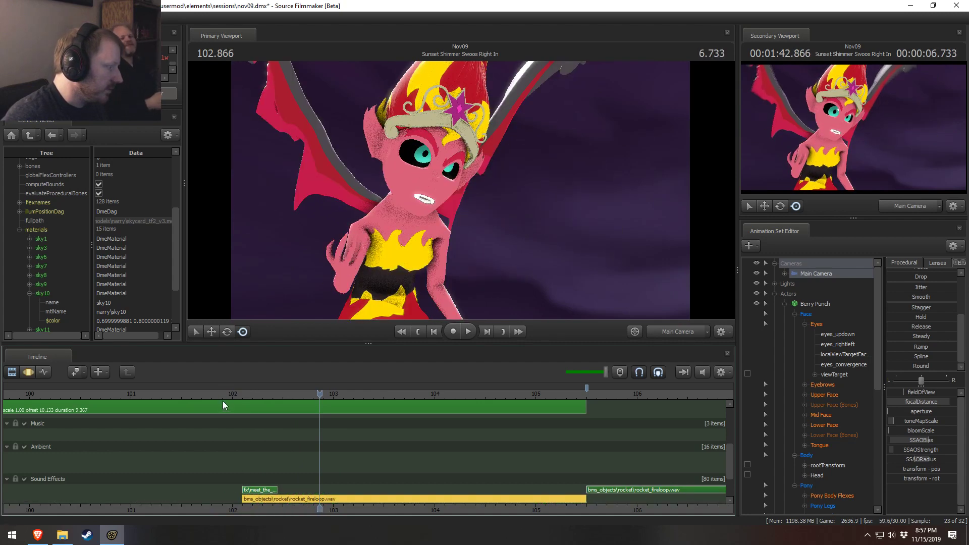
{"action": "key", "text": "space"}
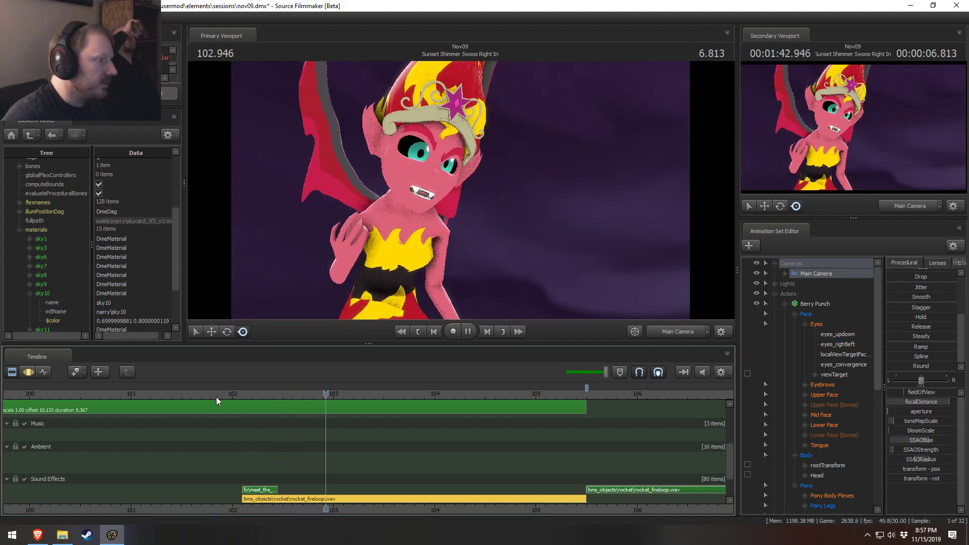
{"action": "key", "text": "space"}
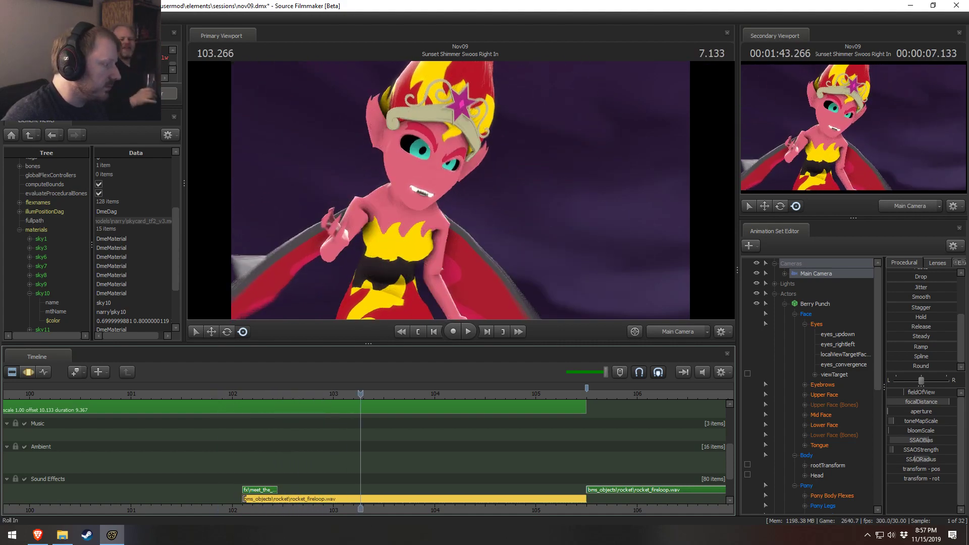
{"action": "left_click_drag", "start_coordinate": [244, 499], "coordinate": [250, 499]}
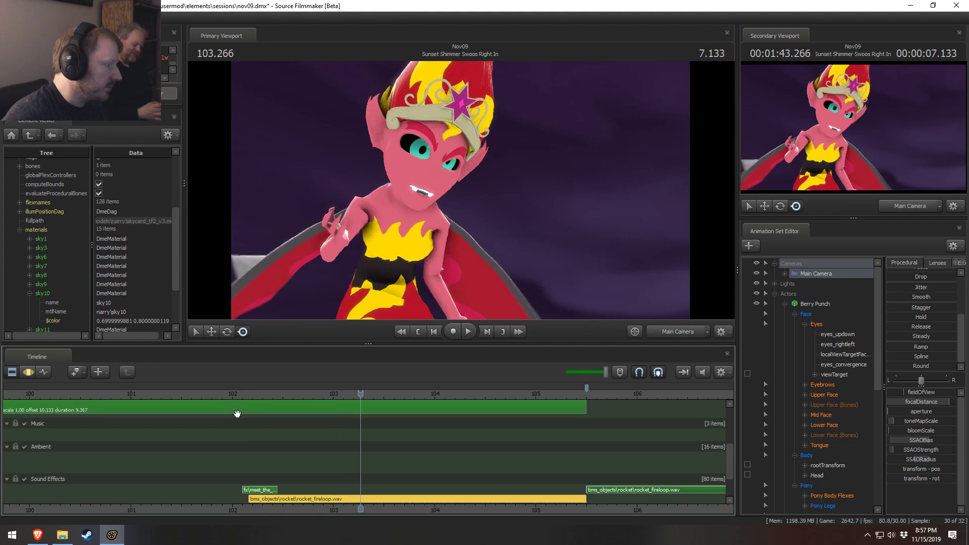
- Check the rocket_fireloop.wav clip's fade times and replay from around 101.4 into the Spike Incoming 1 shot
{"action": "right_click", "coordinate": [265, 498]}
{"action": "mouse_move", "coordinate": [301, 387]}
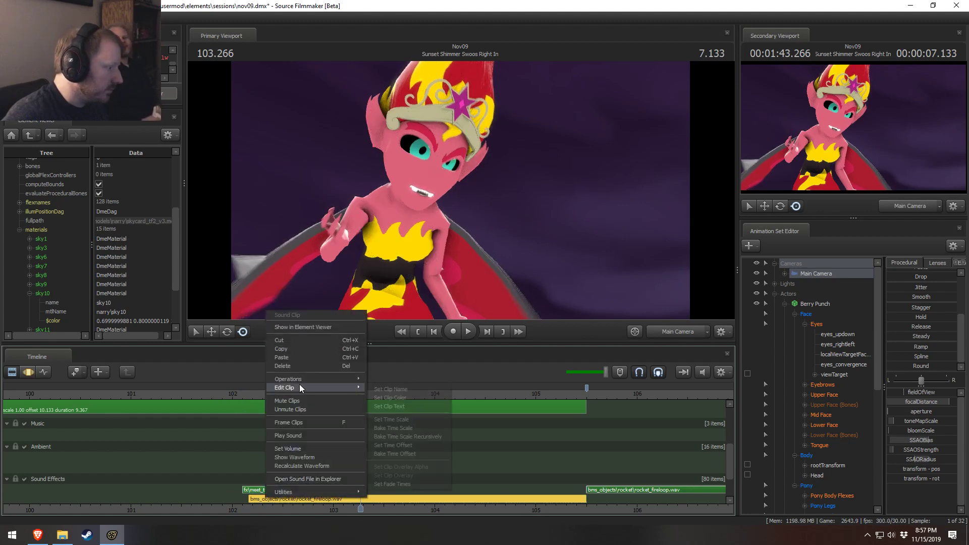
{"action": "left_click", "coordinate": [385, 483]}
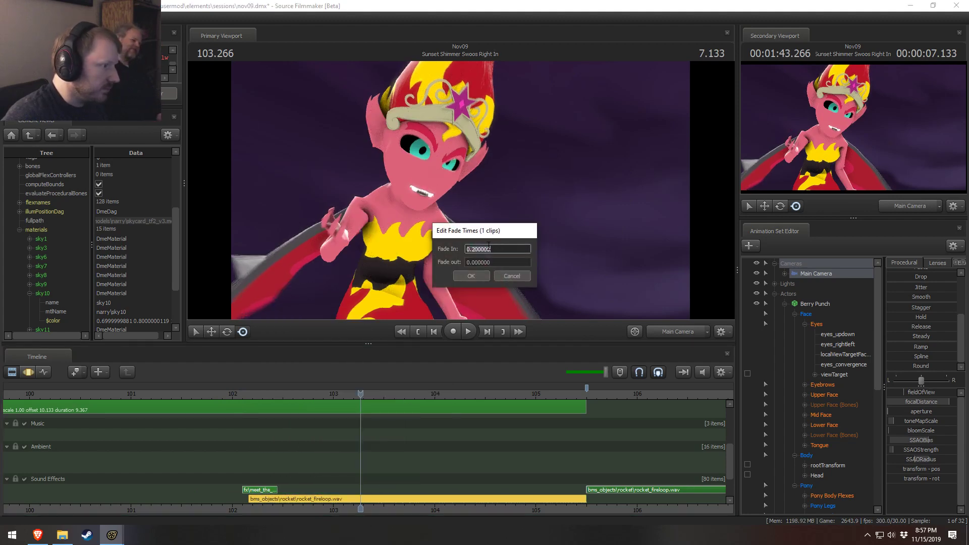
{"action": "left_click", "coordinate": [470, 276]}
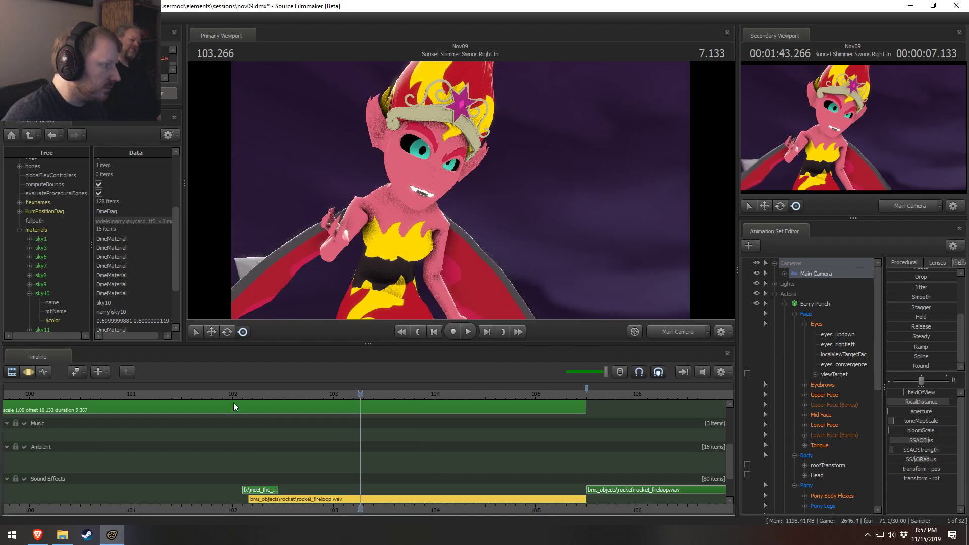
{"action": "left_click", "coordinate": [228, 395]}
{"action": "key", "text": "space"}
{"action": "left_click", "coordinate": [223, 395]}
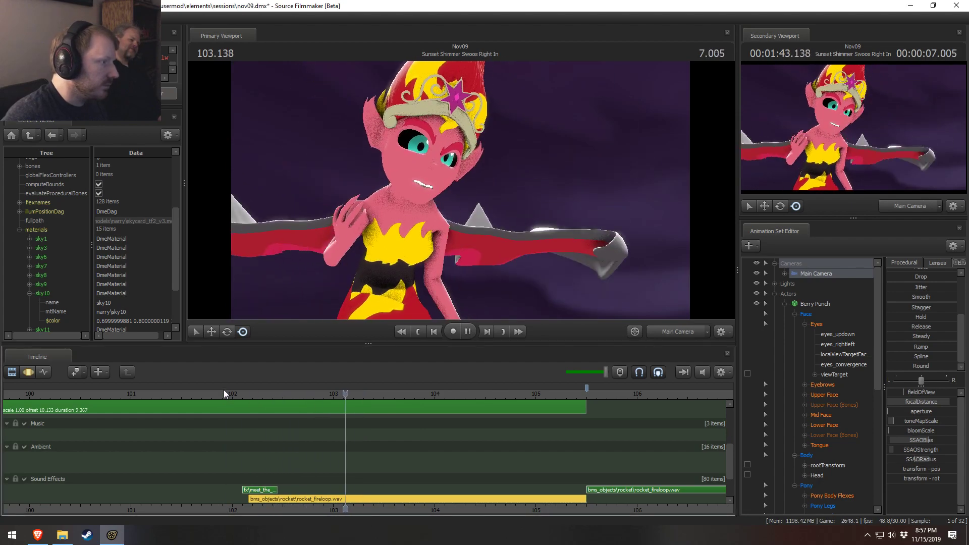
{"action": "left_click", "coordinate": [174, 395]}
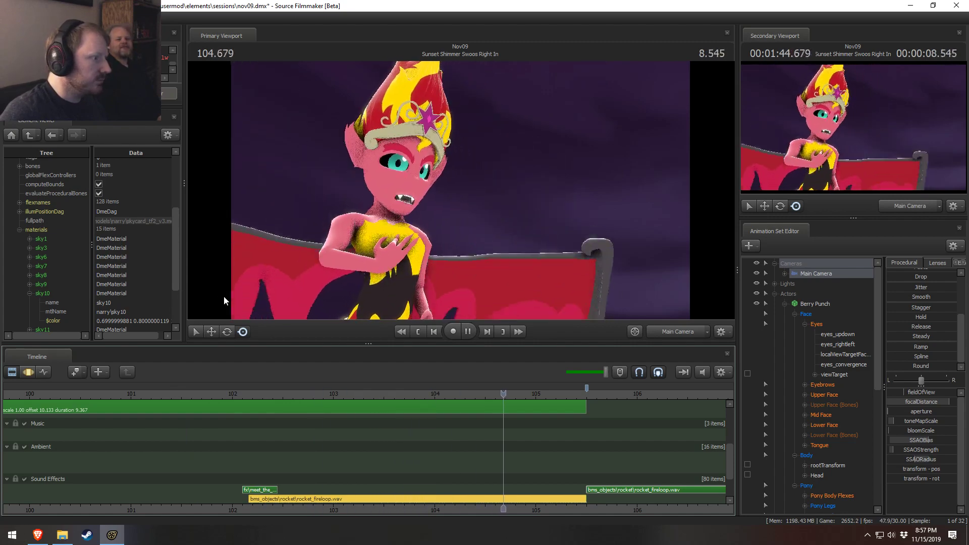
{"action": "key", "text": "space"}
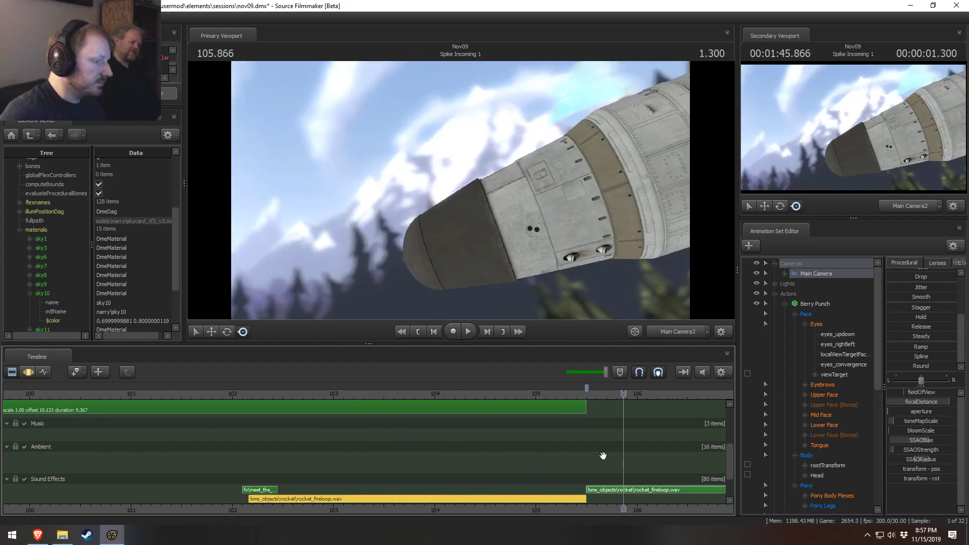
- Play back the cut into Spike Incoming 1 twice from around 105.5 to check the rocket sound
{"action": "left_click", "coordinate": [465, 395]}
{"action": "key", "text": "space"}
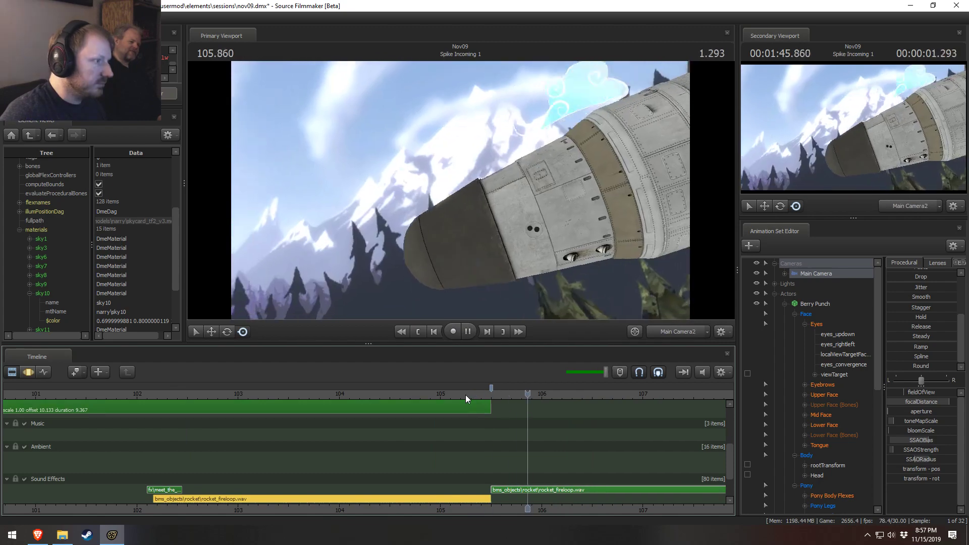
{"action": "key", "text": "space"}
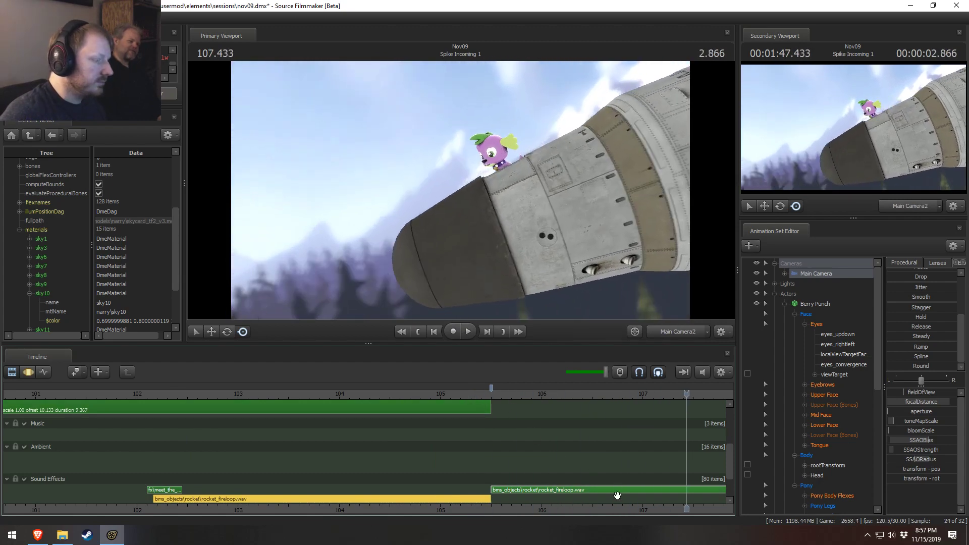
{"action": "middle_click_drag", "start_coordinate": [614, 505], "coordinate": [418, 505]}
{"action": "left_click", "coordinate": [313, 394]}
{"action": "key", "text": "space"}
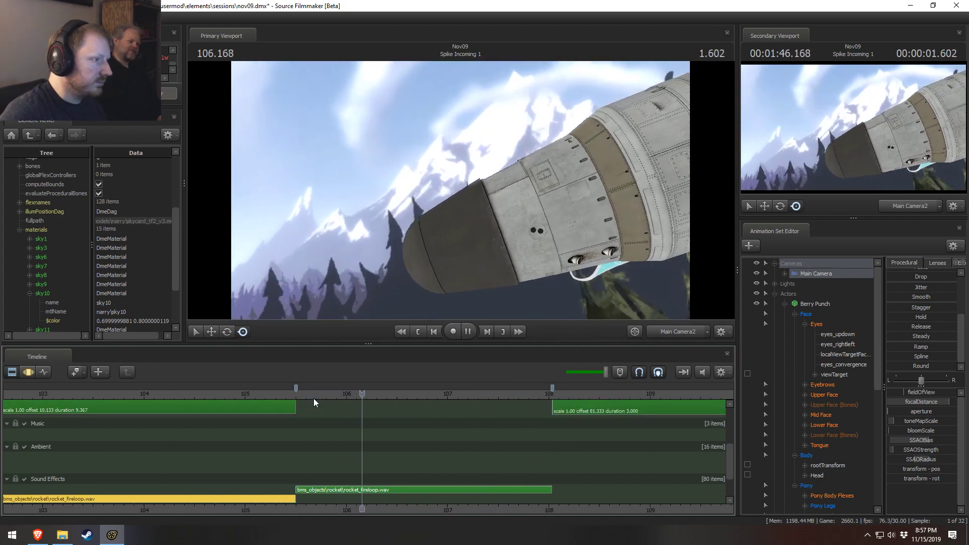
{"action": "key", "text": "space"}
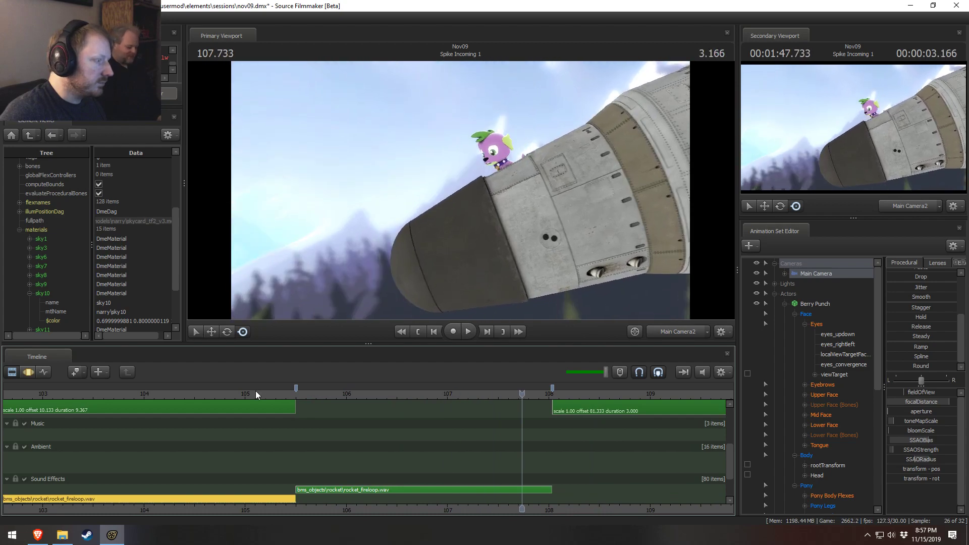
- Replay Sunset Shimmer Swoos Right In around 102 to check where the rocket sound begins
{"action": "scroll", "coordinate": [232, 405], "scroll_direction": "down", "scroll_amount": 3}
{"action": "left_click", "coordinate": [235, 393]}
{"action": "scroll", "coordinate": [213, 391], "scroll_direction": "down", "scroll_amount": 3}
{"action": "key", "text": "space"}
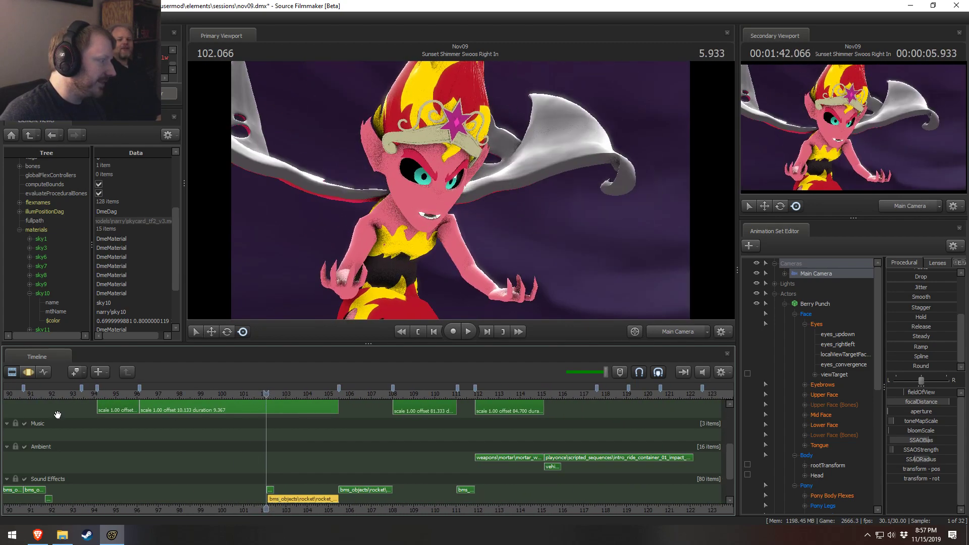
{"action": "key", "text": "space"}
- Play back Rocket Poof from around 90, then replay it from about 91 through to the Black shot
{"action": "left_click", "coordinate": [15, 394]}
{"action": "key", "text": "space"}
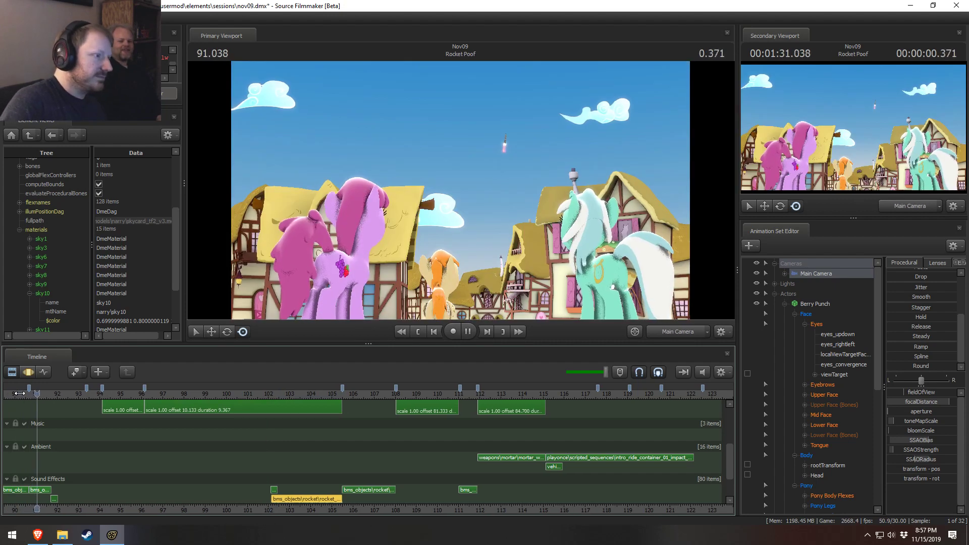
{"action": "key", "text": "space"}
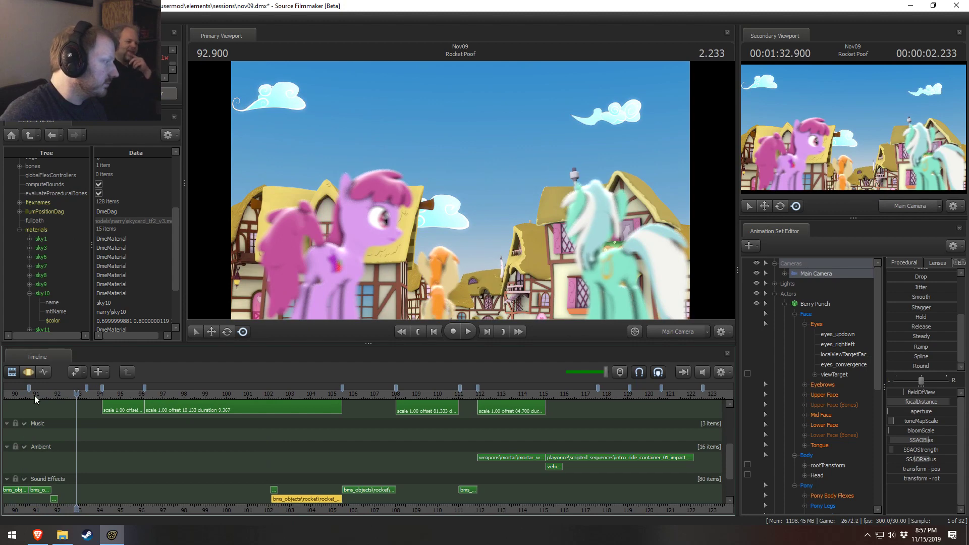
{"action": "left_click", "coordinate": [36, 396]}
{"action": "key", "text": "space"}
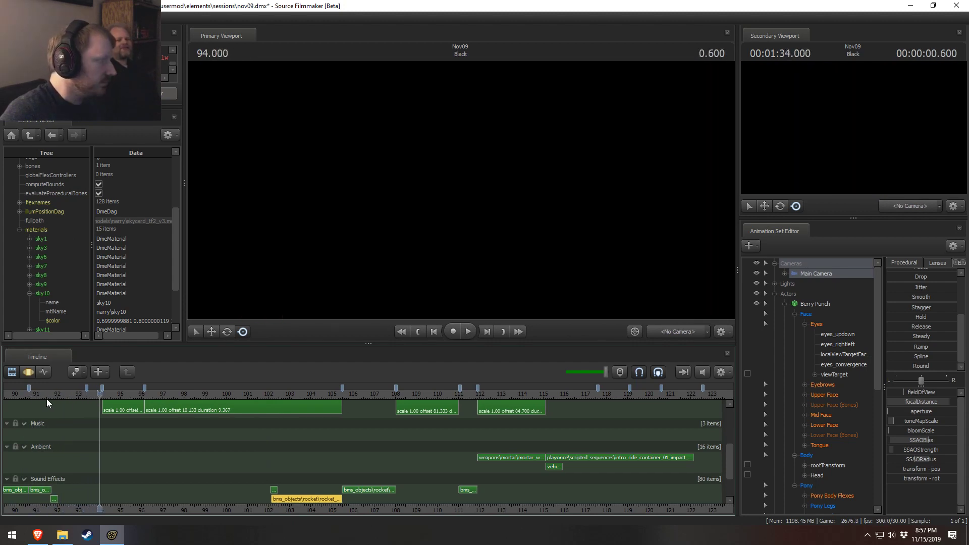
- Review the cut from Rocket in the Sky and play Rocket Poof from 90.833
{"action": "left_click", "coordinate": [27, 396]}
{"action": "scroll", "coordinate": [91, 489], "scroll_direction": "up", "scroll_amount": 8}
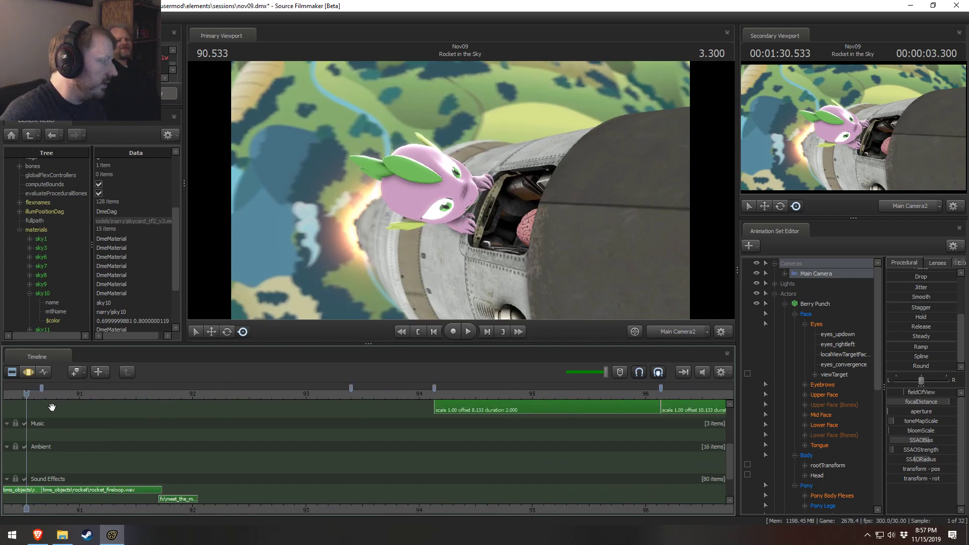
{"action": "middle_click_drag", "start_coordinate": [158, 509], "coordinate": [172, 479]}
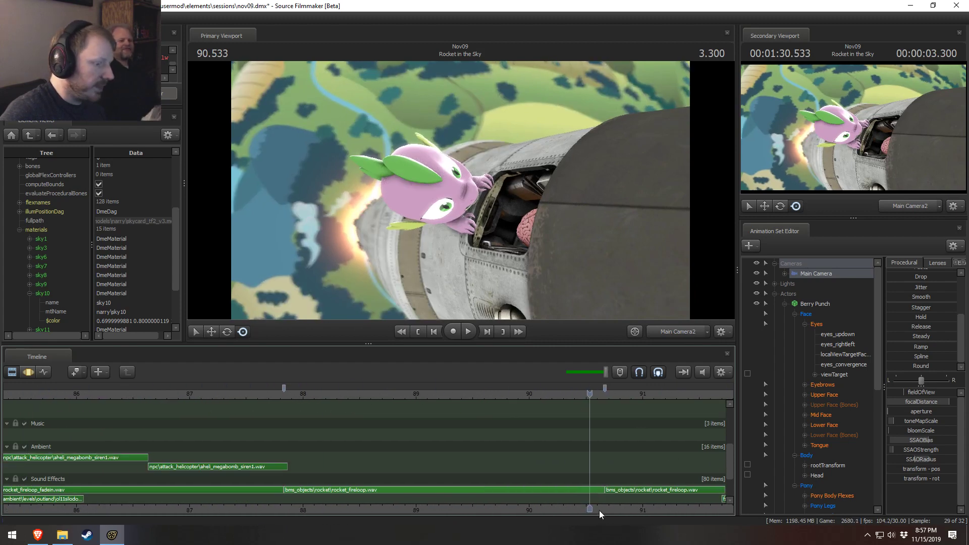
{"action": "left_click", "coordinate": [197, 395]}
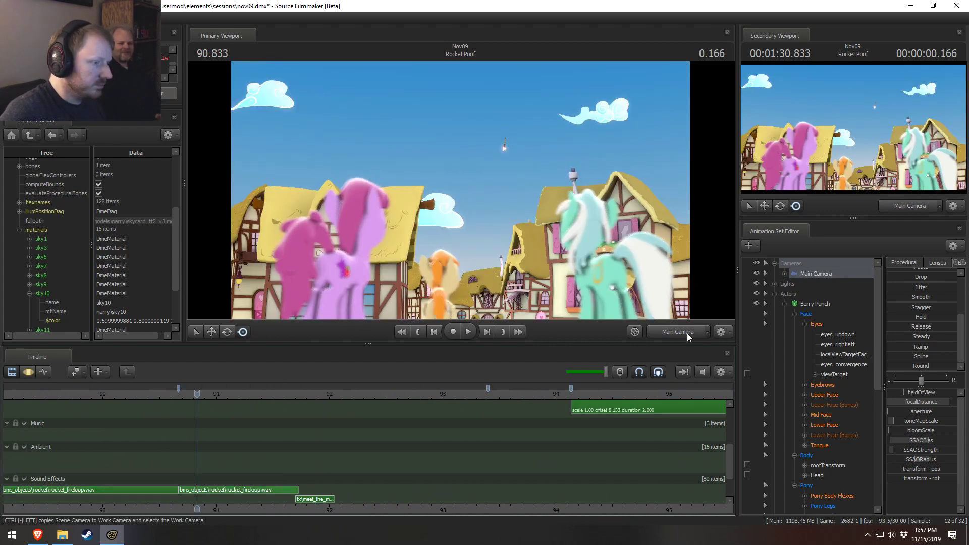
{"action": "key", "text": "space"}
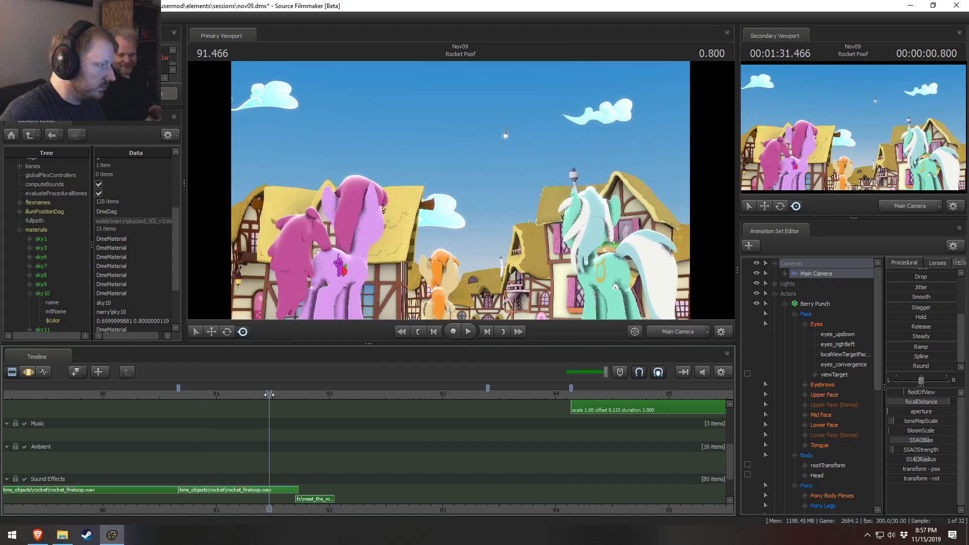
{"action": "key", "text": "space"}
- Bring the Picture track into view and scrub Rocket Poof to about 92.5 to inspect the rocket's disappearance
{"action": "scroll", "coordinate": [515, 448], "scroll_direction": "down", "scroll_amount": 3}
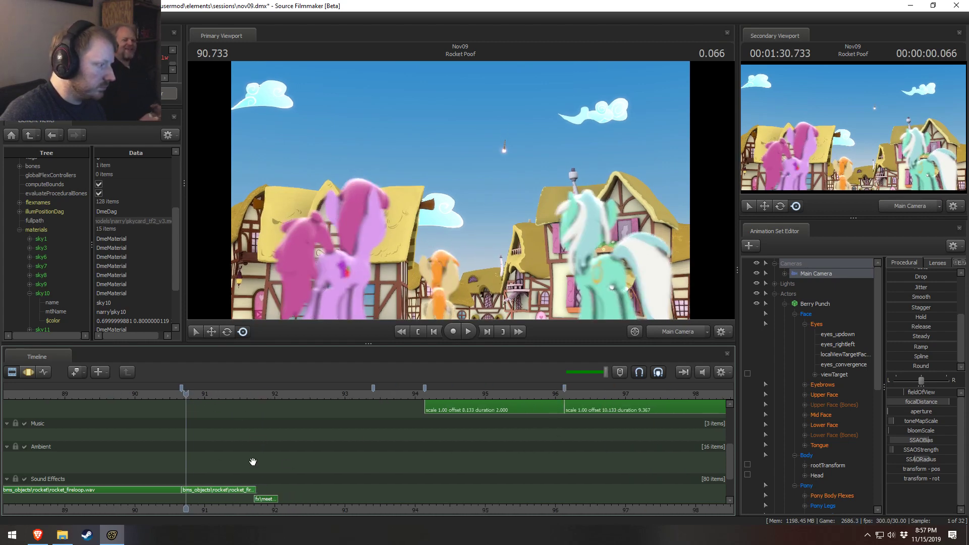
{"action": "left_click_drag", "start_coordinate": [731, 462], "coordinate": [730, 425]}
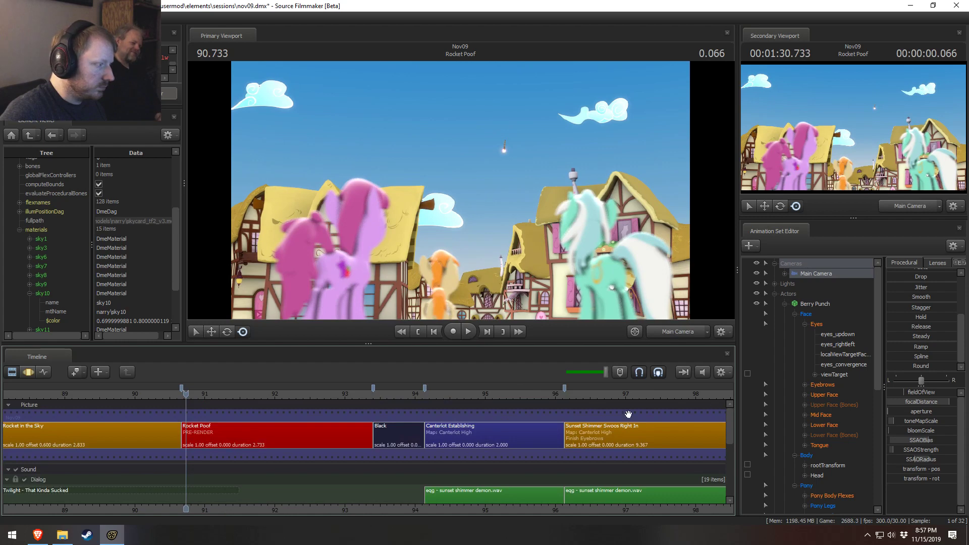
{"action": "left_click_drag", "start_coordinate": [275, 394], "coordinate": [311, 401]}
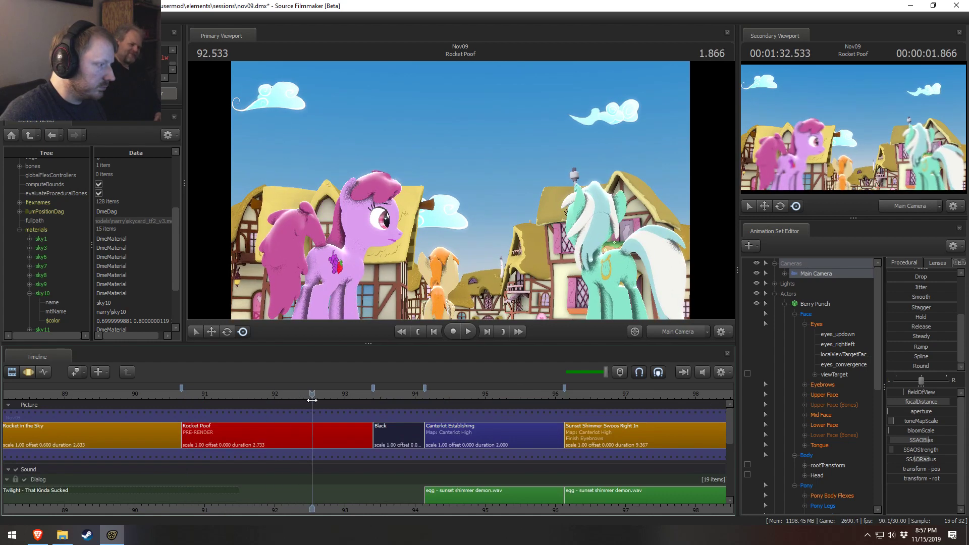
{"action": "scroll", "coordinate": [328, 429], "scroll_direction": "down", "scroll_amount": 3}
{"action": "scroll", "coordinate": [353, 437], "scroll_direction": "up", "scroll_amount": 5}
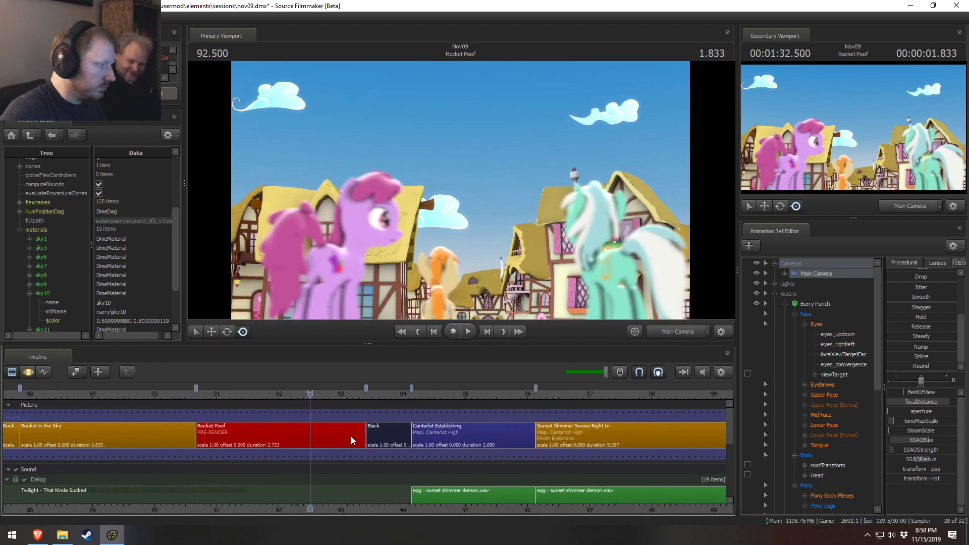
- Play back Rocket Poof from its first frame at 90.666 to about 92.5
{"action": "left_click", "coordinate": [127, 398]}
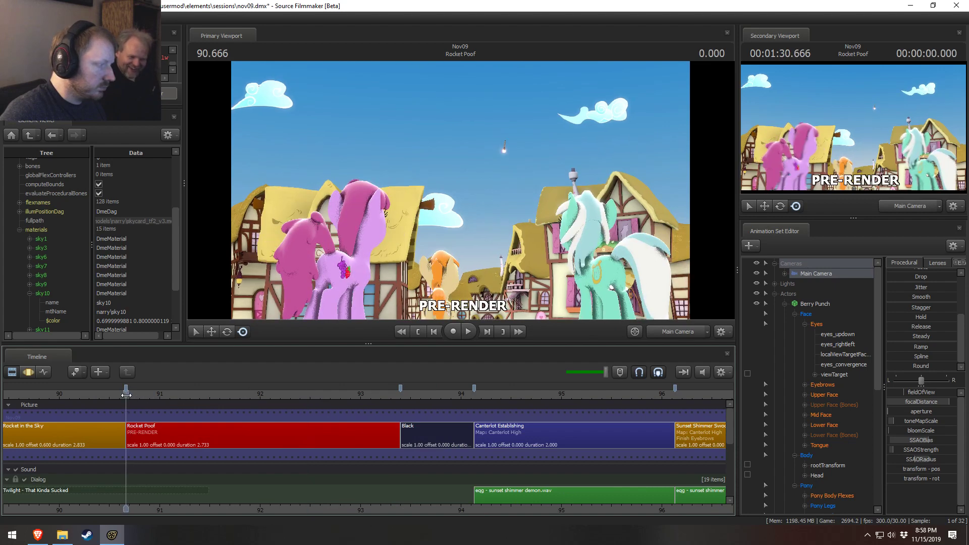
{"action": "key", "text": "space"}
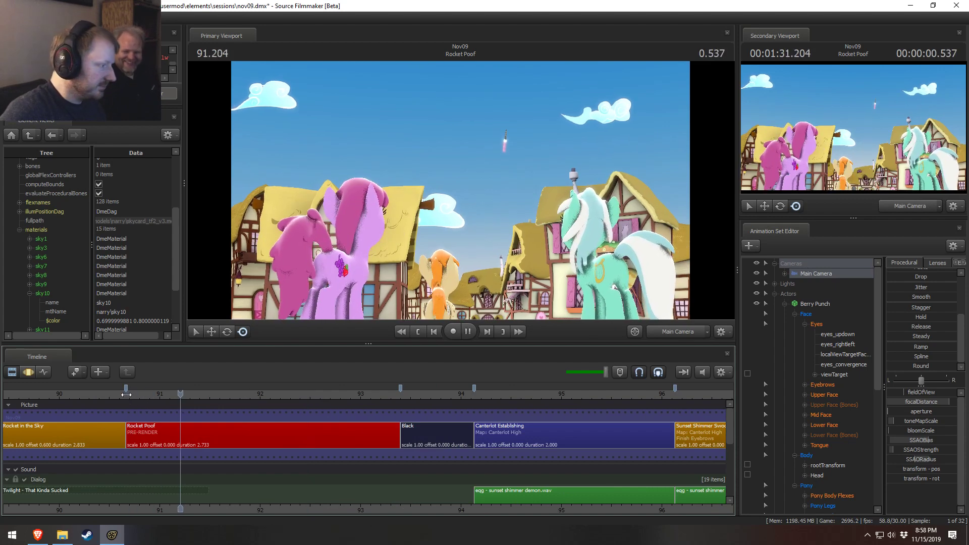
{"action": "key", "text": "space"}
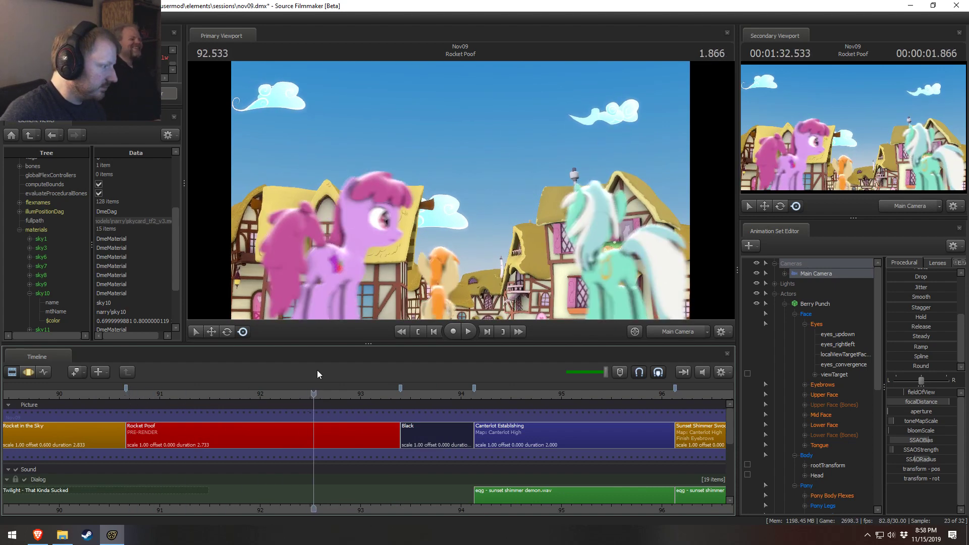
- Park the playhead at 92.500 and lengthen the emission duration of the Rocket Flame 1 particle system
{"action": "left_click_drag", "start_coordinate": [314, 395], "coordinate": [310, 395]}
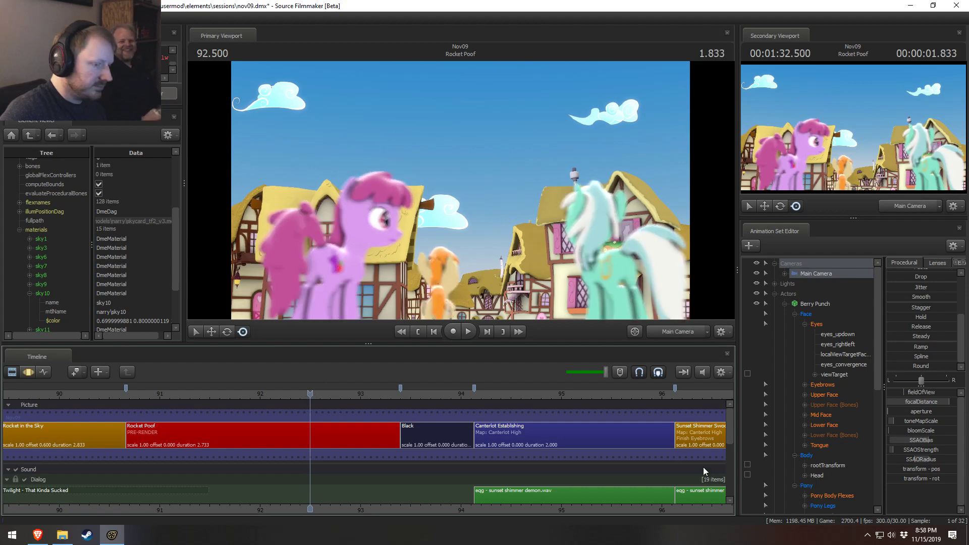
{"action": "left_click", "coordinate": [785, 304]}
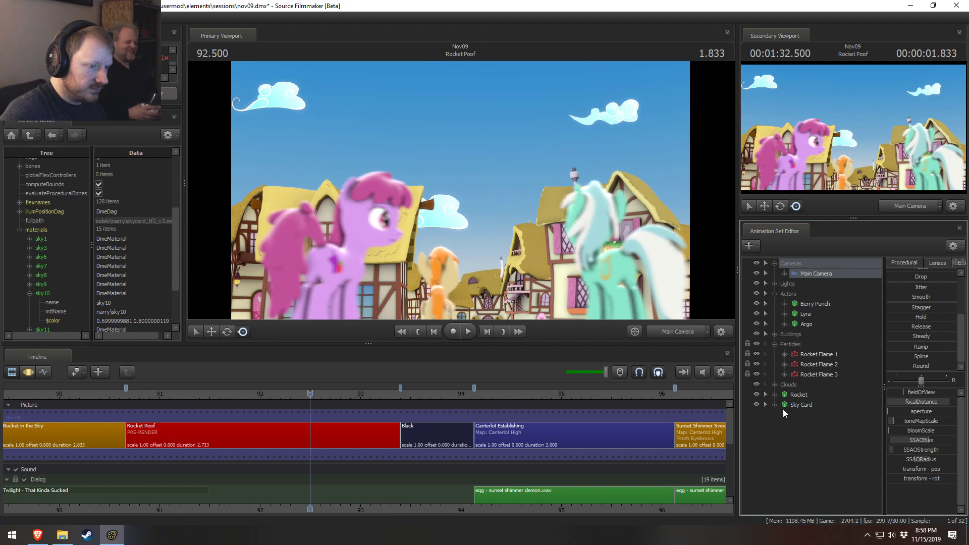
{"action": "right_click", "coordinate": [816, 356]}
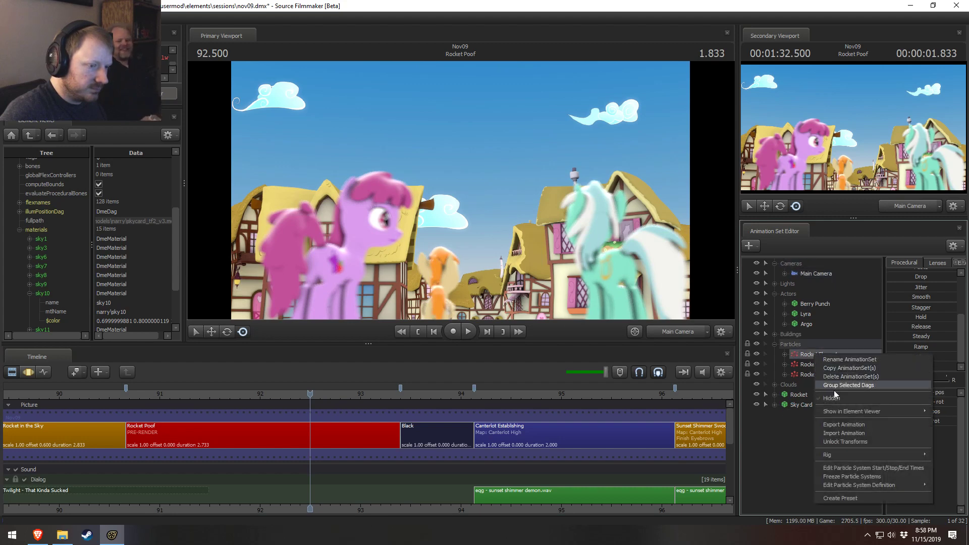
{"action": "left_click", "coordinate": [838, 467]}
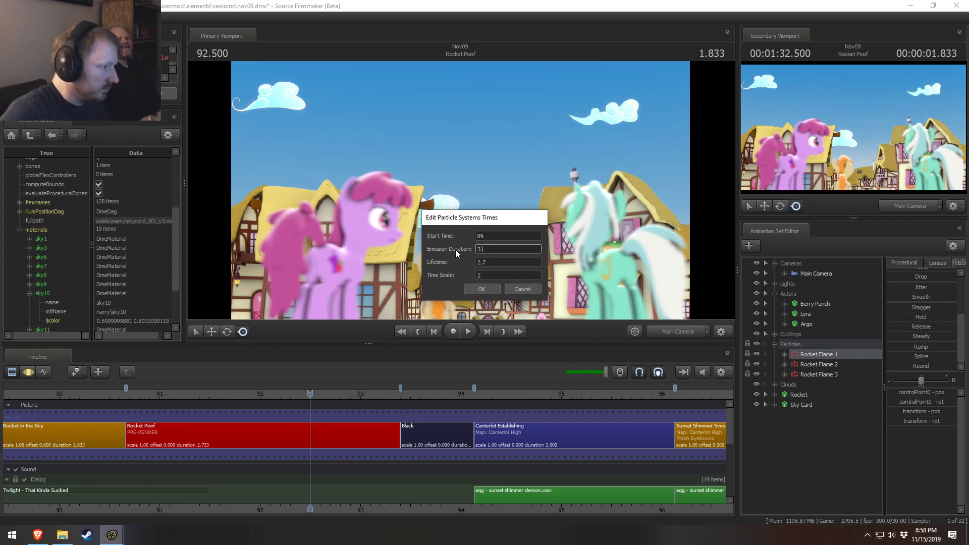
{"action": "left_click", "coordinate": [484, 291]}
- Lengthen the particle times of Rocket Flame 2 and Rocket Flame 3 to match Rocket Flame 1
{"action": "right_click", "coordinate": [836, 367]}
{"action": "mouse_move", "coordinate": [876, 500]}
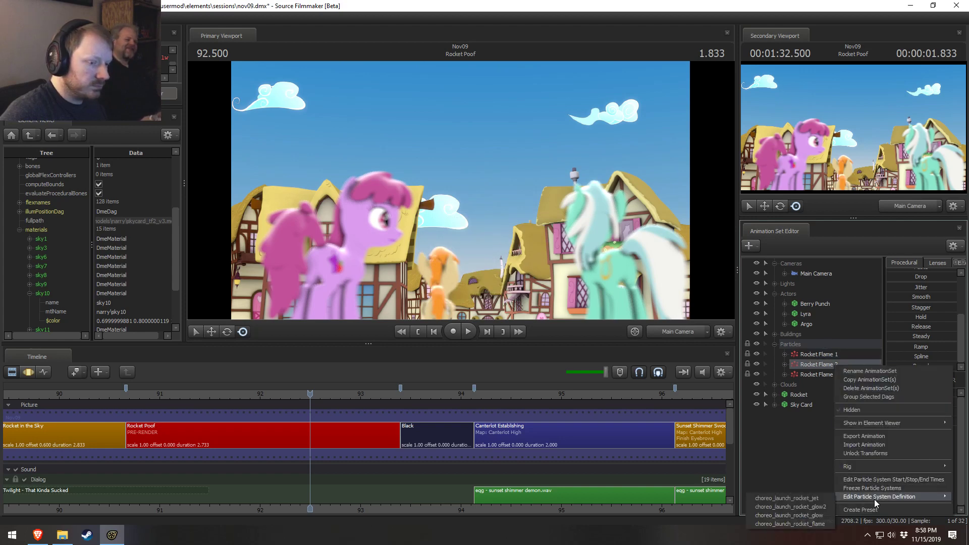
{"action": "left_click", "coordinate": [878, 480]}
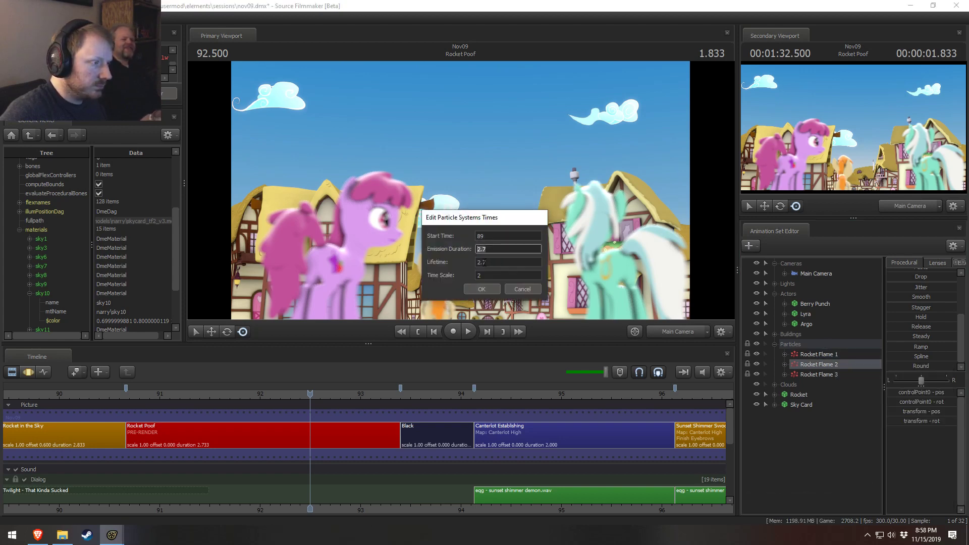
{"action": "left_click", "coordinate": [478, 289]}
{"action": "left_click", "coordinate": [817, 375]}
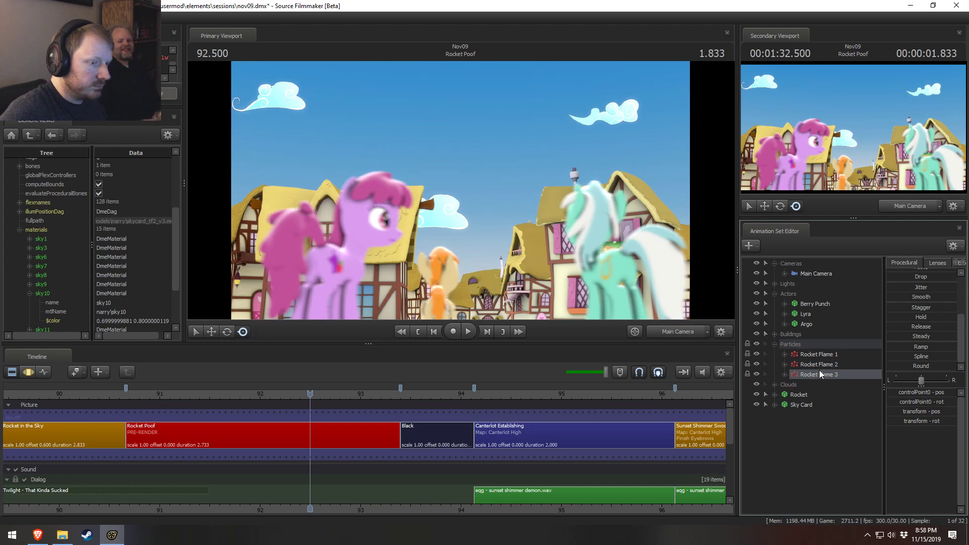
{"action": "right_click", "coordinate": [813, 379]}
{"action": "left_click", "coordinate": [858, 488]}
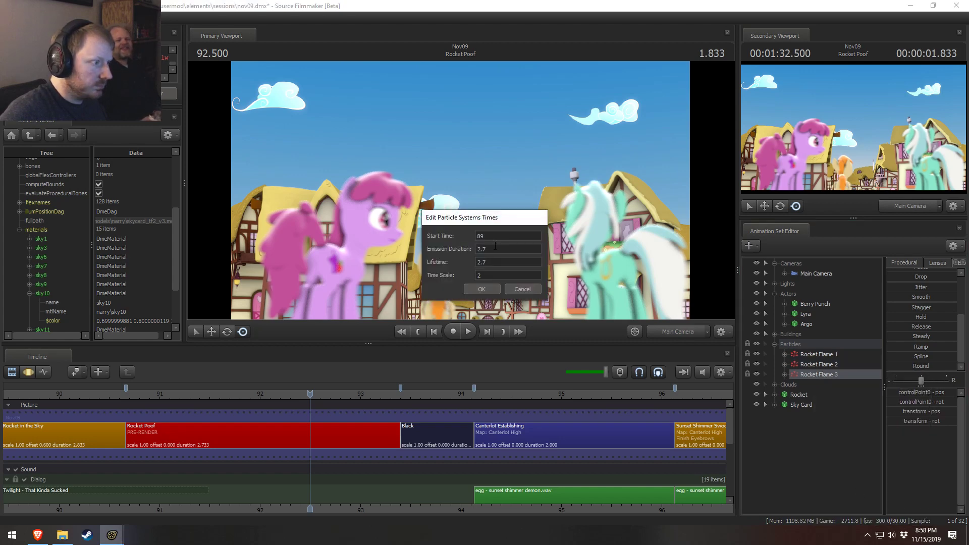
{"action": "left_click", "coordinate": [480, 289]}
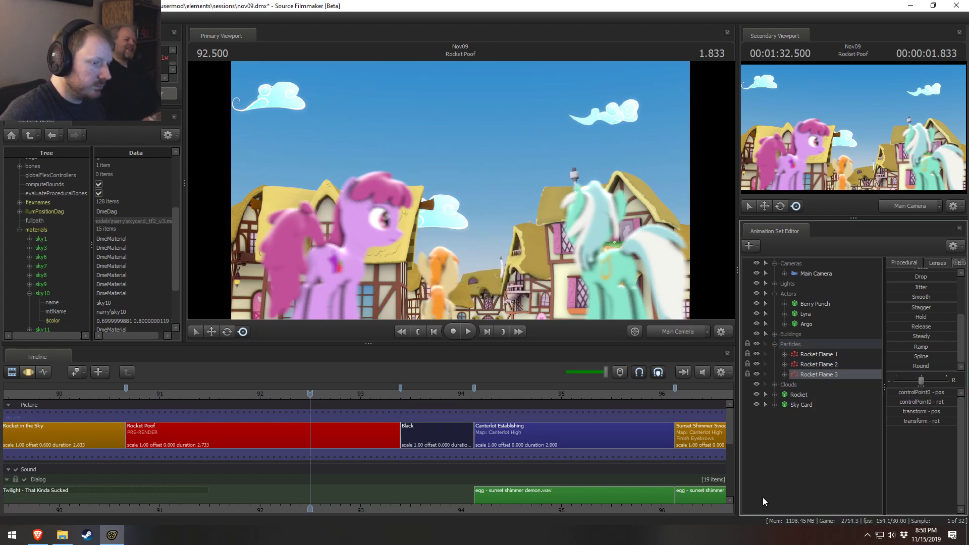
- Shift the drop in the Rocket's static_prop_scale animation forward in time so the rocket stays in view longer
{"action": "scroll", "coordinate": [733, 460], "scroll_direction": "down", "scroll_amount": 5}
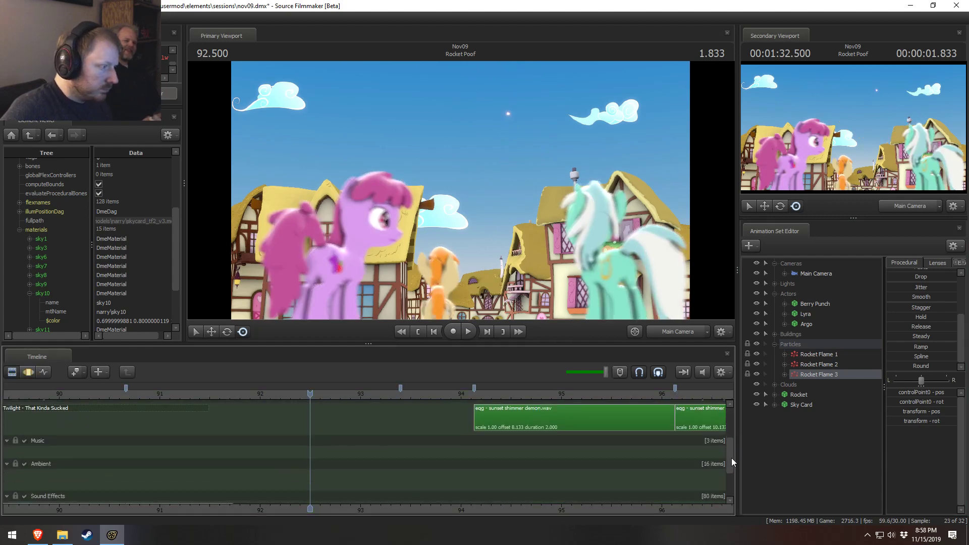
{"action": "scroll", "coordinate": [733, 461], "scroll_direction": "up", "scroll_amount": 5}
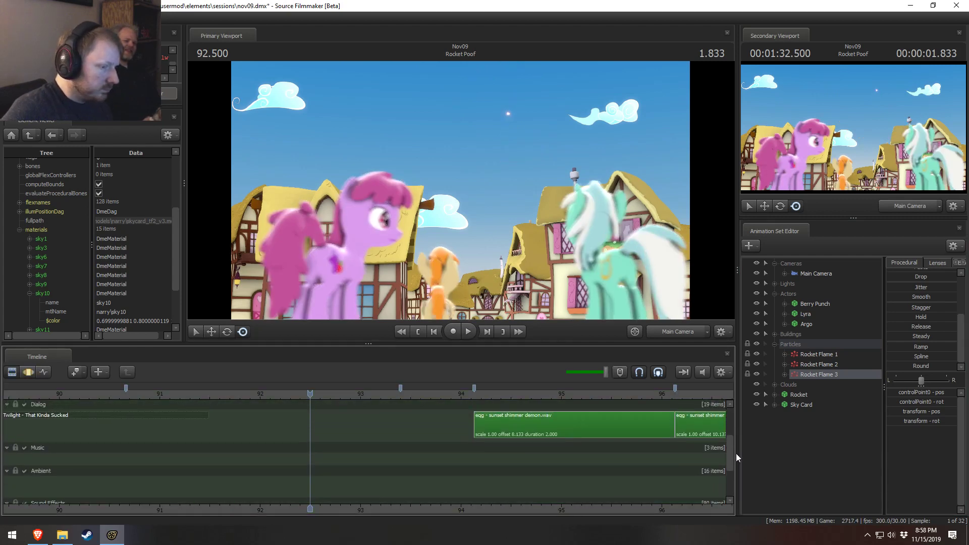
{"action": "left_click", "coordinate": [798, 395]}
{"action": "key", "text": "F3"}
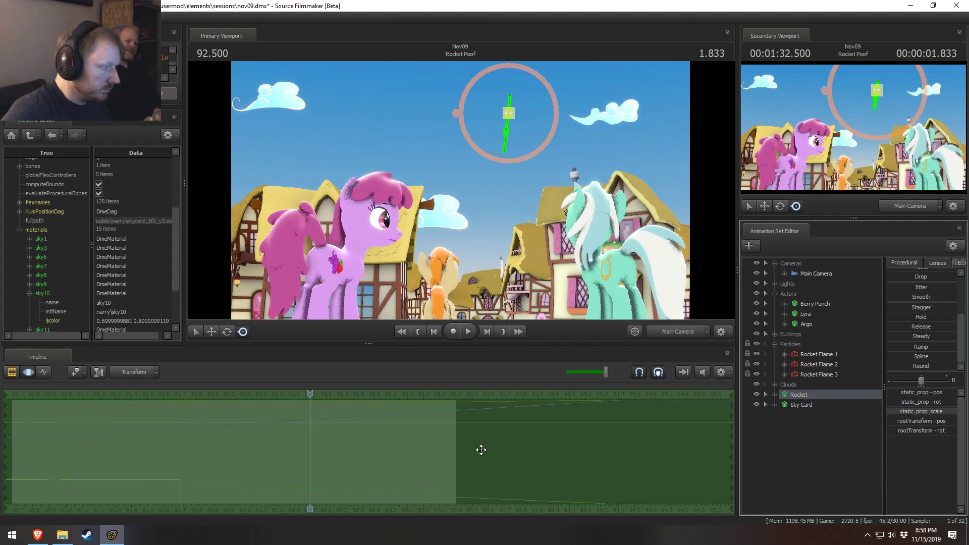
{"action": "left_click", "coordinate": [775, 395]}
{"action": "left_click", "coordinate": [785, 405]}
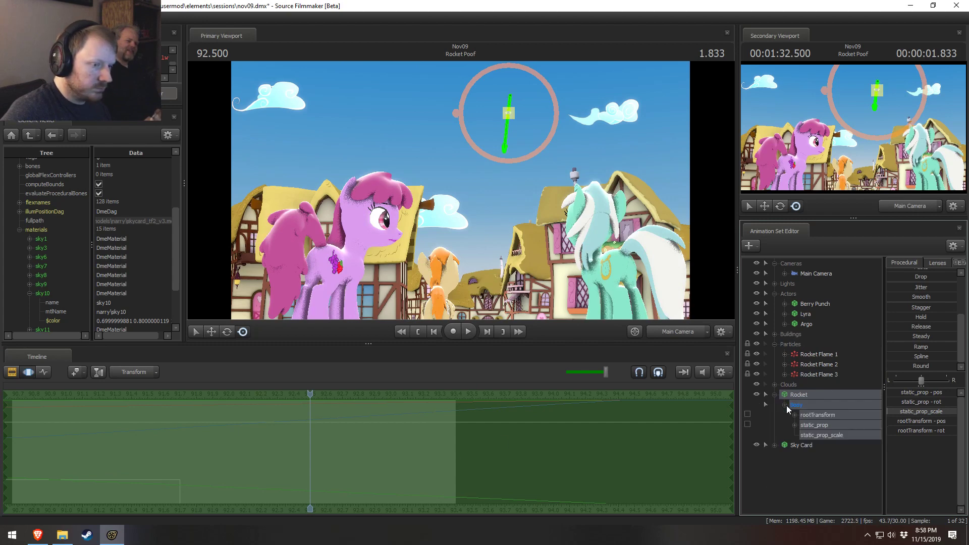
{"action": "left_click", "coordinate": [820, 436]}
{"action": "left_click_drag", "start_coordinate": [191, 488], "coordinate": [240, 492]}
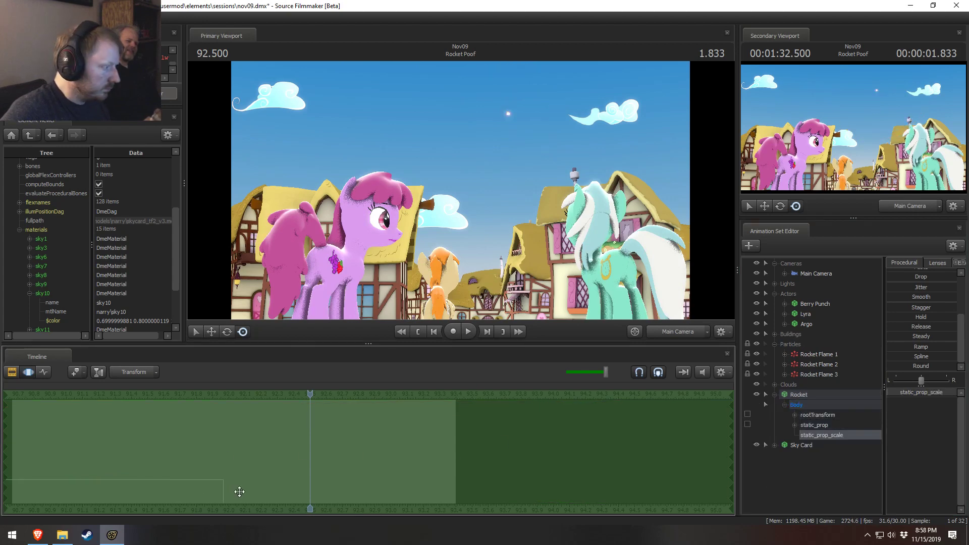
- Return to the clip editor and play back Rocket Poof from around 91 to check the rocket's new timing
{"action": "key", "text": "F2"}
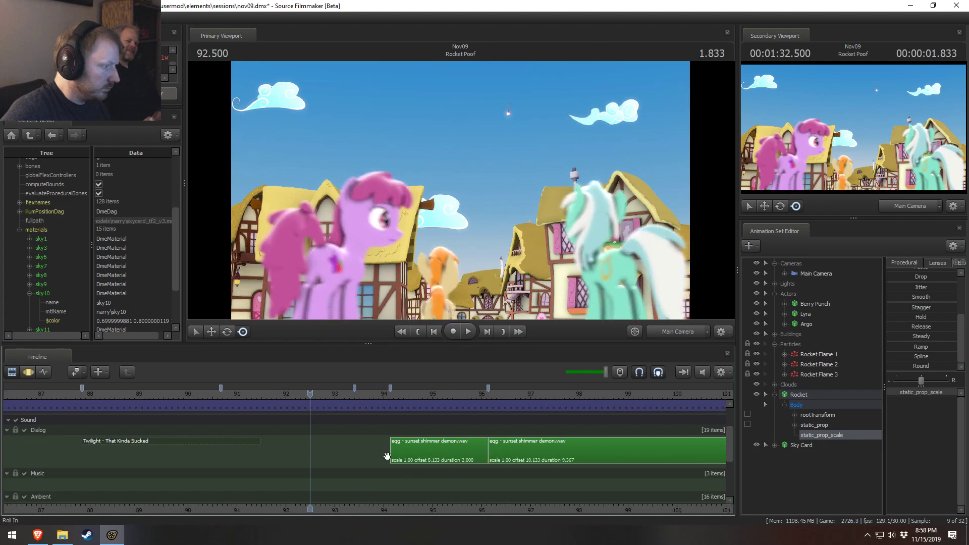
{"action": "left_click", "coordinate": [263, 396]}
{"action": "key", "text": "space"}
{"action": "key", "text": "space"}
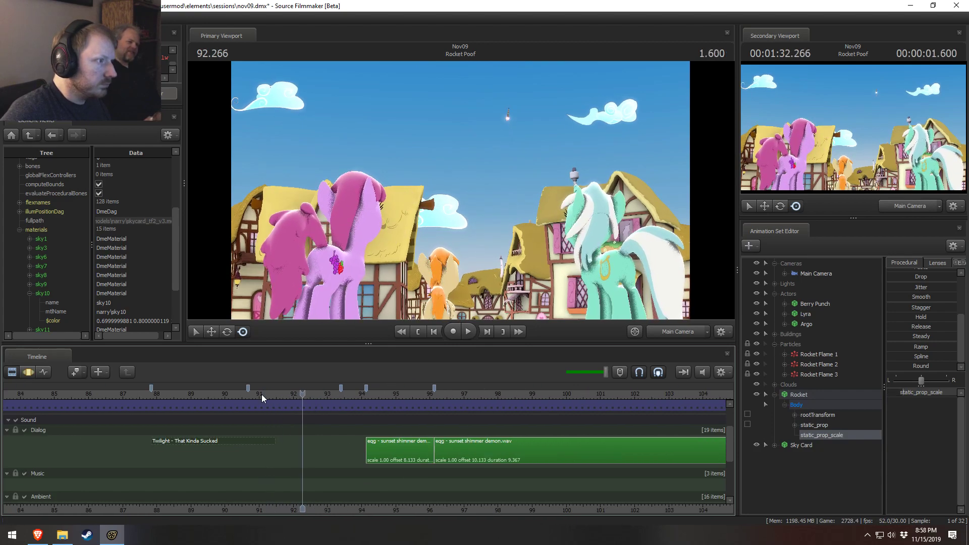
- Replay Rocket Poof from about 91.3 to judge the moment the rocket vanishes
{"action": "left_click", "coordinate": [265, 398]}
{"action": "mouse_move", "coordinate": [265, 398]}
{"action": "left_mouse_down"}
{"action": "mouse_move", "coordinate": [210, 398]}
{"action": "mouse_move", "coordinate": [272, 398]}
{"action": "left_mouse_up"}
{"action": "key", "text": "space"}
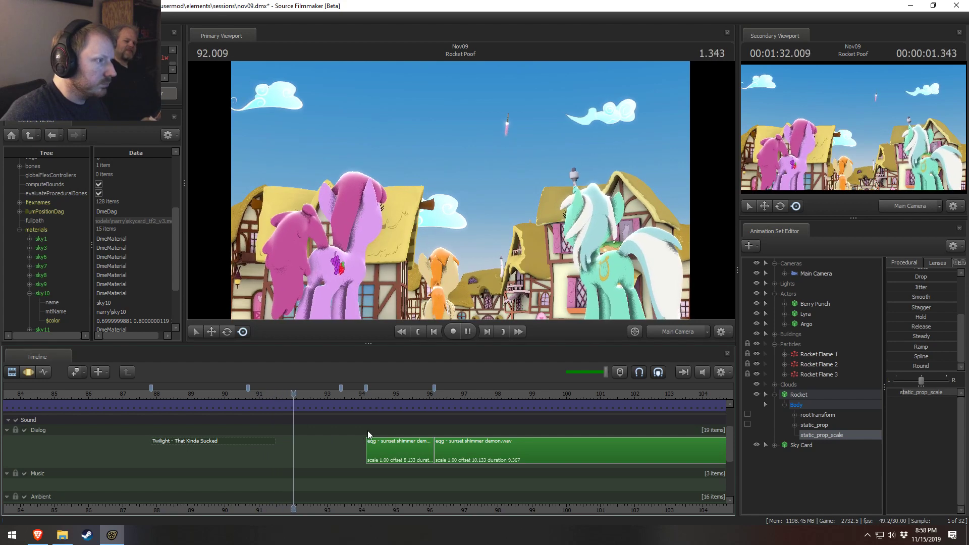
{"action": "key", "text": "space"}
- Extend the second rocket_fireloop.wav clip in Sound Effects to end at 92.500, with the short fx sound starting right after it
{"action": "left_click_drag", "start_coordinate": [290, 398], "coordinate": [343, 415]}
{"action": "scroll", "coordinate": [287, 406], "scroll_direction": "up", "scroll_amount": 4}
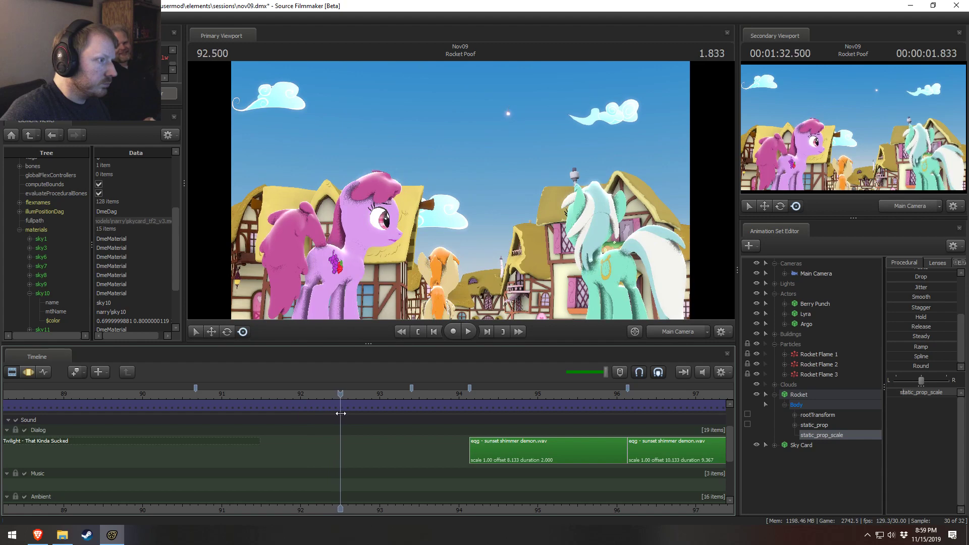
{"action": "left_click_drag", "start_coordinate": [731, 448], "coordinate": [736, 493]}
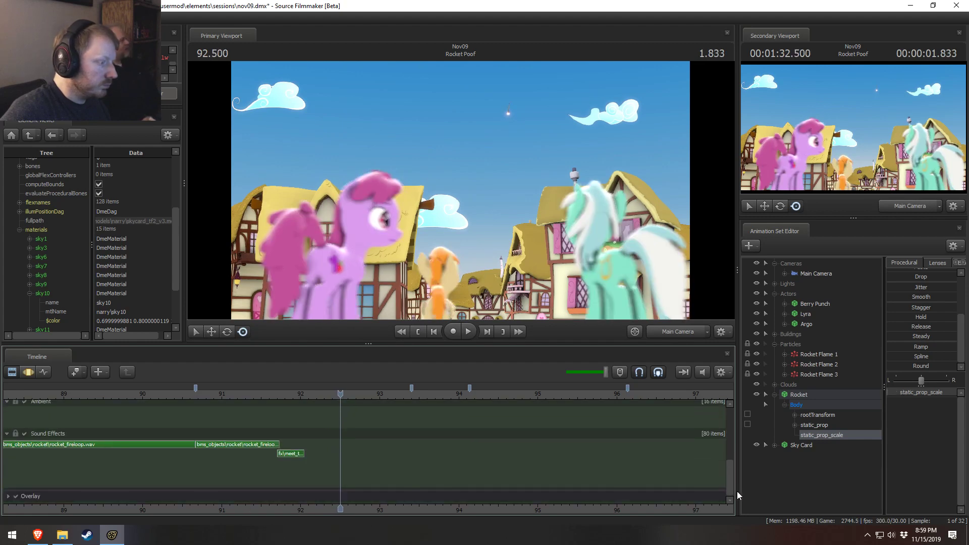
{"action": "mouse_move", "coordinate": [275, 445]}
{"action": "left_mouse_down"}
{"action": "mouse_move", "coordinate": [340, 446]}
{"action": "mouse_move", "coordinate": [293, 454]}
{"action": "mouse_move", "coordinate": [315, 461]}
{"action": "mouse_move", "coordinate": [346, 455]}
{"action": "left_mouse_up"}
- Play back Rocket Poof with the extended rocket loop to check the sound against the rocket's disappearance
{"action": "left_click", "coordinate": [303, 396]}
{"action": "key", "text": "space"}
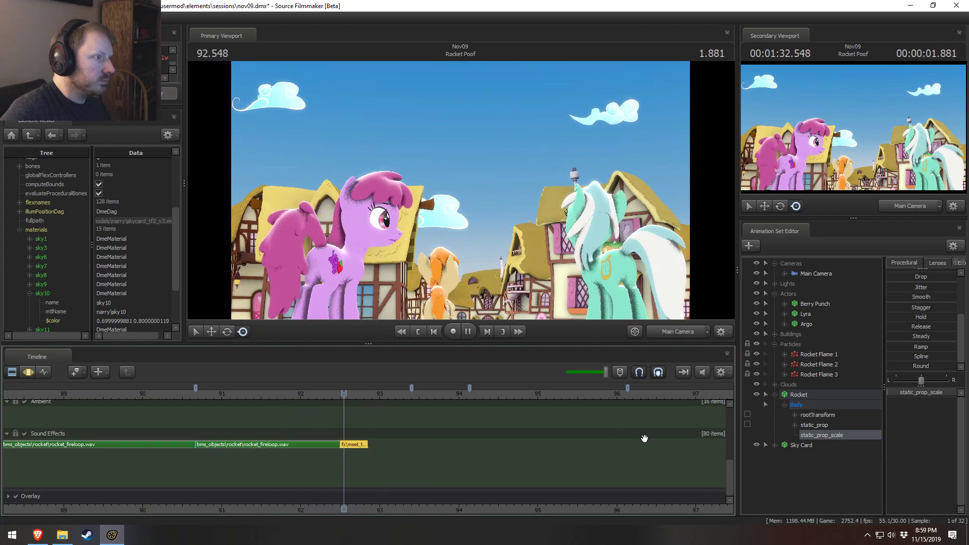
{"action": "key", "text": "space"}
{"action": "scroll", "coordinate": [728, 488], "scroll_direction": "up", "scroll_amount": 5}
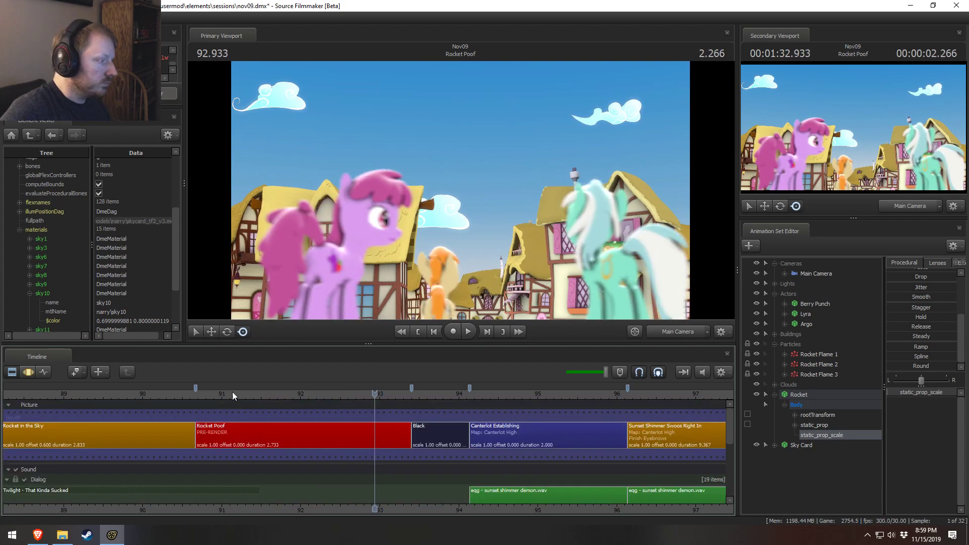
{"action": "left_click", "coordinate": [199, 395]}
{"action": "key", "text": "space"}
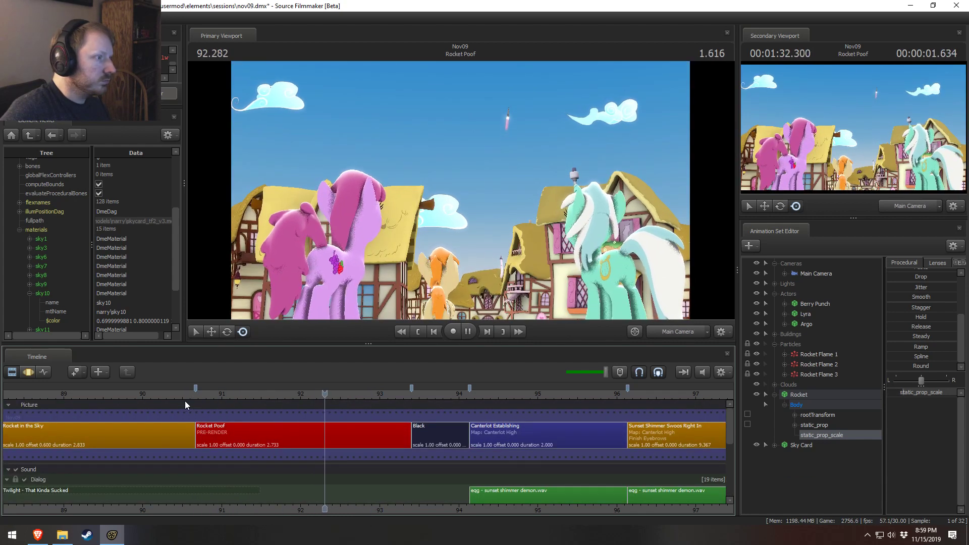
{"action": "key", "text": "space"}
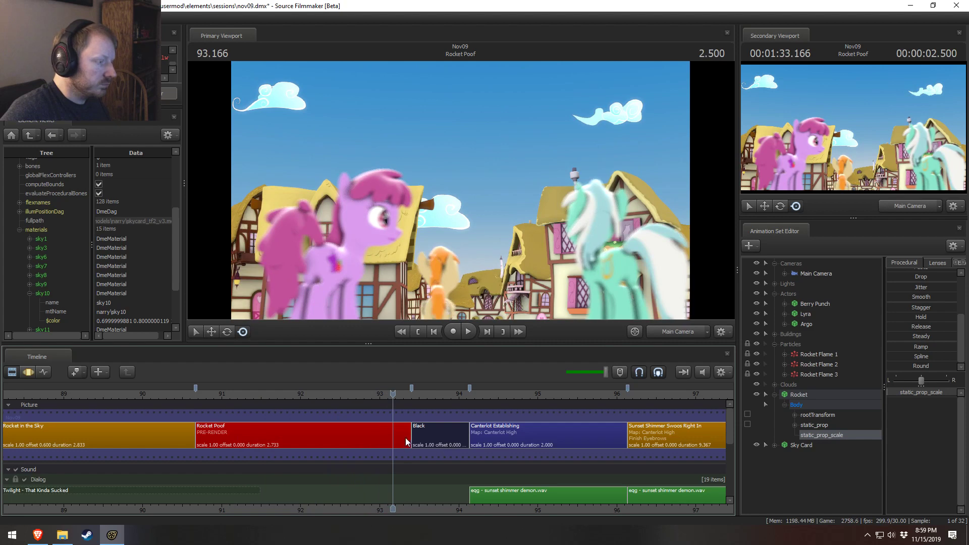
- Lengthen the Rocket Poof shot to a duration of 3.833 with a ripple edit and move the timeline bookmarks to the new cuts
{"action": "left_click_drag", "start_coordinate": [405, 434], "coordinate": [492, 448]}
{"action": "scroll", "coordinate": [412, 391], "scroll_direction": "down", "scroll_amount": 10}
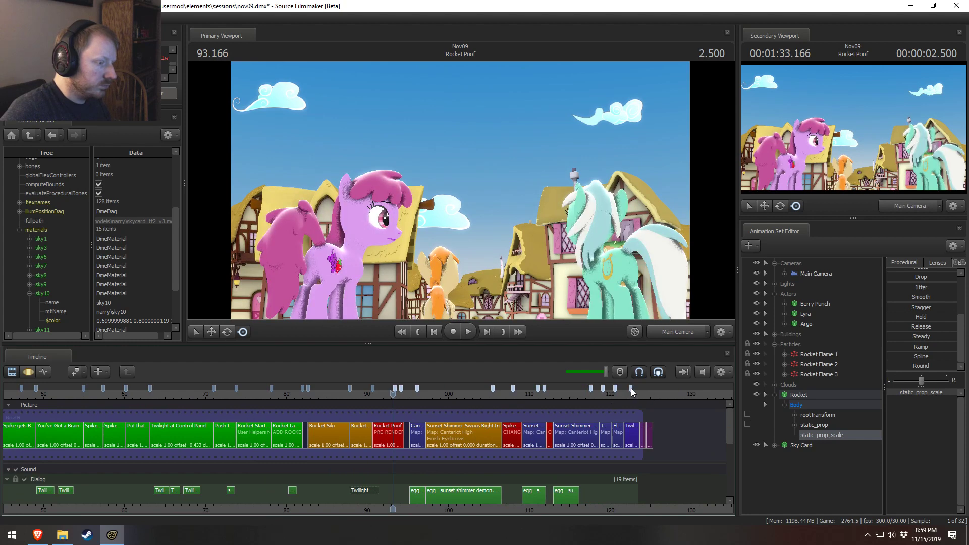
{"action": "scroll", "coordinate": [422, 407], "scroll_direction": "up", "scroll_amount": 10}
{"action": "left_click_drag", "start_coordinate": [414, 395], "coordinate": [512, 393]}
{"action": "left_click_drag", "start_coordinate": [511, 445], "coordinate": [427, 405]}
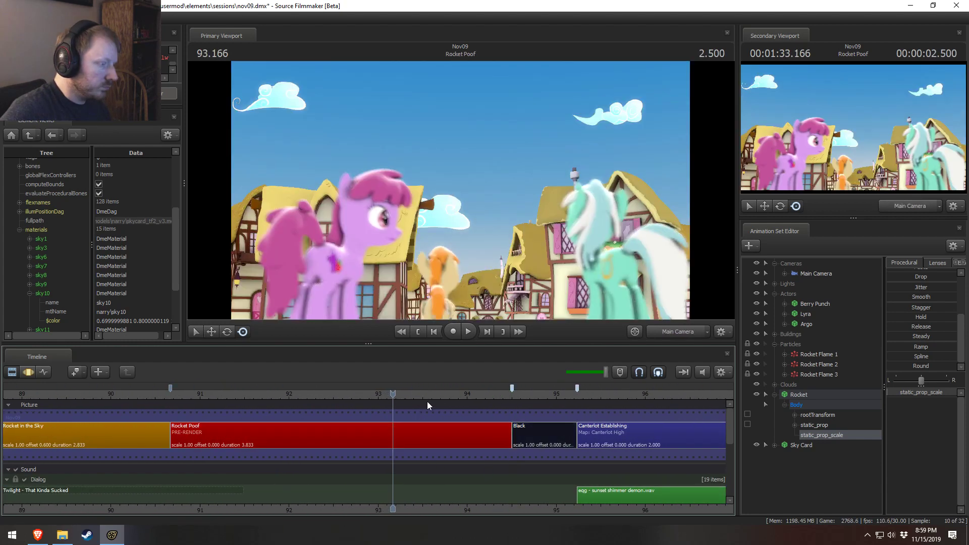
- Shift all of Berry Punch's animation in Rocket Poof about one second later so her head turn happens after the rocket vanishes
{"action": "left_click", "coordinate": [437, 435]}
{"action": "key", "text": "F3"}
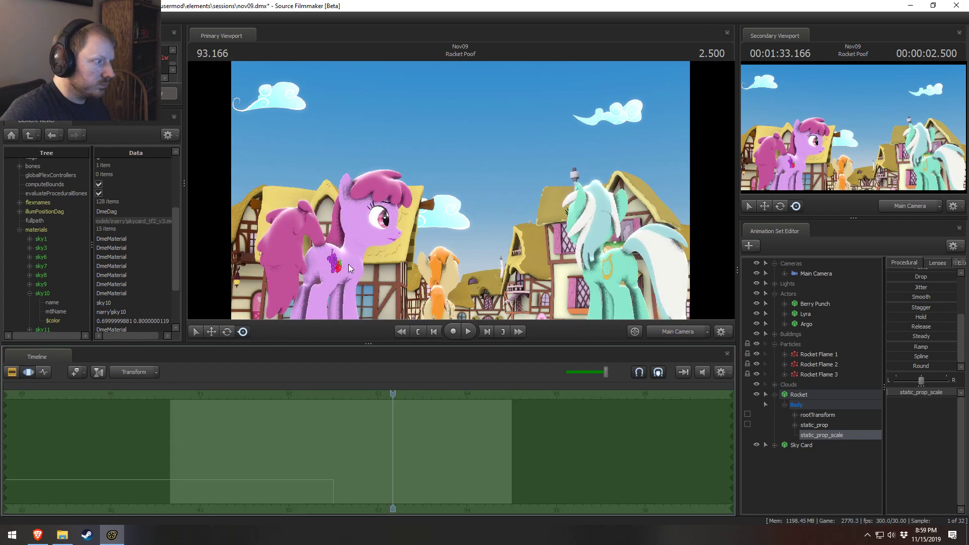
{"action": "left_click", "coordinate": [351, 266]}
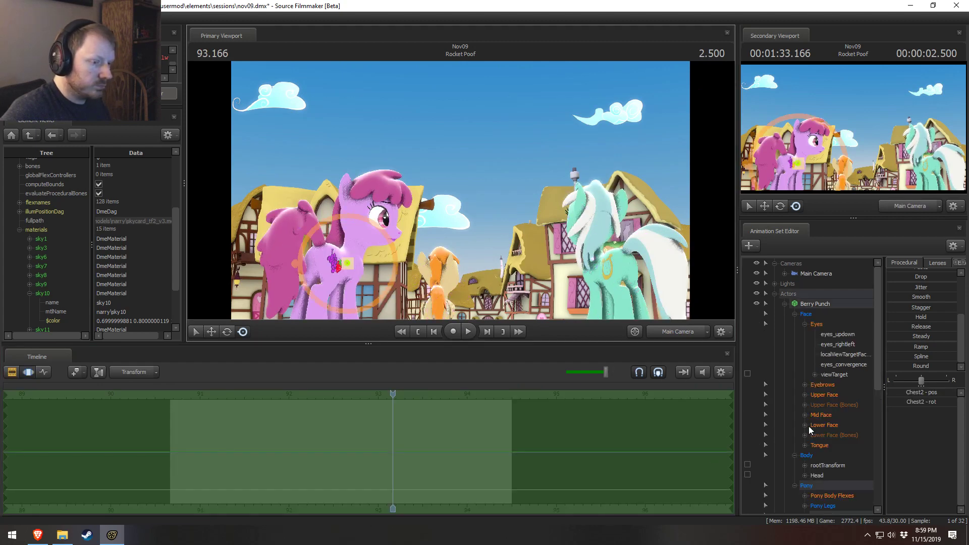
{"action": "left_click", "coordinate": [807, 313]}
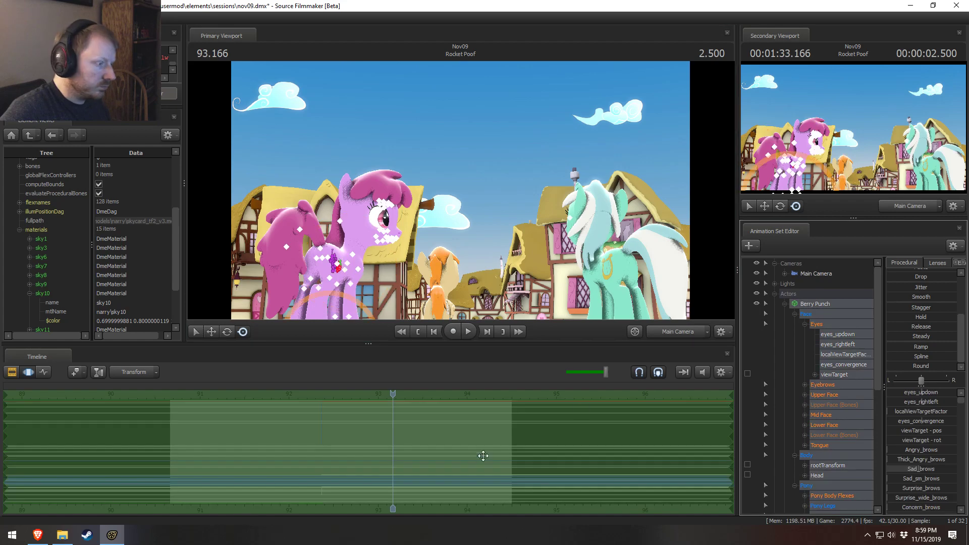
{"action": "left_click_drag", "start_coordinate": [326, 481], "coordinate": [426, 497]}
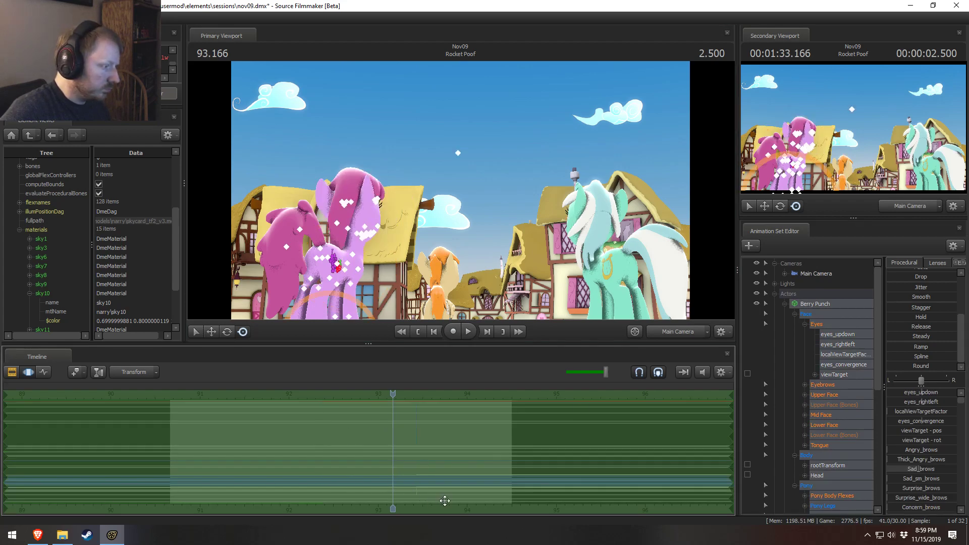
- Return to the clip editor and play back Rocket Poof to check Berry Punch's delayed head turn and the shot length
{"action": "key", "text": "F2"}
{"action": "key", "text": "space"}
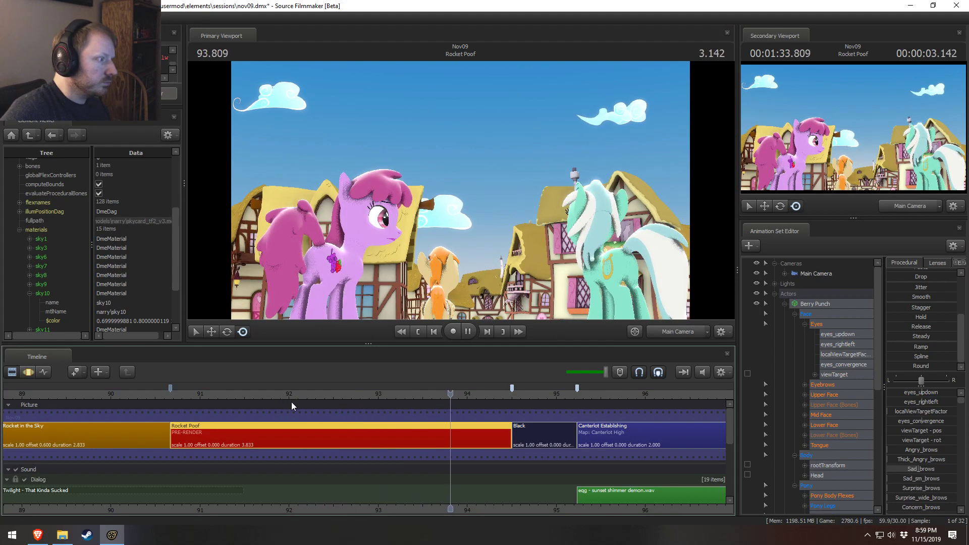
{"action": "key", "text": "space"}
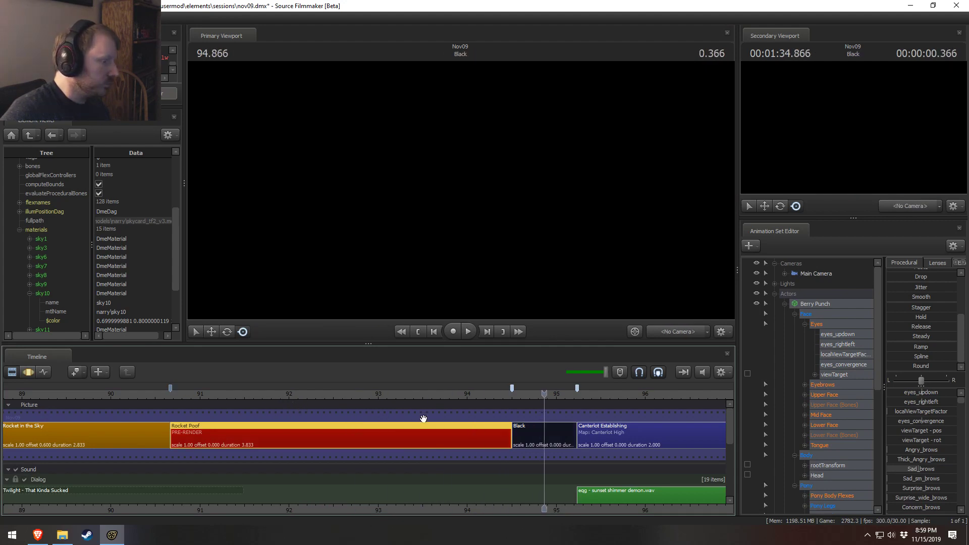
{"action": "left_click", "coordinate": [202, 397]}
{"action": "key", "text": "space"}
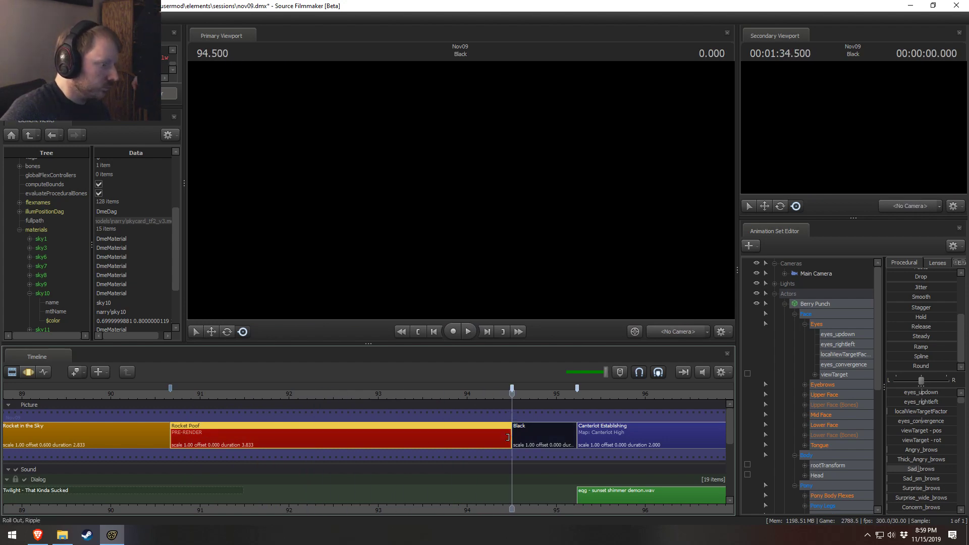
- Shorten the Rocket Poof shot to a duration of 3.533 with a ripple edit and pull the timeline bookmarks back to the new cuts
{"action": "left_click_drag", "start_coordinate": [508, 437], "coordinate": [485, 437]}
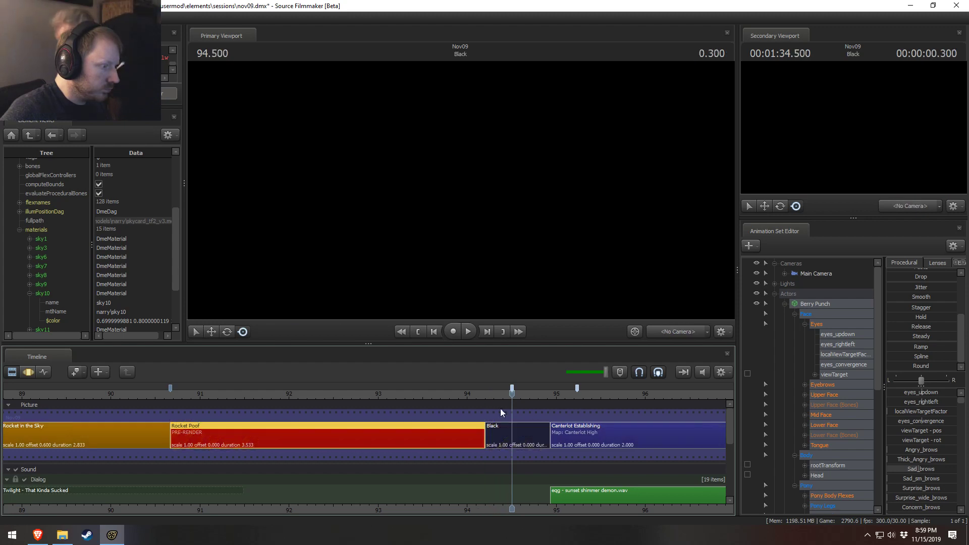
{"action": "left_click_drag", "start_coordinate": [510, 386], "coordinate": [485, 389]}
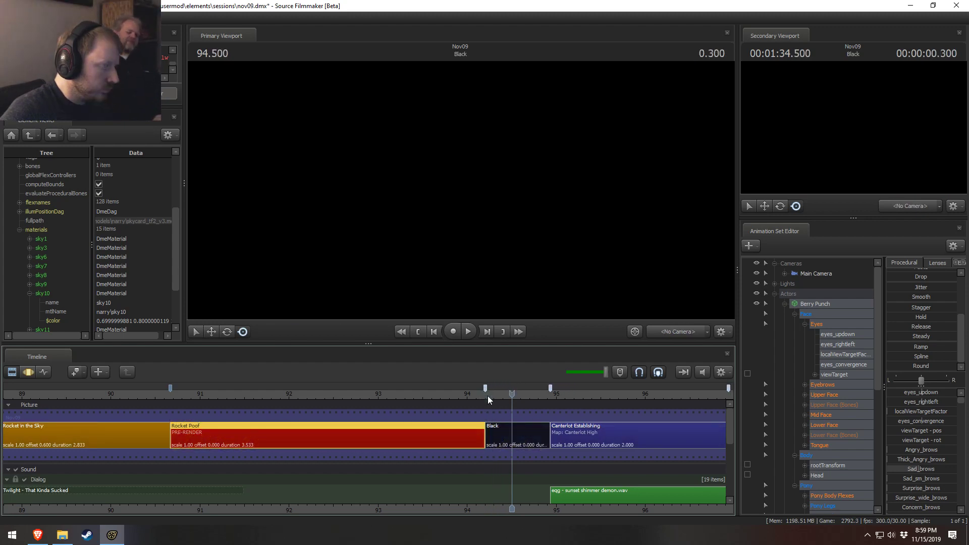
{"action": "scroll", "coordinate": [527, 425], "scroll_direction": "down", "scroll_amount": 4}
{"action": "scroll", "coordinate": [728, 424], "scroll_direction": "down", "scroll_amount": 1}
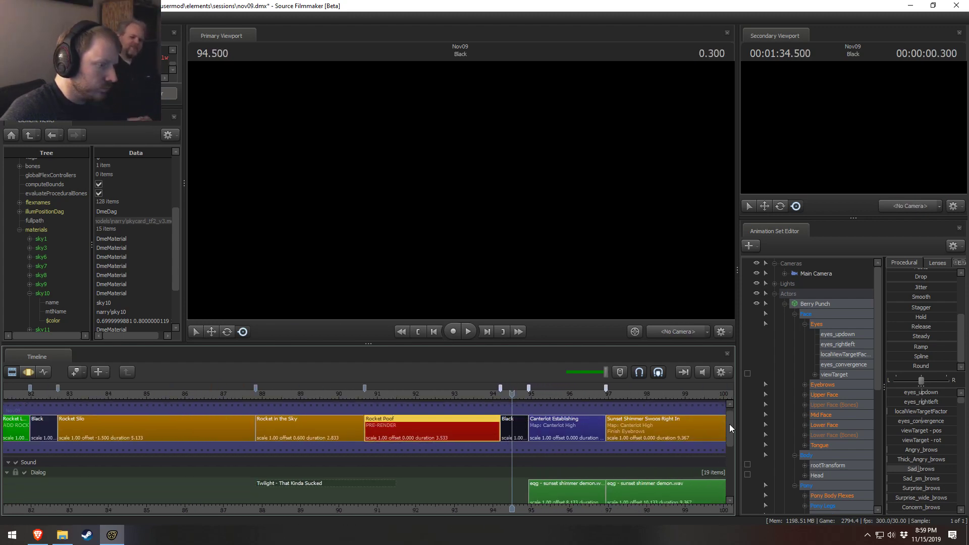
{"action": "scroll", "coordinate": [728, 424], "scroll_direction": "down", "scroll_amount": 3}
{"action": "scroll", "coordinate": [737, 459], "scroll_direction": "up", "scroll_amount": 4}
- Play the end of the shortened Rocket Poof and scrub across its cut to Black and Canterlot Establishing
{"action": "left_click", "coordinate": [435, 394]}
{"action": "key", "text": "space"}
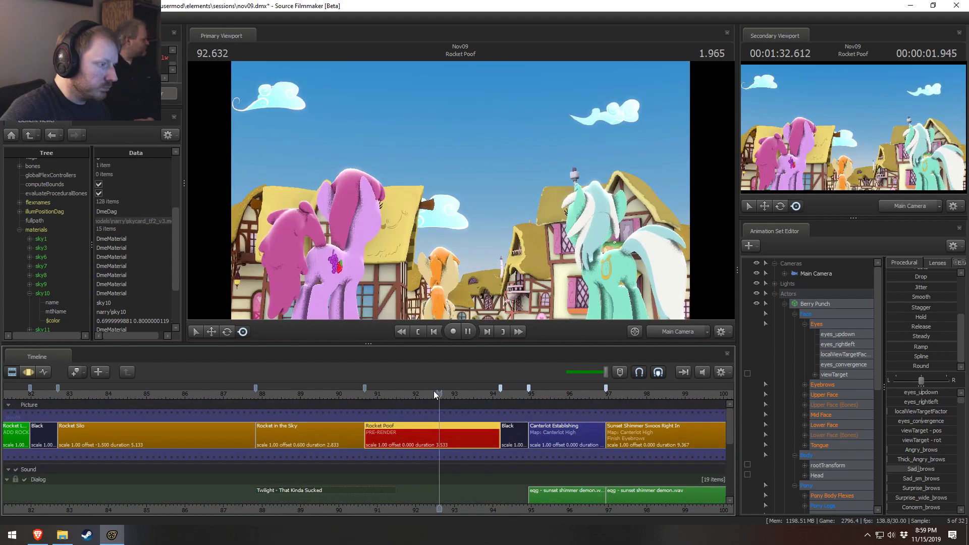
{"action": "key", "text": "Up"}
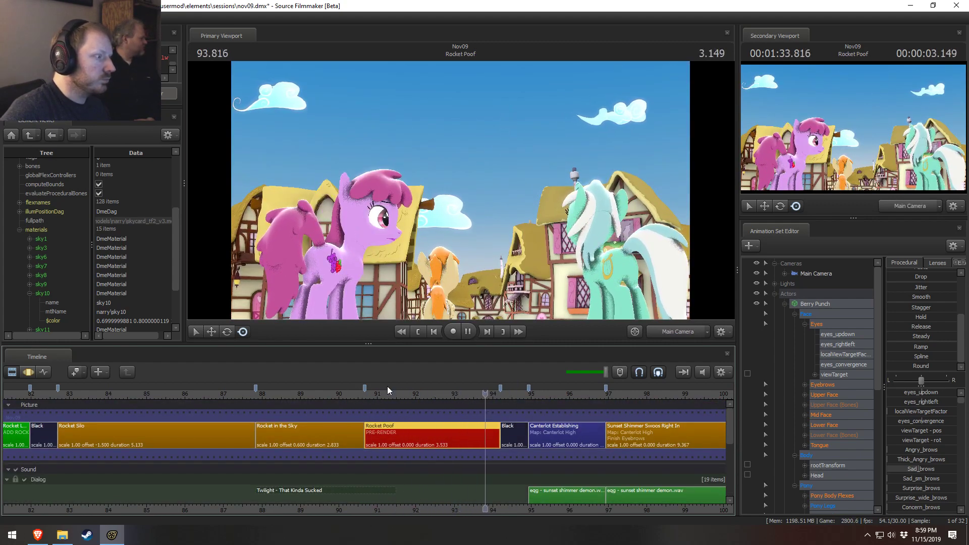
{"action": "key", "text": "space"}
{"action": "left_click_drag", "start_coordinate": [507, 406], "coordinate": [531, 407]}
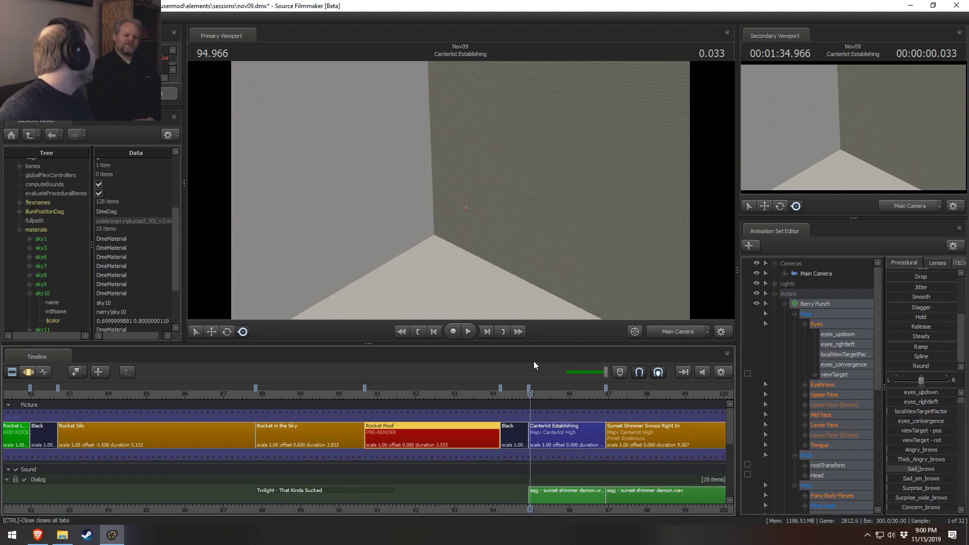
{"action": "left_click_drag", "start_coordinate": [502, 406], "coordinate": [461, 403]}
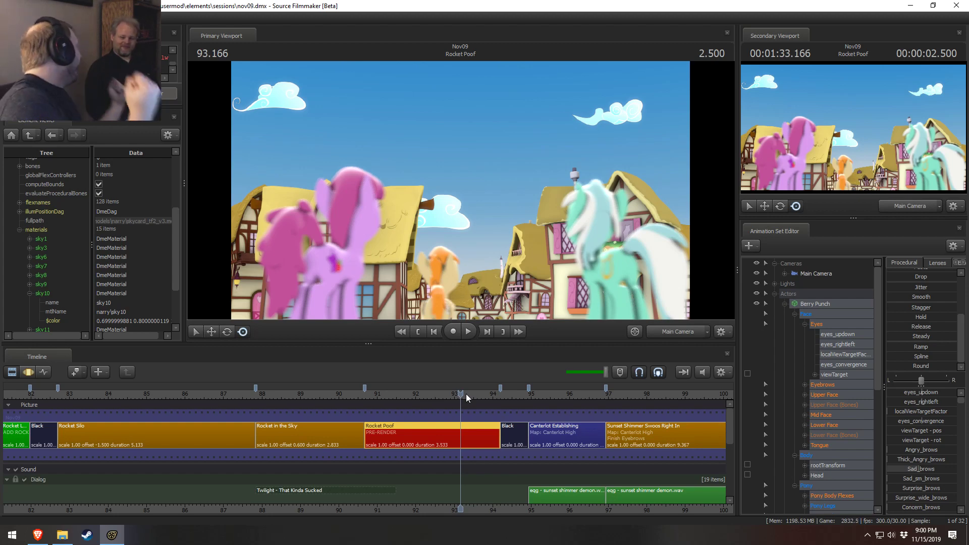
- Play the sequence from the start of Rocket Poof through Spike Incoming 1 into Sunset Shimmer Close-up2 to review the flow
{"action": "left_click_drag", "start_coordinate": [394, 395], "coordinate": [366, 398]}
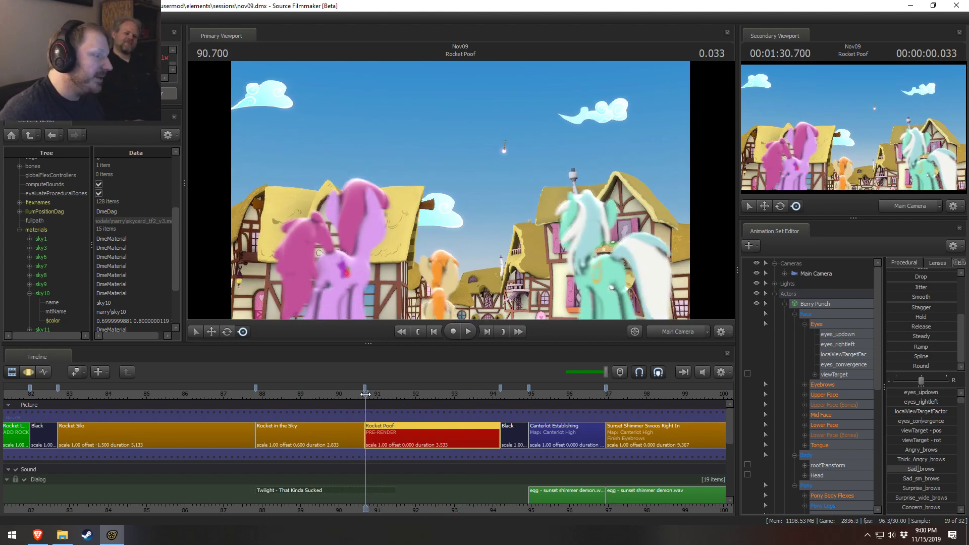
{"action": "key", "text": "space"}
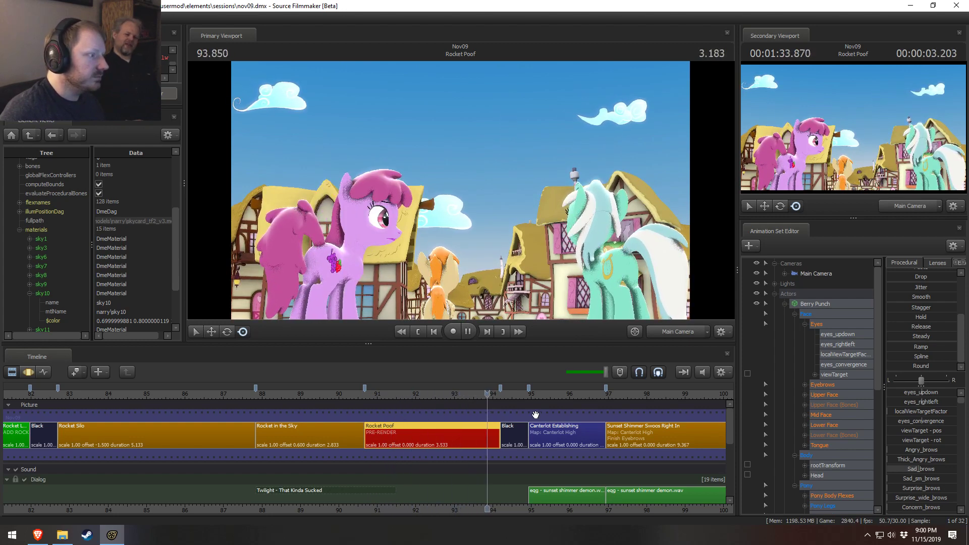
{"action": "key", "text": "space"}
{"action": "left_click_drag", "start_coordinate": [501, 397], "coordinate": [459, 394]}
{"action": "key", "text": "space"}
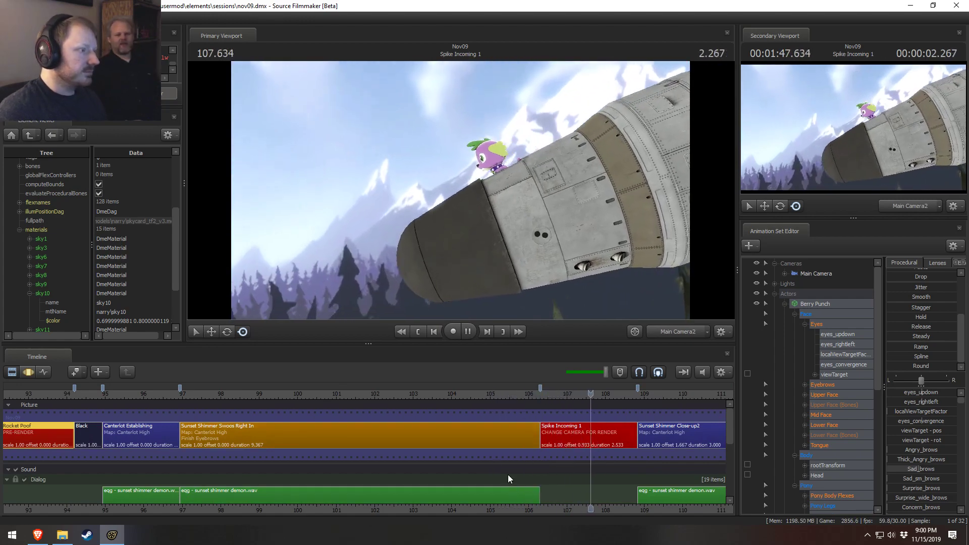
{"action": "key", "text": "space"}
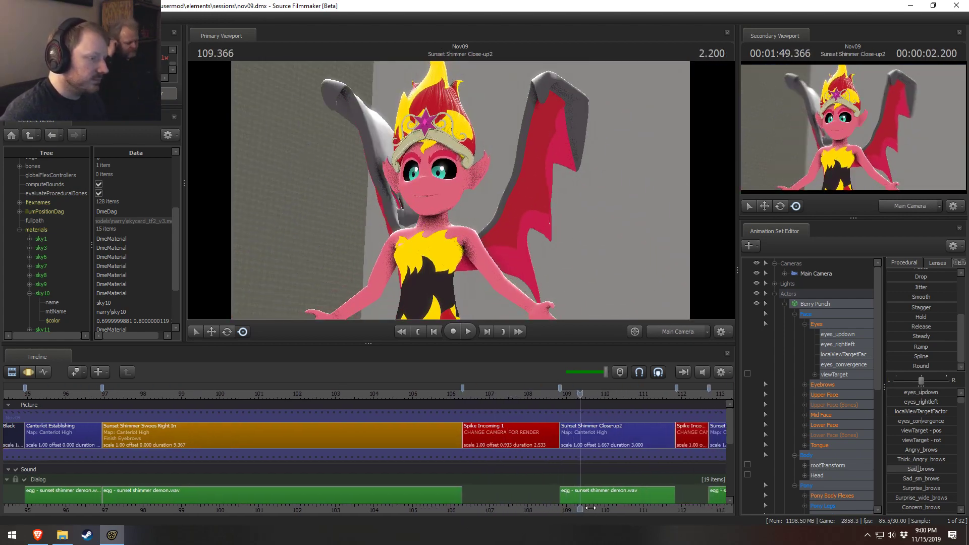
- Copy the rocket_fireloop.wav clip that precedes Spike Incoming 1 and paste it into Sound Effects at 109.366
{"action": "key", "text": "space"}
{"action": "left_click_drag", "start_coordinate": [730, 434], "coordinate": [731, 474]}
{"action": "key", "text": "space"}
{"action": "scroll", "coordinate": [82, 477], "scroll_direction": "down", "scroll_amount": 2}
{"action": "scroll", "coordinate": [83, 477], "scroll_direction": "down", "scroll_amount": 1}
{"action": "scroll", "coordinate": [526, 485], "scroll_direction": "up", "scroll_amount": 2}
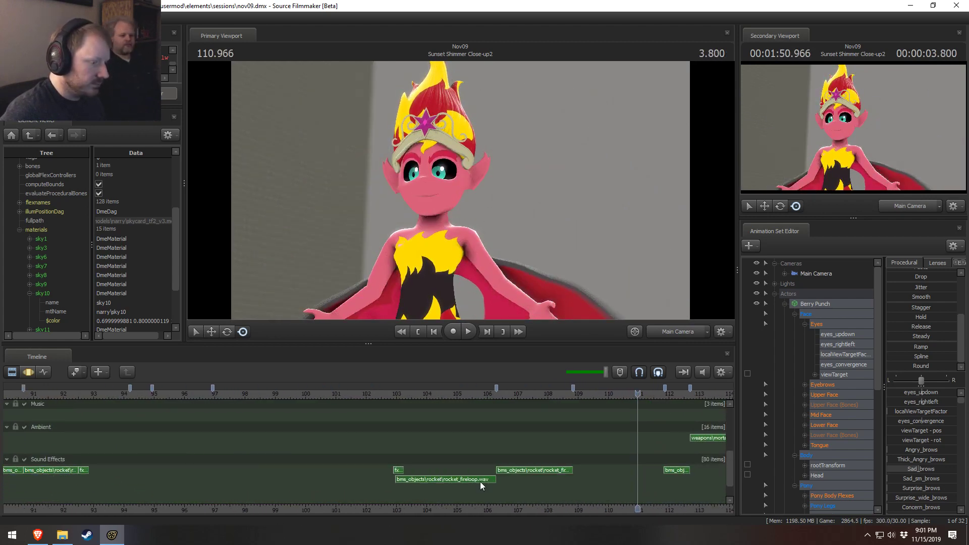
{"action": "middle_click_drag", "start_coordinate": [518, 485], "coordinate": [366, 434]}
{"action": "left_click_drag", "start_coordinate": [344, 393], "coordinate": [348, 393]}
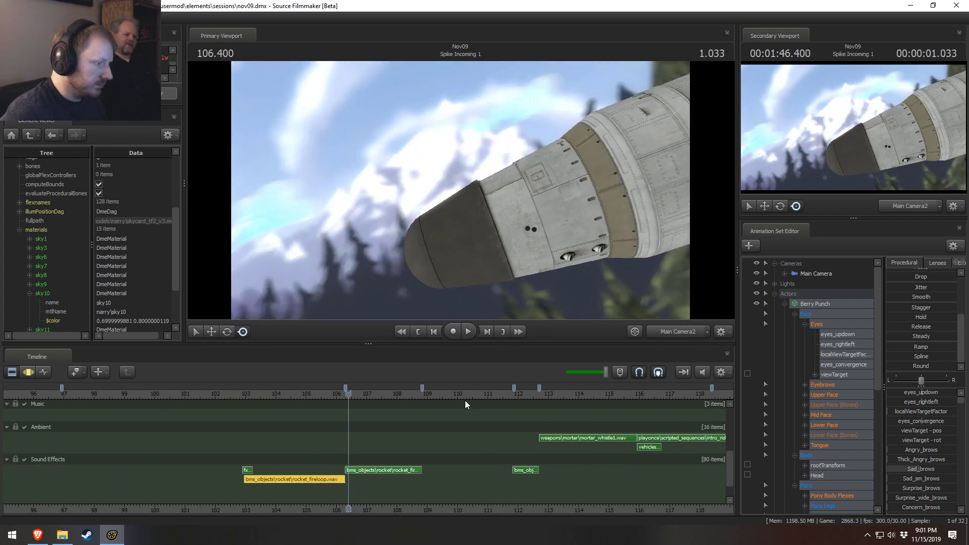
{"action": "left_click_drag", "start_coordinate": [465, 401], "coordinate": [438, 407]}
{"action": "key", "text": "ctrl+v"}
{"action": "scroll", "coordinate": [468, 468], "scroll_direction": "up", "scroll_amount": 4}
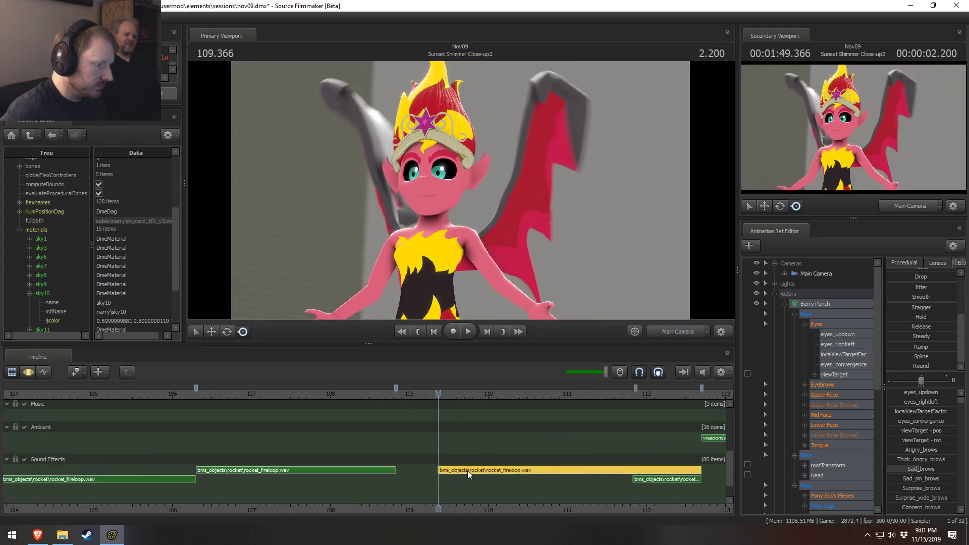
- Align the pasted rocket loop with the start of Sunset Shimmer Close-up2 and trim its end to meet the next rocket sound
{"action": "left_click_drag", "start_coordinate": [468, 470], "coordinate": [420, 468]}
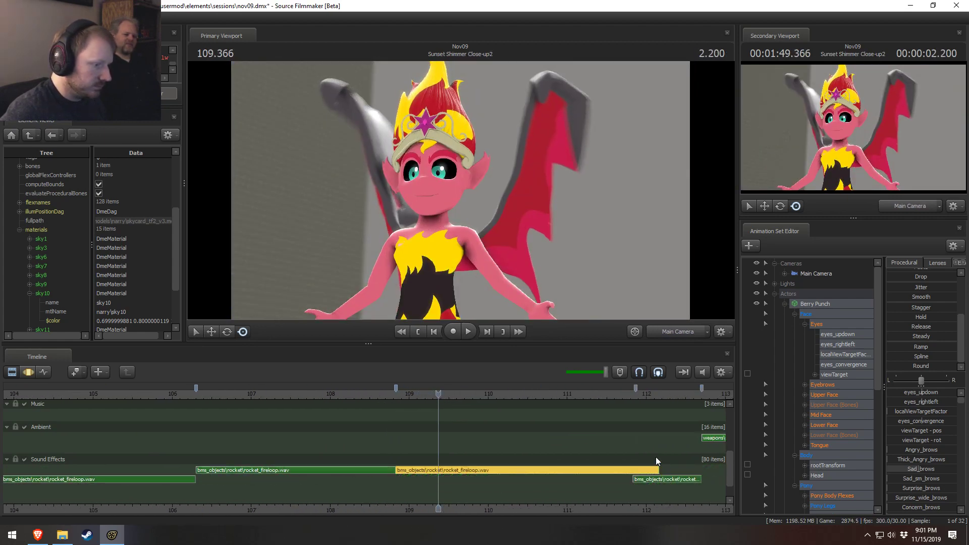
{"action": "left_click_drag", "start_coordinate": [655, 470], "coordinate": [635, 480]}
{"action": "left_click", "coordinate": [640, 480]}
- Play back the cut from Spike Incoming 1 to Sunset Shimmer Close-up2 to hear the added rocket loop
{"action": "left_click", "coordinate": [392, 392]}
{"action": "key", "text": "space"}
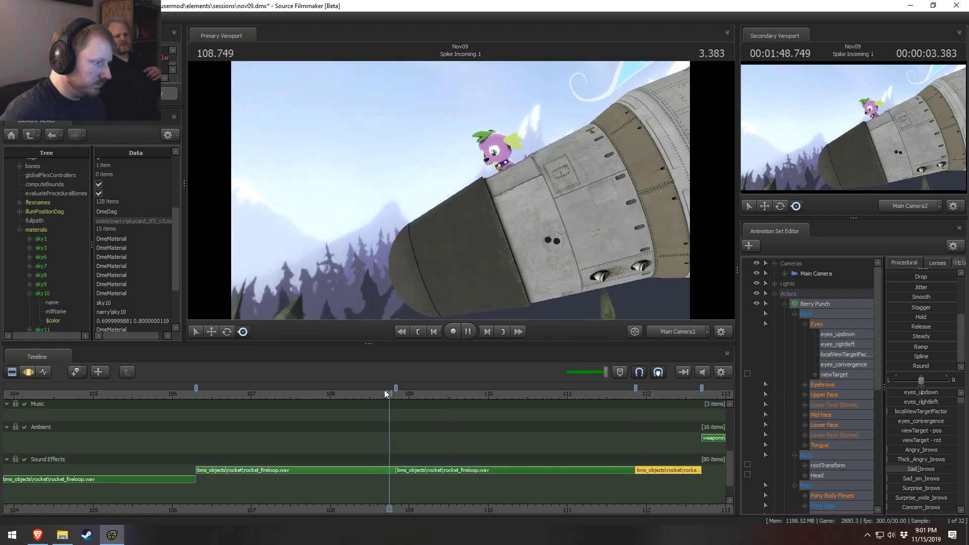
{"action": "left_click", "coordinate": [255, 392]}
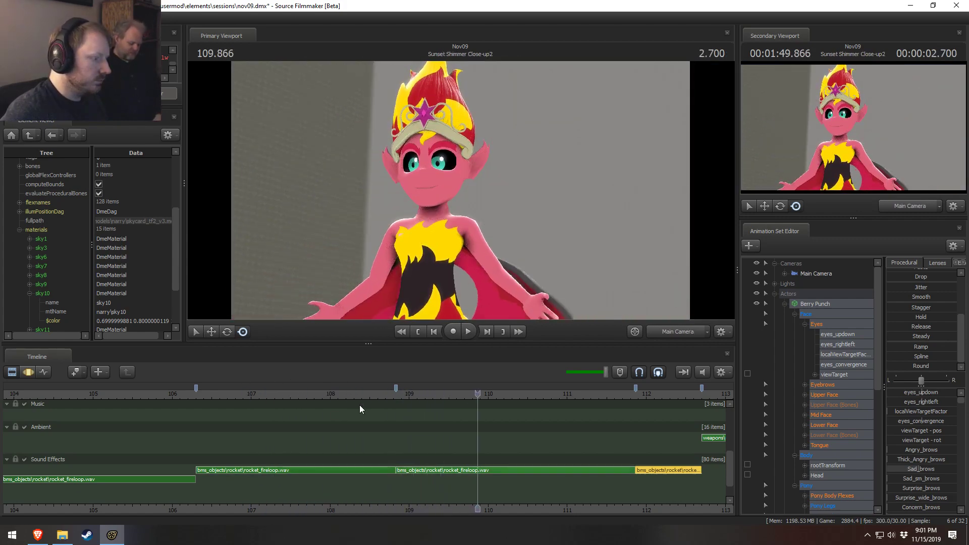
{"action": "left_click", "coordinate": [378, 394]}
- Set the fade-in time of the rocket loop under Sunset Shimmer Close-up2 to 0
{"action": "right_click", "coordinate": [408, 469]}
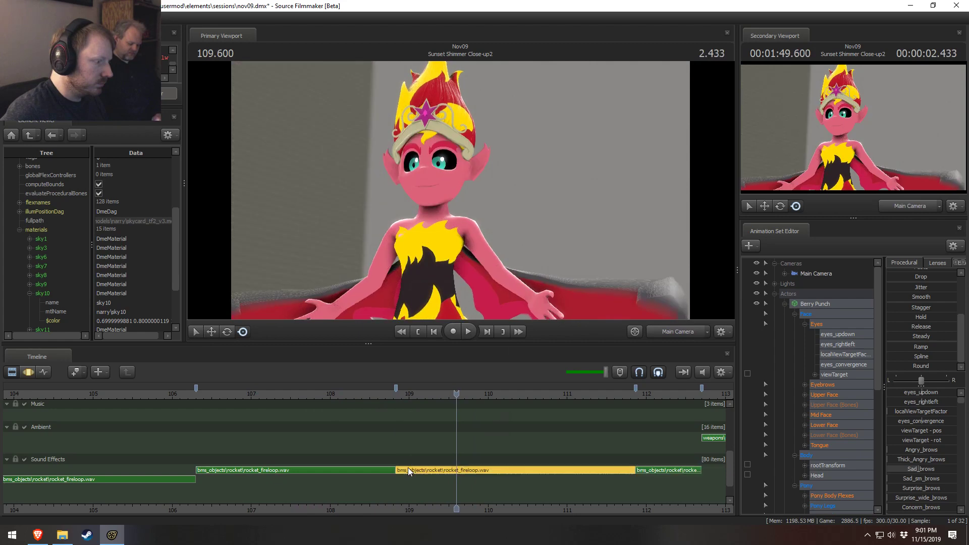
{"action": "mouse_move", "coordinate": [465, 357]}
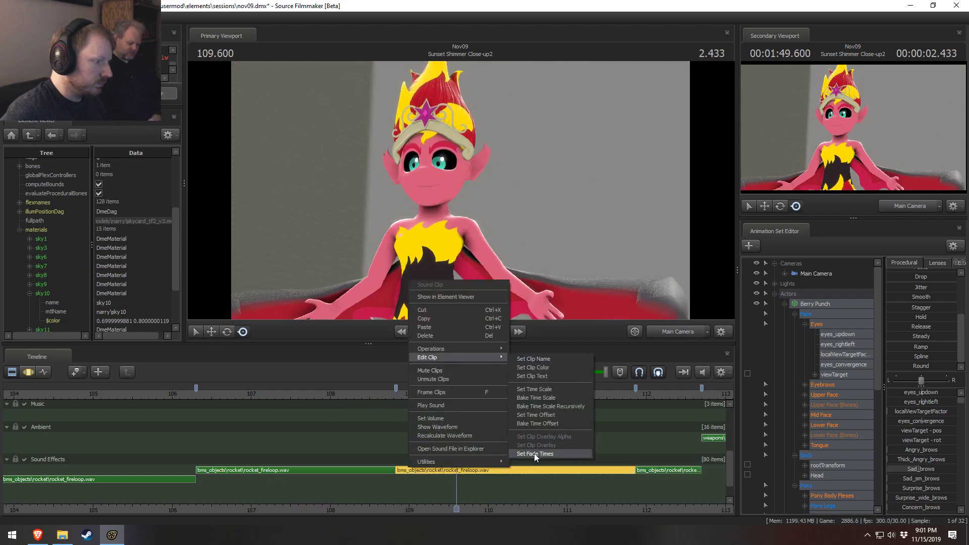
{"action": "left_click", "coordinate": [533, 453]}
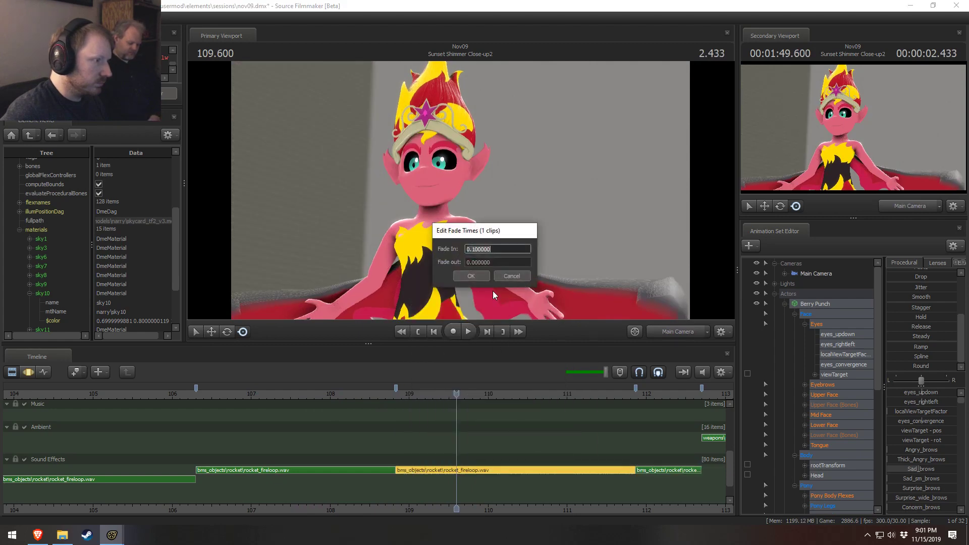
{"action": "left_click", "coordinate": [469, 276]}
- Replay the cut from Spike Incoming 1 to Sunset Shimmer Close-up2 to check the rocket loop transition
{"action": "left_click", "coordinate": [373, 393]}
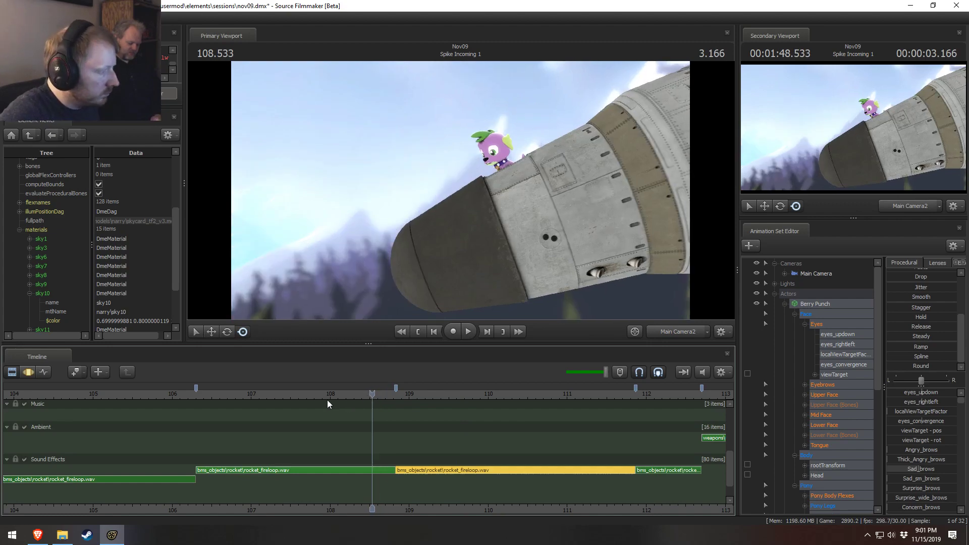
{"action": "left_click", "coordinate": [328, 394]}
{"action": "key", "text": "space"}
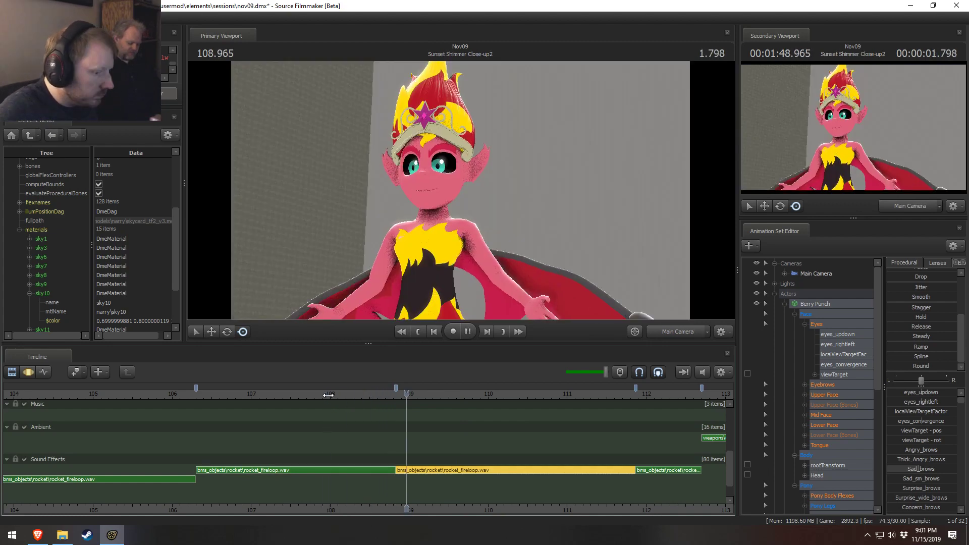
{"action": "left_click", "coordinate": [328, 394]}
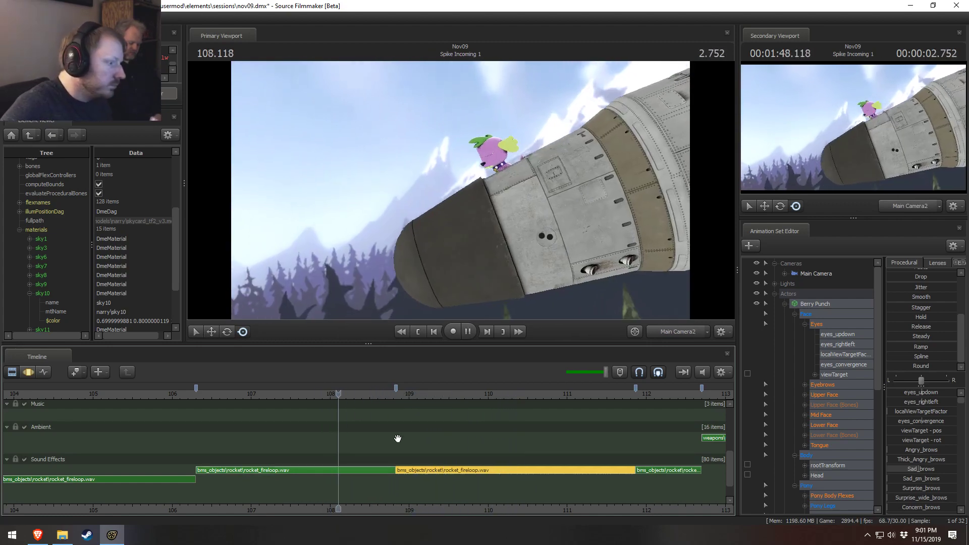
{"action": "key", "text": "space"}
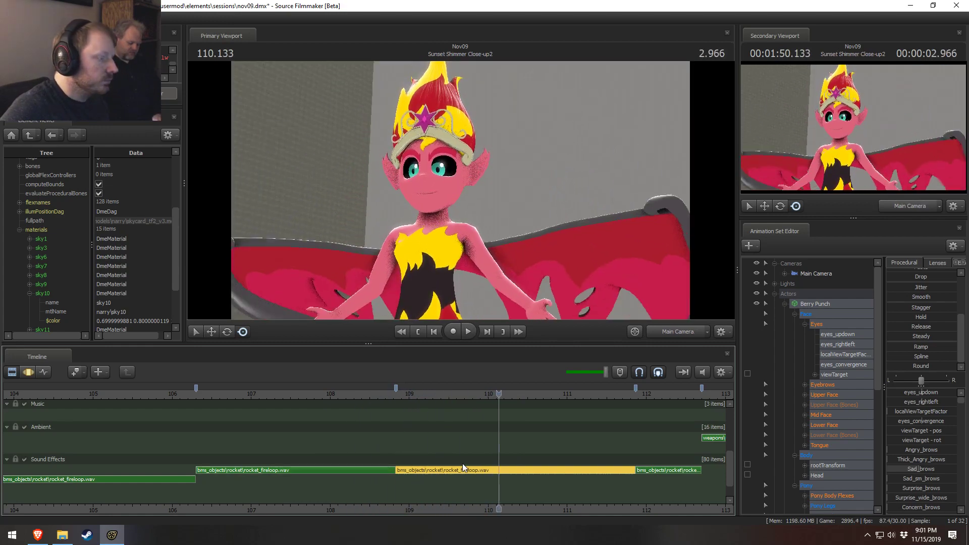
- Try slightly overlapping the two rocket loops at the cut into Sunset Shimmer Close-up2 and listen to the transition
{"action": "key", "text": "Right"}
{"action": "key", "text": "Right"}
{"action": "key", "text": "Right"}
{"action": "key", "text": "Right"}
{"action": "key", "text": "Right"}
{"action": "key", "text": "Right"}
{"action": "key", "text": "Right"}
{"action": "key", "text": "Right"}
{"action": "key", "text": "Right"}
{"action": "left_click_drag", "start_coordinate": [399, 470], "coordinate": [395, 471]}
{"action": "left_click", "coordinate": [374, 394]}
{"action": "key", "text": "space"}
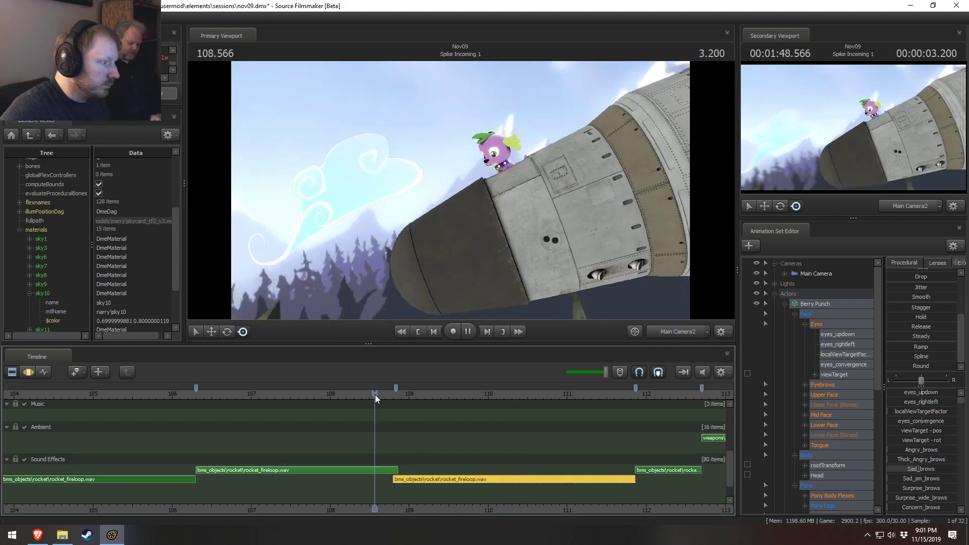
{"action": "left_click", "coordinate": [232, 396]}
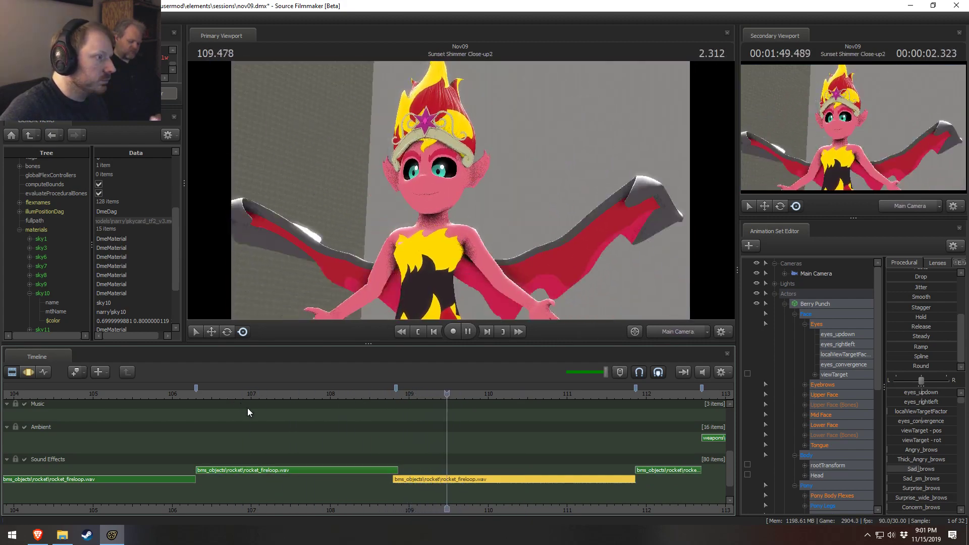
{"action": "left_click_drag", "start_coordinate": [396, 470], "coordinate": [396, 470]}
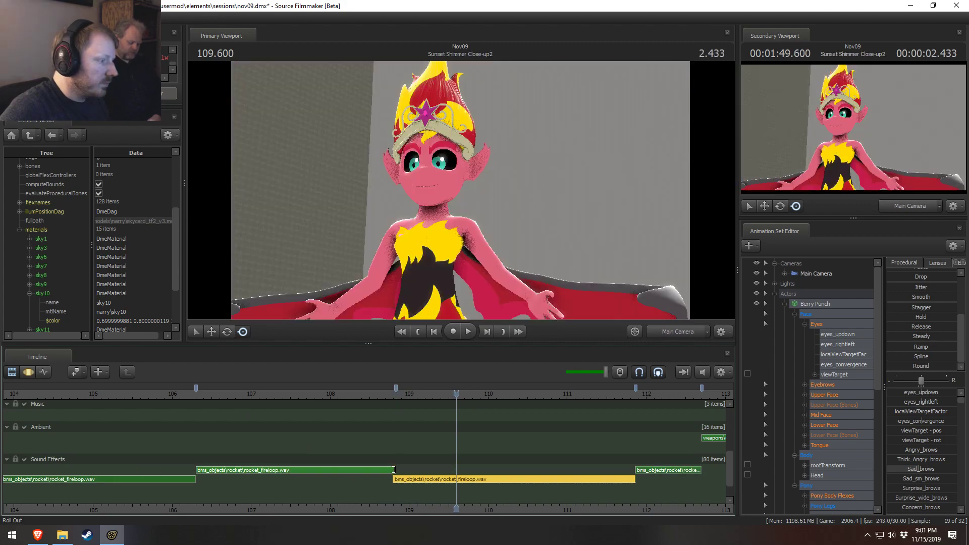
- Play the sequence from Spike Incoming 1 through Spike Incoming 2 into Sunset Shimmer Impact to review the rocket sound
{"action": "left_click_drag", "start_coordinate": [456, 395], "coordinate": [314, 396]}
{"action": "key", "text": "space"}
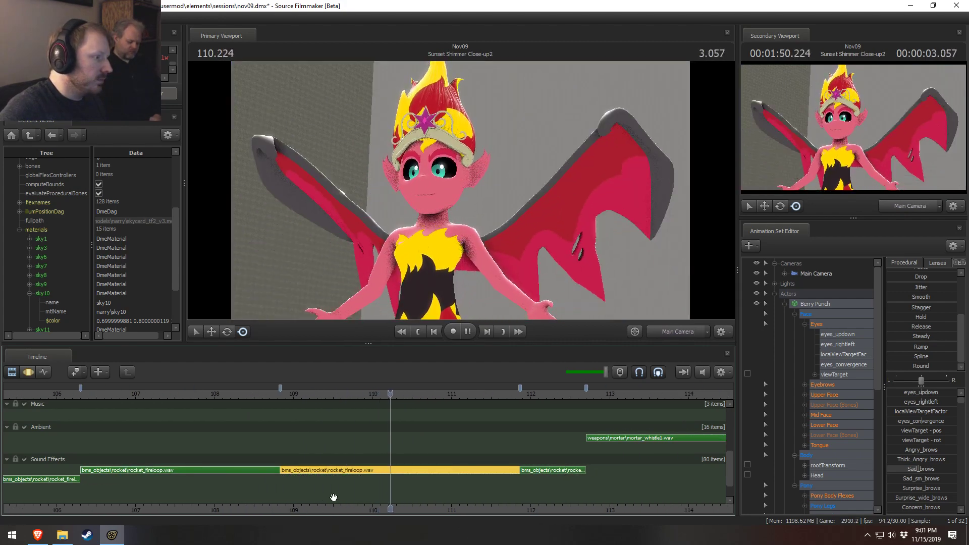
{"action": "scroll", "coordinate": [556, 507], "scroll_direction": "down", "scroll_amount": 3}
{"action": "scroll", "coordinate": [556, 508], "scroll_direction": "down", "scroll_amount": 1}
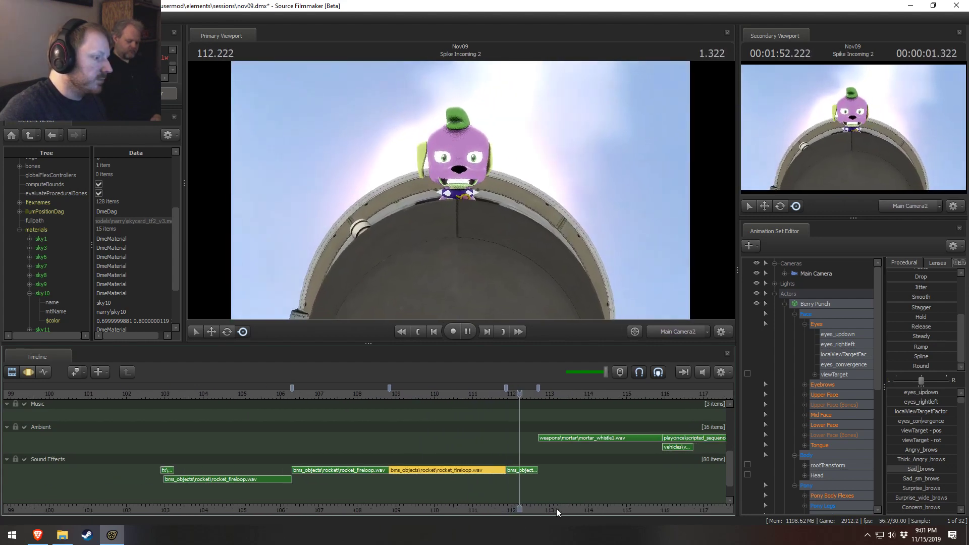
{"action": "key", "text": "space"}
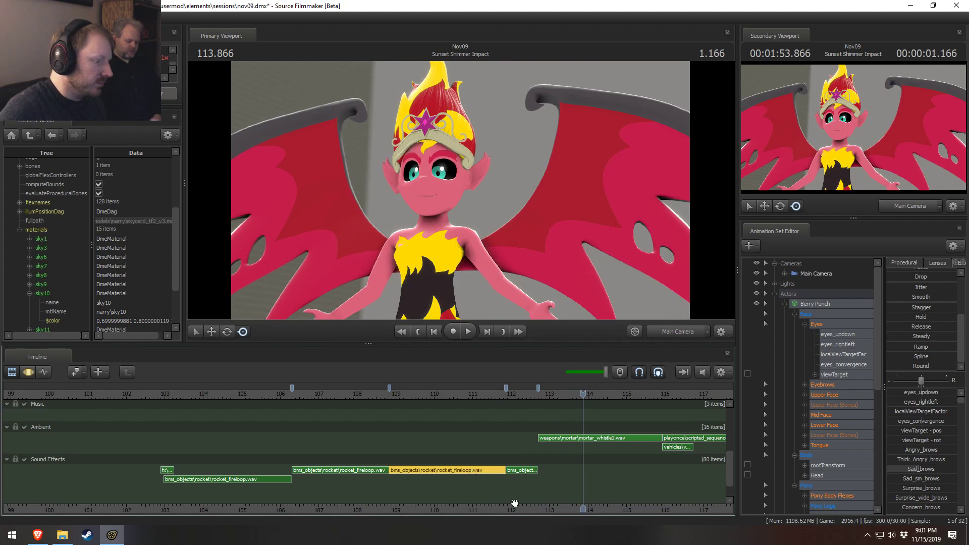
- Paste the rocket loop at the start of Sunset Shimmer Impact in Sound Effects and extend its end to the intro_ride_container impact sound
{"action": "middle_click_drag", "start_coordinate": [575, 390], "coordinate": [448, 389]}
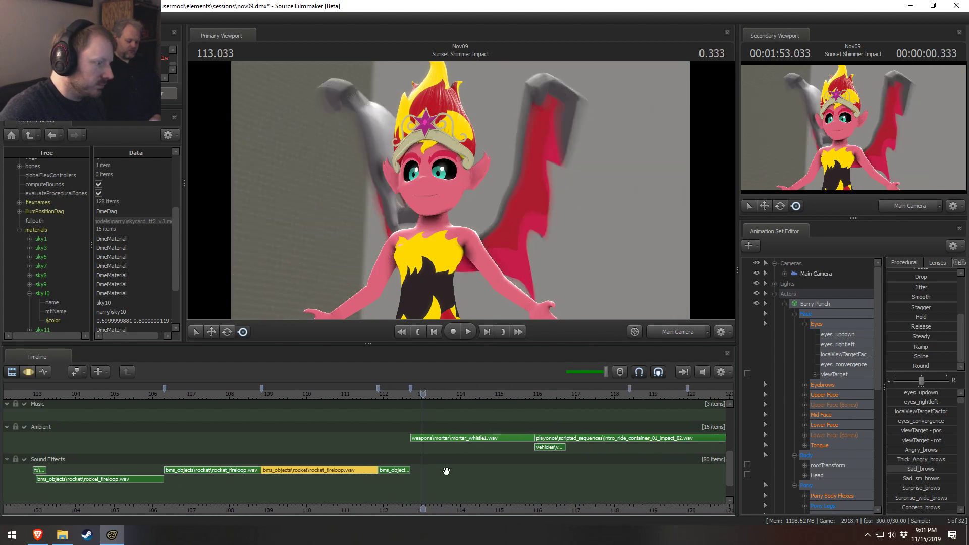
{"action": "key", "text": "ctrl+v"}
{"action": "left_click_drag", "start_coordinate": [443, 471], "coordinate": [430, 471]}
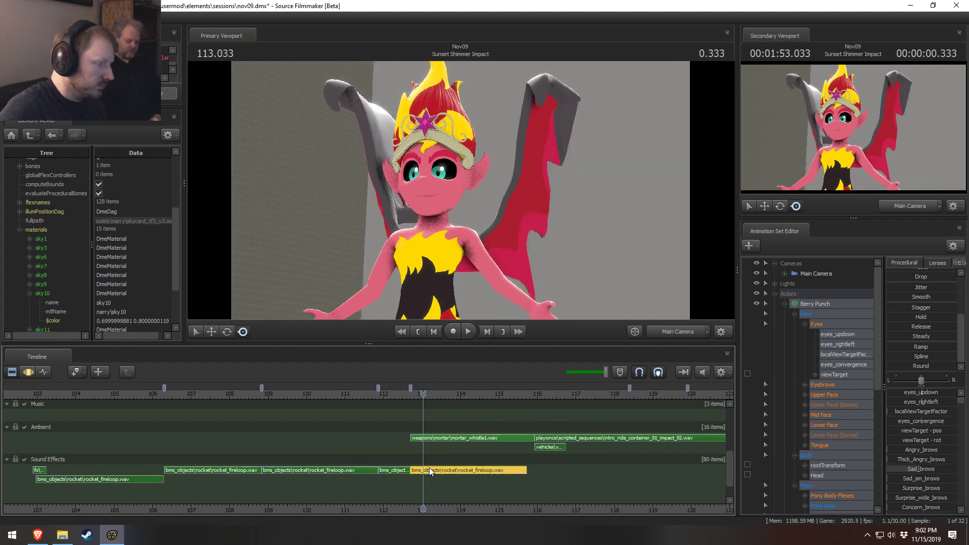
{"action": "key", "text": "space"}
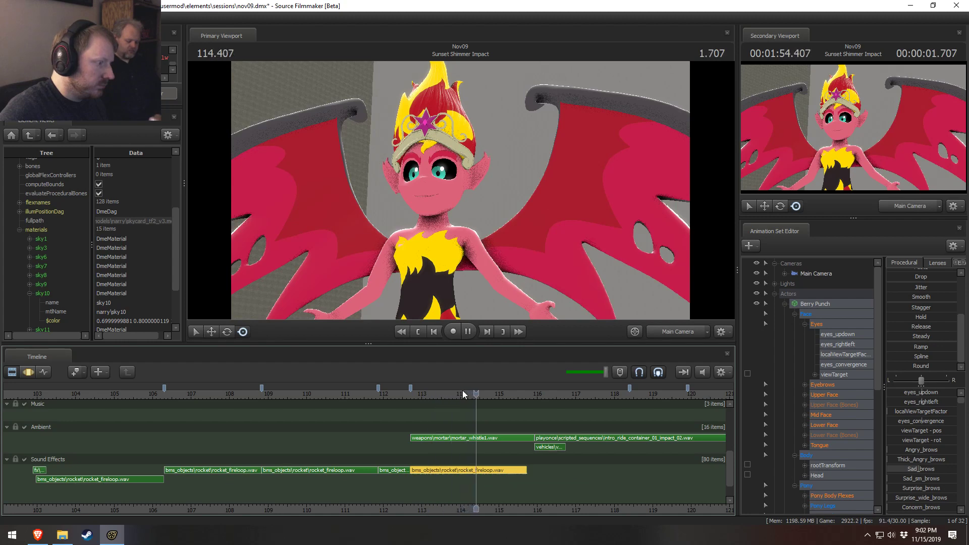
{"action": "key", "text": "space"}
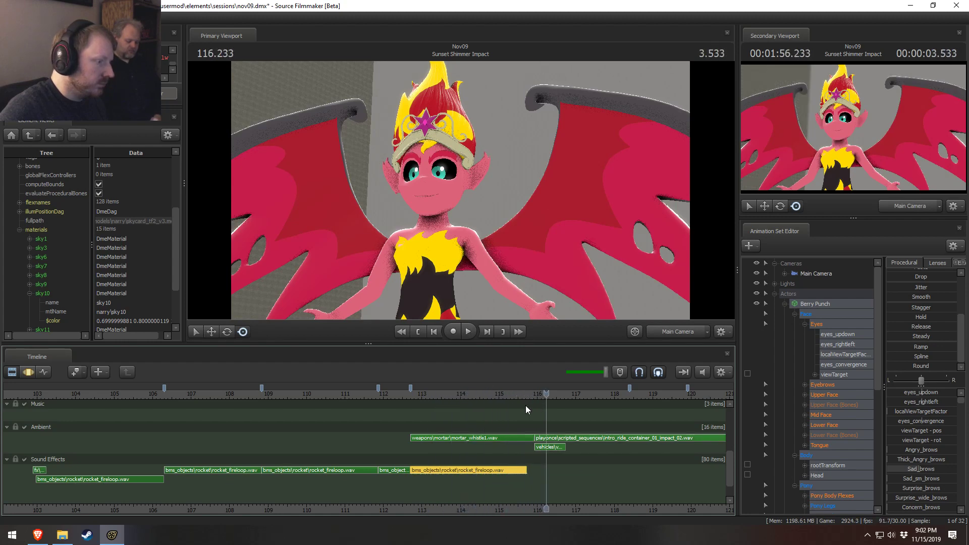
{"action": "mouse_move", "coordinate": [526, 475]}
{"action": "left_mouse_down"}
{"action": "mouse_move", "coordinate": [480, 477]}
{"action": "mouse_move", "coordinate": [532, 484]}
{"action": "left_mouse_up"}
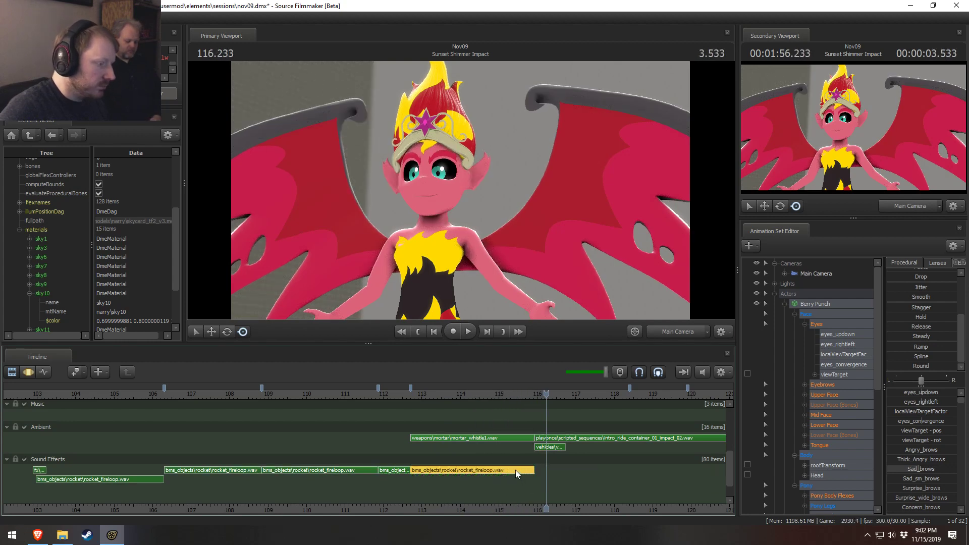
- Duplicate the extended rocket loop and stack the copy directly beneath it, aligned with the start of Sunset Shimmer Impact
{"action": "left_click", "coordinate": [489, 395]}
{"action": "key", "text": "ctrl+v"}
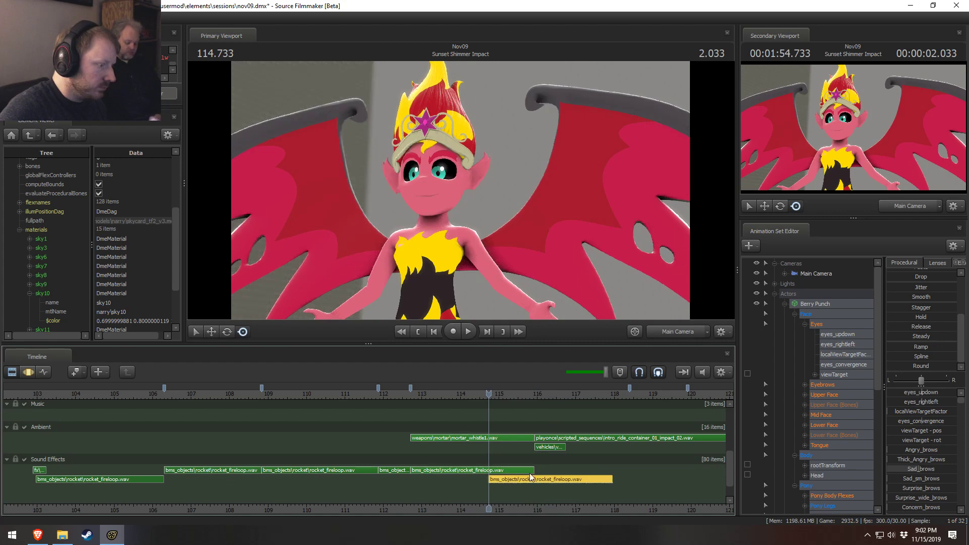
{"action": "left_click_drag", "start_coordinate": [529, 479], "coordinate": [449, 485]}
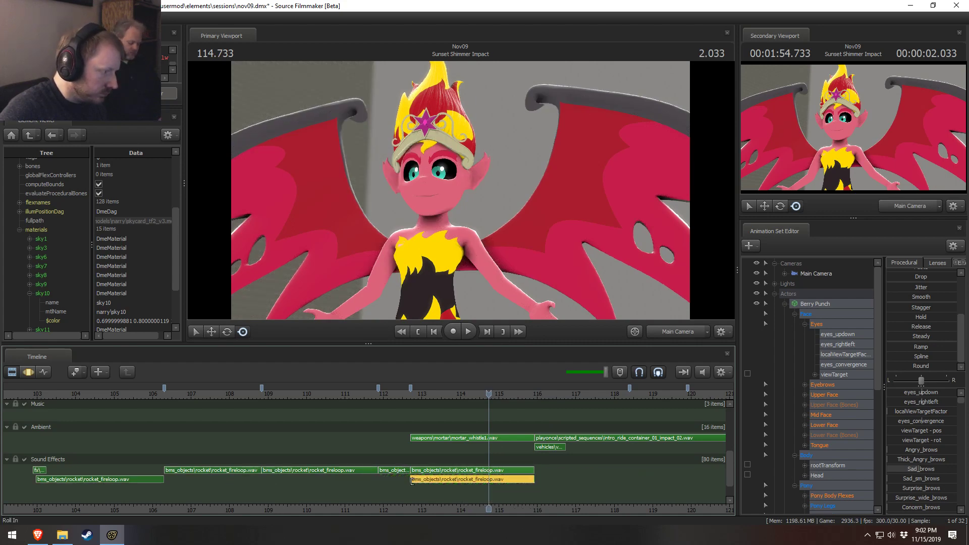
- Check the duplicate rocket loop's fade times and play back the stacked loops from the end of Spike Incoming 2
{"action": "right_click", "coordinate": [448, 480]}
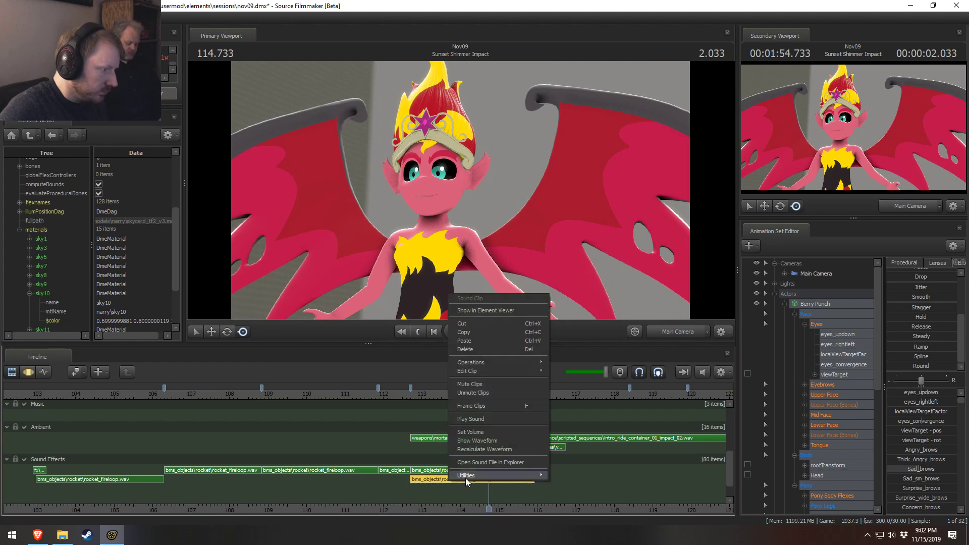
{"action": "left_click", "coordinate": [419, 482]}
{"action": "right_click", "coordinate": [435, 478]}
{"action": "mouse_move", "coordinate": [470, 369]}
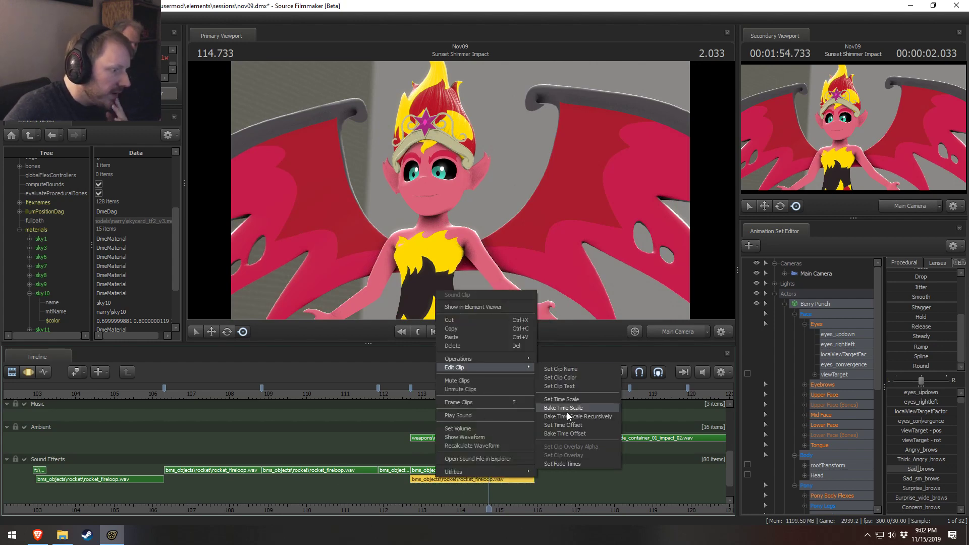
{"action": "left_click", "coordinate": [561, 464]}
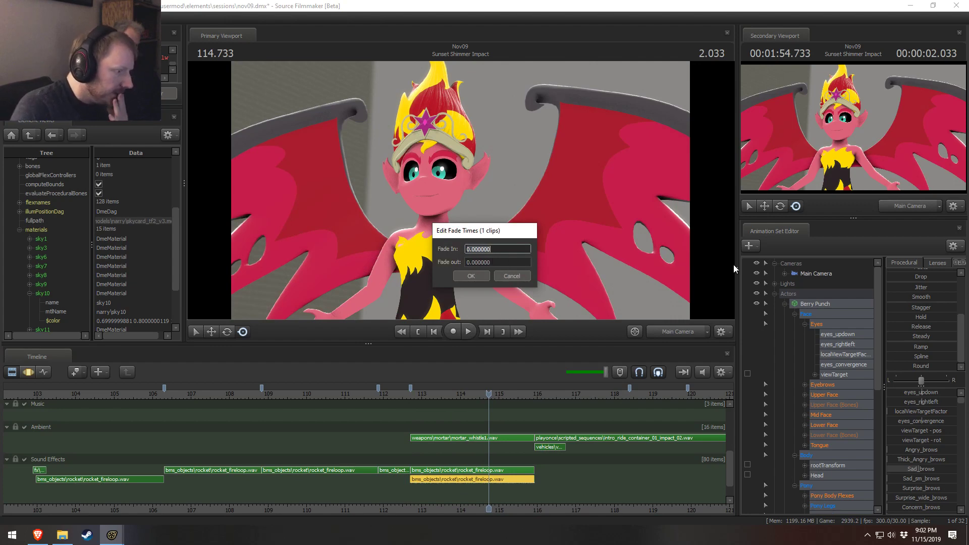
{"action": "key", "text": "Return"}
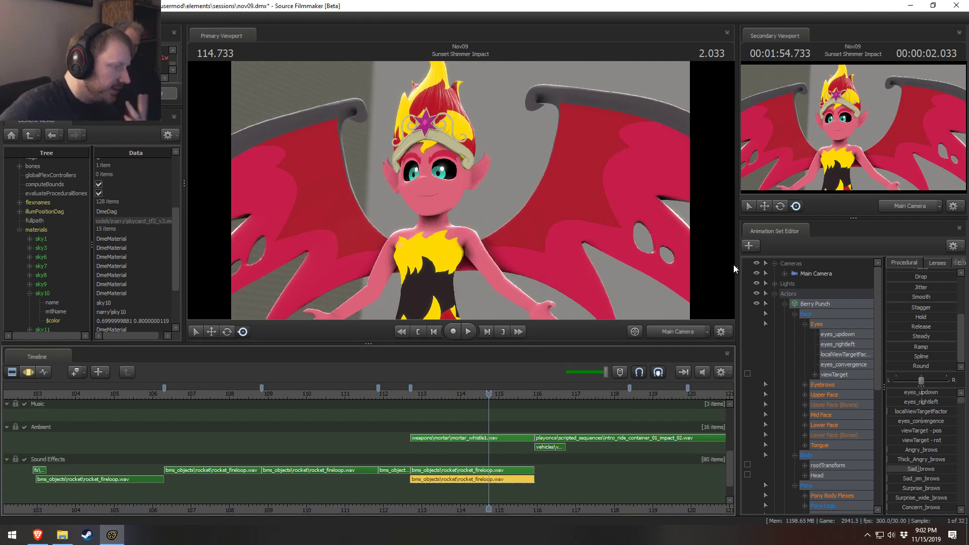
{"action": "left_click", "coordinate": [395, 396]}
{"action": "key", "text": "space"}
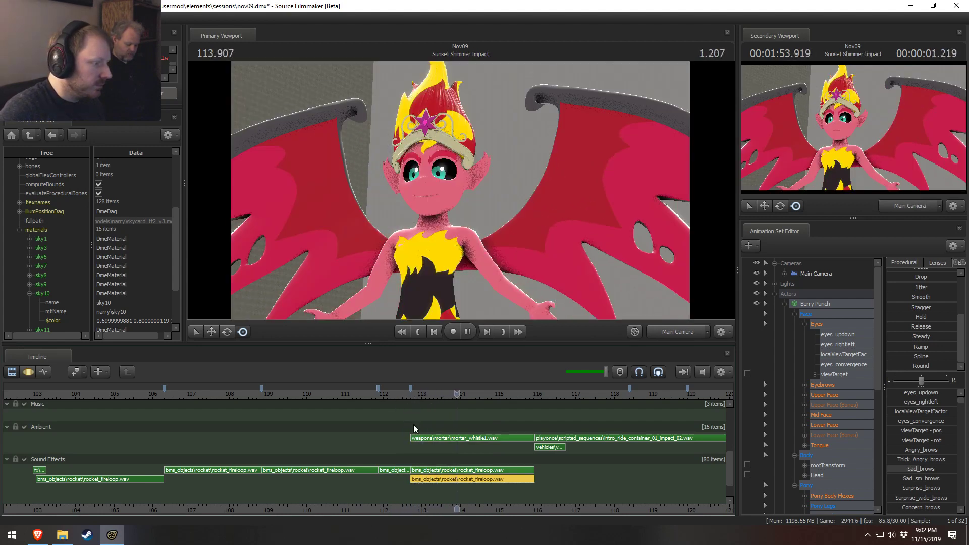
- Lower the duplicate rocket loop's volume and play back Sunset Shimmer Impact to hear the new level
{"action": "right_click", "coordinate": [506, 481]}
{"action": "left_click", "coordinate": [525, 433]}
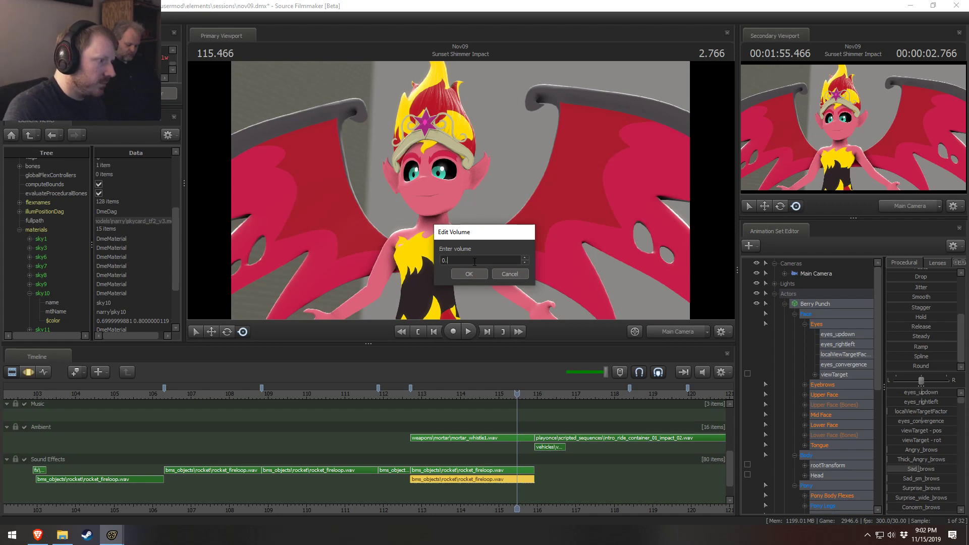
{"action": "key", "text": "Return"}
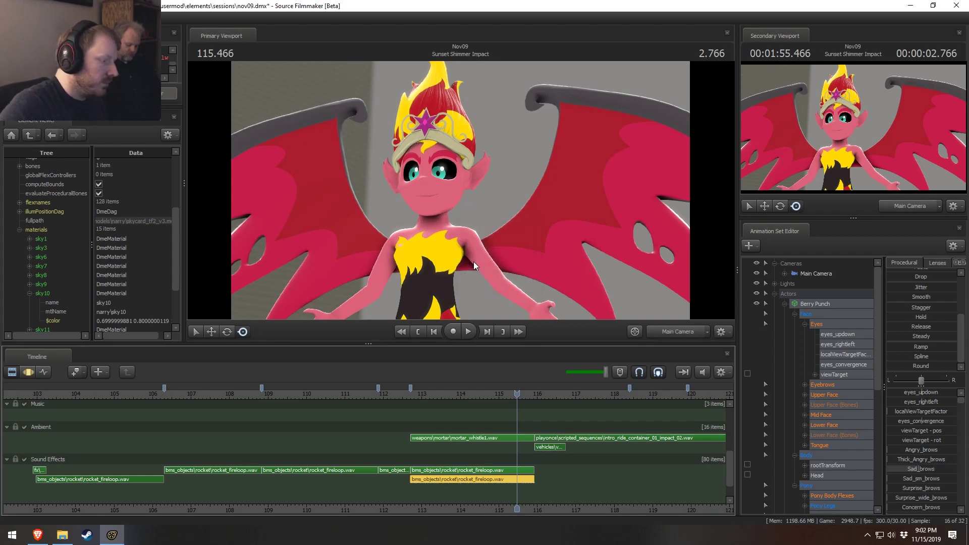
{"action": "left_click", "coordinate": [398, 396]}
{"action": "key", "text": "space"}
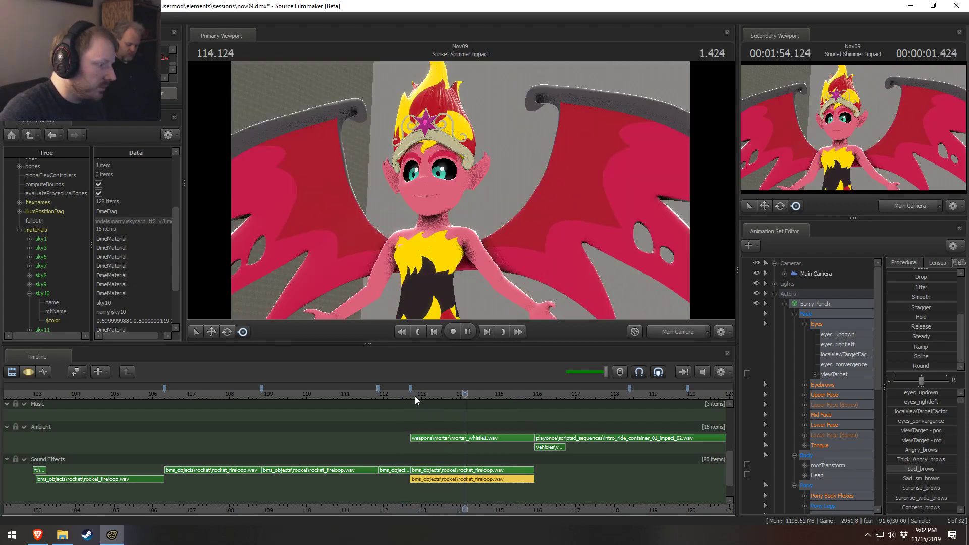
{"action": "key", "text": "space"}
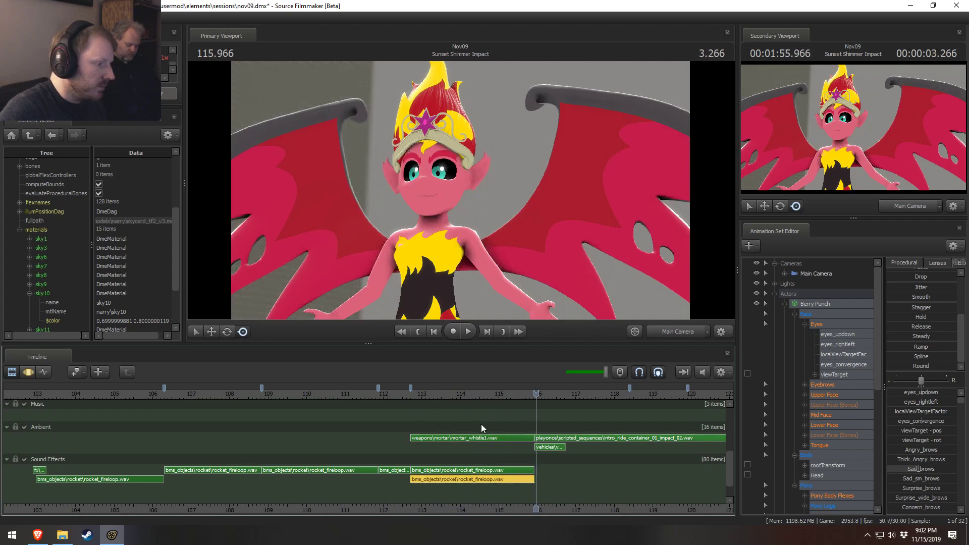
- Replay Sunset Shimmer Impact several times to judge the layered rocket loops against the mortar whistle and impact sounds
{"action": "left_click", "coordinate": [455, 470]}
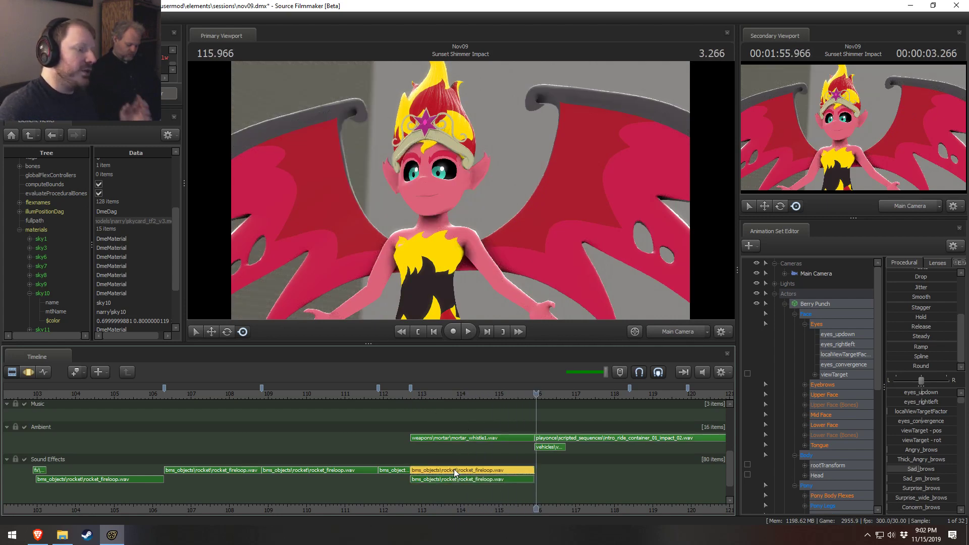
{"action": "left_click", "coordinate": [454, 478]}
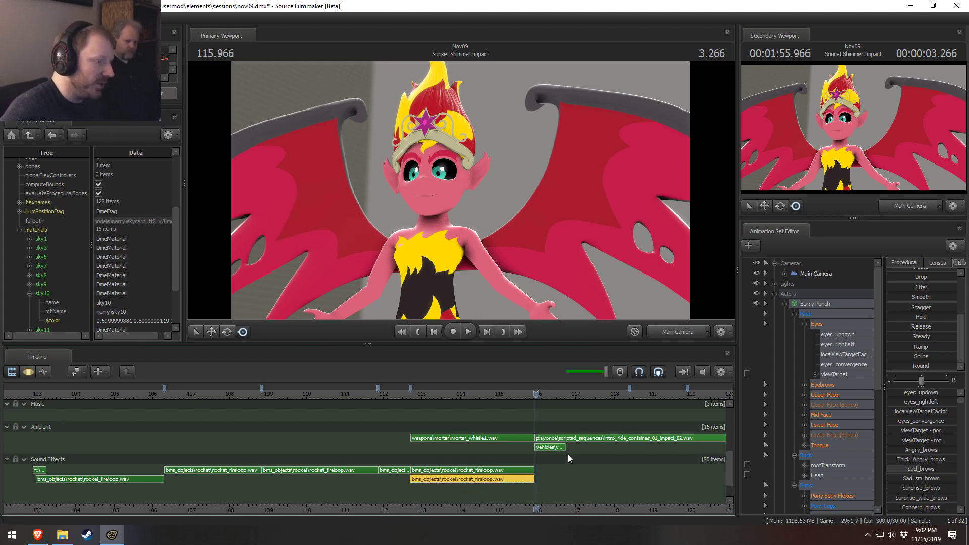
{"action": "left_click", "coordinate": [410, 397]}
{"action": "key", "text": "space"}
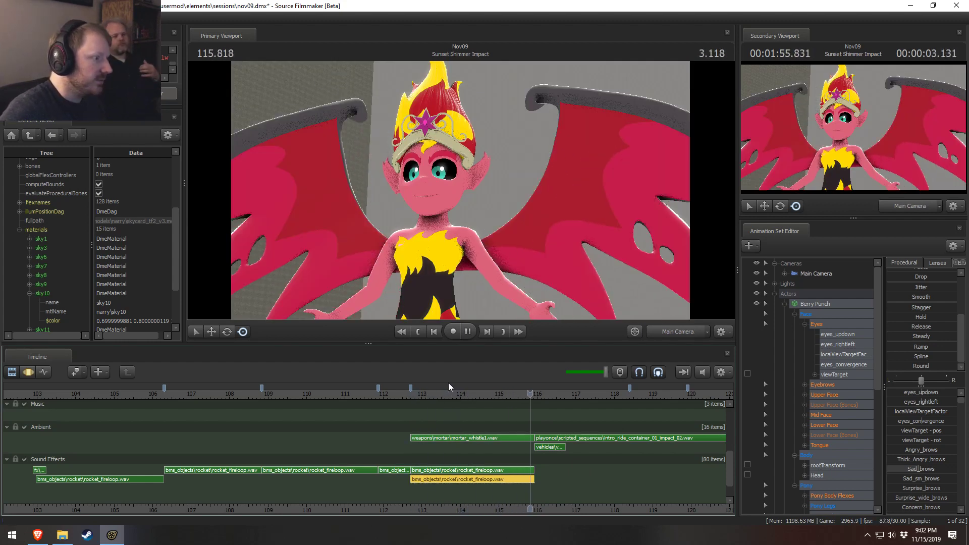
{"action": "key", "text": "space"}
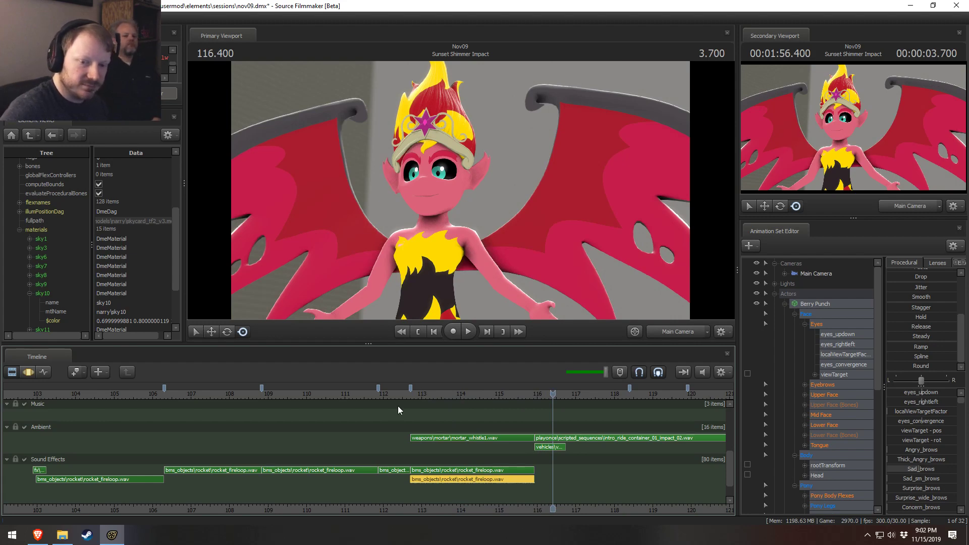
{"action": "left_click", "coordinate": [423, 402]}
{"action": "key", "text": "space"}
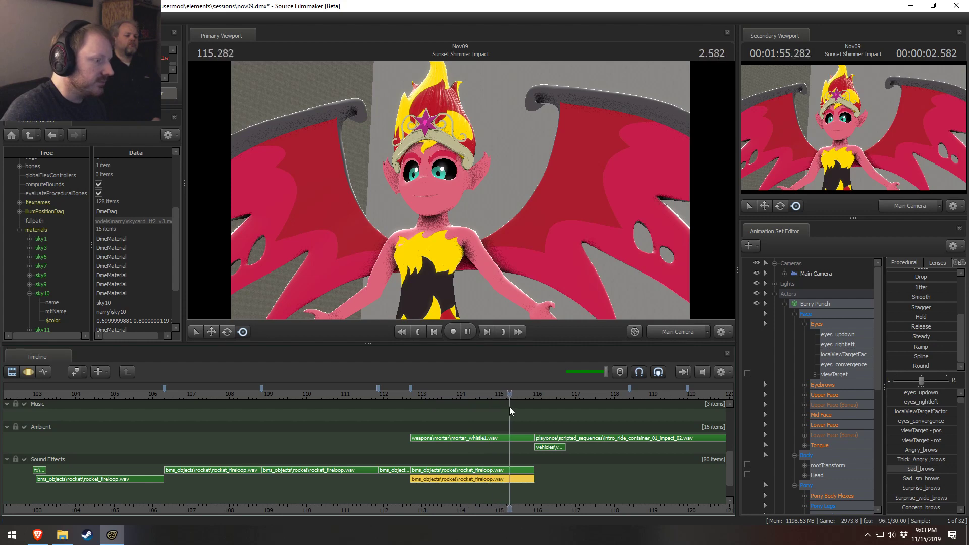
{"action": "left_click", "coordinate": [504, 392]}
{"action": "key", "text": "space"}
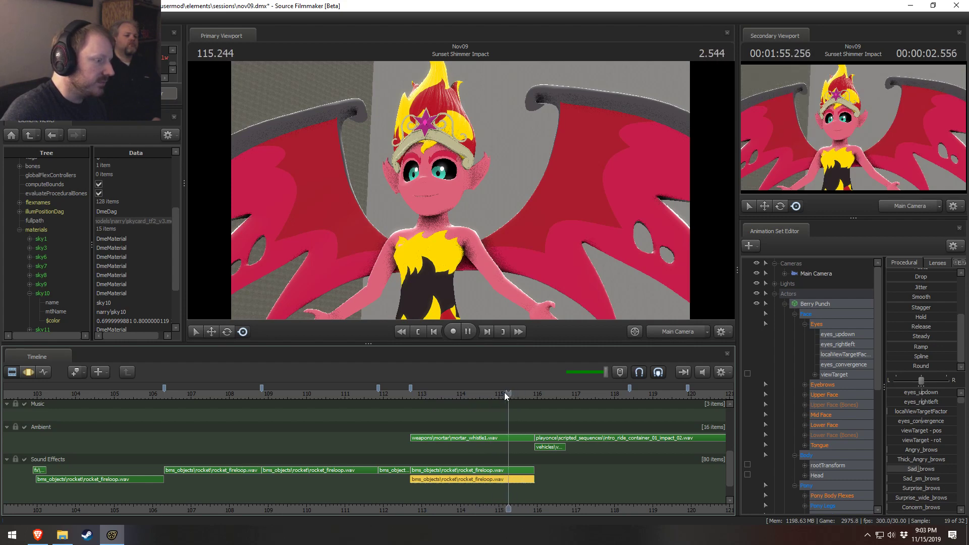
- Play back the start of Sunset Shimmer Close-up2 and Spike Incoming 1 to hear how the rocket loops join
{"action": "key", "text": "space"}
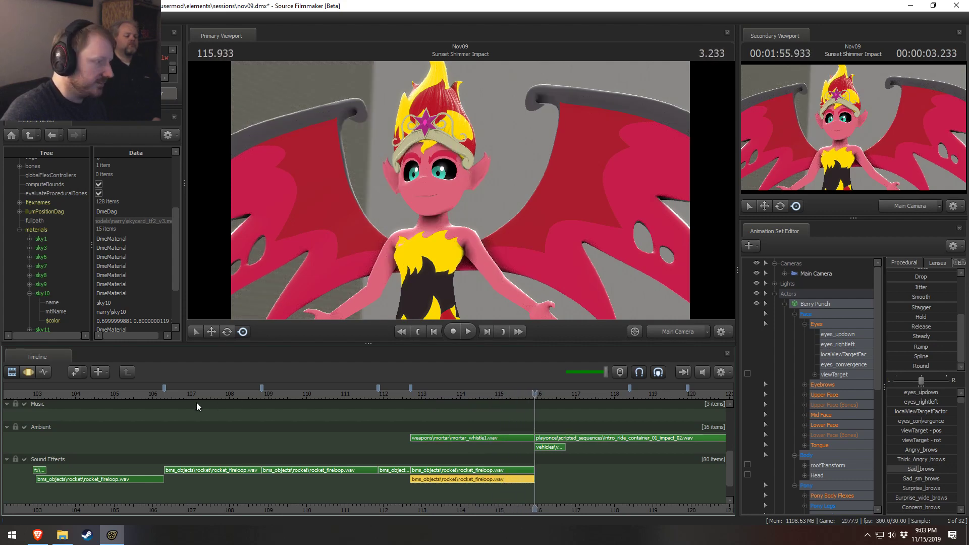
{"action": "left_click", "coordinate": [231, 402]}
{"action": "key", "text": "space"}
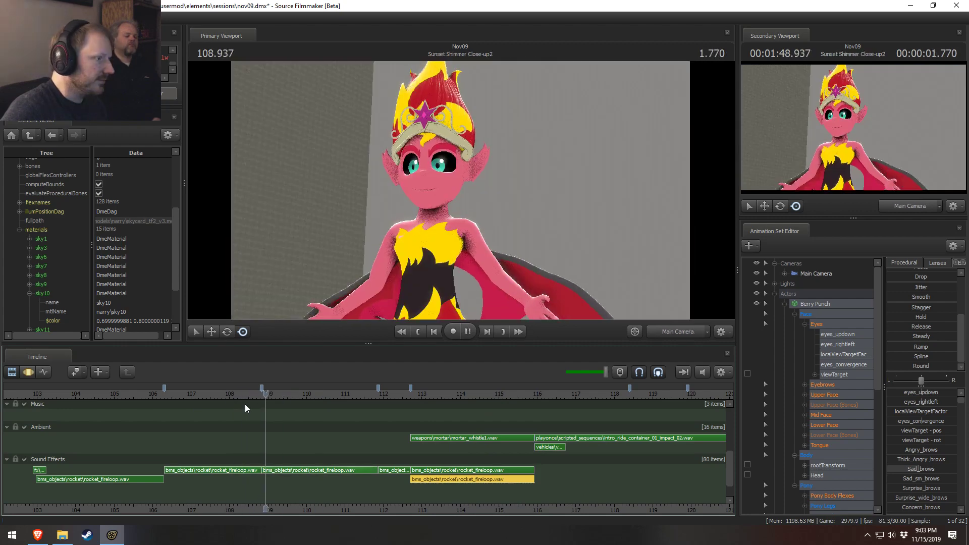
{"action": "left_click", "coordinate": [201, 401]}
{"action": "key", "text": "space"}
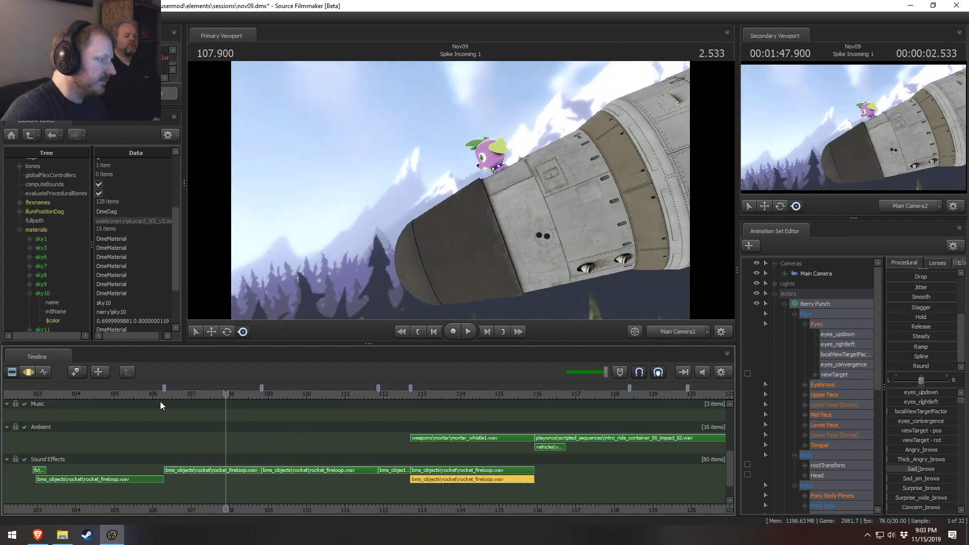
{"action": "left_click", "coordinate": [112, 402]}
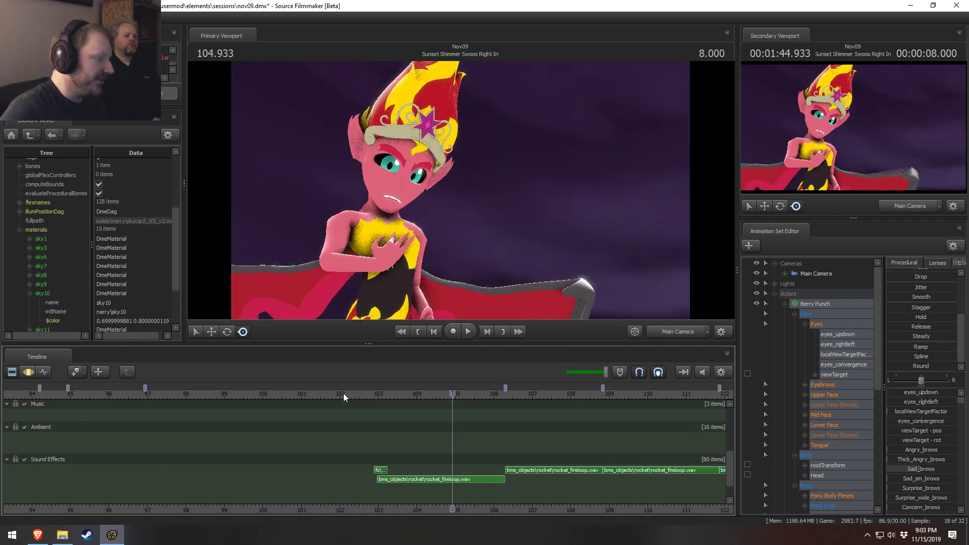
- Return to the start of Rocket Poof and play the shot back to review the rocket's disappearance
{"action": "scroll", "coordinate": [419, 398], "scroll_direction": "down", "scroll_amount": 5}
{"action": "left_click", "coordinate": [253, 394]}
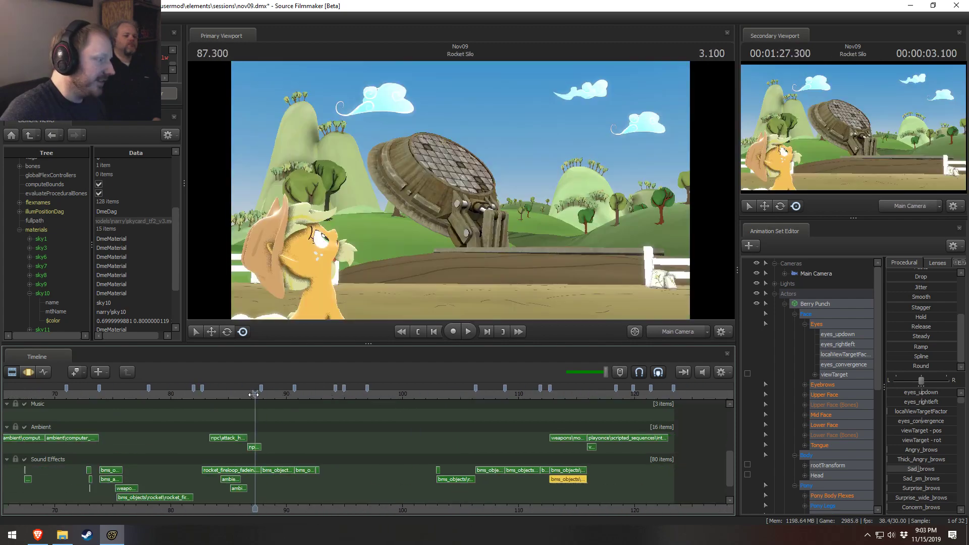
{"action": "left_click_drag", "start_coordinate": [254, 394], "coordinate": [295, 406]}
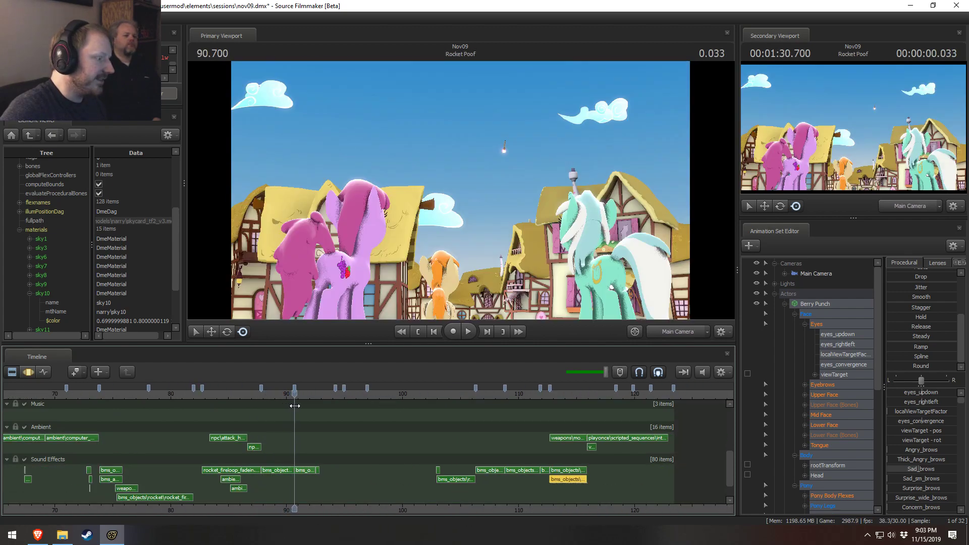
{"action": "key", "text": "space"}
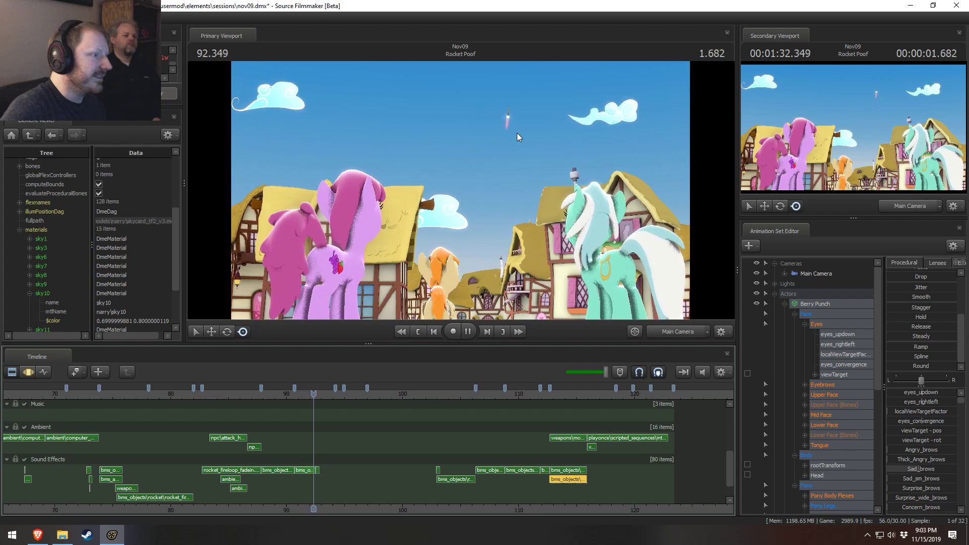
{"action": "key", "text": "space"}
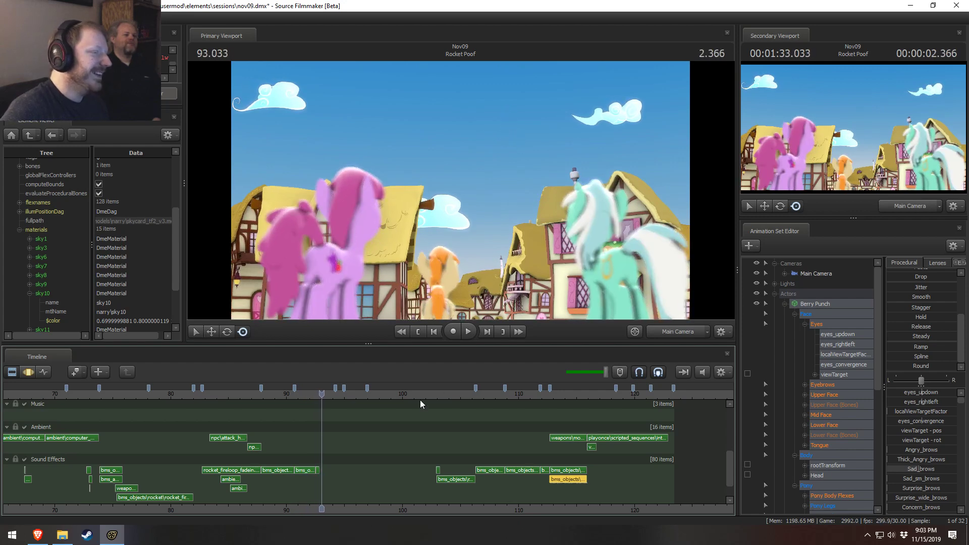
- Save the nov09 session and check where the rocket loop meets the pop sound in Rocket Poof
{"action": "middle_click_drag", "start_coordinate": [390, 514], "coordinate": [347, 488]}
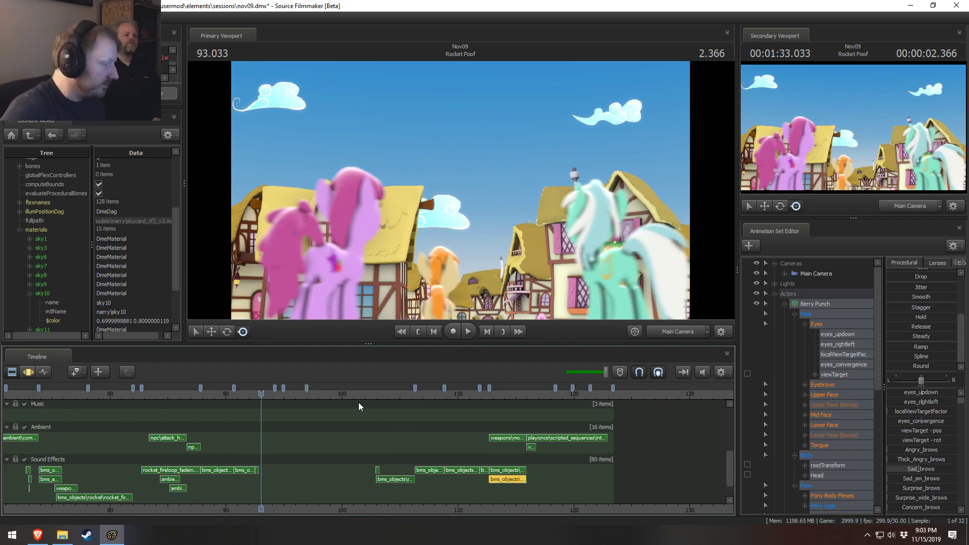
{"action": "left_click_drag", "start_coordinate": [287, 395], "coordinate": [248, 395]}
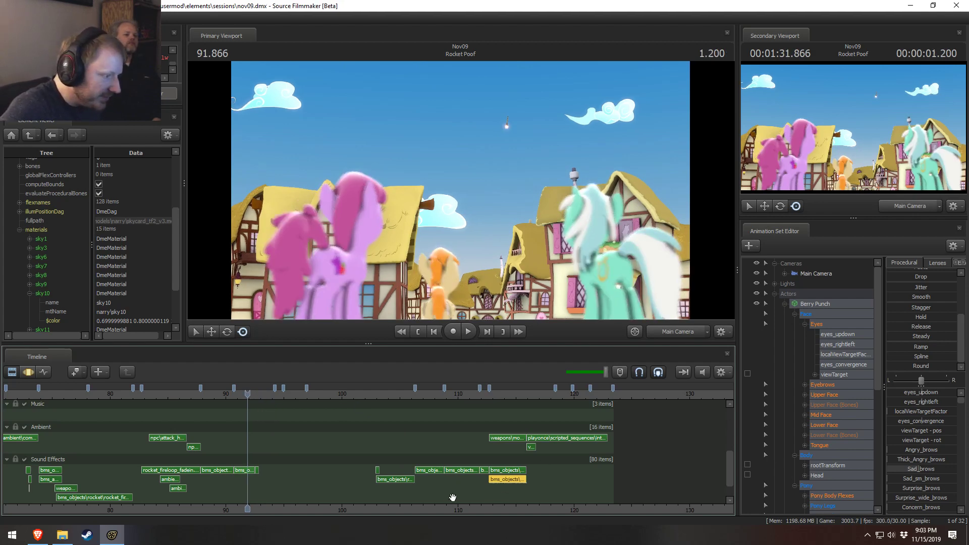
{"action": "scroll", "coordinate": [452, 495], "scroll_direction": "up", "scroll_amount": 6}
{"action": "scroll", "coordinate": [256, 480], "scroll_direction": "up", "scroll_amount": 6}
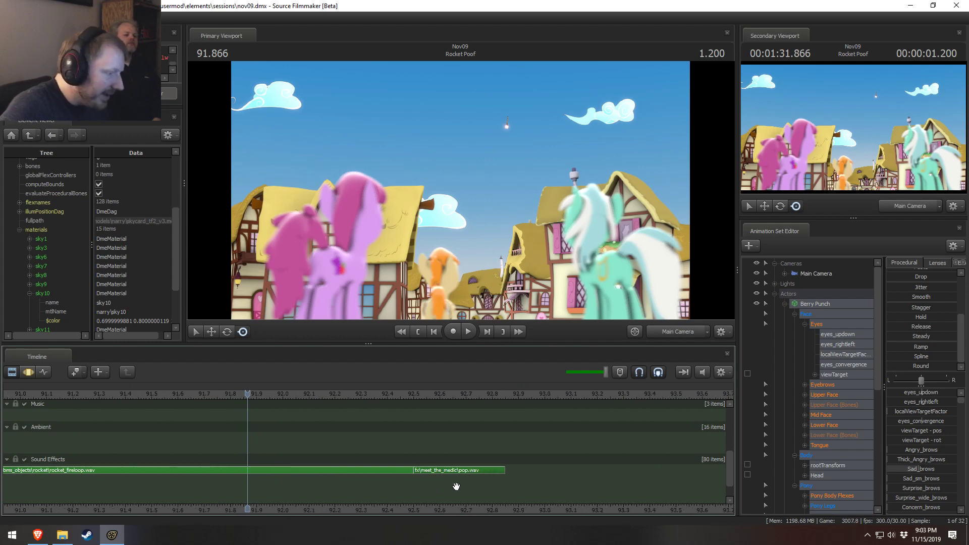
{"action": "scroll", "coordinate": [456, 485], "scroll_direction": "down", "scroll_amount": 12}
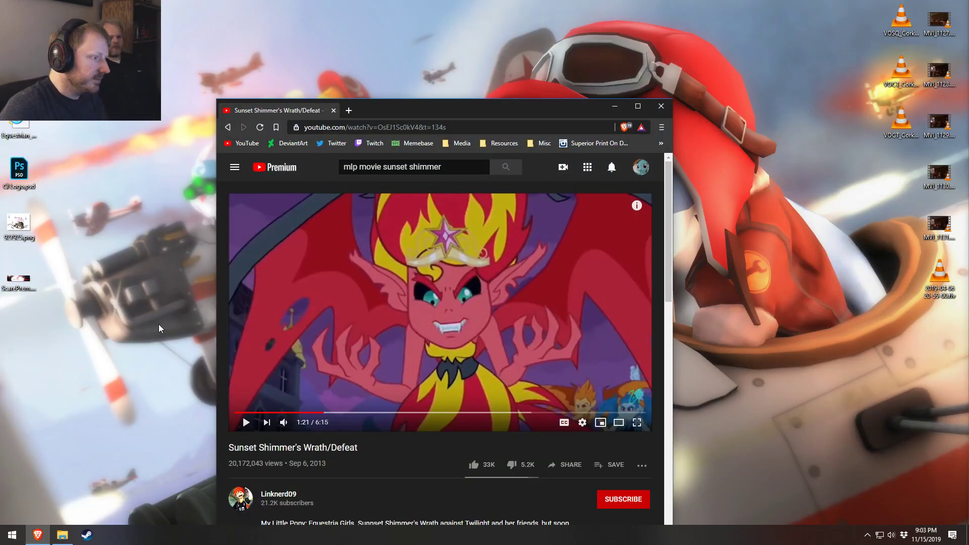
- Close the Sunset Shimmer's Wrath/Defeat video page and delete the ScarePrem image from the desktop
{"action": "left_click", "coordinate": [333, 110]}
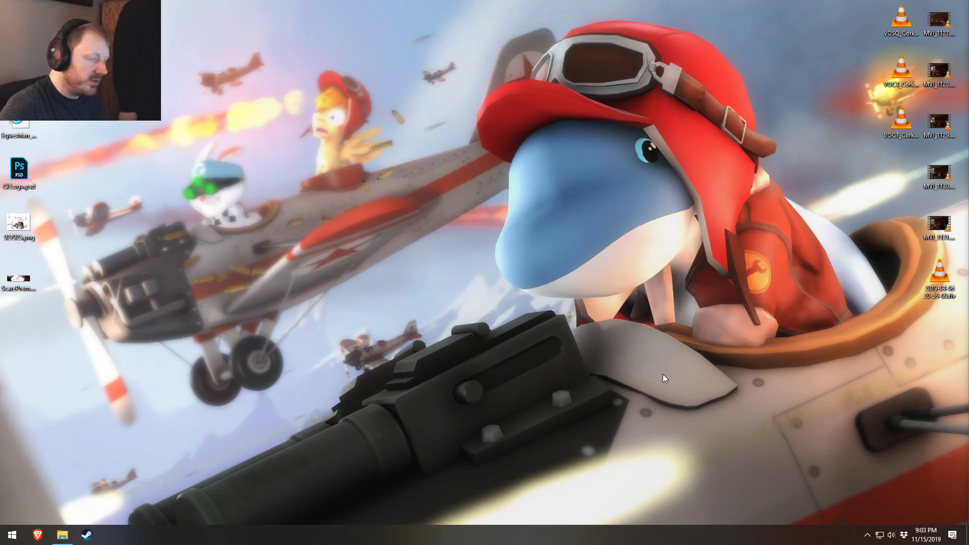
{"action": "left_click", "coordinate": [232, 258]}
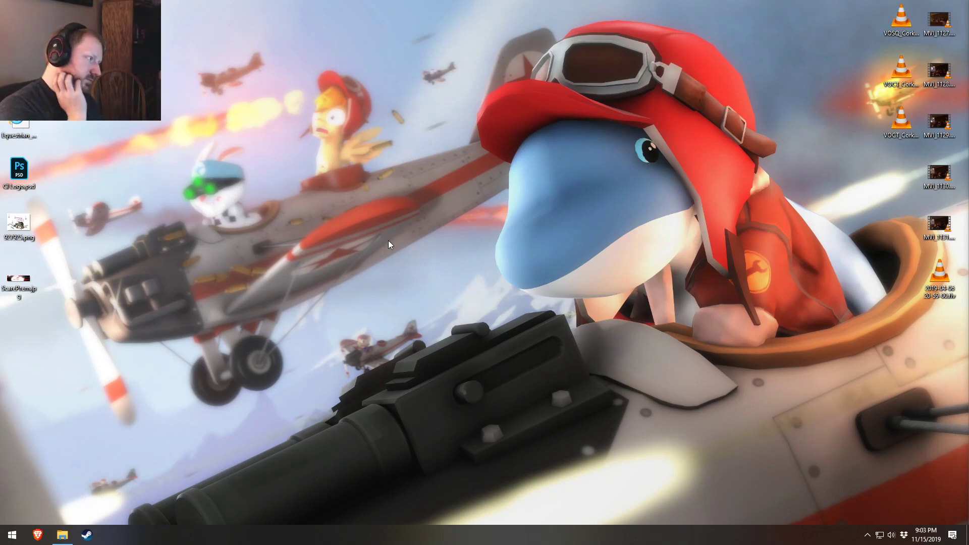
{"action": "left_click", "coordinate": [19, 282]}
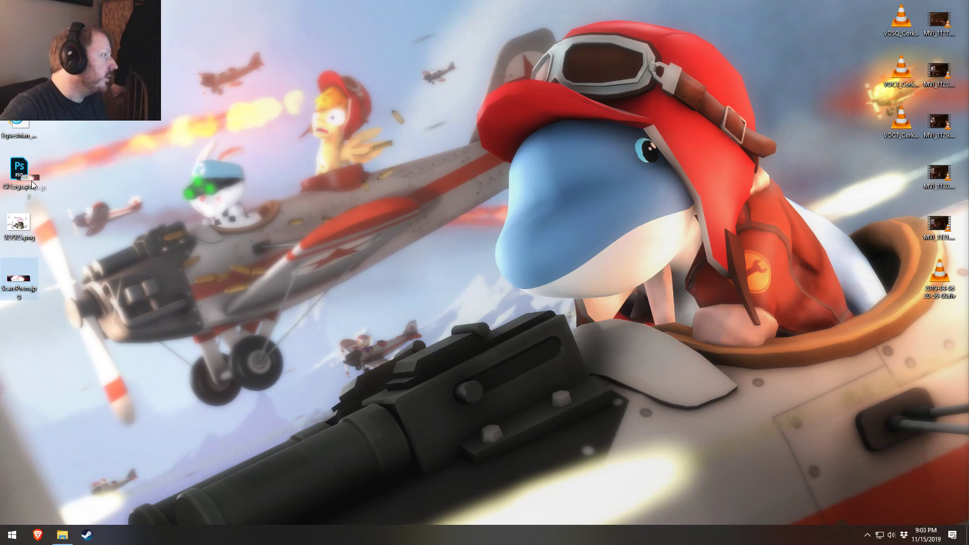
{"action": "key", "text": "Delete"}
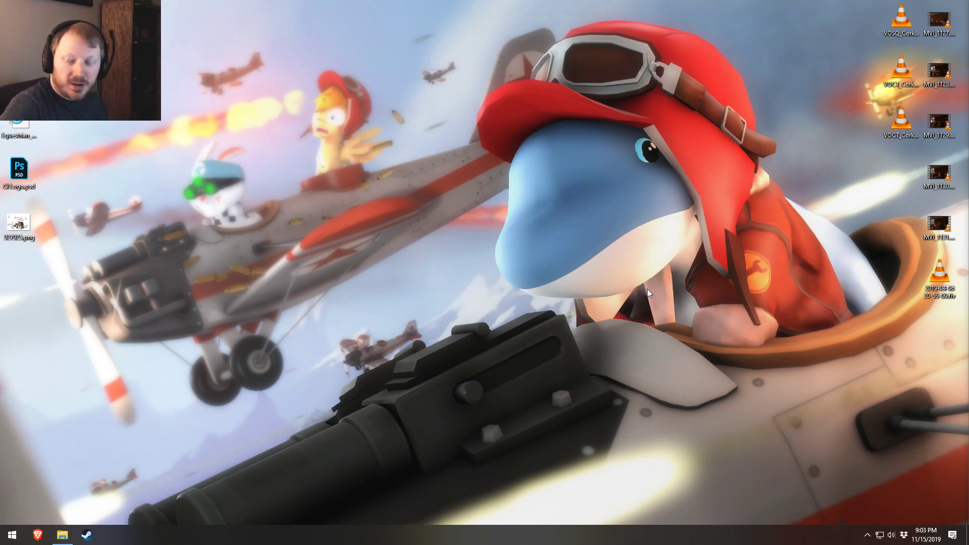